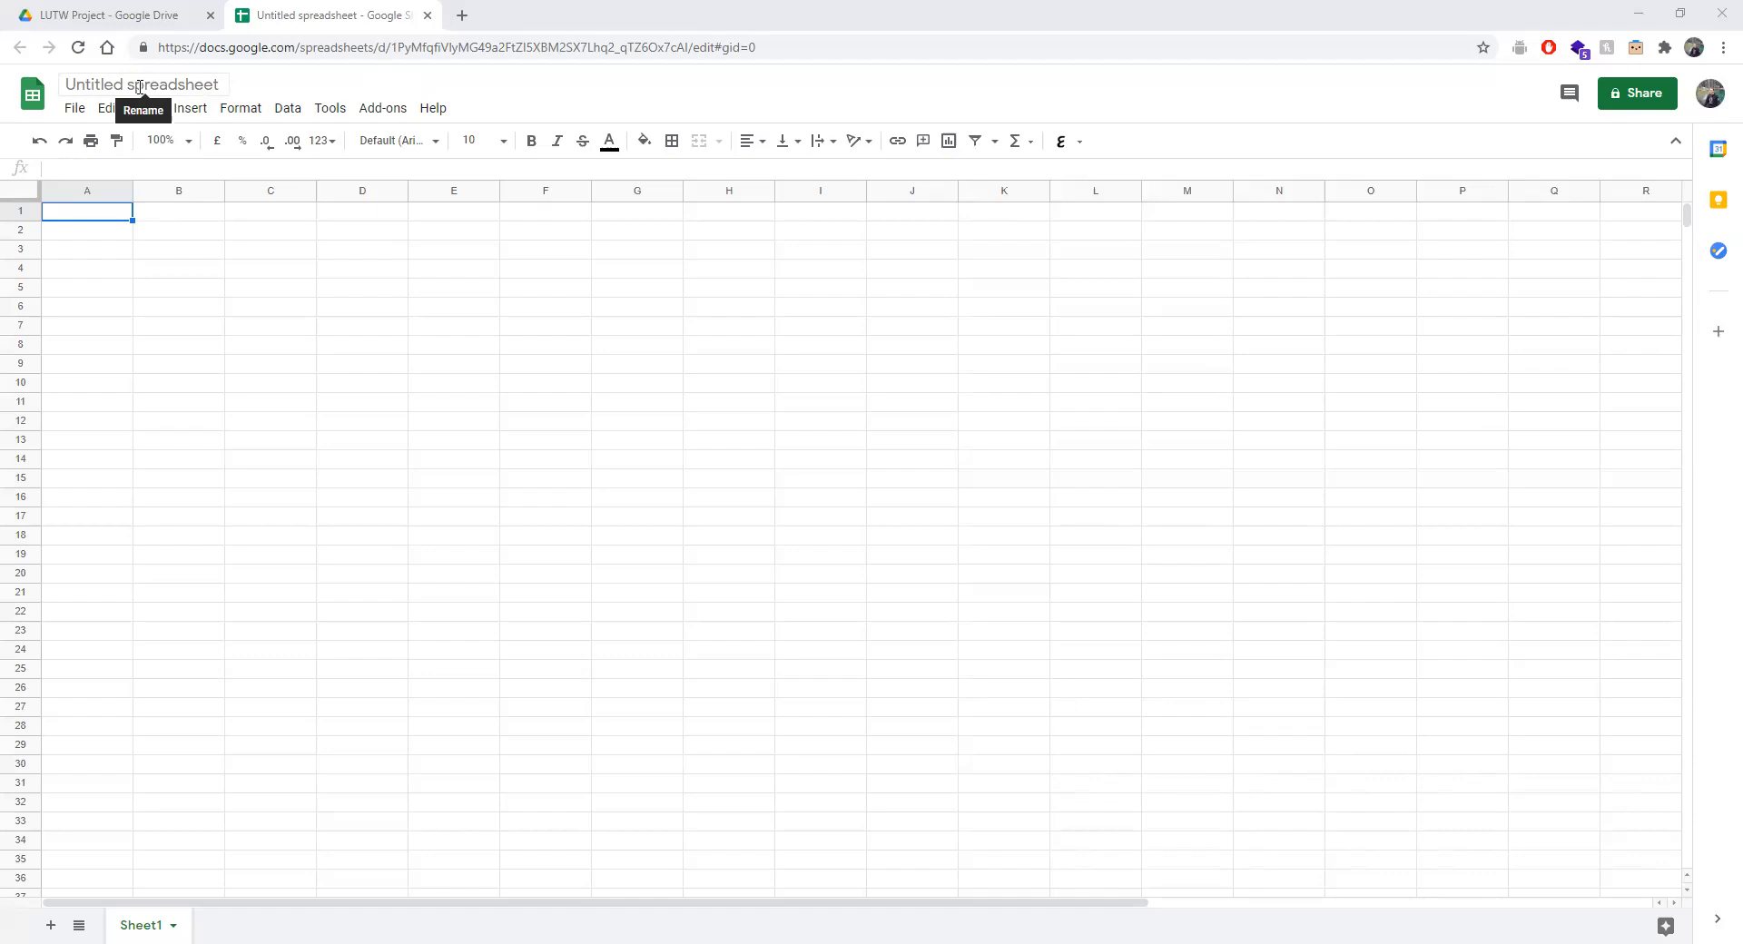
# Title the spreadsheet 'Spreadsheet Tutorial', then select A1 through K31 and scroll down the sheet.
pyautogui.click(138, 87)
pyautogui.write('S')
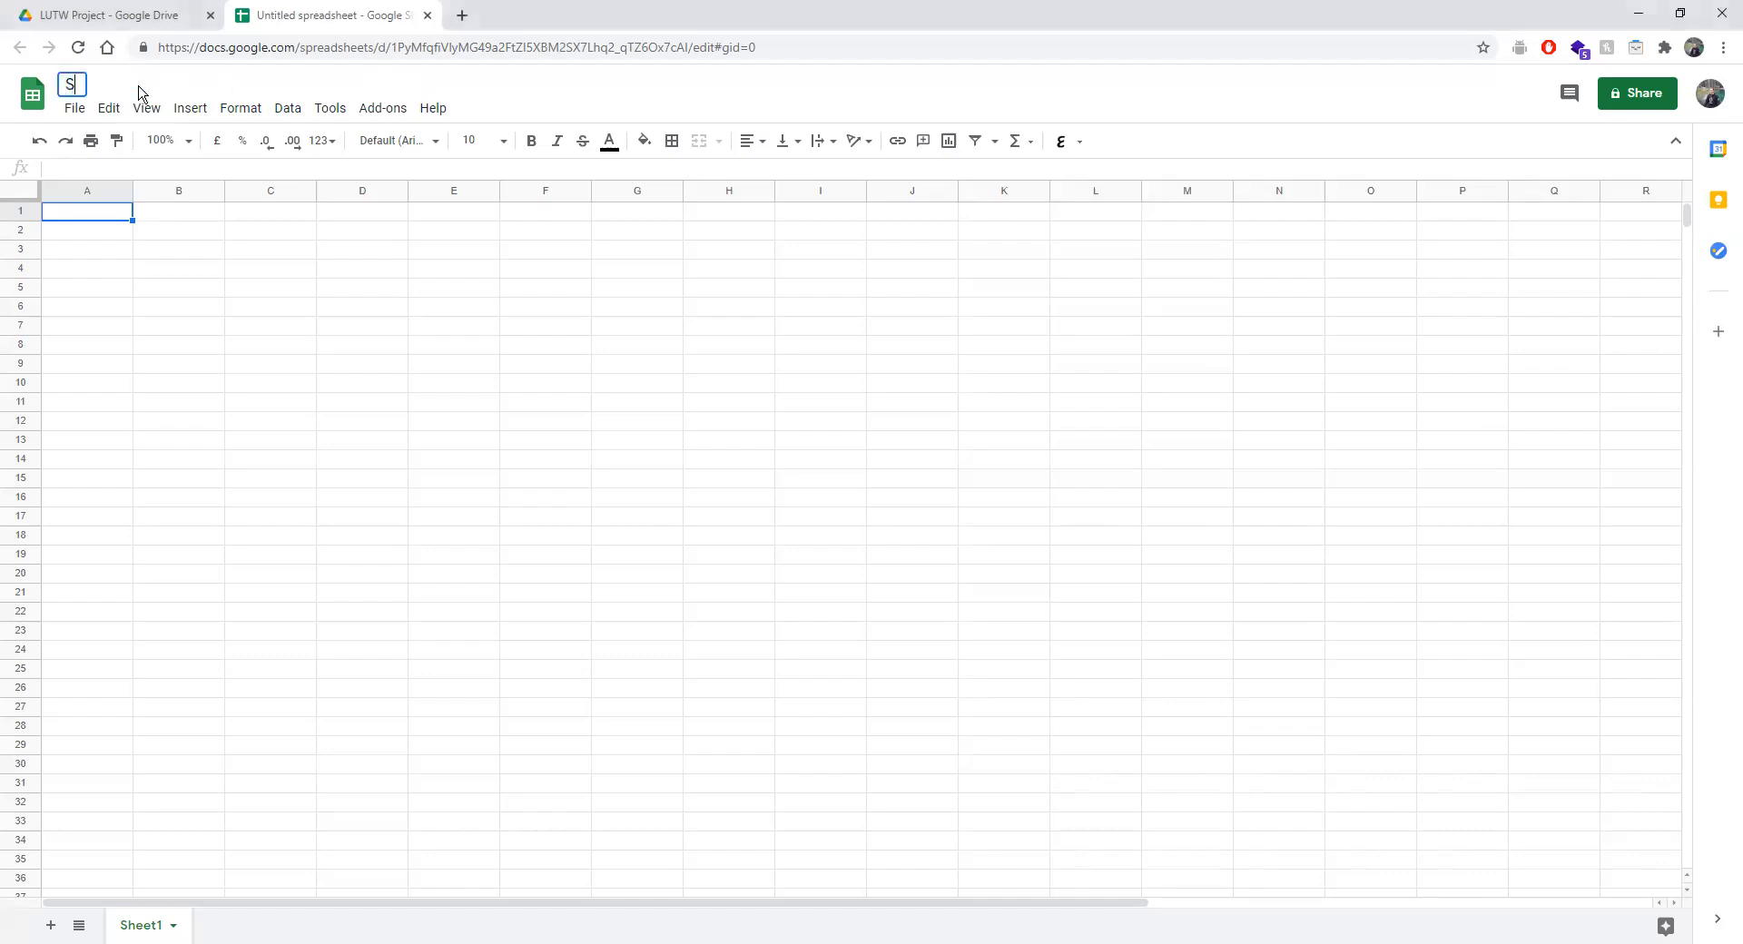
pyautogui.write('preadsheet ')
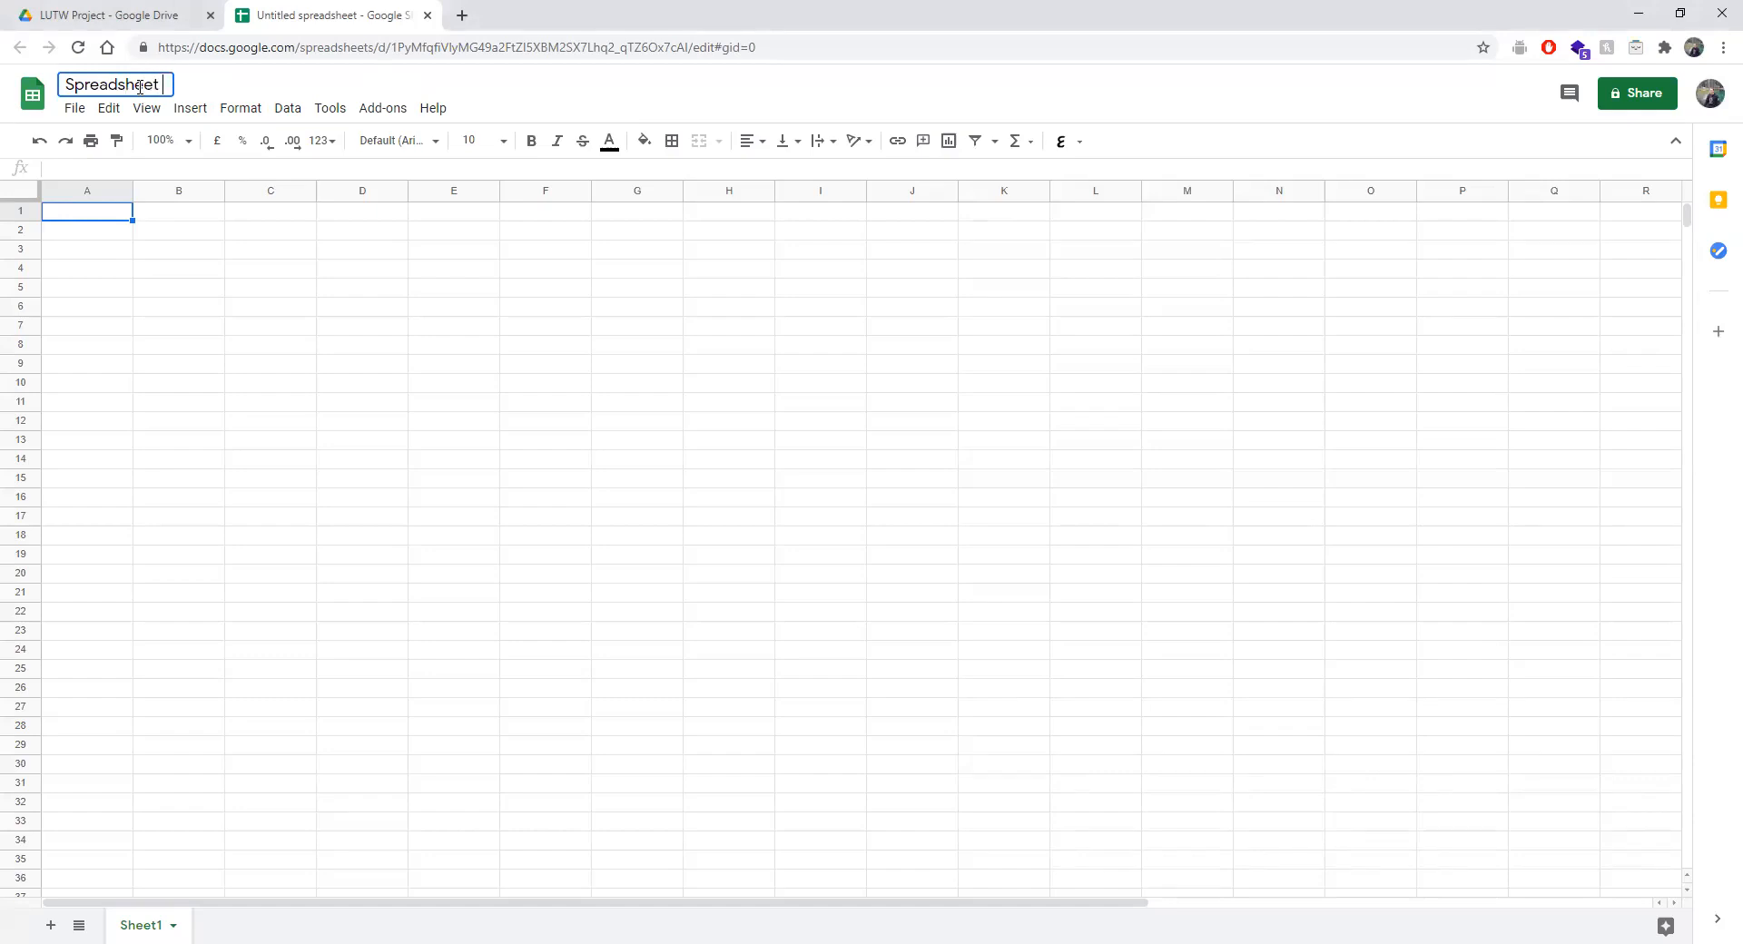
pyautogui.write('Tutorial')
pyautogui.moveTo(72, 218); pyautogui.dragTo(1008, 793)
pyautogui.click(1008, 790)
pyautogui.scroll(-15, 1009, 791)
pyautogui.scroll(-20, 1007, 793)
pyautogui.moveTo(1688, 361); pyautogui.dragTo(1645, 16)
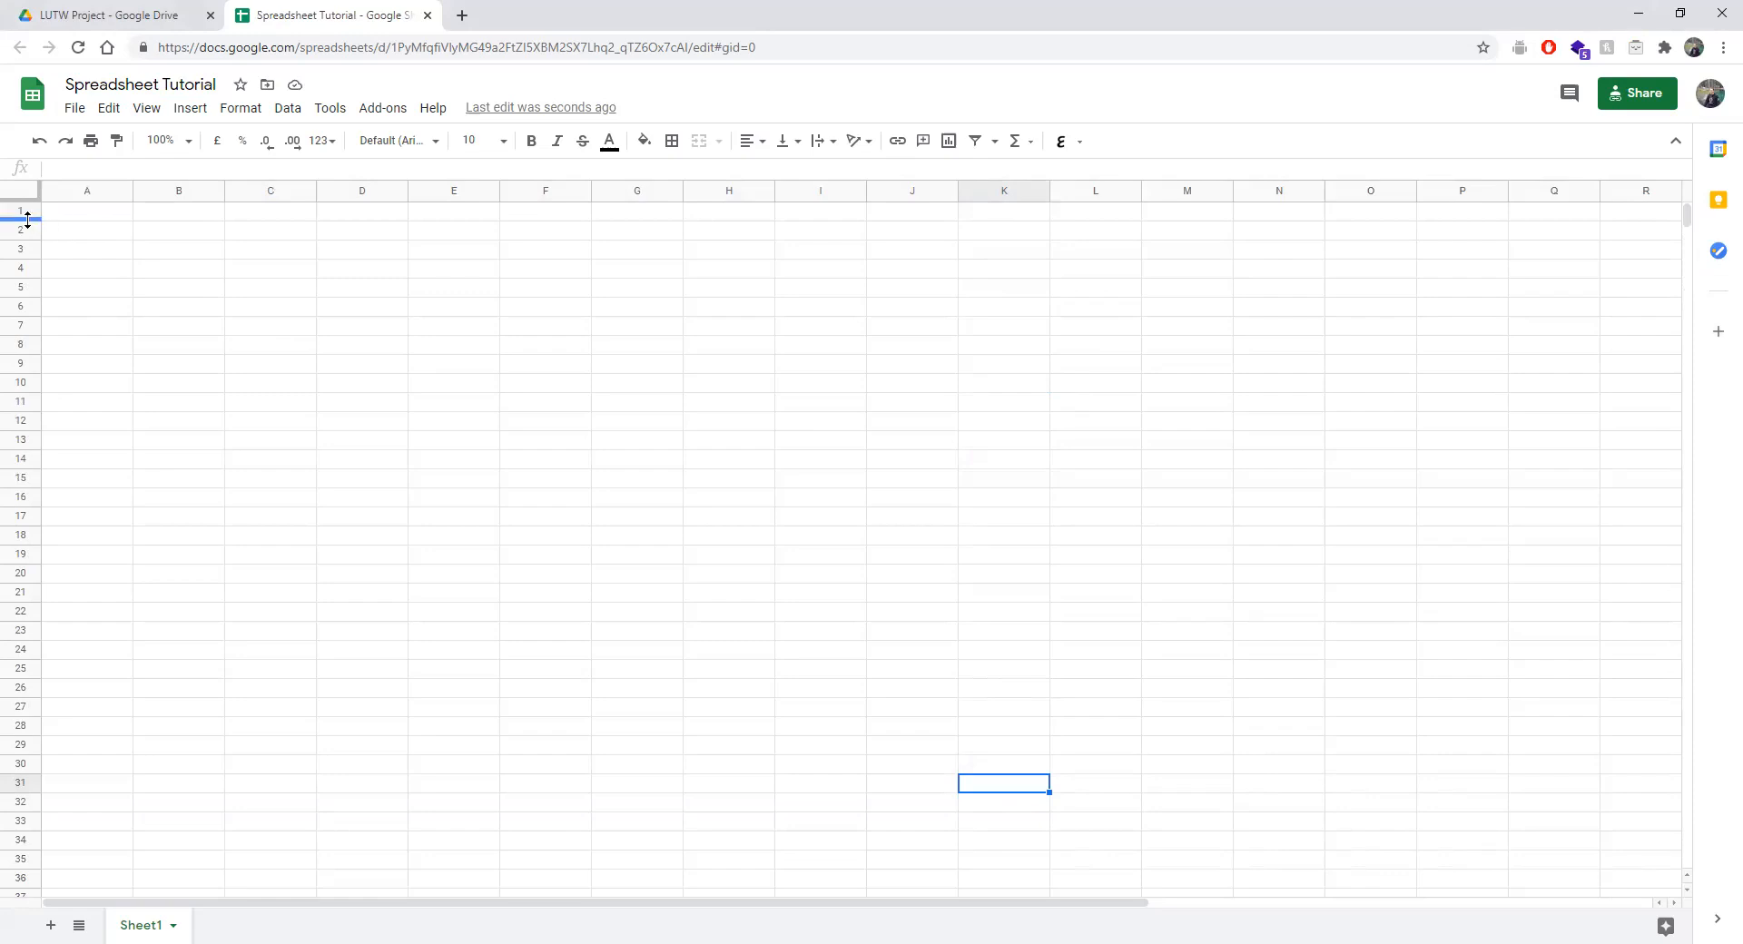
# Delete rows 2 through 29 from the sheet.
pyautogui.moveTo(19, 231); pyautogui.dragTo(13, 745)
pyautogui.rightClick(22, 359)
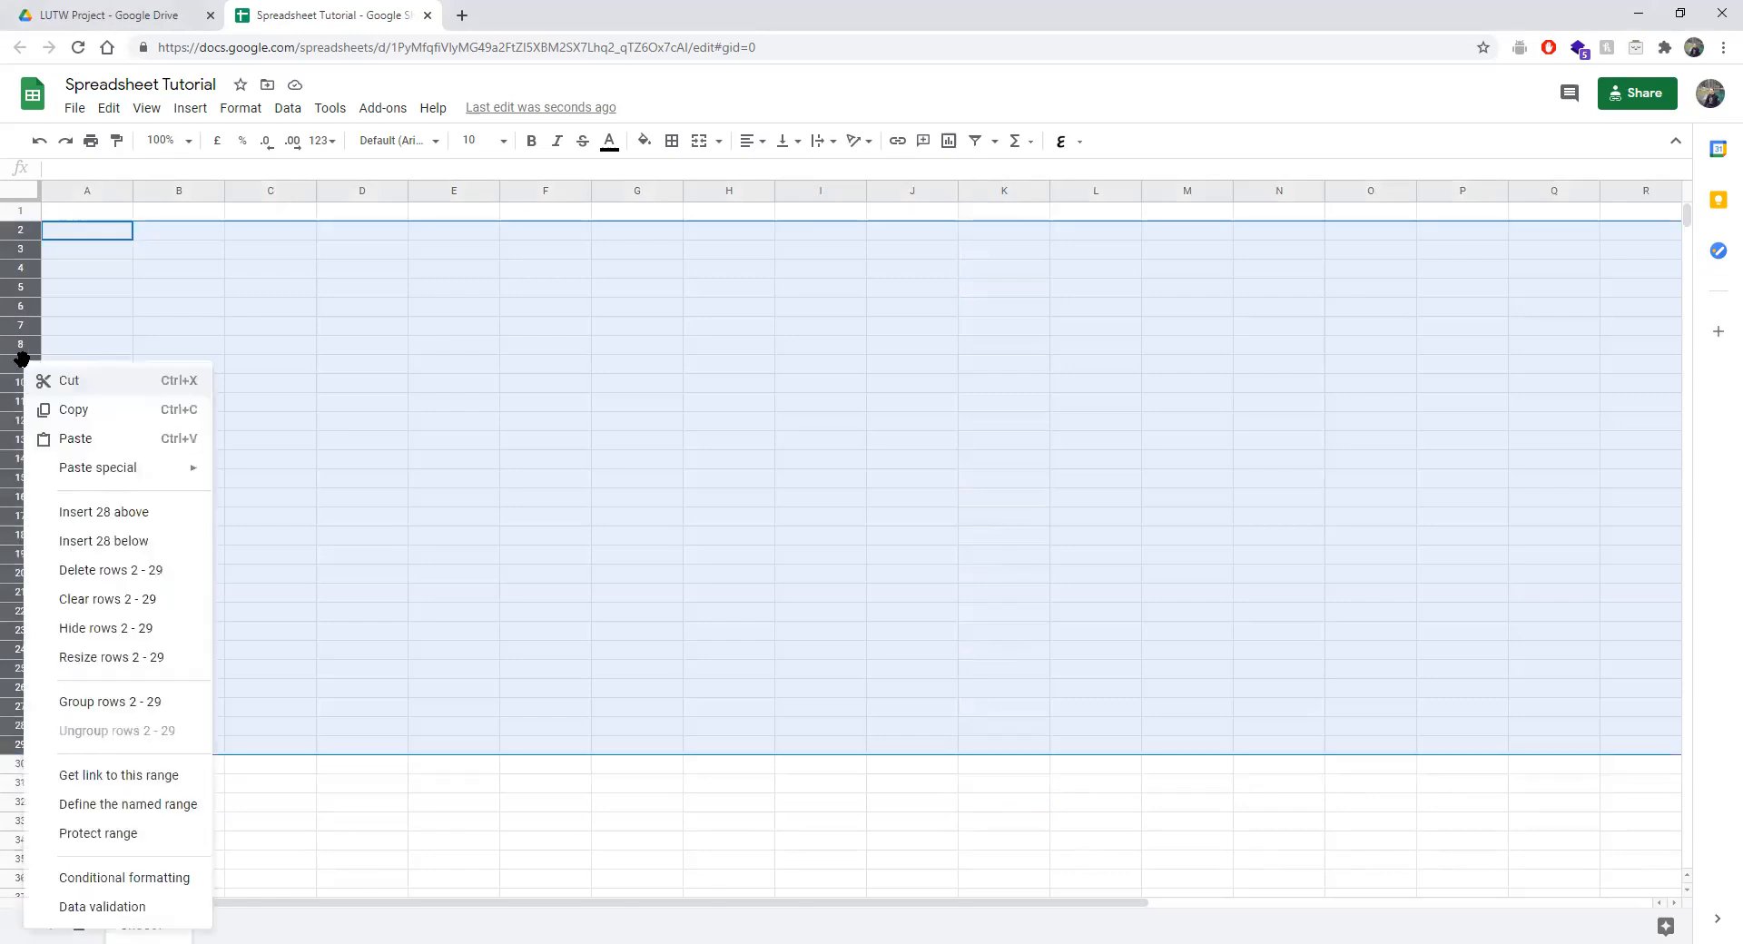
pyautogui.click(118, 570)
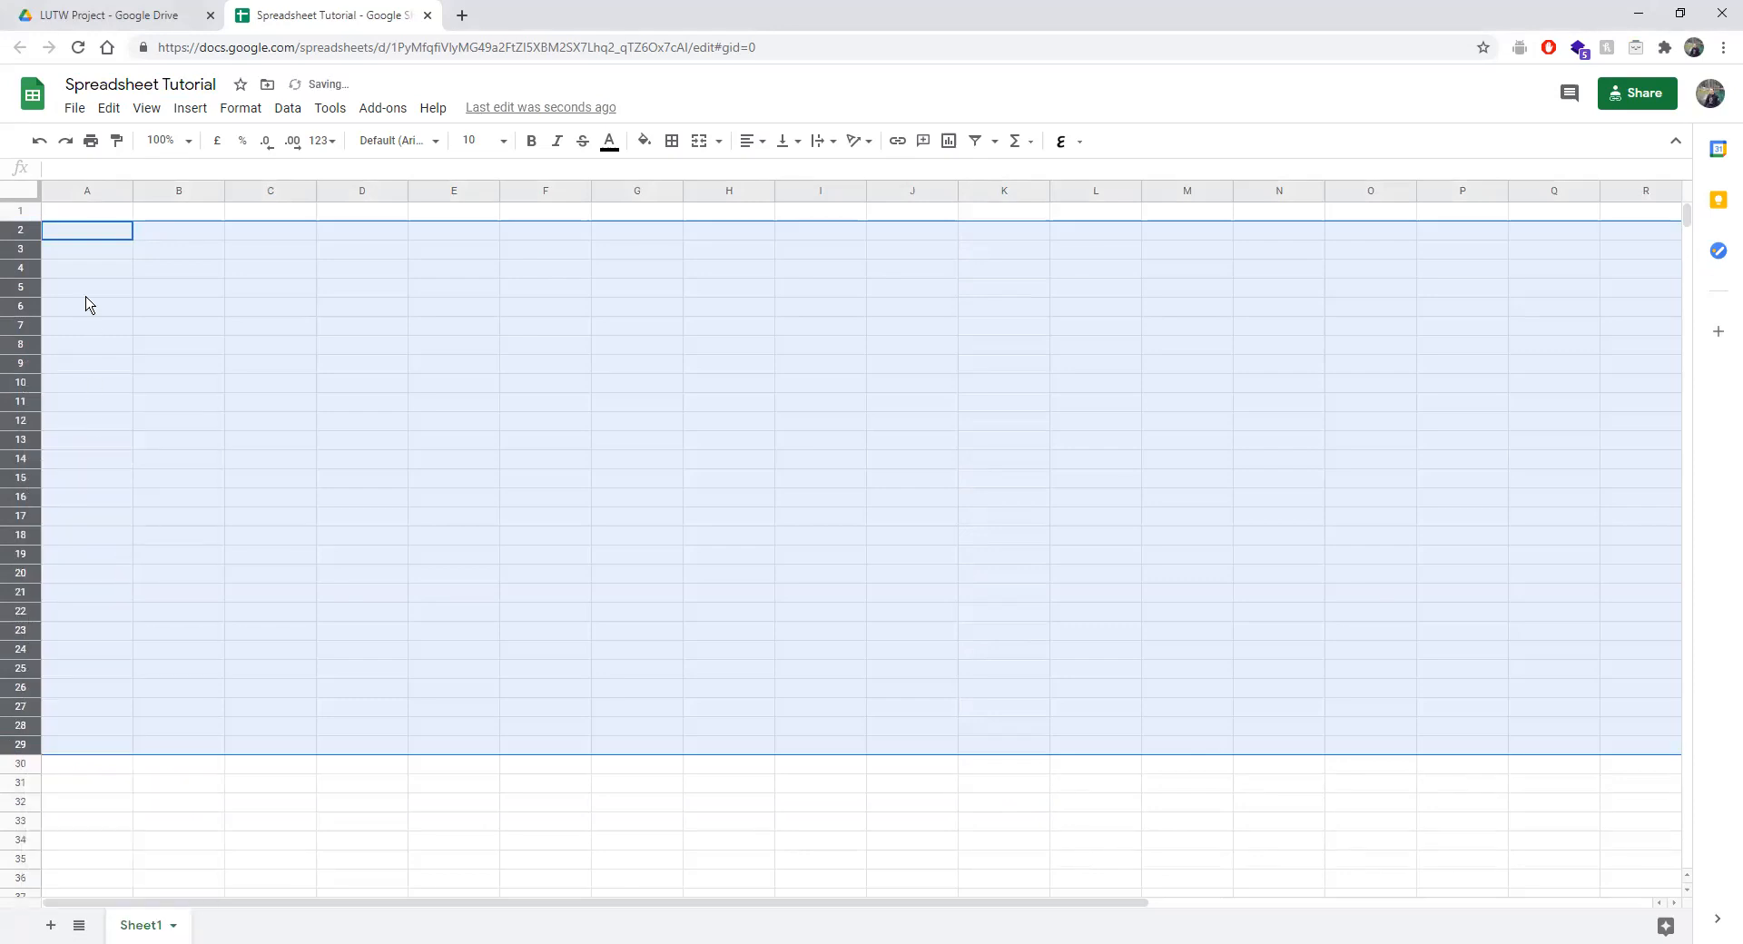
pyautogui.click(145, 804)
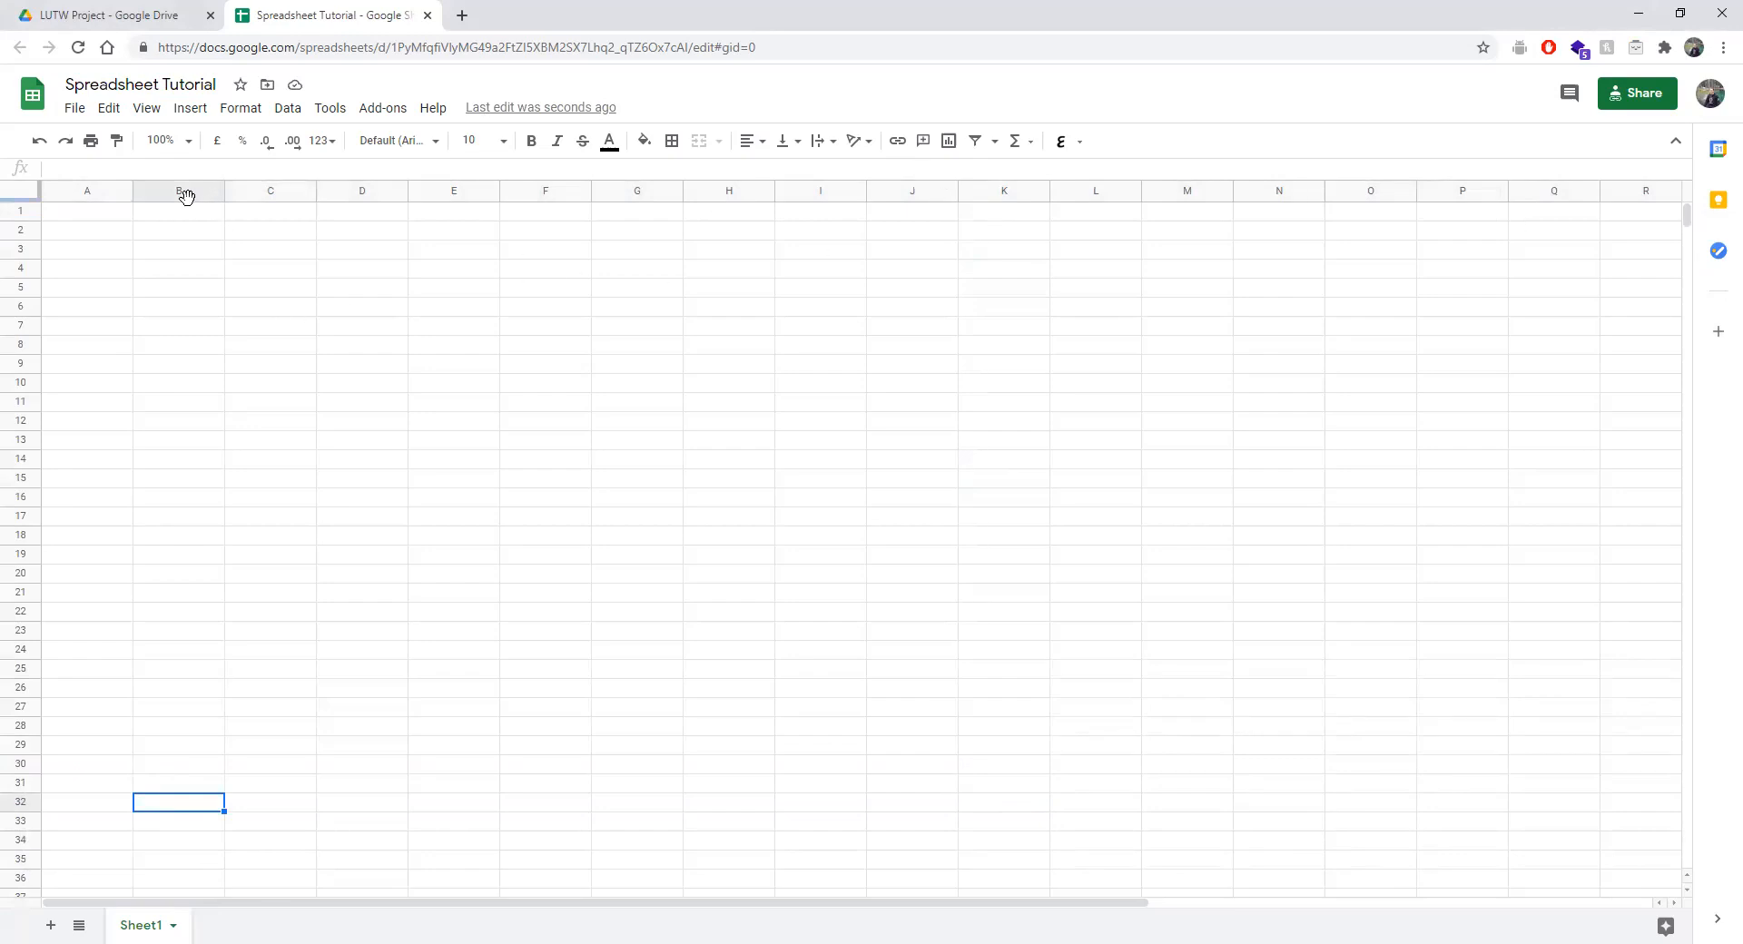
# Delete columns B through I from the sheet.
pyautogui.moveTo(187, 191)
pyautogui.mouseDown()
pyautogui.moveTo(342, 185)
pyautogui.moveTo(838, 243)
pyautogui.mouseUp()
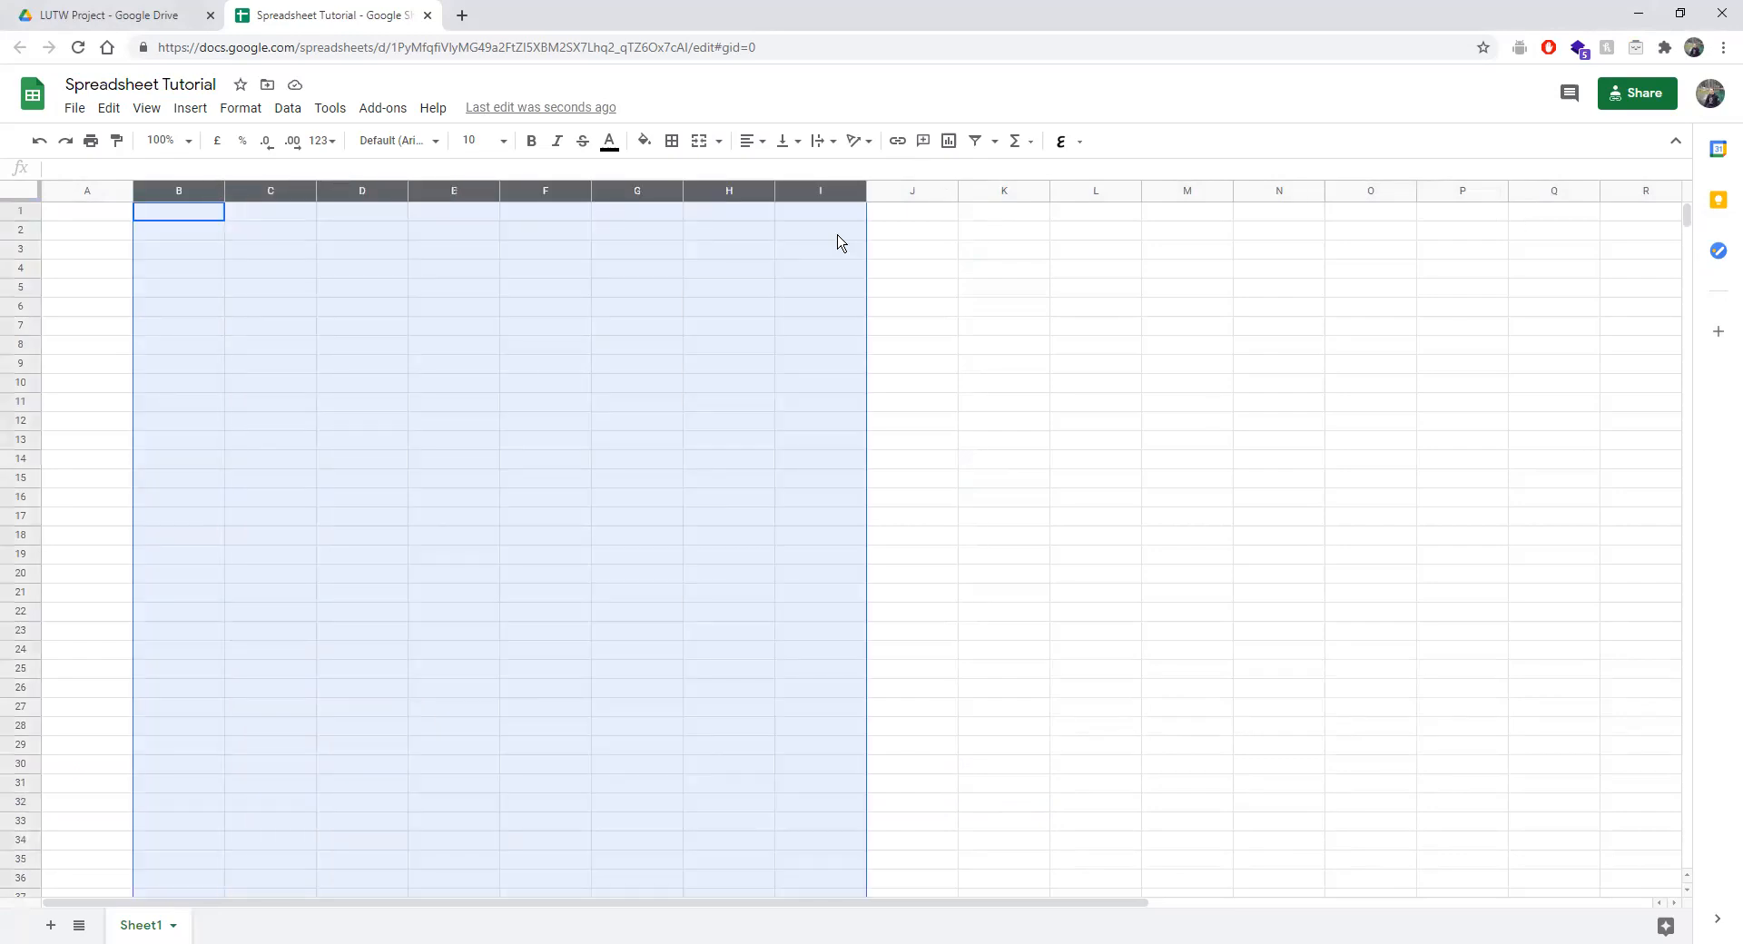
pyautogui.rightClick(714, 187)
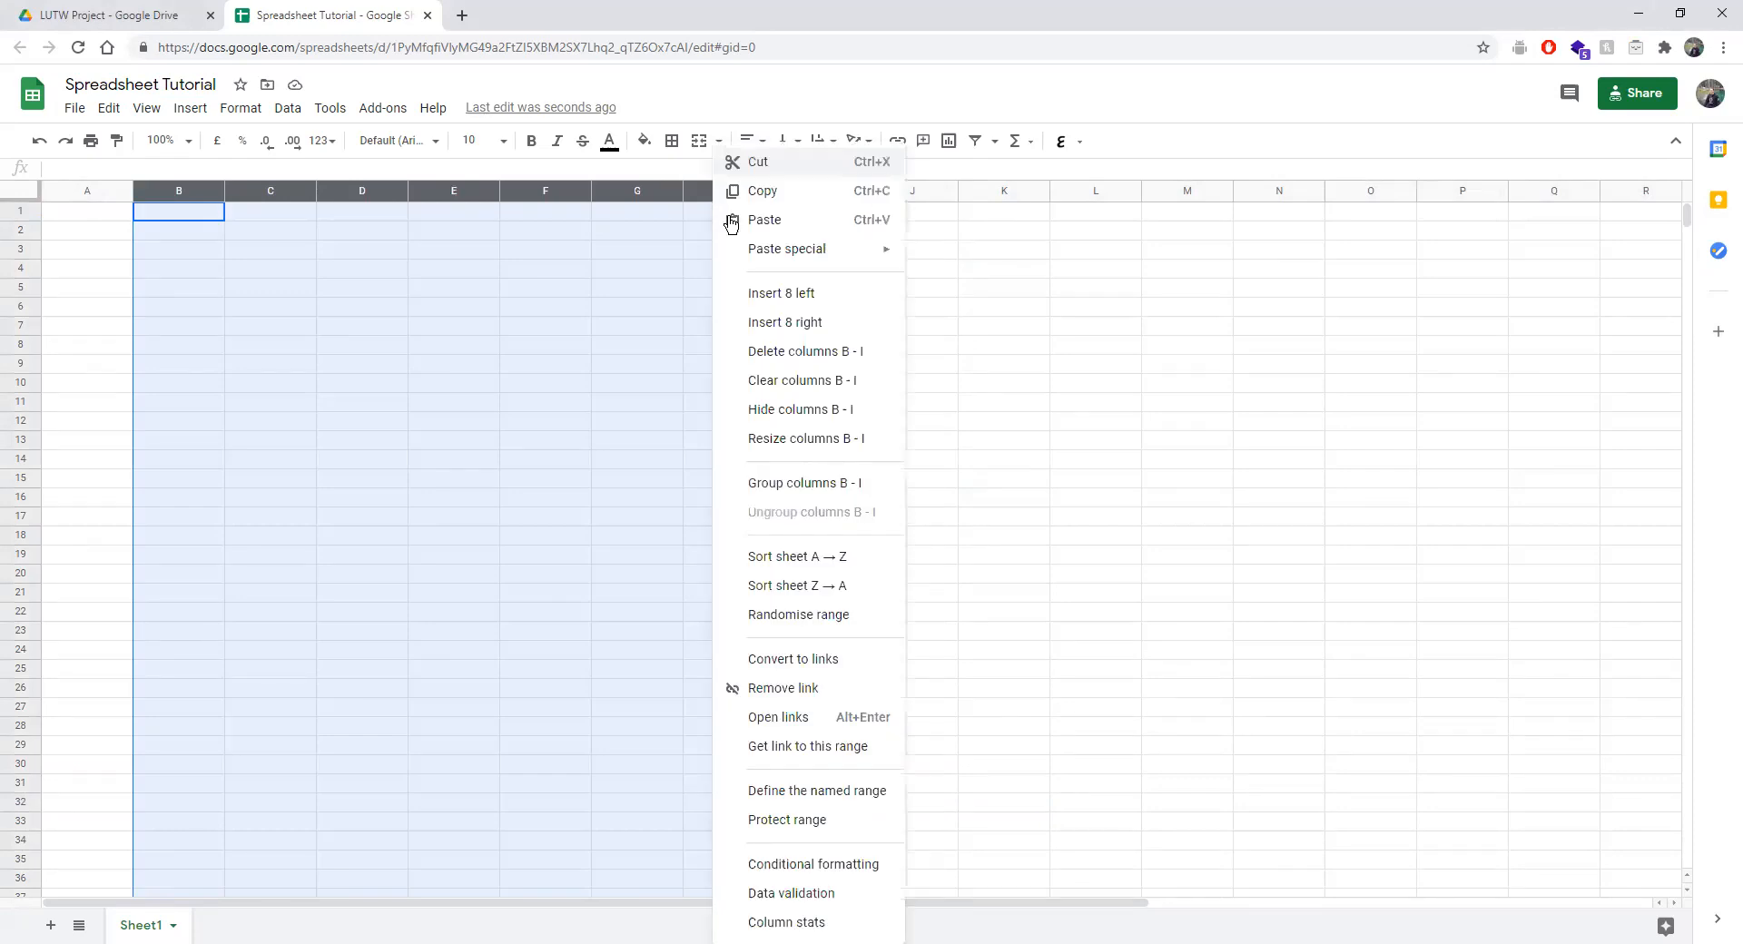
pyautogui.click(794, 360)
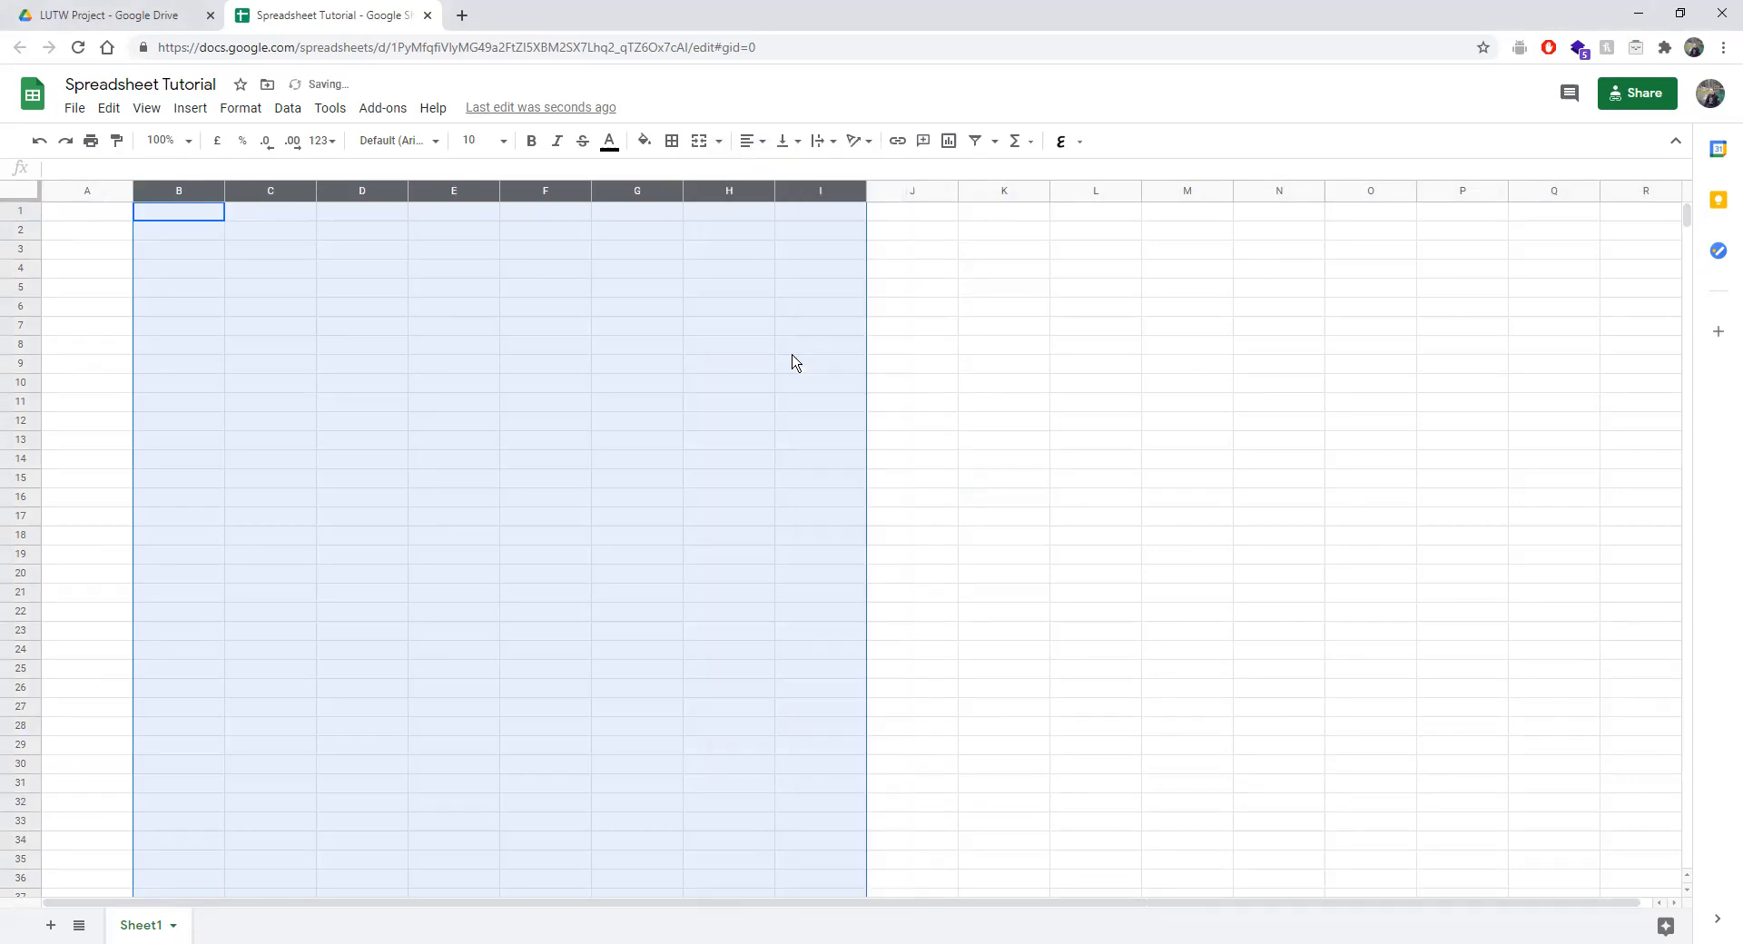
pyautogui.click(327, 307)
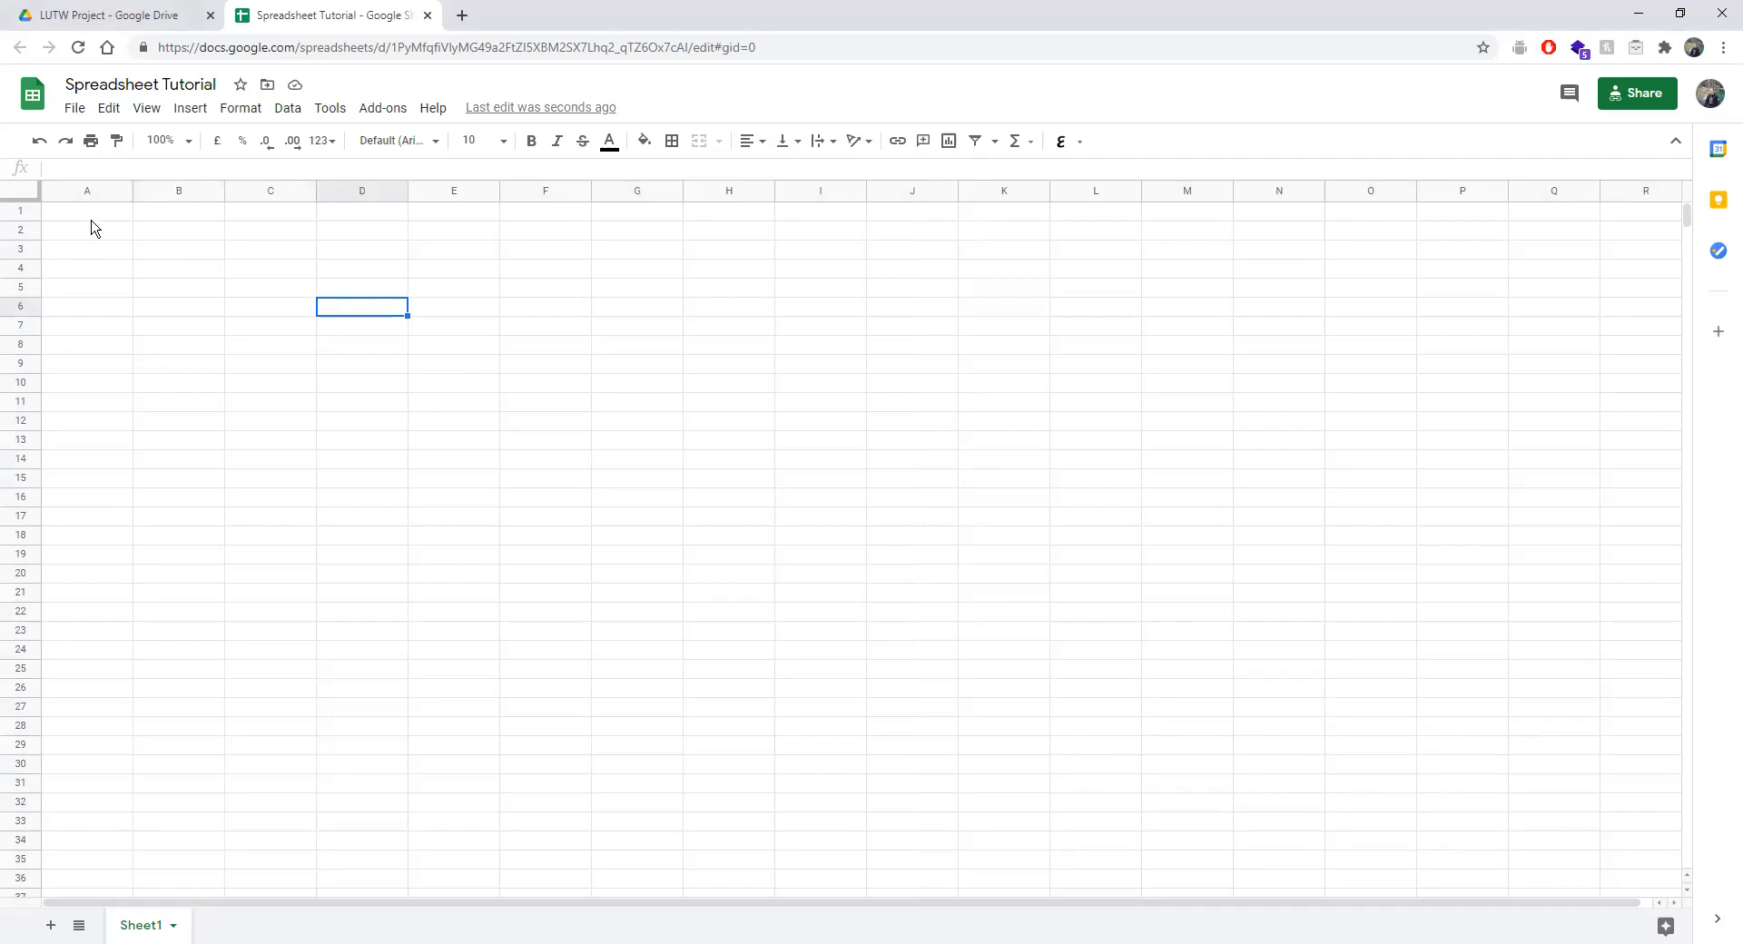
# Insert one blank row above row 3.
pyautogui.click(13, 250)
pyautogui.rightClick(13, 251)
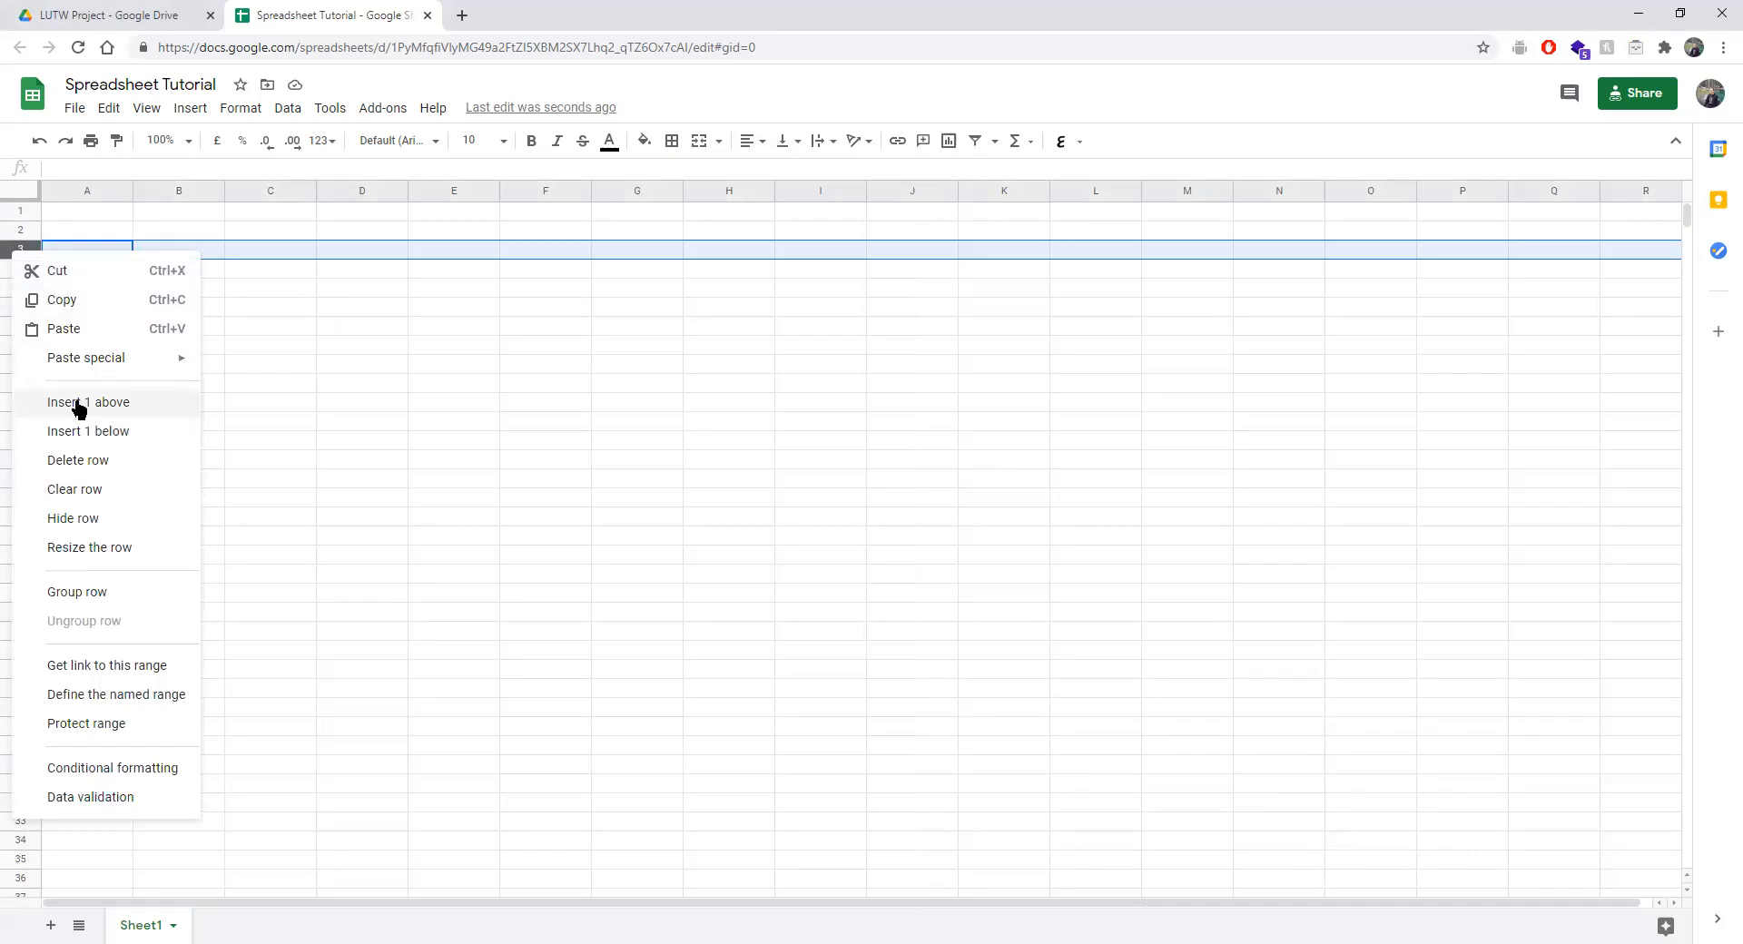
pyautogui.click(305, 423)
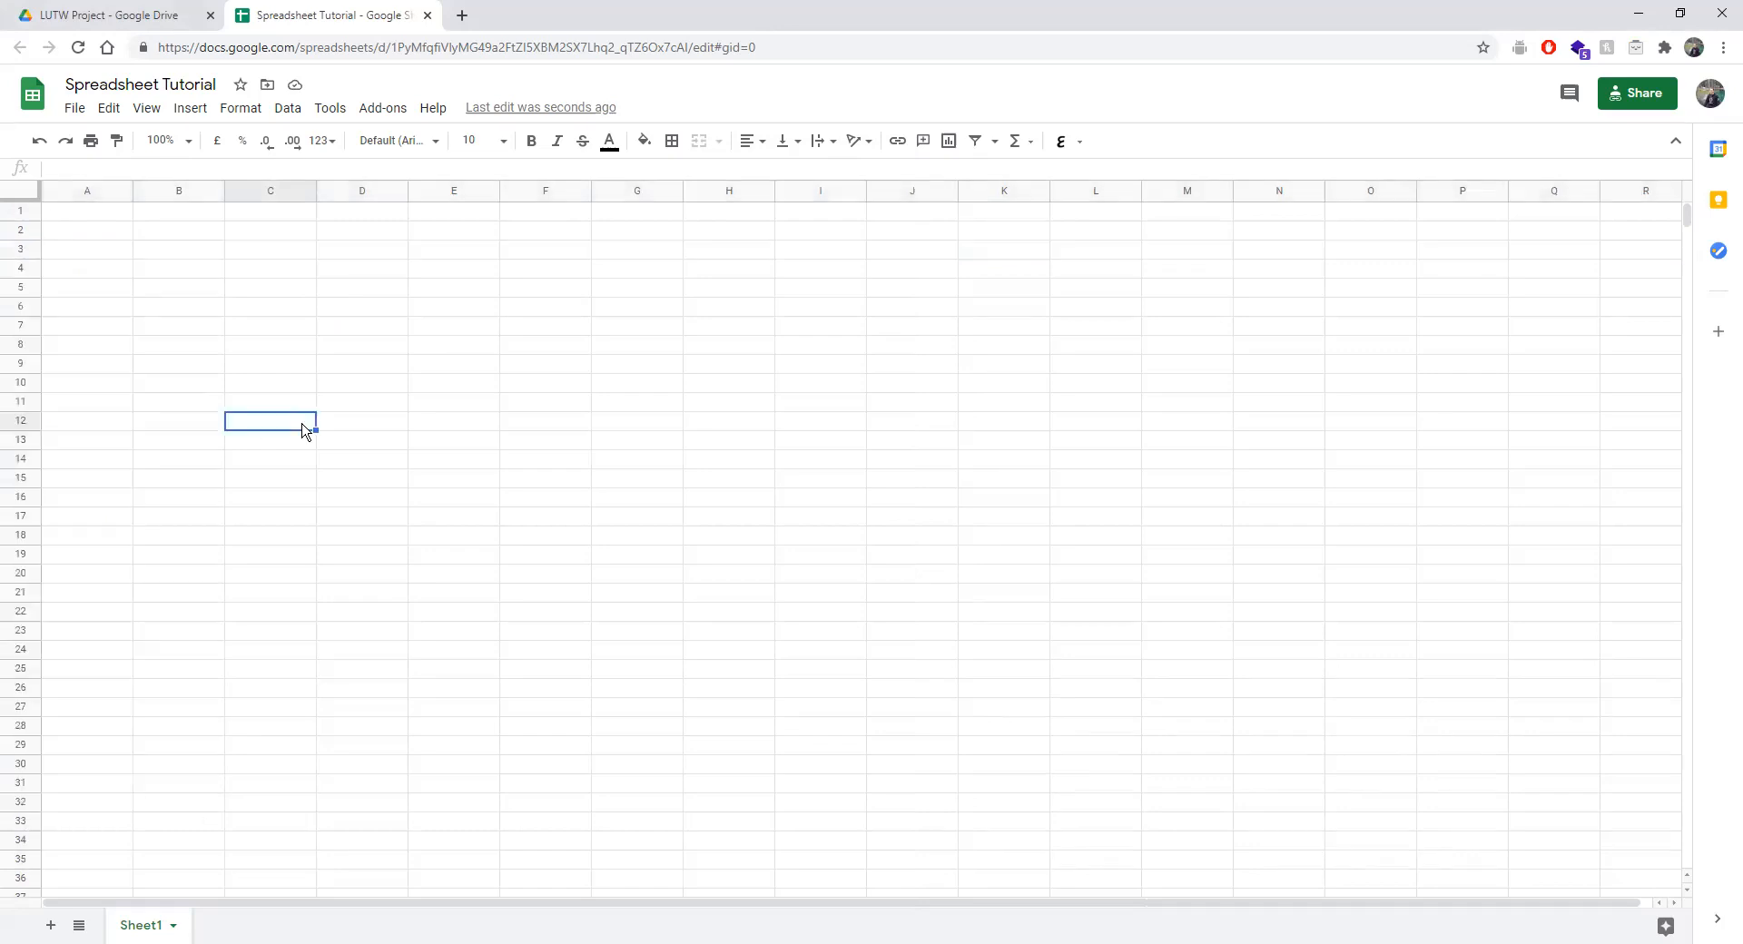
# Insert three rows below rows 4 to 6.
pyautogui.moveTo(18, 272); pyautogui.dragTo(16, 308)
pyautogui.rightClick(14, 287)
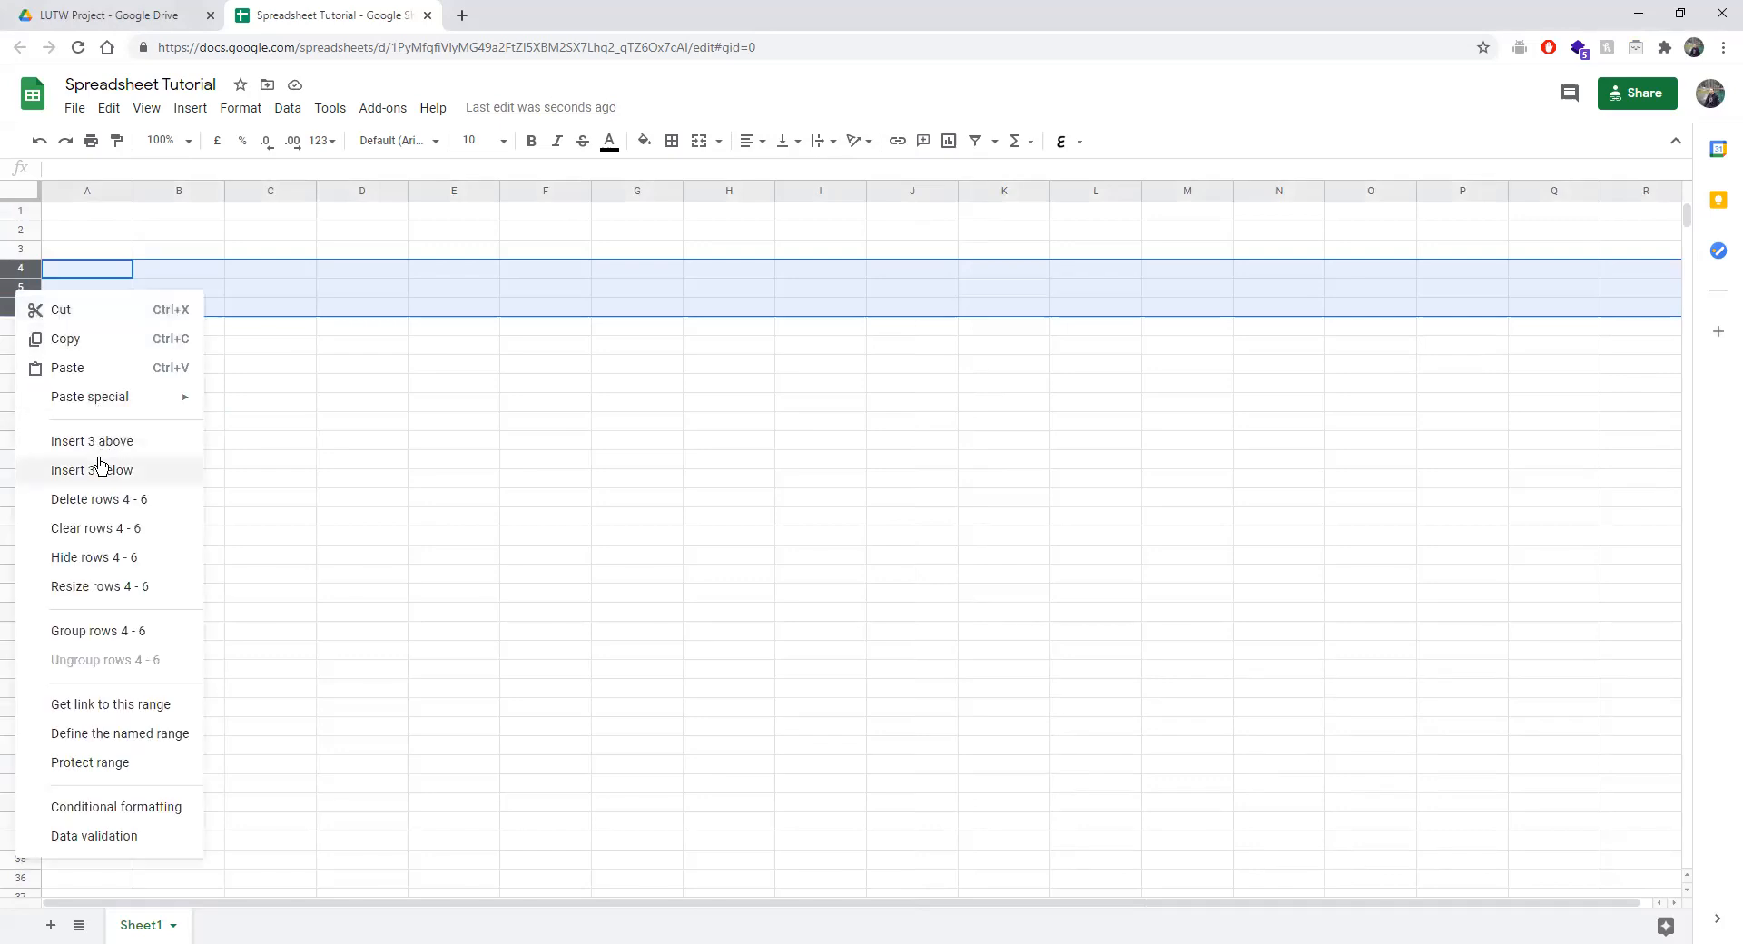
pyautogui.click(291, 463)
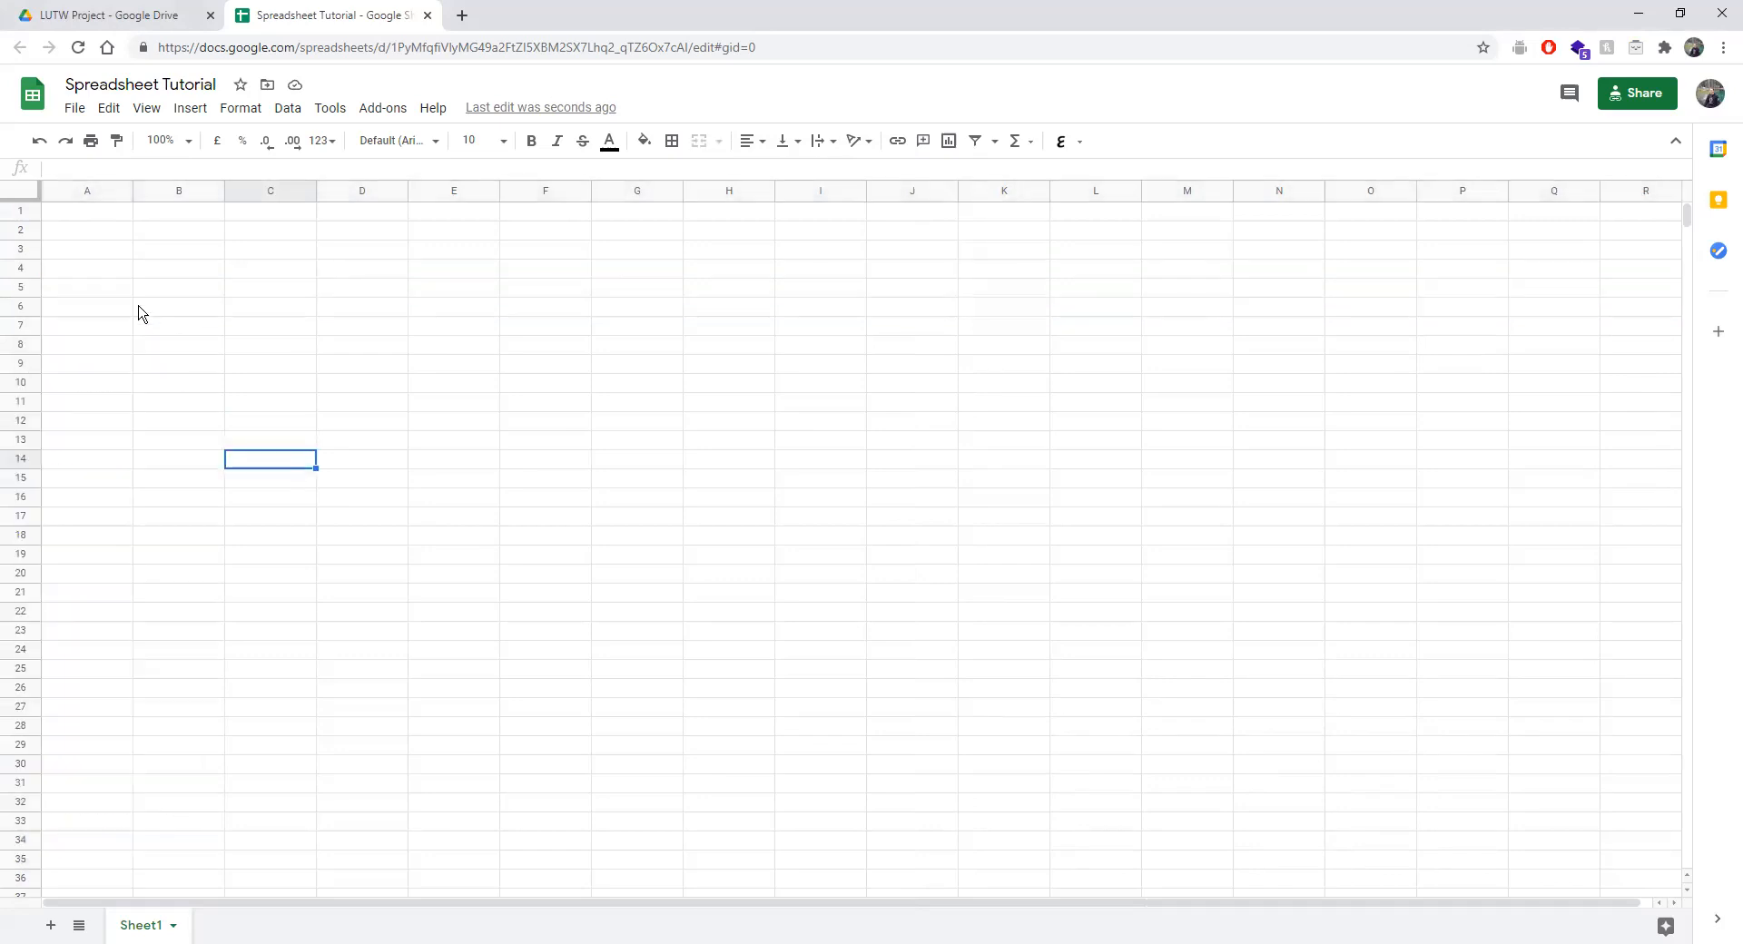
# Insert three columns to the right of column D and return to cell A1.
pyautogui.moveTo(148, 191); pyautogui.dragTo(346, 185)
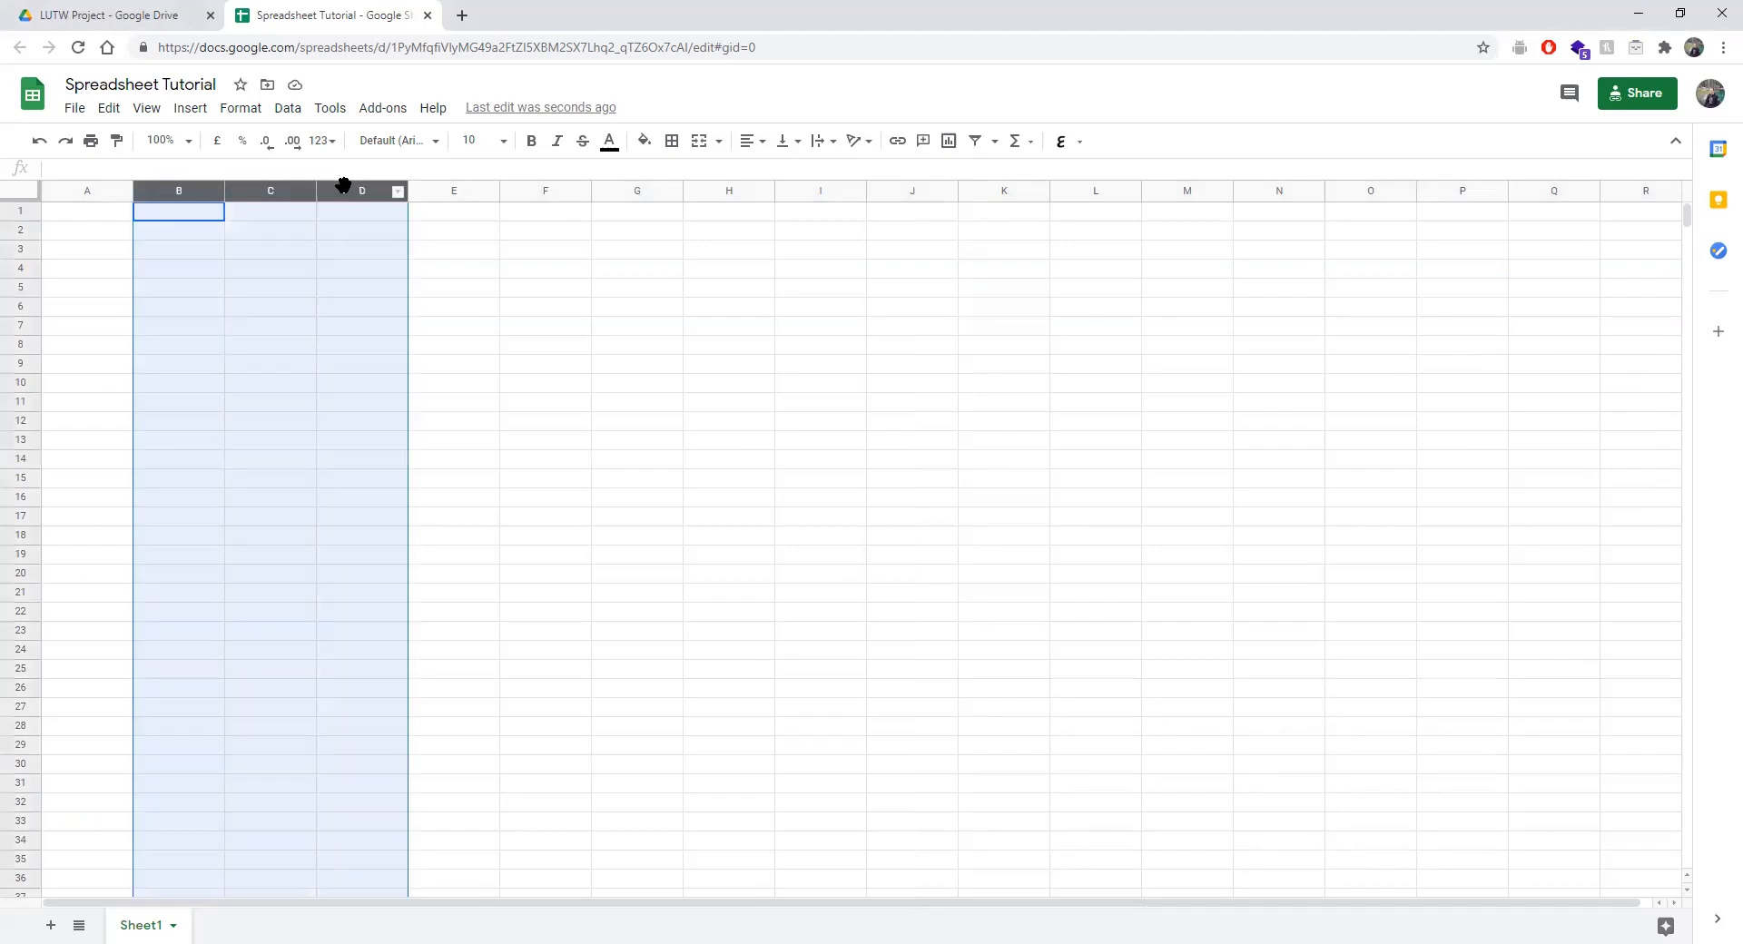
pyautogui.rightClick(316, 187)
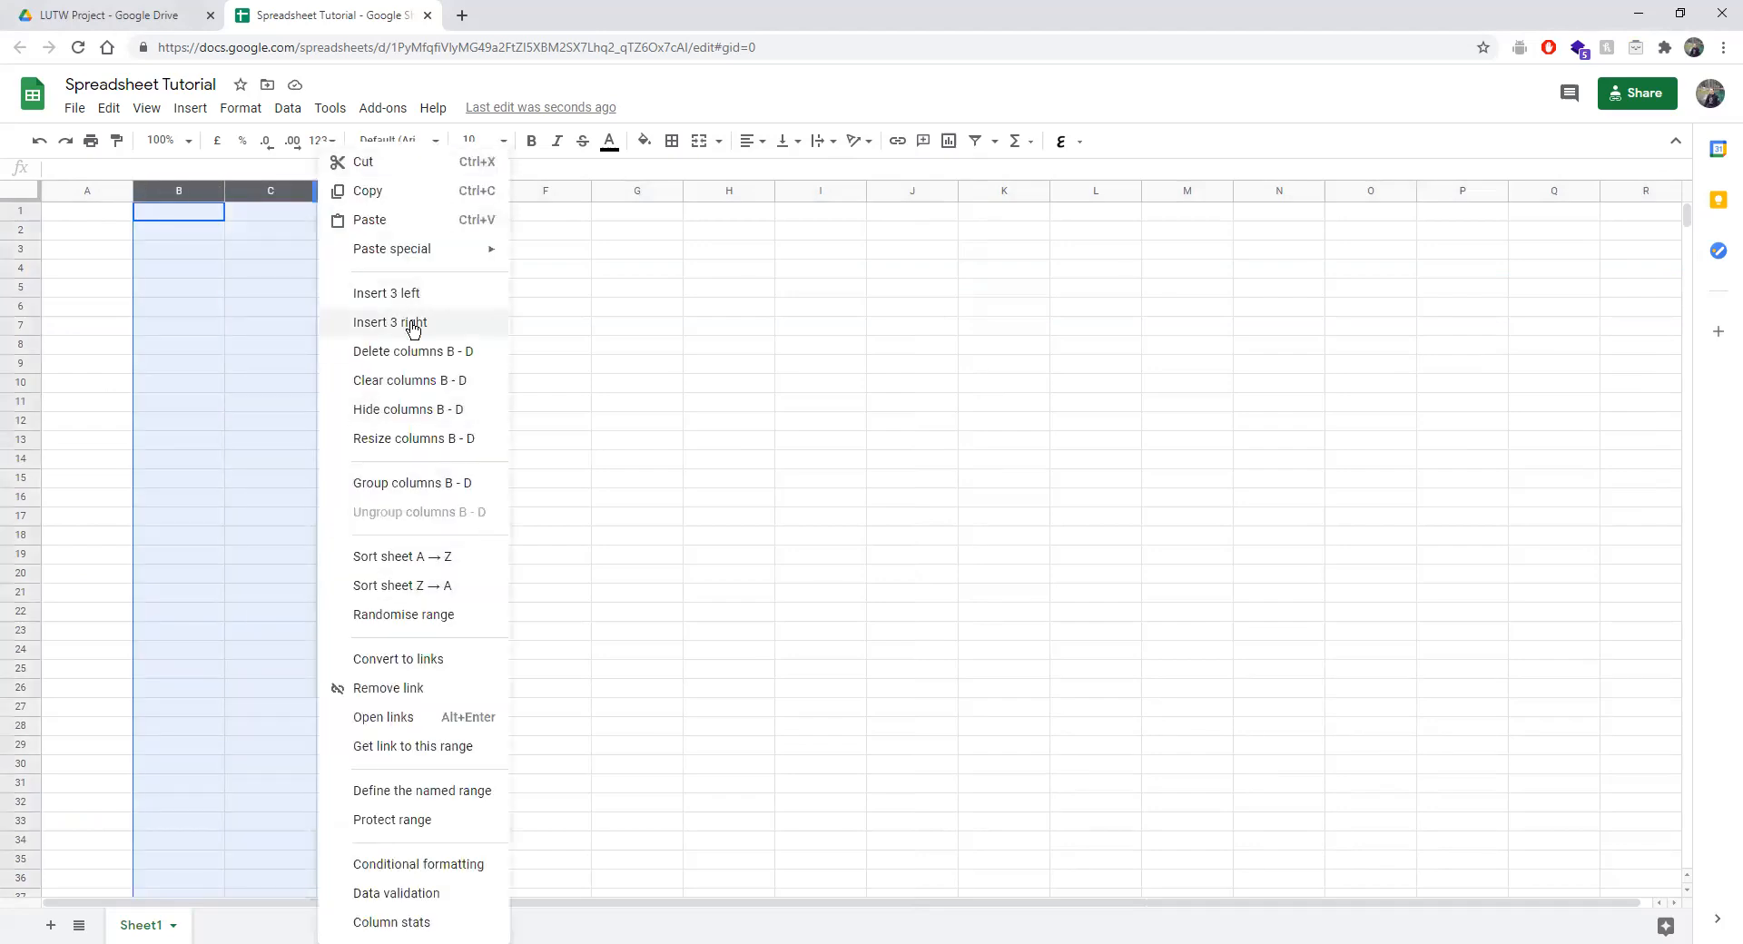
pyautogui.click(601, 367)
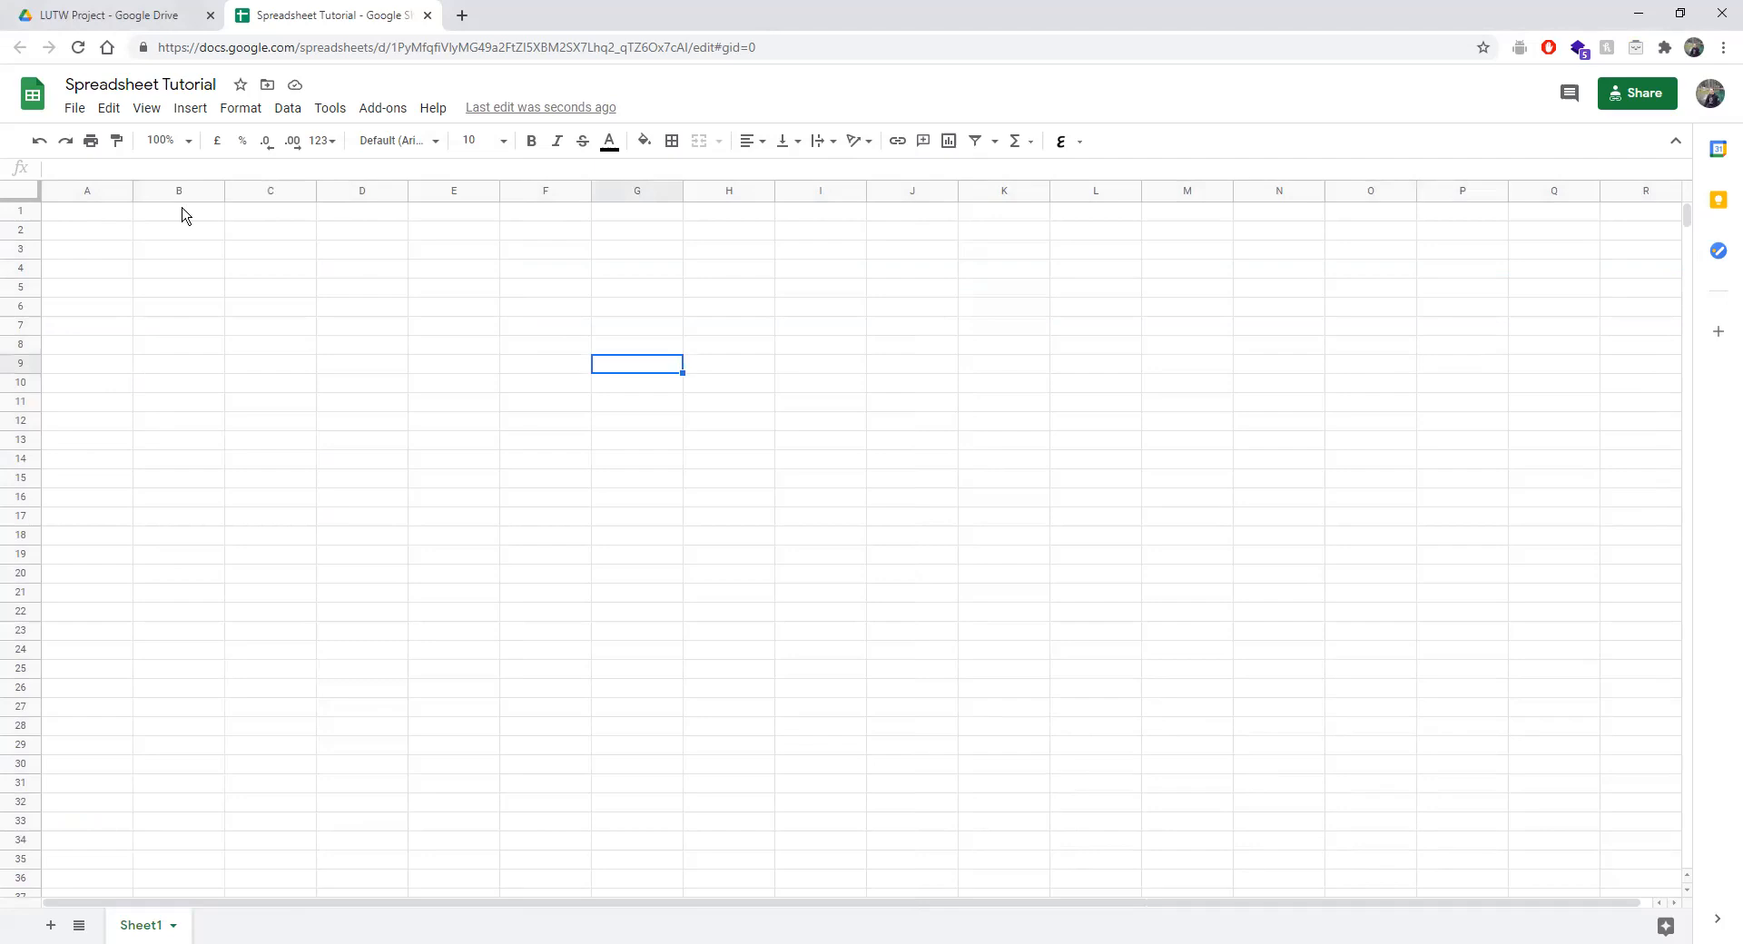
pyautogui.hotkey('ctrl', 'Home')
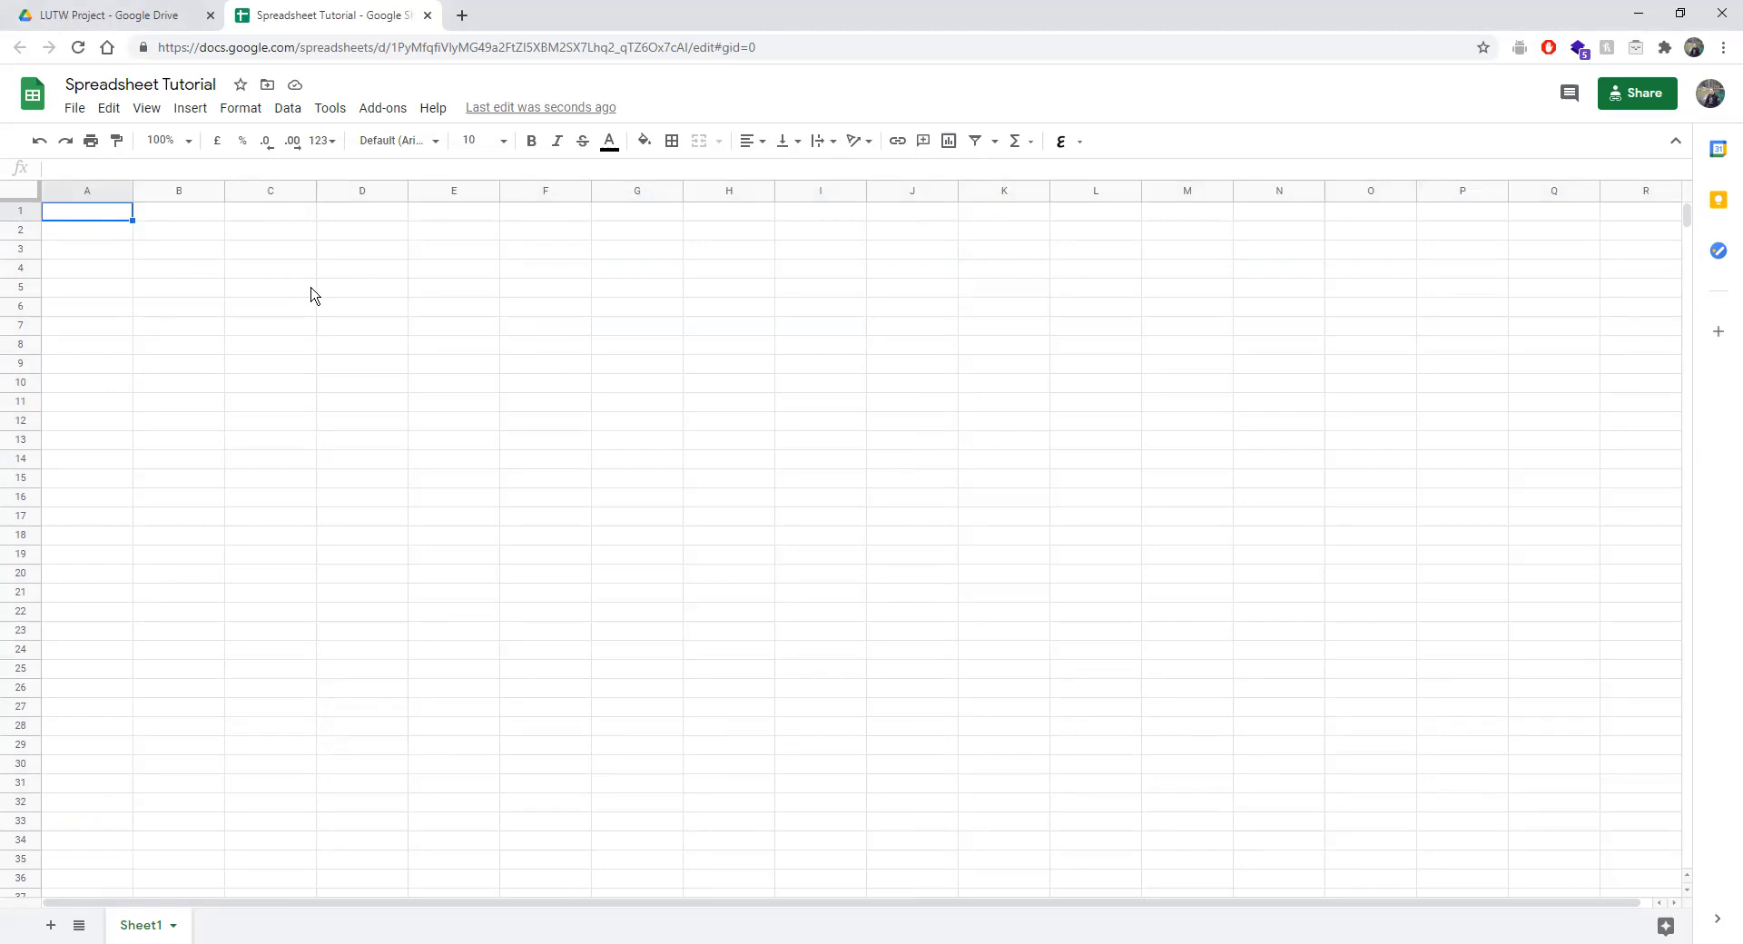
# Type the headers First Name, Last Name and ID into cells A1, B1 and C1, fixing typos.
pyautogui.moveTo(86, 214)
pyautogui.mouseDown()
pyautogui.moveTo(409, 241)
pyautogui.moveTo(506, 226)
pyautogui.mouseUp()
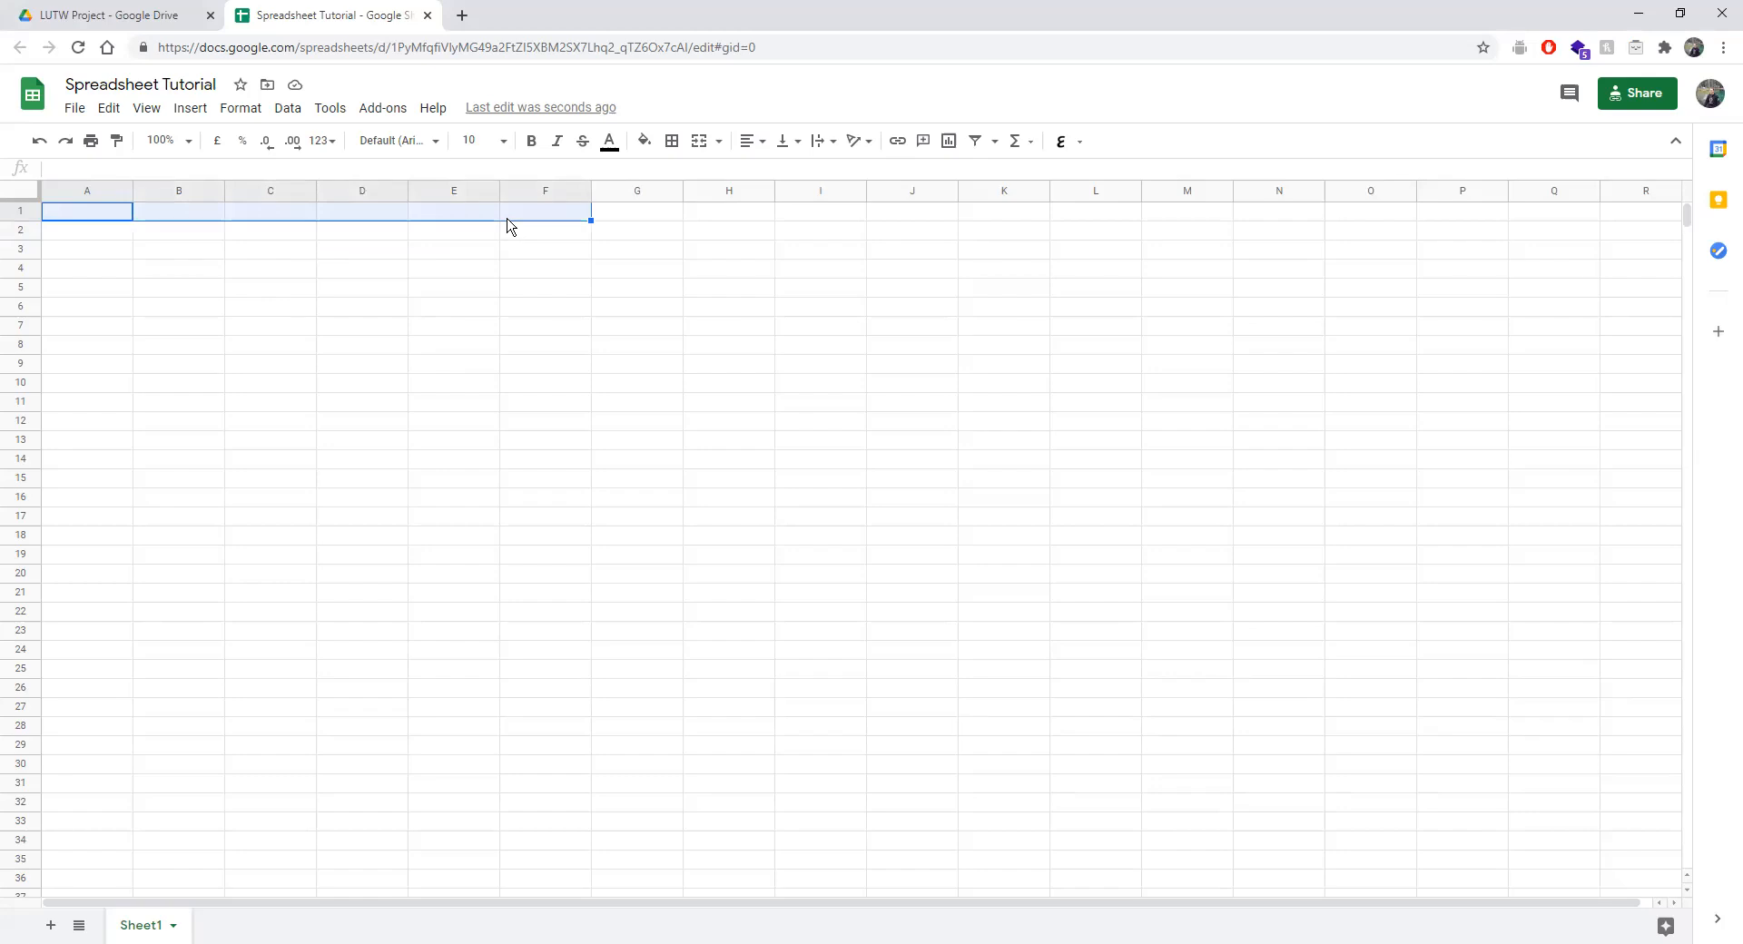
pyautogui.click(97, 220)
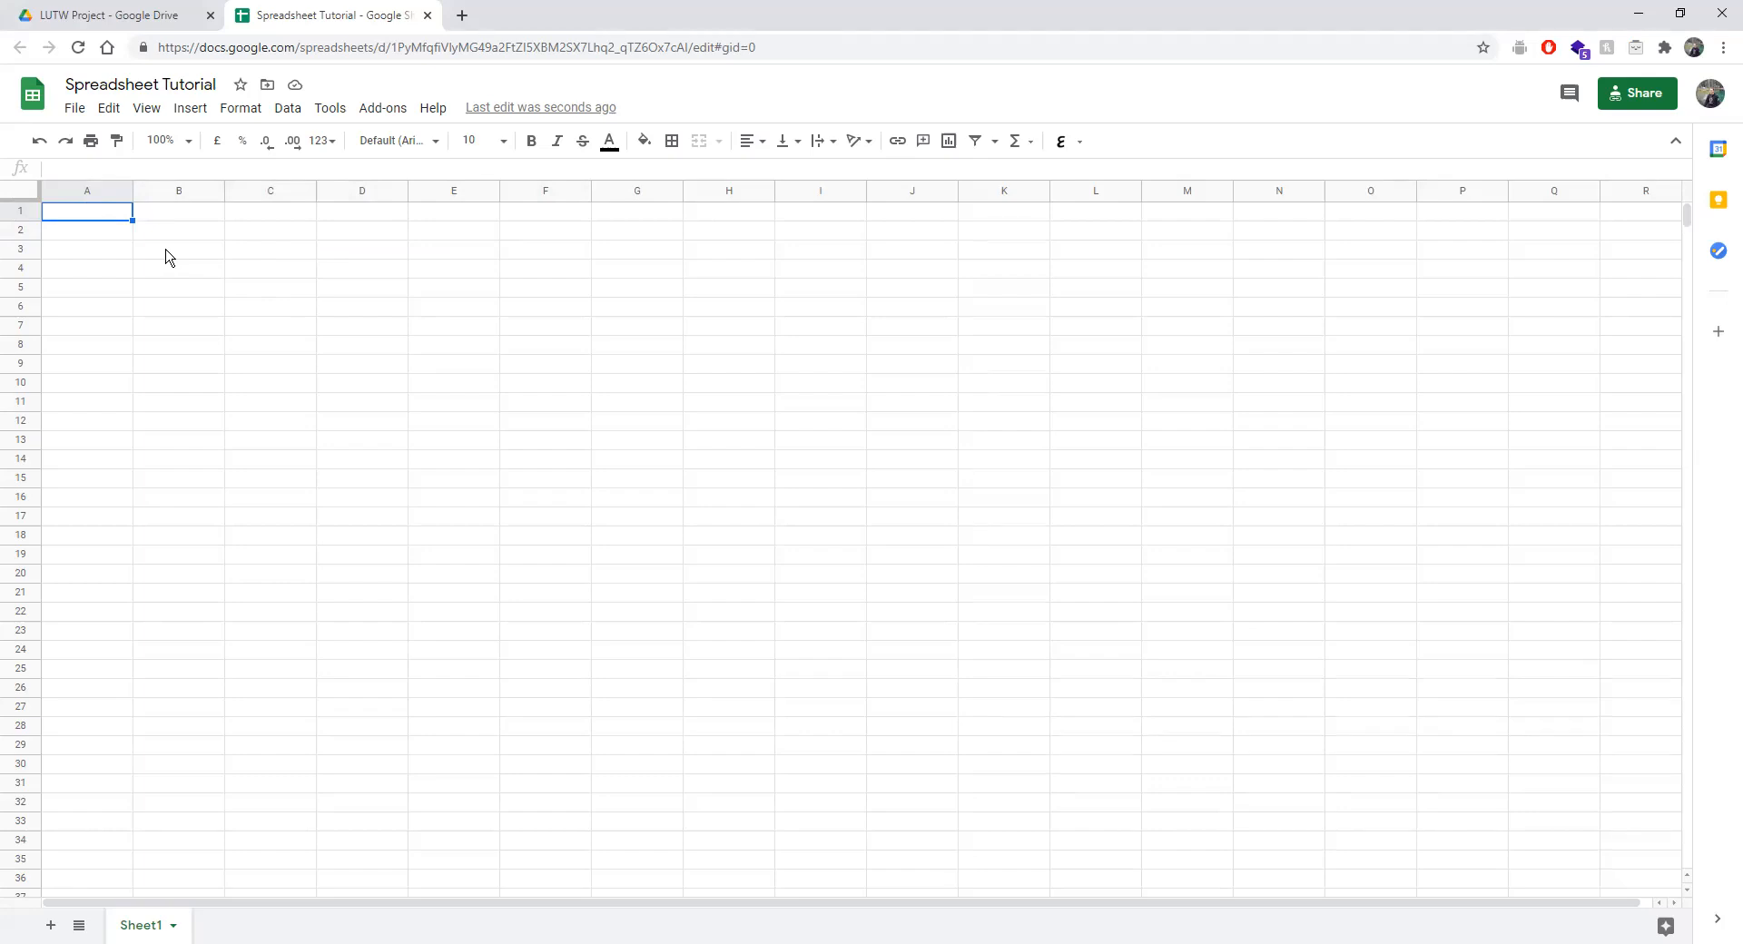
pyautogui.write('First NAme')
pyautogui.press('BackSpace')
pyautogui.press('BackSpace')
pyautogui.press('BackSpace')
pyautogui.write('amt')
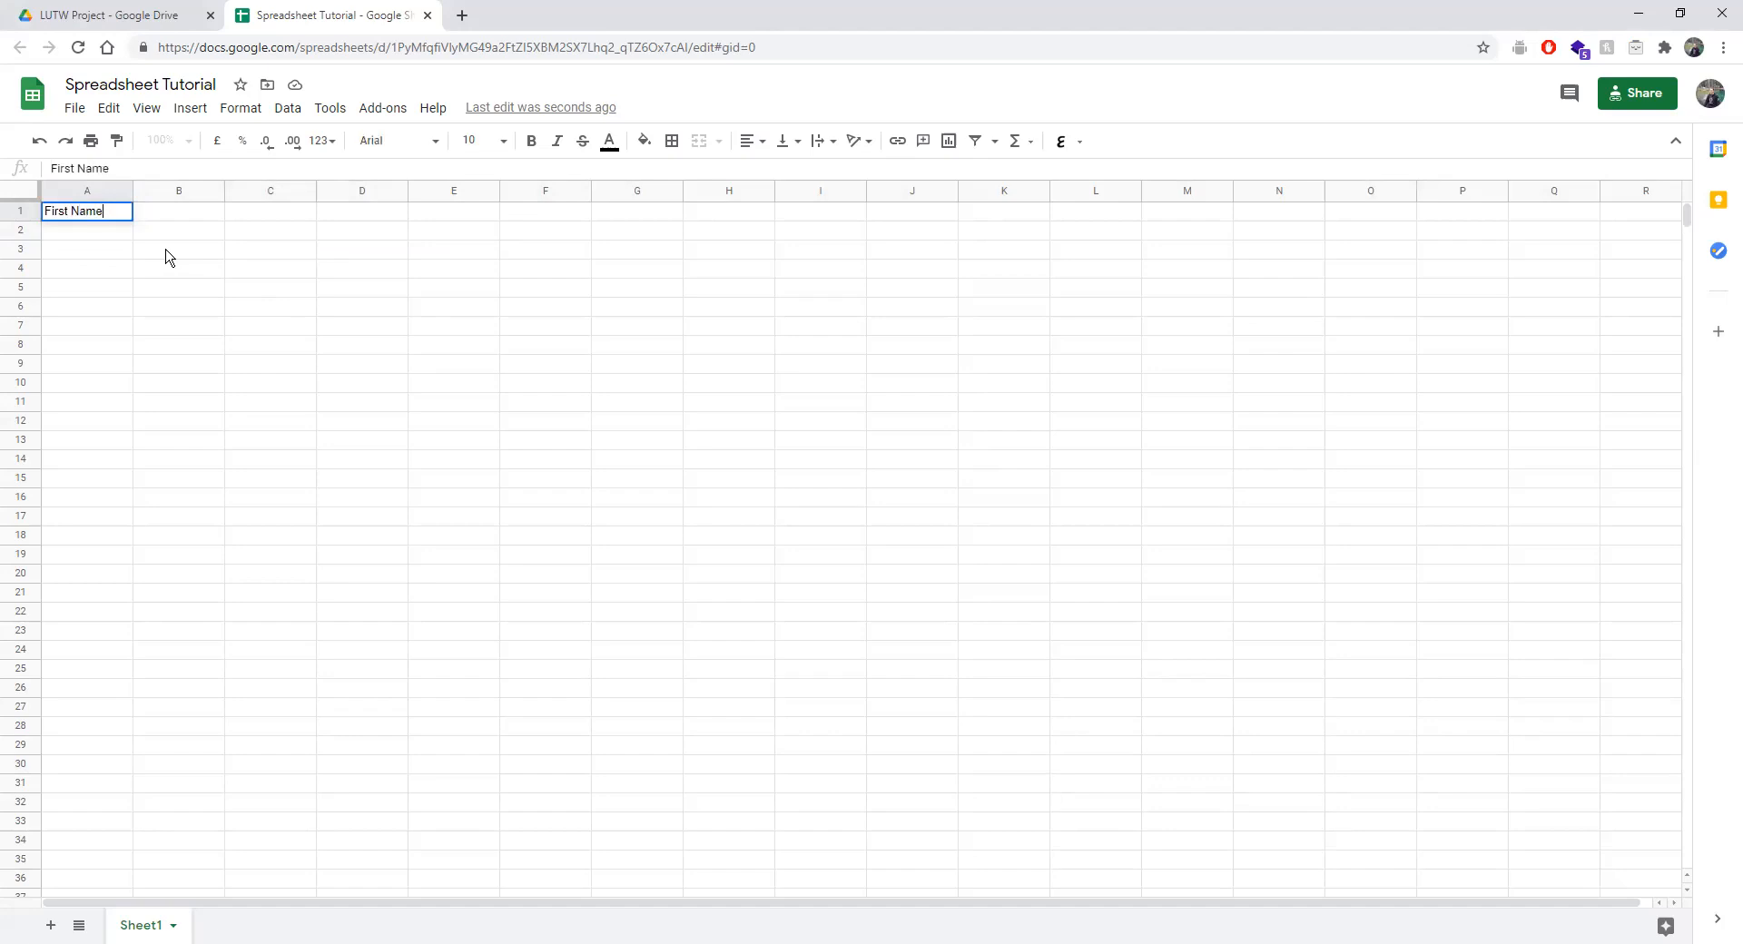
pyautogui.press('Tab')
pyautogui.write('Last NAme')
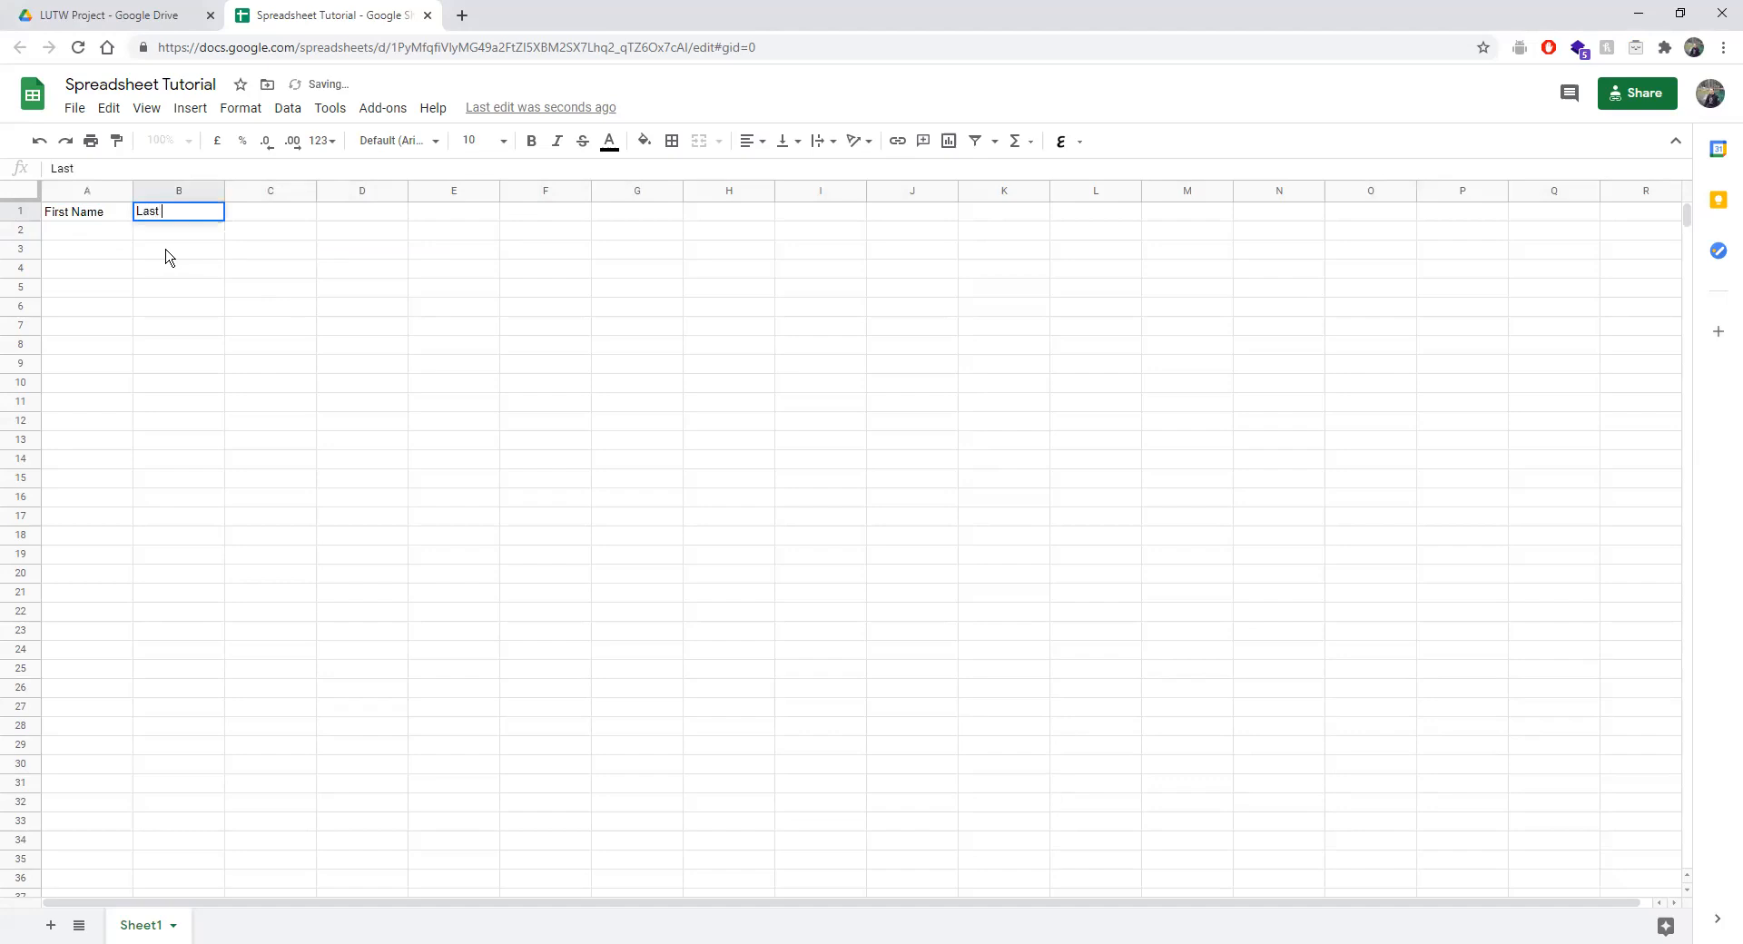
pyautogui.press('BackSpace')
pyautogui.press('BackSpace')
pyautogui.write('ame')
pyautogui.press('Tab')
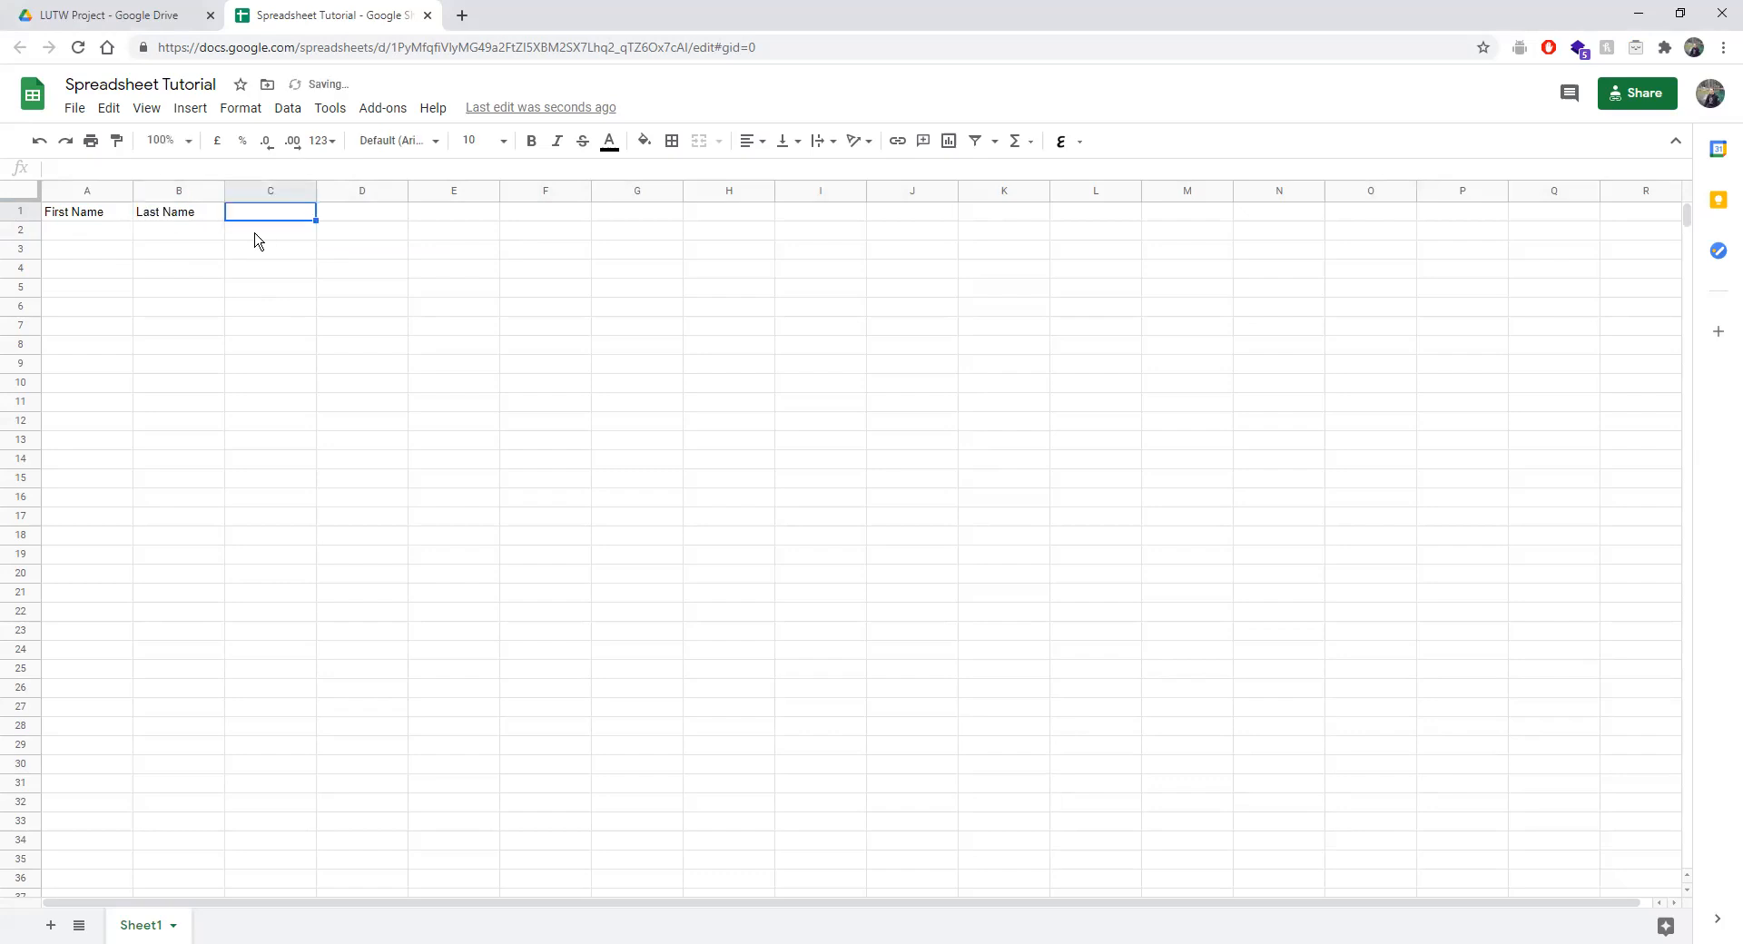
pyautogui.write('U')
pyautogui.write('ID')
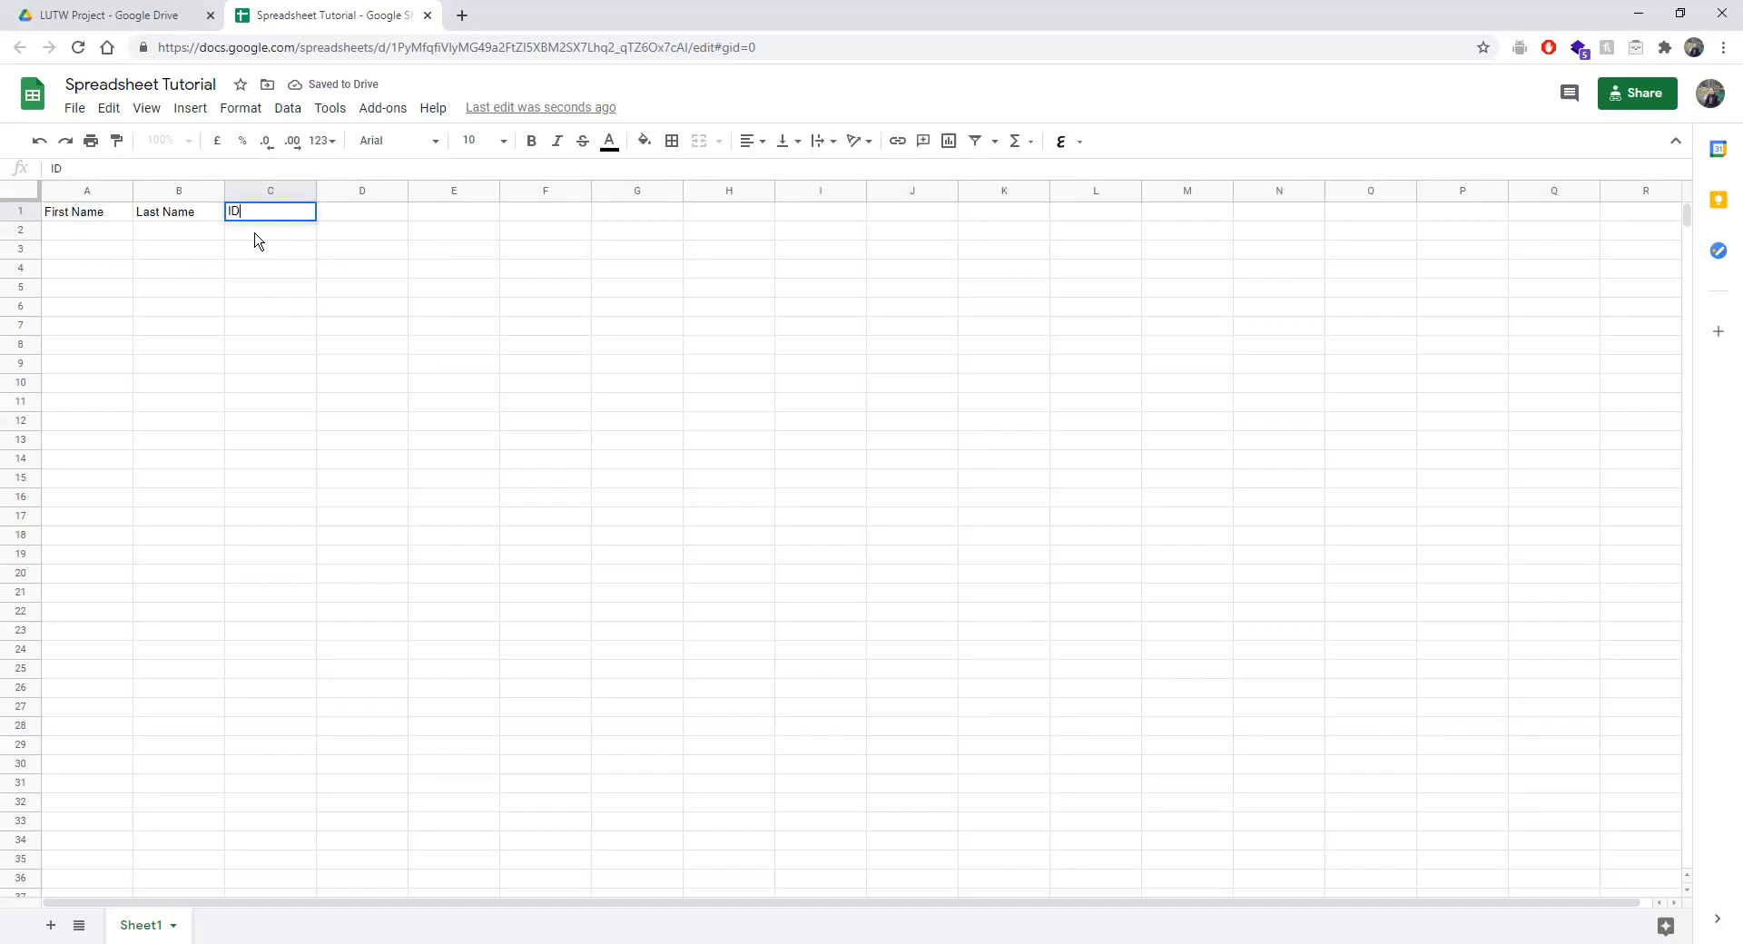
# Make the headers in A1:C1 bold and horizontally centred.
pyautogui.moveTo(80, 214); pyautogui.dragTo(272, 212)
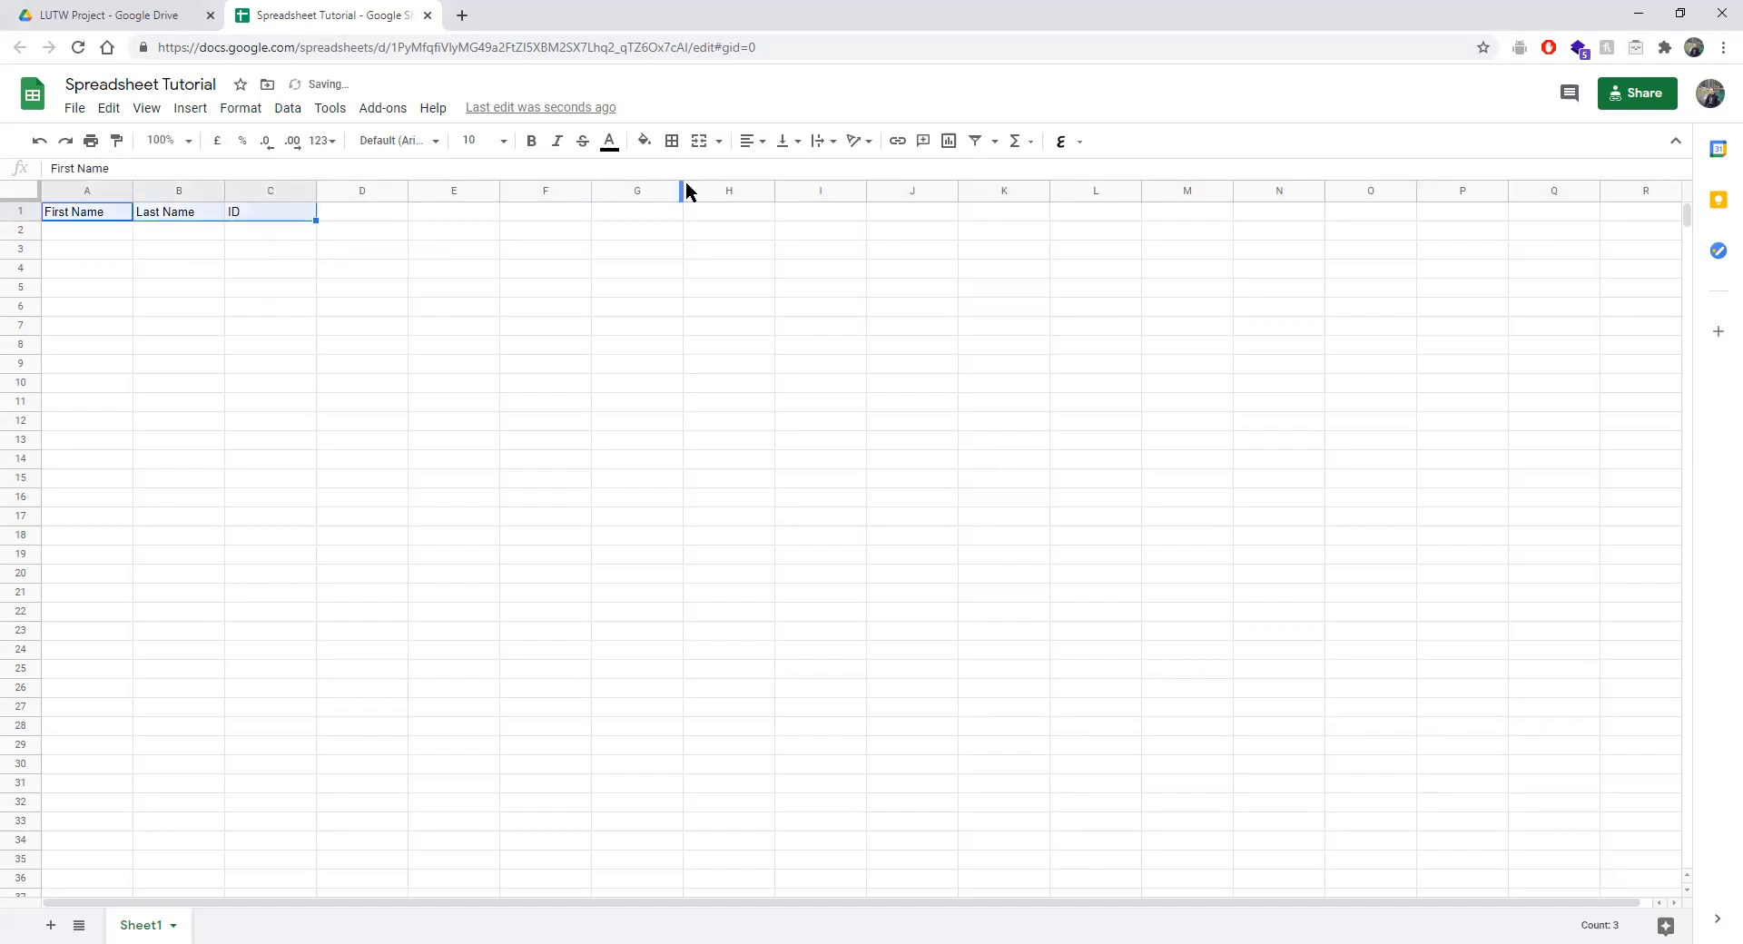
pyautogui.click(750, 141)
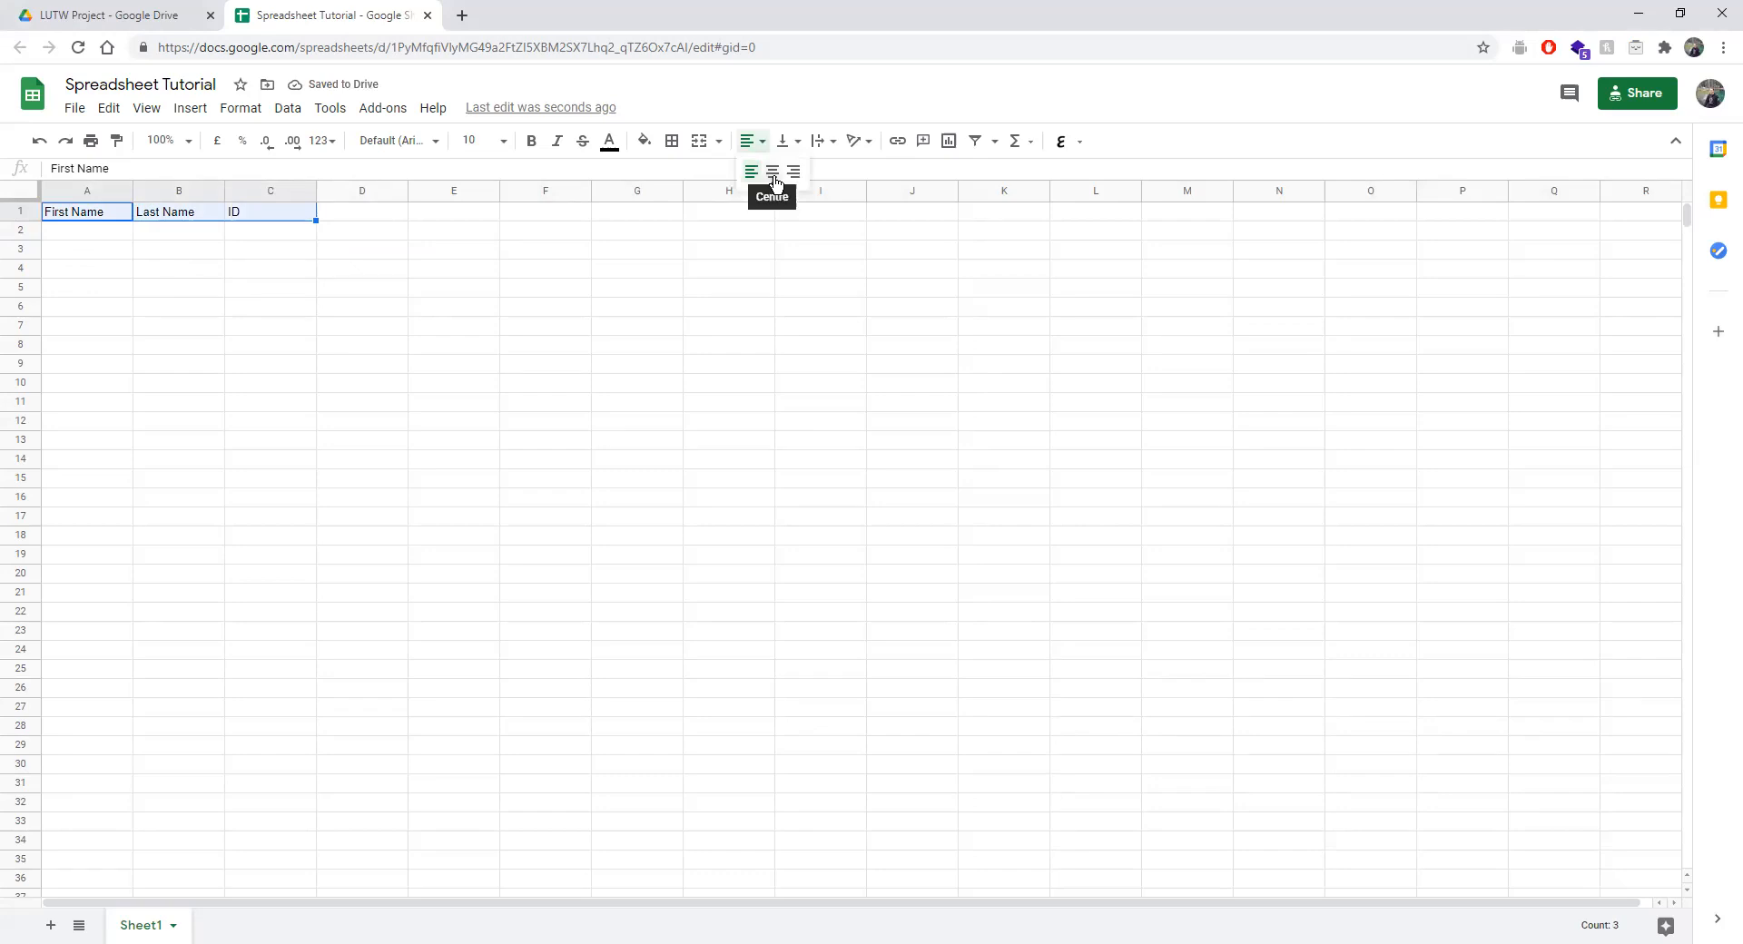
pyautogui.click(774, 181)
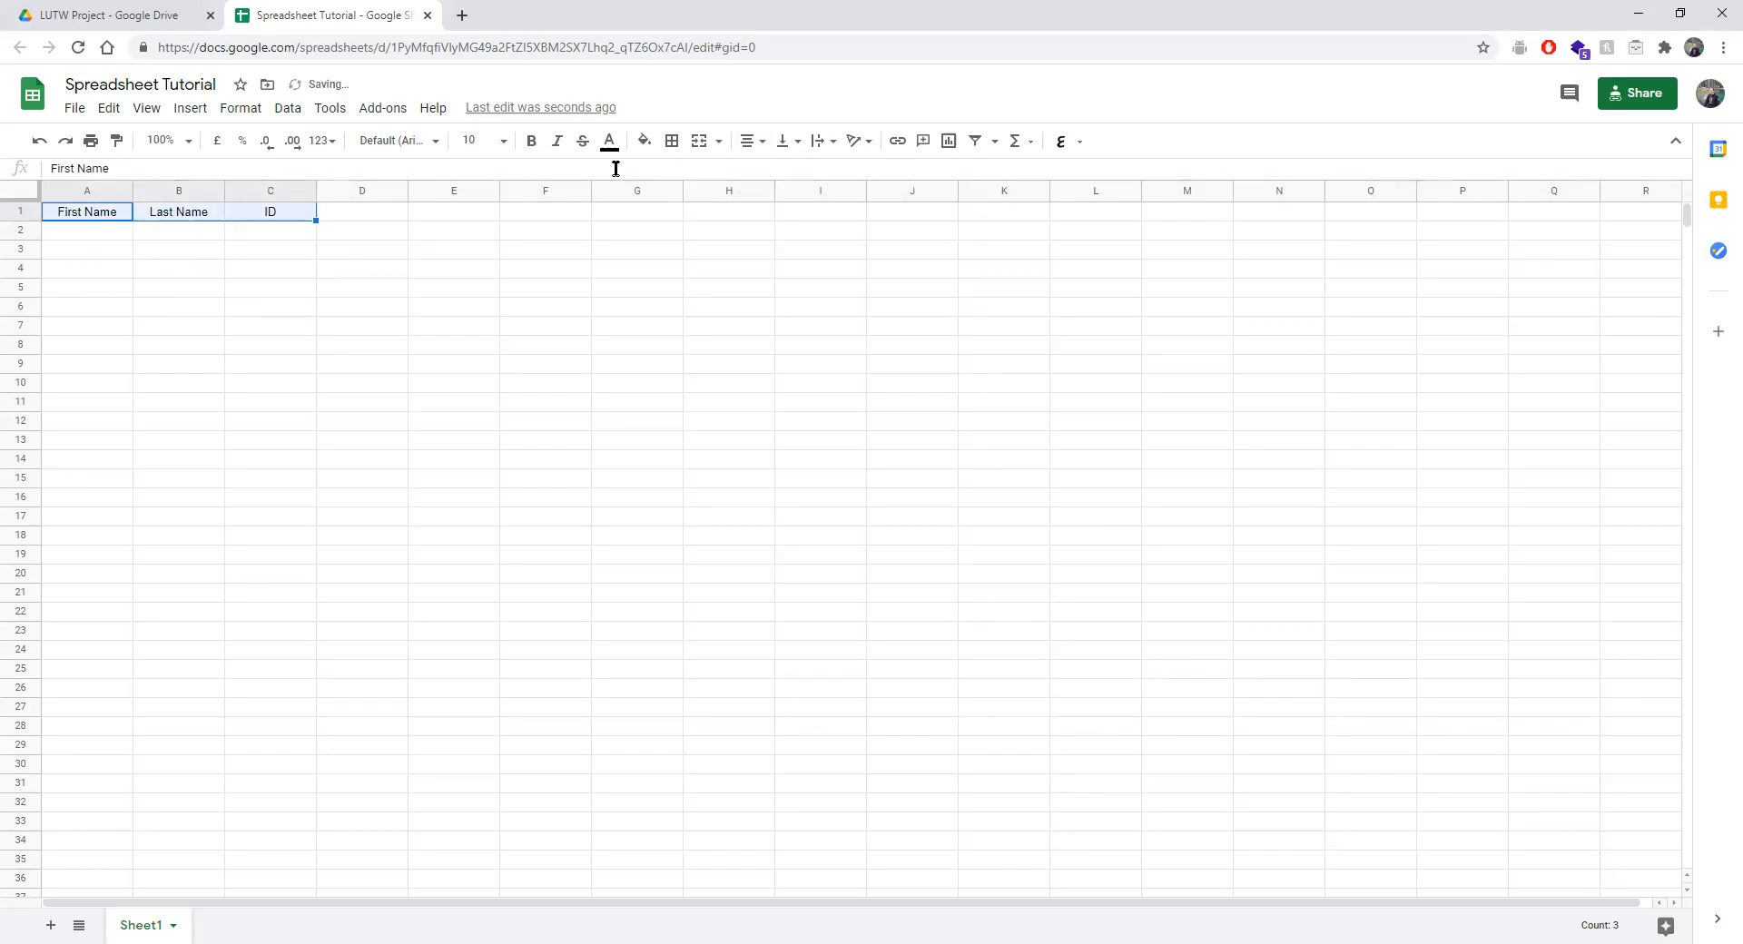
pyautogui.click(531, 141)
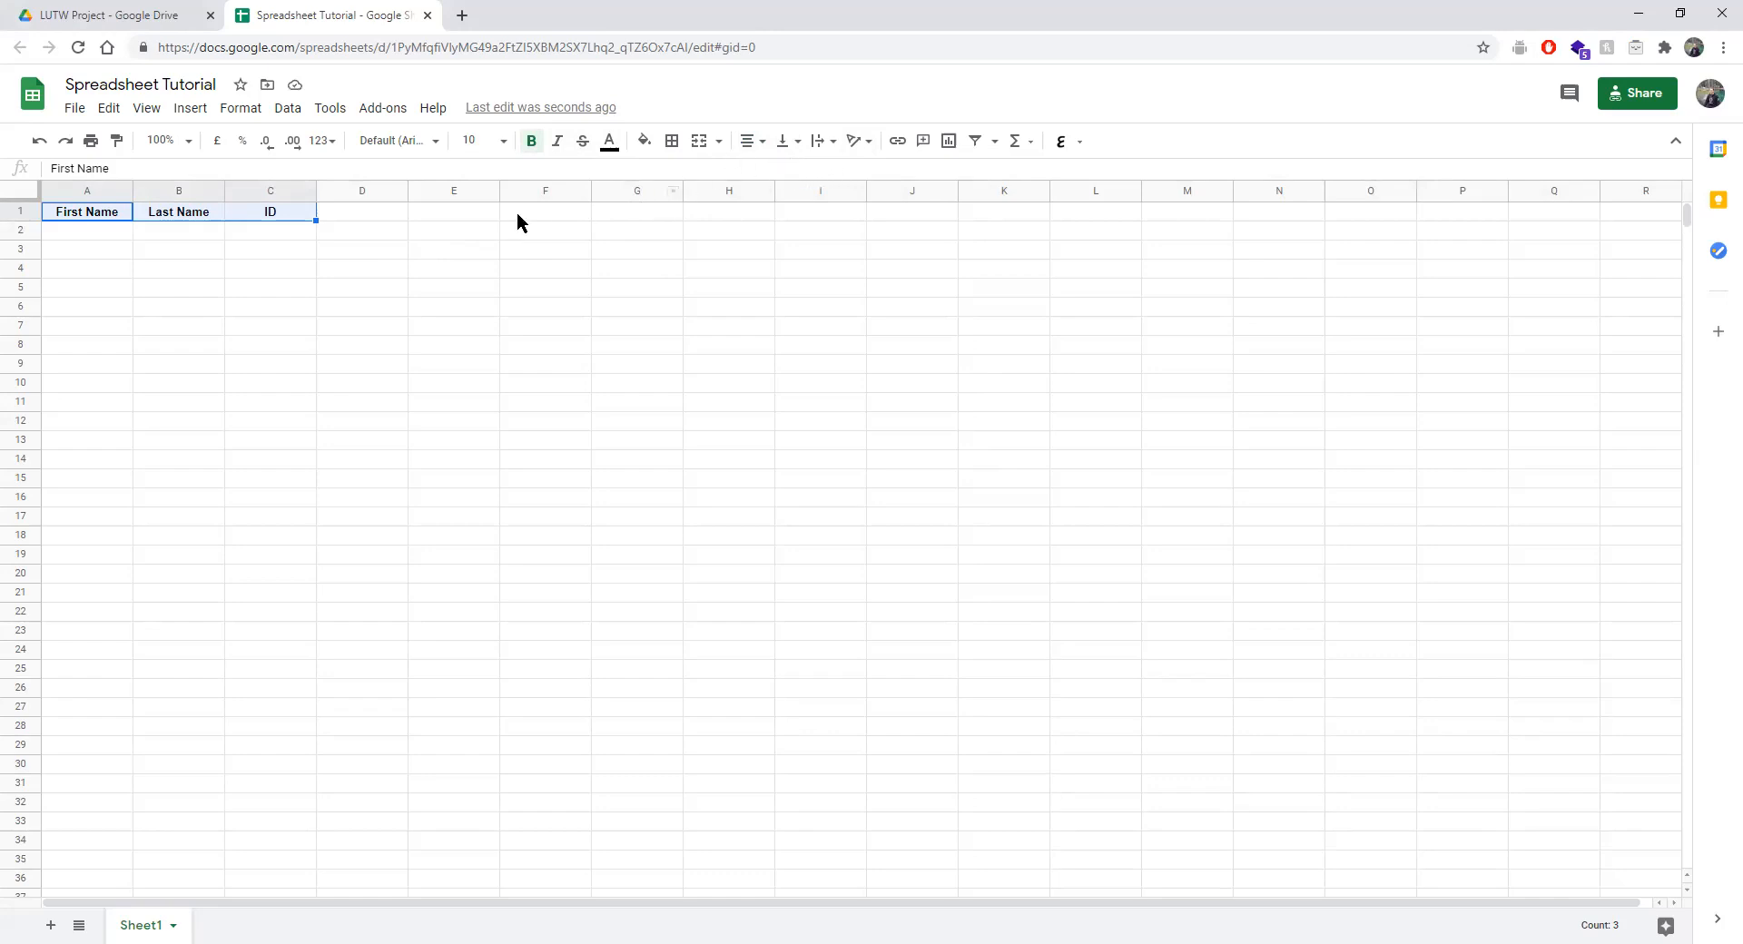
# Make row 1 much taller and reselect the header cells A1:C1.
pyautogui.click(795, 148)
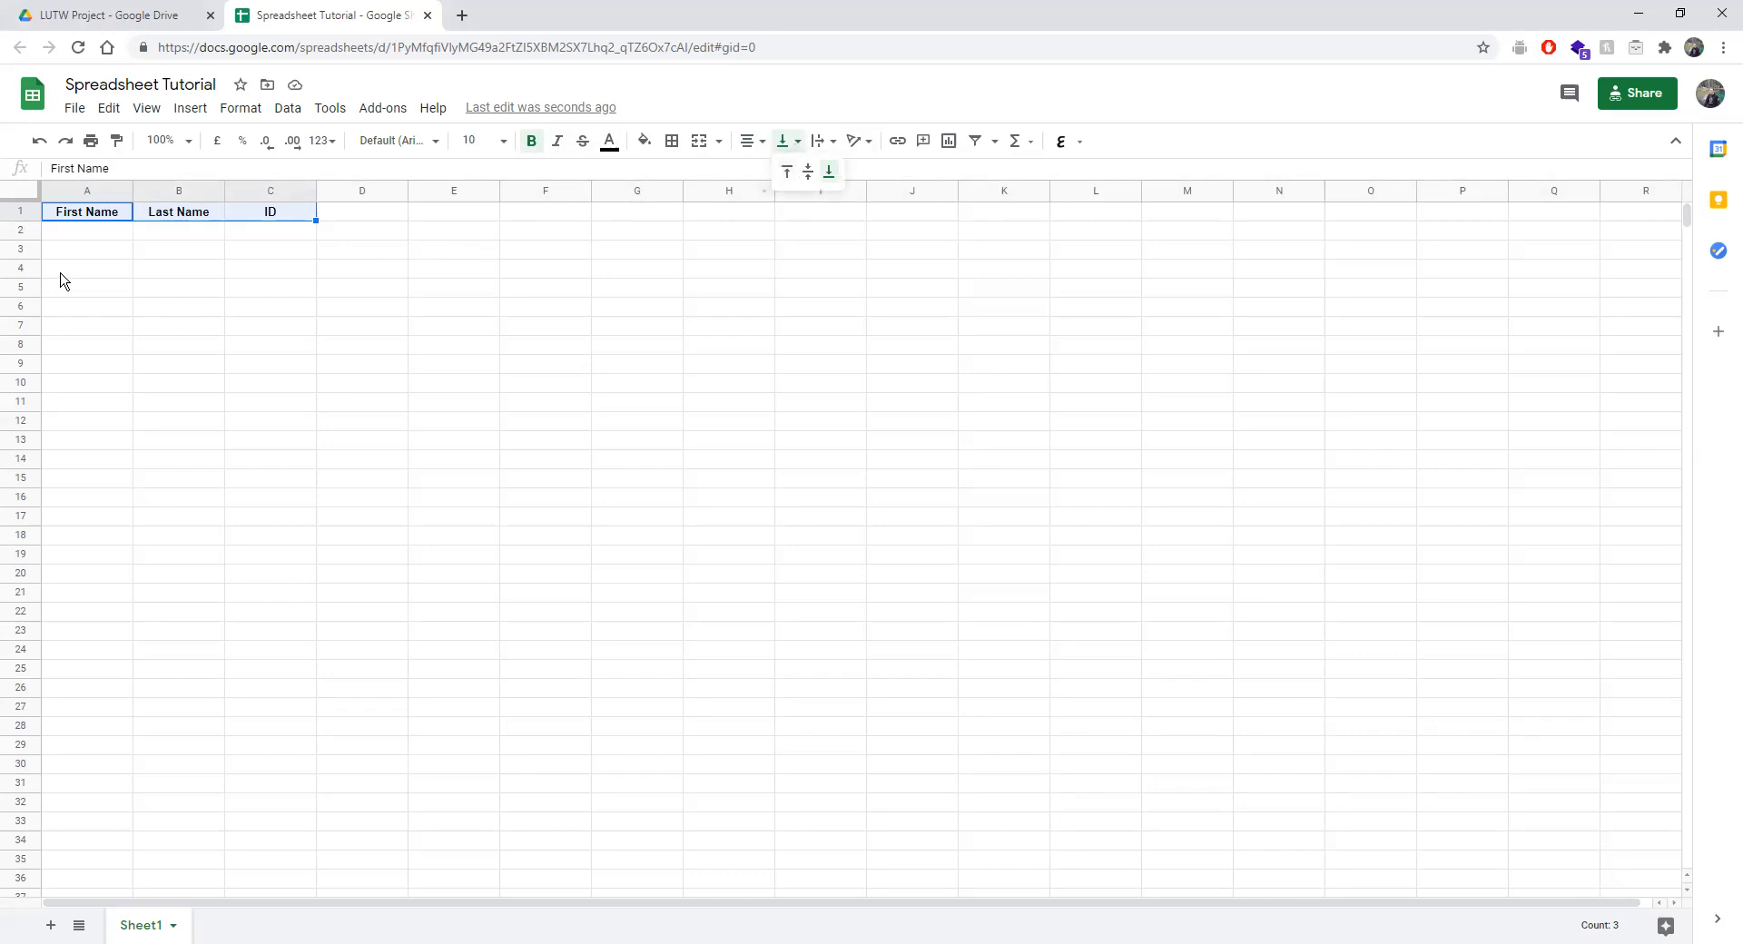
pyautogui.moveTo(27, 218); pyautogui.dragTo(27, 306)
pyautogui.click(384, 471)
pyautogui.moveTo(81, 241); pyautogui.dragTo(245, 284)
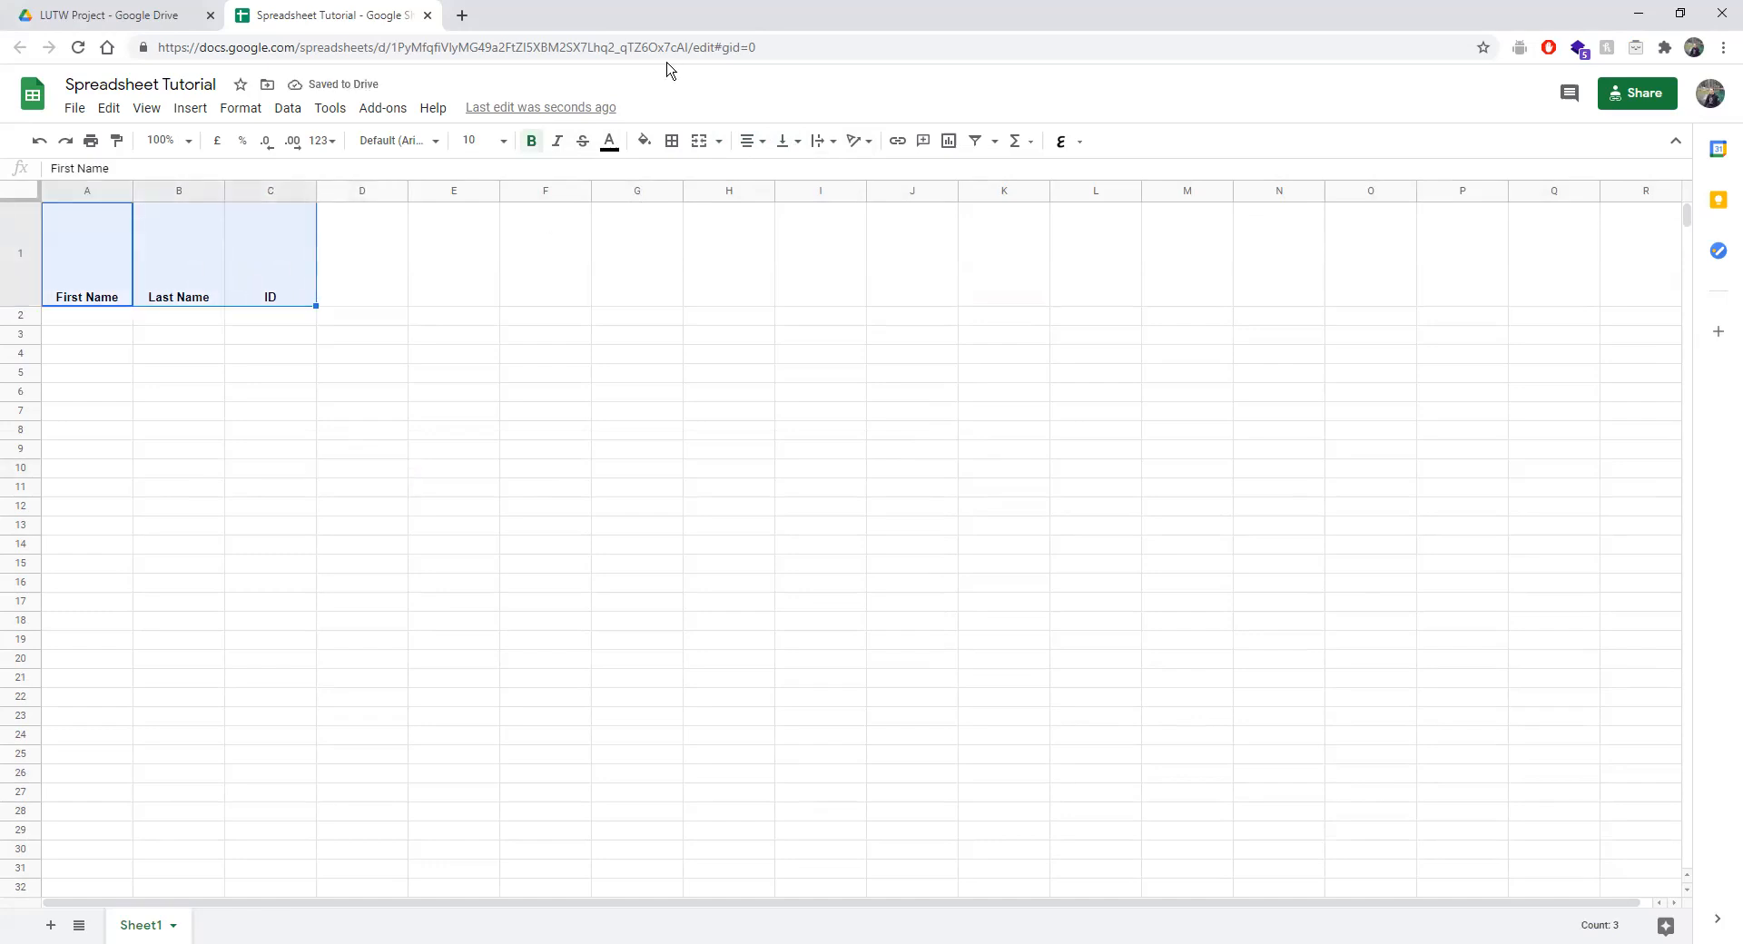
# Try Top and Bottom vertical alignment on the headers, settling on Middle.
pyautogui.click(786, 145)
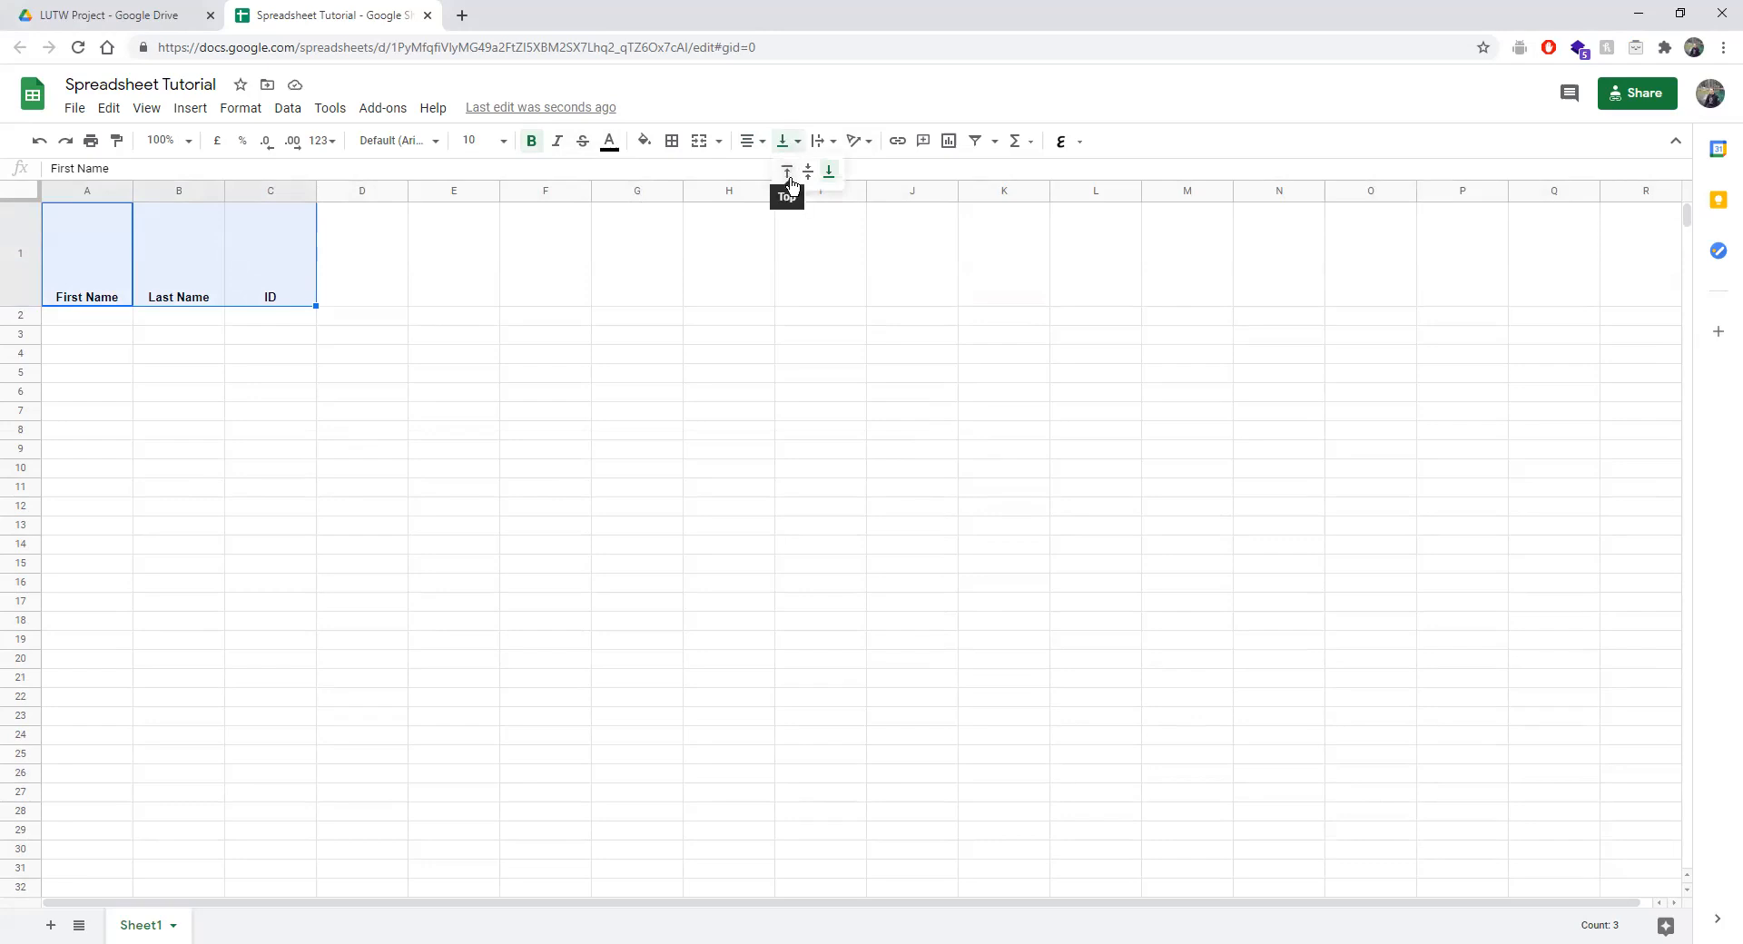
pyautogui.click(787, 173)
pyautogui.click(783, 142)
pyautogui.click(808, 172)
pyautogui.click(792, 146)
pyautogui.click(828, 172)
pyautogui.click(779, 141)
pyautogui.click(807, 171)
pyautogui.click(815, 143)
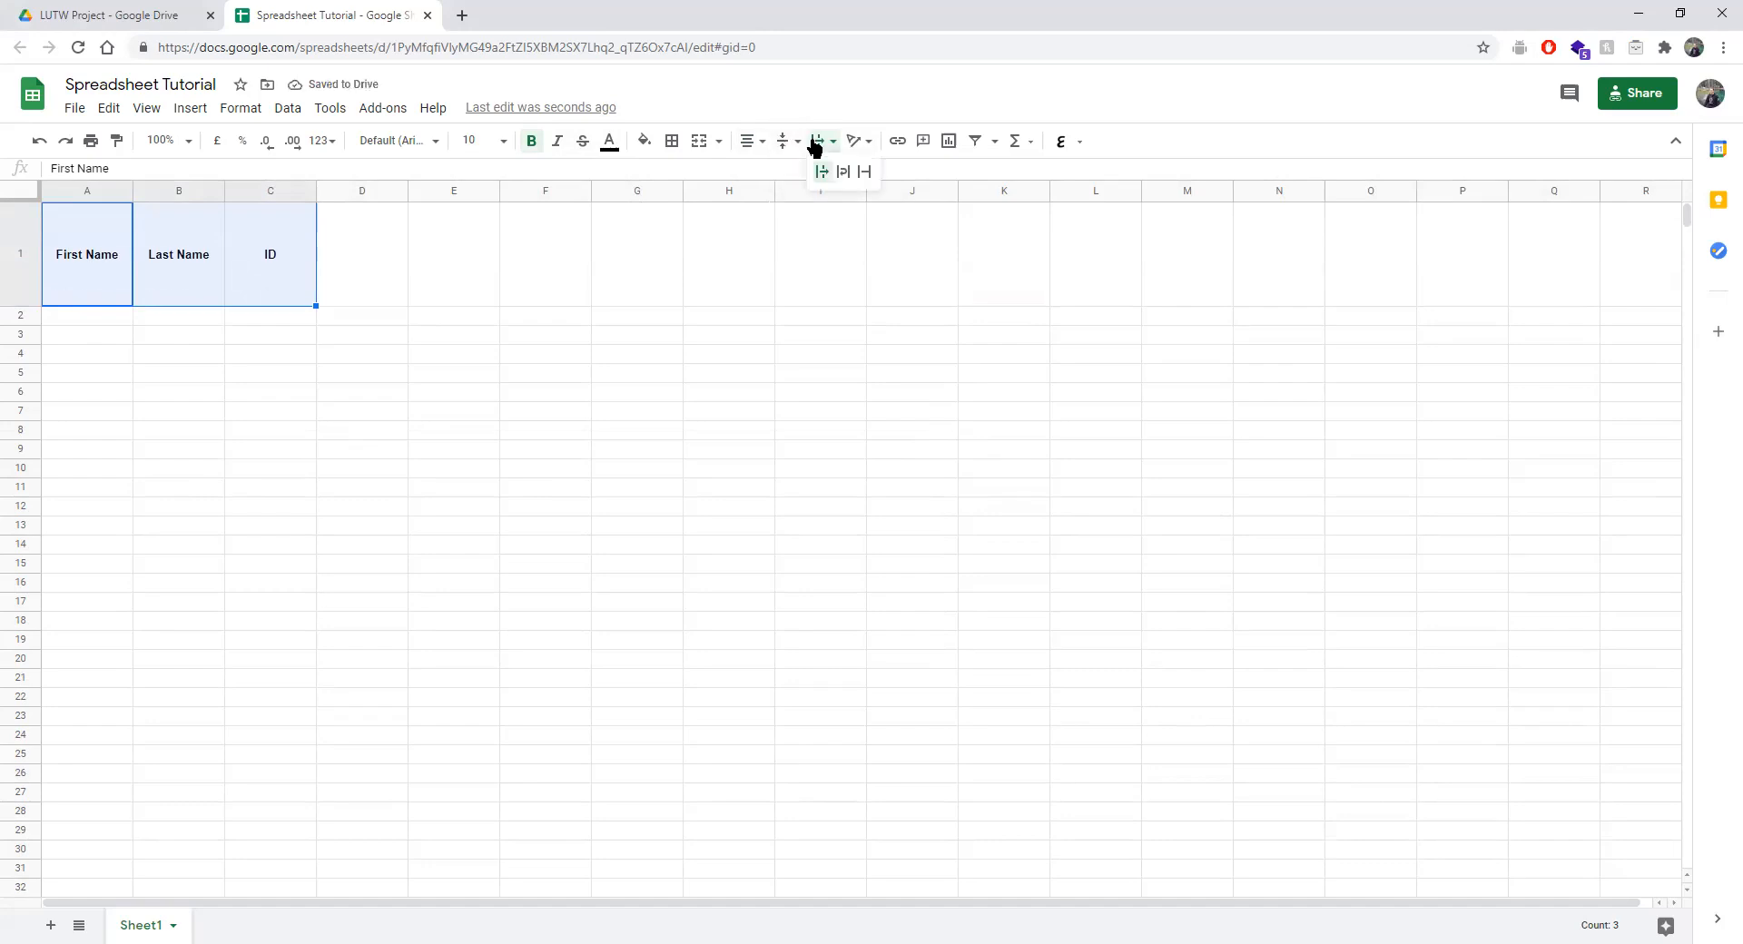
pyautogui.click(116, 169)
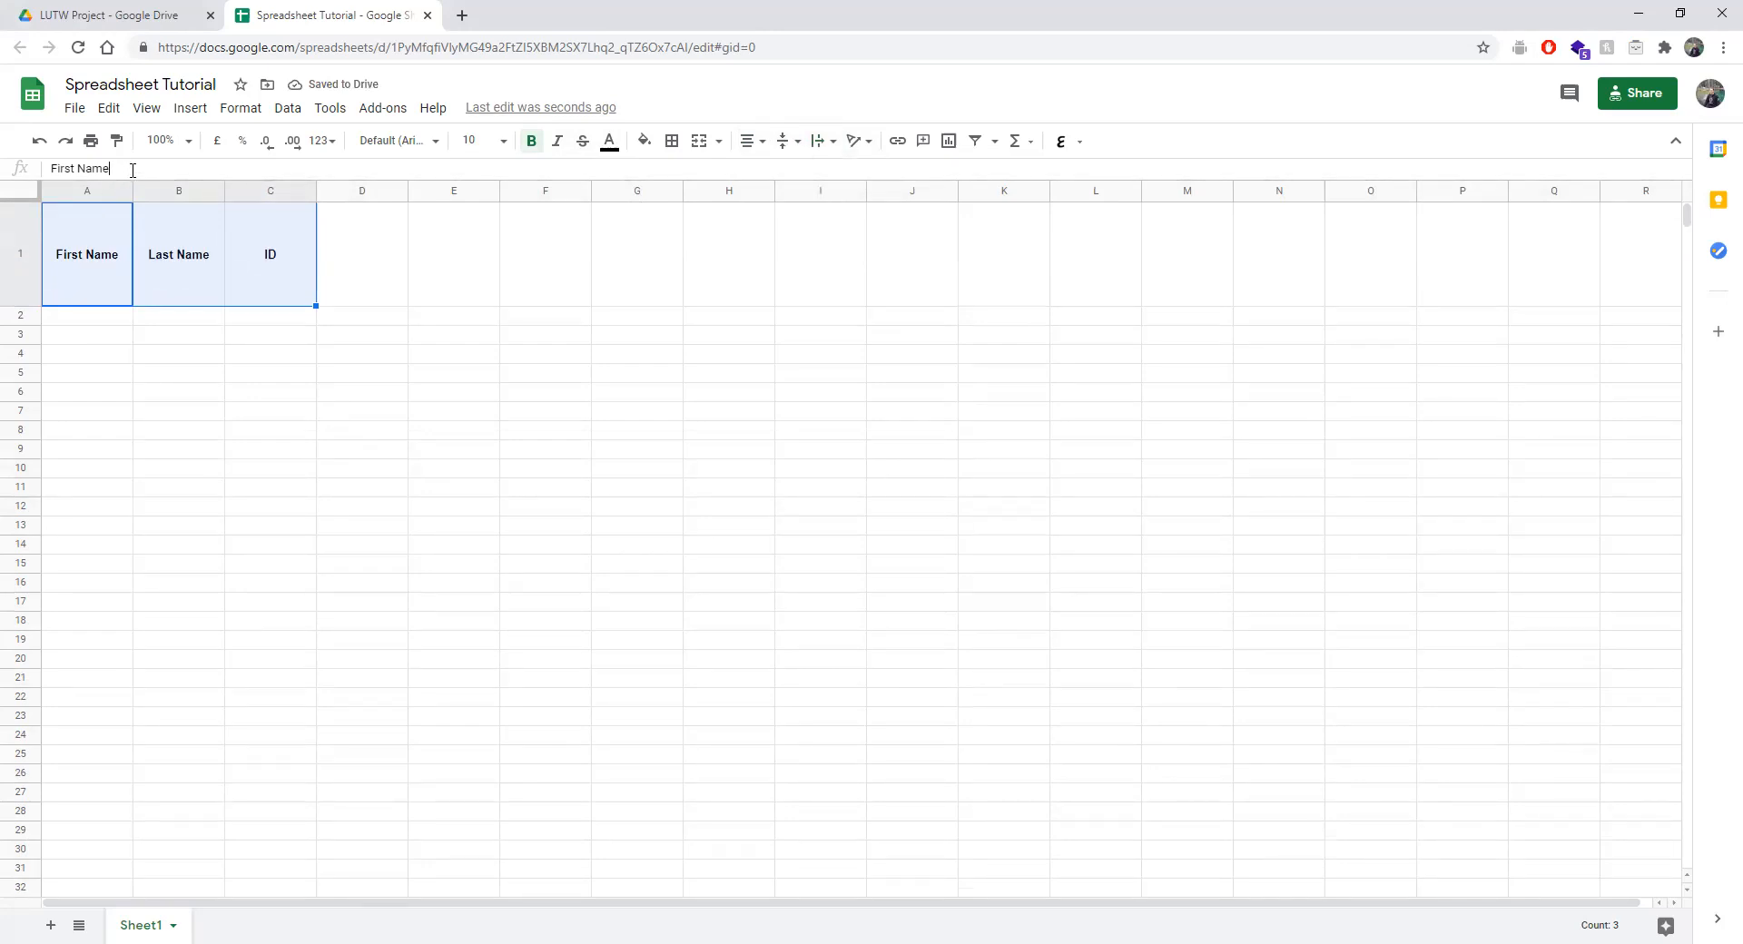
# Enter the person's full name in cell A2, correcting a typo.
pyautogui.click(73, 316)
pyautogui.press('Return')
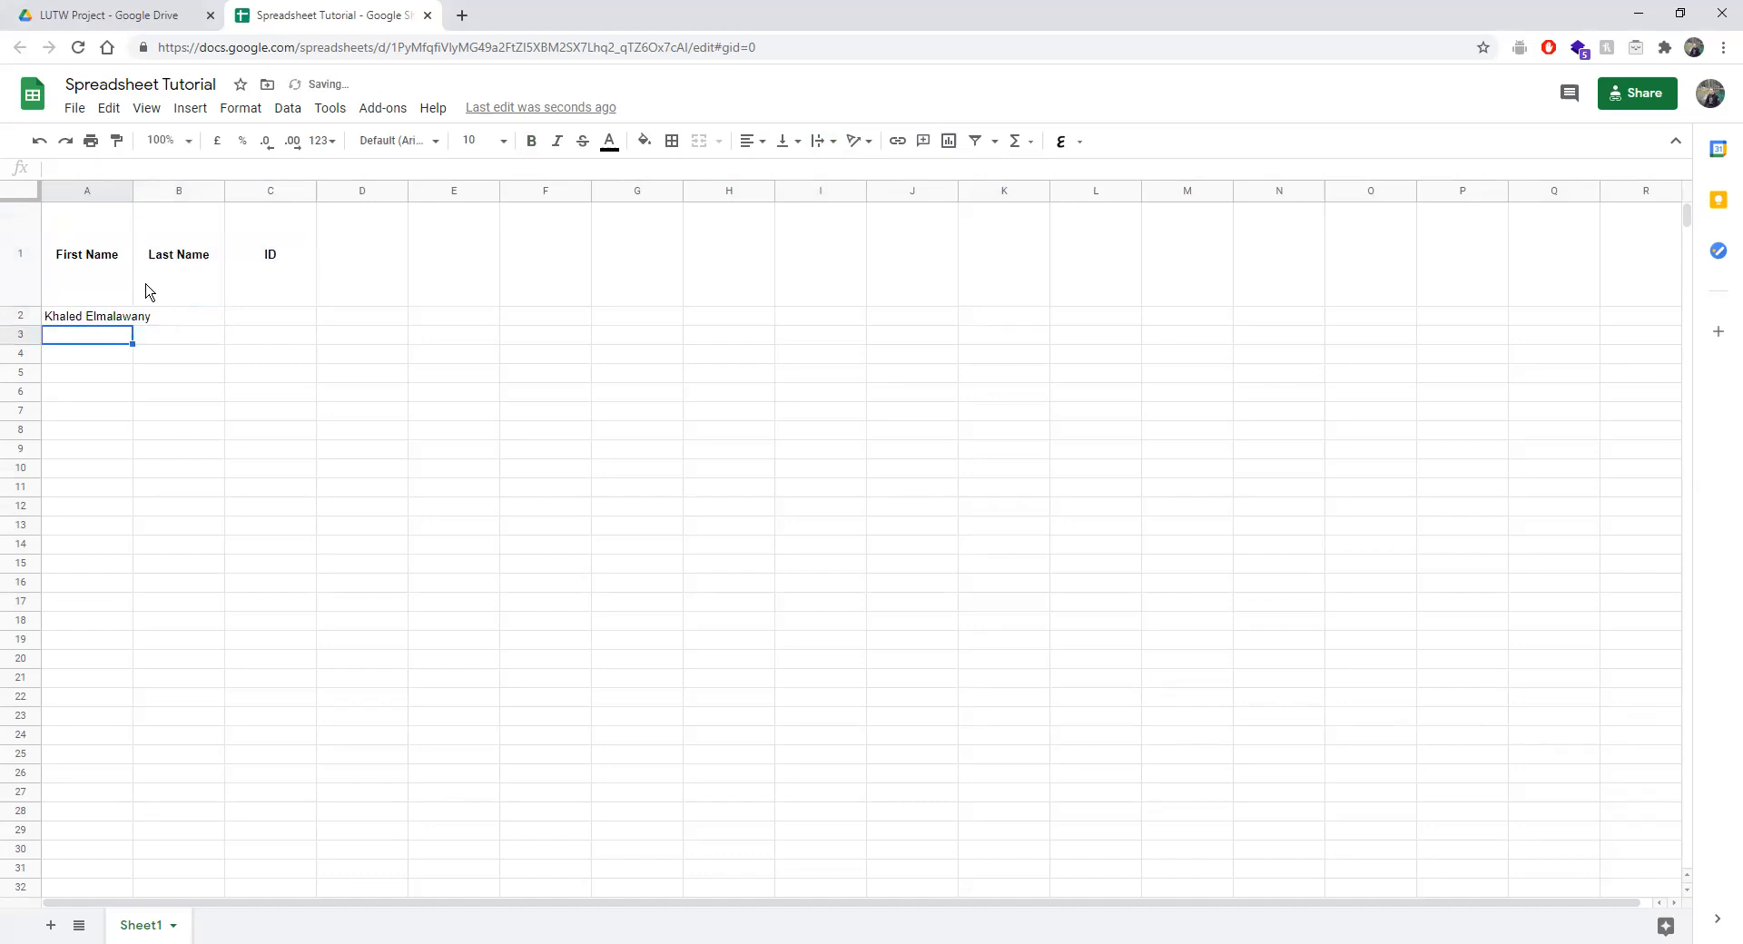
# Enter the person's surname in cell B2.
pyautogui.click(168, 317)
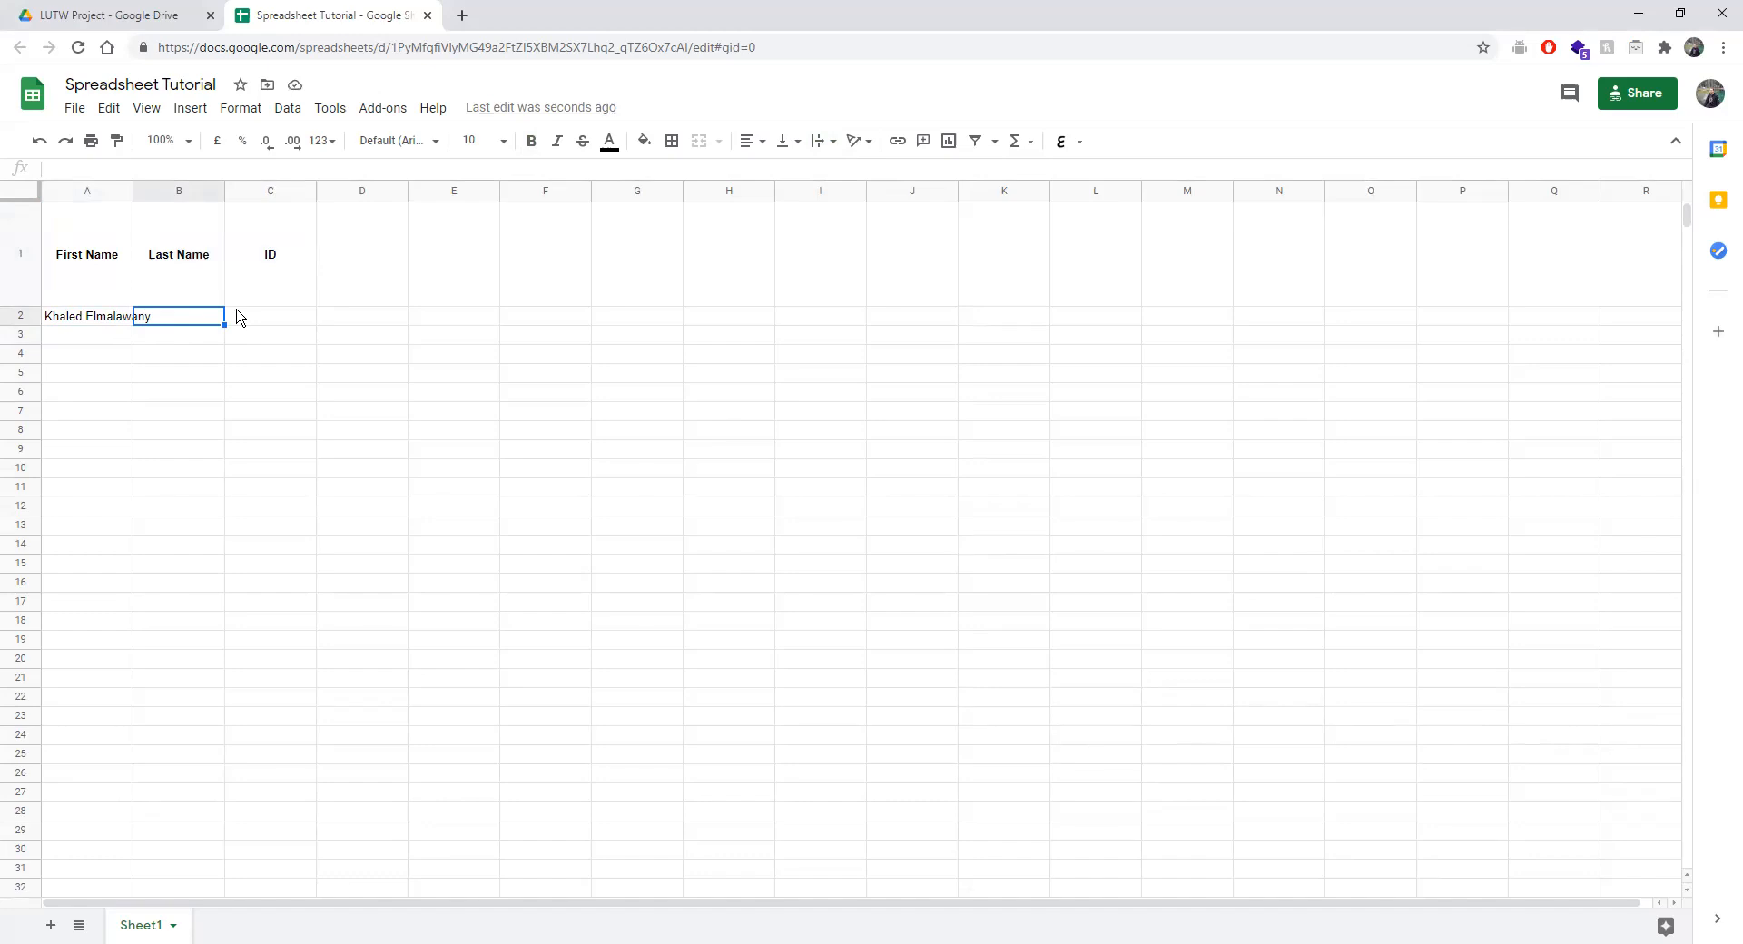
pyautogui.click(195, 356)
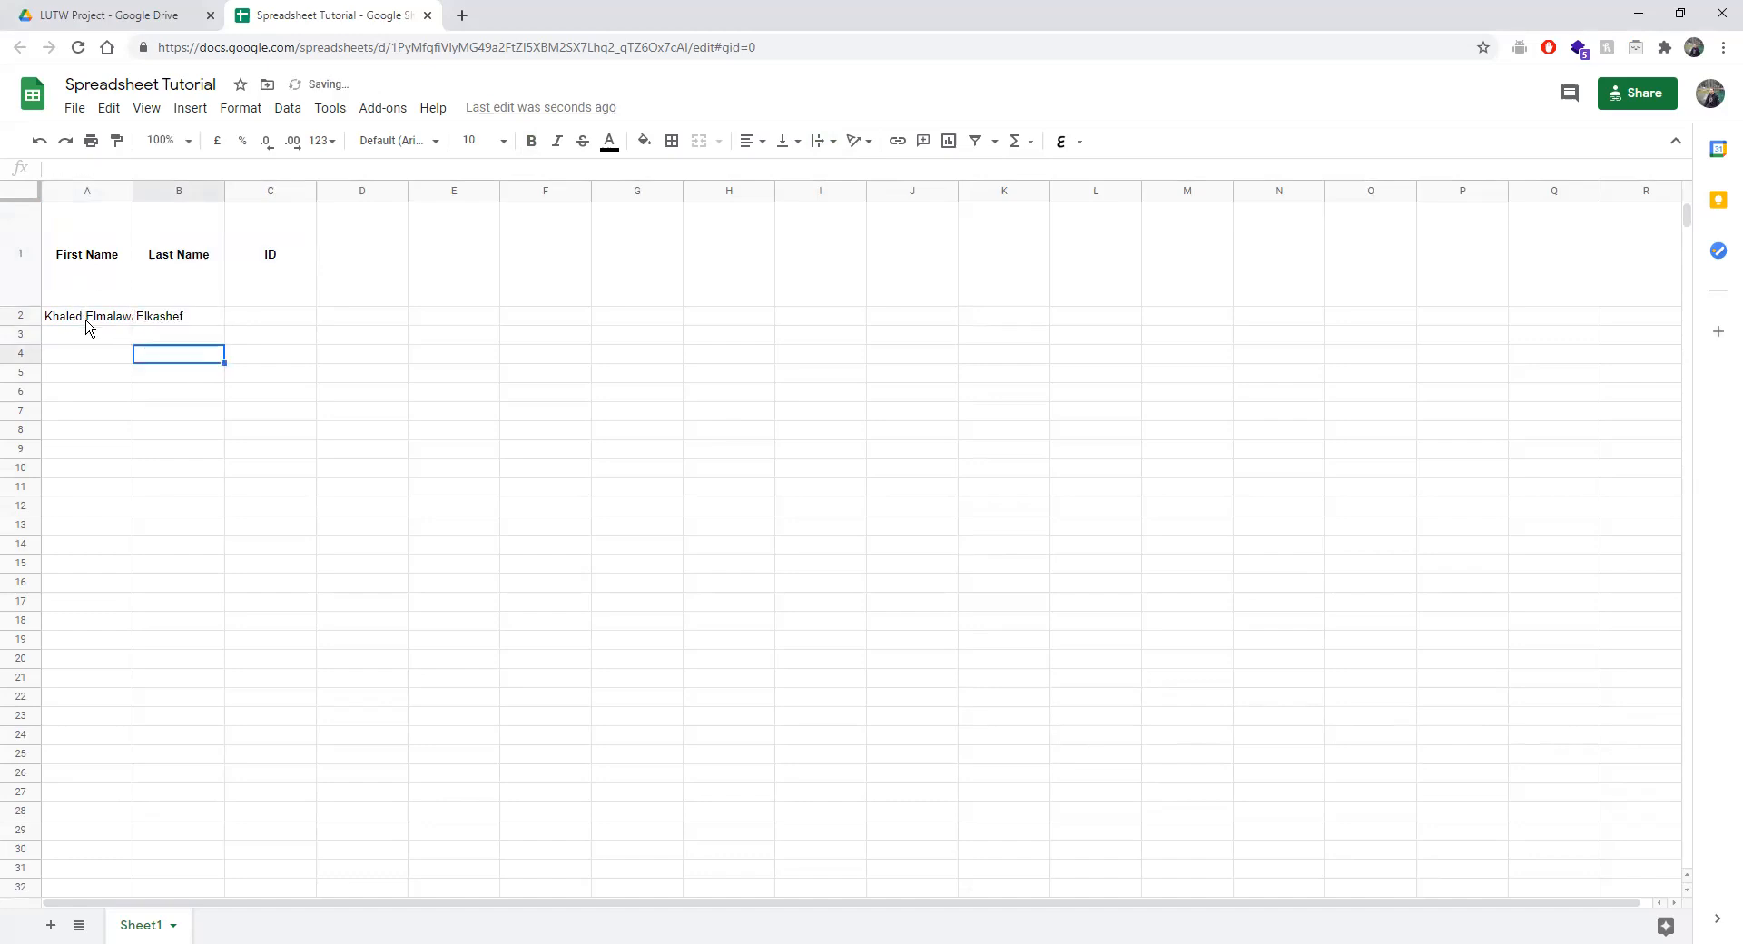
pyautogui.moveTo(121, 325); pyautogui.dragTo(164, 325)
pyautogui.click(153, 336)
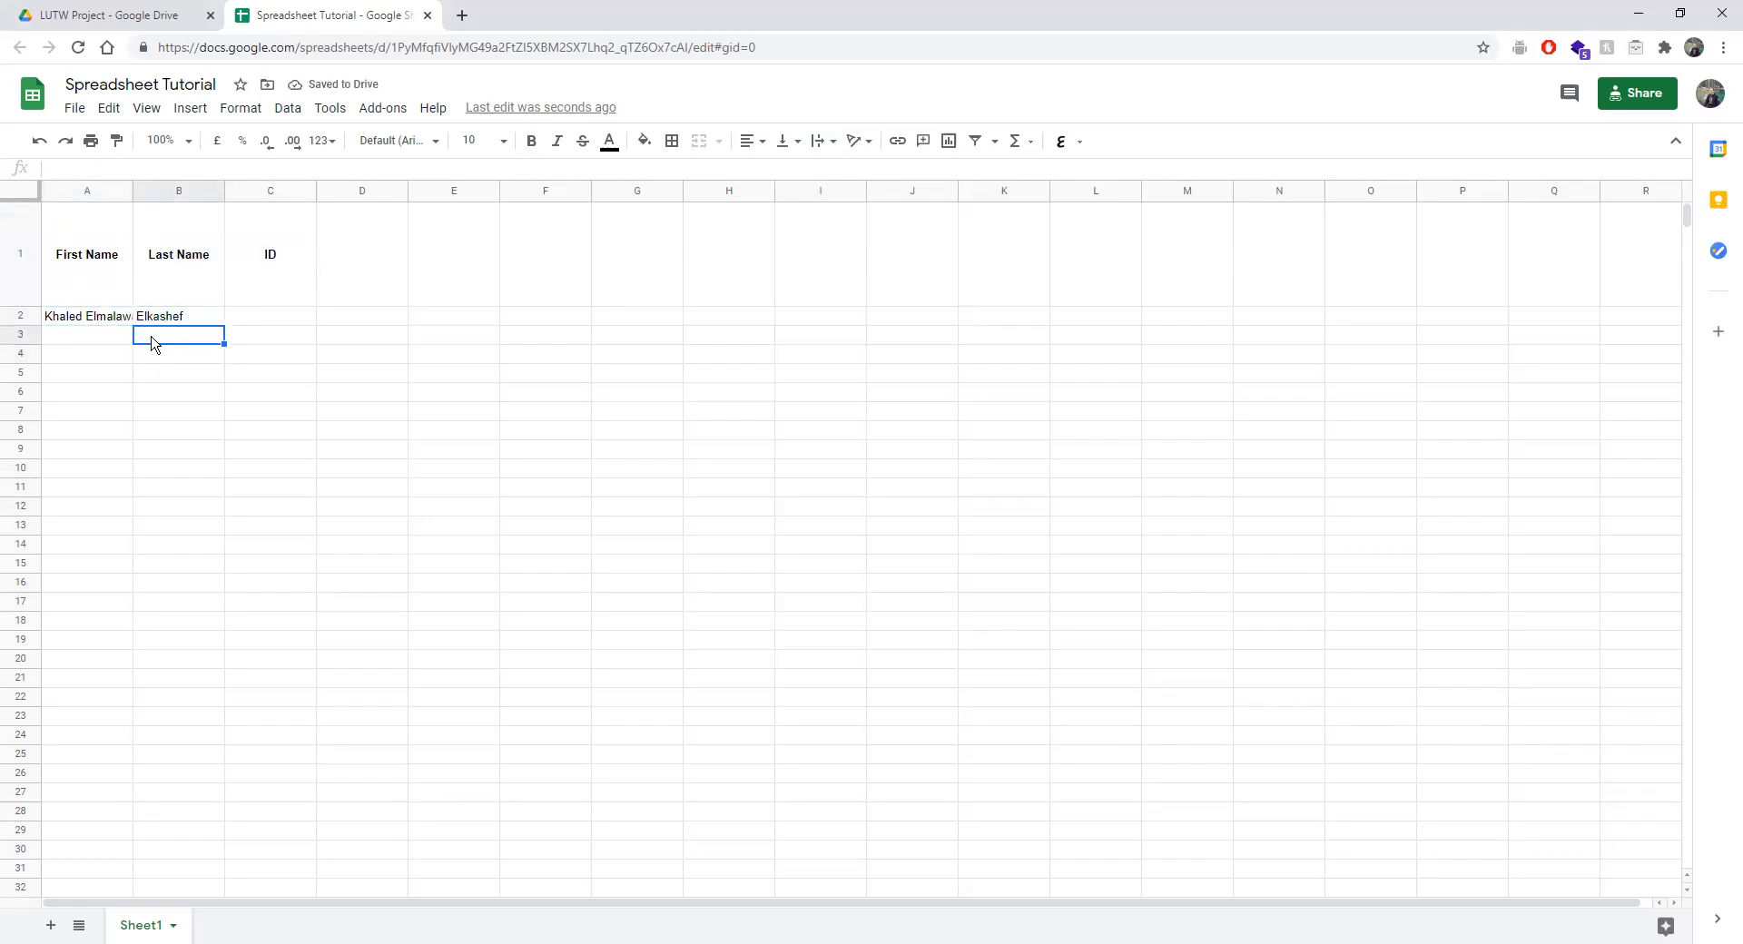
# Auto-fit column A to the name, narrow it slightly, and set text wrapping to Wrap.
pyautogui.click(130, 191)
pyautogui.doubleClick(130, 192)
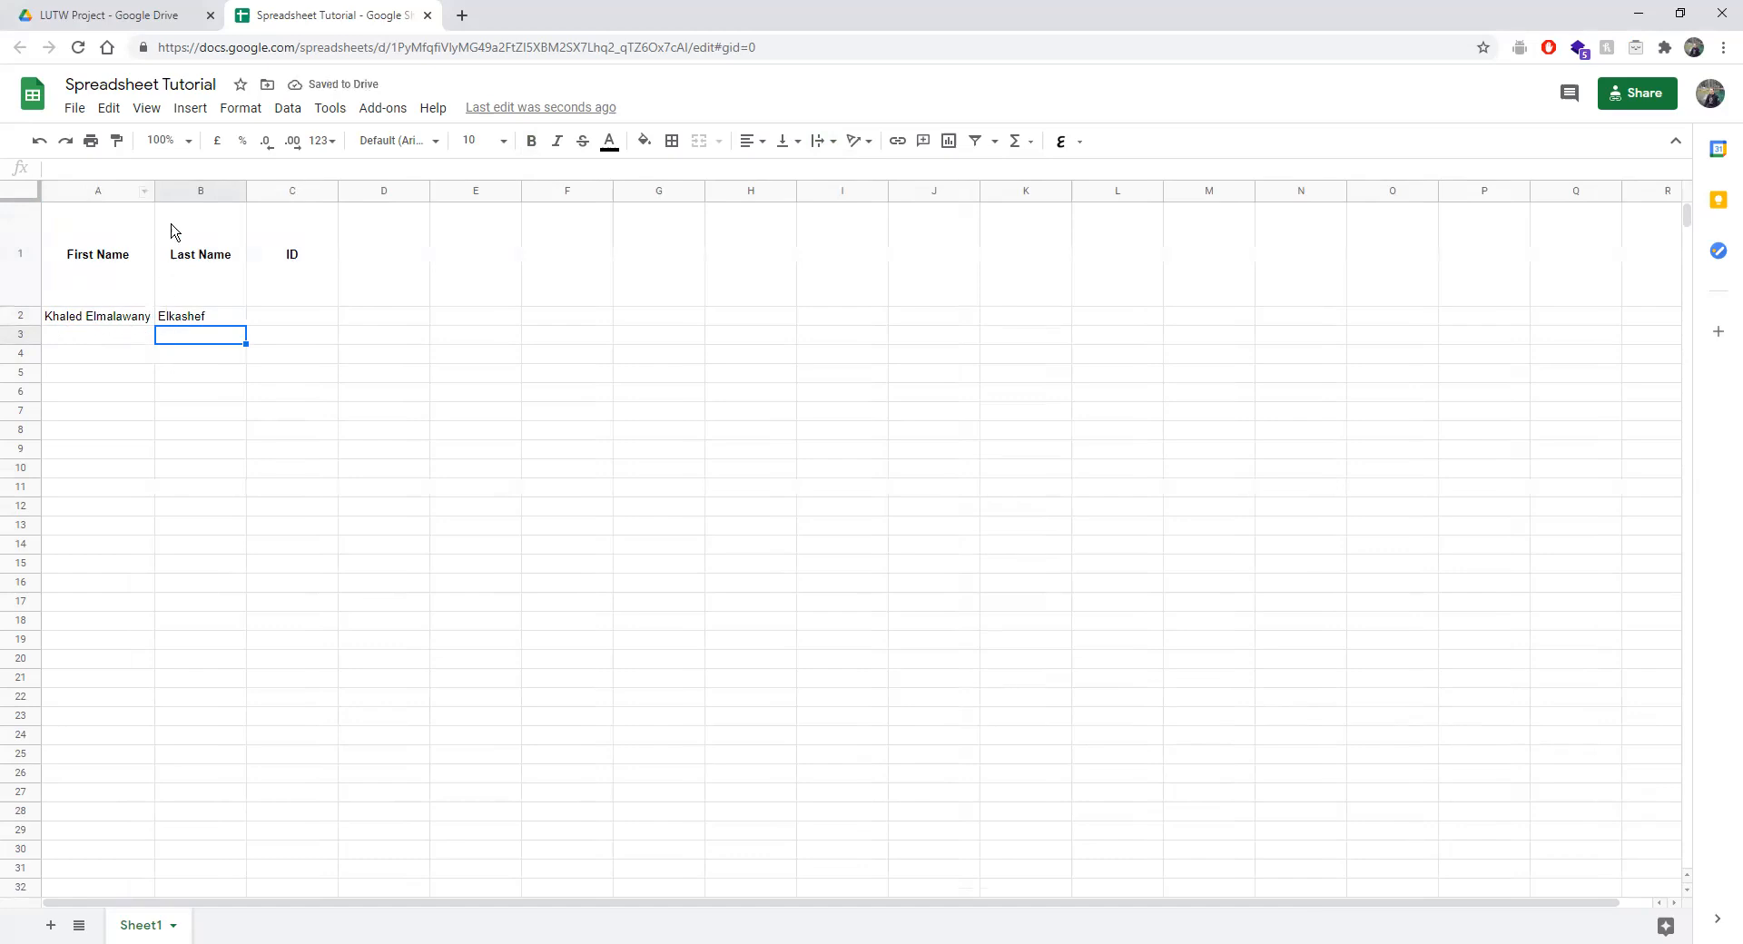
pyautogui.moveTo(156, 194); pyautogui.dragTo(135, 191)
pyautogui.click(829, 142)
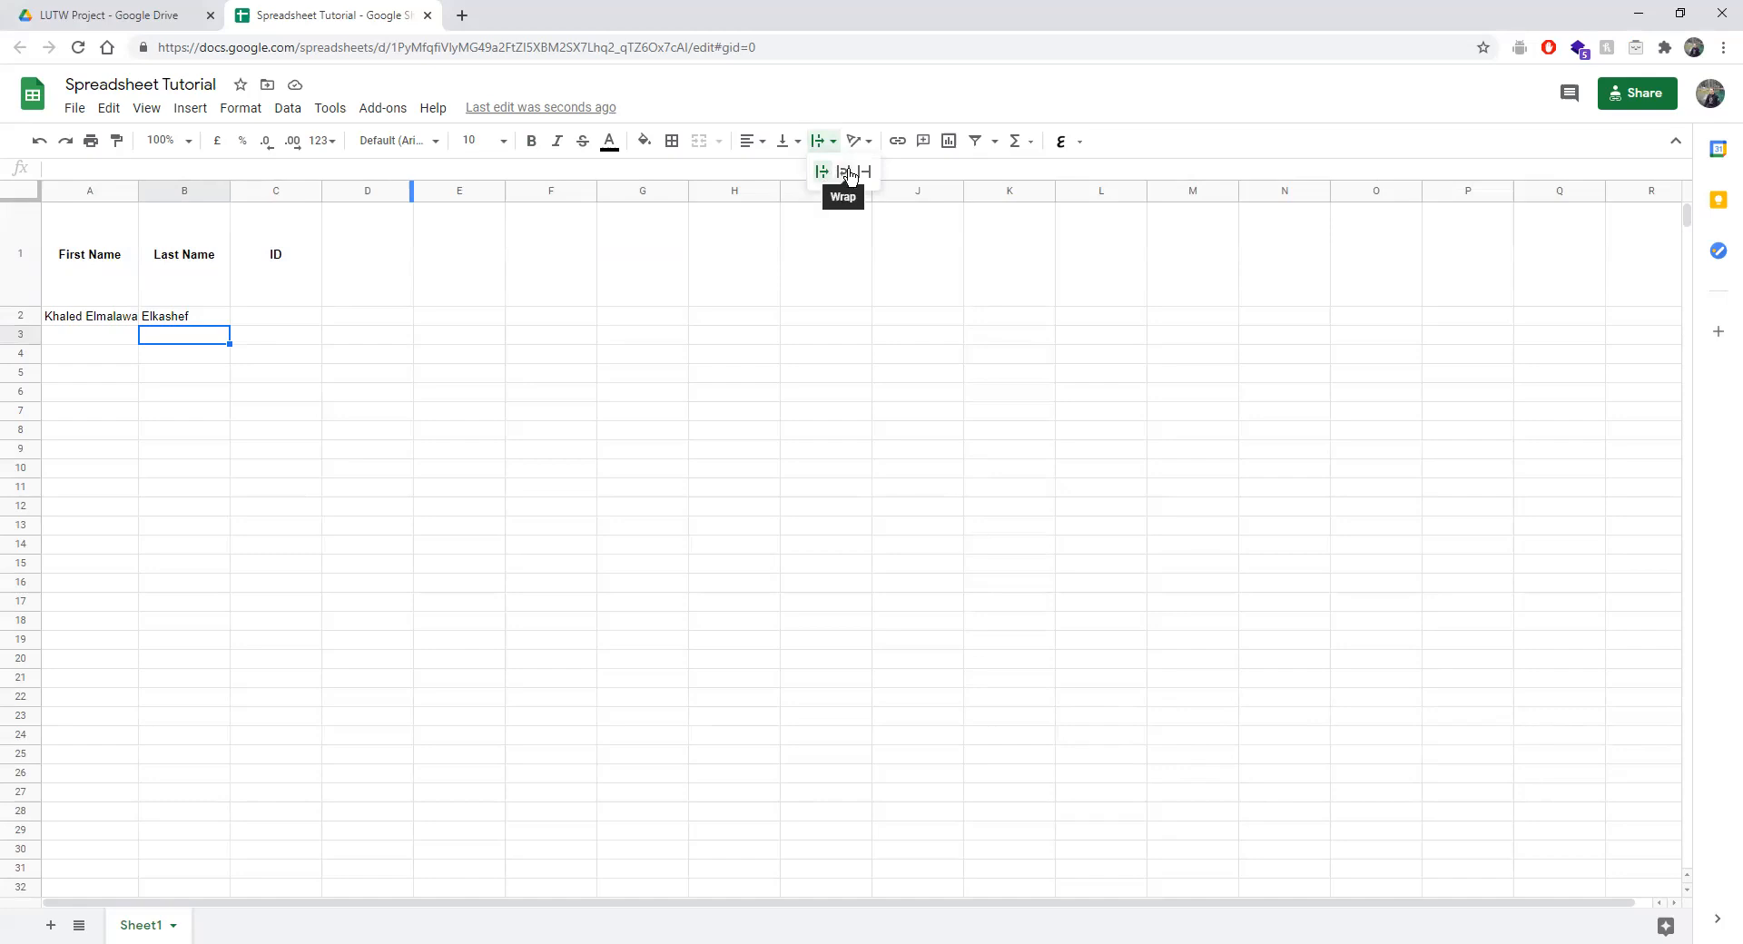
pyautogui.click(842, 172)
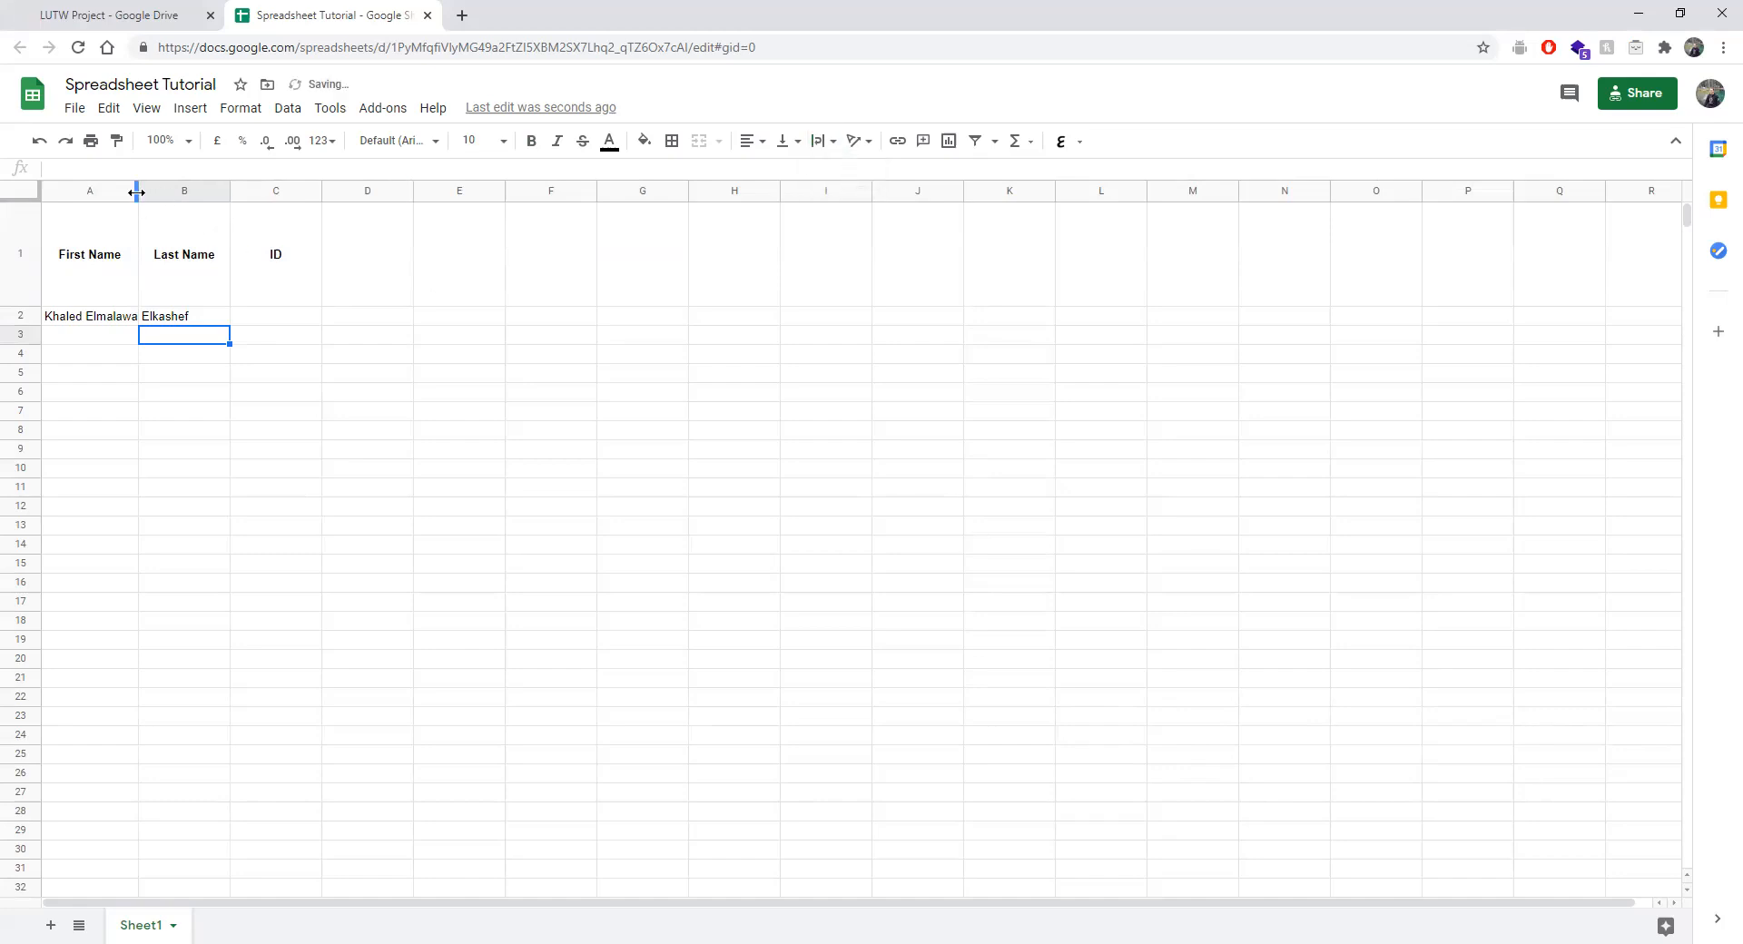
# Make row 2 much taller and resize column A to show the whole name.
pyautogui.moveTo(15, 324); pyautogui.dragTo(14, 338)
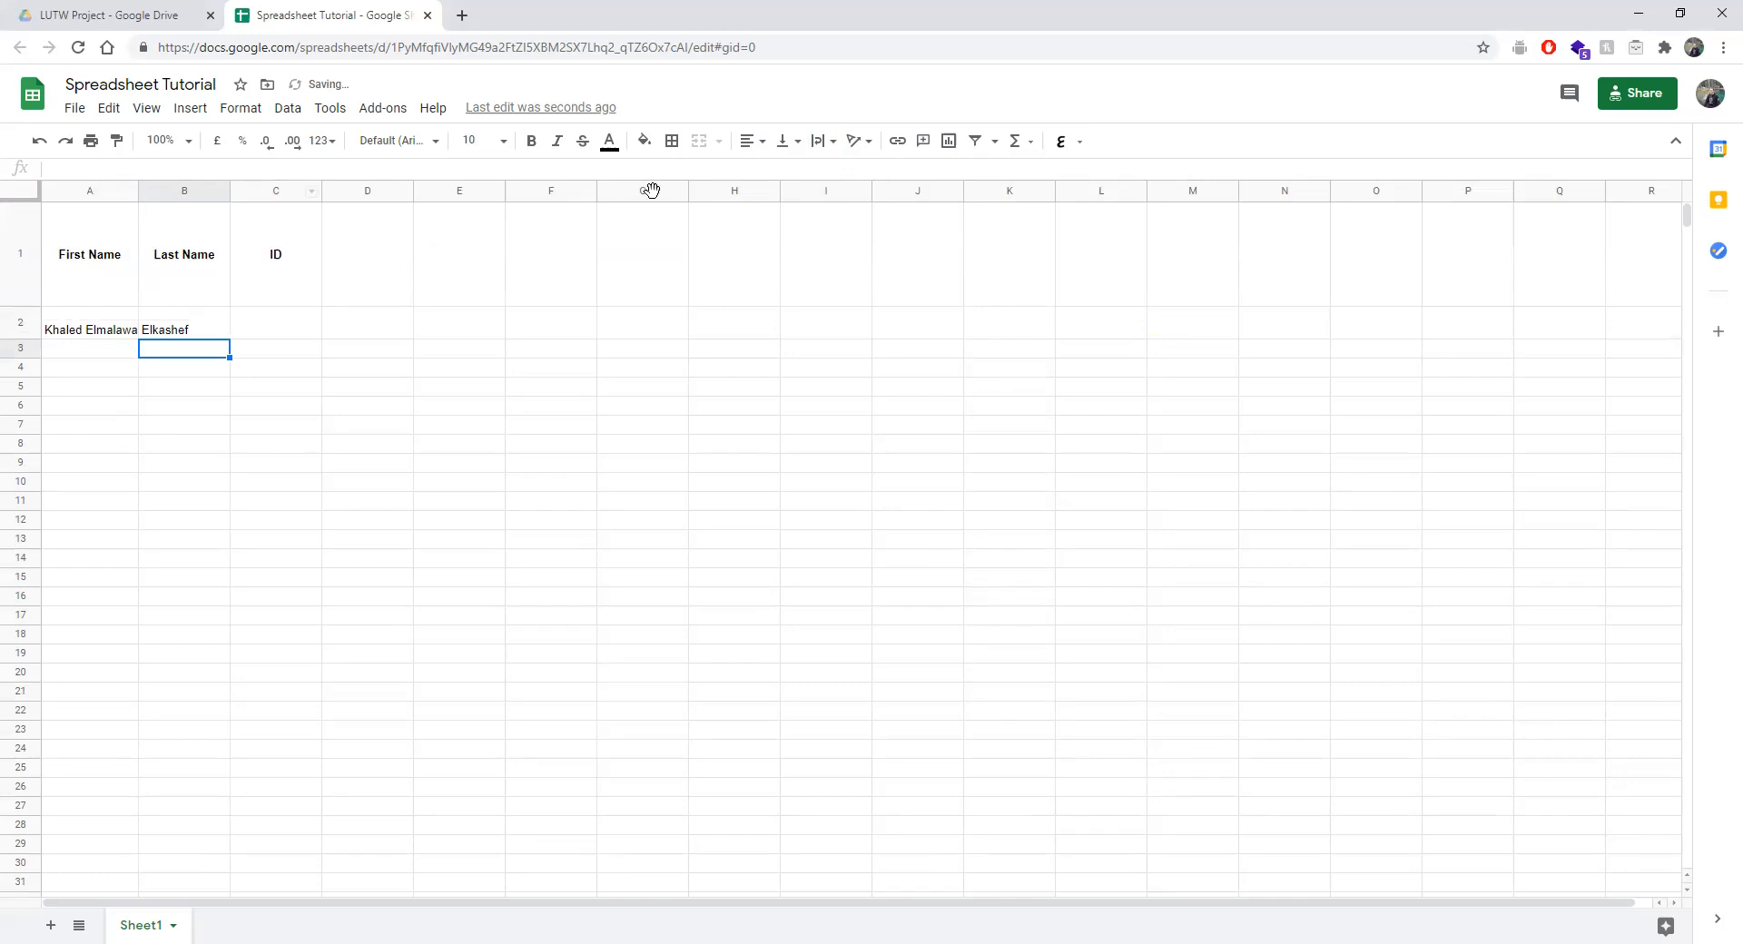
pyautogui.moveTo(138, 193); pyautogui.dragTo(87, 193)
pyautogui.moveTo(17, 337); pyautogui.dragTo(16, 377)
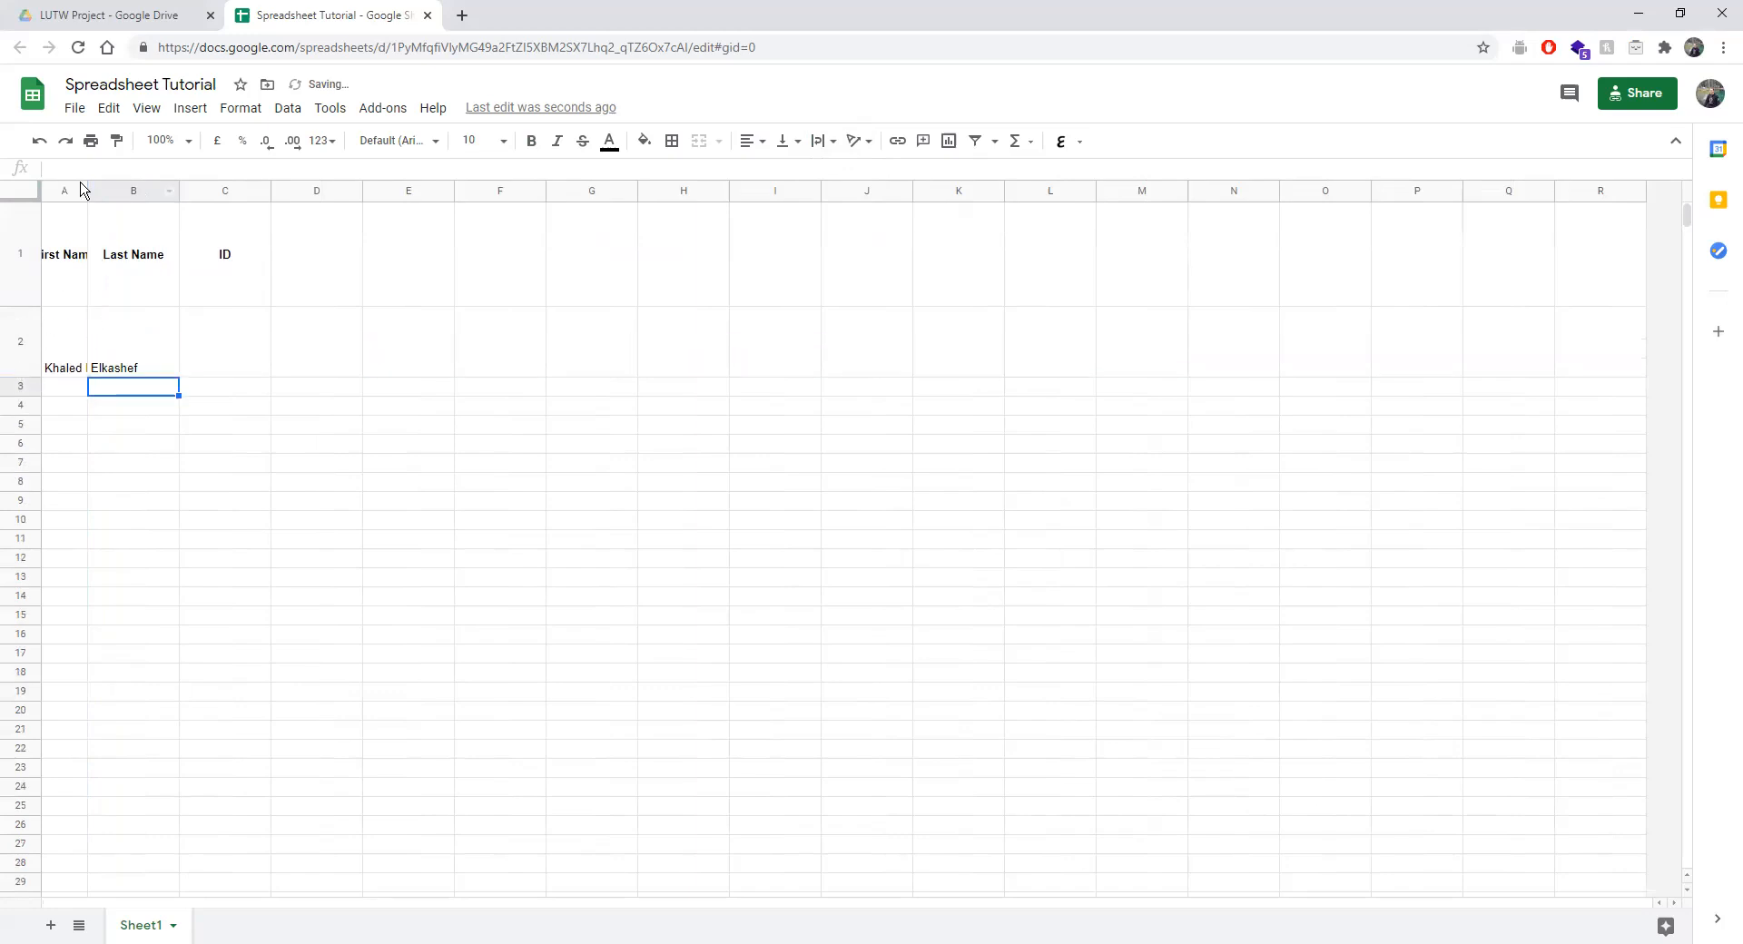
pyautogui.moveTo(87, 190); pyautogui.dragTo(165, 201)
pyautogui.moveTo(16, 395); pyautogui.dragTo(17, 397)
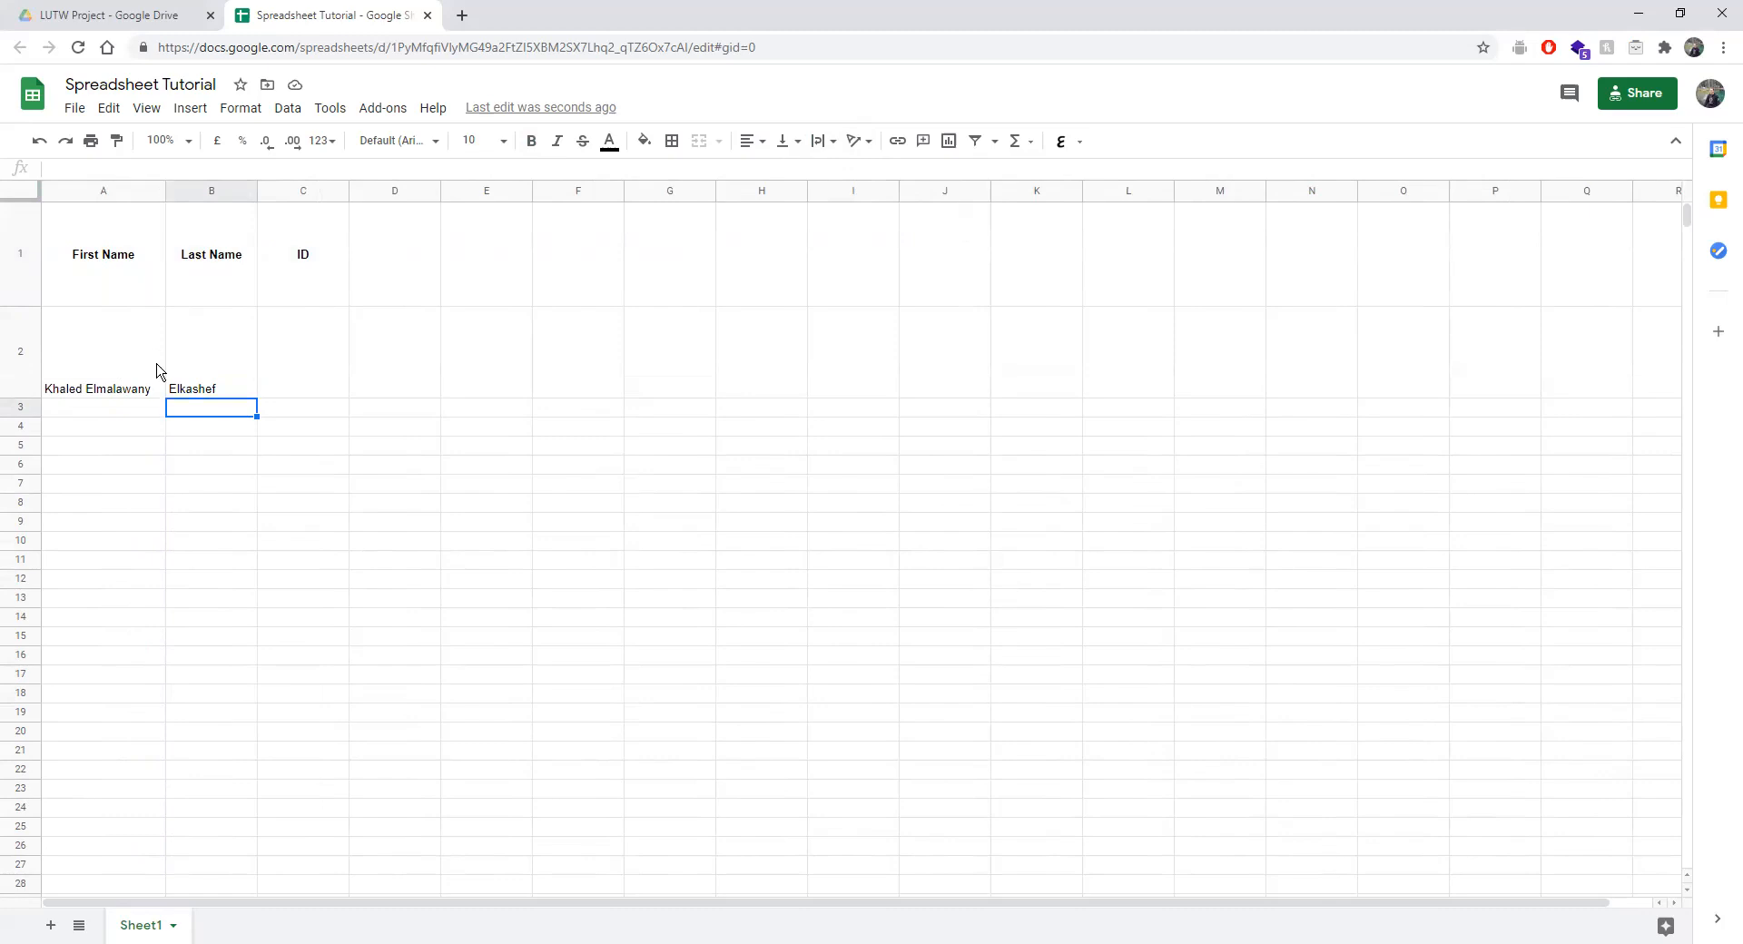
# Switch the wrapping to Clip and narrow column A so the name in A2 is cut off.
pyautogui.click(824, 141)
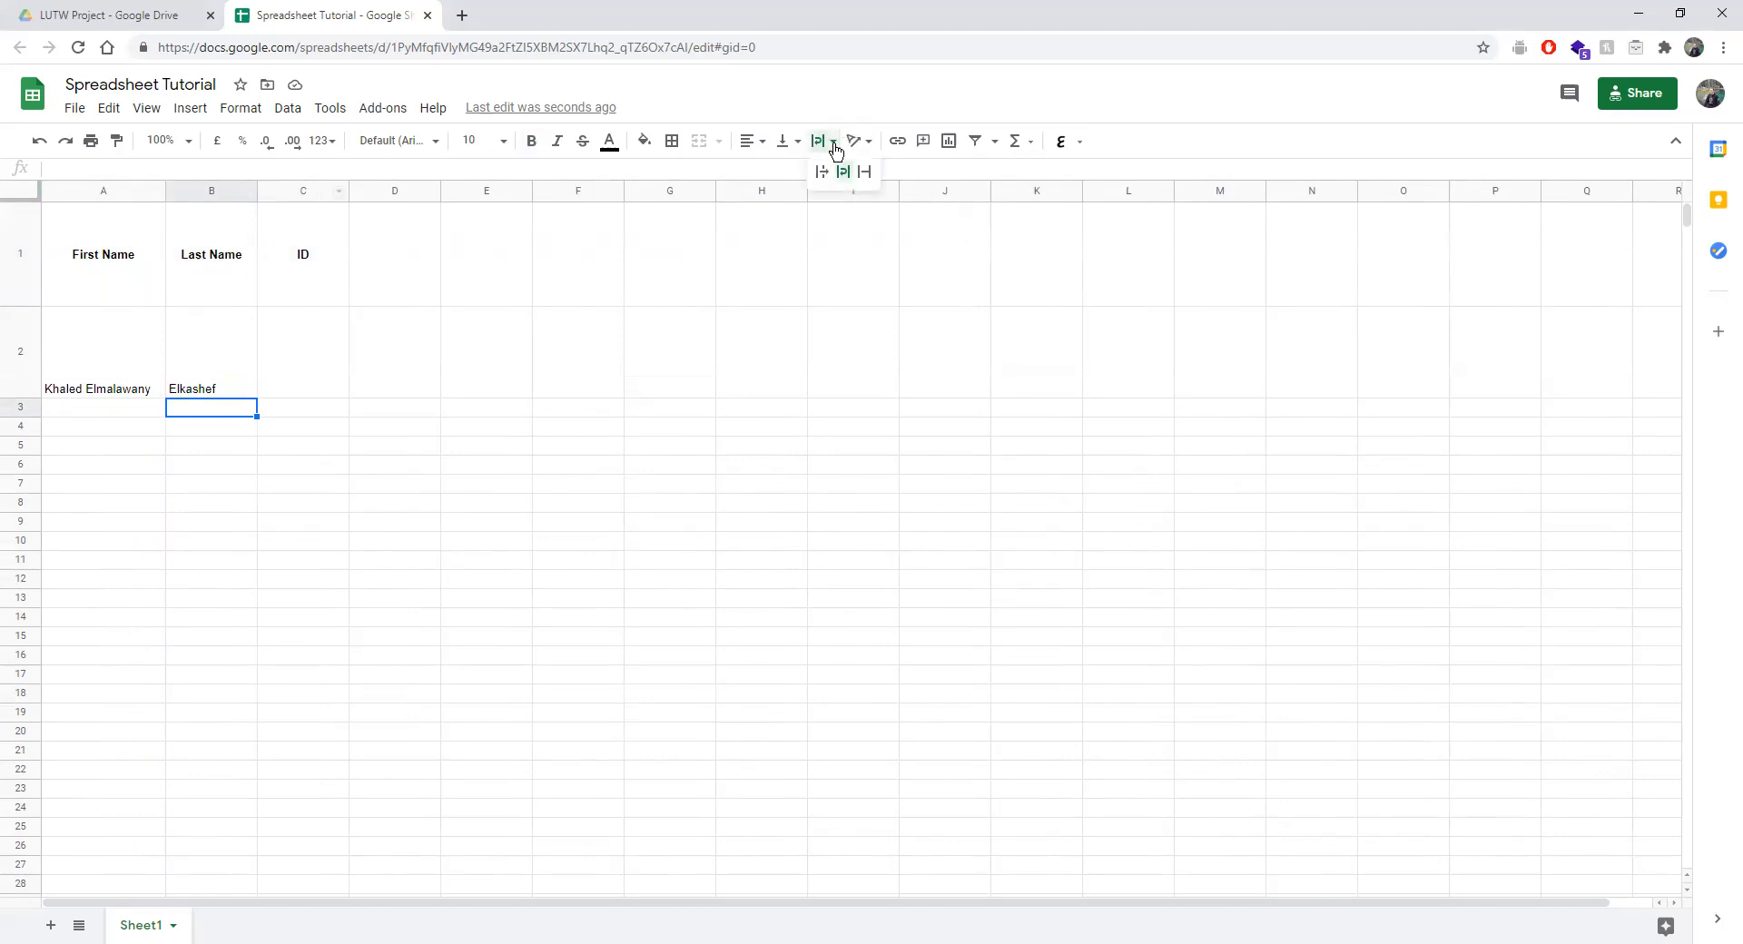
pyautogui.click(865, 177)
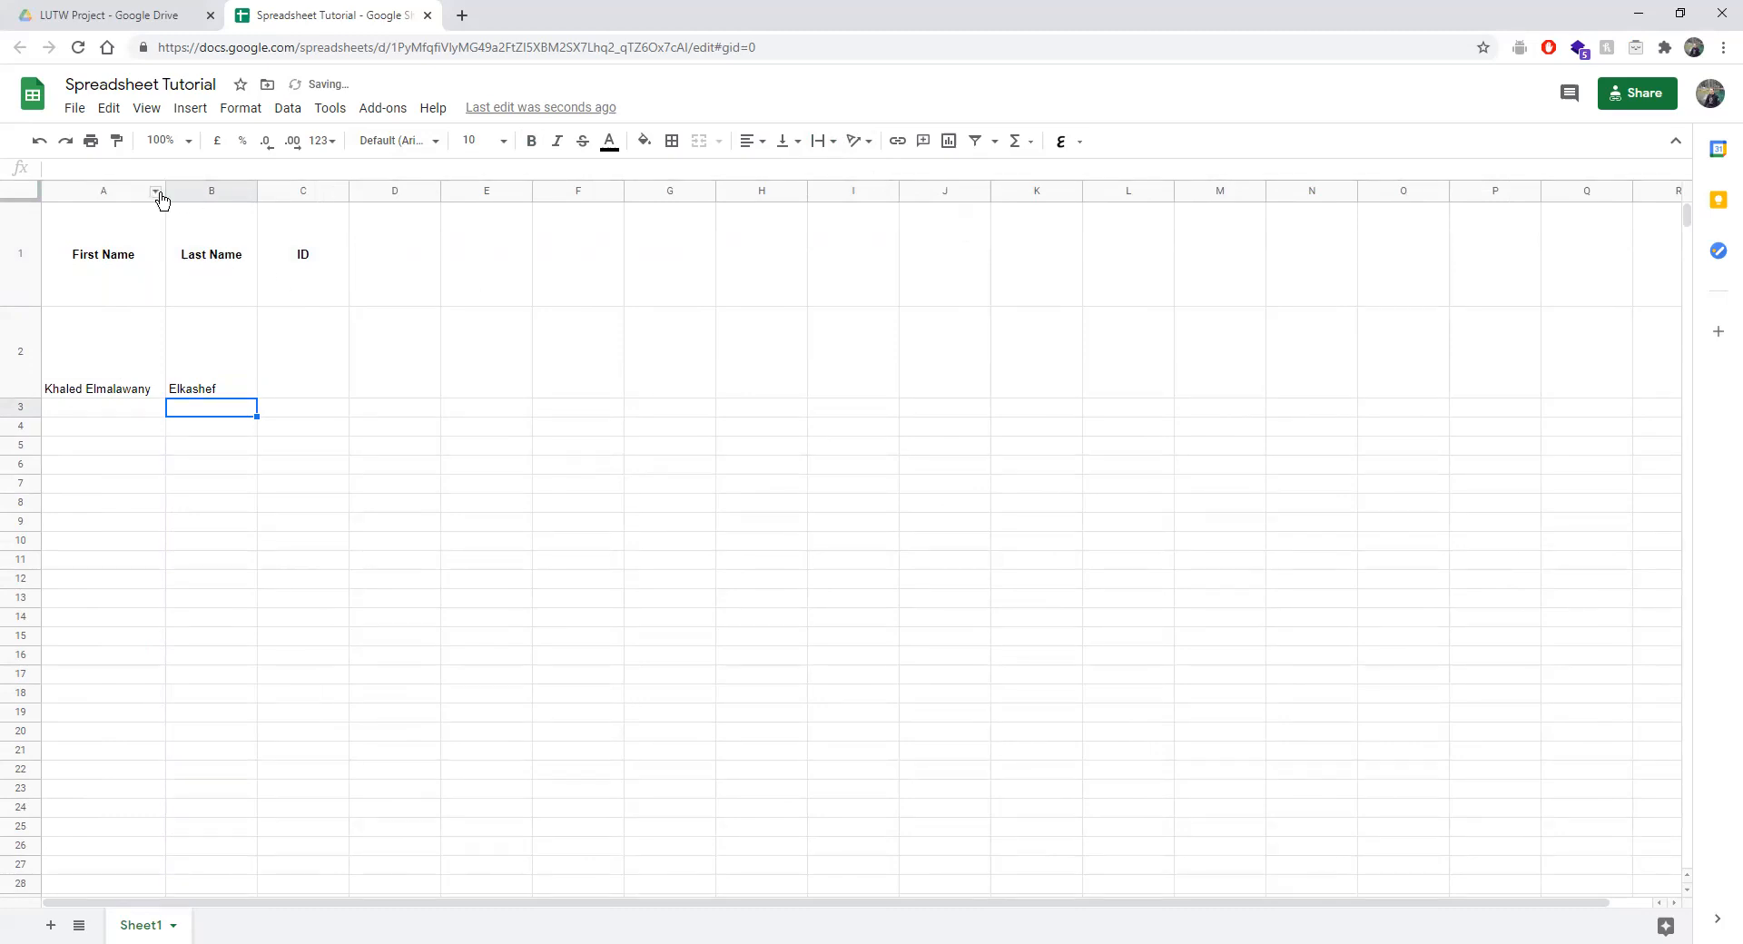
pyautogui.moveTo(164, 198); pyautogui.dragTo(123, 198)
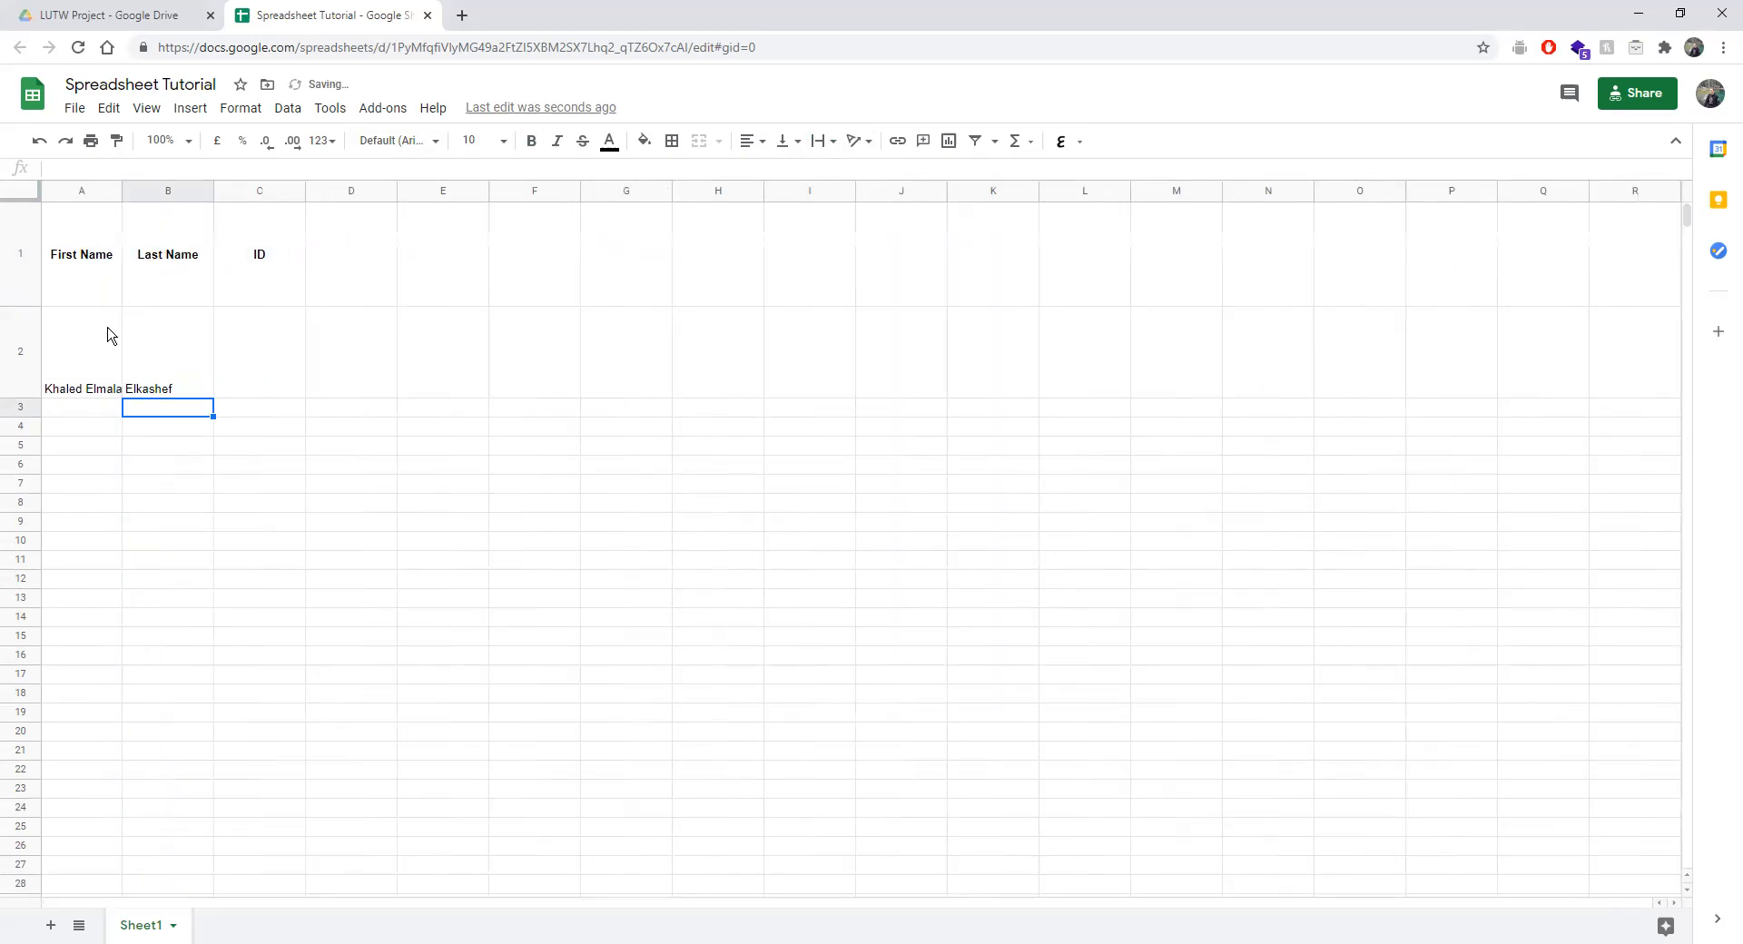
pyautogui.click(98, 389)
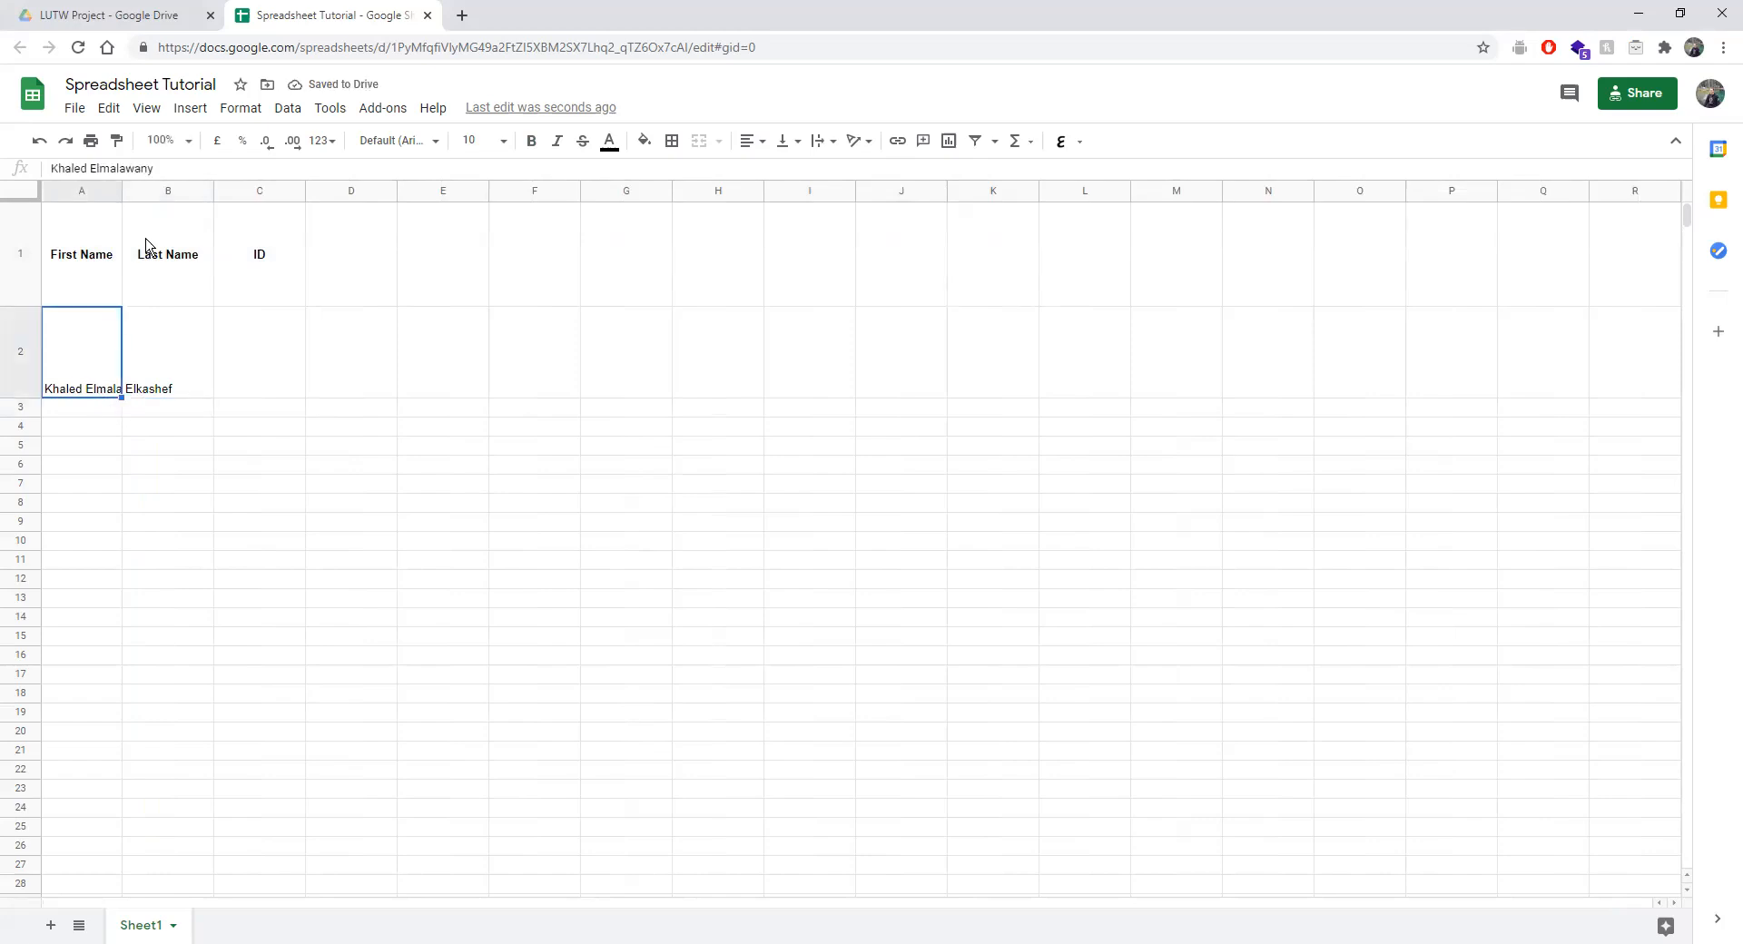
pyautogui.click(175, 167)
pyautogui.press('Return')
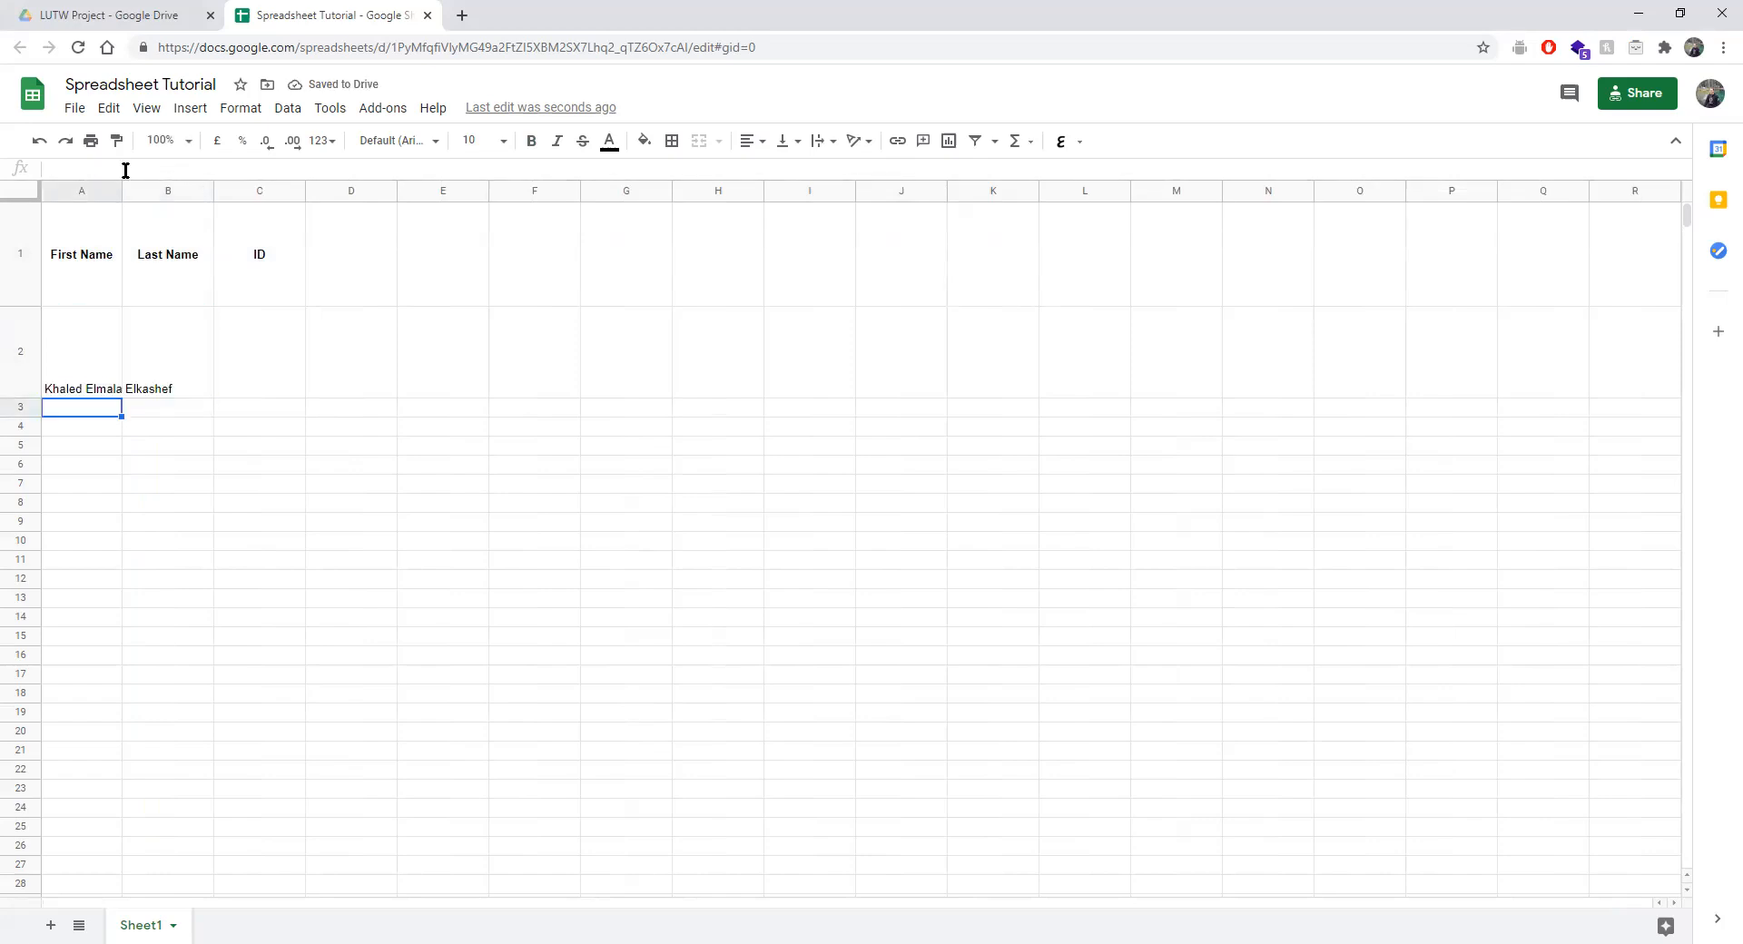
pyautogui.click(83, 348)
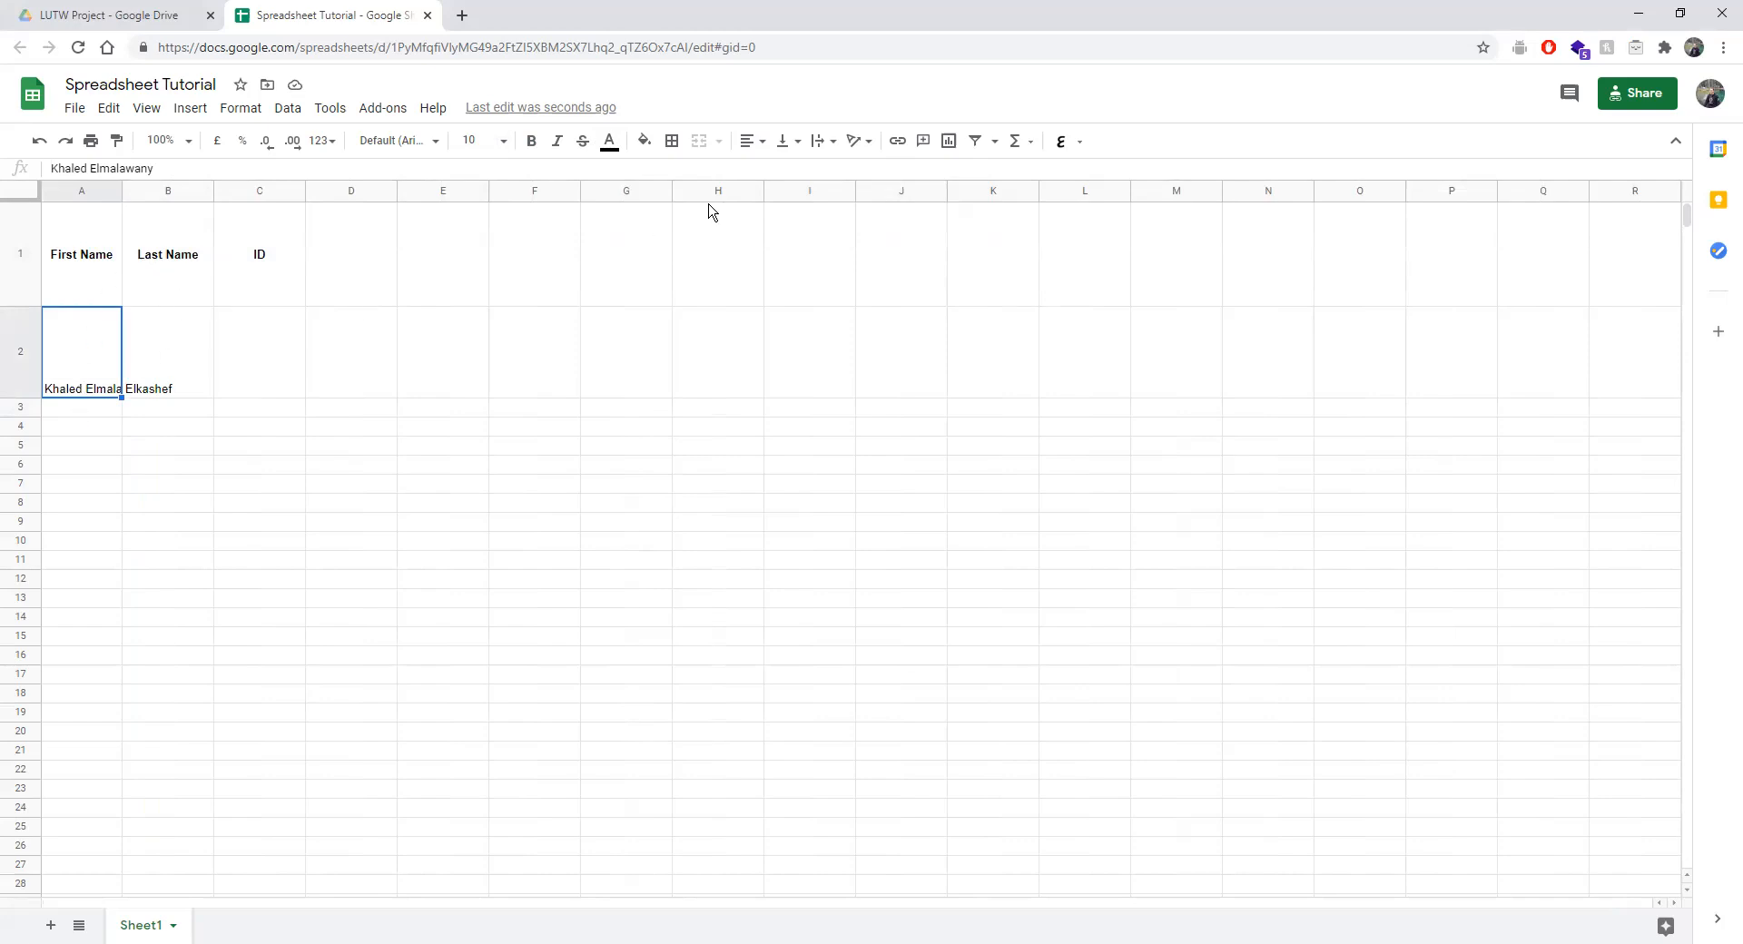
pyautogui.click(858, 141)
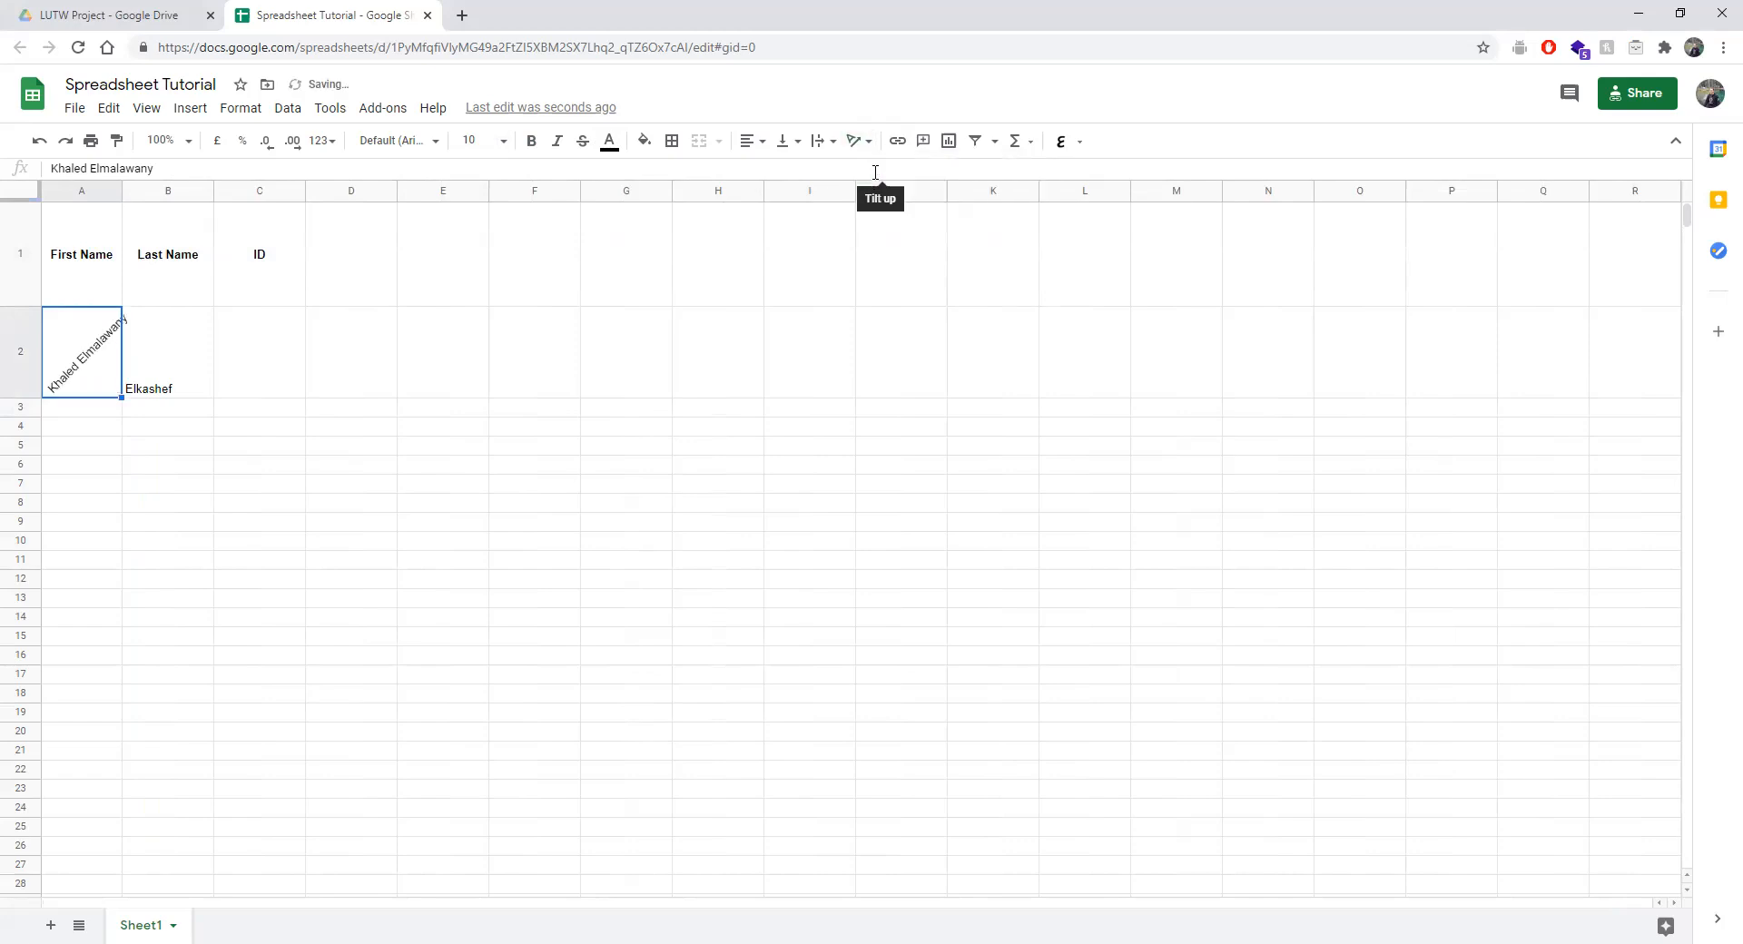
pyautogui.click(880, 173)
pyautogui.click(853, 141)
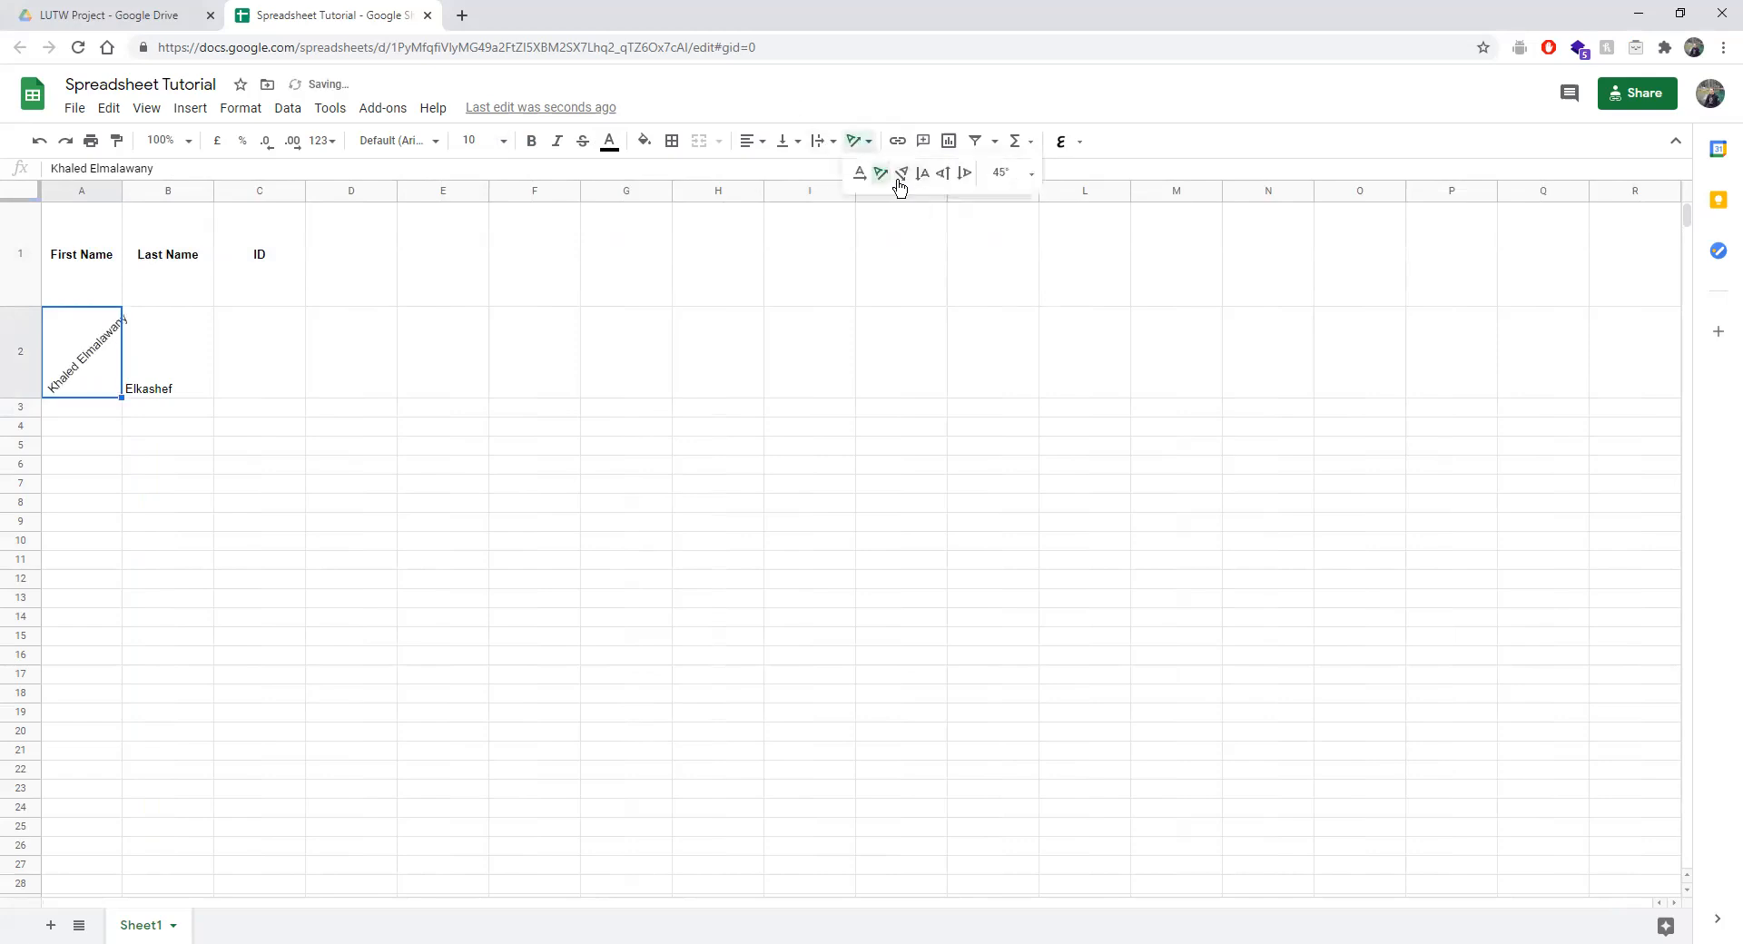
pyautogui.click(902, 173)
pyautogui.click(862, 145)
pyautogui.click(922, 173)
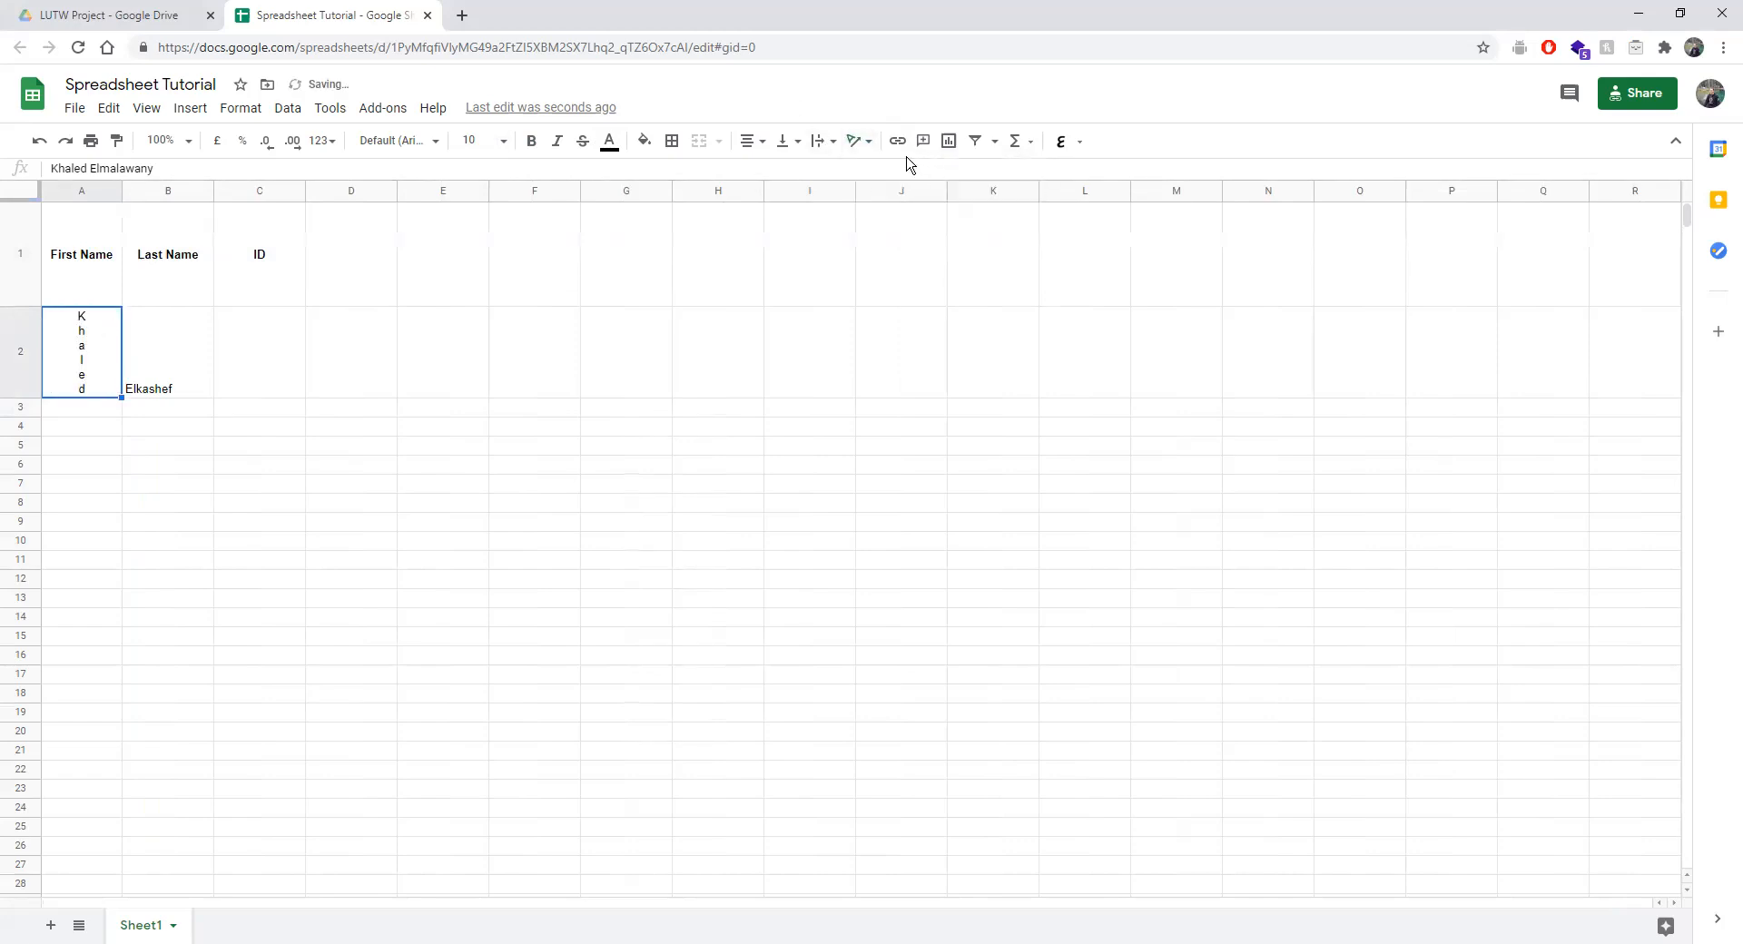
pyautogui.click(856, 141)
pyautogui.click(944, 173)
pyautogui.click(867, 142)
pyautogui.click(962, 173)
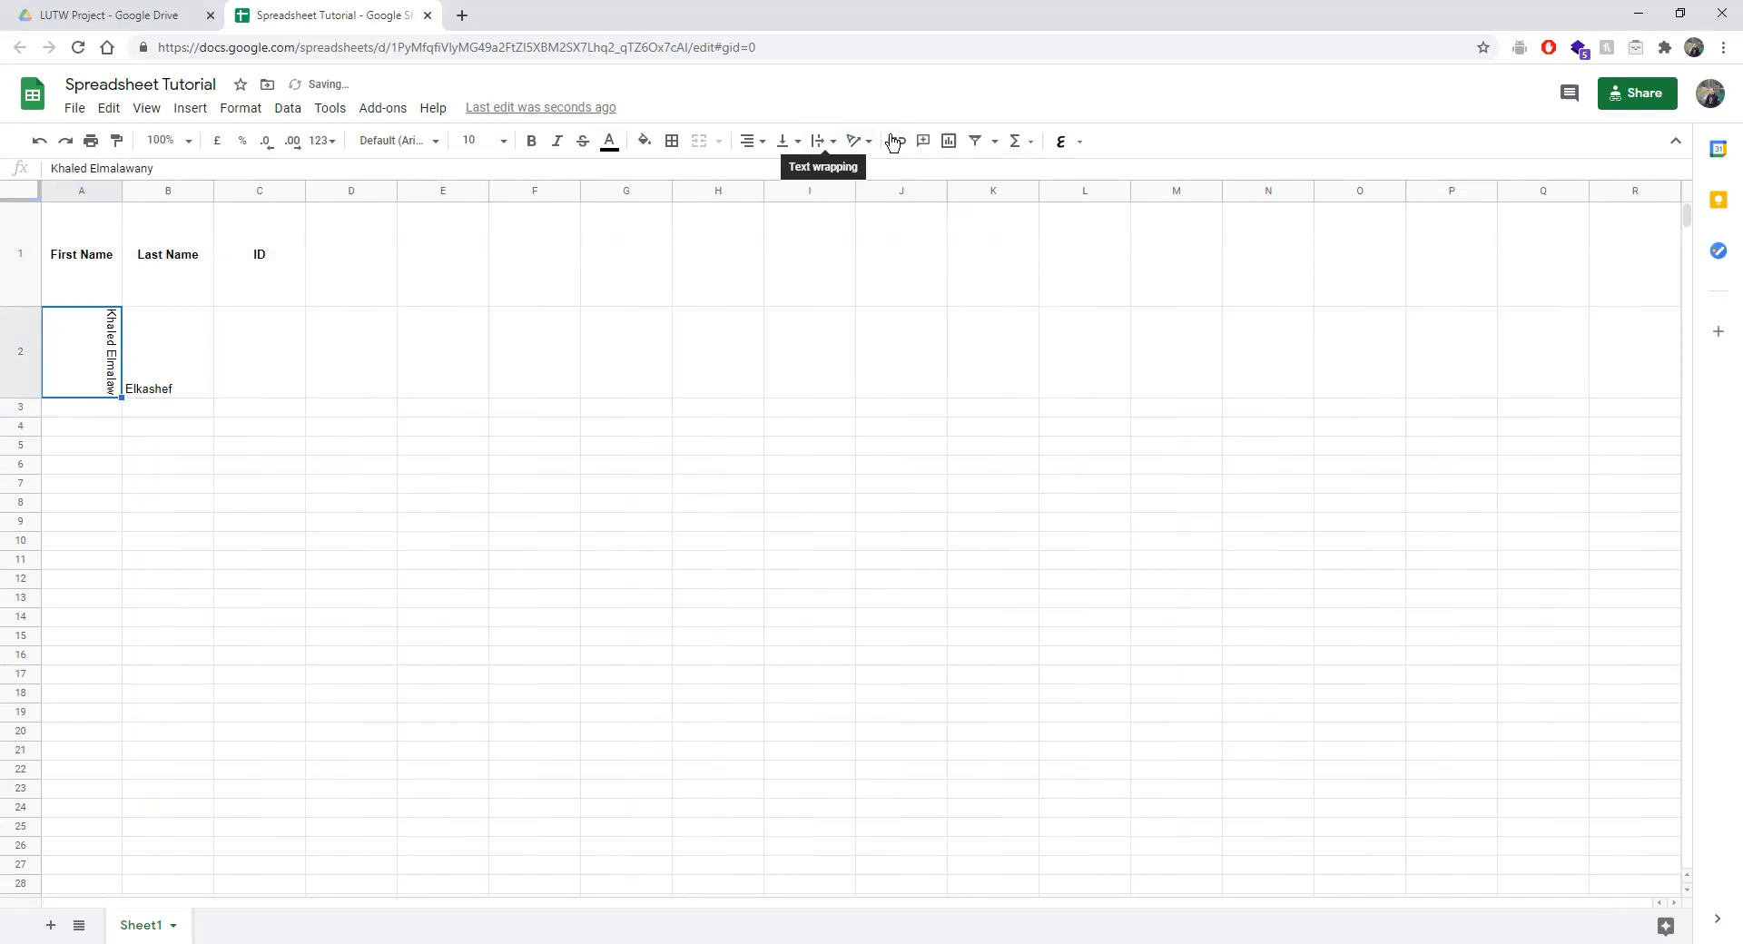
pyautogui.click(856, 141)
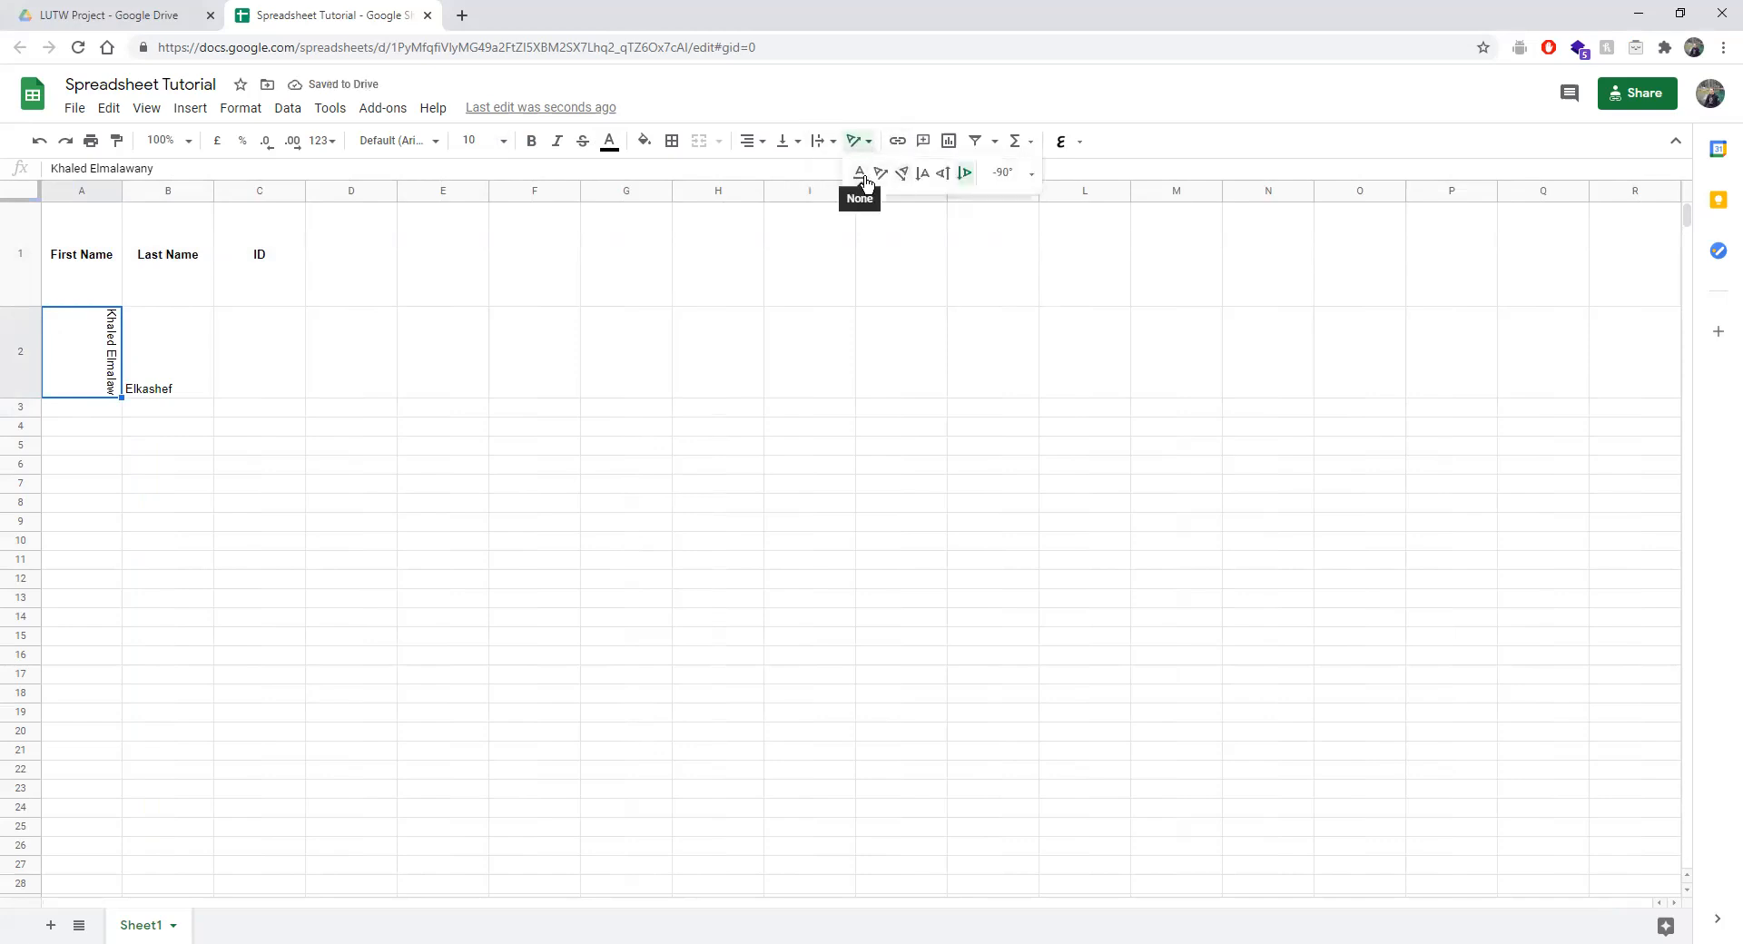
pyautogui.click(1008, 173)
pyautogui.click(860, 173)
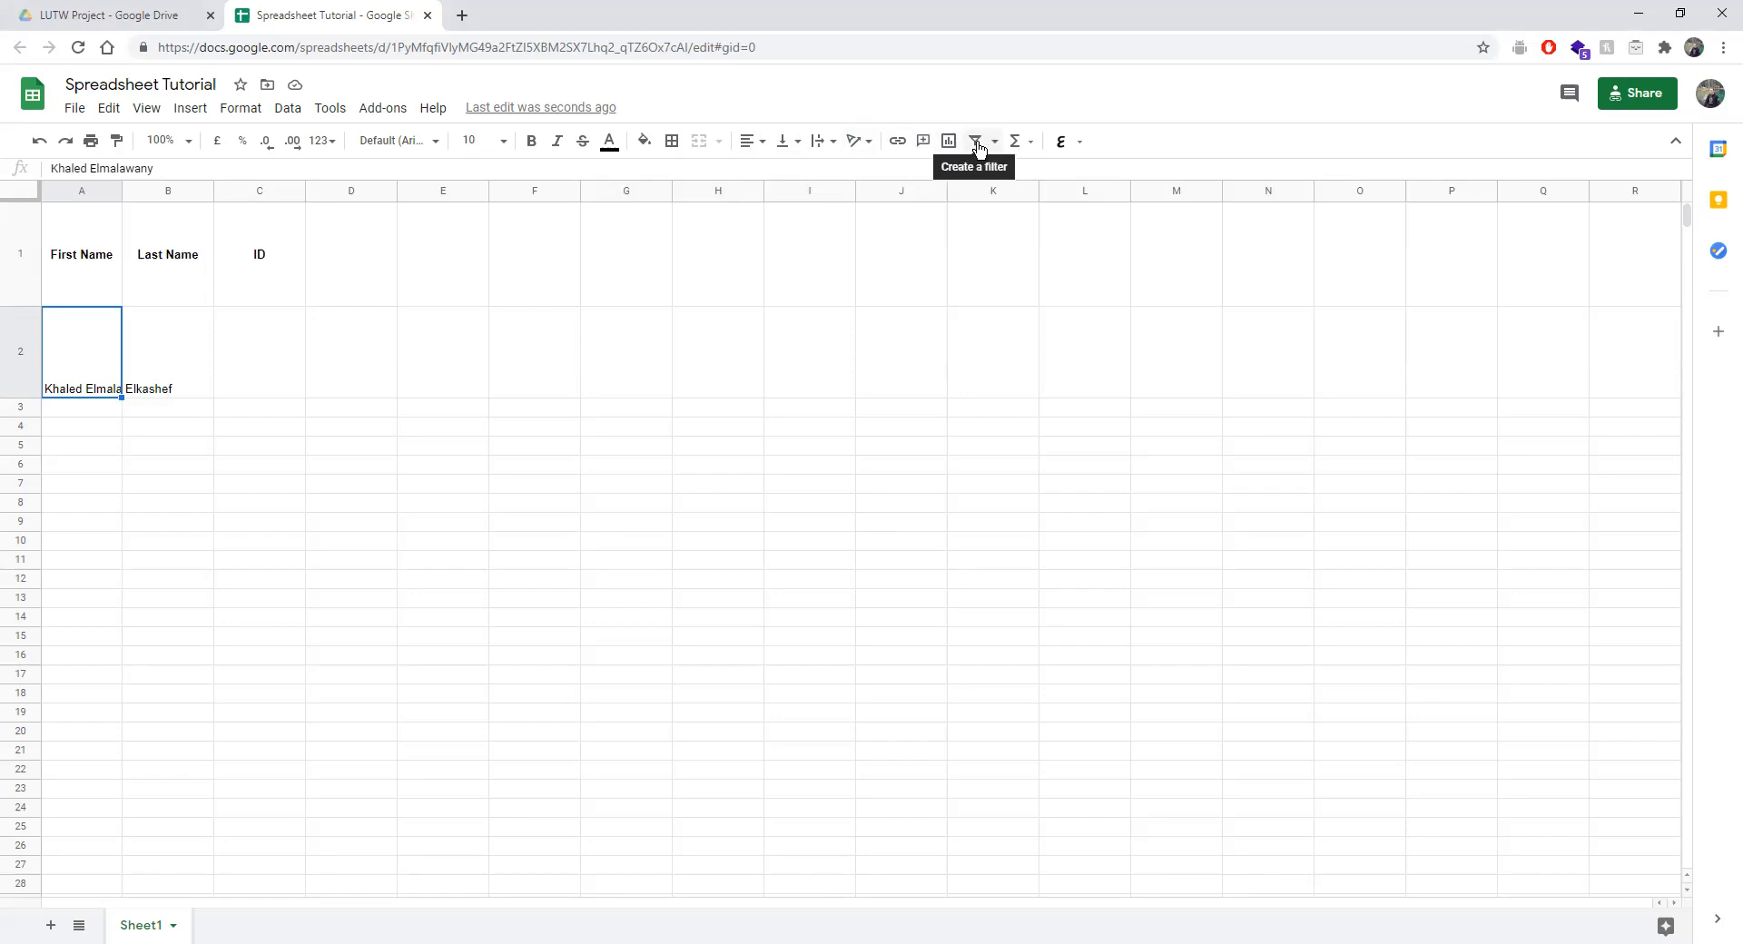
# Shorten row 2, clear B2, and trim A2's text to just the first name.
pyautogui.moveTo(11, 399); pyautogui.dragTo(11, 349)
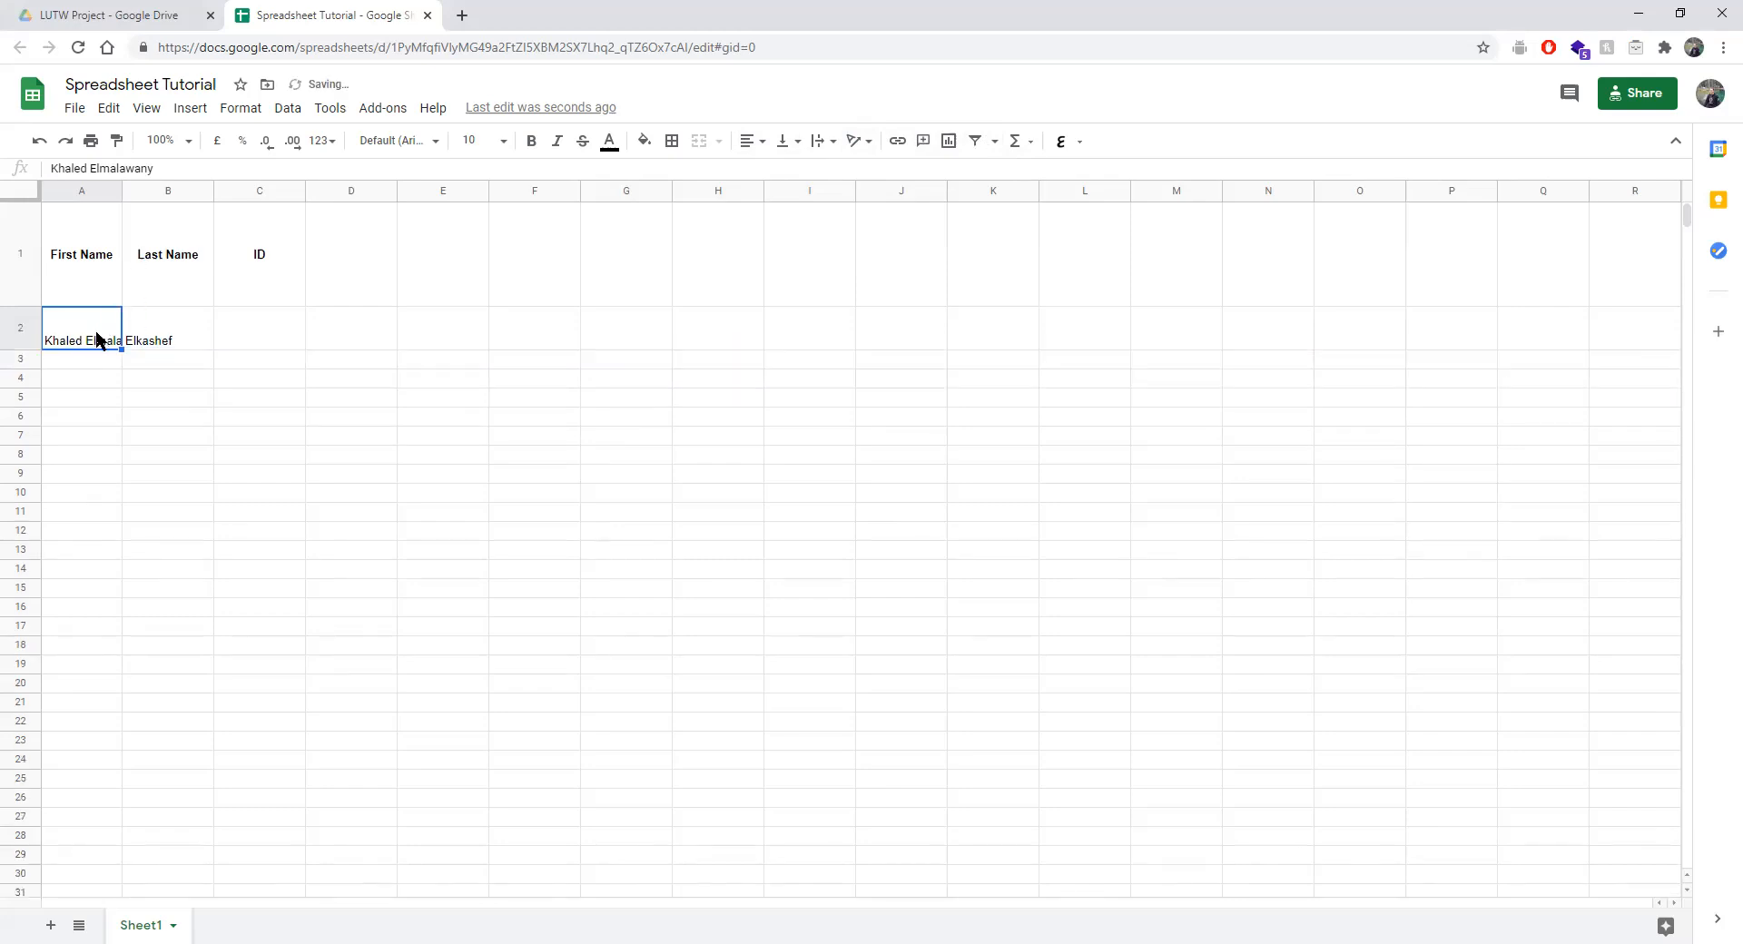
pyautogui.click(163, 351)
pyautogui.press('Delete')
pyautogui.click(104, 343)
pyautogui.doubleClick(104, 344)
pyautogui.moveTo(173, 169); pyautogui.dragTo(91, 169)
pyautogui.hotkey('ctrl', 'c')
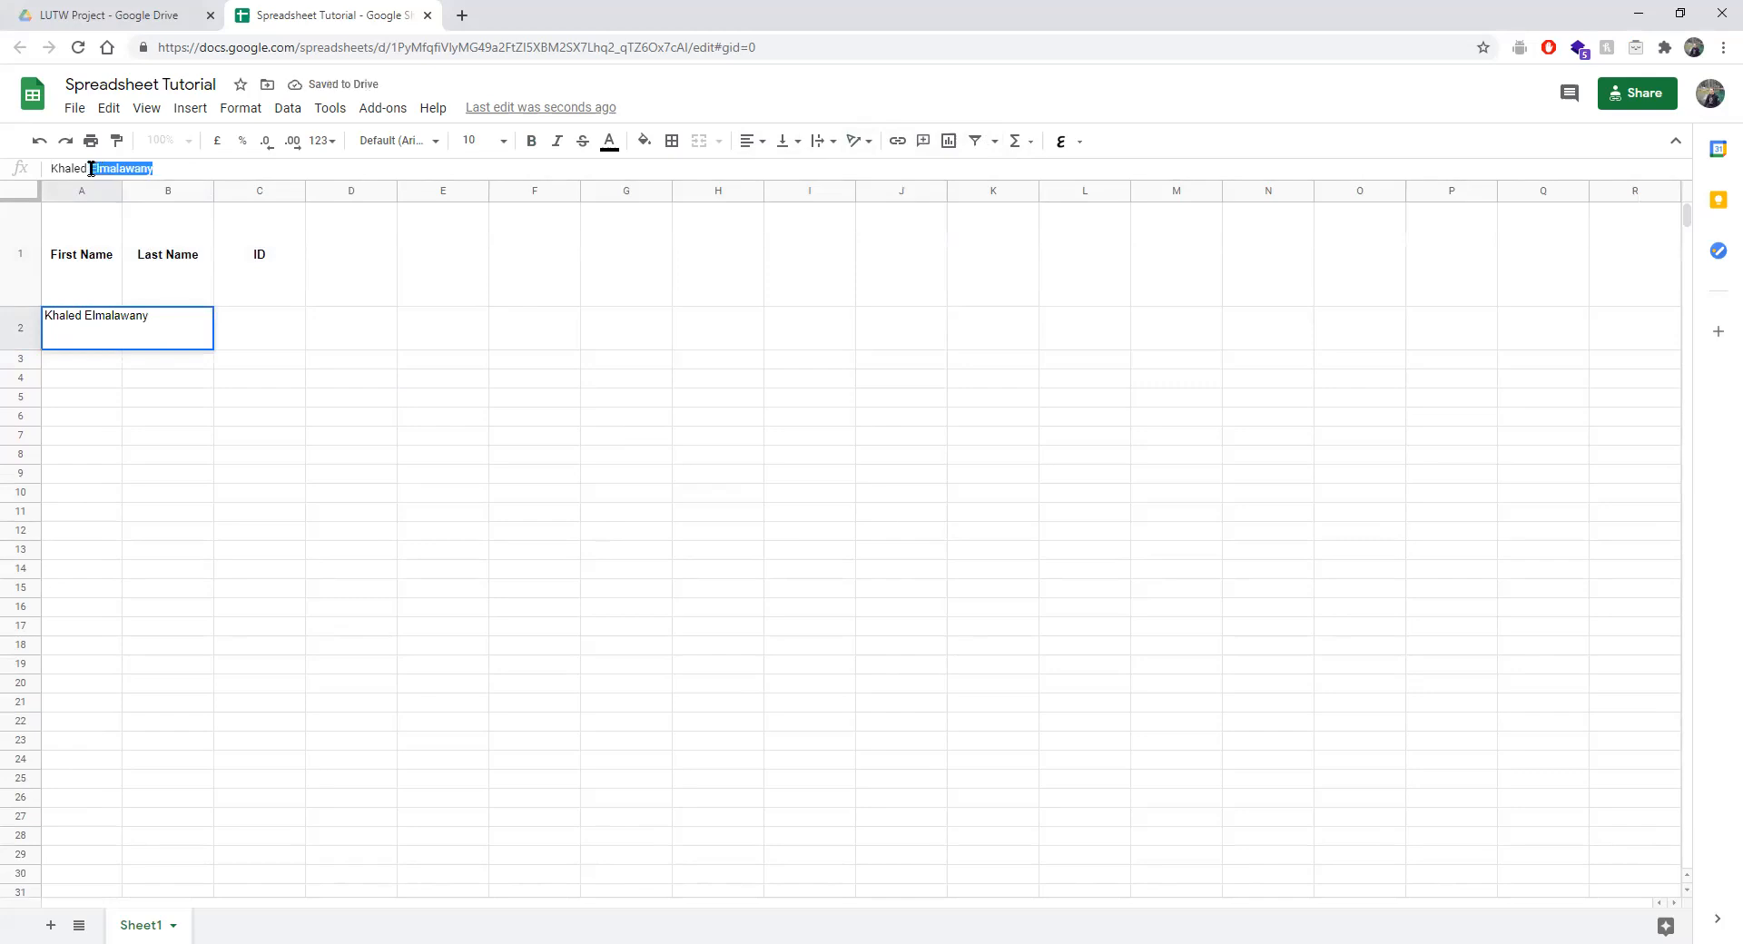
pyautogui.press('BackSpace')
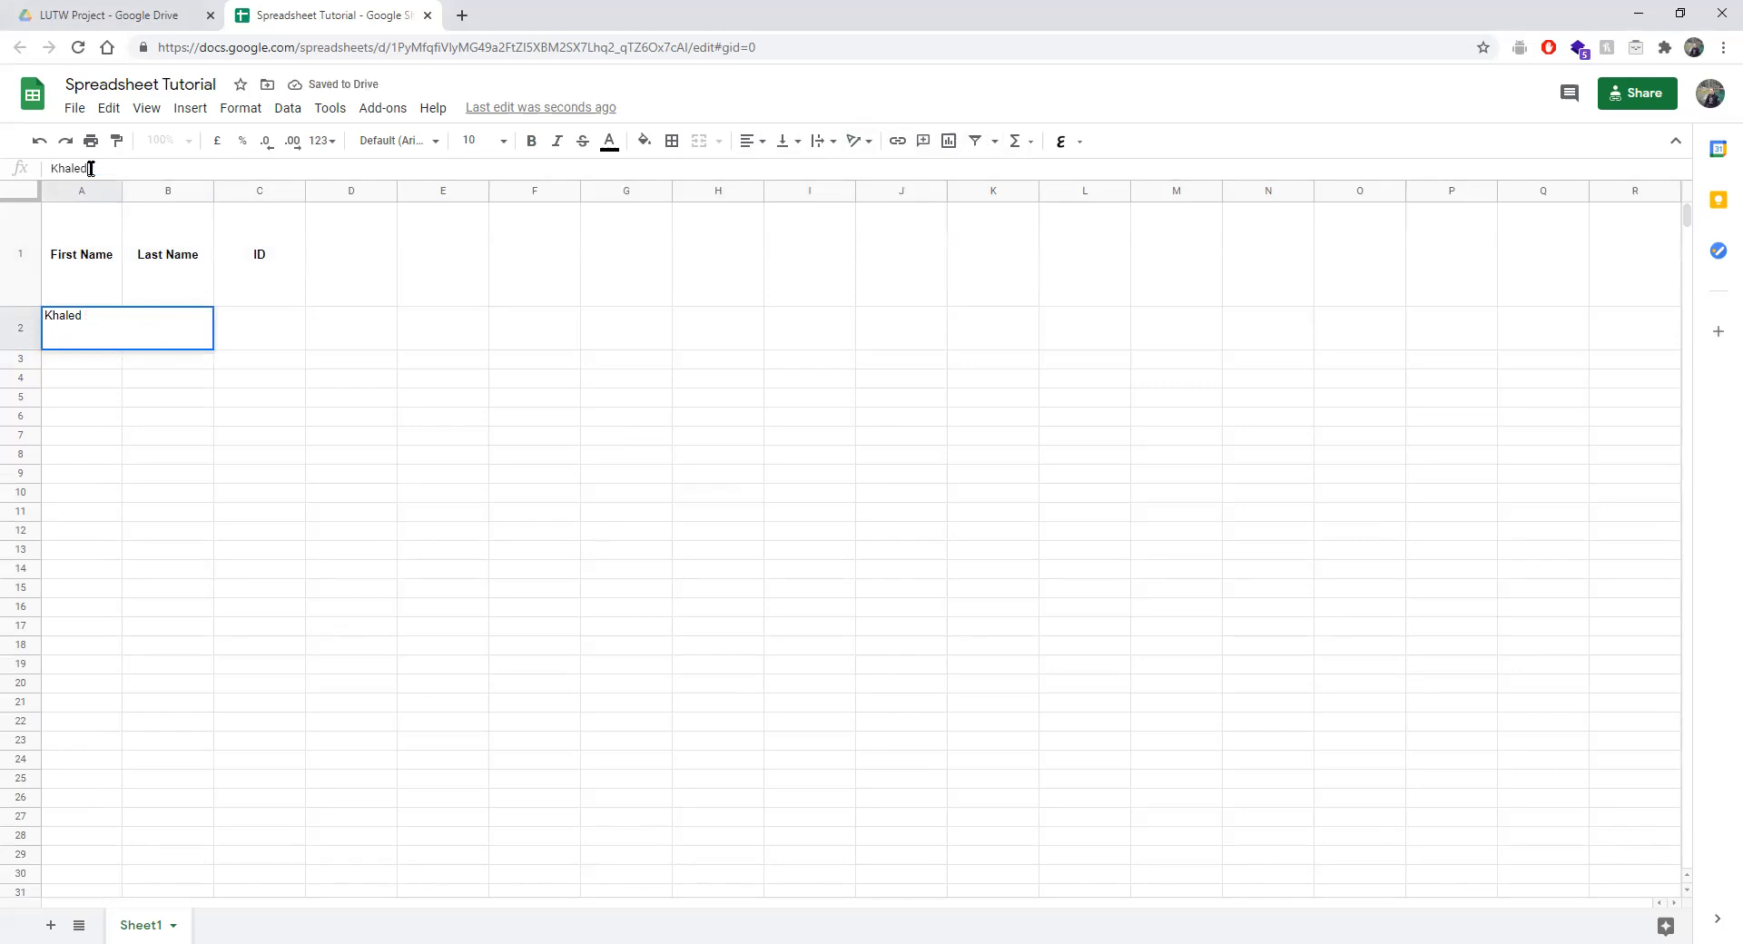
pyautogui.click(454, 626)
# Paste the surname into B2 and auto-fit rows 2 and 3 back to default height.
pyautogui.click(175, 318)
pyautogui.hotkey('ctrl', 'v')
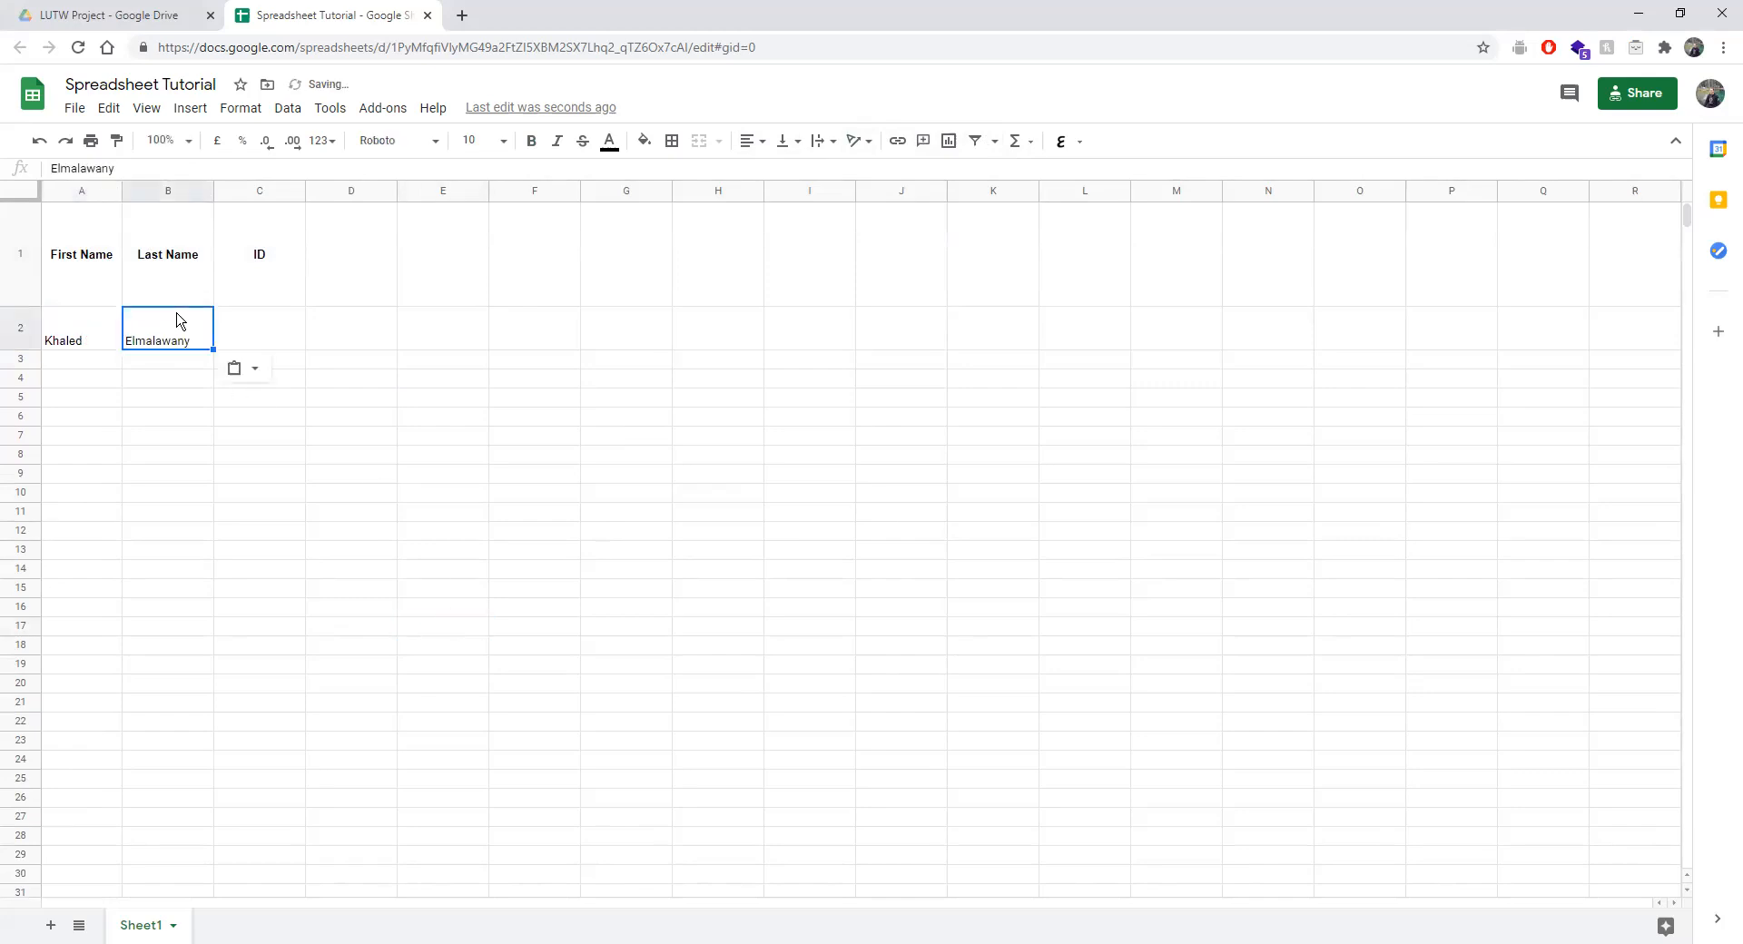
pyautogui.doubleClick(11, 348)
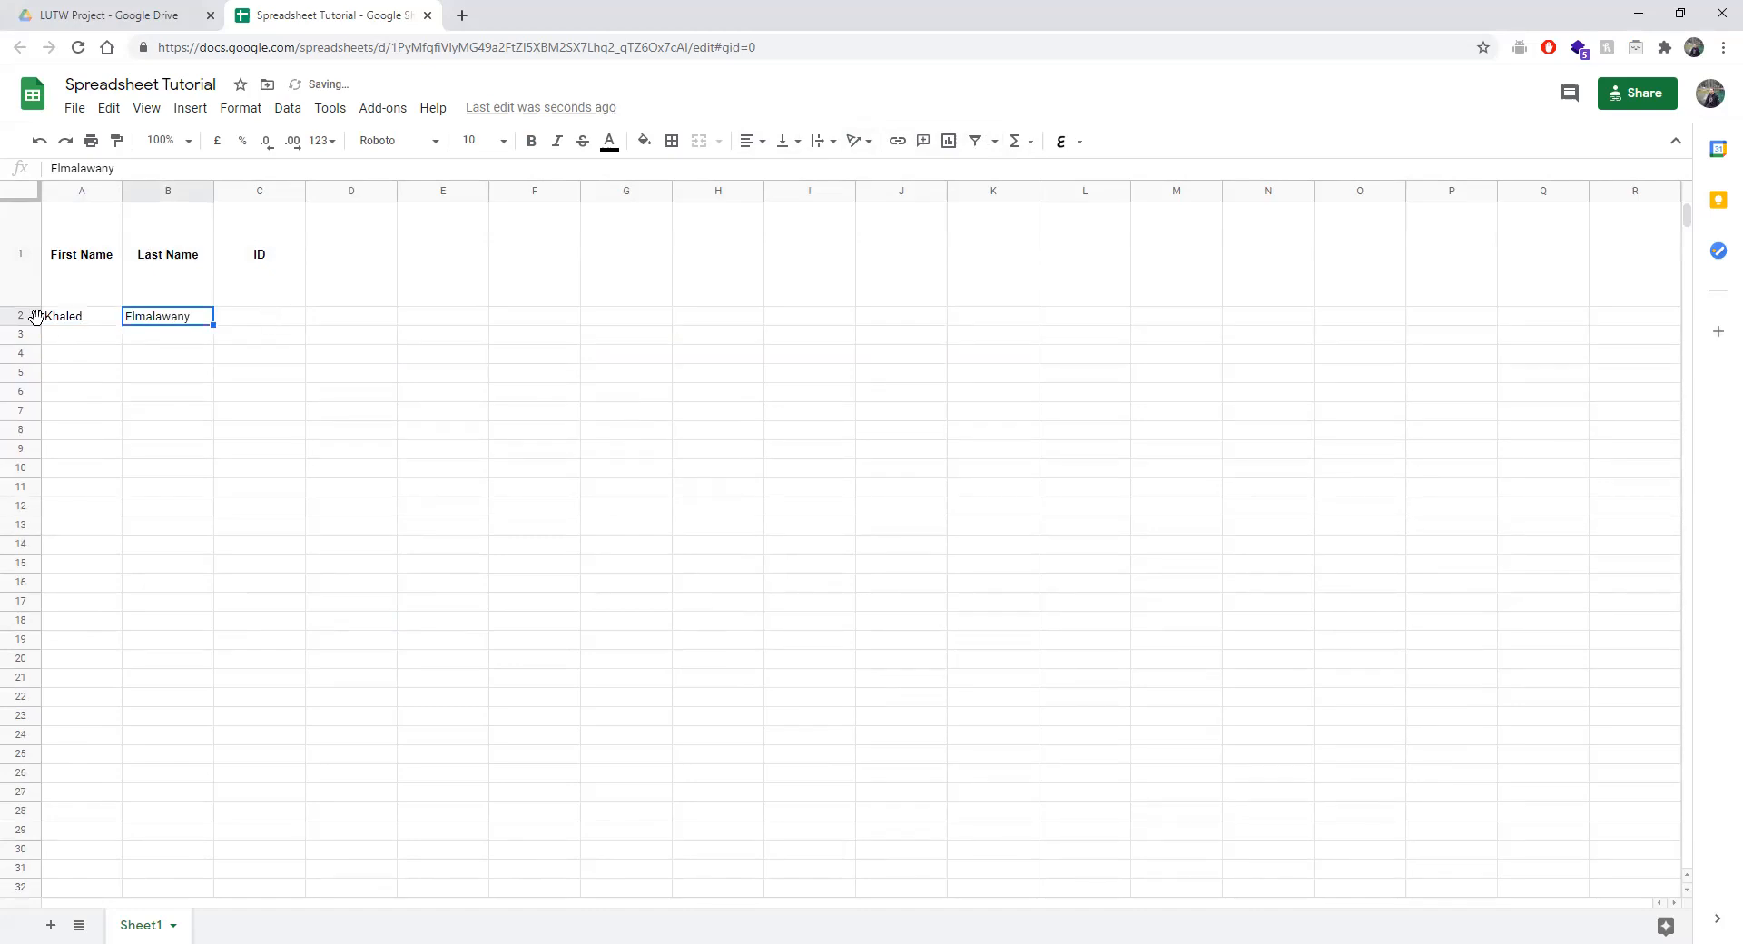
pyautogui.moveTo(25, 345); pyautogui.dragTo(9, 449)
pyautogui.doubleClick(9, 449)
# Enter the ID 1234 in cell C2.
pyautogui.click(227, 325)
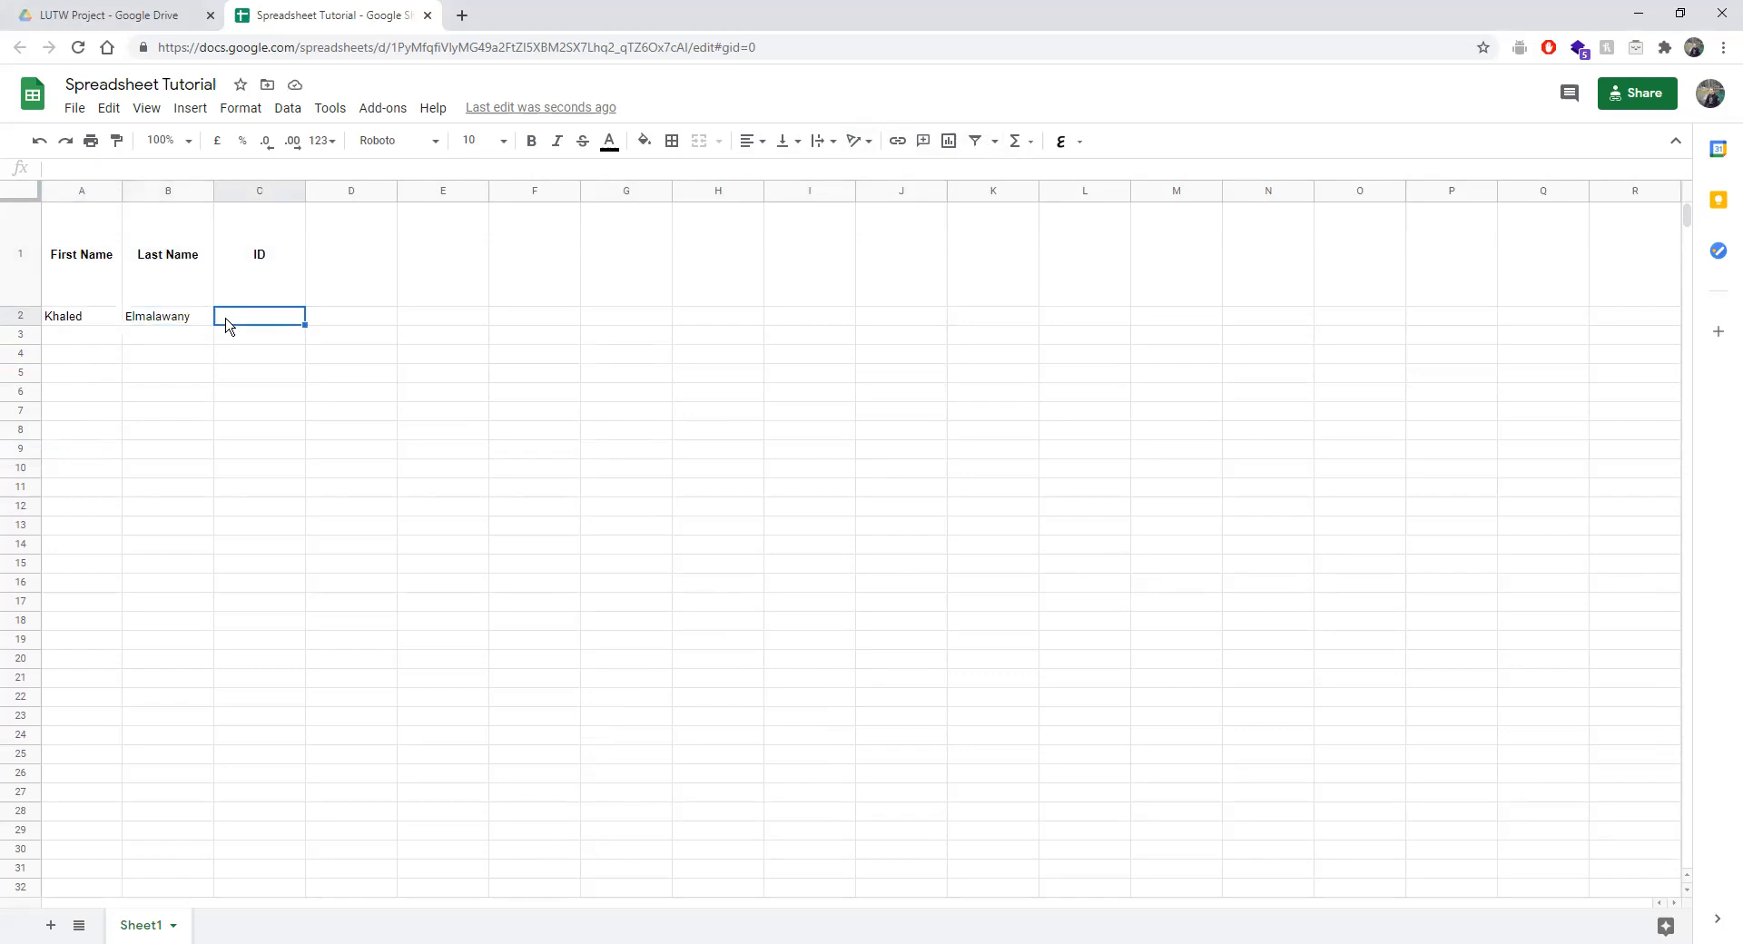
pyautogui.write('1234')
pyautogui.click(255, 353)
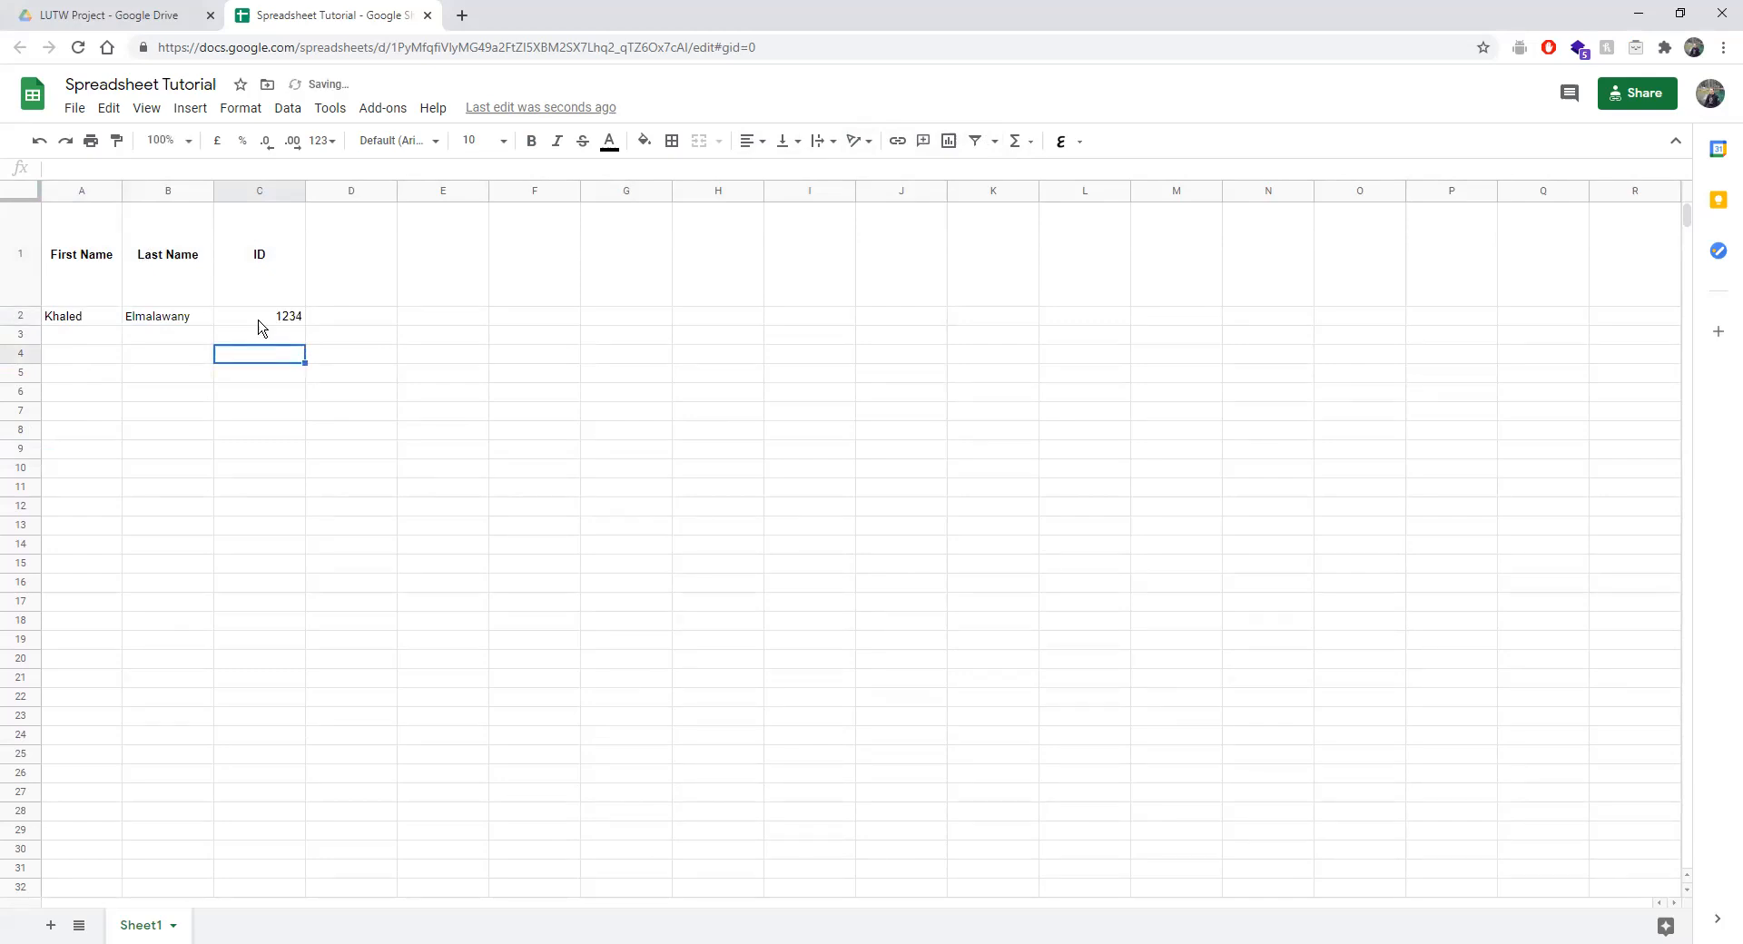
# Add a bold, horizontally and vertically centred 'Worth' header in D1.
pyautogui.click(359, 278)
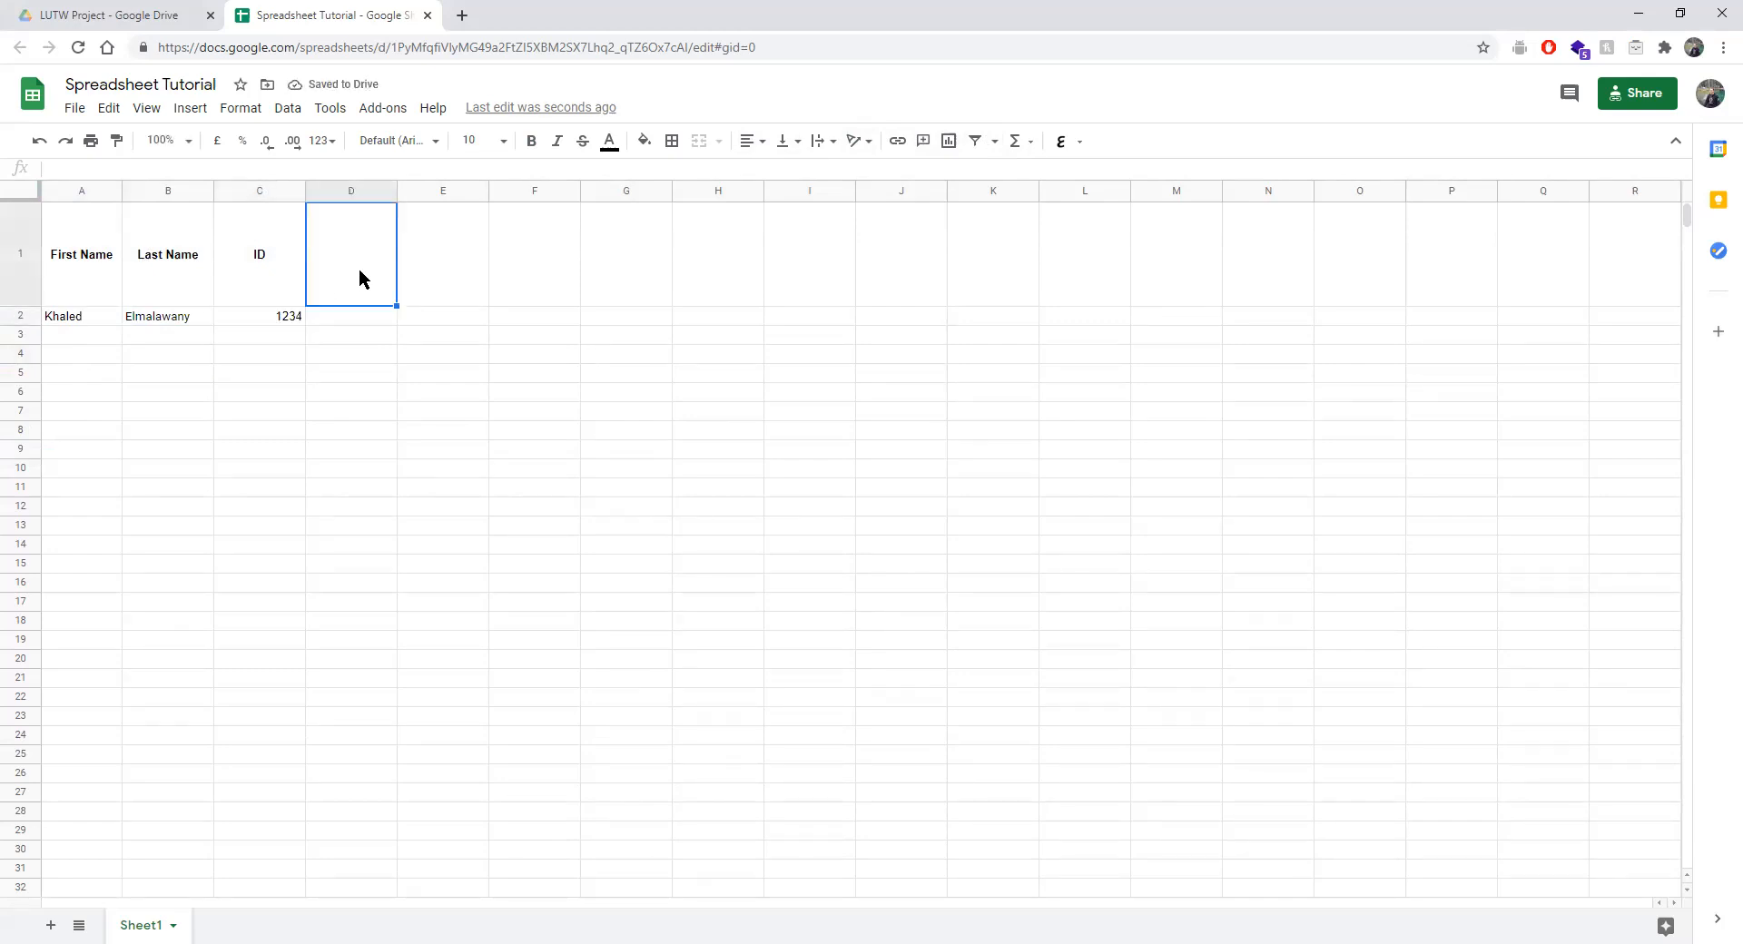
pyautogui.moveTo(94, 257); pyautogui.dragTo(343, 267)
pyautogui.click(344, 266)
pyautogui.click(532, 140)
pyautogui.click(751, 141)
pyautogui.click(771, 174)
pyautogui.write('w')
pyautogui.press('BackSpace')
pyautogui.write('Worth')
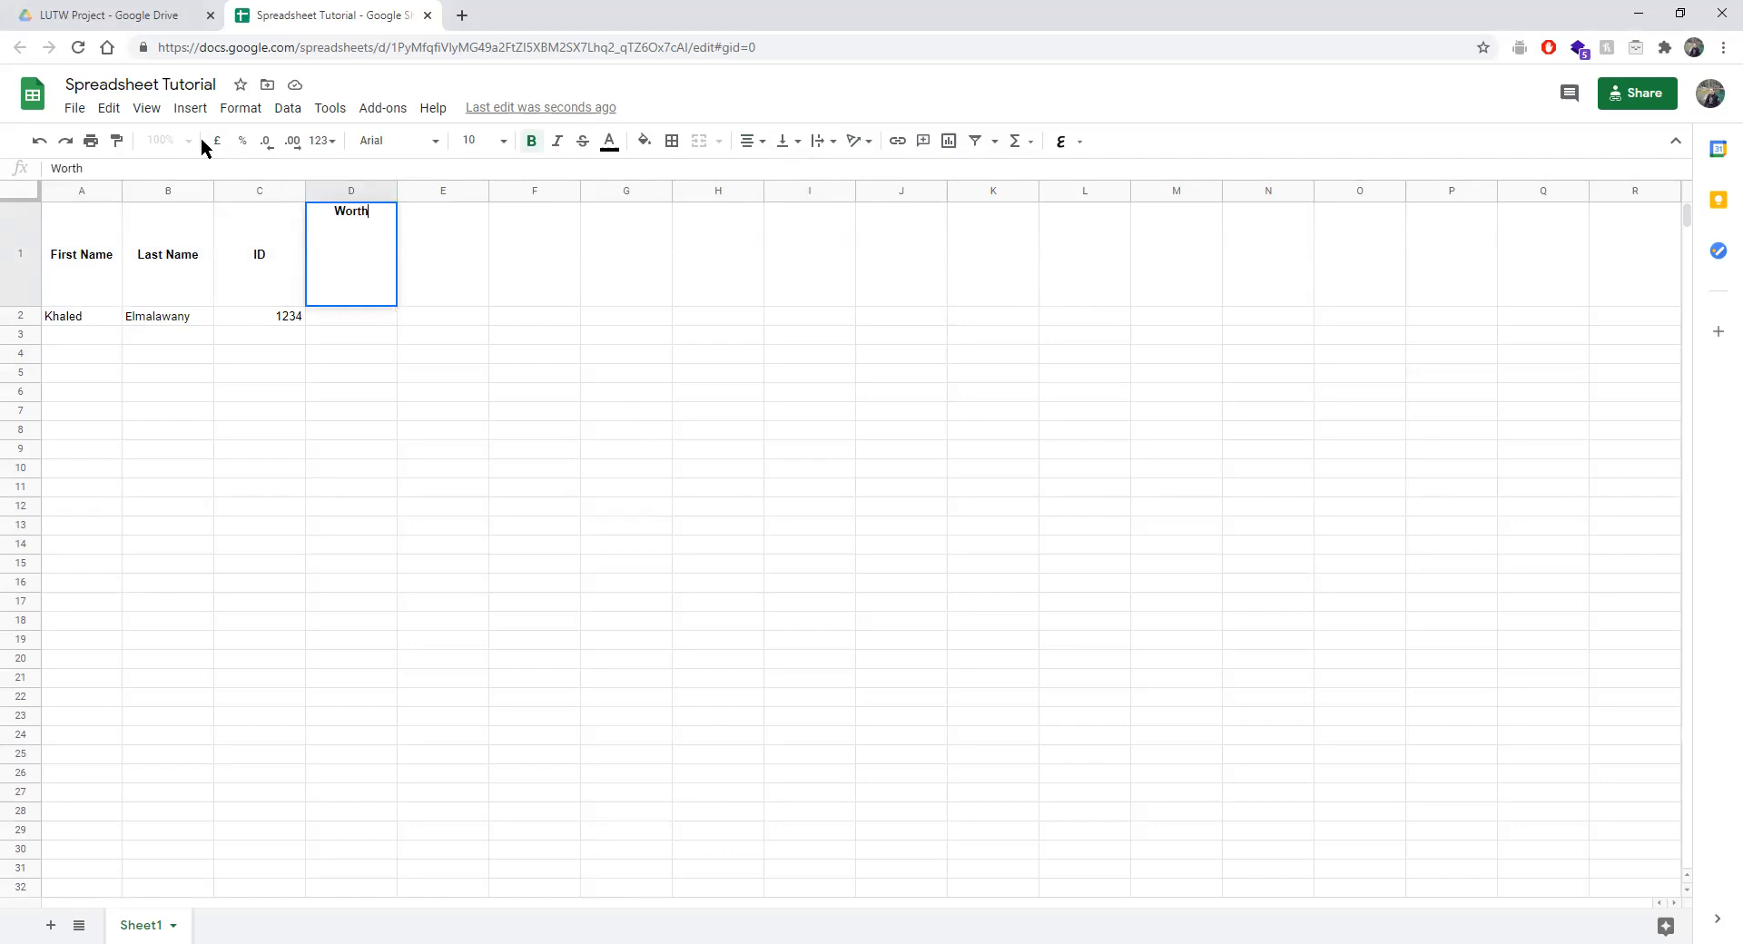
pyautogui.click(786, 154)
pyautogui.click(802, 173)
# Enter 25 in cell D2 under Worth.
pyautogui.click(336, 318)
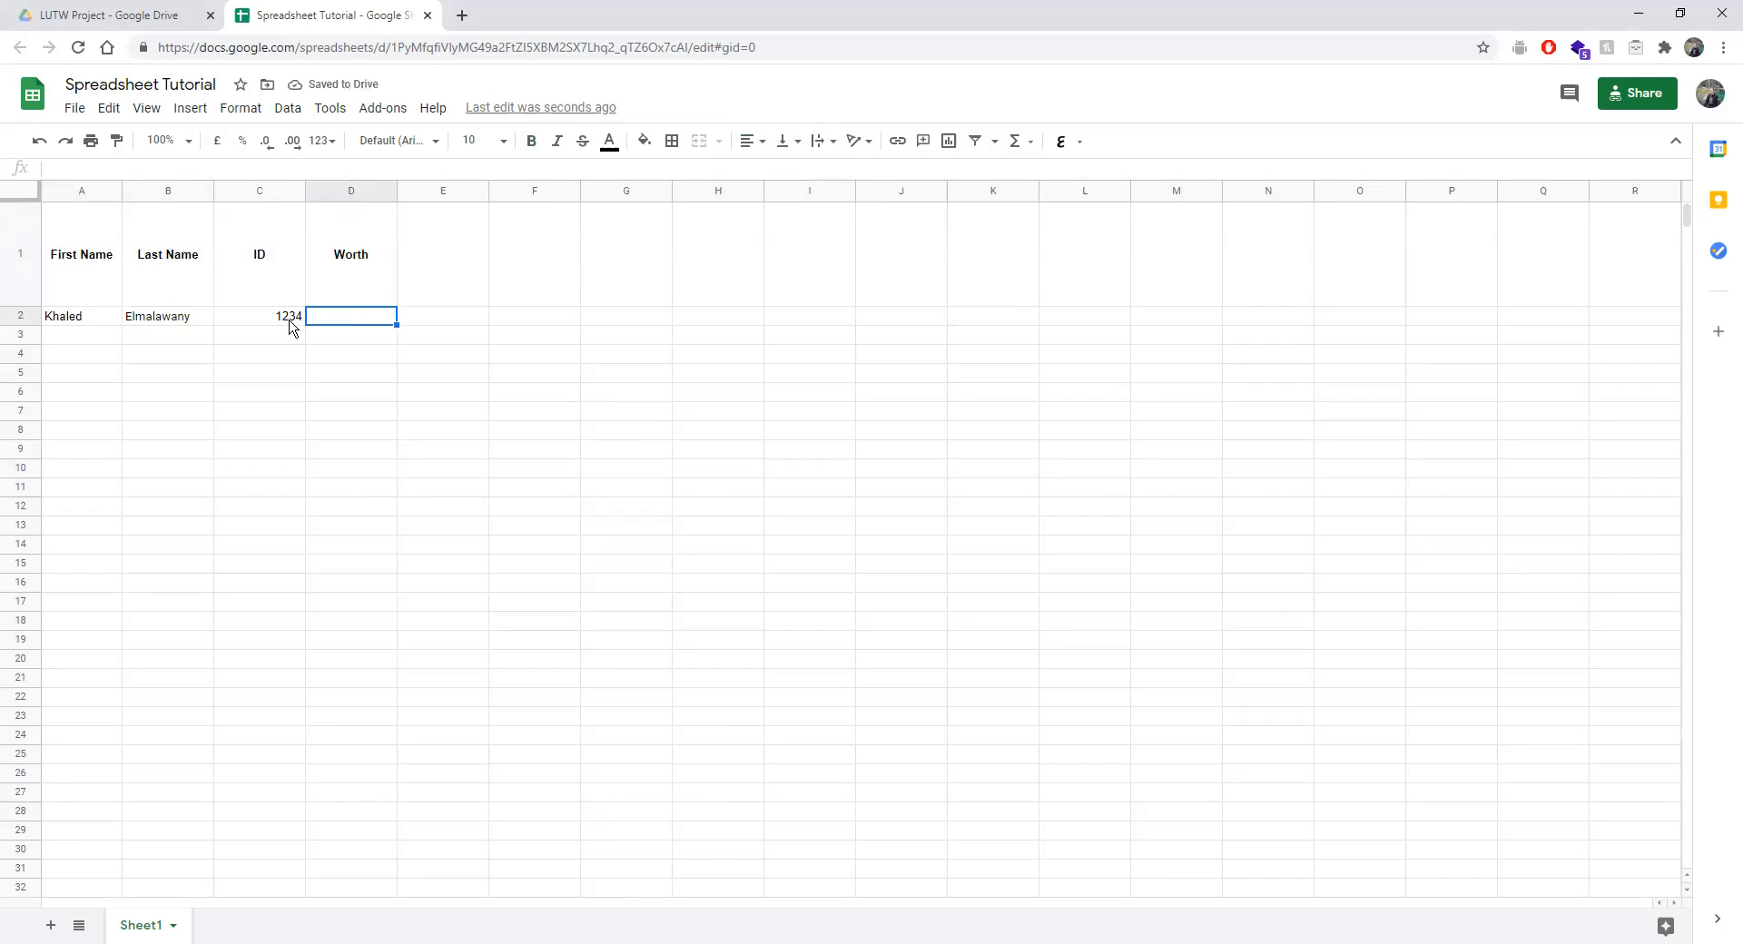
pyautogui.write('25')
pyautogui.click(367, 362)
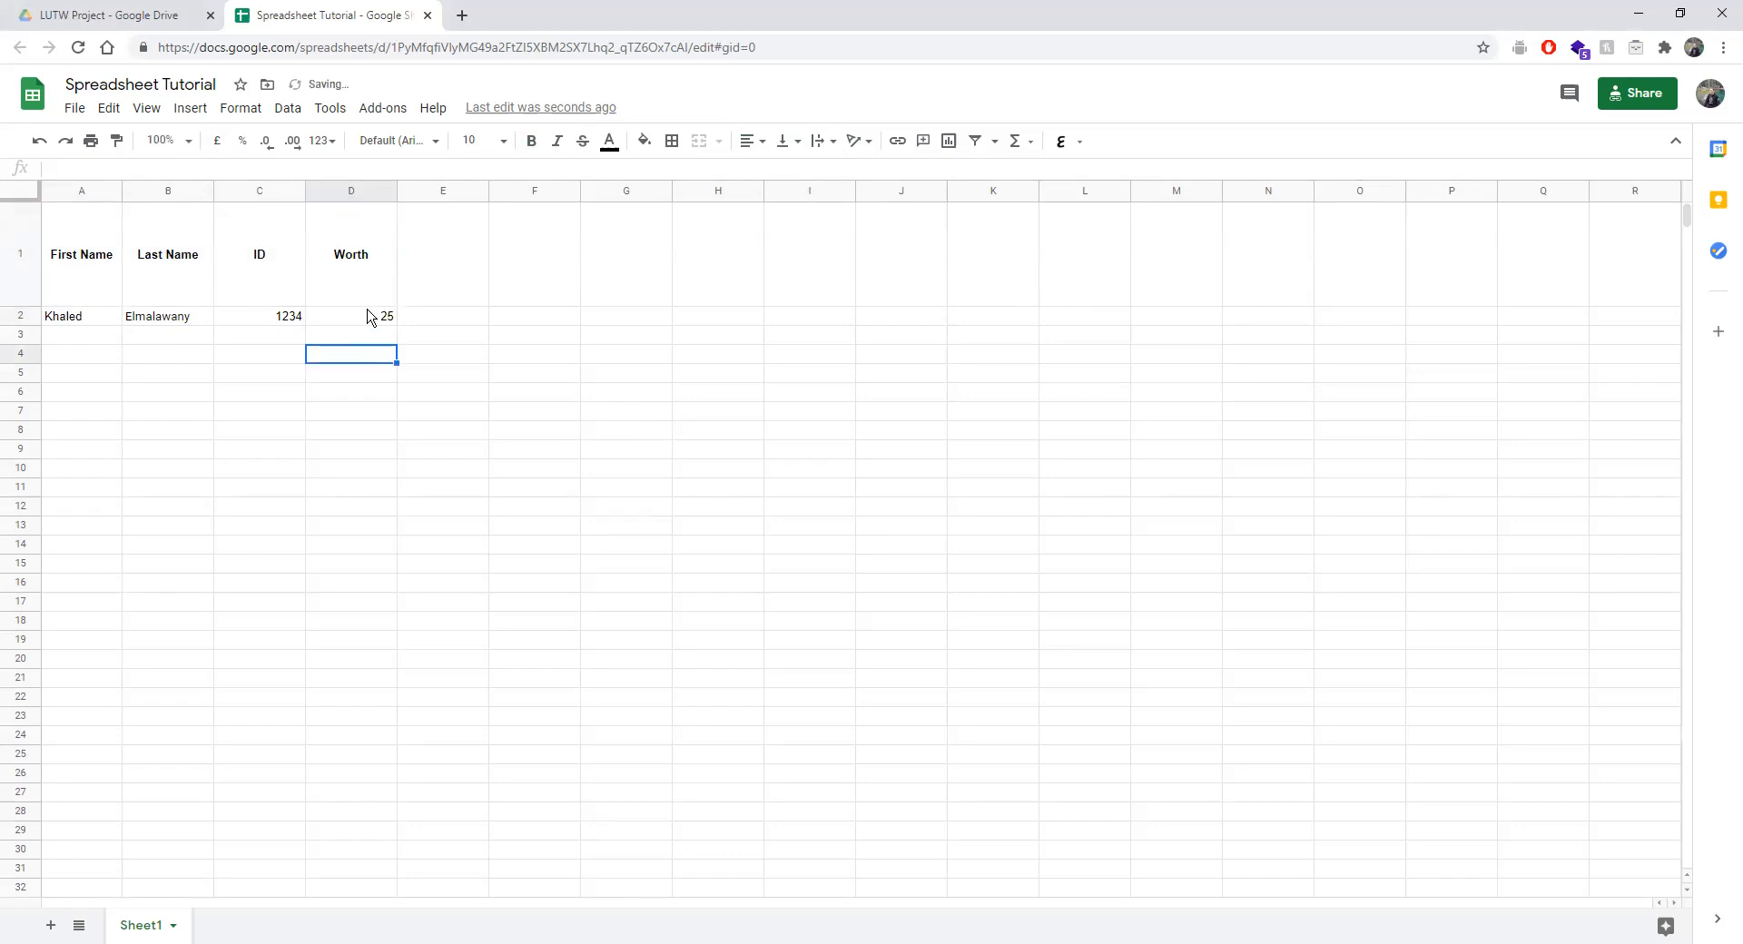
pyautogui.moveTo(350, 322); pyautogui.dragTo(345, 388)
pyautogui.click(324, 322)
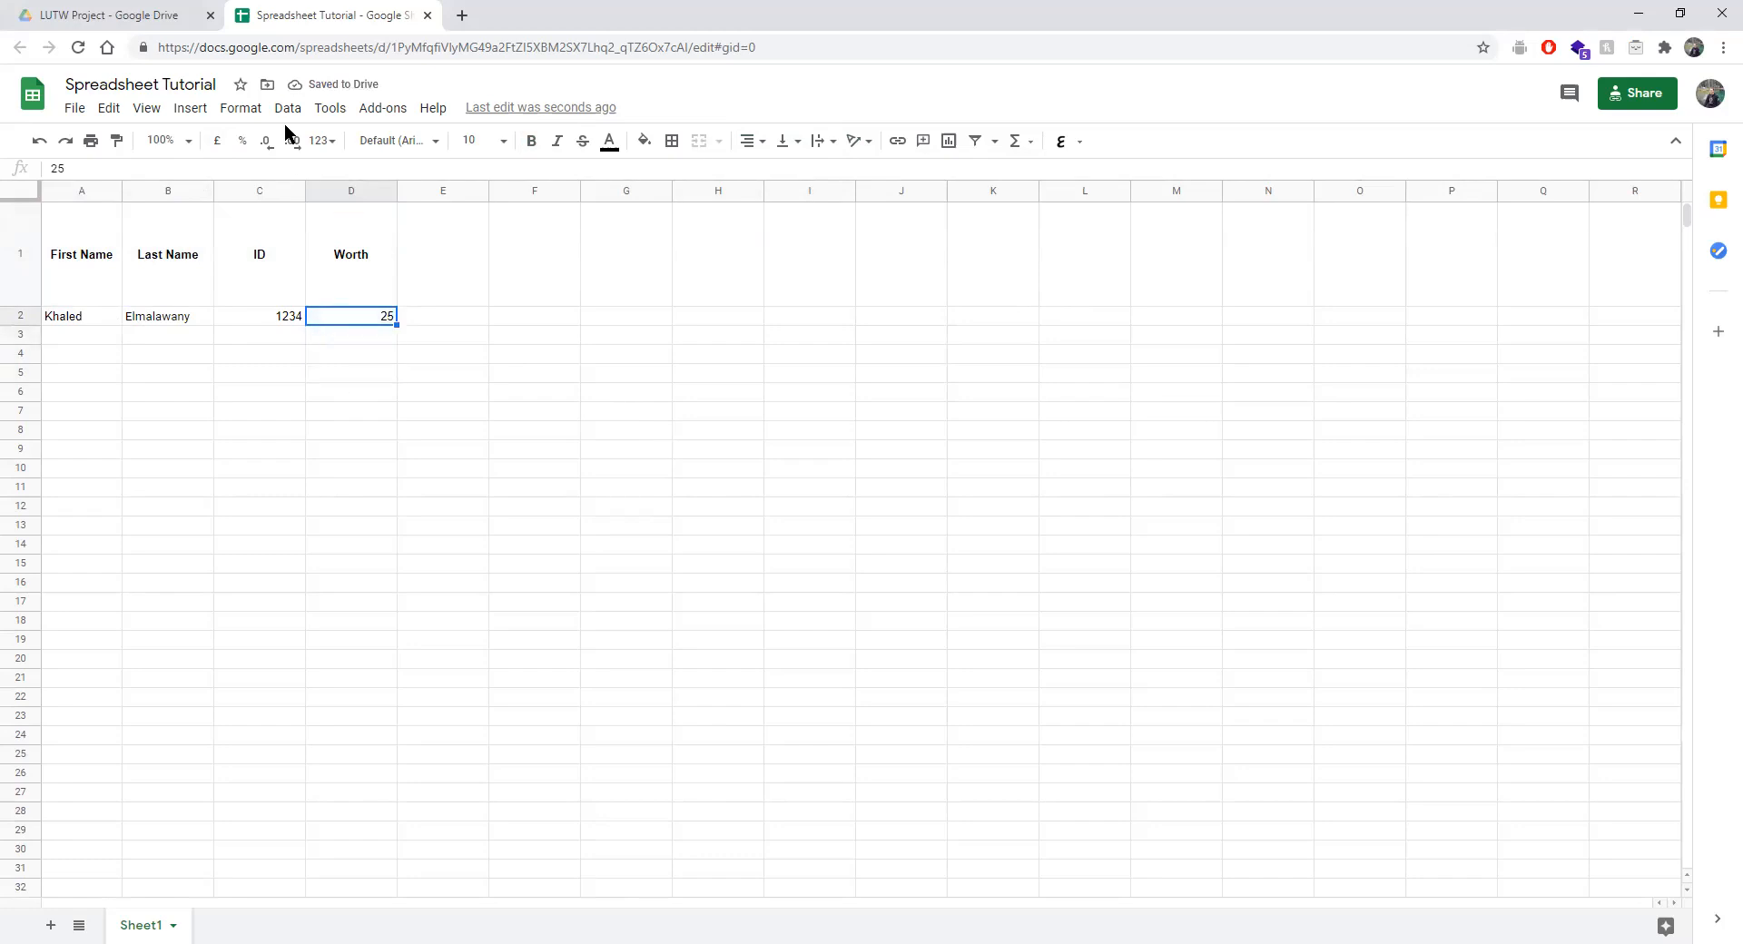
# Format D2 as currency, choosing Canadian Dollar from More currencies.
pyautogui.click(217, 144)
pyautogui.click(325, 142)
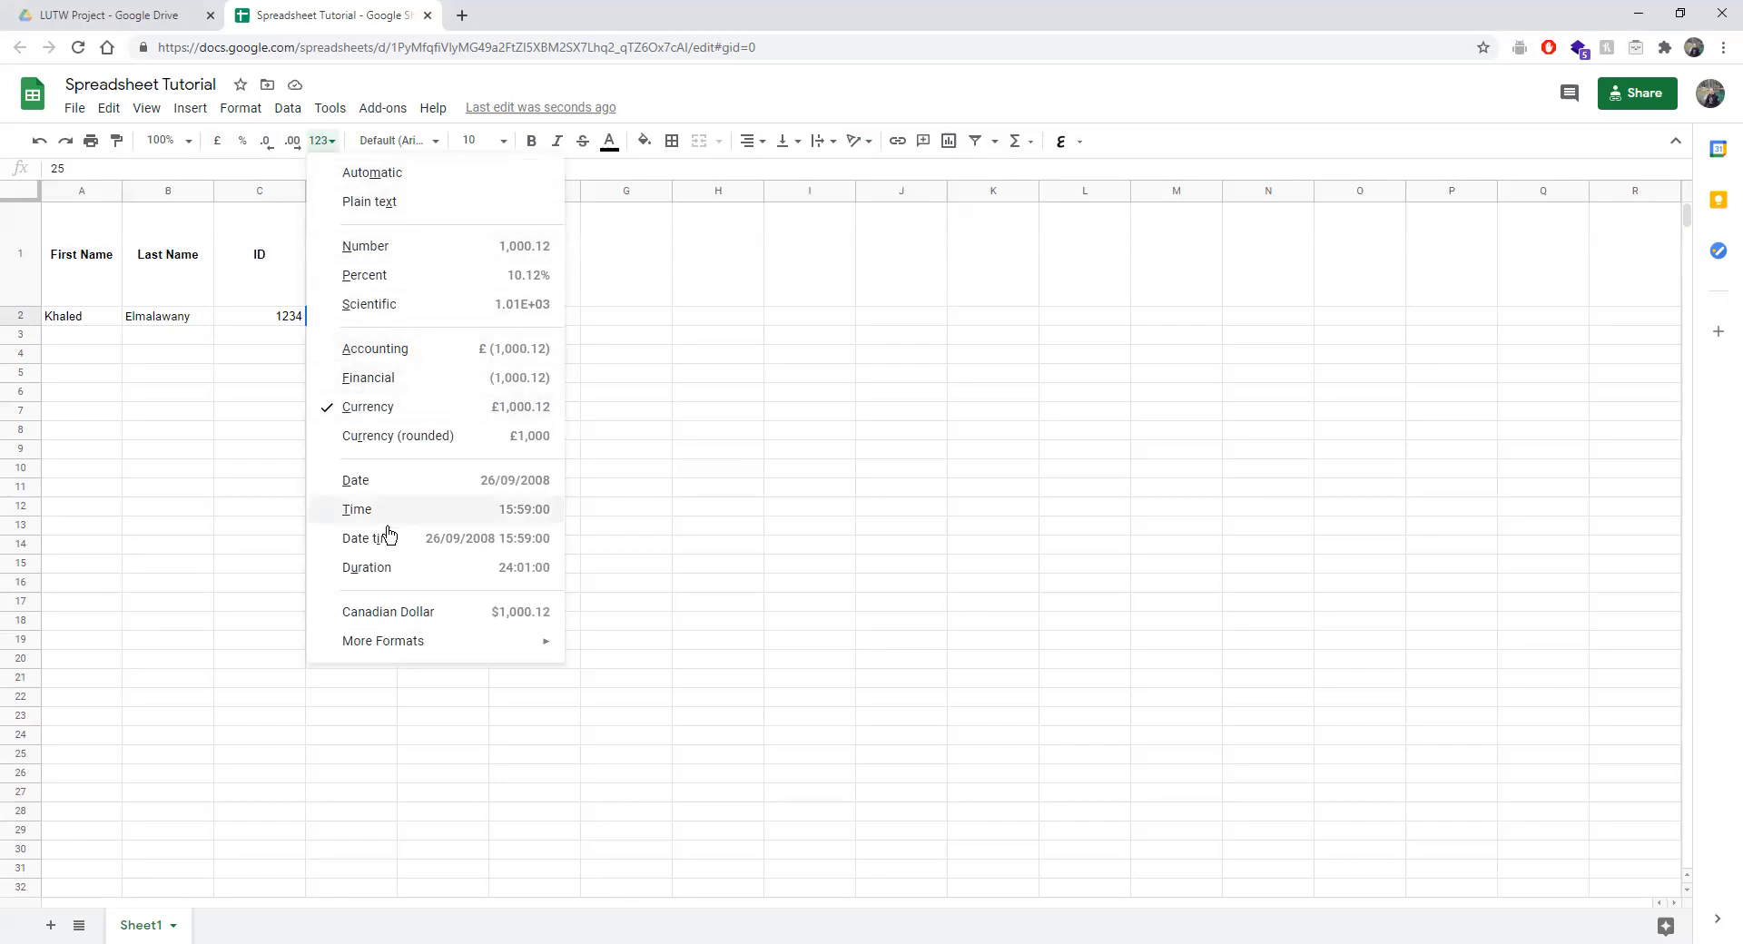
pyautogui.moveTo(400, 640)
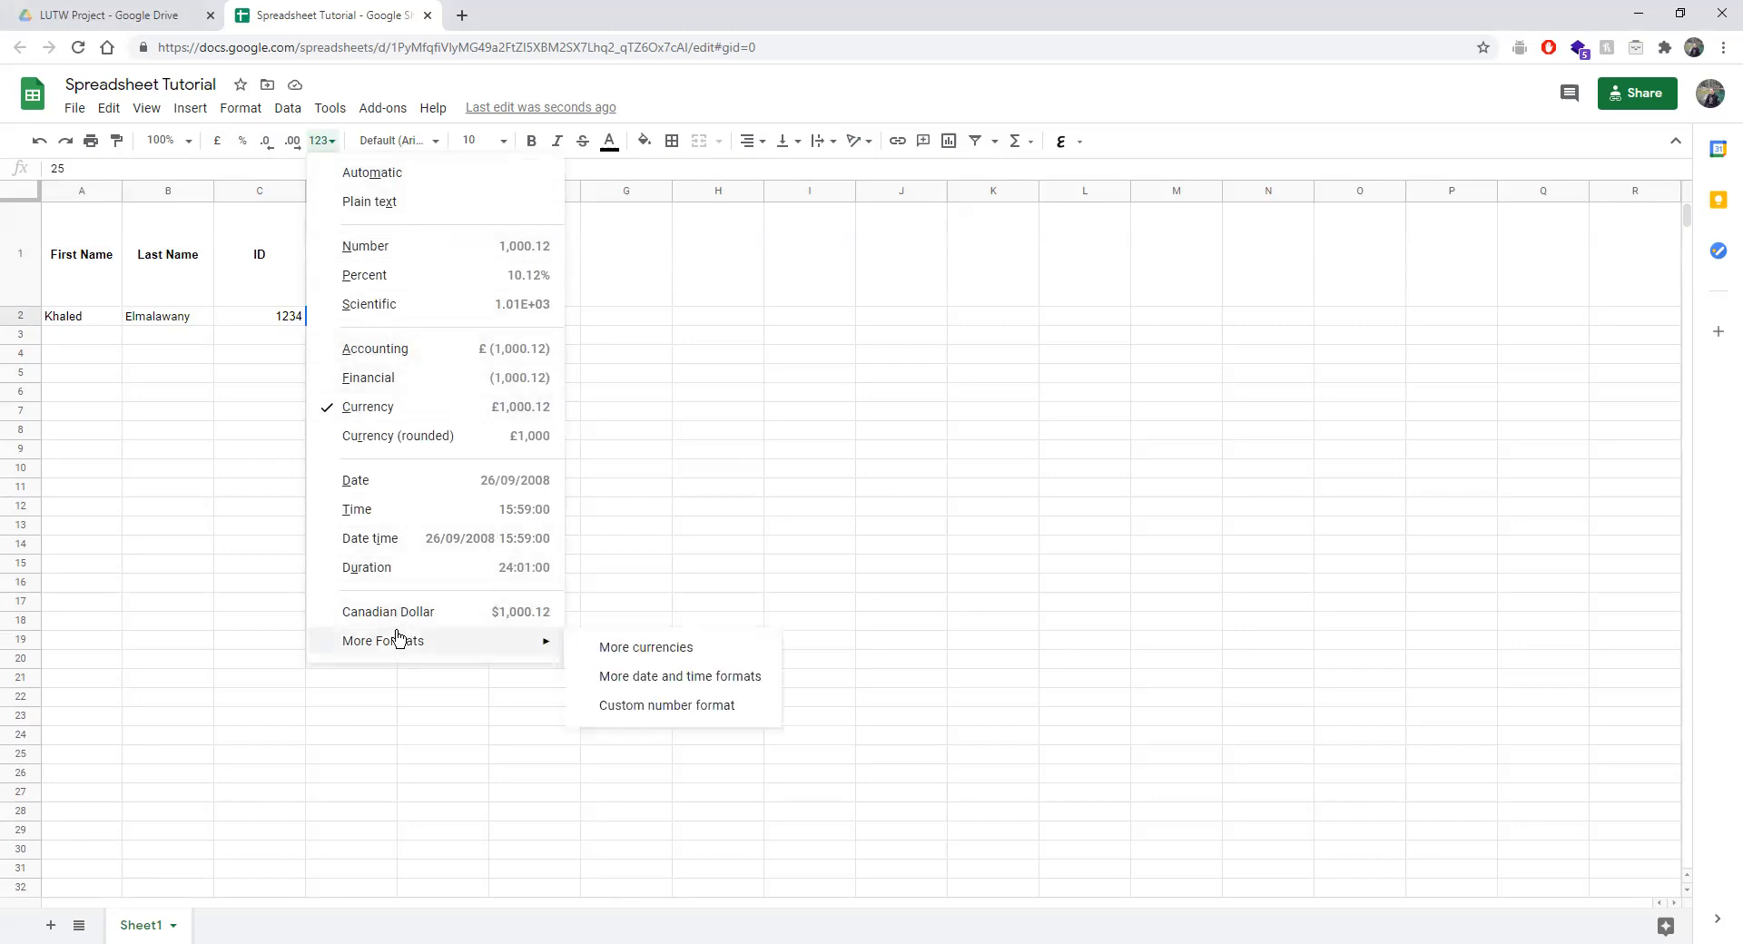
pyautogui.click(606, 659)
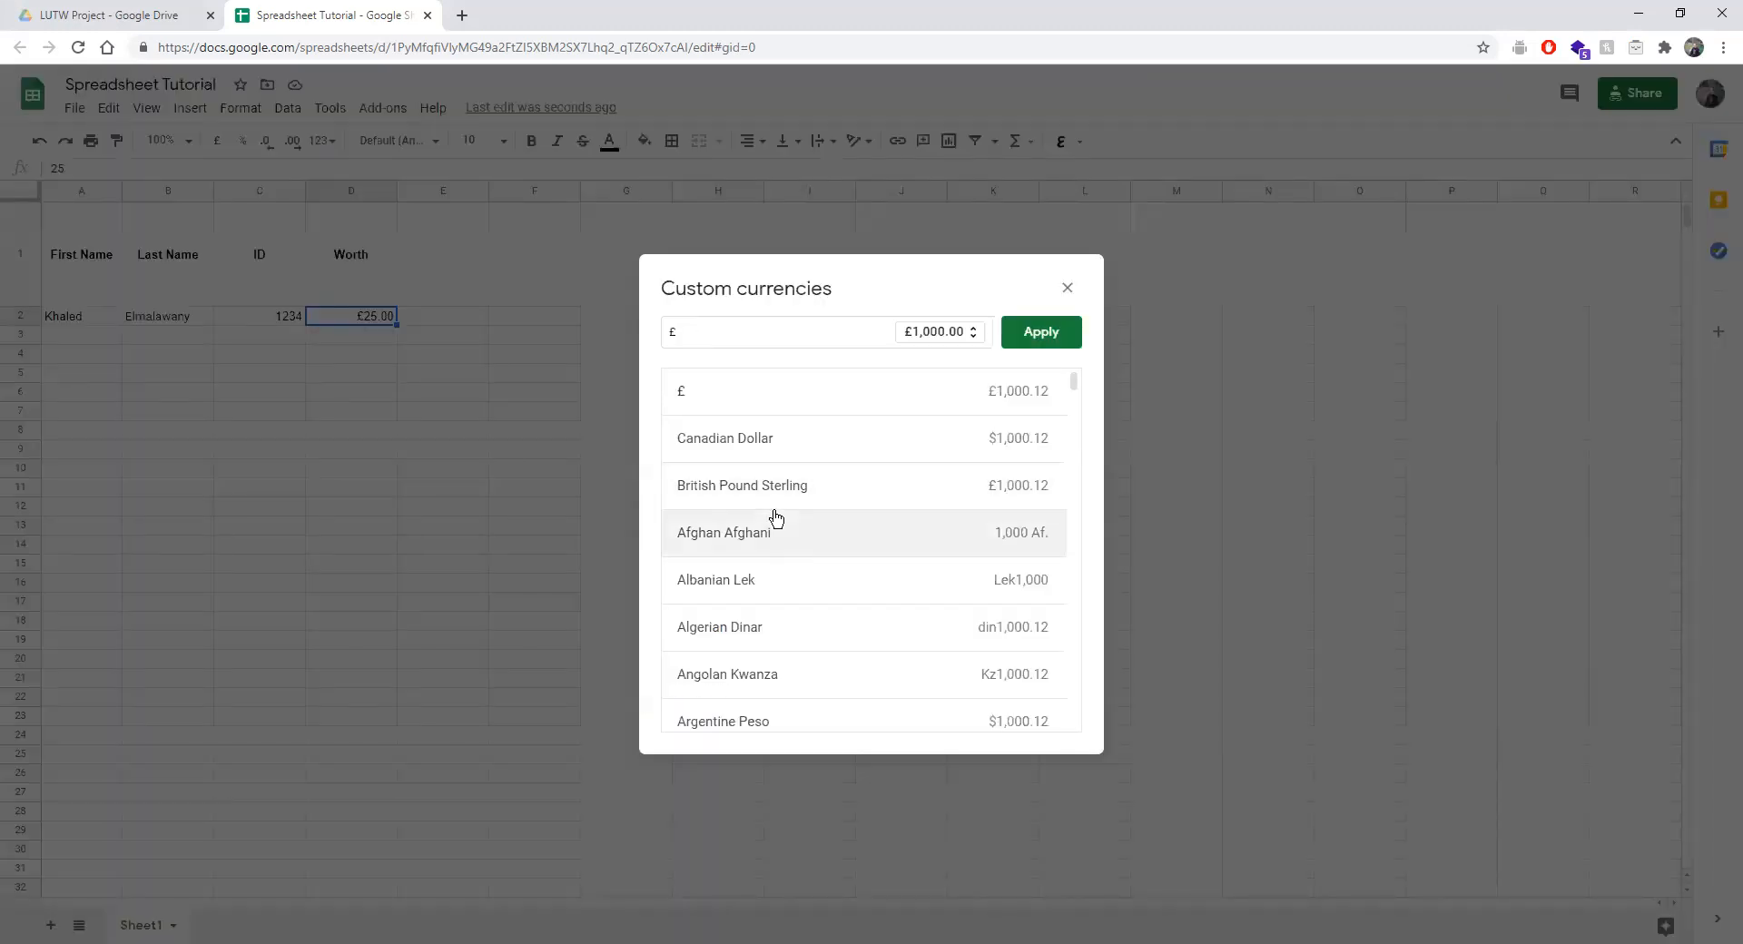
pyautogui.scroll(-1, 771, 514)
pyautogui.scroll(1, 791, 412)
pyautogui.click(737, 446)
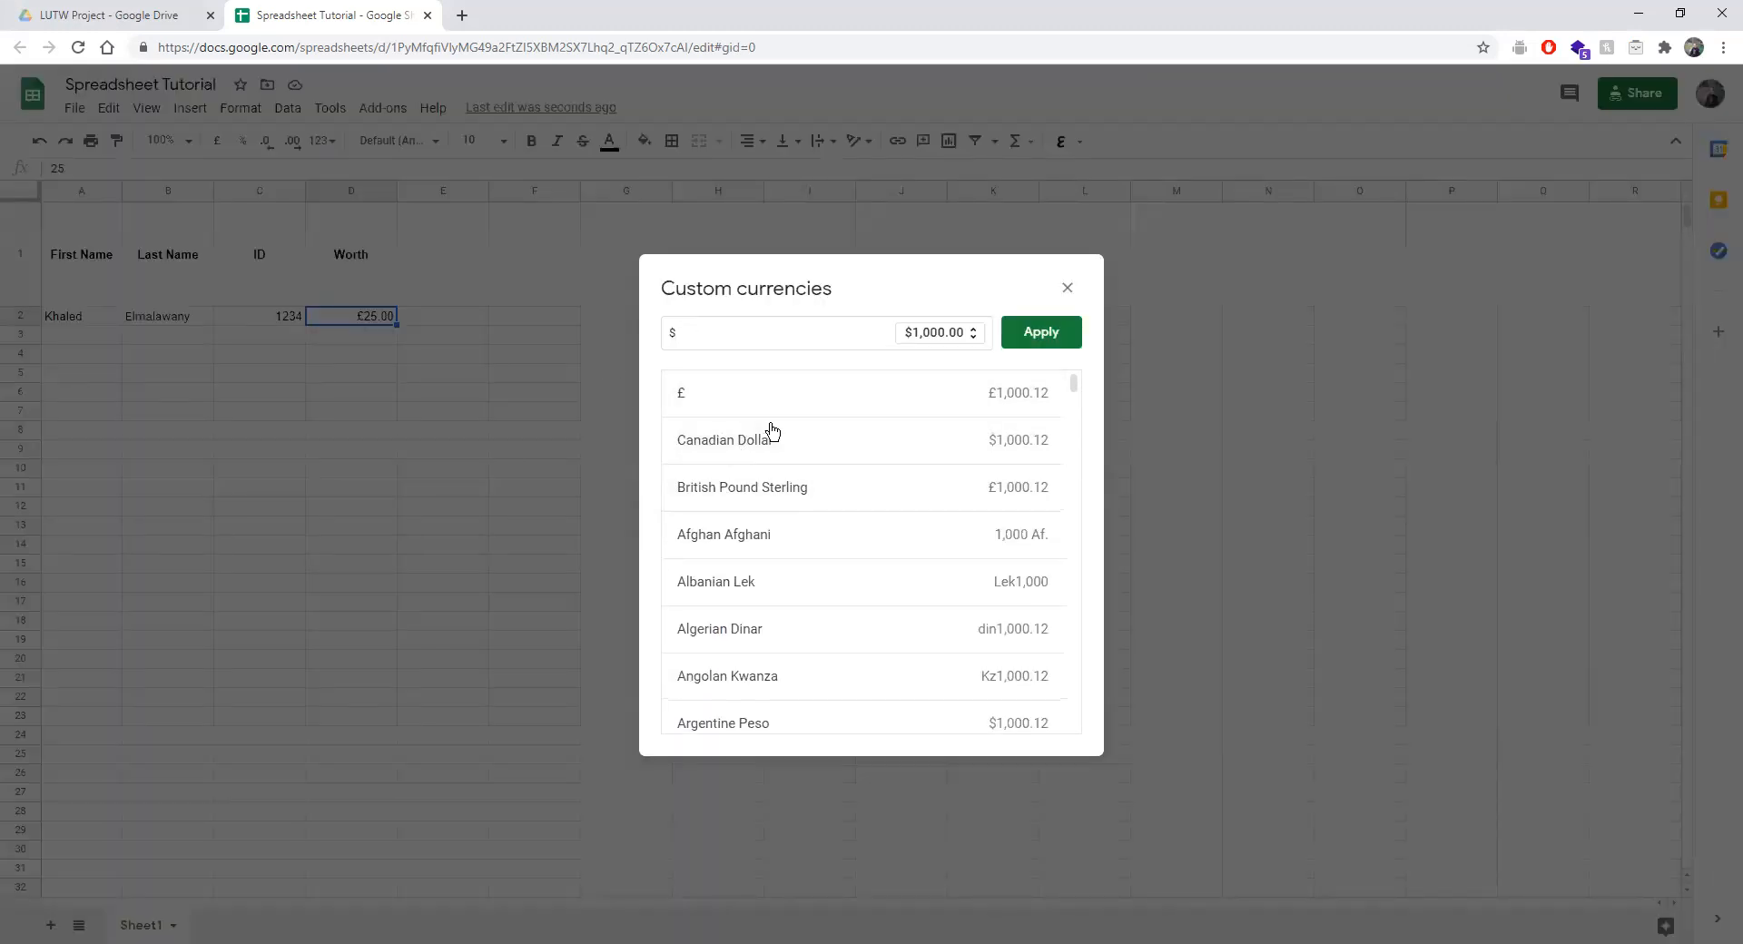
pyautogui.click(1041, 333)
# Reapply the Canadian Dollar format to D2 so it shows $25.00.
pyautogui.click(240, 108)
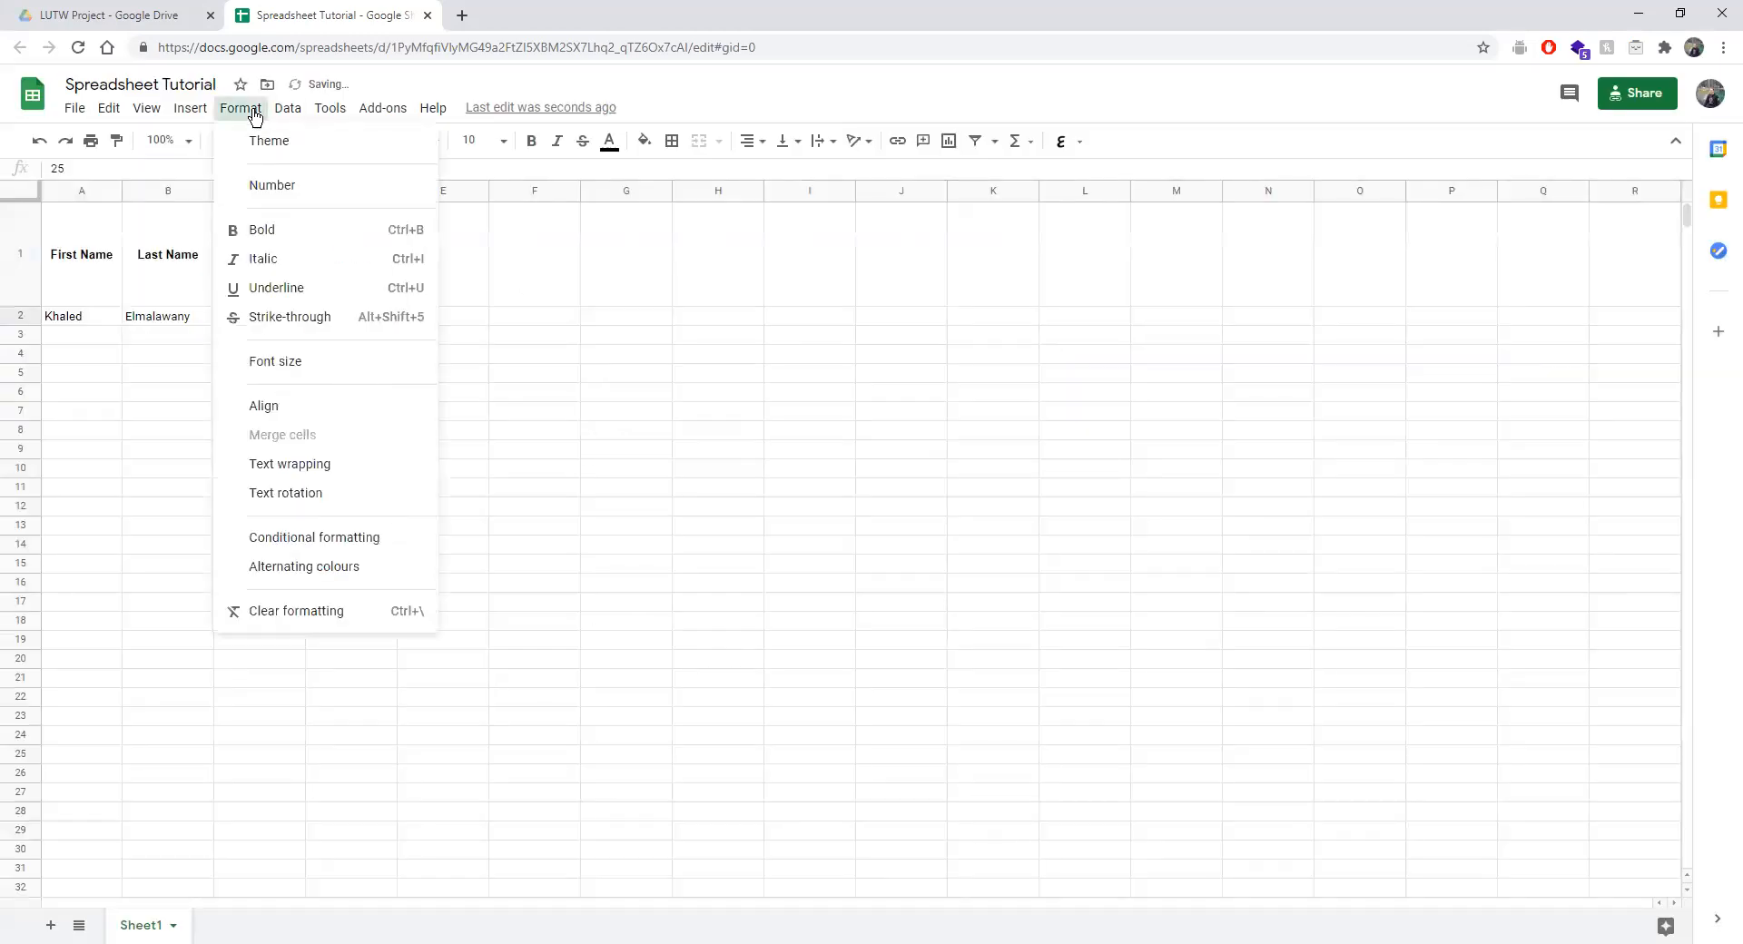
pyautogui.click(702, 457)
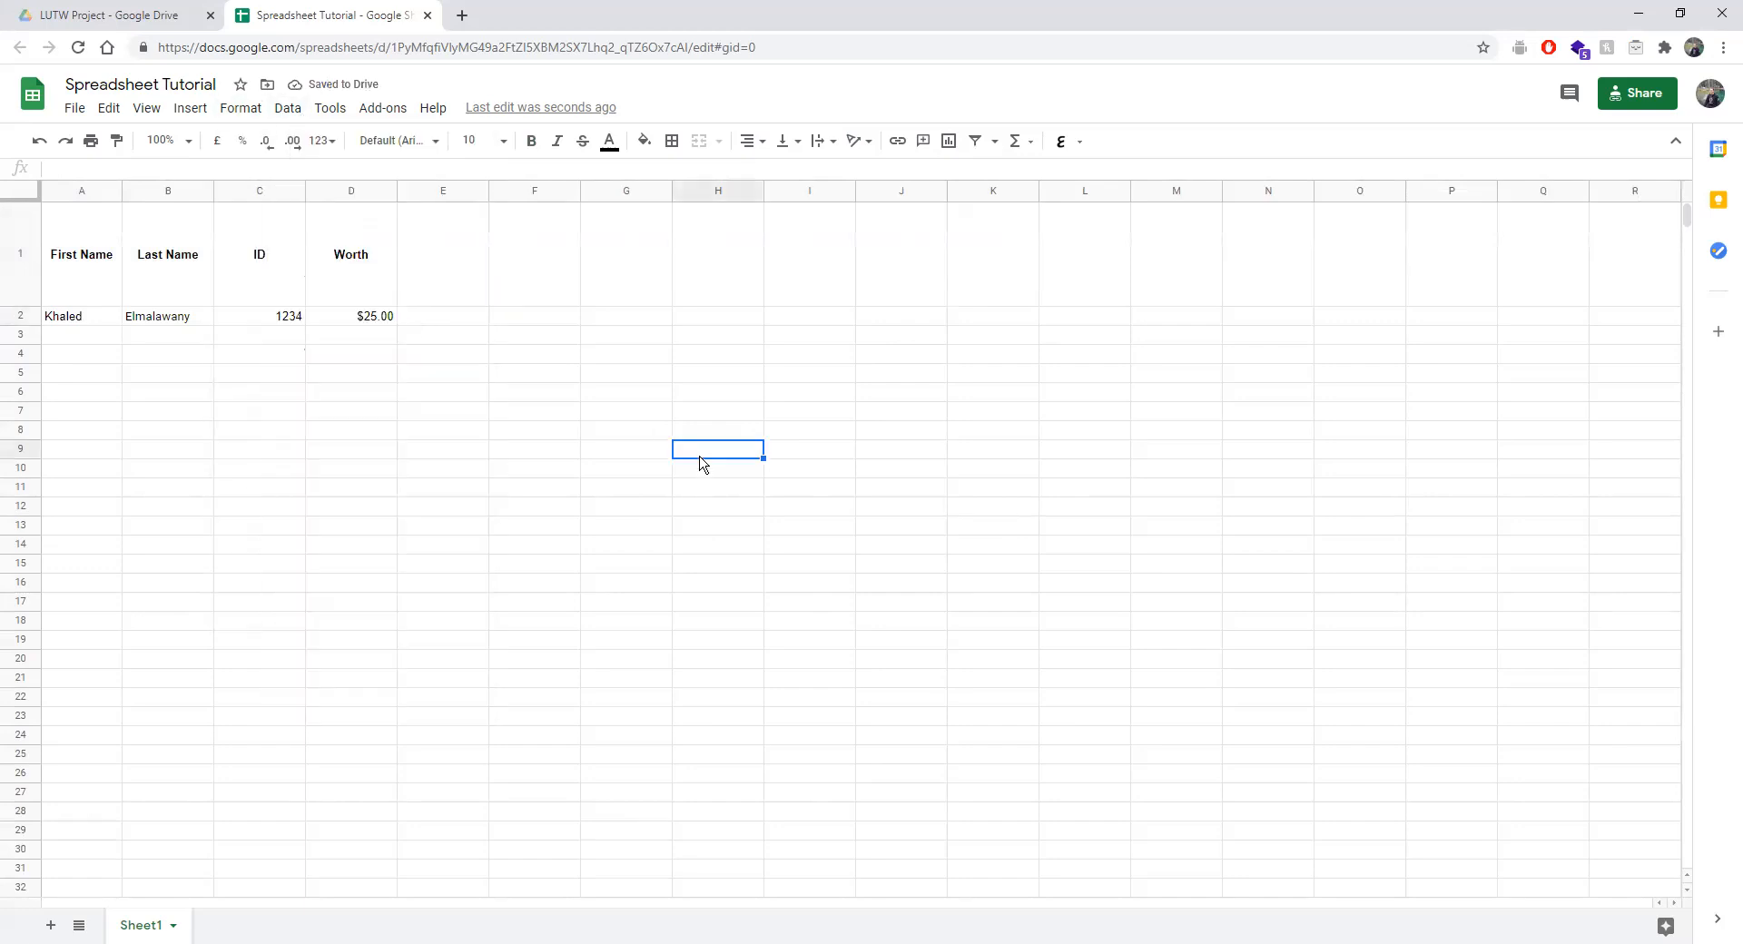
pyautogui.click(322, 140)
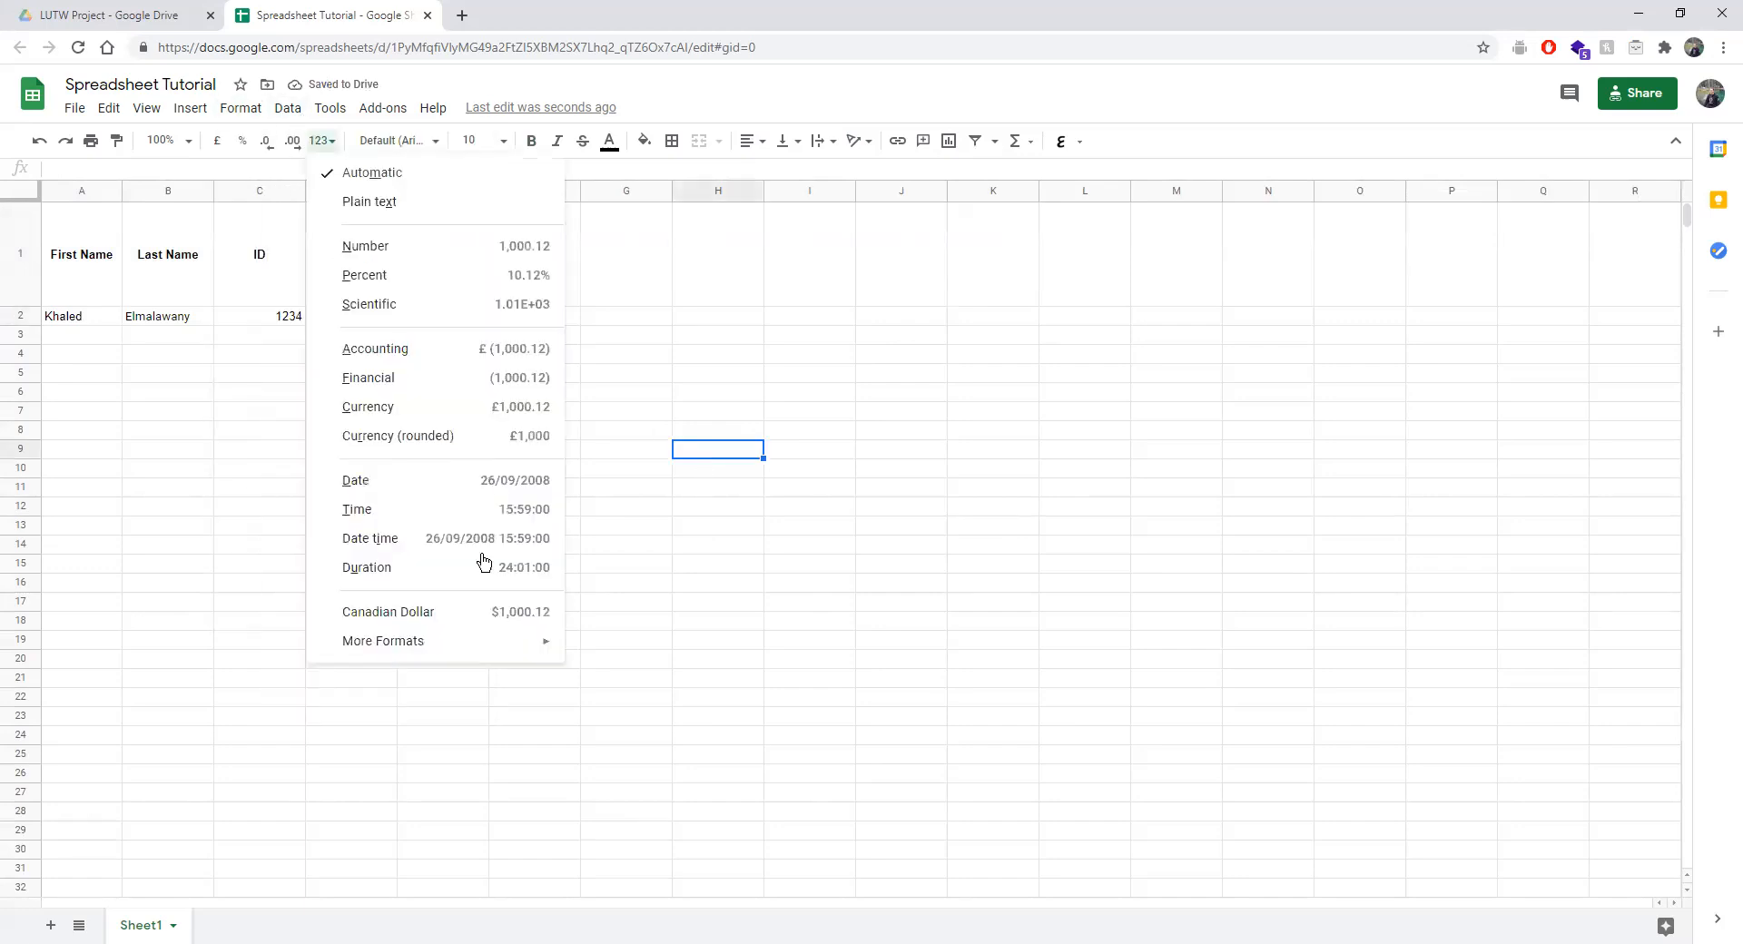
pyautogui.click(399, 611)
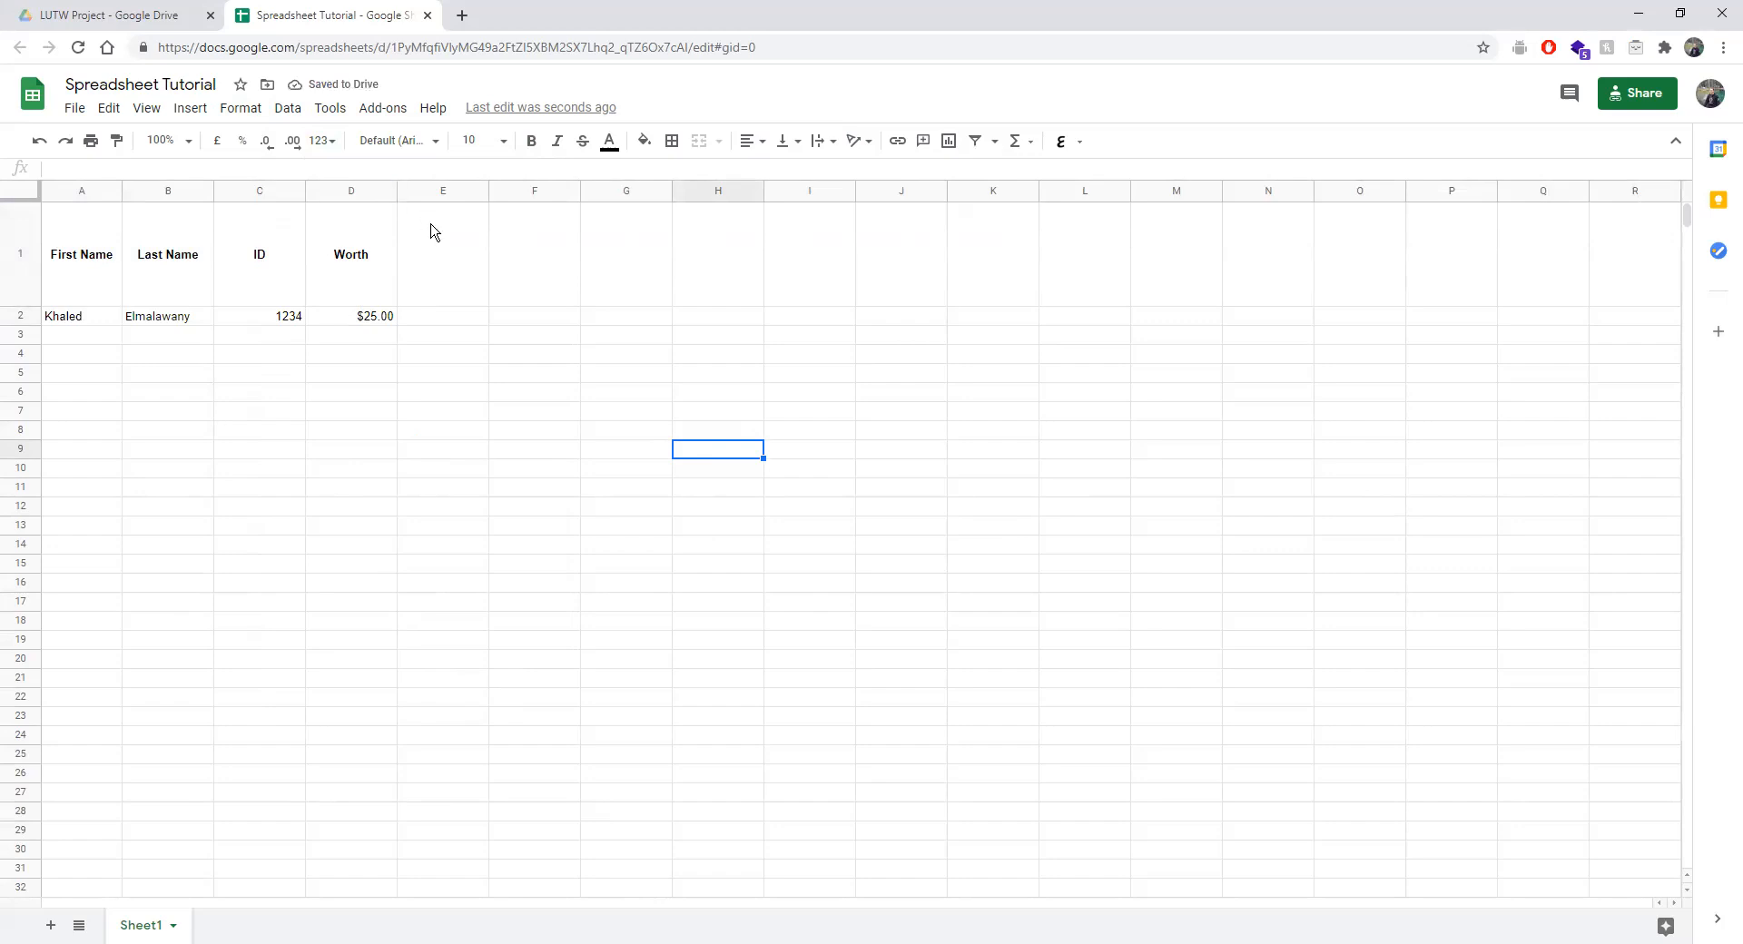
# Enter 'Percentage' in E1 and make it bold, centred horizontally and vertically.
pyautogui.click(422, 276)
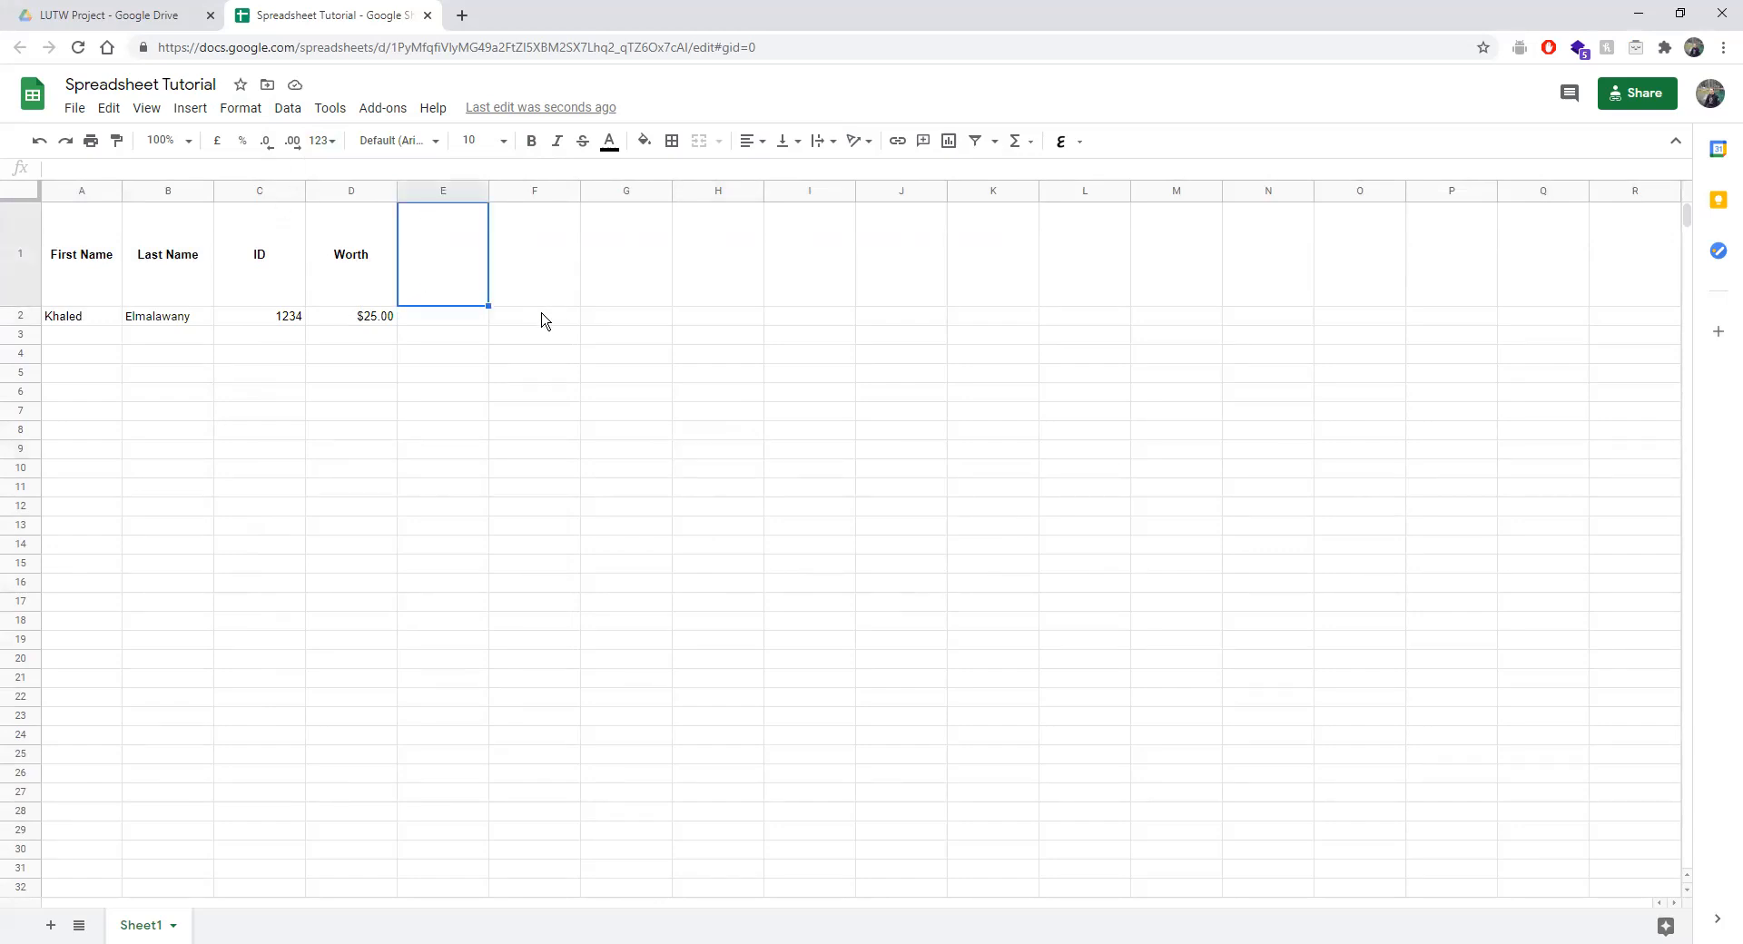
pyautogui.write('Percentage')
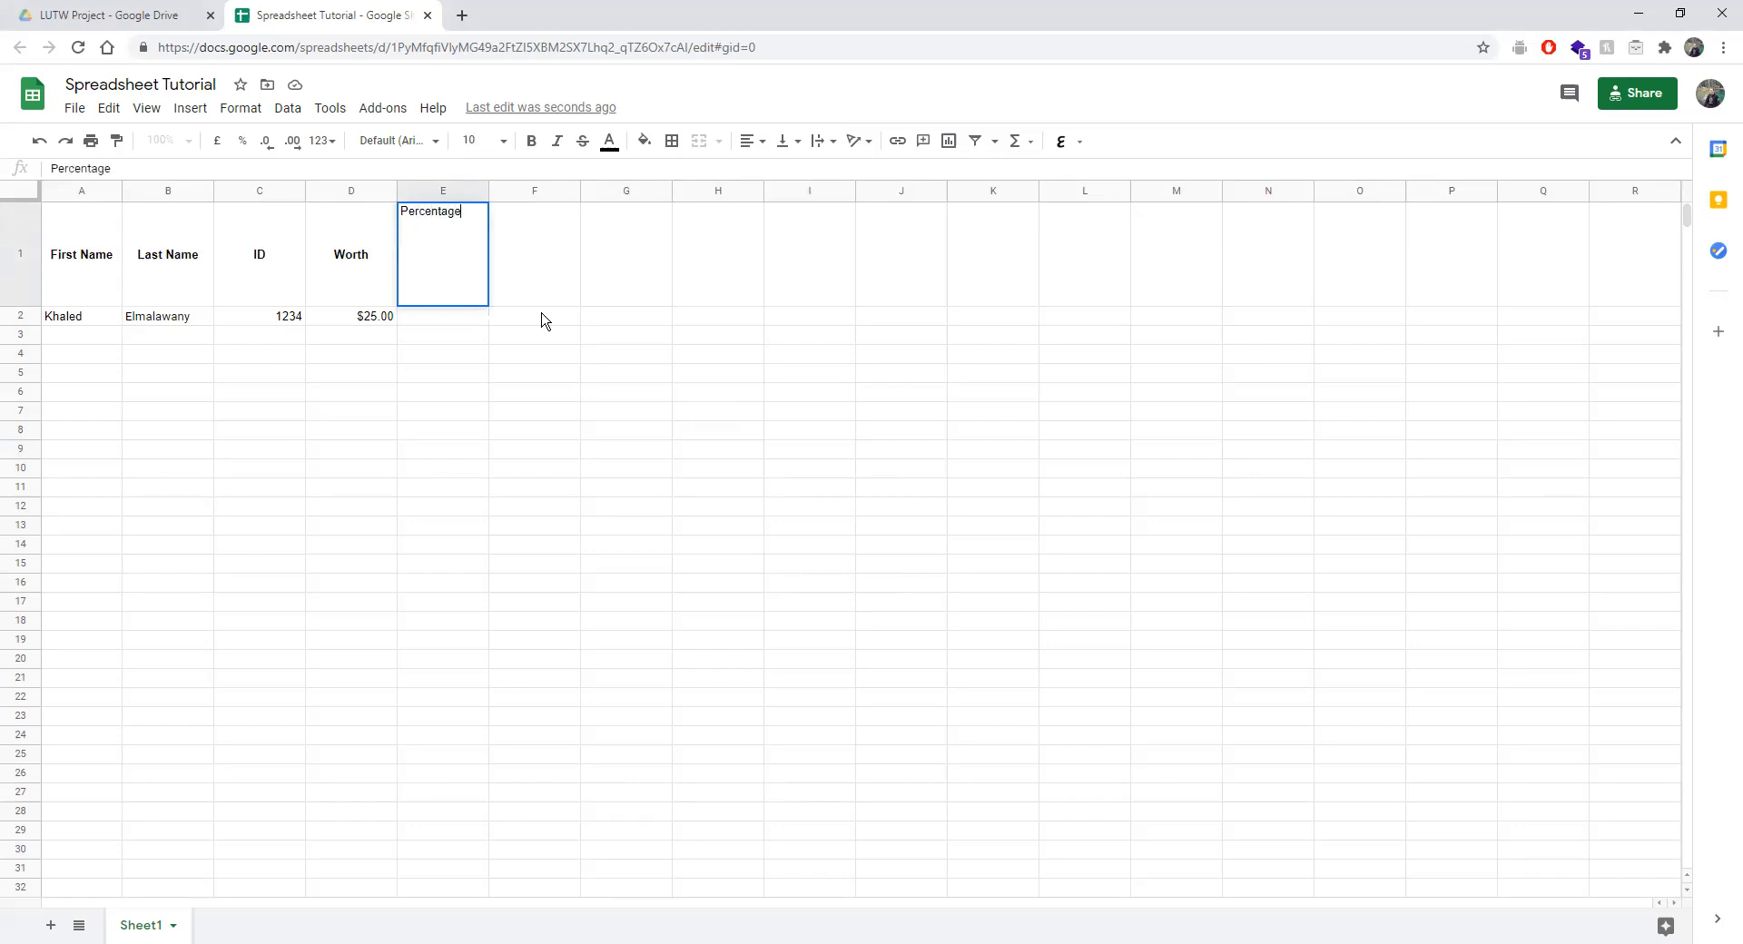
pyautogui.click(466, 372)
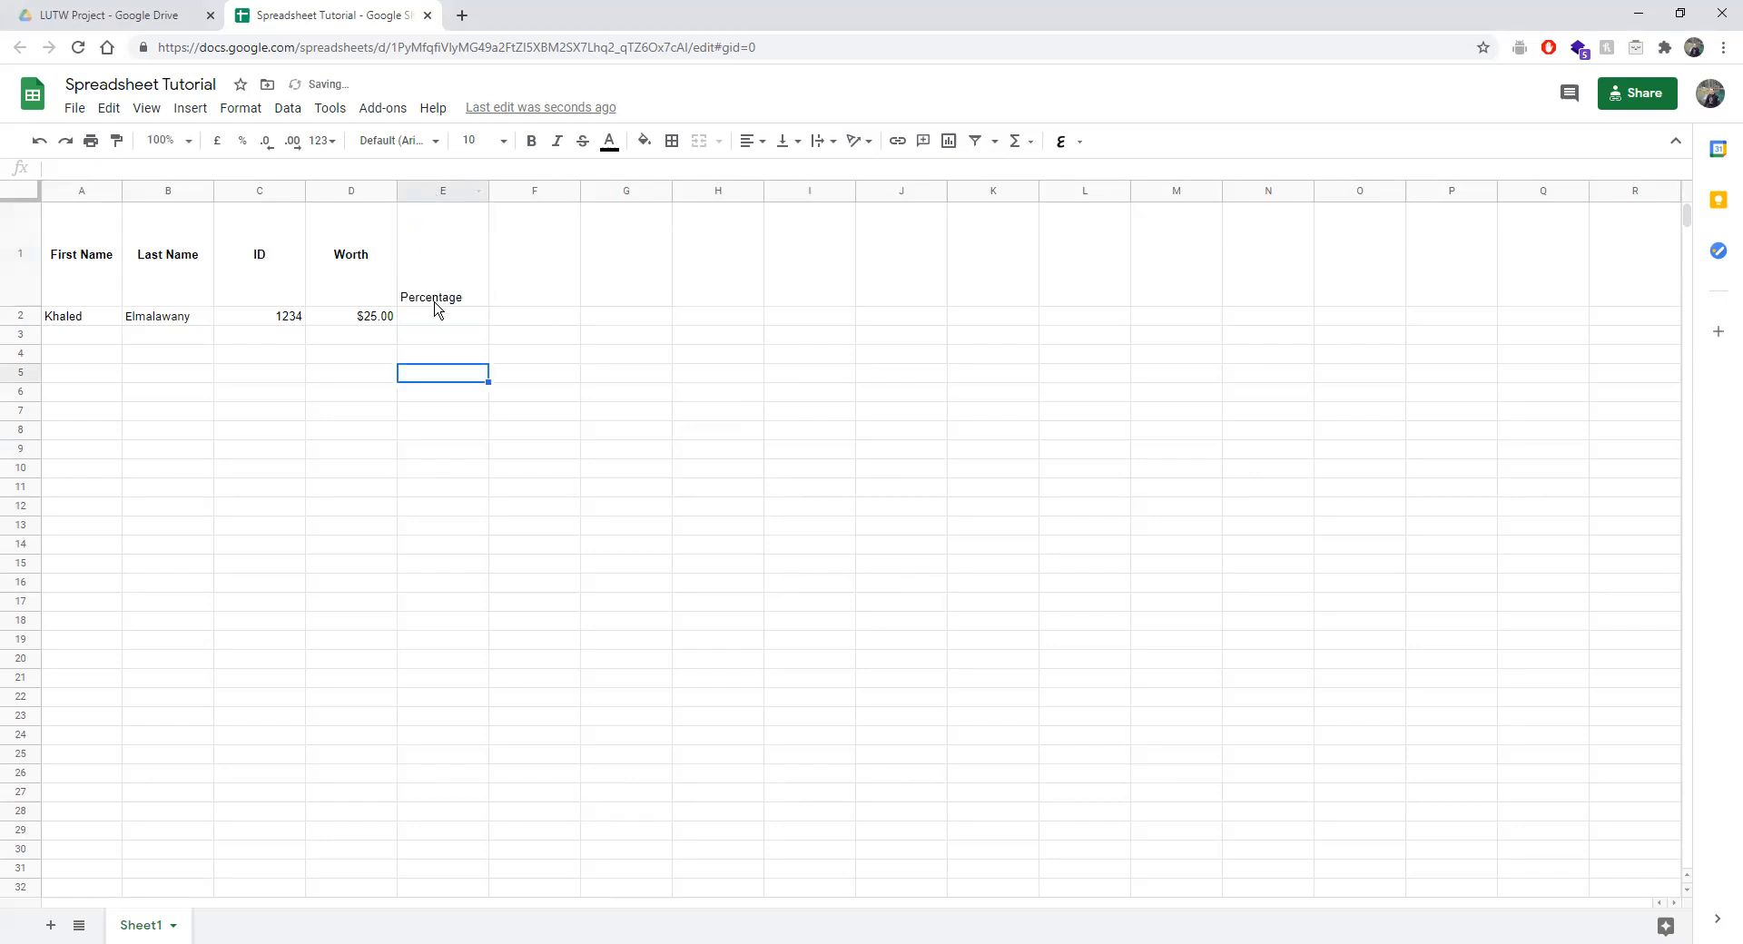
pyautogui.click(458, 250)
pyautogui.click(751, 141)
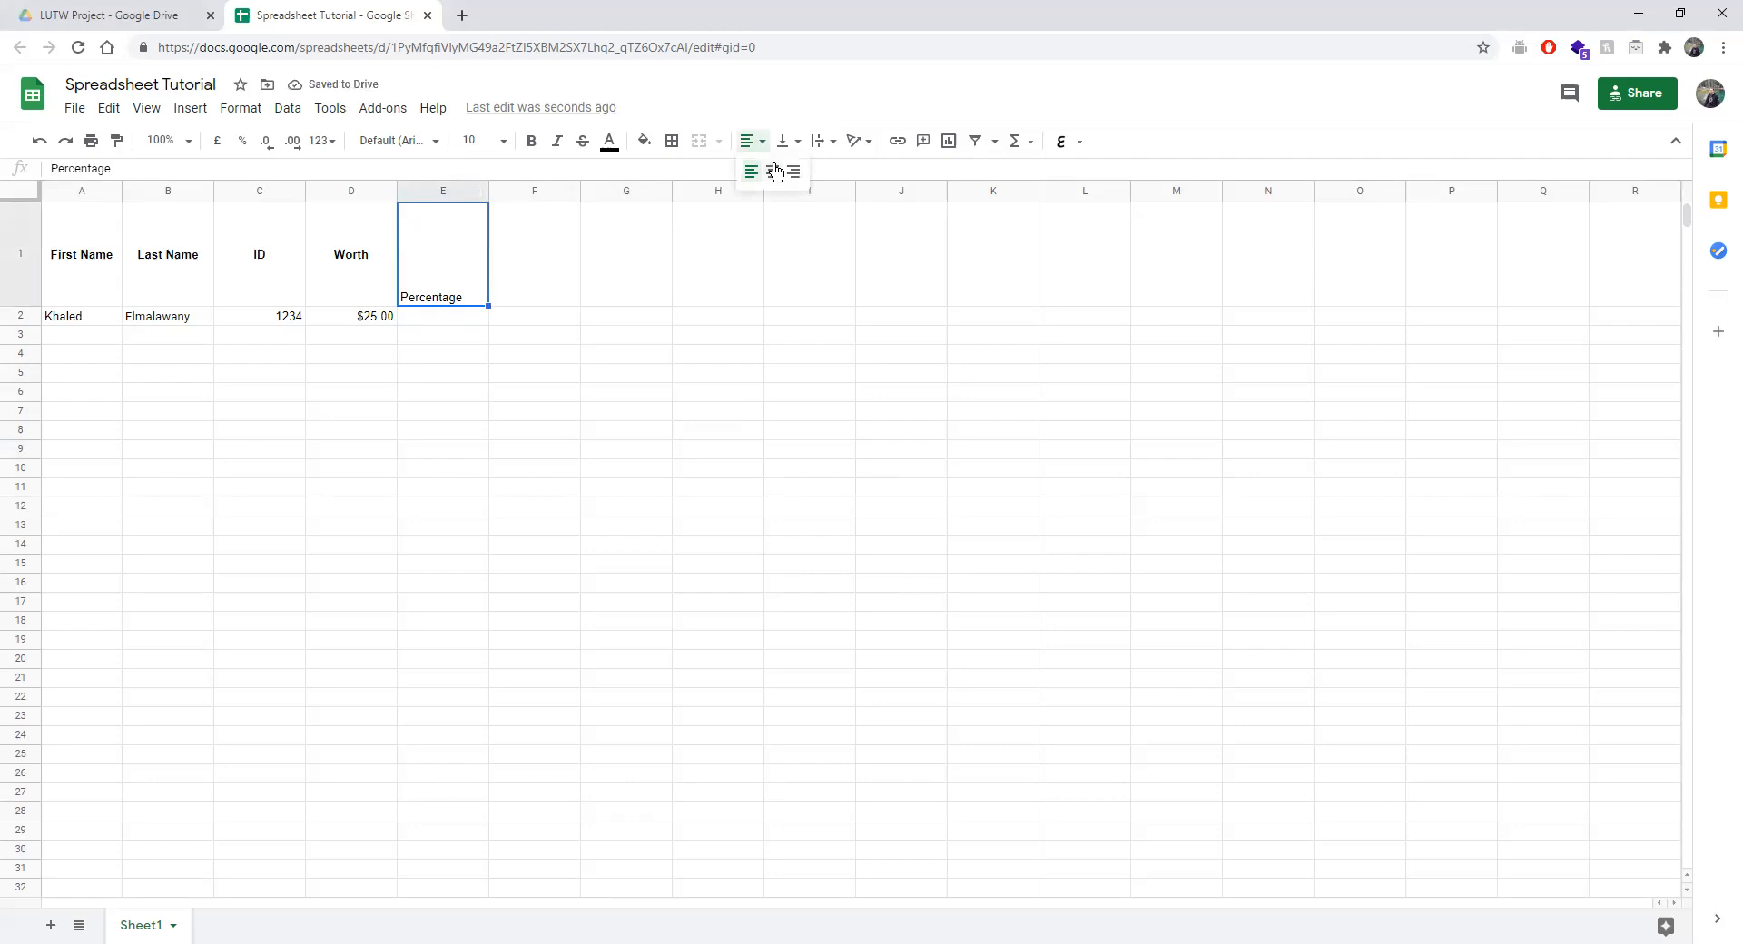
pyautogui.click(773, 172)
pyautogui.click(783, 140)
pyautogui.click(806, 172)
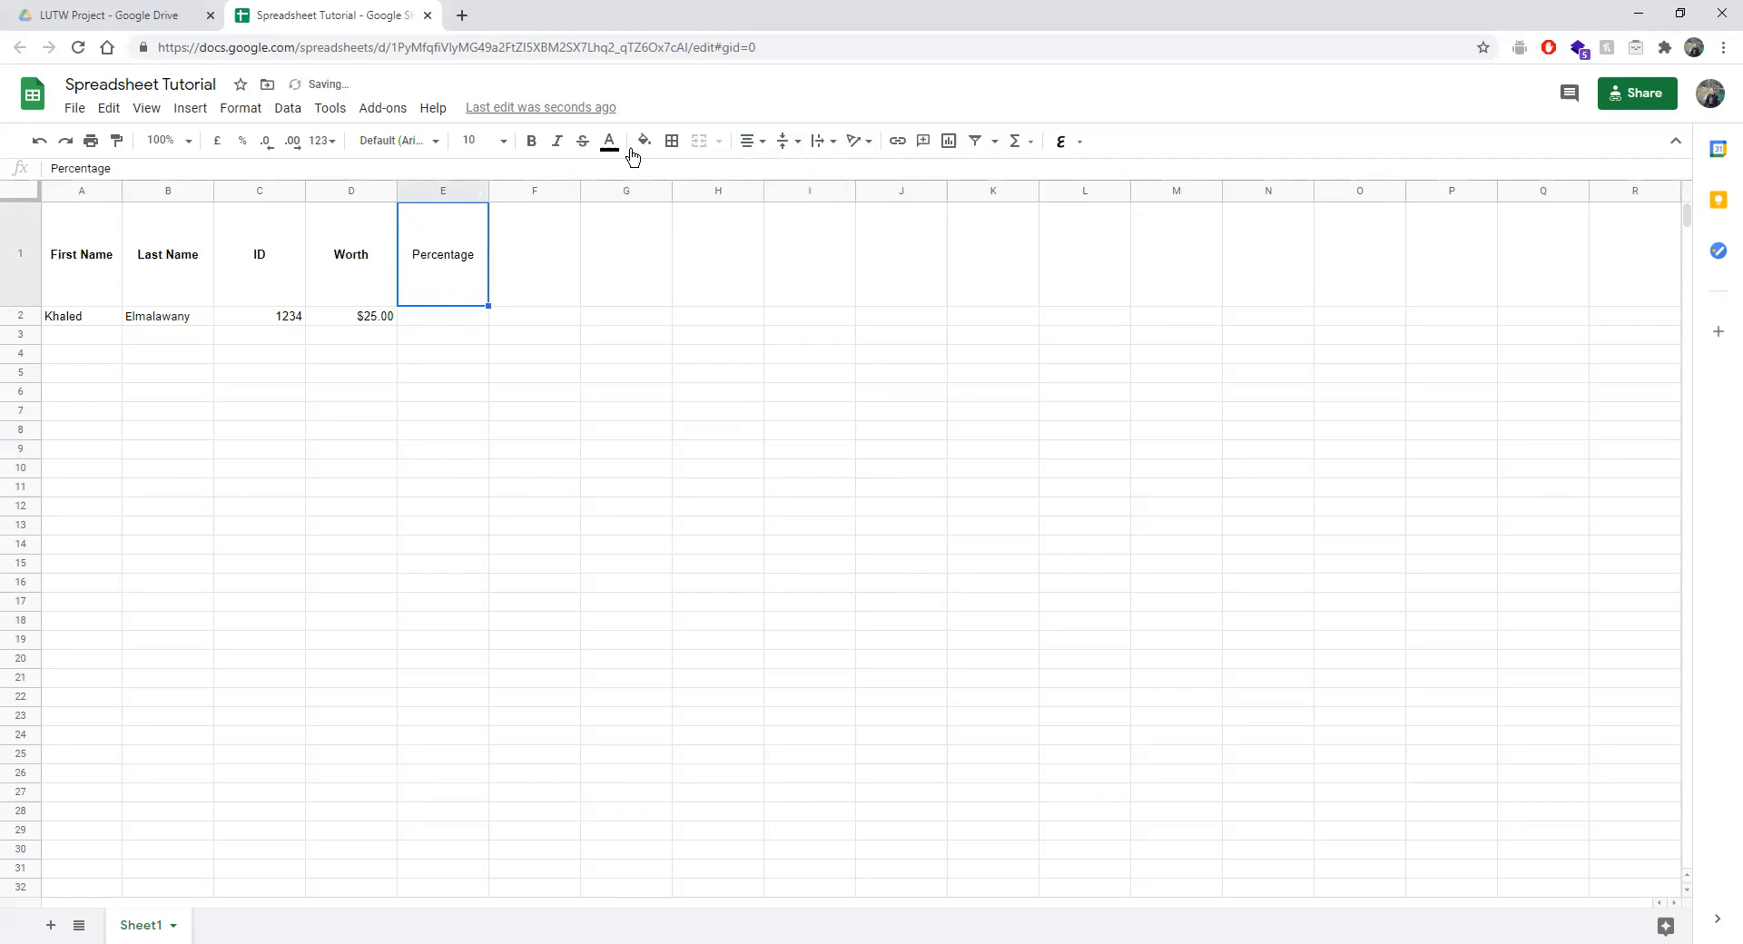
pyautogui.click(534, 142)
# Centre the whole header row 1 both vertically and horizontally.
pyautogui.moveTo(59, 267); pyautogui.dragTo(527, 273)
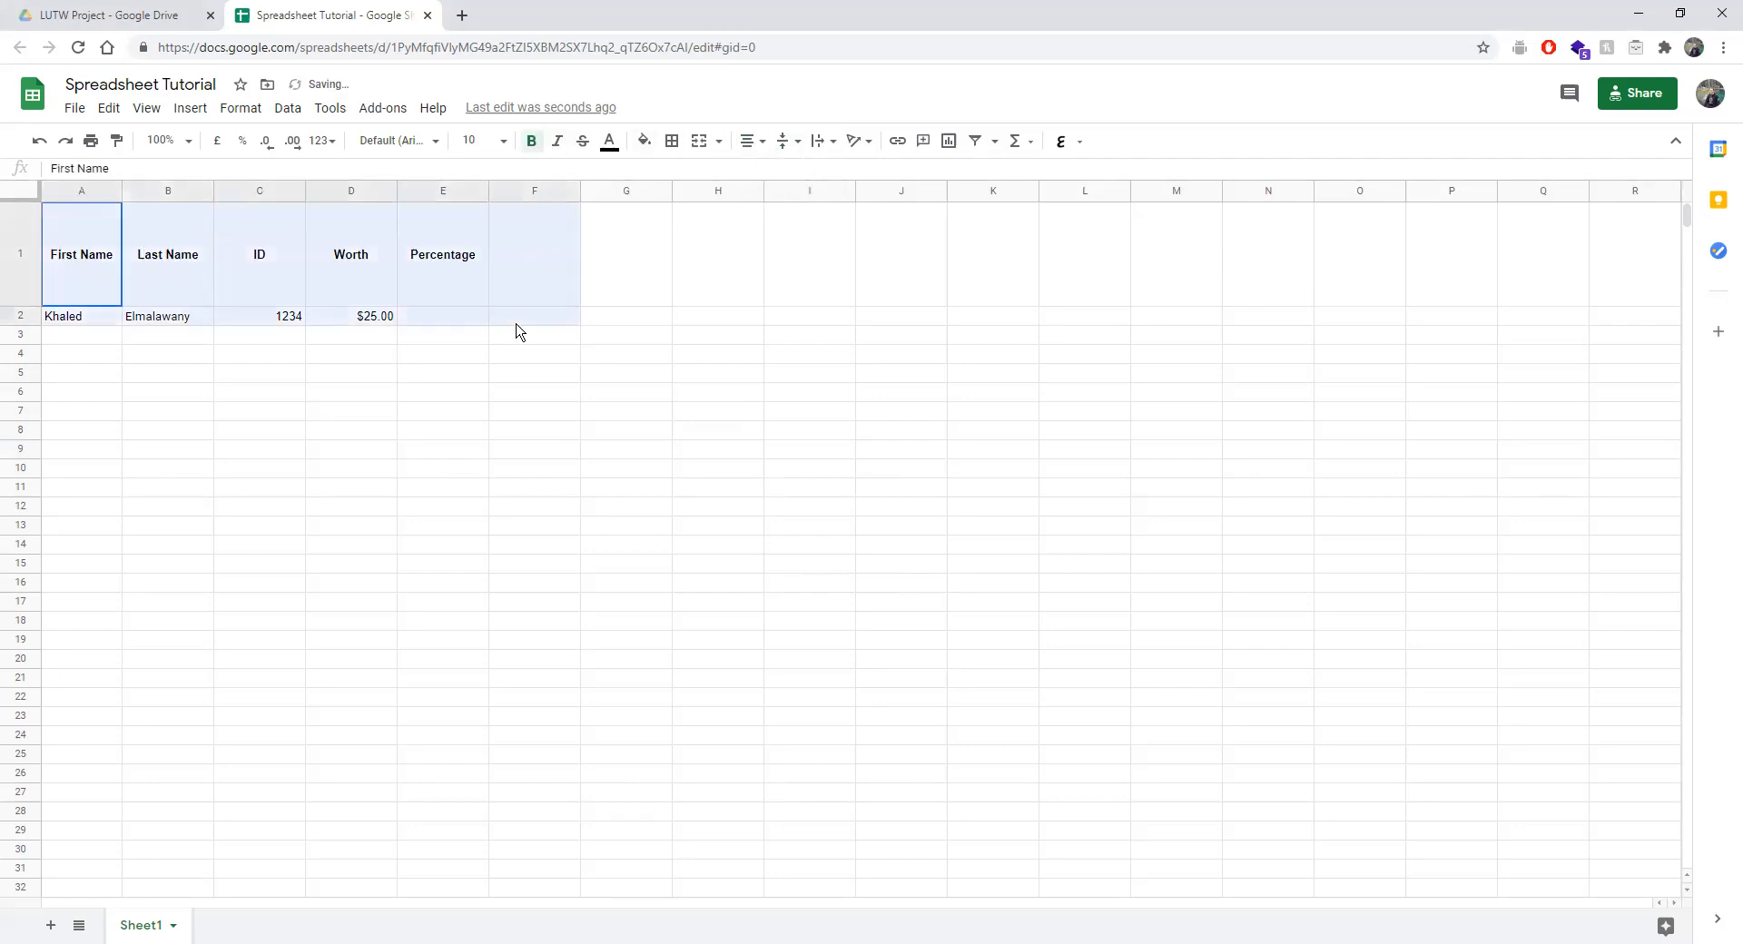
pyautogui.click(783, 141)
pyautogui.click(804, 171)
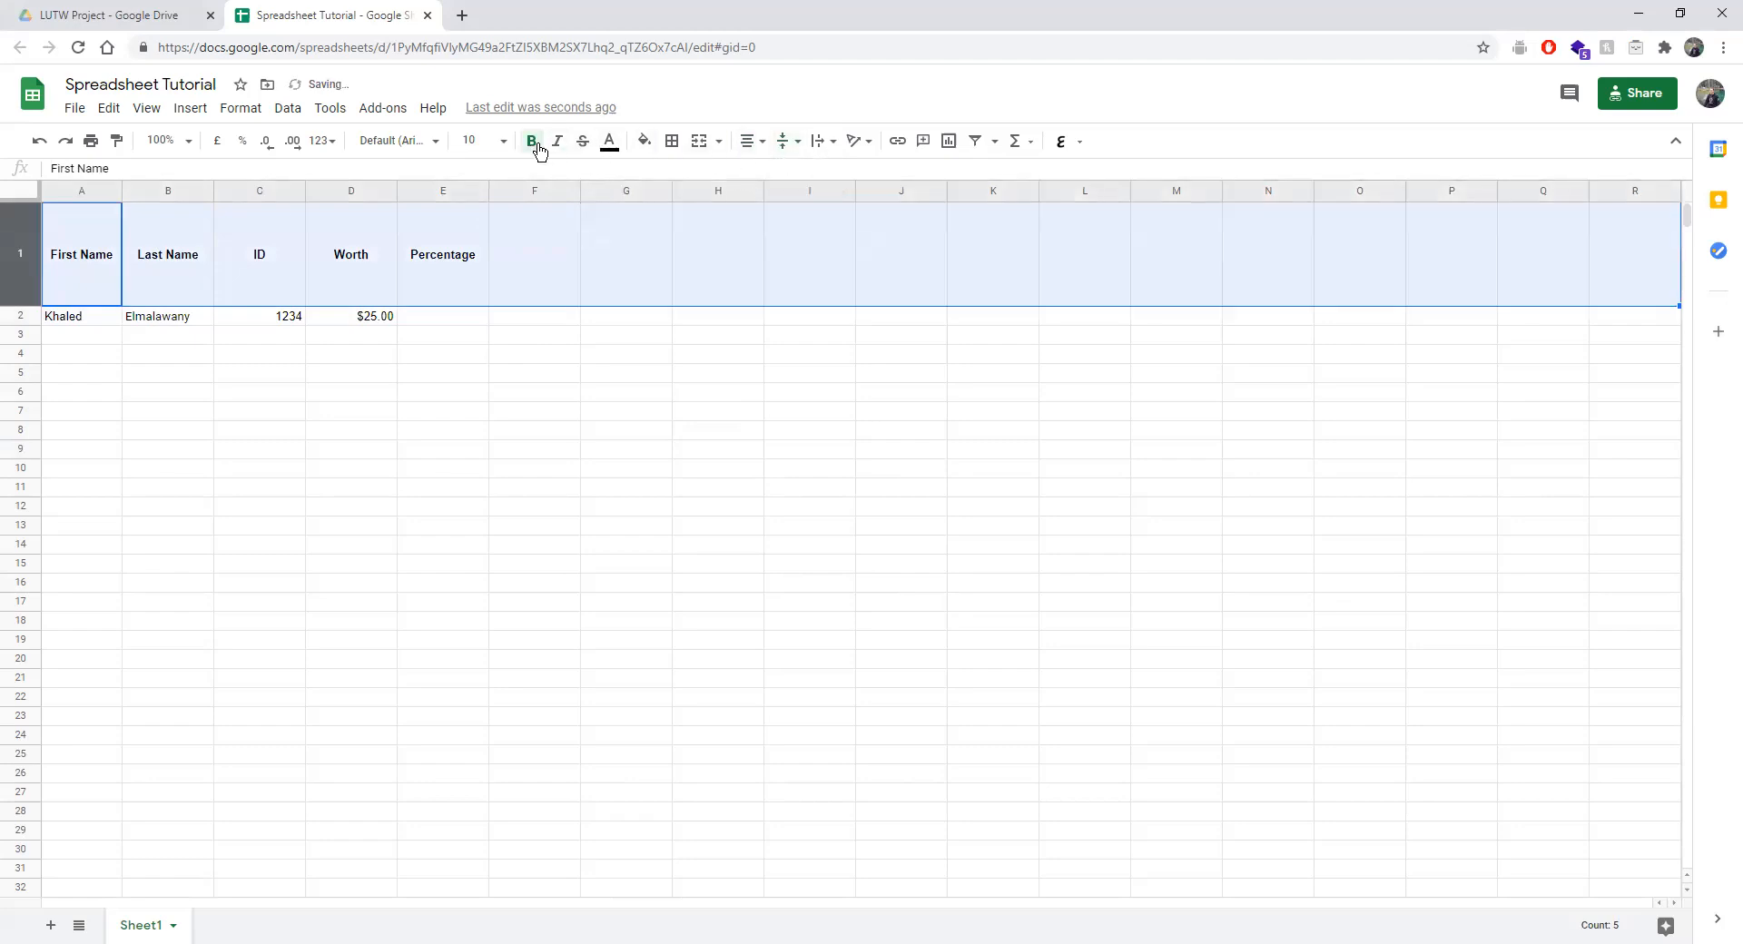
pyautogui.click(745, 143)
pyautogui.click(772, 171)
pyautogui.click(499, 271)
pyautogui.write('d')
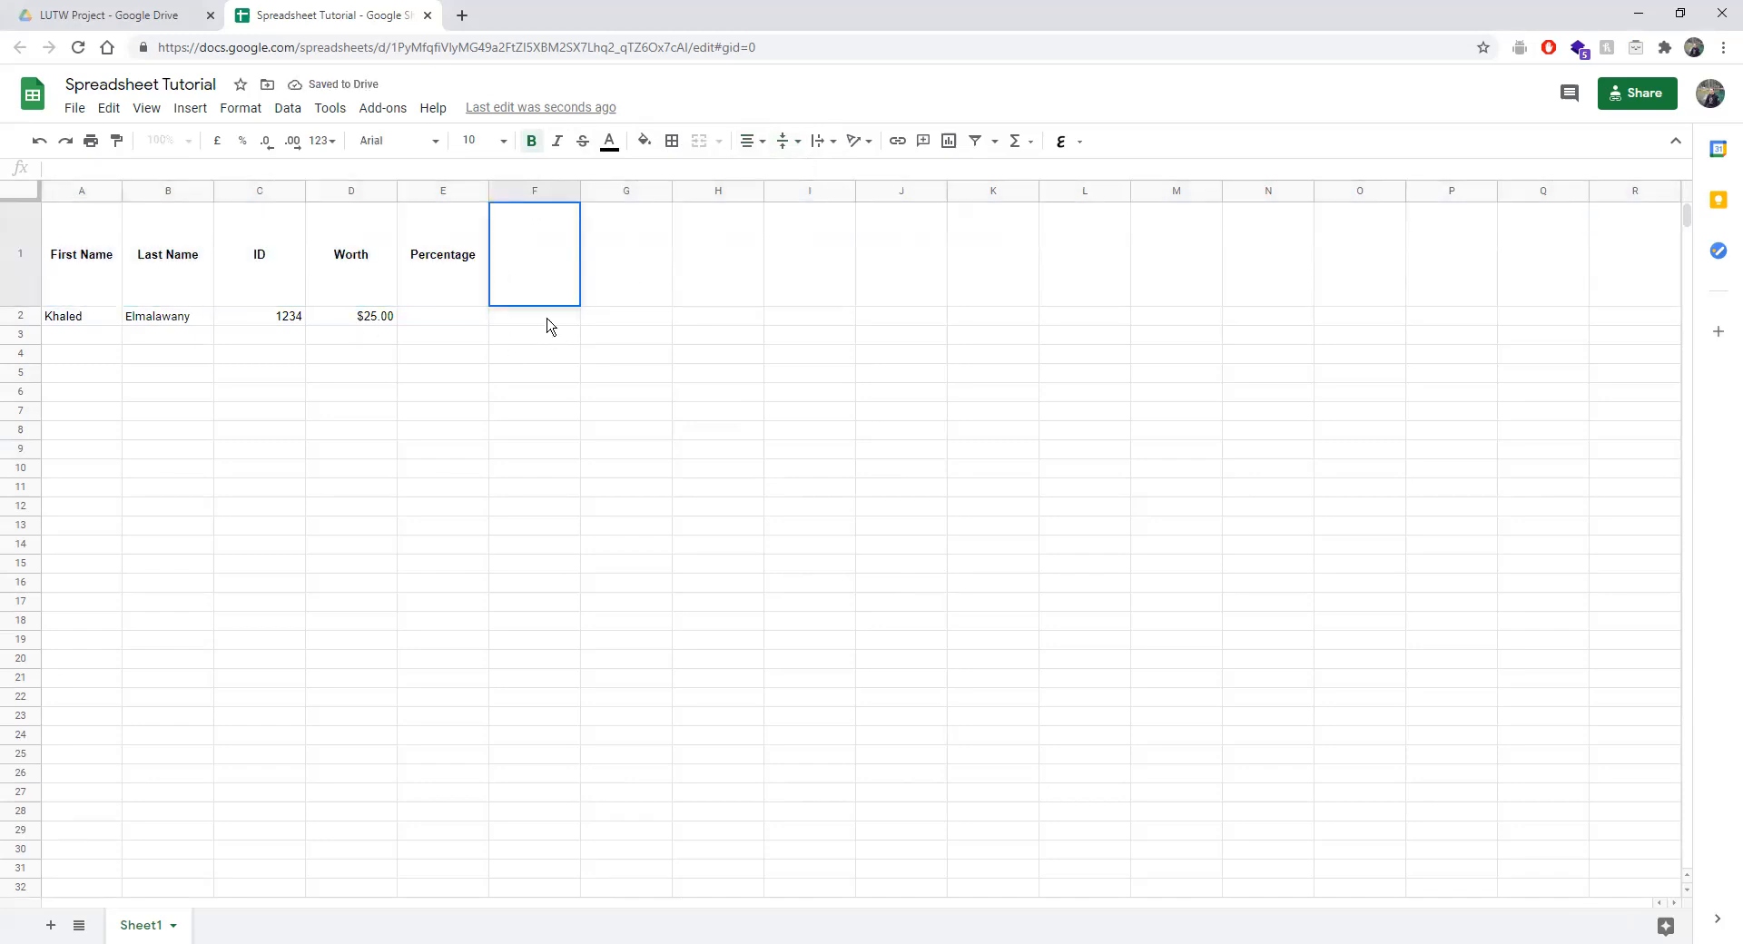
pyautogui.click(436, 318)
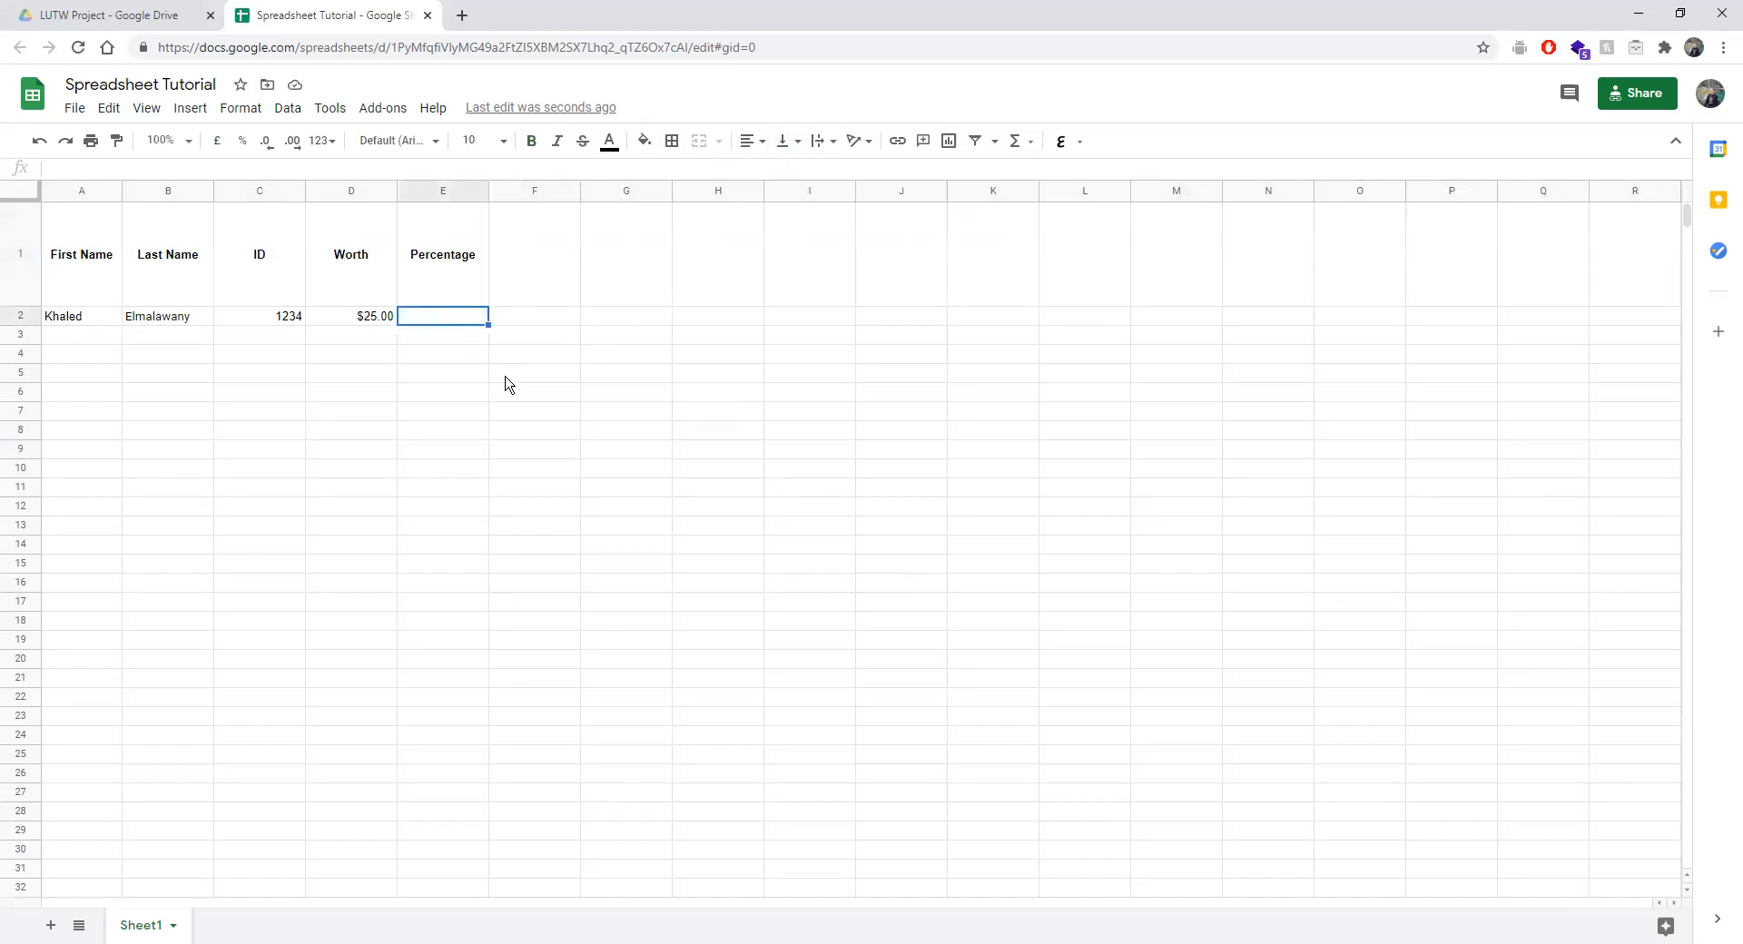
# Enter 90 in E2, format it as a percentage and adjust its decimal places.
pyautogui.write('90')
pyautogui.press('Return')
pyautogui.click(433, 322)
pyautogui.click(238, 143)
pyautogui.click(274, 149)
pyautogui.click(274, 149)
pyautogui.click(288, 149)
# Edit the E2 value so it reads 90%.
pyautogui.click(69, 170)
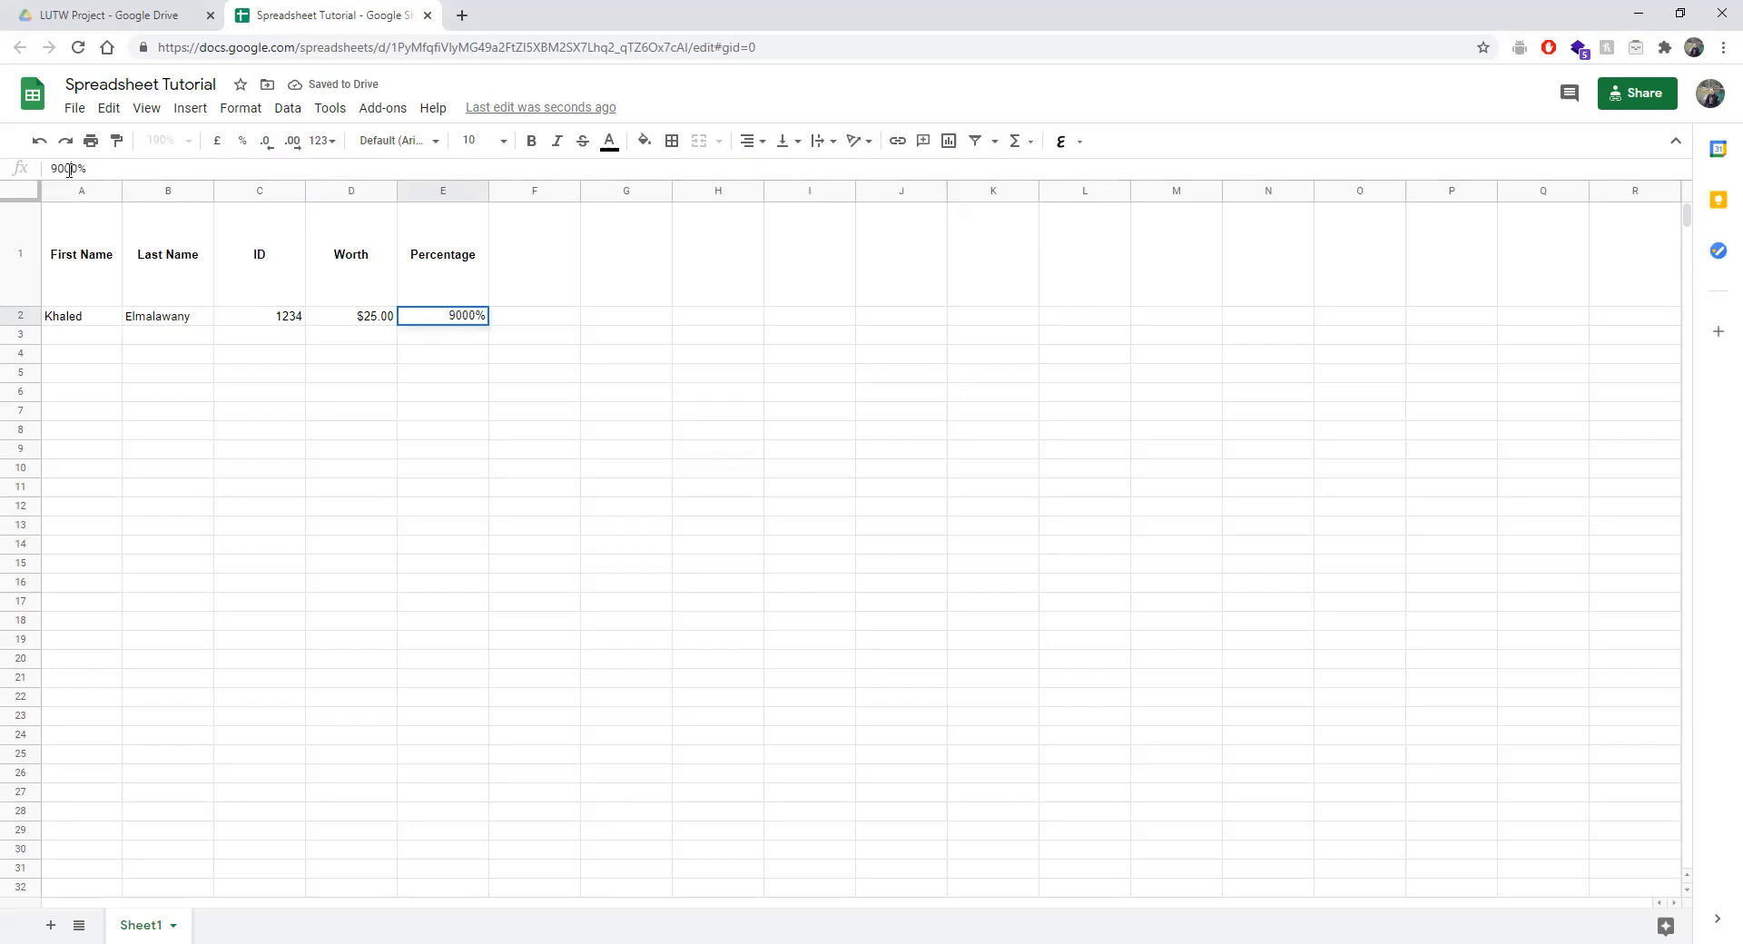
pyautogui.press('Return')
pyautogui.click(409, 322)
pyautogui.press('Left')
pyautogui.press('Up')
pyautogui.press('Right')
pyautogui.press('Down')
pyautogui.press('Left')
pyautogui.press('Up')
pyautogui.press('Right')
pyautogui.press('Down')
pyautogui.doubleClick(410, 318)
pyautogui.press('Return')
# Change the ID in C2 to 123456.
pyautogui.press('Left')
pyautogui.press('Left')
pyautogui.press('Up')
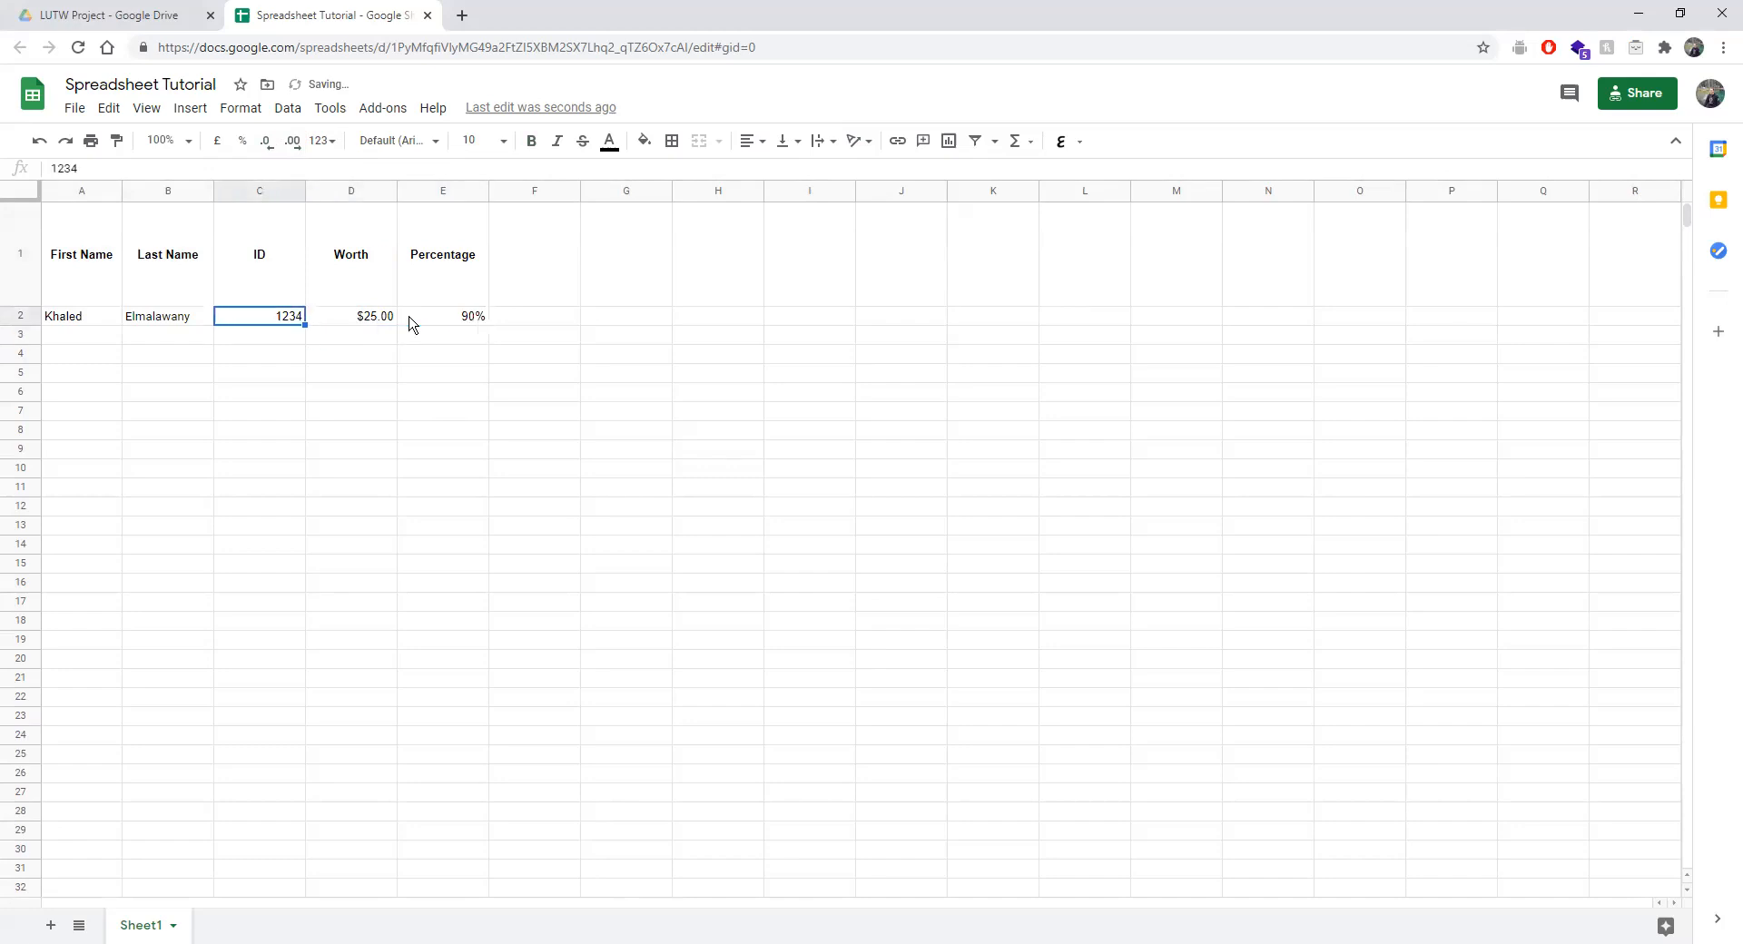
pyautogui.click(77, 168)
pyautogui.write('56')
pyautogui.press('Return')
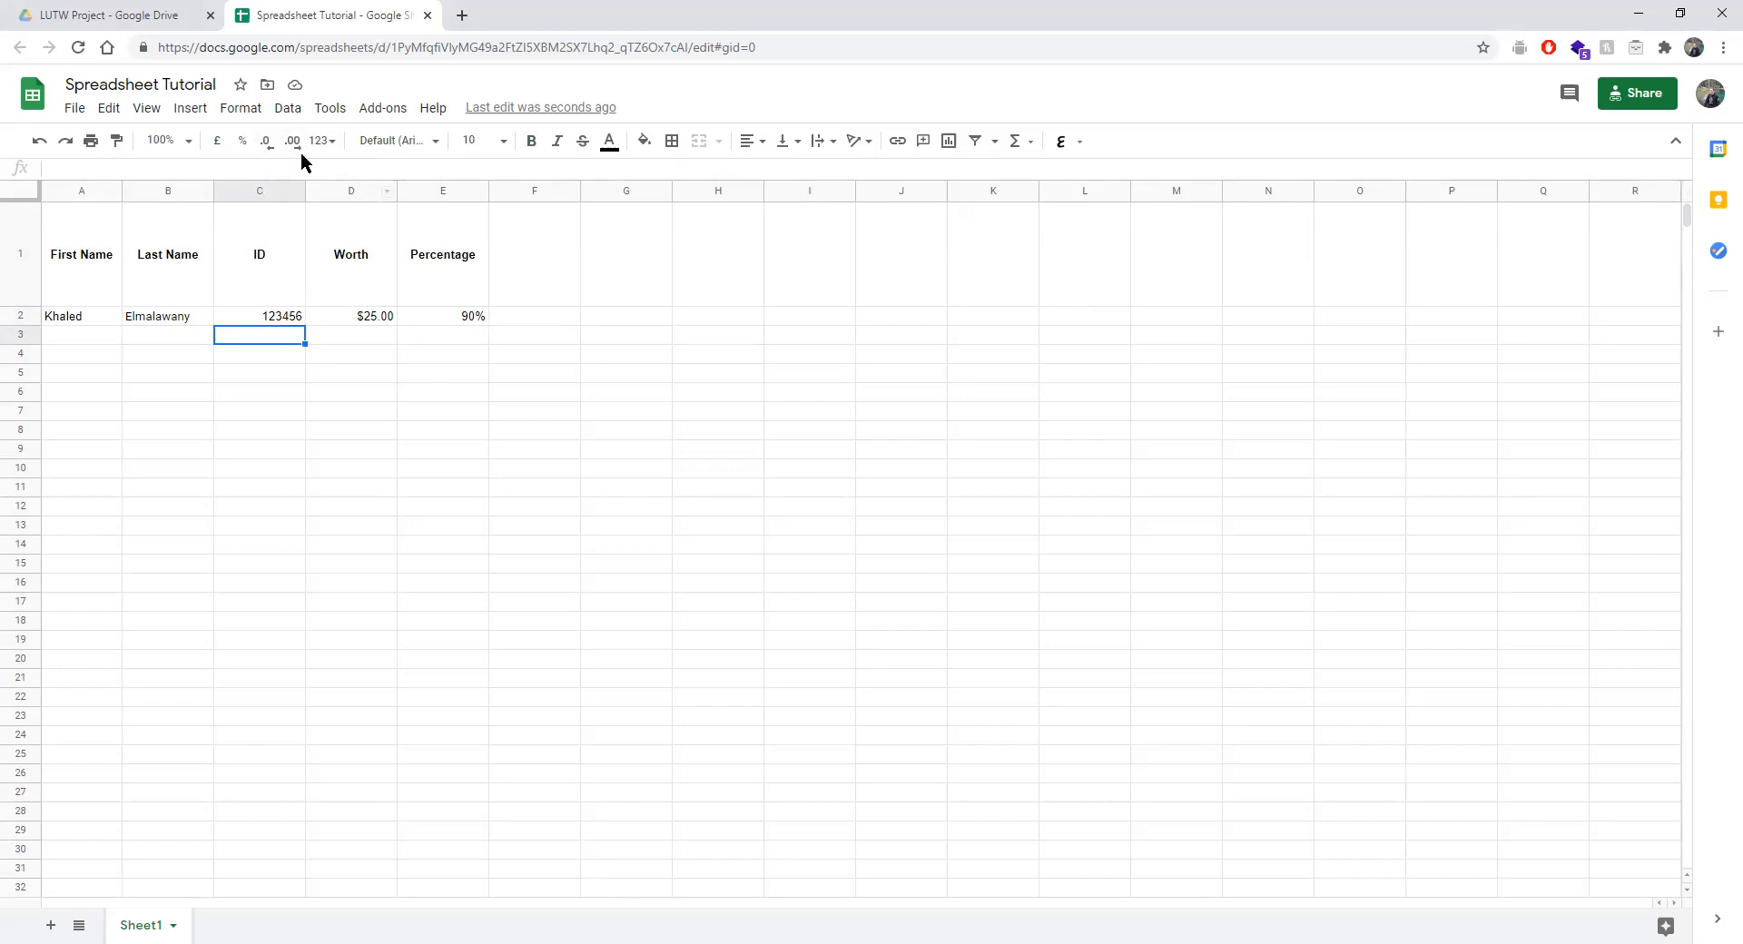
# Leave E2's number format unchanged and start typing the 'Date' header into F1.
pyautogui.click(420, 322)
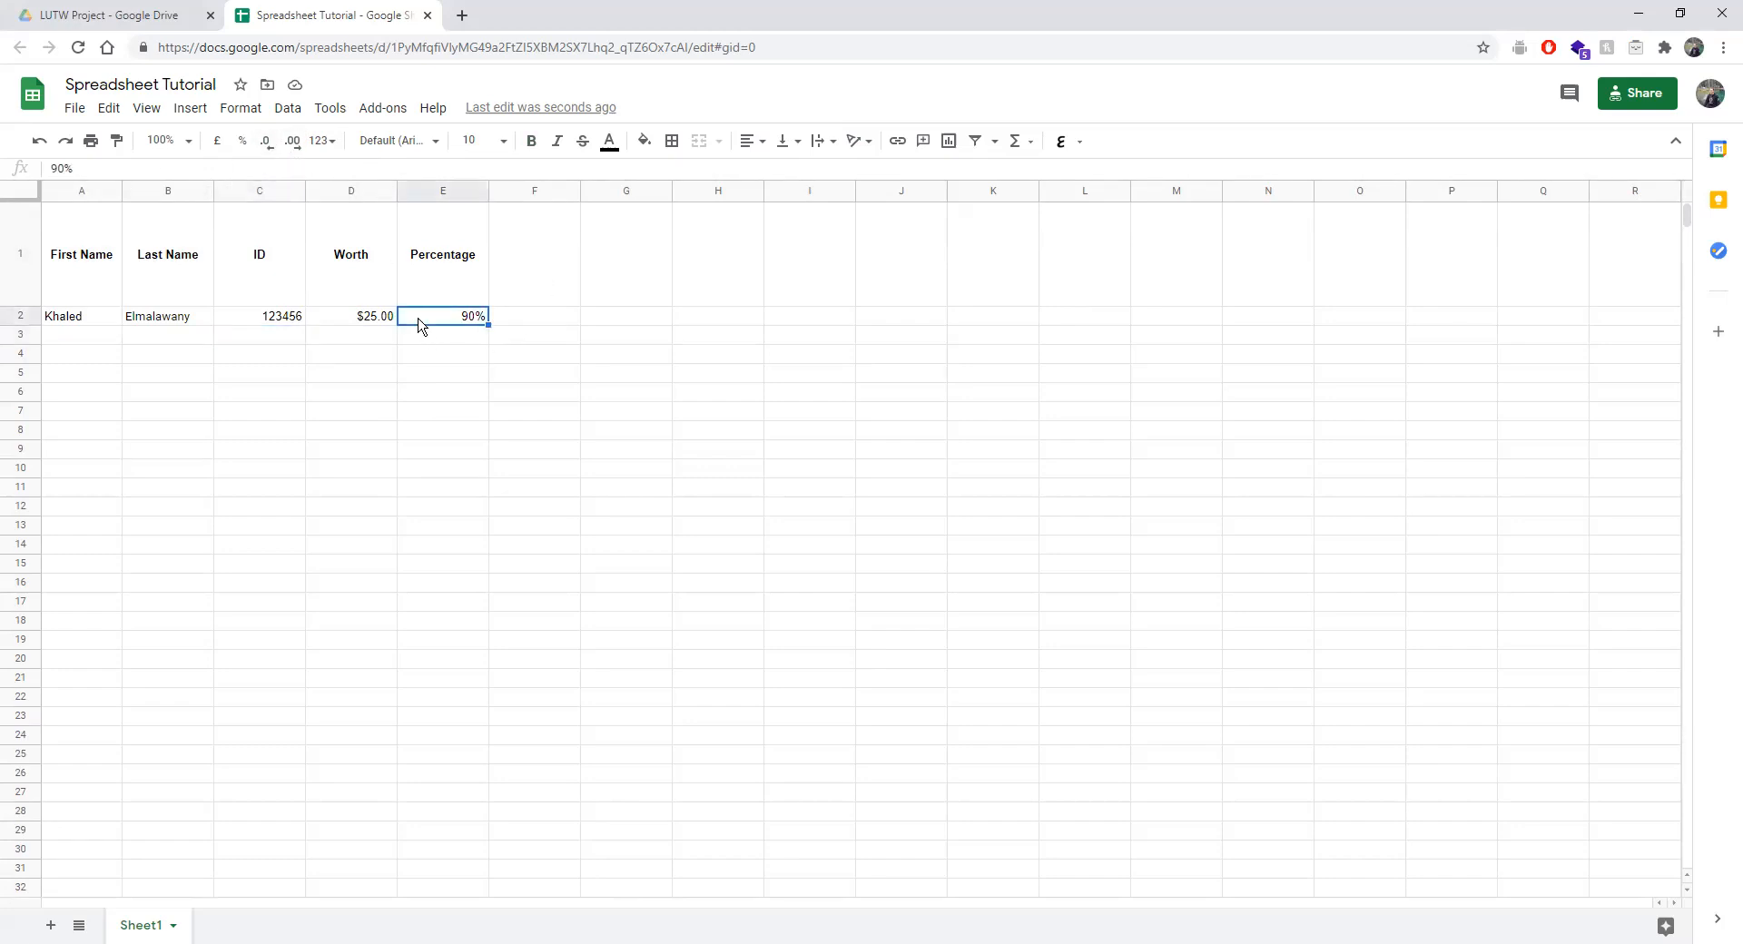
pyautogui.click(243, 119)
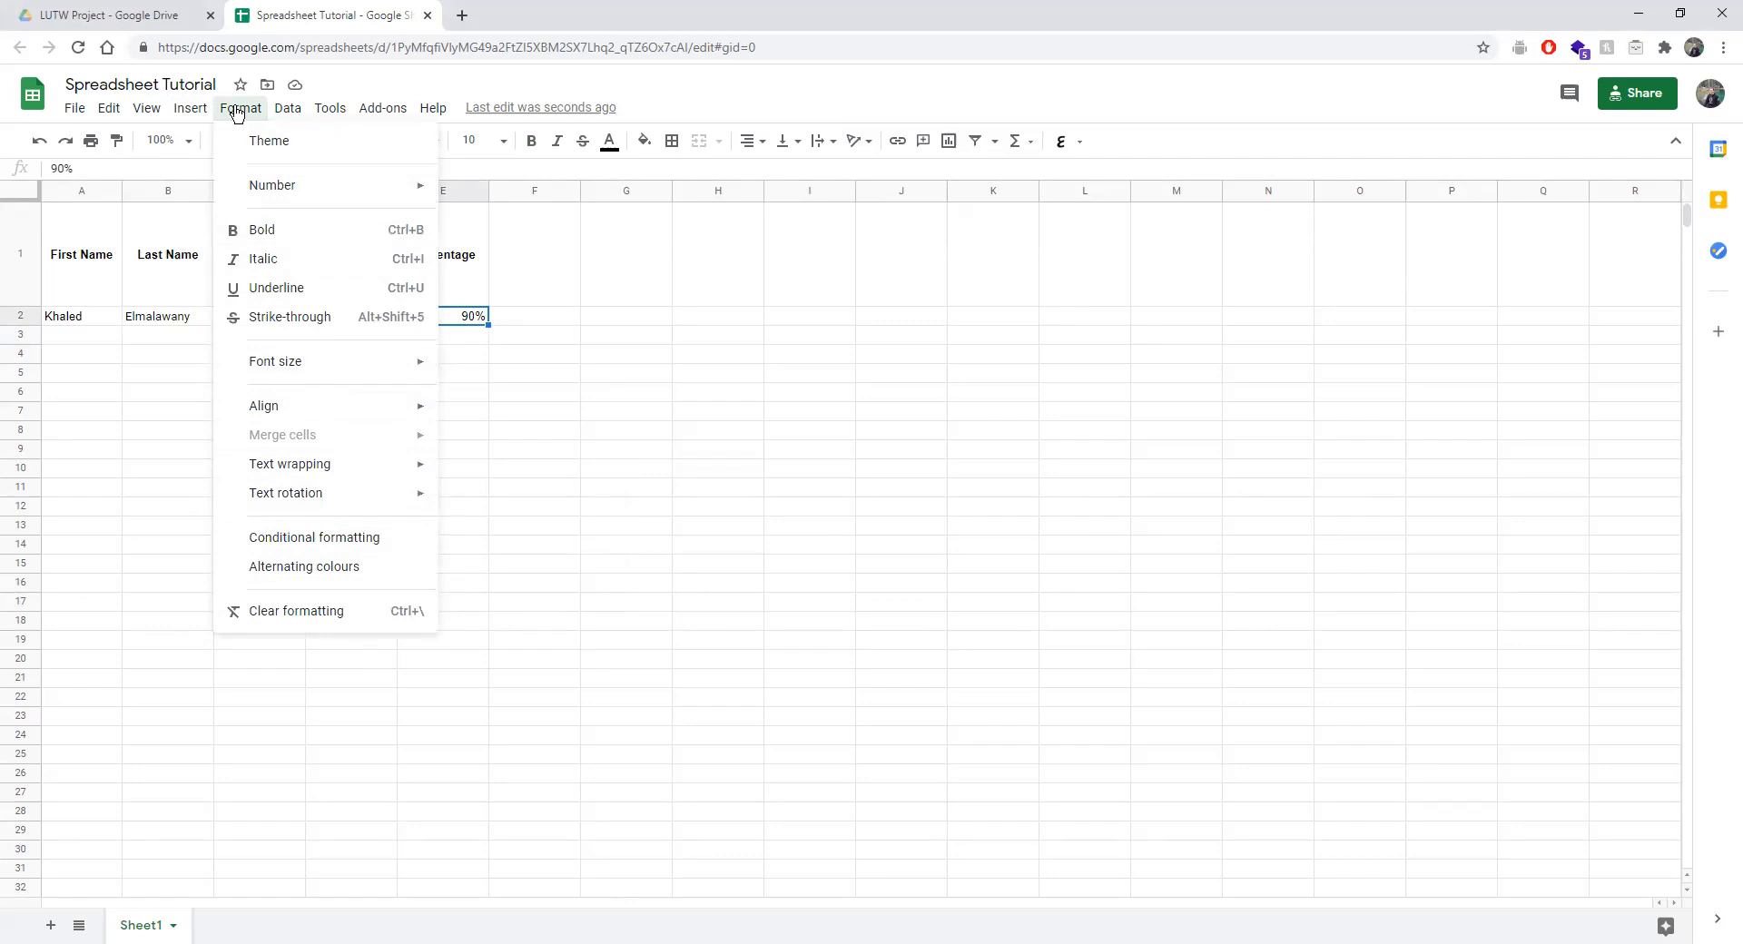
pyautogui.moveTo(290, 114)
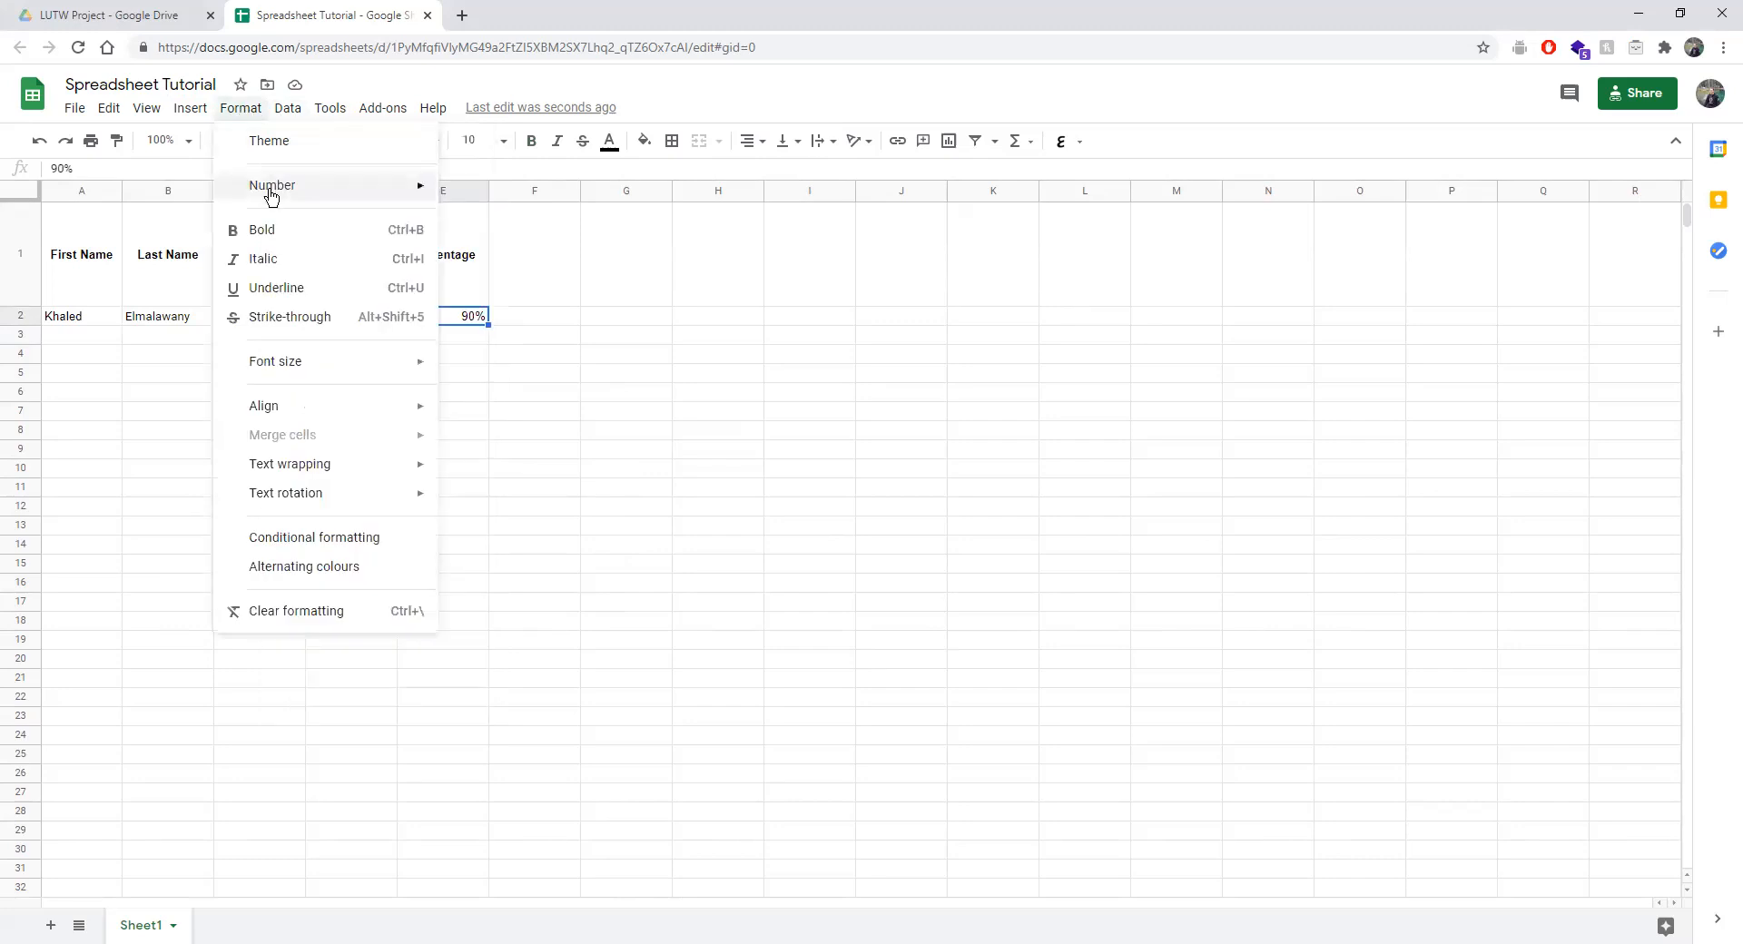
pyautogui.moveTo(273, 191)
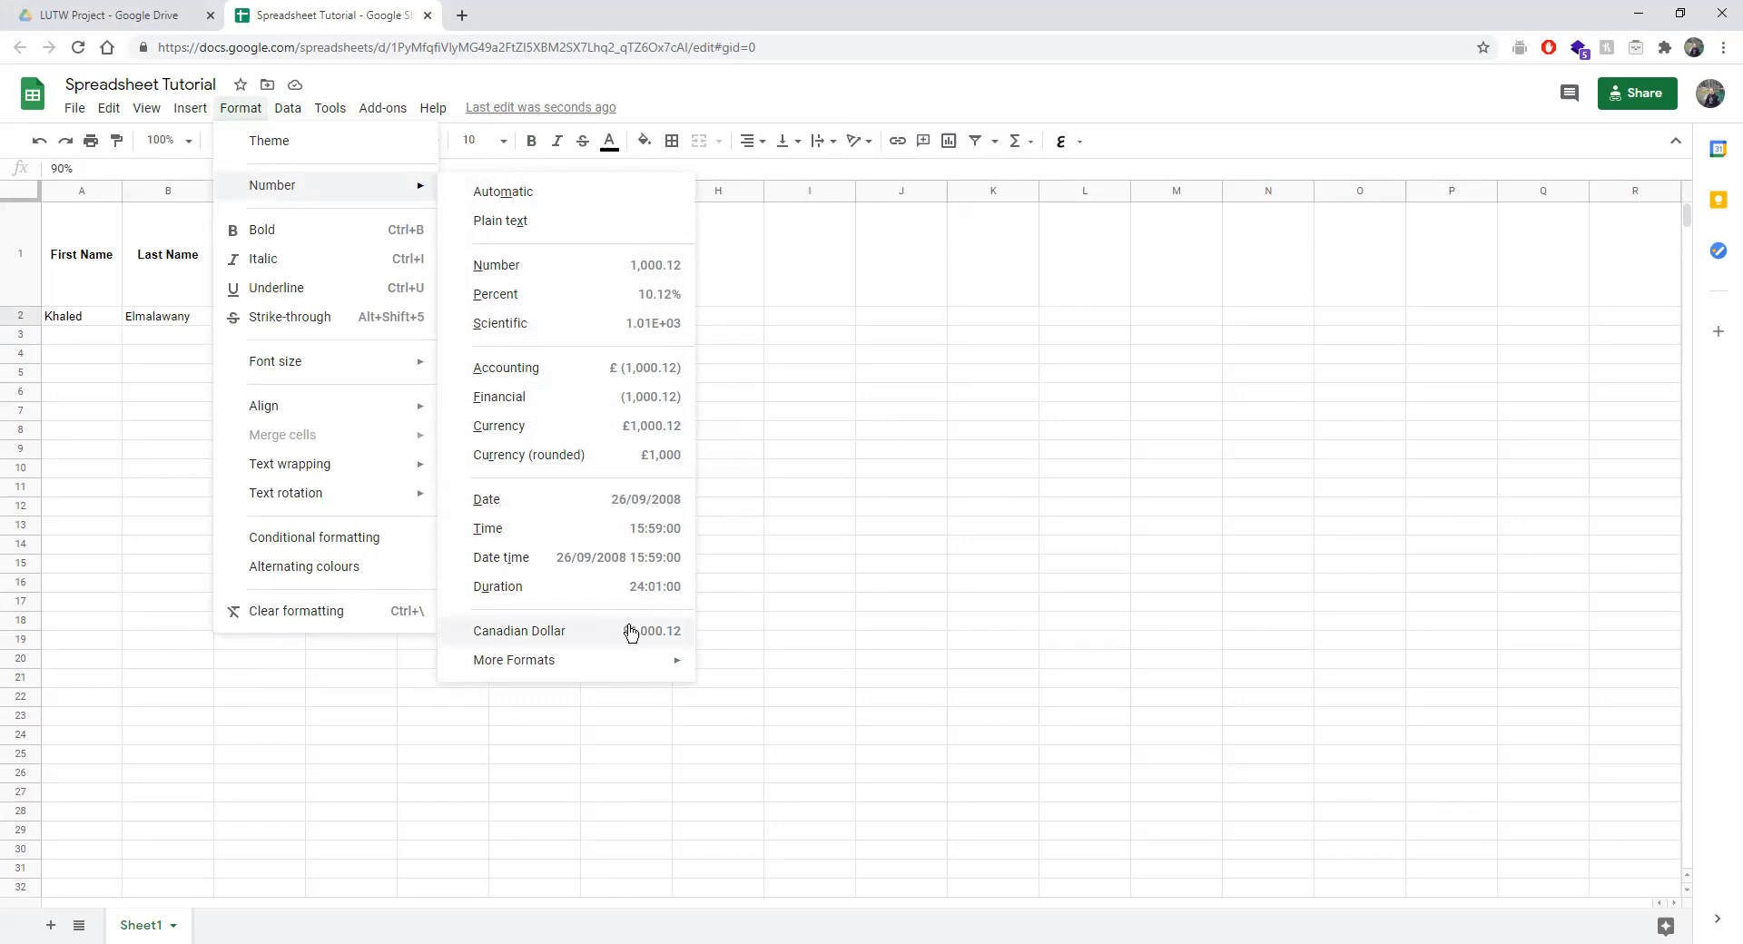
pyautogui.click(739, 482)
pyautogui.click(526, 292)
pyautogui.write('T')
pyautogui.write('Date')
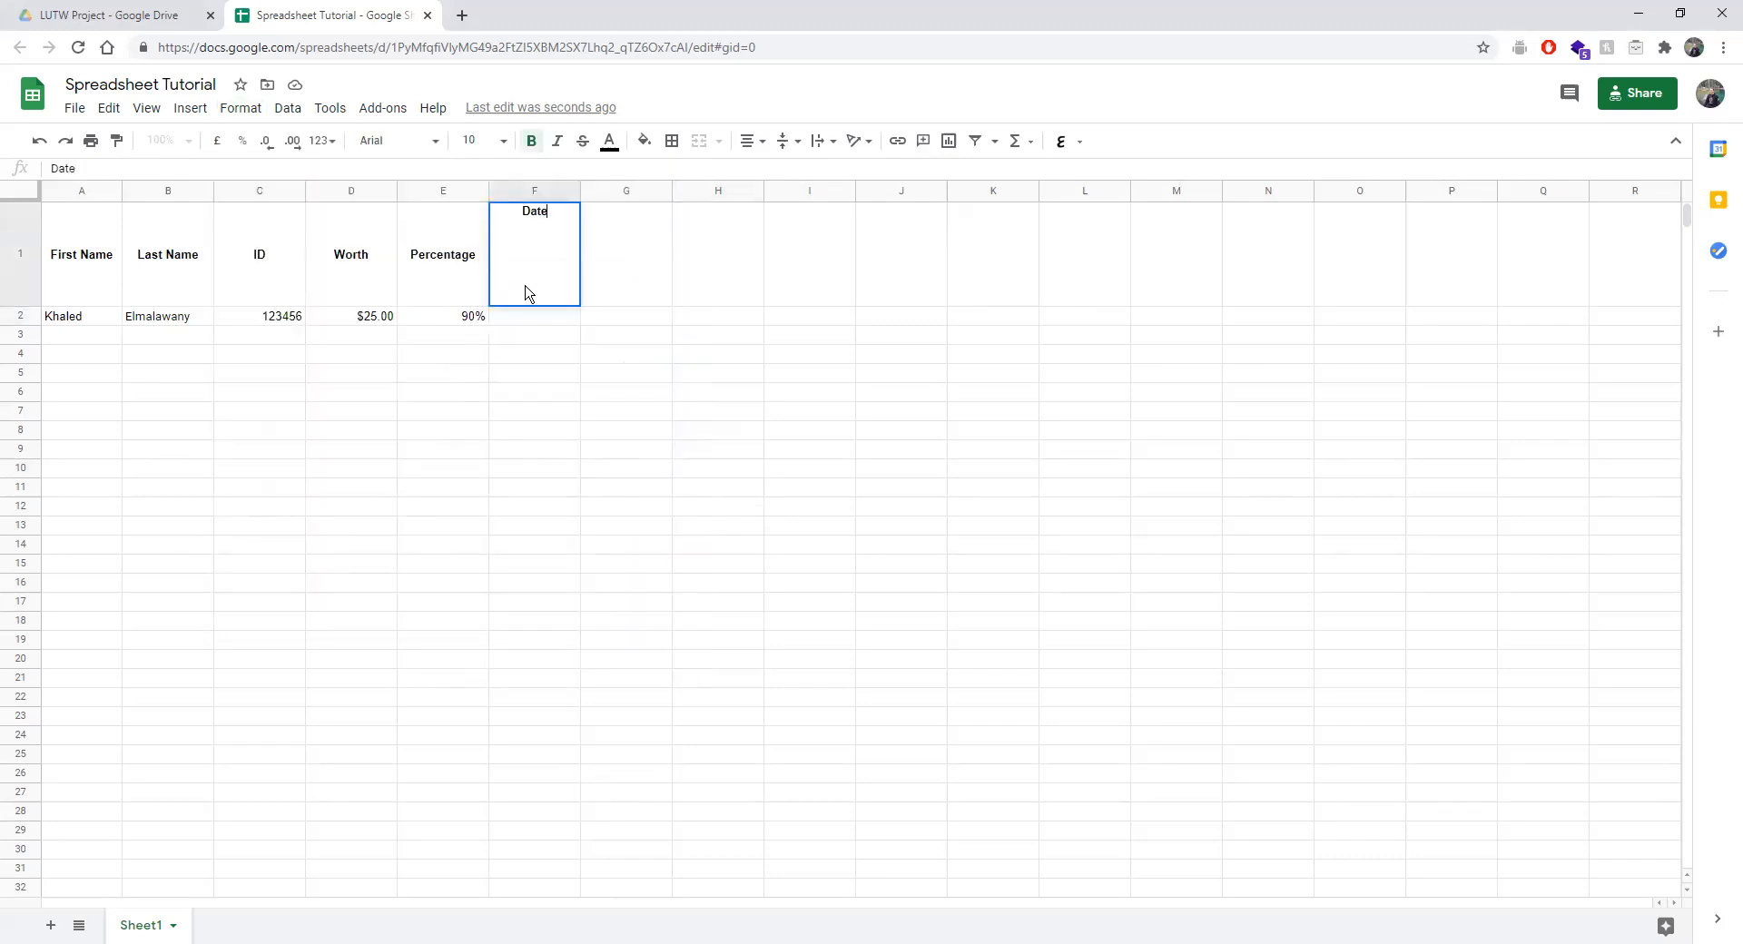
# Commit the Date header and enter 'January 22, 2021' in F2.
pyautogui.click(555, 400)
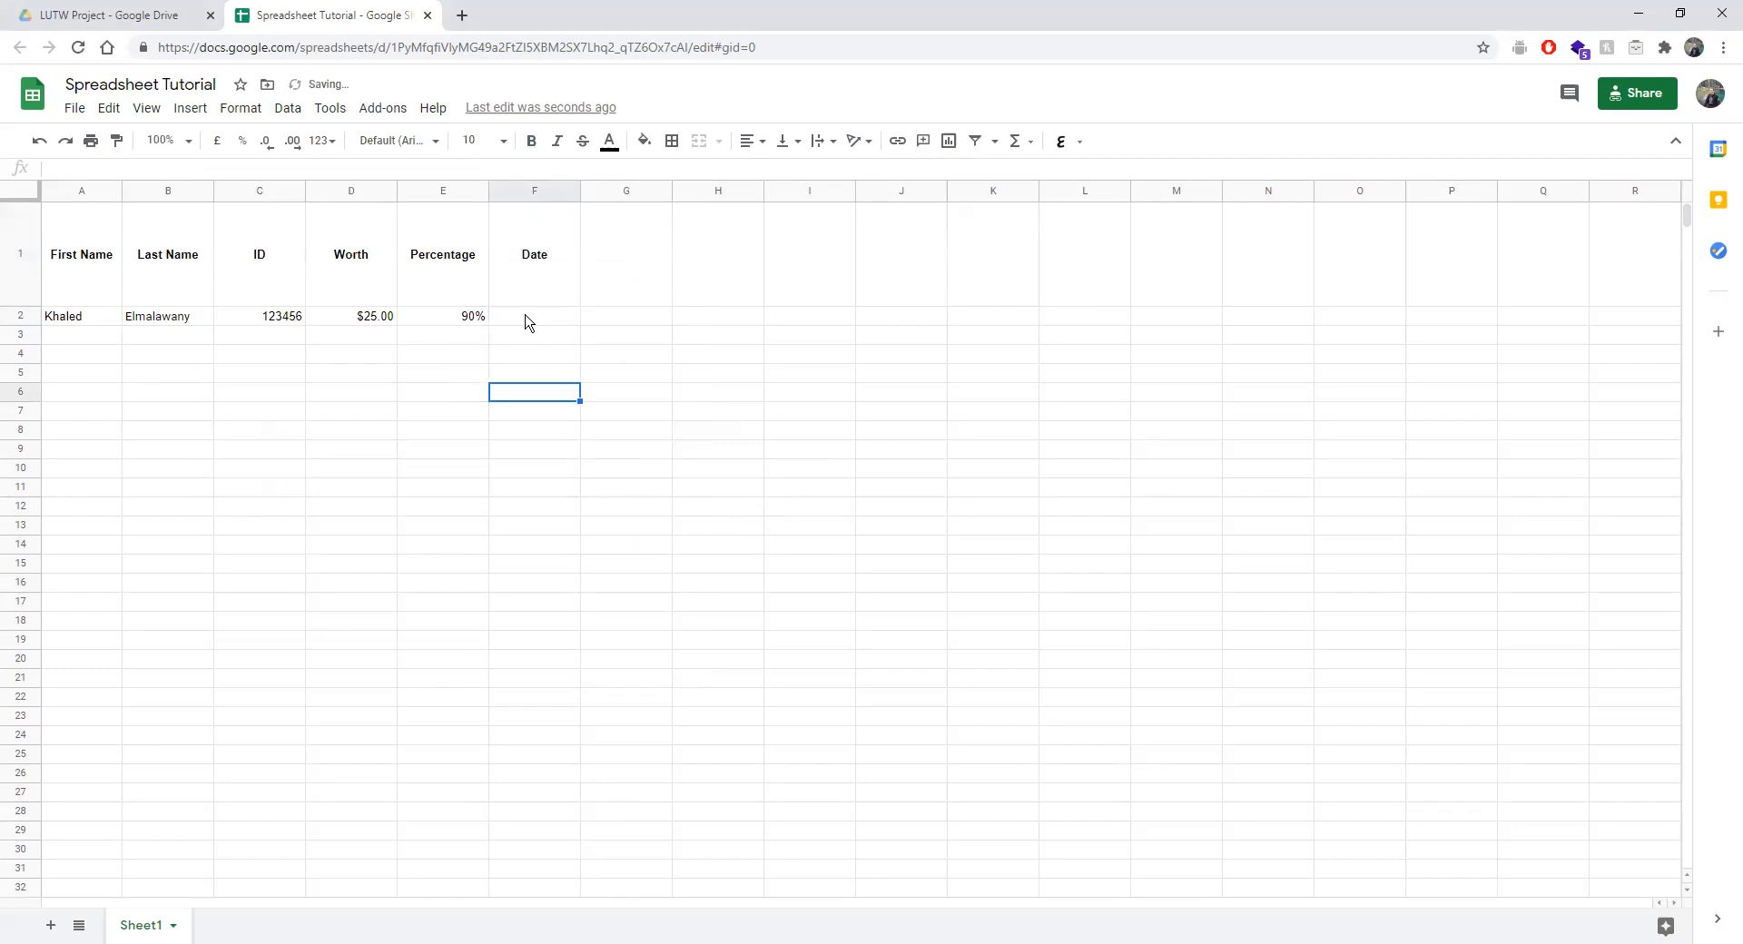
pyautogui.click(524, 322)
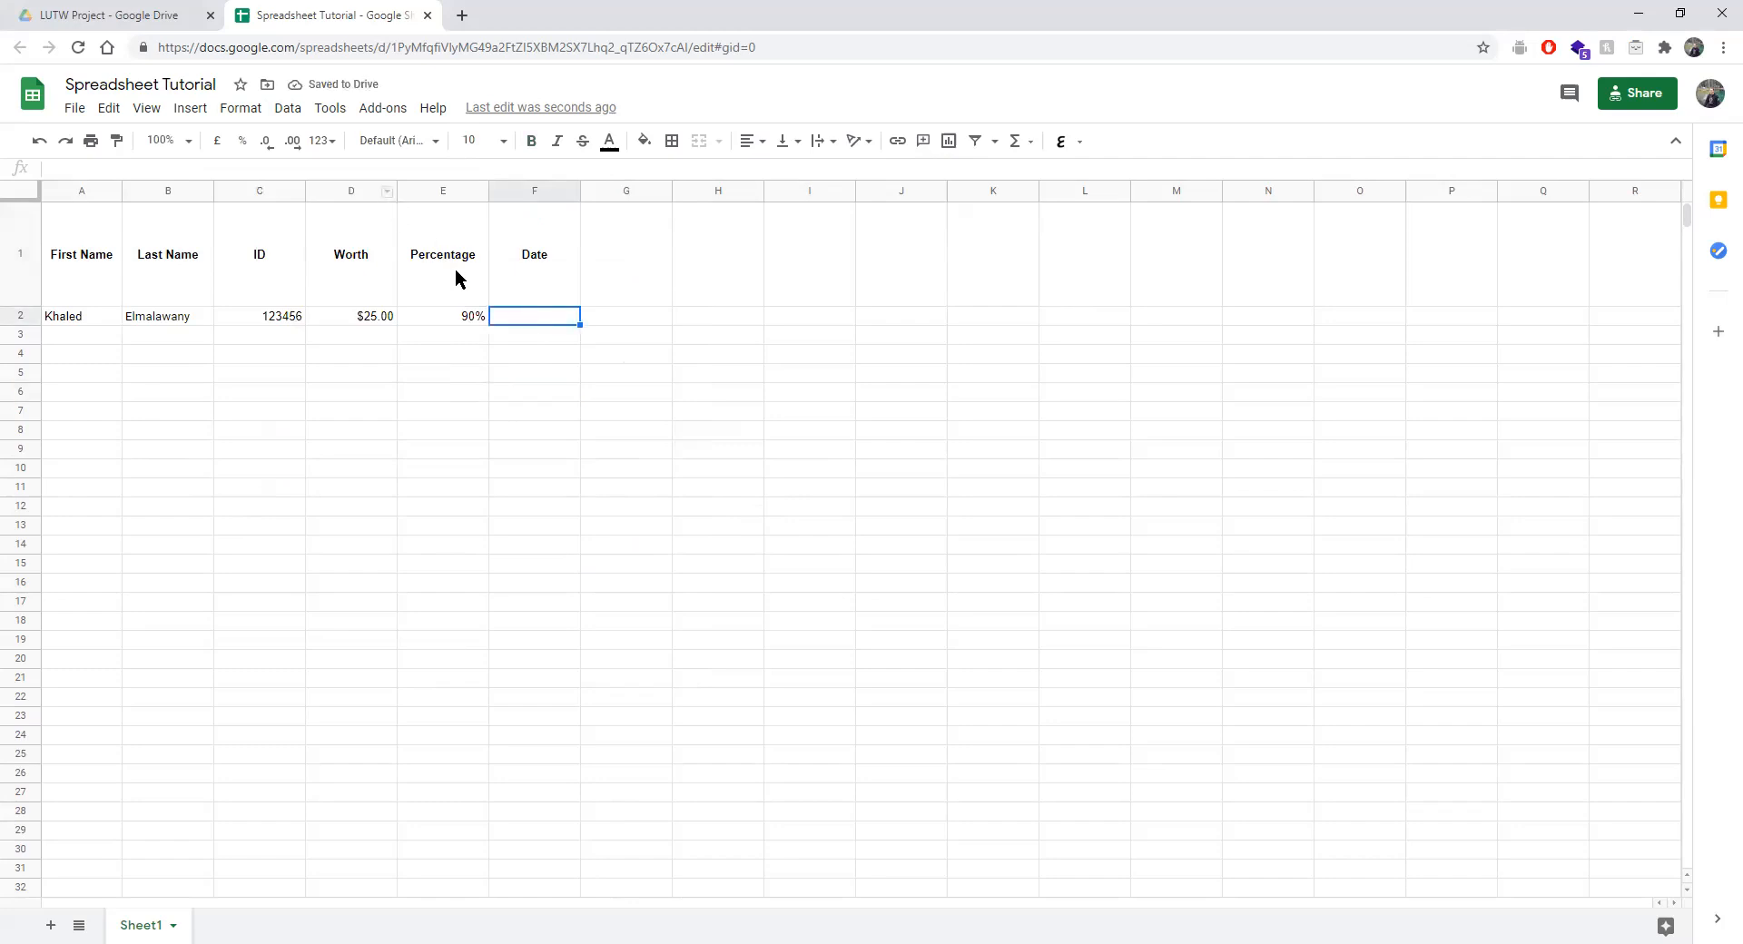
pyautogui.write('January')
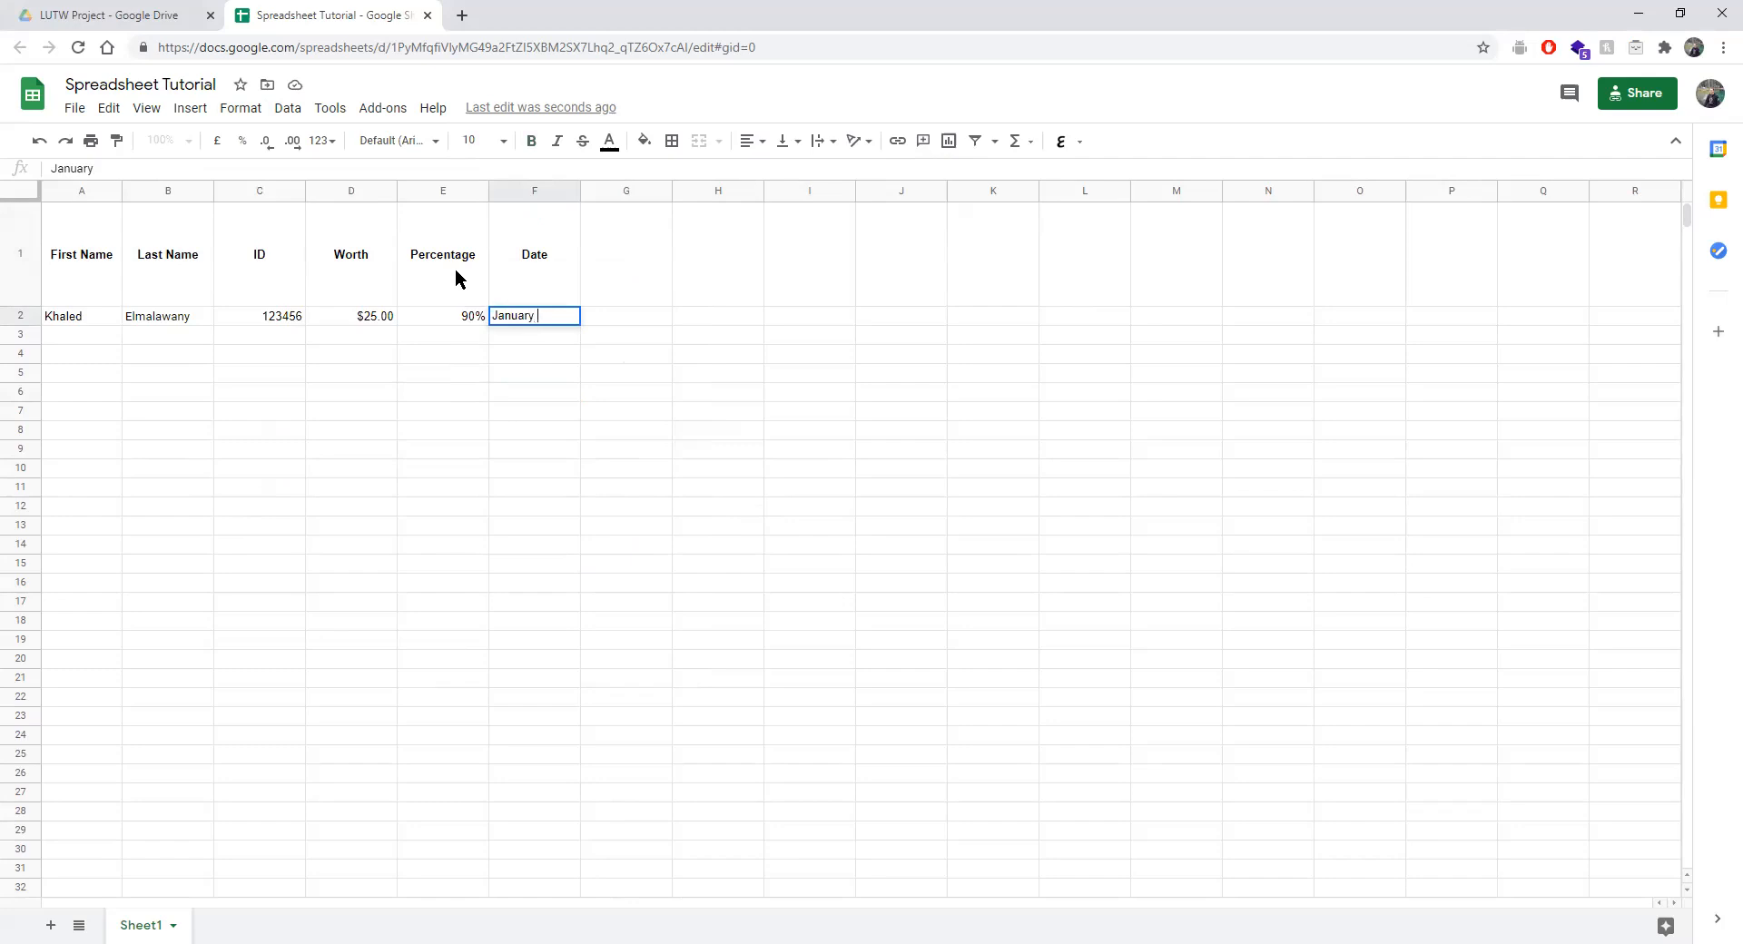
pyautogui.write(' 22, 2021')
pyautogui.press('Return')
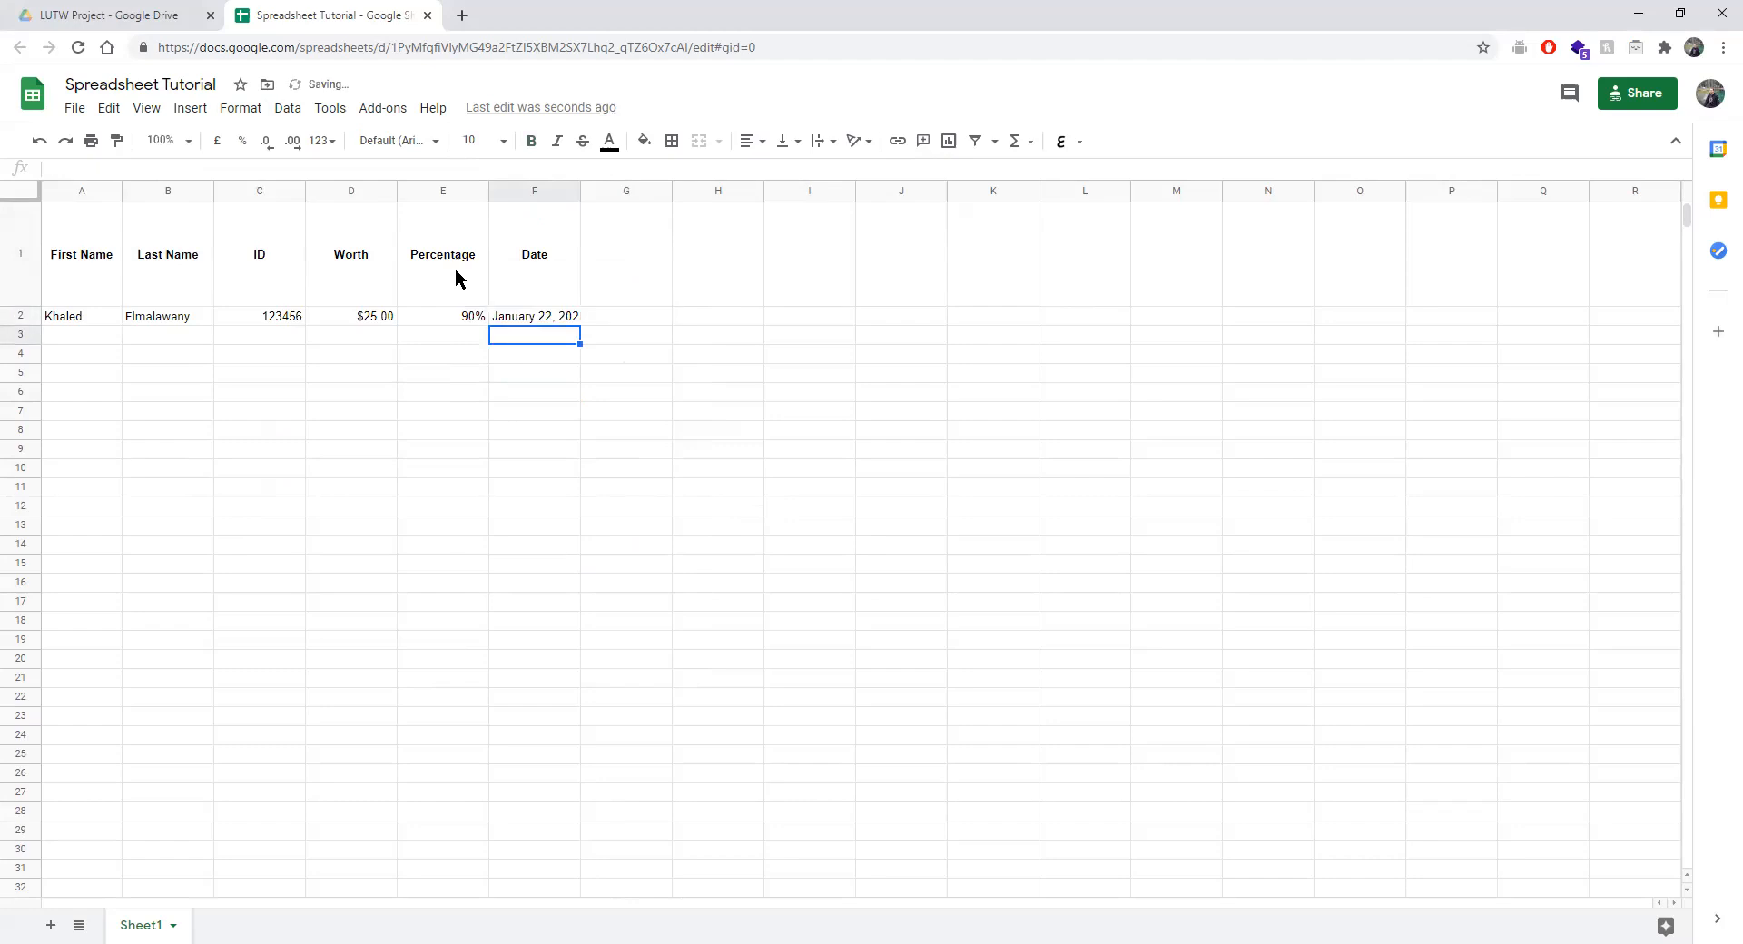
# Apply the Date number format to F2.
pyautogui.click(549, 322)
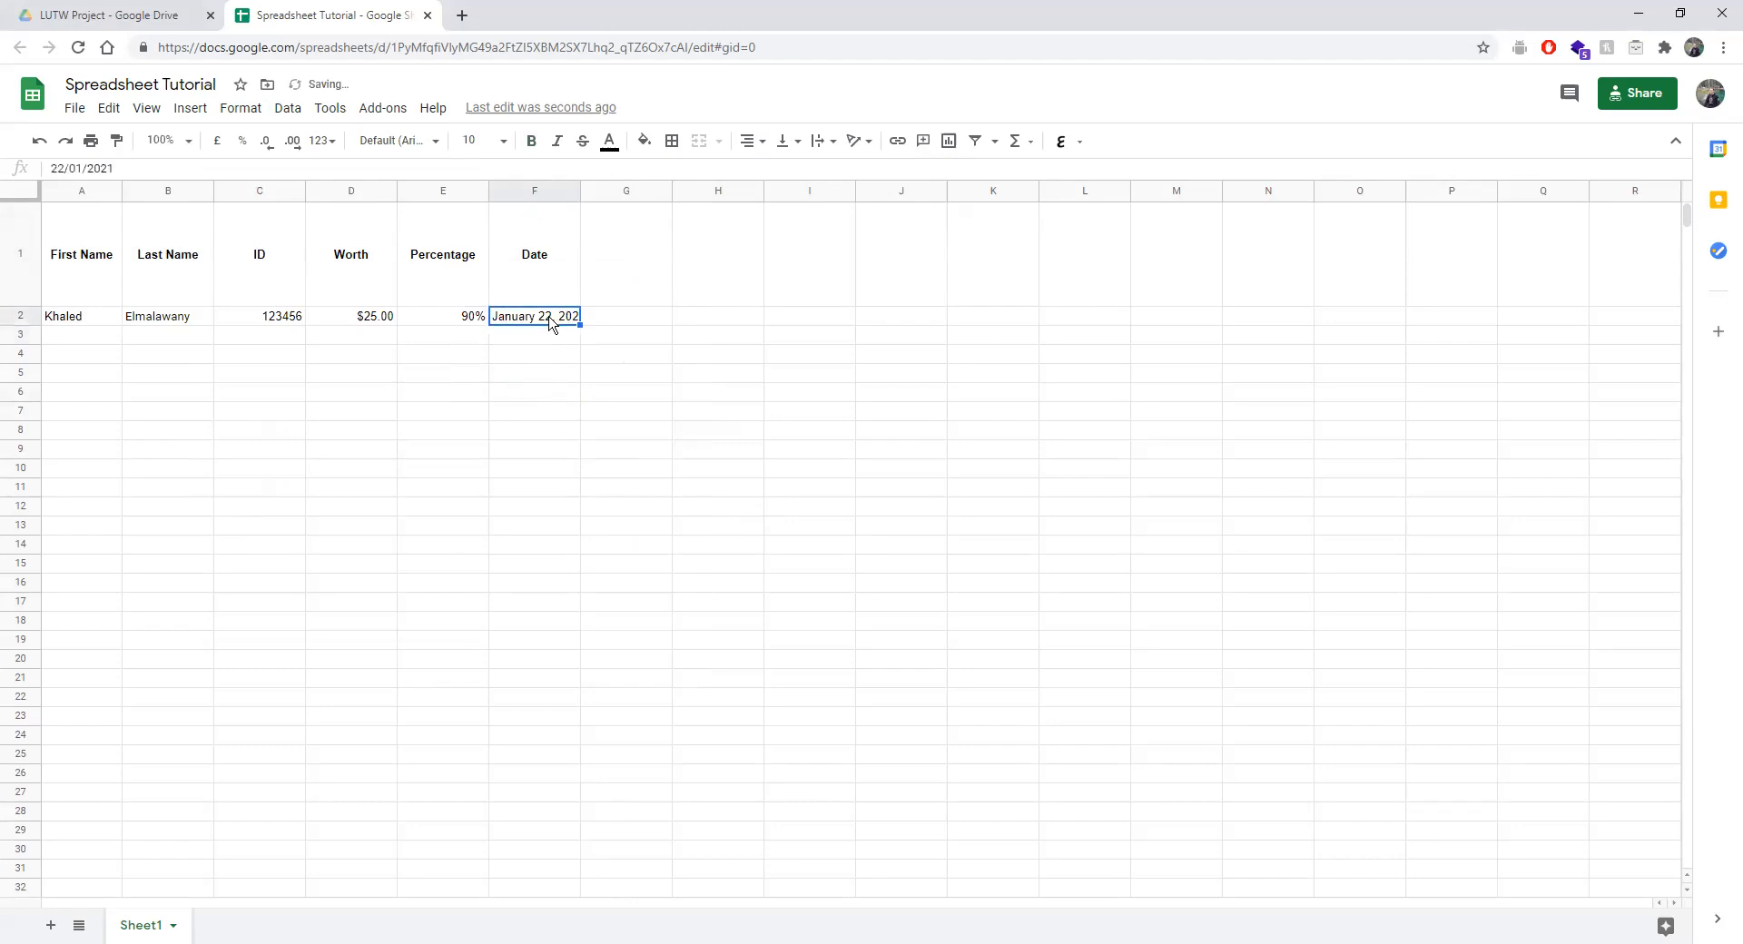
pyautogui.click(242, 113)
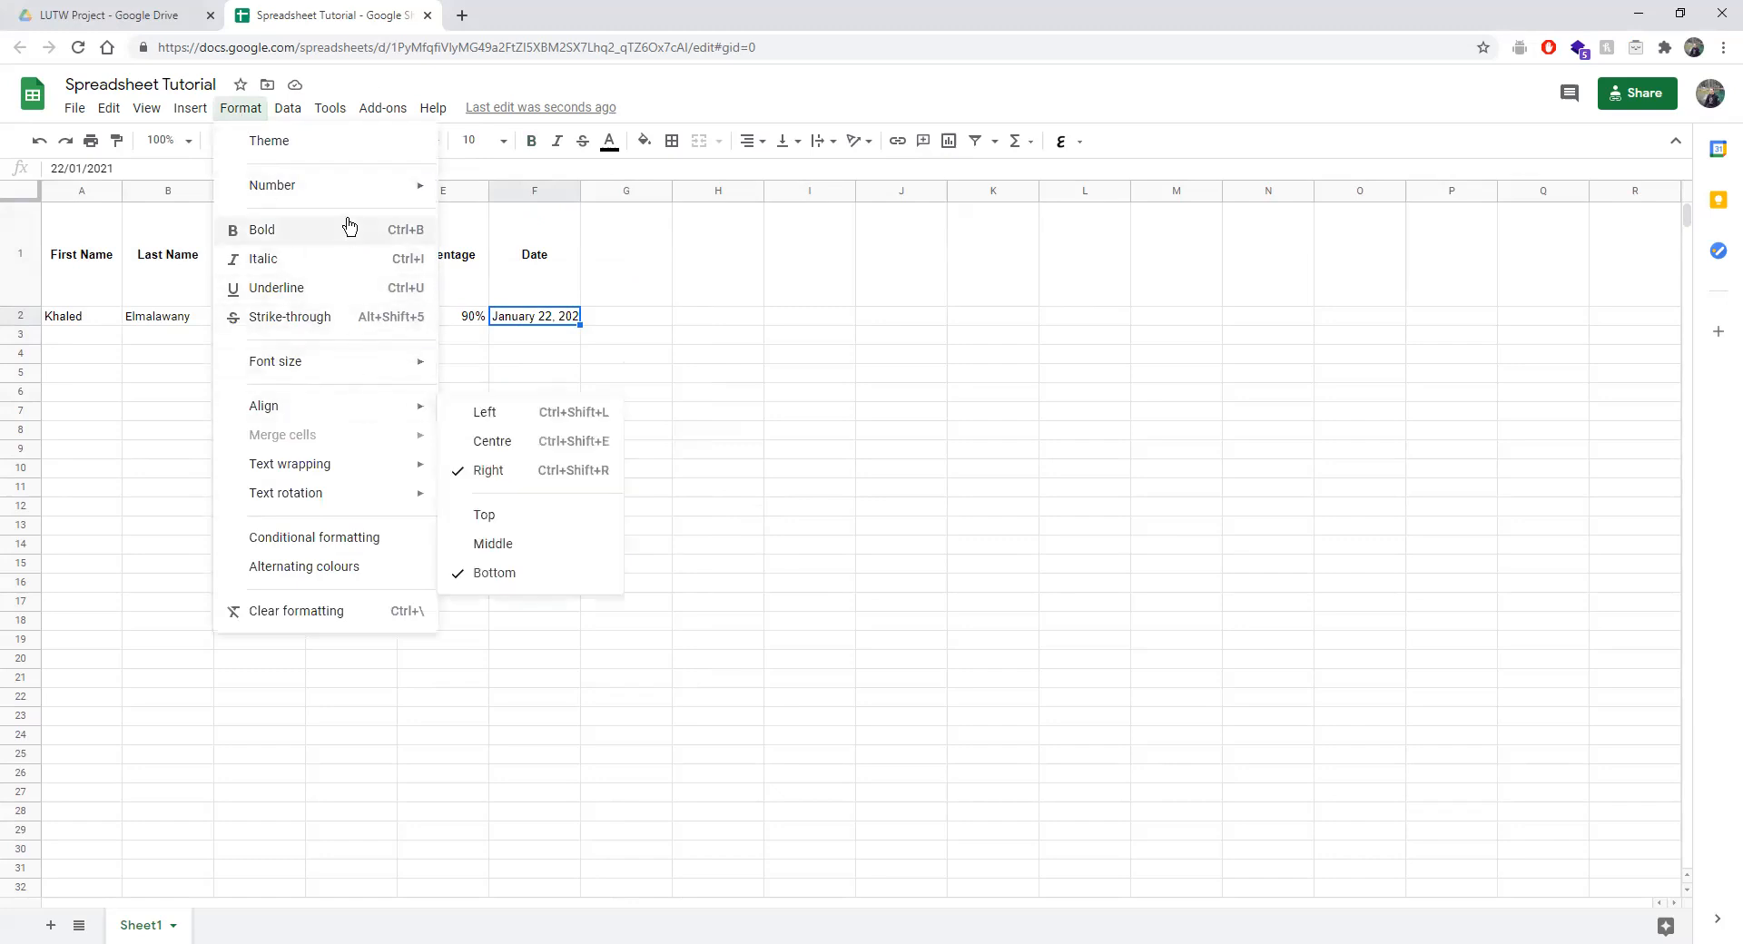
pyautogui.moveTo(361, 182)
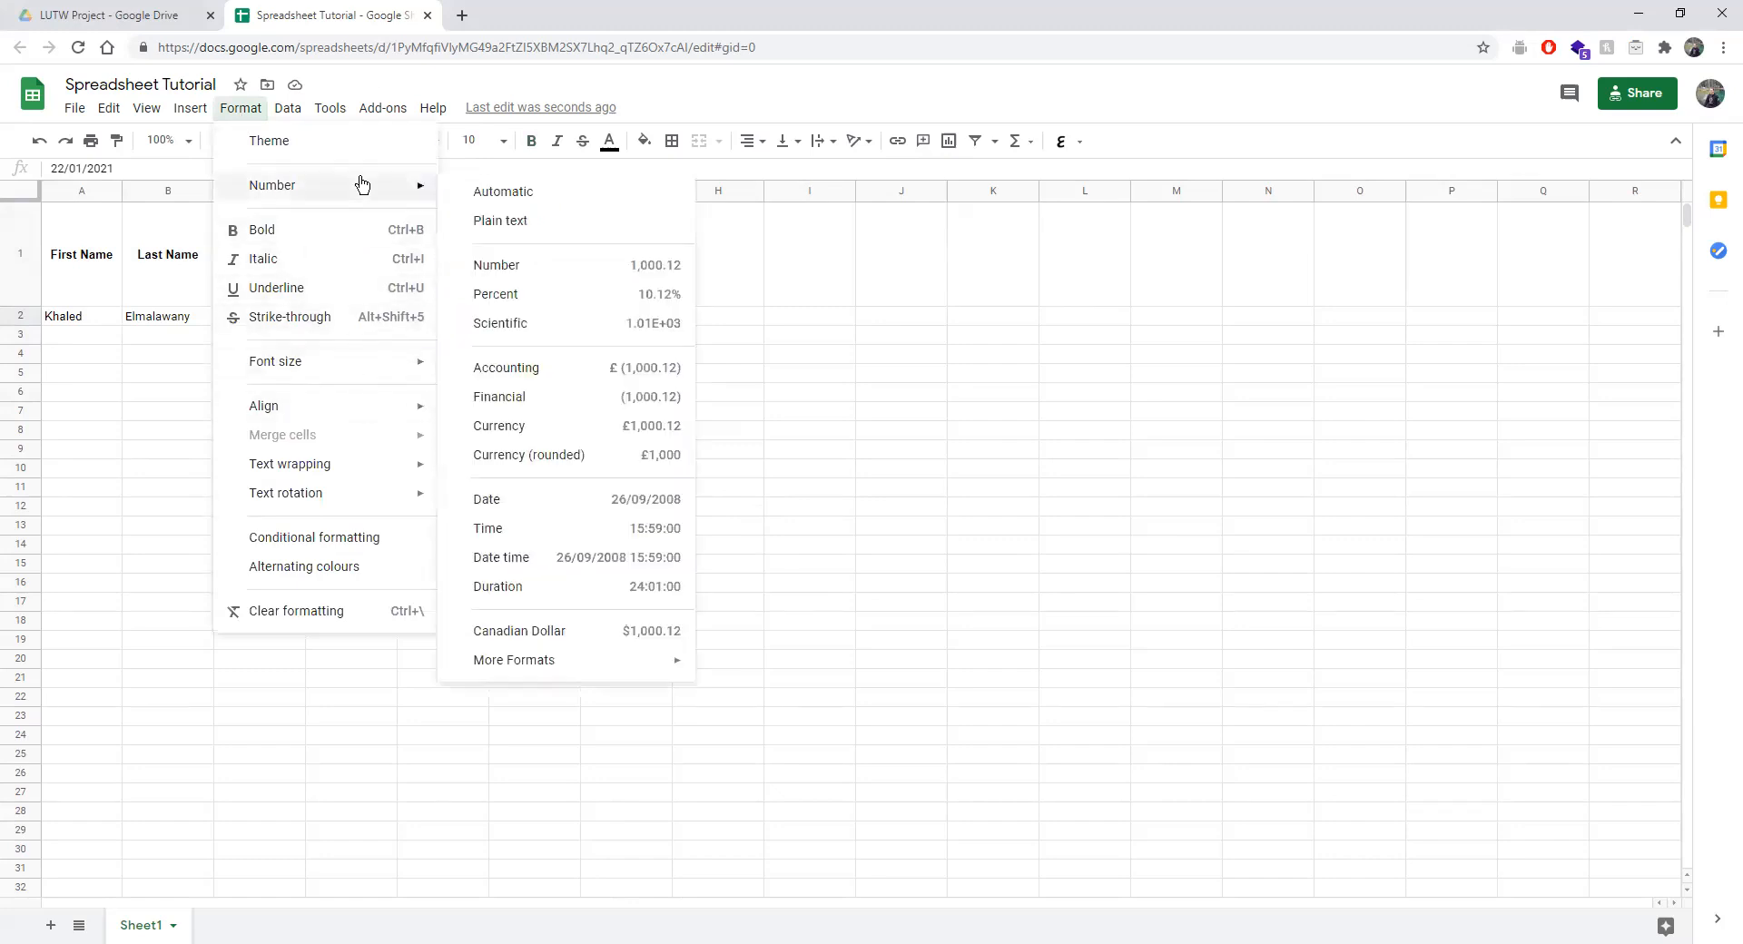
pyautogui.click(514, 506)
# Use the date picker to change F2 to 27 February 2021.
pyautogui.doubleClick(543, 316)
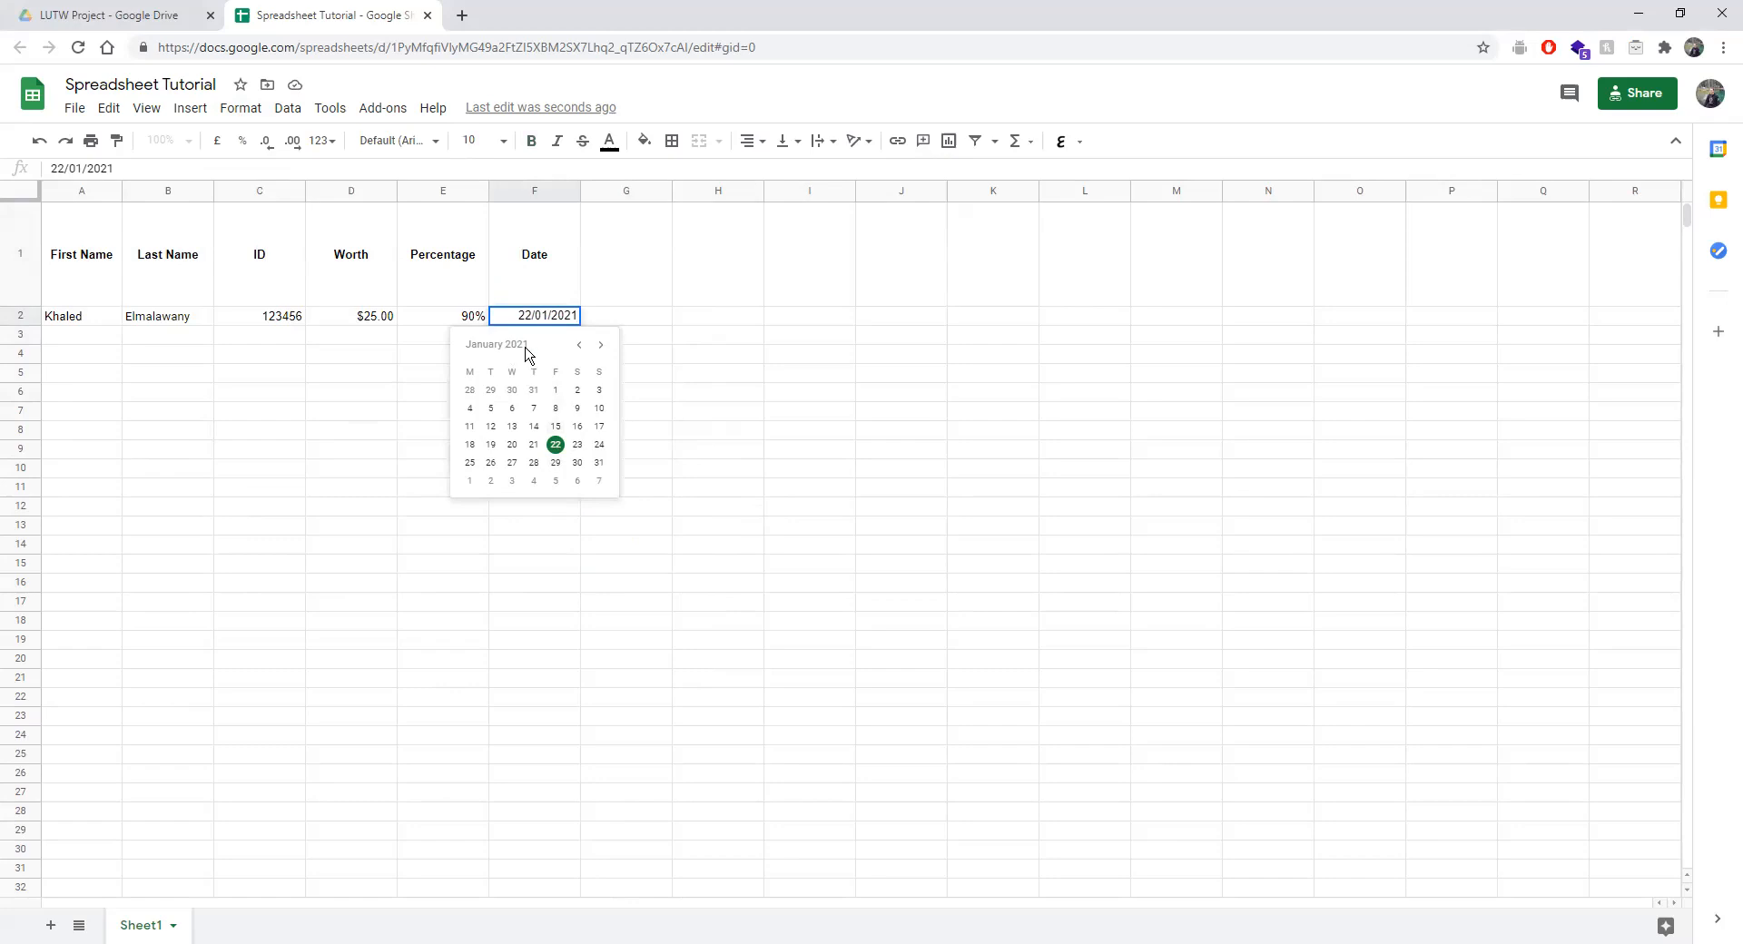
pyautogui.click(704, 396)
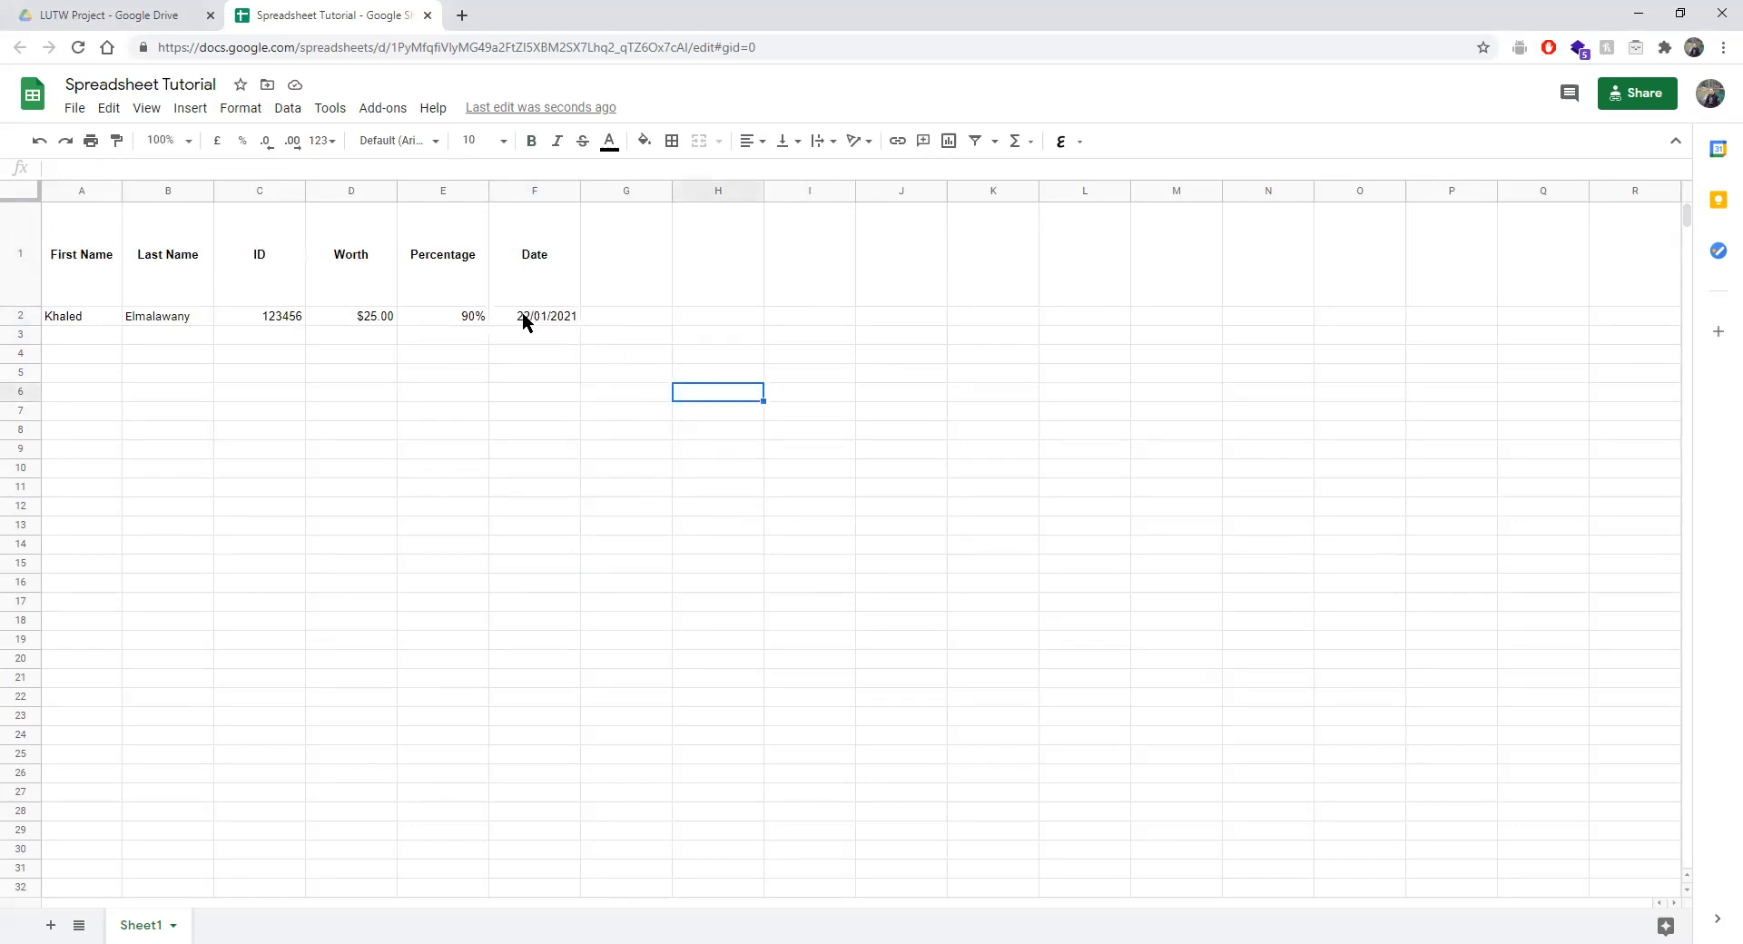
pyautogui.doubleClick(524, 322)
pyautogui.click(578, 345)
pyautogui.click(601, 346)
pyautogui.click(601, 346)
pyautogui.click(578, 444)
pyautogui.click(668, 418)
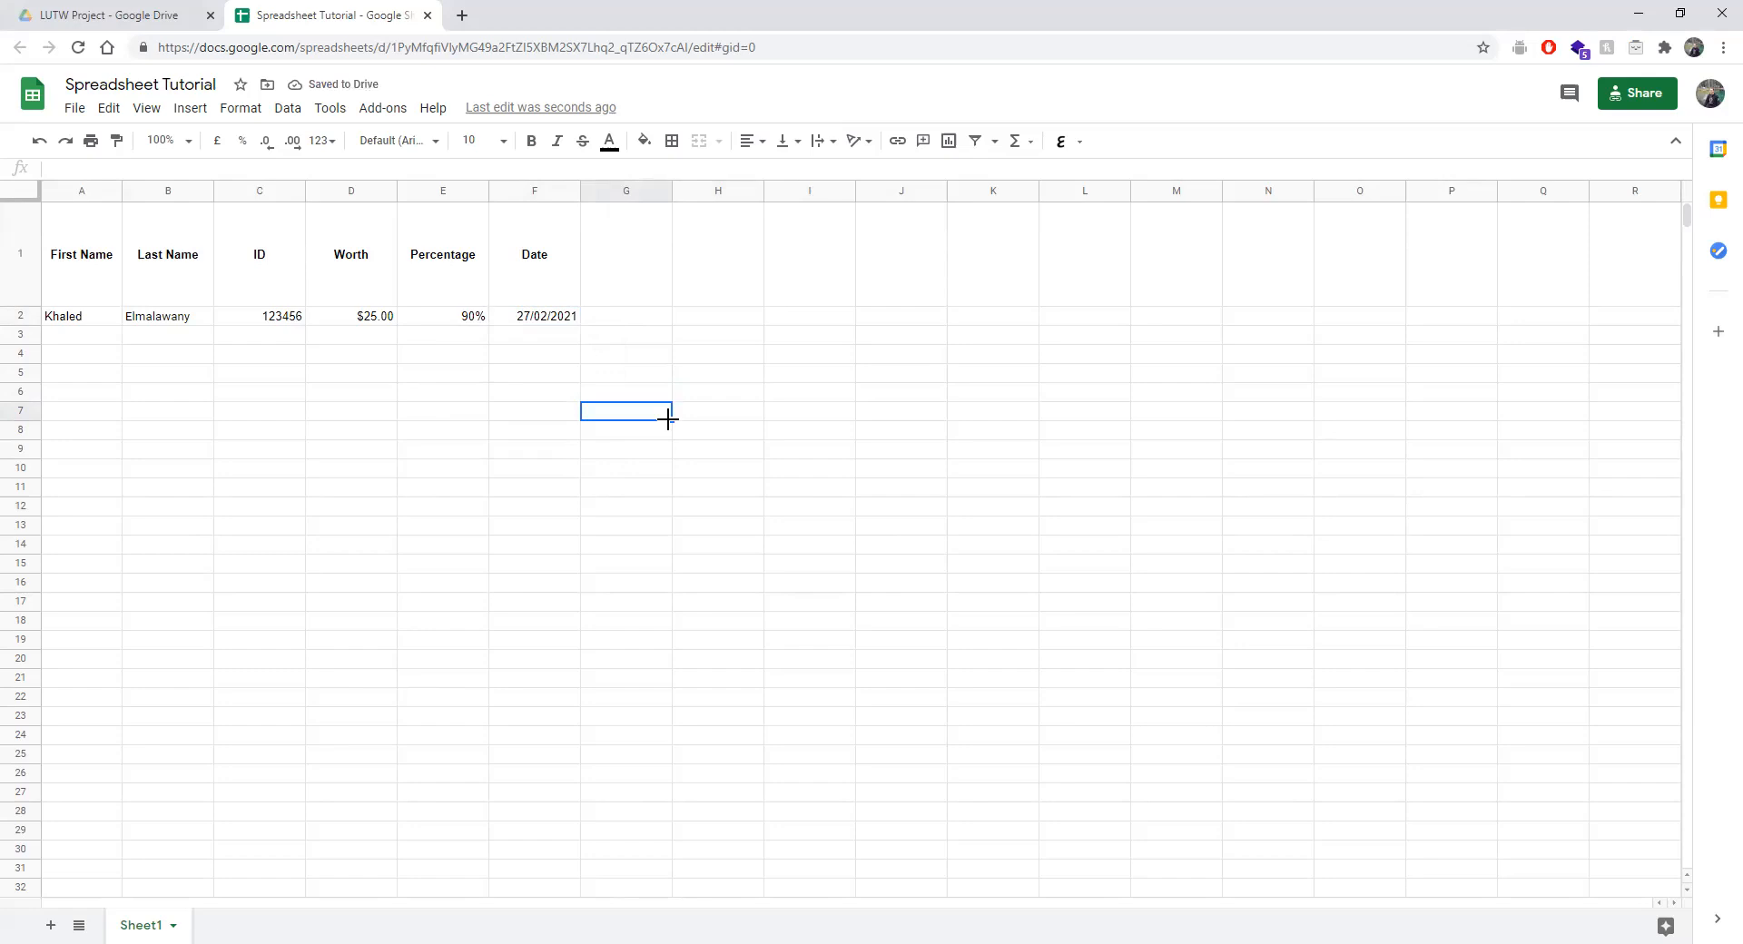
pyautogui.scroll(-20, 96, 361)
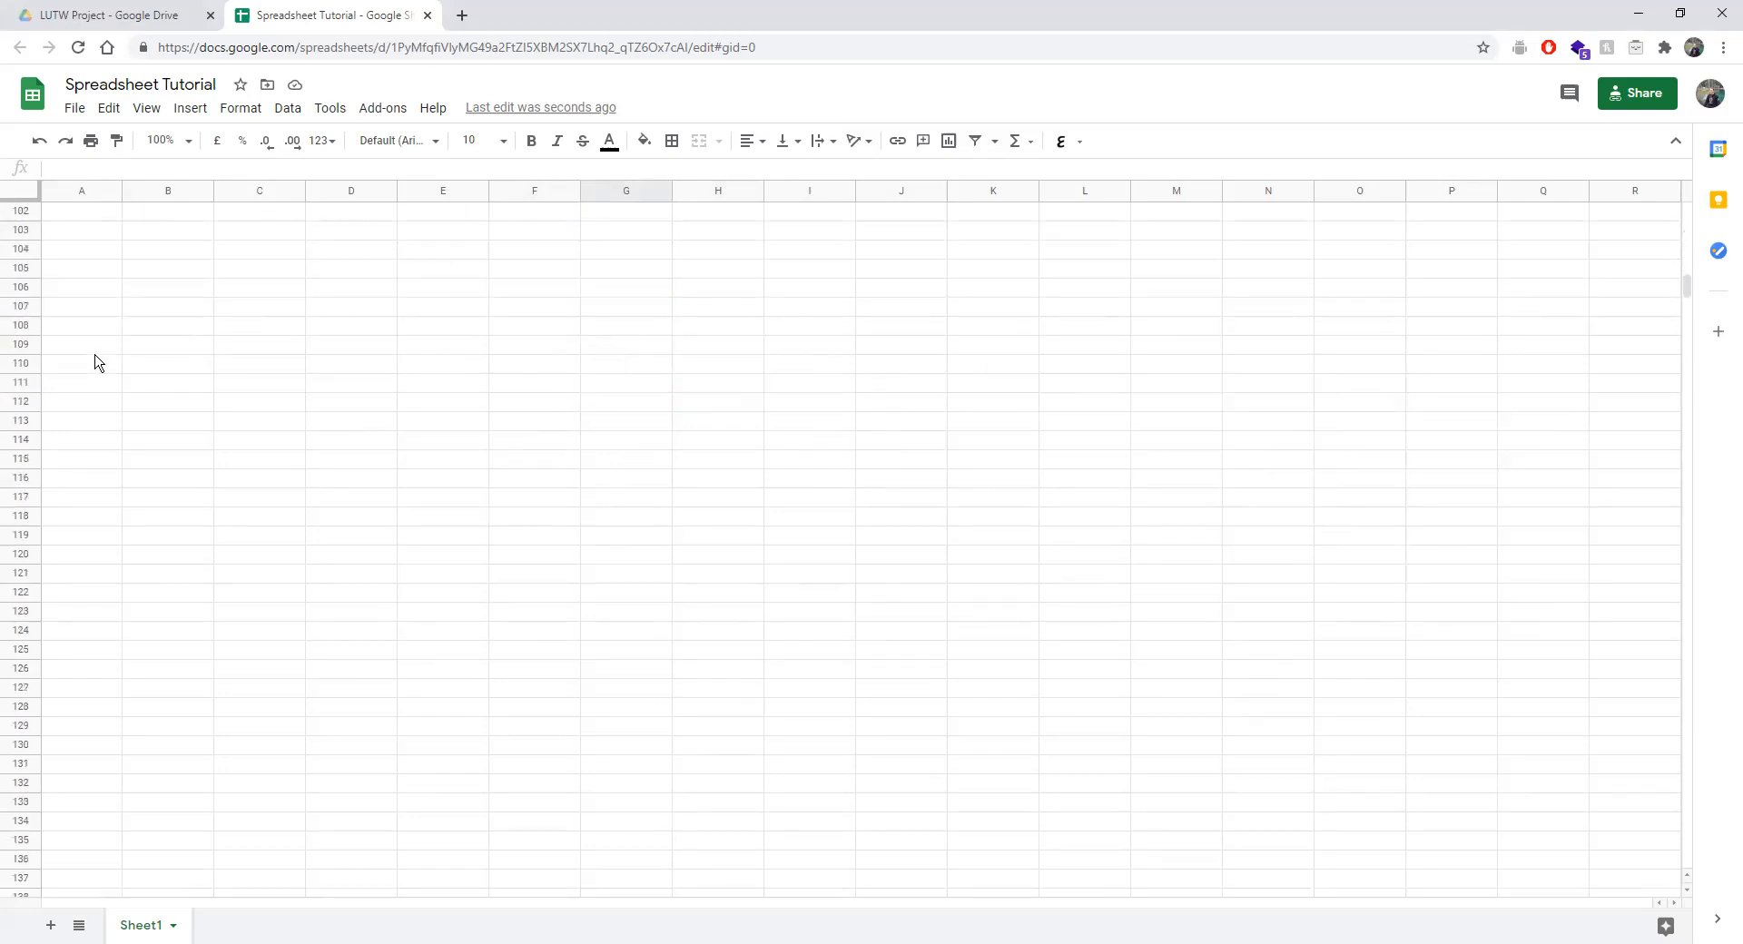
pyautogui.scroll(20, 96, 361)
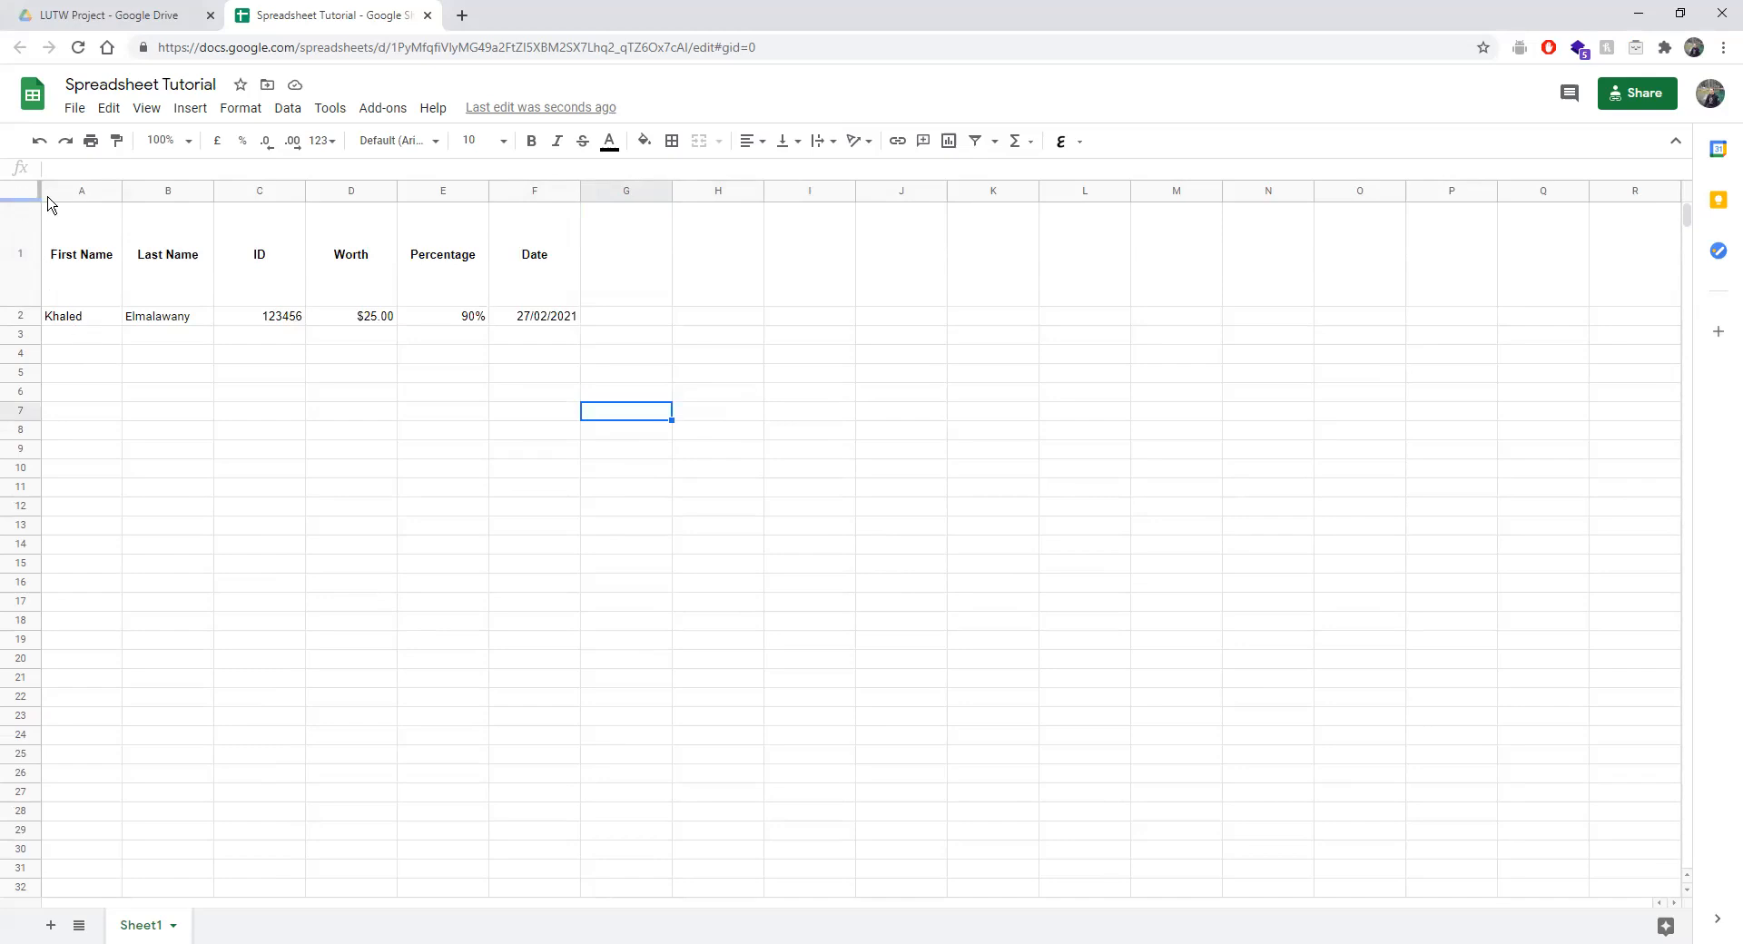
pyautogui.moveTo(13, 198); pyautogui.dragTo(12, 308)
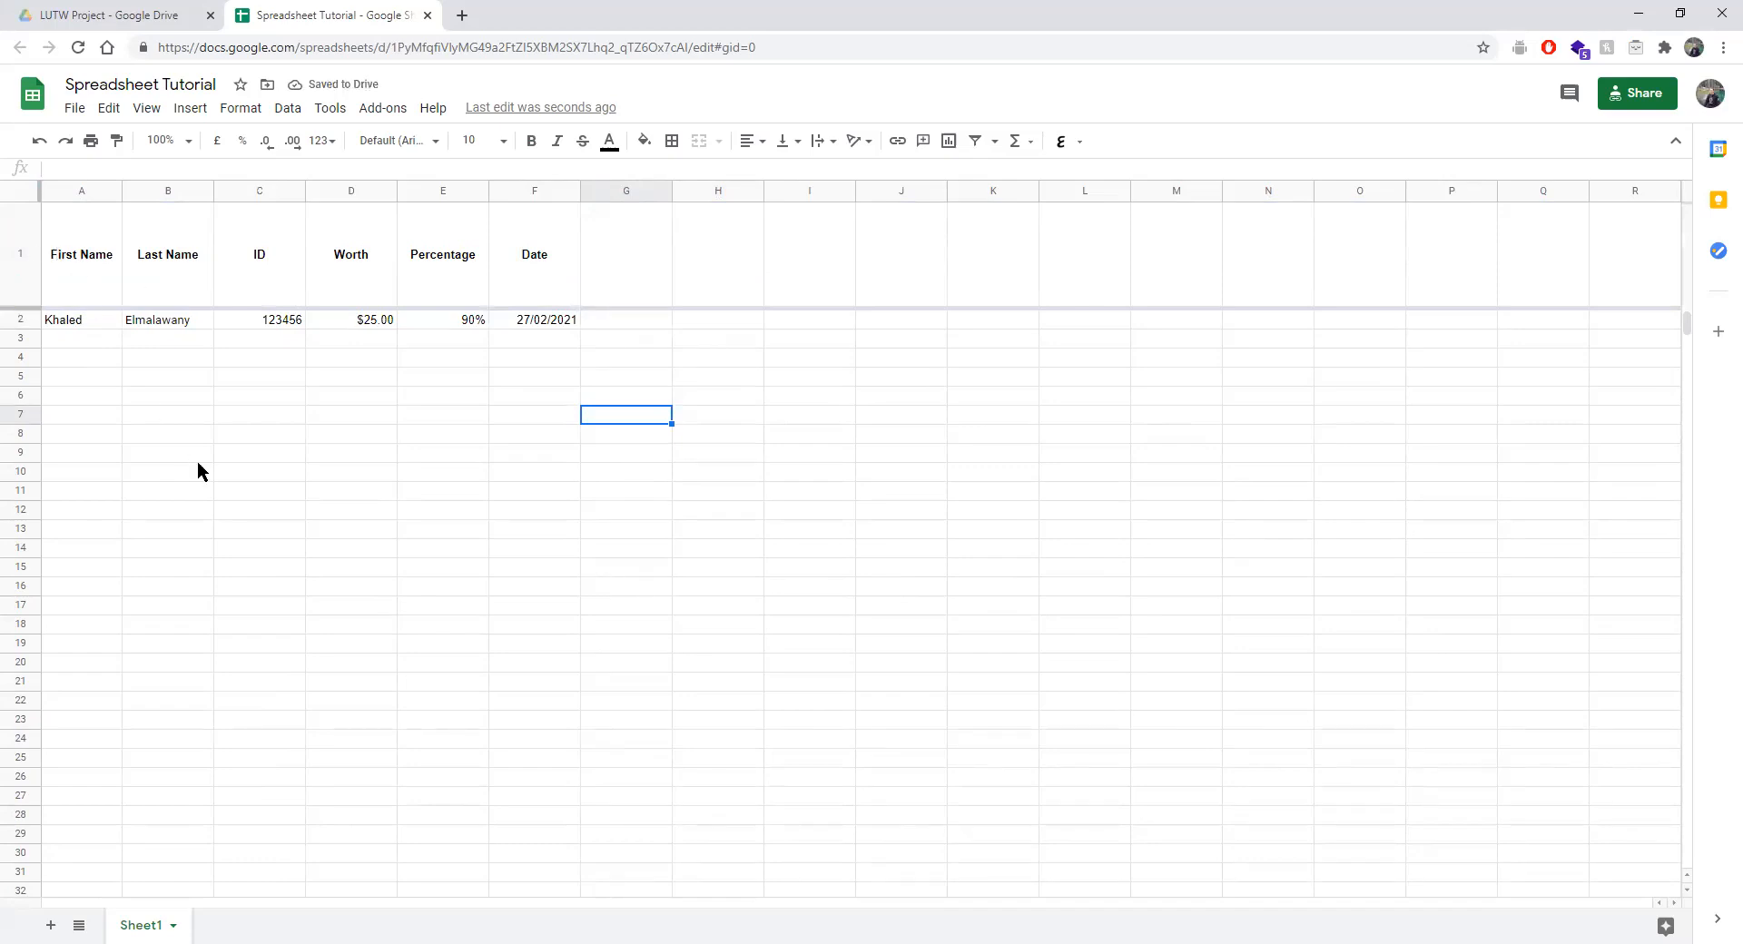
pyautogui.scroll(-20, 198, 463)
pyautogui.scroll(19, 198, 463)
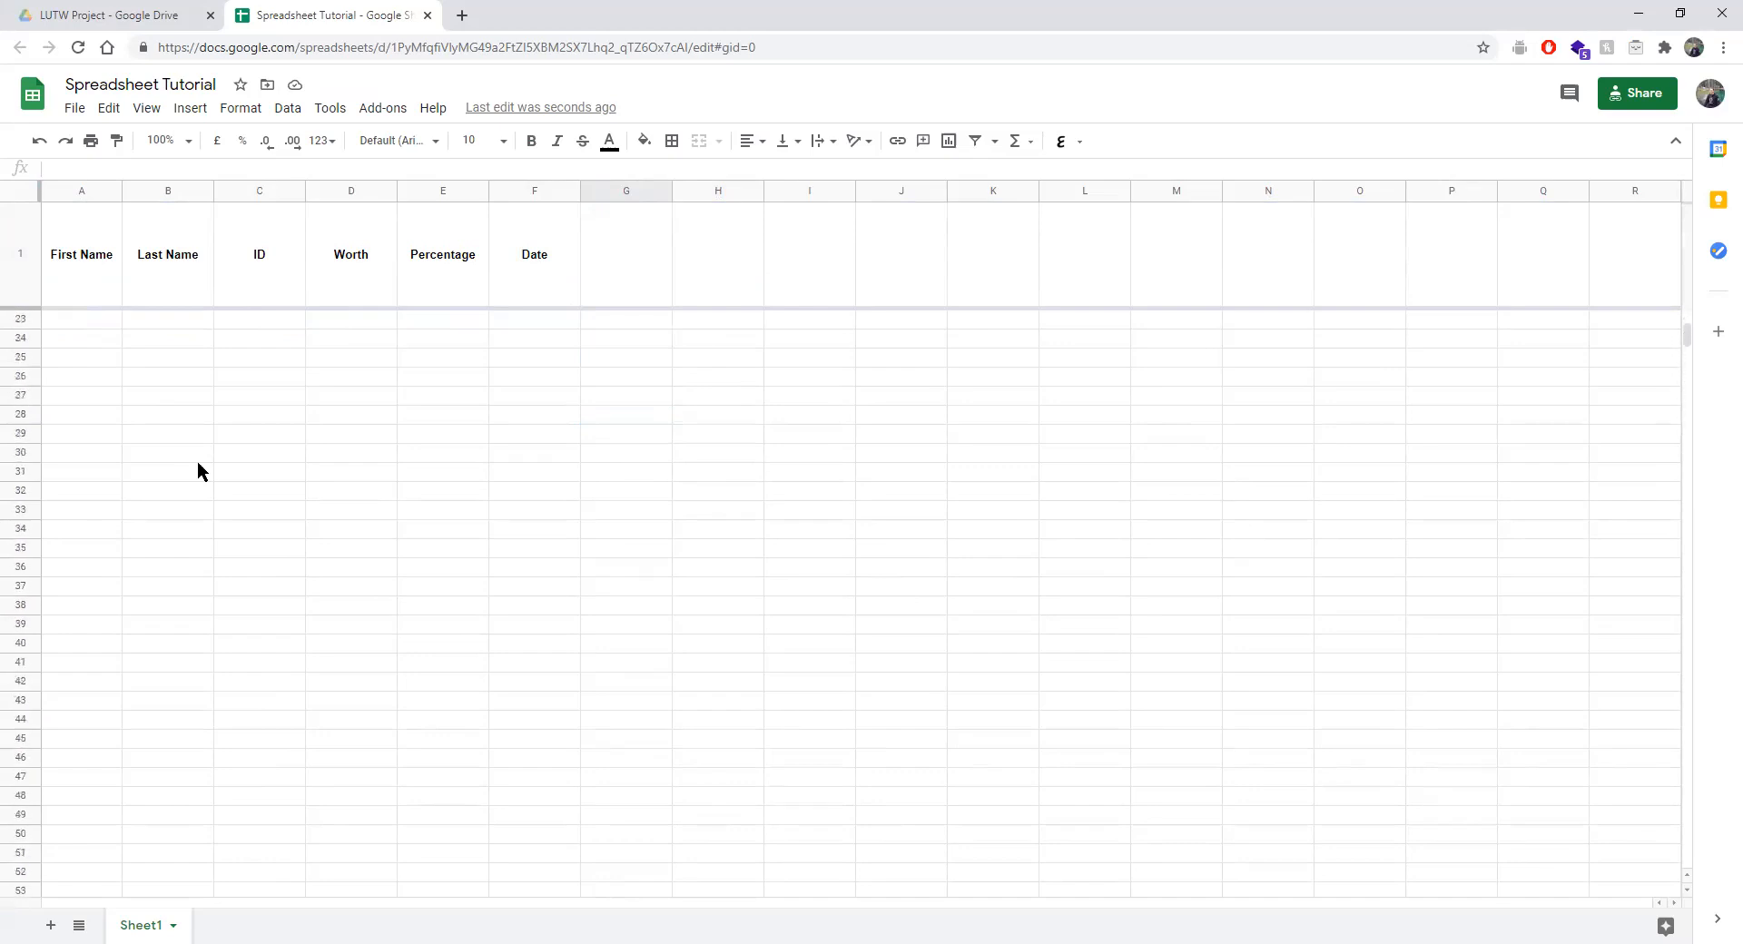
pyautogui.scroll(4, 198, 463)
pyautogui.moveTo(14, 307); pyautogui.dragTo(15, 500)
pyautogui.scroll(13, 311, 644)
pyautogui.scroll(2, 314, 681)
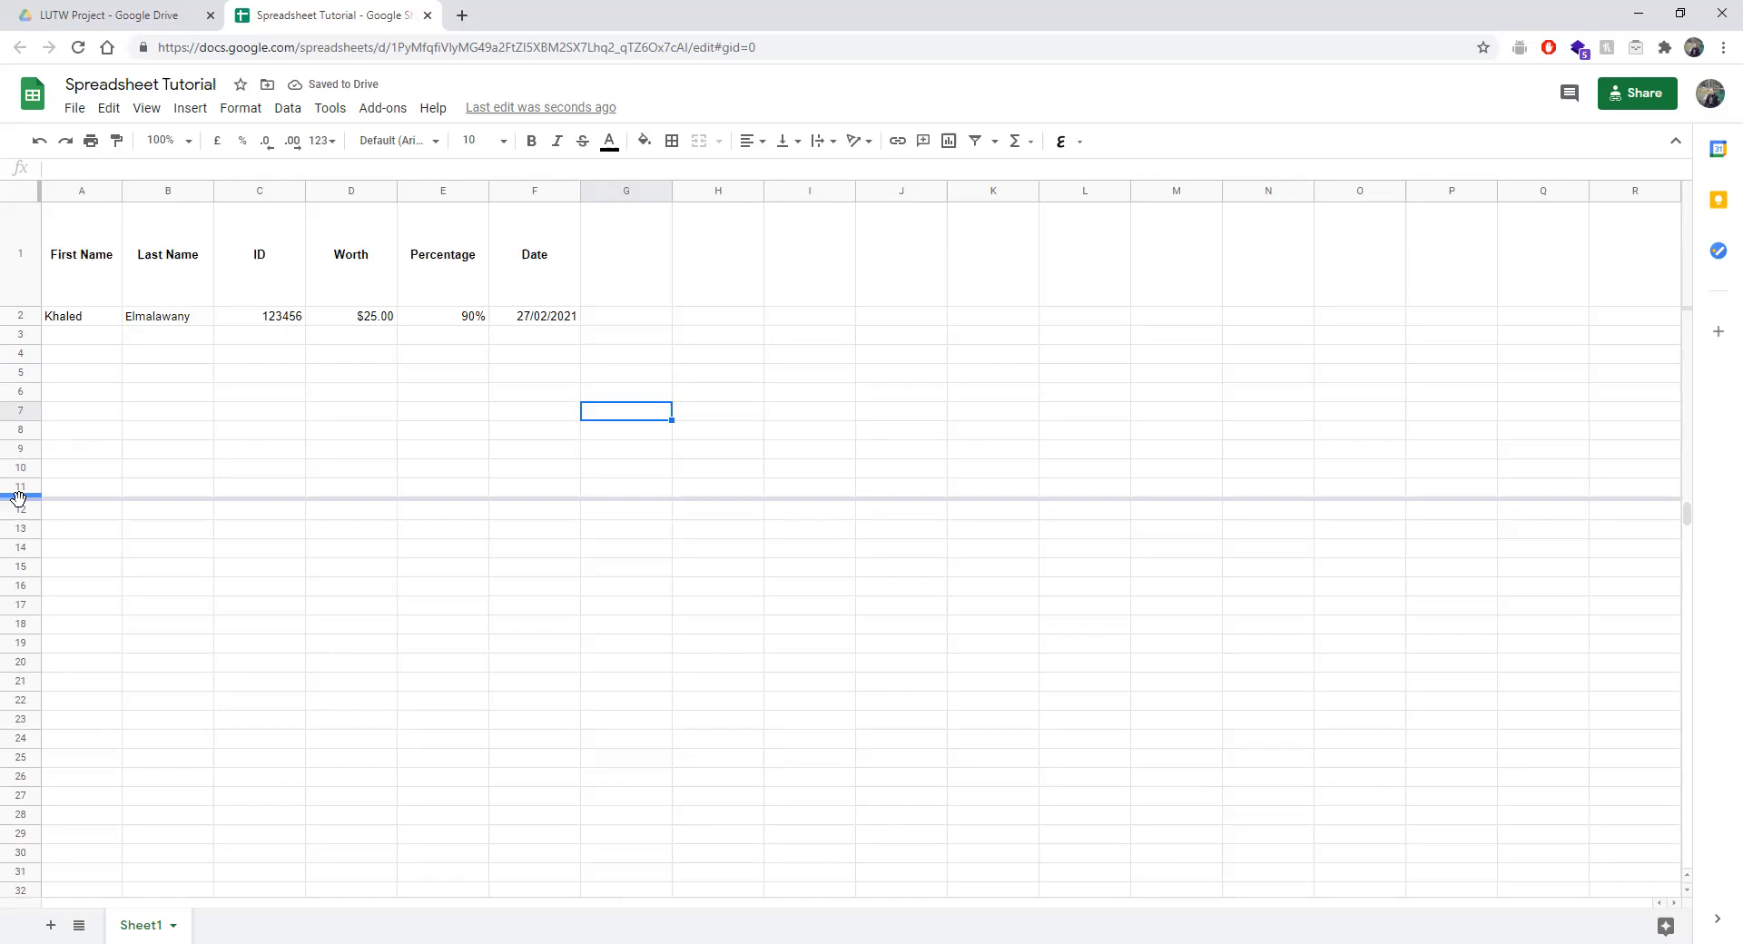
pyautogui.moveTo(19, 497); pyautogui.dragTo(216, 187)
pyautogui.hscroll(1, 470, 669)
pyautogui.hscroll(-1, 470, 669)
pyautogui.hscroll(1, 470, 669)
pyautogui.hscroll(-1, 470, 669)
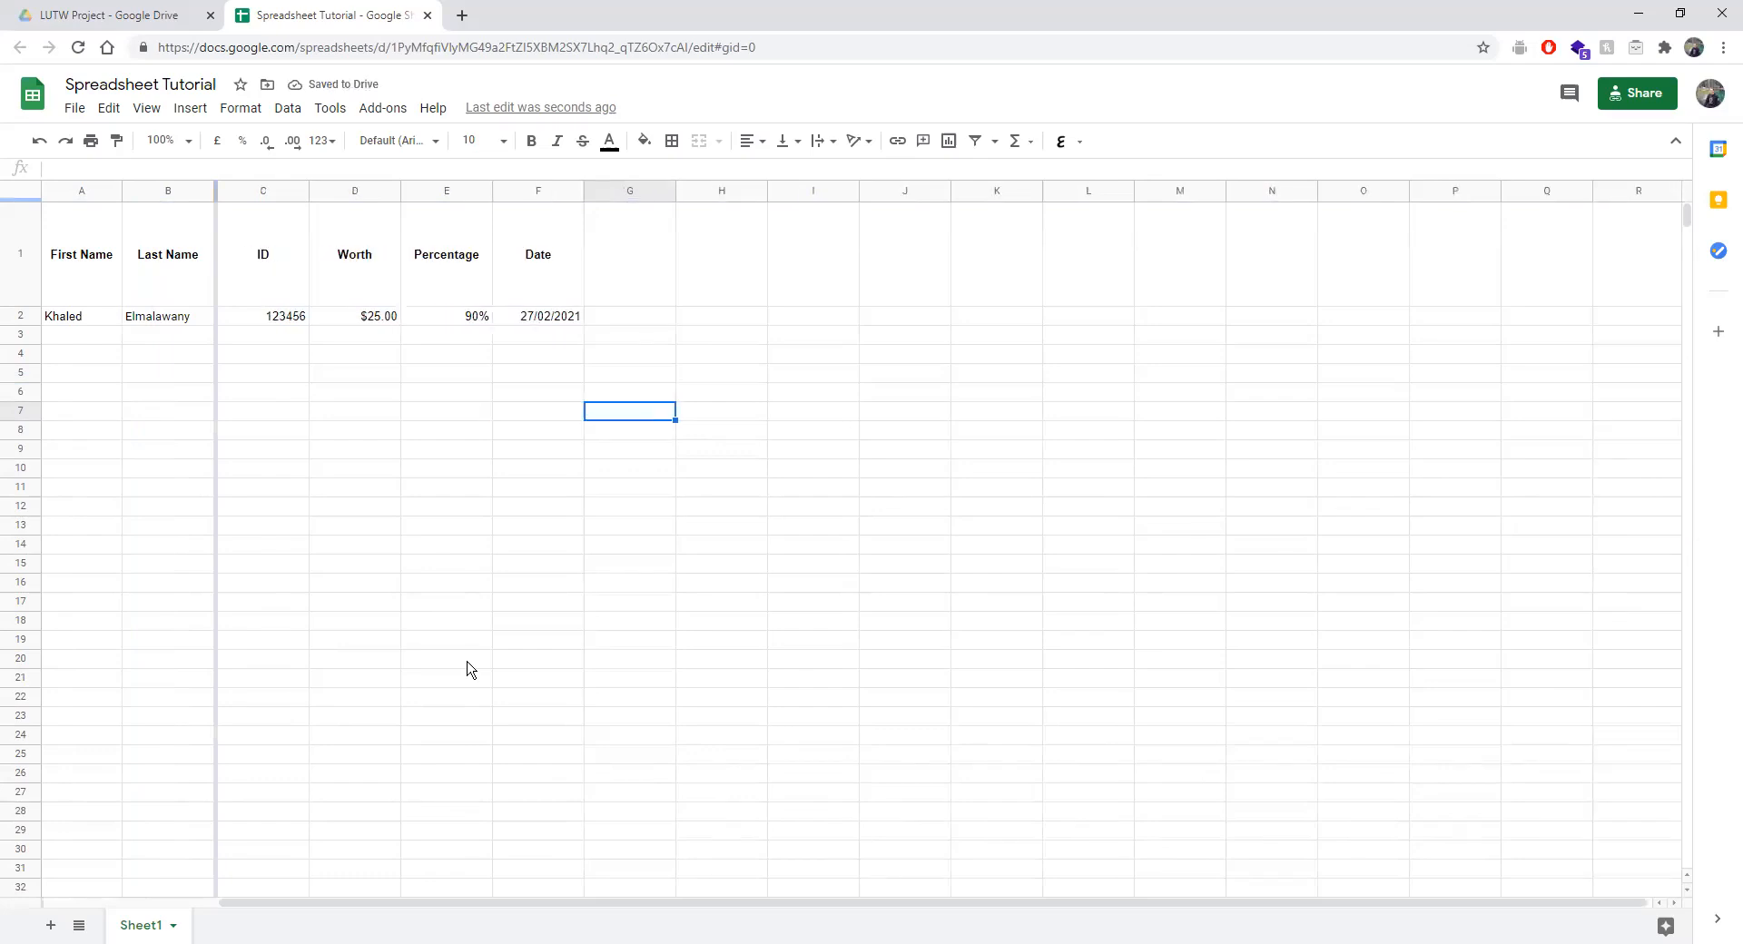
pyautogui.hscroll(1, 470, 669)
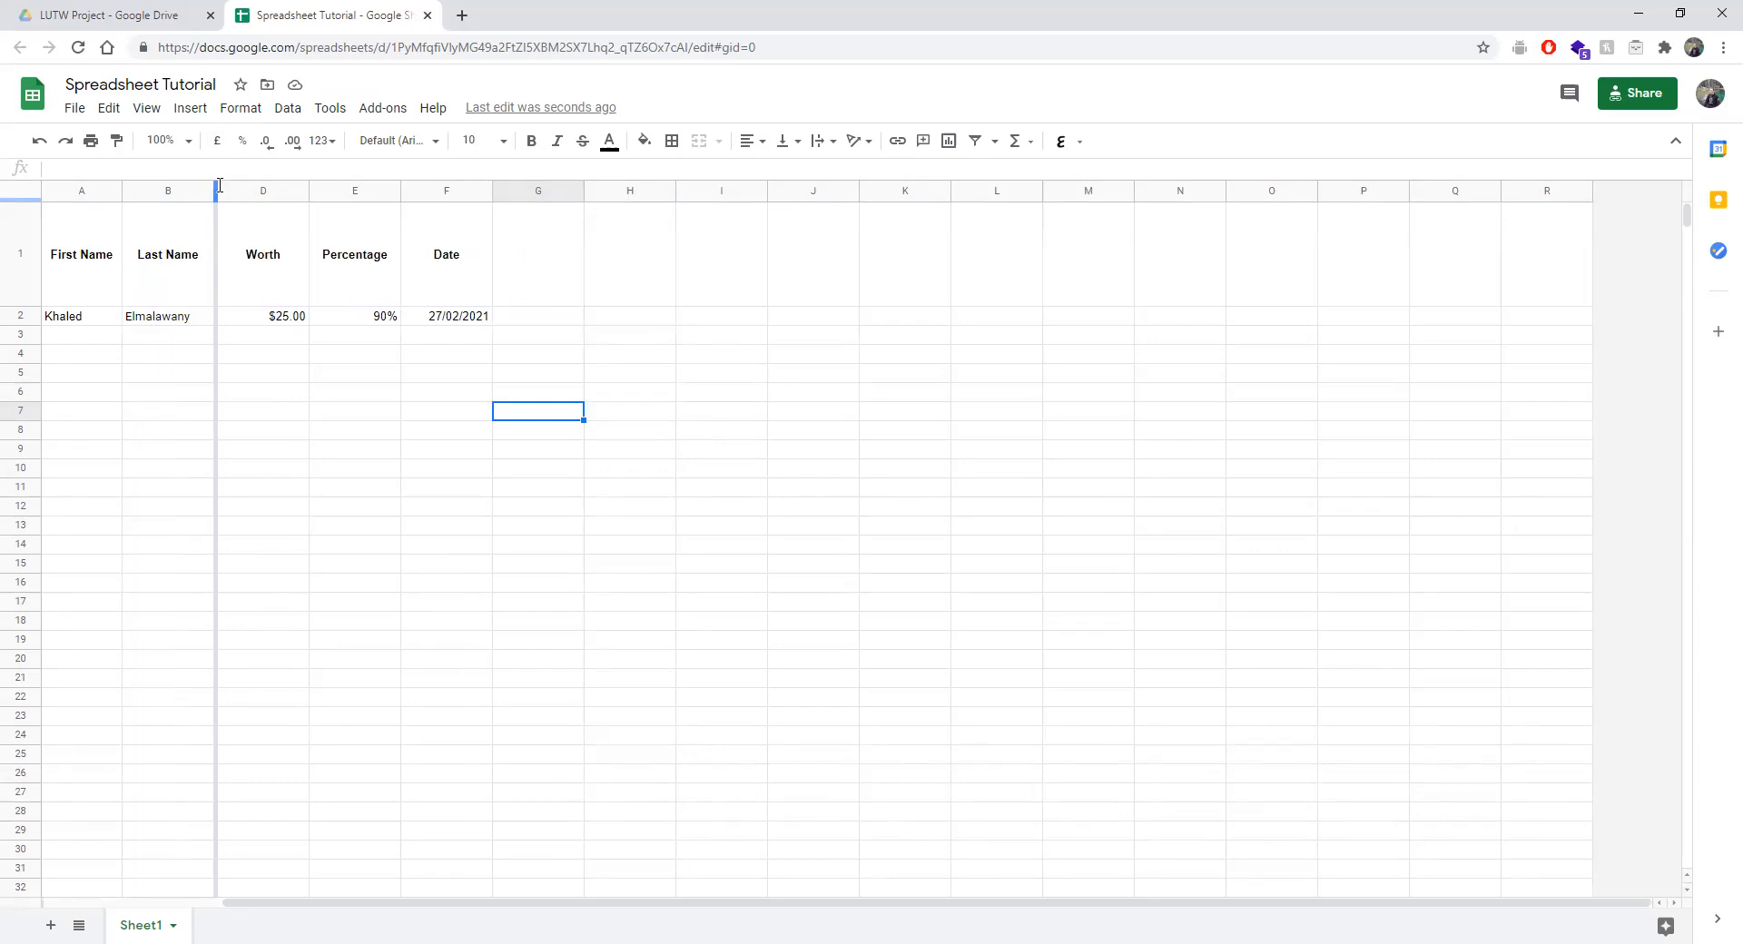
pyautogui.moveTo(215, 197); pyautogui.dragTo(82, 205)
pyautogui.moveTo(102, 186); pyautogui.dragTo(42, 187)
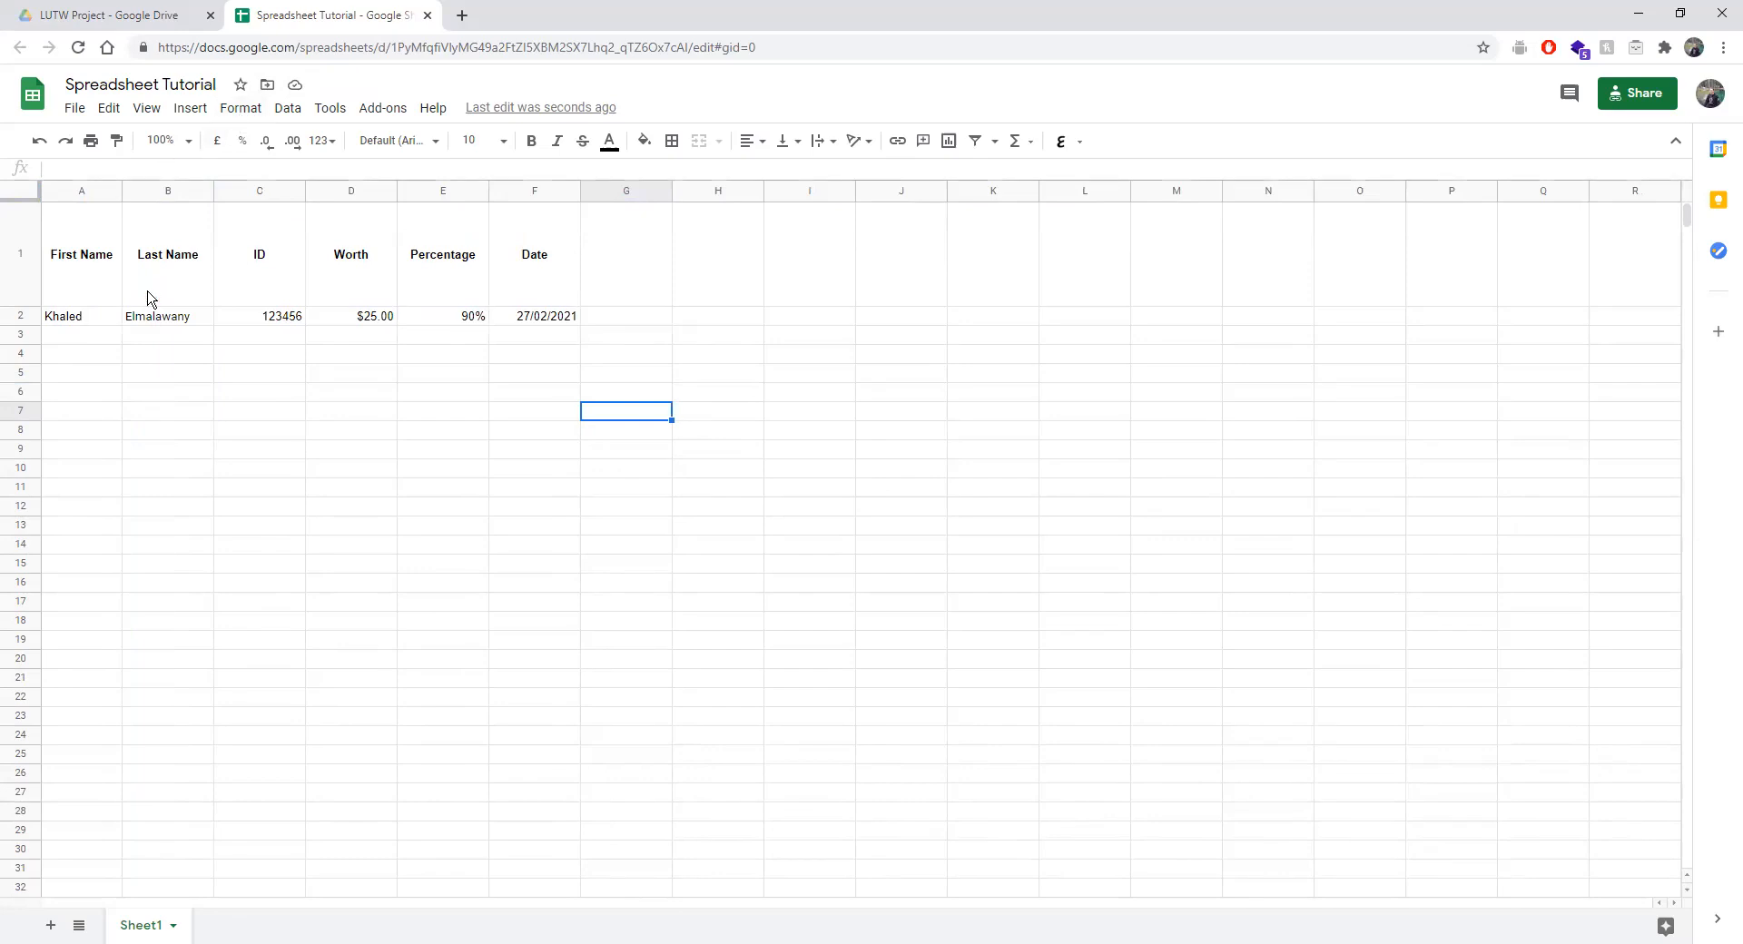
# Start a SUM formula in A4, picking SUM from the function suggestions.
pyautogui.click(82, 361)
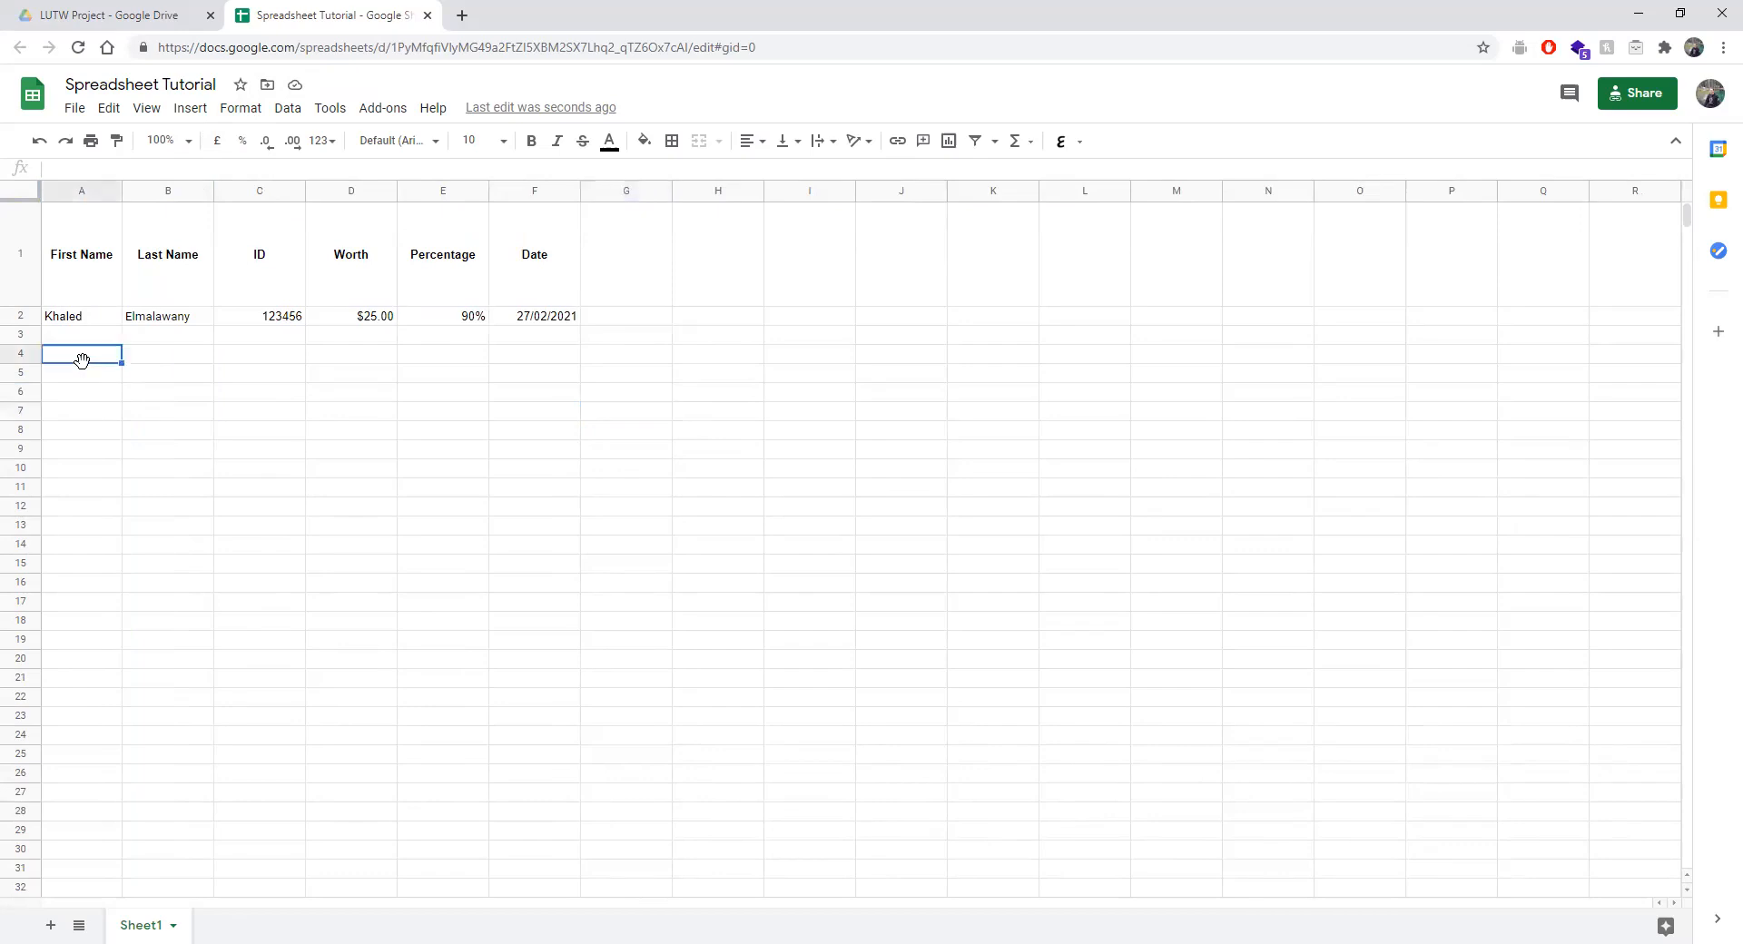
pyautogui.click(102, 166)
pyautogui.click(145, 396)
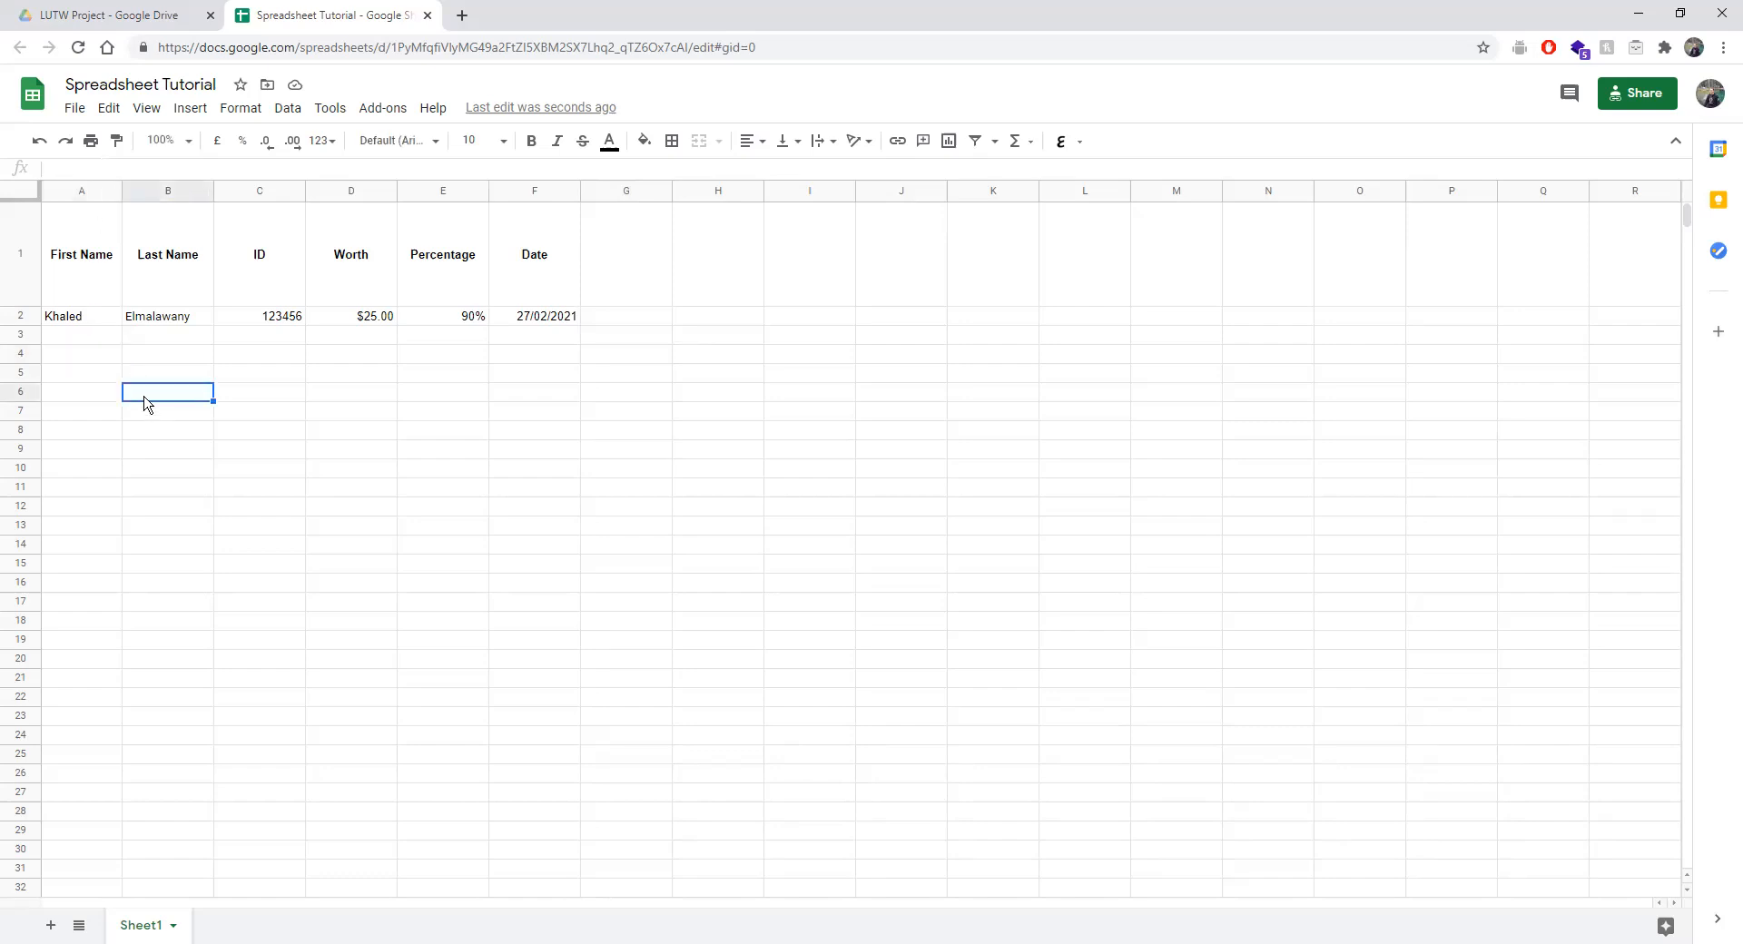
pyautogui.click(68, 357)
pyautogui.doubleClick(53, 354)
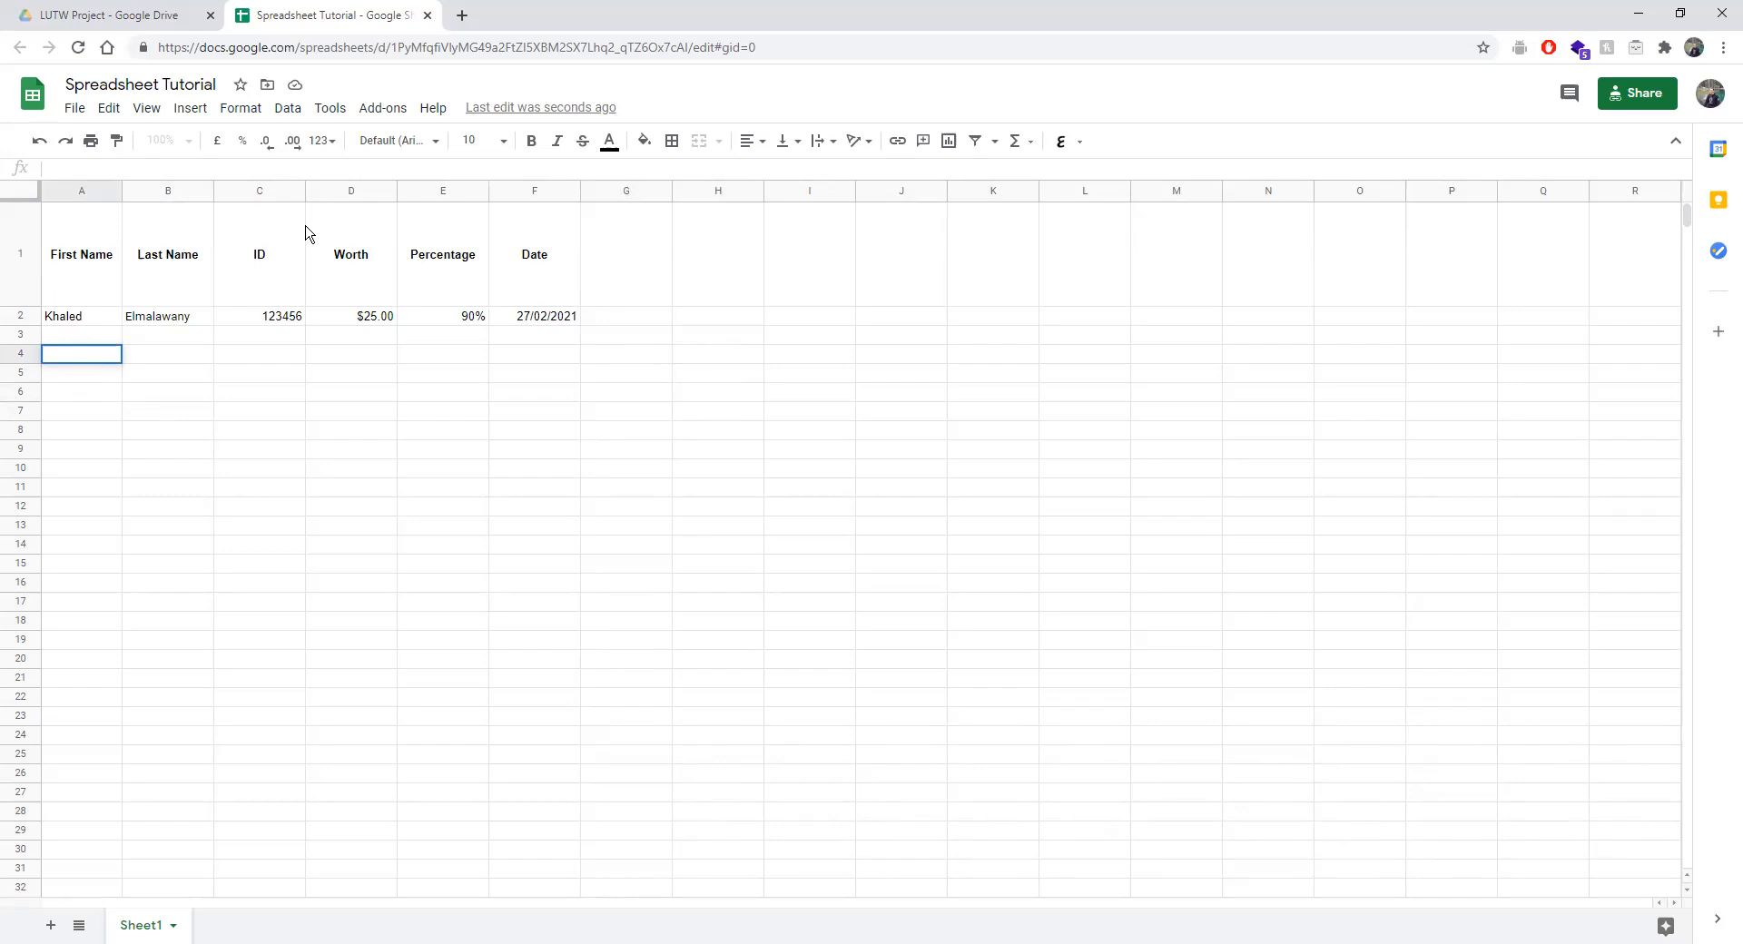
pyautogui.write('=')
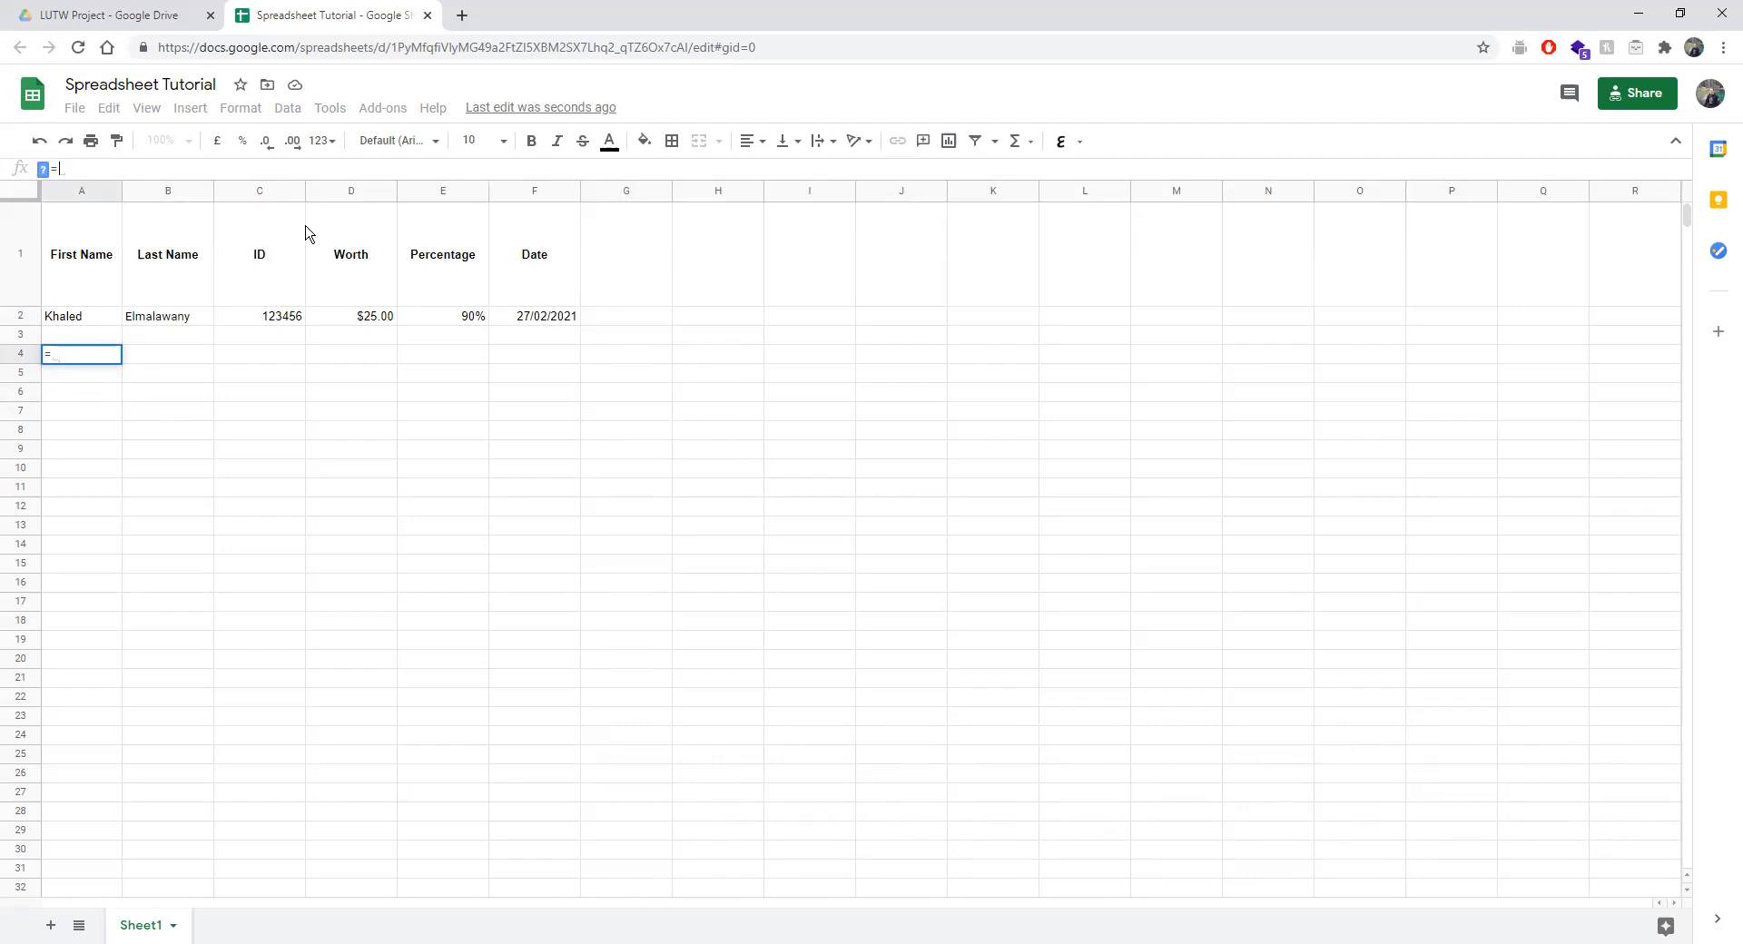
pyautogui.click(42, 165)
pyautogui.click(85, 165)
pyautogui.write('=SUM')
pyautogui.press('BackSpace')
pyautogui.press('BackSpace')
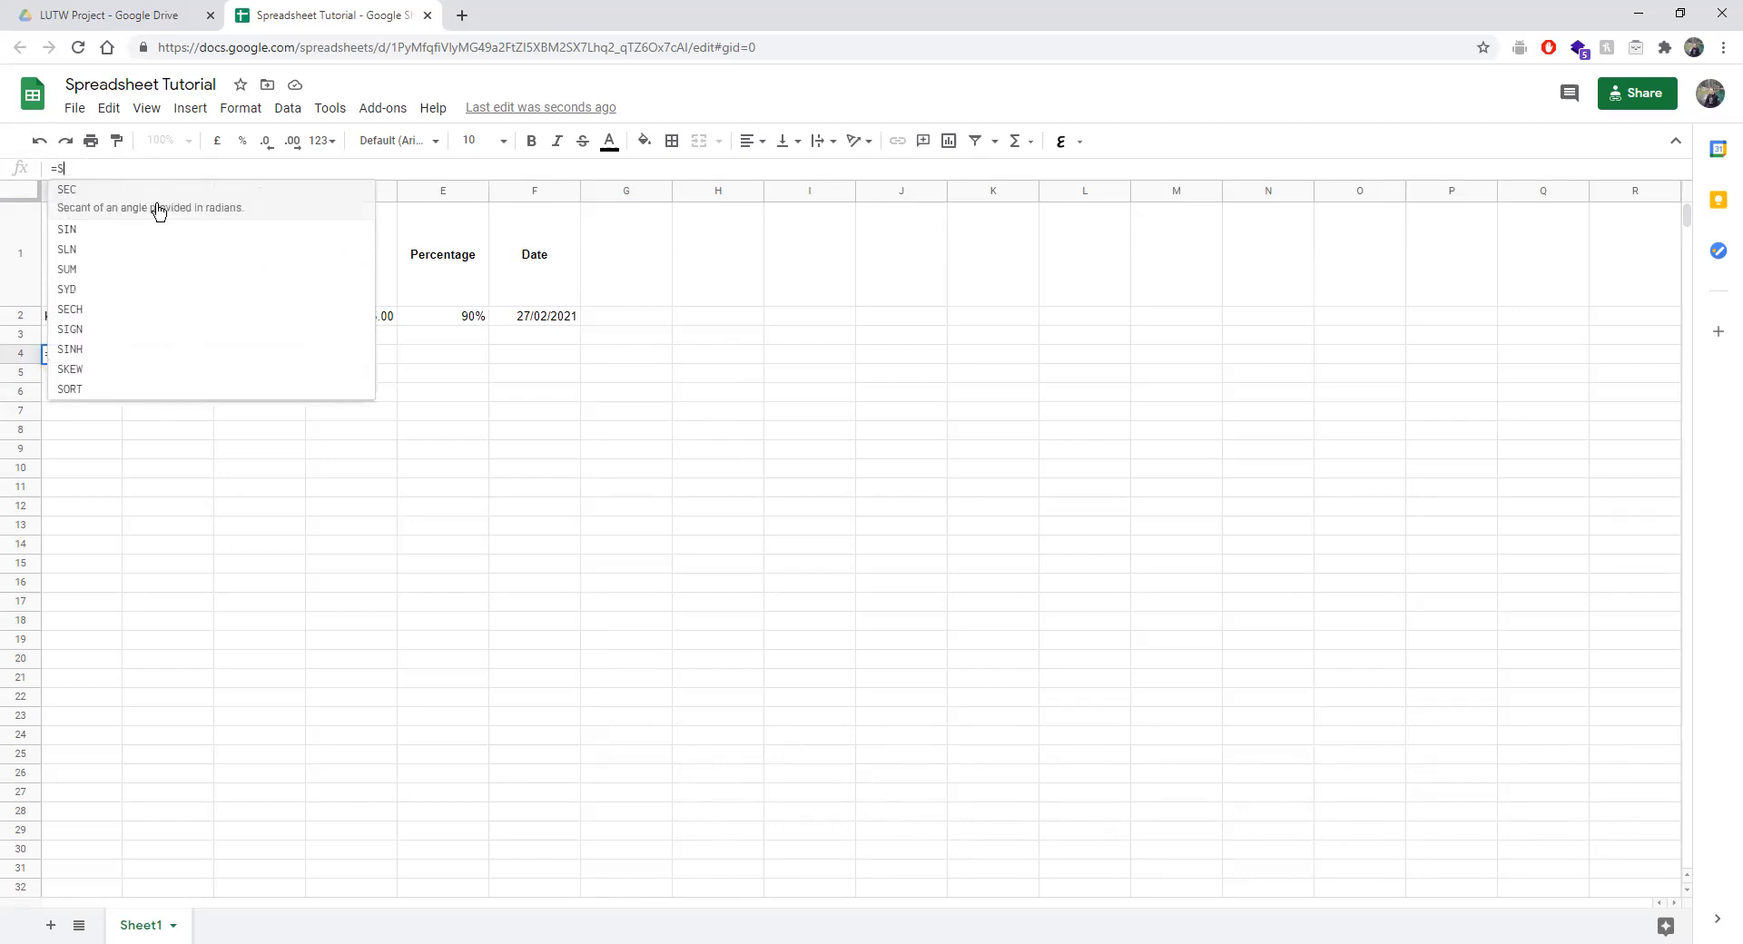
pyautogui.press('BackSpace')
pyautogui.write('sum')
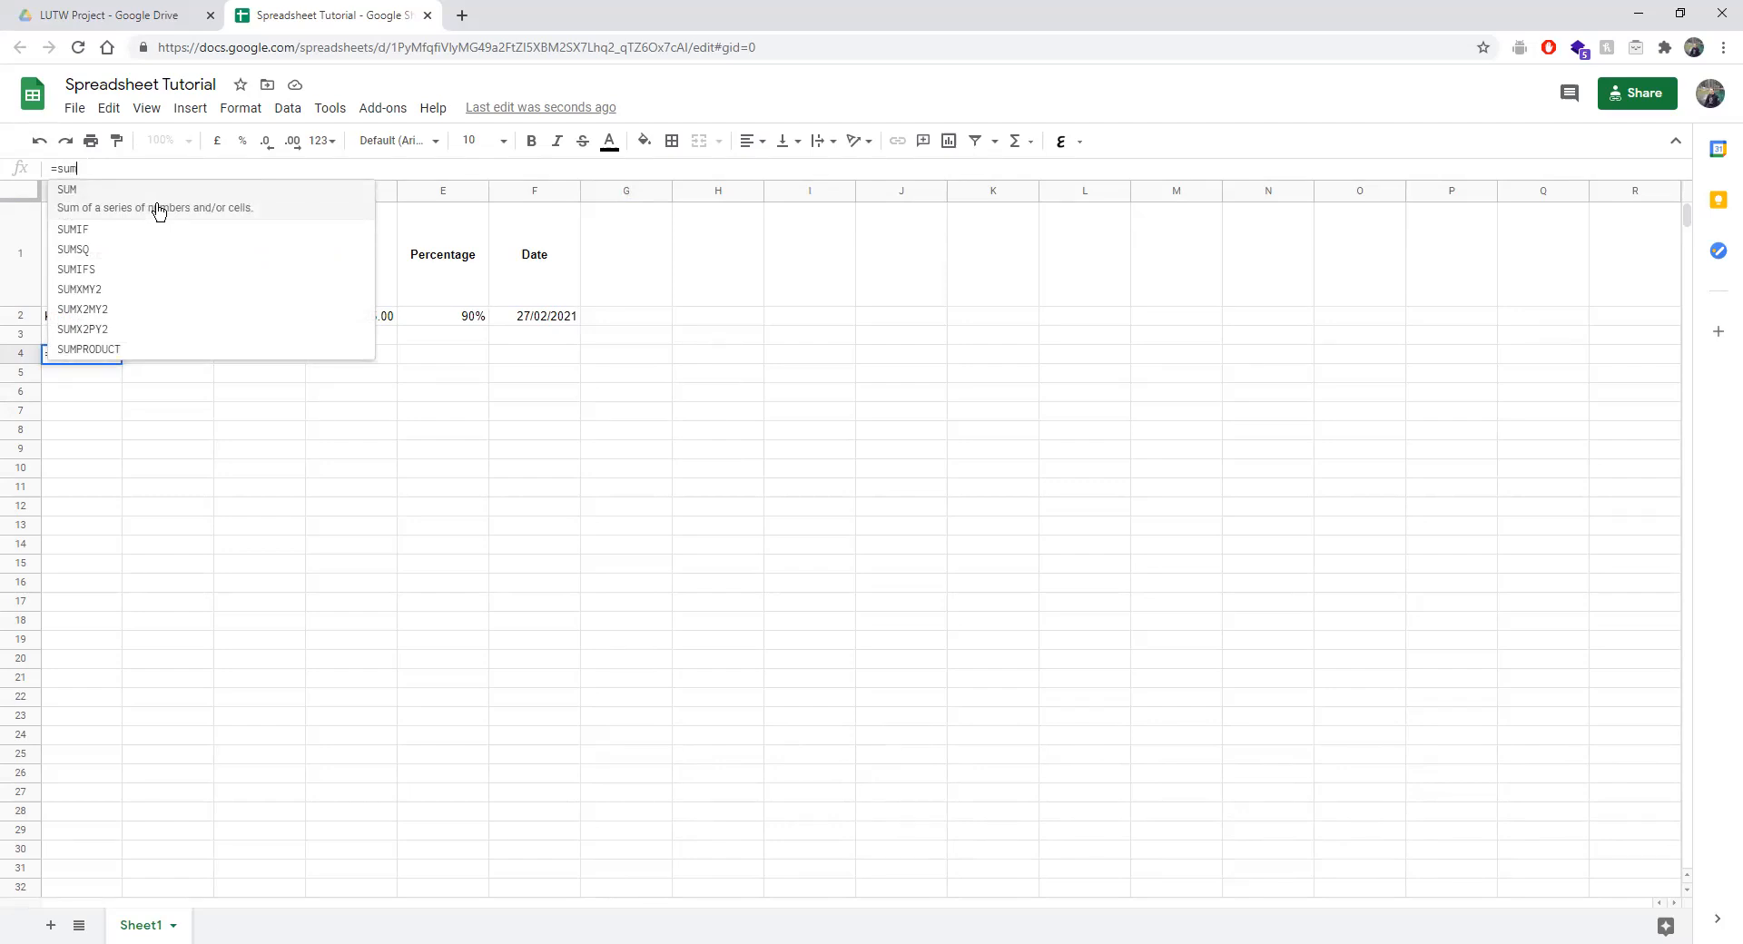
pyautogui.press('Down')
pyautogui.press('Down')
pyautogui.press('Down')
pyautogui.press('Up')
pyautogui.press('Up')
pyautogui.press('Up')
pyautogui.press('Tab')
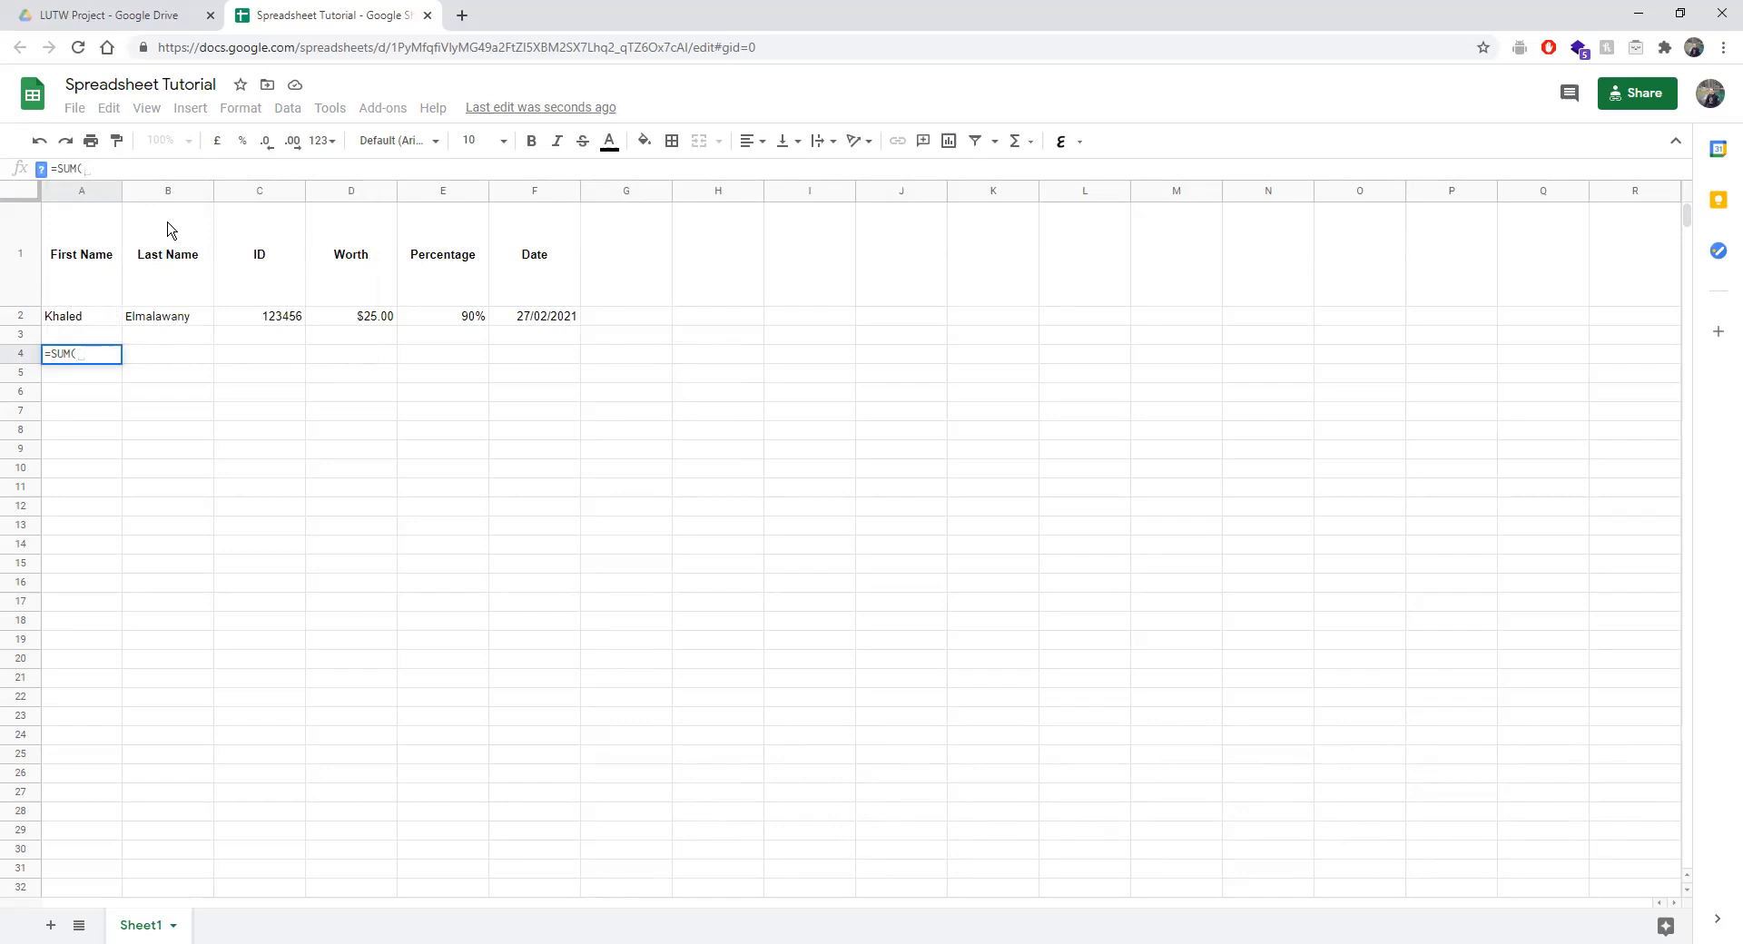
# Try various C2, D2, E2 and F2 references as SUM arguments.
pyautogui.click(250, 326)
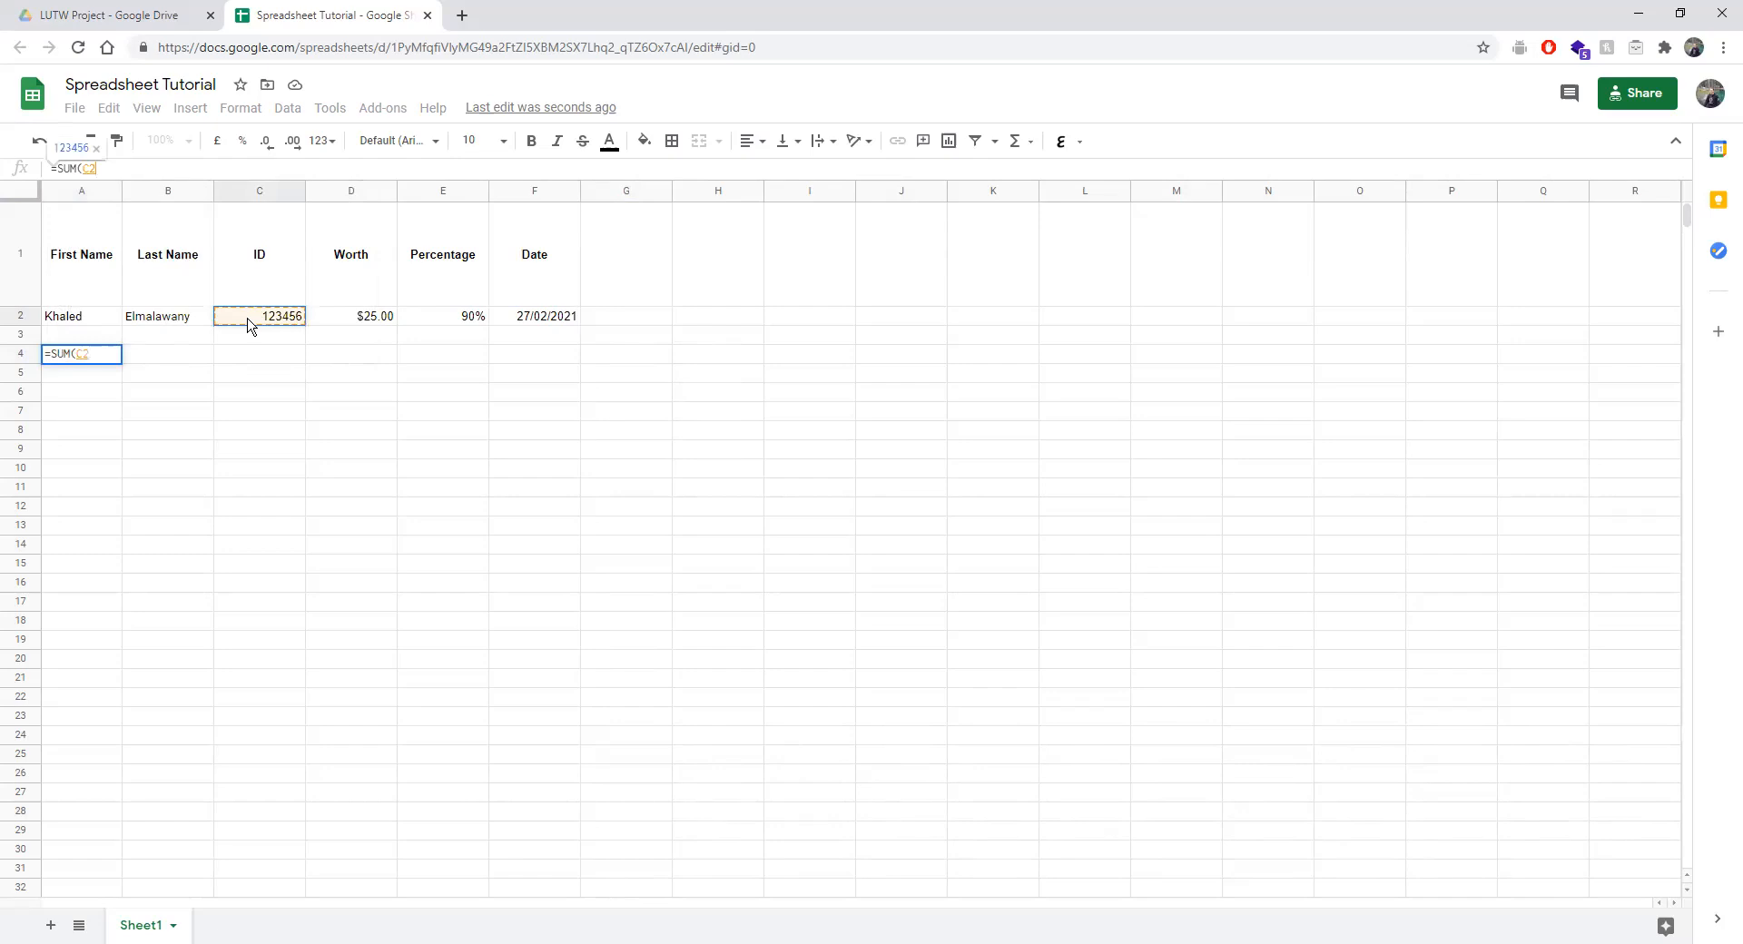
pyautogui.click(327, 327)
pyautogui.click(261, 327)
pyautogui.click(364, 325)
pyautogui.click(494, 322)
pyautogui.click(444, 327)
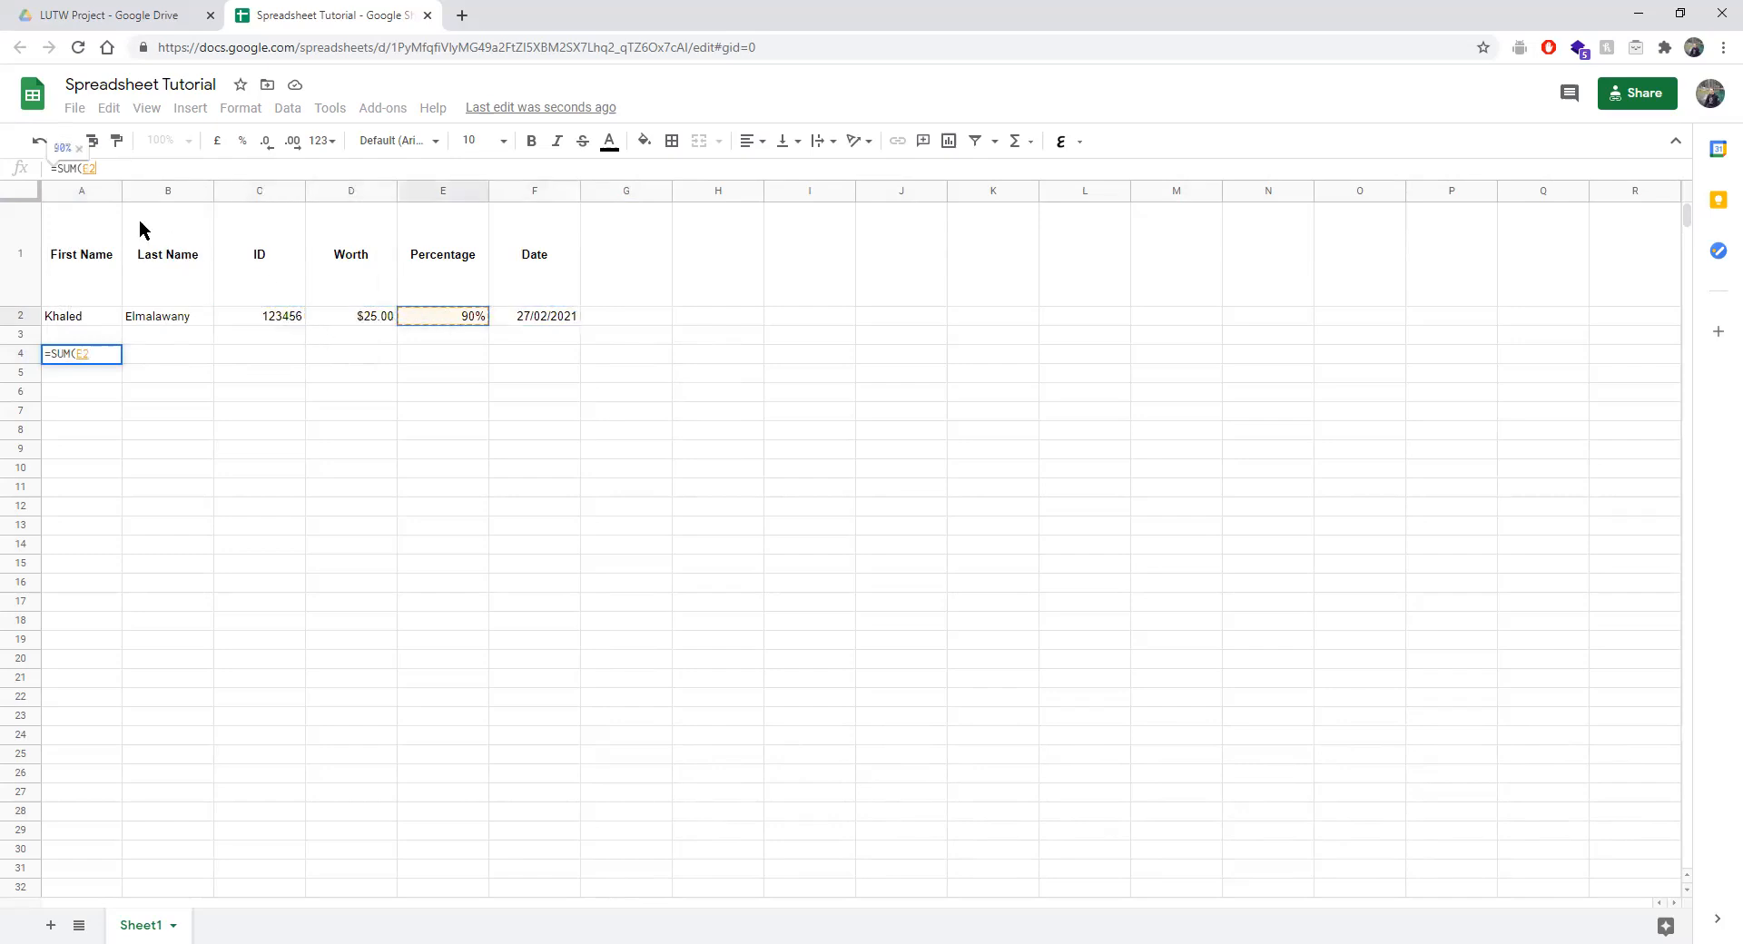
pyautogui.click(269, 328)
pyautogui.click(356, 328)
pyautogui.click(458, 327)
pyautogui.click(266, 324)
pyautogui.click(341, 319)
pyautogui.click(283, 325)
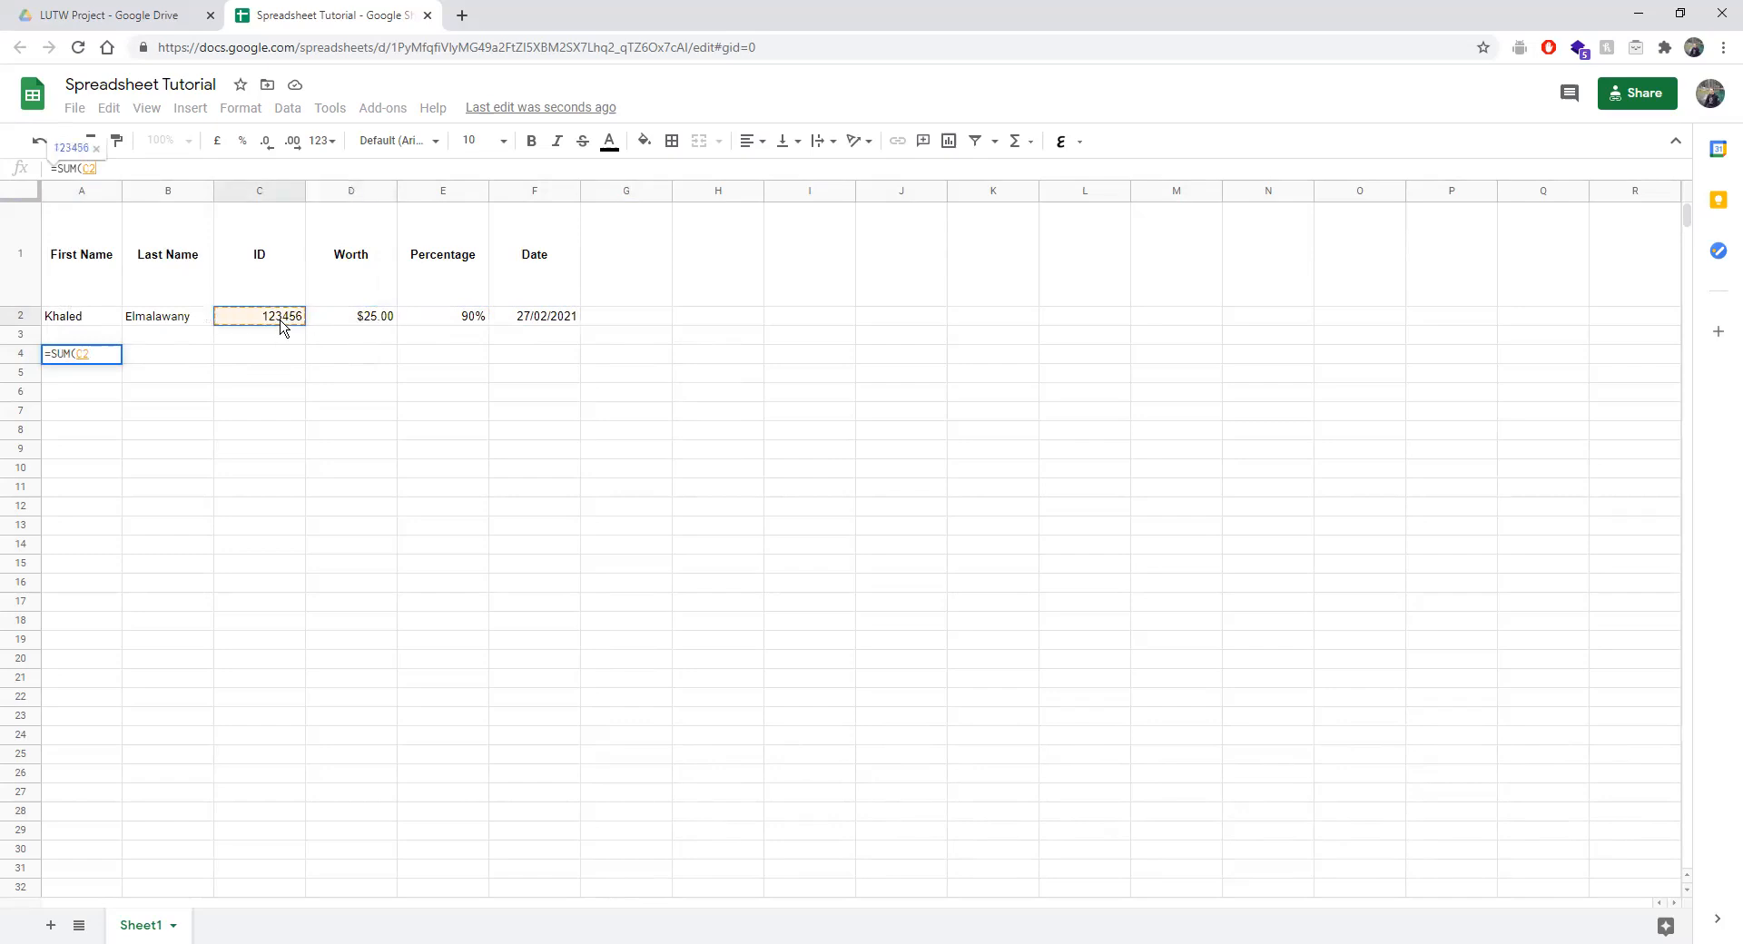
pyautogui.write(',')
pyautogui.click(349, 323)
pyautogui.write(',')
pyautogui.click(570, 323)
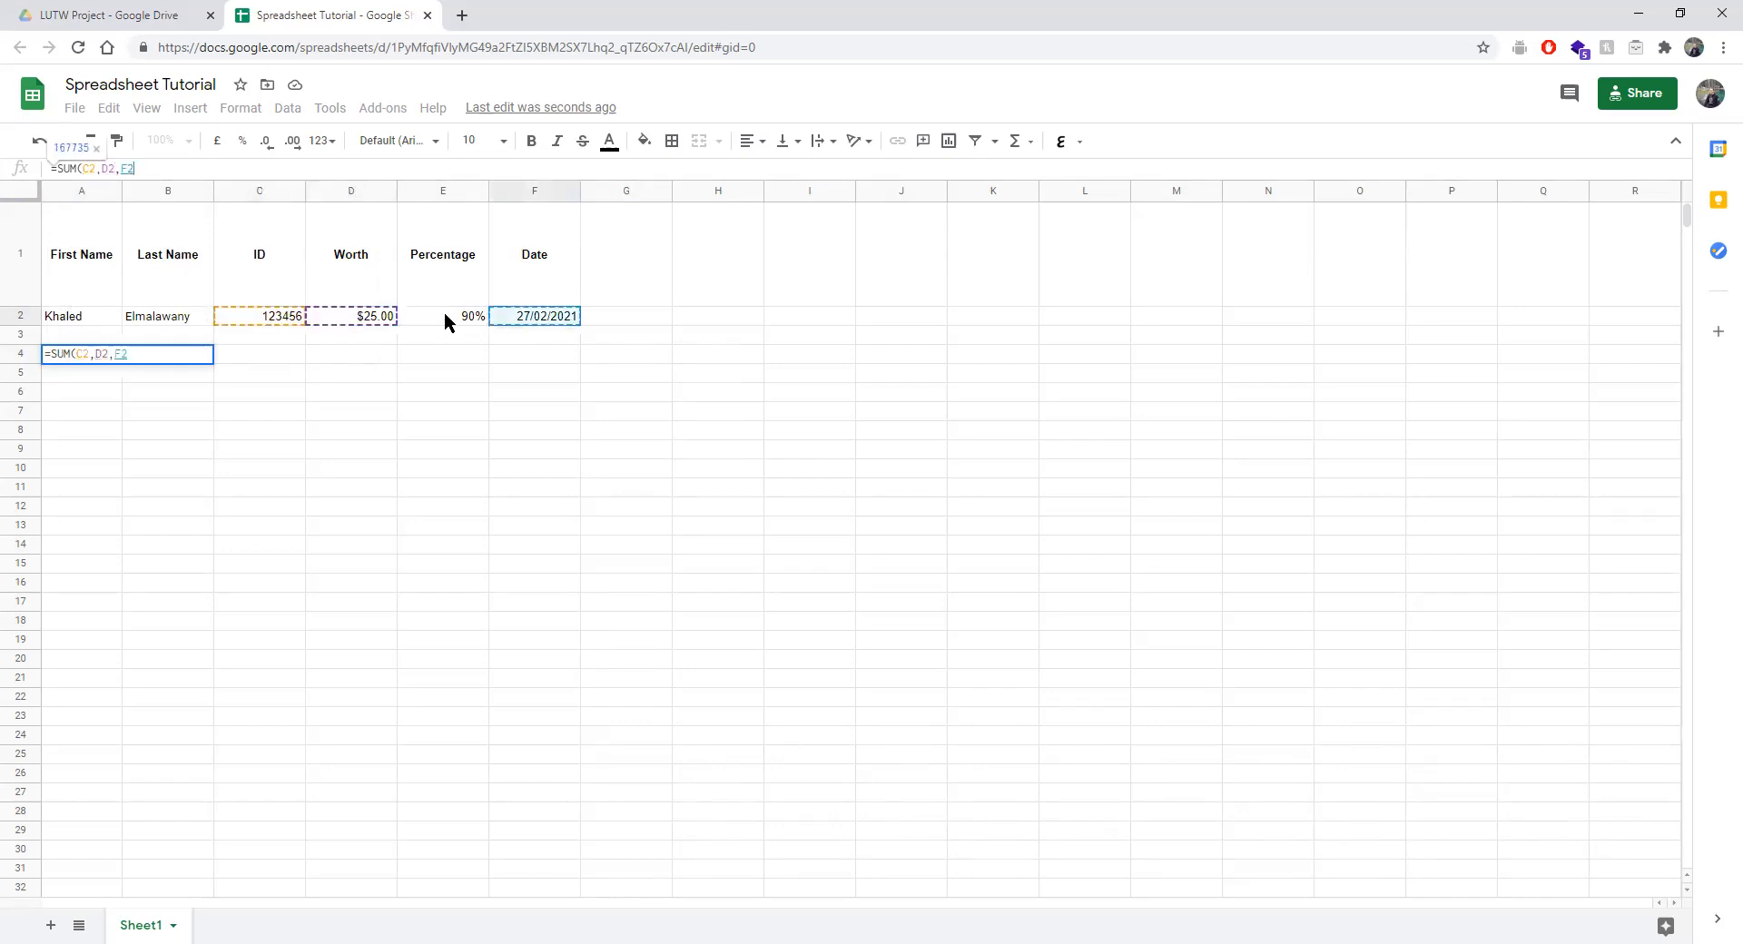
pyautogui.write(',')
pyautogui.click(496, 321)
pyautogui.write(',')
pyautogui.click(329, 323)
pyautogui.write(',')
pyautogui.click(268, 322)
pyautogui.write(',')
pyautogui.click(325, 316)
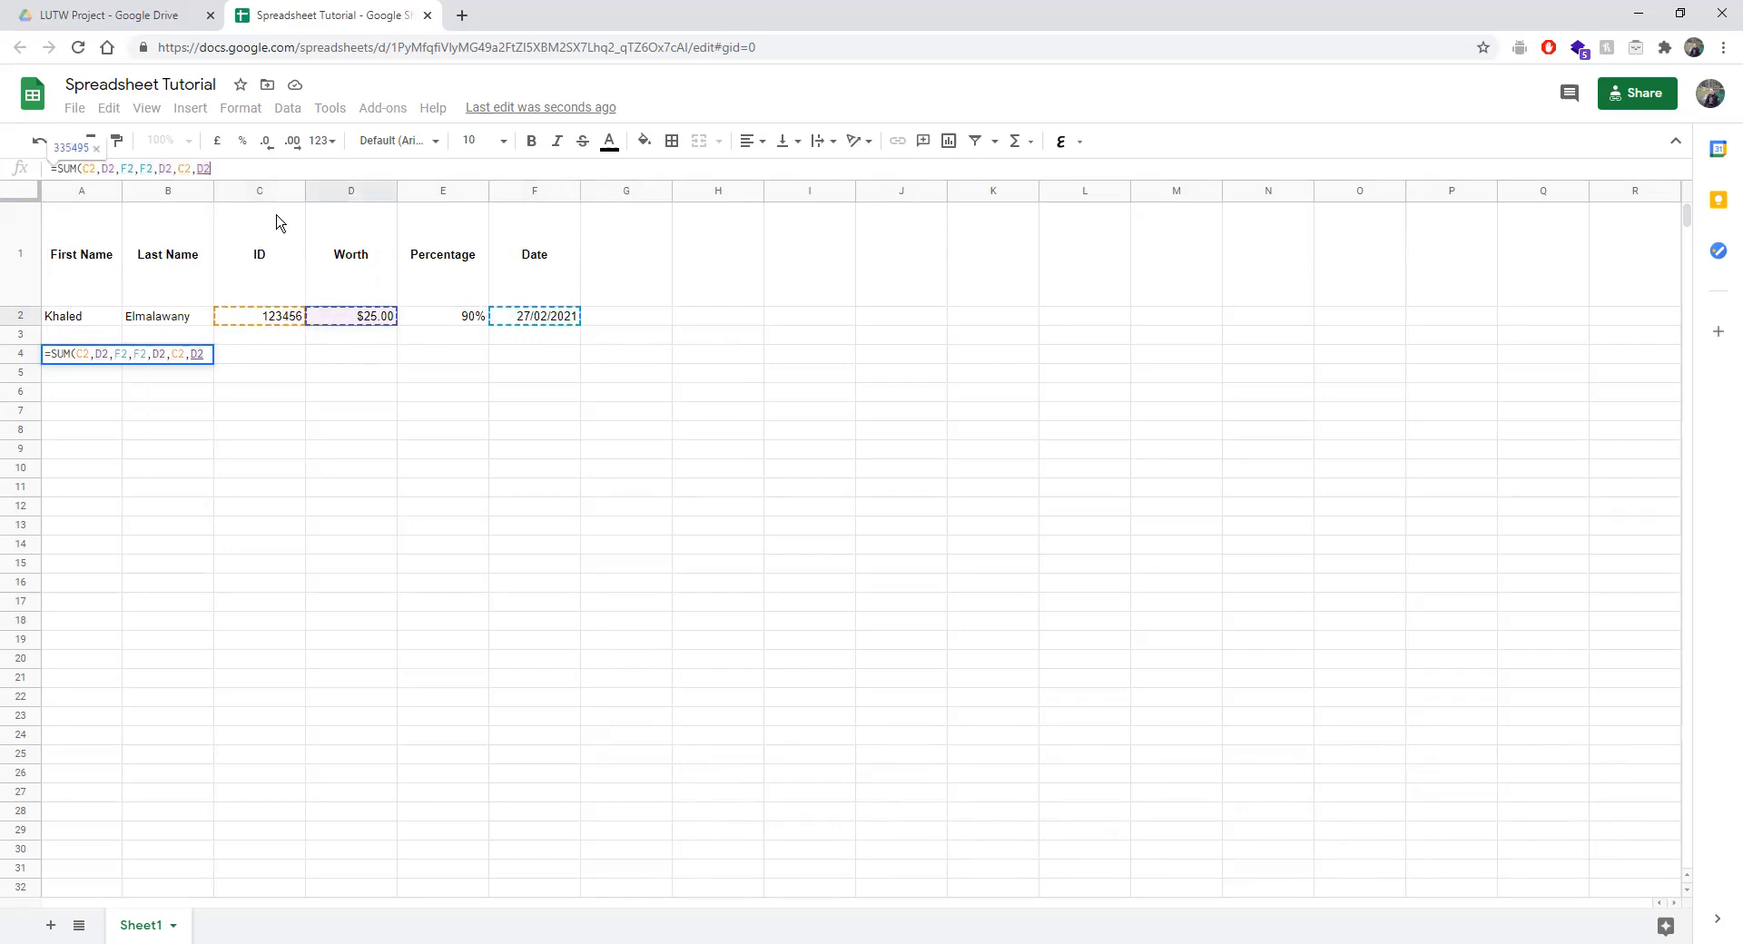
# Replace the trial references with the range D2:E2 and commit =SUM(D2:E2).
pyautogui.press('BackSpace')
pyautogui.press('BackSpace')
pyautogui.press('BackSpace')
pyautogui.press('BackSpace')
pyautogui.press('BackSpace')
pyautogui.press('BackSpace')
pyautogui.press('BackSpace')
pyautogui.press('BackSpace')
pyautogui.press('BackSpace')
pyautogui.press('BackSpace')
pyautogui.press('BackSpace')
pyautogui.press('BackSpace')
pyautogui.press('BackSpace')
pyautogui.press('BackSpace')
pyautogui.write('F')
pyautogui.press('BackSpace')
pyautogui.press('BackSpace')
pyautogui.press('BackSpace')
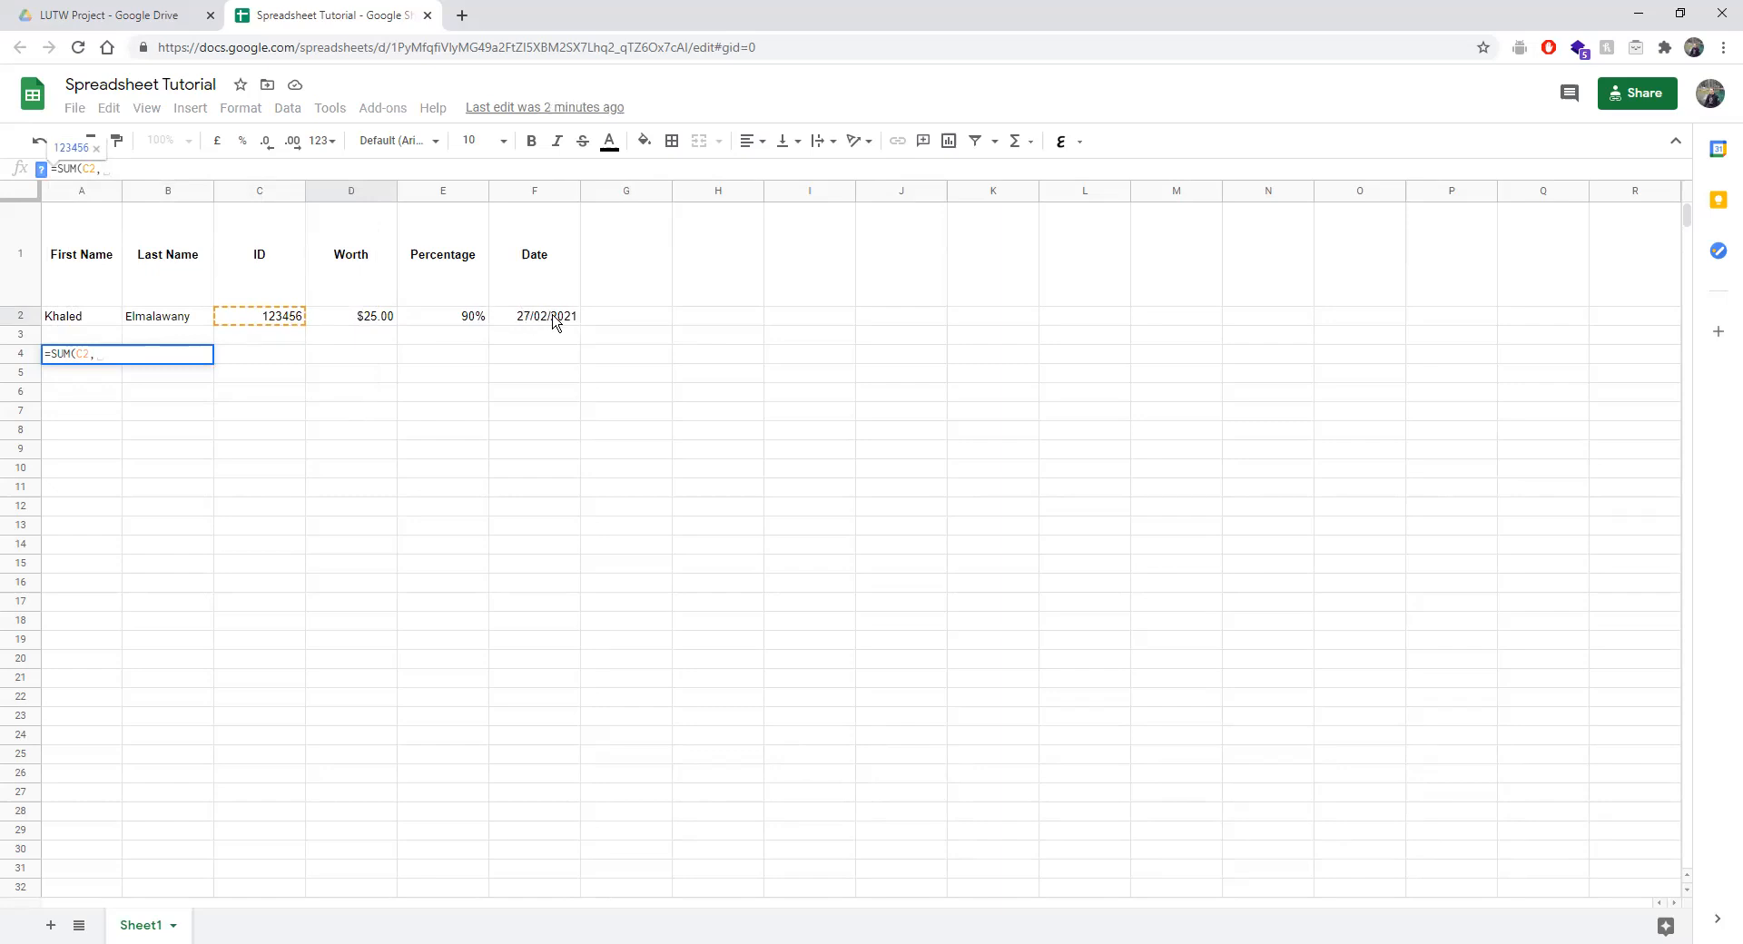
pyautogui.moveTo(363, 316); pyautogui.dragTo(556, 322)
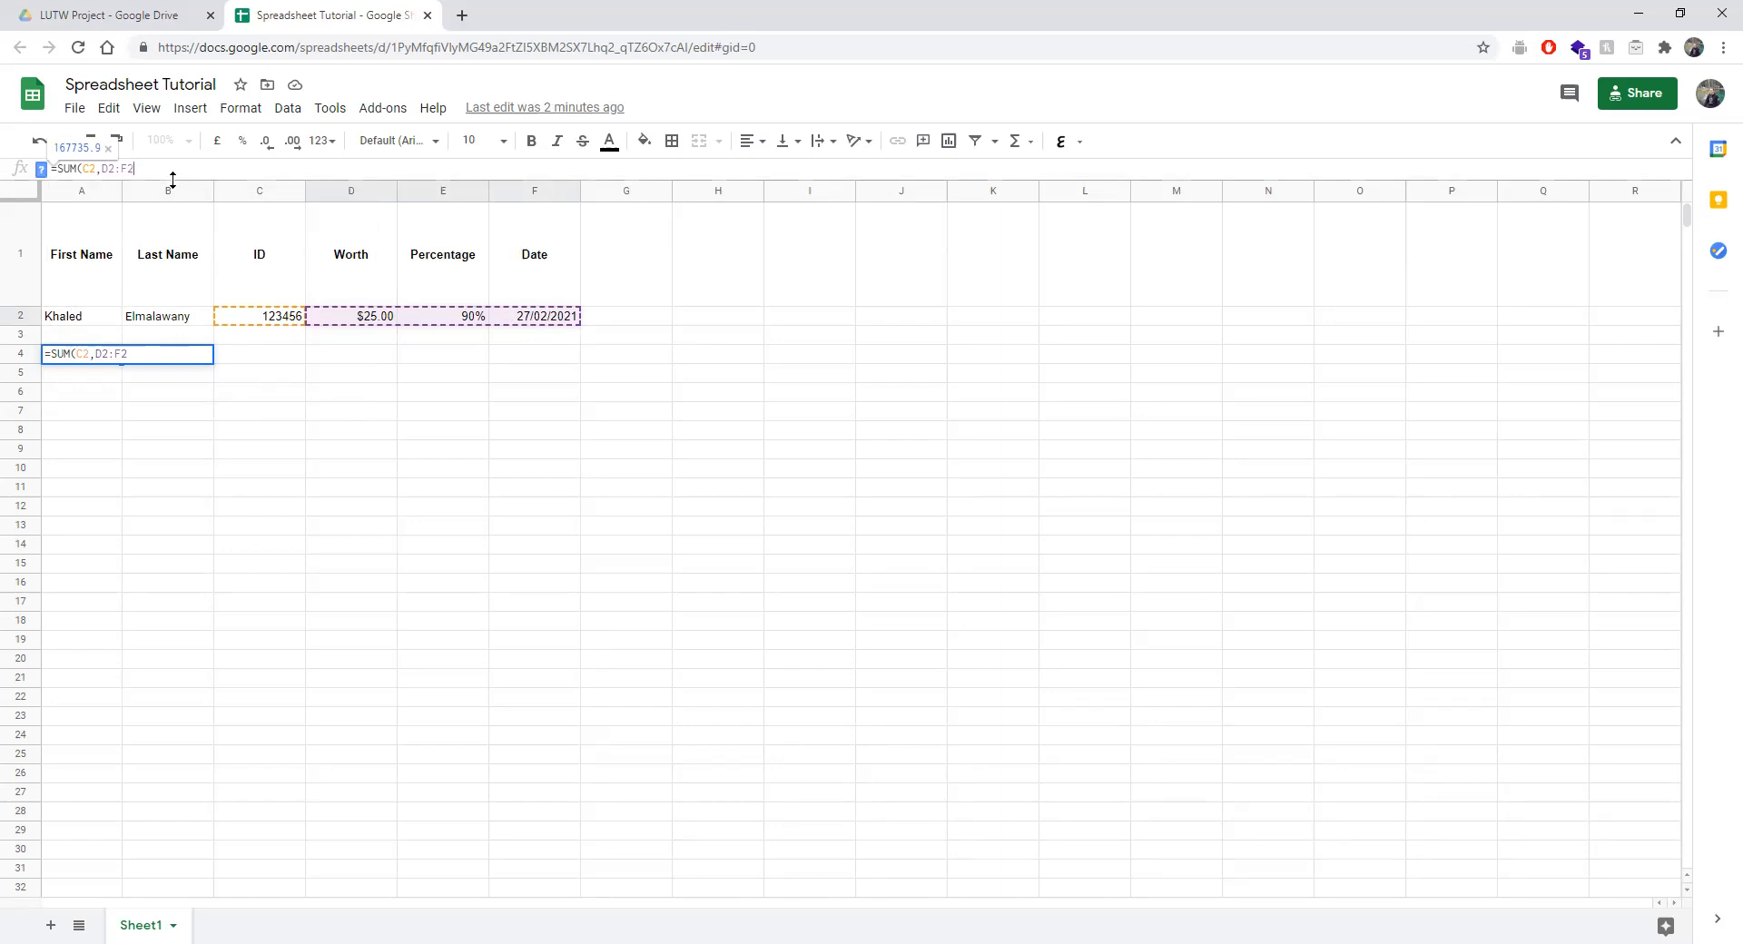
pyautogui.press('BackSpace')
pyautogui.press('BackSpace')
pyautogui.press('BackSpace')
pyautogui.press('BackSpace')
pyautogui.press('BackSpace')
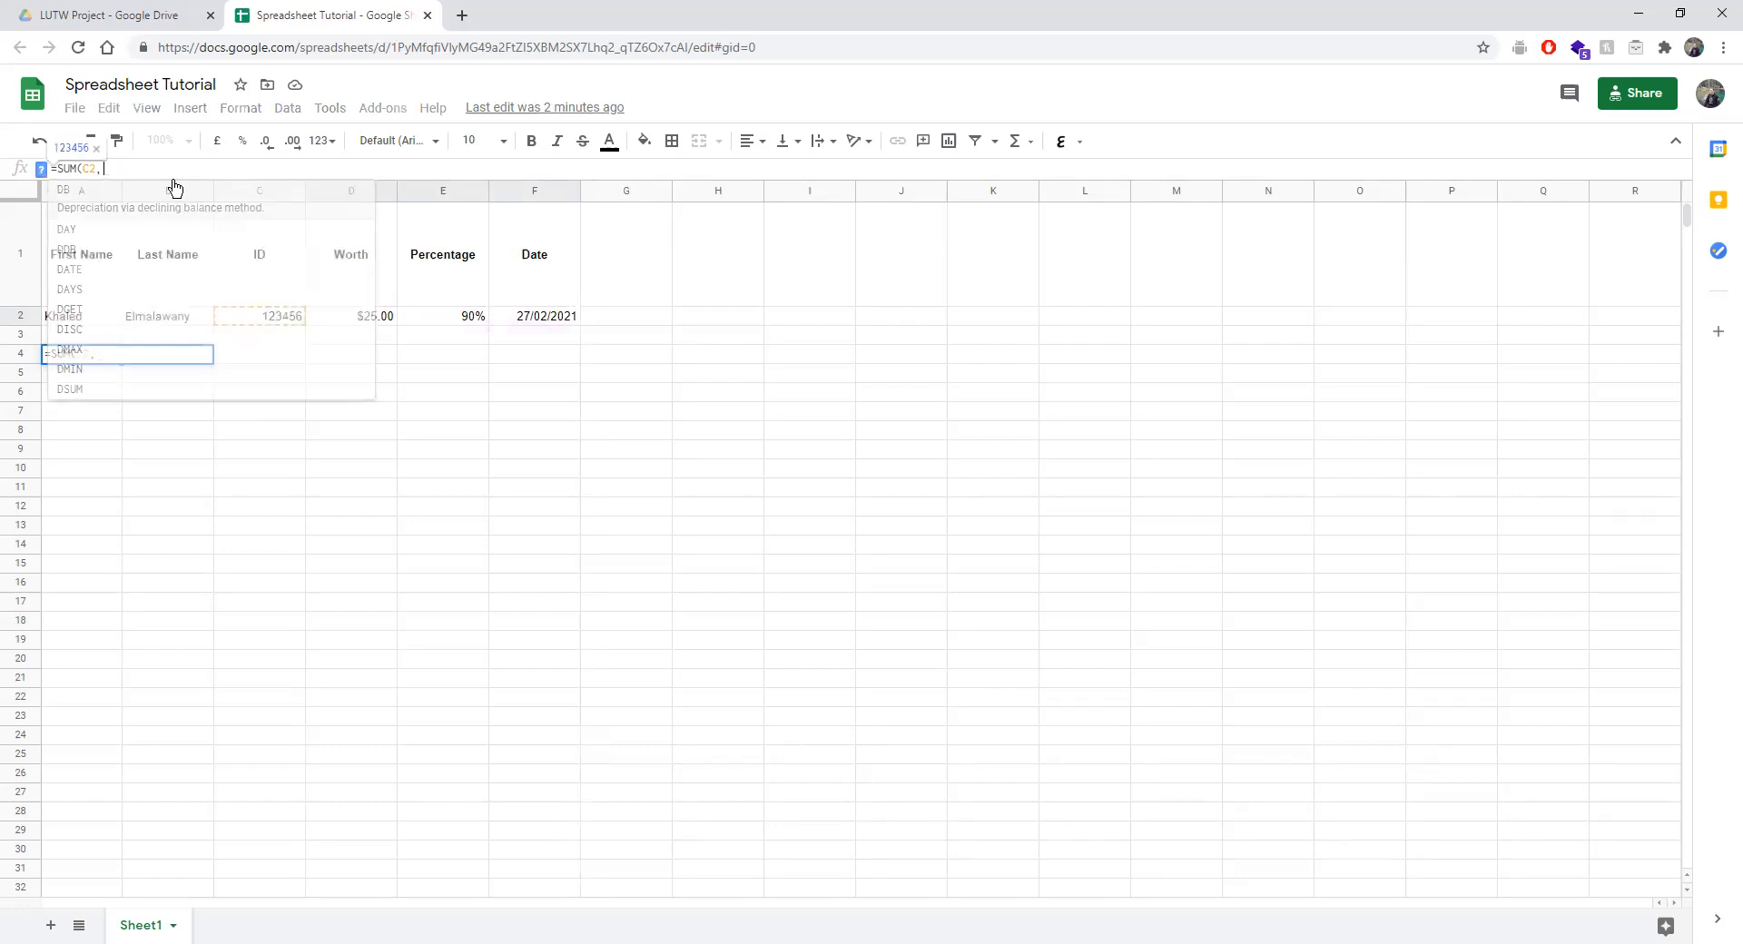
pyautogui.keyDown('shift'); pyautogui.click(262, 625); pyautogui.keyUp('shift')
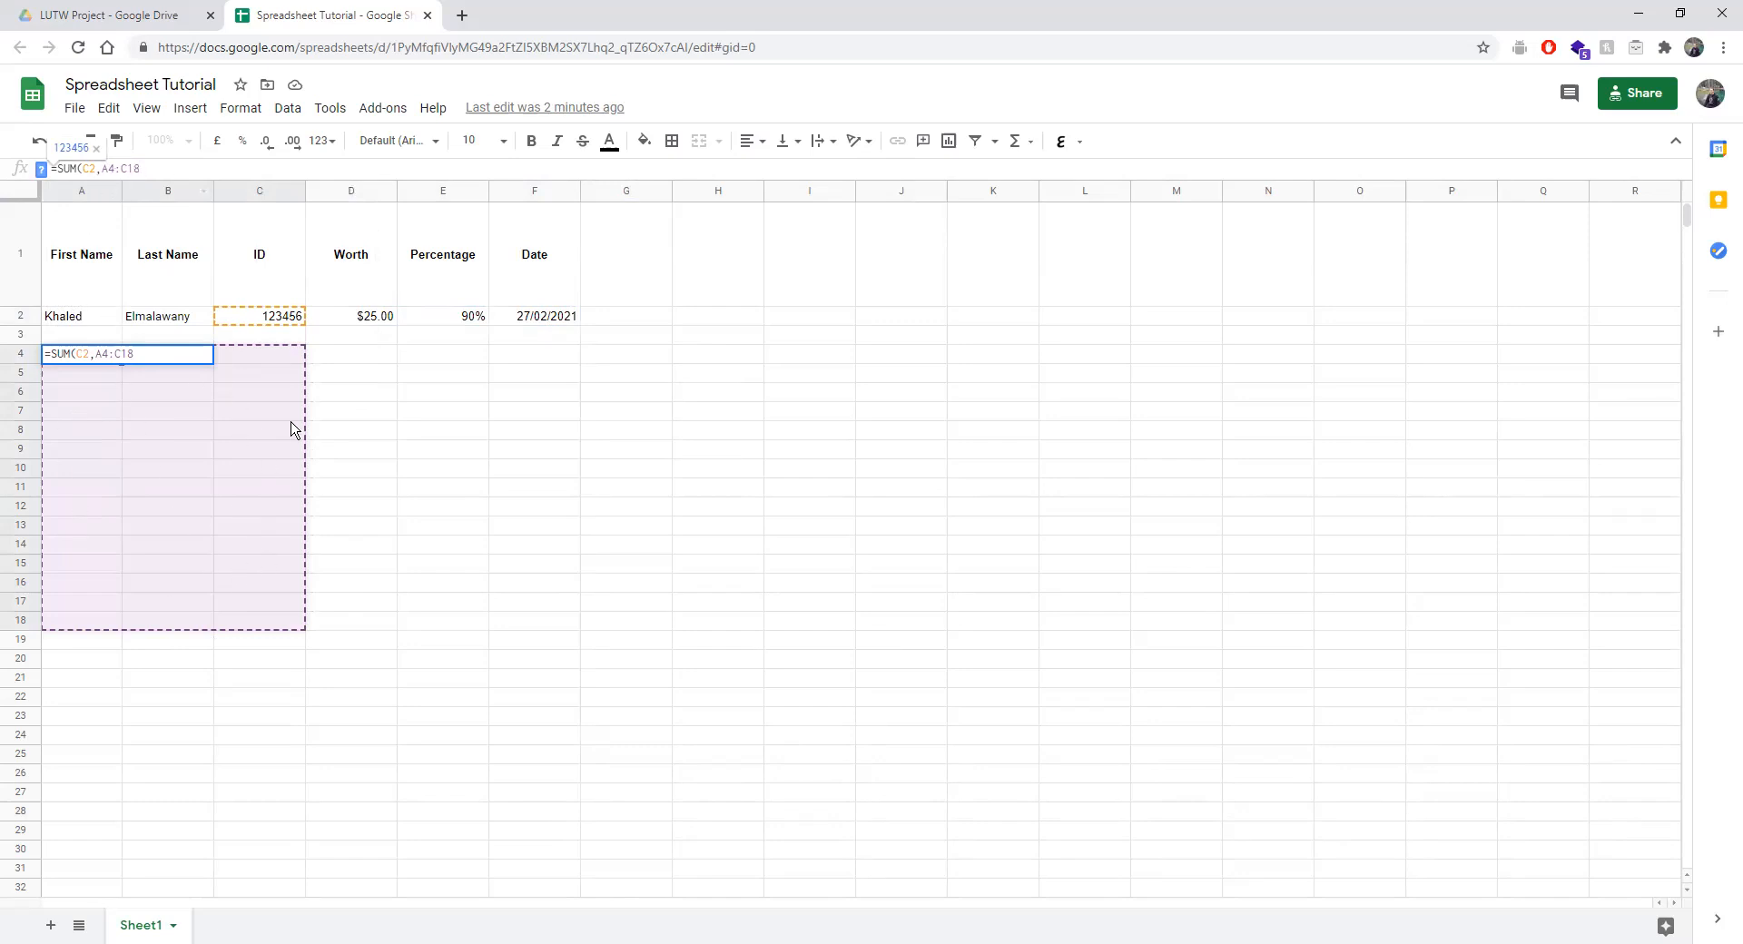
pyautogui.moveTo(318, 354); pyautogui.dragTo(749, 739)
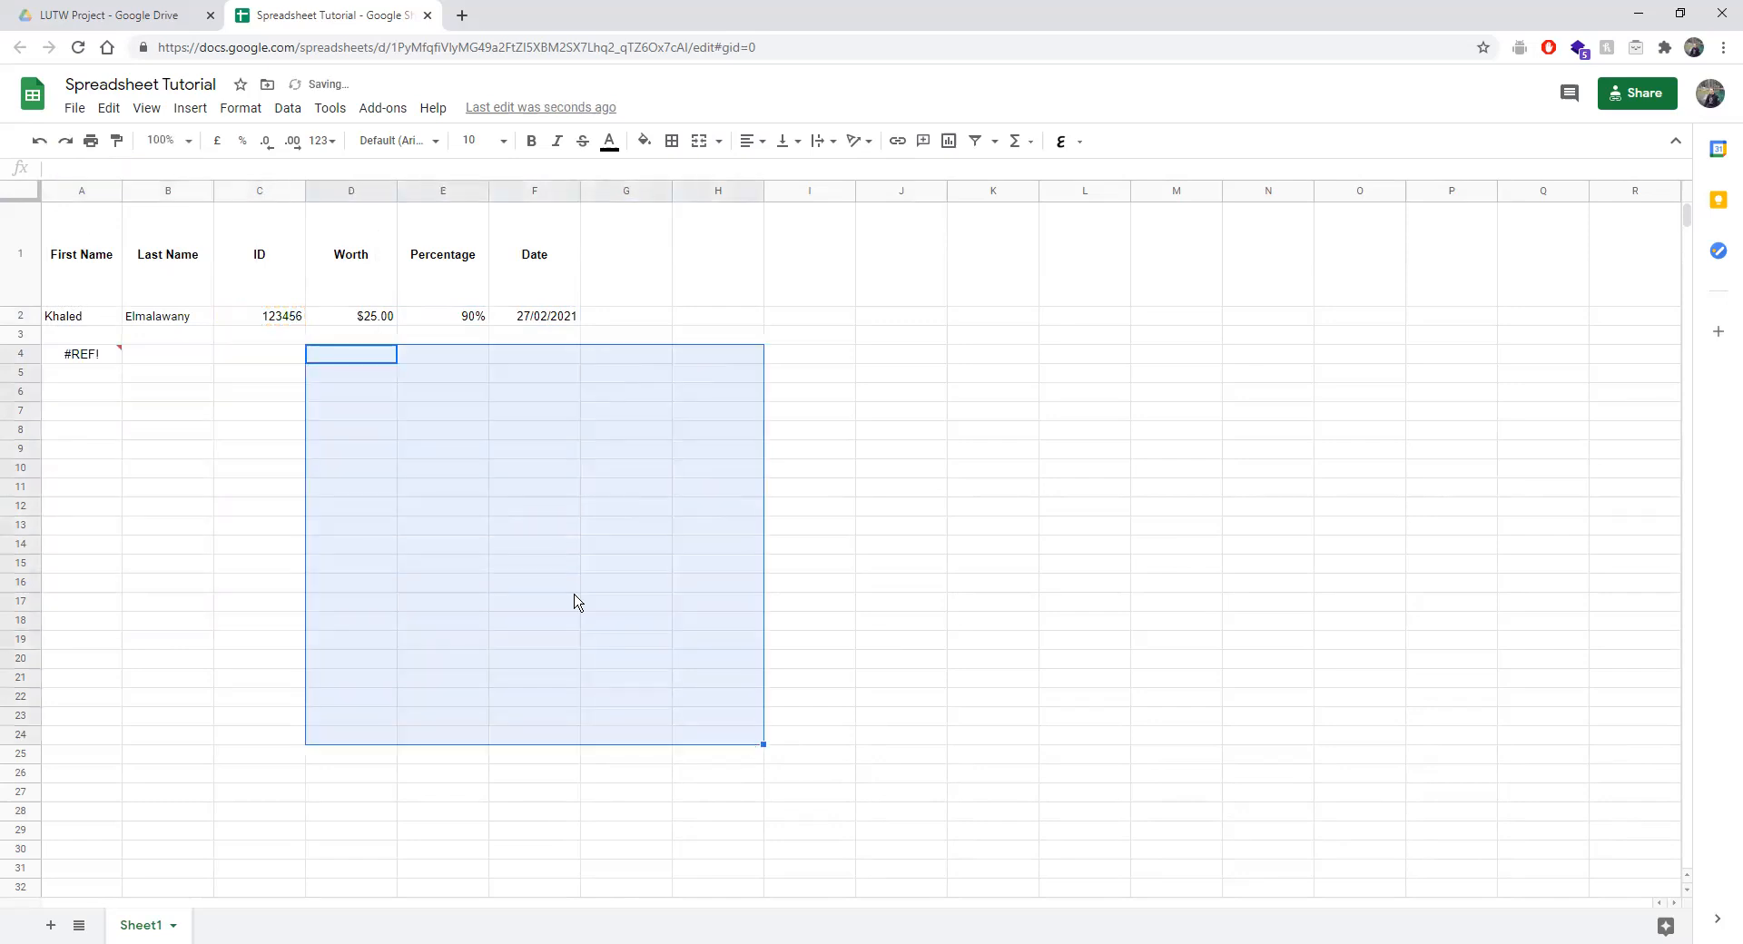
pyautogui.click(85, 356)
pyautogui.click(154, 168)
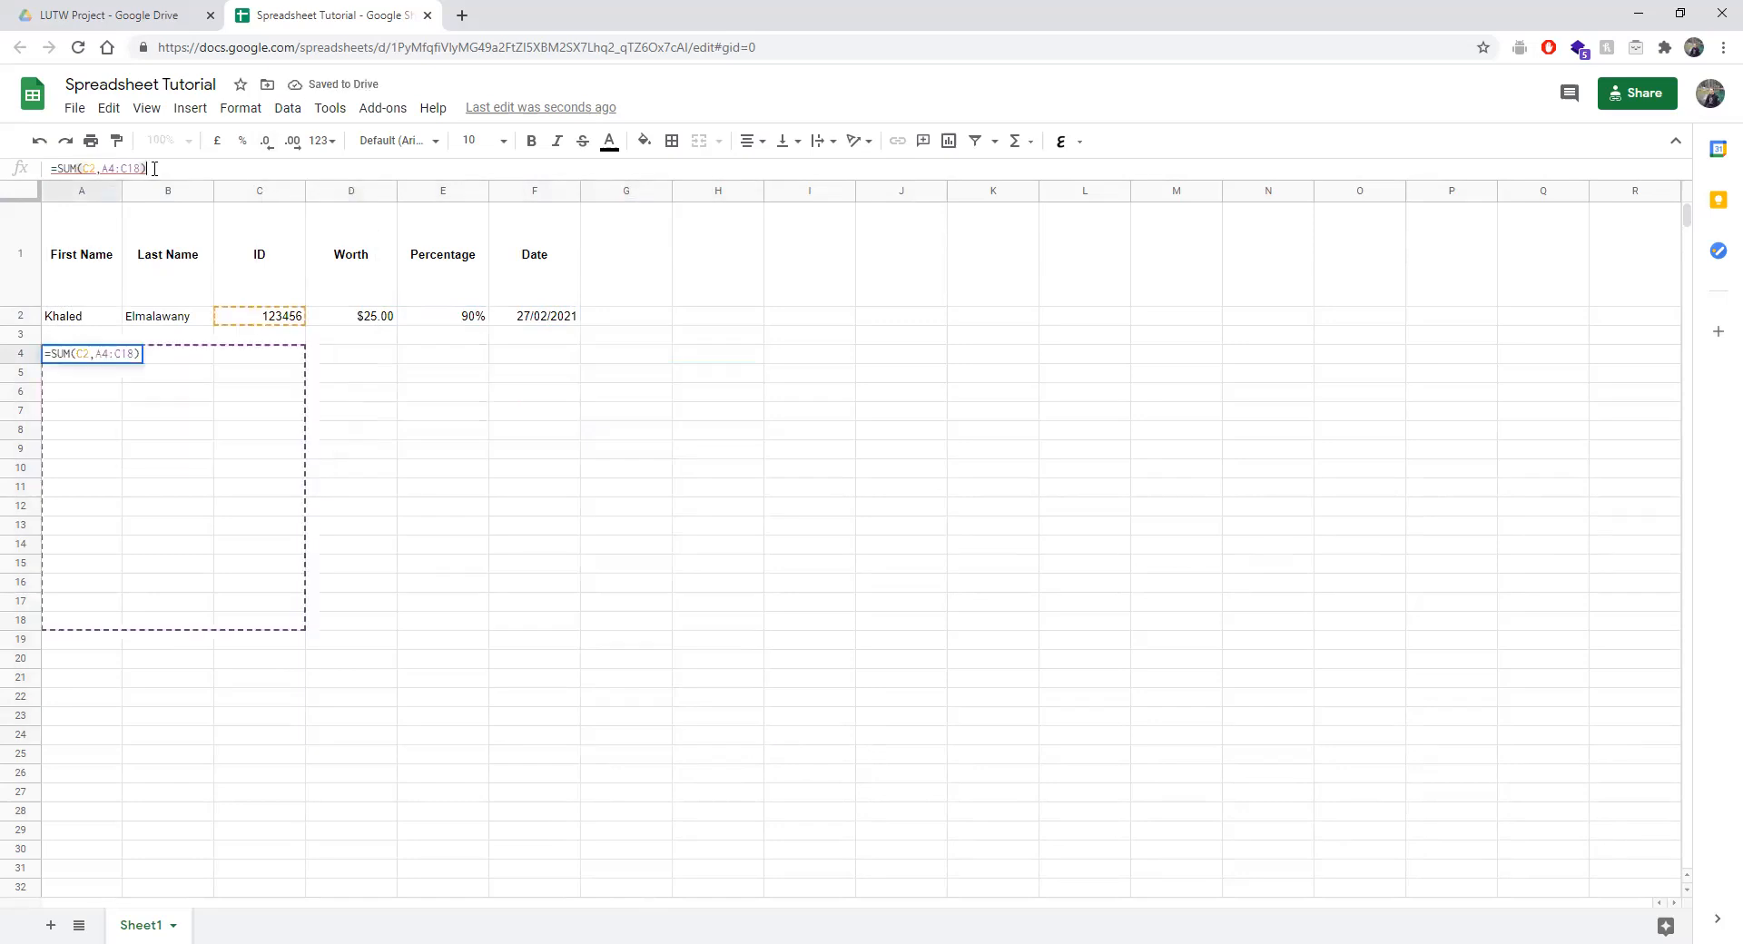
pyautogui.press('BackSpace')
pyautogui.press('BackSpace')
pyautogui.press('BackSpace')
pyautogui.press('BackSpace')
pyautogui.press('BackSpace')
pyautogui.press('BackSpace')
pyautogui.press('BackSpace')
pyautogui.press('BackSpace')
pyautogui.press('BackSpace')
pyautogui.press('BackSpace')
pyautogui.moveTo(315, 363); pyautogui.dragTo(558, 646)
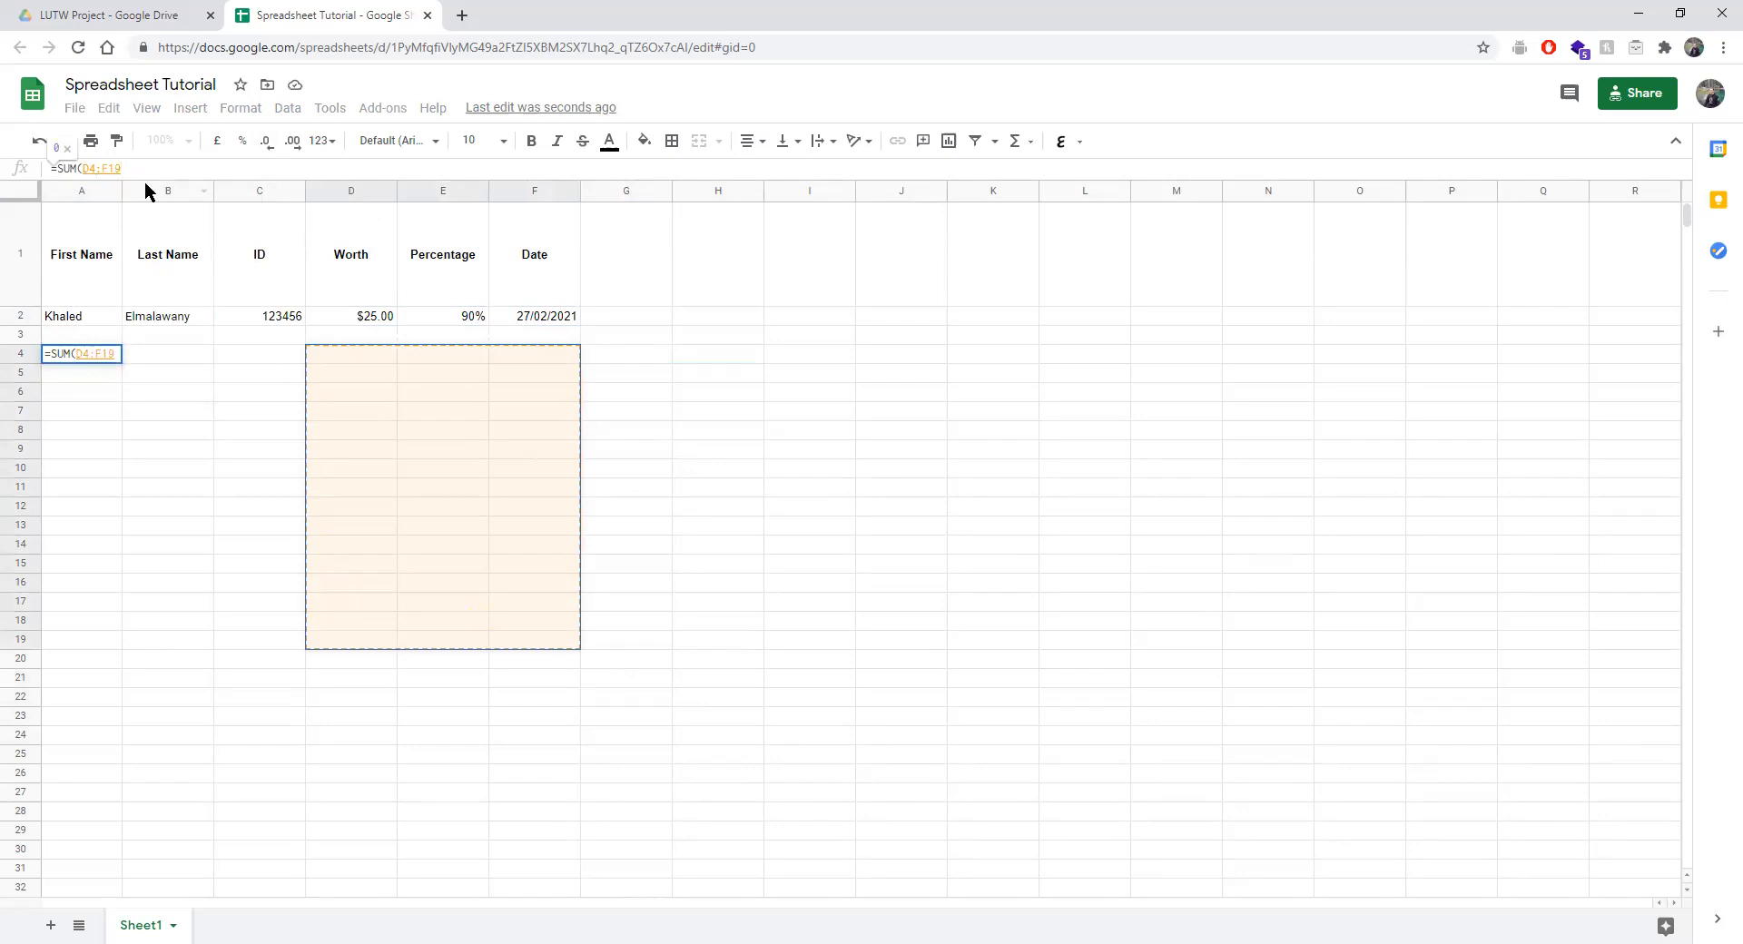
pyautogui.hotkey('ctrl', 'z')
pyautogui.hotkey('ctrl', 'z')
pyautogui.hotkey('ctrl', 'z')
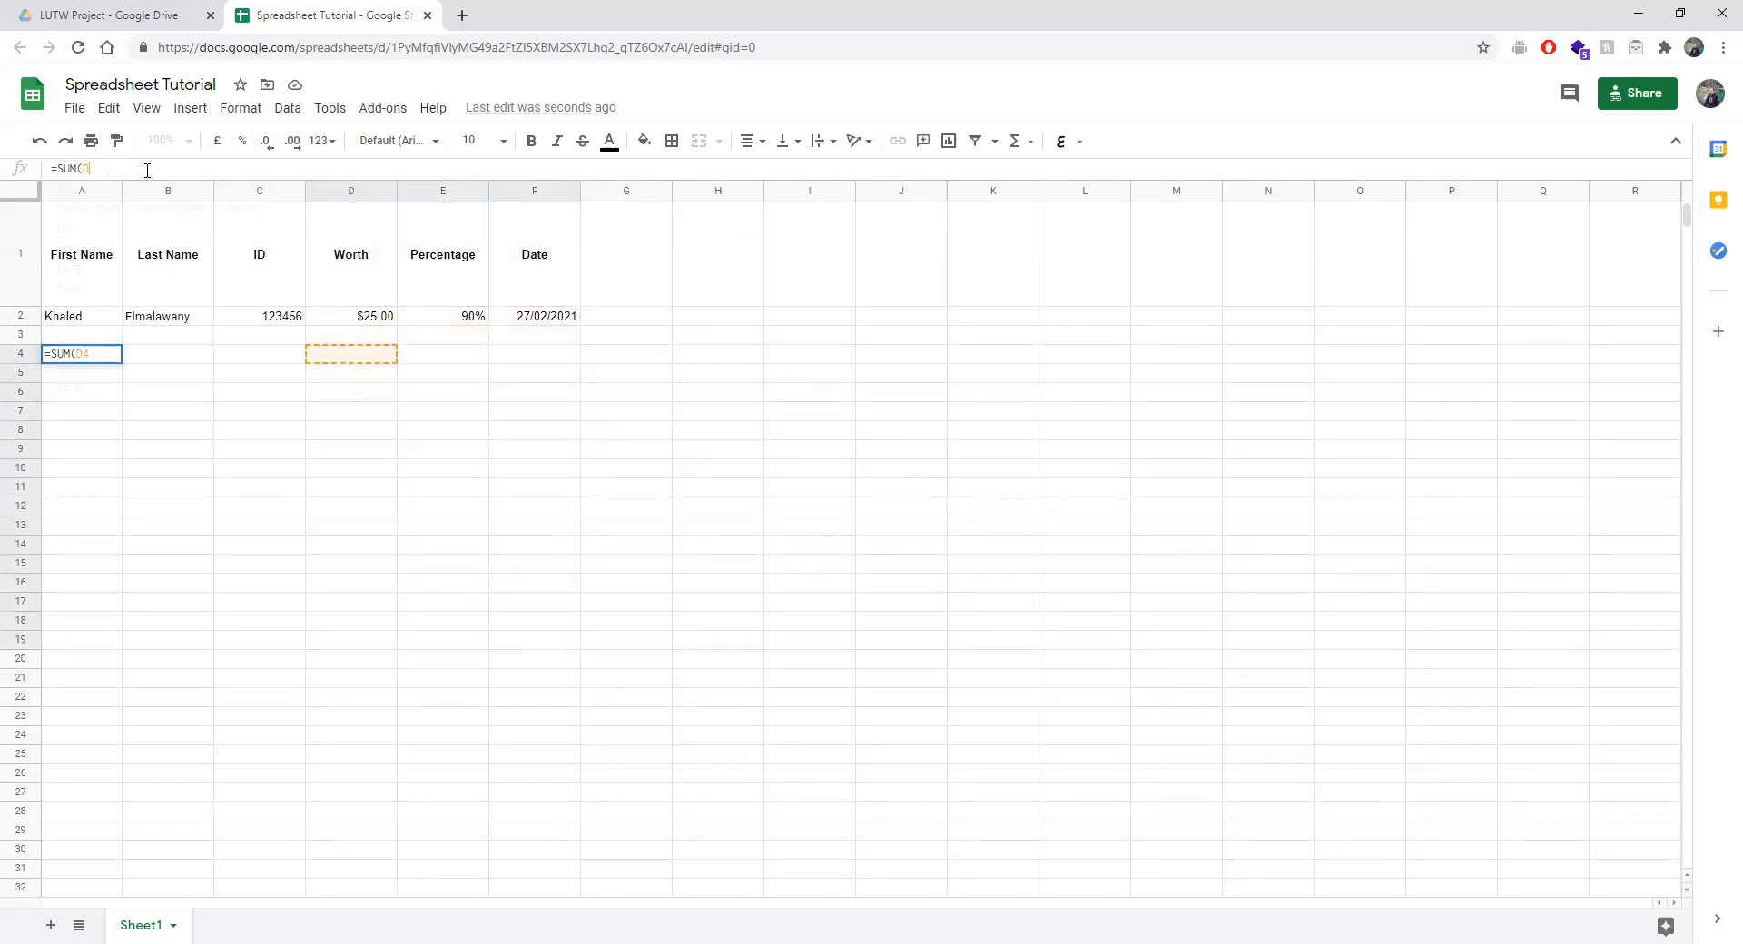
pyautogui.moveTo(349, 315); pyautogui.dragTo(442, 328)
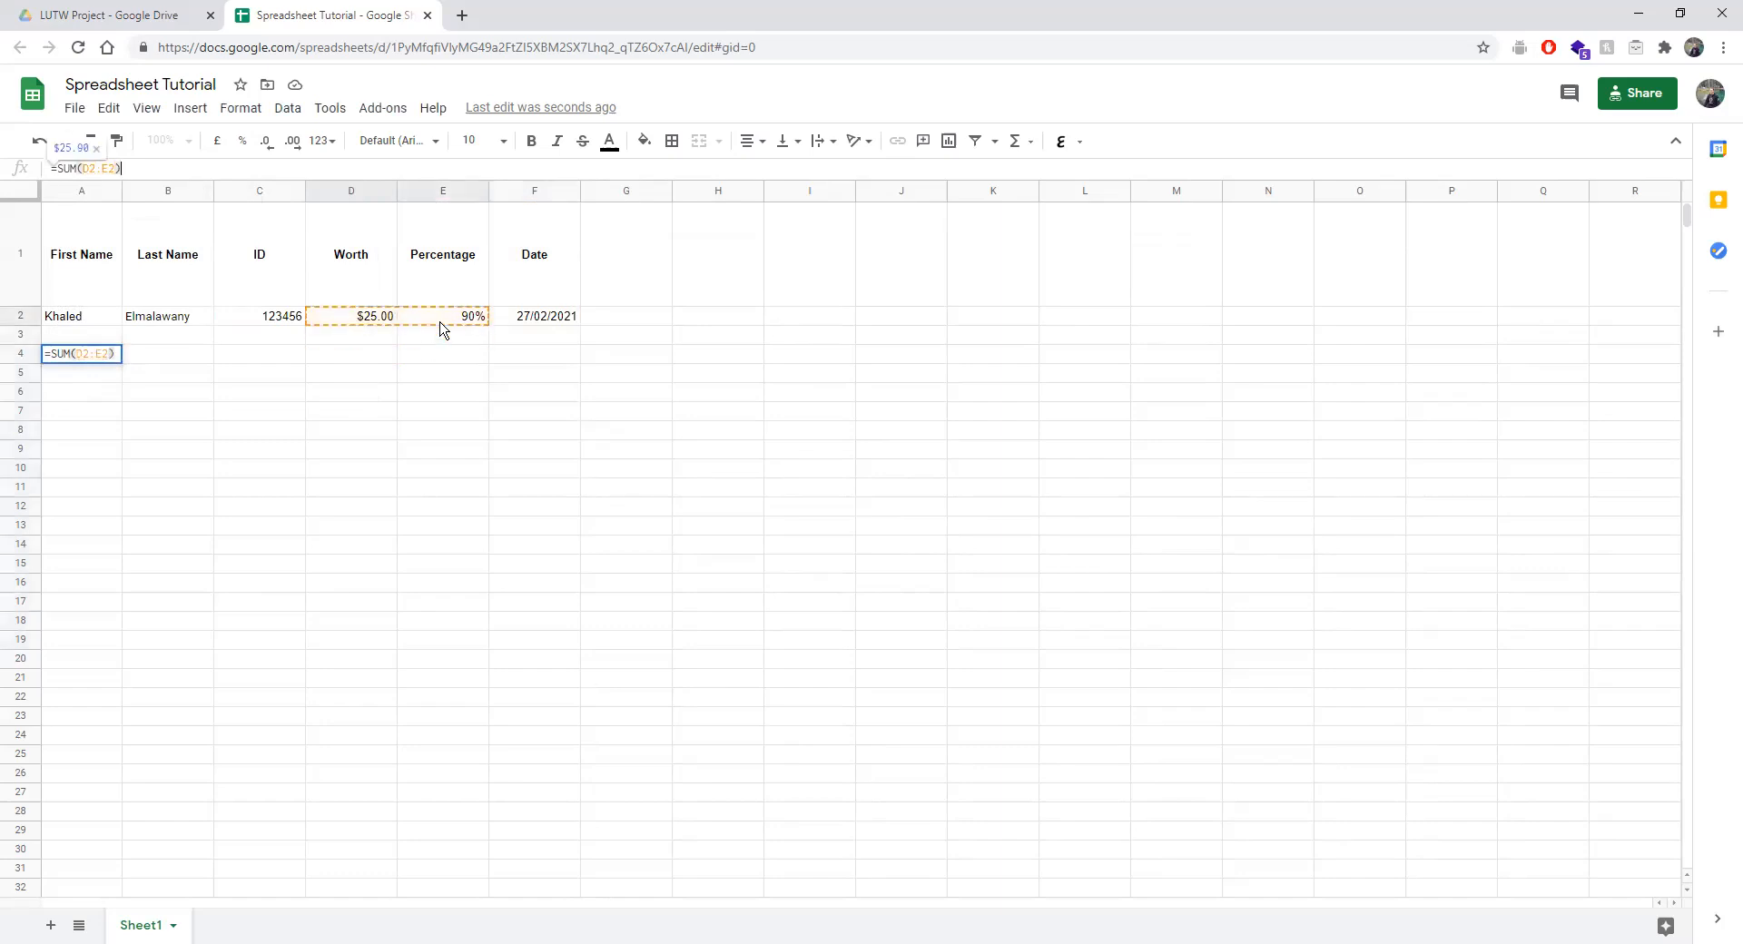
pyautogui.press('Return')
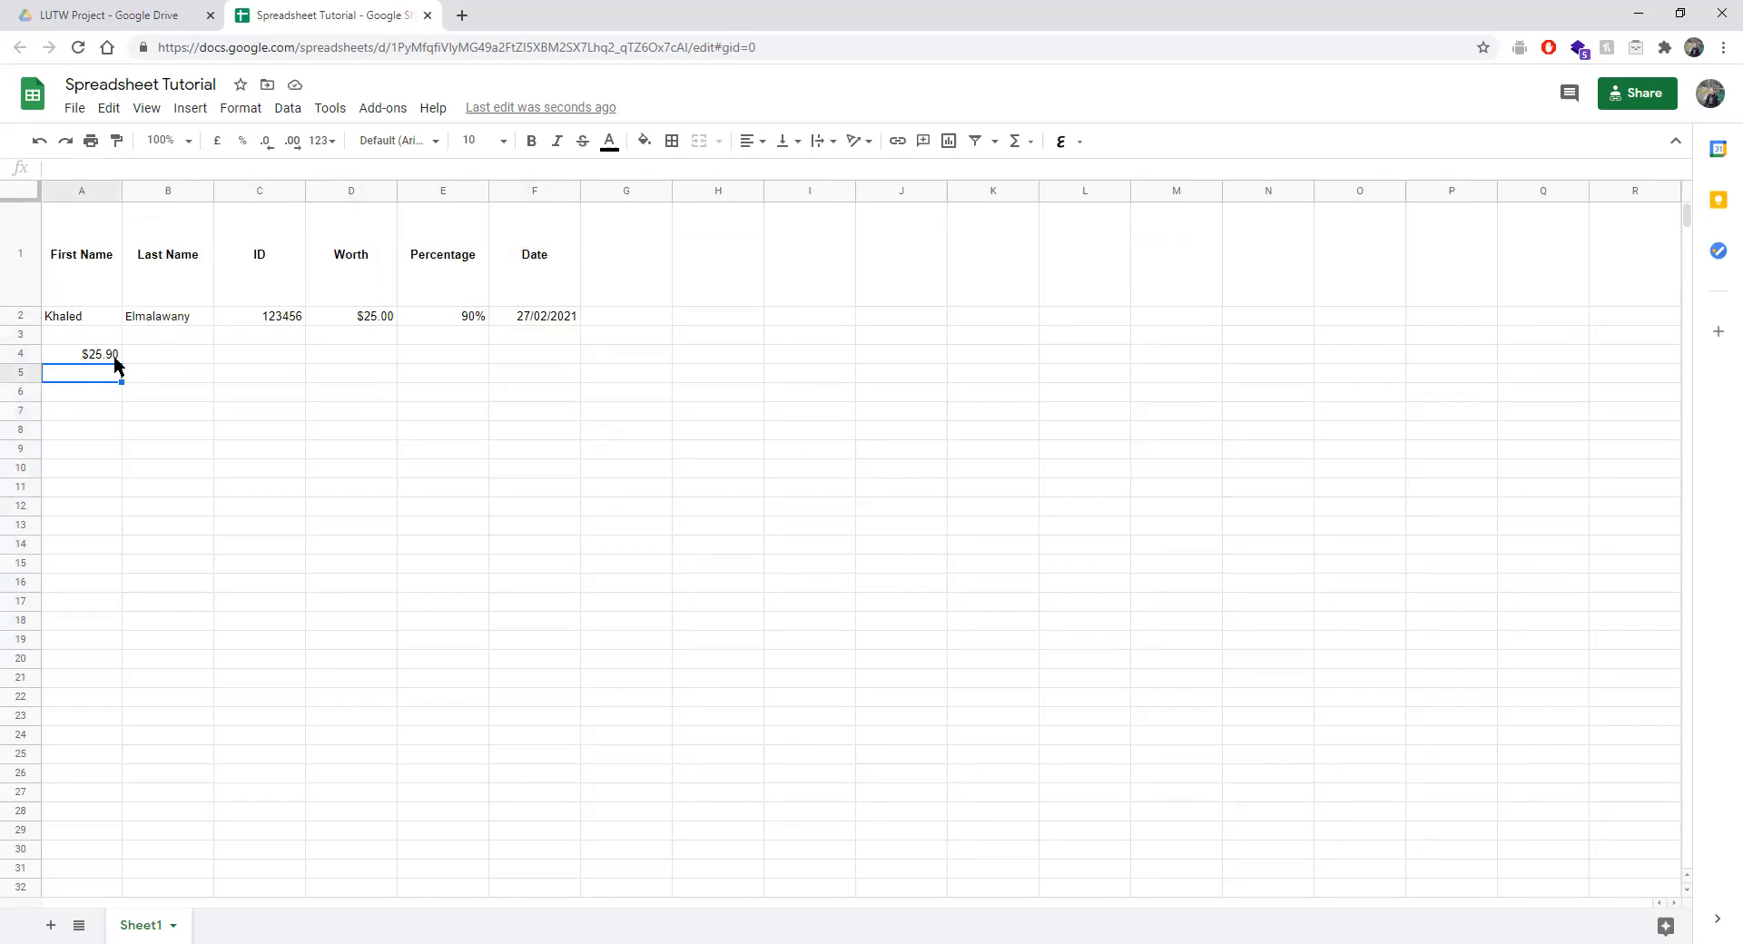
# Format the A4 total as Scientific so it shows 2.59E+01.
pyautogui.click(462, 320)
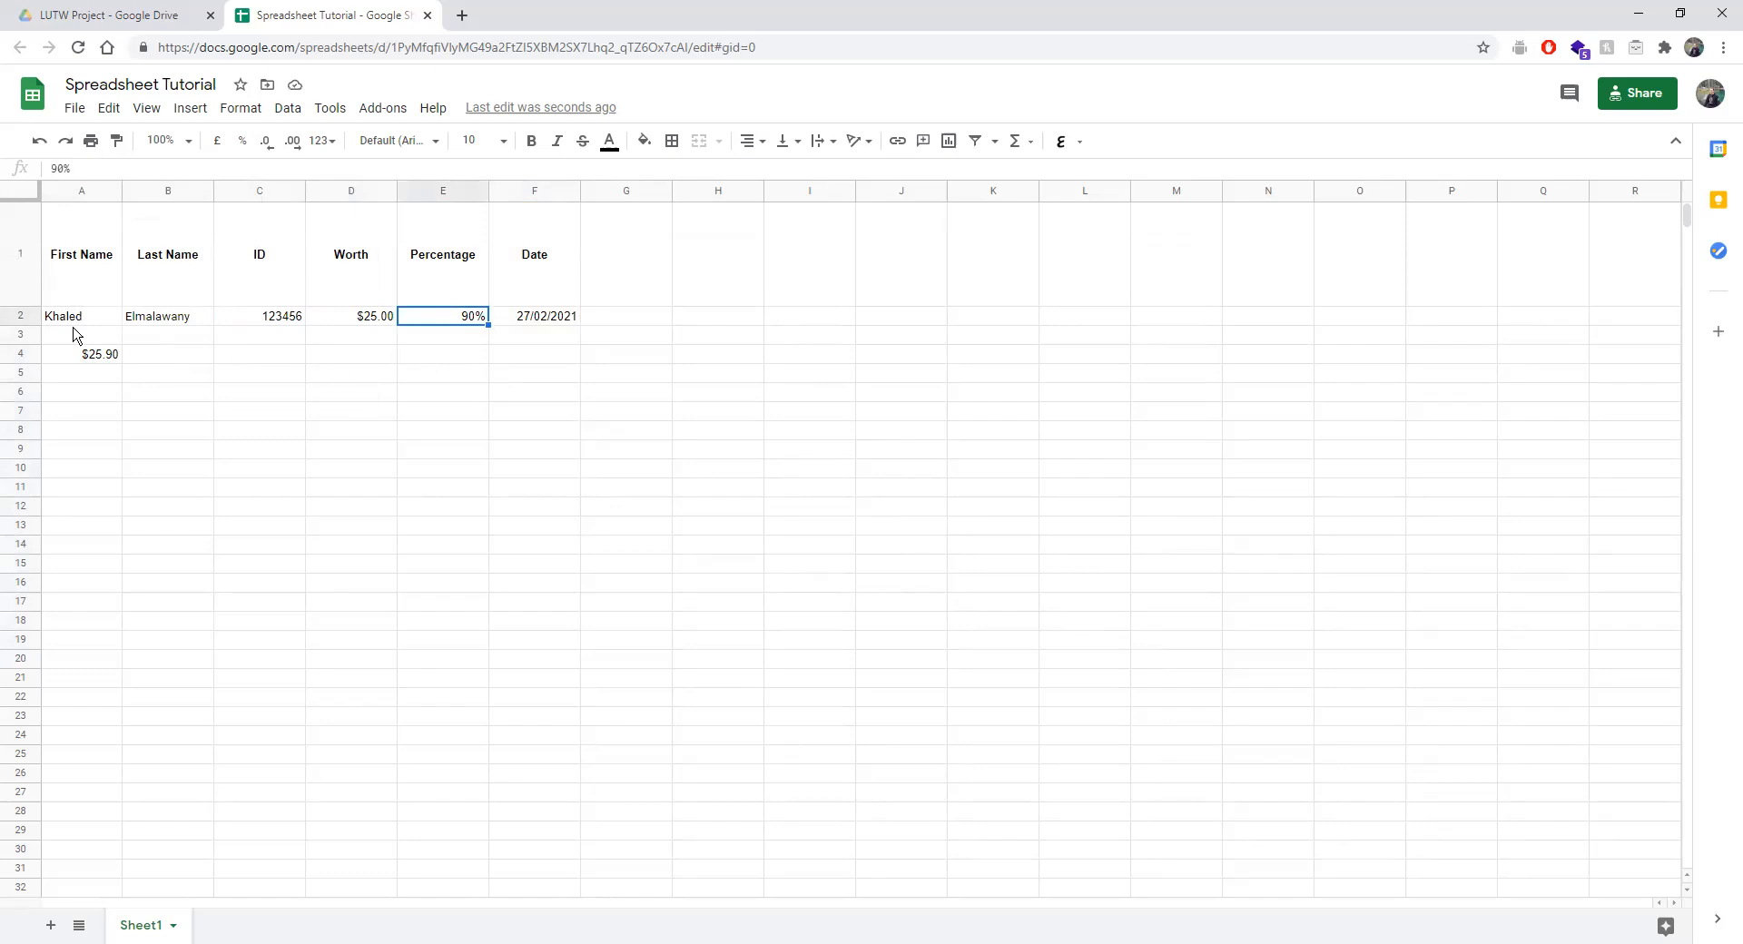
pyautogui.click(100, 359)
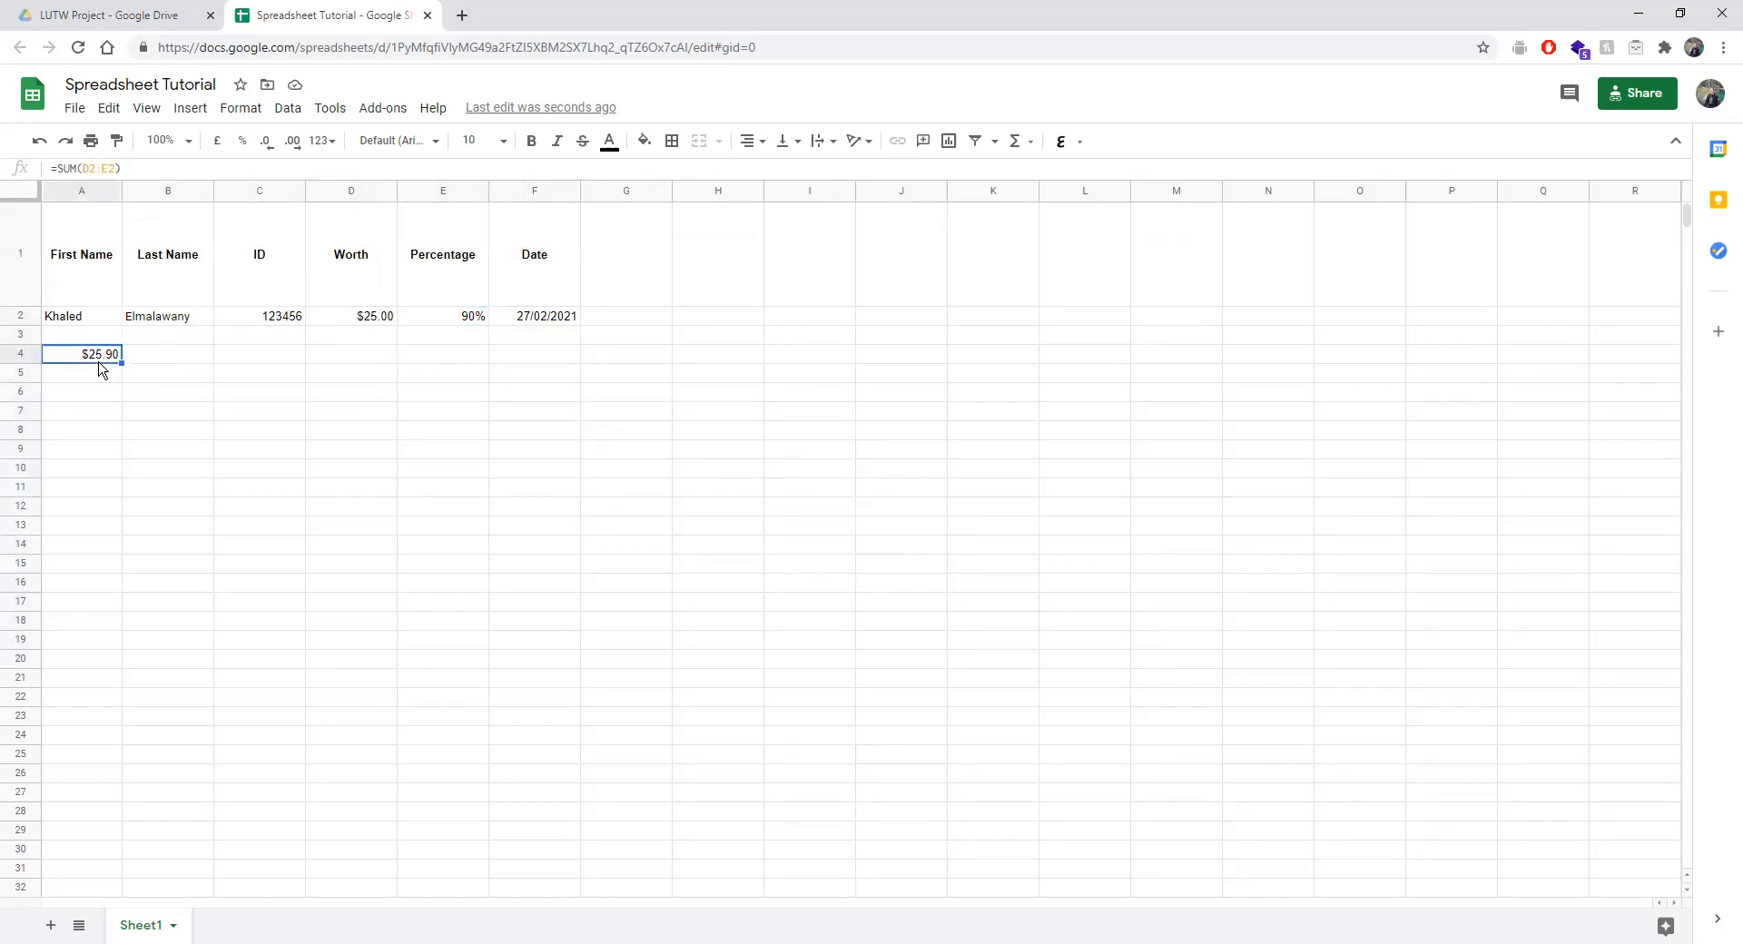
pyautogui.click(243, 109)
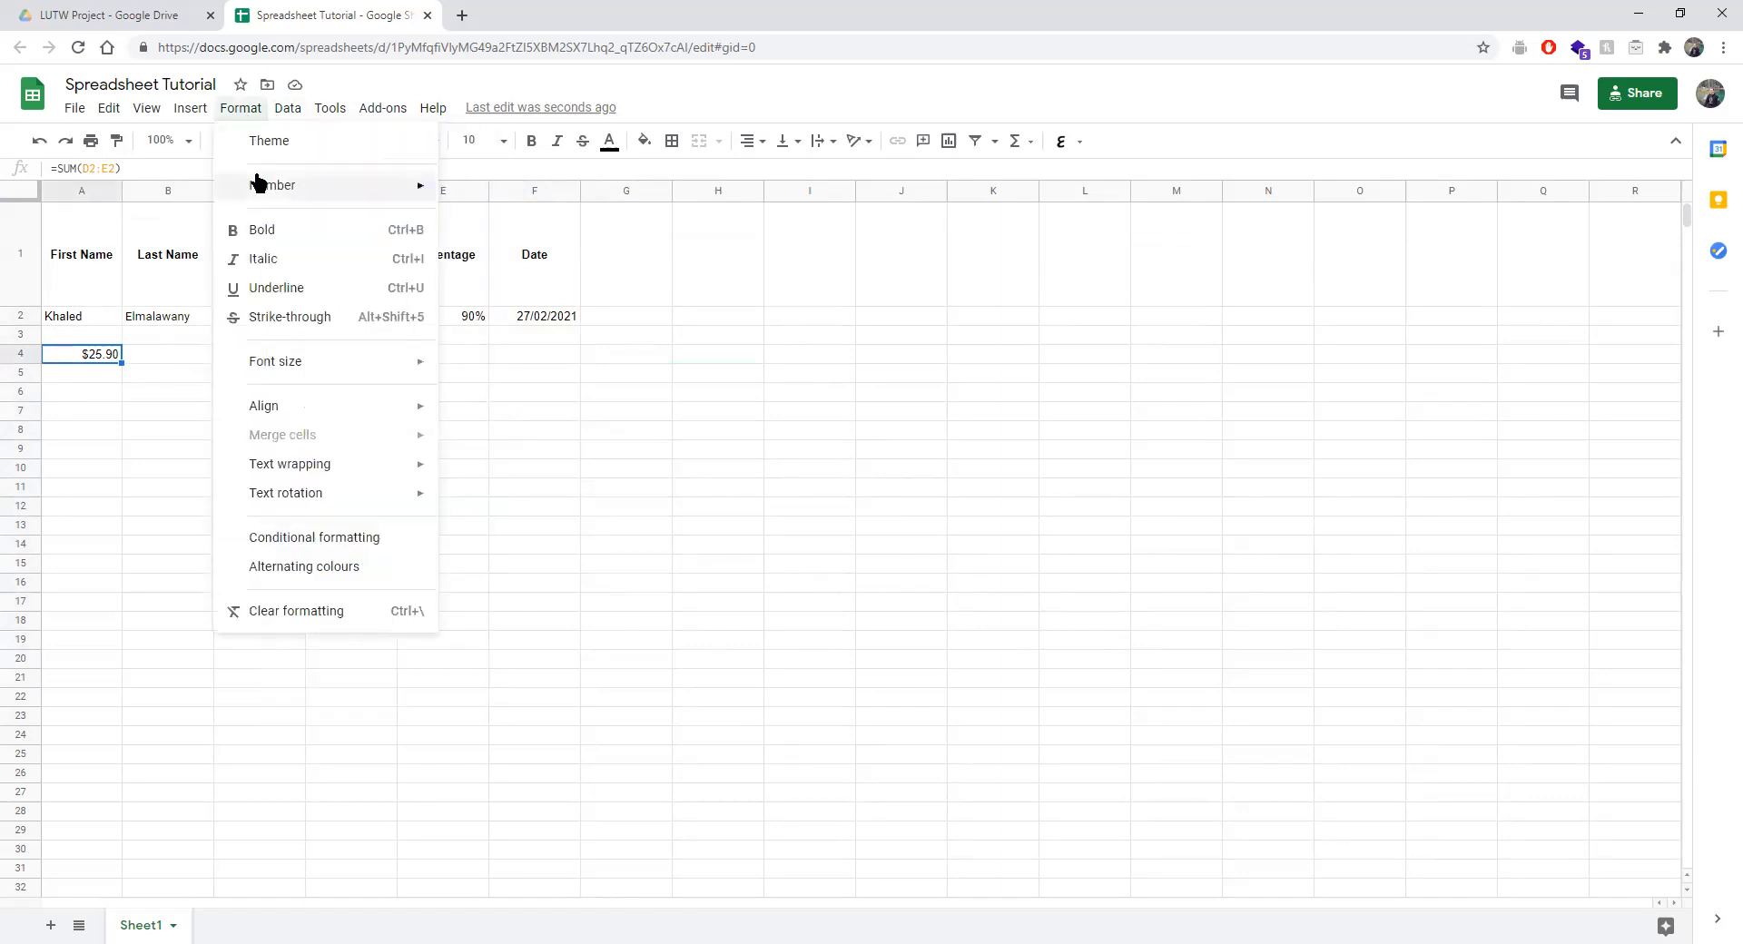
pyautogui.moveTo(265, 184)
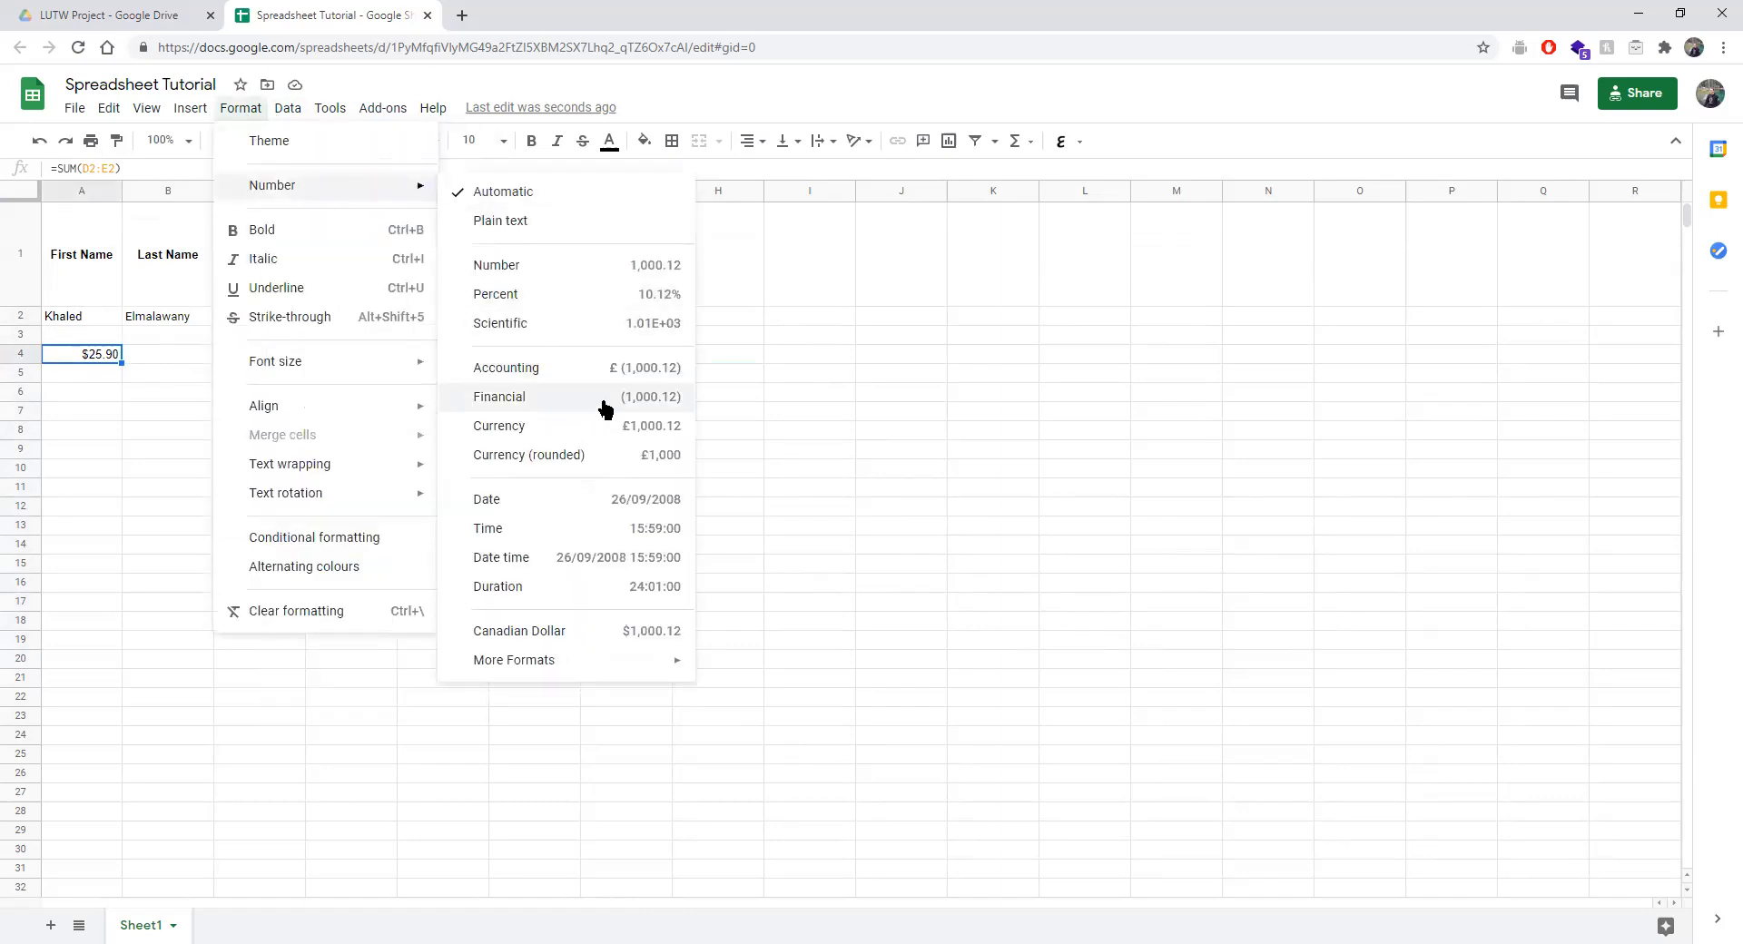
pyautogui.click(579, 325)
pyautogui.click(506, 434)
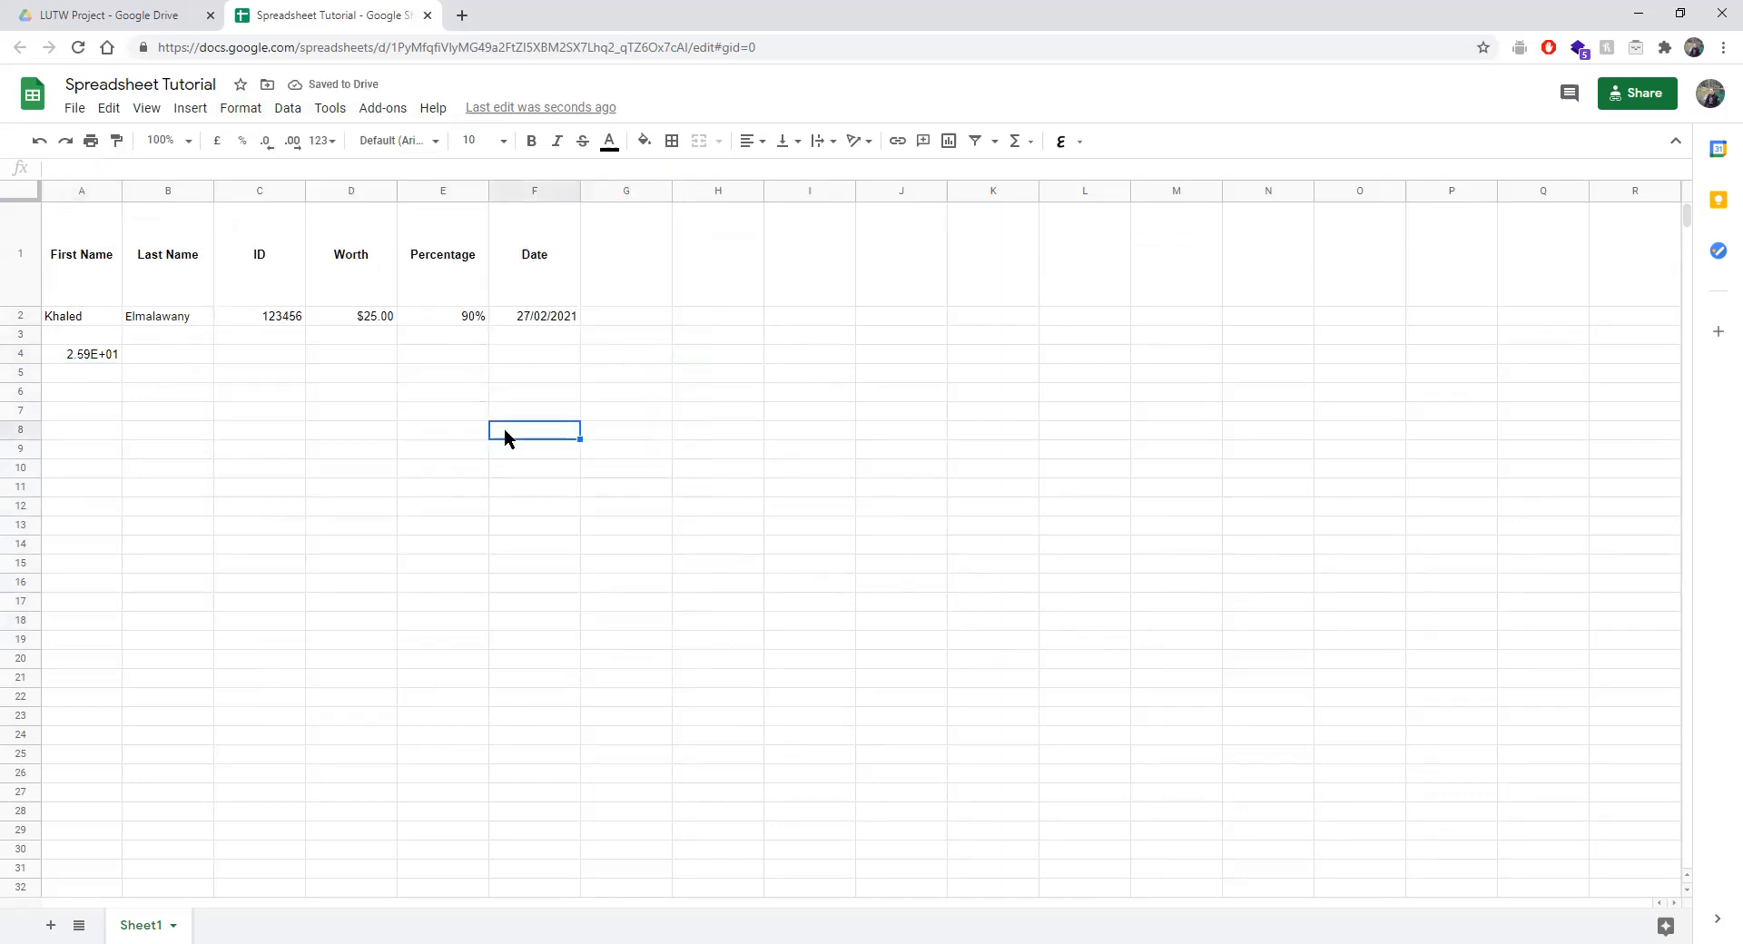
pyautogui.click(166, 360)
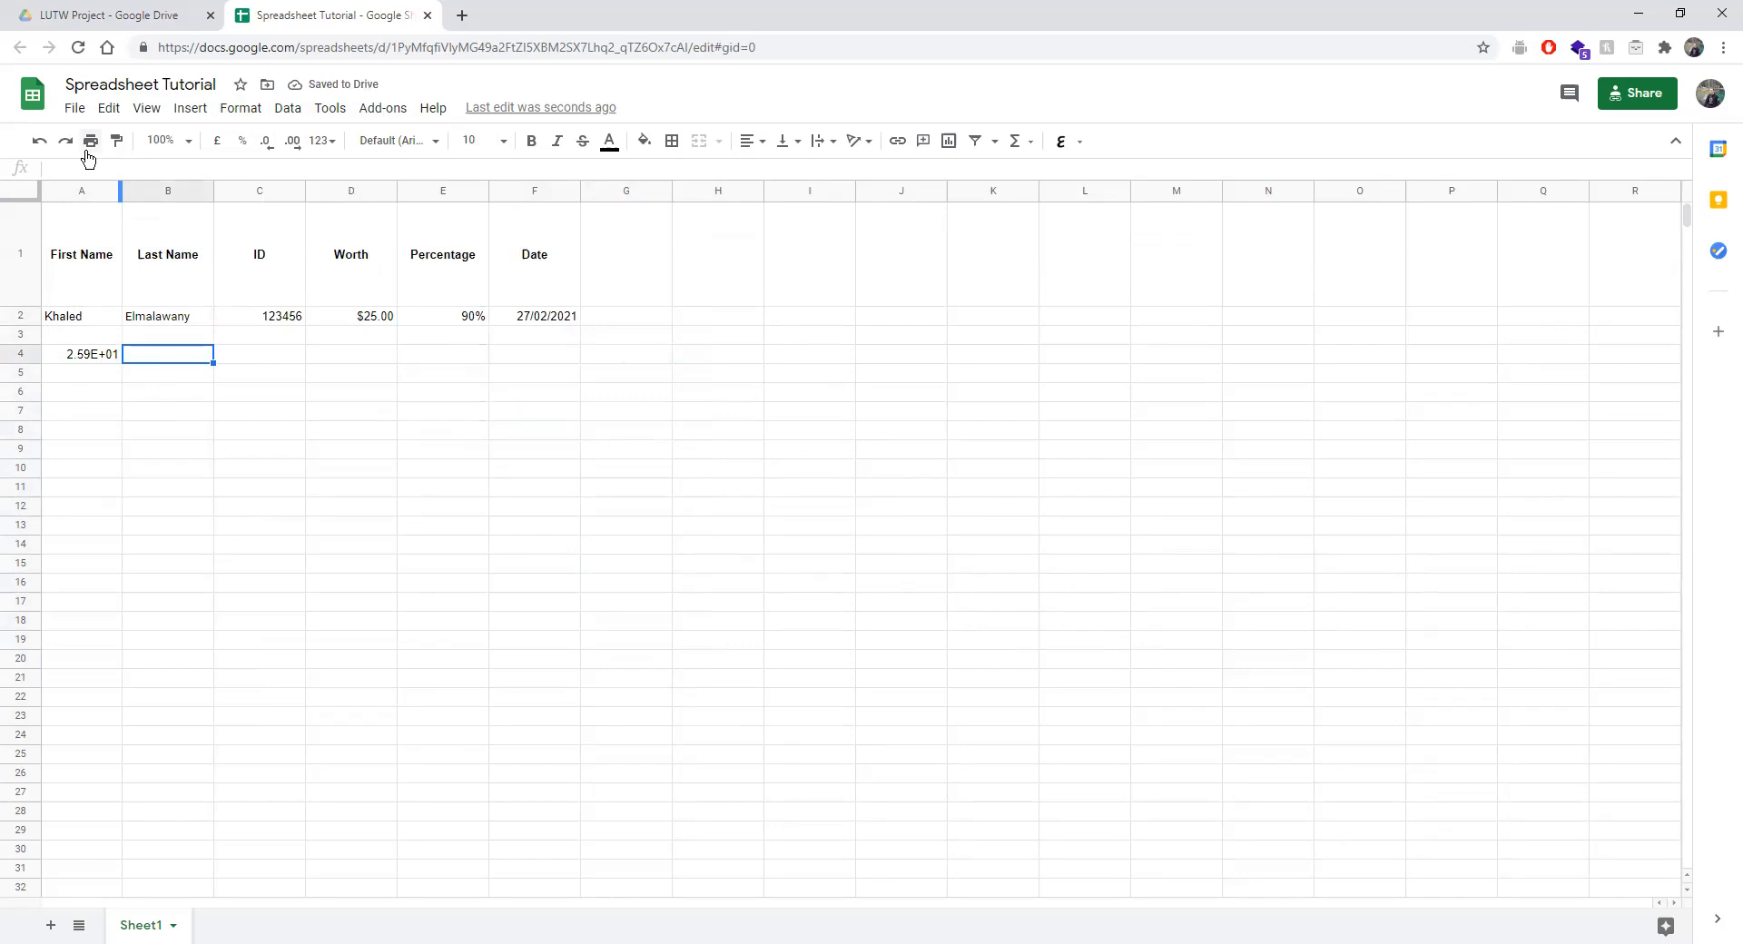
# Start =SUM( in B4 from autocomplete and open the SUM function help.
pyautogui.click(234, 168)
pyautogui.write('=Sum')
pyautogui.press('BackSpace')
pyautogui.press('BackSpace')
pyautogui.press('BackSpace')
pyautogui.write('sum')
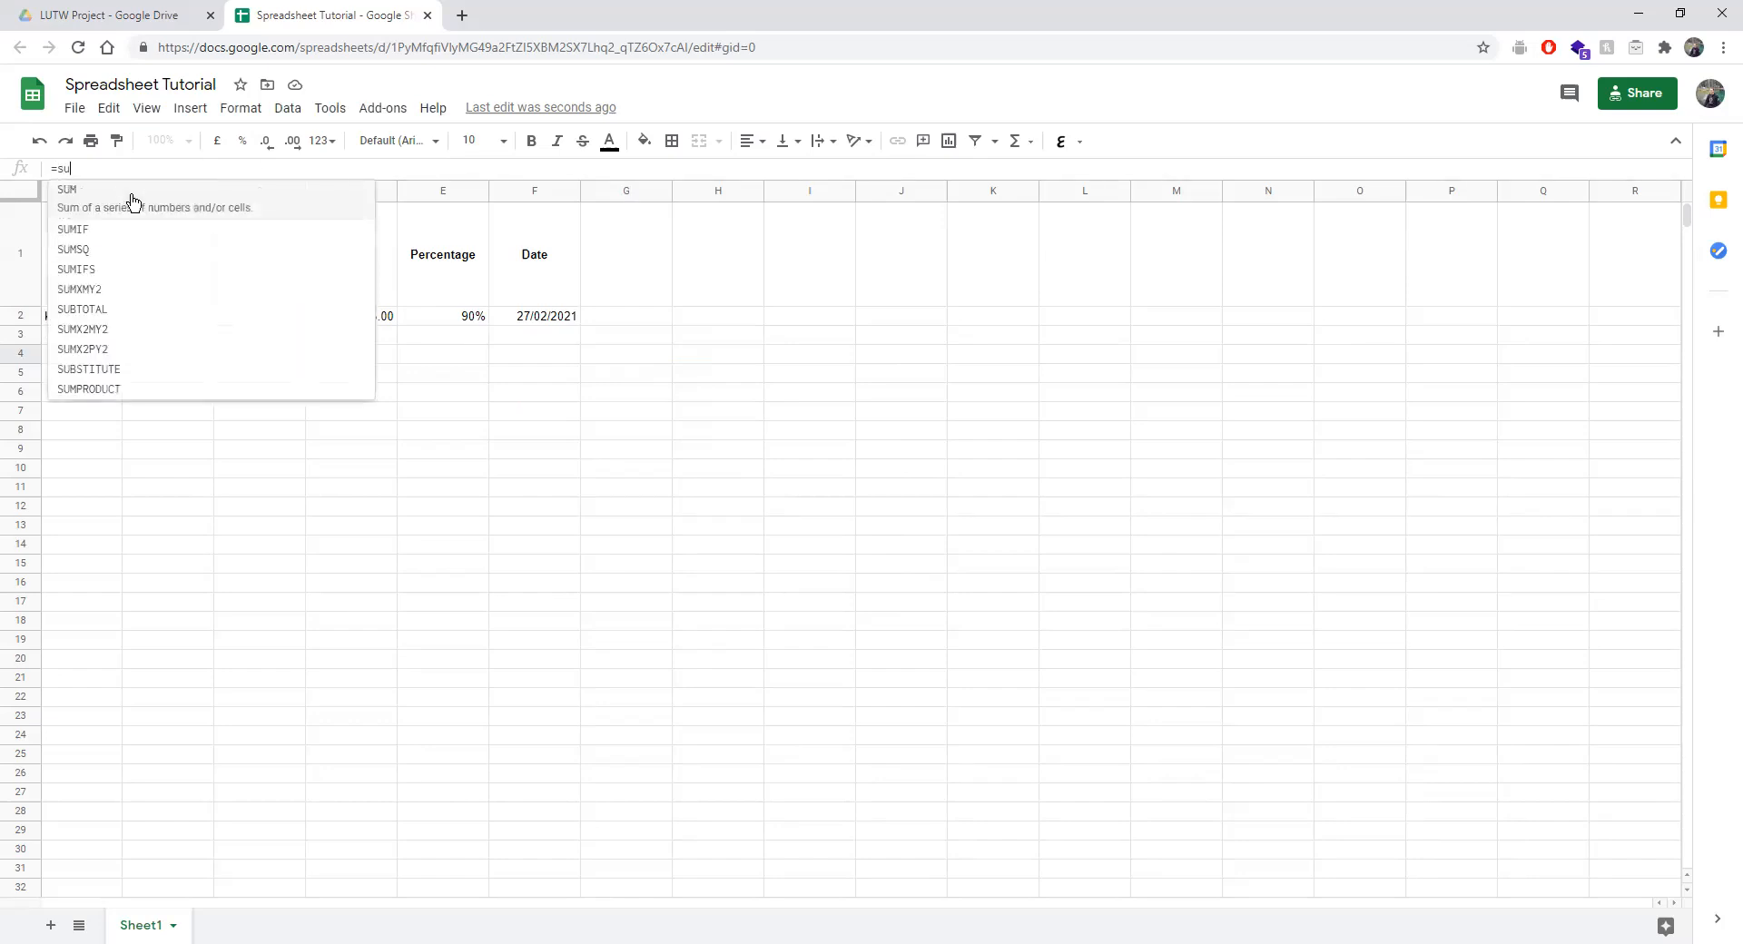
pyautogui.click(131, 202)
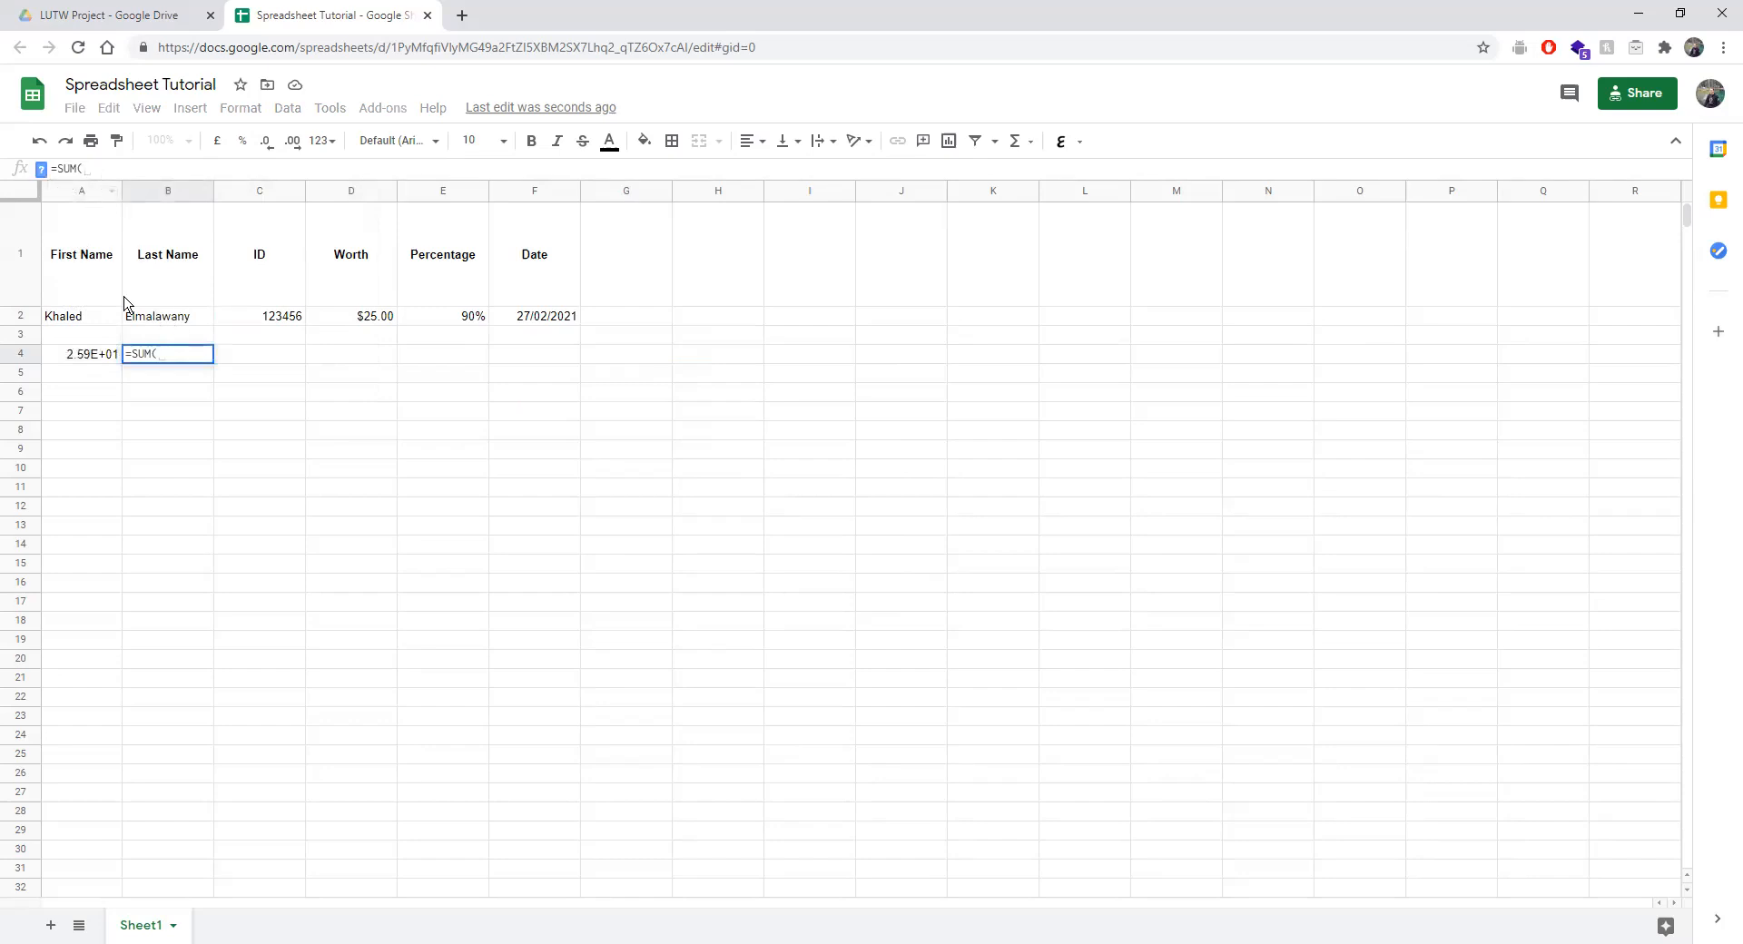
pyautogui.click(41, 169)
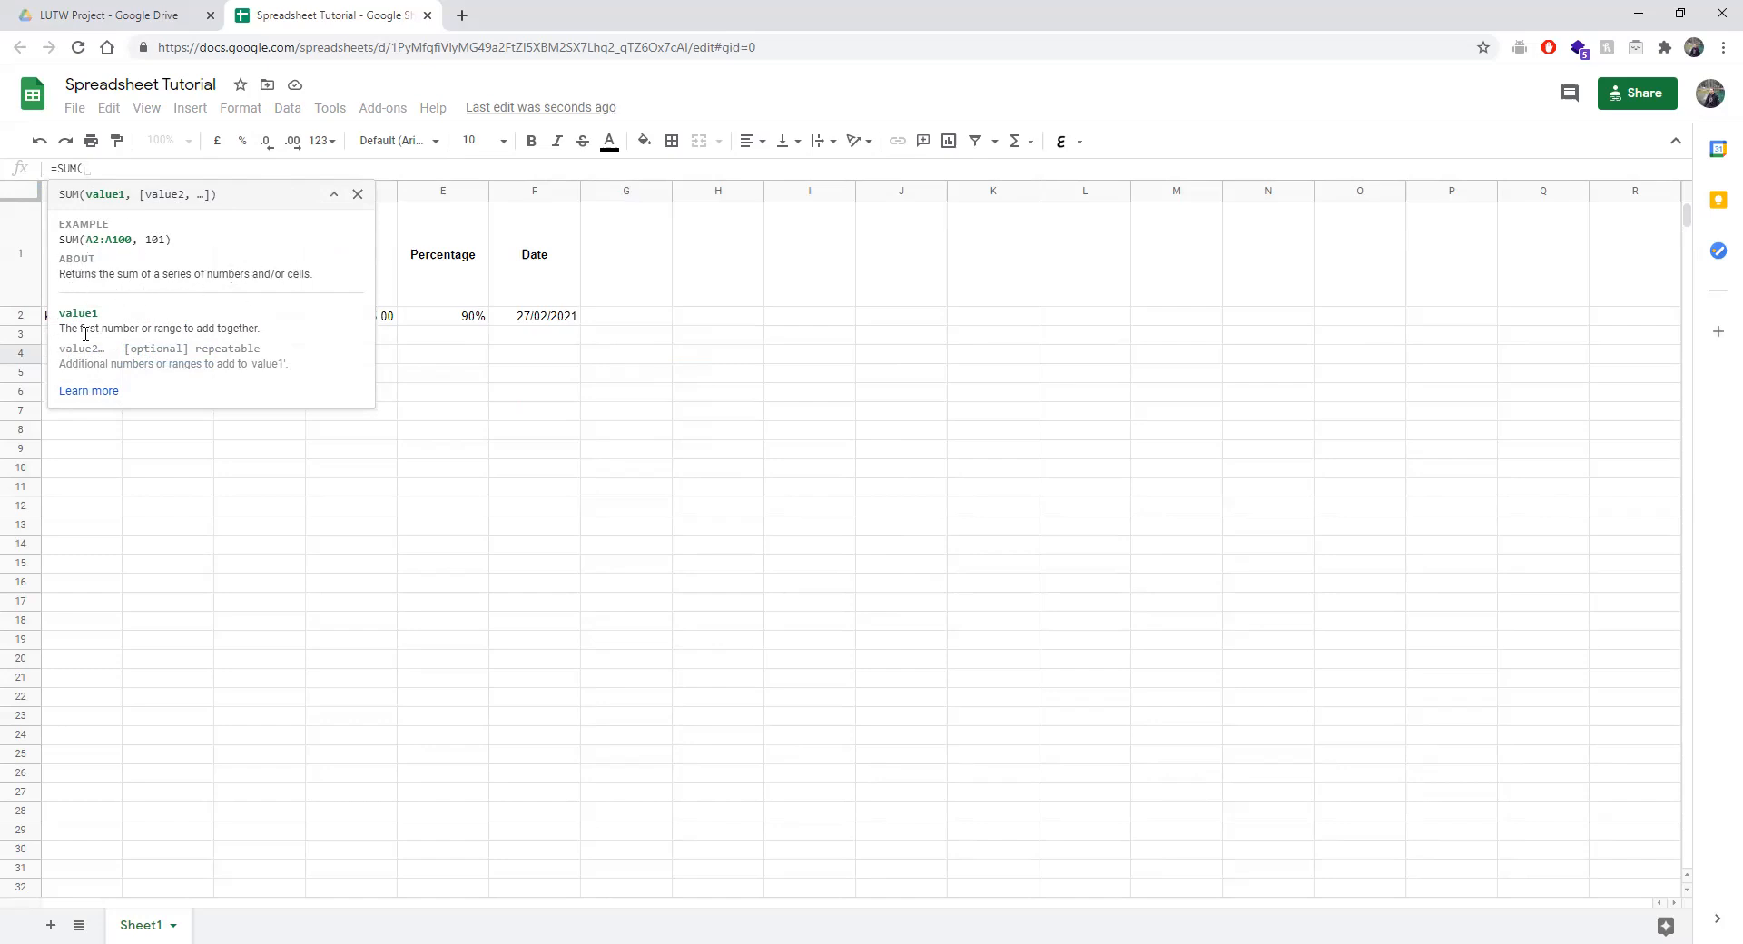
# Open the full SUM help article and skim through it.
pyautogui.click(88, 391)
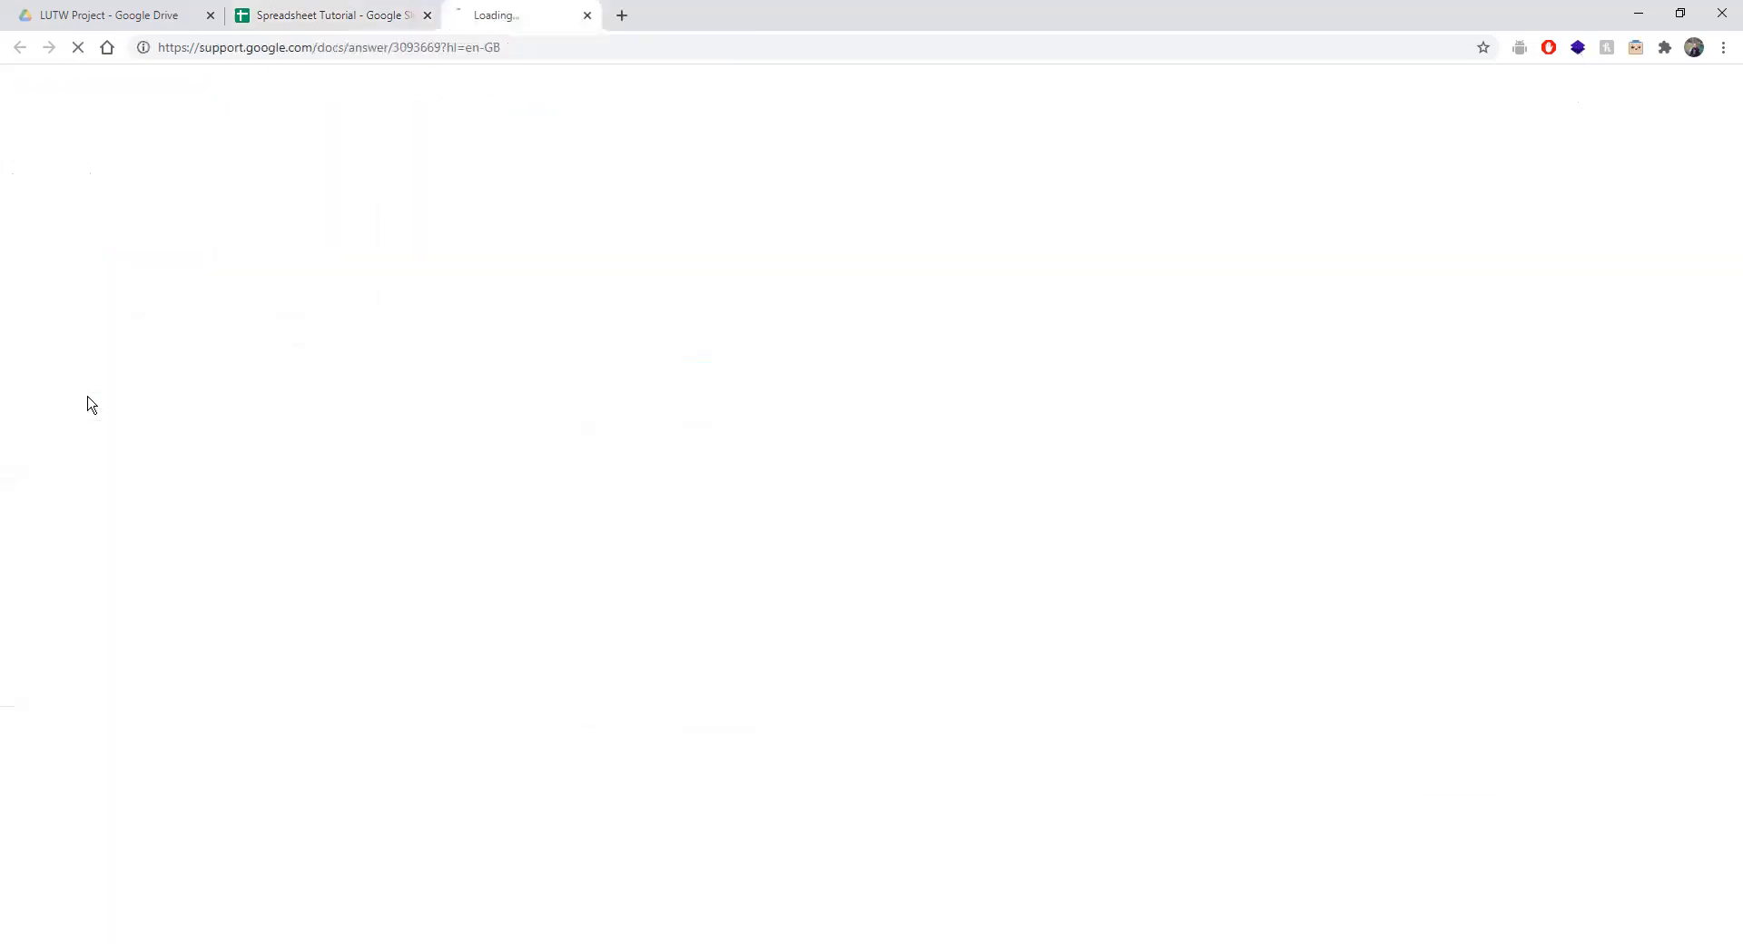
pyautogui.scroll(-15, 584, 551)
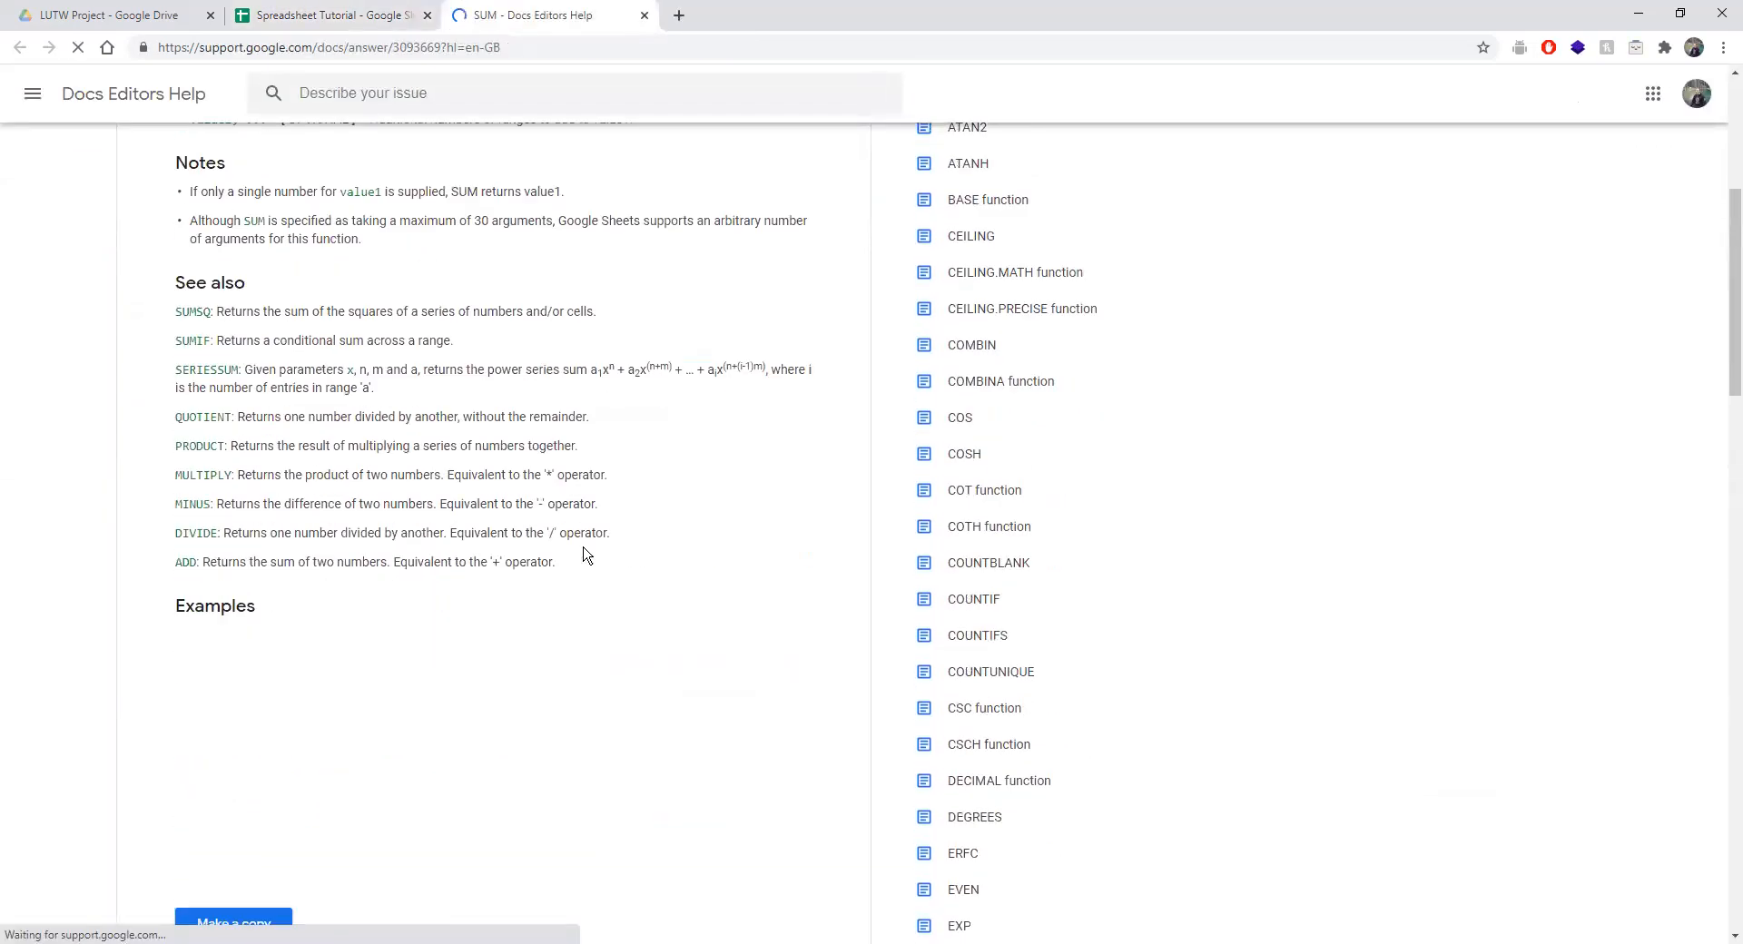
pyautogui.scroll(-10, 584, 552)
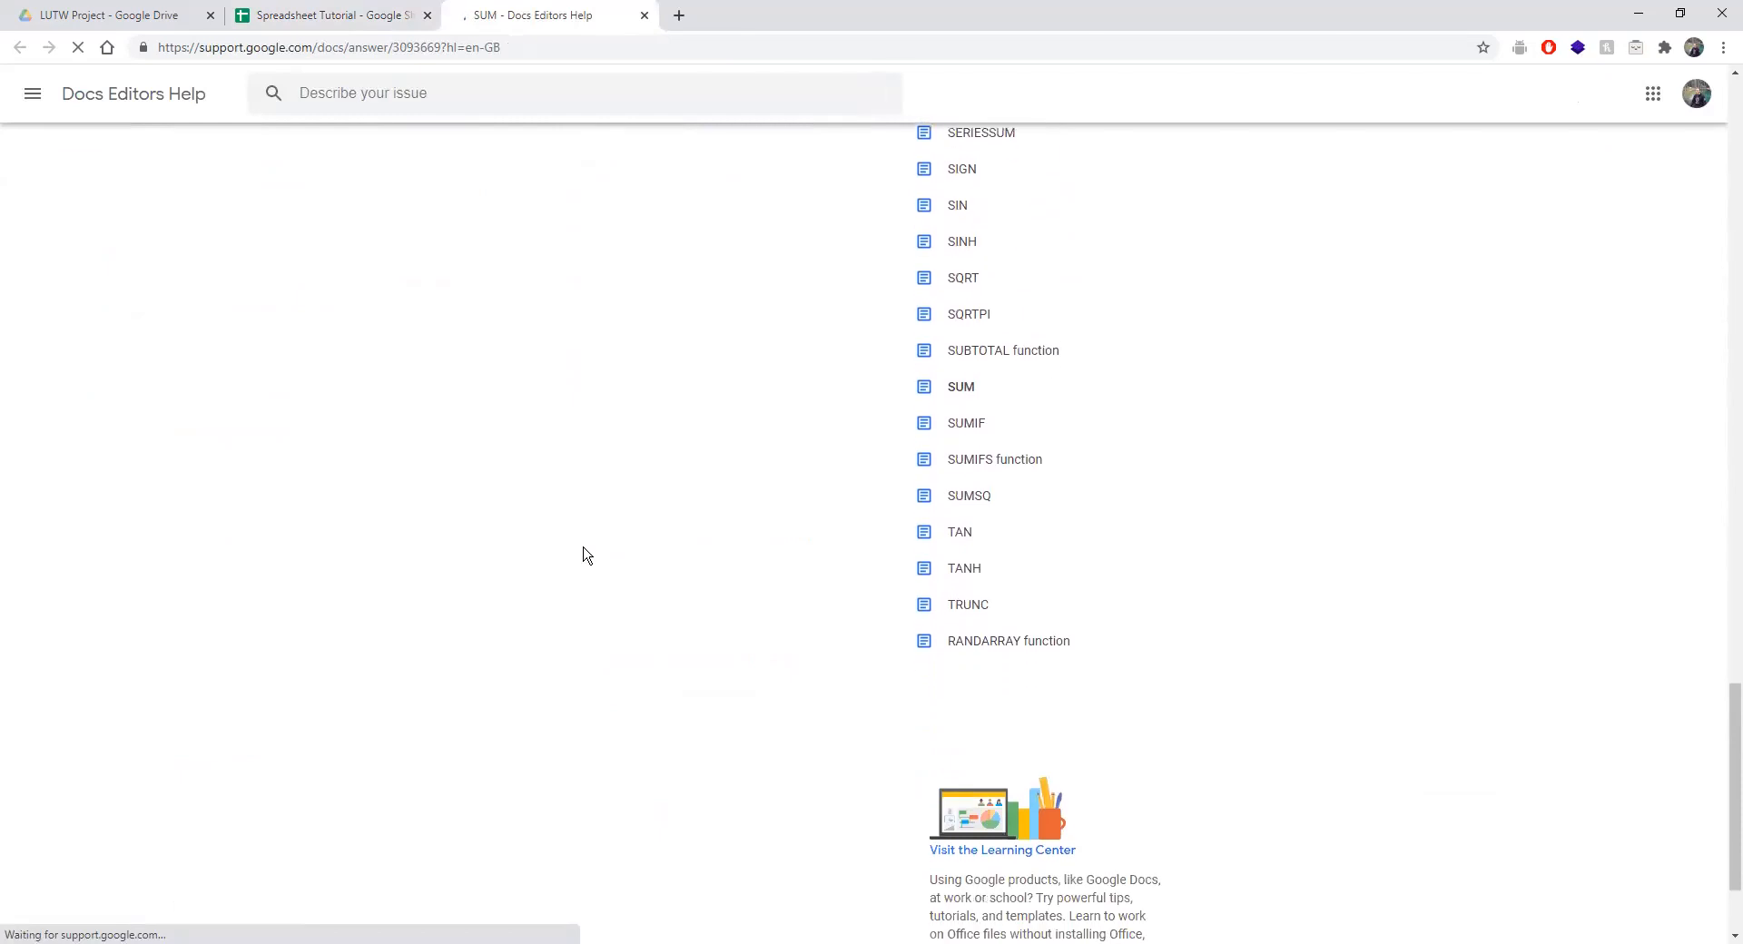
pyautogui.scroll(20, 584, 552)
pyautogui.scroll(10, 584, 552)
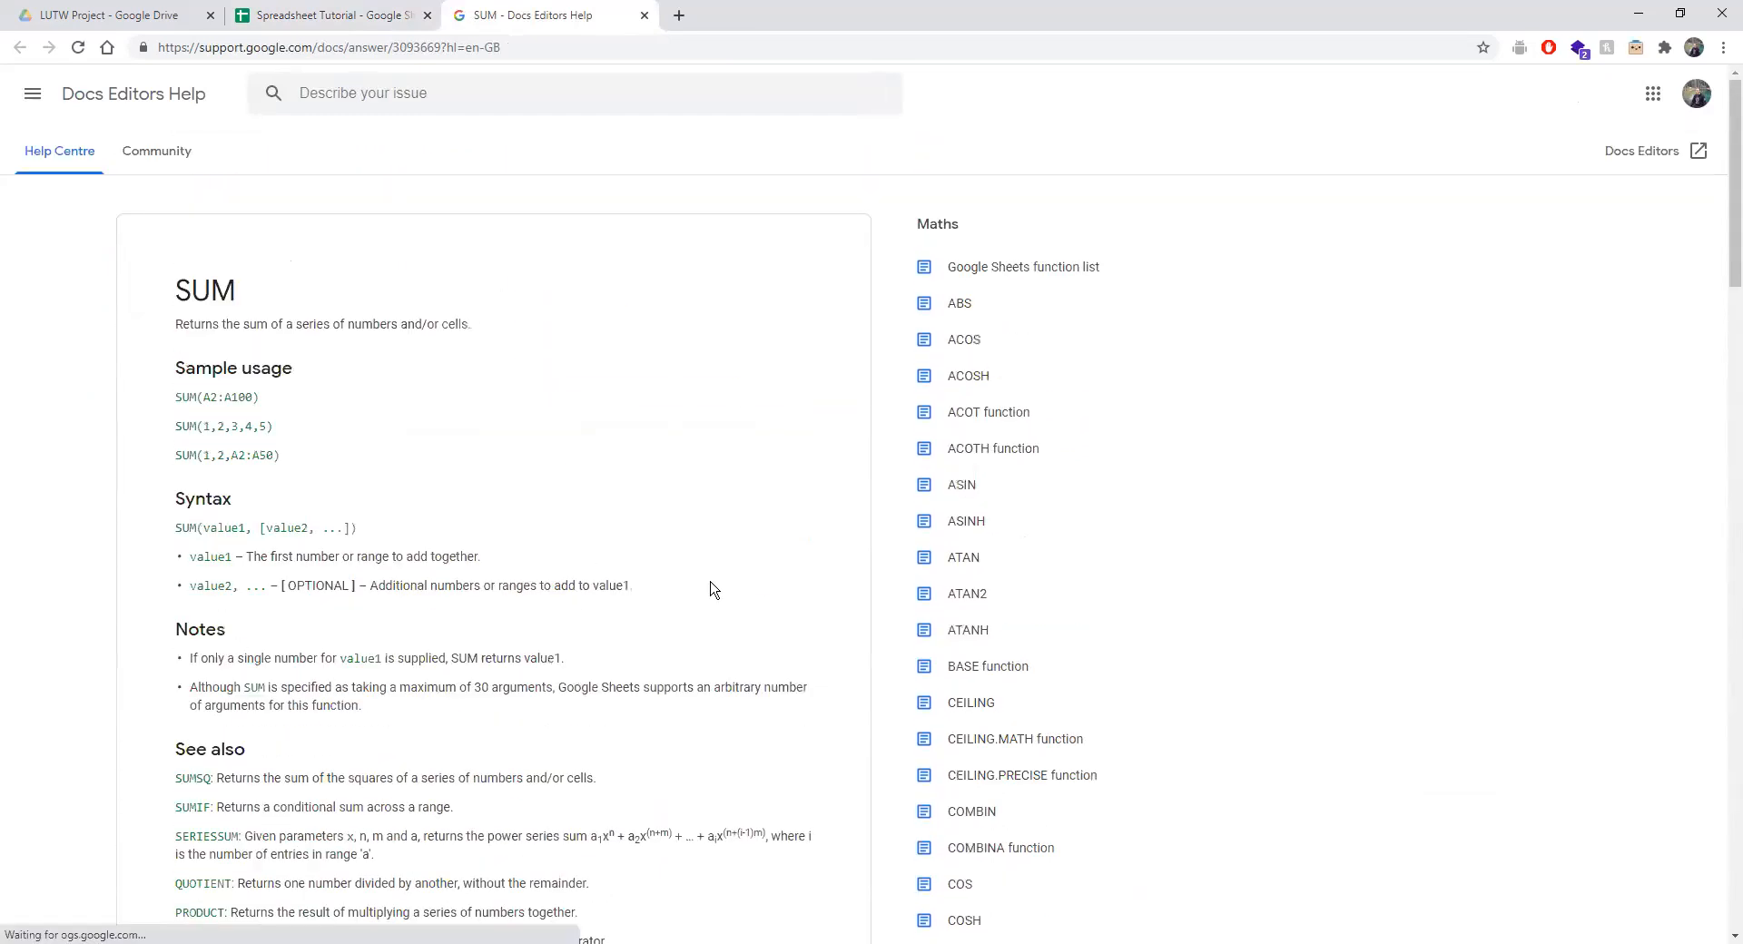
pyautogui.scroll(-20, 1008, 426)
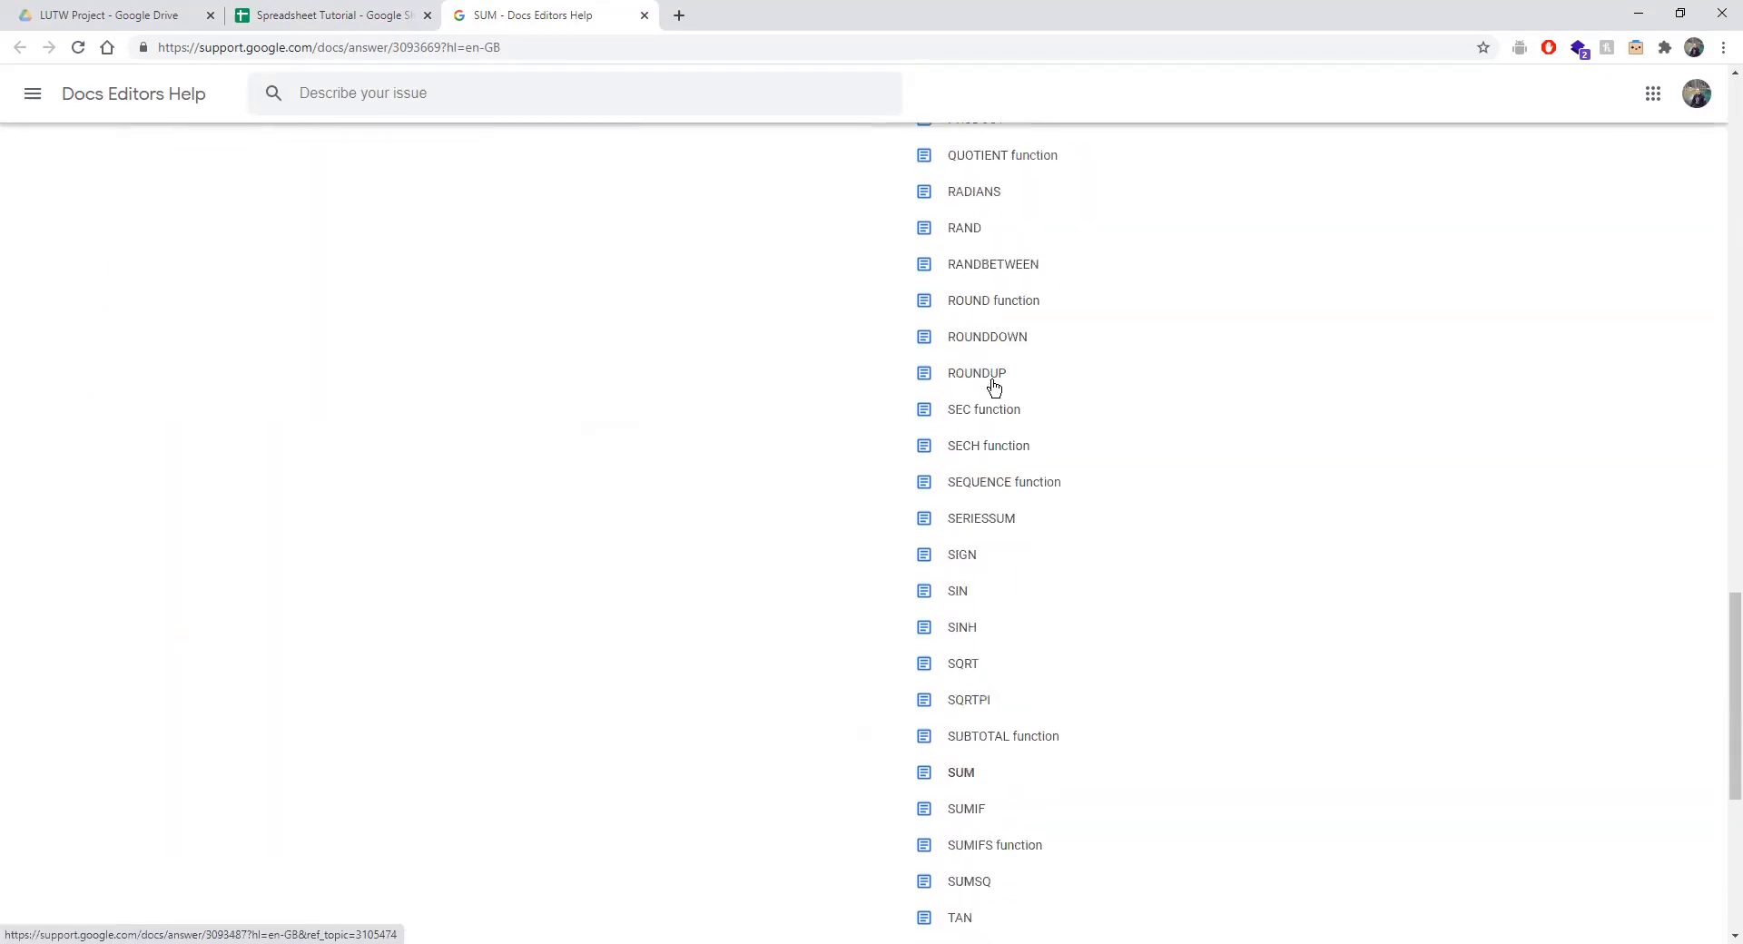
pyautogui.scroll(20, 994, 381)
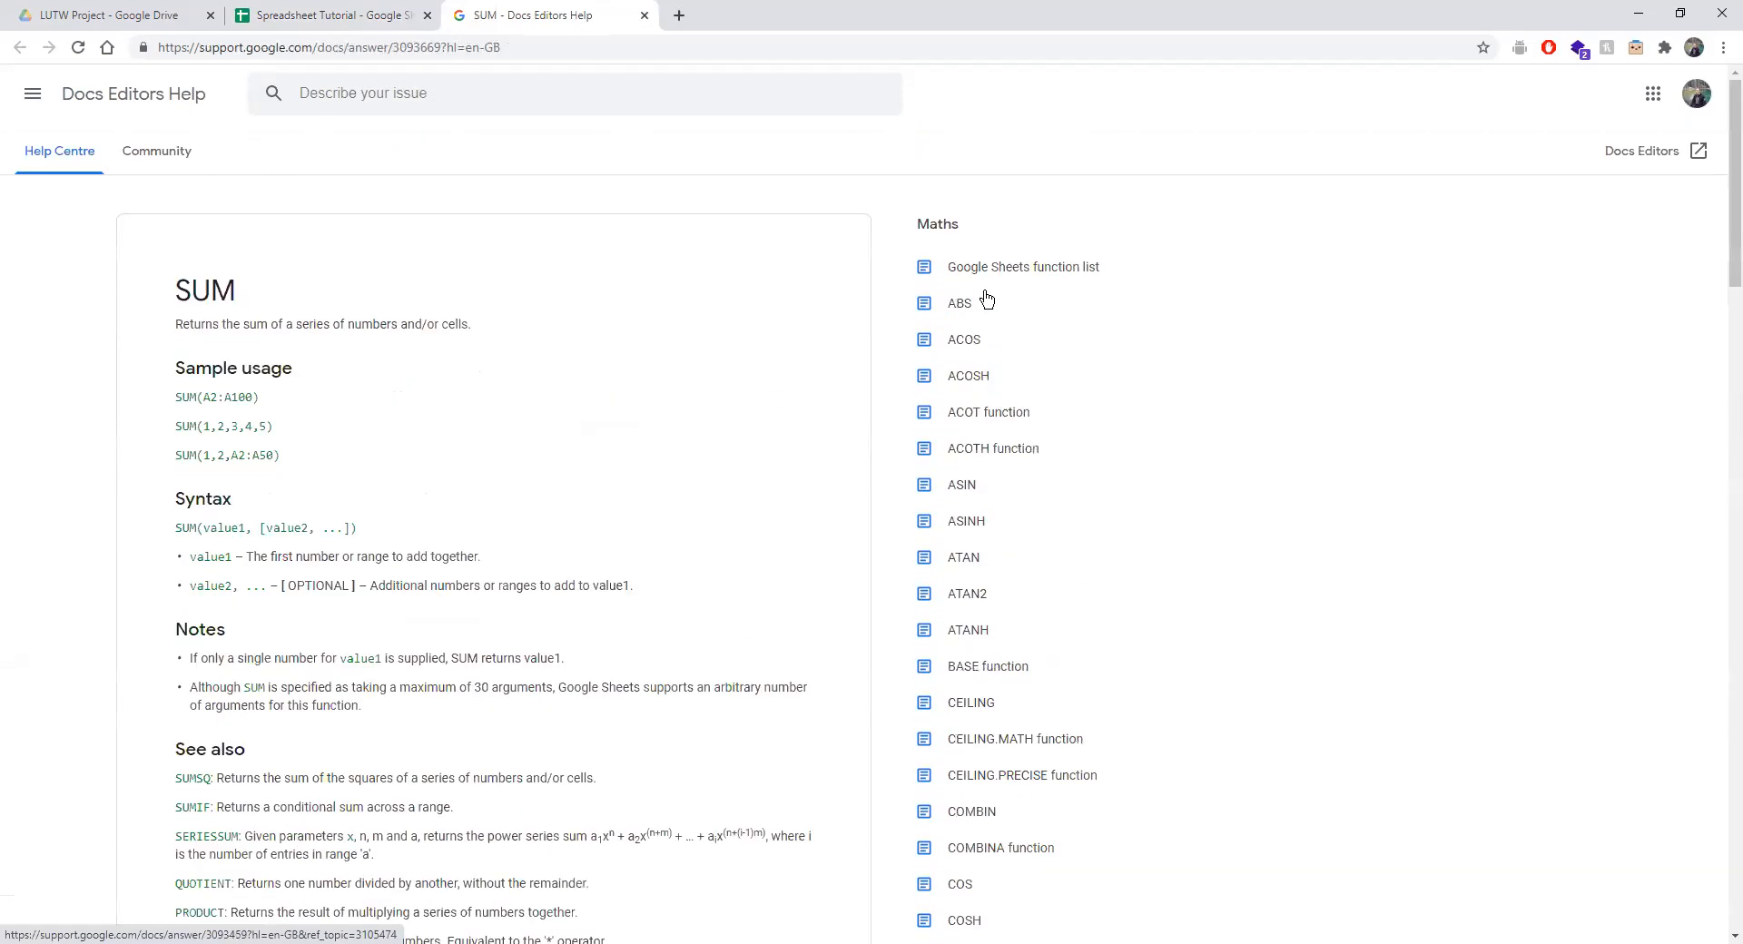
# Open the Google Sheets function list, scroll through its table, and return to the top.
pyautogui.click(991, 277)
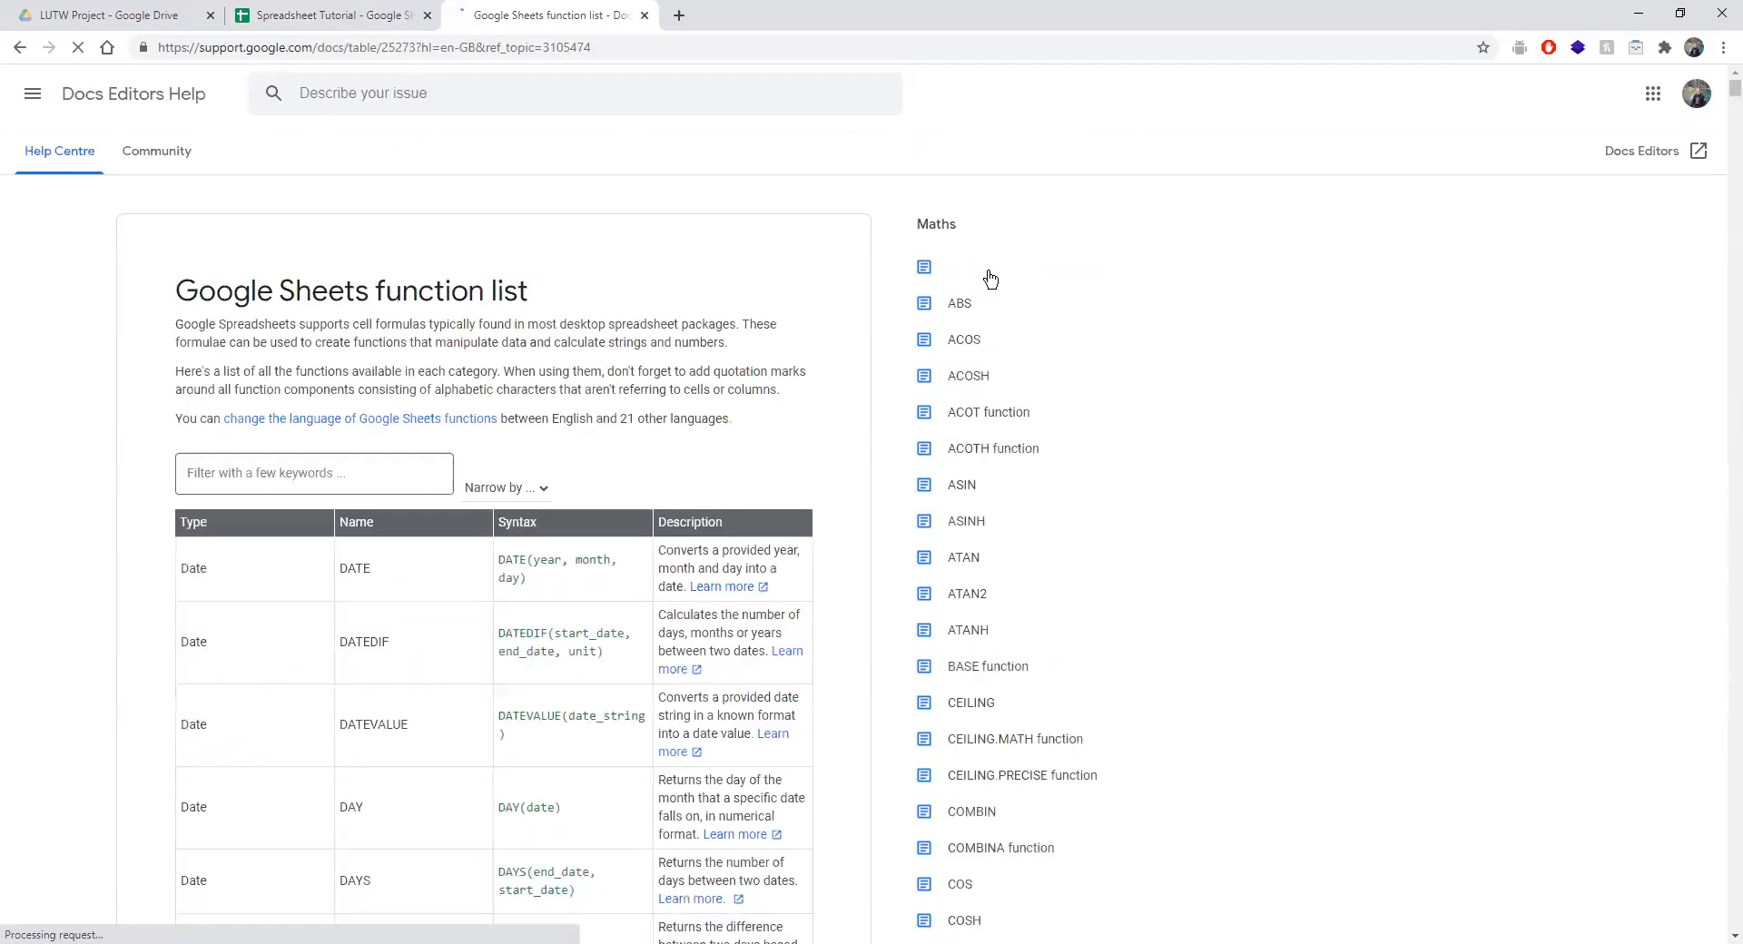
pyautogui.scroll(-4, 776, 386)
pyautogui.scroll(-20, 776, 386)
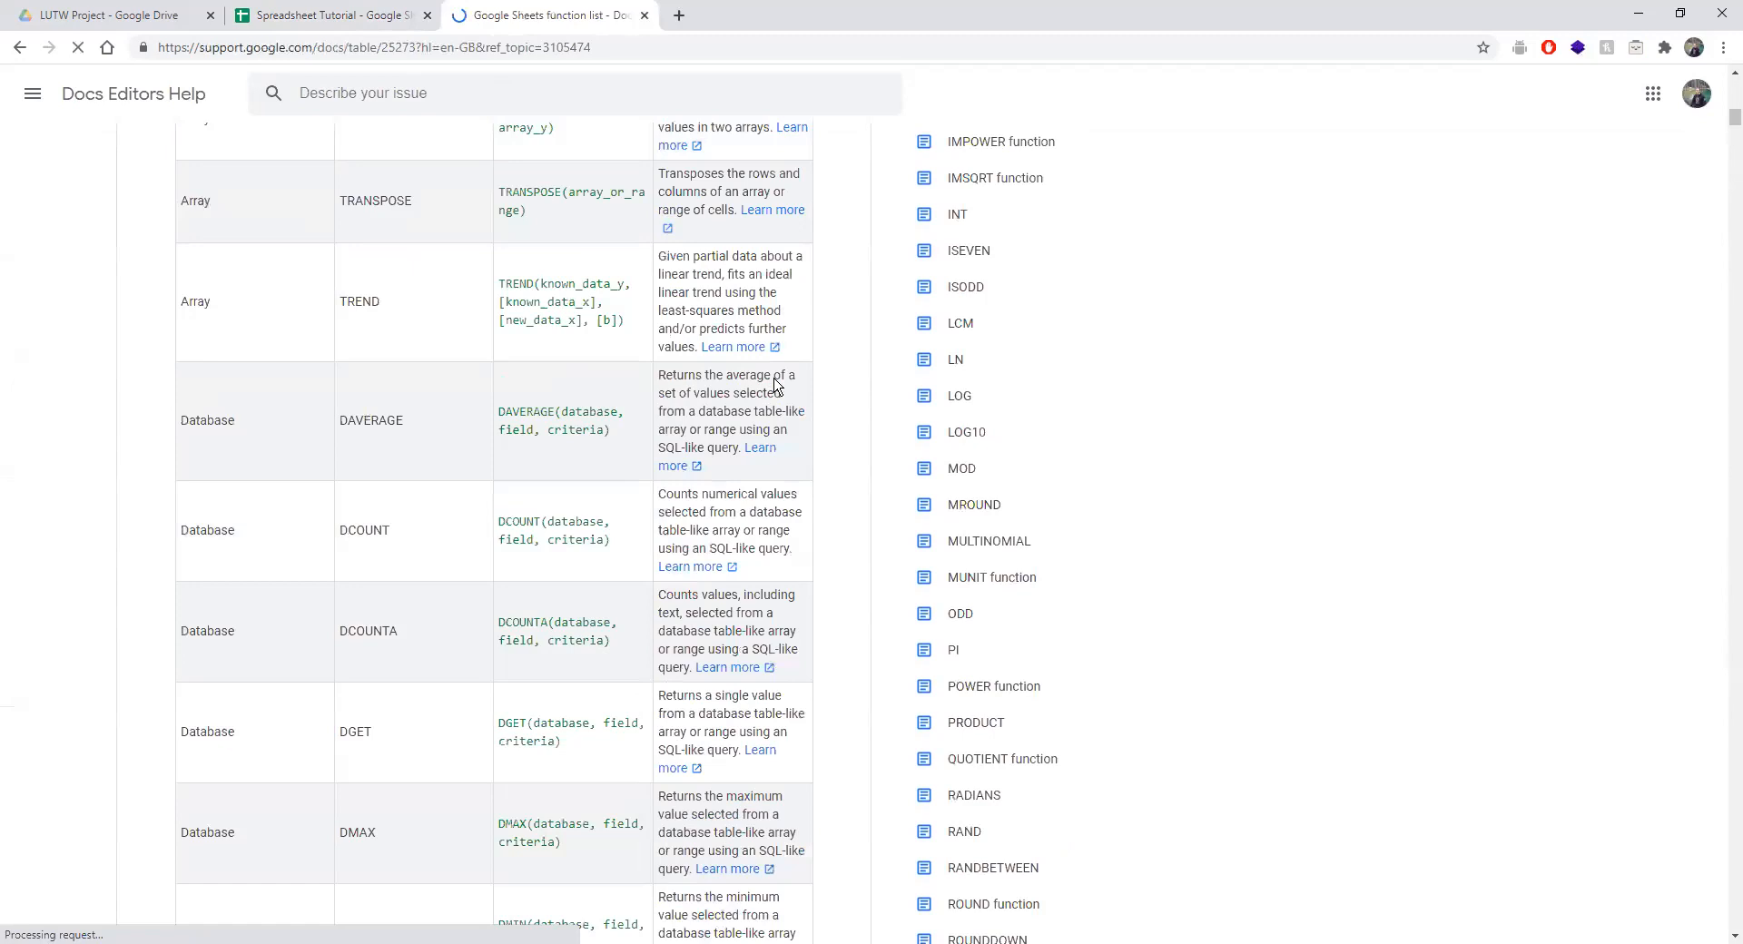
pyautogui.scroll(-20, 776, 379)
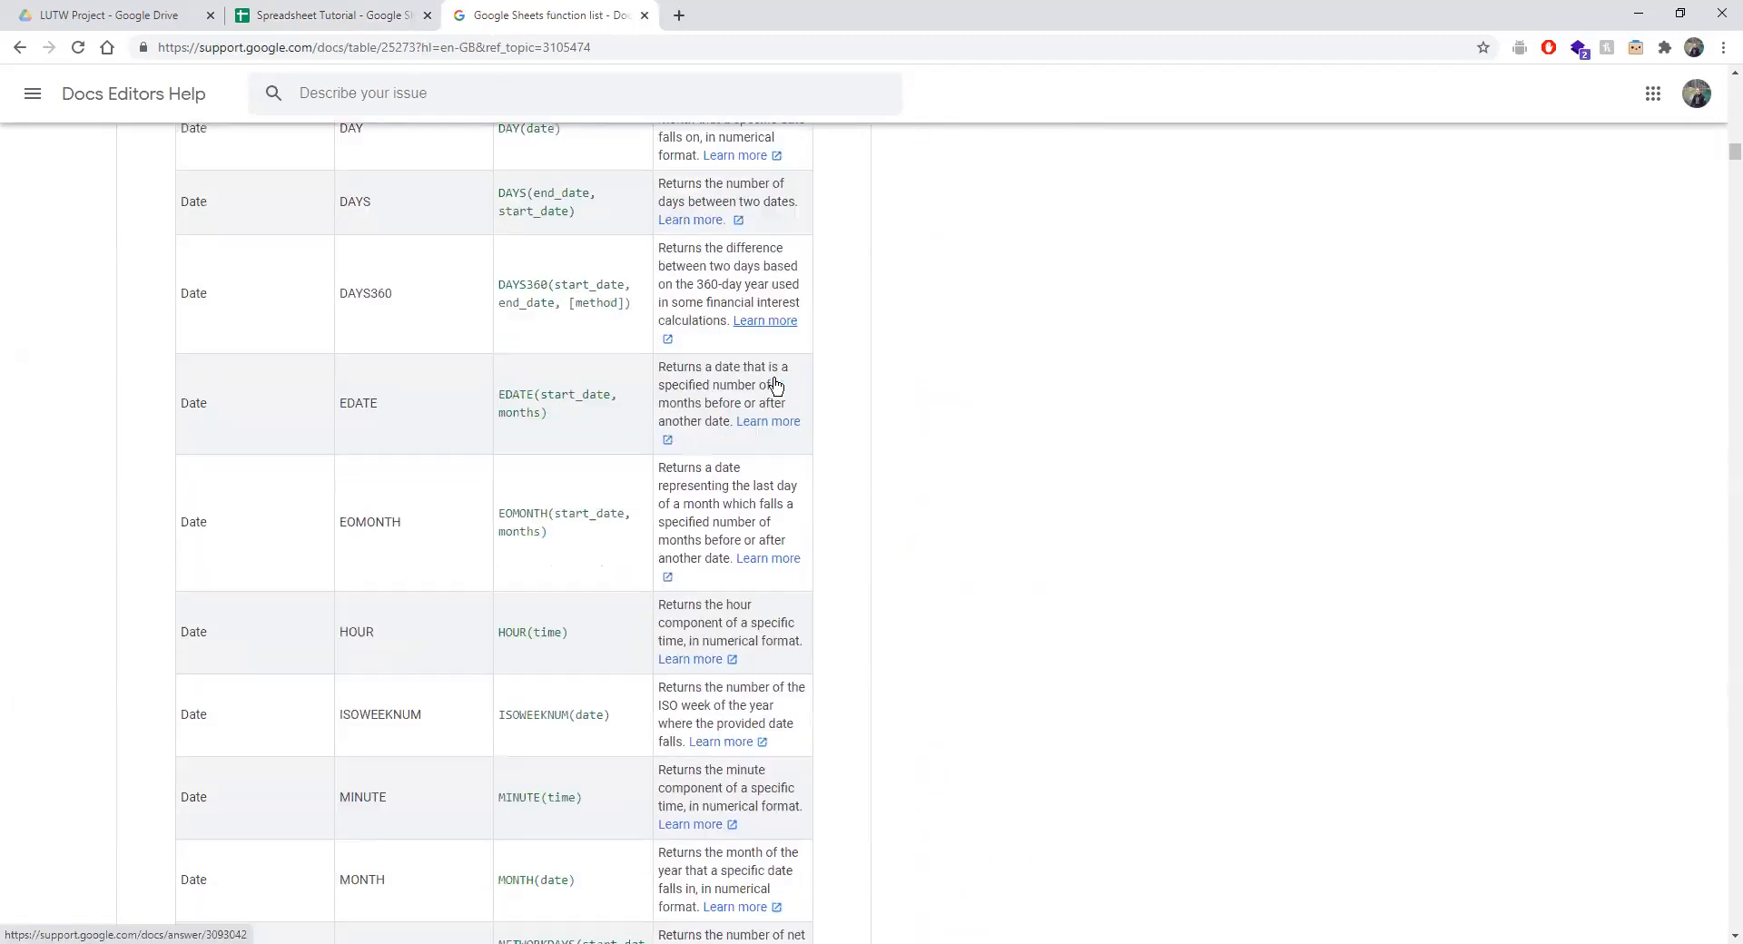
pyautogui.scroll(-3, 776, 380)
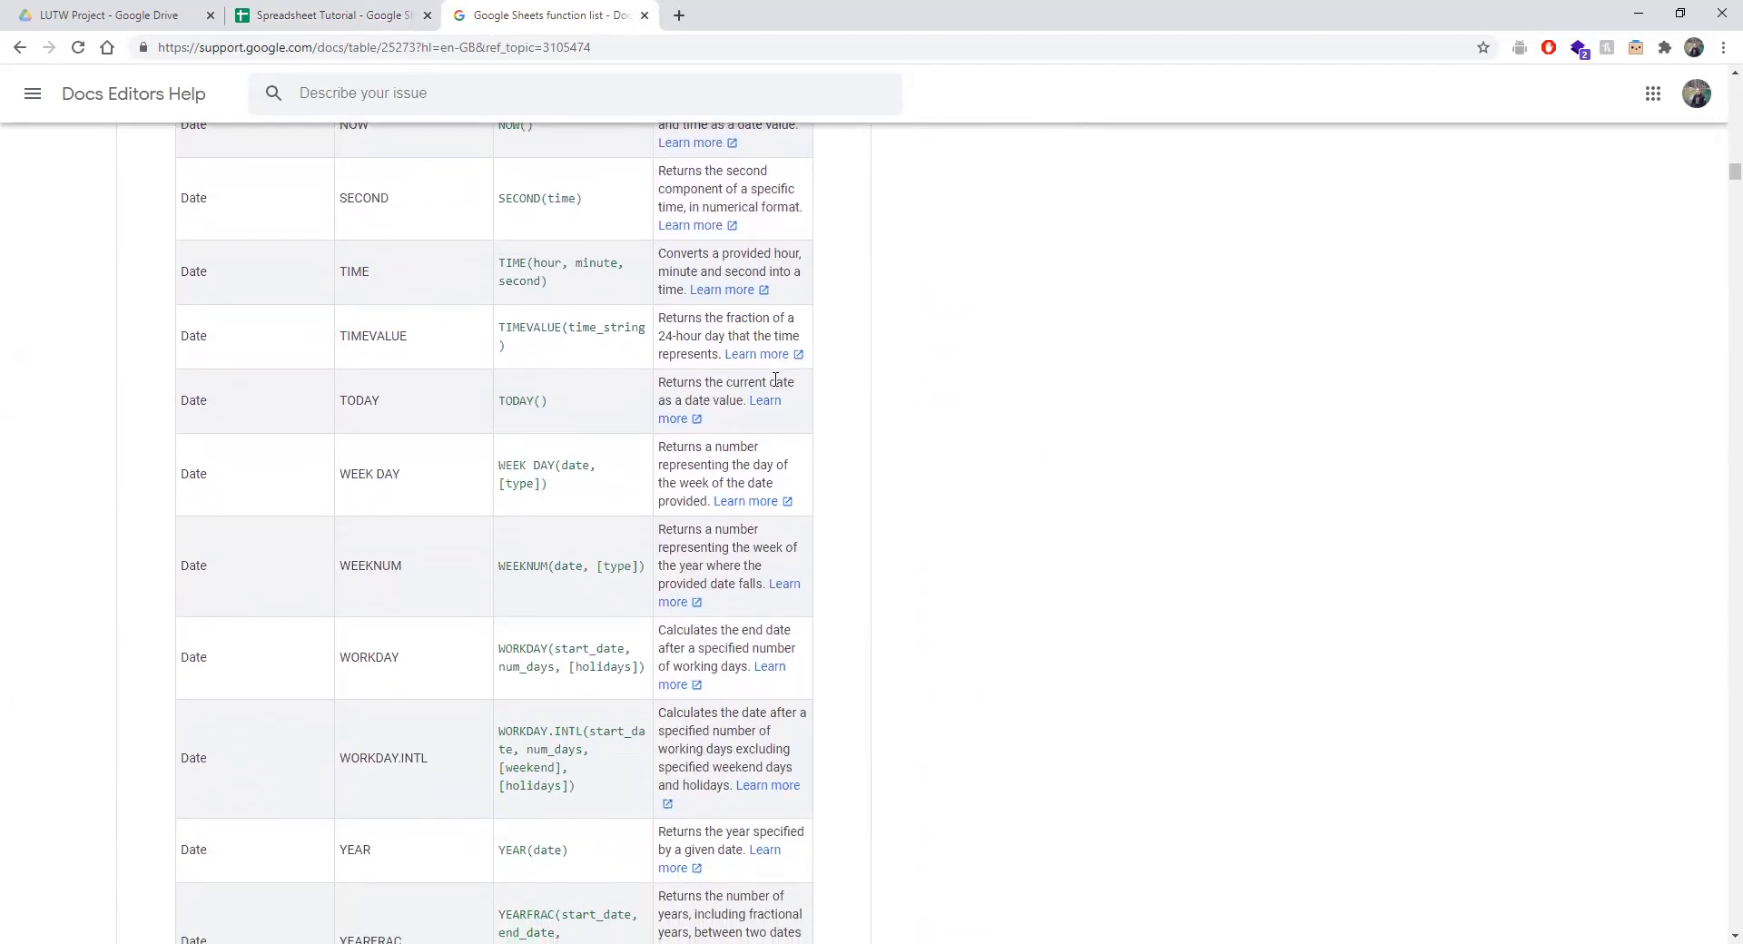
pyautogui.scroll(20, 777, 381)
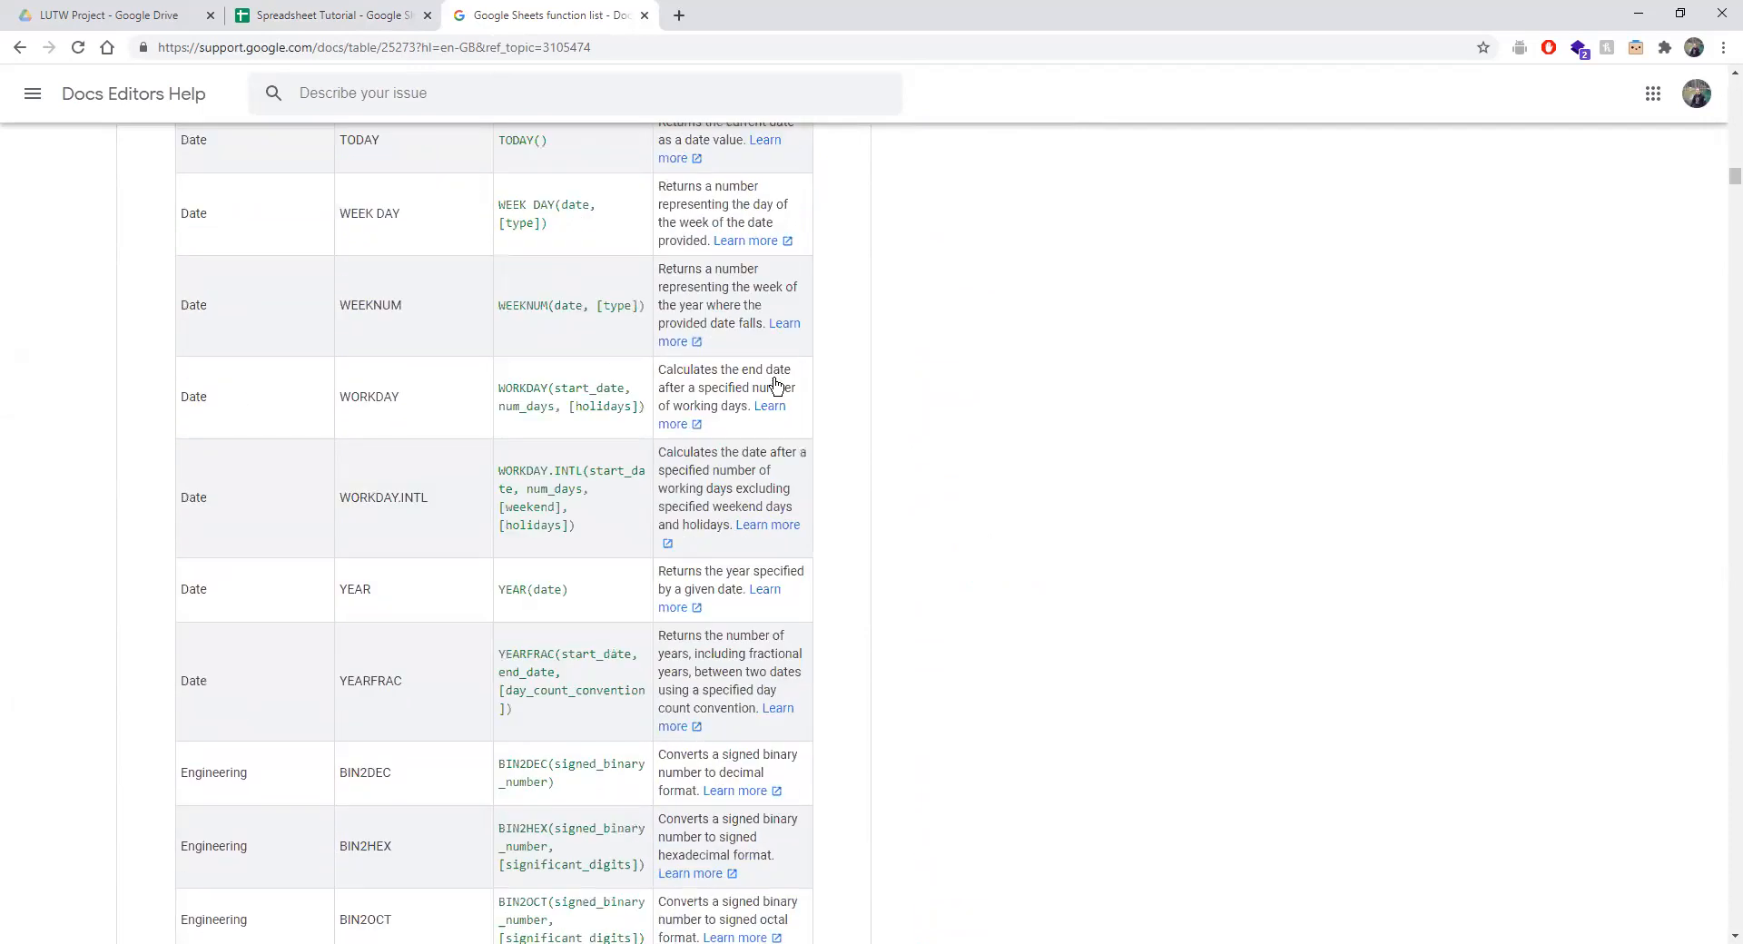
pyautogui.scroll(20, 776, 381)
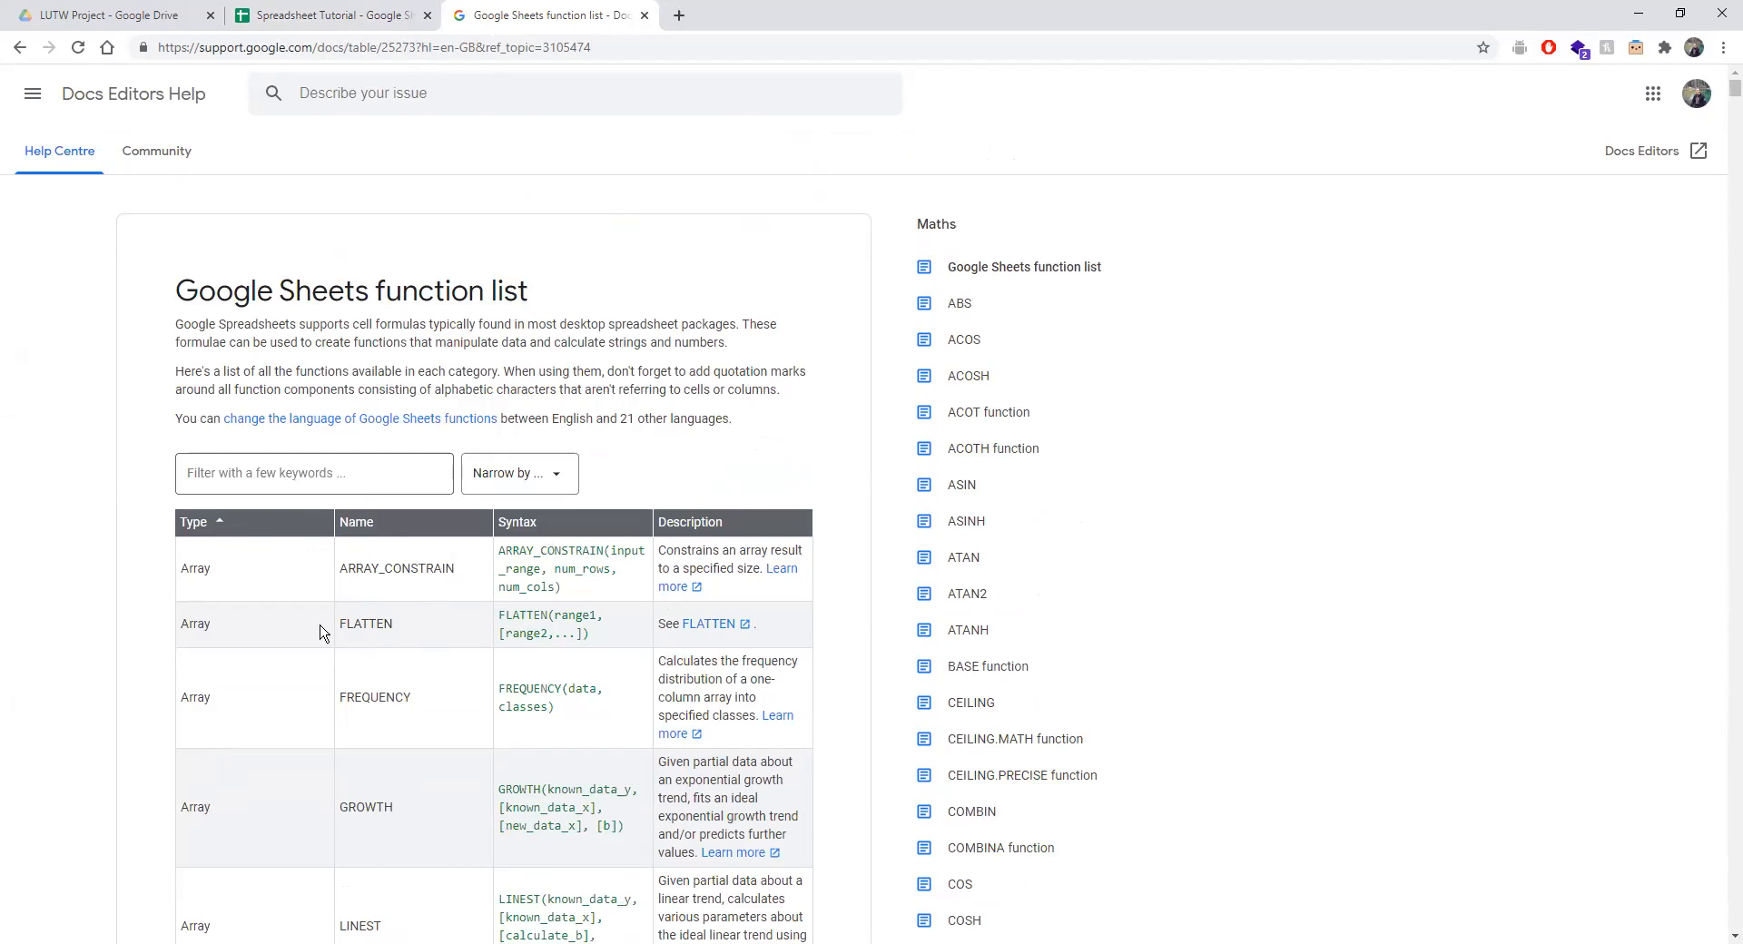
# Filter the function list with the keyword 'secant'.
pyautogui.click(289, 466)
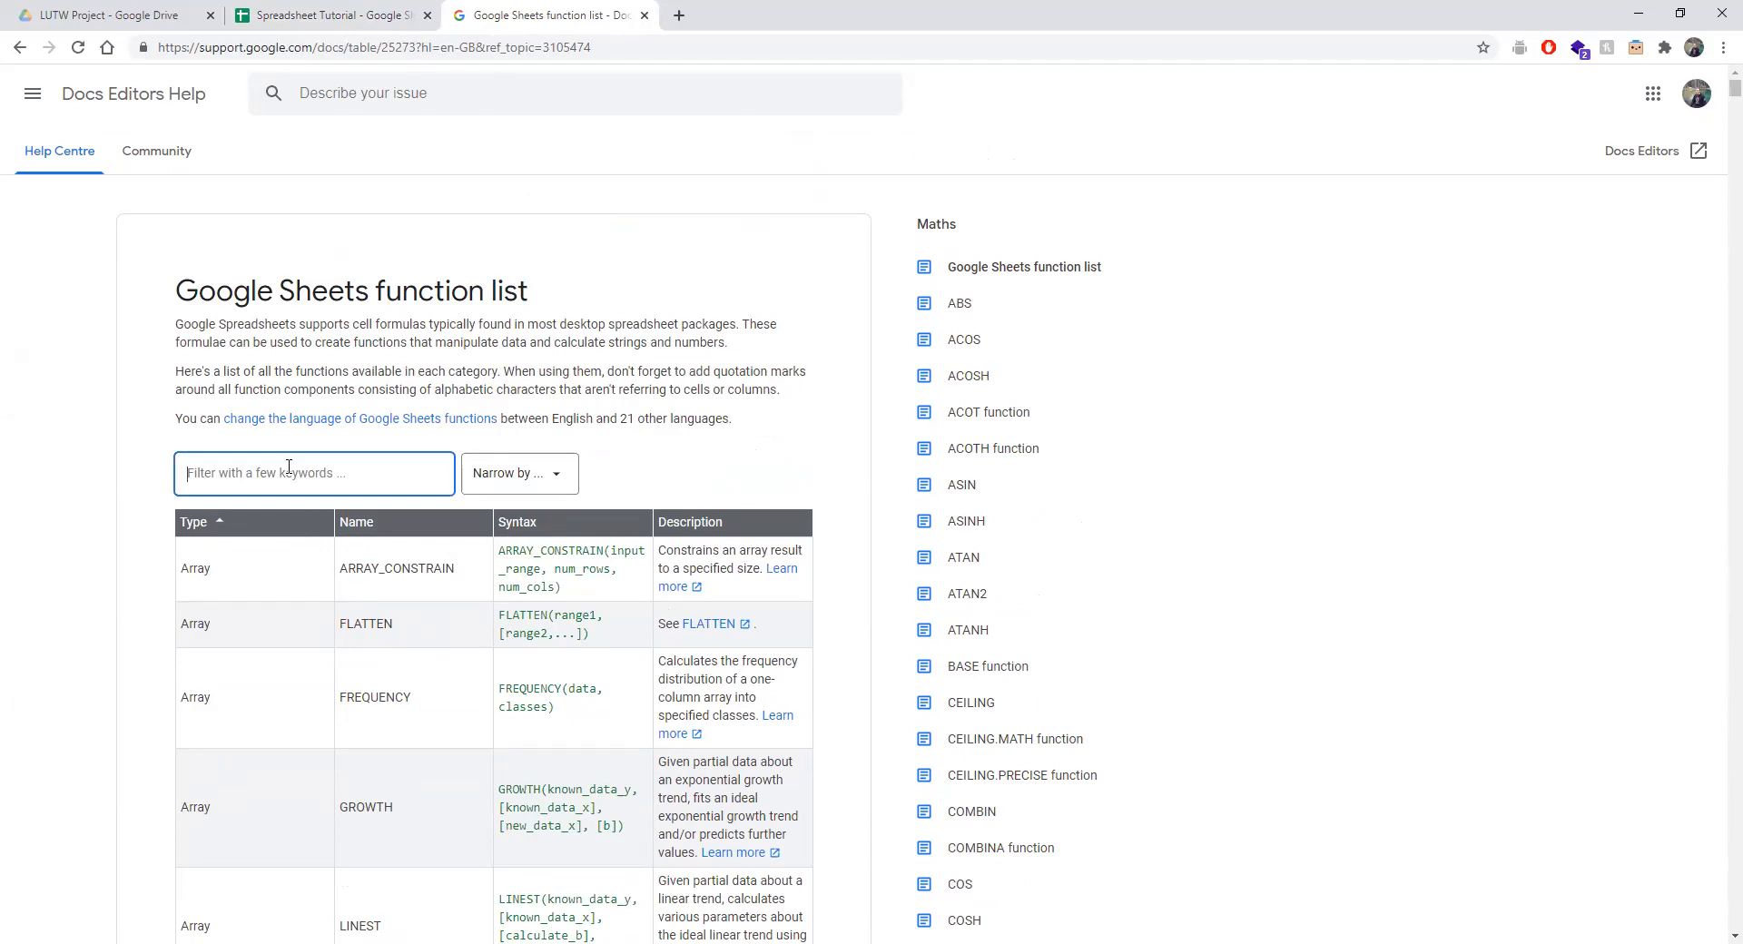
pyautogui.click(372, 502)
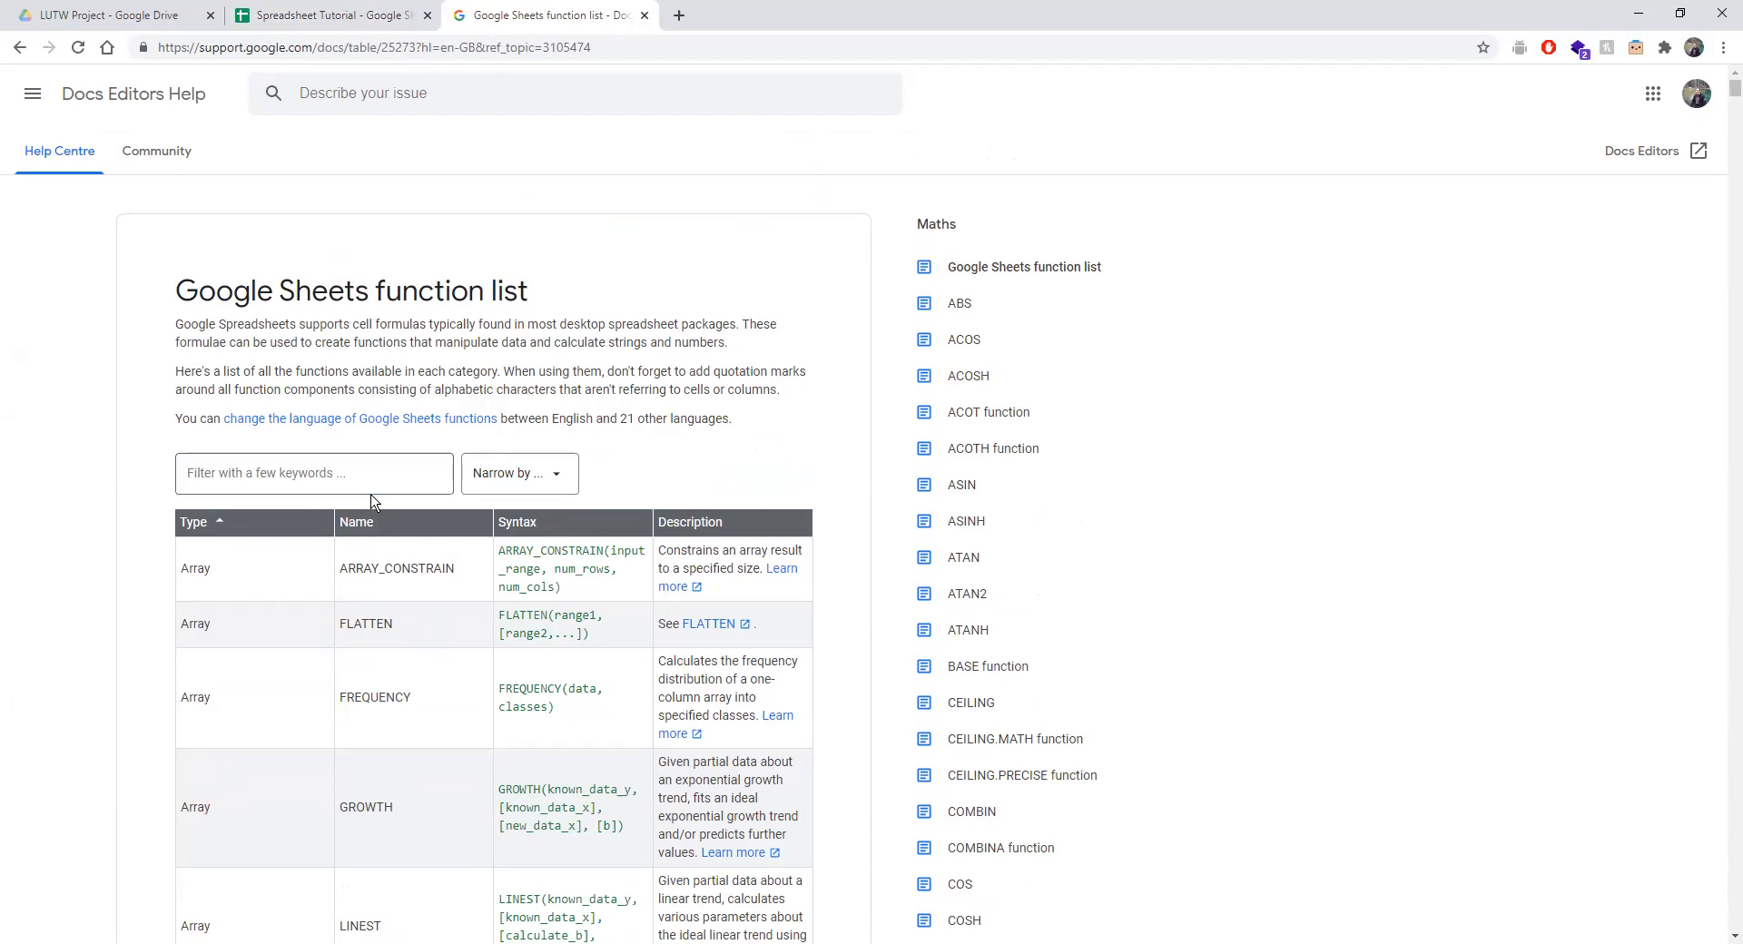
pyautogui.click(346, 463)
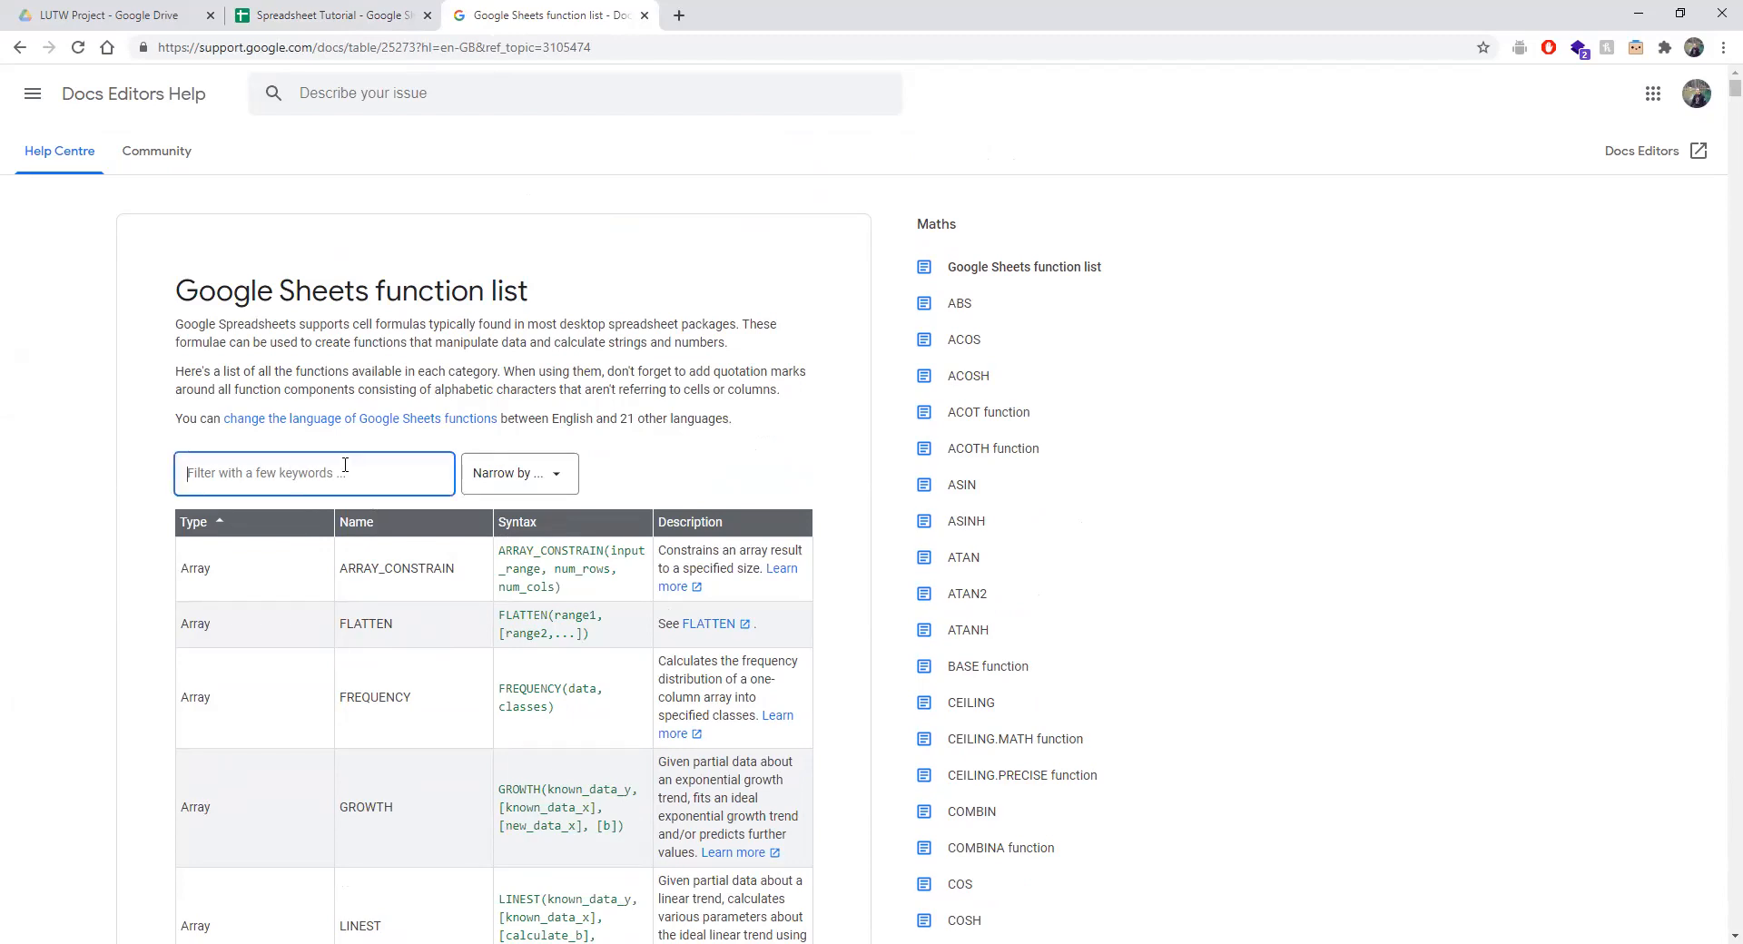
pyautogui.write('secant')
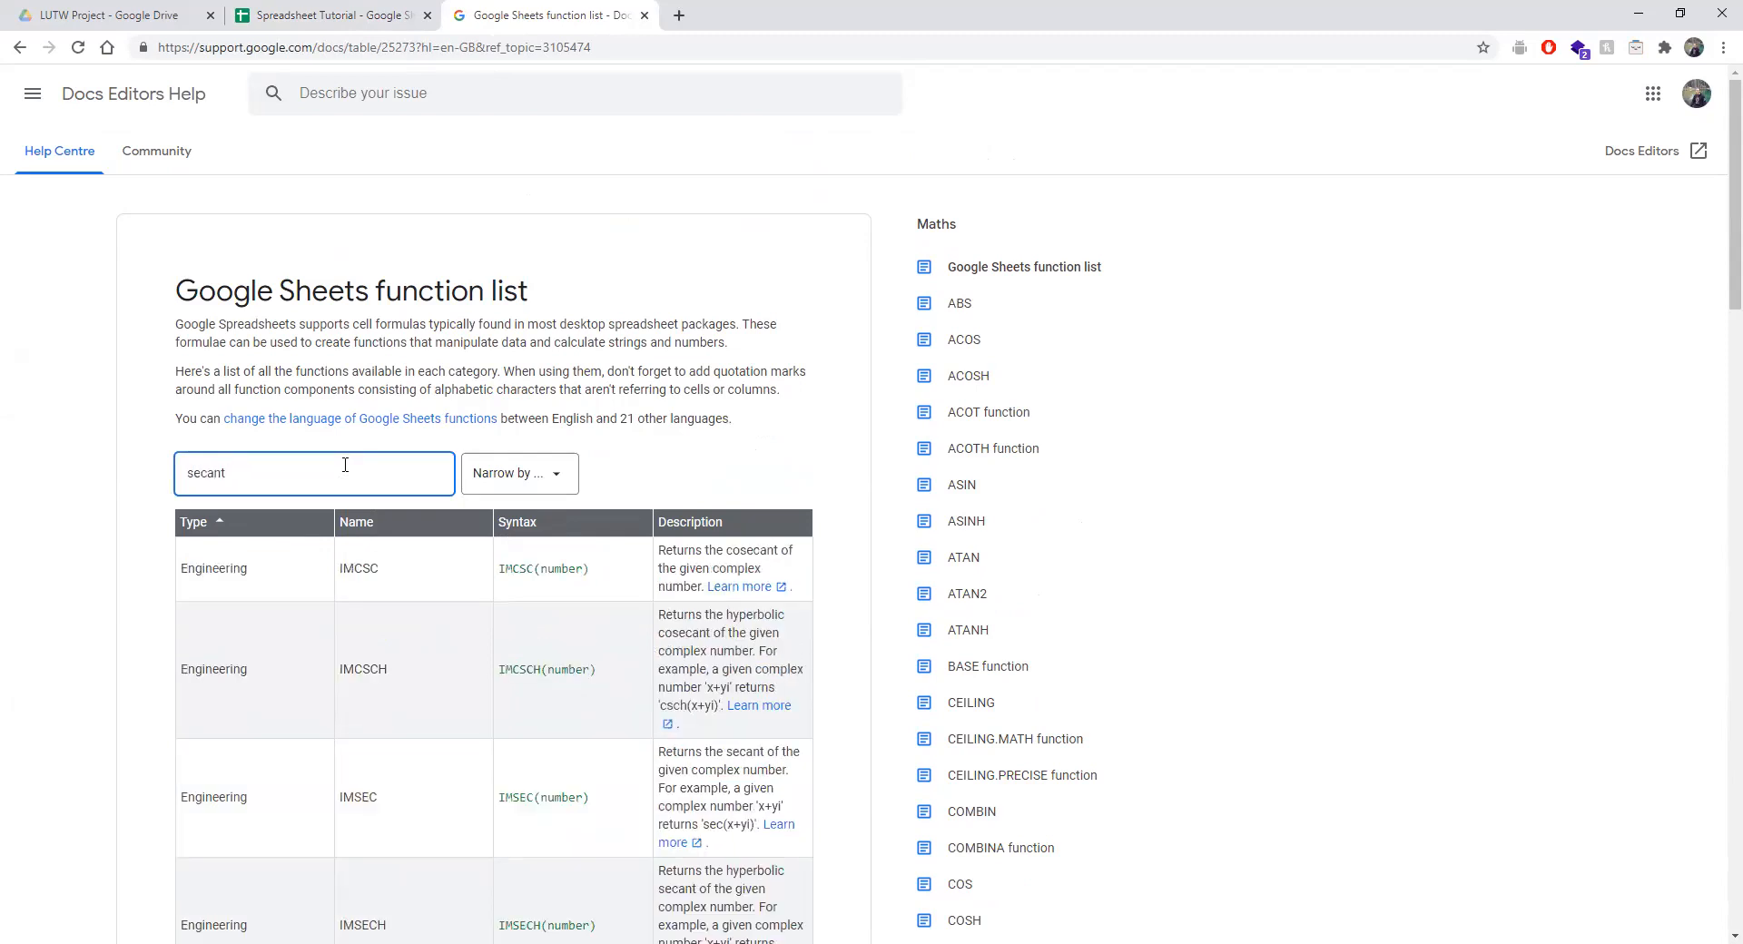
# Highlight the SEC row's category word and the IMCSC description, then clear the highlights.
pyautogui.scroll(-5, 338, 642)
pyautogui.doubleClick(186, 675)
pyautogui.click(401, 676)
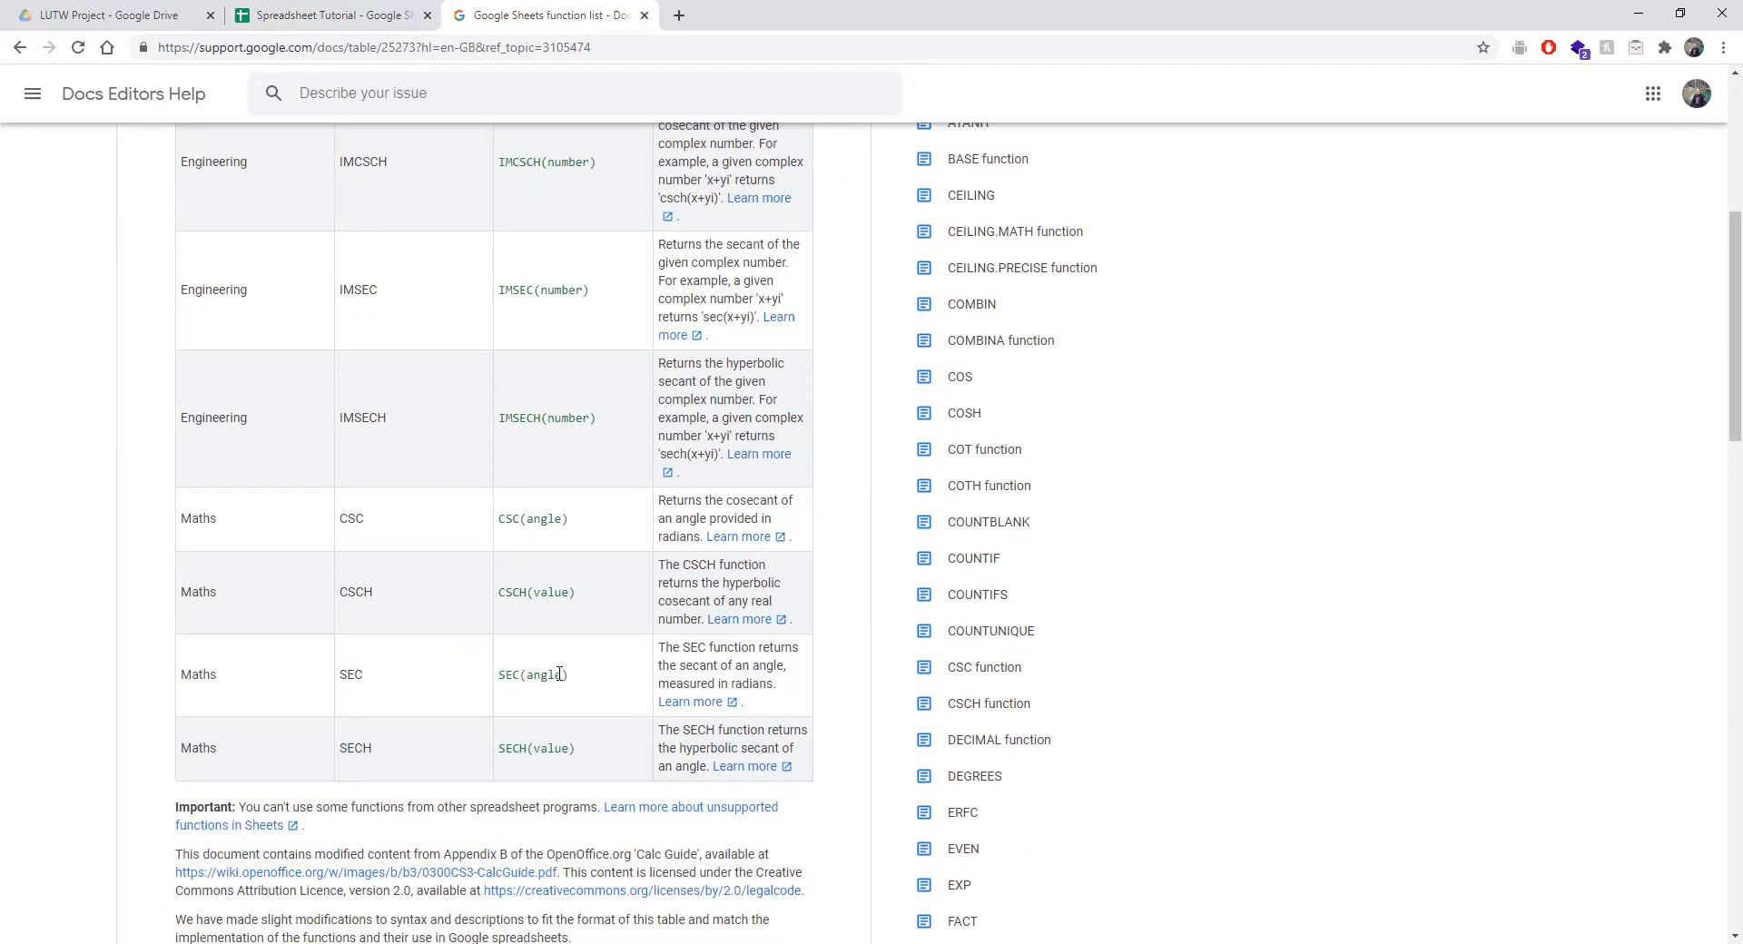
pyautogui.scroll(3, 560, 674)
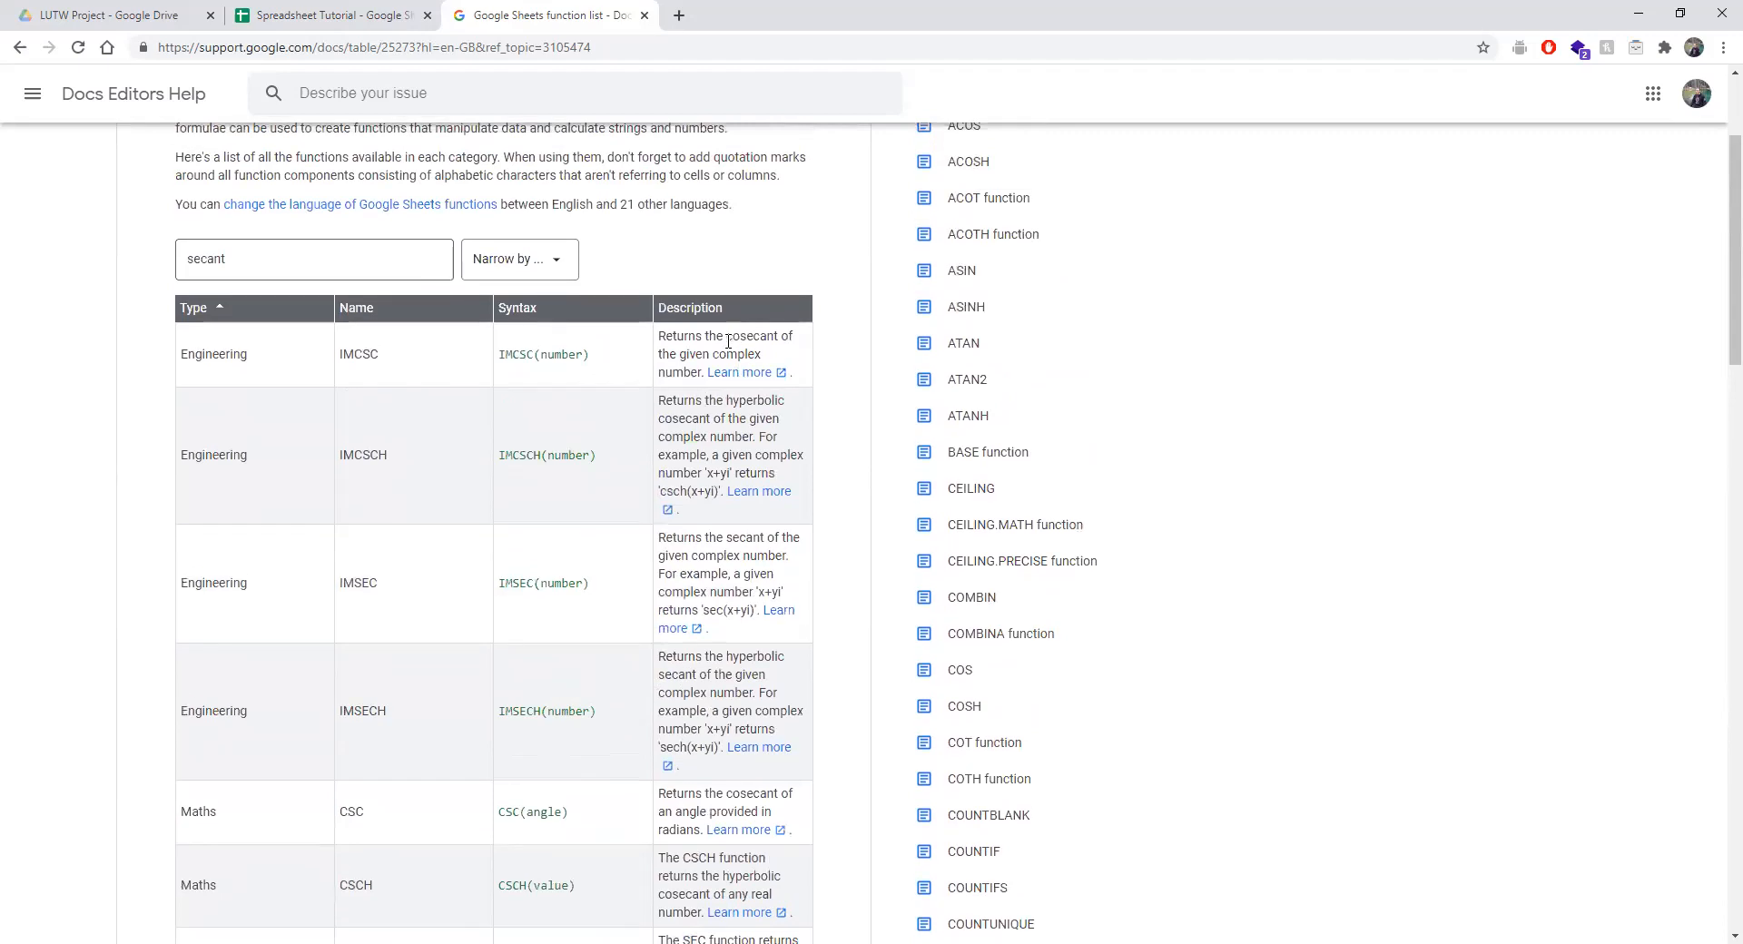
pyautogui.moveTo(657, 340); pyautogui.dragTo(690, 374)
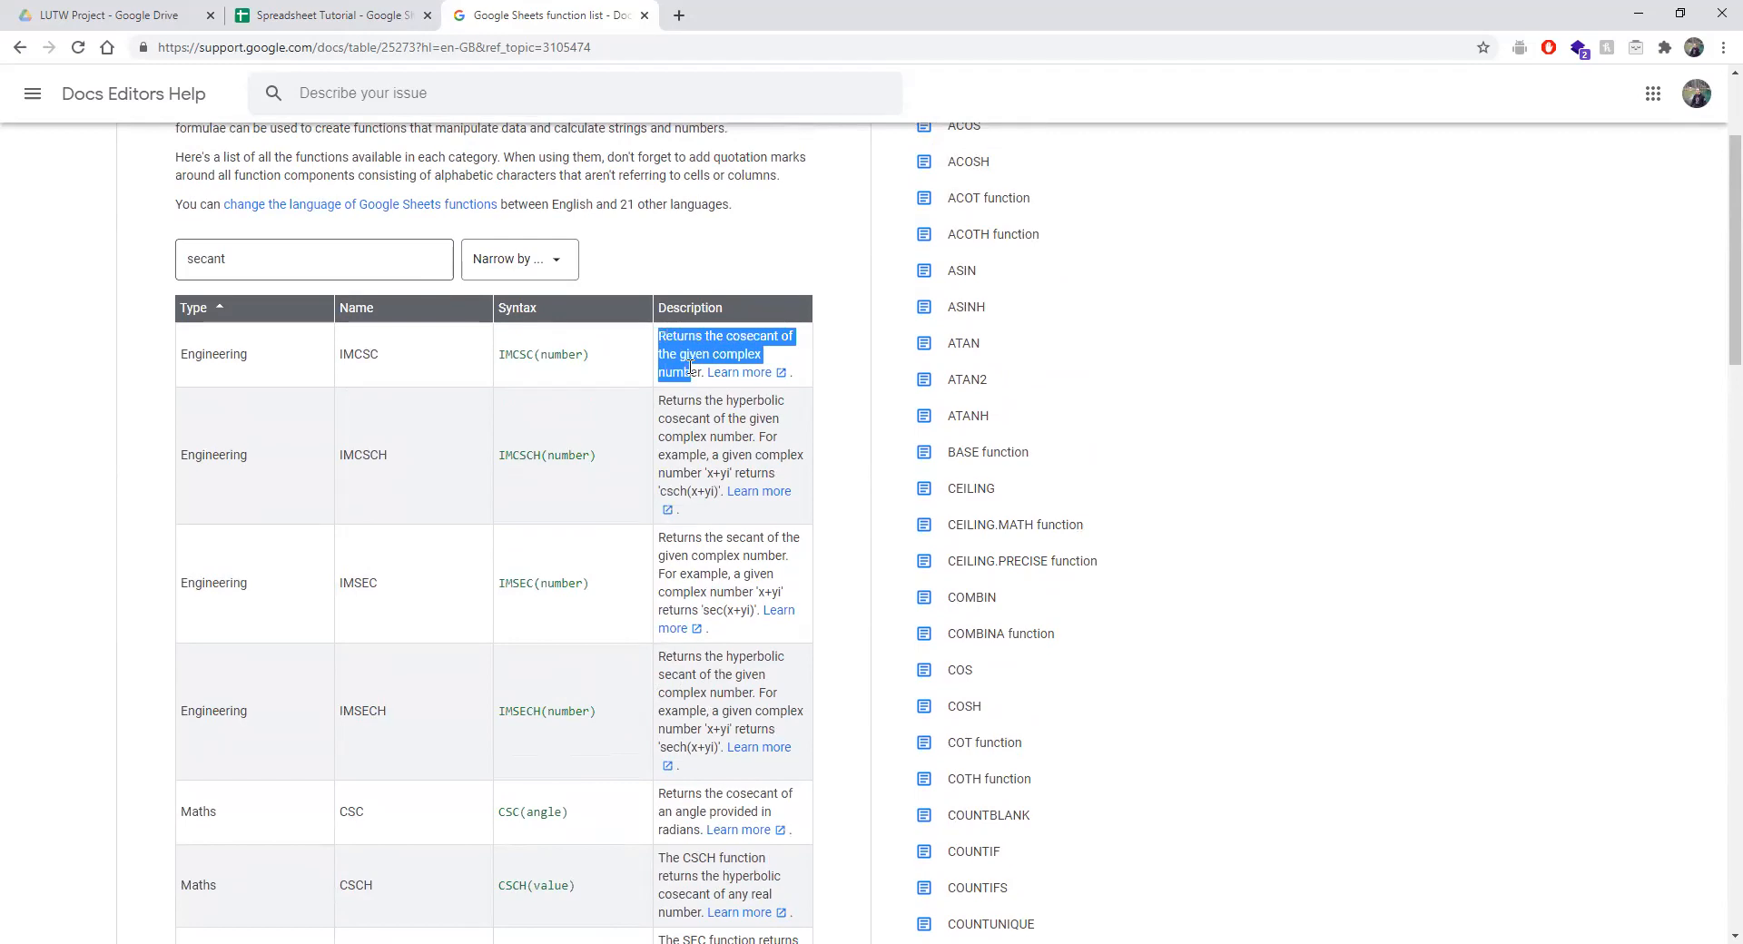
pyautogui.scroll(-7, 250, 368)
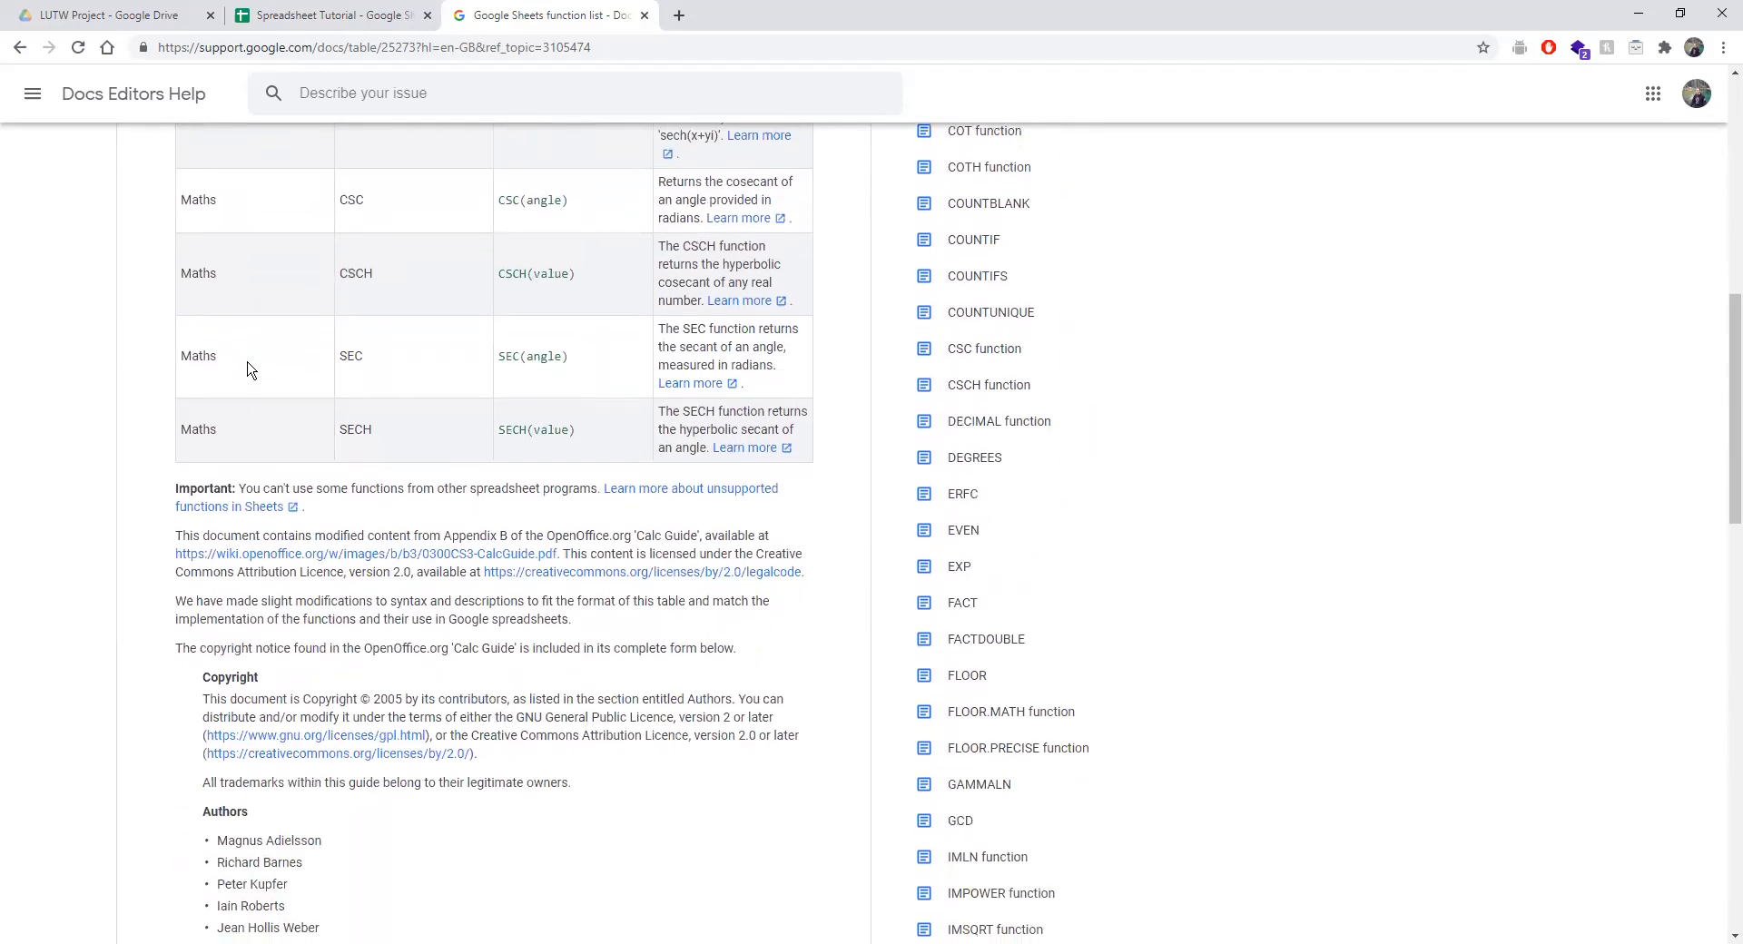
pyautogui.scroll(1, 250, 367)
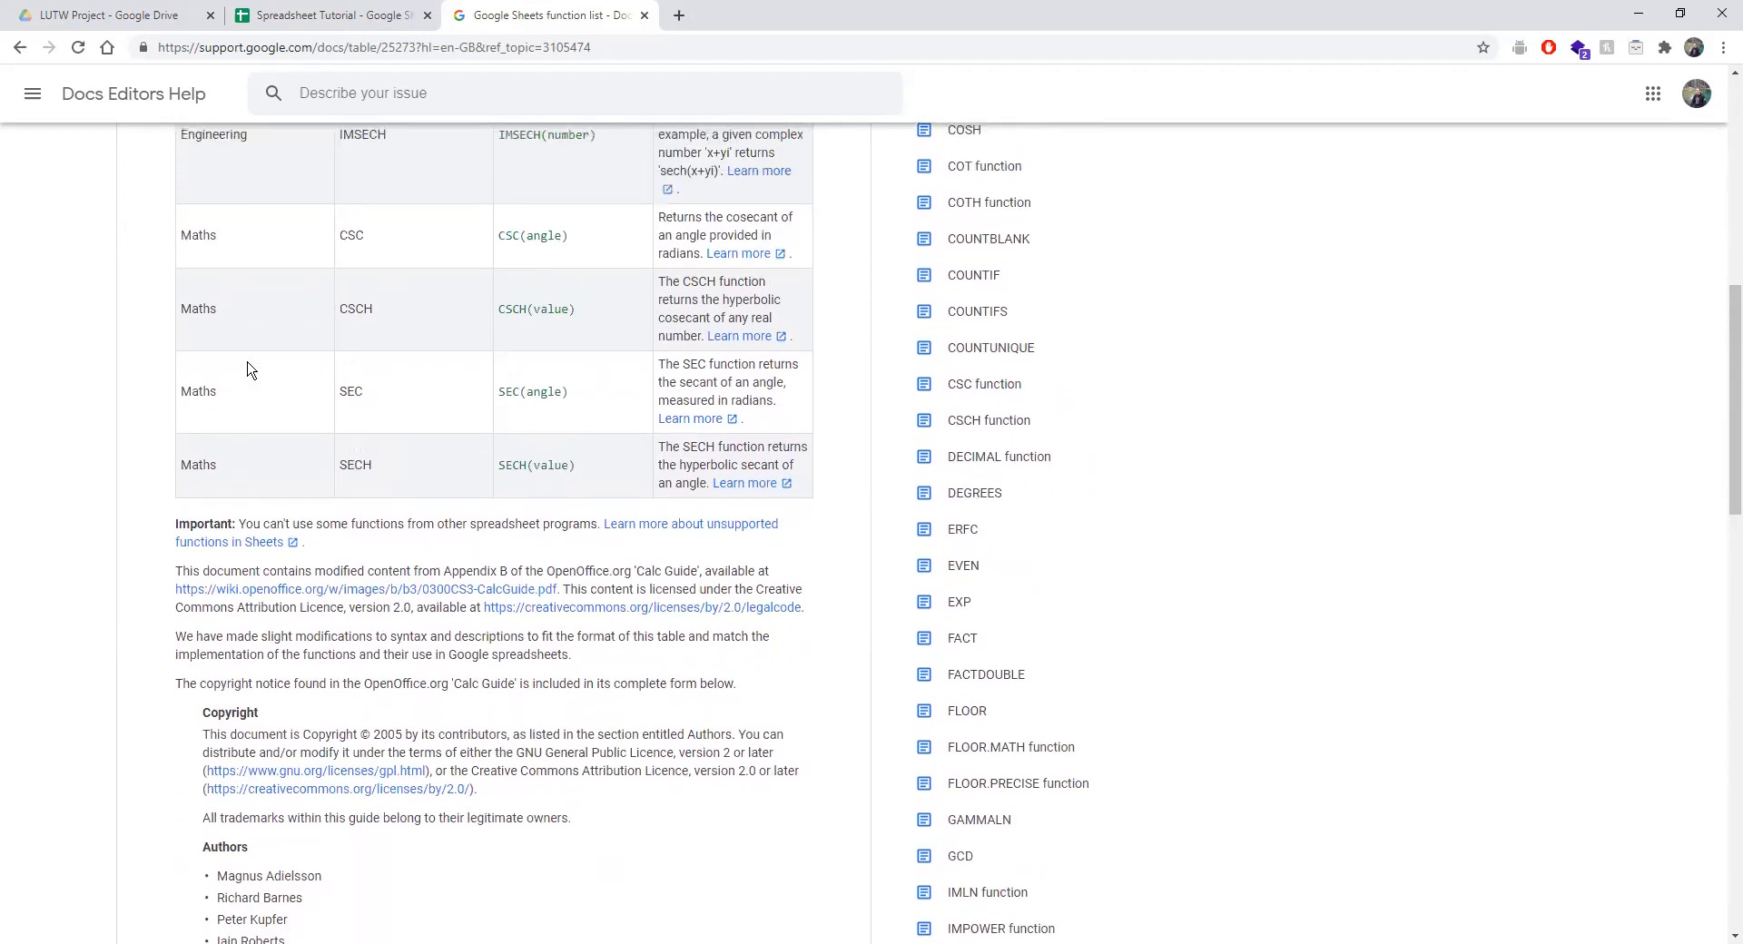
pyautogui.scroll(6, 250, 367)
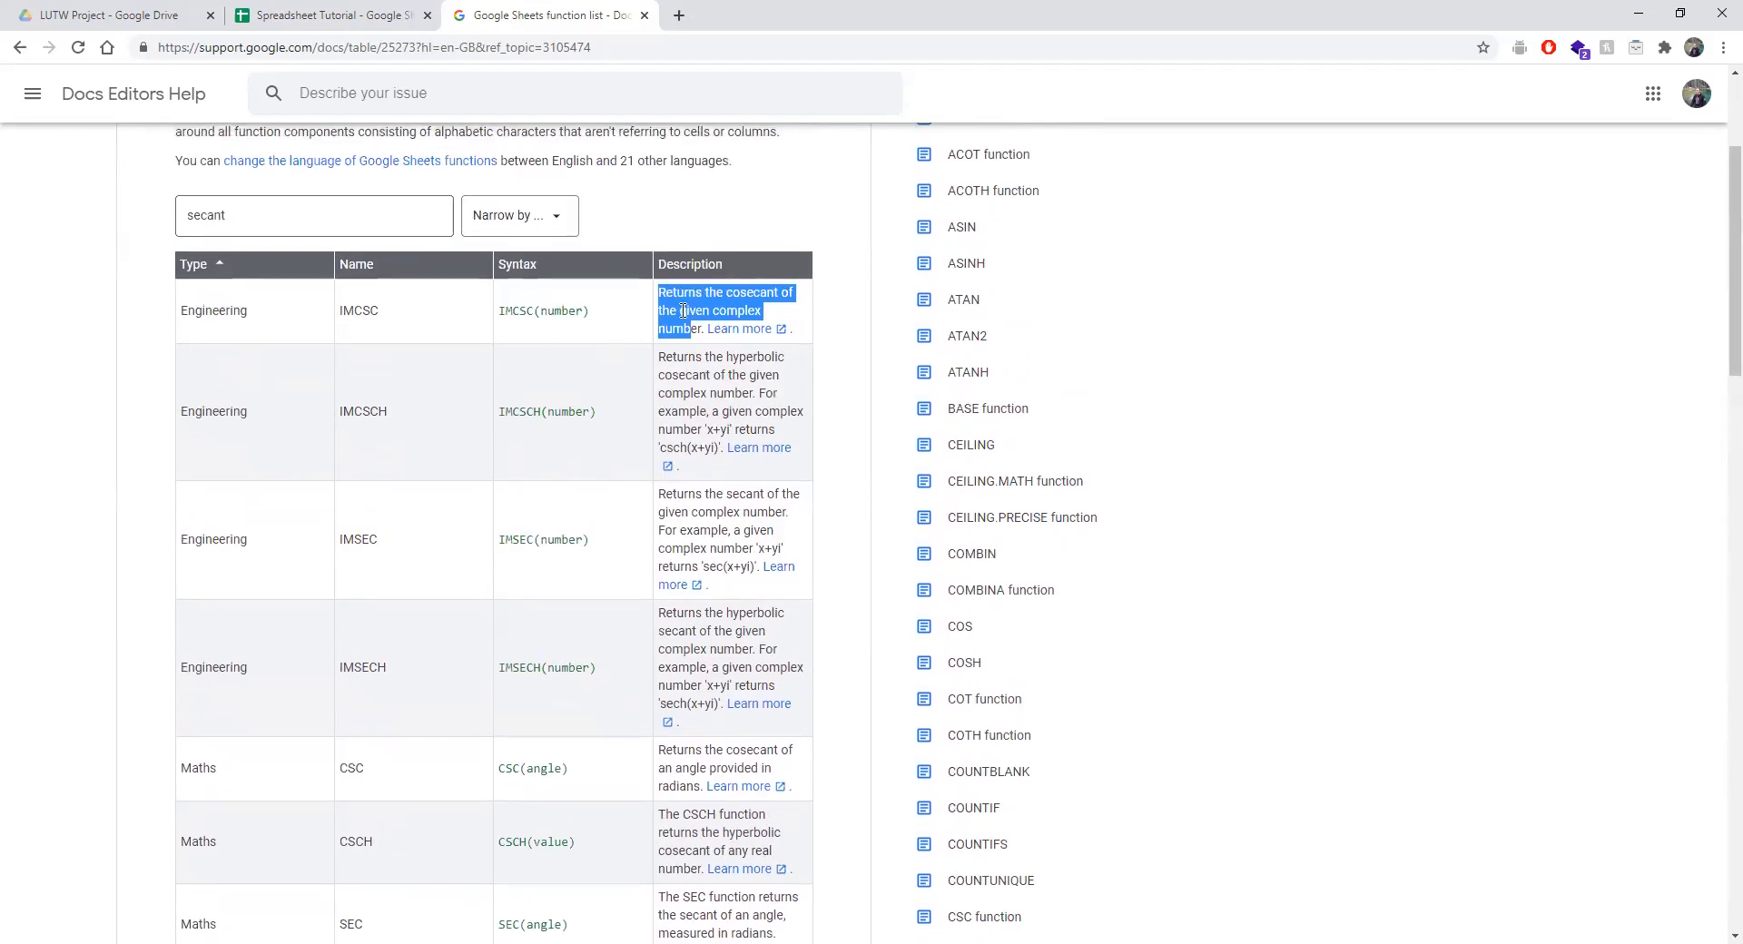
pyautogui.click(669, 315)
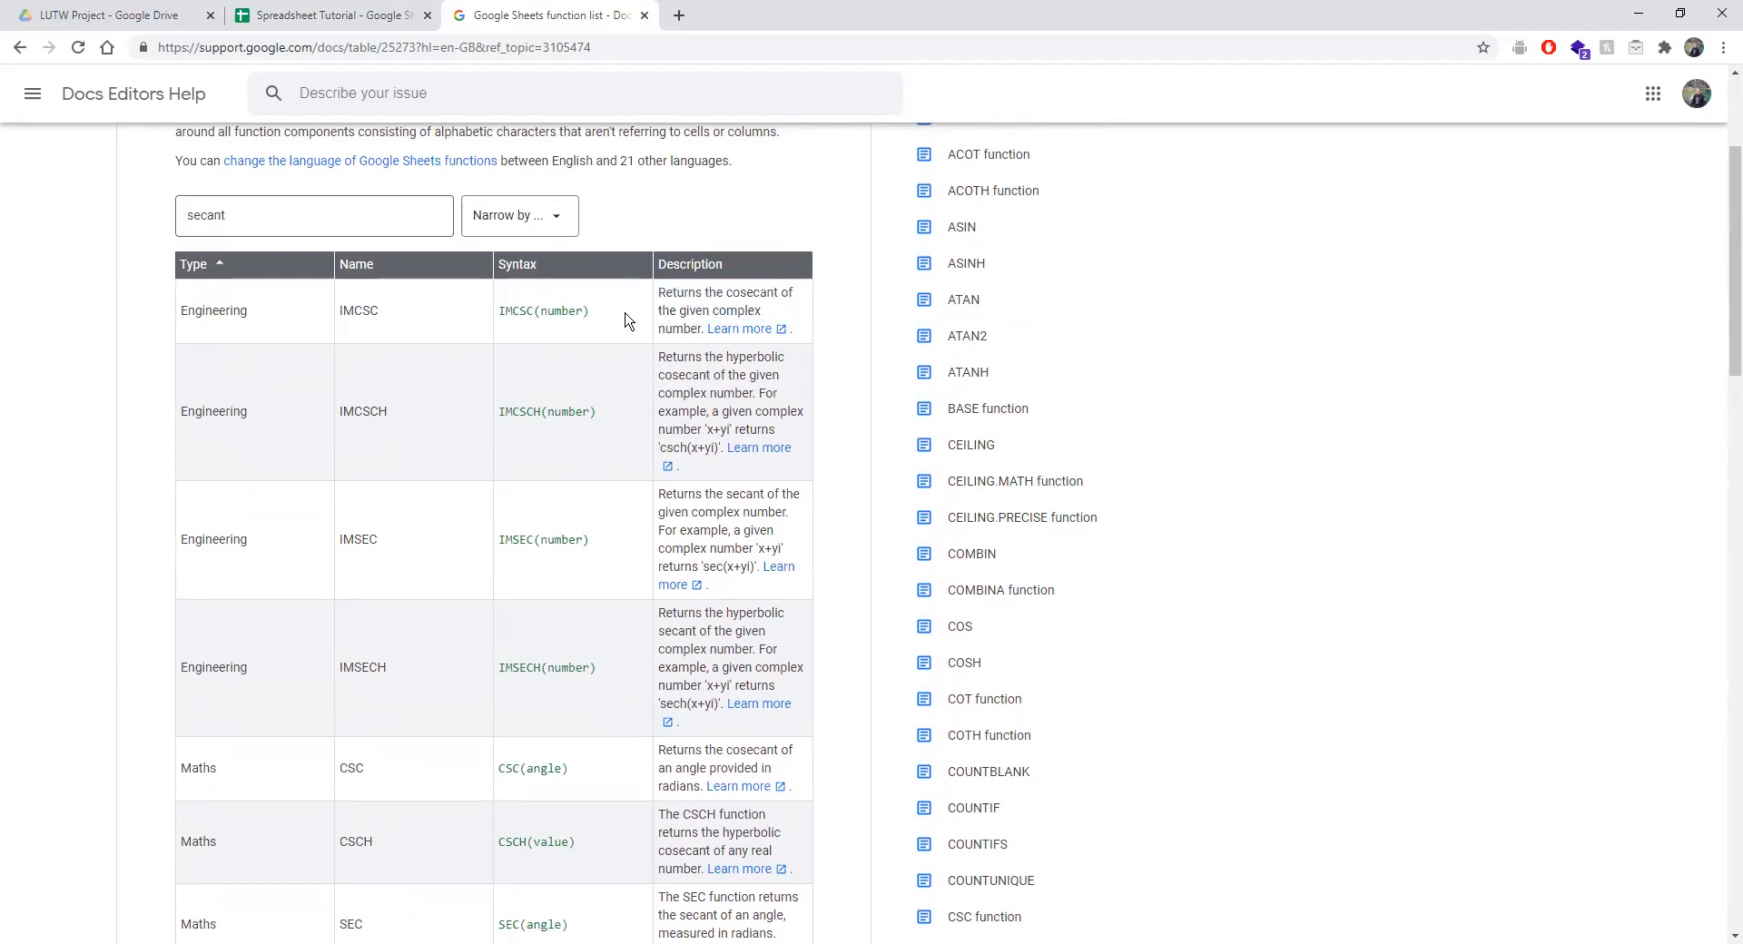
# Highlight the SEC function's description, clear it, and scroll back up.
pyautogui.scroll(-1, 690, 329)
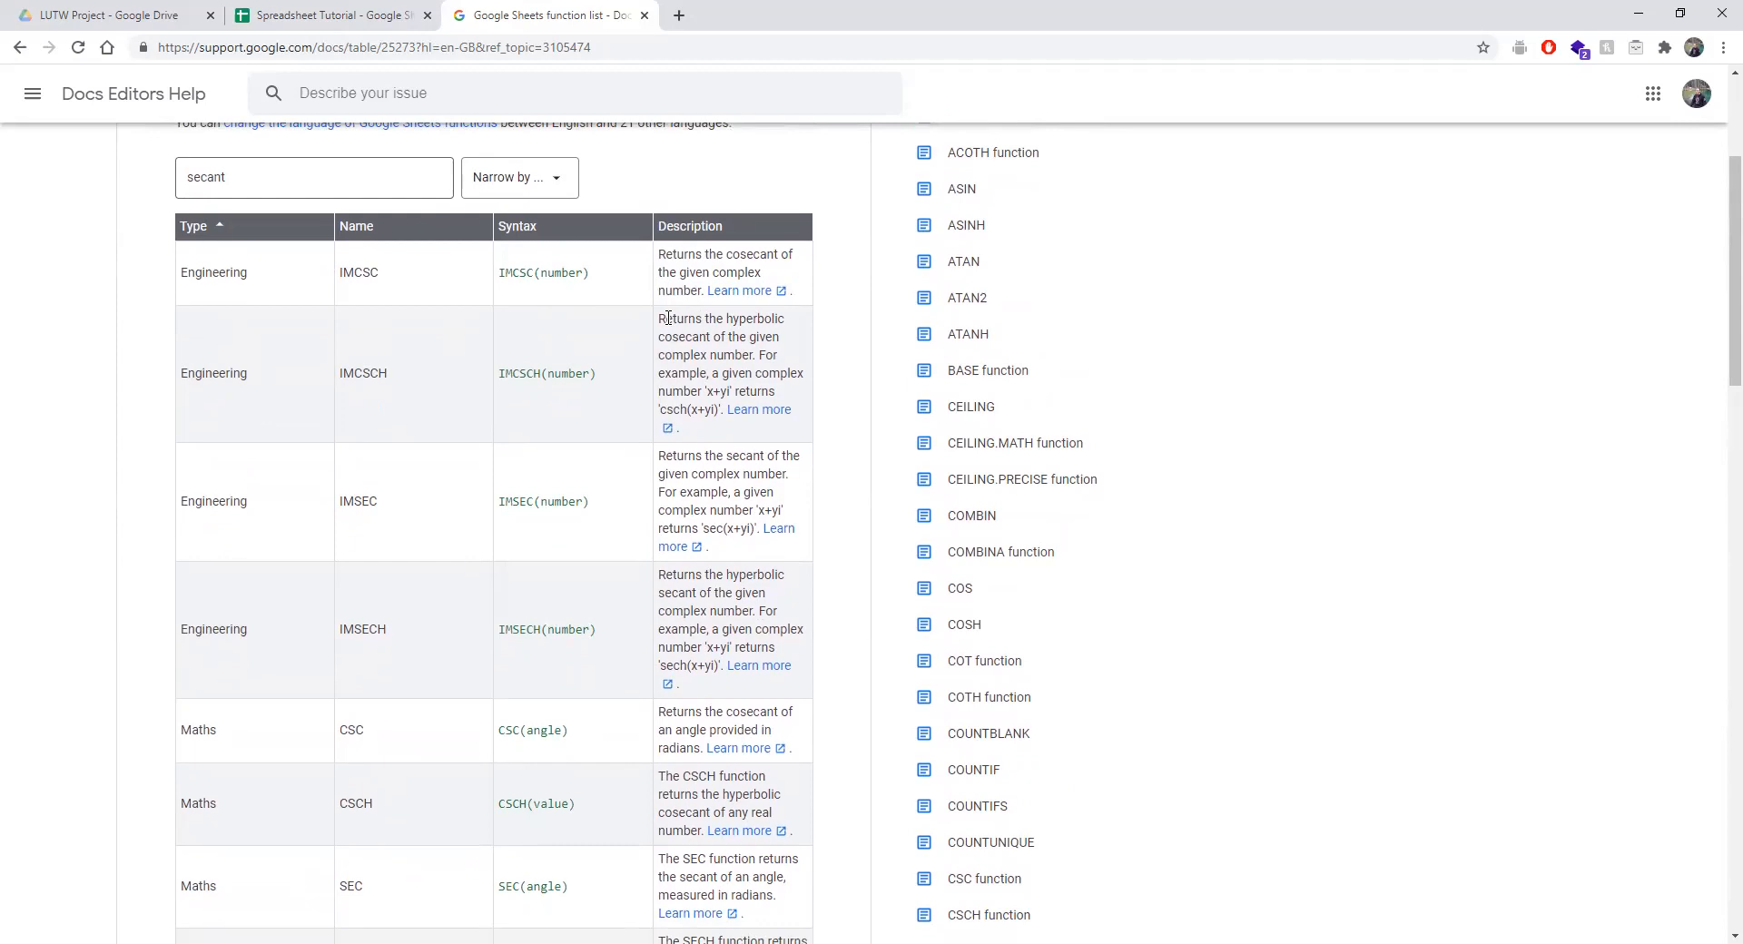
pyautogui.scroll(-4, 668, 318)
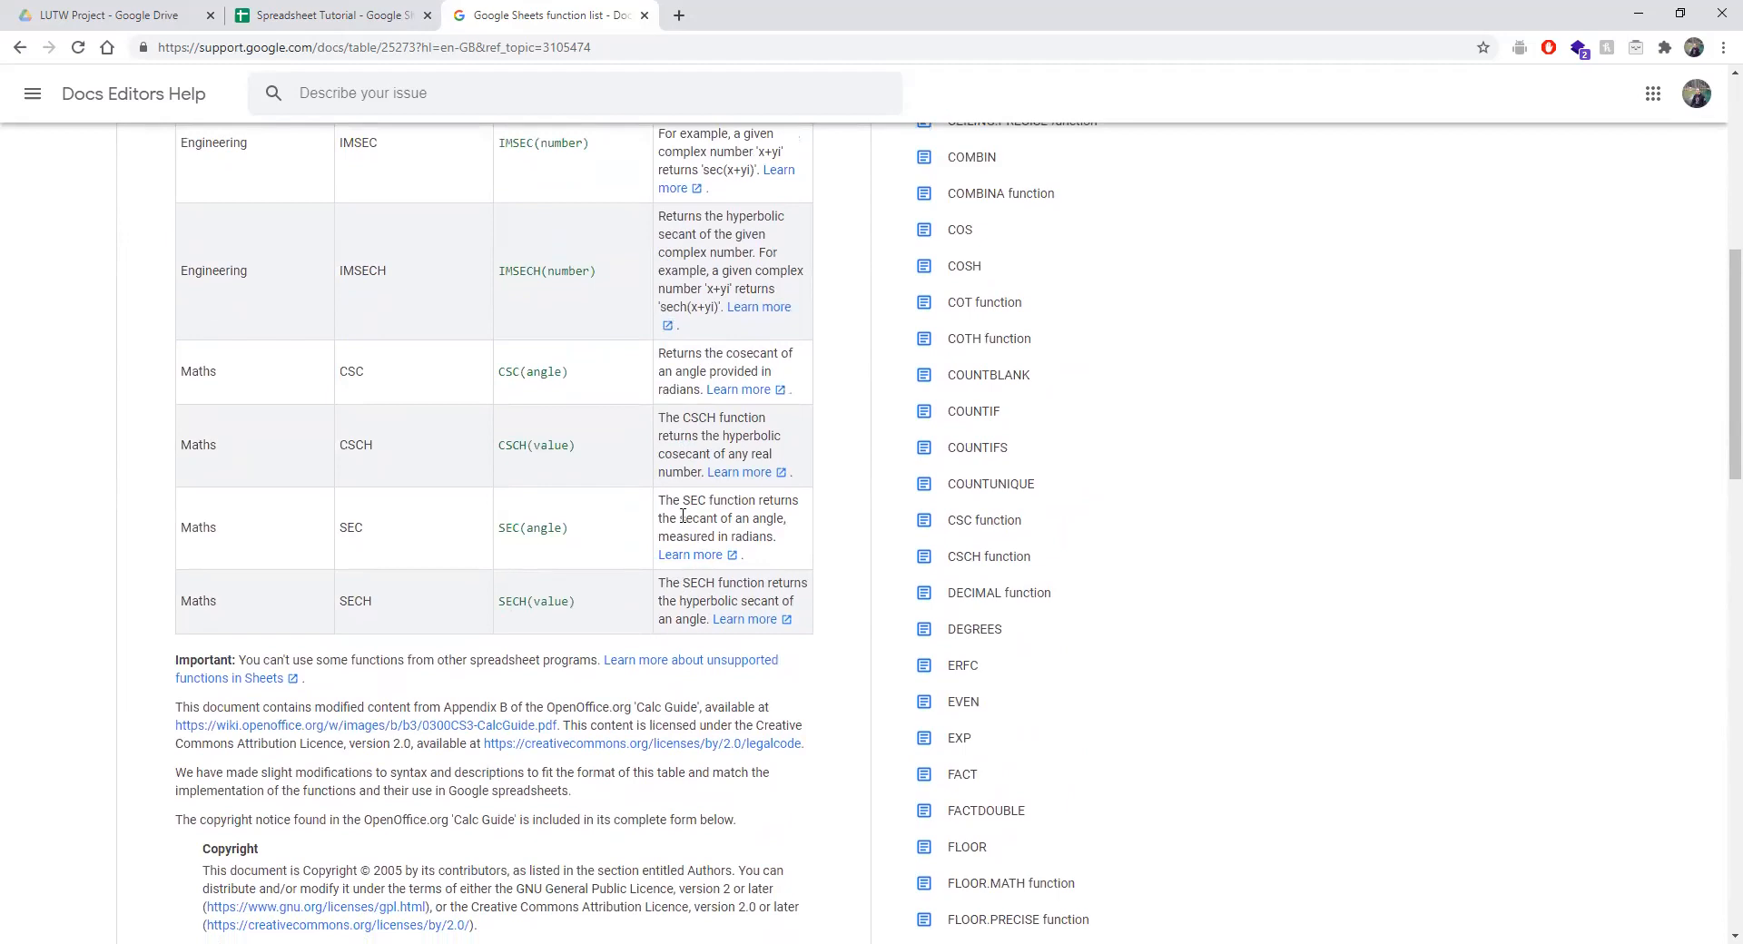
pyautogui.moveTo(709, 500); pyautogui.dragTo(777, 538)
pyautogui.click(761, 530)
pyautogui.scroll(2, 760, 530)
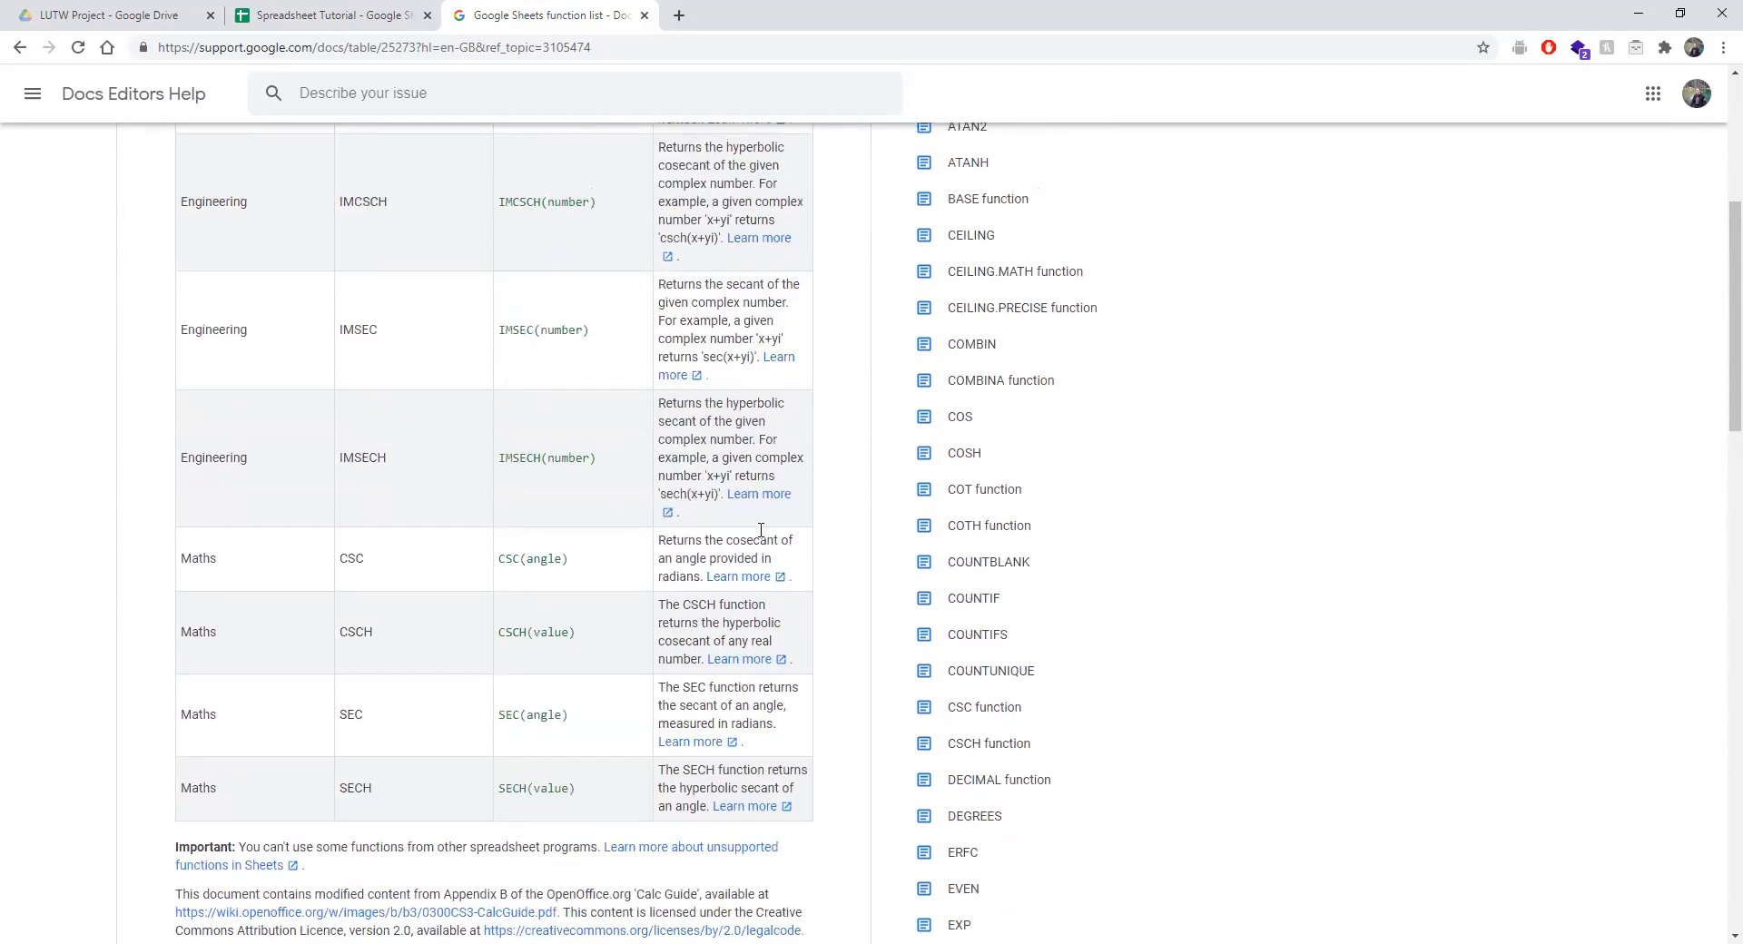
pyautogui.scroll(4, 761, 530)
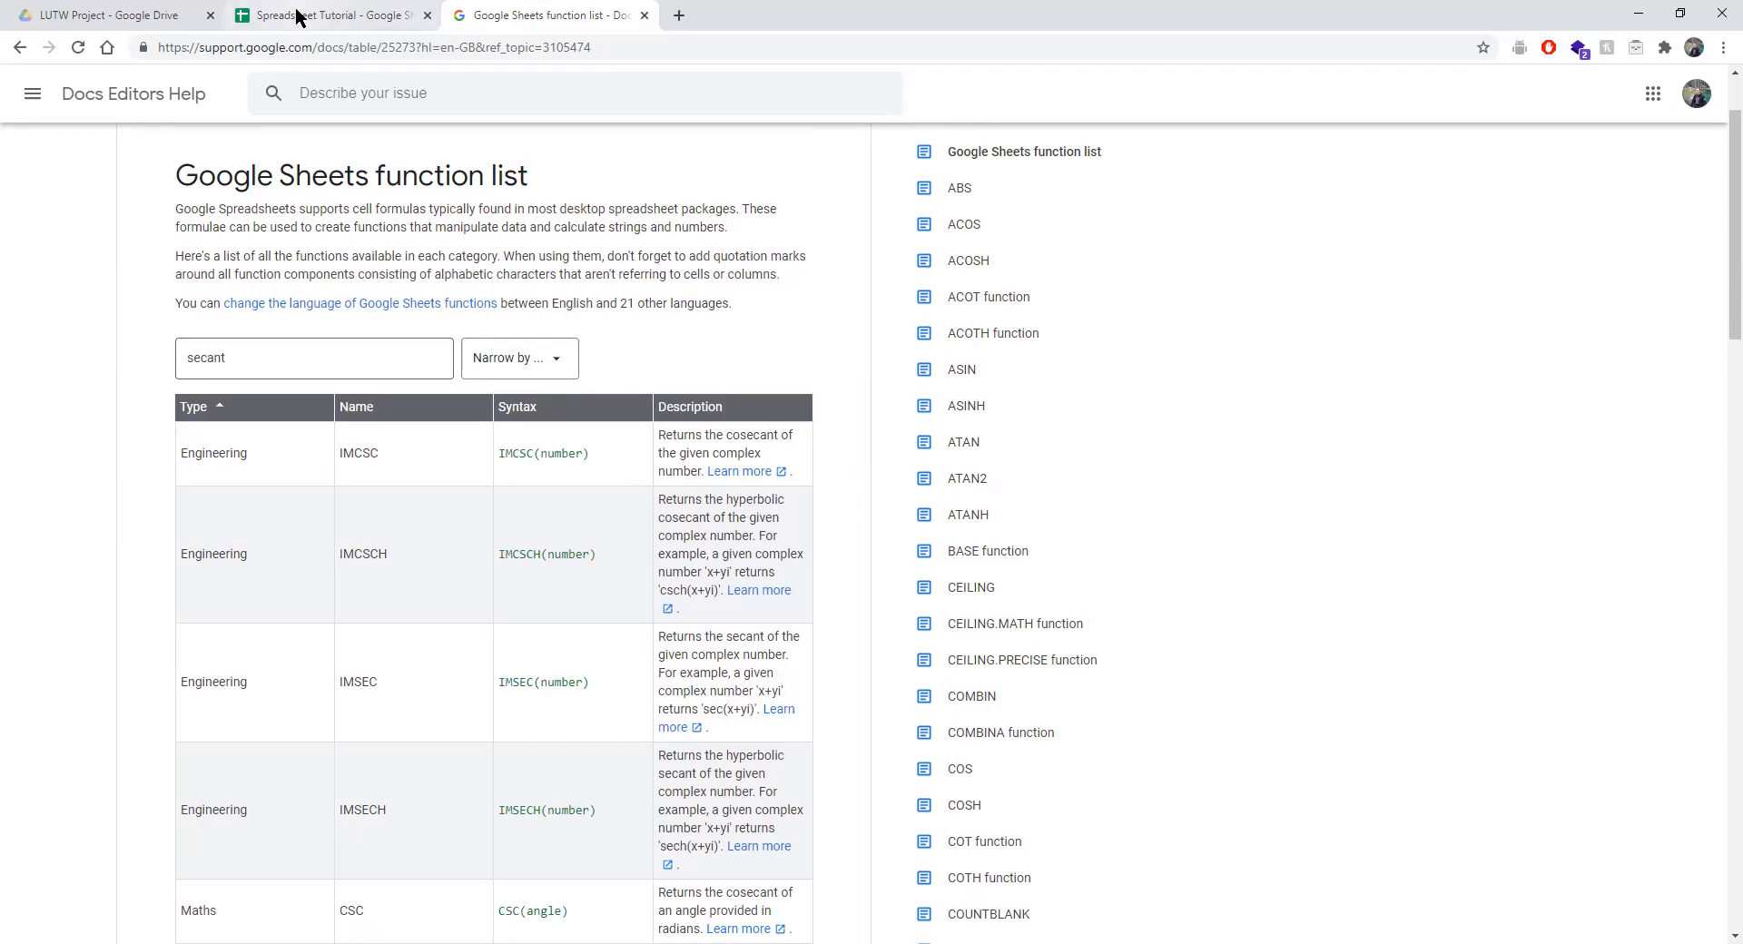
# Delete the 'secant' filter text and scroll the full list down to the Text functions.
pyautogui.moveTo(312, 366); pyautogui.dragTo(180, 368)
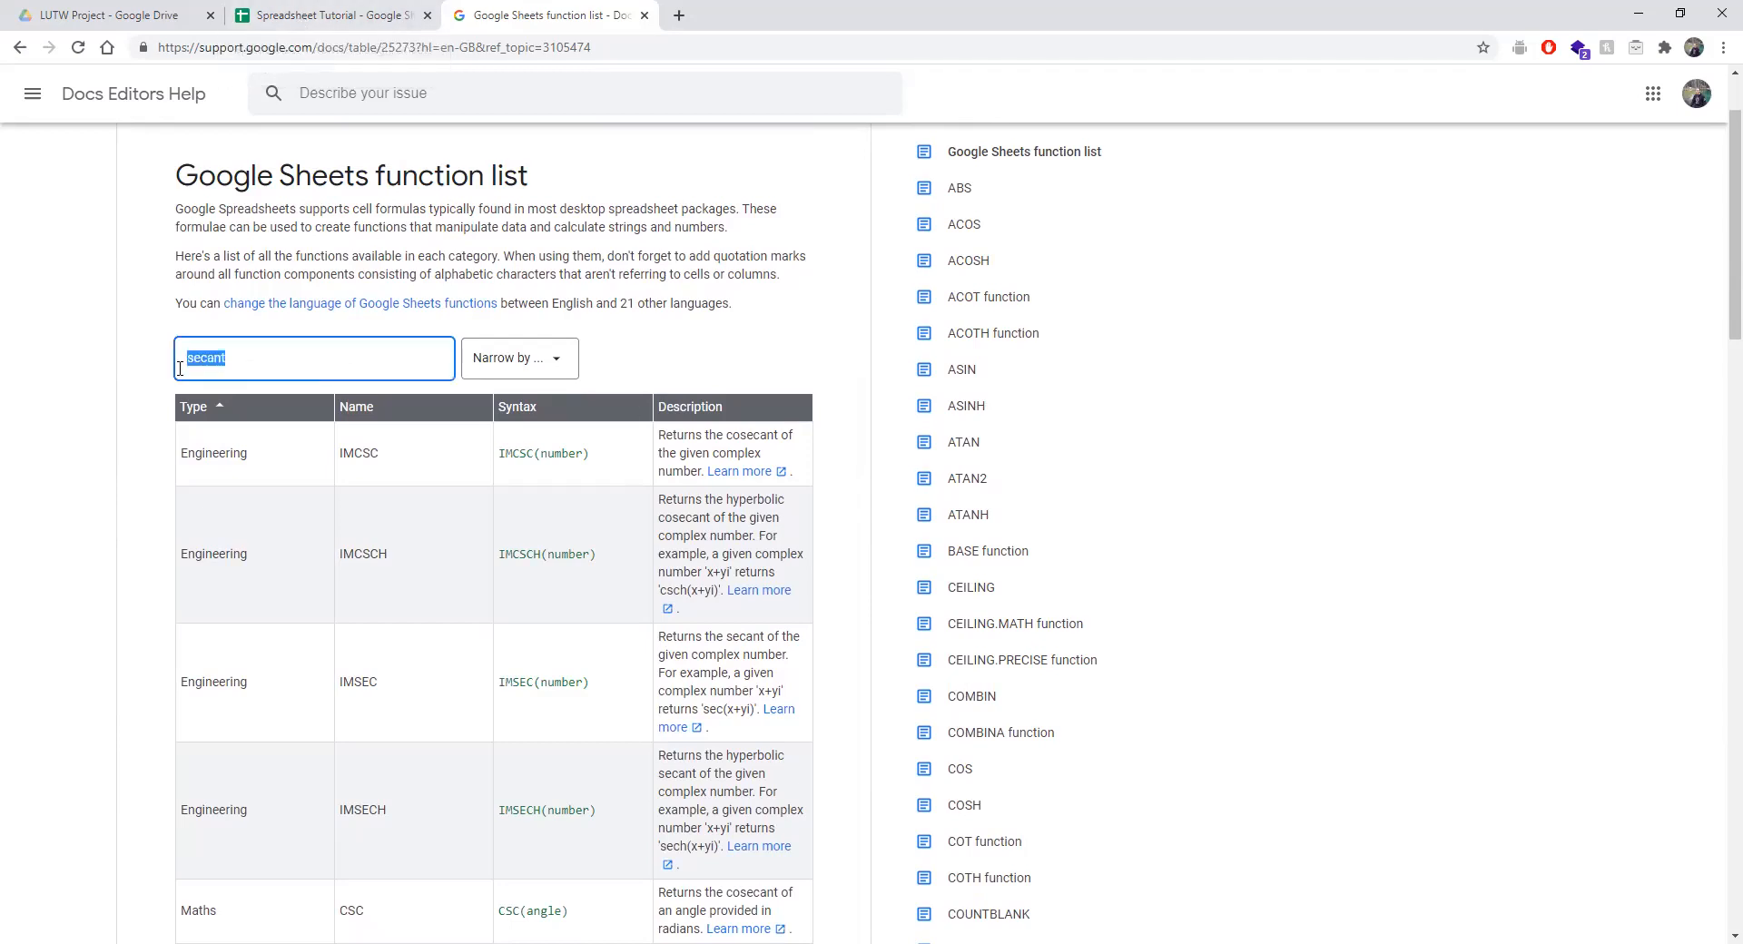
pyautogui.press('BackSpace')
pyautogui.scroll(-20, 396, 568)
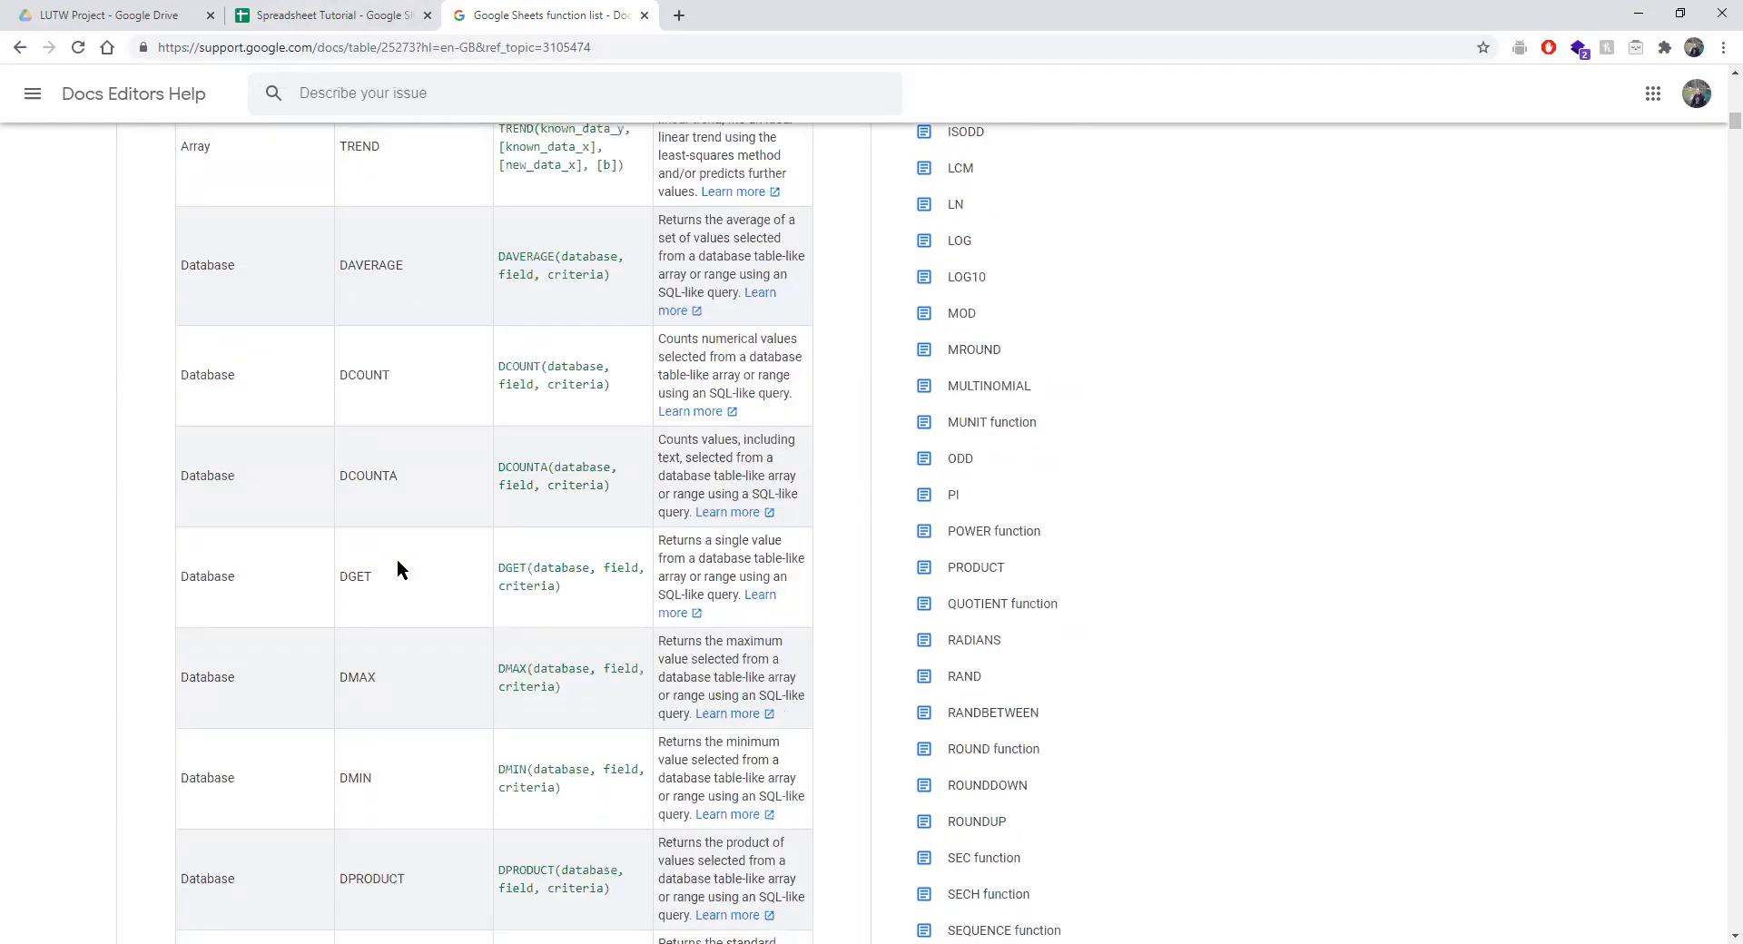
pyautogui.scroll(-20, 397, 569)
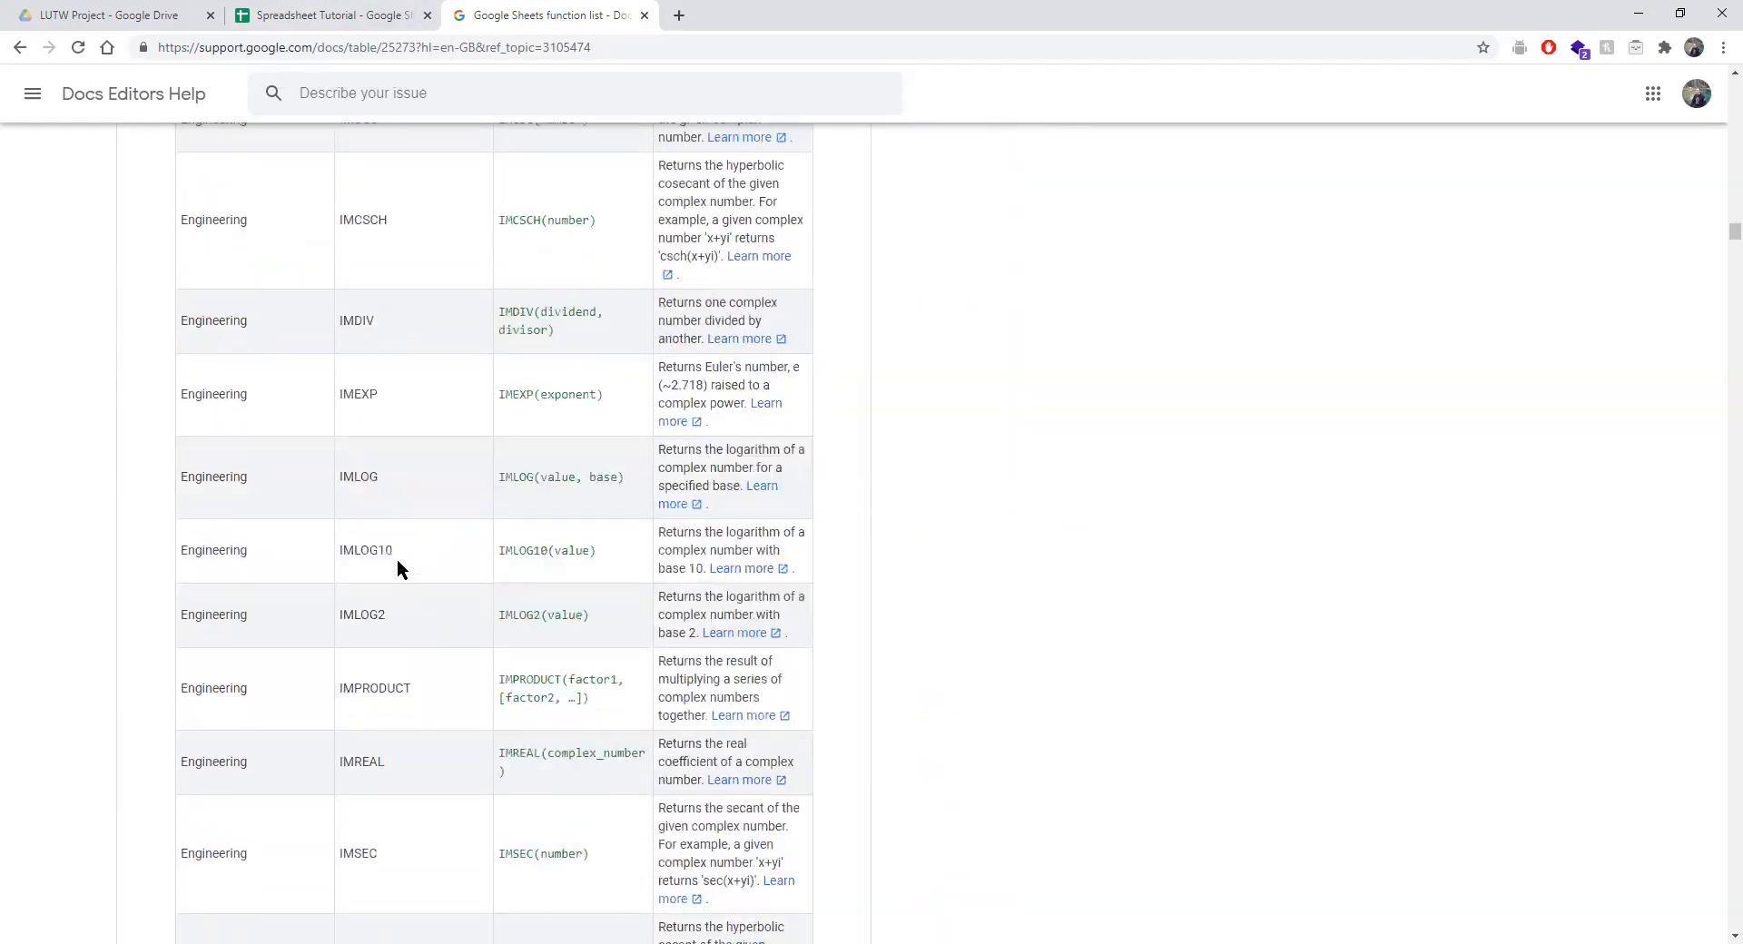
pyautogui.scroll(-20, 396, 568)
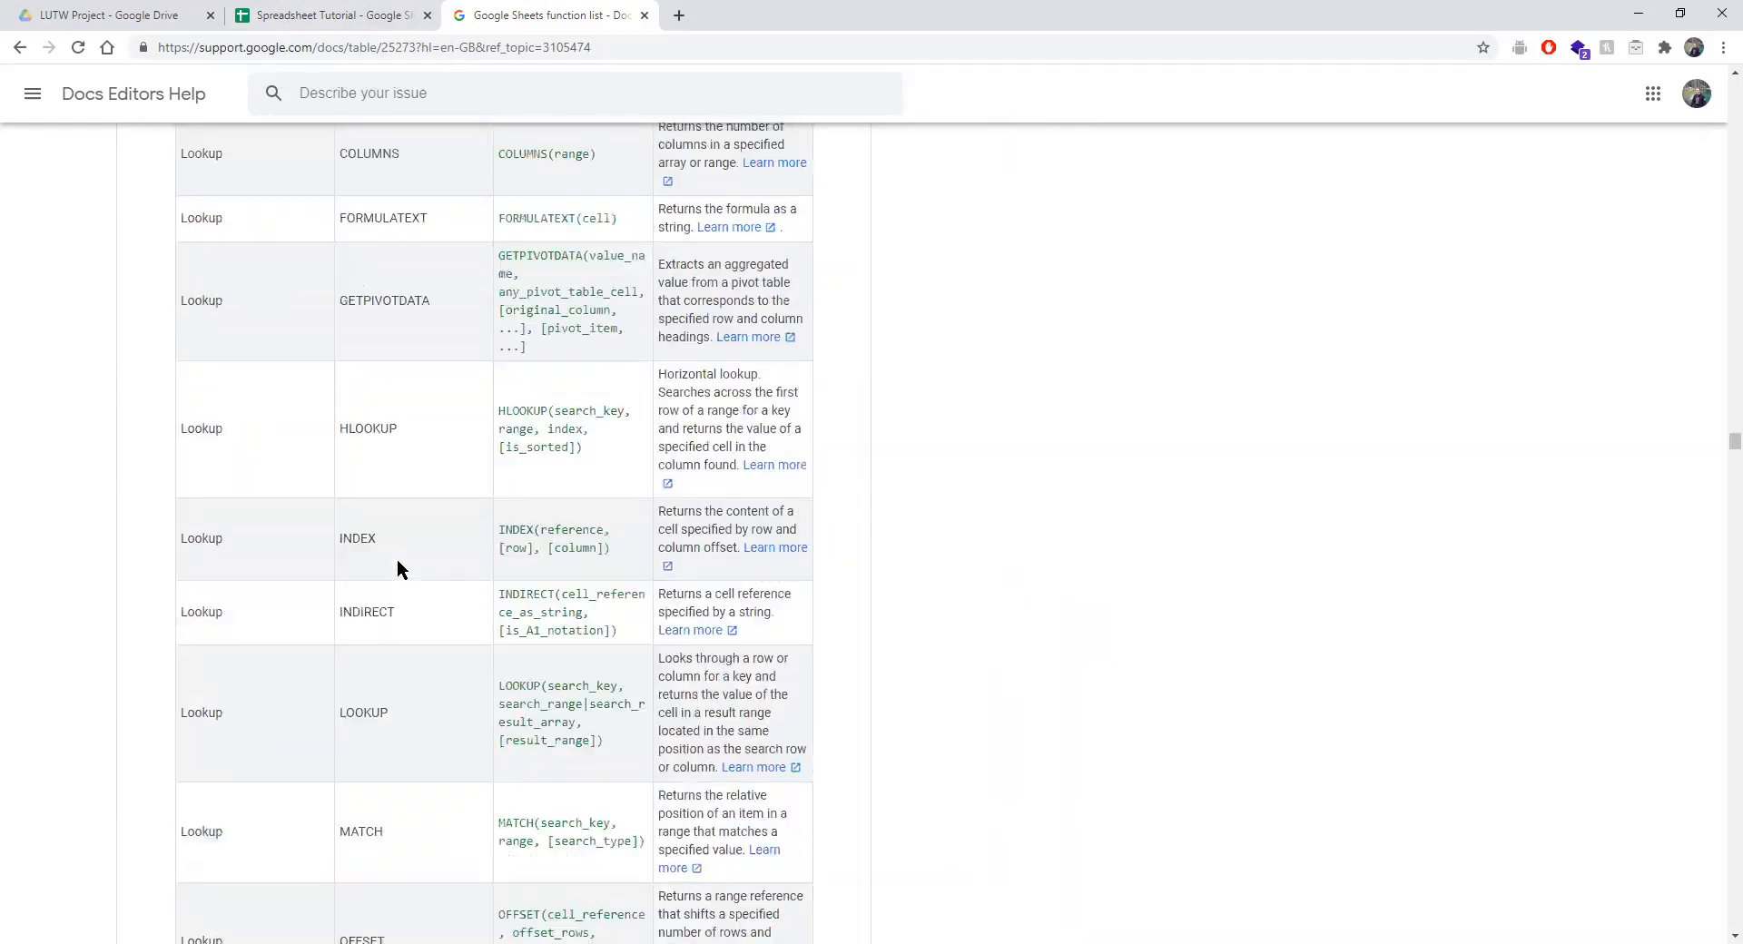
pyautogui.scroll(-20, 396, 569)
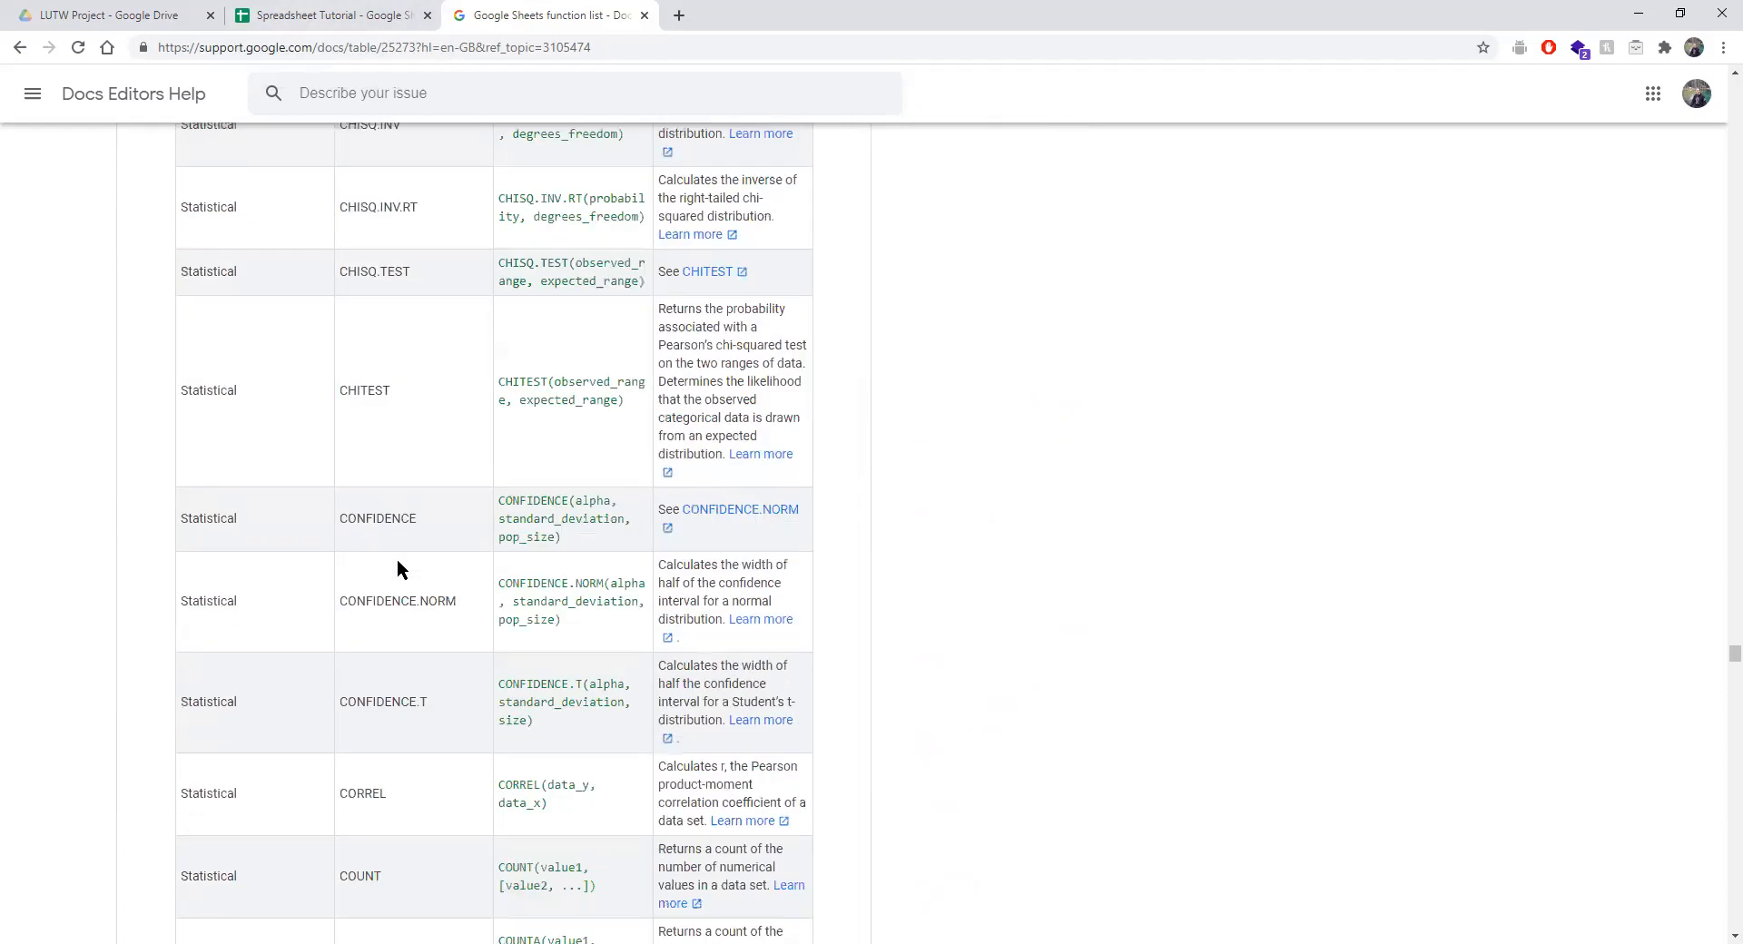
pyautogui.scroll(-20, 397, 568)
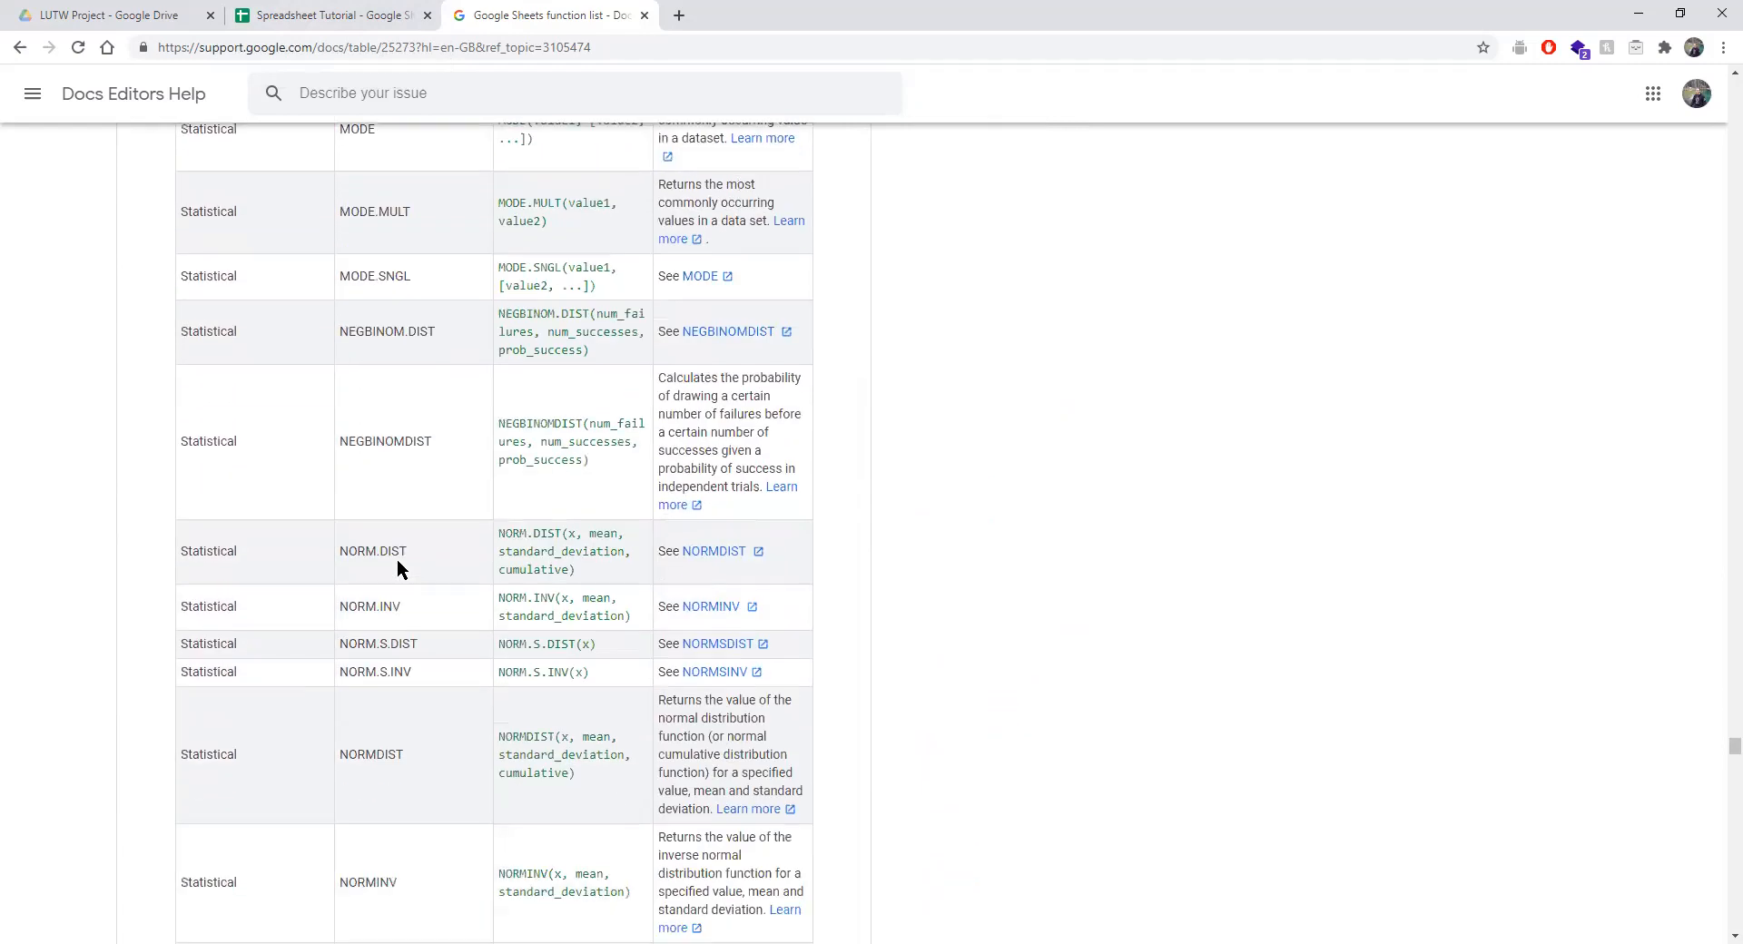
pyautogui.scroll(-15, 397, 568)
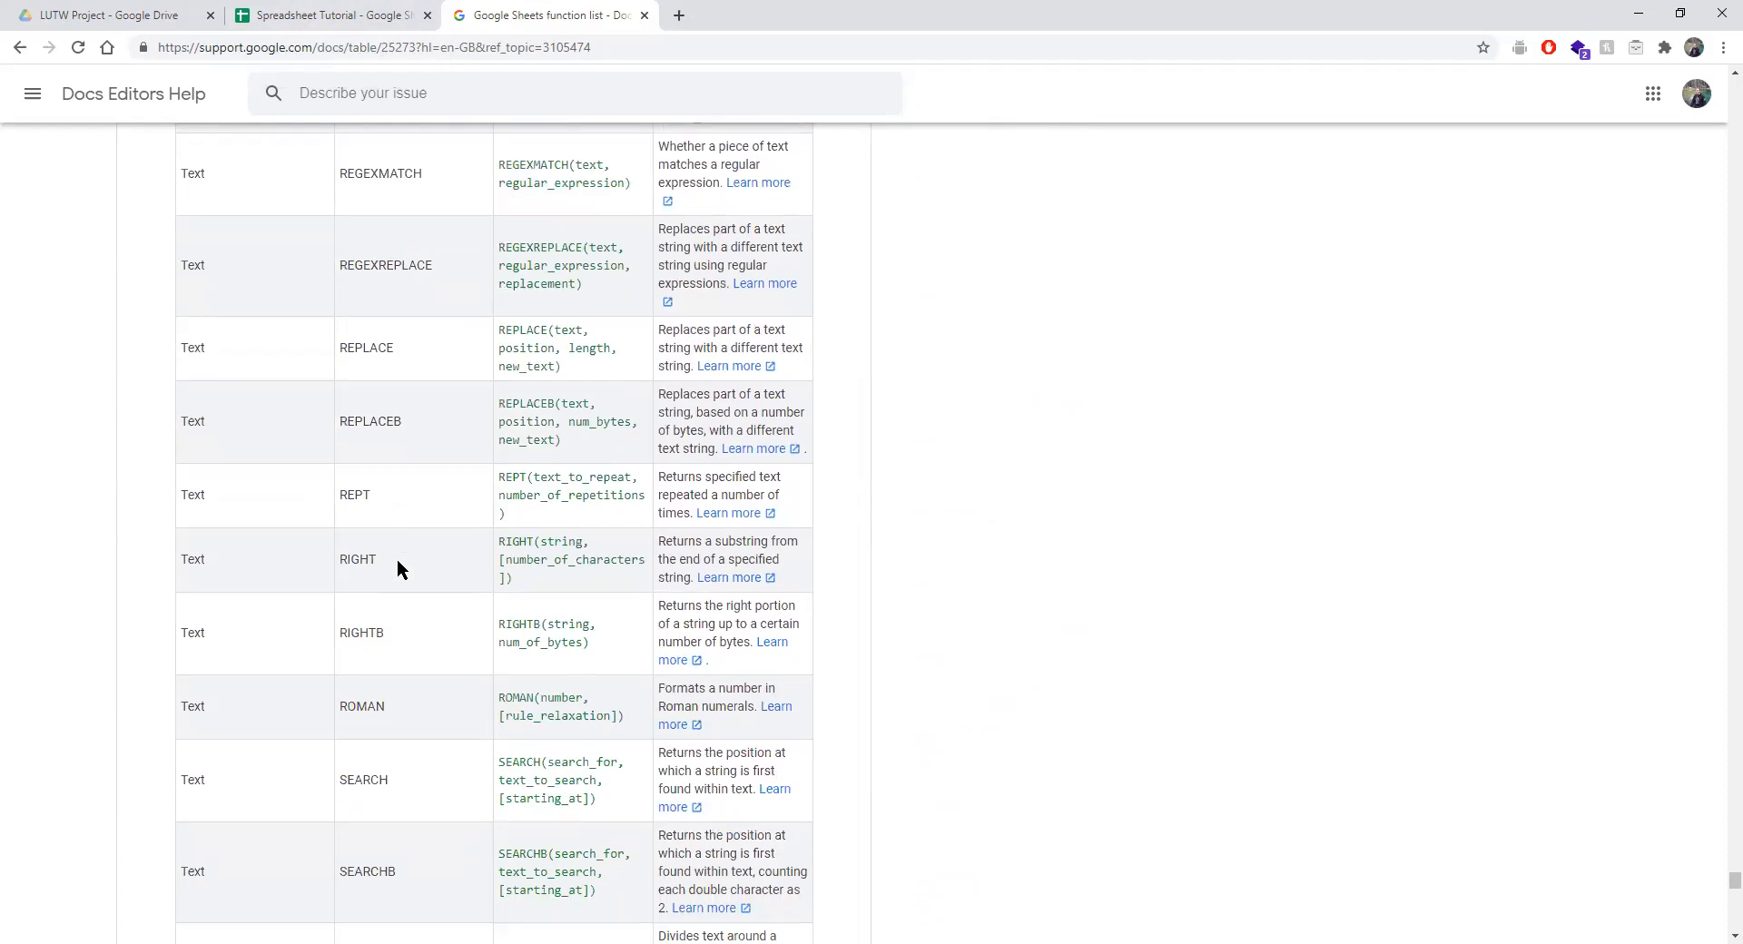
pyautogui.click(363, 16)
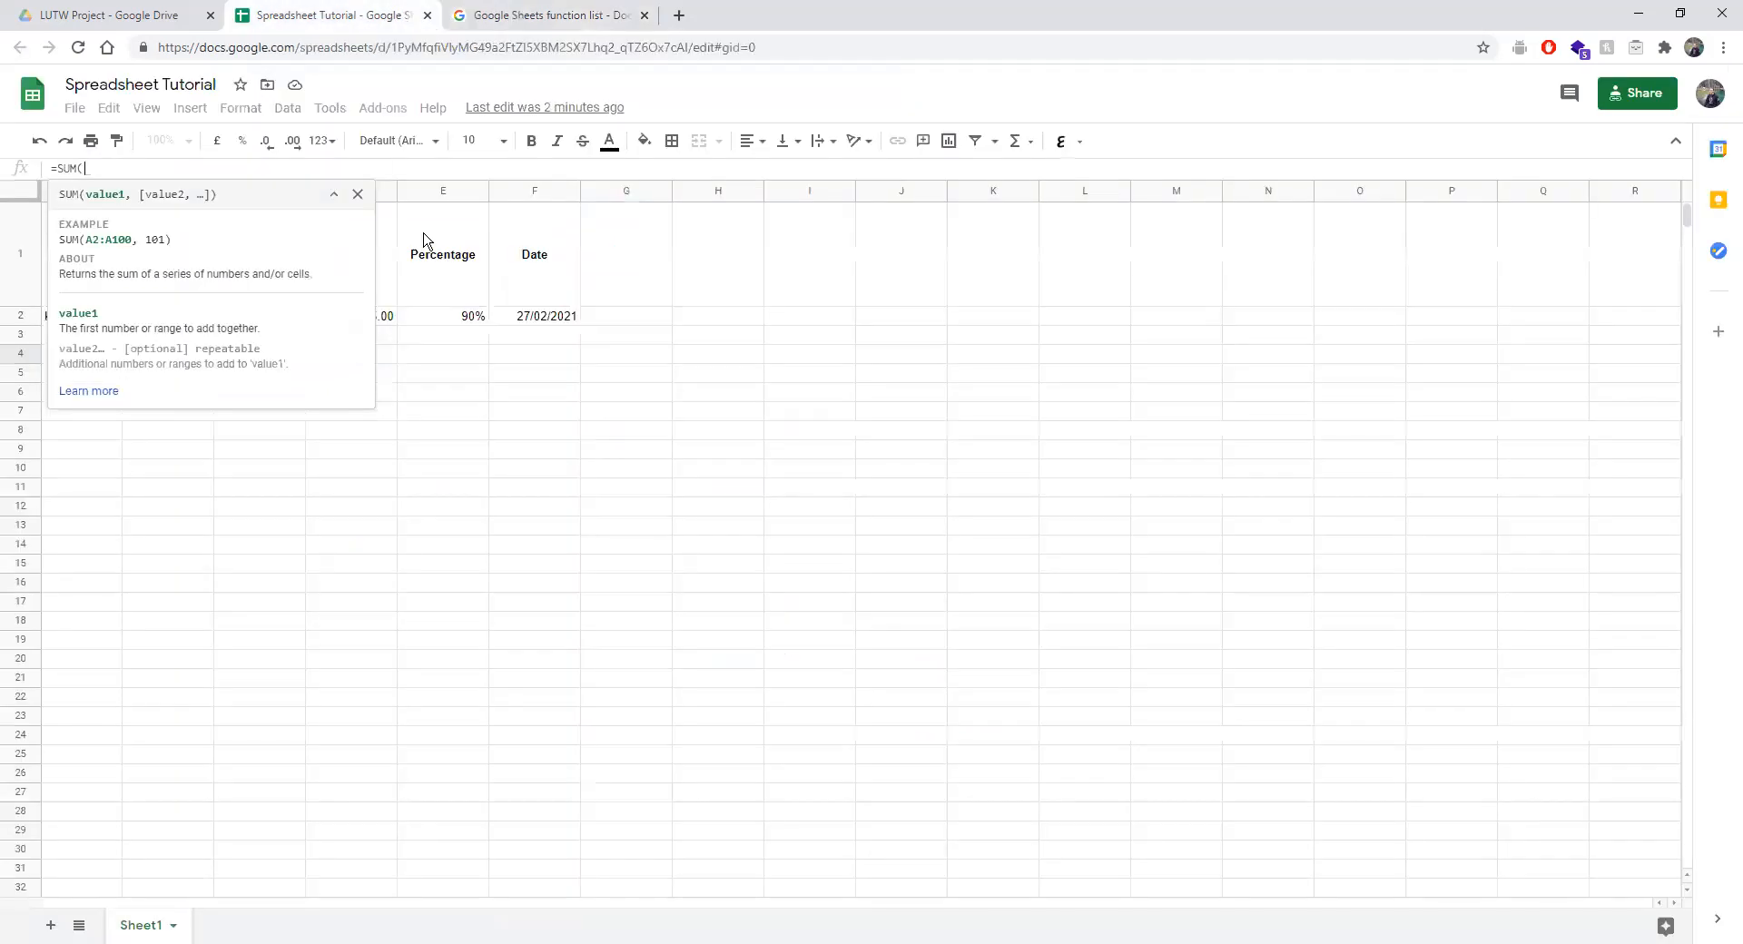
# Enter =SUM(B2) in B4, which evaluates to 0.
pyautogui.click(358, 193)
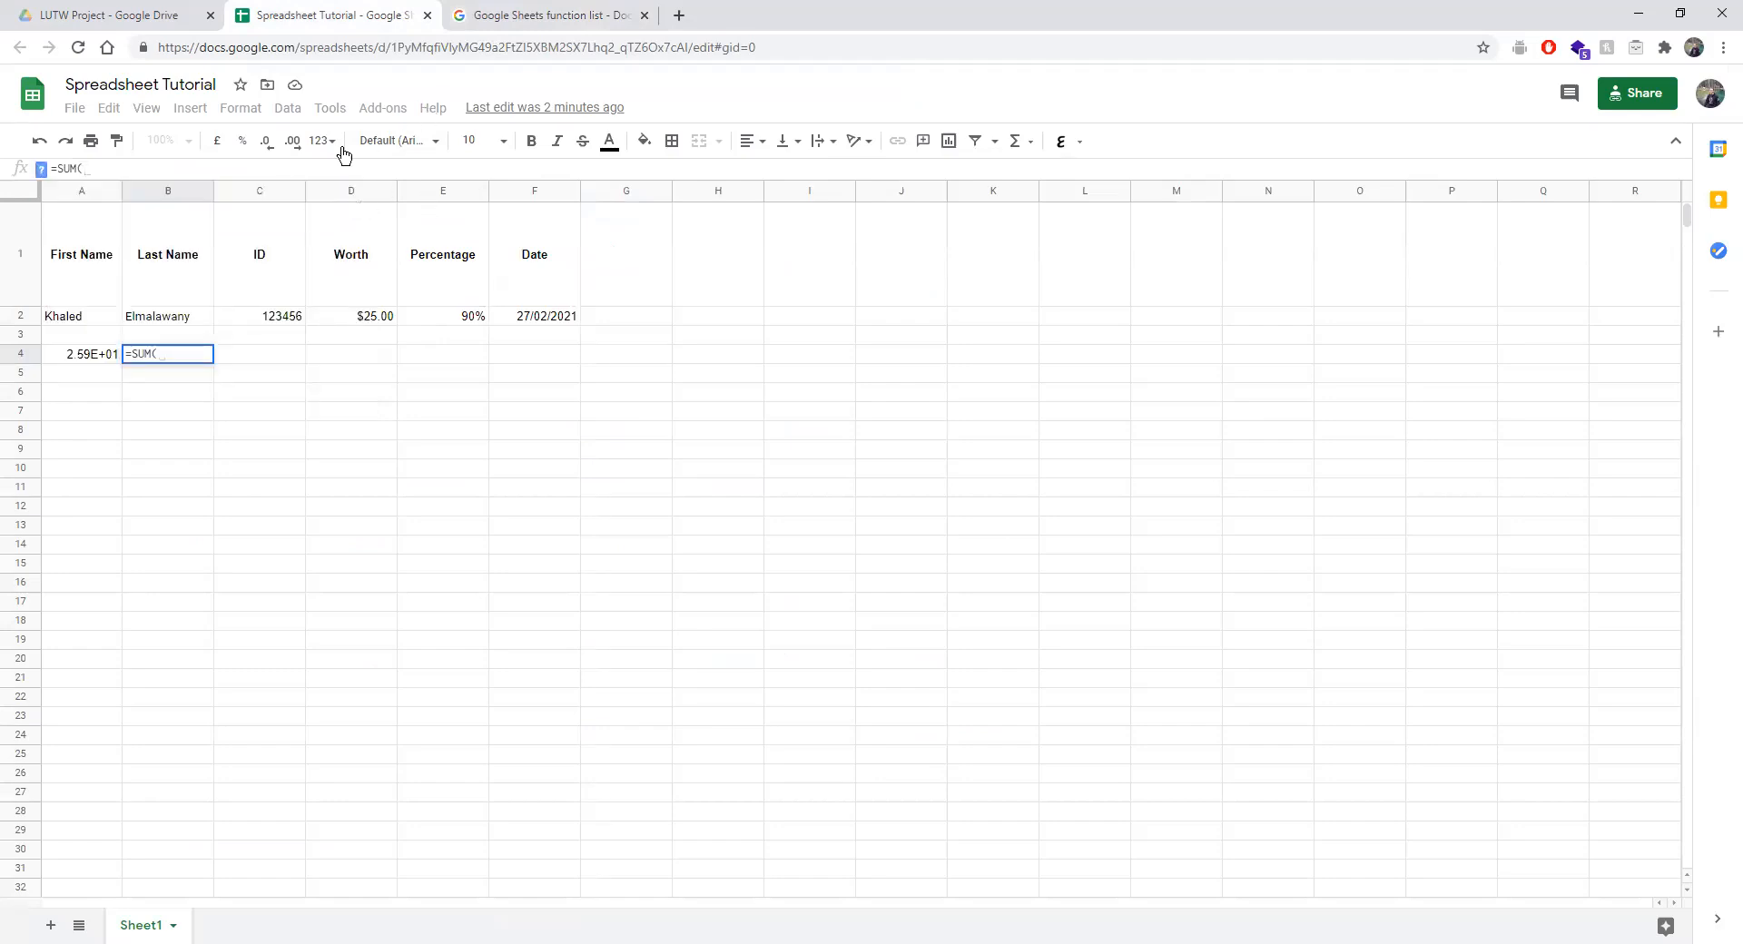
pyautogui.click(272, 318)
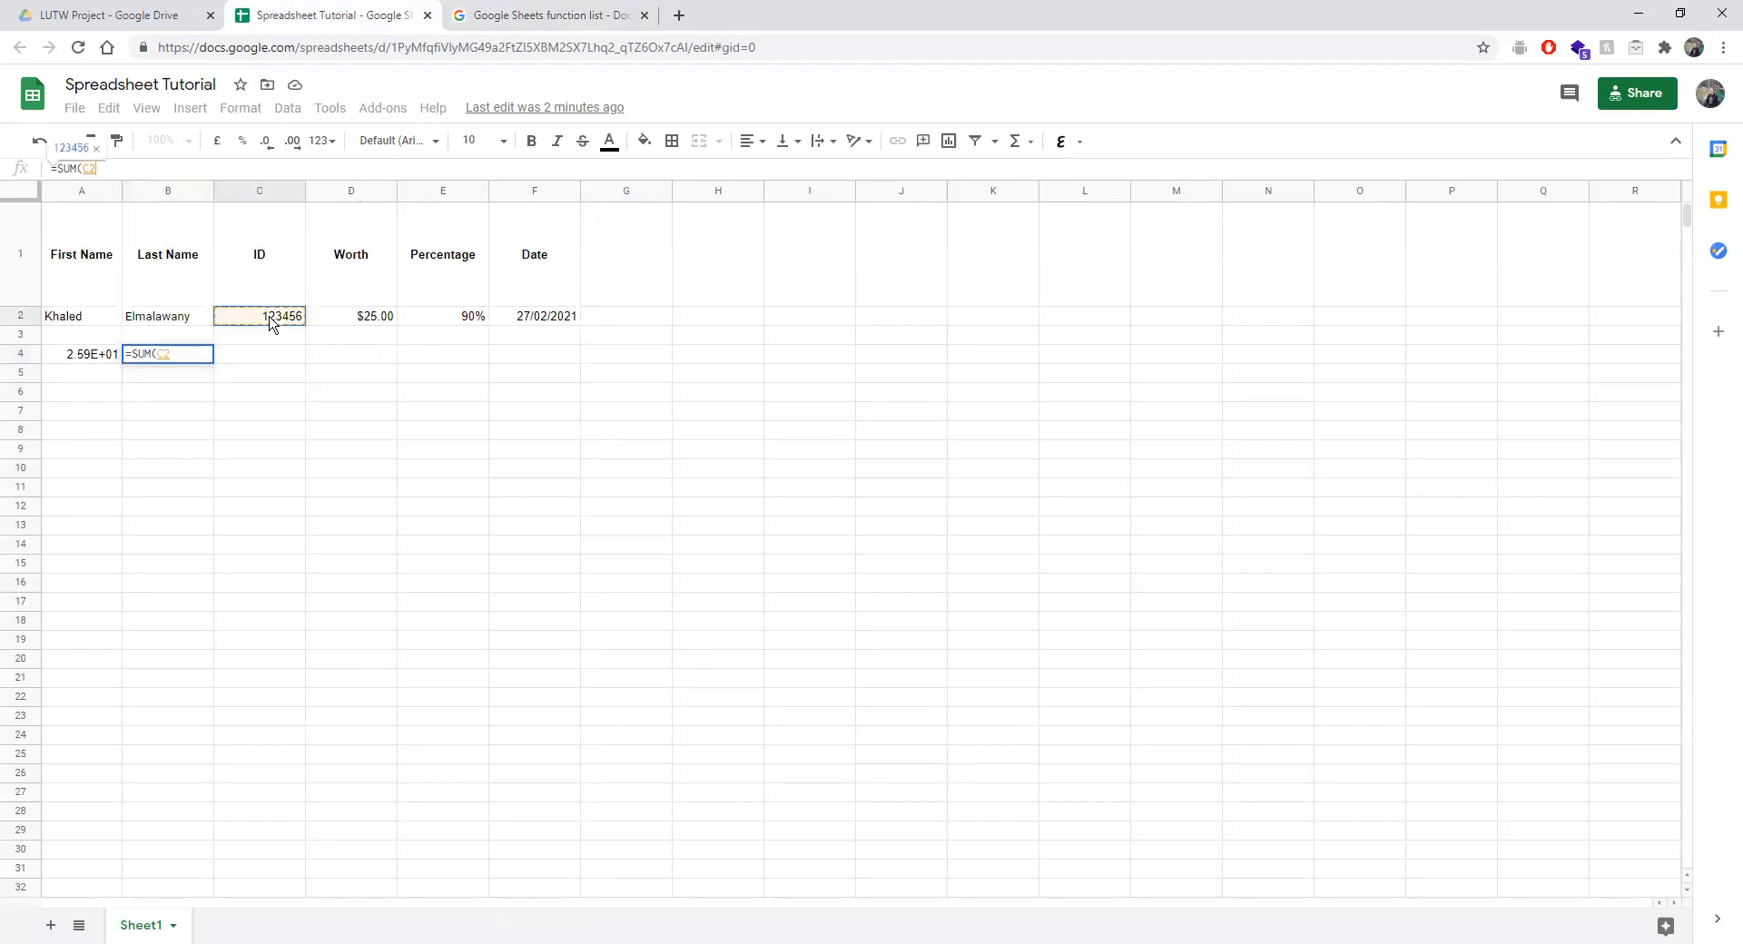
pyautogui.click(150, 322)
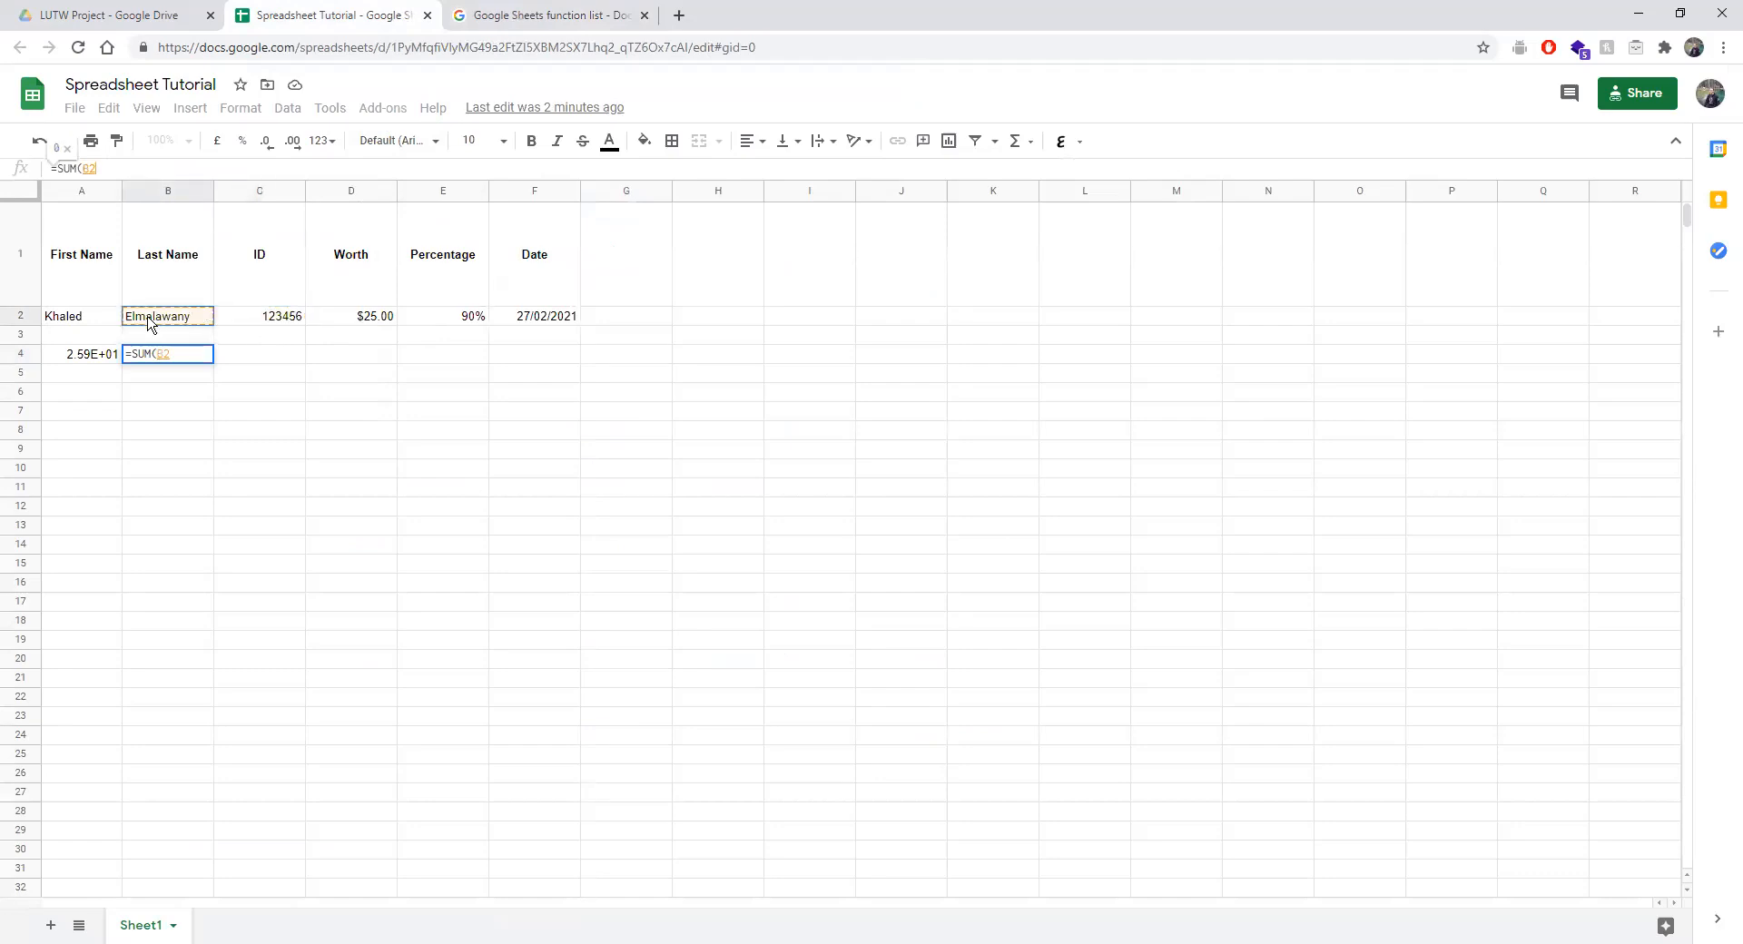
pyautogui.write(')')
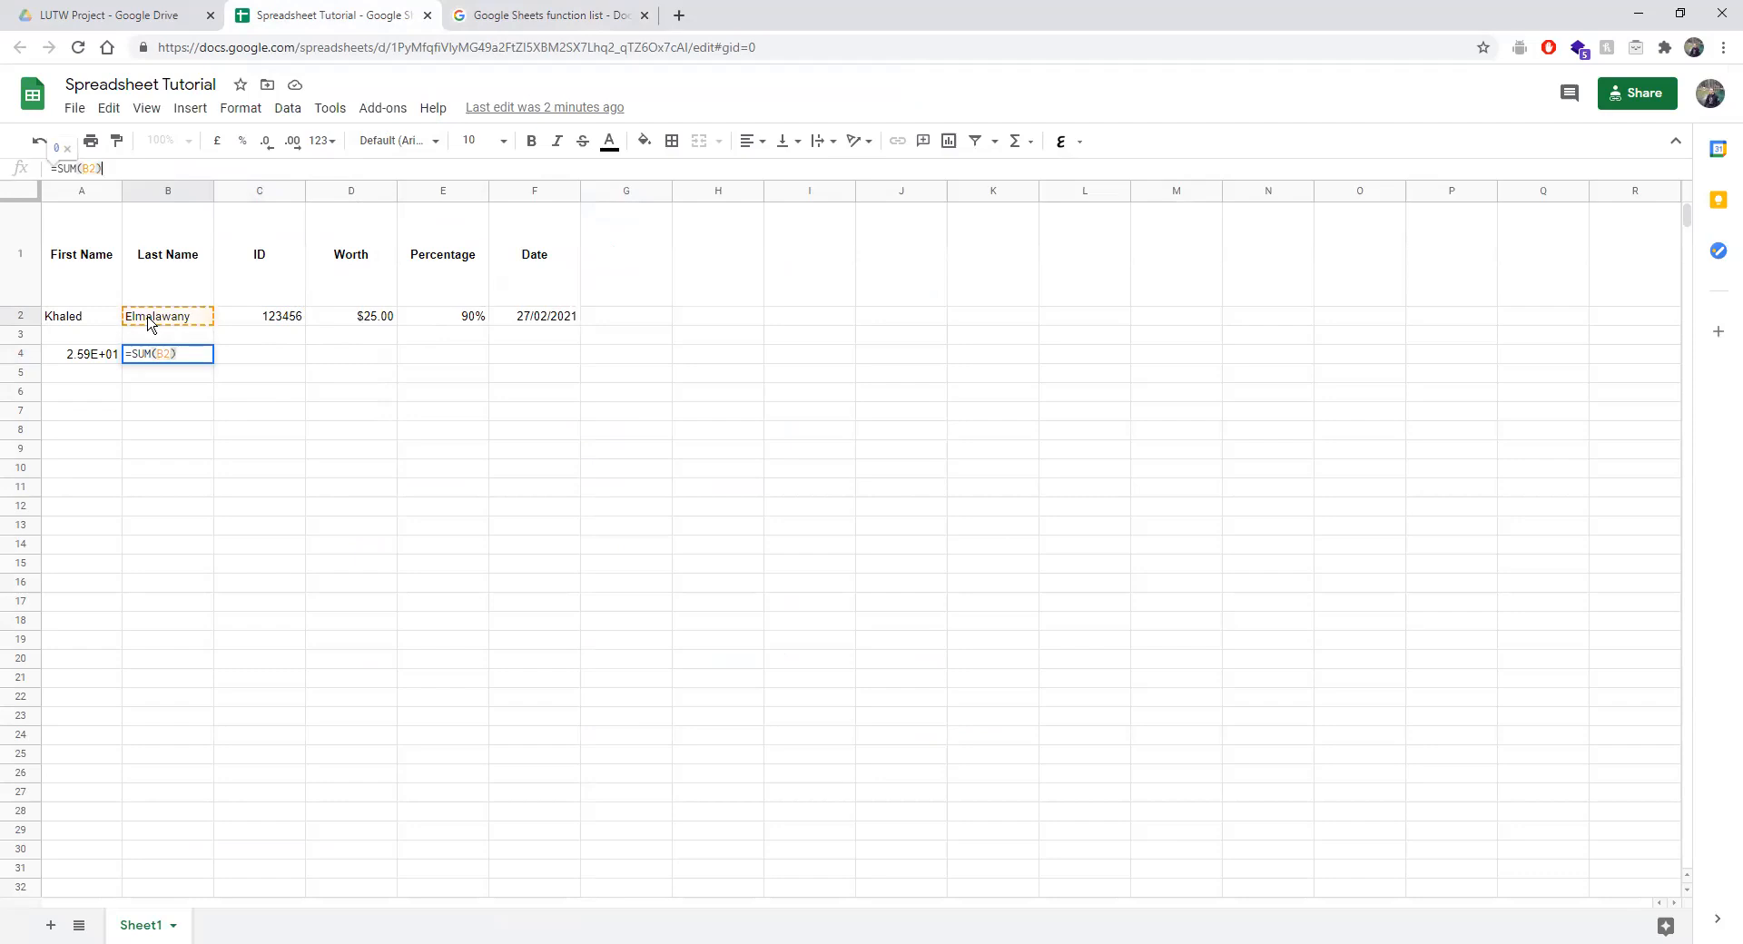
pyautogui.press('BackSpace')
pyautogui.press('Return')
# Check the contents of B2 and reselect the formula cell B4.
pyautogui.click(190, 363)
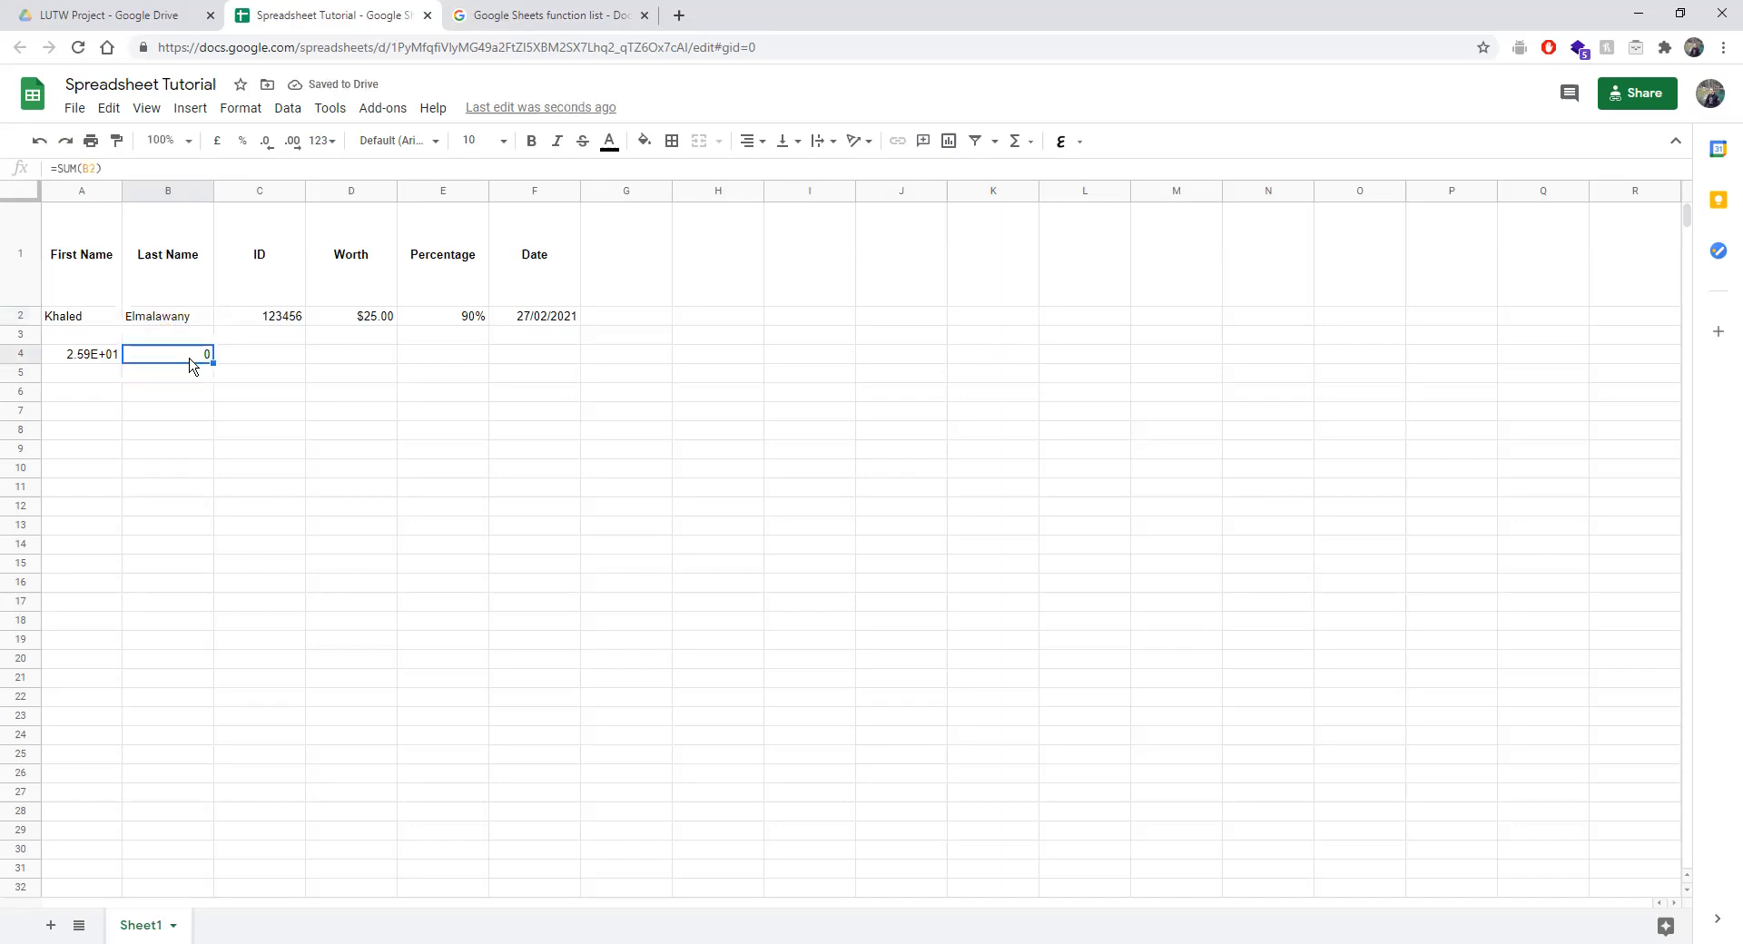
pyautogui.click(158, 319)
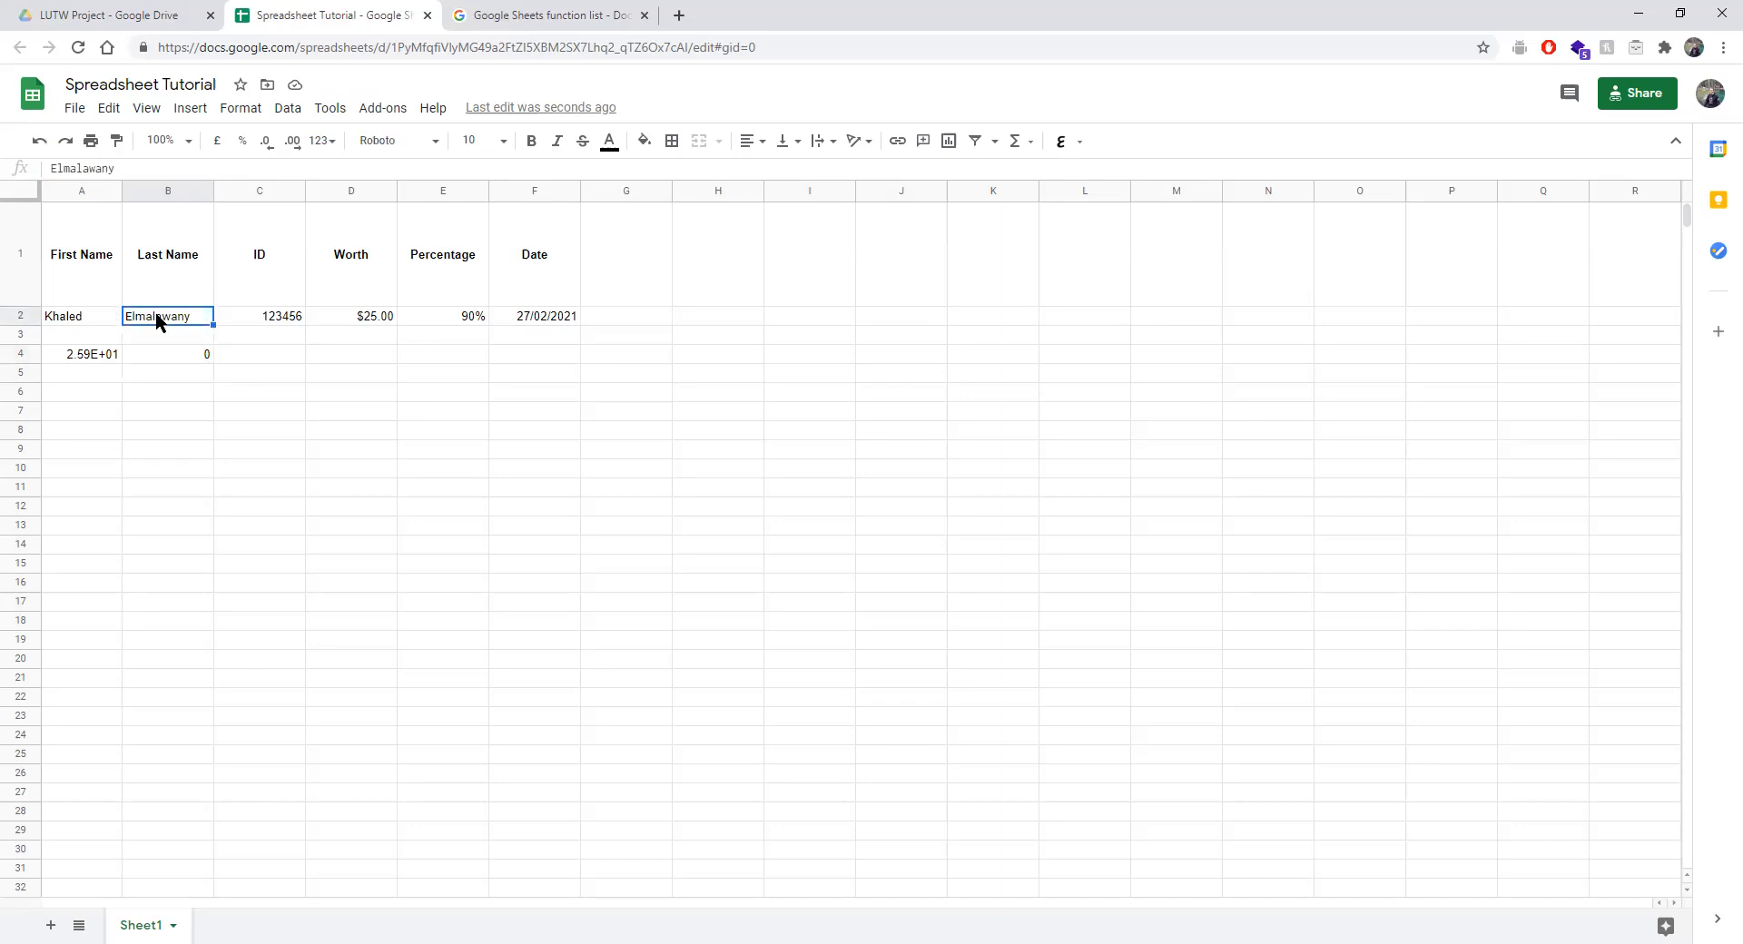
pyautogui.click(161, 355)
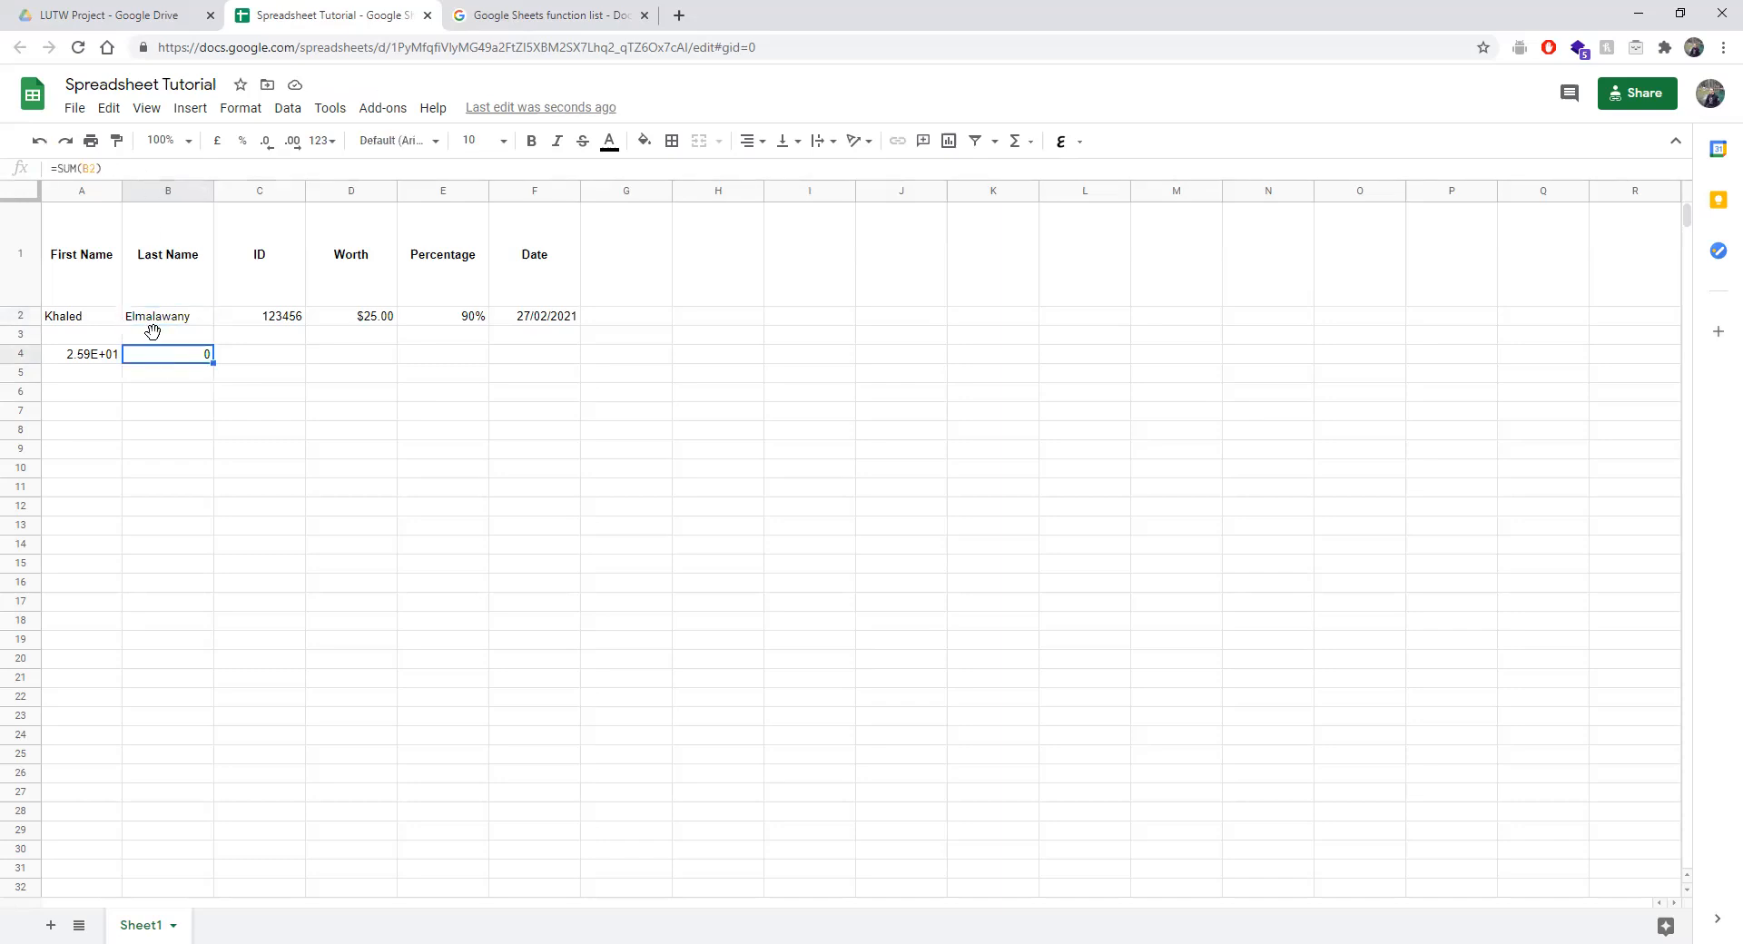
# Edit B4's formula to =SUM(B2,A2), still returning 0.
pyautogui.click(99, 171)
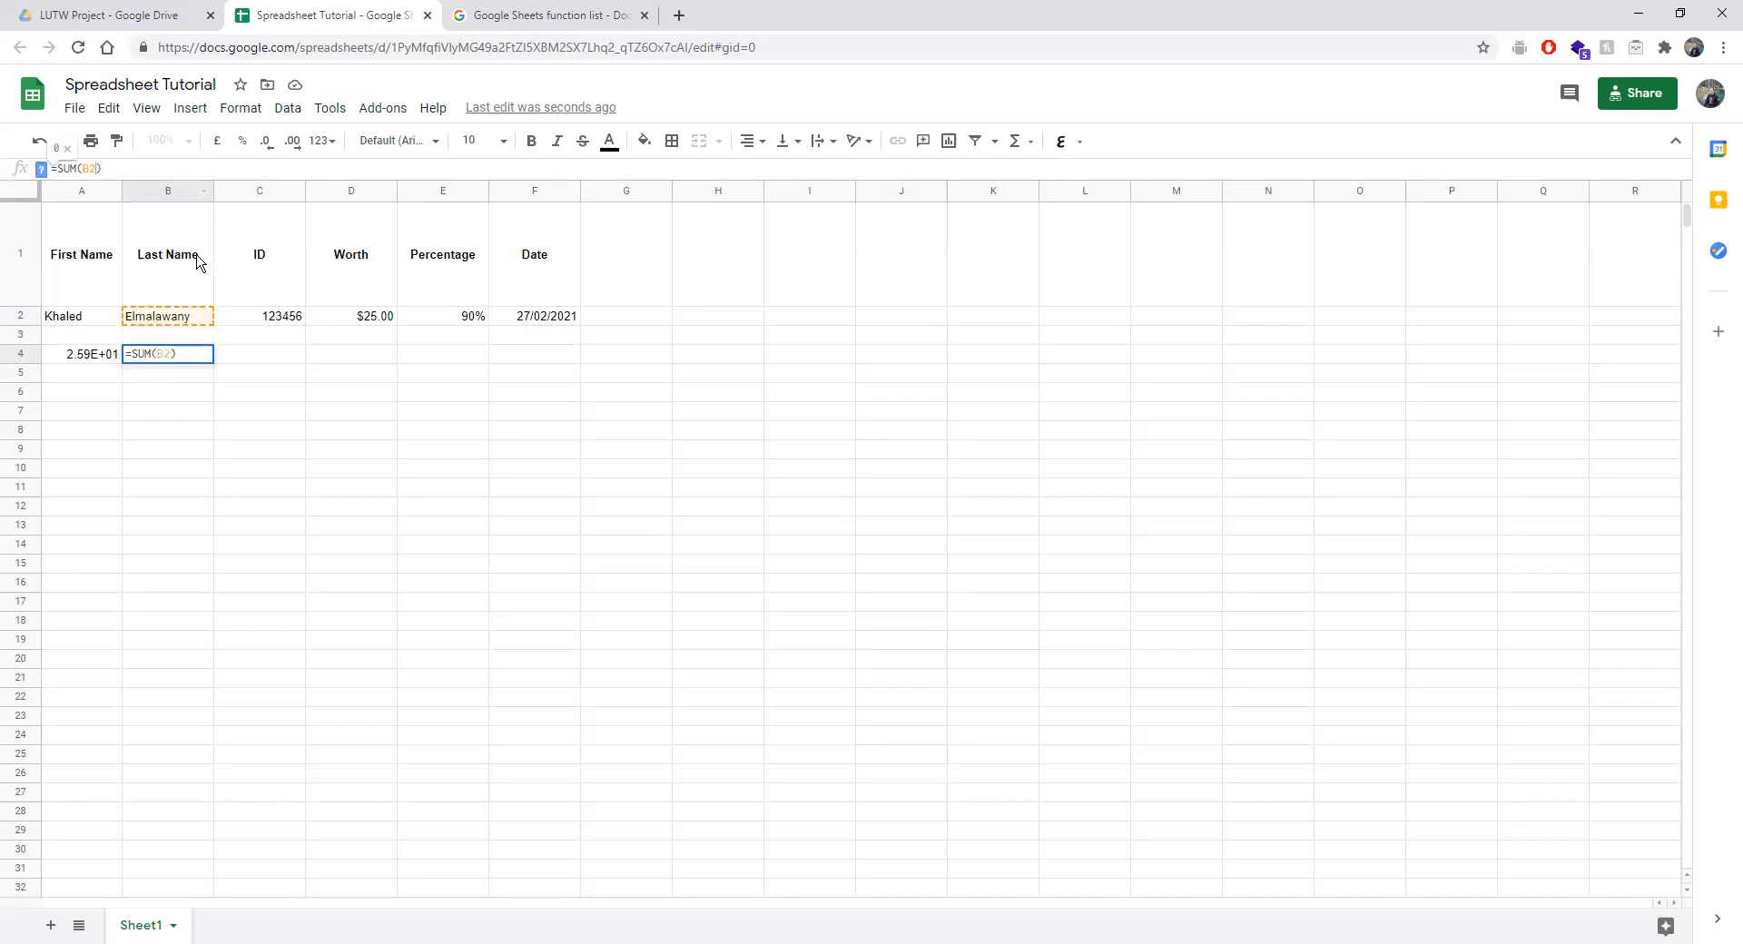
pyautogui.keyDown('ctrl'); pyautogui.click(90, 320); pyautogui.keyUp('ctrl')
pyautogui.click(156, 357)
pyautogui.click(118, 172)
pyautogui.keyDown('ctrl'); pyautogui.click(82, 320); pyautogui.keyUp('ctrl')
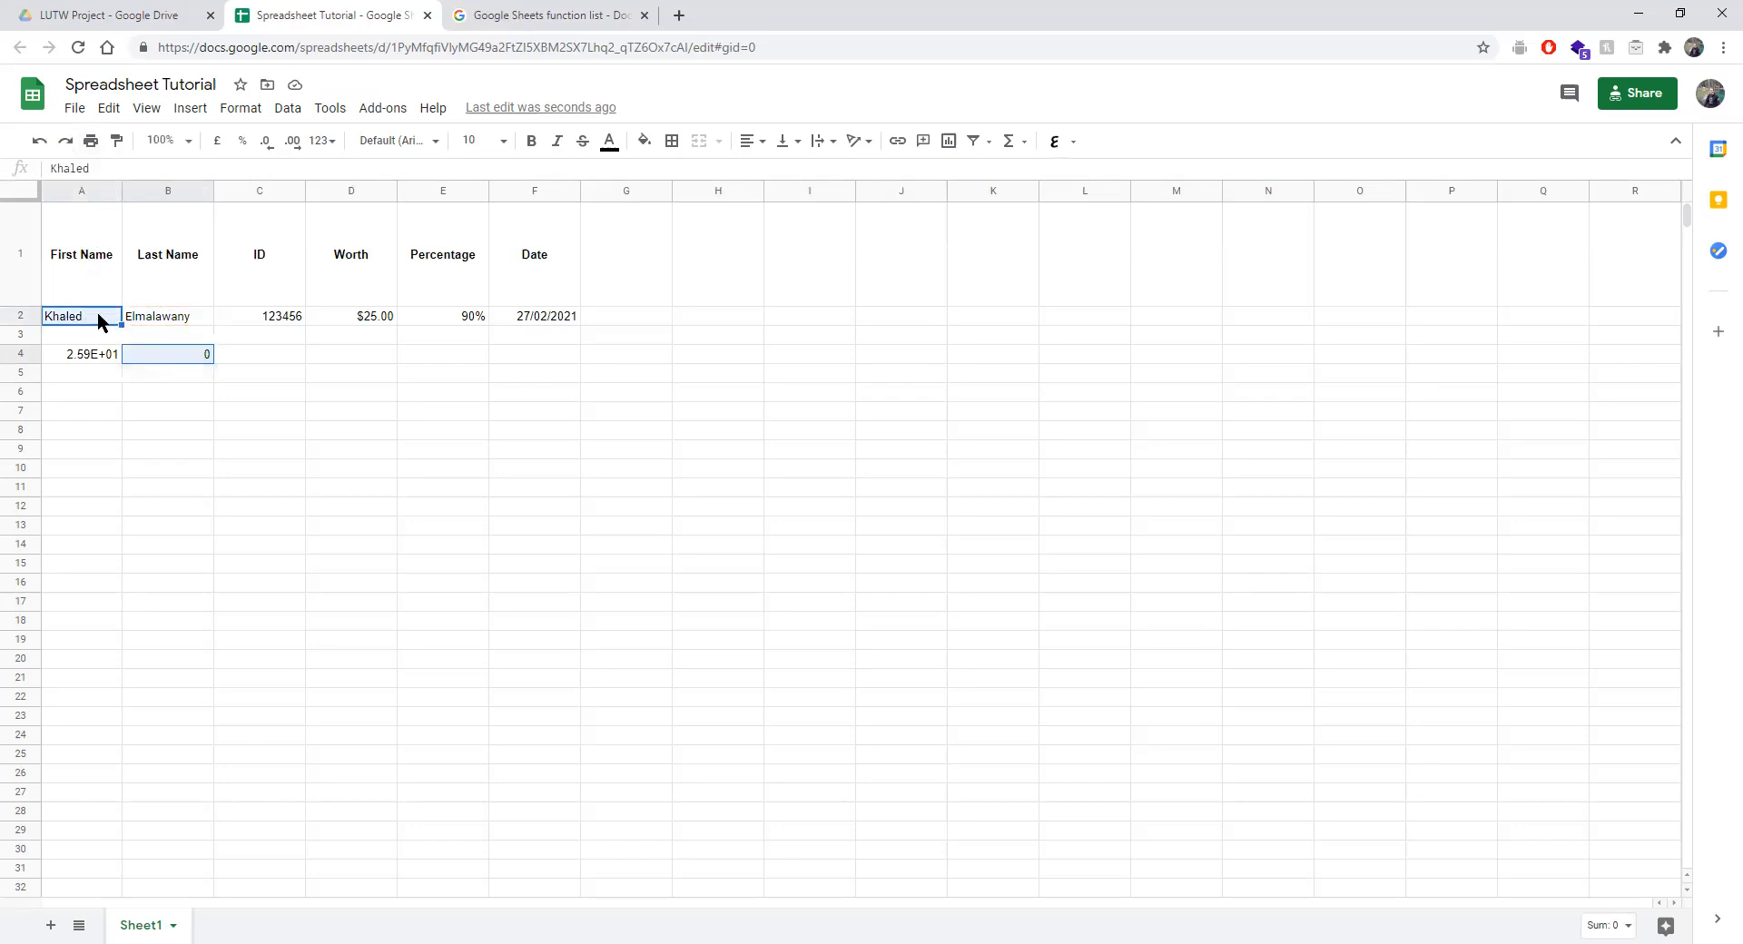
pyautogui.click(166, 354)
pyautogui.click(105, 167)
pyautogui.press('BackSpace')
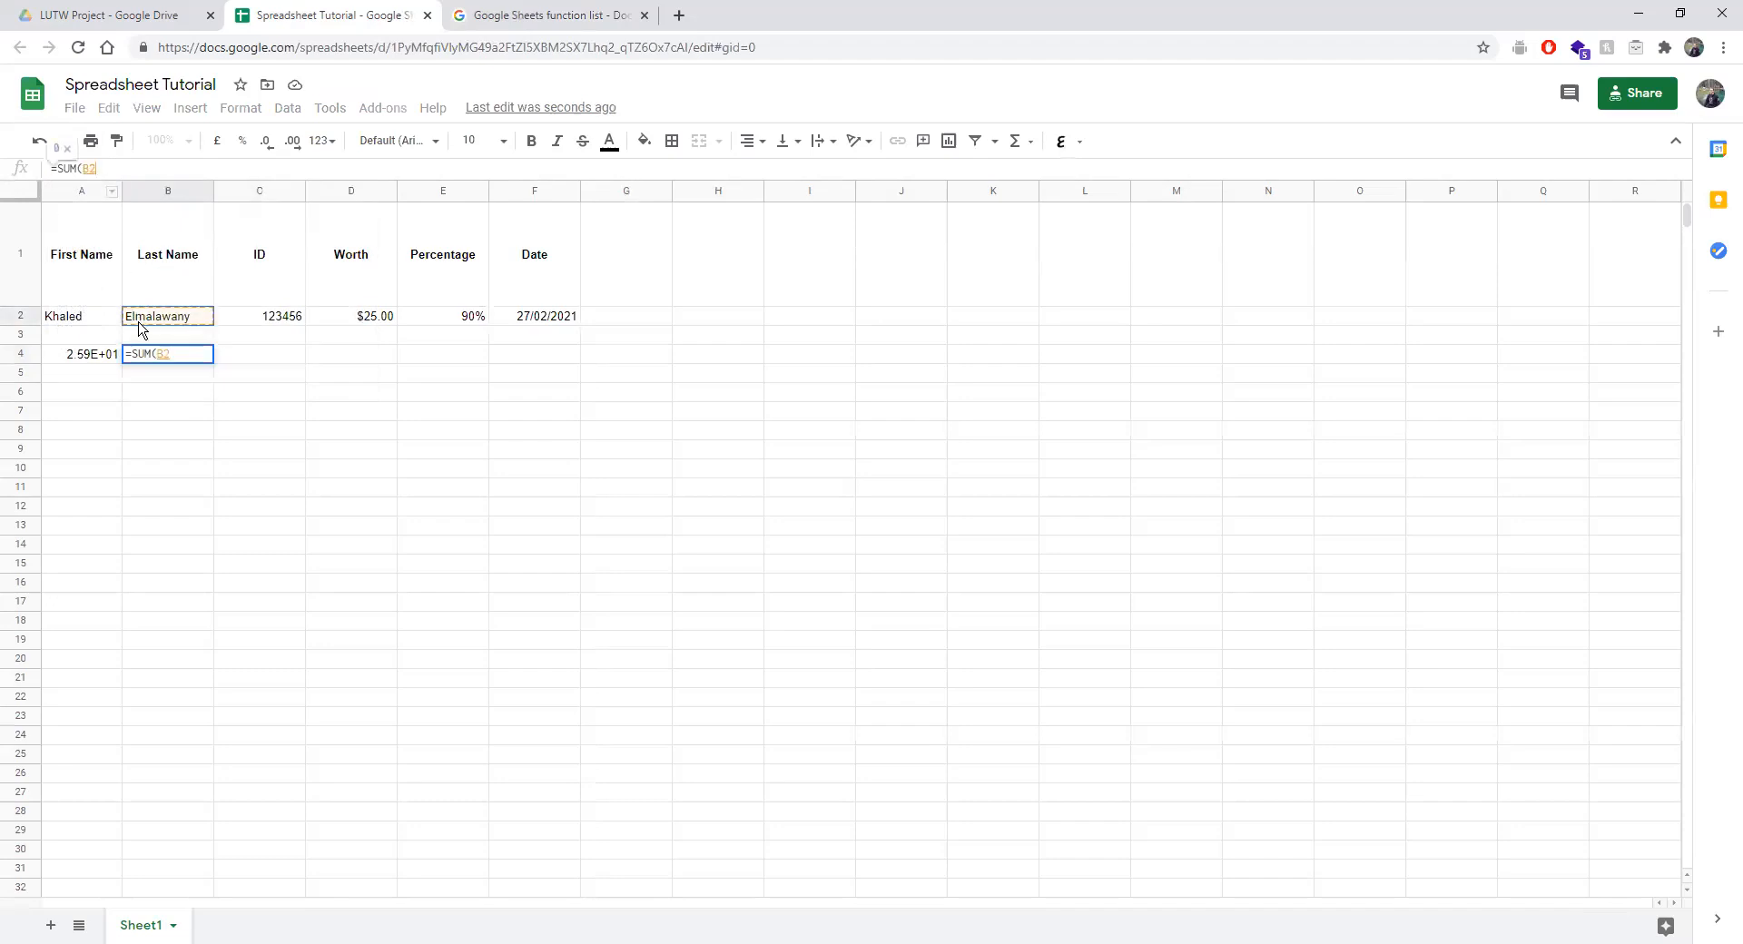
pyautogui.write(',')
pyautogui.click(81, 318)
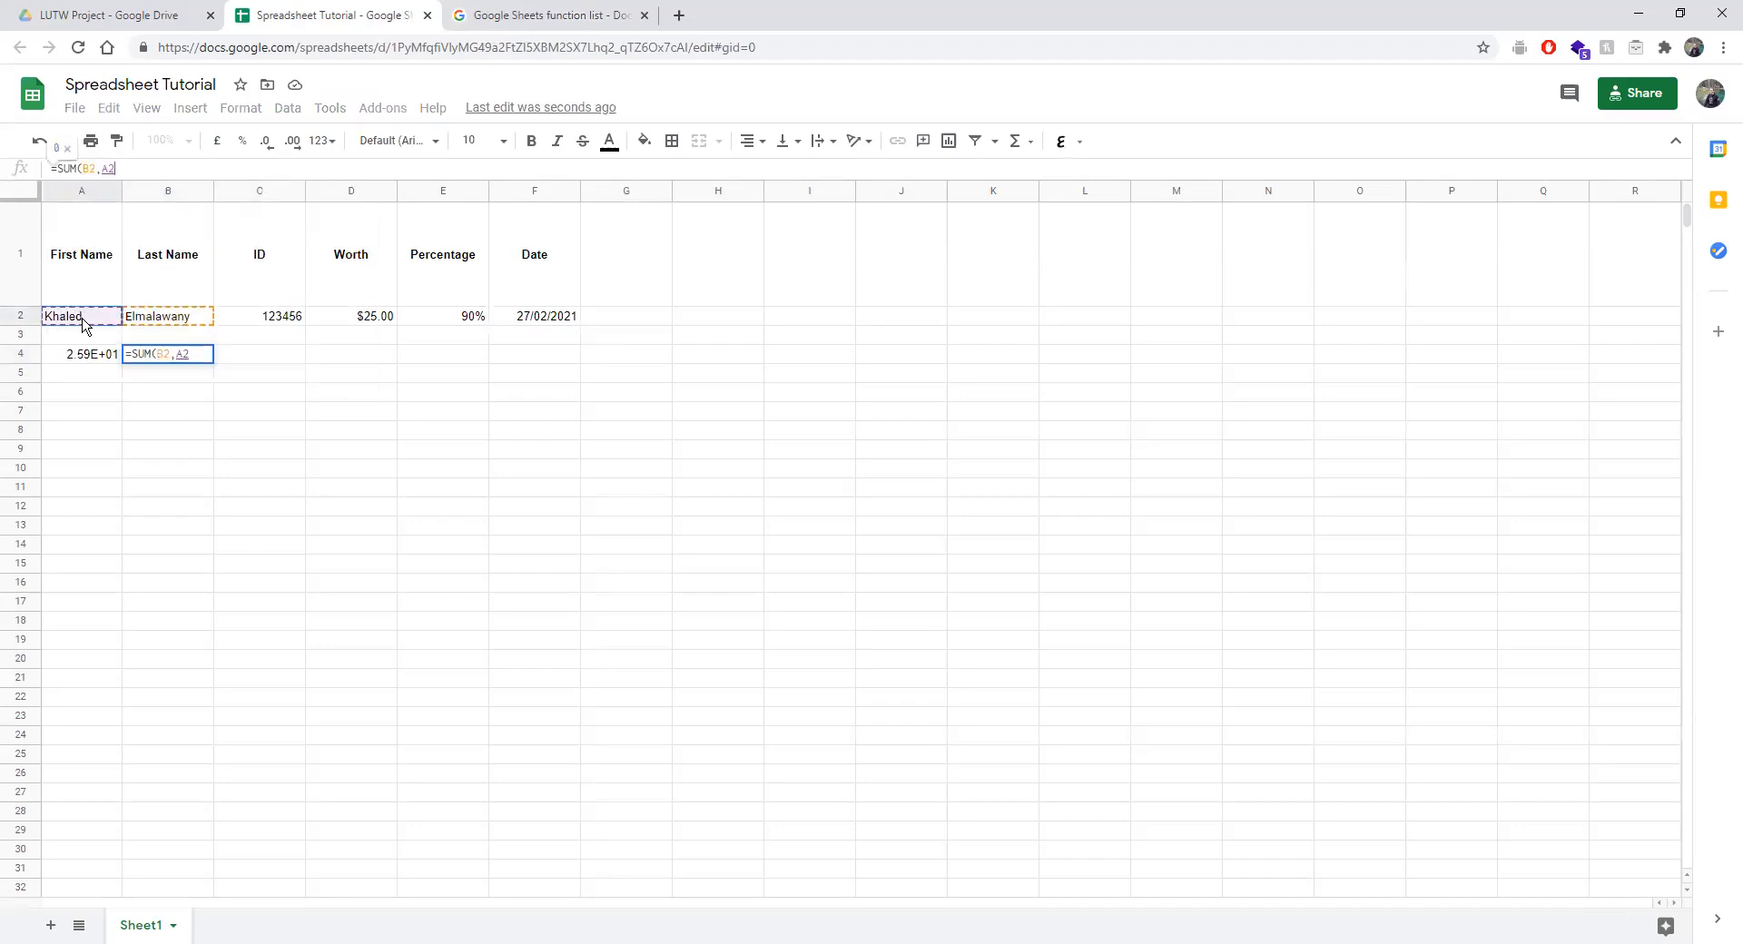
pyautogui.press('Return')
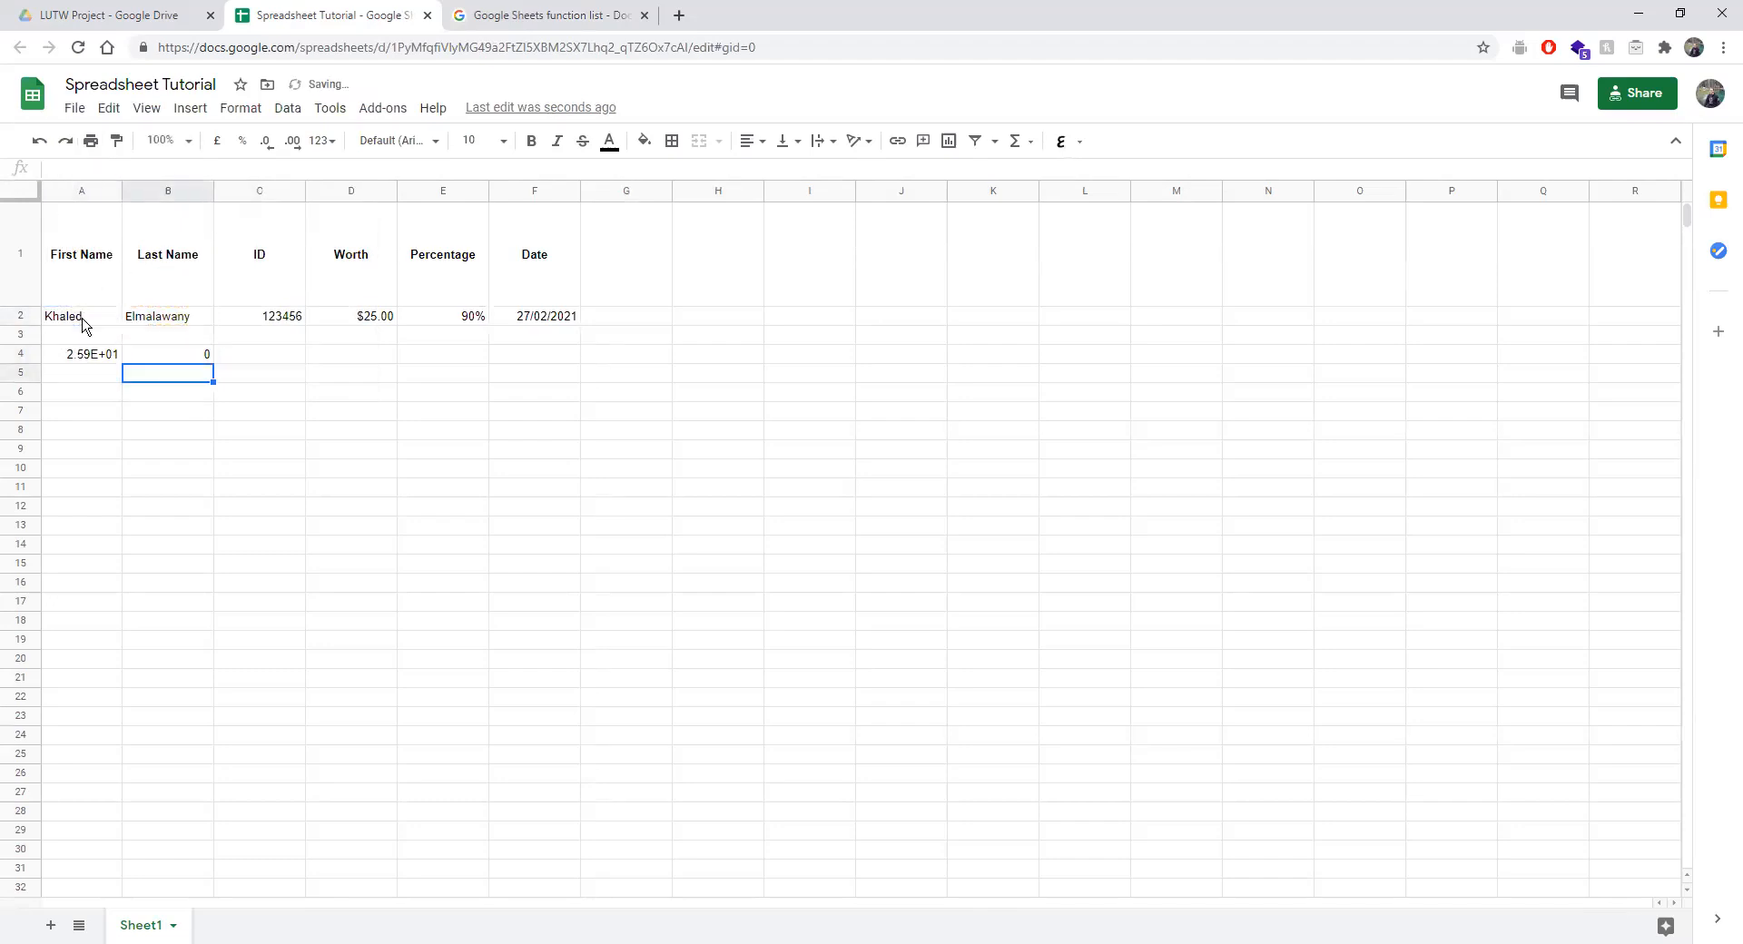
# Add C2 (123456) to B4's formula, making it =SUM(B2,A2,C2).
pyautogui.click(172, 354)
pyautogui.click(130, 169)
pyautogui.press('BackSpace')
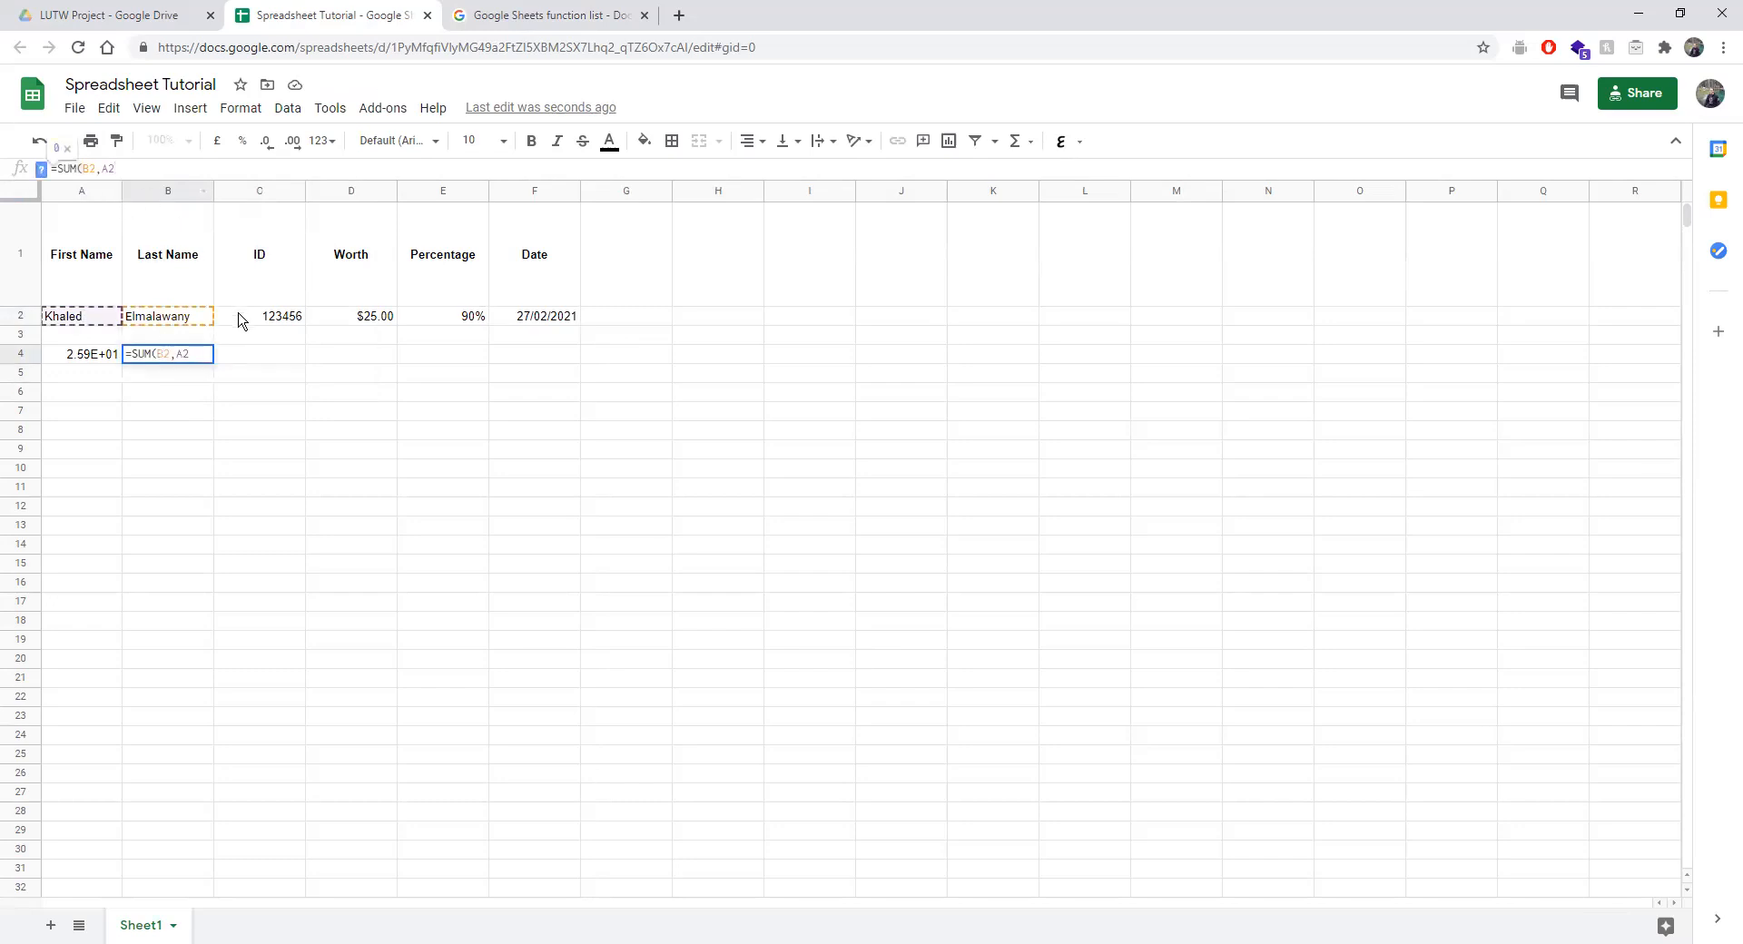
pyautogui.click(241, 318)
pyautogui.click(189, 351)
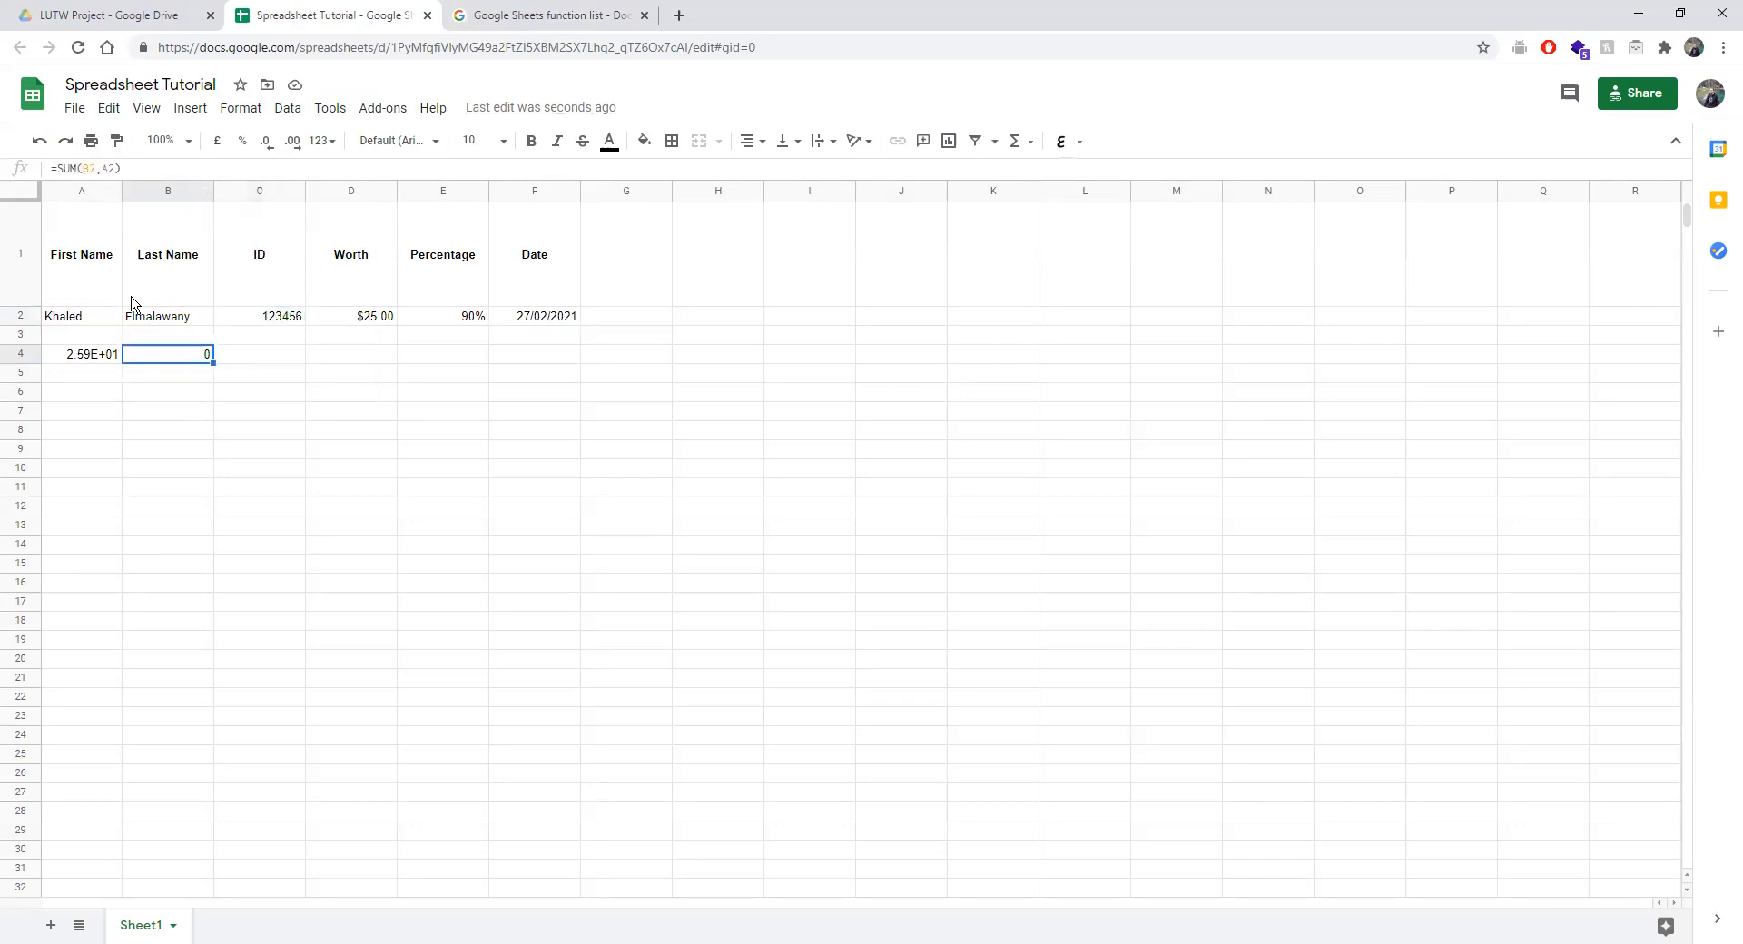
pyautogui.click(152, 168)
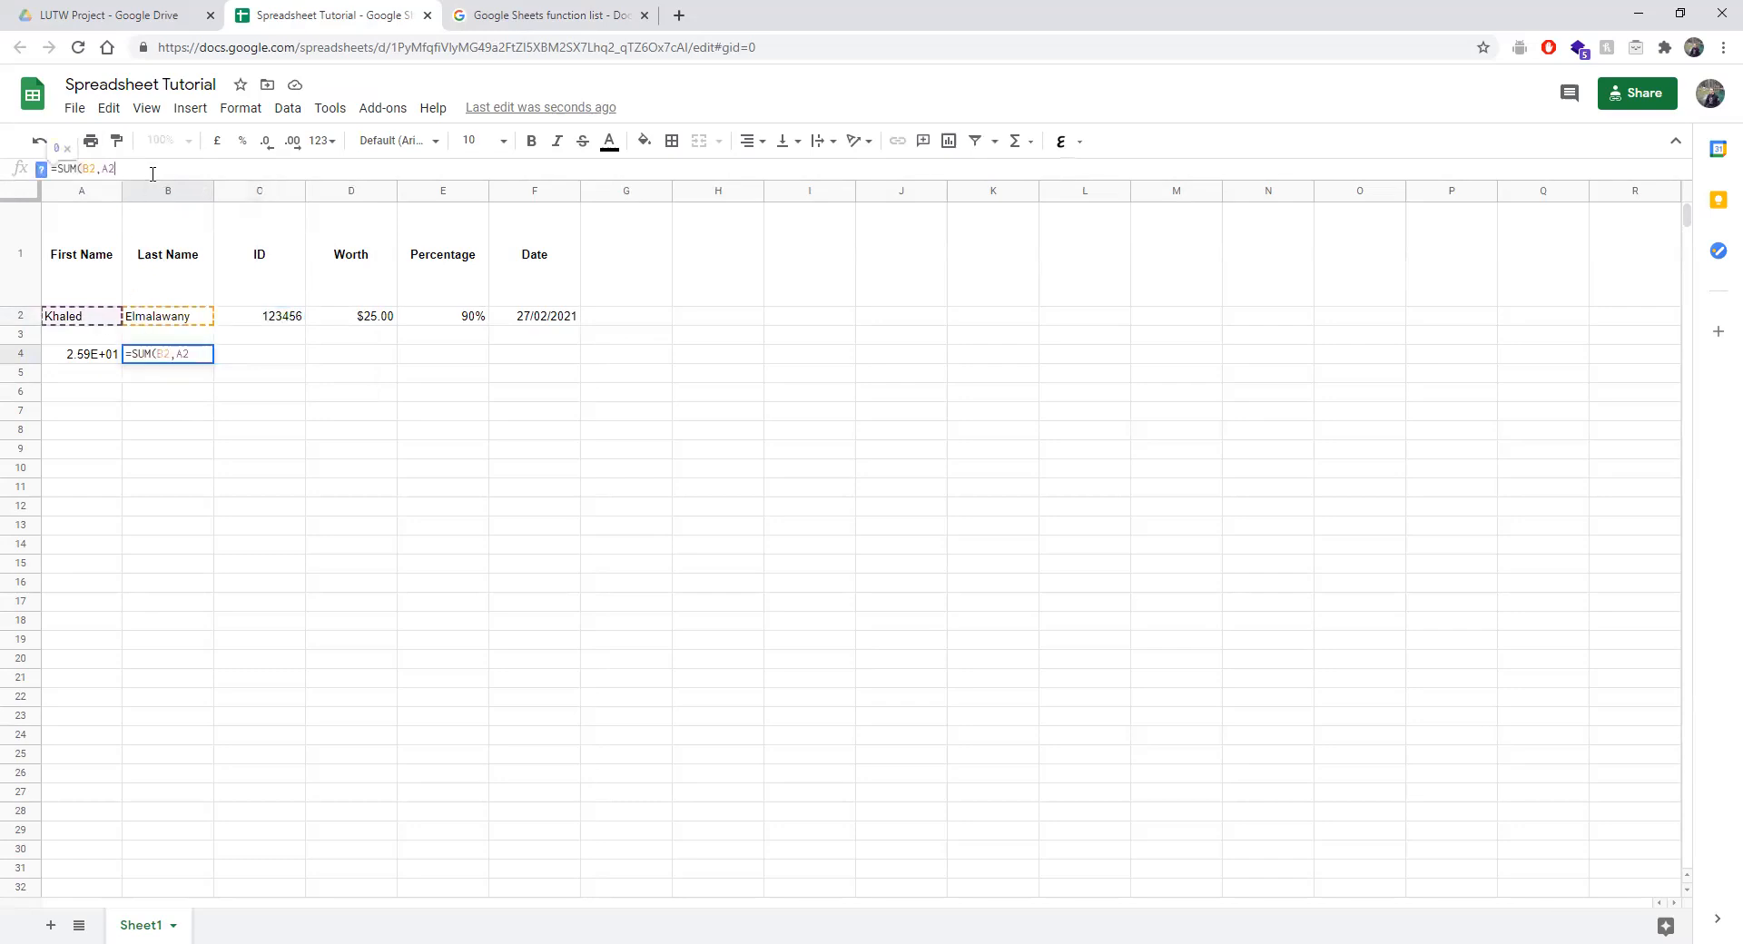
pyautogui.click(269, 322)
pyautogui.click(173, 356)
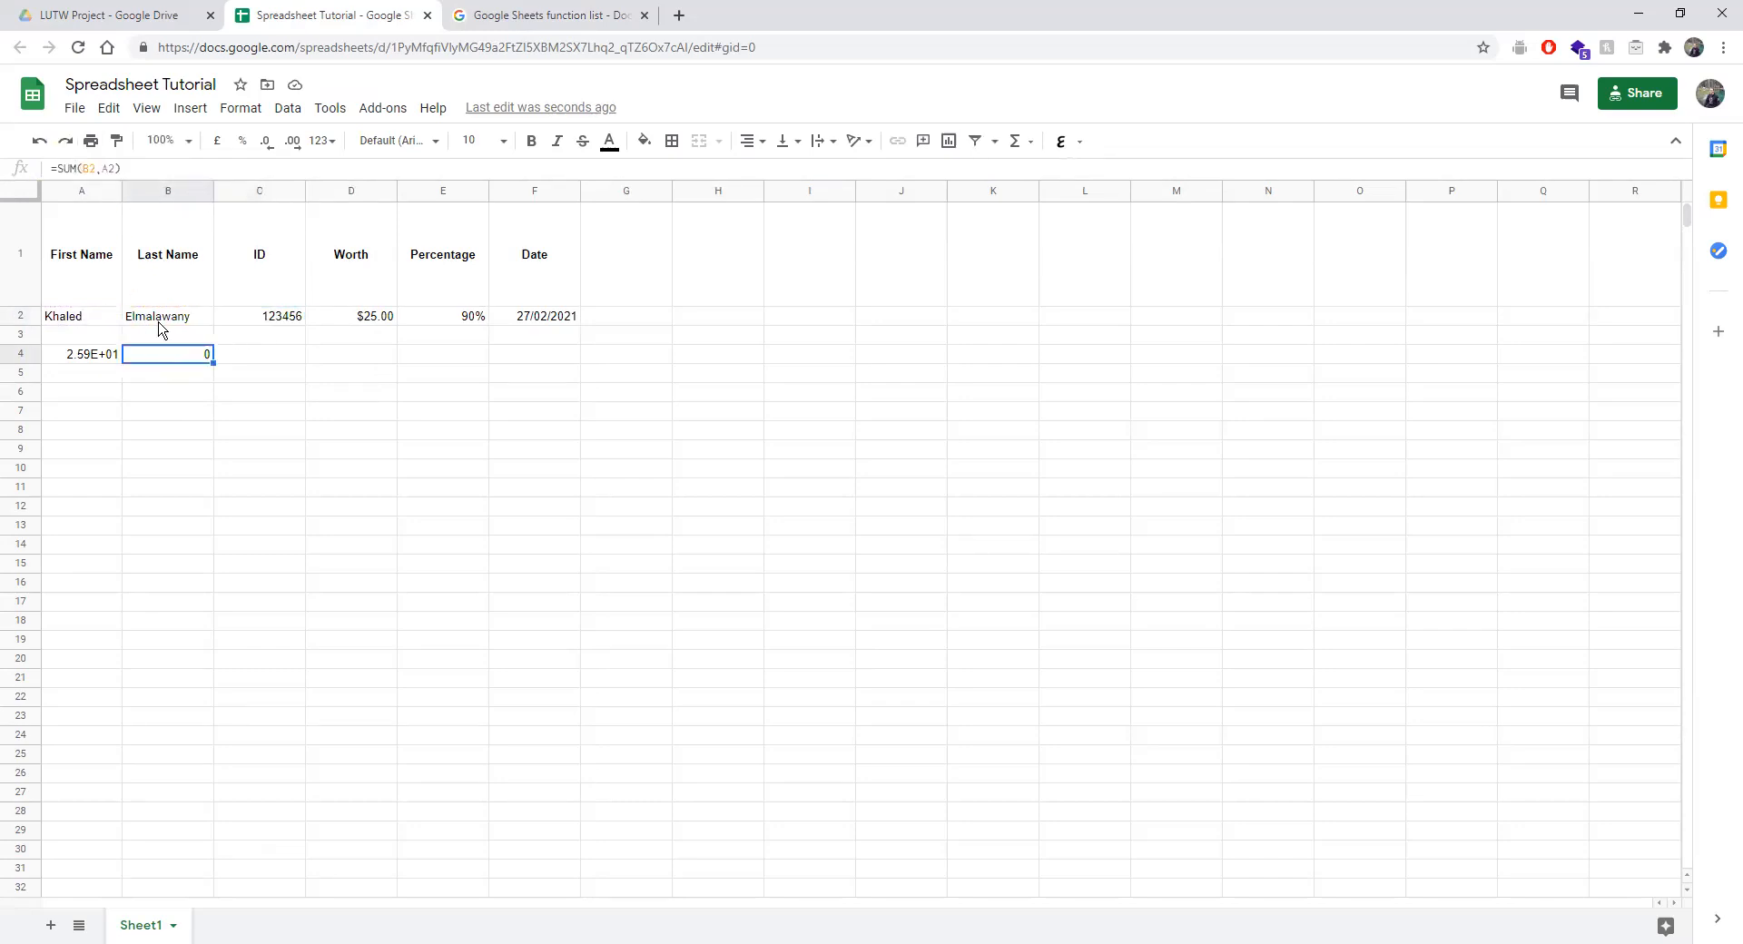
pyautogui.click(125, 168)
pyautogui.press('BackSpace')
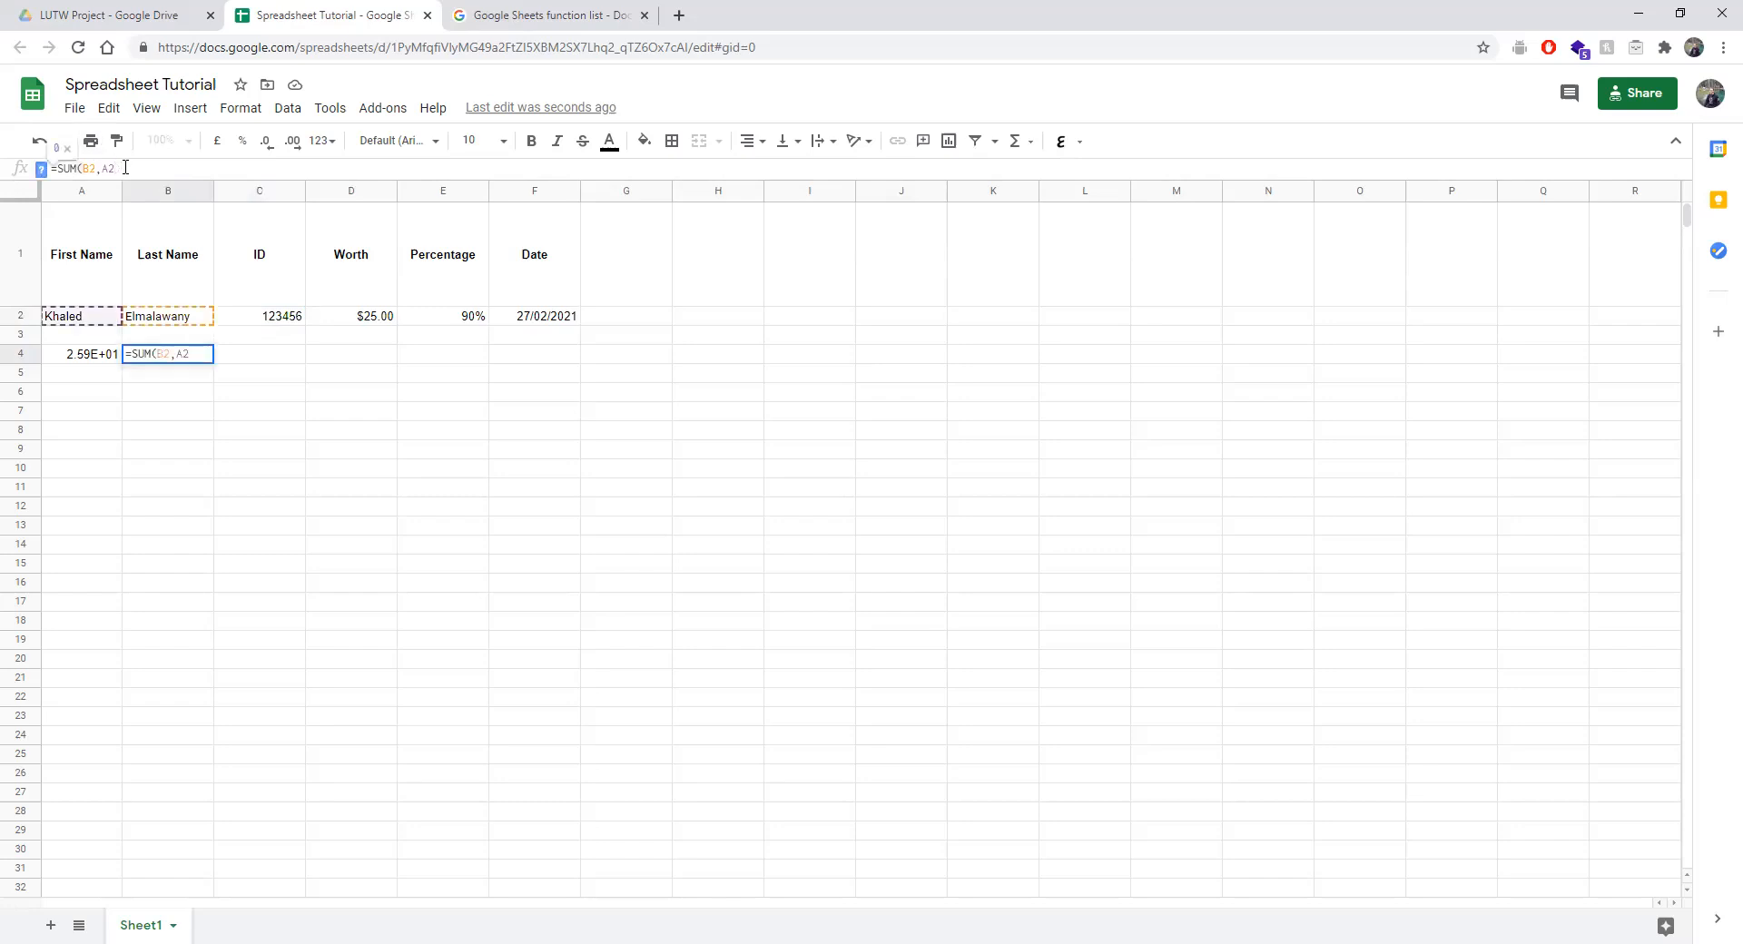
pyautogui.write(',')
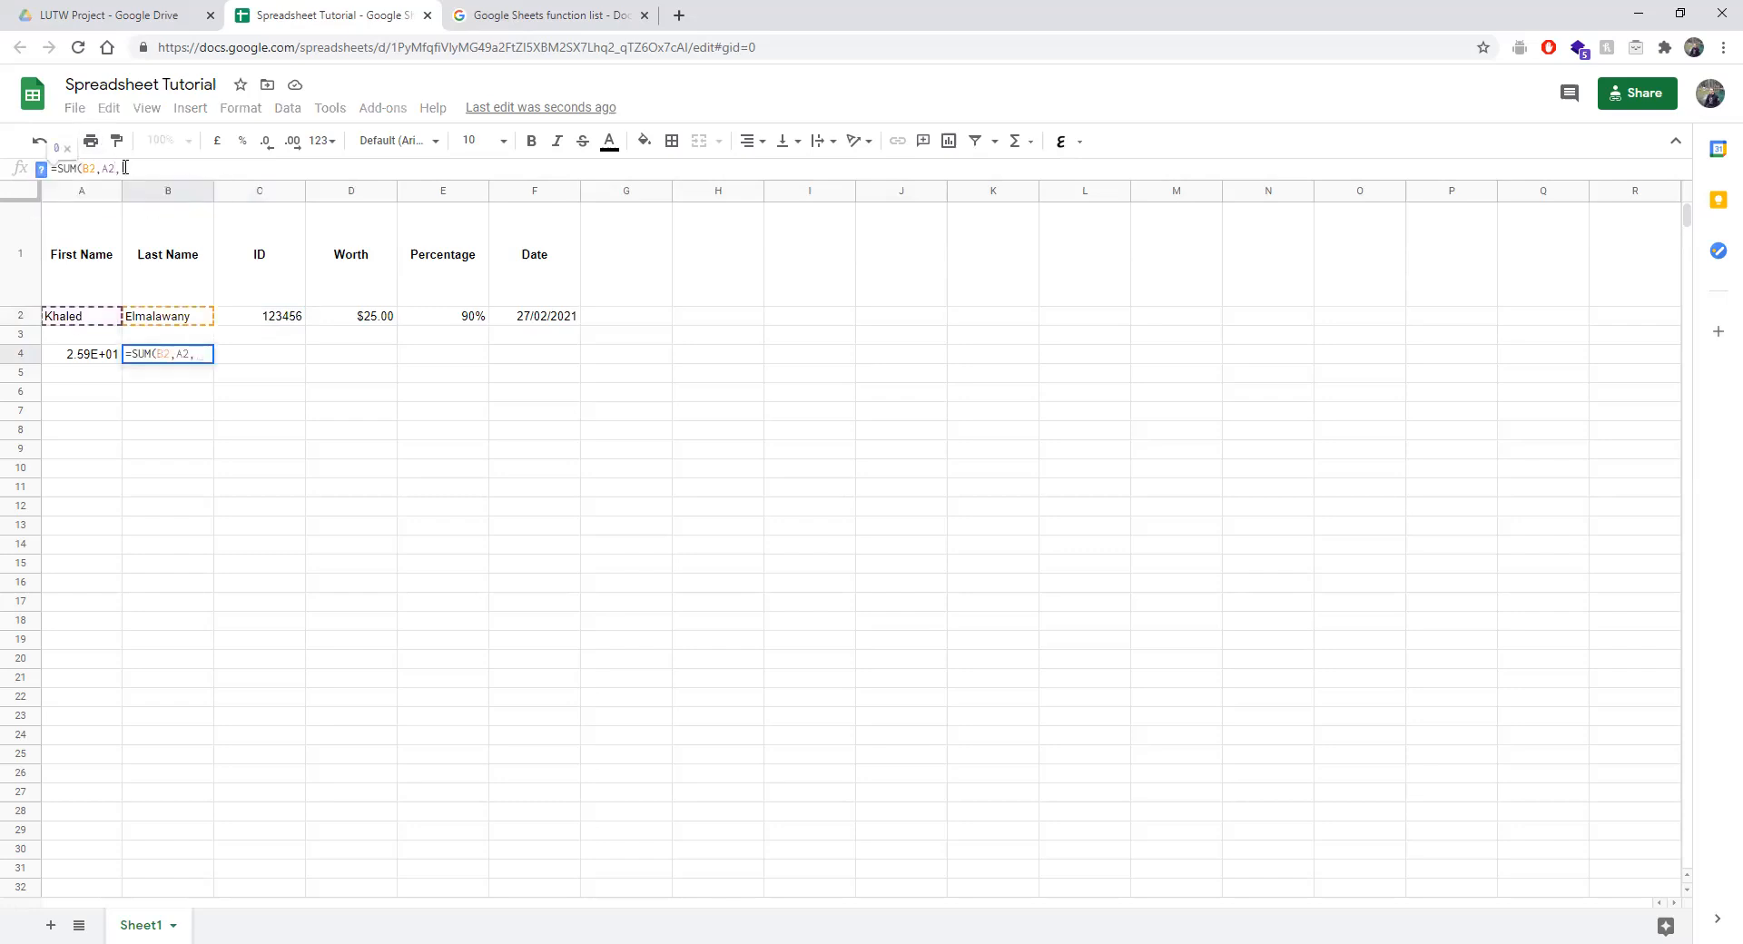
pyautogui.write('C2)')
pyautogui.press('Return')
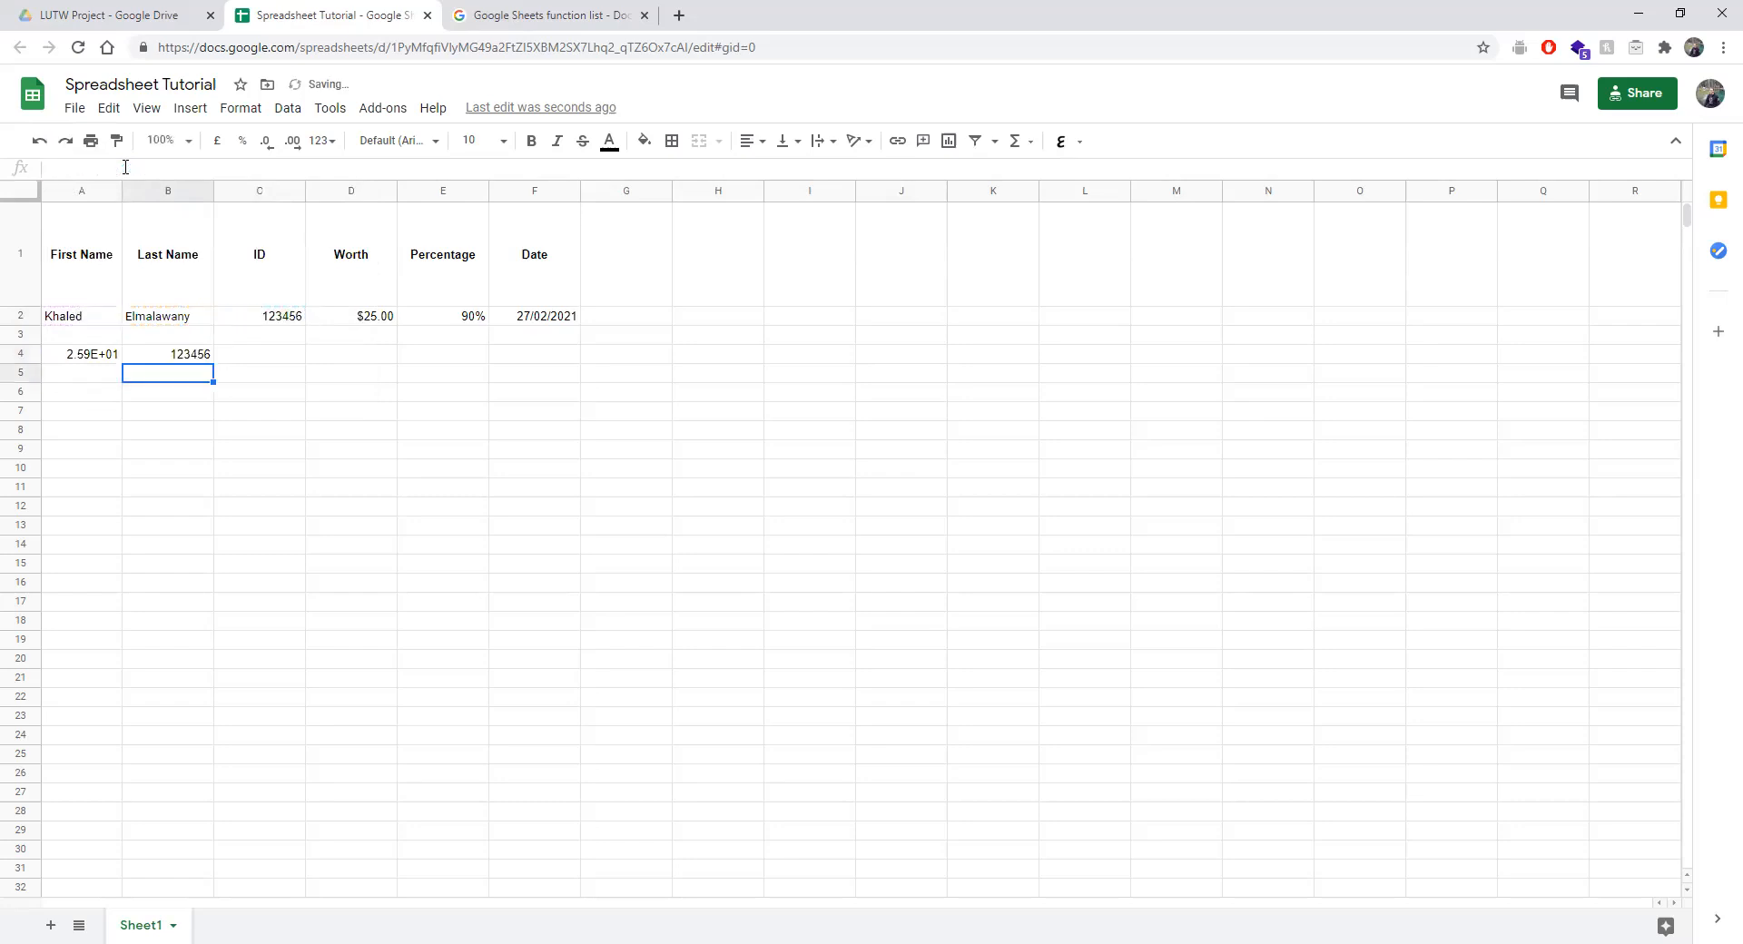
# Add D5 so B4 reads =SUM(B2,A2,C2,D5), returning 123456.
pyautogui.click(156, 358)
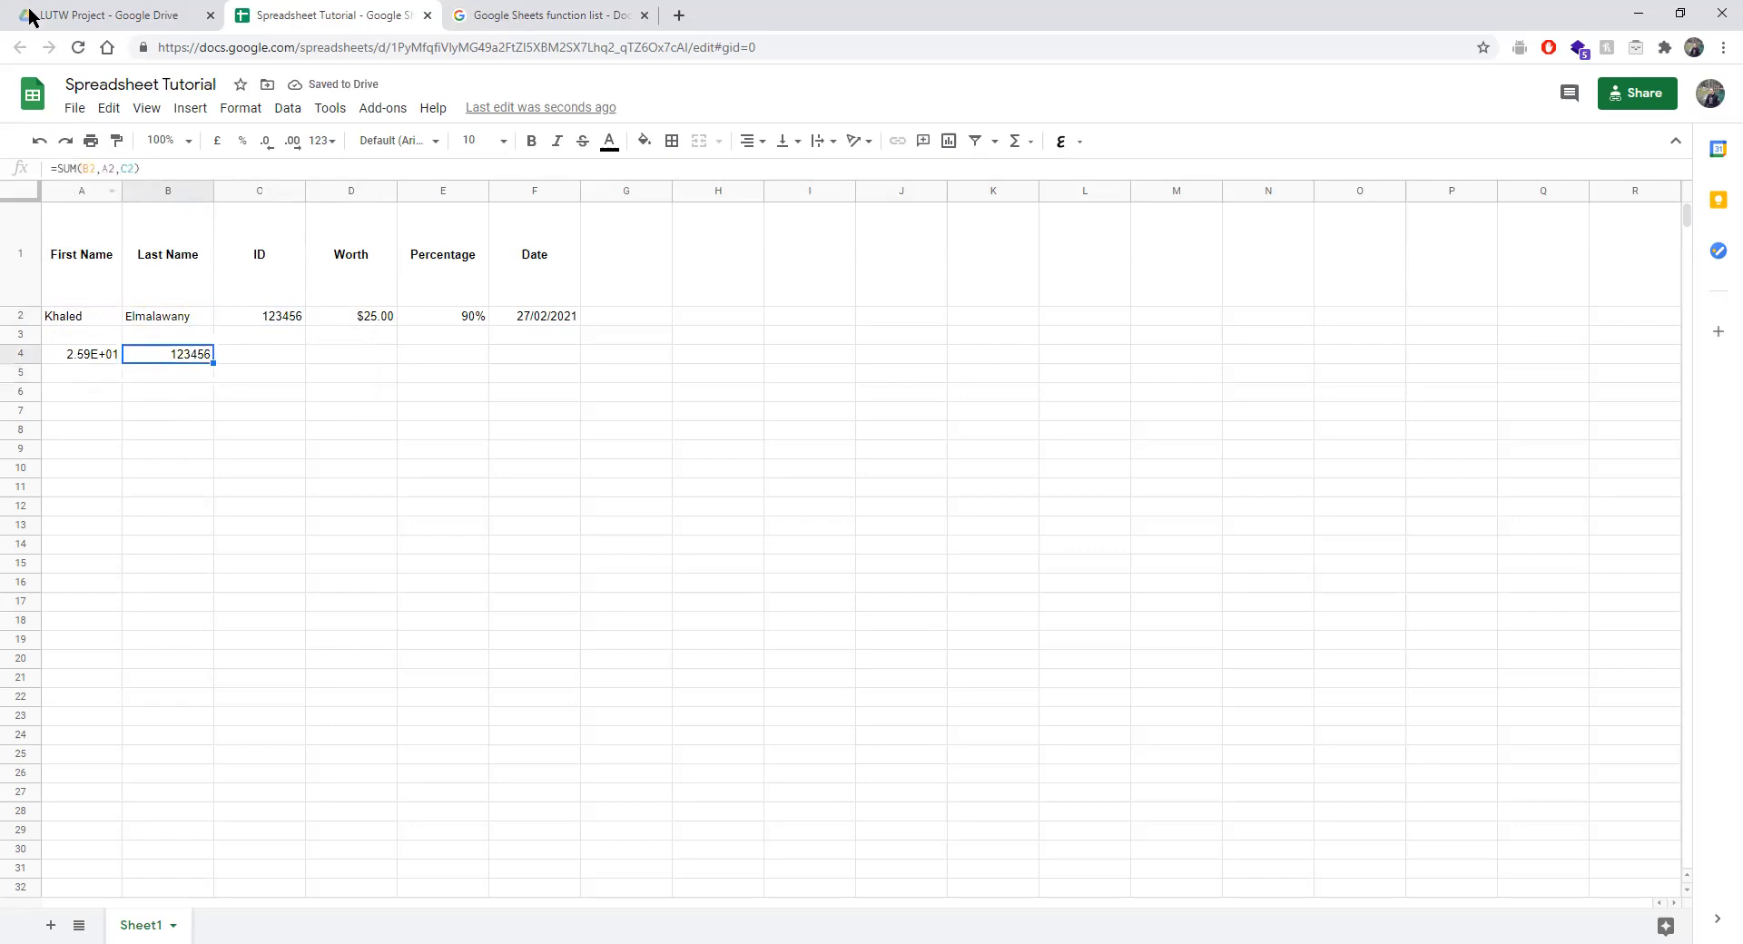
pyautogui.click(151, 169)
pyautogui.press('BackSpace')
pyautogui.write(',')
pyautogui.click(331, 371)
pyautogui.write(')')
pyautogui.press('Return')
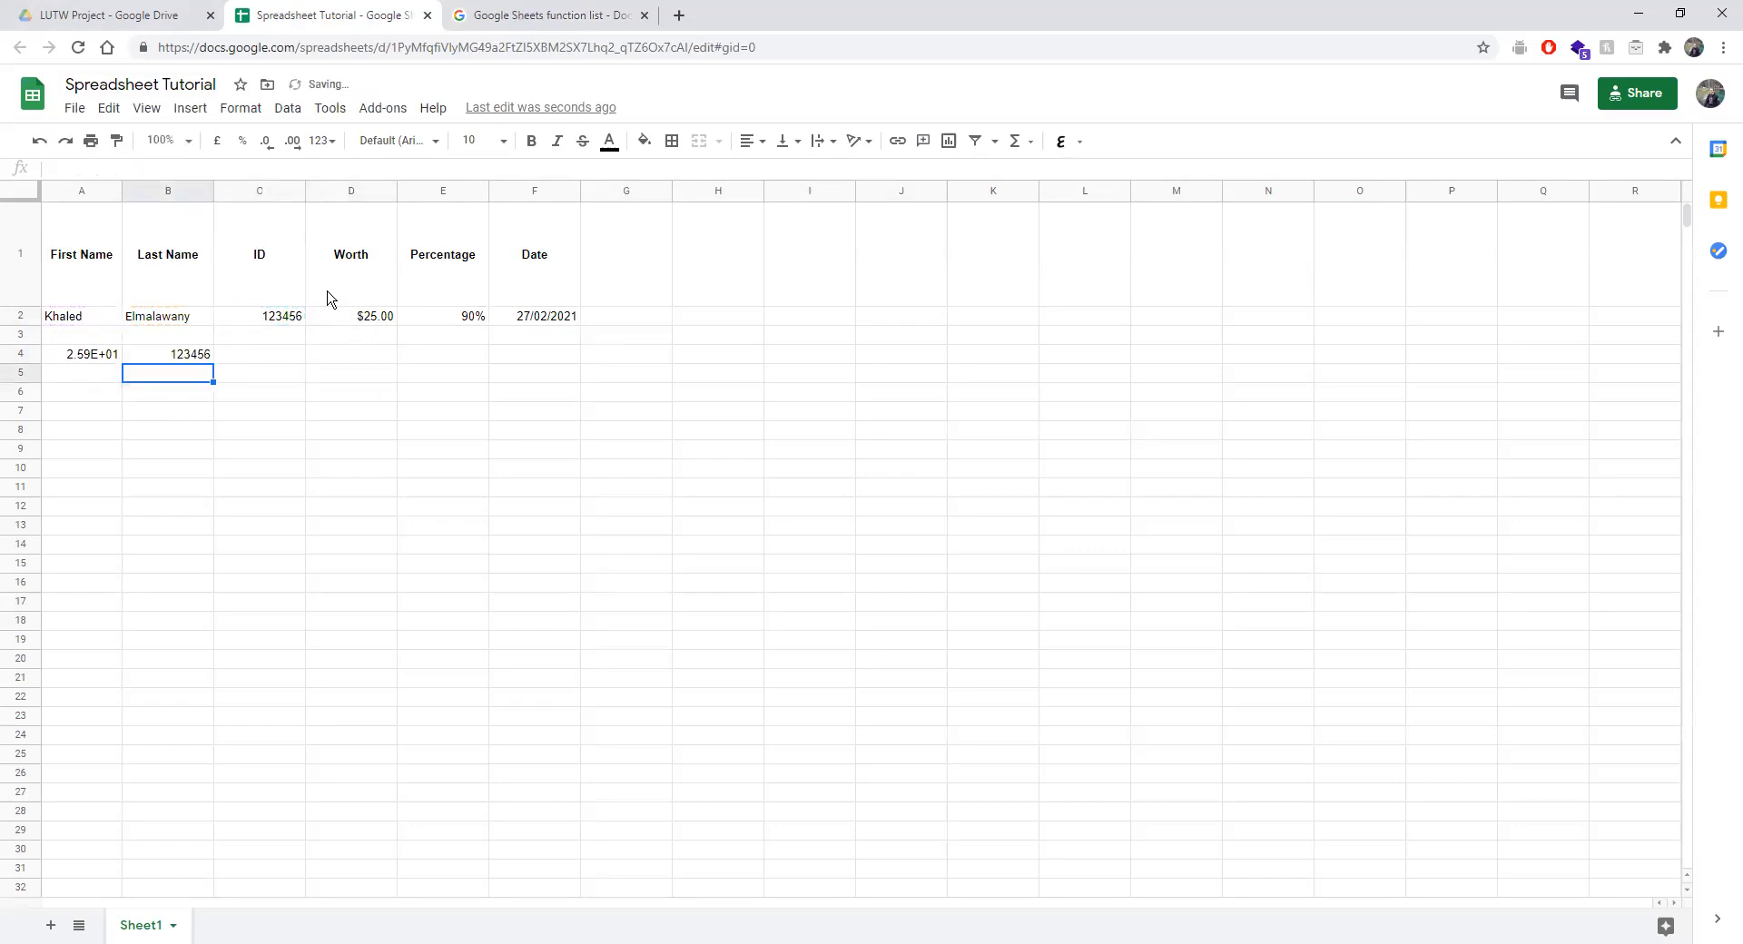
pyautogui.click(324, 359)
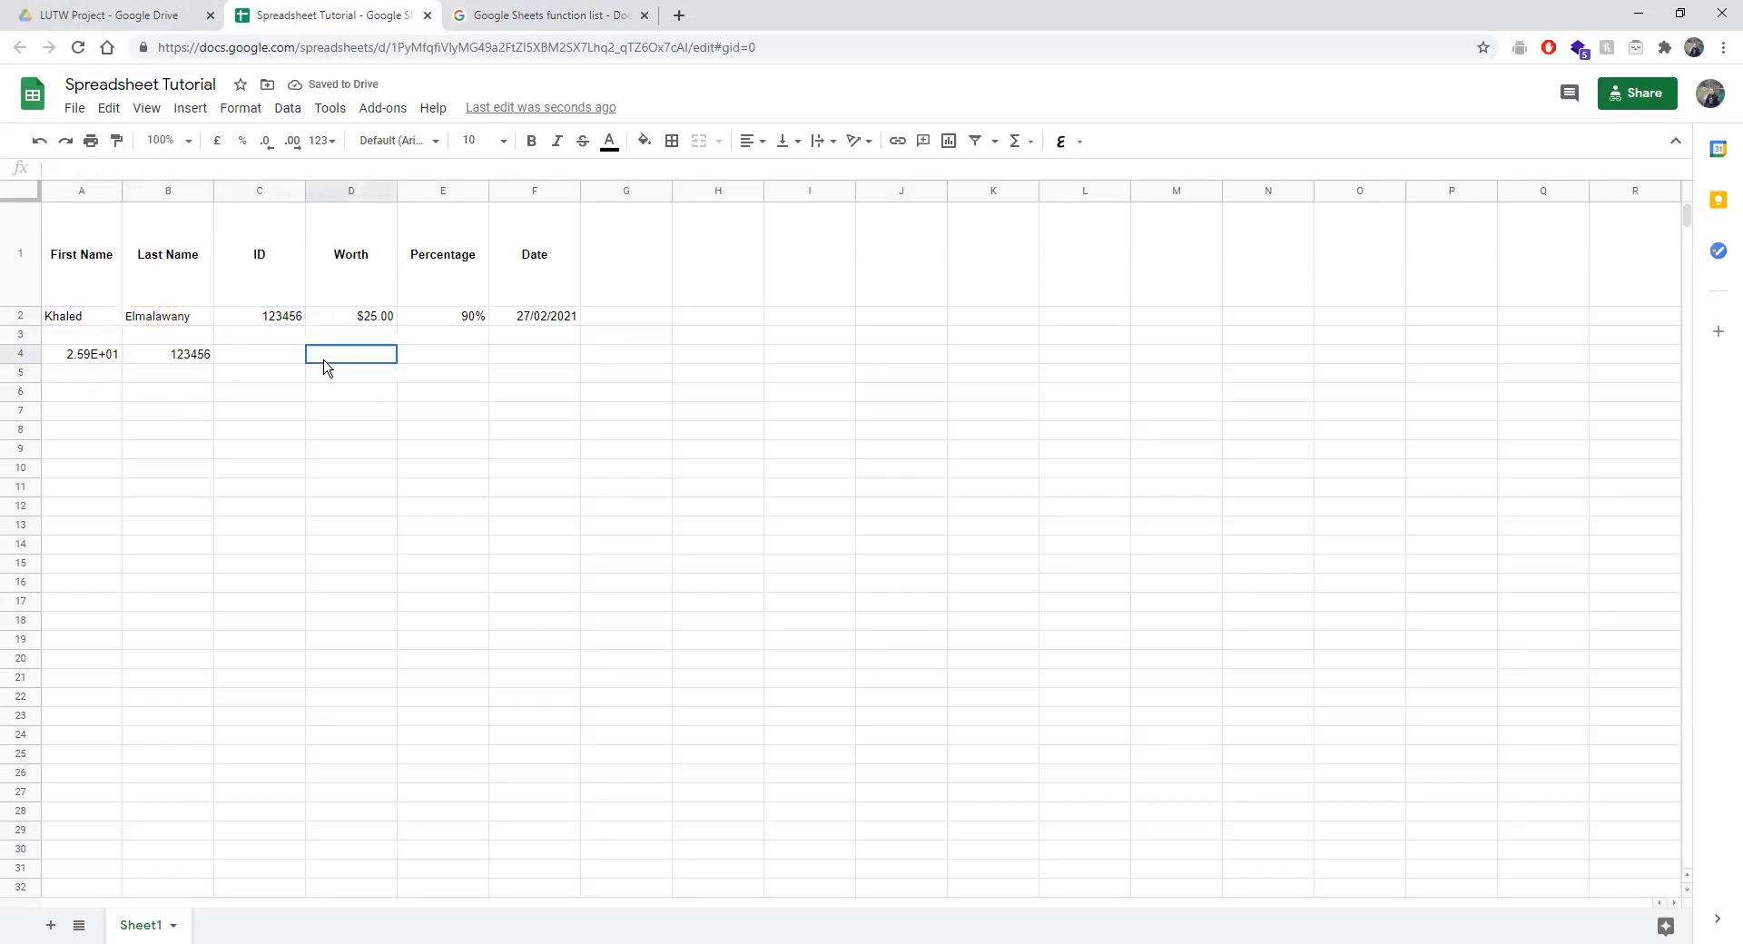
pyautogui.click(186, 356)
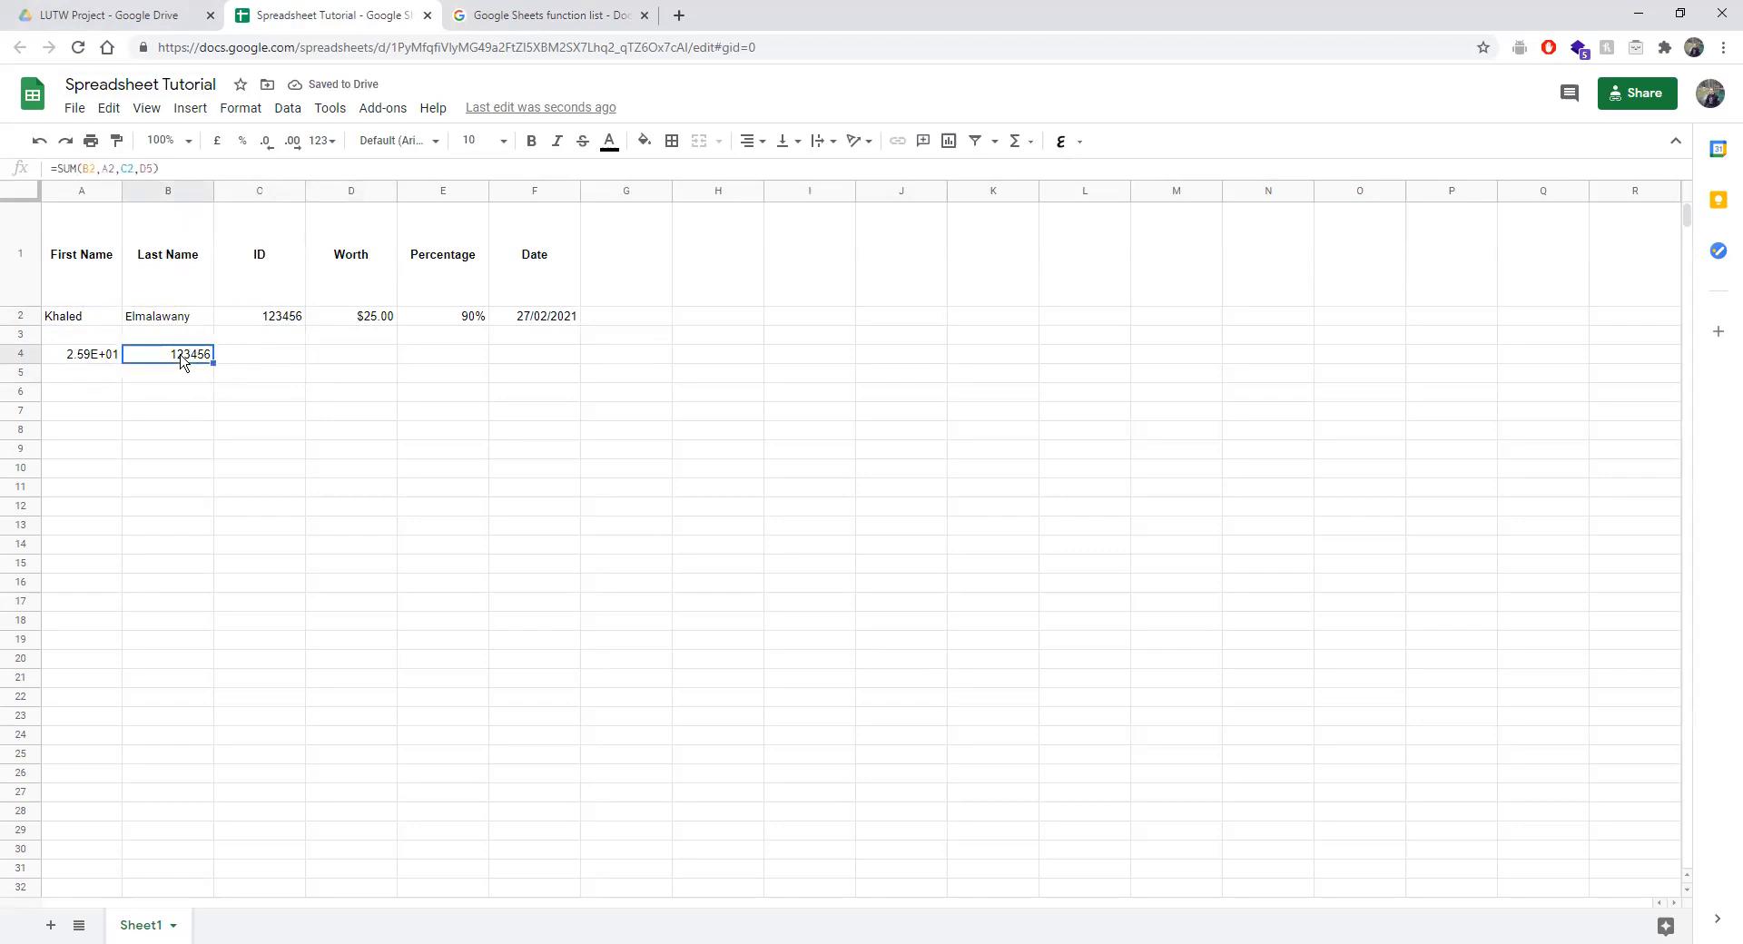
pyautogui.click(141, 169)
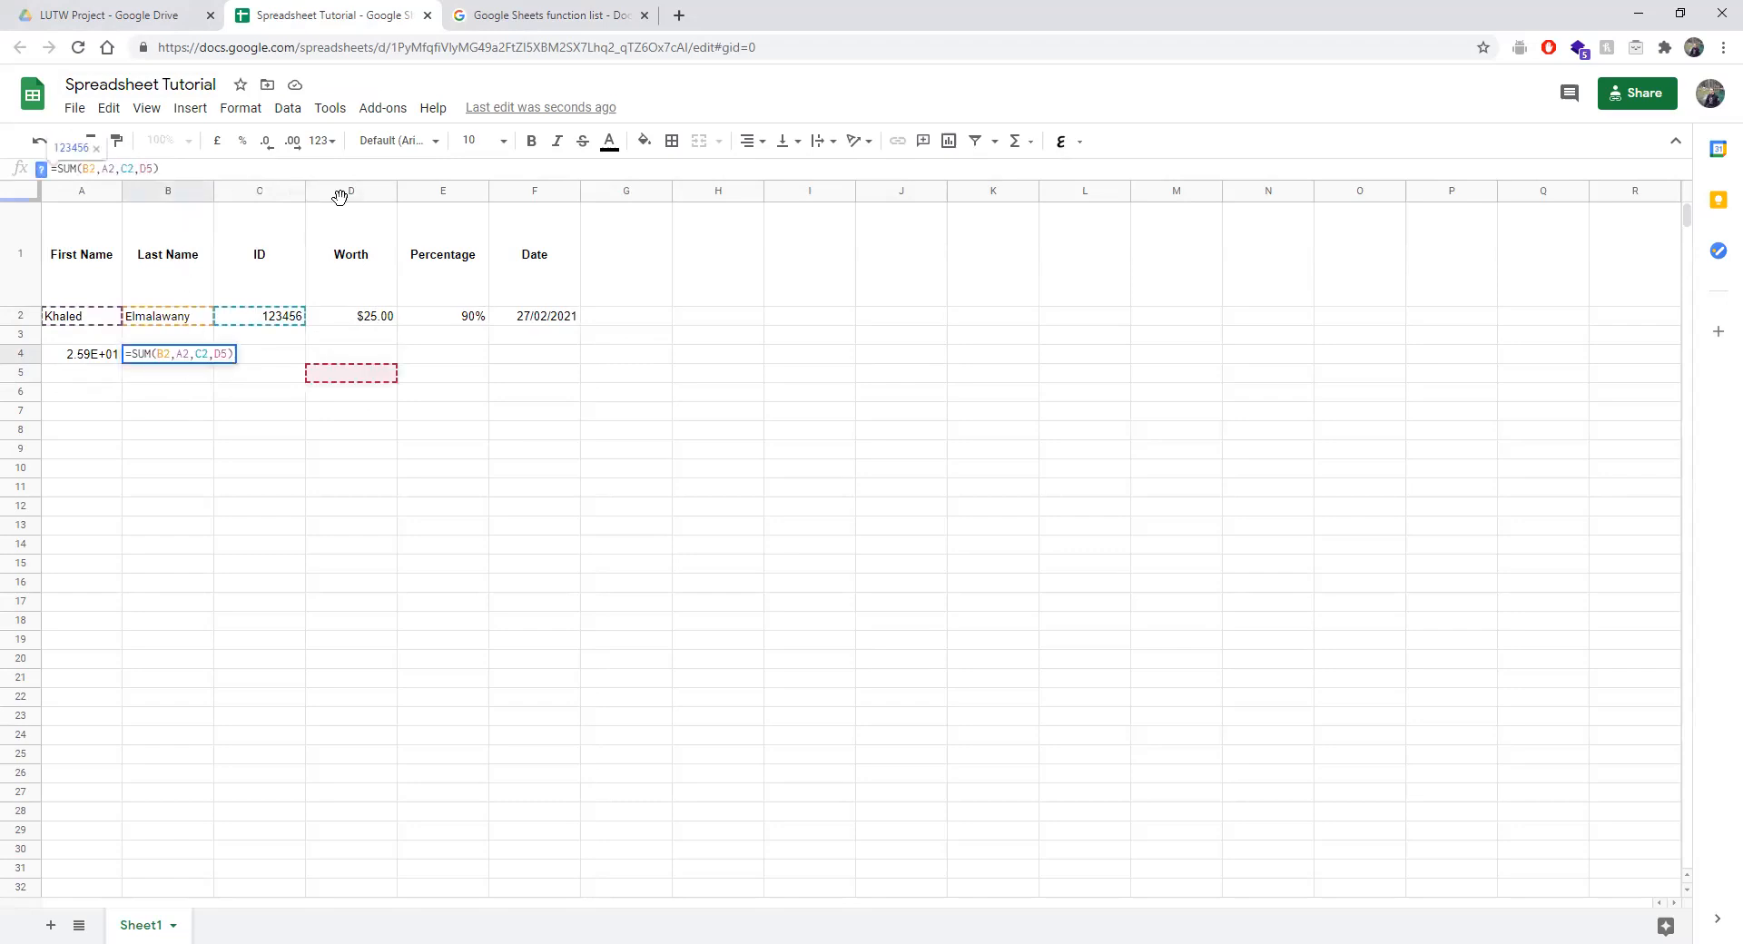
# Reduce B4's formula to =SUM(D5), then delete it entirely to leave B4 blank.
pyautogui.press('BackSpace')
pyautogui.press('BackSpace')
pyautogui.press('BackSpace')
pyautogui.press('BackSpace')
pyautogui.press('BackSpace')
pyautogui.press('BackSpace')
pyautogui.press('BackSpace')
pyautogui.press('BackSpace')
pyautogui.press('BackSpace')
pyautogui.press('Return')
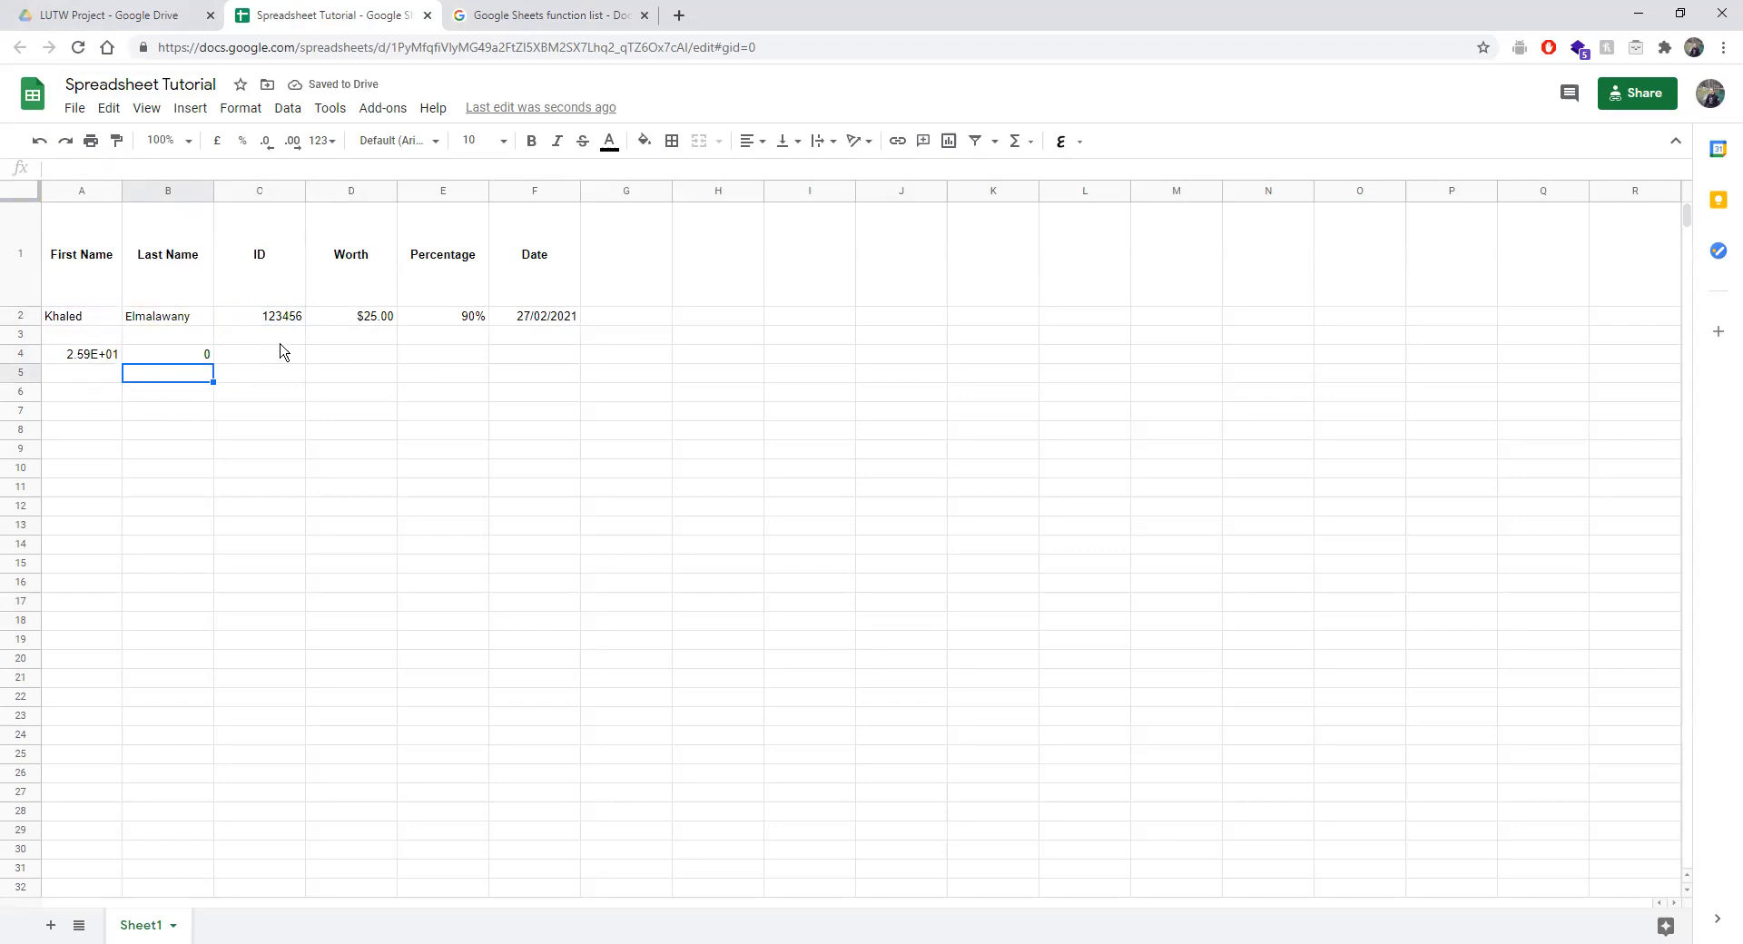
pyautogui.click(164, 360)
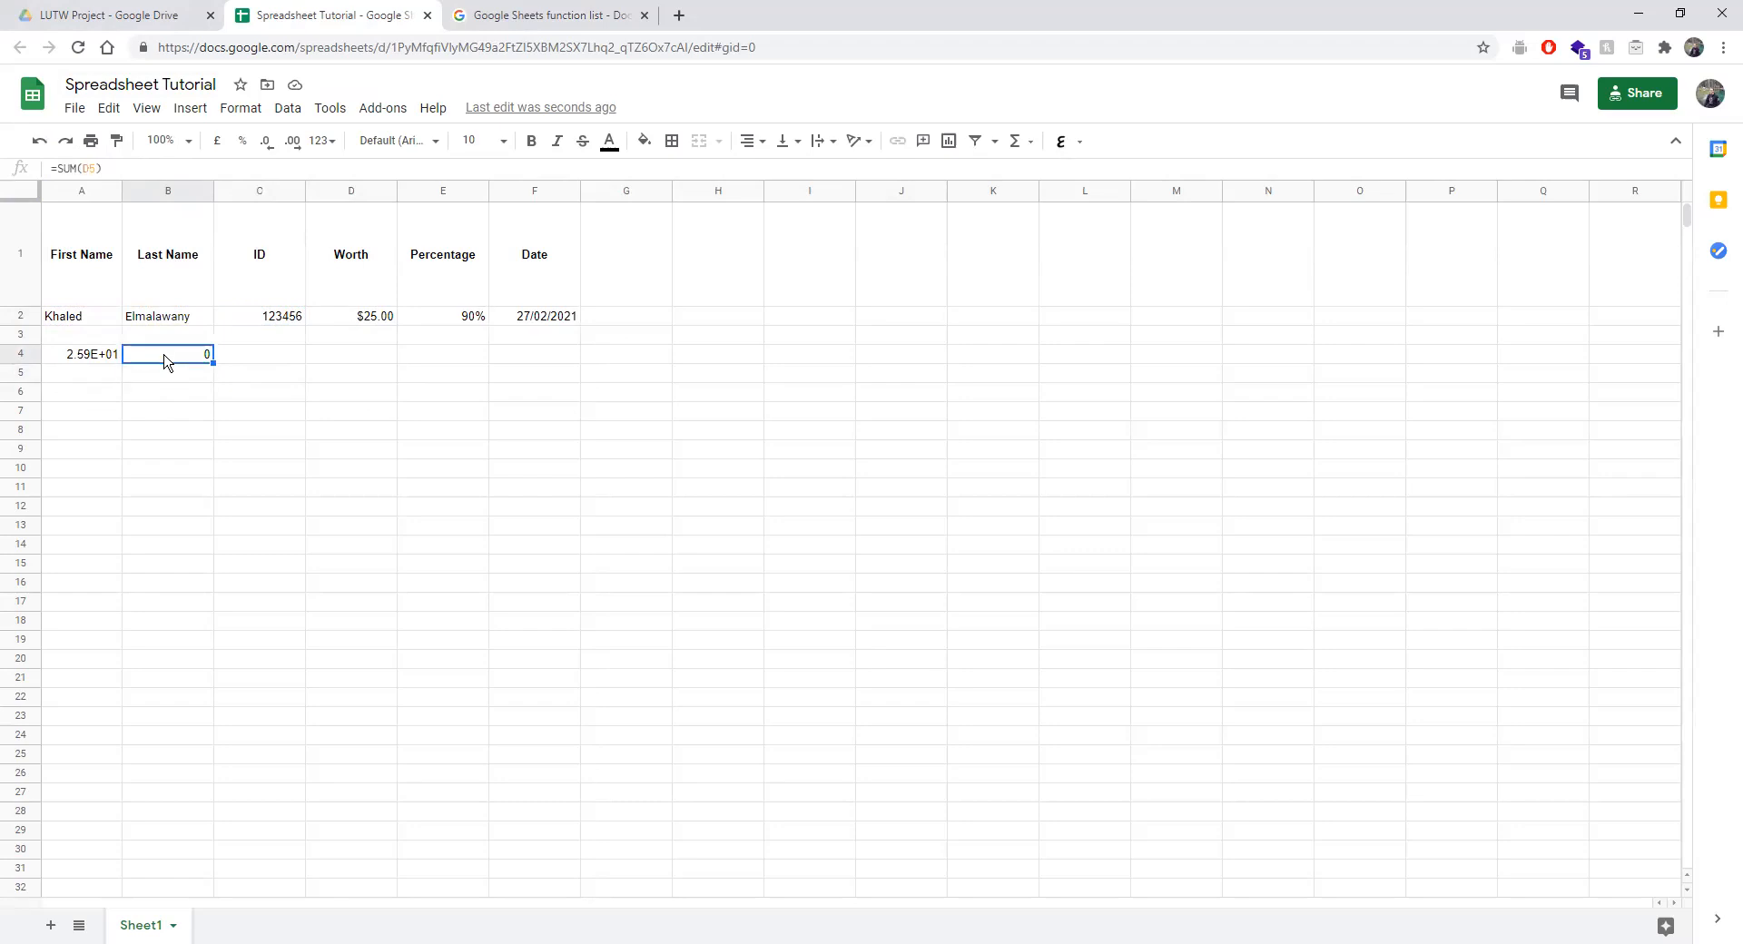
pyautogui.click(118, 167)
pyautogui.press('BackSpace')
pyautogui.press('BackSpace')
pyautogui.press('BackSpace')
pyautogui.press('BackSpace')
pyautogui.press('BackSpace')
pyautogui.press('BackSpace')
pyautogui.press('BackSpace')
pyautogui.press('BackSpace')
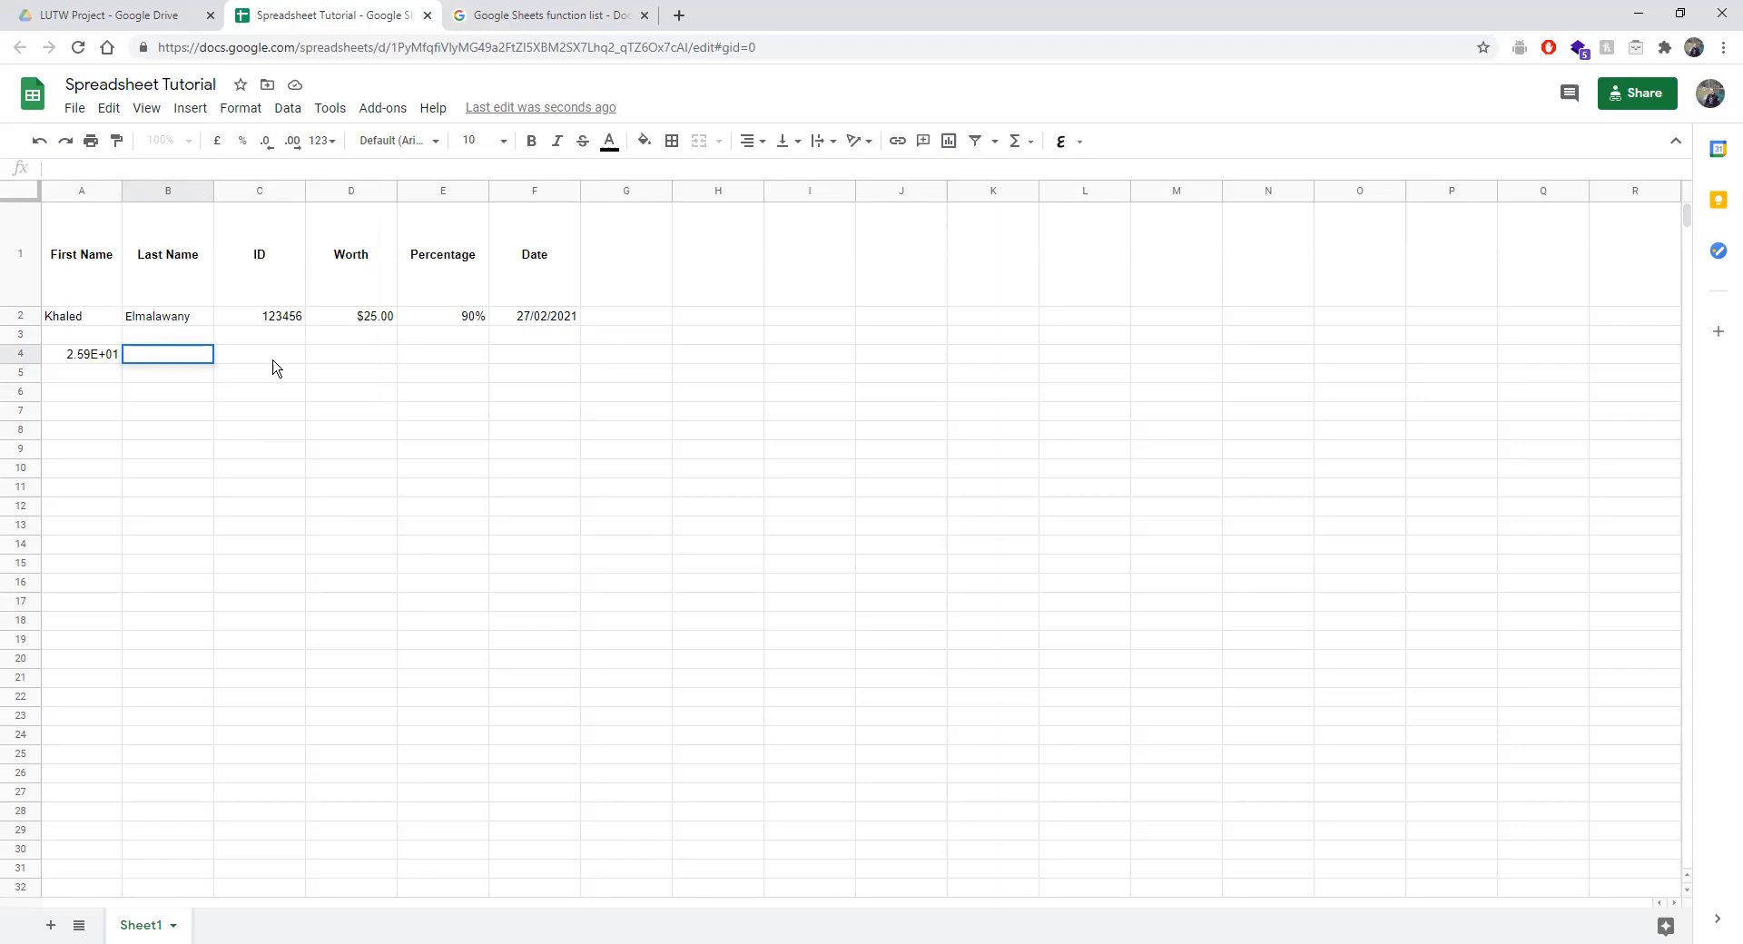
# Add a bar chart of the table's Worth values by First Name from the Insert menu.
pyautogui.click(190, 110)
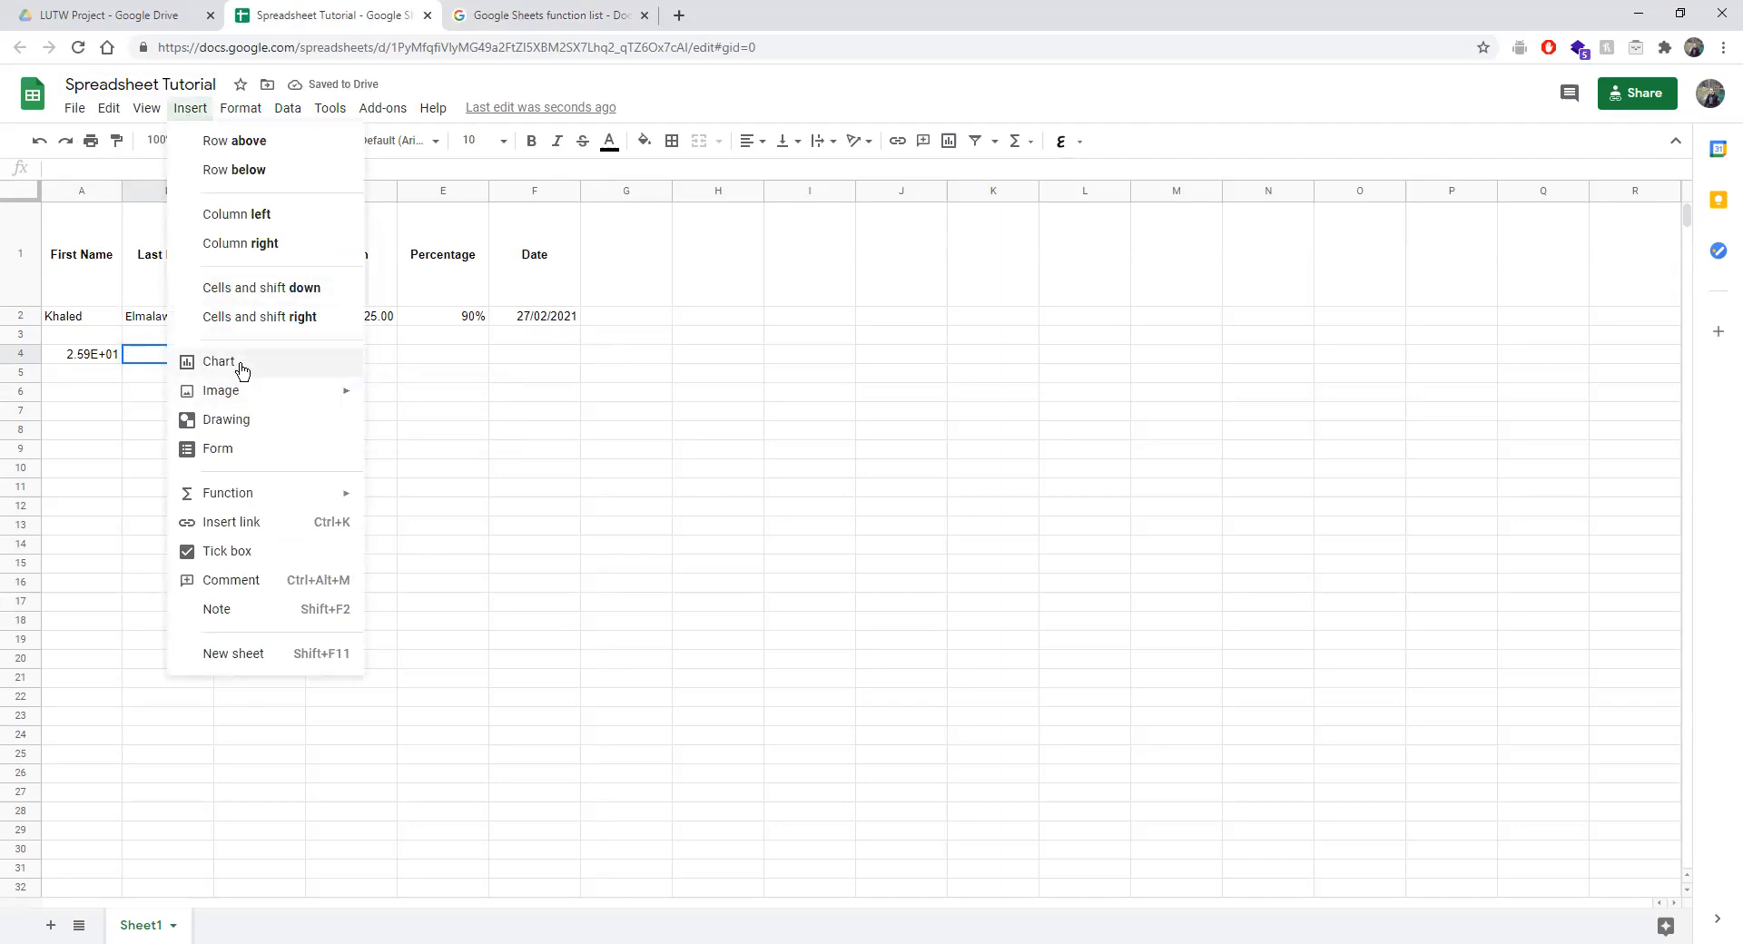
pyautogui.press('Escape')
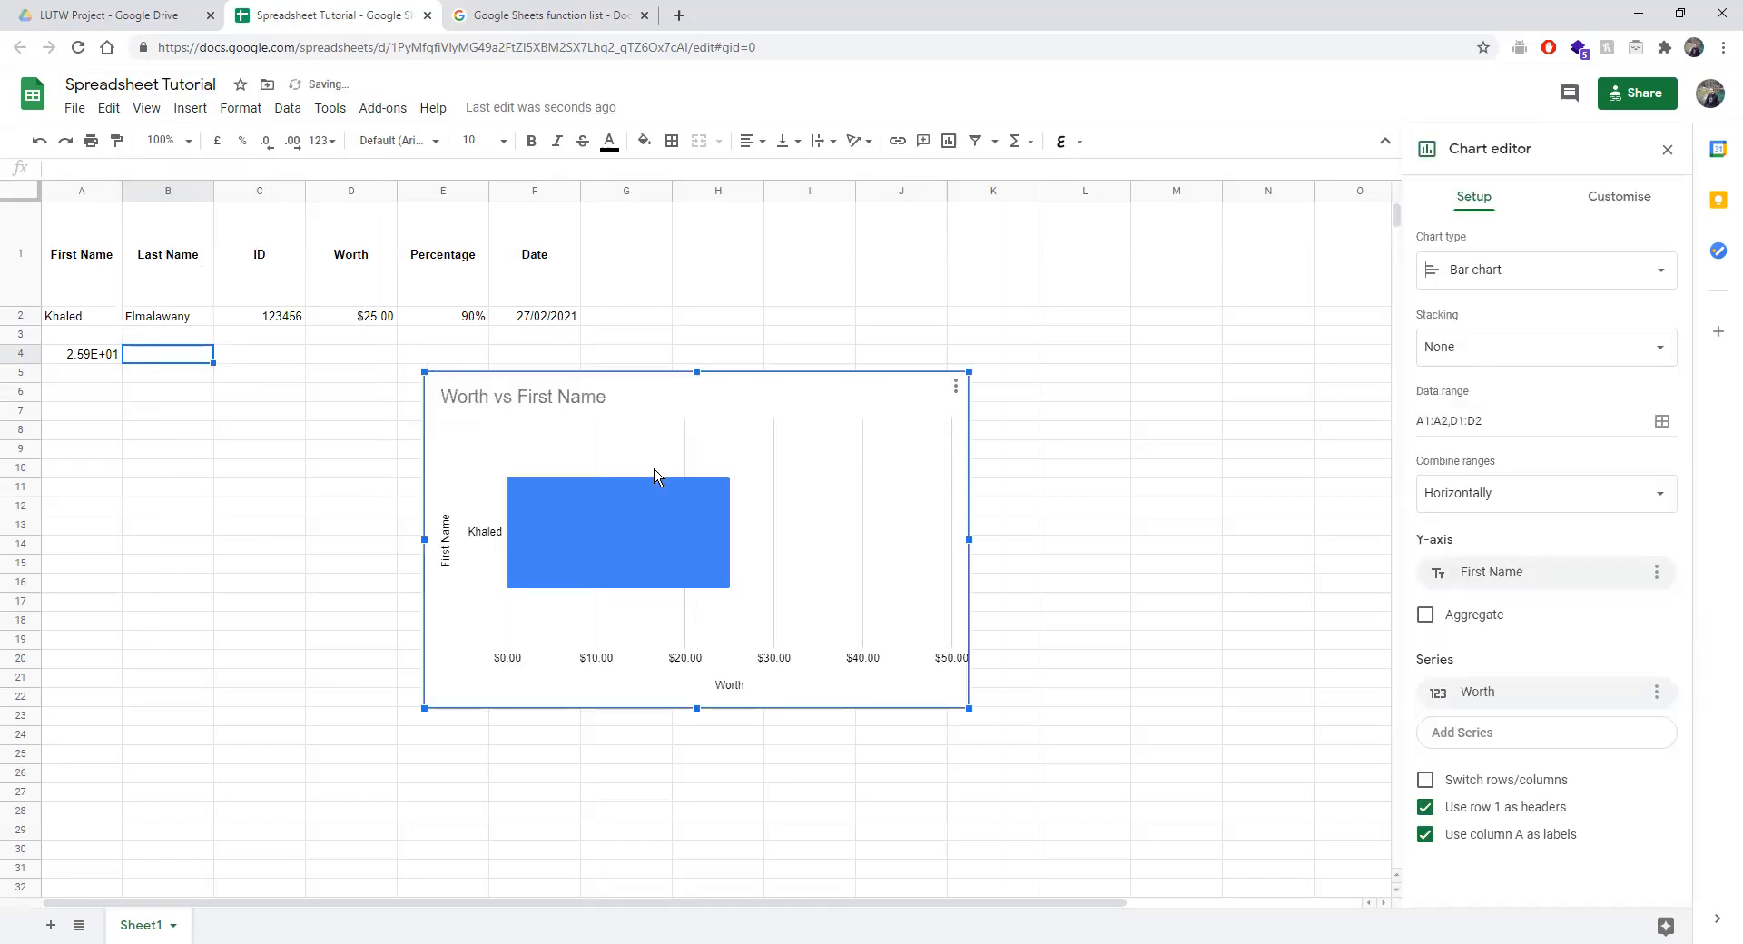
# Change the Worth vs First Name chart type to Line chart in the Setup tab.
pyautogui.click(1456, 288)
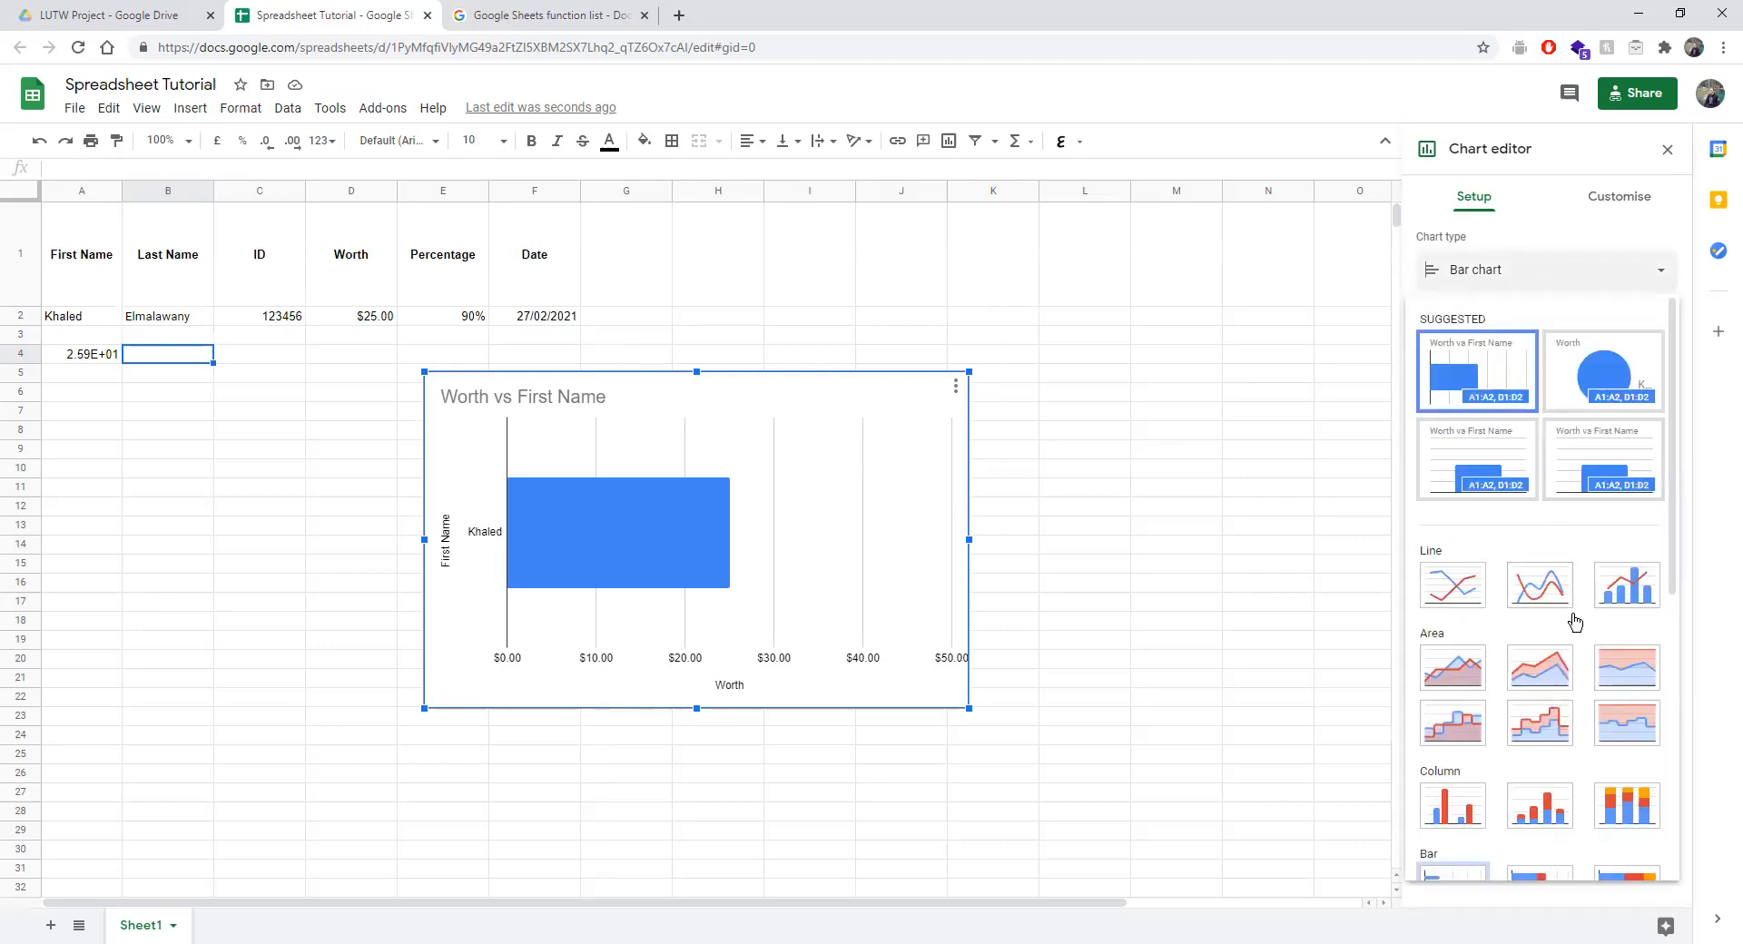
pyautogui.scroll(-1, 1530, 588)
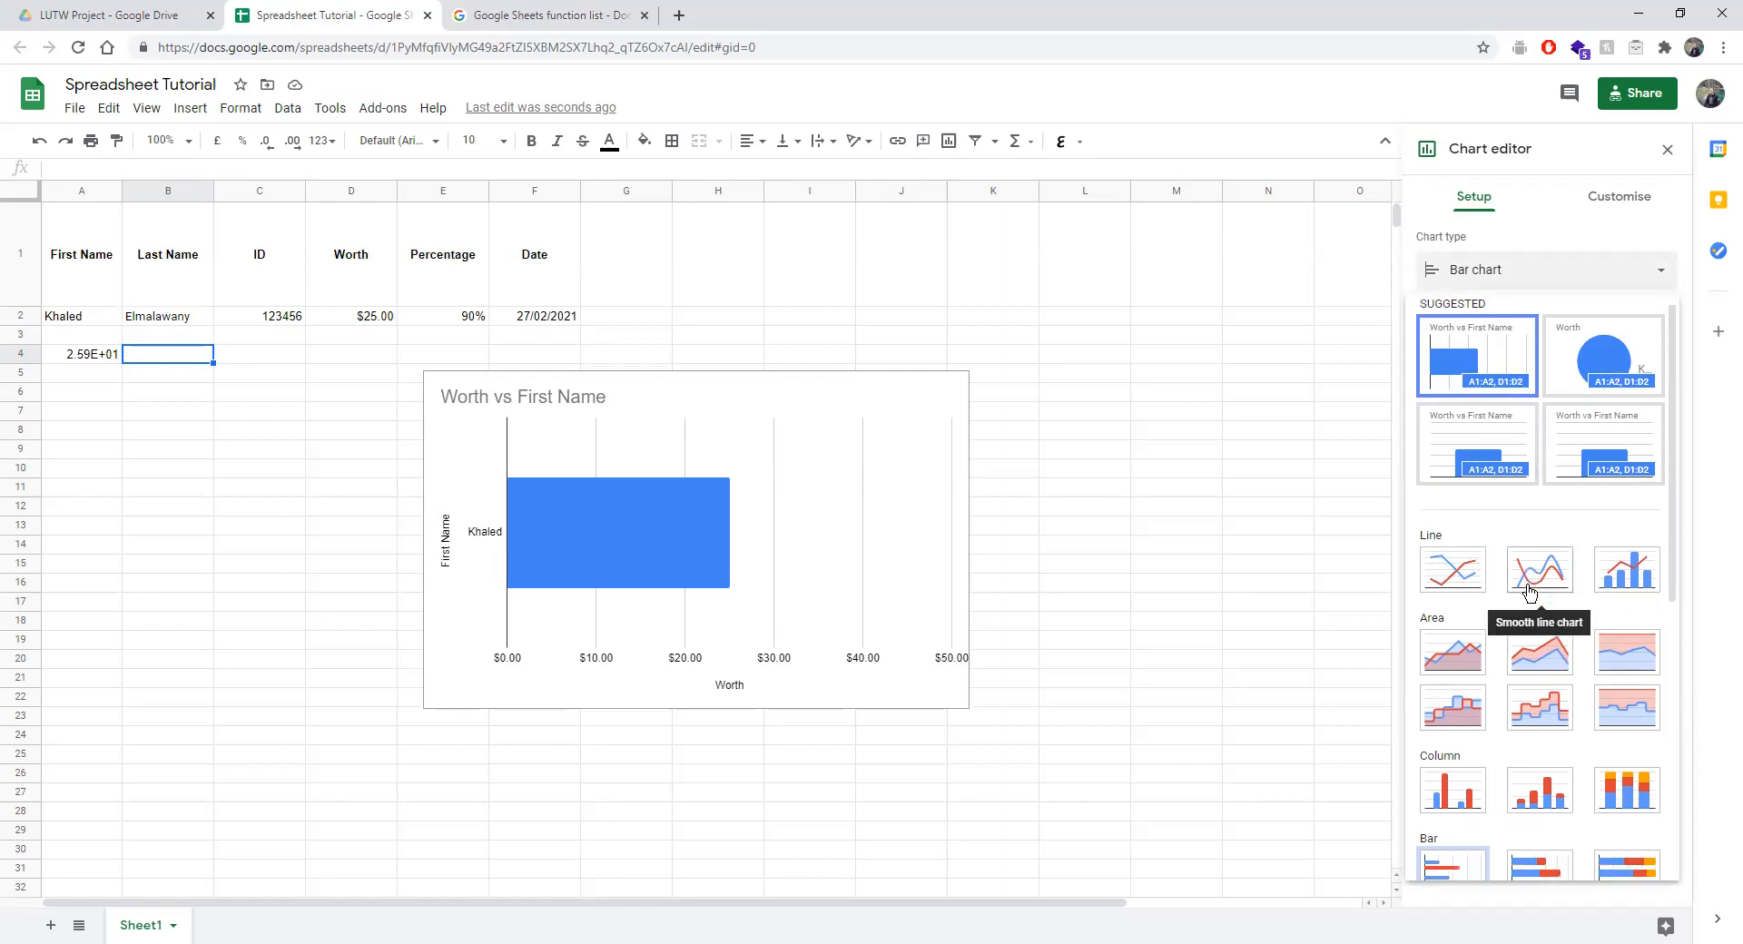
pyautogui.scroll(1, 1530, 588)
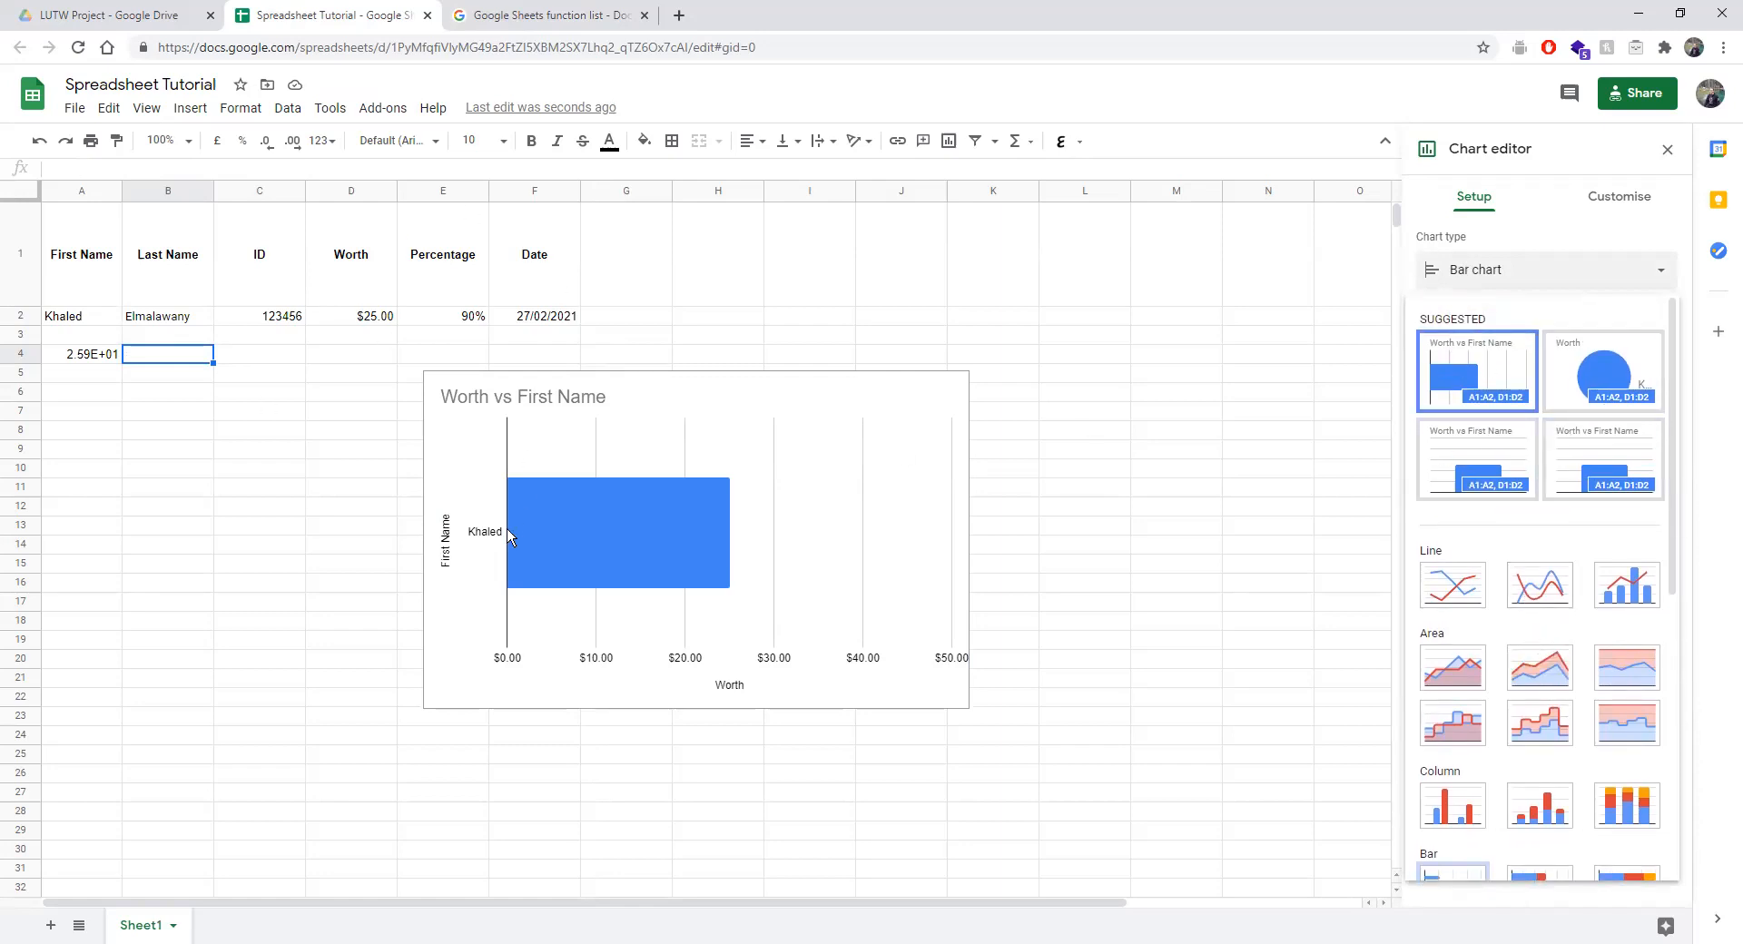
pyautogui.scroll(-4, 1570, 508)
pyautogui.scroll(2, 1576, 561)
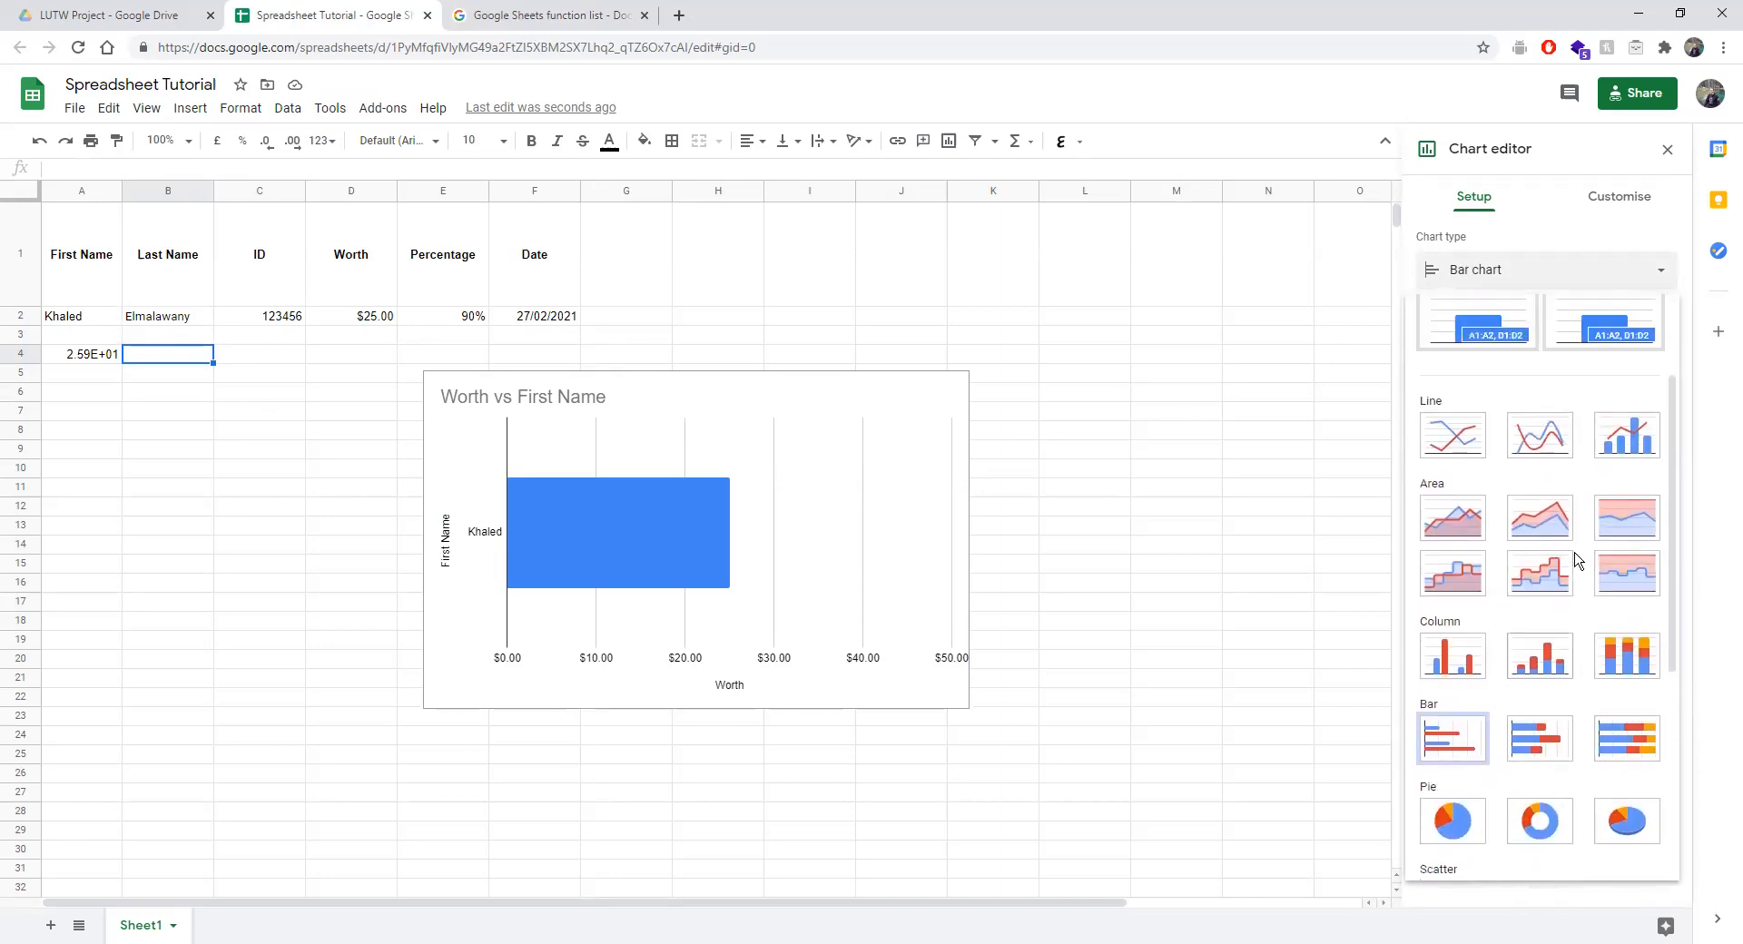
pyautogui.click(1436, 441)
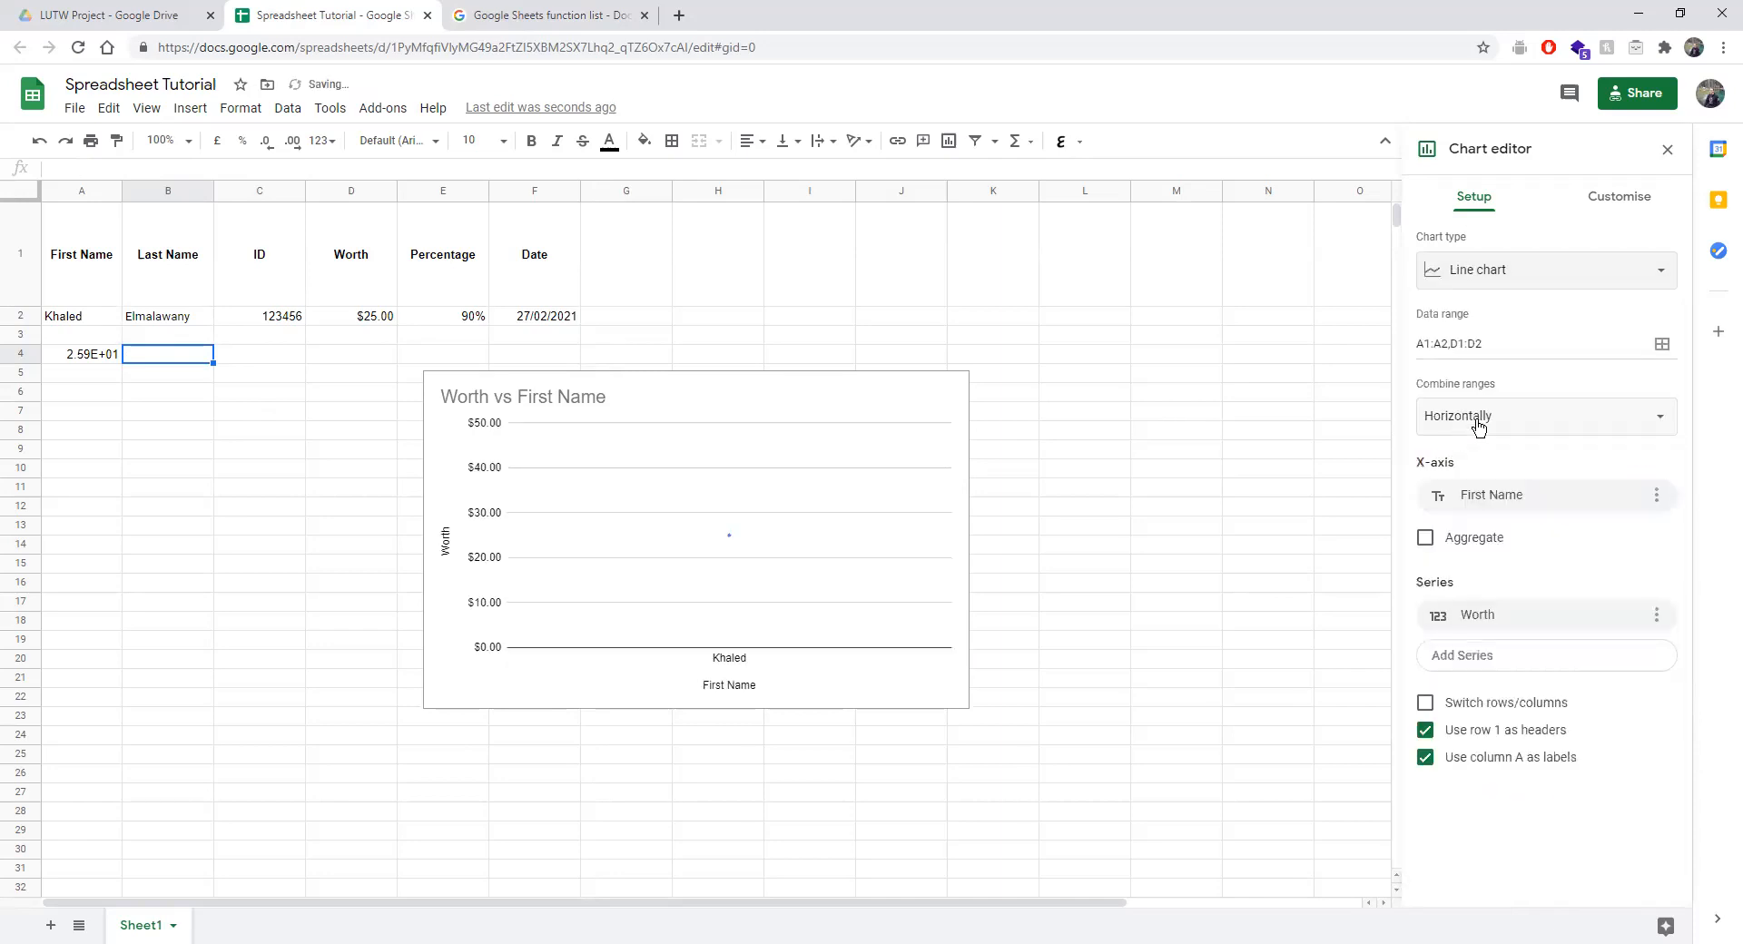
pyautogui.click(1499, 283)
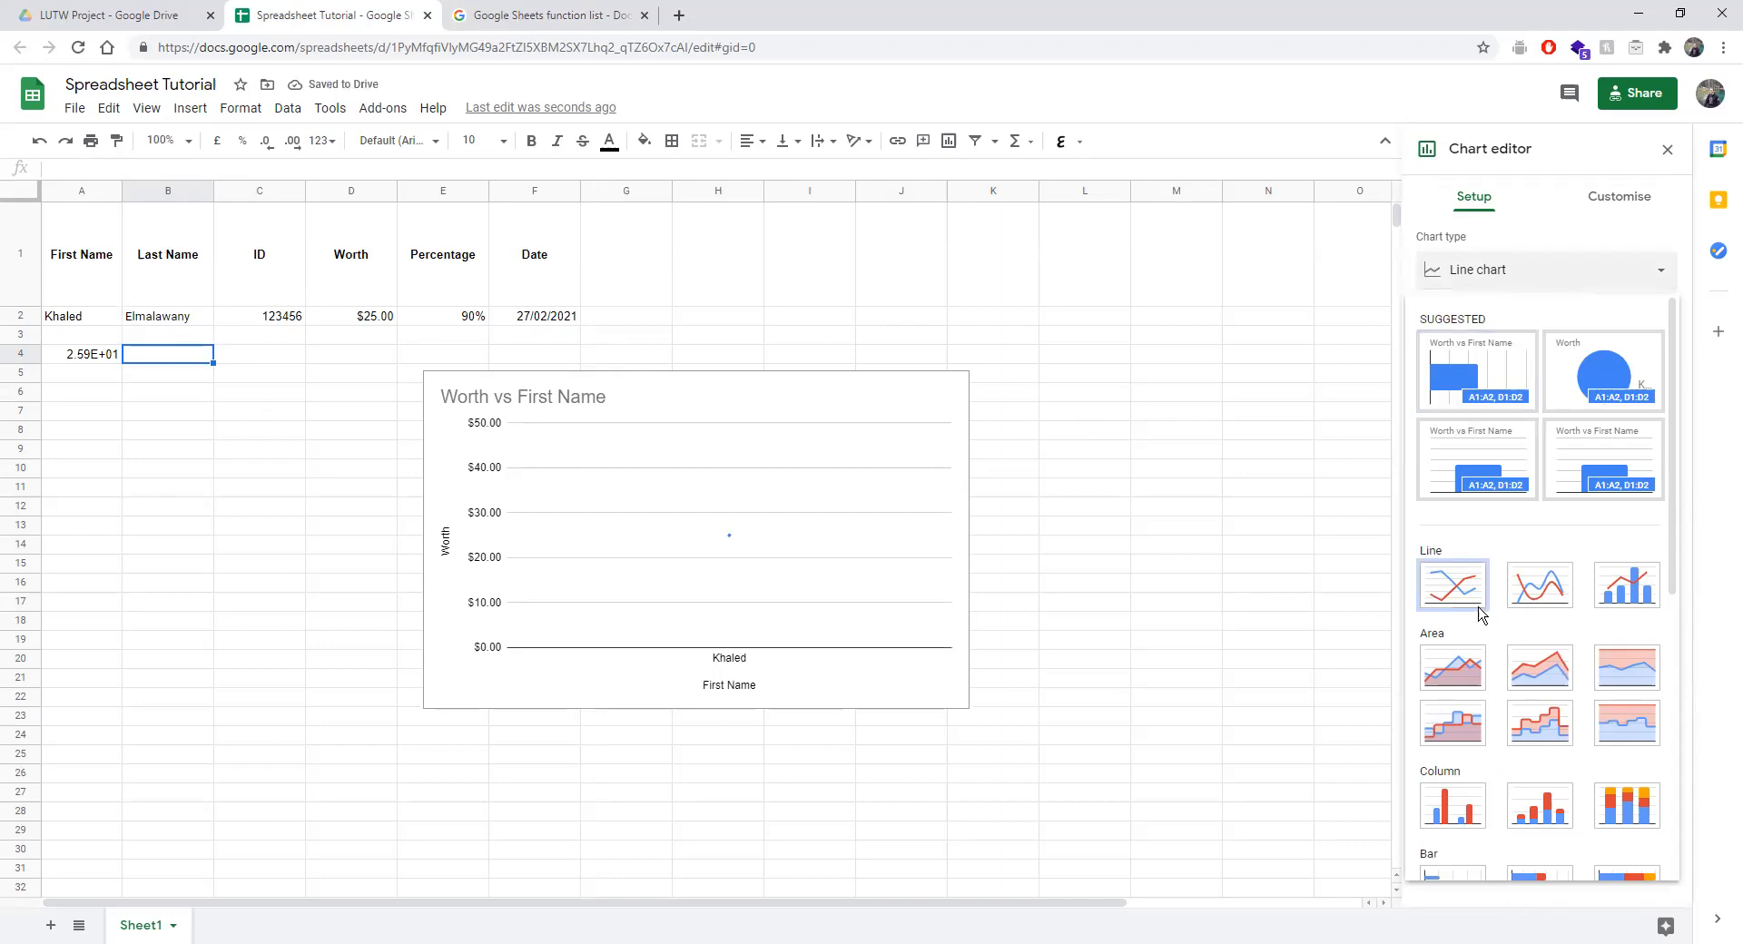
pyautogui.scroll(-2, 1480, 614)
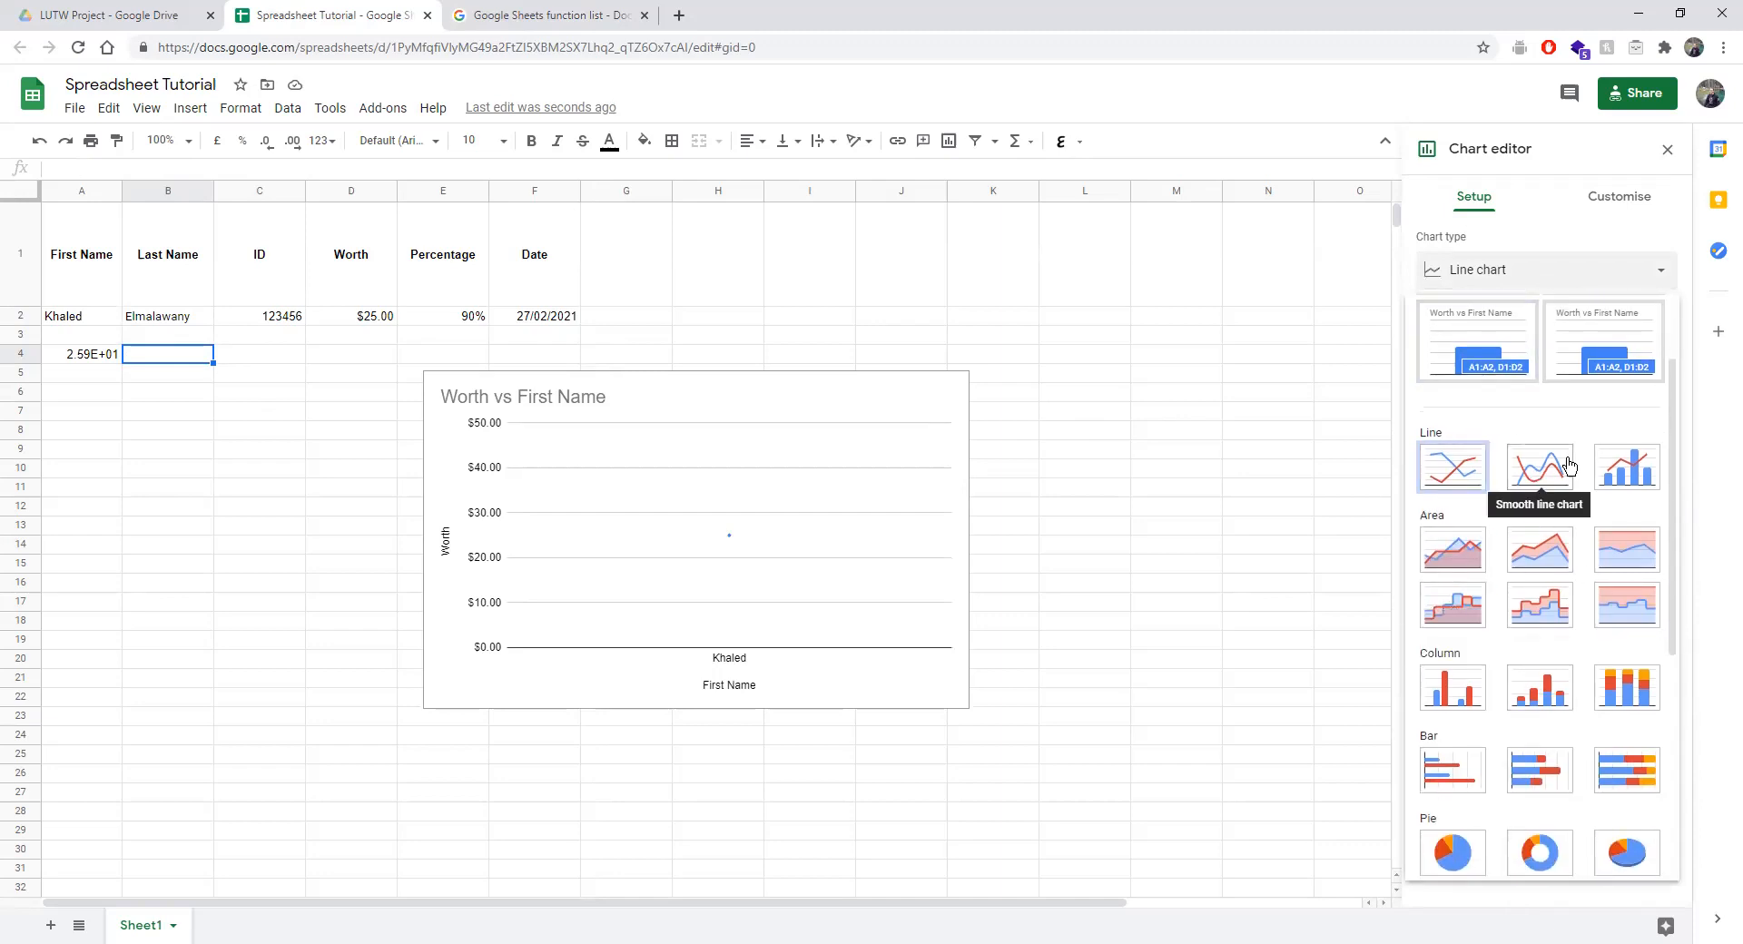
pyautogui.scroll(-2, 1556, 569)
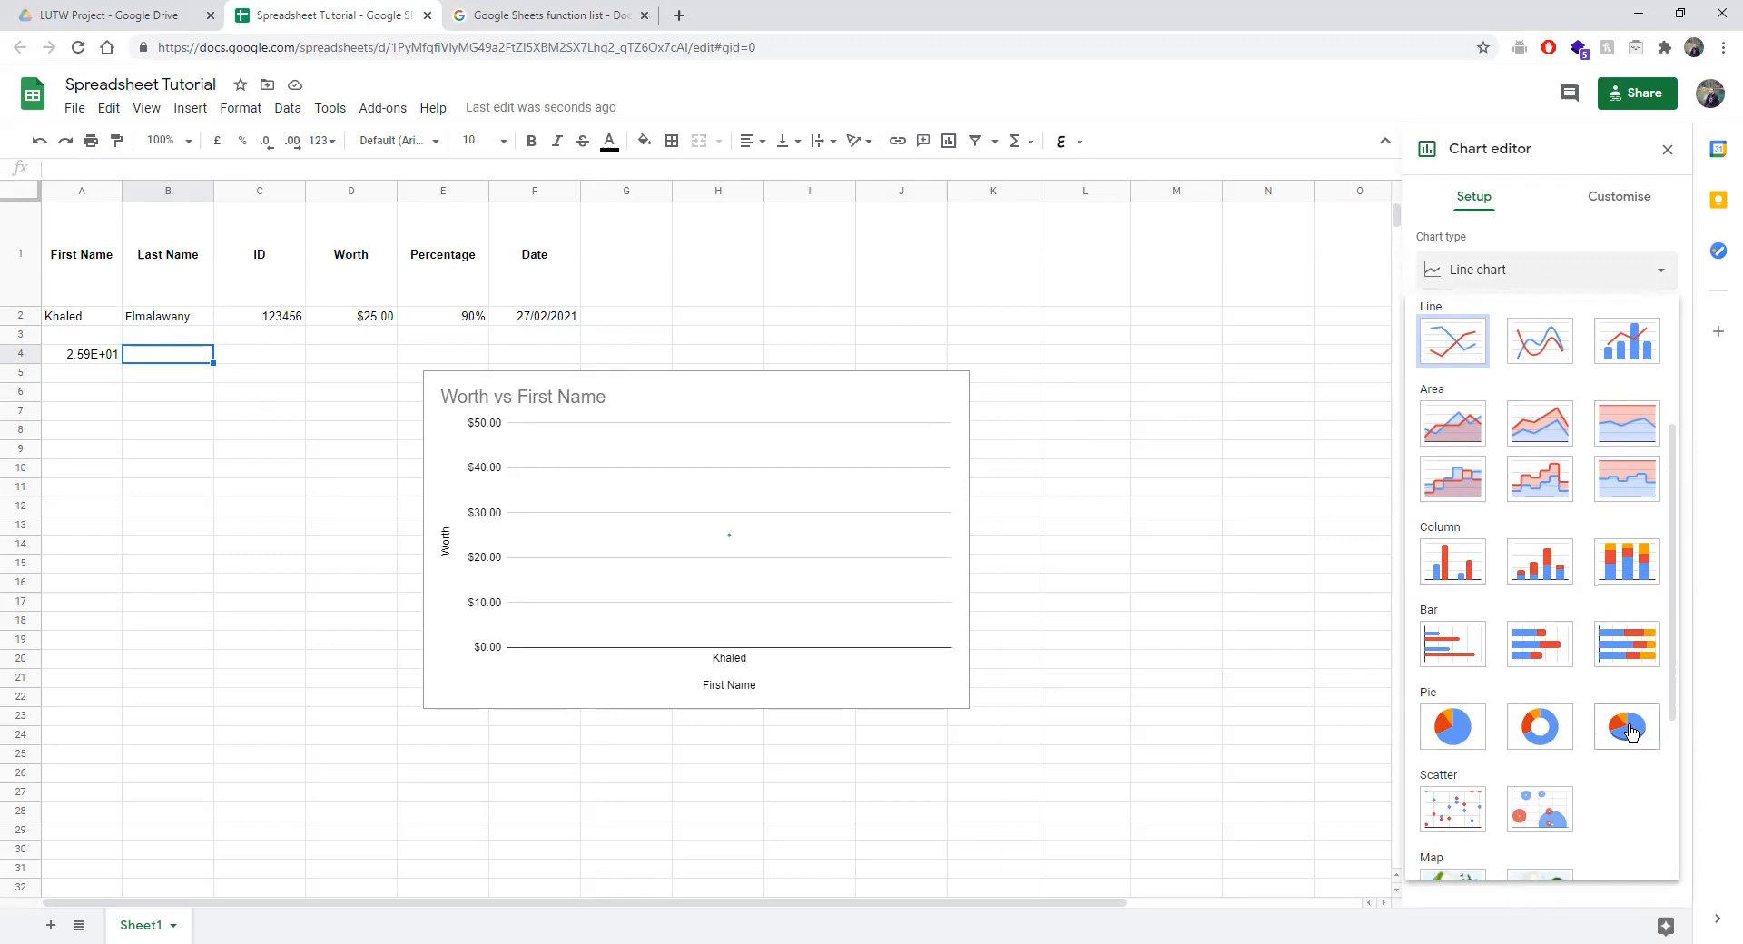
pyautogui.scroll(-3, 1500, 761)
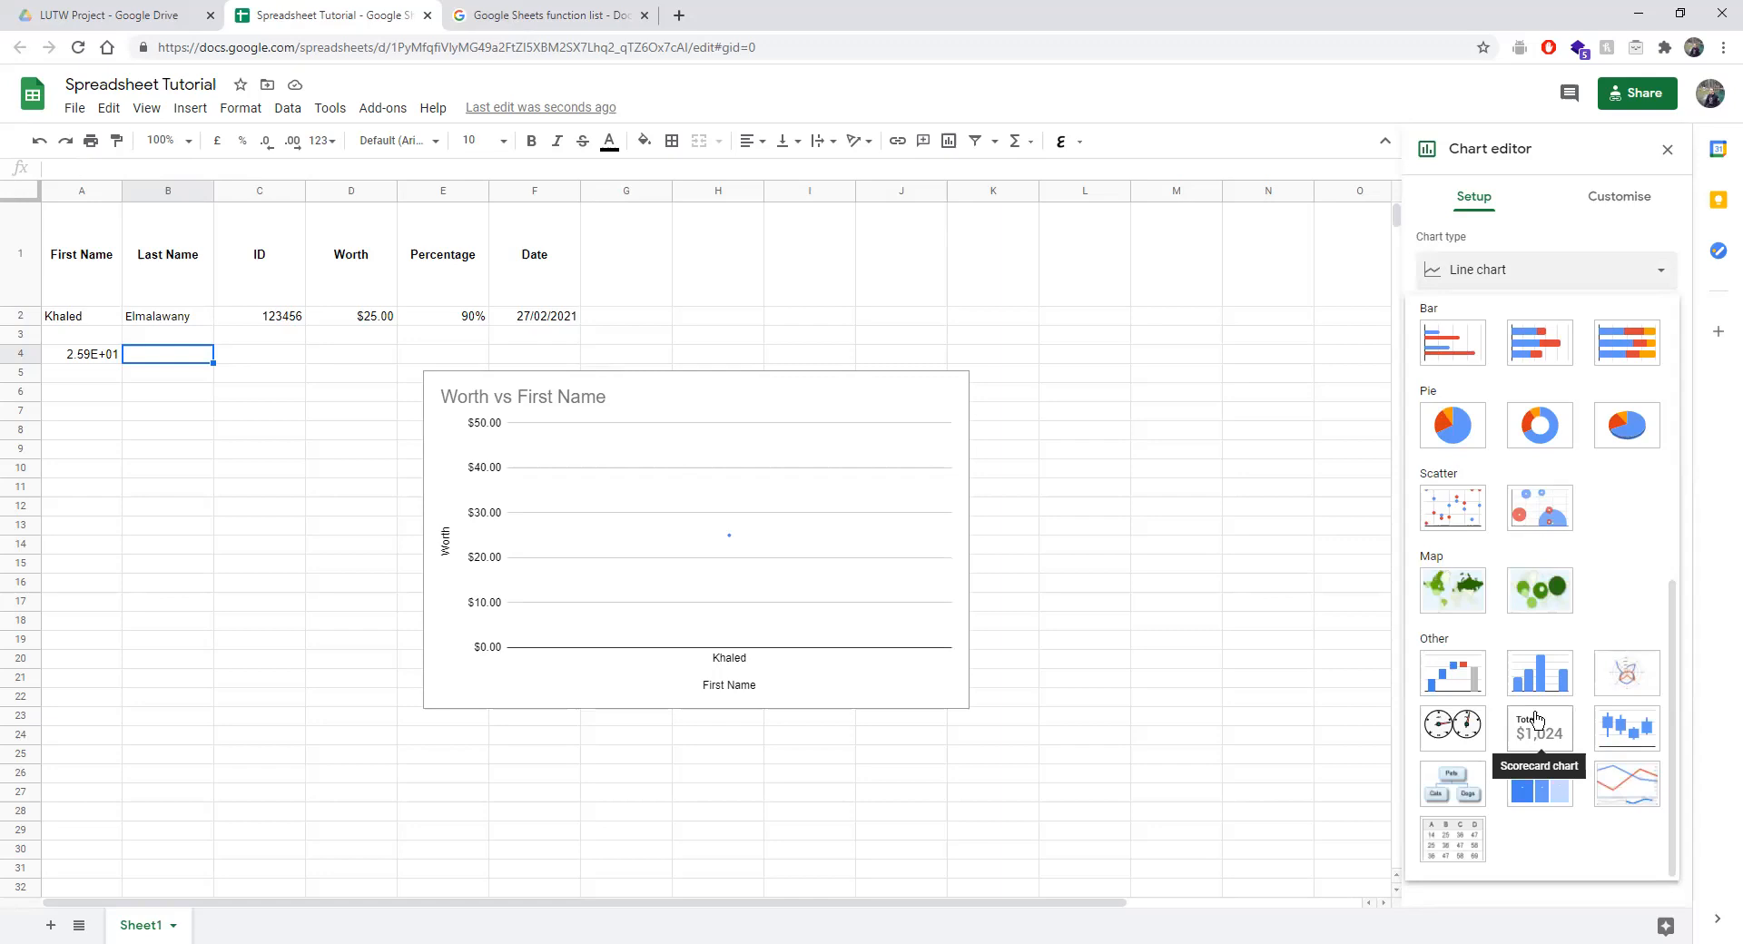
# Switch the chart to a Table chart and glance at its customisation options.
pyautogui.click(1459, 832)
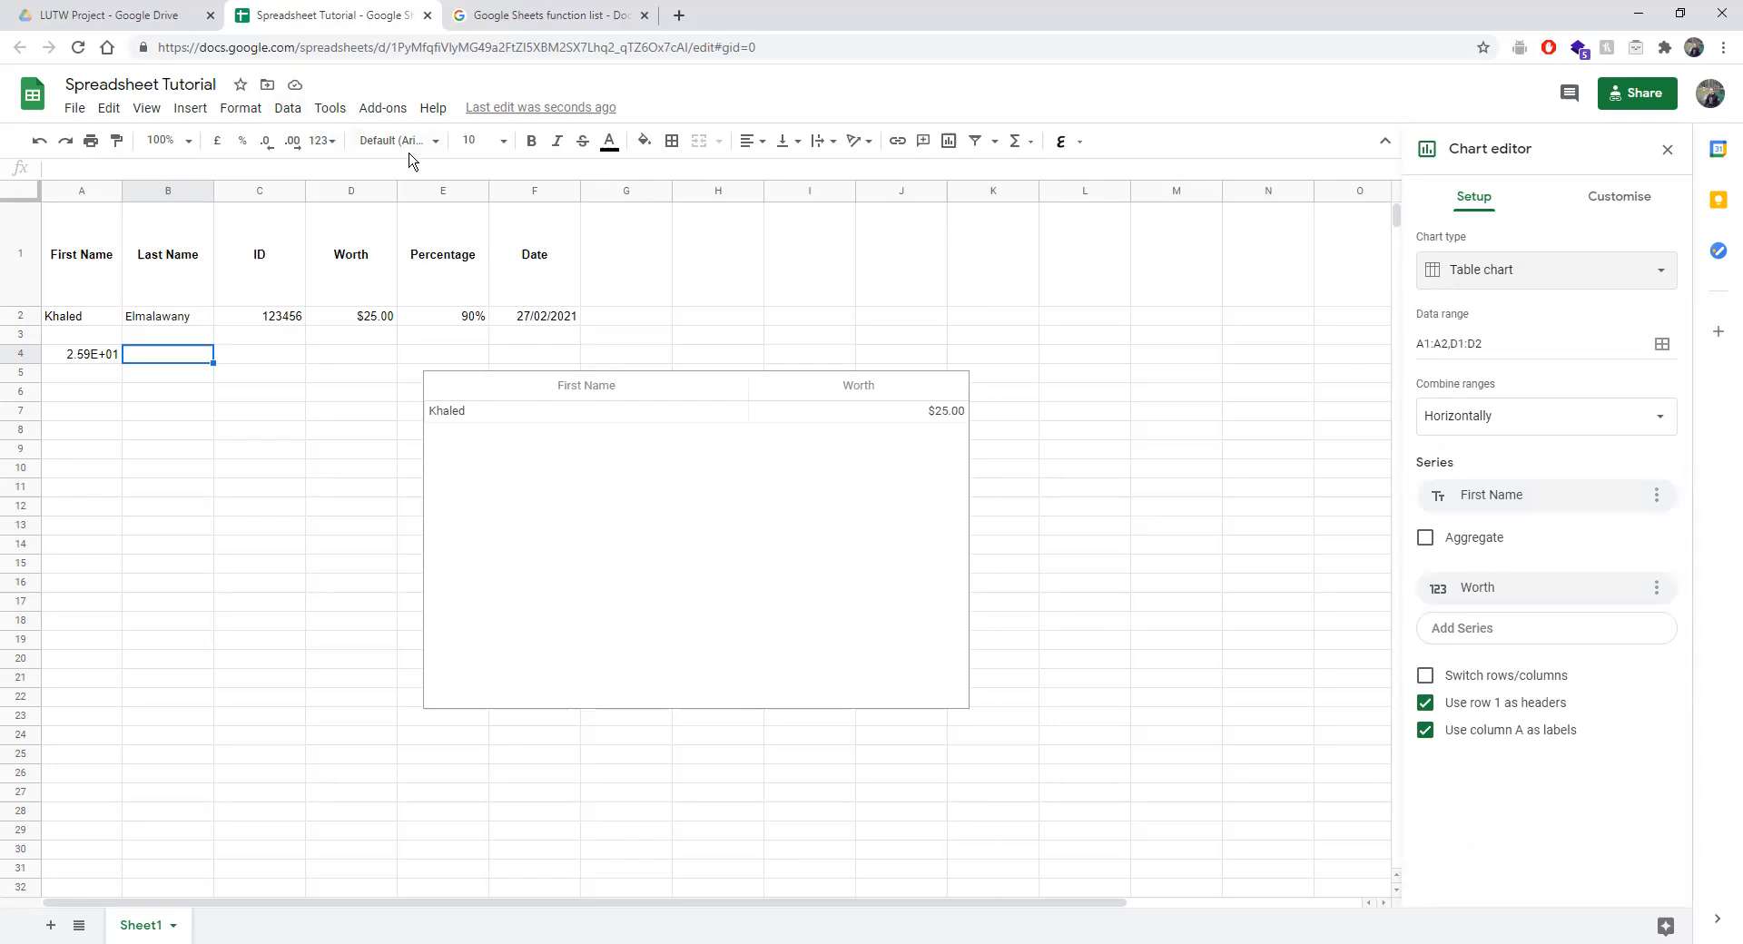
pyautogui.click(1495, 271)
pyautogui.click(1497, 274)
pyautogui.click(1594, 197)
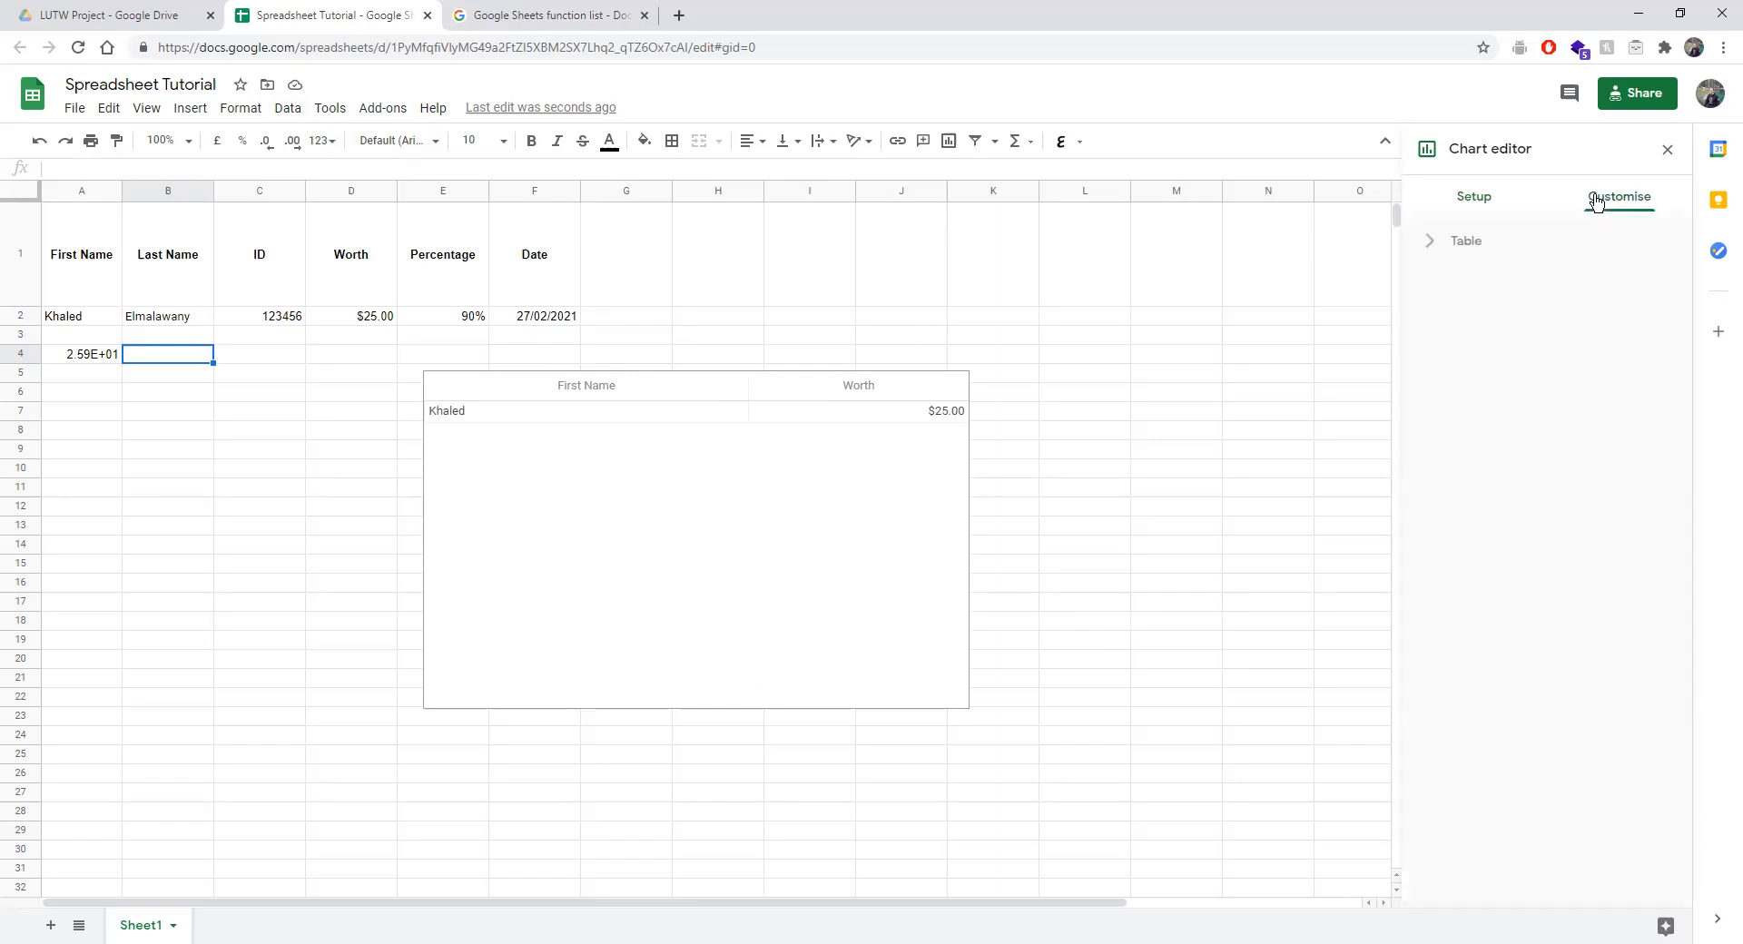
pyautogui.click(1445, 212)
# Return the chart to a line chart and show its Customise settings.
pyautogui.click(1459, 270)
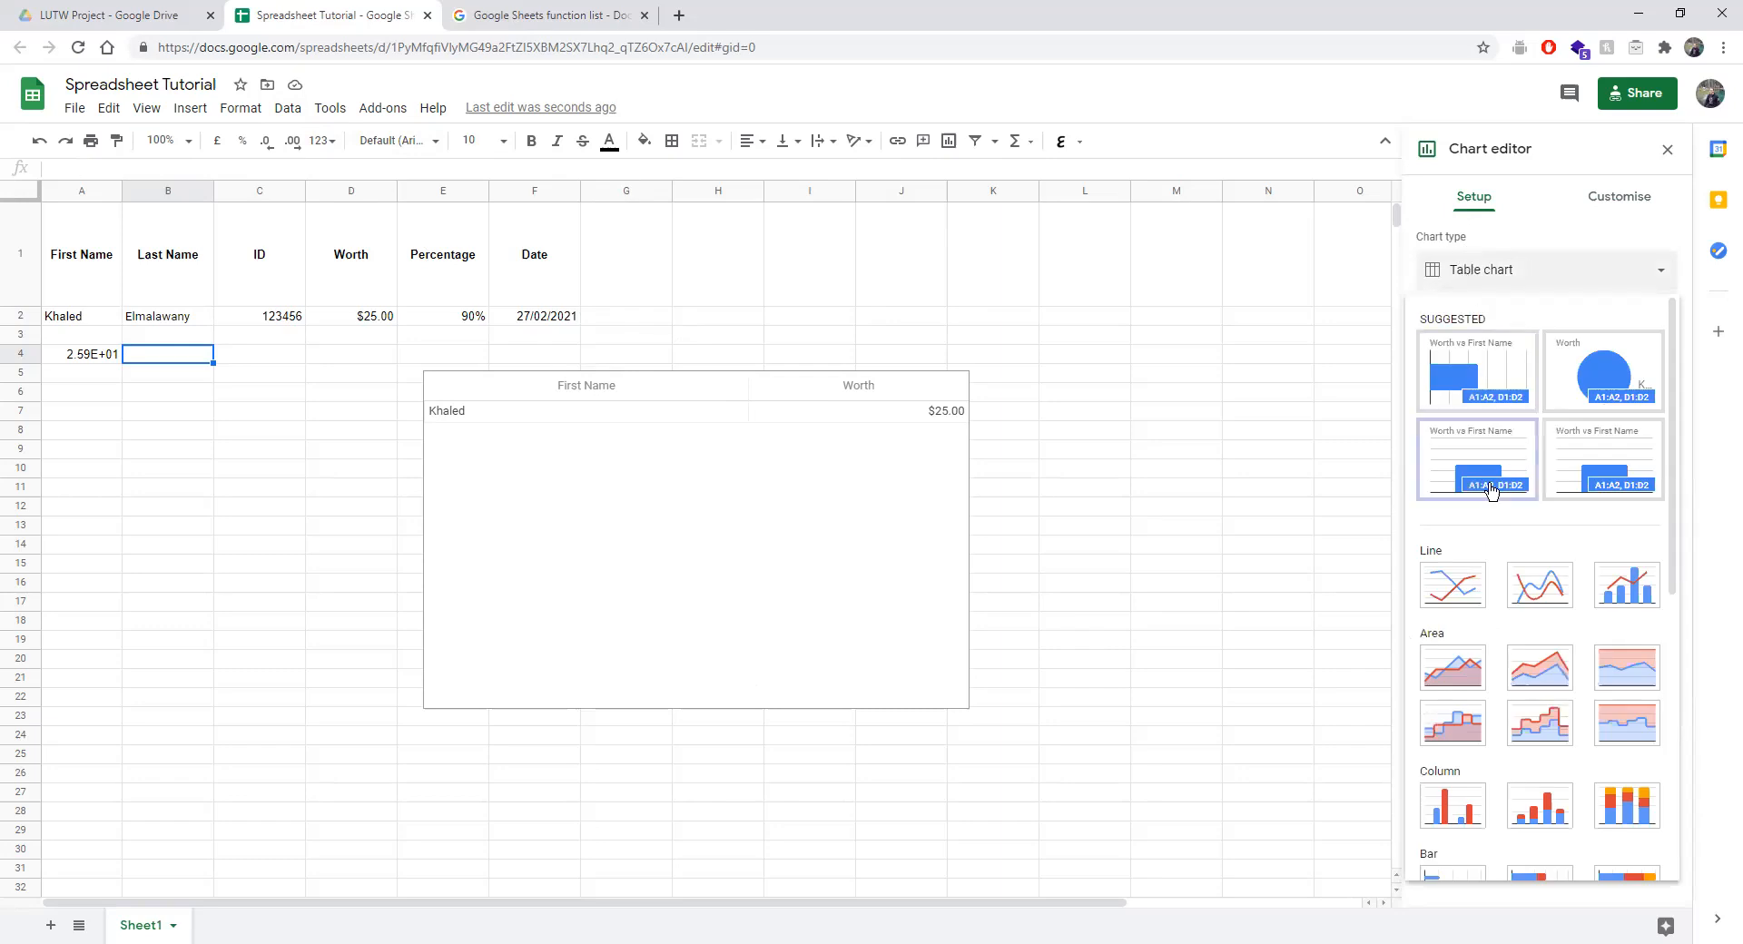
pyautogui.click(1448, 590)
pyautogui.click(1618, 209)
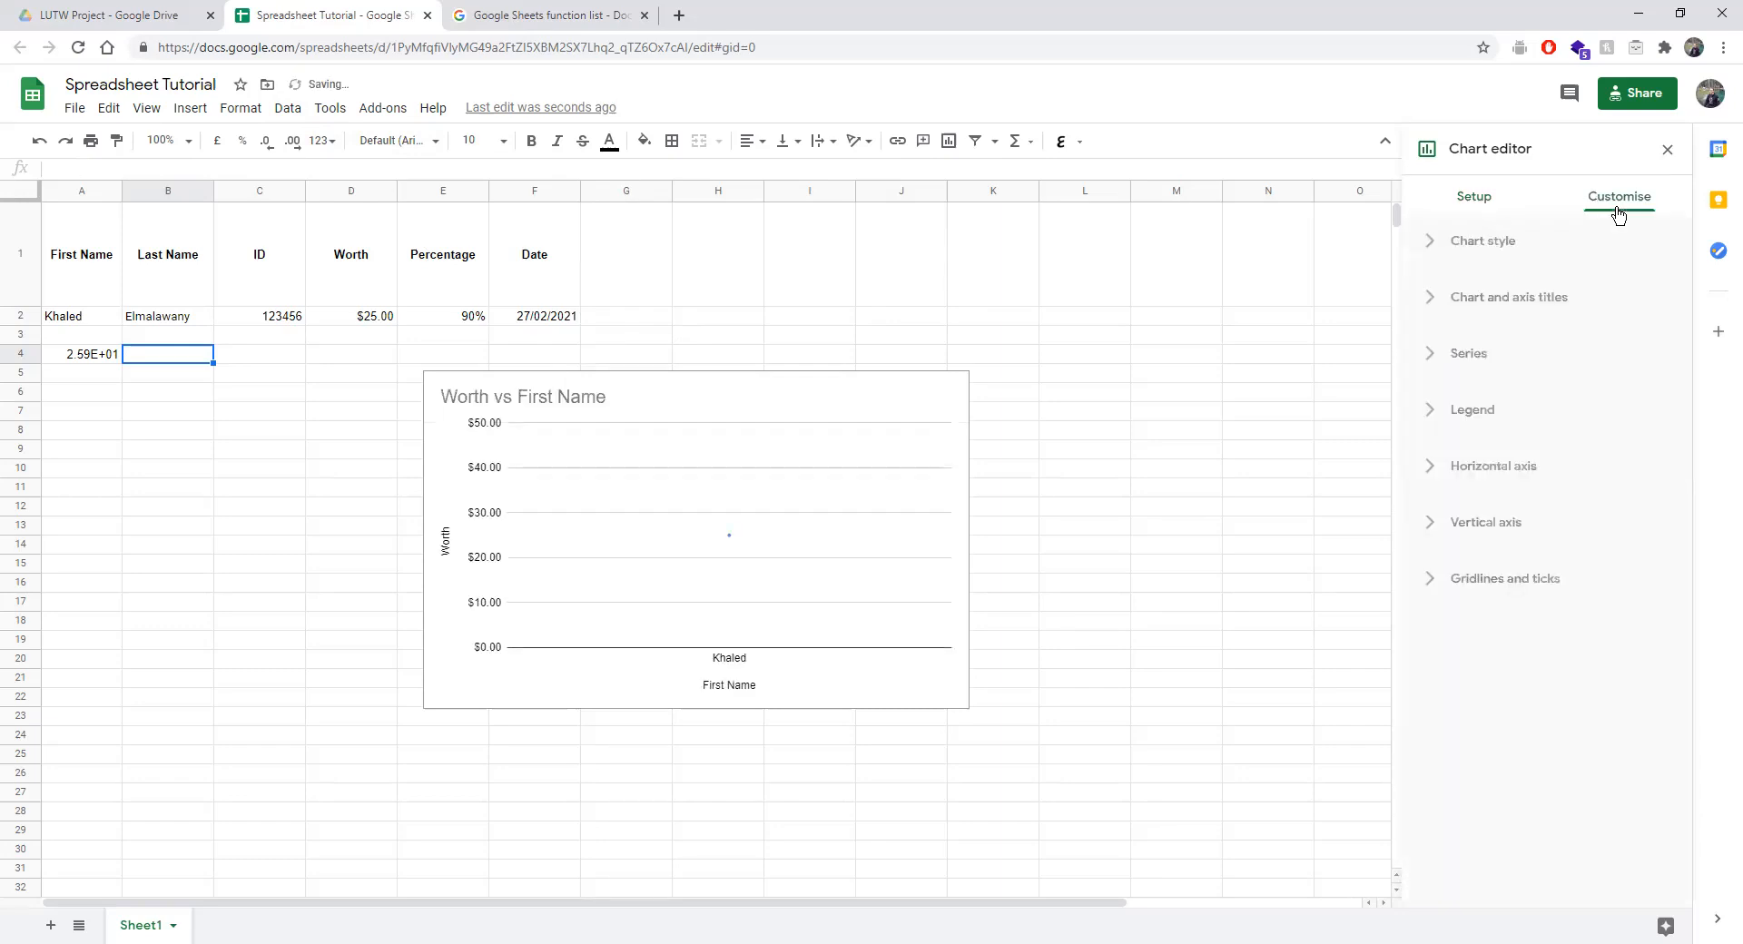
# Set the chart style to a light blue background, red border and Wide font.
pyautogui.click(1440, 257)
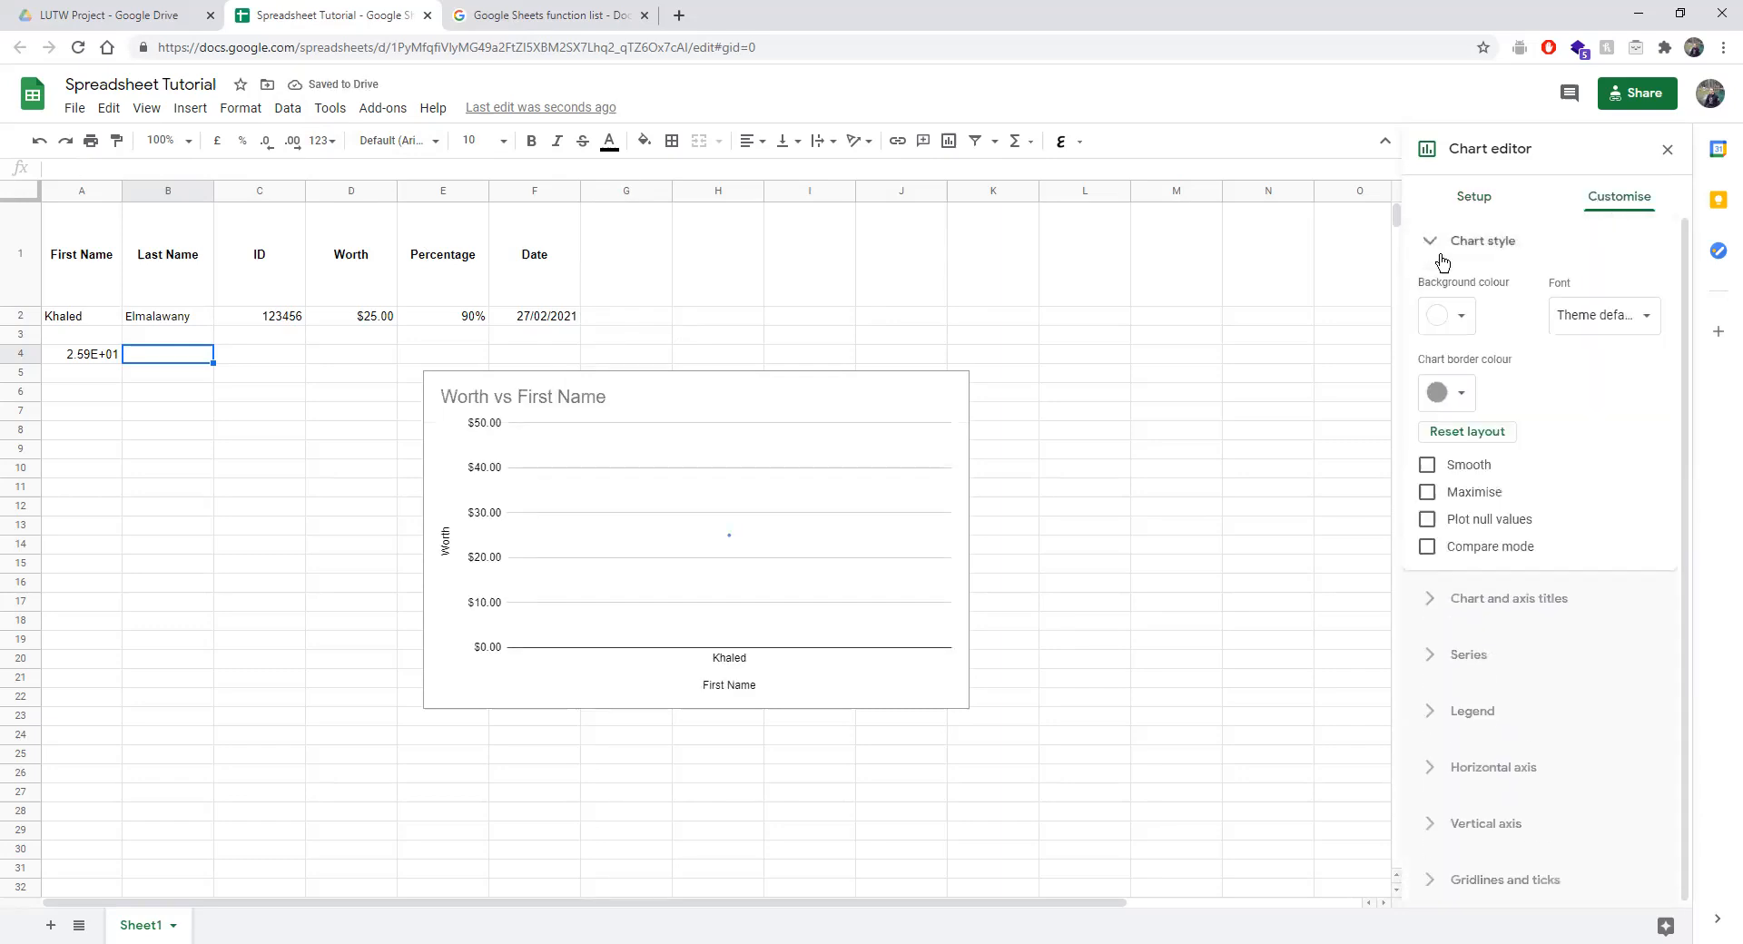
pyautogui.click(1450, 319)
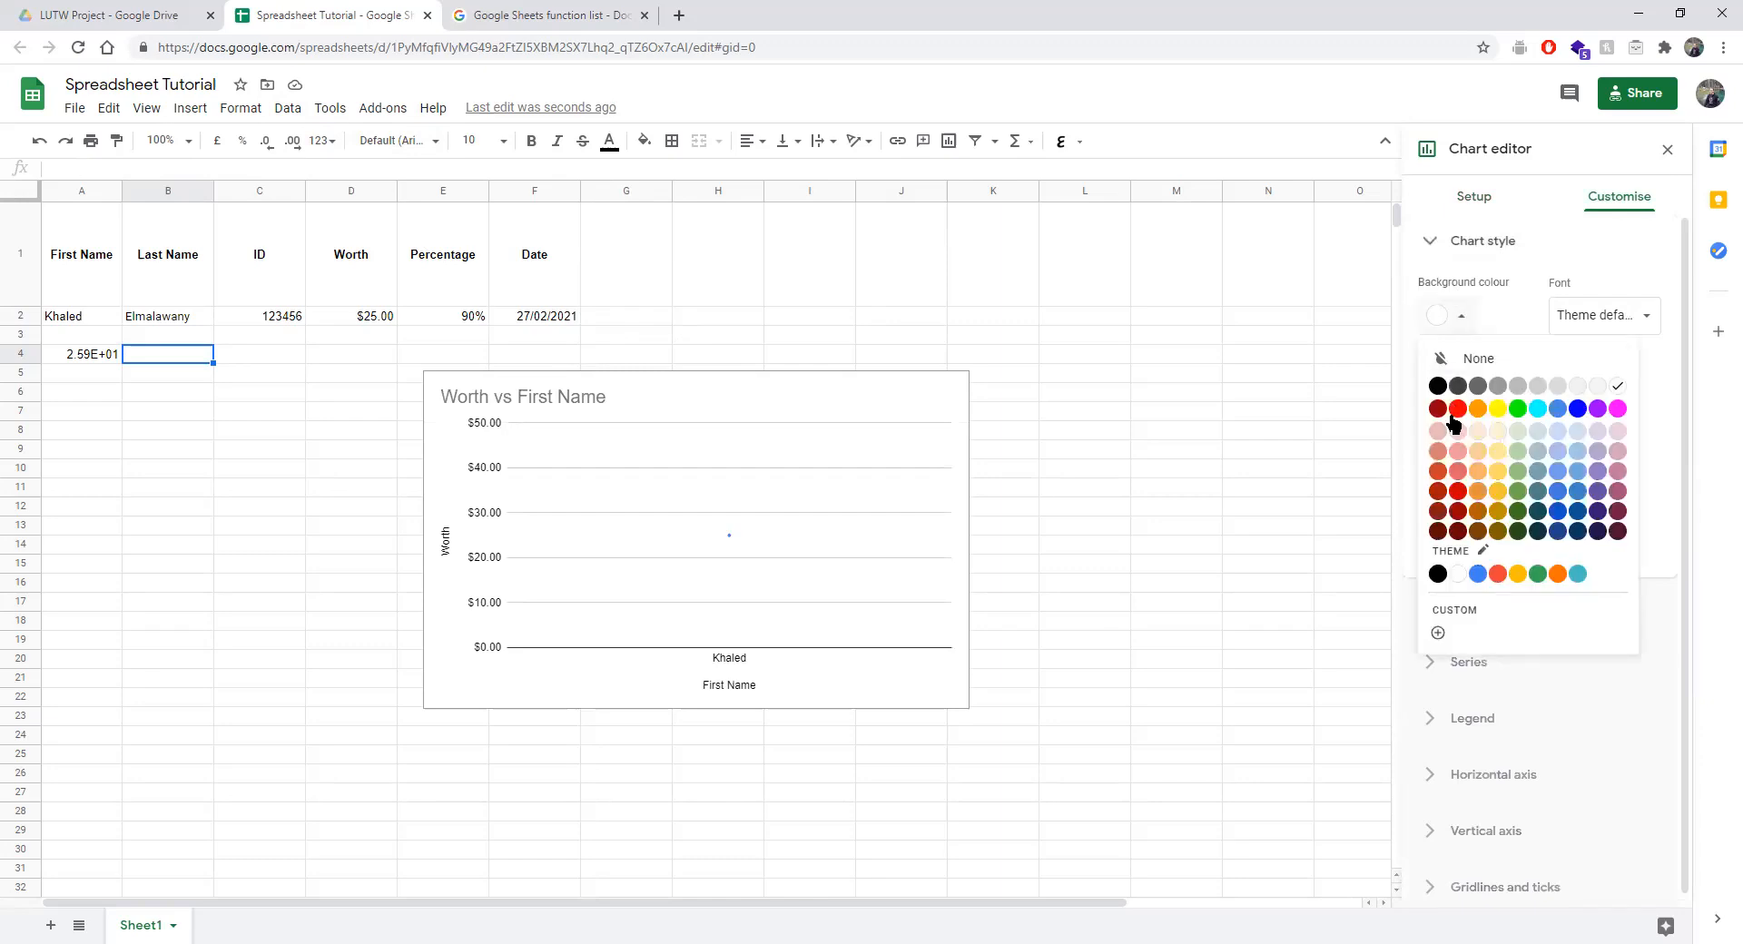
pyautogui.click(1558, 472)
pyautogui.click(1446, 392)
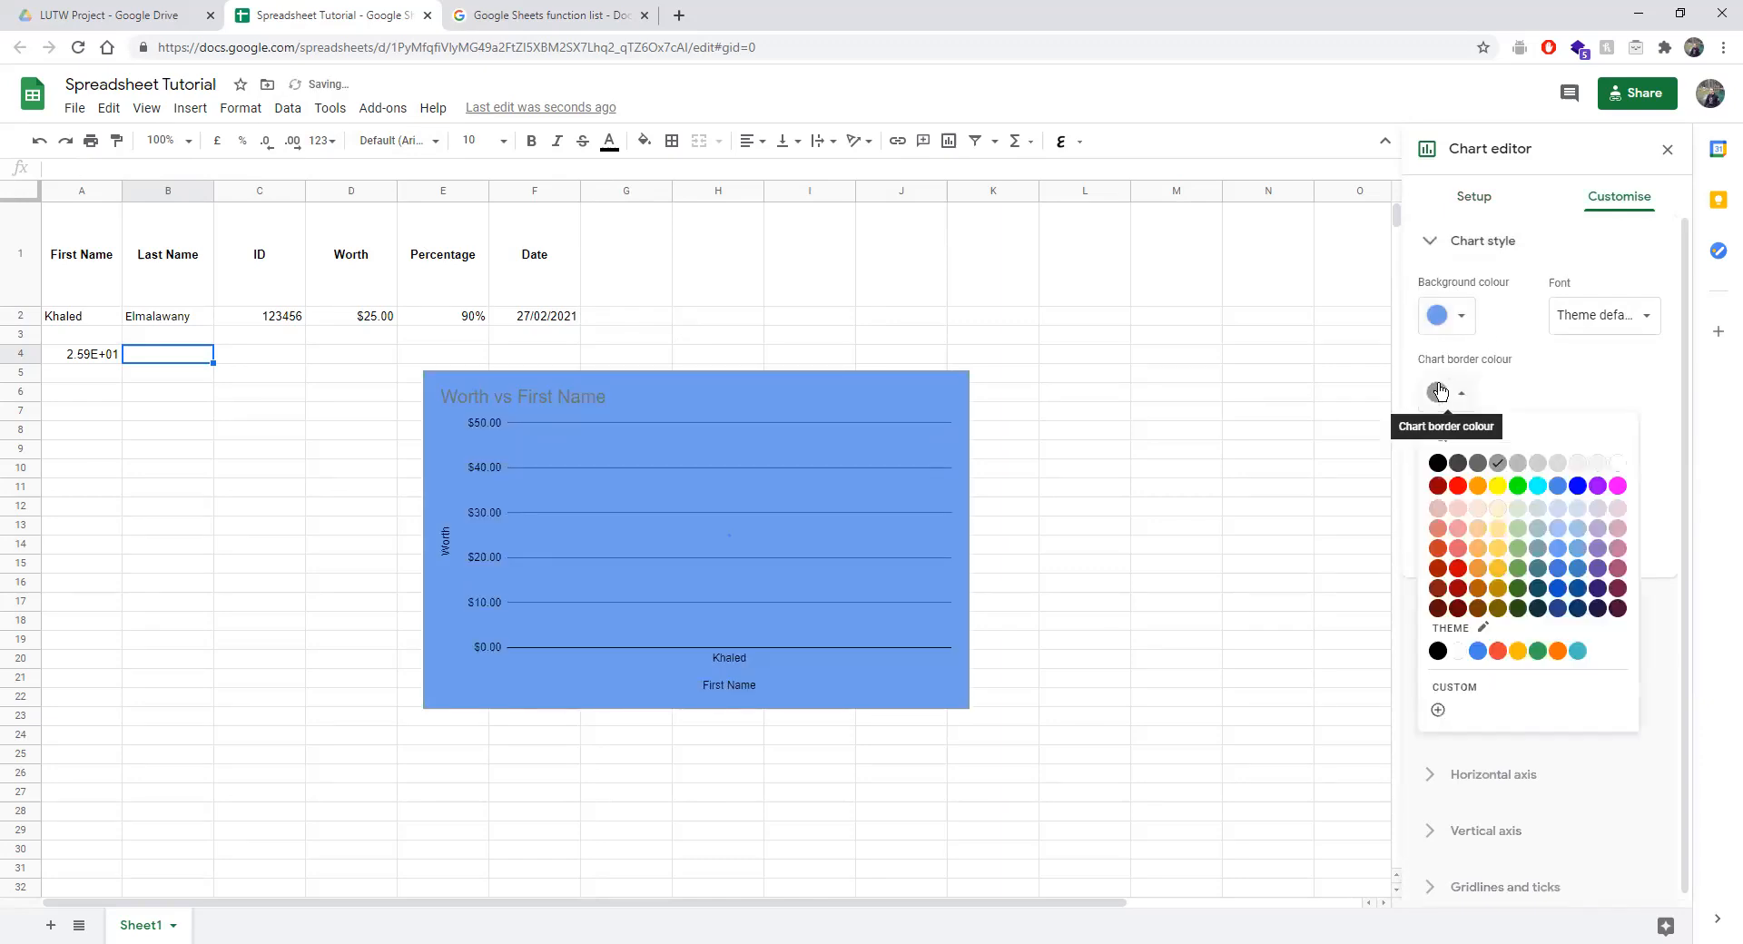
pyautogui.click(1457, 485)
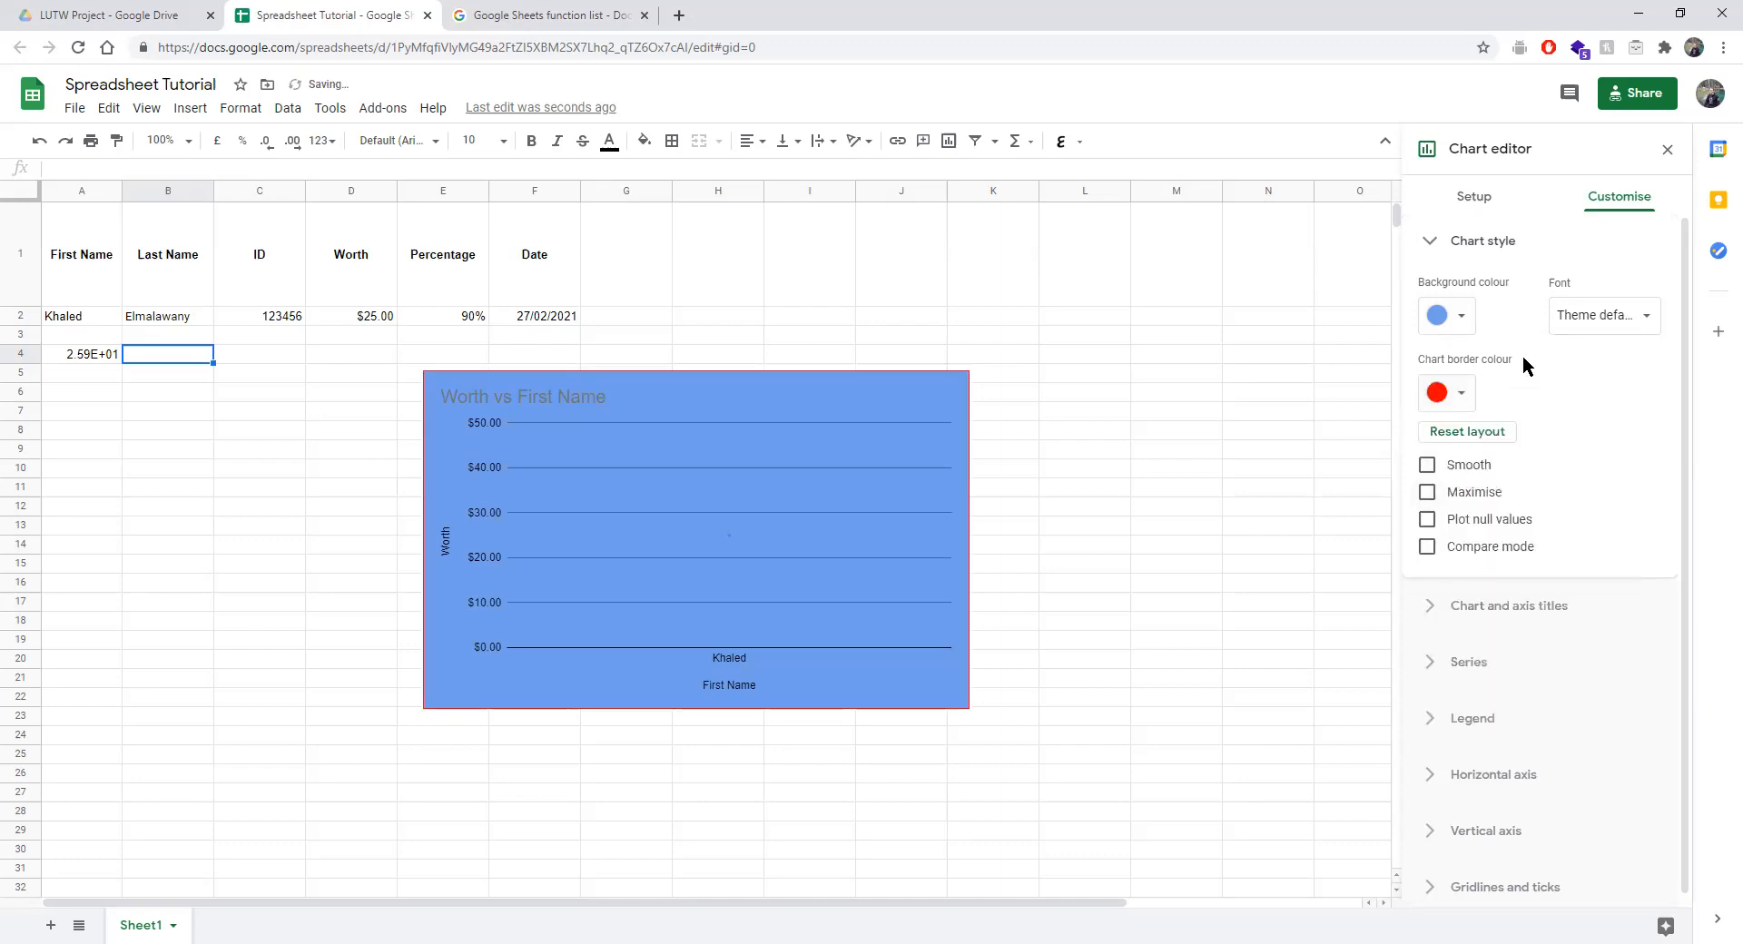
pyautogui.click(1614, 317)
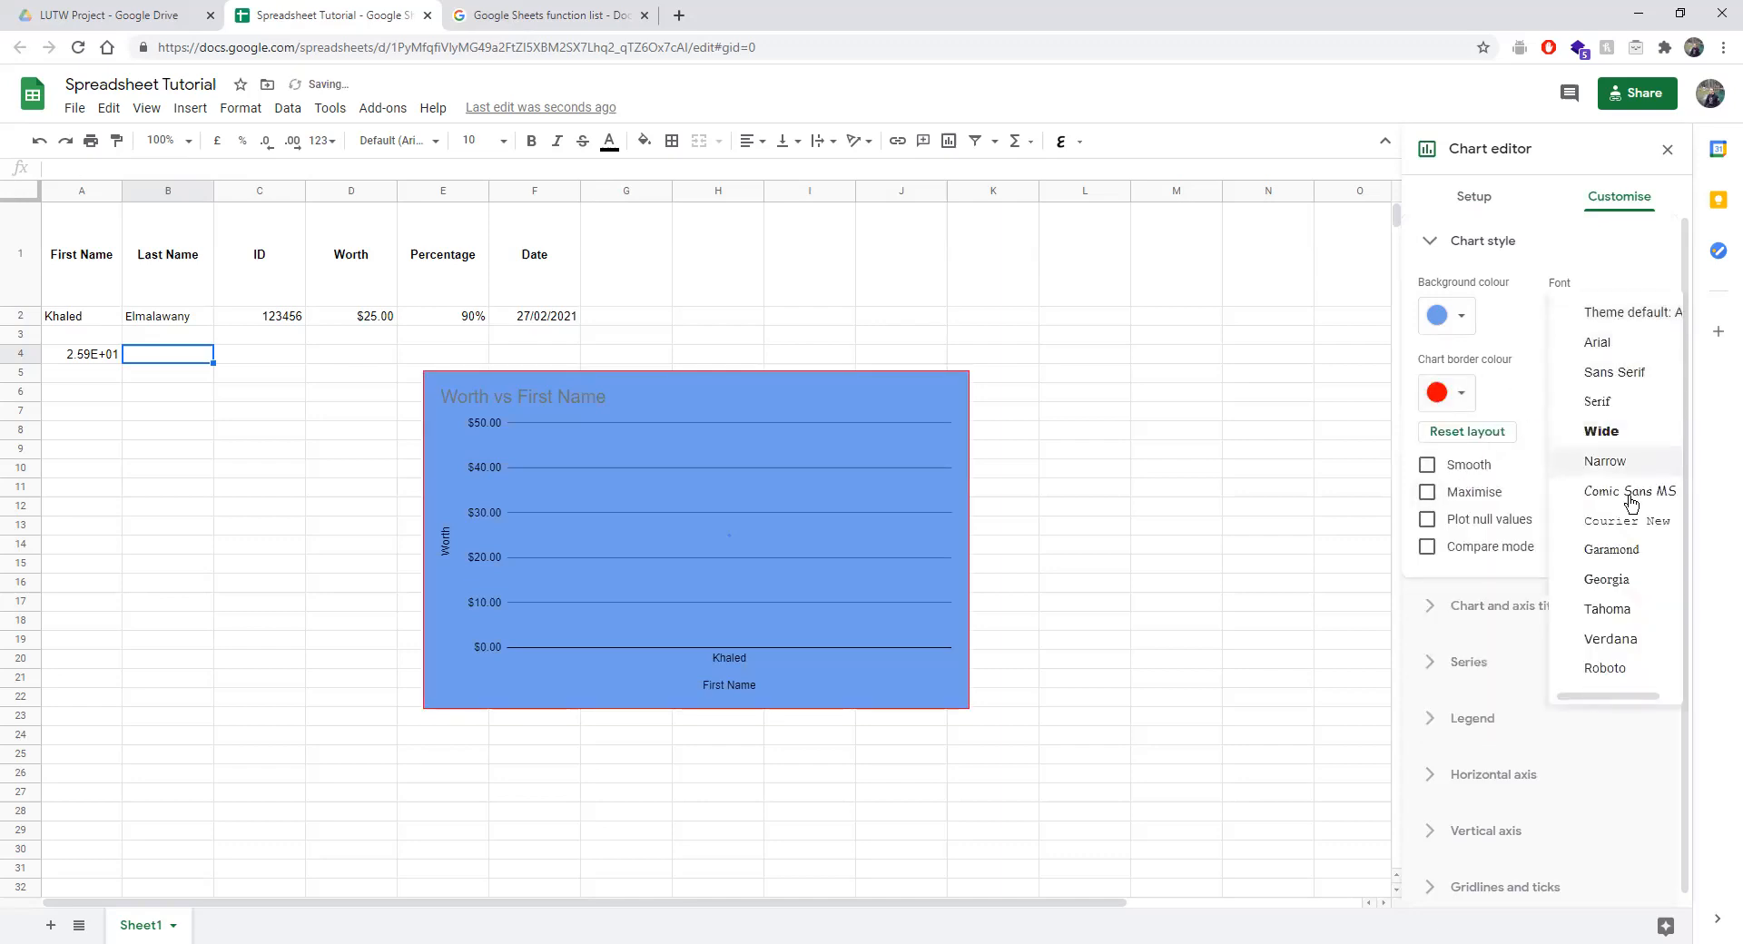
pyautogui.click(1630, 433)
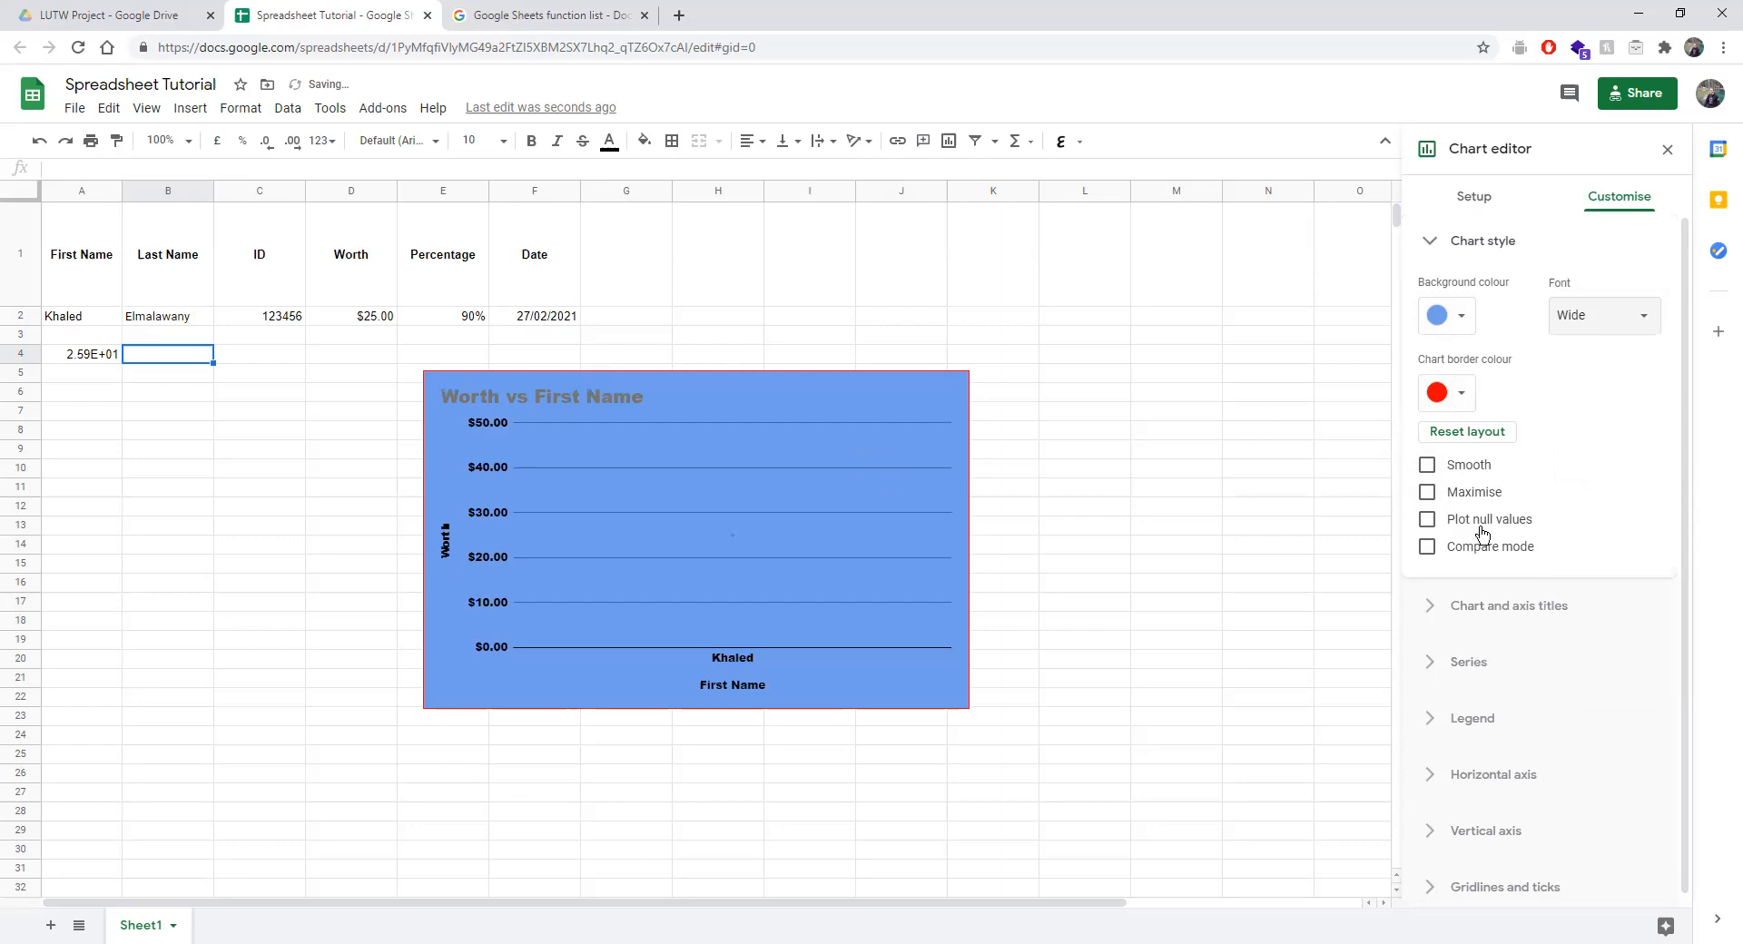
# Try the smooth, maximise, plot null values and compare mode checkboxes, leaving null plotting off.
pyautogui.click(1430, 469)
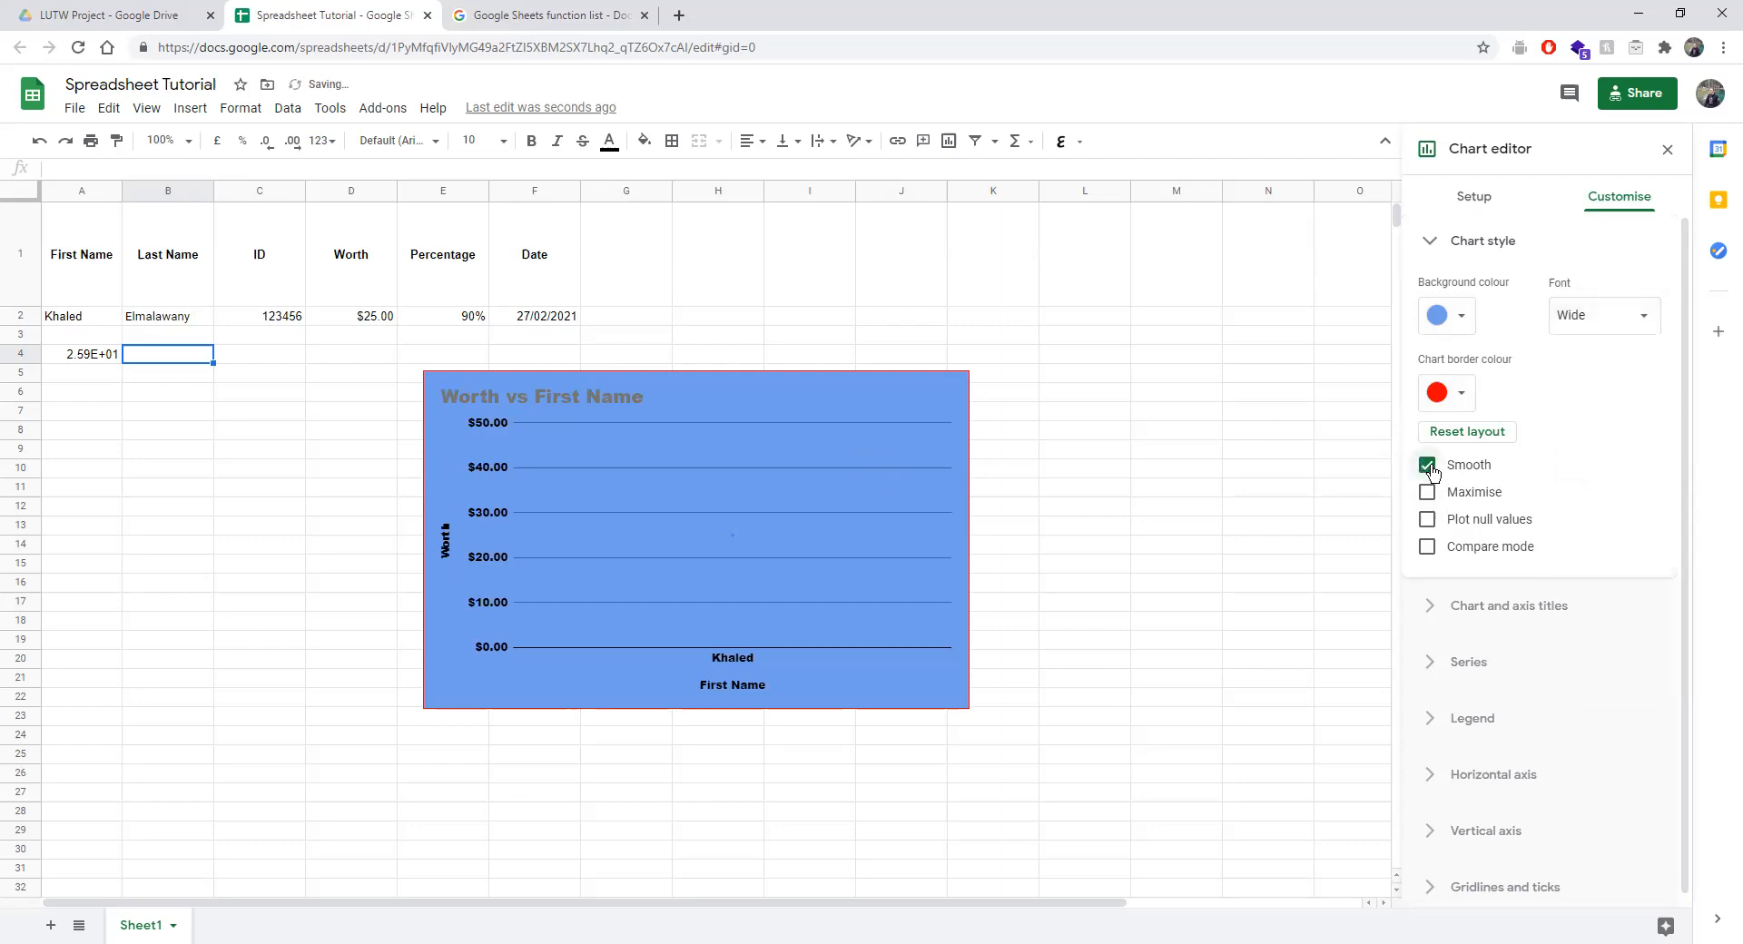
pyautogui.click(1427, 467)
pyautogui.click(1427, 492)
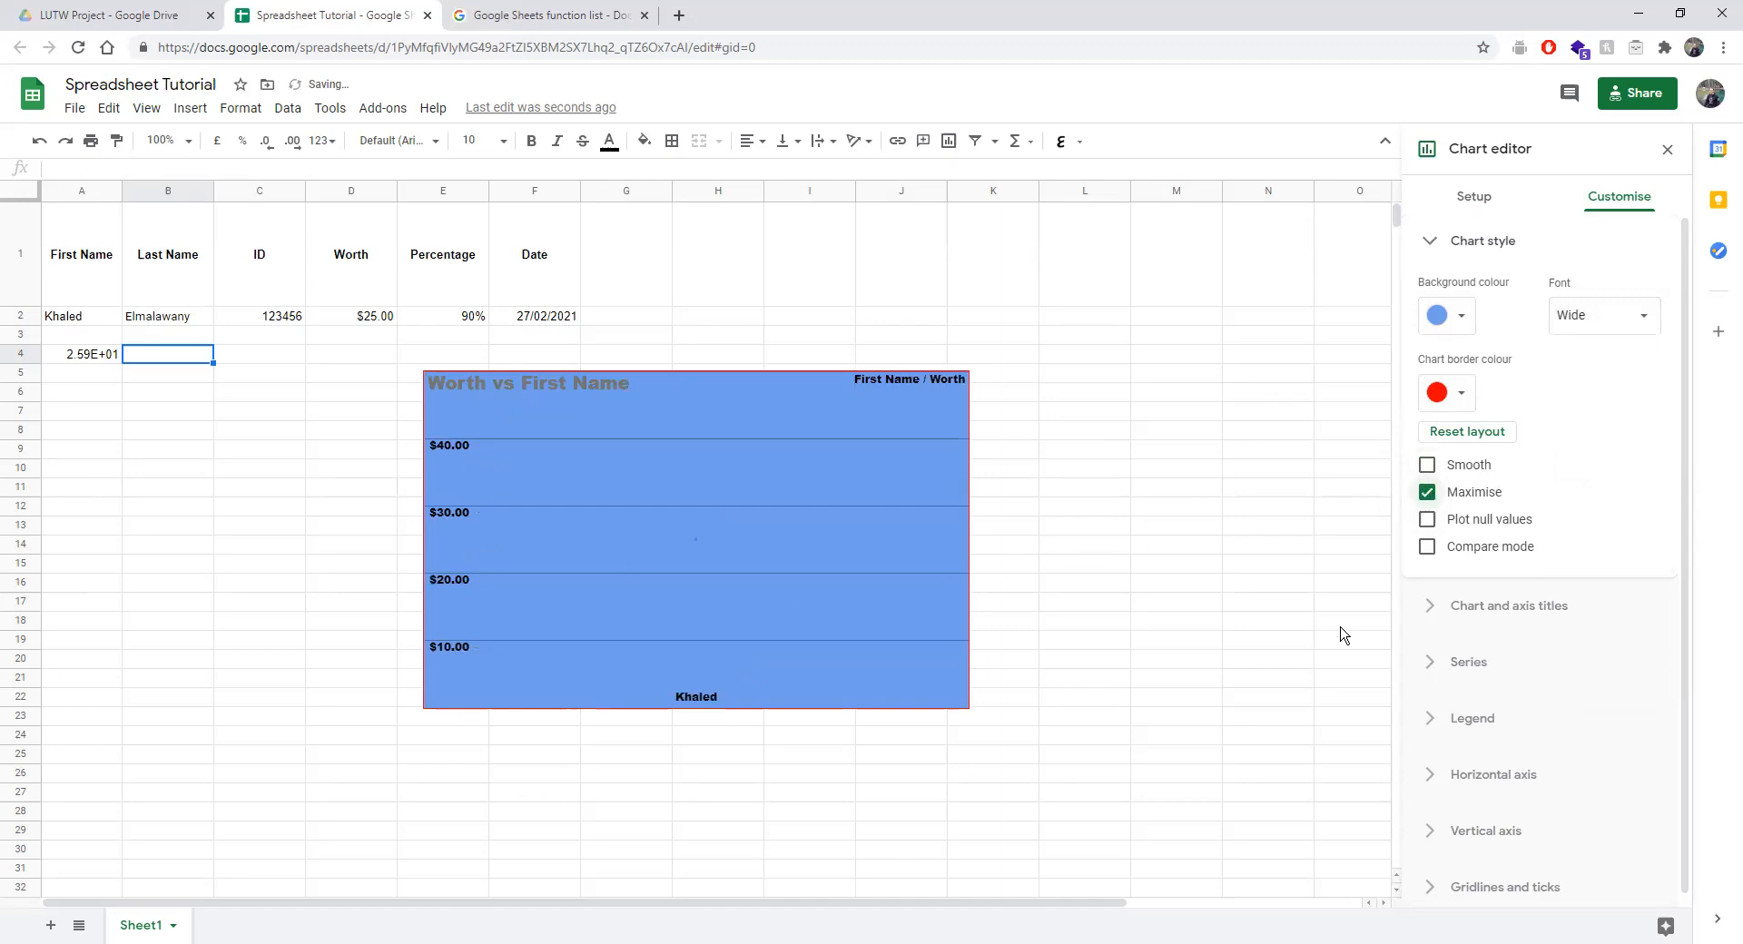
pyautogui.click(1429, 493)
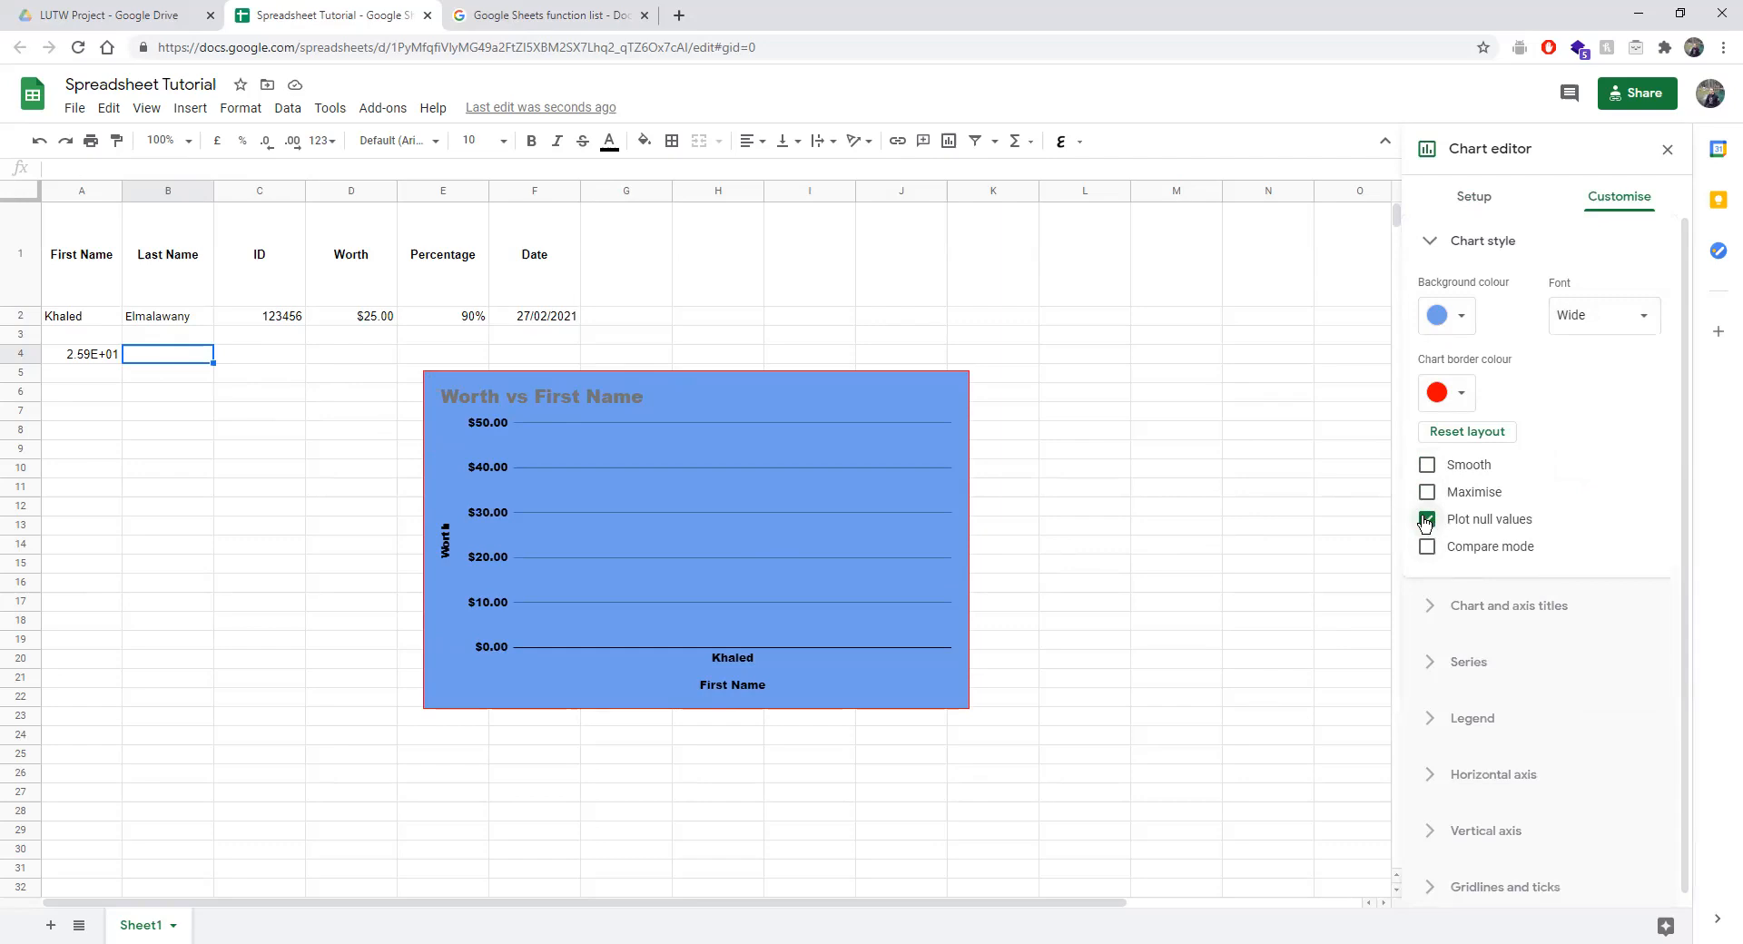
pyautogui.click(1426, 520)
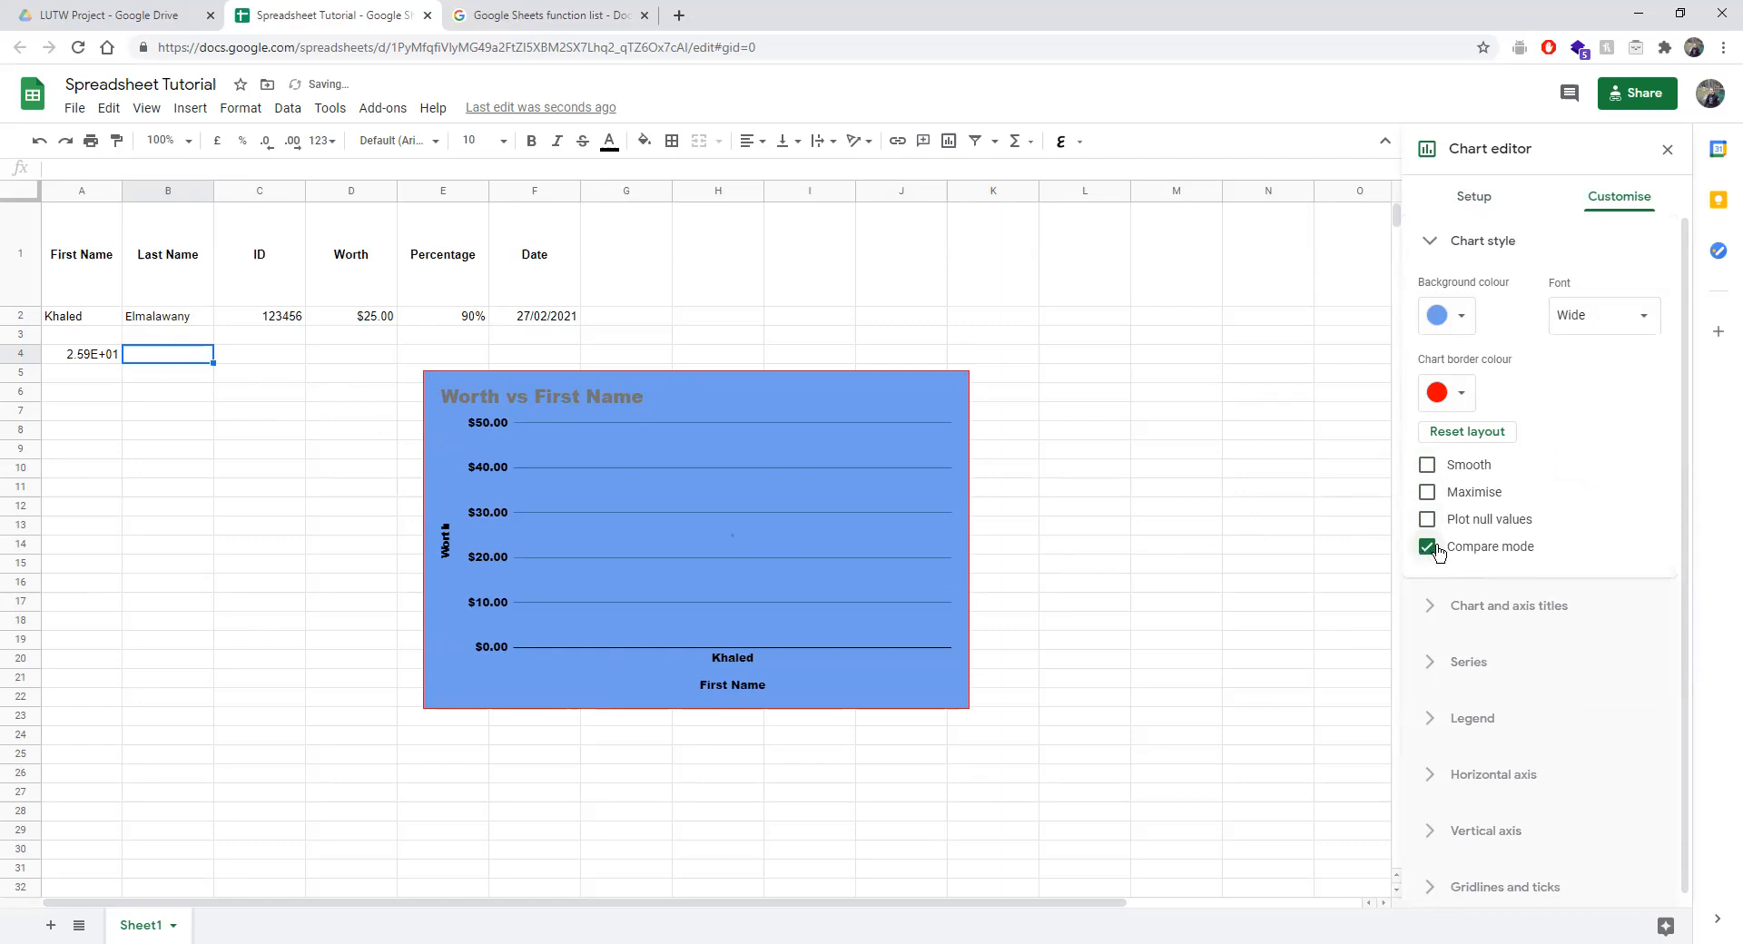
pyautogui.click(1424, 548)
pyautogui.click(1452, 244)
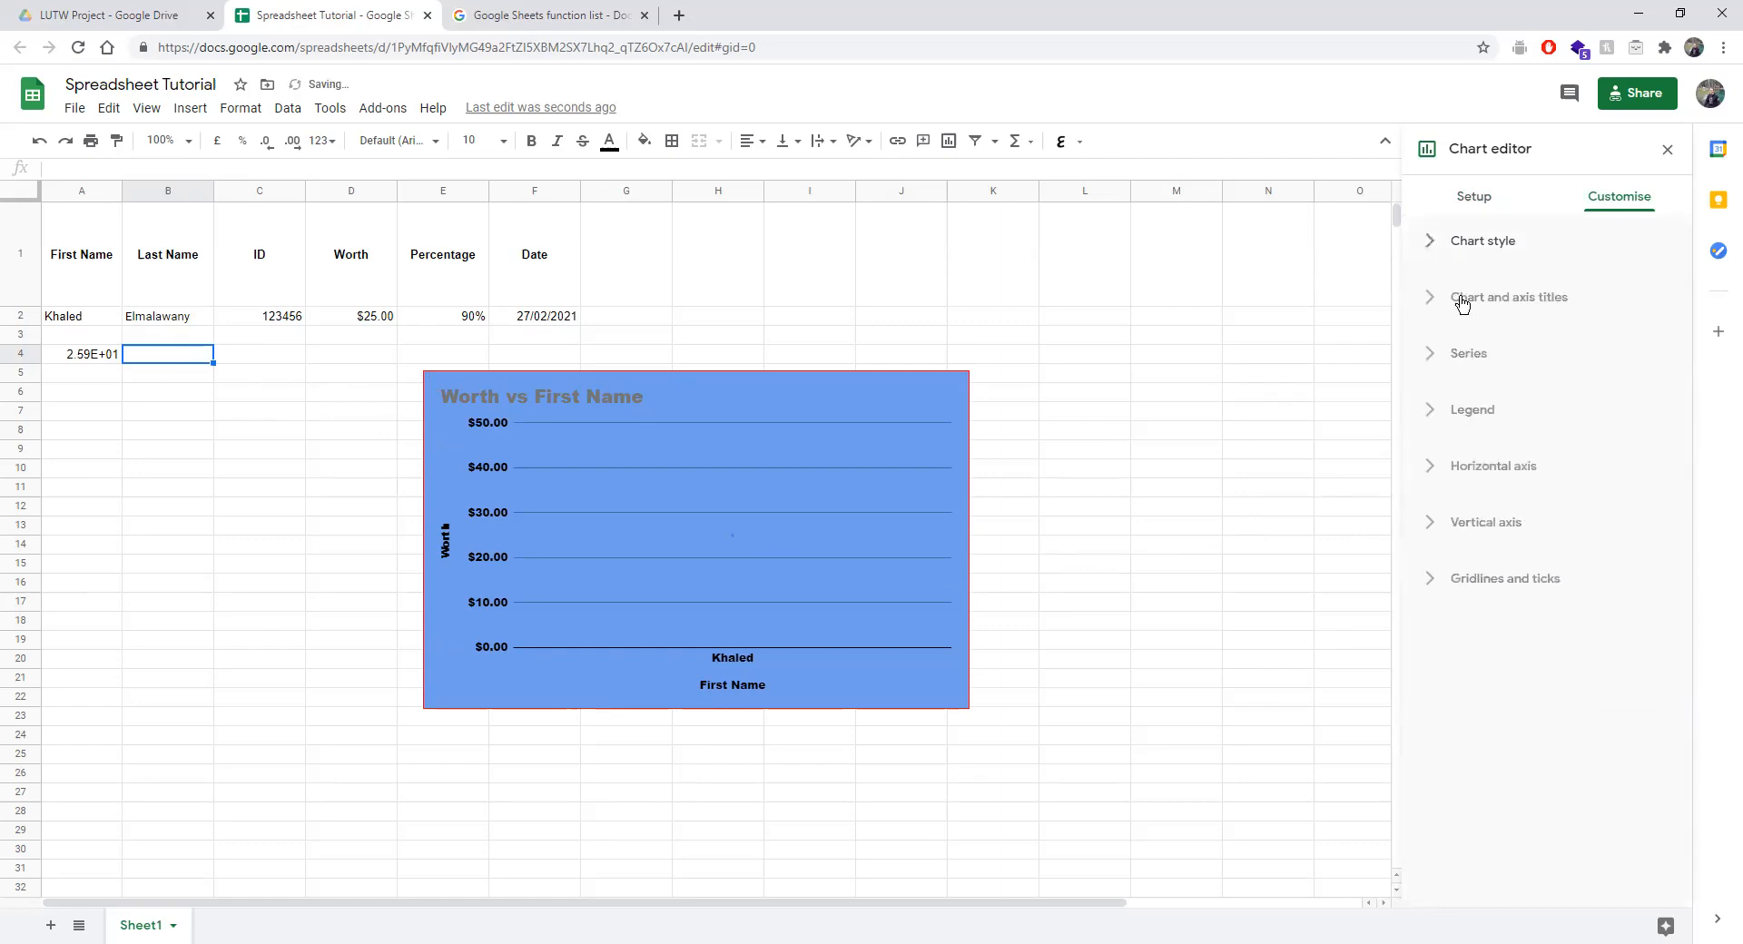
# Look over the chart title options and expand the Series section.
pyautogui.click(1463, 302)
pyautogui.click(1465, 346)
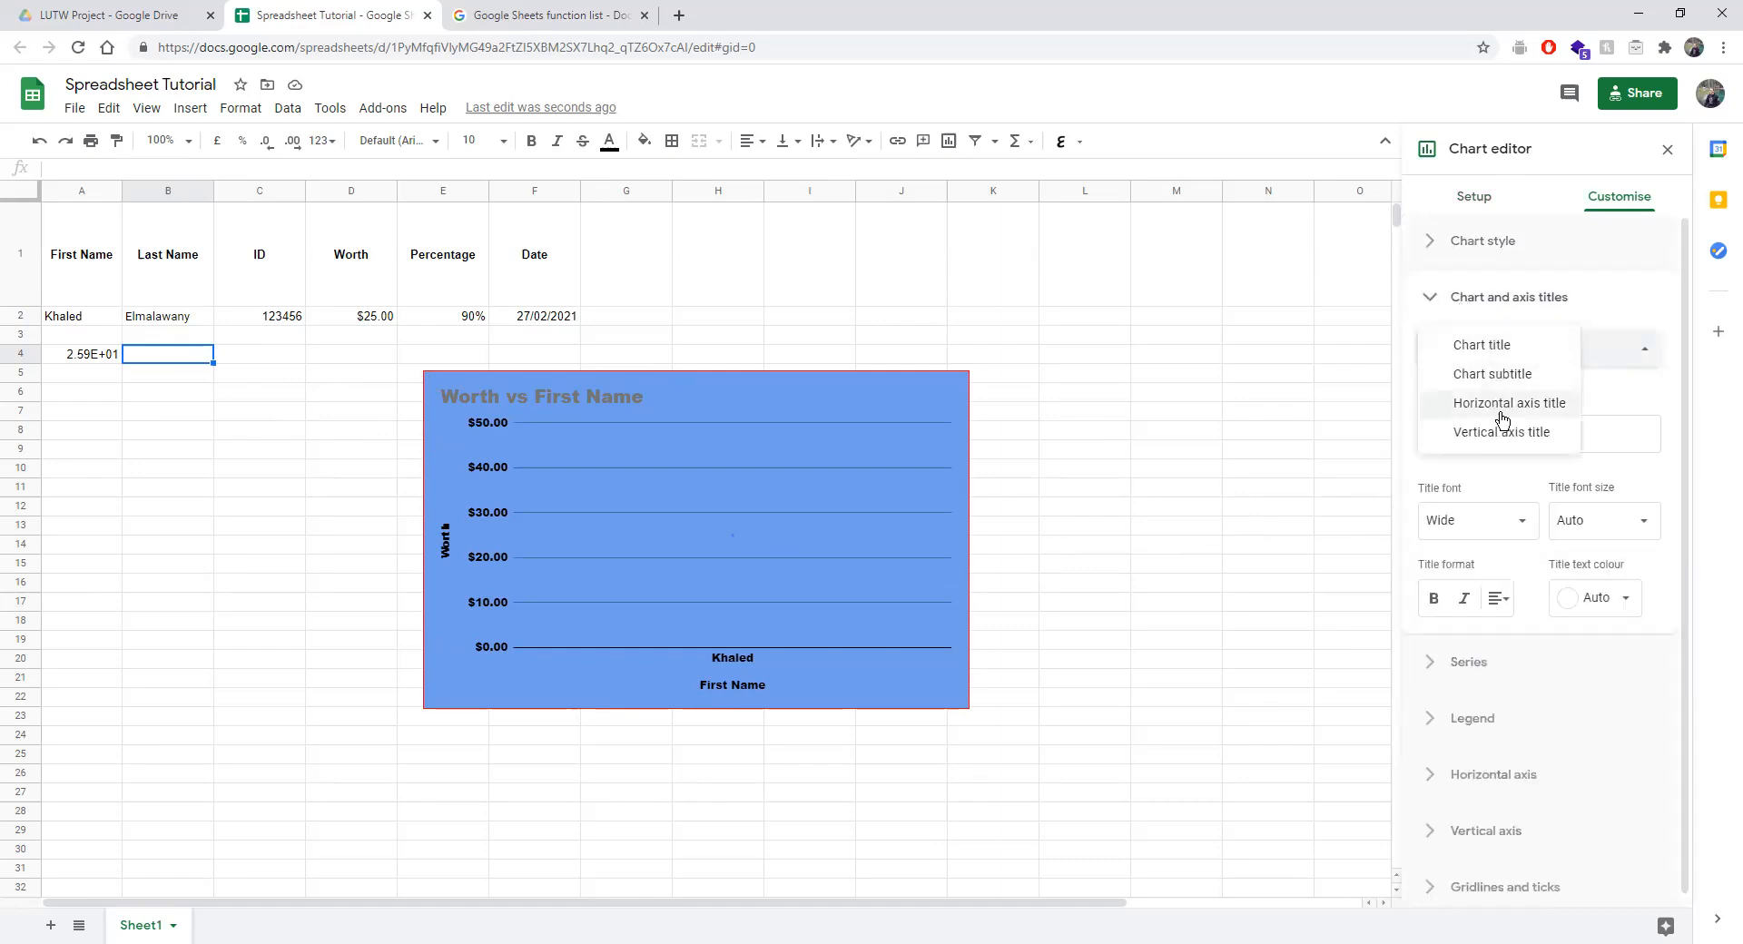
pyautogui.click(1437, 671)
pyautogui.click(1437, 671)
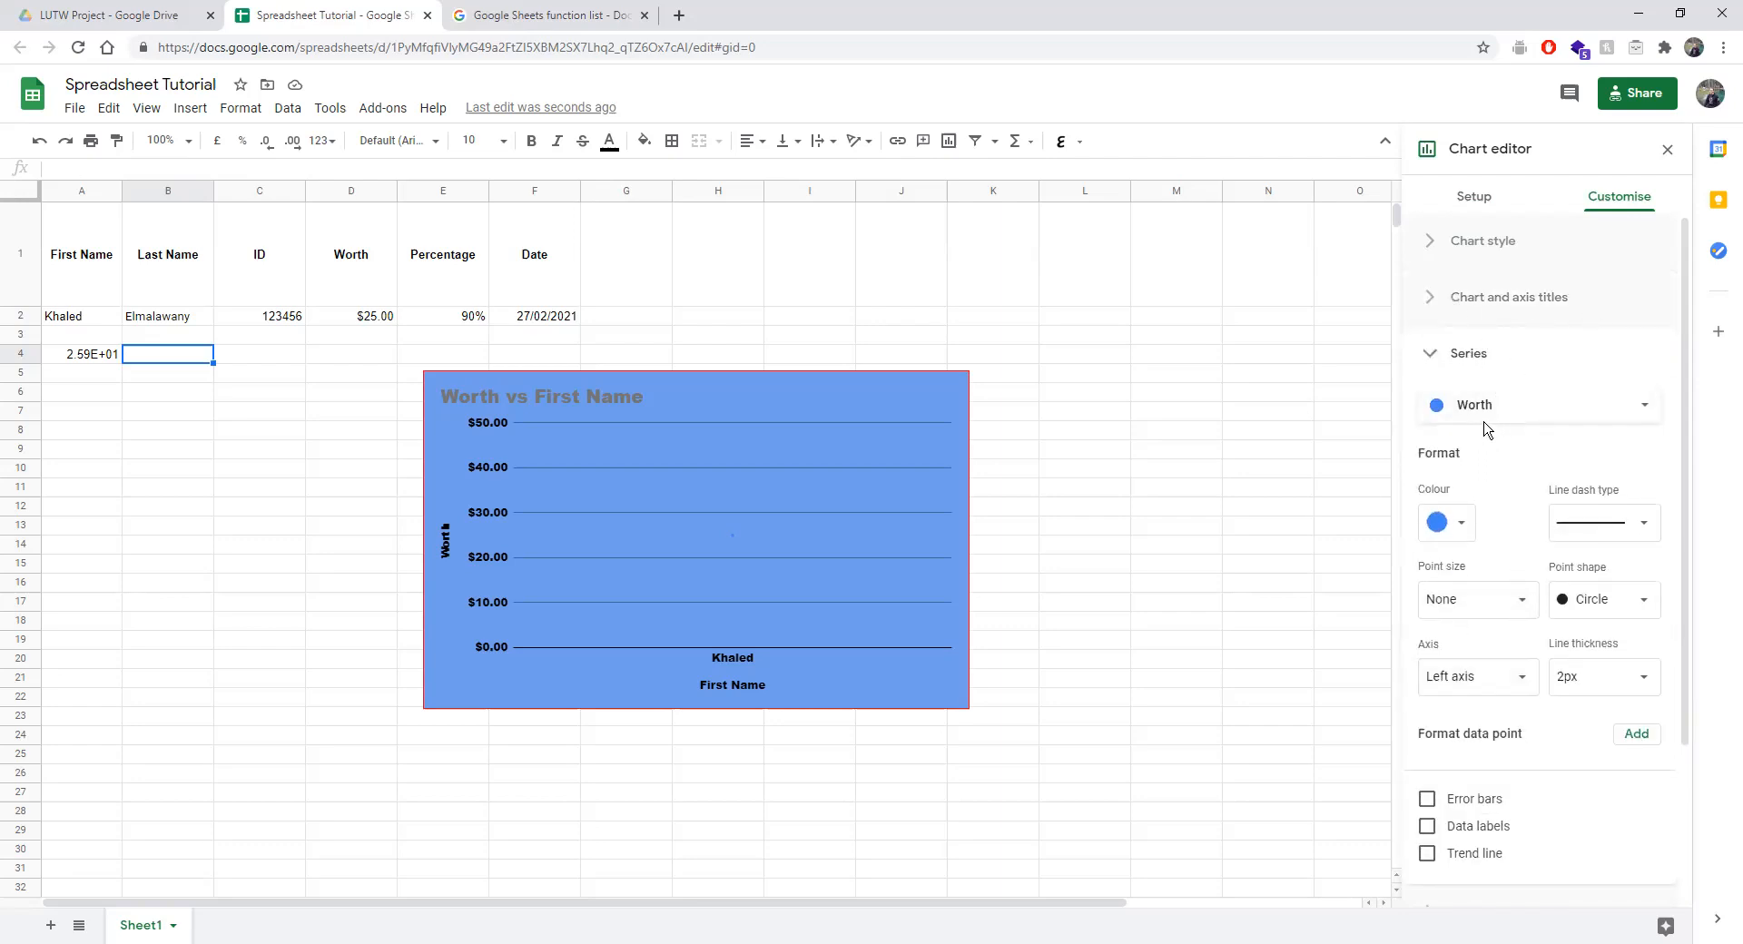
pyautogui.scroll(-1, 1489, 505)
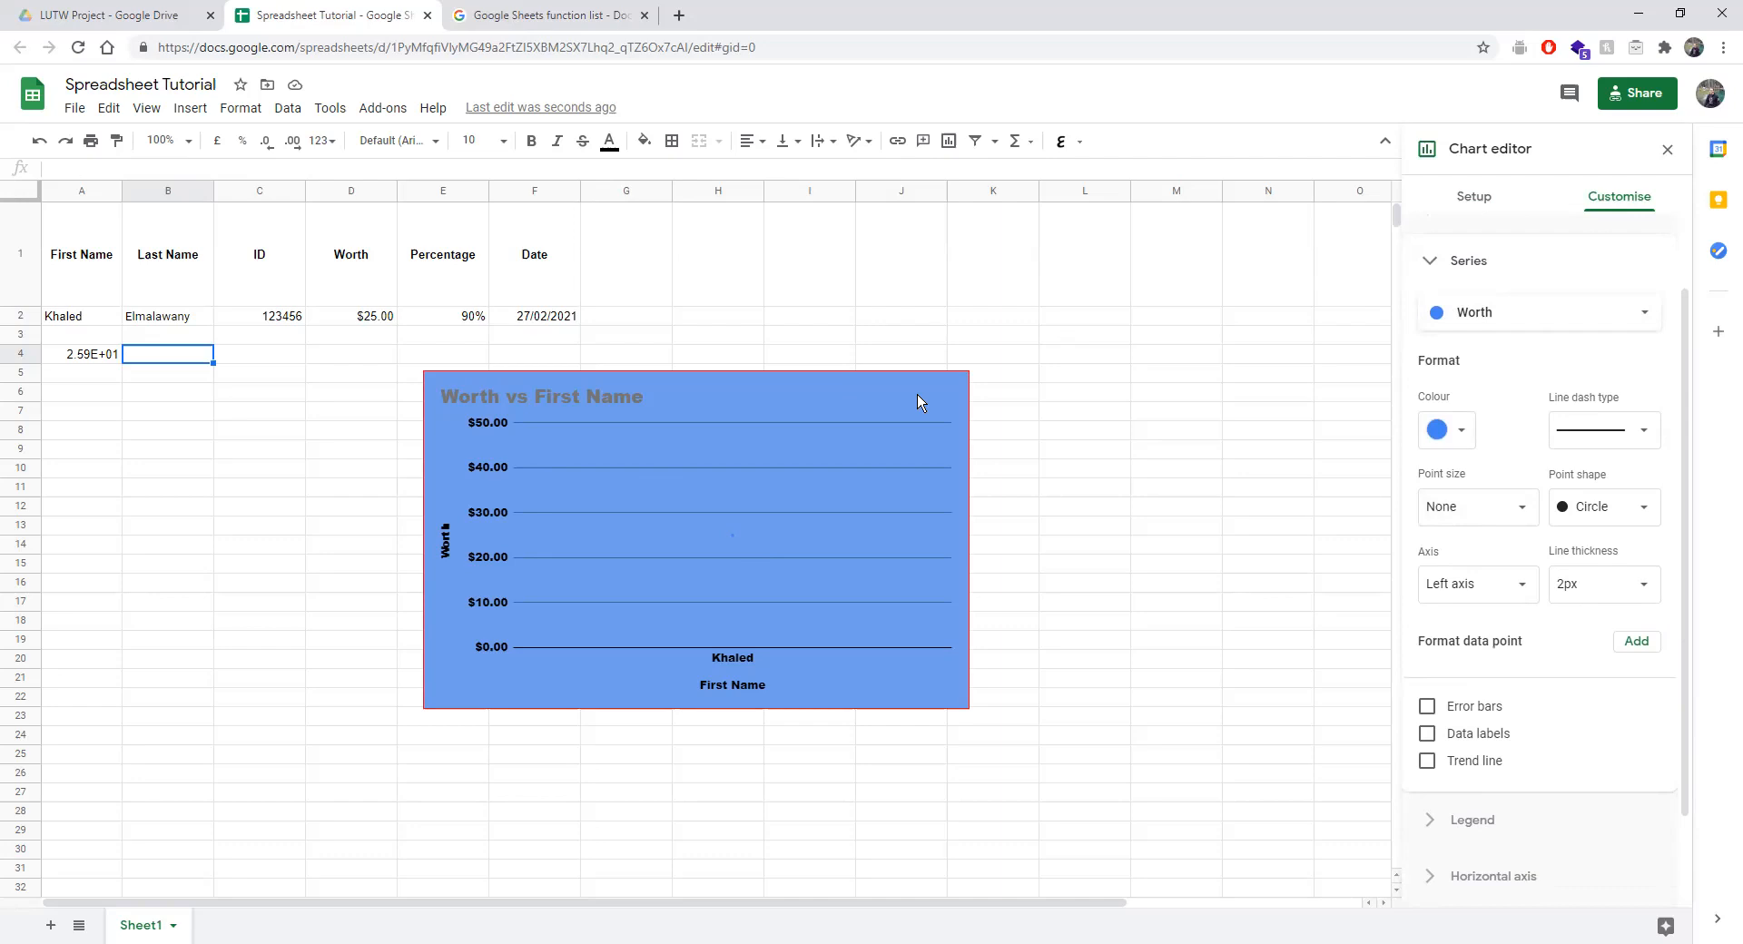
# Reopen the chart editor, check the Worth series colour unchanged, and add a data point format.
pyautogui.click(872, 288)
pyautogui.click(678, 475)
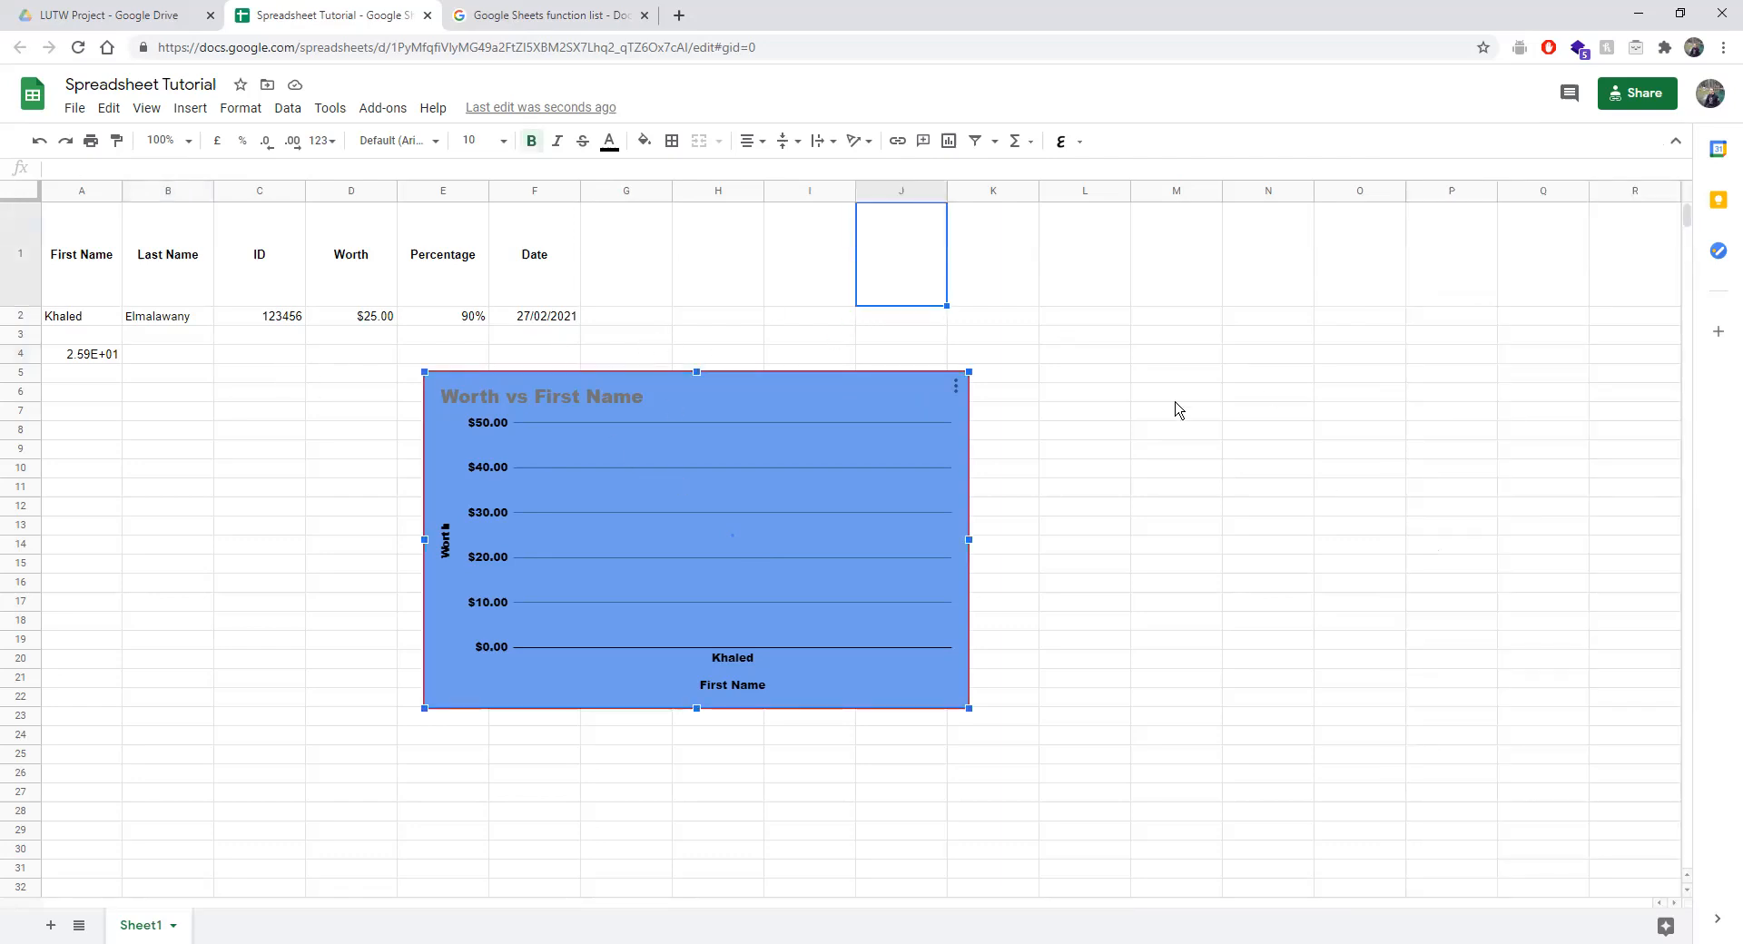
pyautogui.doubleClick(779, 525)
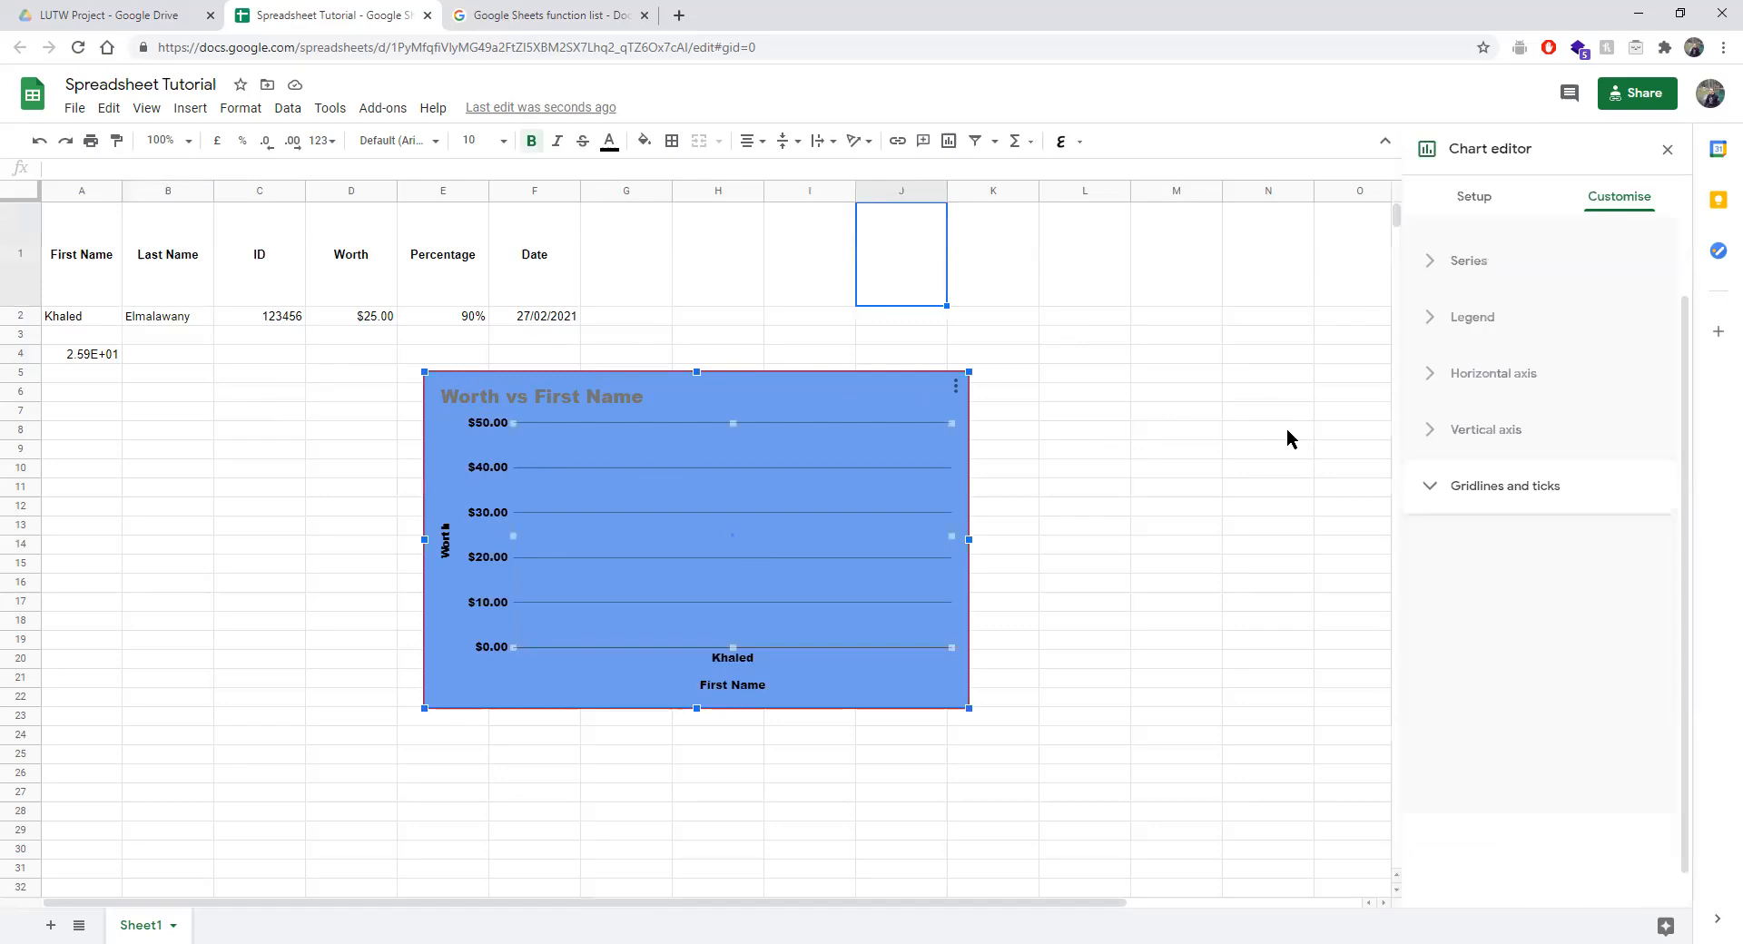
pyautogui.click(1493, 346)
pyautogui.click(1472, 357)
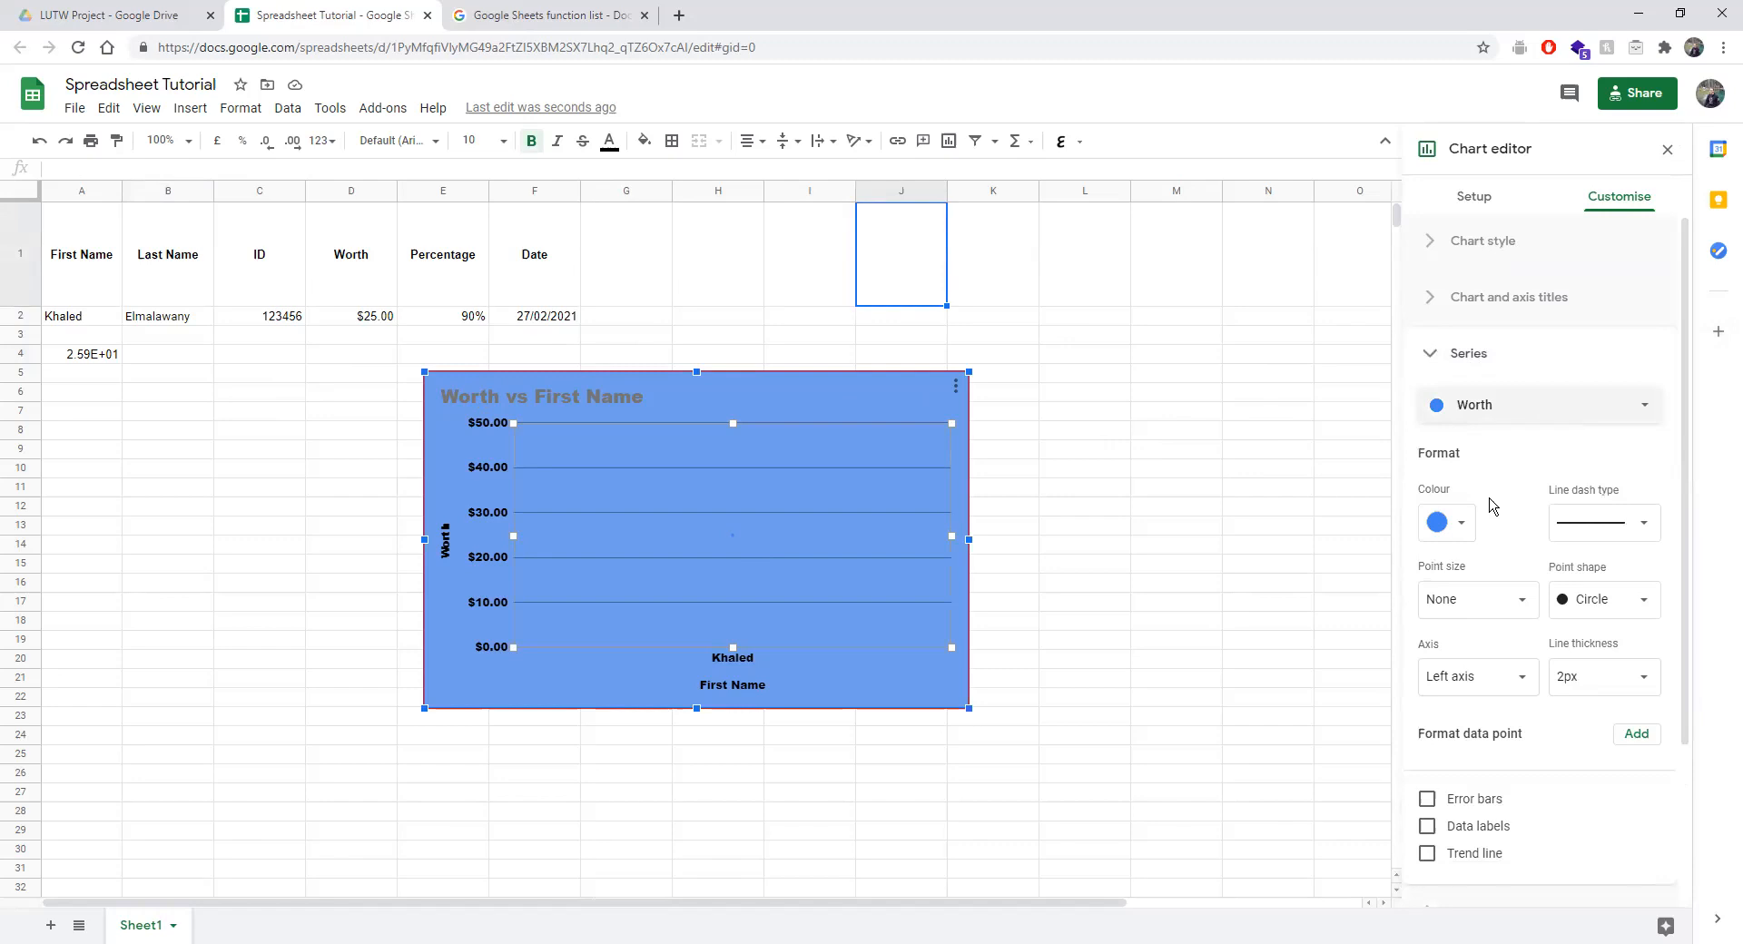
pyautogui.click(1450, 523)
pyautogui.click(1517, 476)
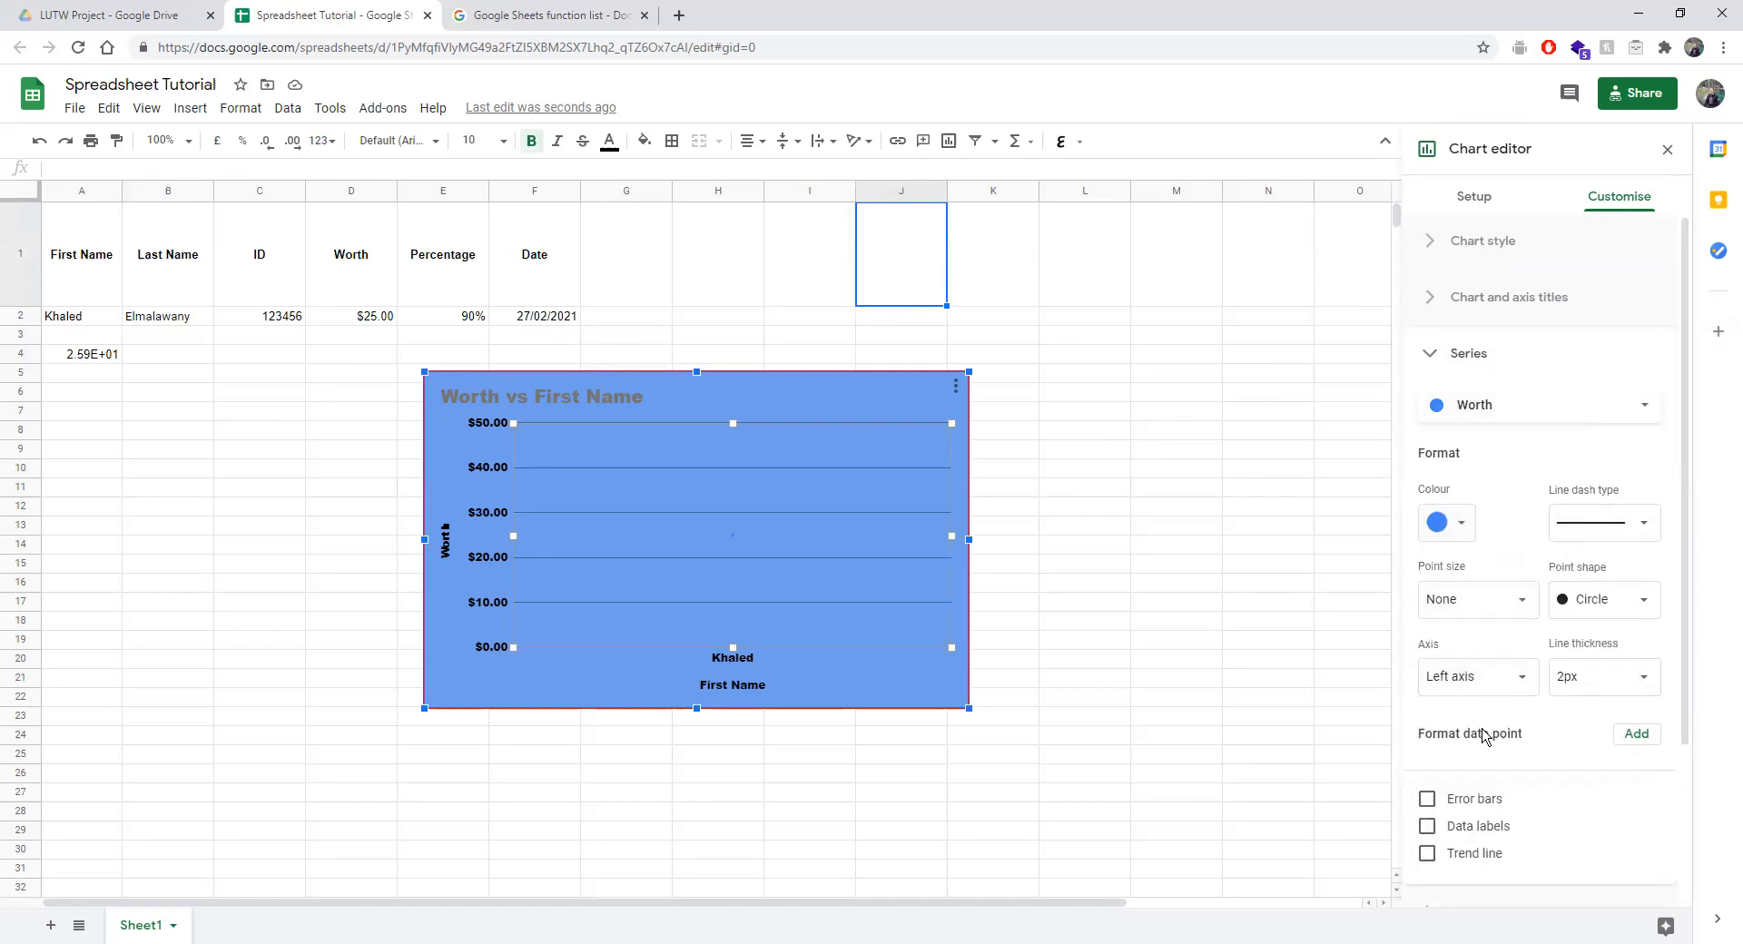
pyautogui.click(1616, 734)
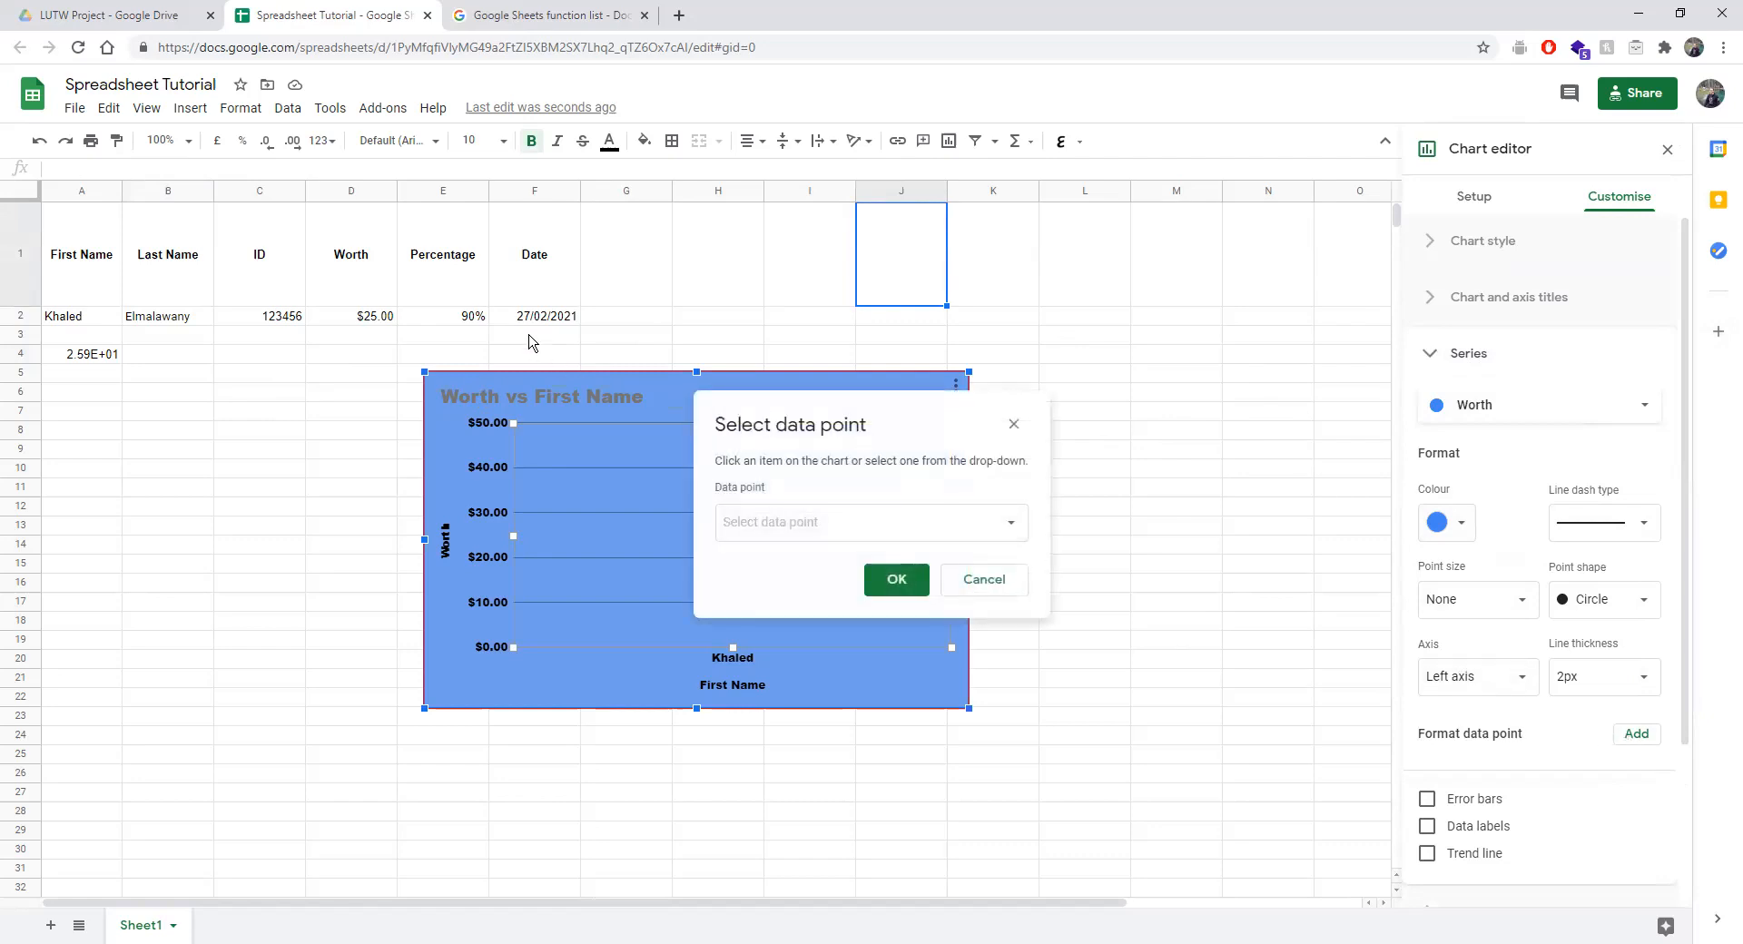
# Select the 'Worth: Khaled' data point for separate formatting and confirm it.
pyautogui.click(934, 533)
pyautogui.click(926, 539)
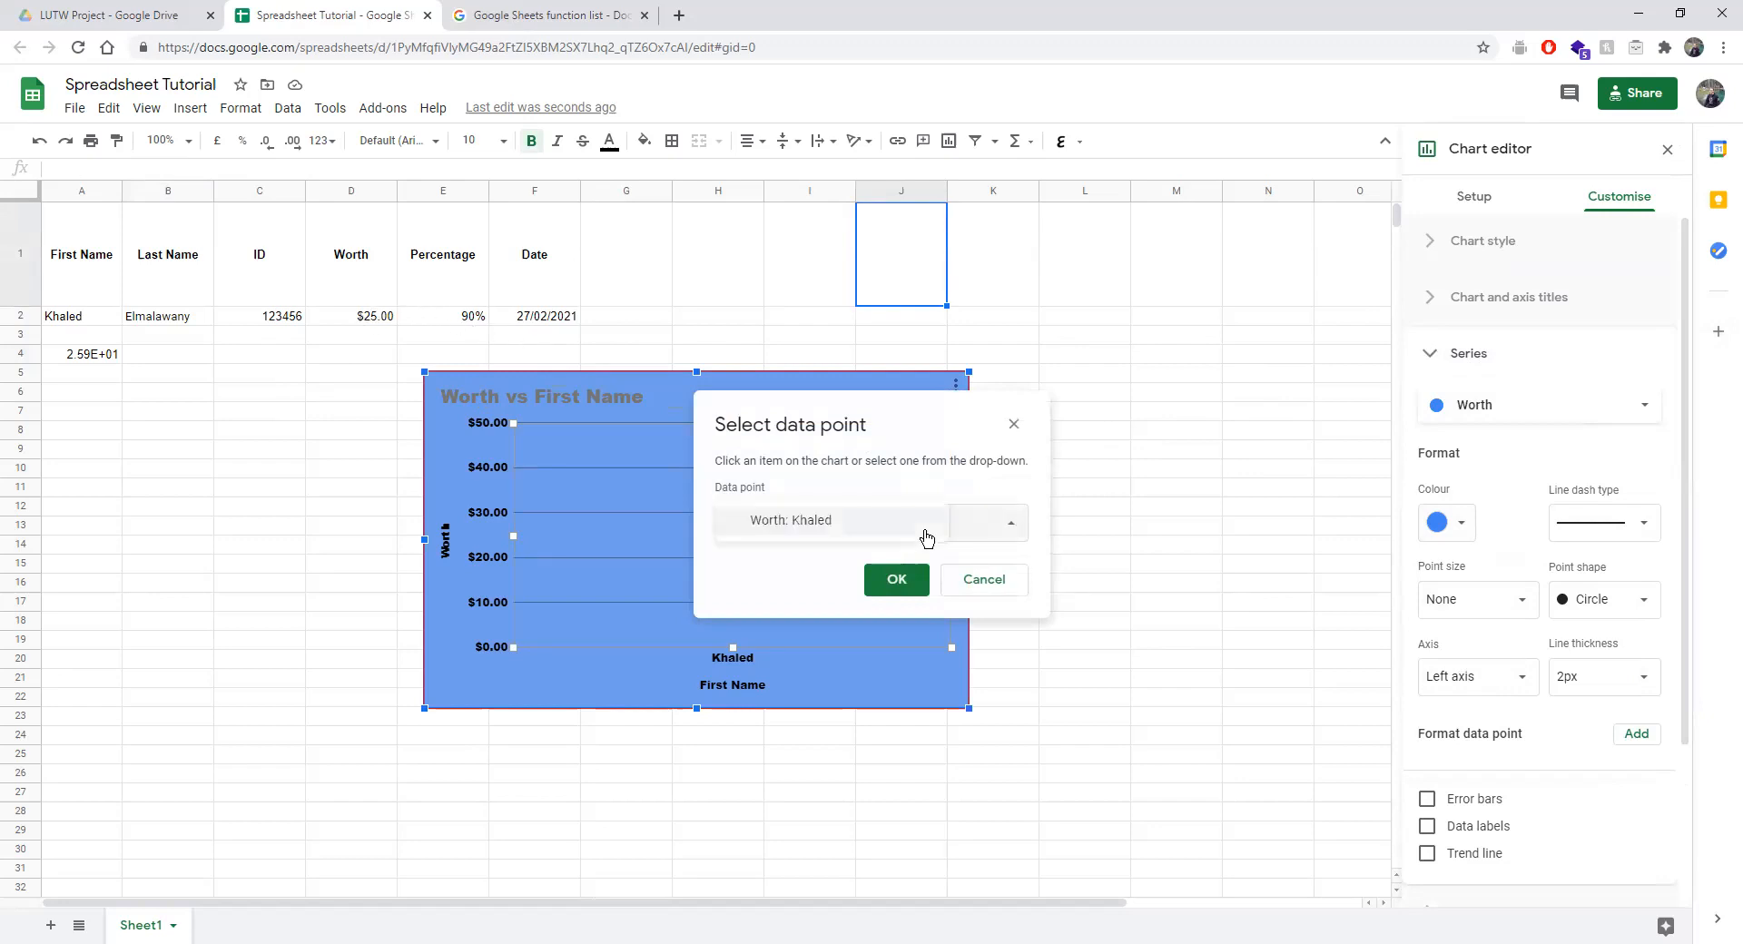
pyautogui.click(895, 579)
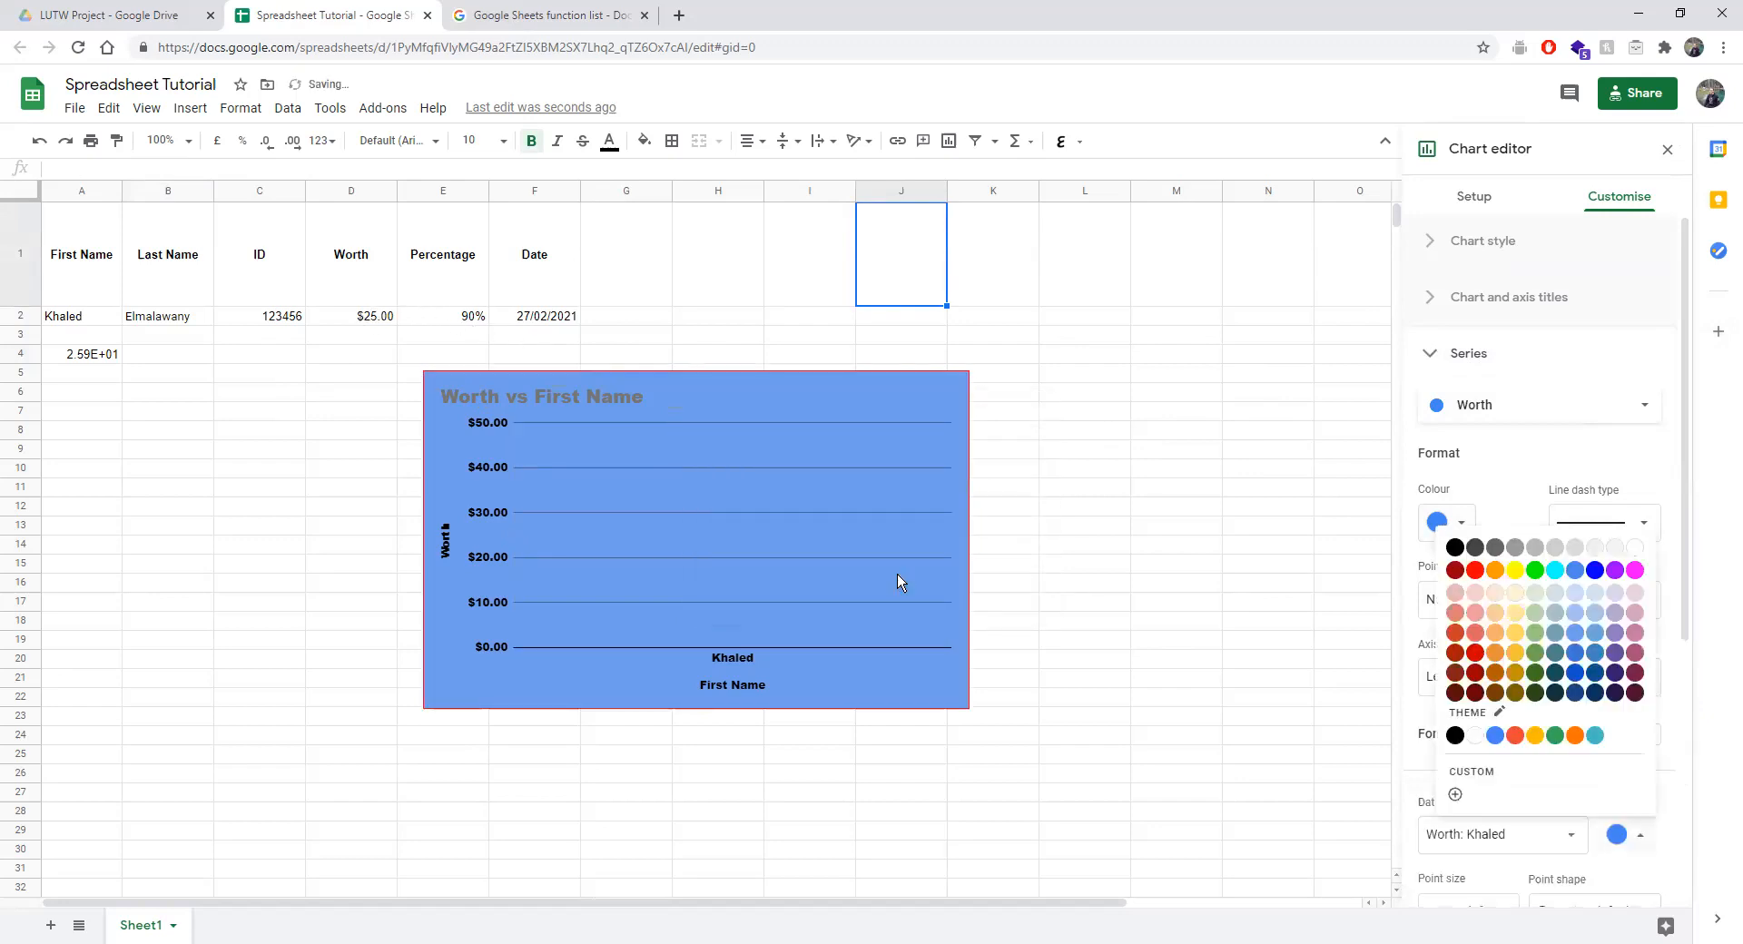
pyautogui.click(1519, 482)
# Colour the Khaled data point red.
pyautogui.scroll(-3, 1510, 740)
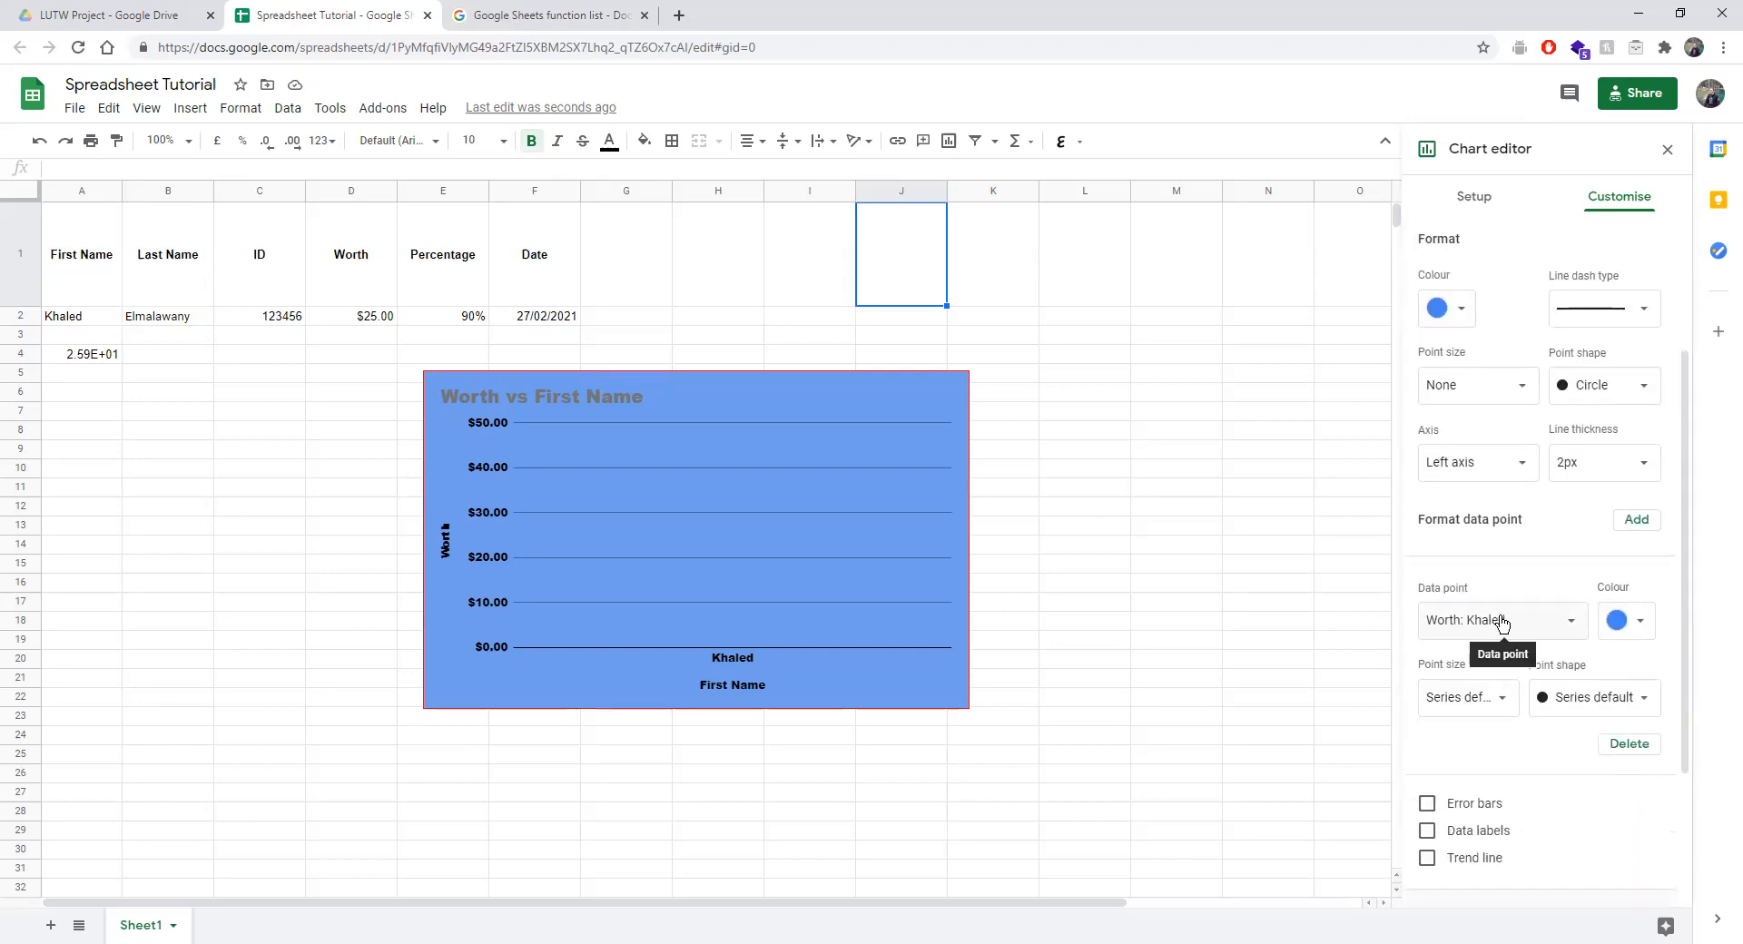
pyautogui.scroll(-2, 1505, 423)
pyautogui.scroll(5, 1505, 421)
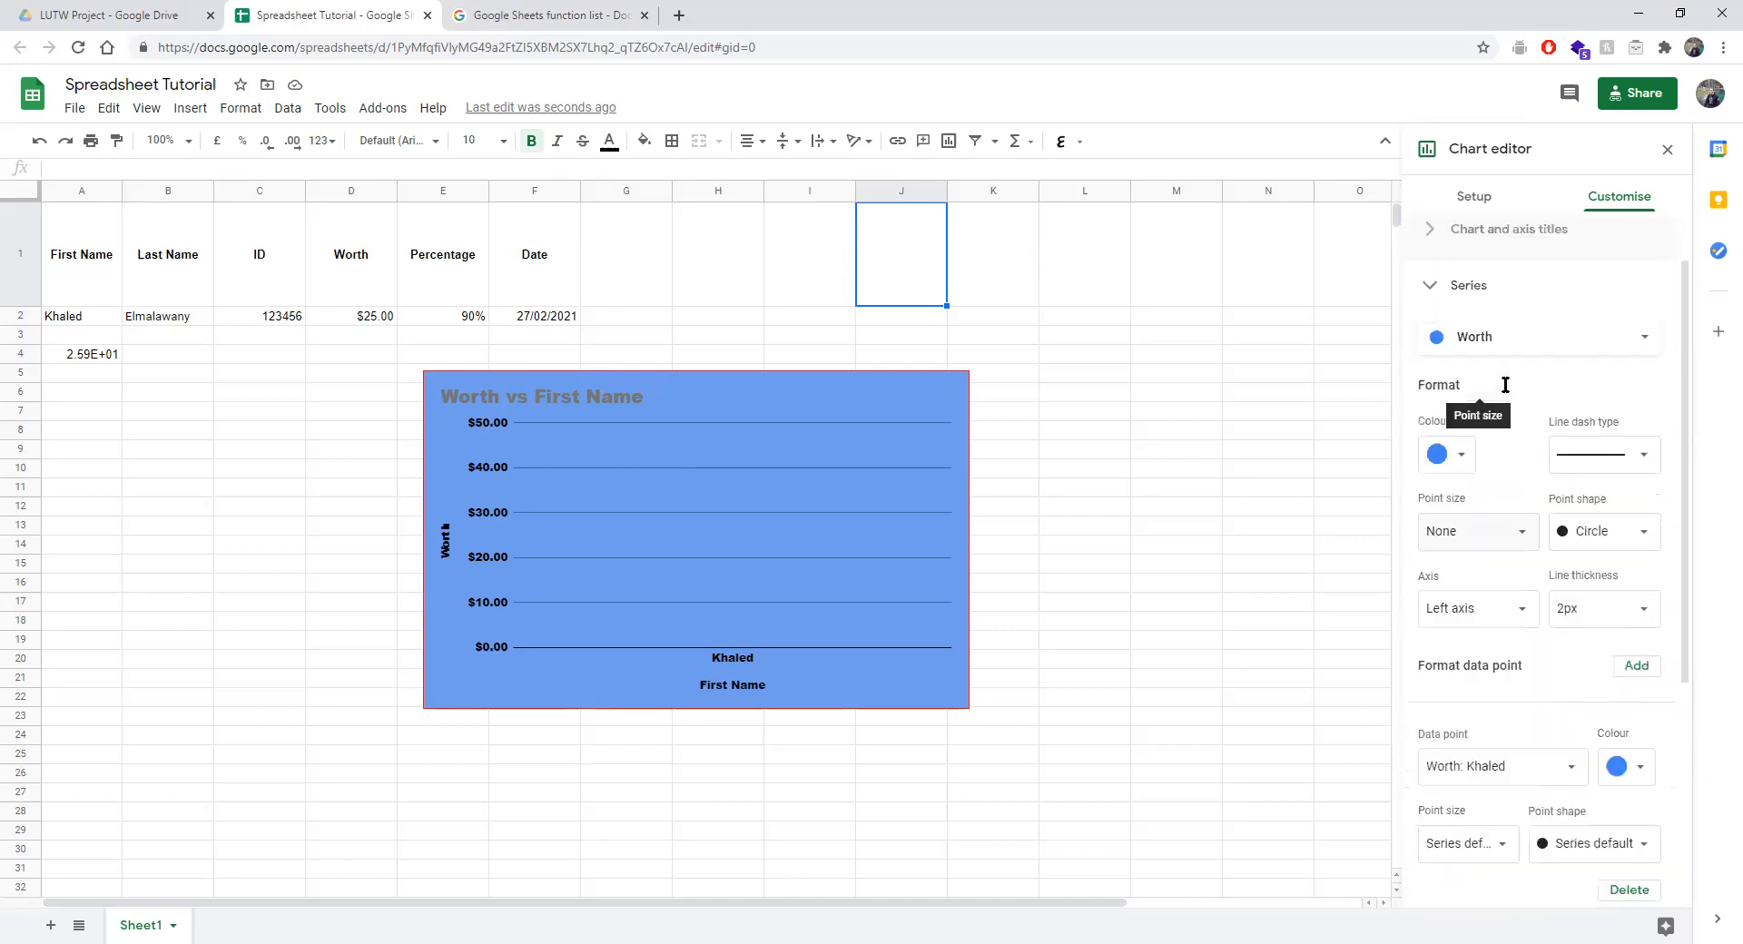
pyautogui.scroll(-2, 1536, 490)
pyautogui.click(1621, 673)
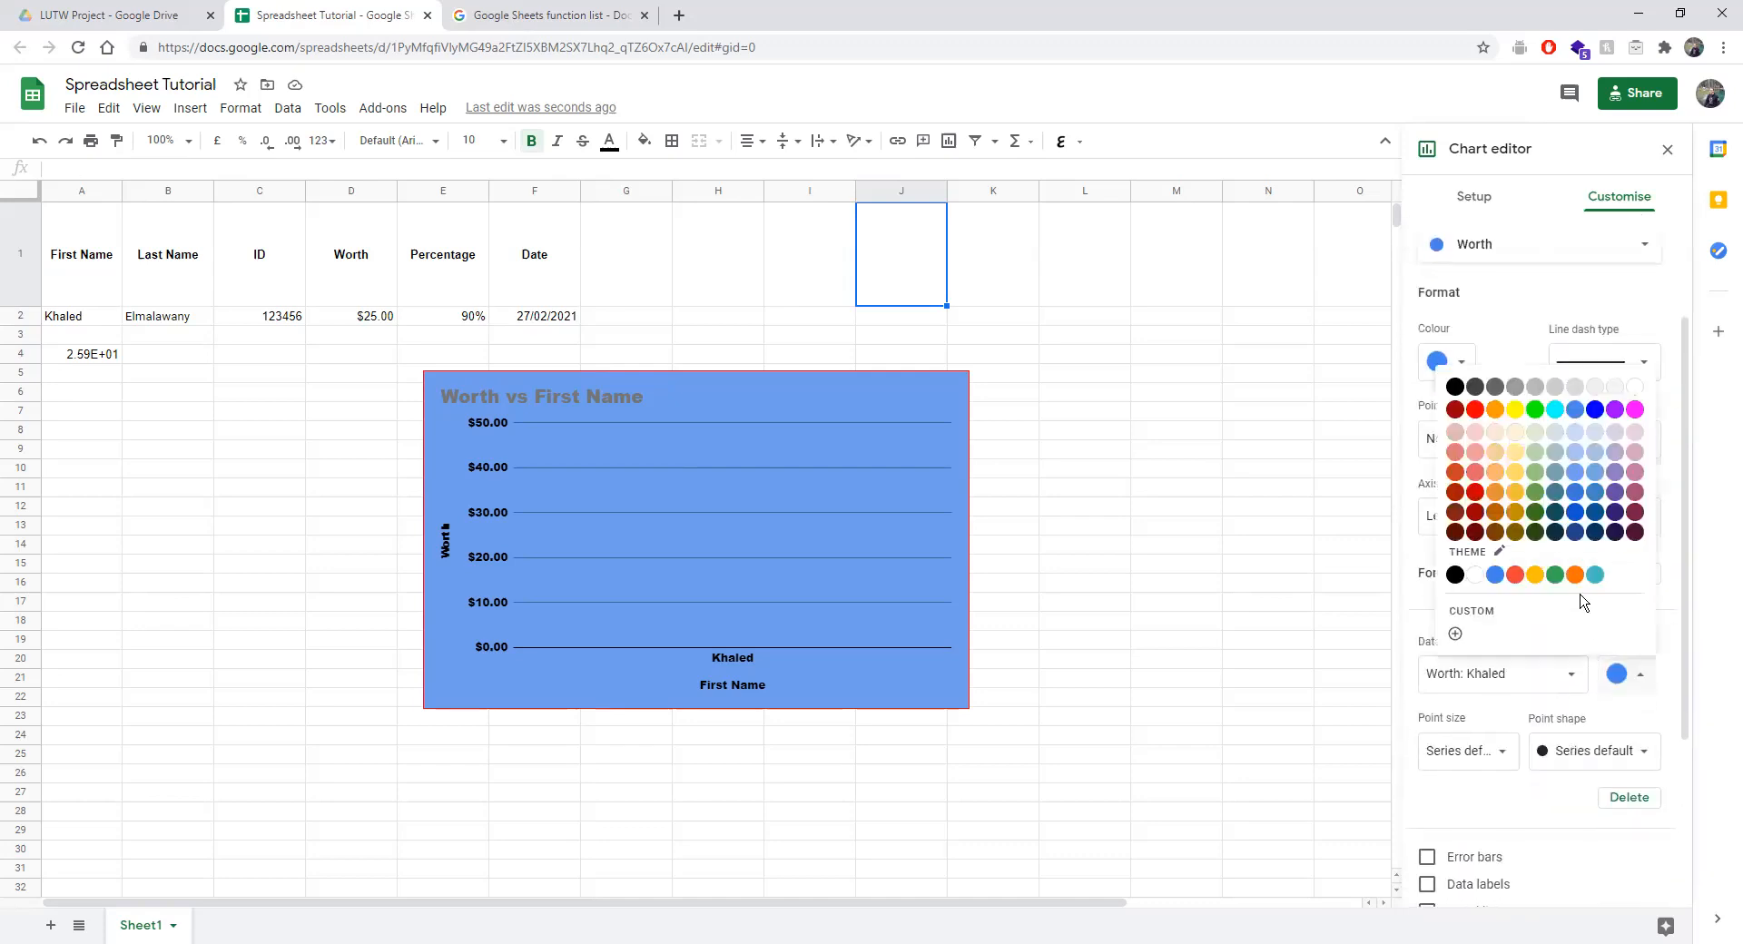
pyautogui.click(1520, 581)
pyautogui.scroll(-3, 1538, 744)
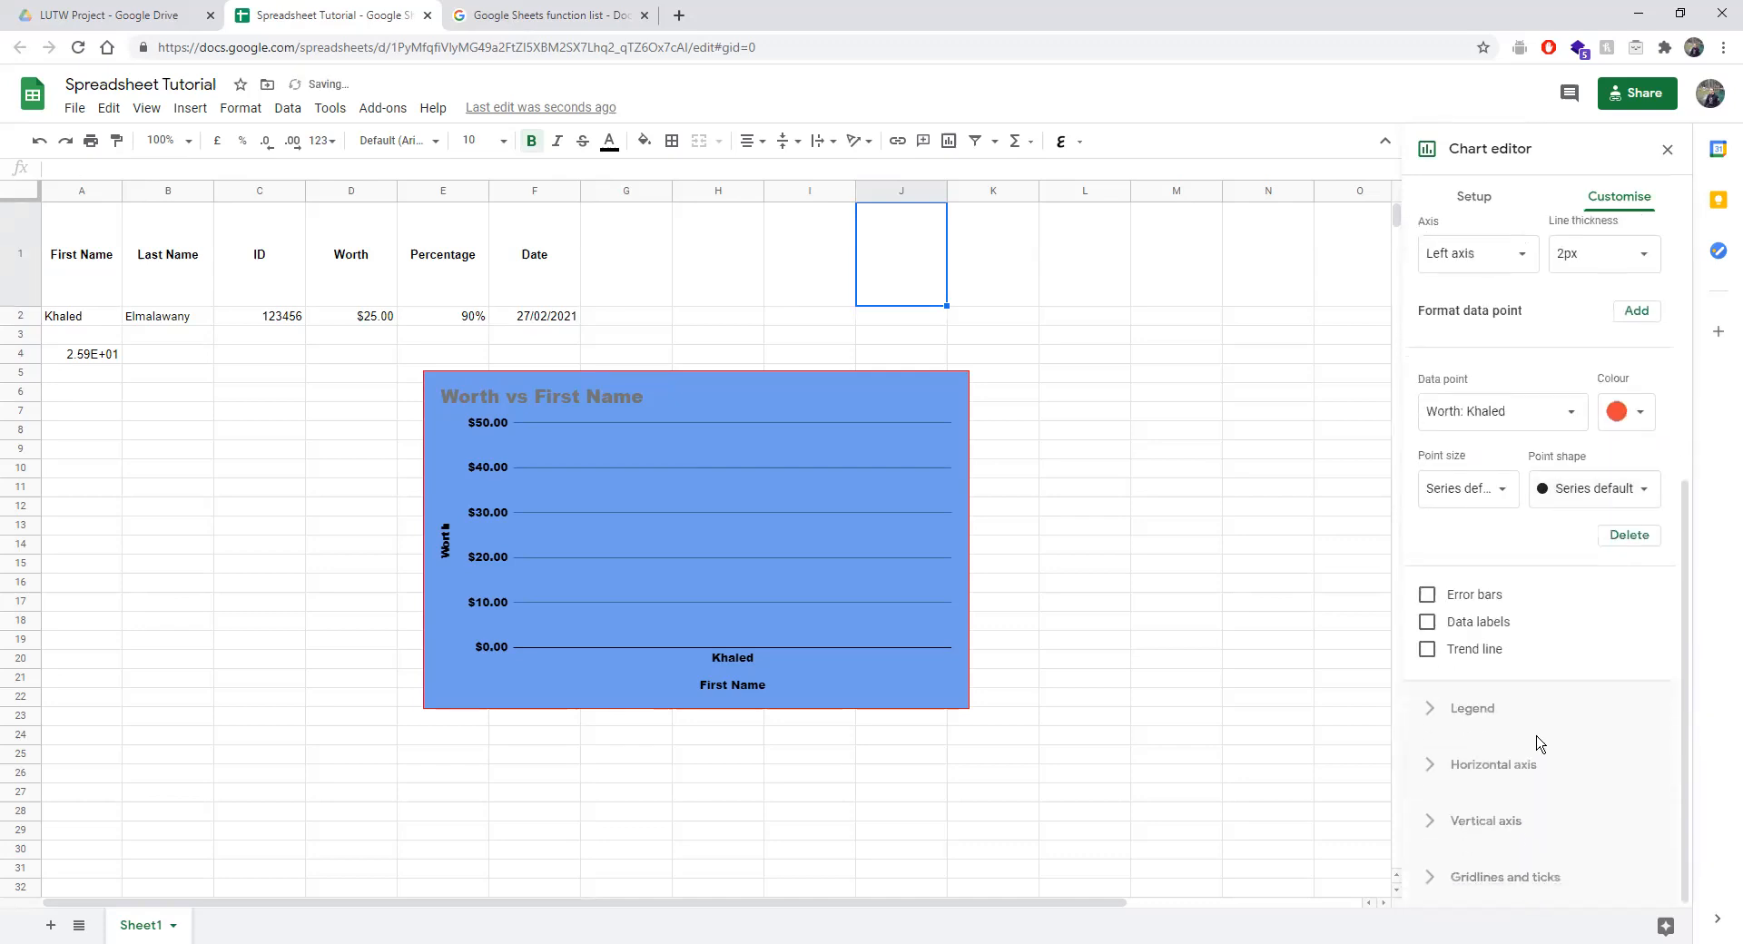
# Turn on error bars and data labels for the Worth series.
pyautogui.click(1429, 595)
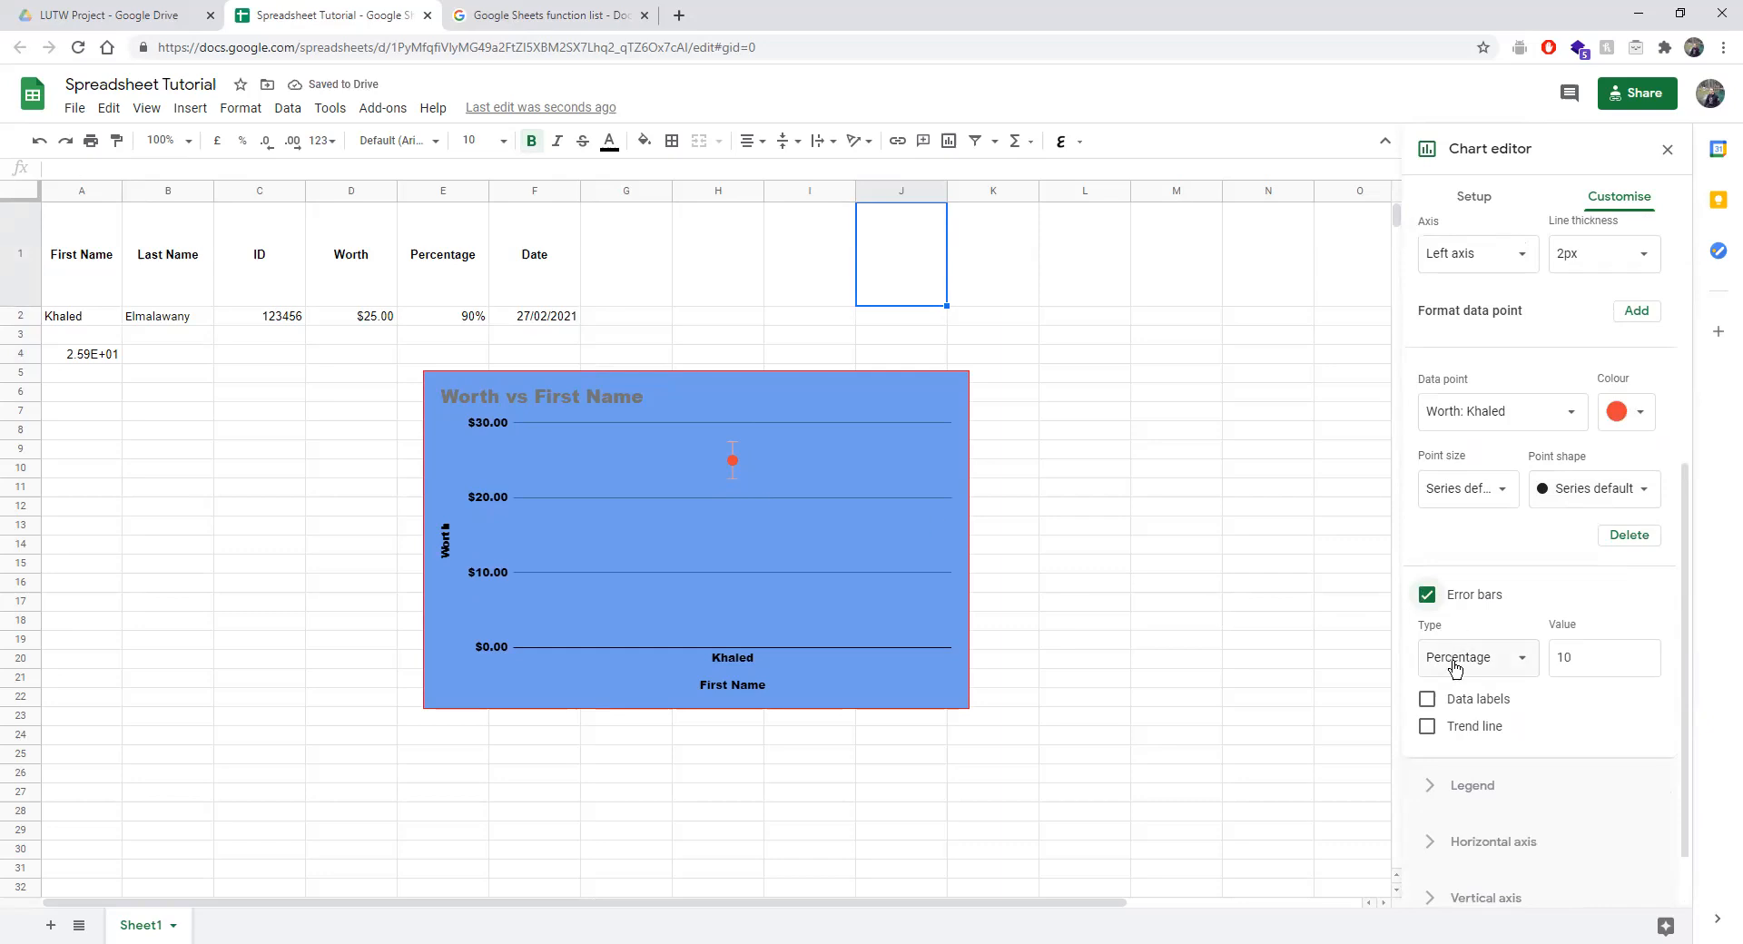
pyautogui.click(1426, 596)
pyautogui.click(1426, 596)
pyautogui.click(1427, 699)
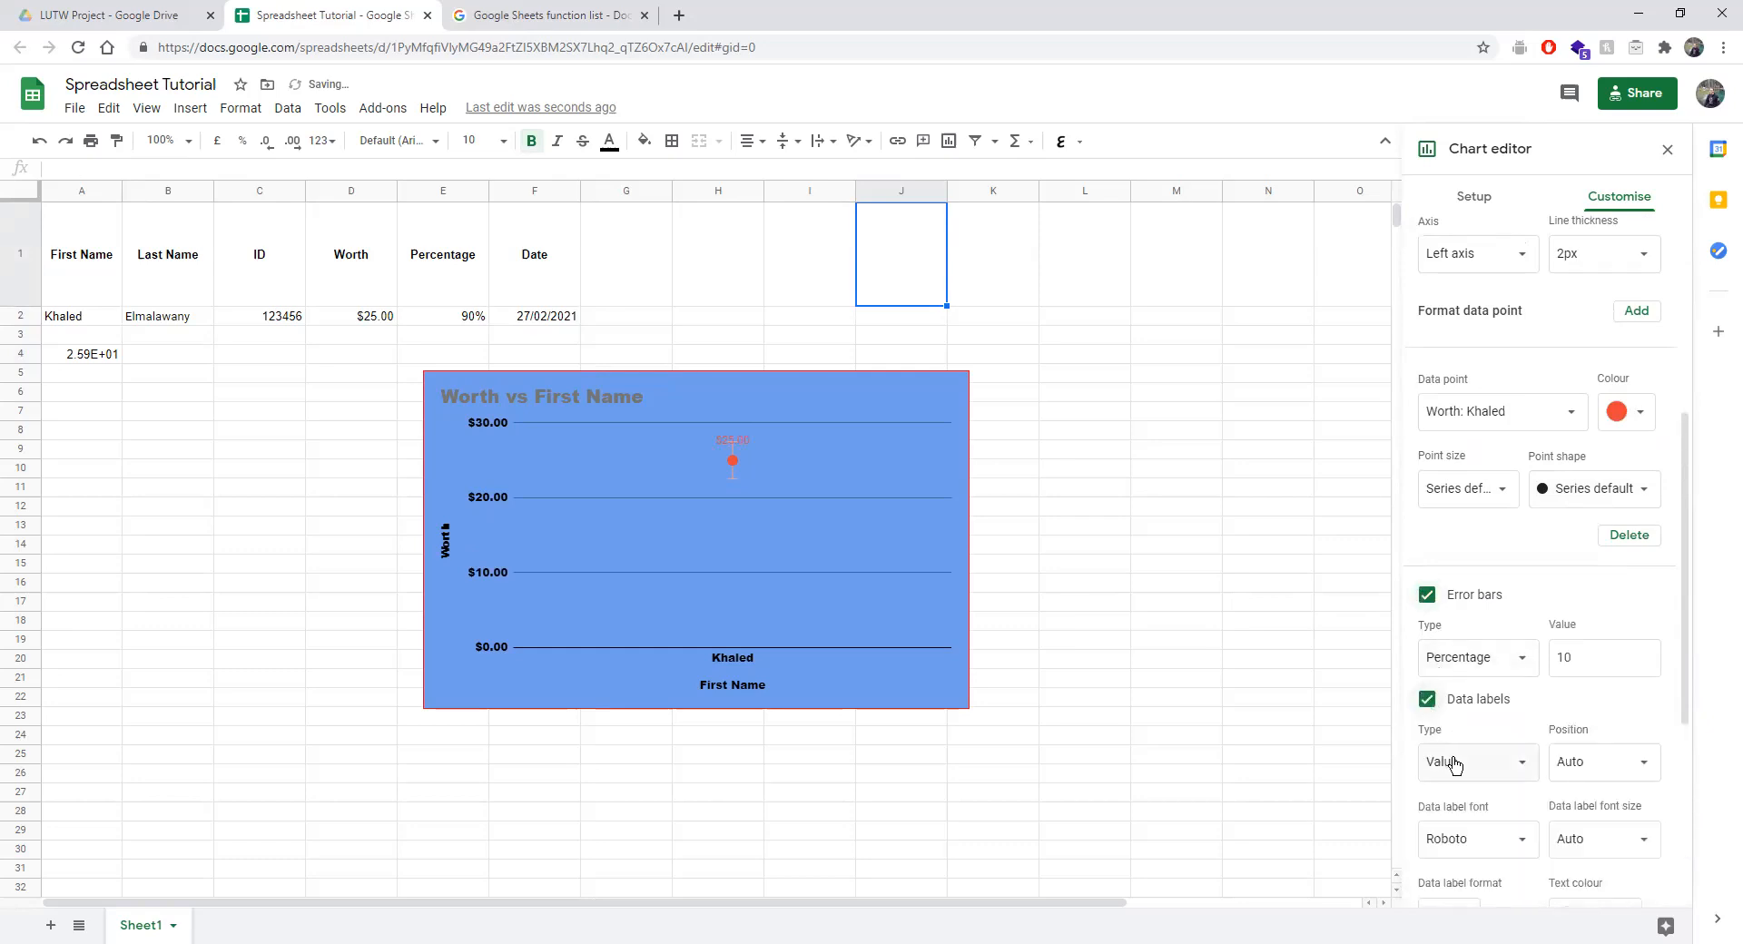
pyautogui.scroll(-3, 1454, 764)
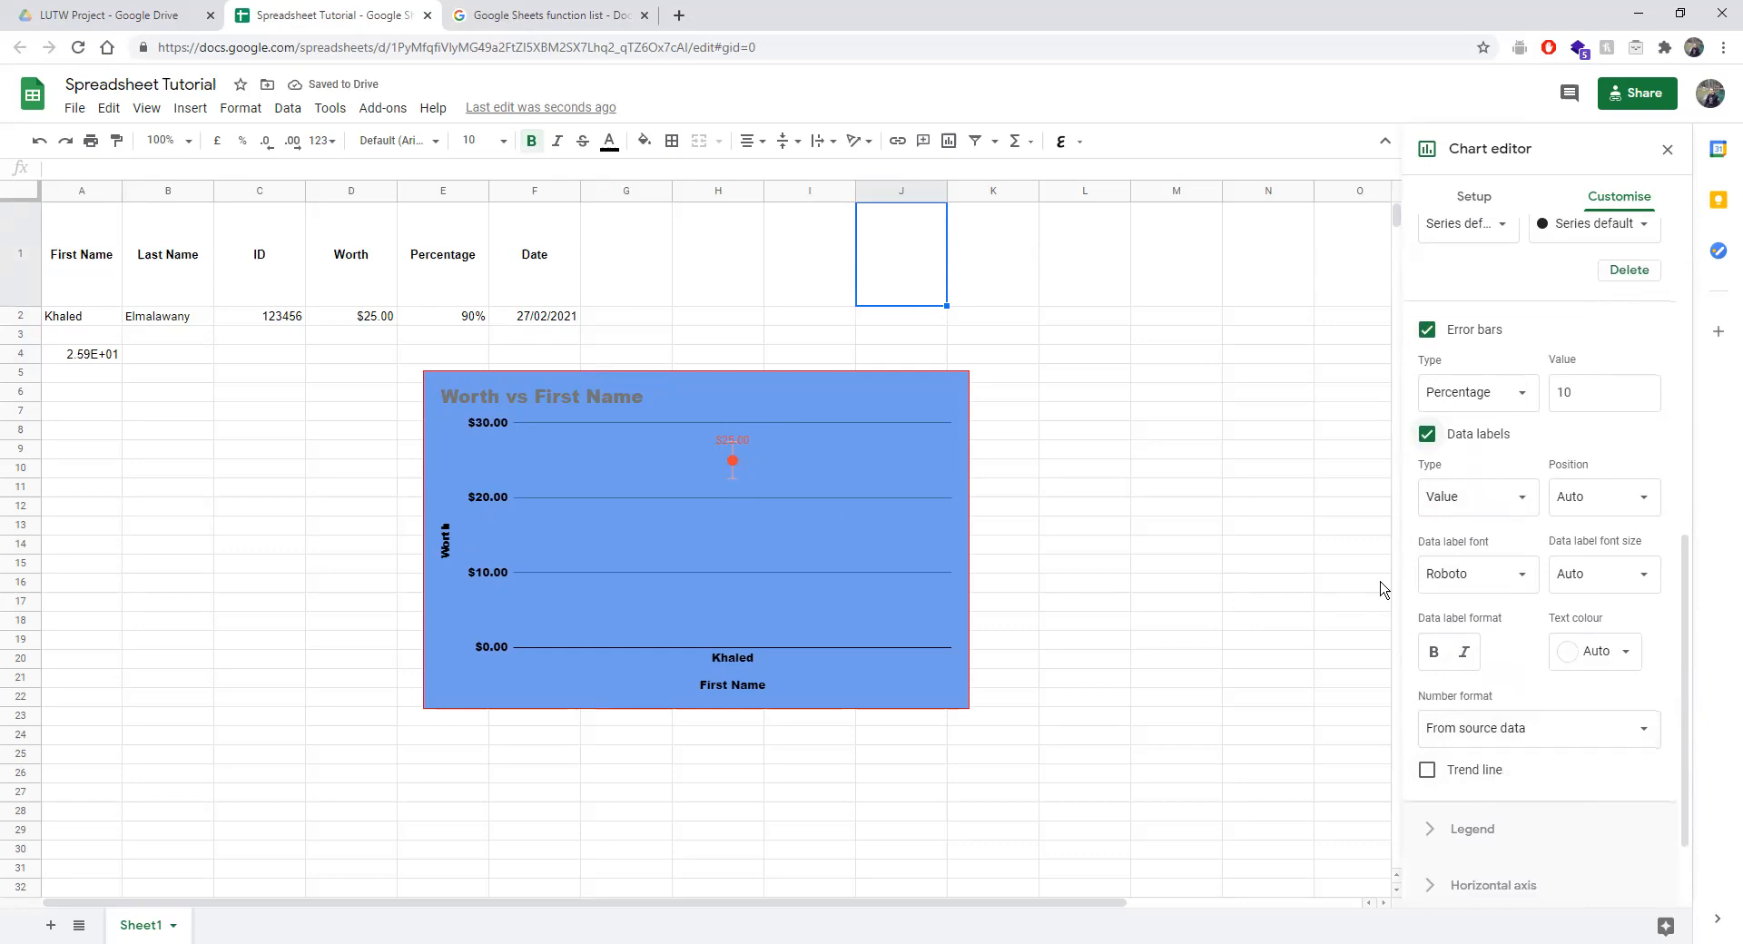
# Nudge the chart slightly right and up, then select its plot area.
pyautogui.click(722, 441)
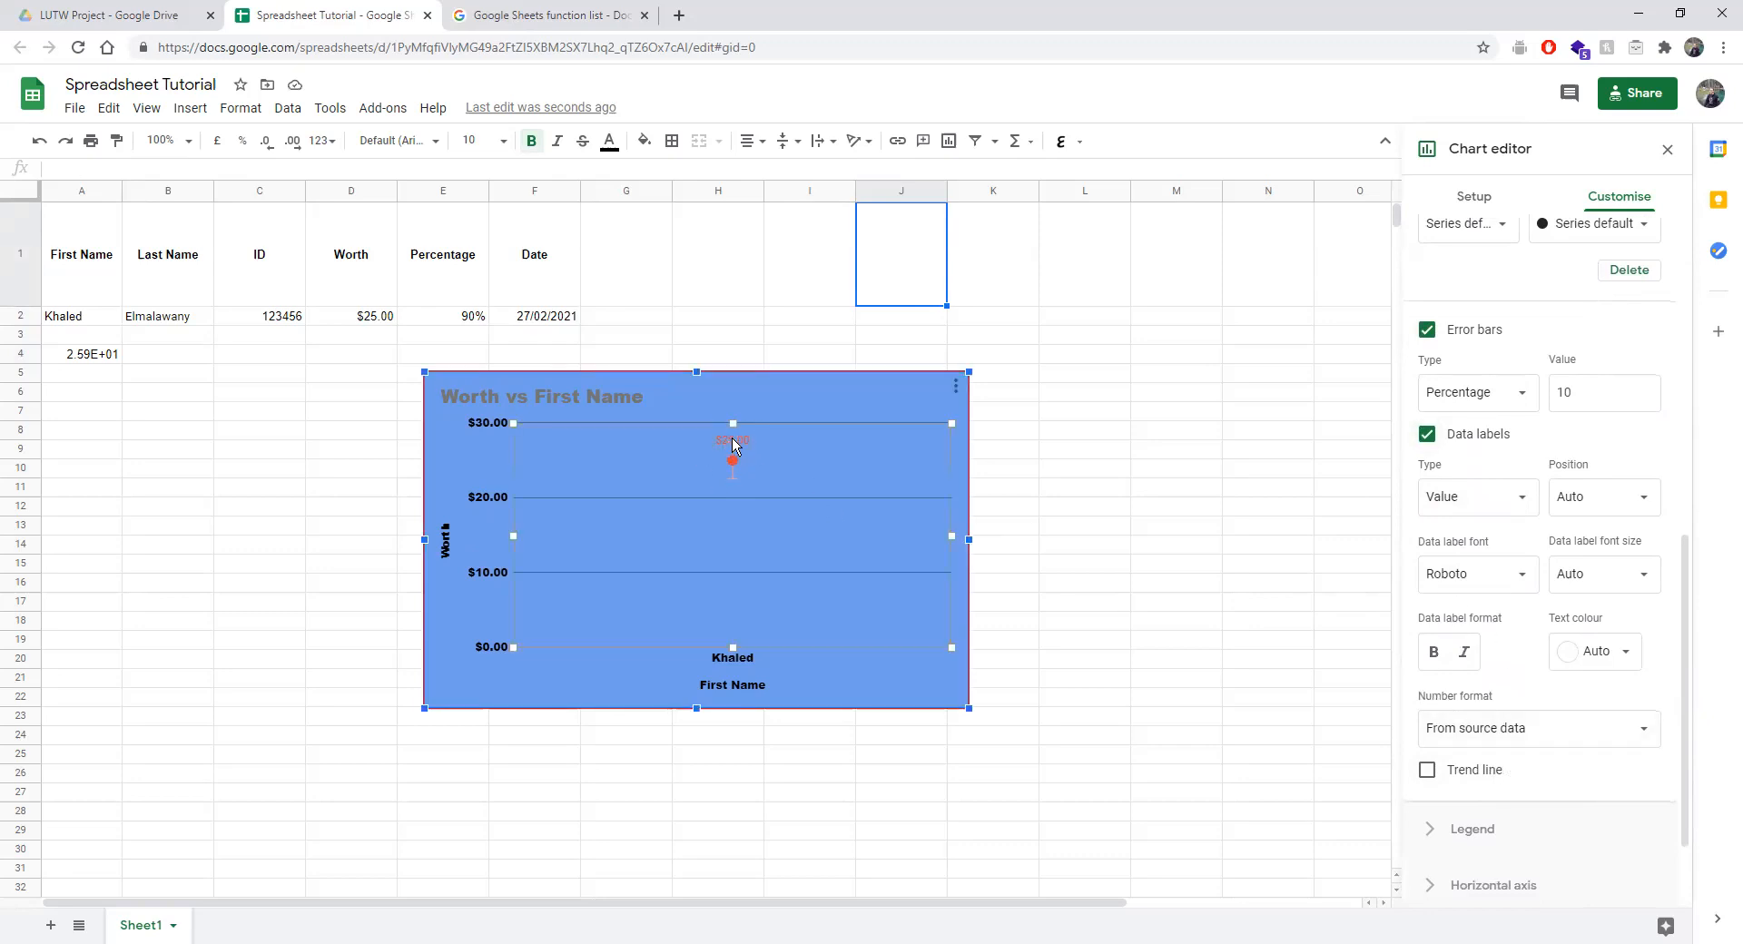
pyautogui.moveTo(723, 441); pyautogui.dragTo(730, 439)
pyautogui.click(751, 436)
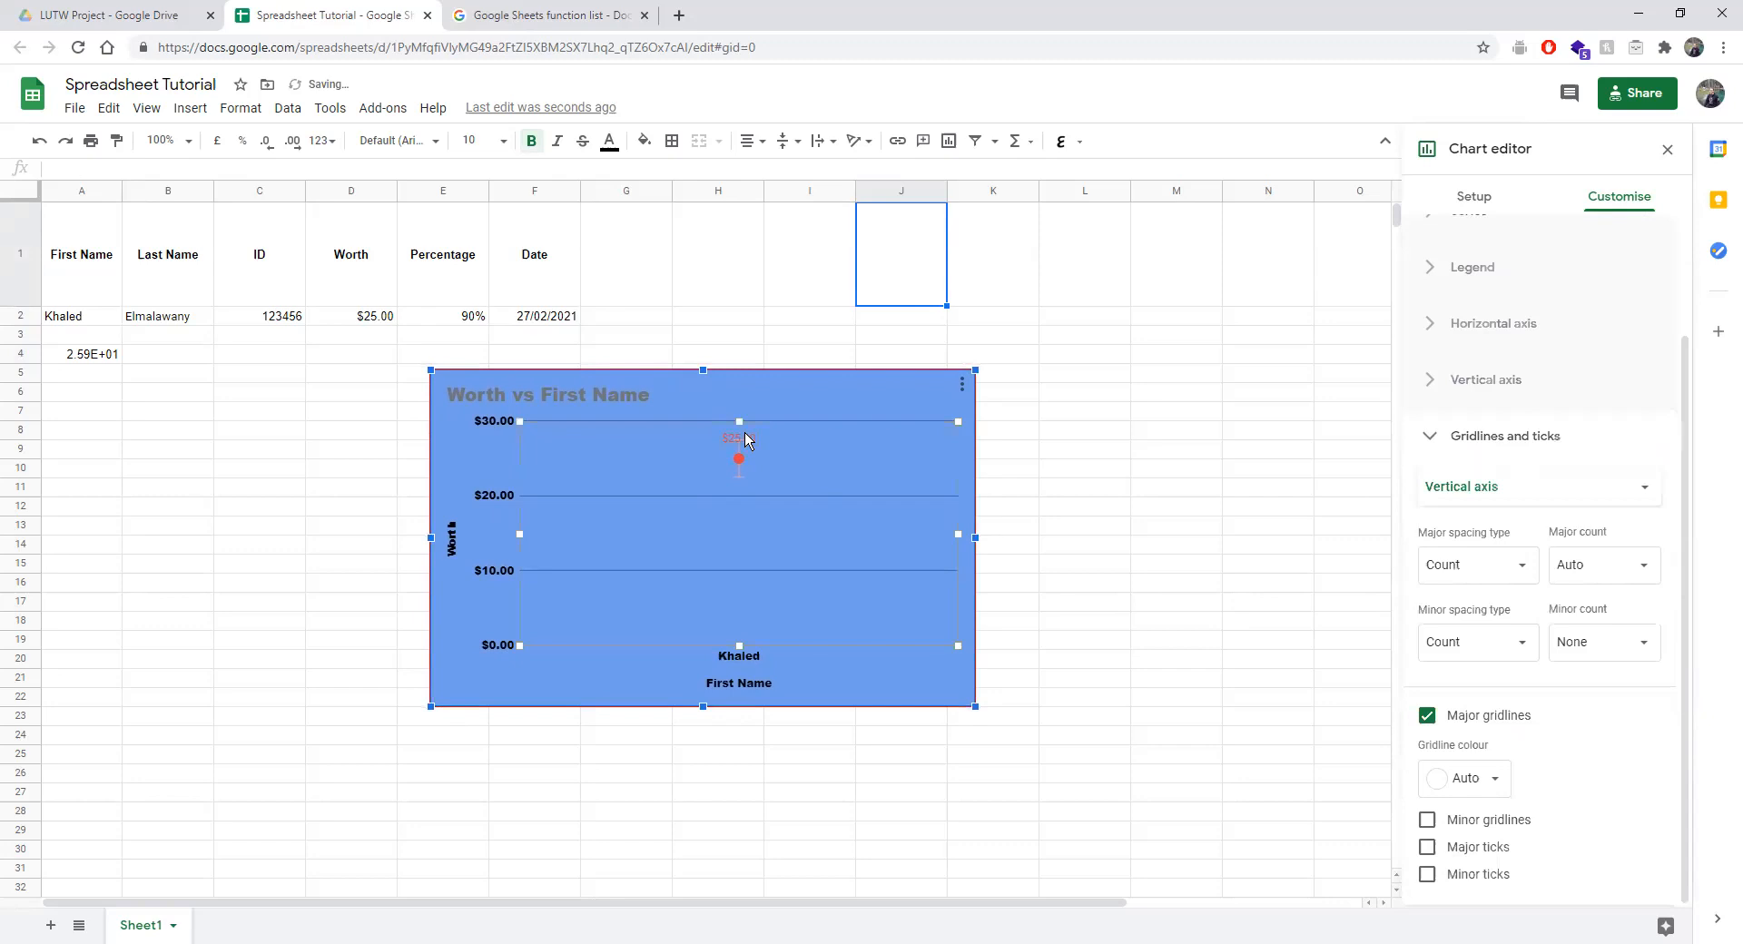
# Drag the chart rightward twice, reopening the chart editor from its three-dot menu.
pyautogui.click(738, 439)
pyautogui.moveTo(739, 439); pyautogui.dragTo(762, 439)
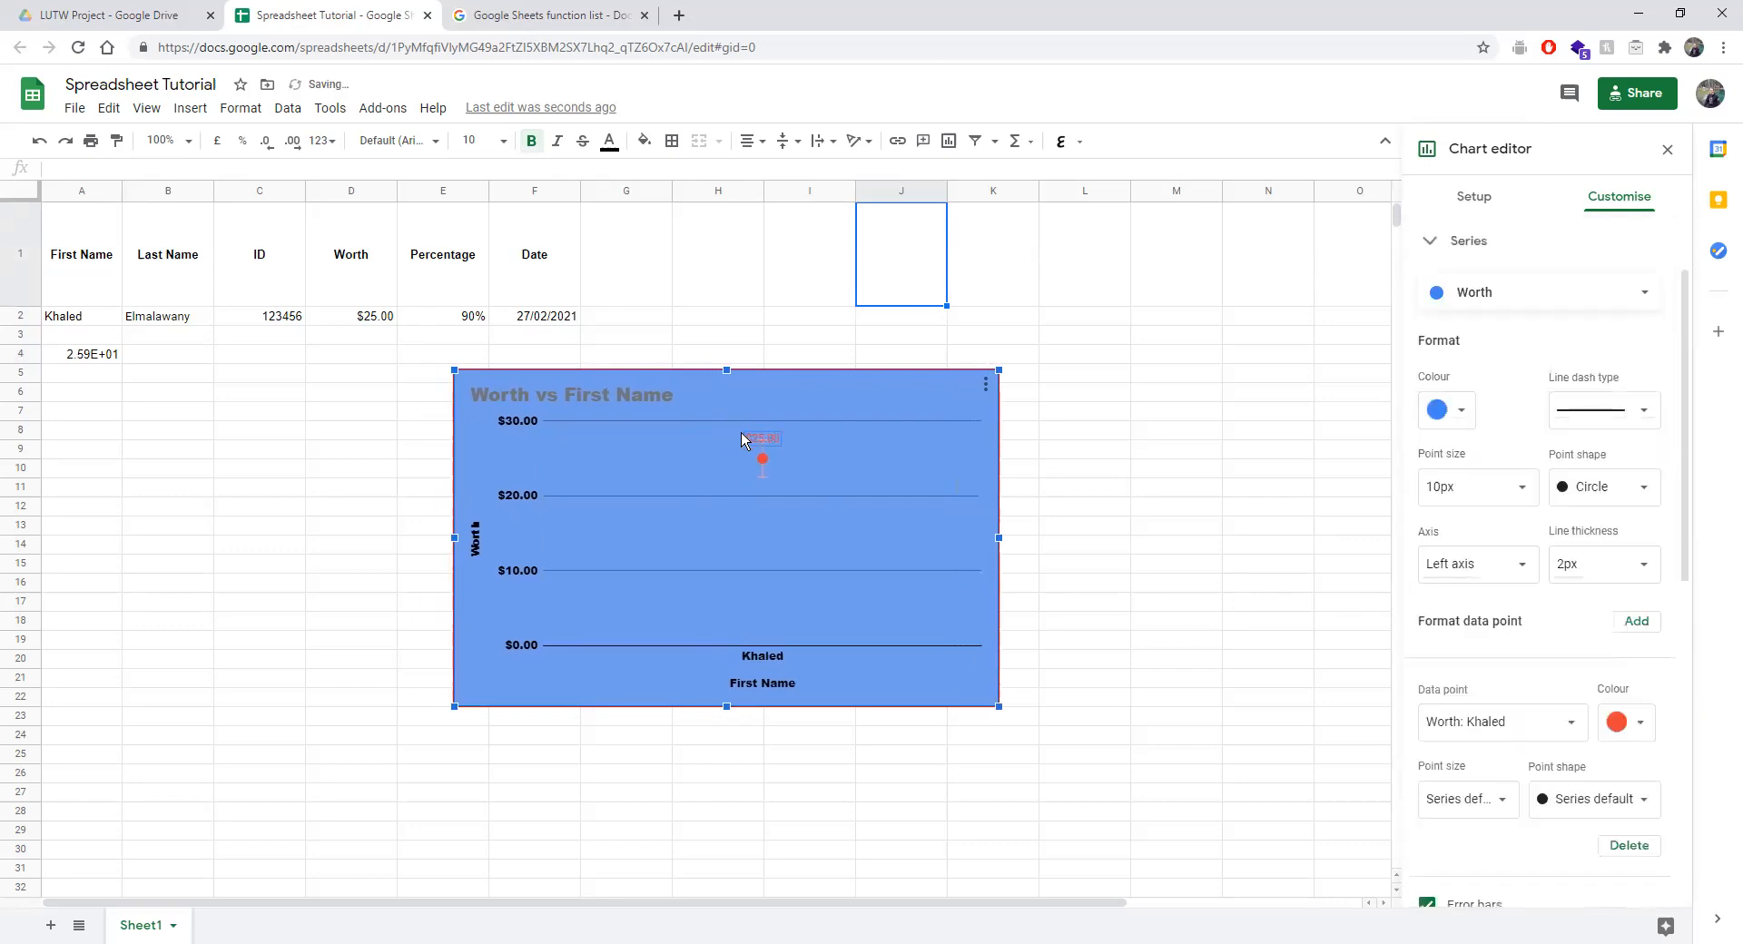
pyautogui.rightClick(742, 437)
pyautogui.click(985, 384)
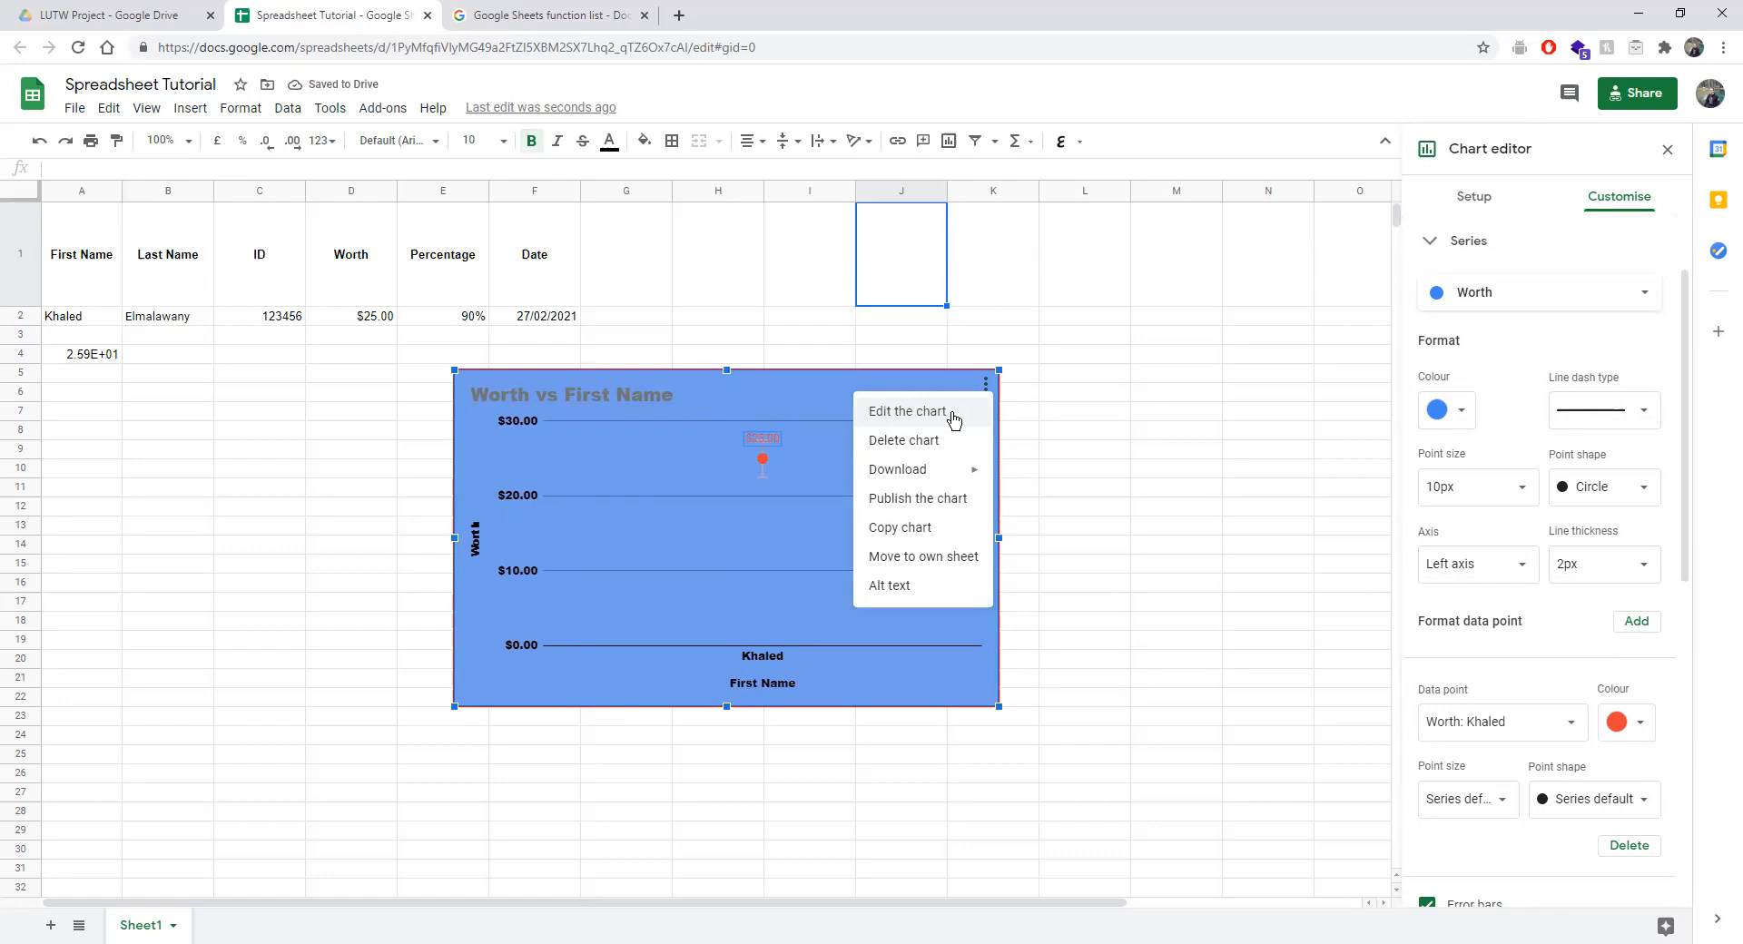
pyautogui.click(952, 420)
pyautogui.moveTo(753, 436); pyautogui.dragTo(795, 441)
pyautogui.click(648, 404)
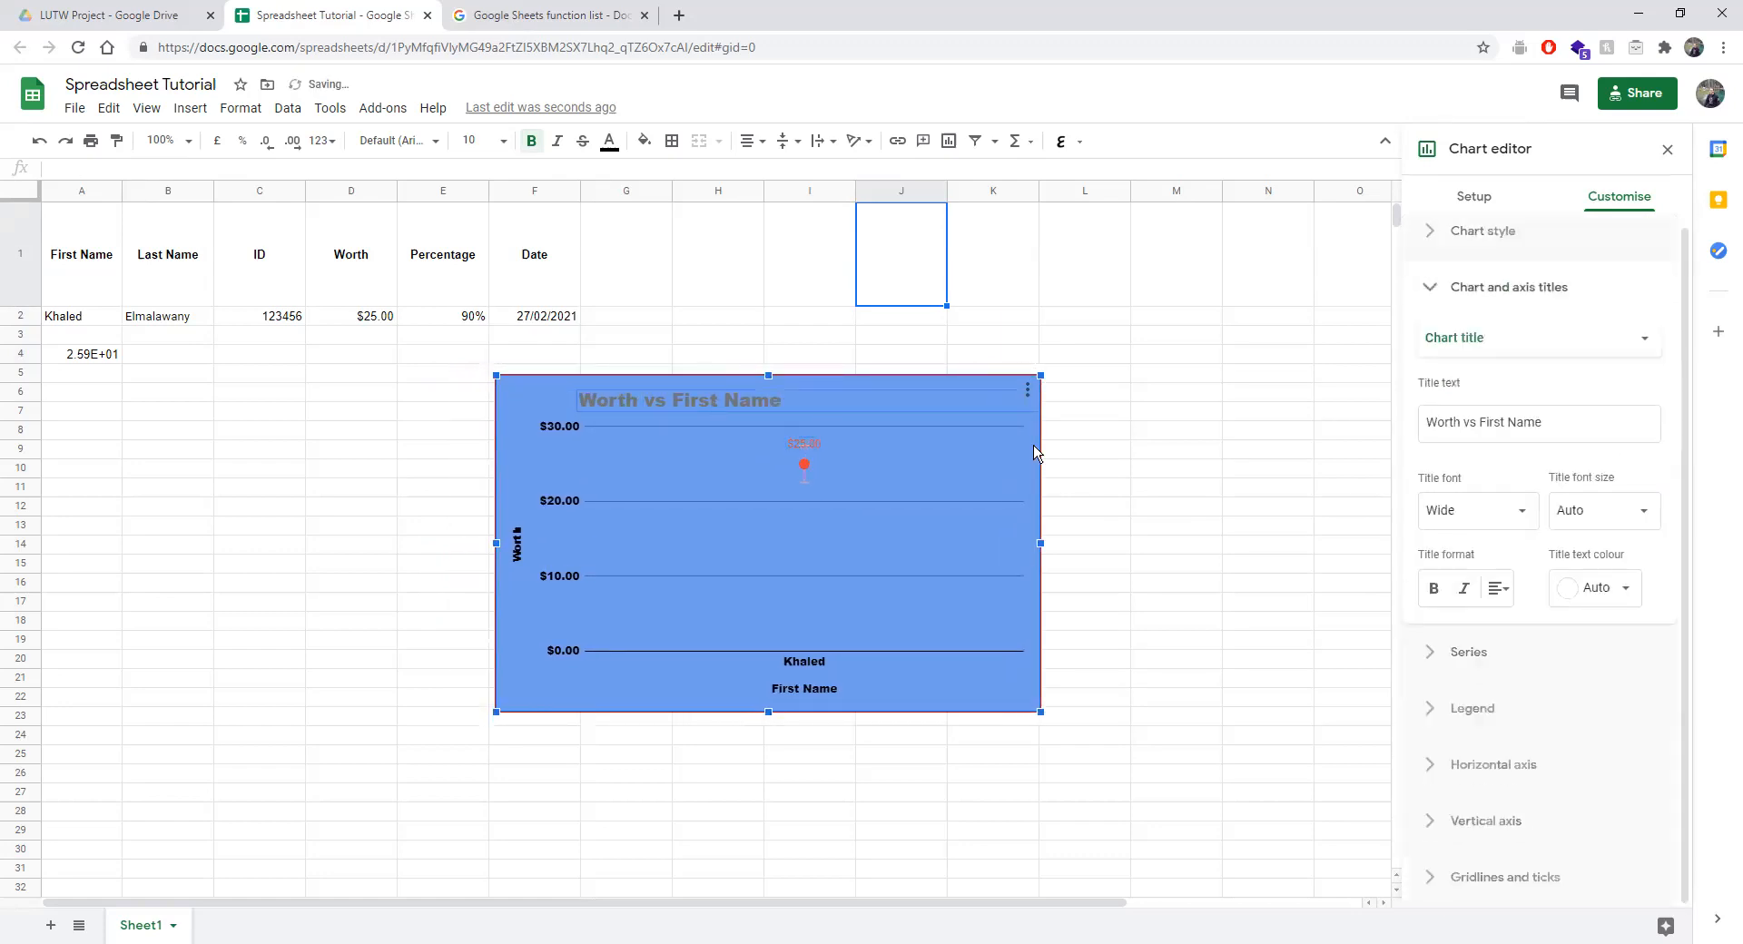
pyautogui.click(1028, 391)
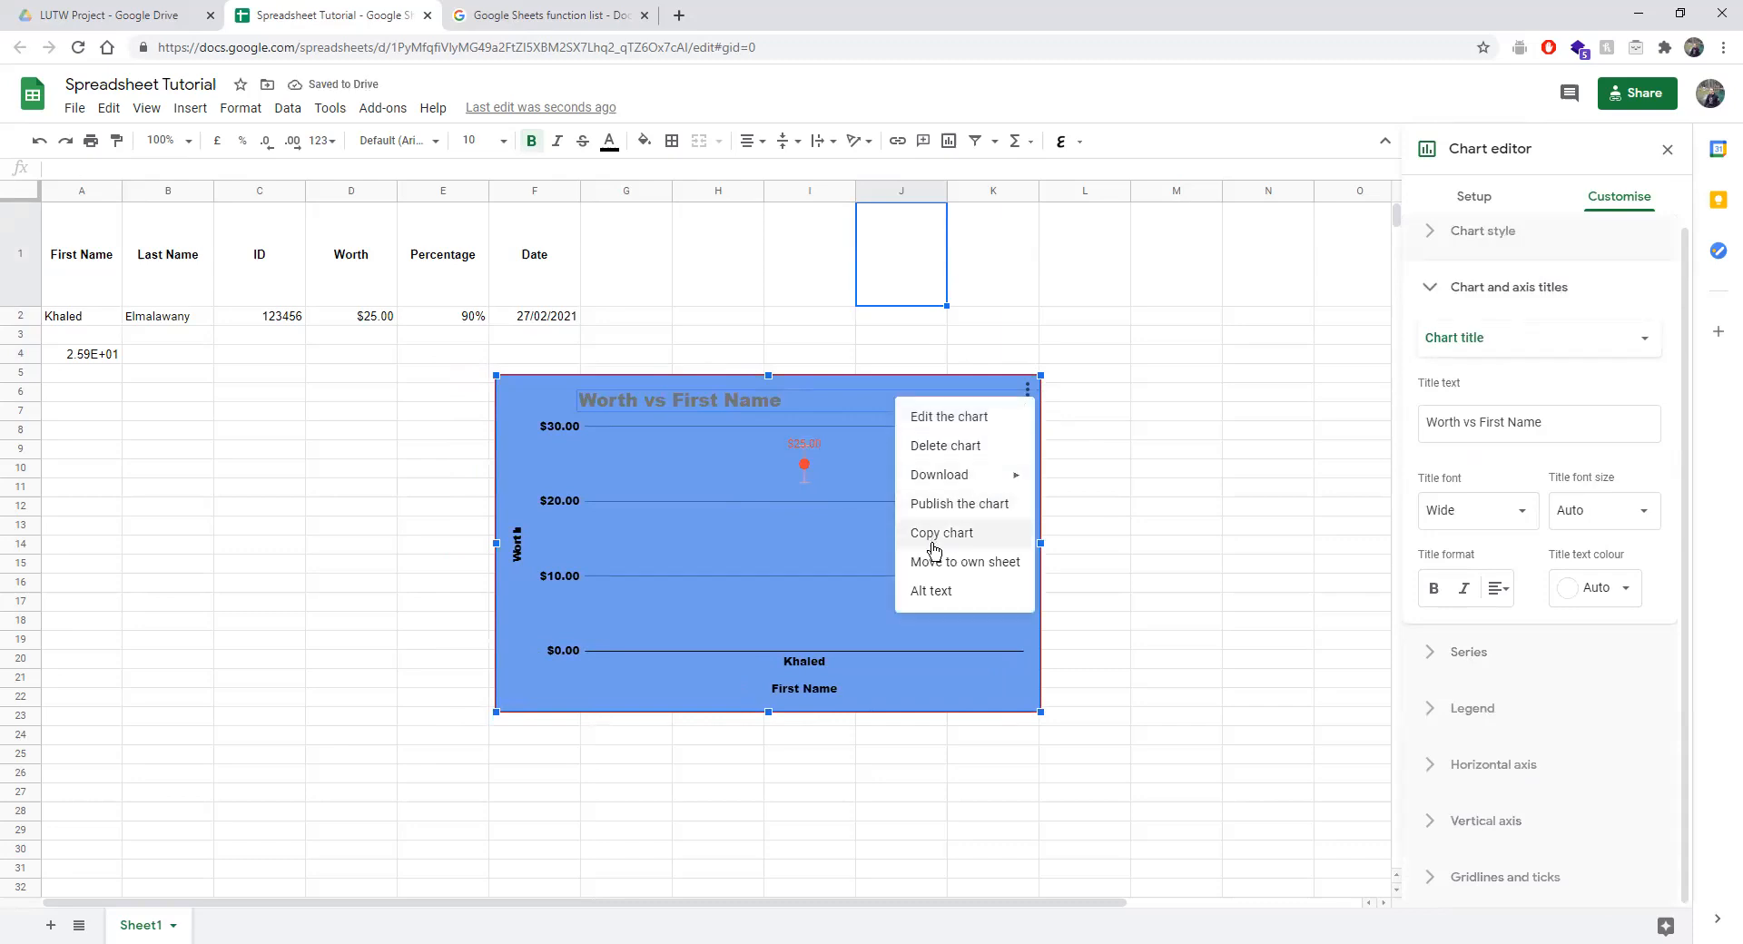
pyautogui.click(836, 514)
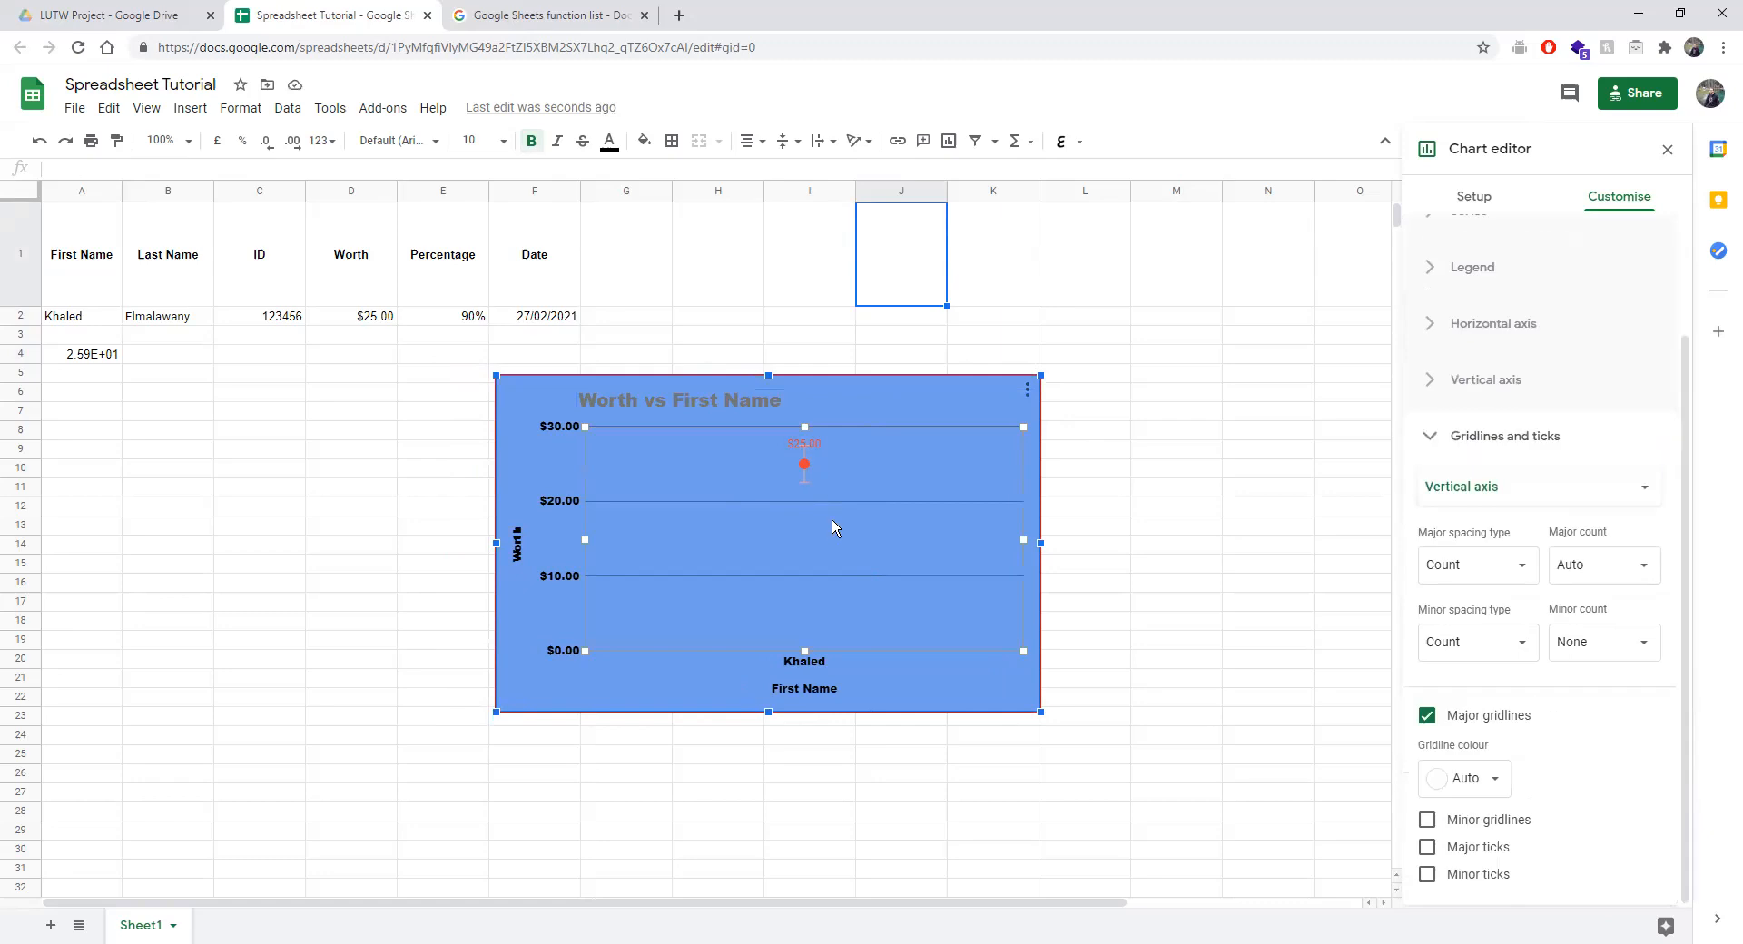
# Stretch the plot area left and down, then select each of the three chart titles.
pyautogui.moveTo(586, 651); pyautogui.dragTo(518, 706)
pyautogui.moveTo(564, 544); pyautogui.dragTo(551, 545)
pyautogui.click(780, 701)
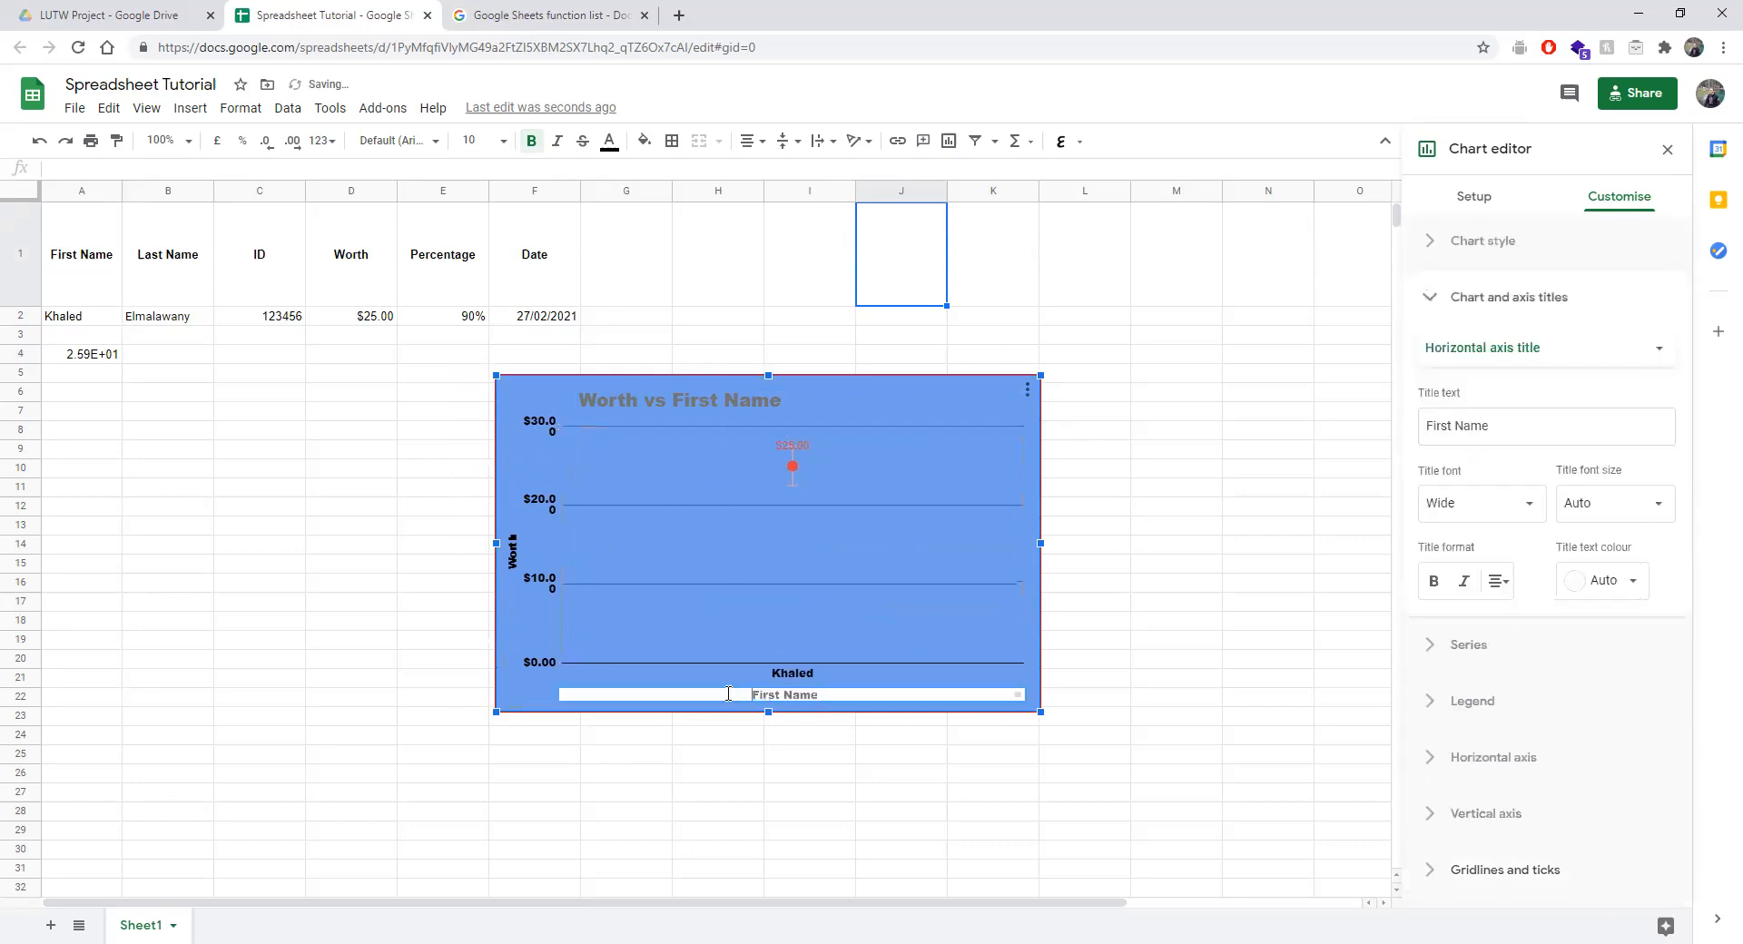
pyautogui.doubleClick(764, 695)
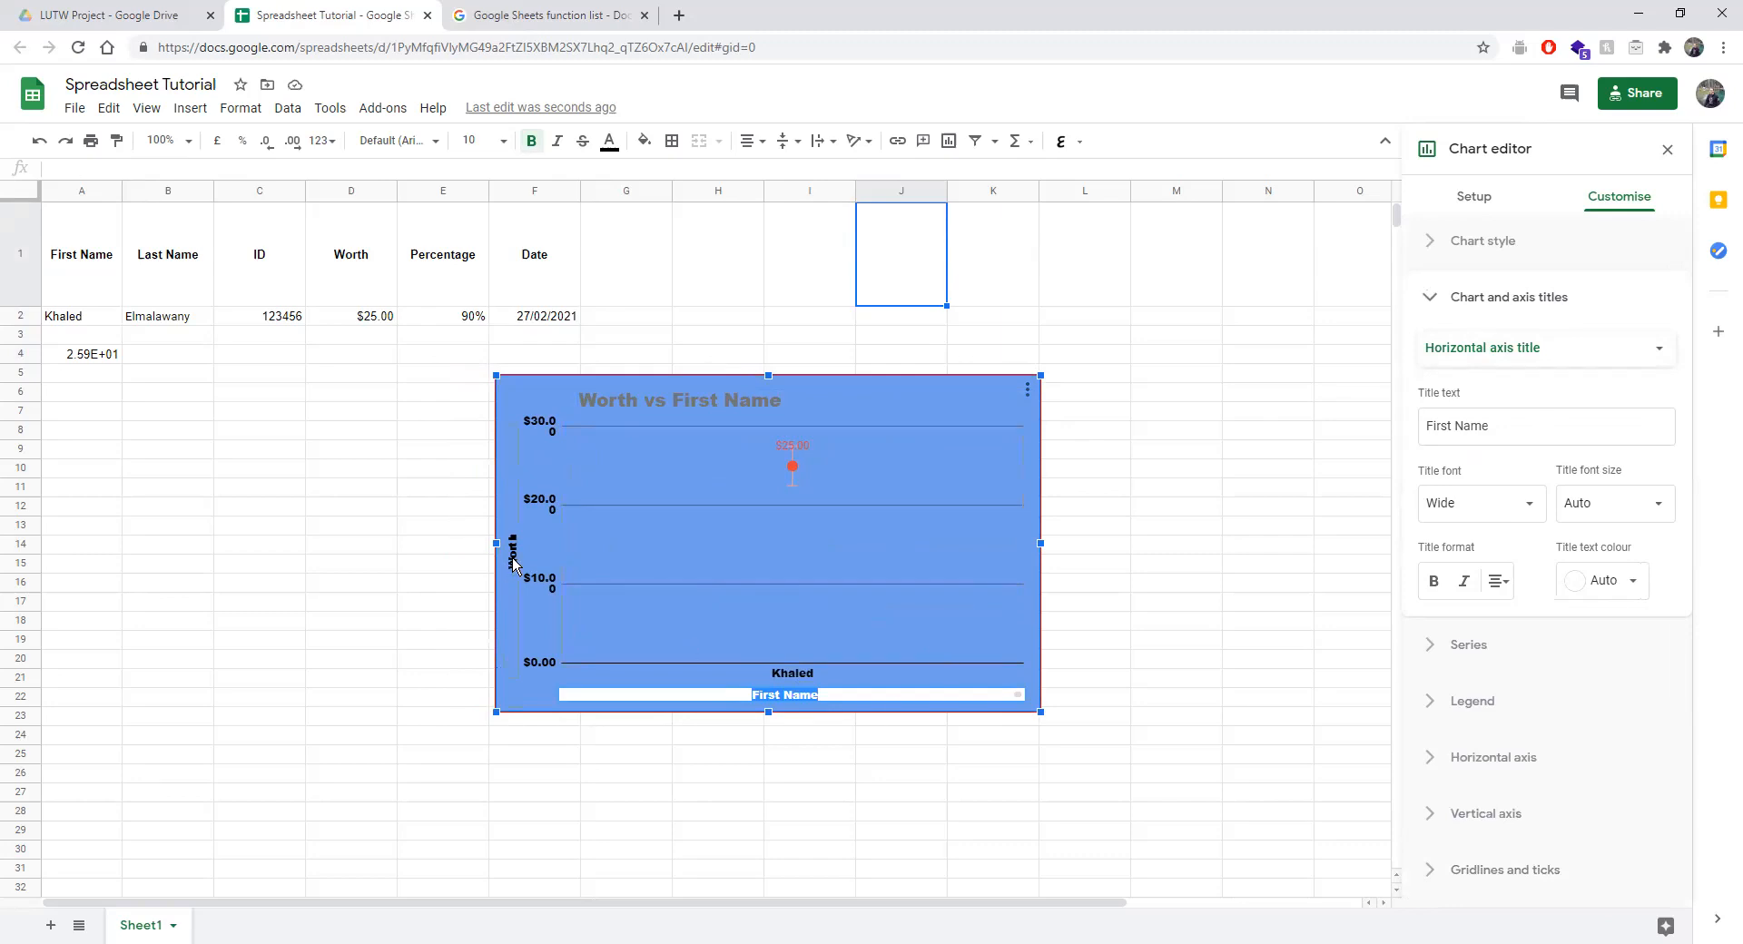
pyautogui.doubleClick(512, 556)
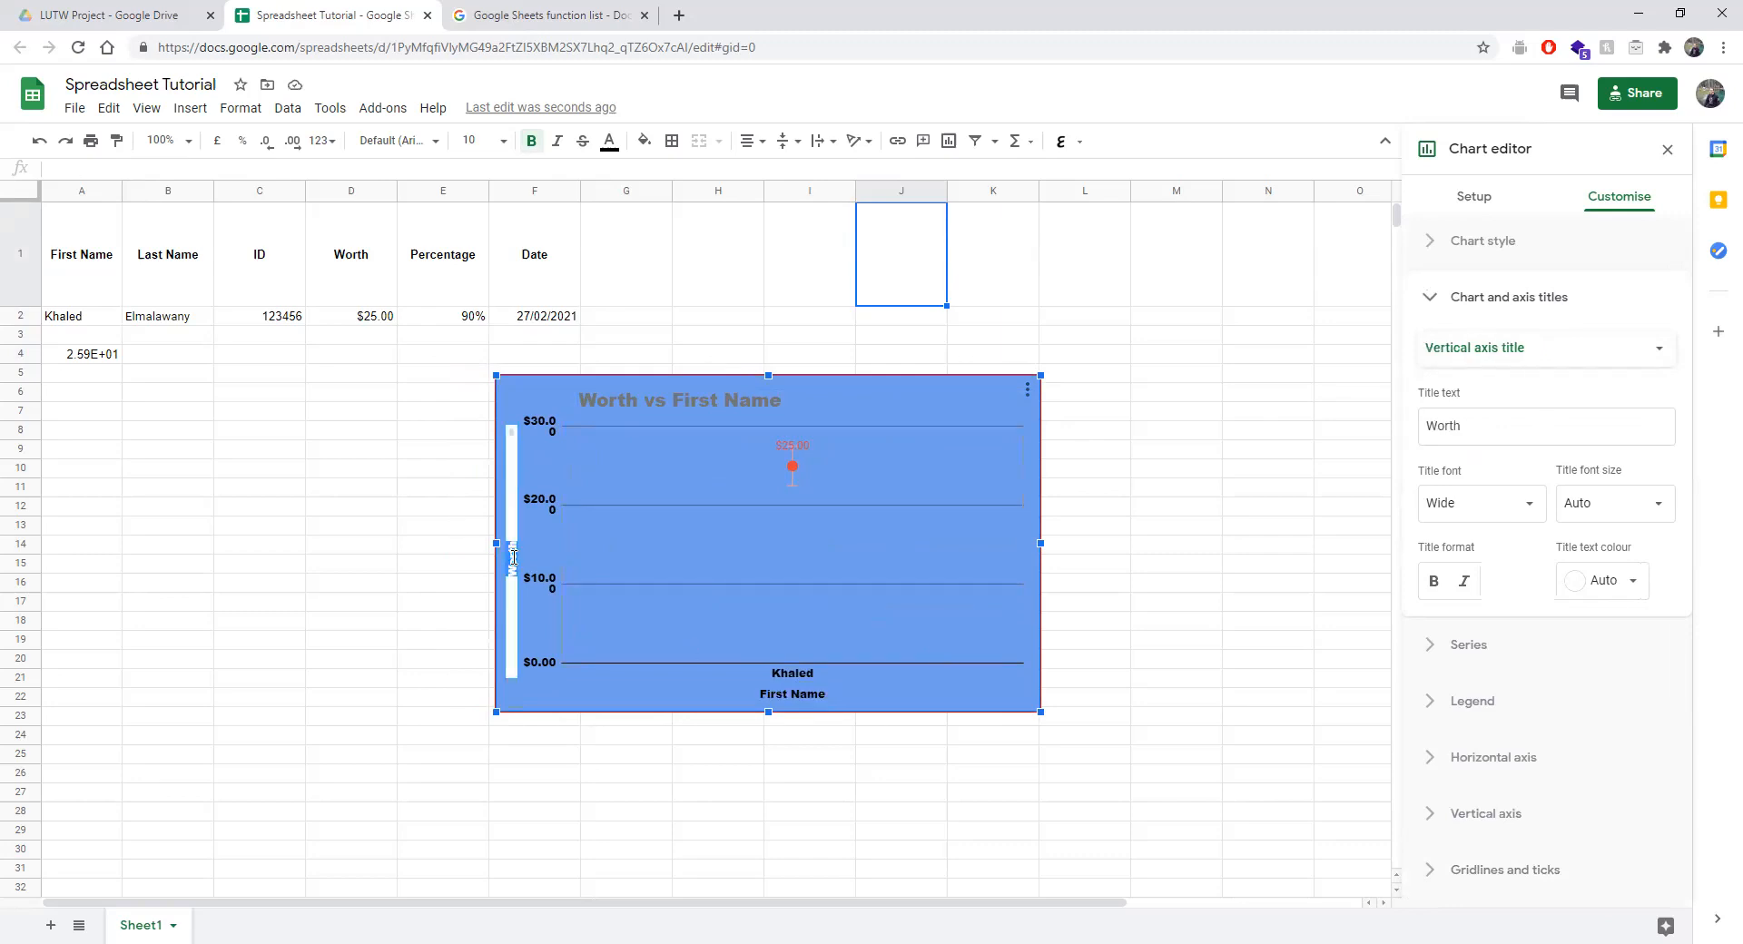
pyautogui.doubleClick(610, 405)
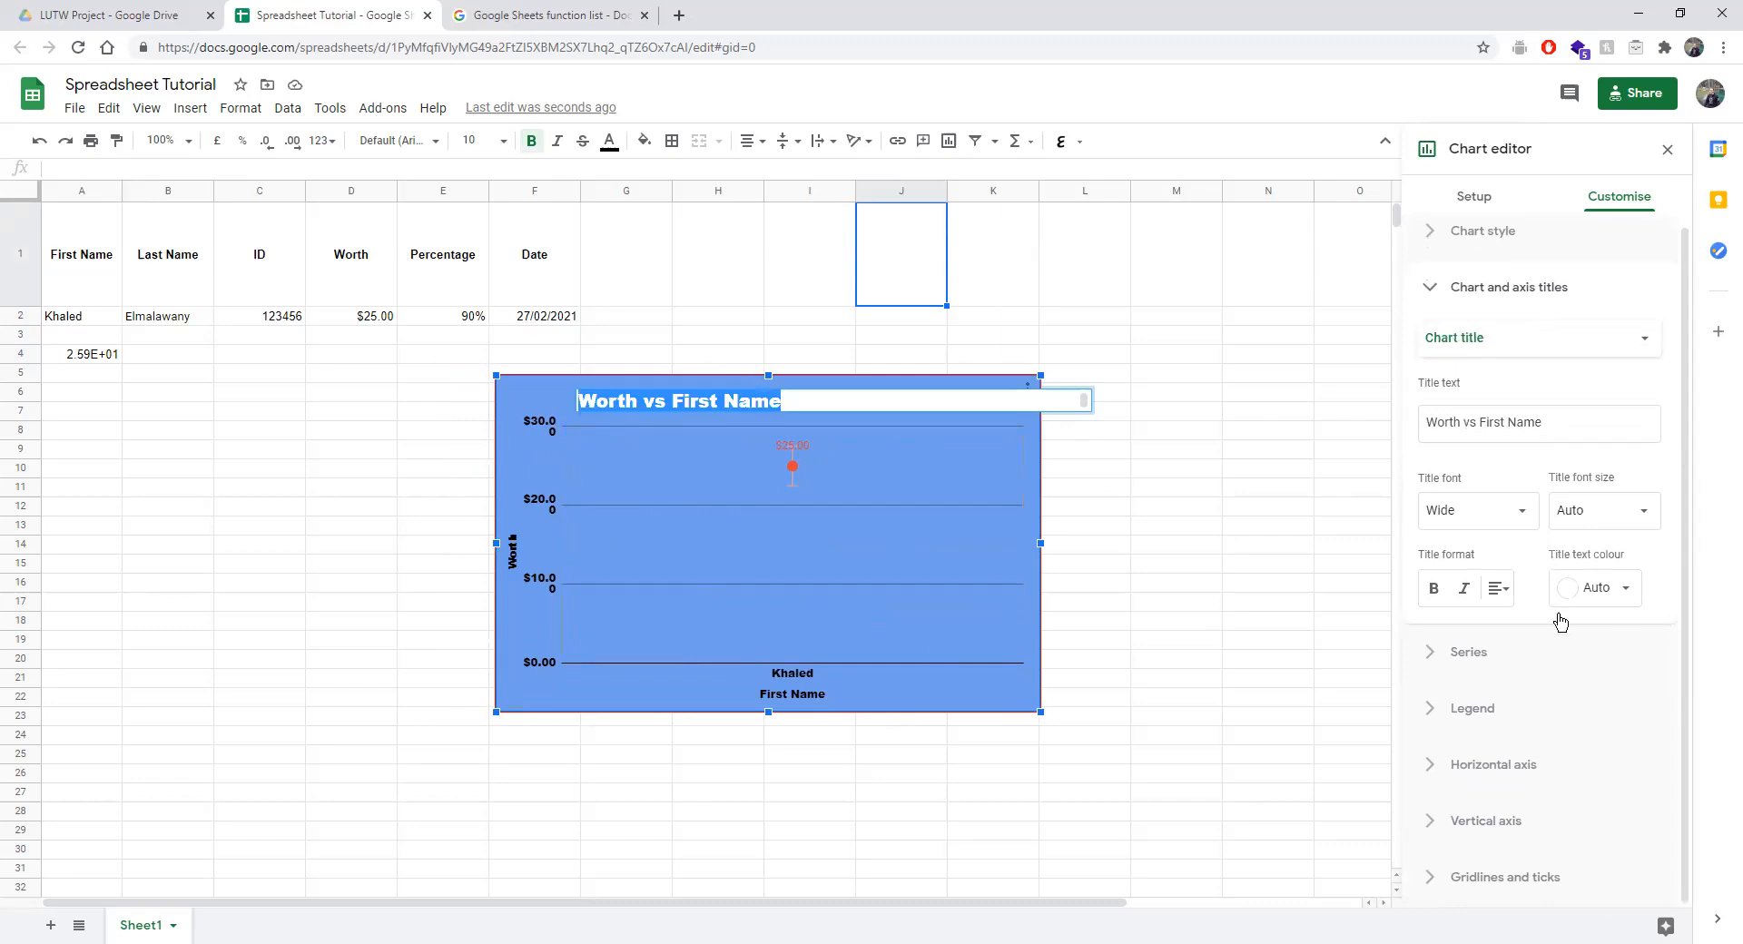
pyautogui.click(1484, 813)
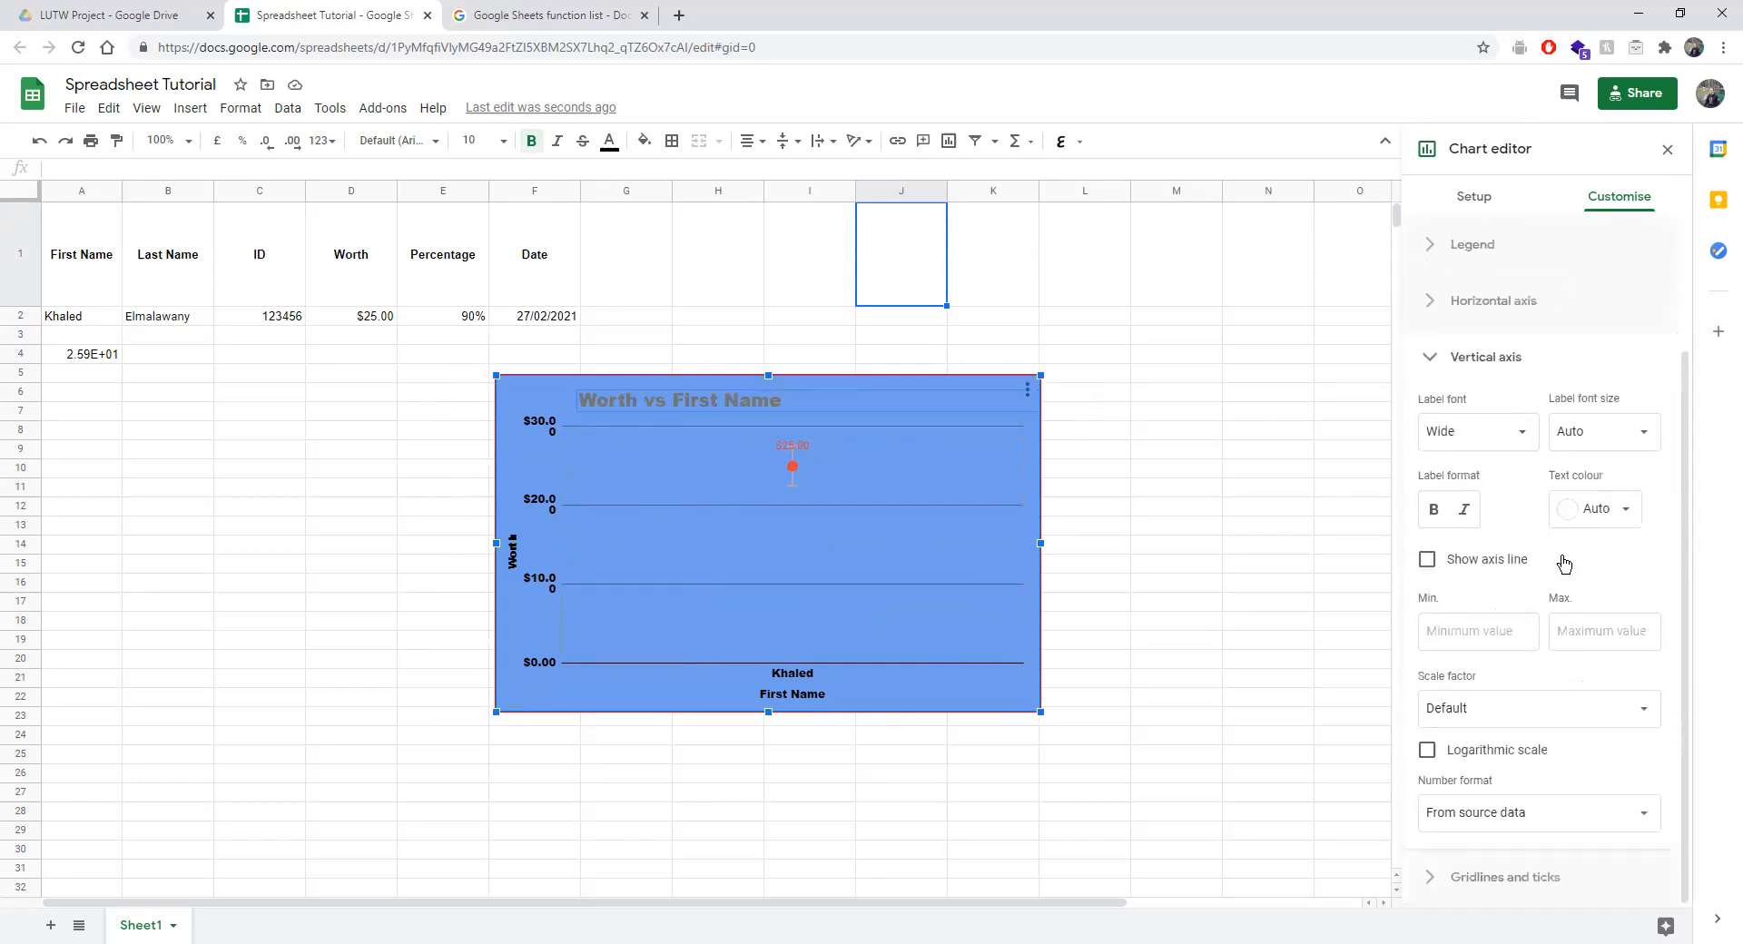
# Check the horizontal axis label slant options, leaving them on Auto.
pyautogui.click(1489, 293)
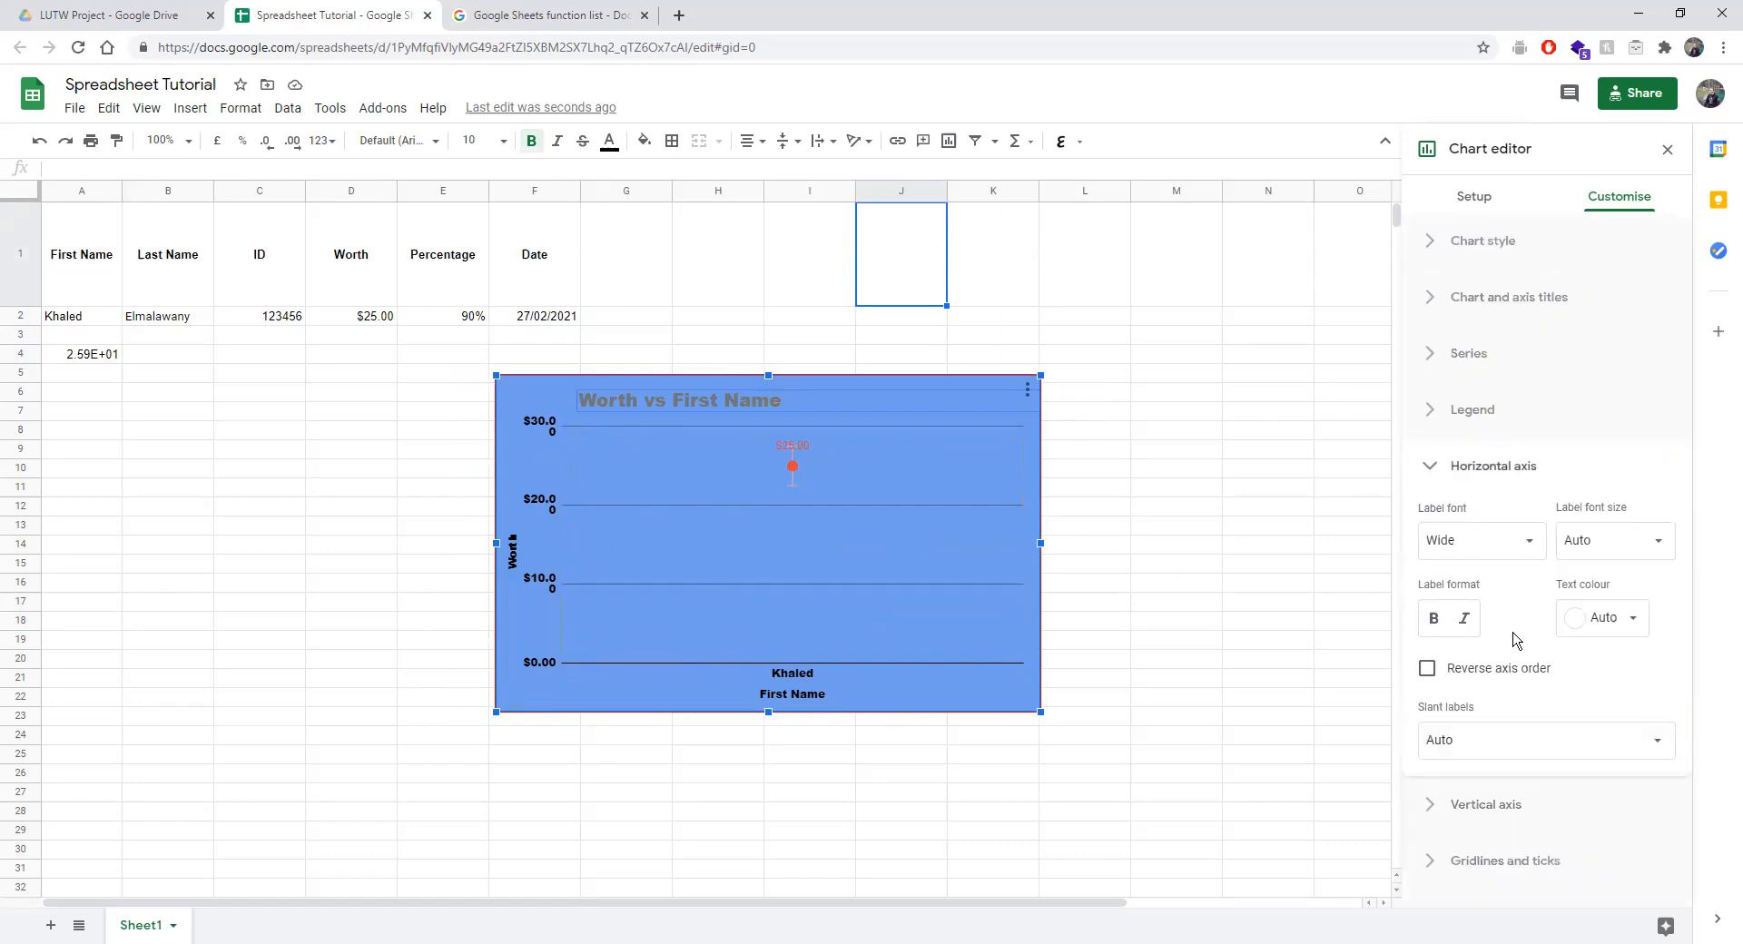
pyautogui.click(1503, 746)
pyautogui.click(1513, 735)
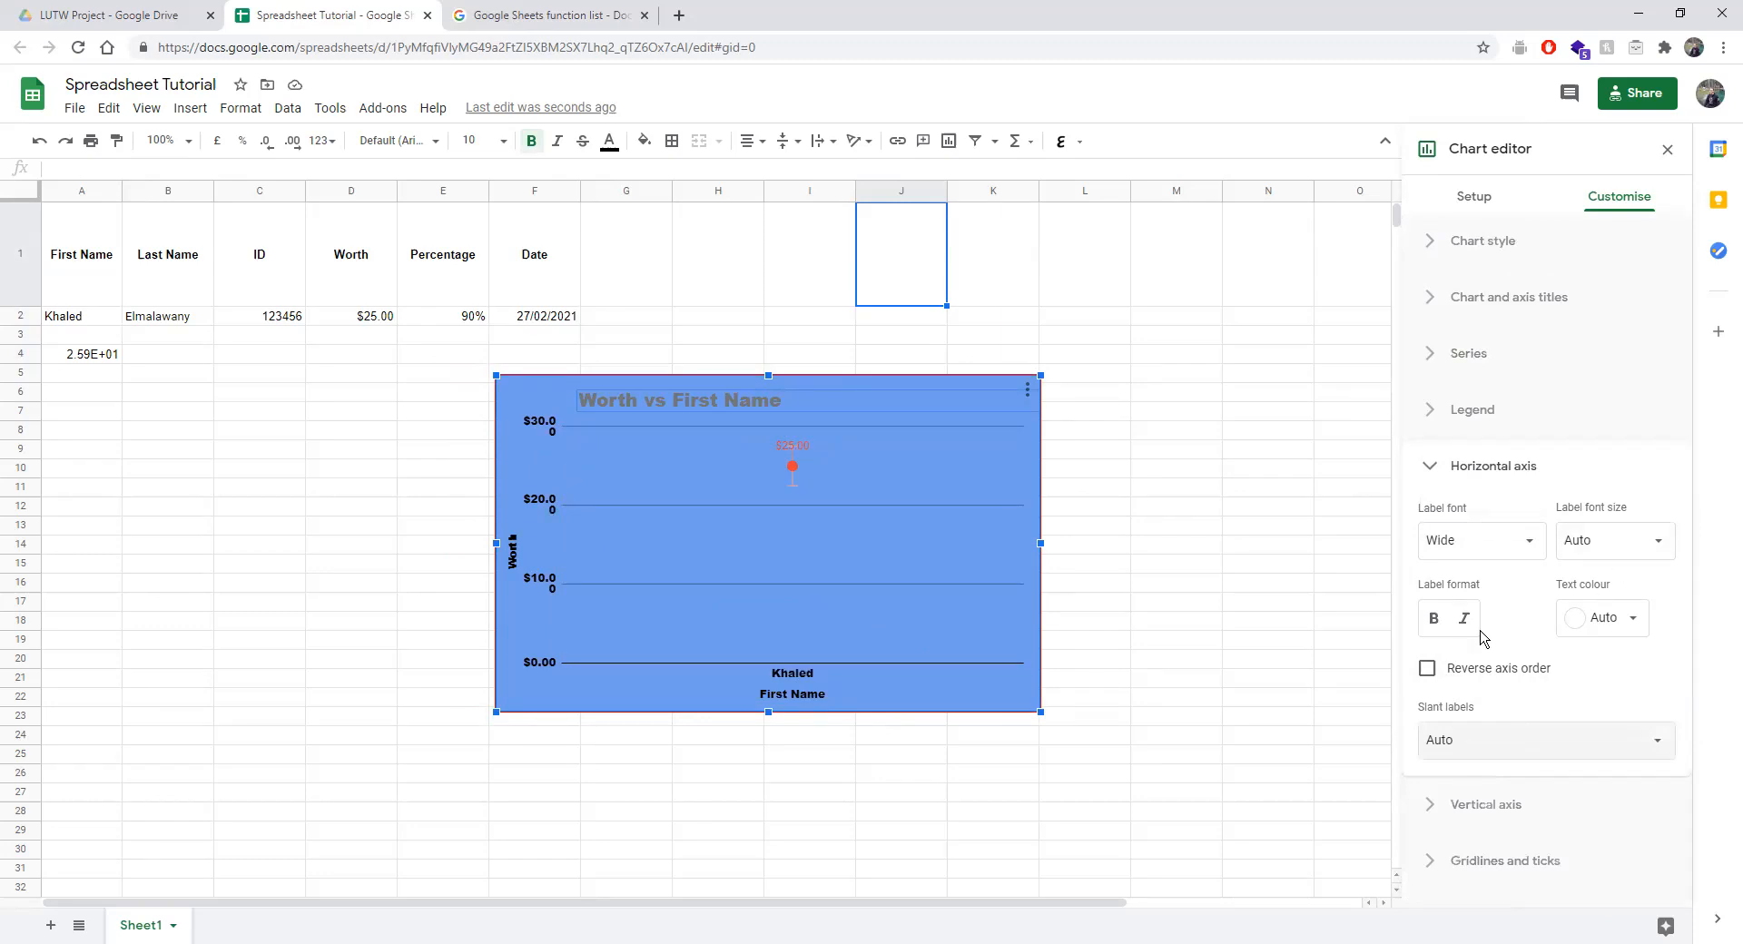
# Give the vertical axis Scientific number format, a visible axis line and scale factor 100.
pyautogui.click(1494, 817)
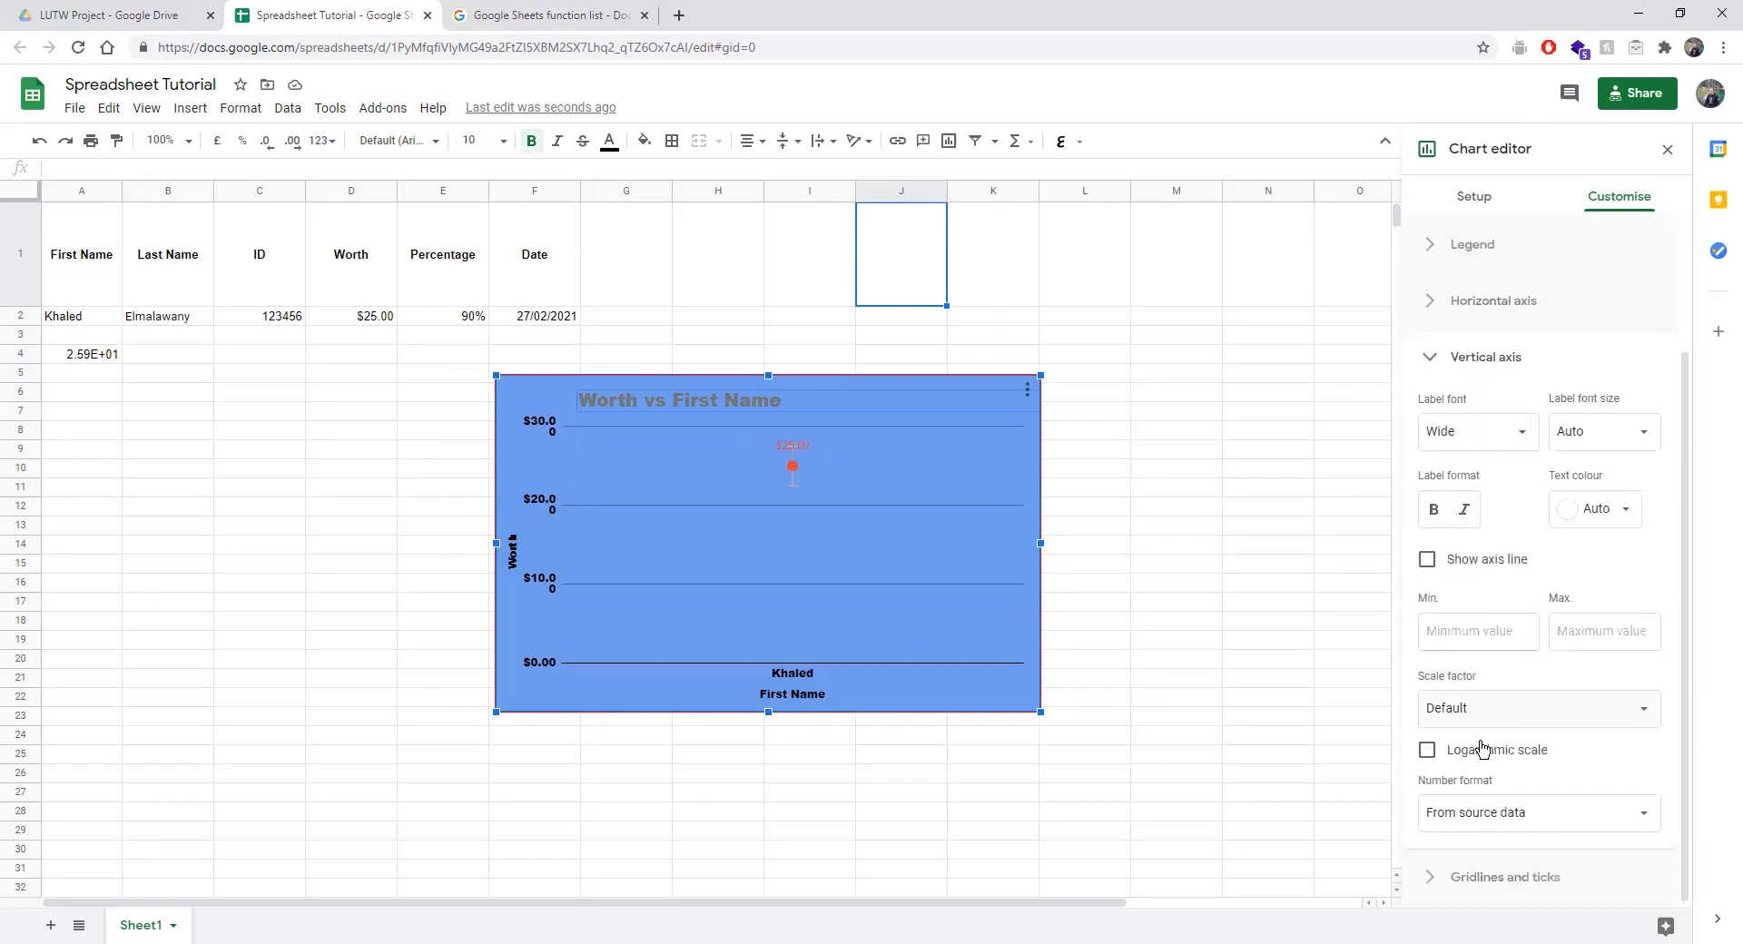
pyautogui.click(1514, 813)
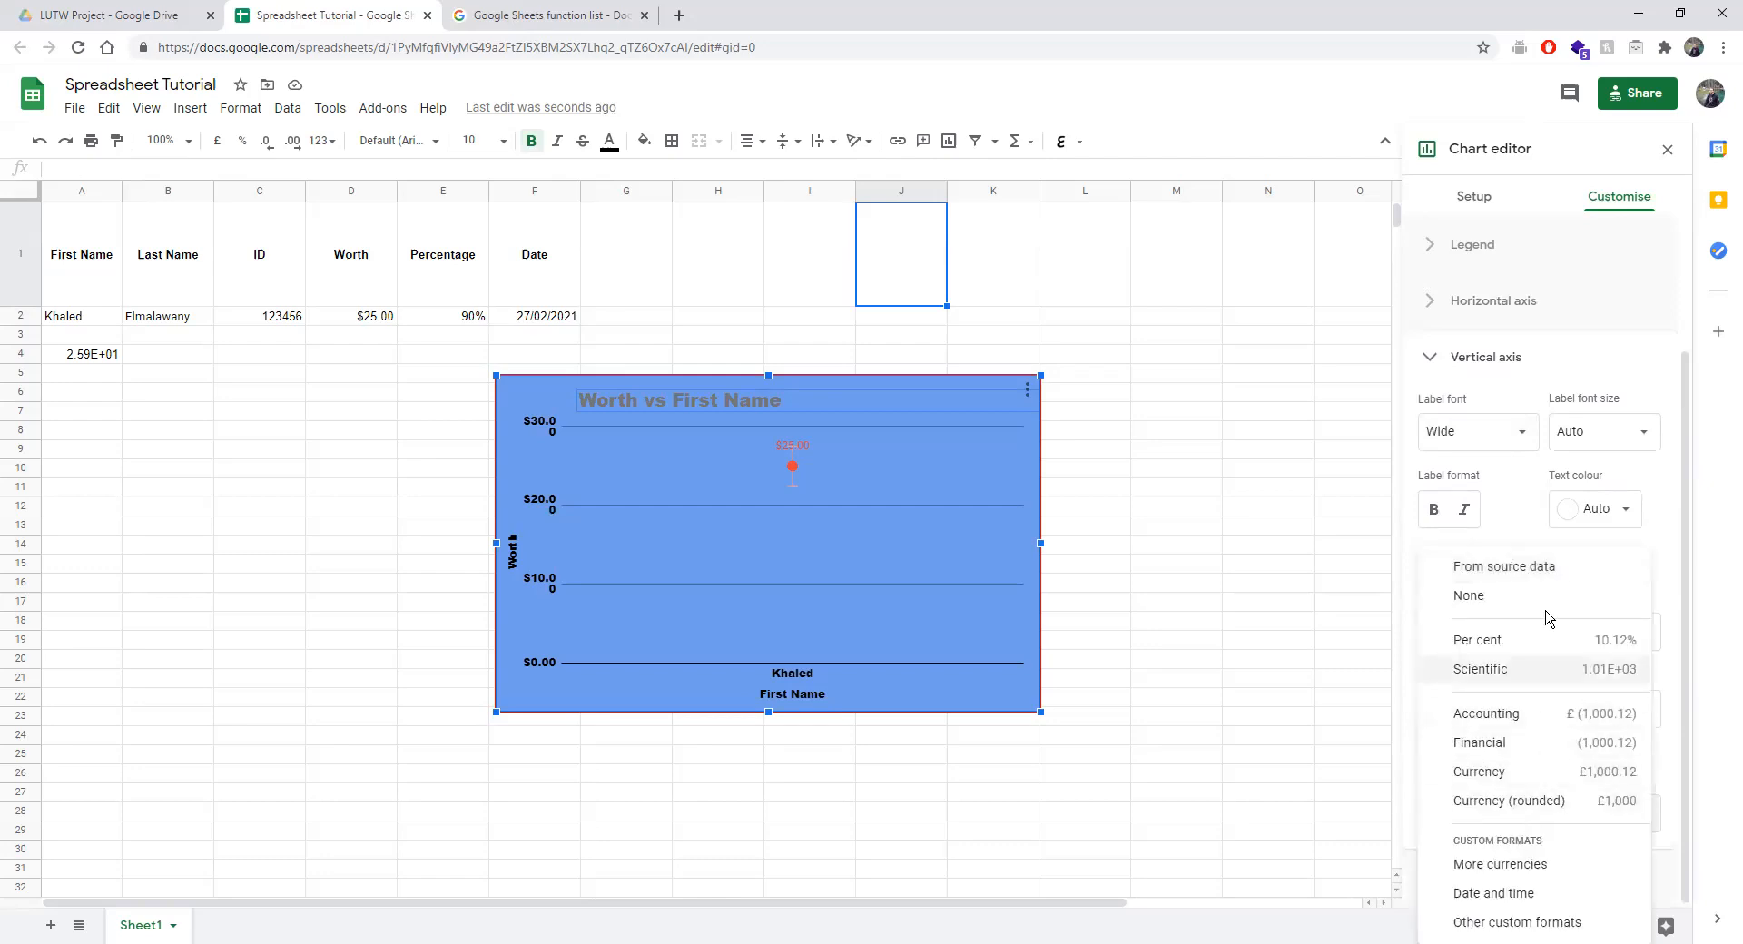
pyautogui.click(1584, 672)
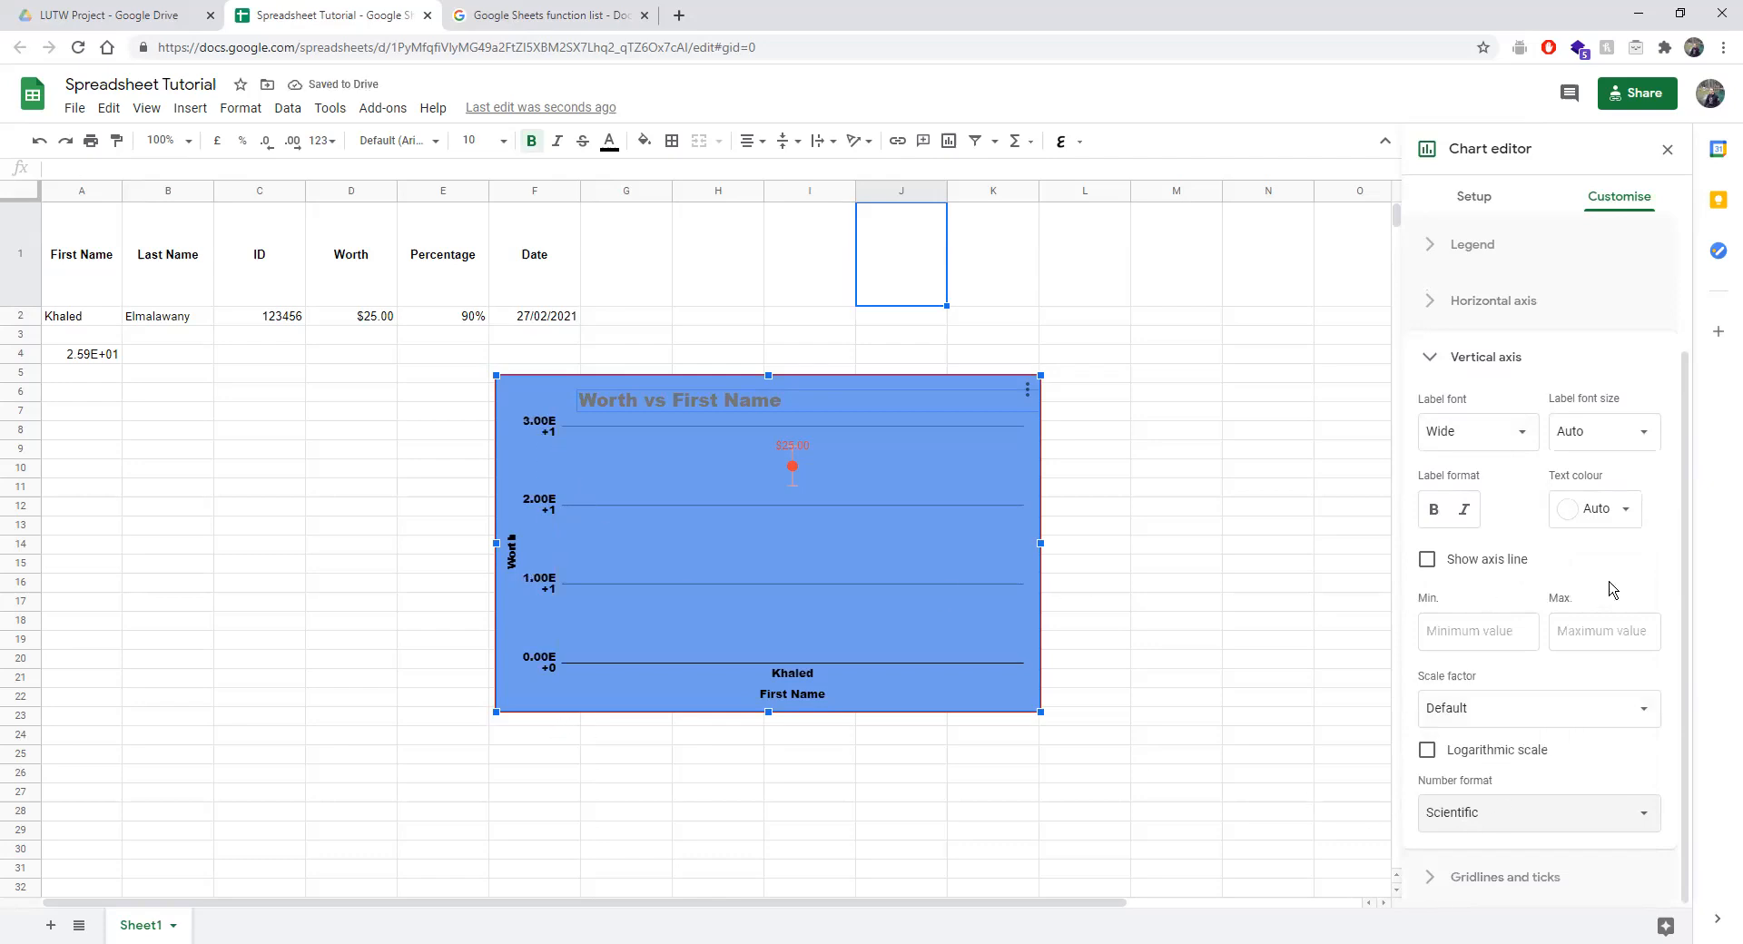
pyautogui.click(1427, 560)
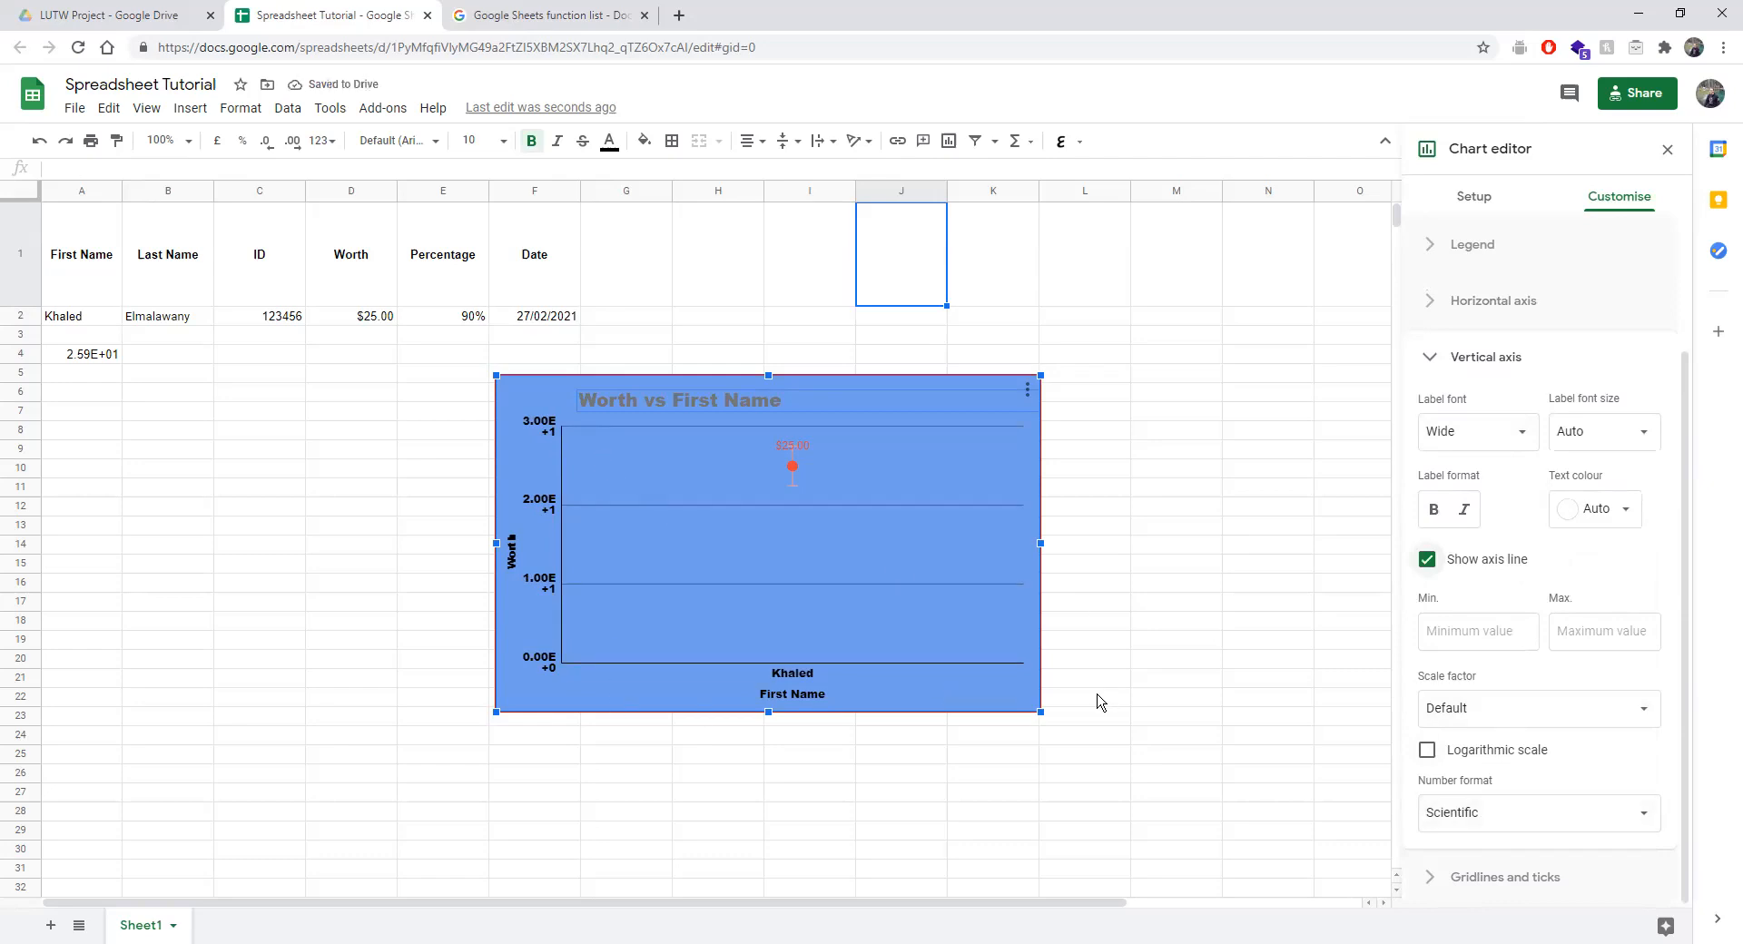
pyautogui.click(1462, 694)
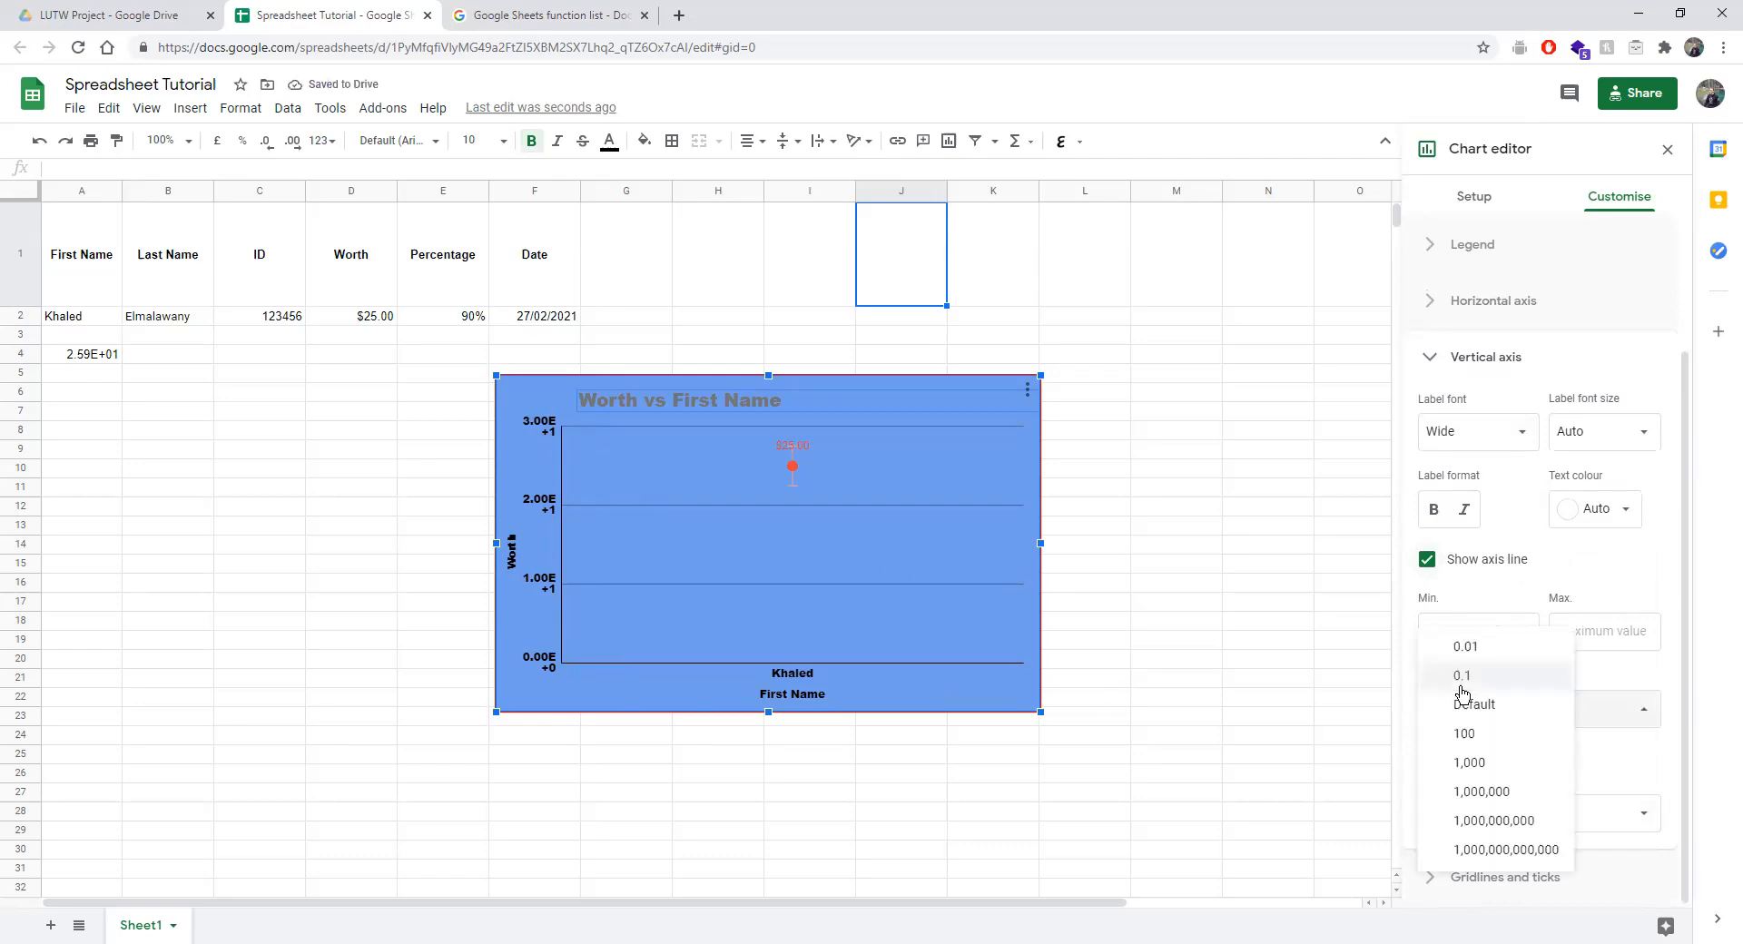
pyautogui.click(1518, 737)
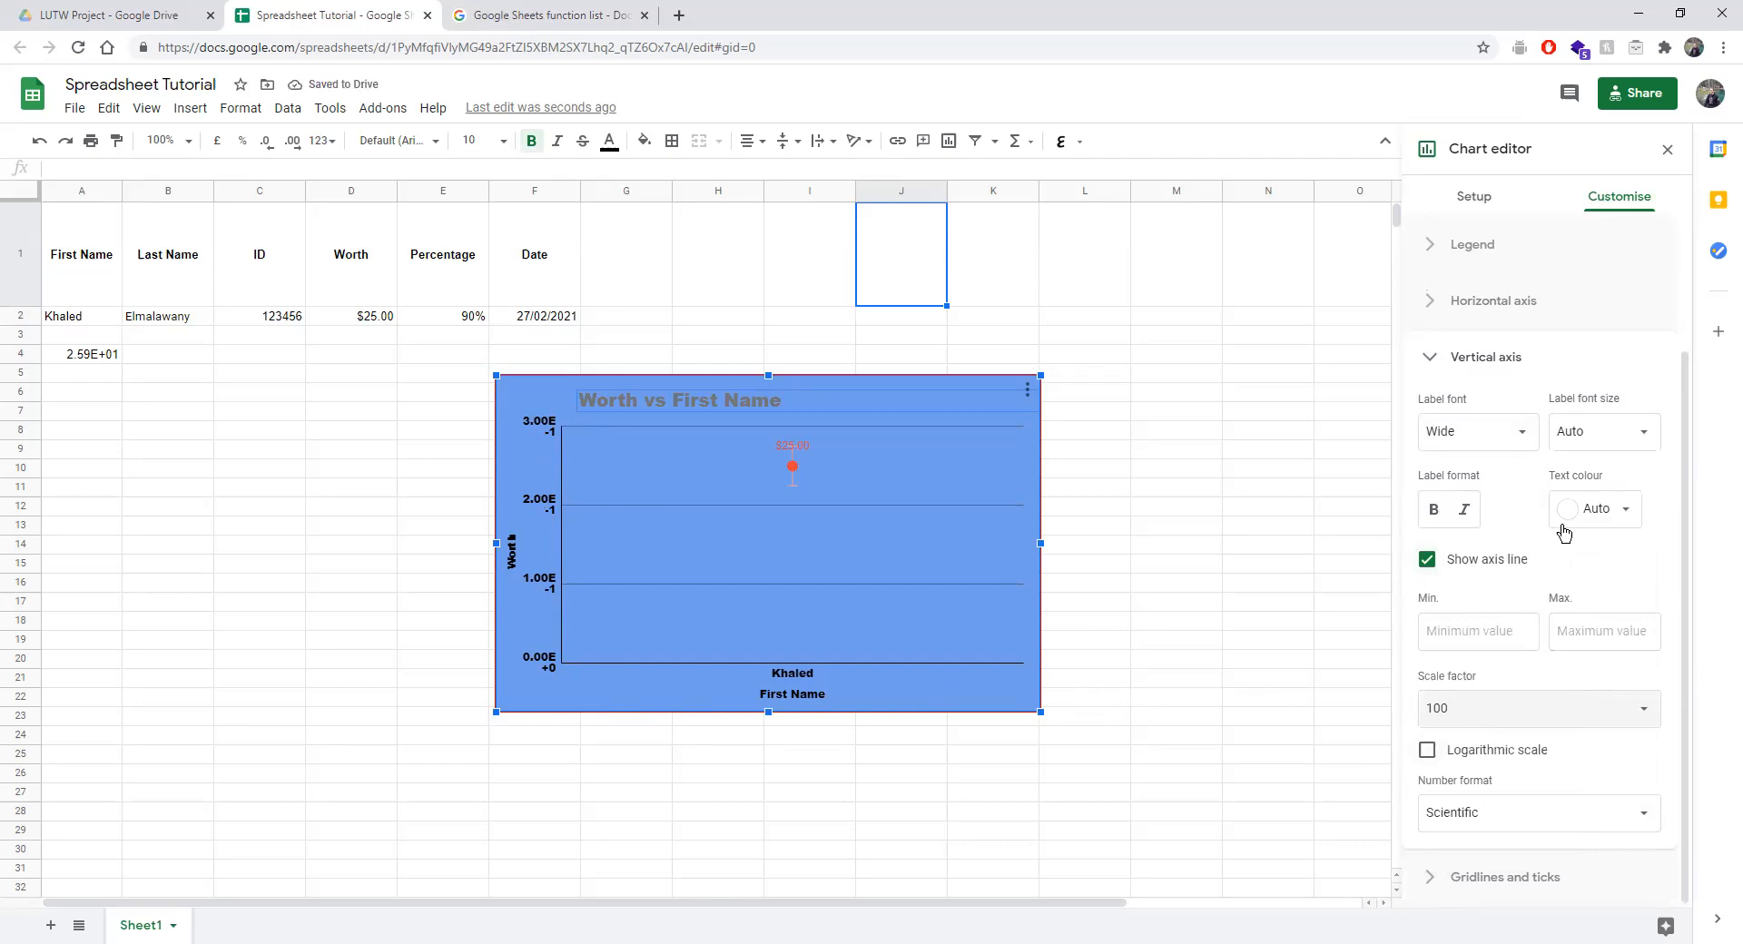
pyautogui.click(1489, 878)
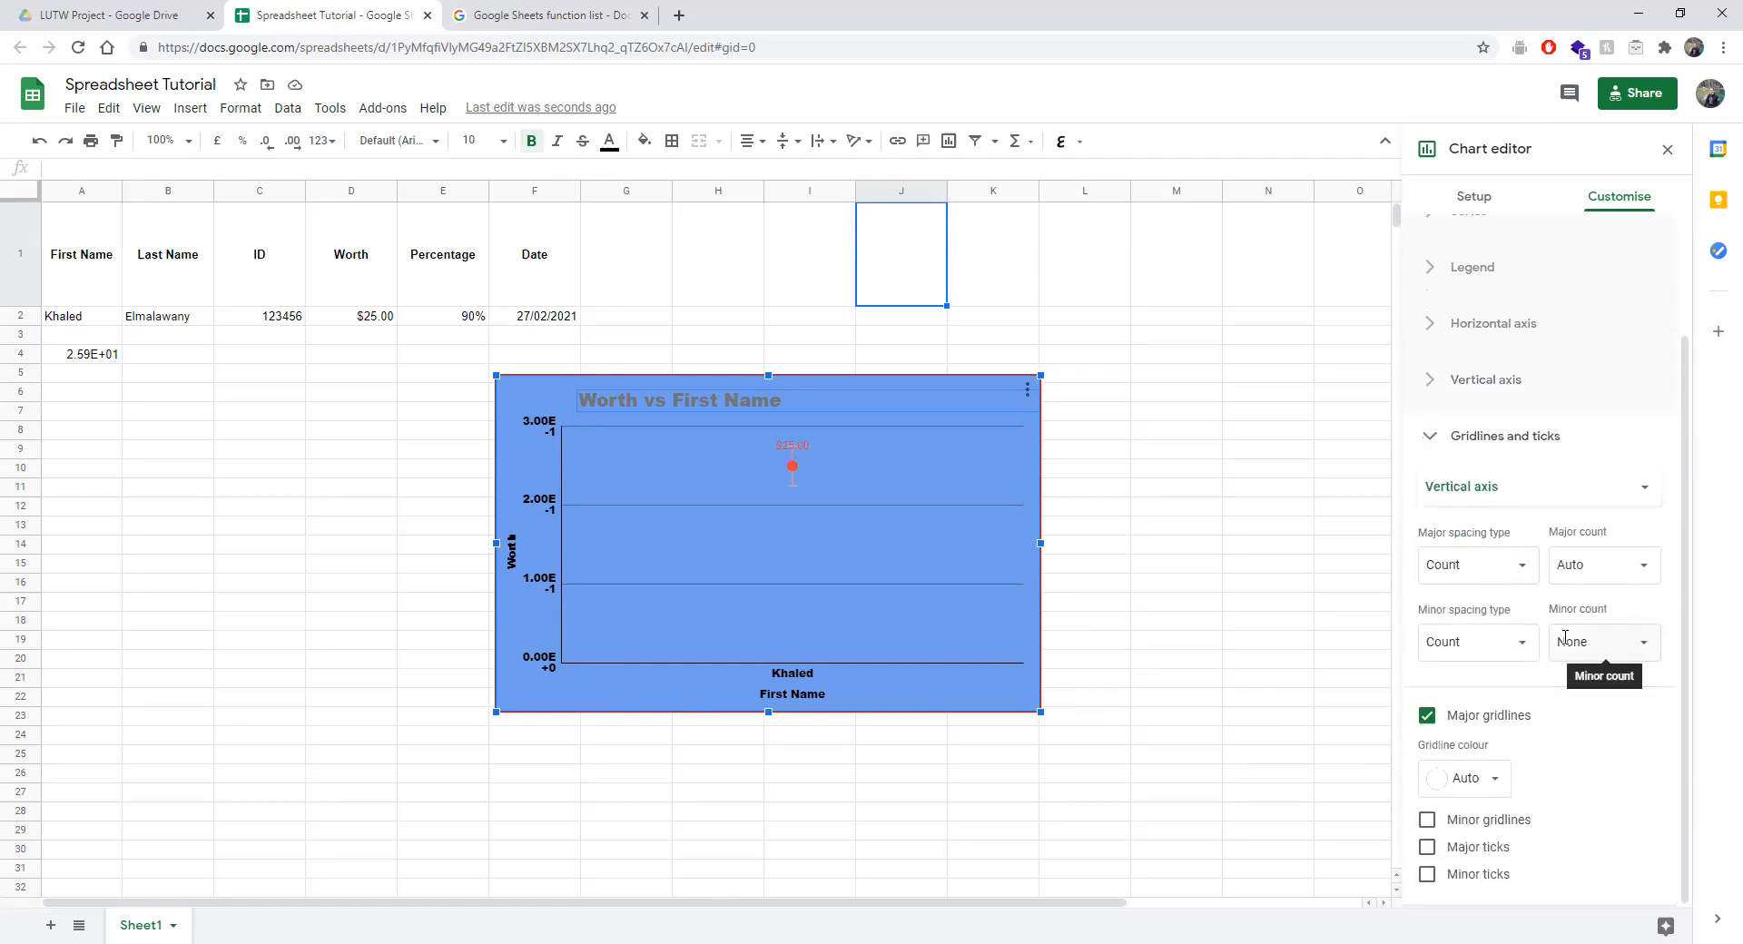
# Turn on minor gridlines for the chart's vertical axis.
pyautogui.click(1461, 486)
pyautogui.click(1463, 485)
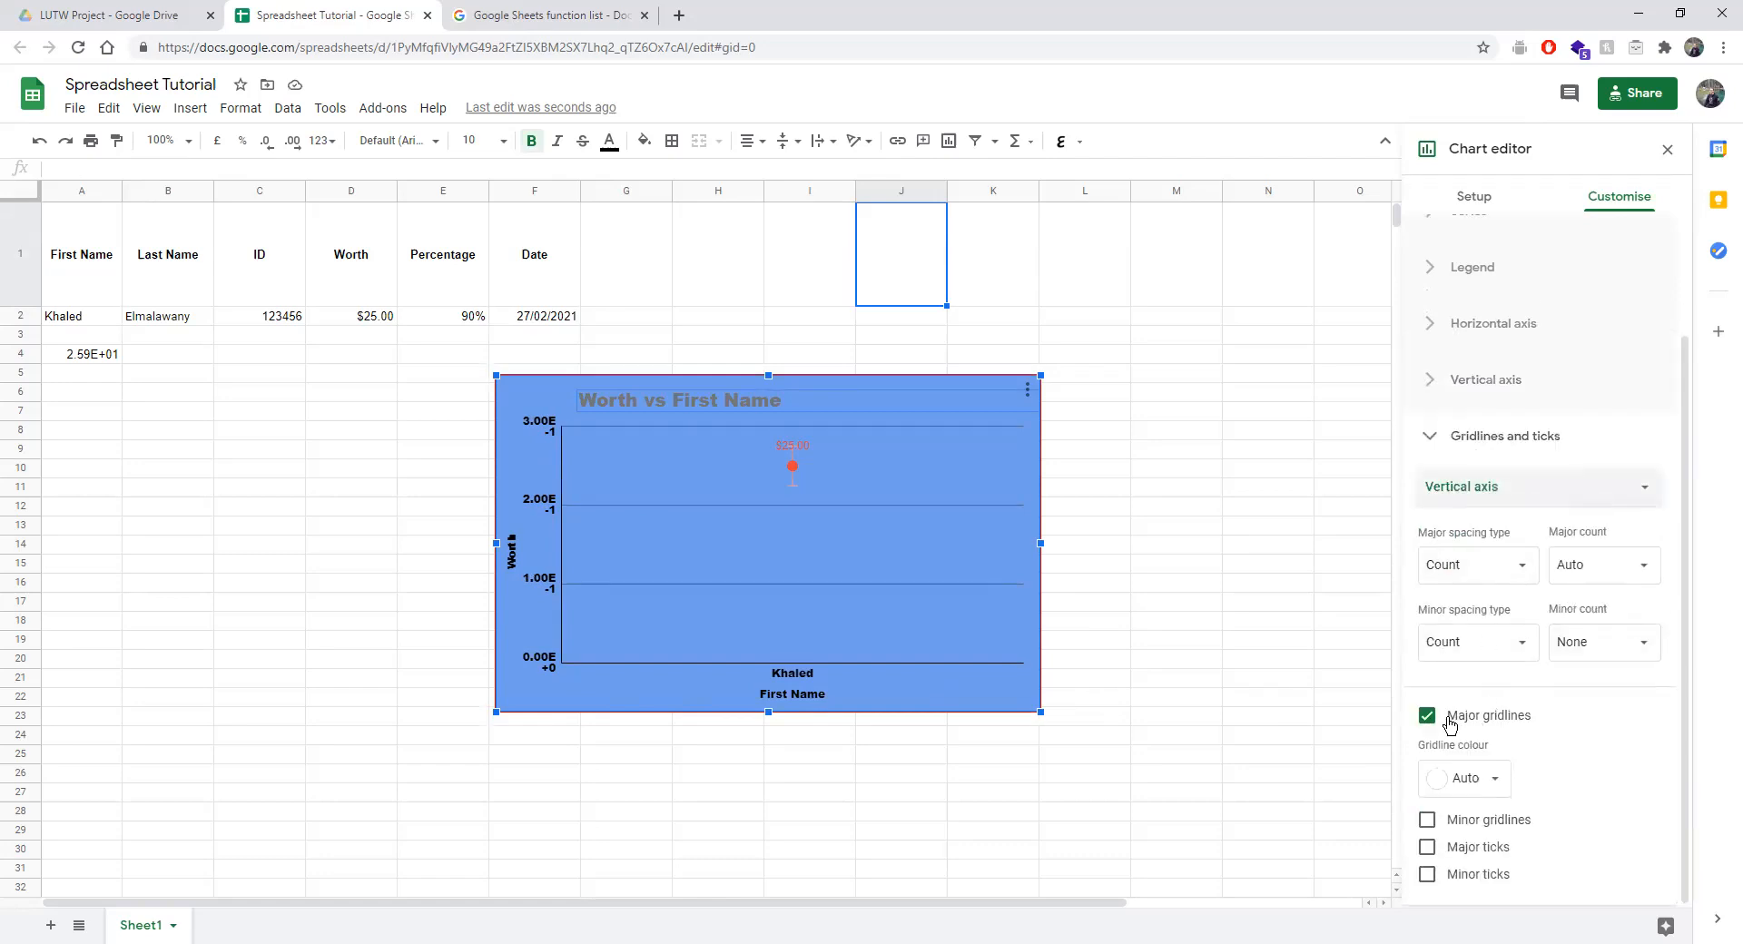
pyautogui.click(1430, 823)
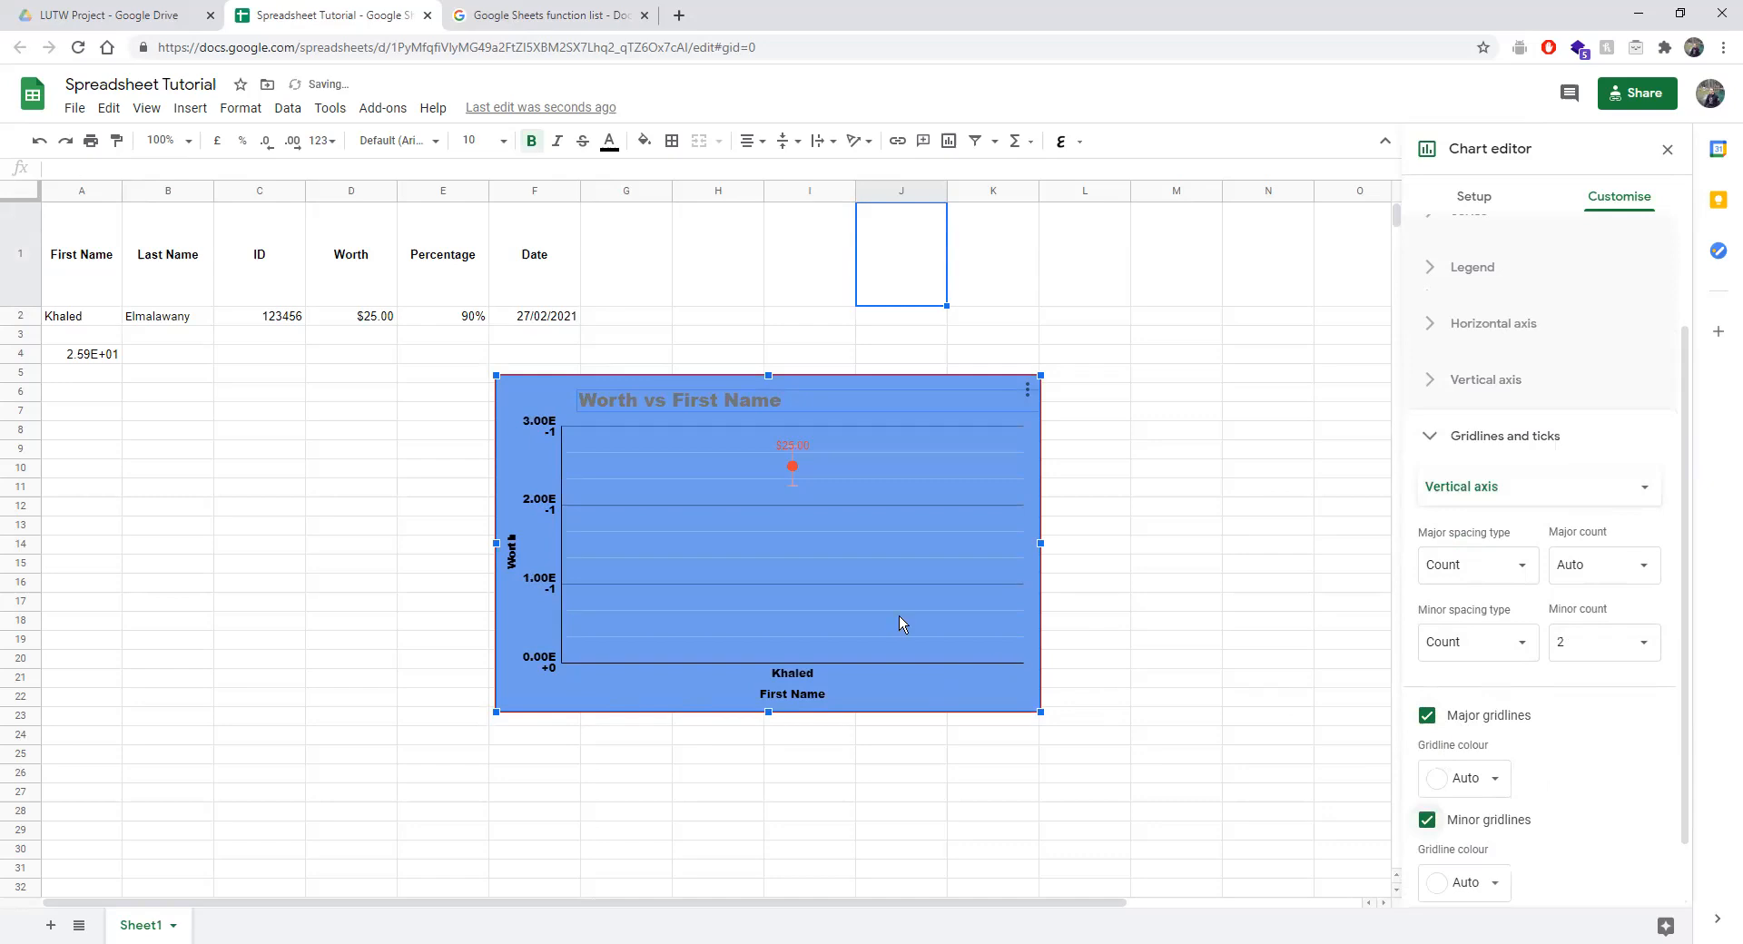
pyautogui.scroll(-1, 1507, 826)
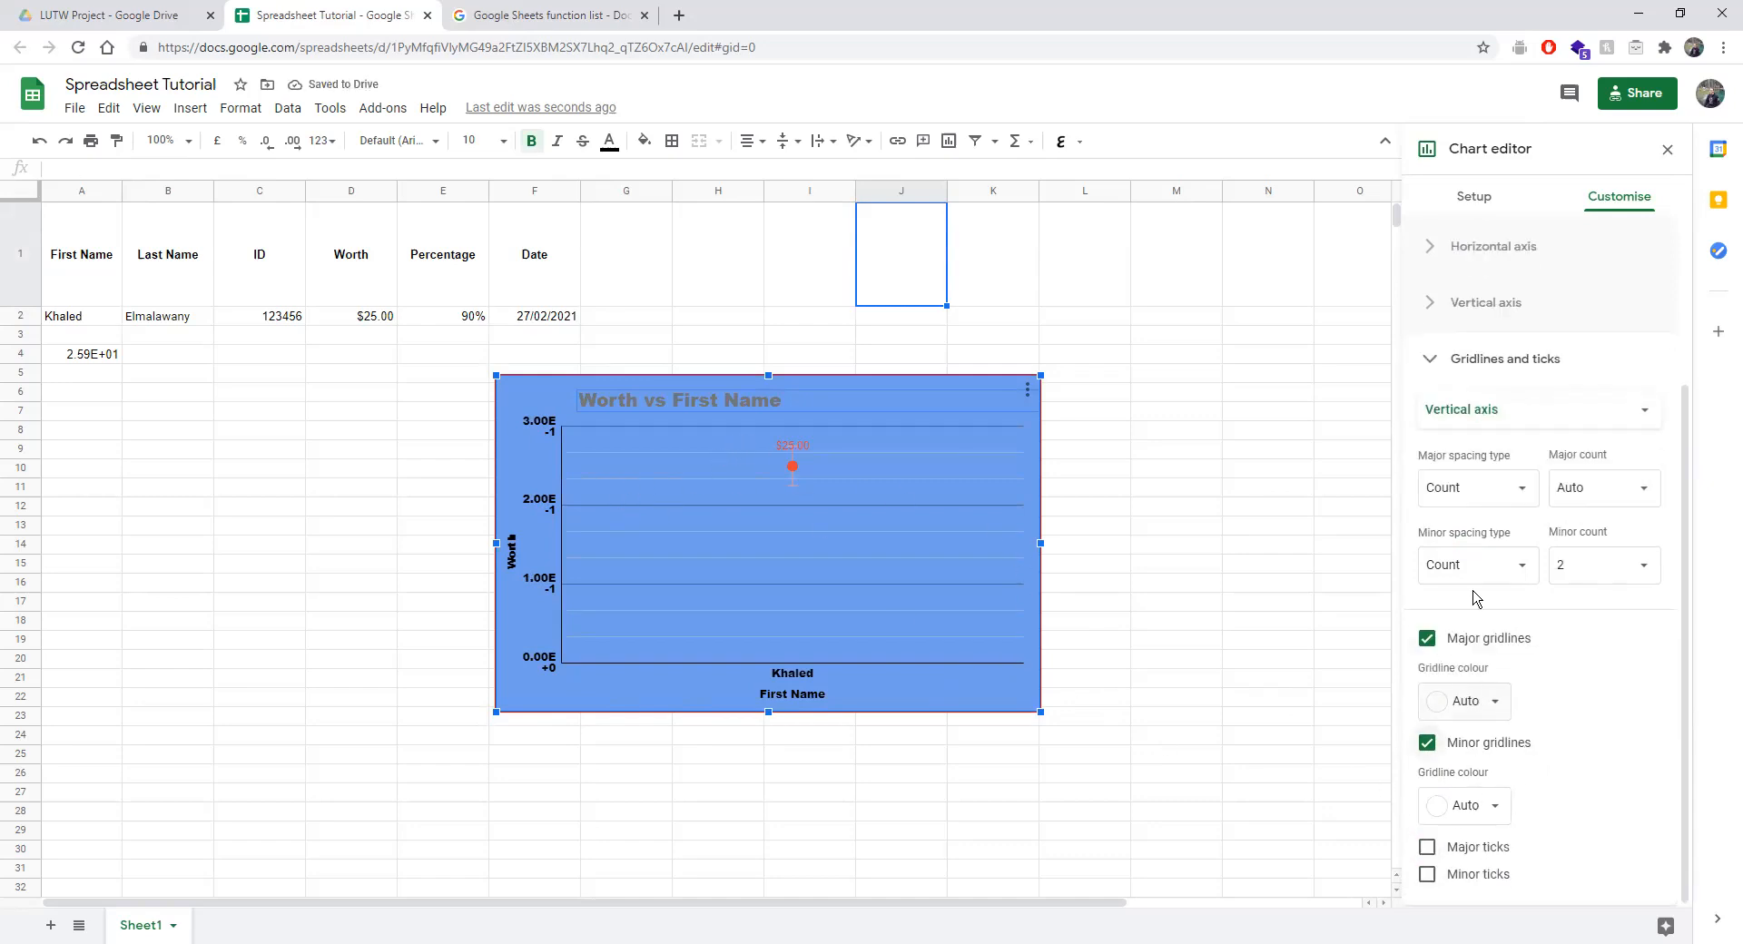
# Enable major and minor tick marks on the vertical axis, leaving the horizontal axis without ticks.
pyautogui.click(1465, 411)
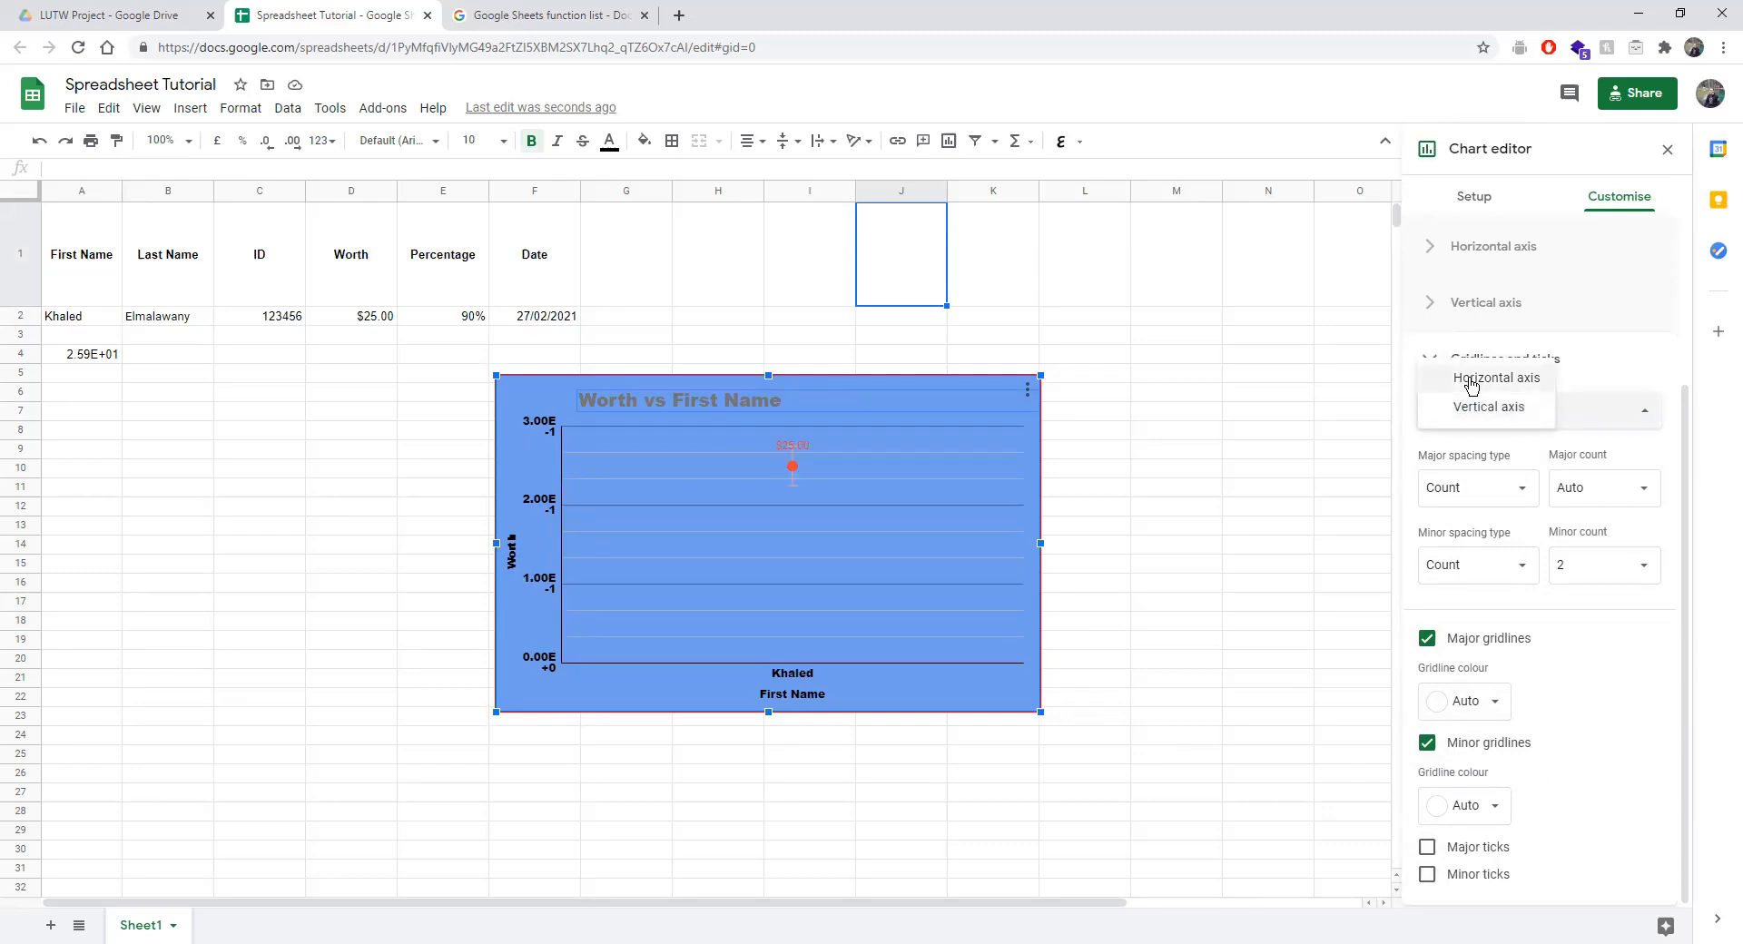
pyautogui.click(1472, 381)
pyautogui.click(1434, 685)
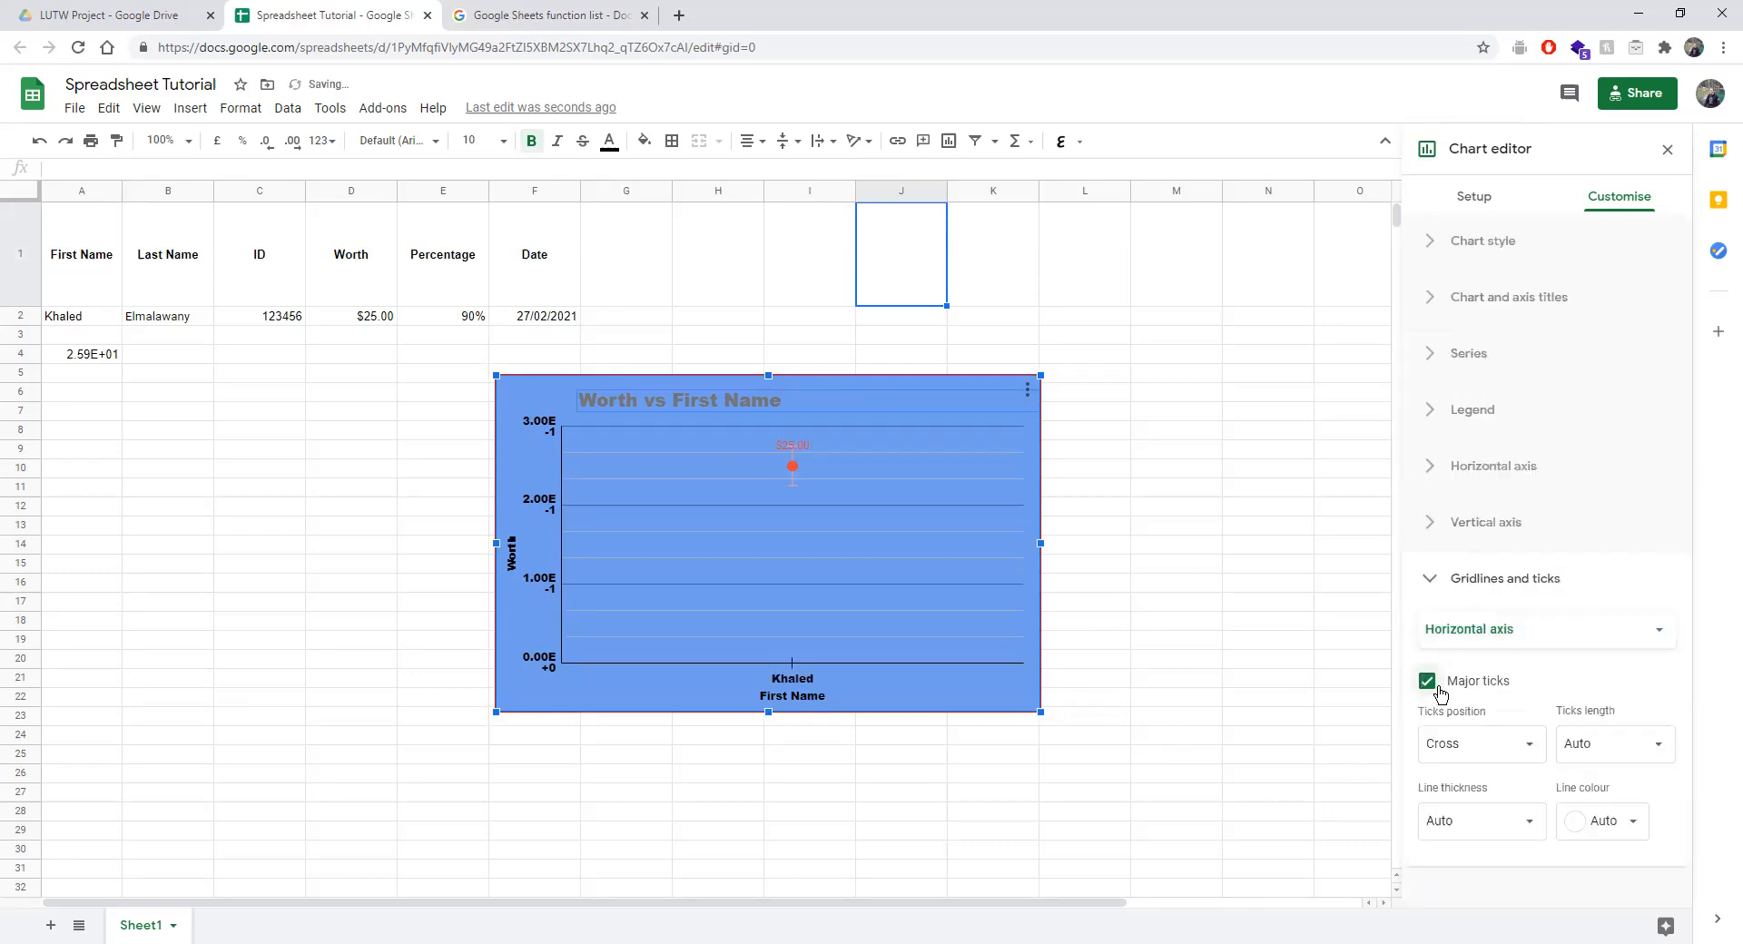
pyautogui.click(1510, 654)
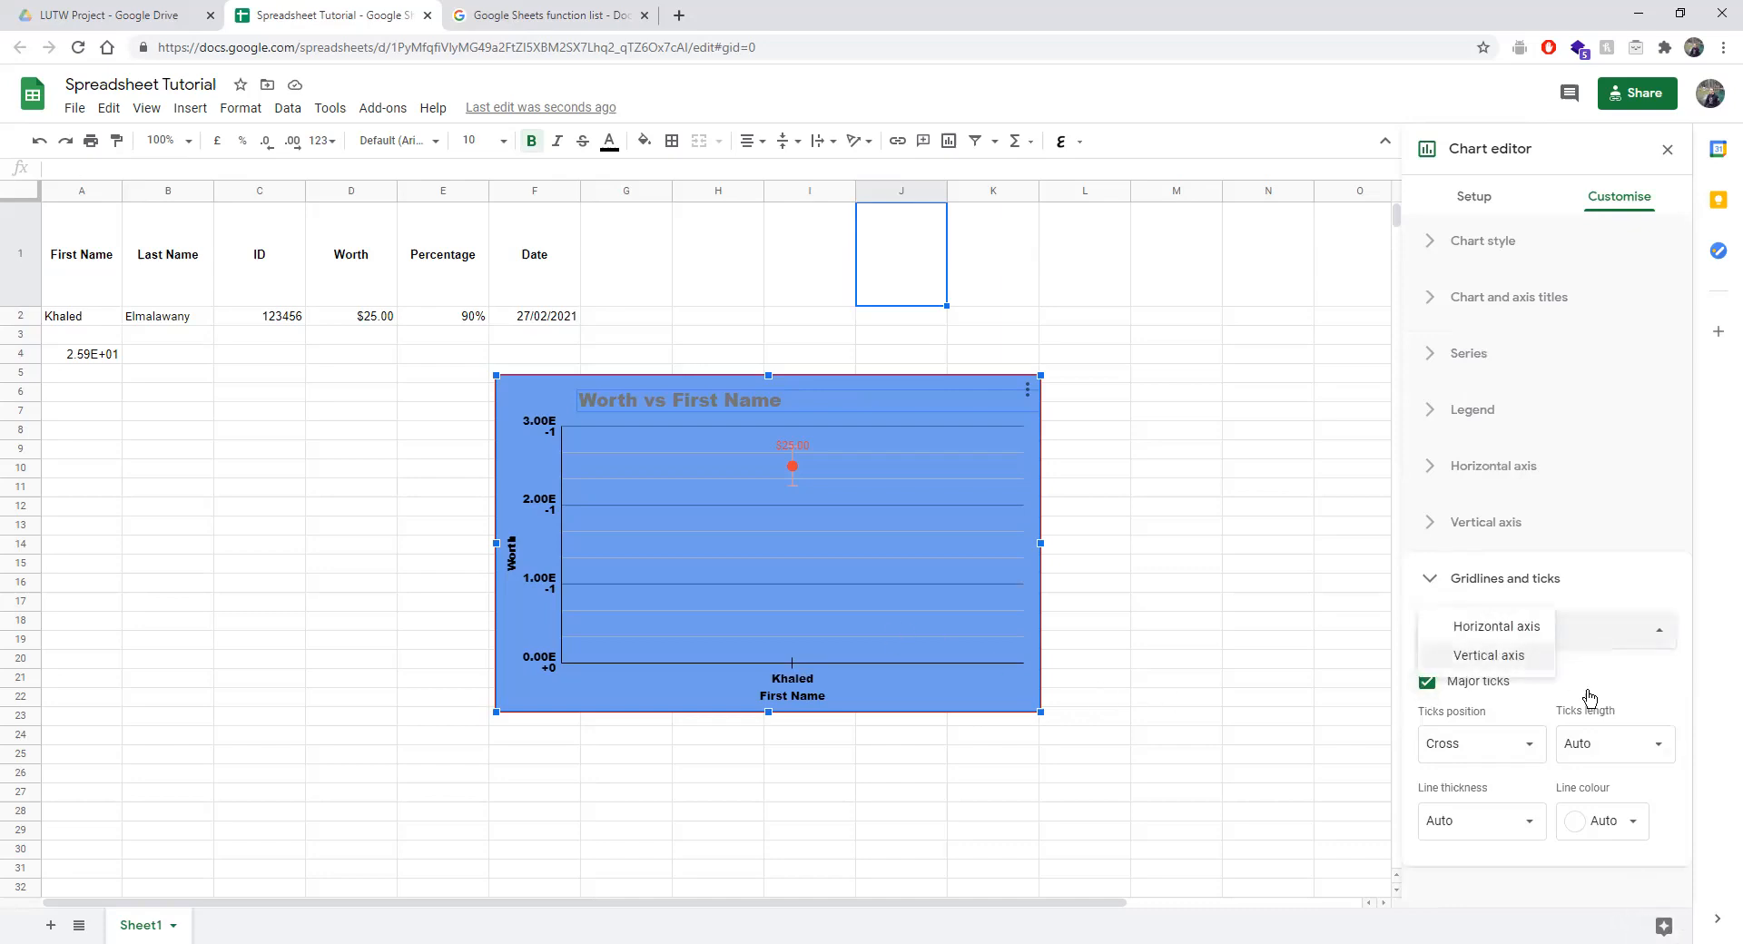
pyautogui.click(1596, 699)
pyautogui.click(1518, 638)
pyautogui.click(1503, 657)
pyautogui.scroll(-3, 1544, 762)
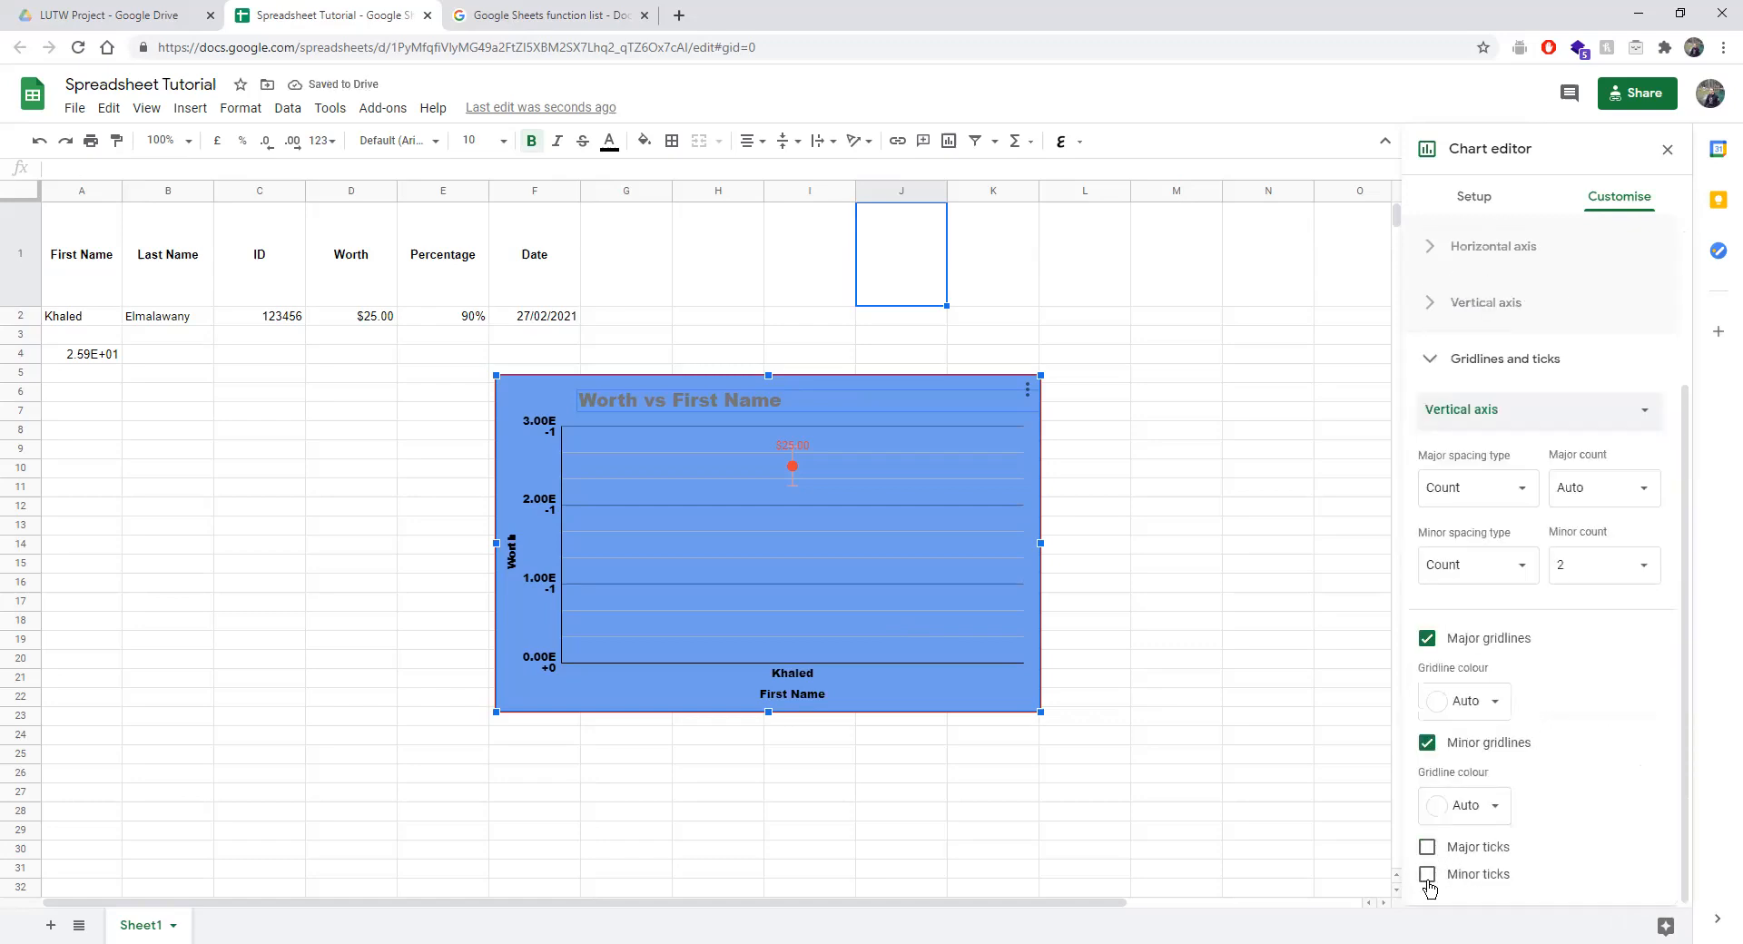
pyautogui.click(1427, 847)
pyautogui.scroll(-2, 1434, 822)
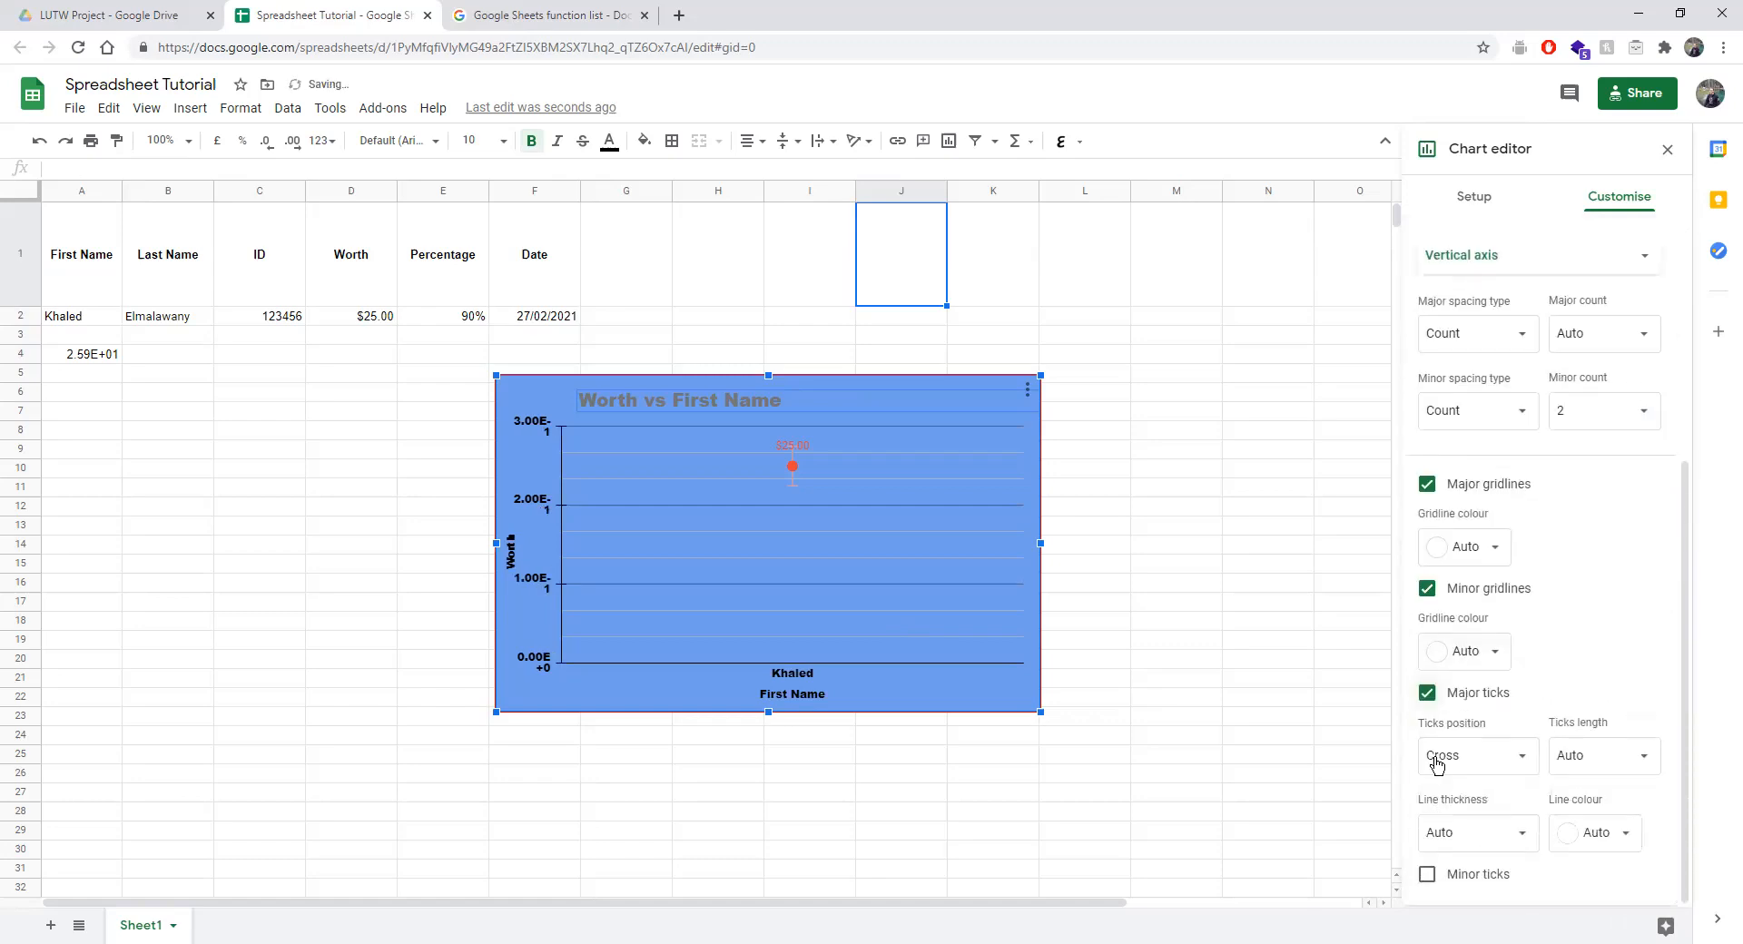
pyautogui.click(1427, 874)
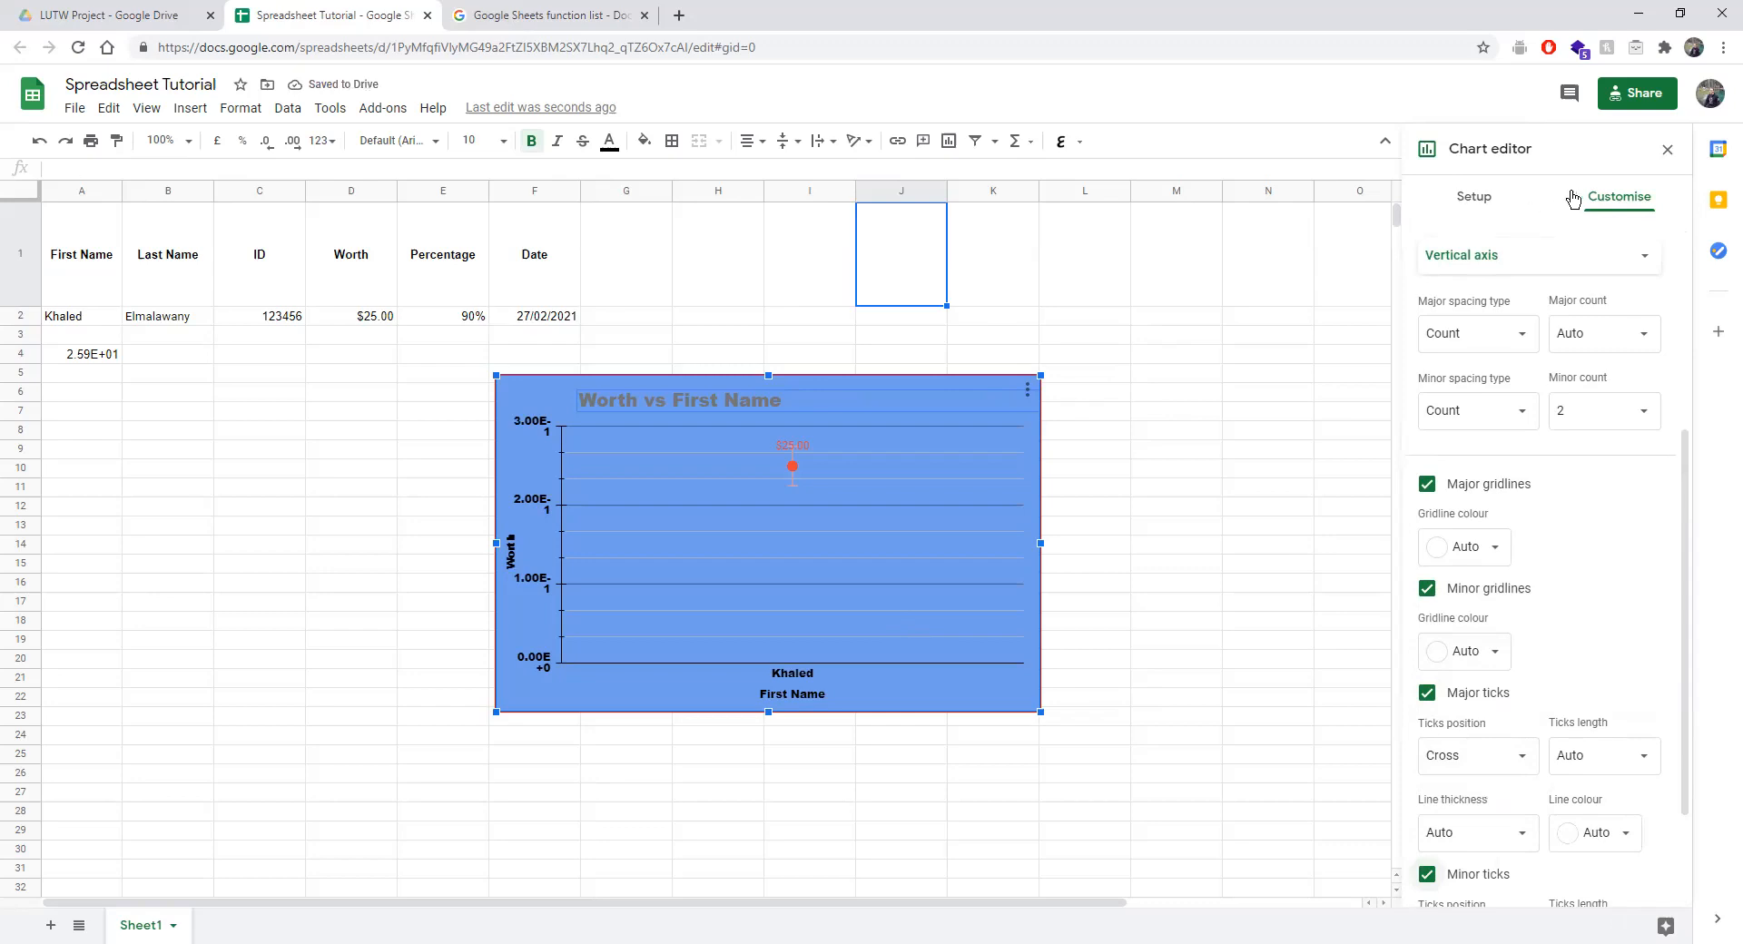
# Replace the chart ranges A1:A2 and D1:D2 with A1:B2 and C2:F2.
pyautogui.click(1456, 211)
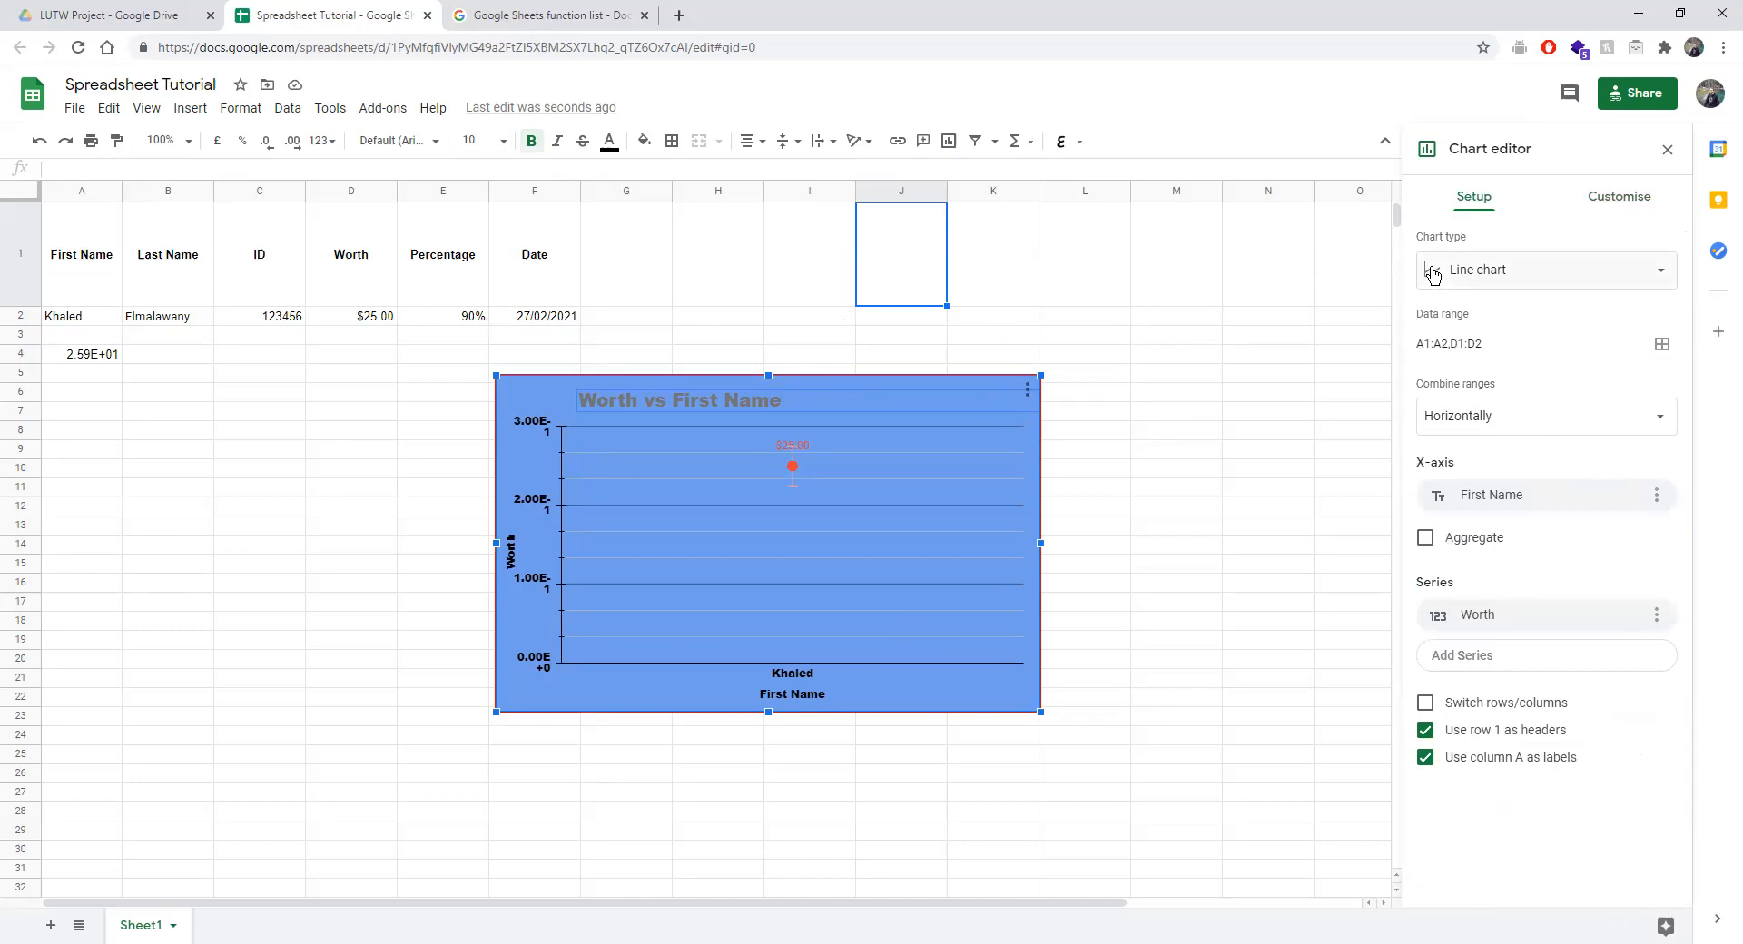
pyautogui.doubleClick(766, 401)
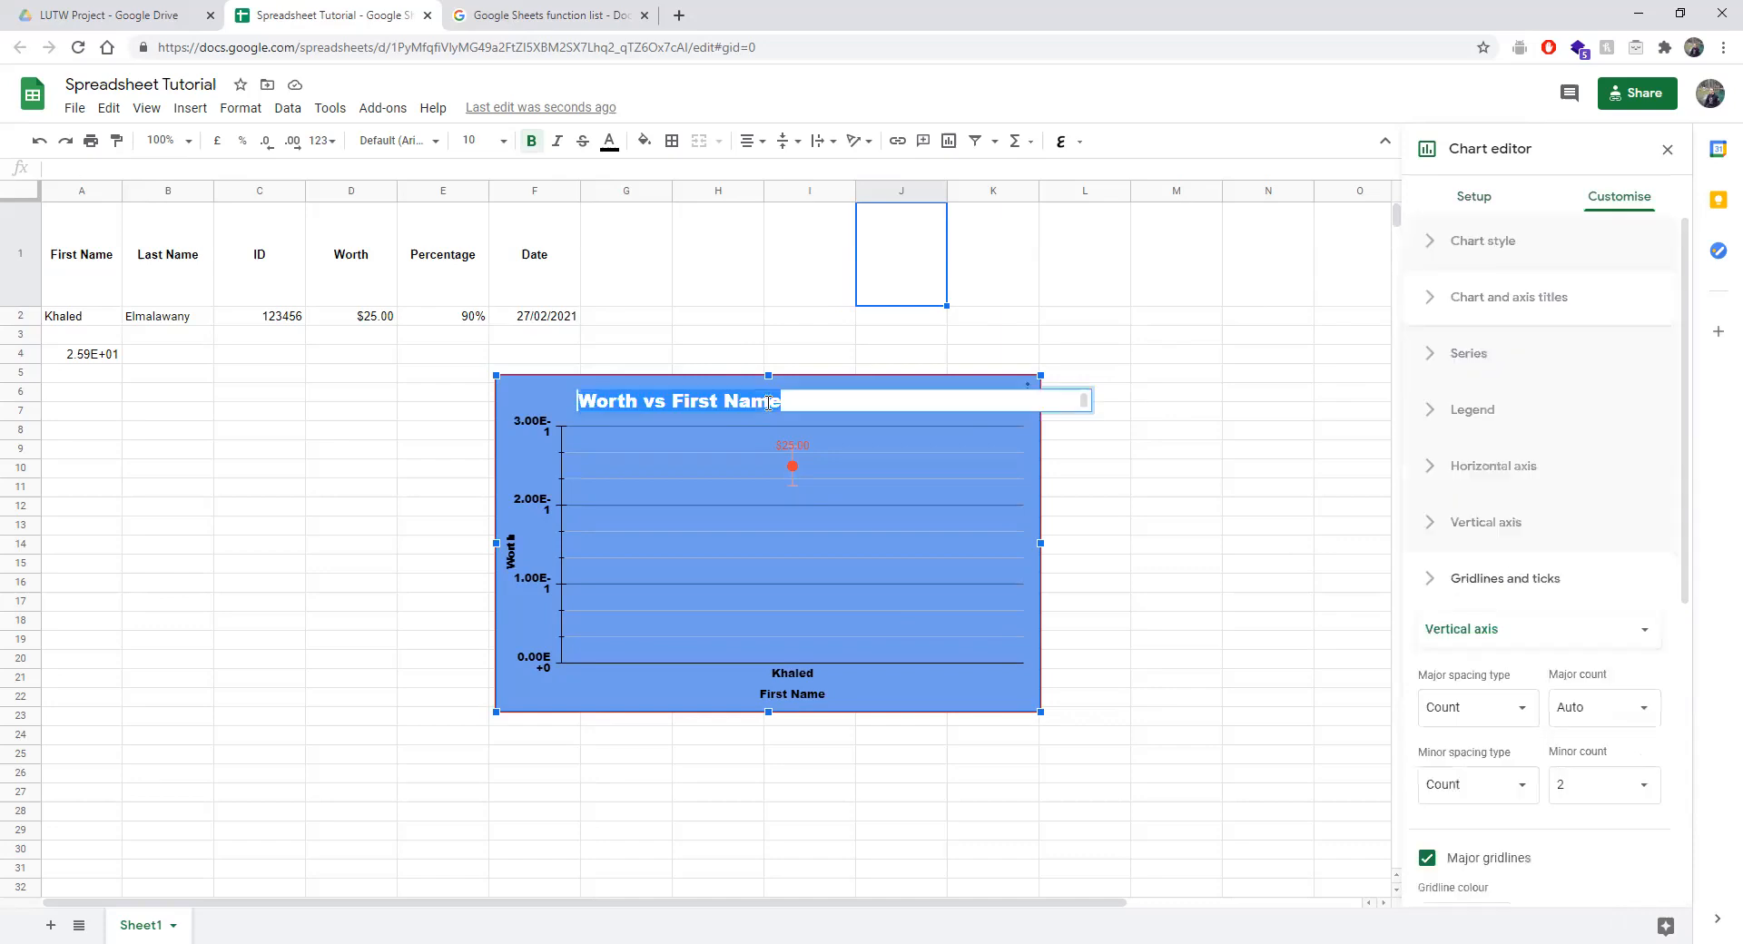
pyautogui.click(1001, 542)
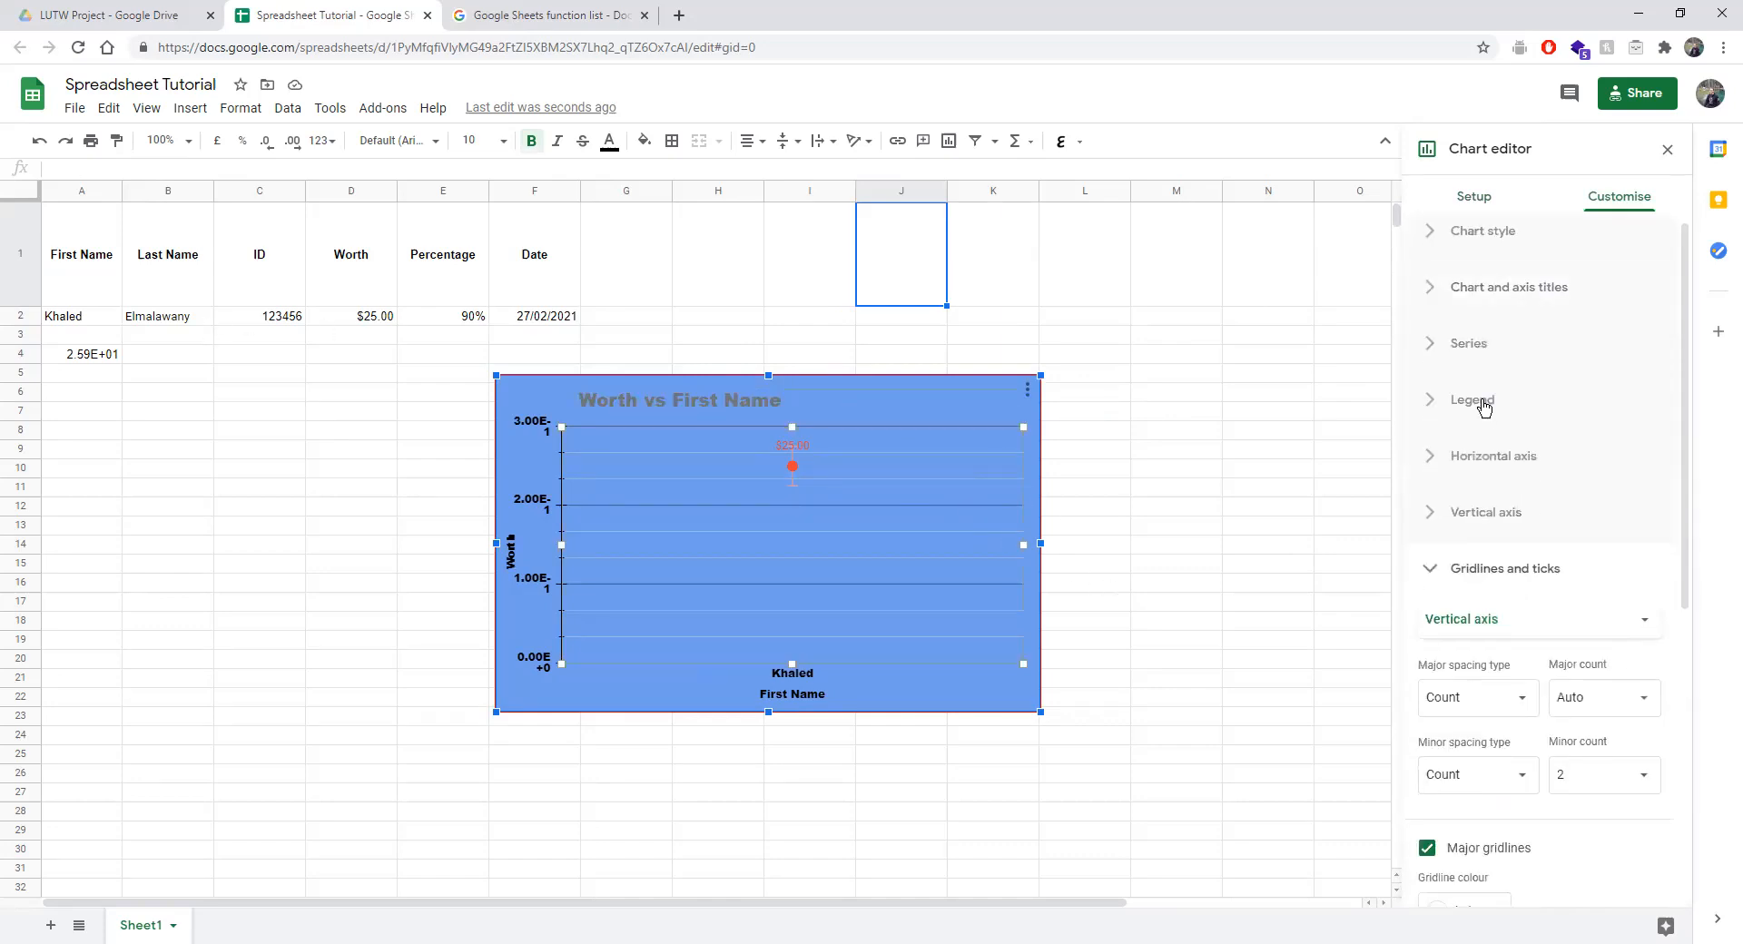
pyautogui.click(1472, 198)
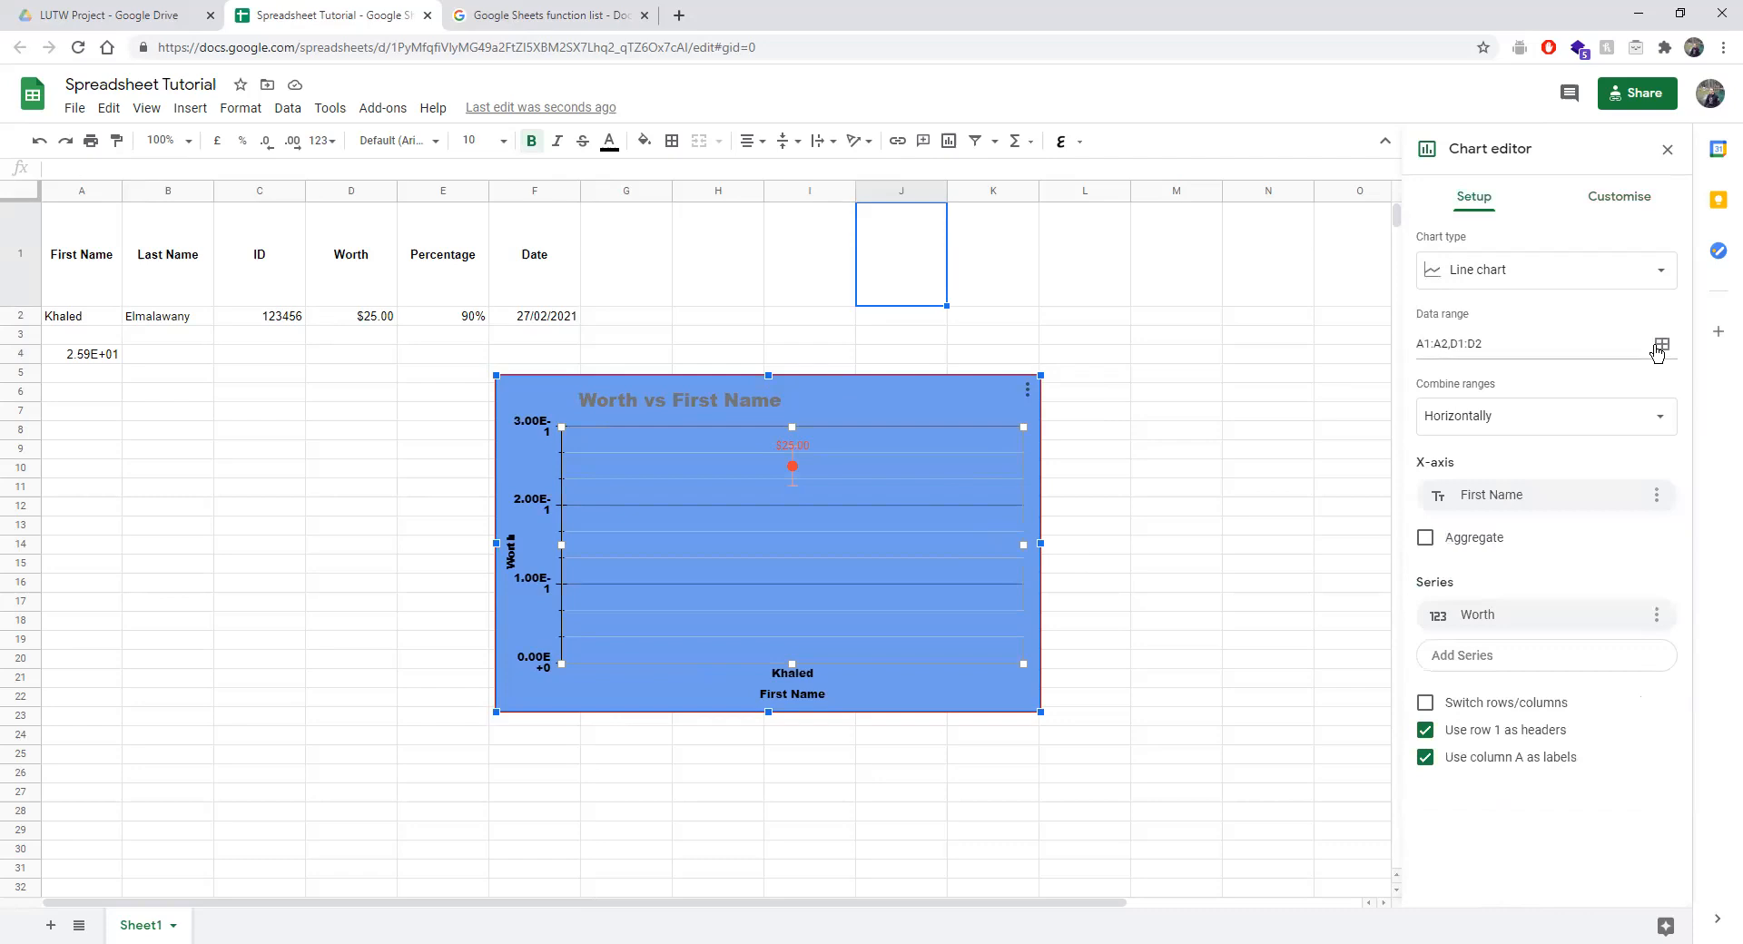
pyautogui.click(1659, 347)
pyautogui.click(813, 443)
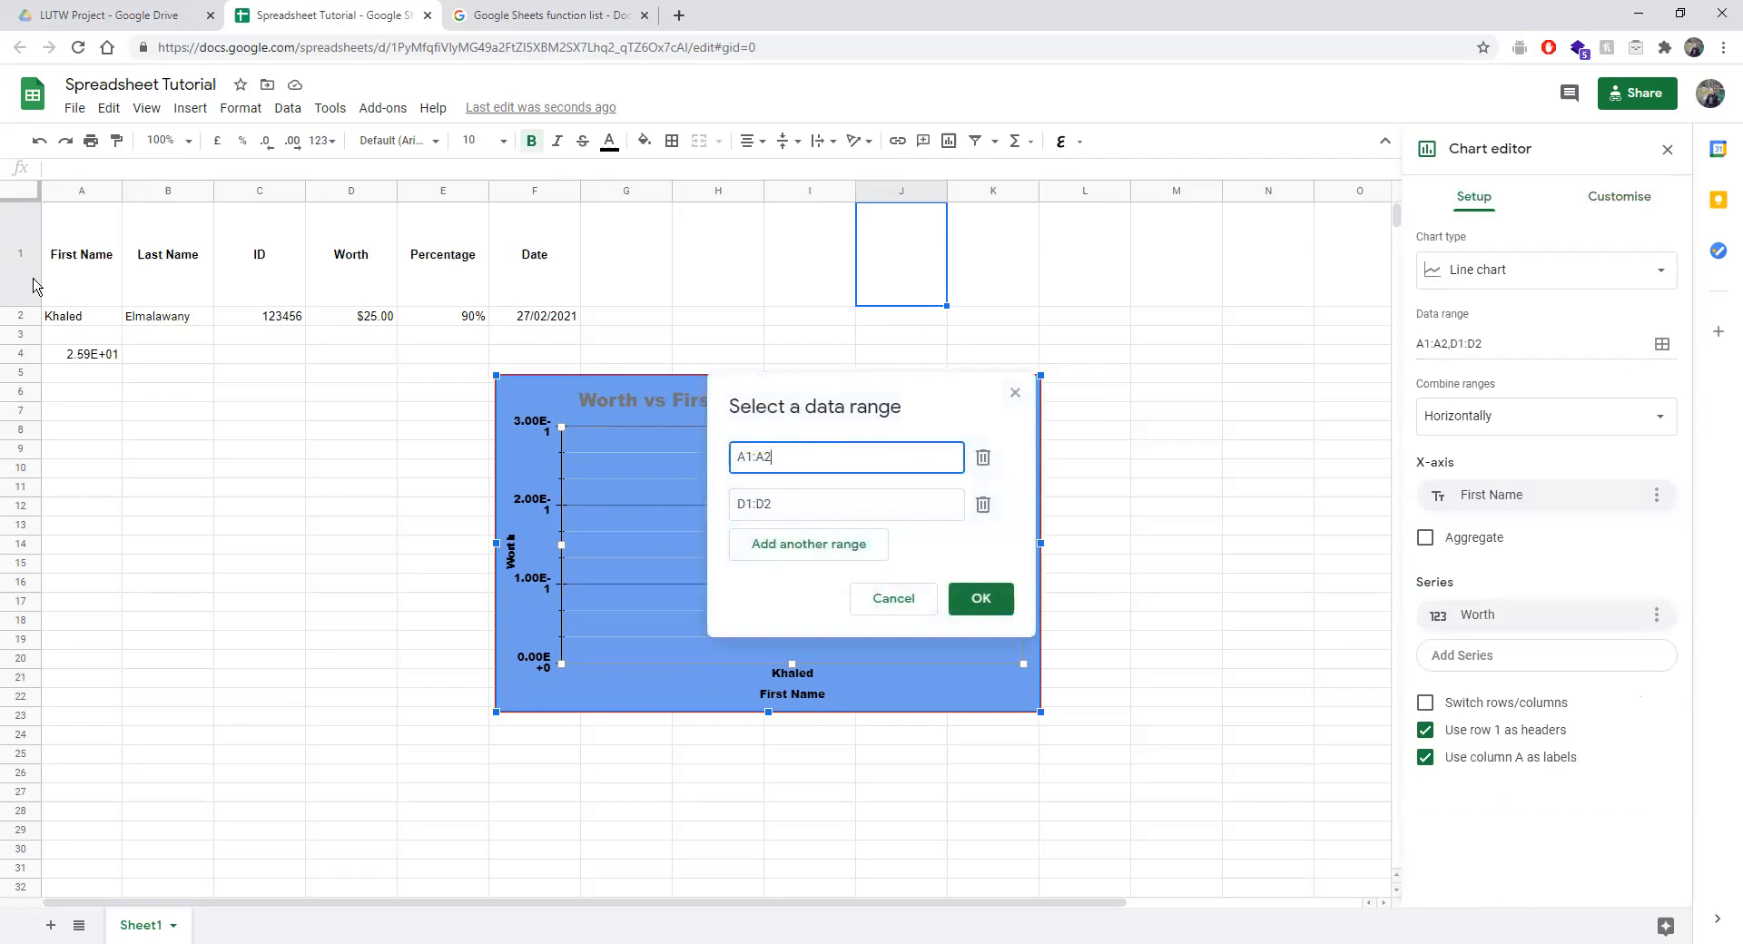
pyautogui.moveTo(68, 273); pyautogui.dragTo(171, 323)
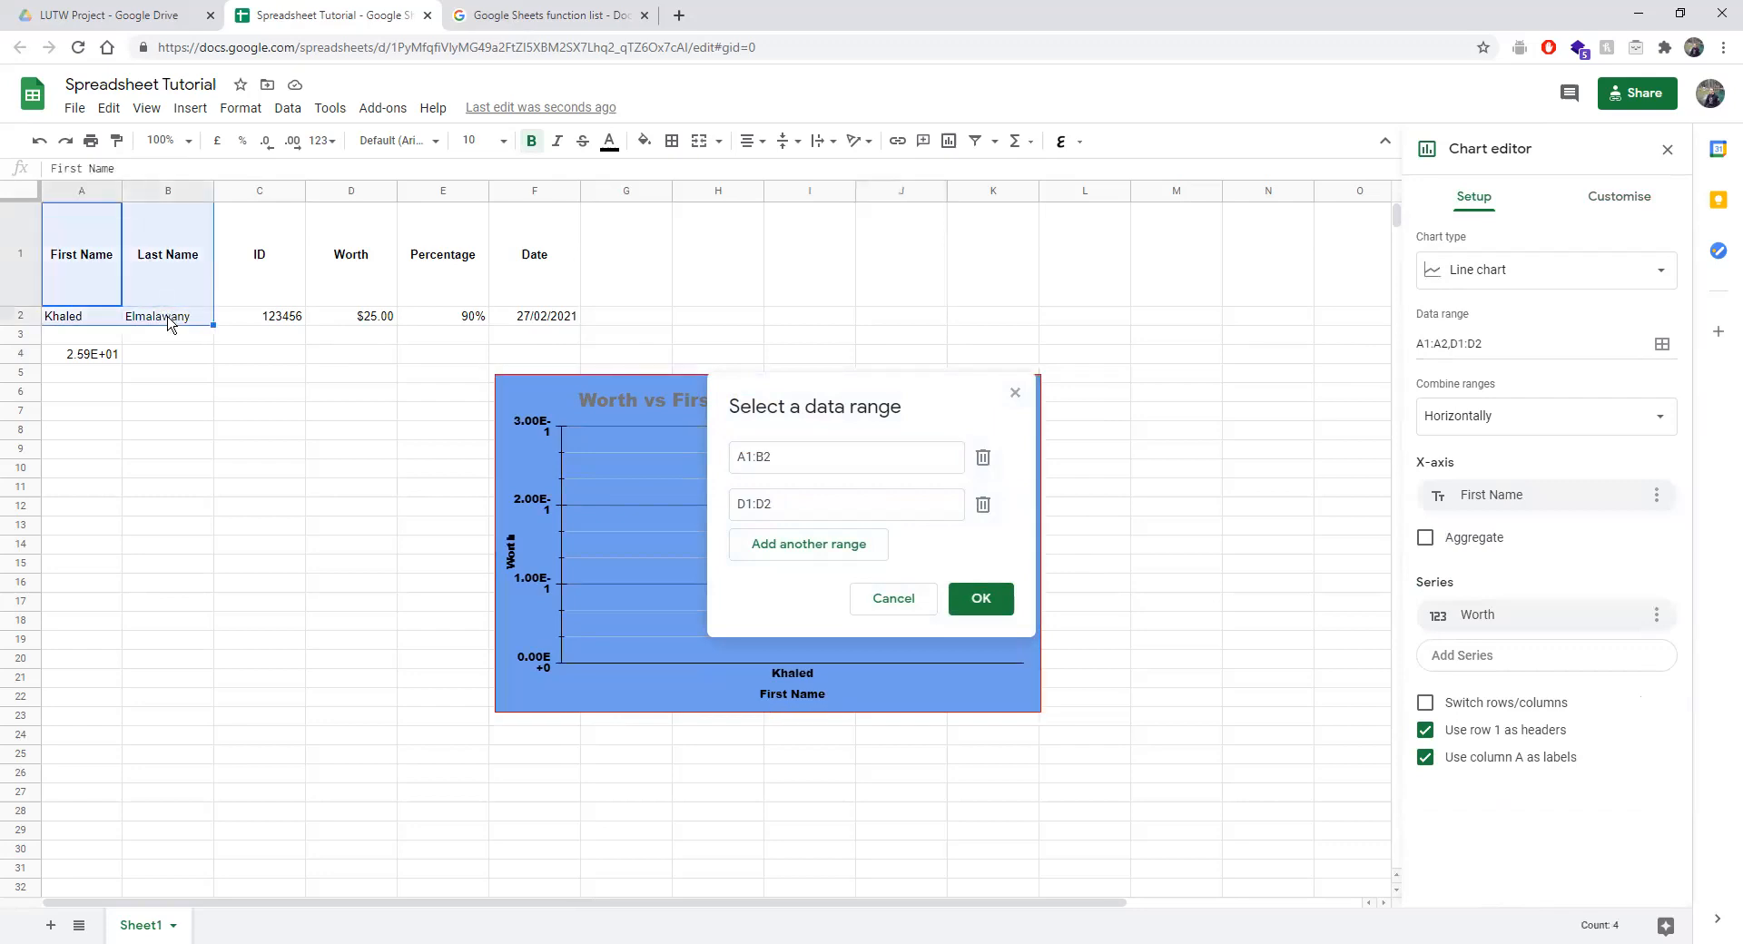
pyautogui.click(826, 509)
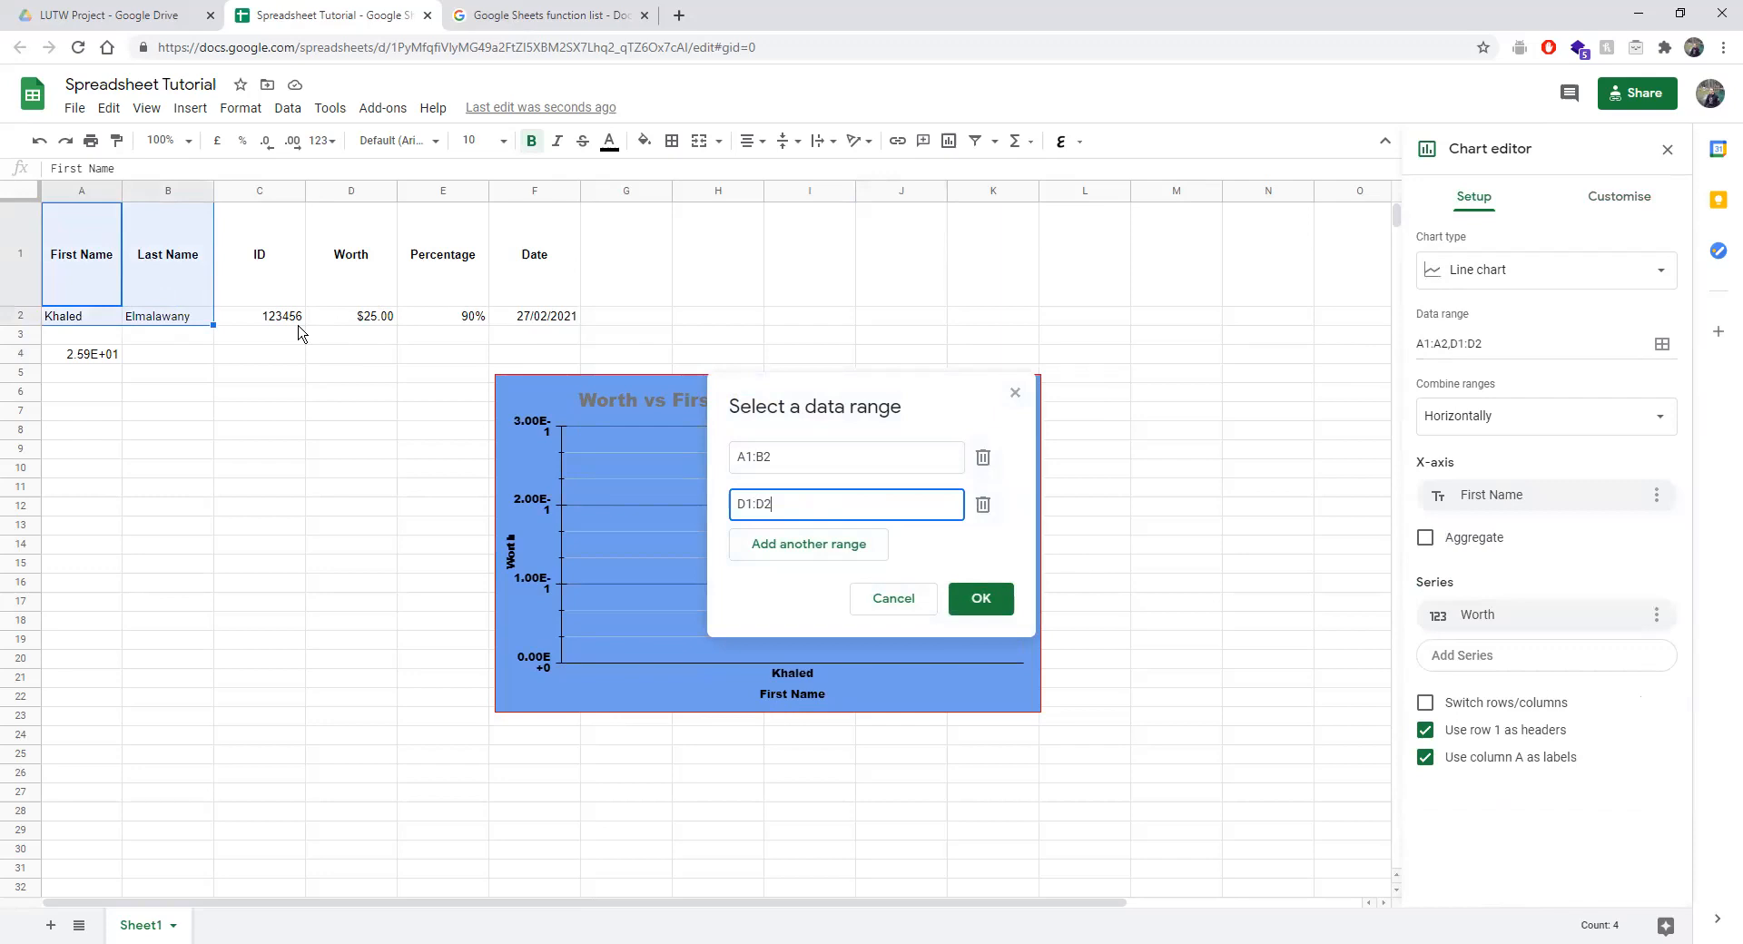
pyautogui.moveTo(283, 324); pyautogui.dragTo(549, 325)
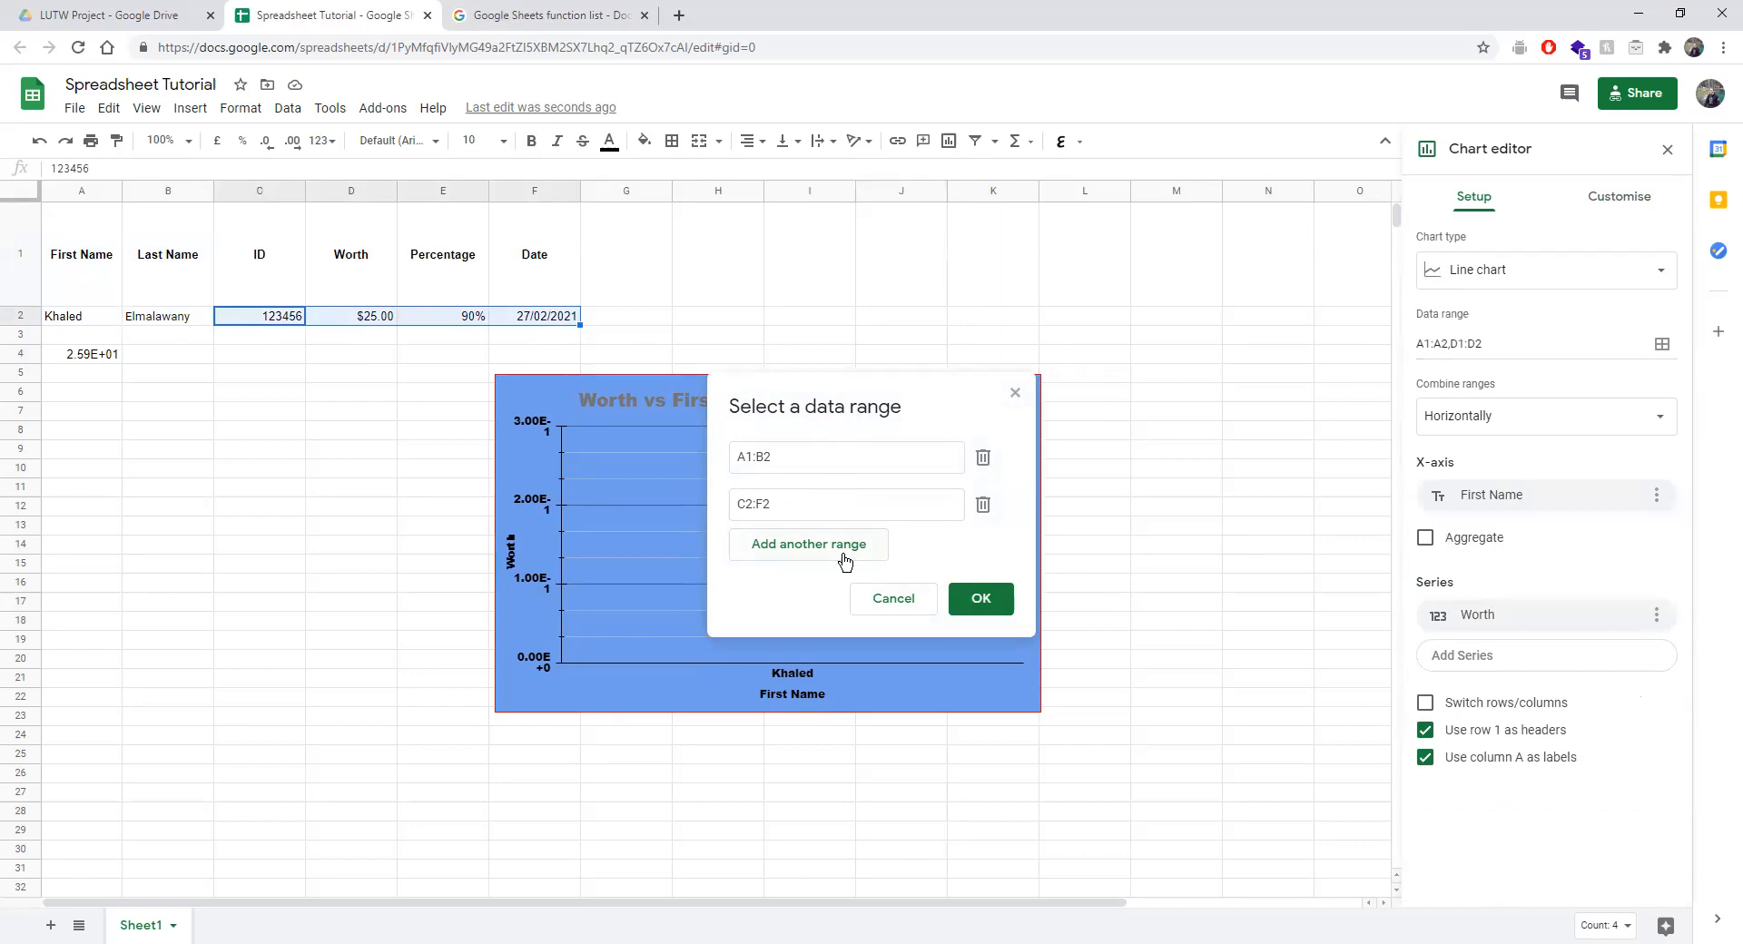
pyautogui.click(978, 605)
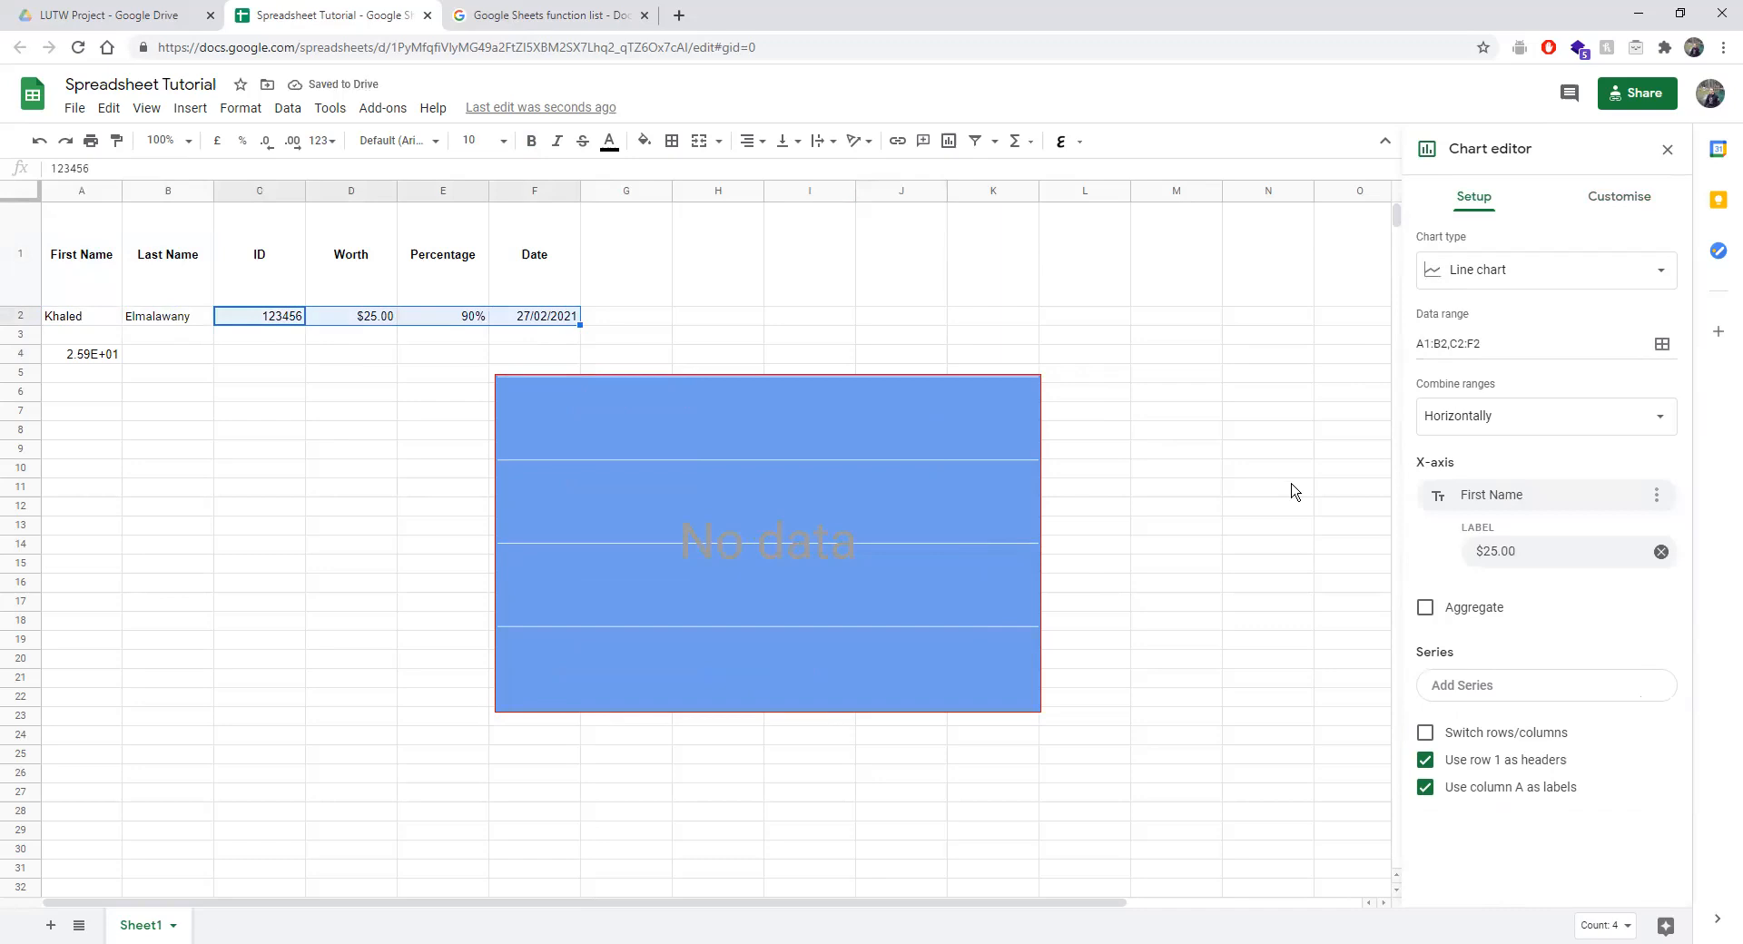
# Toggle the chart's Aggregate option on and back off.
pyautogui.click(706, 563)
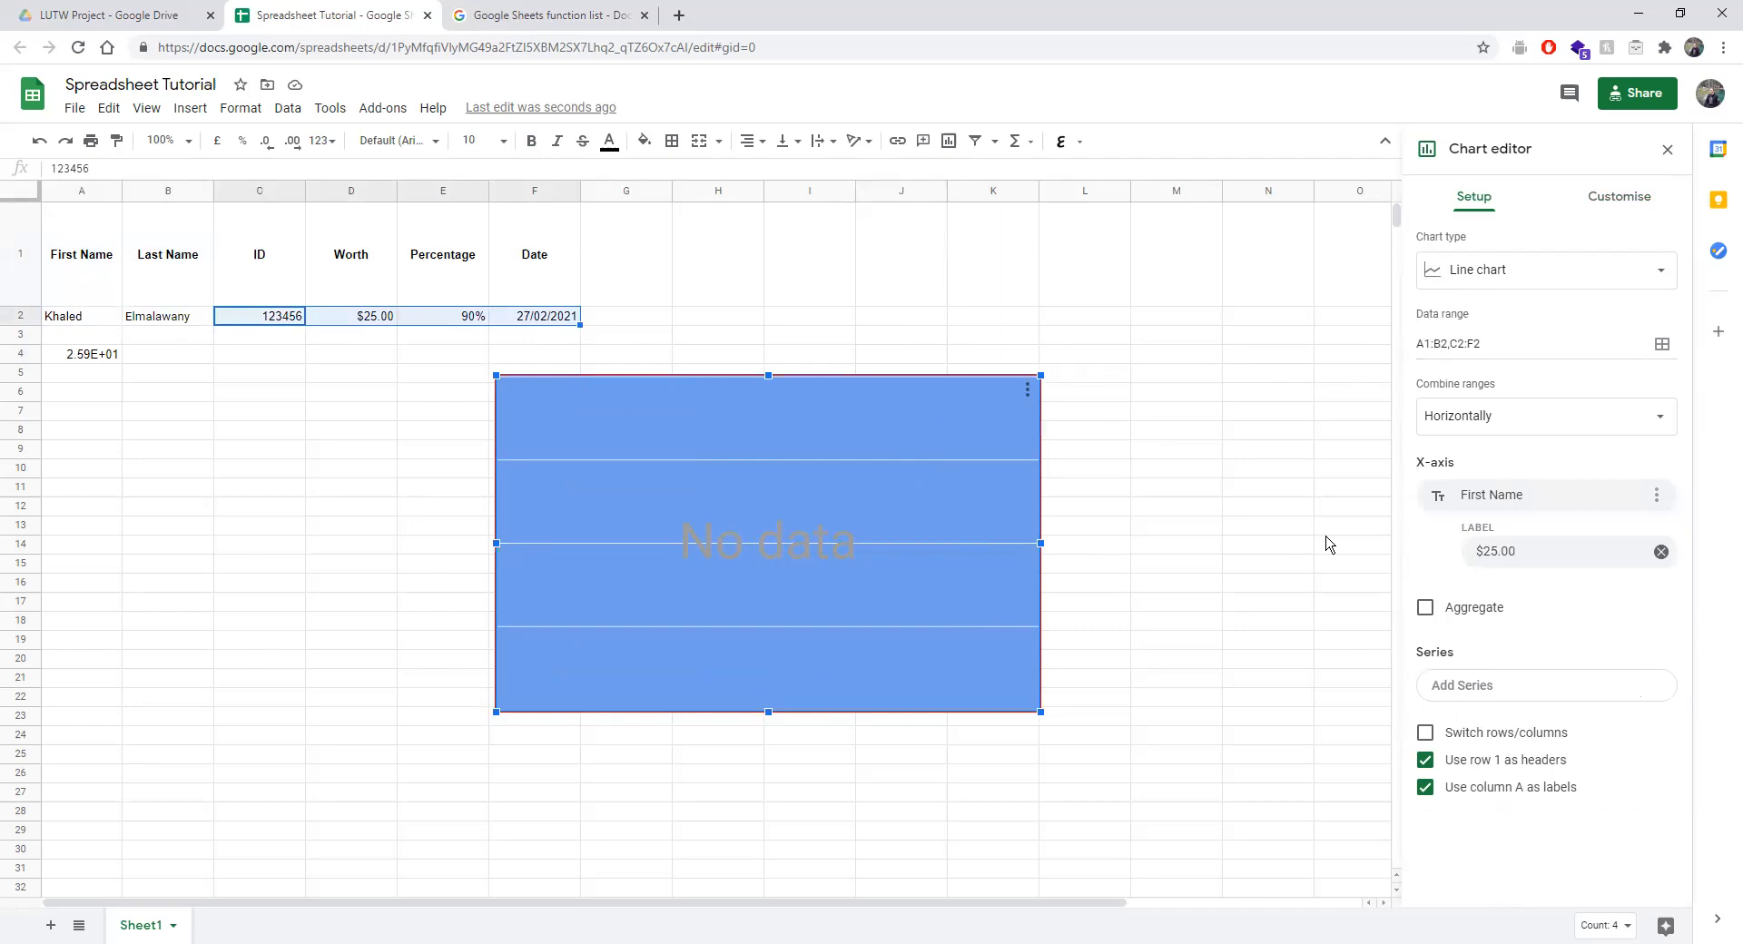
pyautogui.click(1425, 607)
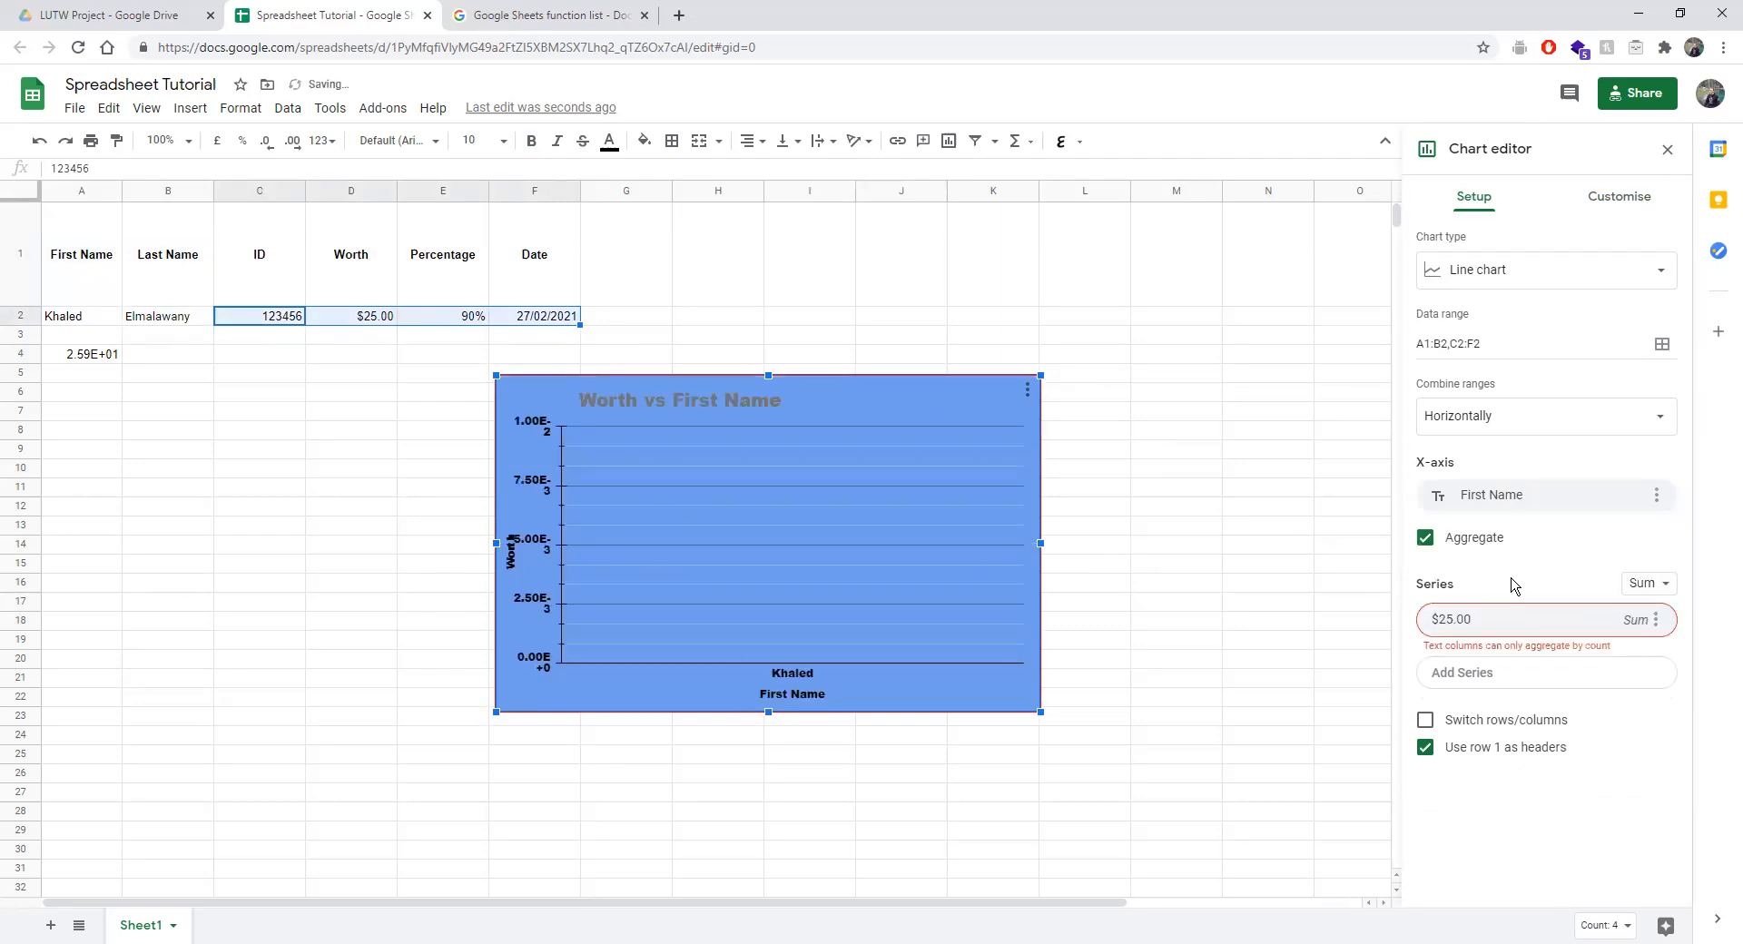
pyautogui.click(1457, 544)
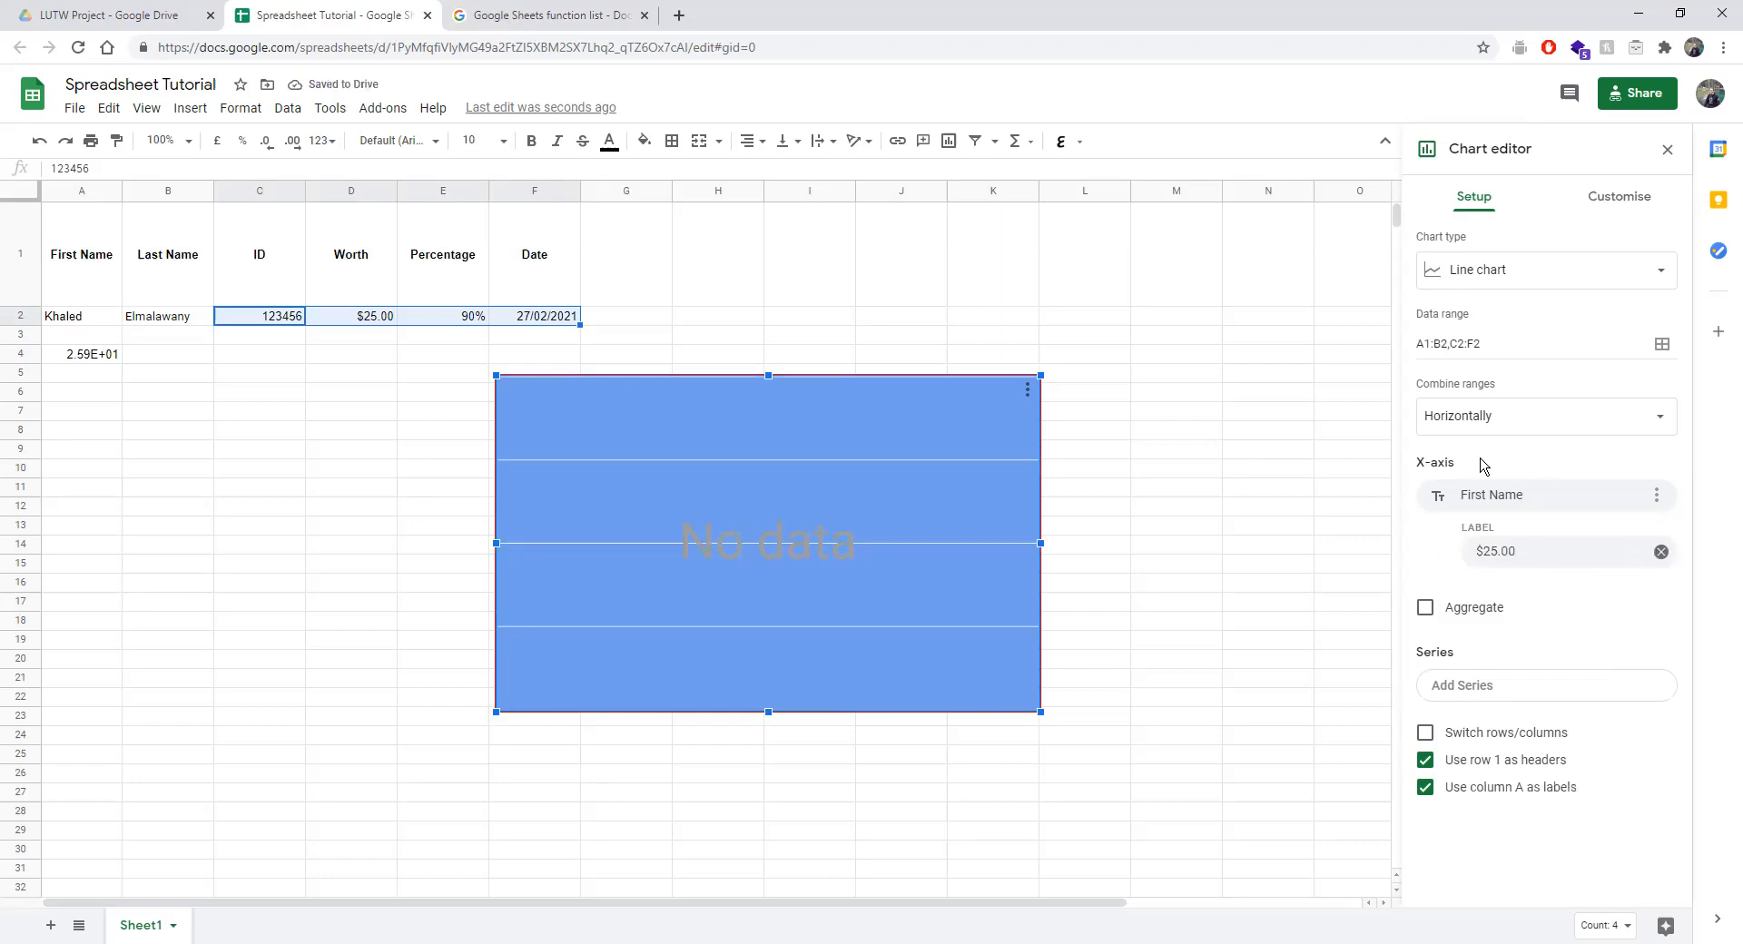
# Try combining ranges horizontally, settle on vertically, then delete the chart.
pyautogui.click(1480, 423)
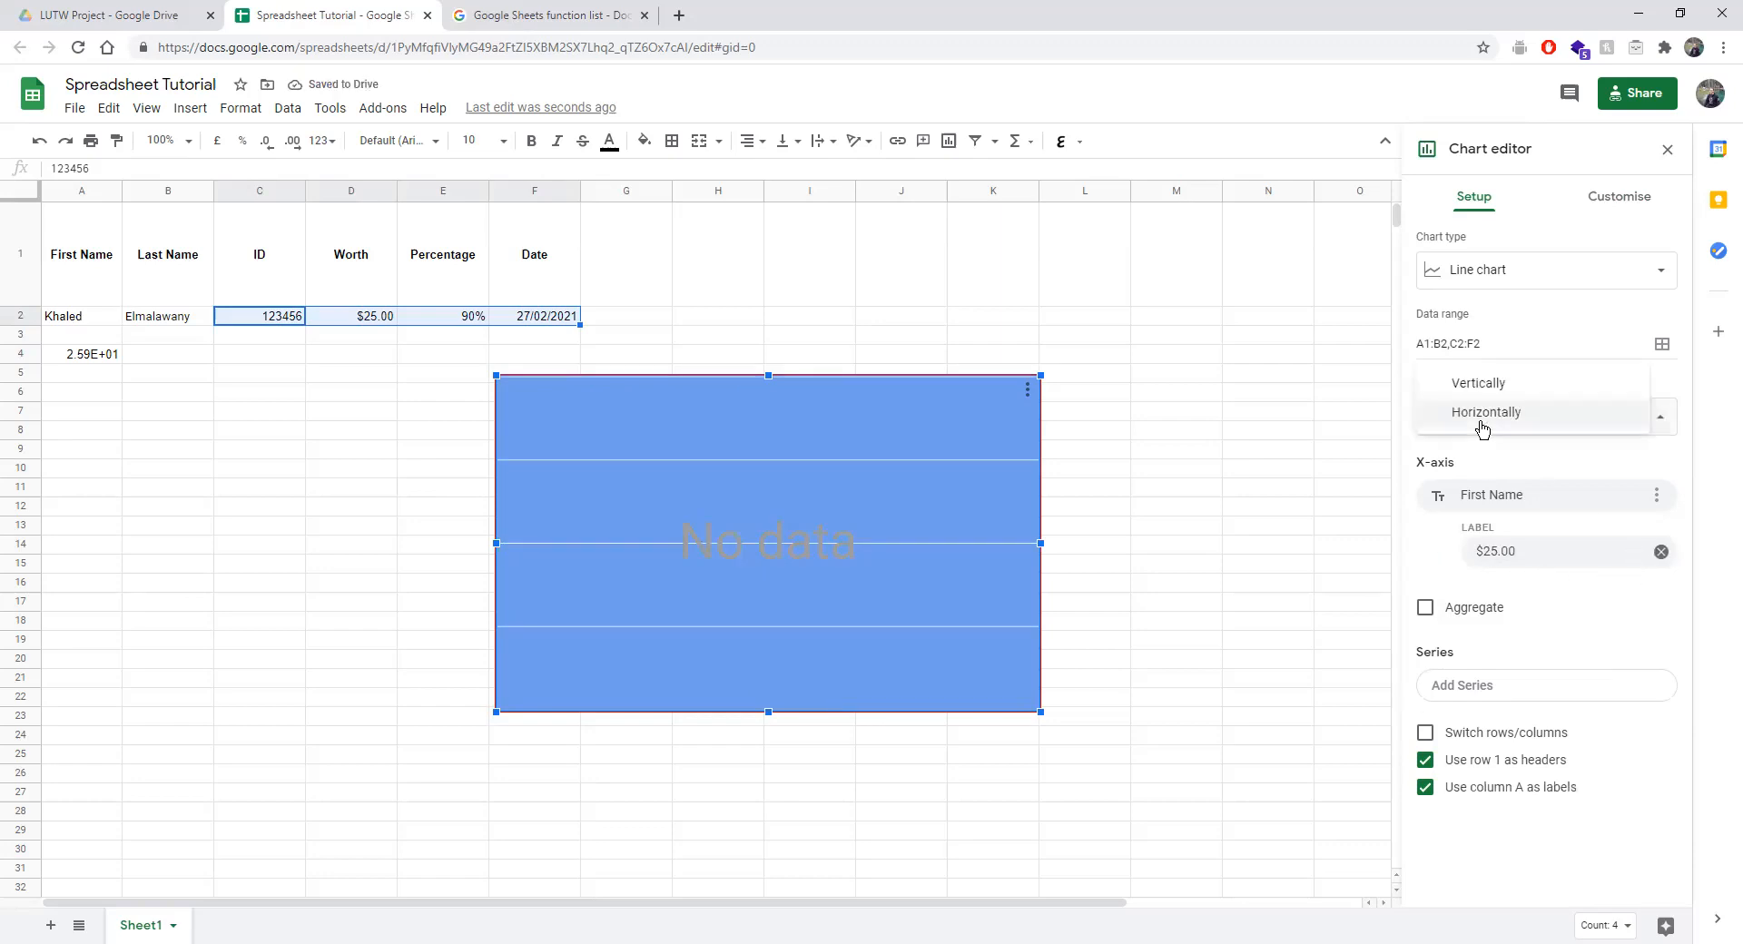
pyautogui.click(1463, 379)
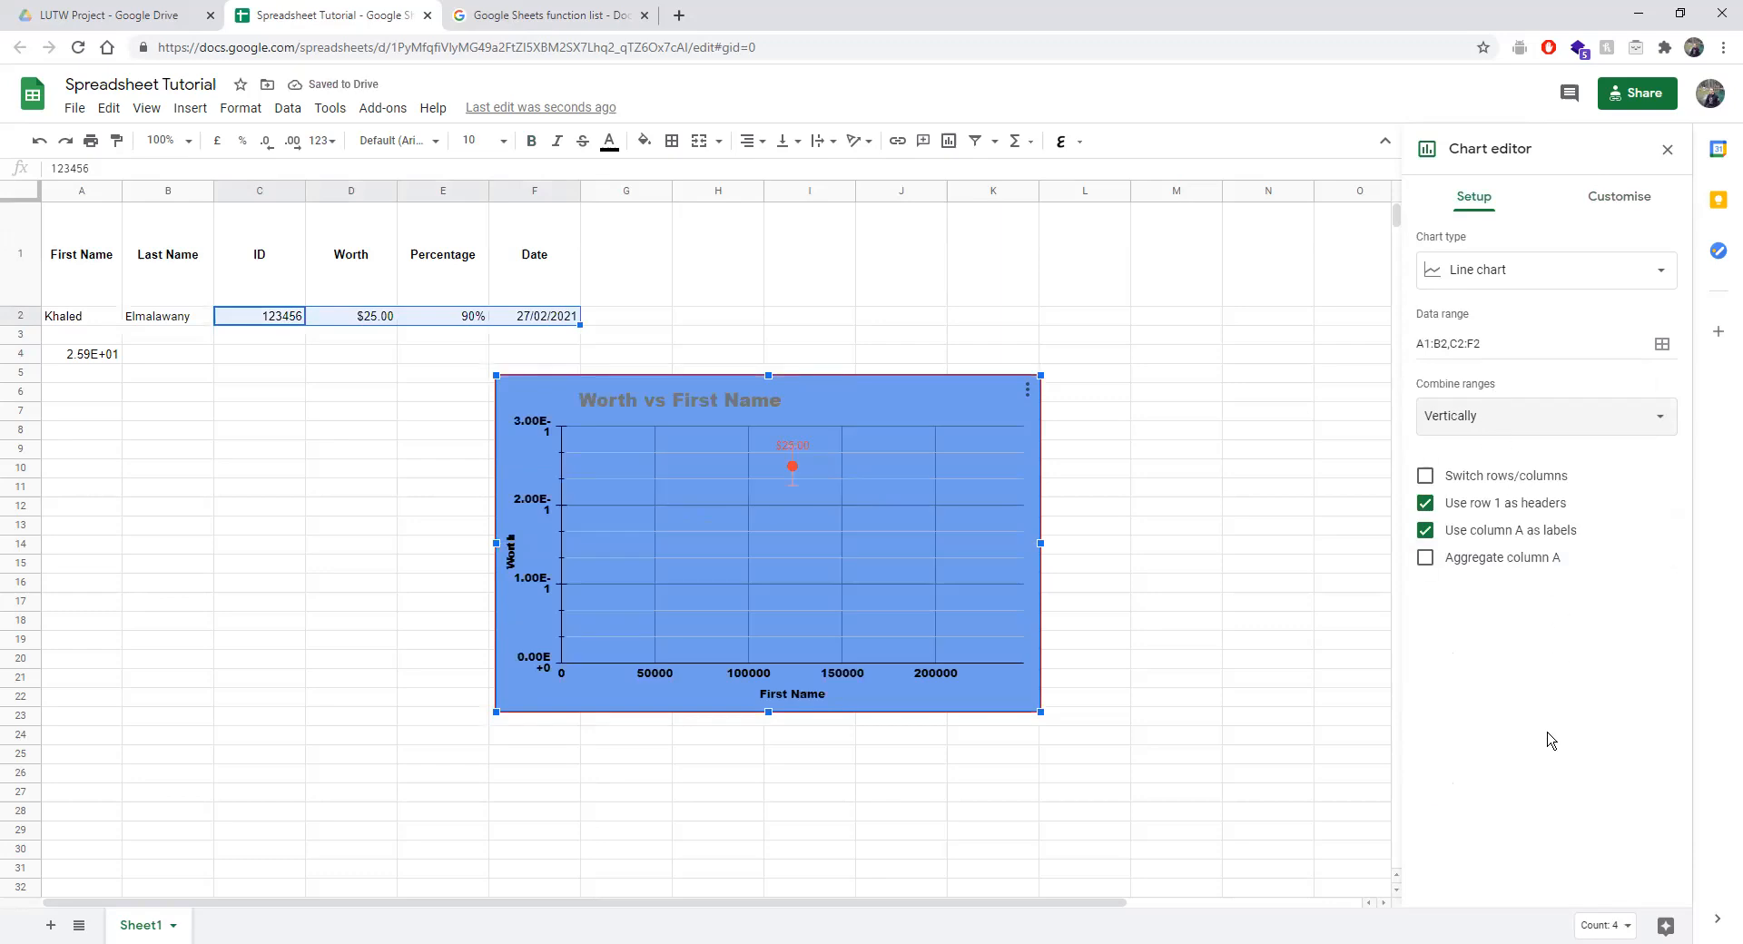
pyautogui.click(1493, 416)
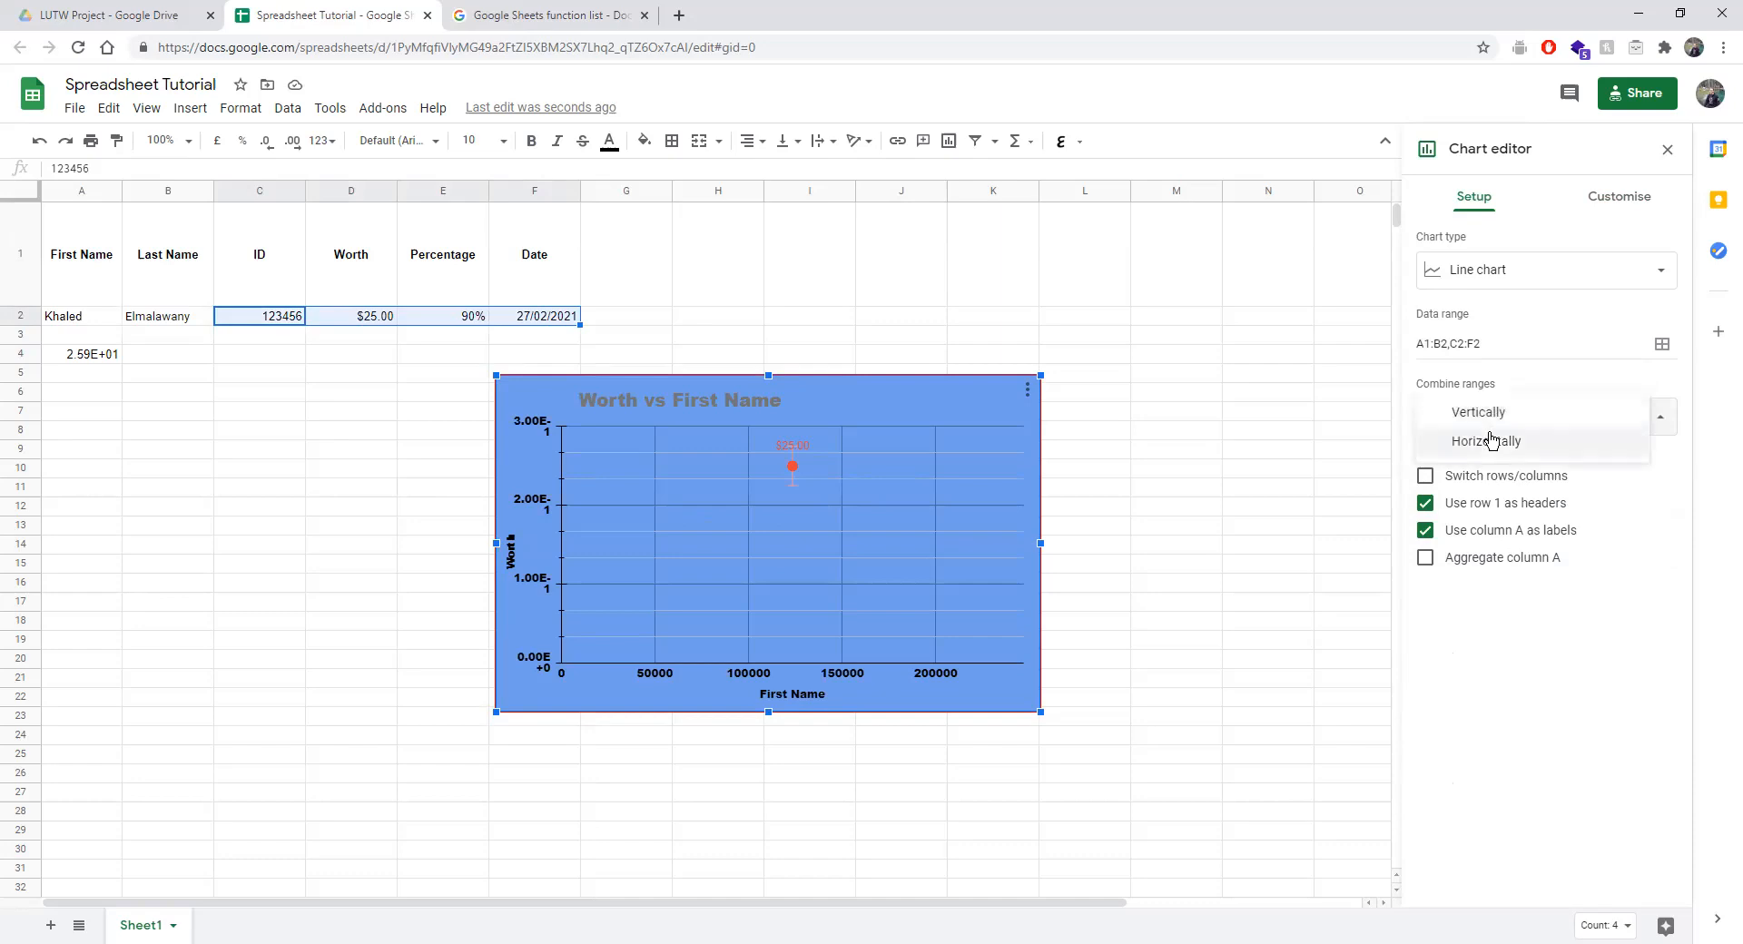
pyautogui.click(1516, 380)
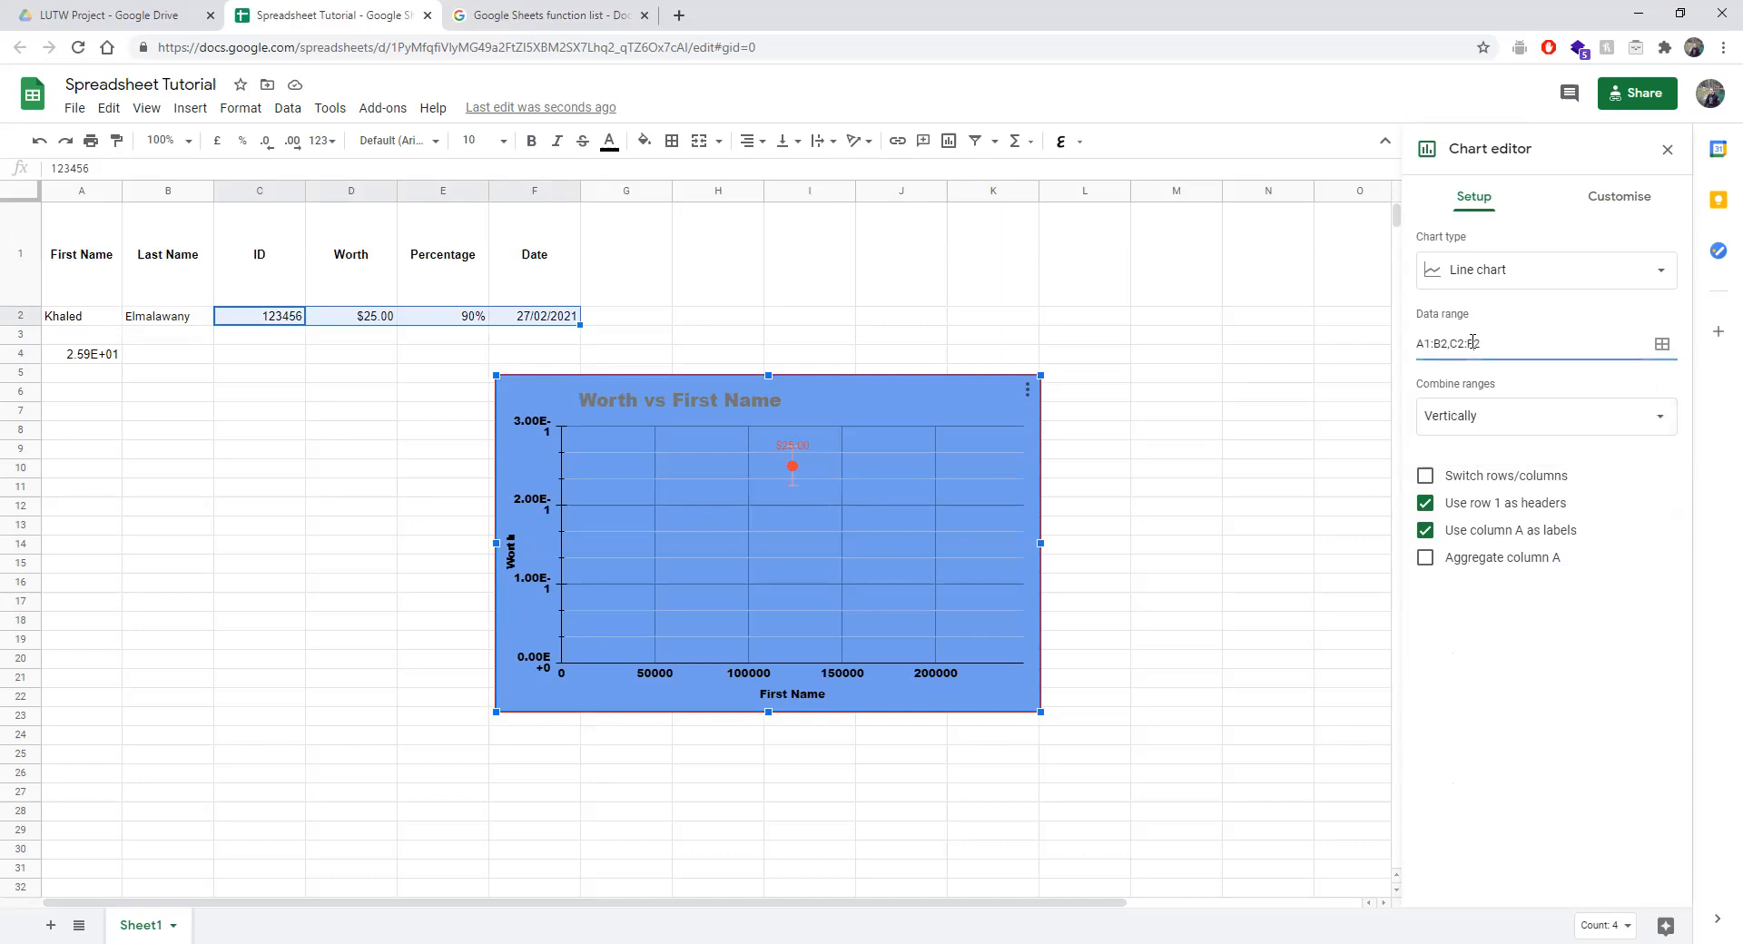
pyautogui.click(1475, 416)
pyautogui.click(1481, 445)
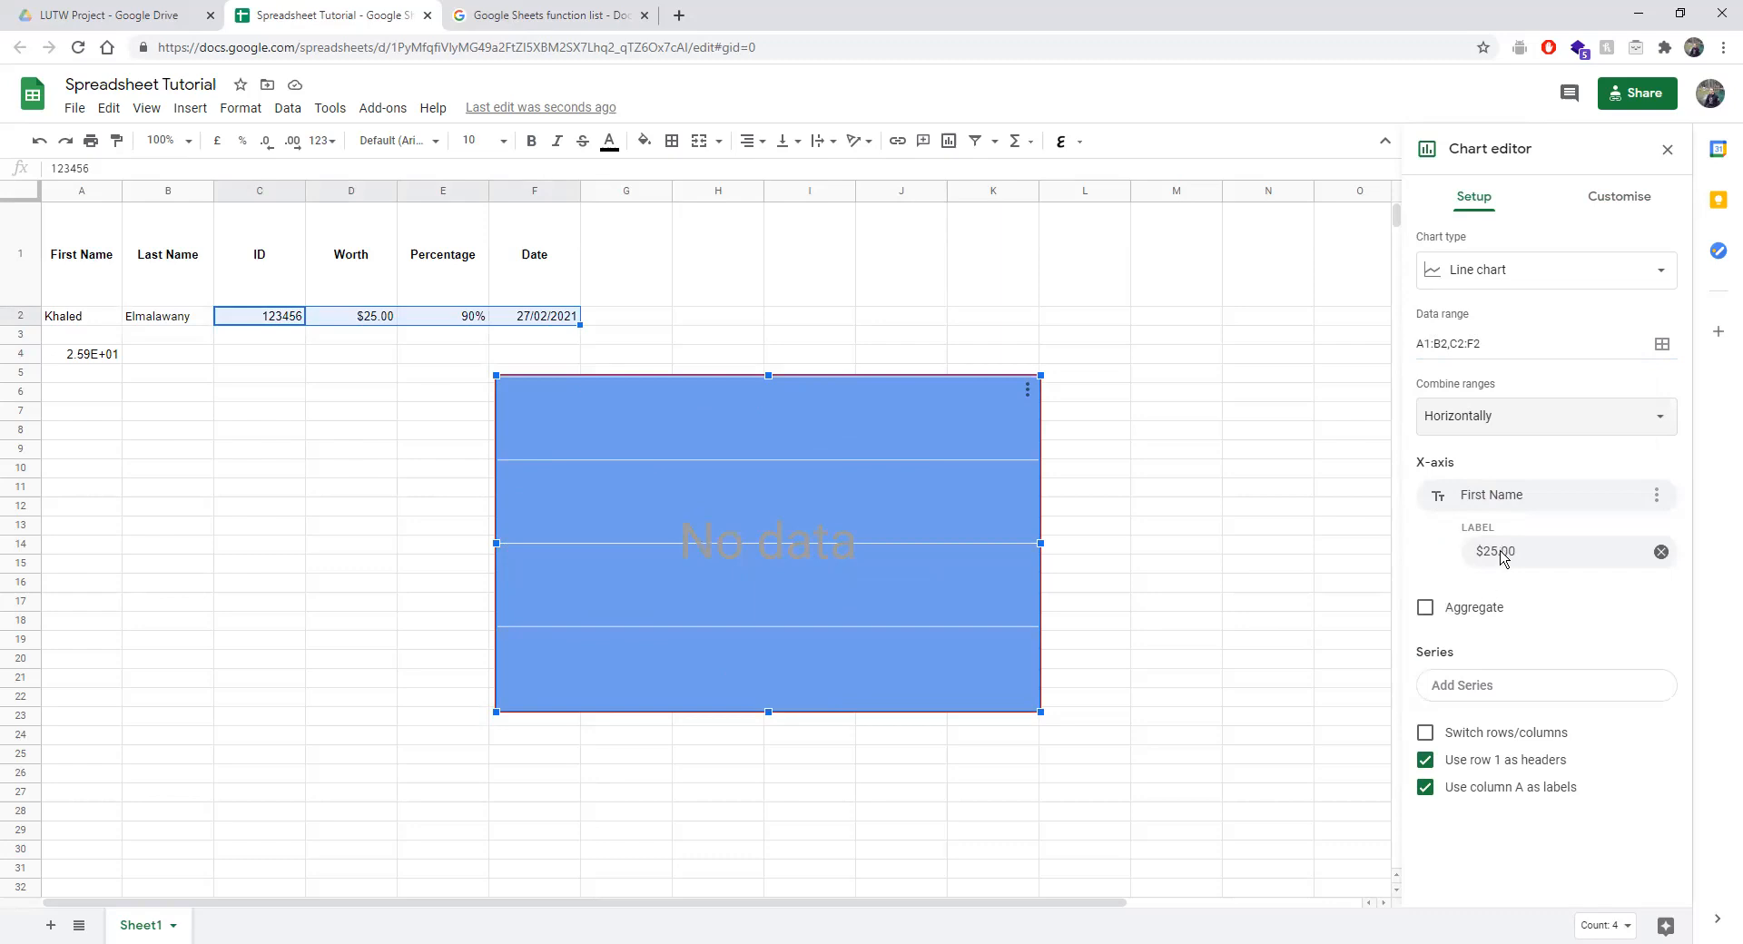
pyautogui.click(1473, 420)
pyautogui.click(1476, 392)
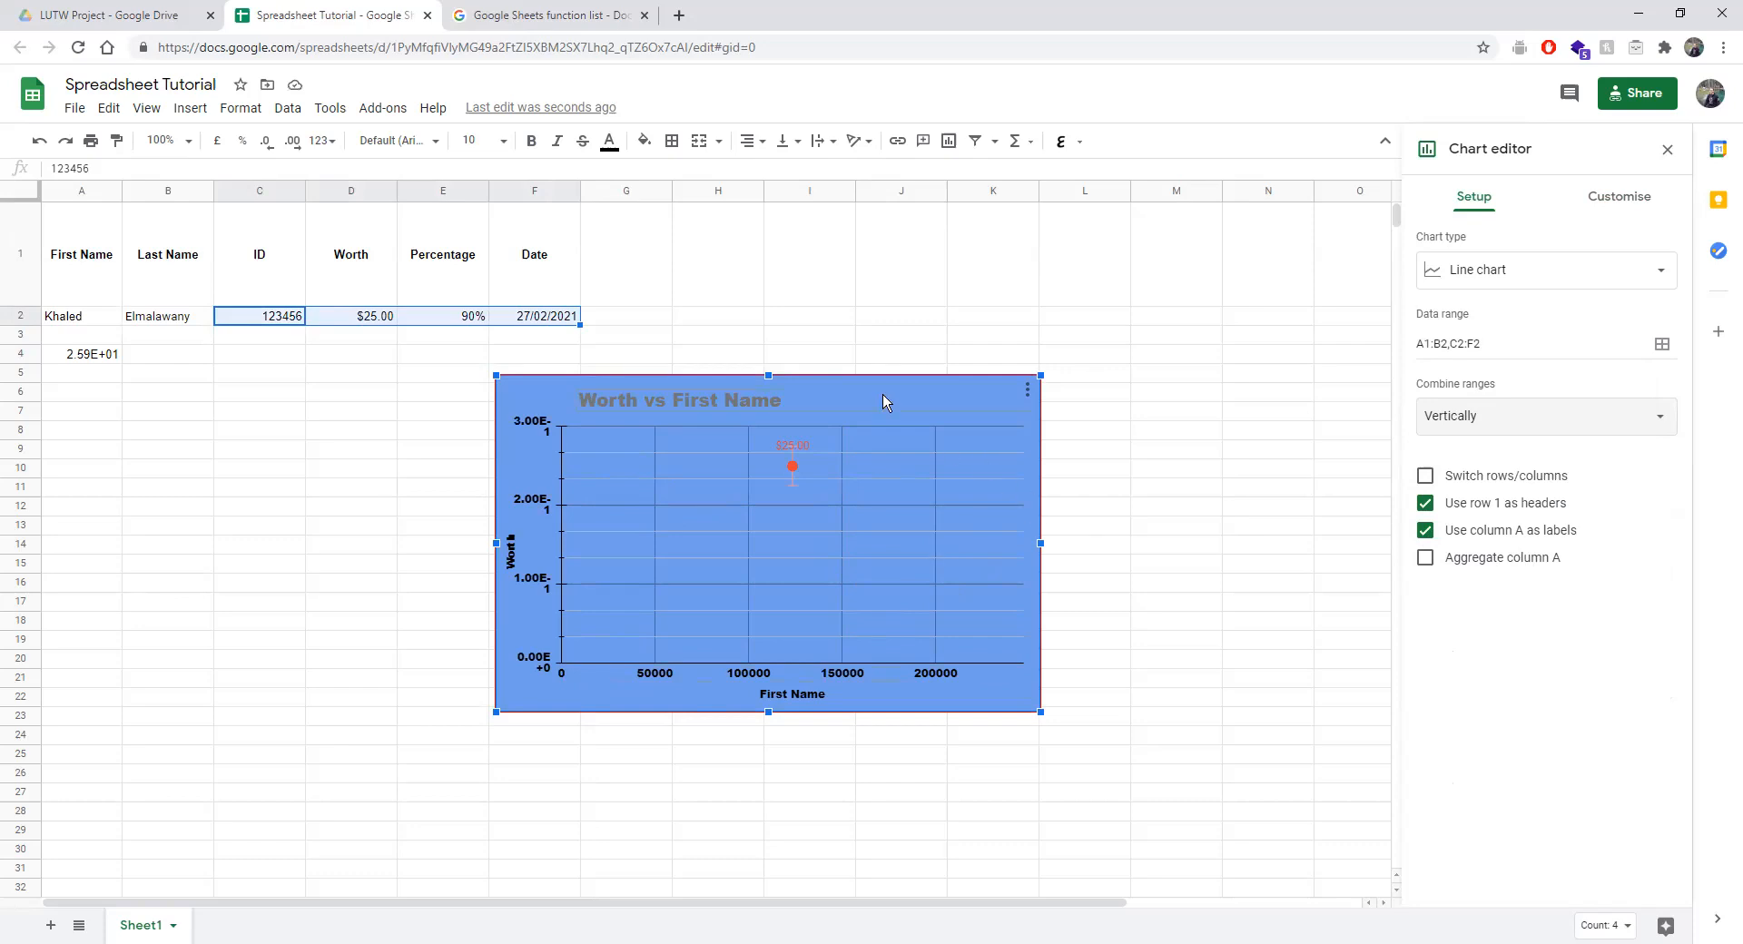
pyautogui.press('Delete')
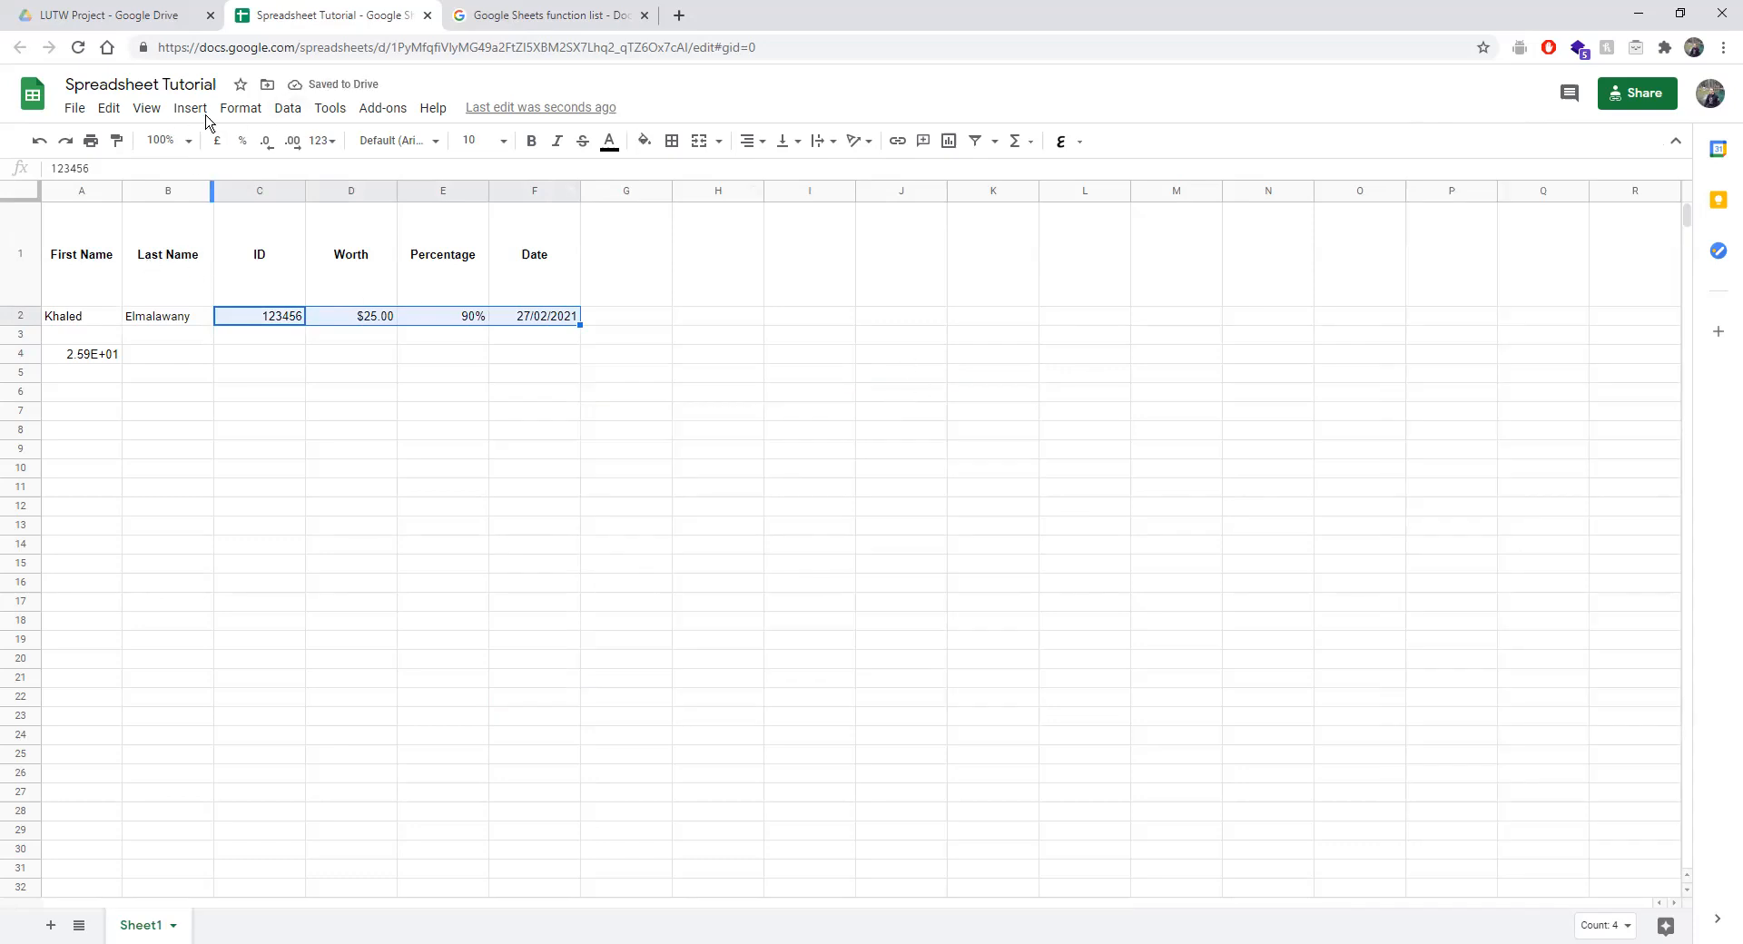
# Clear A4 and enter new first and last names in A3:B5, including last names Fine and Hello.
pyautogui.click(366, 396)
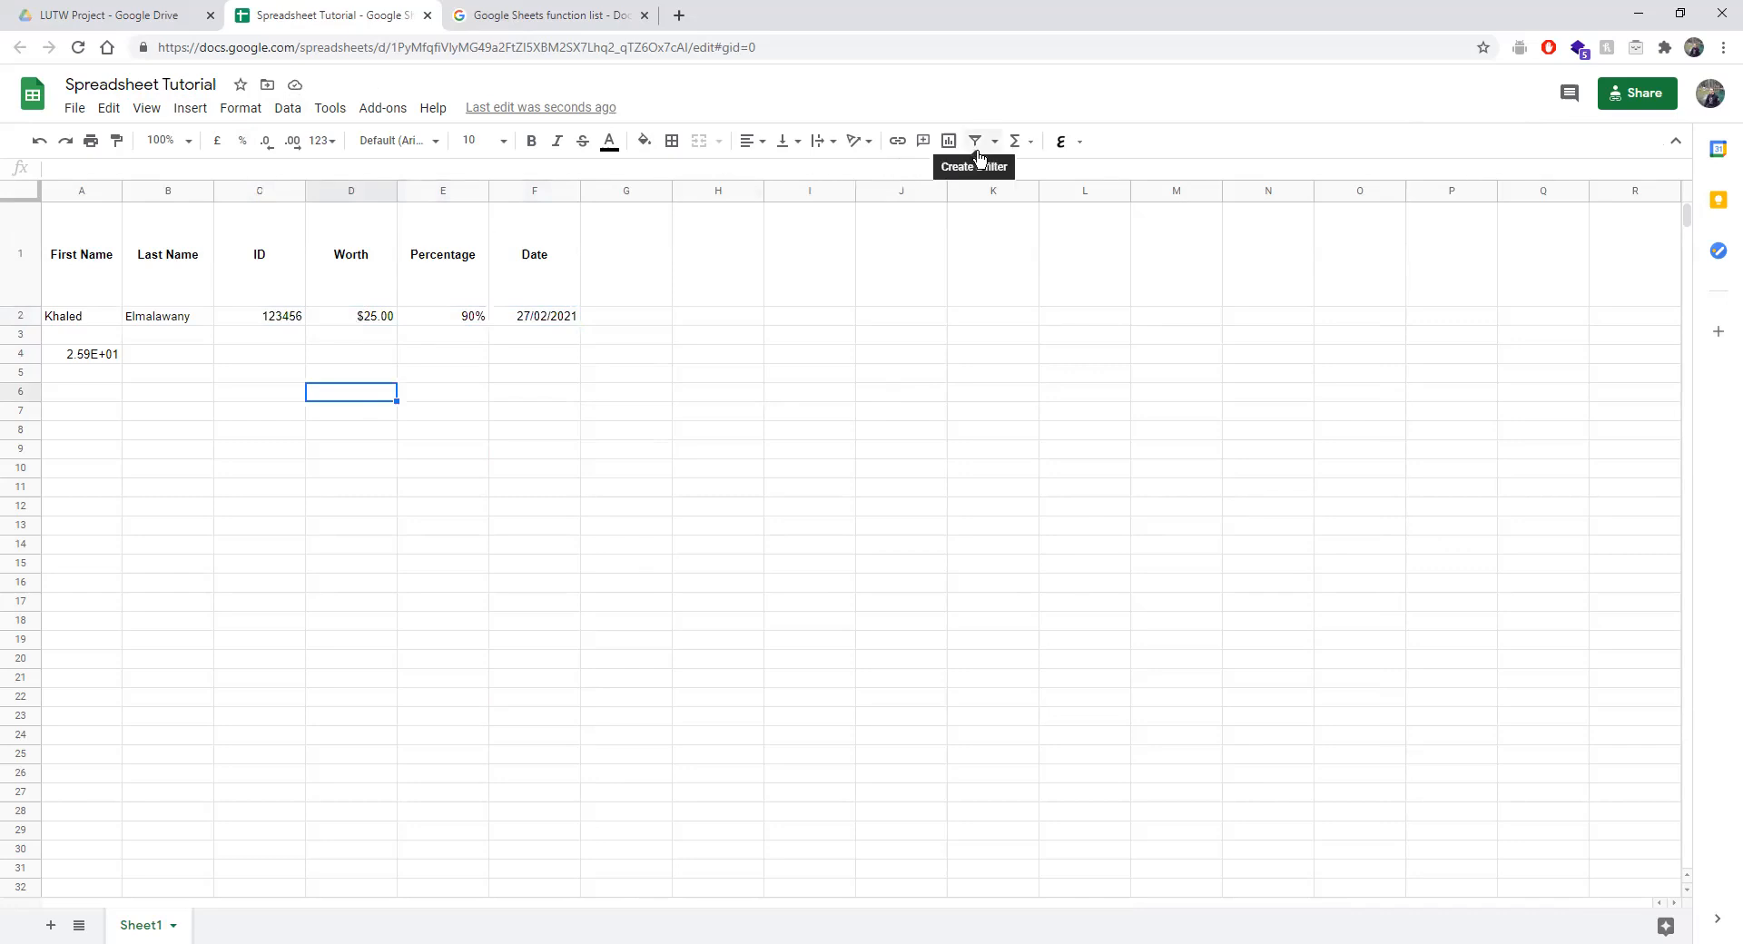
pyautogui.click(103, 356)
pyautogui.press('Delete')
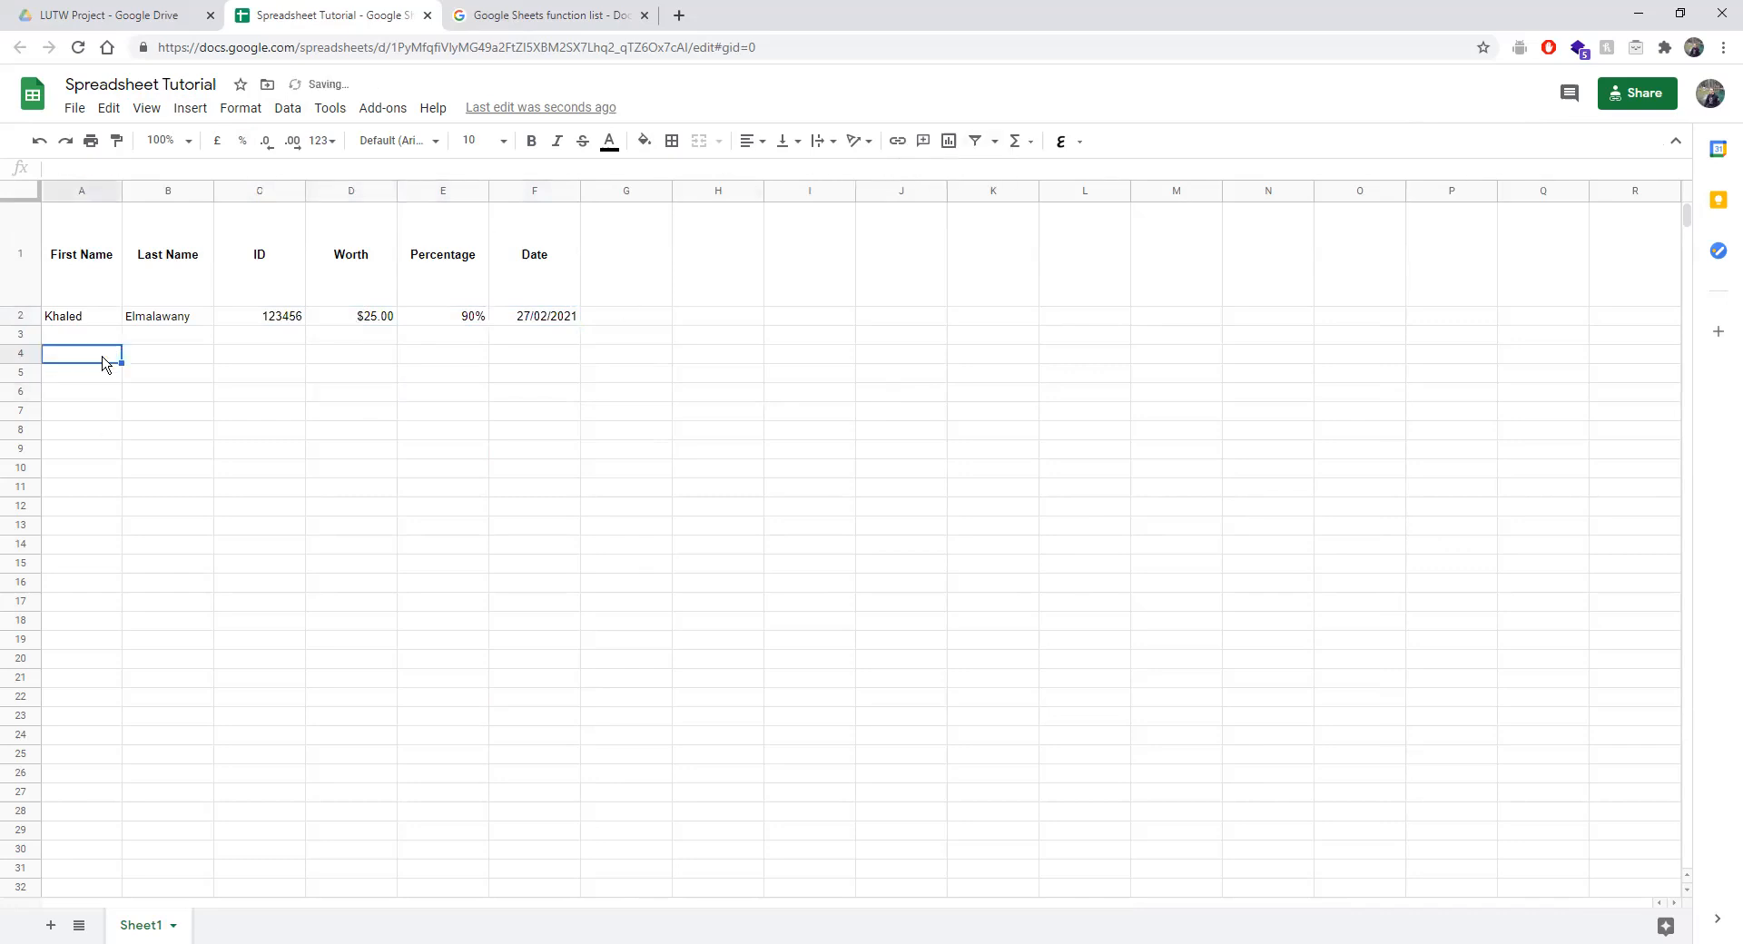
pyautogui.click(82, 338)
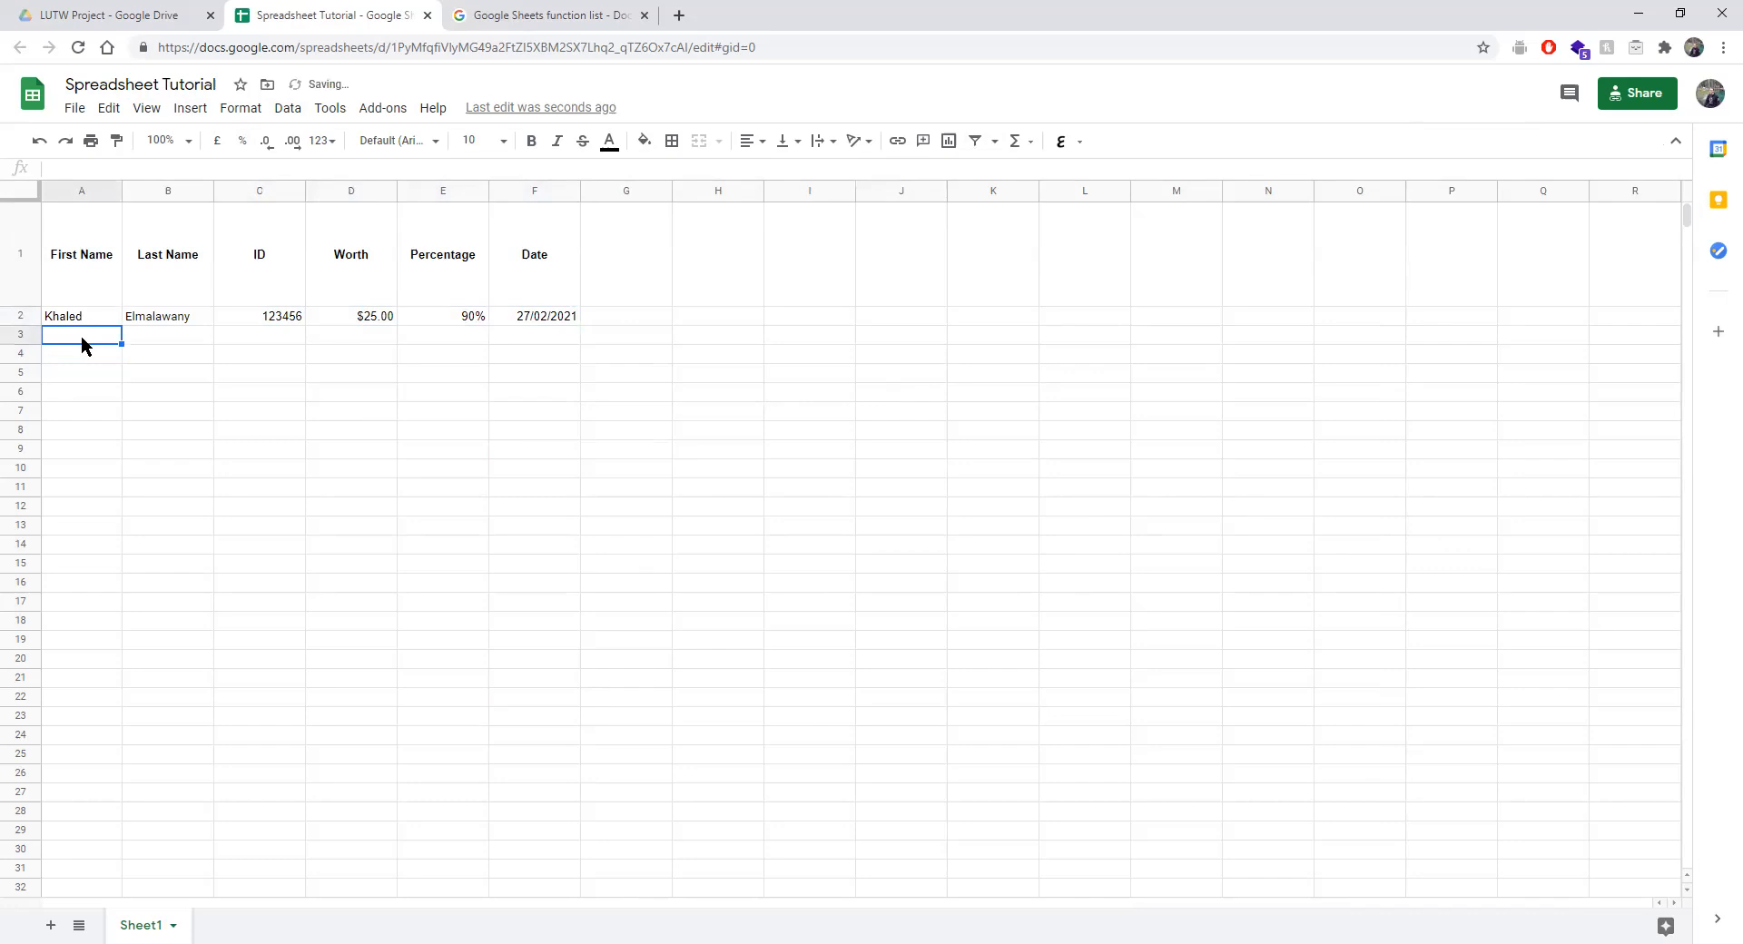
pyautogui.write('Jack')
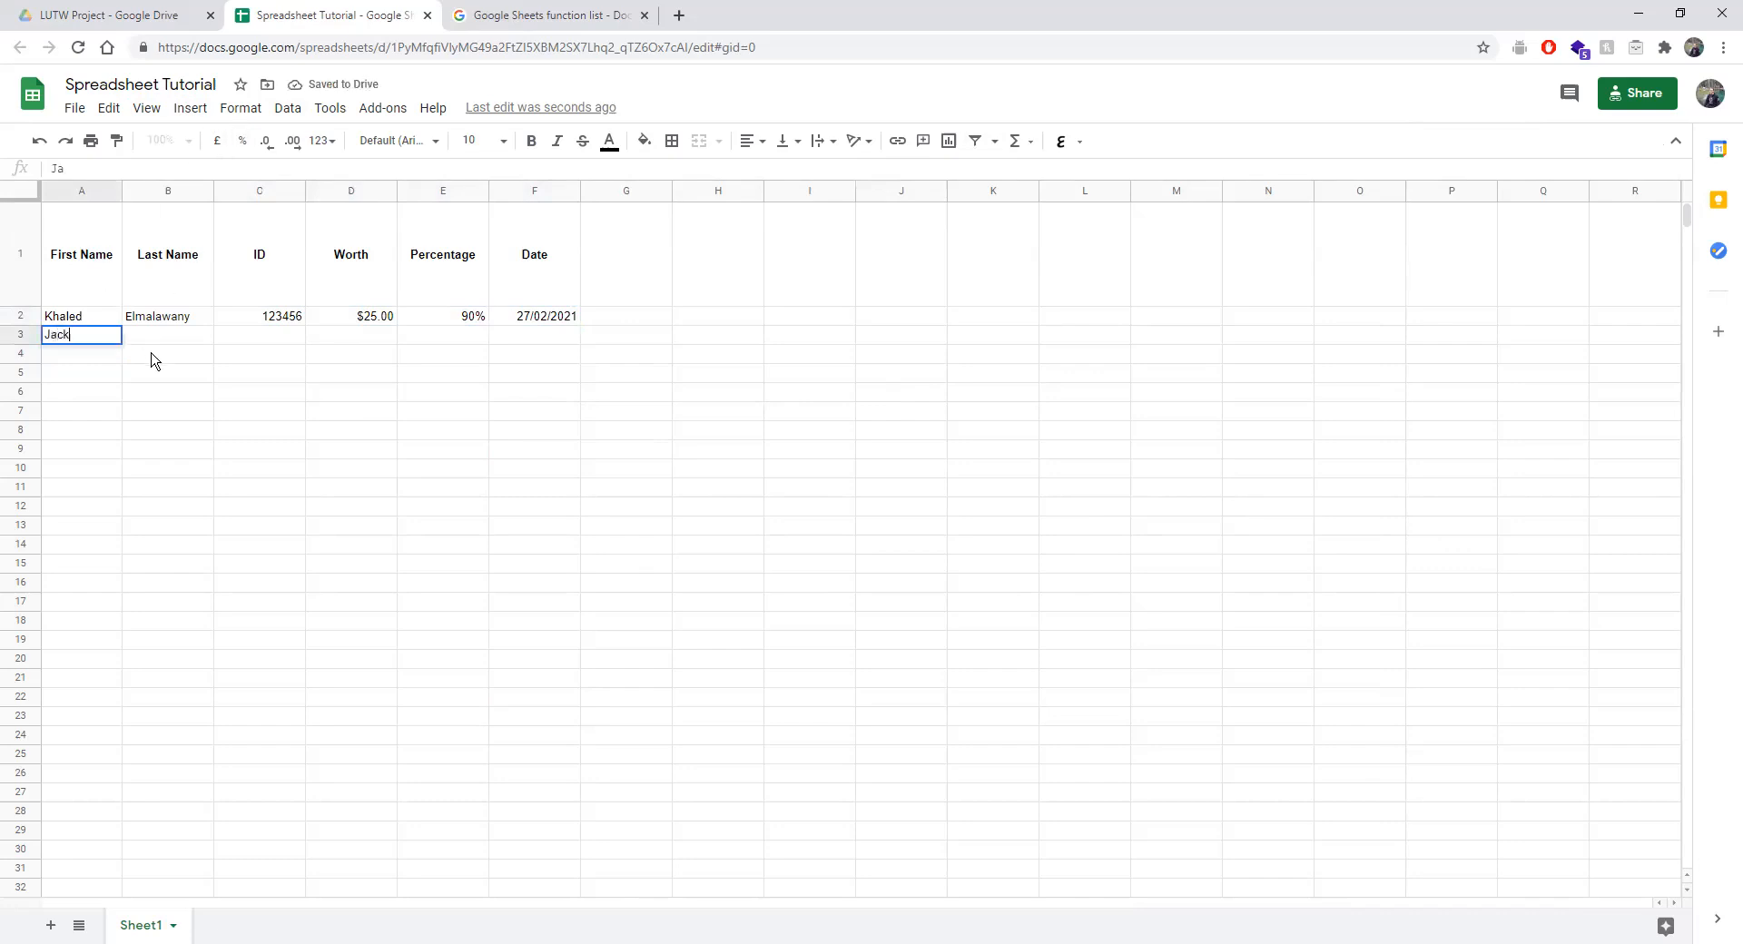
pyautogui.press('Tab')
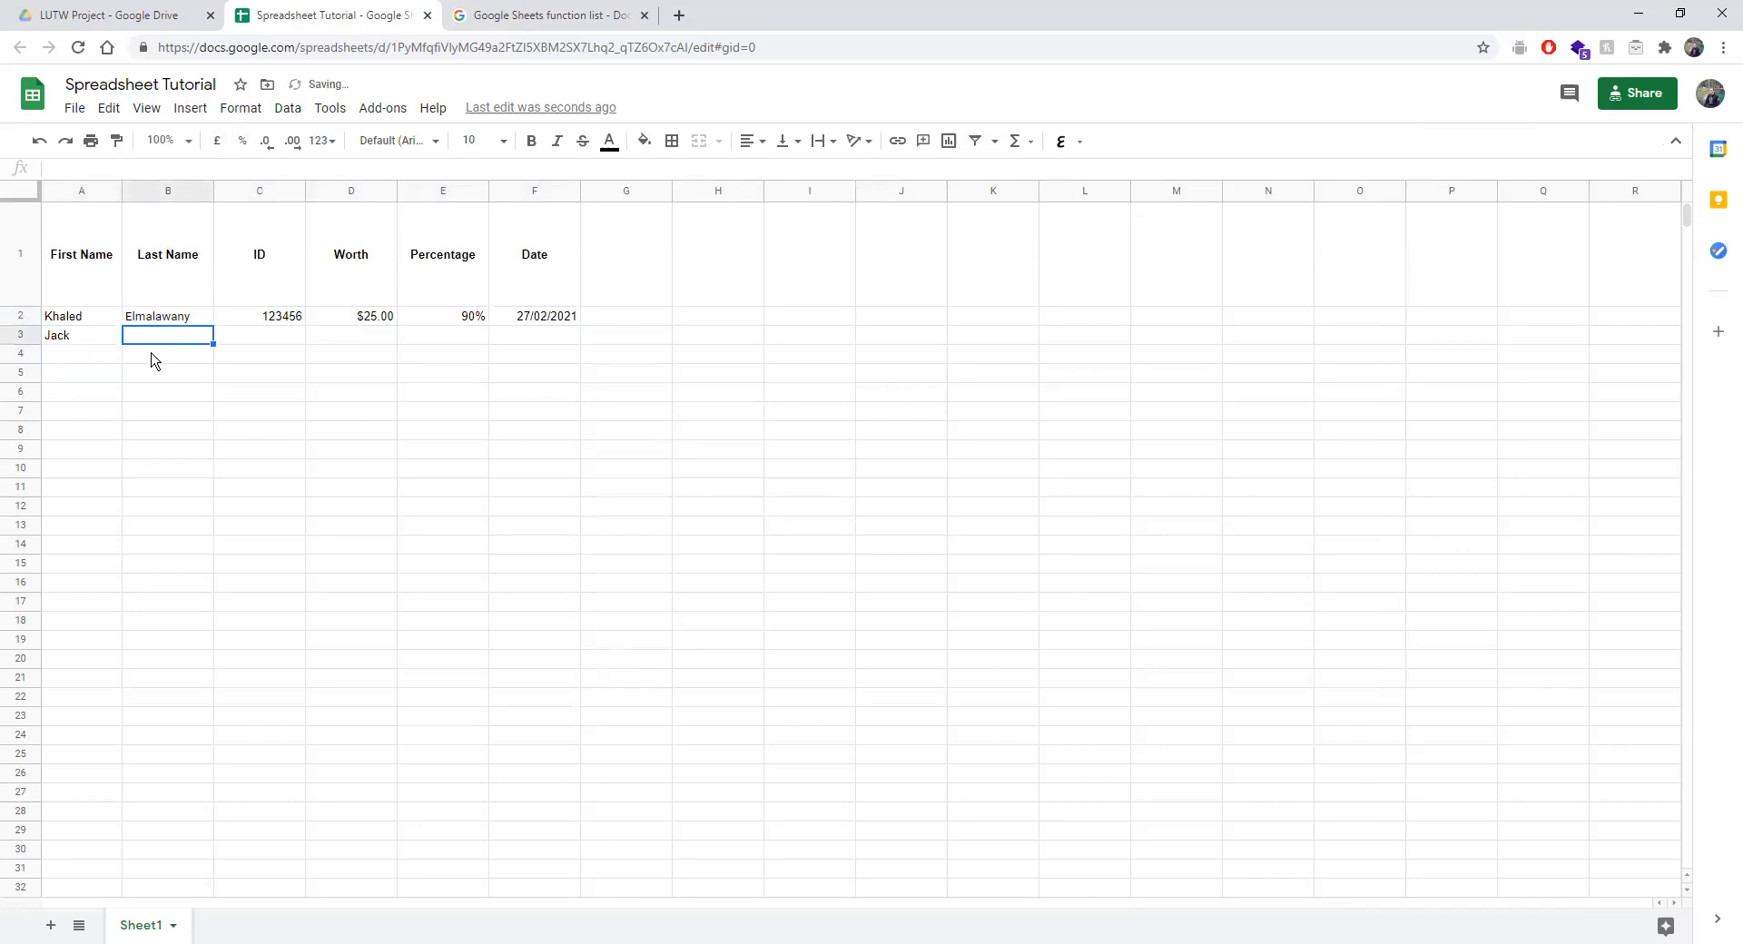
pyautogui.write('Somethin')
pyautogui.press('Return')
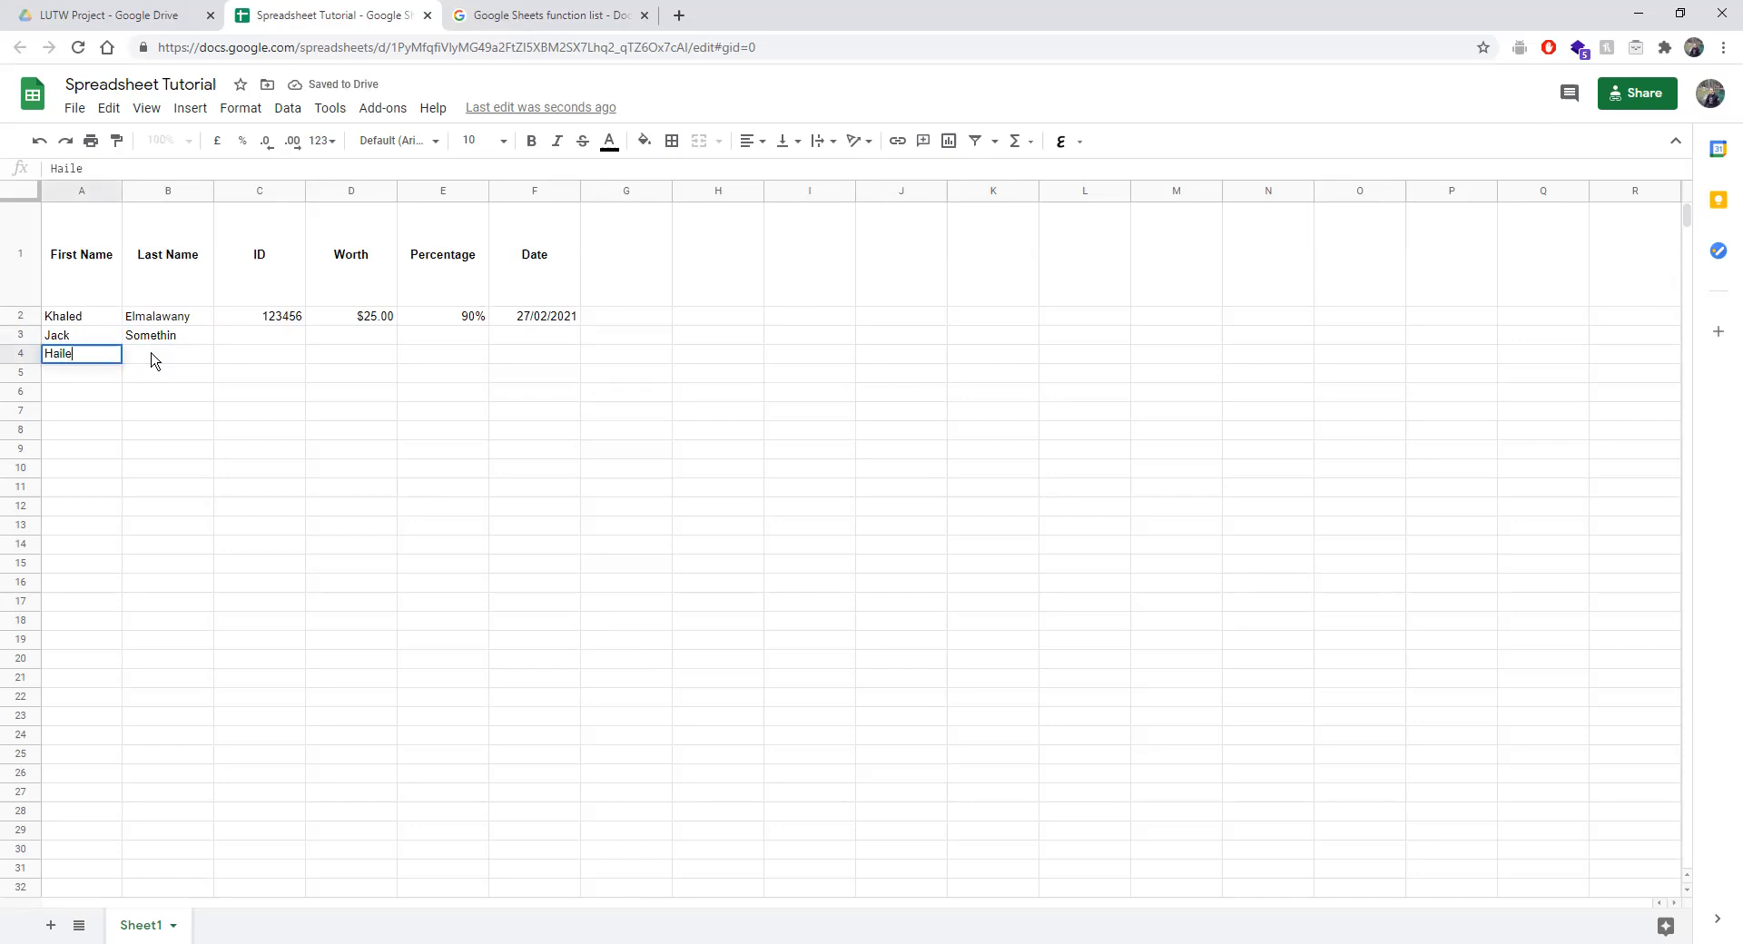
pyautogui.press('Return')
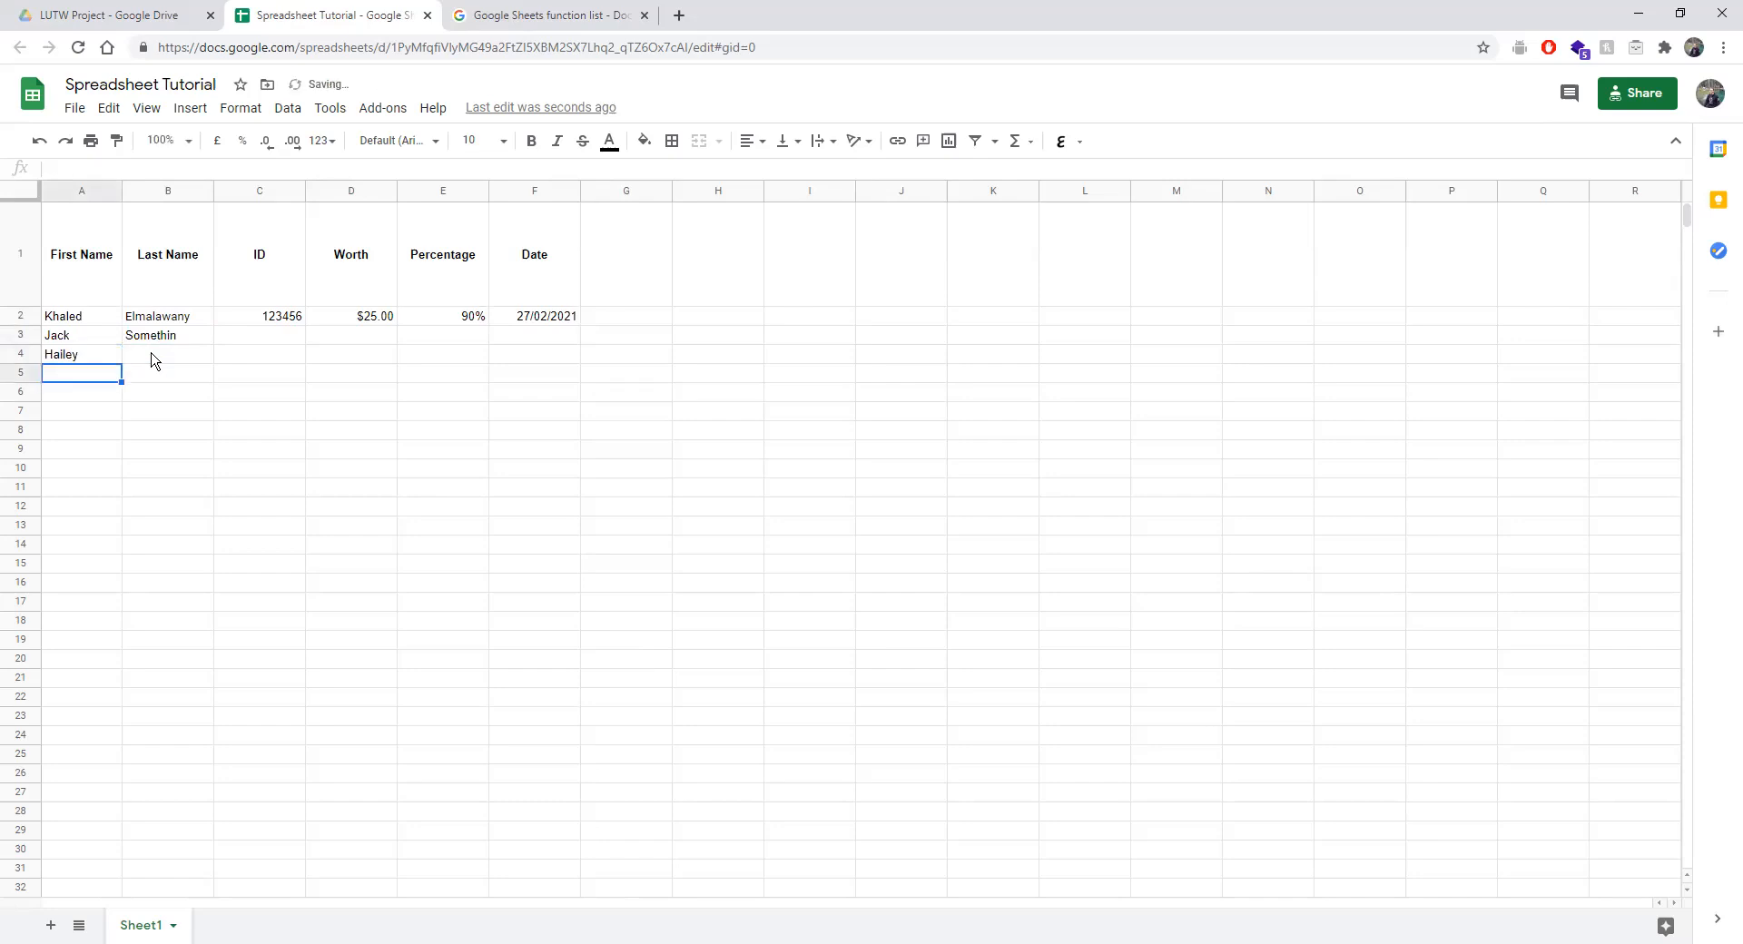
pyautogui.write('Laura')
pyautogui.click(157, 360)
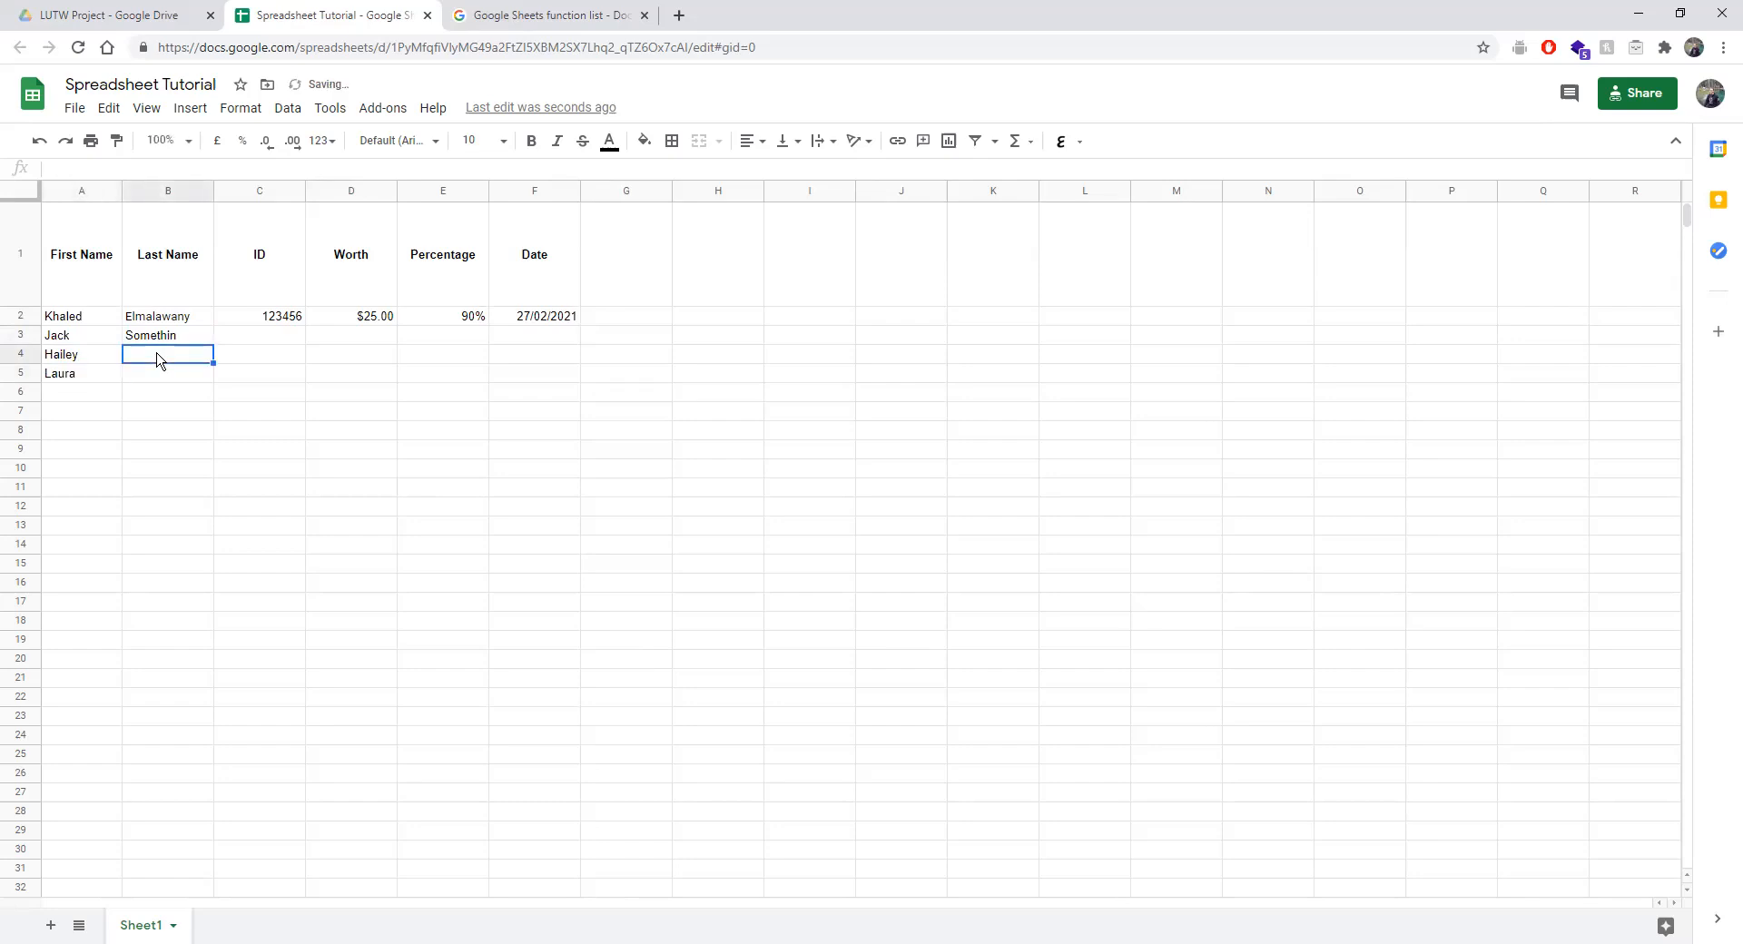
pyautogui.write('F')
pyautogui.rightClick(138, 381)
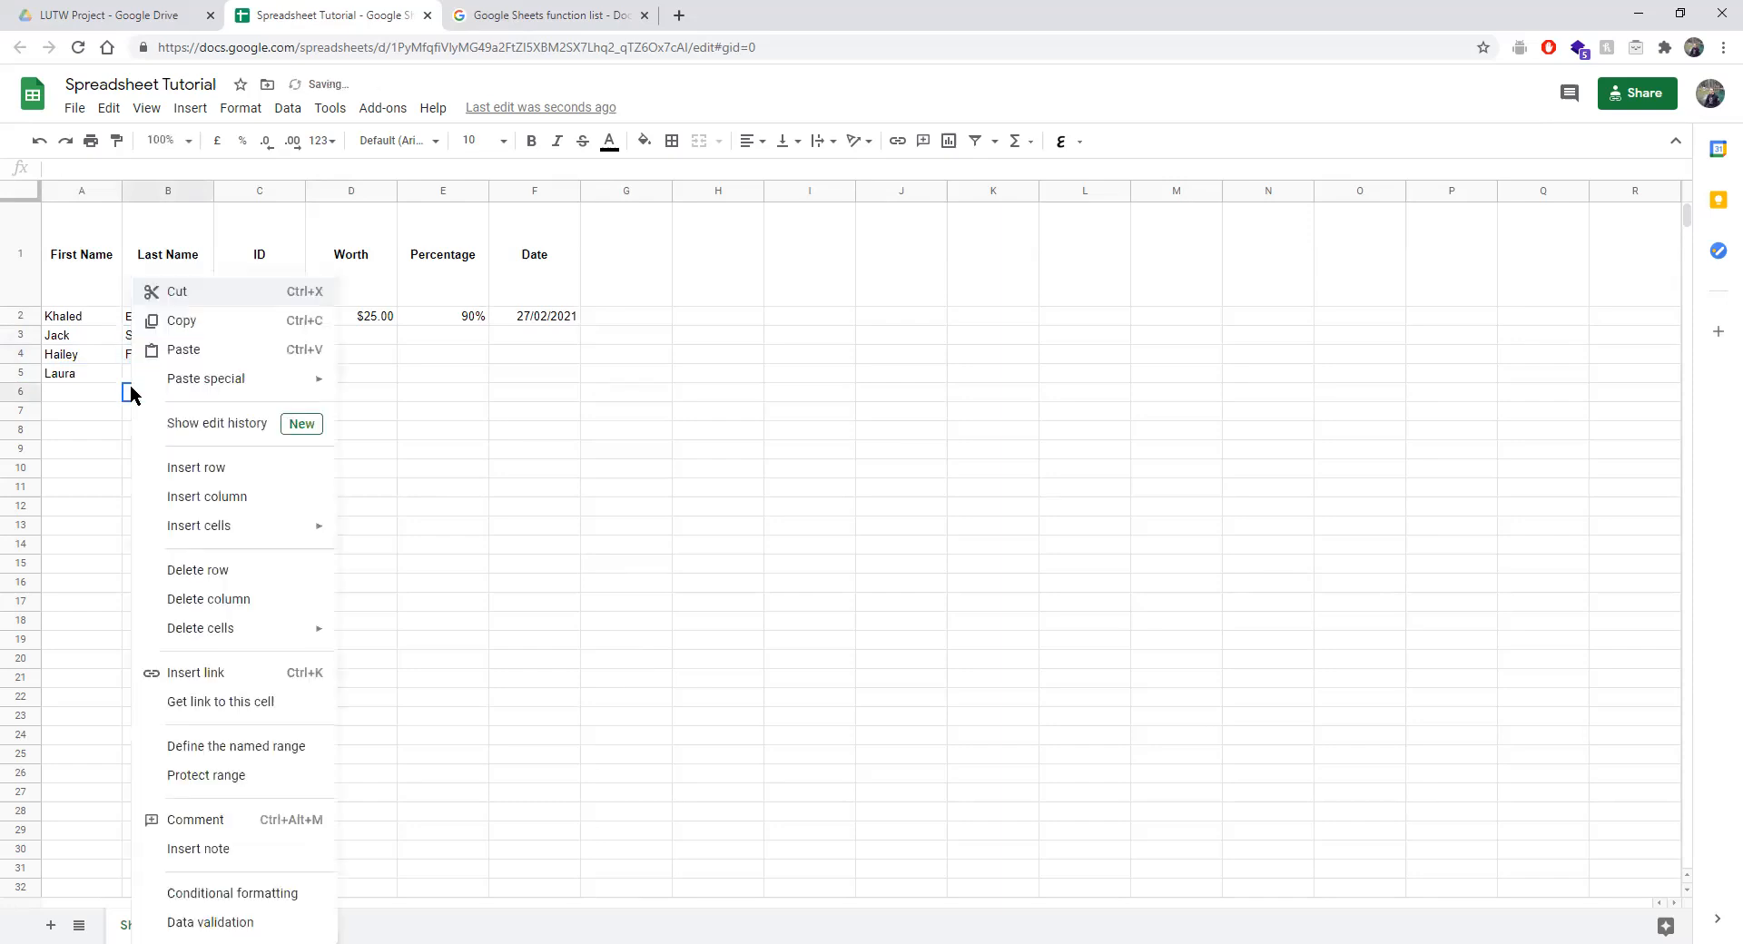
pyautogui.press('Escape')
pyautogui.write('H')
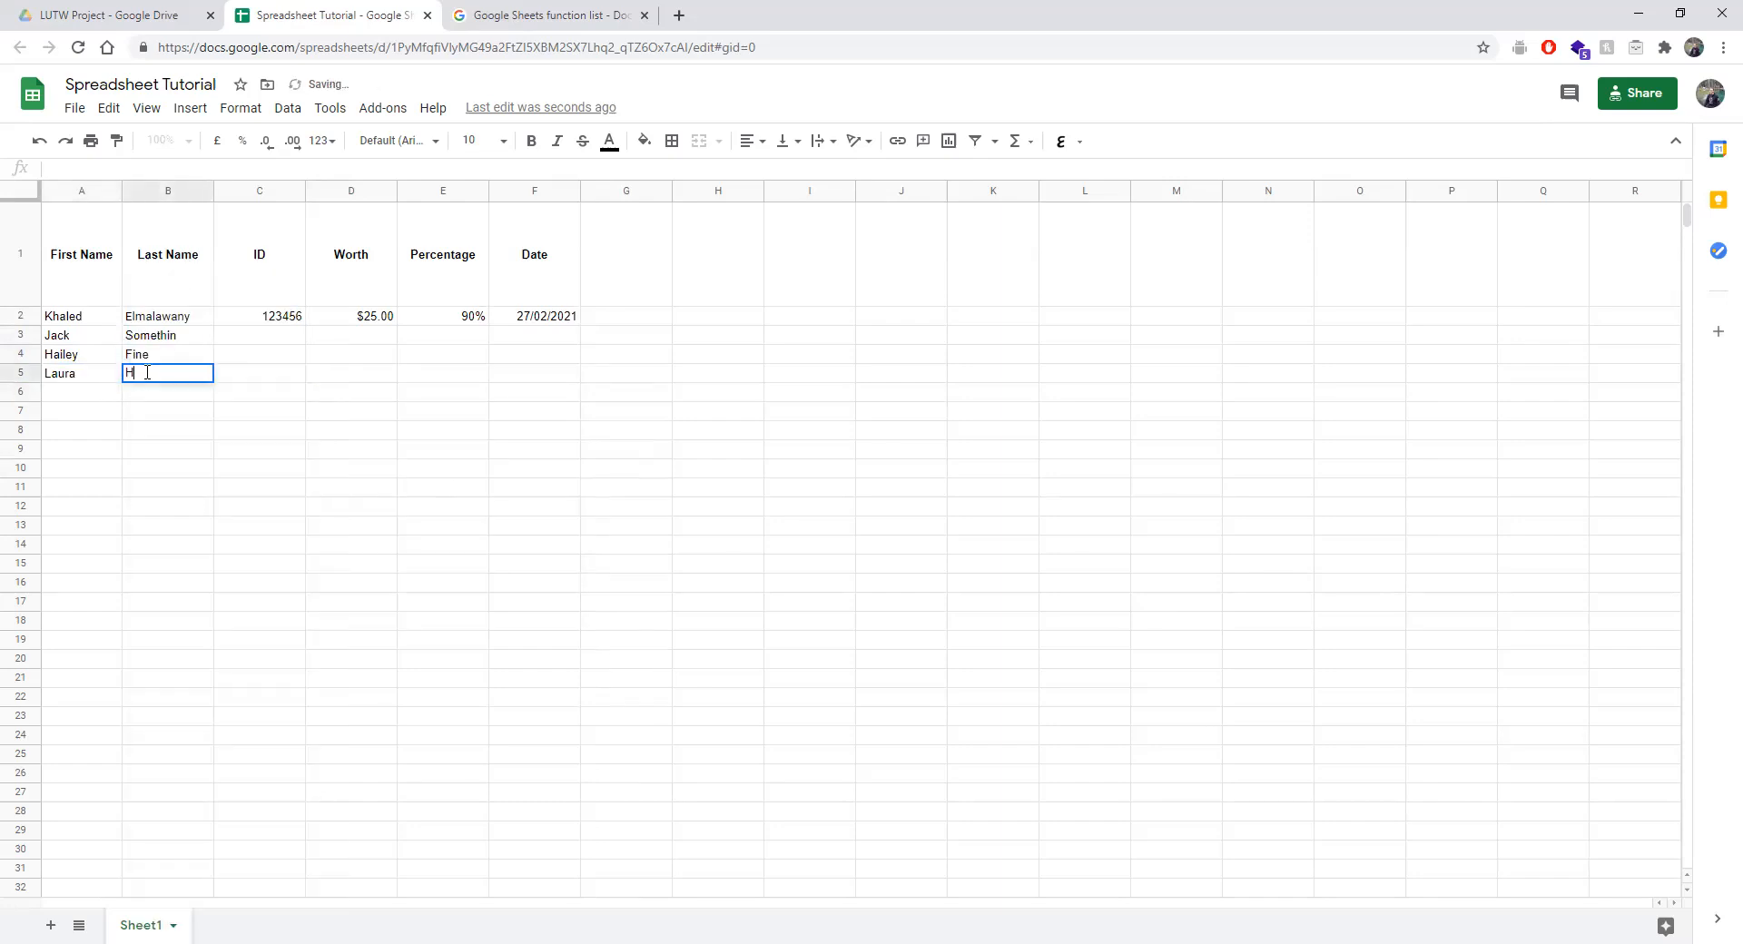
pyautogui.write('ello')
pyautogui.press('Return')
# Enter IDs 3423, 3141, 3453 and 567354 in C3:C6.
pyautogui.click(263, 344)
pyautogui.write('3423')
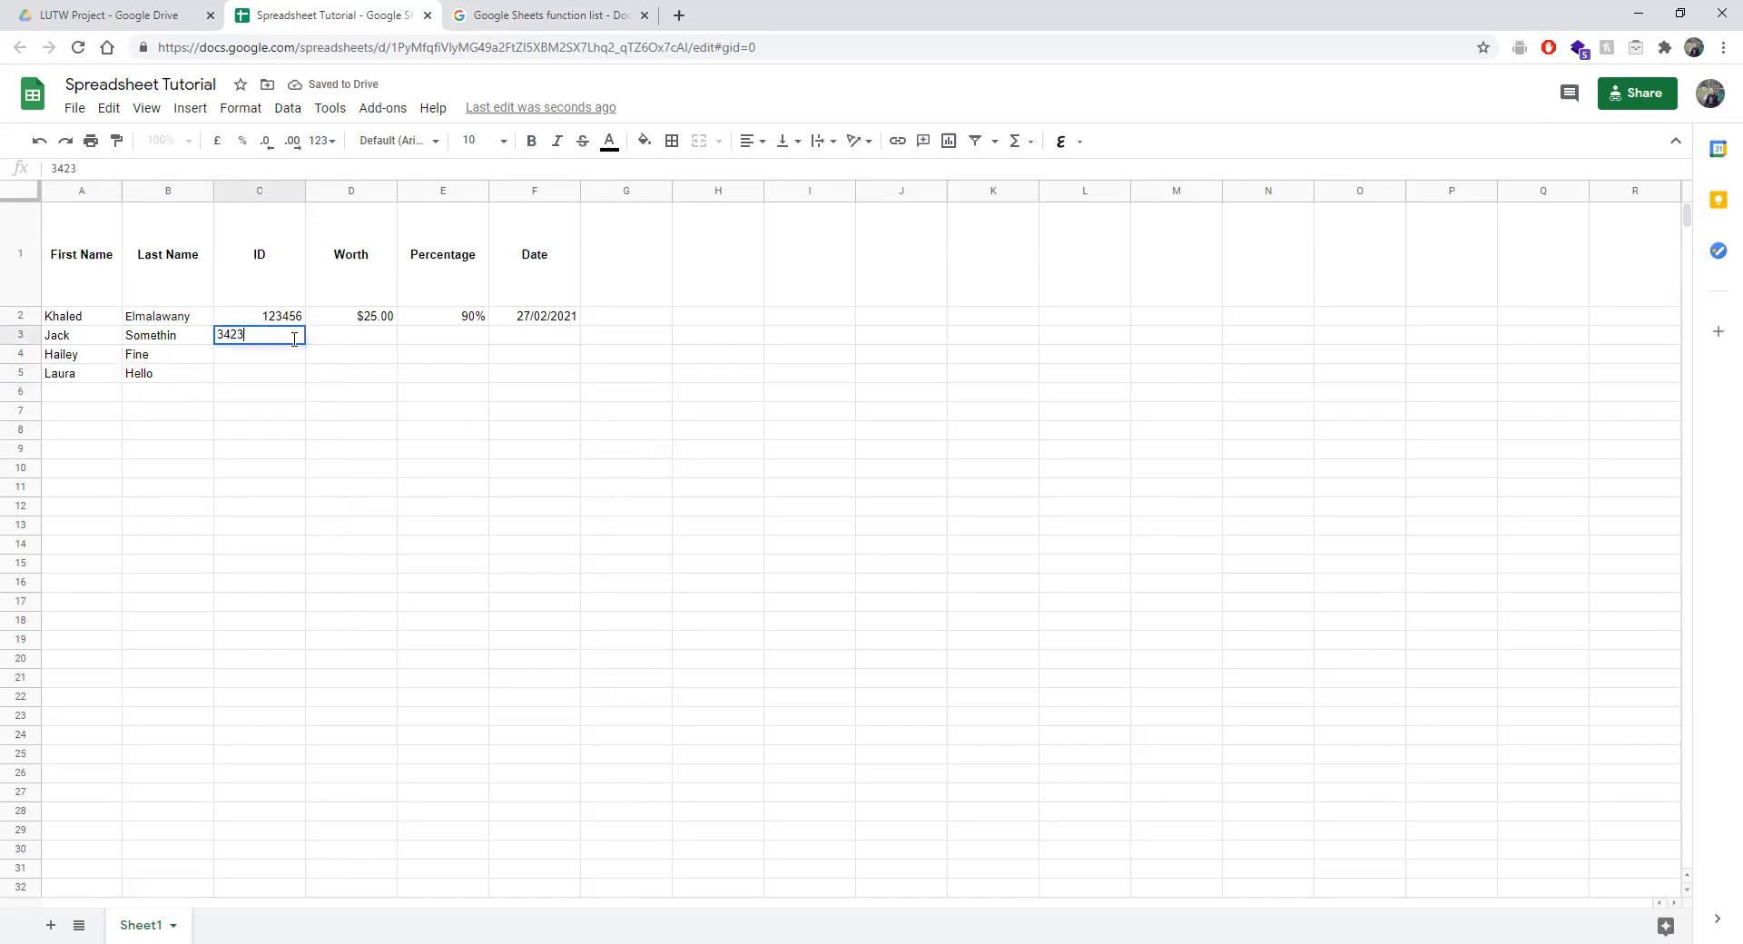
pyautogui.click(274, 355)
pyautogui.write('314')
pyautogui.click(255, 380)
pyautogui.write('3453')
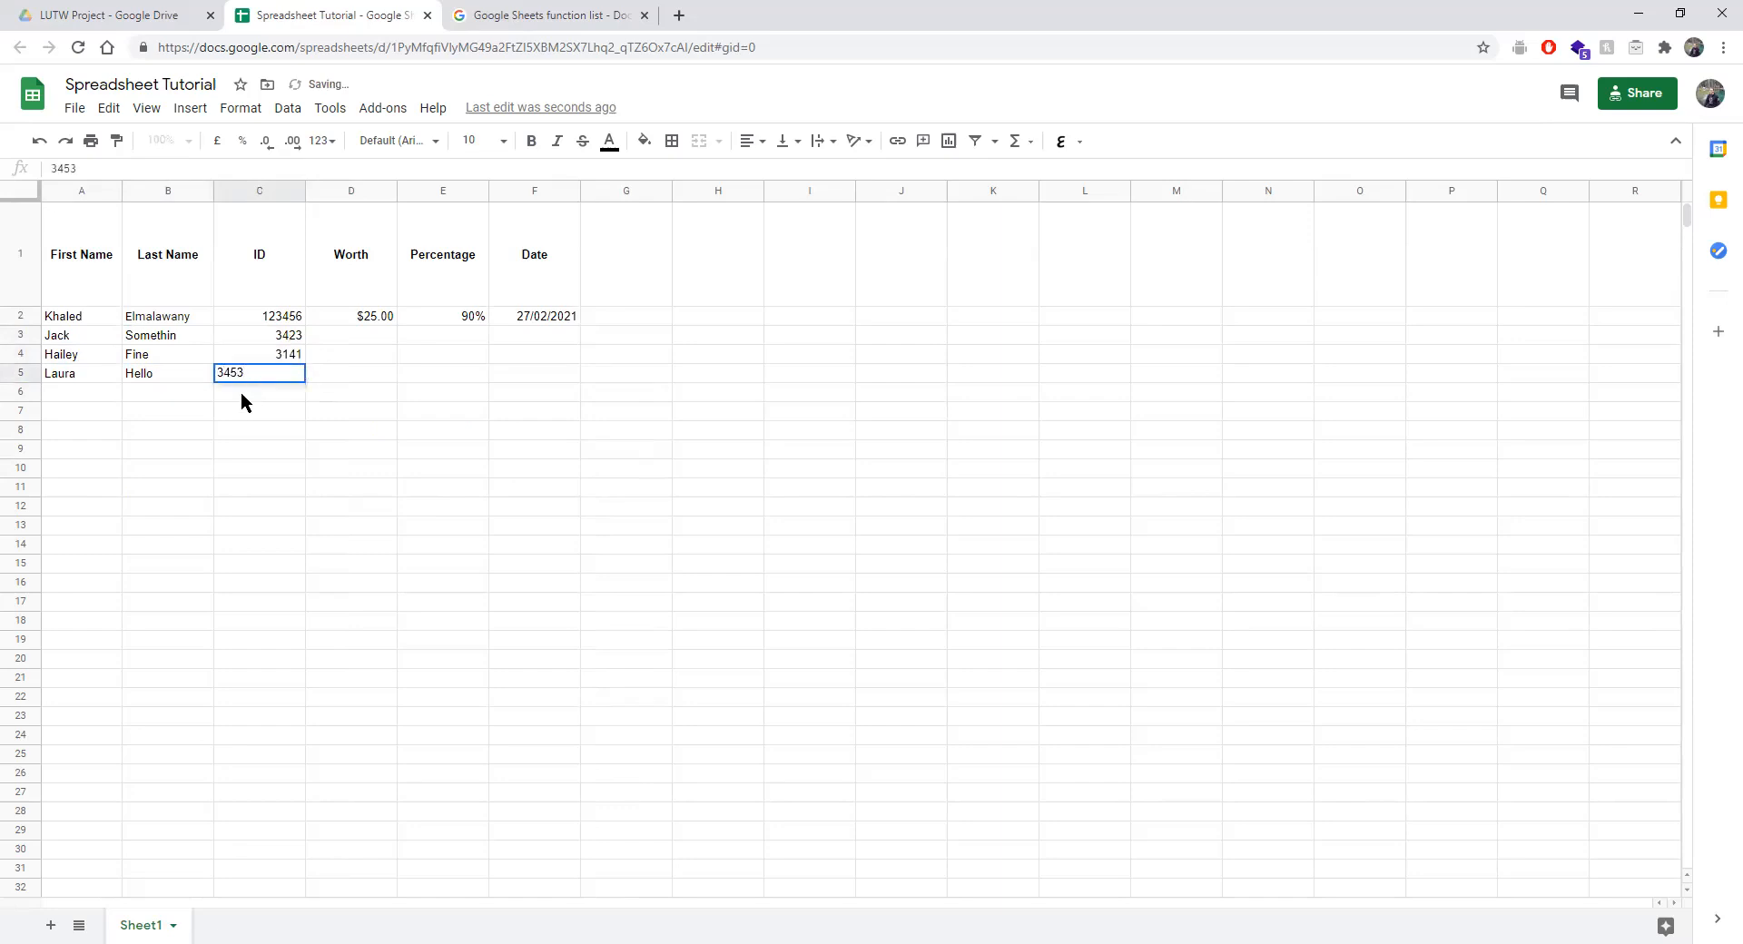
pyautogui.click(242, 394)
pyautogui.write('567354')
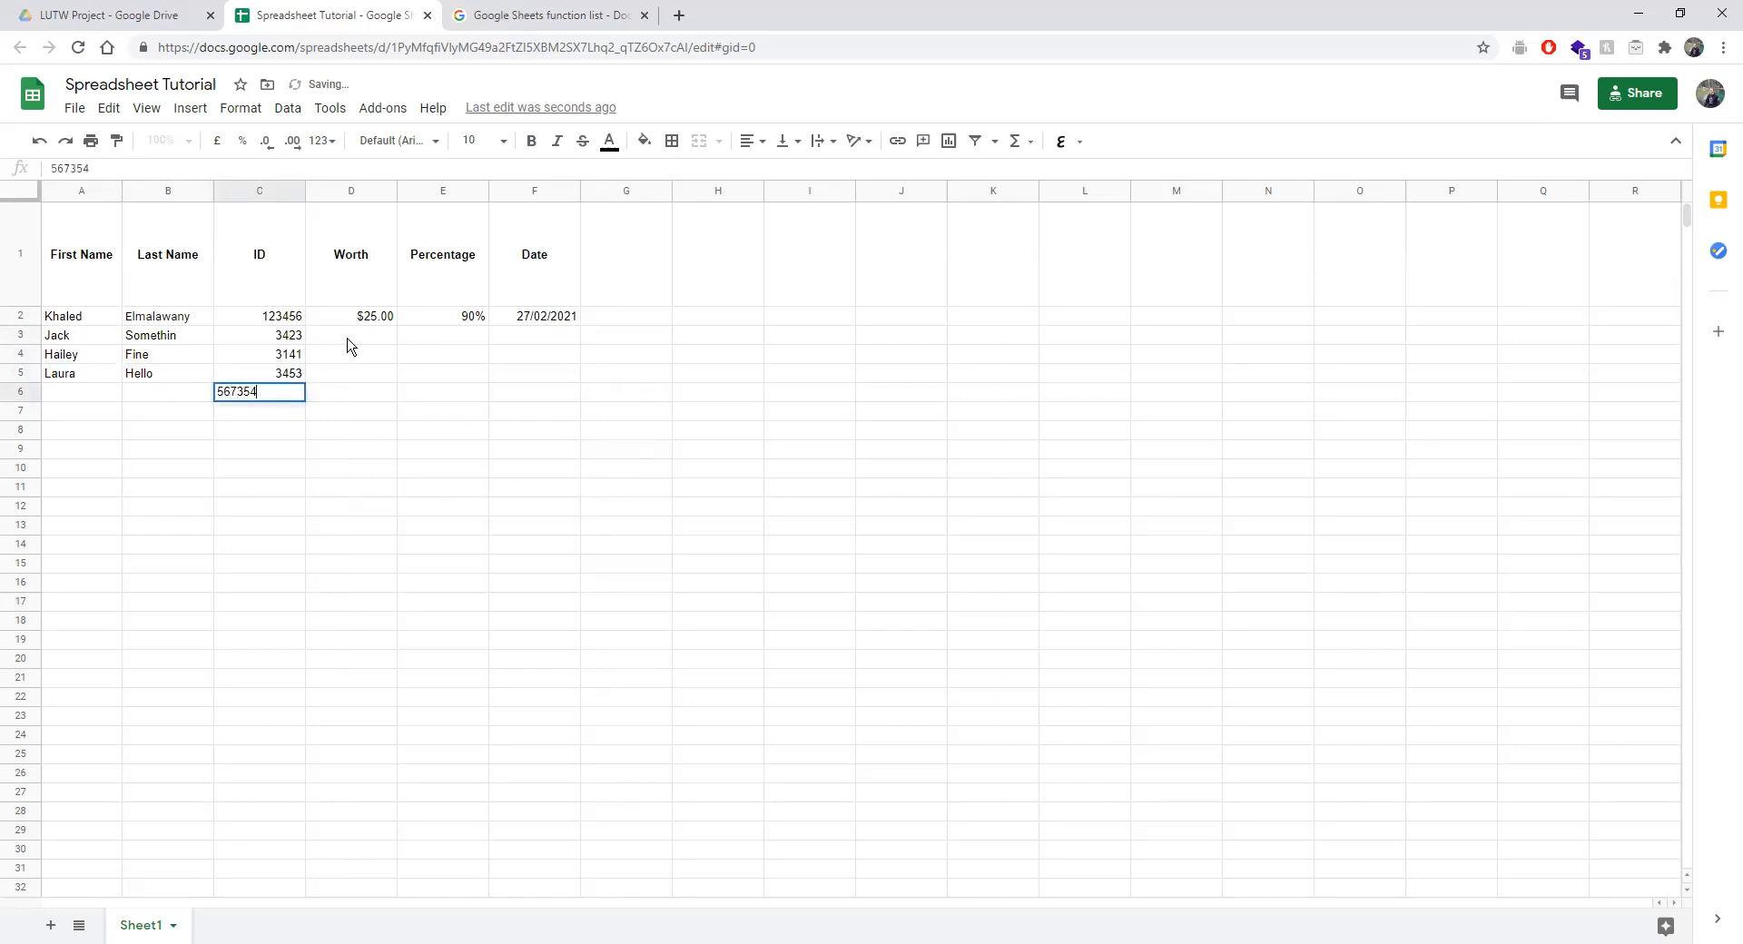
# Enter Worth values 43, 435, 345 and 345 in D3:D6.
pyautogui.click(349, 338)
pyautogui.write('43')
pyautogui.click(324, 362)
pyautogui.write('435')
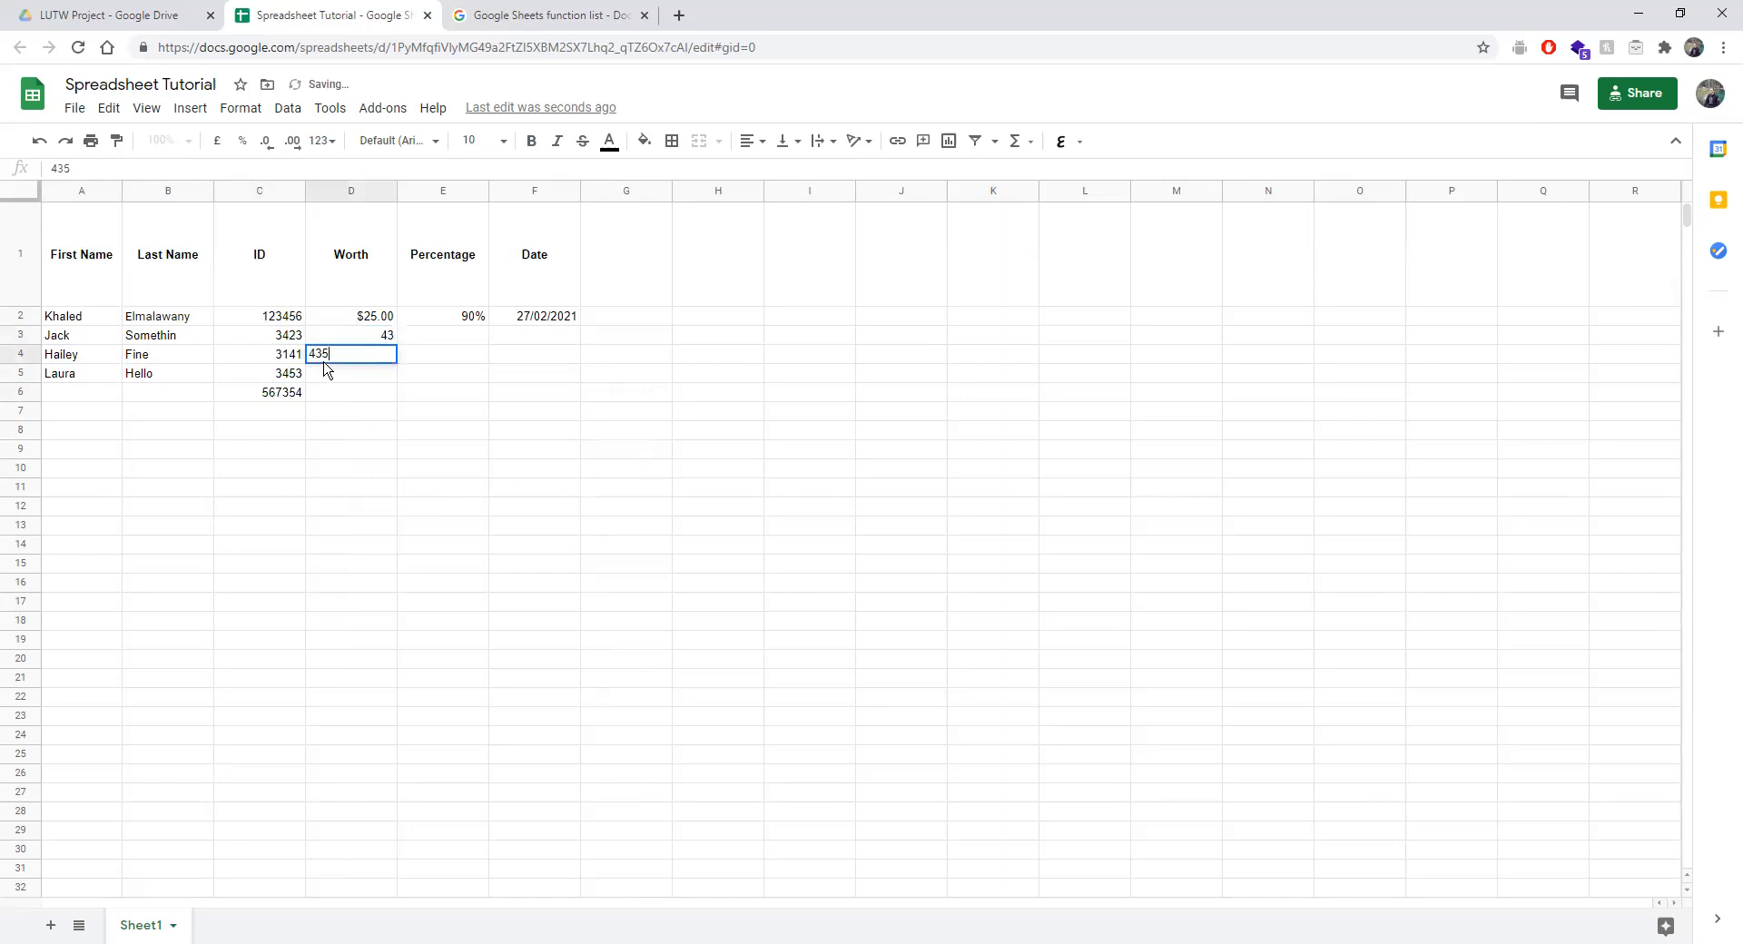
pyautogui.click(323, 374)
pyautogui.write('345')
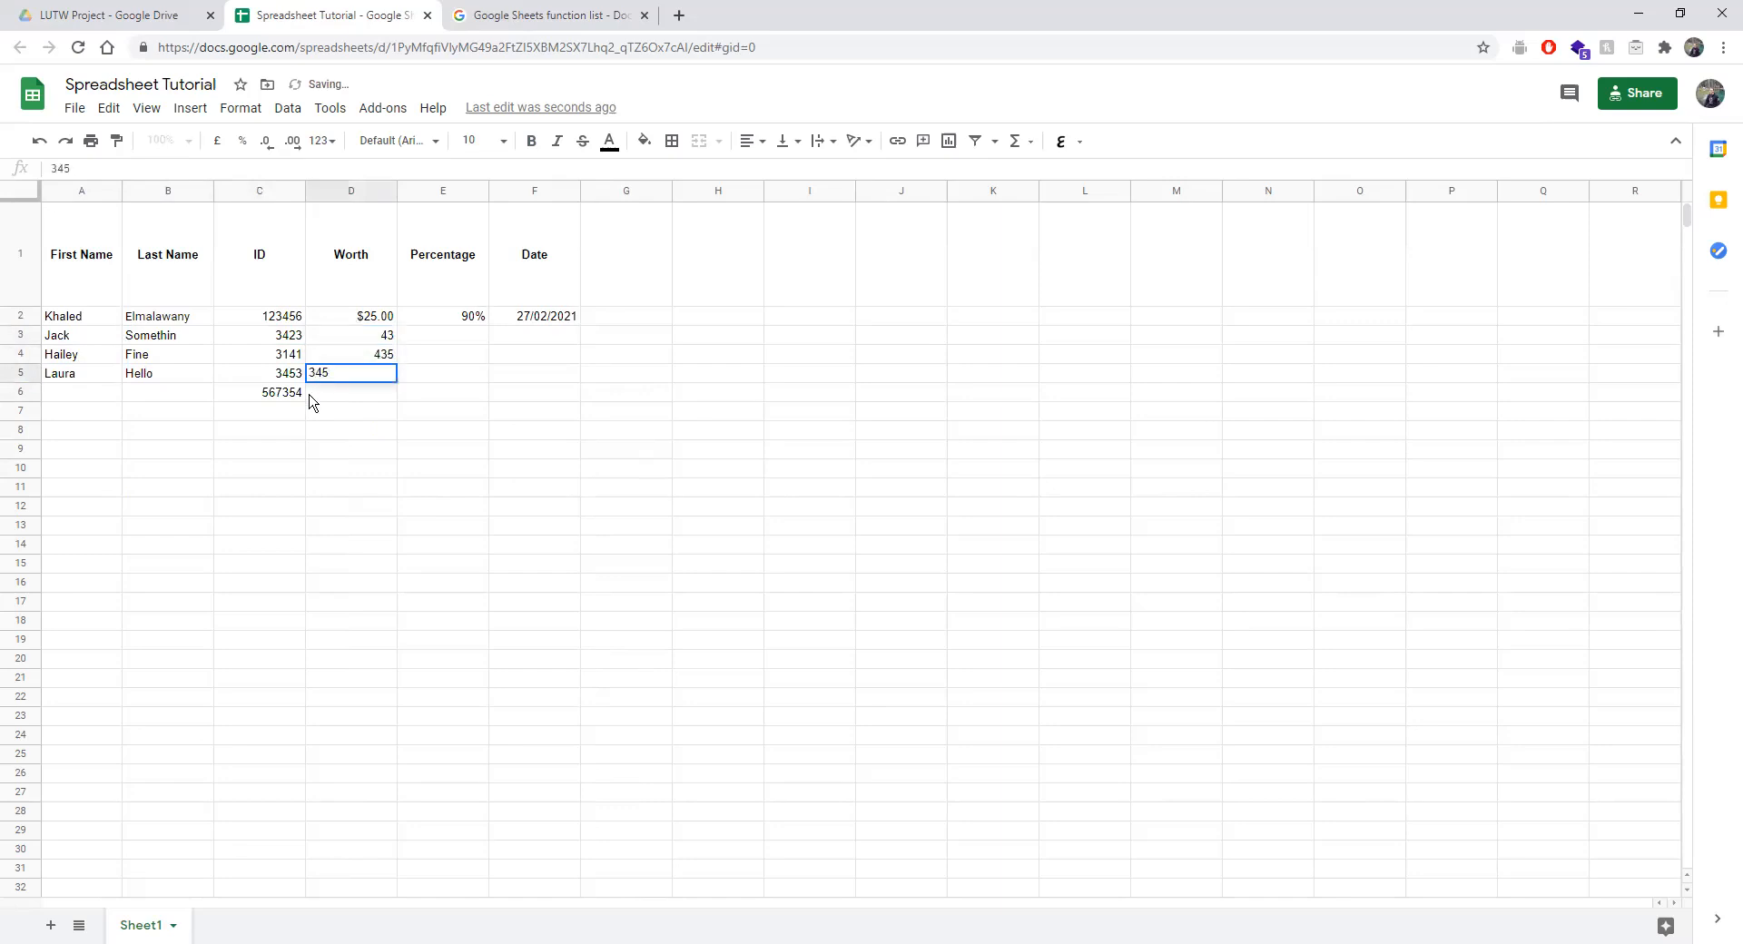
pyautogui.click(311, 392)
pyautogui.write('345')
pyautogui.click(513, 409)
# Enter Percentage values 2345, 2342324, 523 and 2354 in E3:E6.
pyautogui.click(458, 340)
pyautogui.click(440, 359)
pyautogui.write('23')
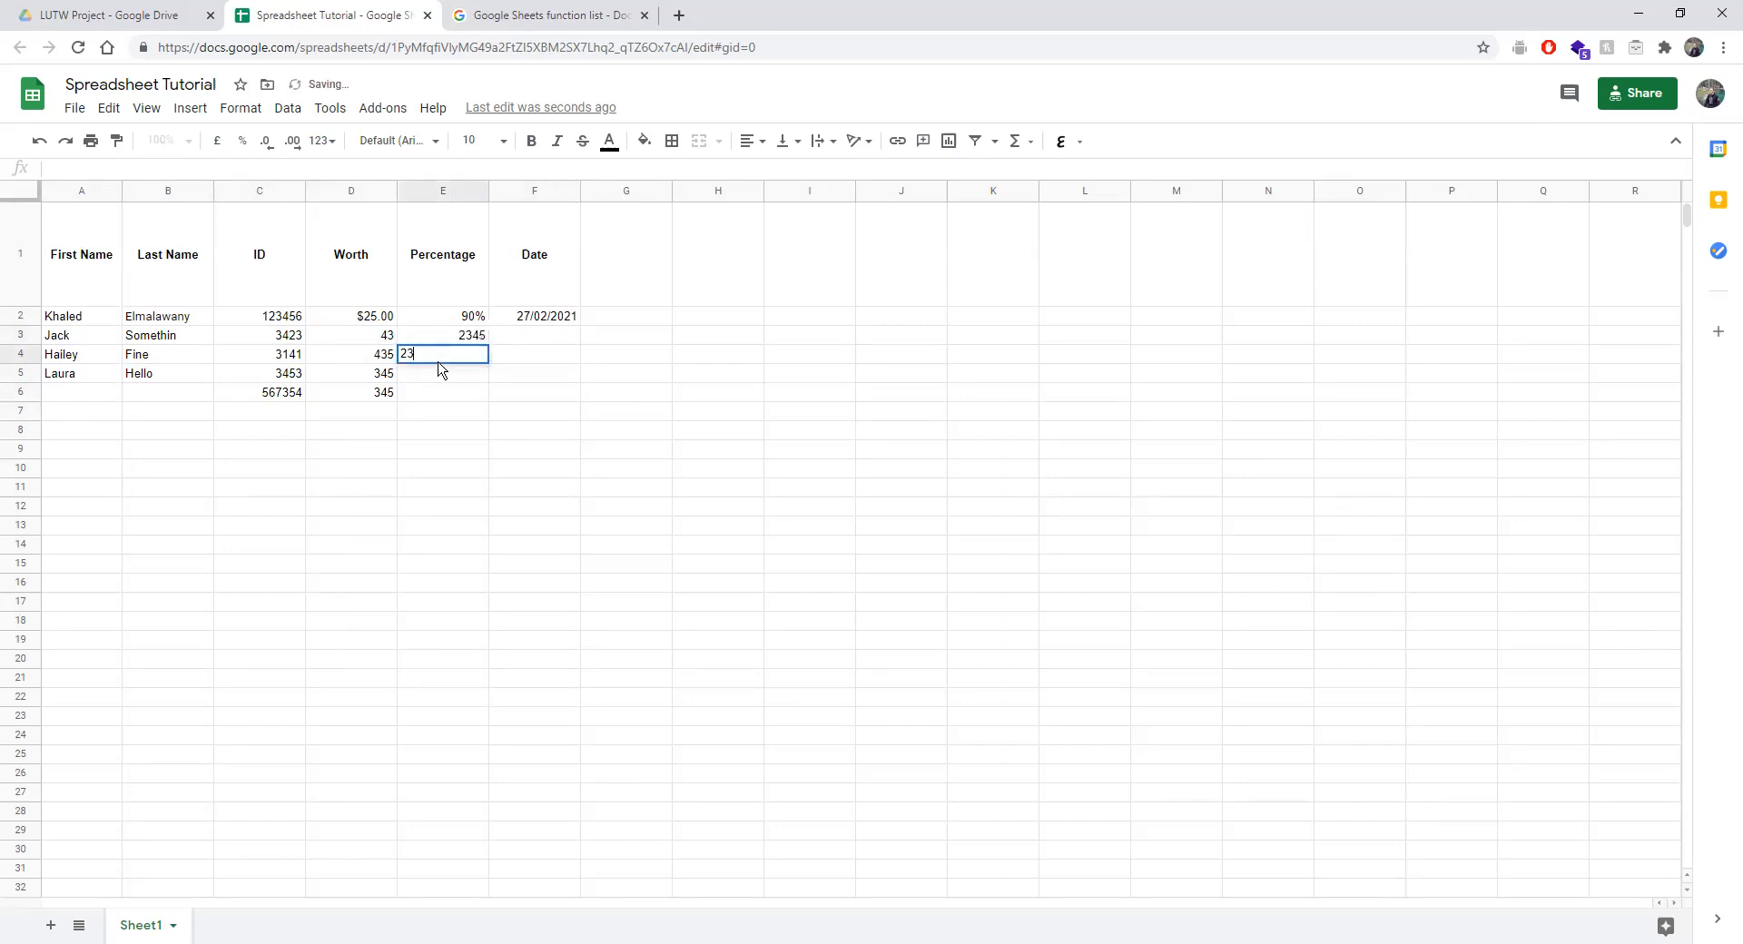
pyautogui.write('42324')
pyautogui.press('Return')
pyautogui.write('523')
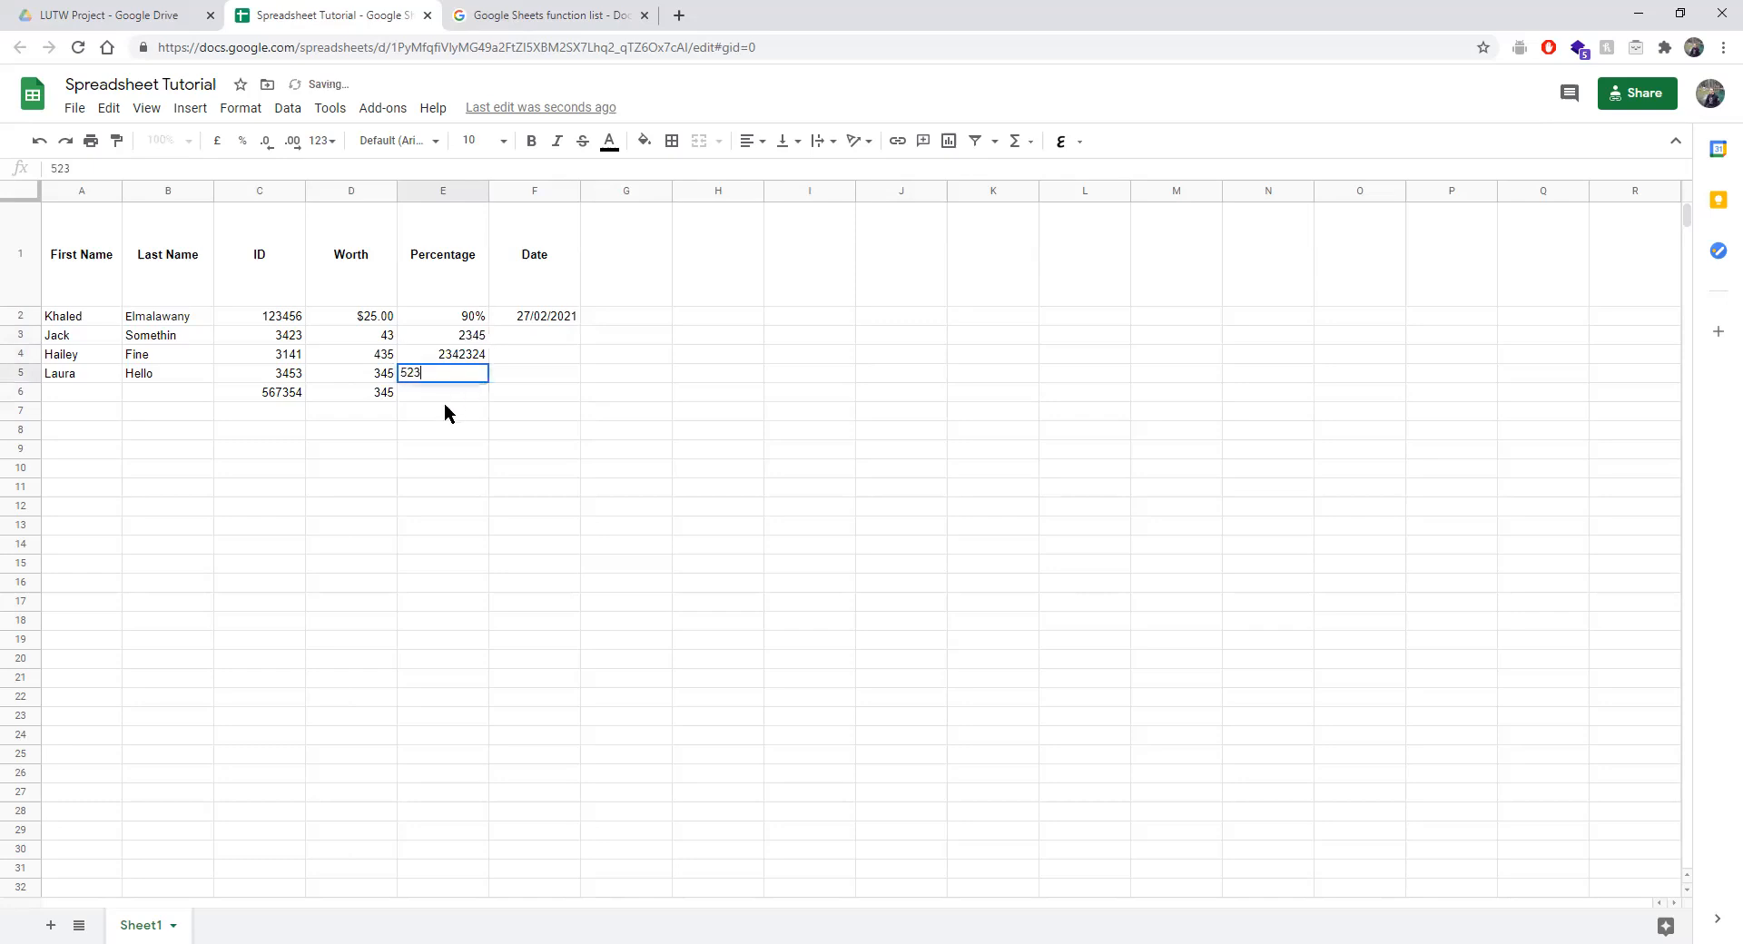
pyautogui.press('Return')
pyautogui.write('2354')
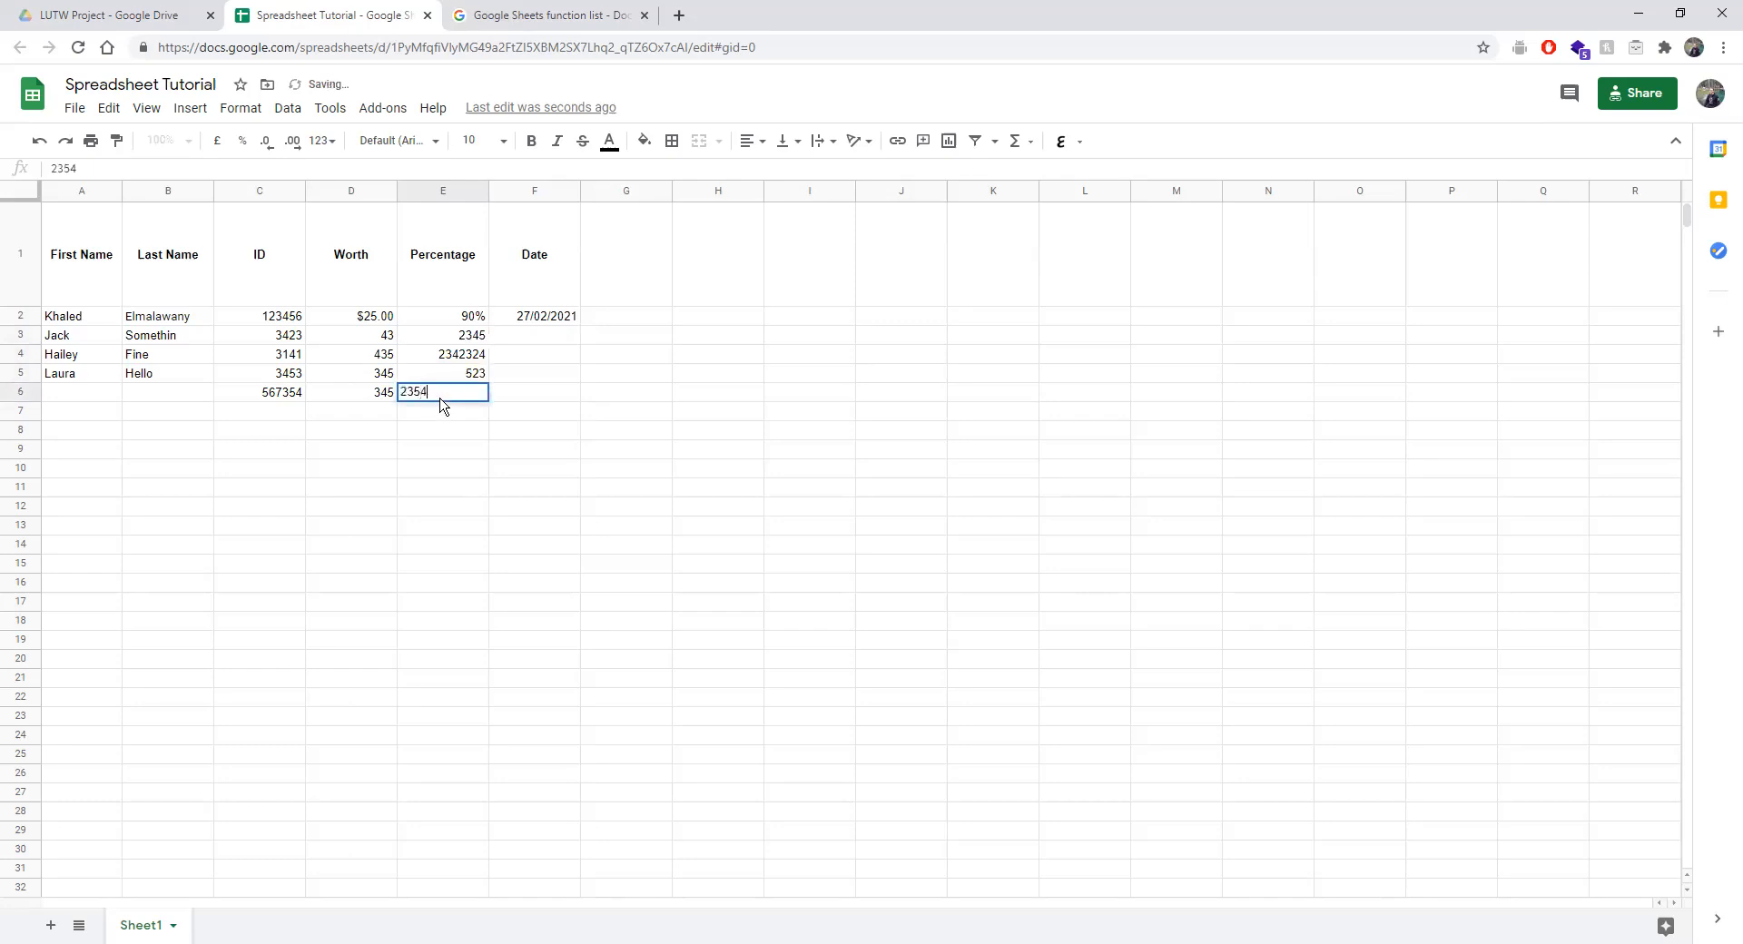
pyautogui.click(547, 356)
pyautogui.click(556, 318)
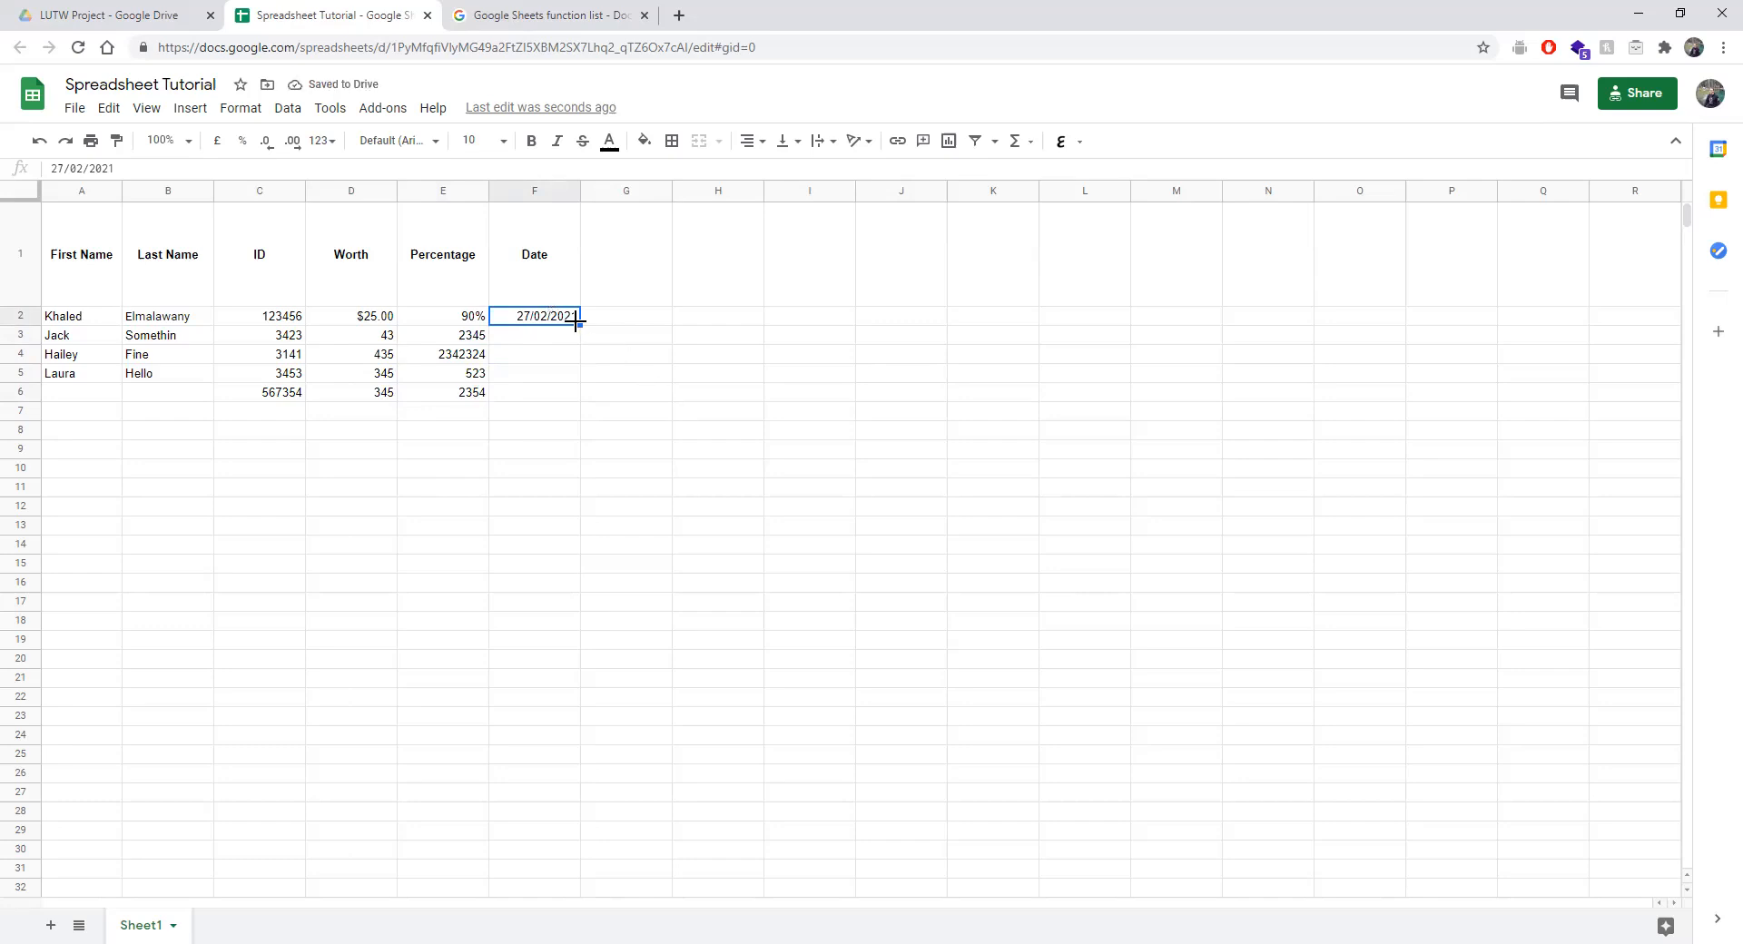
# Extend the dates down to F5 and fill 1 into G2:G8.
pyautogui.moveTo(576, 324); pyautogui.dragTo(574, 383)
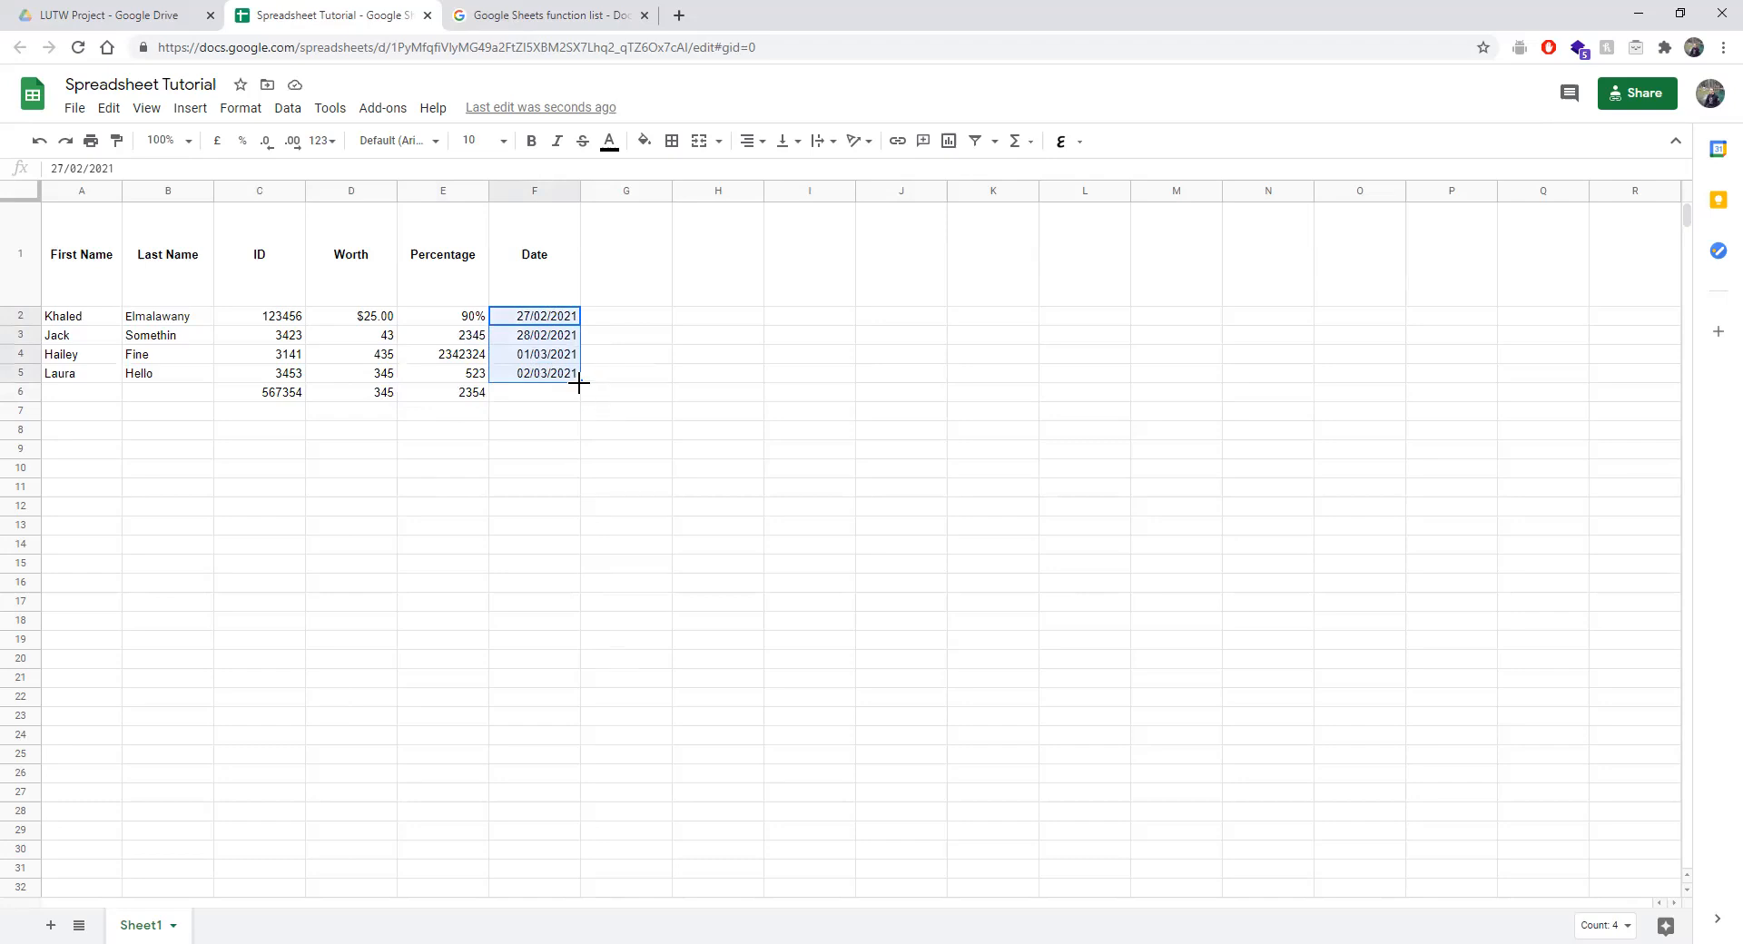
pyautogui.click(648, 316)
pyautogui.write('1')
pyautogui.click(658, 371)
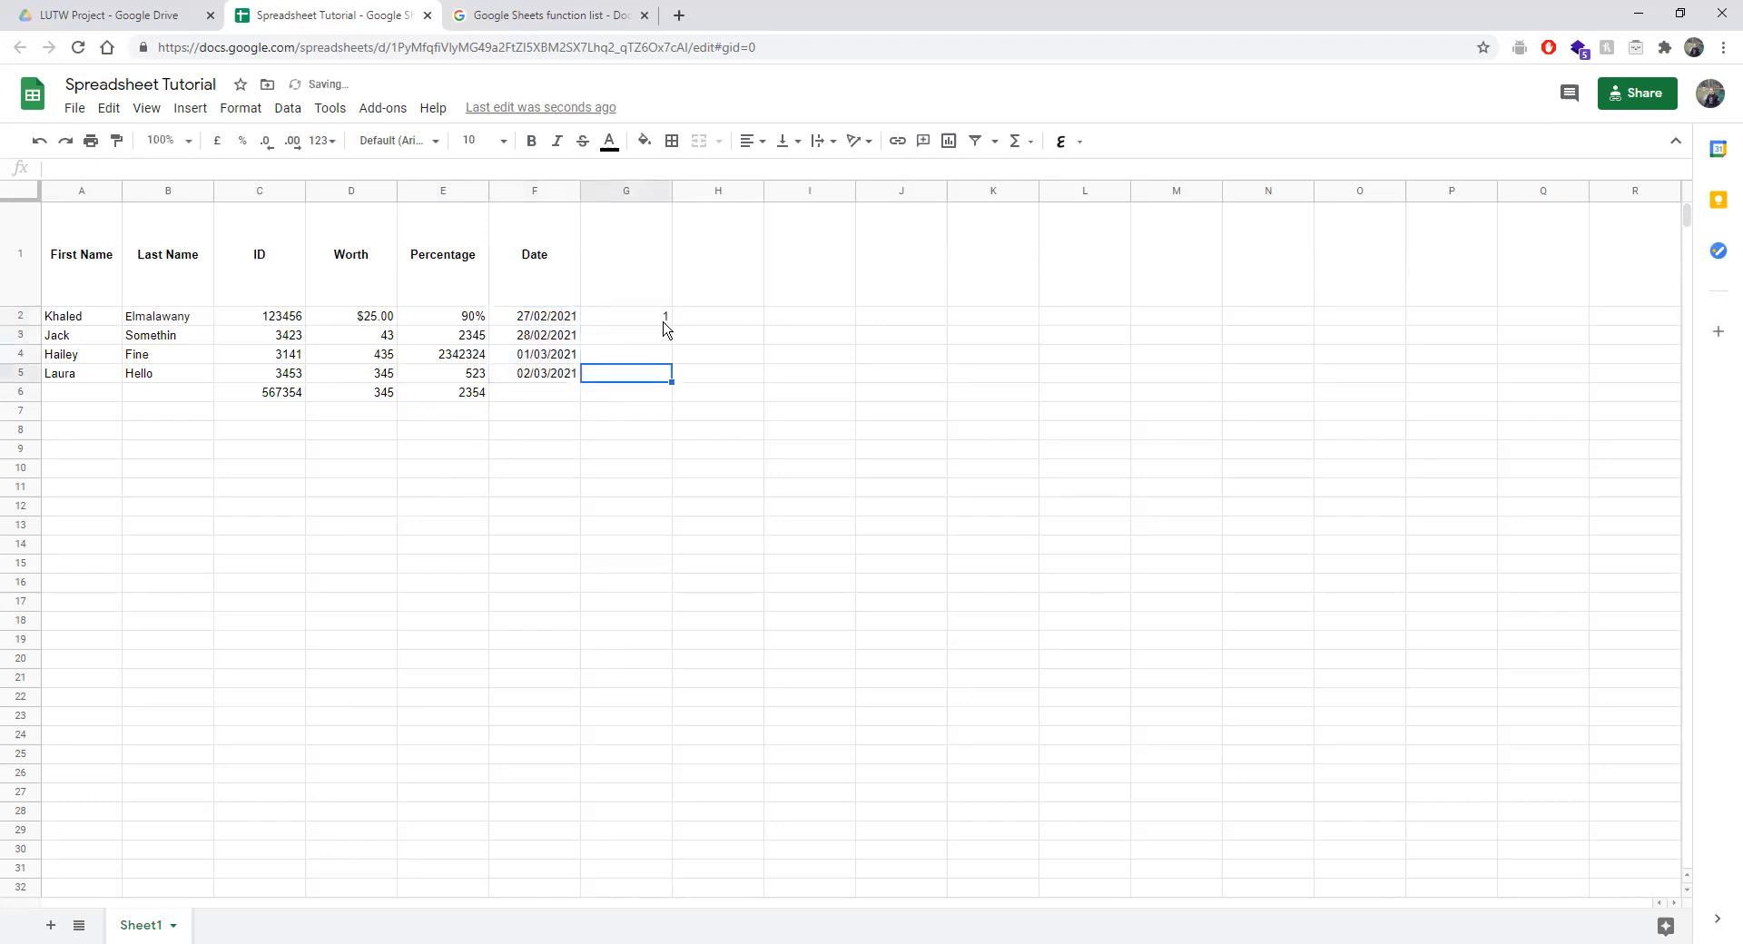
pyautogui.click(654, 317)
pyautogui.moveTo(670, 324); pyautogui.dragTo(668, 440)
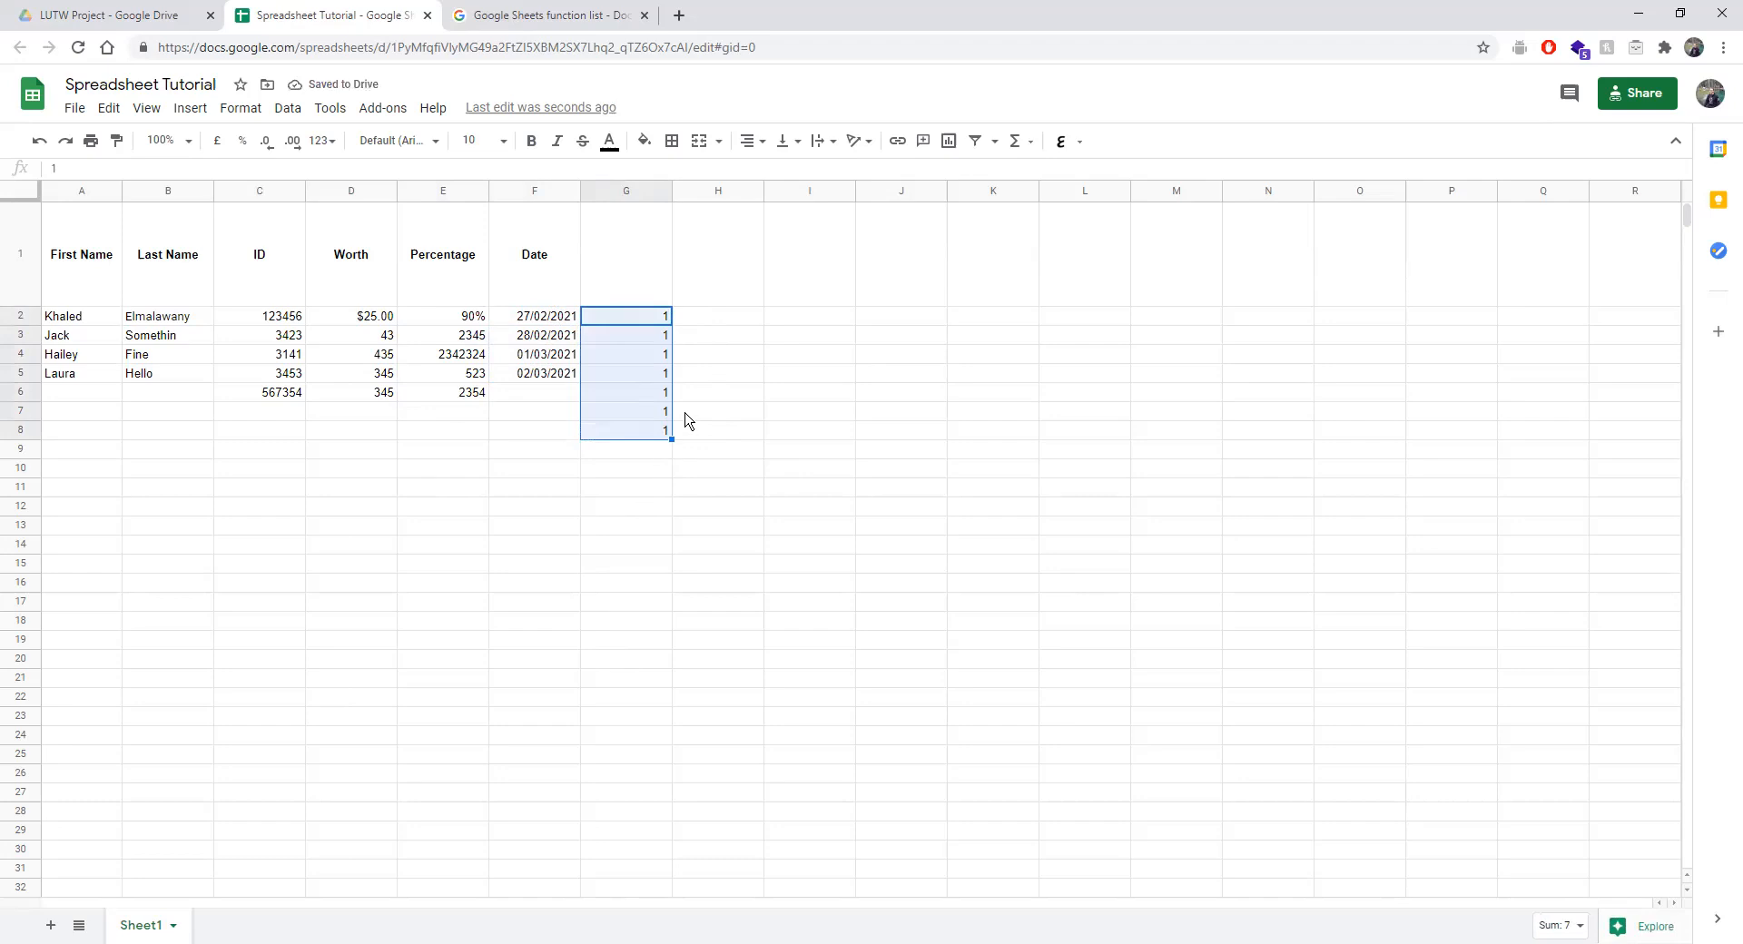
# Enter 1 and 2 in H2:H3 as a counting series pattern.
pyautogui.click(713, 318)
pyautogui.write('1')
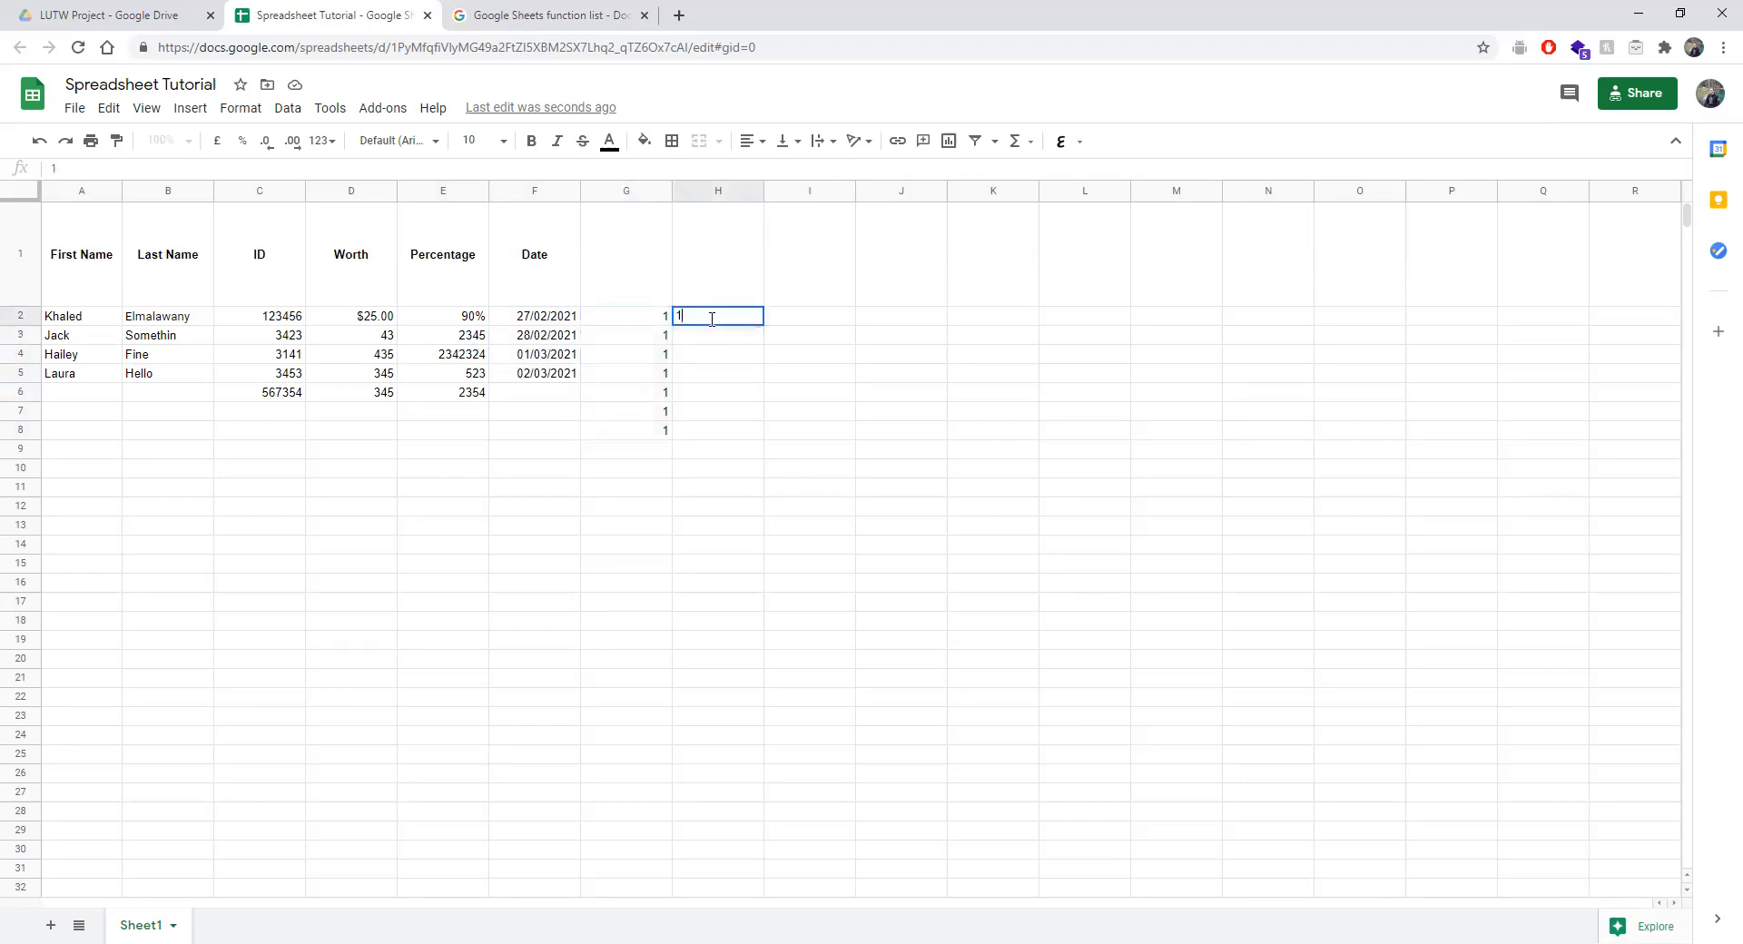
pyautogui.press('Return')
pyautogui.write('2')
pyautogui.press('Return')
pyautogui.moveTo(735, 320); pyautogui.dragTo(755, 434)
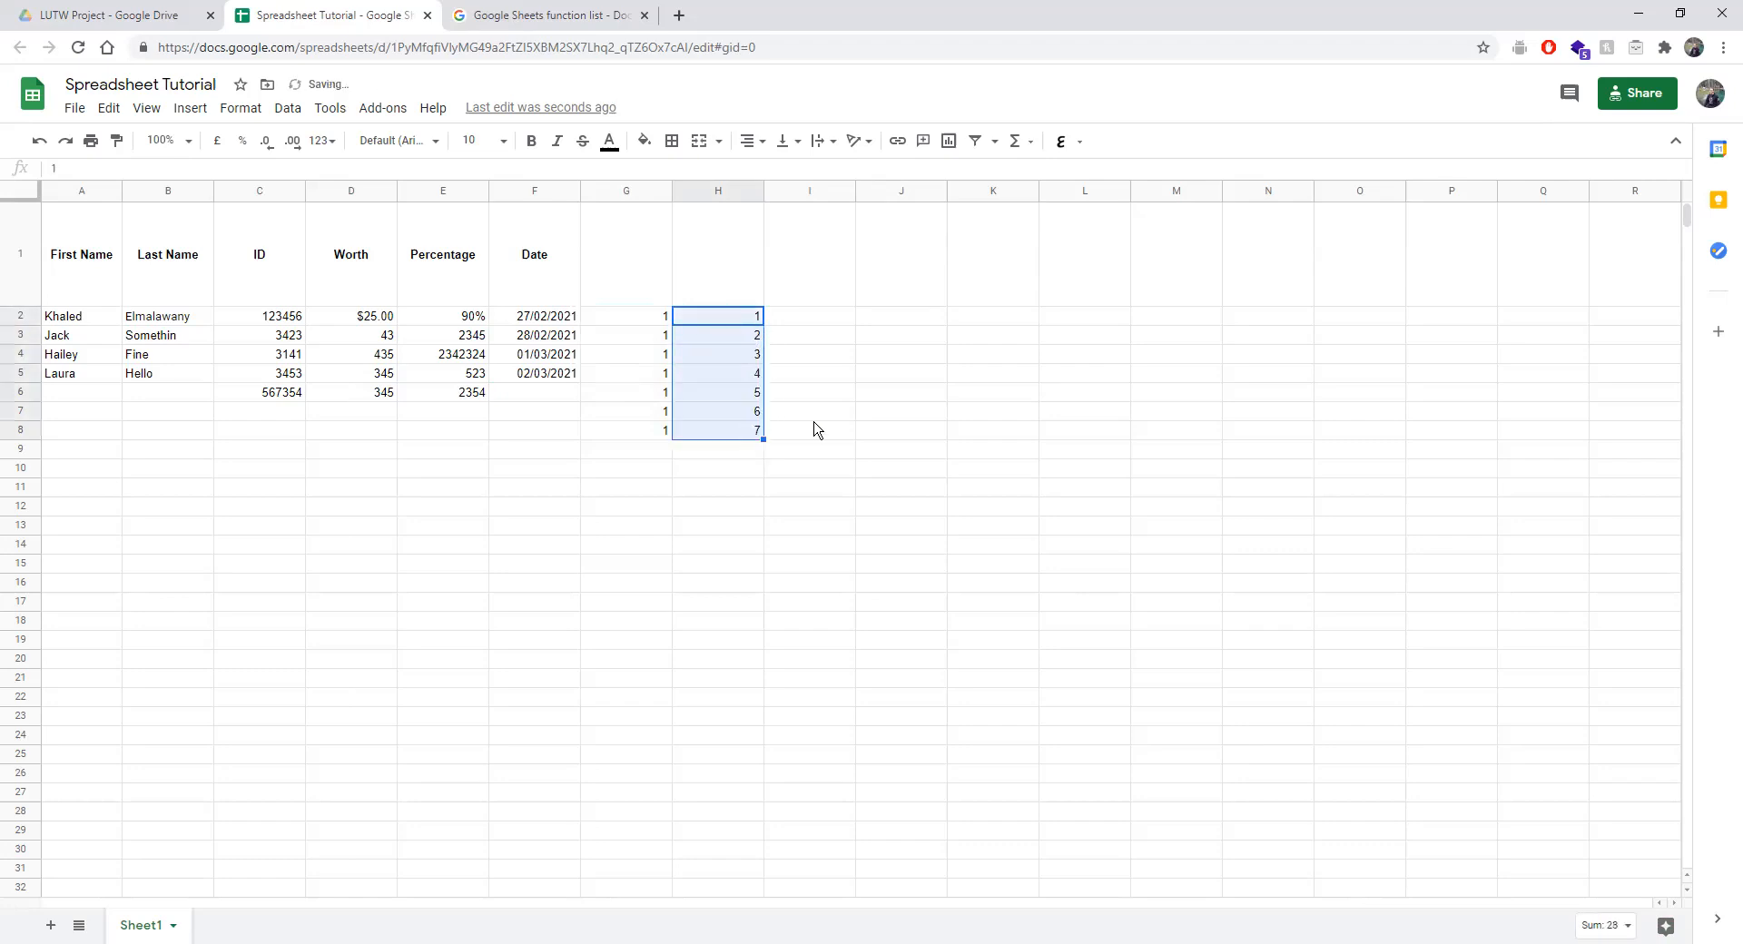
# Enter 1 and 3 in I2:I3, then fill column H to 18 and column I to 35.
pyautogui.click(817, 323)
pyautogui.write('1')
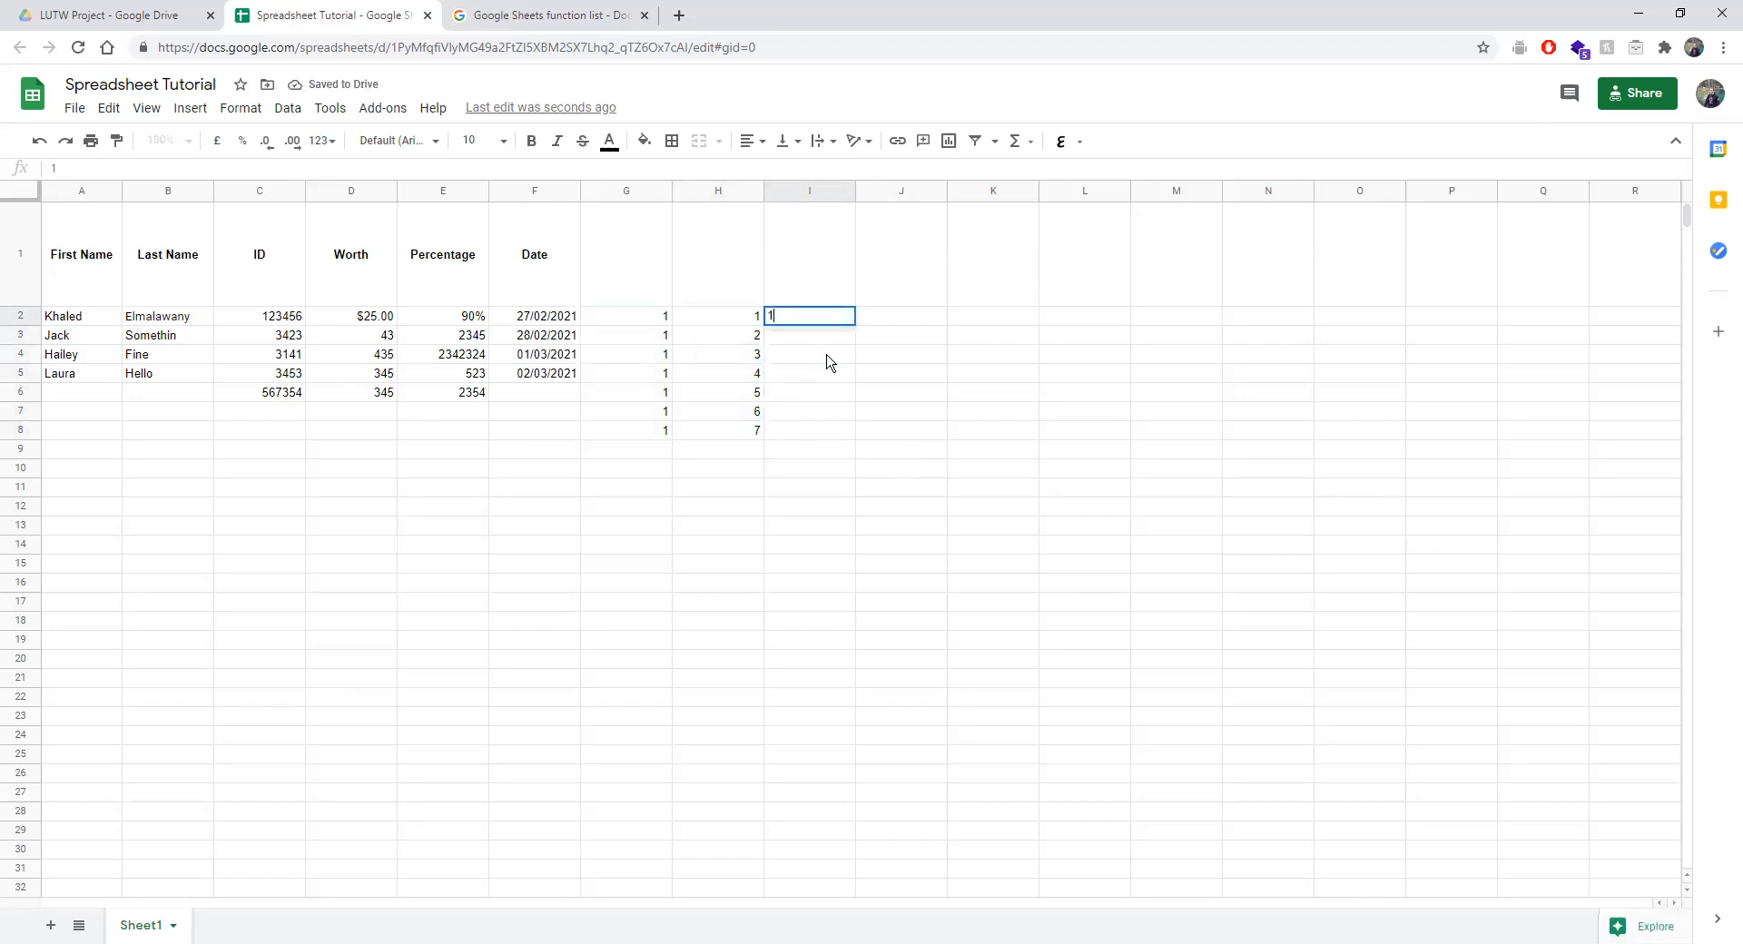
pyautogui.press('Return')
pyautogui.write('3')
pyautogui.press('Return')
pyautogui.click(817, 323)
pyautogui.moveTo(817, 323); pyautogui.dragTo(849, 435)
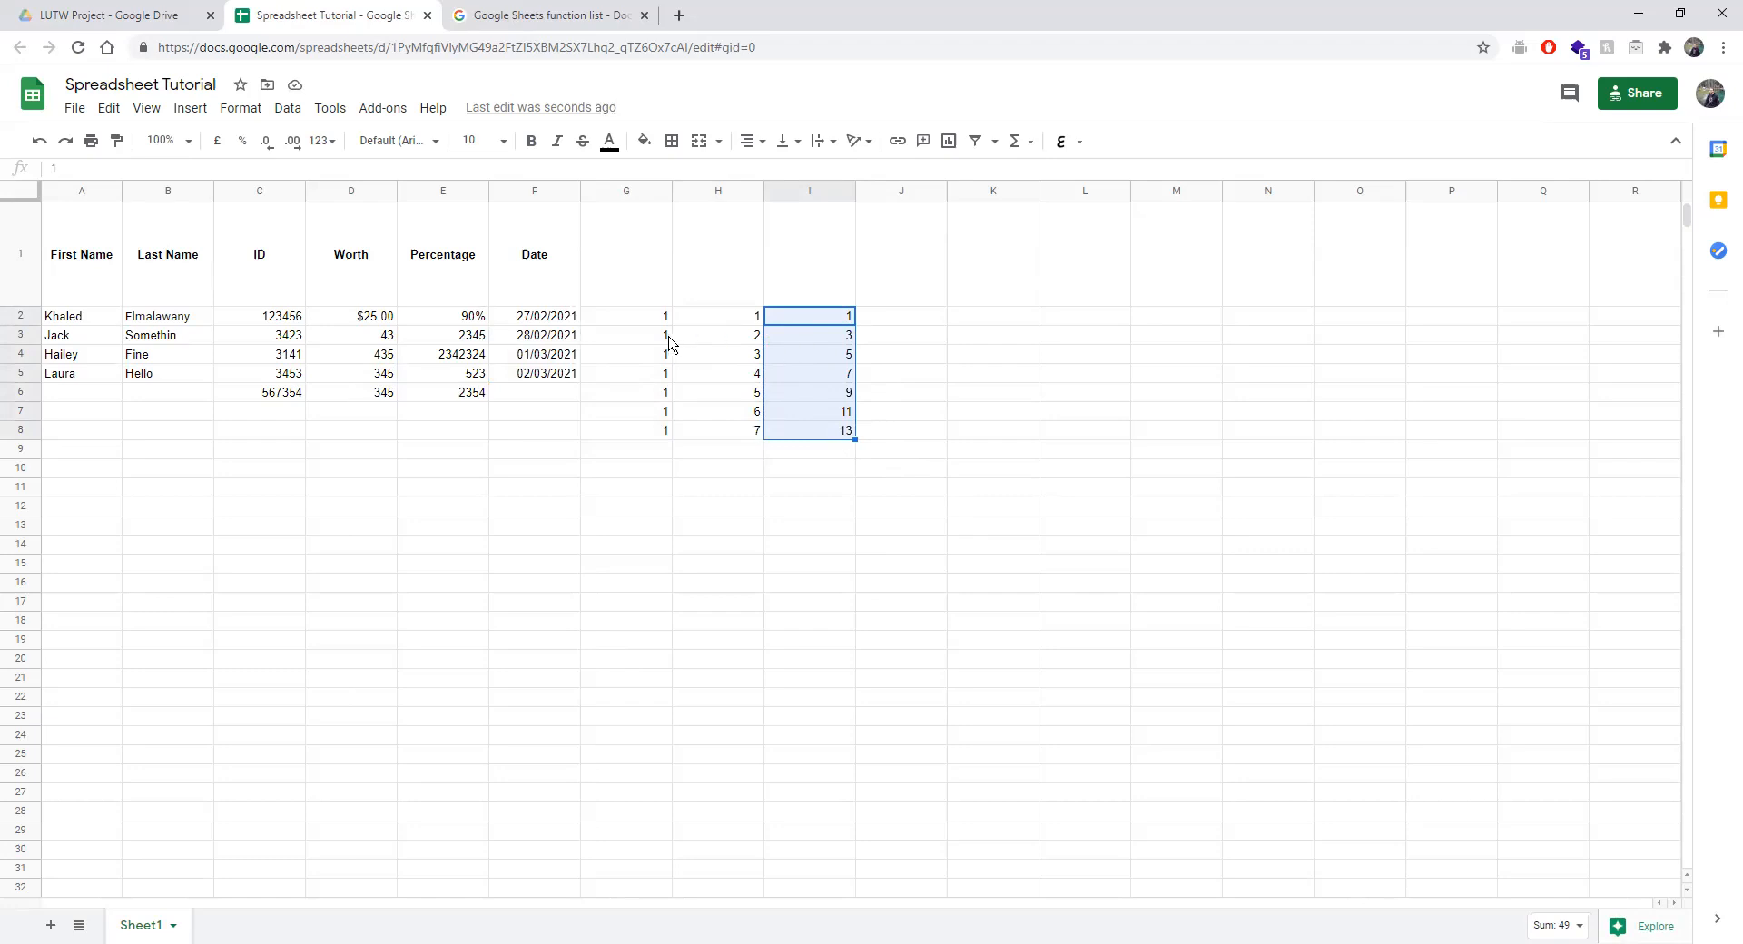
pyautogui.moveTo(726, 317); pyautogui.dragTo(743, 639)
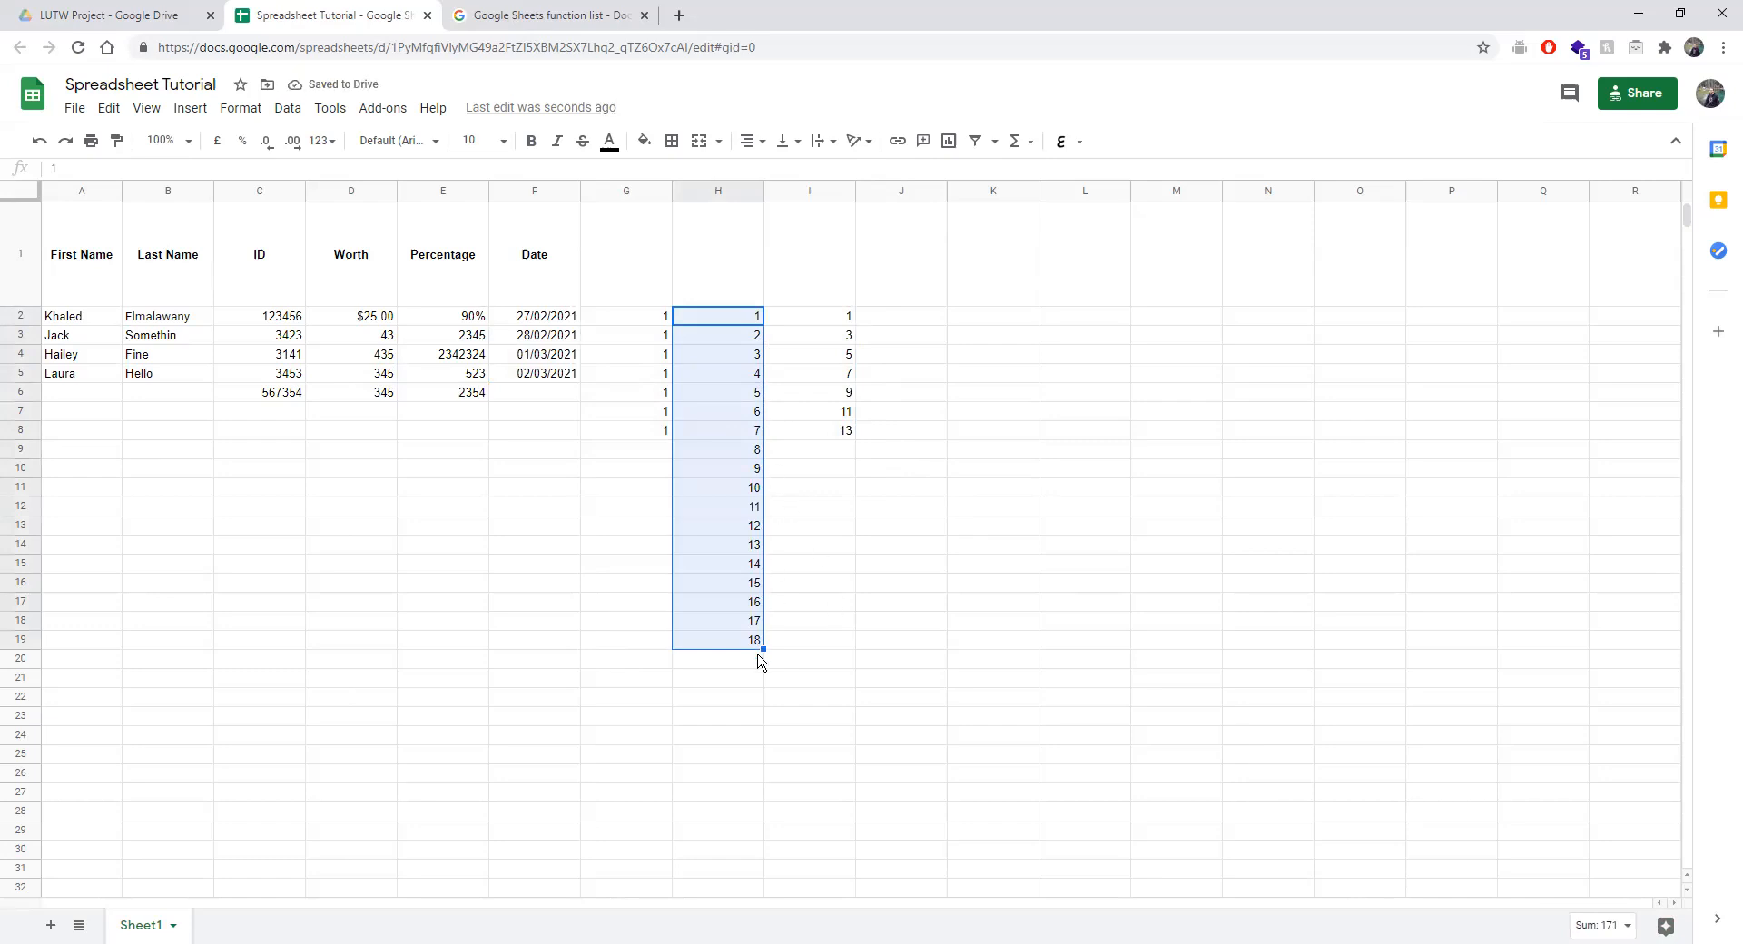
pyautogui.moveTo(824, 319); pyautogui.dragTo(844, 645)
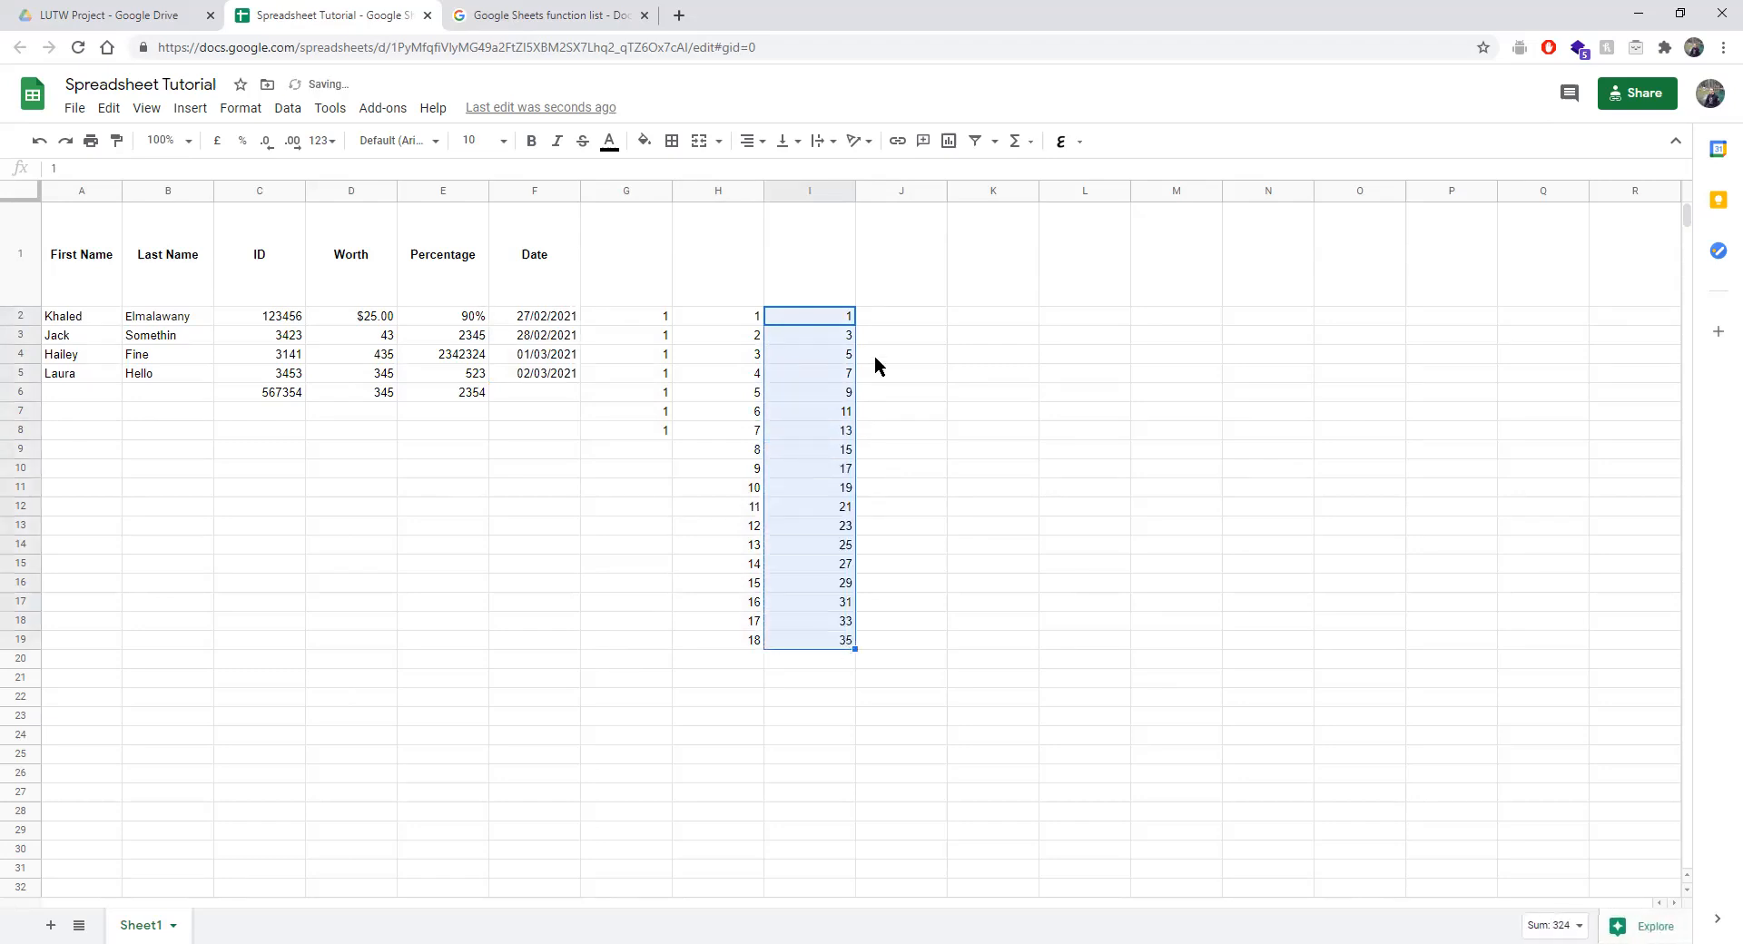
# Fill the names, IDs, Worth and Percentage patterns down to row 12.
pyautogui.click(53, 375)
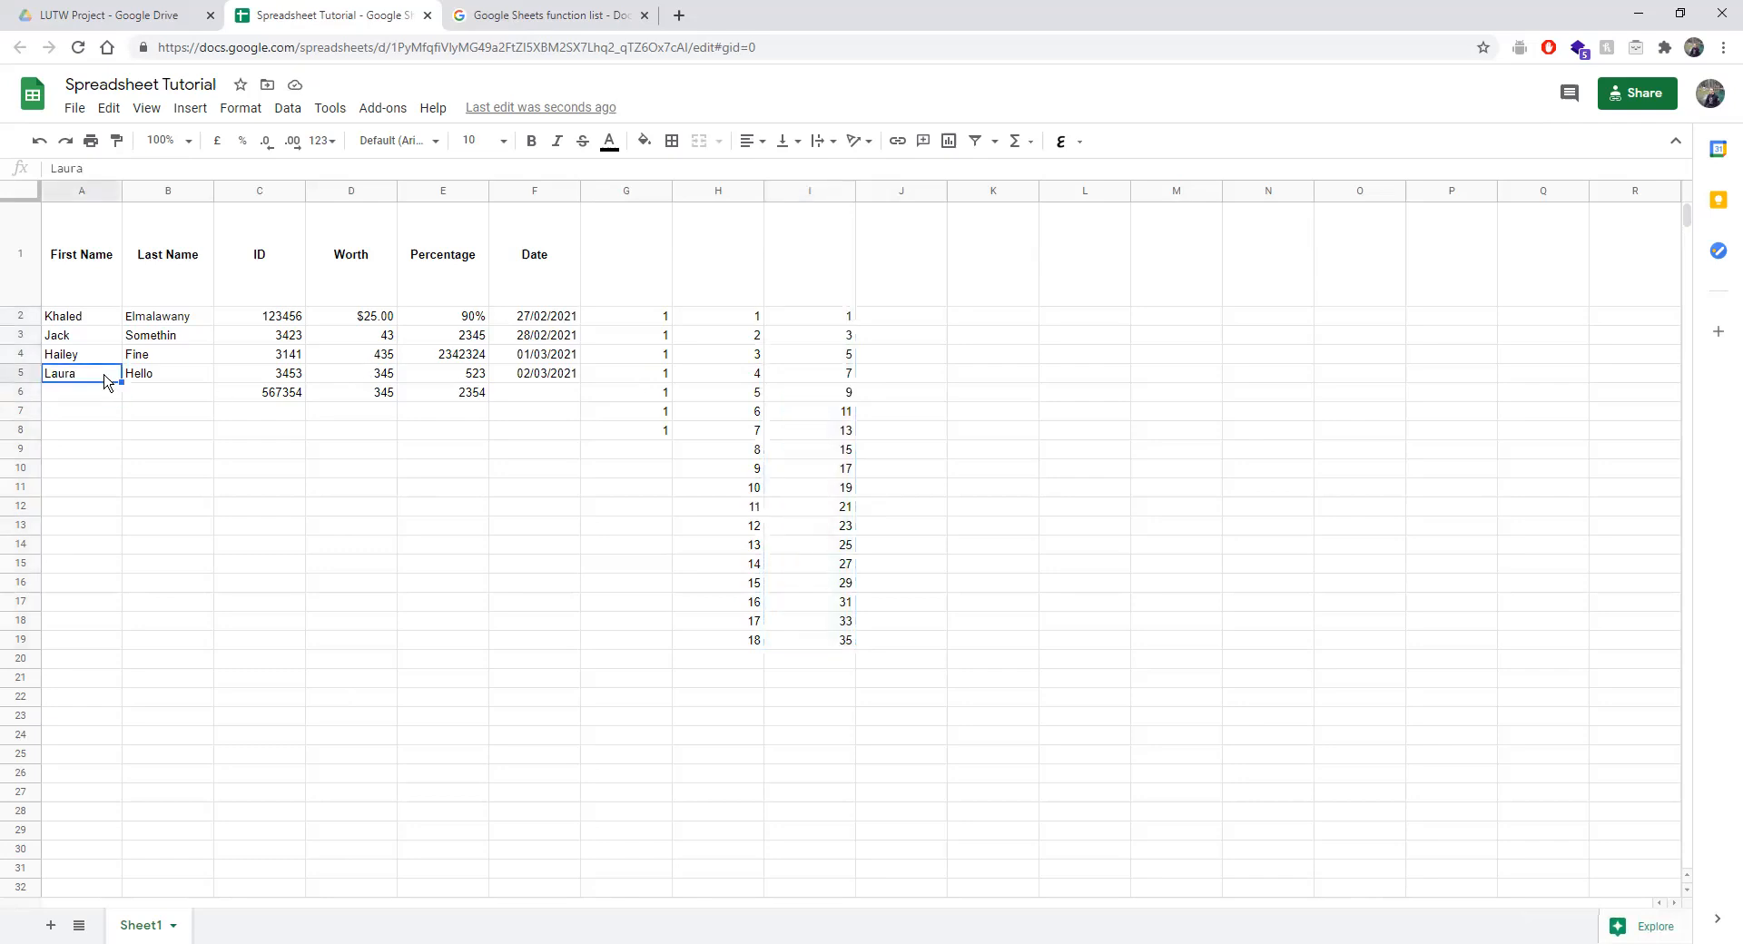
pyautogui.moveTo(119, 382); pyautogui.dragTo(95, 511)
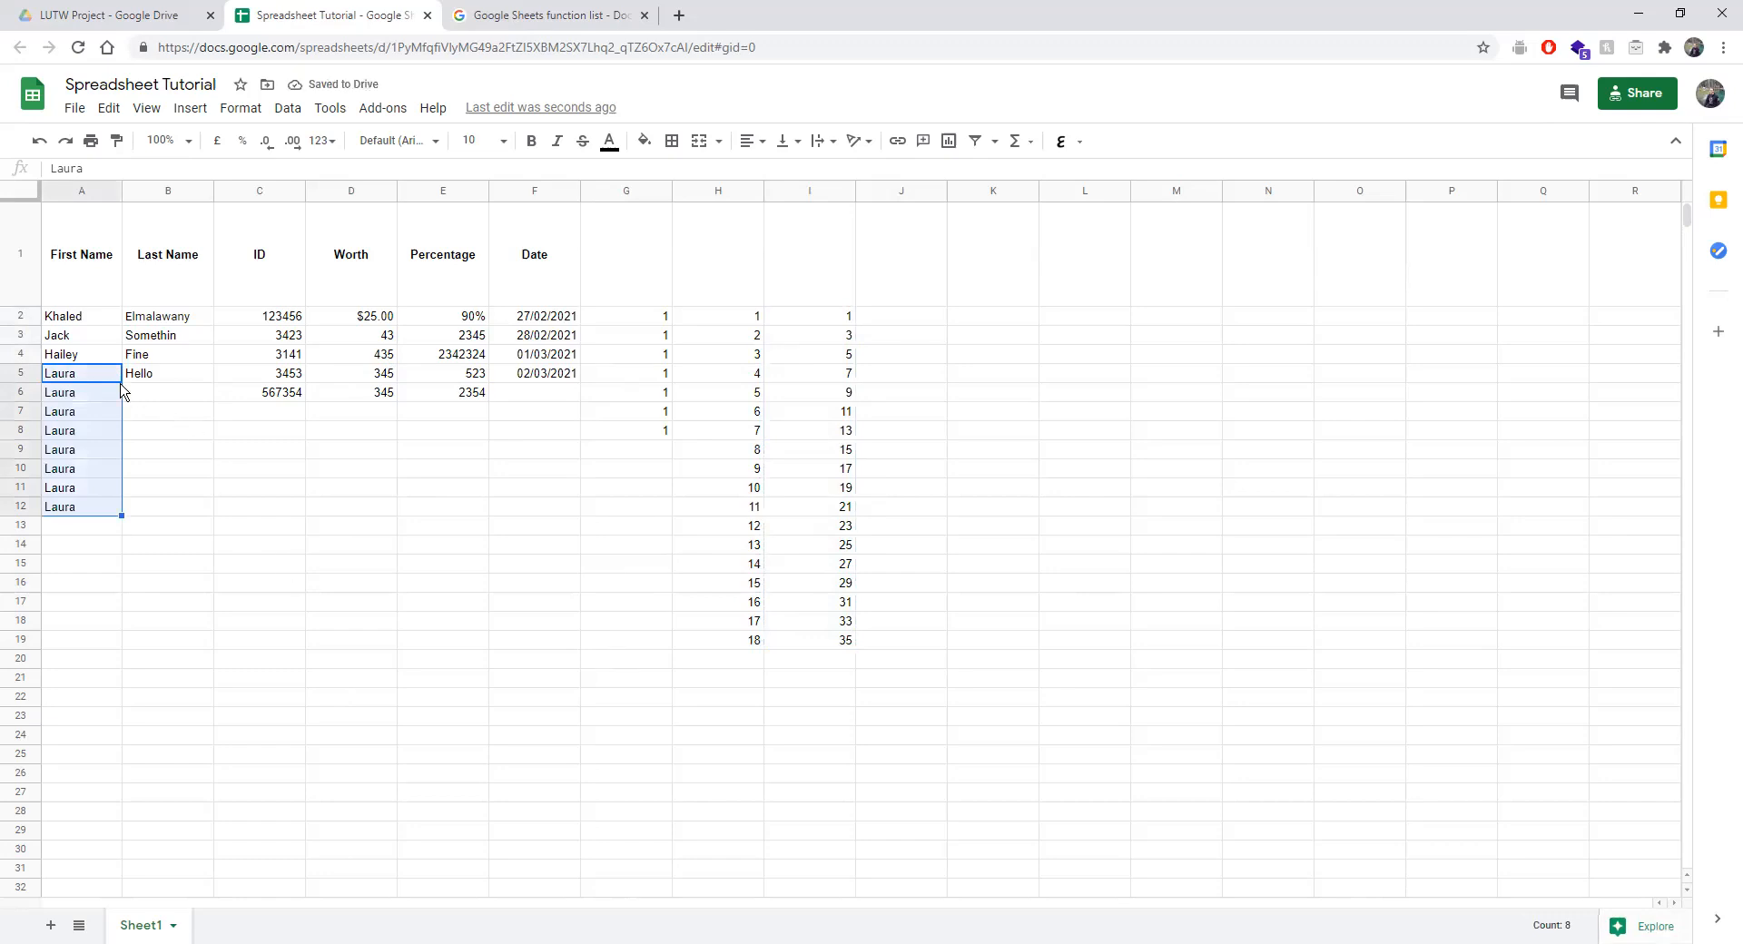
pyautogui.hotkey('ctrl', 'z')
pyautogui.moveTo(71, 353); pyautogui.dragTo(111, 514)
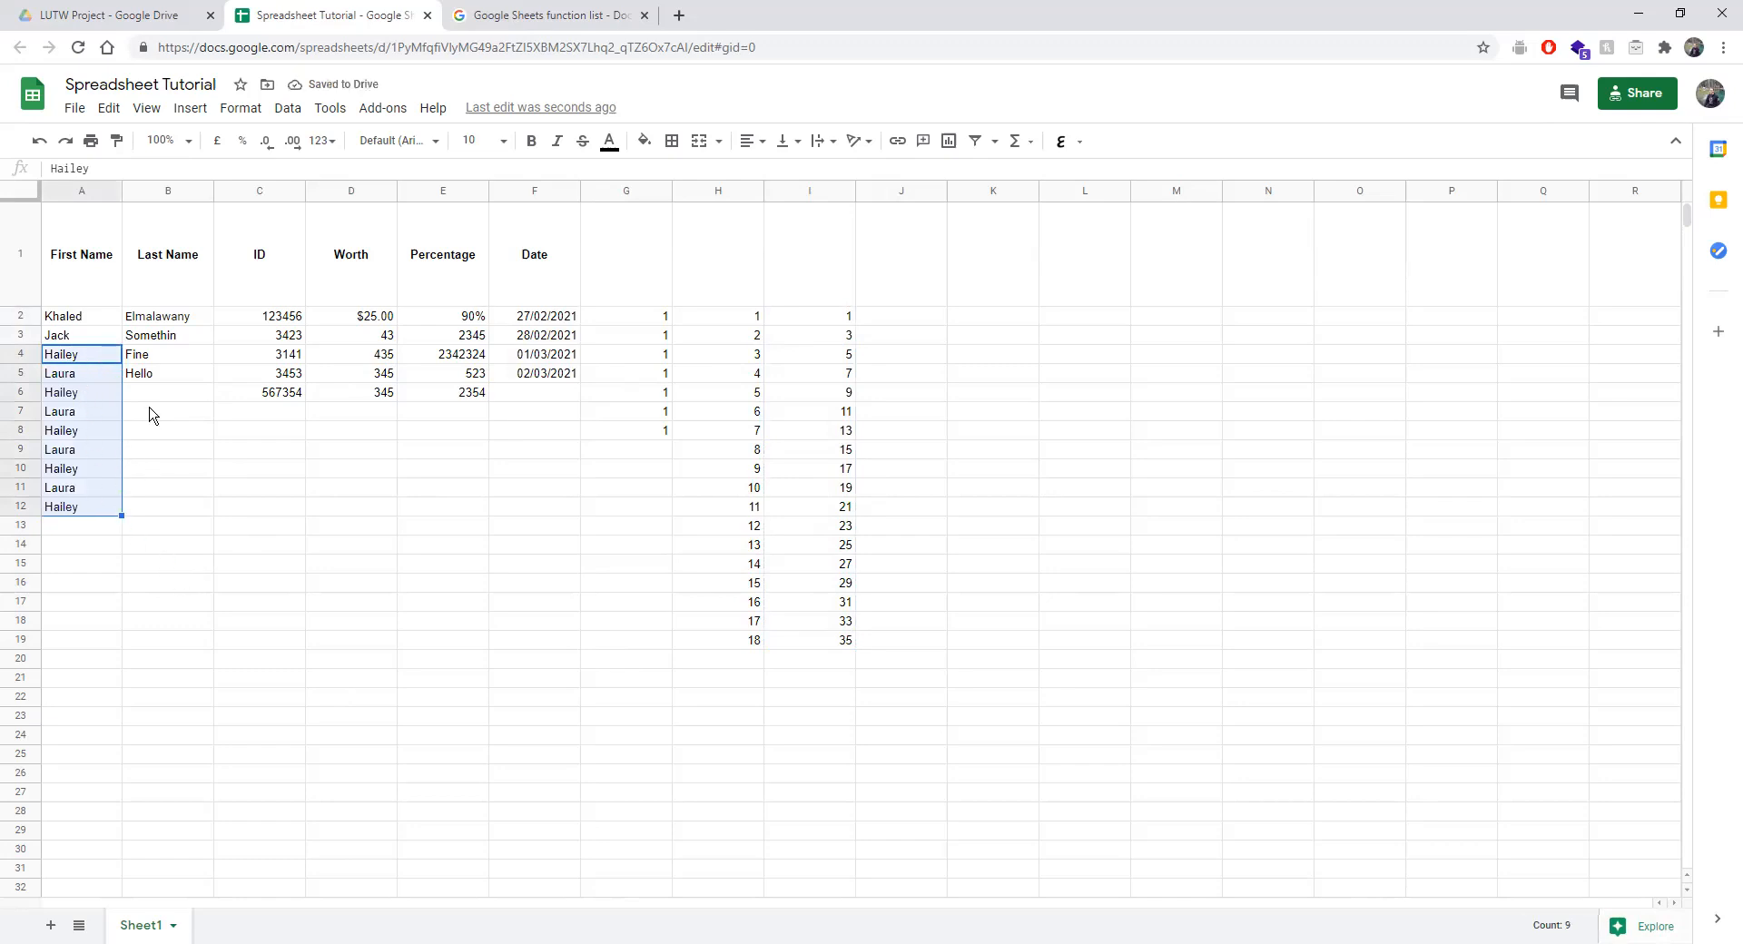
pyautogui.moveTo(182, 360); pyautogui.dragTo(195, 510)
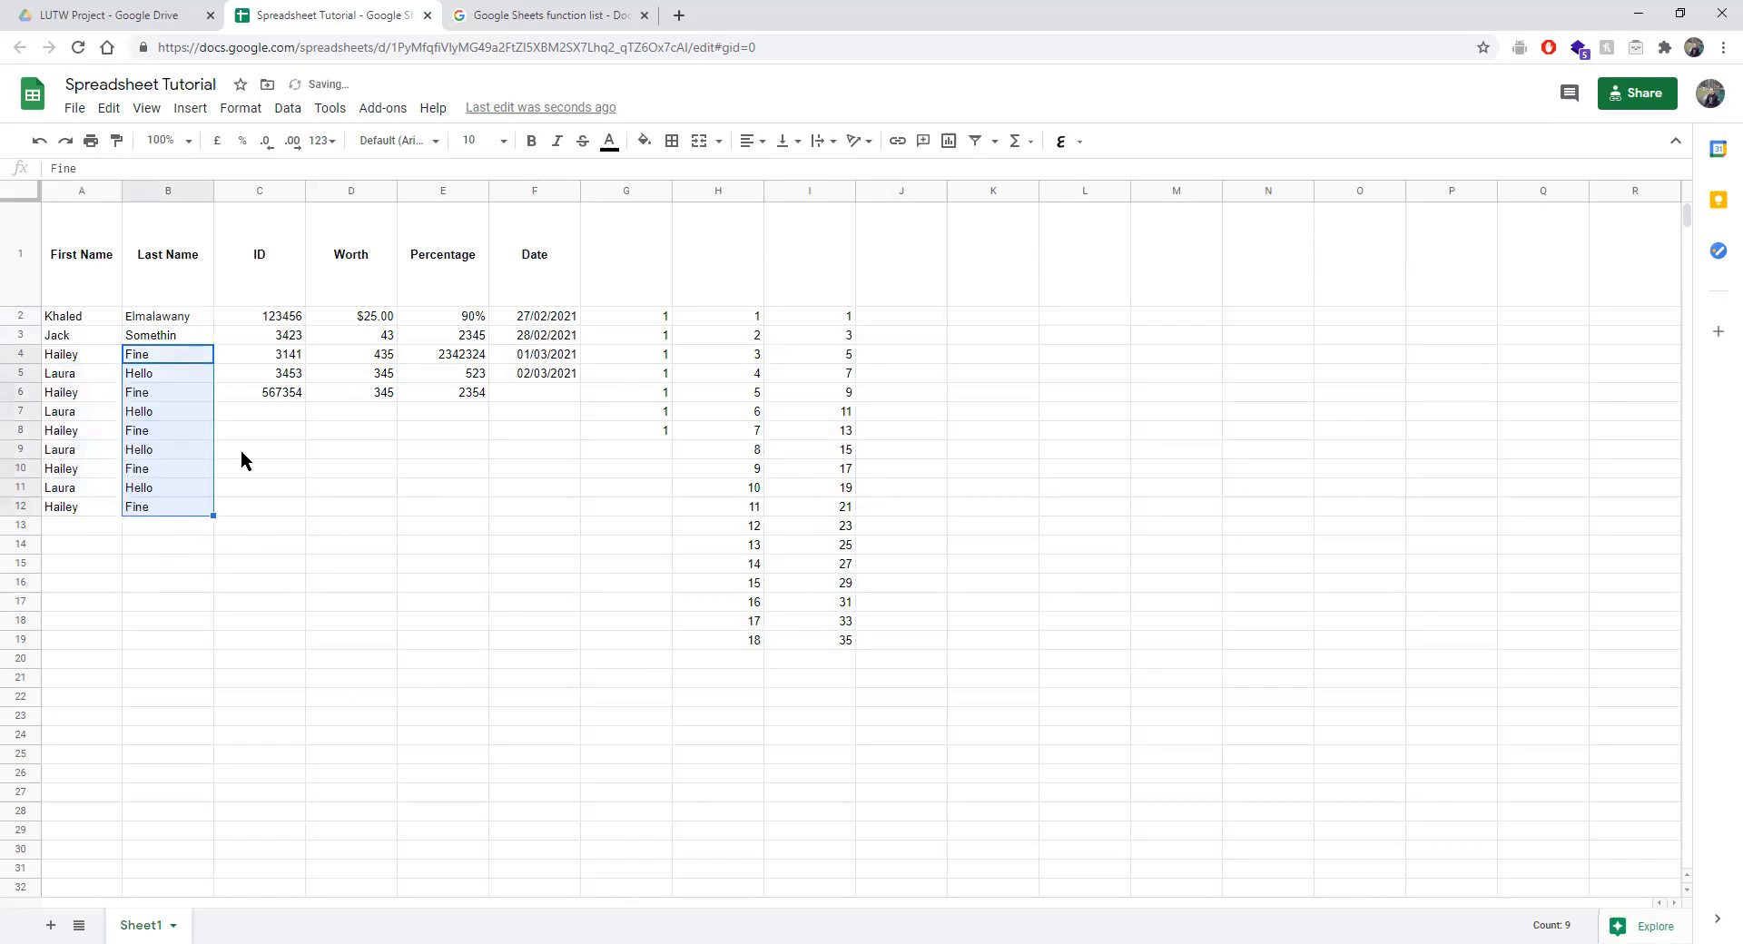
pyautogui.moveTo(289, 354); pyautogui.dragTo(298, 397)
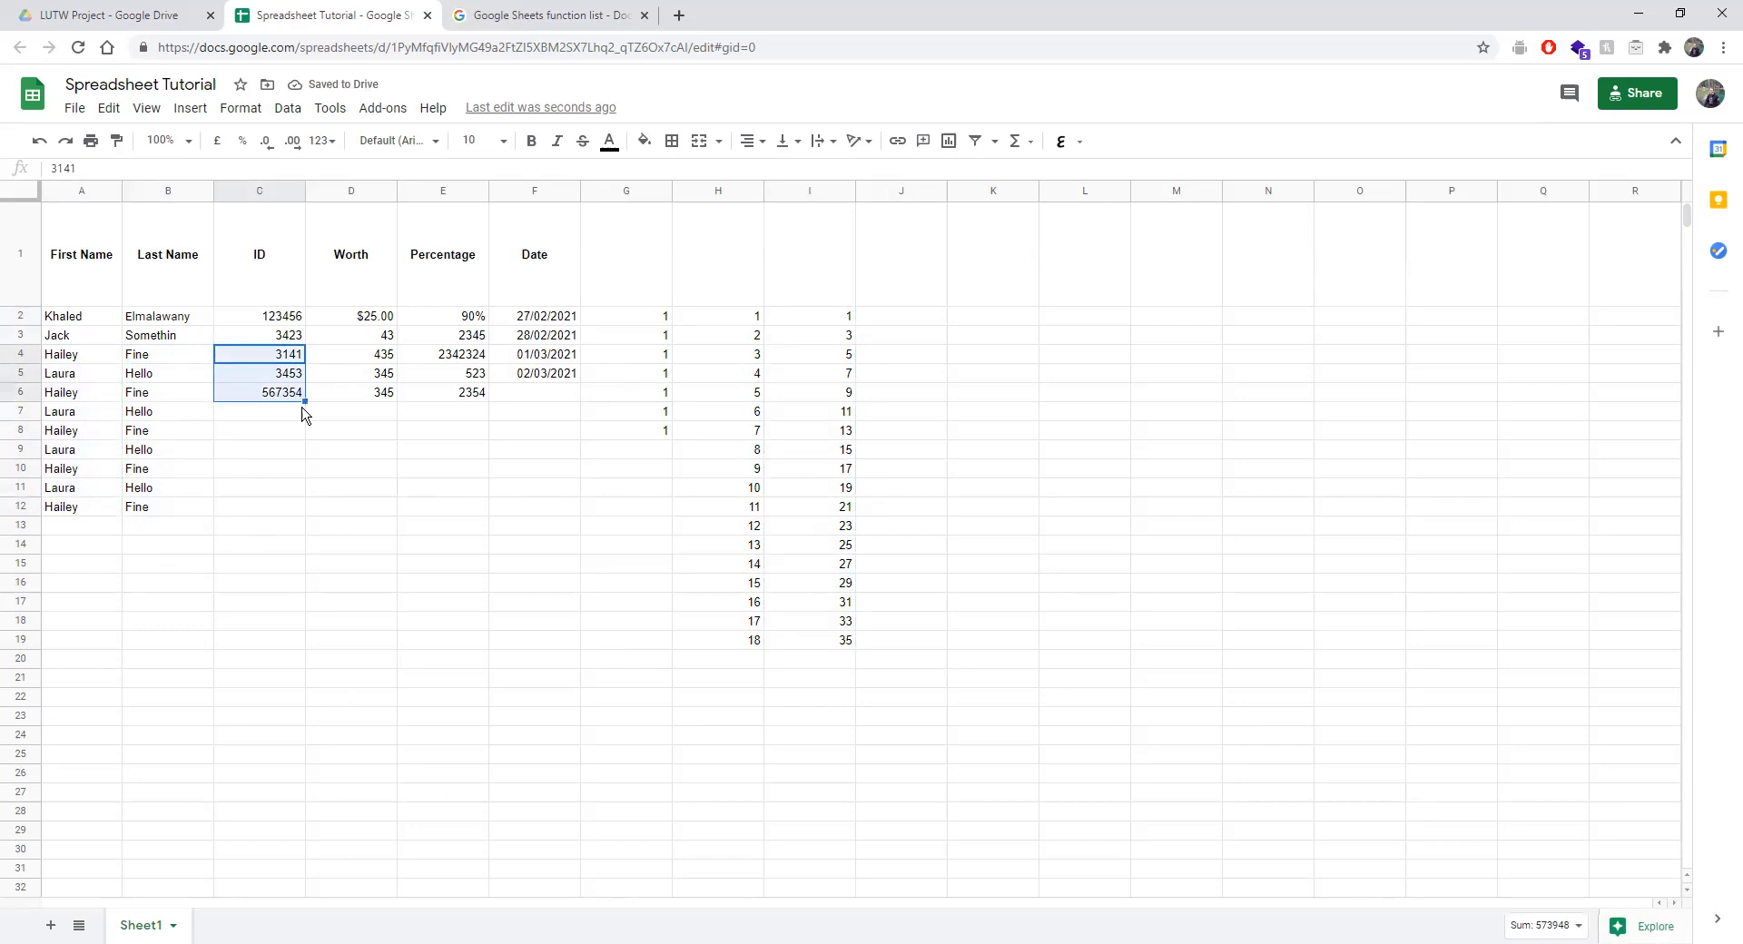
pyautogui.moveTo(303, 401); pyautogui.dragTo(292, 512)
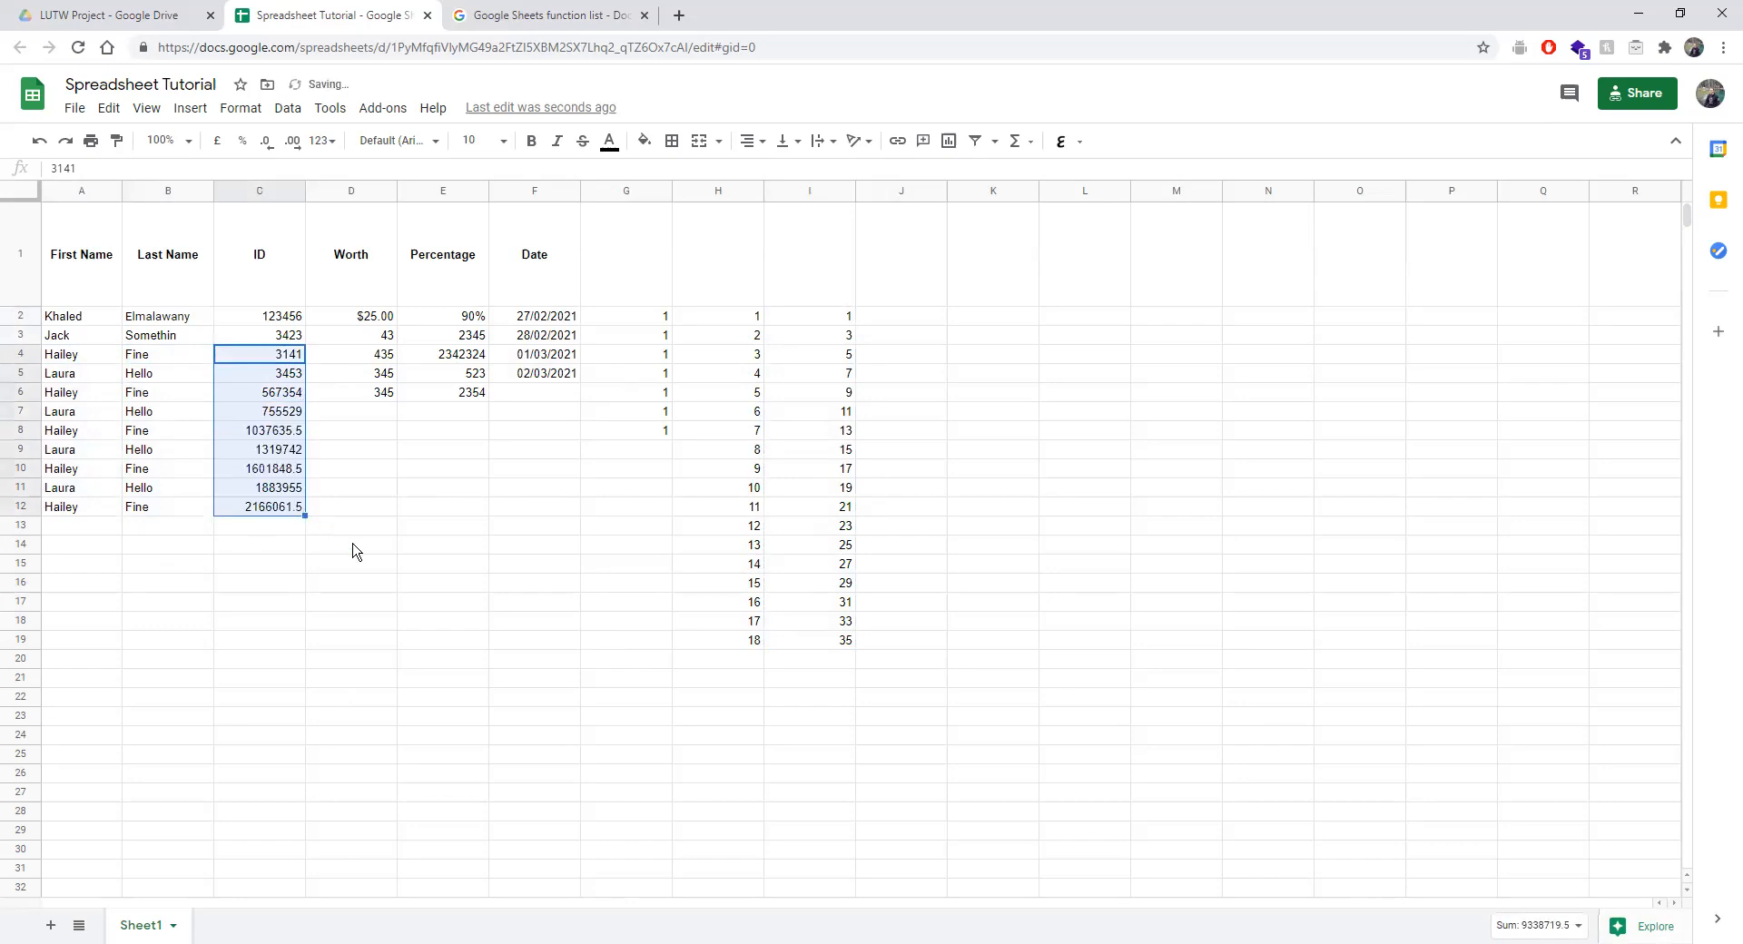
pyautogui.moveTo(372, 381); pyautogui.dragTo(392, 512)
pyautogui.moveTo(467, 375); pyautogui.dragTo(482, 505)
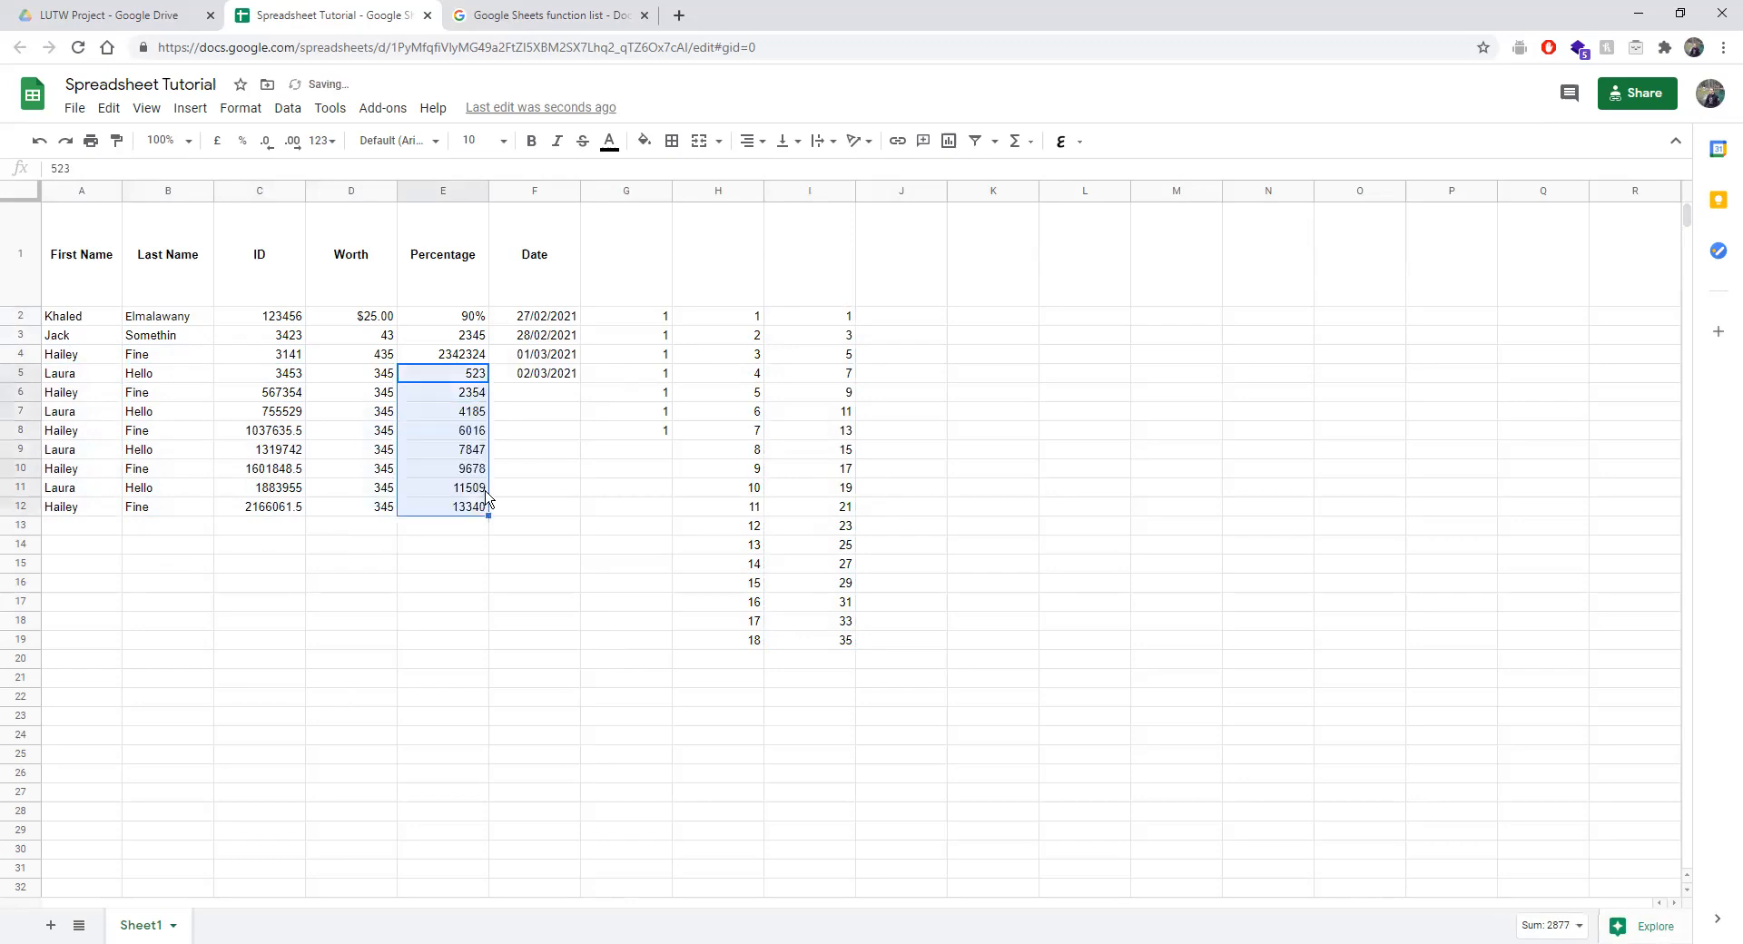
# Continue dates to 09/03/2021 in F12 and the 1s down G to row 11.
pyautogui.click(560, 363)
pyautogui.click(561, 370)
pyautogui.click(560, 356)
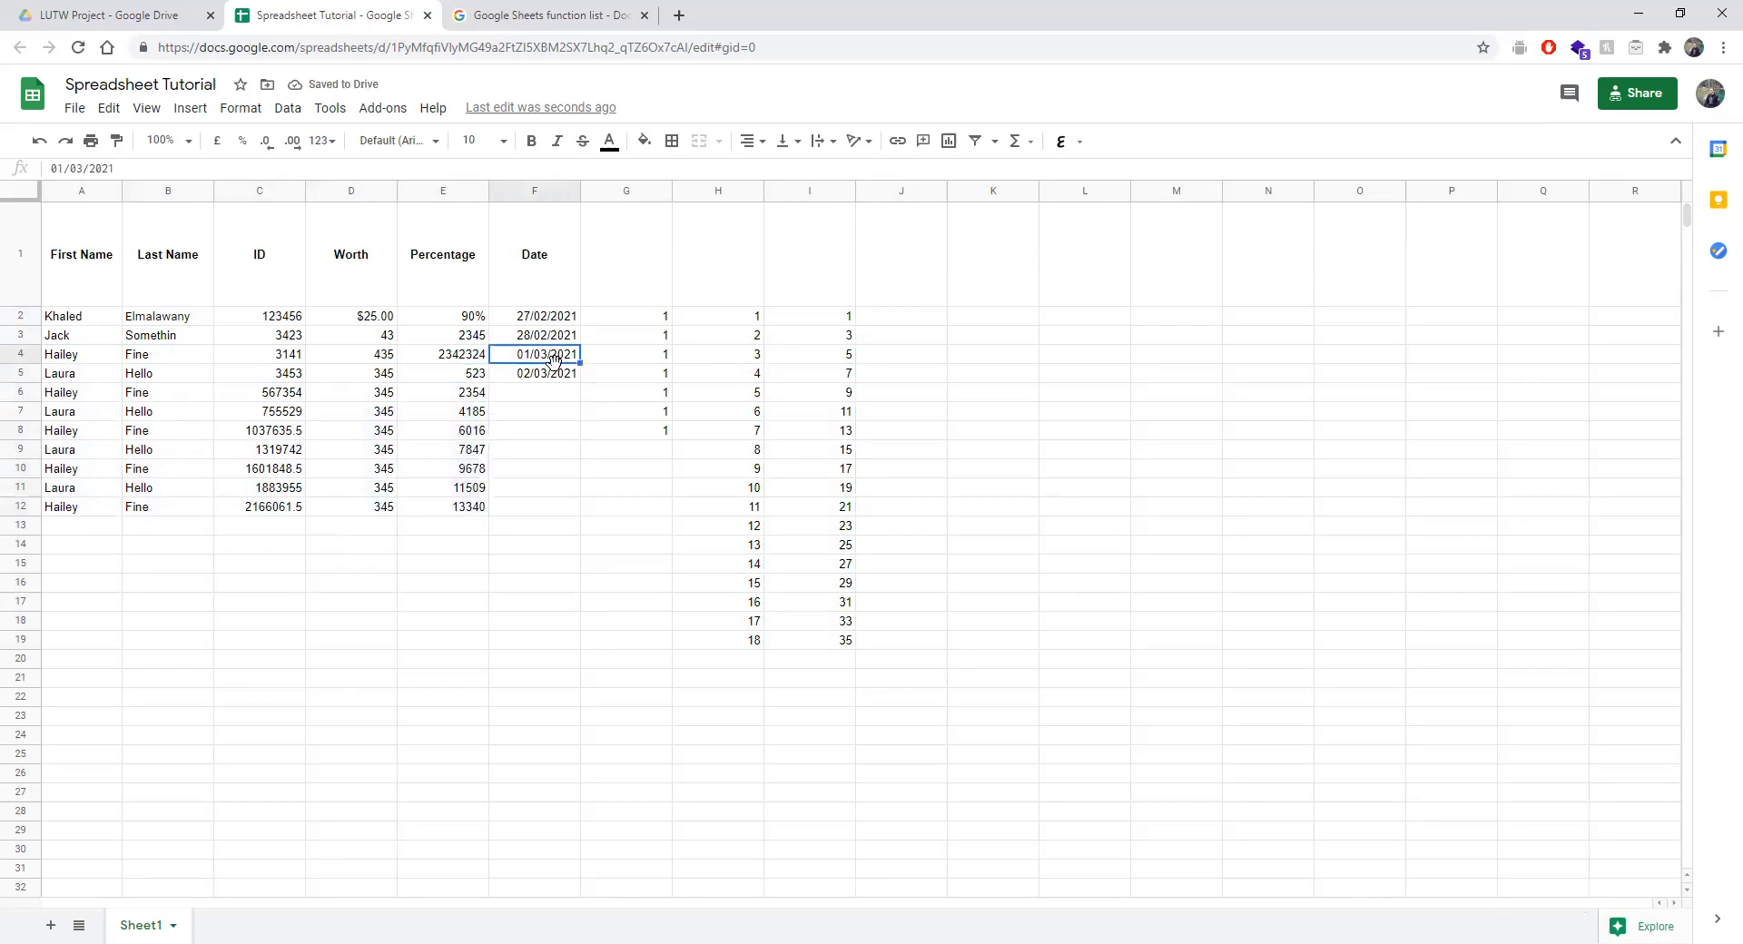
pyautogui.click(558, 376)
pyautogui.moveTo(579, 382); pyautogui.dragTo(561, 508)
pyautogui.click(578, 590)
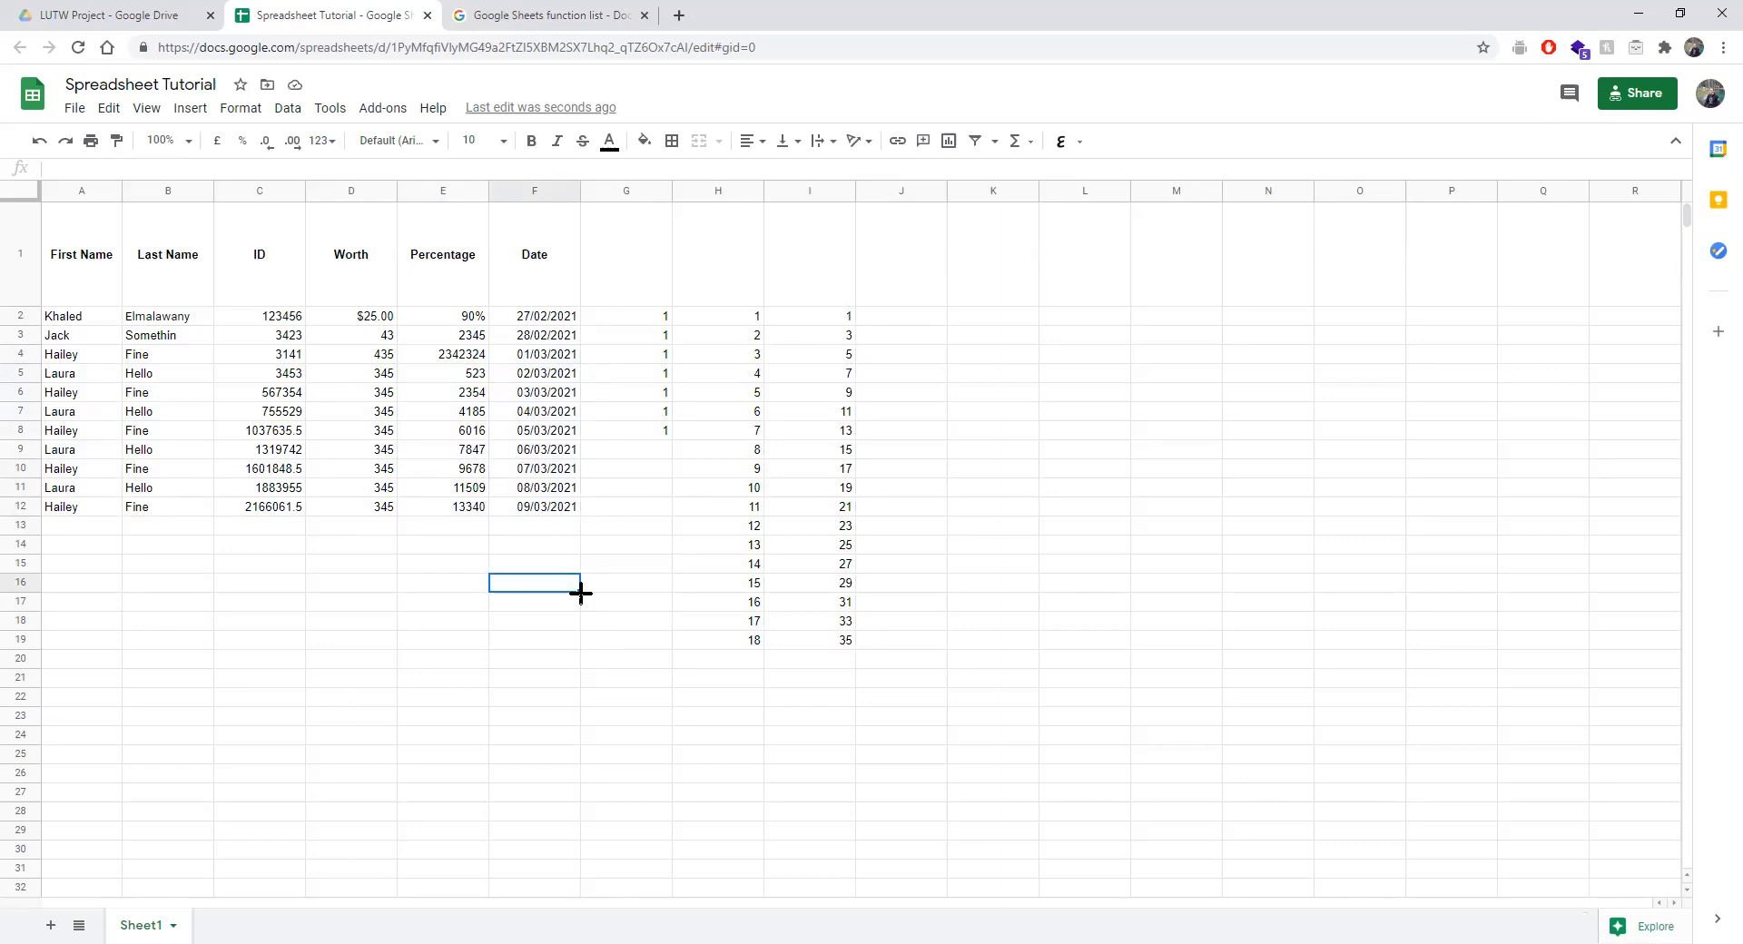
pyautogui.moveTo(632, 318); pyautogui.dragTo(663, 490)
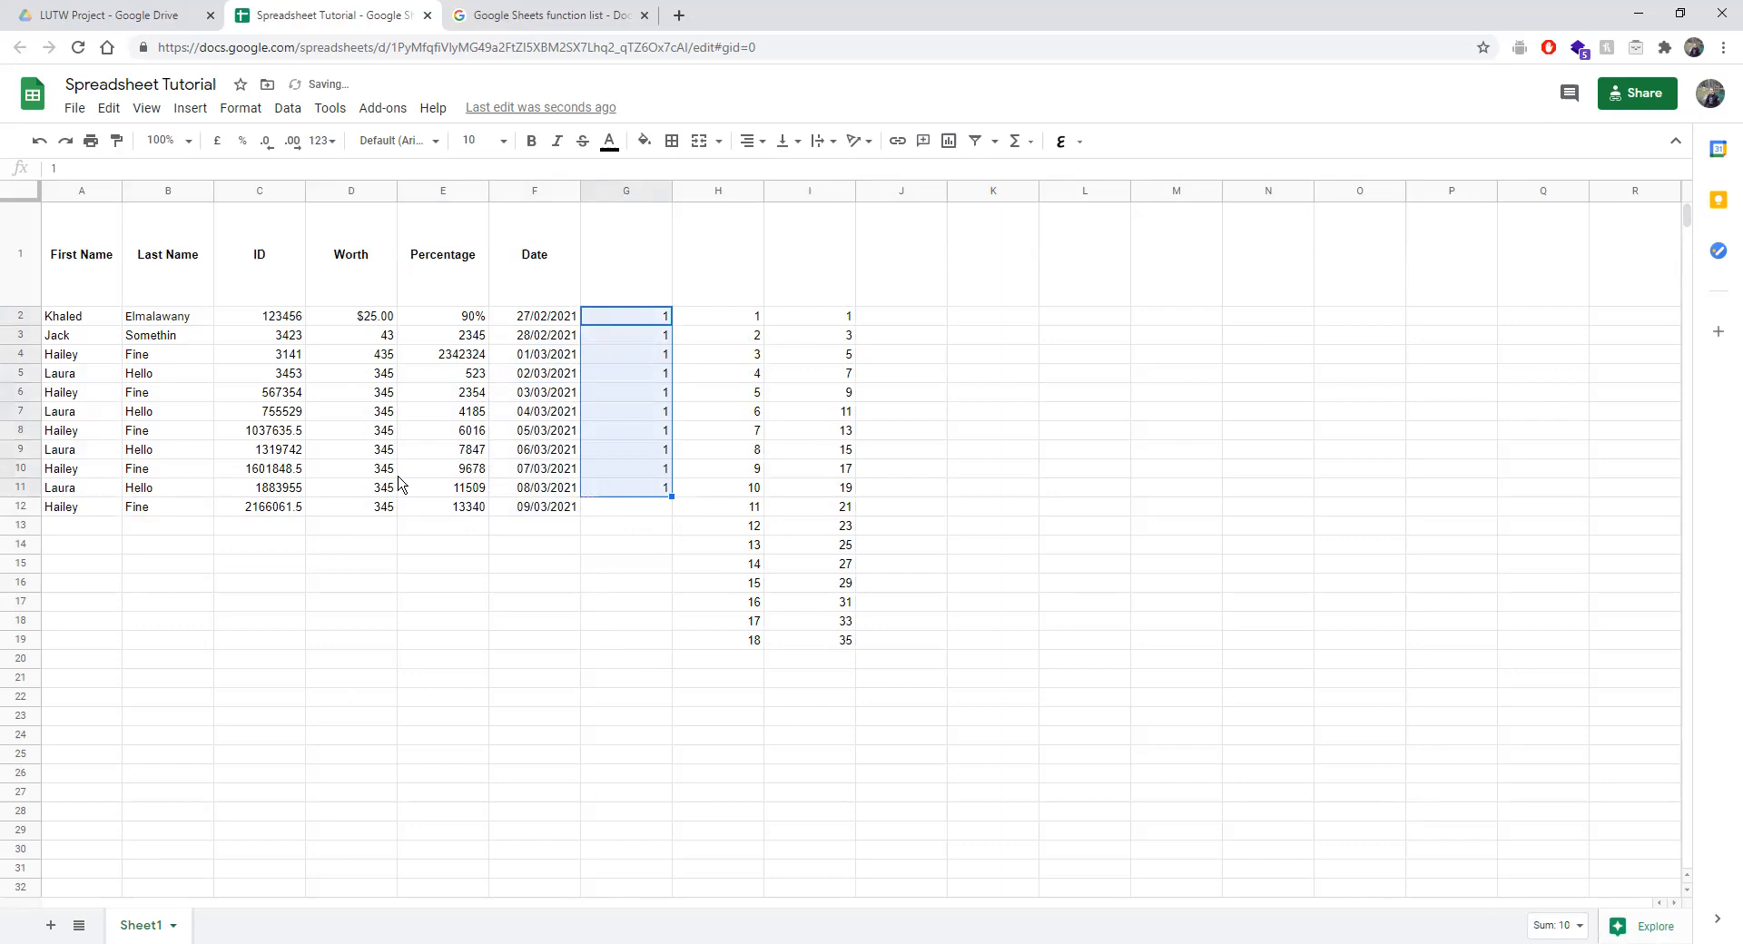
pyautogui.click(401, 602)
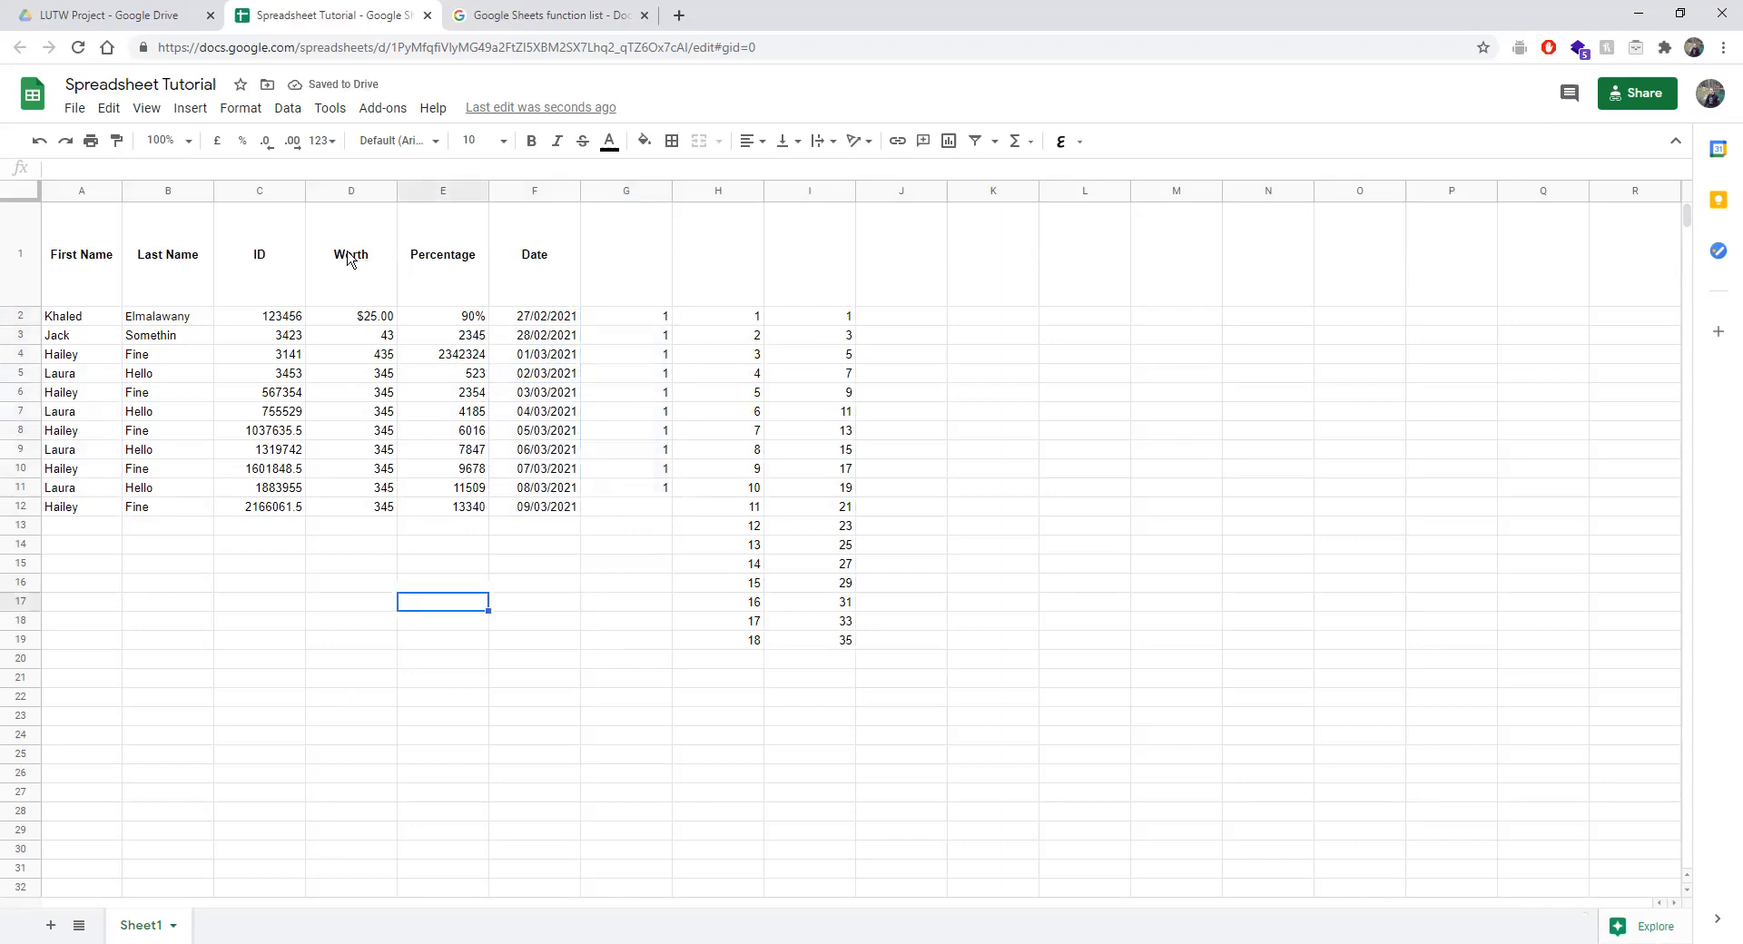
pyautogui.moveTo(66, 238); pyautogui.dragTo(550, 508)
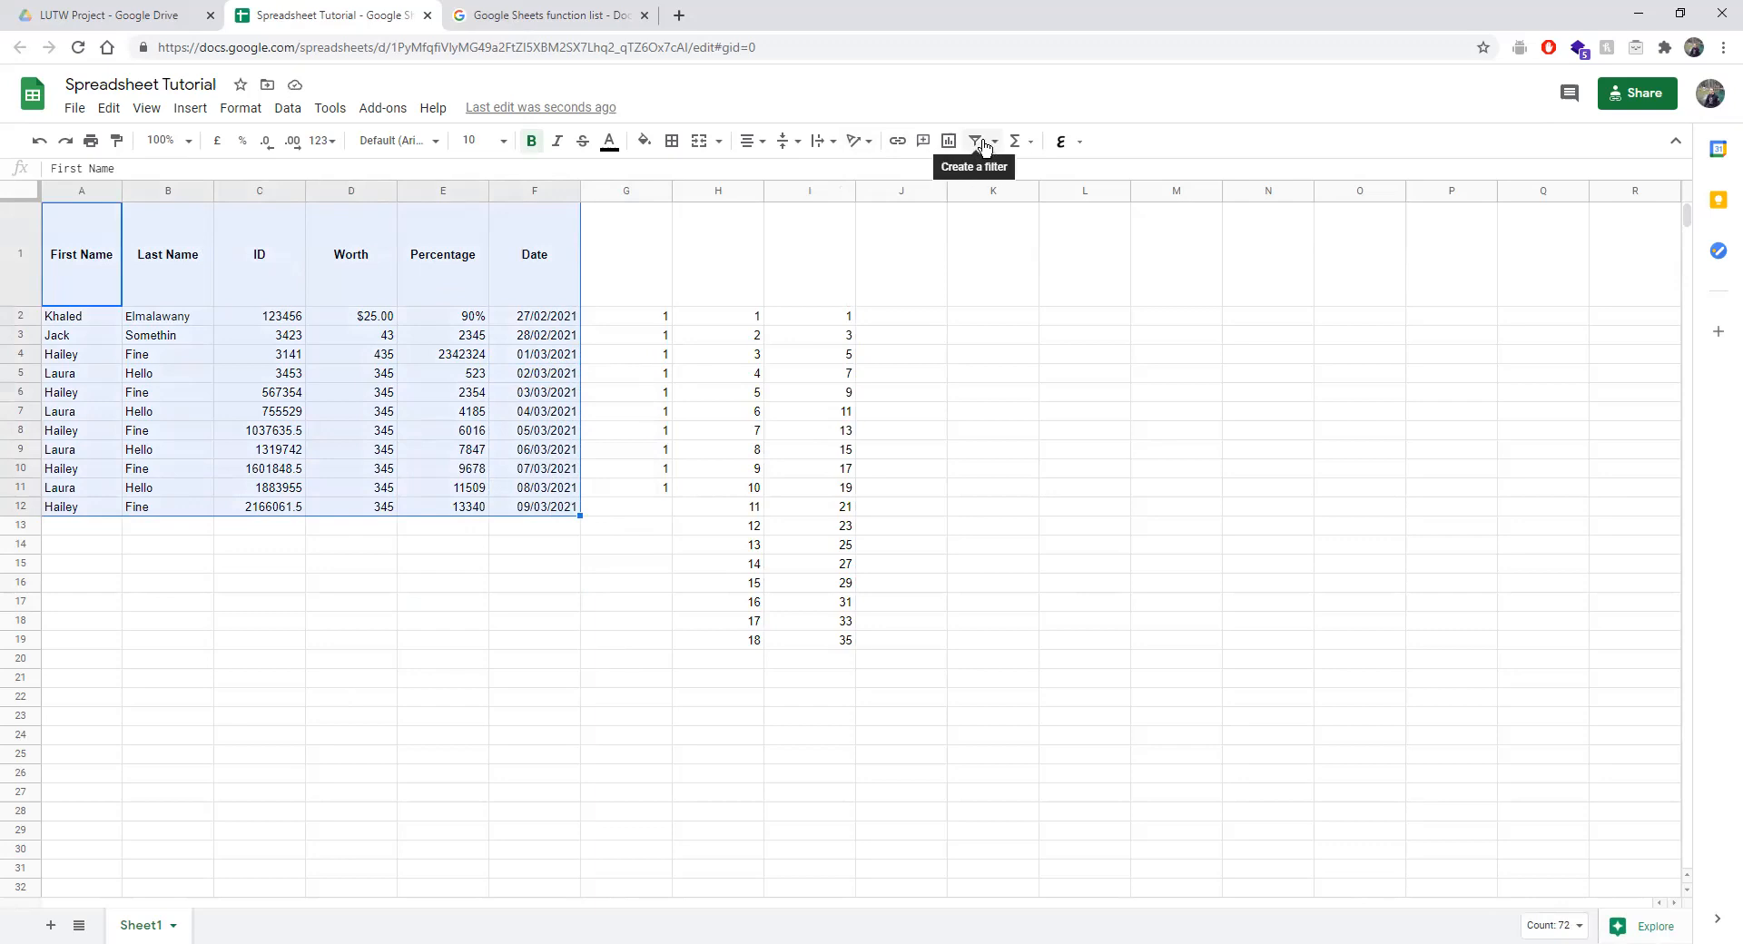
# Create a filter on the table A1:F12 from the Data menu.
pyautogui.click(243, 110)
pyautogui.moveTo(276, 115)
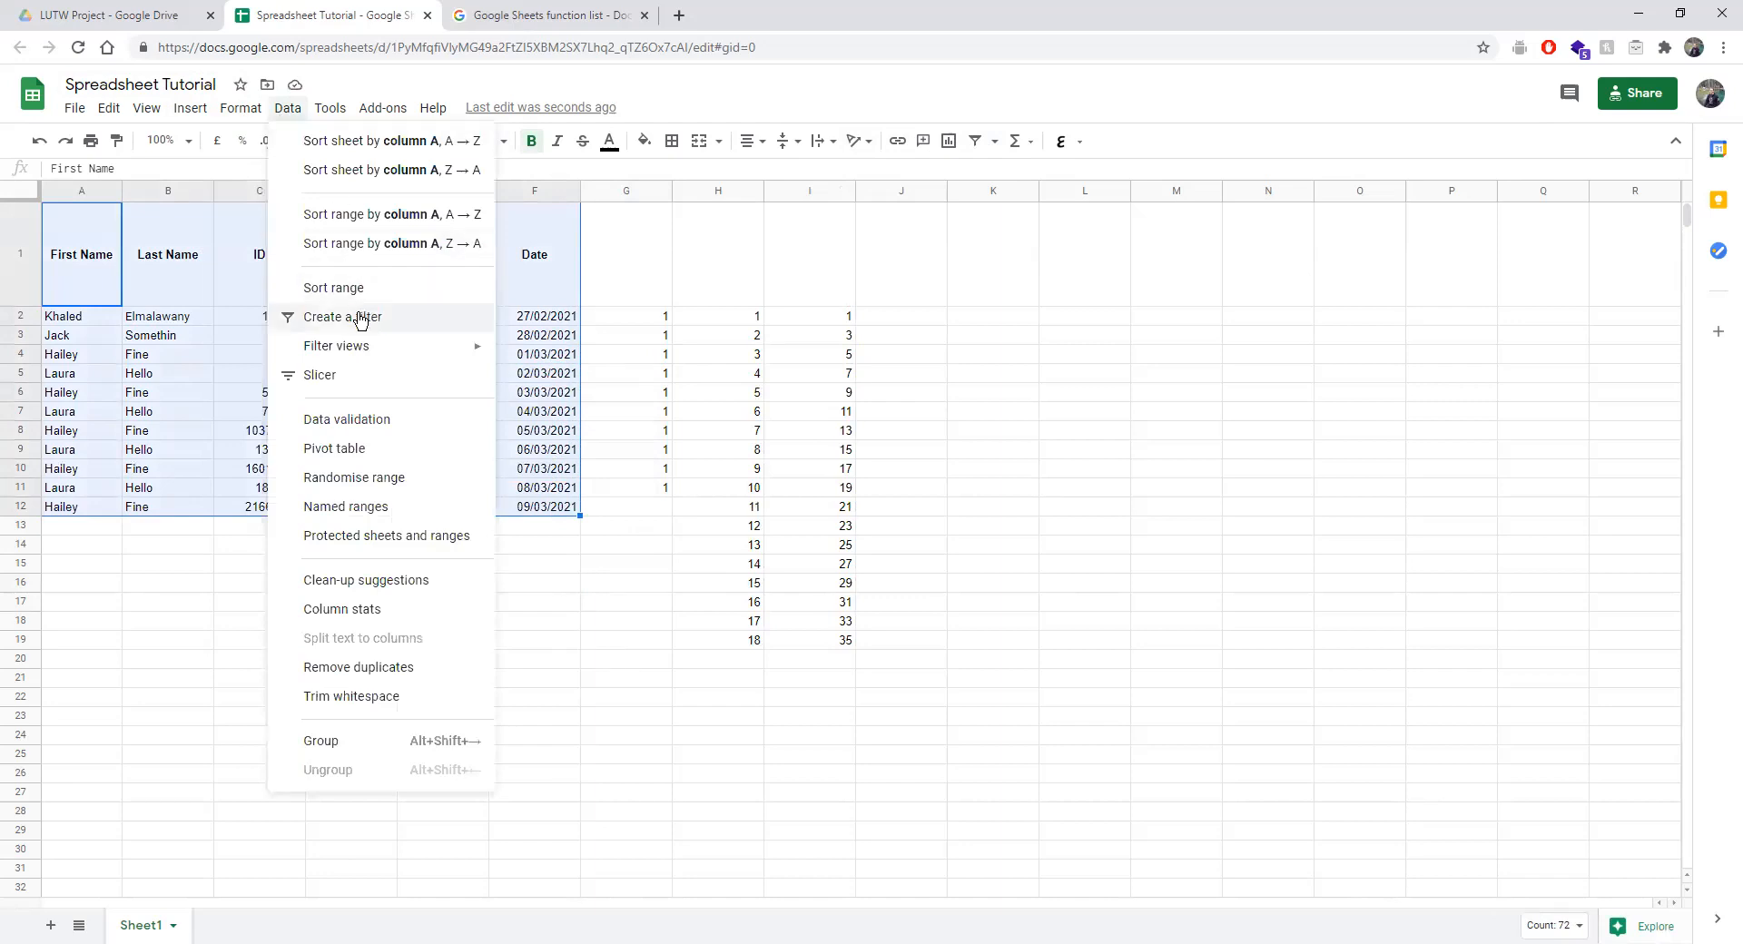
pyautogui.click(989, 145)
pyautogui.click(976, 144)
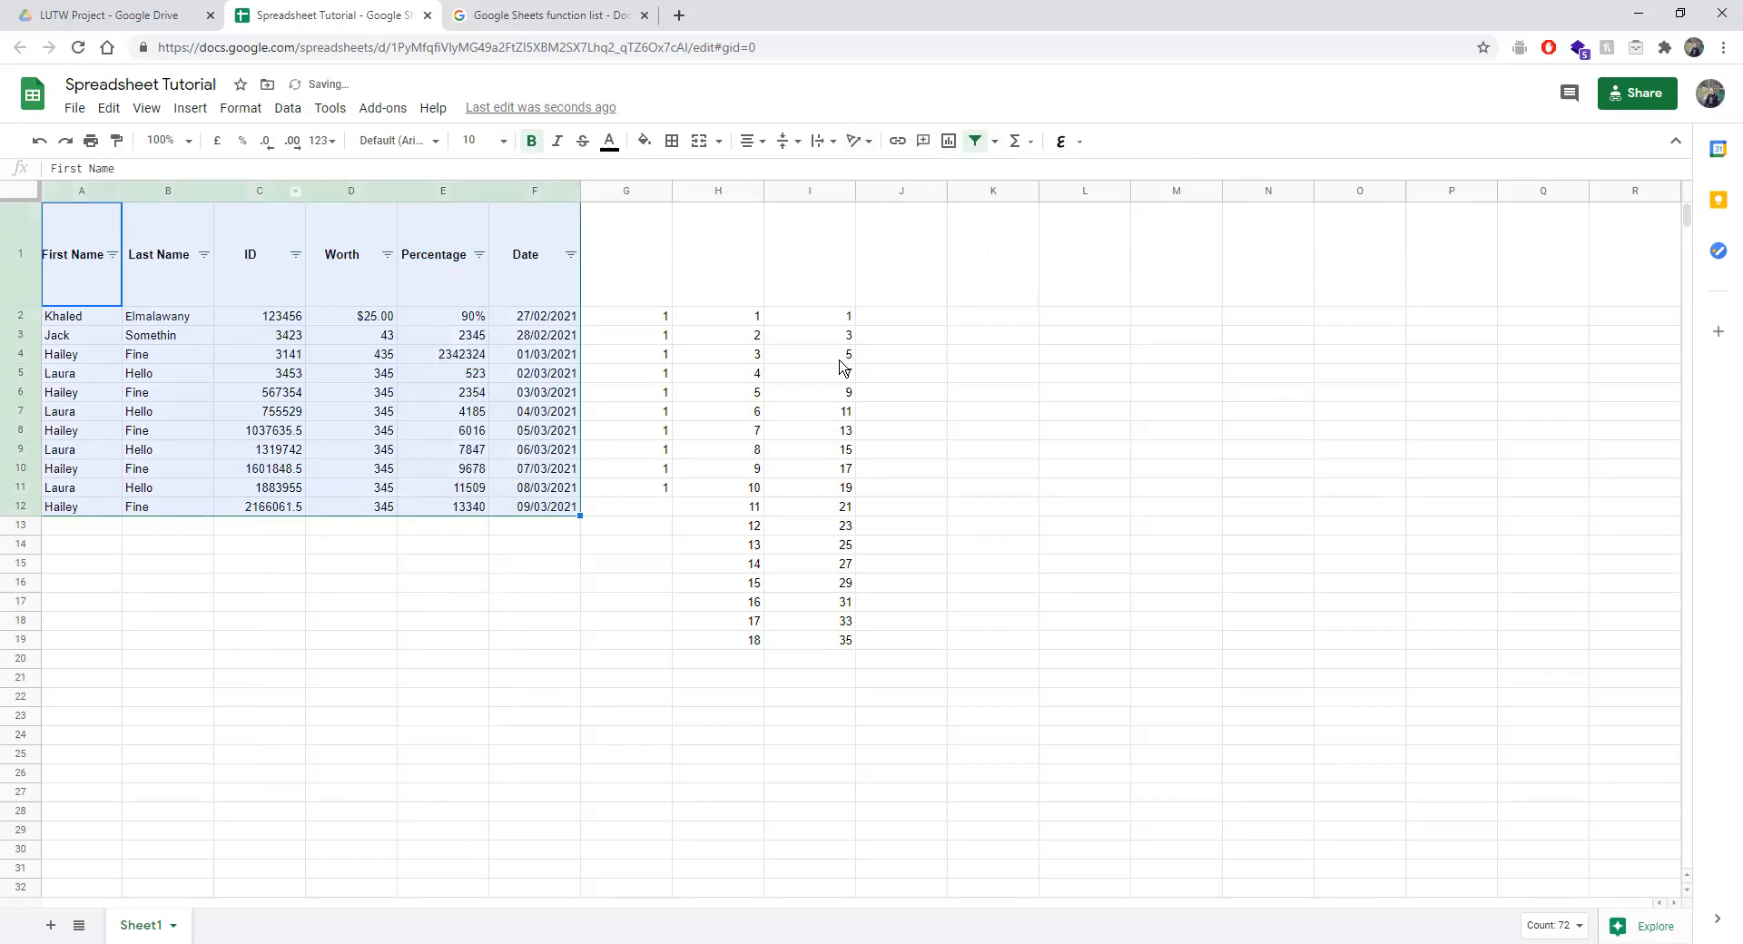
pyautogui.click(188, 586)
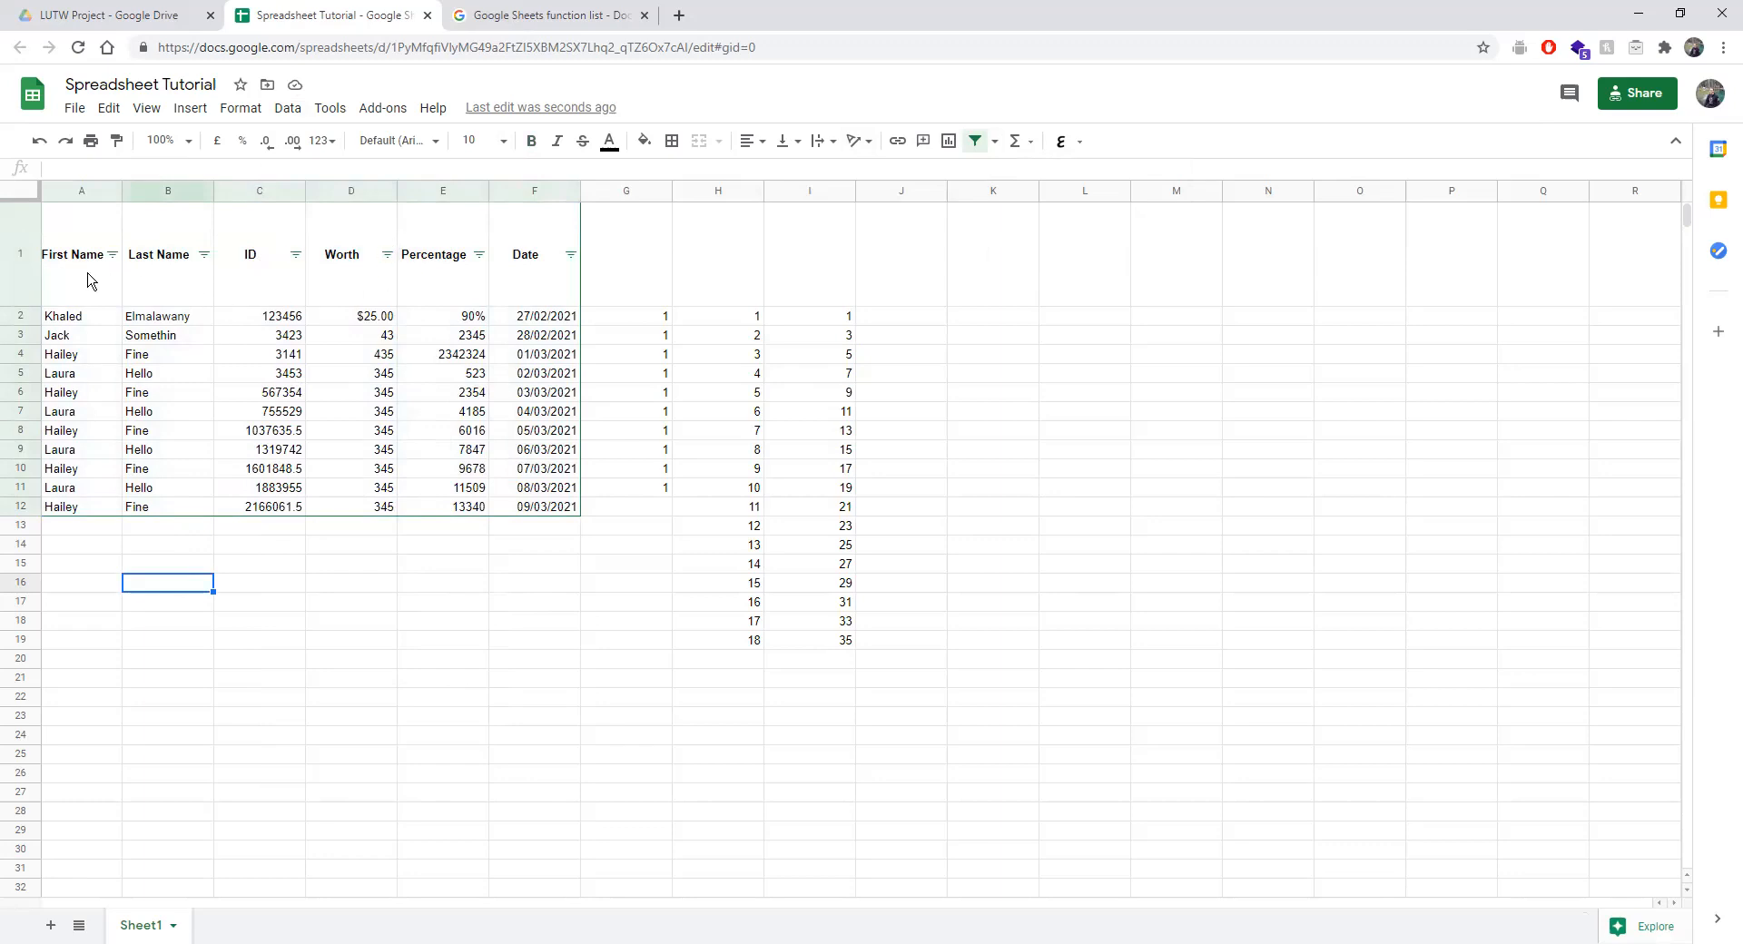
# Sort the table by First Name Z to A from the column's filter button.
pyautogui.moveTo(87, 280); pyautogui.dragTo(522, 306)
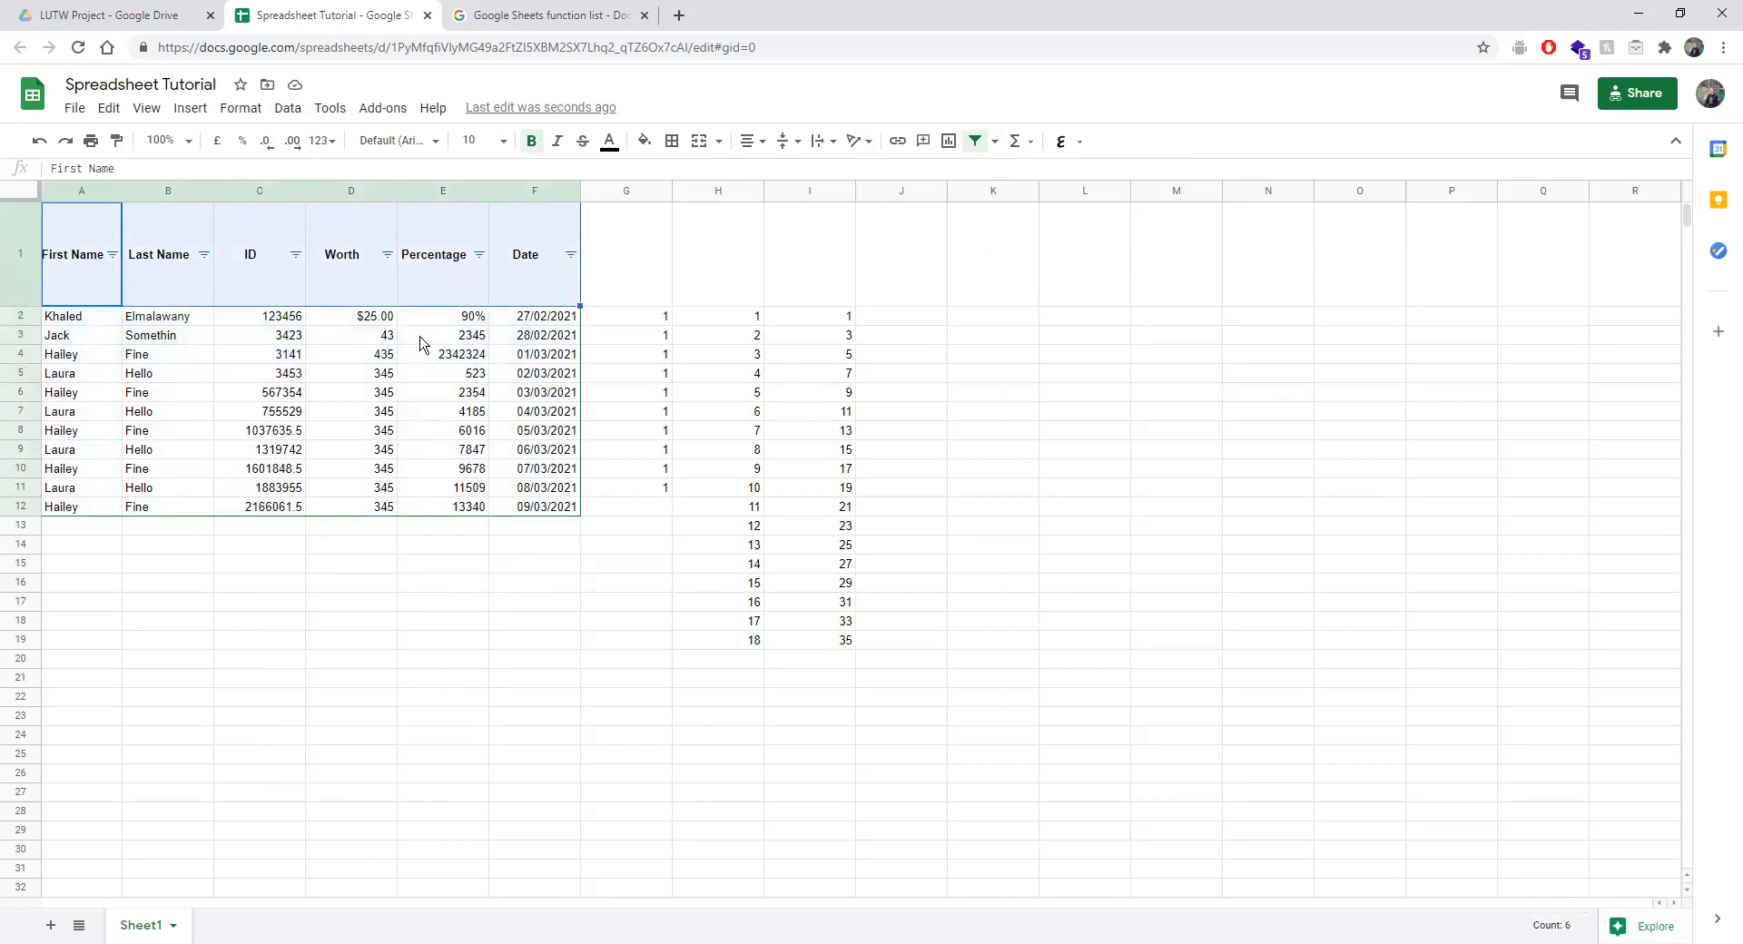
pyautogui.click(117, 256)
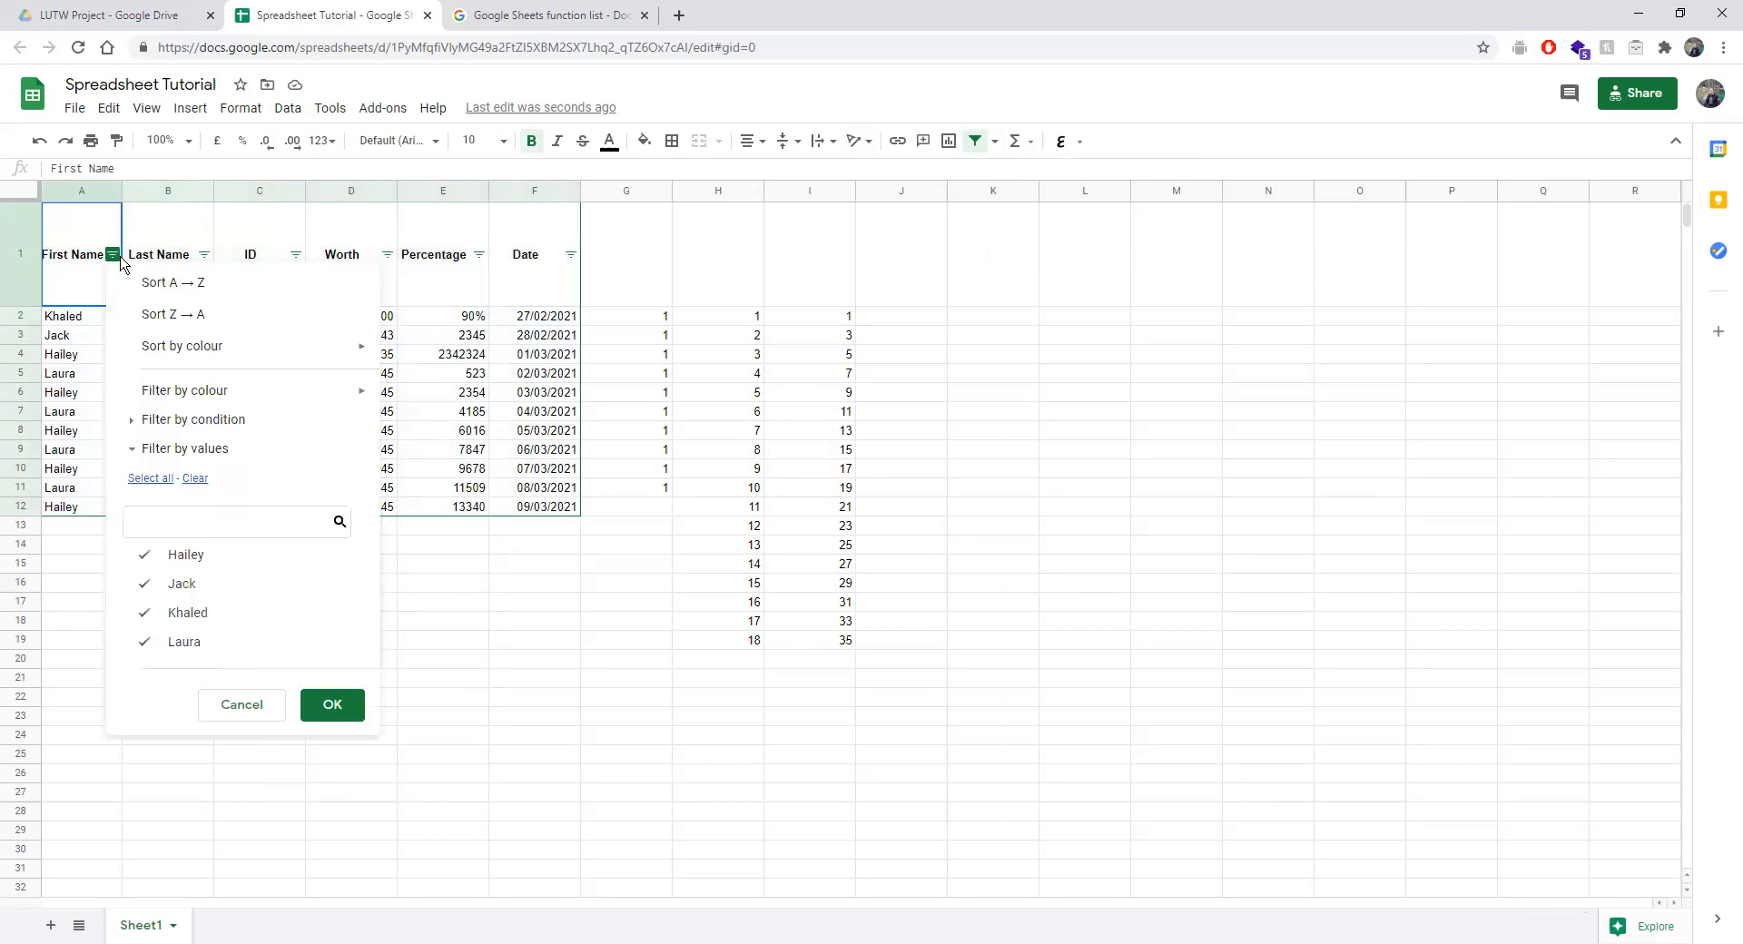
pyautogui.click(101, 601)
pyautogui.moveTo(81, 292); pyautogui.dragTo(536, 506)
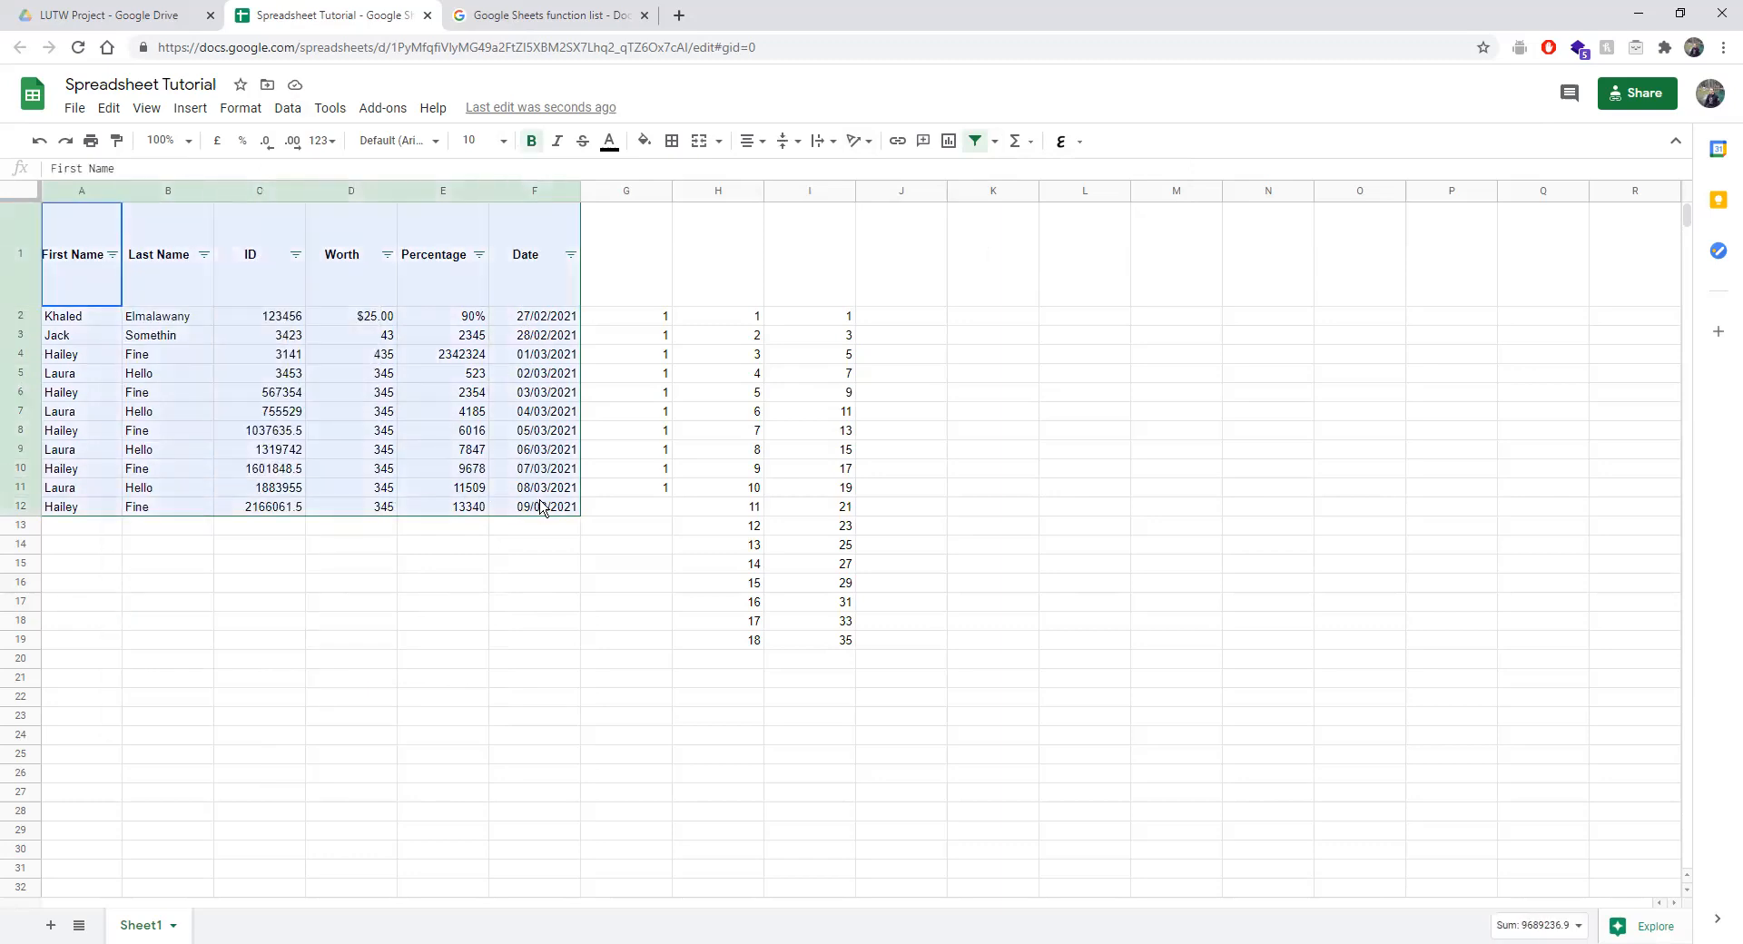
pyautogui.click(405, 605)
pyautogui.click(111, 255)
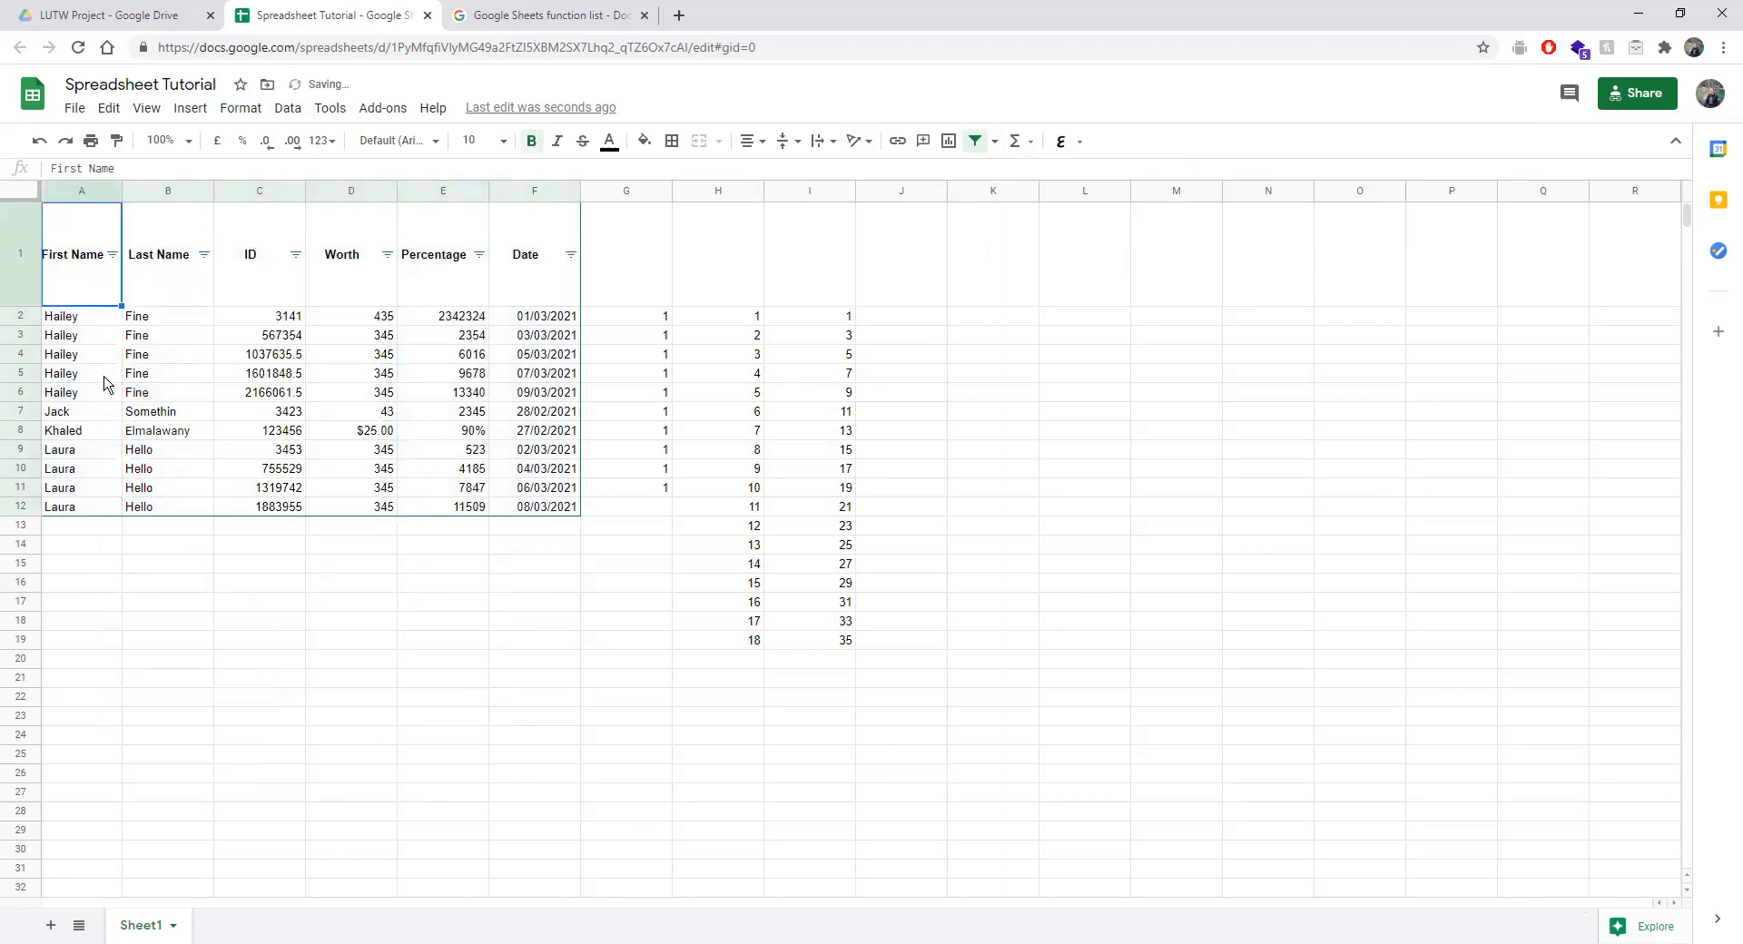
pyautogui.click(112, 254)
pyautogui.click(132, 318)
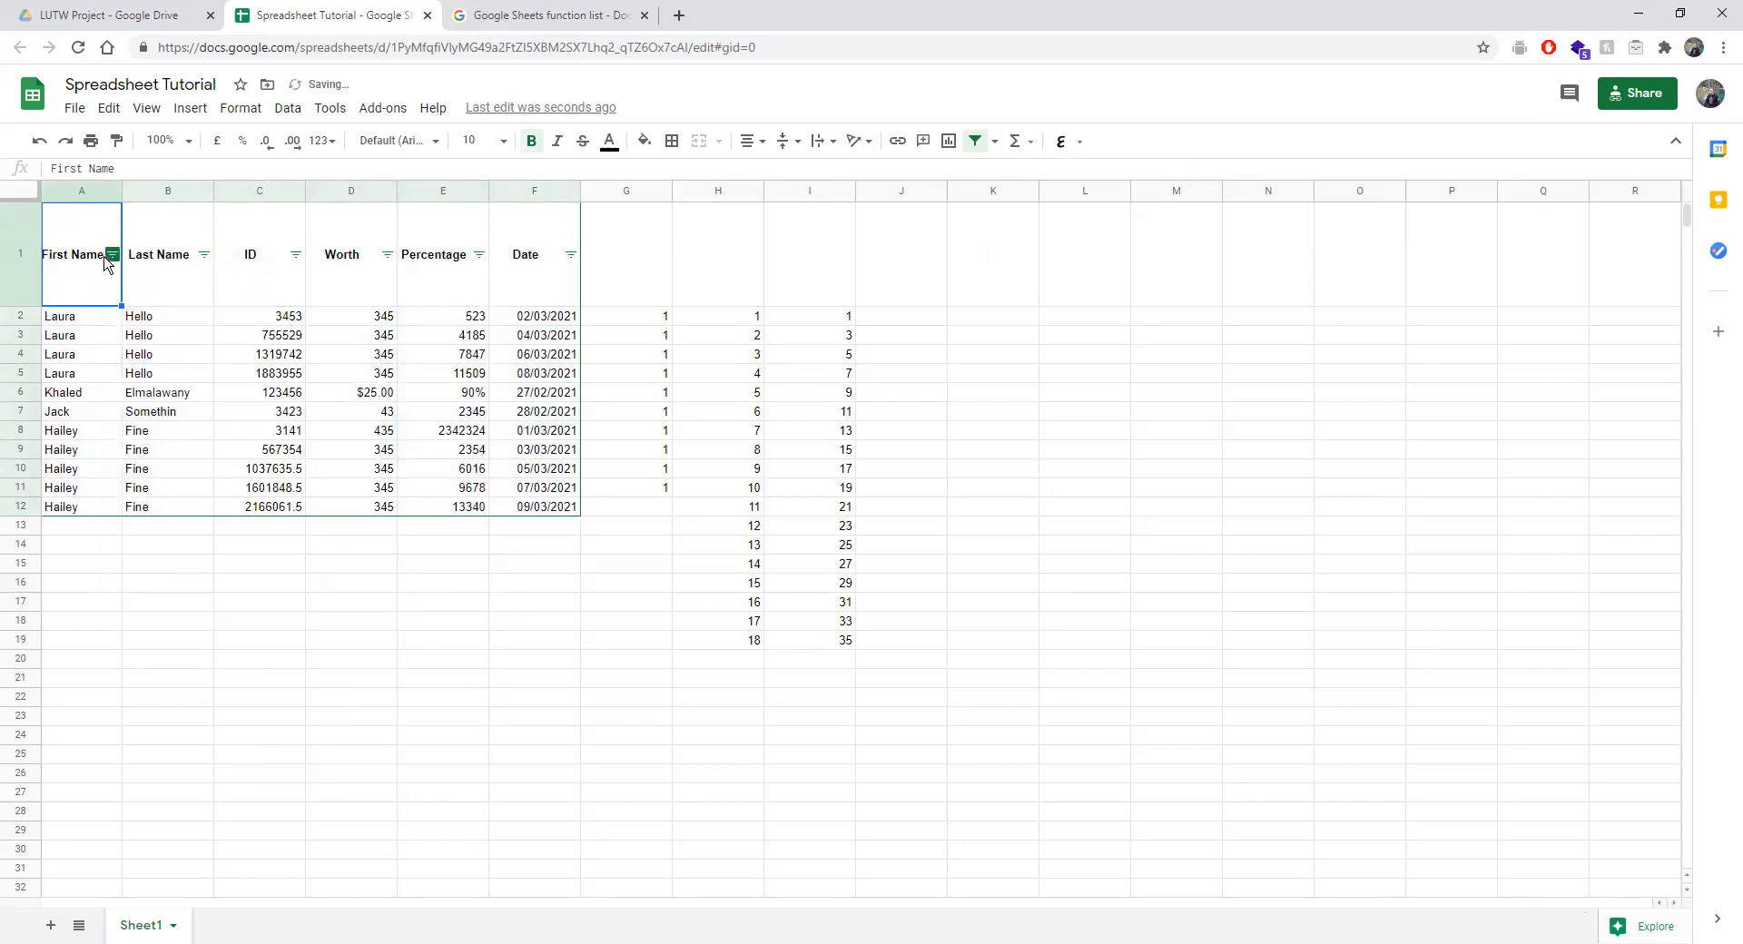
pyautogui.click(109, 256)
# Fill Laura's cell A5 yellow, Hailey's A9 red and Jack's A7 cornflower blue.
pyautogui.moveTo(178, 359)
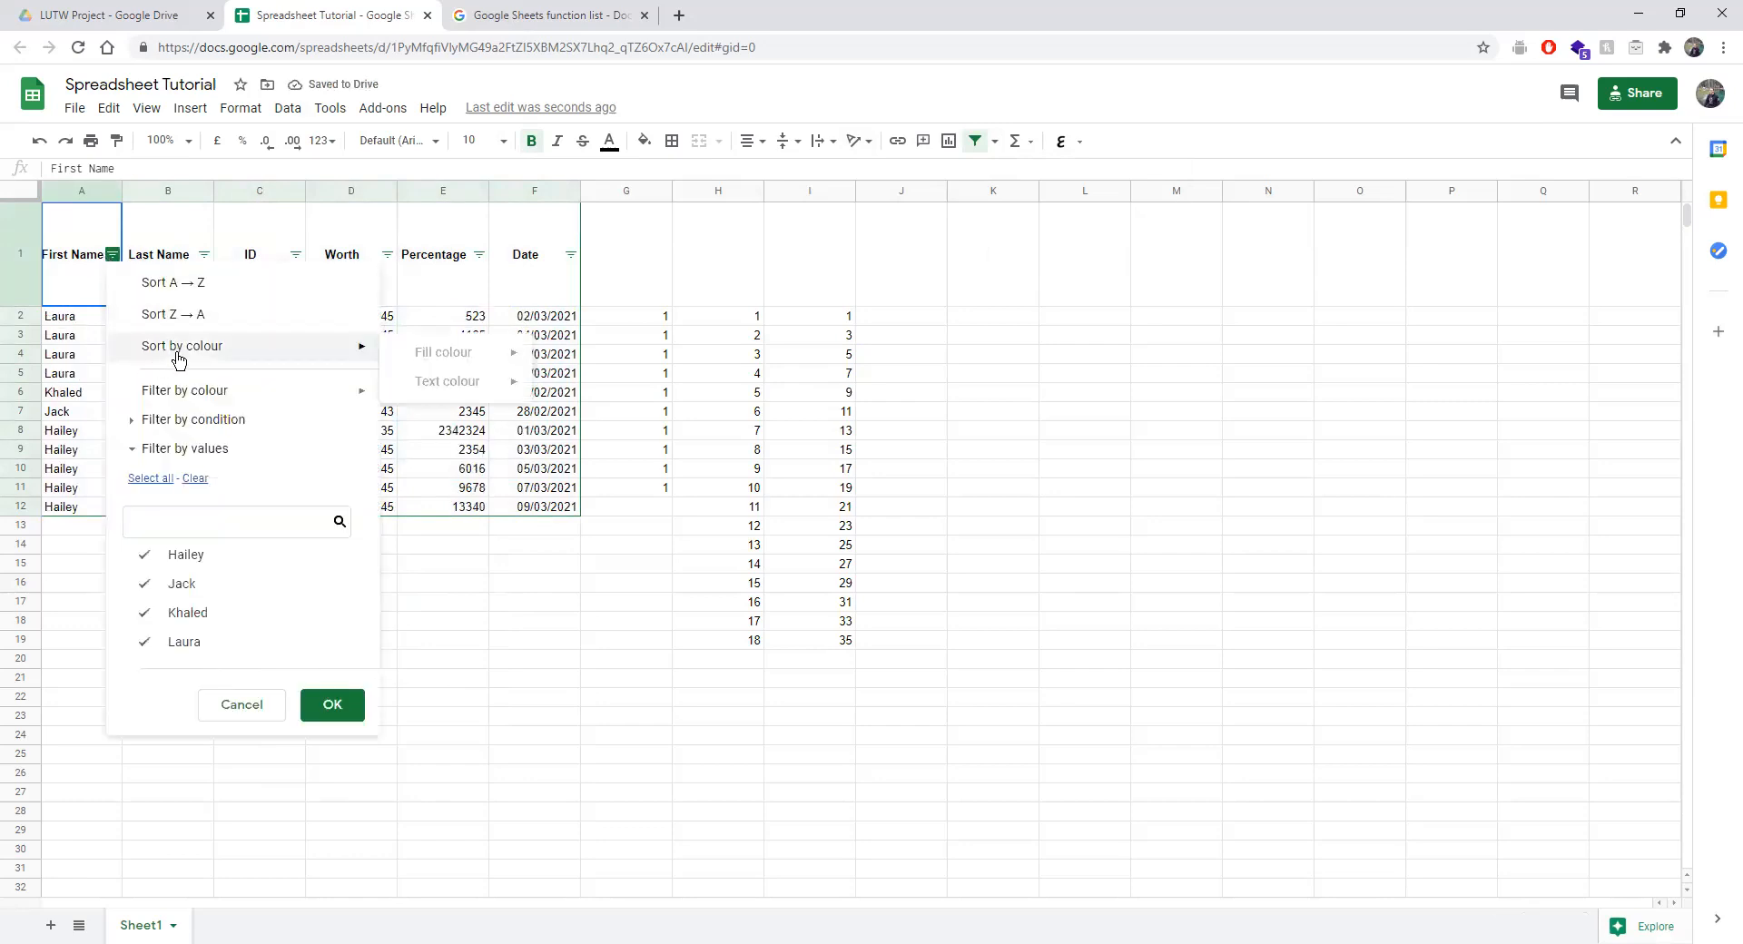
pyautogui.click(77, 373)
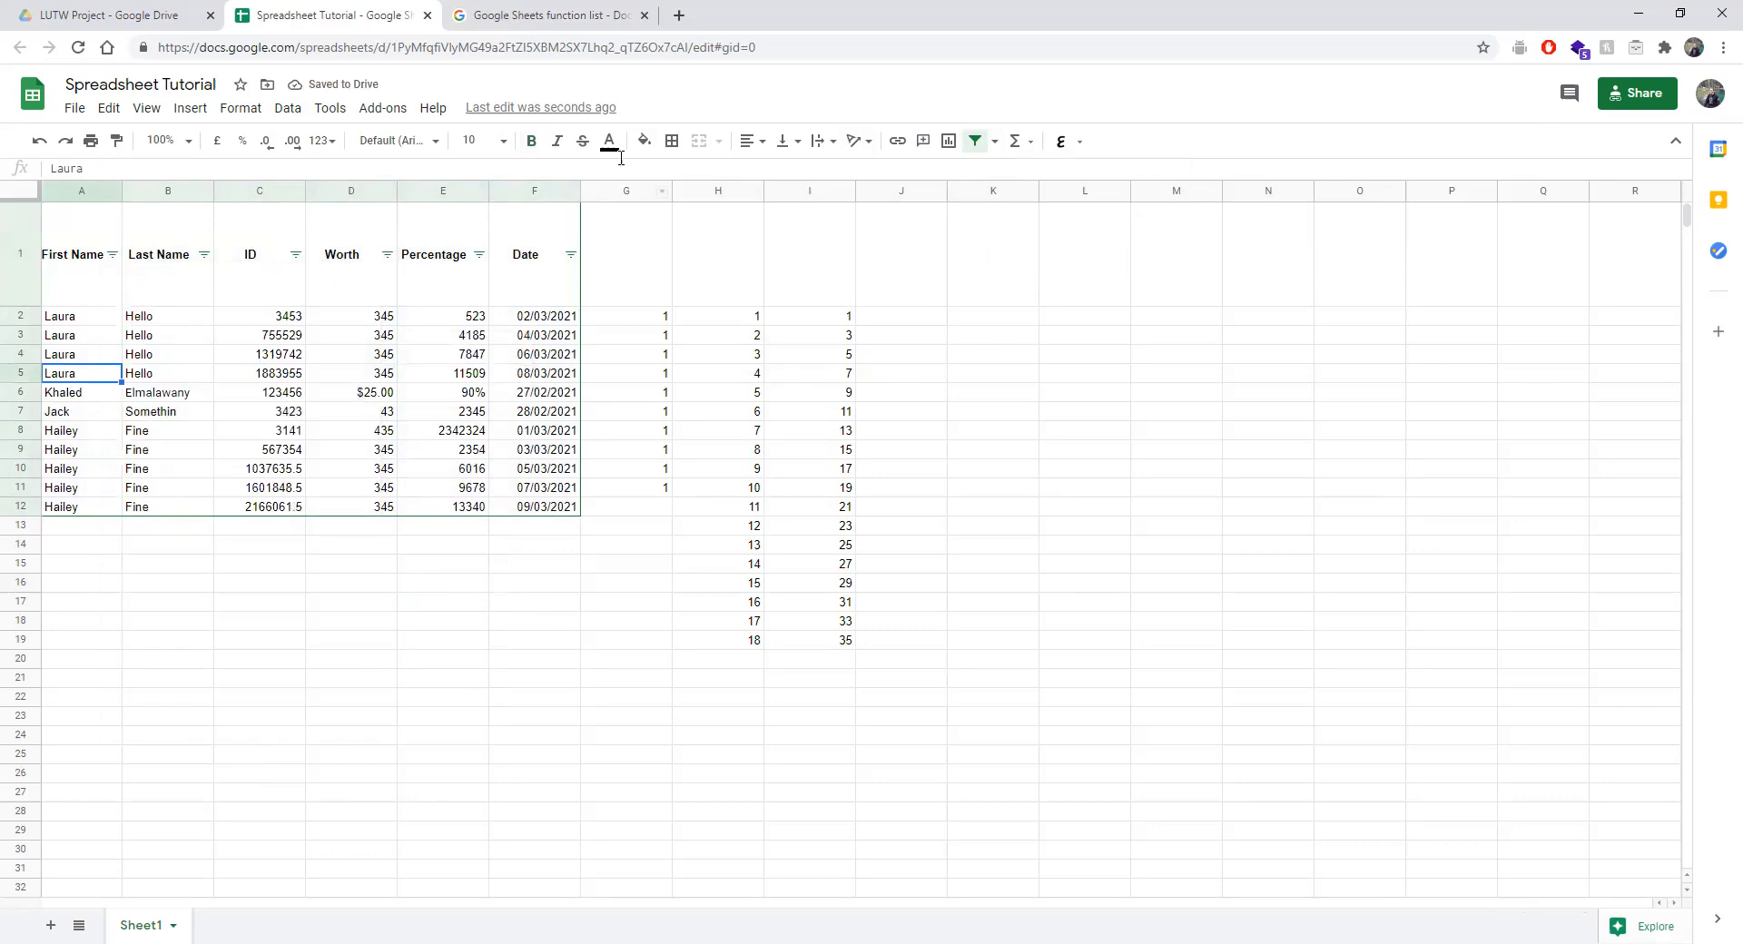
pyautogui.click(643, 140)
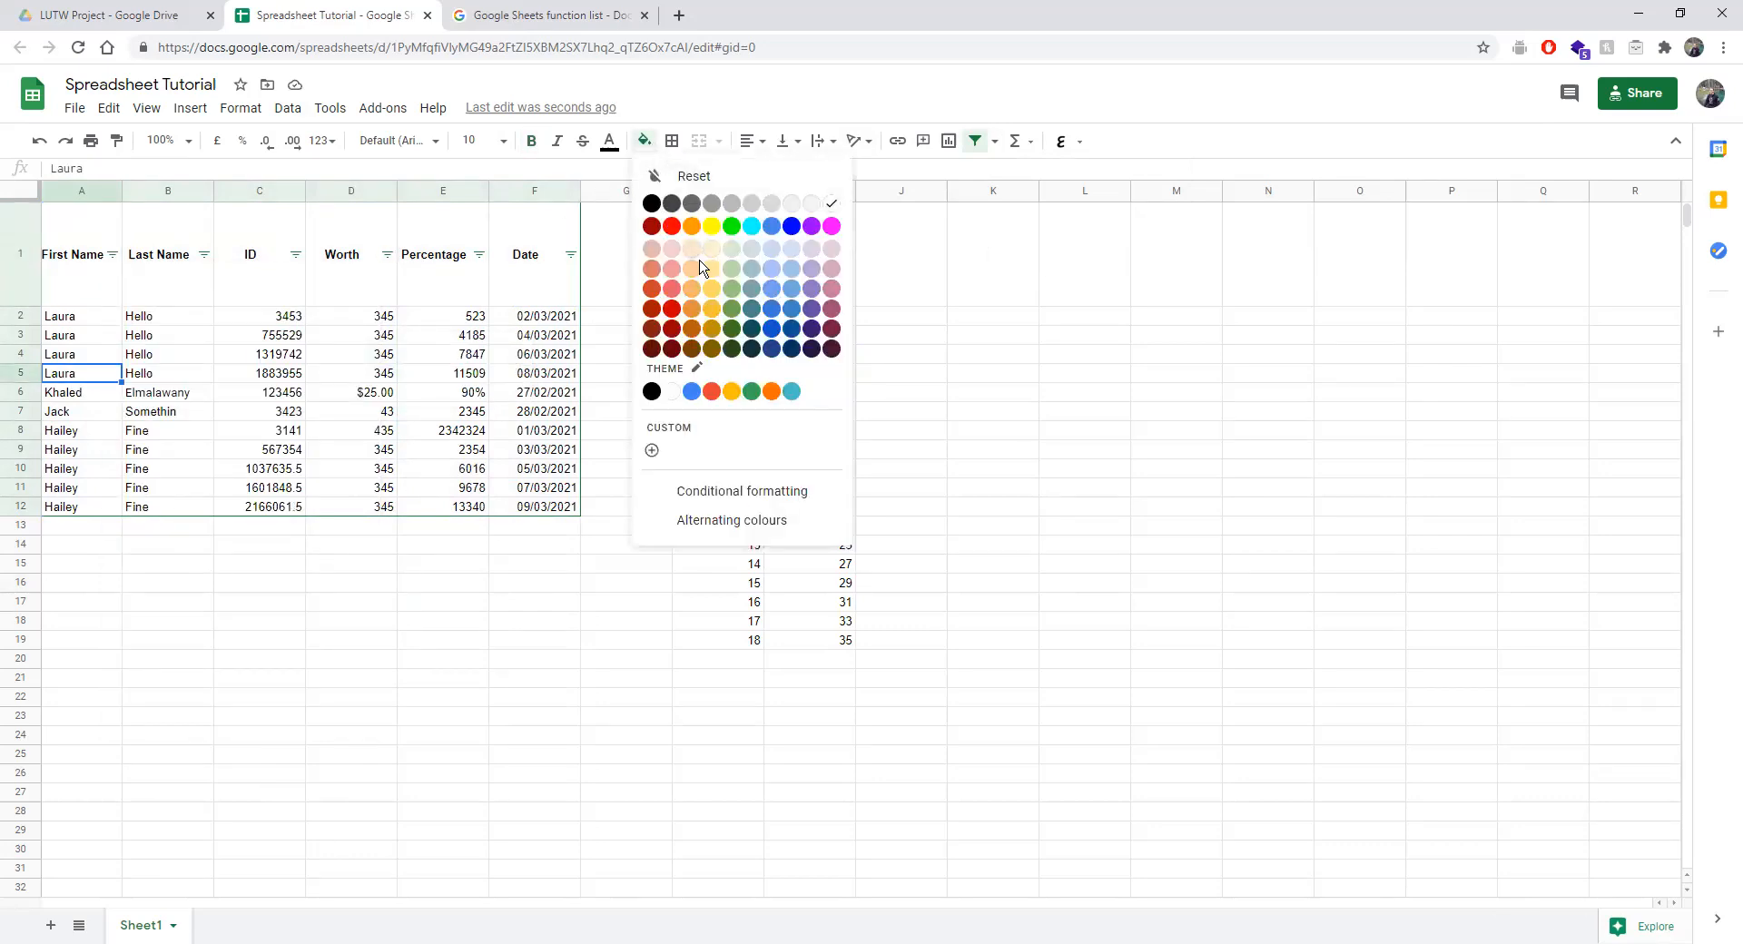
pyautogui.click(712, 226)
pyautogui.click(59, 451)
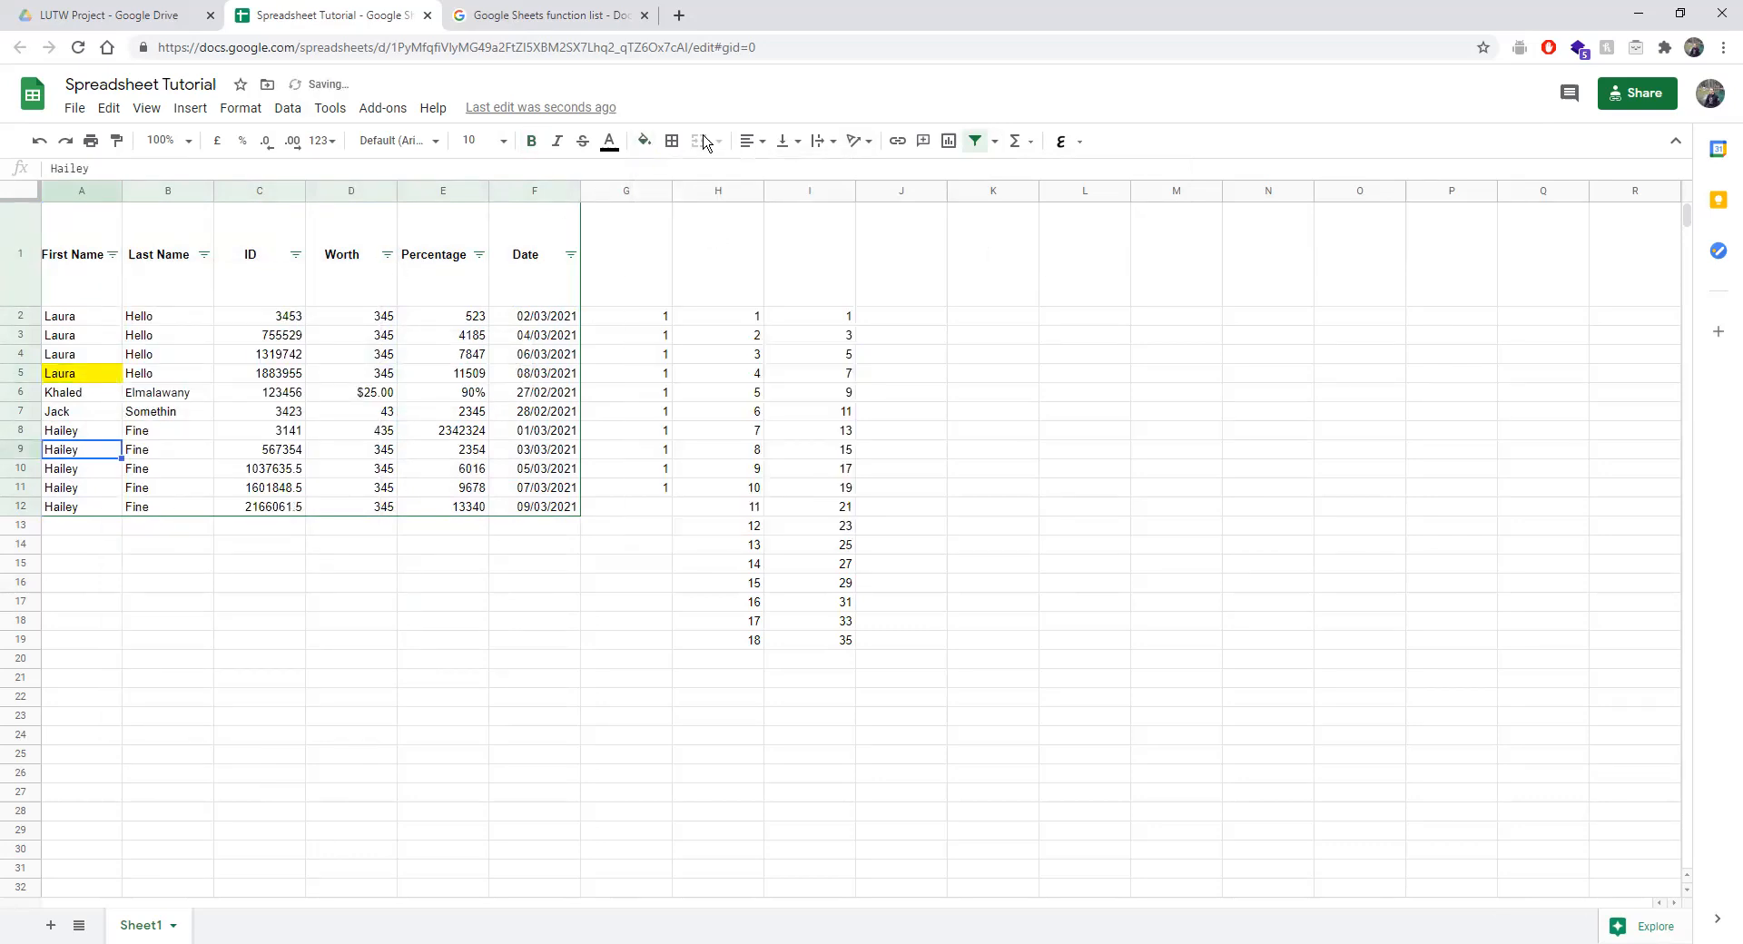
pyautogui.click(644, 141)
pyautogui.click(671, 227)
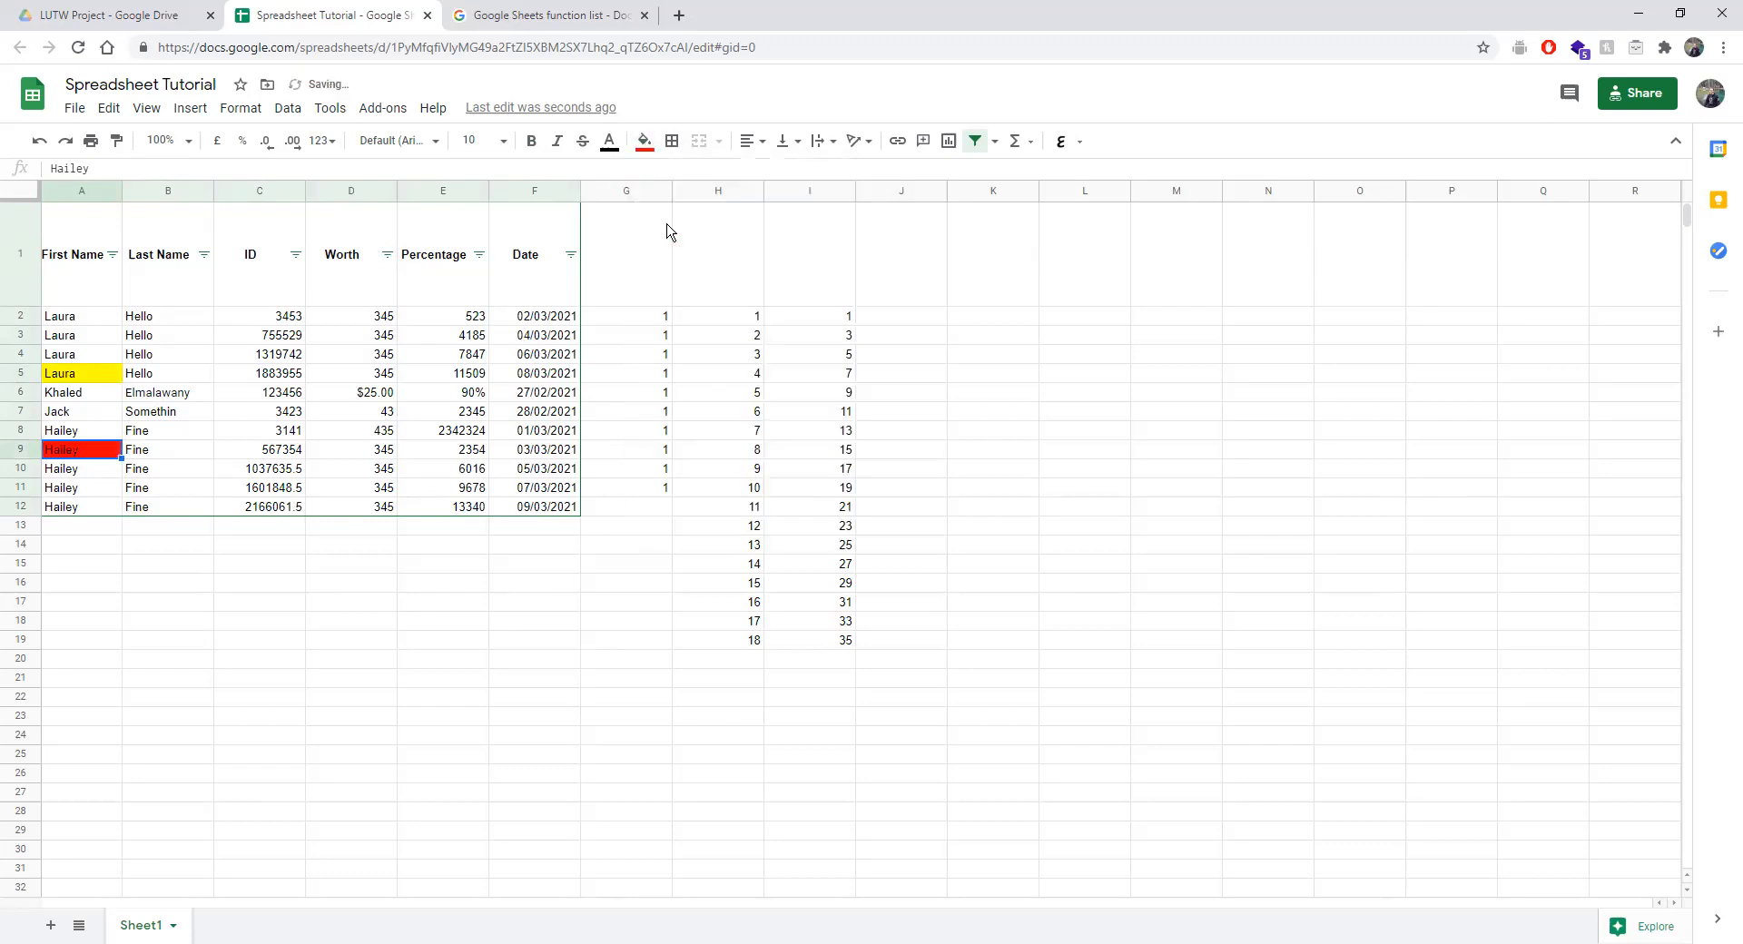
pyautogui.click(57, 414)
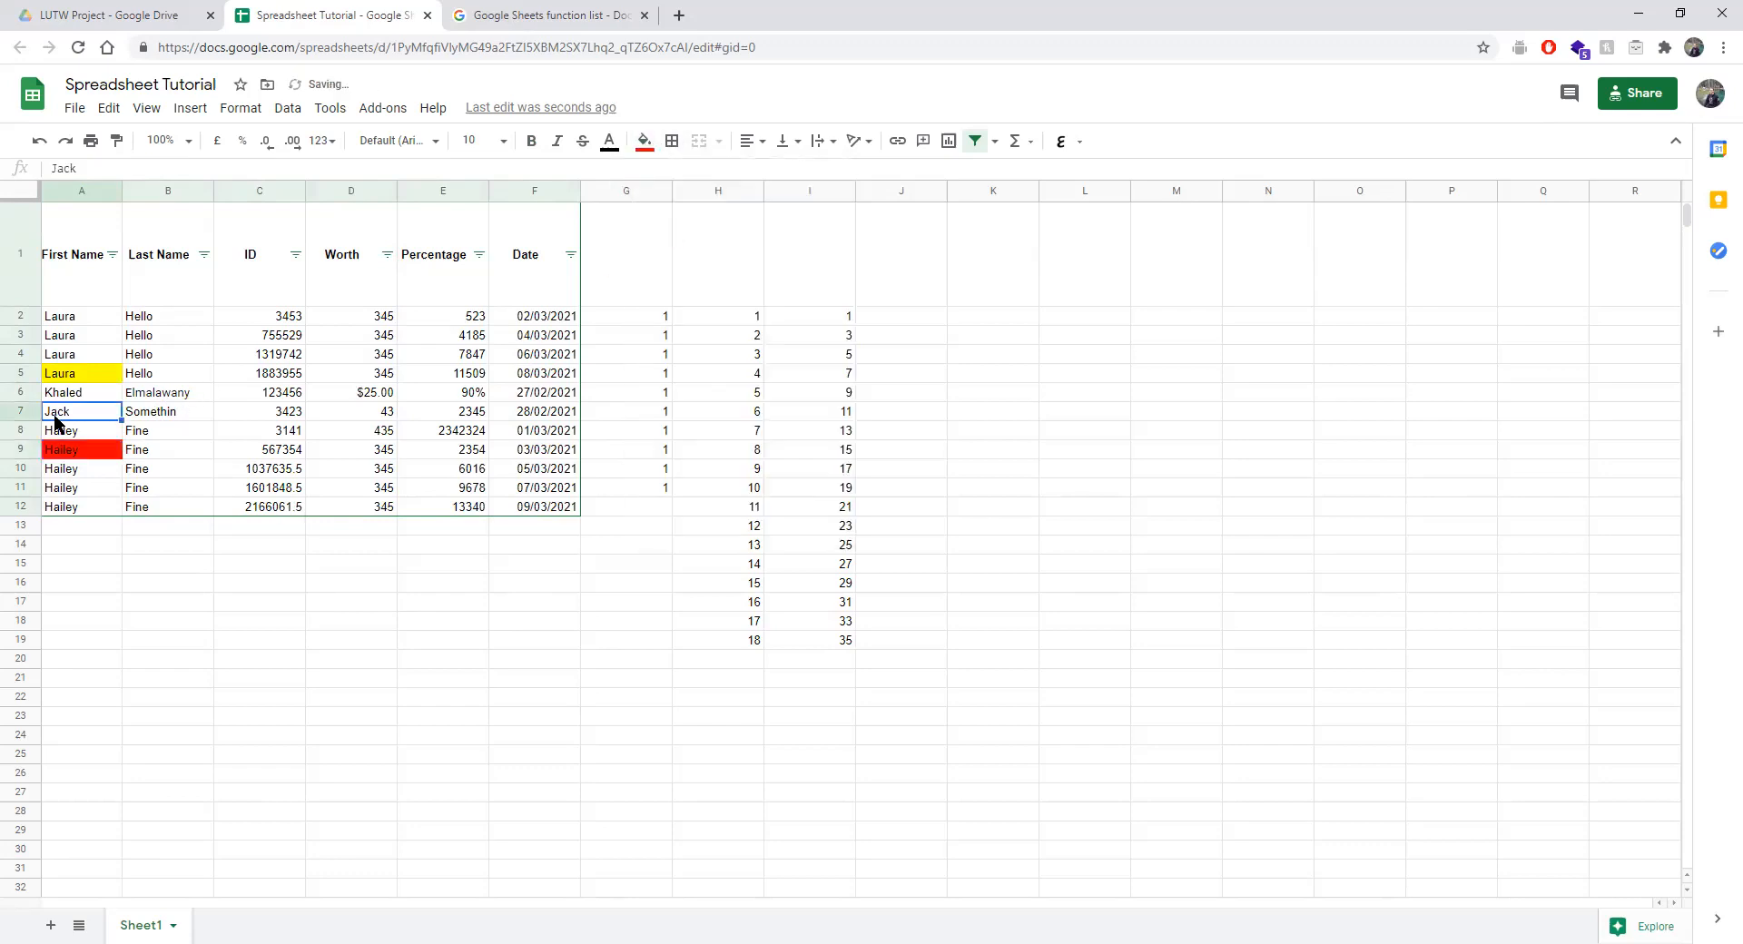
pyautogui.click(644, 140)
pyautogui.click(772, 228)
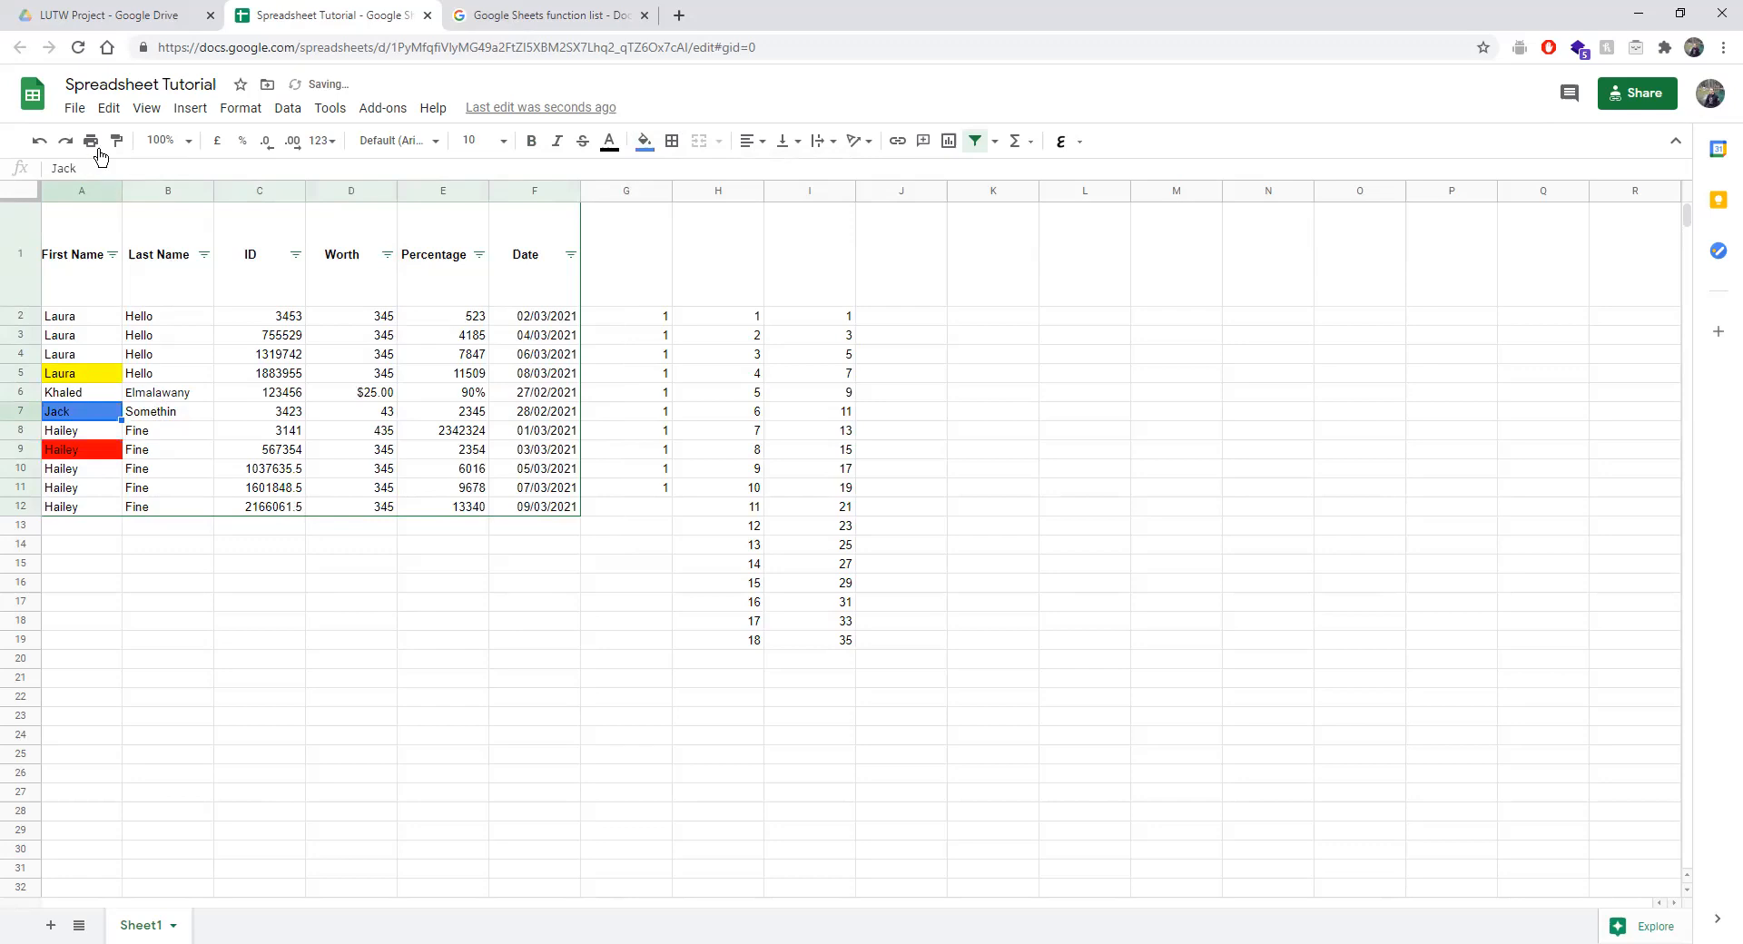
# Sort the First Name column by fill colour, first white, then yellow first.
pyautogui.click(112, 254)
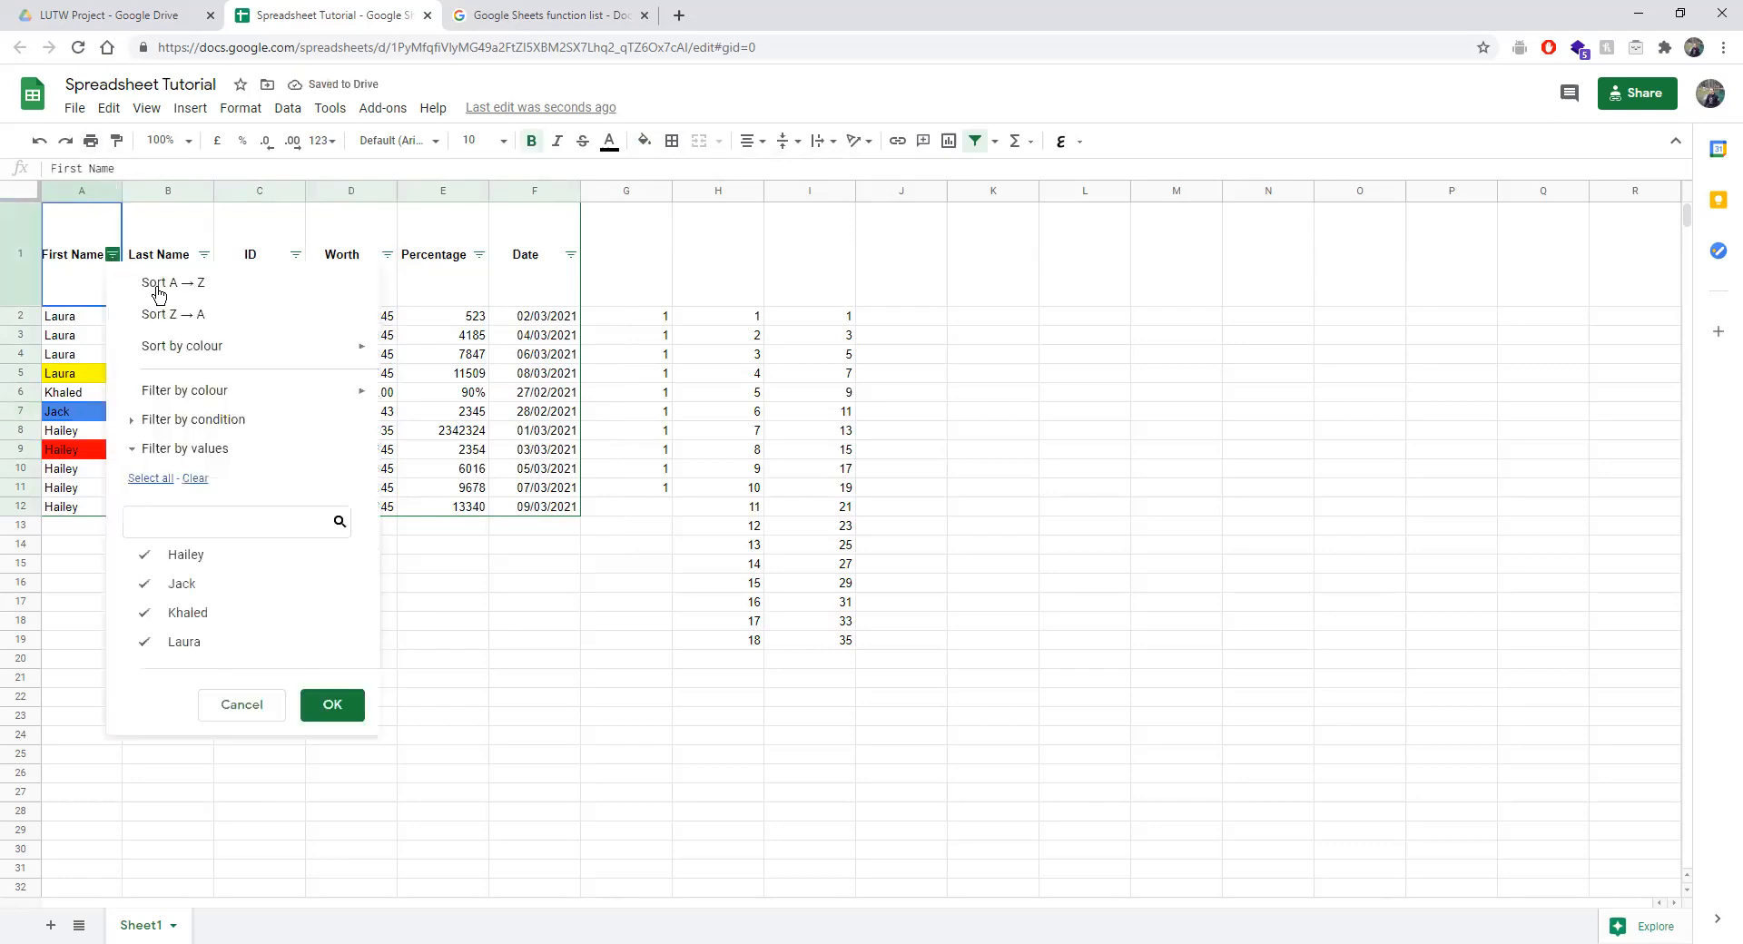
pyautogui.moveTo(241, 350)
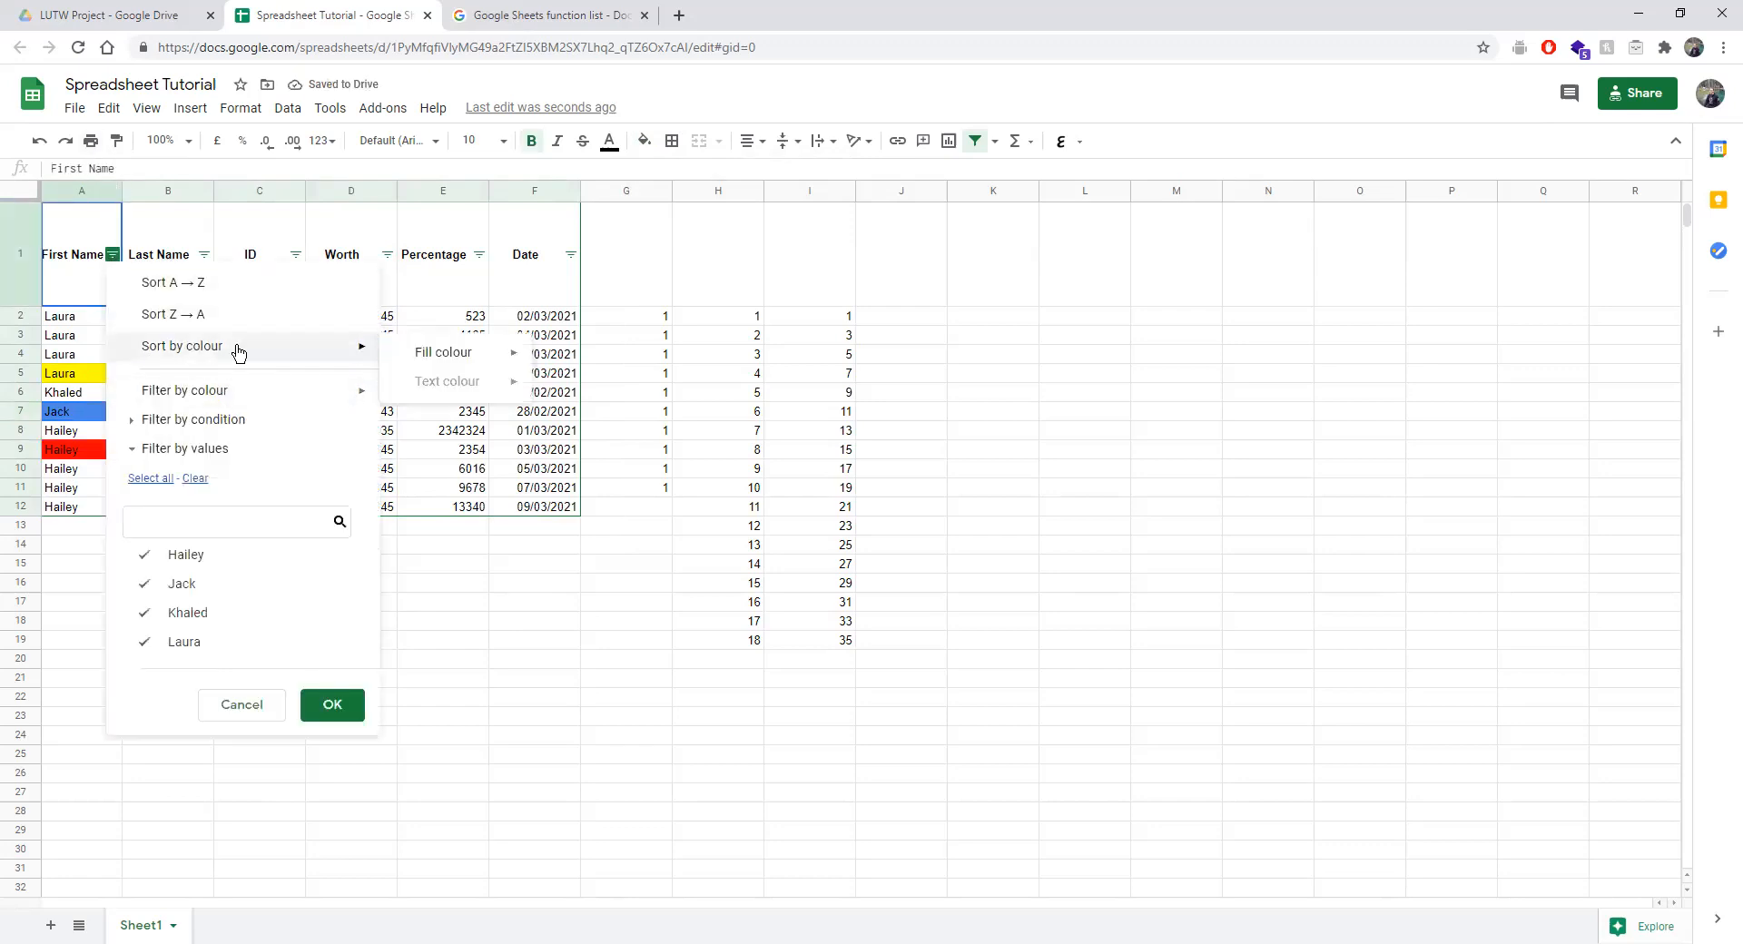
pyautogui.moveTo(391, 354)
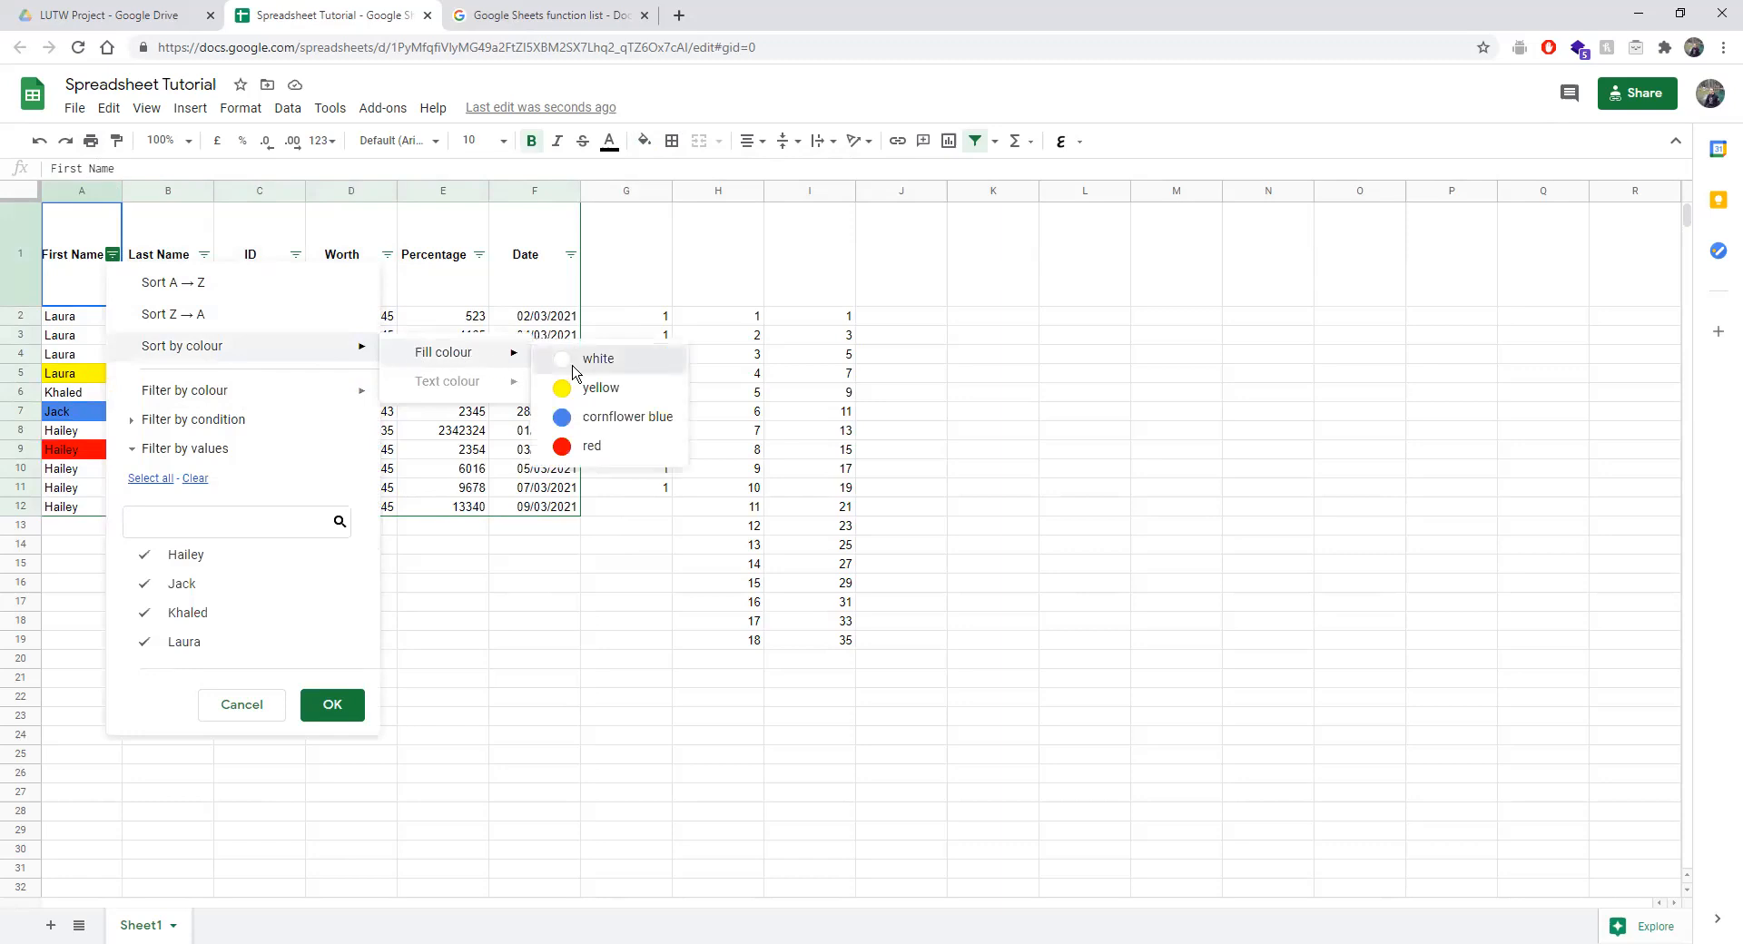
pyautogui.click(607, 355)
pyautogui.click(112, 254)
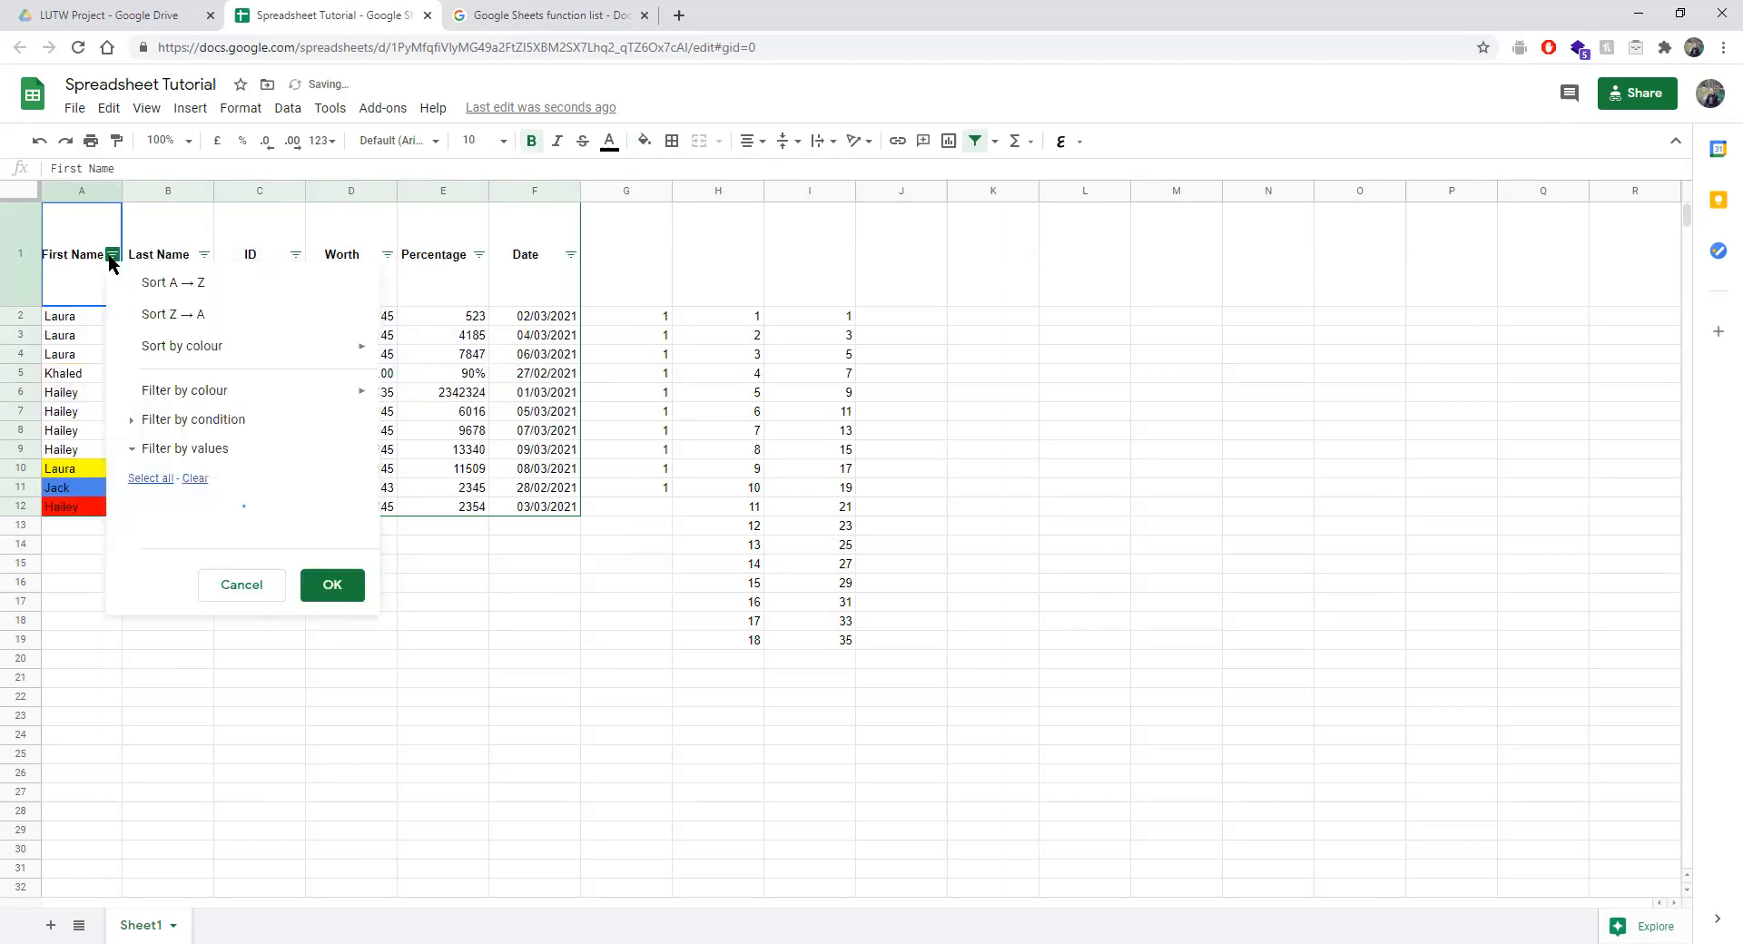
pyautogui.moveTo(358, 349)
pyautogui.moveTo(437, 359)
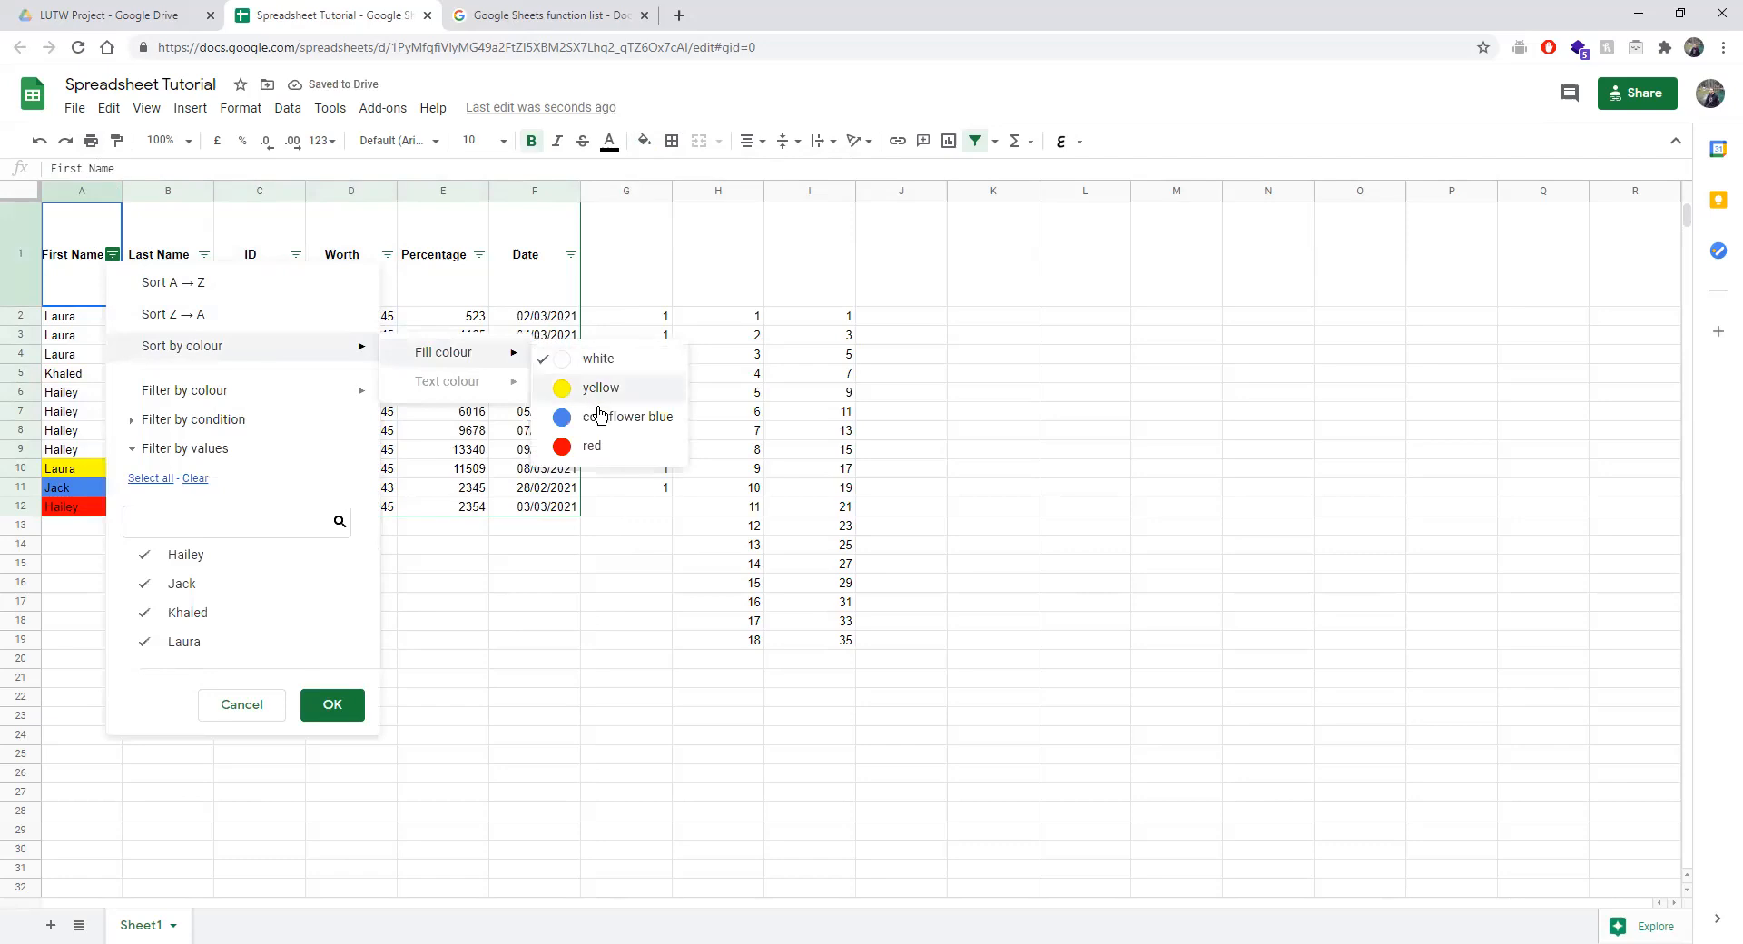
pyautogui.click(626, 393)
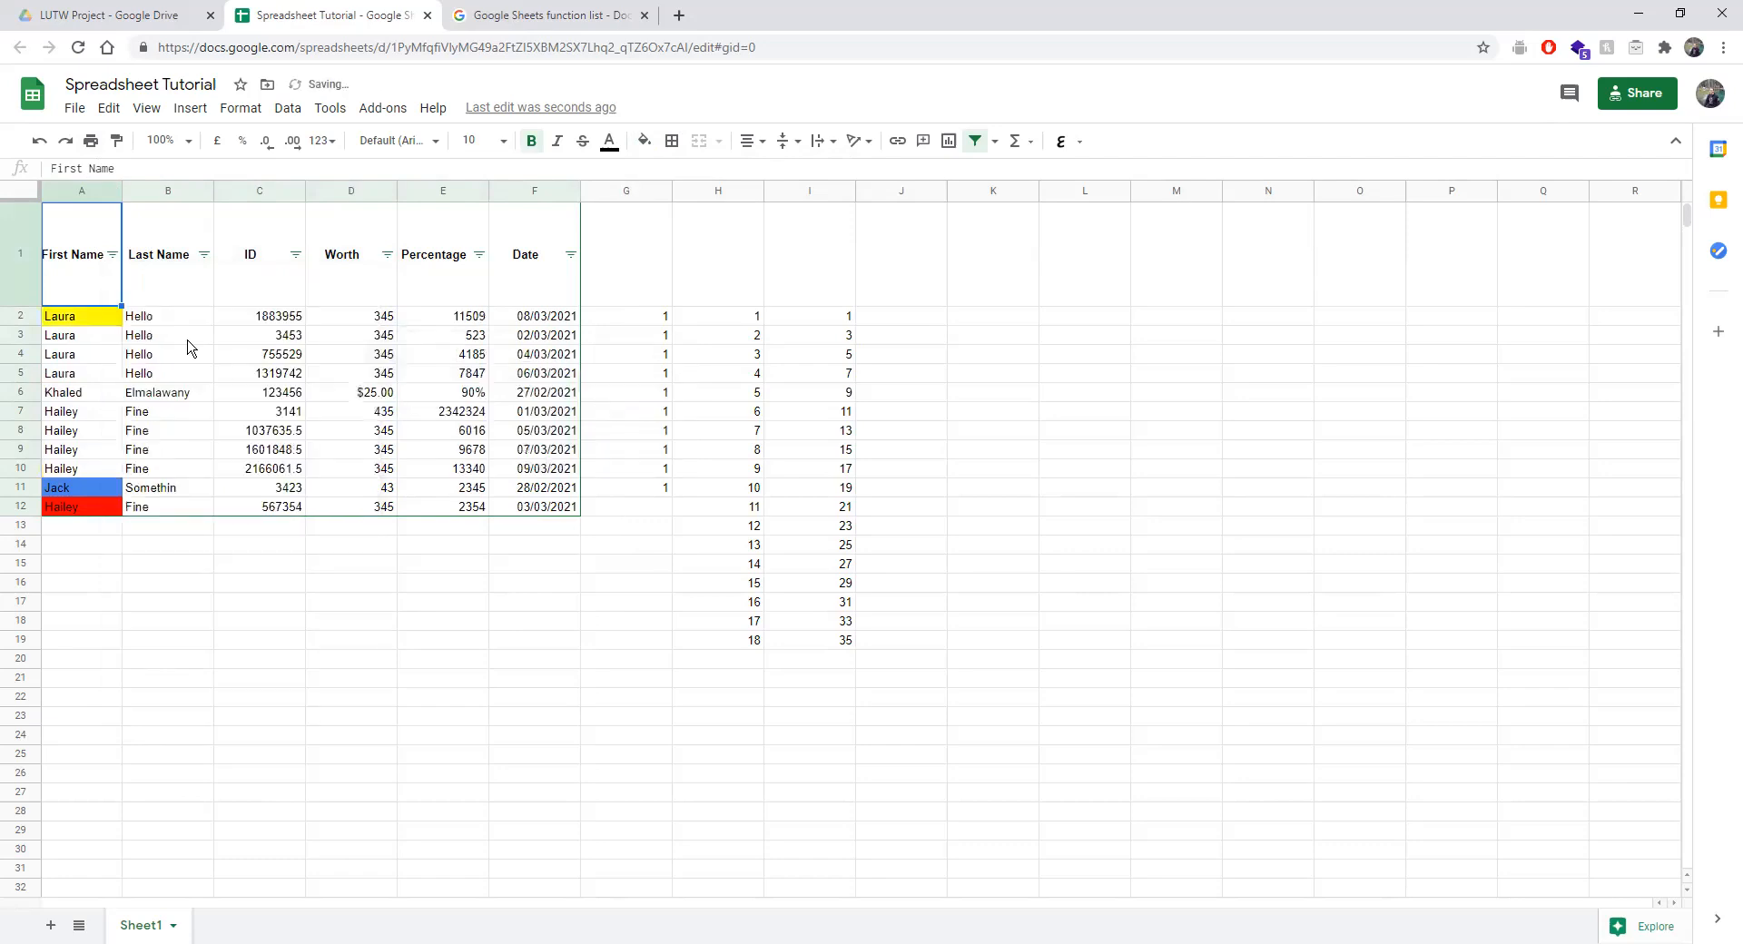
# Leave the First Name filter-by-colour setting at None.
pyautogui.click(113, 255)
pyautogui.moveTo(280, 390)
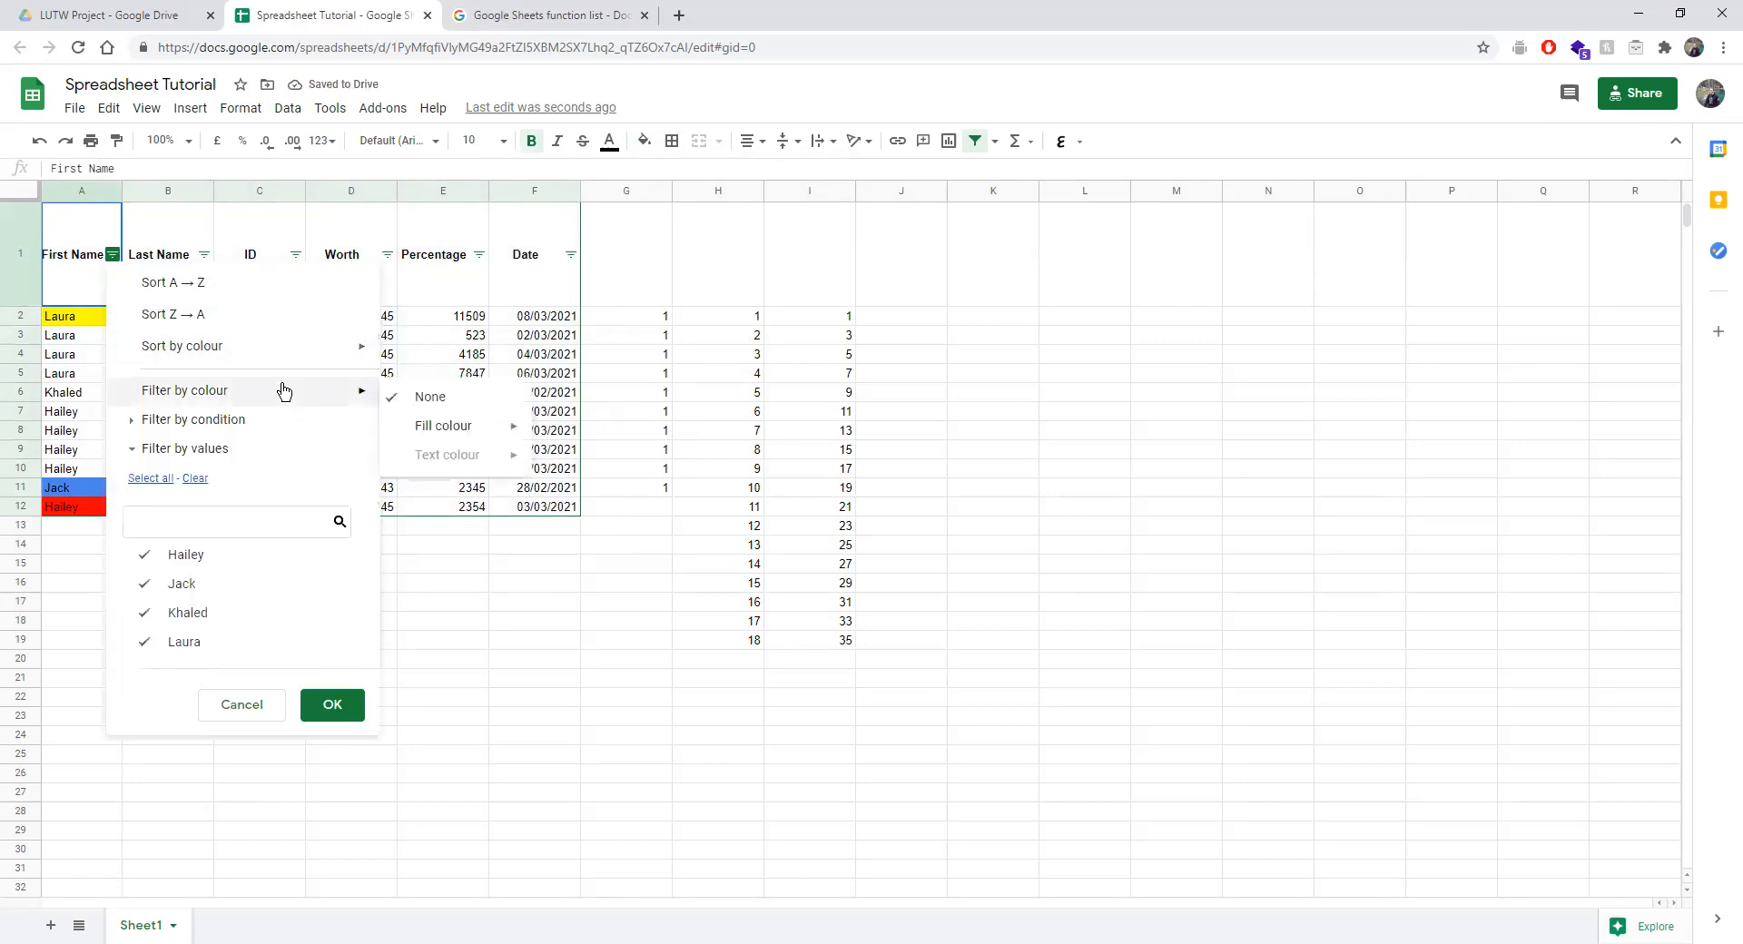
pyautogui.moveTo(471, 424)
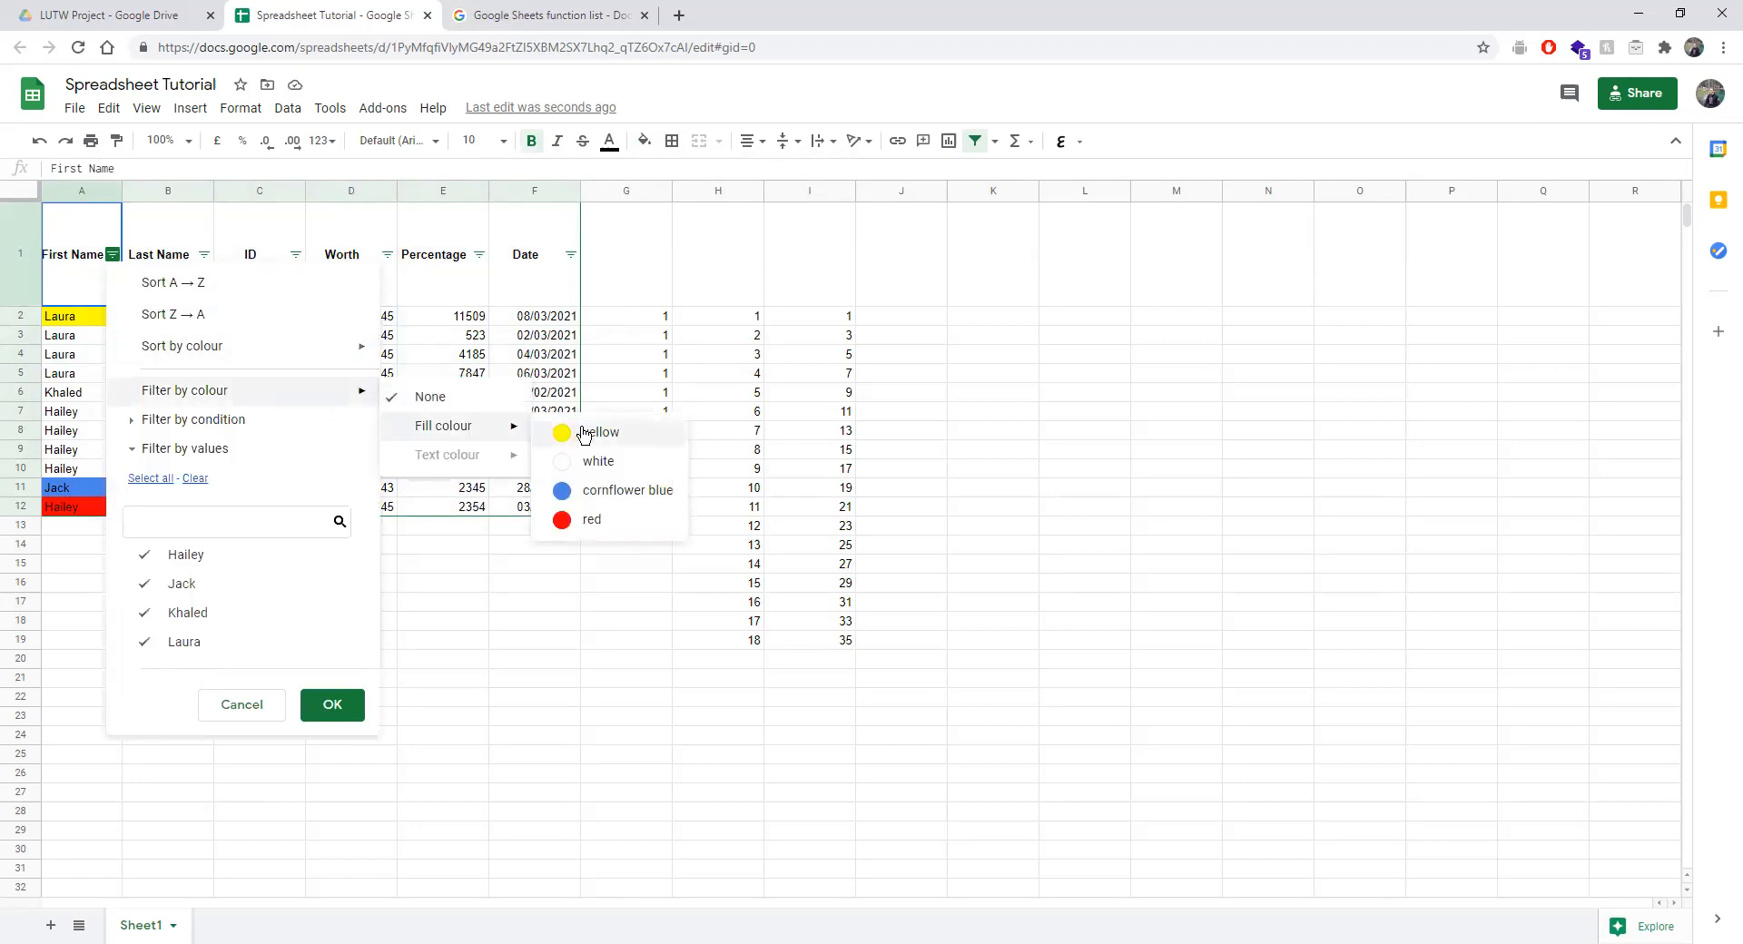
pyautogui.click(451, 398)
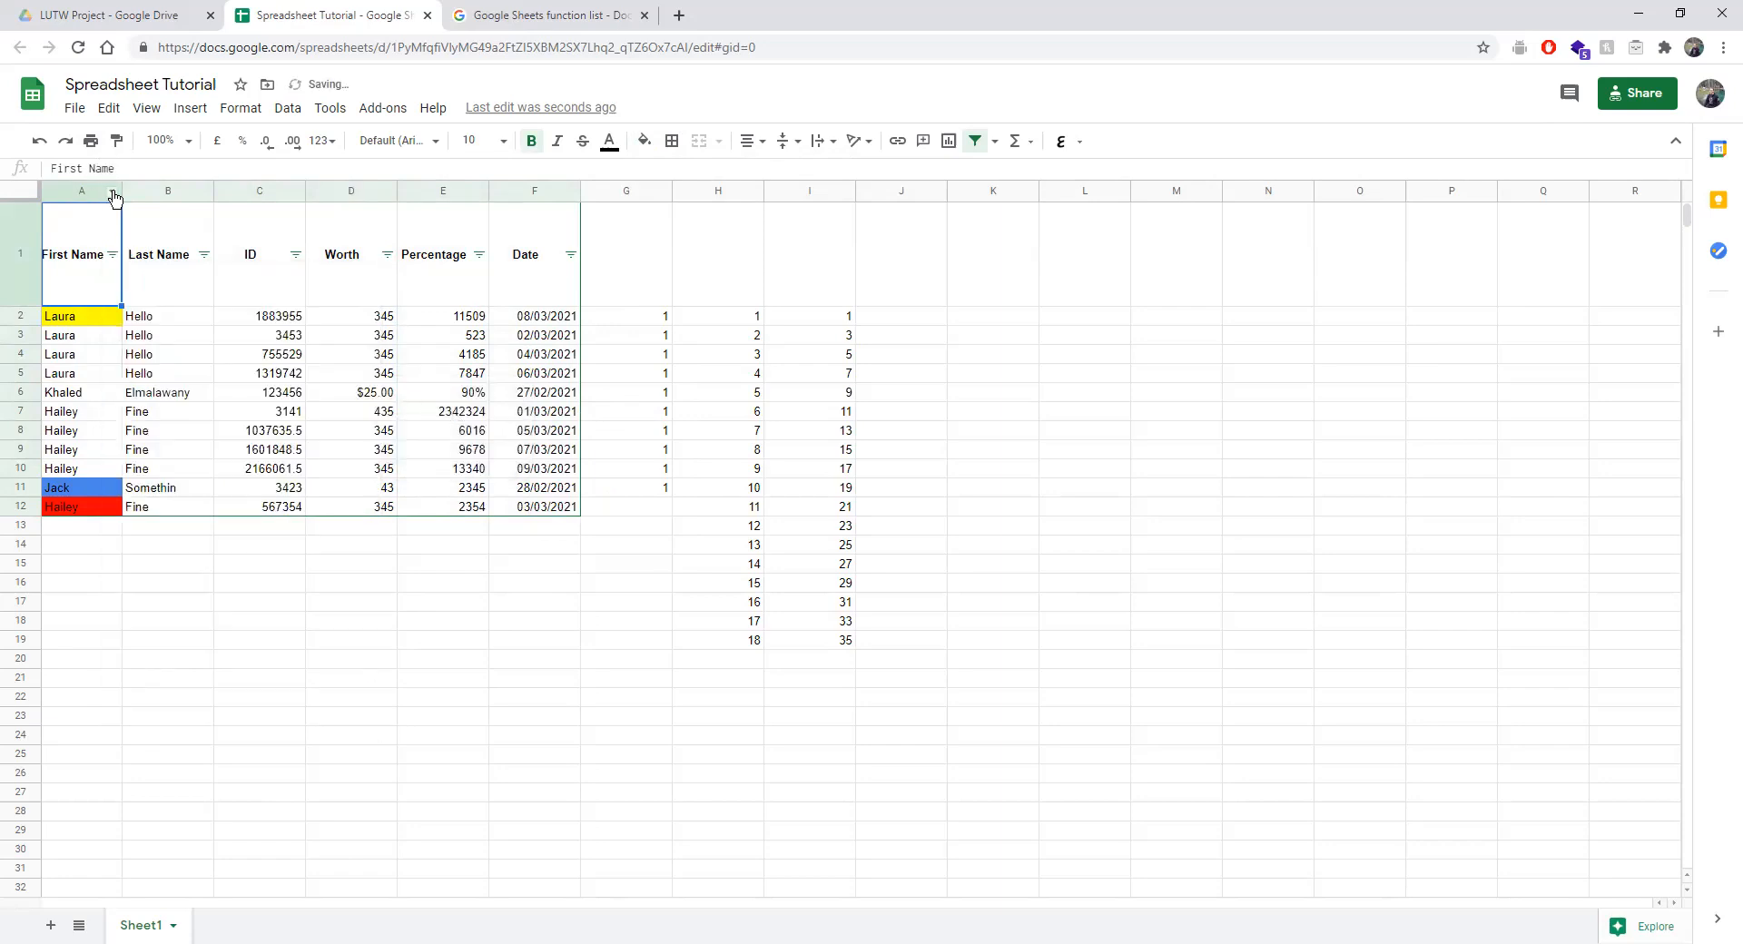
pyautogui.click(112, 255)
# Filter the First Name column to show only yellow-filled name rows.
pyautogui.moveTo(173, 390)
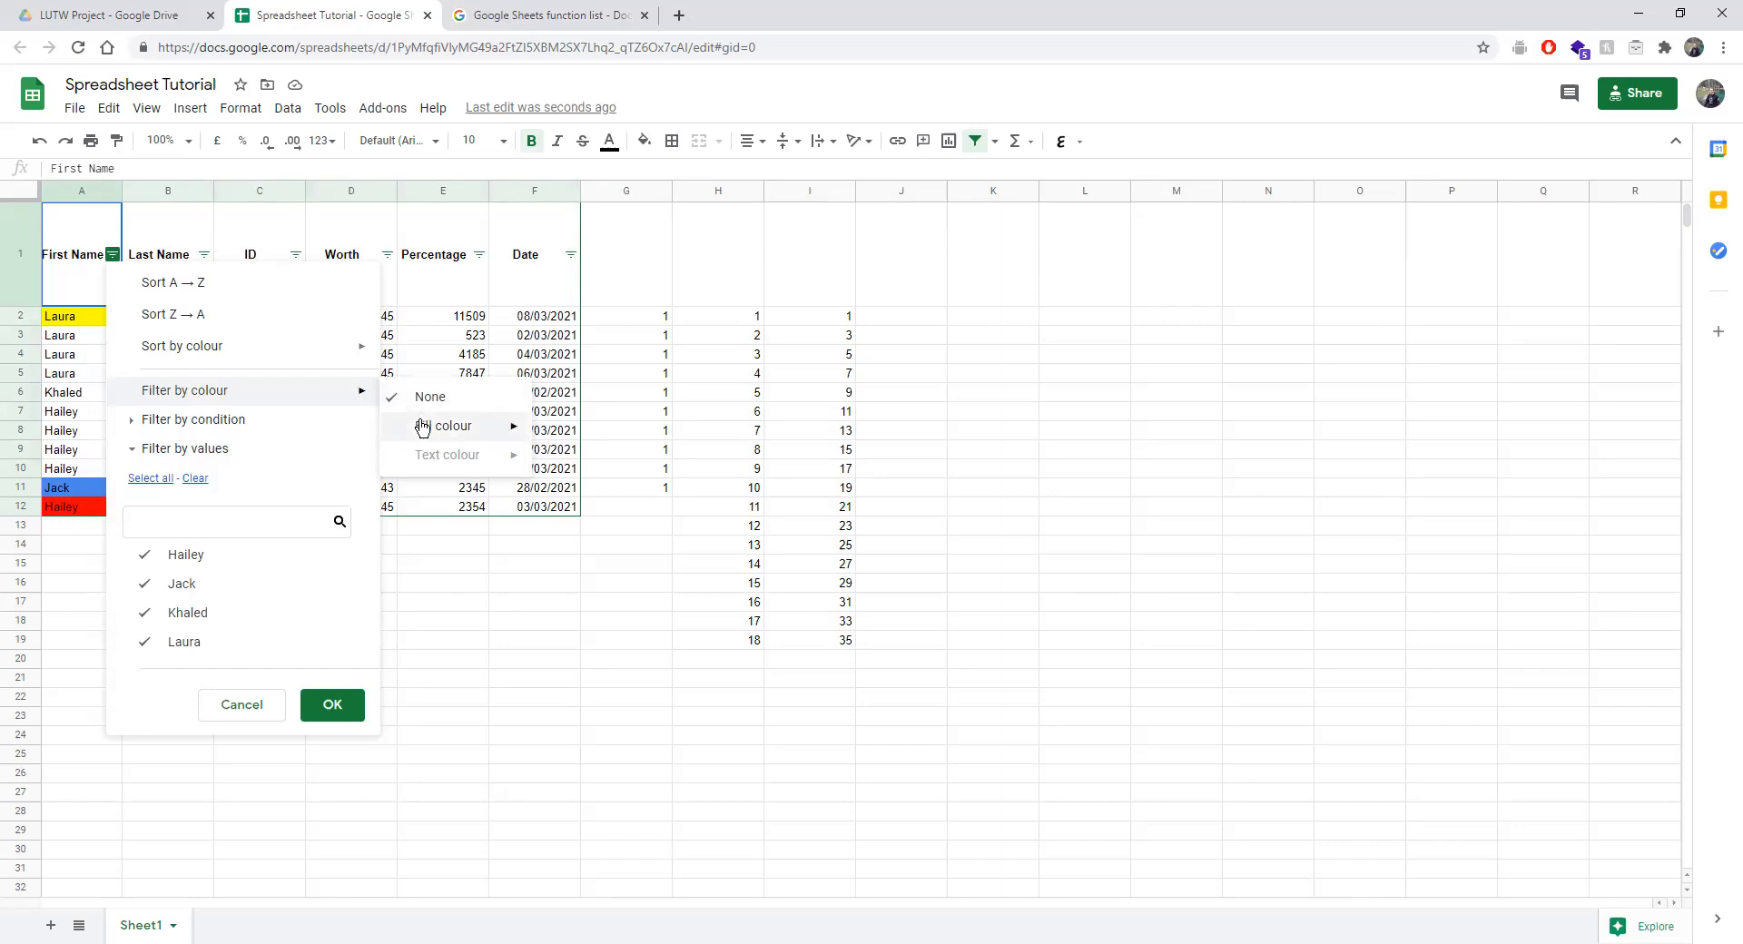
pyautogui.moveTo(422, 428)
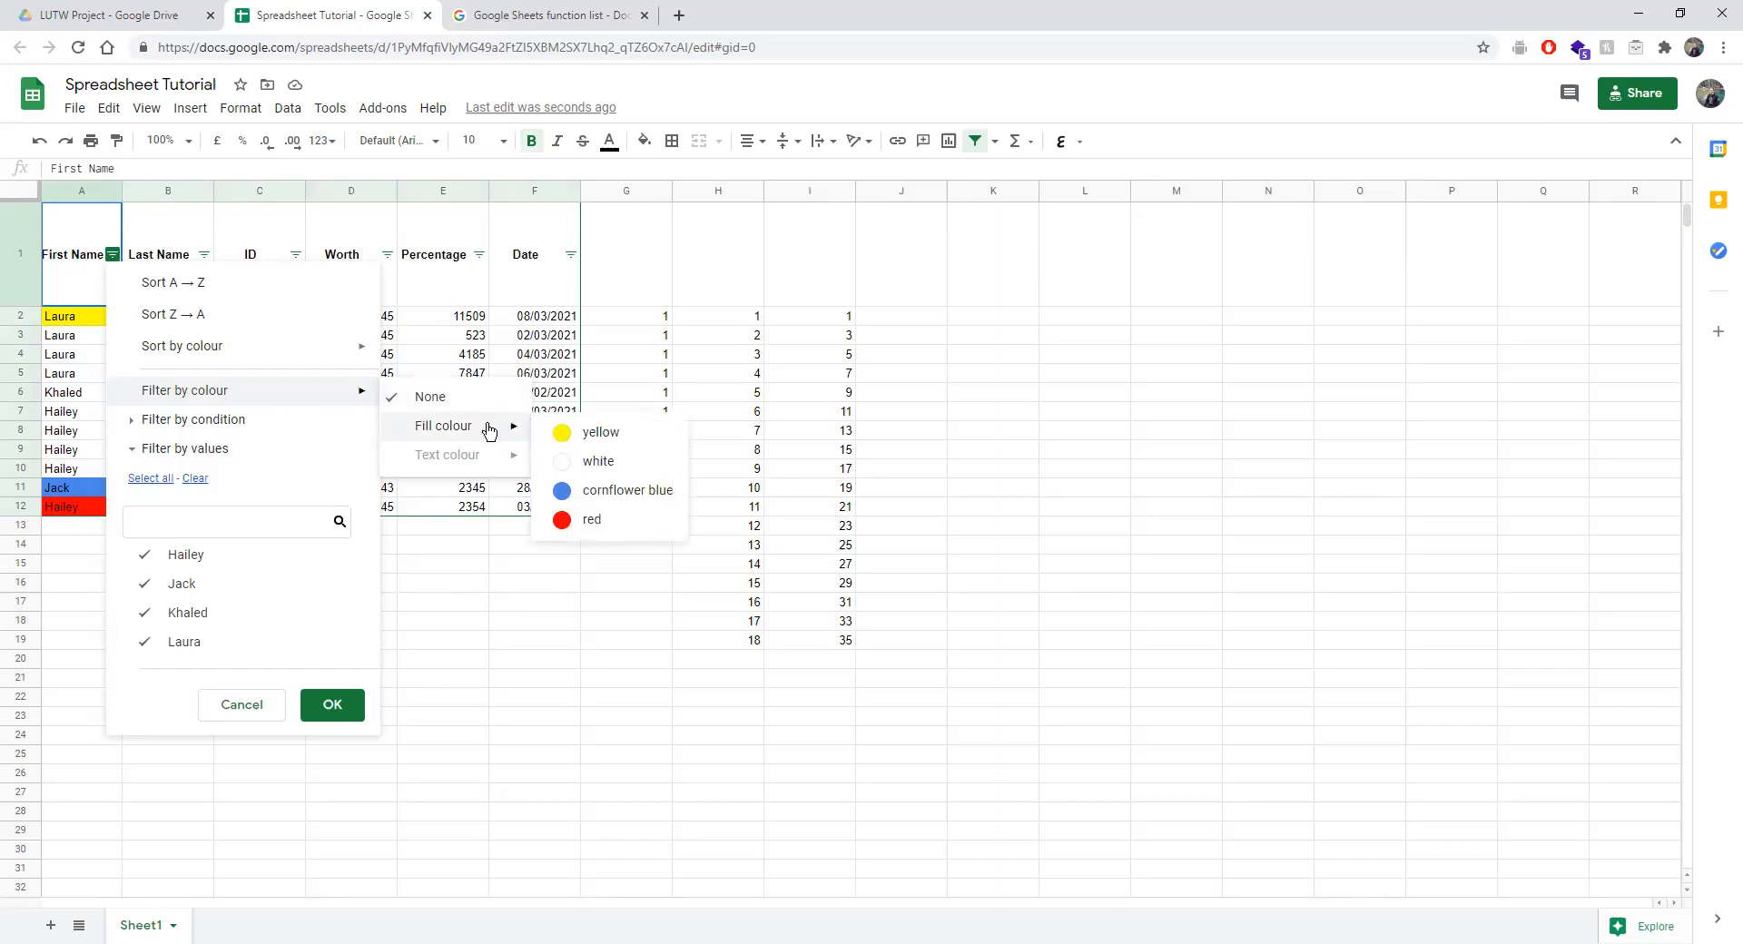
pyautogui.click(558, 433)
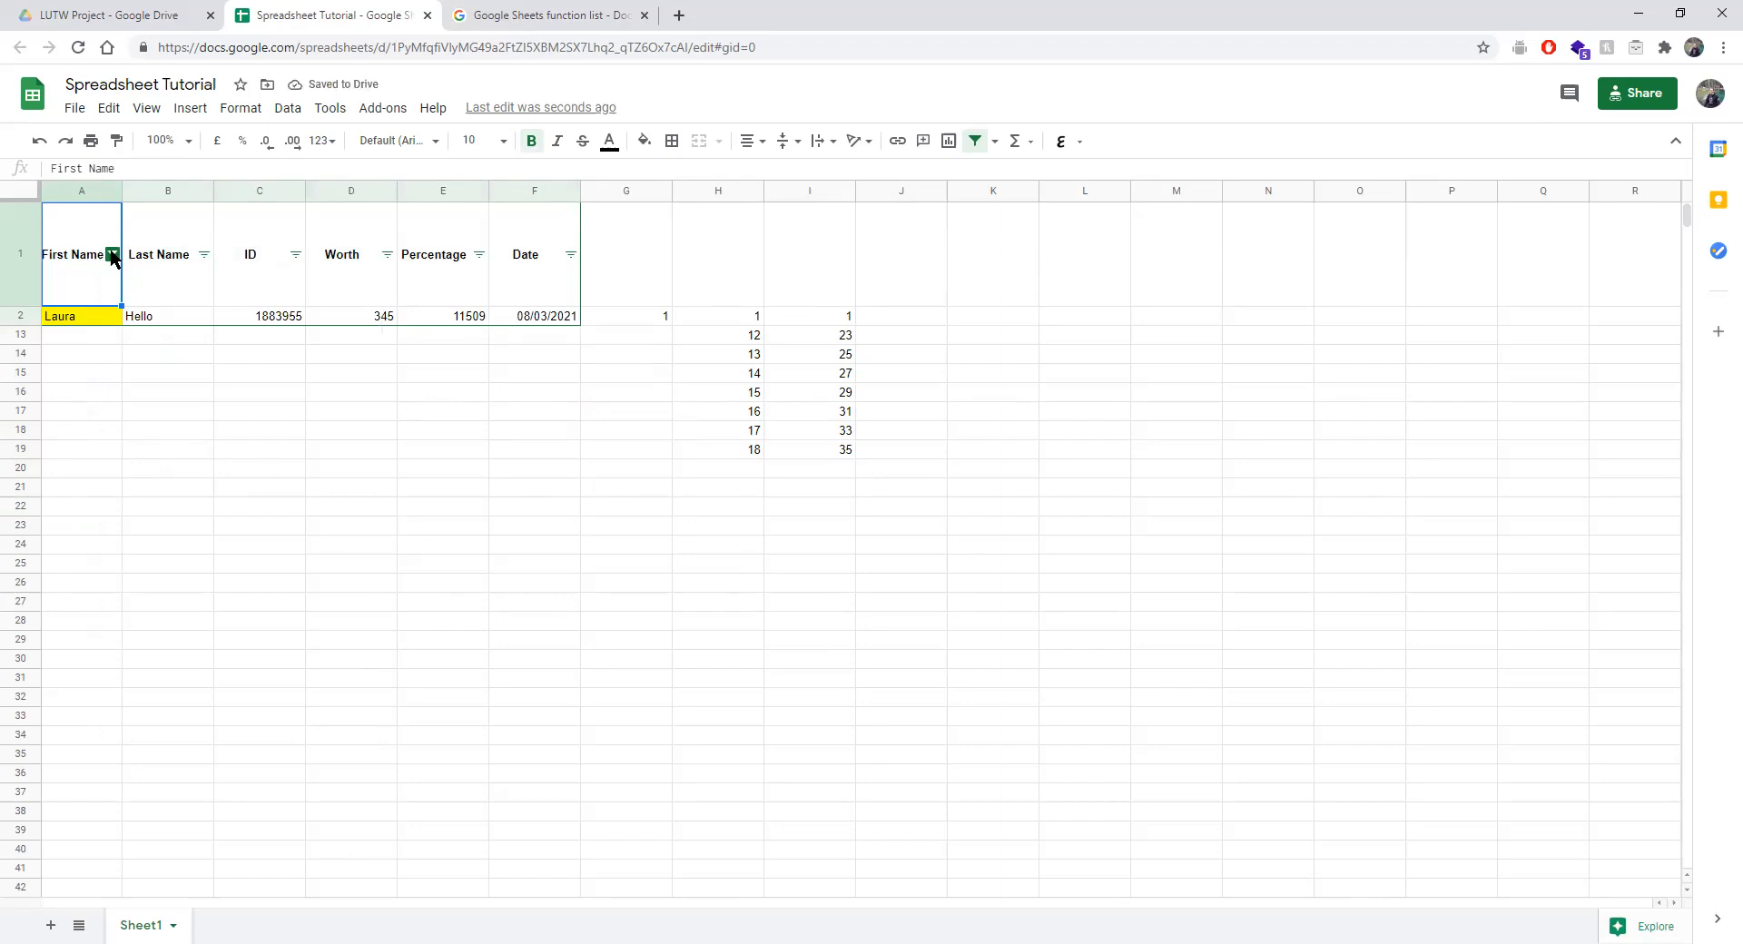
# Set the First Name colour filter back to None so all rows show.
pyautogui.moveTo(23, 336); pyautogui.dragTo(11, 449)
pyautogui.click(392, 620)
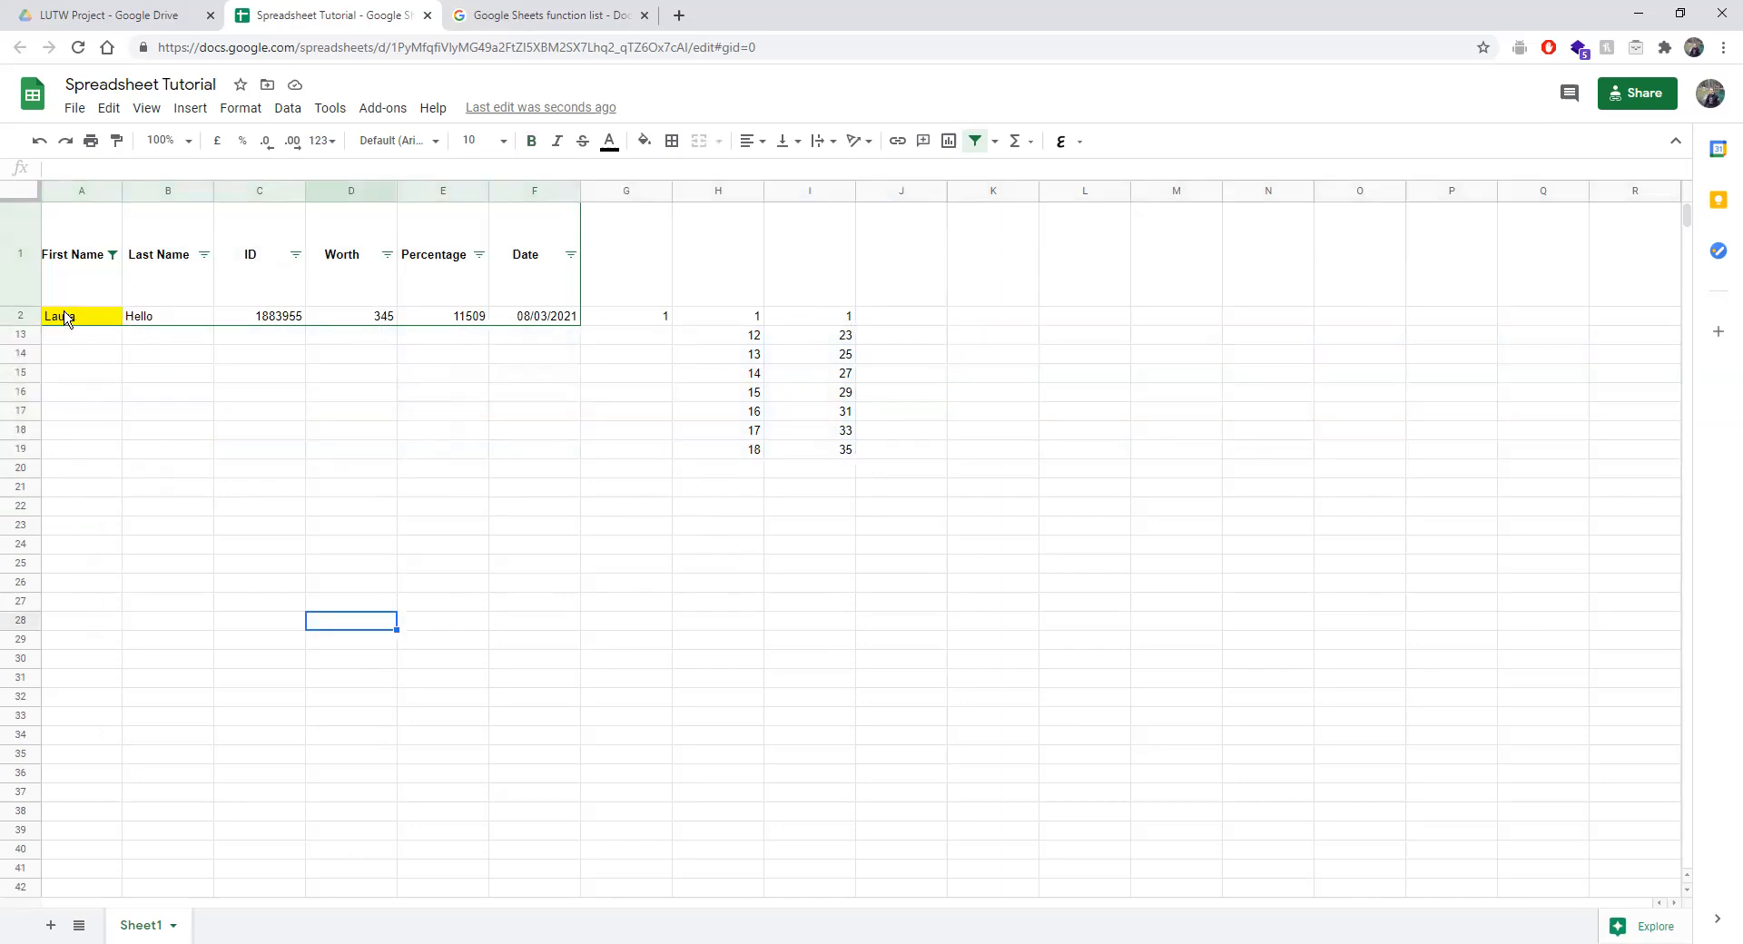
pyautogui.click(111, 254)
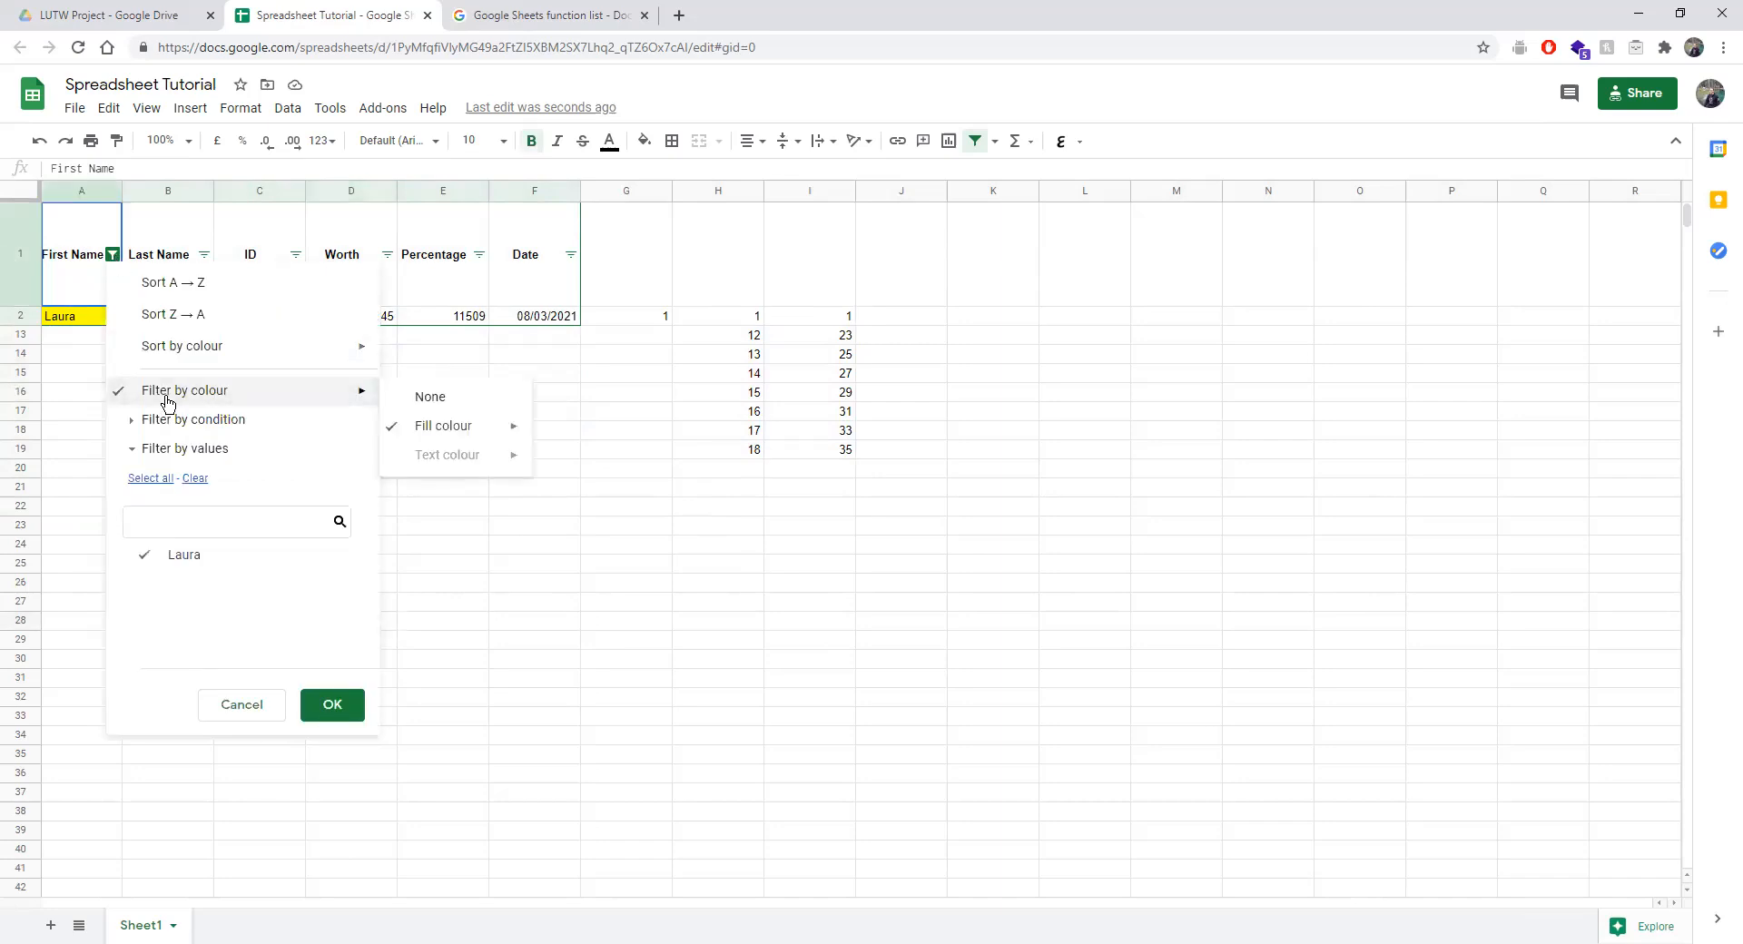
pyautogui.click(392, 395)
# Filter First Name values to show only Khaled, then Khaled and Jack.
pyautogui.click(112, 255)
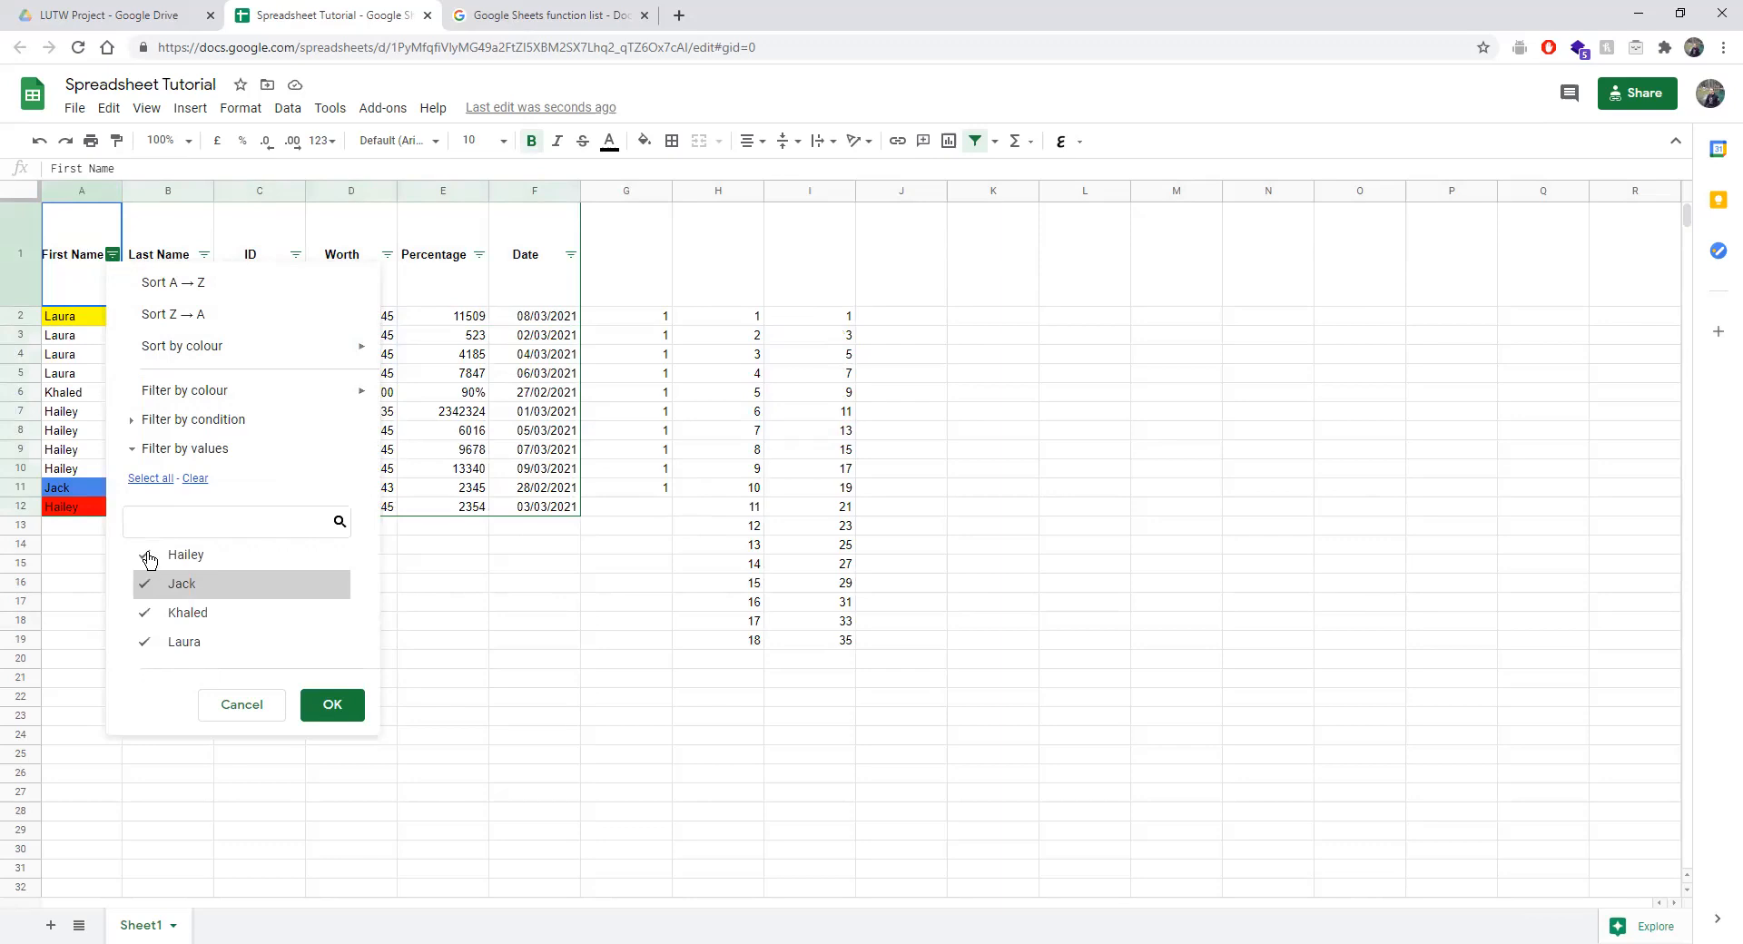
pyautogui.click(195, 479)
pyautogui.click(148, 612)
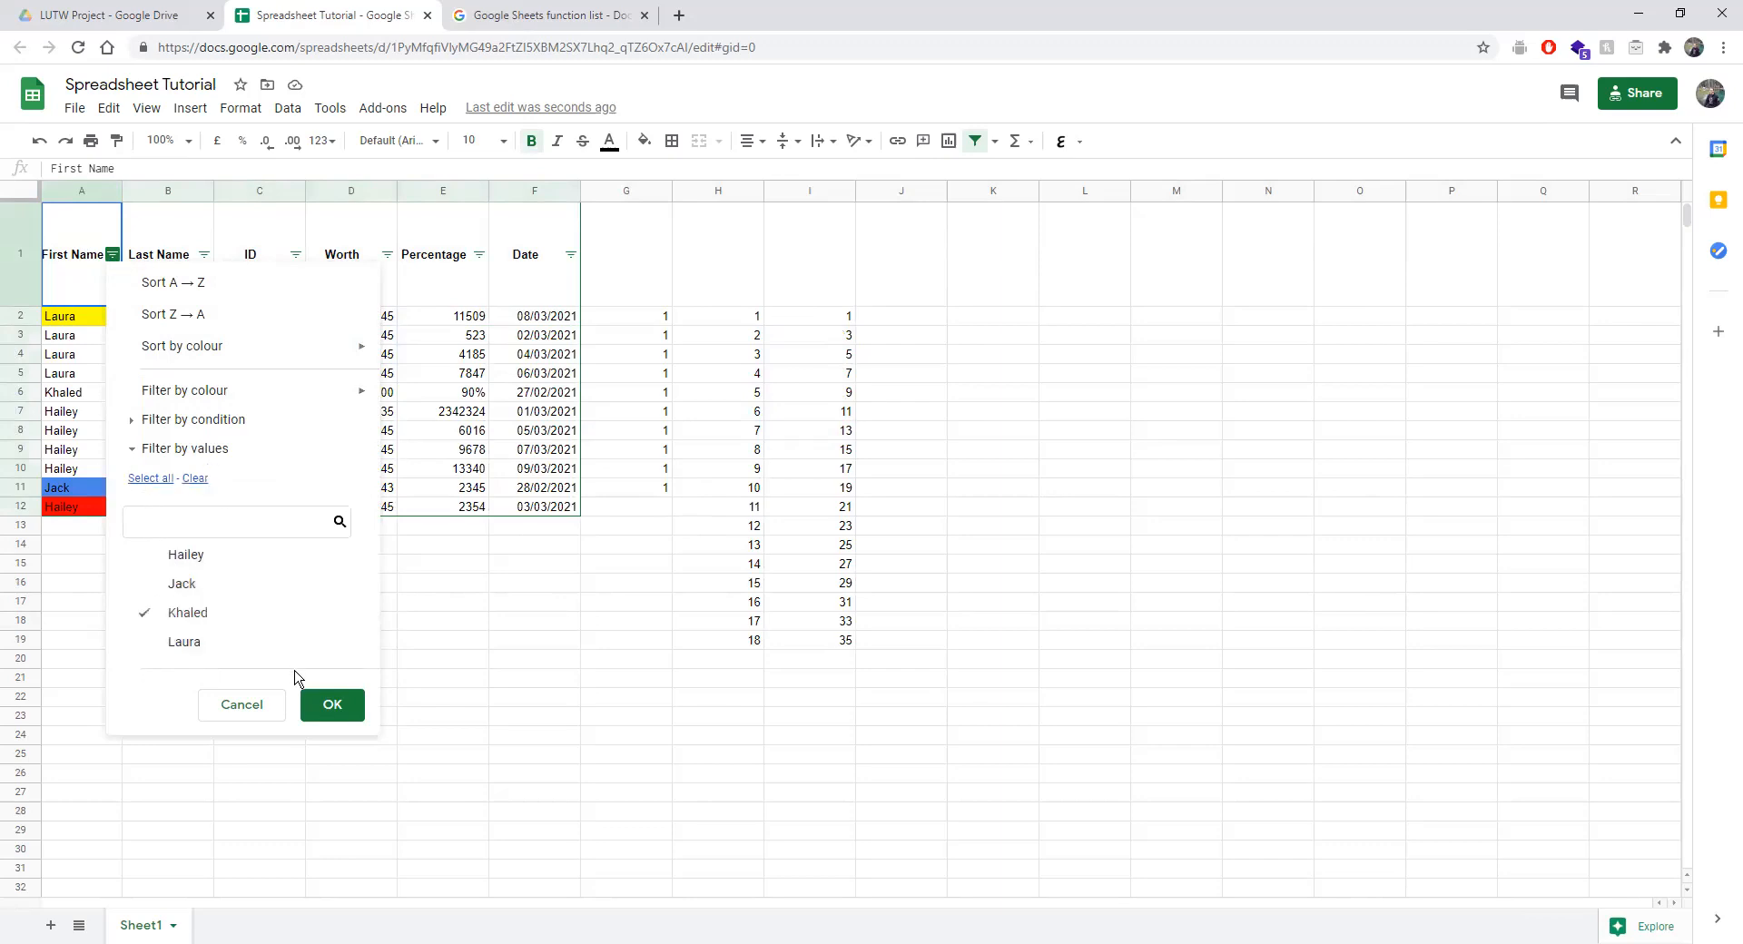
pyautogui.click(333, 706)
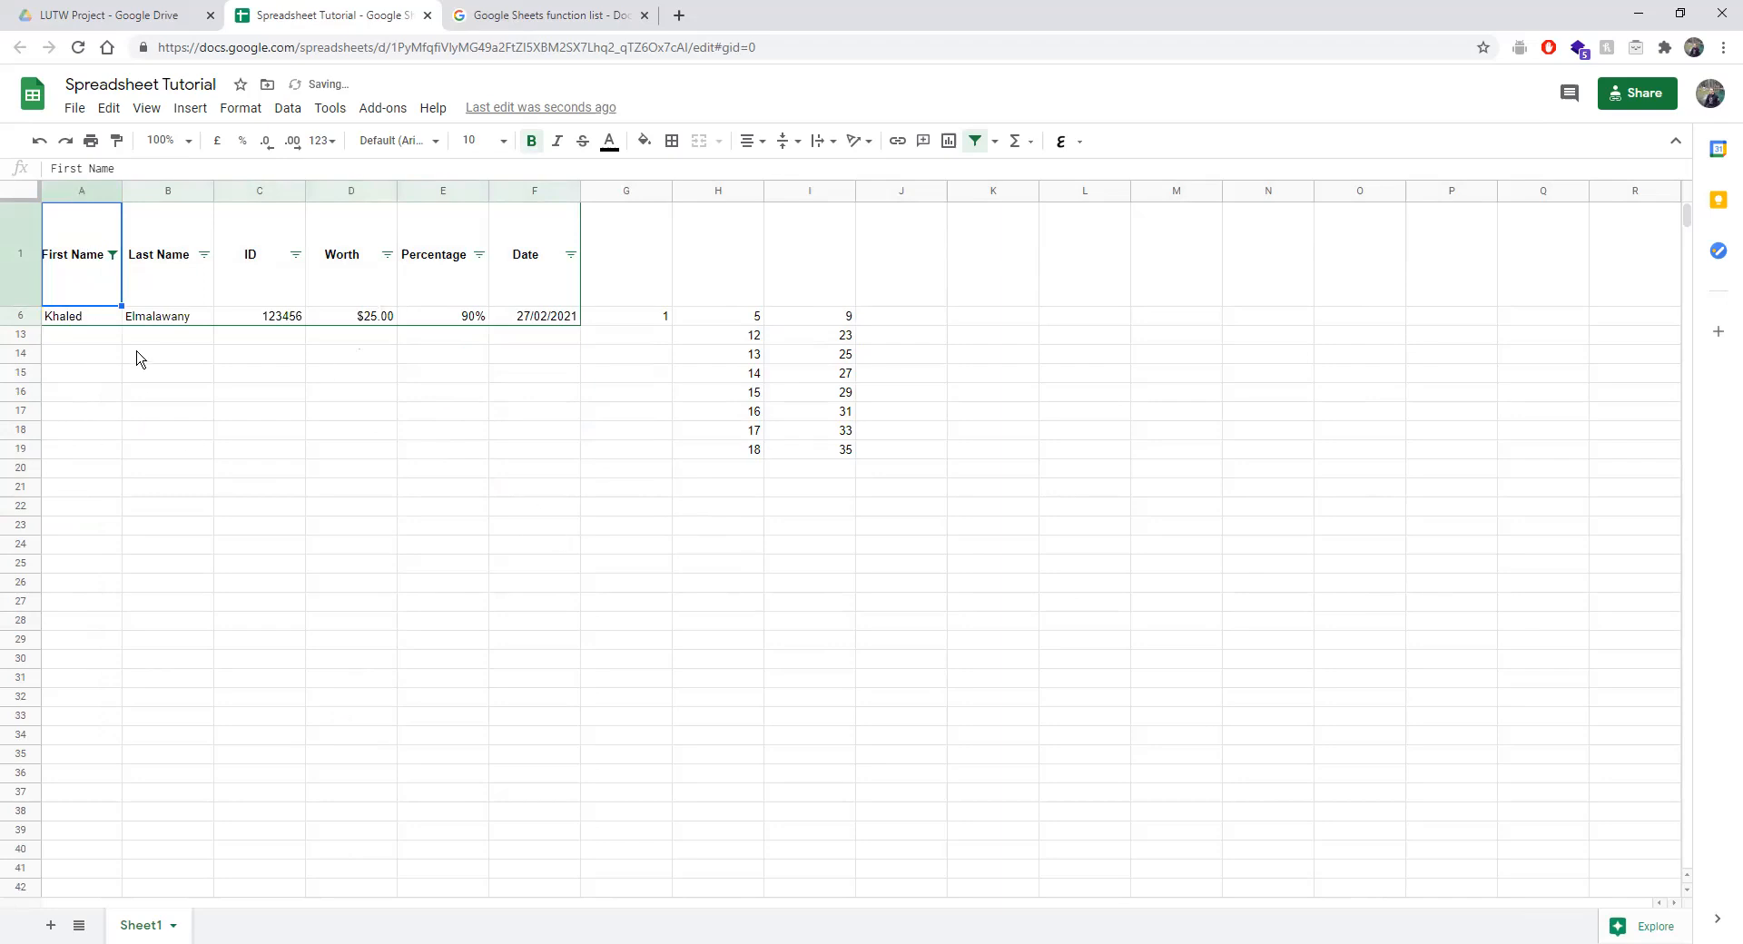
pyautogui.click(113, 254)
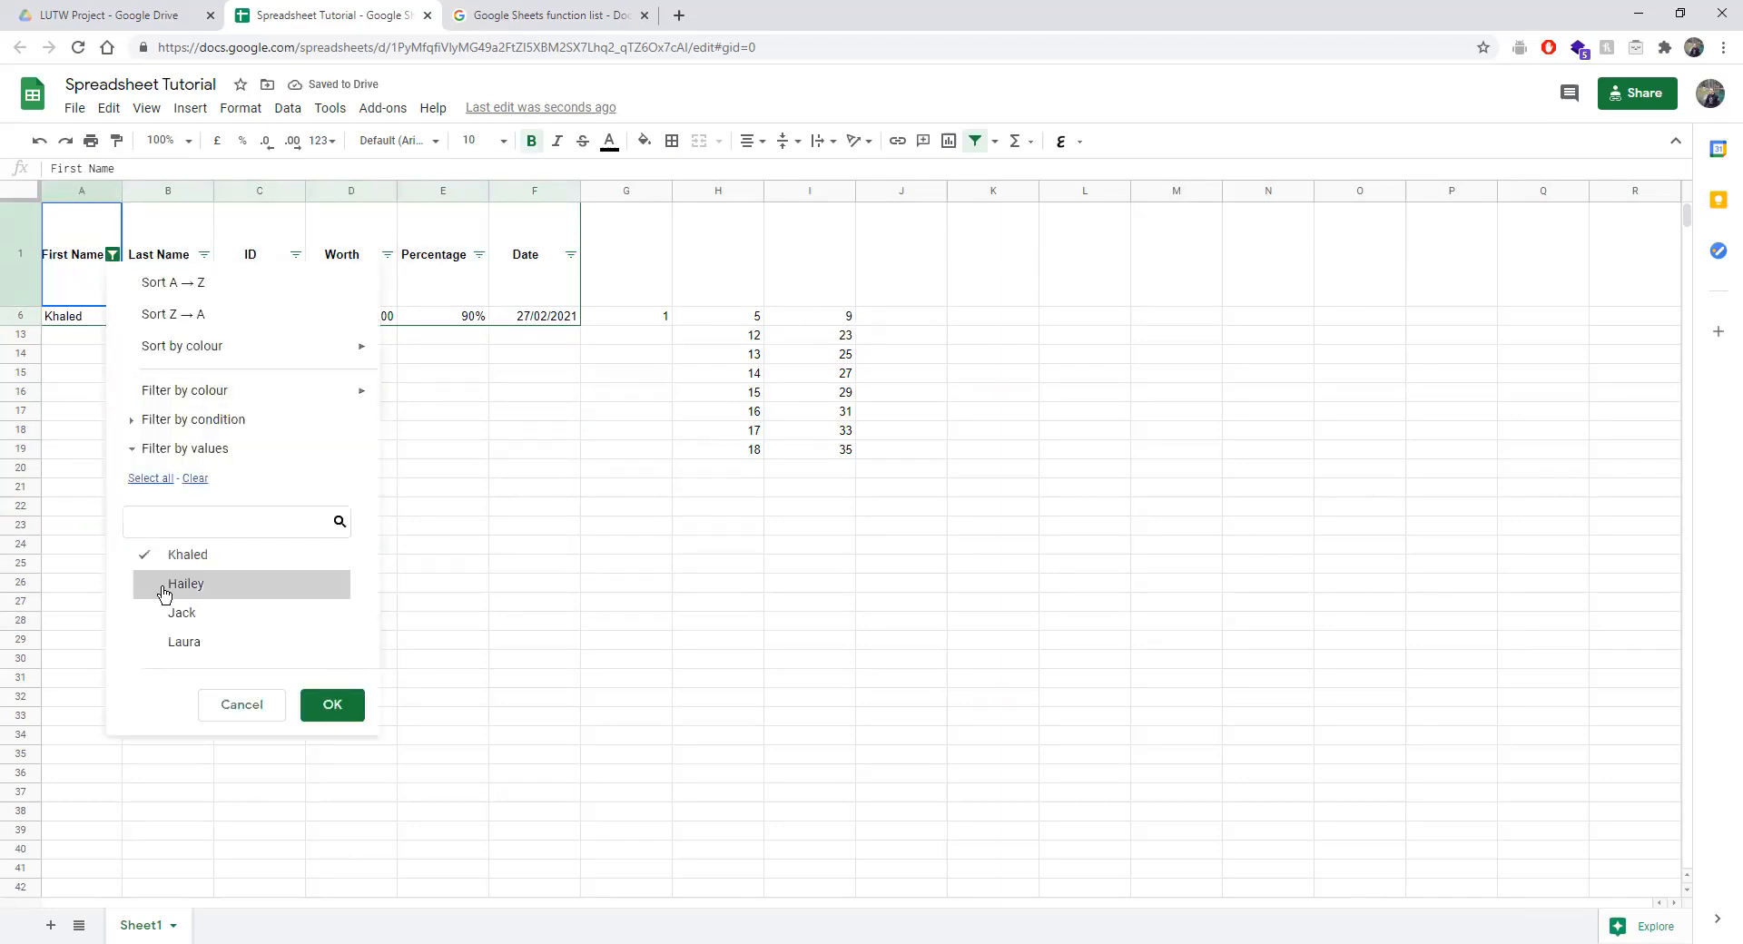
pyautogui.click(181, 613)
pyautogui.click(330, 704)
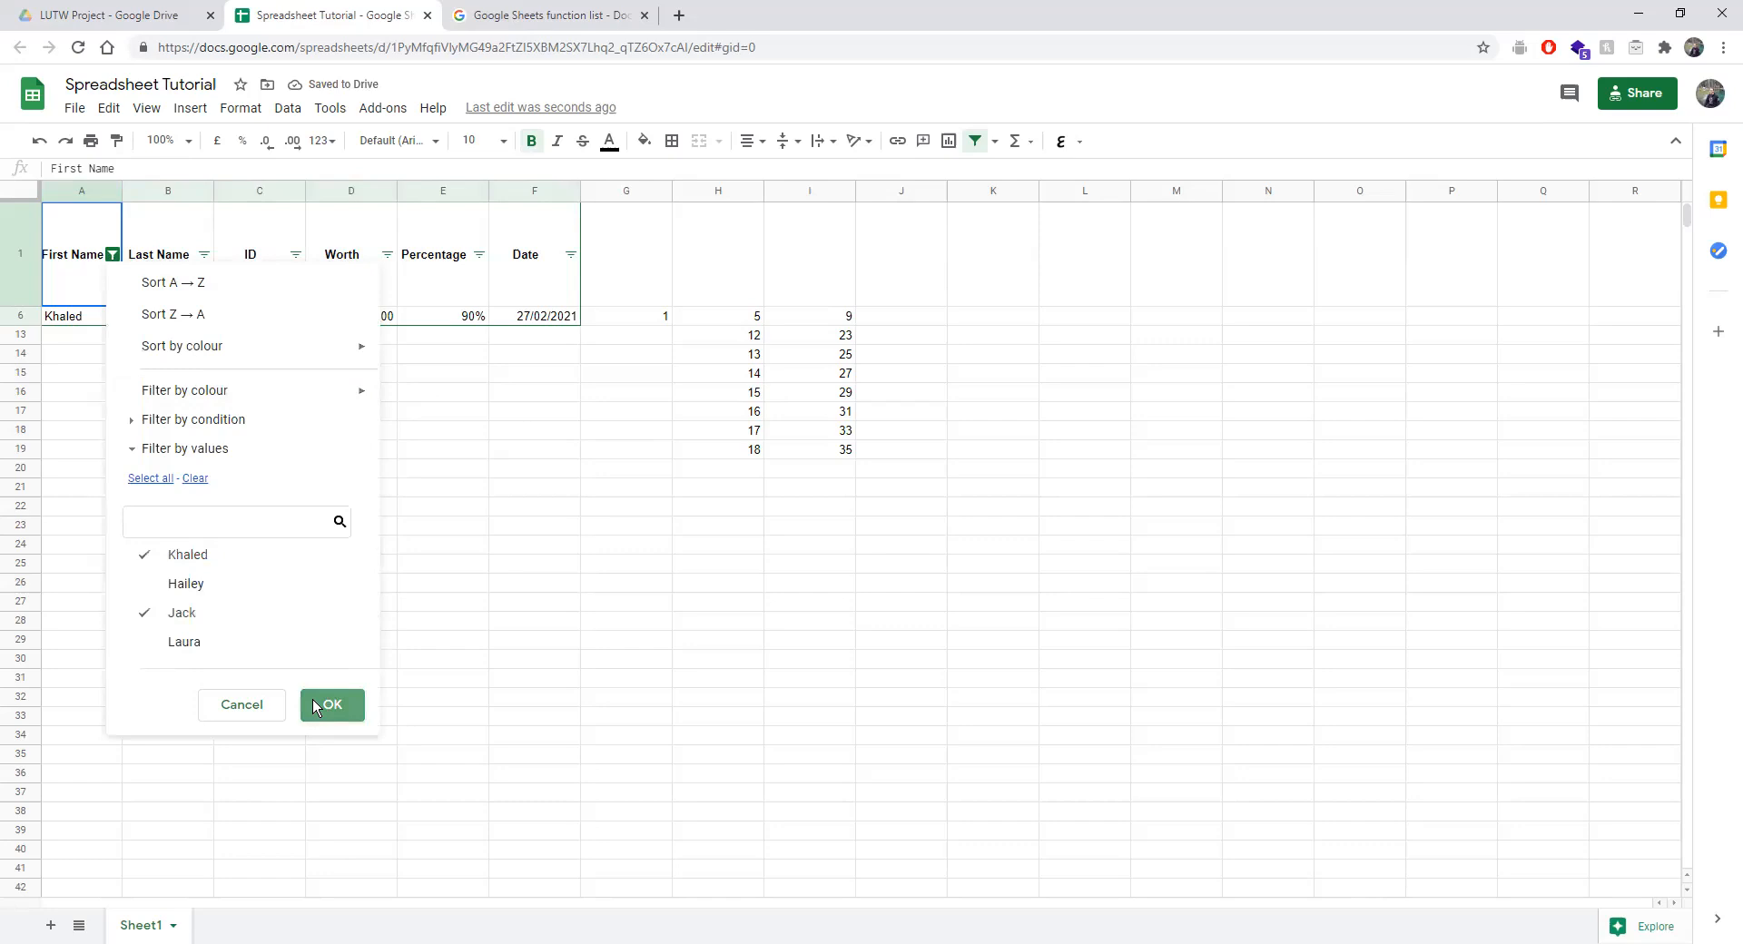
# Change the First Name value filter to show only the Hailey rows.
pyautogui.click(113, 254)
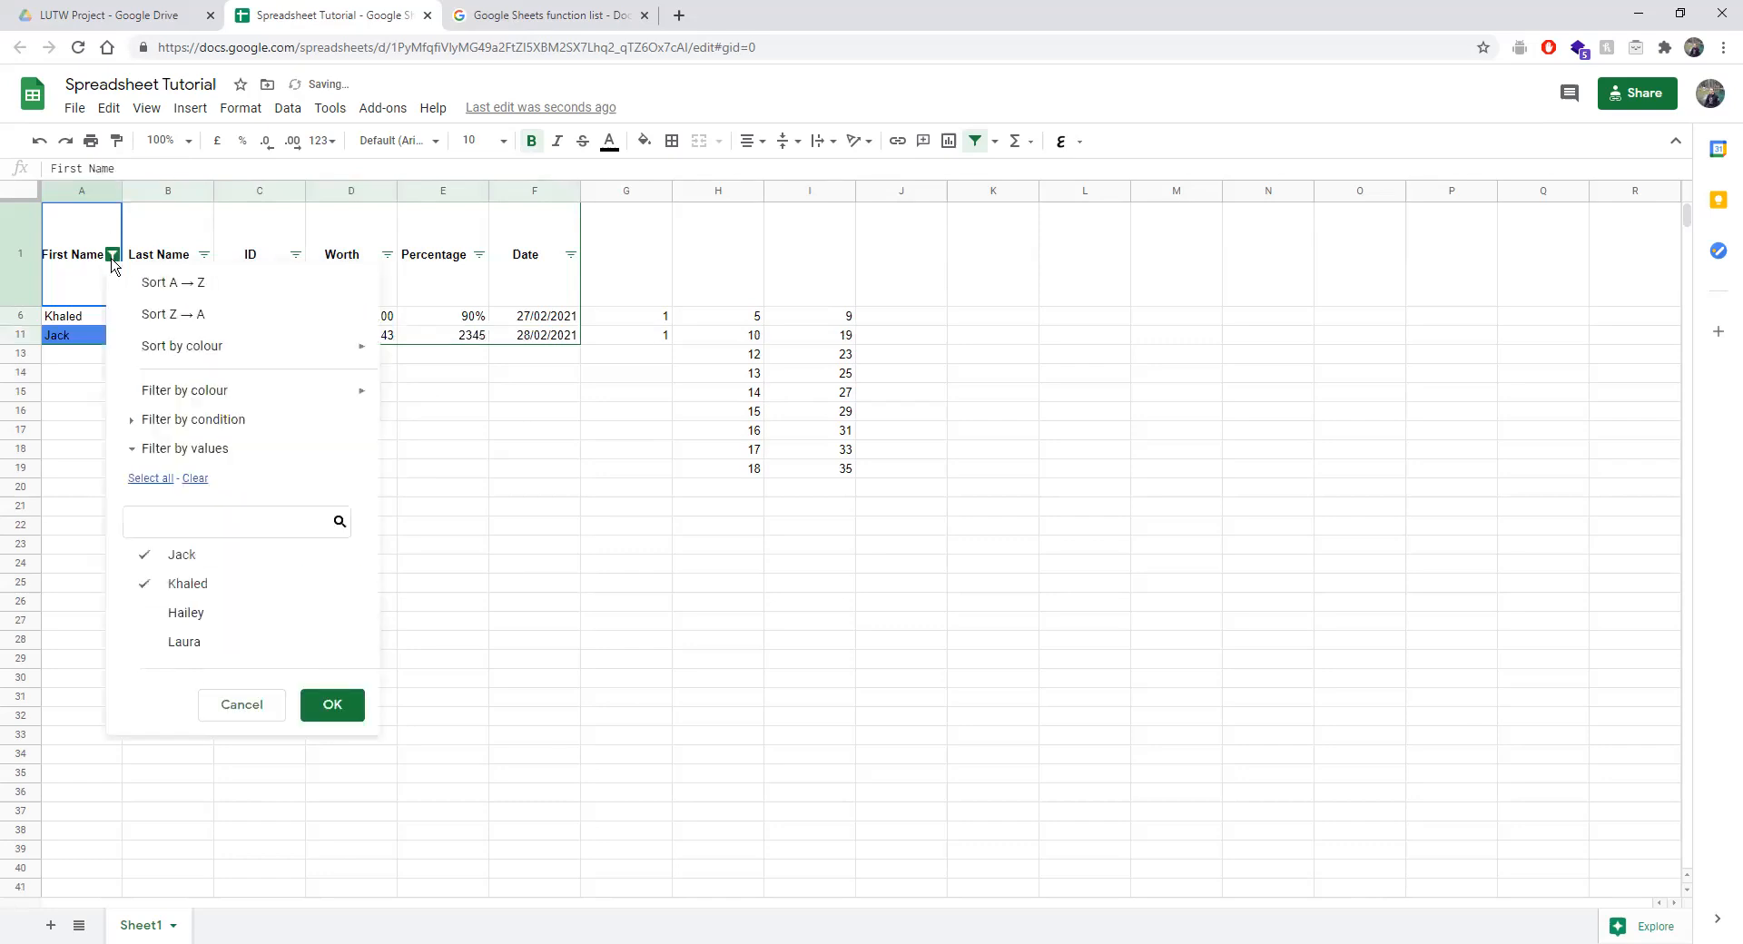
pyautogui.click(194, 583)
pyautogui.click(201, 558)
pyautogui.click(186, 612)
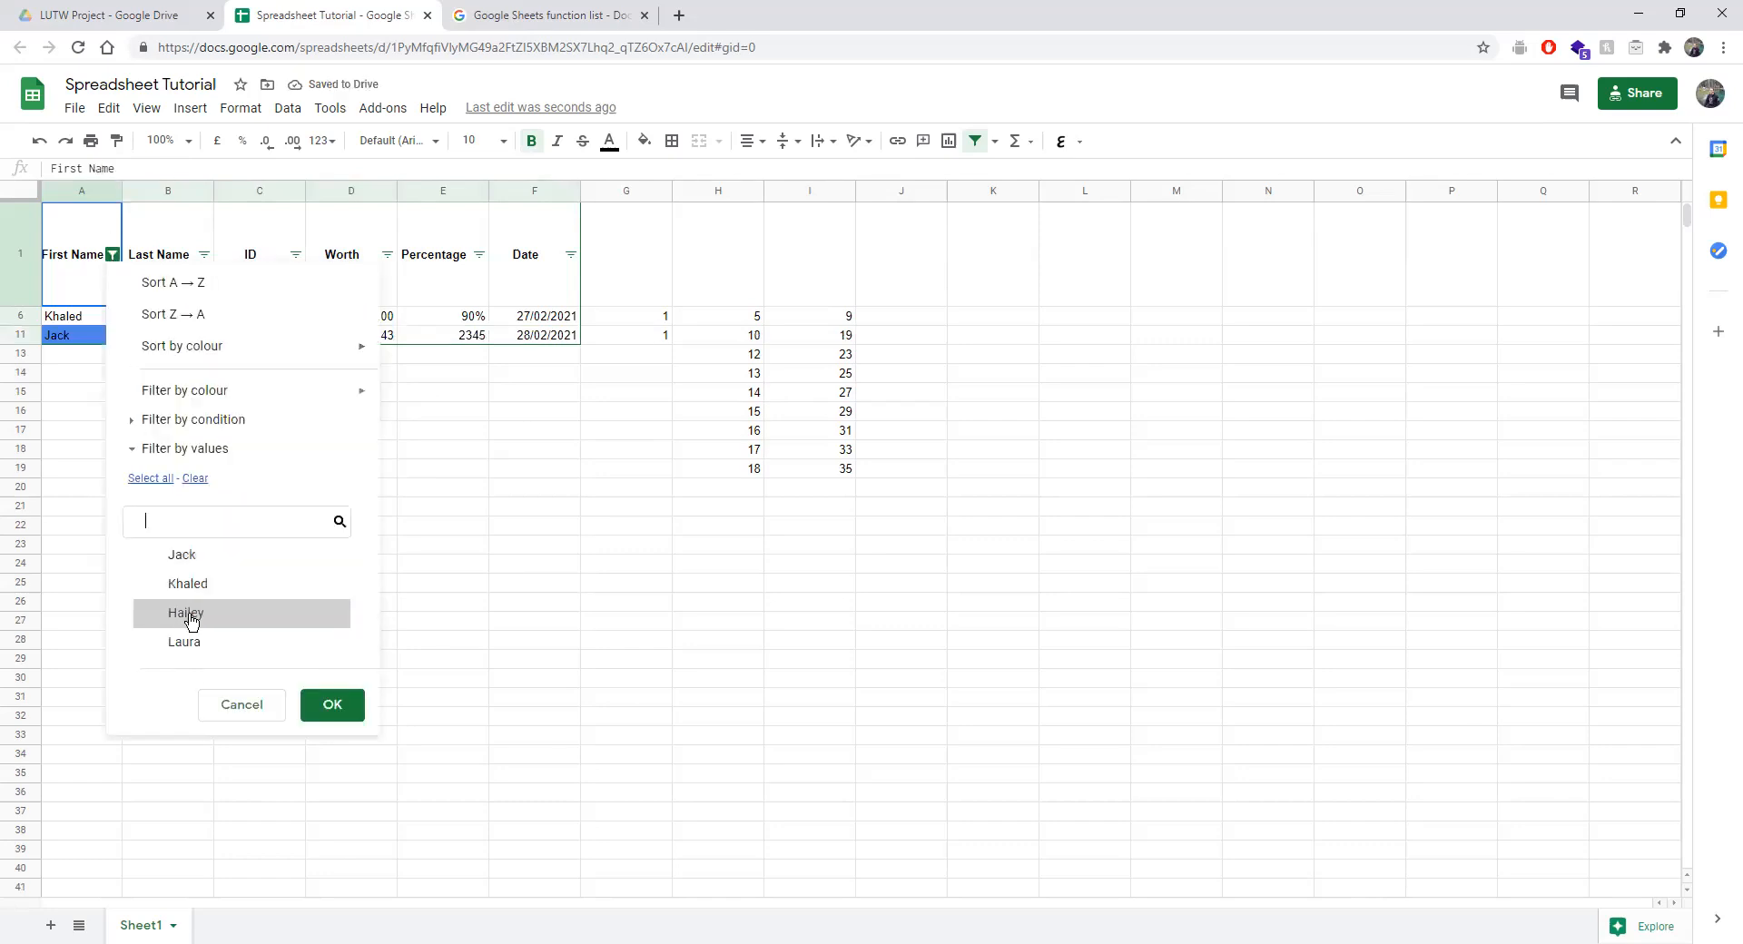
pyautogui.click(145, 449)
pyautogui.click(141, 449)
pyautogui.click(332, 705)
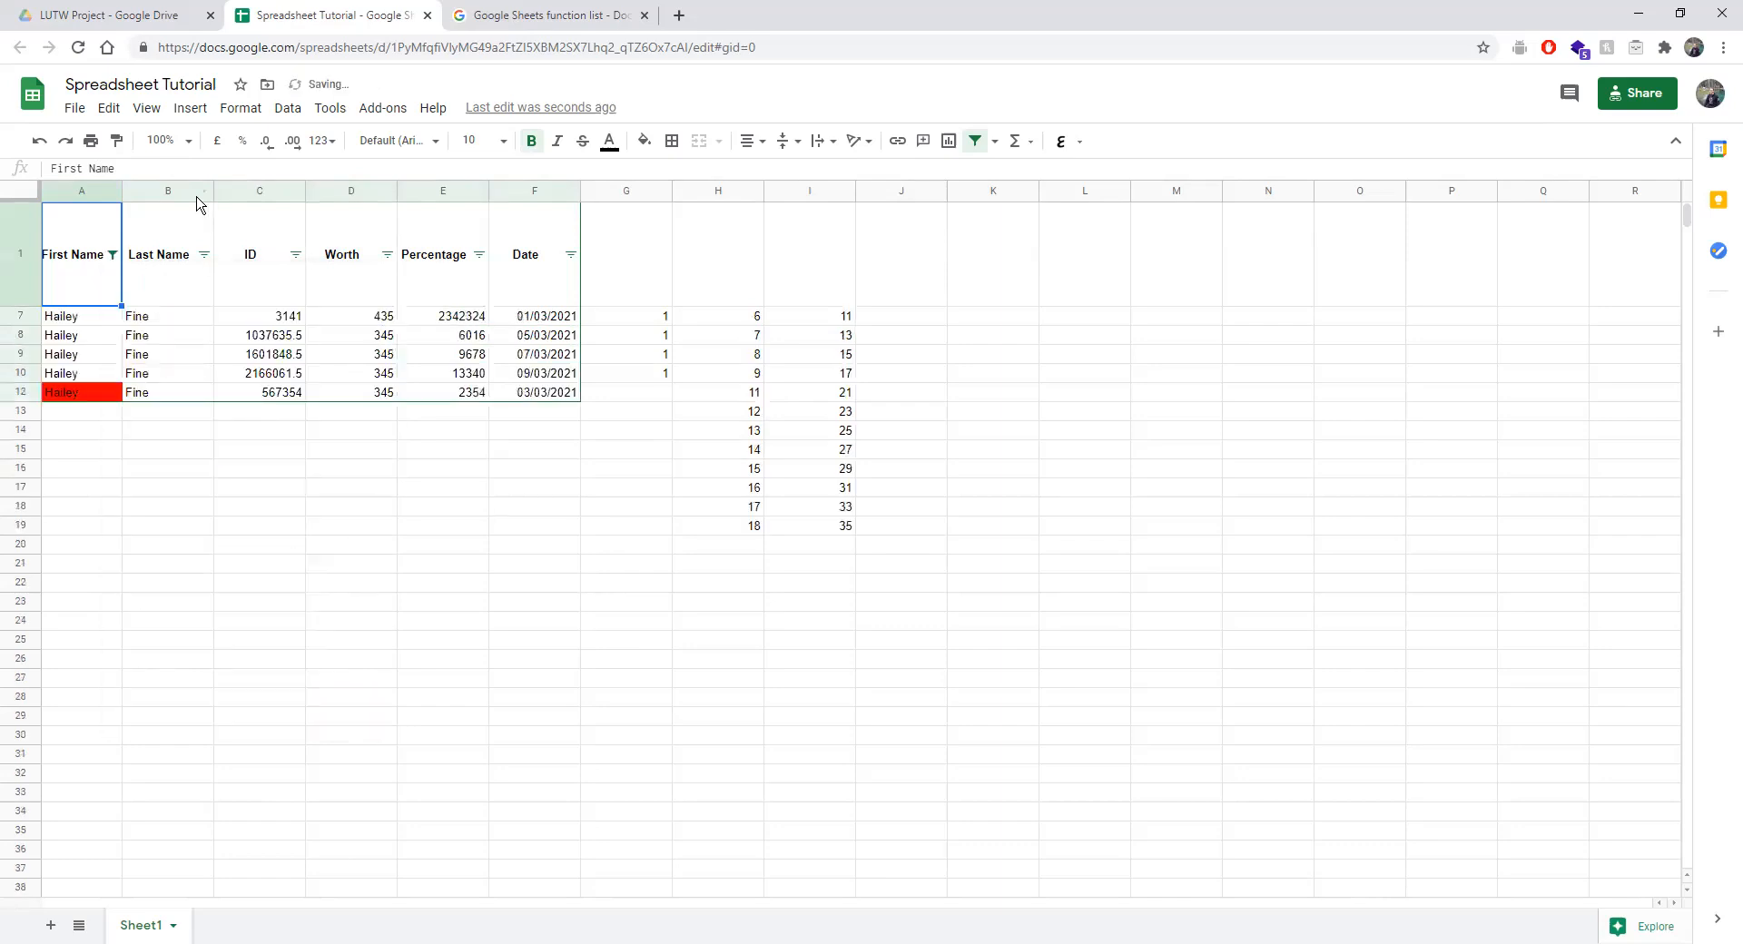
pyautogui.click(203, 256)
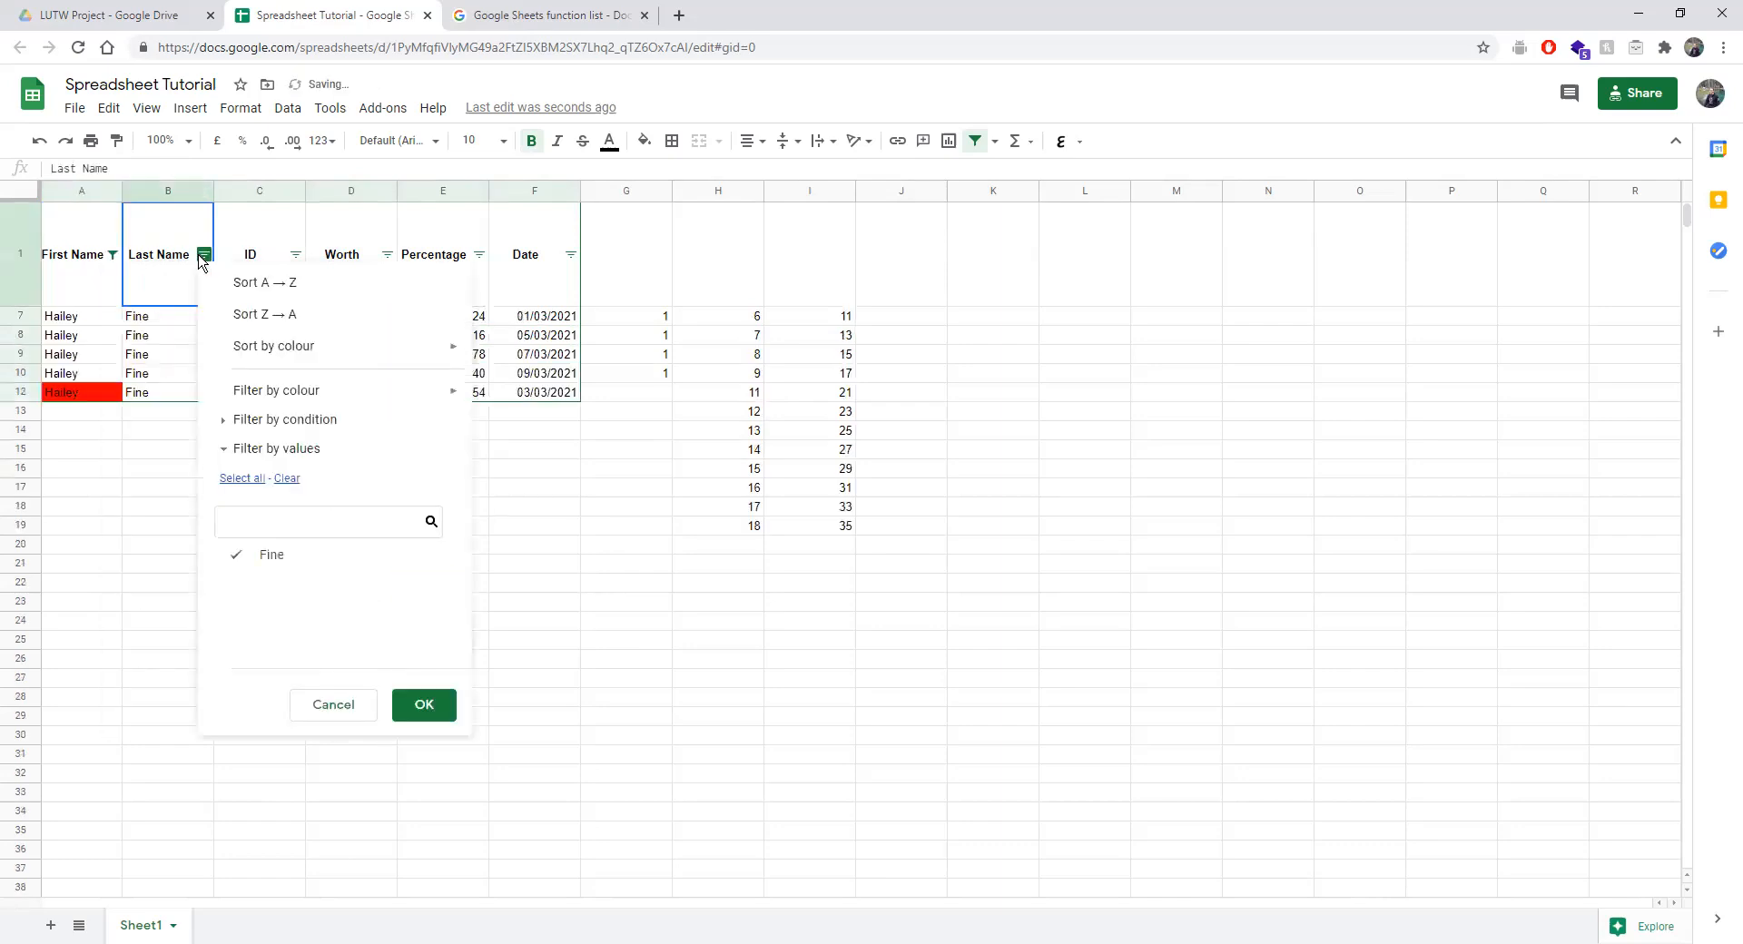
pyautogui.click(295, 254)
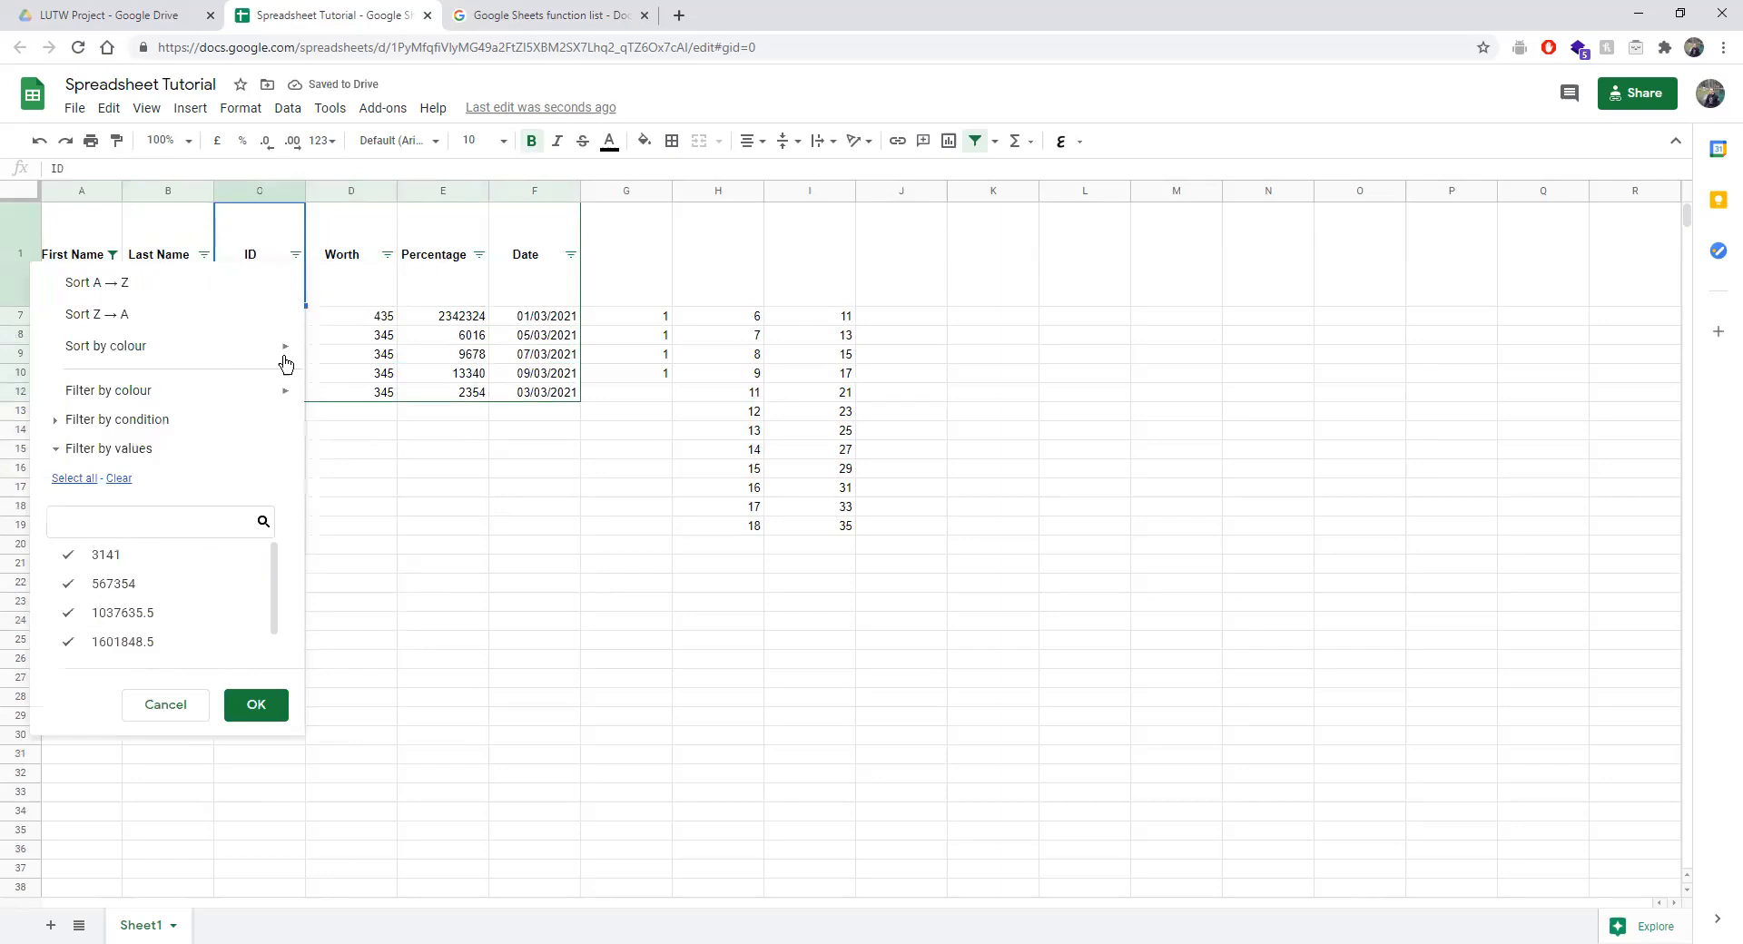
pyautogui.click(101, 286)
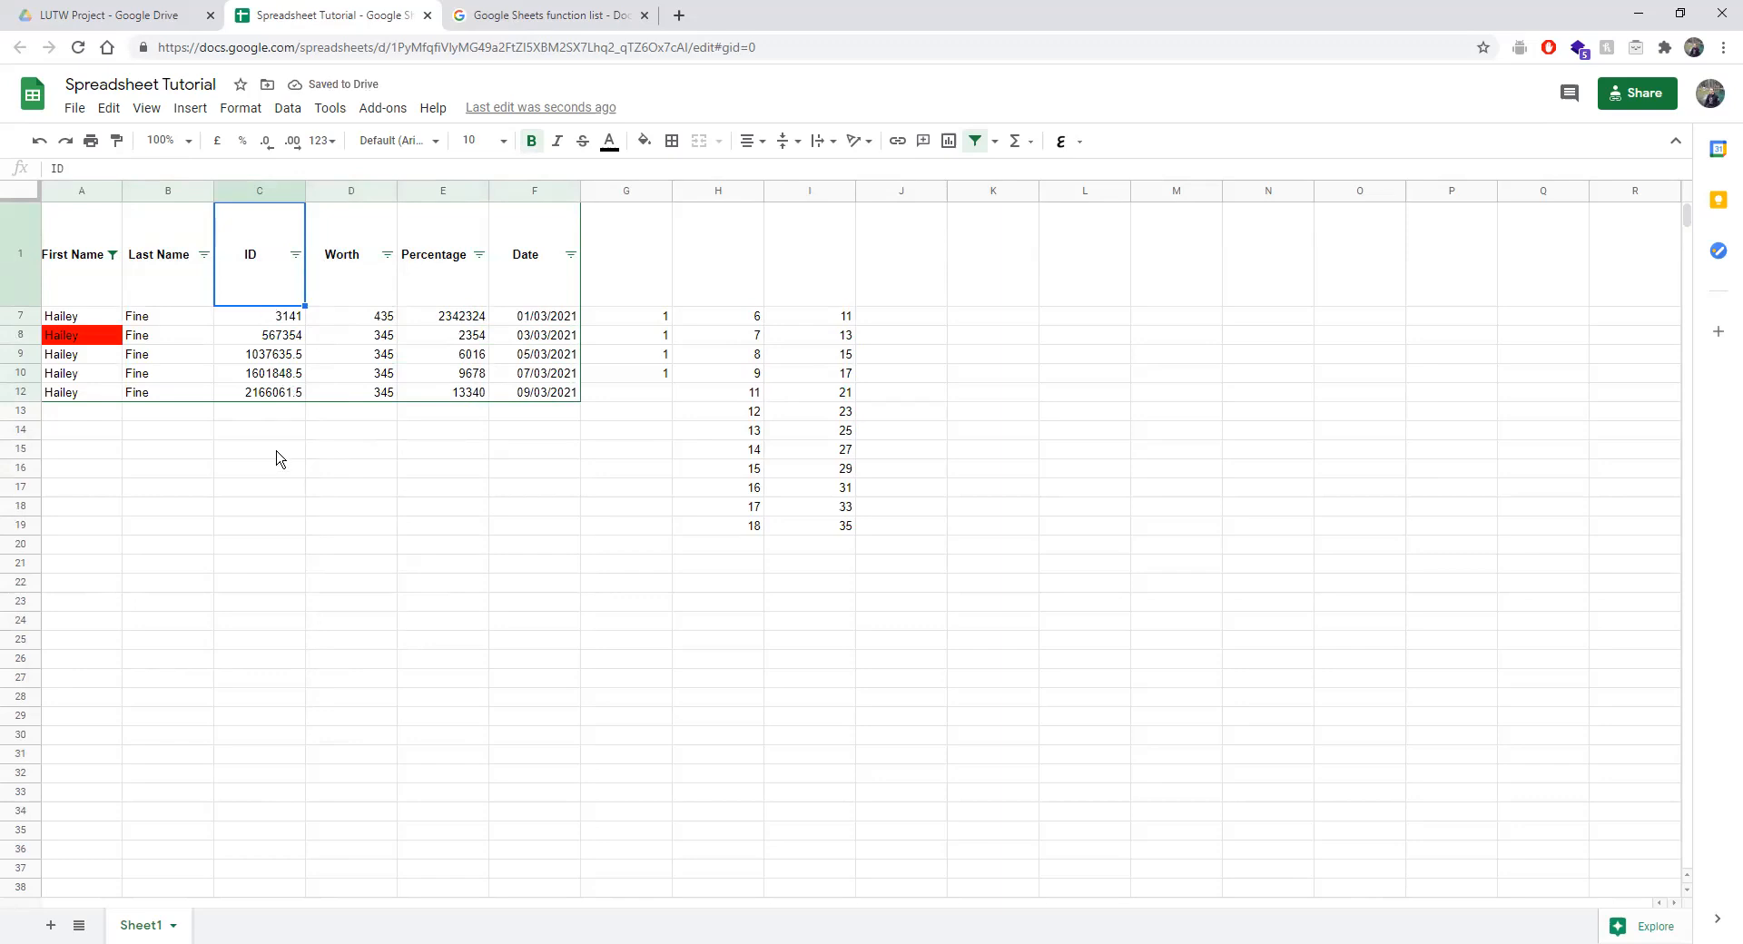
pyautogui.click(263, 394)
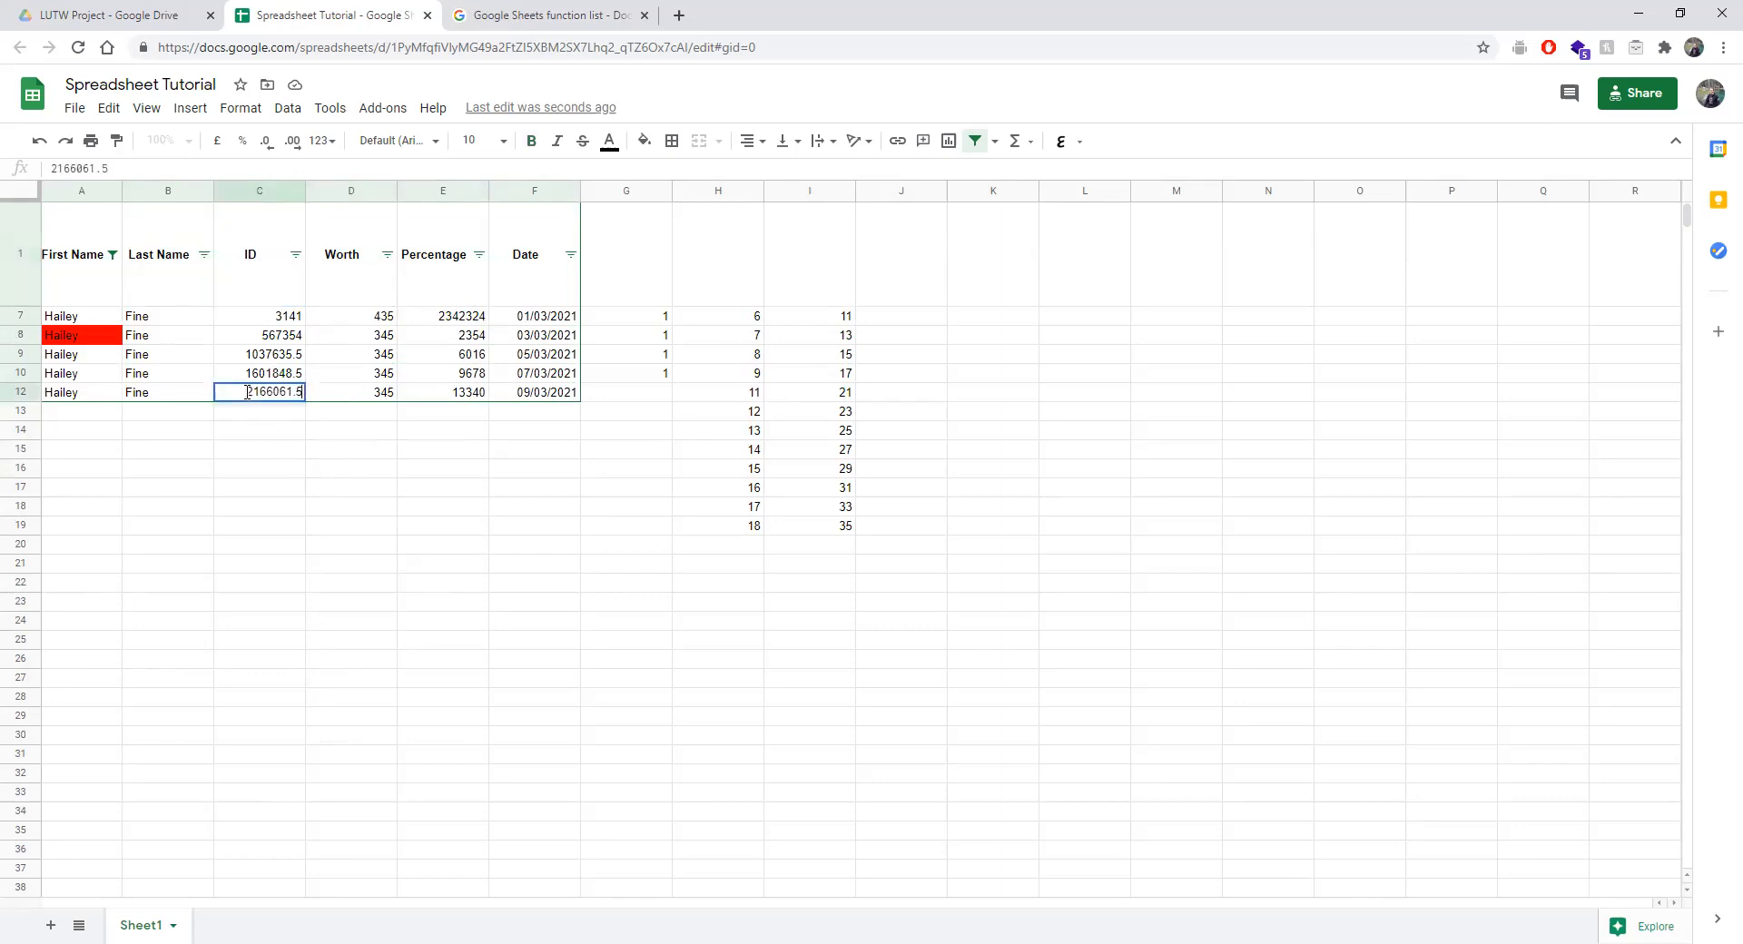
pyautogui.press('F2')
pyautogui.press('Home')
pyautogui.write('A')
pyautogui.press('Return')
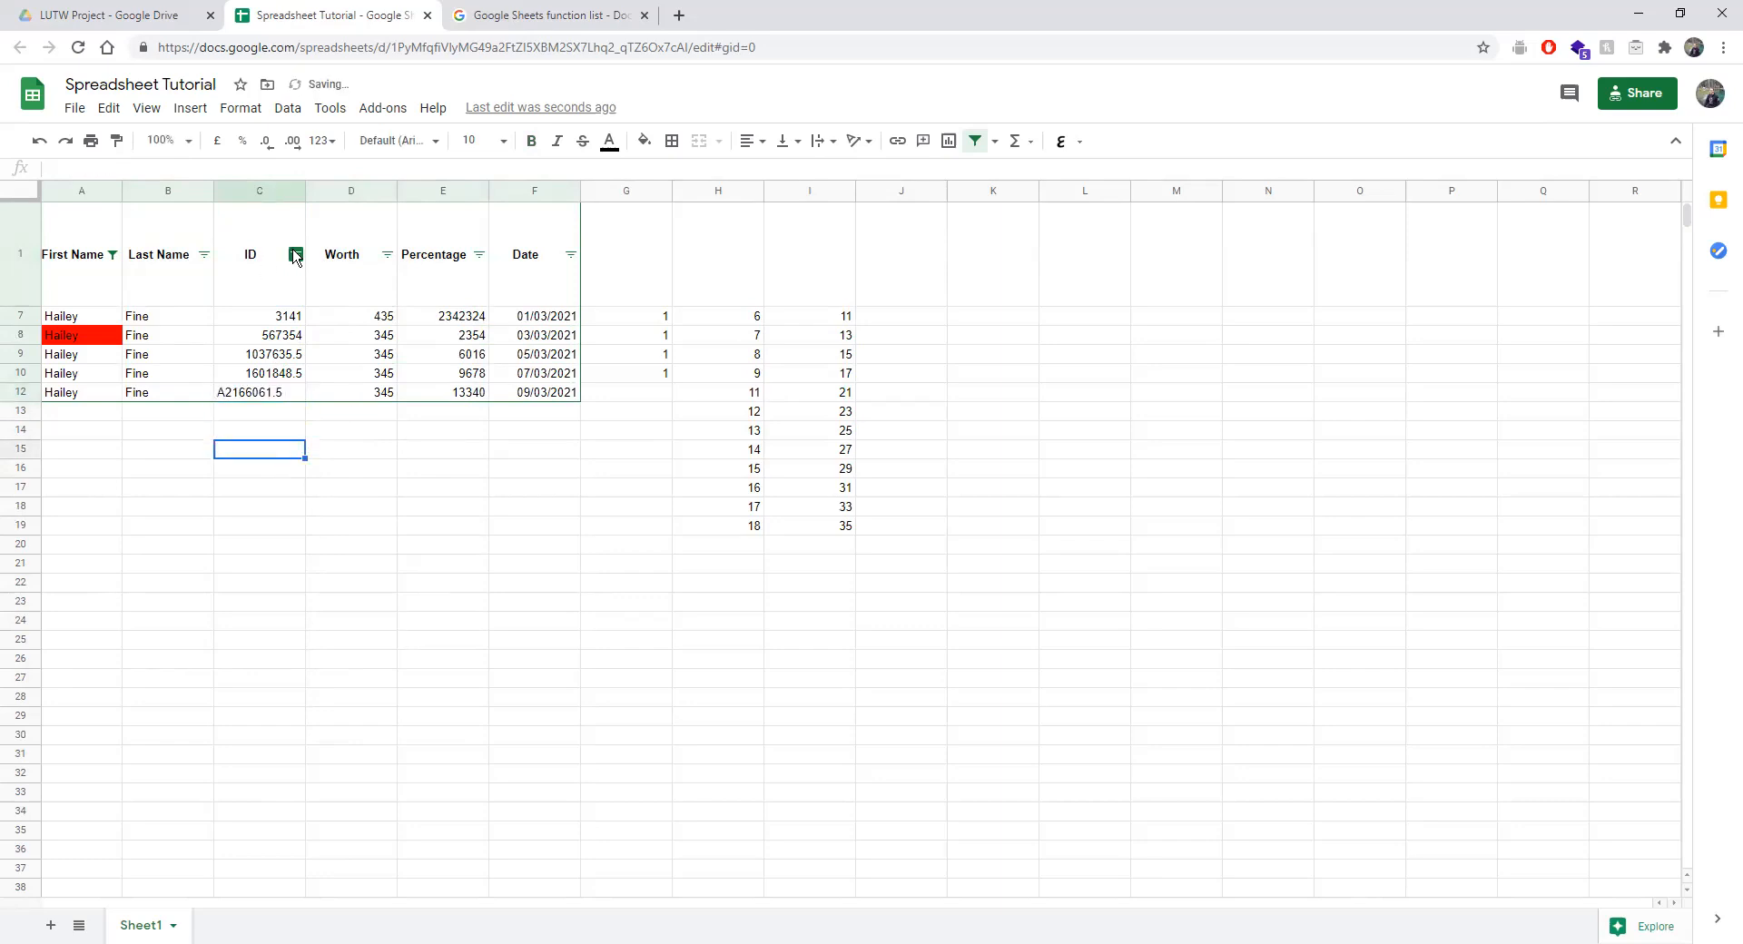
pyautogui.click(295, 254)
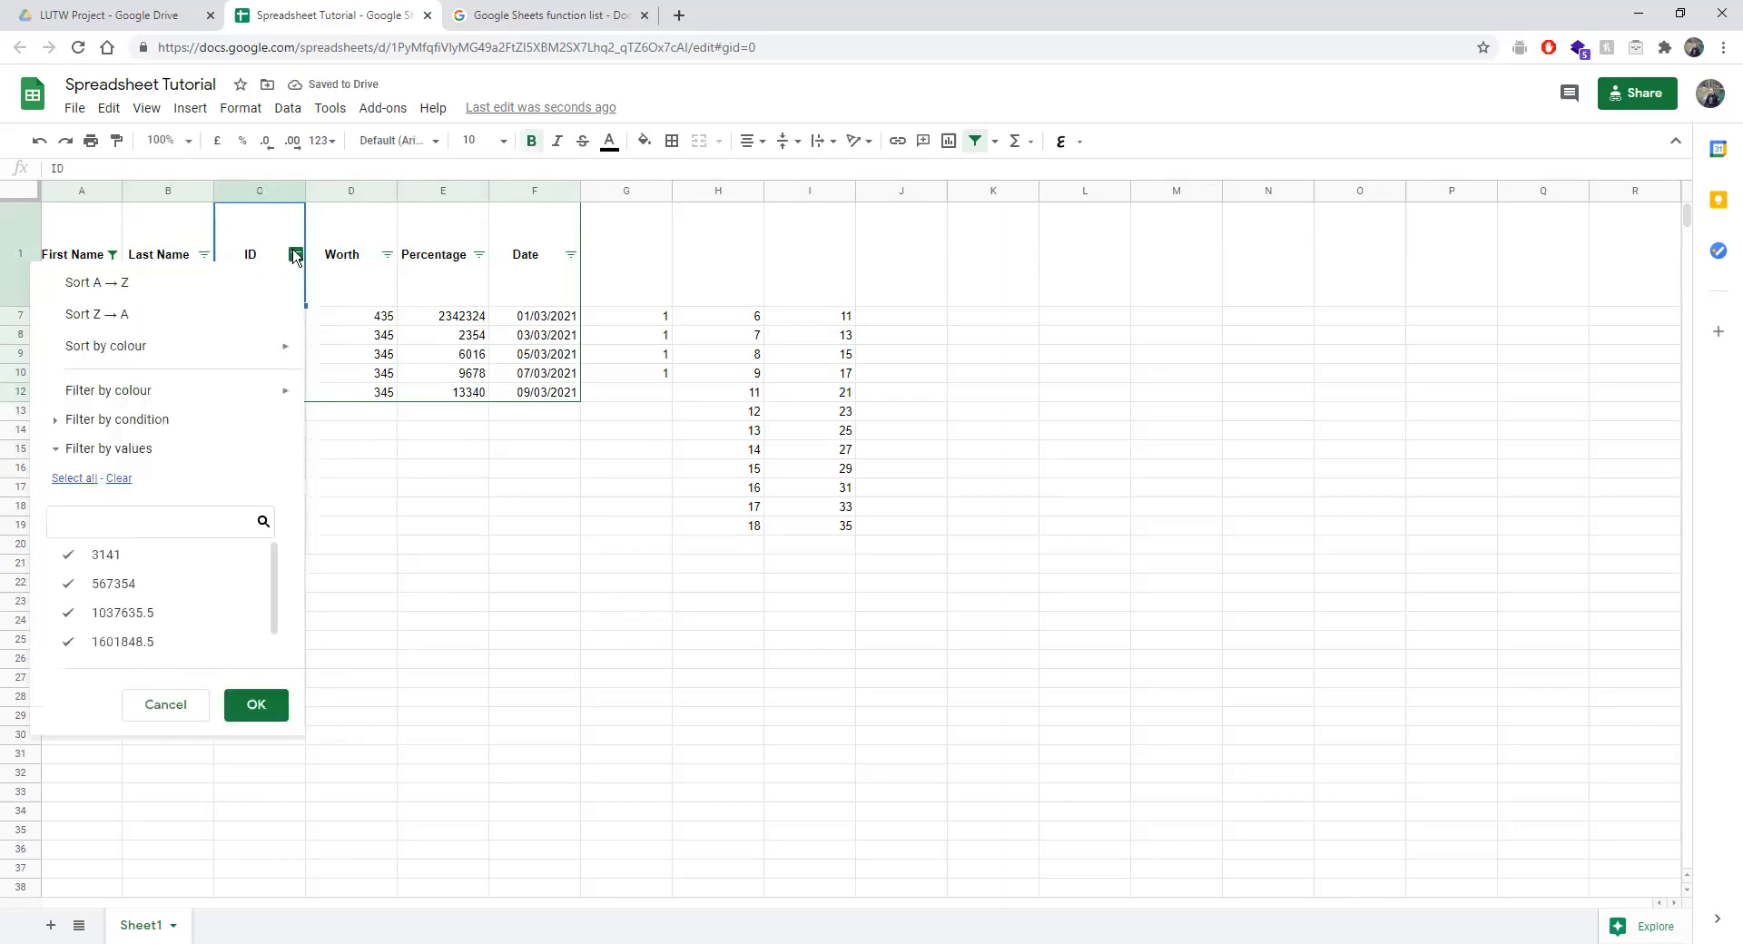
pyautogui.click(150, 289)
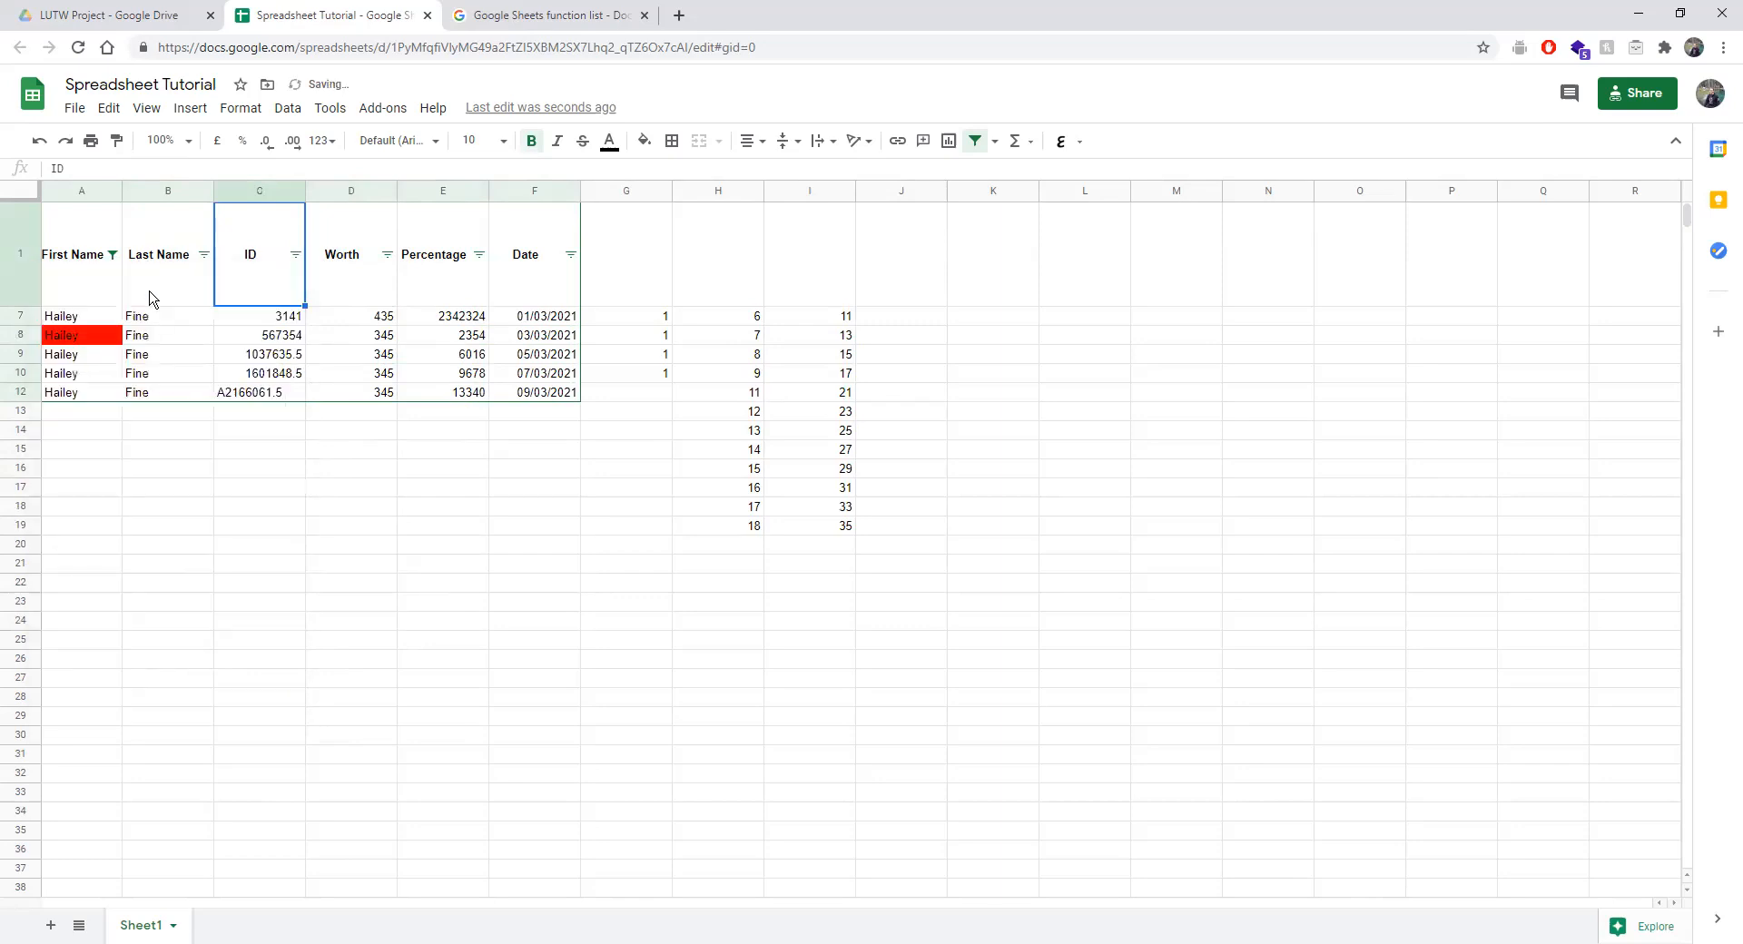
pyautogui.click(112, 254)
pyautogui.click(145, 479)
pyautogui.click(332, 705)
pyautogui.click(295, 254)
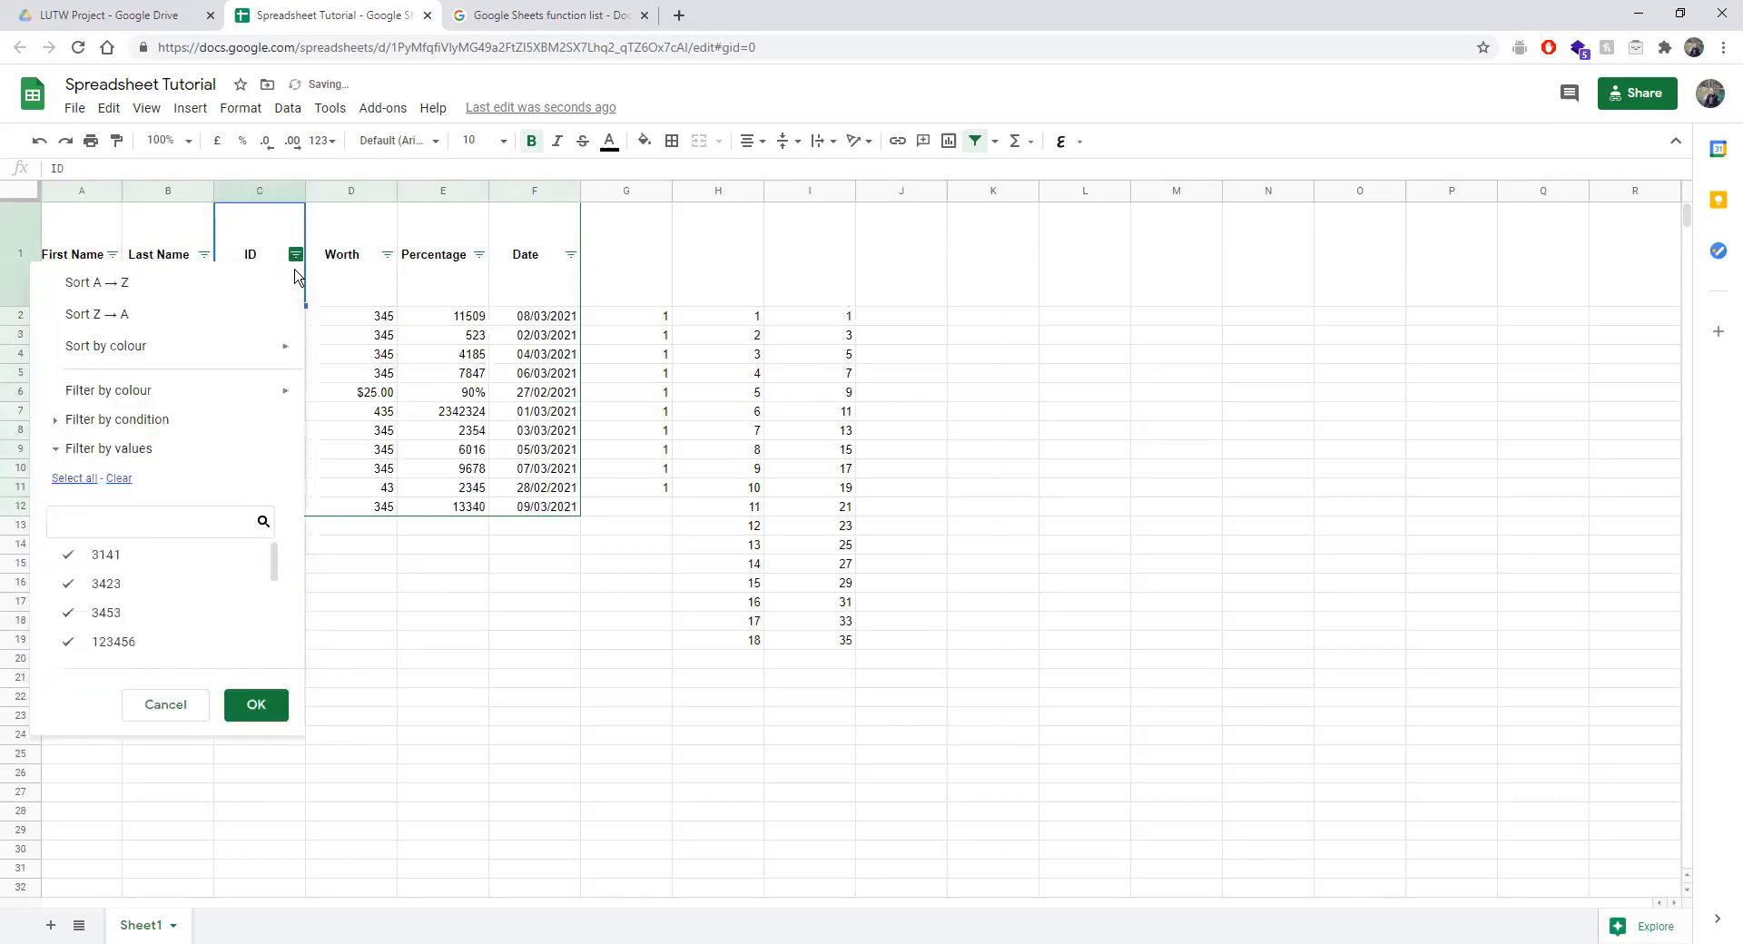
pyautogui.click(195, 286)
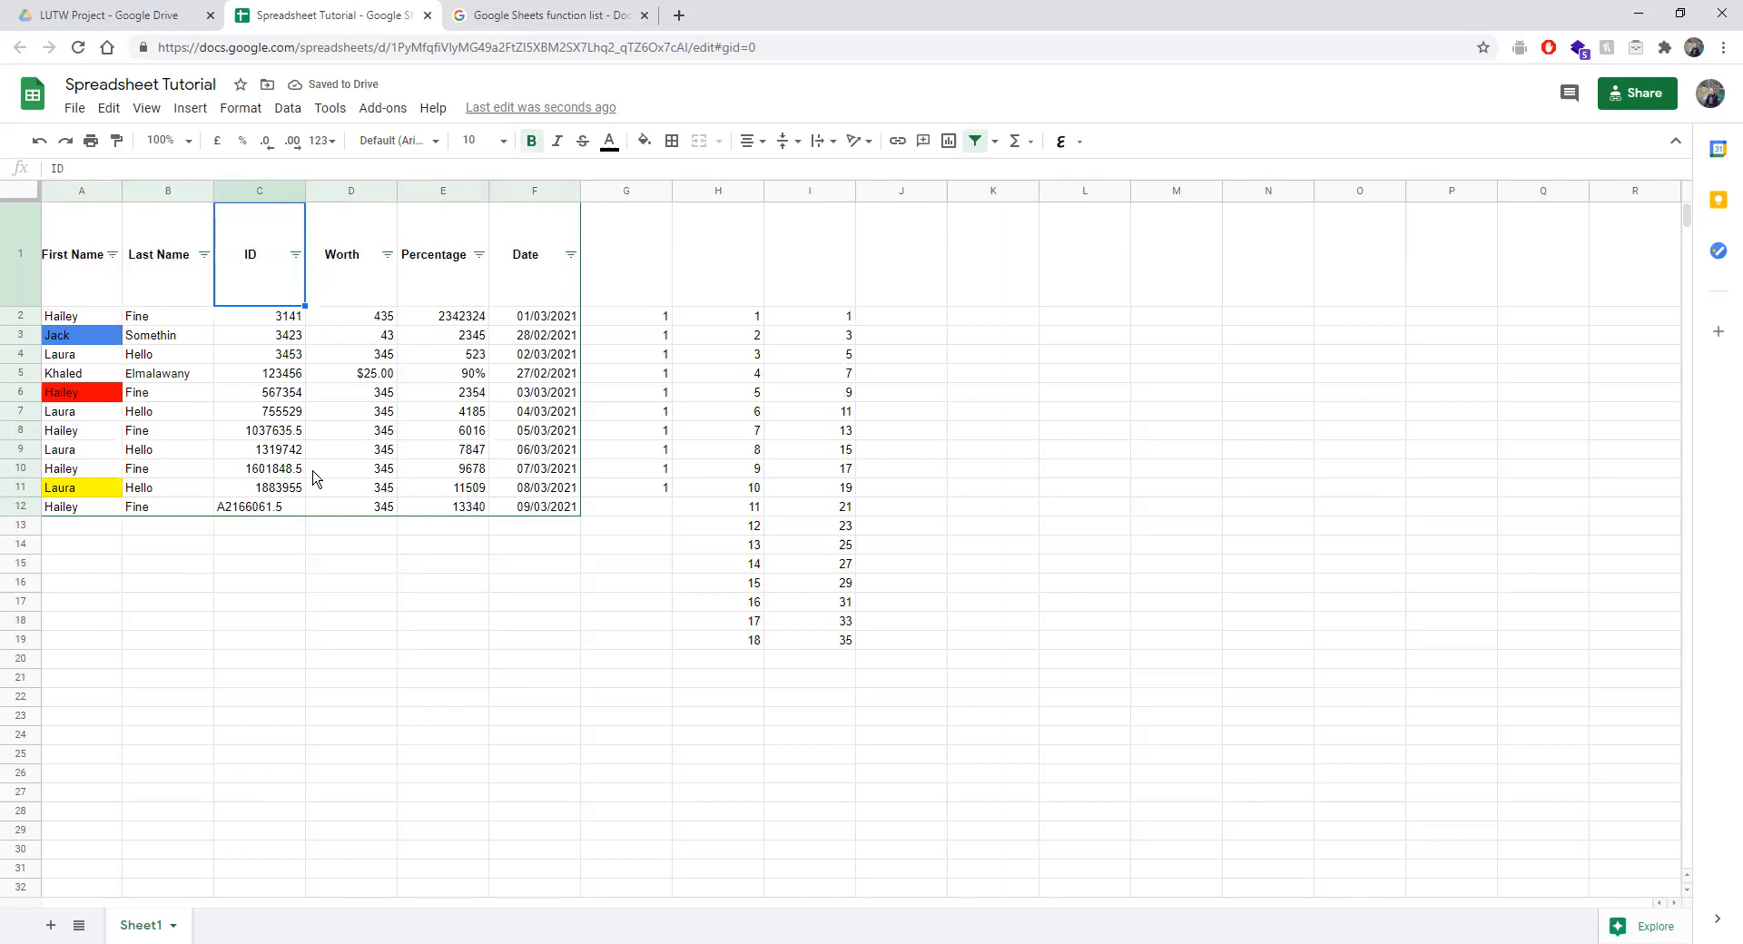
pyautogui.click(270, 619)
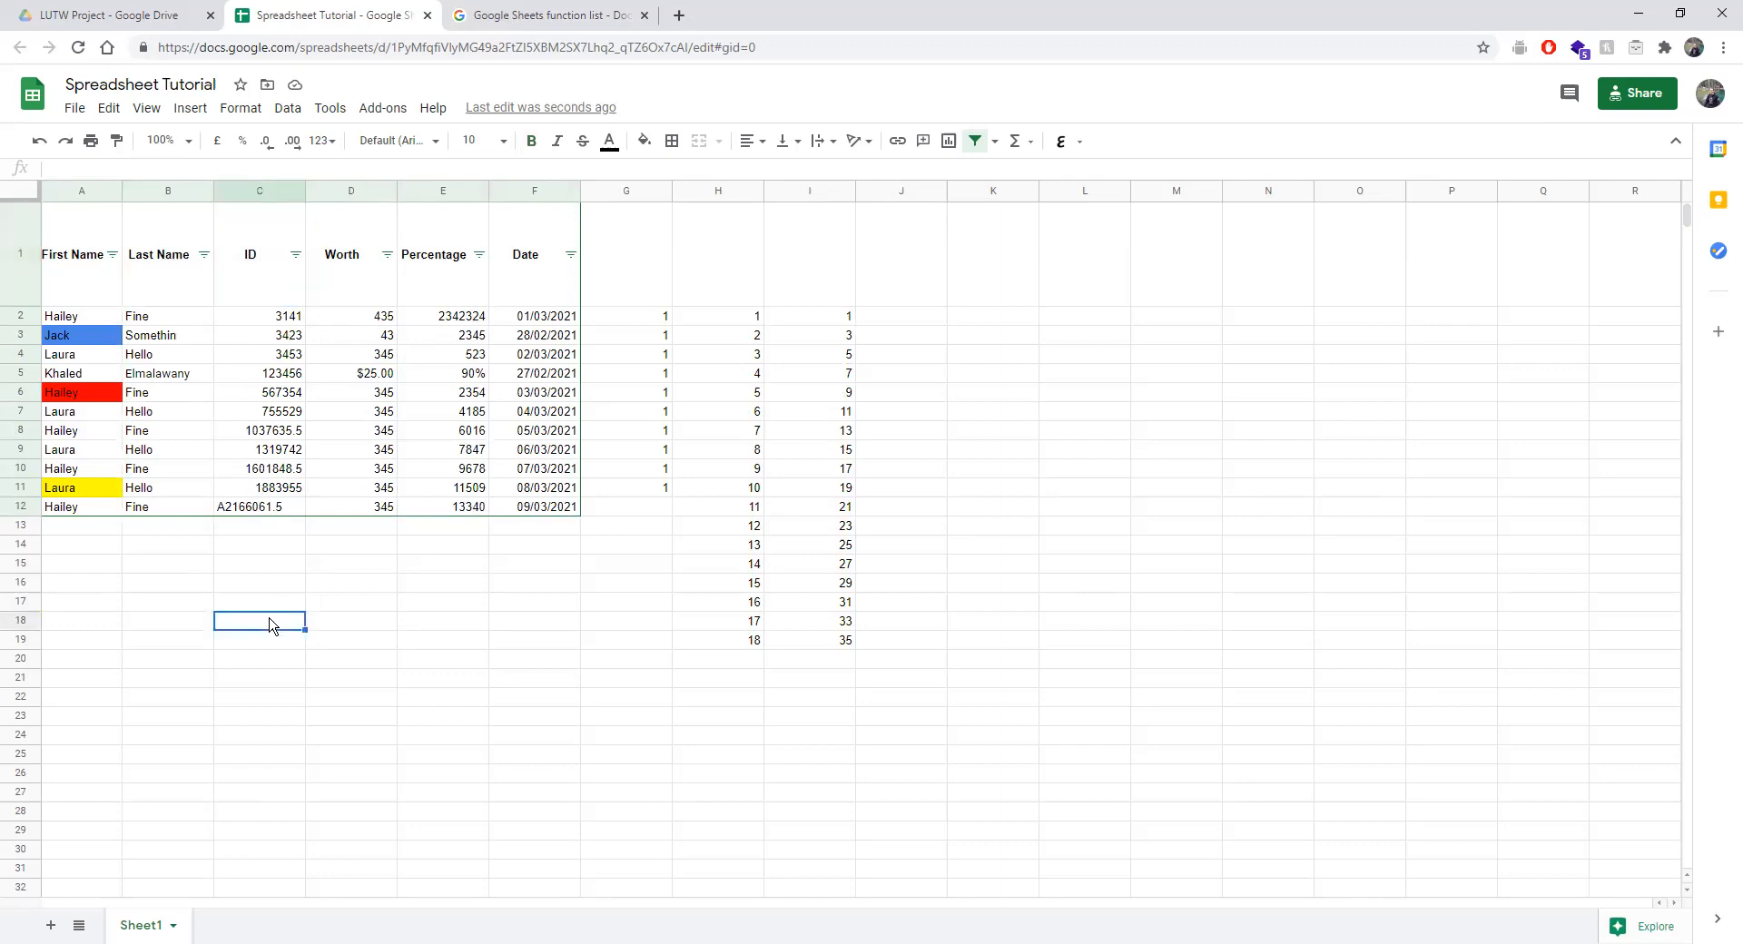
pyautogui.hotkey('ctrl', 'z')
pyautogui.hotkey('ctrl', 'z')
pyautogui.hotkey('ctrl', 'z')
pyautogui.hotkey('ctrl', 'z')
pyautogui.hotkey('ctrl', 'z')
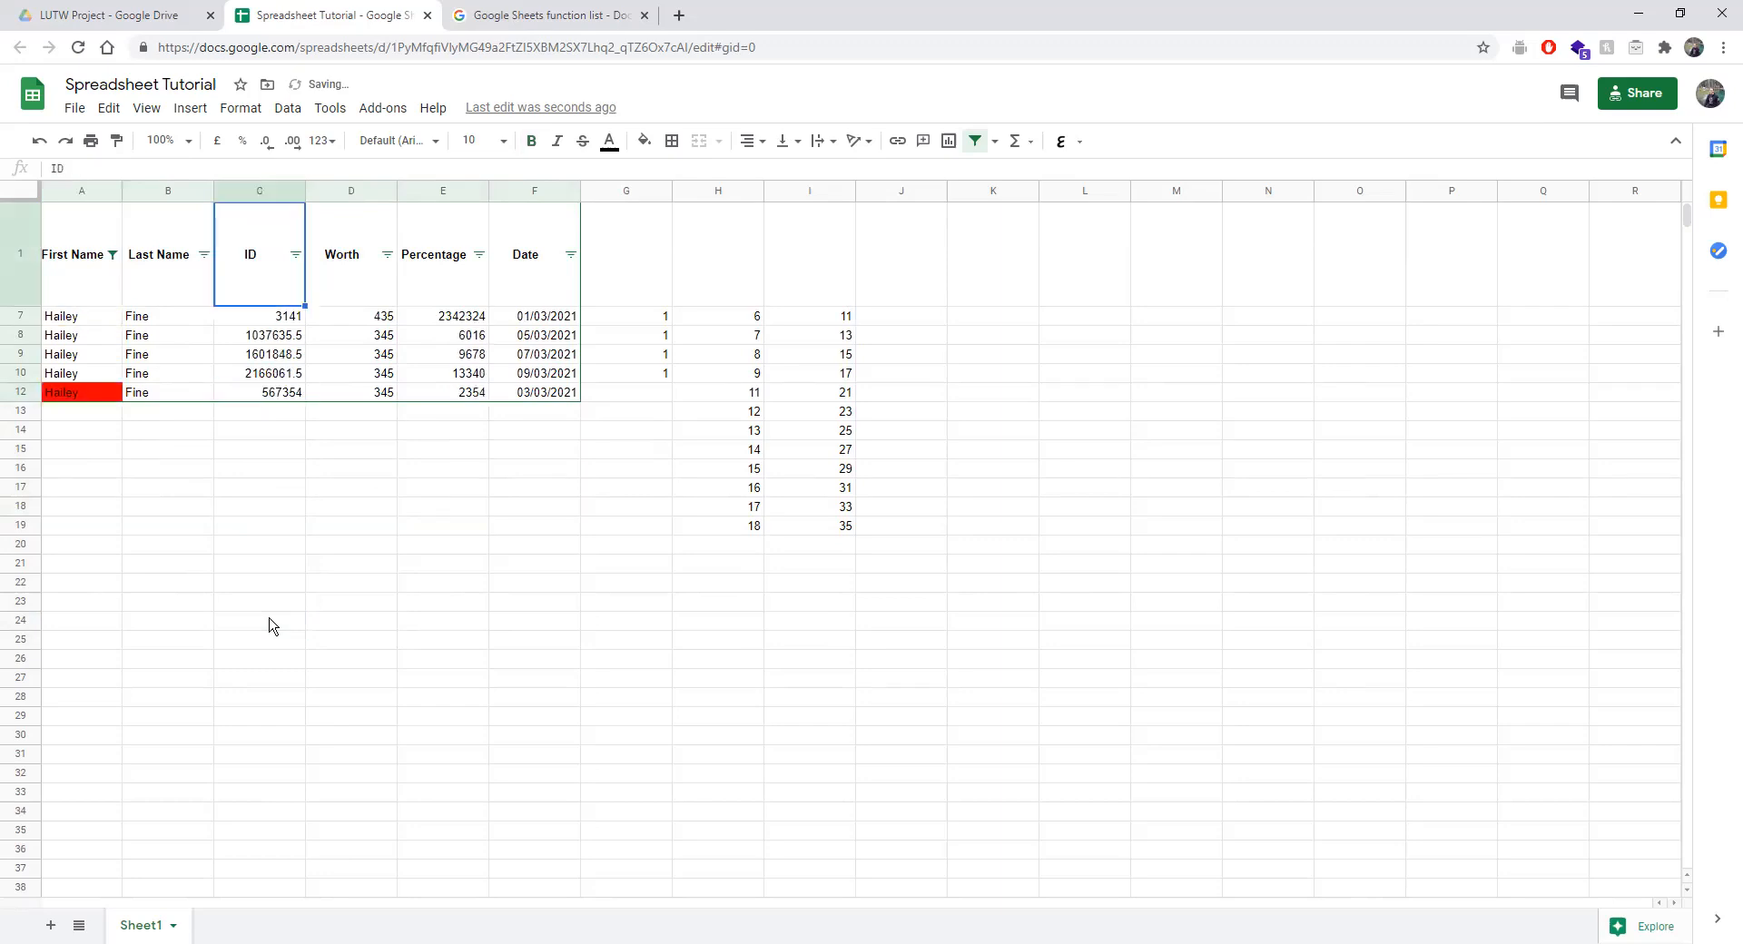
# Reset the First Name filter to all names, then filter to Hailey only.
pyautogui.click(112, 256)
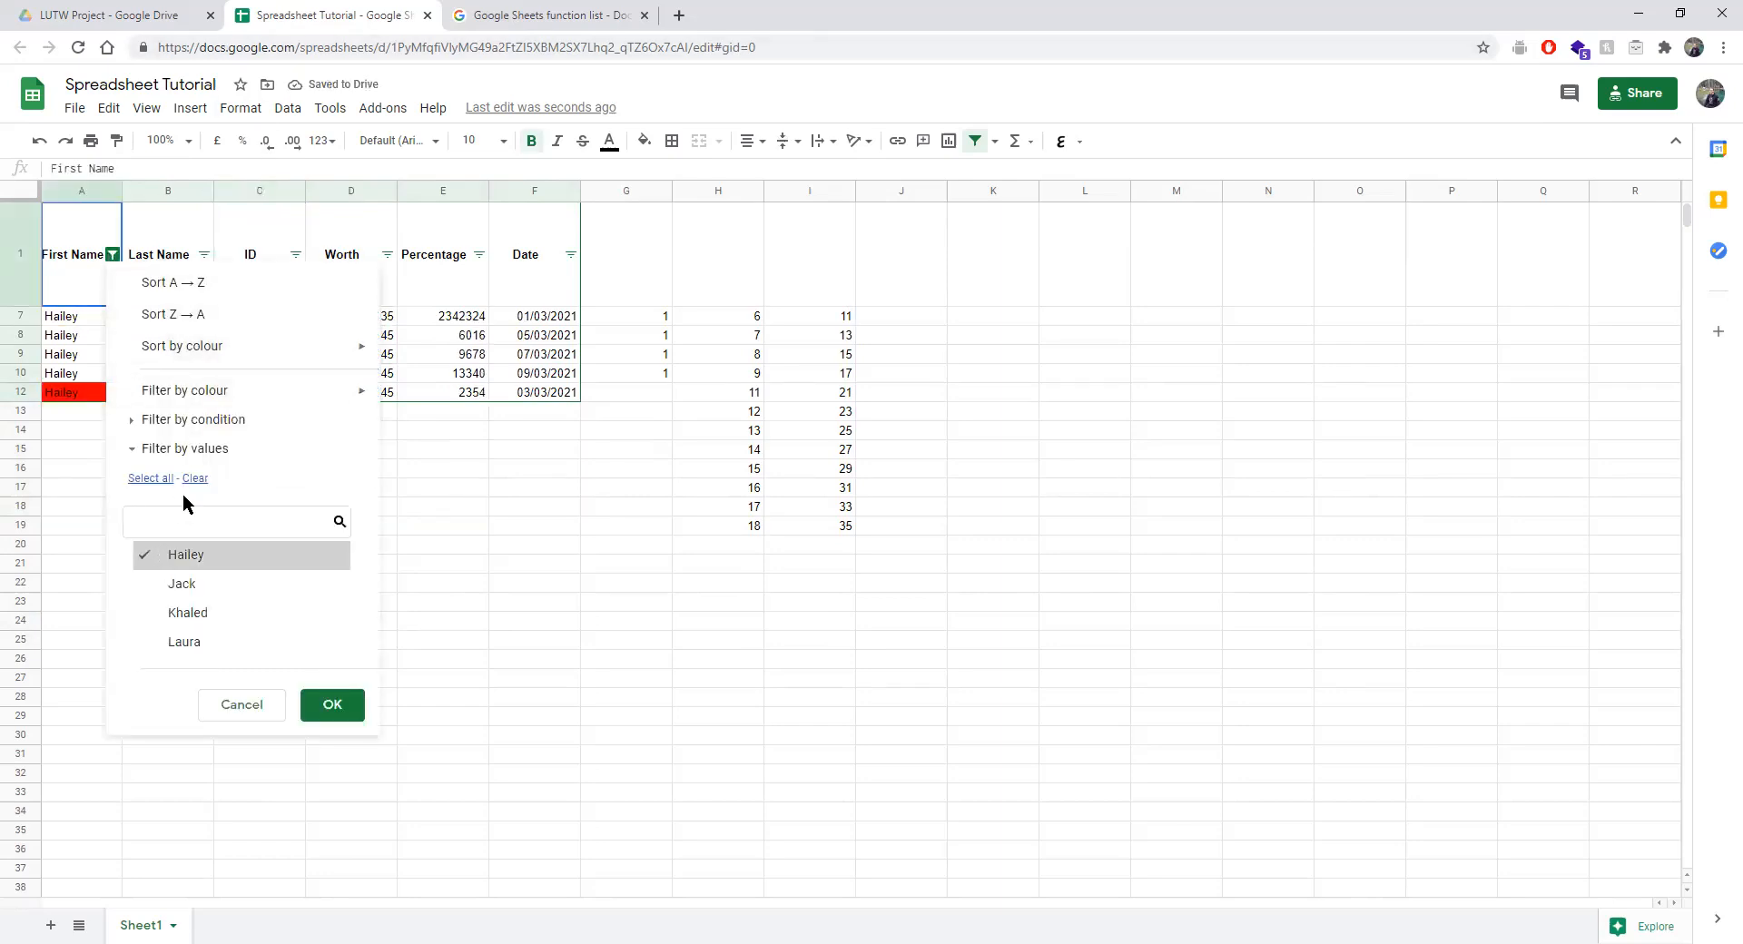
pyautogui.click(150, 478)
pyautogui.click(332, 705)
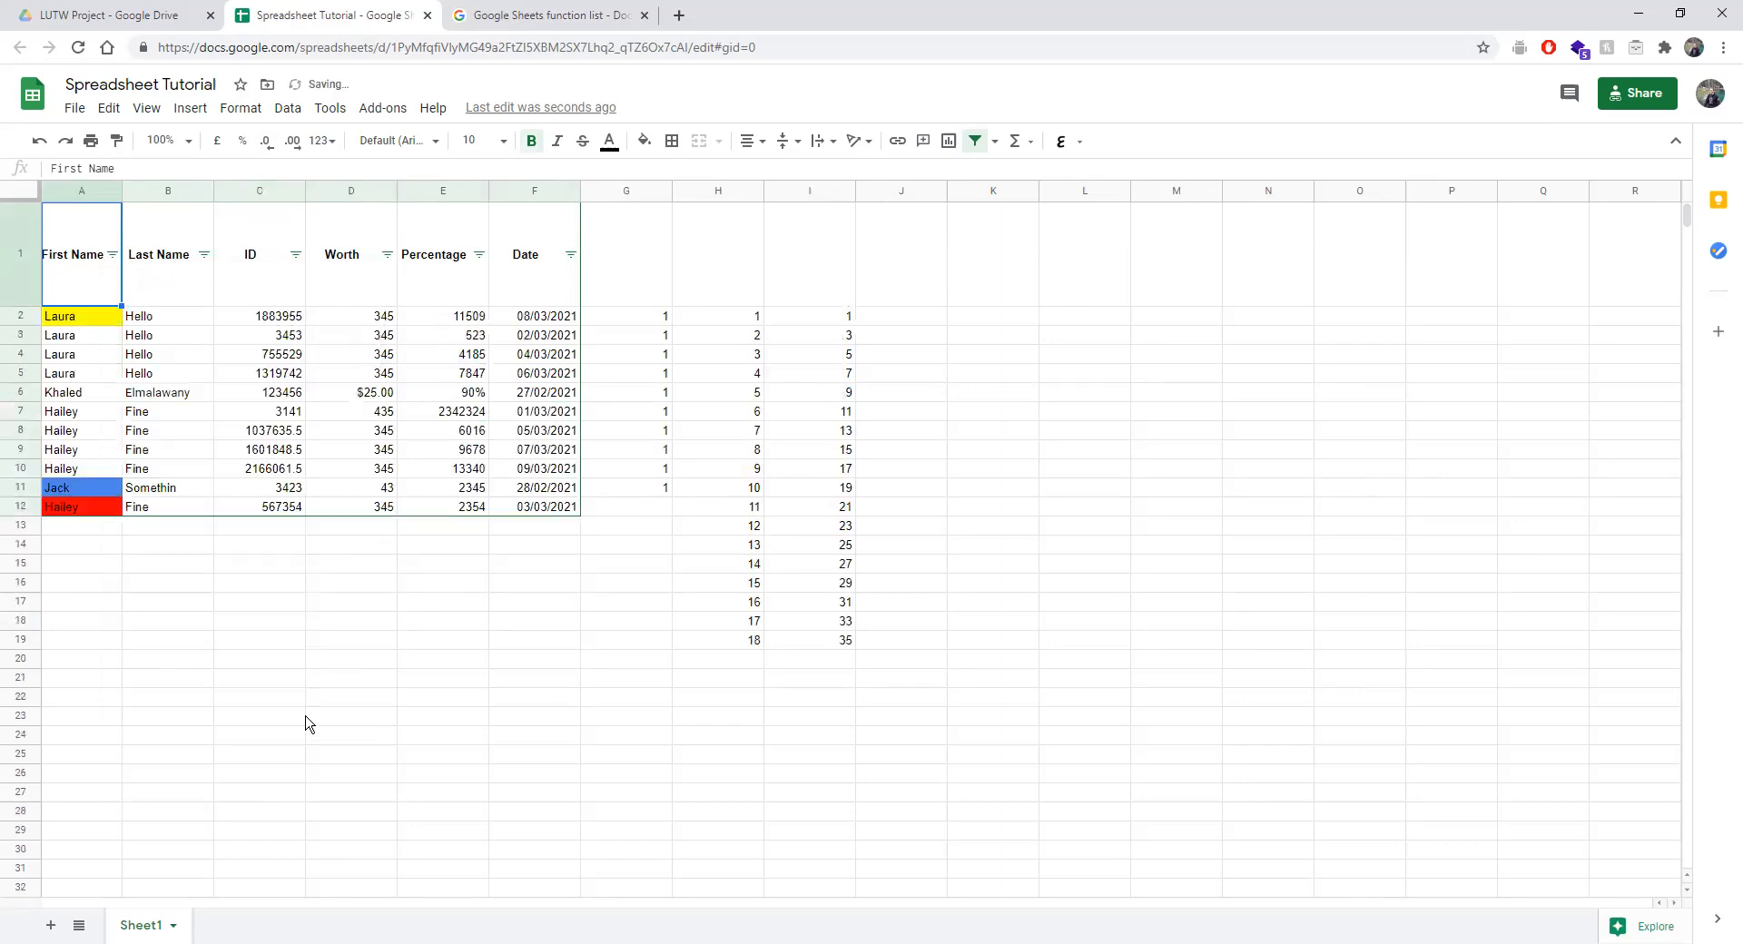
pyautogui.click(114, 256)
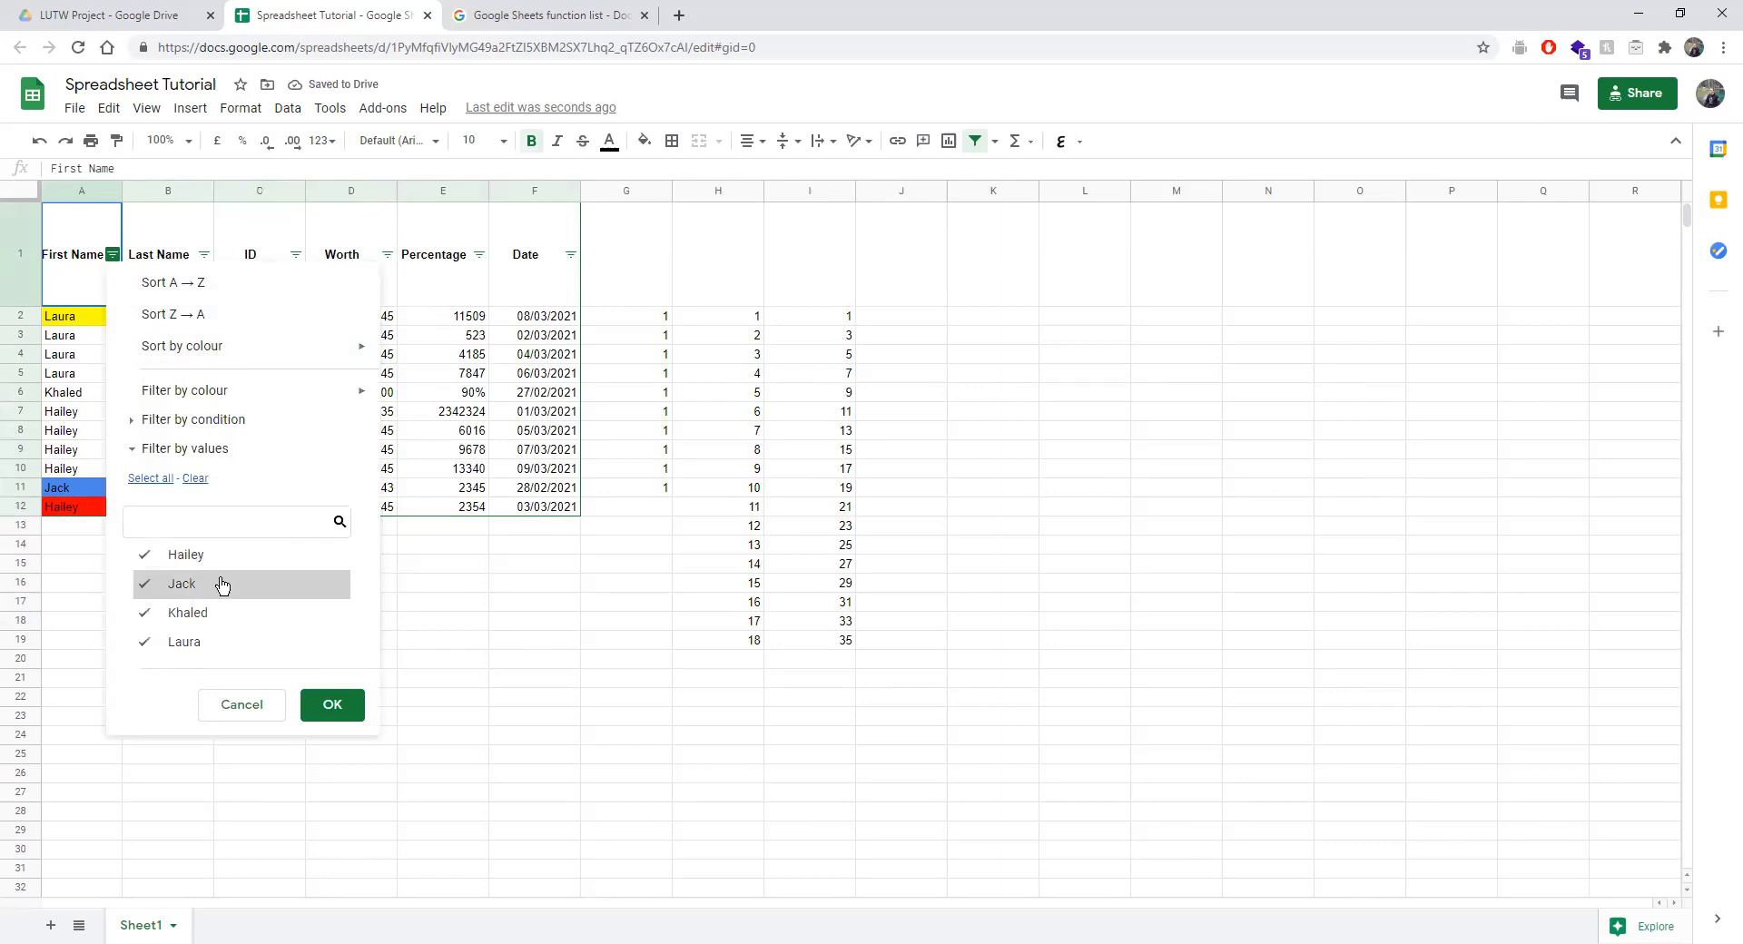
pyautogui.click(195, 479)
pyautogui.click(198, 556)
pyautogui.click(332, 705)
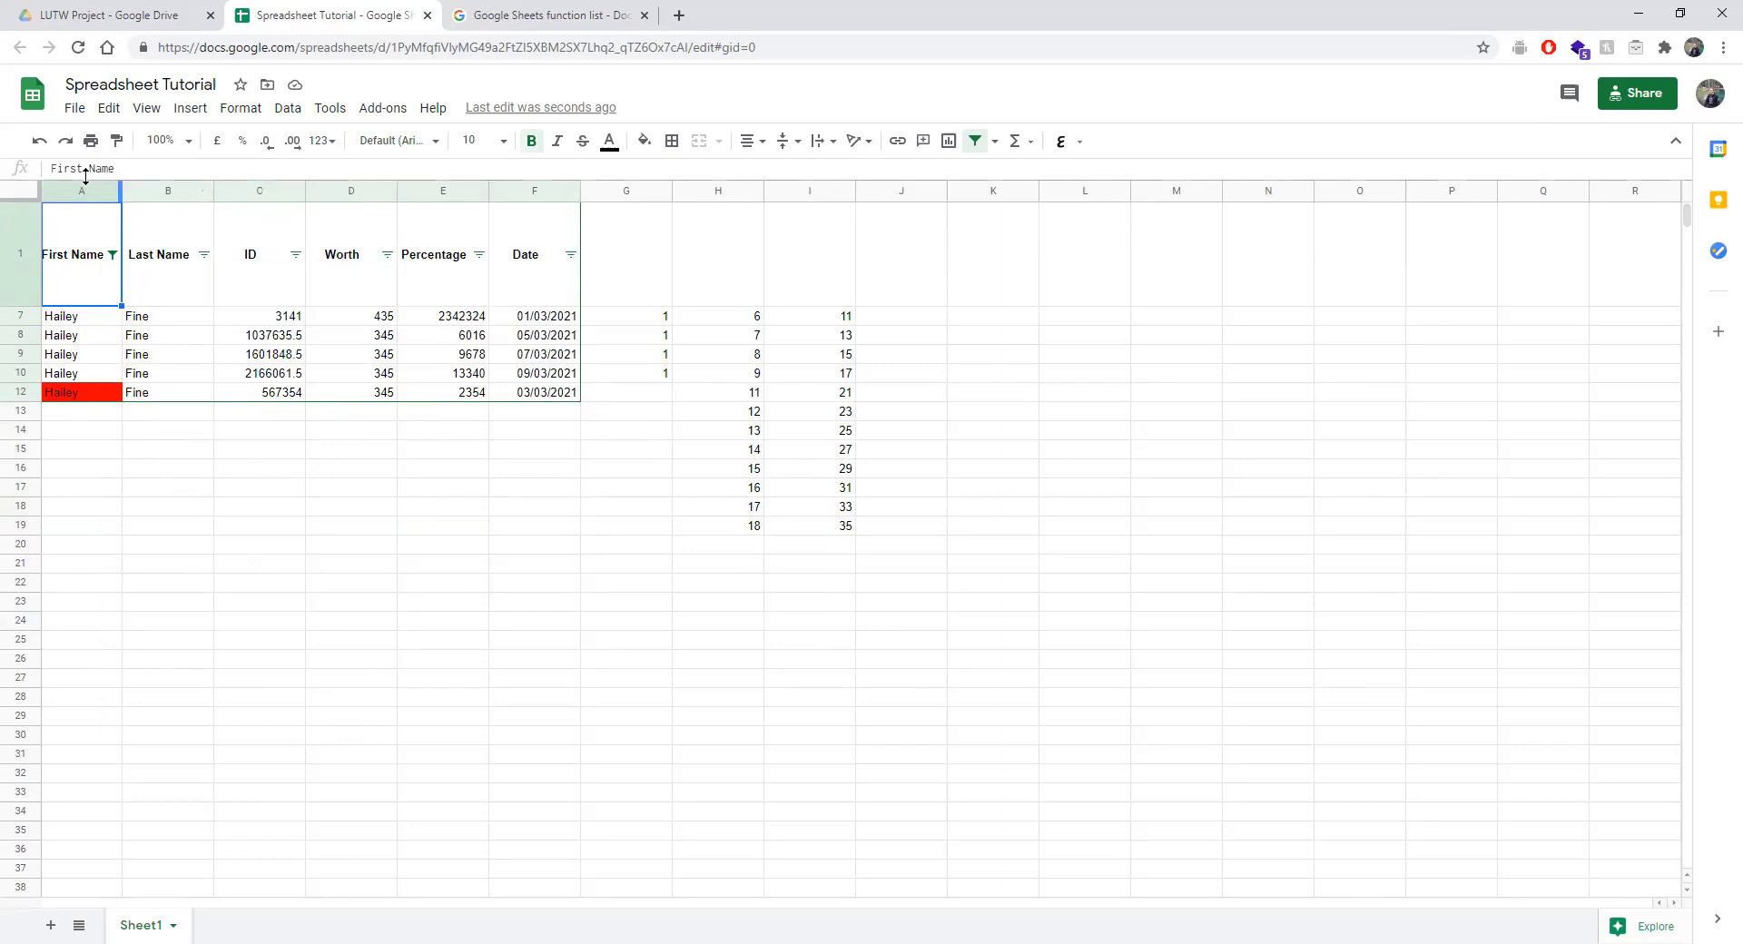
# Filter First Name to white-filled cells, then set the colour filter back to None.
pyautogui.click(112, 254)
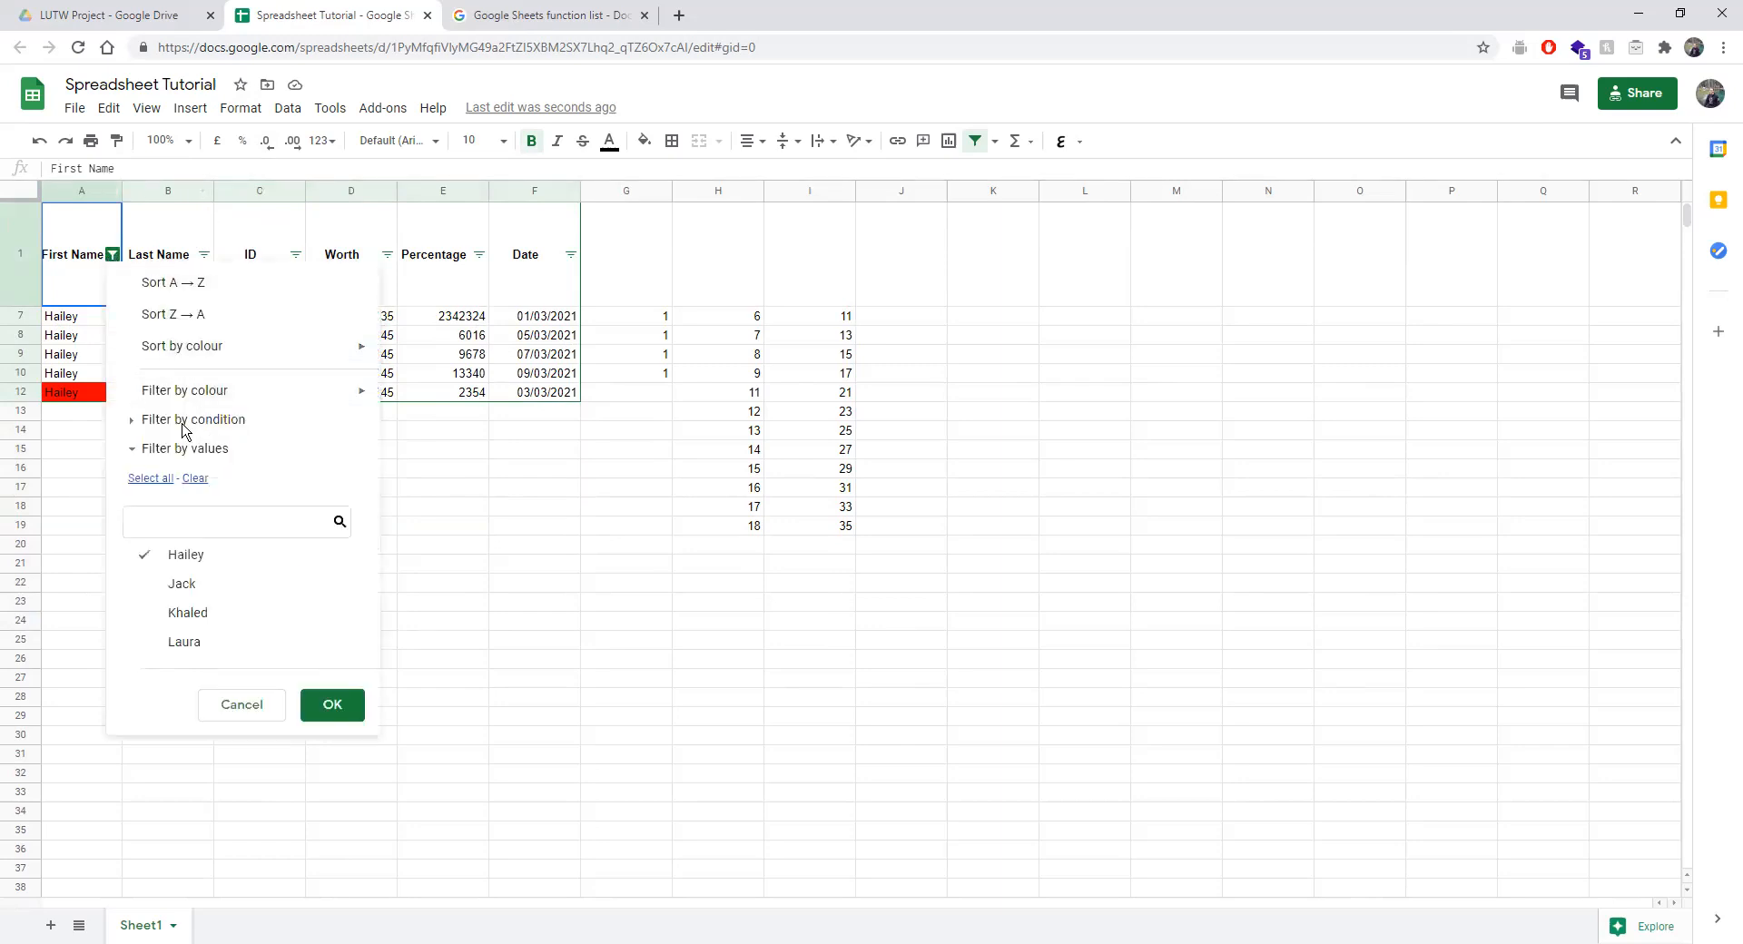
pyautogui.moveTo(210, 399)
pyautogui.moveTo(420, 424)
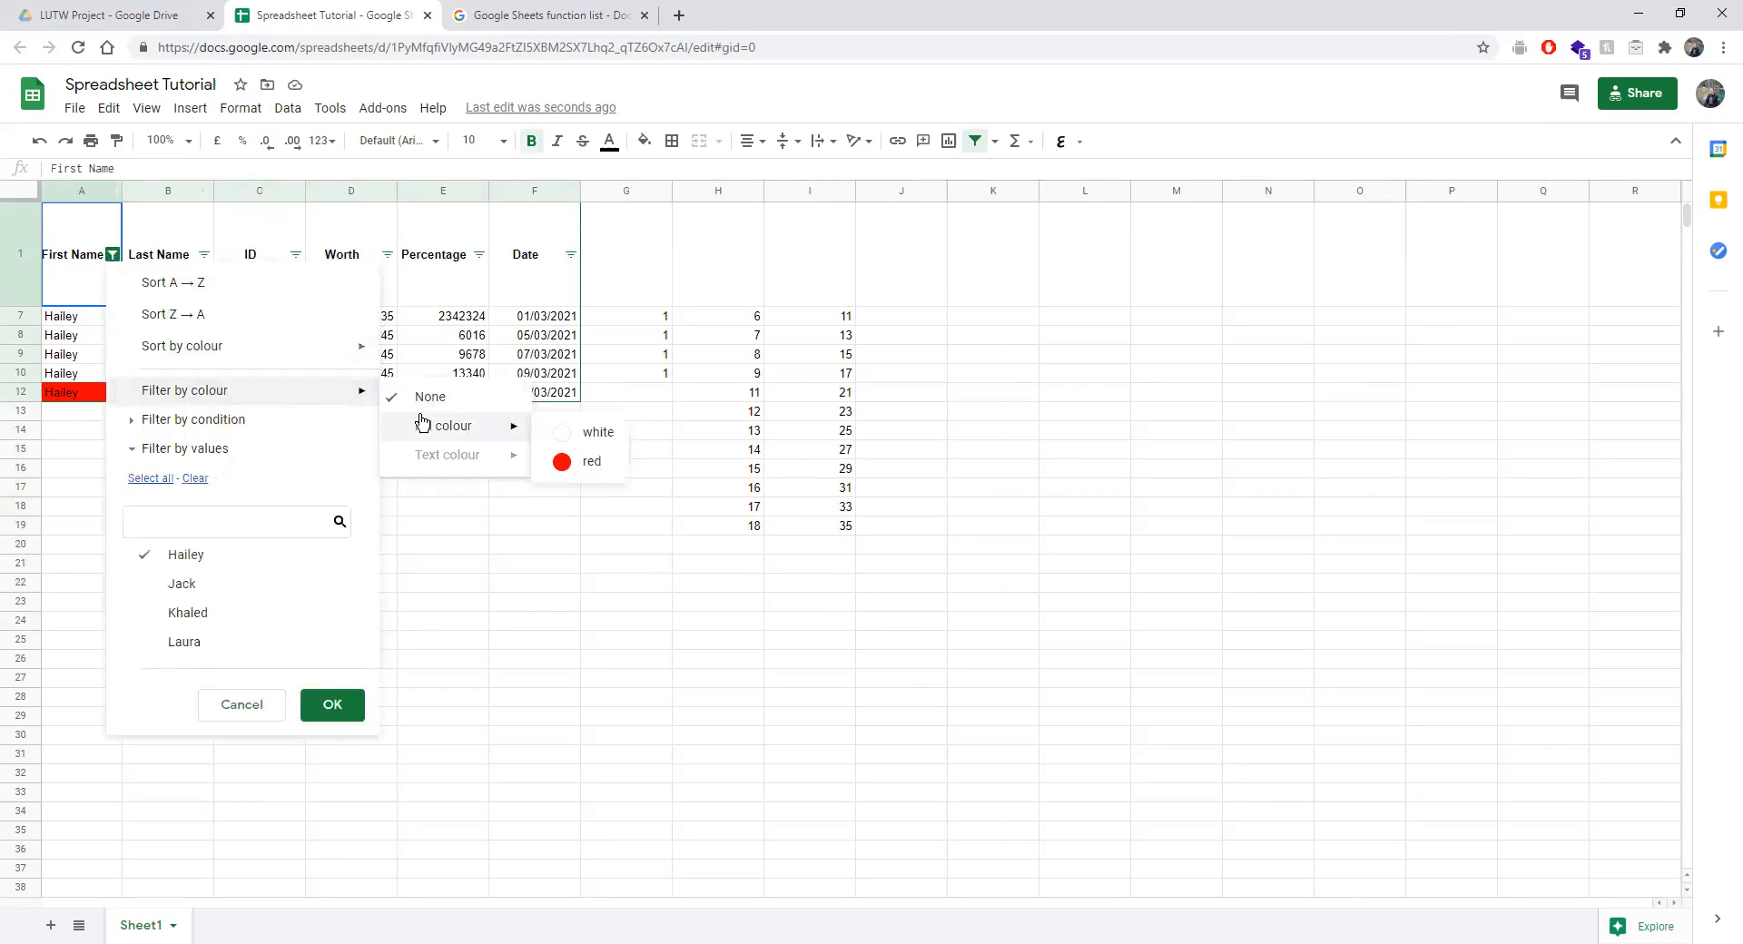
pyautogui.click(581, 430)
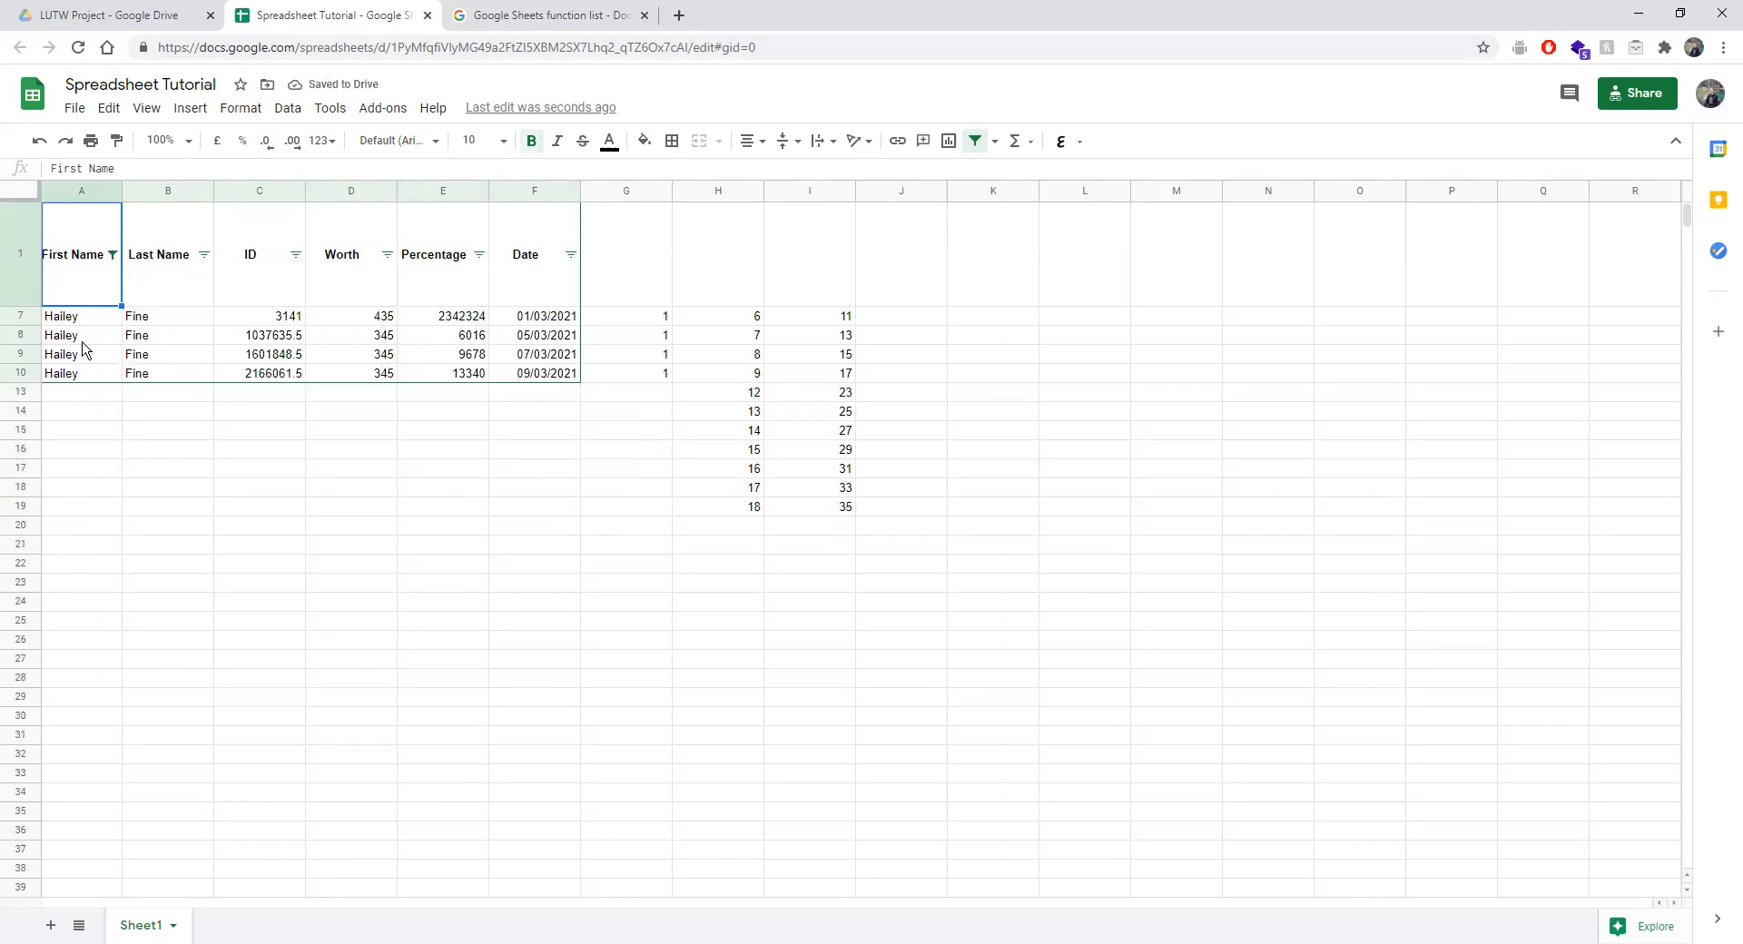
pyautogui.click(112, 255)
pyautogui.moveTo(338, 406)
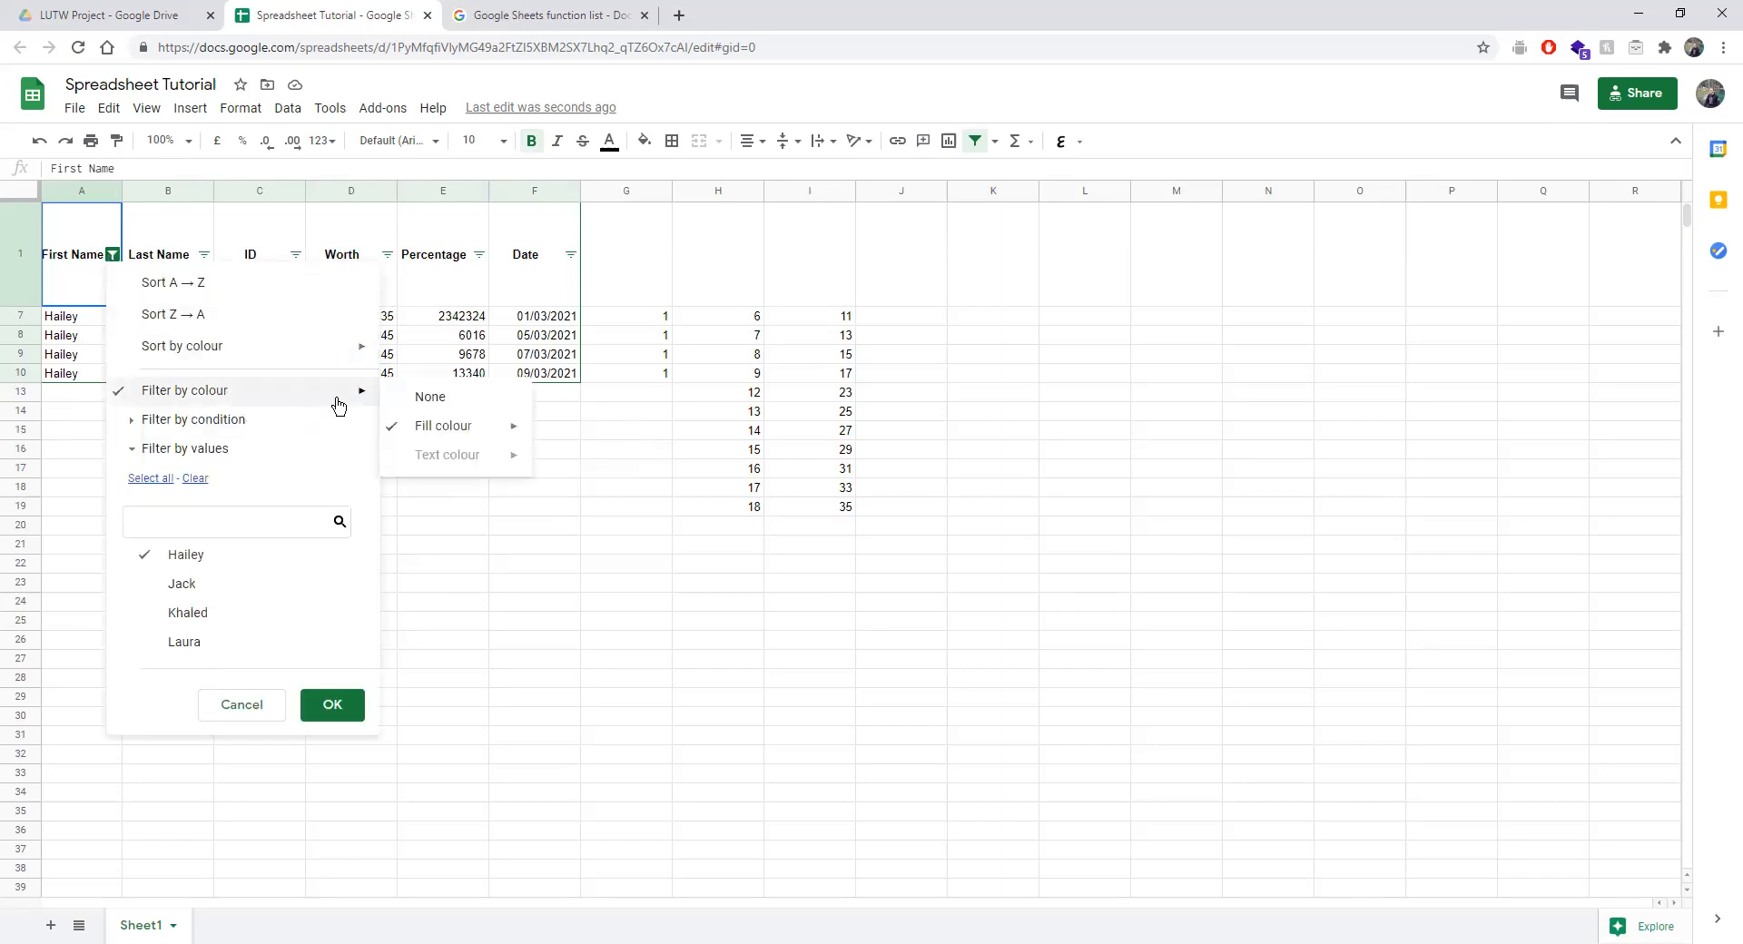
pyautogui.click(408, 398)
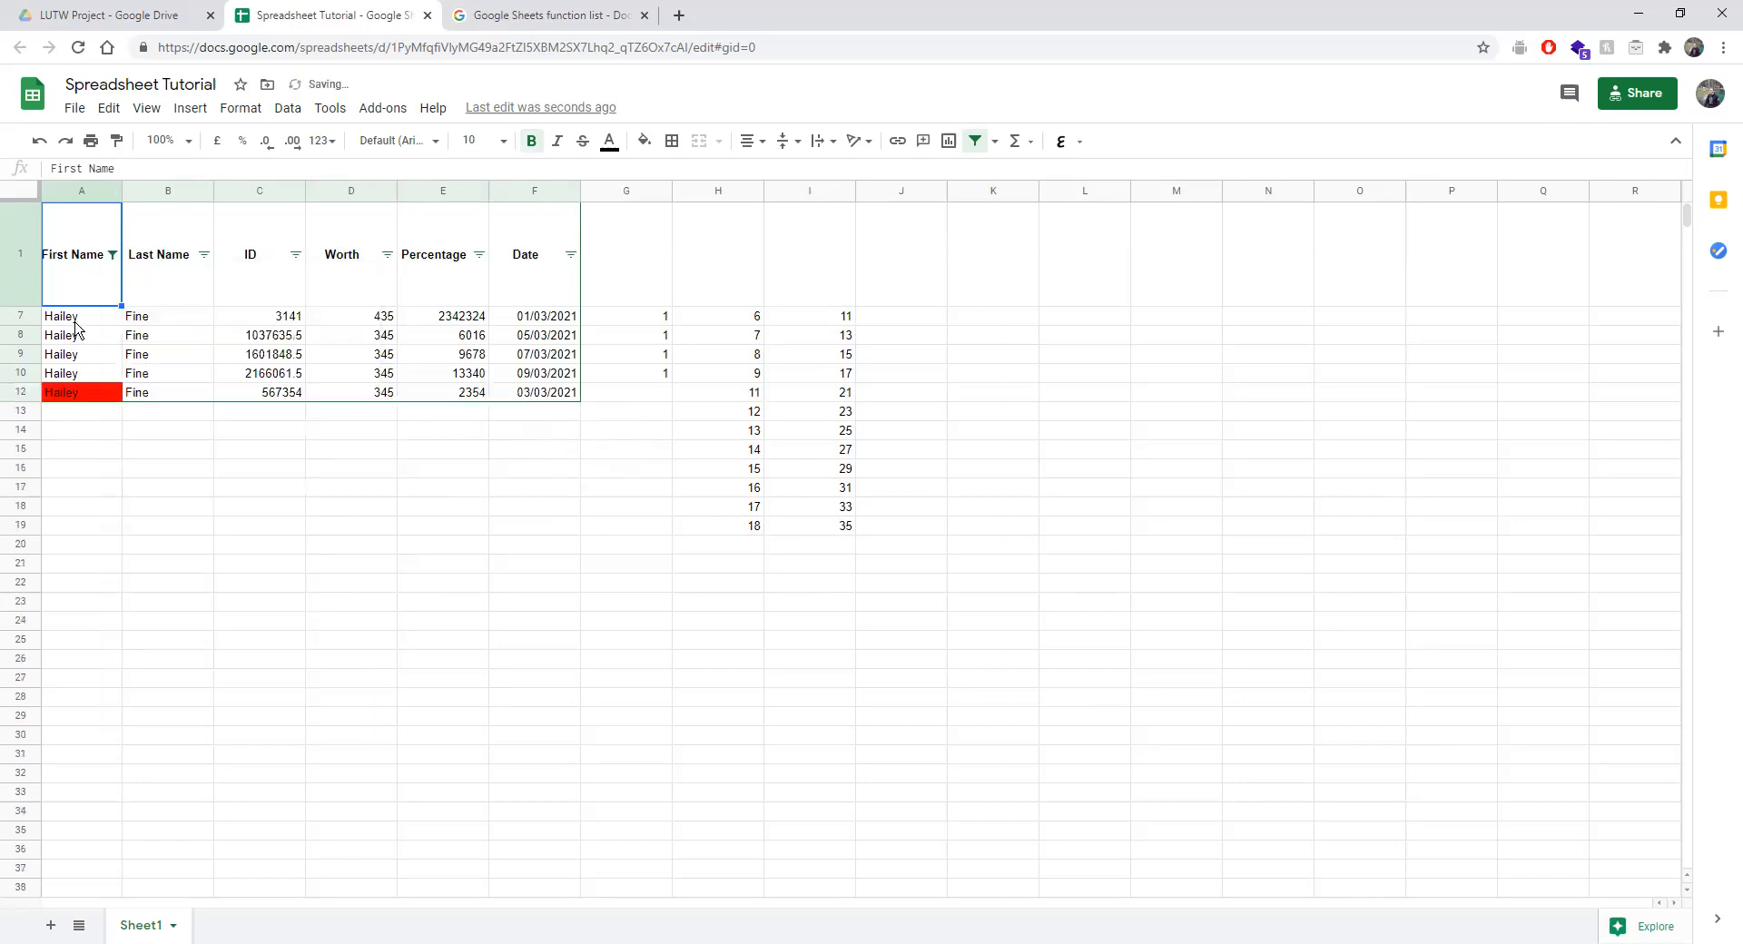
# Show all names again and select the Date values F2:F12.
pyautogui.click(112, 256)
pyautogui.click(151, 478)
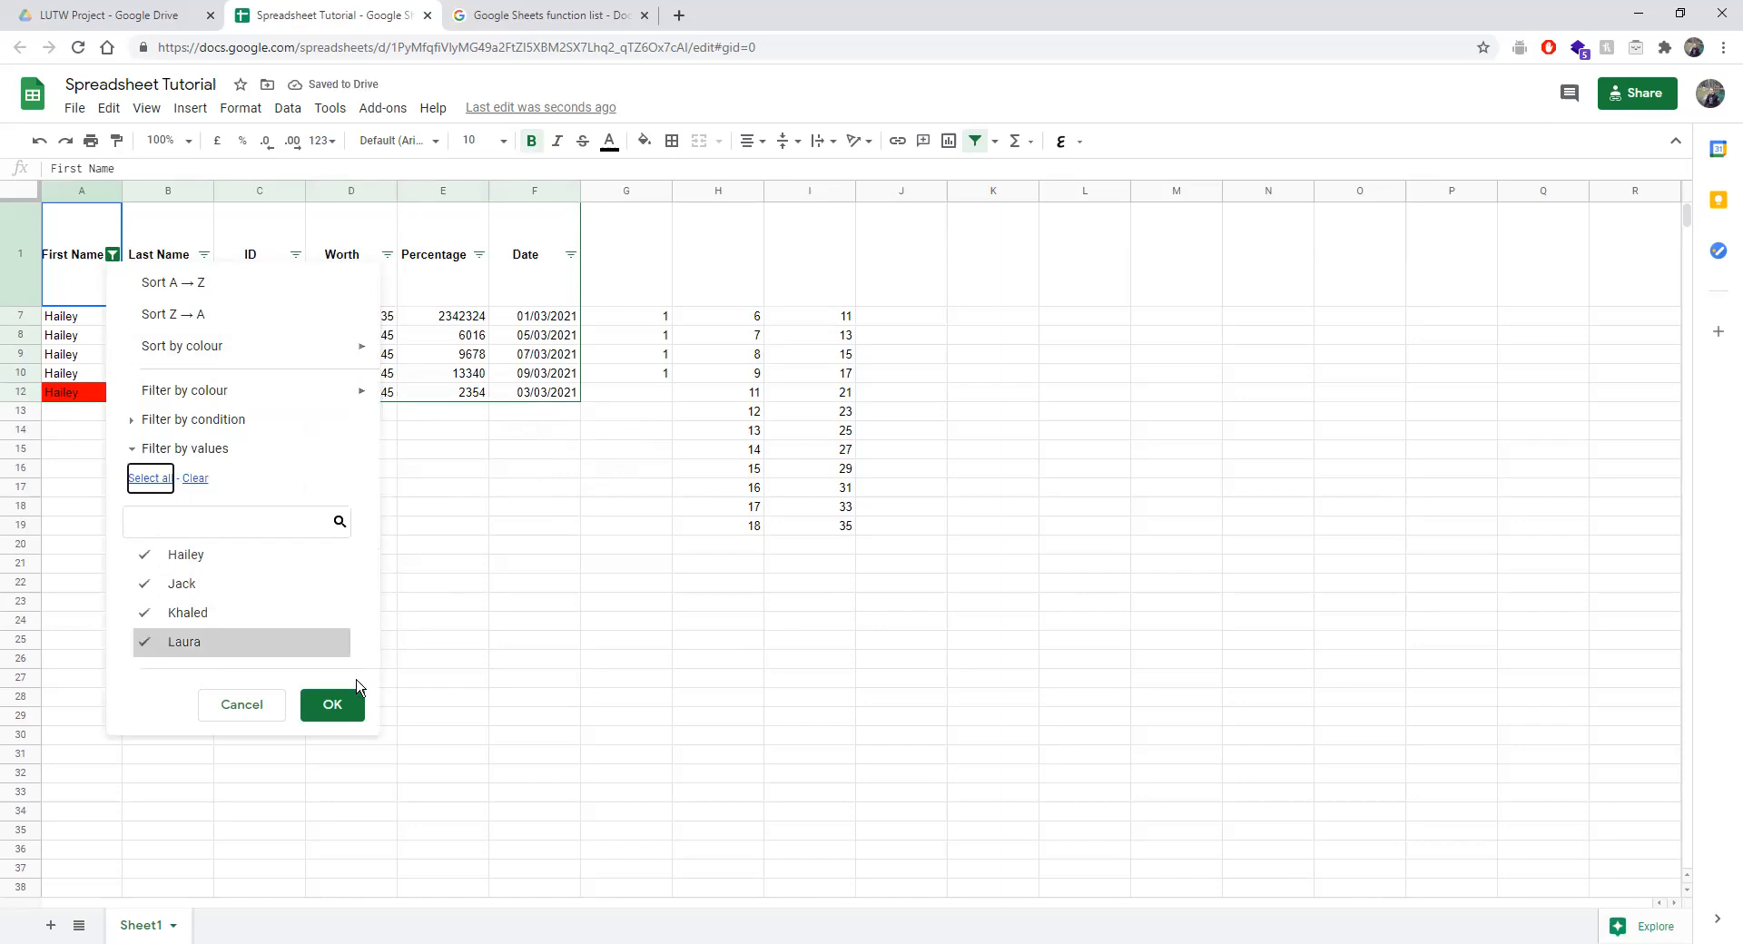
pyautogui.click(334, 705)
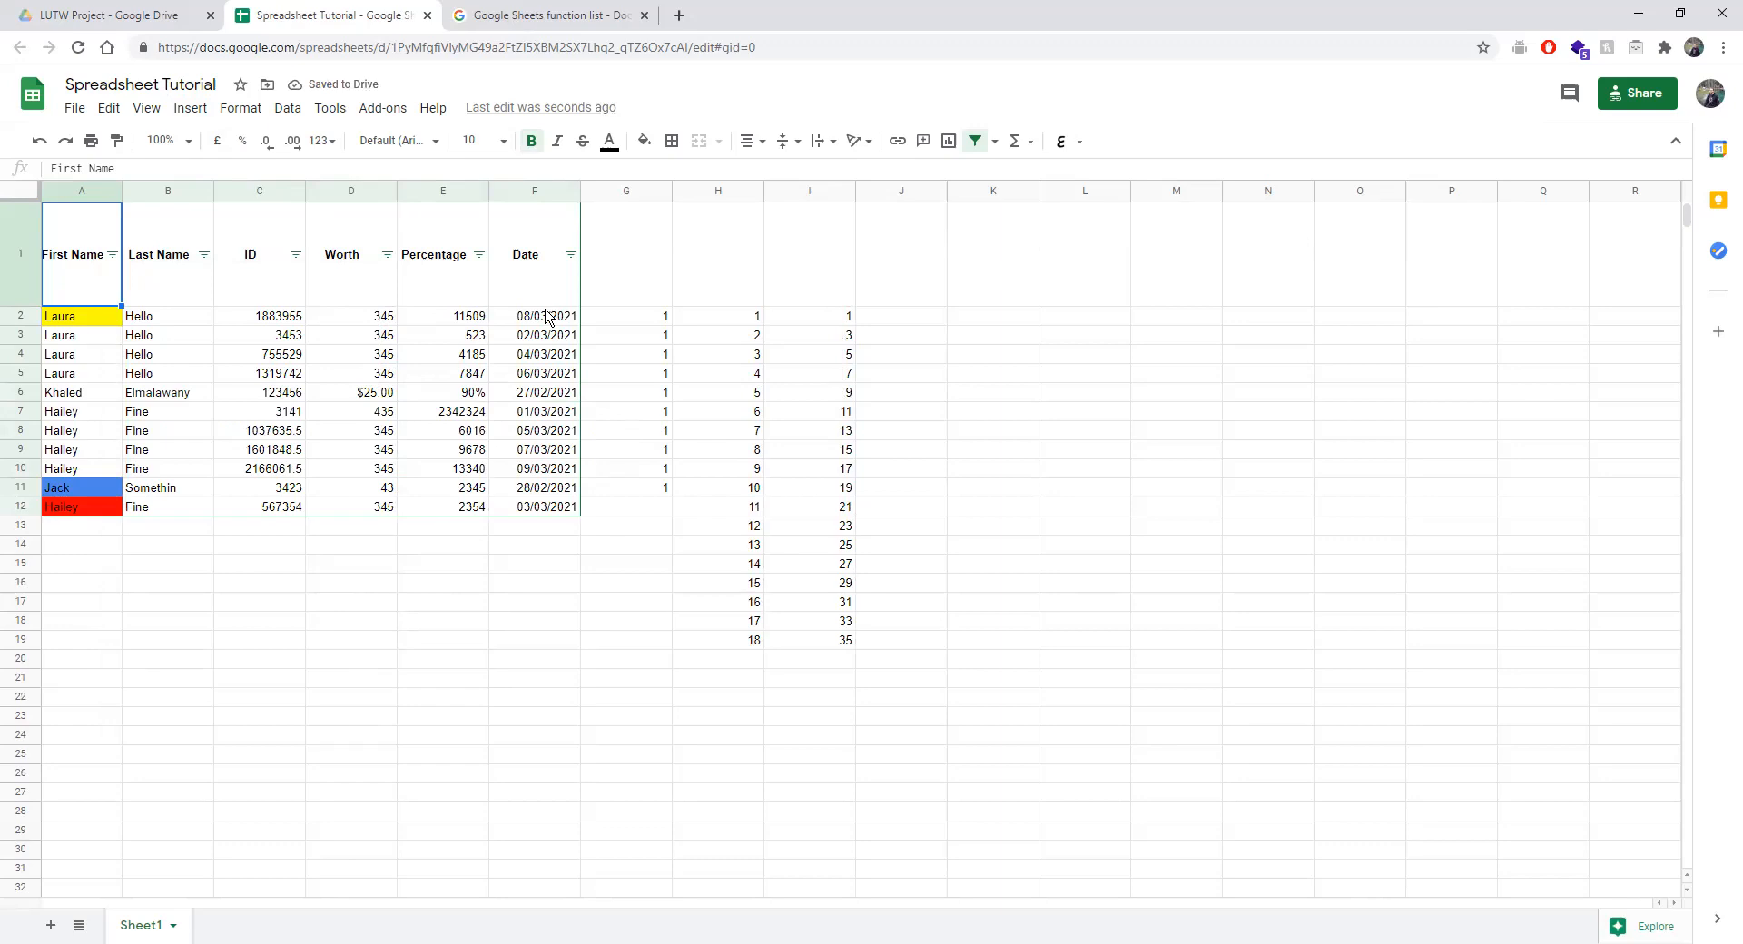
pyautogui.moveTo(538, 319); pyautogui.dragTo(534, 511)
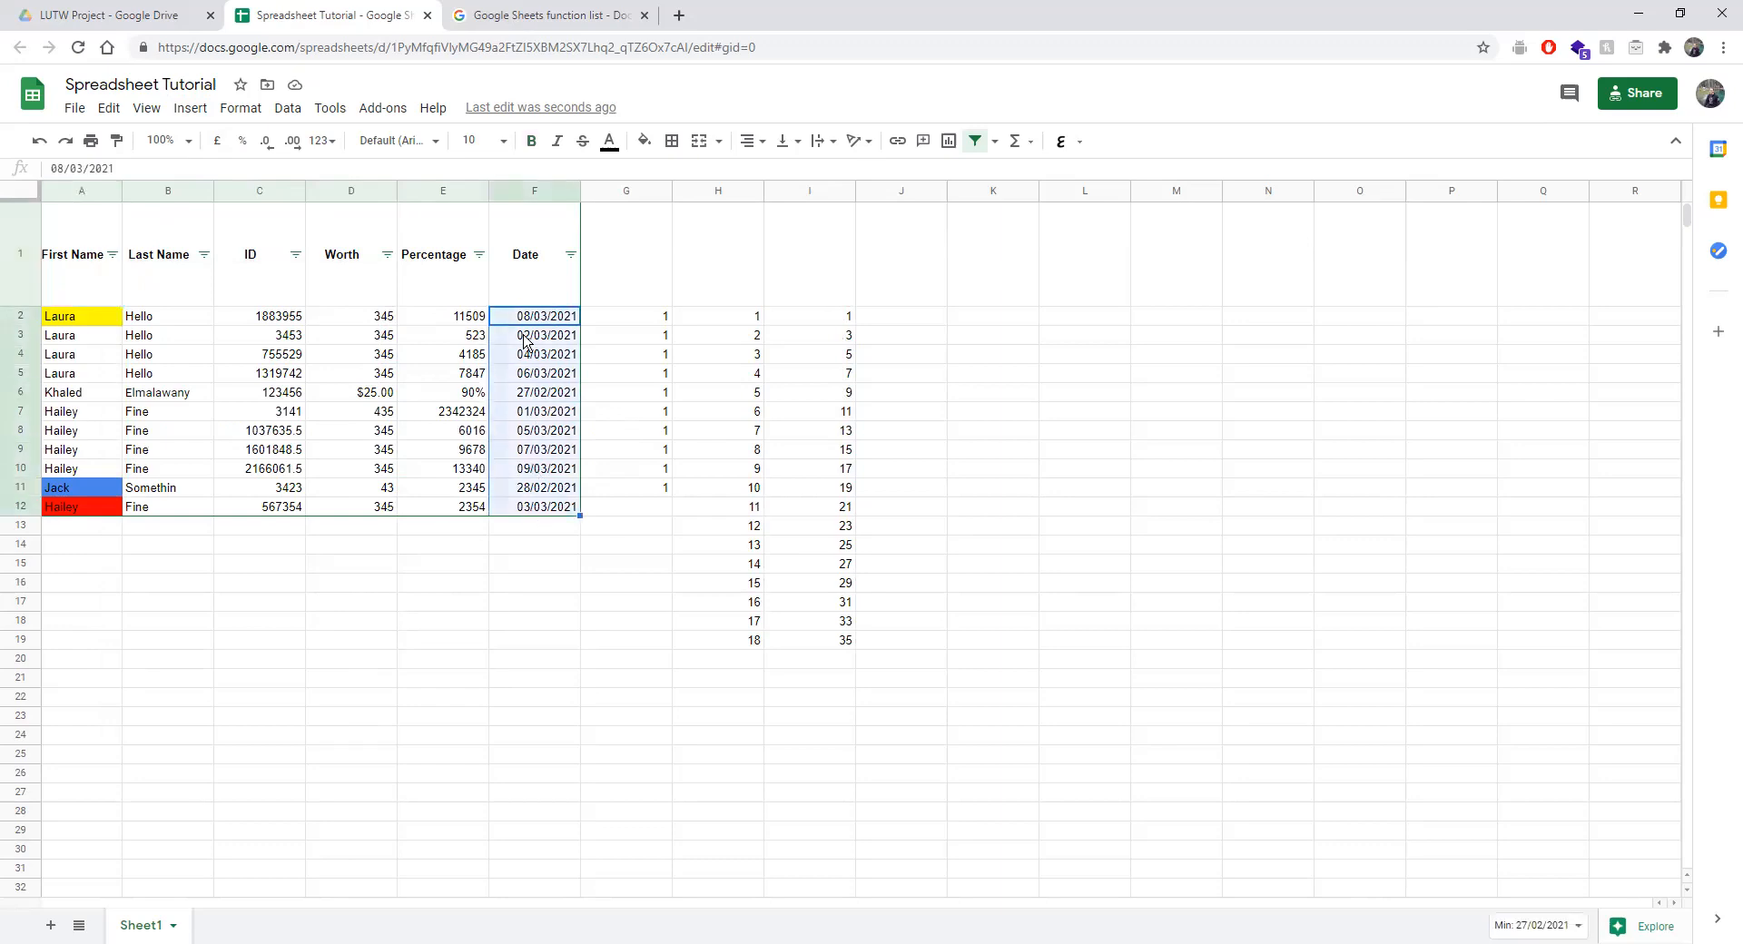
# Select the whole Date column F and create a new filter view from it.
pyautogui.click(522, 192)
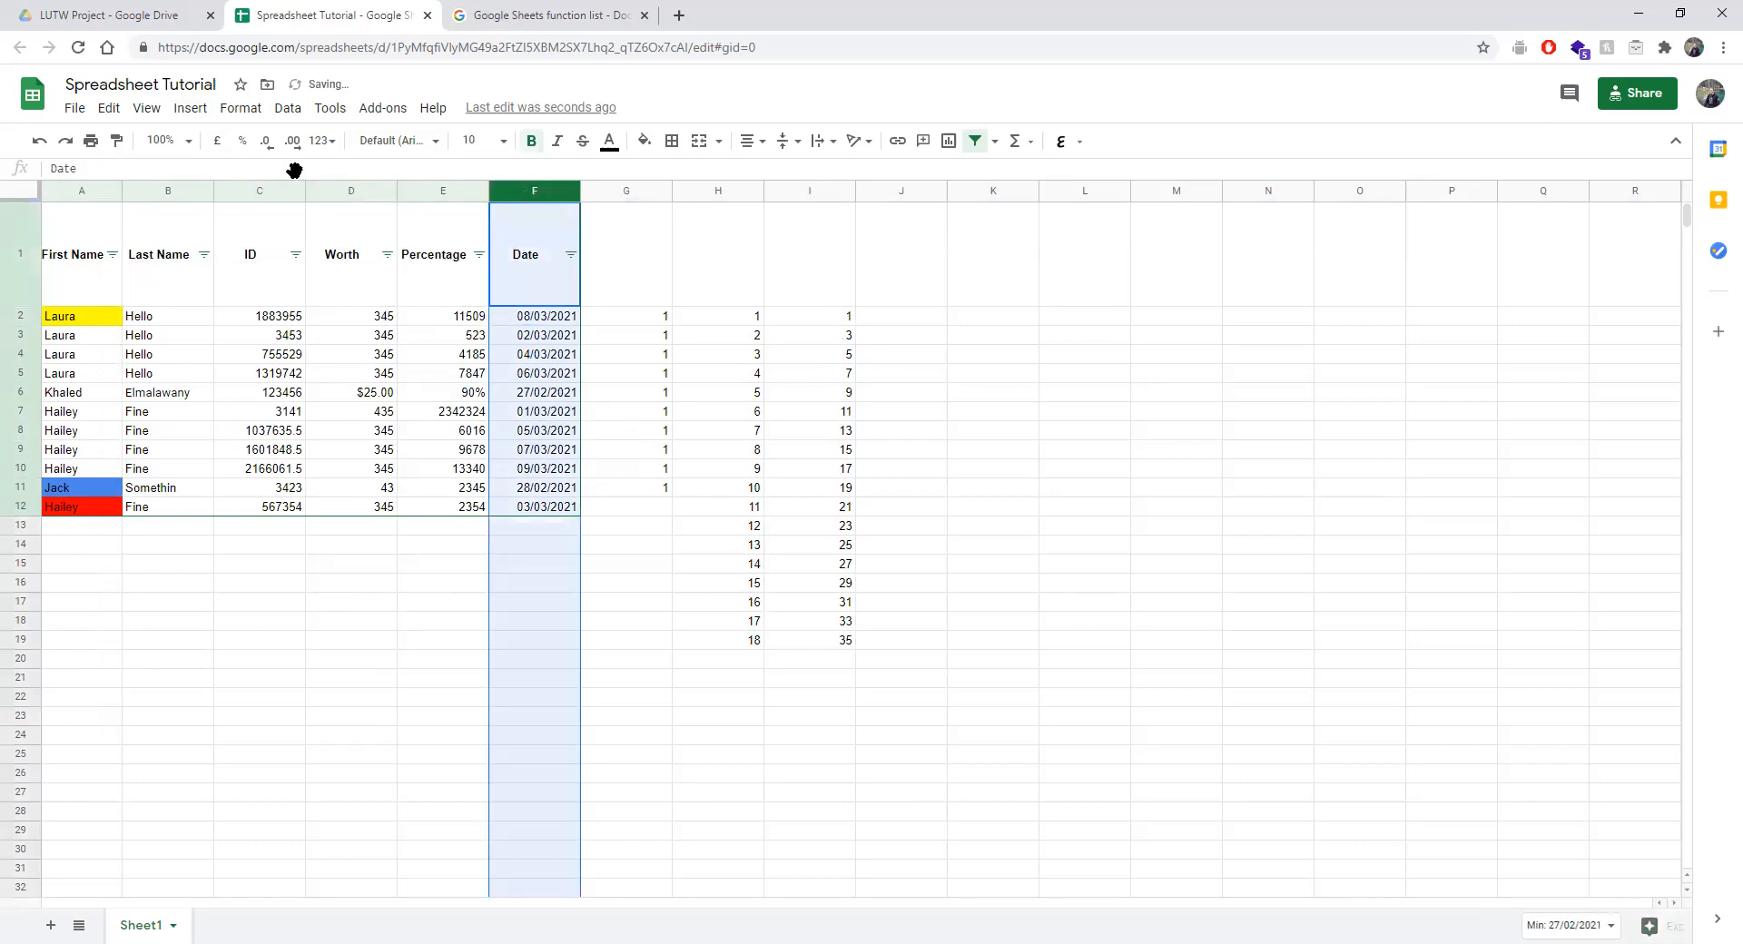
pyautogui.click(288, 108)
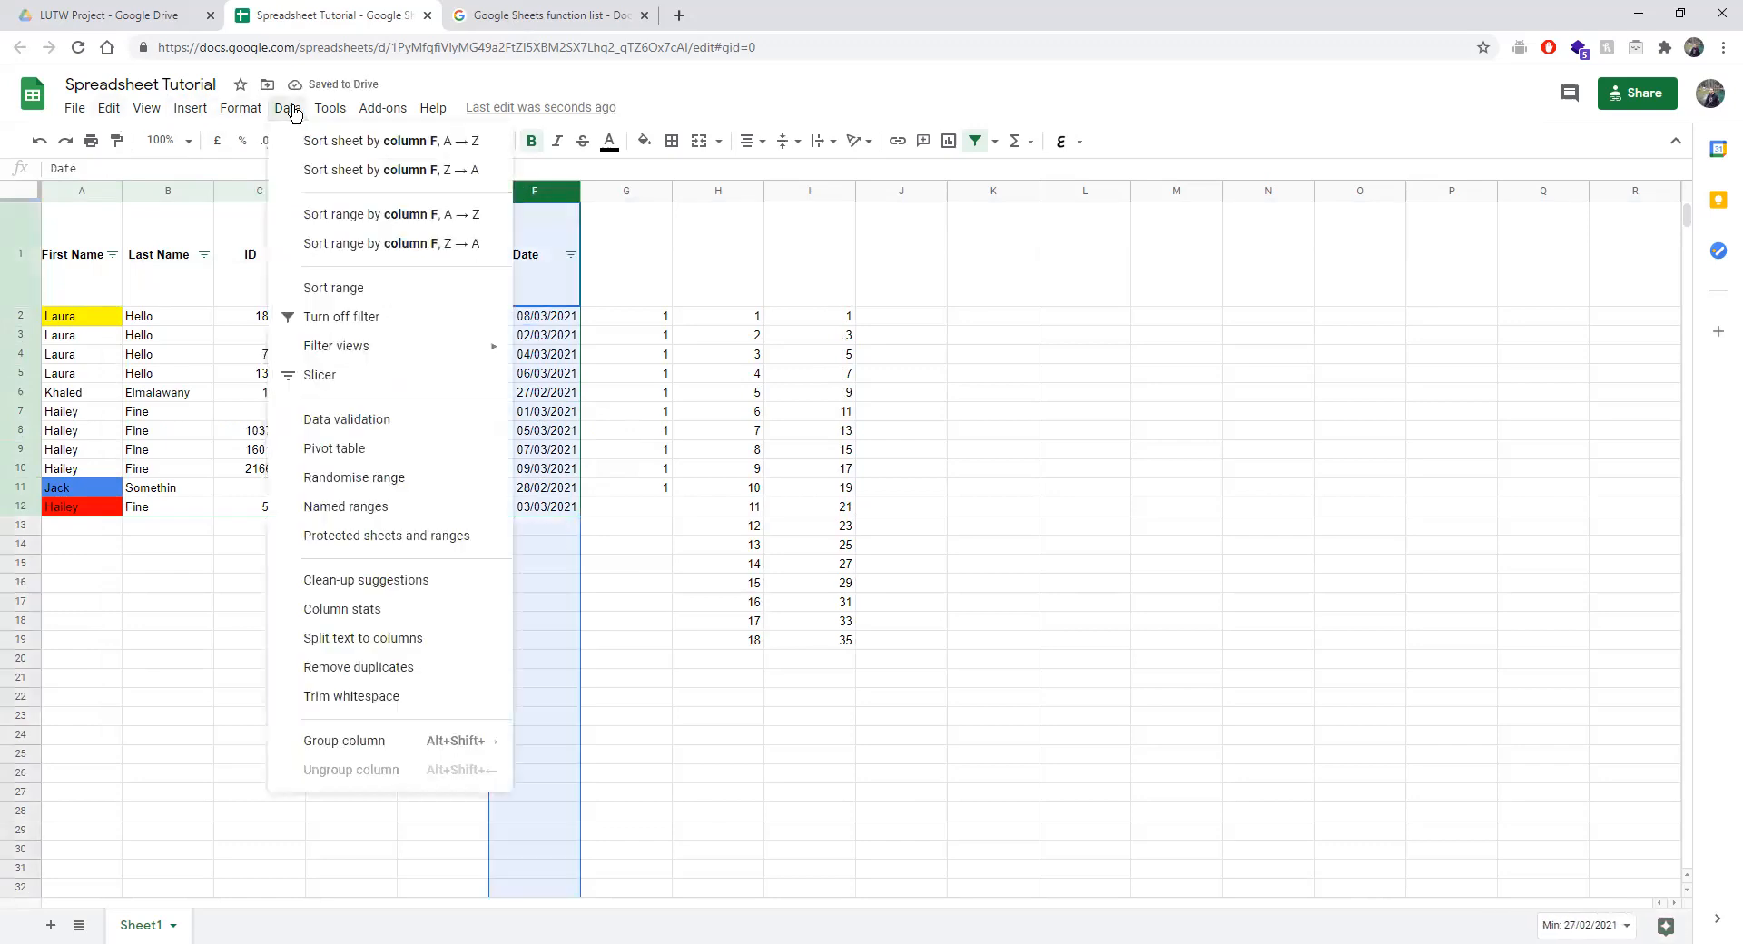
pyautogui.moveTo(499, 349)
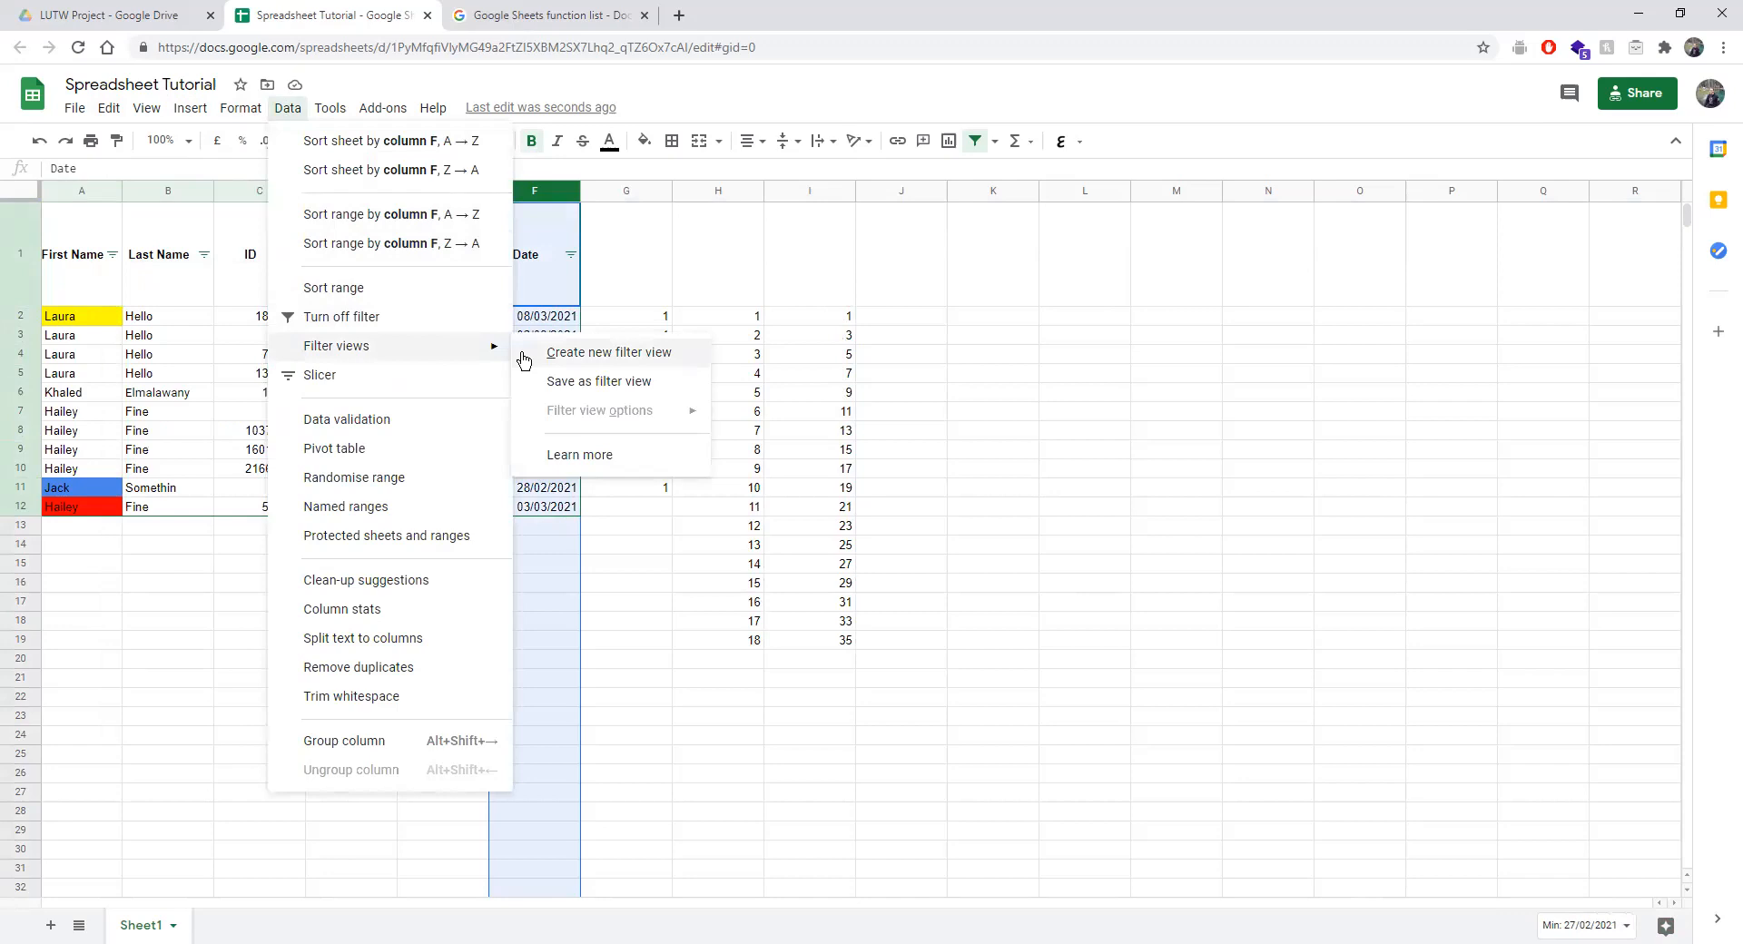
pyautogui.click(546, 352)
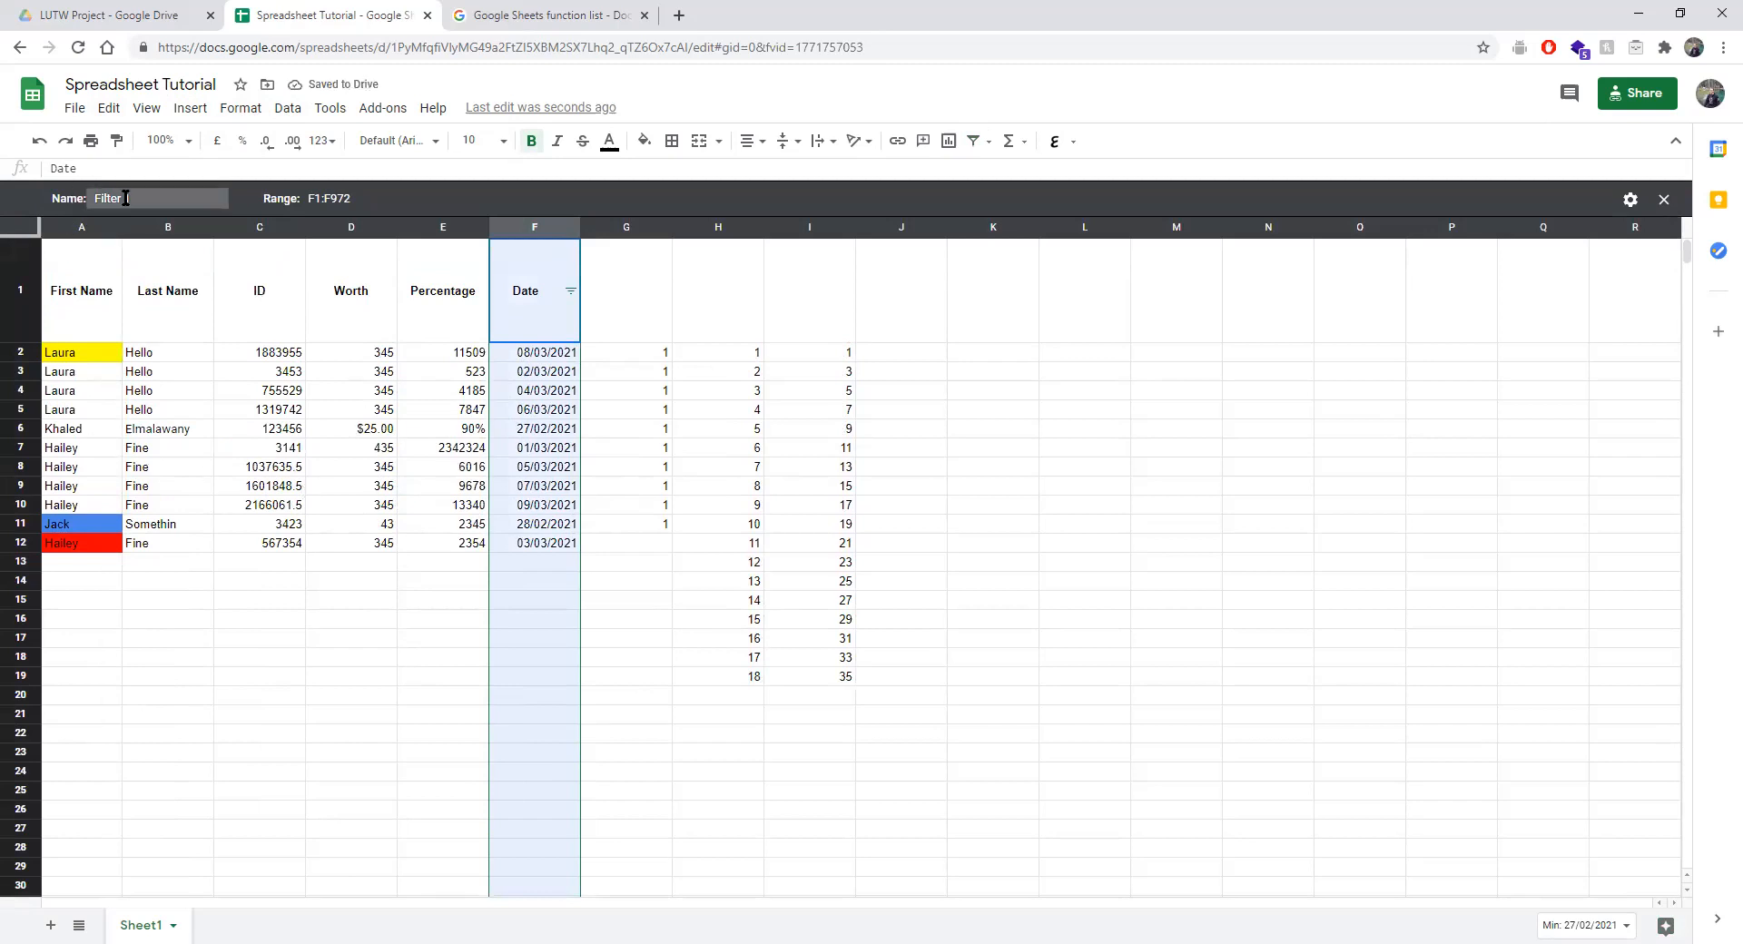
# Edit the Filter 1 name field and choose Update range from the view's settings.
pyautogui.click(195, 203)
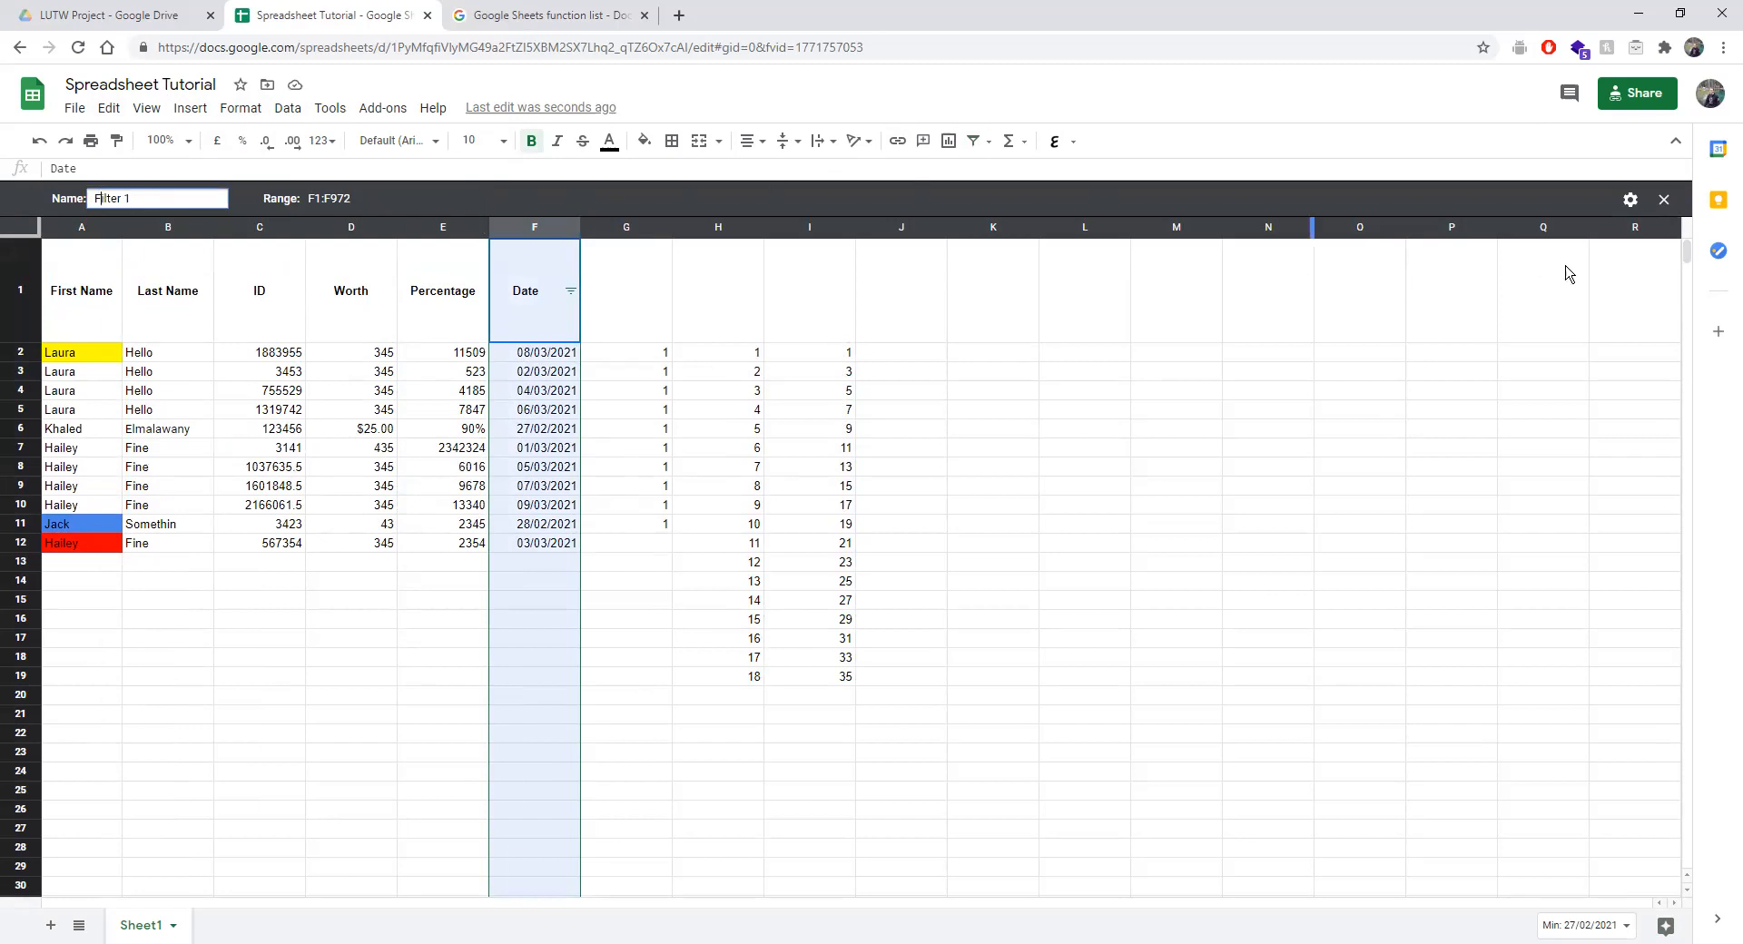
pyautogui.click(1630, 200)
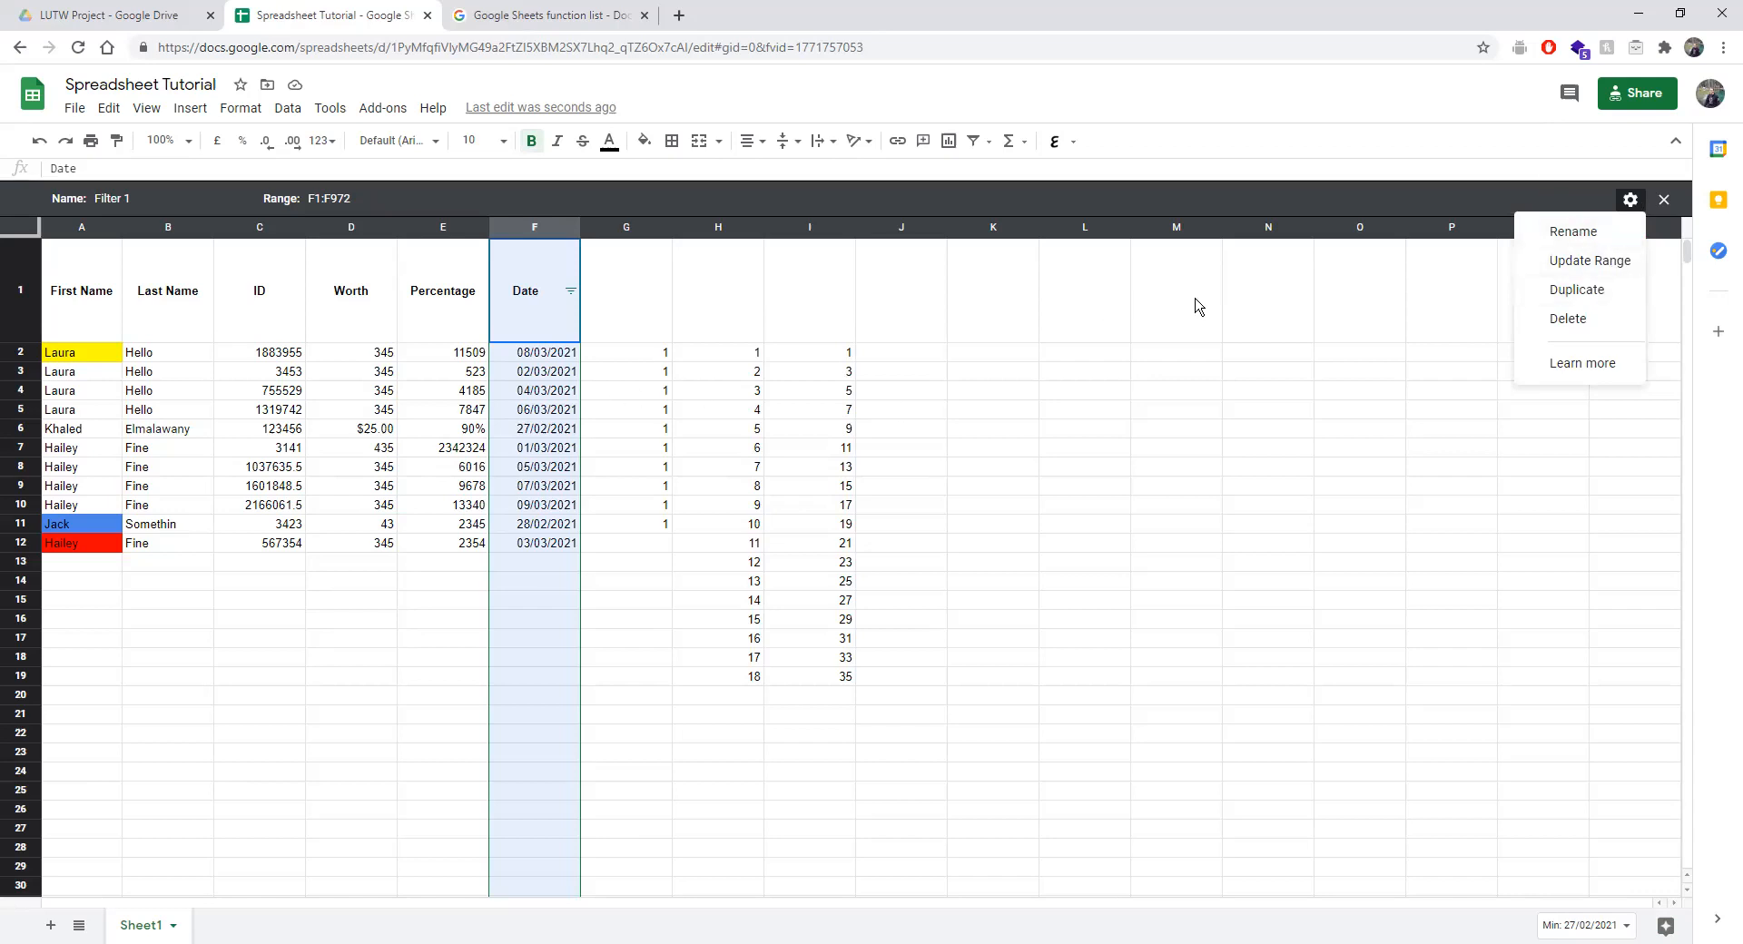
pyautogui.click(1599, 262)
pyautogui.click(501, 390)
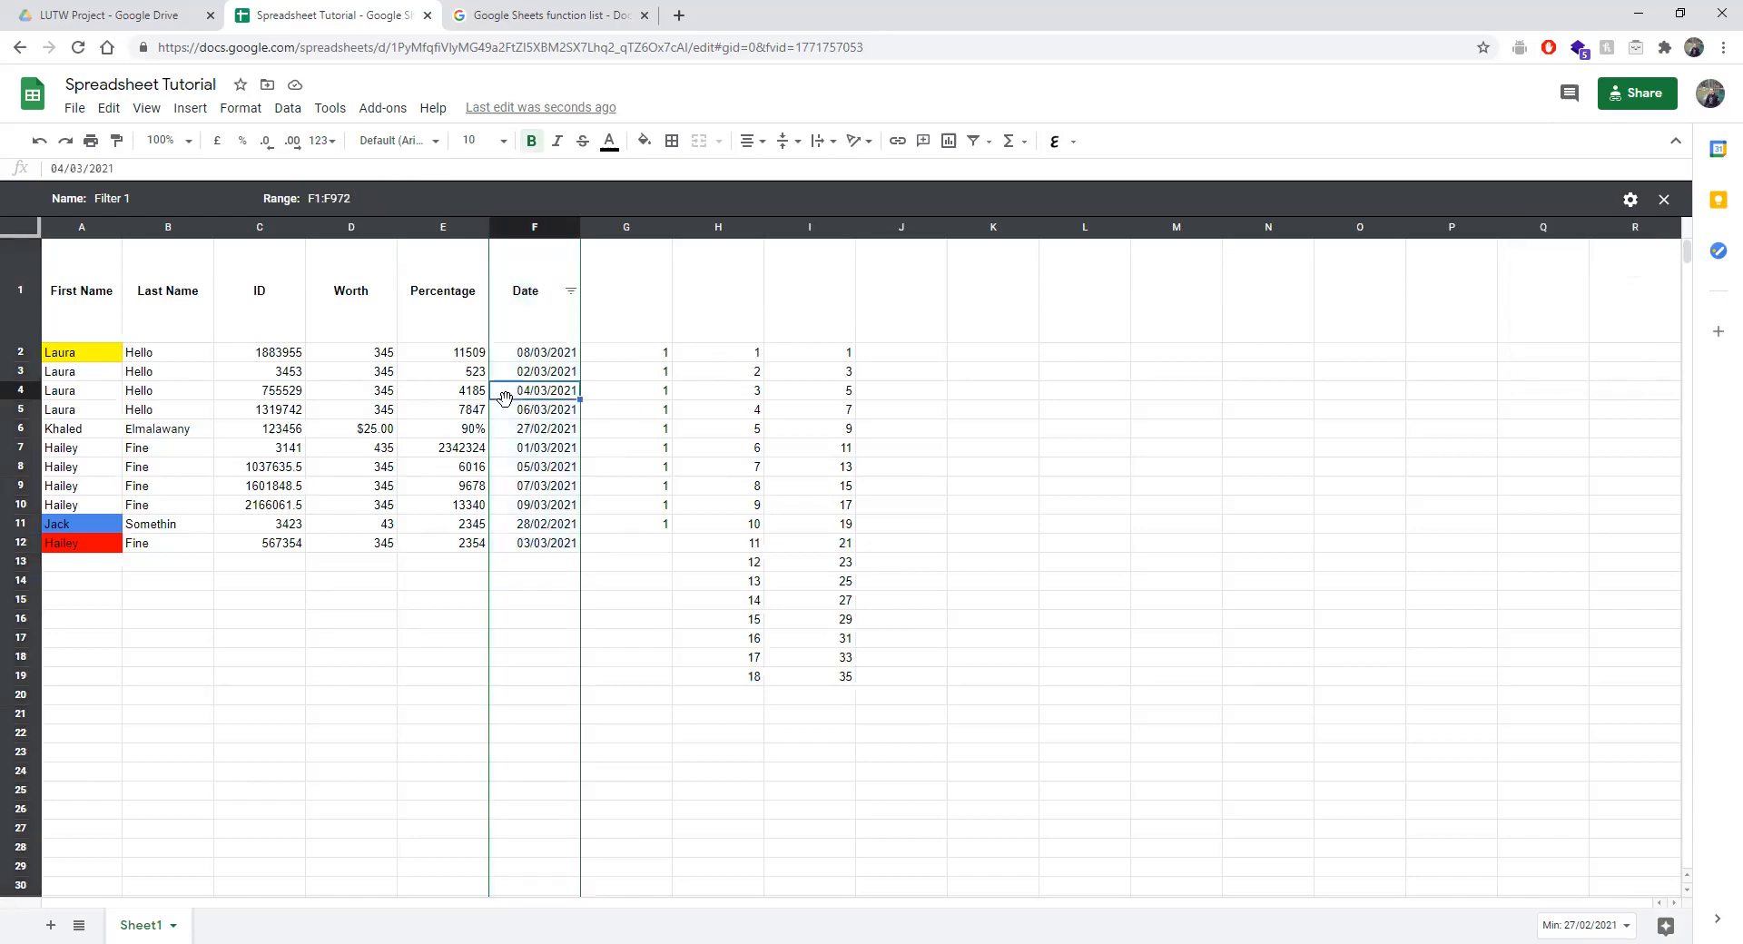
# Try setting the filter view range to the cells F4, F7 and F10.
pyautogui.click(367, 199)
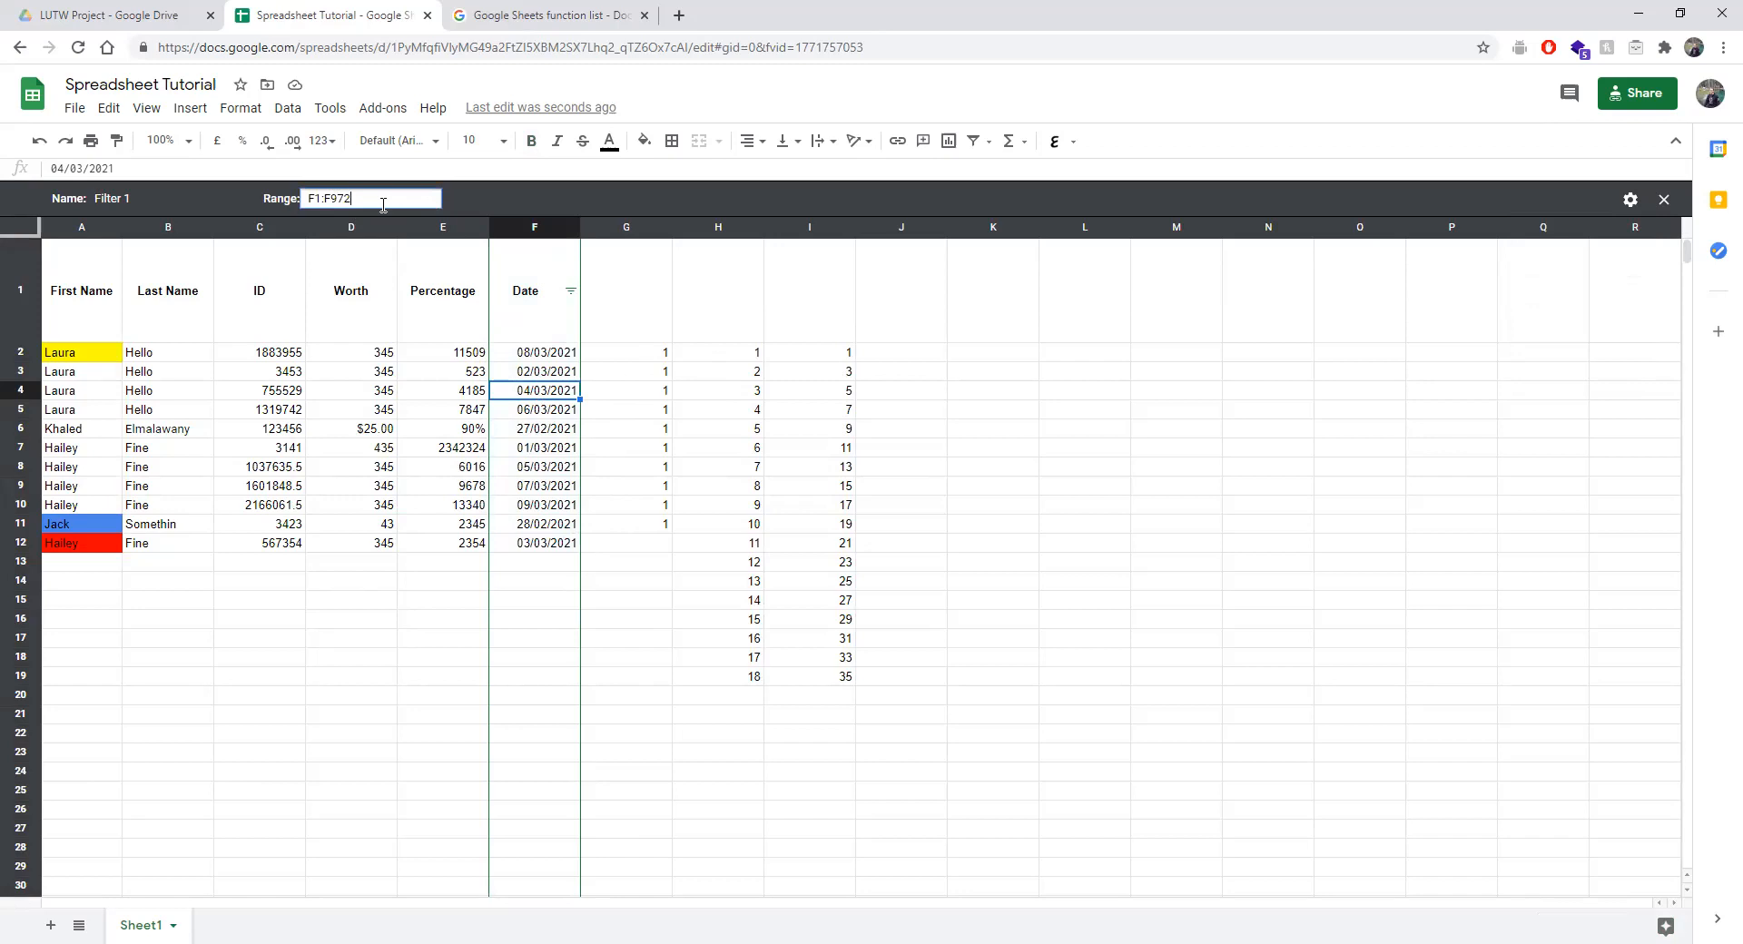
pyautogui.press('BackSpace')
pyautogui.press('BackSpace')
pyautogui.press('BackSpace')
pyautogui.press('BackSpace')
pyautogui.write('4')
pyautogui.write(', F7, F10')
pyautogui.press('Return')
# Correct the Filter 1 range to F1:F4 and confirm it via Update range.
pyautogui.click(369, 199)
pyautogui.moveTo(365, 204); pyautogui.dragTo(325, 216)
pyautogui.write('4')
pyautogui.press('Return')
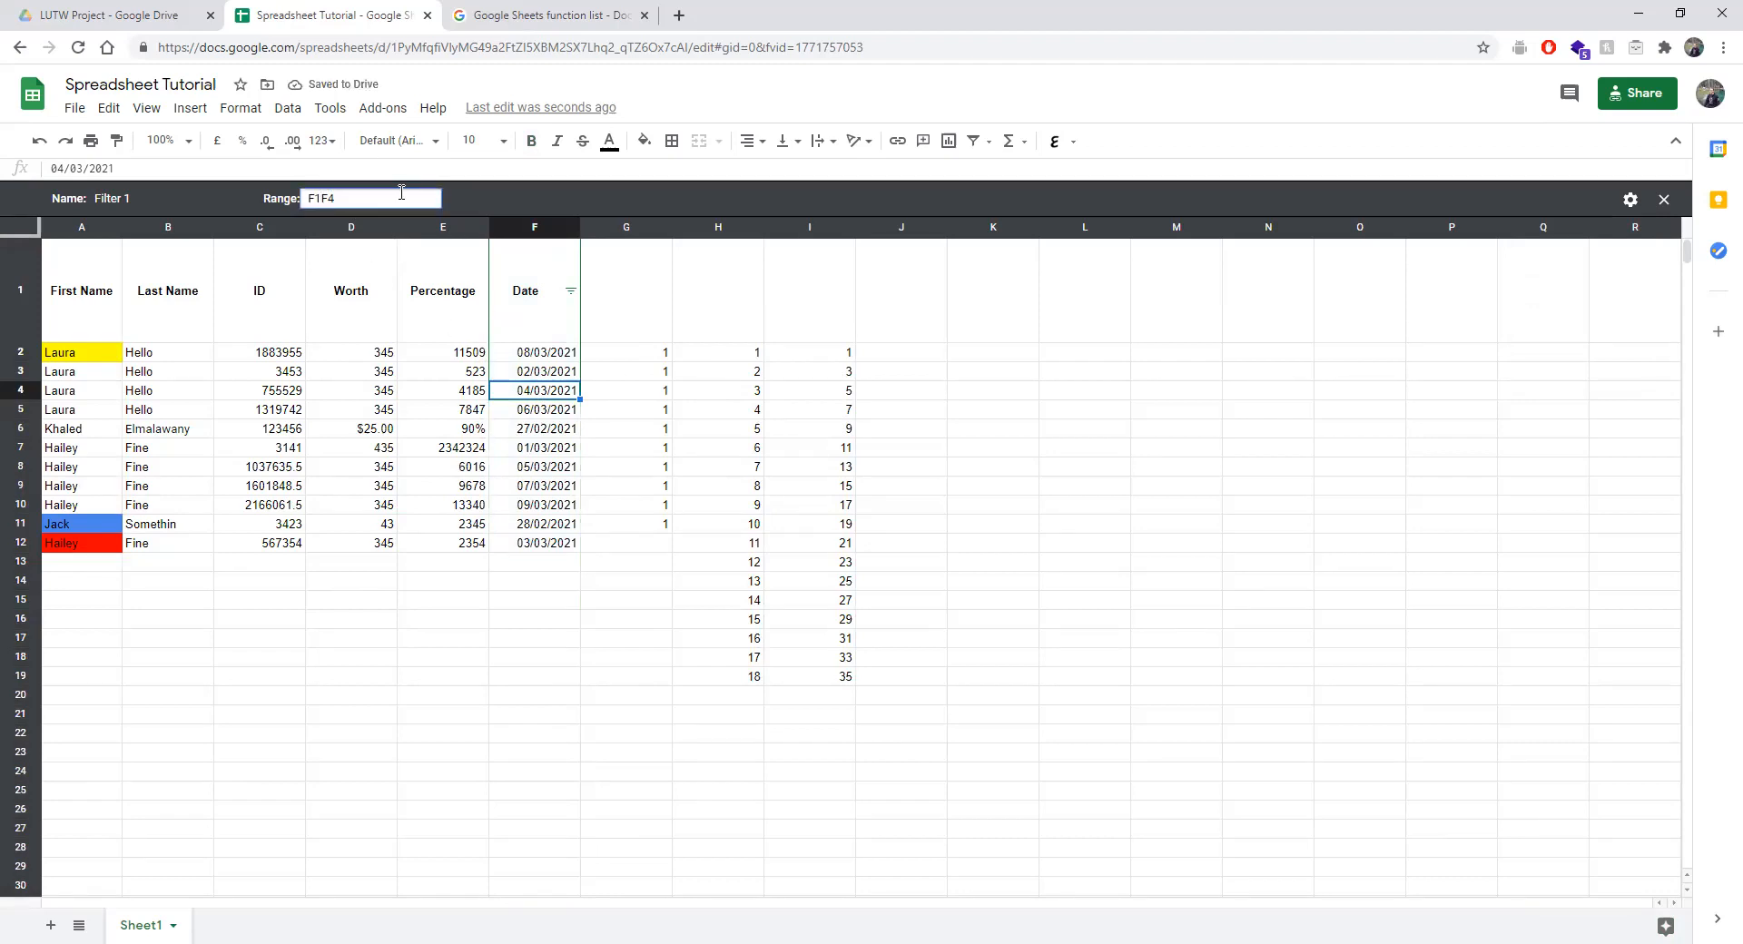
pyautogui.write(':')
pyautogui.press('Return')
pyautogui.click(1634, 199)
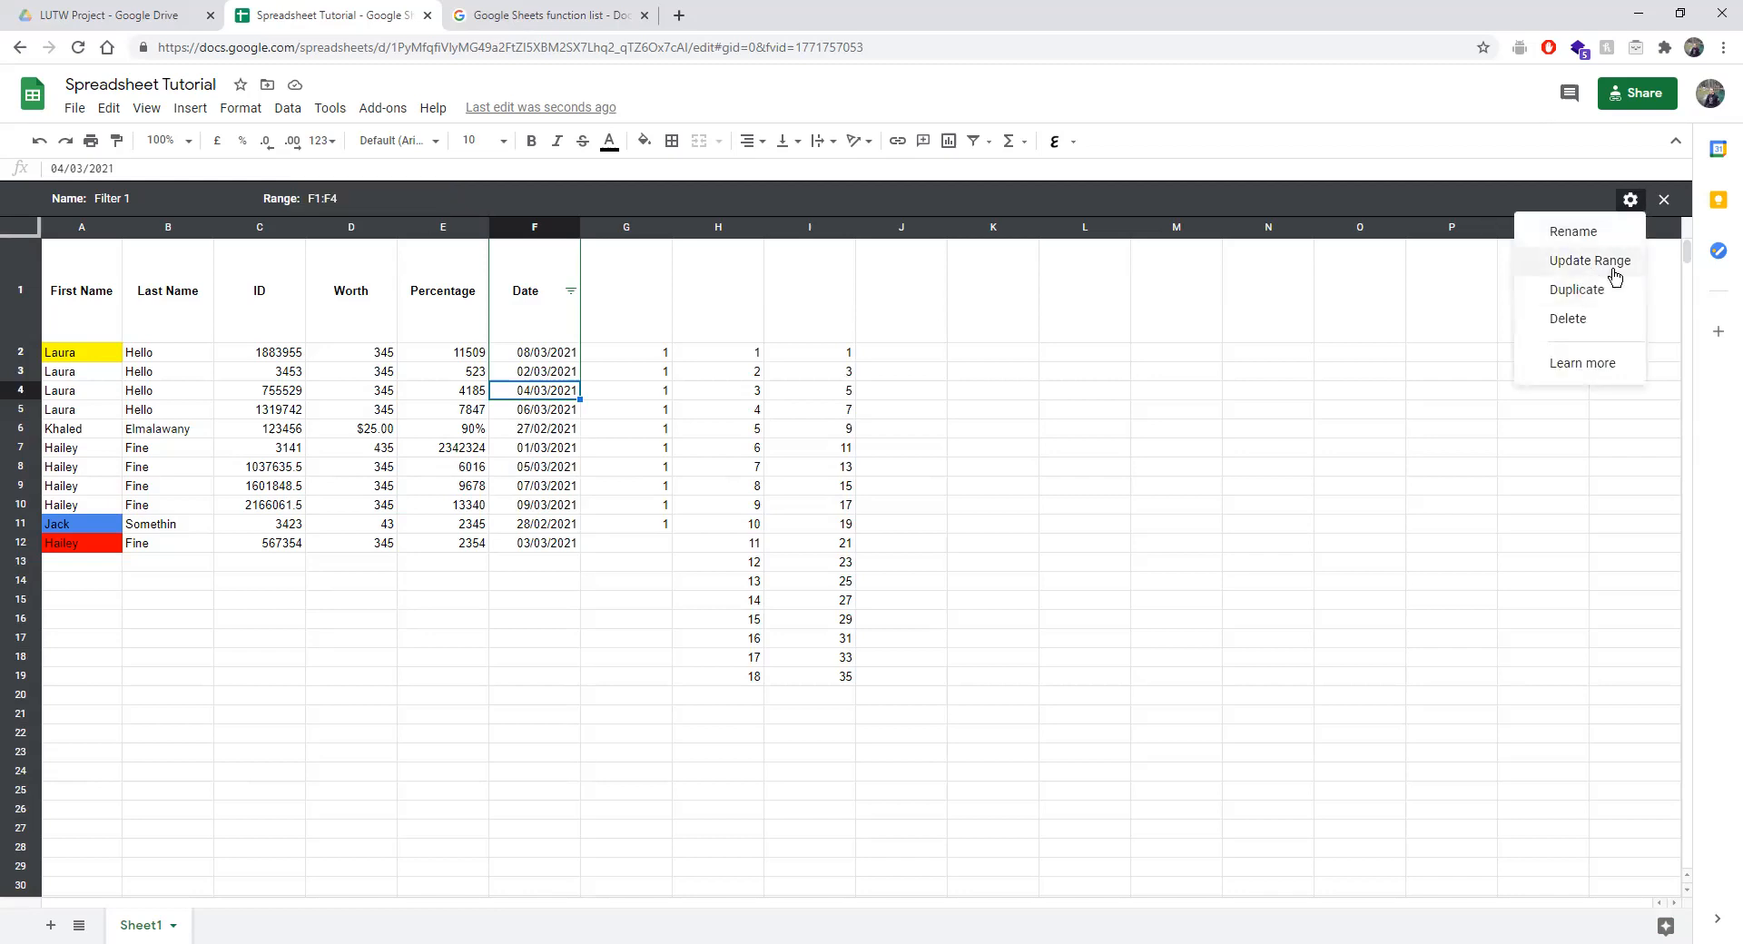
pyautogui.click(1583, 264)
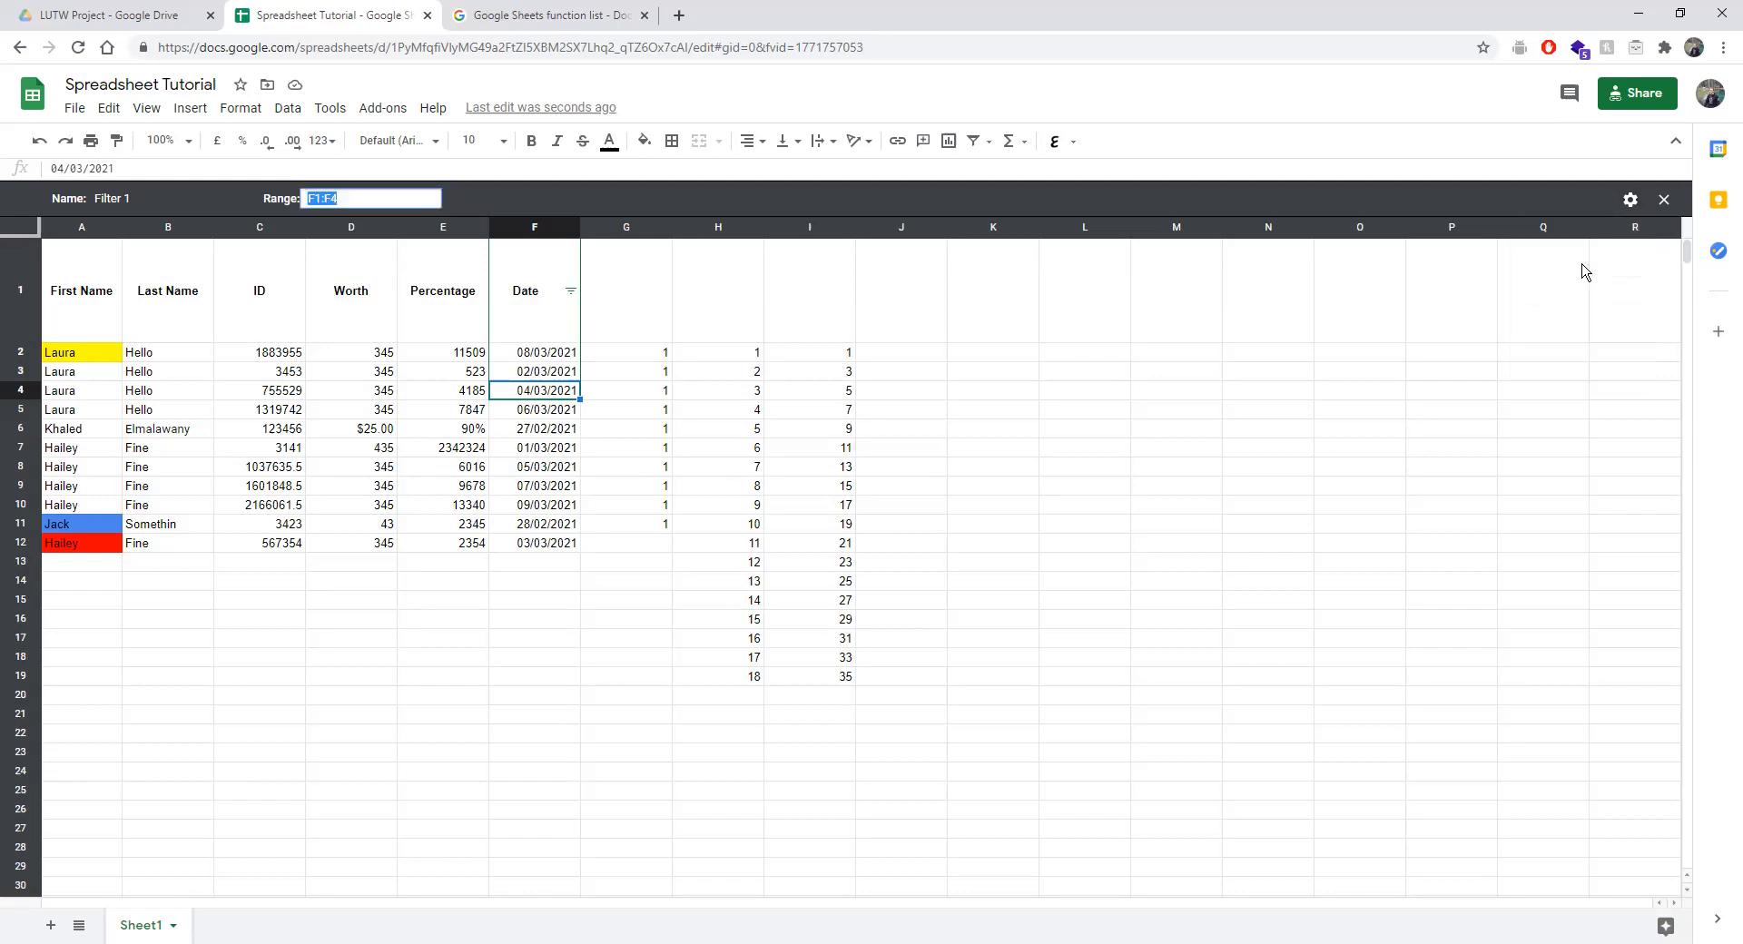
pyautogui.press('Return')
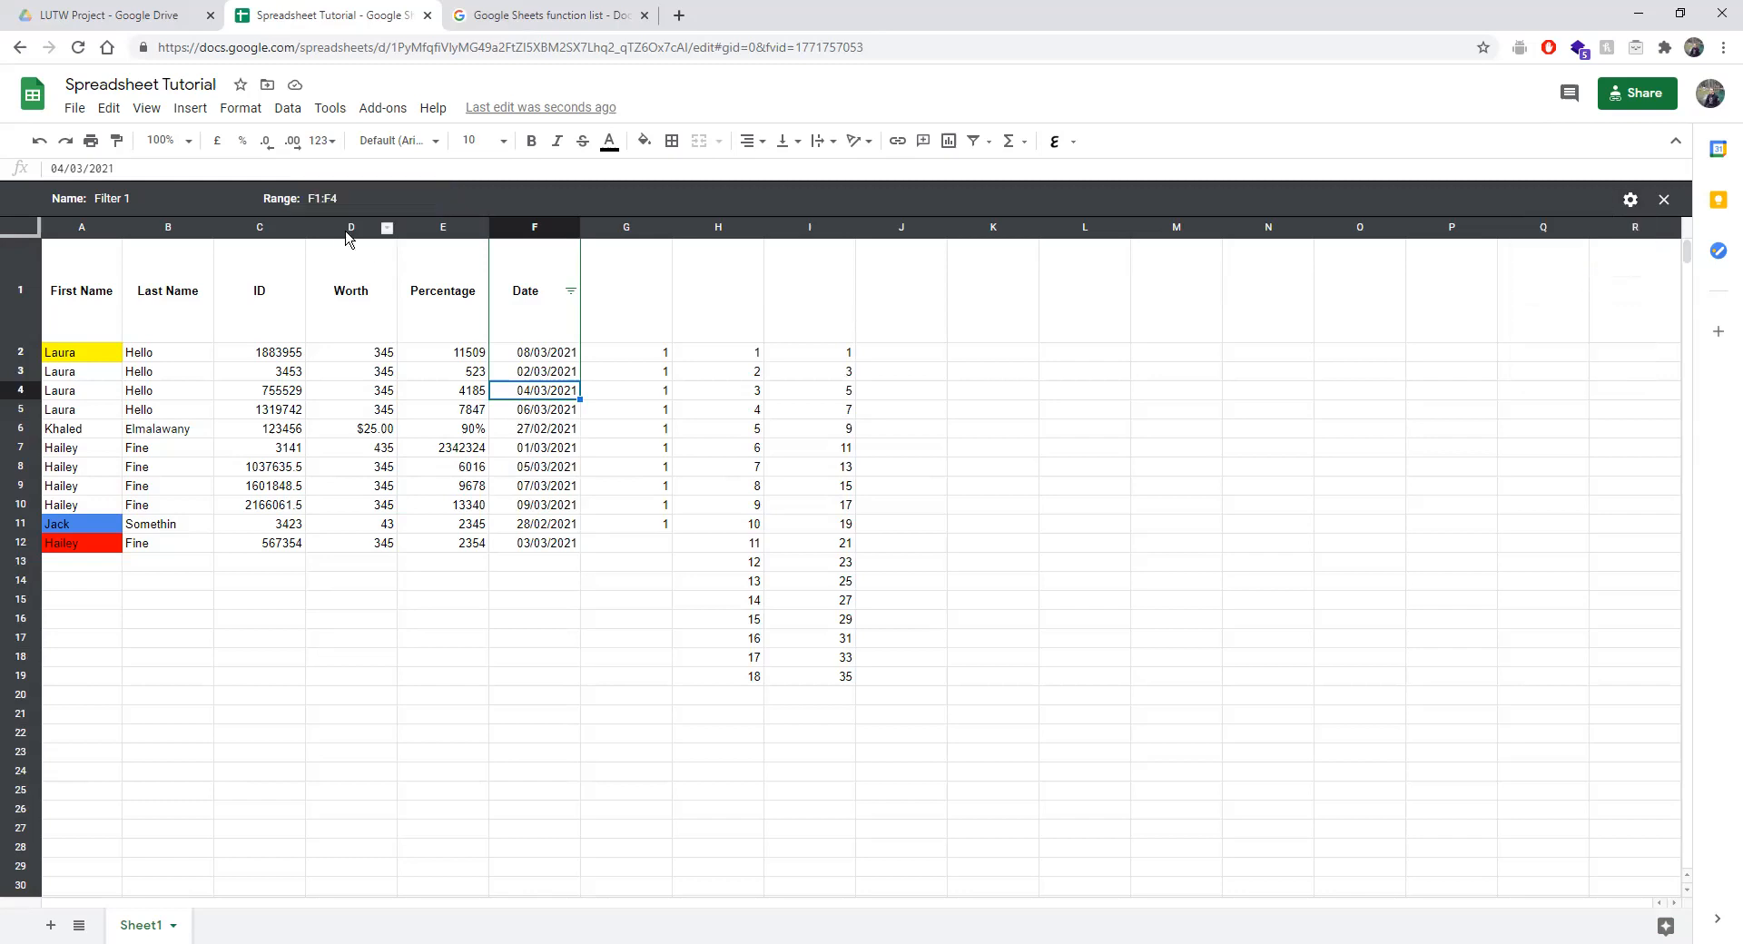
# Try range F2:F4 and undo it, then set F1:F12 and undo a stray cell entry.
pyautogui.click(318, 201)
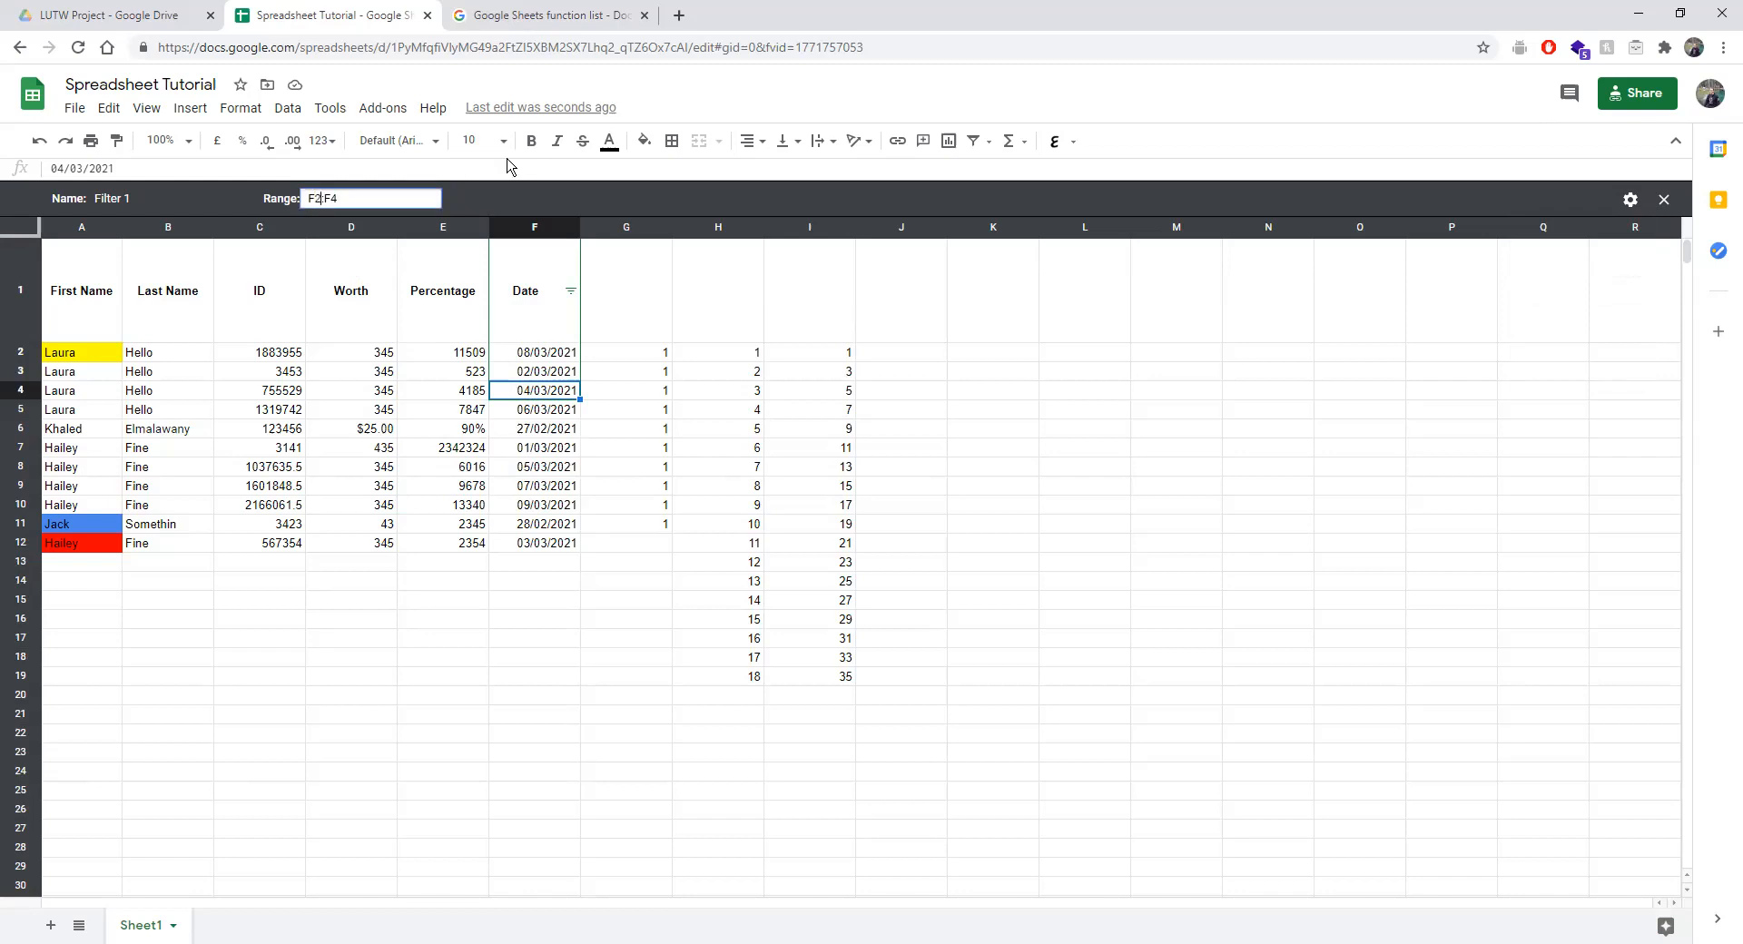
pyautogui.press('Return')
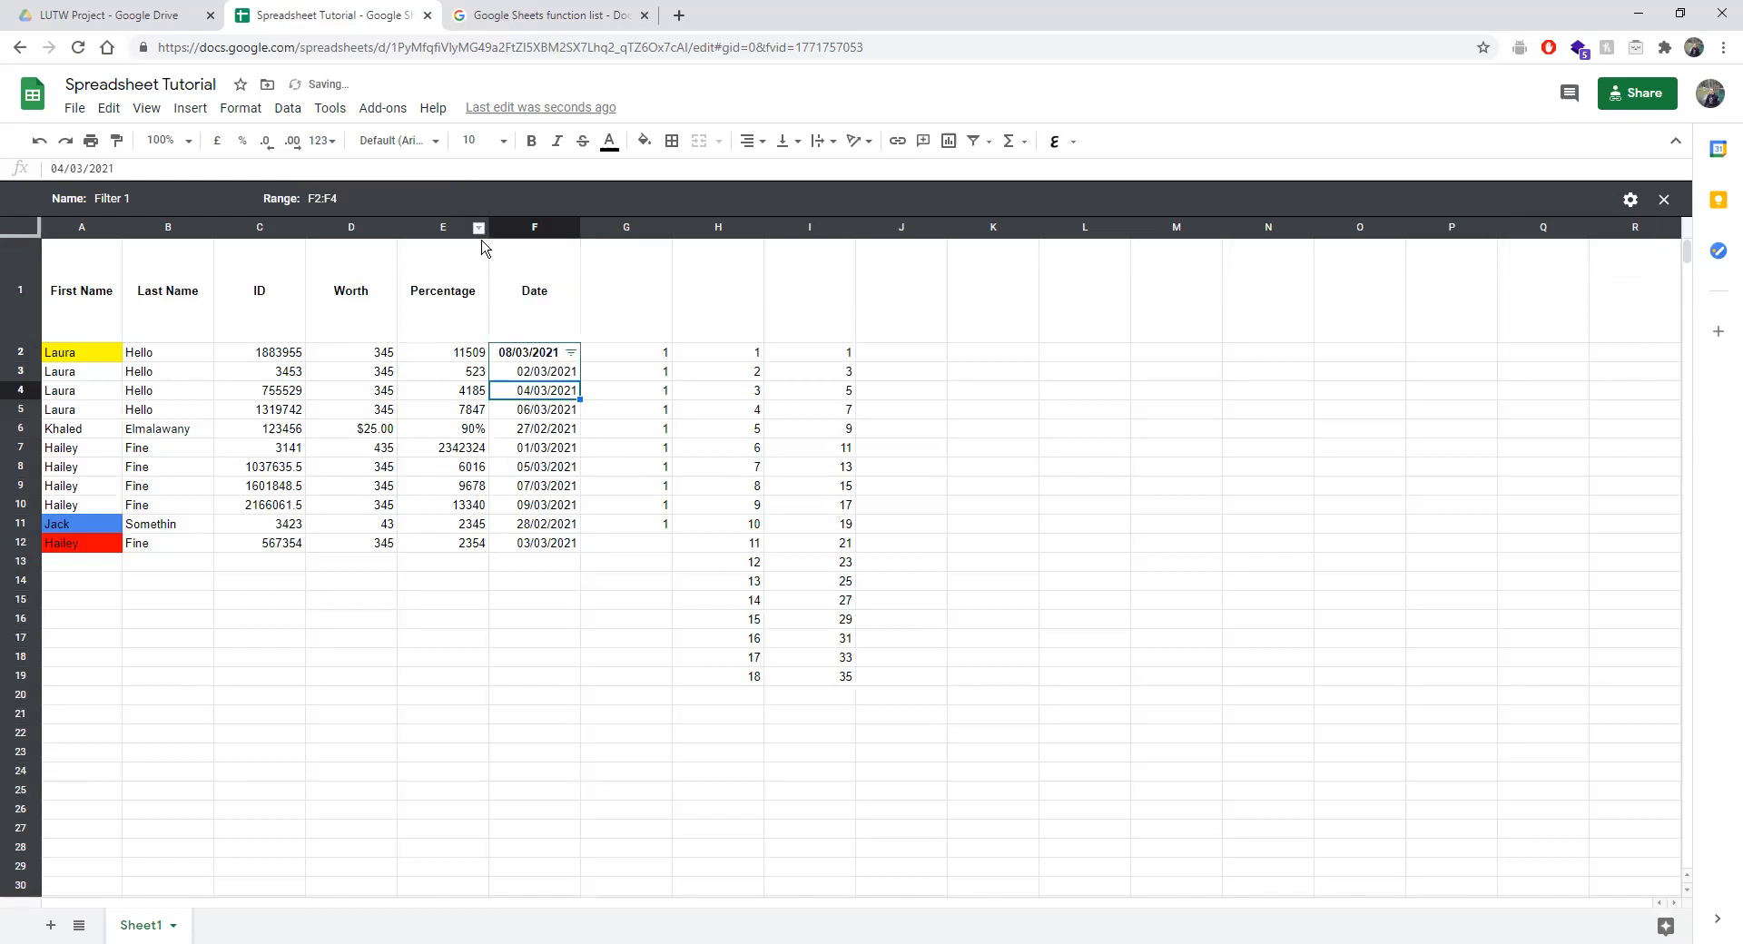
pyautogui.hotkey('ctrl', 'z')
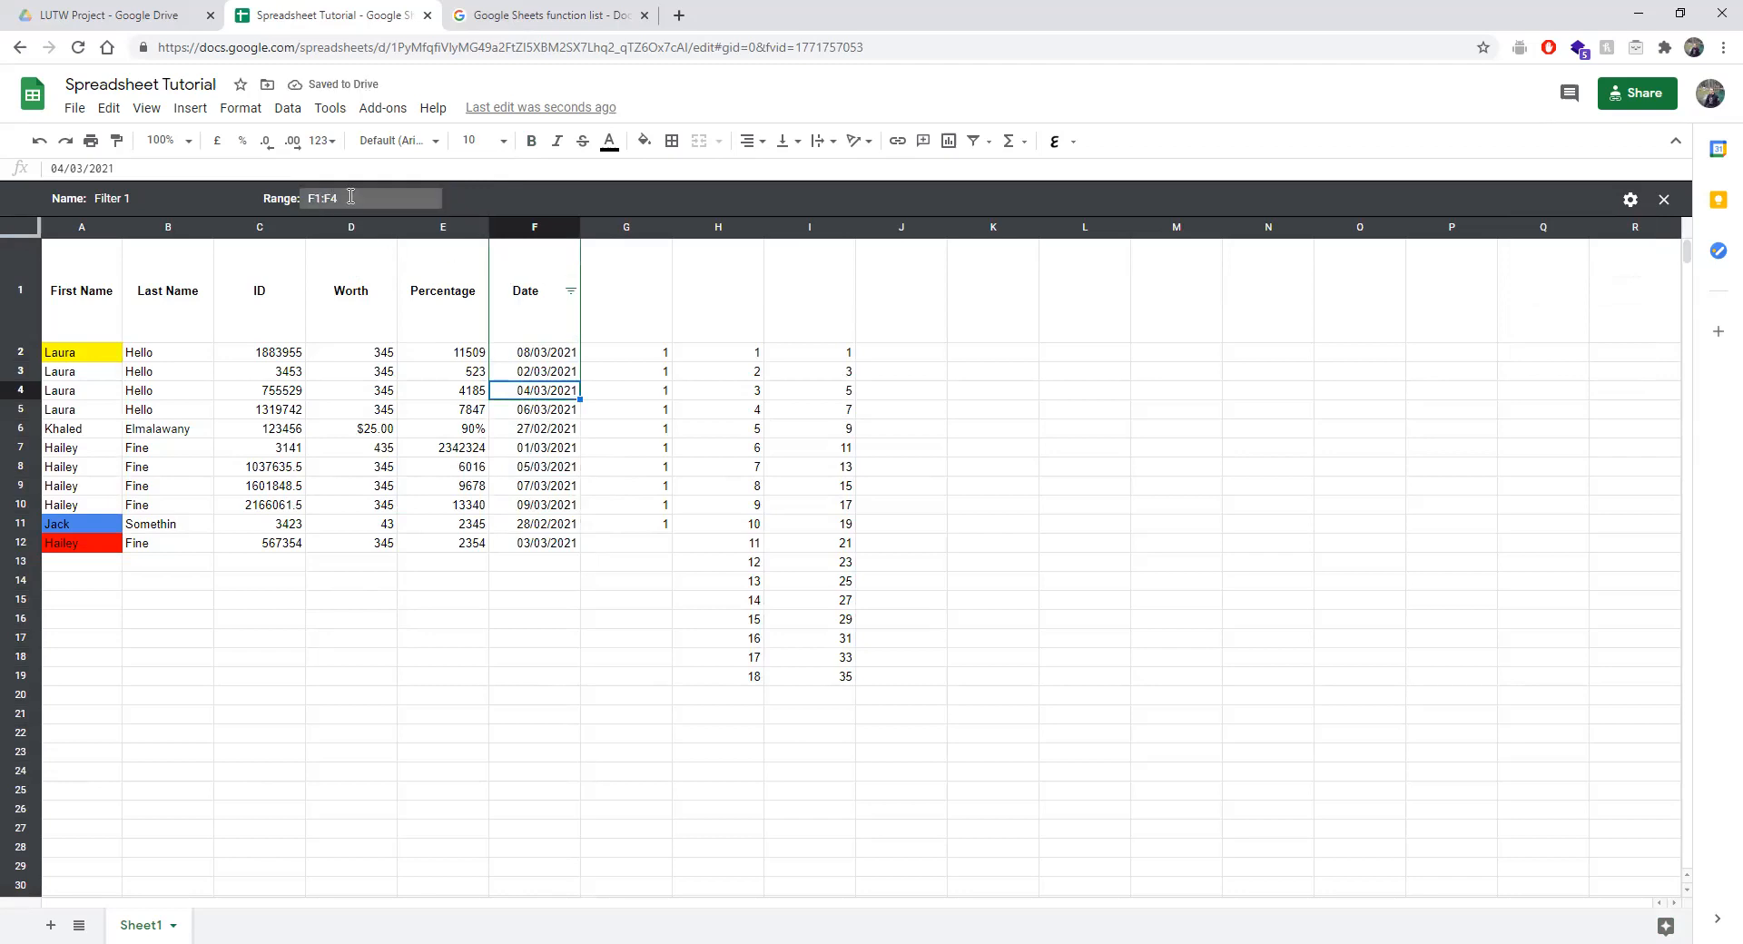
pyautogui.click(350, 196)
pyautogui.press('BackSpace')
pyautogui.write('12')
pyautogui.press('Return')
pyautogui.write('\\')
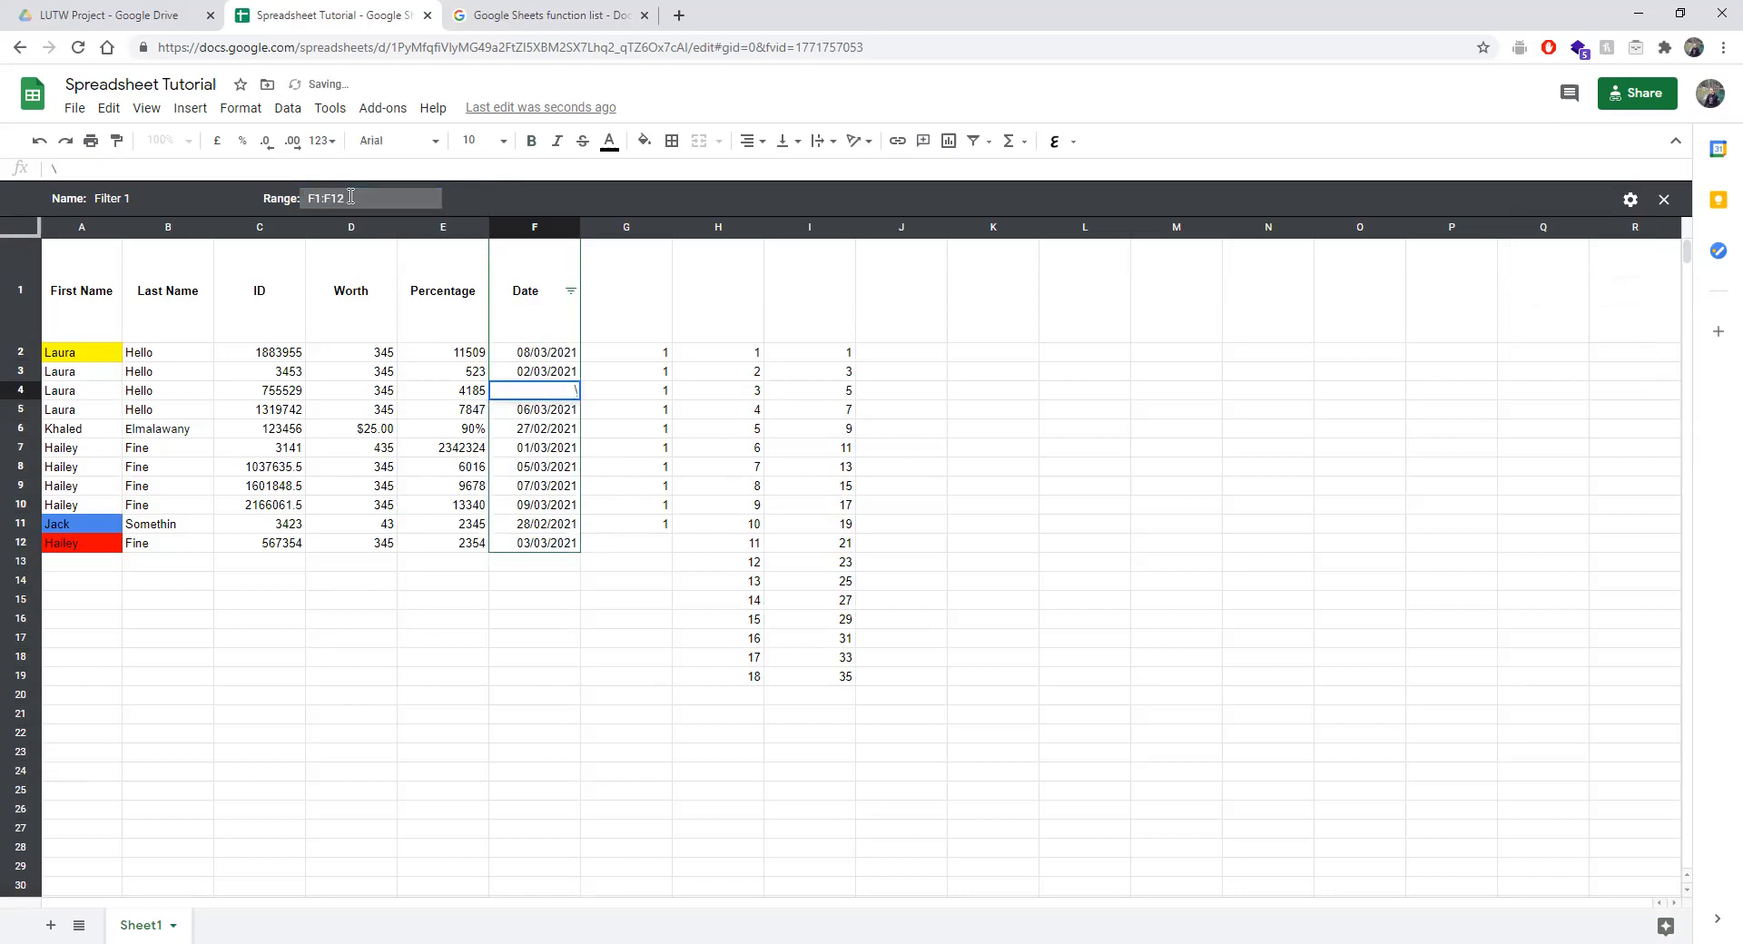
pyautogui.click(629, 490)
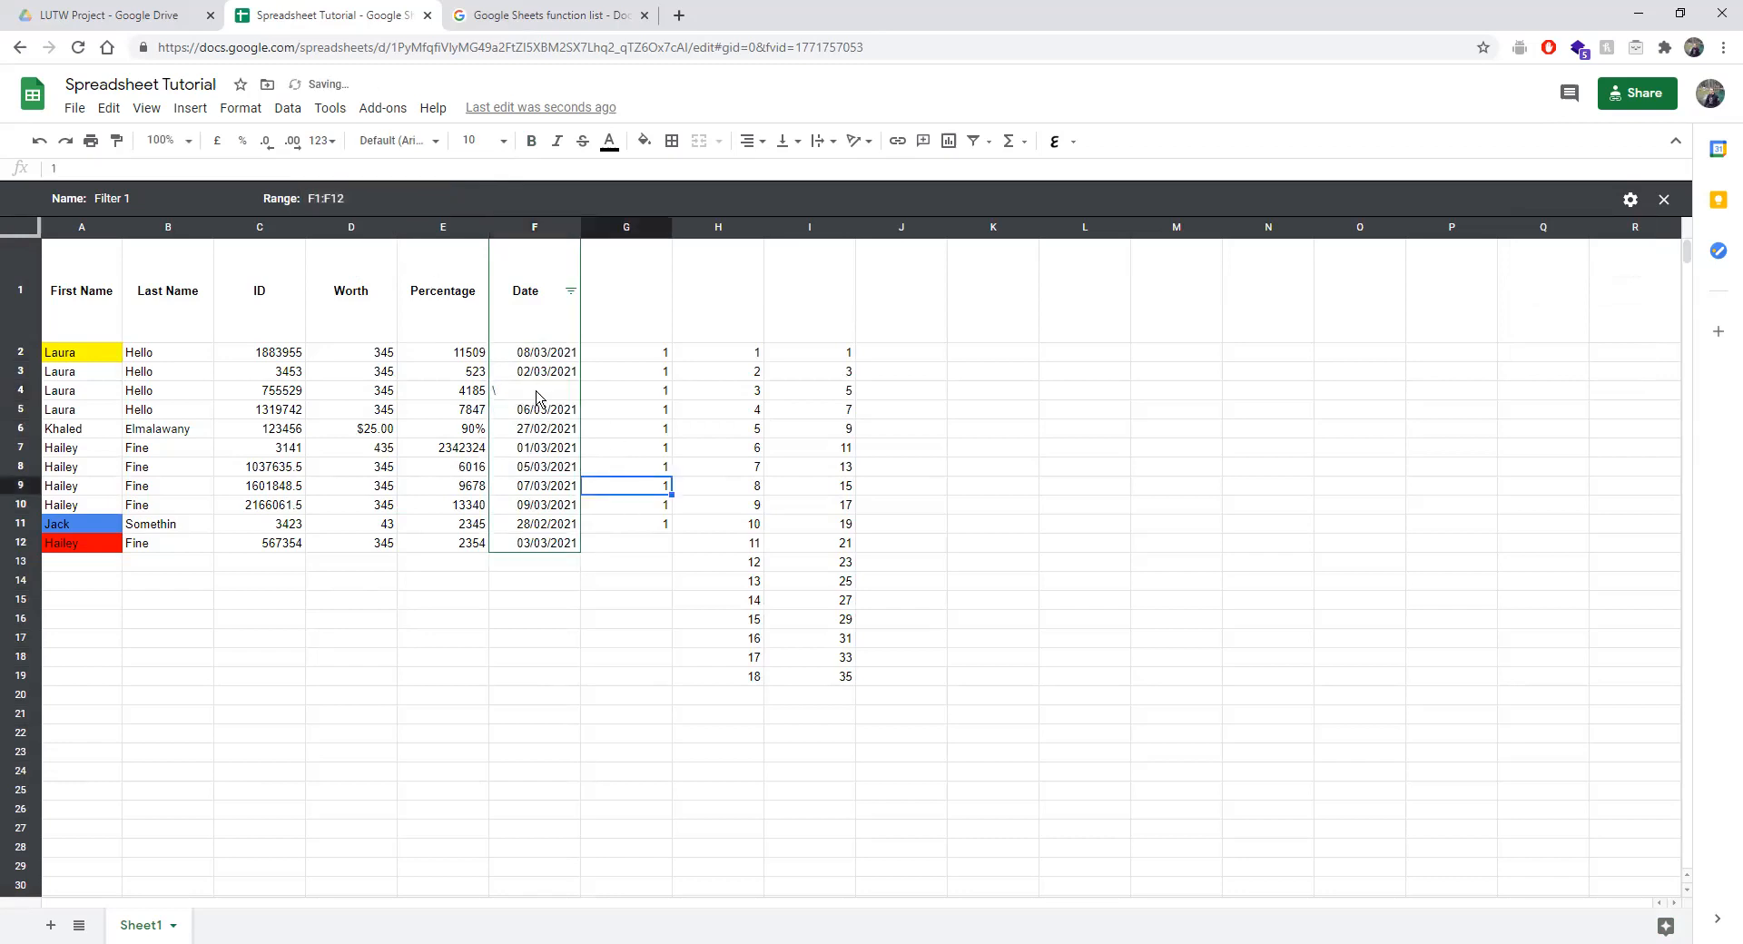
pyautogui.hotkey('ctrl', 'z')
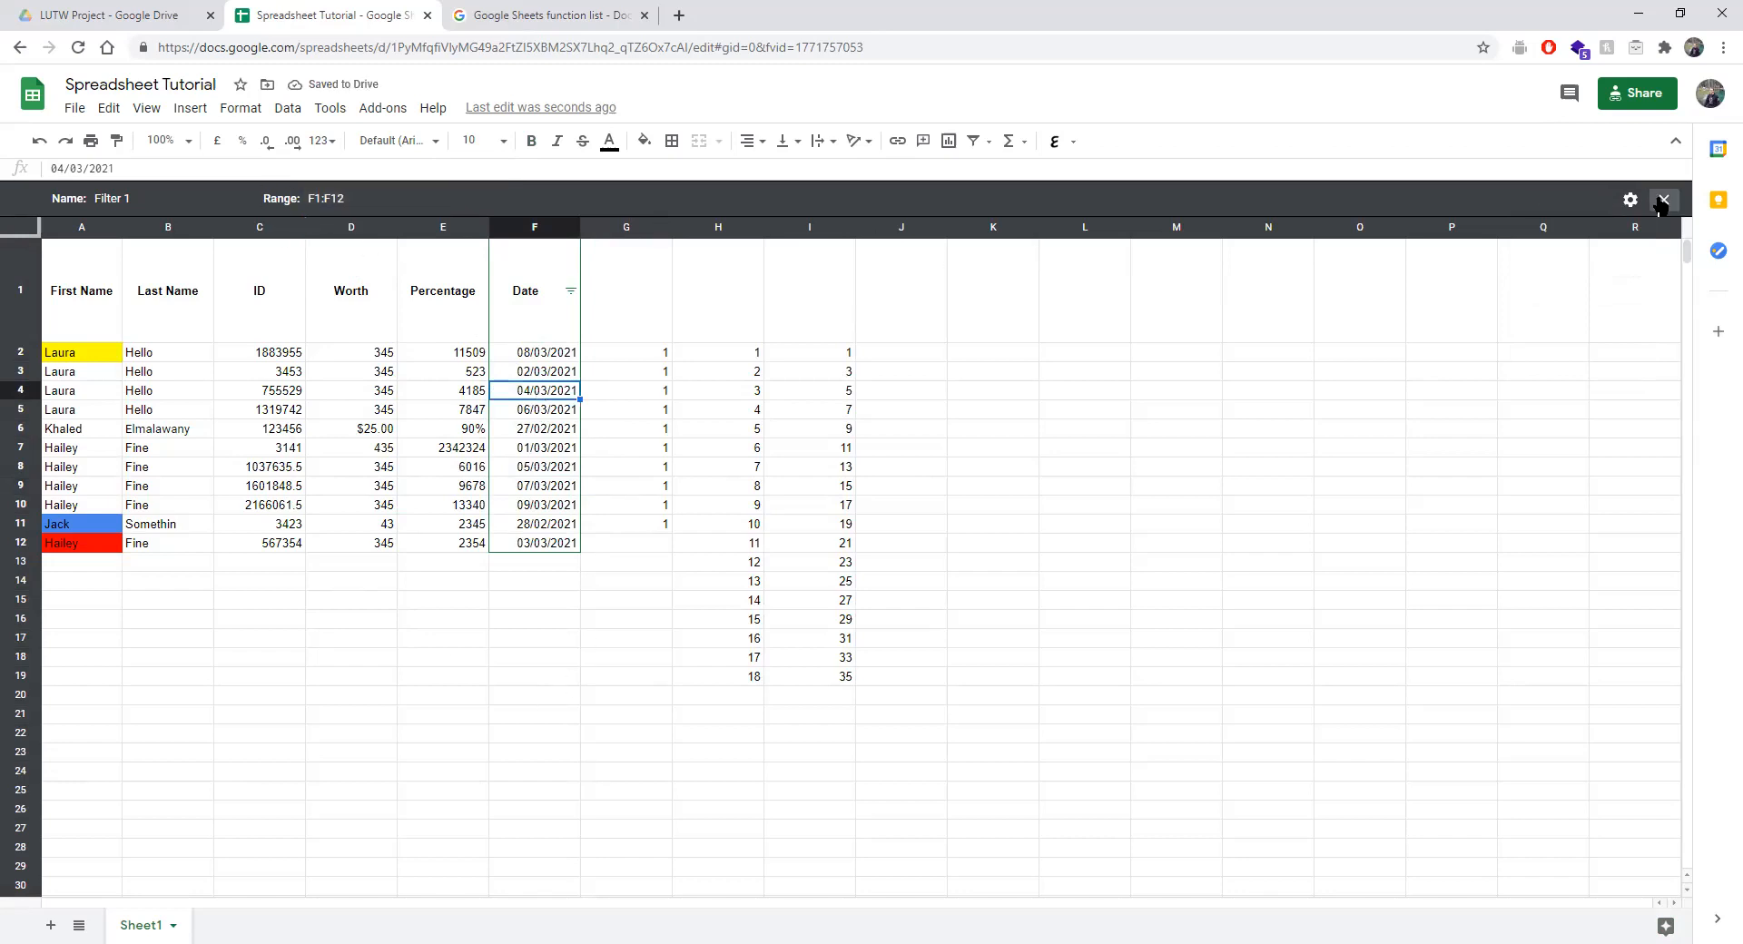
# Change the Filter 1 range end to row 27, giving F1:F27.
pyautogui.click(358, 198)
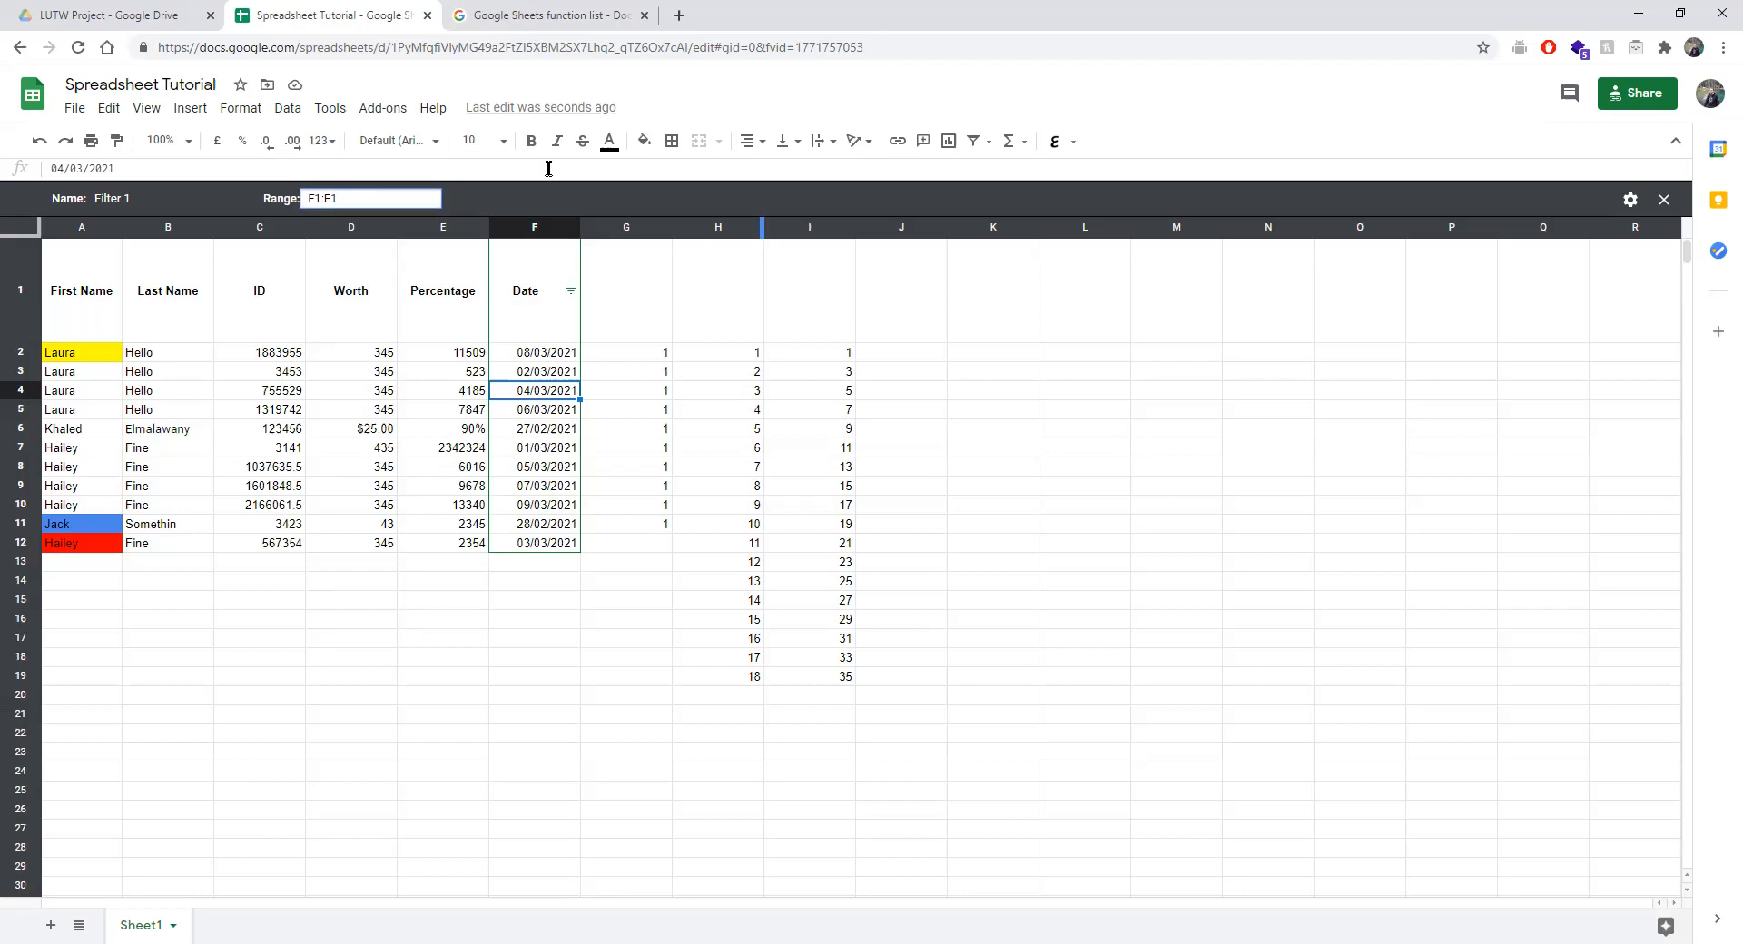
pyautogui.write('27')
pyautogui.press('Return')
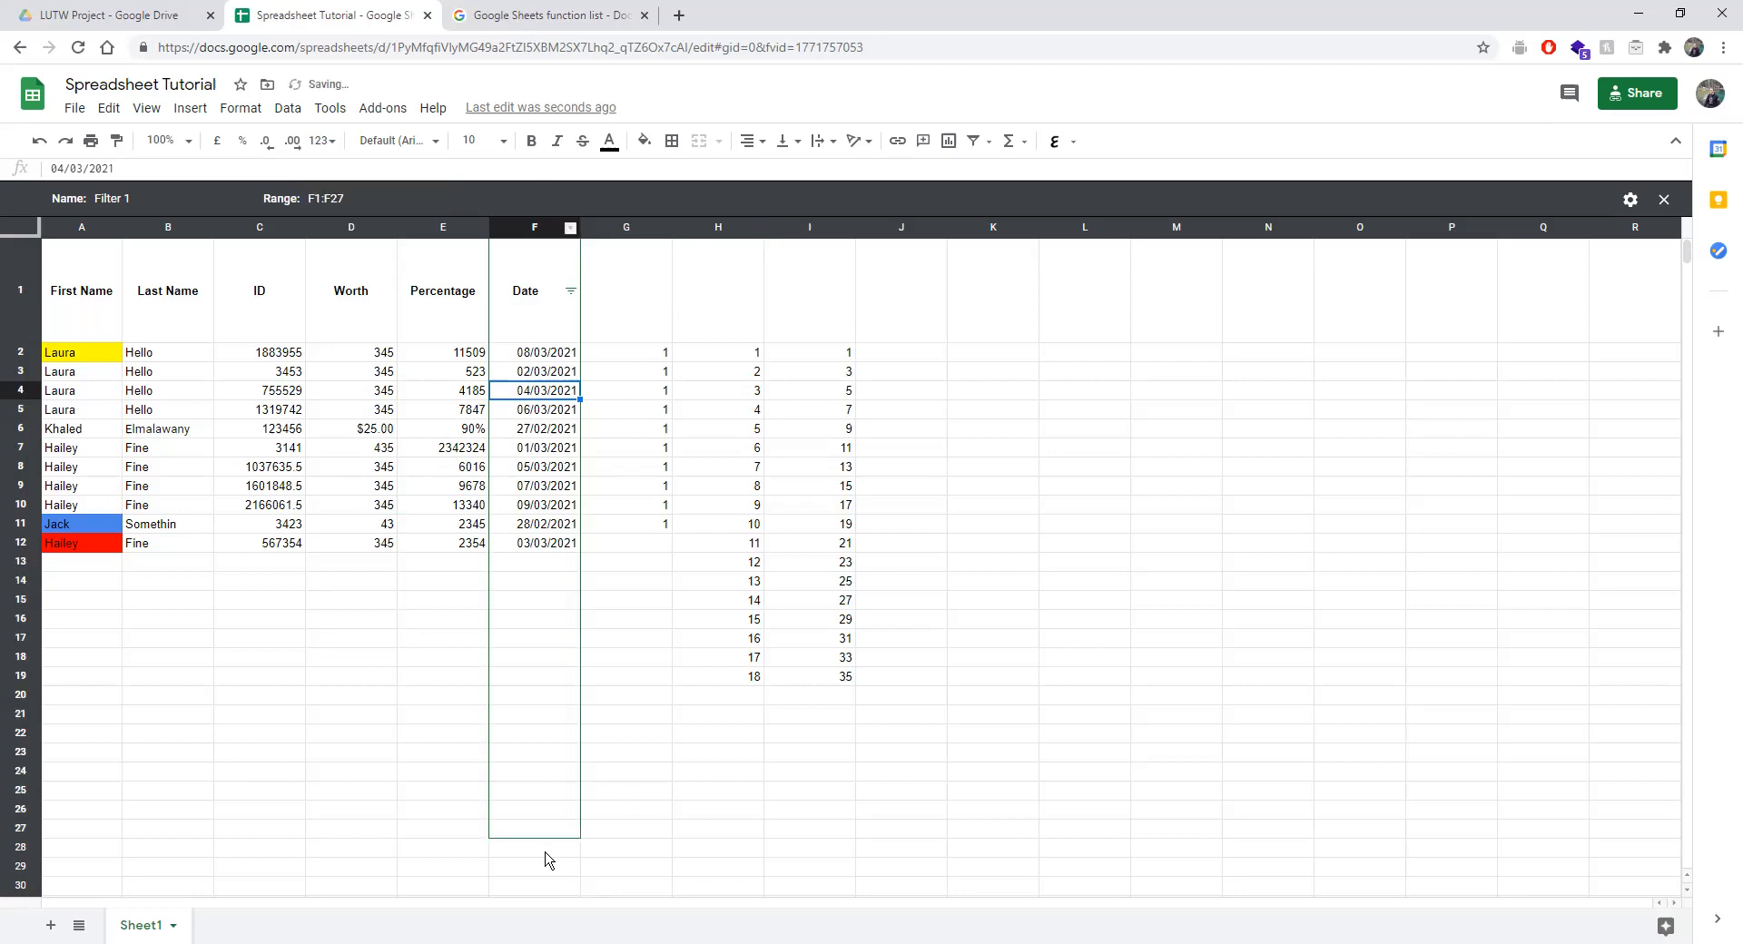
pyautogui.click(1123, 509)
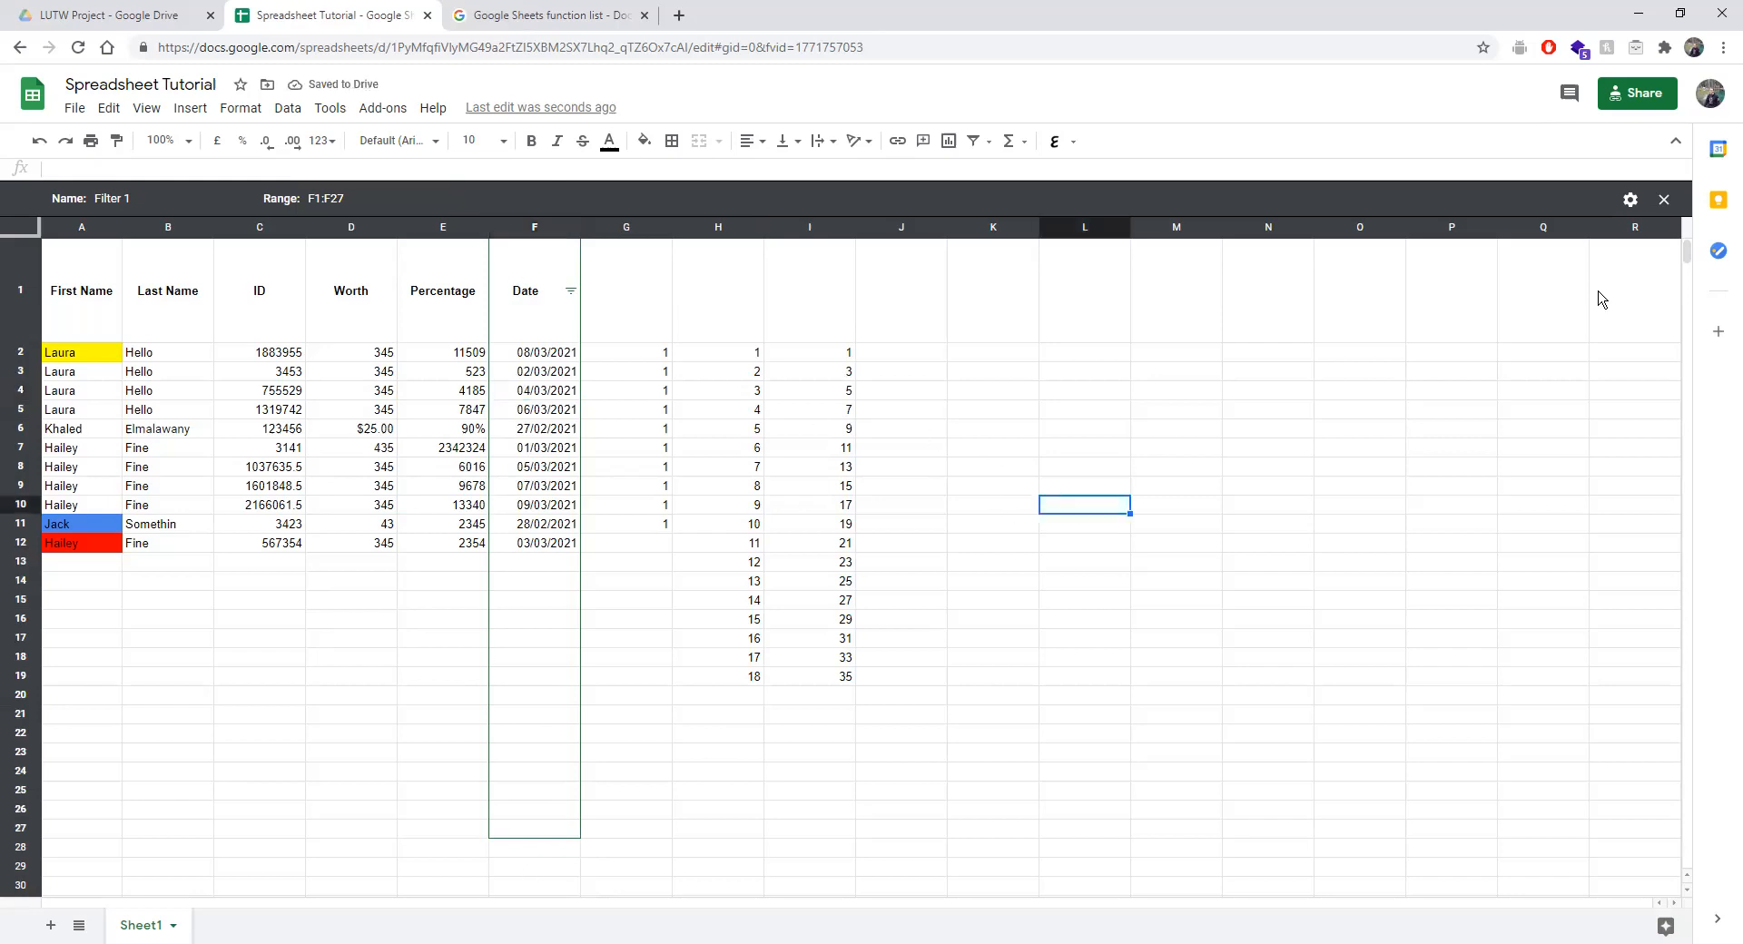
# Close Filter 1, glance at the Date filter, then reopen Filter 1 from Data > Filter views.
pyautogui.click(1663, 199)
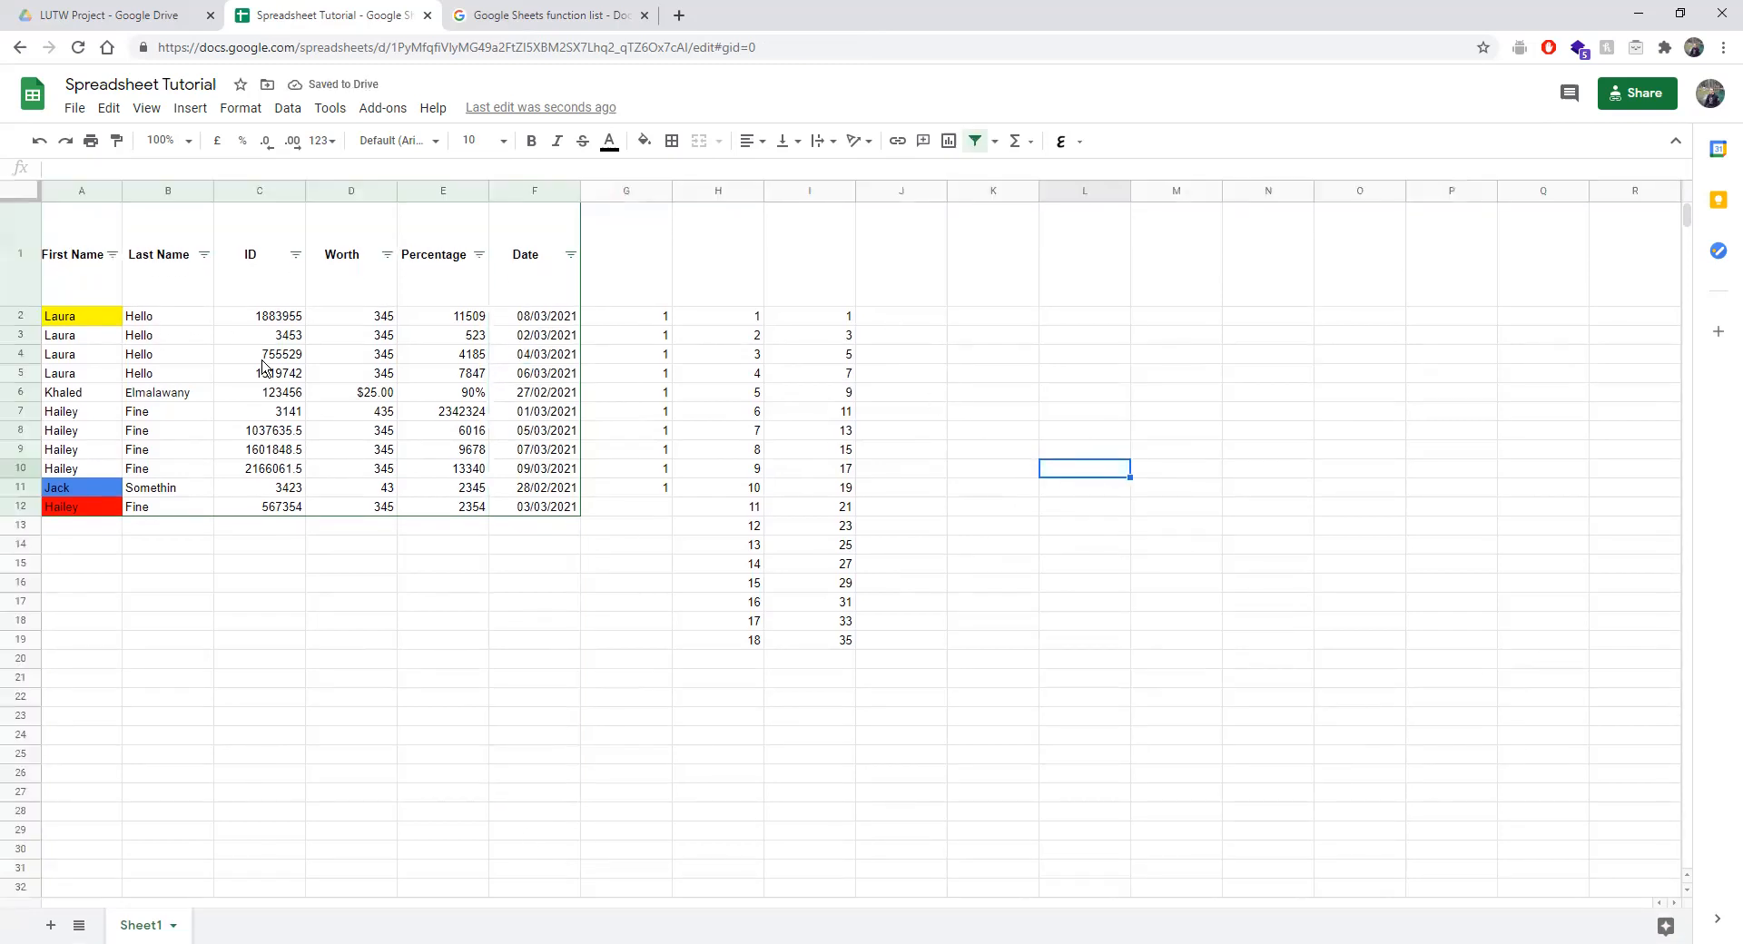
pyautogui.click(569, 255)
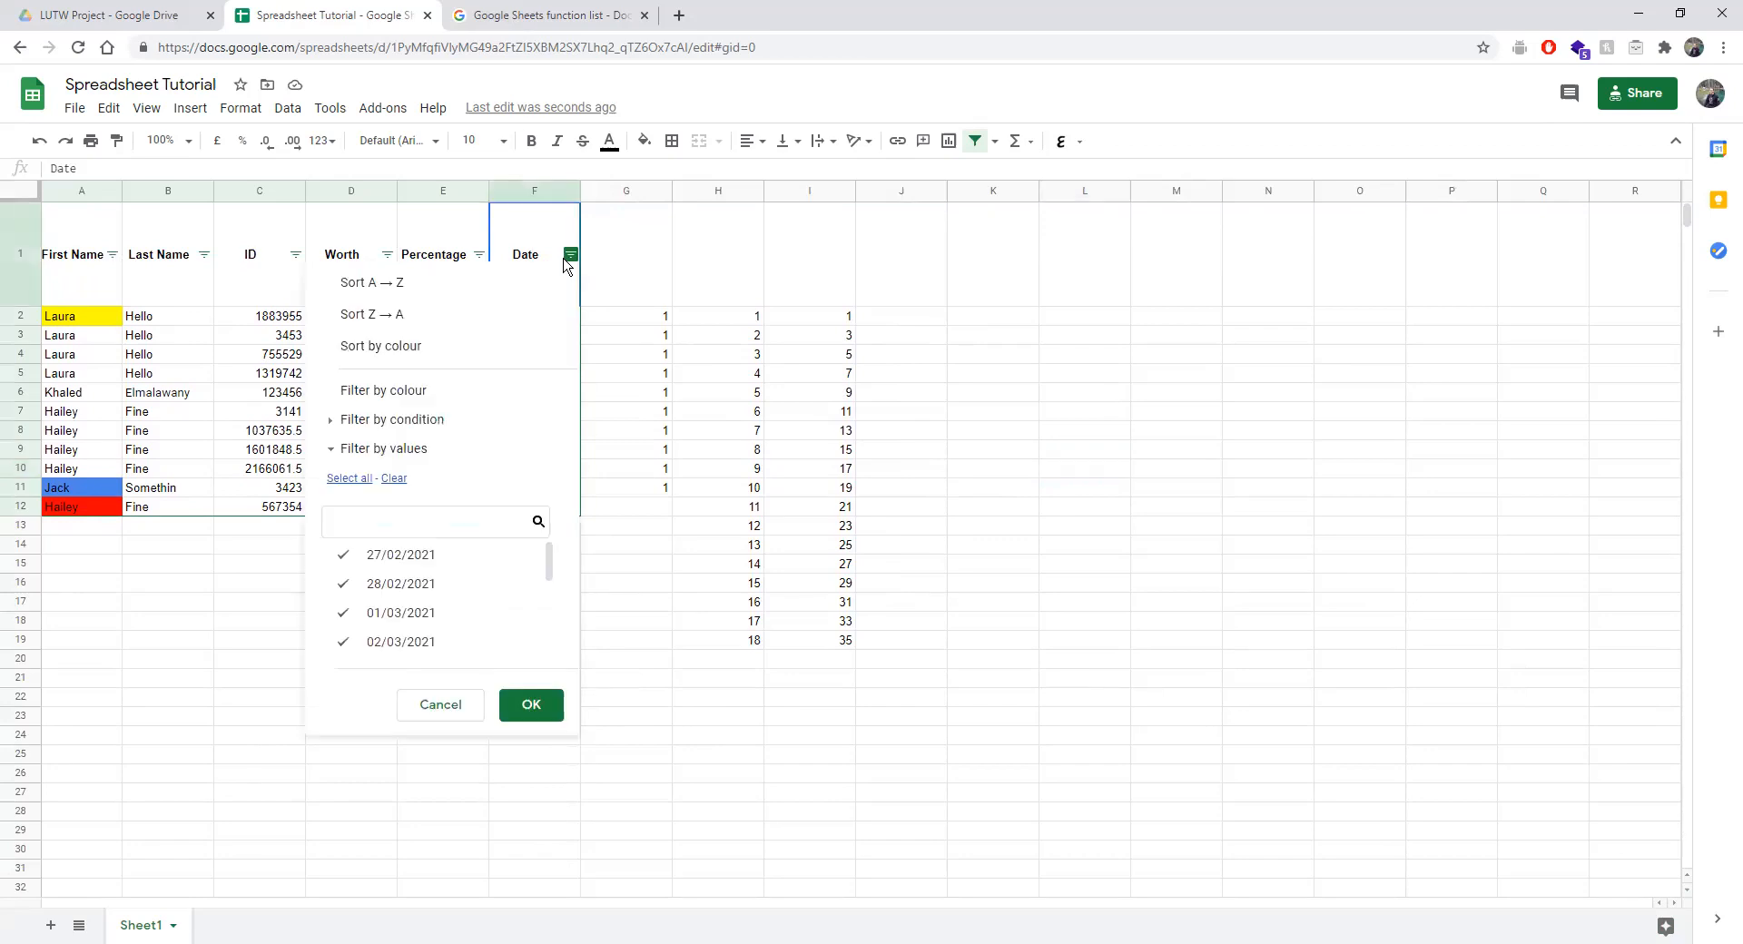
pyautogui.click(662, 667)
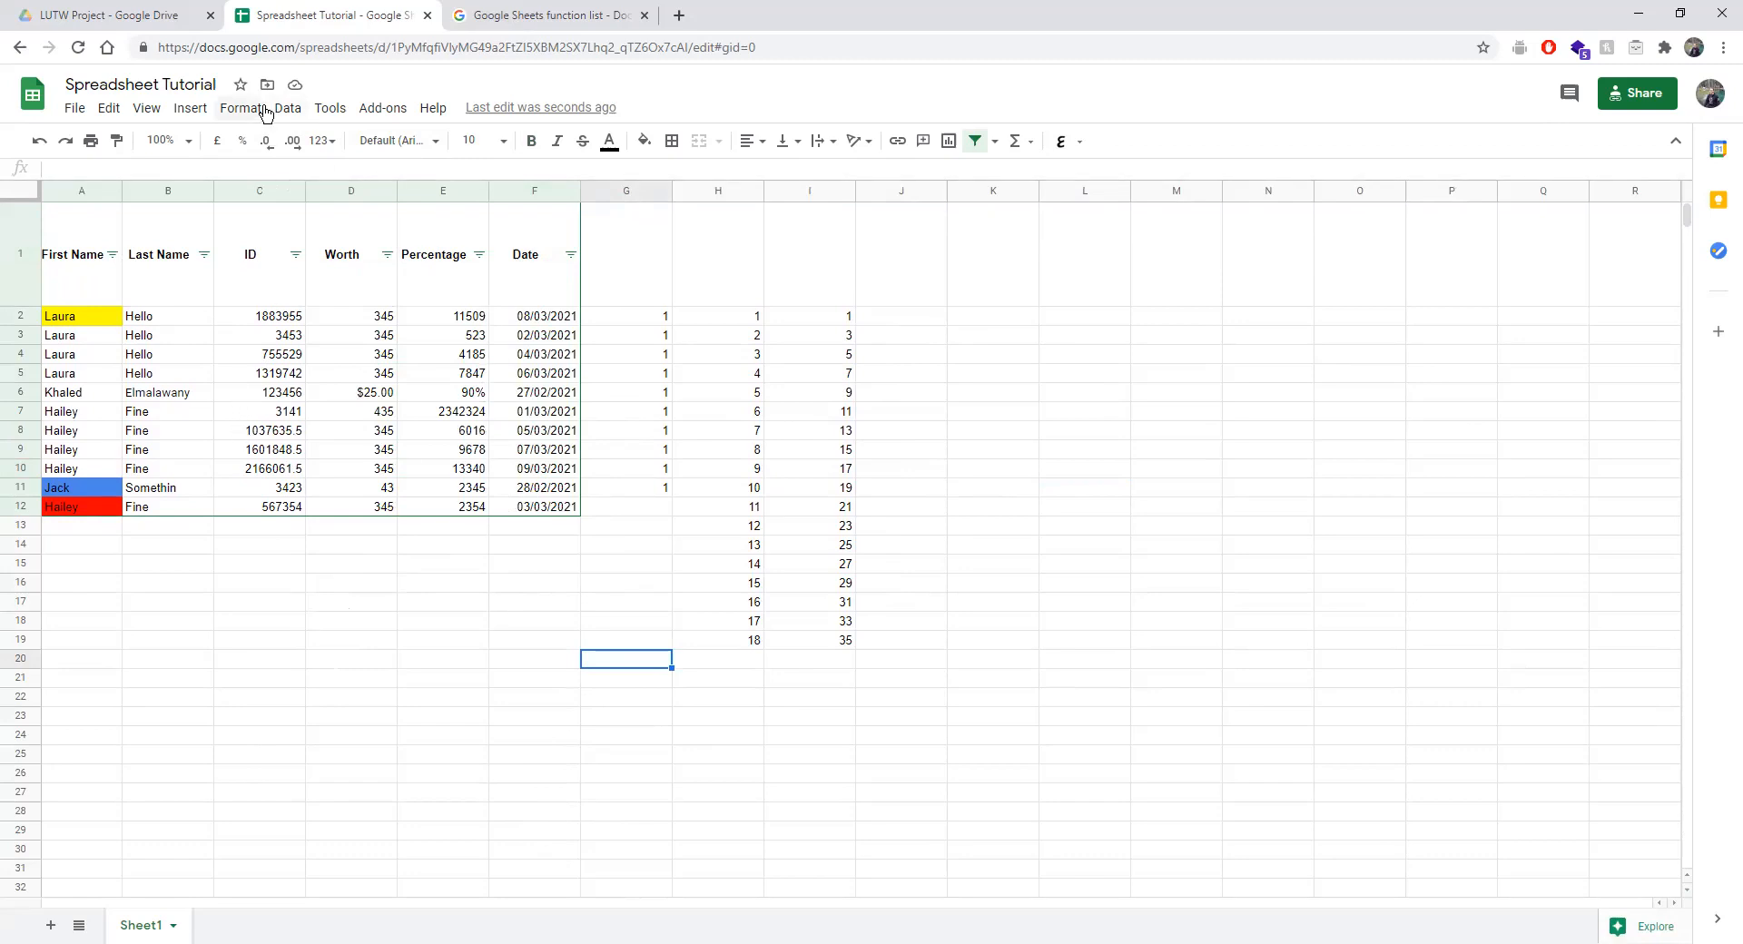
pyautogui.click(238, 111)
pyautogui.moveTo(281, 109)
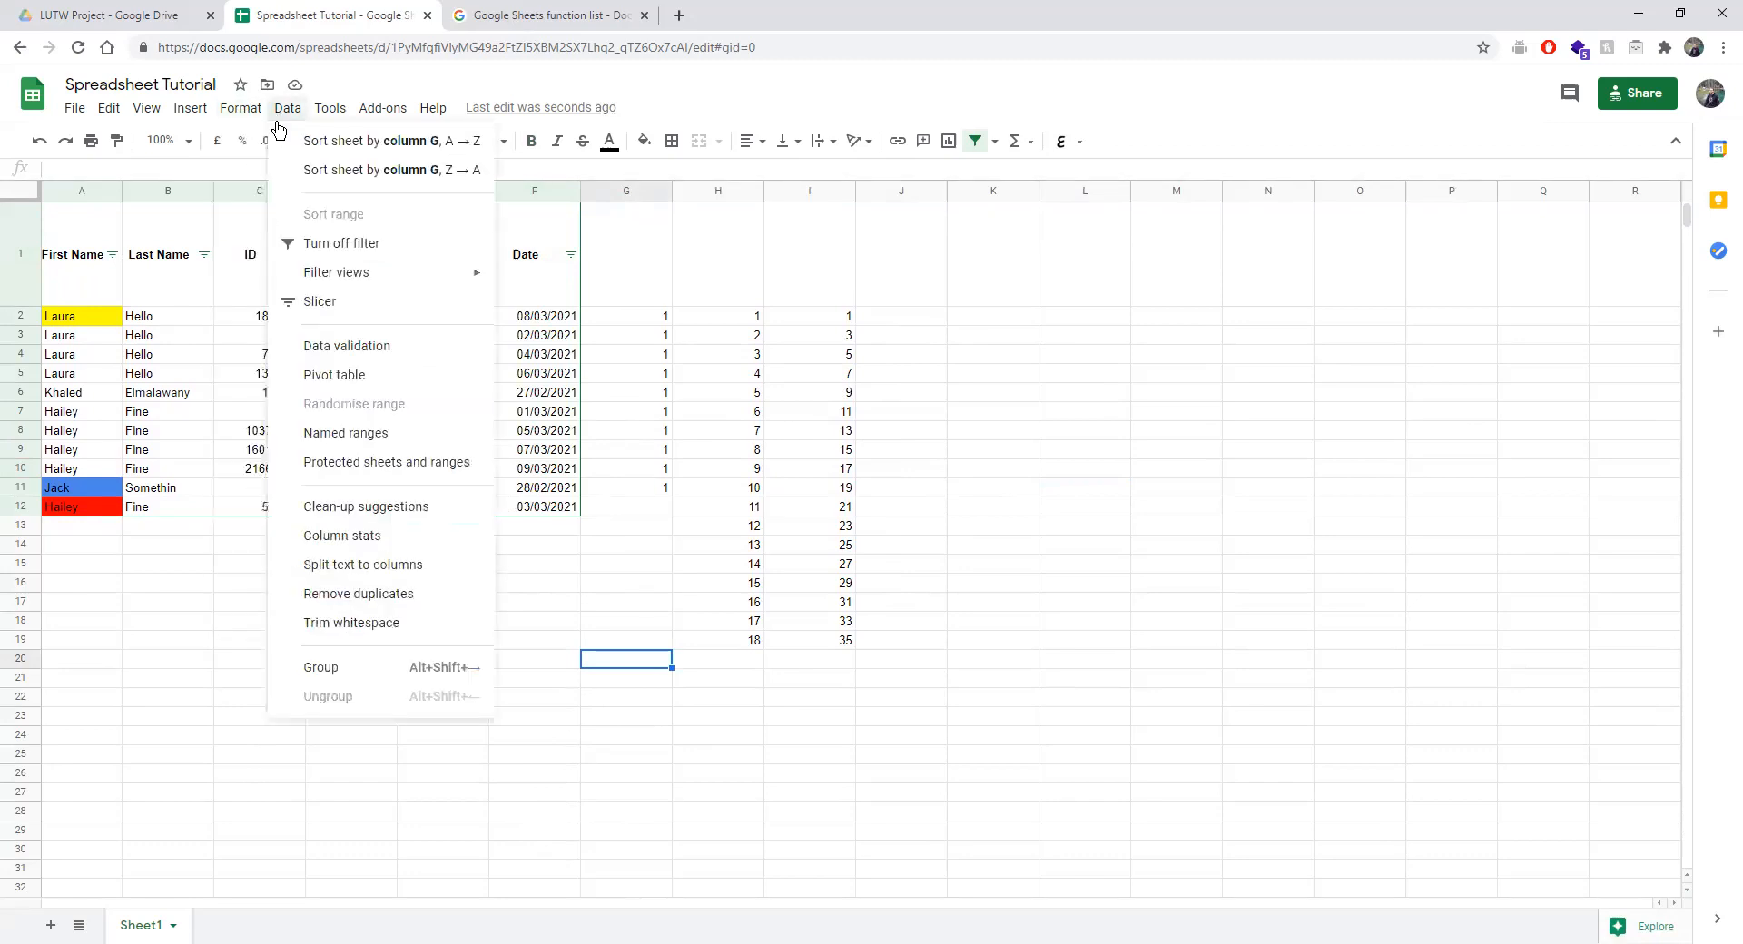
pyautogui.moveTo(363, 285)
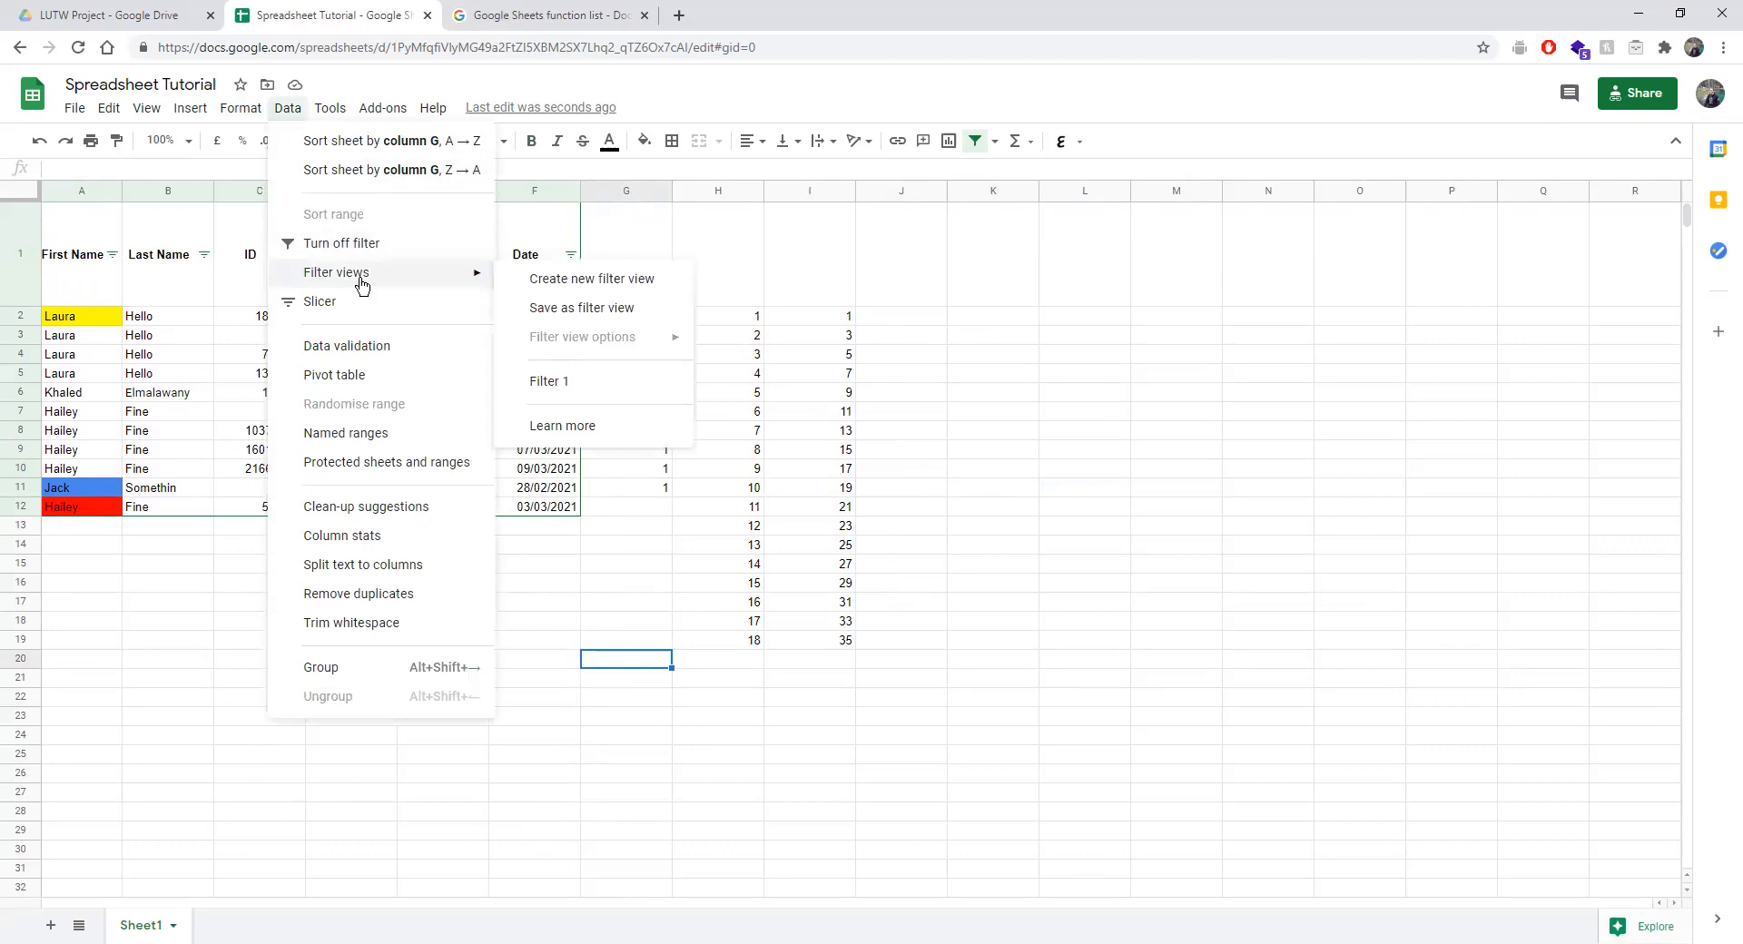
pyautogui.click(560, 385)
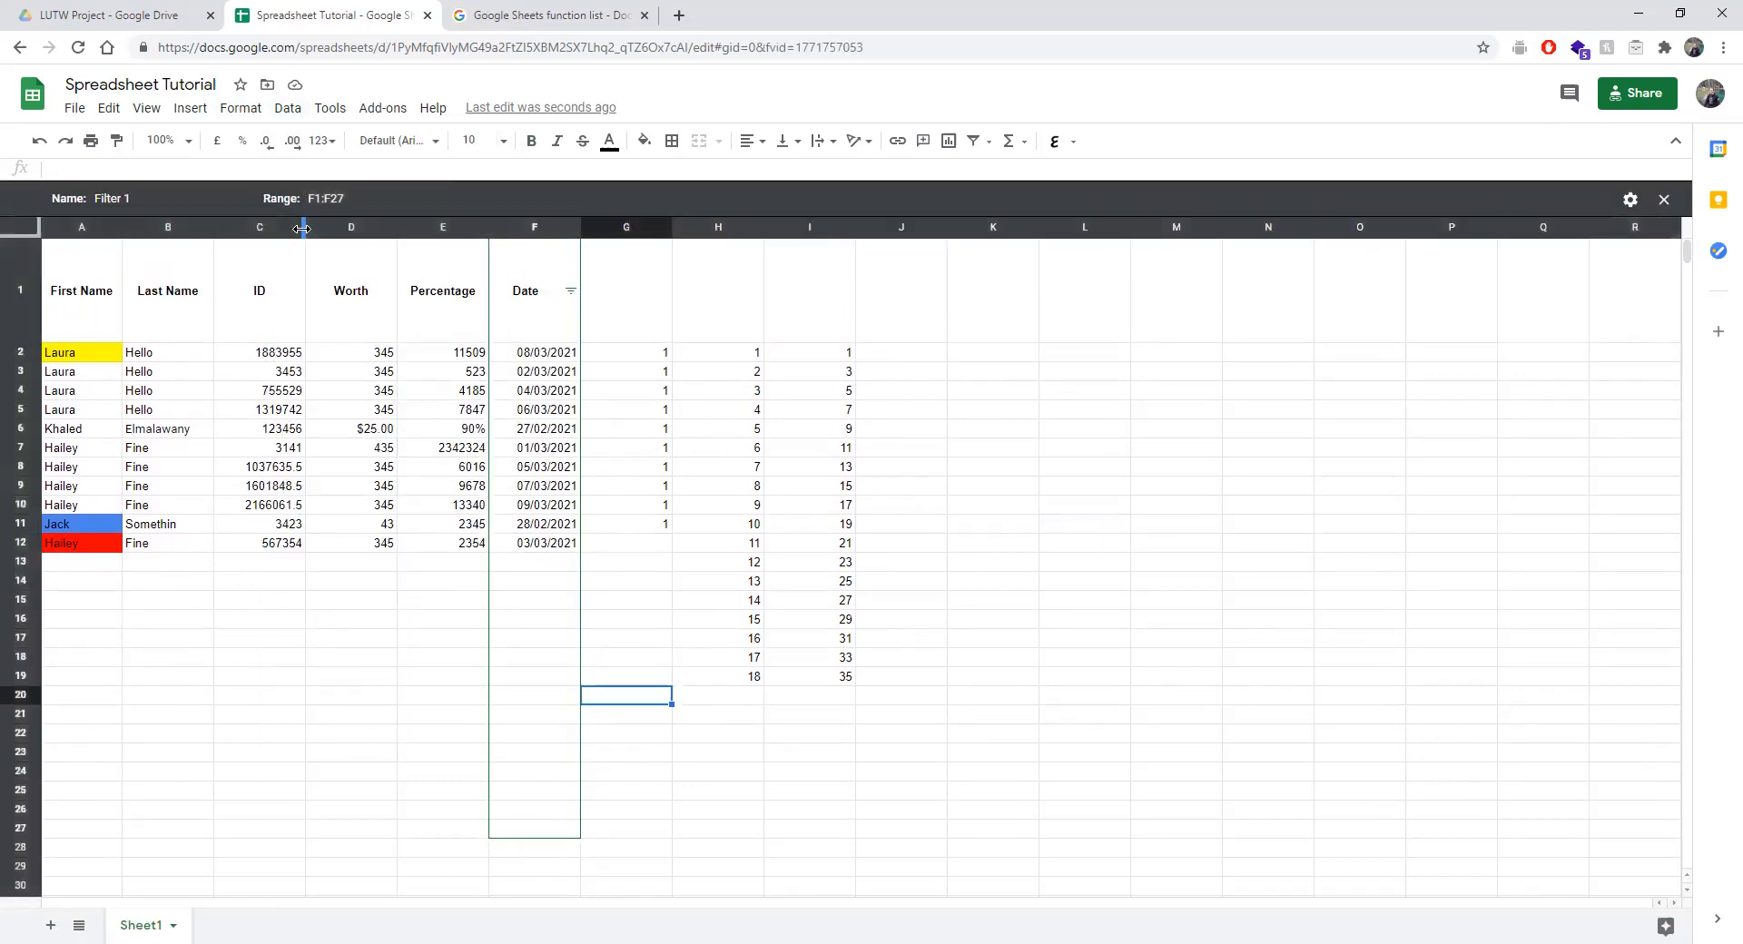
# Close the Filter 1 view again to return to the normal filtered table.
pyautogui.click(1662, 200)
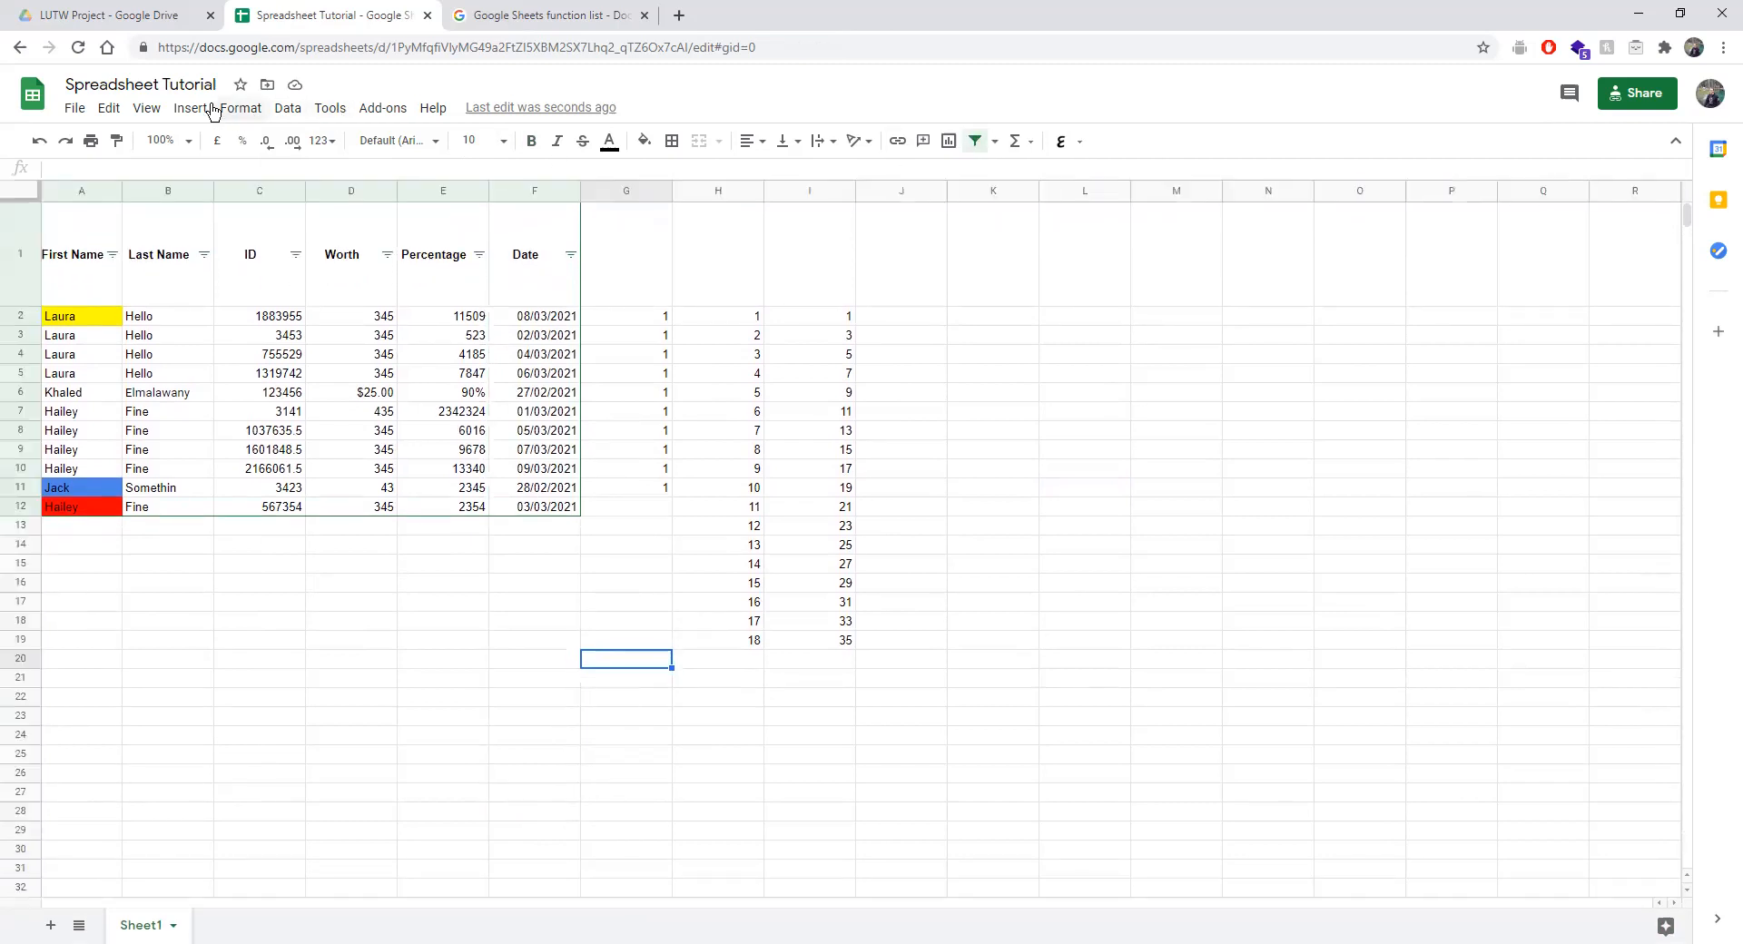
pyautogui.click(191, 108)
pyautogui.moveTo(245, 109)
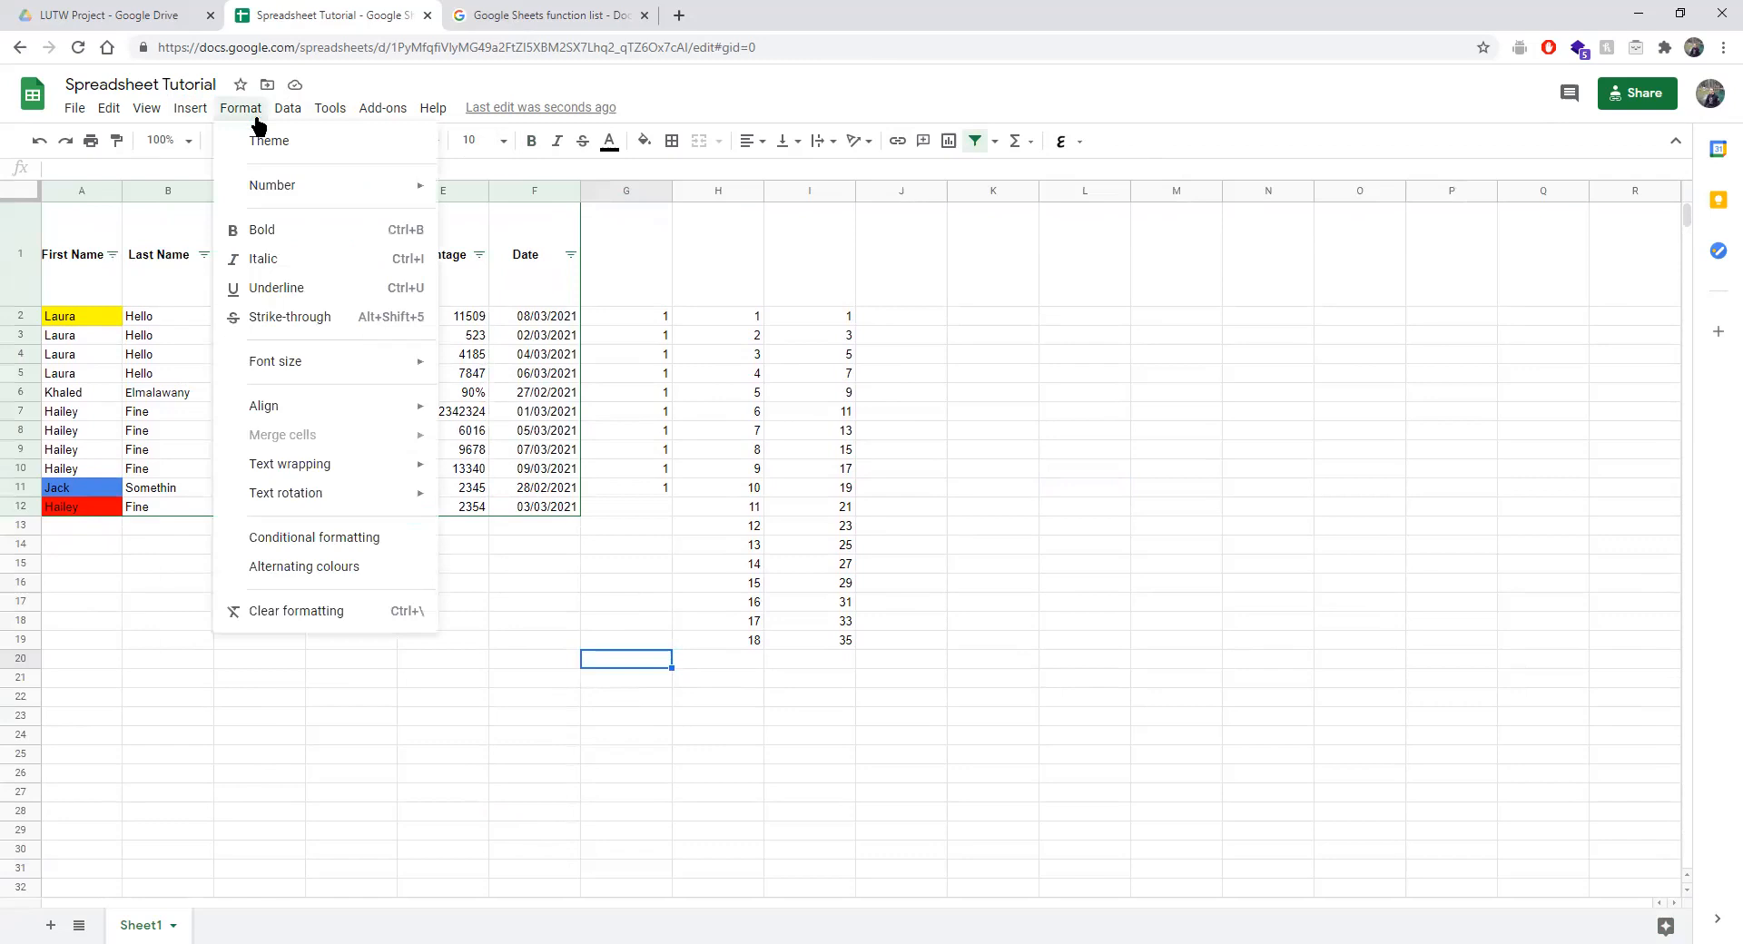
pyautogui.moveTo(273, 188)
pyautogui.moveTo(320, 109)
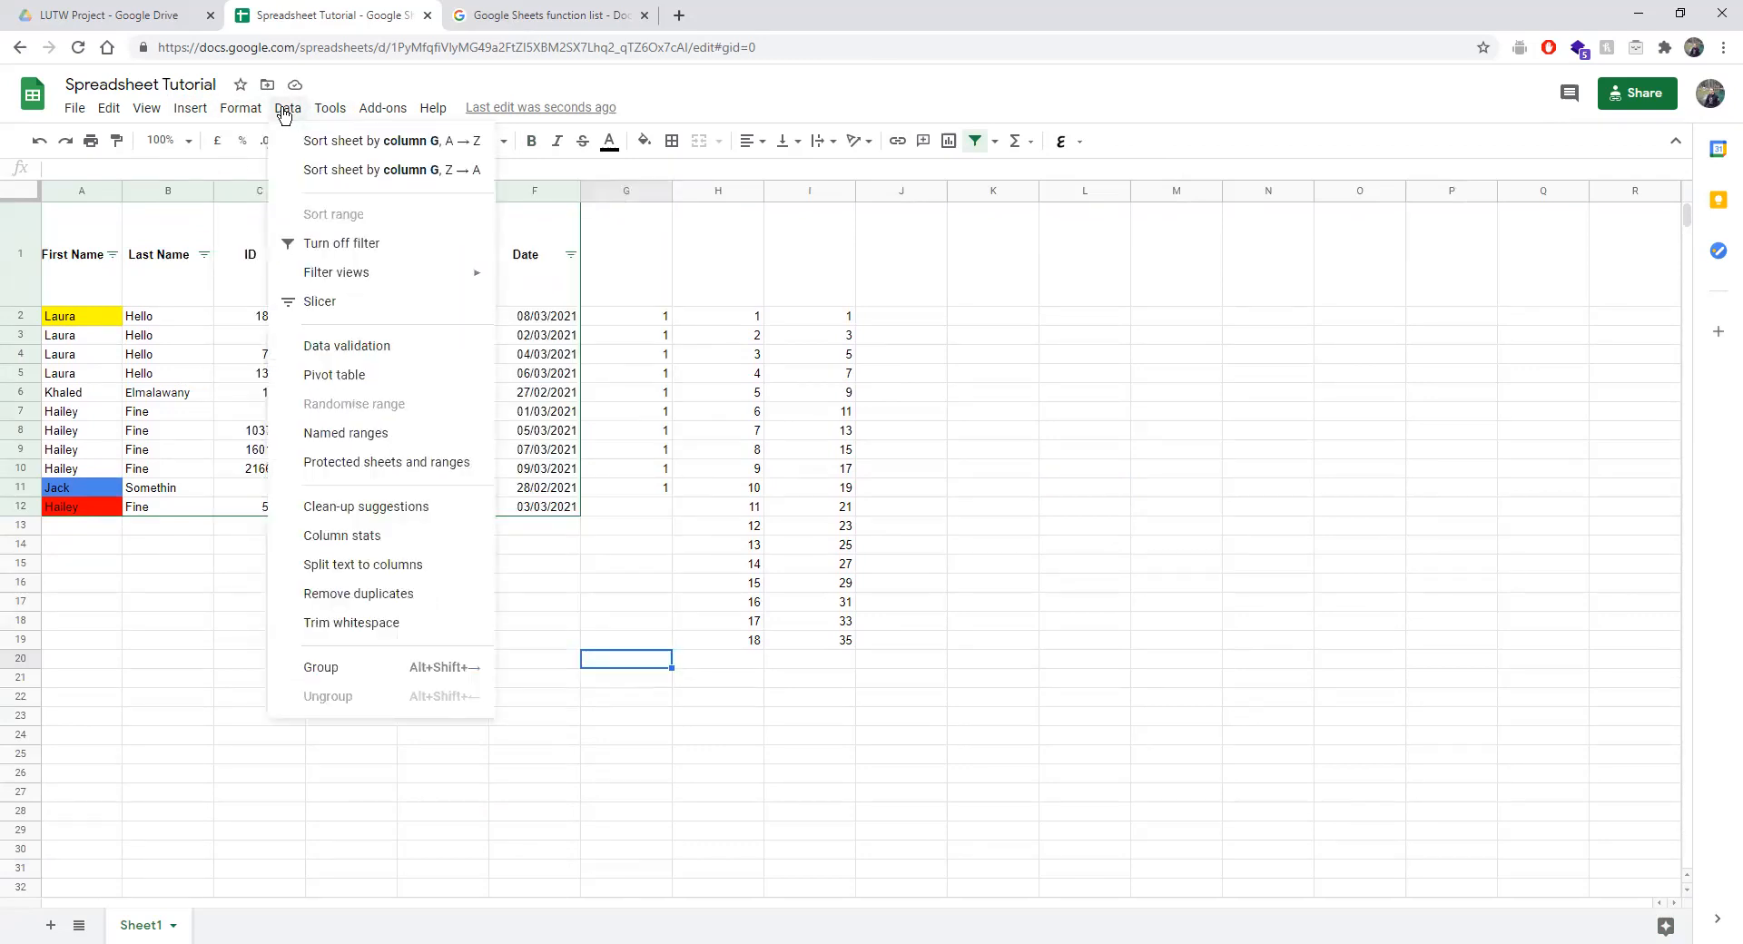
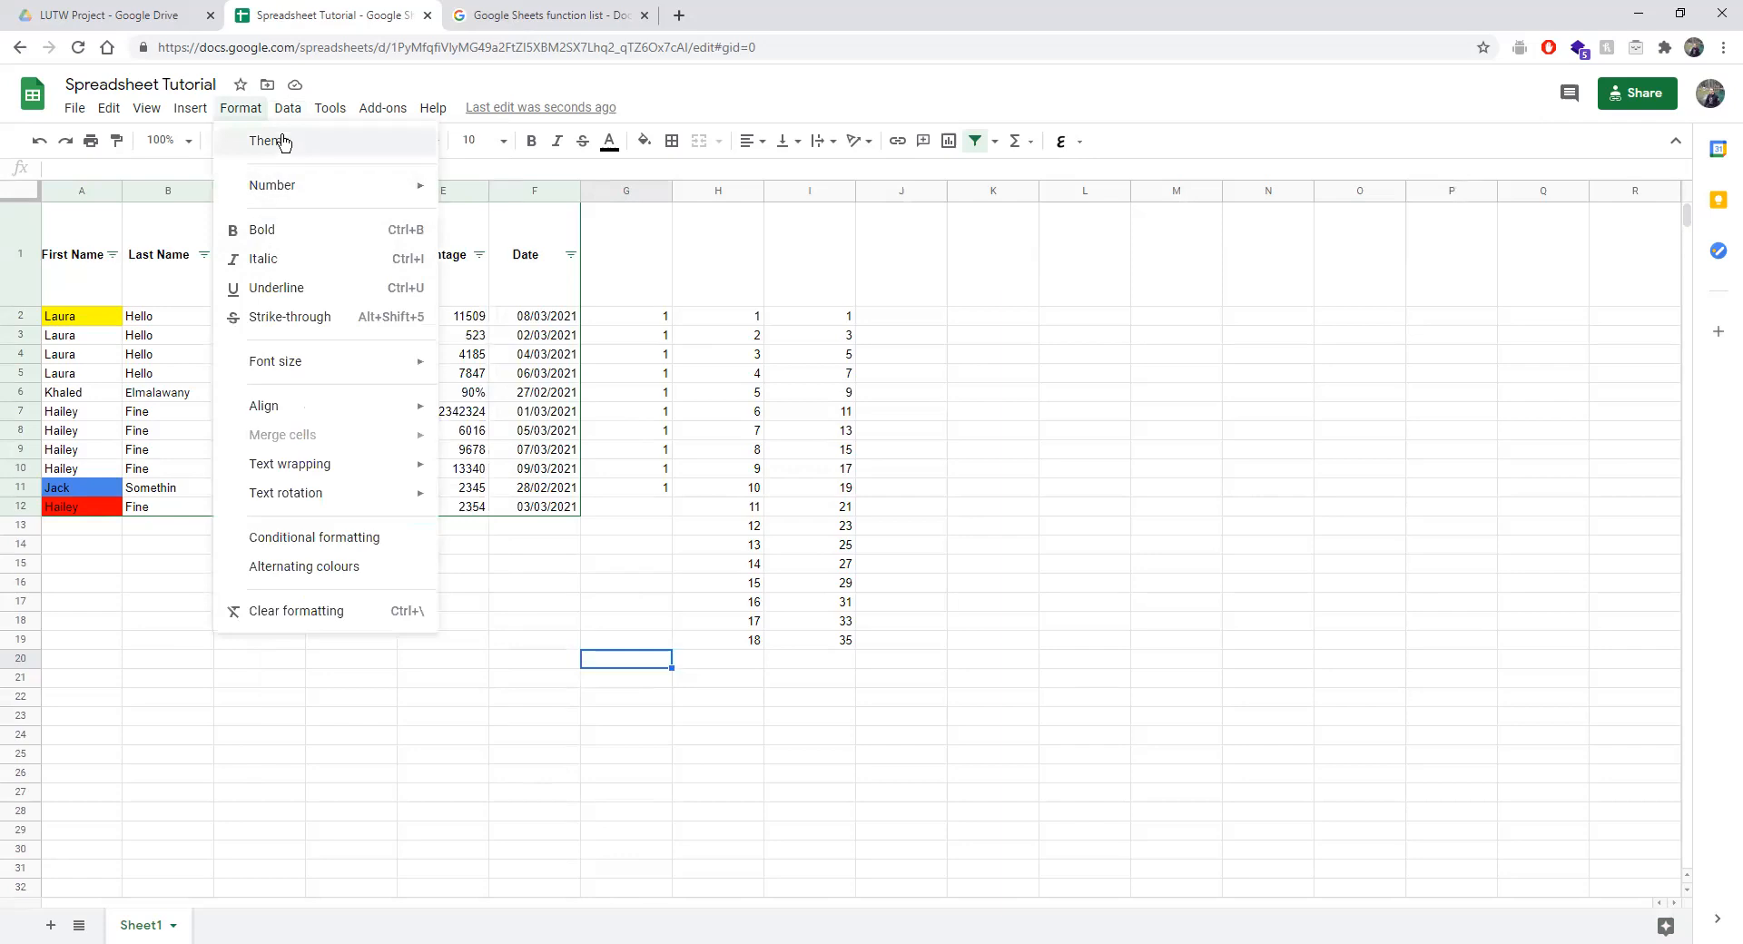
# Look over the filter view options and the Format menu.
pyautogui.moveTo(333, 287)
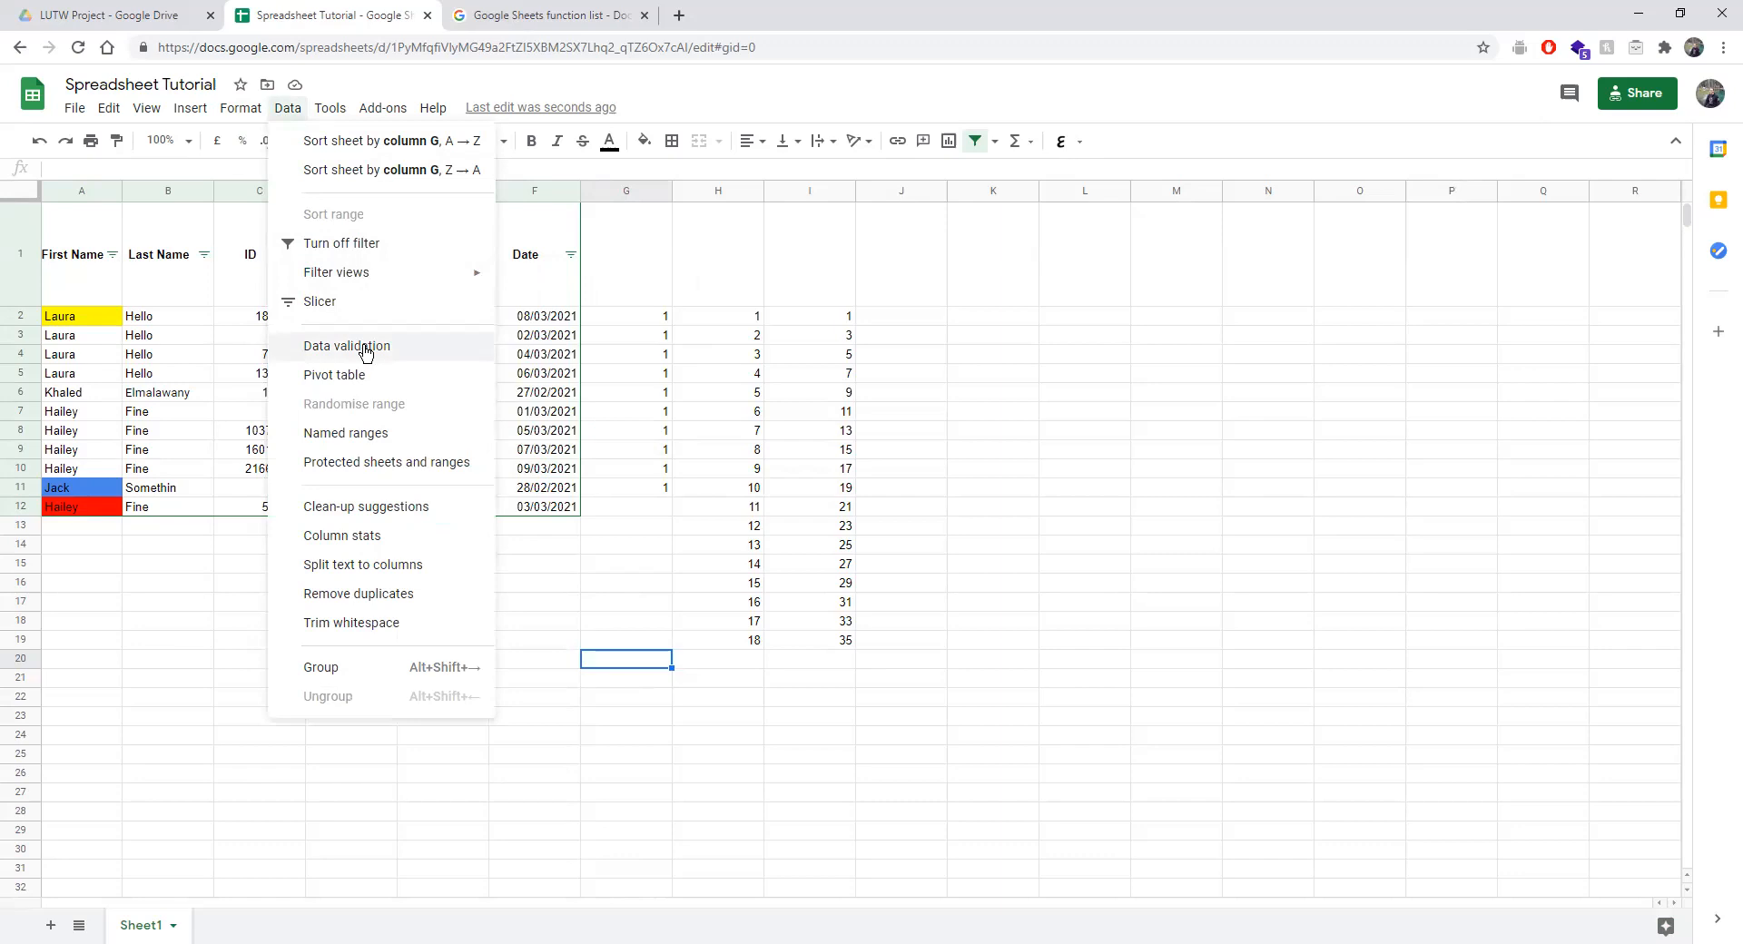
pyautogui.click(995, 143)
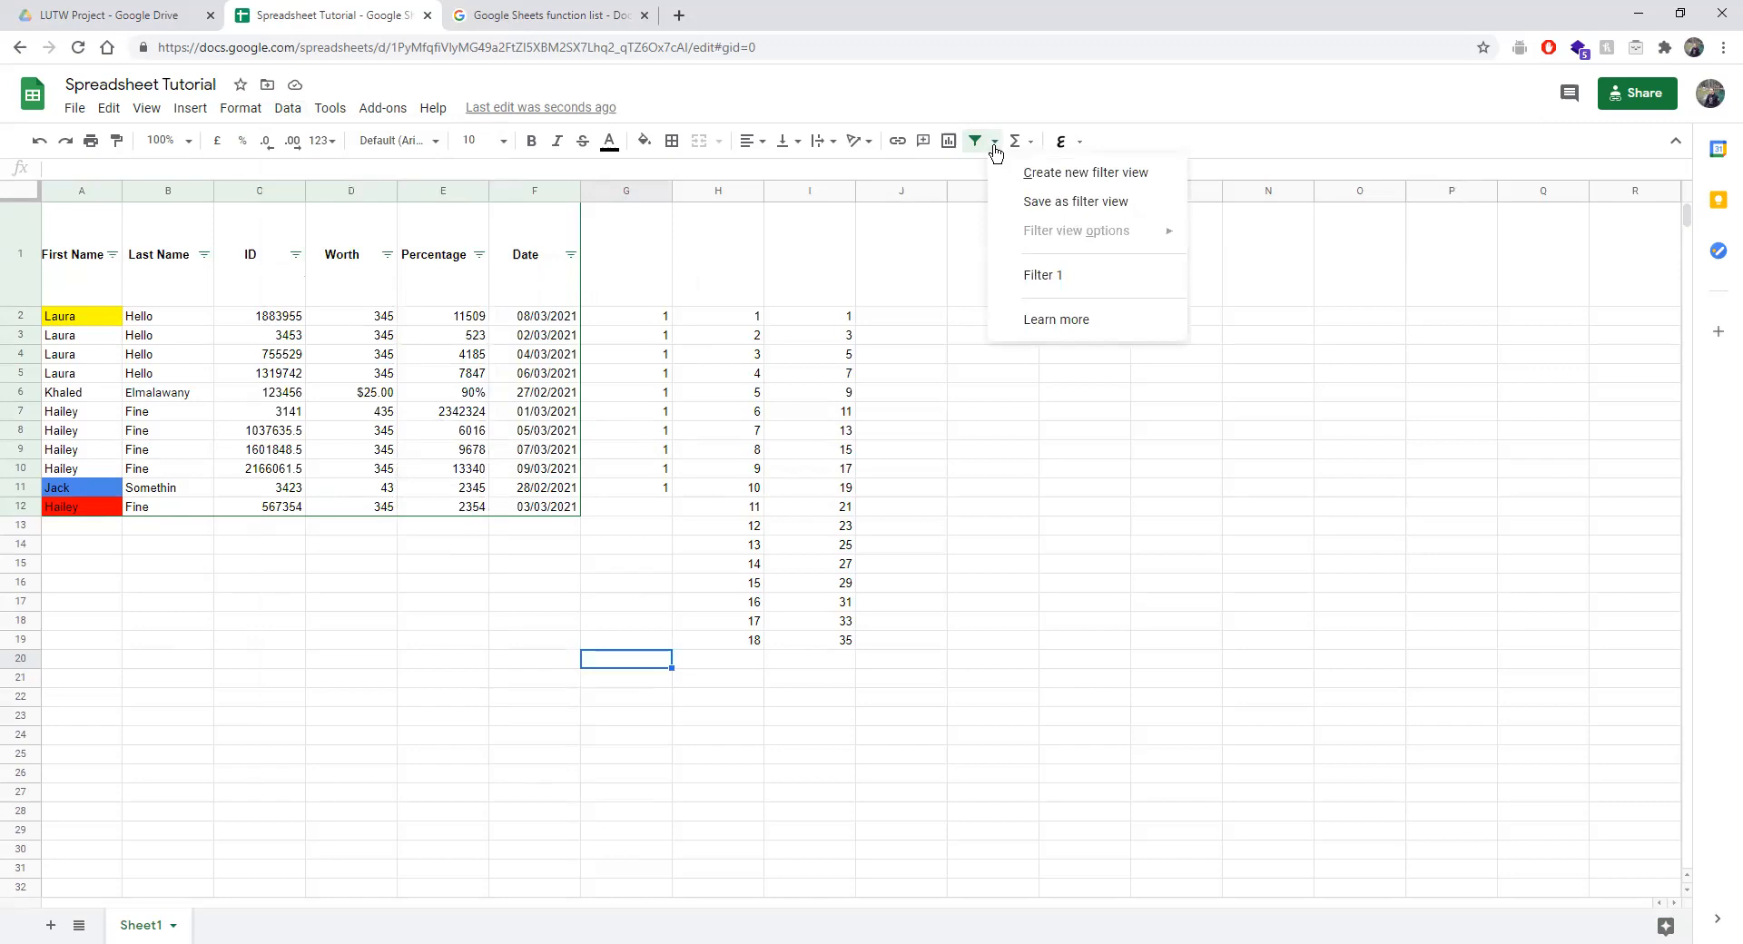
pyautogui.click(243, 111)
pyautogui.moveTo(317, 373)
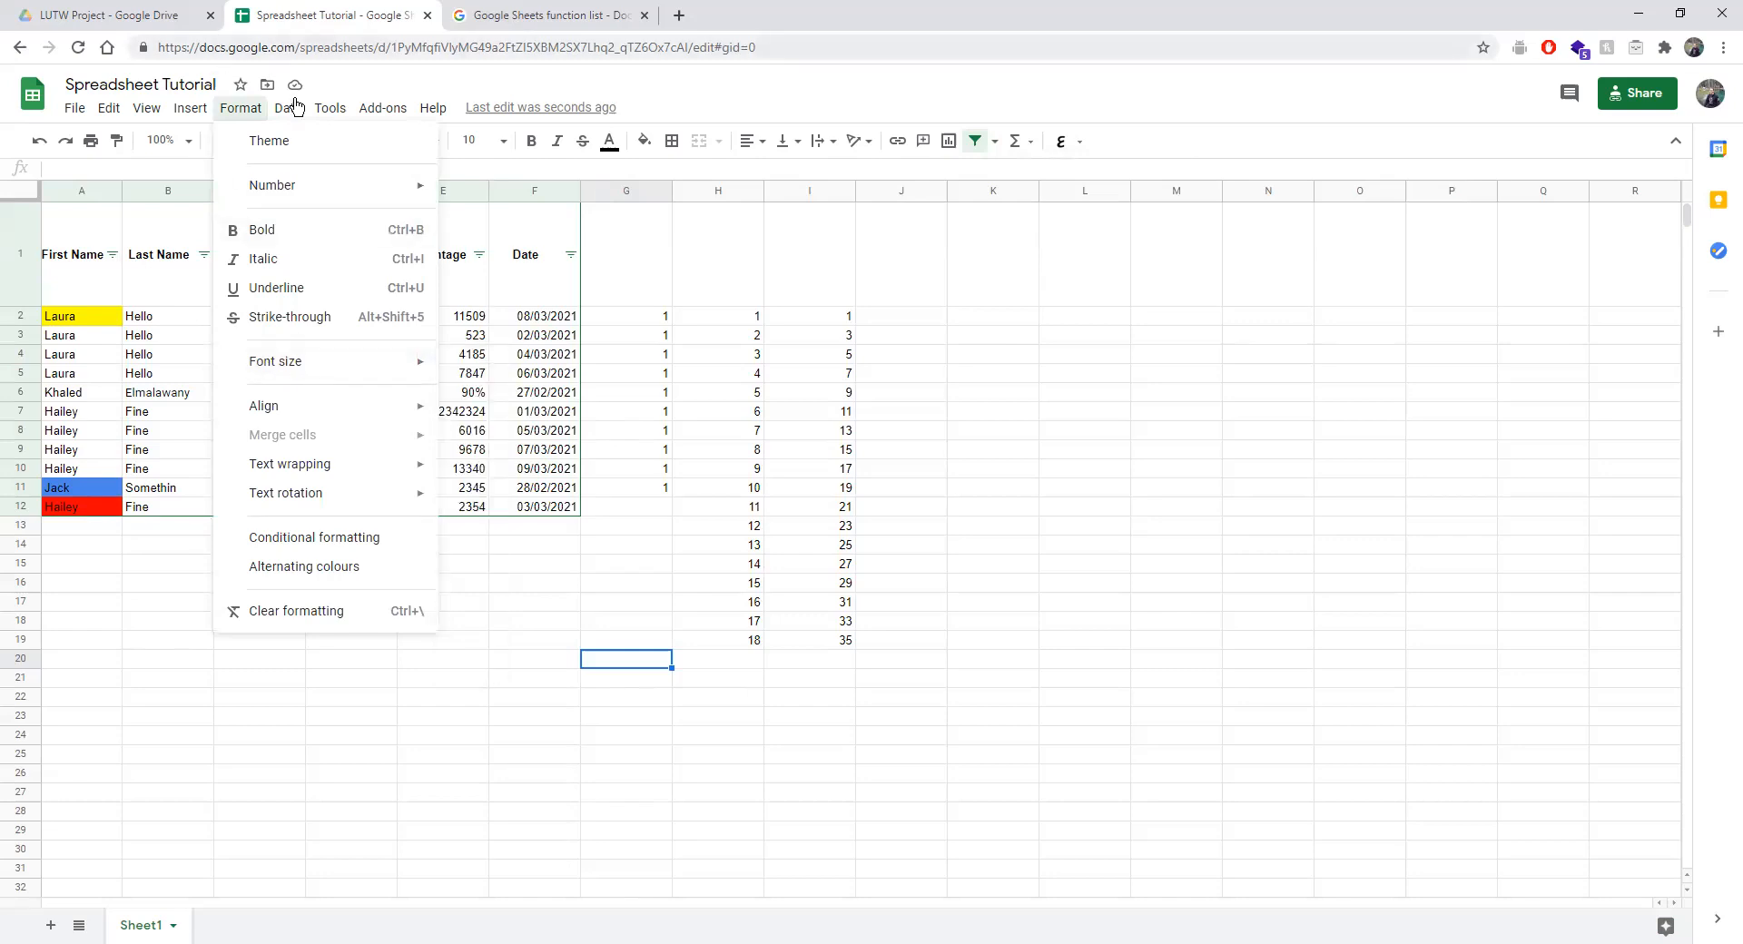
pyautogui.moveTo(295, 110)
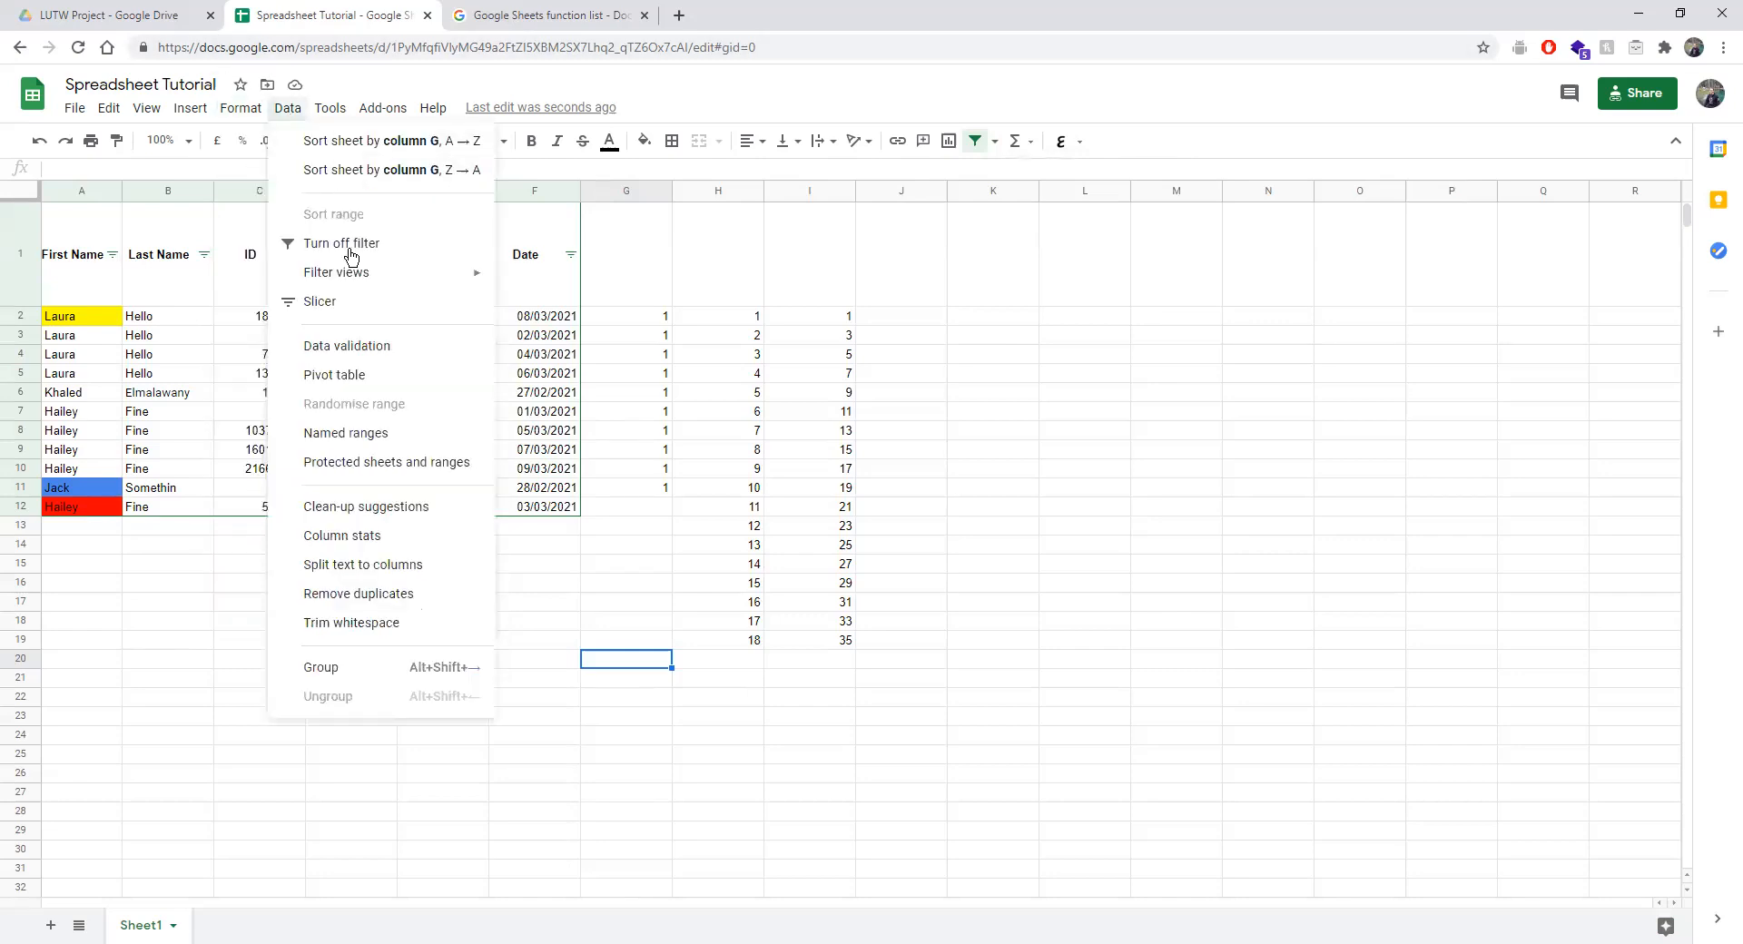
# Clear the scratch numbers from G2:I20, leaving G2 selected.
pyautogui.moveTo(615, 319); pyautogui.dragTo(844, 662)
pyautogui.press('Delete')
pyautogui.click(618, 323)
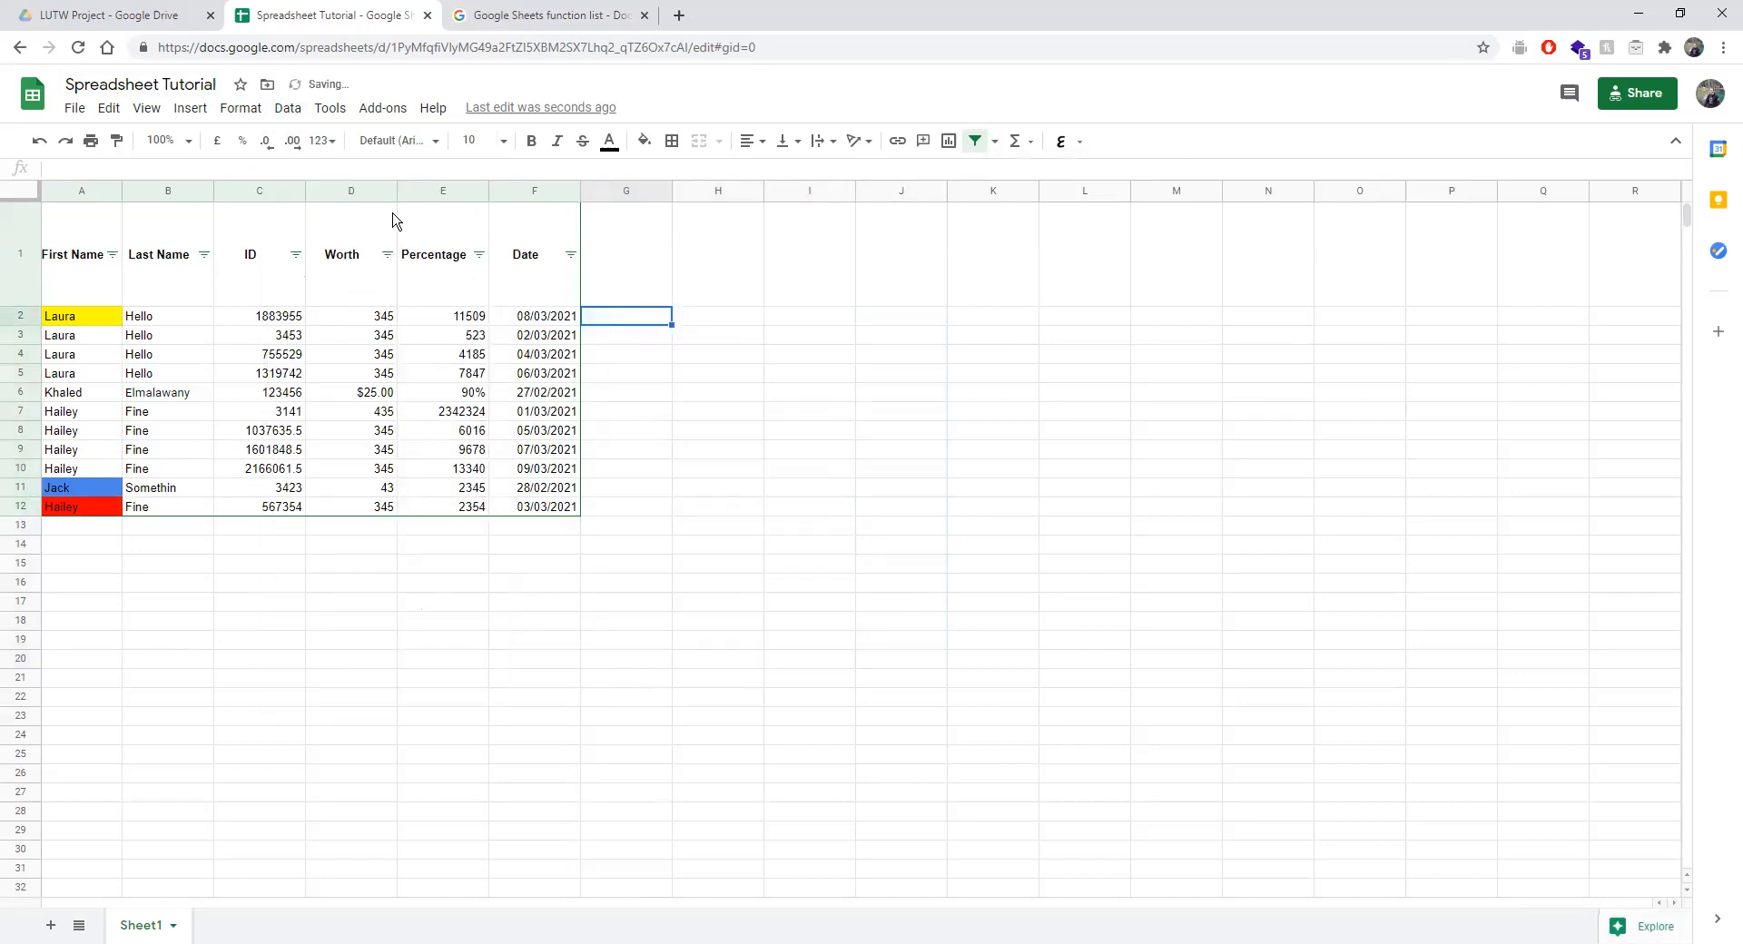
# Browse the Format > Number options and the Data menu.
pyautogui.click(255, 111)
pyautogui.moveTo(309, 119)
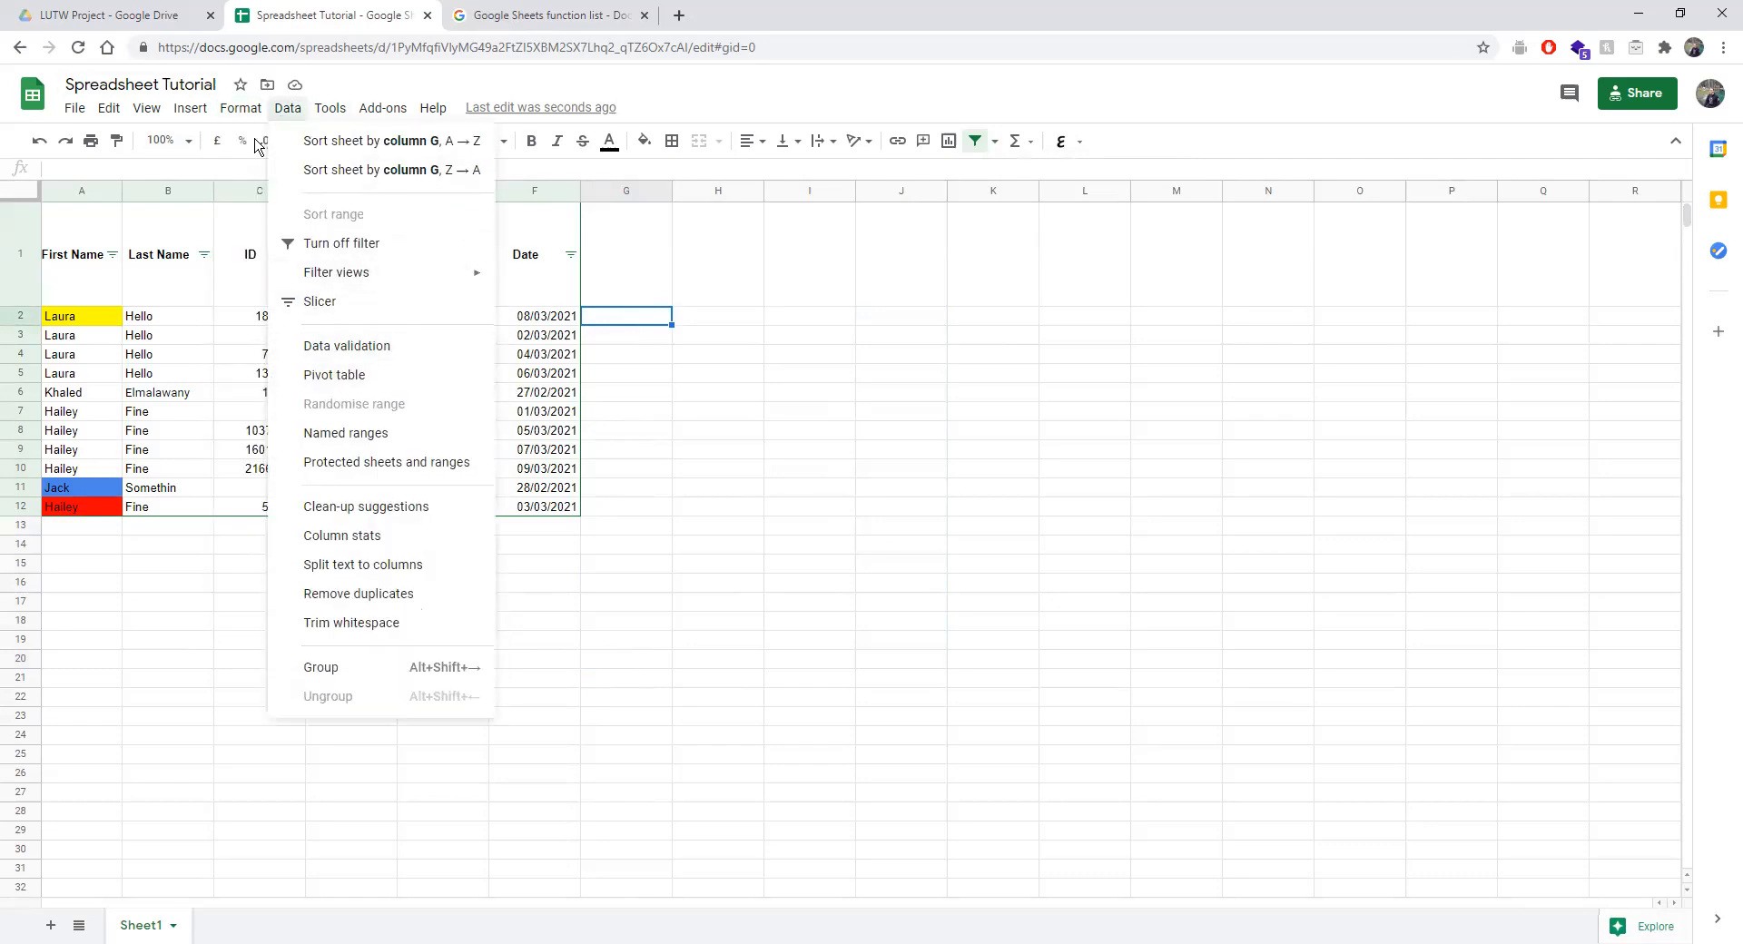
pyautogui.moveTo(234, 114)
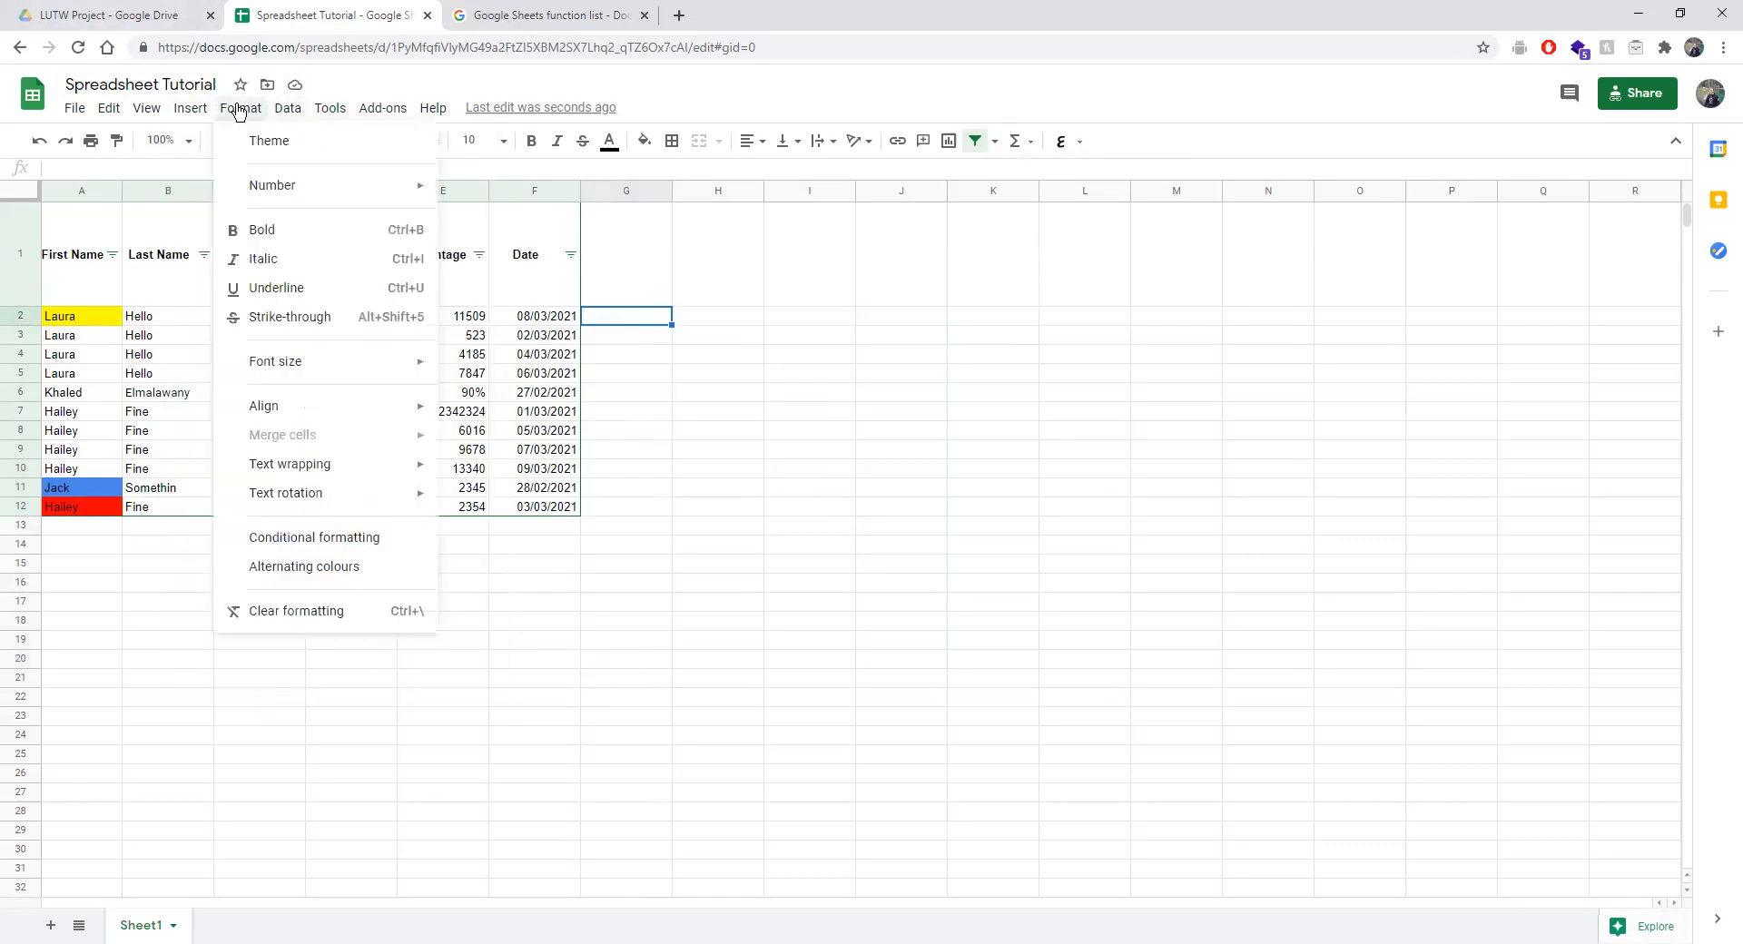
pyautogui.moveTo(303, 184)
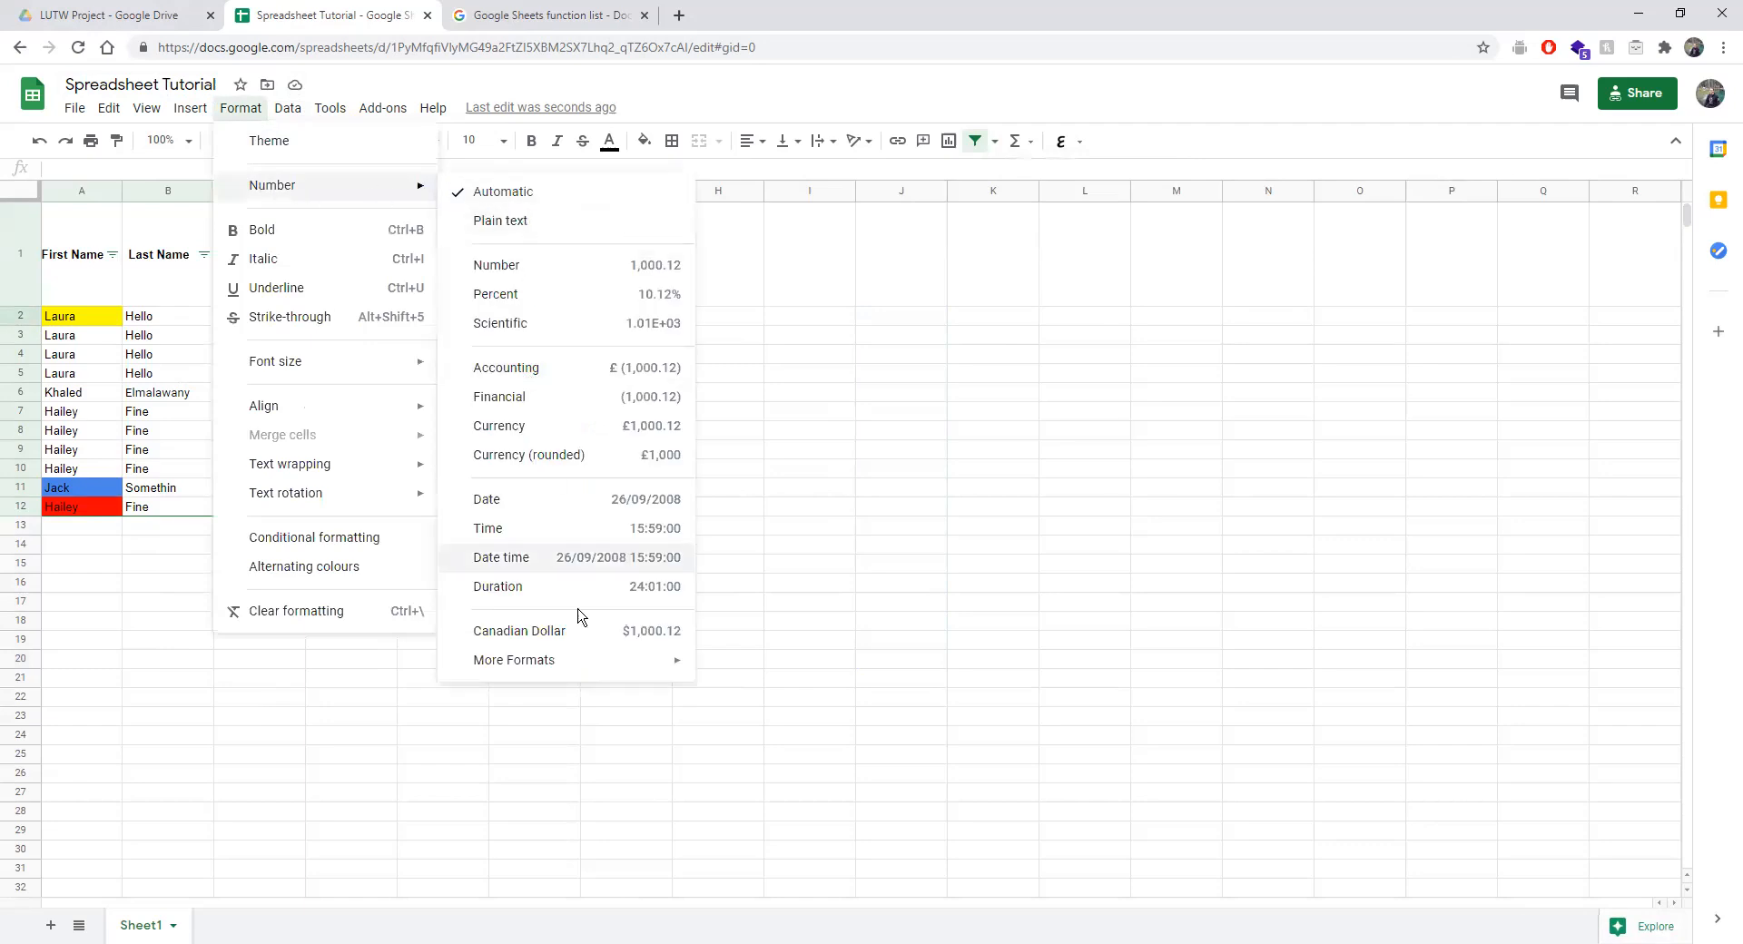
pyautogui.moveTo(581, 659)
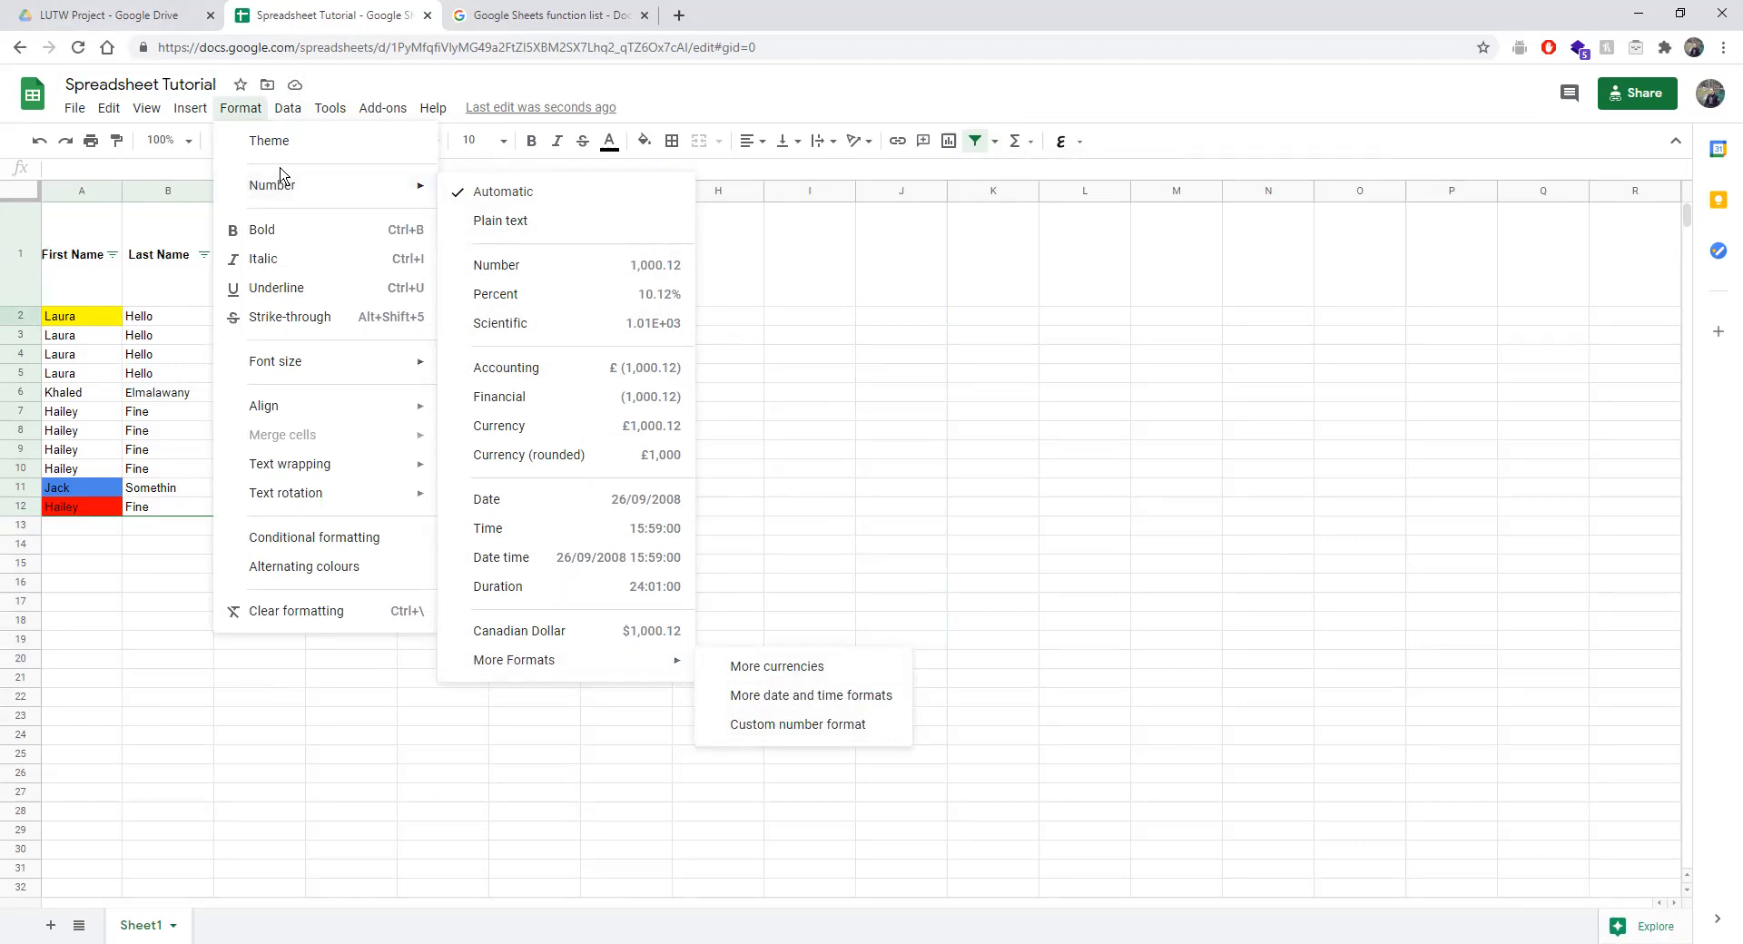
pyautogui.click(286, 108)
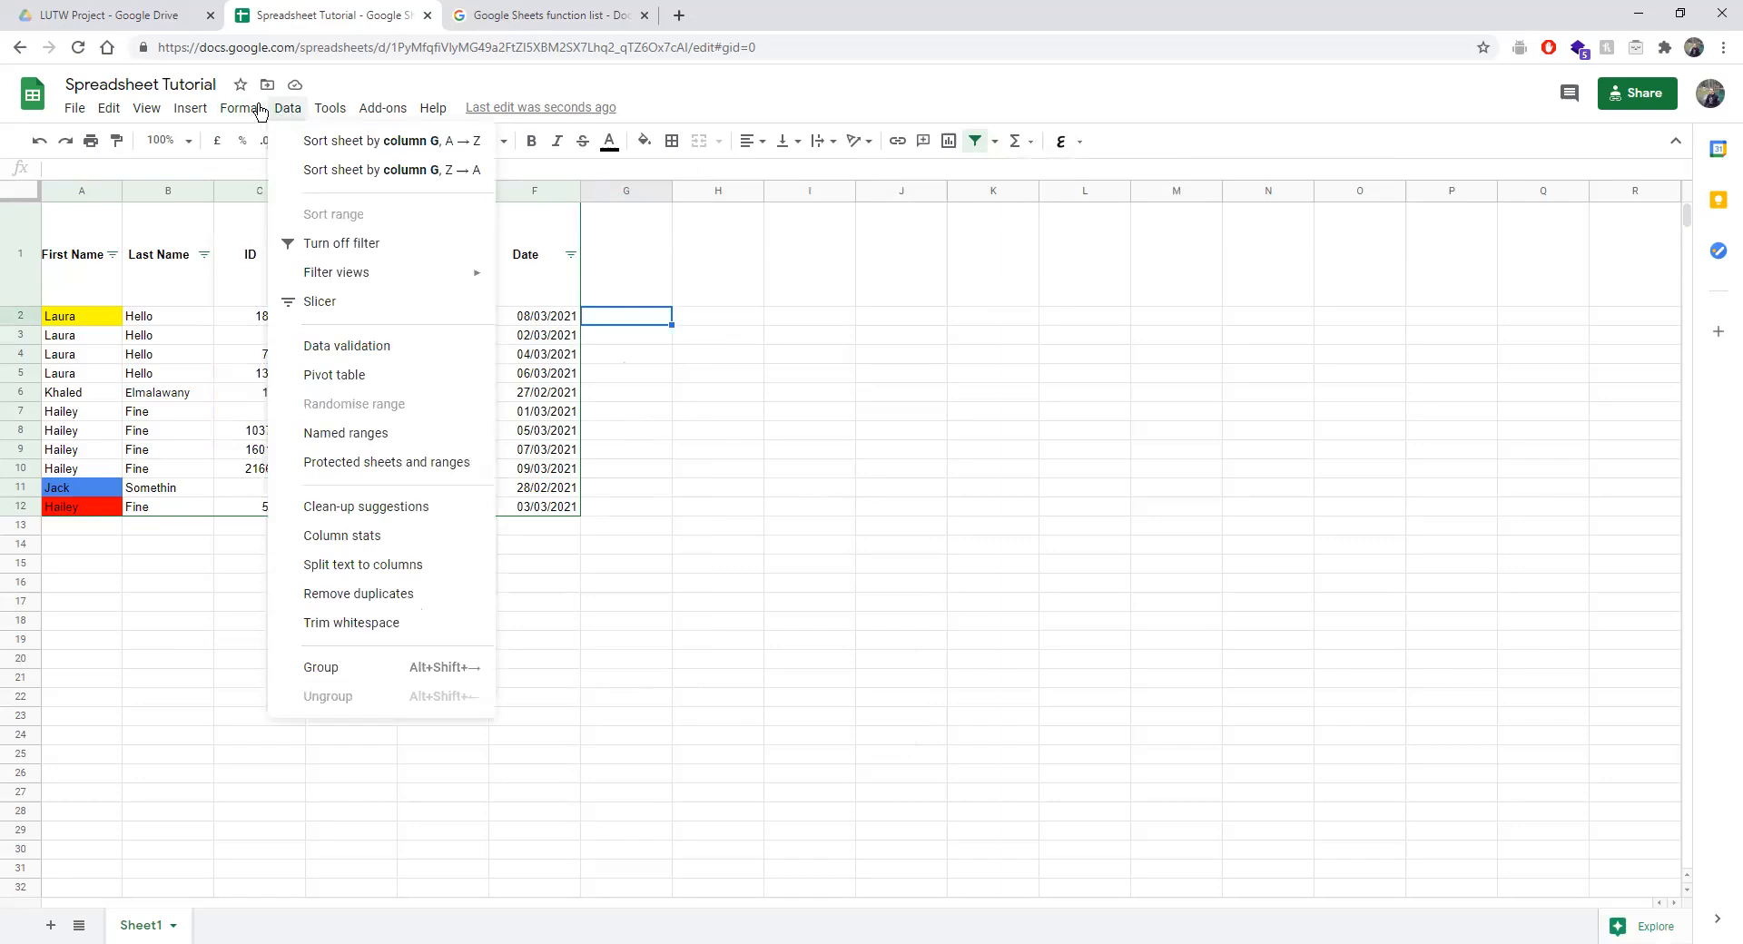
pyautogui.moveTo(260, 110)
# Start a data validation rule on the cell range G2:G12.
pyautogui.click(363, 349)
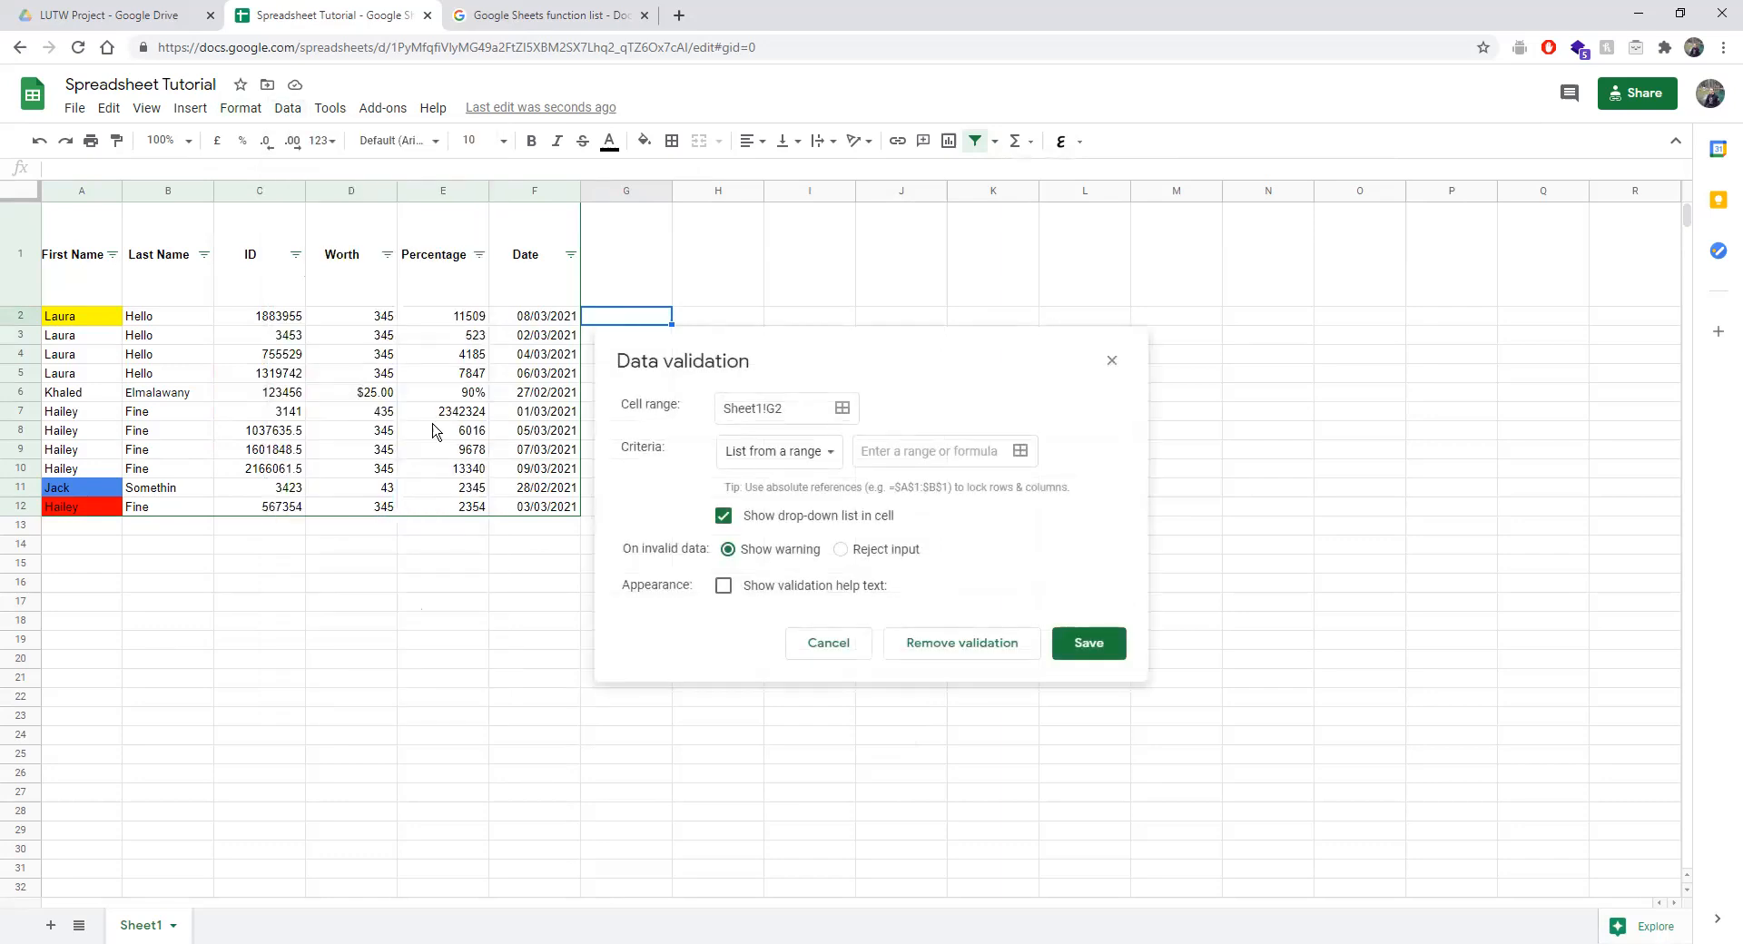
pyautogui.click(842, 410)
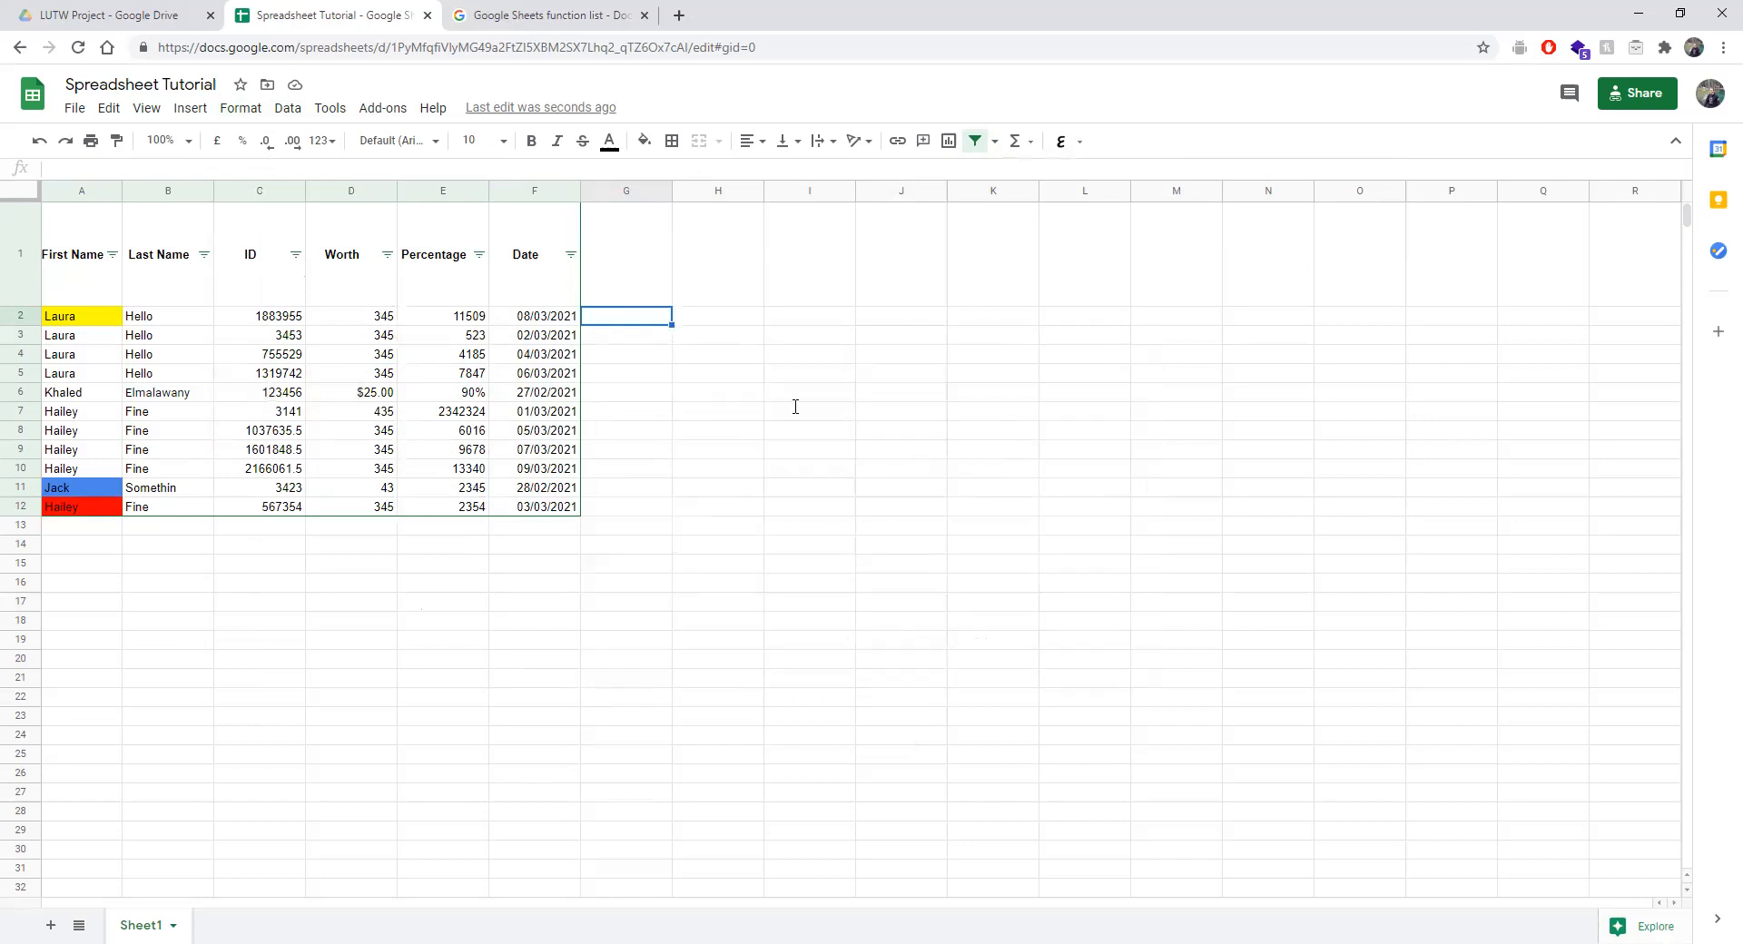
pyautogui.moveTo(880, 350); pyautogui.dragTo(1123, 288)
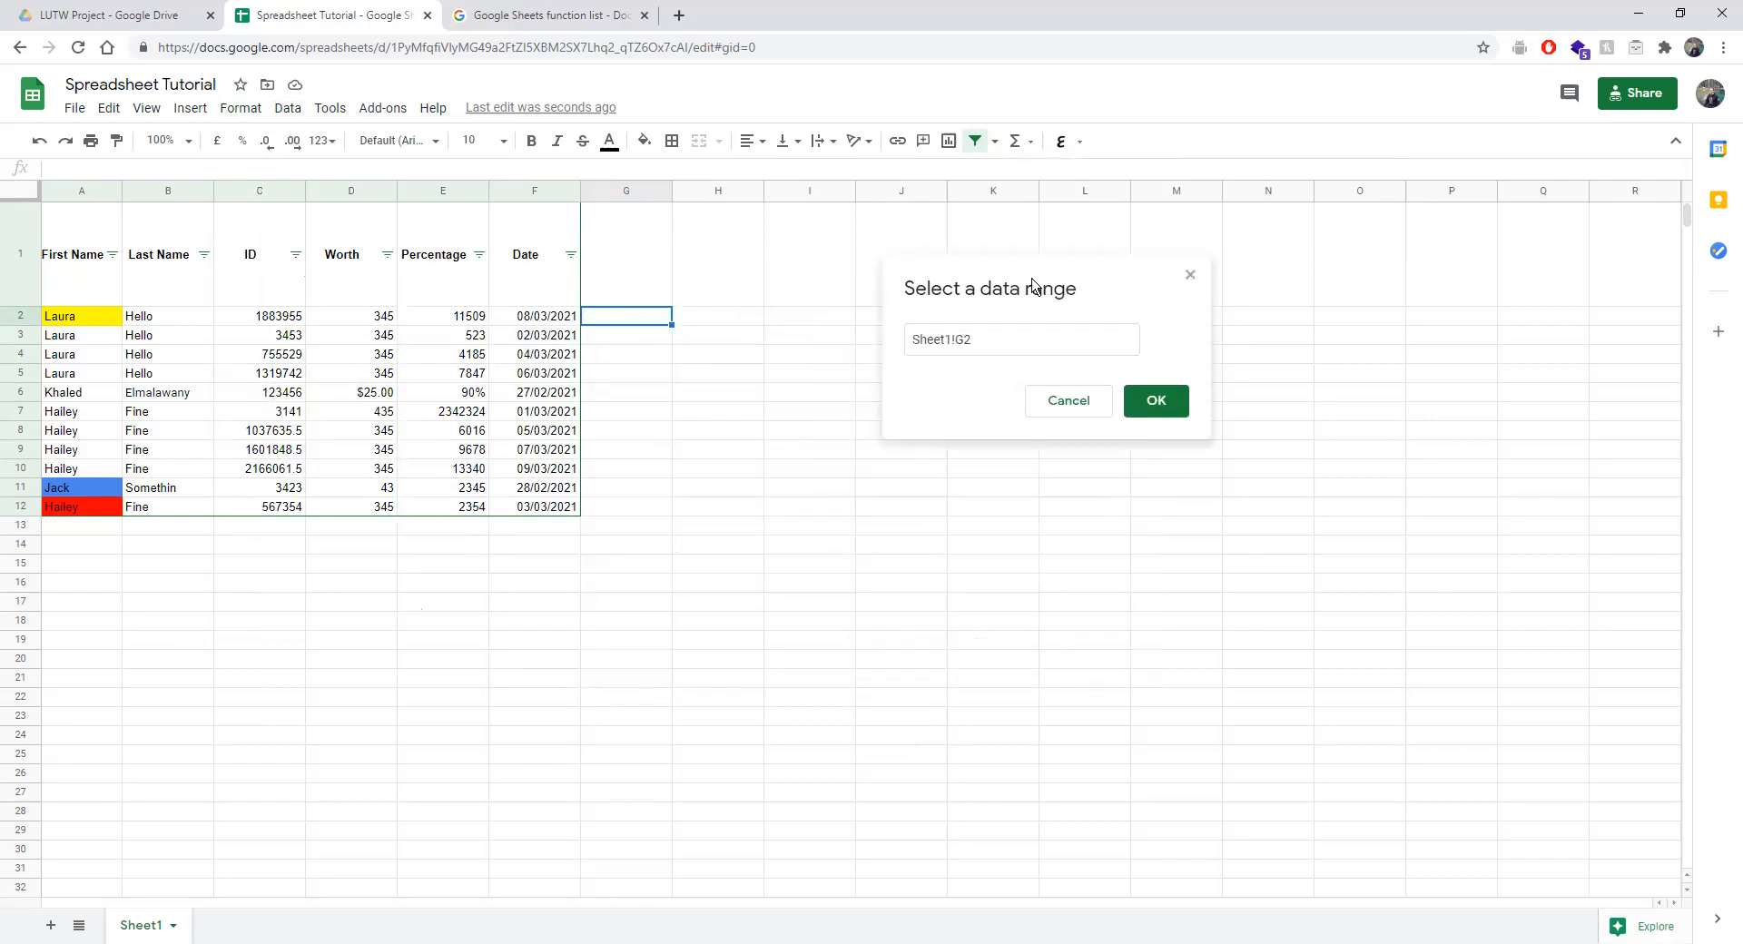
pyautogui.moveTo(600, 318); pyautogui.dragTo(597, 519)
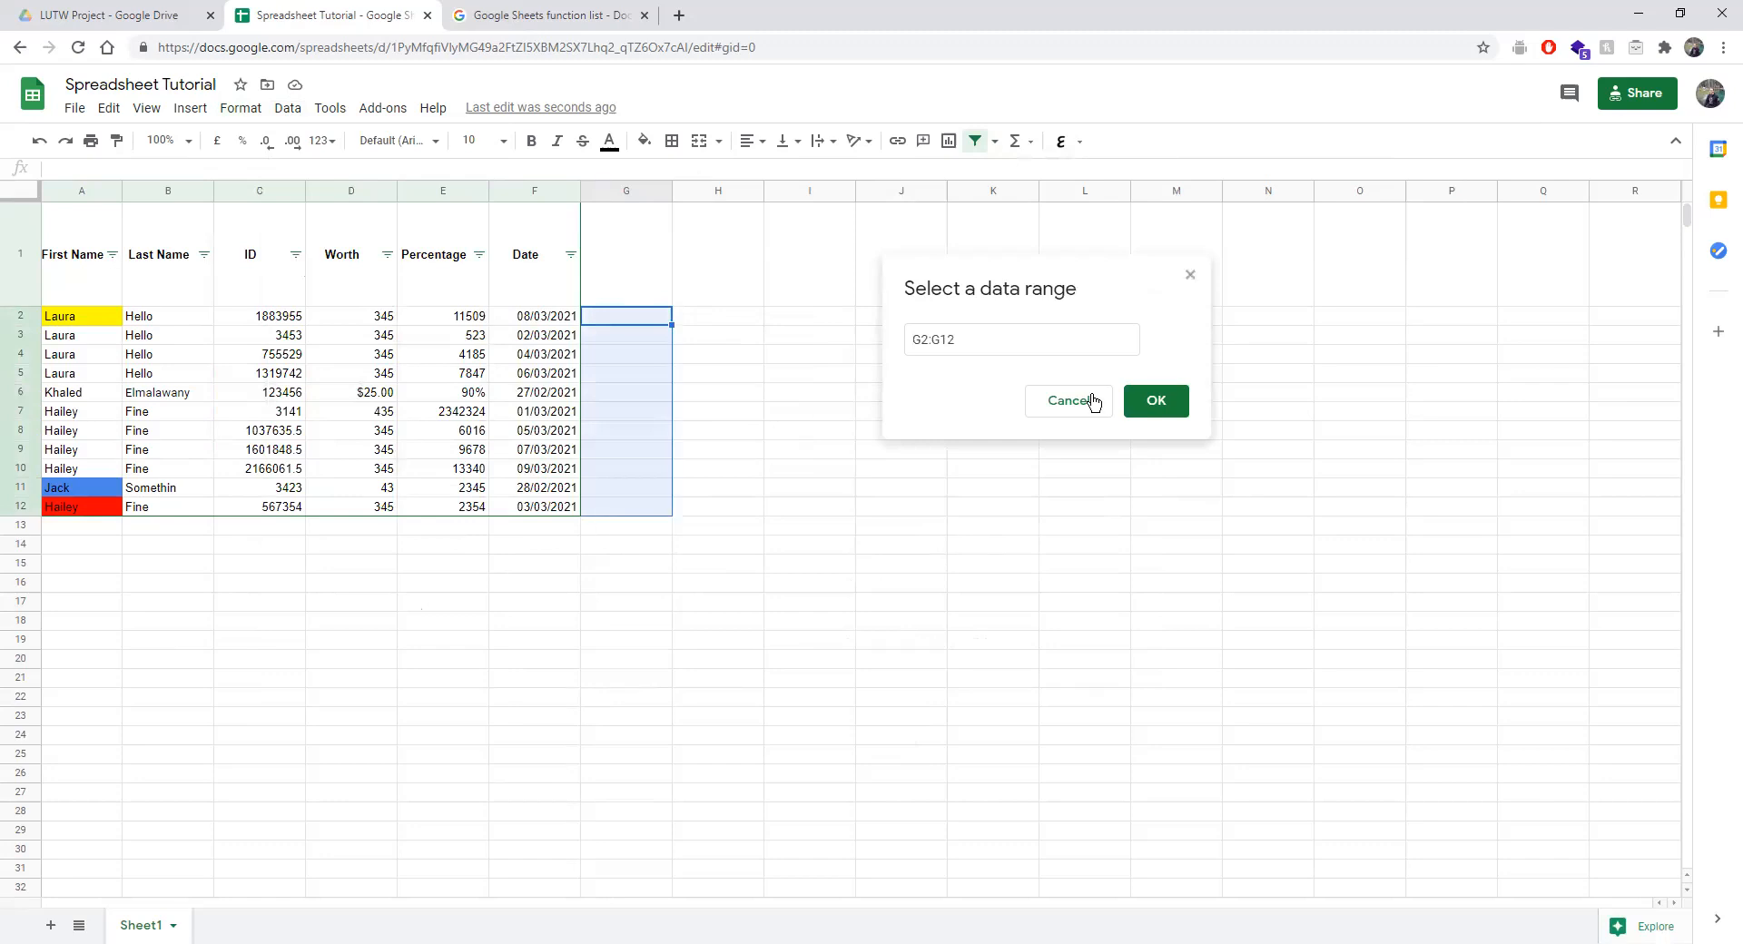
pyautogui.click(1156, 401)
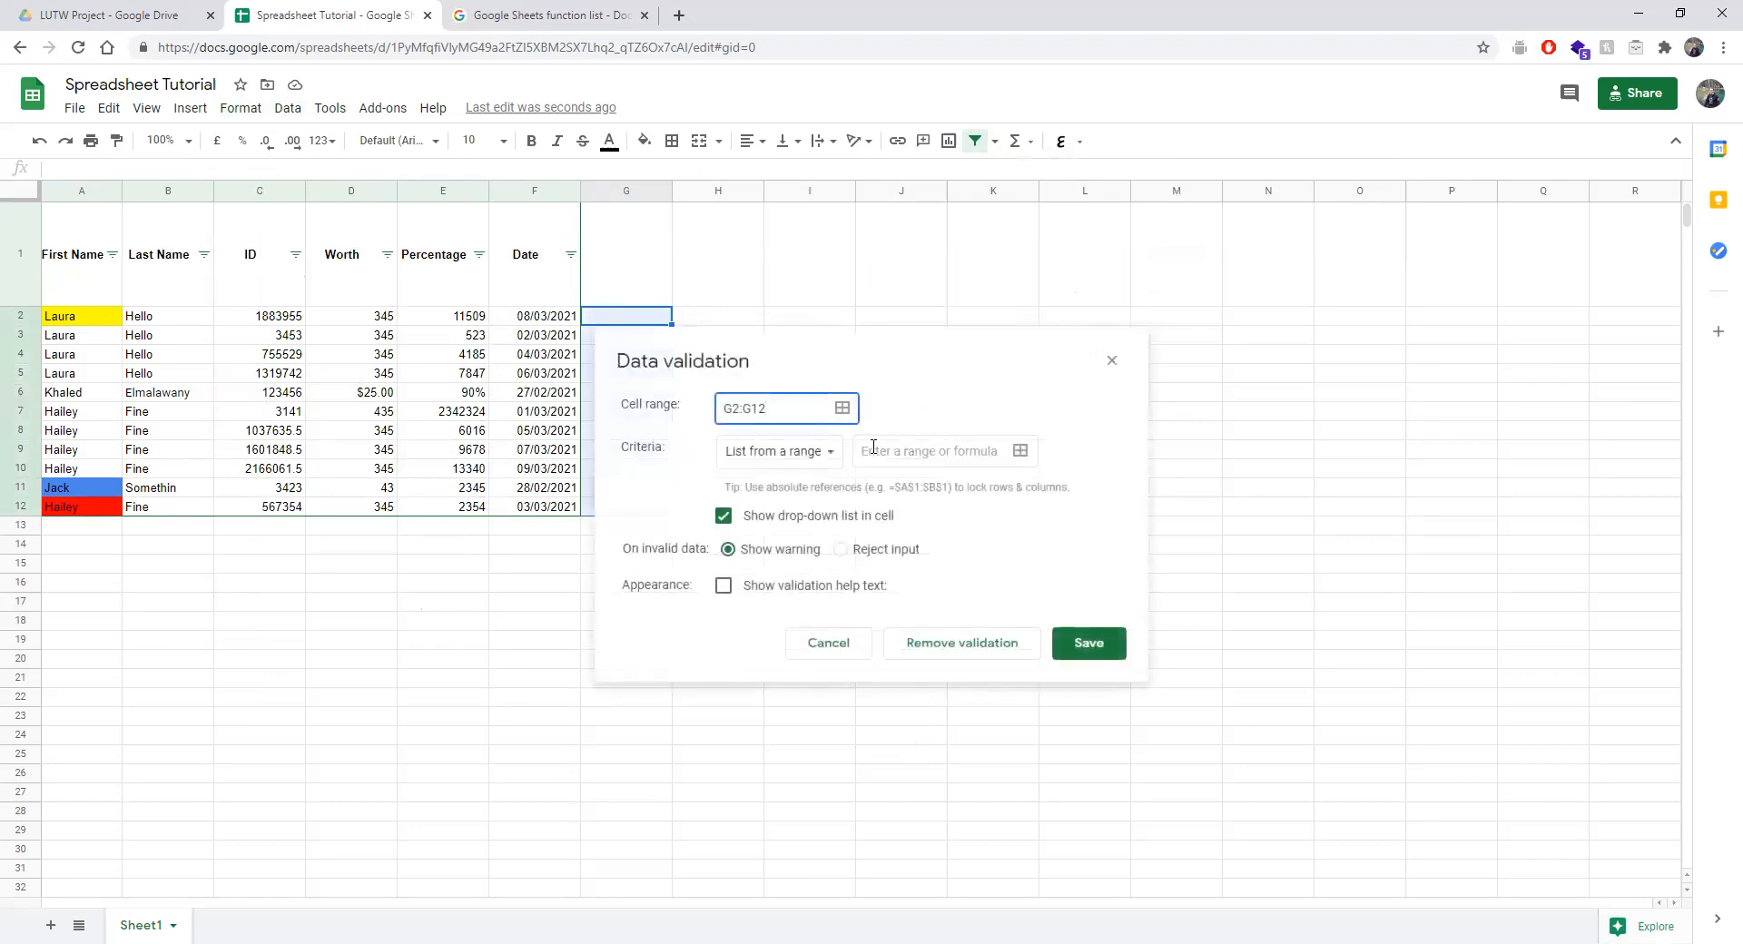
# Set the rule to List from a range F2:F5 and save it.
pyautogui.click(786, 458)
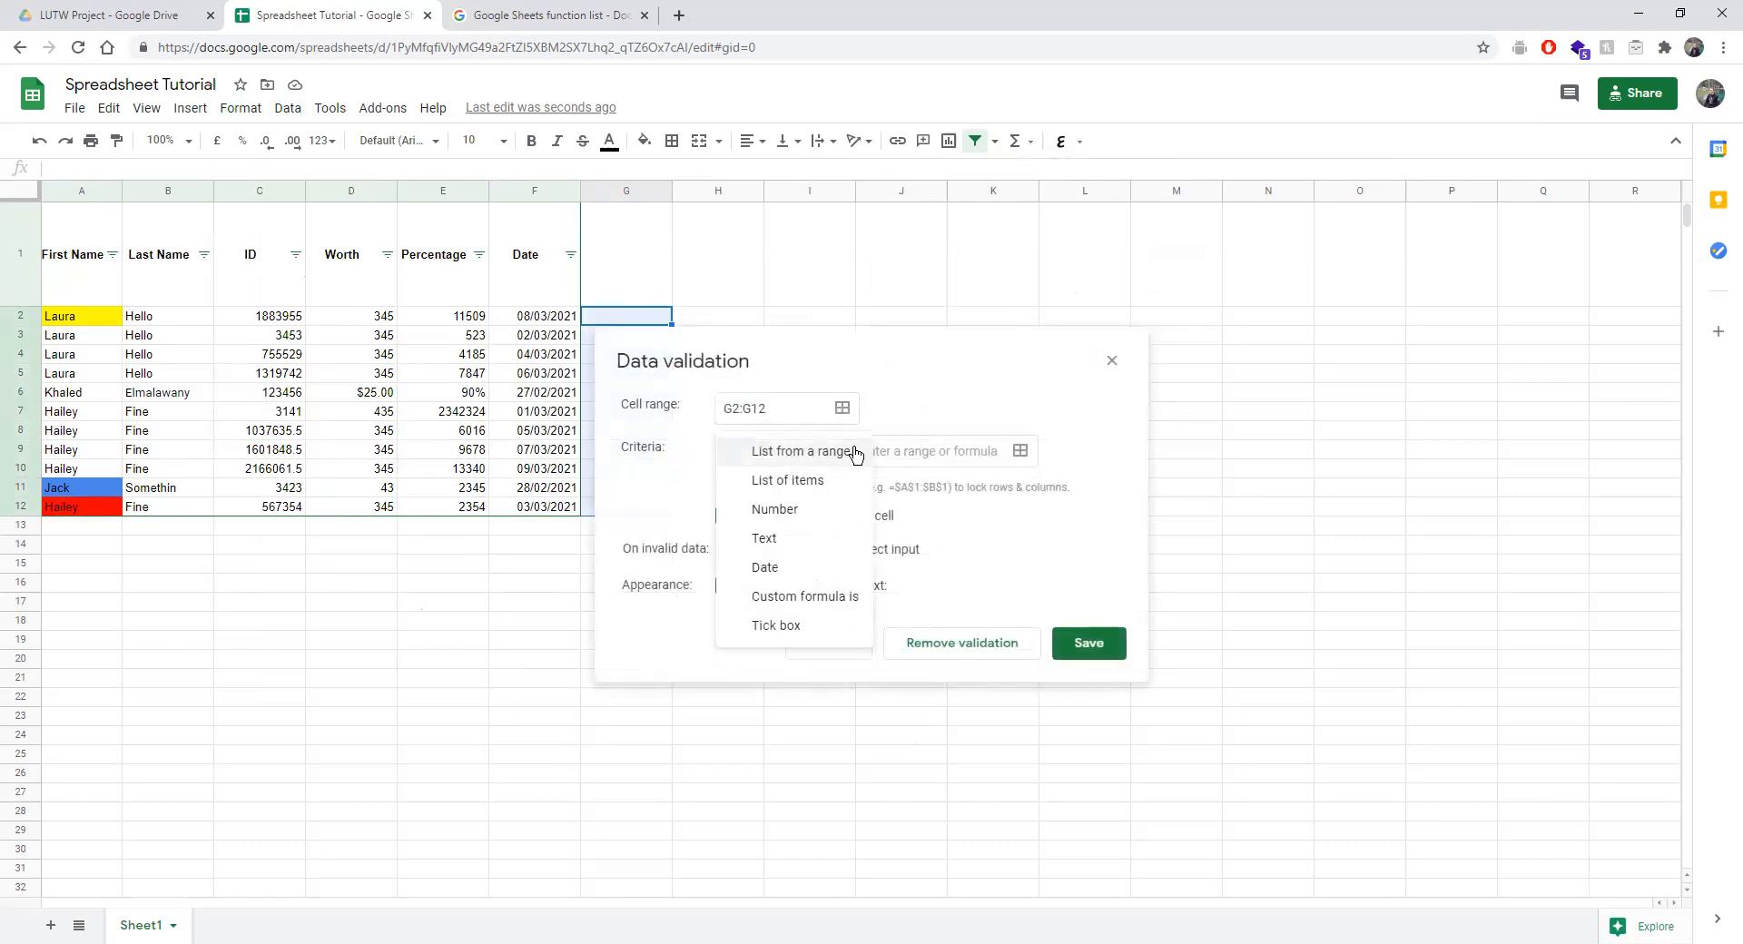
pyautogui.click(896, 448)
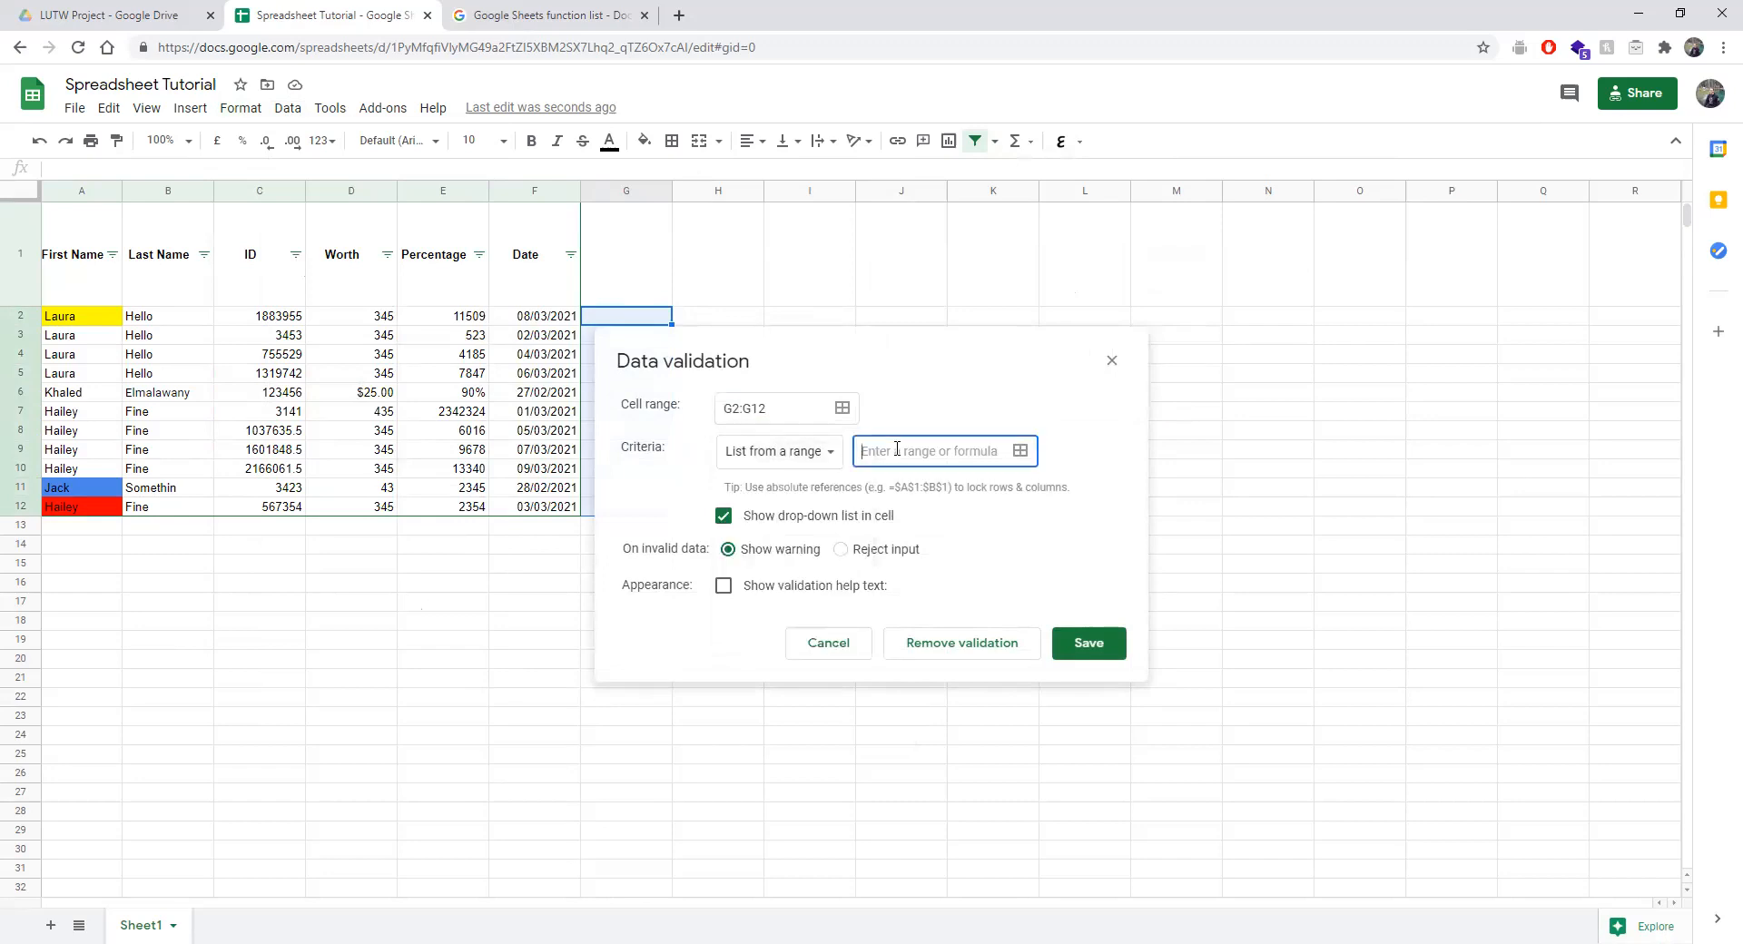
pyautogui.click(1020, 451)
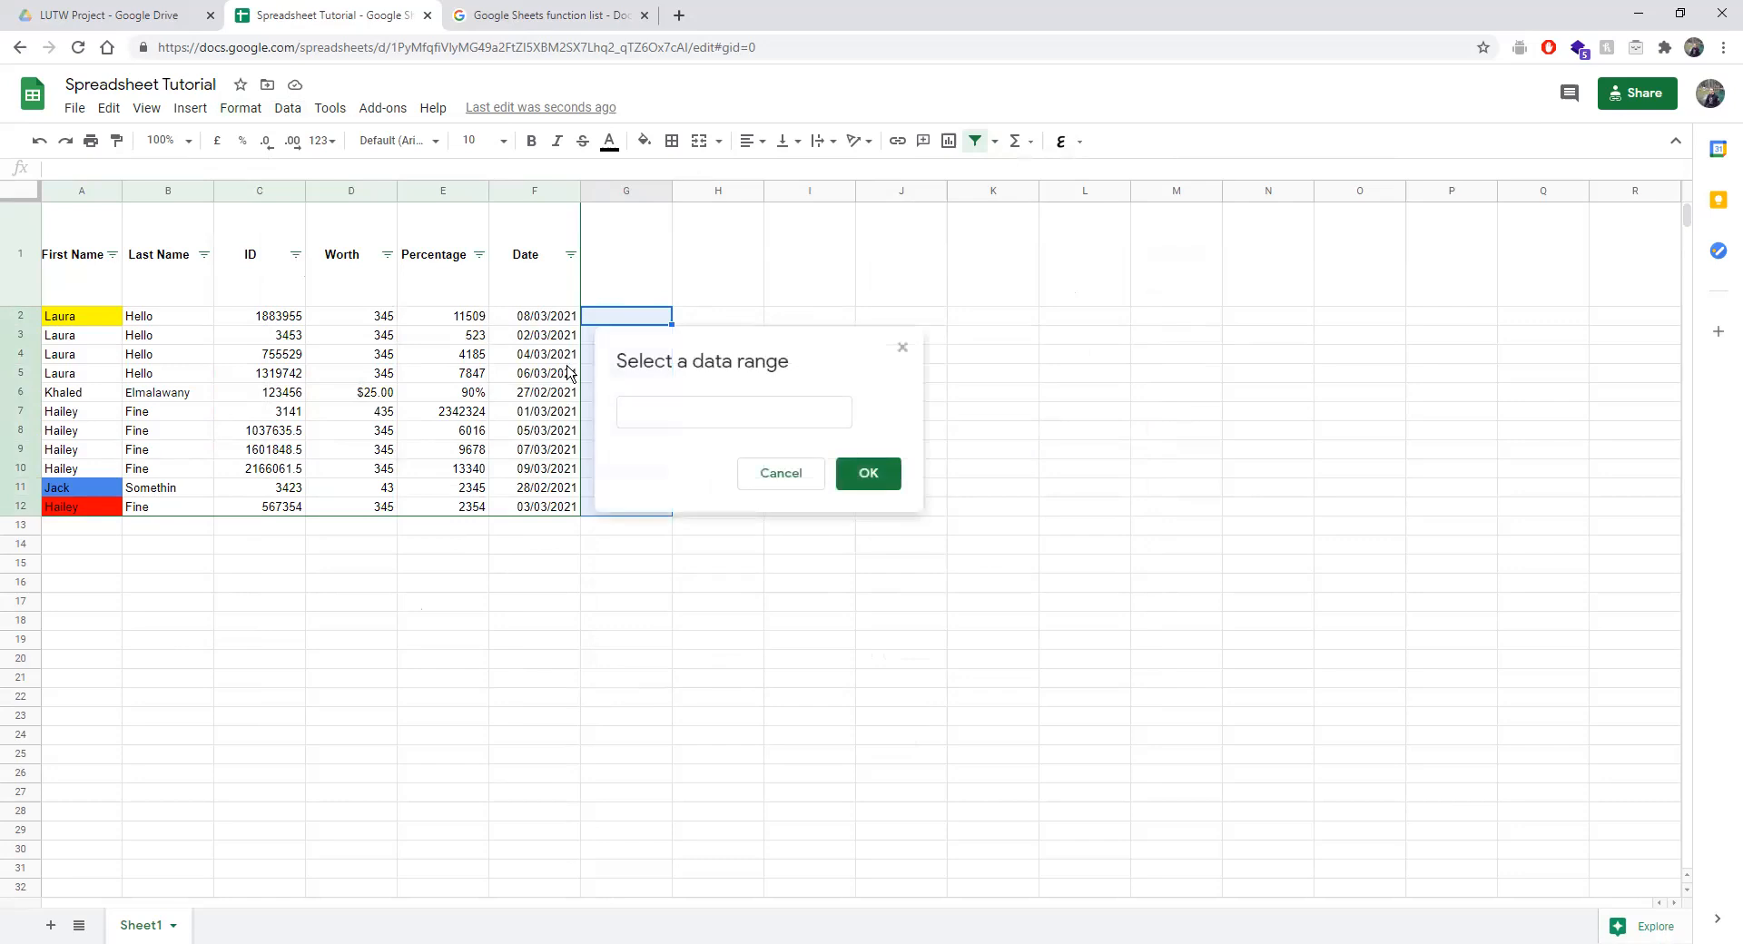
pyautogui.moveTo(524, 325); pyautogui.dragTo(527, 373)
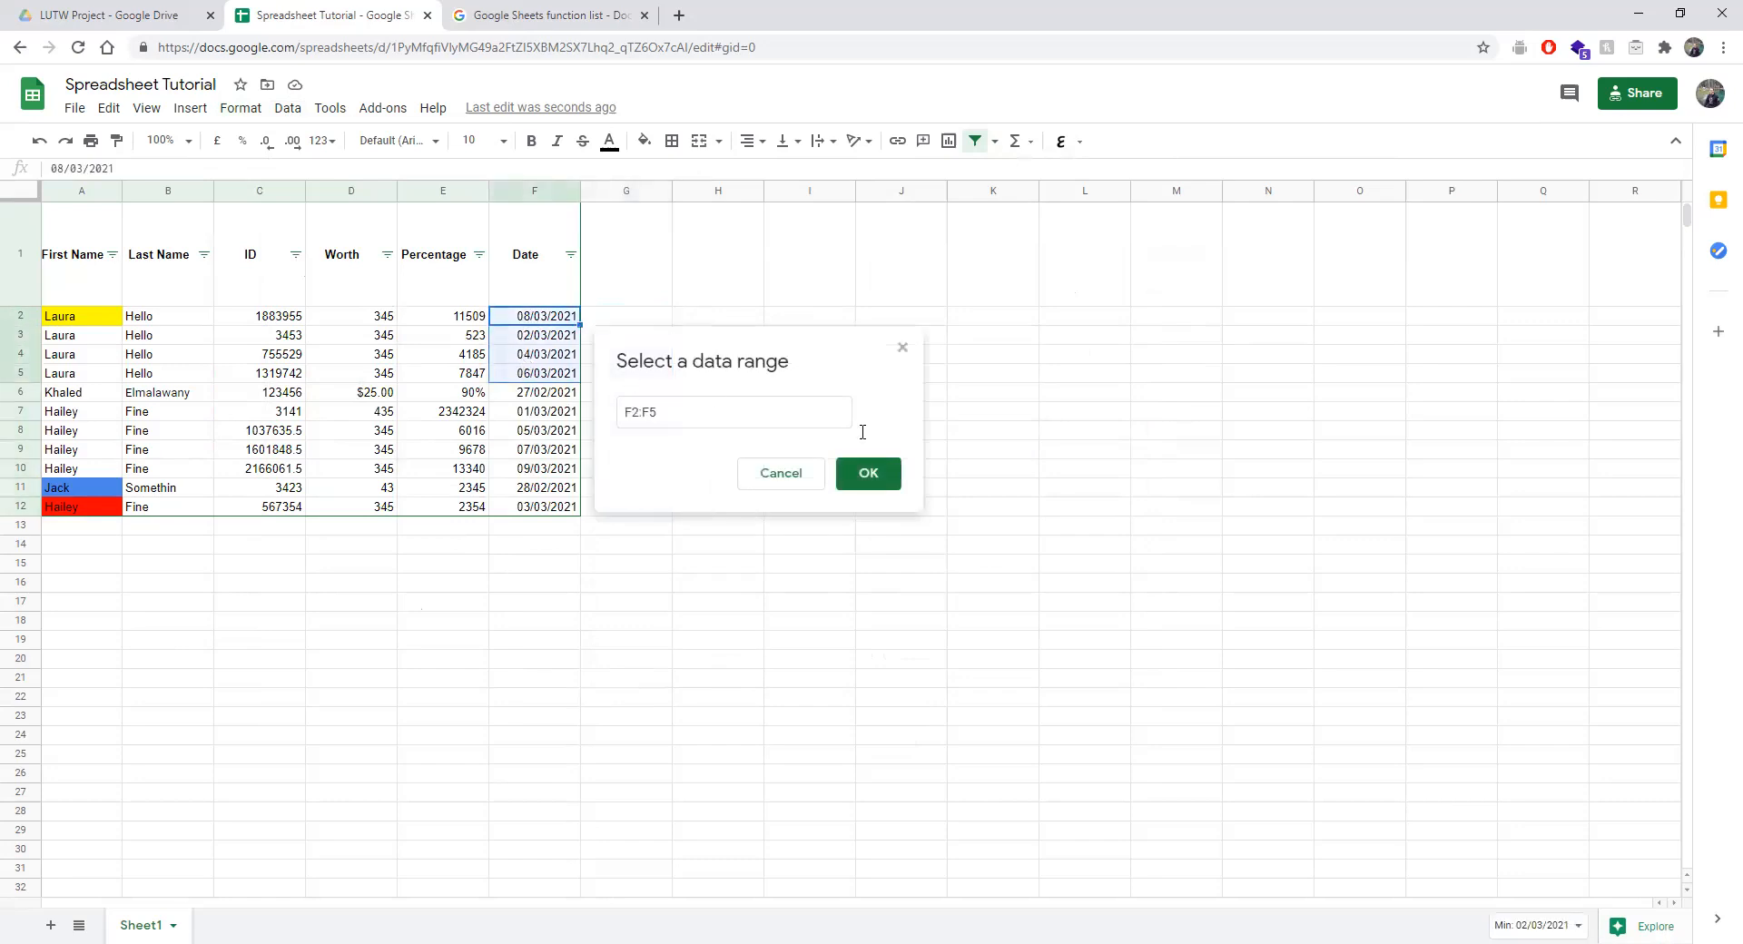
pyautogui.click(868, 473)
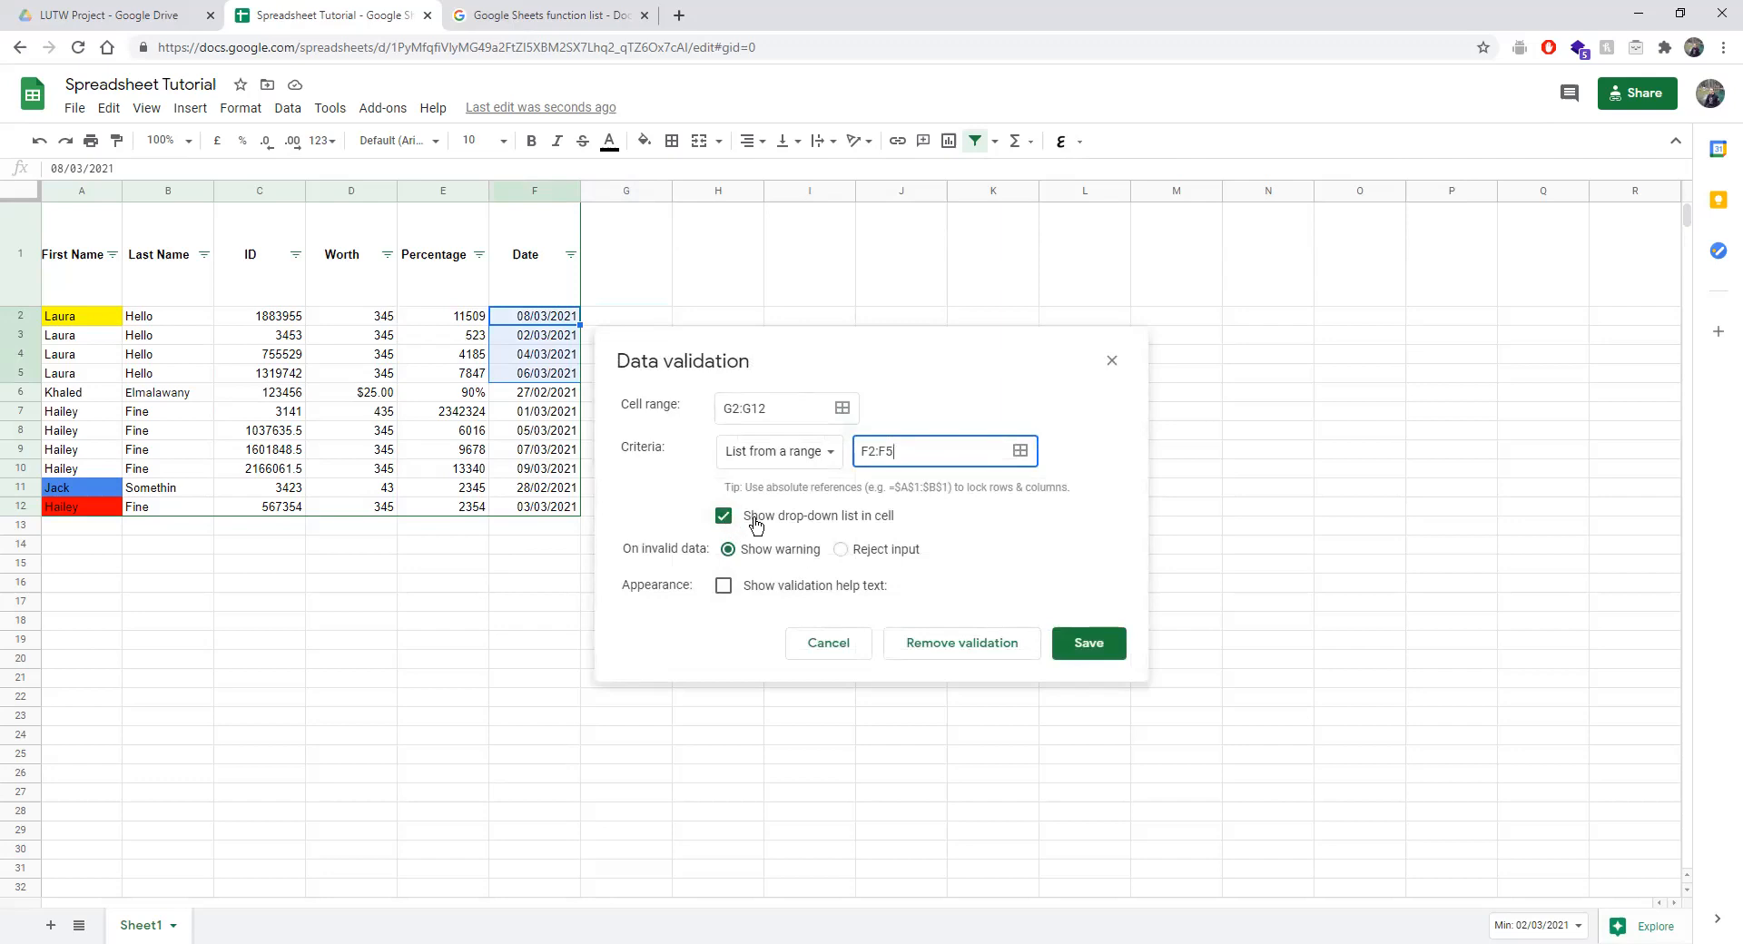
pyautogui.click(1062, 654)
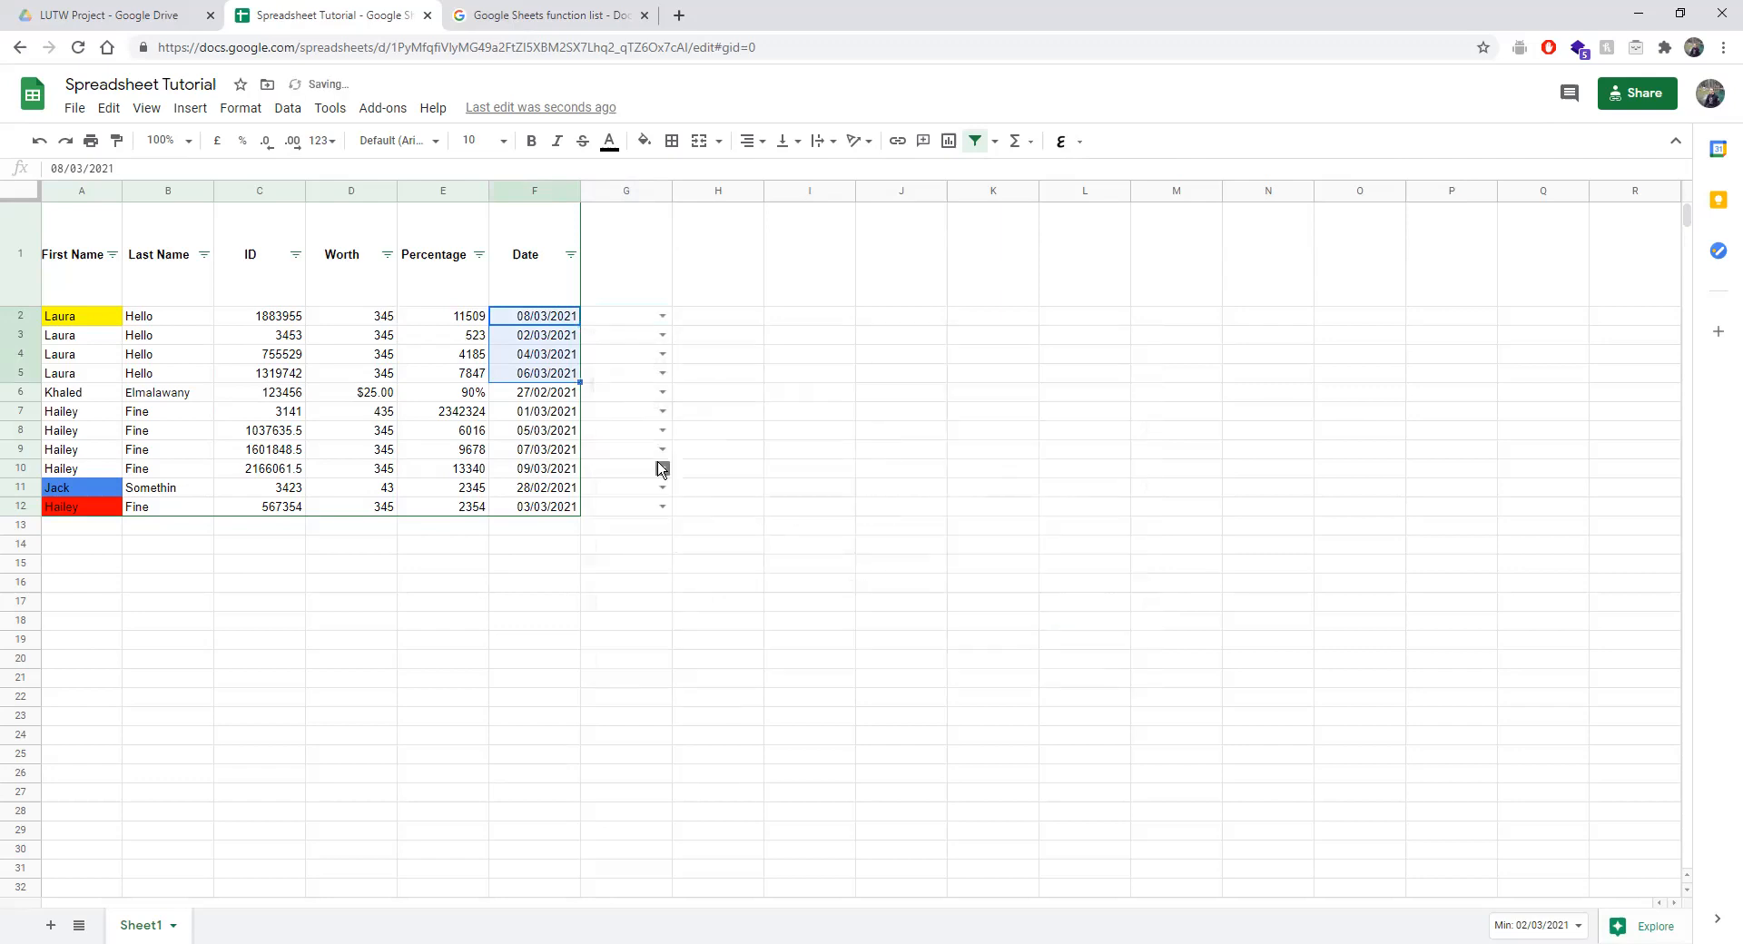
# Choose 04/03/2021 from G2's dropdown, then select G2:G12.
pyautogui.click(663, 316)
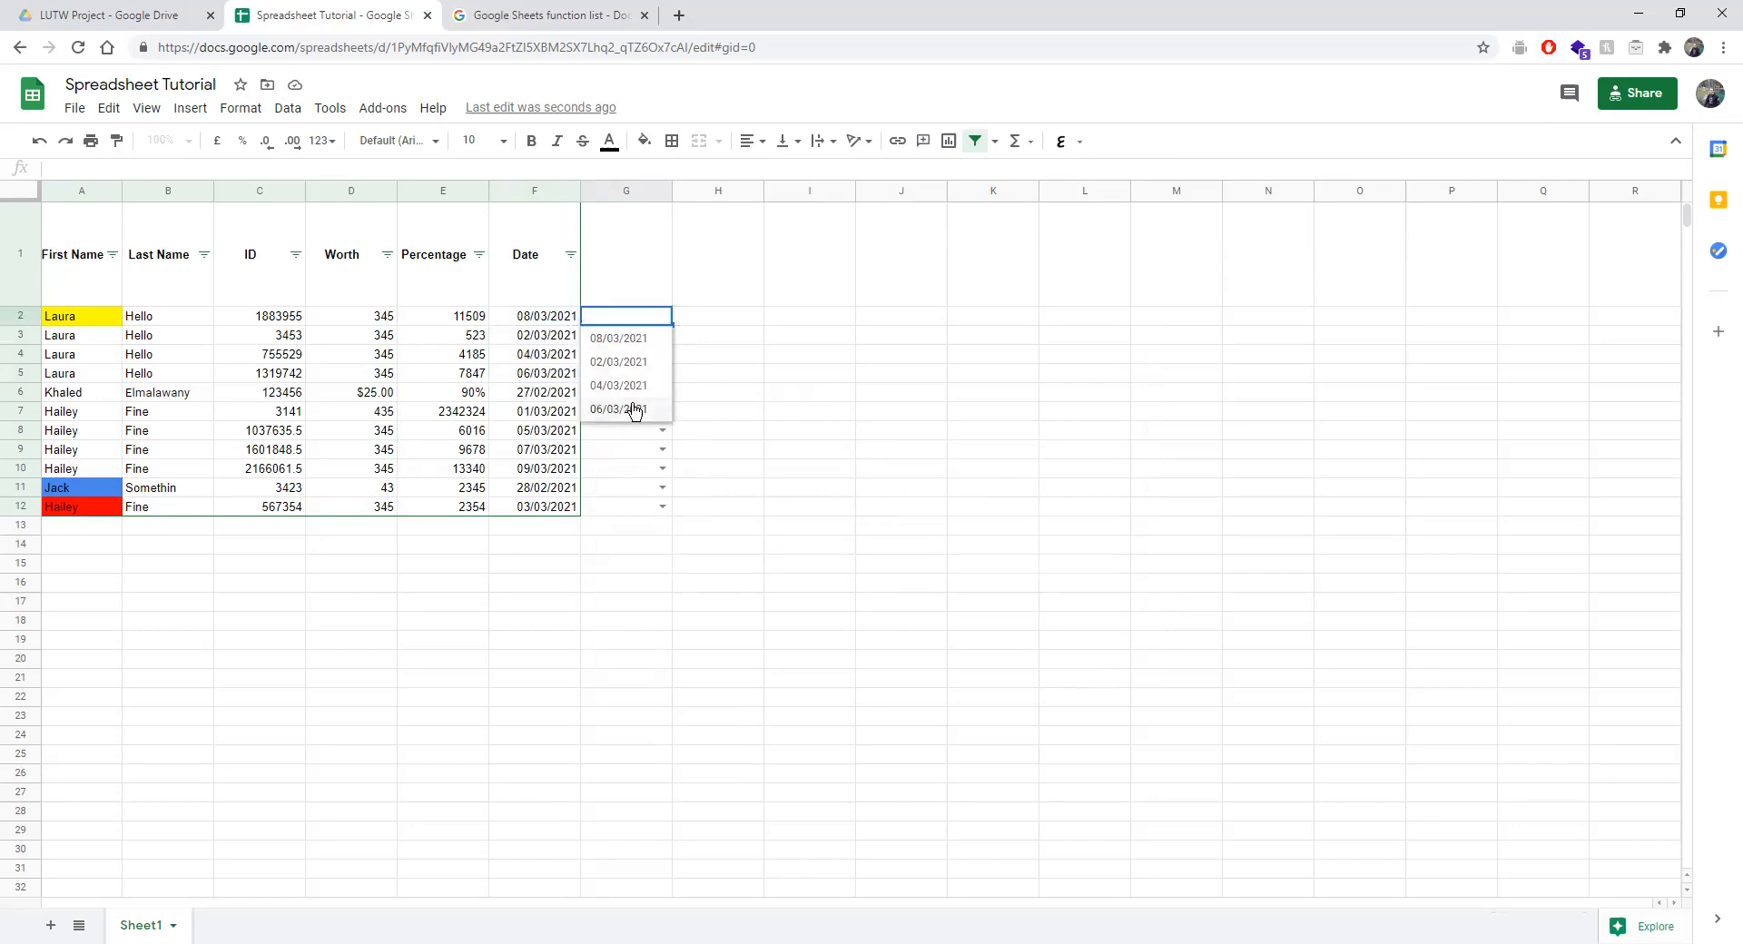
pyautogui.click(650, 339)
pyautogui.click(663, 317)
pyautogui.click(646, 387)
pyautogui.moveTo(640, 320); pyautogui.dragTo(611, 505)
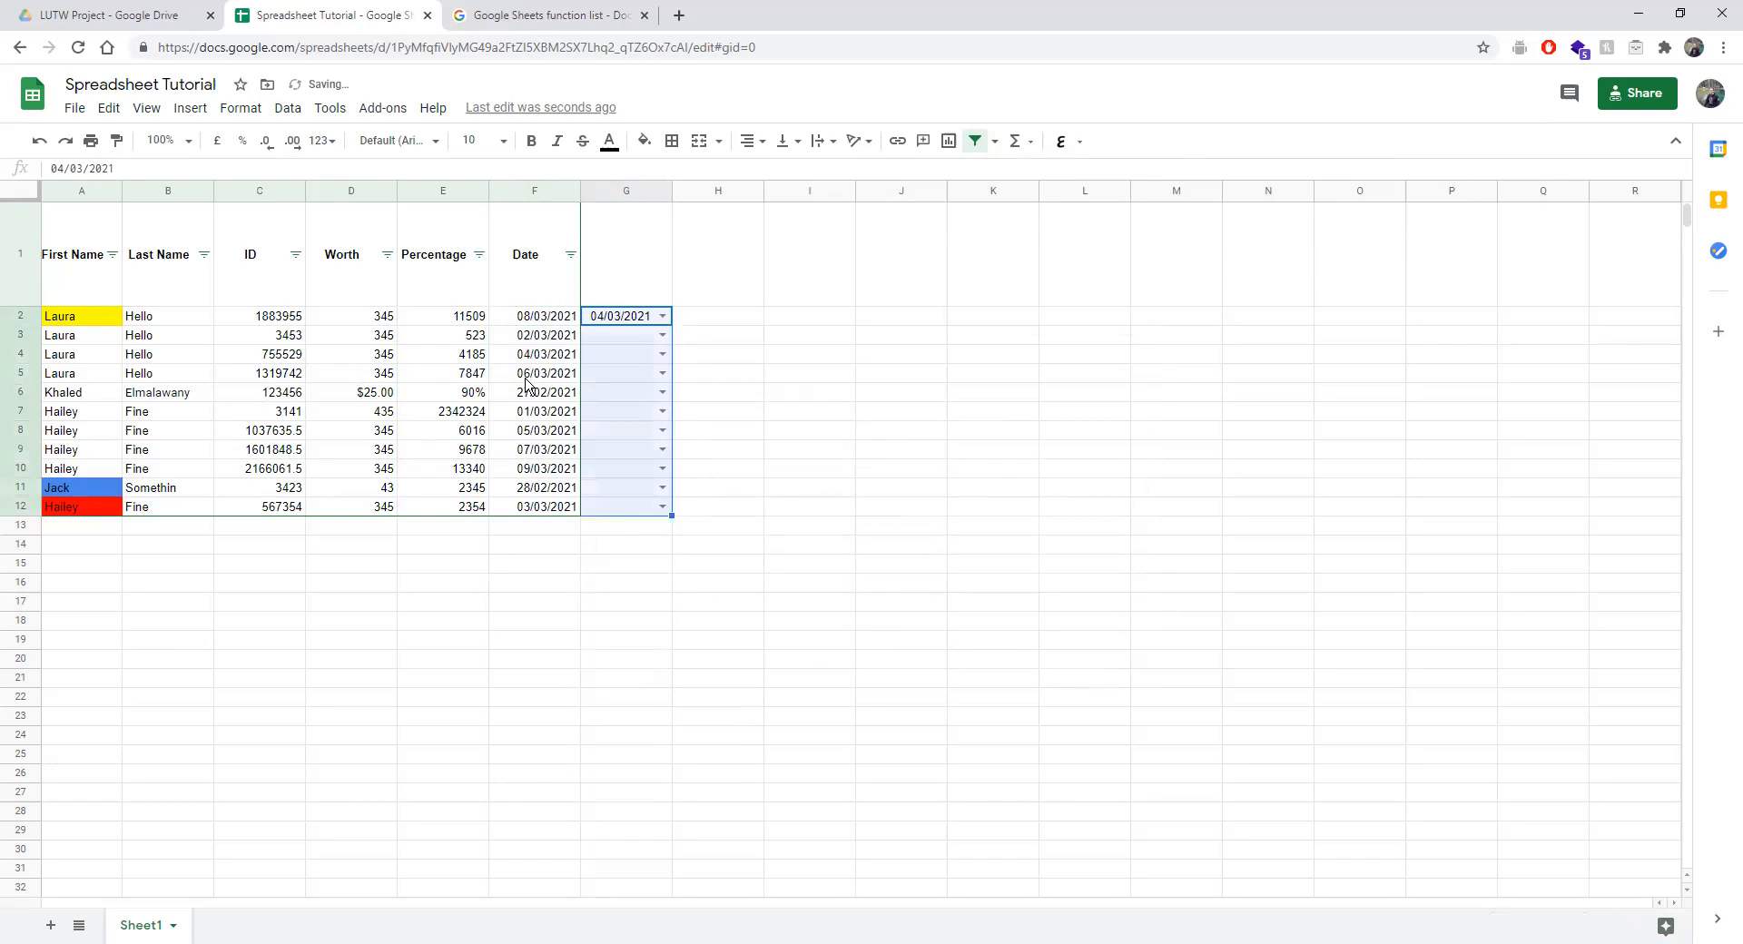
pyautogui.click(287, 110)
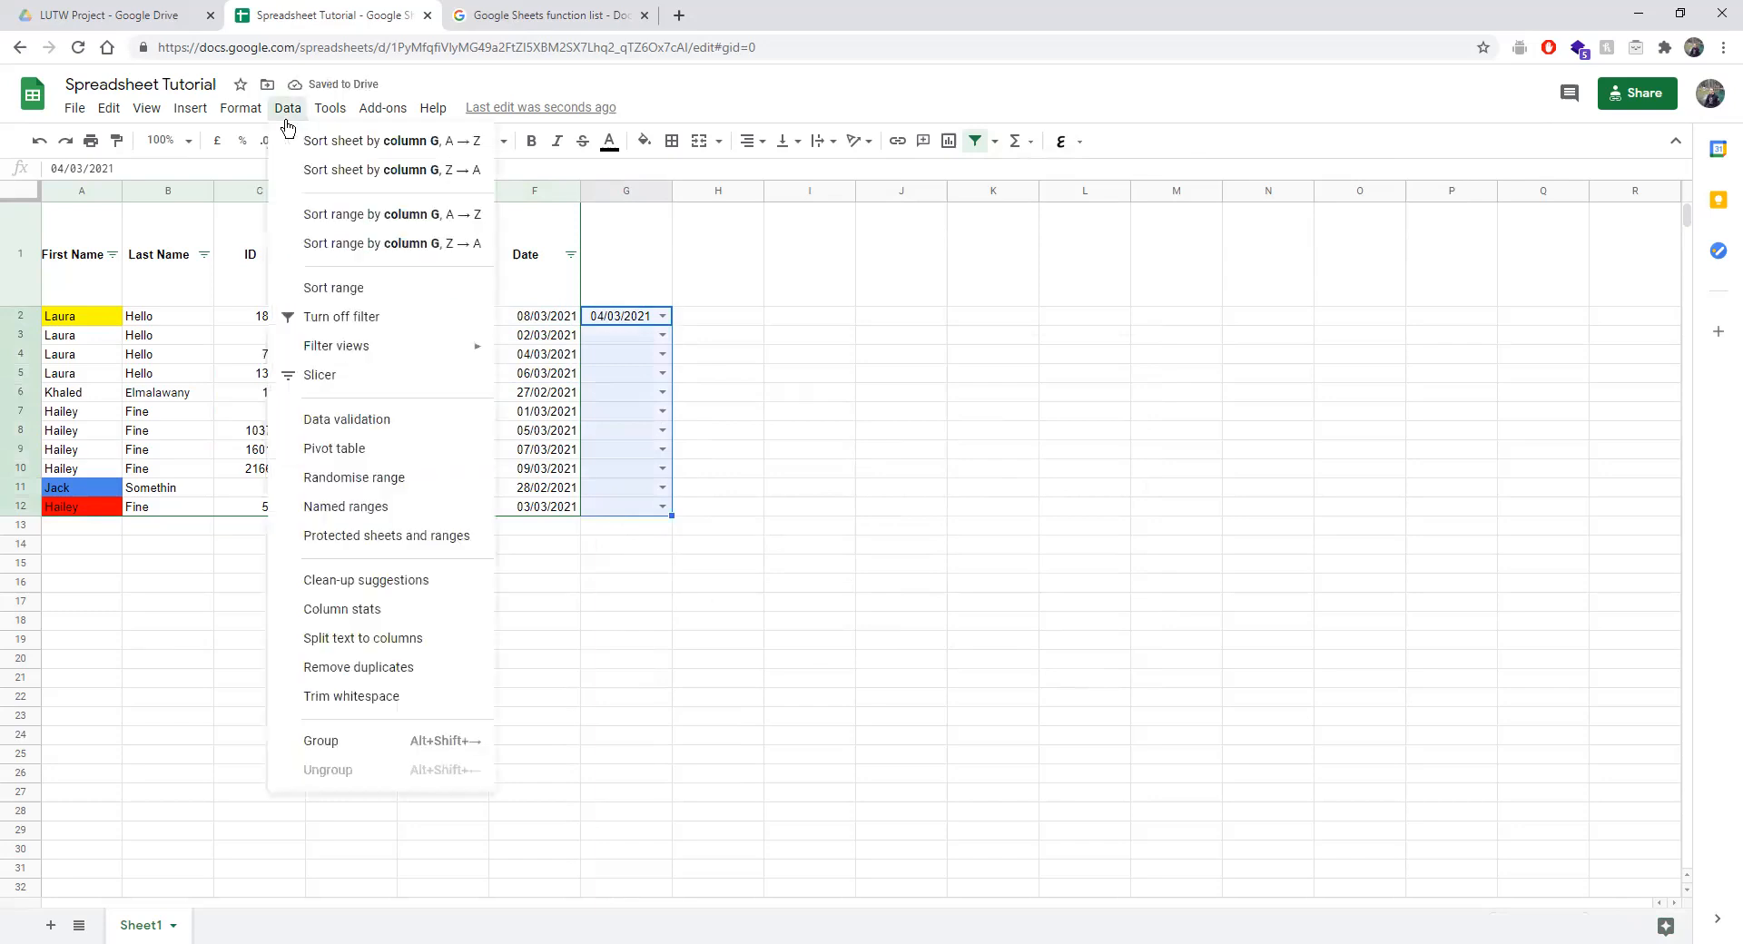
# Switch G2:G12's rule to a list of items Khaled, Project90, LUTW and save.
pyautogui.click(353, 423)
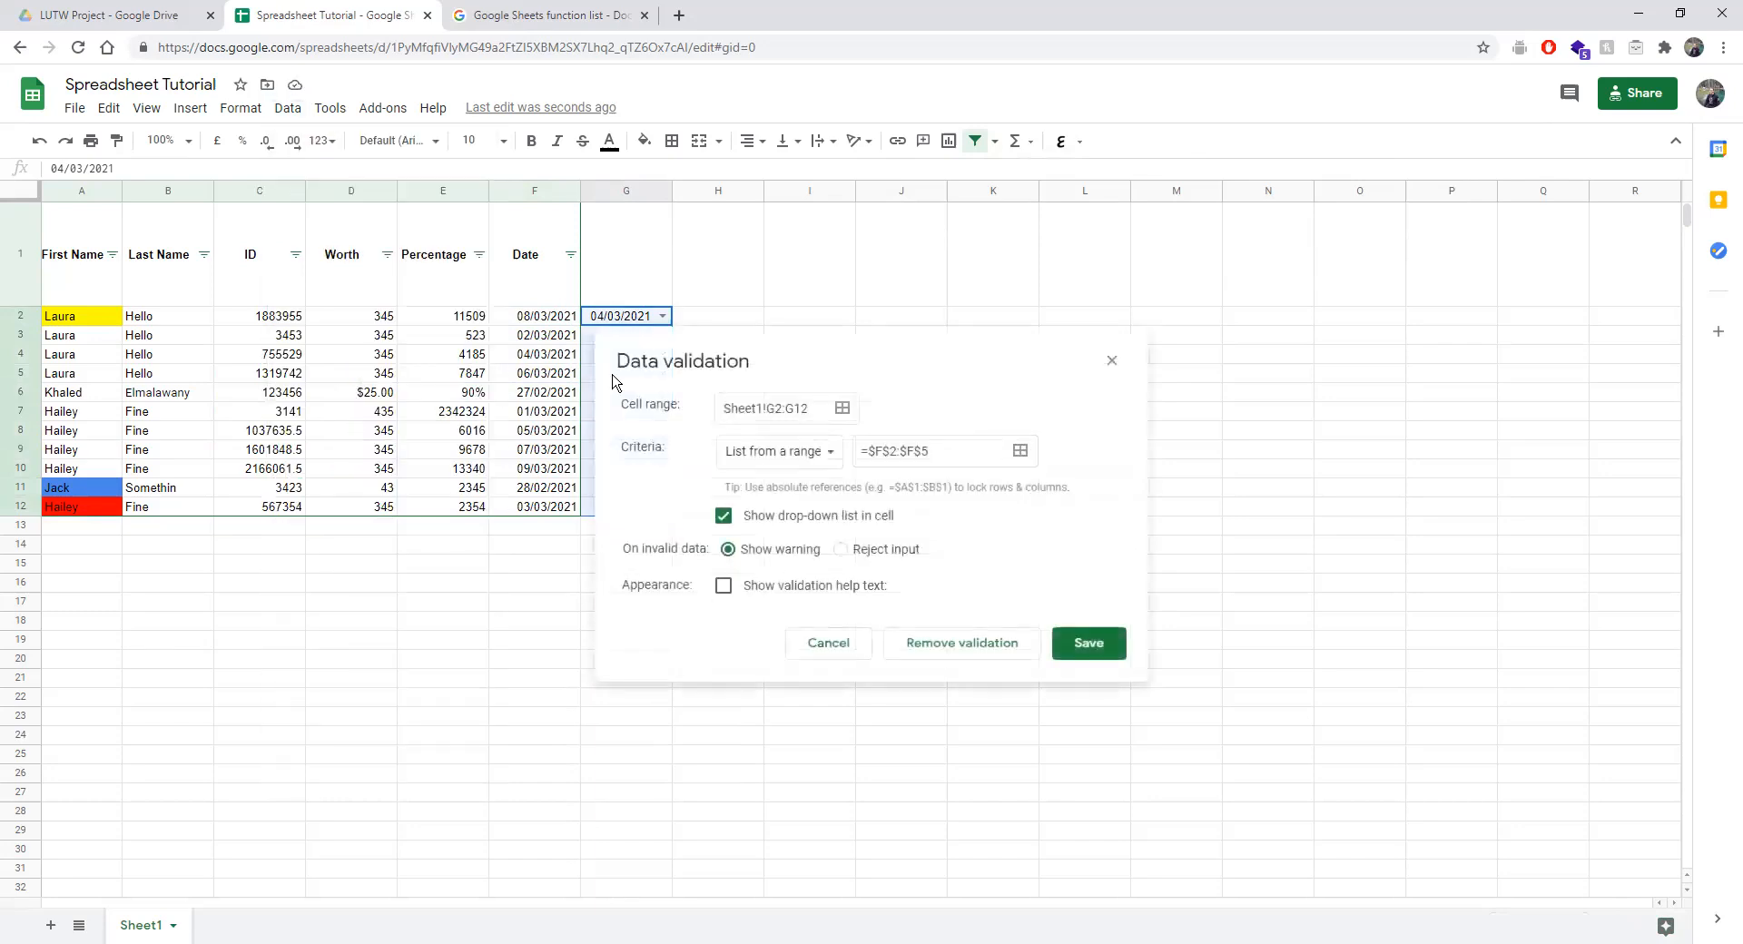
pyautogui.click(794, 458)
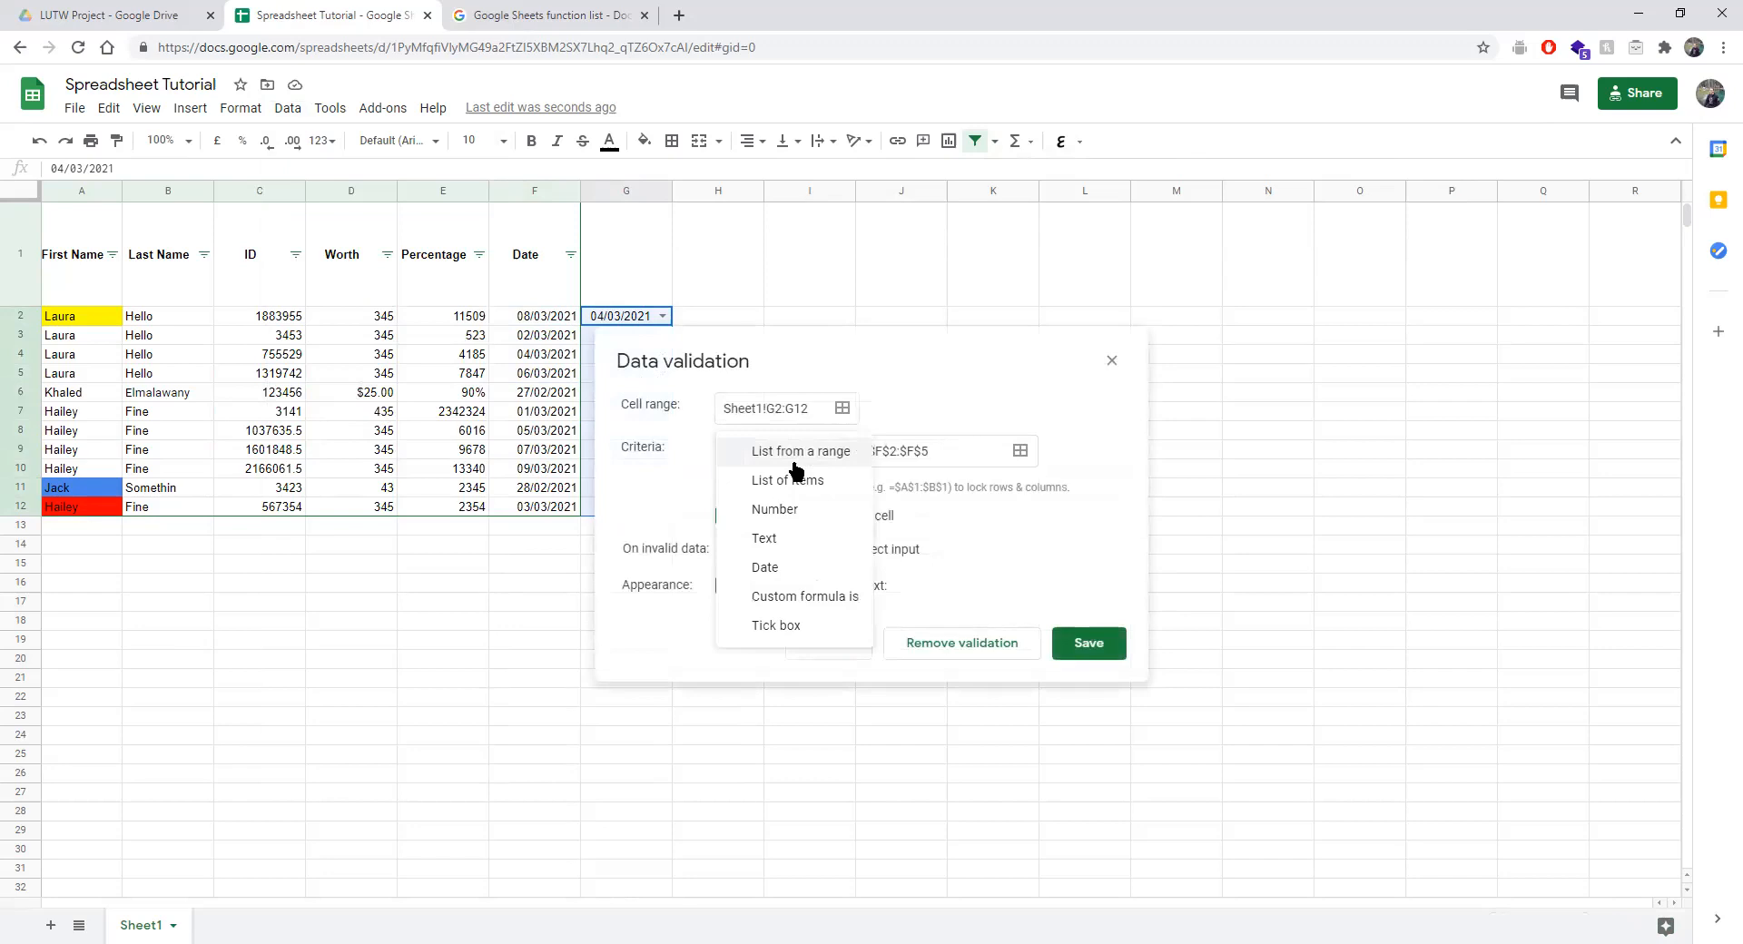
pyautogui.click(801, 479)
pyautogui.click(919, 444)
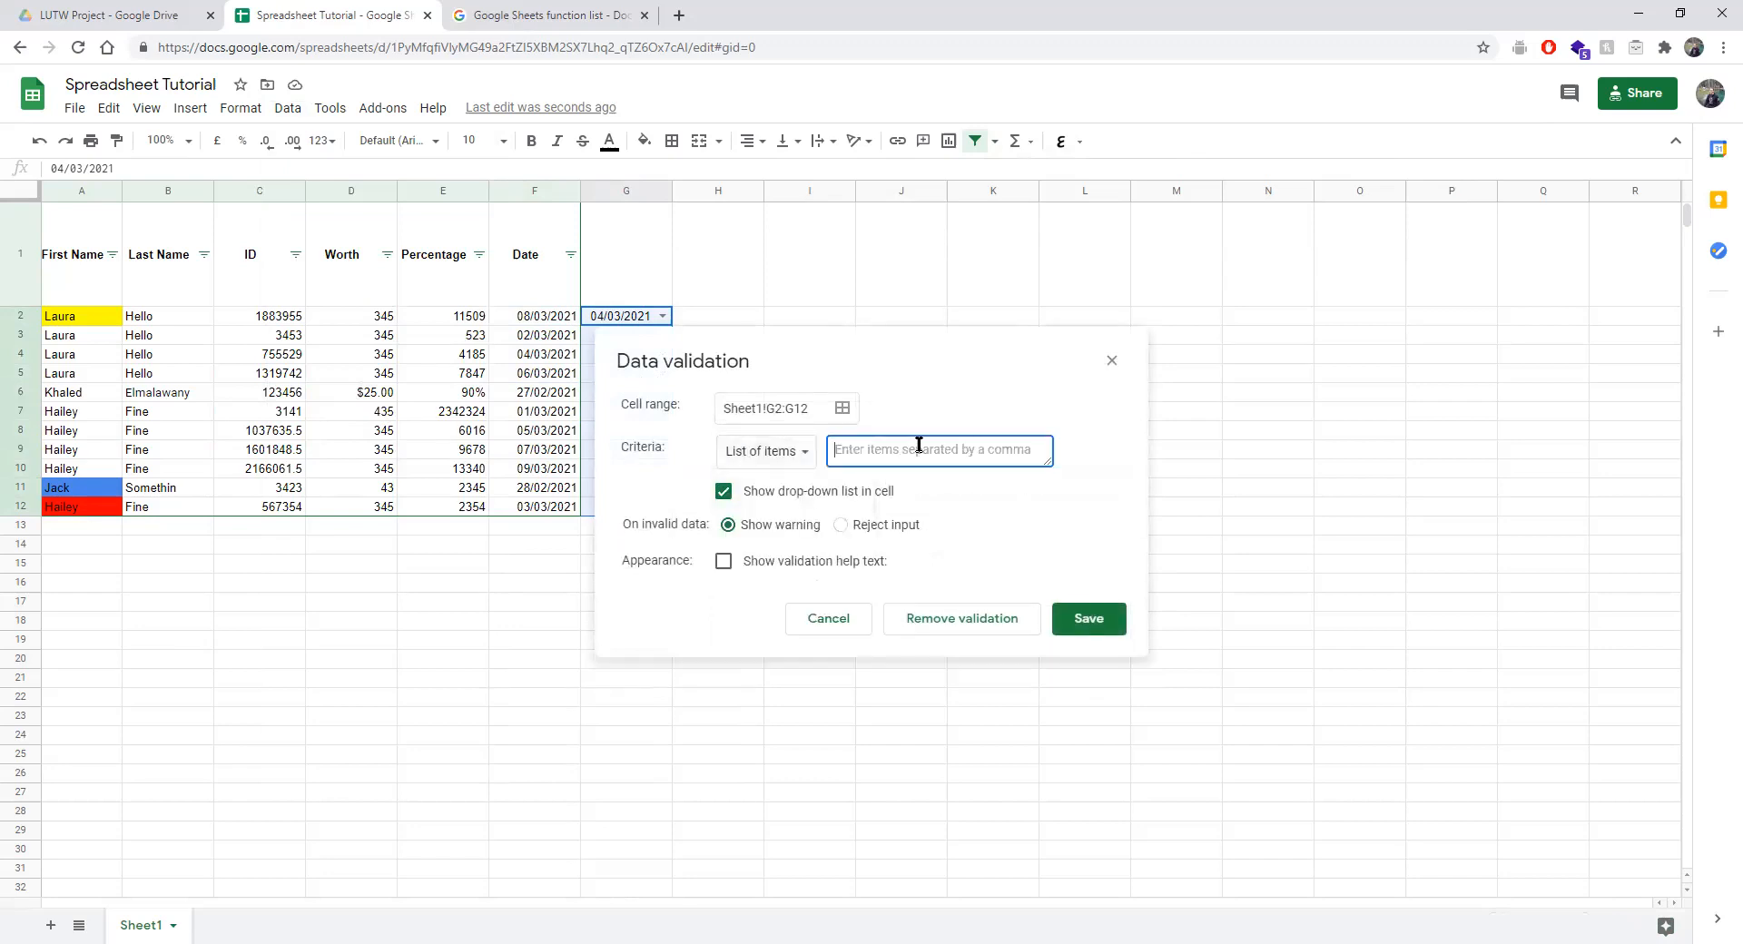
pyautogui.write('Khaled,  Project90, LUTW')
pyautogui.click(1094, 624)
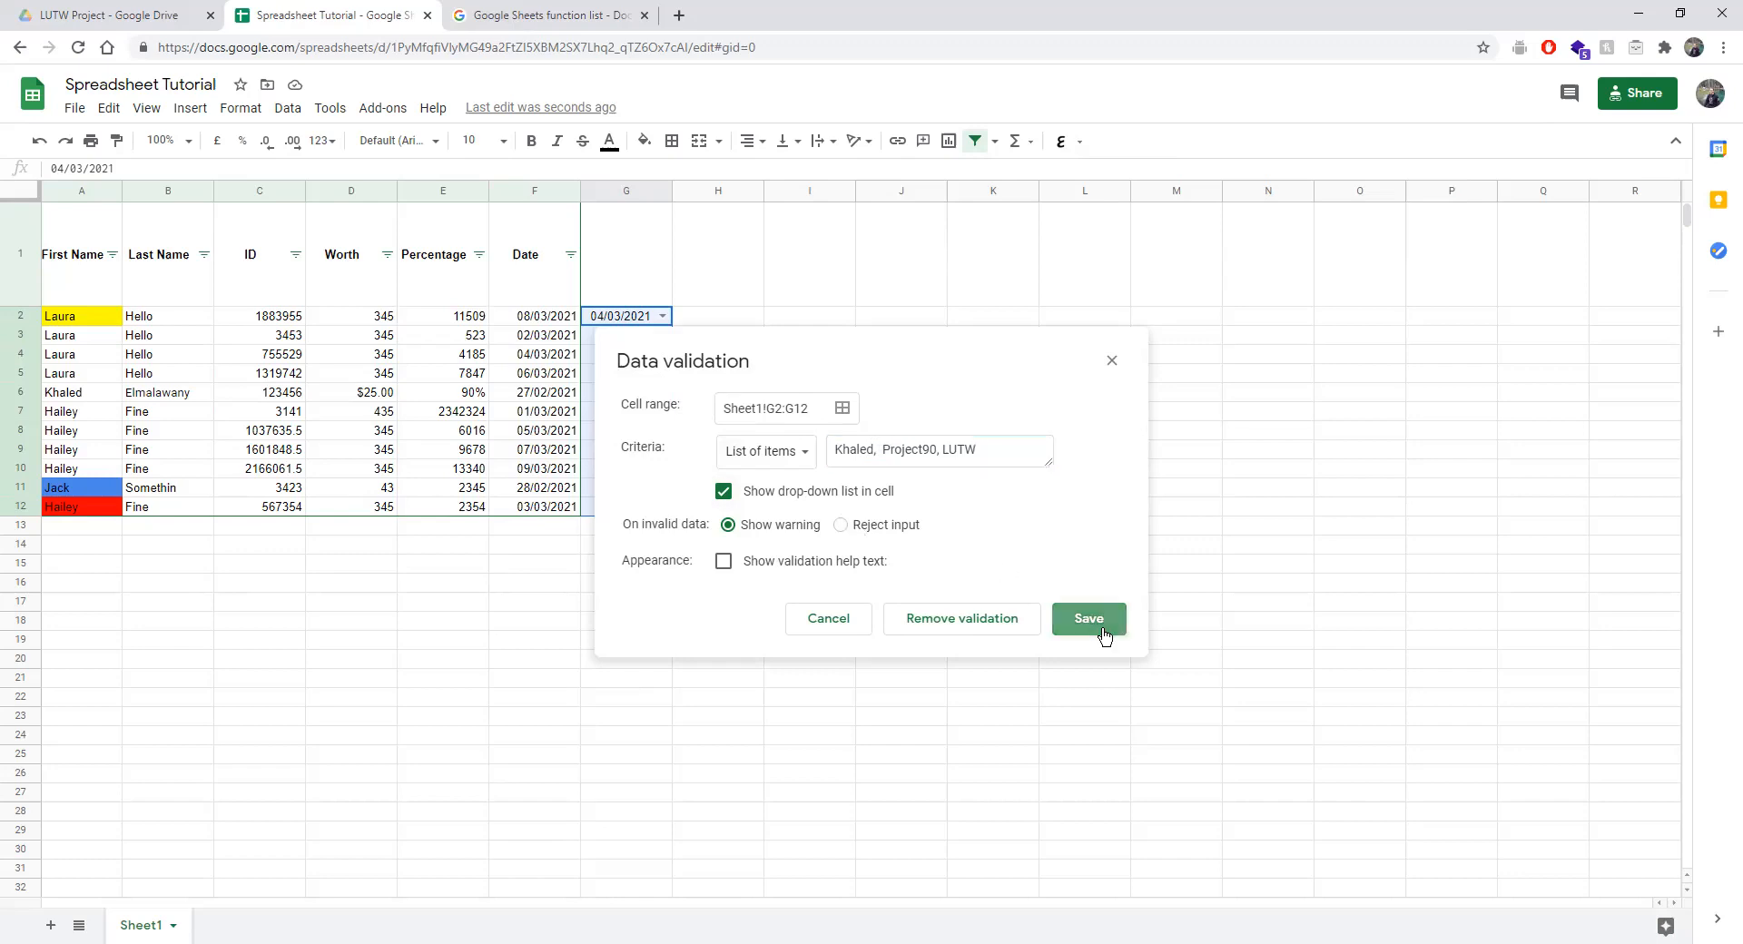
pyautogui.click(750, 393)
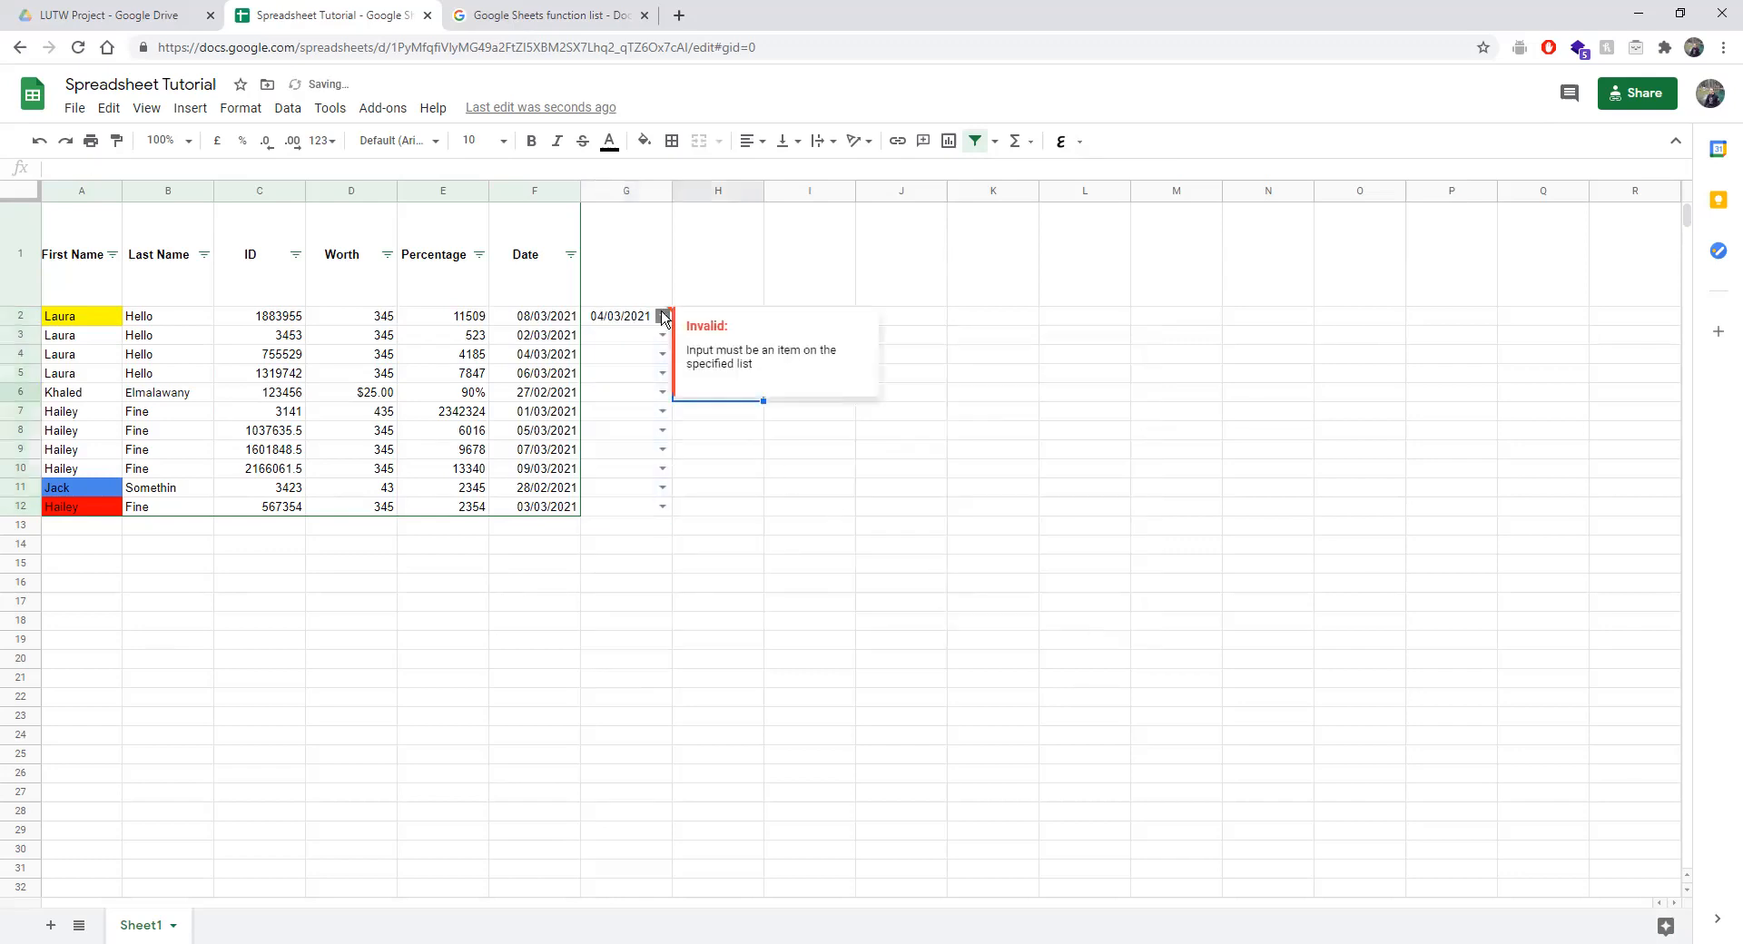
# Pick Khaled for G2, test an invalid 89 there, then restore Khaled.
pyautogui.click(664, 317)
pyautogui.click(649, 354)
pyautogui.click(791, 441)
pyautogui.click(632, 322)
pyautogui.doubleClick(630, 316)
pyautogui.write('89')
pyautogui.press('Return')
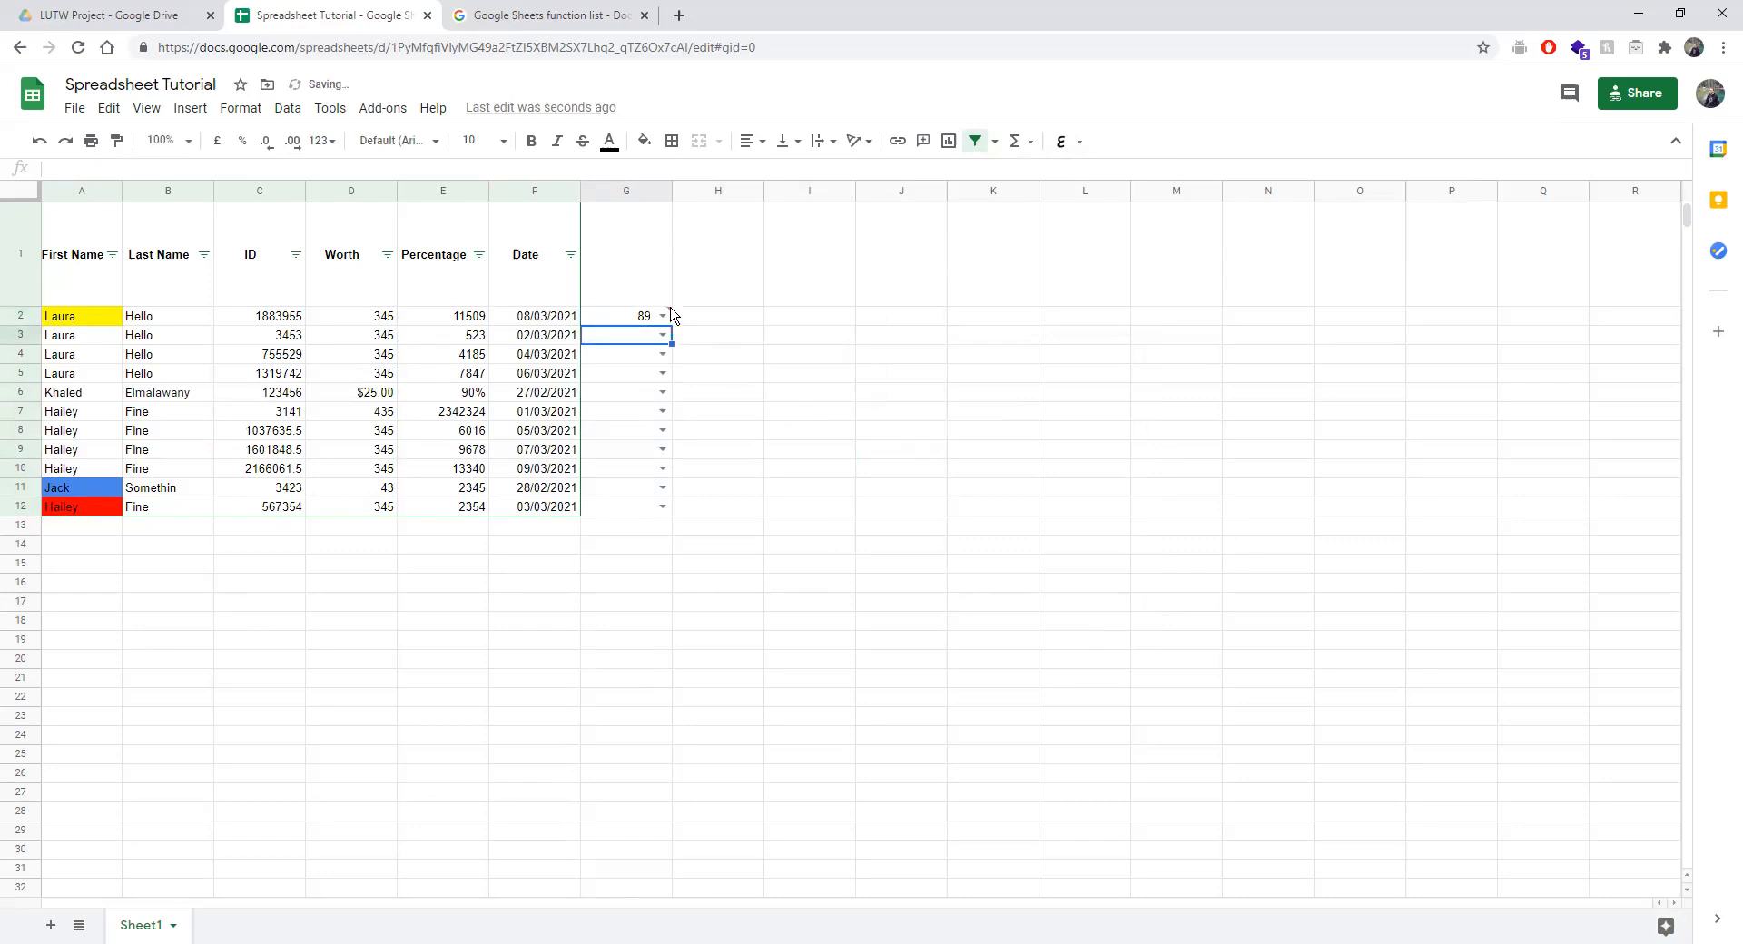
pyautogui.moveTo(671, 316)
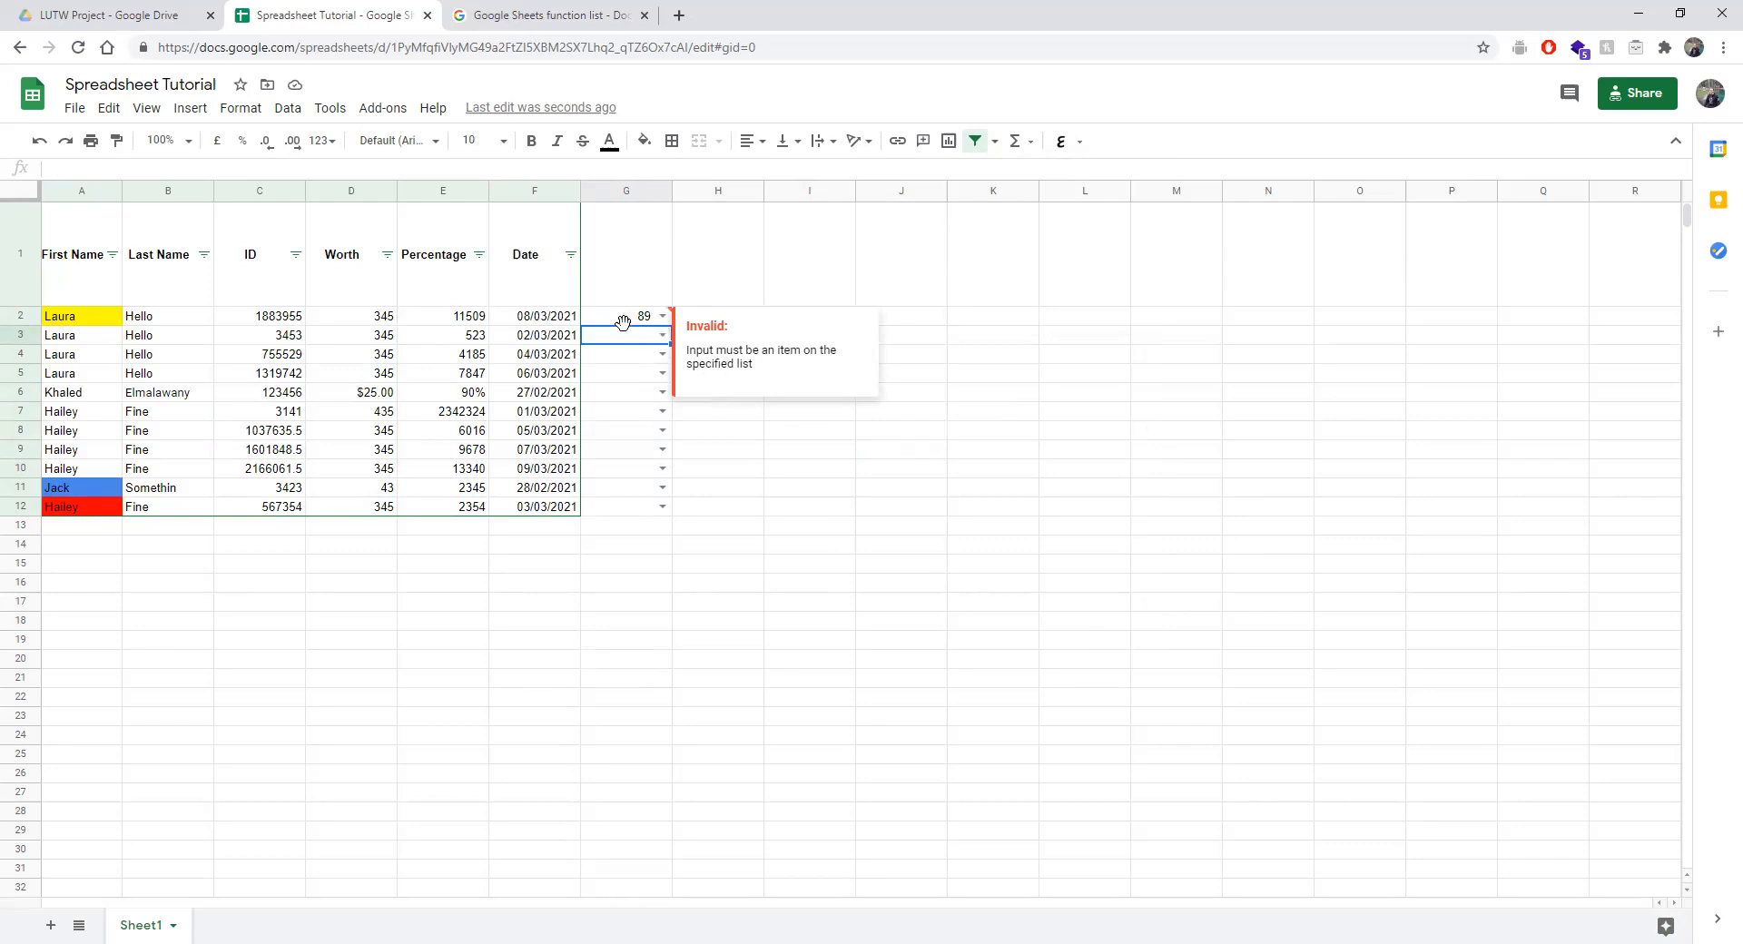
pyautogui.click(662, 315)
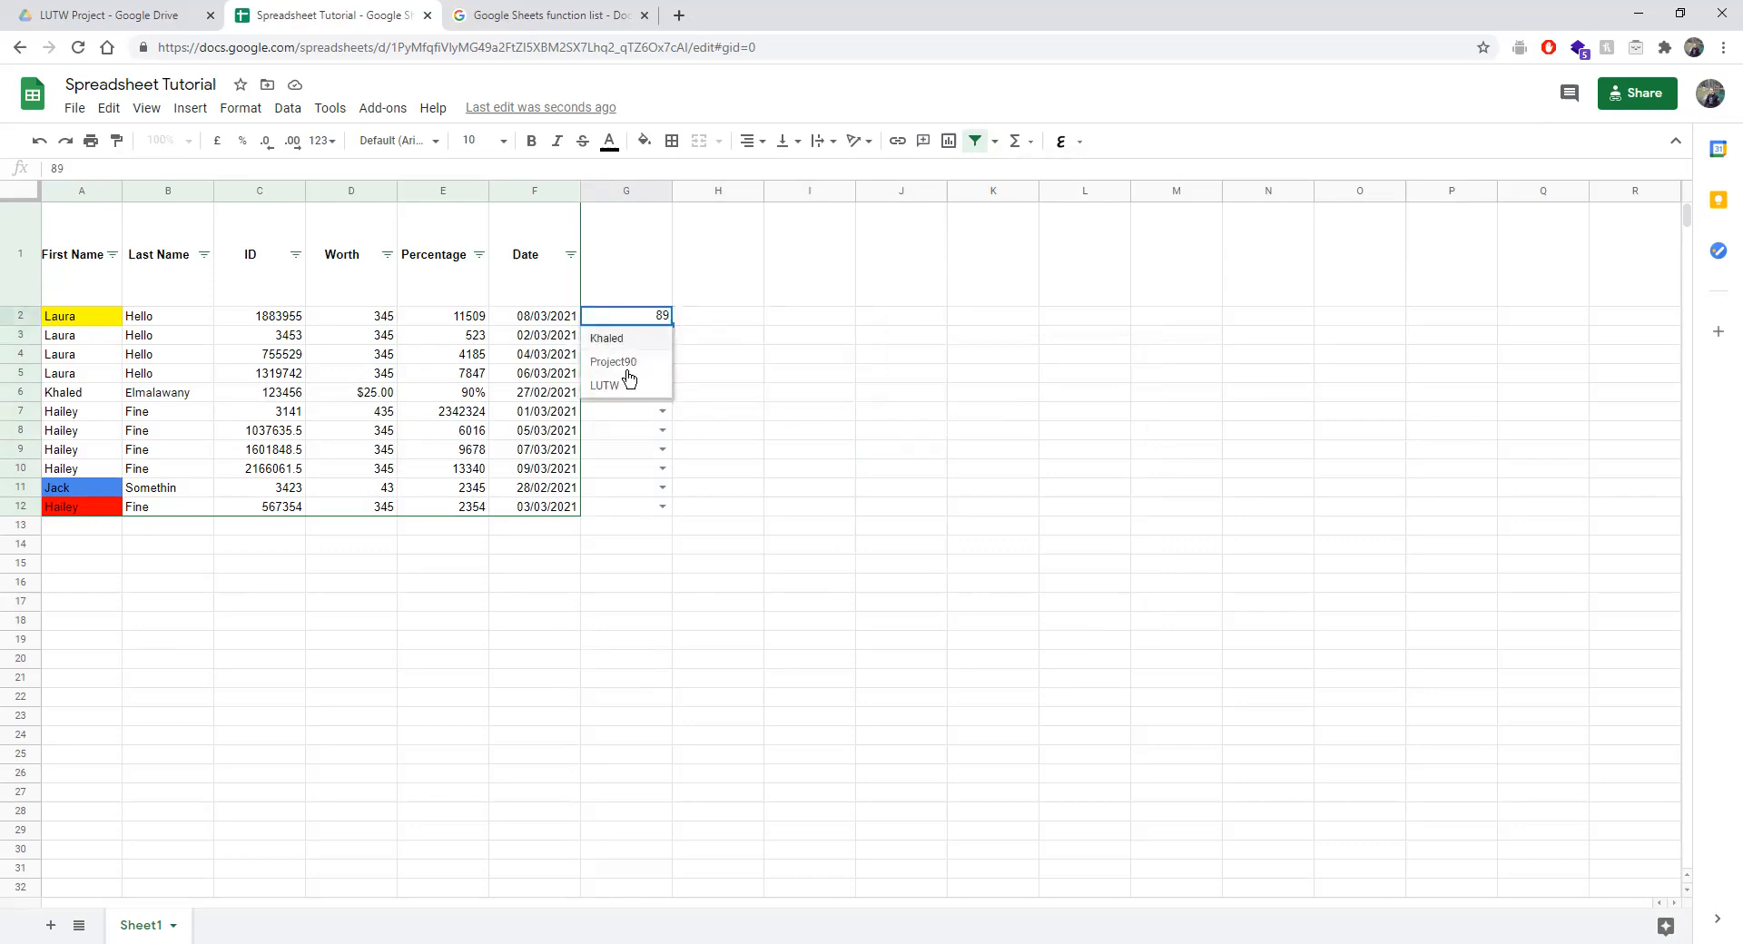
pyautogui.click(645, 339)
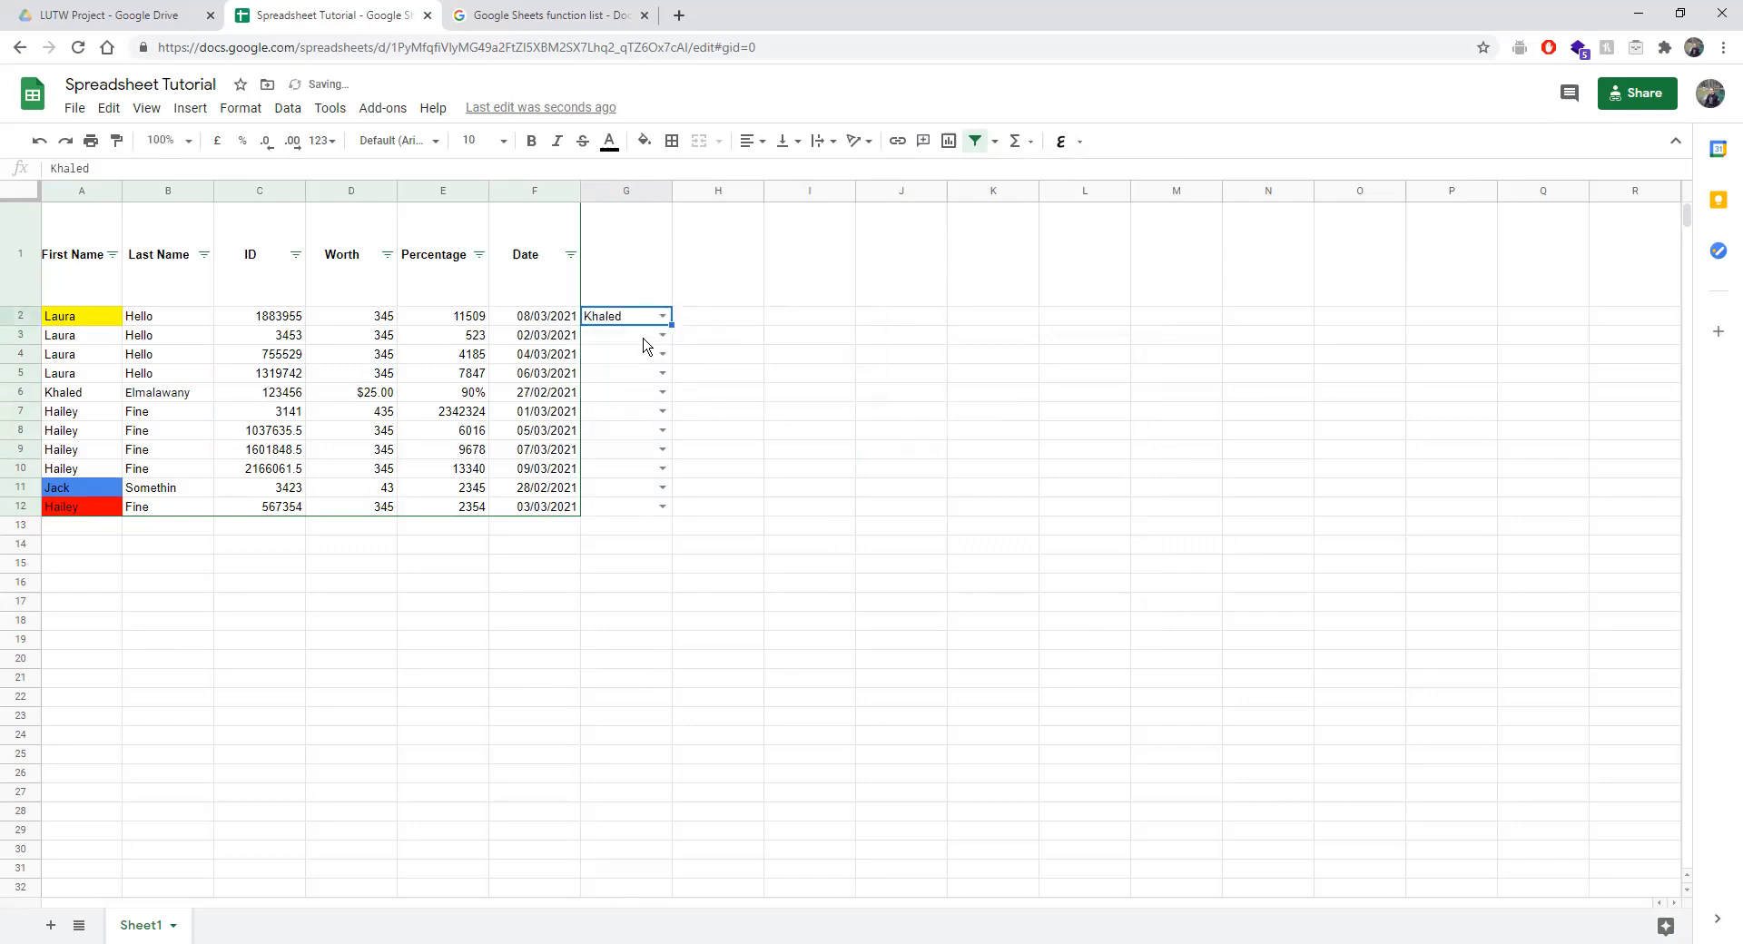
# Change how G2's validation rule handles invalid entries and put Khaled back in G2.
pyautogui.click(287, 108)
pyautogui.click(336, 346)
pyautogui.click(874, 541)
pyautogui.click(1063, 634)
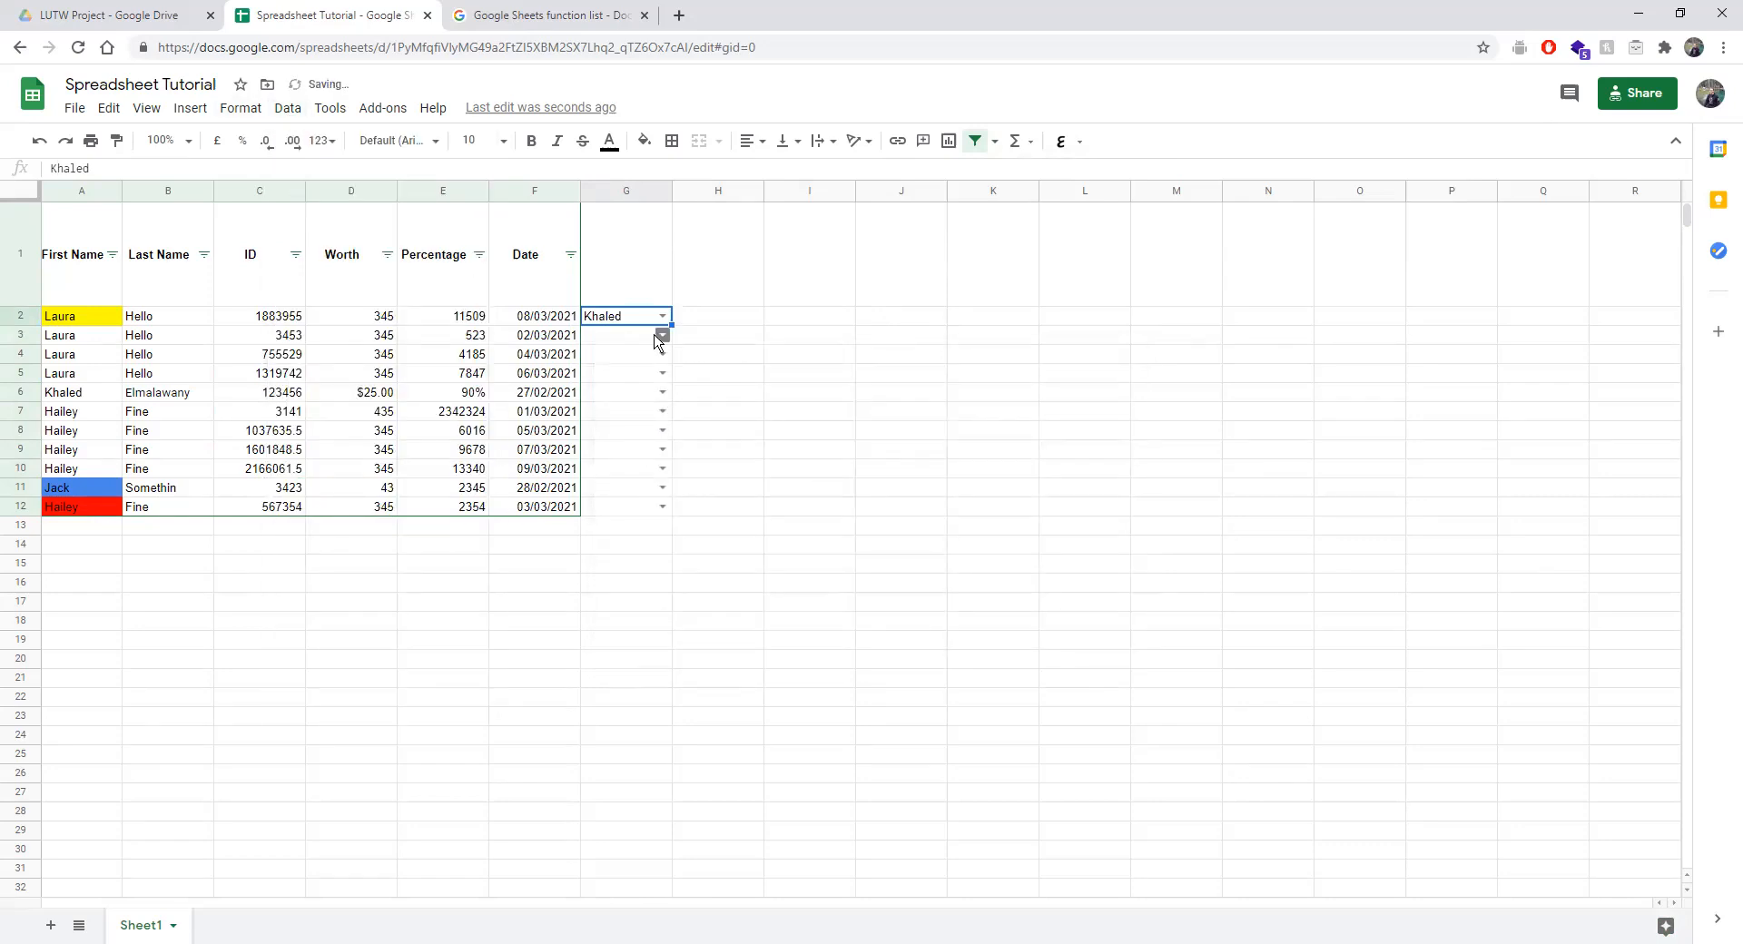
pyautogui.doubleClick(602, 316)
pyautogui.press('BackSpace')
pyautogui.press('BackSpace')
pyautogui.press('BackSpace')
pyautogui.press('BackSpace')
pyautogui.press('BackSpace')
pyautogui.press('BackSpace')
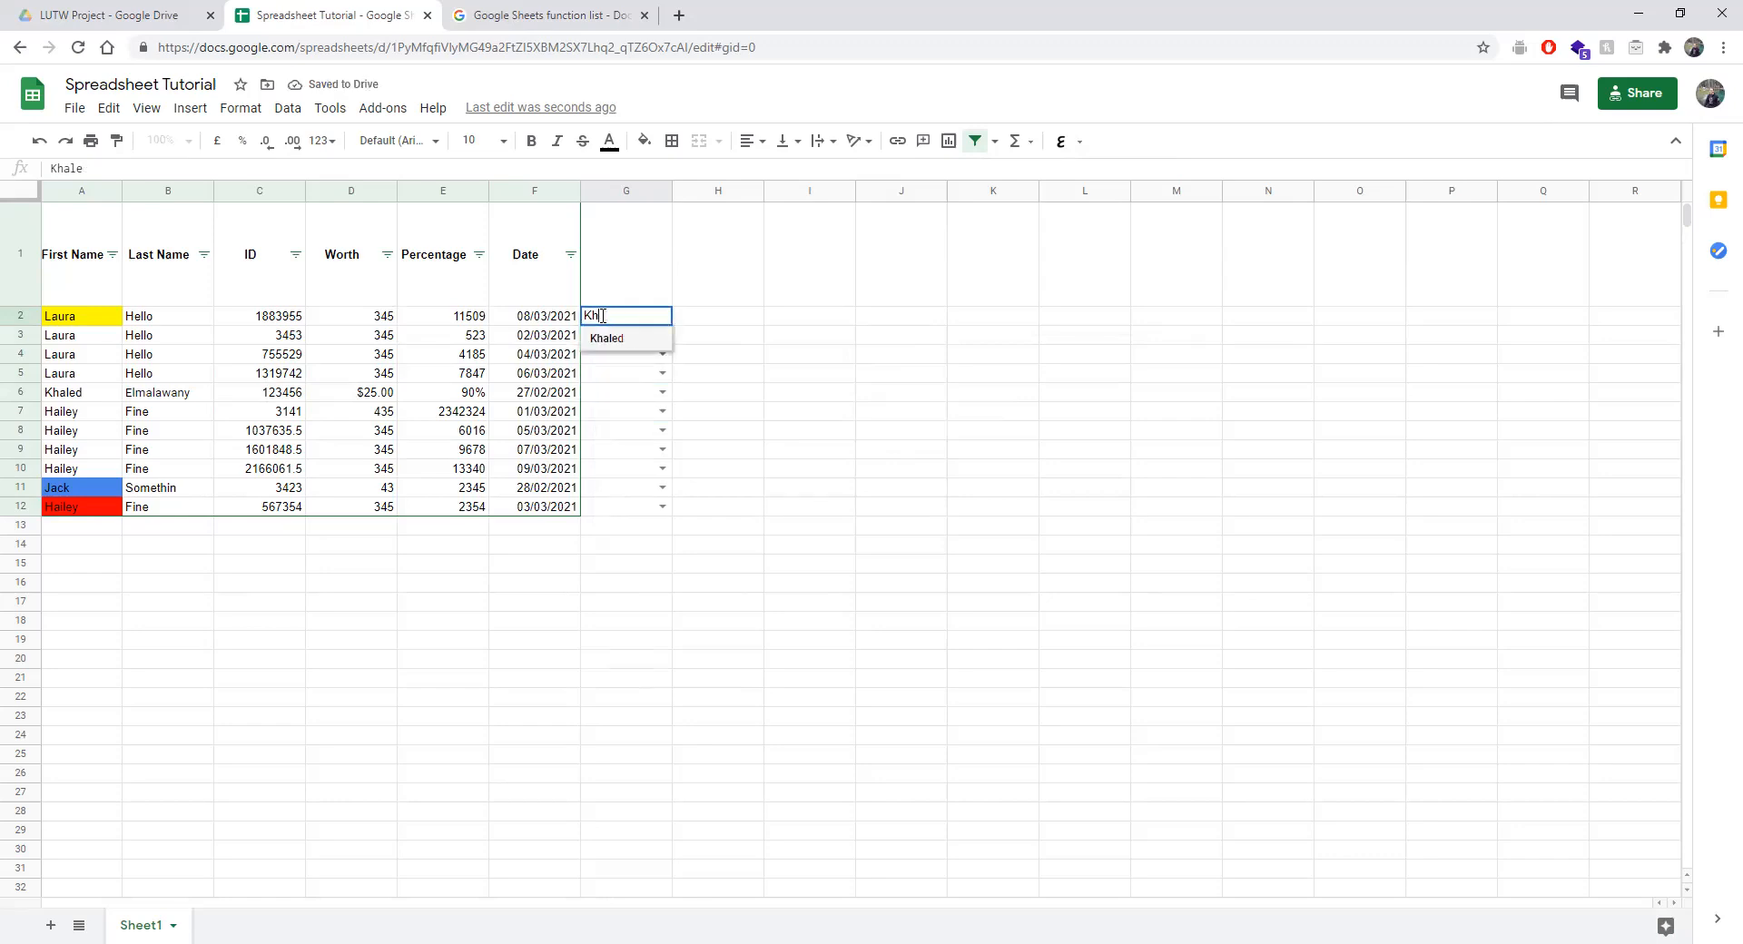
pyautogui.click(630, 341)
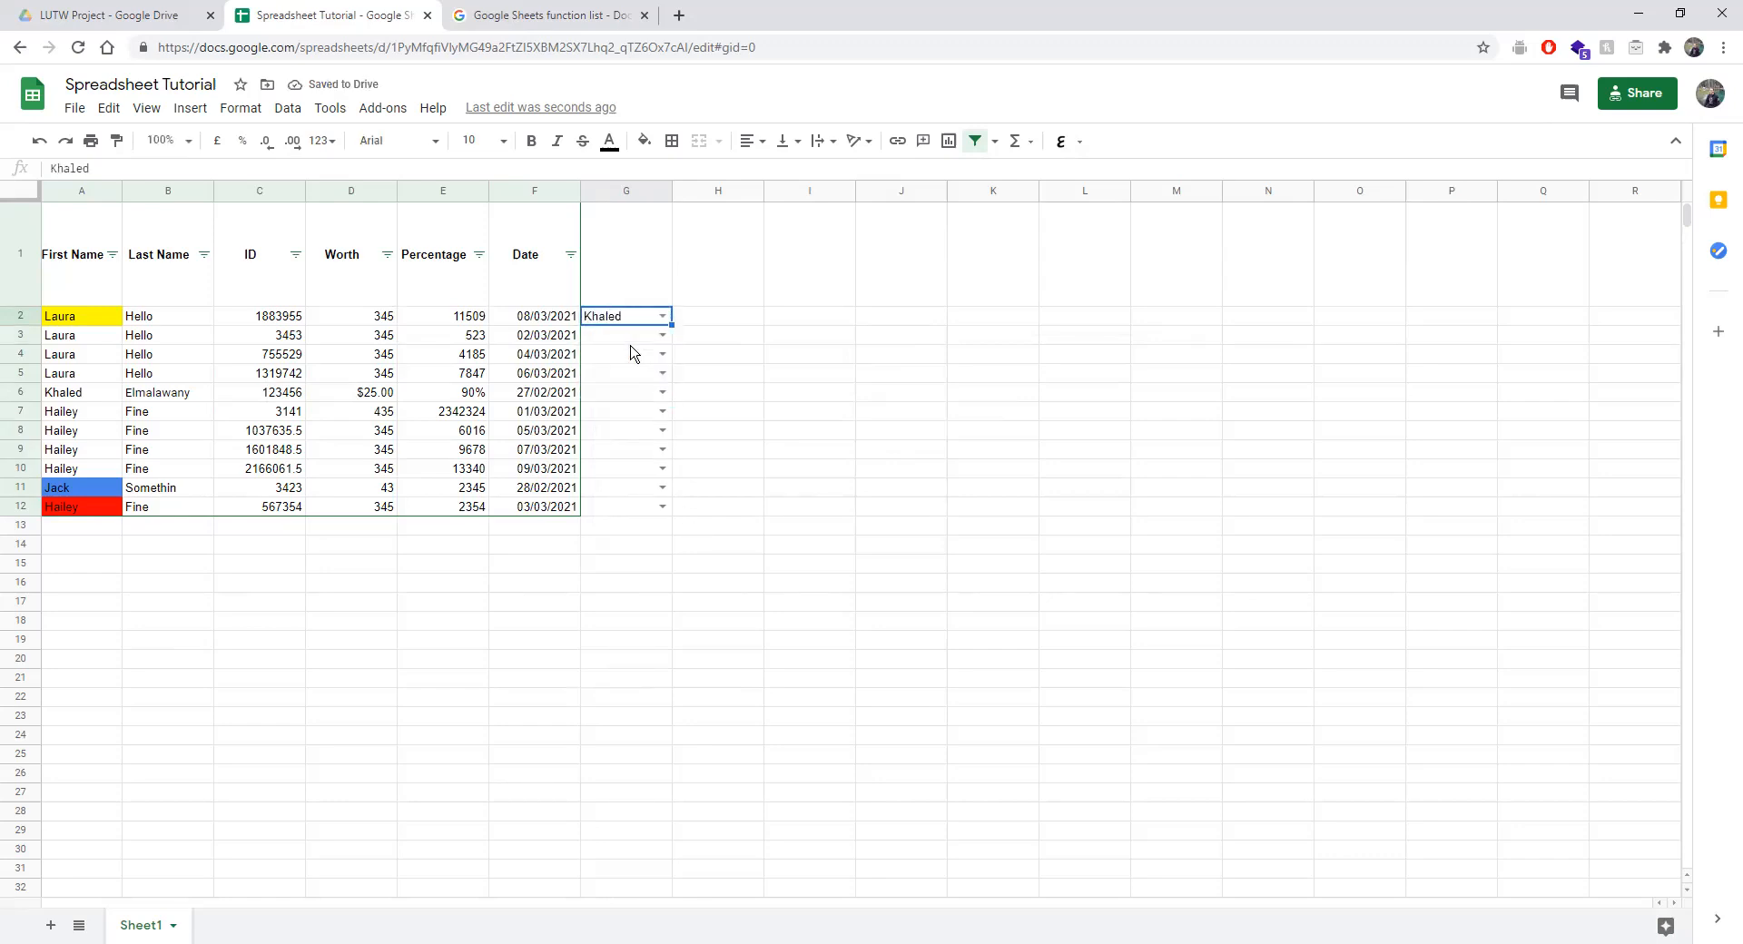
# Test 89 in G8, clear it again, and select G2:G12.
pyautogui.doubleClick(632, 432)
pyautogui.write('89')
pyautogui.press('Return')
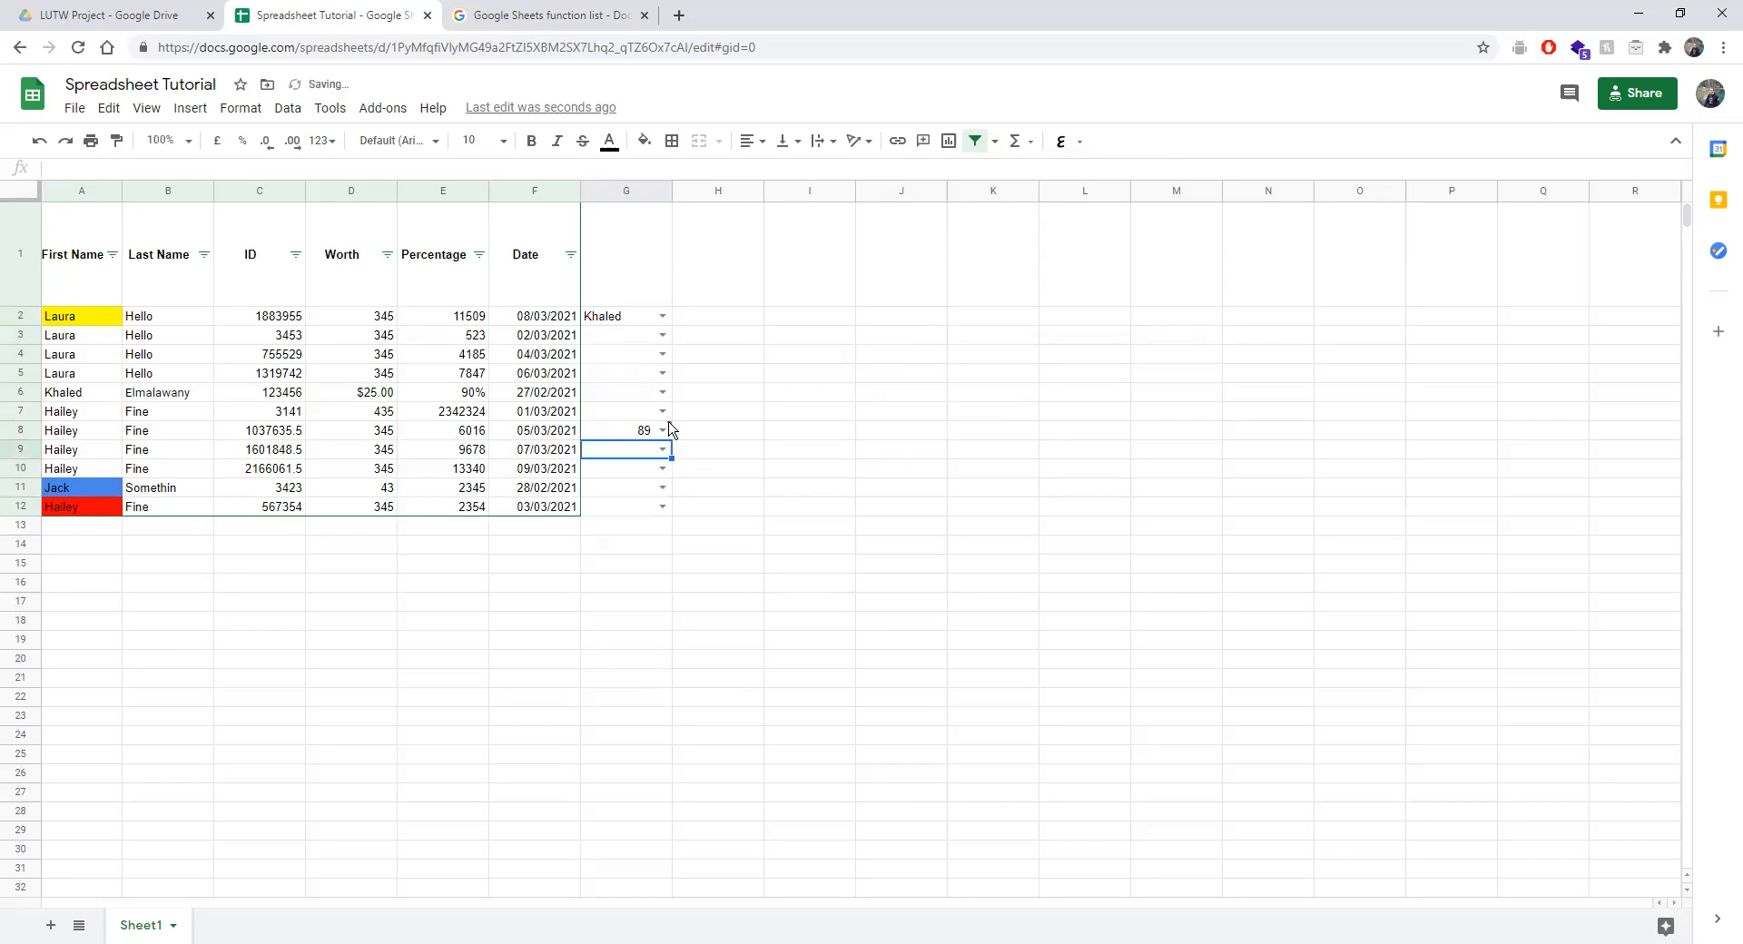
pyautogui.moveTo(638, 318); pyautogui.dragTo(638, 430)
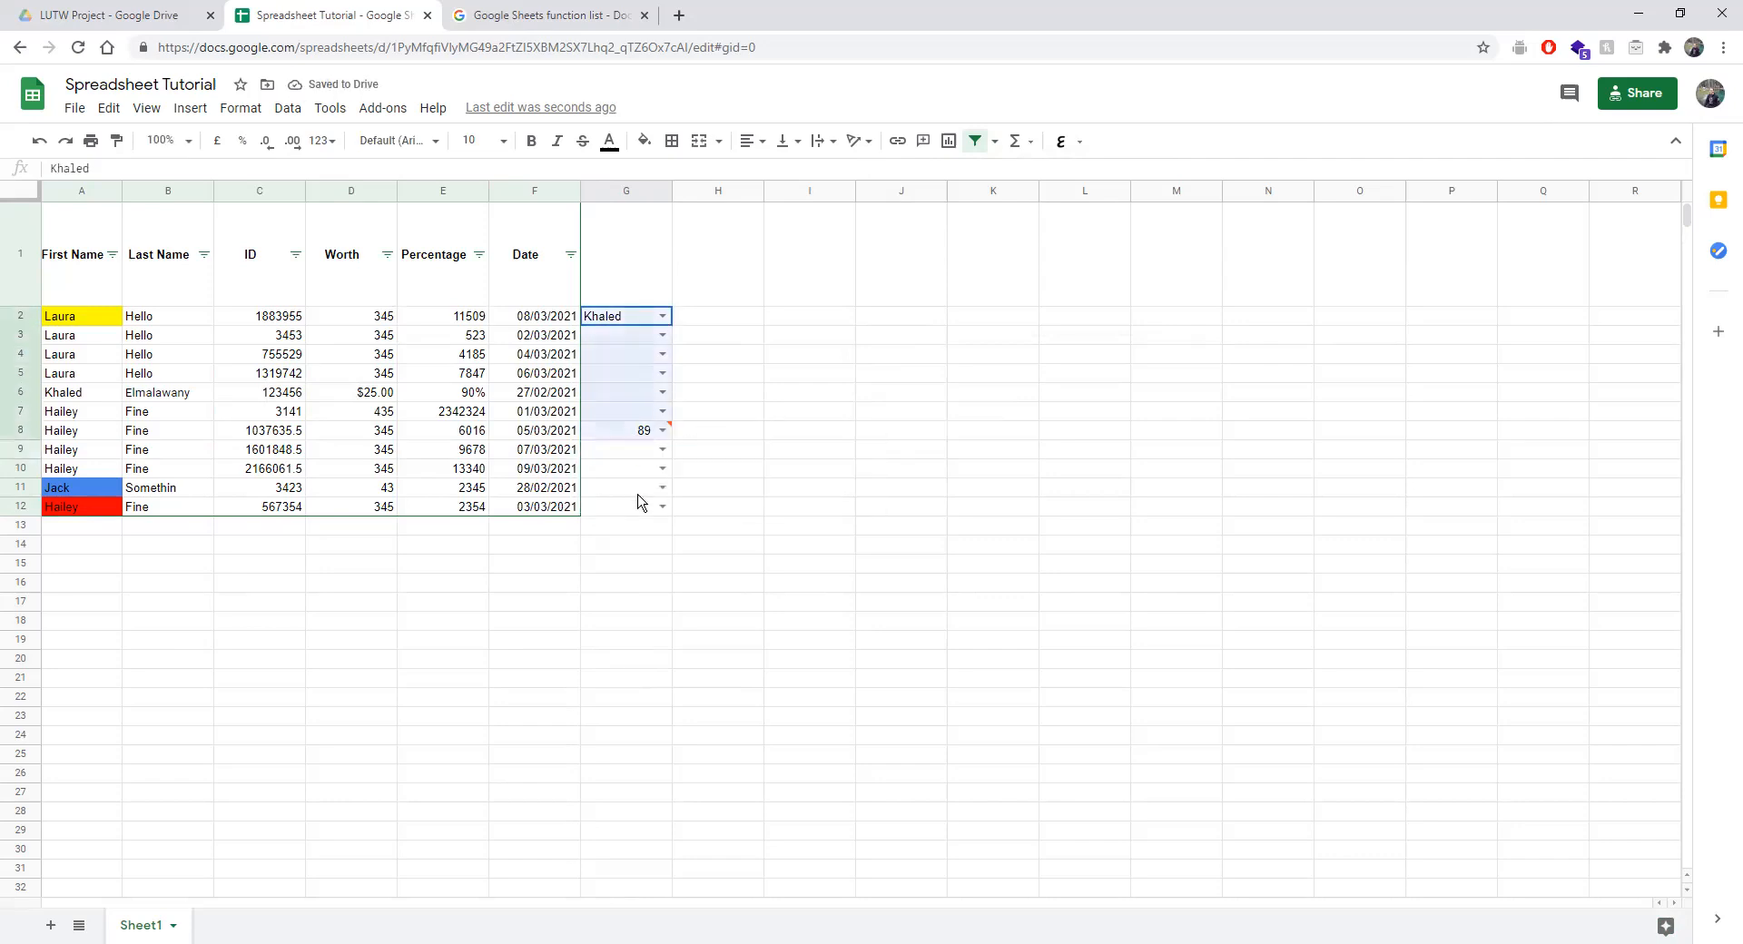
pyautogui.moveTo(638, 494); pyautogui.dragTo(638, 521)
pyautogui.click(683, 447)
pyautogui.moveTo(646, 319); pyautogui.dragTo(647, 511)
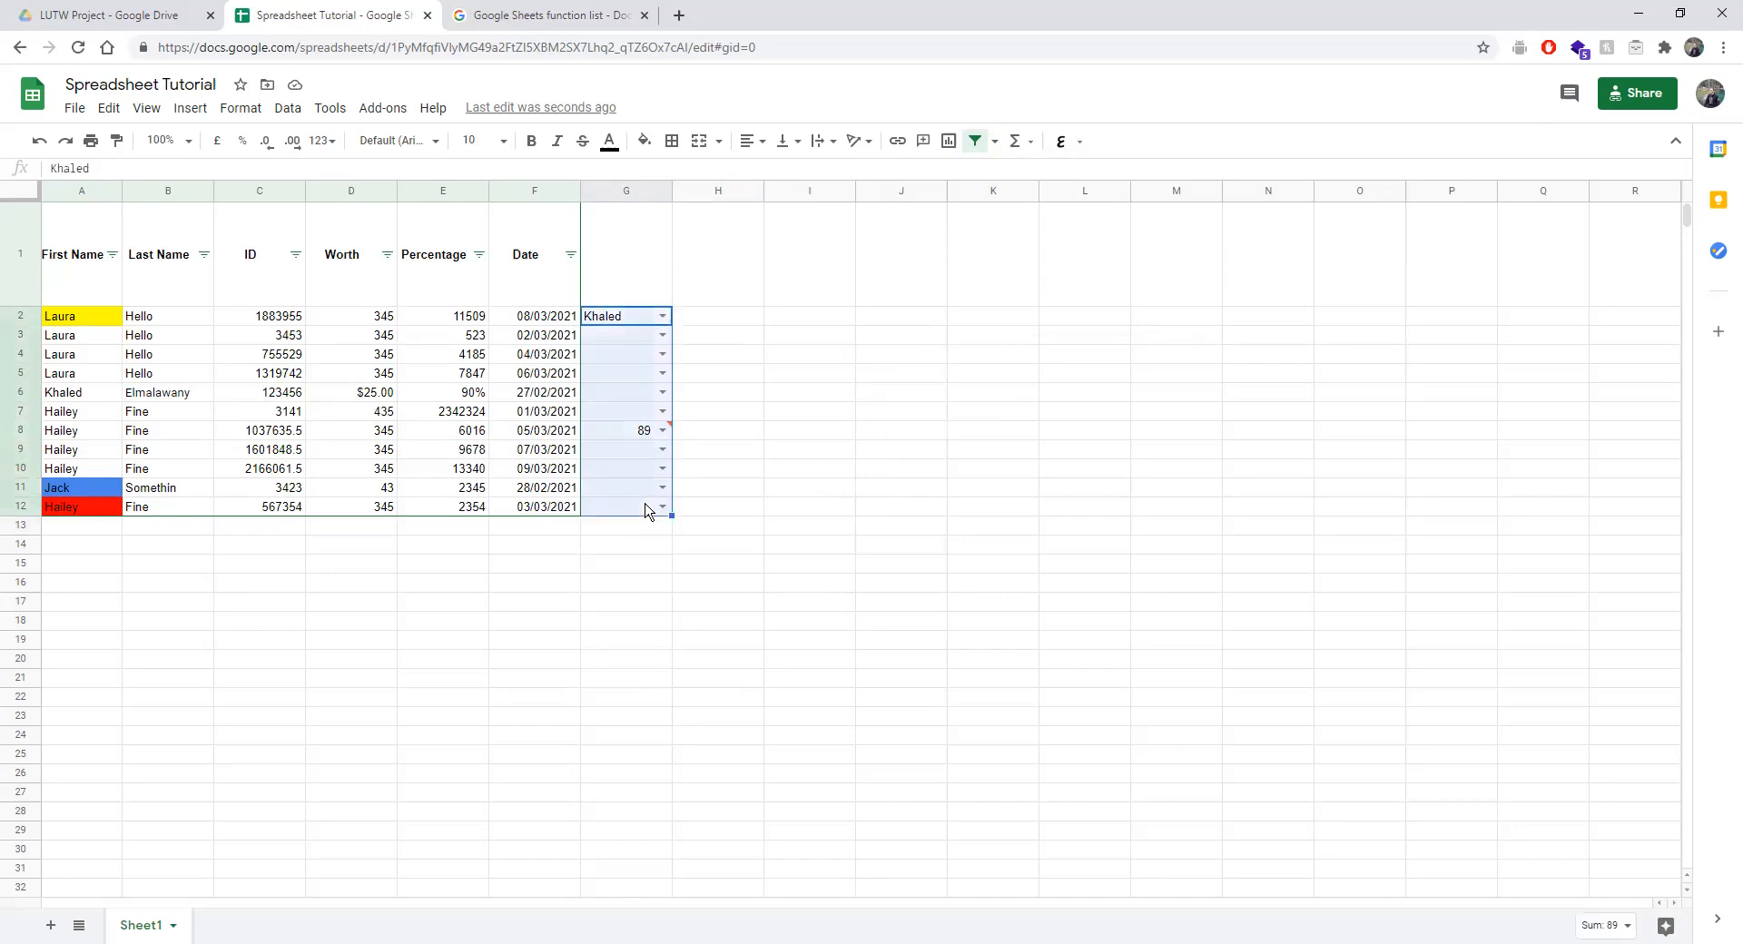
pyautogui.click(699, 471)
pyautogui.click(645, 432)
pyautogui.press('Delete')
pyautogui.moveTo(639, 320); pyautogui.dragTo(653, 509)
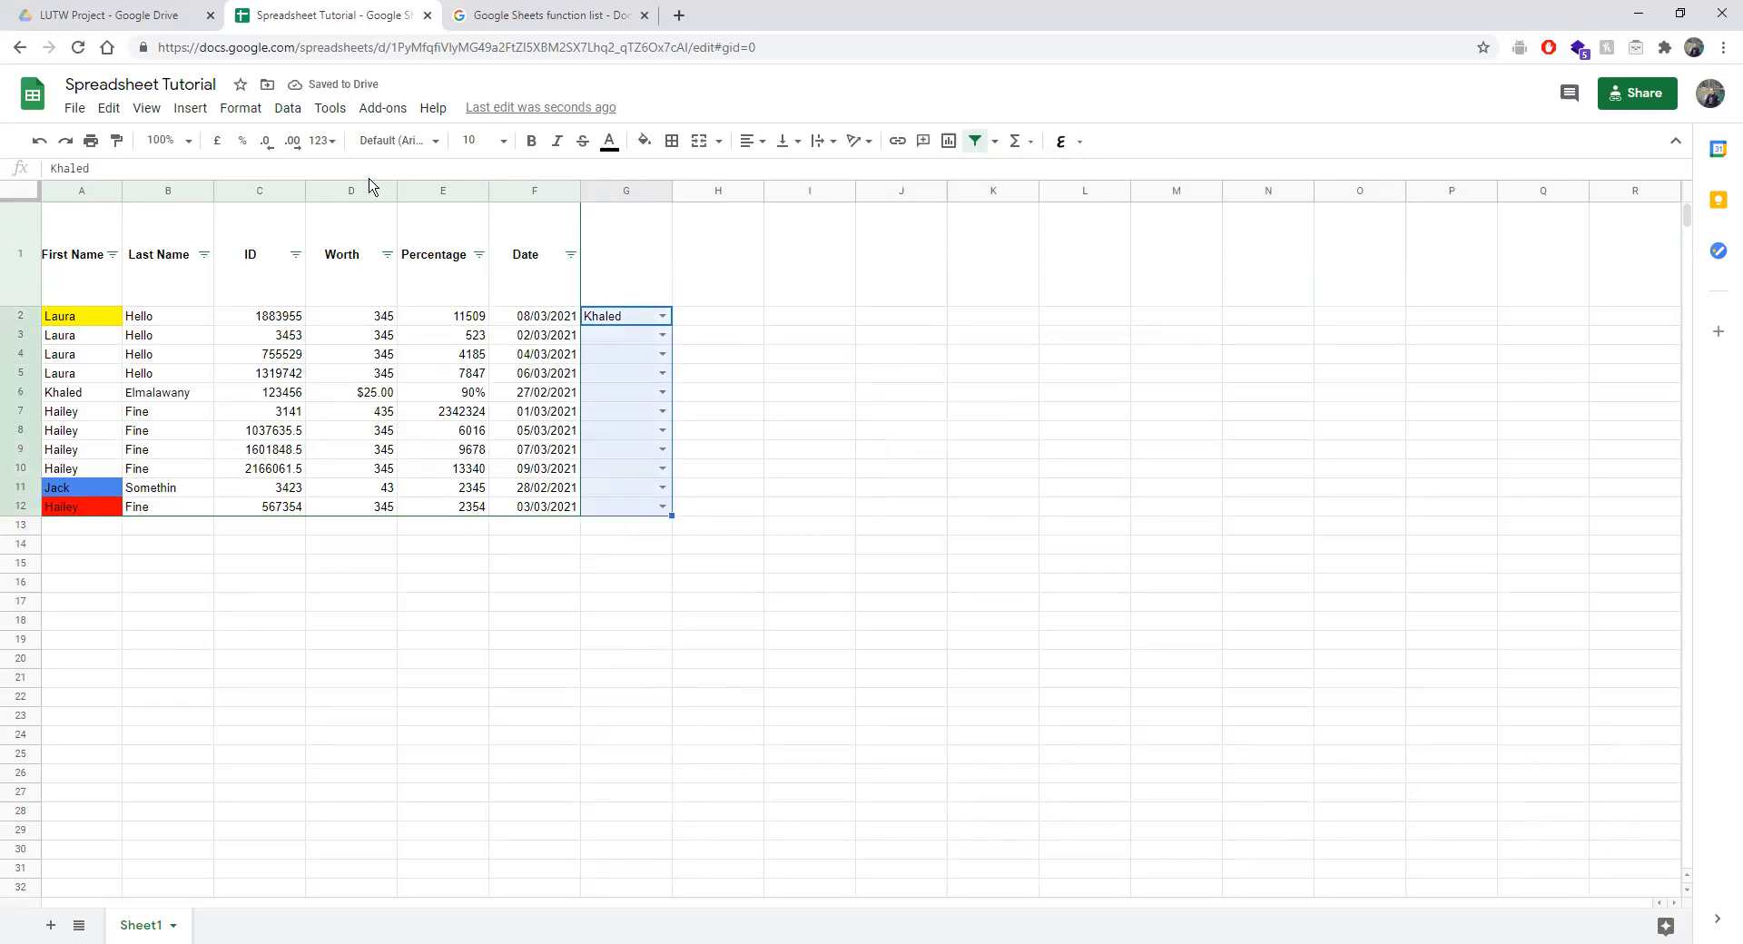
pyautogui.click(277, 109)
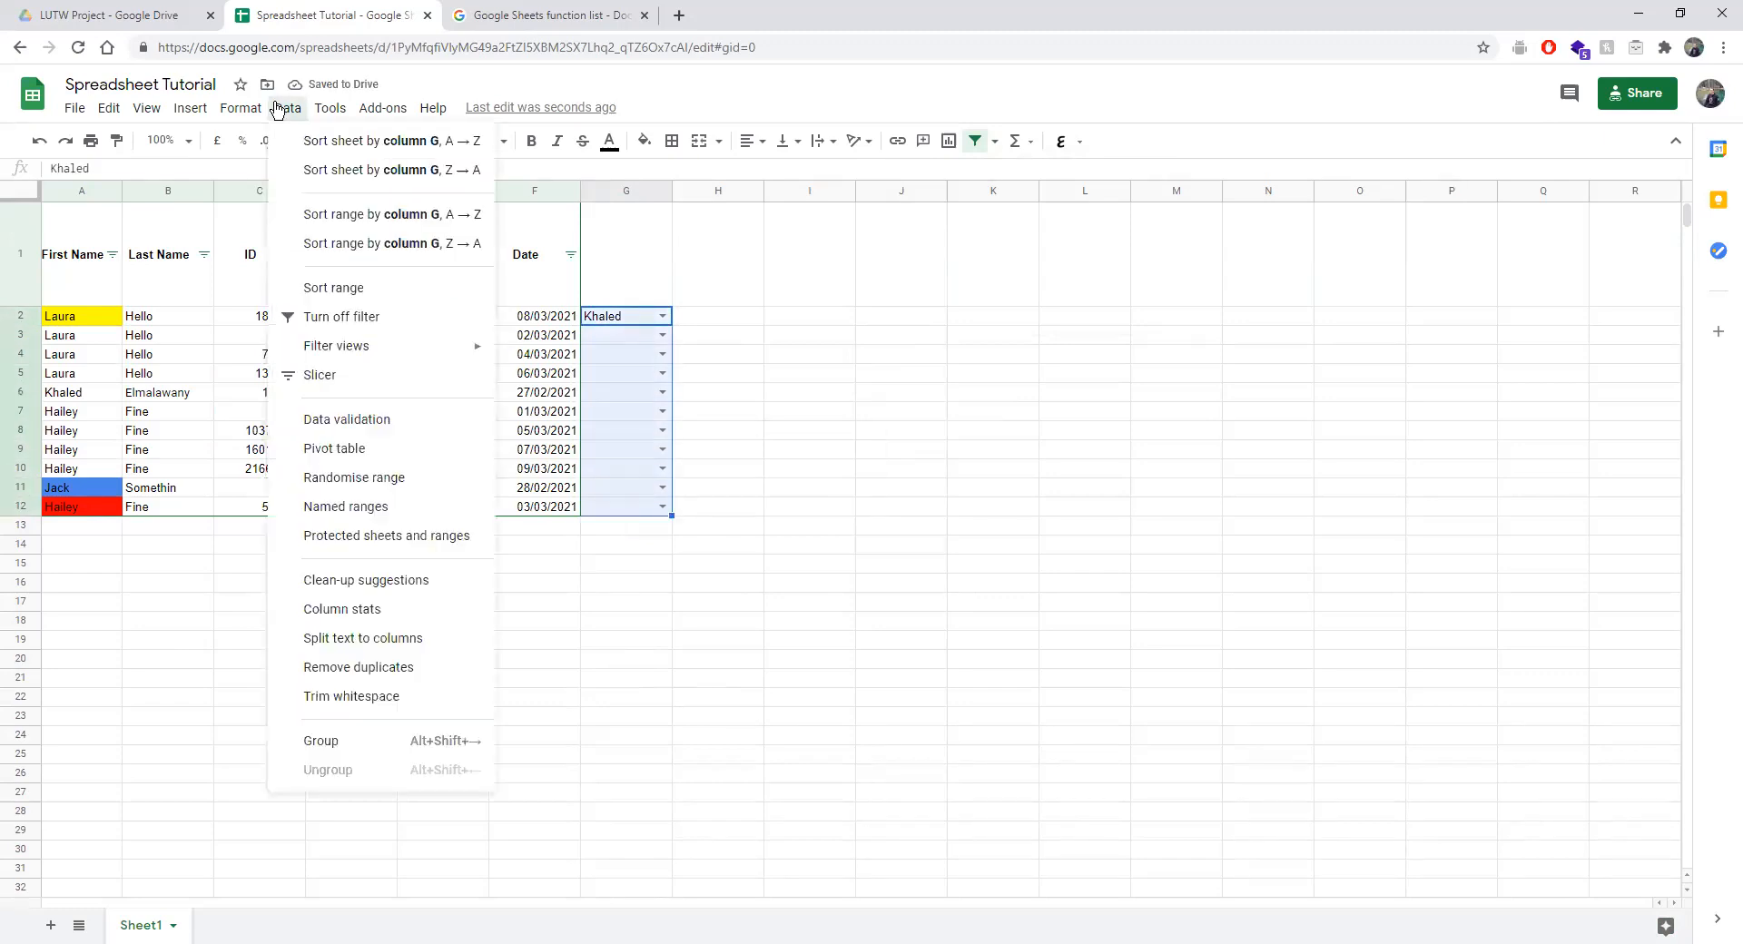
# Make G2:G12 reject invalid input, then test 'fds' in G9 and dismiss the error.
pyautogui.click(378, 420)
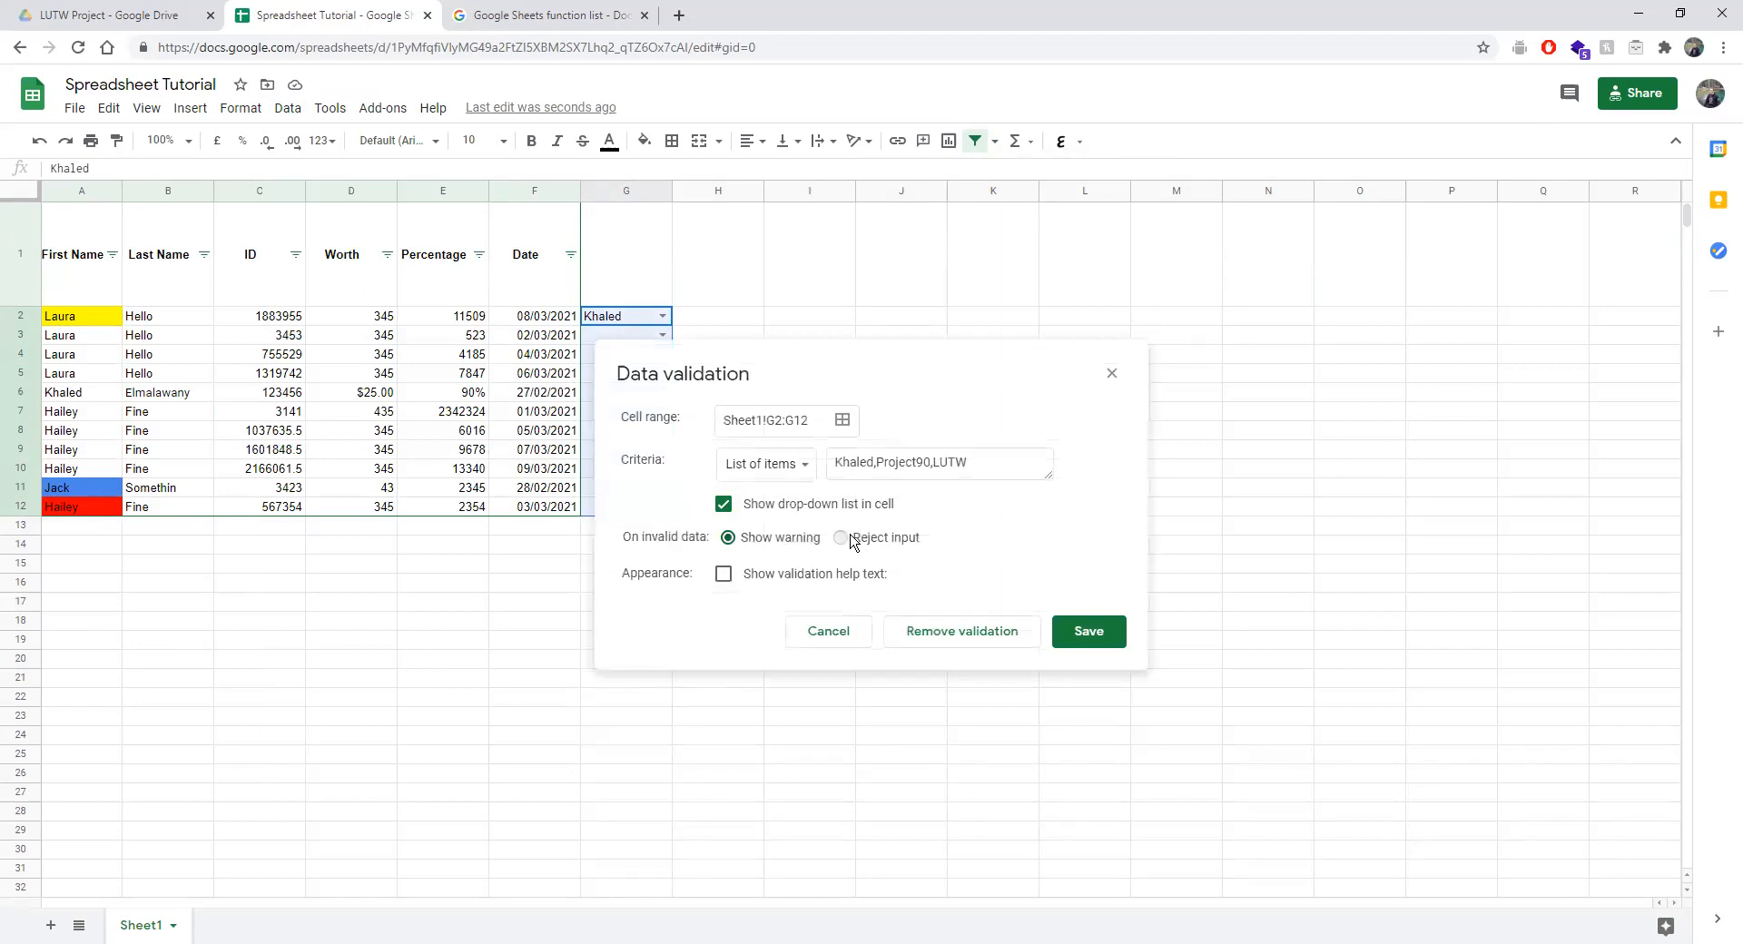
pyautogui.click(1088, 631)
pyautogui.click(648, 449)
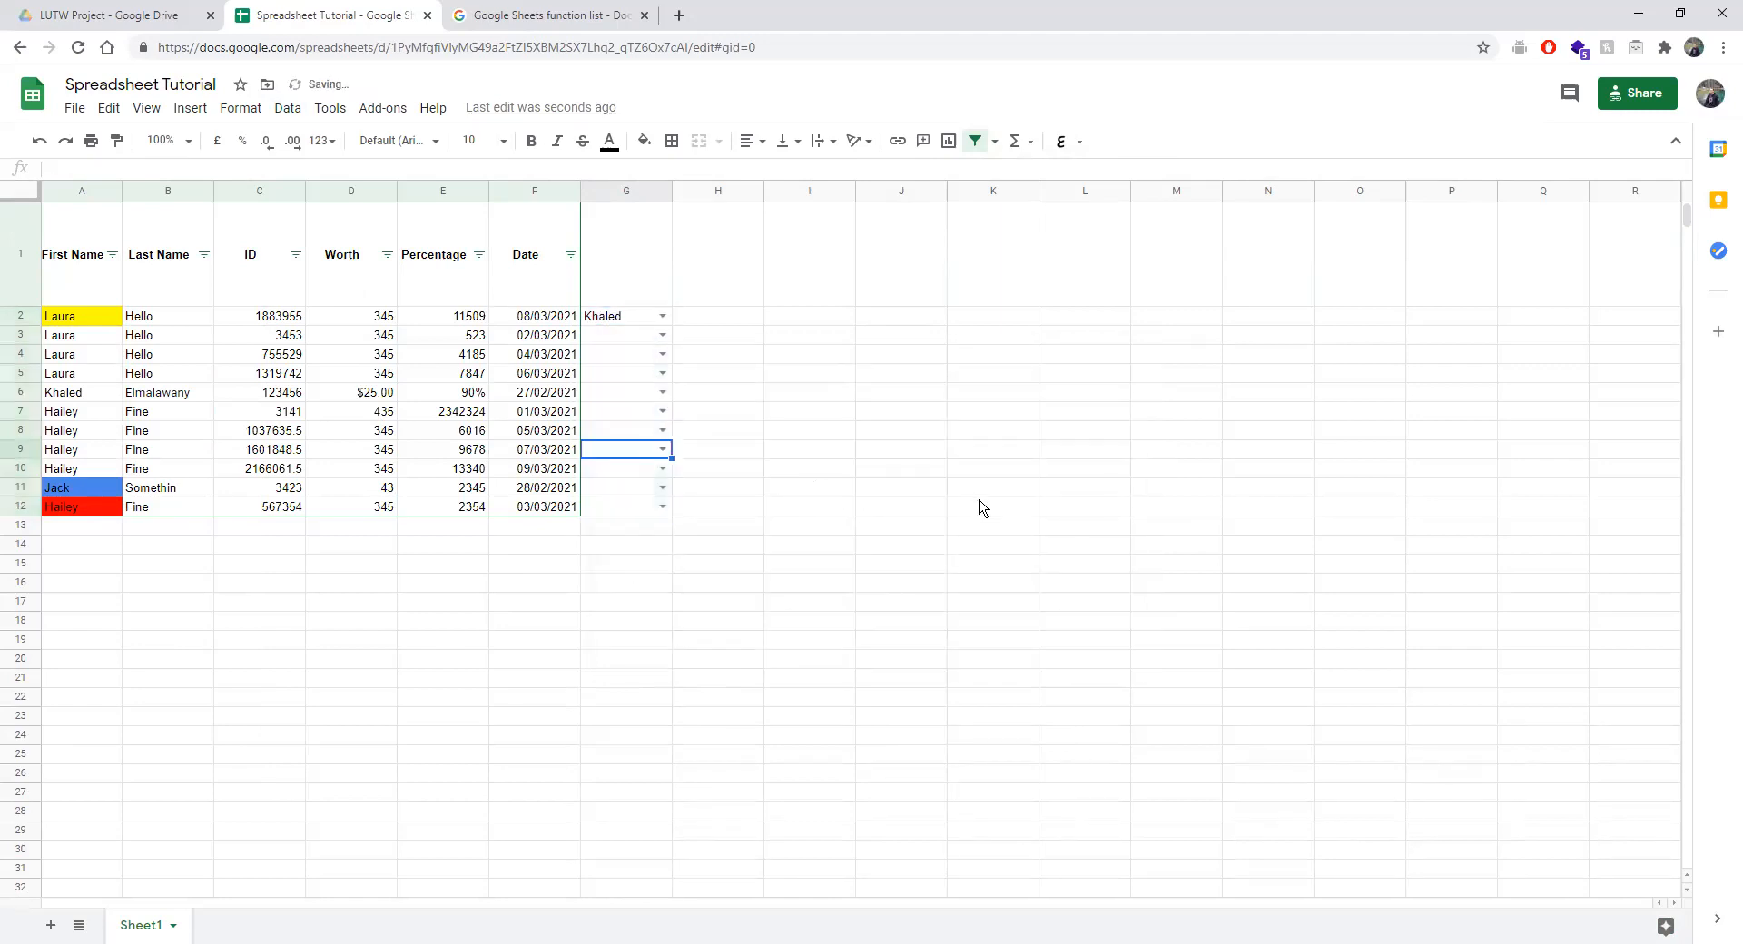
pyautogui.write('fds')
pyautogui.press('Return')
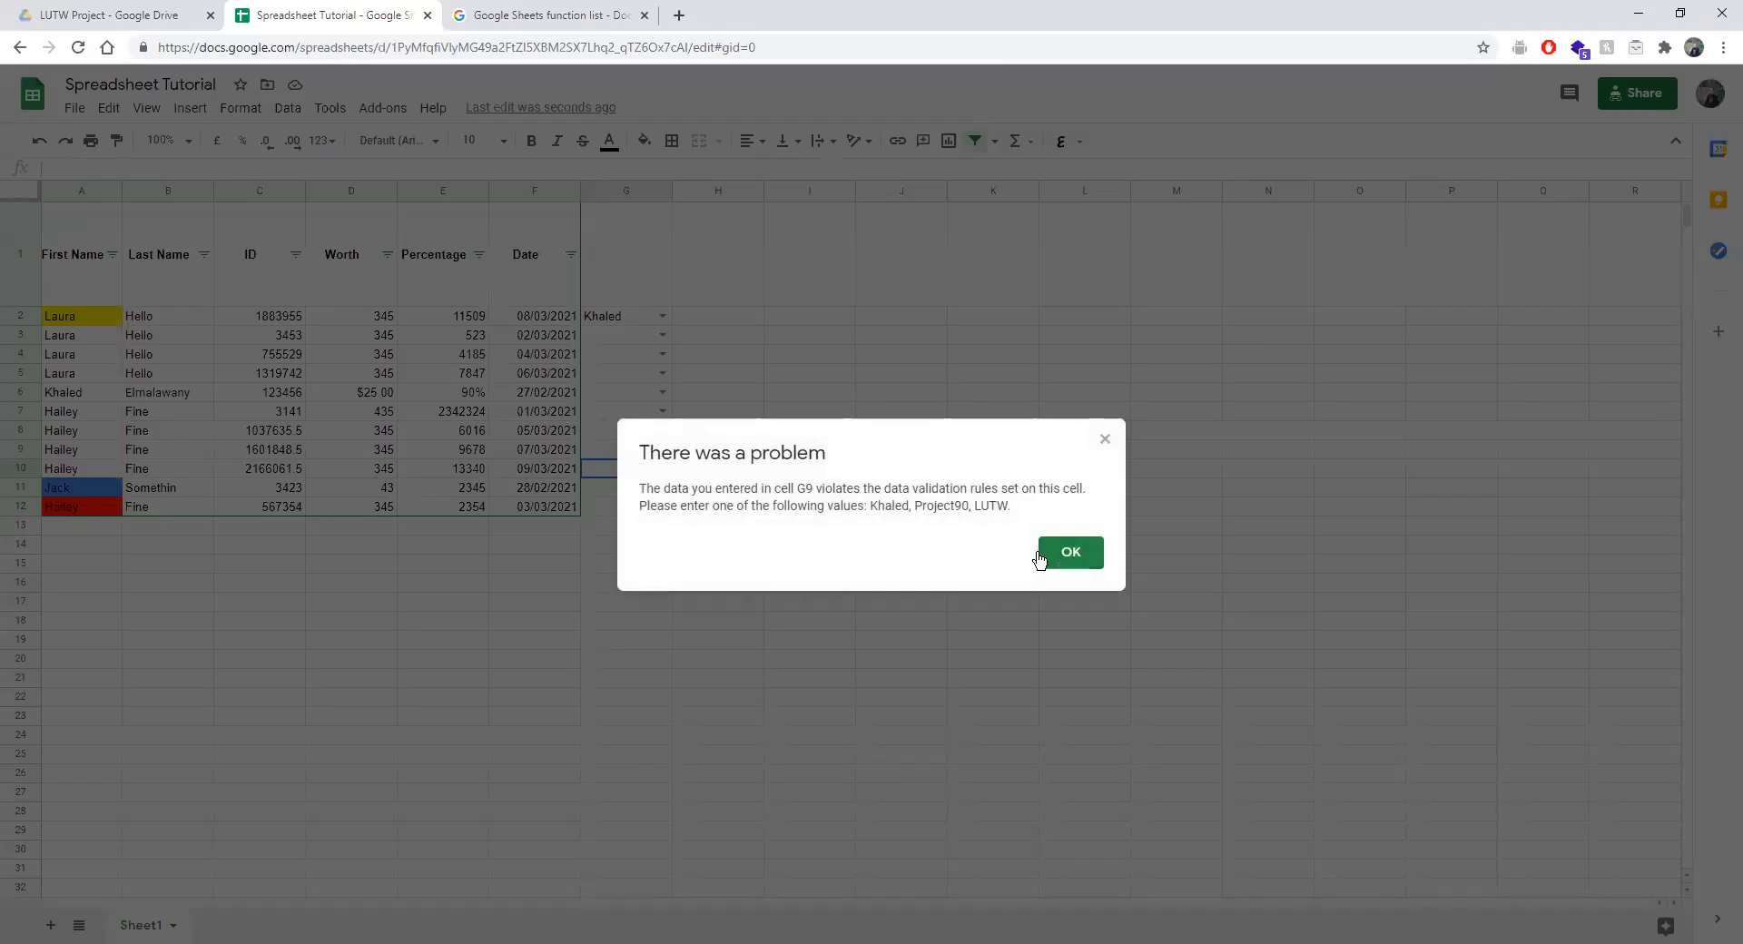
pyautogui.moveTo(901, 506); pyautogui.dragTo(985, 506)
pyautogui.click(1071, 552)
# Turn off Show drop-down list in cell for G2:G12's rule and save.
pyautogui.click(286, 106)
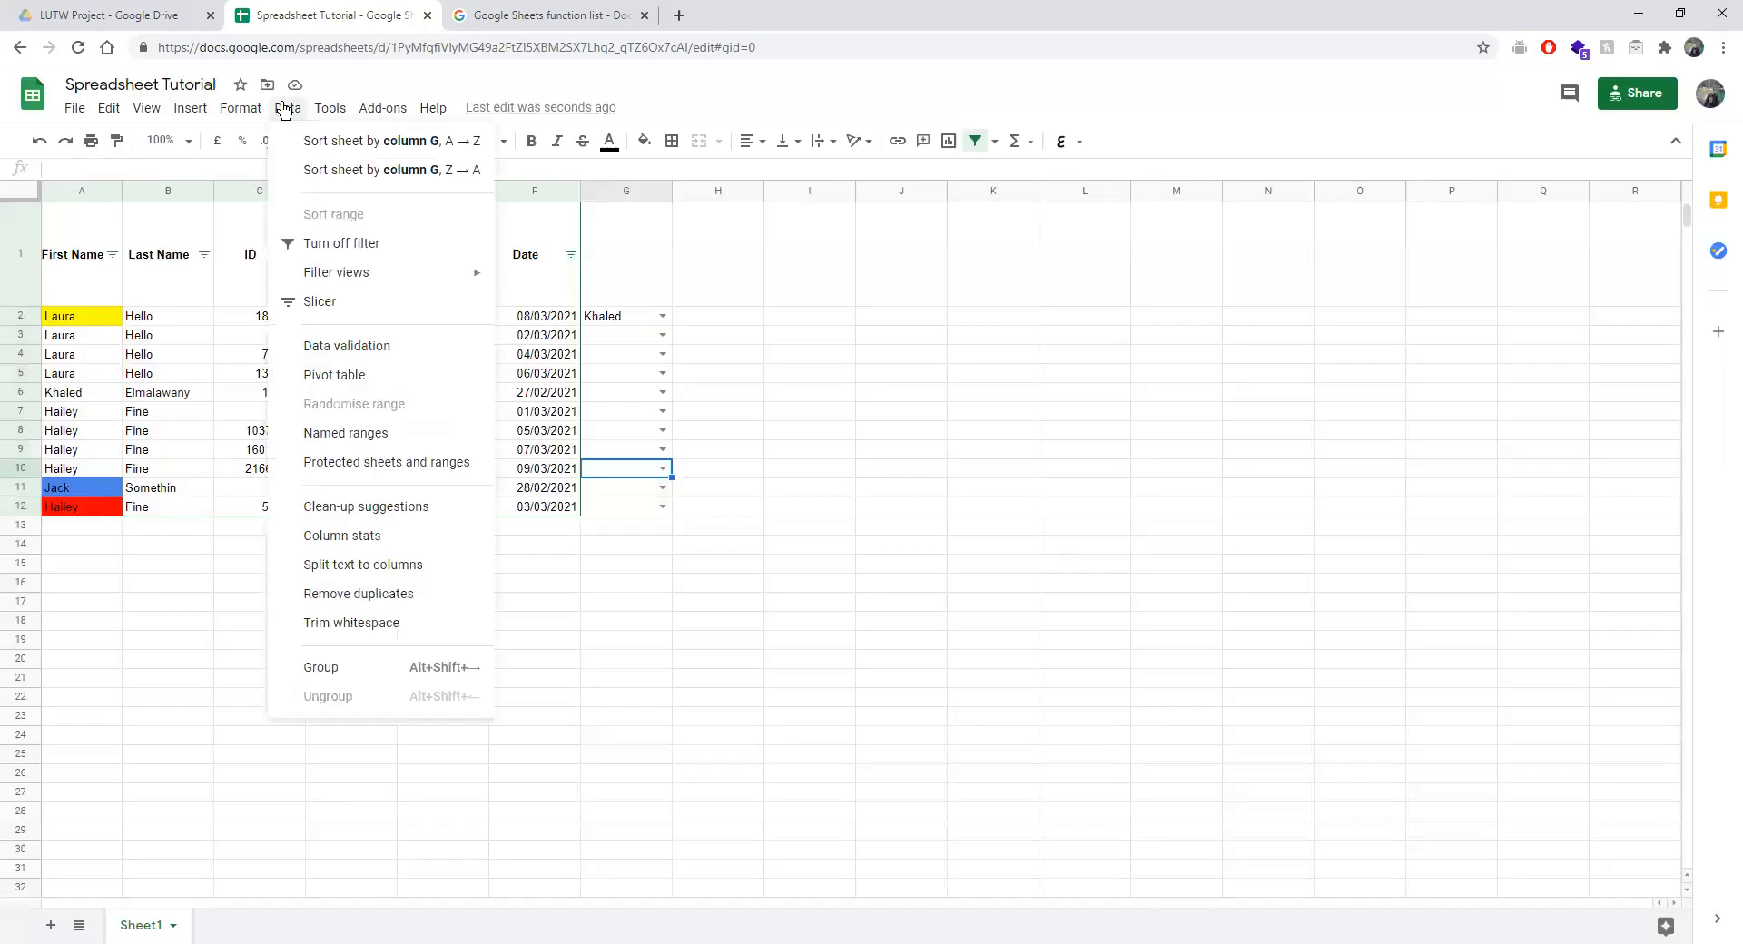
pyautogui.click(749, 352)
pyautogui.click(635, 318)
pyautogui.keyDown('shift'); pyautogui.click(633, 510); pyautogui.keyUp('shift')
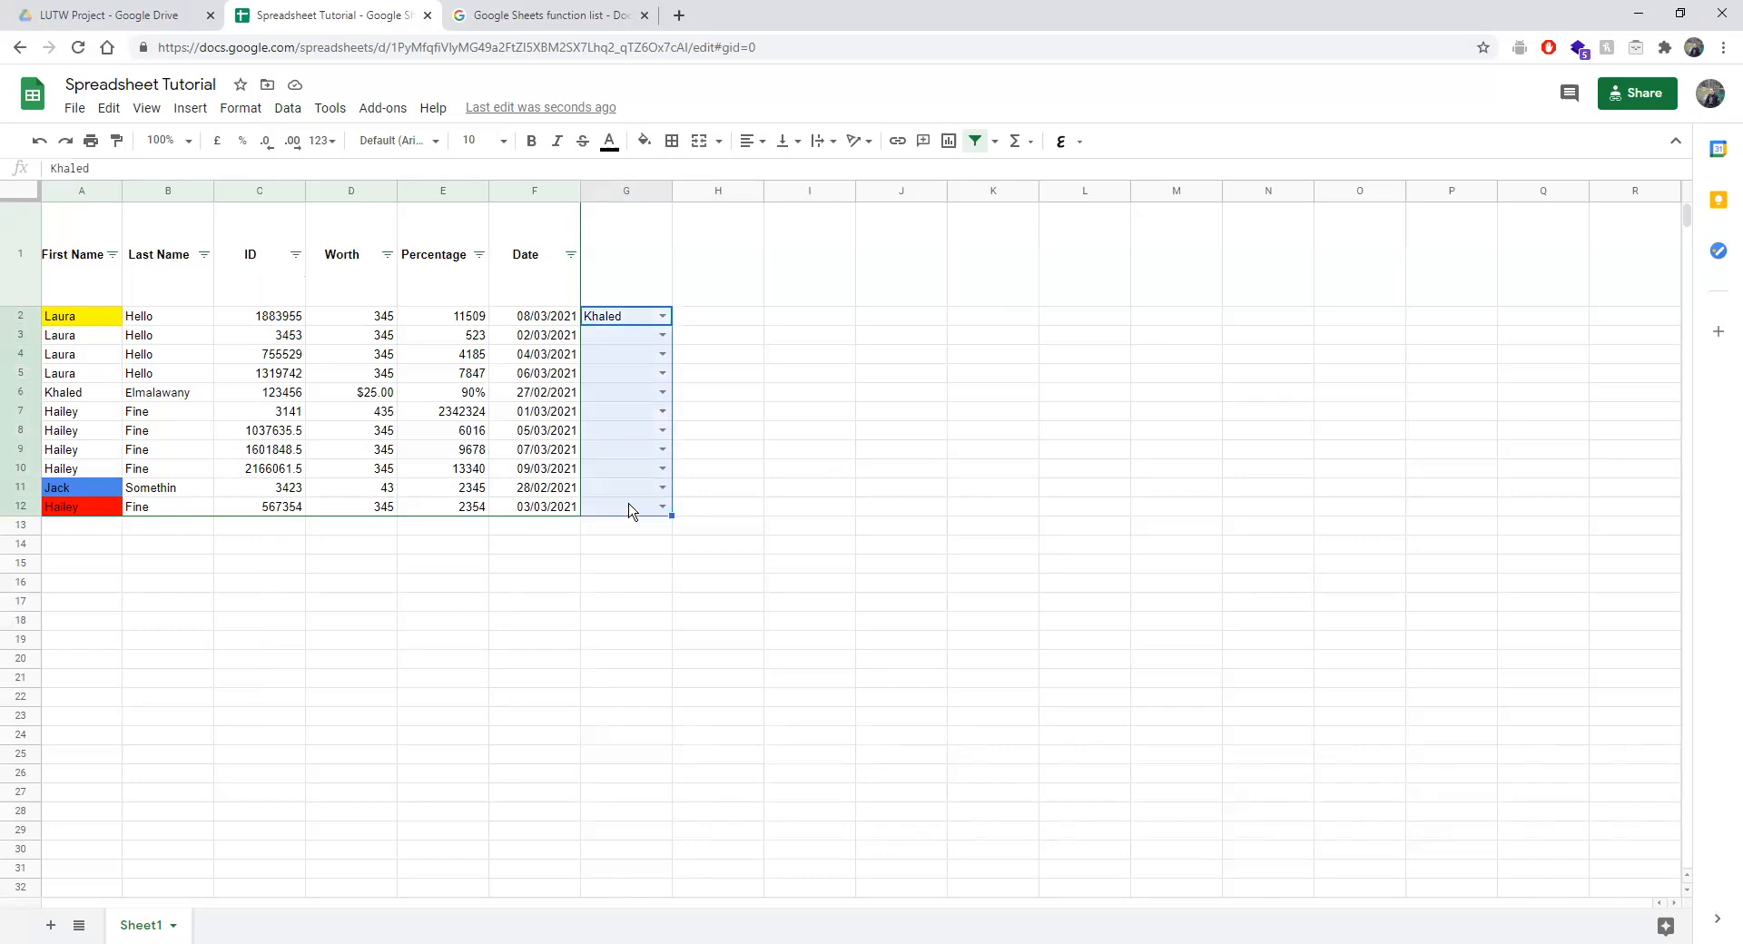
pyautogui.click(288, 108)
pyautogui.click(358, 428)
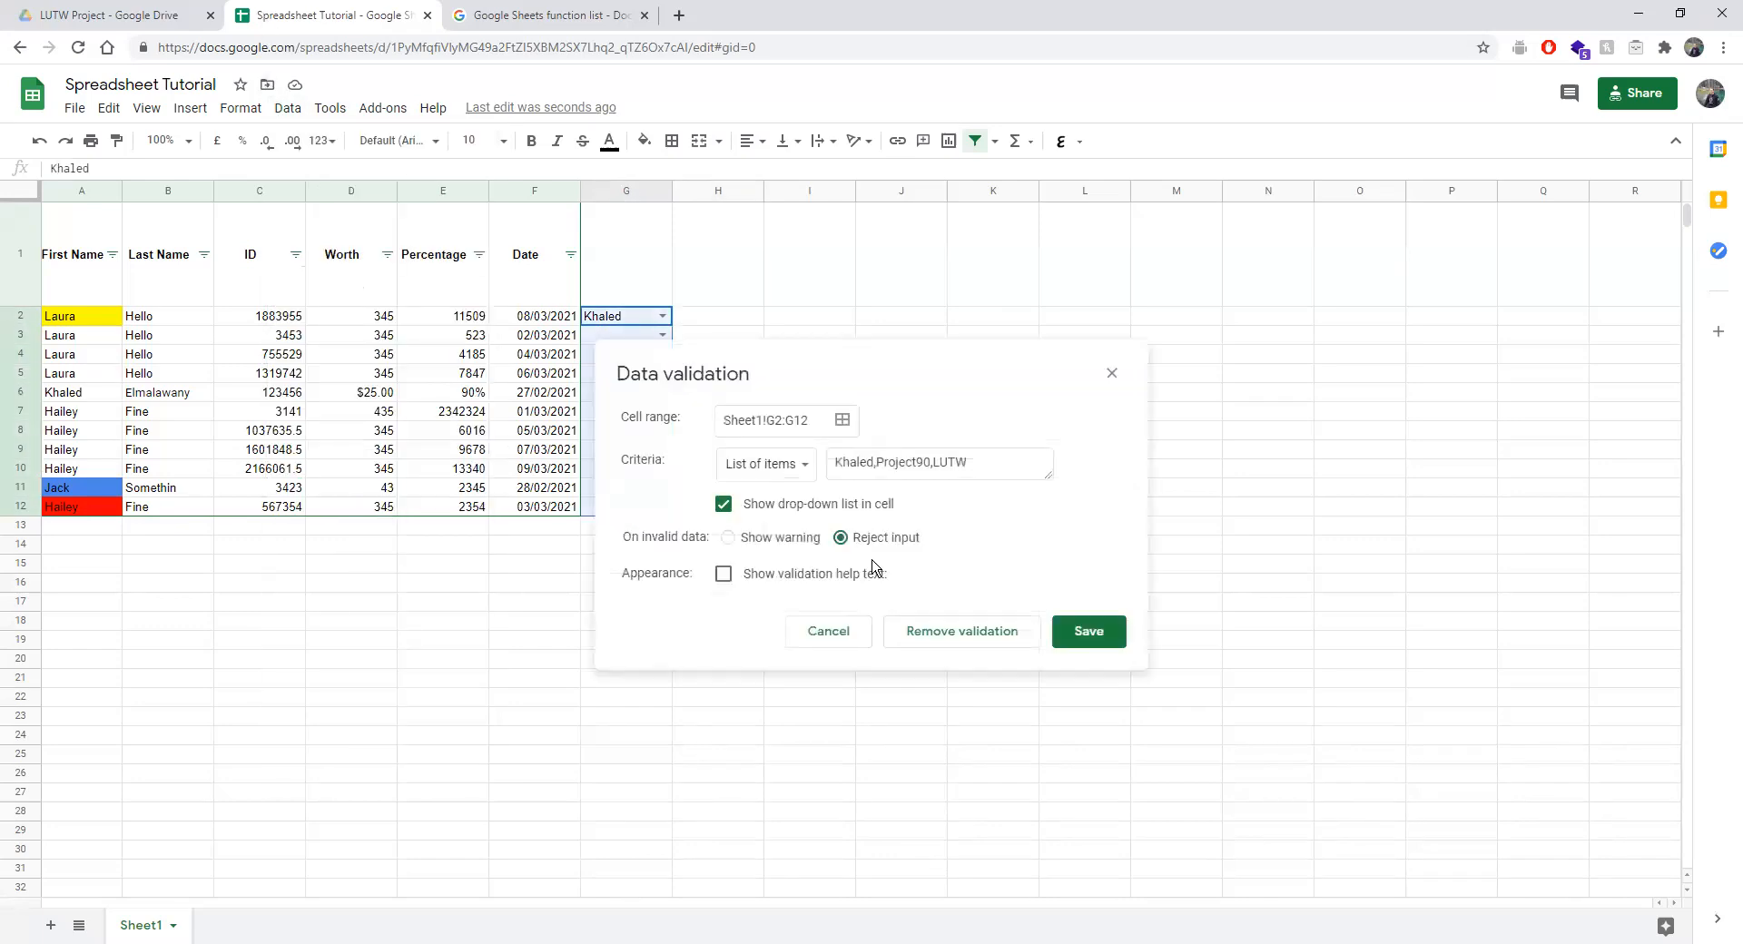
pyautogui.click(724, 504)
pyautogui.click(1085, 635)
# Test 'asd' in G7, dismiss the rejection, and erase a partial 'Khal' in G8.
pyautogui.click(724, 364)
pyautogui.click(640, 338)
pyautogui.click(653, 411)
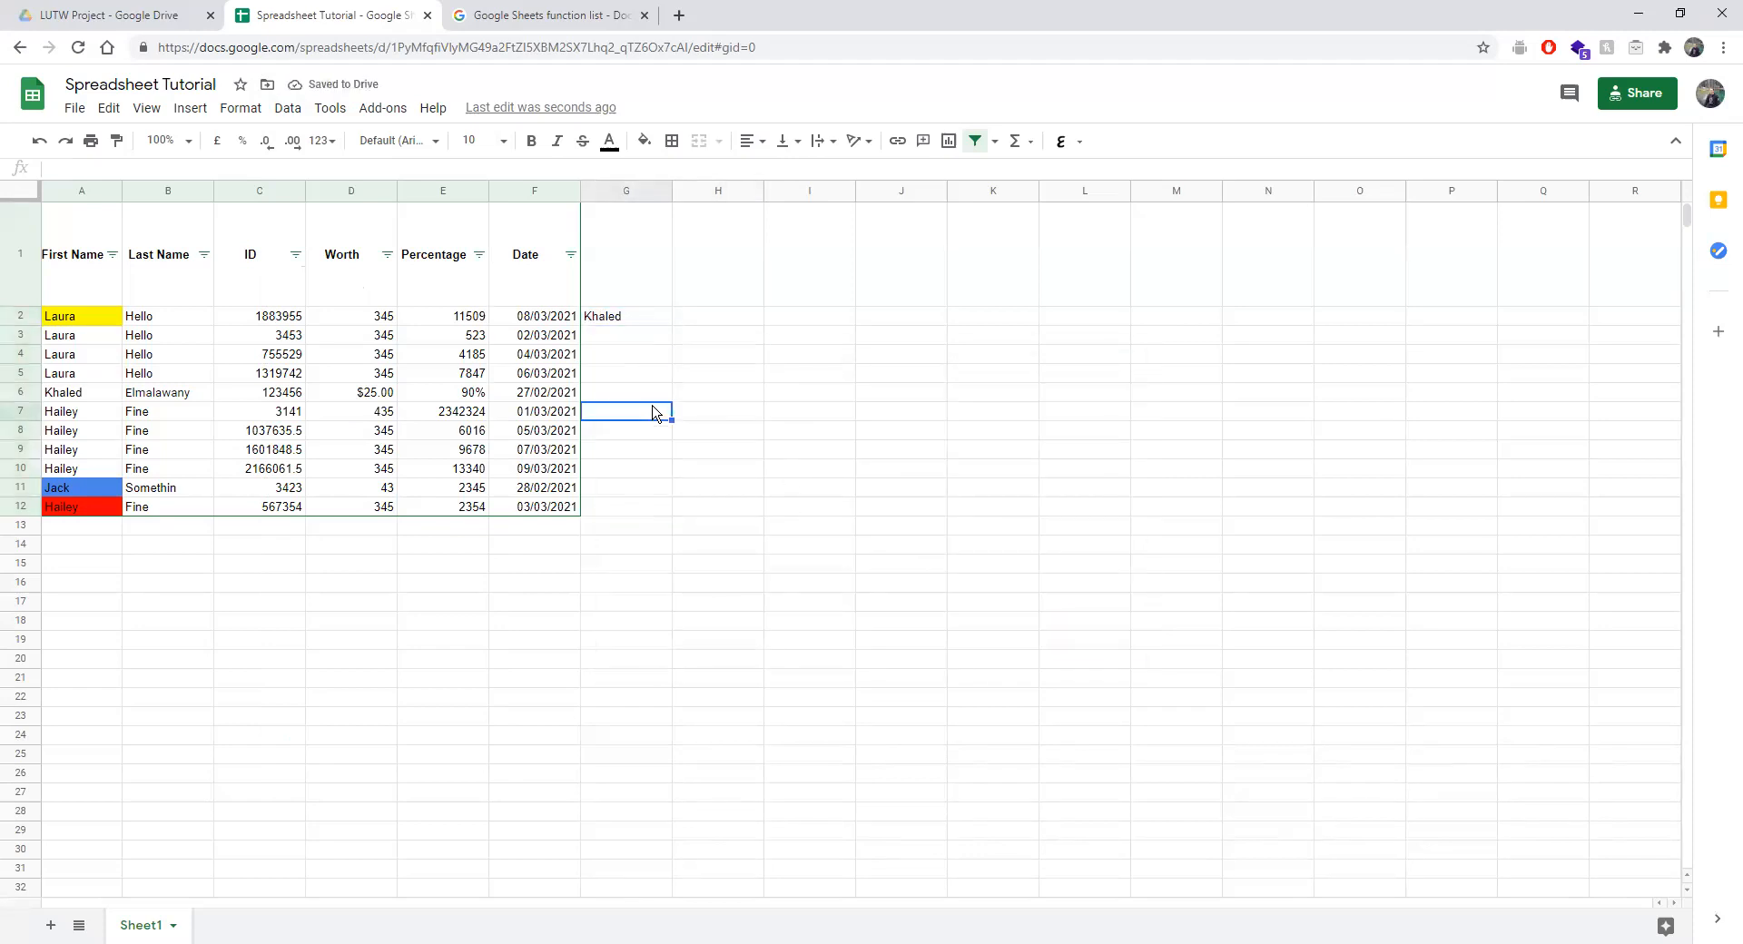
pyautogui.write('asd')
pyautogui.press('Return')
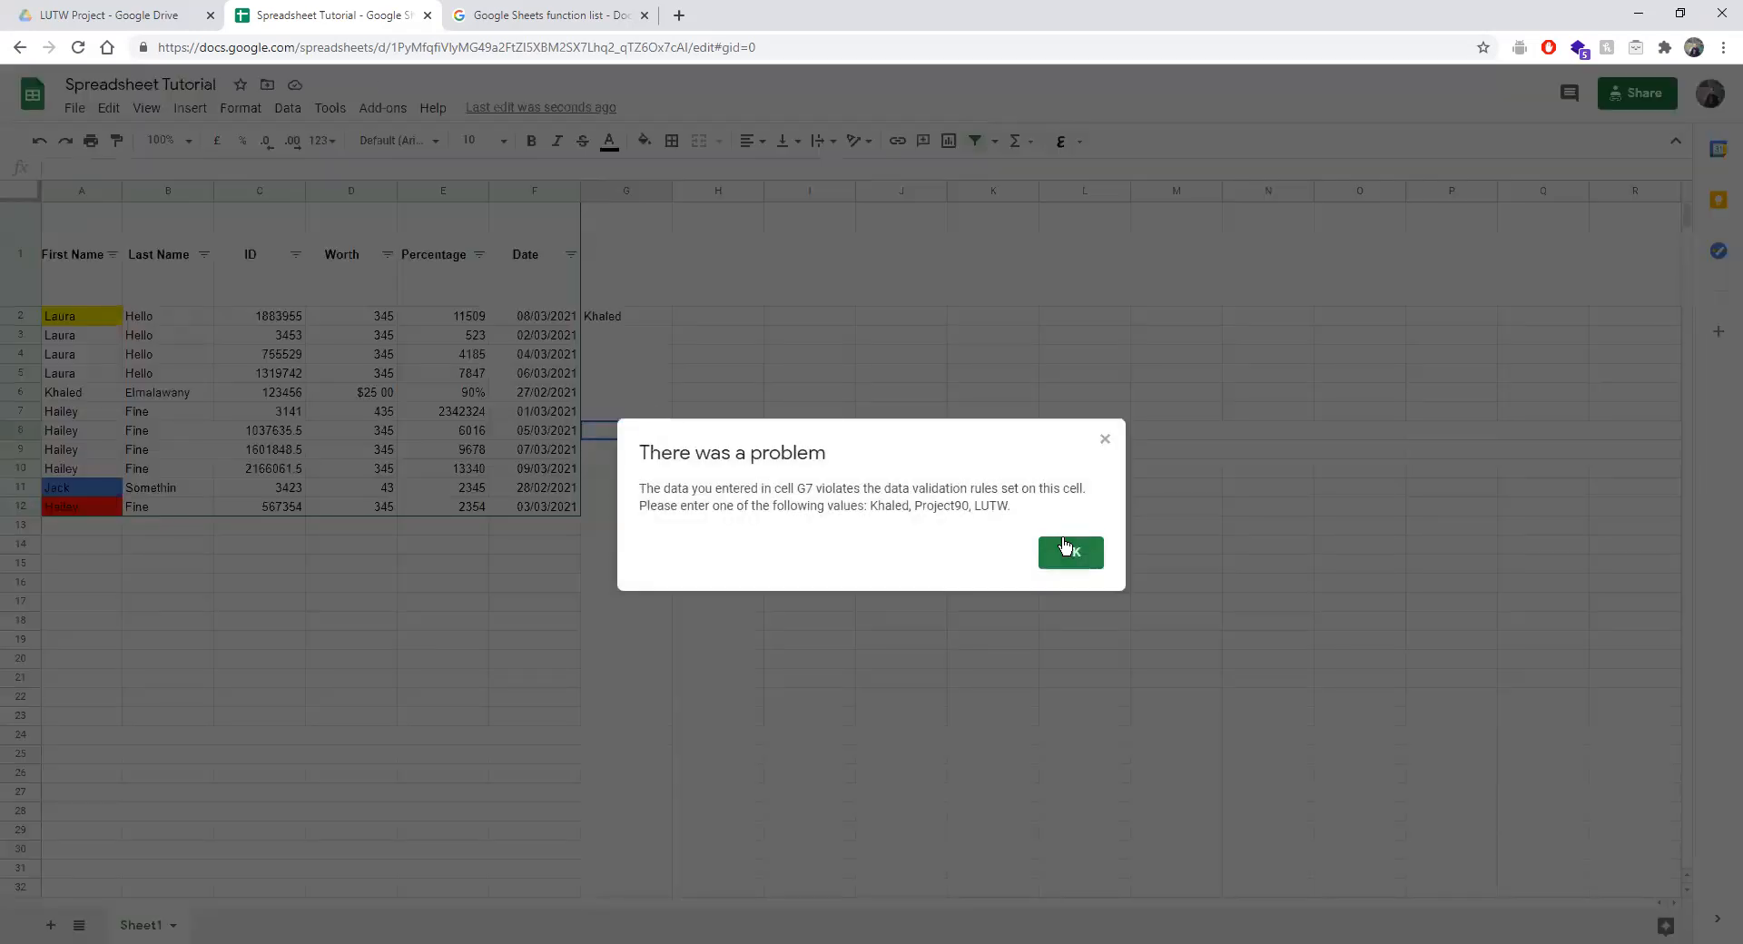
pyautogui.moveTo(870, 503); pyautogui.dragTo(999, 506)
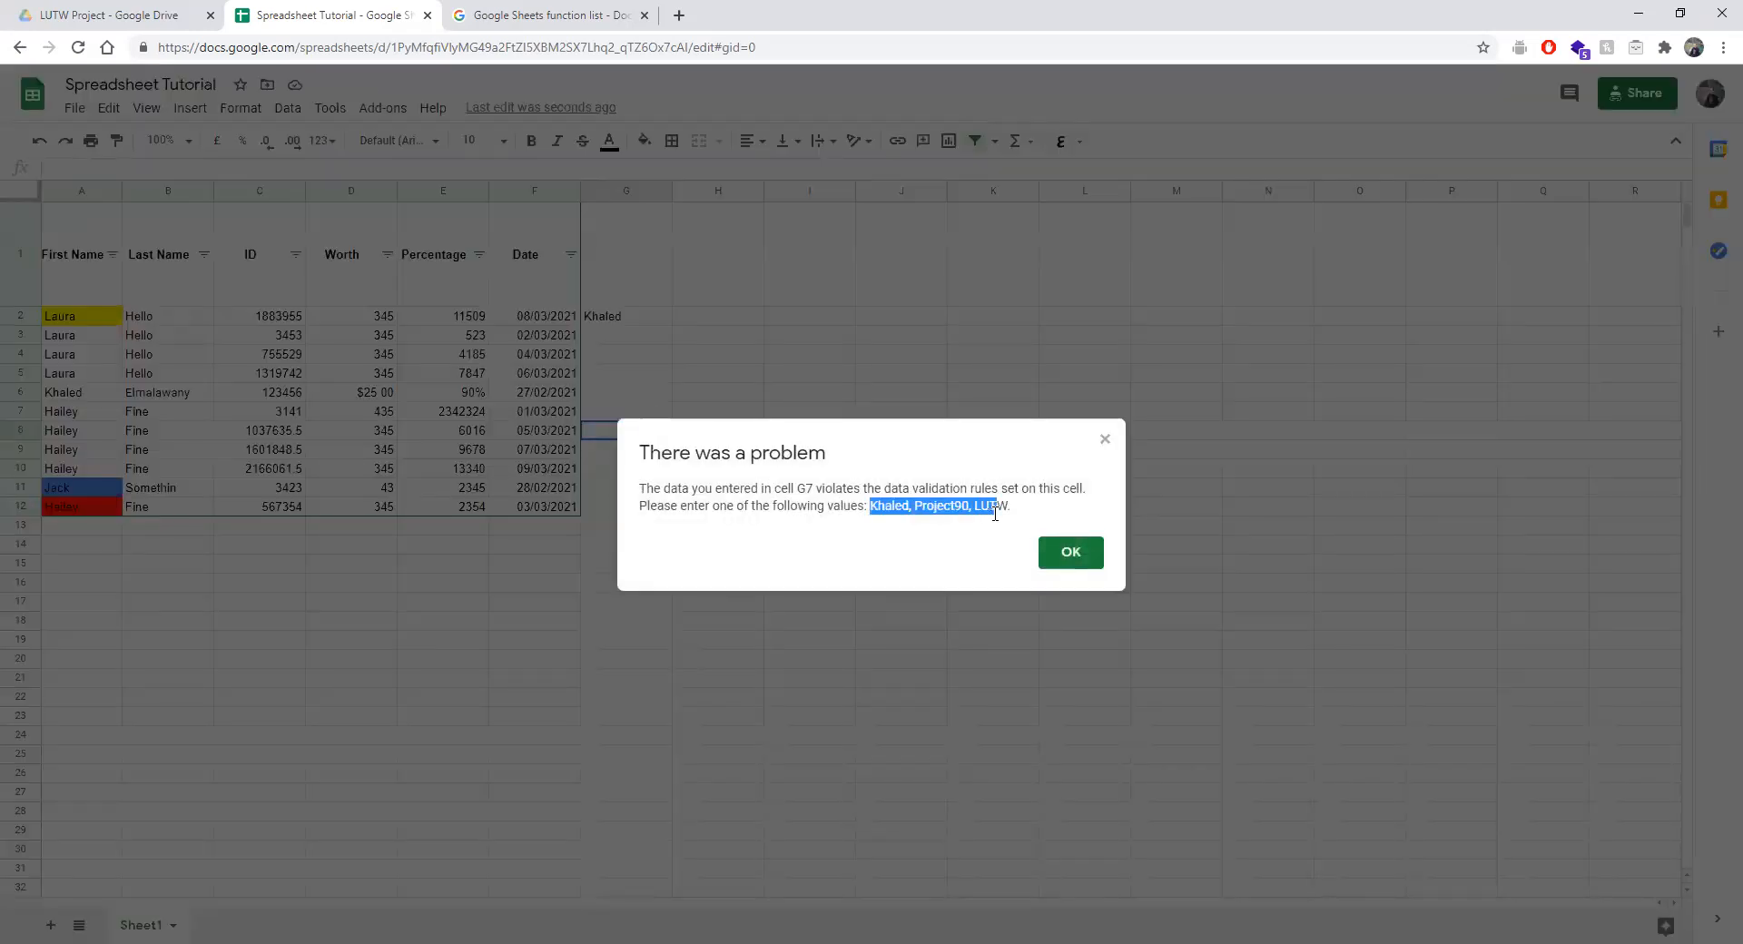
pyautogui.click(1074, 550)
pyautogui.write('Khal')
pyautogui.press('BackSpace')
pyautogui.press('BackSpace')
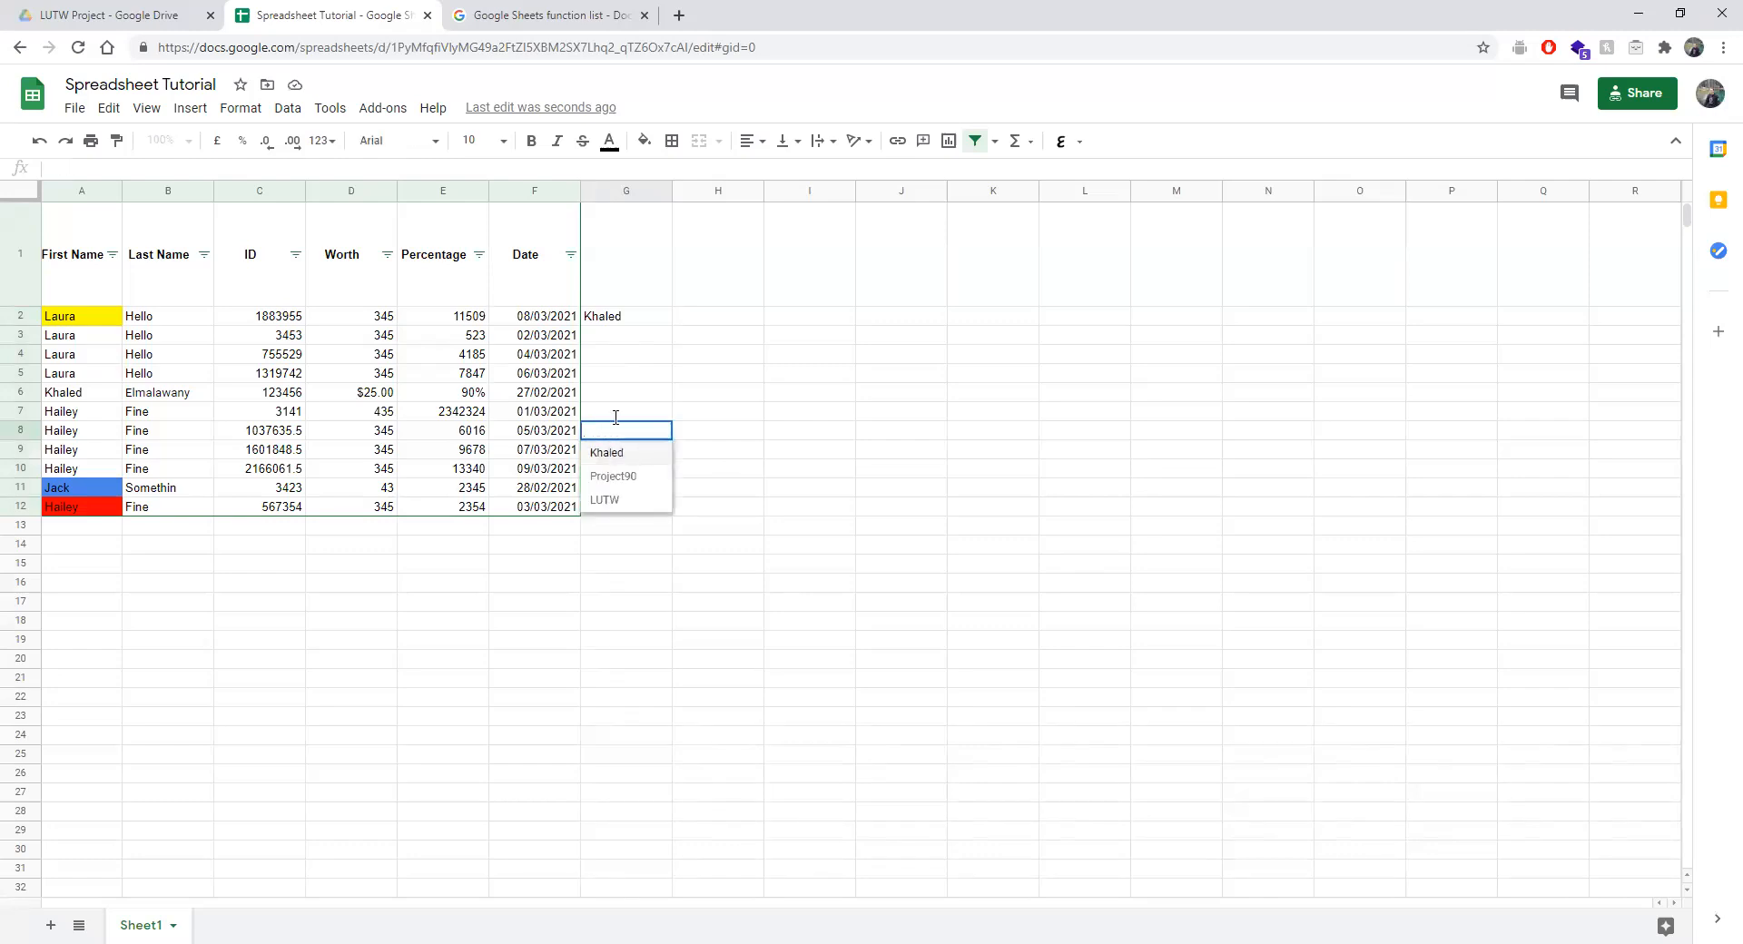
# Edit G5 and G3 to check for entry suggestions.
pyautogui.doubleClick(610, 375)
pyautogui.click(649, 342)
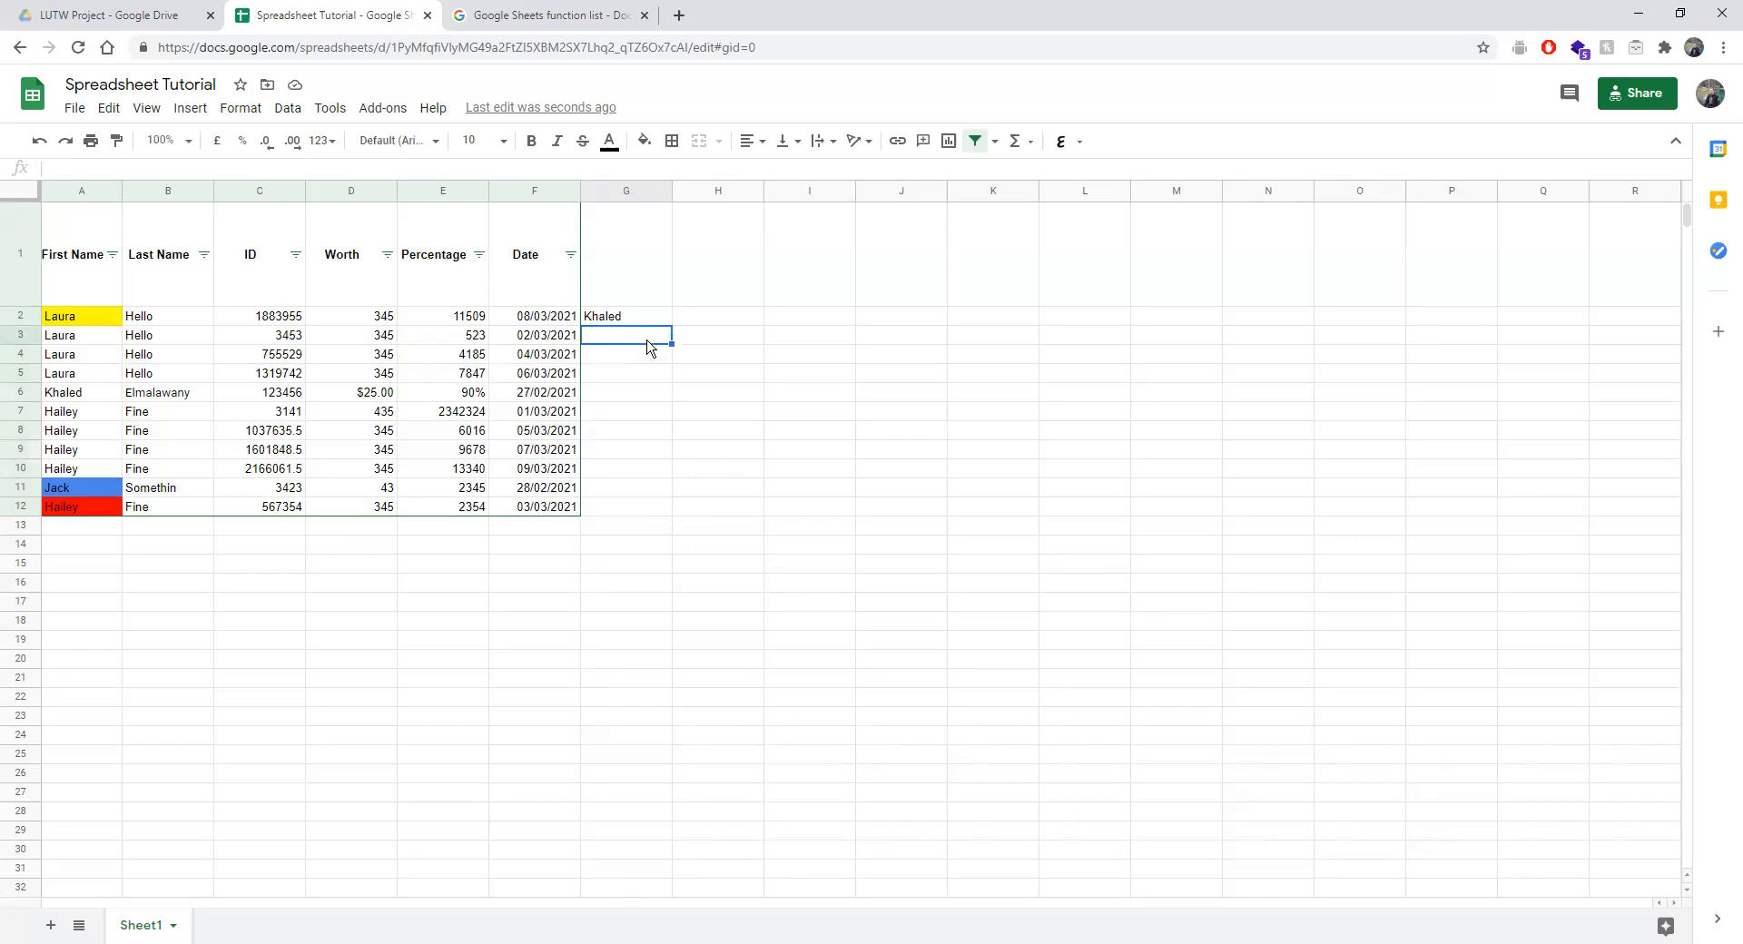
pyautogui.doubleClick(649, 339)
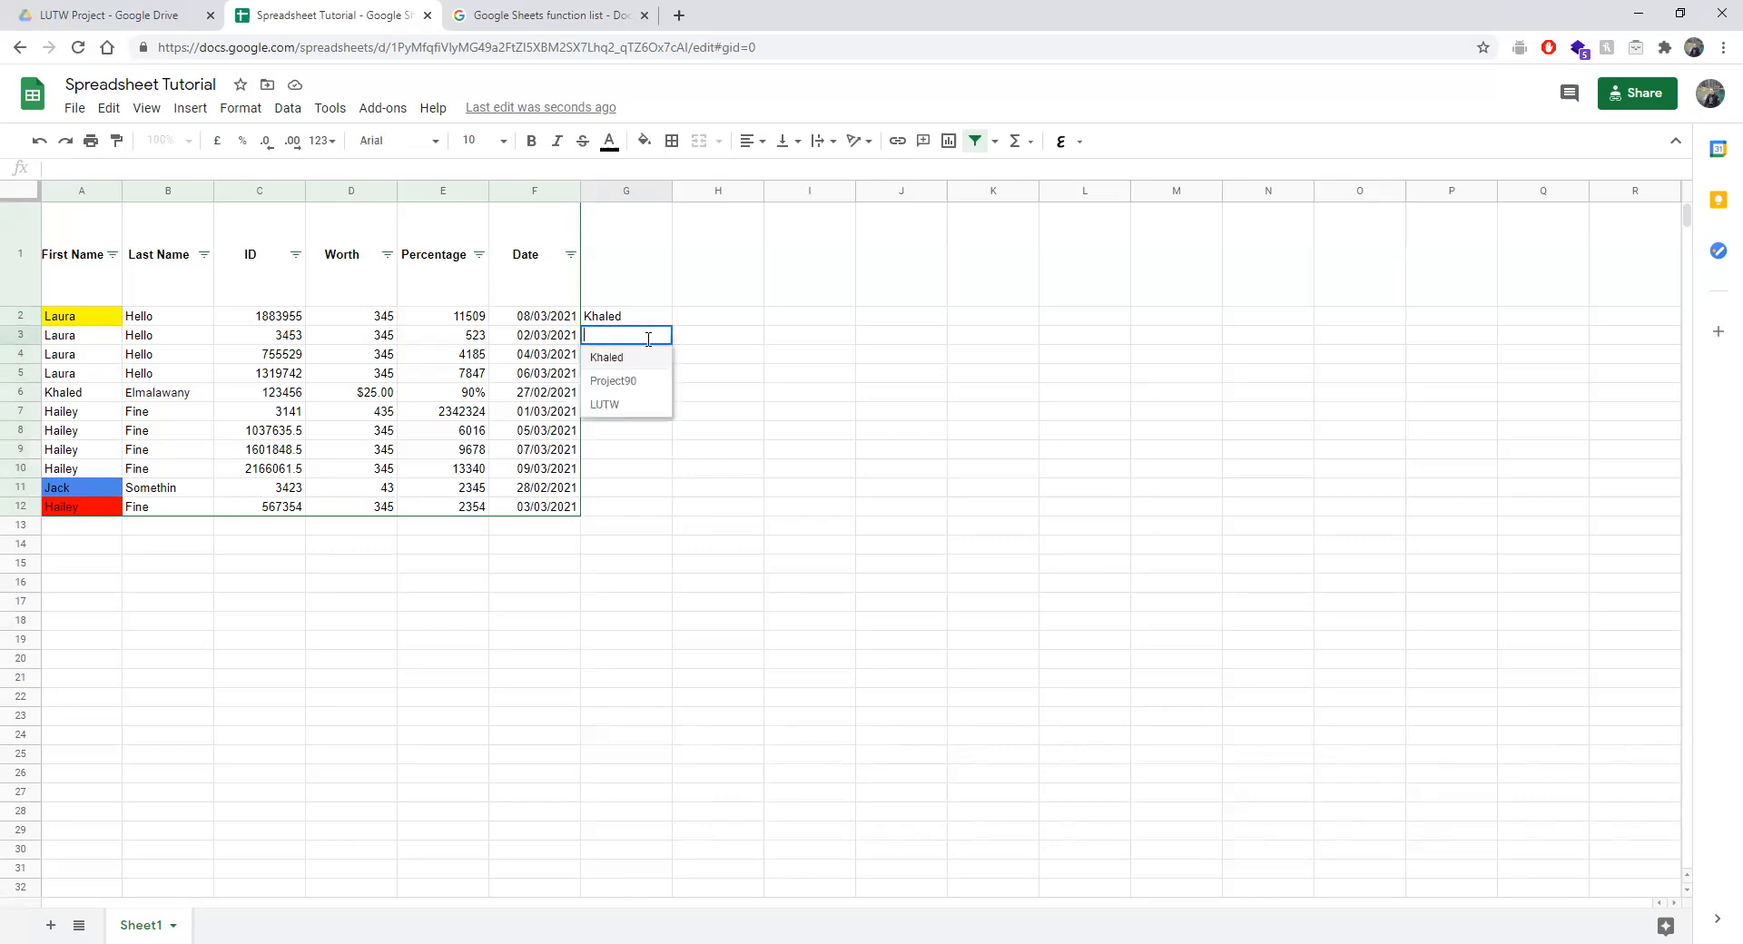
pyautogui.click(824, 430)
# Switch G2:G12's validation criterion to a text condition.
pyautogui.moveTo(640, 317); pyautogui.dragTo(637, 510)
pyautogui.click(287, 107)
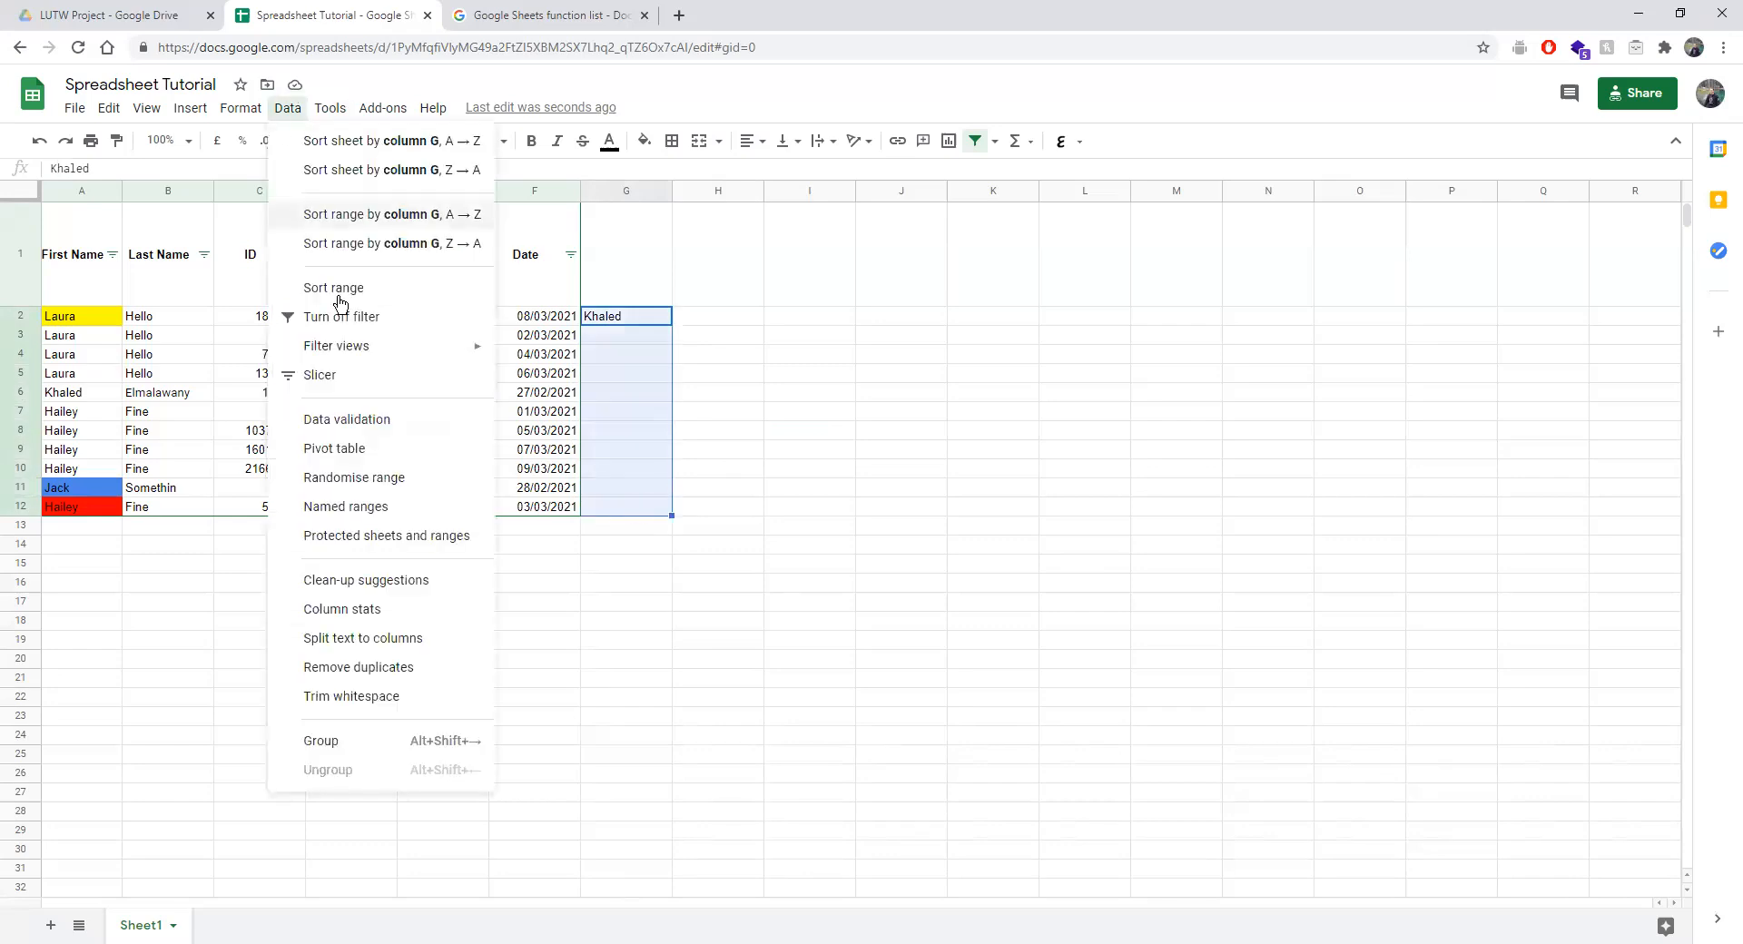
pyautogui.click(361, 424)
pyautogui.click(768, 465)
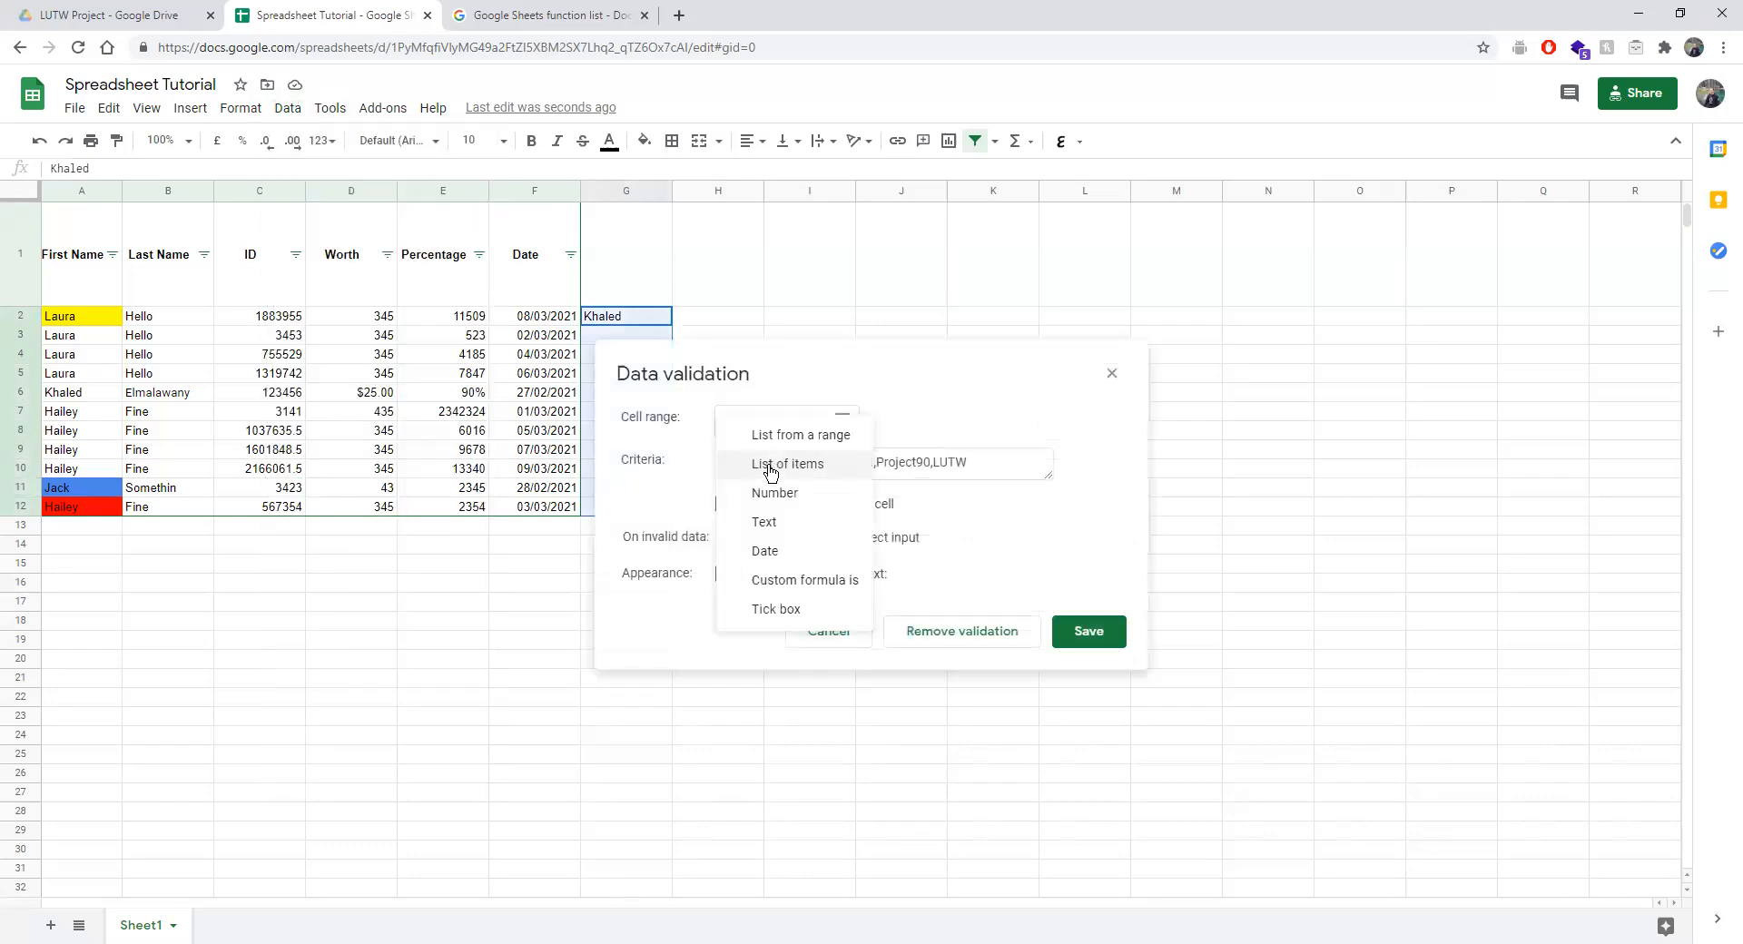
pyautogui.click(775, 493)
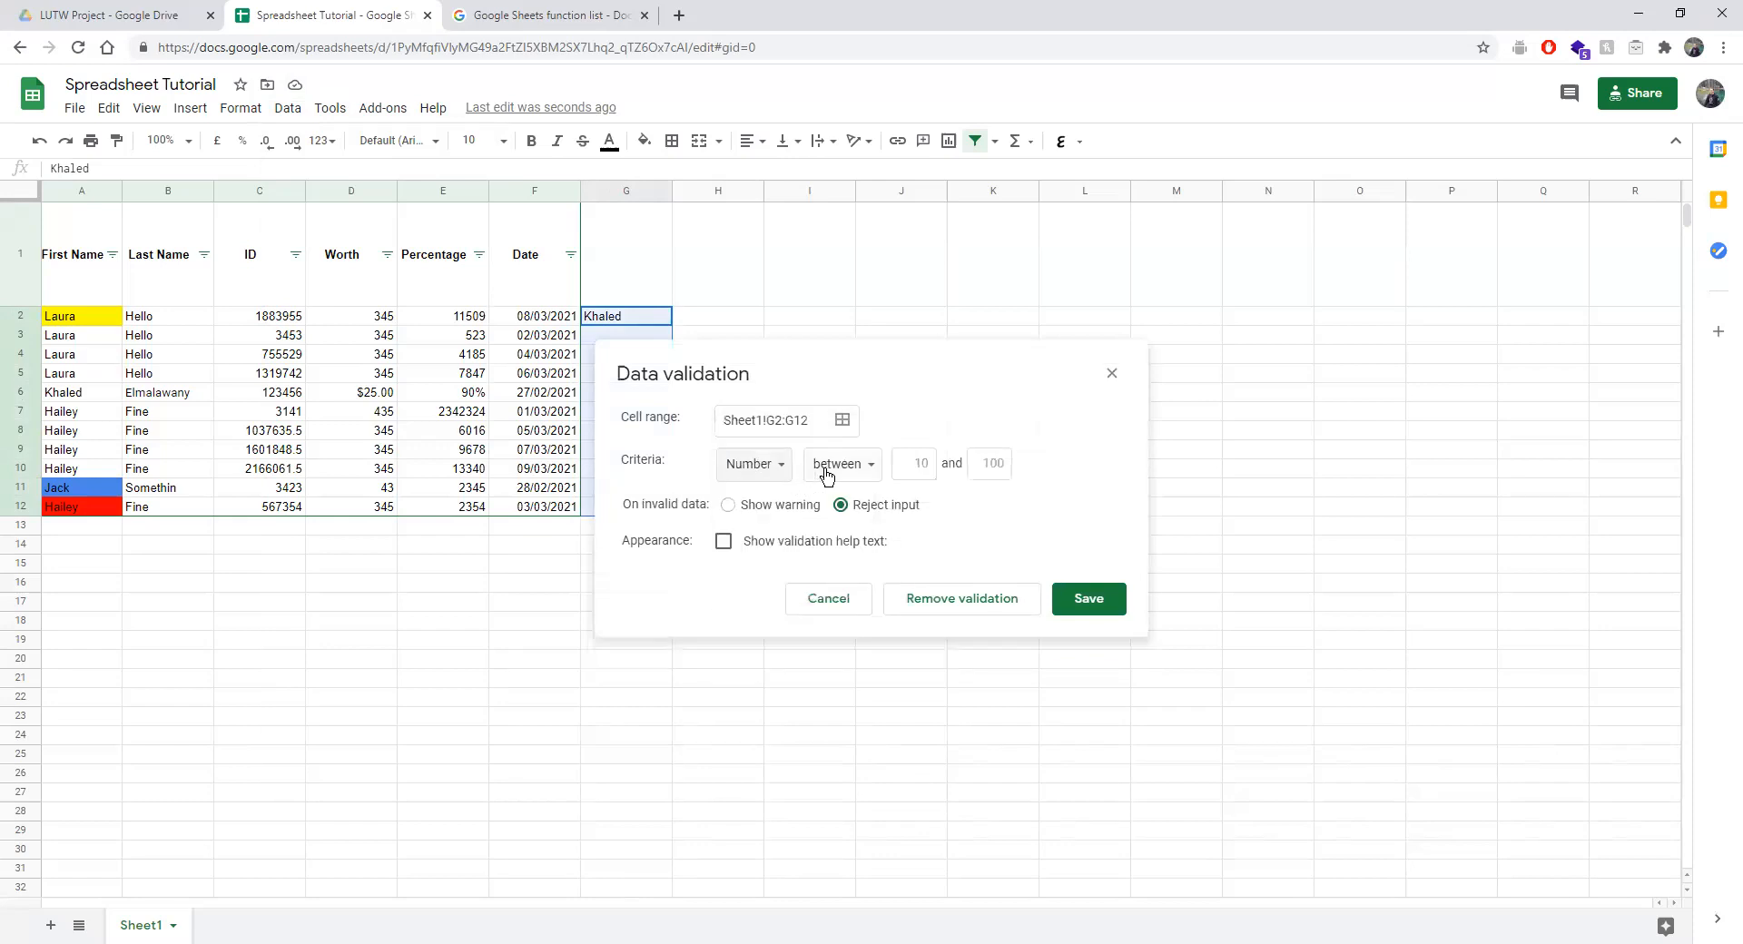
pyautogui.click(735, 471)
pyautogui.click(740, 496)
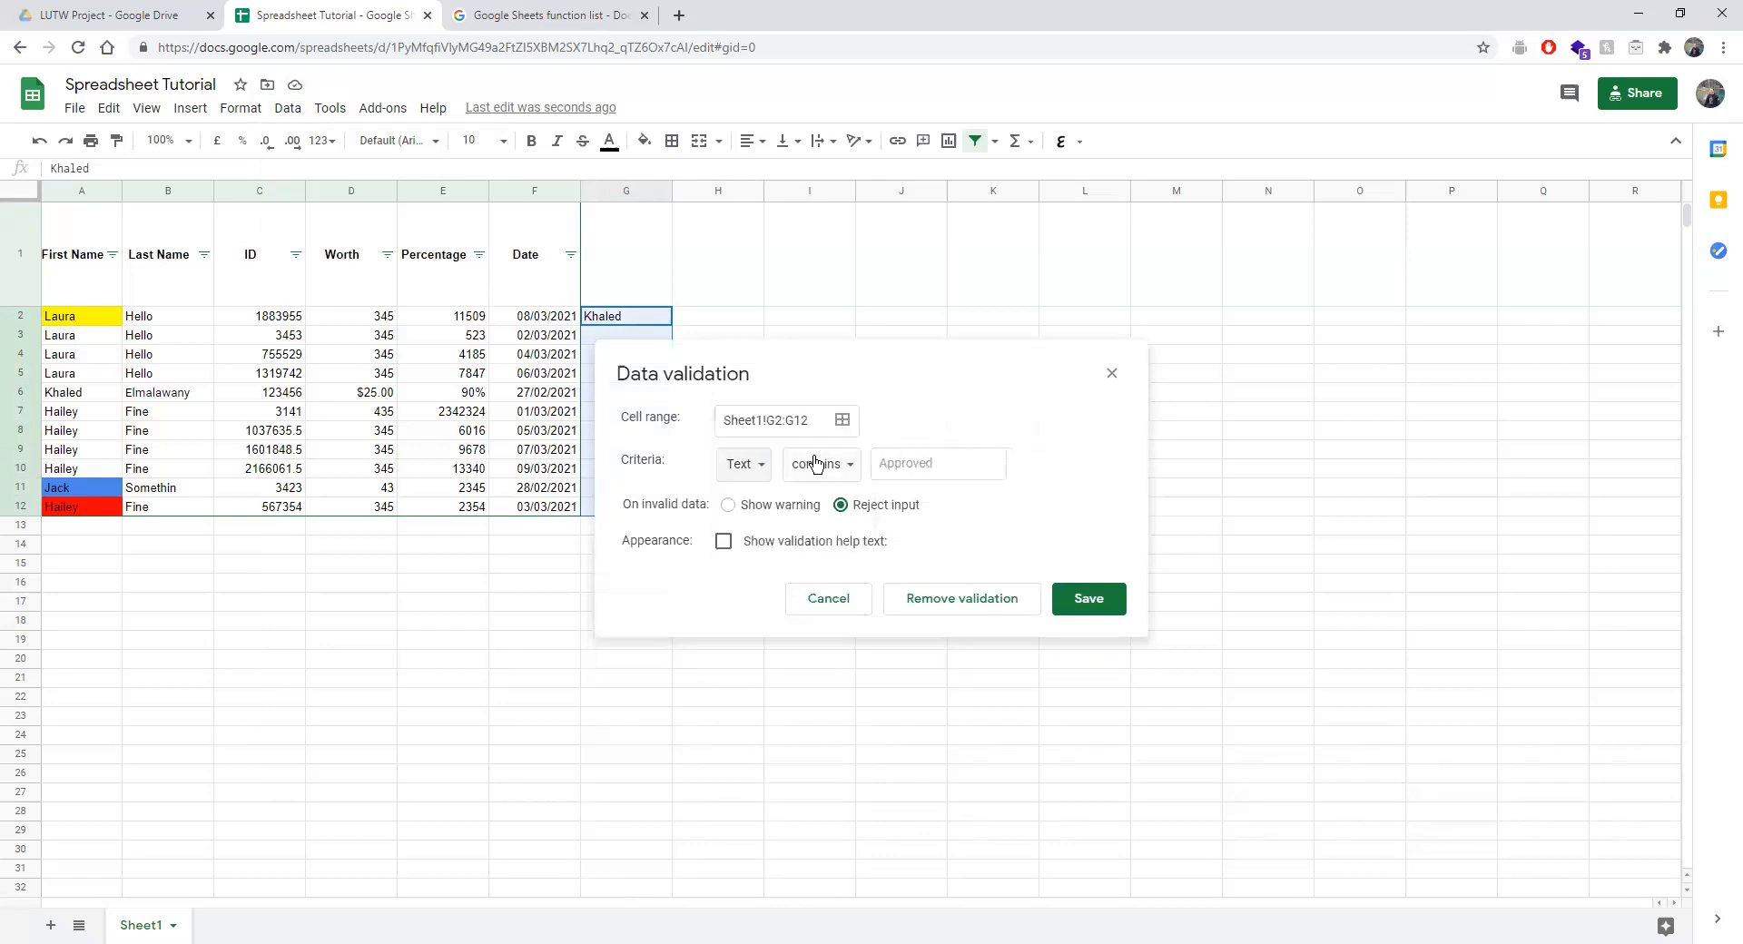
# Set the rule to Text contains 'u' with Show warning, and save.
pyautogui.click(822, 464)
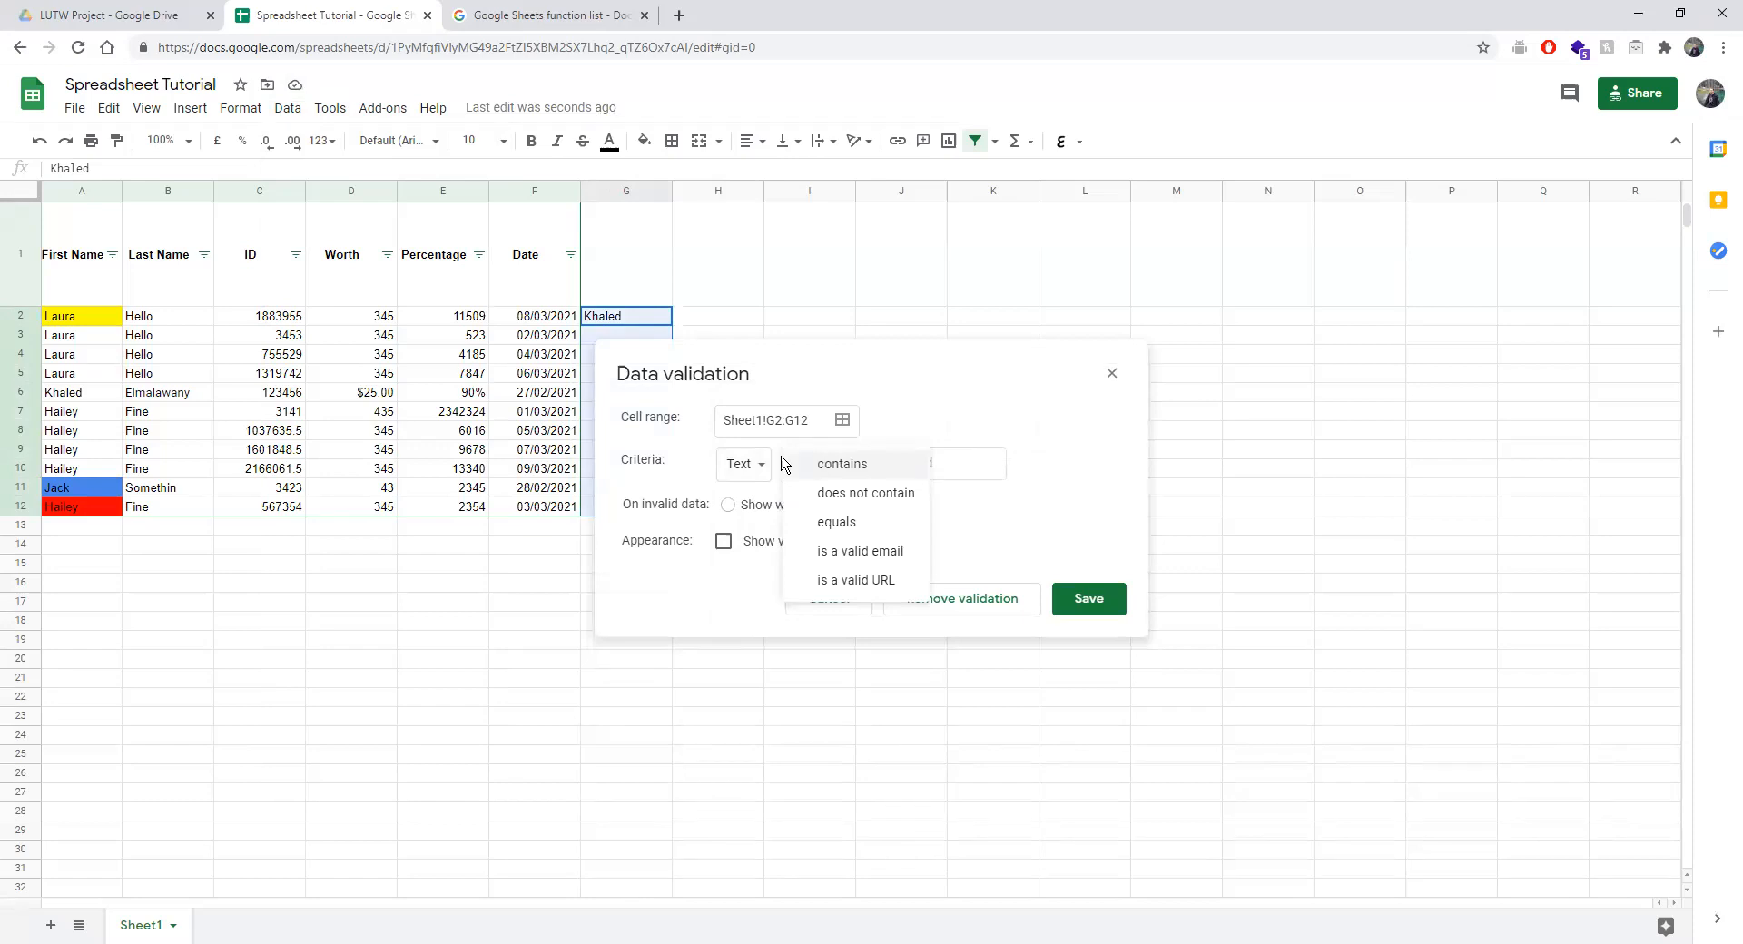
pyautogui.click(905, 420)
pyautogui.click(927, 454)
pyautogui.write('u')
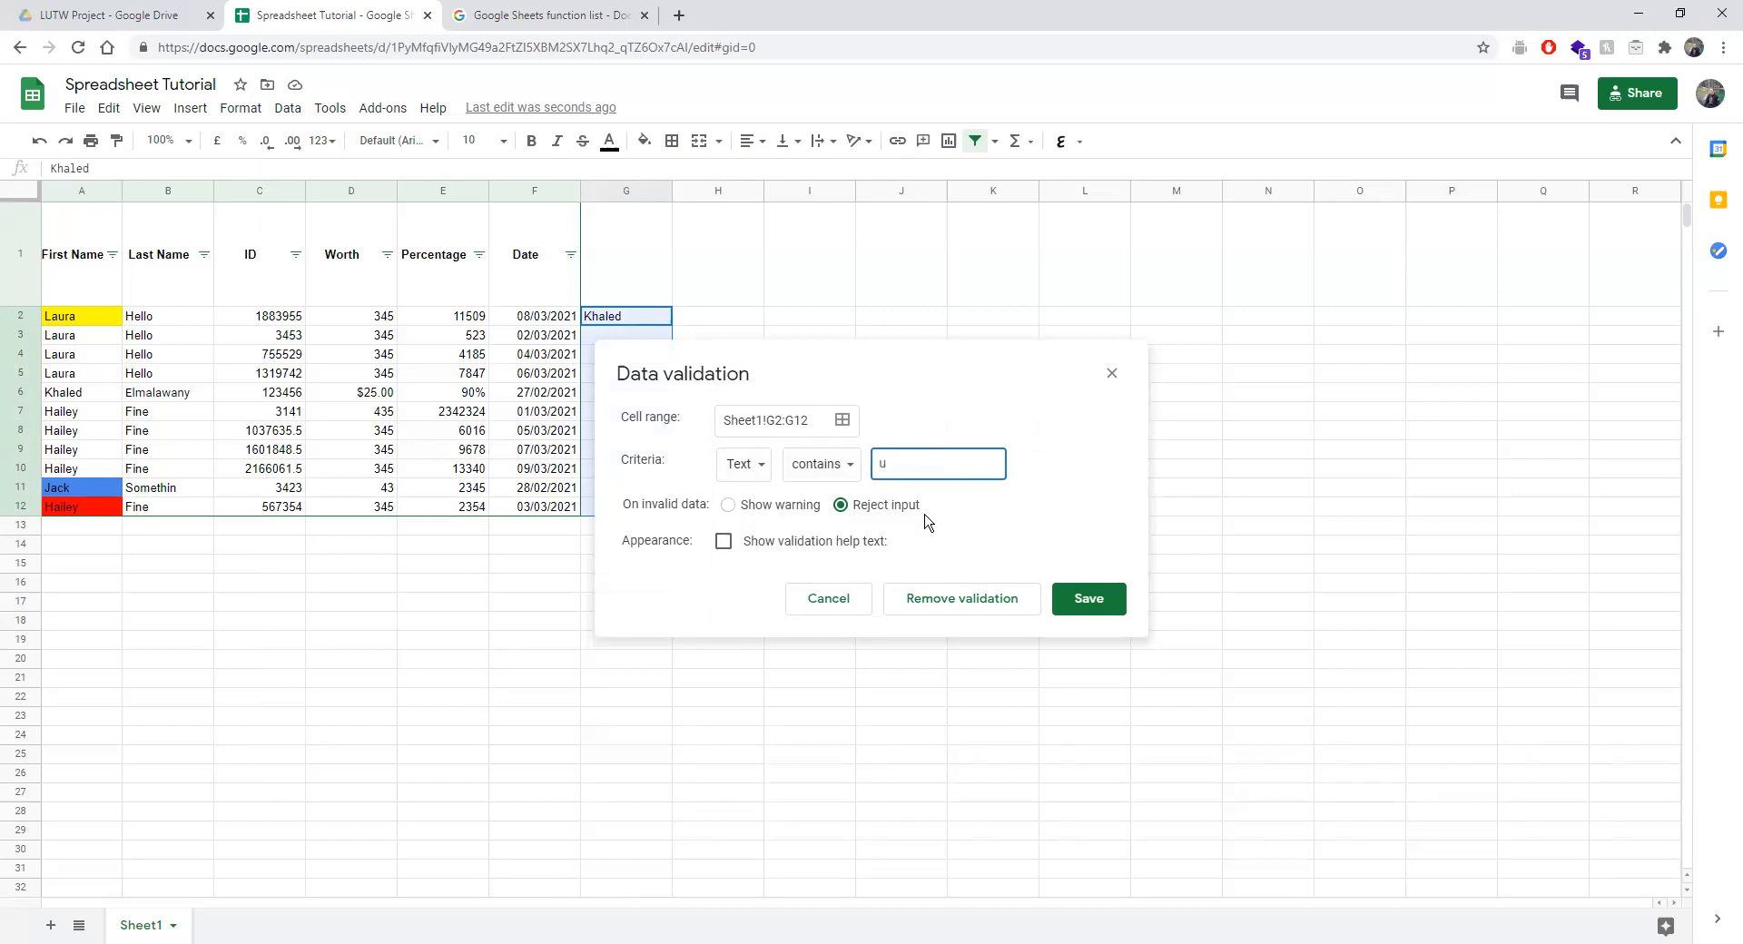
pyautogui.click(771, 507)
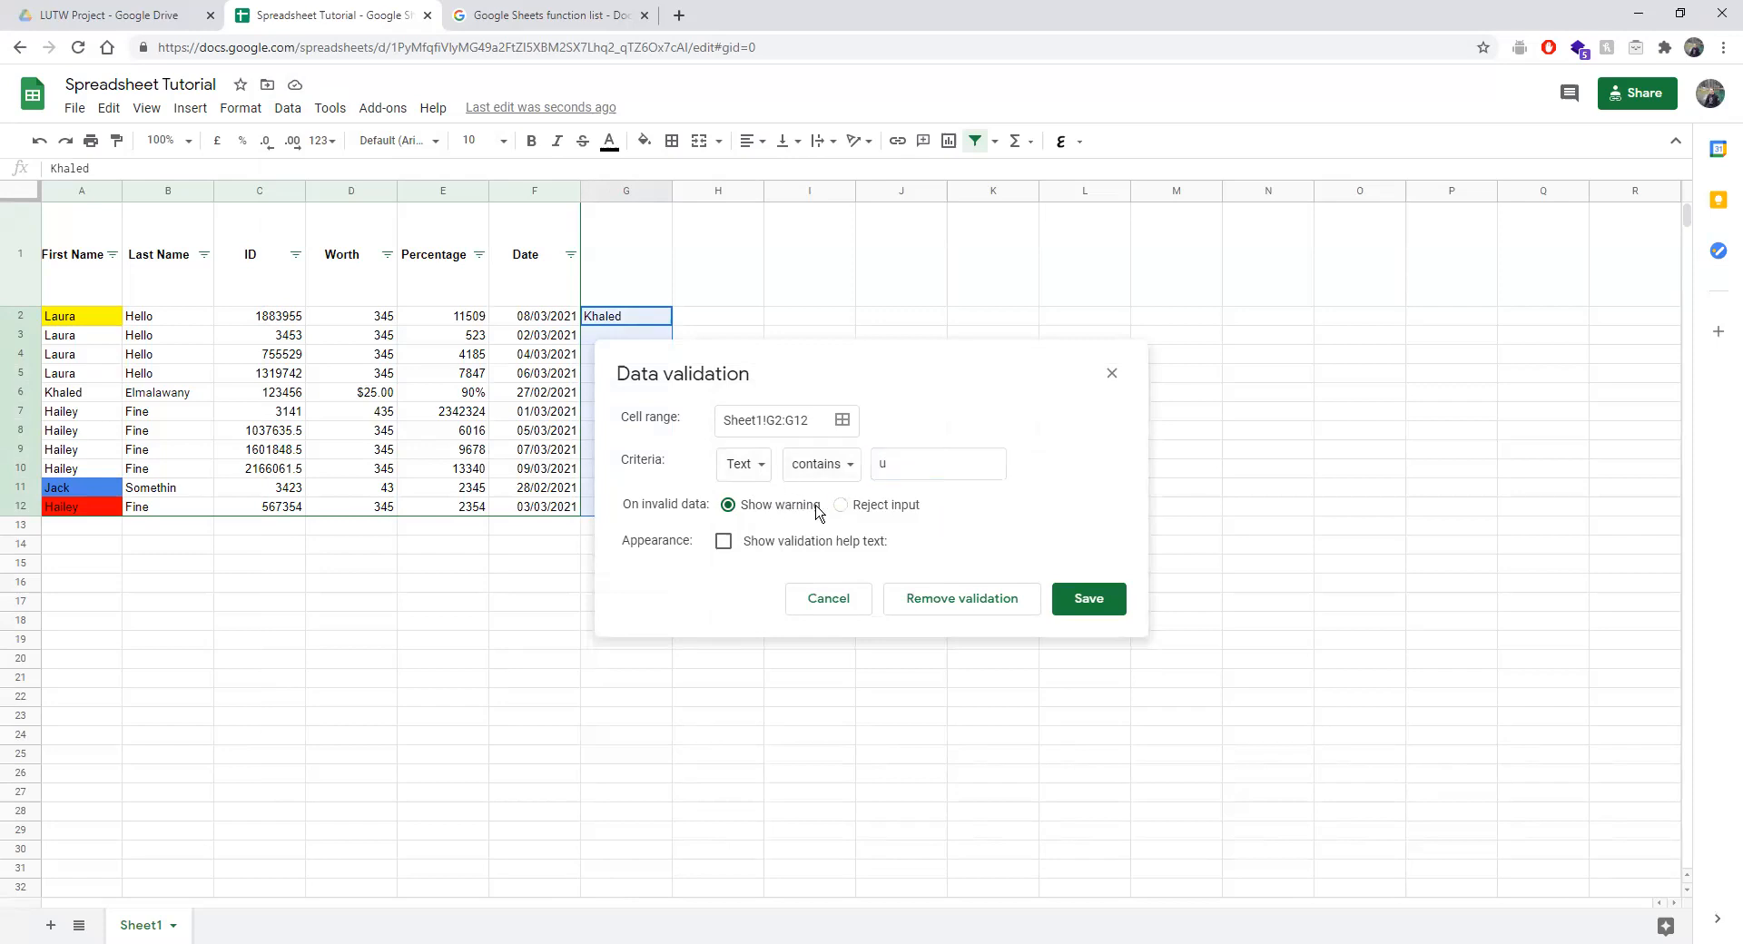
pyautogui.click(749, 466)
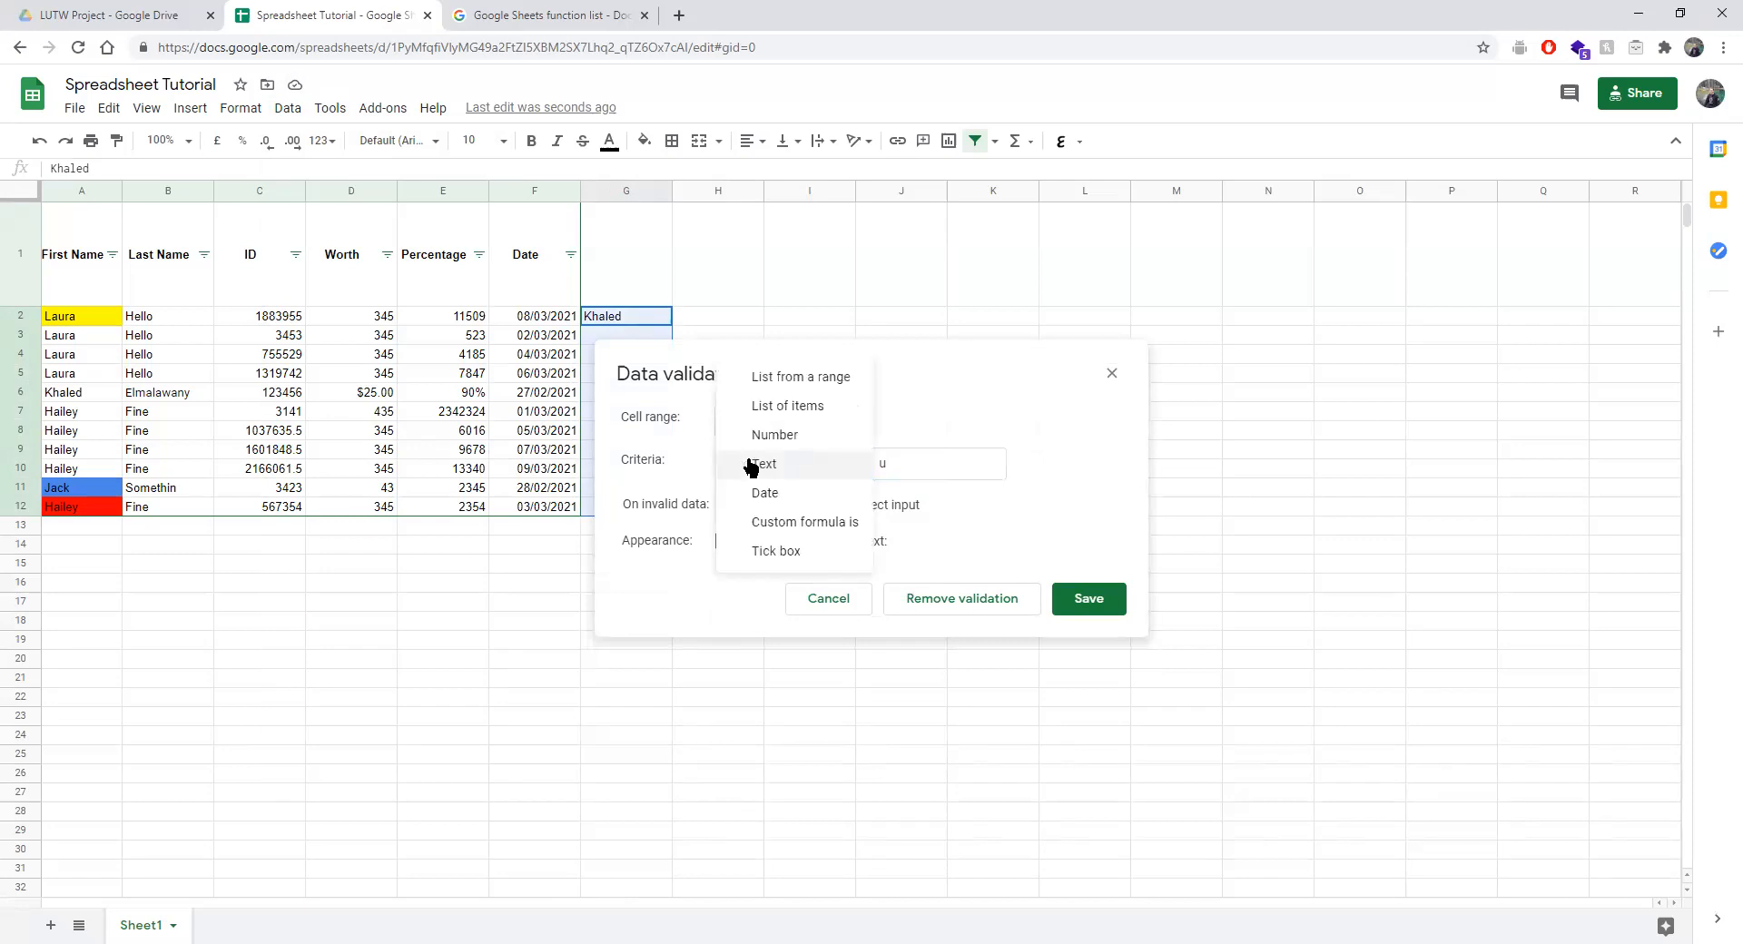
pyautogui.click(750, 466)
pyautogui.click(1089, 598)
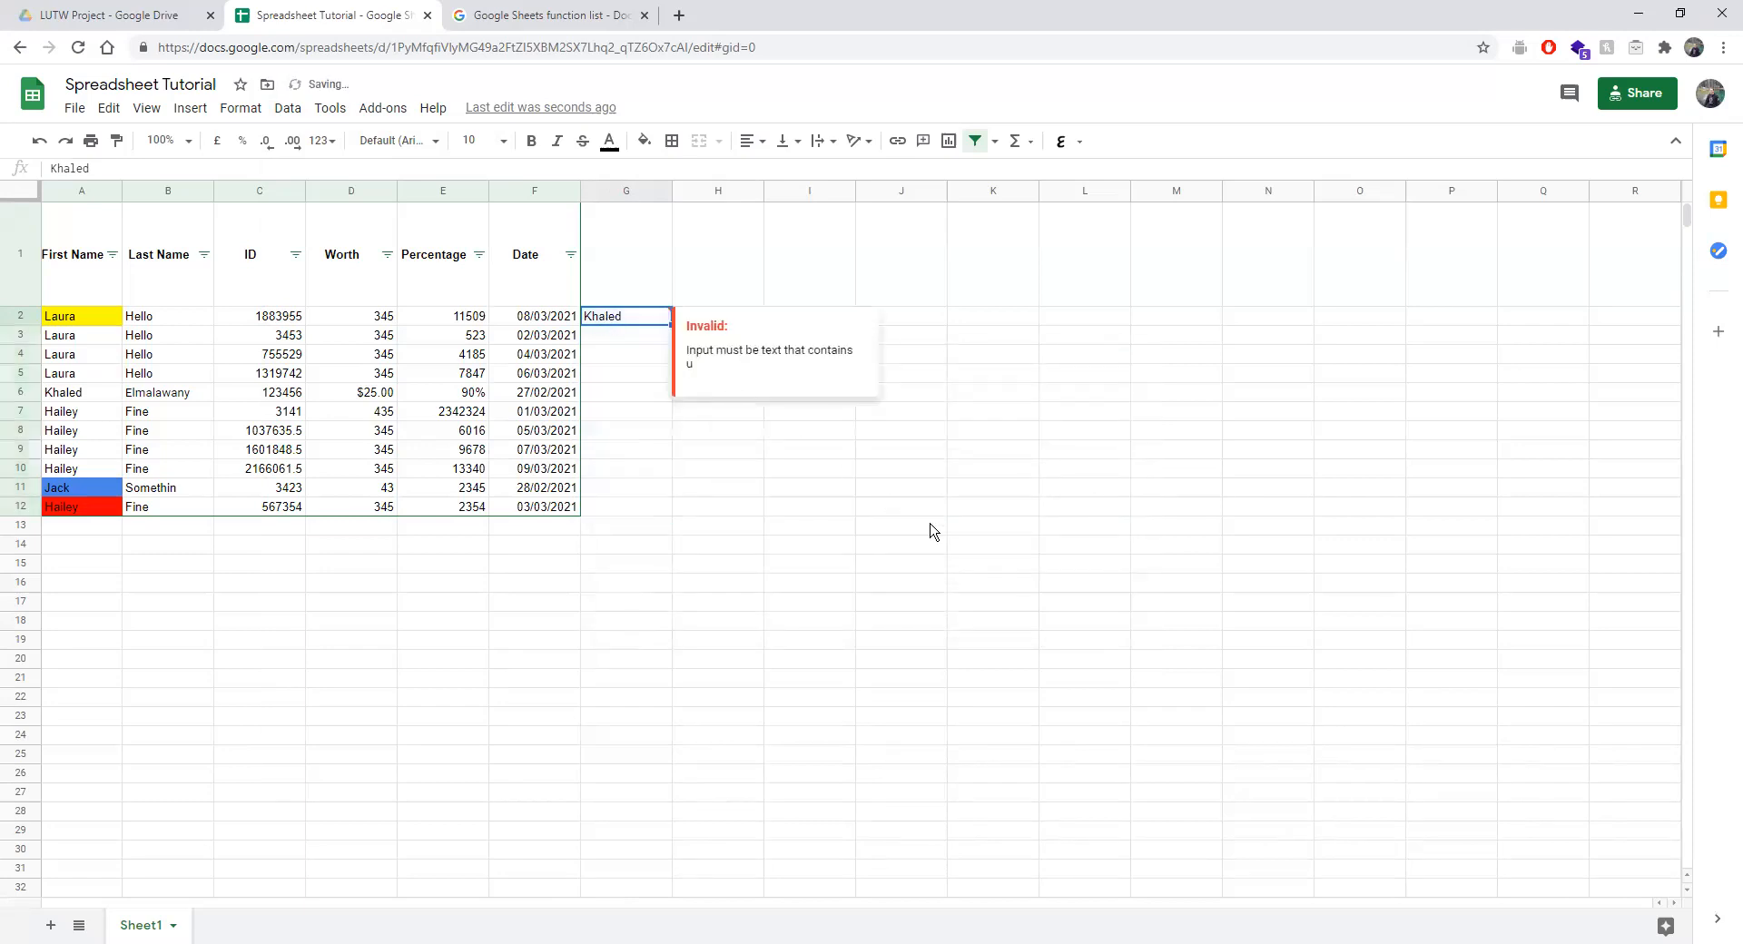
# Enter Laura in G5, check G2's invalid warning, and reselect G2:G12.
pyautogui.click(617, 373)
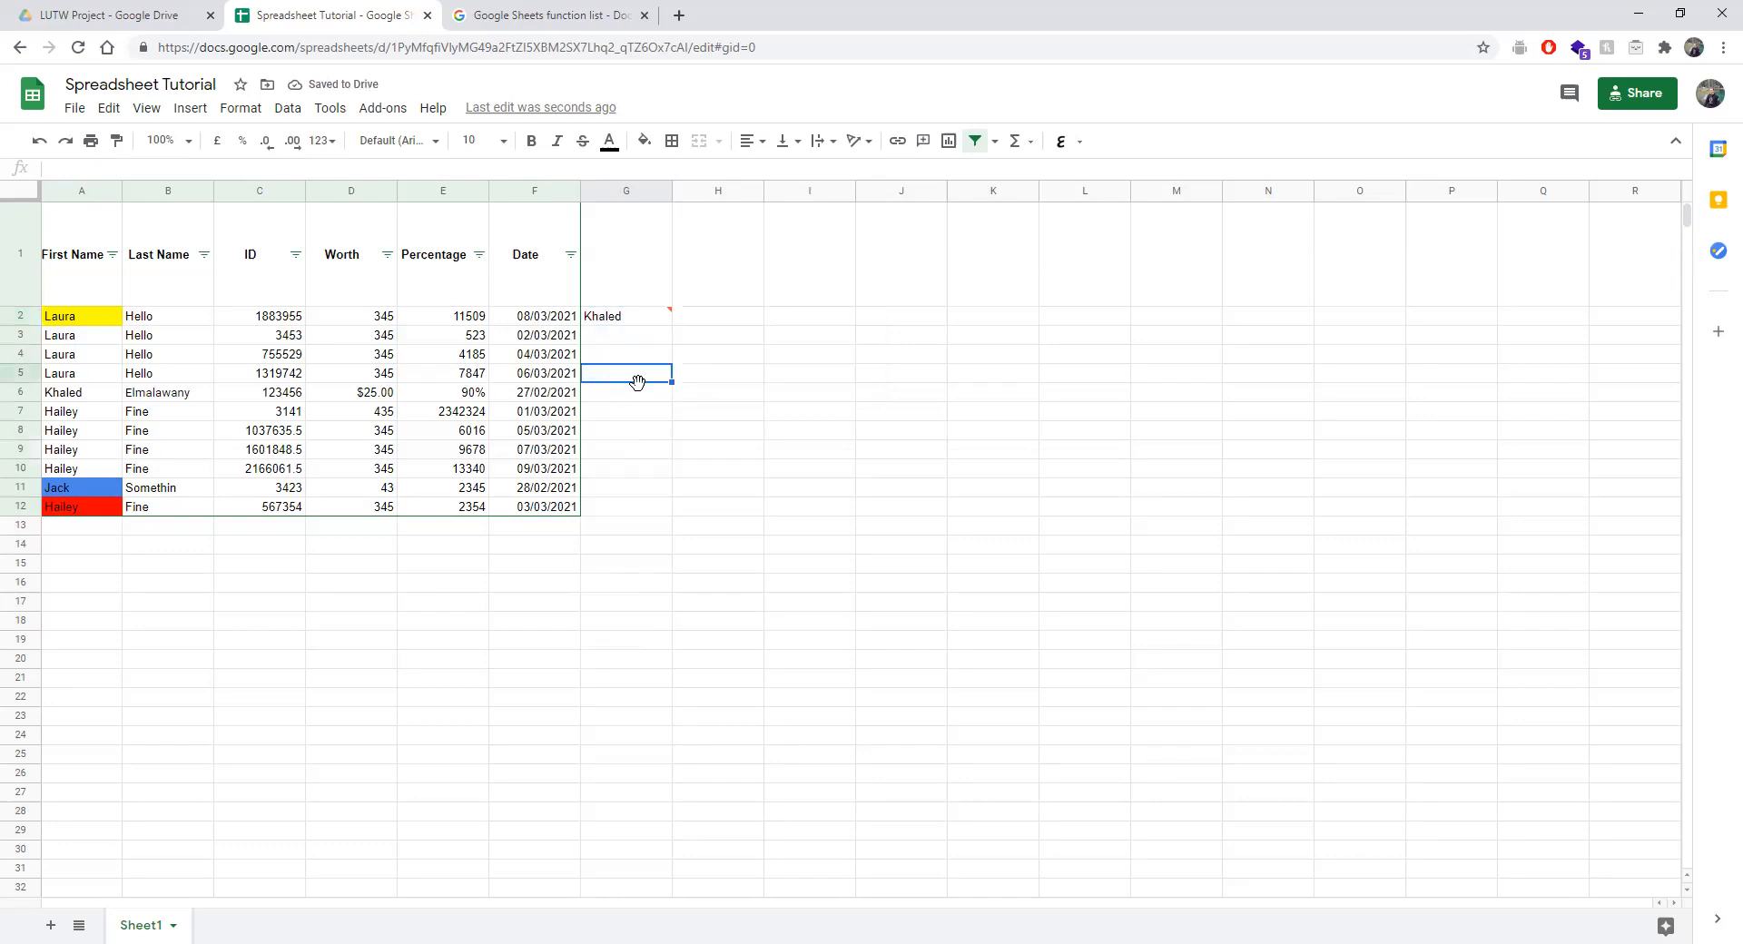
pyautogui.write('Laura')
pyautogui.click(802, 418)
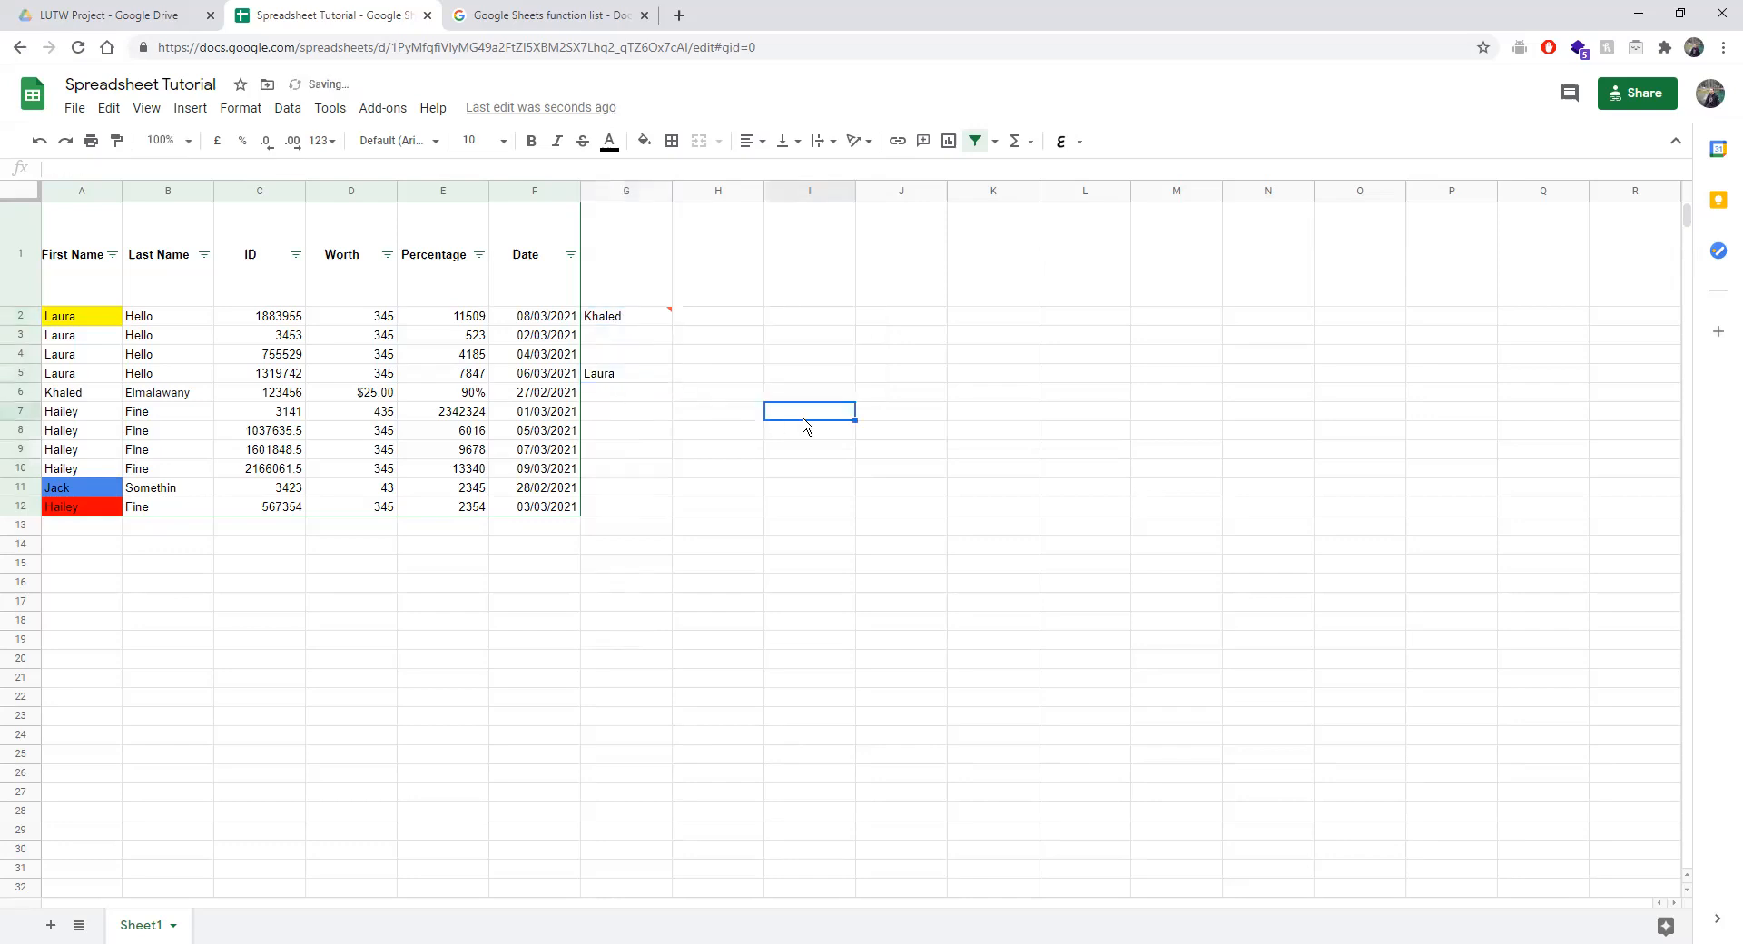
pyautogui.moveTo(614, 319); pyautogui.dragTo(603, 500)
pyautogui.click(610, 457)
pyautogui.click(624, 324)
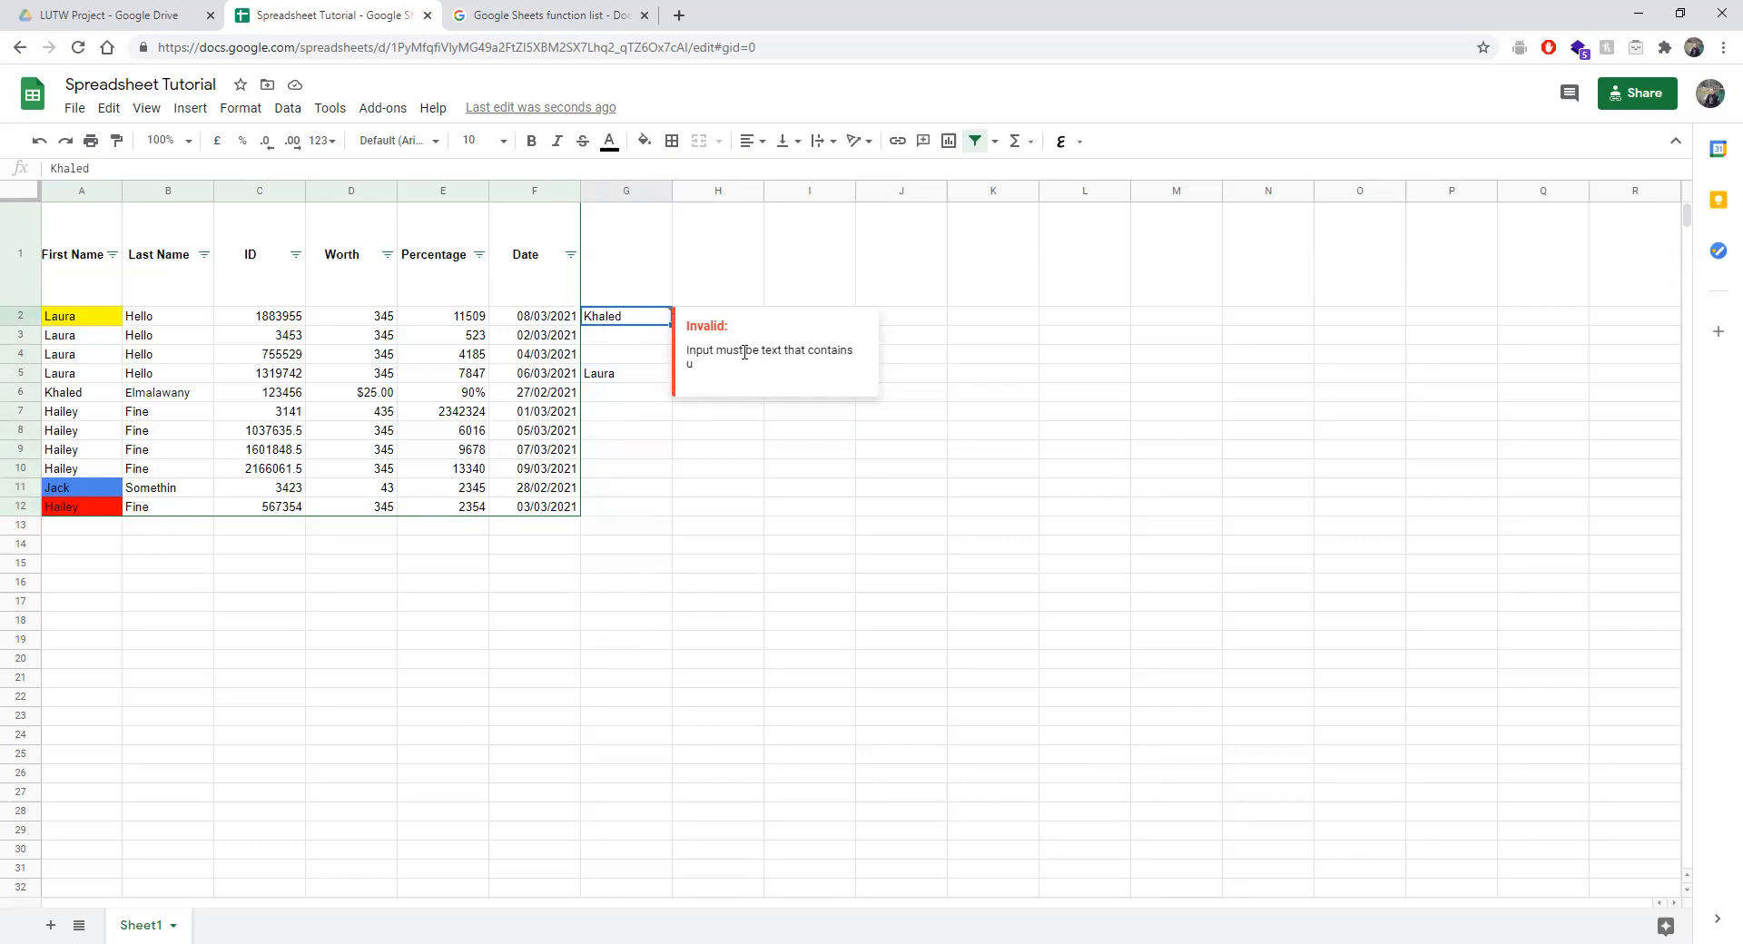
pyautogui.moveTo(645, 326); pyautogui.dragTo(630, 498)
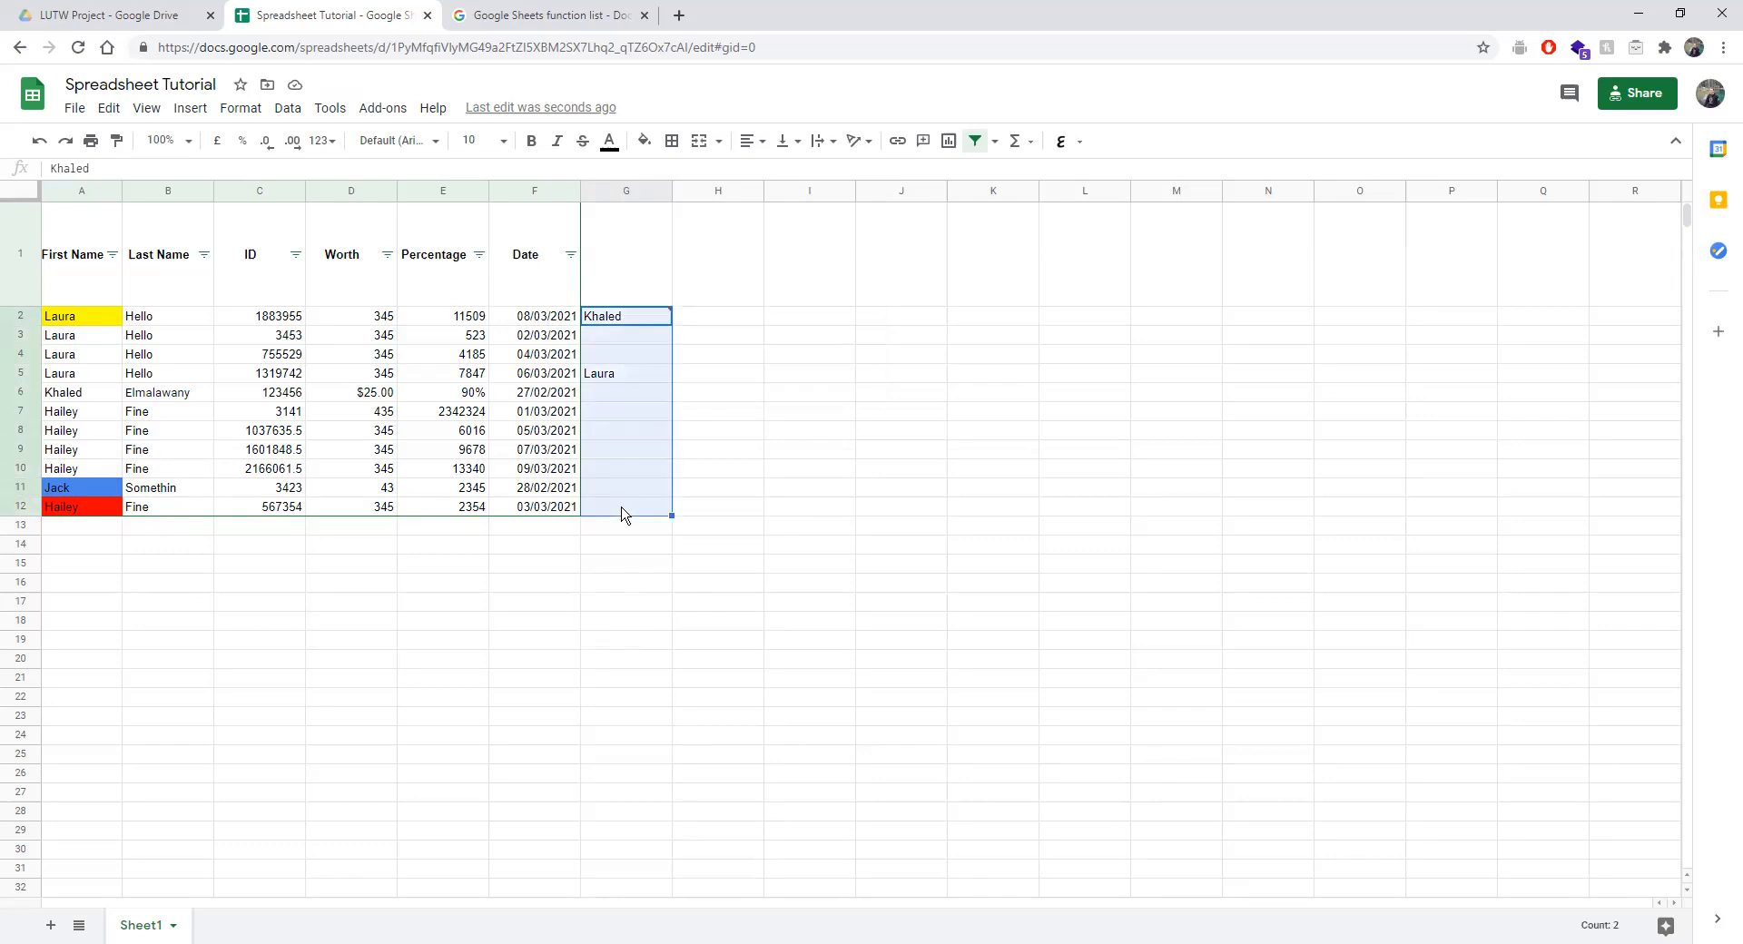
# Try the date and custom formula criteria in G2:G12's validation rule.
pyautogui.click(287, 109)
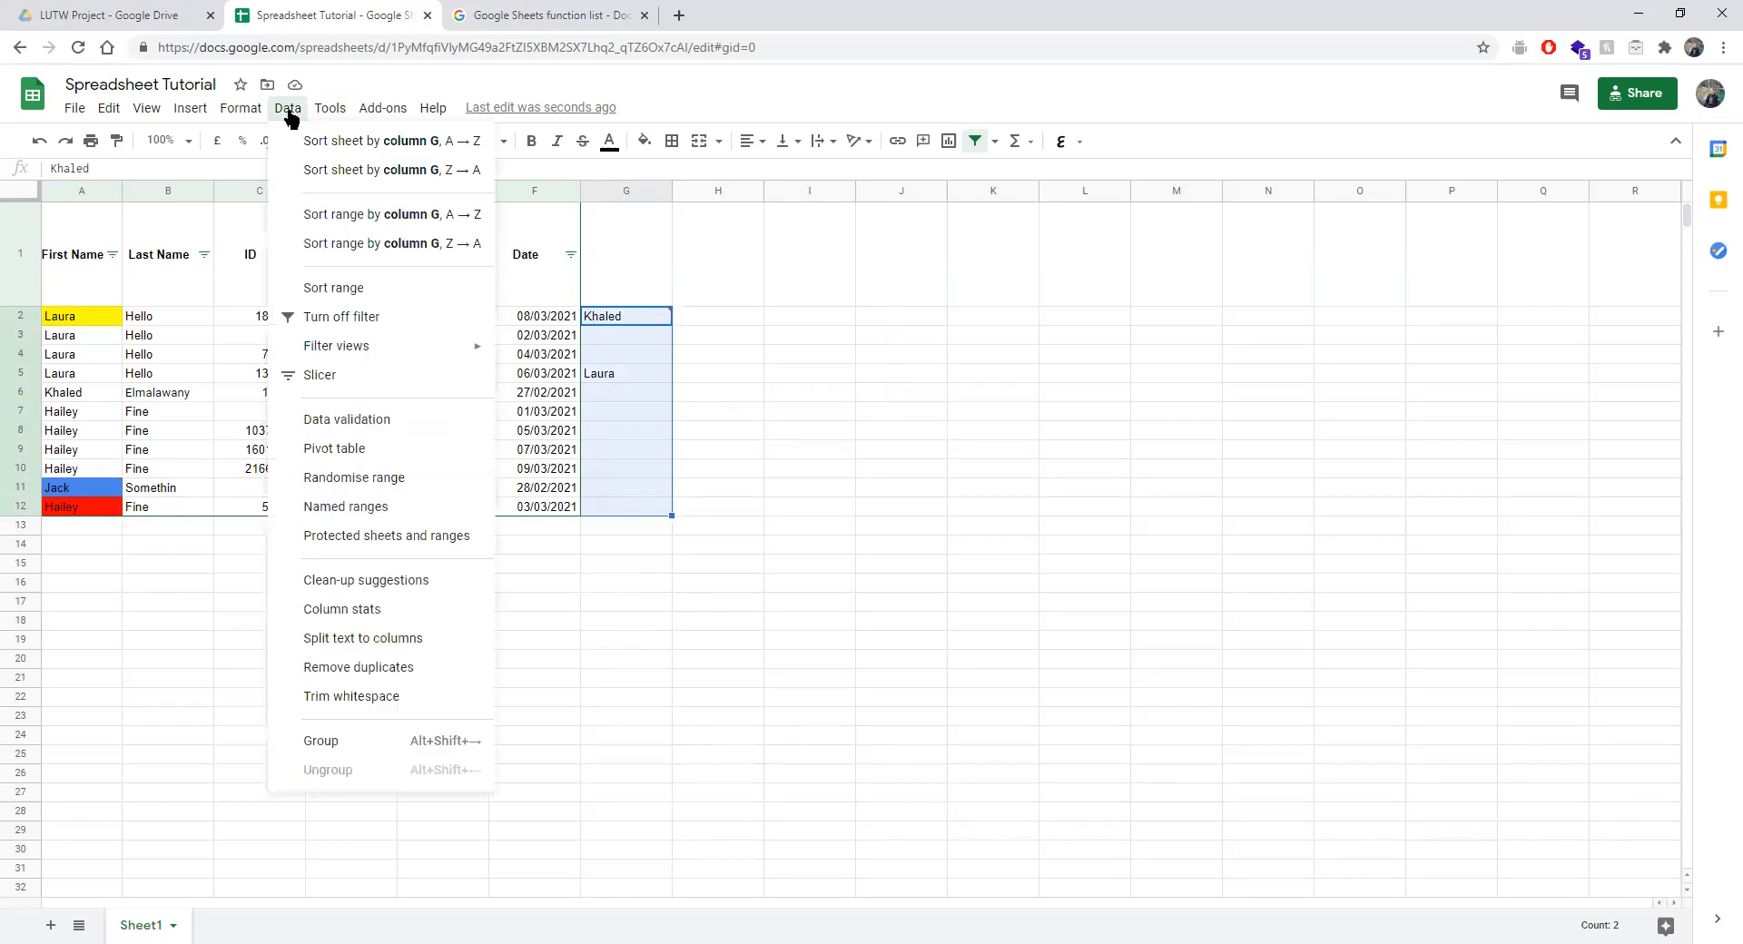
pyautogui.click(368, 423)
pyautogui.click(752, 480)
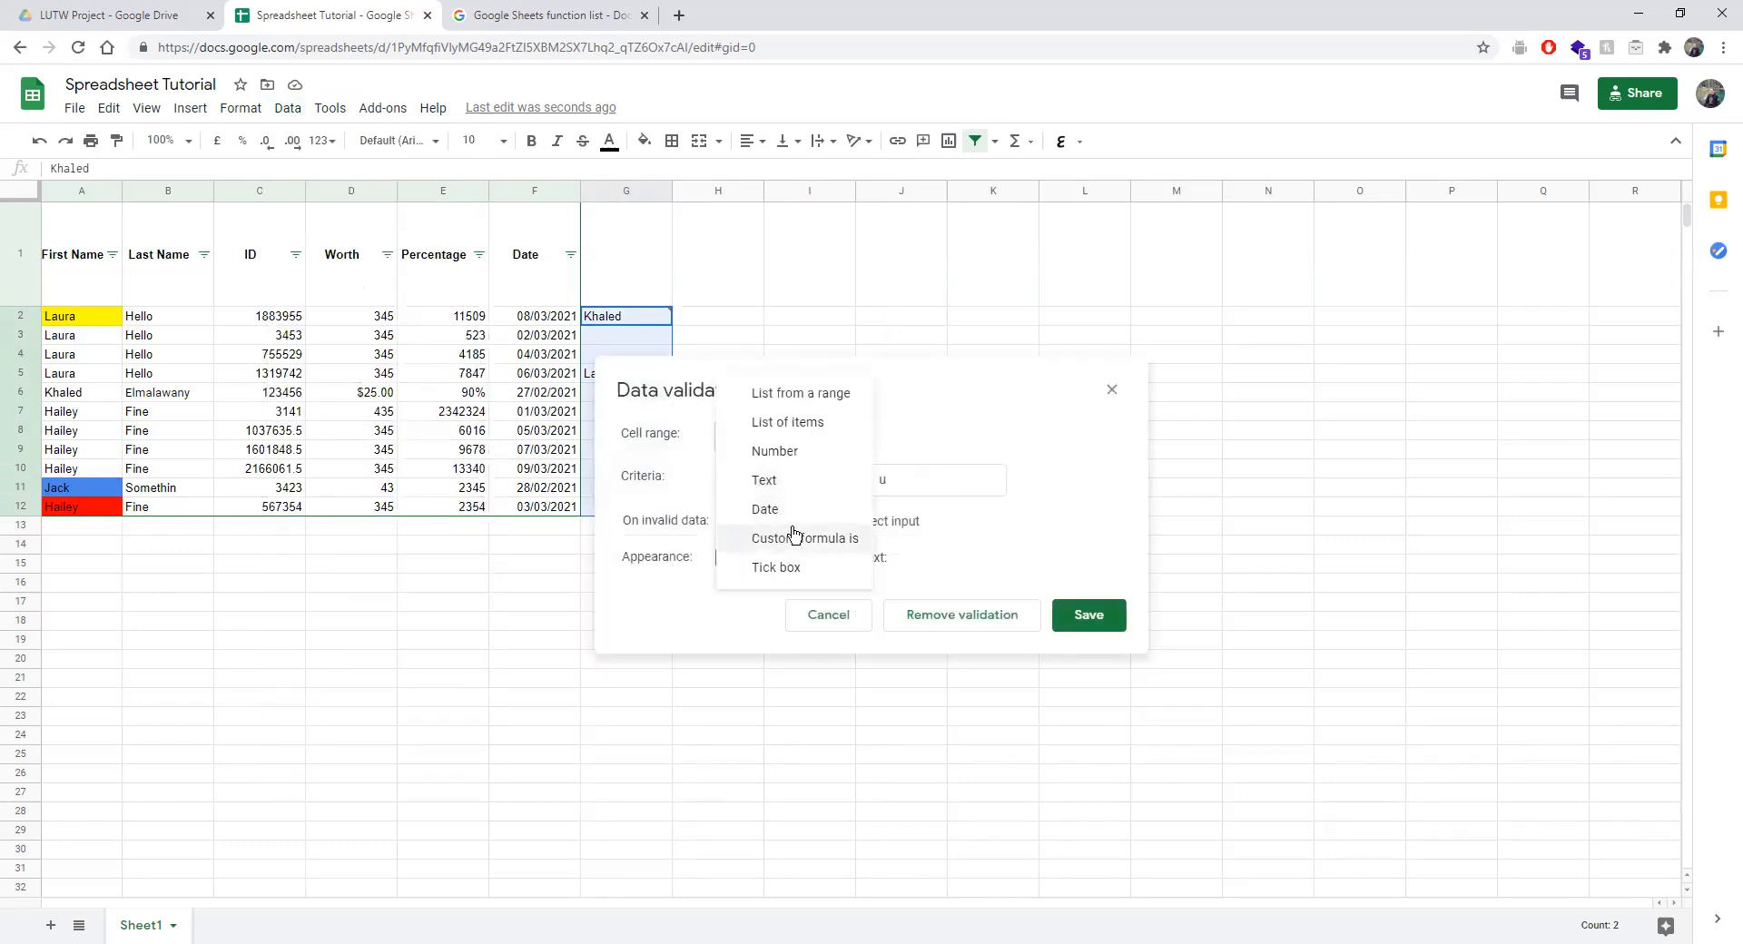
pyautogui.click(811, 512)
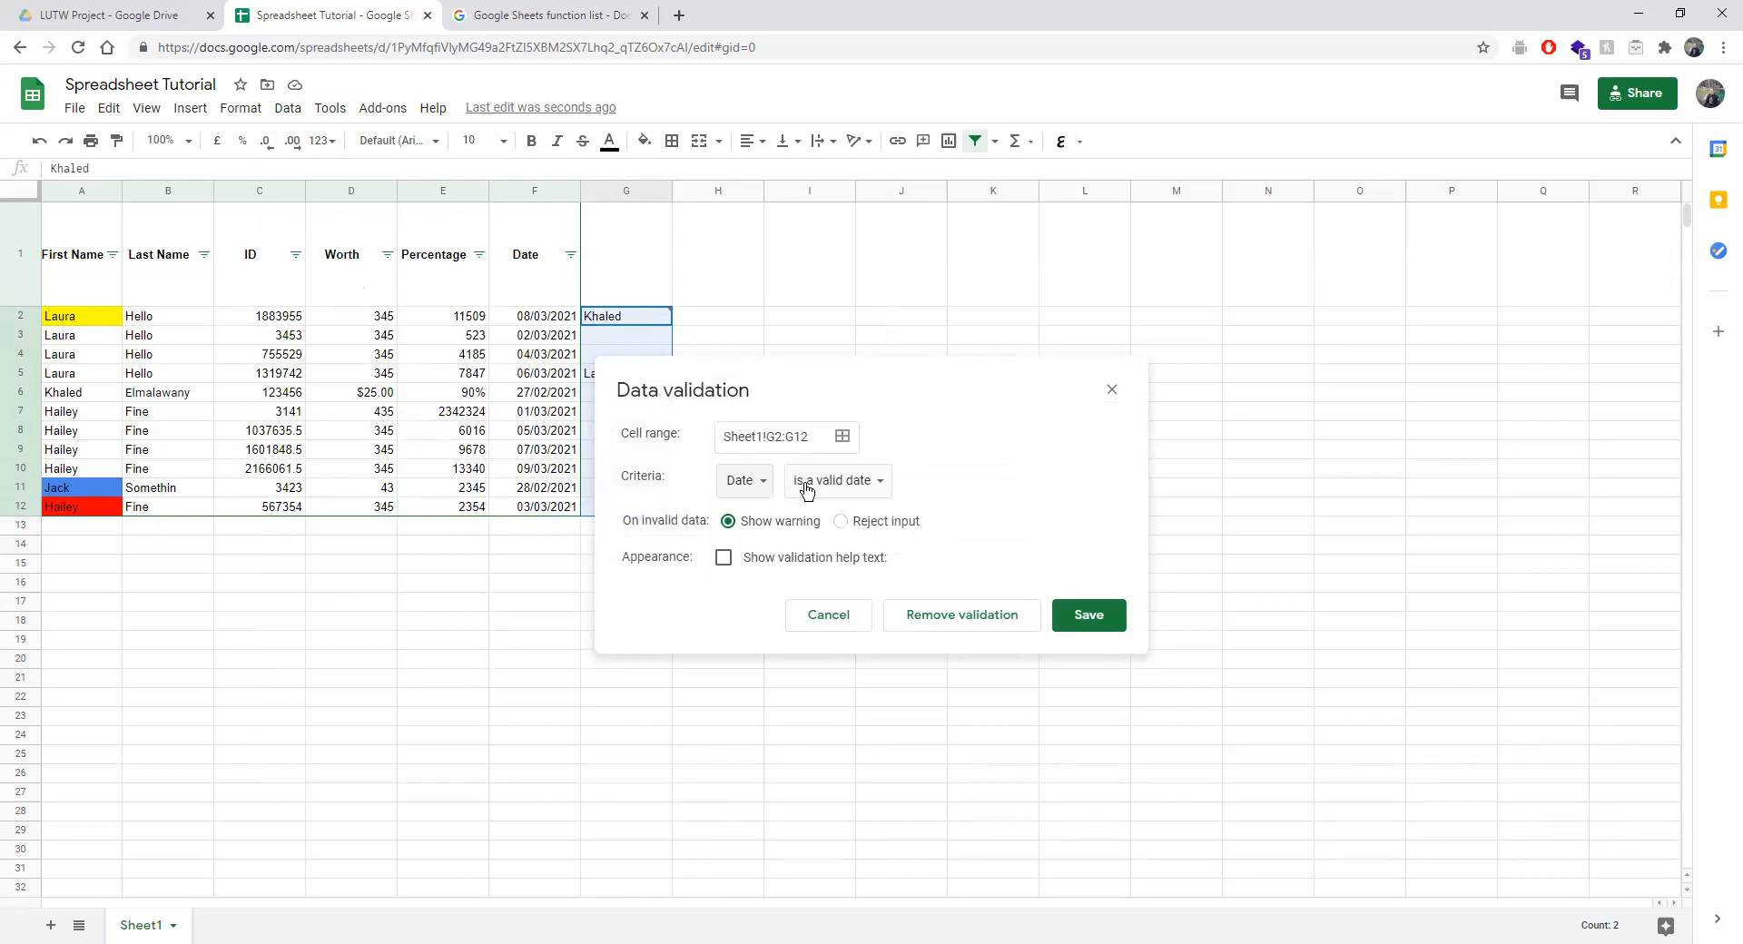
pyautogui.click(806, 490)
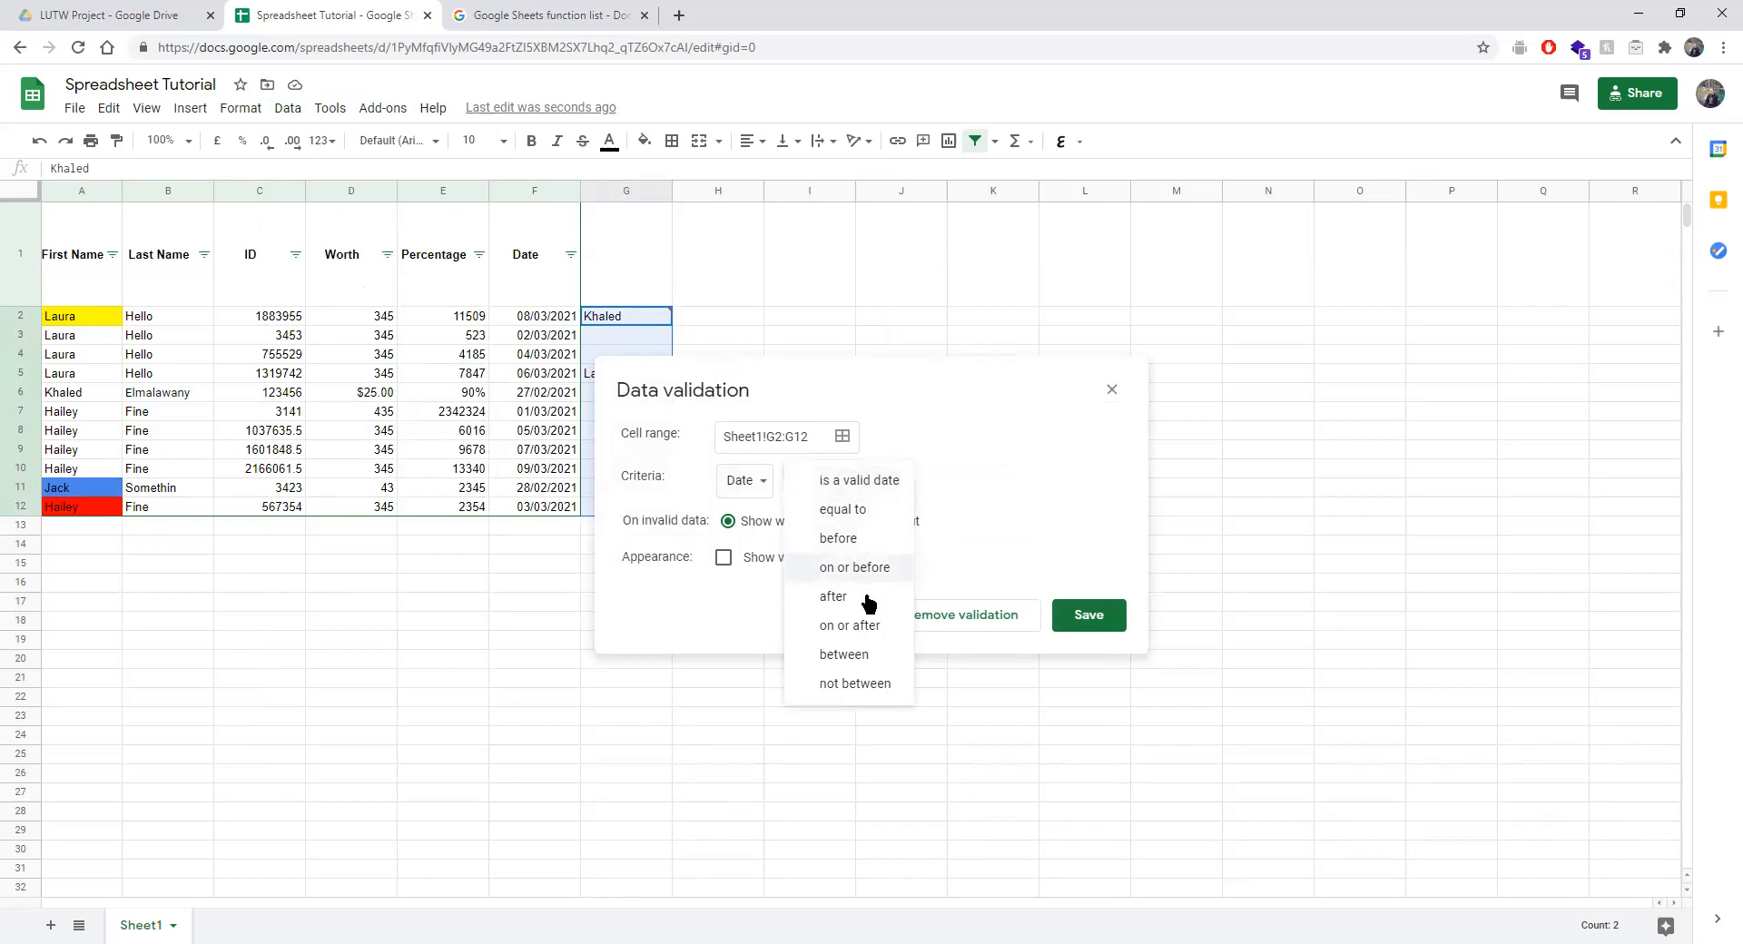
pyautogui.click(1014, 513)
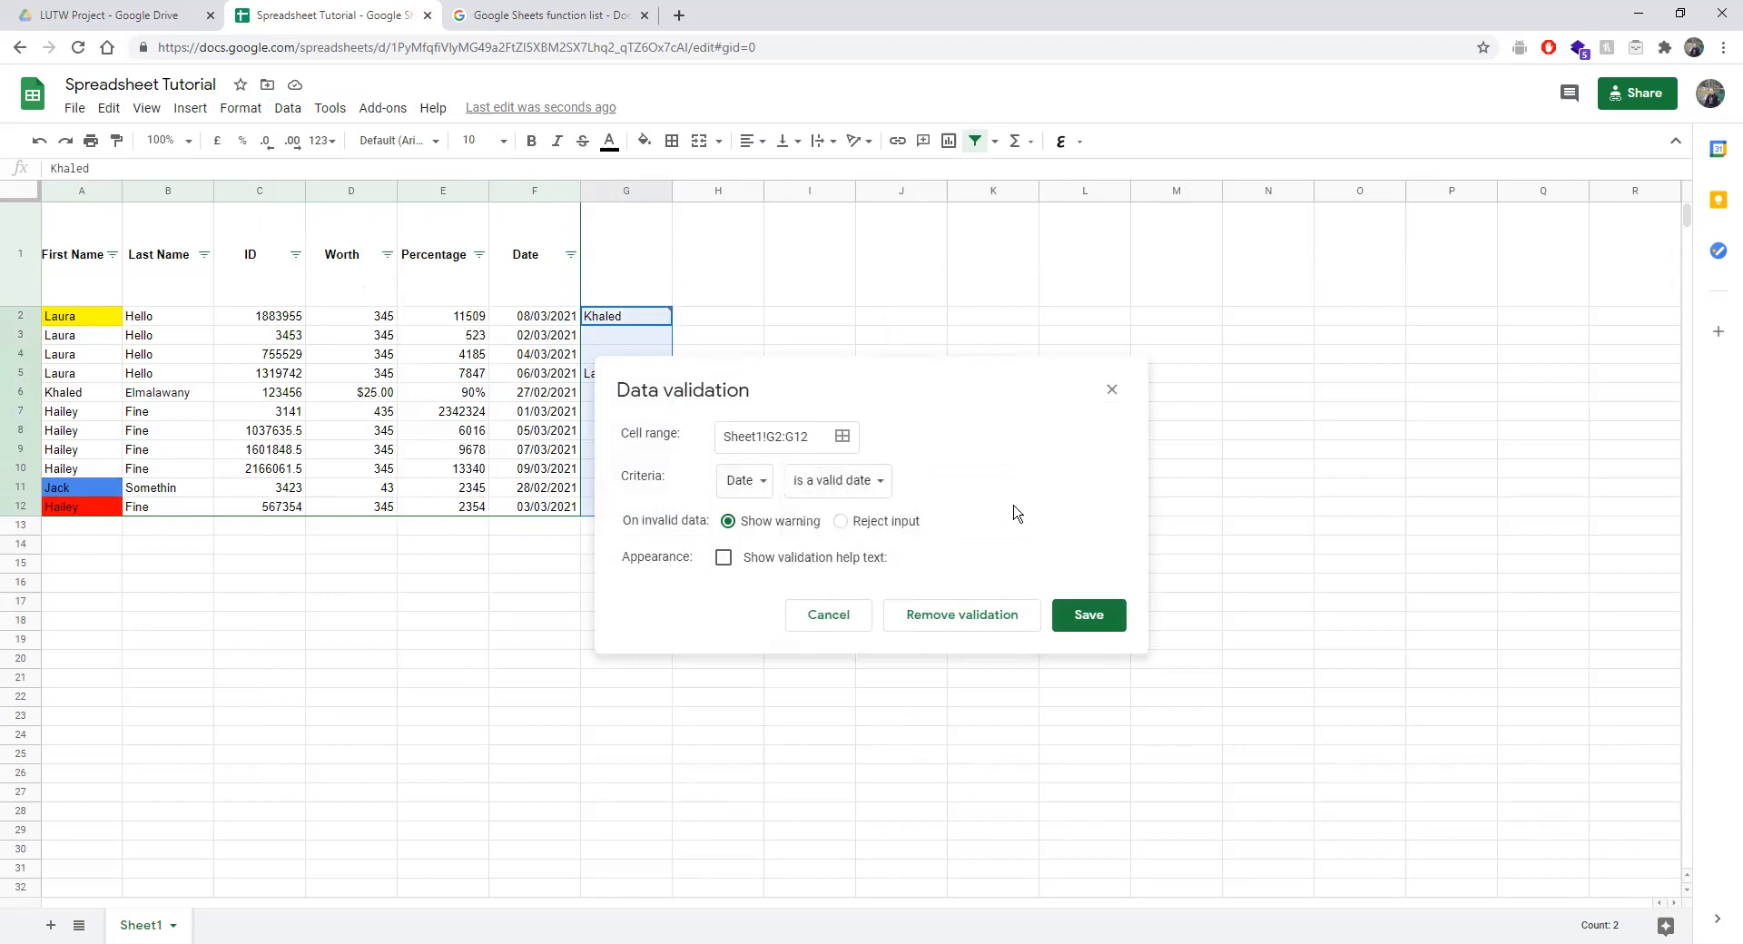
pyautogui.click(734, 487)
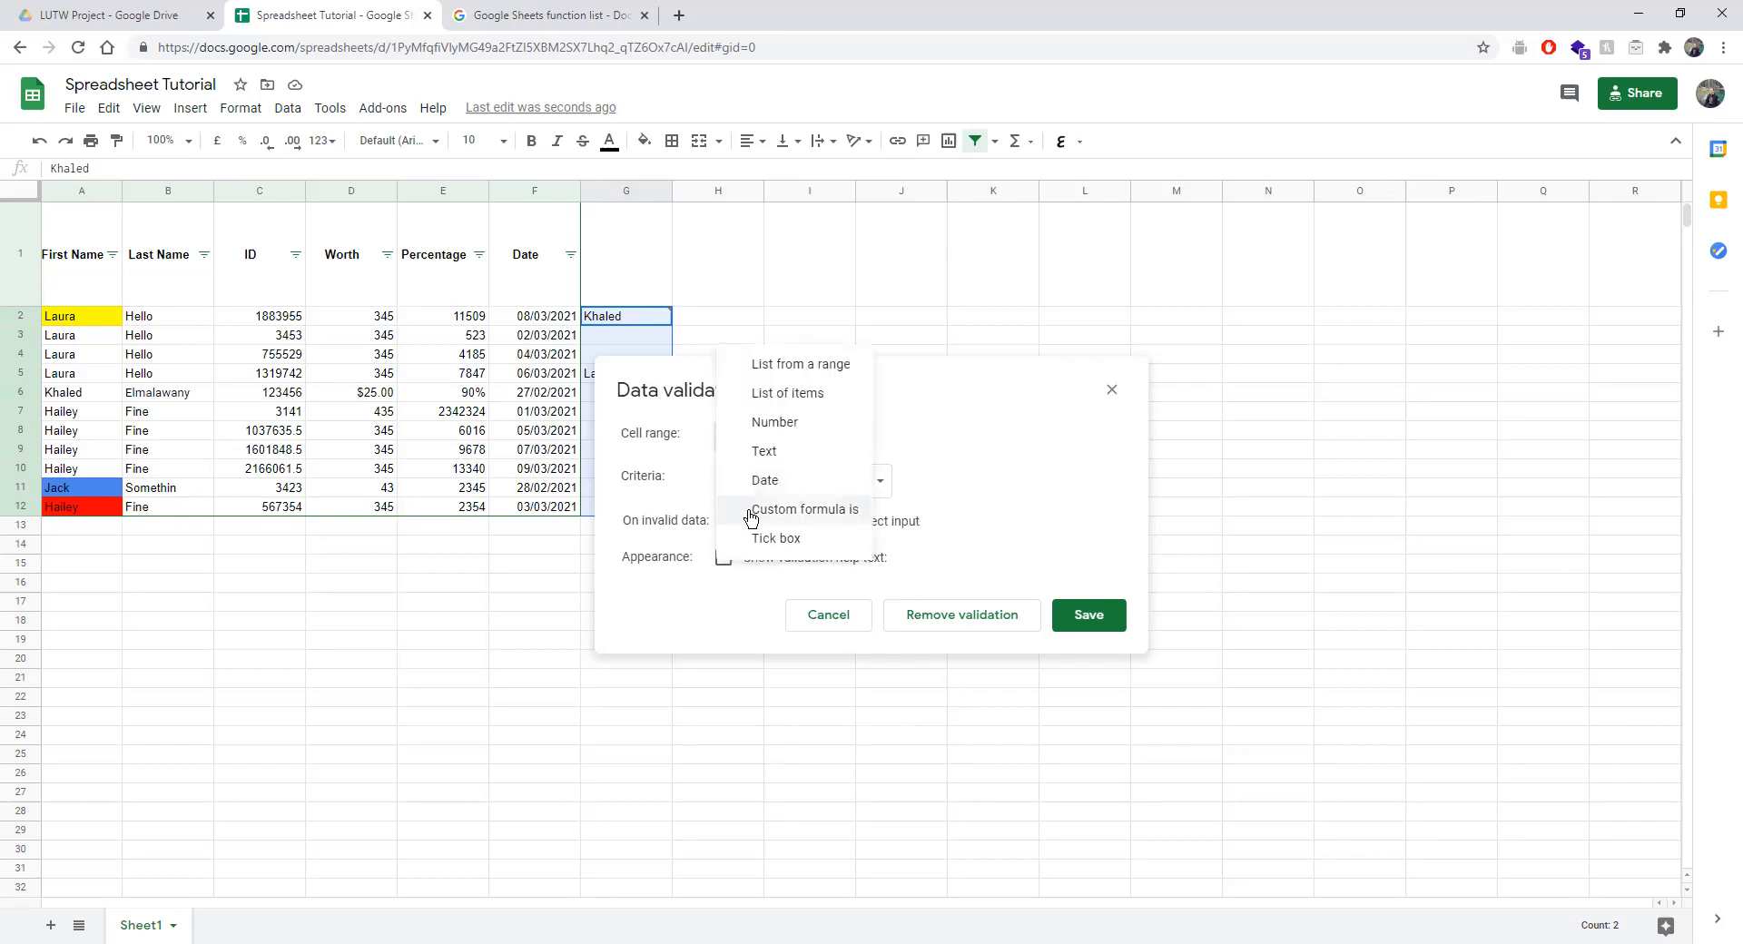
pyautogui.click(749, 510)
pyautogui.click(908, 484)
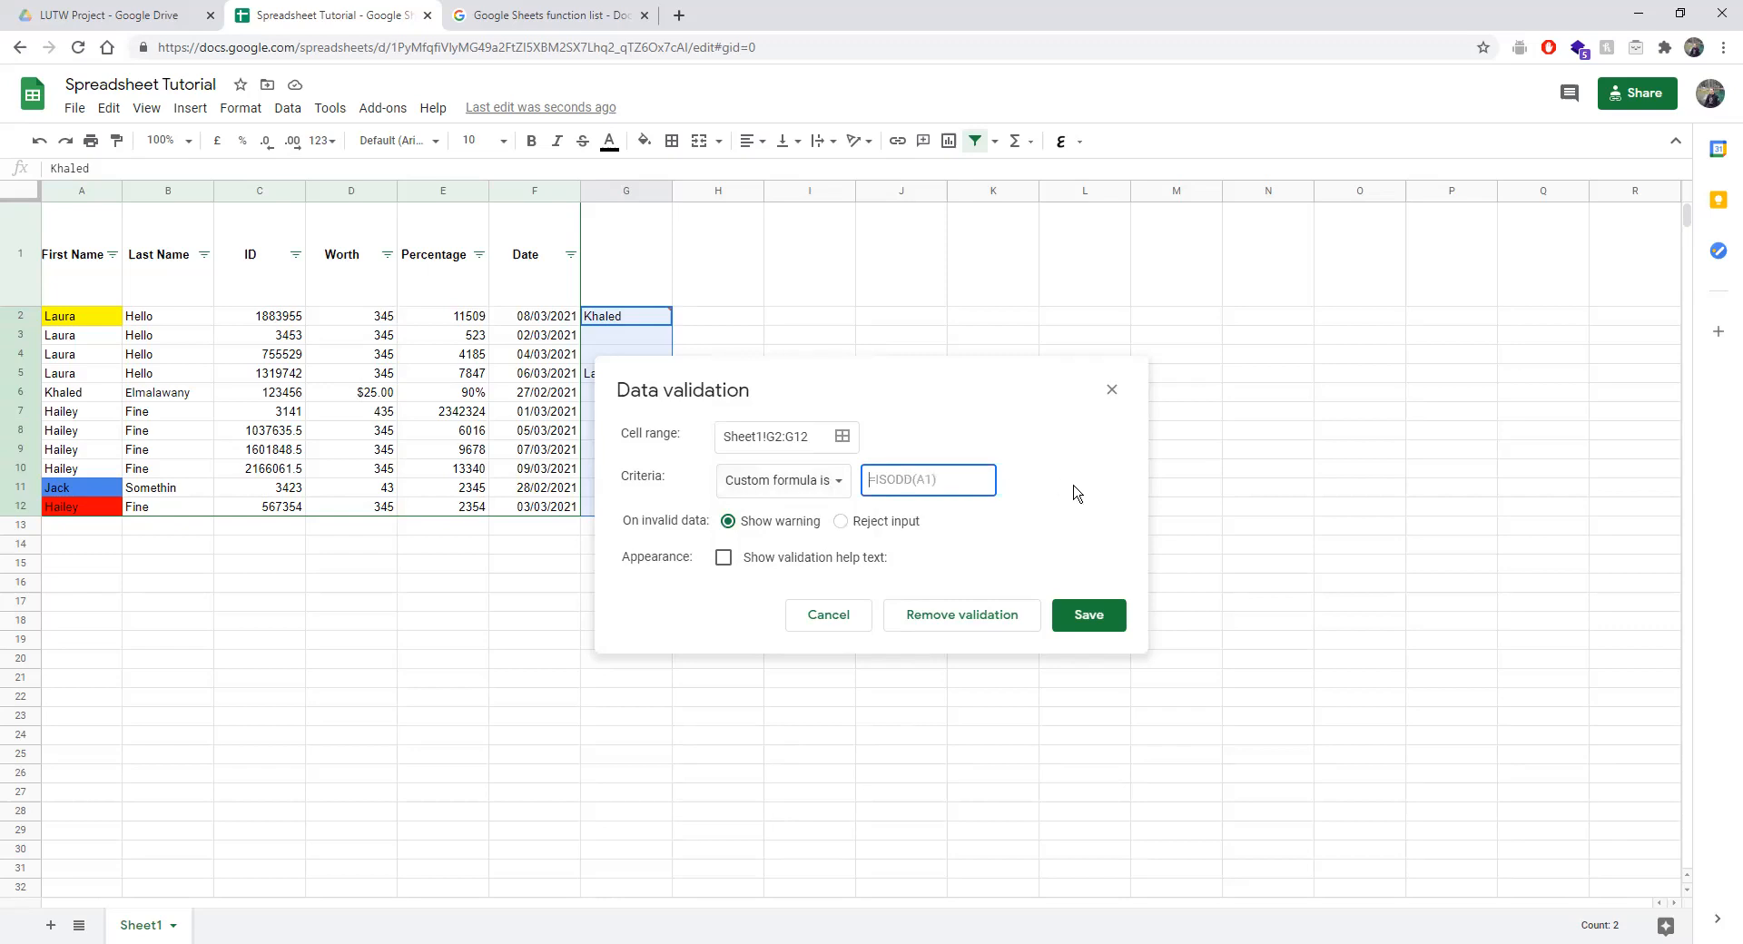
# Set the rule to Tick box with custom cell values off, and save.
pyautogui.click(809, 491)
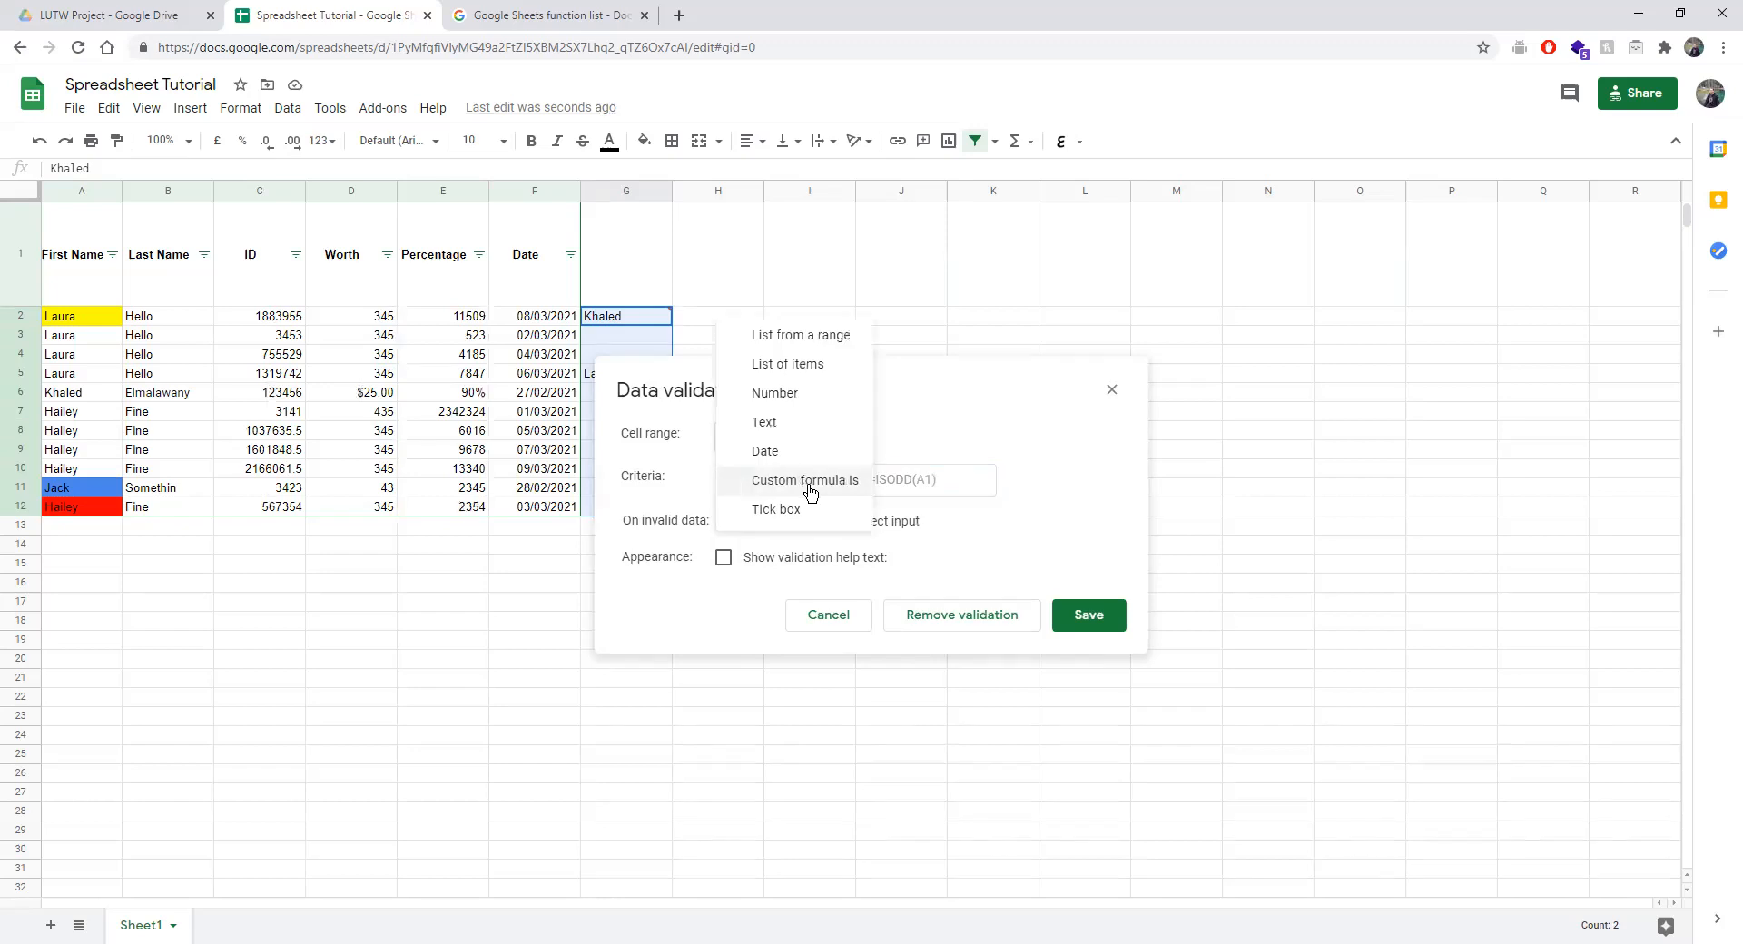
pyautogui.click(778, 510)
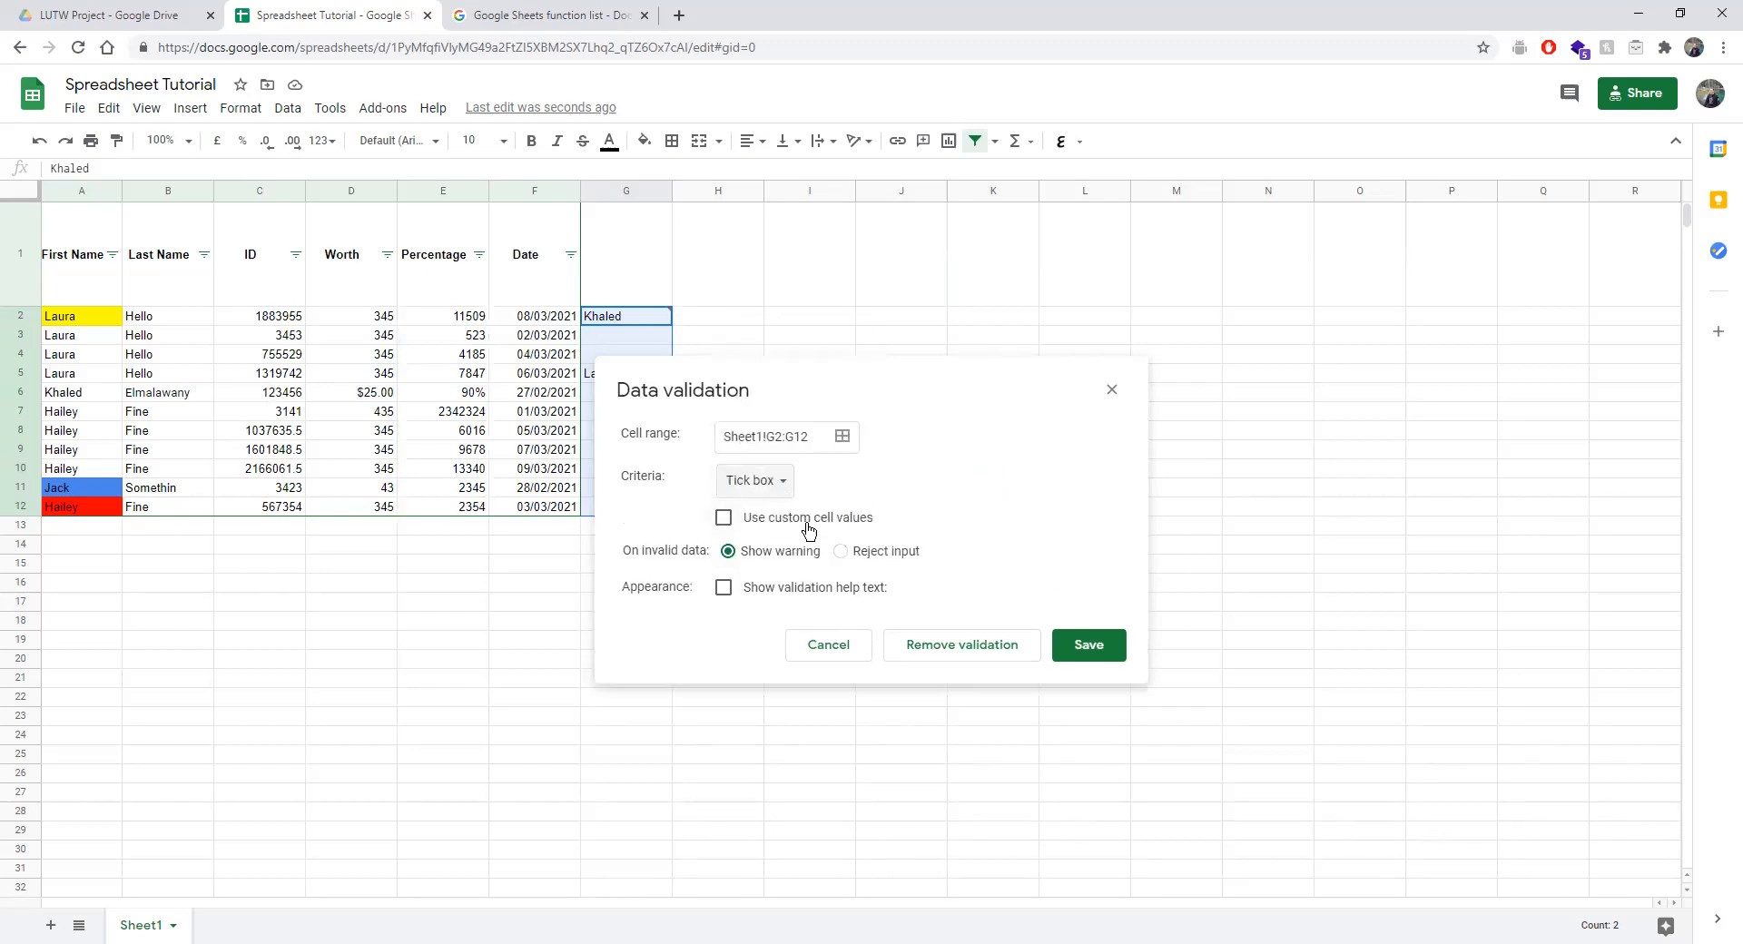
pyautogui.click(796, 520)
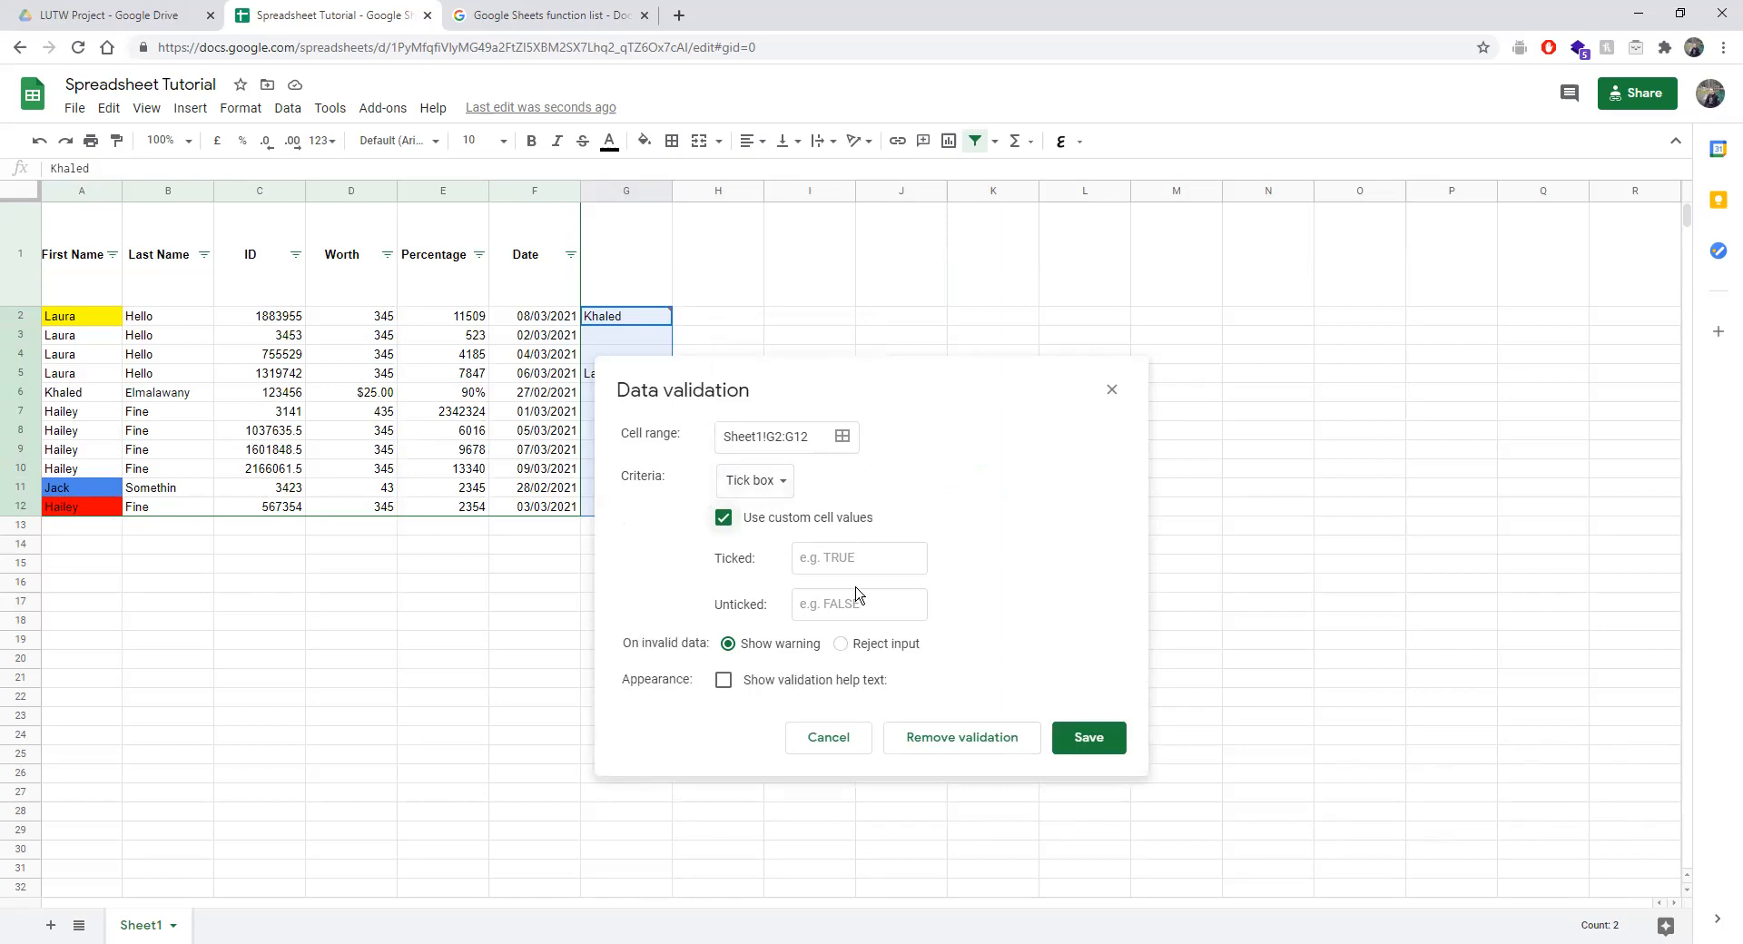
pyautogui.click(741, 524)
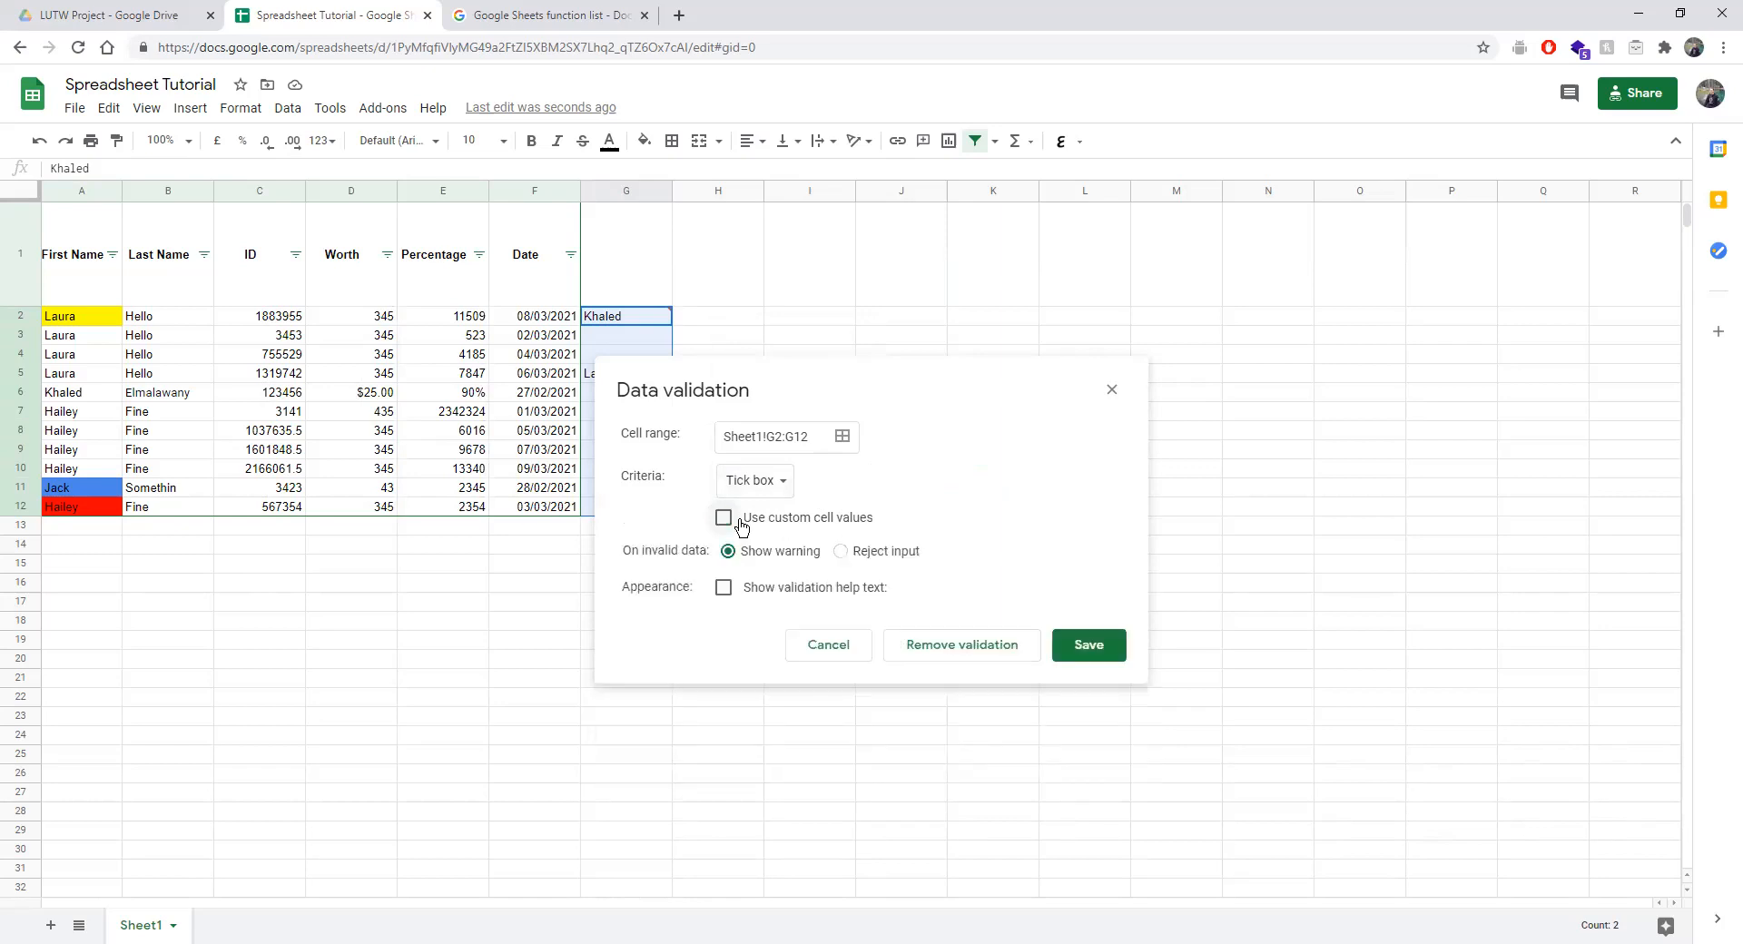
pyautogui.click(742, 524)
pyautogui.click(744, 521)
pyautogui.click(1093, 643)
# Delete the leftover names Laura from G5 and Khaled from G2.
pyautogui.click(642, 380)
pyautogui.press('Delete')
pyautogui.click(601, 320)
pyautogui.press('Delete')
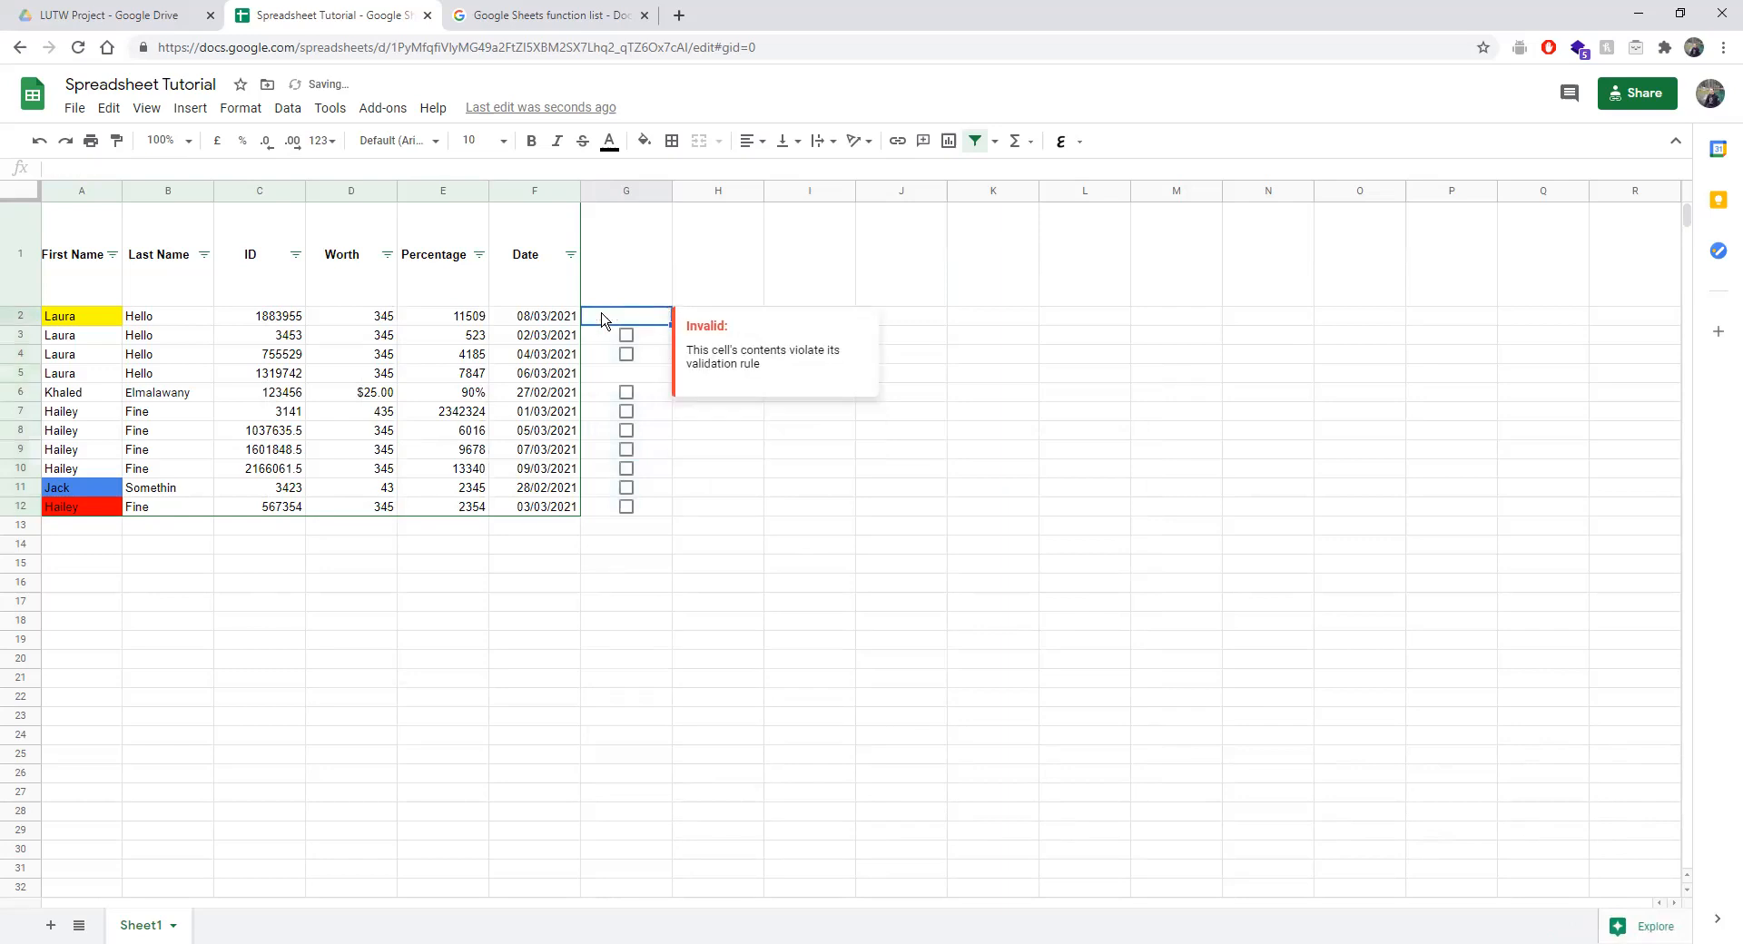
pyautogui.click(1052, 589)
# Copy G3's tick box into G2, G4 and G5, toggling G6 along the way.
pyautogui.click(608, 342)
pyautogui.hotkey('ctrl', 'c')
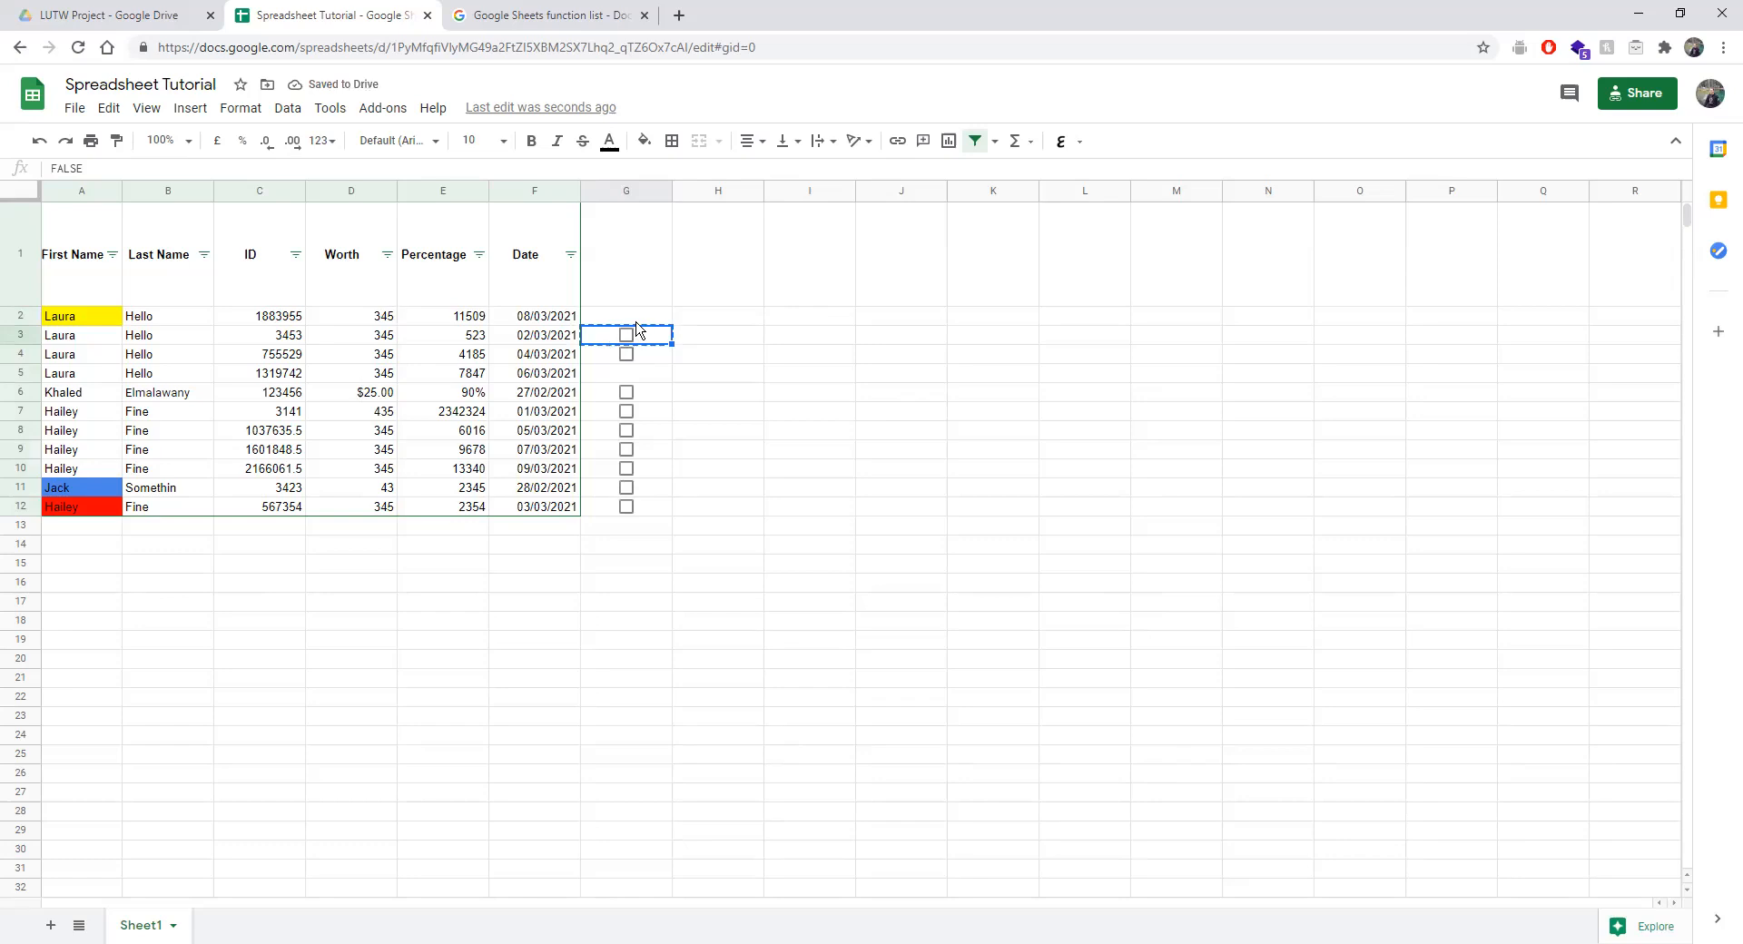
pyautogui.click(646, 317)
pyautogui.hotkey('ctrl', 'v')
pyautogui.click(626, 391)
pyautogui.click(644, 355)
pyautogui.hotkey('ctrl', 'v')
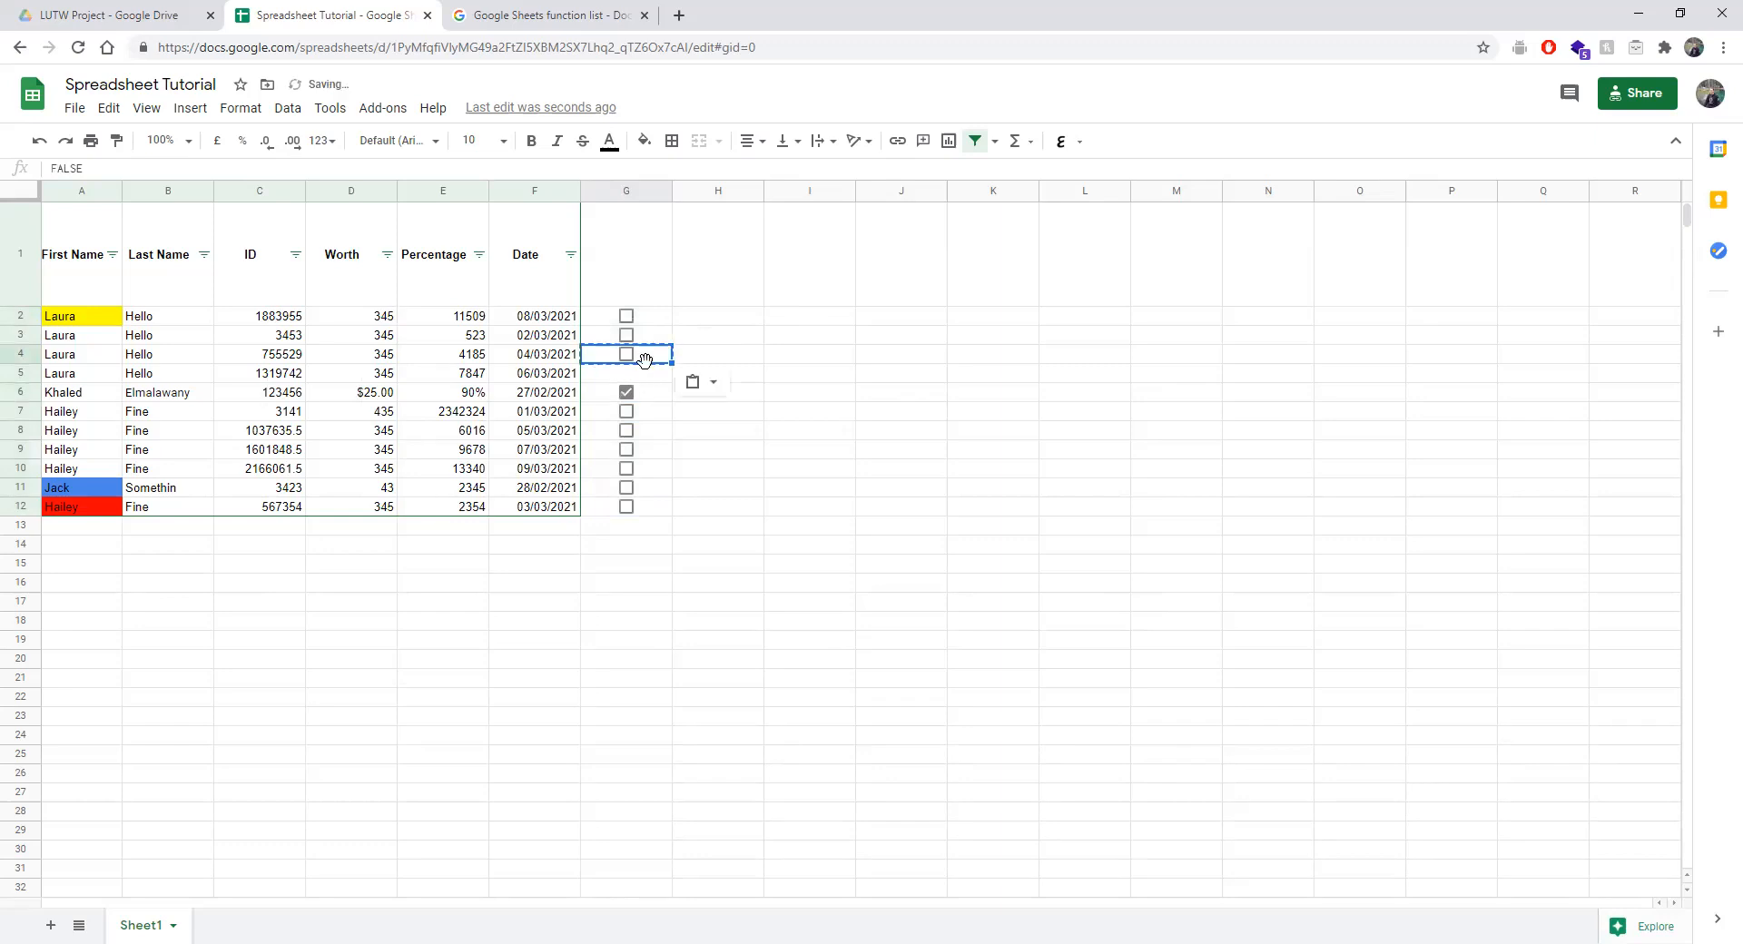
pyautogui.click(626, 391)
pyautogui.click(651, 359)
pyautogui.click(639, 372)
pyautogui.hotkey('ctrl', 'v')
# Test moving the G4 tick box to I7, tick it, and move it back to G4.
pyautogui.click(640, 360)
pyautogui.click(836, 416)
pyautogui.hotkey('ctrl', 'v')
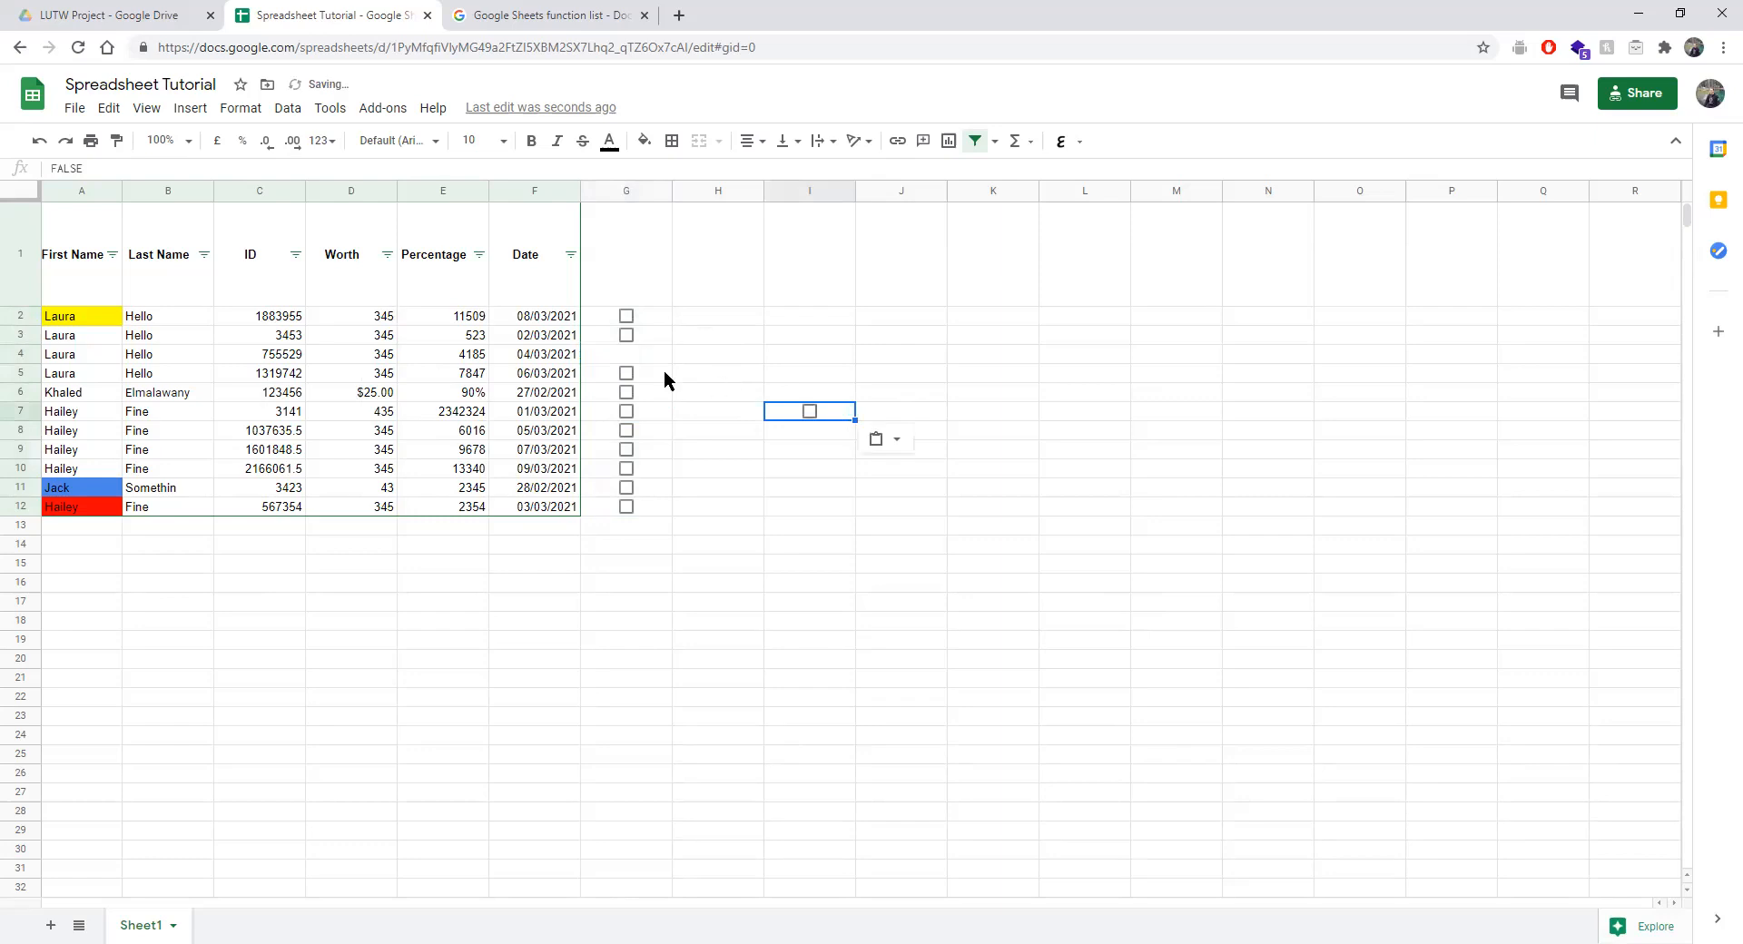
pyautogui.click(844, 436)
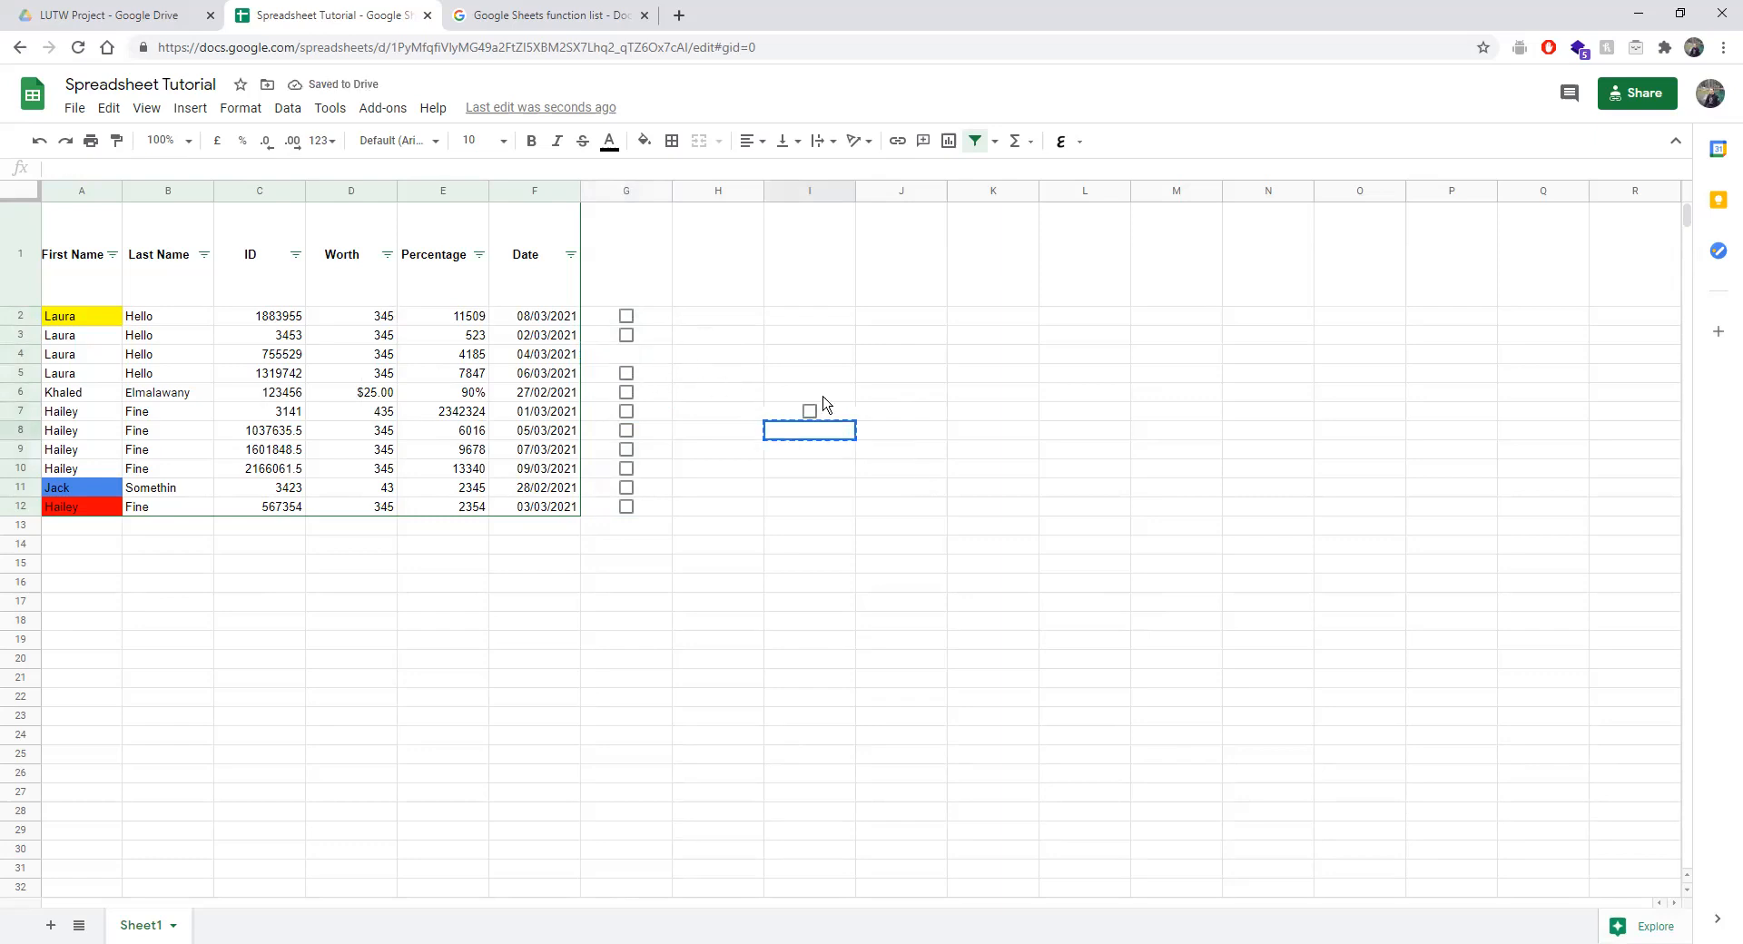
pyautogui.click(809, 412)
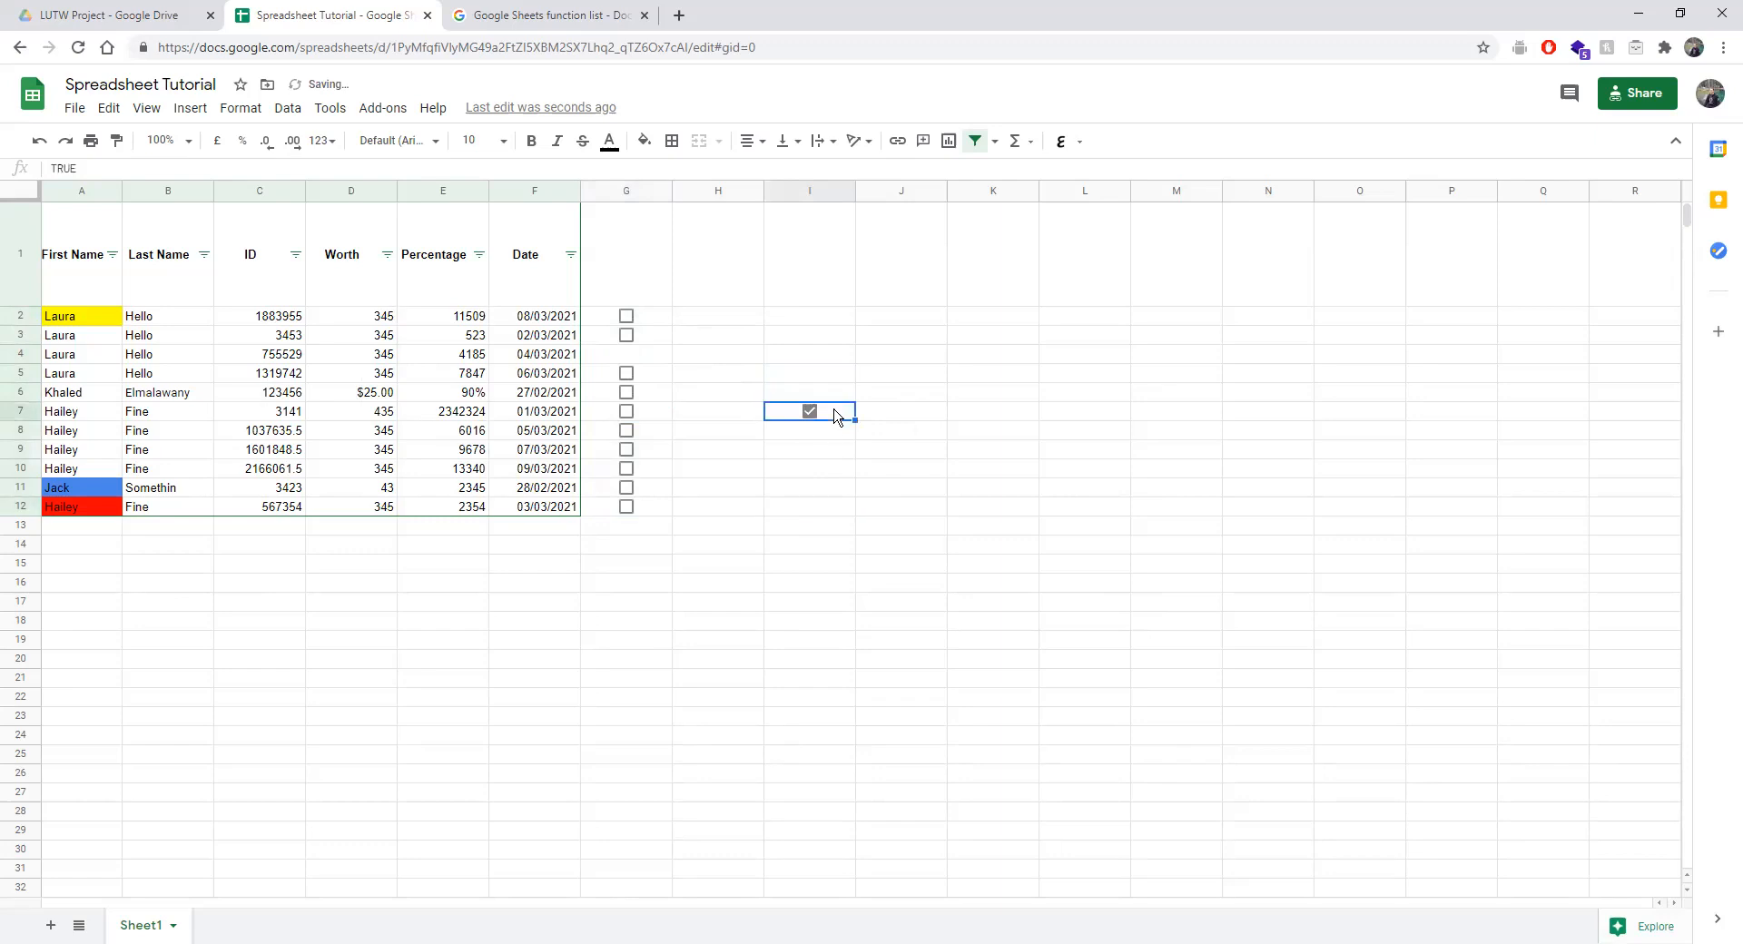
pyautogui.hotkey('ctrl', 'x')
pyautogui.click(661, 356)
pyautogui.hotkey('ctrl', 'v')
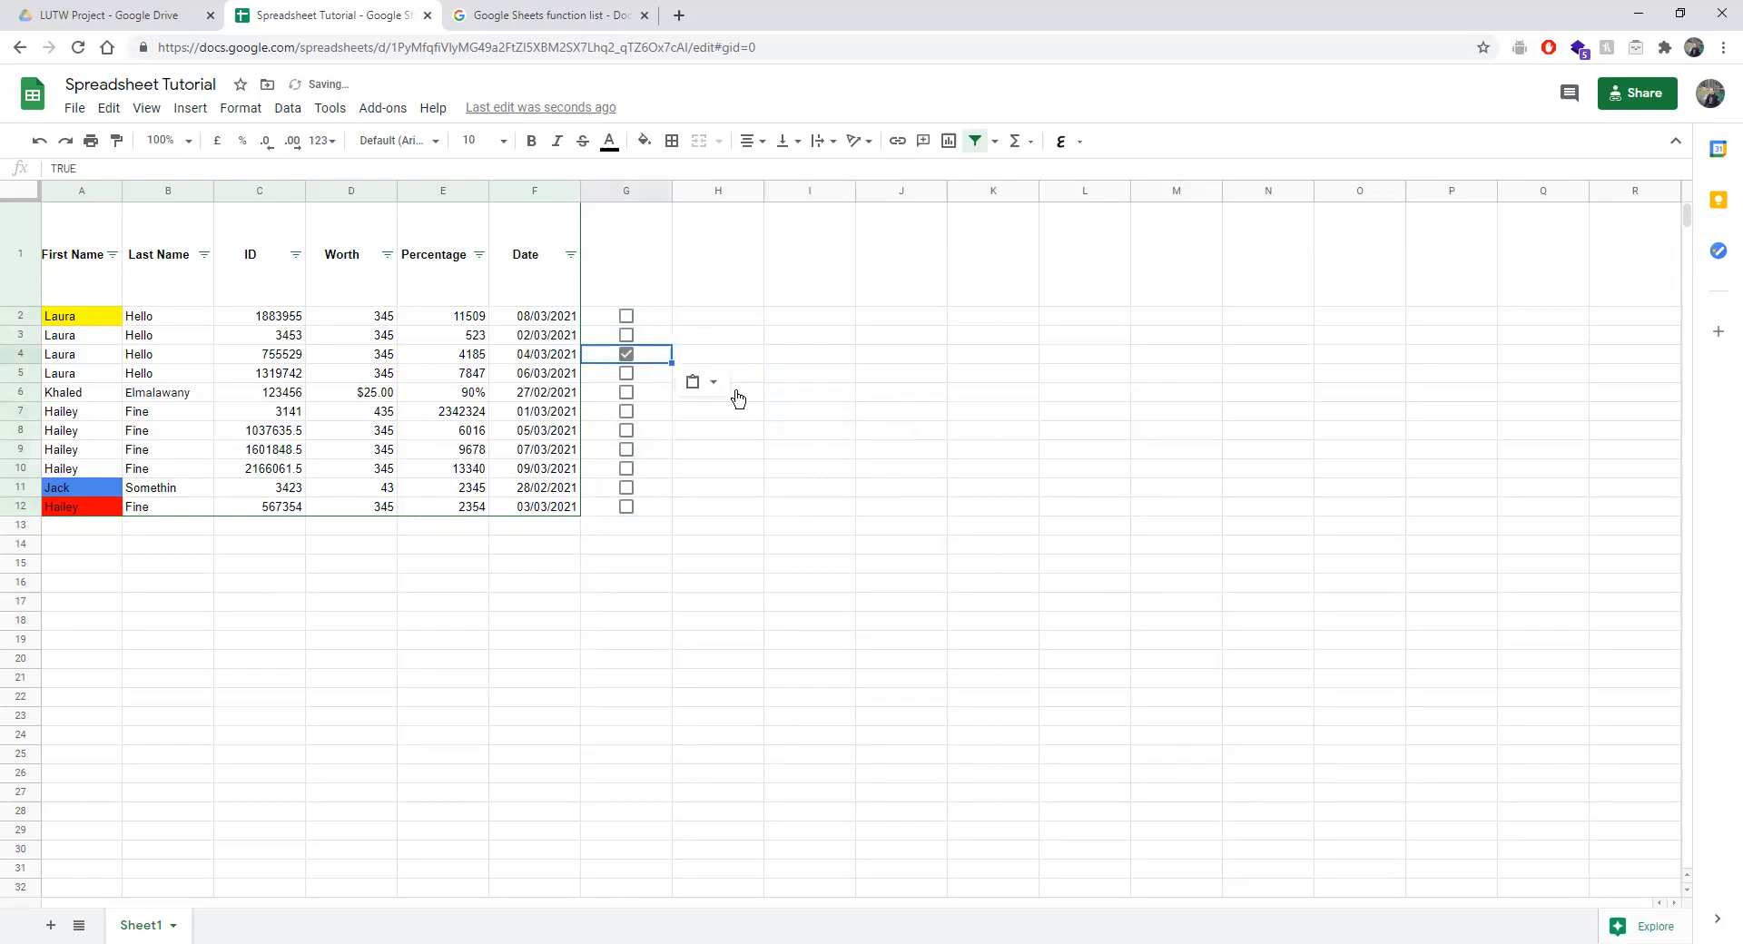
pyautogui.click(733, 407)
# Tick and untick the boxes in G2, G3 and G4, leaving them all unticked.
pyautogui.click(625, 335)
pyautogui.click(625, 355)
pyautogui.click(625, 317)
pyautogui.click(625, 338)
pyautogui.click(625, 320)
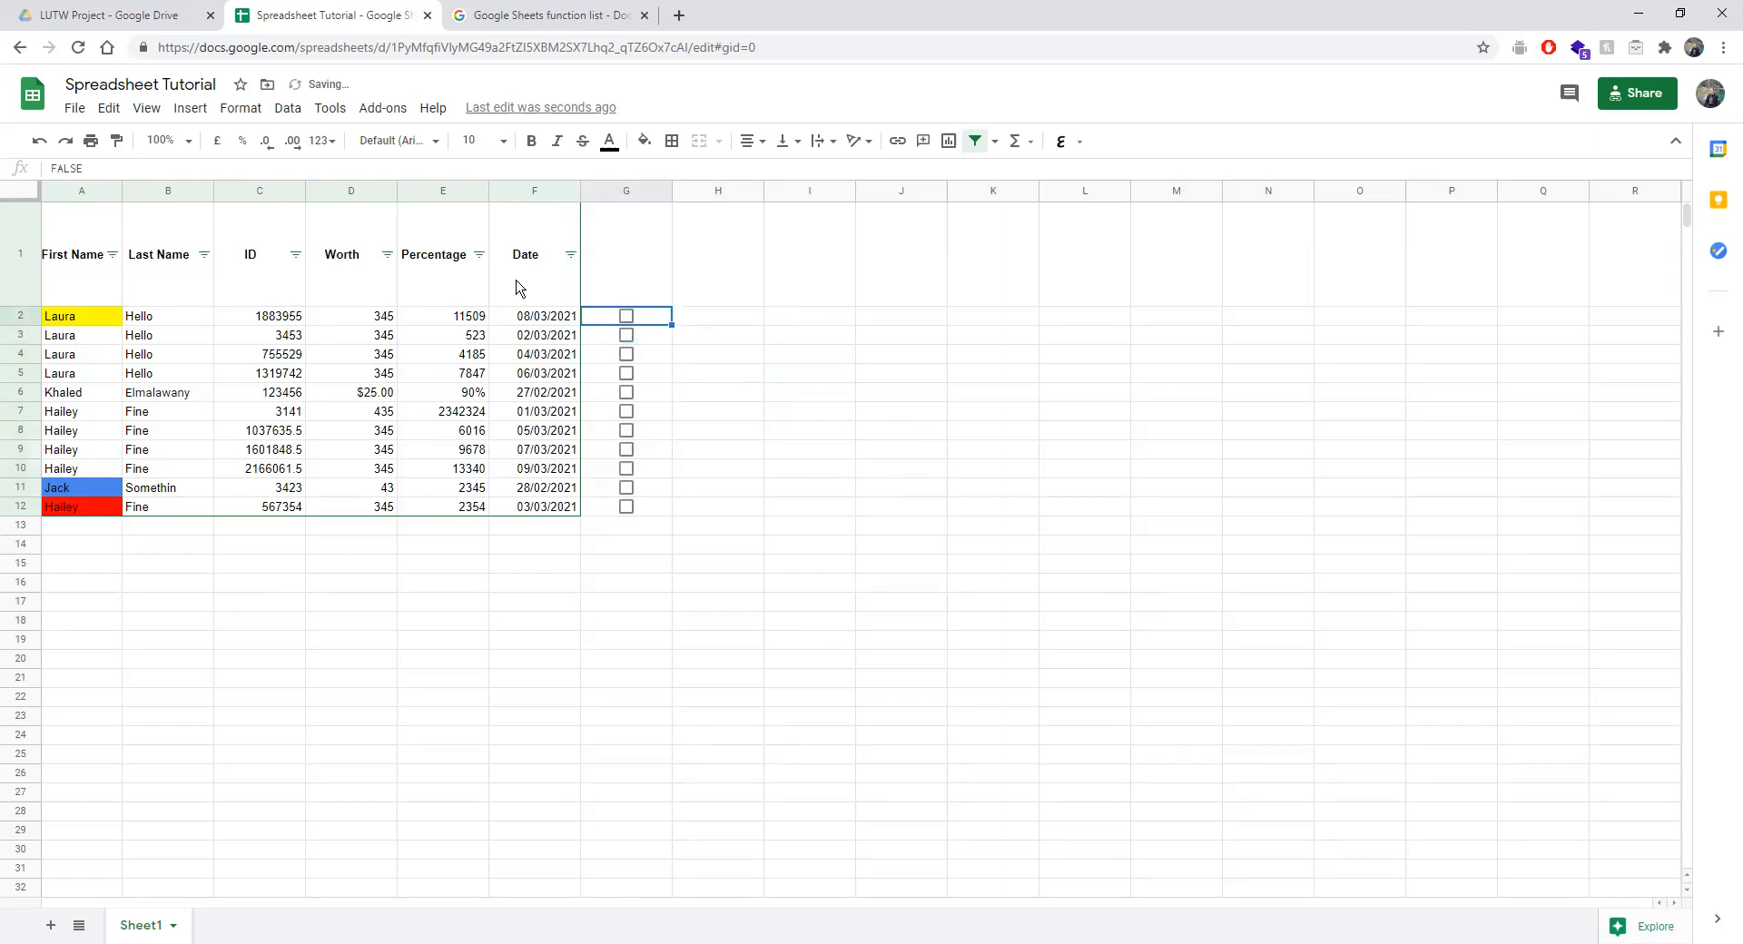
# Check F2's data validation rules and close them unchanged.
pyautogui.click(523, 319)
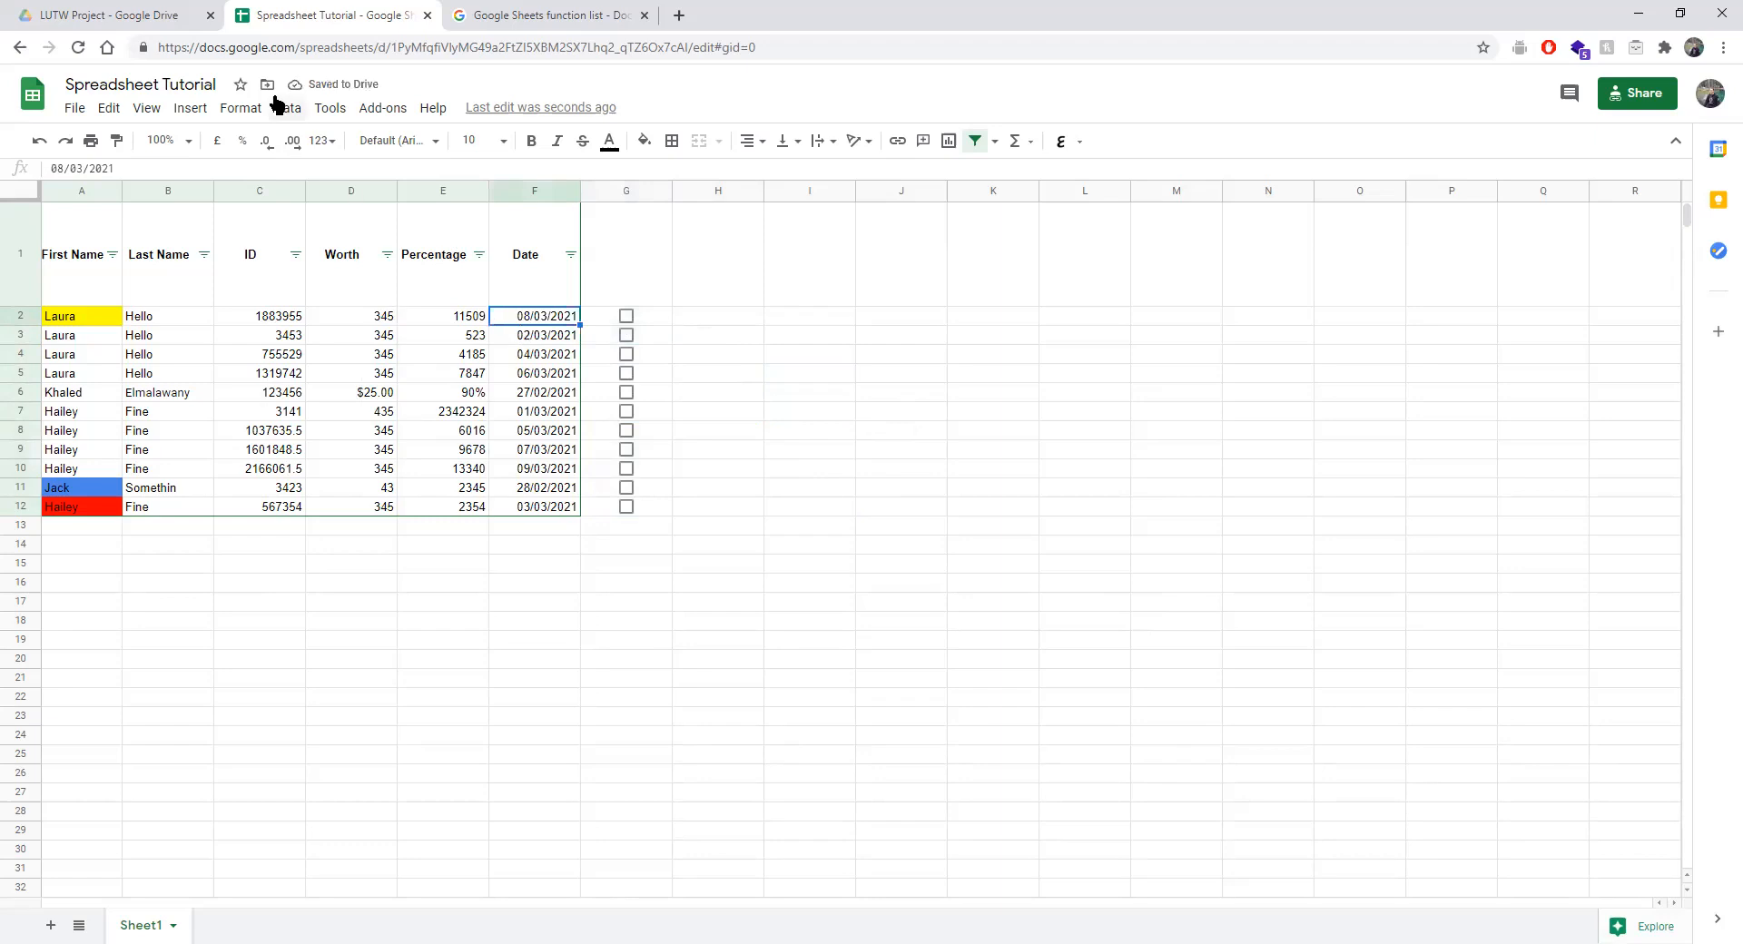
pyautogui.click(242, 108)
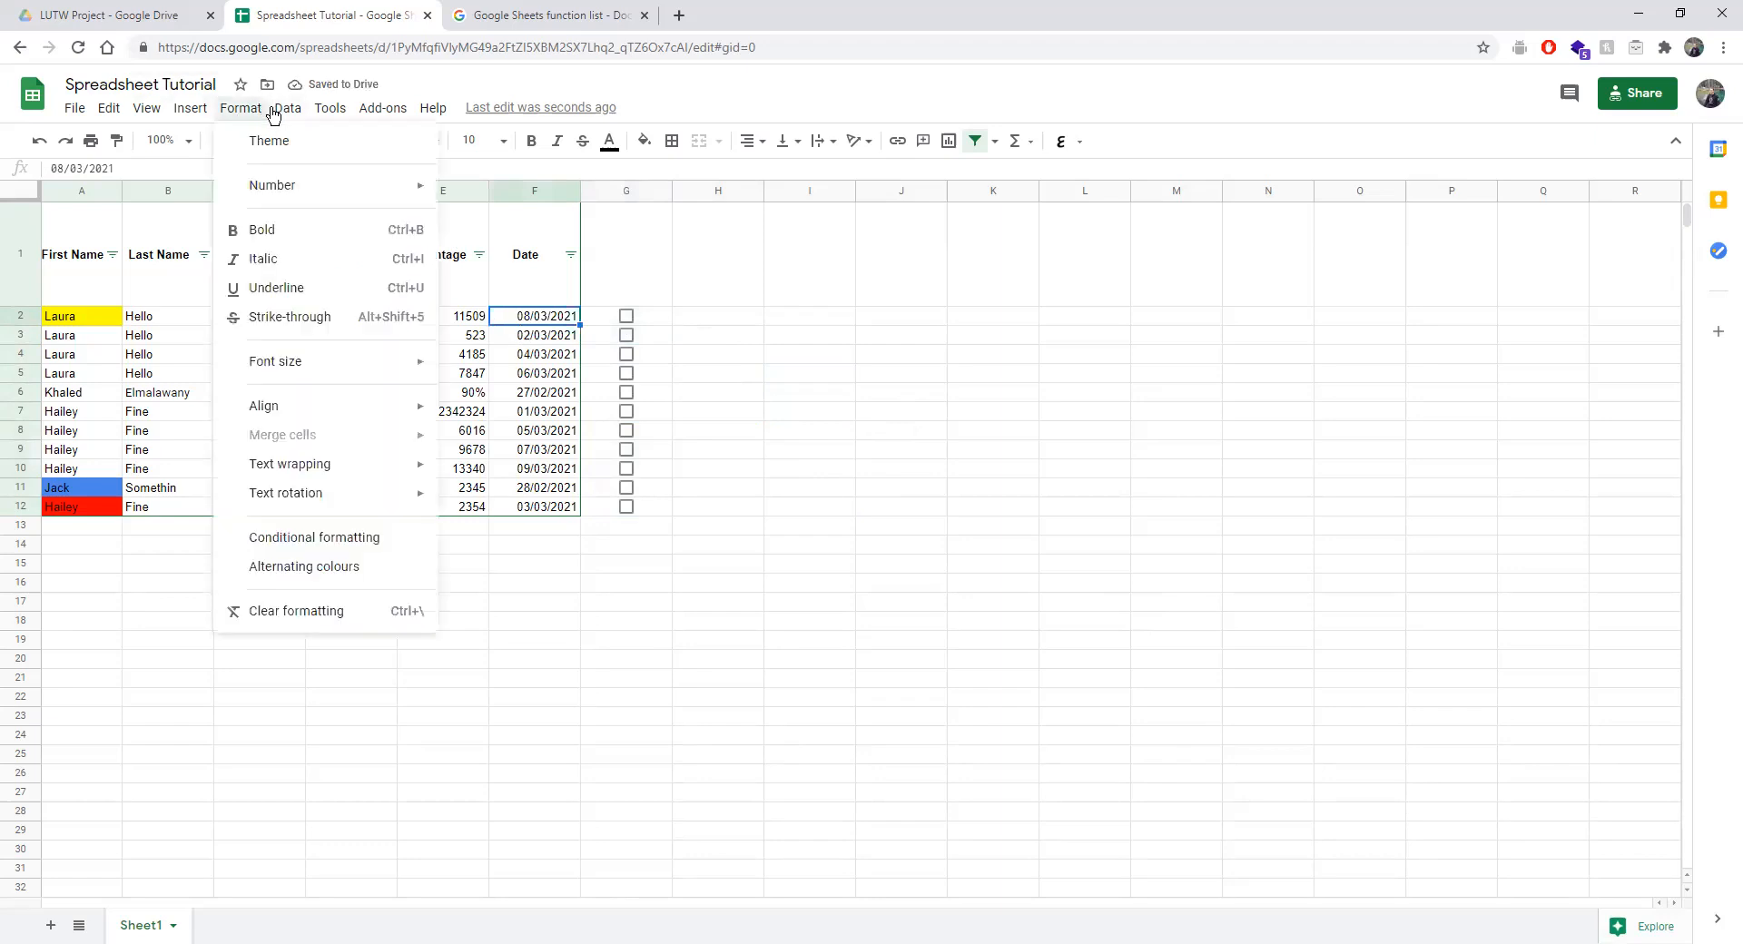
pyautogui.moveTo(287, 108)
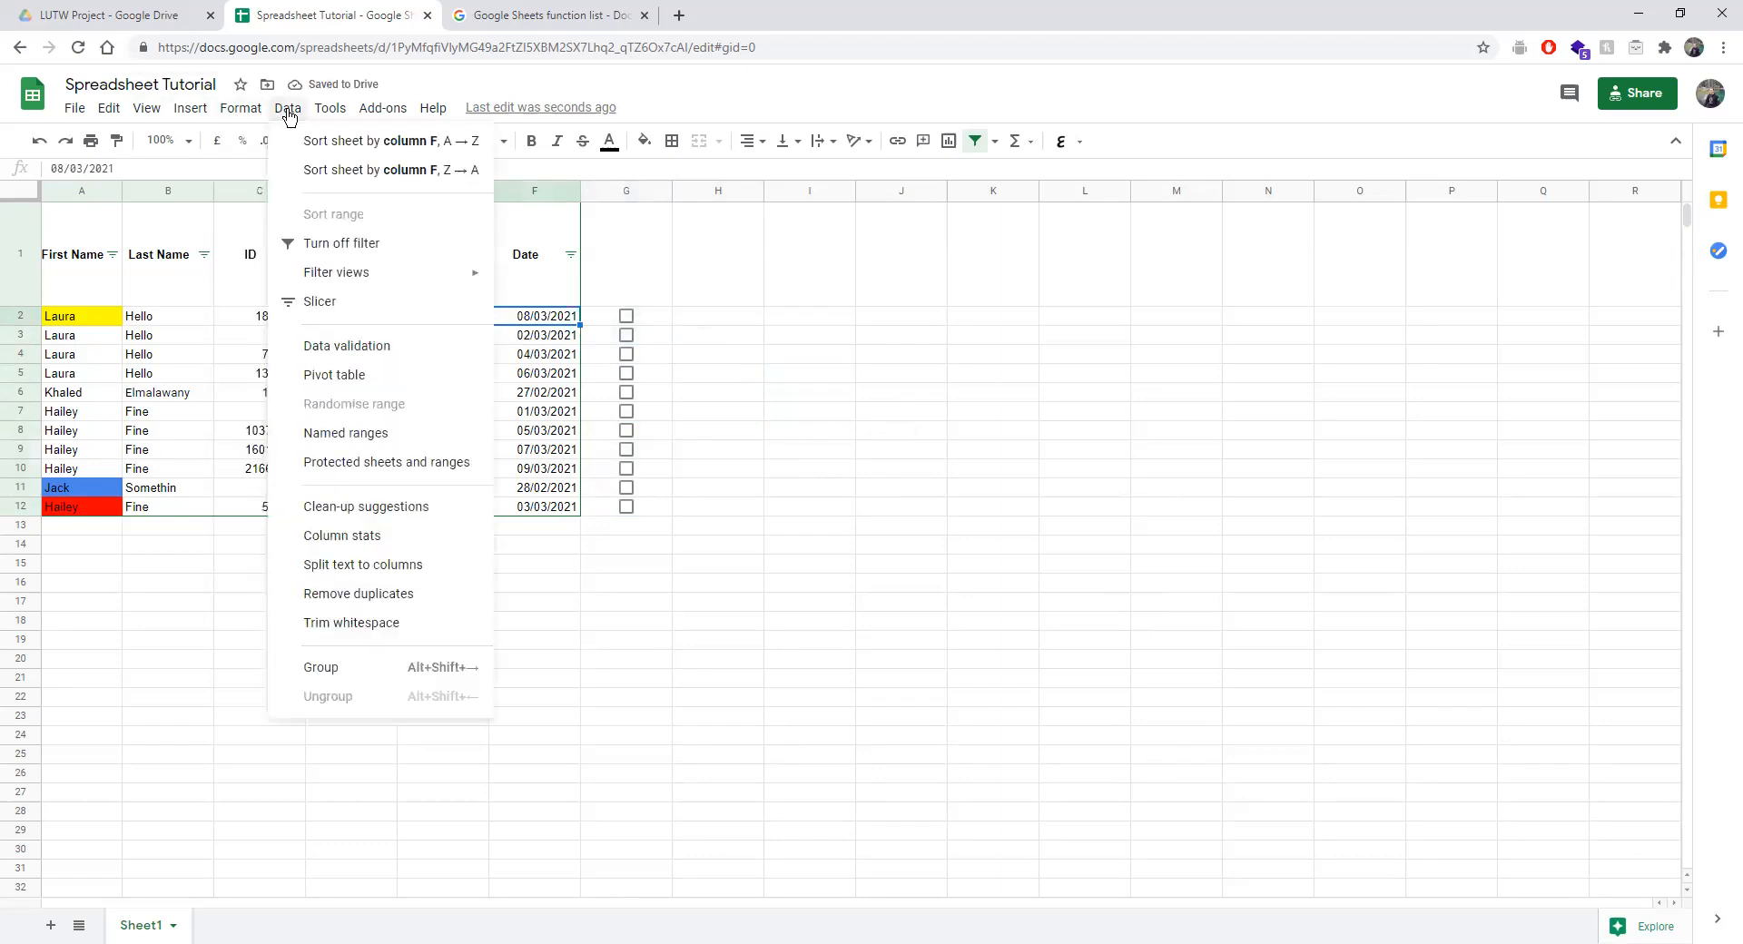
pyautogui.click(364, 351)
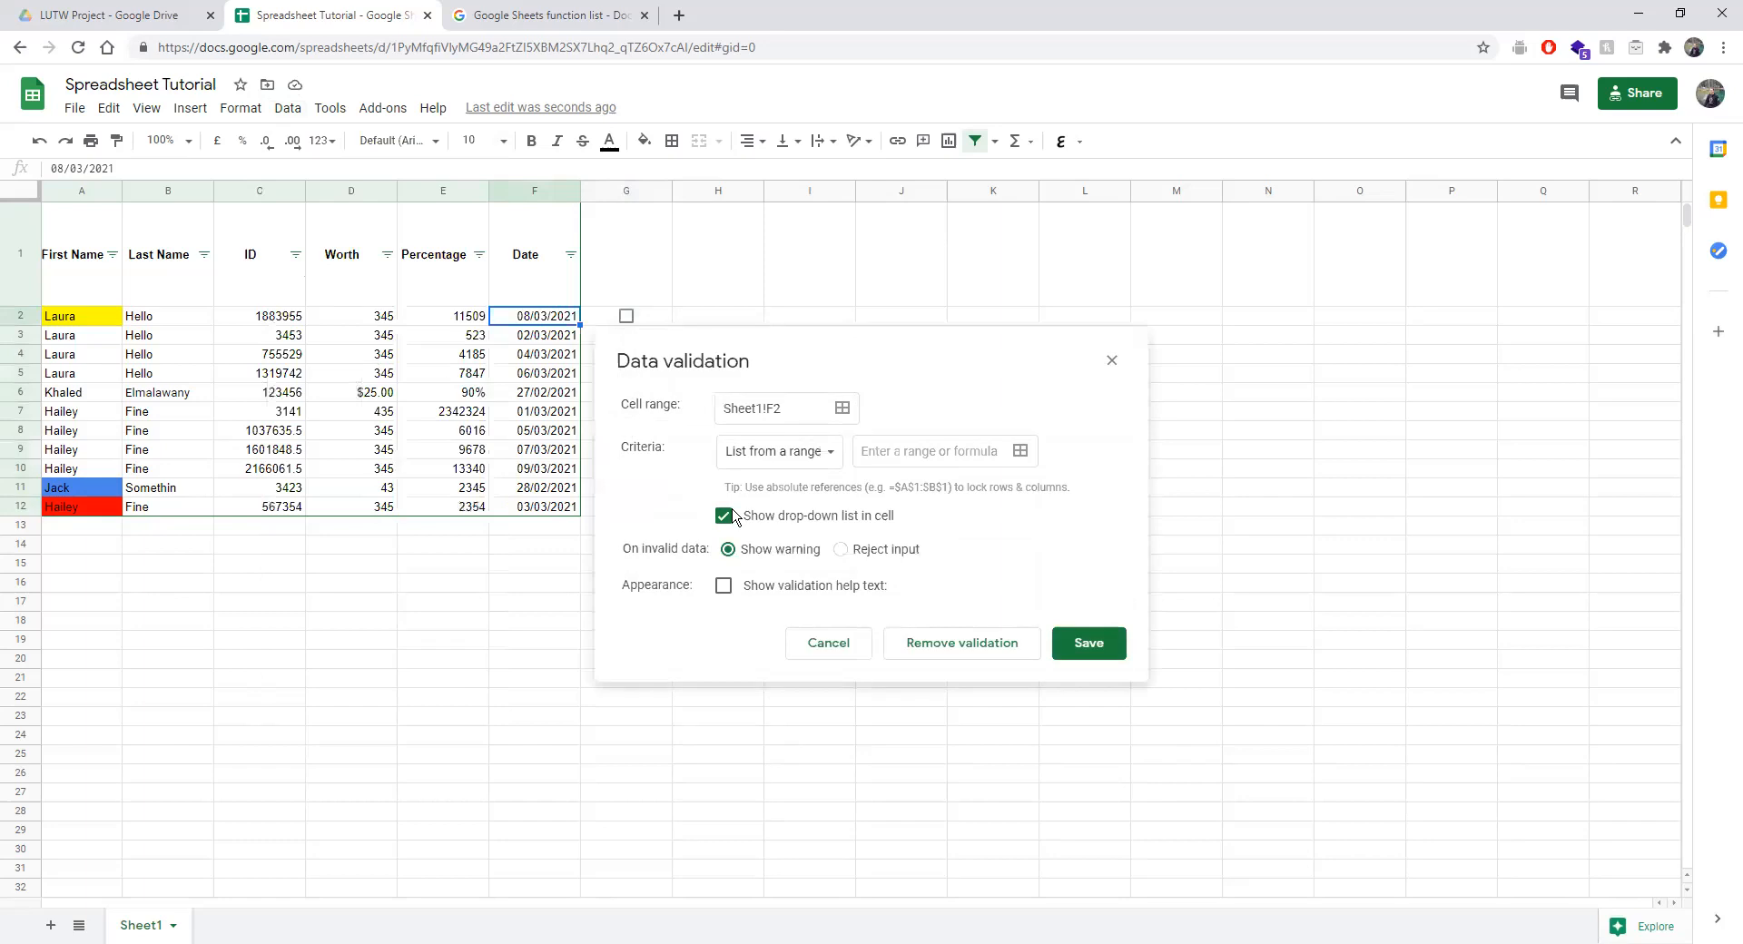
pyautogui.click(1111, 361)
# Open conditional formatting and browse the colour scale and condition options.
pyautogui.click(275, 115)
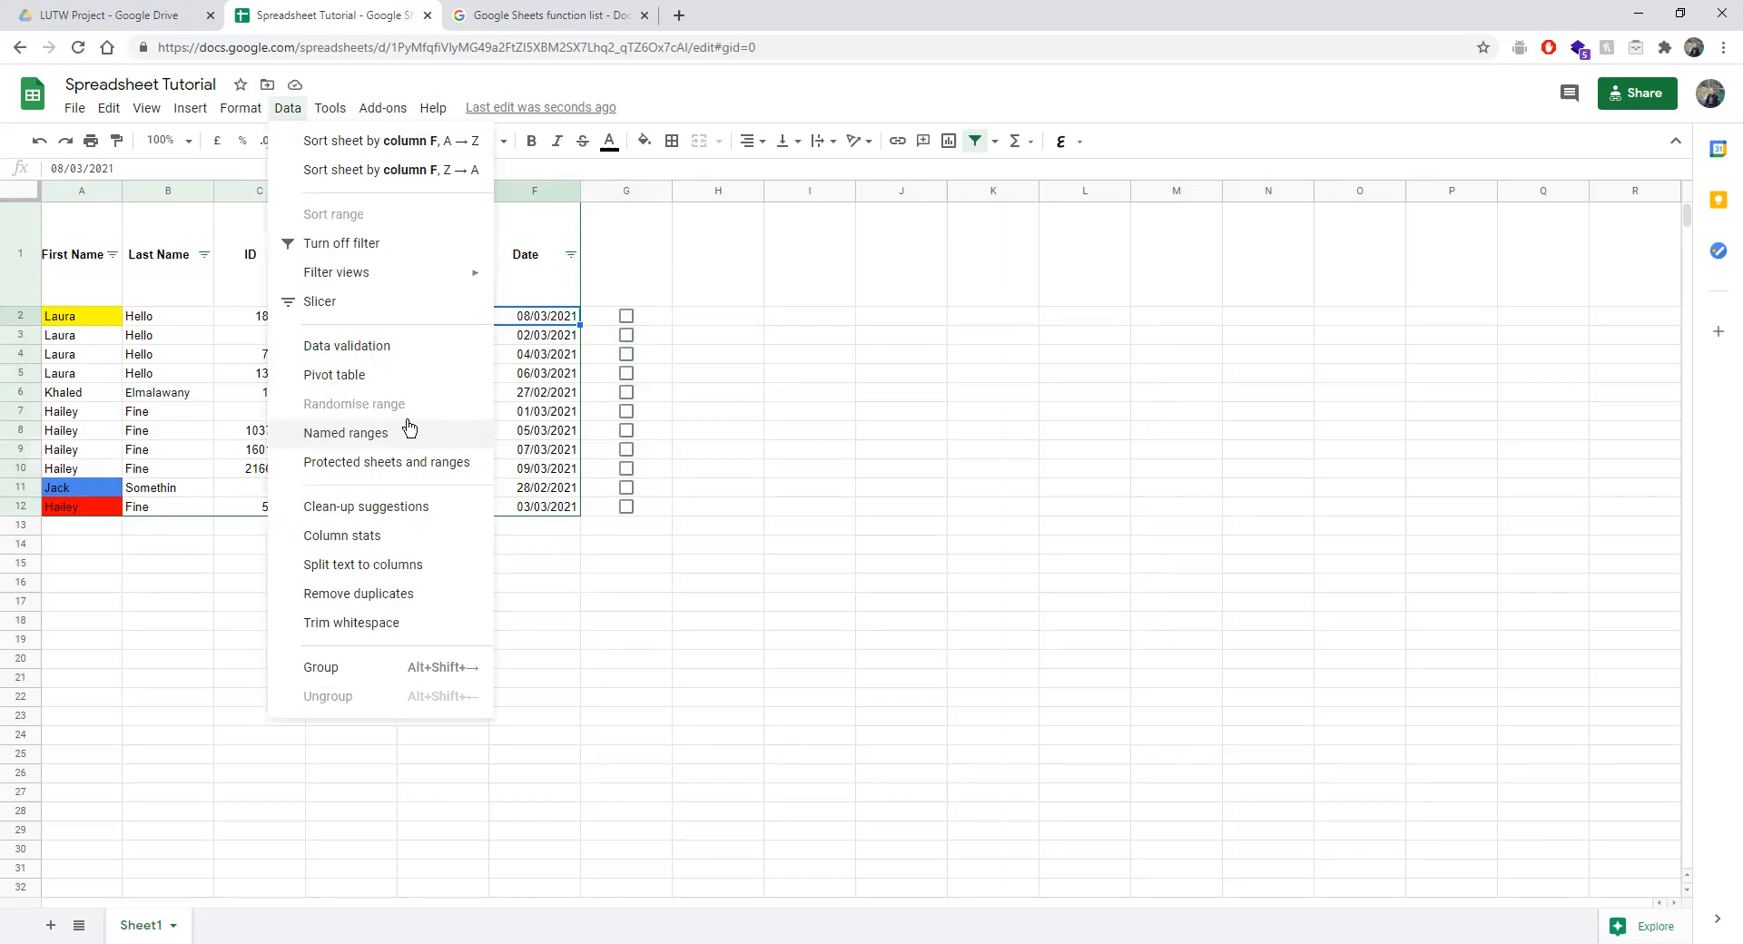
pyautogui.moveTo(238, 109)
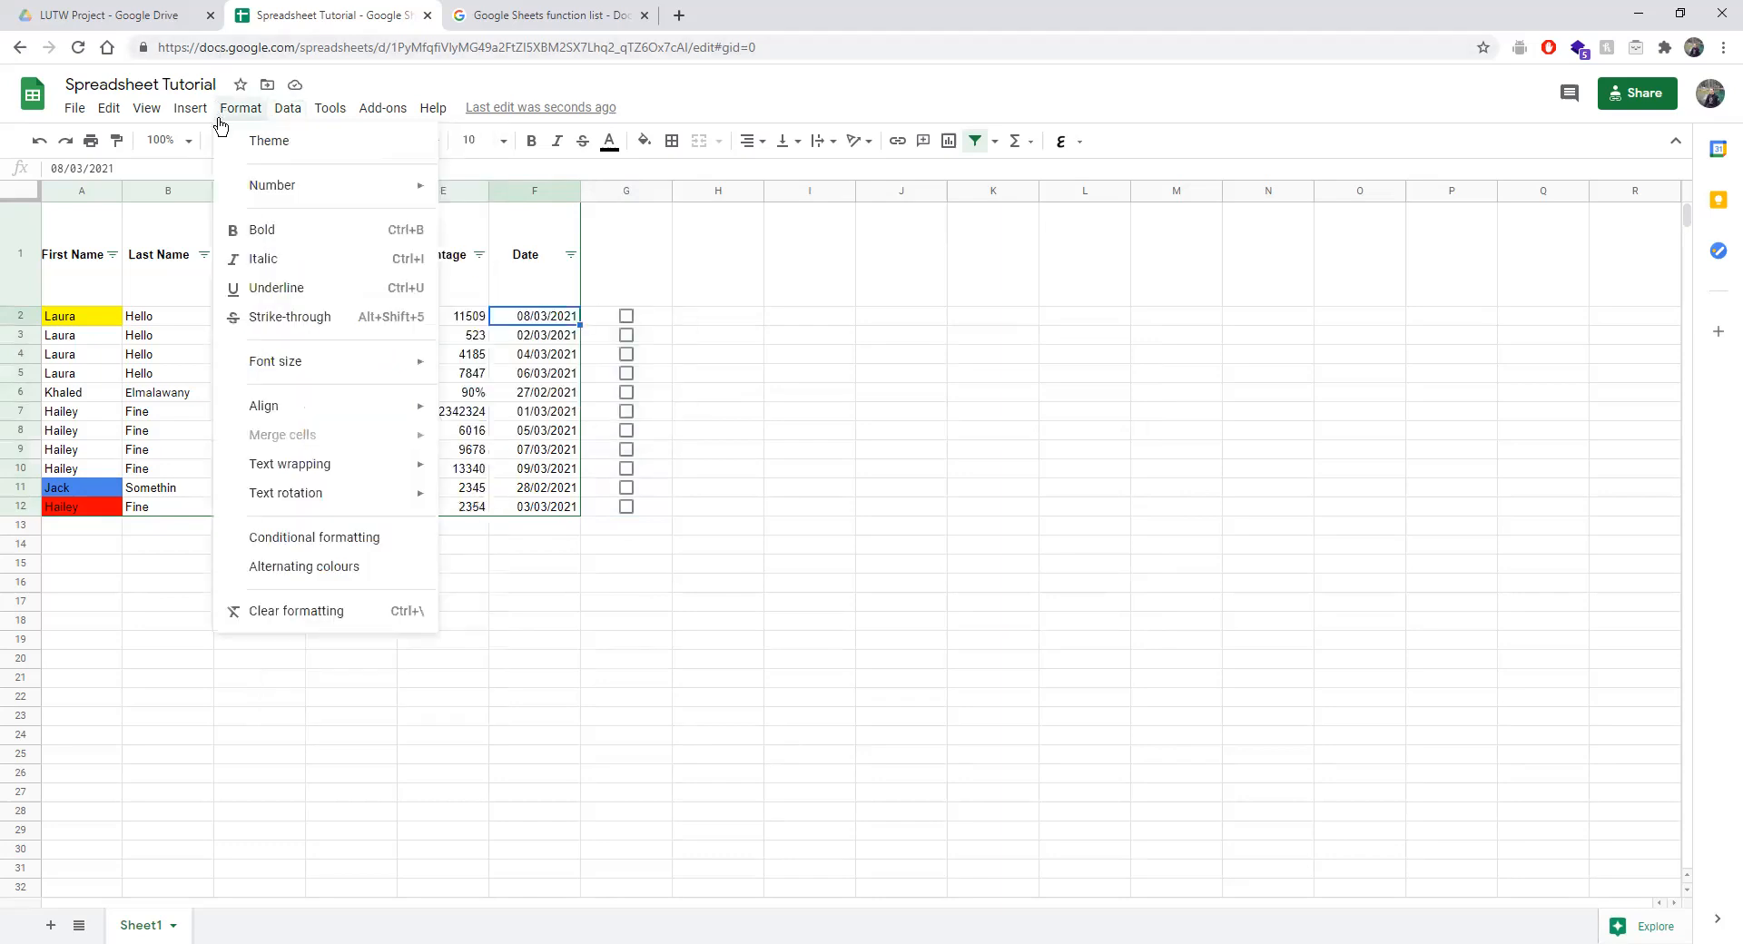
pyautogui.click(361, 540)
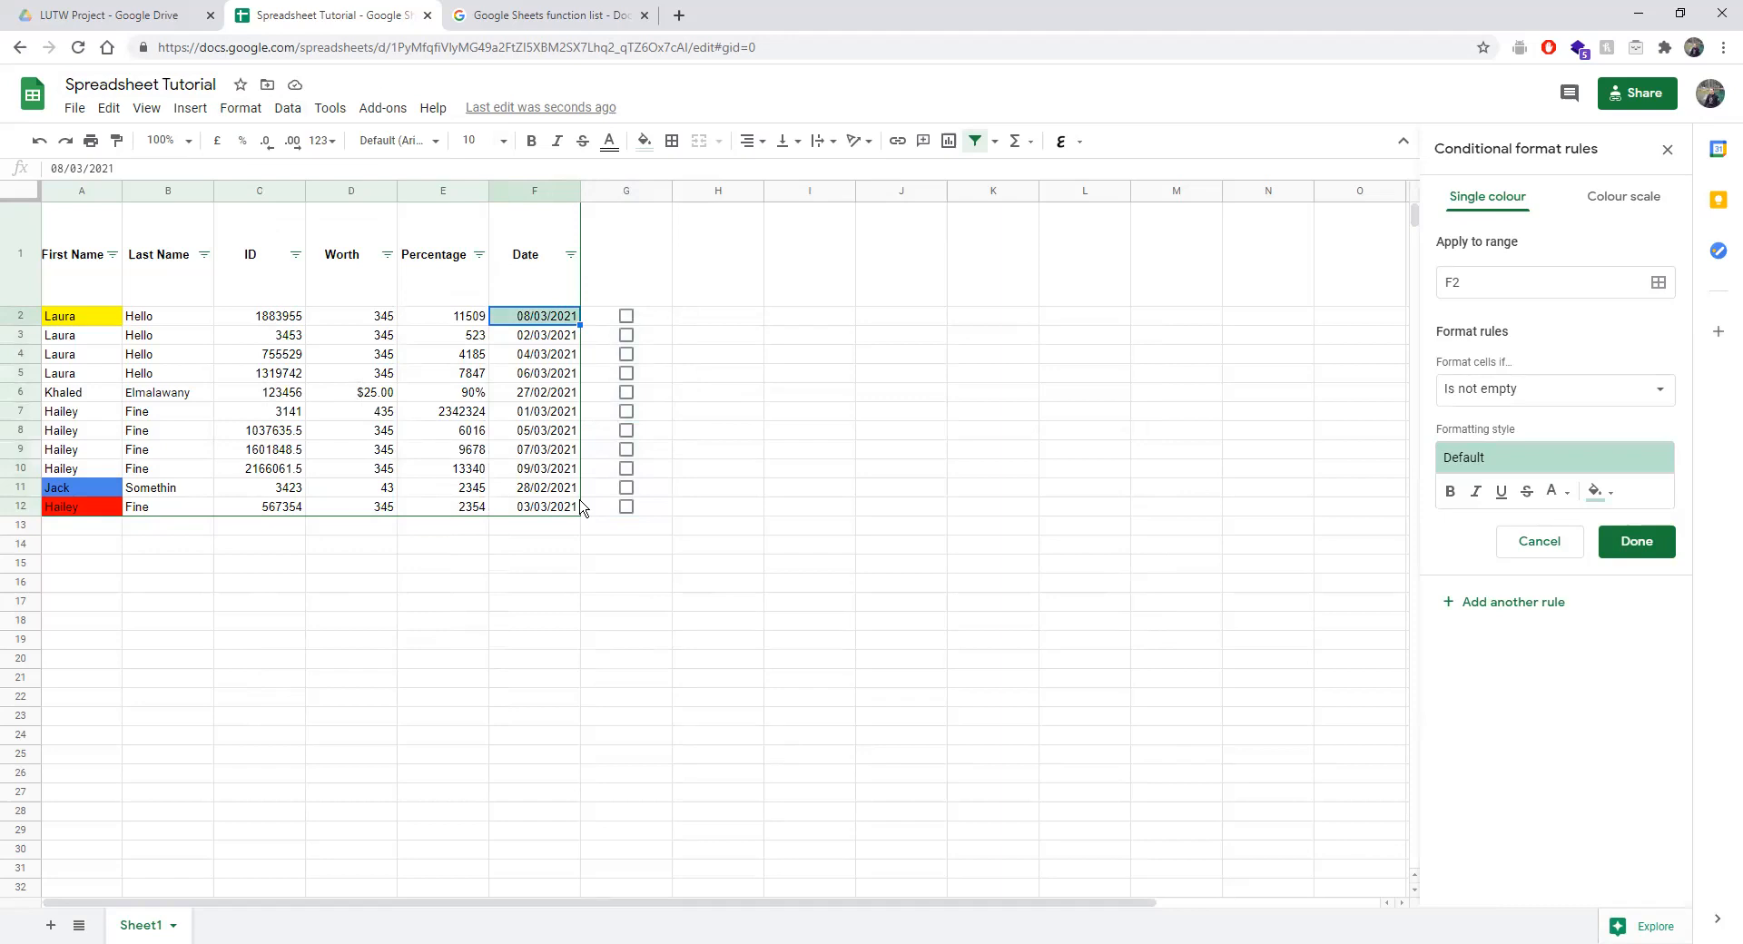
pyautogui.click(1610, 199)
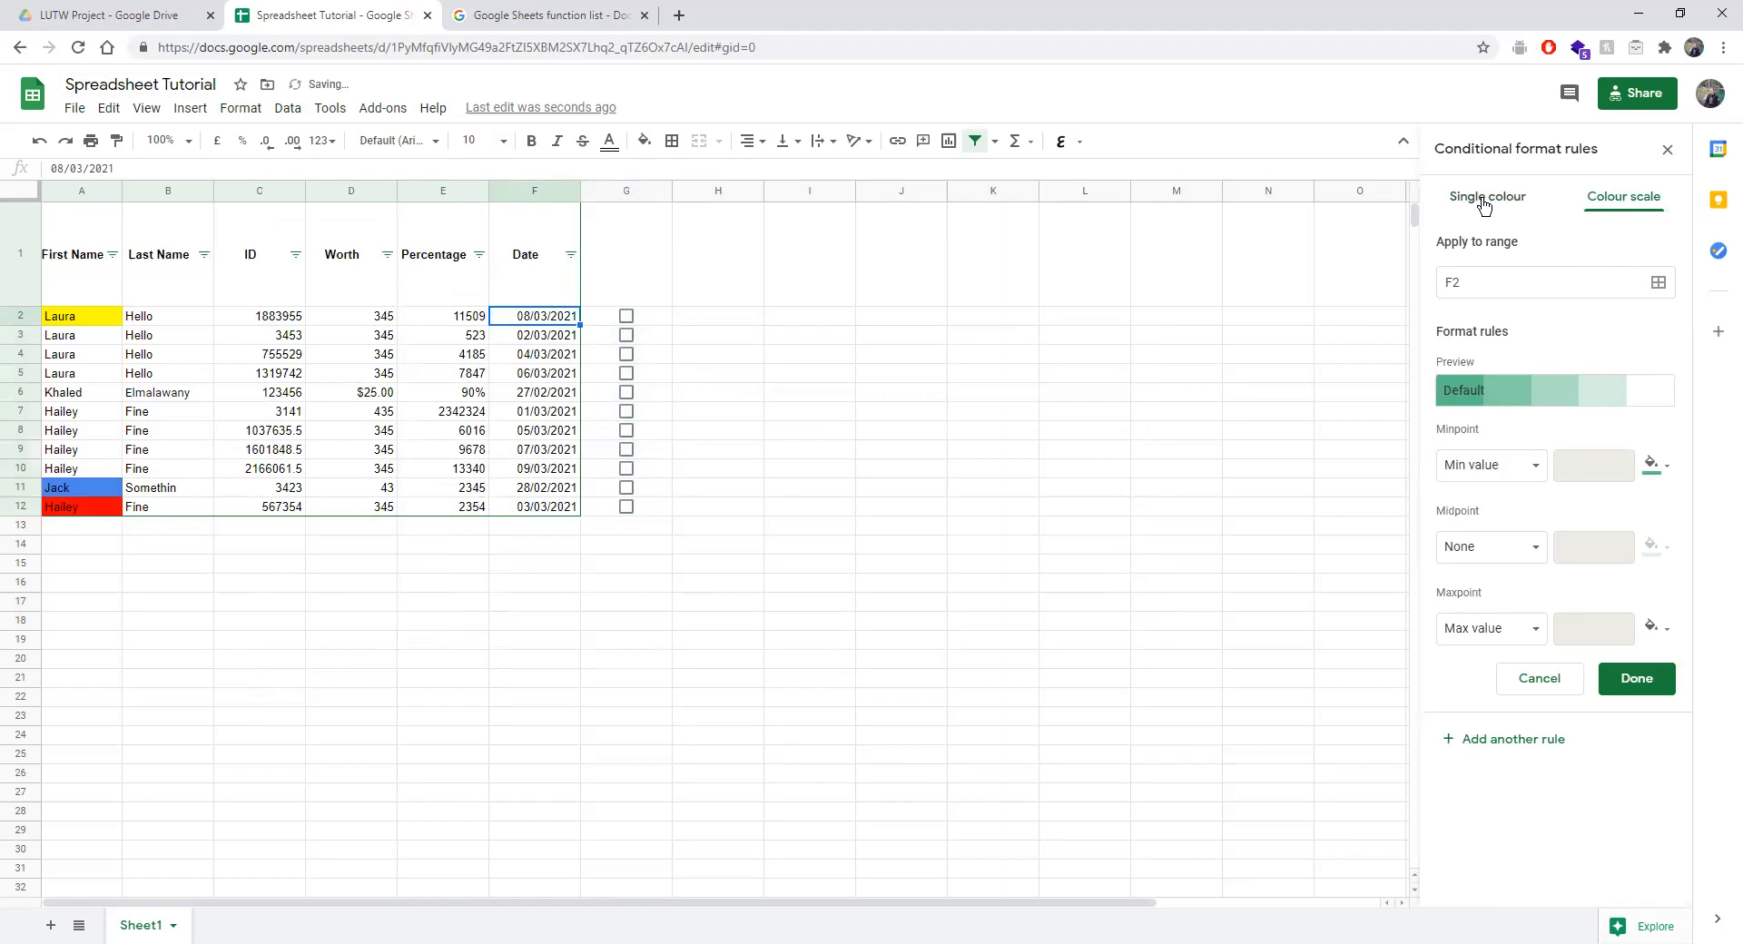
pyautogui.click(1484, 205)
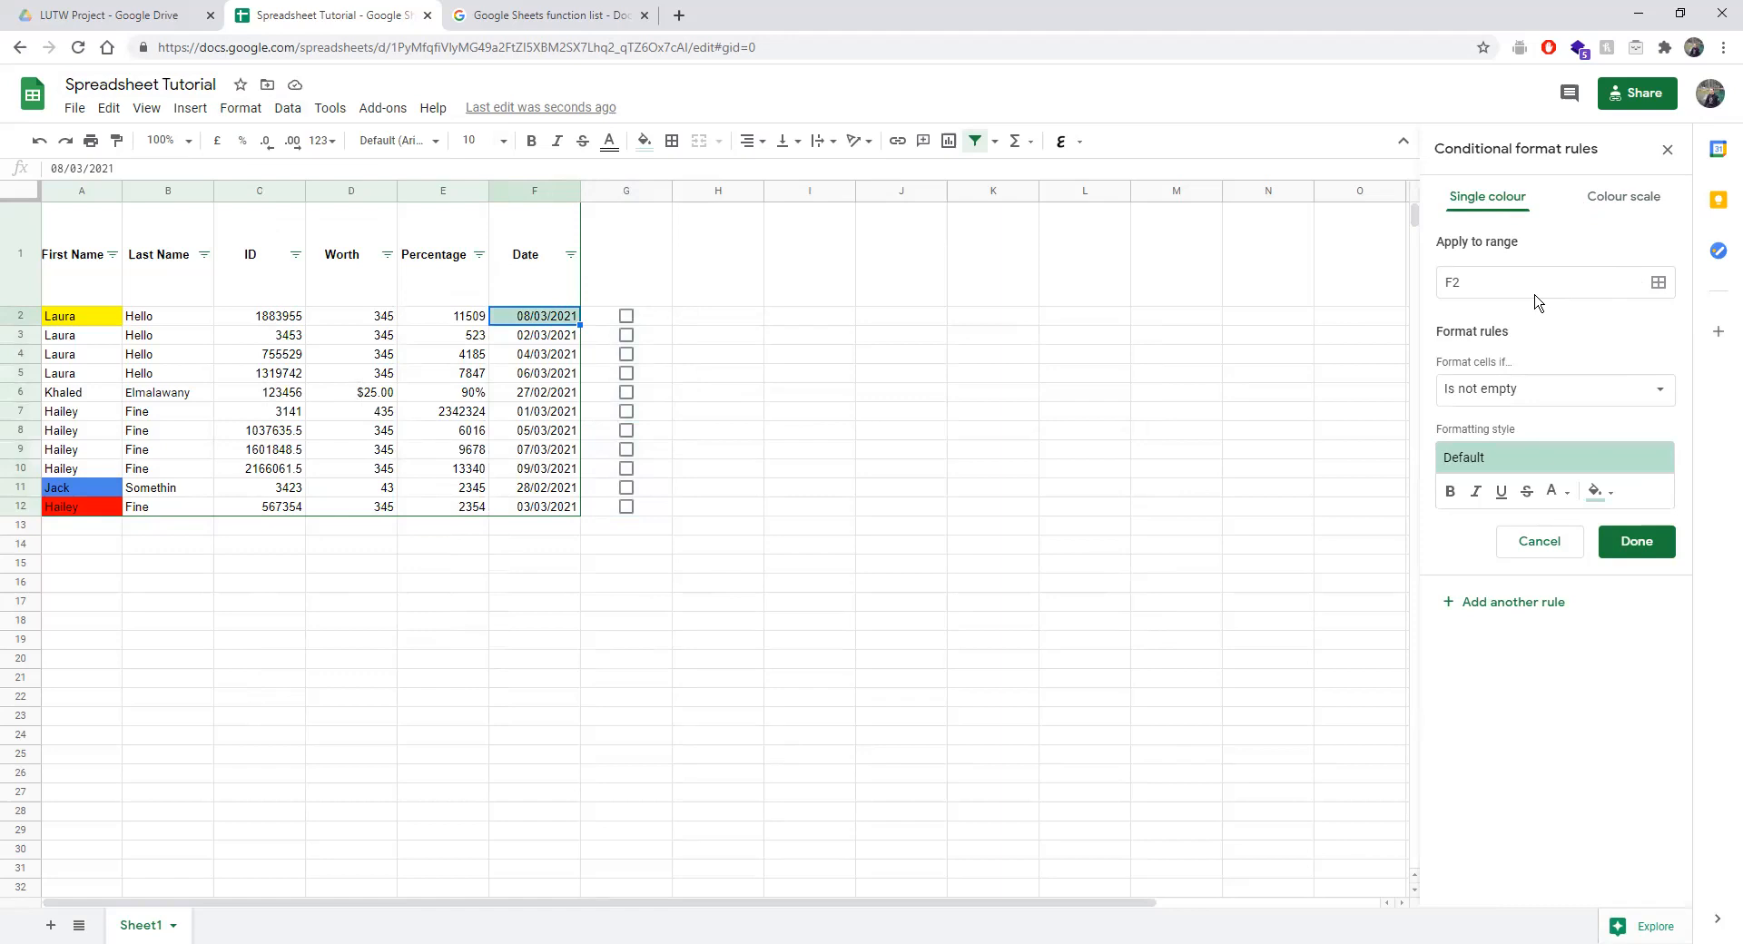
pyautogui.click(1510, 386)
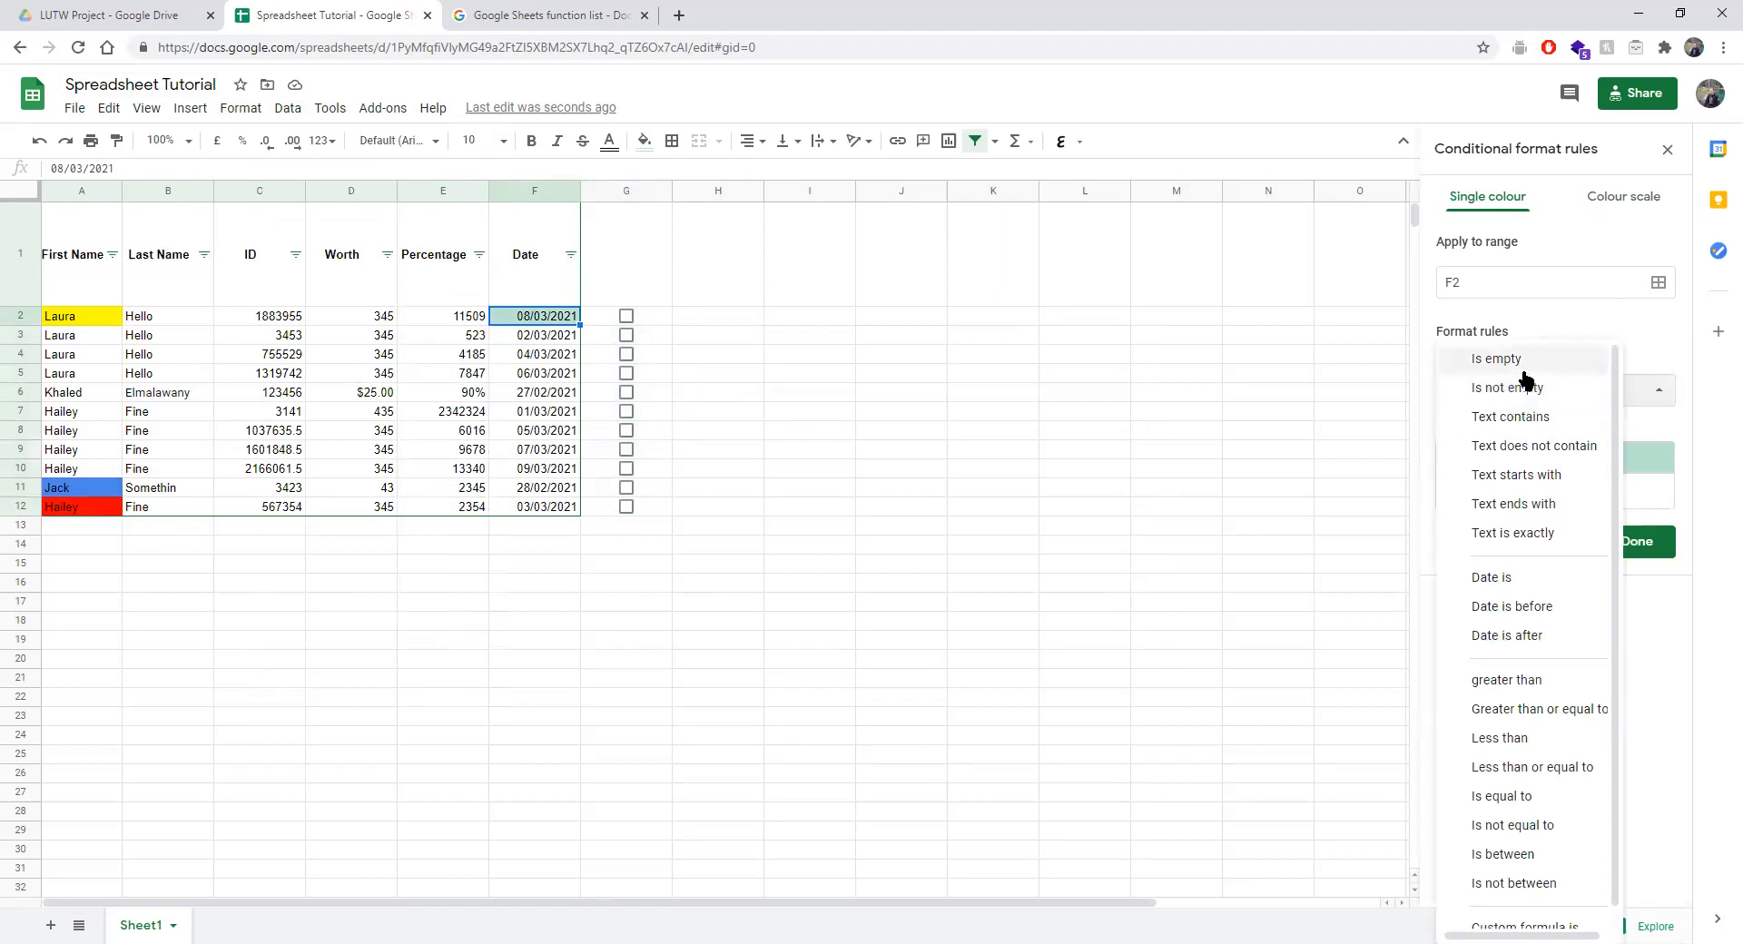
pyautogui.click(543, 451)
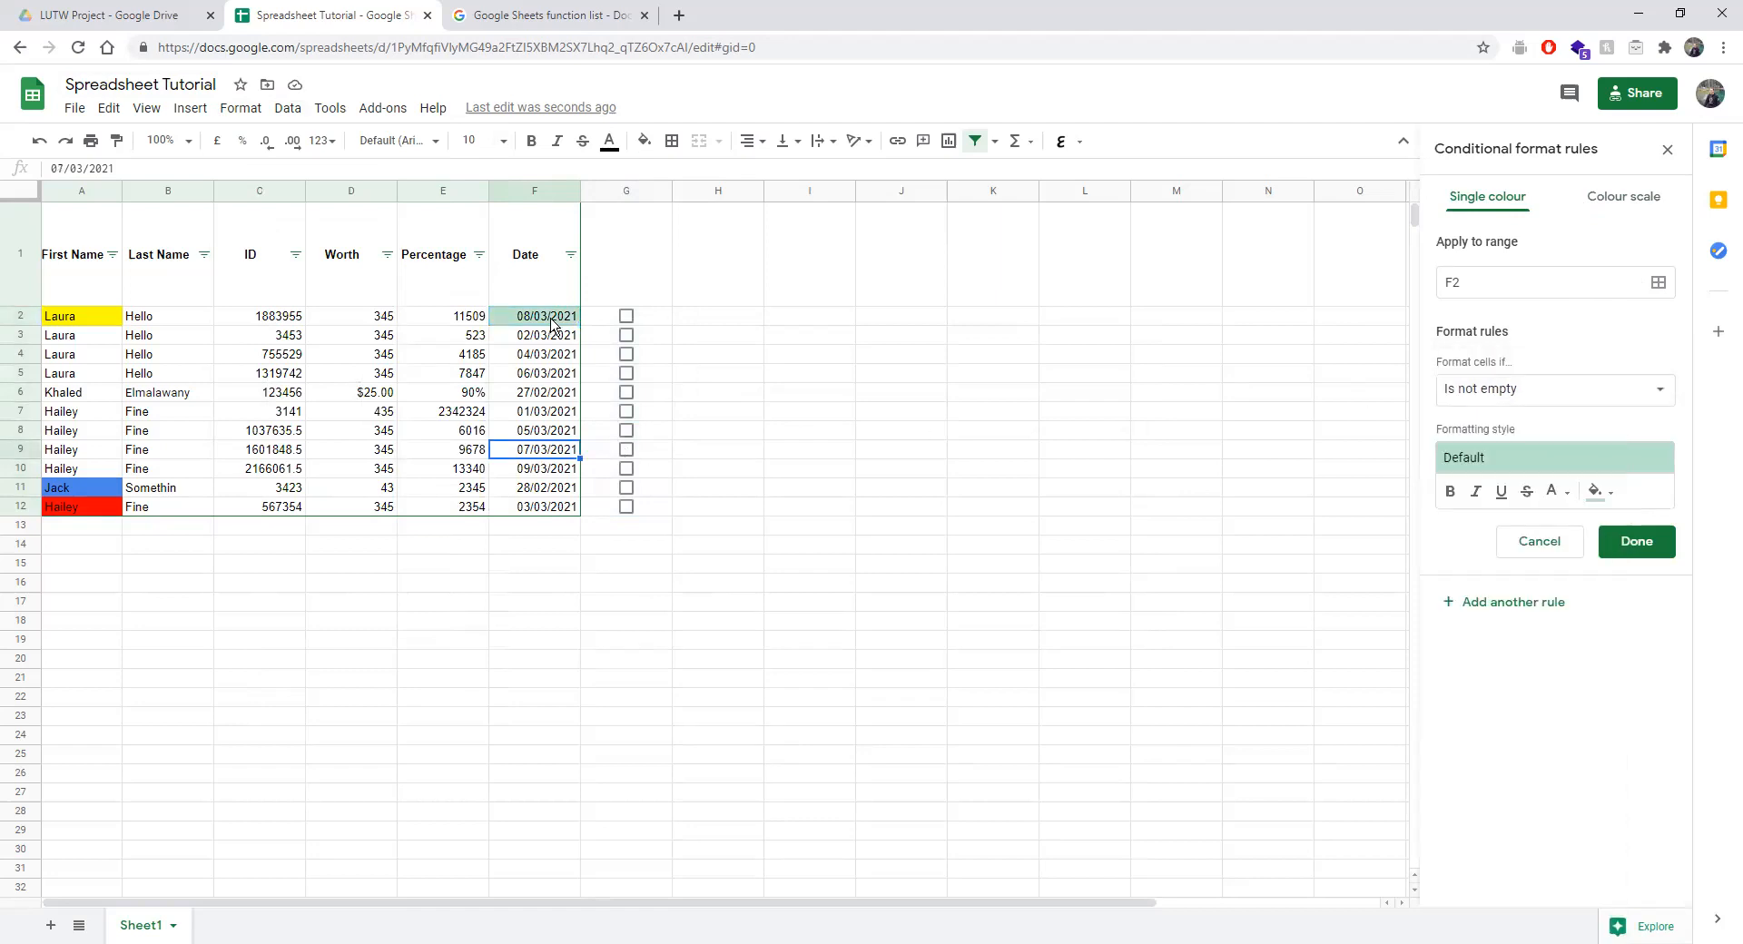
# Set the rule's range to F2:F30 with the condition Is empty.
pyautogui.click(1660, 283)
pyautogui.moveTo(527, 325); pyautogui.dragTo(543, 854)
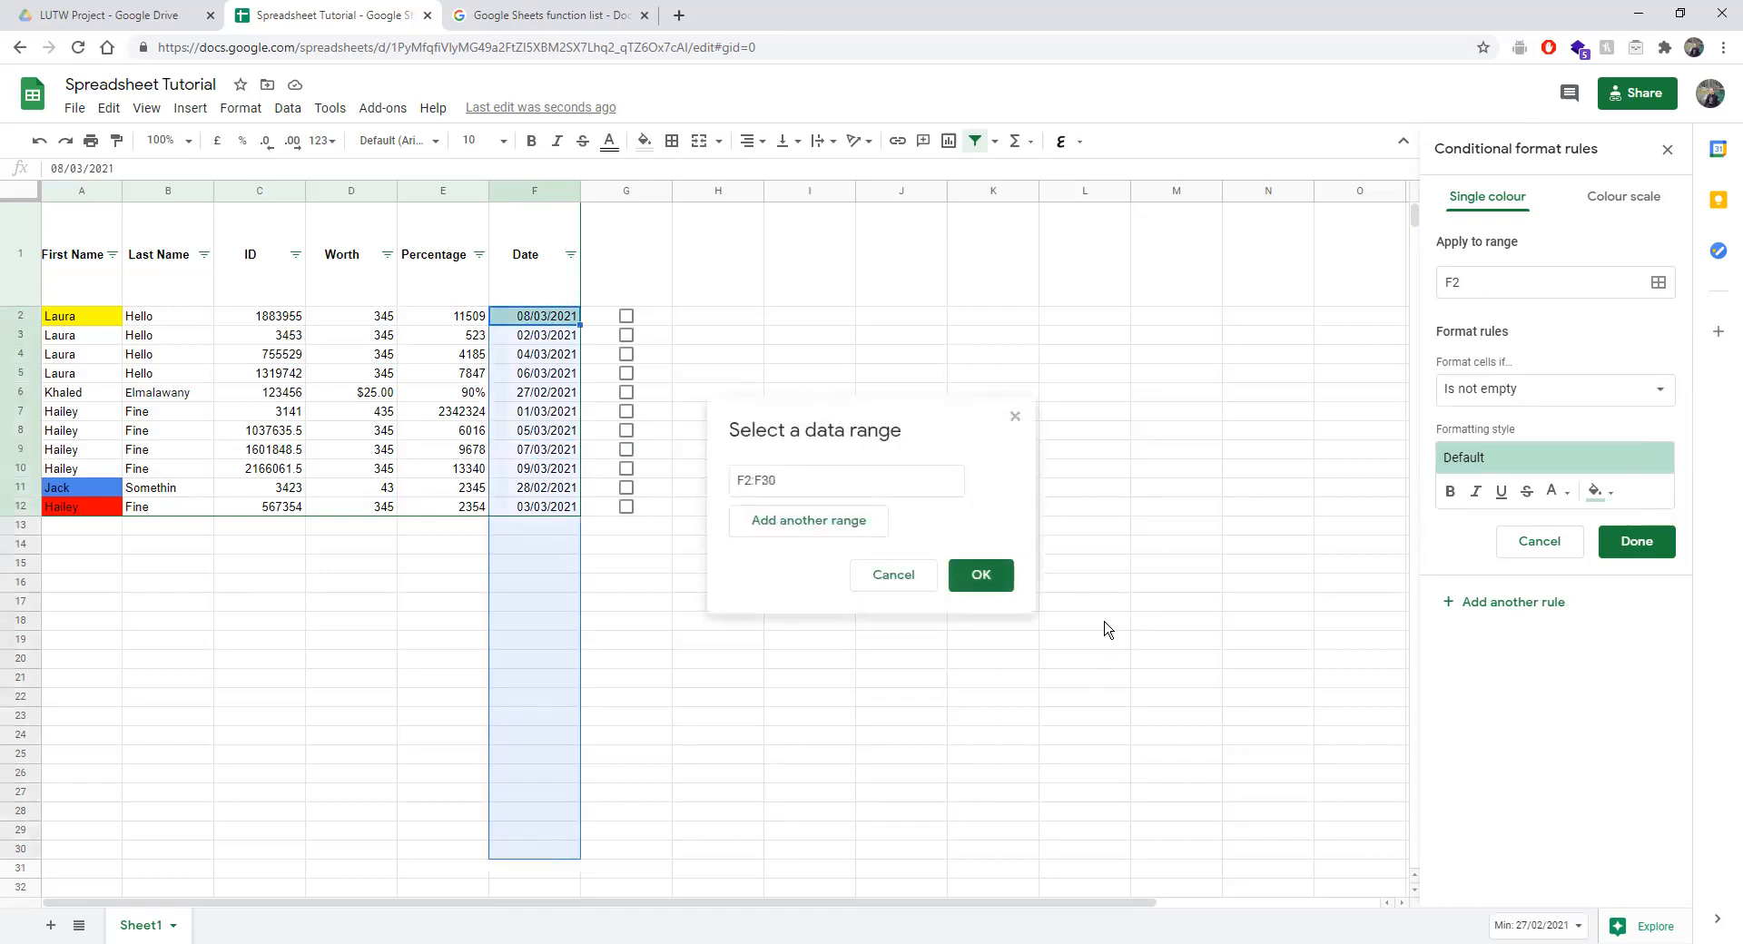
pyautogui.click(986, 581)
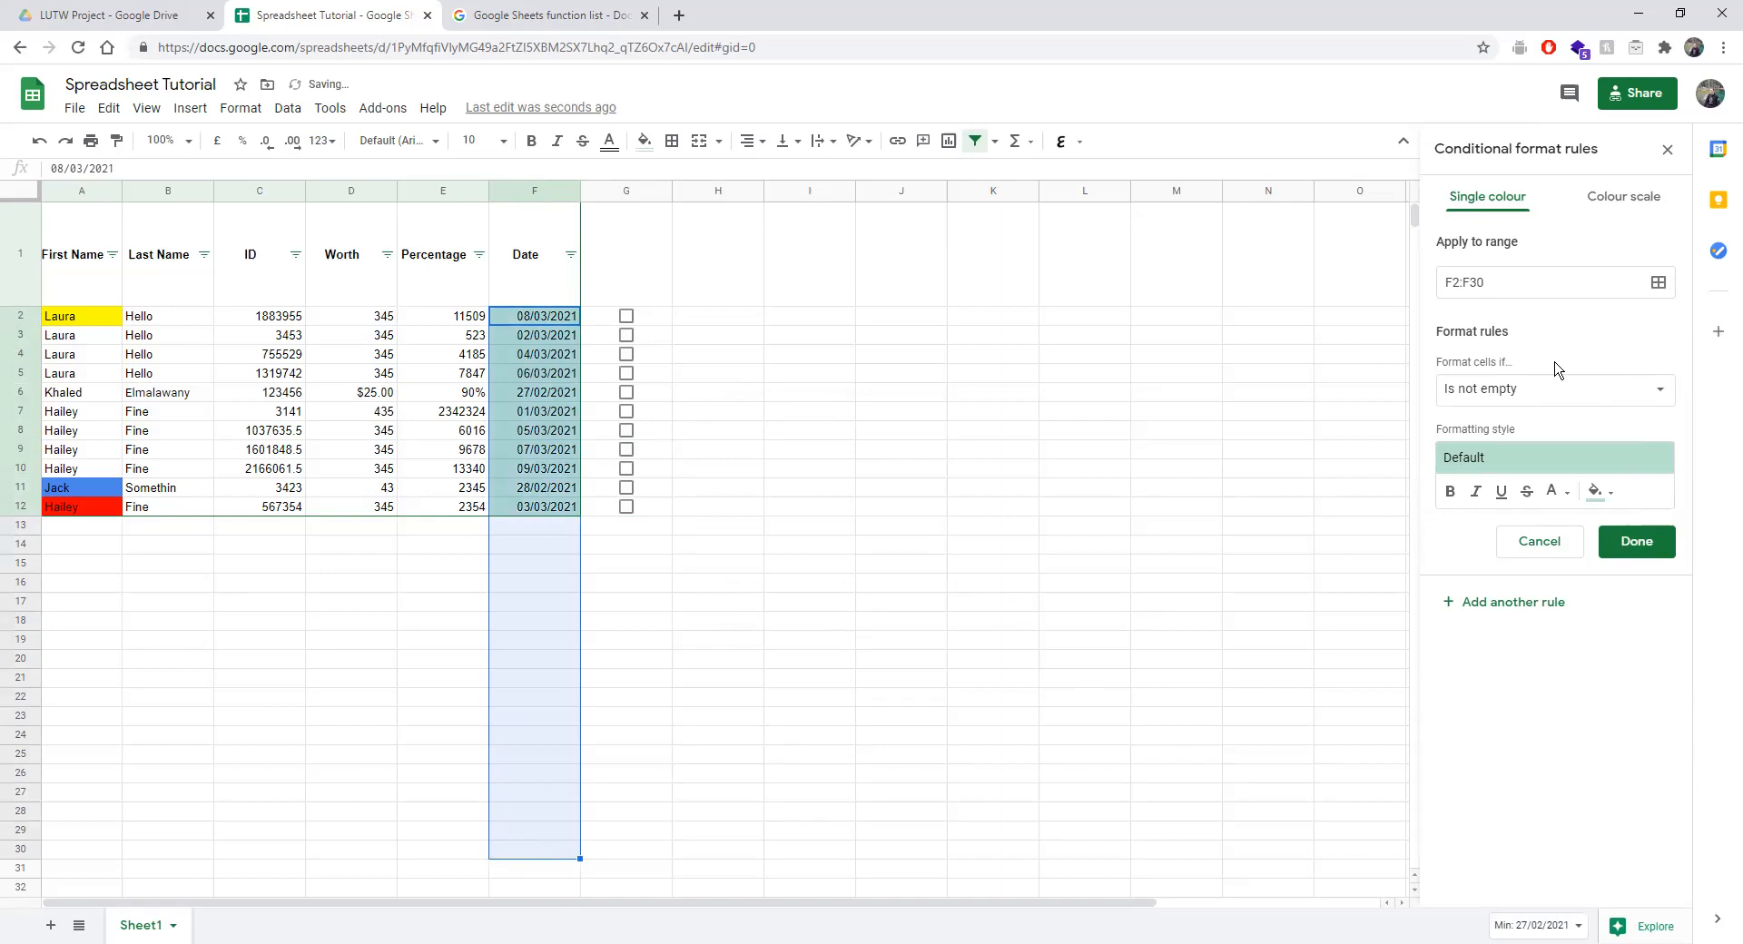
pyautogui.click(1509, 400)
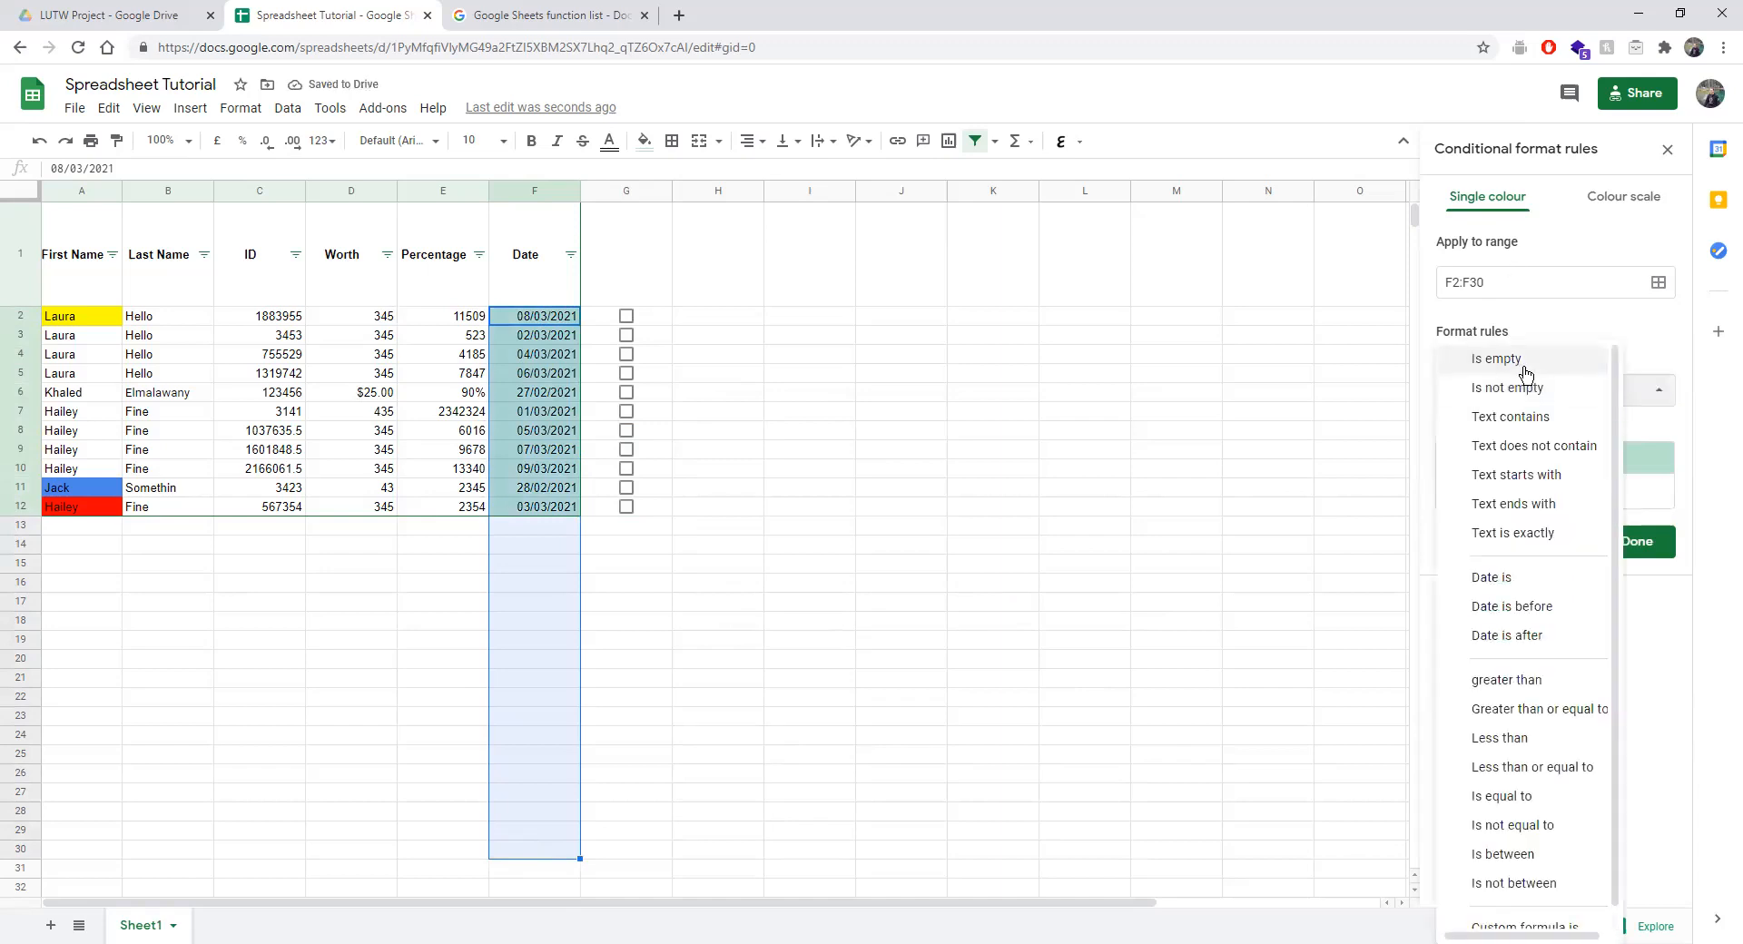
pyautogui.click(1498, 356)
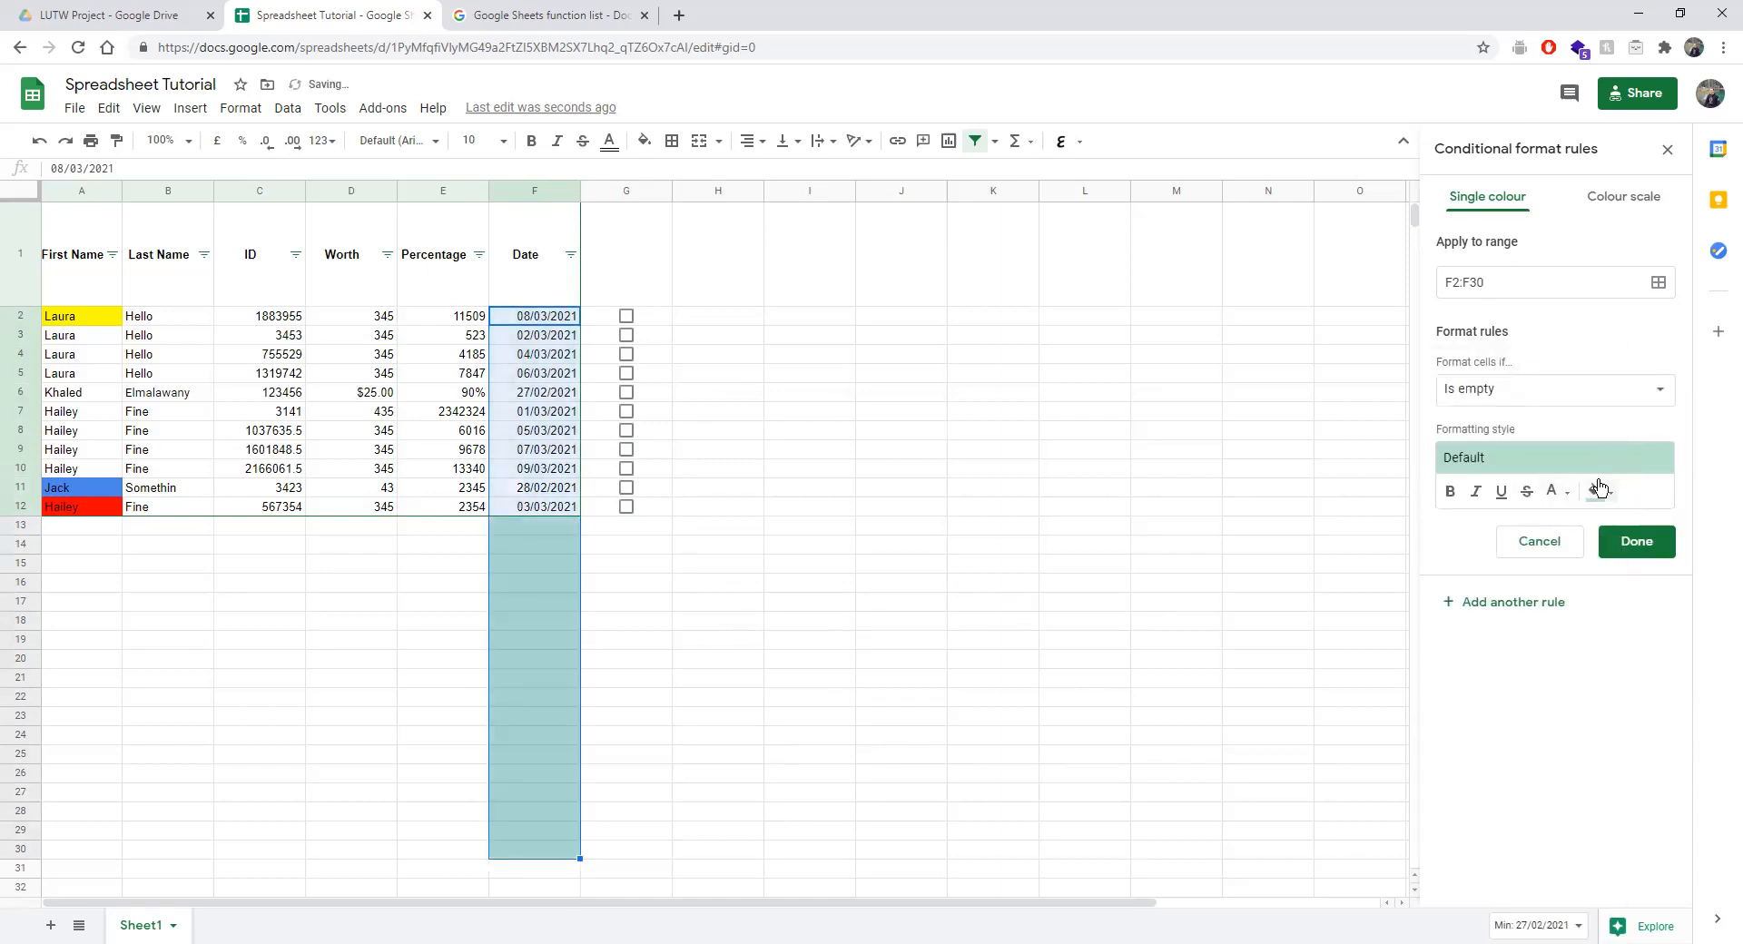
pyautogui.click(1595, 491)
pyautogui.click(1678, 492)
# Give the empty-cell rule the pink preset style and save it.
pyautogui.click(1529, 462)
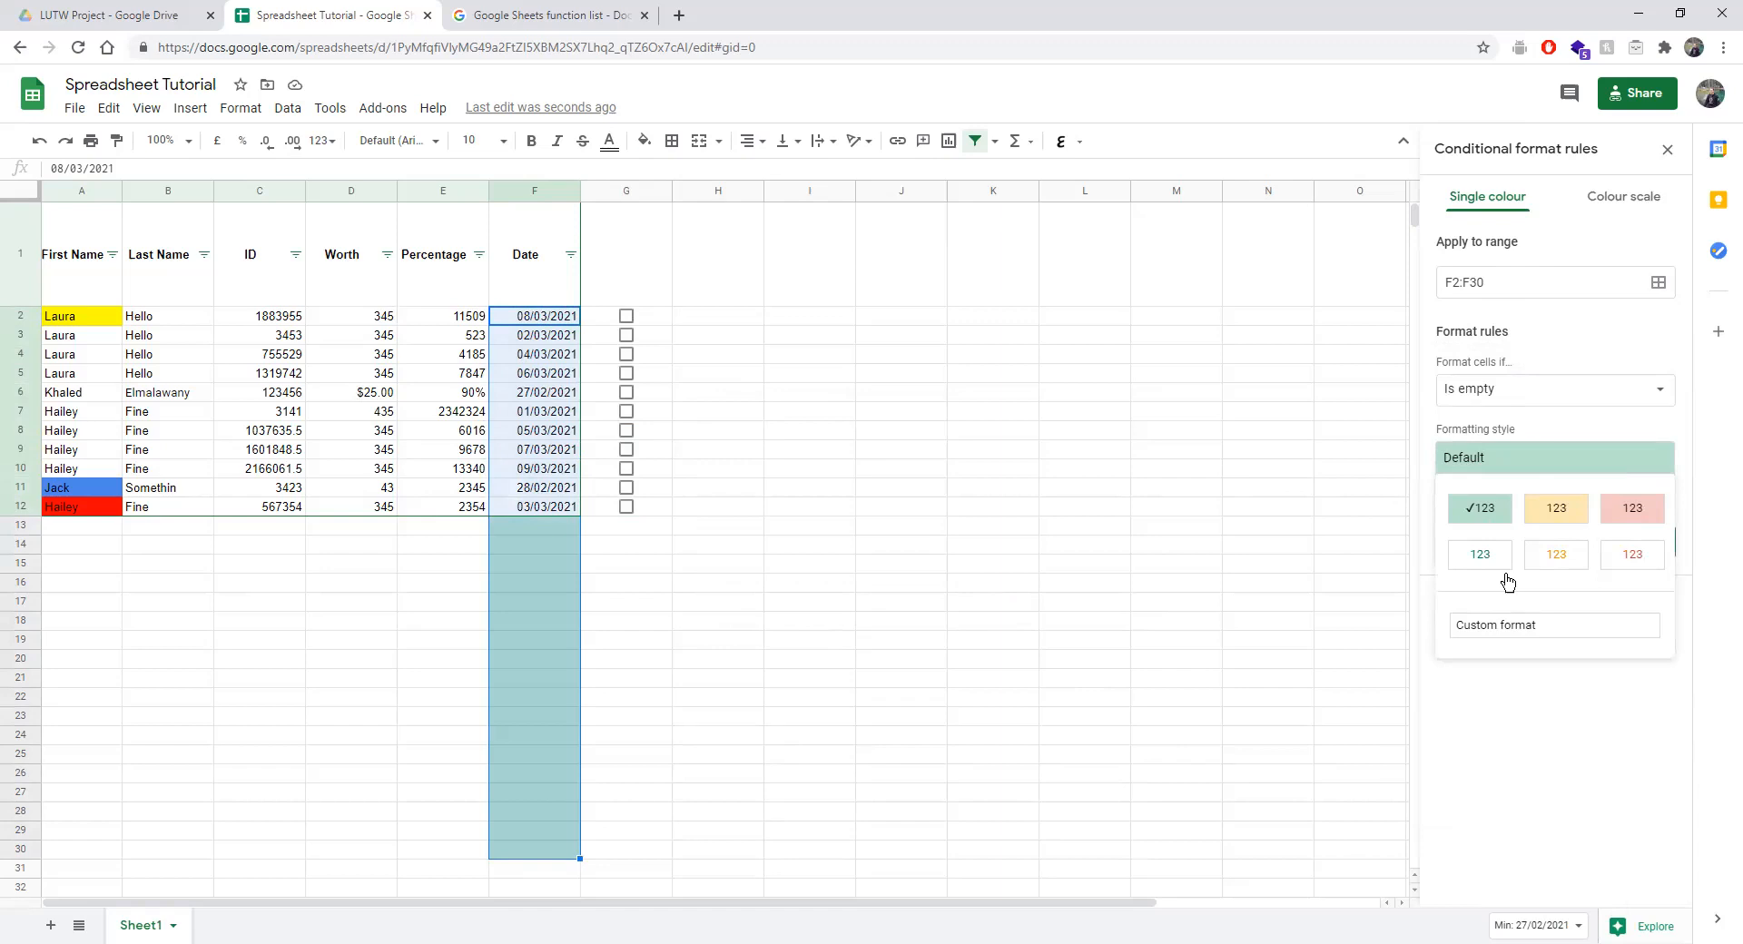
pyautogui.click(1543, 507)
pyautogui.click(1547, 461)
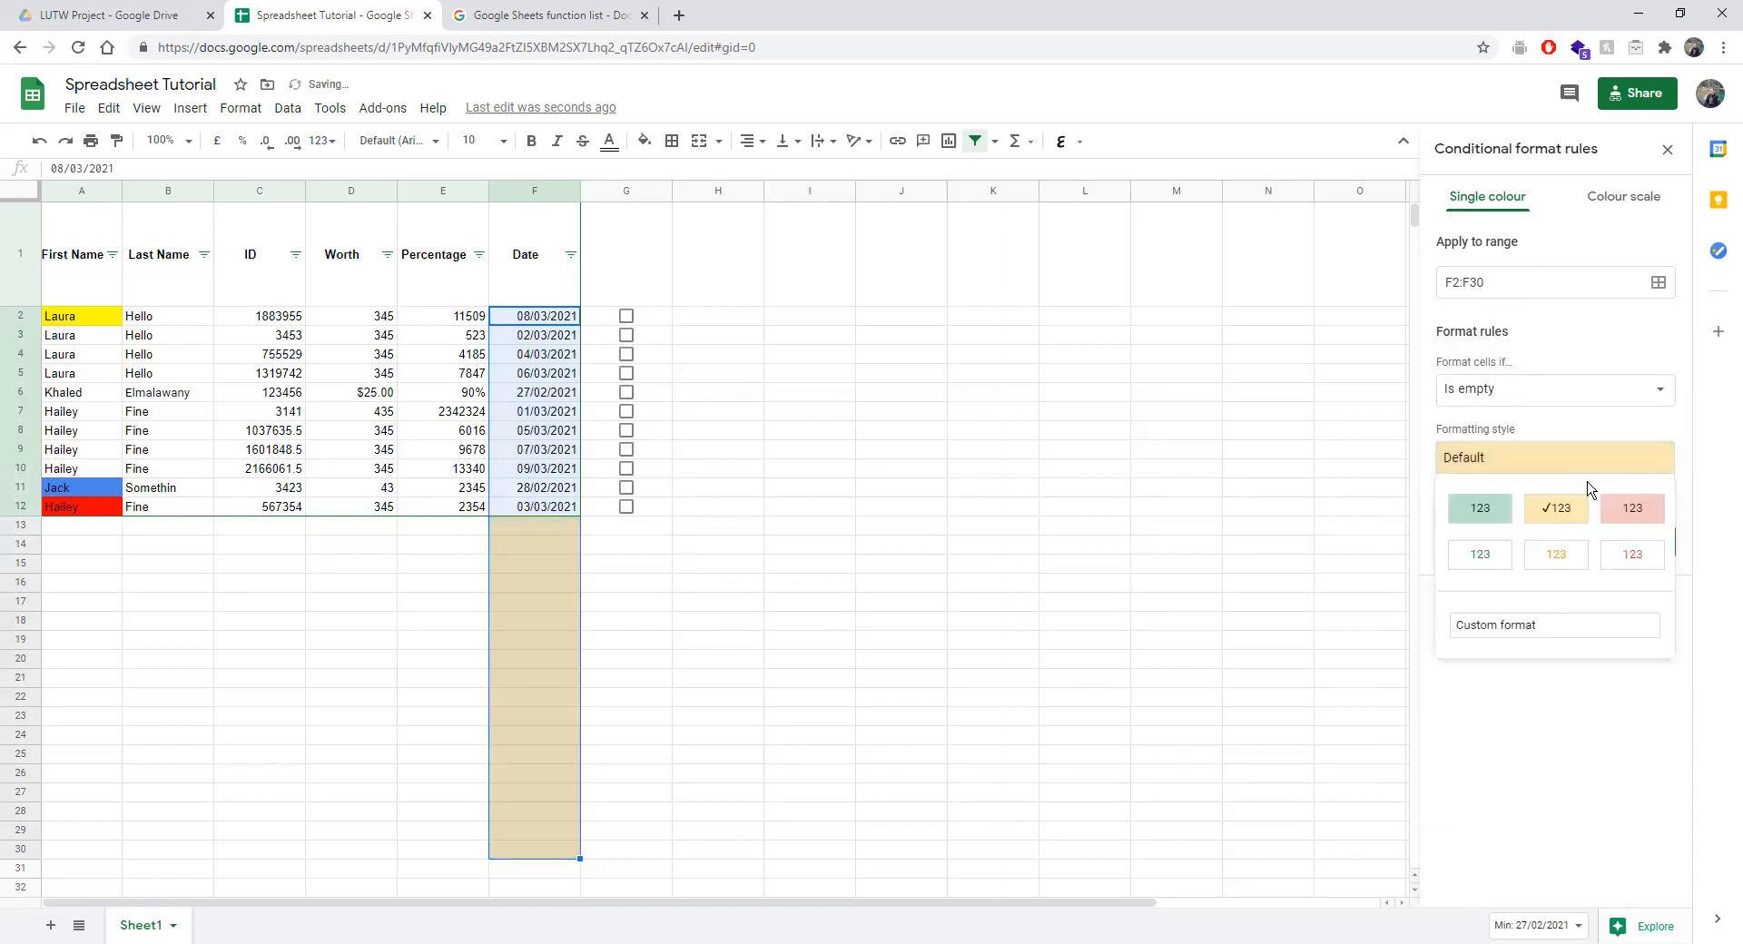
pyautogui.click(1634, 506)
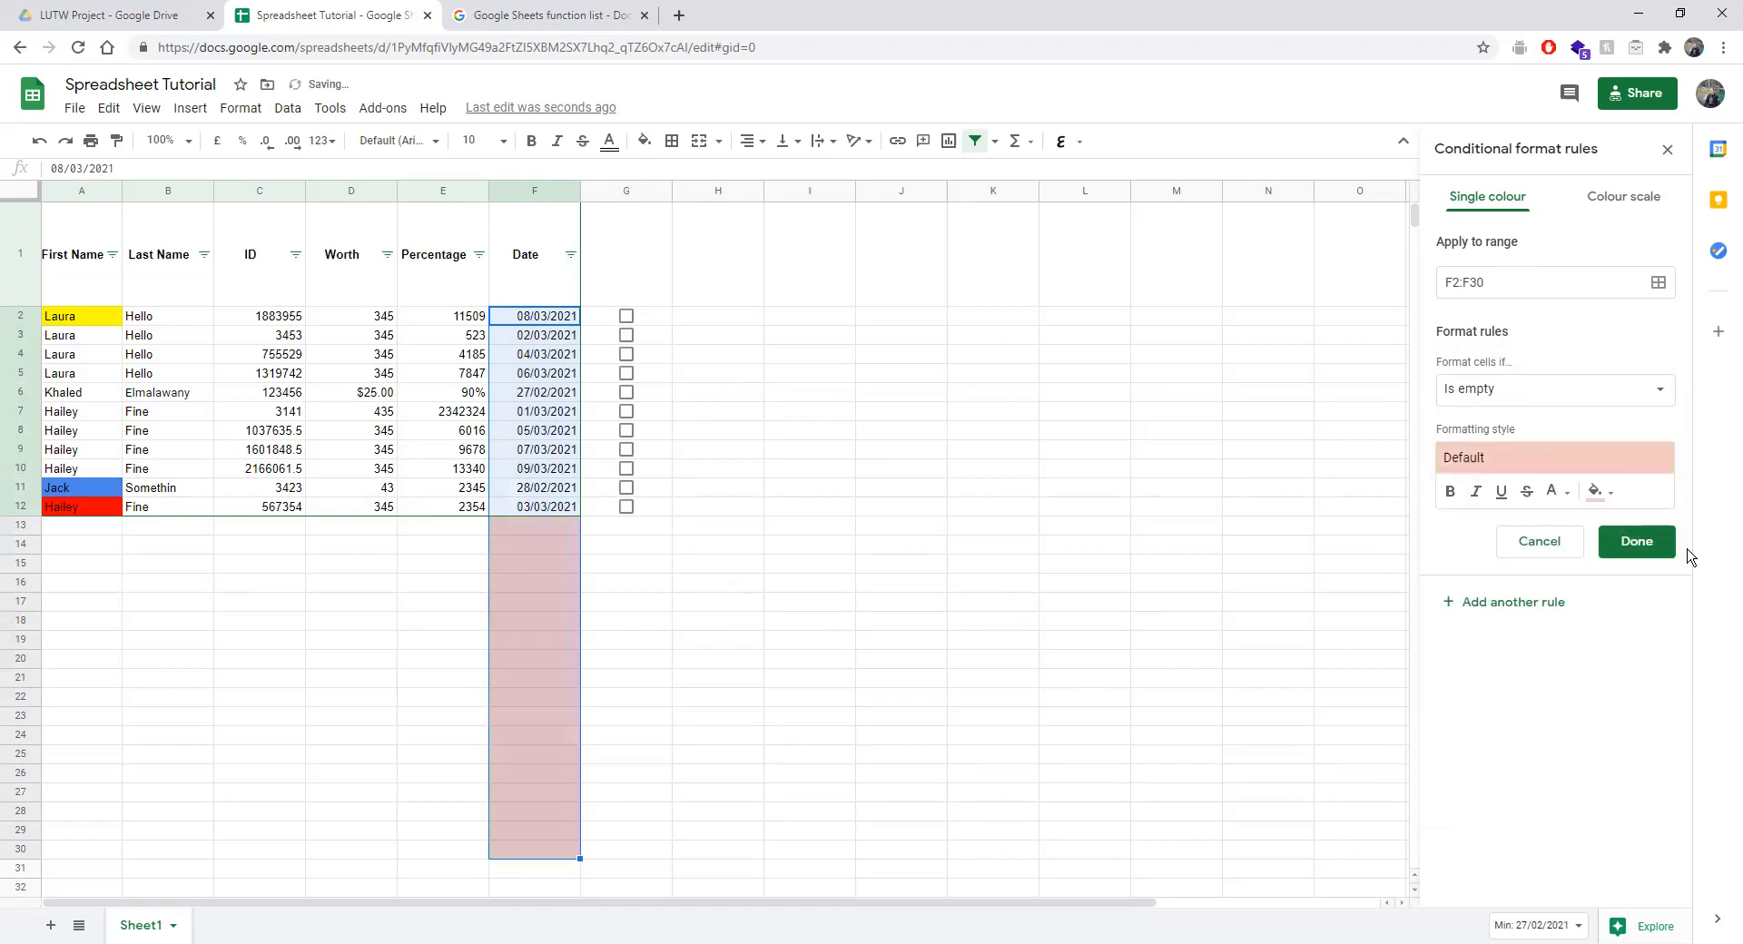
pyautogui.click(1637, 541)
pyautogui.click(1496, 272)
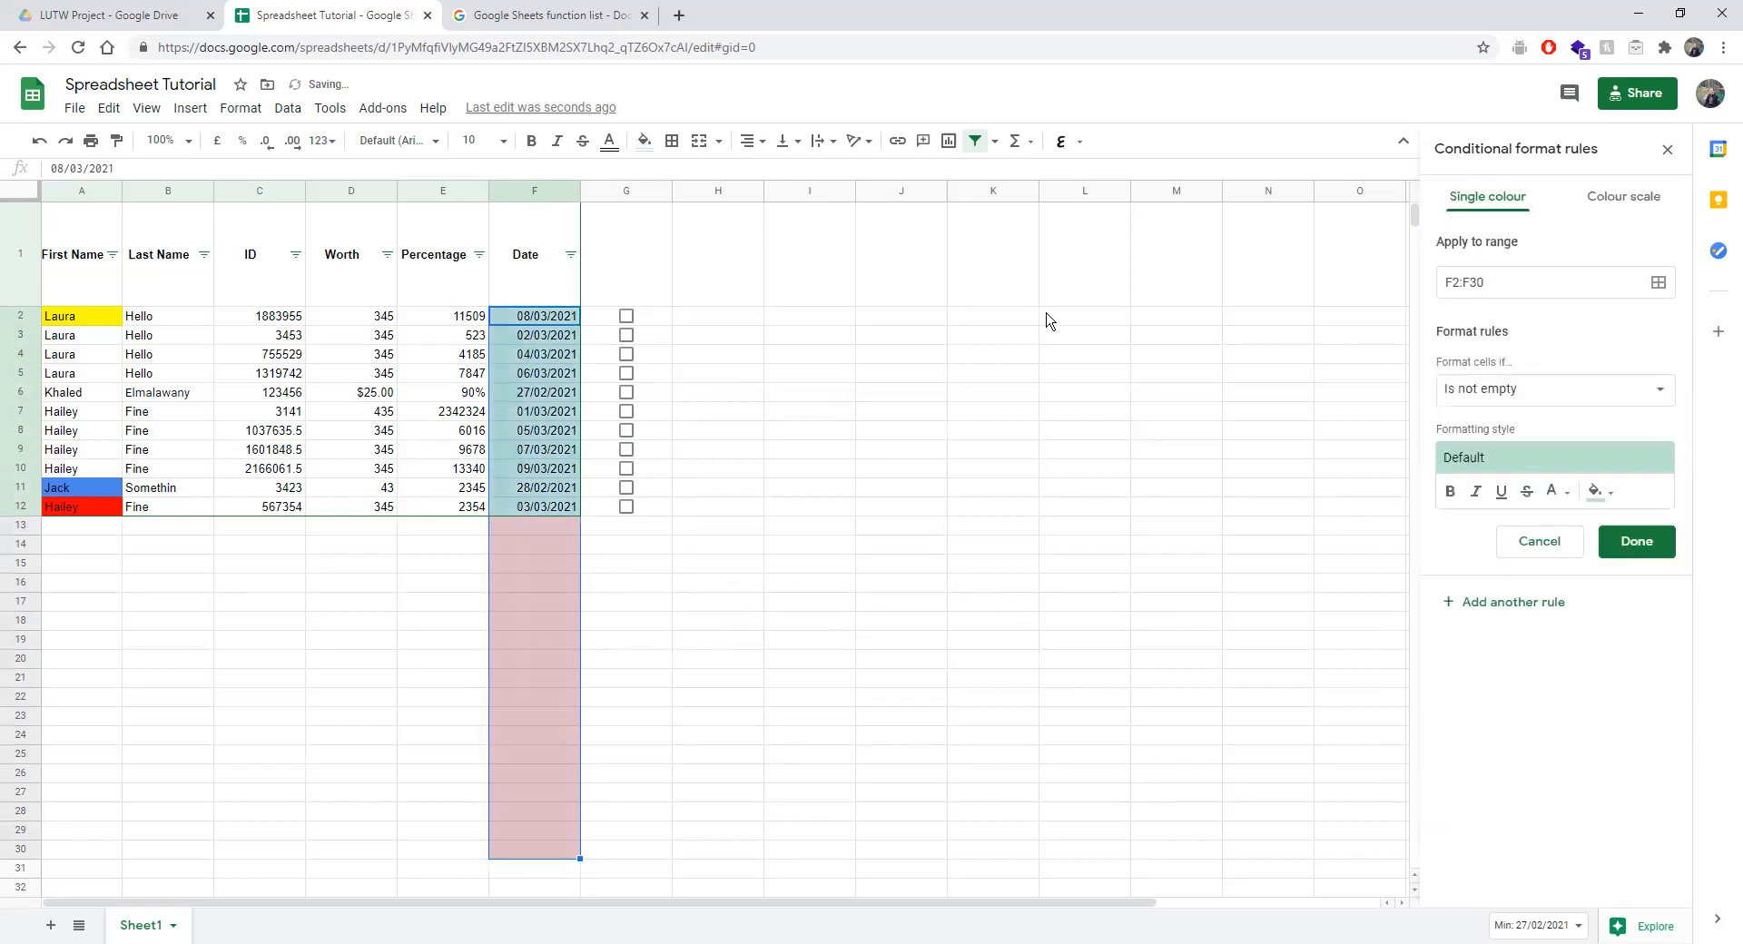
# Set the new rule's condition to Date is today.
pyautogui.moveTo(1477, 283); pyautogui.dragTo(1489, 287)
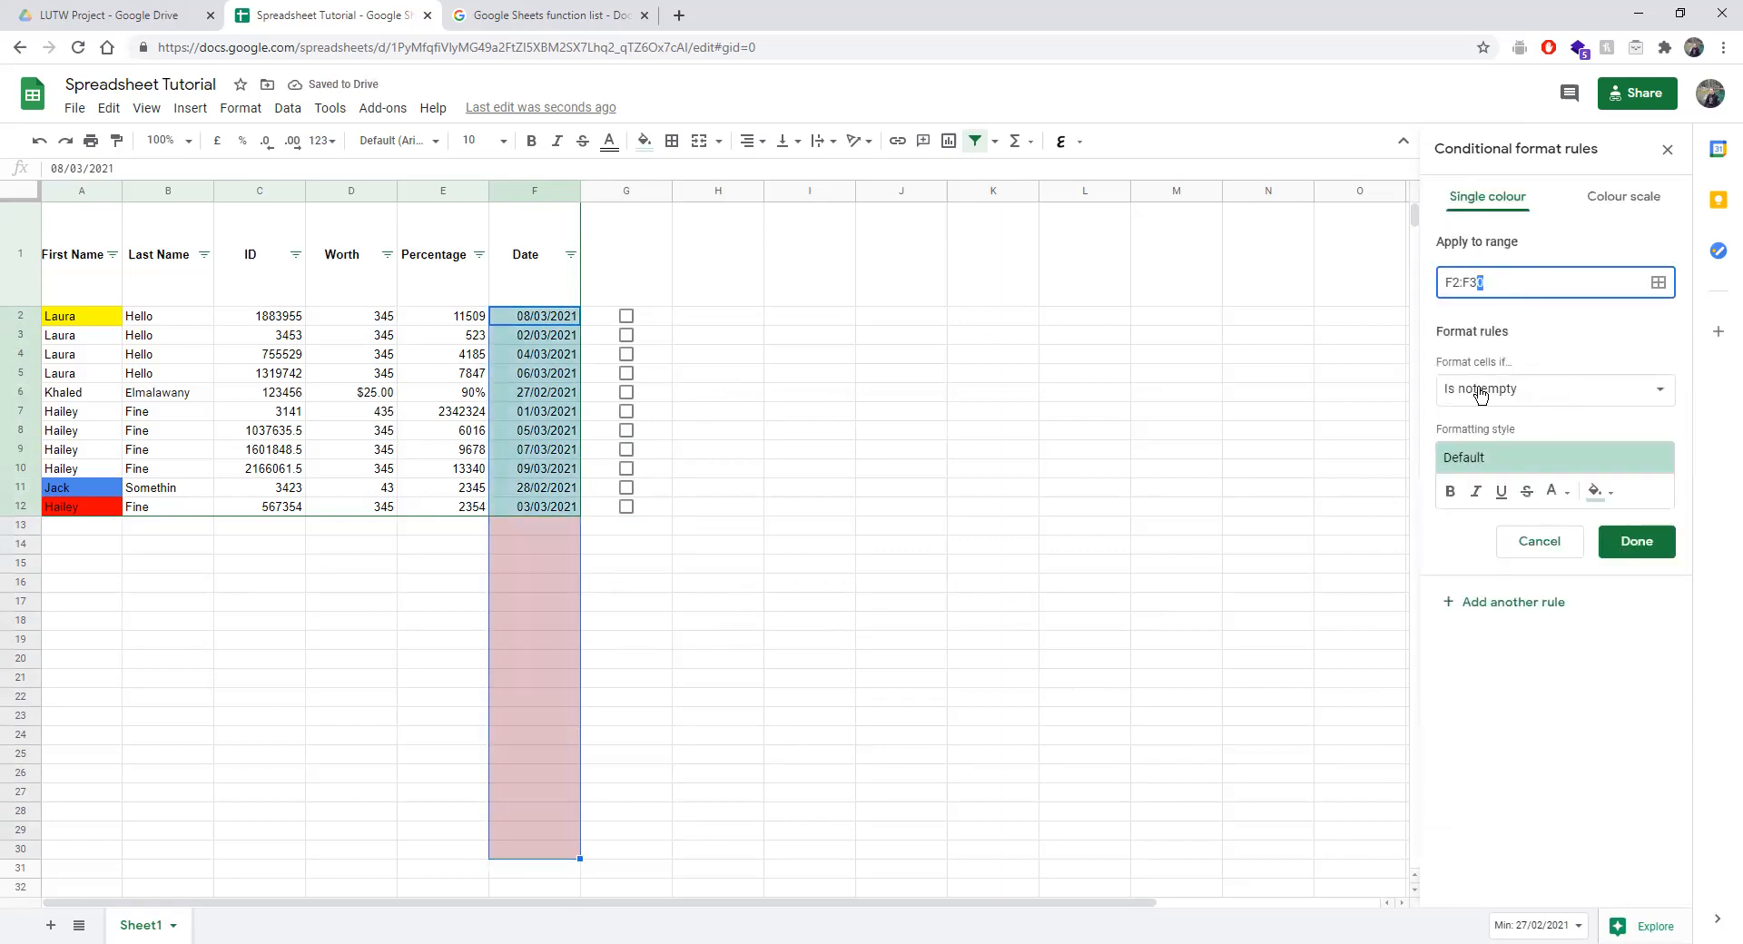
pyautogui.click(1534, 392)
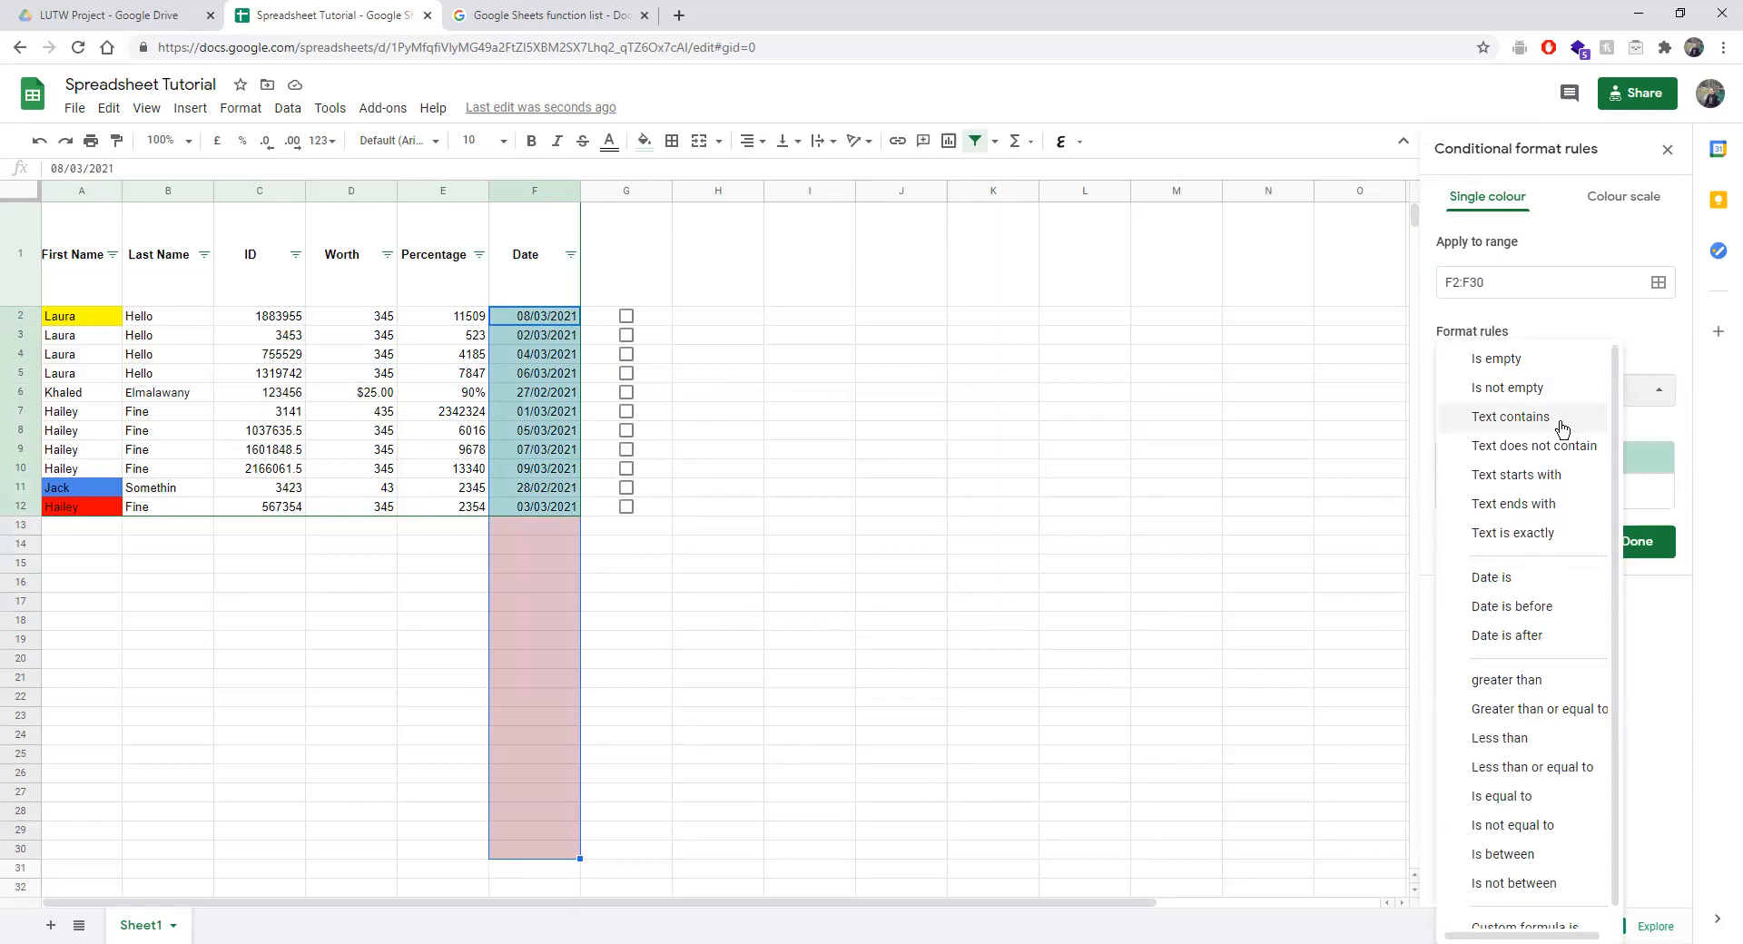
pyautogui.scroll(-1, 1543, 541)
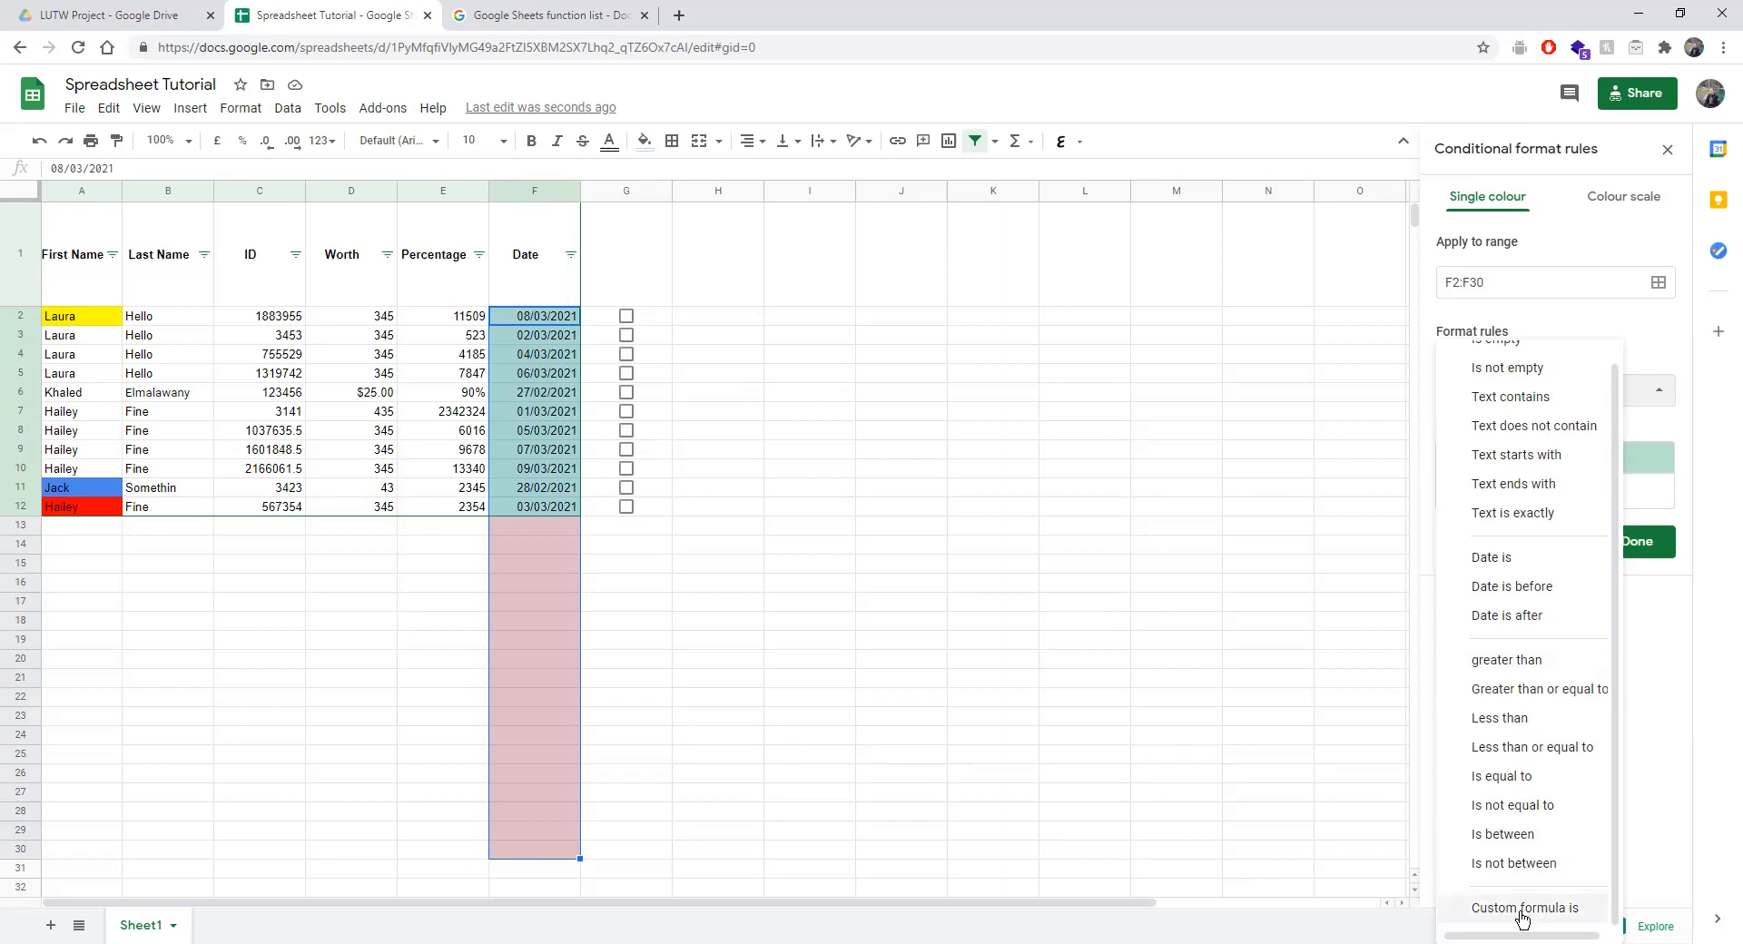
pyautogui.click(1500, 569)
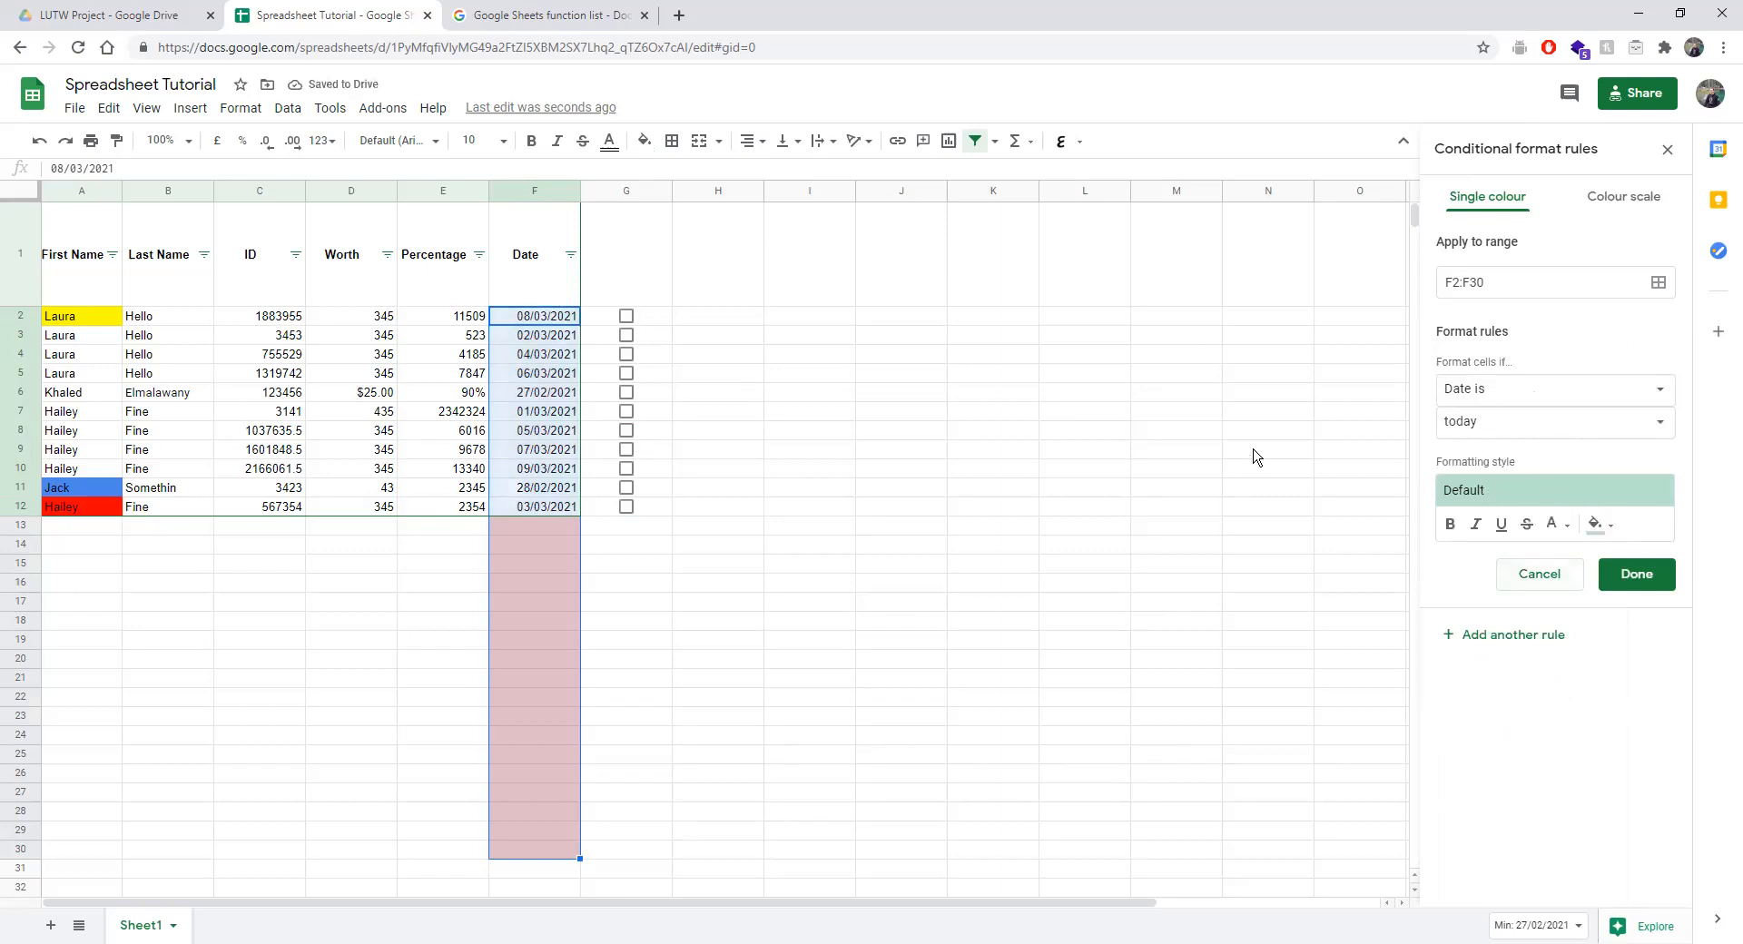
# Change F5 to 22/01/2021 with the date picker and save the today rule.
pyautogui.doubleClick(553, 376)
pyautogui.click(578, 402)
pyautogui.click(578, 402)
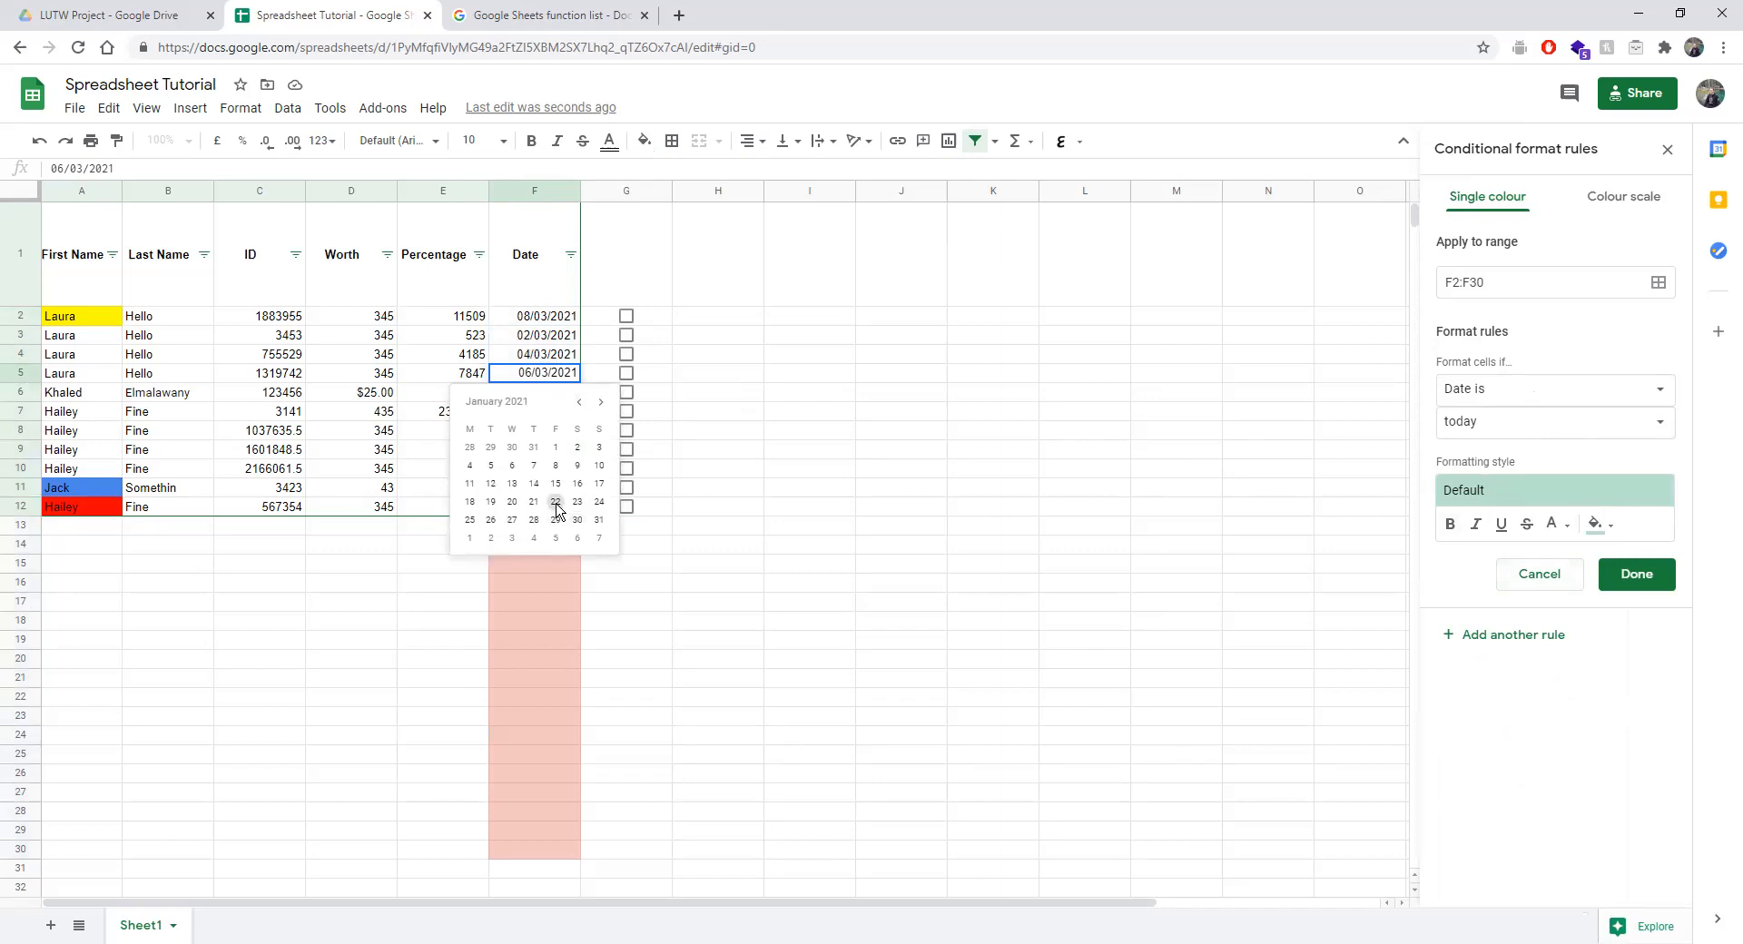
pyautogui.click(555, 504)
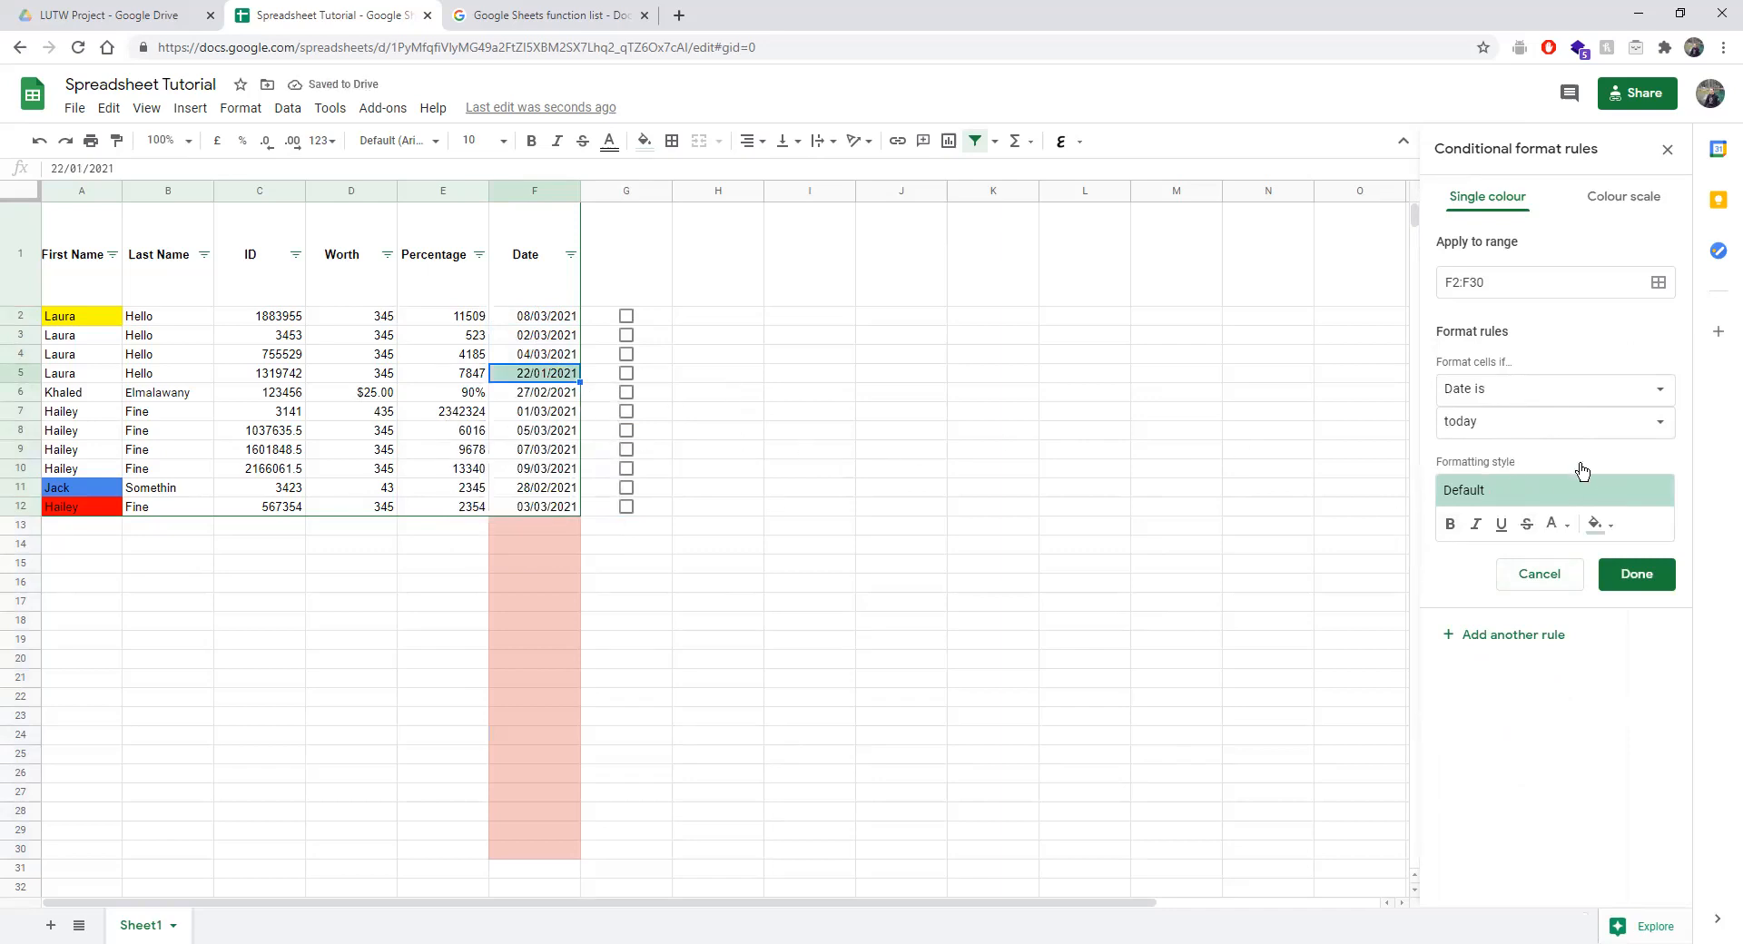
pyautogui.click(1483, 632)
# Set the new rule's condition to Date is tomorrow.
pyautogui.click(1483, 423)
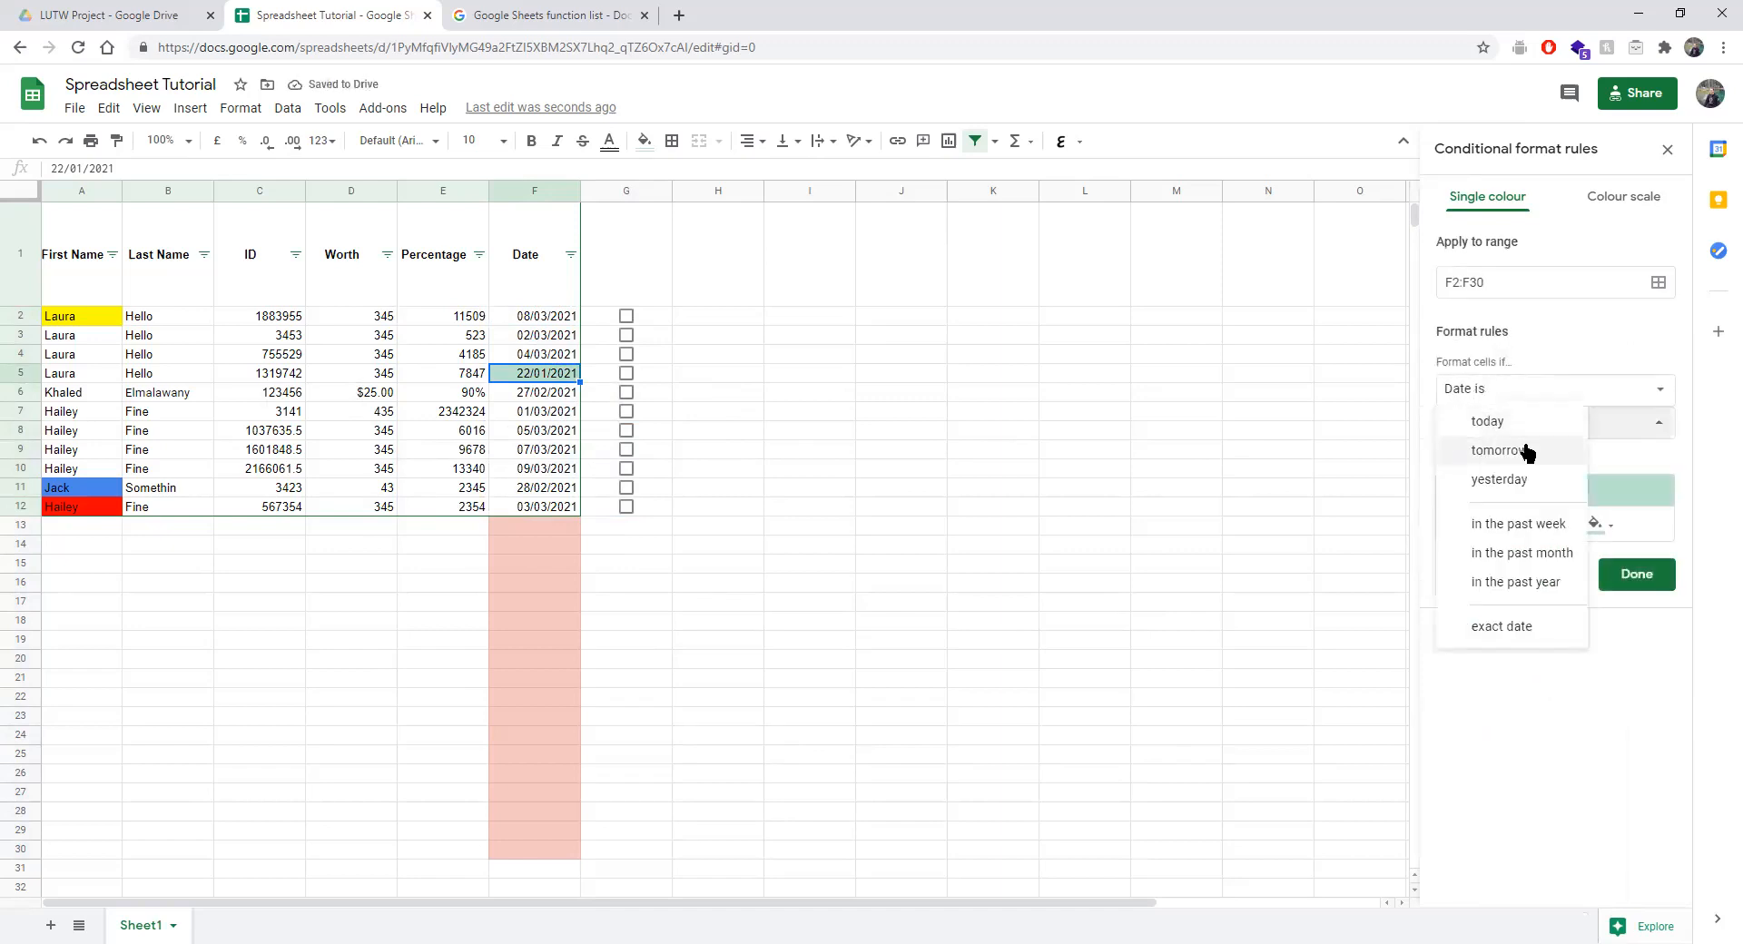
pyautogui.click(1527, 451)
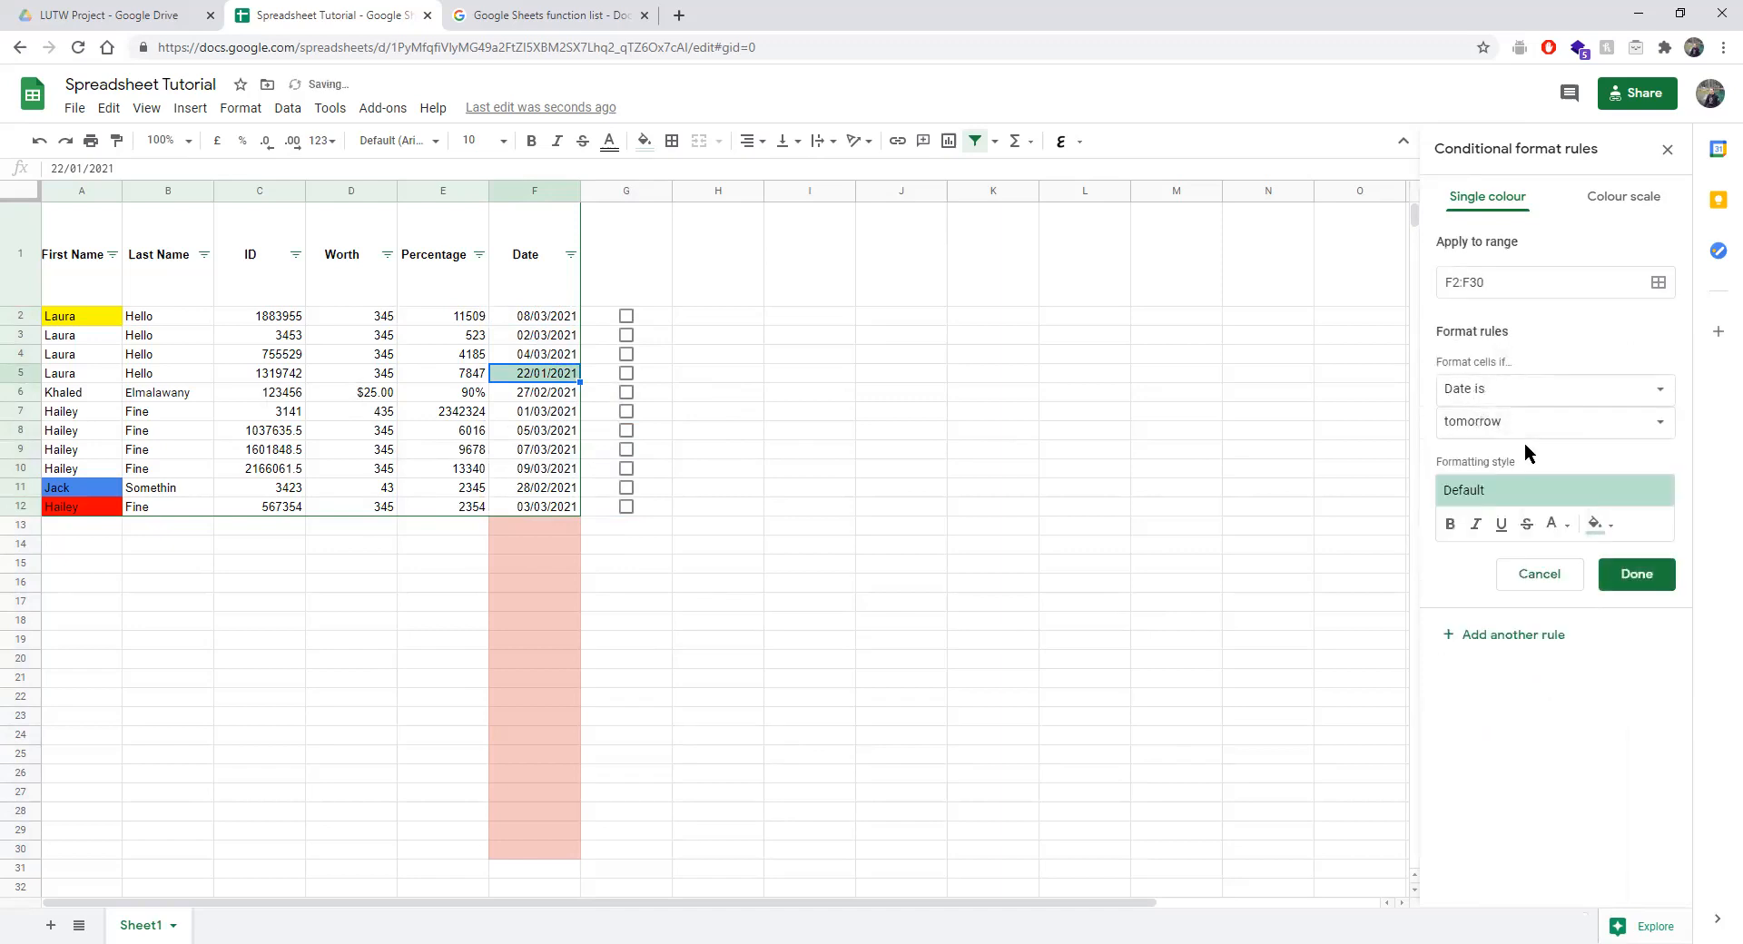
pyautogui.click(1595, 525)
pyautogui.click(1584, 498)
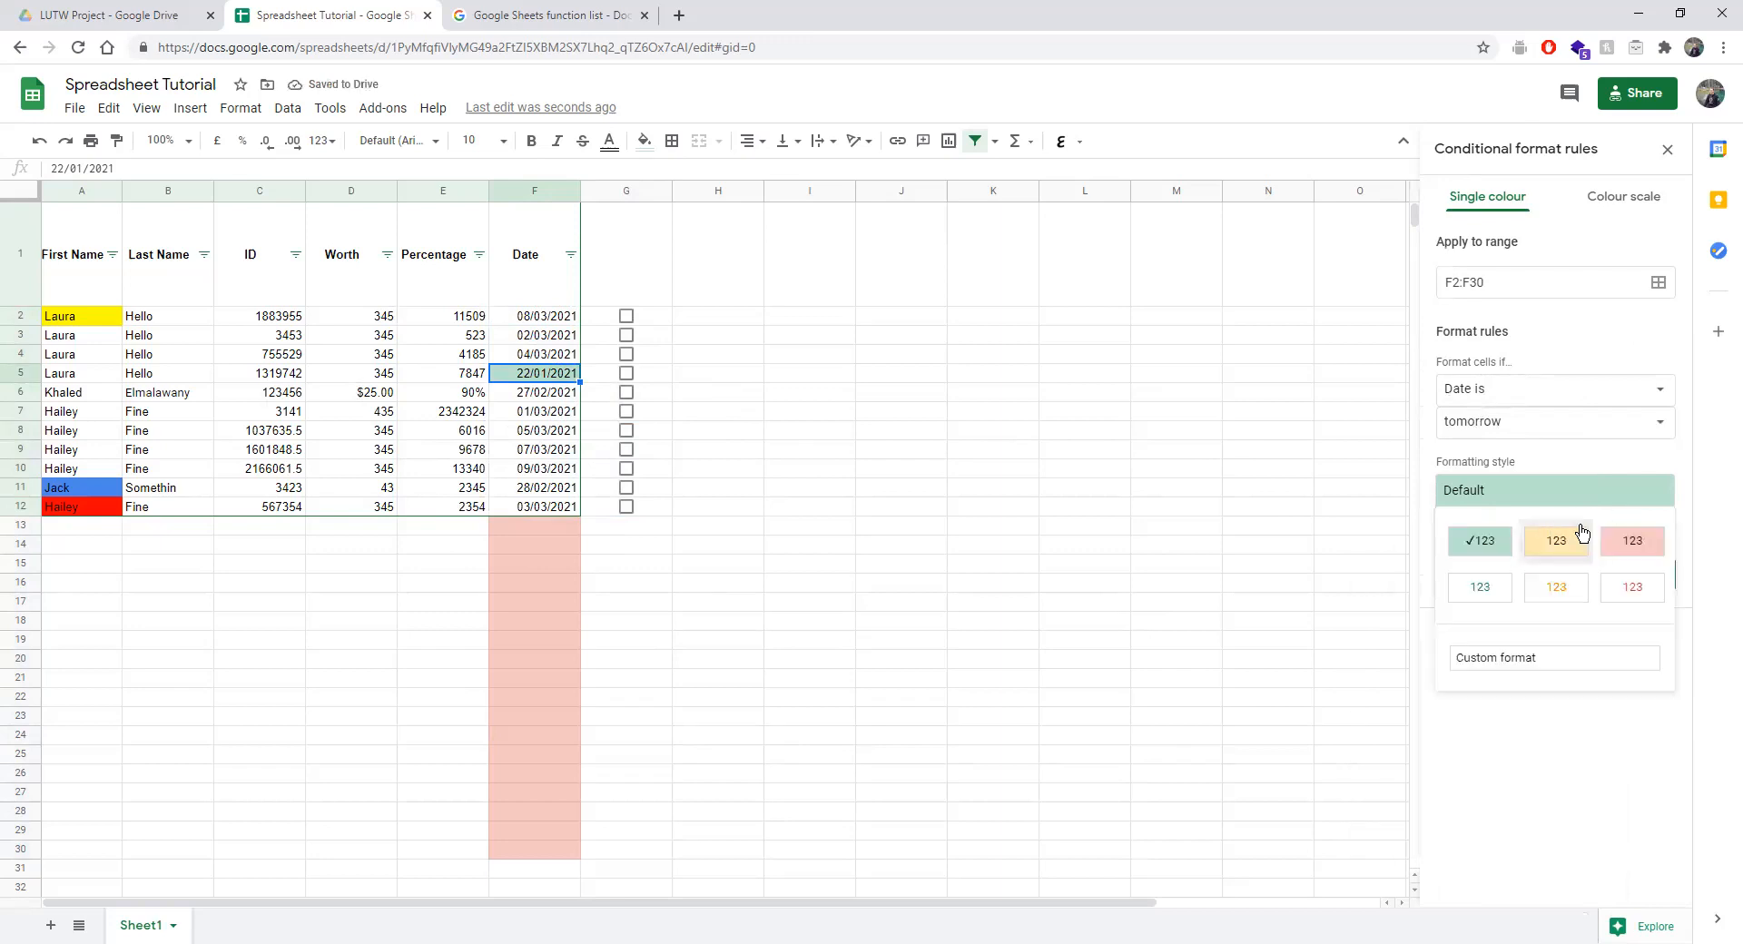
pyautogui.click(1584, 498)
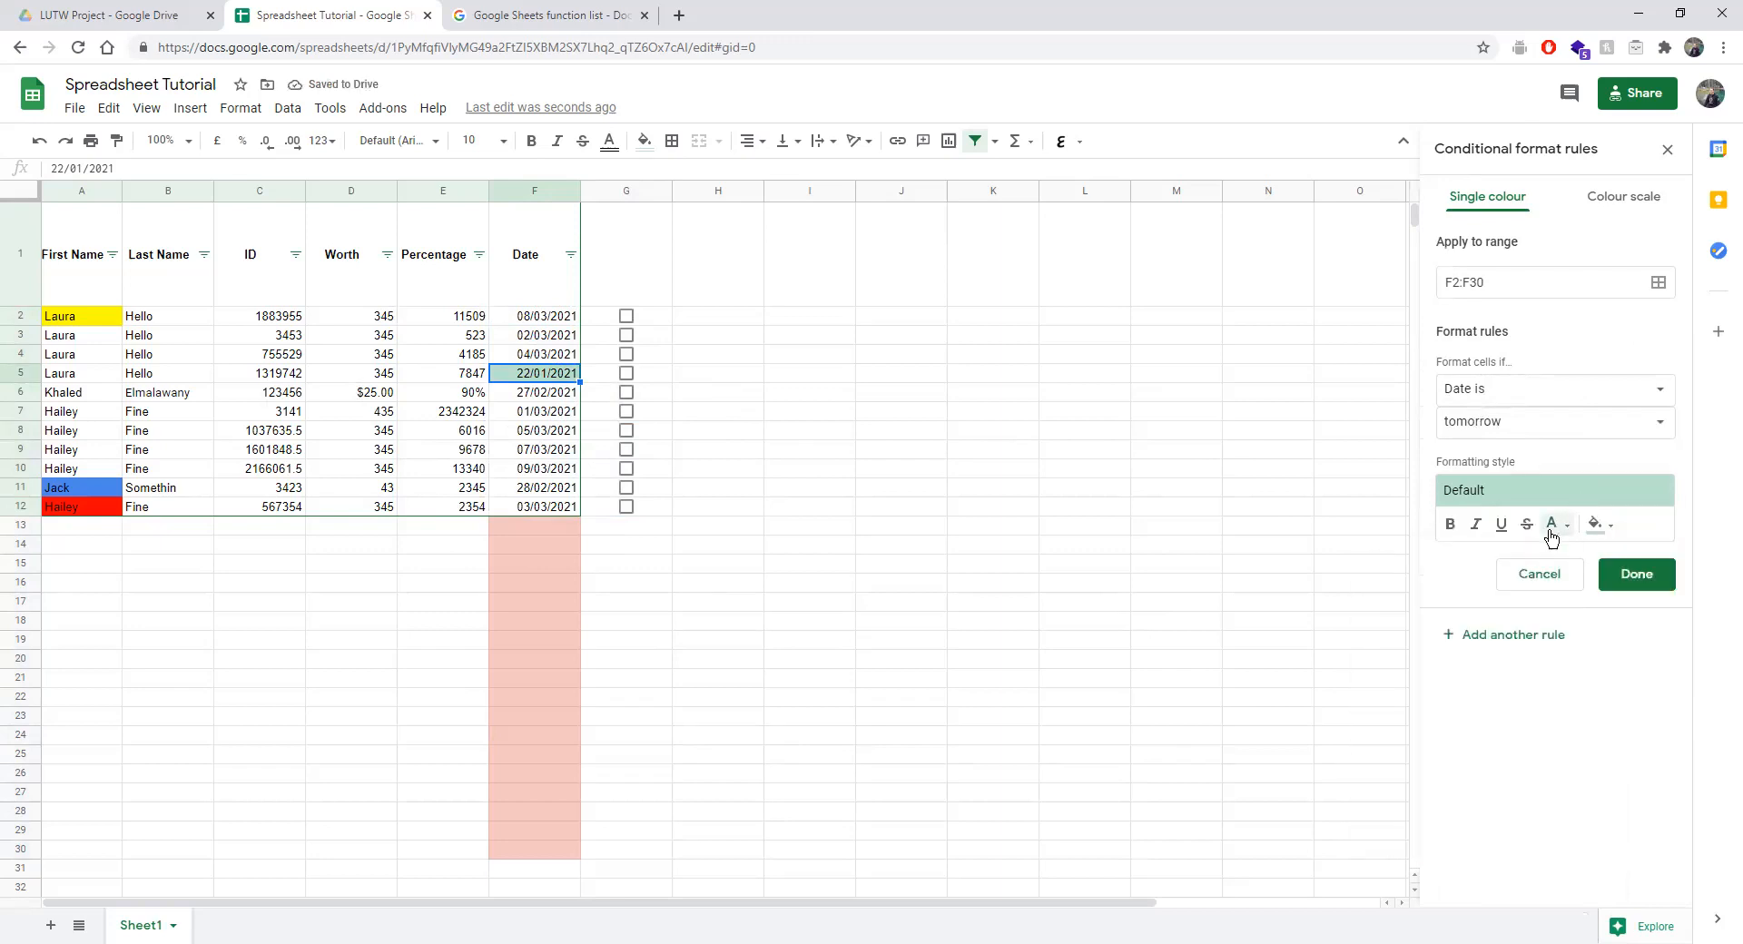
# Format tomorrow's dates red, bold, italic and underlined, and save the rule.
pyautogui.click(1551, 524)
pyautogui.click(1393, 620)
pyautogui.click(1451, 524)
pyautogui.click(1501, 525)
pyautogui.click(1501, 525)
pyautogui.click(1476, 524)
pyautogui.click(1504, 527)
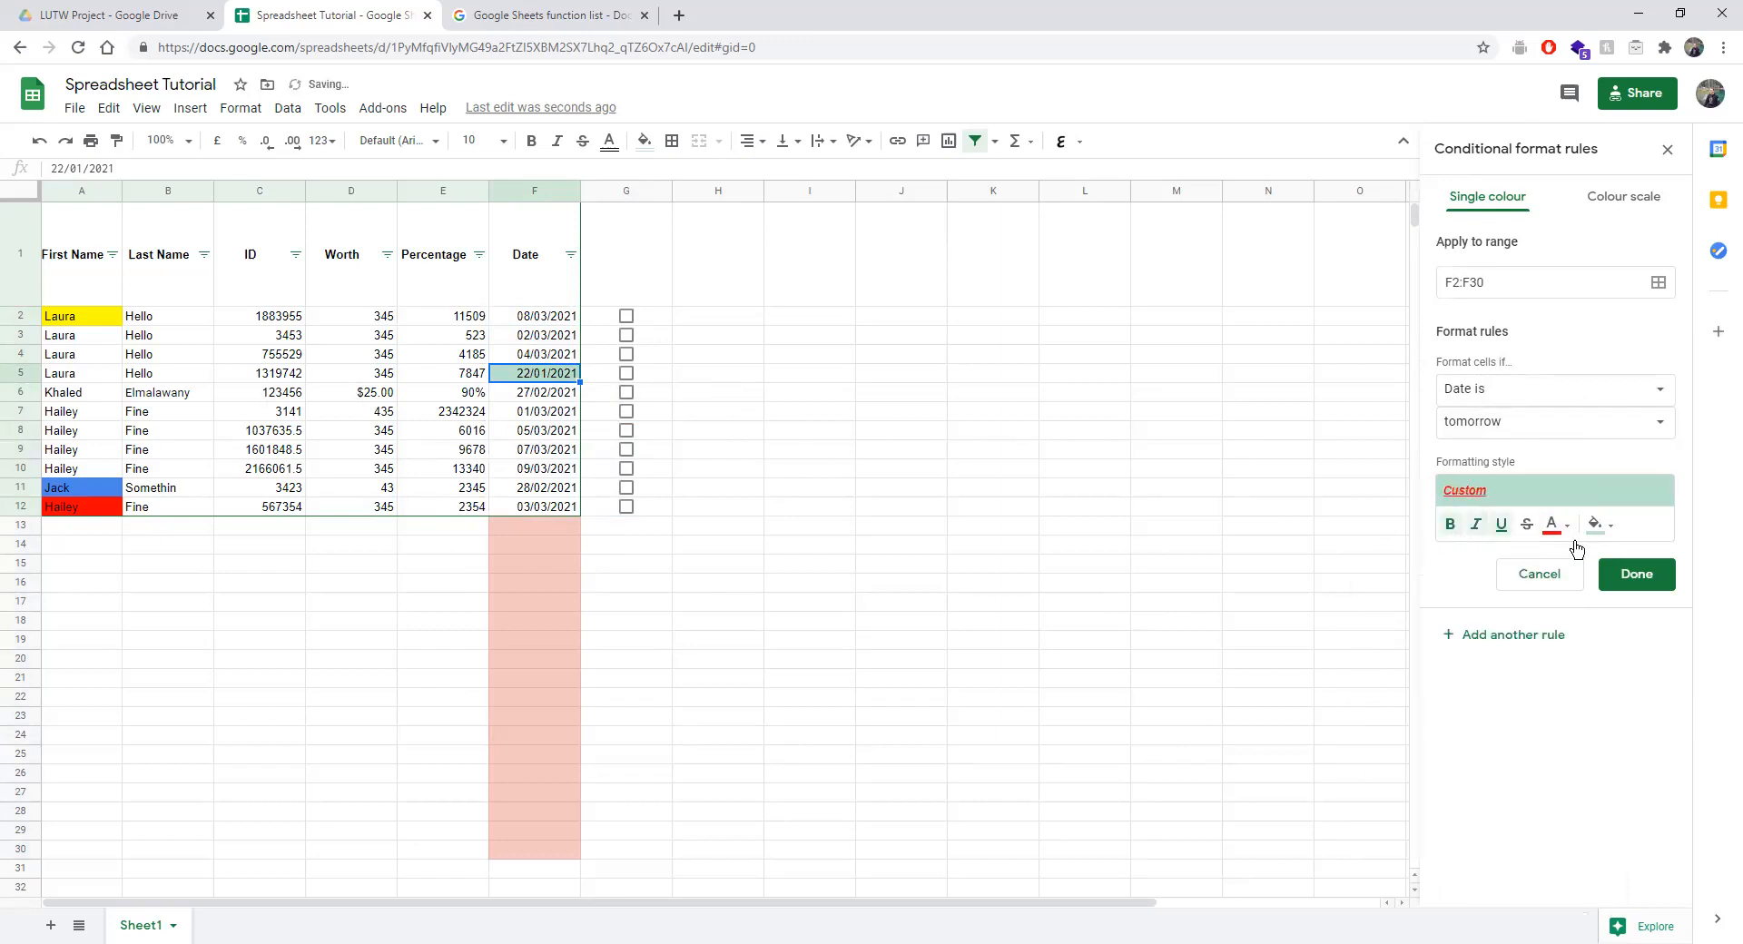
pyautogui.click(1634, 573)
pyautogui.doubleClick(540, 438)
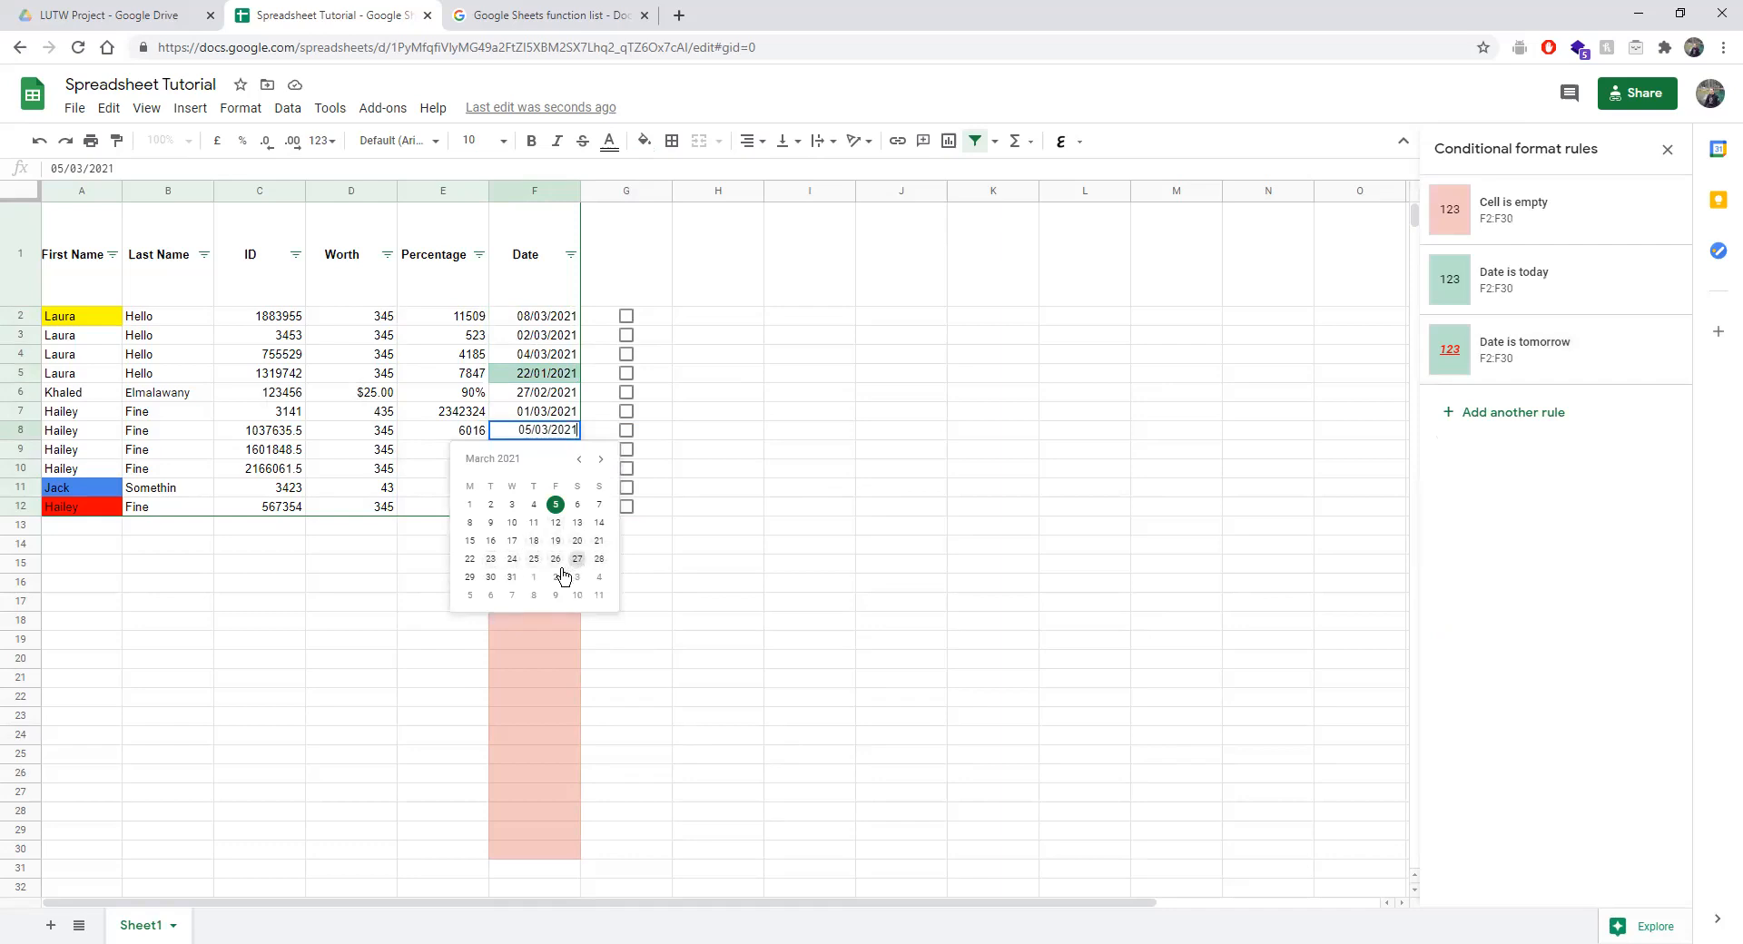
# Change F8 to 23/01/2021 using the date picker.
pyautogui.click(578, 459)
pyautogui.click(578, 459)
pyautogui.click(578, 458)
pyautogui.click(608, 459)
pyautogui.click(577, 558)
pyautogui.click(793, 487)
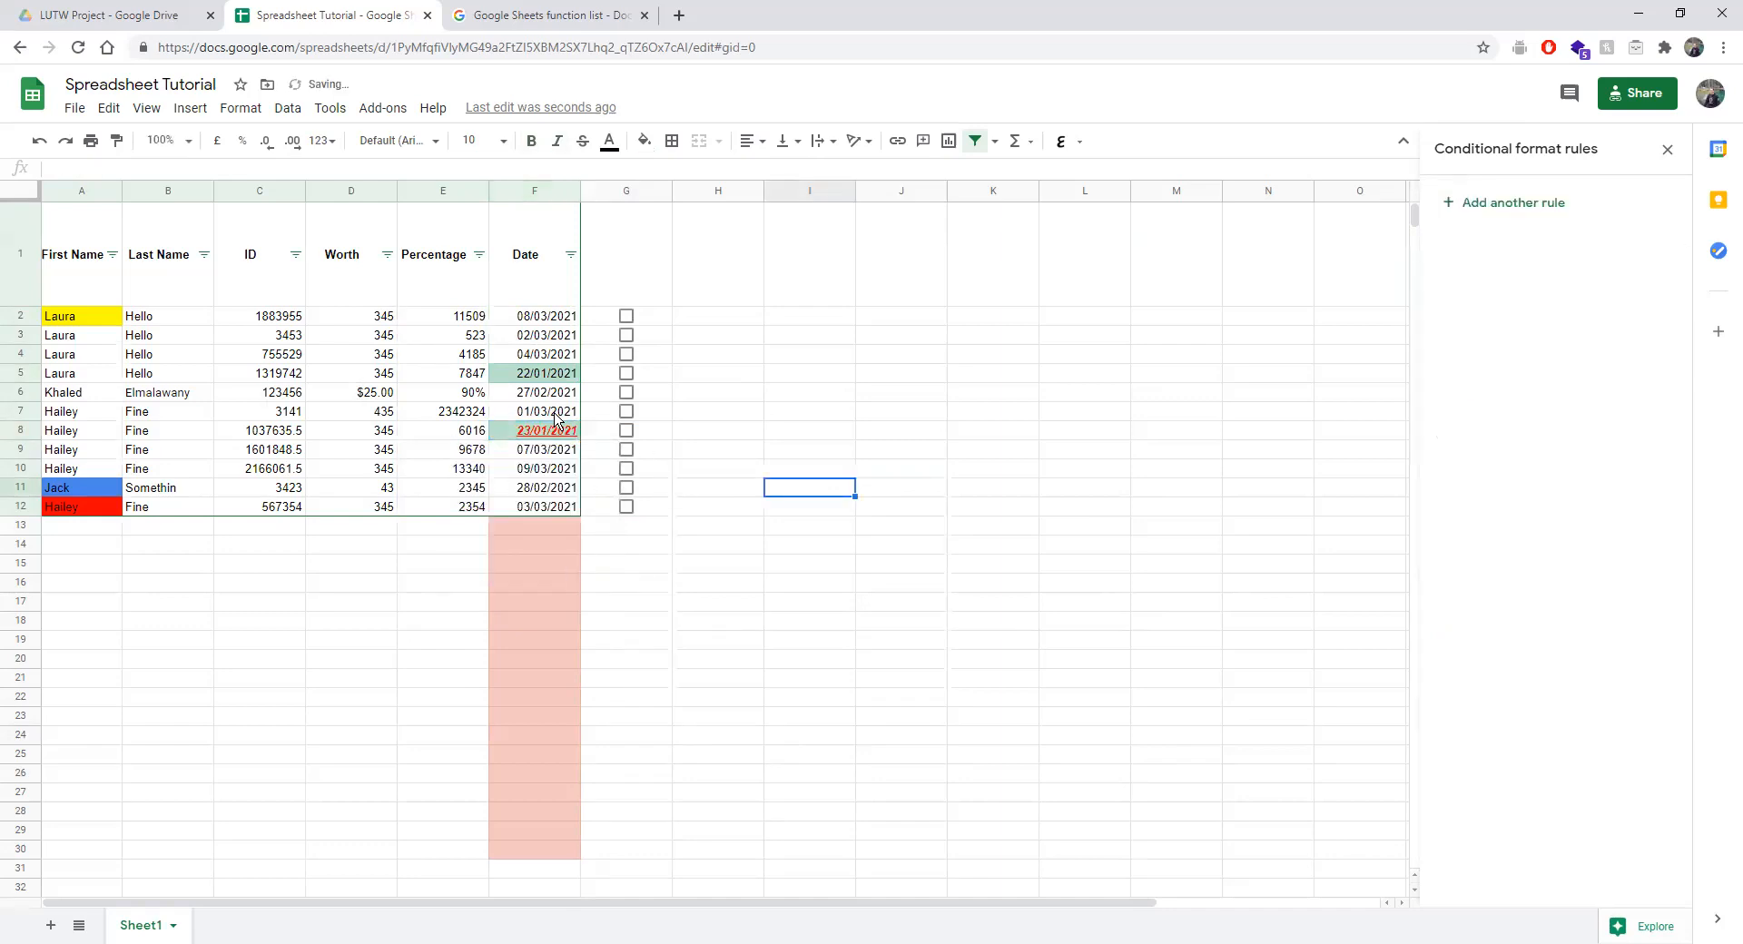
pyautogui.click(529, 399)
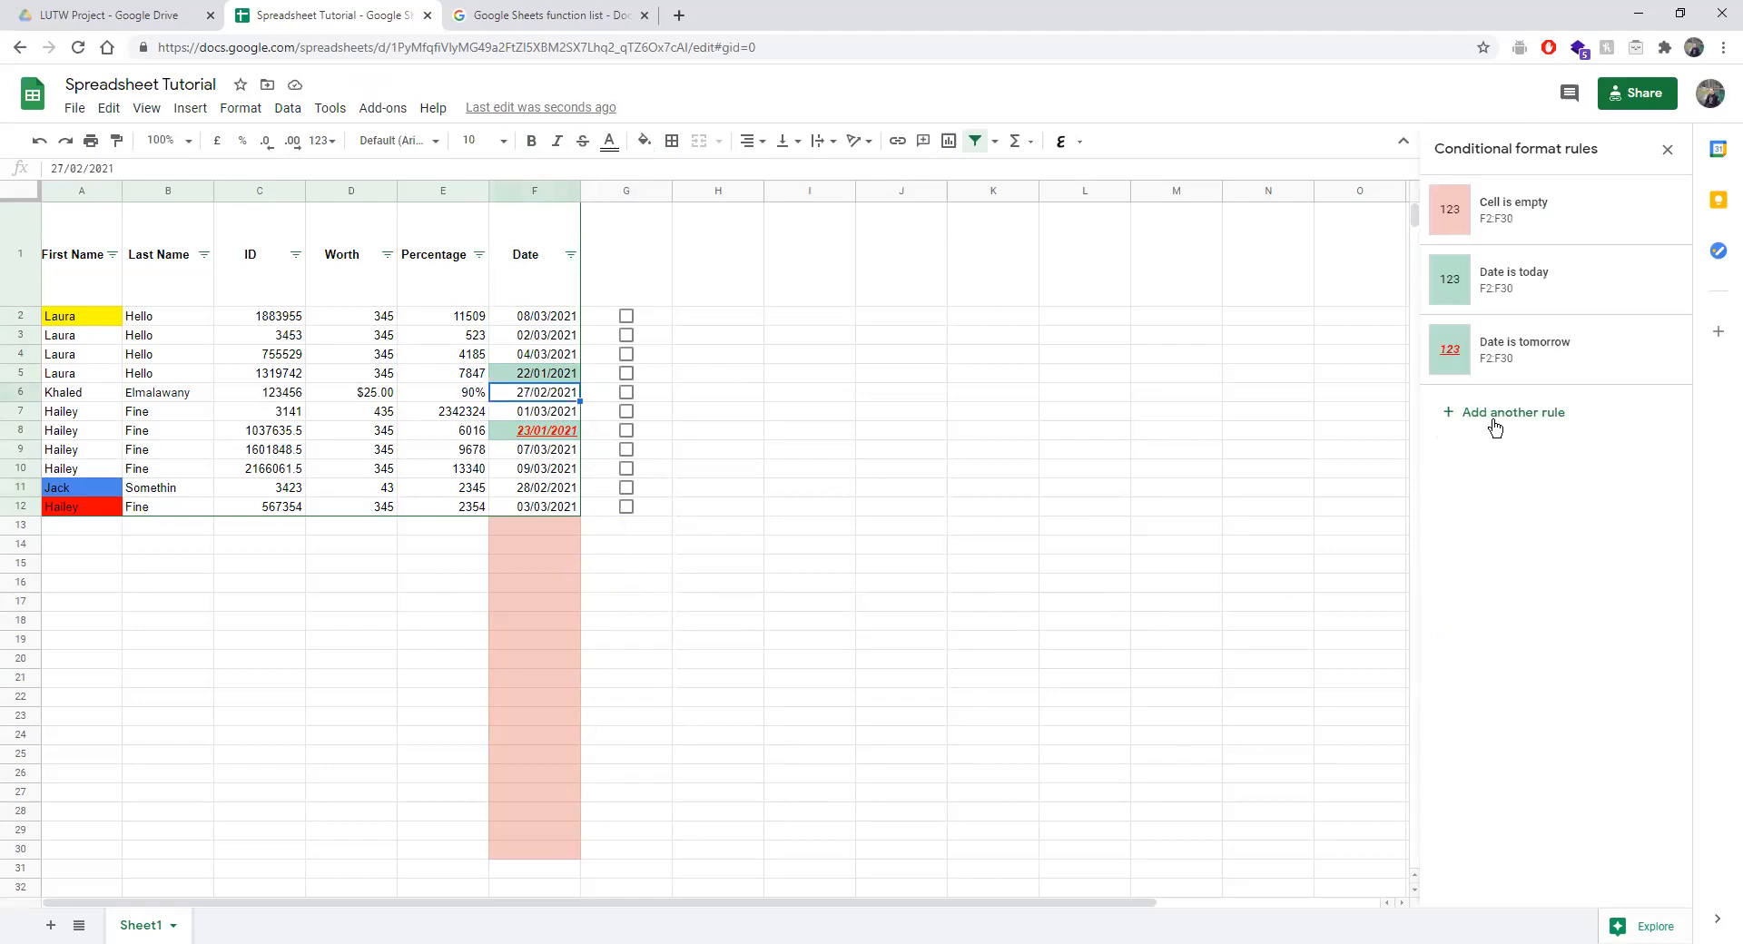
# Start a Date is before rule, then cancel it unfinished.
pyautogui.click(1468, 429)
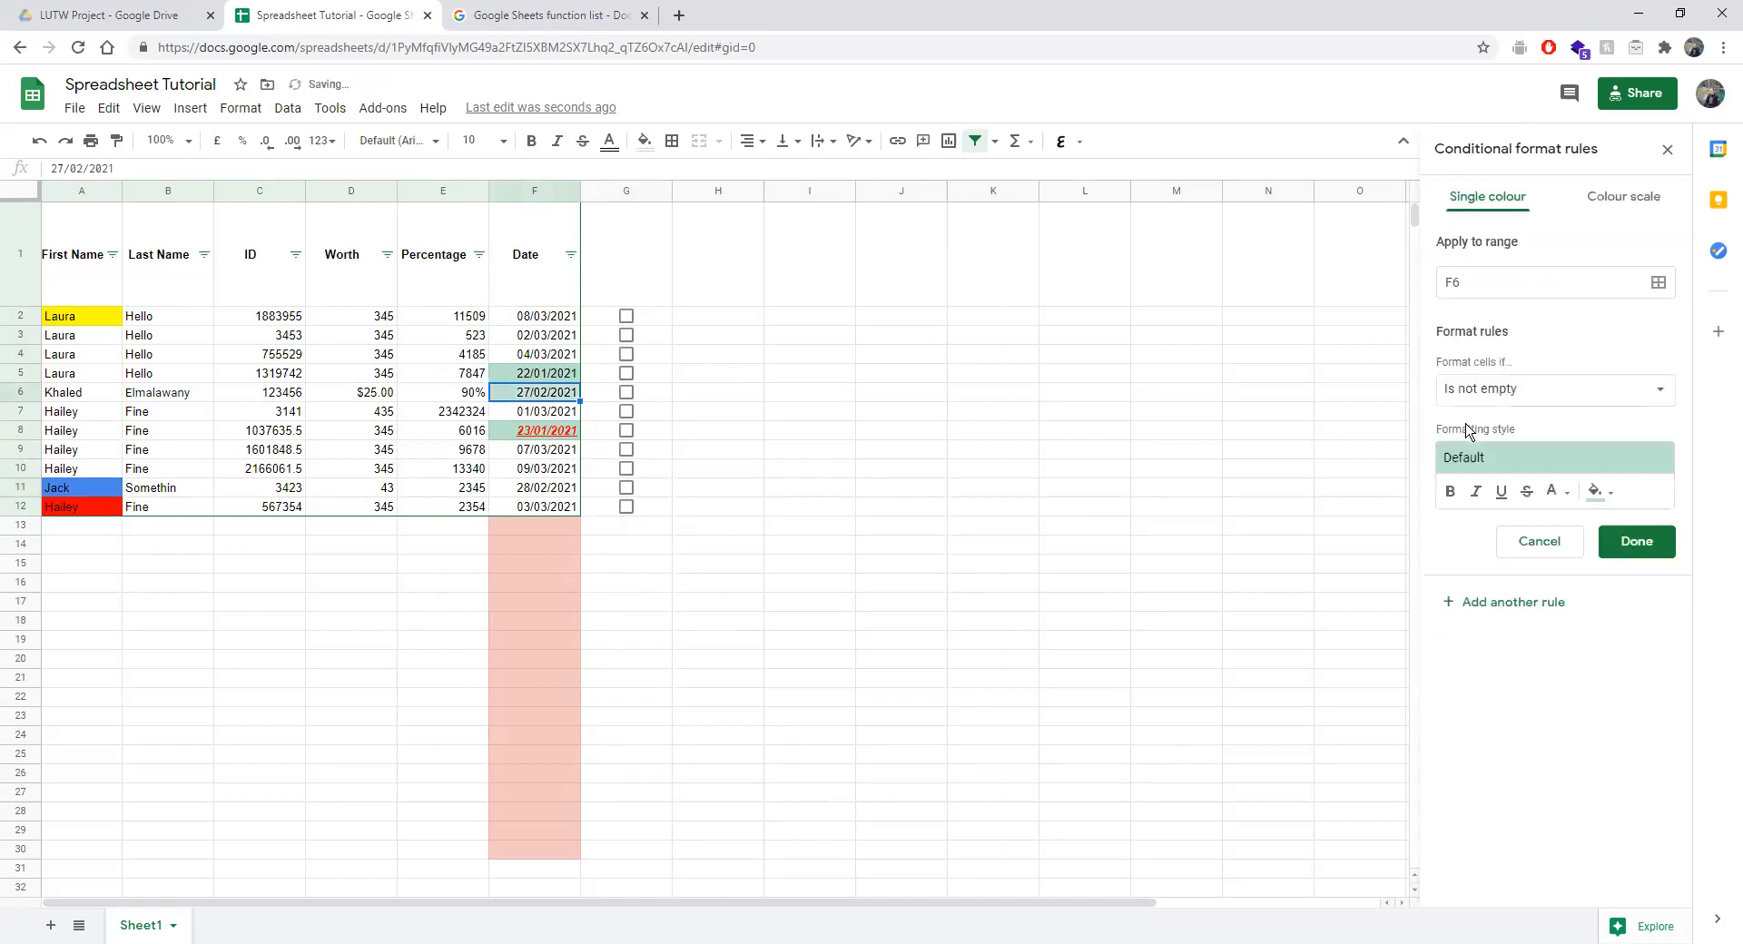
pyautogui.click(1463, 390)
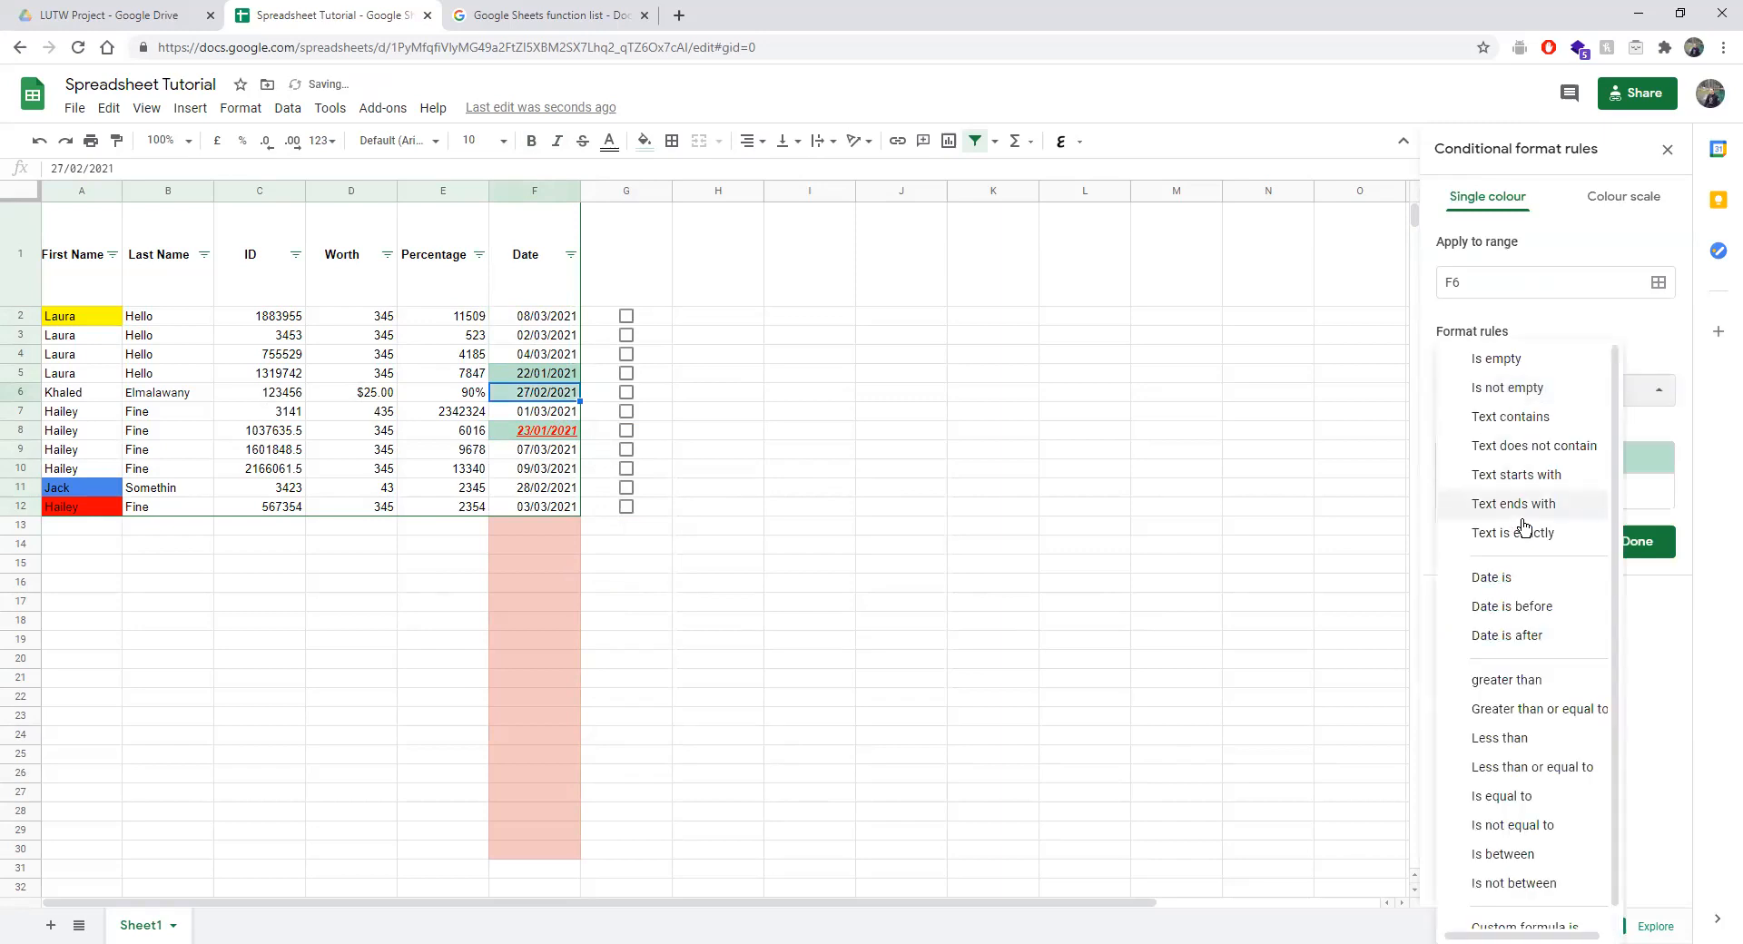
pyautogui.click(1557, 605)
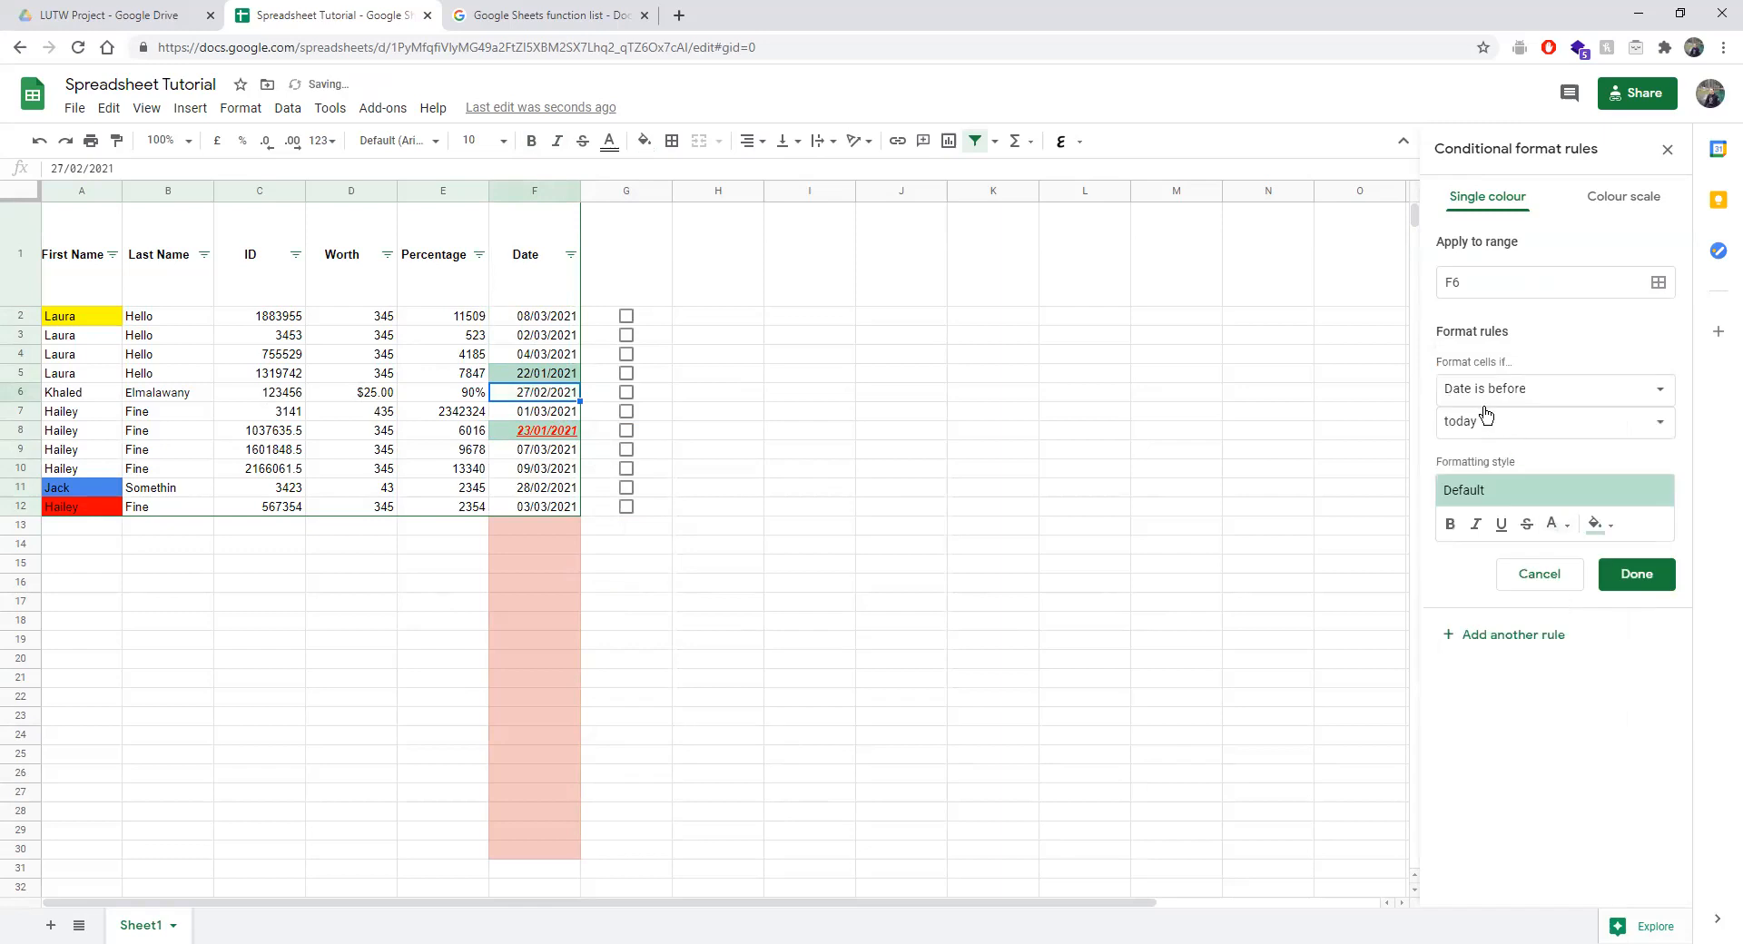
pyautogui.click(530, 318)
pyautogui.click(537, 192)
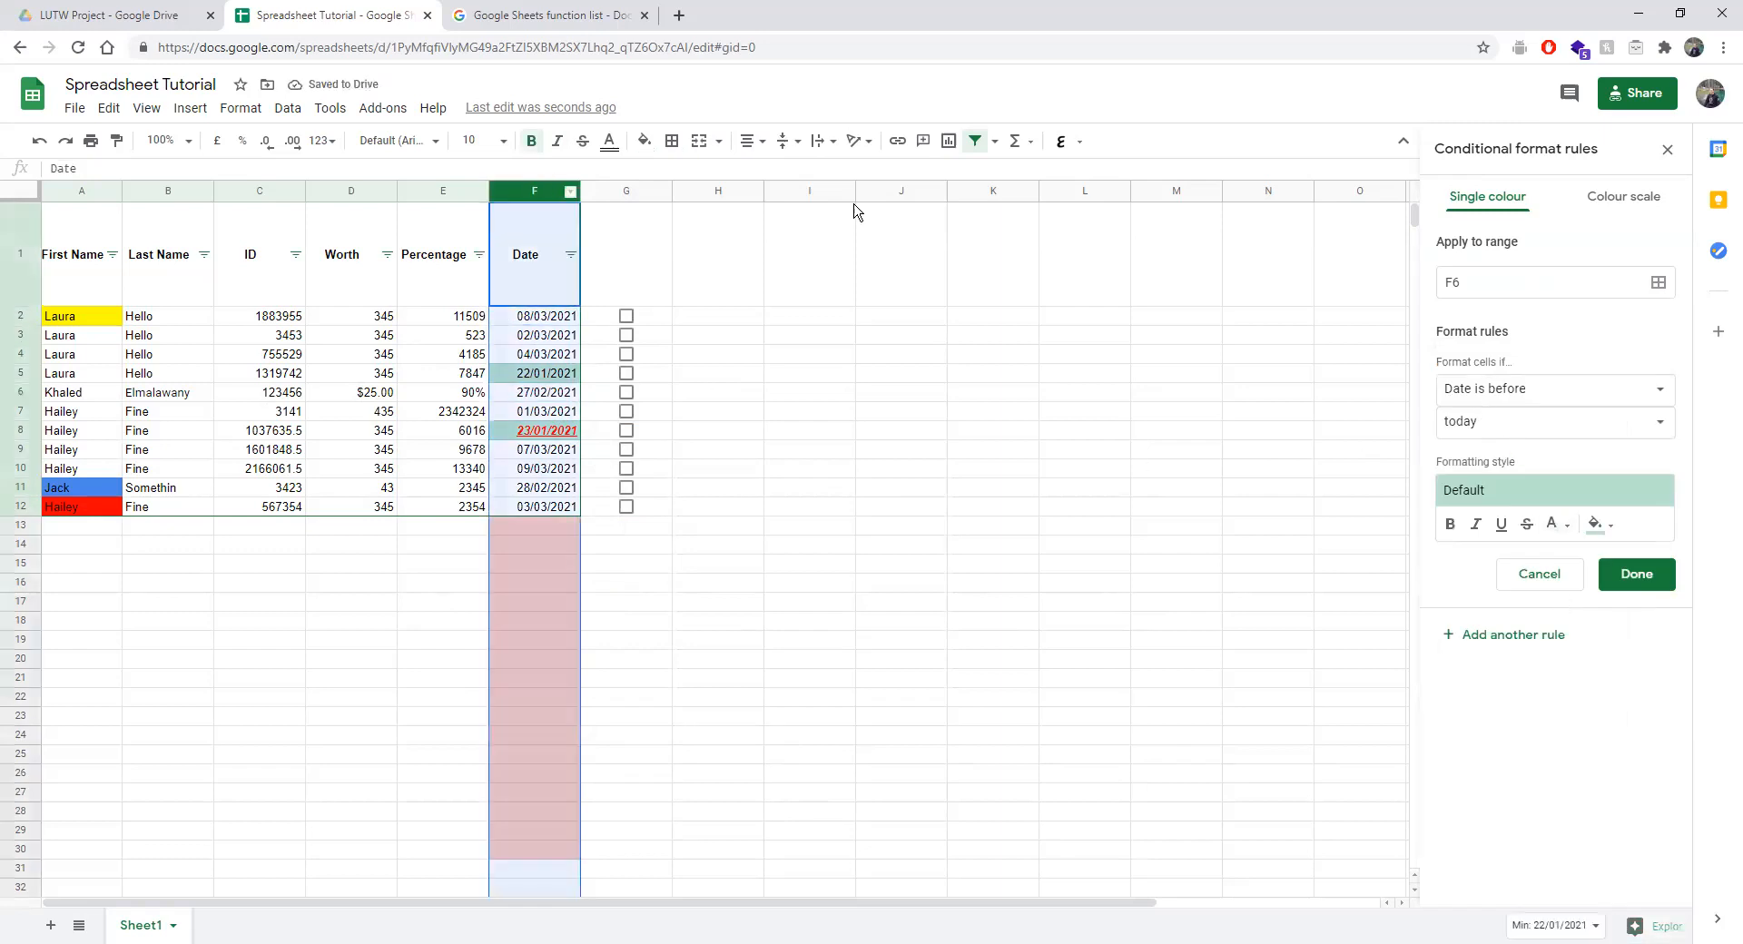
pyautogui.click(1546, 575)
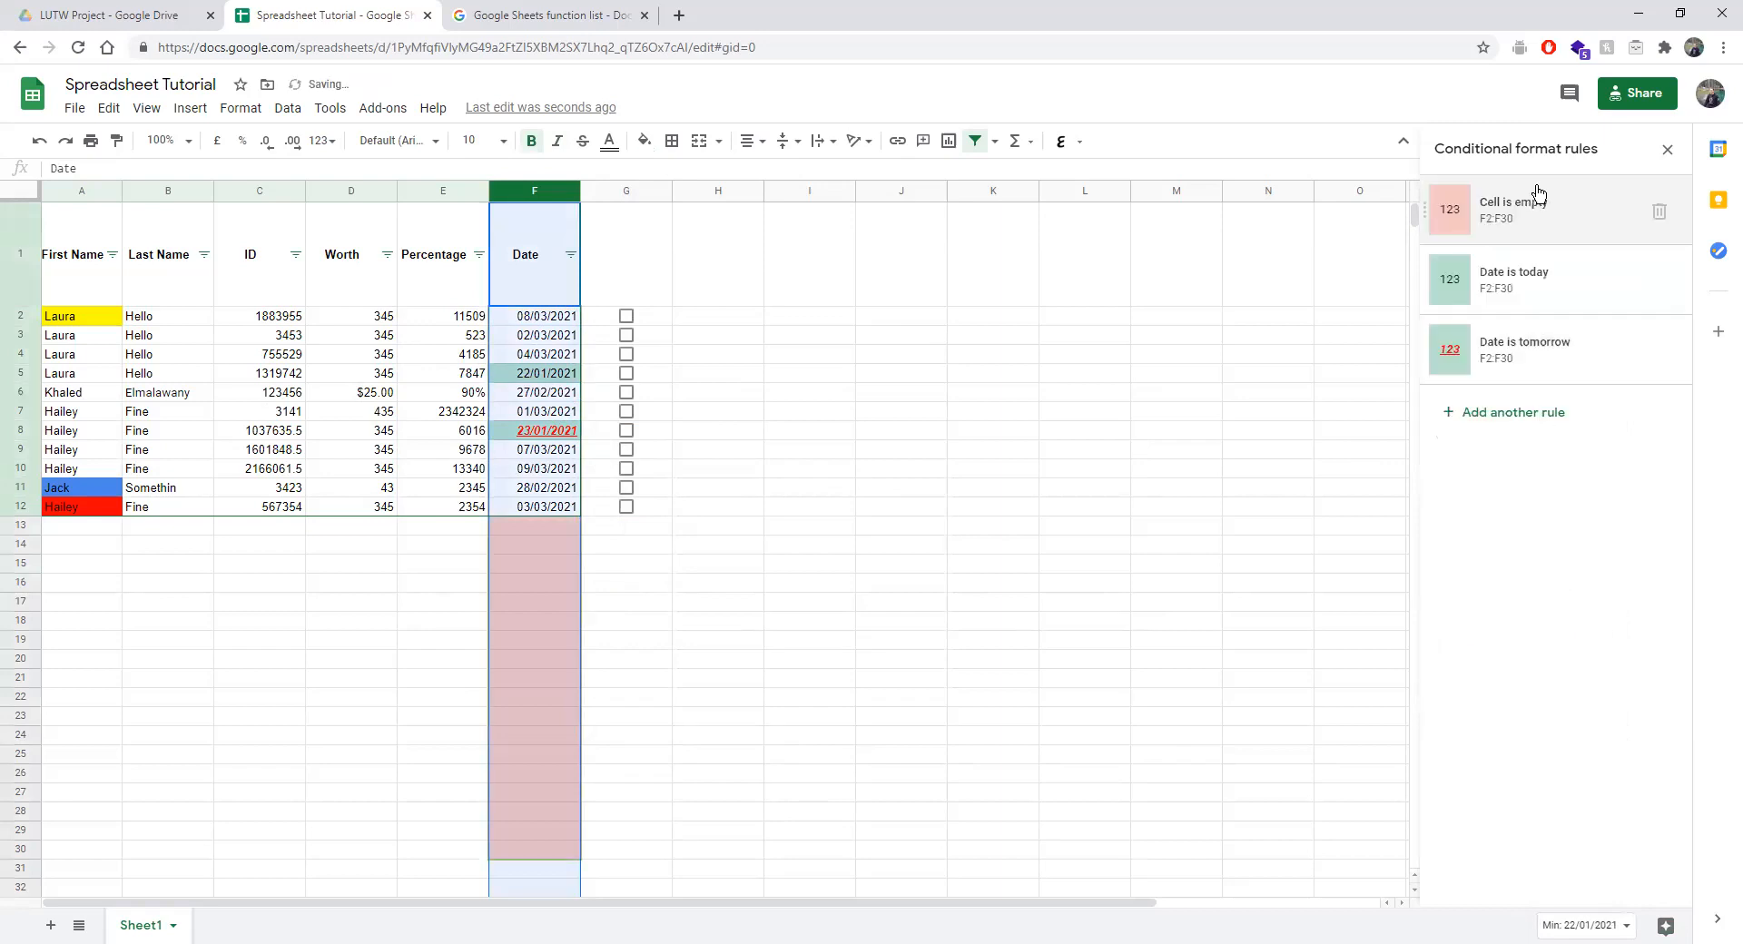
# Start a new rule on F2:F972 with the condition Date is after today.
pyautogui.click(1512, 413)
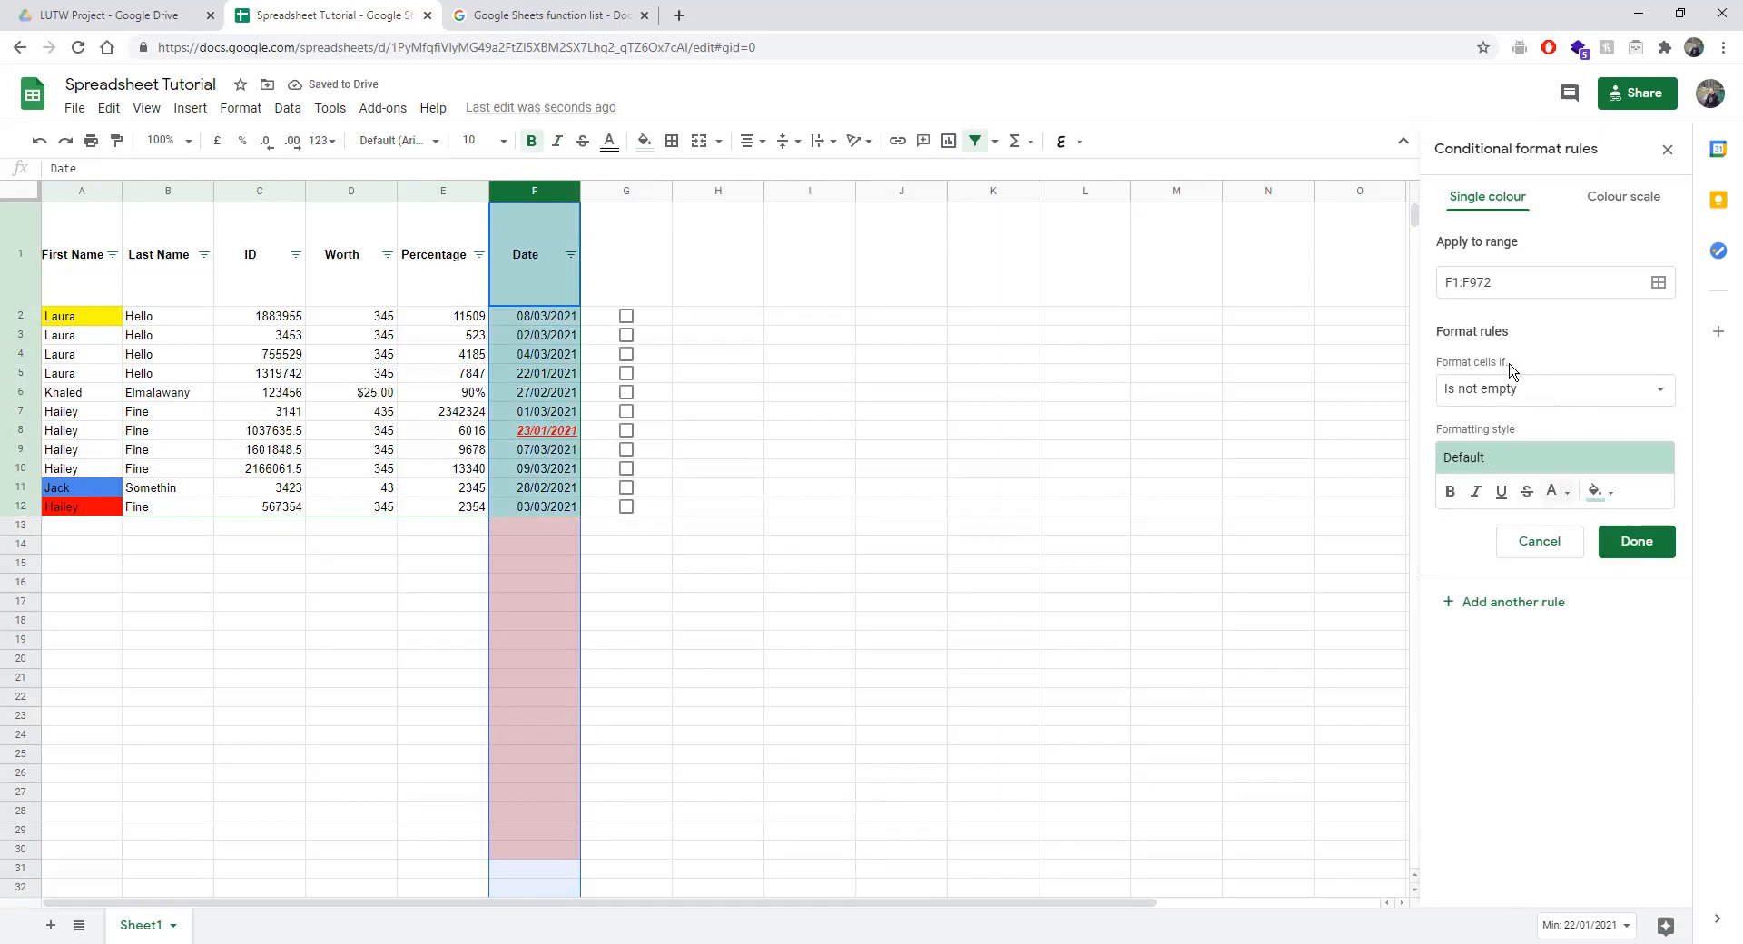
pyautogui.click(1457, 283)
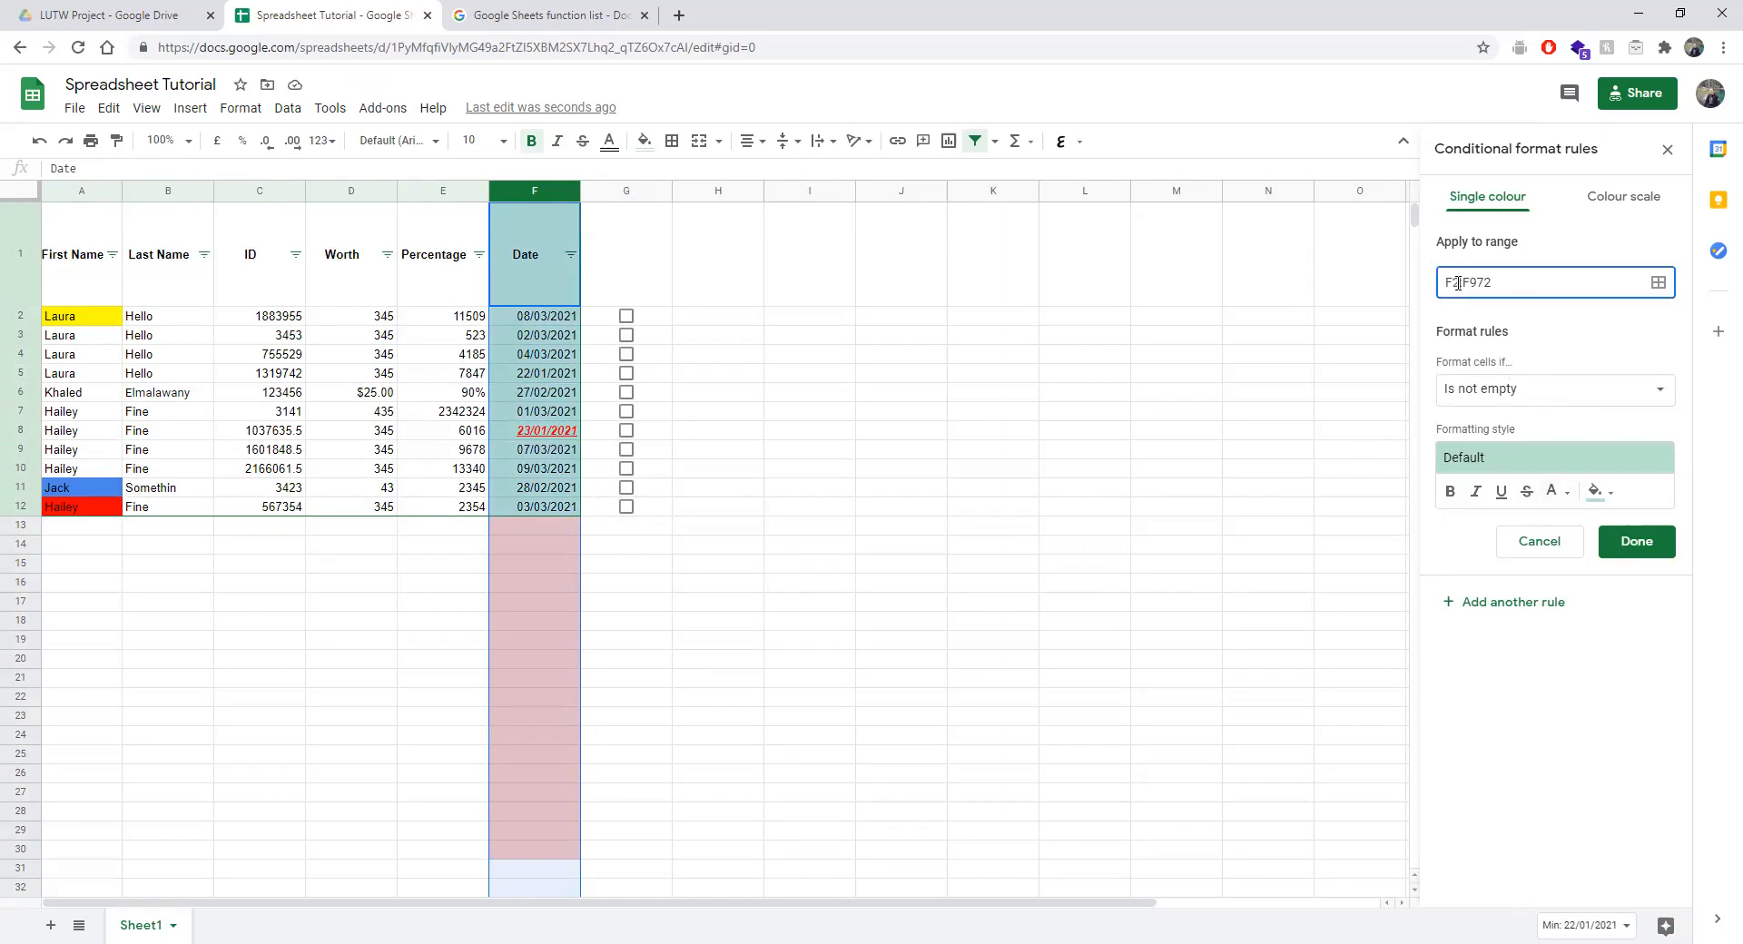
pyautogui.click(1478, 391)
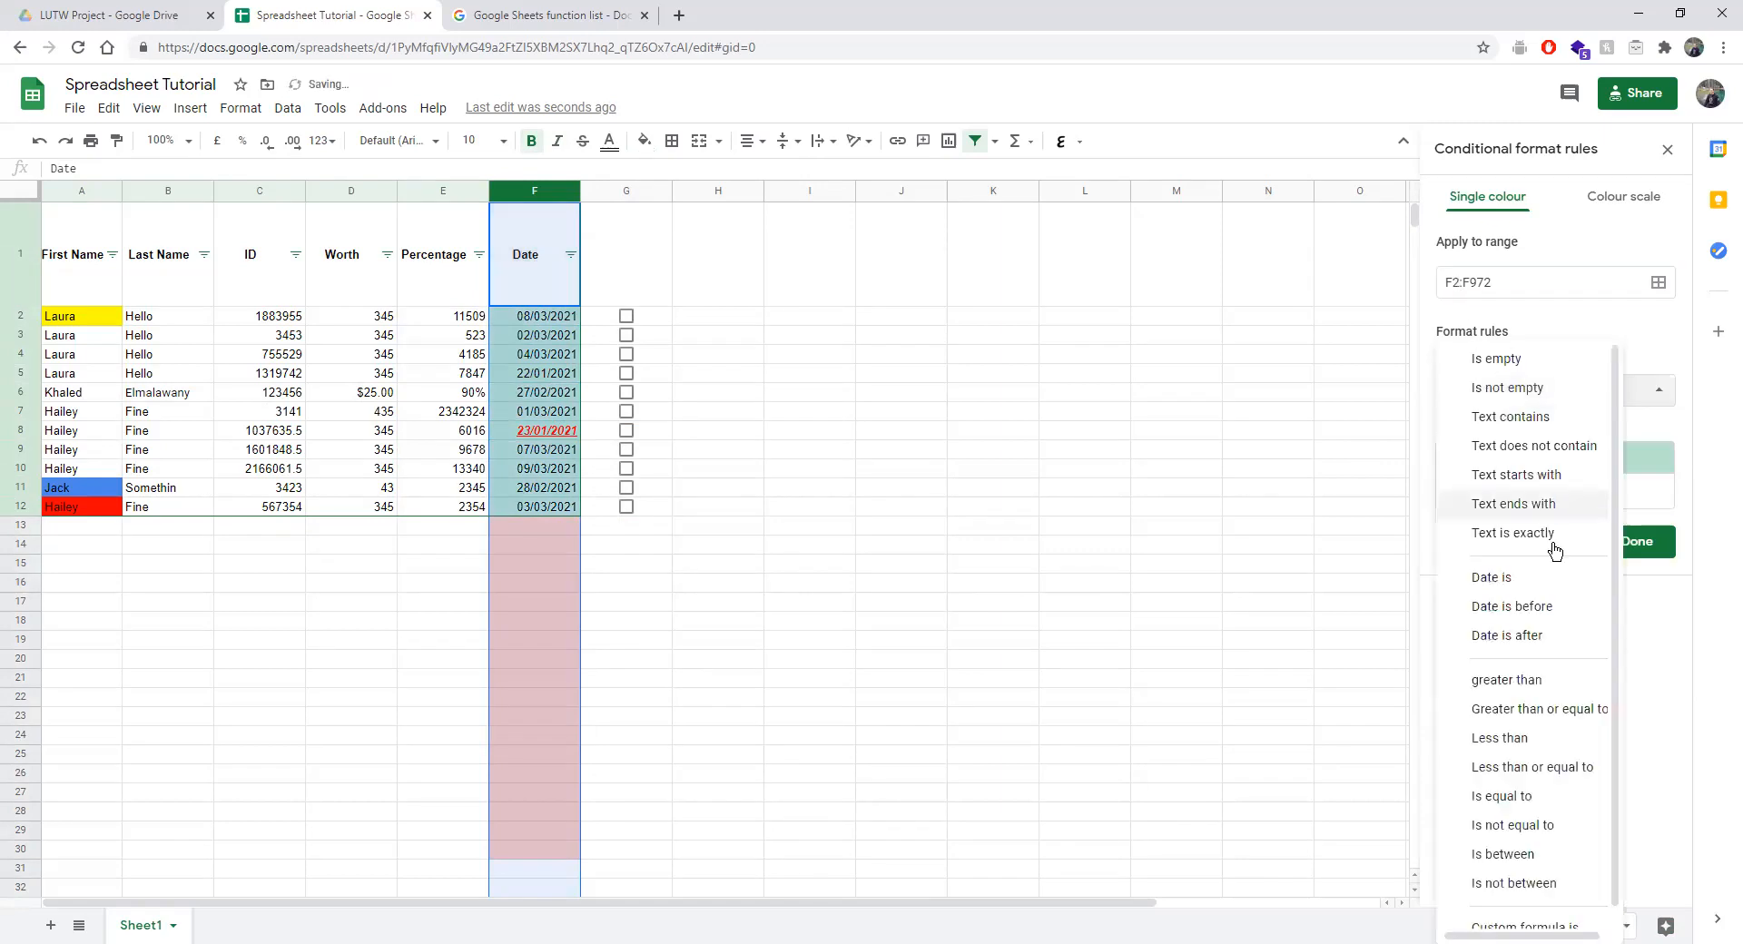
pyautogui.click(1552, 609)
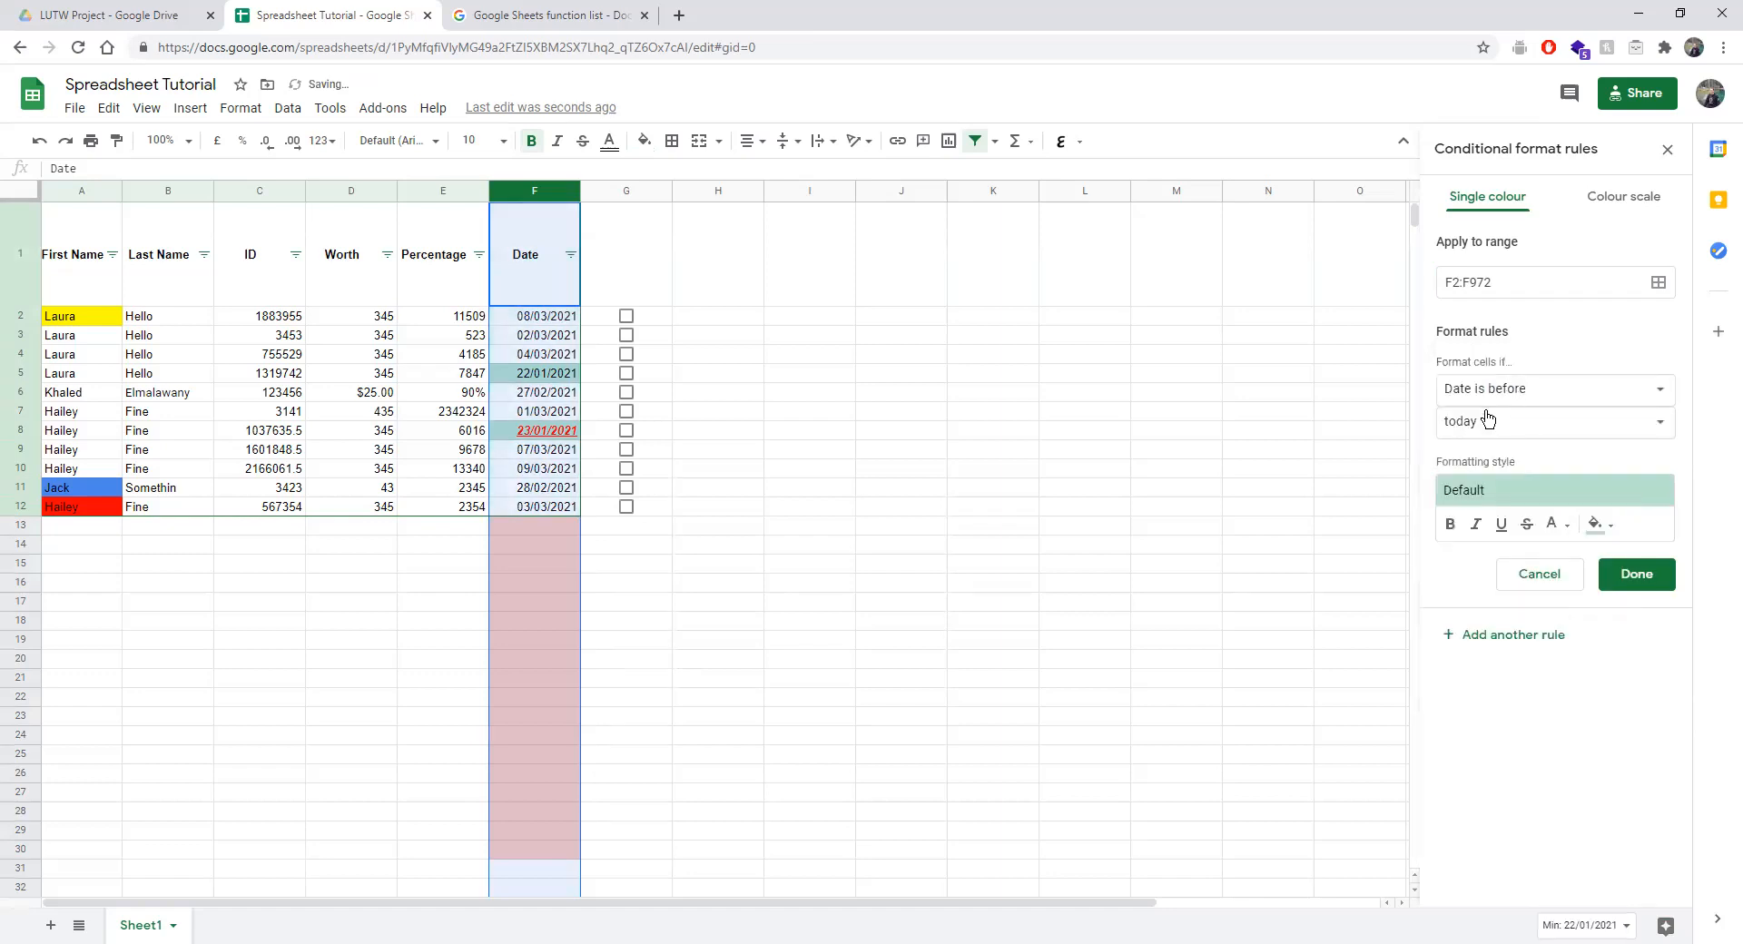
pyautogui.click(1510, 394)
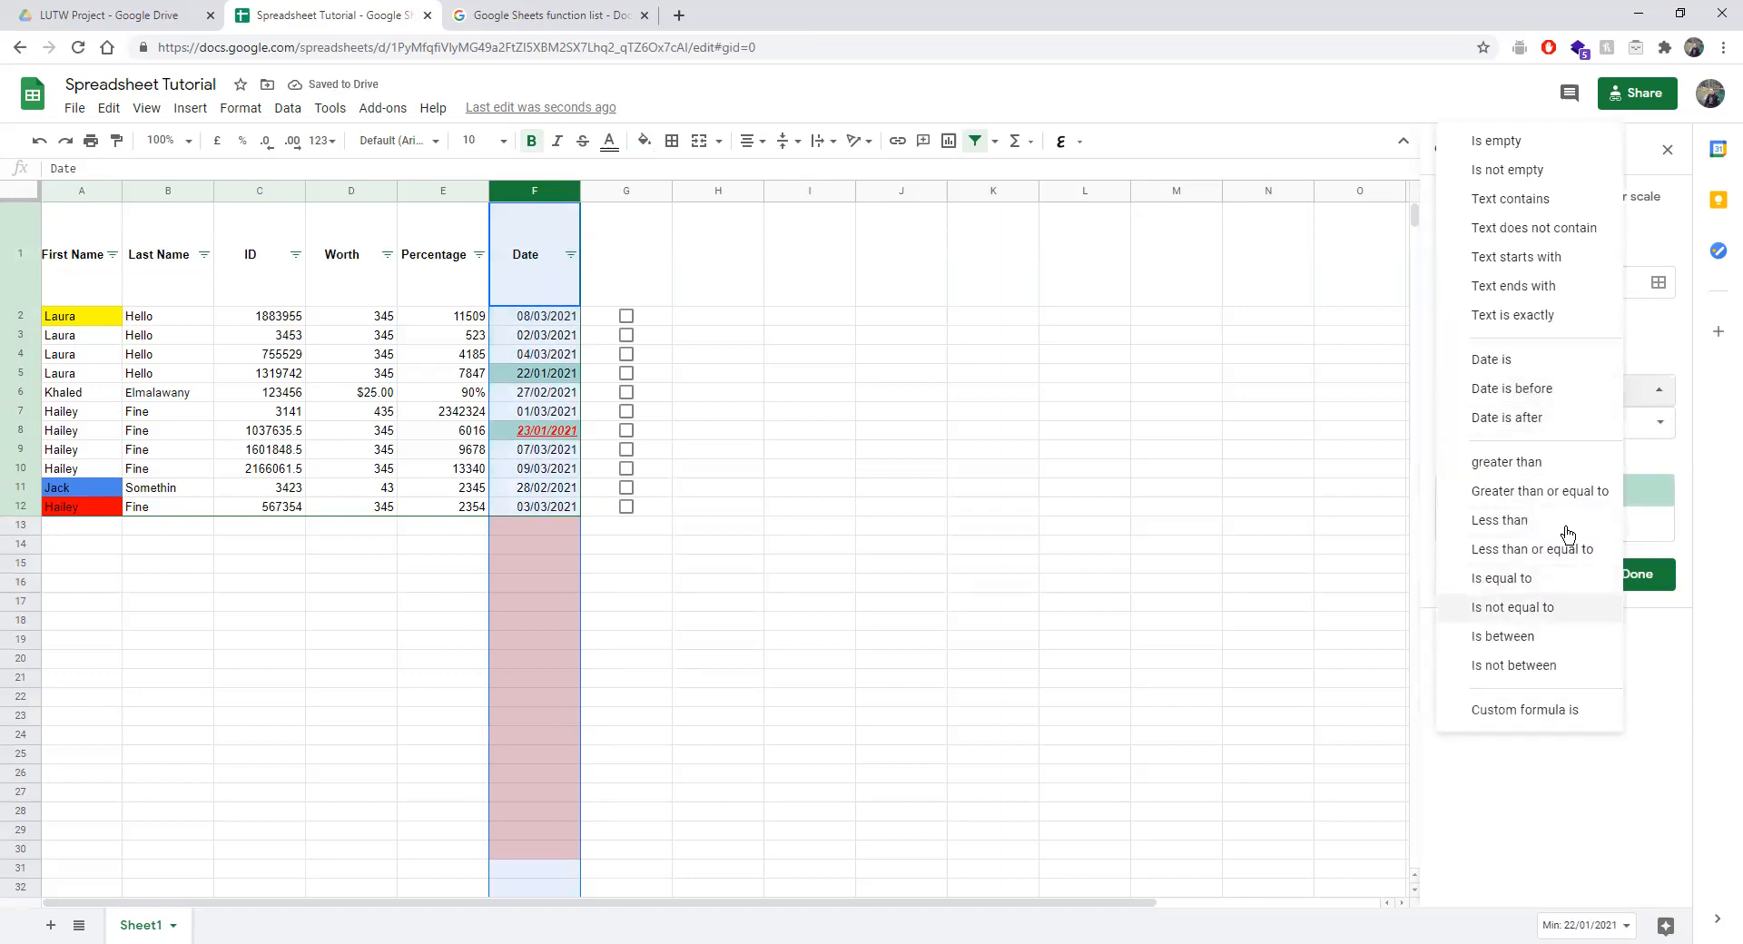
pyautogui.click(1538, 423)
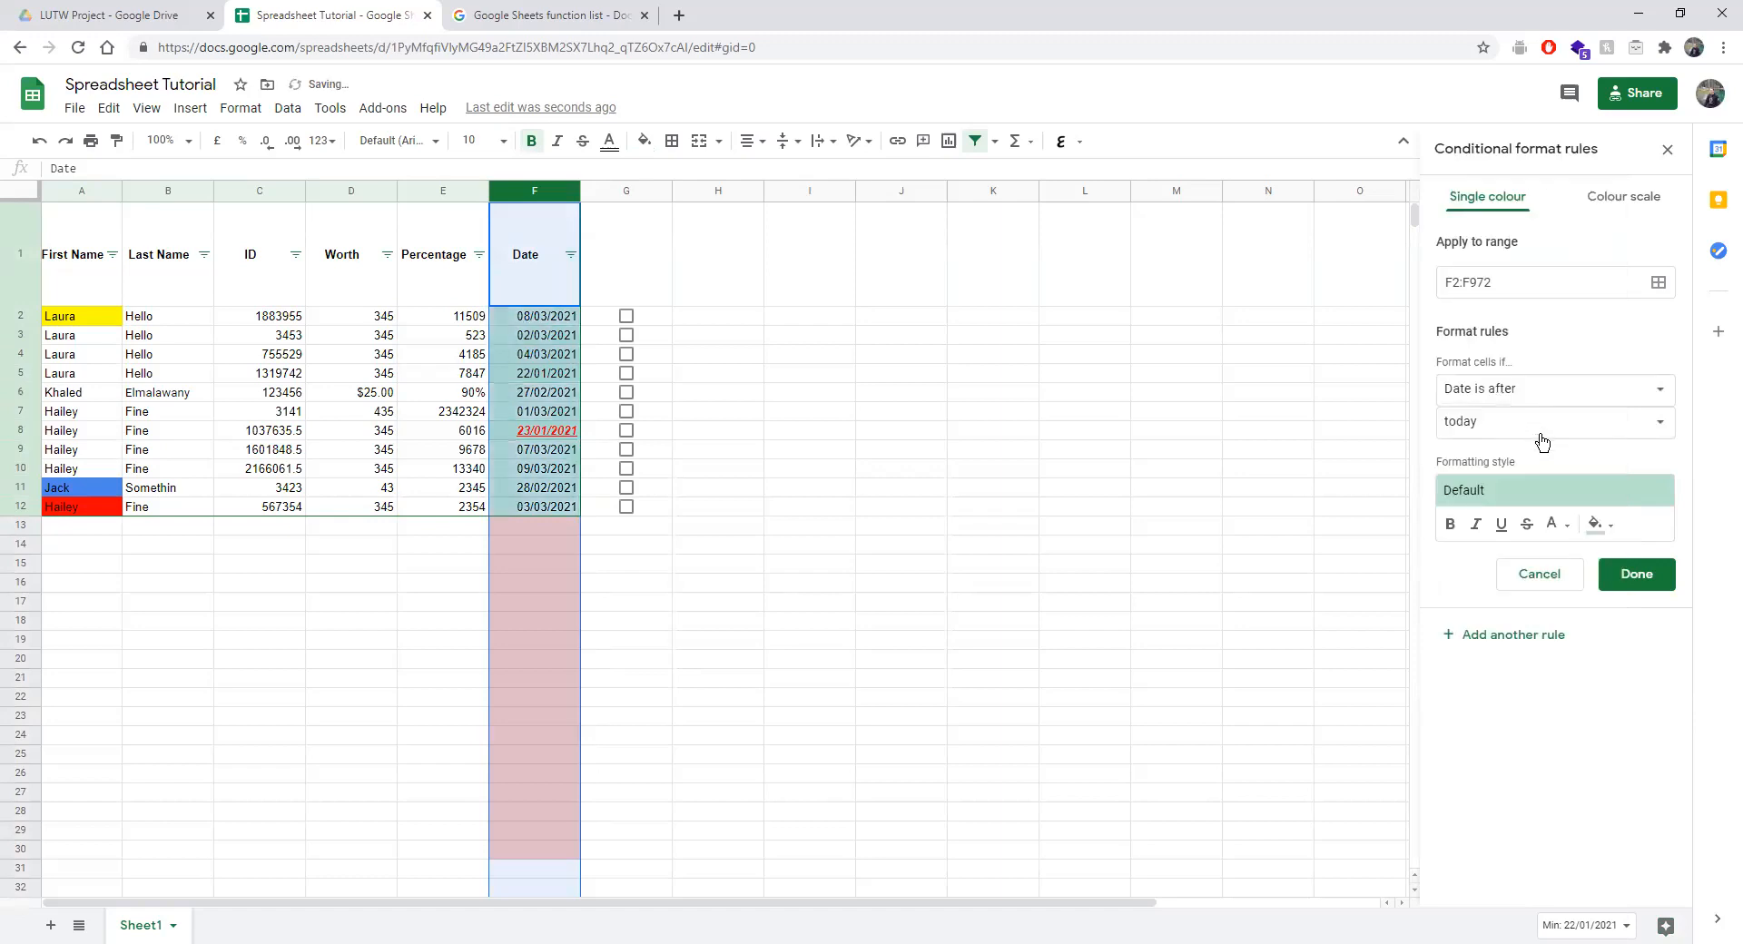
# Give the after-today rule the yellow preset style and save it.
pyautogui.click(1595, 524)
pyautogui.click(1558, 493)
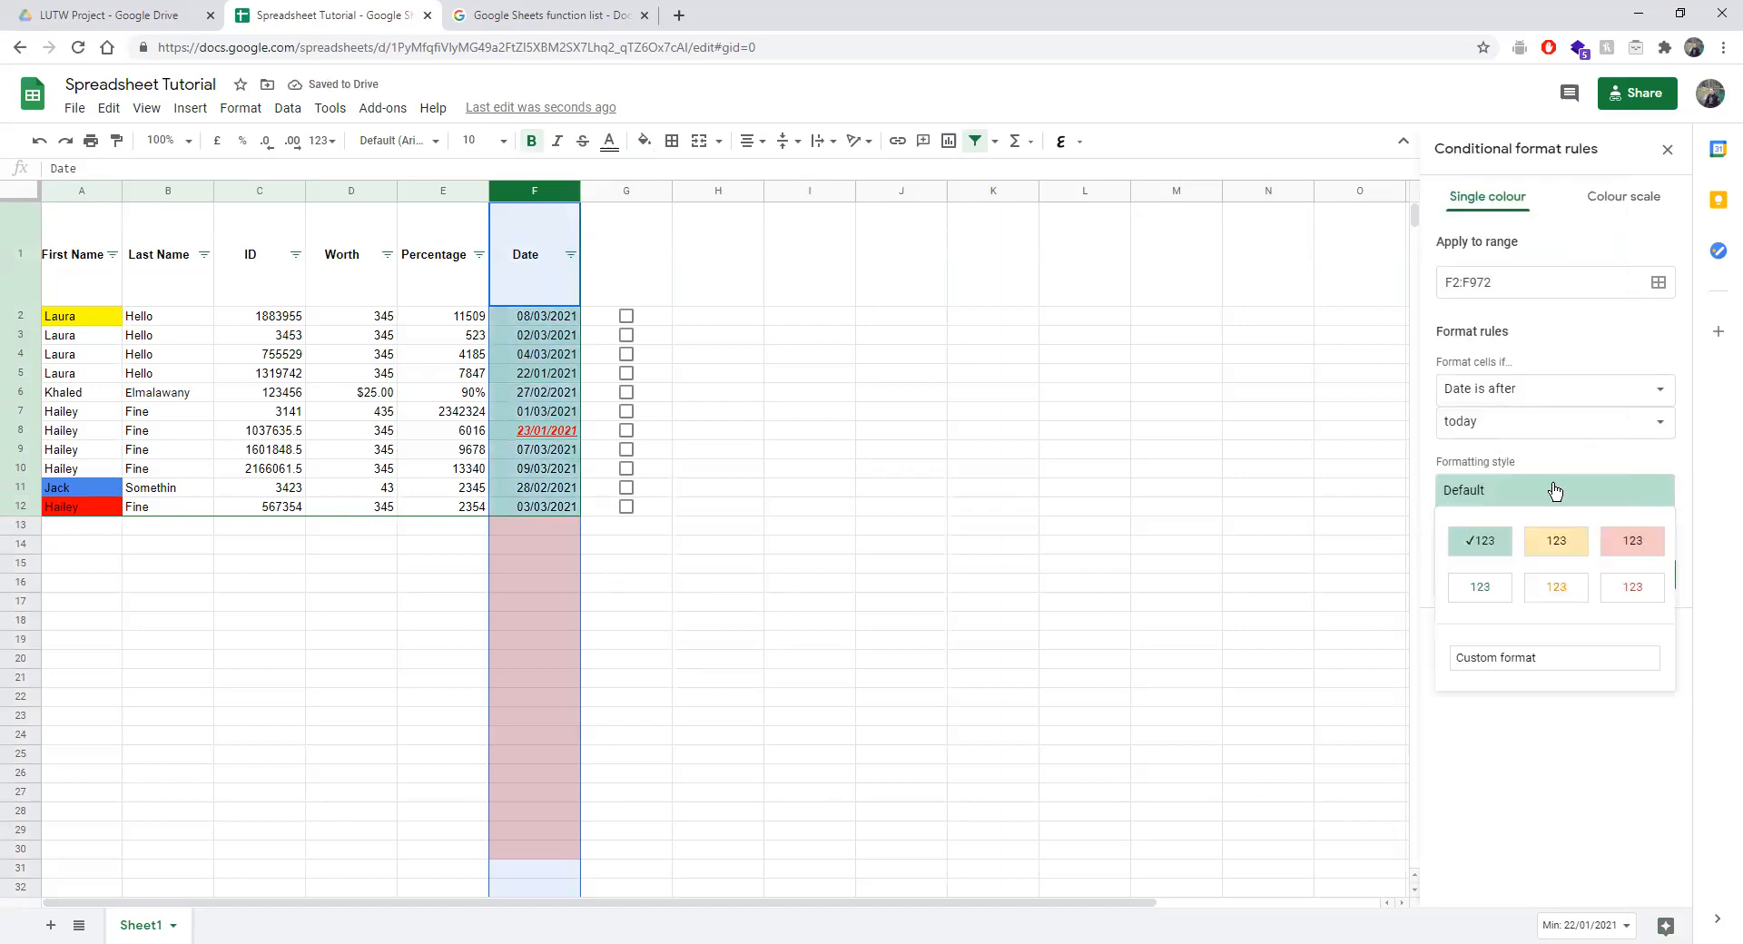
pyautogui.click(1550, 539)
pyautogui.click(1636, 574)
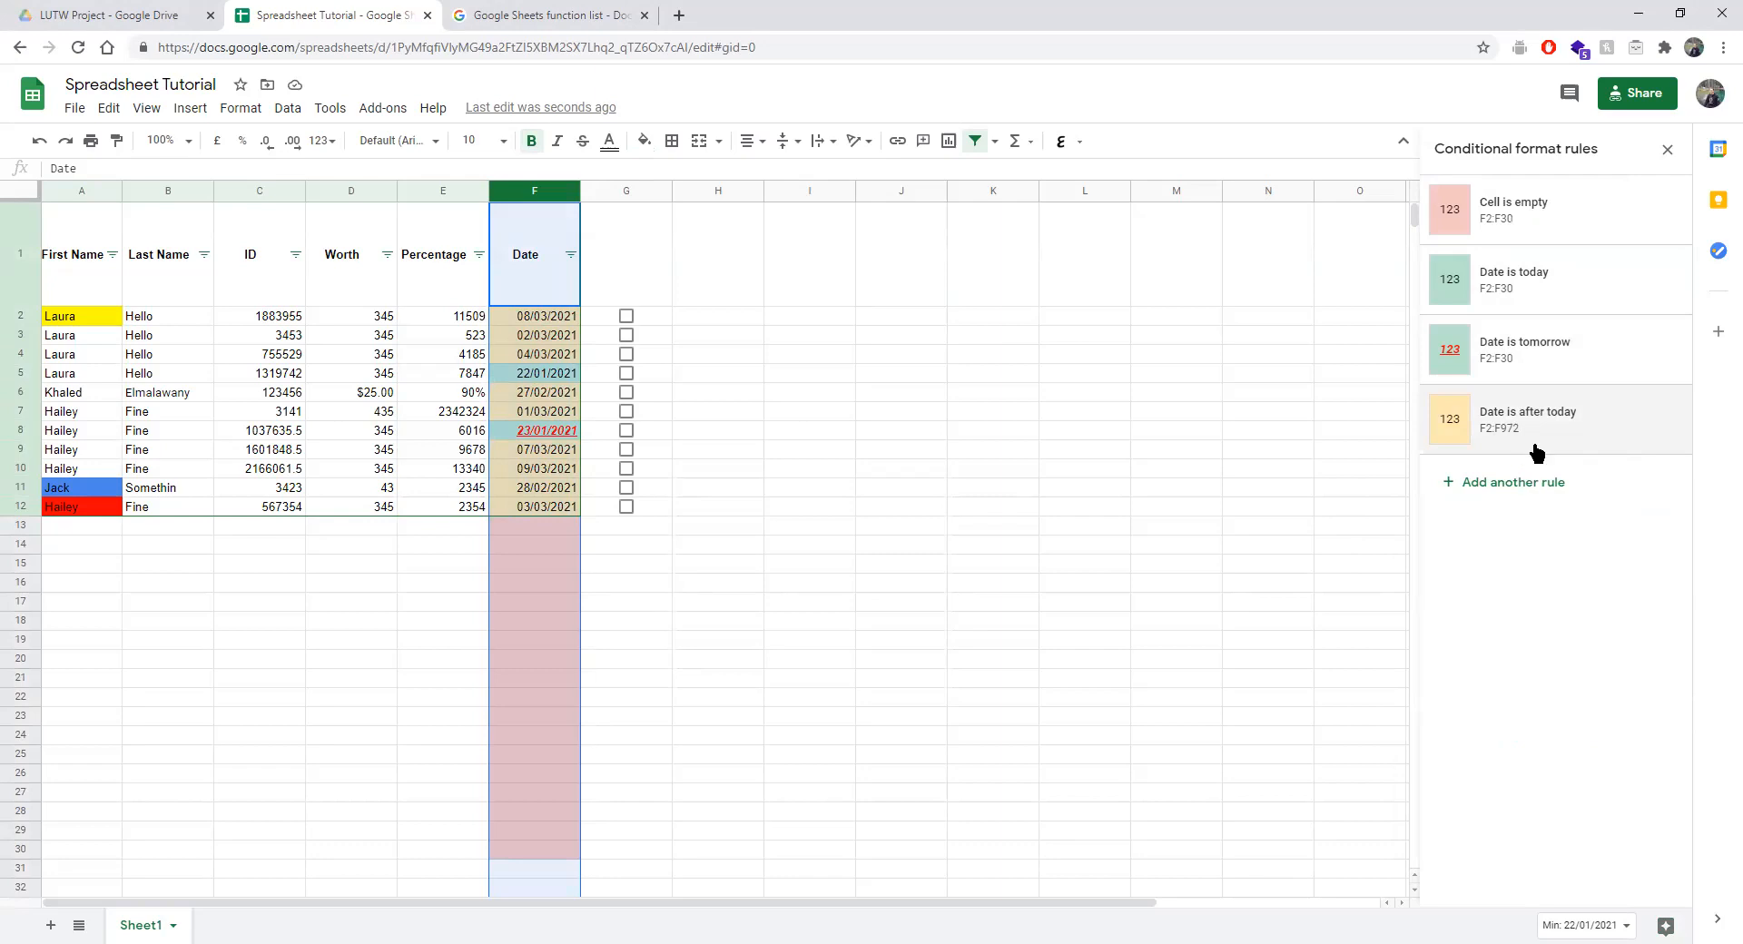
pyautogui.click(1426, 414)
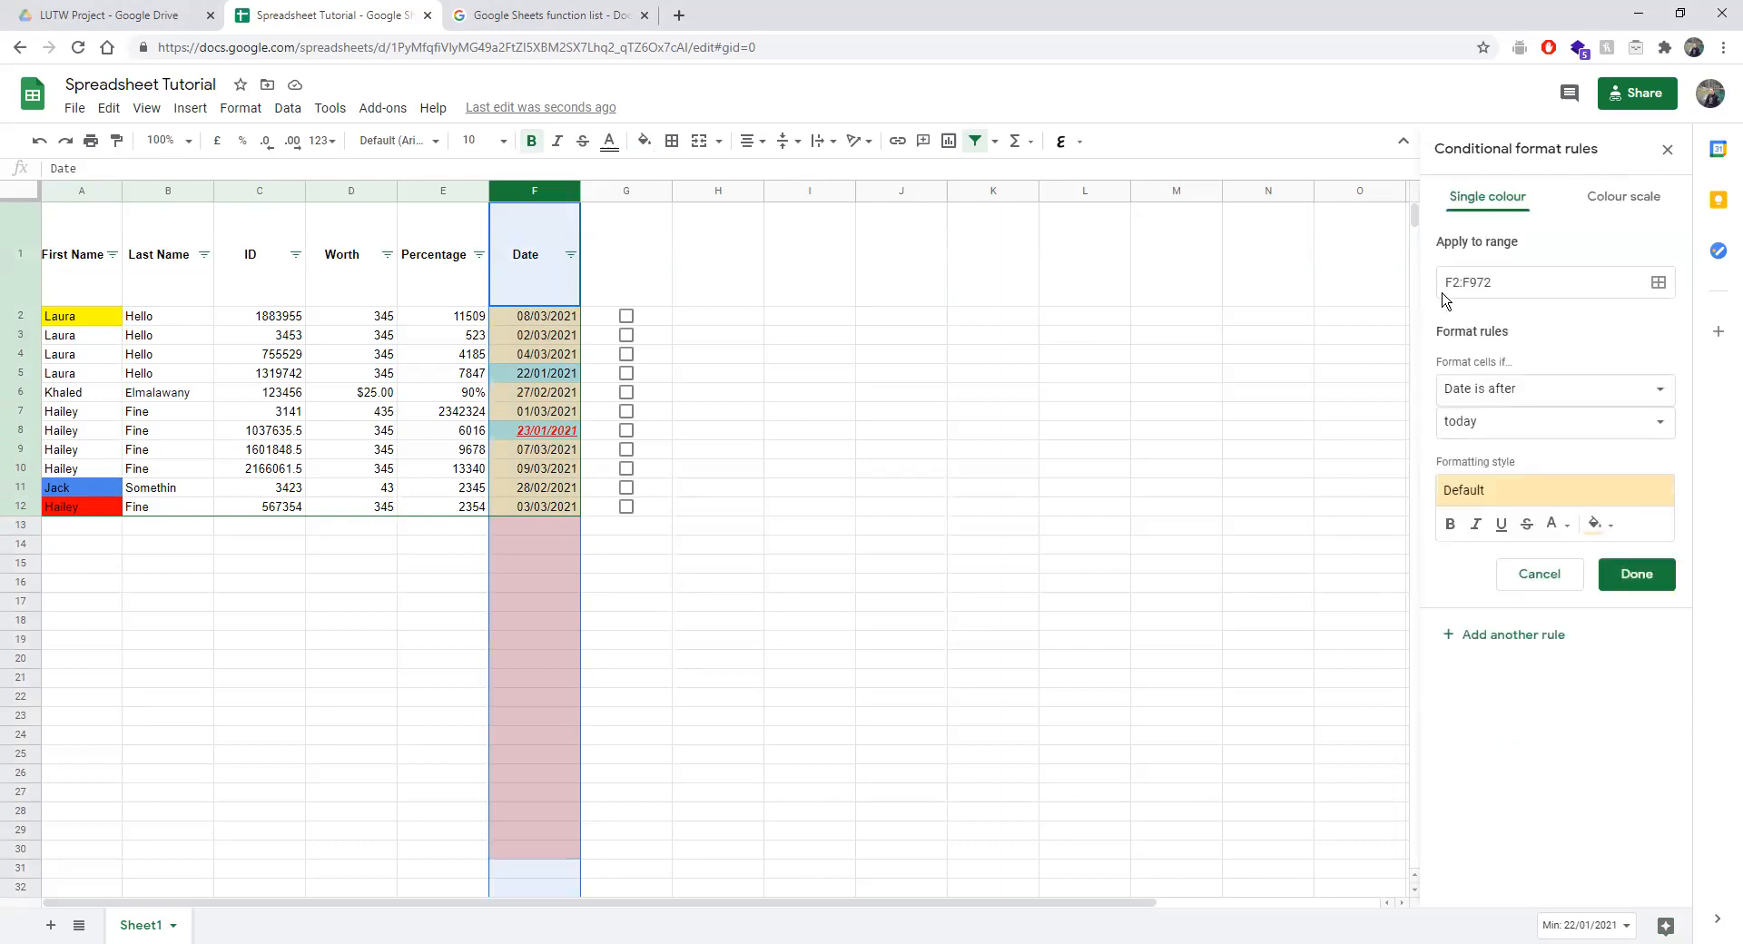
# Close the rules panel, view the Date column's data validation, then reopen conditional formatting.
pyautogui.click(1665, 149)
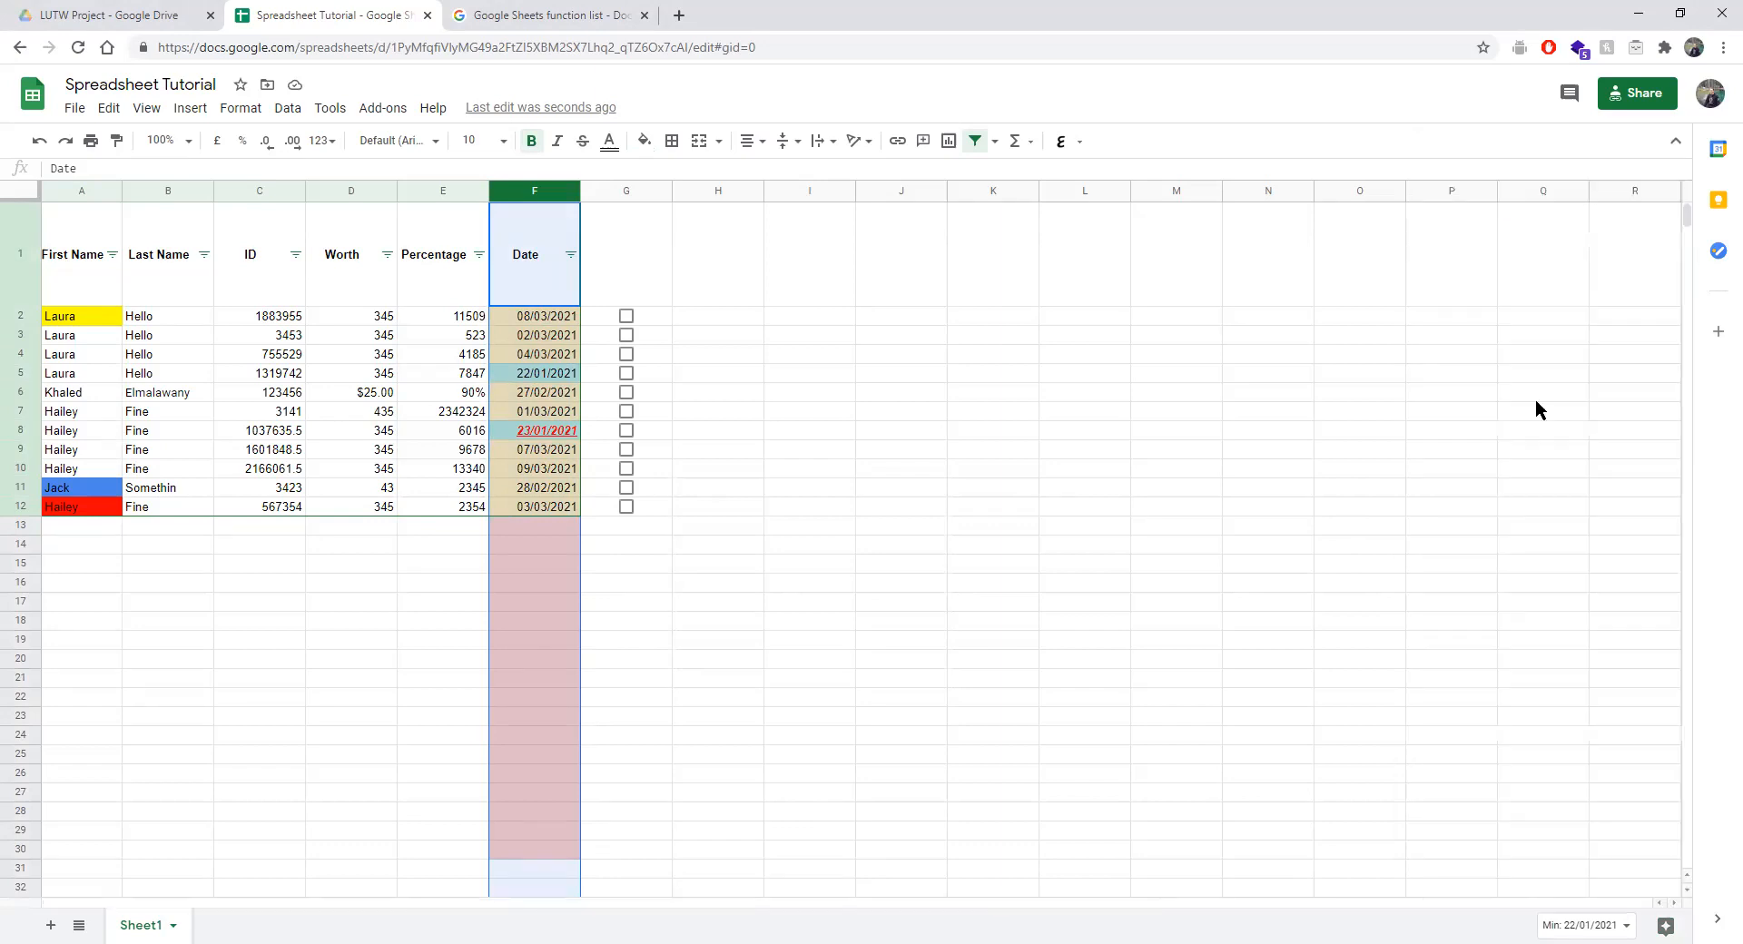
pyautogui.click(288, 108)
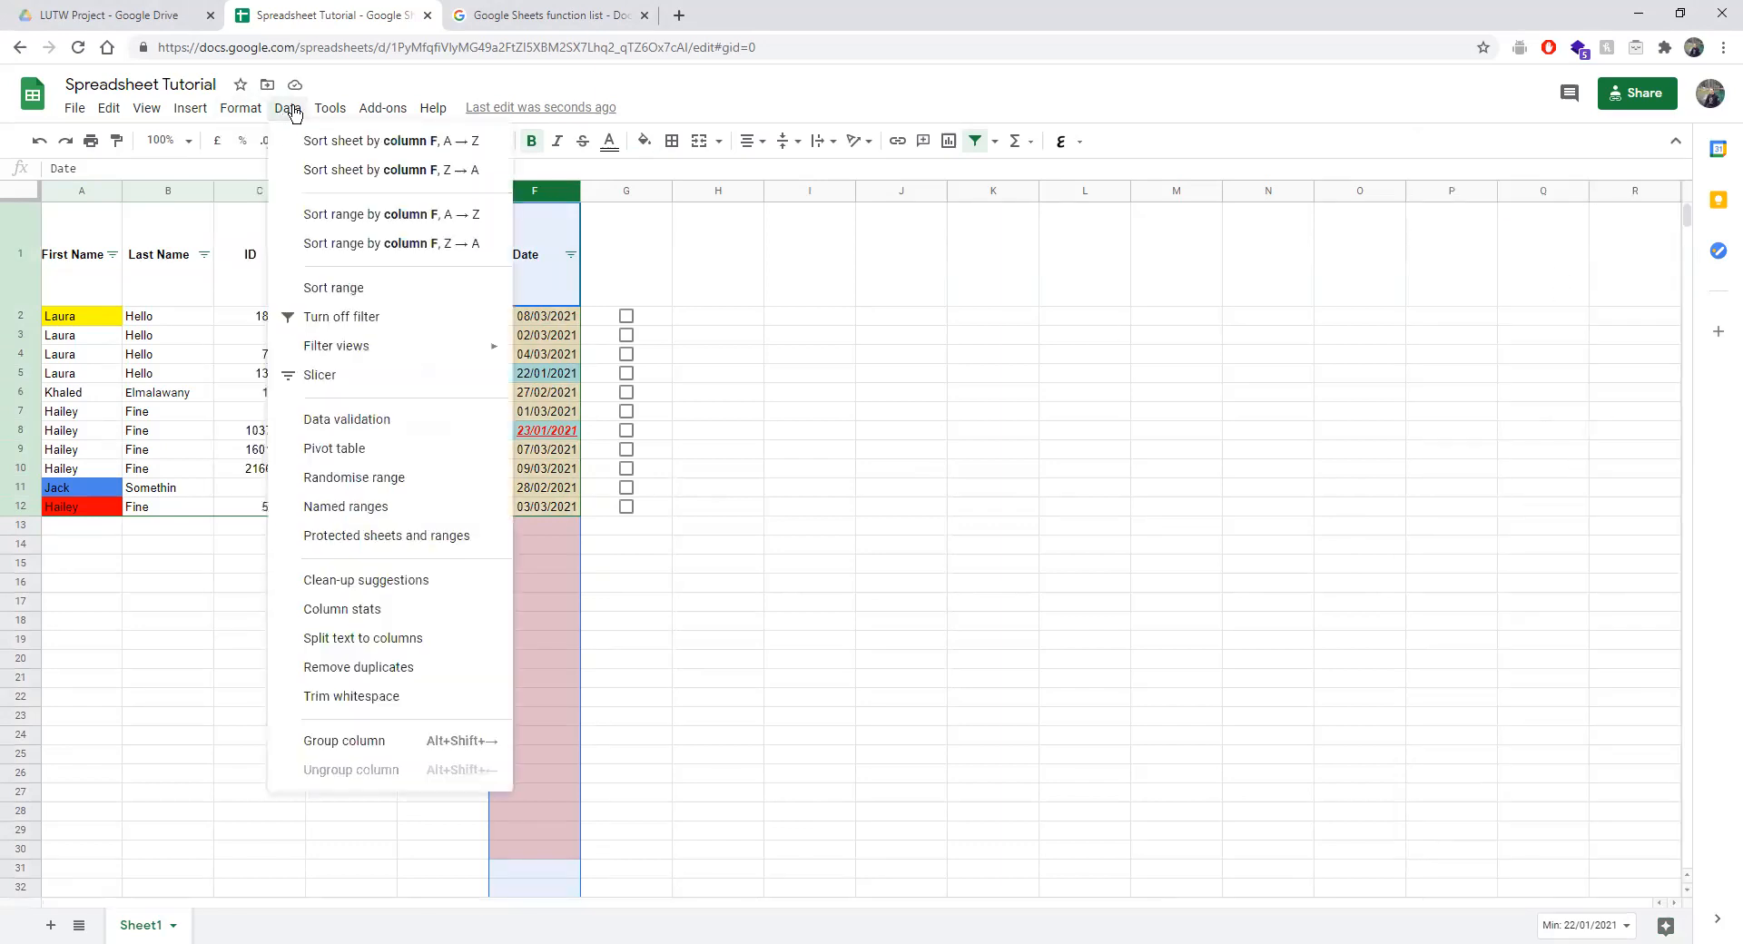
pyautogui.click(367, 420)
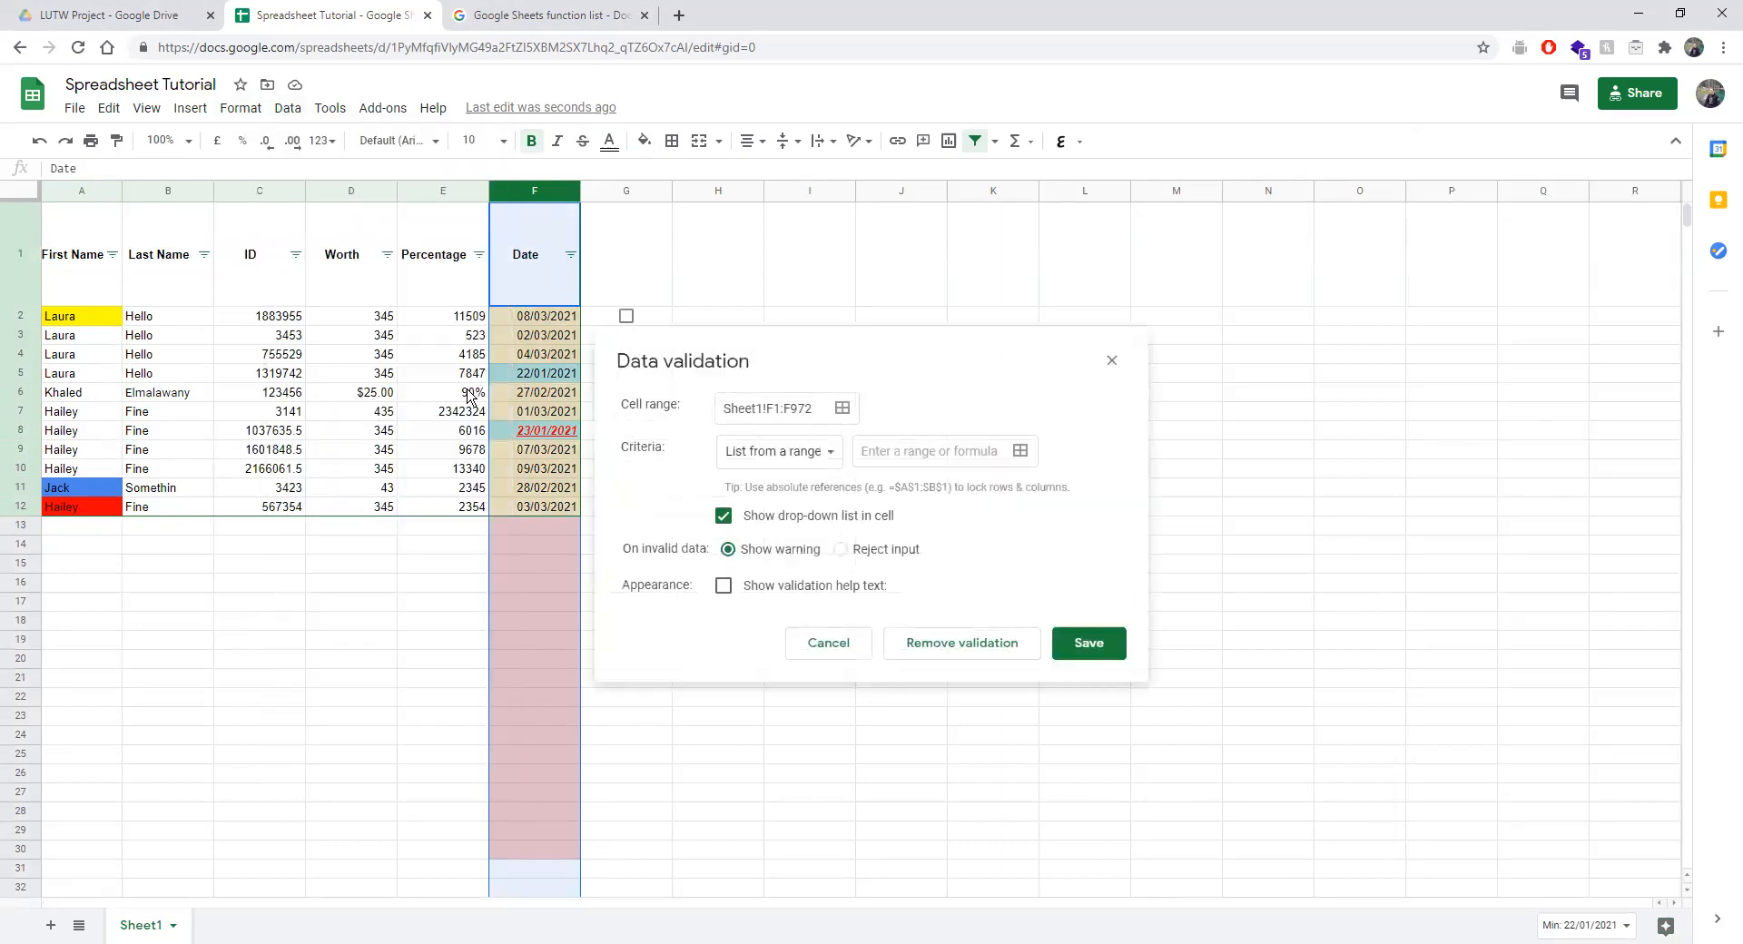
pyautogui.click(1109, 361)
pyautogui.click(241, 108)
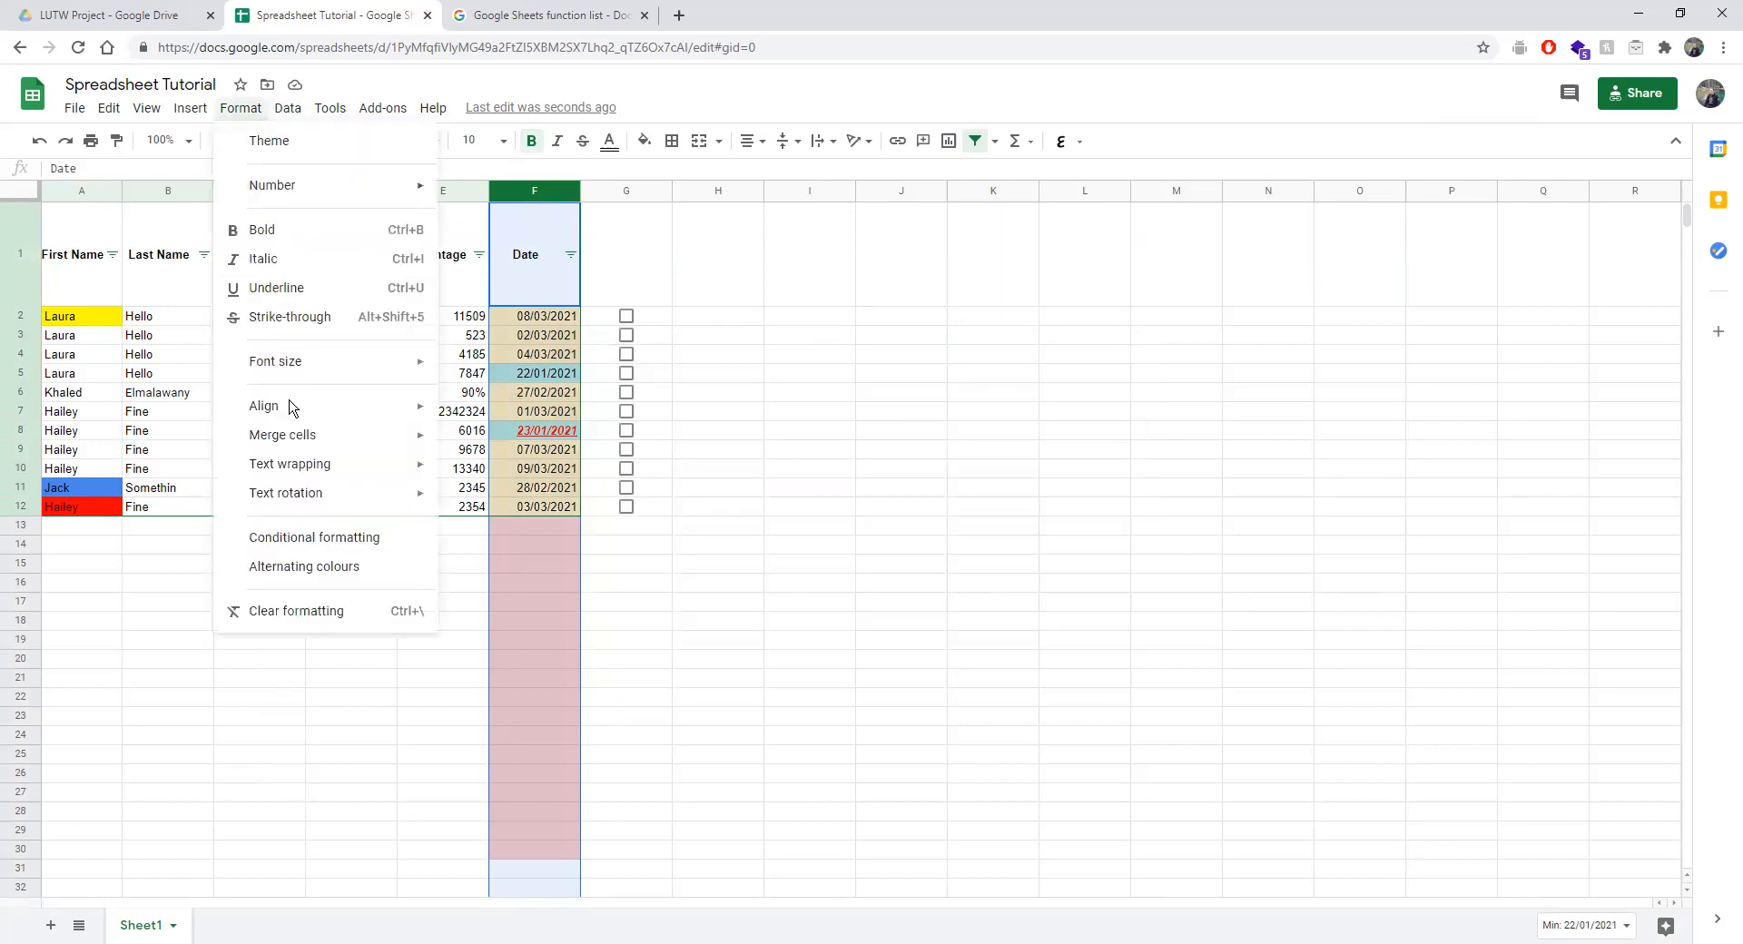
pyautogui.click(263, 537)
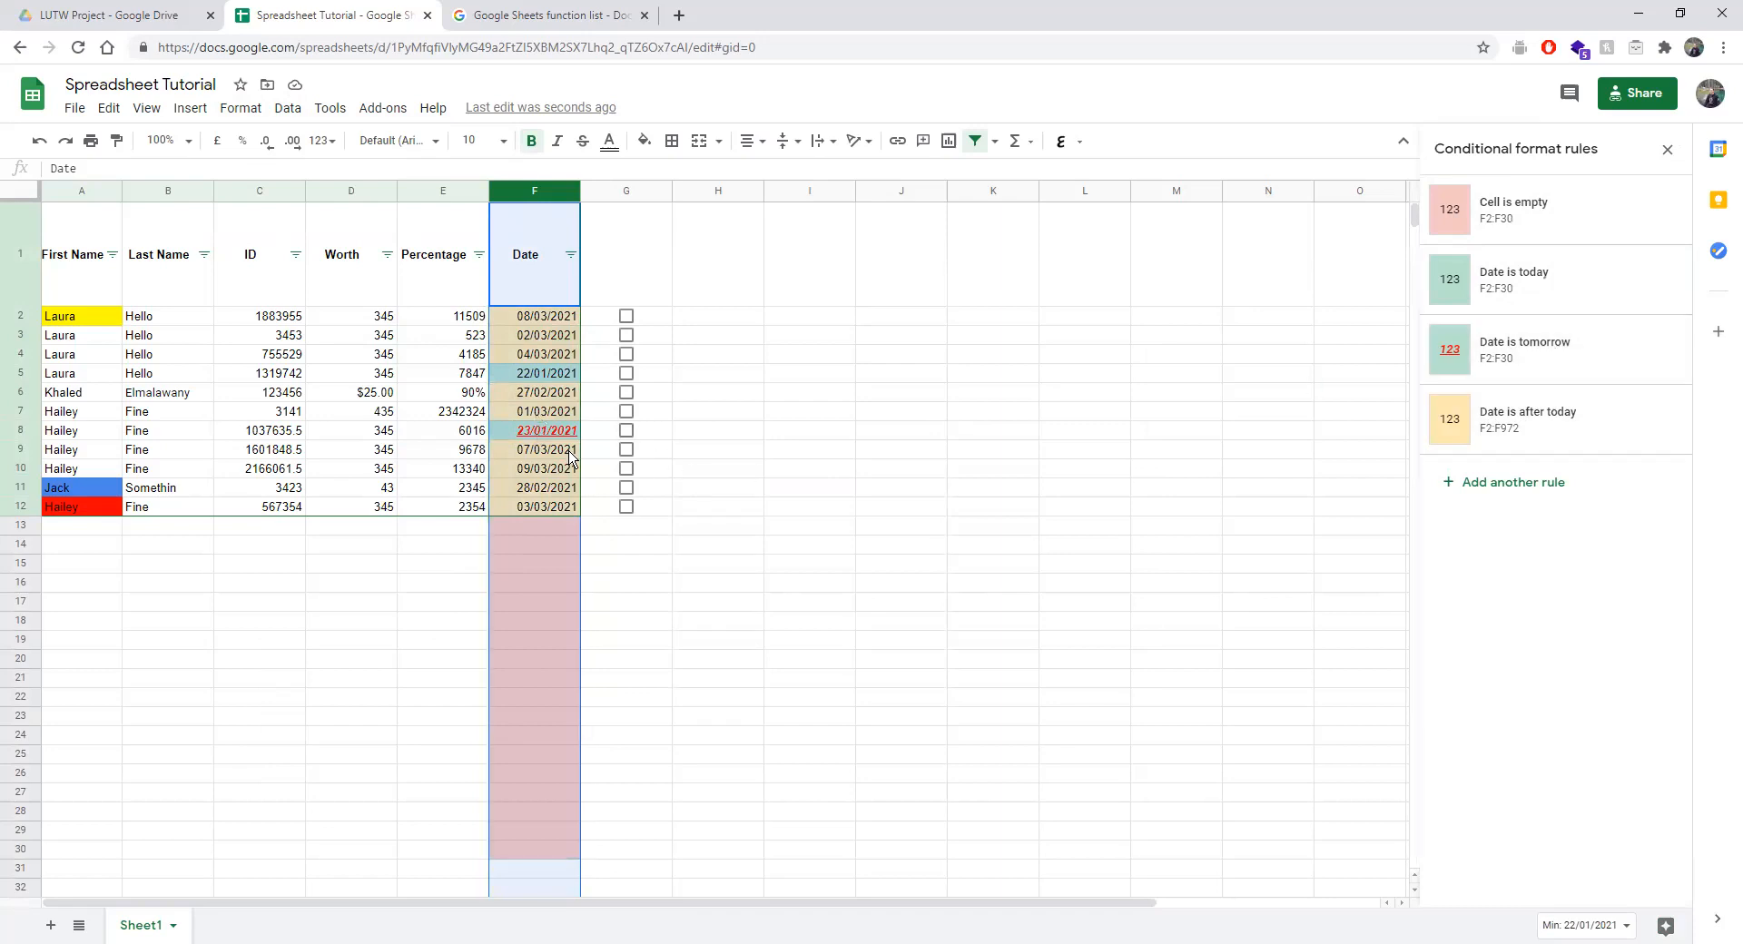
pyautogui.click(717, 507)
pyautogui.click(550, 434)
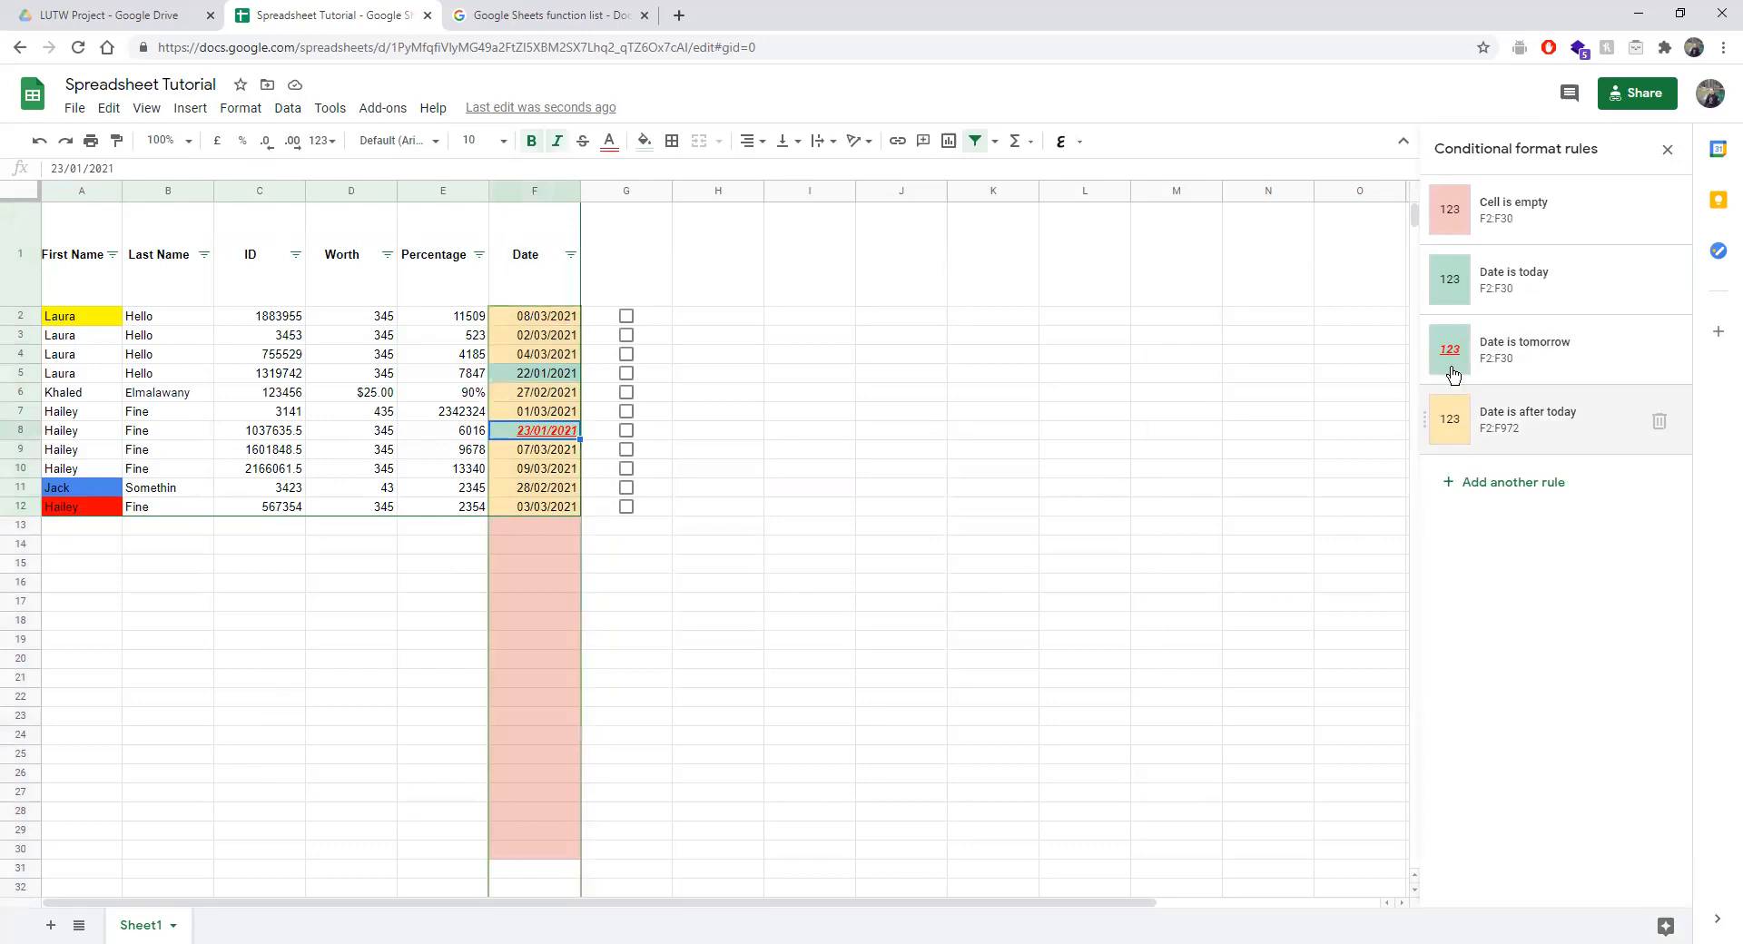
pyautogui.moveTo(1427, 351); pyautogui.dragTo(1432, 417)
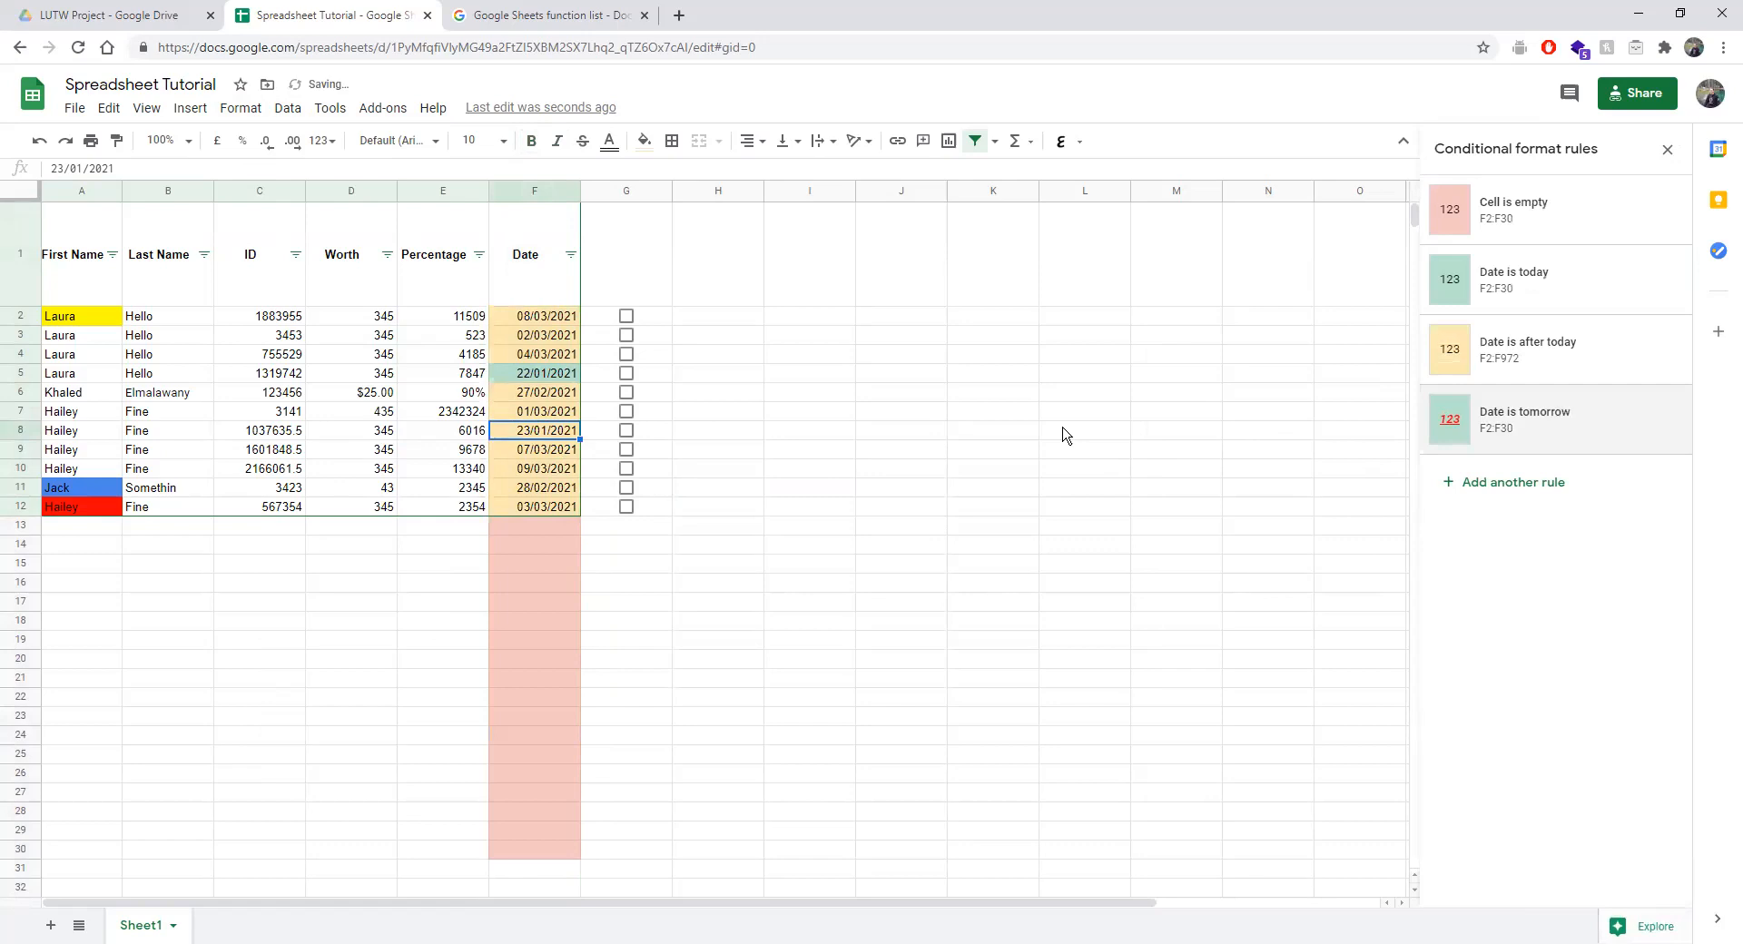
pyautogui.moveTo(1421, 353); pyautogui.dragTo(1427, 414)
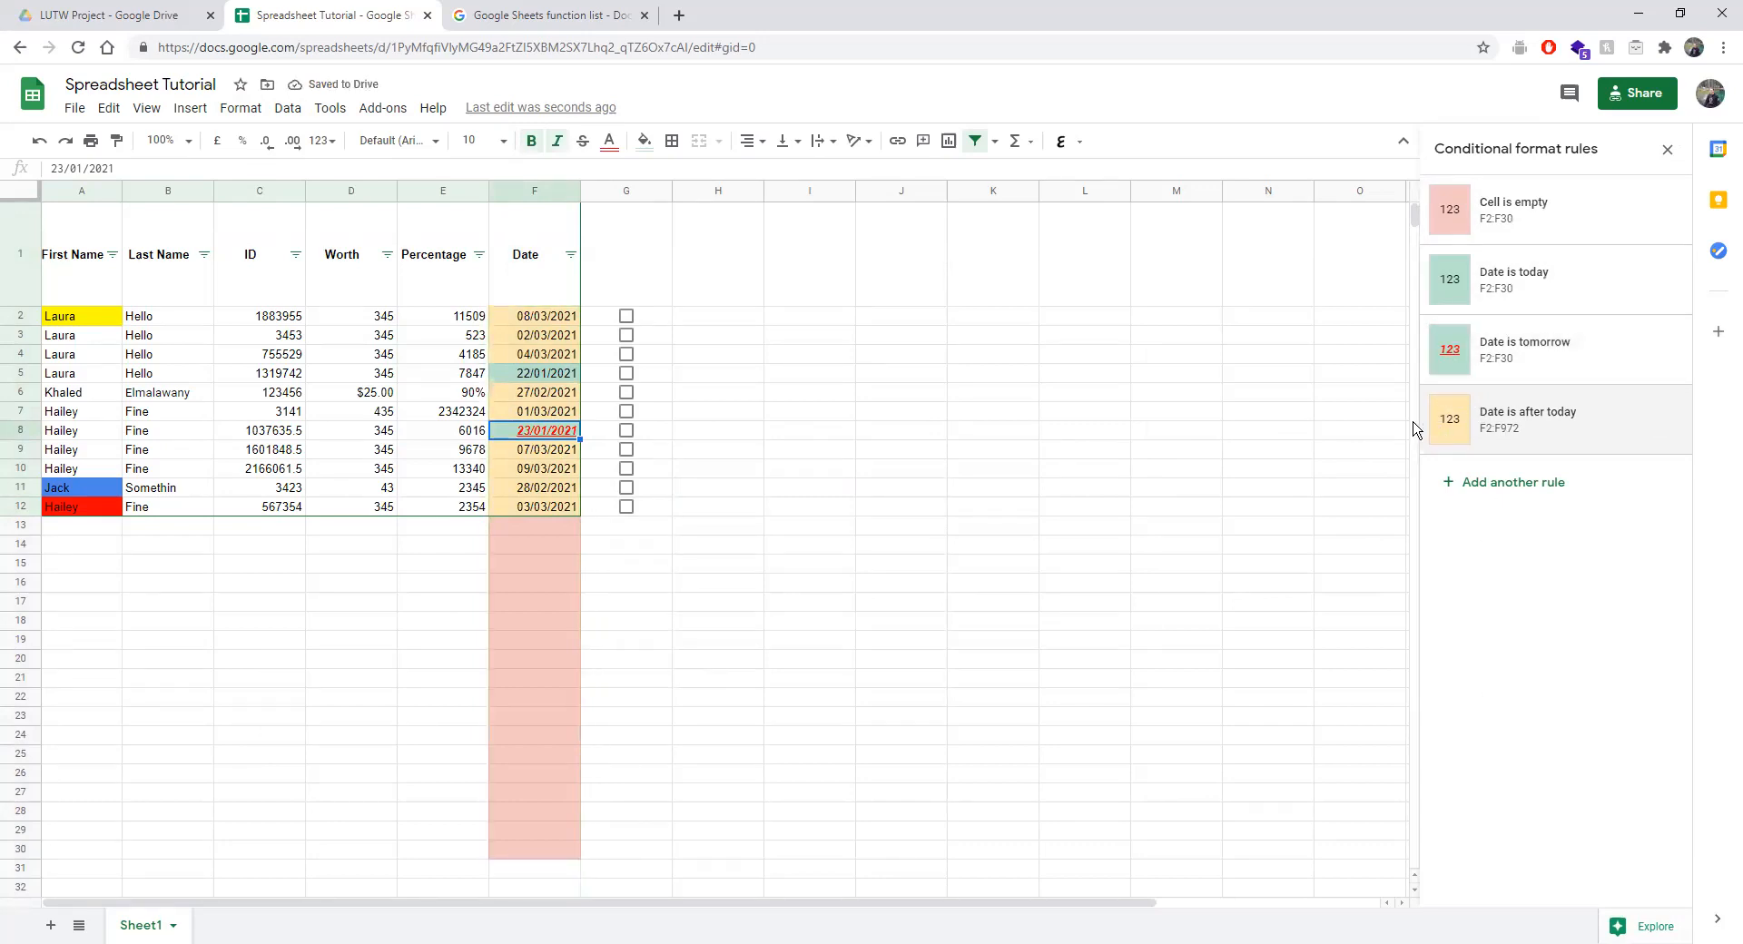
pyautogui.moveTo(1431, 426); pyautogui.dragTo(1418, 261)
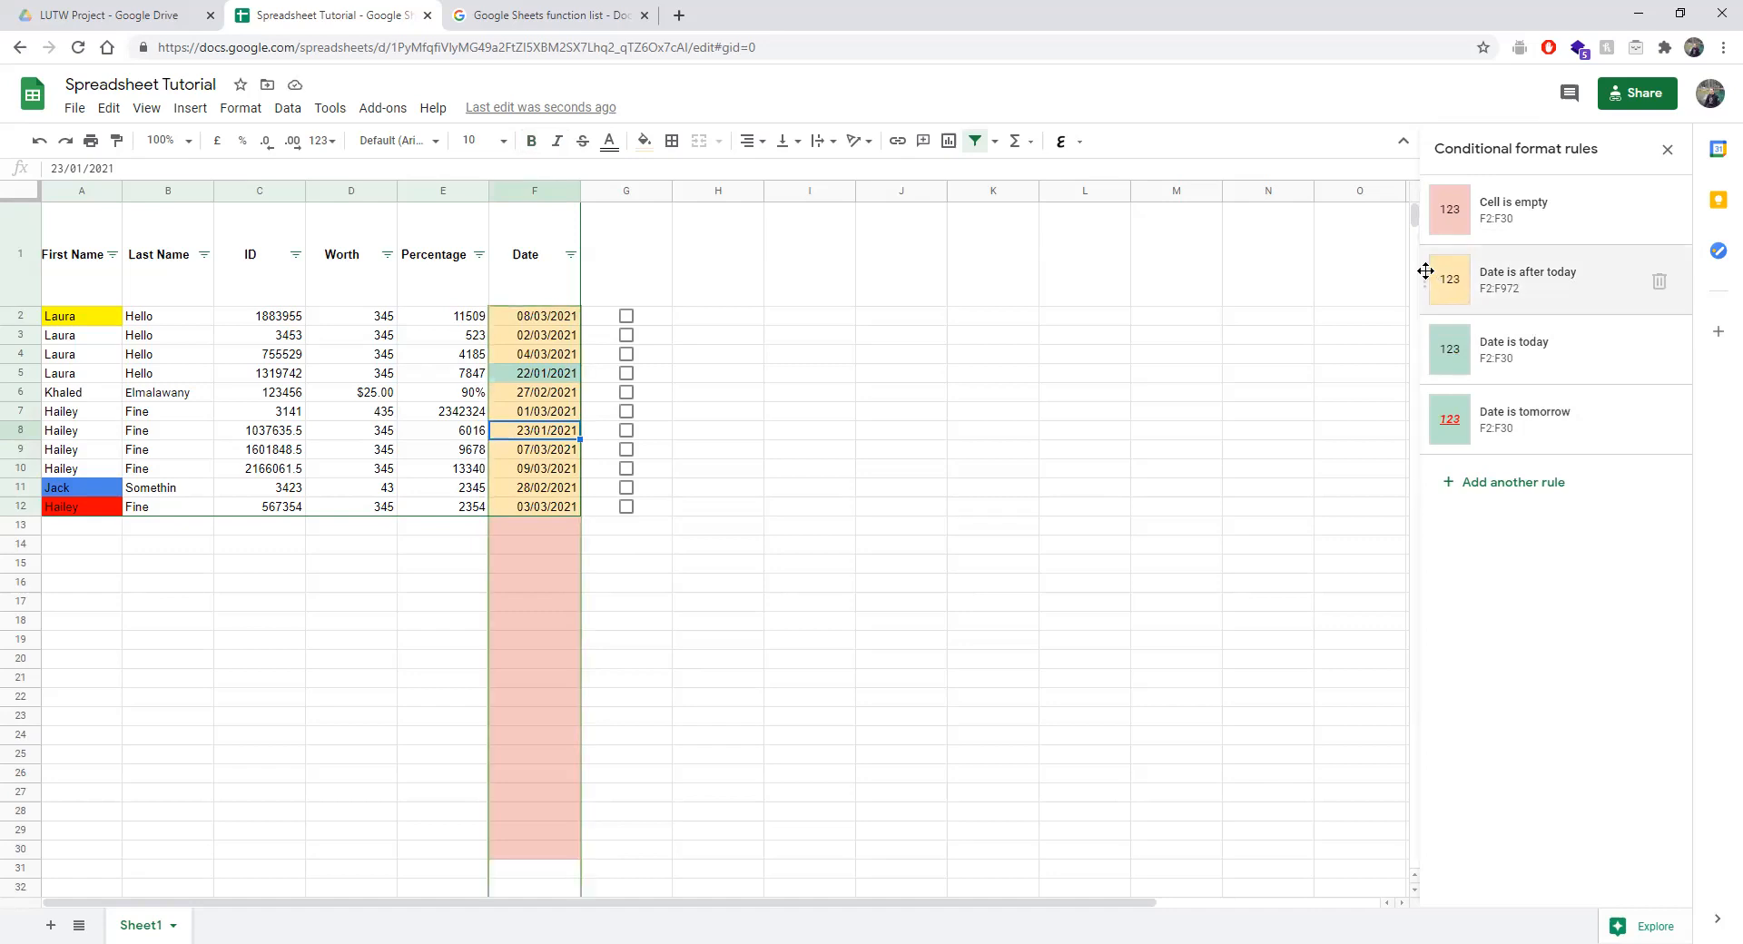
pyautogui.moveTo(1425, 270); pyautogui.dragTo(1428, 422)
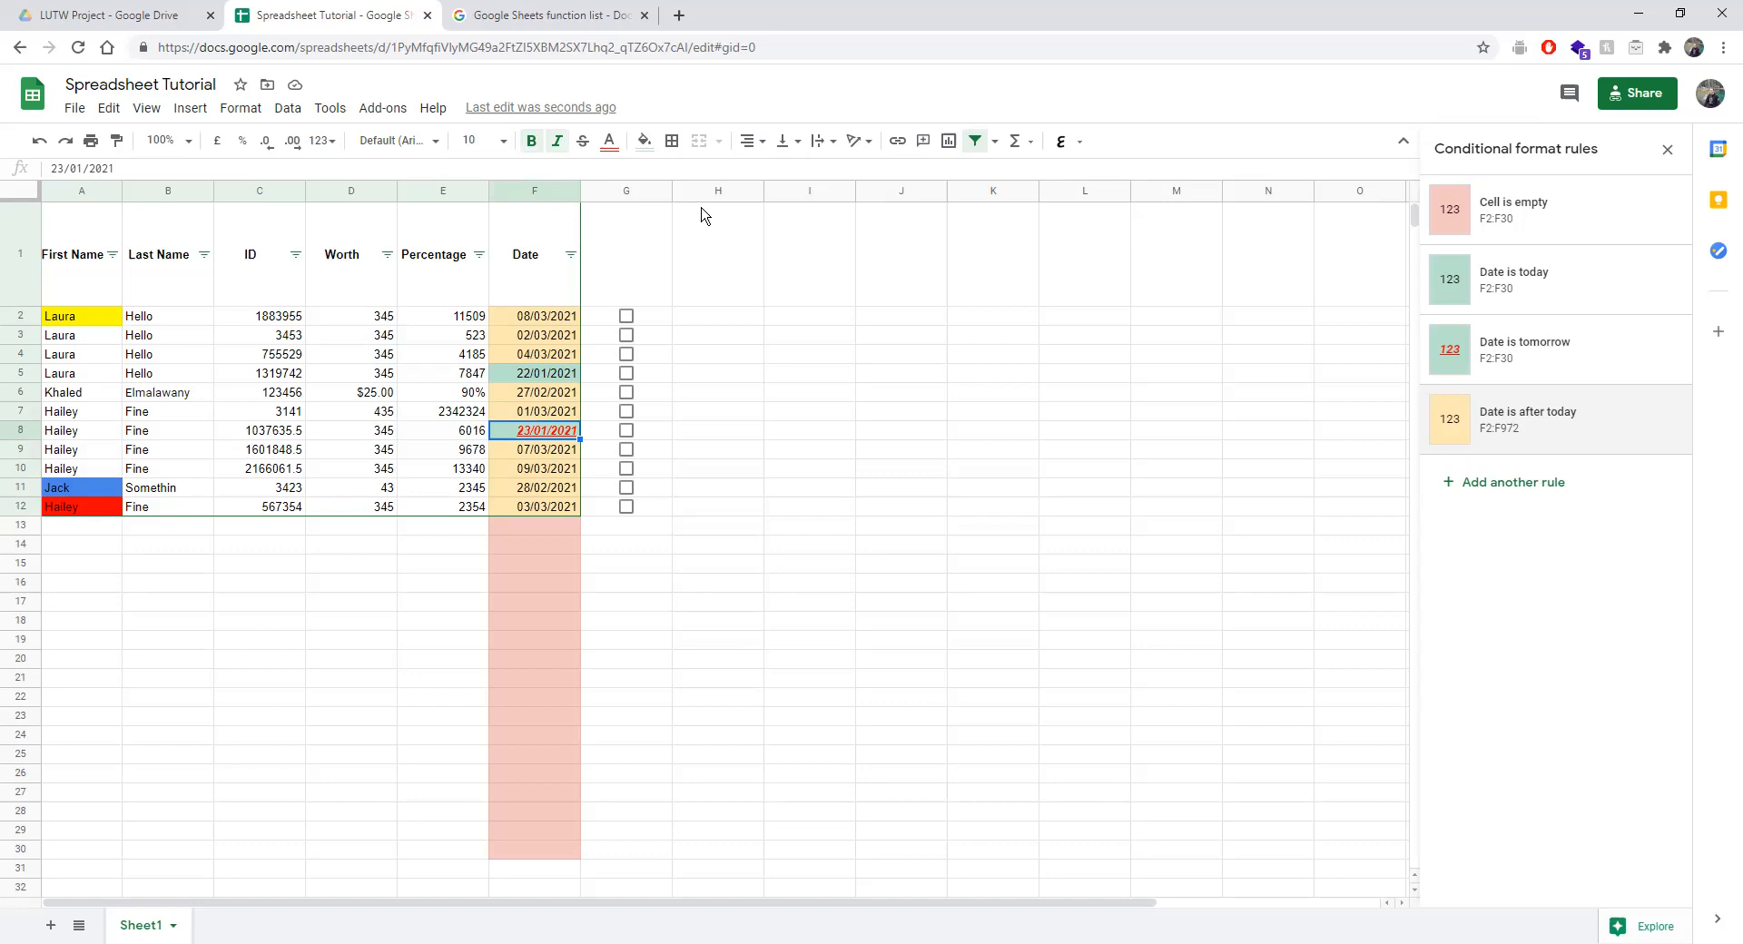
pyautogui.click(241, 112)
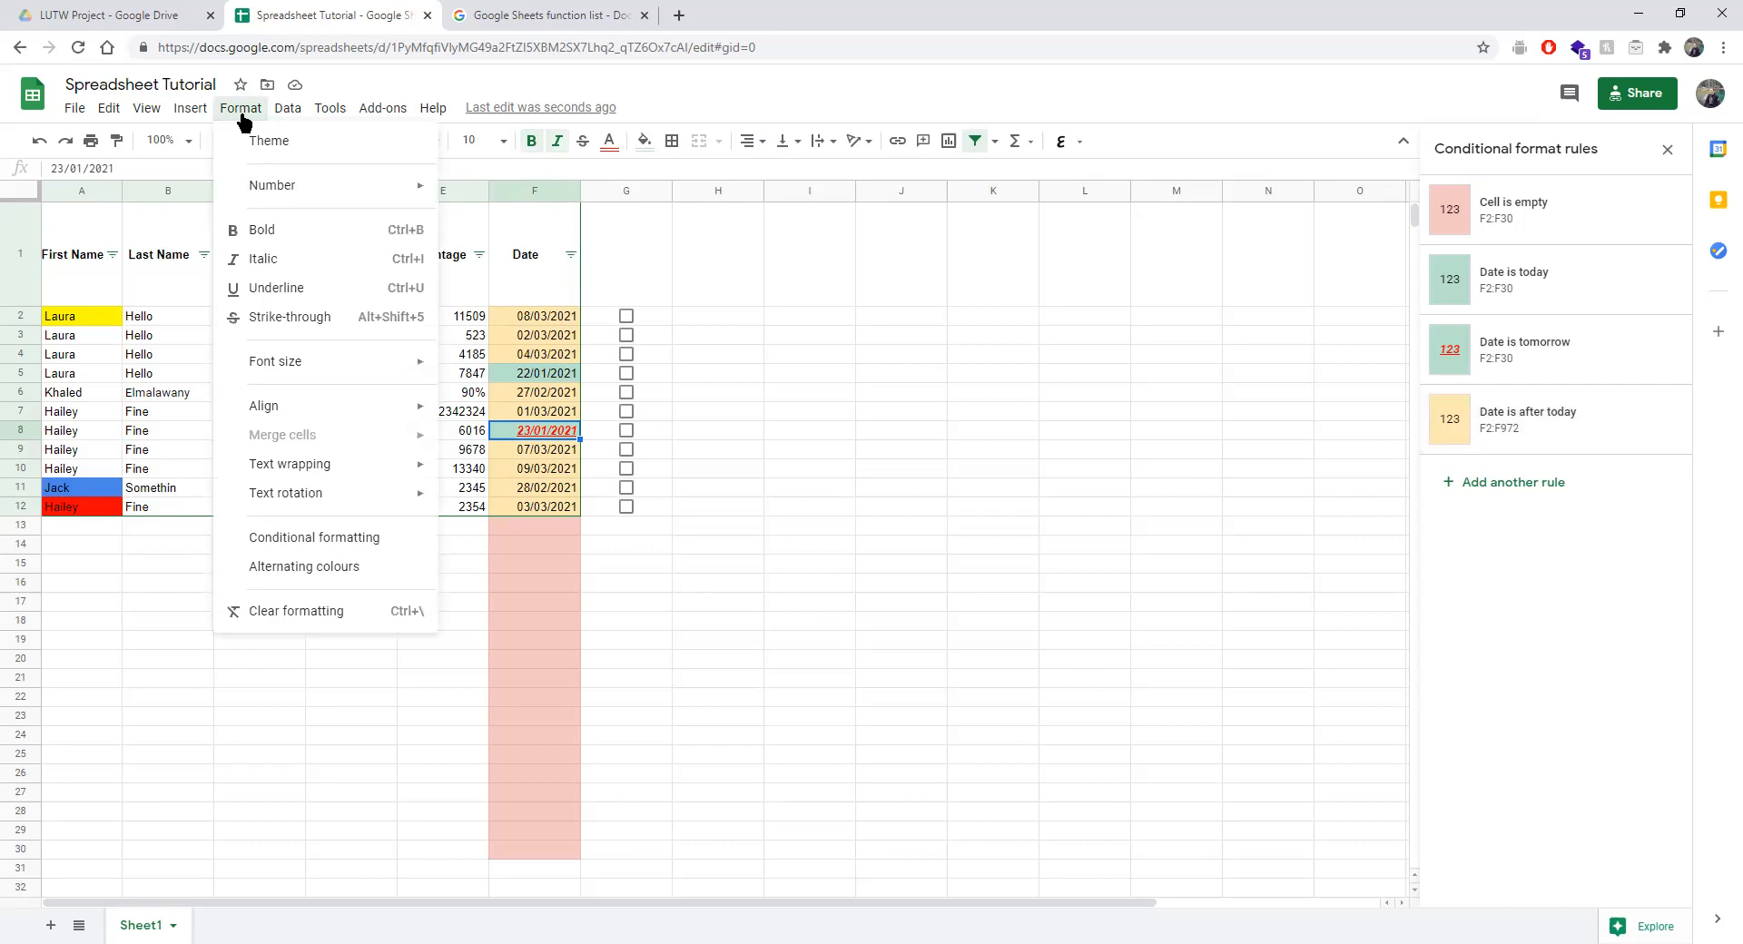
pyautogui.click(768, 625)
pyautogui.moveTo(66, 246); pyautogui.dragTo(521, 514)
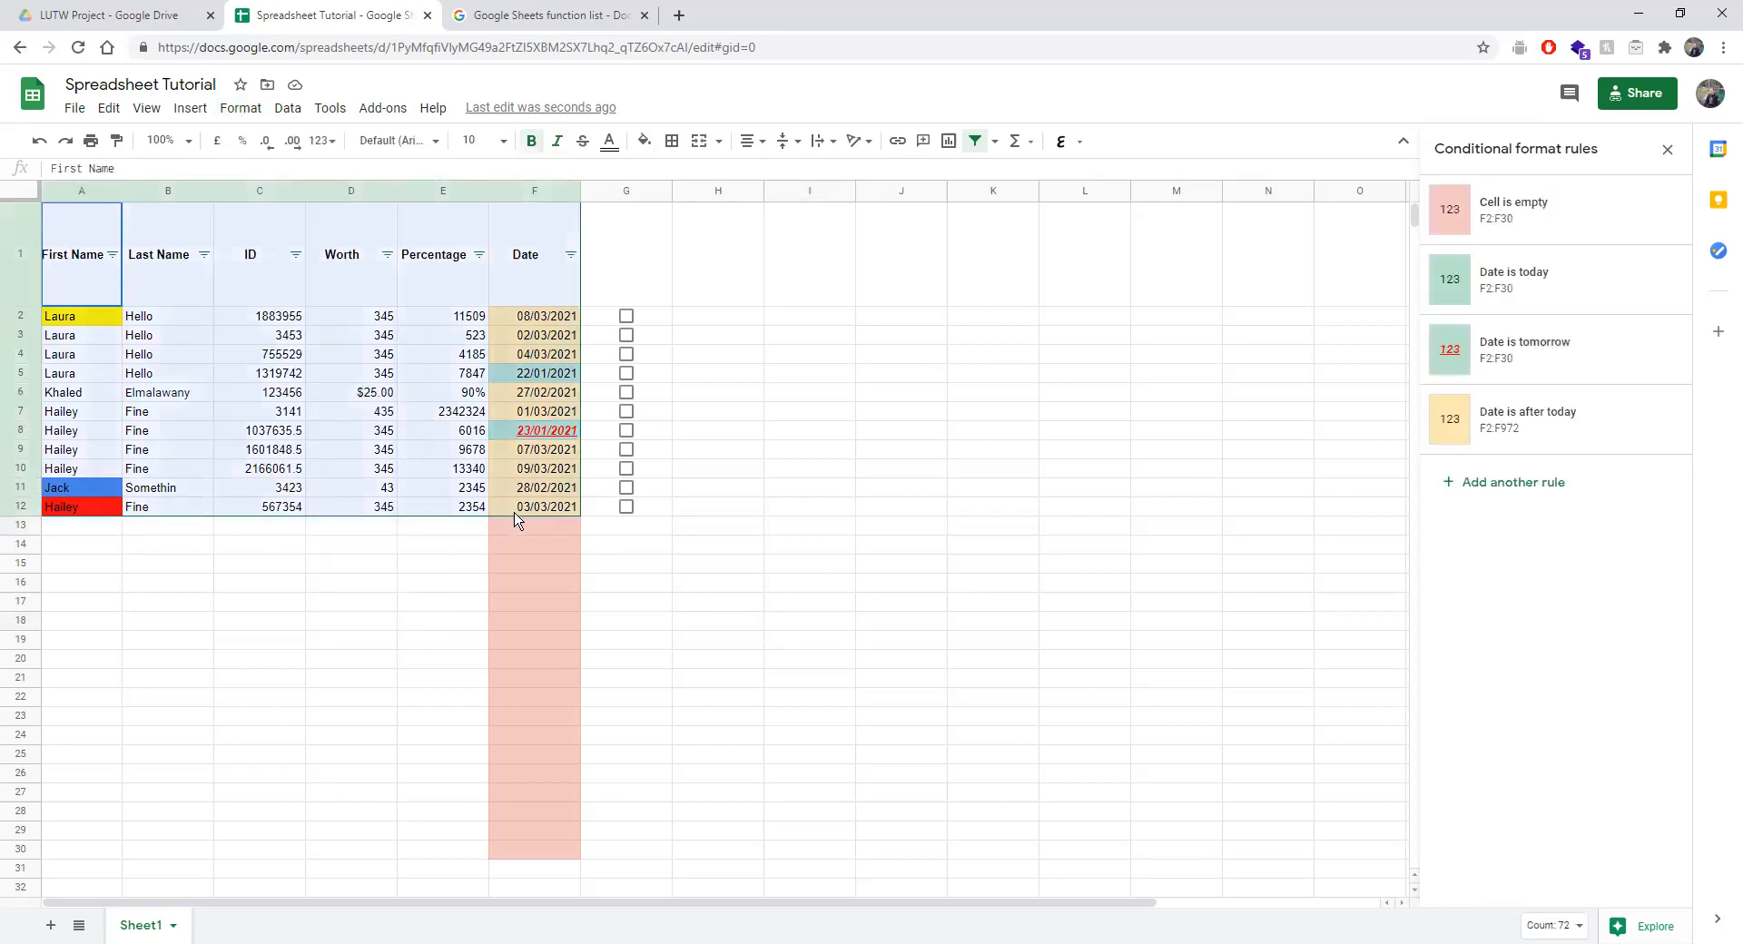
# Apply alternating colours and try changing their range to A2:F12.
pyautogui.click(179, 108)
pyautogui.moveTo(241, 108)
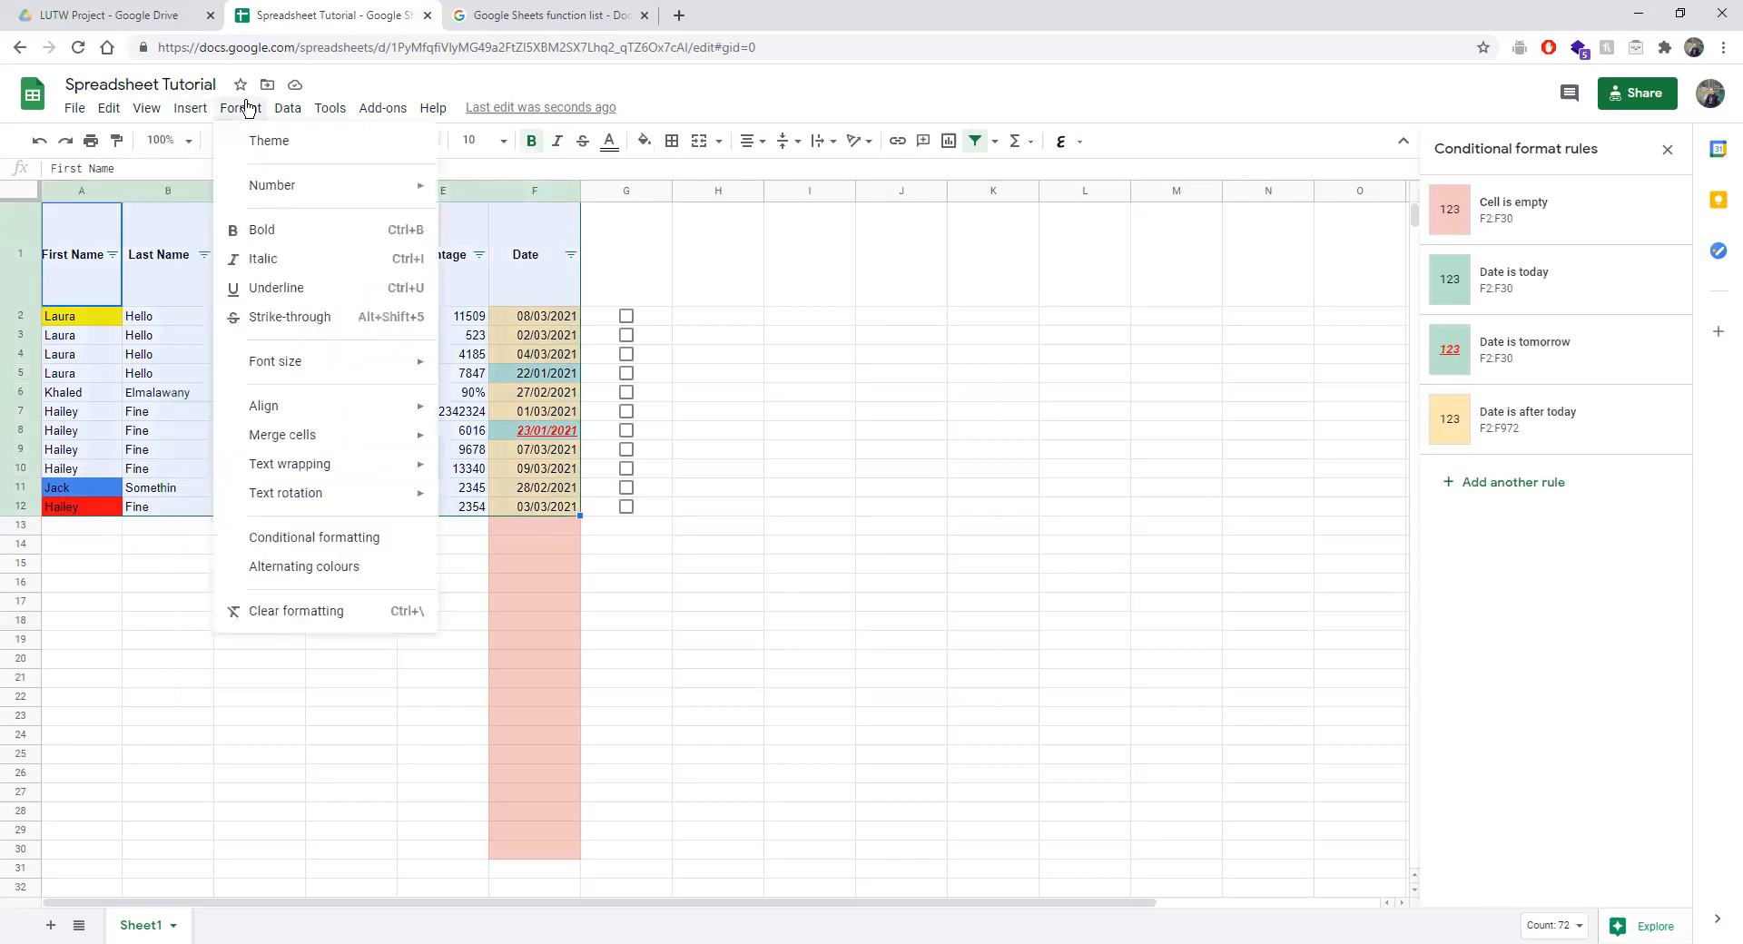
pyautogui.click(296, 572)
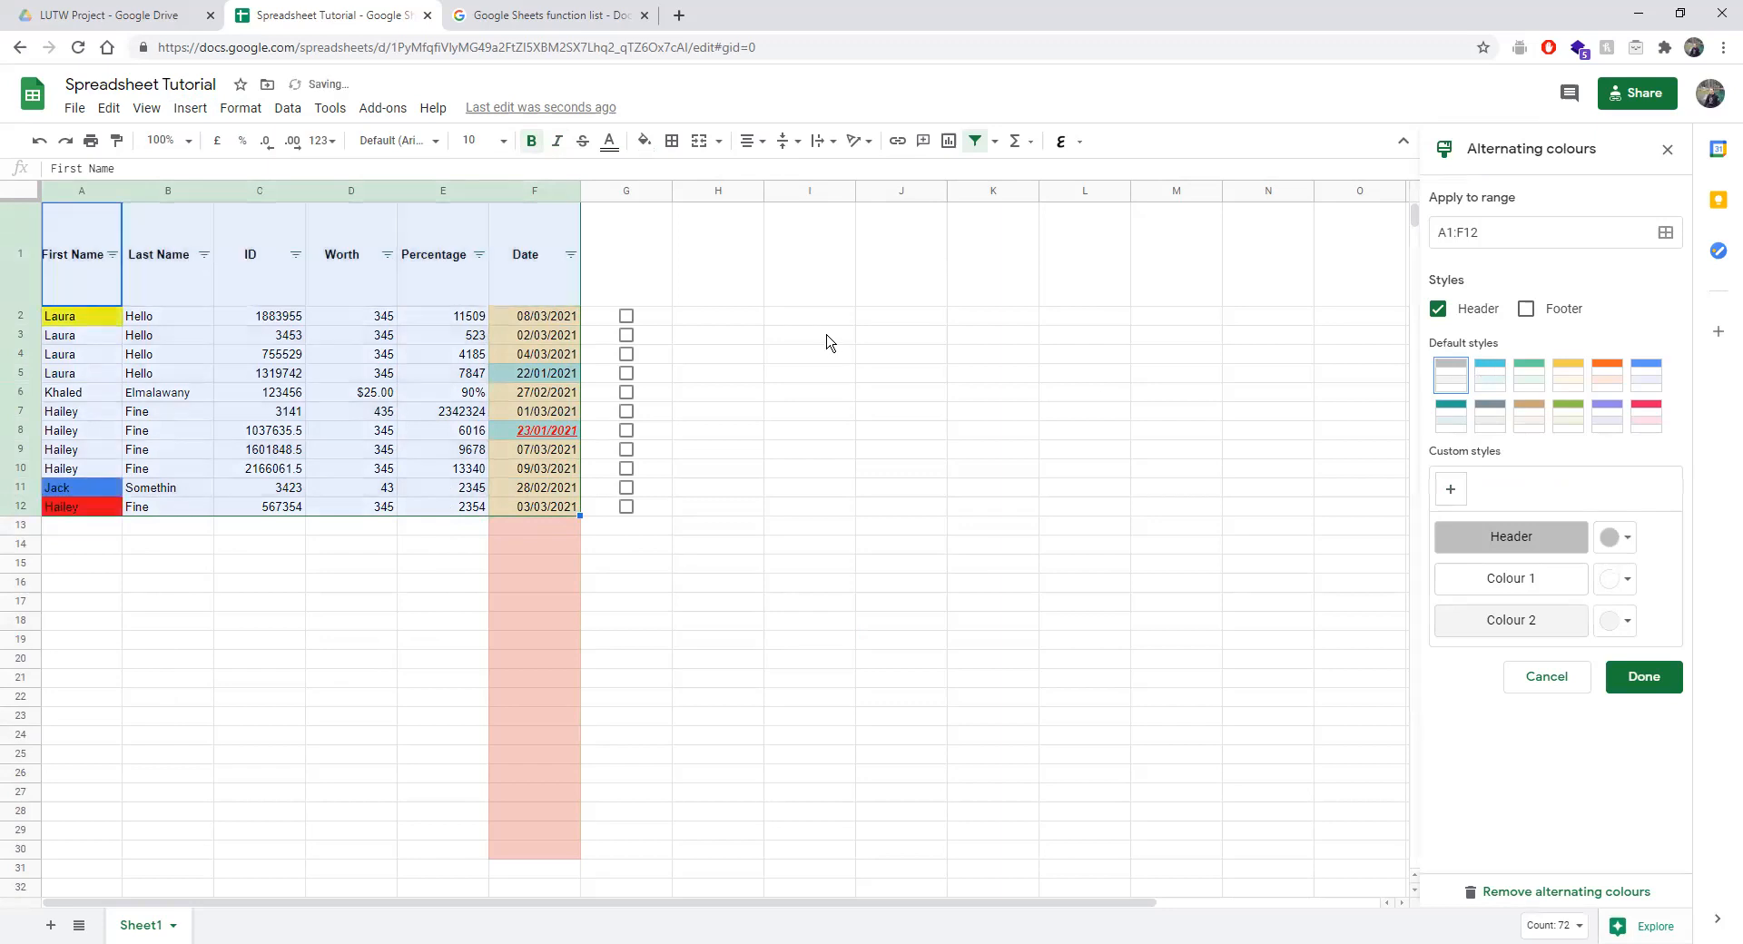
pyautogui.click(82, 320)
pyautogui.moveTo(393, 487)
pyautogui.mouseDown()
pyautogui.moveTo(529, 536)
pyautogui.moveTo(545, 521)
pyautogui.mouseUp()
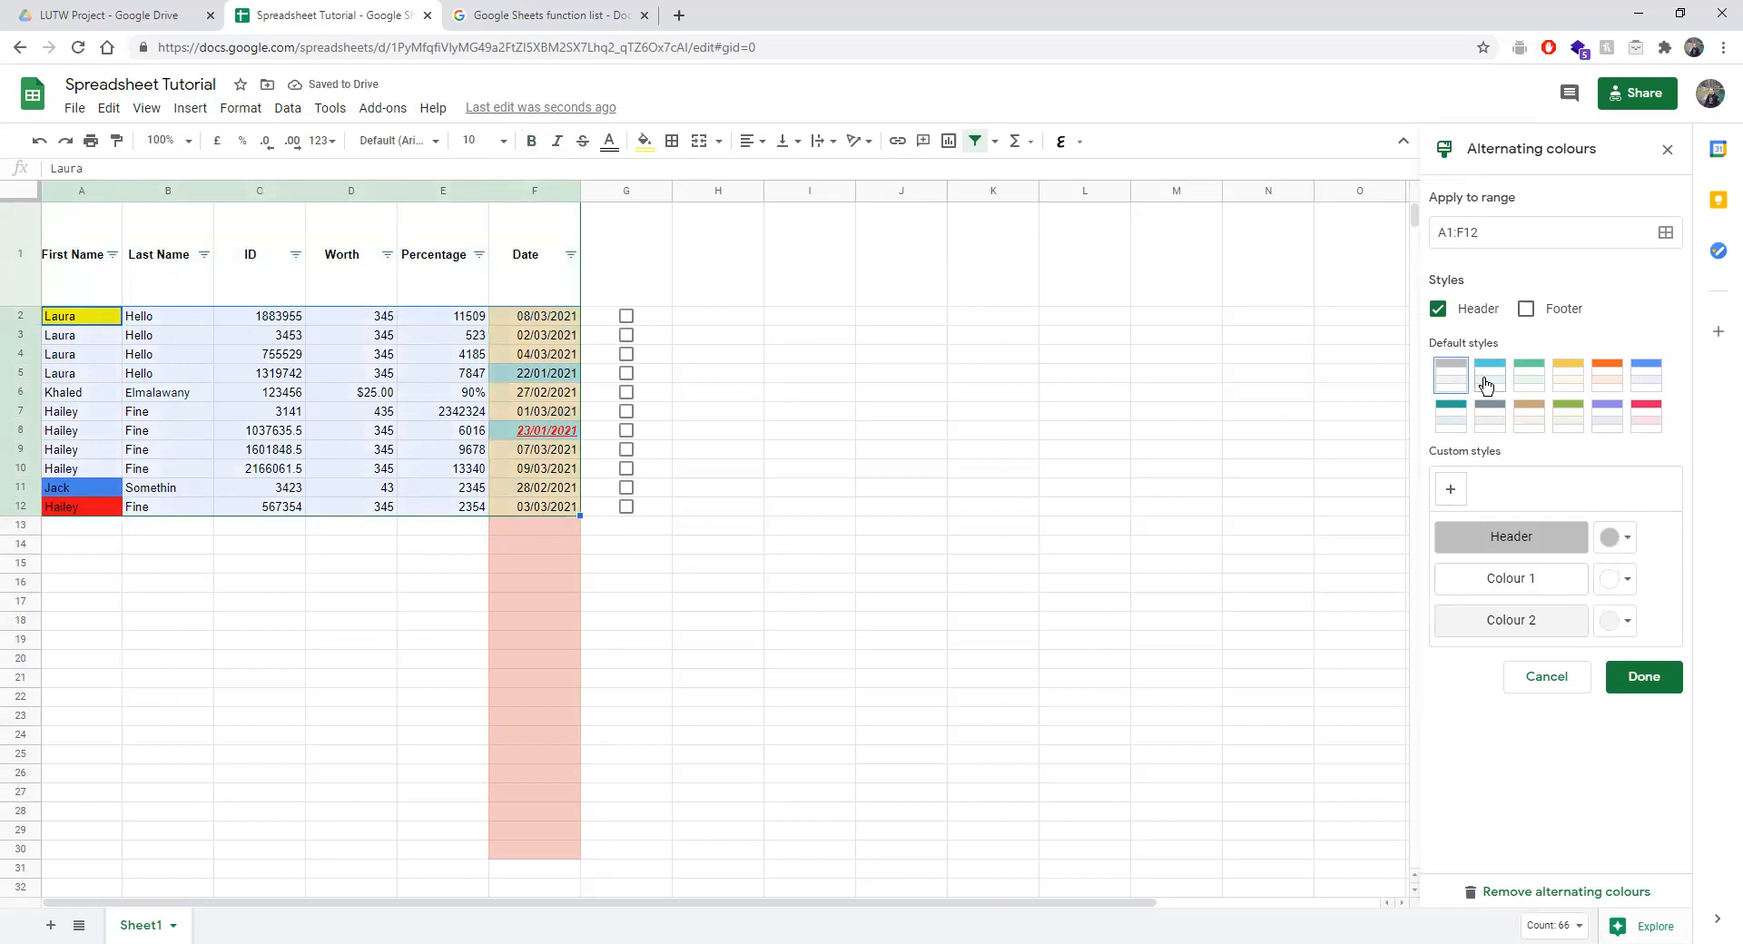
pyautogui.click(1665, 232)
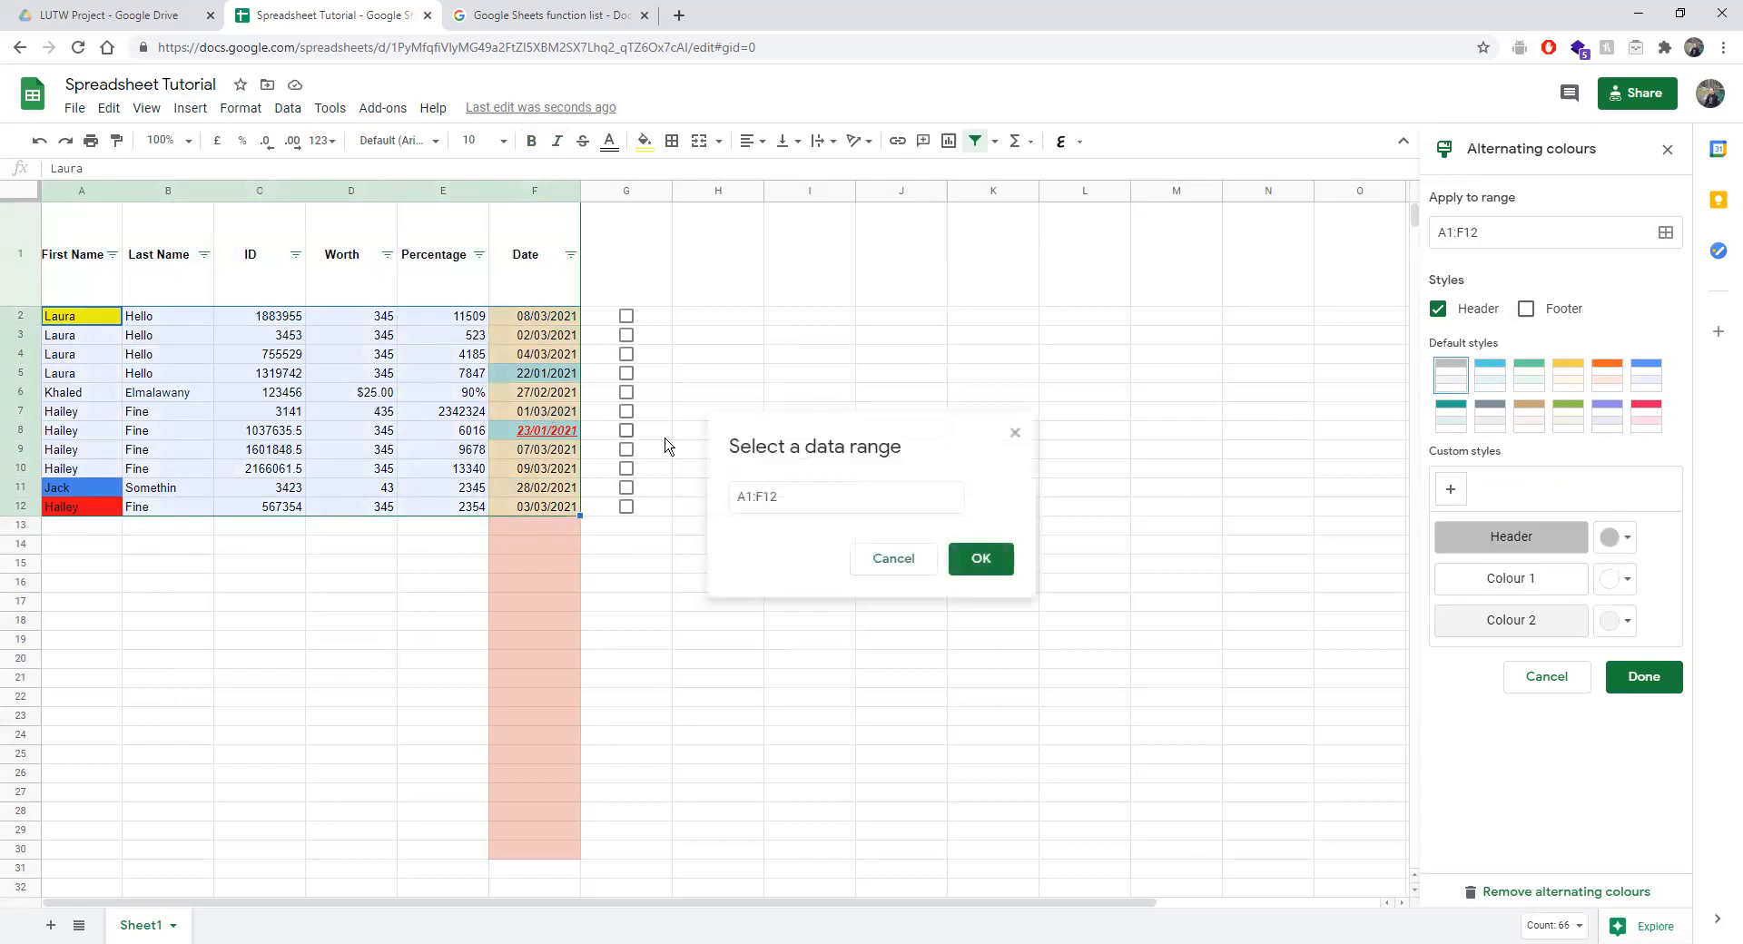
pyautogui.click(749, 497)
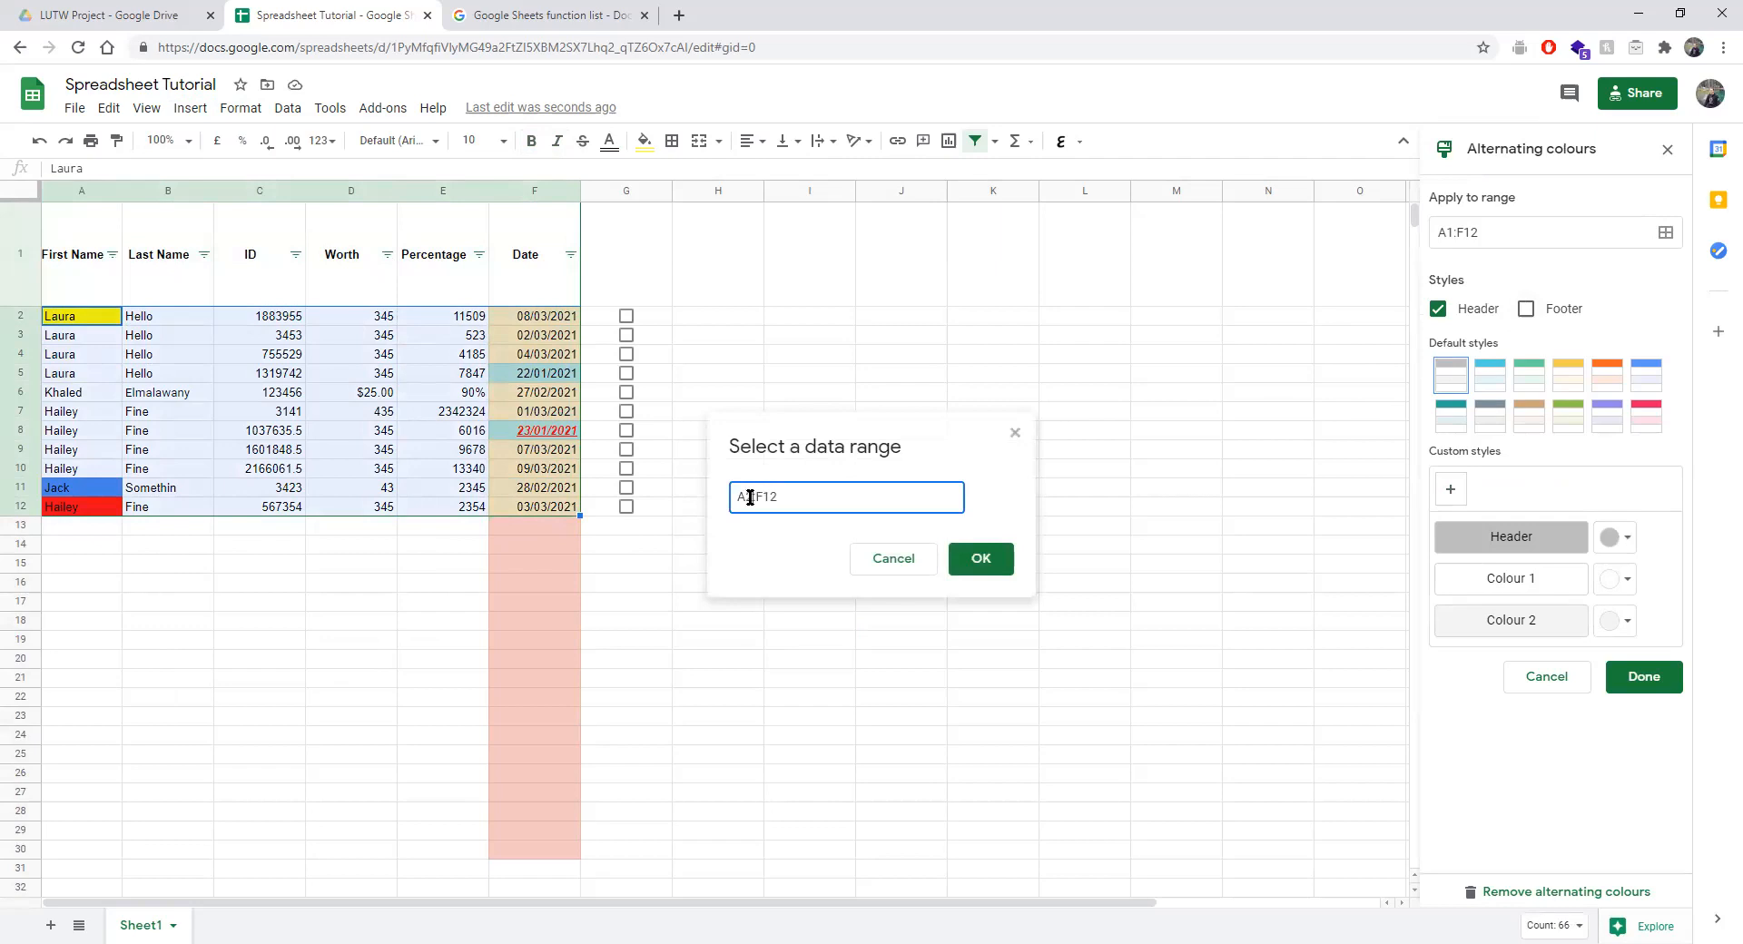
pyautogui.press('BackSpace')
pyautogui.press('BackSpace')
pyautogui.press('Return')
pyautogui.click(1043, 543)
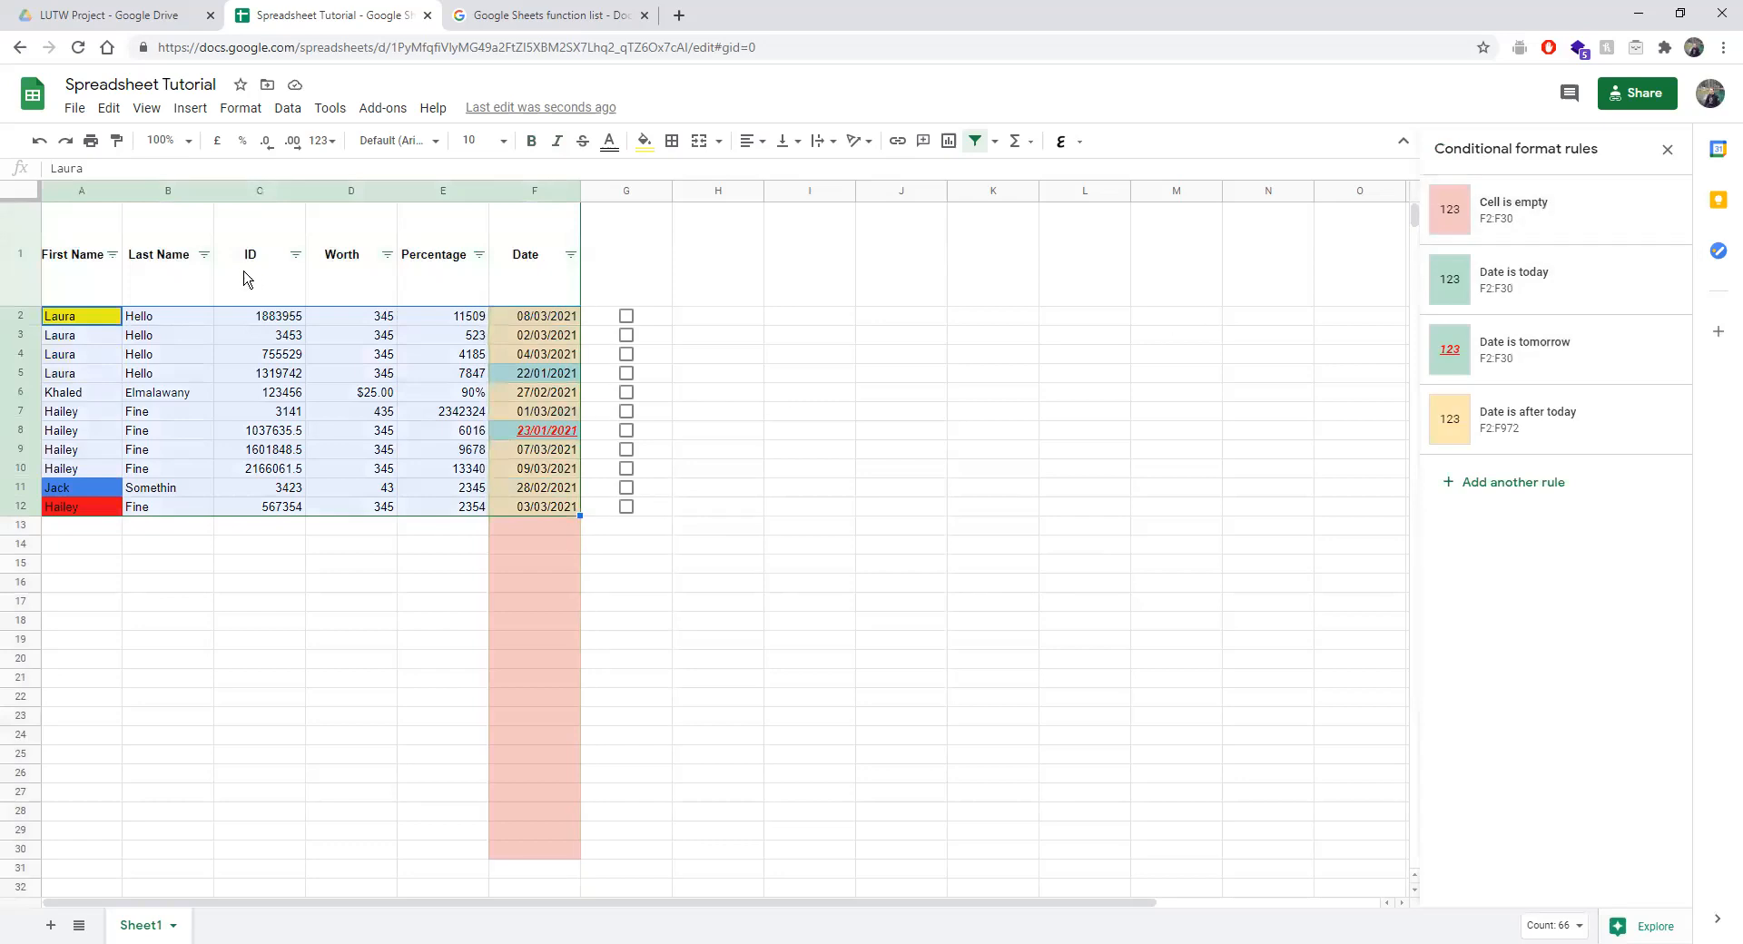
# Remove the alternating colours and reselect the whole table A1:F12.
pyautogui.click(241, 107)
pyautogui.click(325, 577)
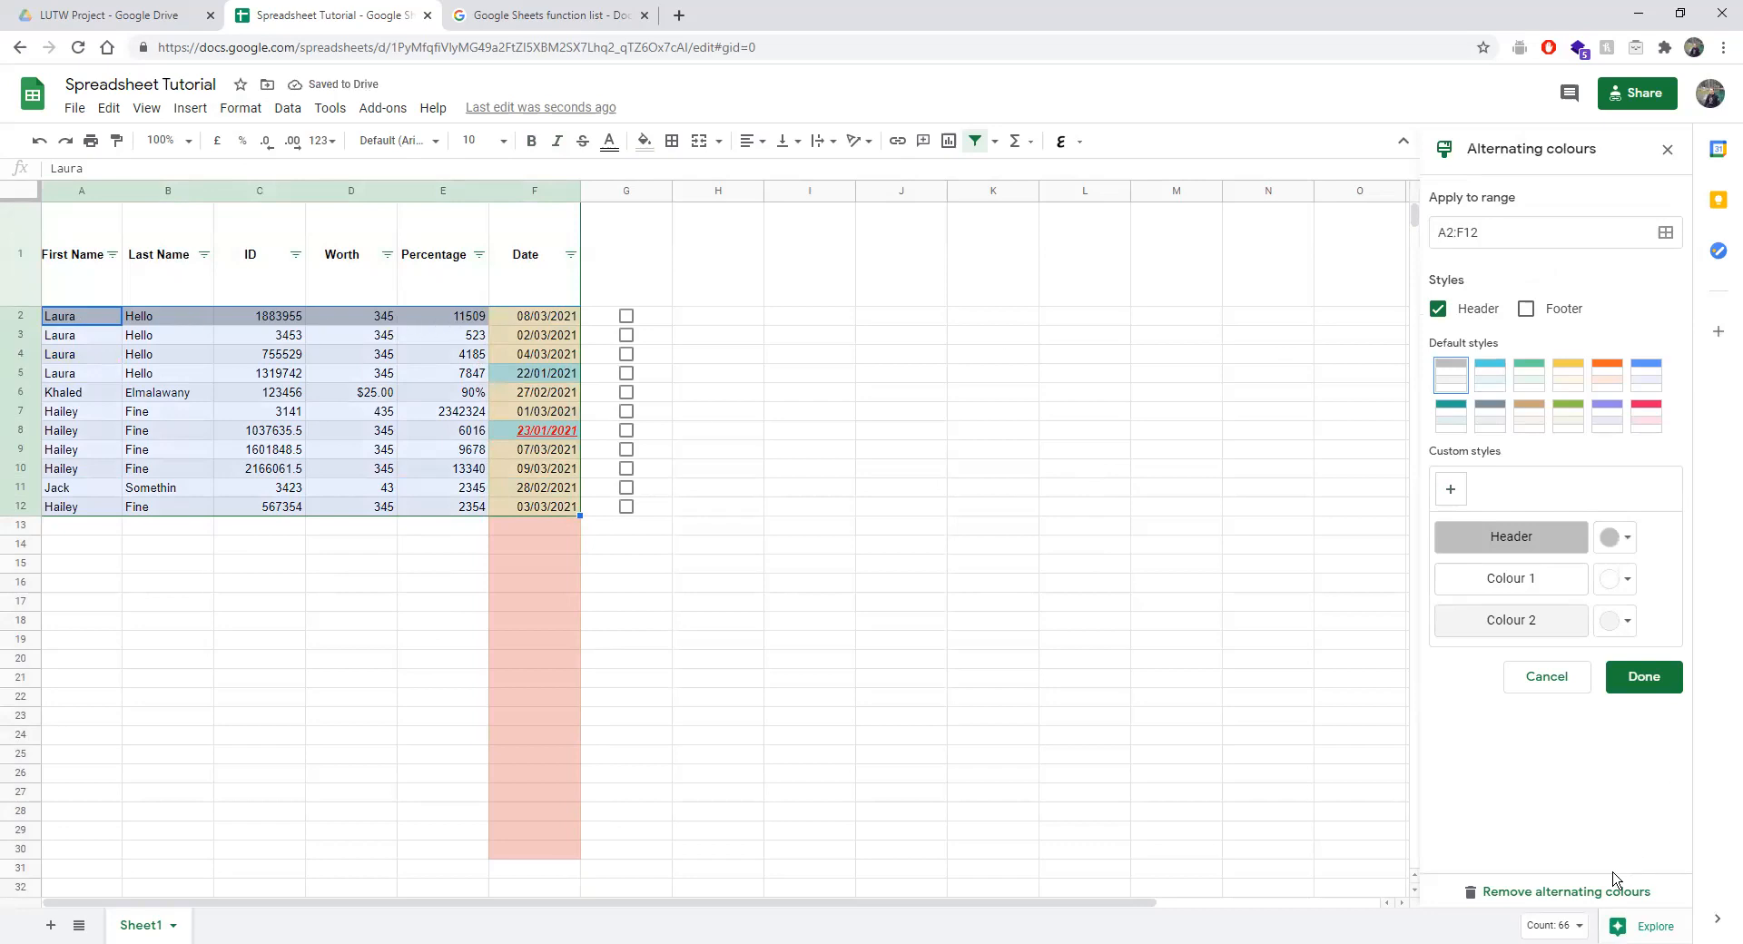
pyautogui.click(1563, 892)
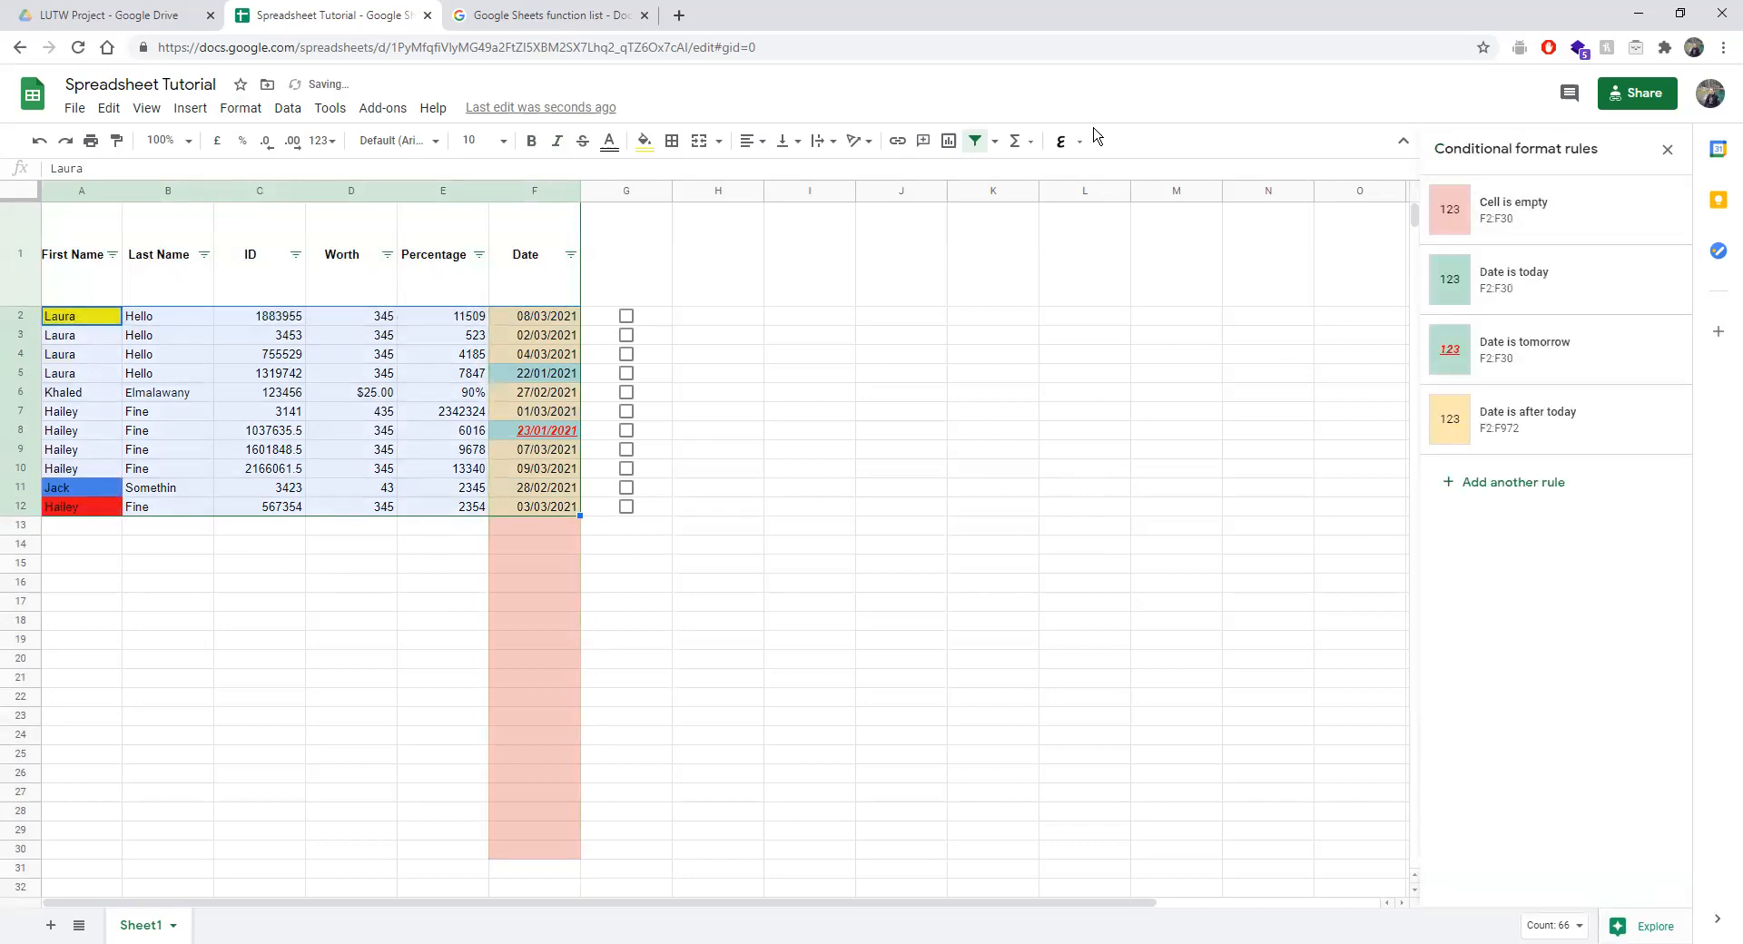
pyautogui.click(240, 107)
pyautogui.click(258, 678)
pyautogui.moveTo(91, 281); pyautogui.dragTo(541, 509)
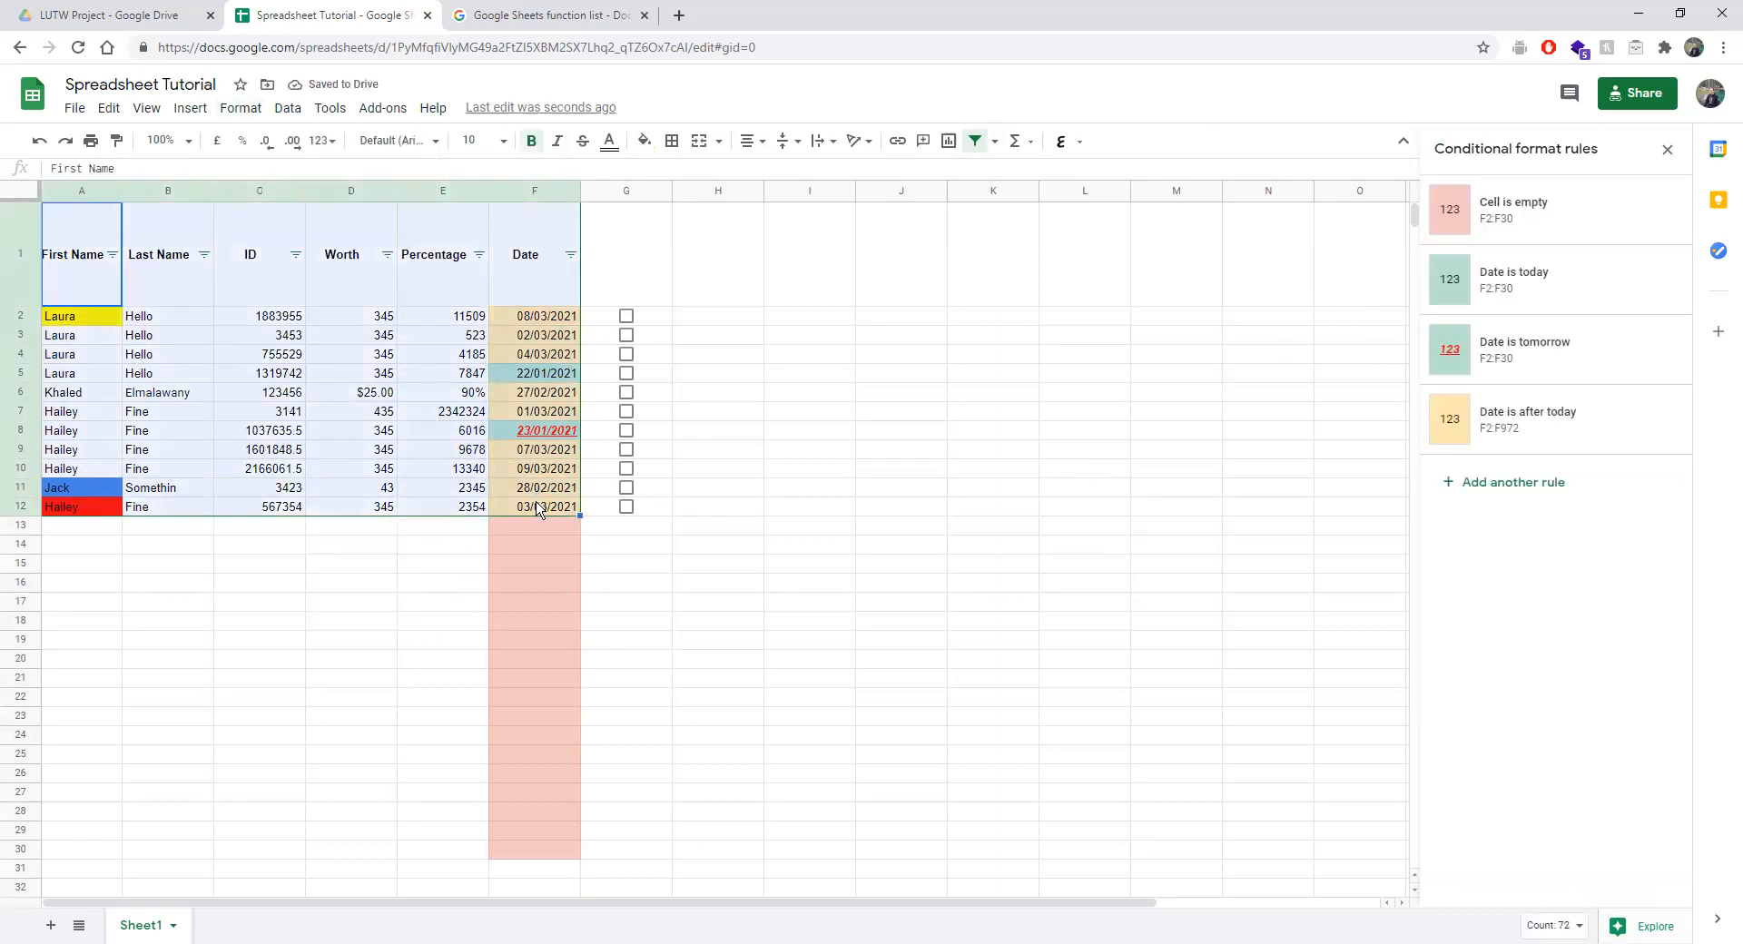
pyautogui.click(238, 108)
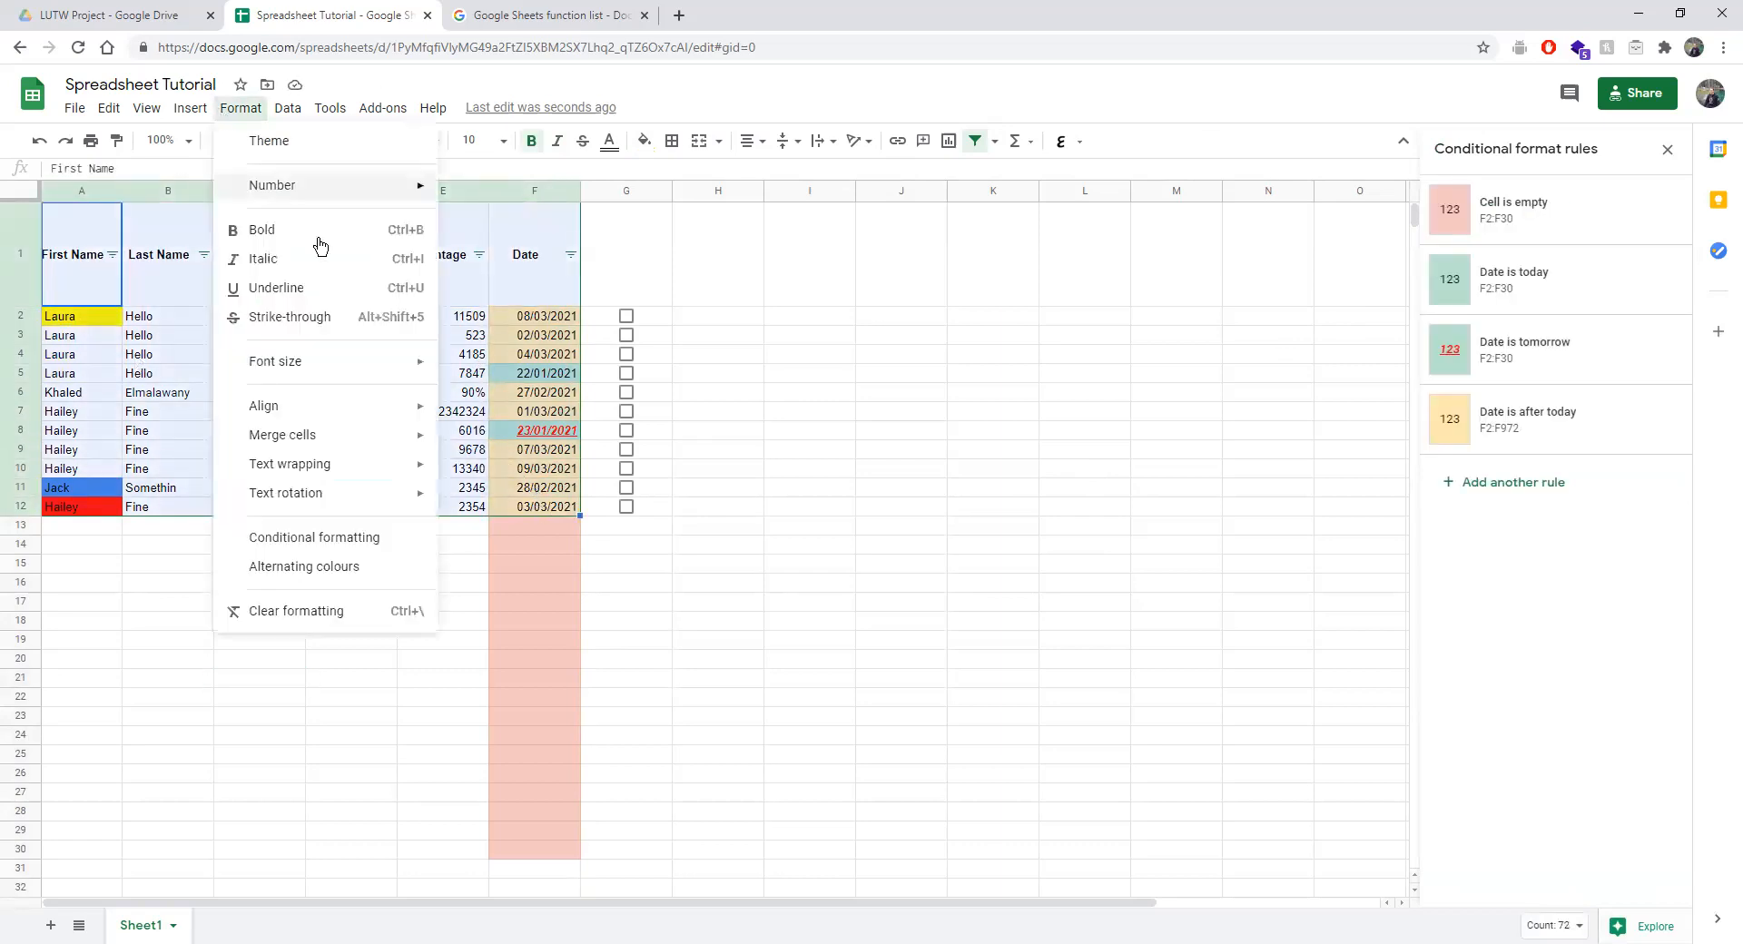
# Apply the blue alternating colour style to A1:F12, saved as a custom style.
pyautogui.click(336, 566)
pyautogui.click(1581, 425)
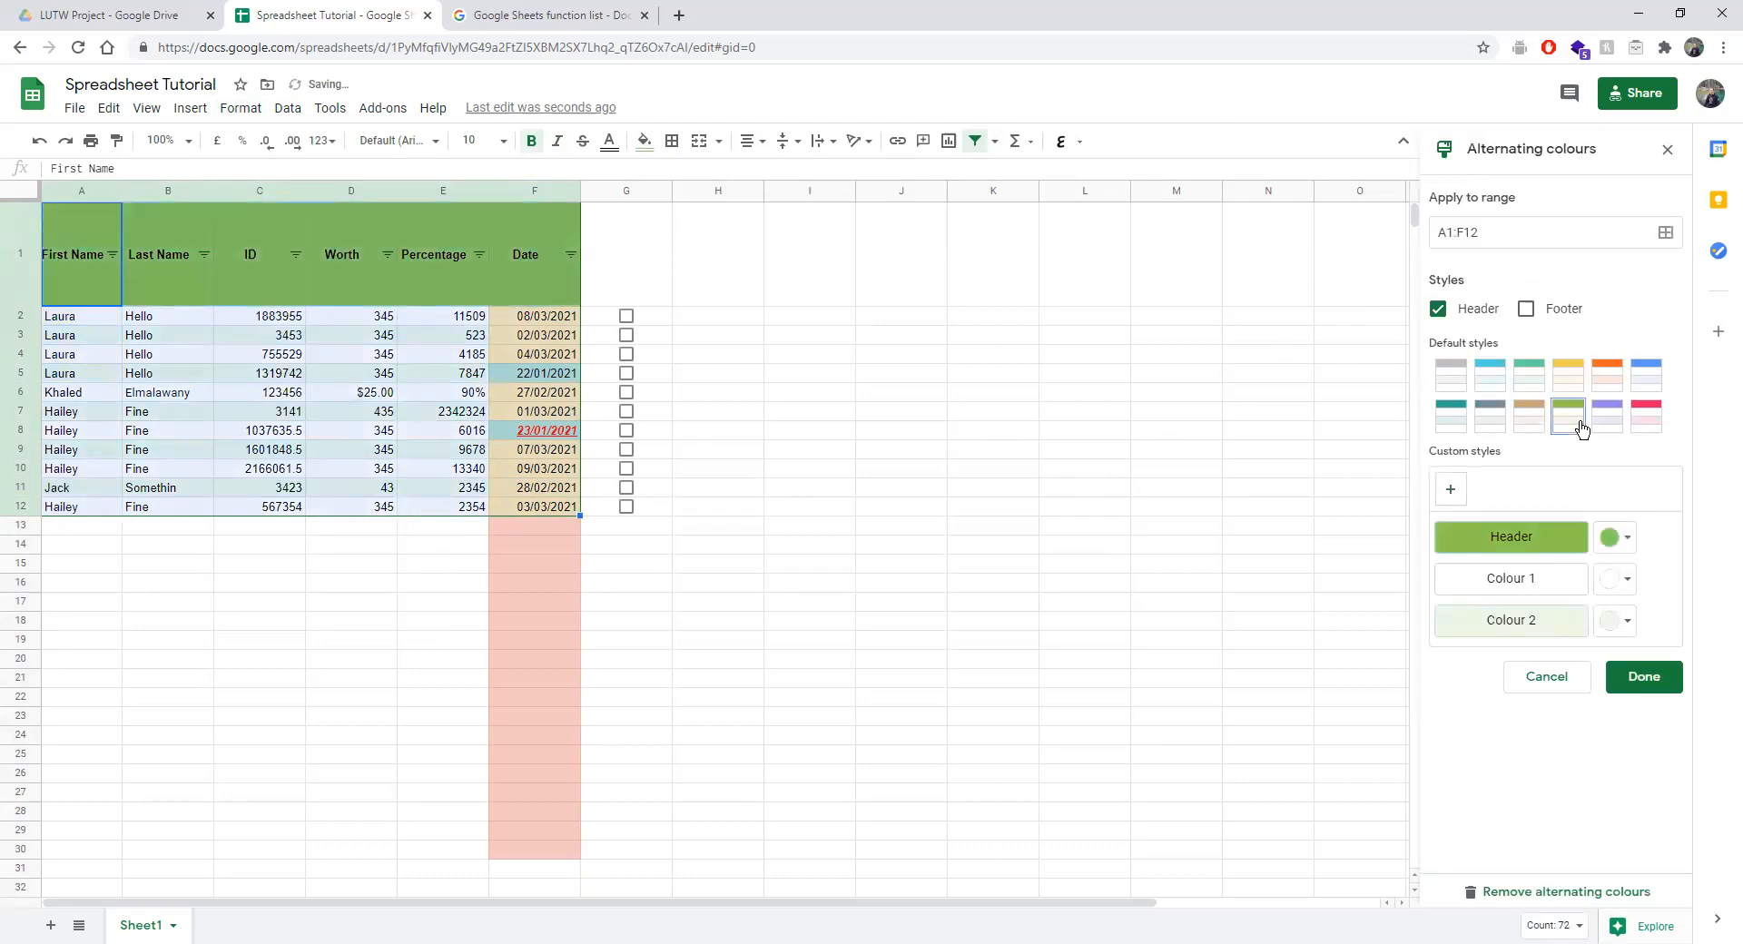
pyautogui.click(1645, 376)
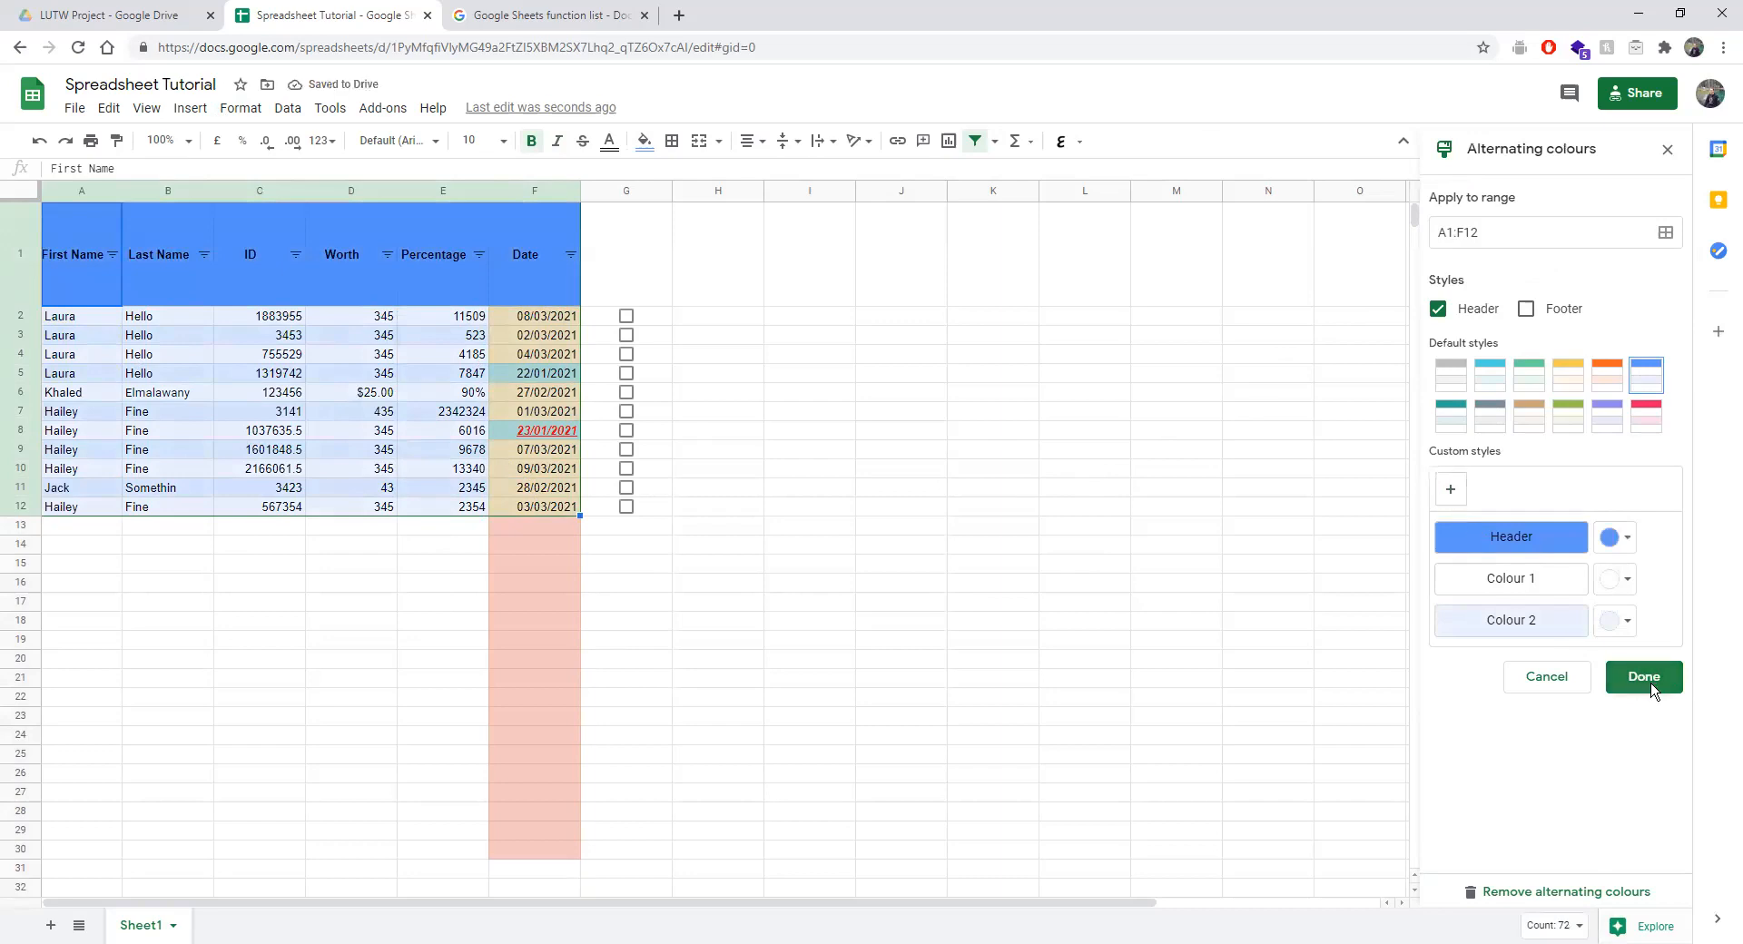
pyautogui.click(1450, 492)
pyautogui.click(1456, 498)
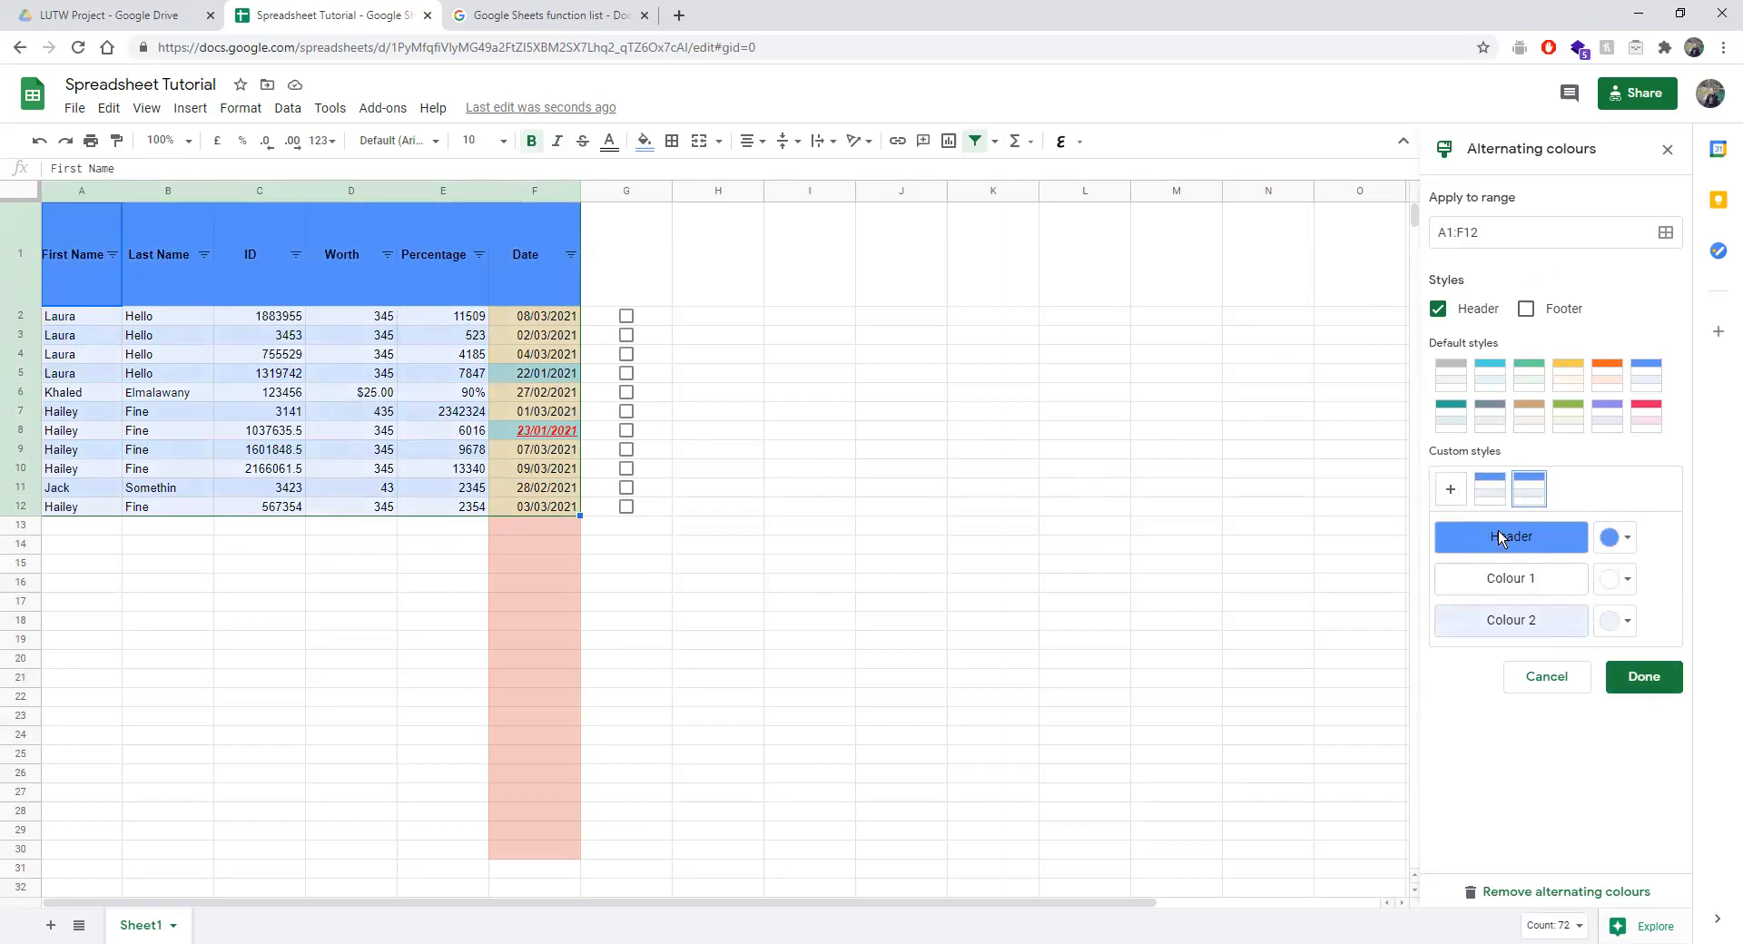
pyautogui.click(1490, 488)
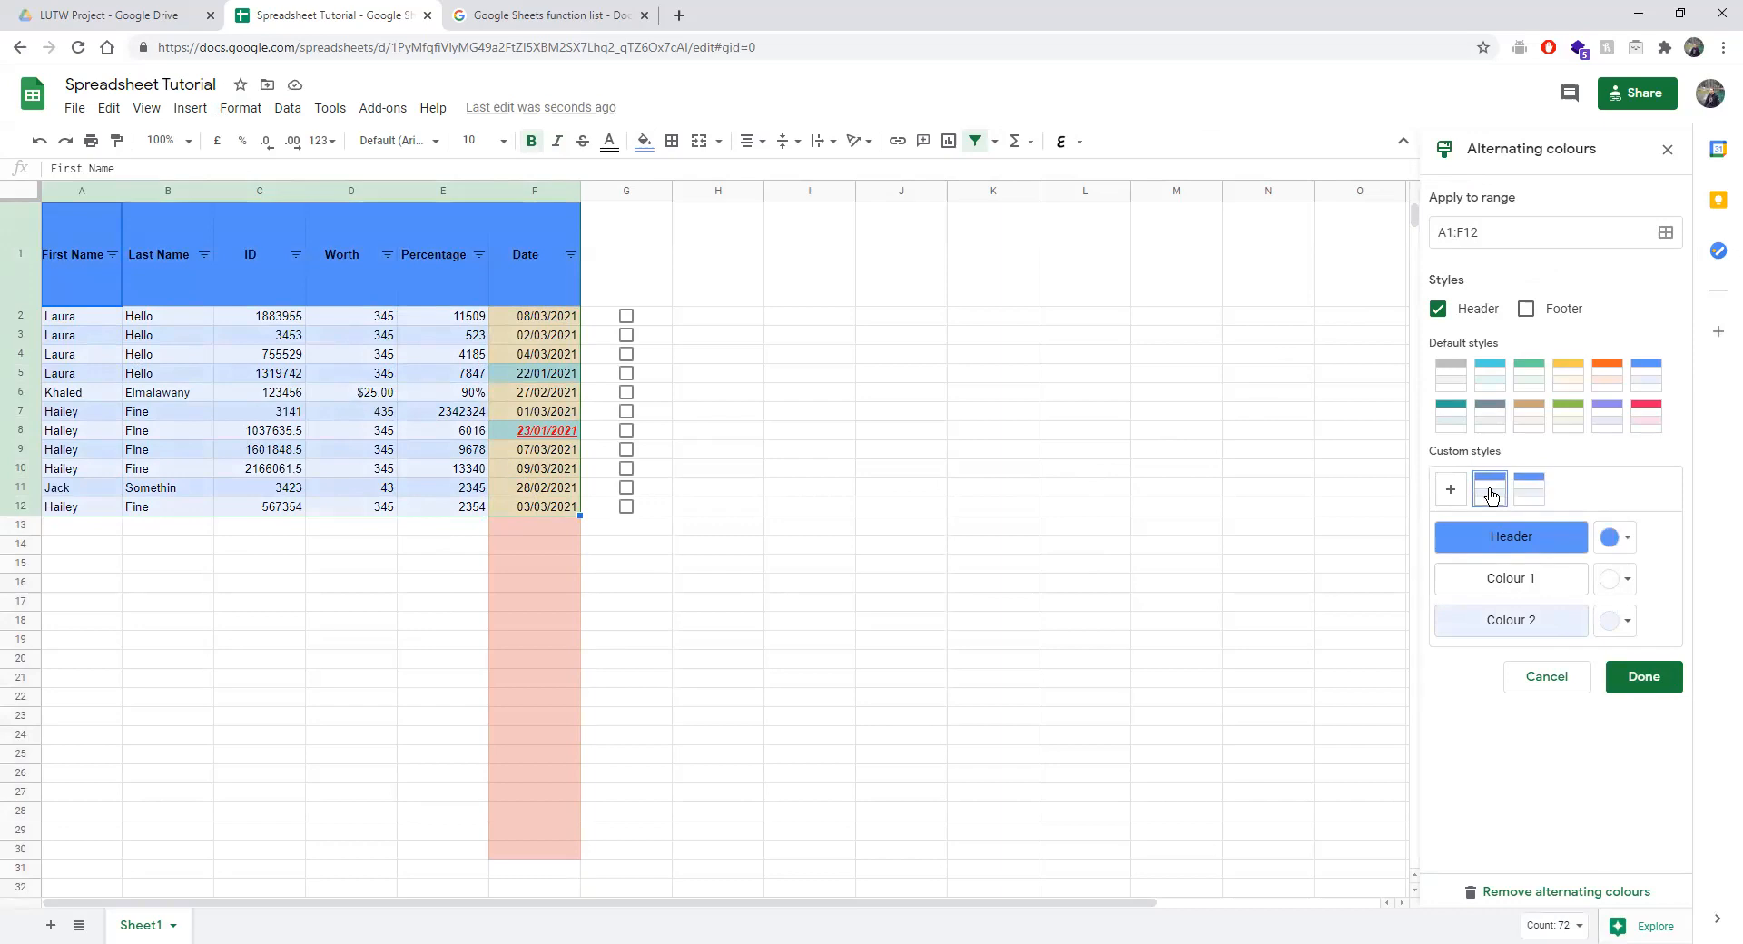
pyautogui.click(1658, 666)
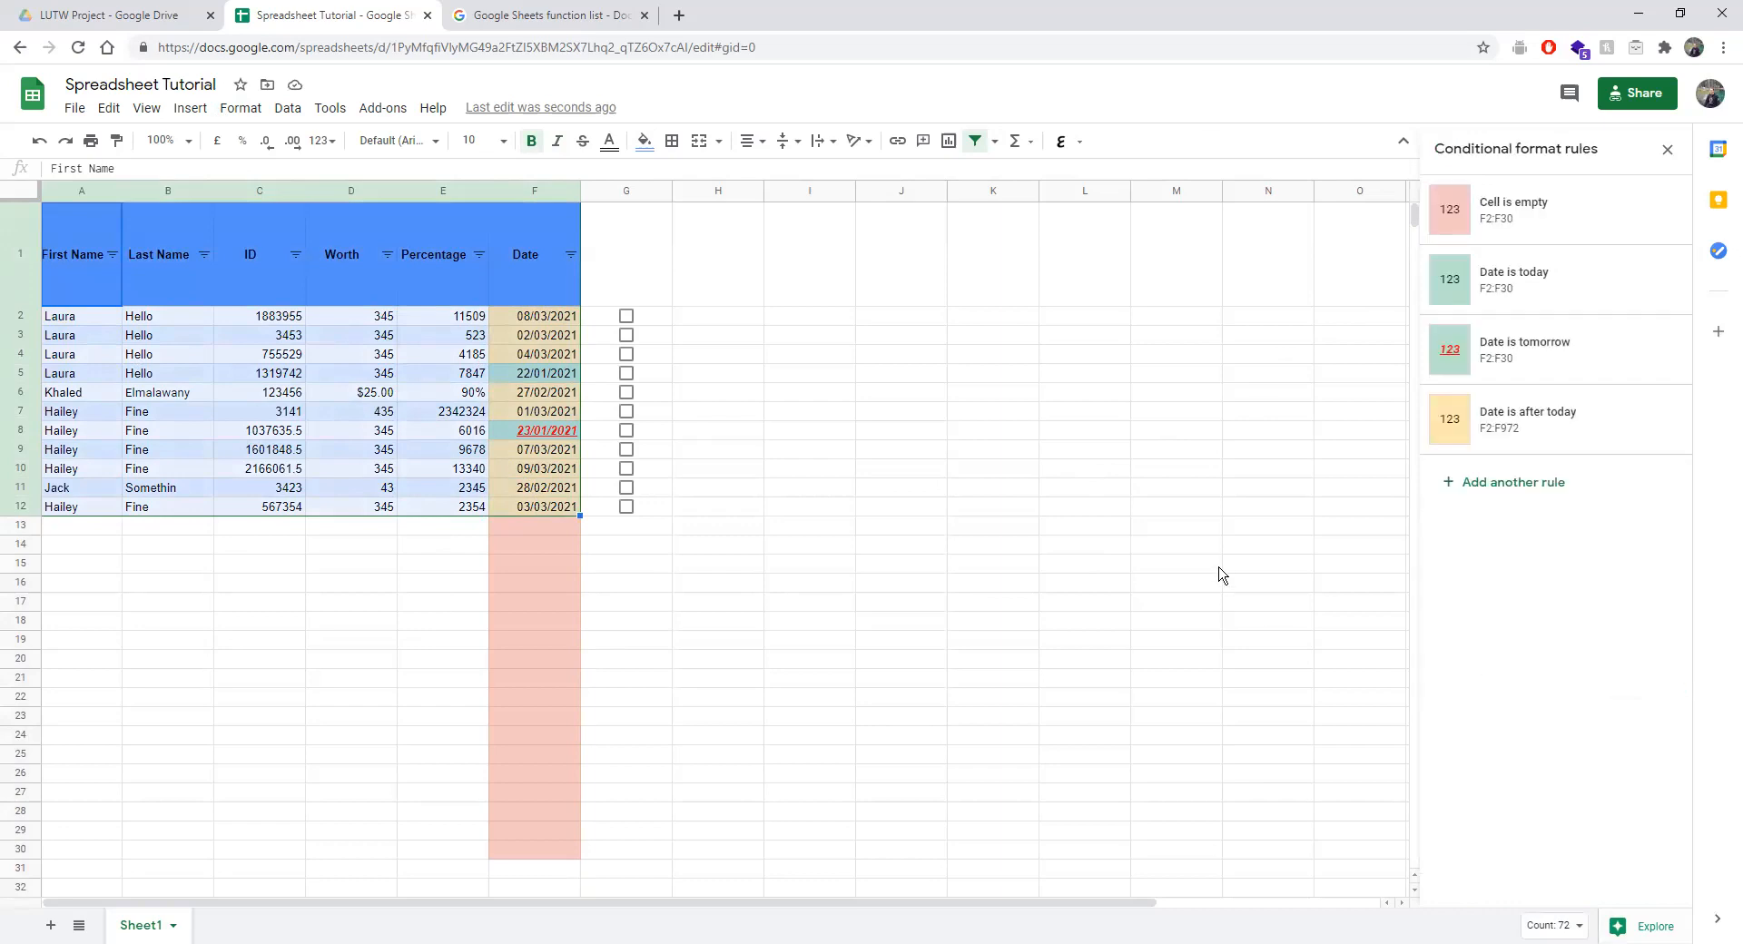
# Select the dates F2:F12, then clear the selection.
pyautogui.click(869, 509)
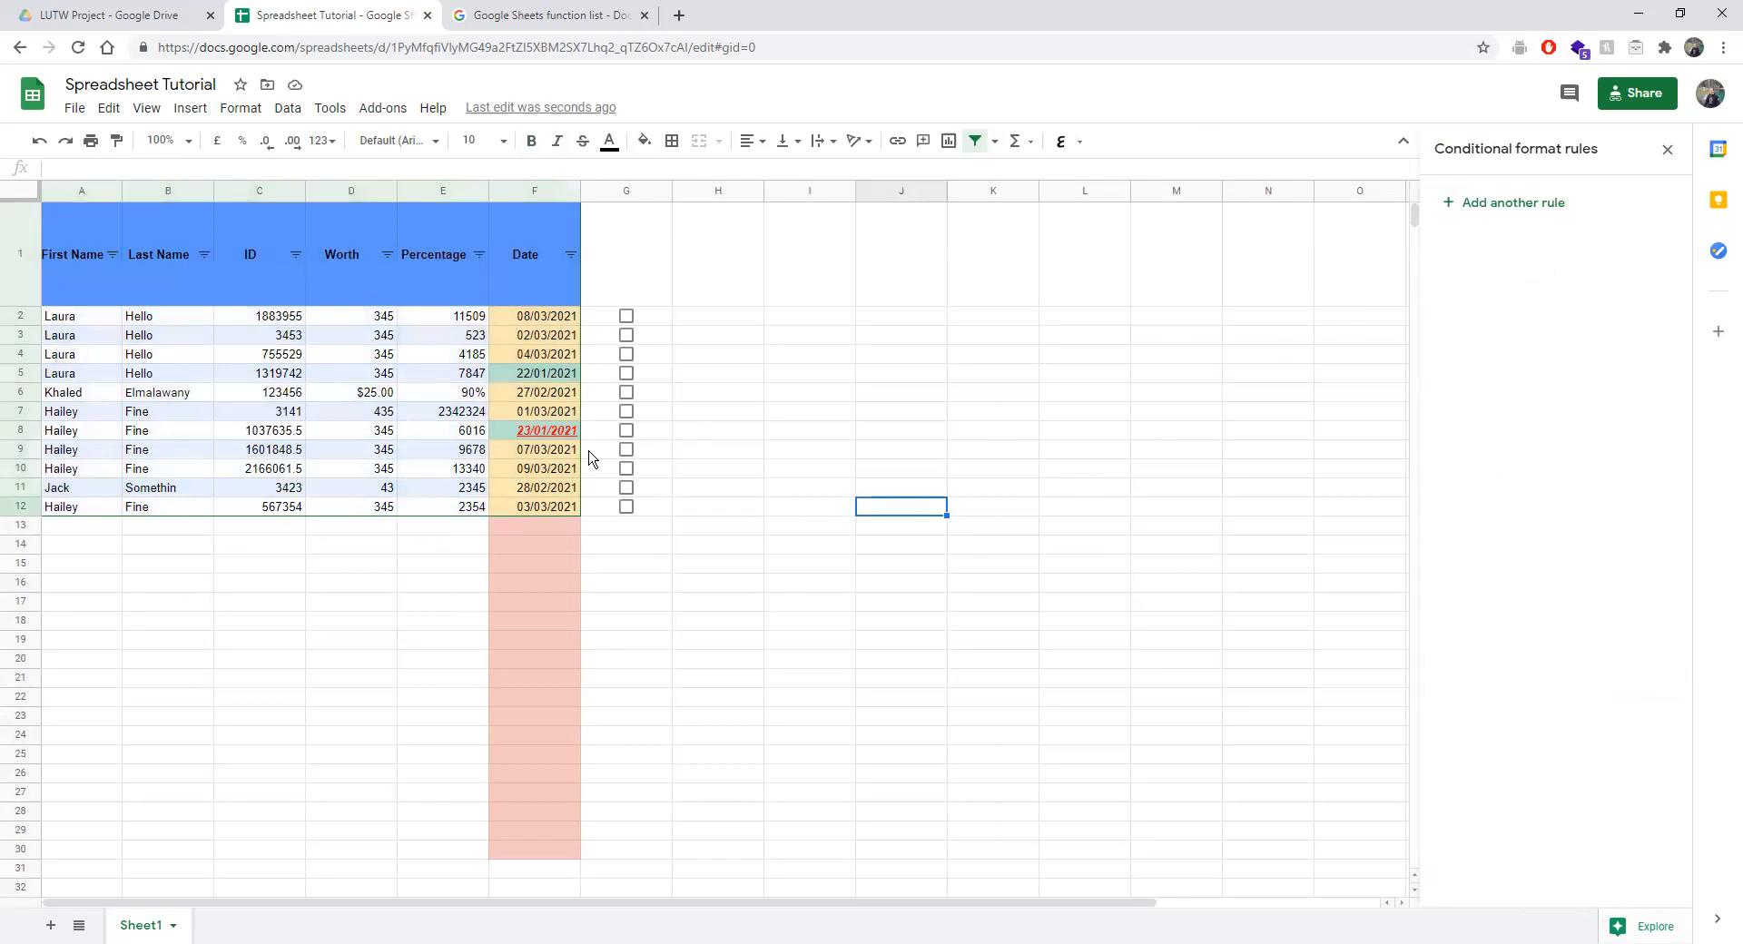
pyautogui.moveTo(536, 316); pyautogui.dragTo(516, 510)
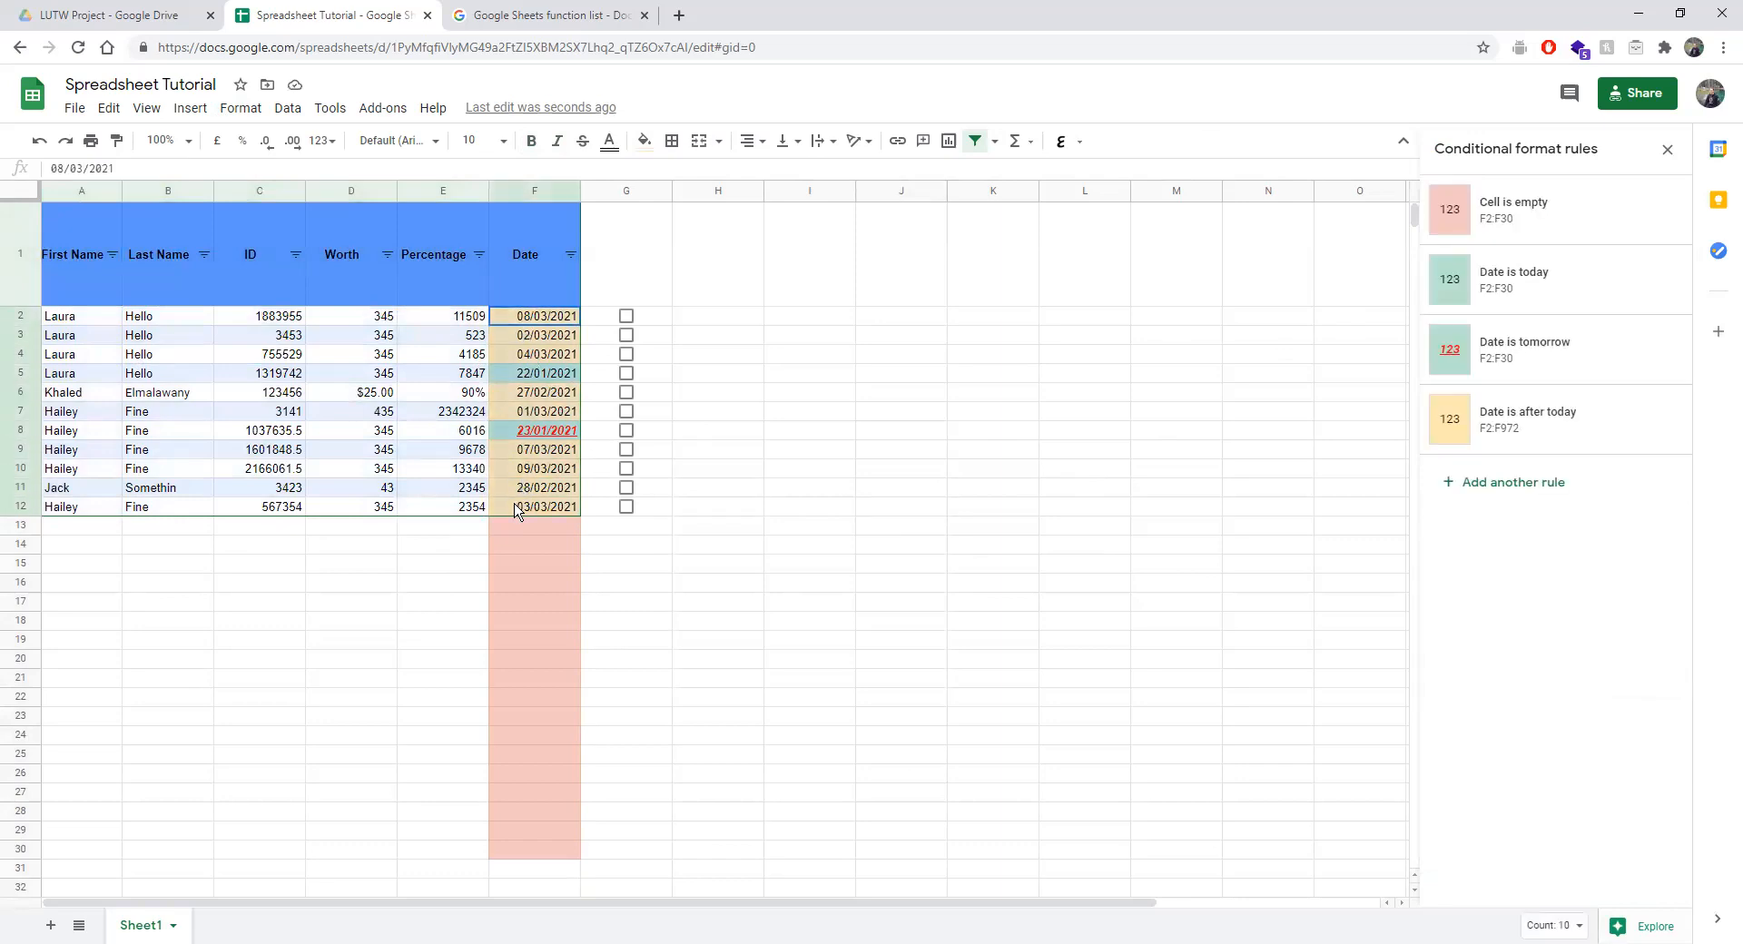
pyautogui.click(854, 526)
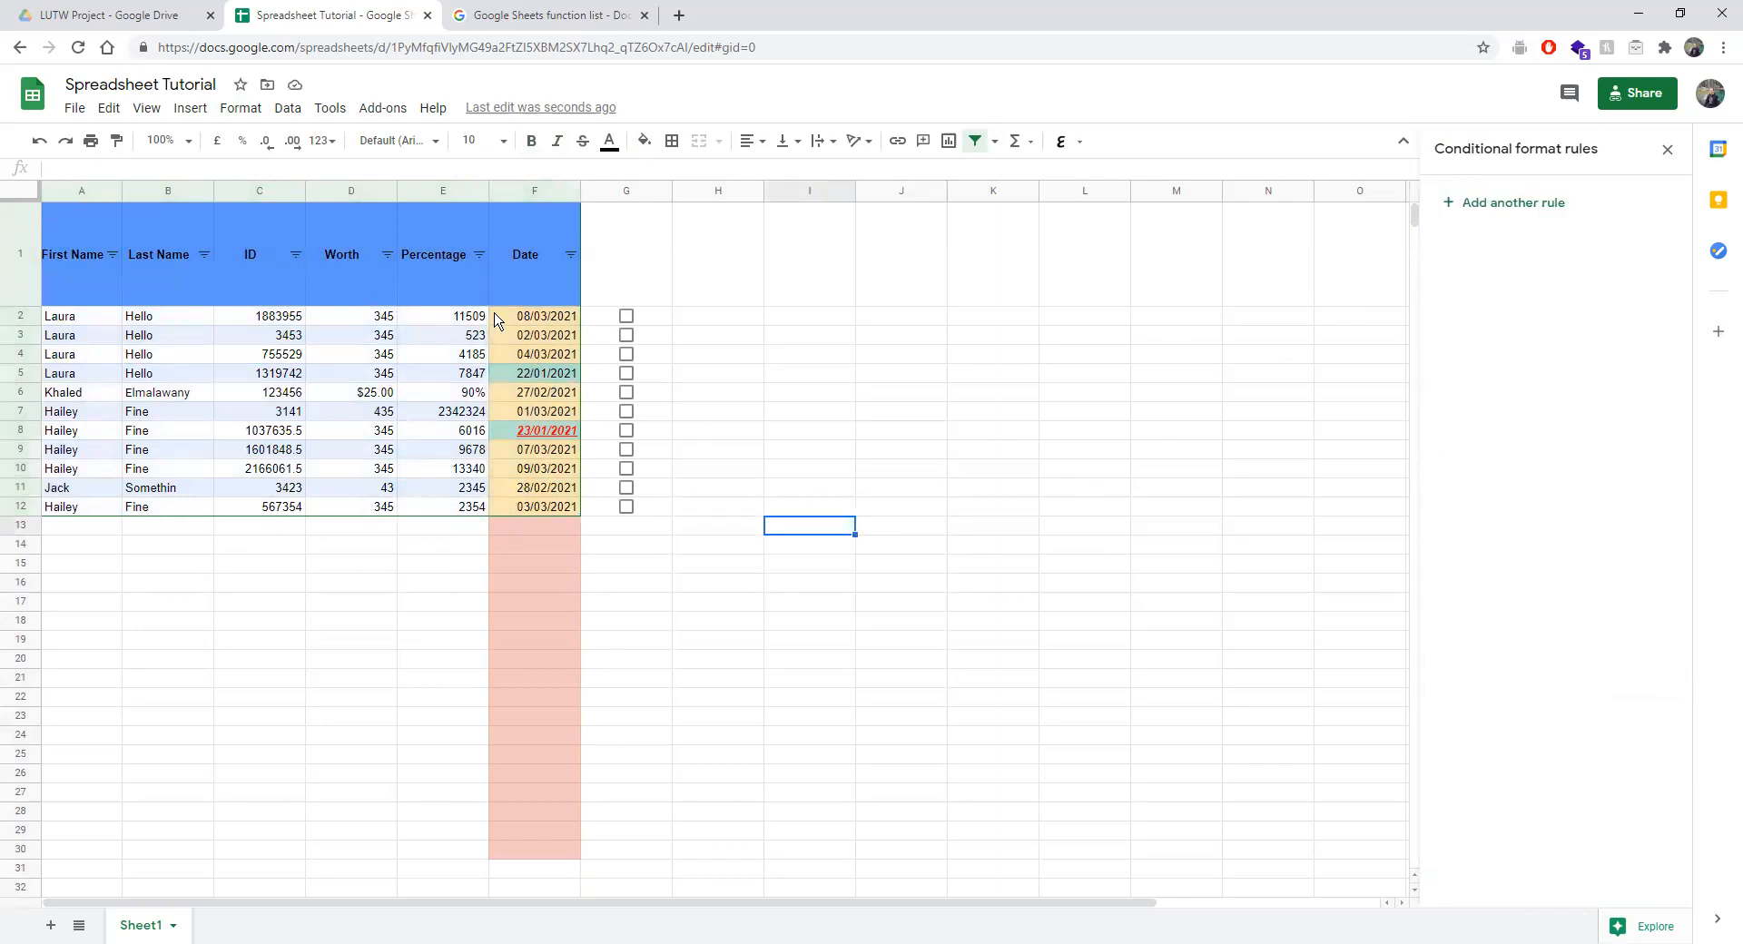
# Open the spreadsheet themes and preview the Shift theme.
pyautogui.click(240, 108)
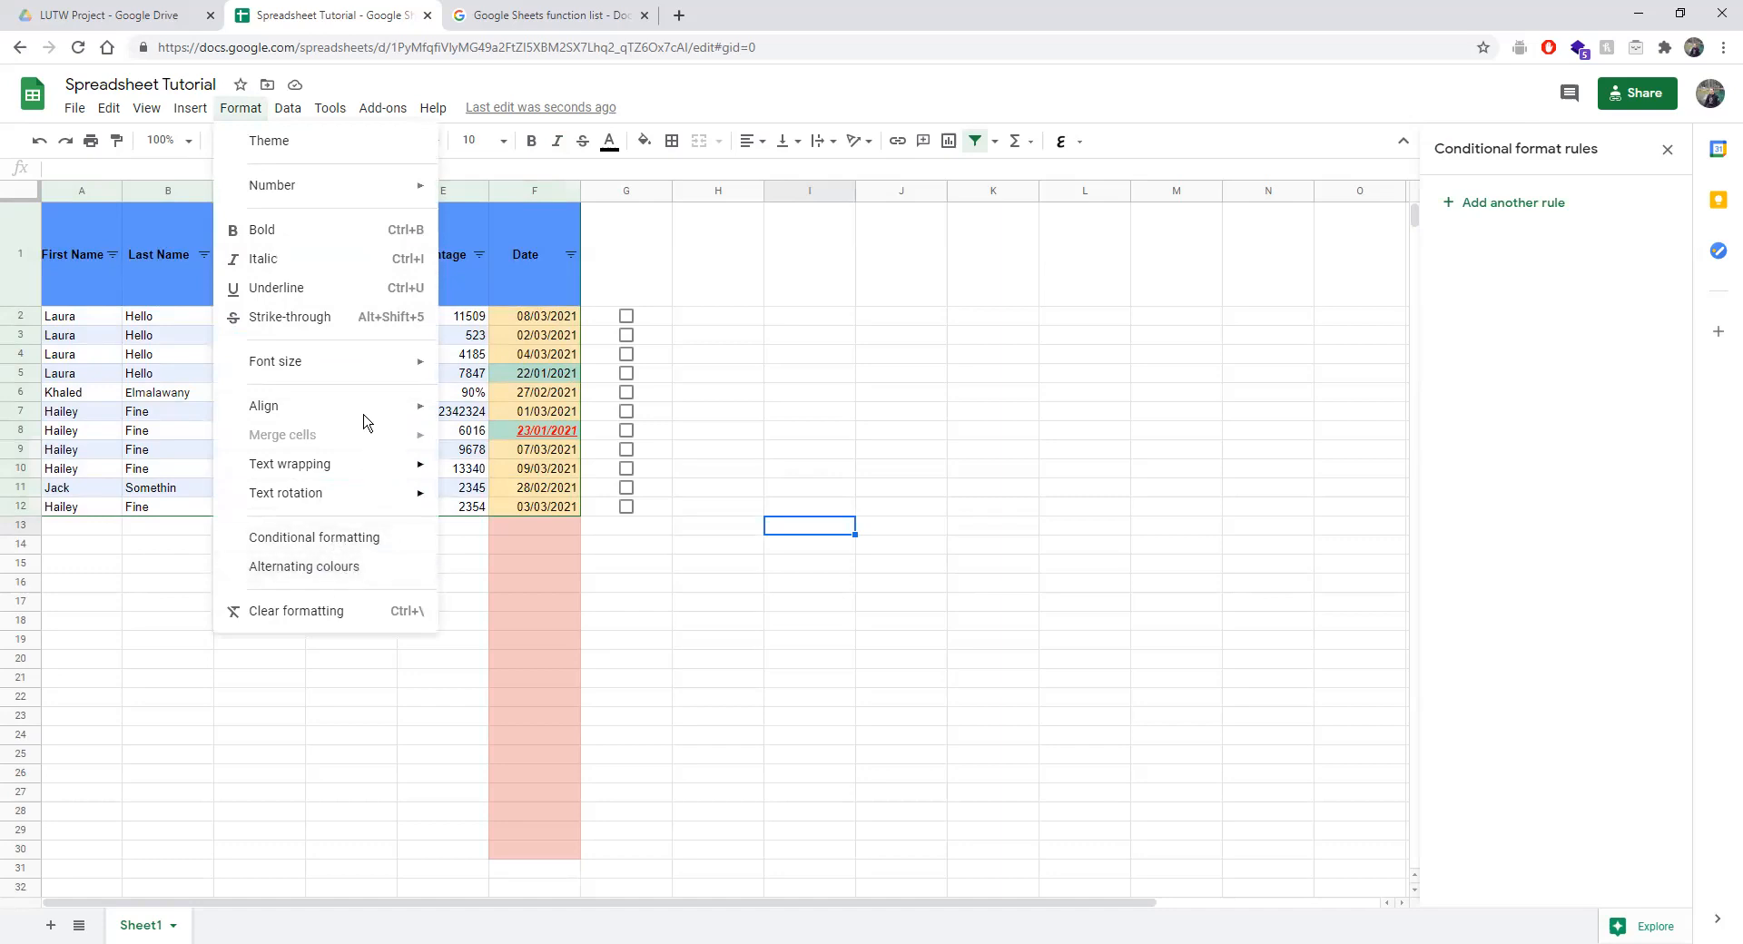
pyautogui.click(274, 143)
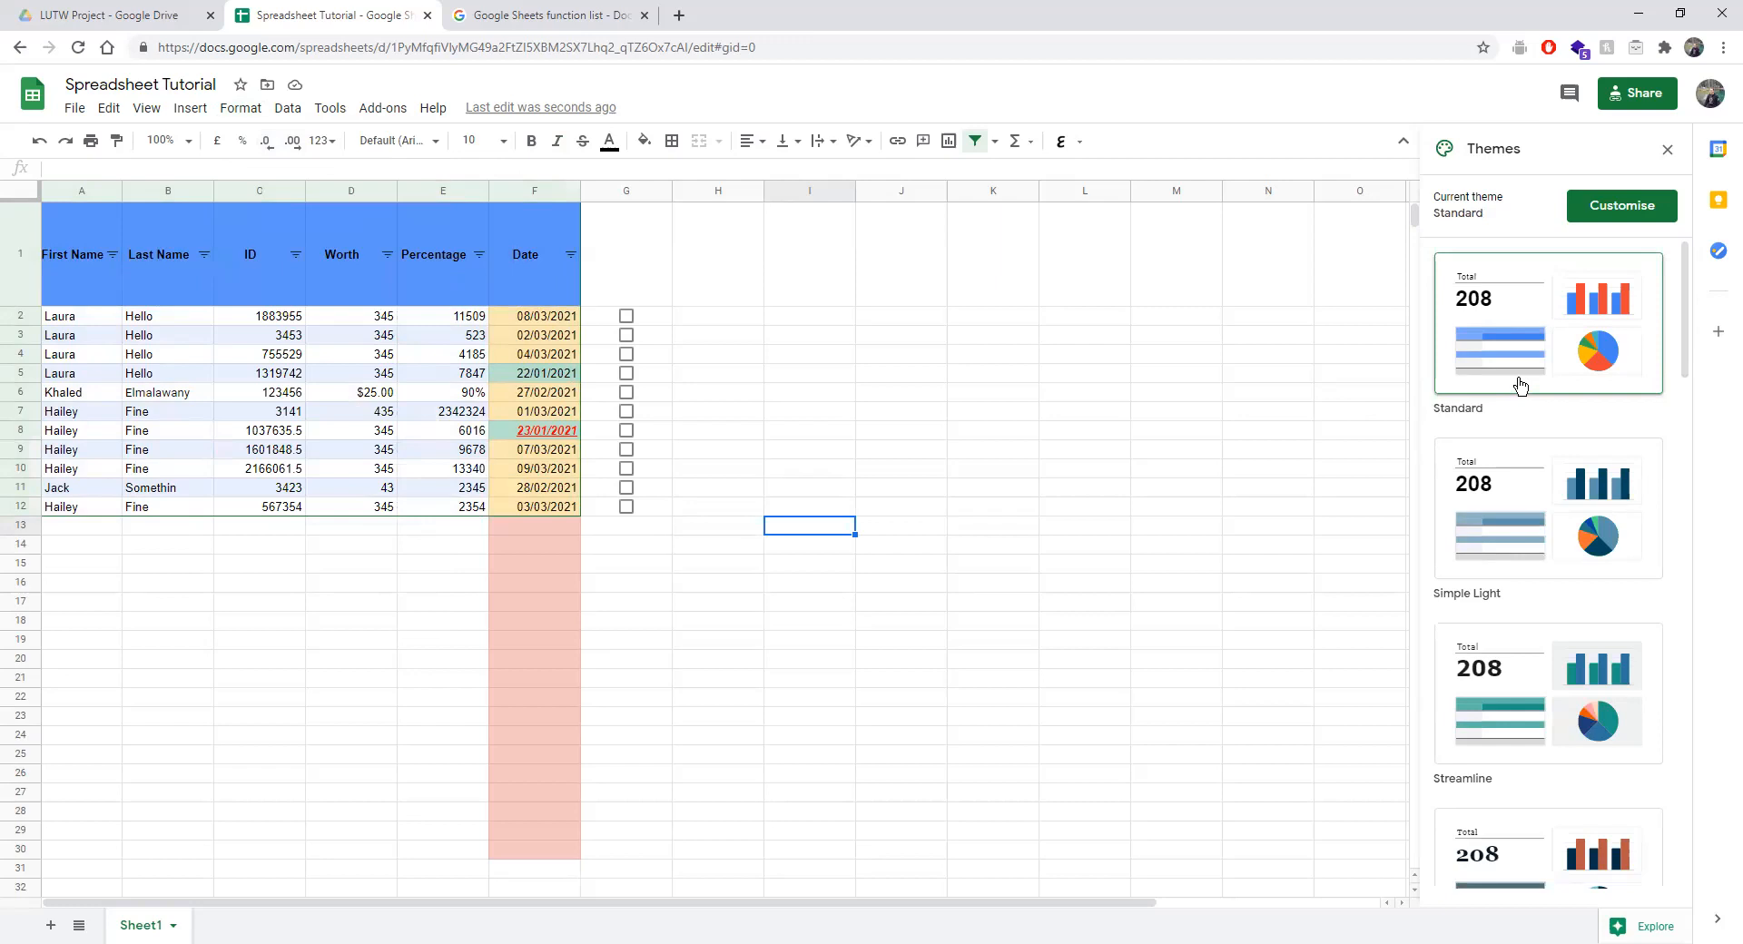
pyautogui.scroll(-7, 1520, 385)
pyautogui.scroll(-1, 1523, 383)
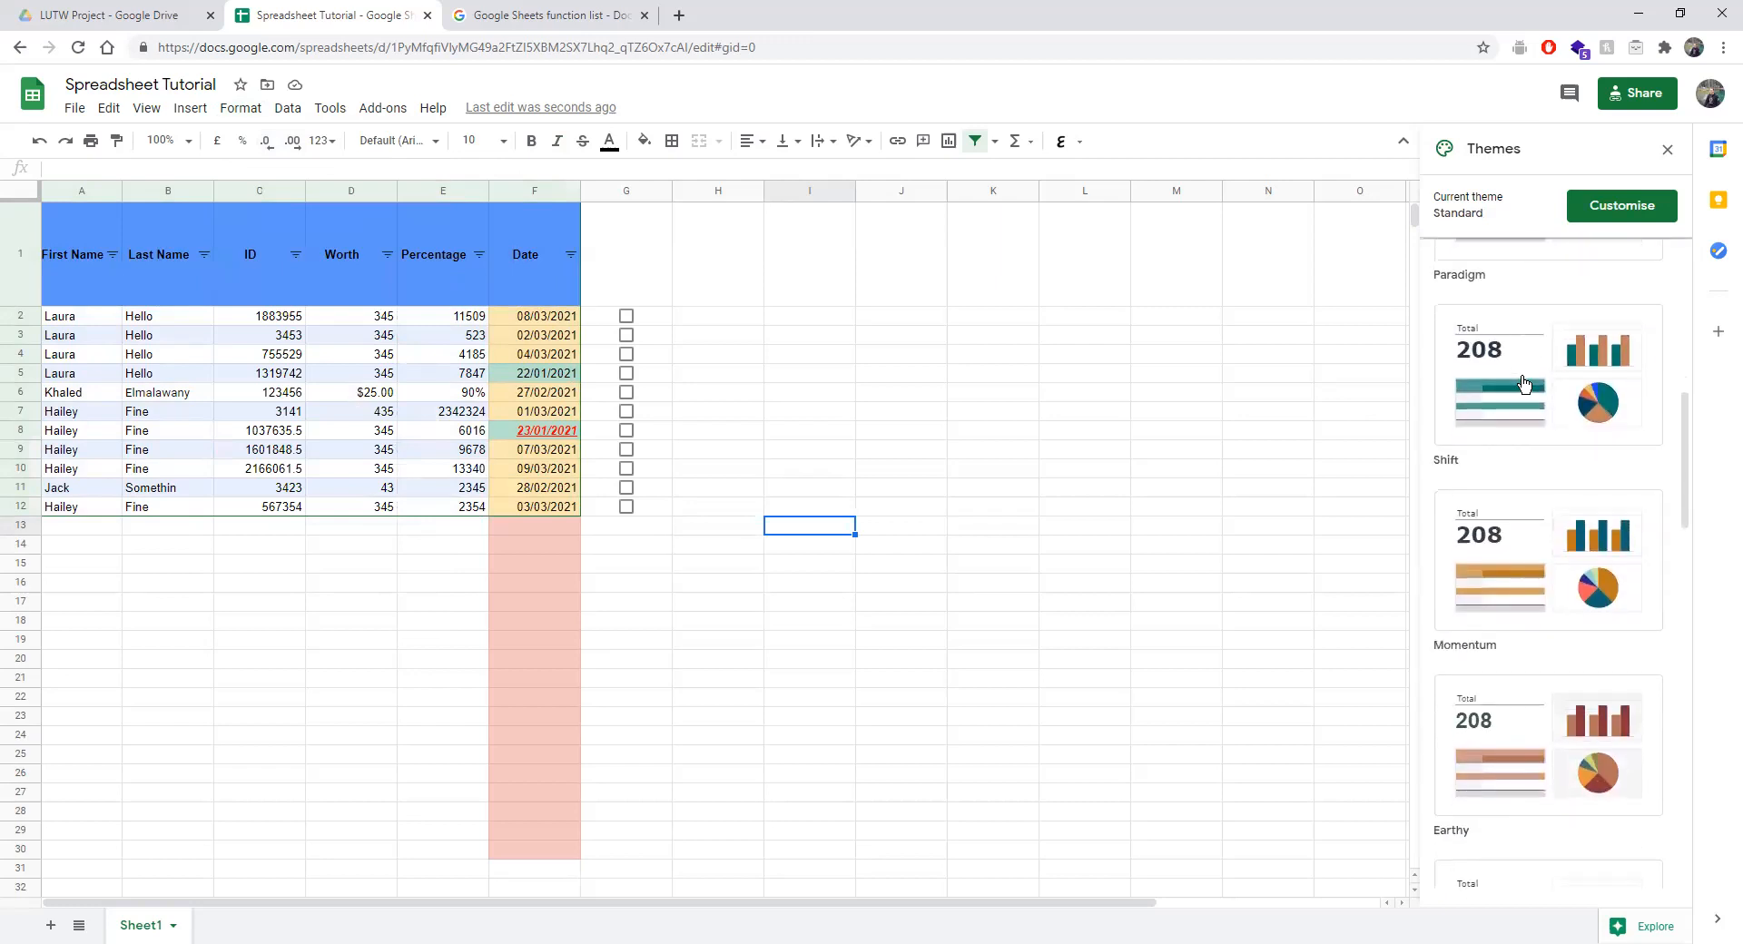
pyautogui.click(1622, 406)
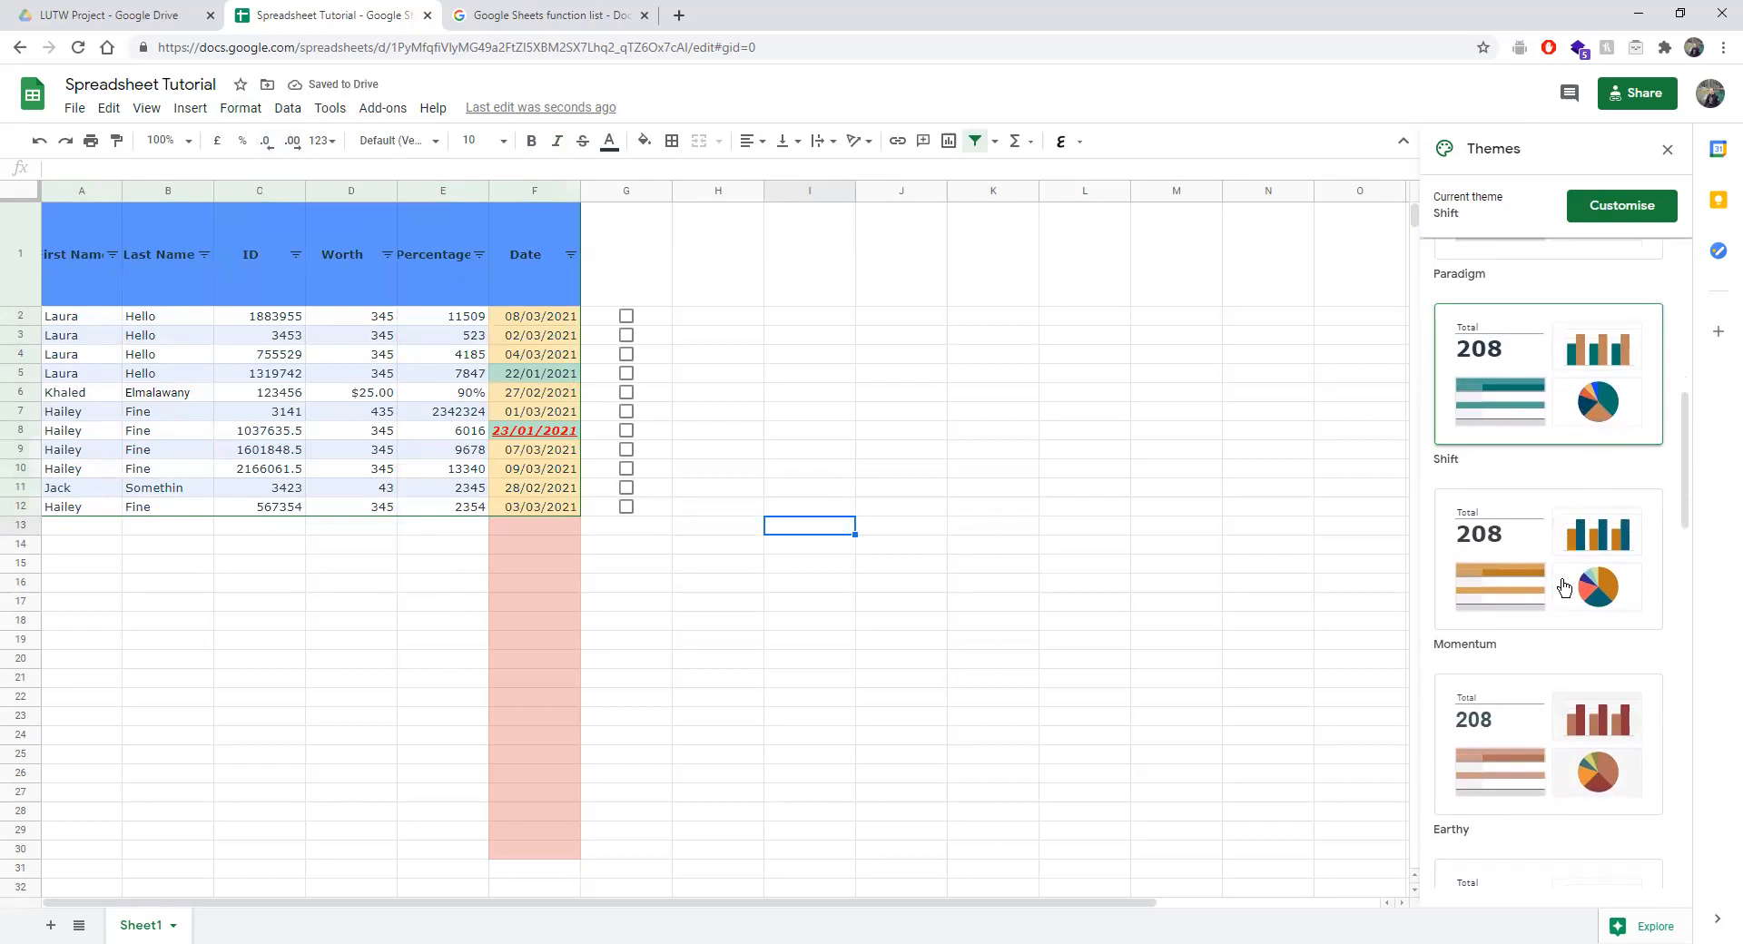
# Try the Groovy, Calm and Retro themes on the banded table.
pyautogui.scroll(8, 1563, 587)
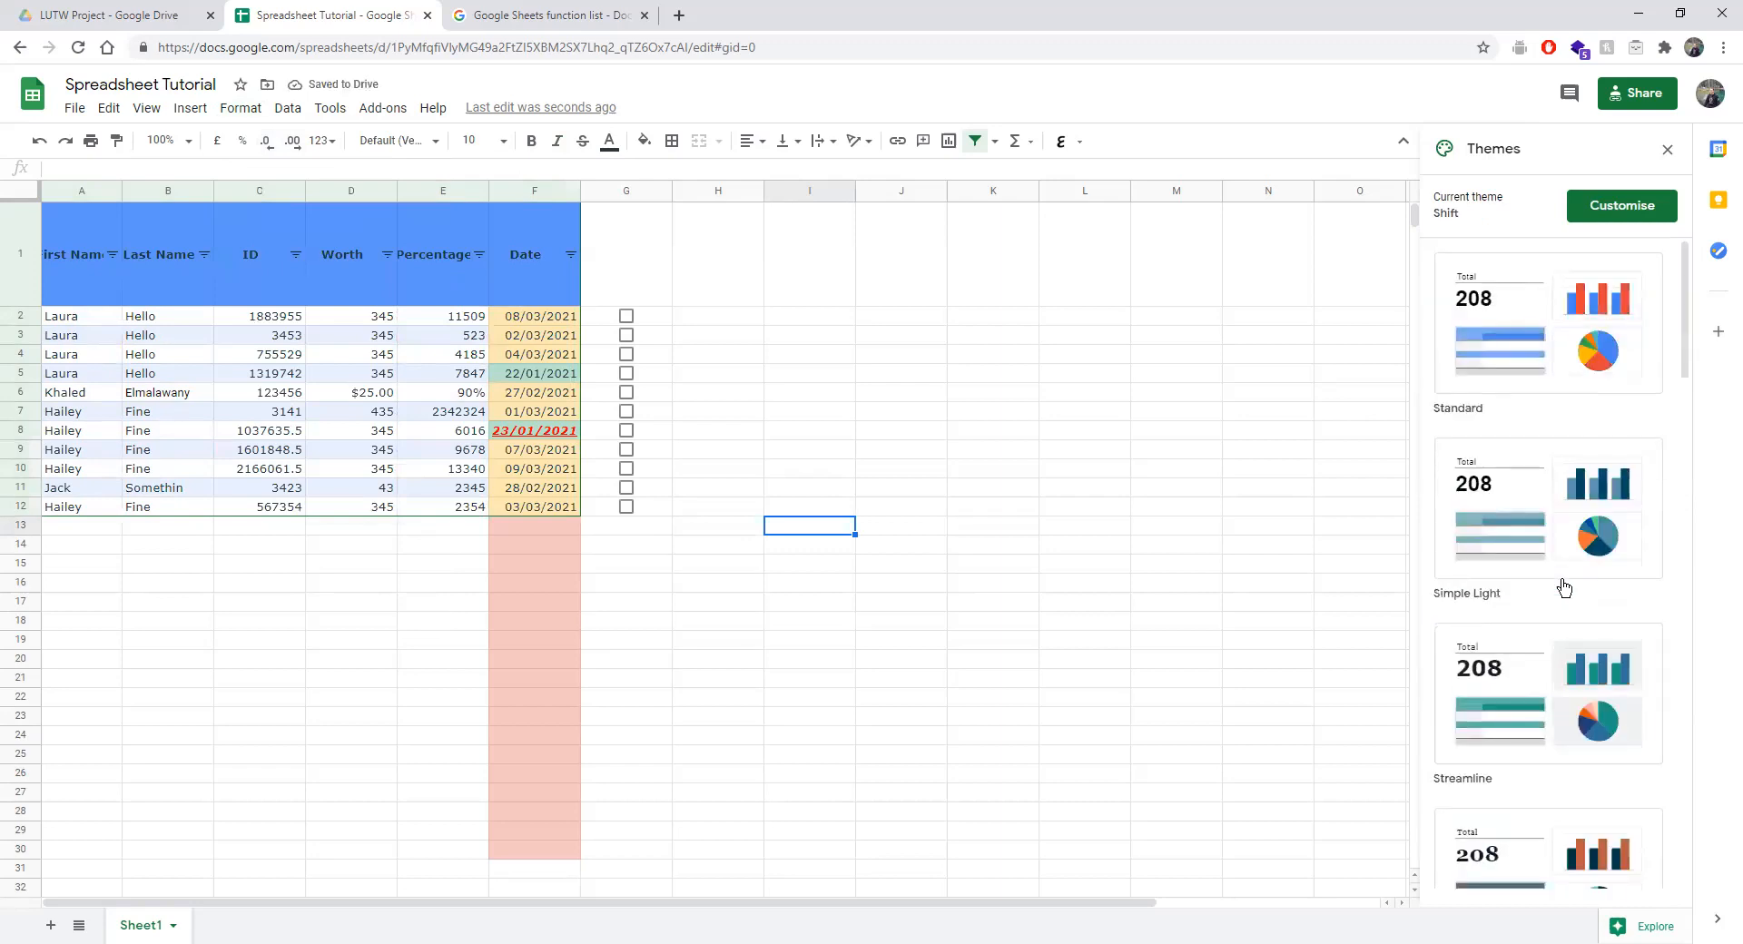
pyautogui.scroll(-15, 1563, 587)
pyautogui.scroll(-4, 1563, 587)
pyautogui.click(1511, 379)
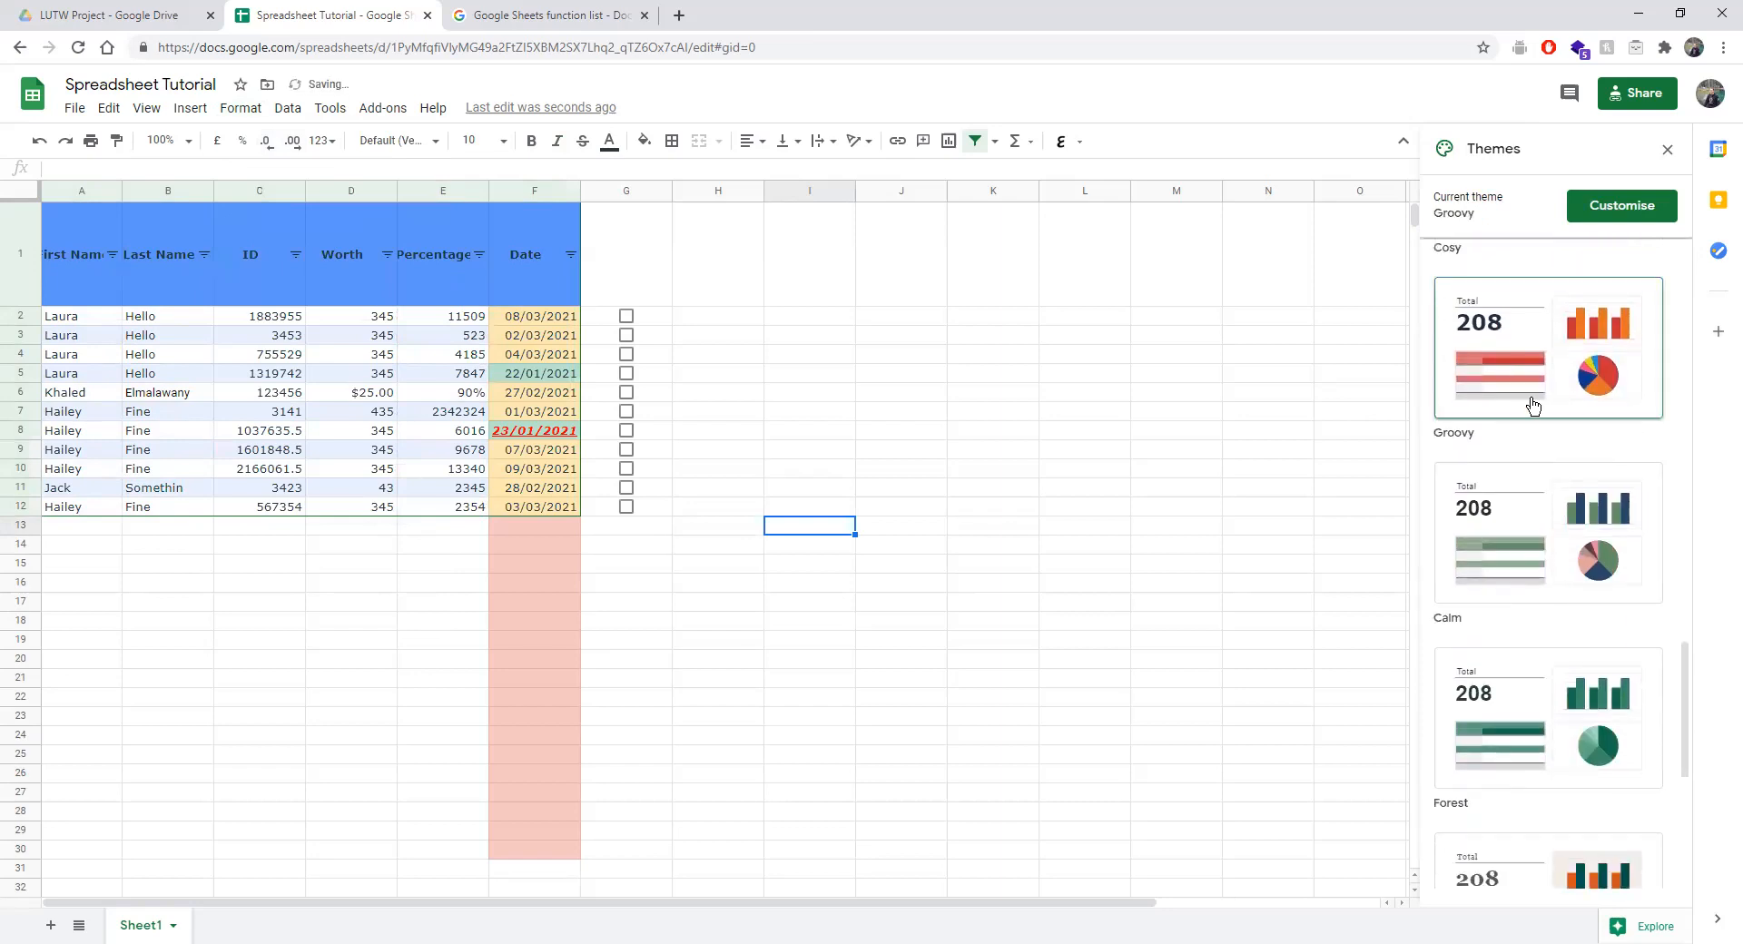
pyautogui.click(1517, 587)
pyautogui.scroll(-5, 1520, 587)
pyautogui.click(1479, 596)
# Return the sheet to the Standard theme and select the first date in F2.
pyautogui.scroll(15, 1480, 599)
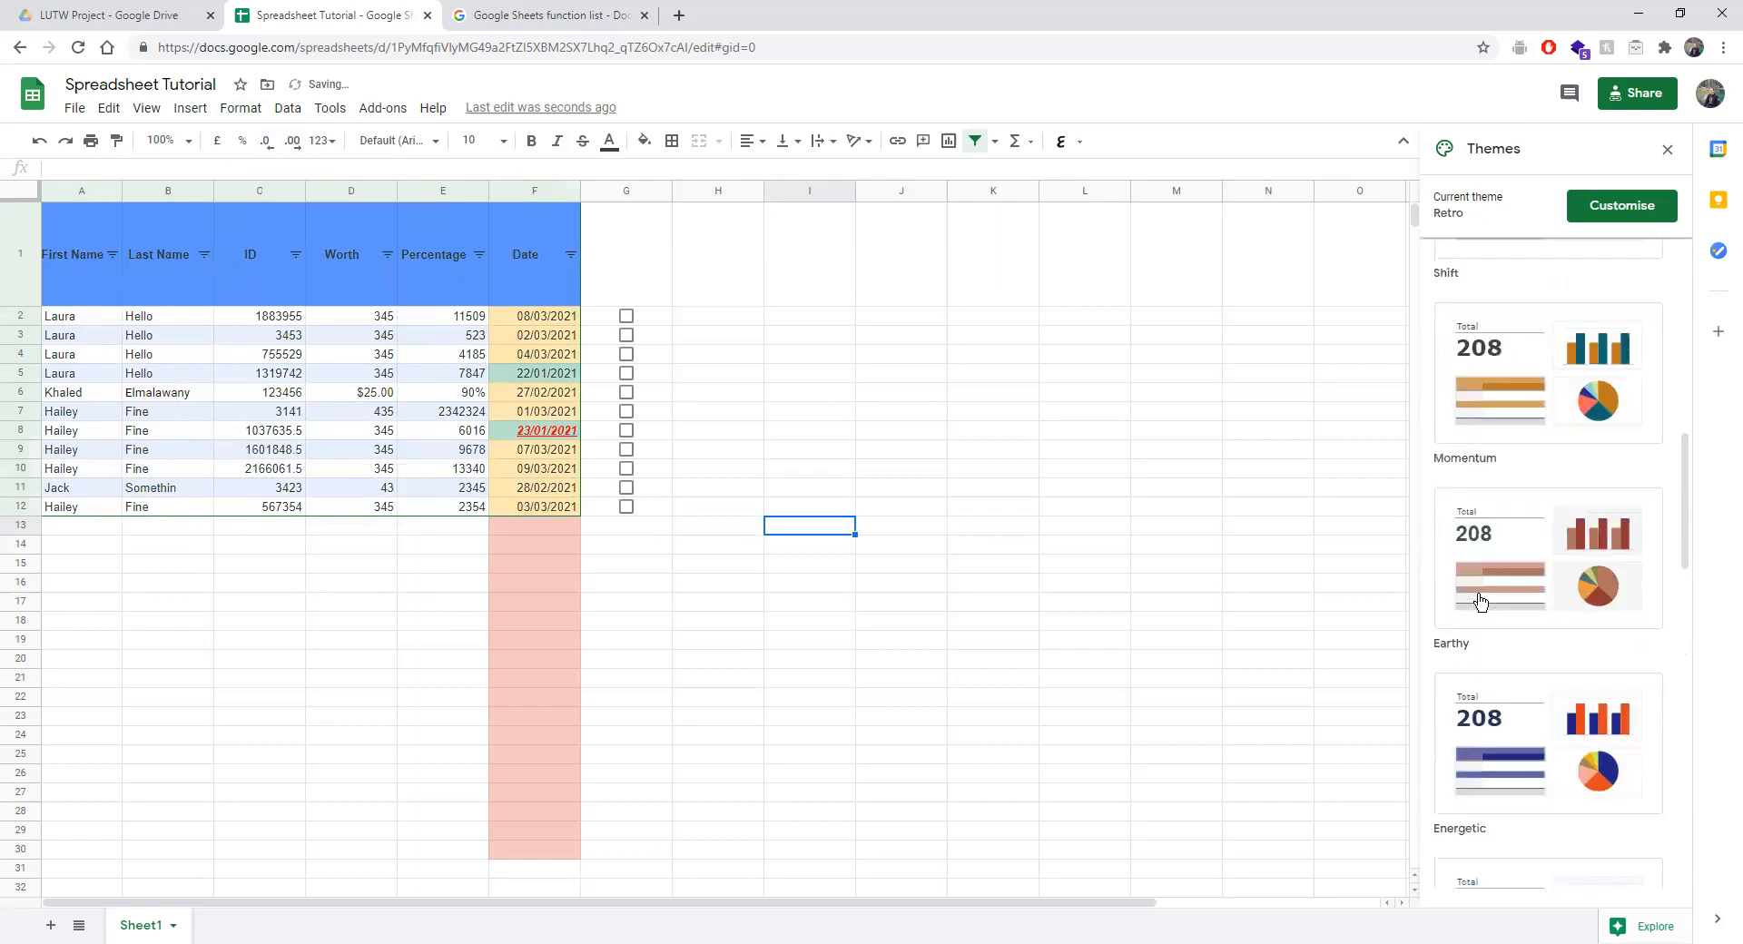
pyautogui.scroll(10, 1479, 600)
pyautogui.click(1509, 333)
pyautogui.click(796, 324)
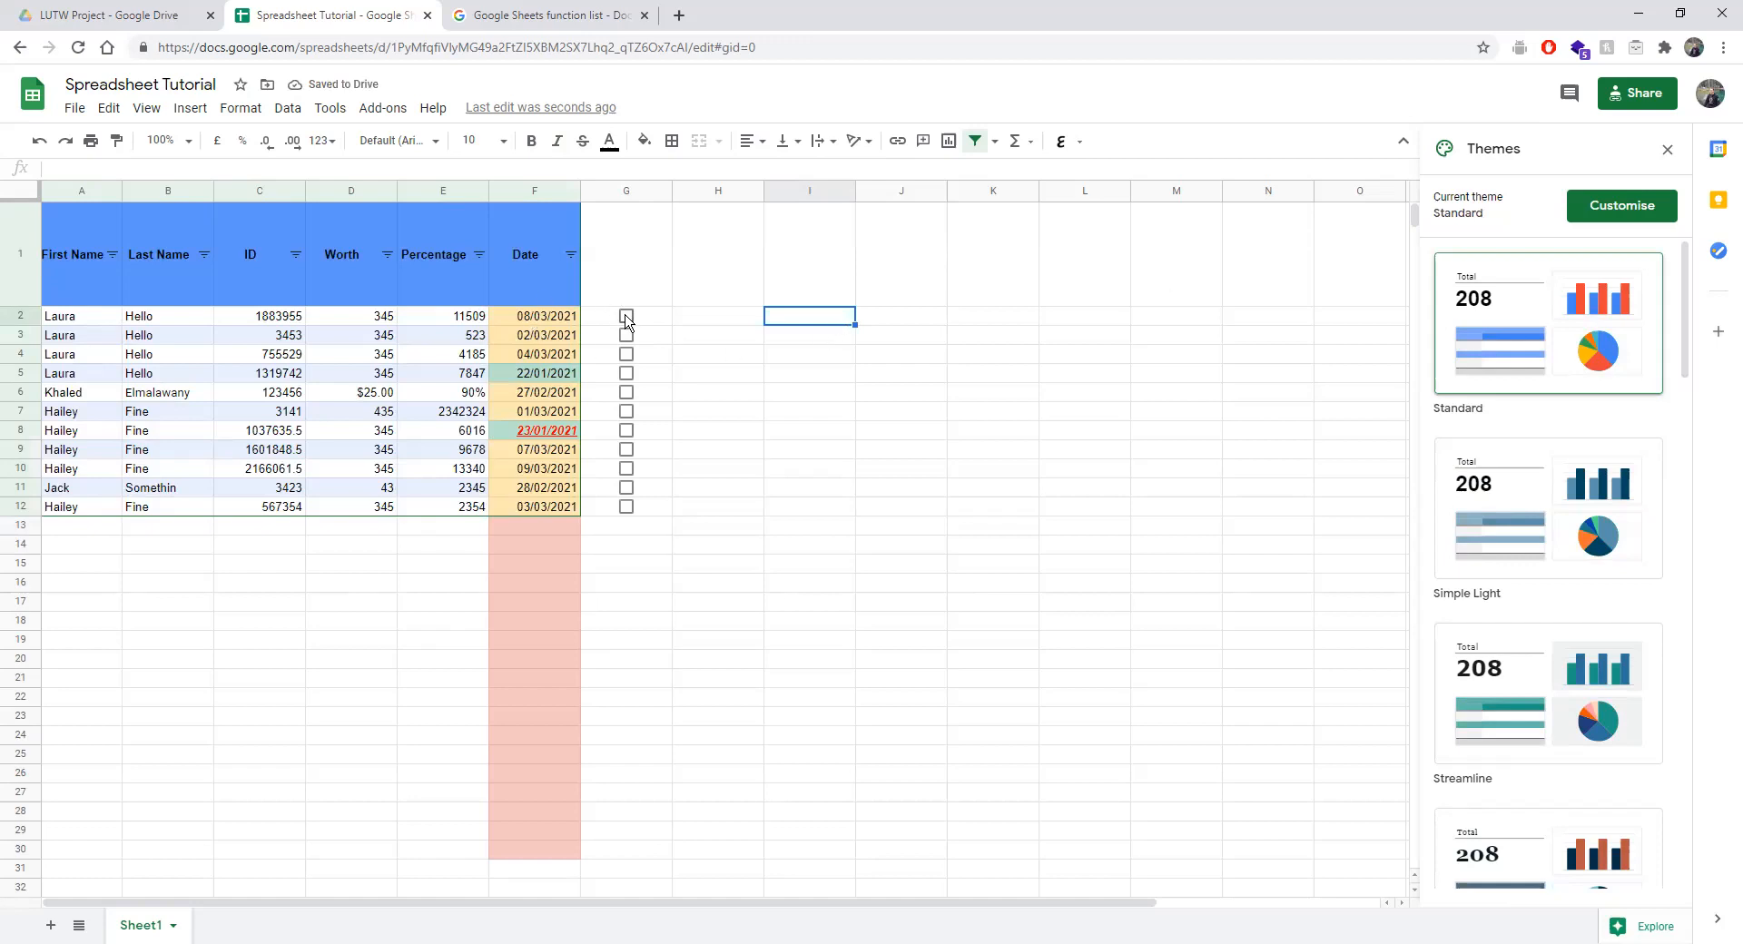
pyautogui.click(556, 320)
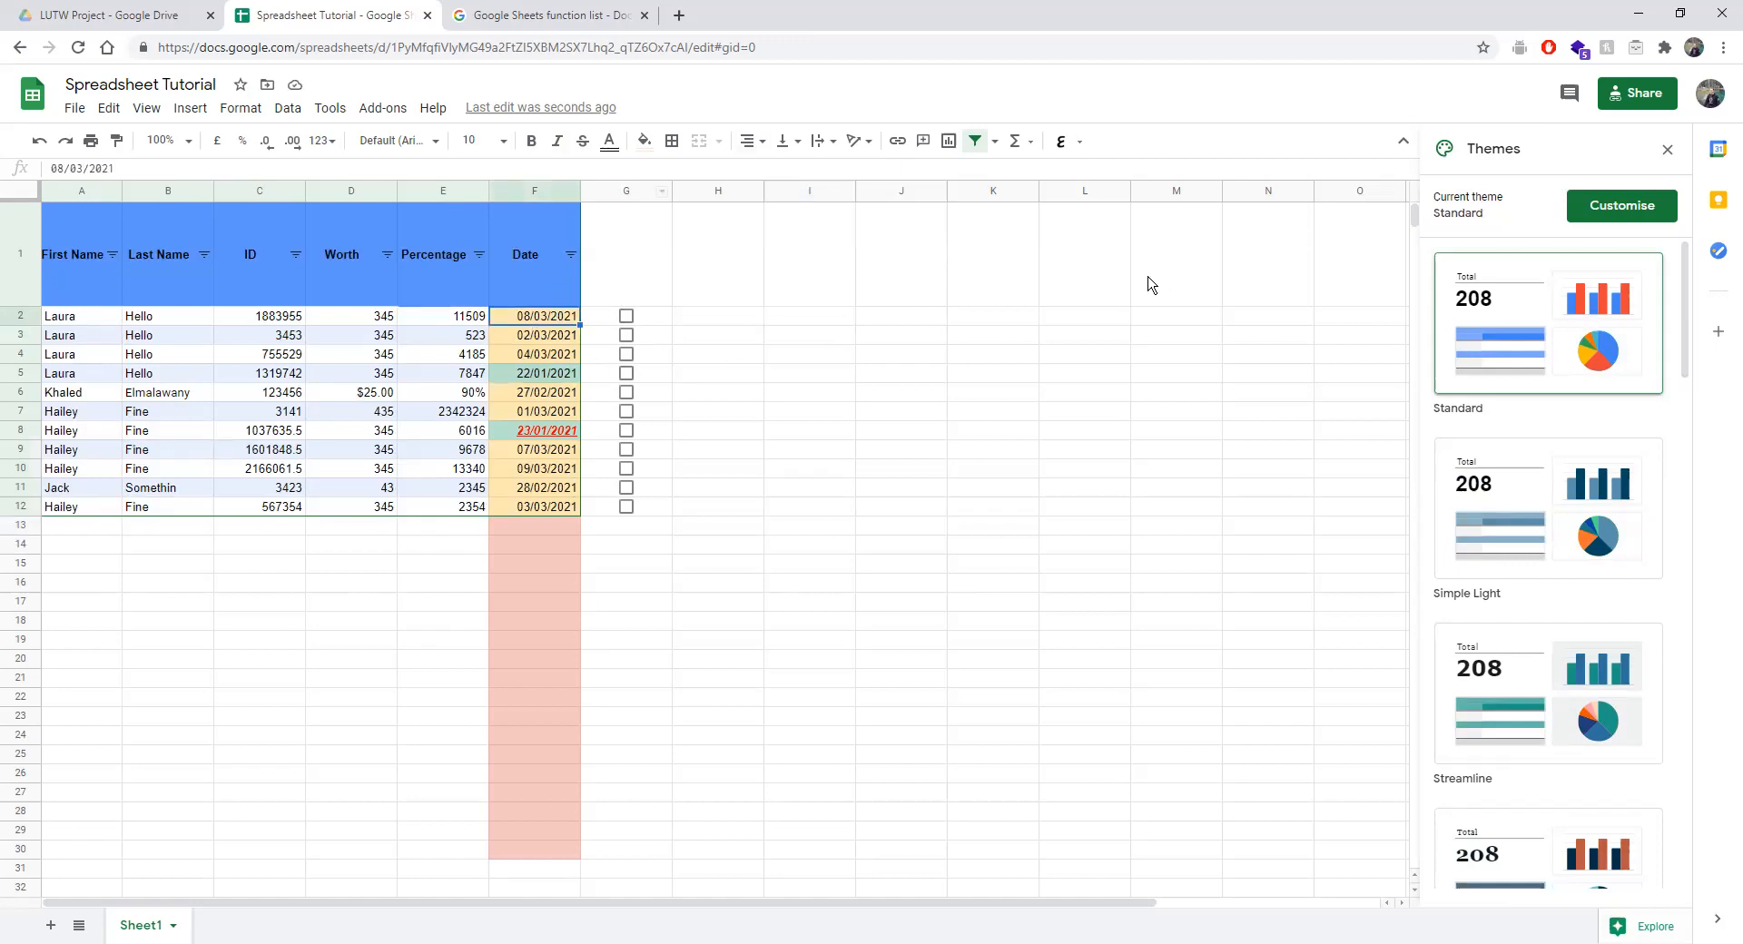
# Close the side panel and discard the unfinished new conditional formatting rules.
pyautogui.click(1667, 150)
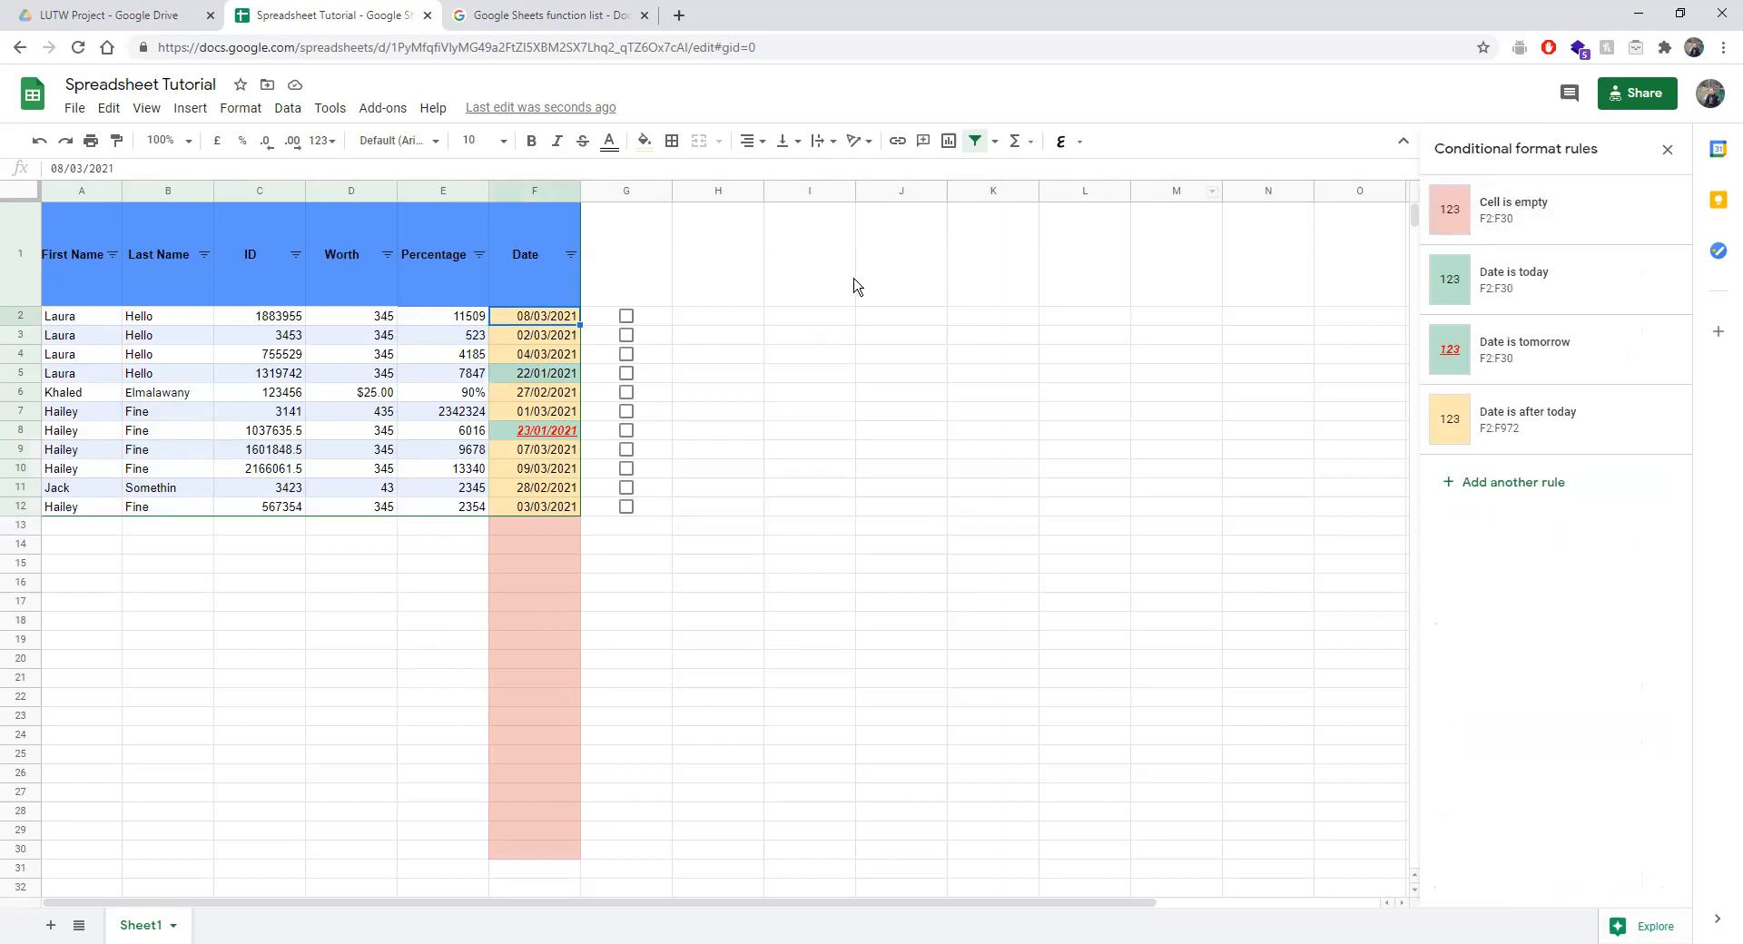
pyautogui.click(1455, 478)
pyautogui.click(1667, 150)
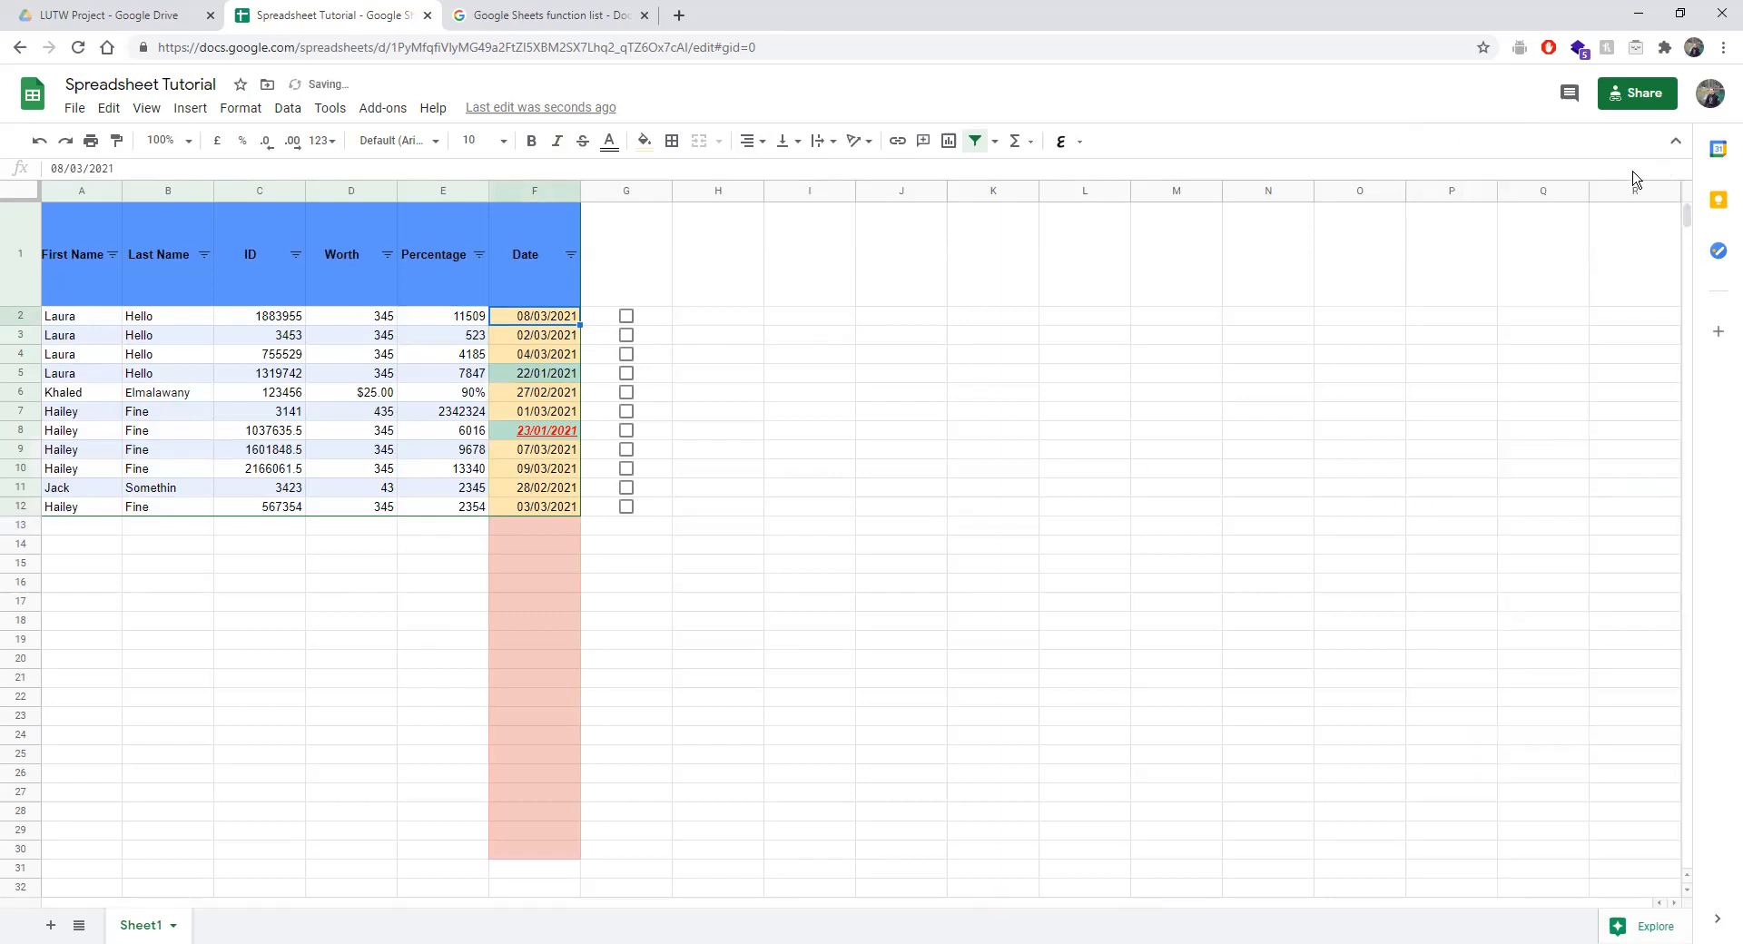
pyautogui.click(241, 107)
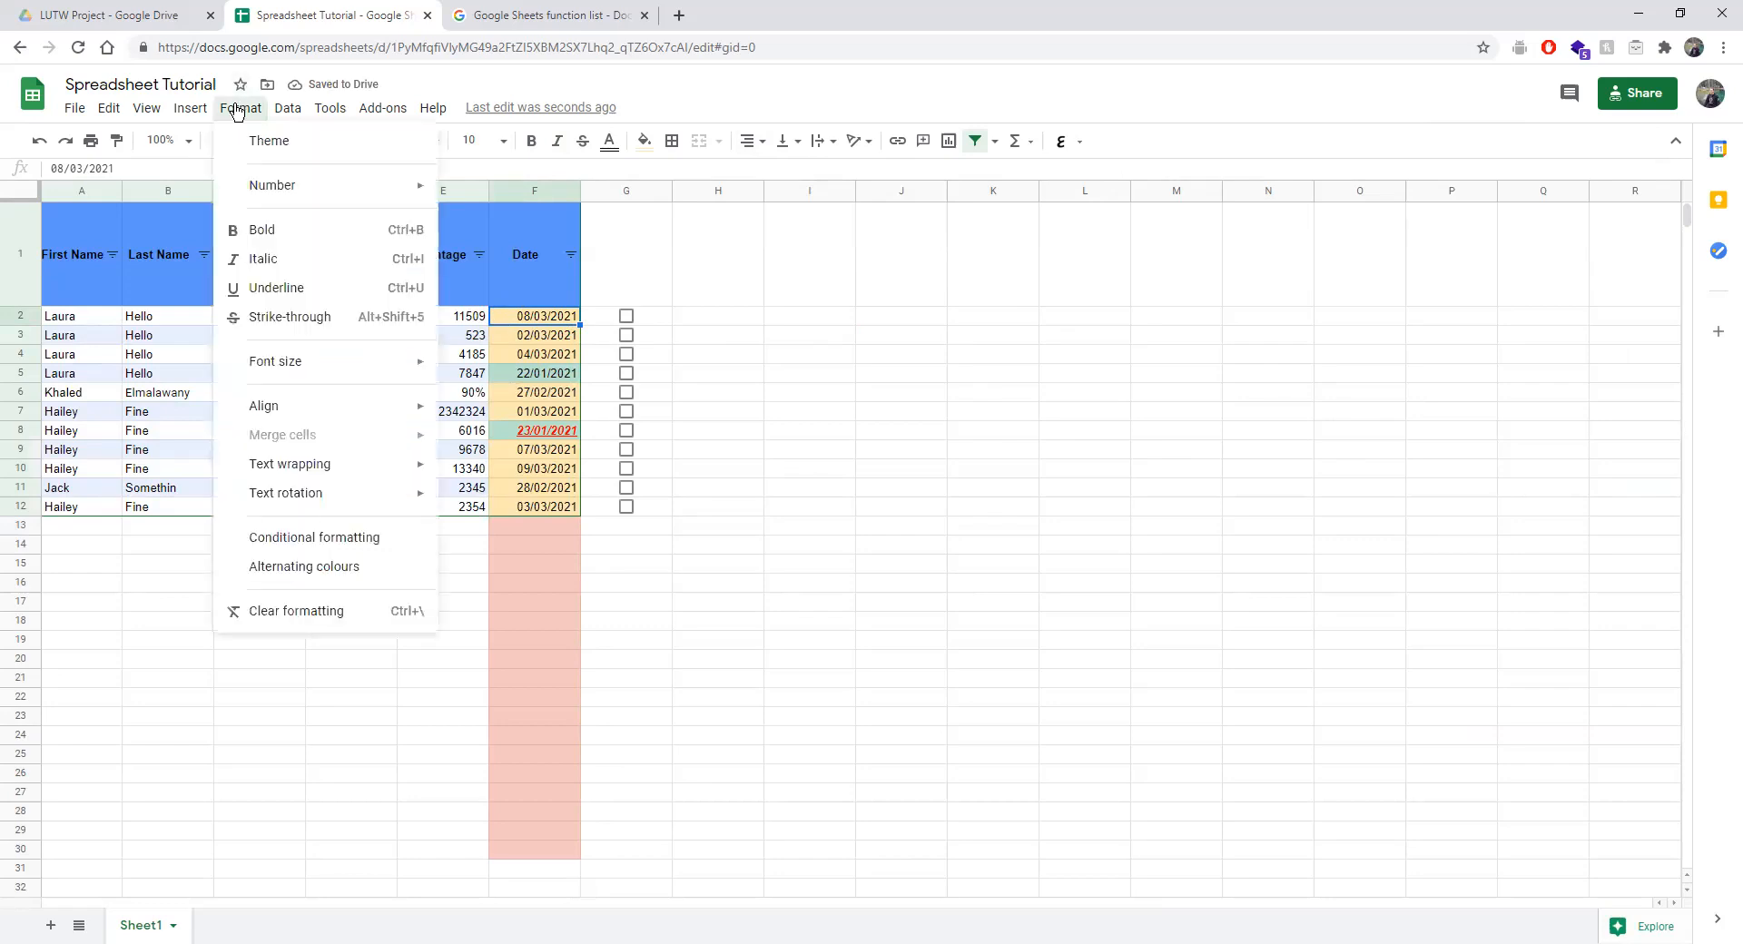
pyautogui.click(328, 543)
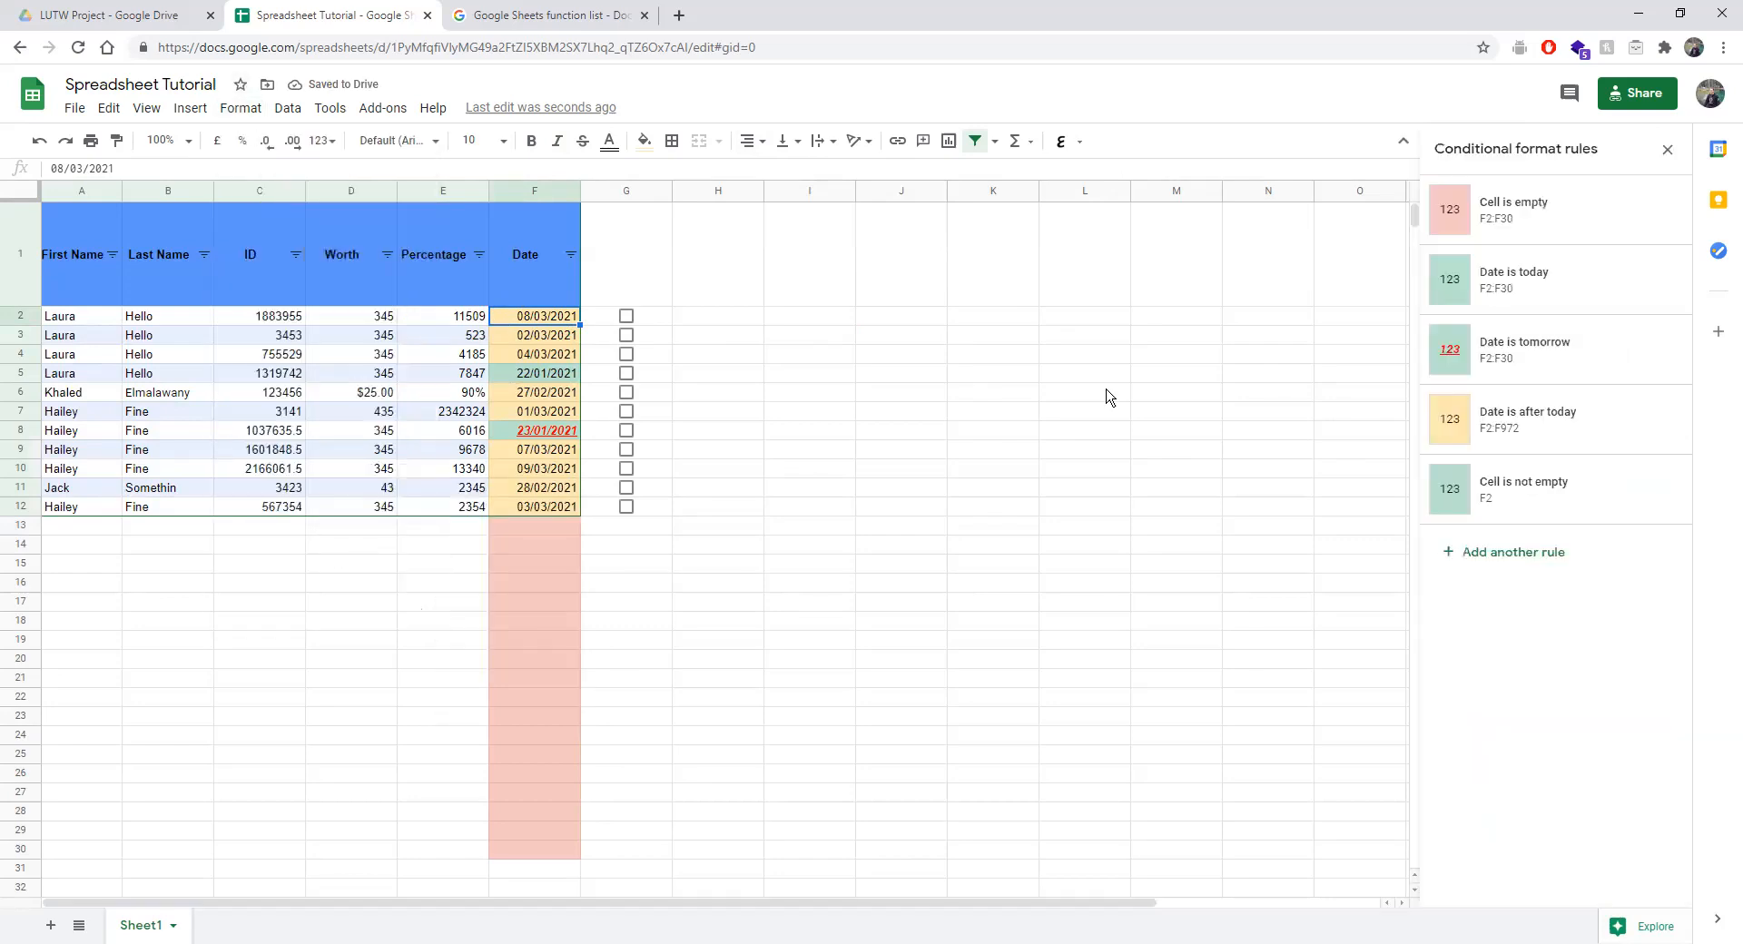
pyautogui.click(1521, 553)
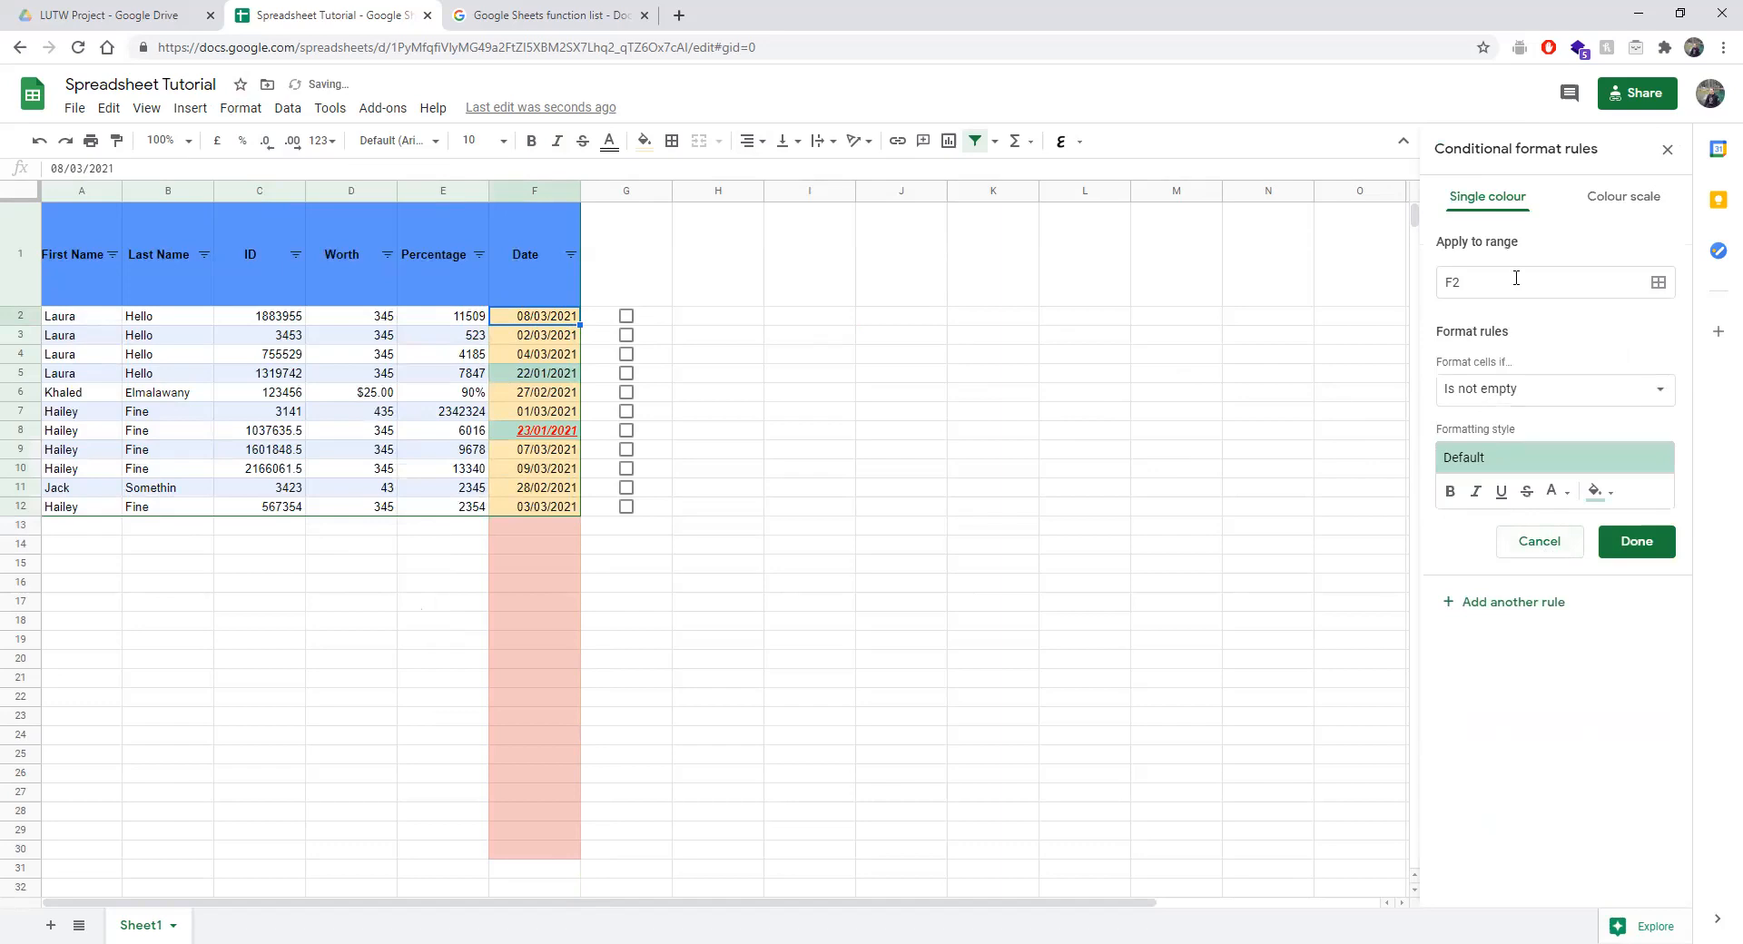
pyautogui.click(1666, 149)
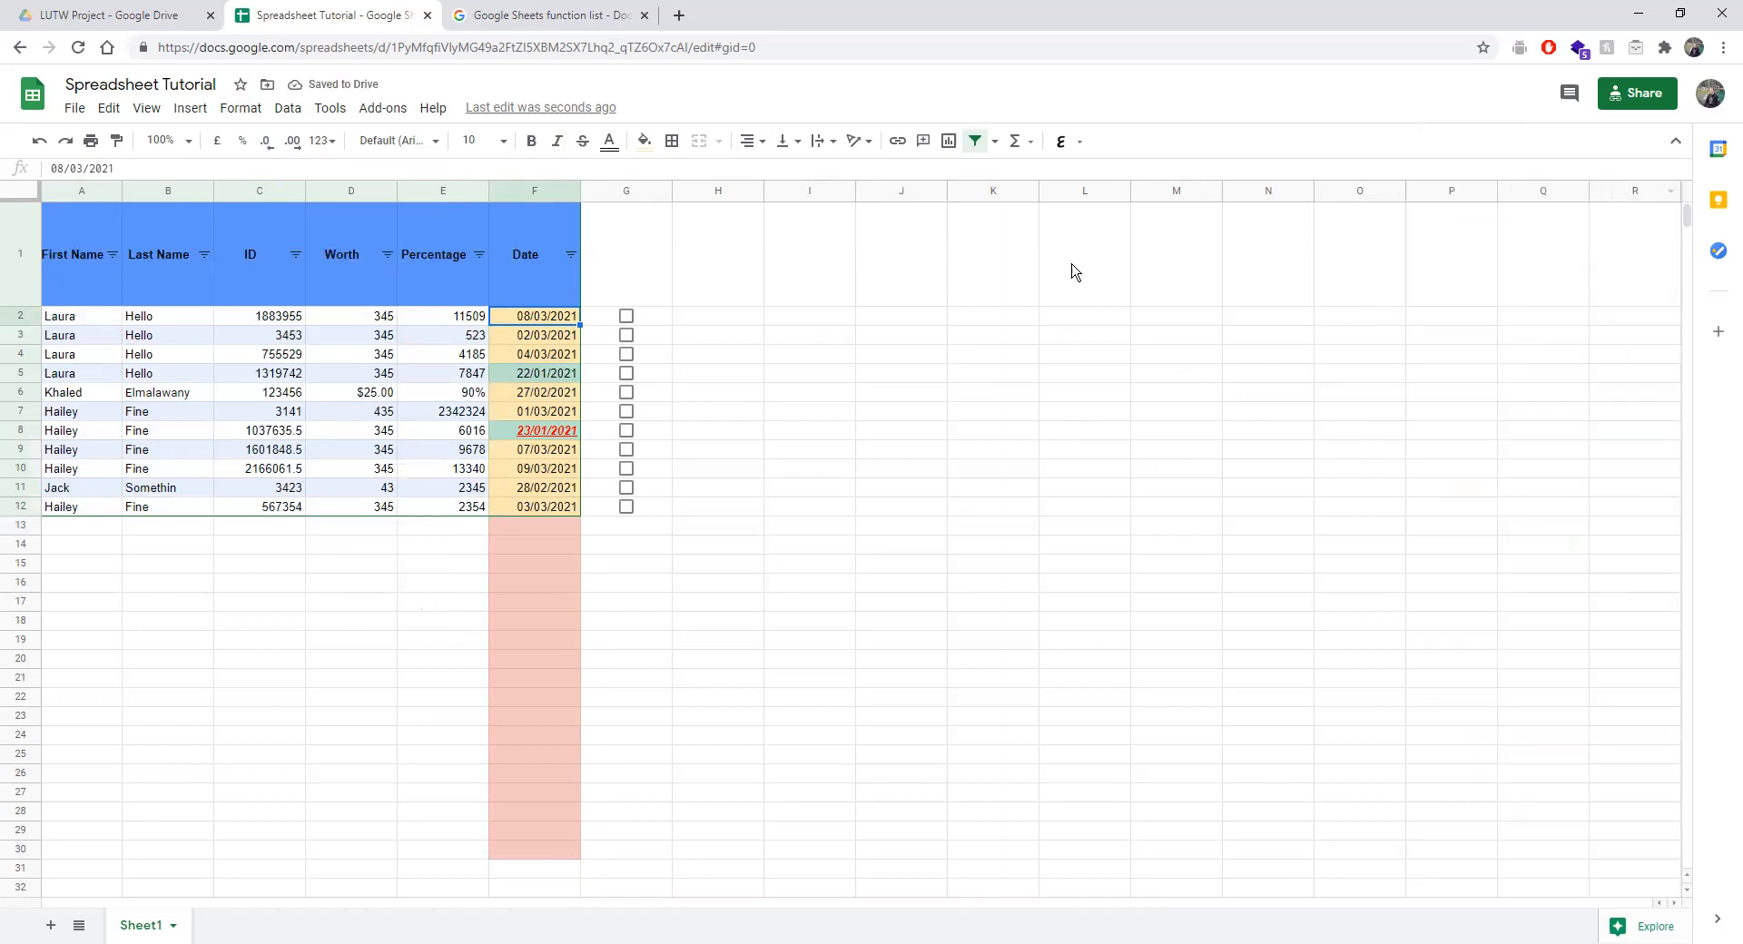
# Select the Date column below its header and show its conditional formatting rules.
pyautogui.click(542, 191)
pyautogui.keyDown('ctrl'); pyautogui.click(522, 255); pyautogui.keyUp('ctrl')
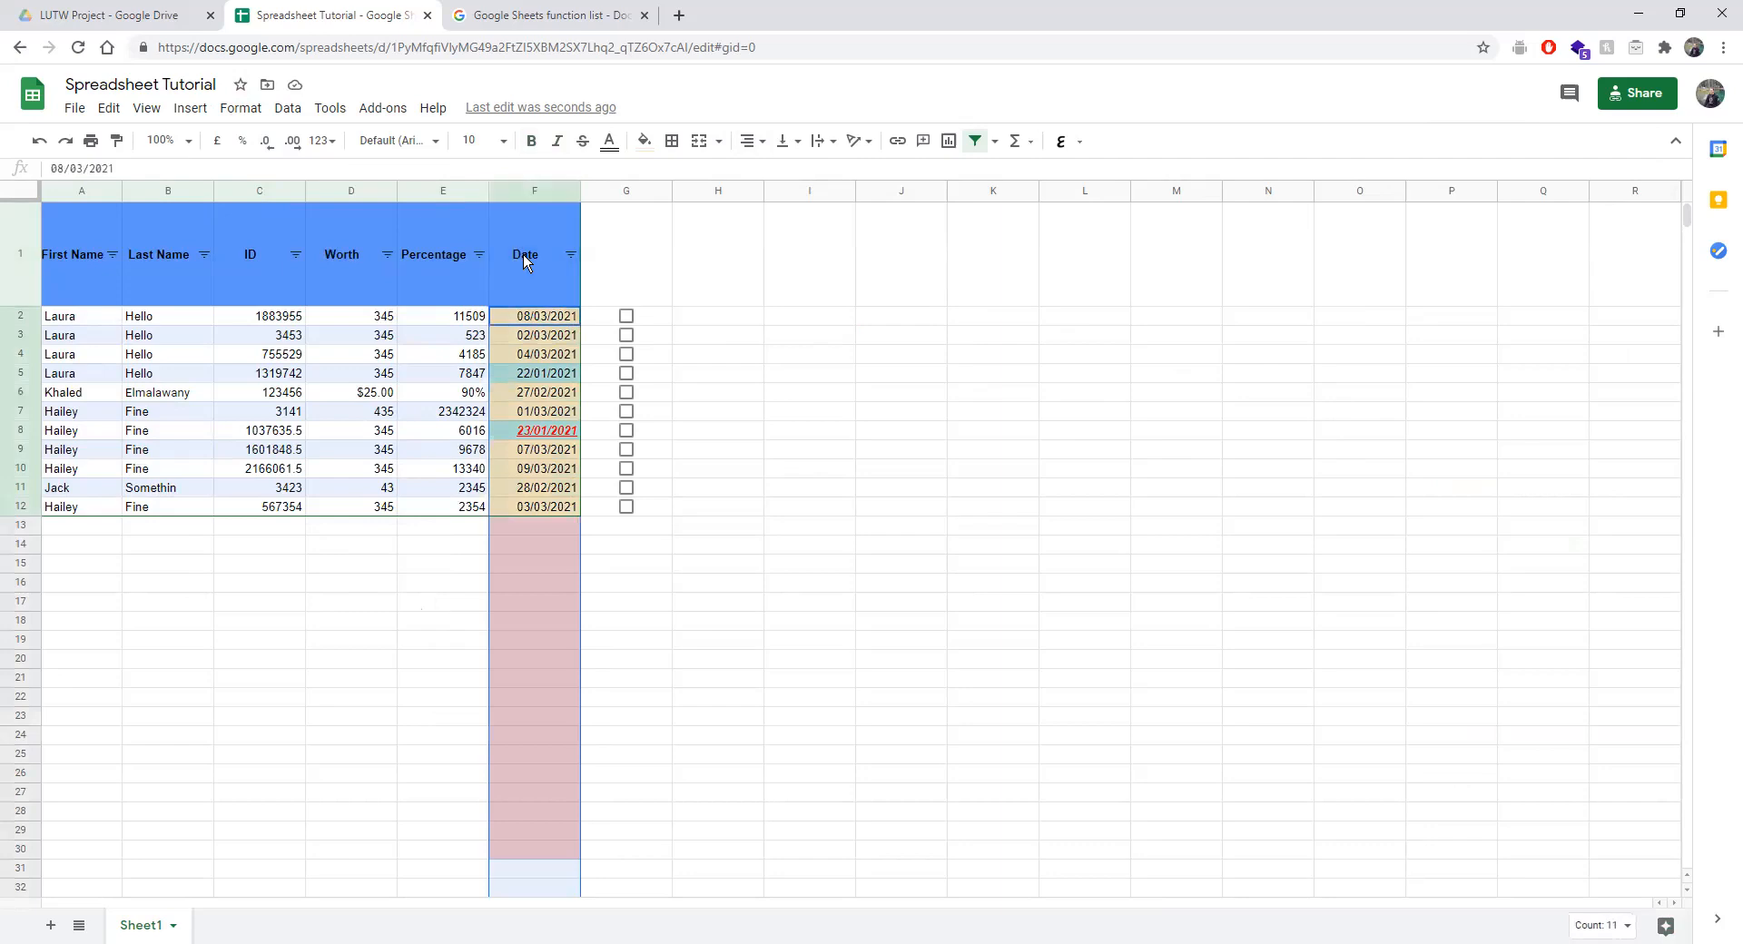
pyautogui.click(190, 111)
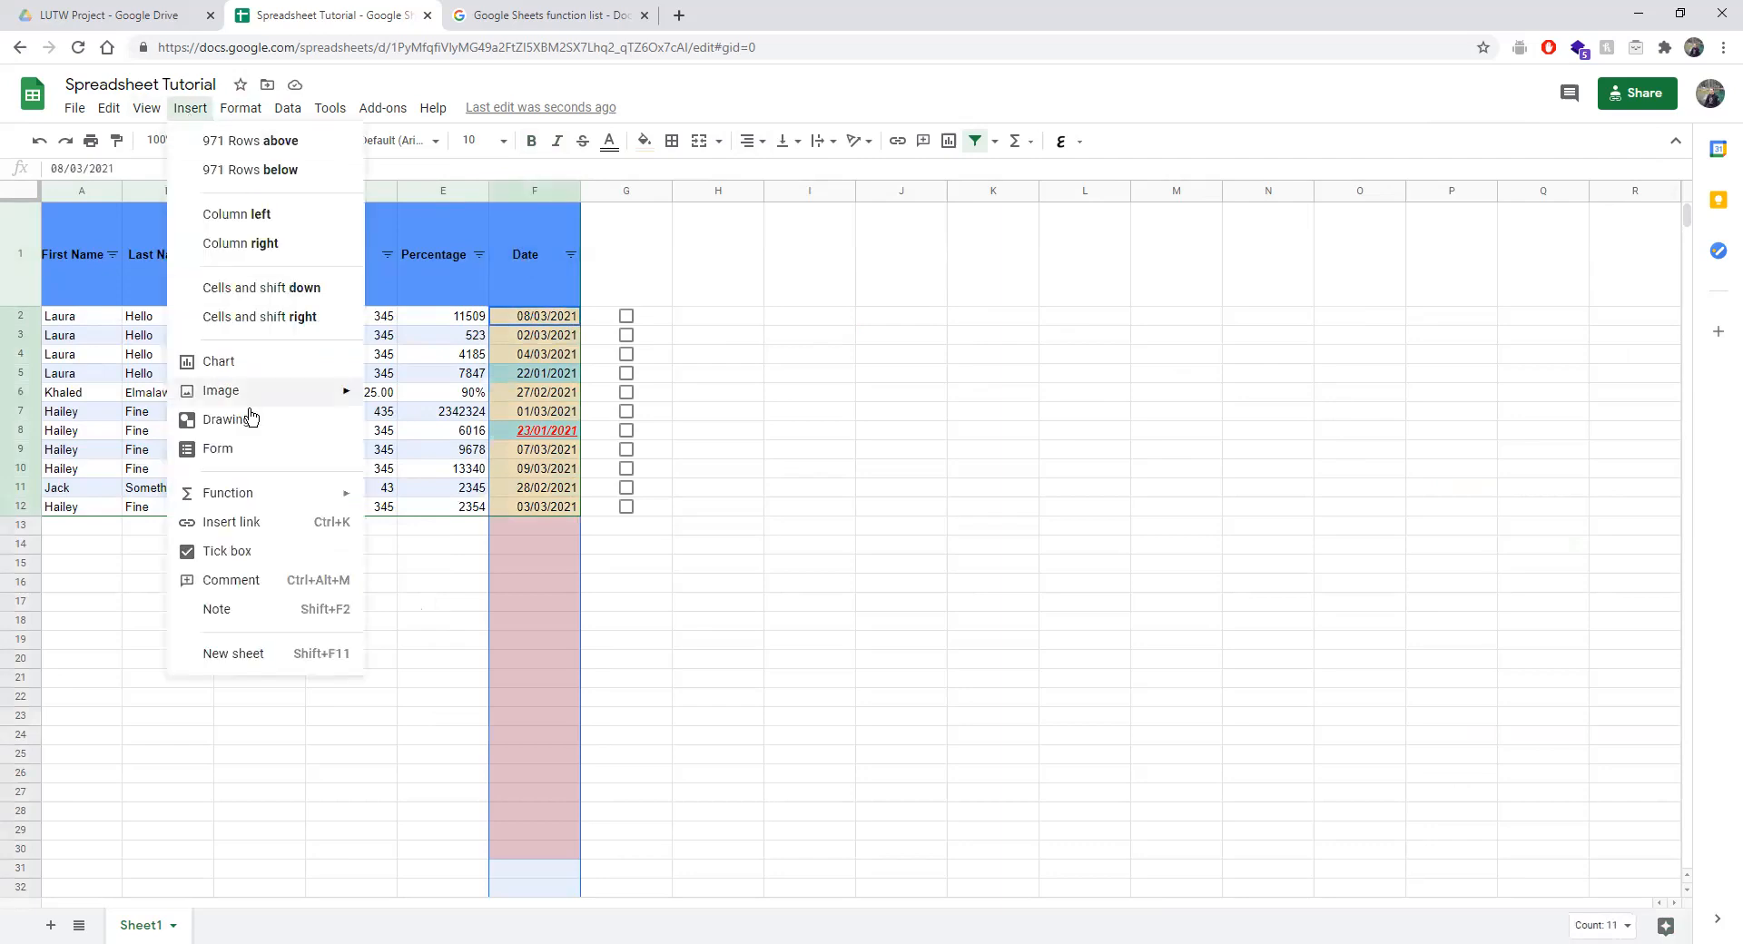
pyautogui.moveTo(241, 108)
pyautogui.click(275, 538)
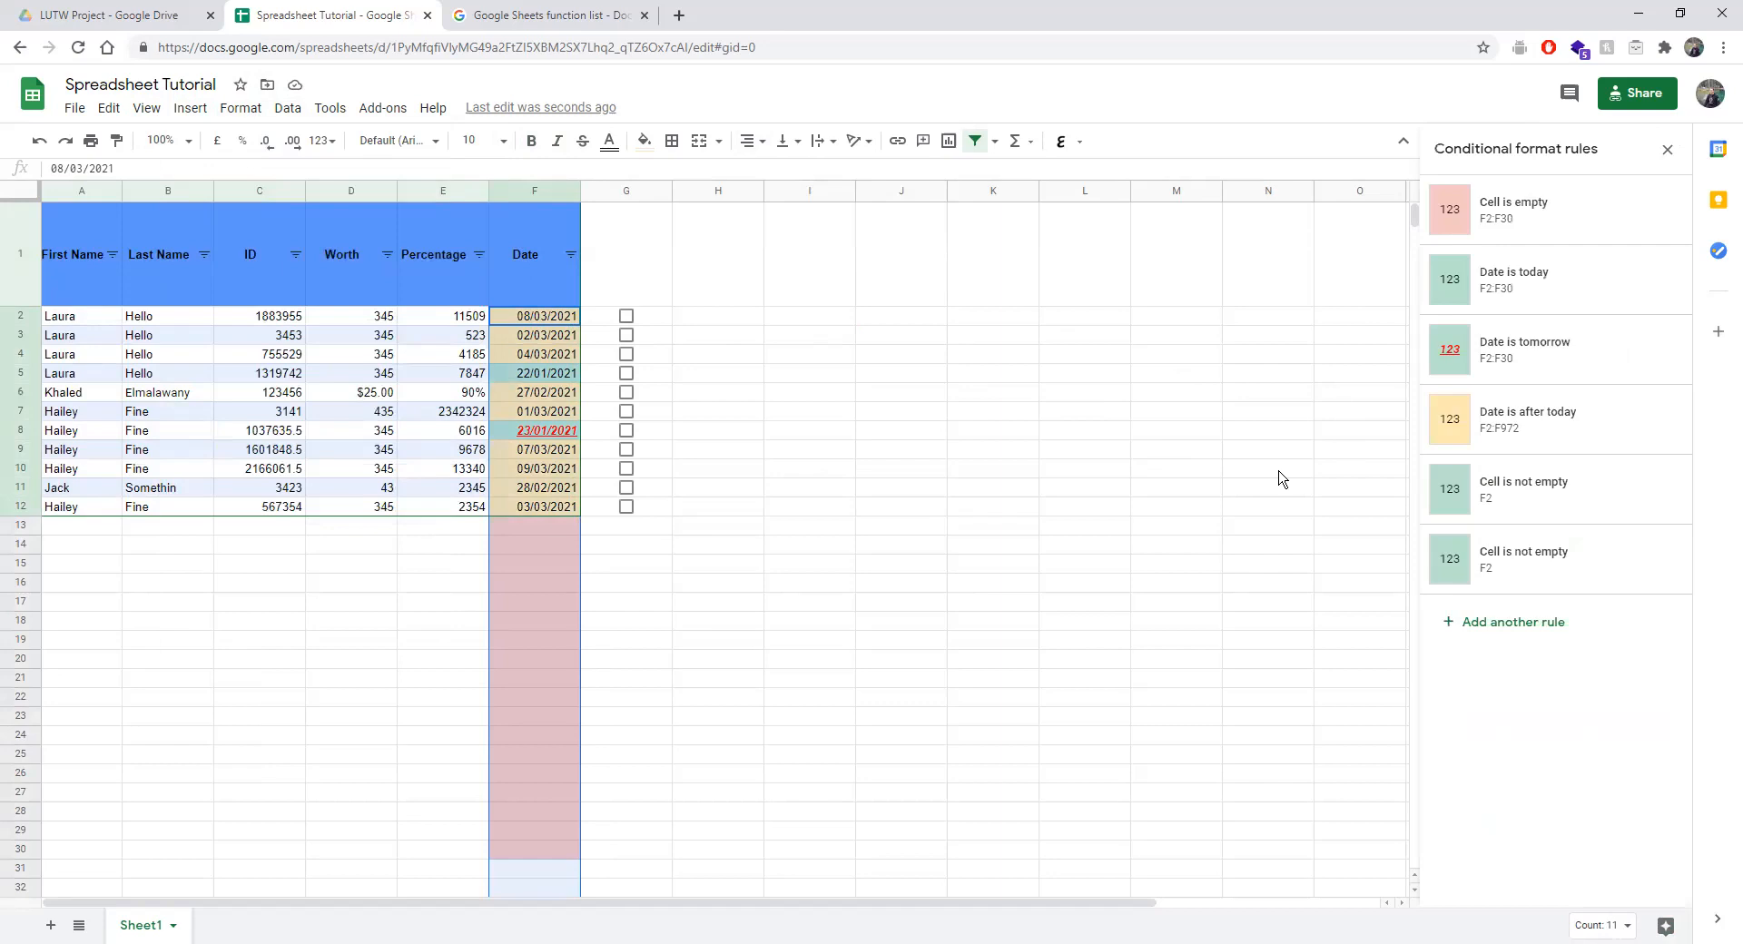
# Delete both 'Cell is not empty' rules, leaving four rules on the Date column.
pyautogui.click(1516, 564)
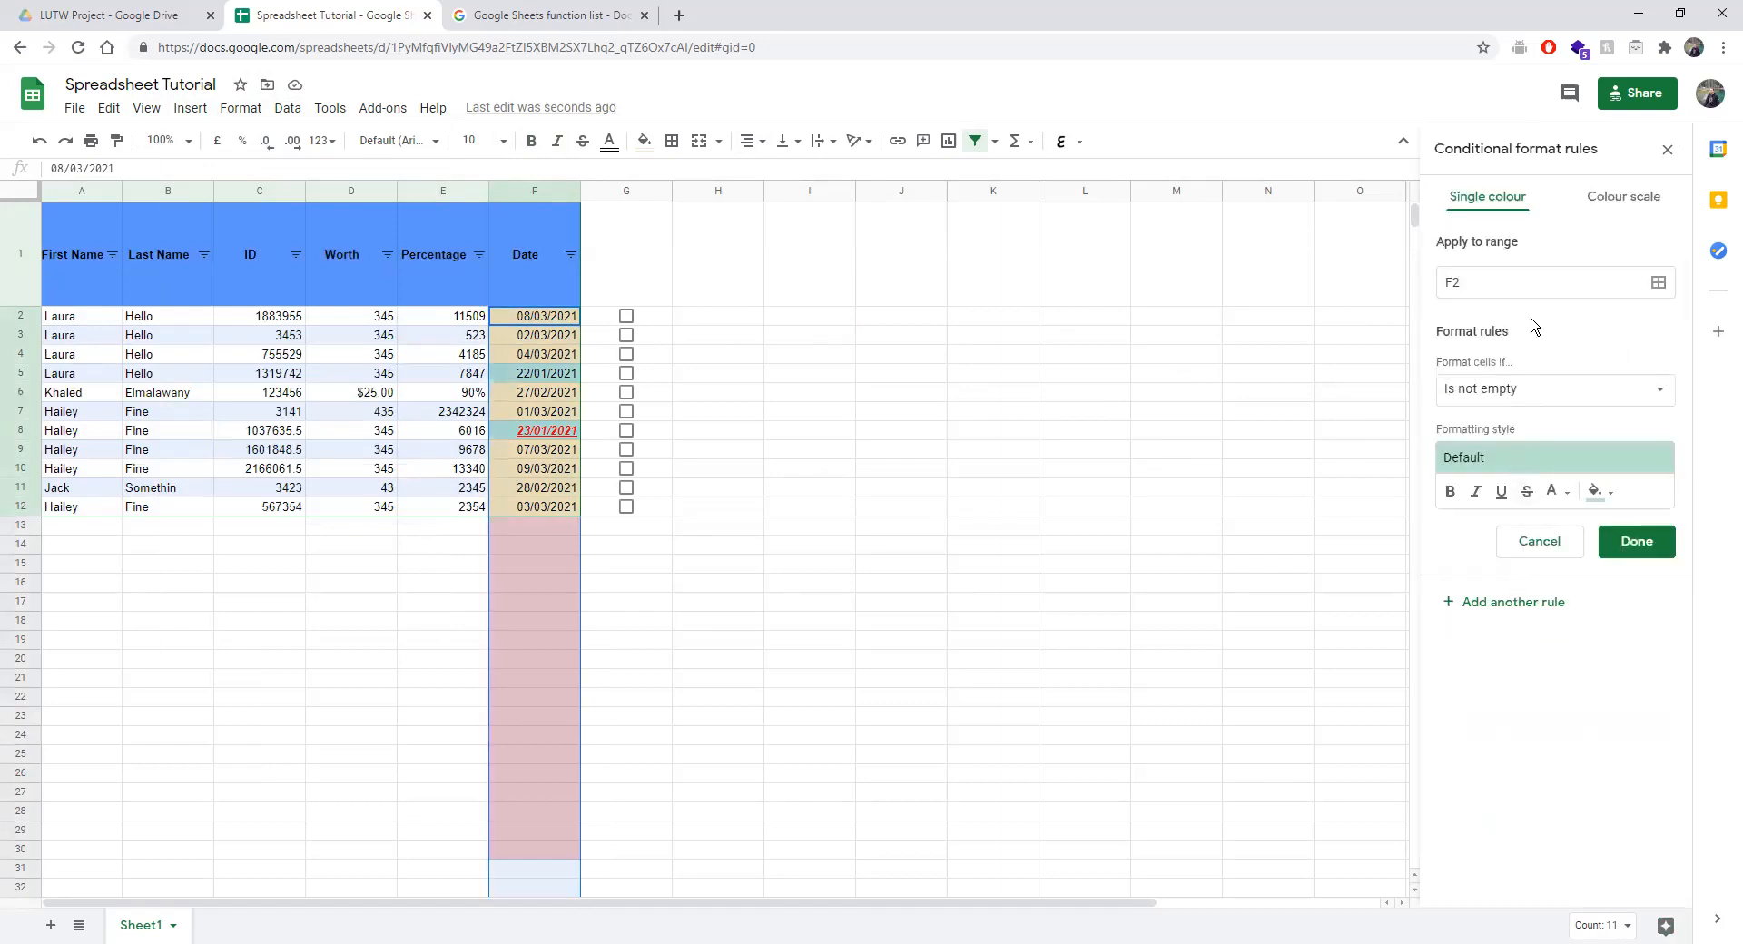
pyautogui.click(1549, 542)
pyautogui.click(1659, 562)
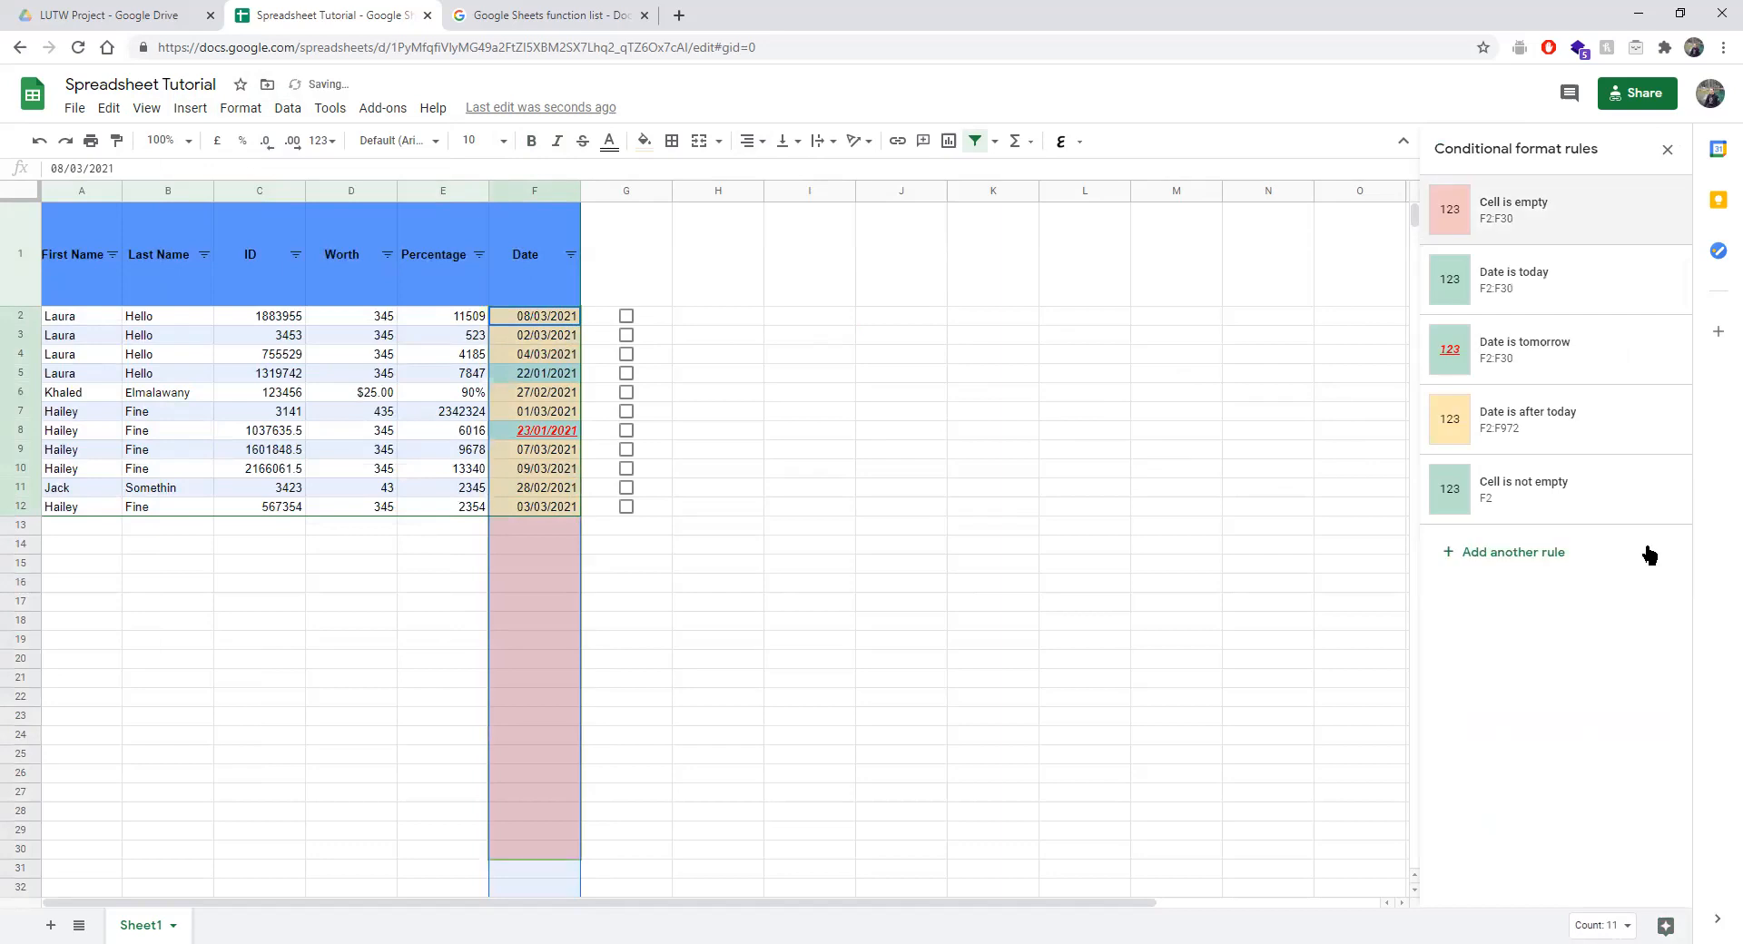
pyautogui.click(1659, 490)
pyautogui.click(1514, 484)
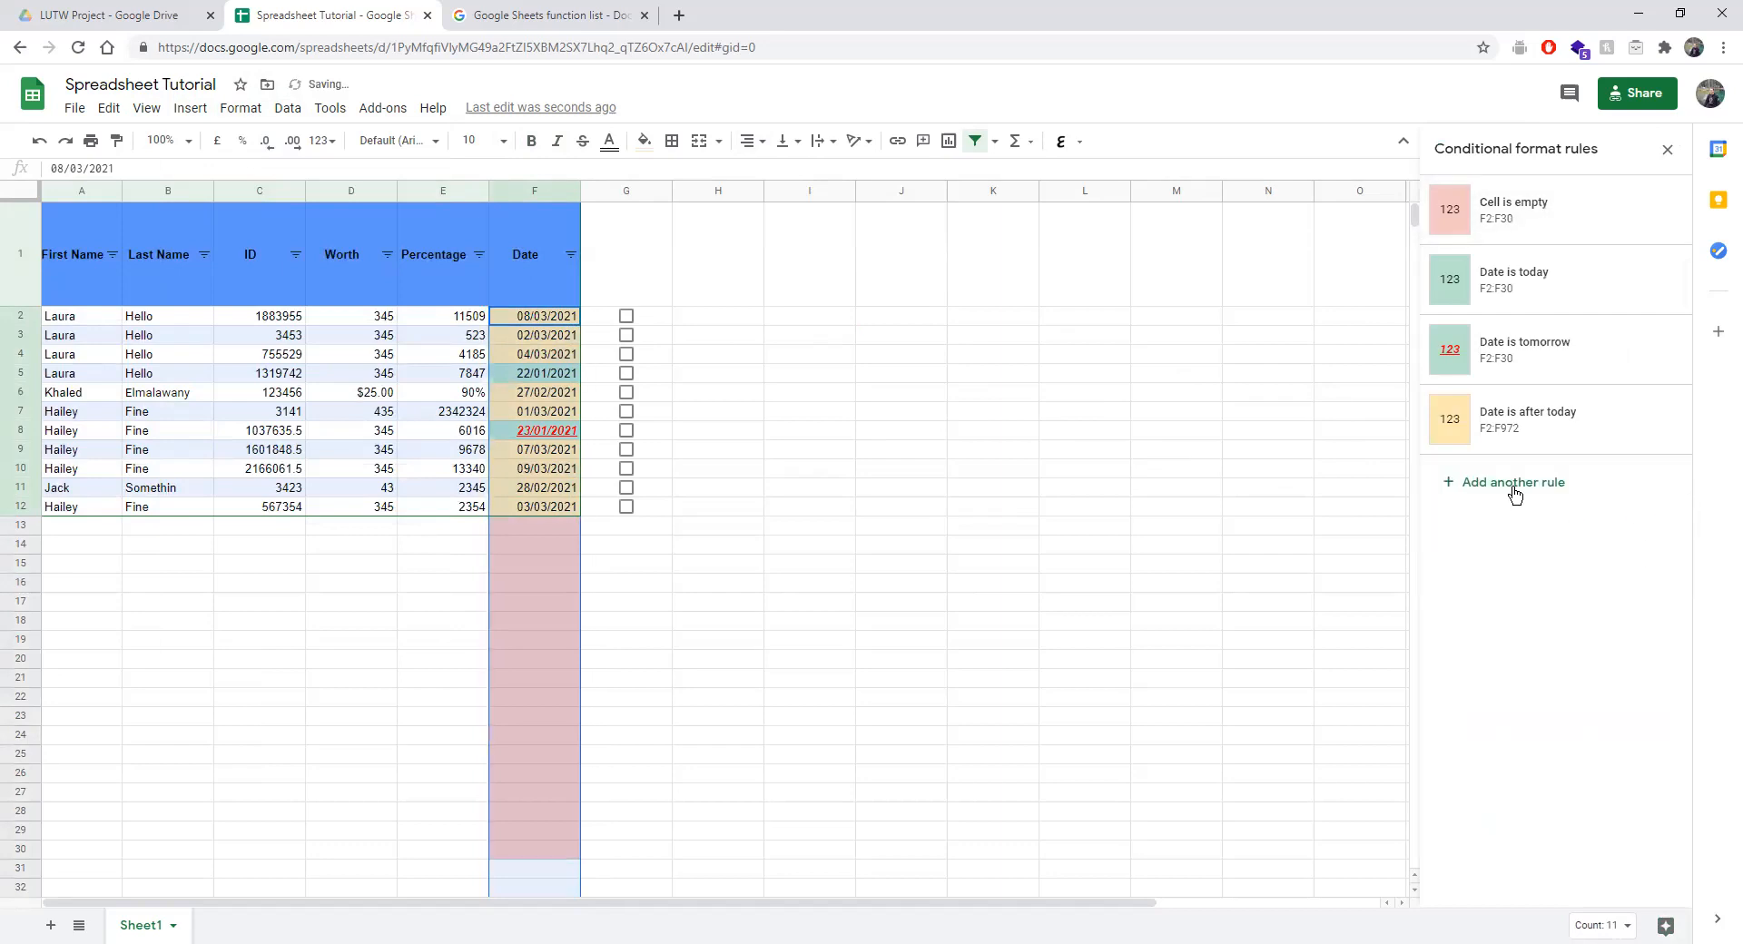
# Try a 'Date is before tomorrow' condition, then switch the new rule to Custom formula.
pyautogui.click(1504, 388)
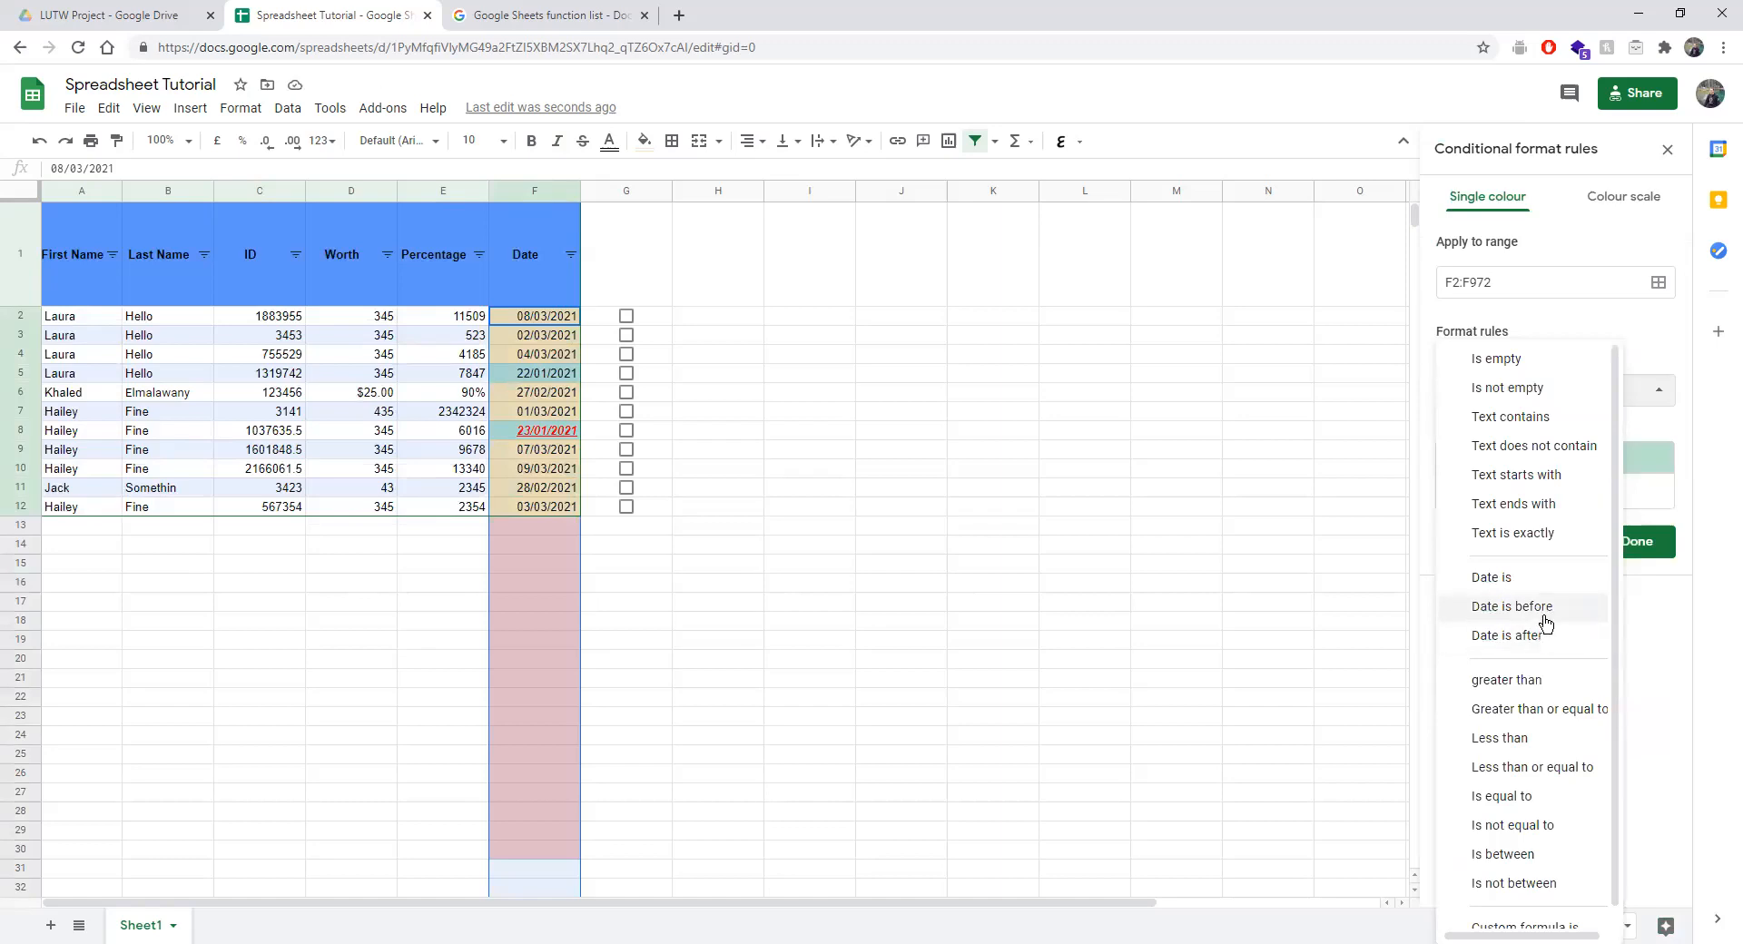
pyautogui.click(1544, 617)
pyautogui.click(1484, 424)
pyautogui.click(1499, 451)
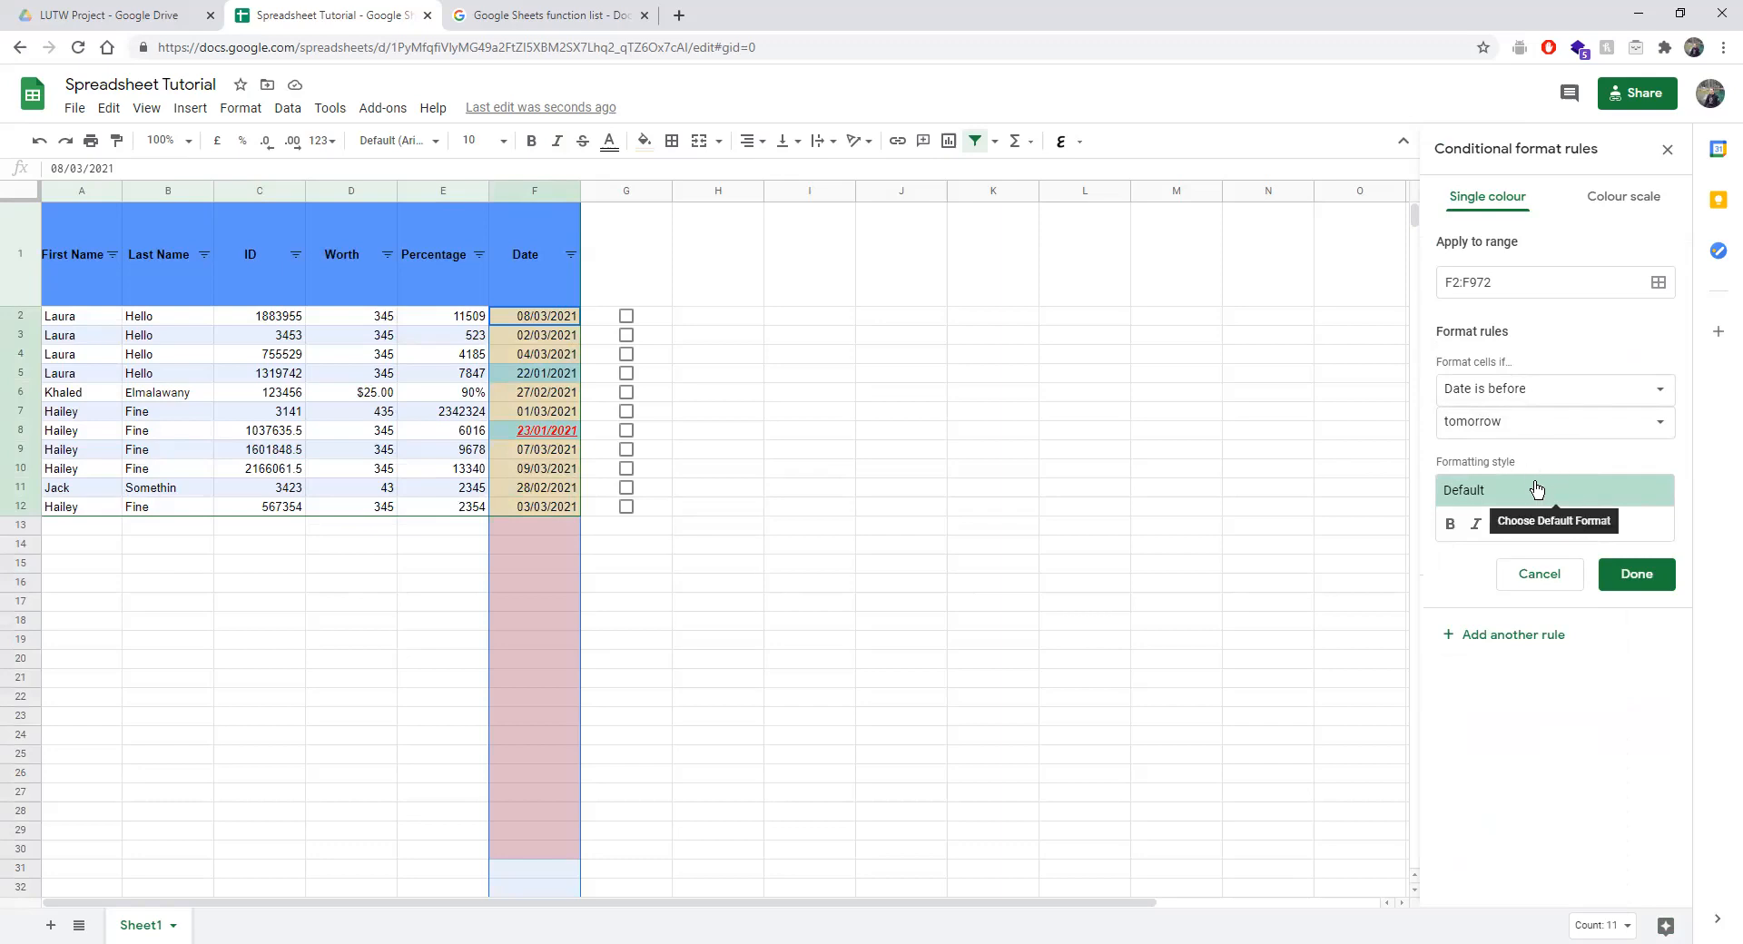
pyautogui.click(1547, 392)
pyautogui.click(1577, 711)
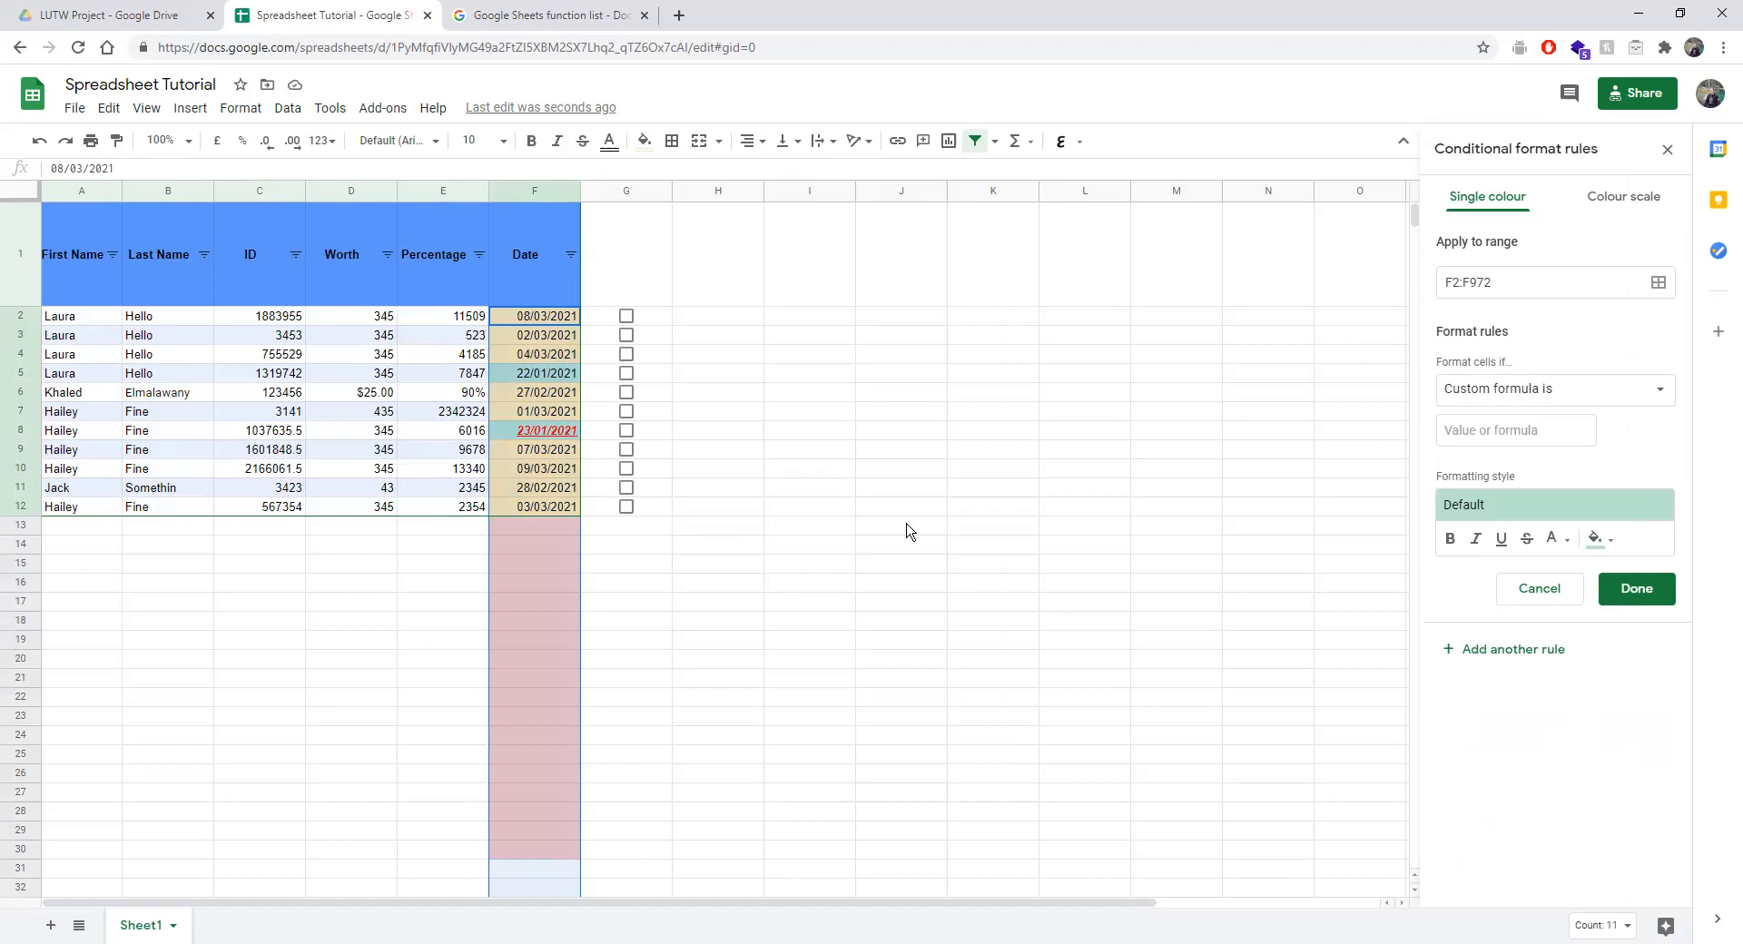
# Save a custom formula rule =G2=TRUE with strikethrough and no fill colour.
pyautogui.click(1458, 434)
pyautogui.write('=')
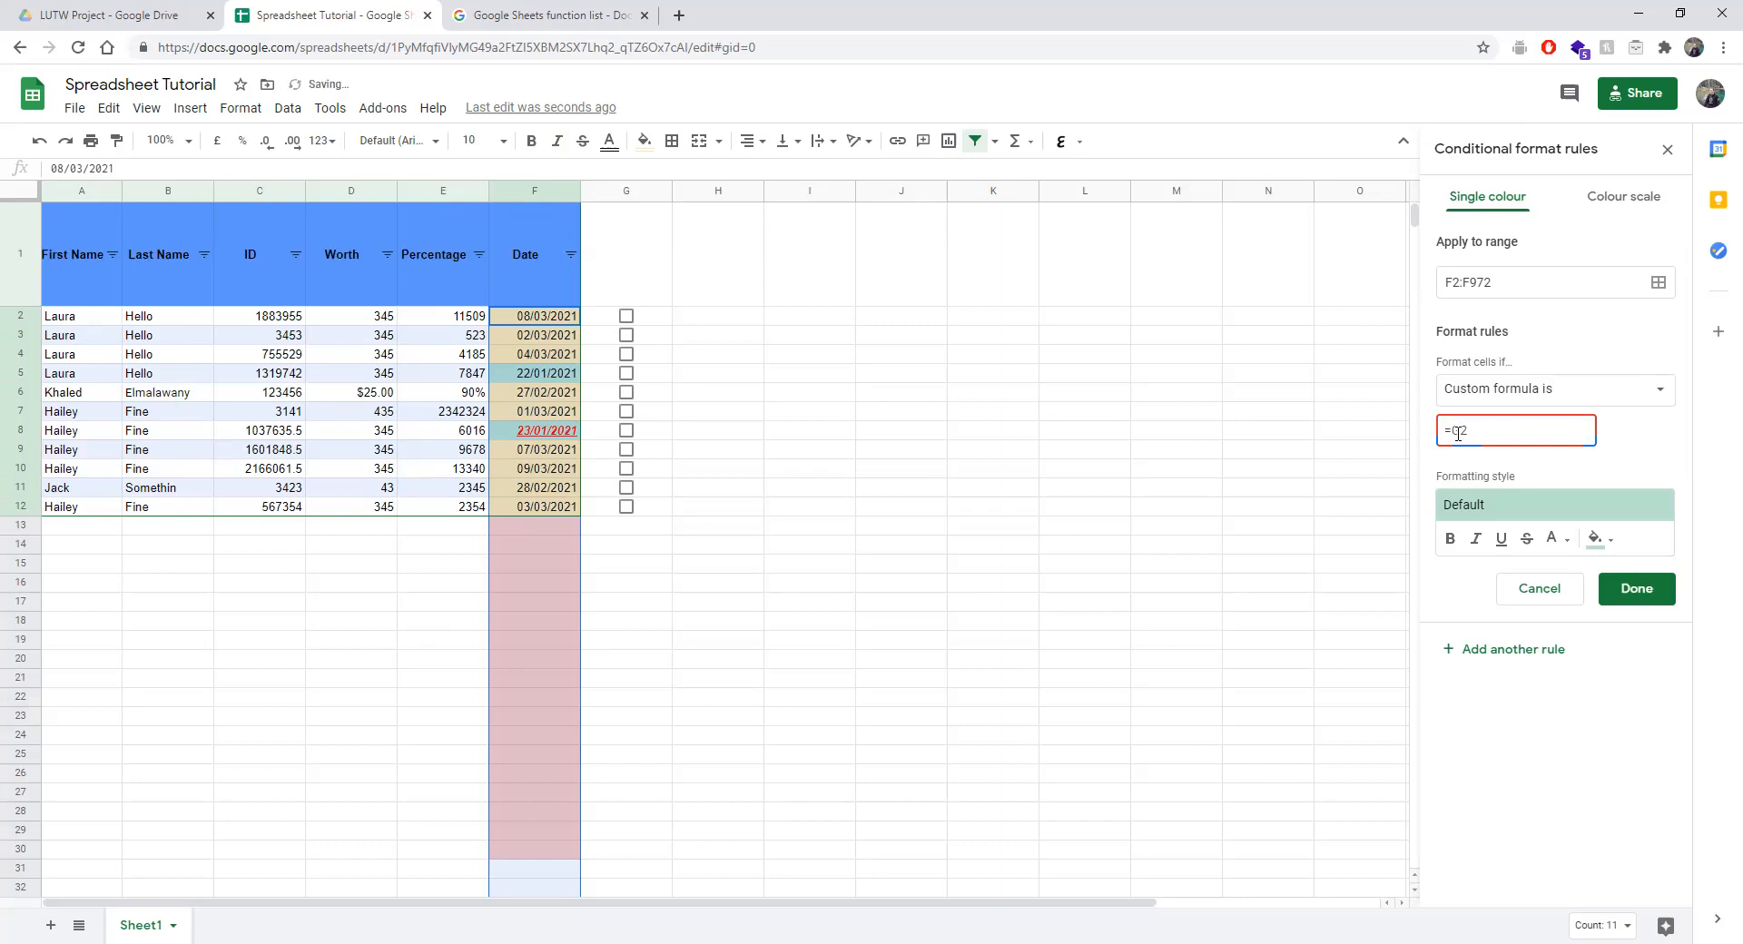
pyautogui.write('RUE')
pyautogui.click(1525, 539)
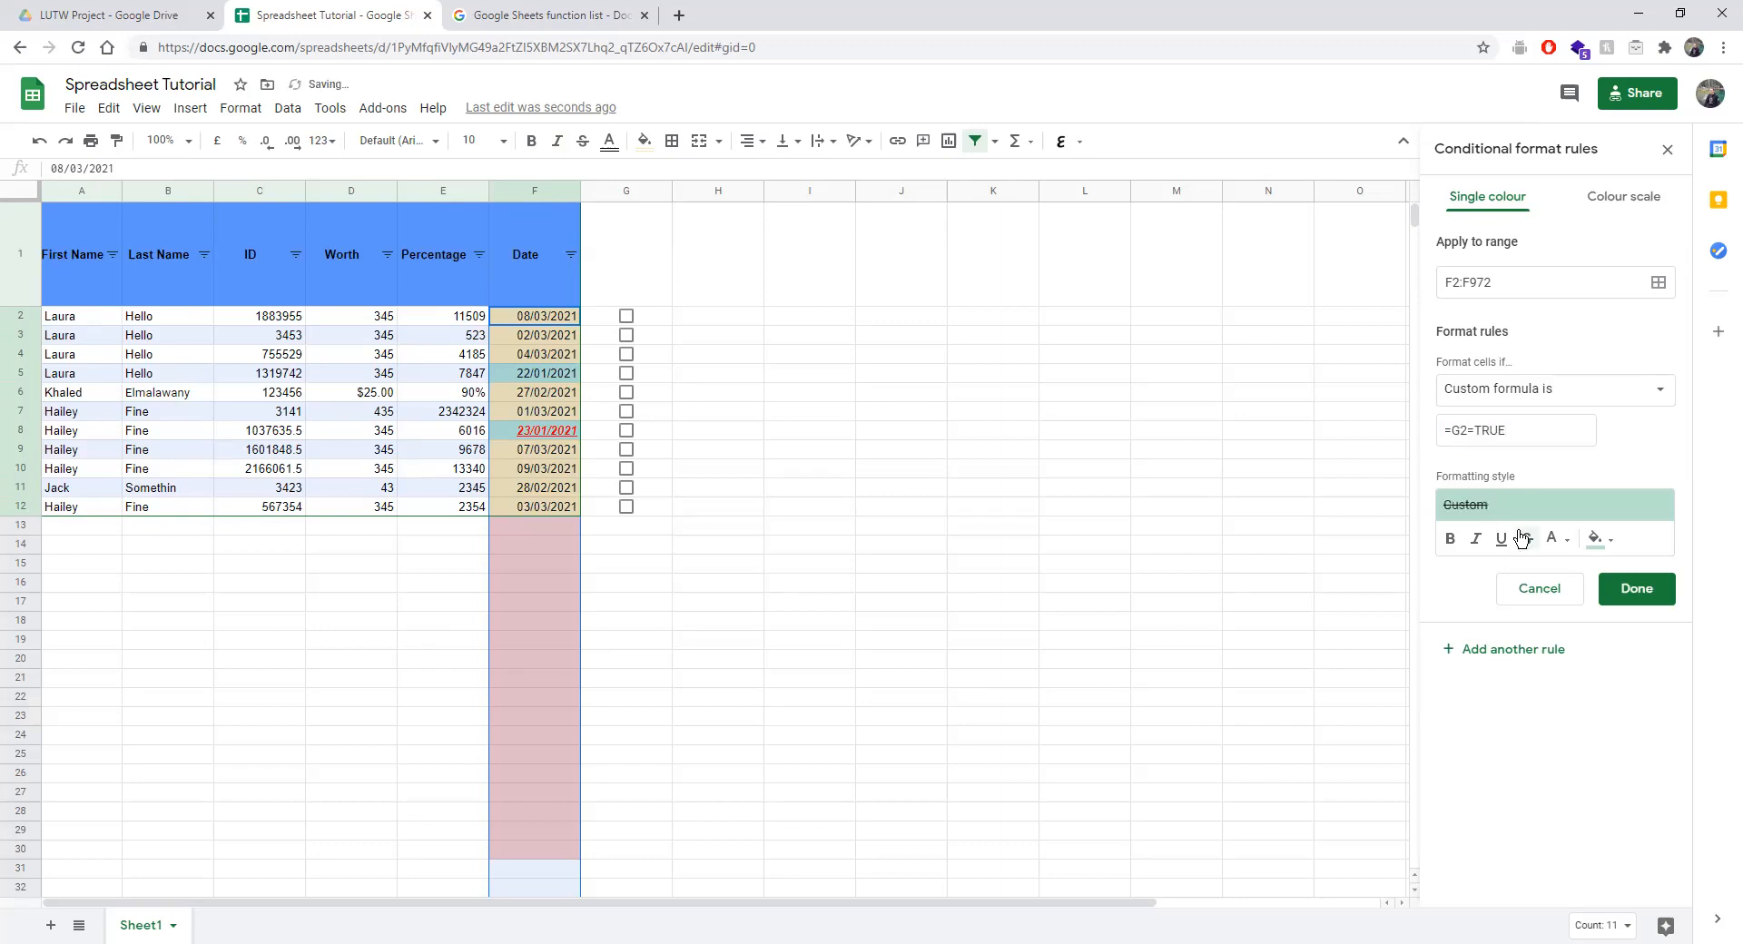
pyautogui.click(1595, 539)
pyautogui.click(1452, 571)
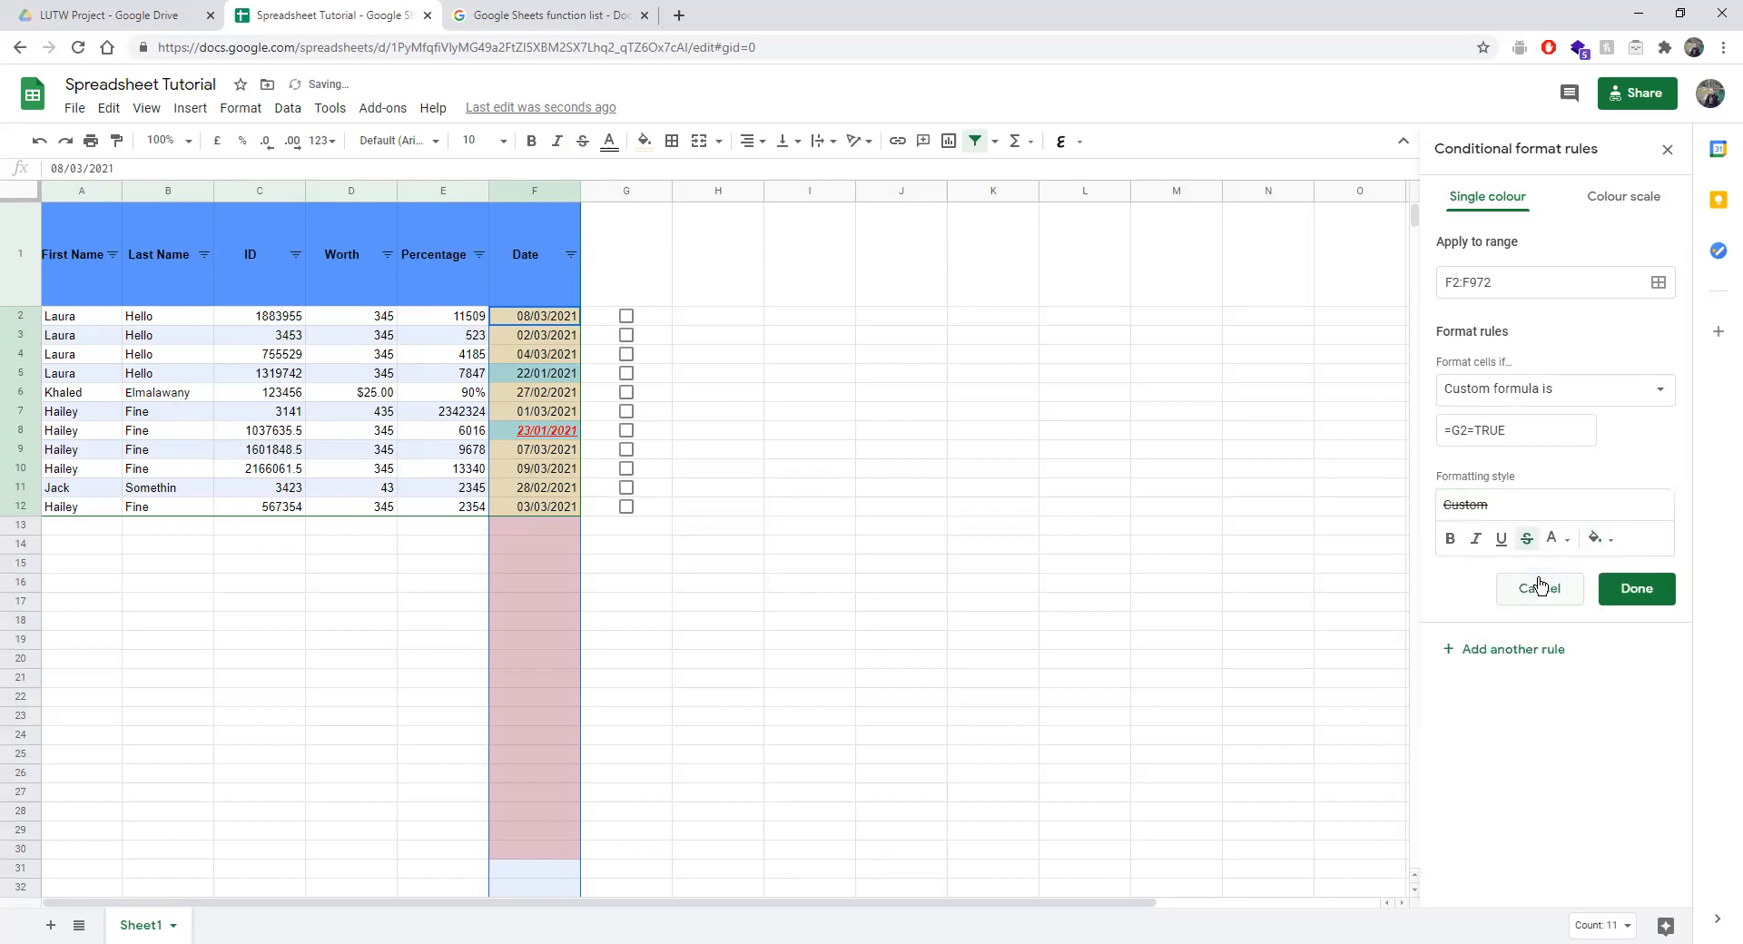
pyautogui.click(1654, 606)
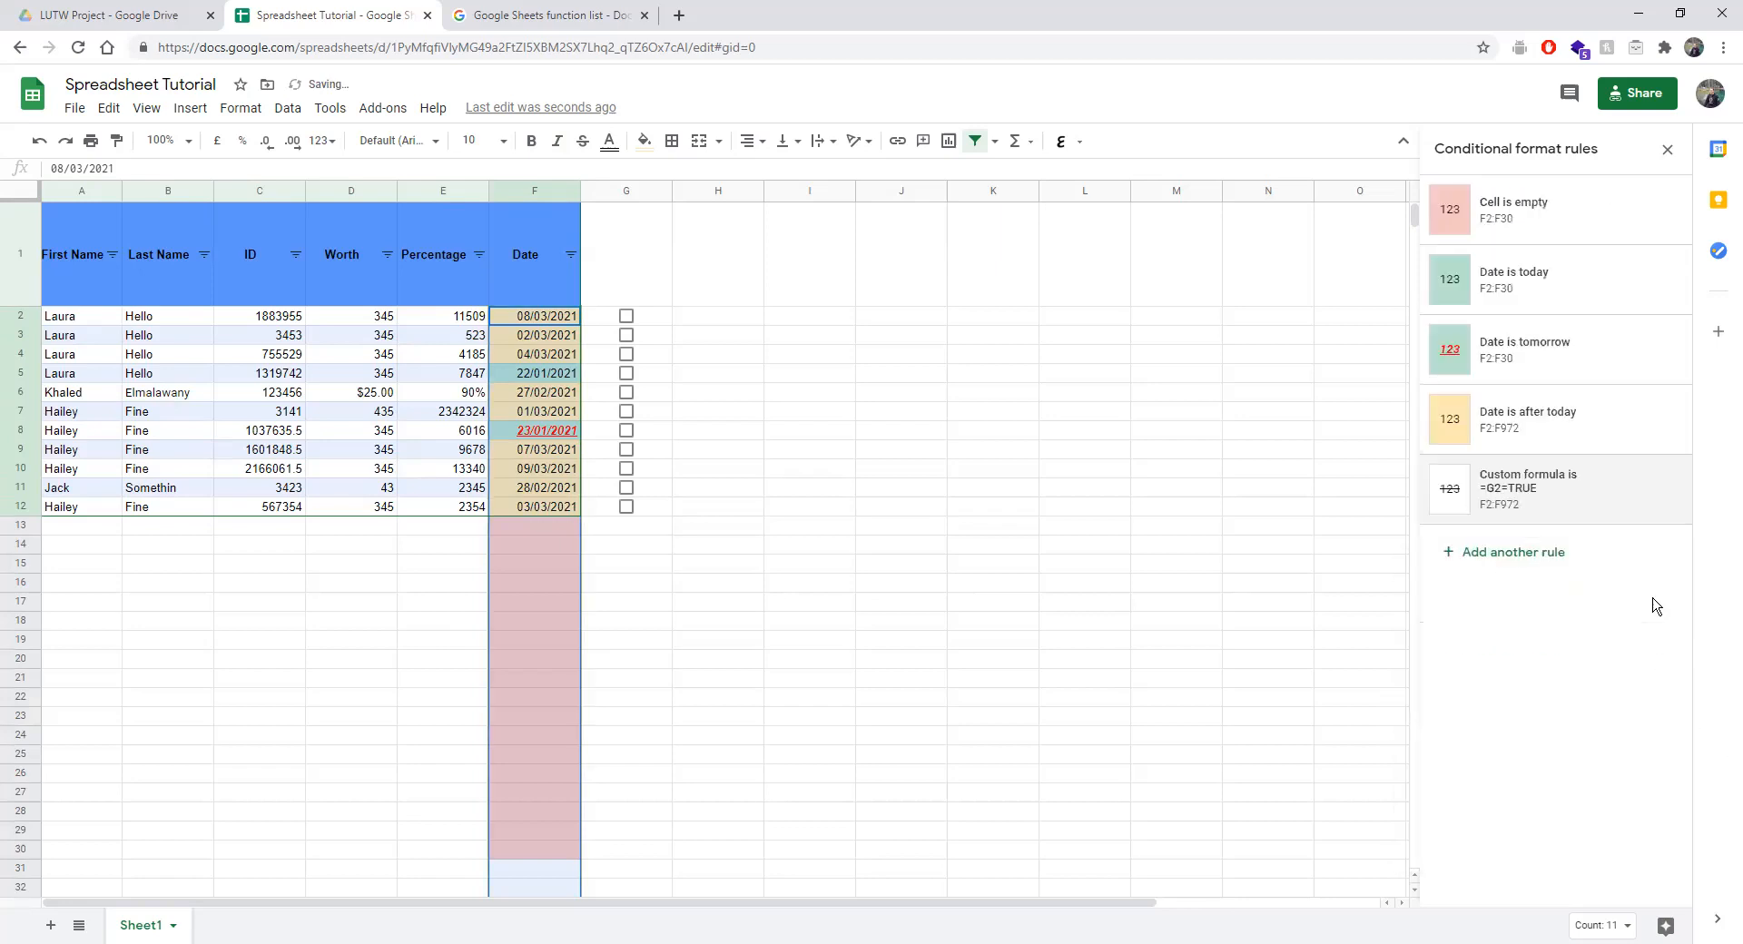
# Test the rule by ticking G2, then move the strikethrough rule to the top and reopen it.
pyautogui.click(626, 318)
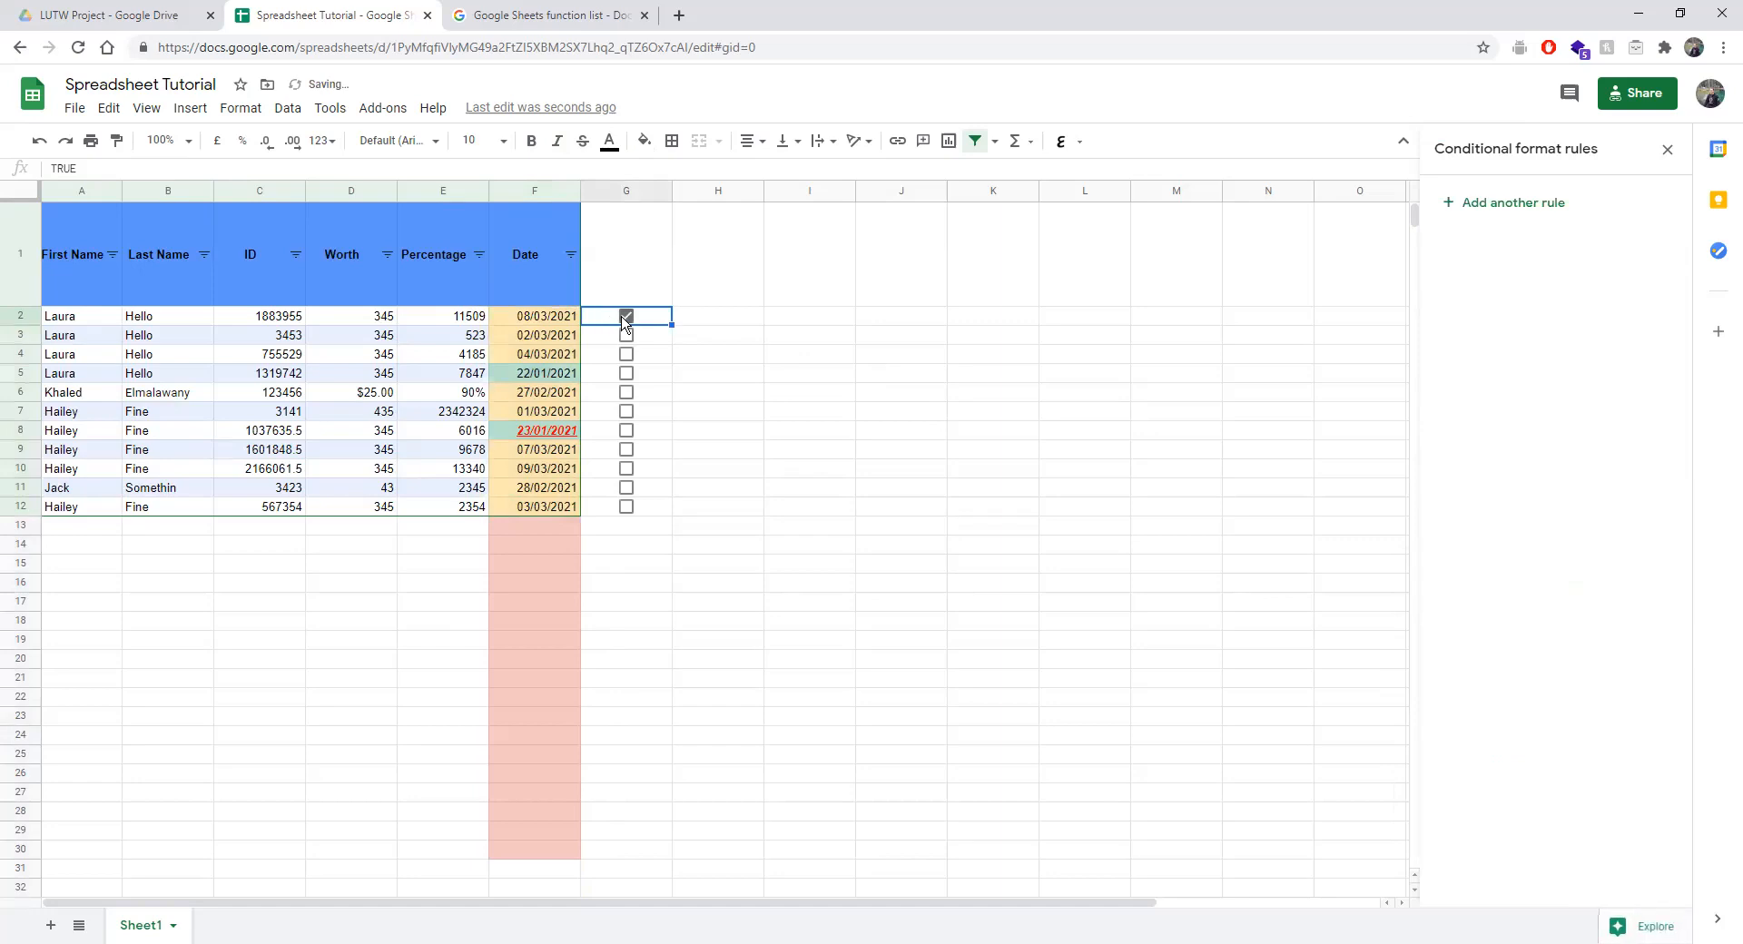
pyautogui.press('Left')
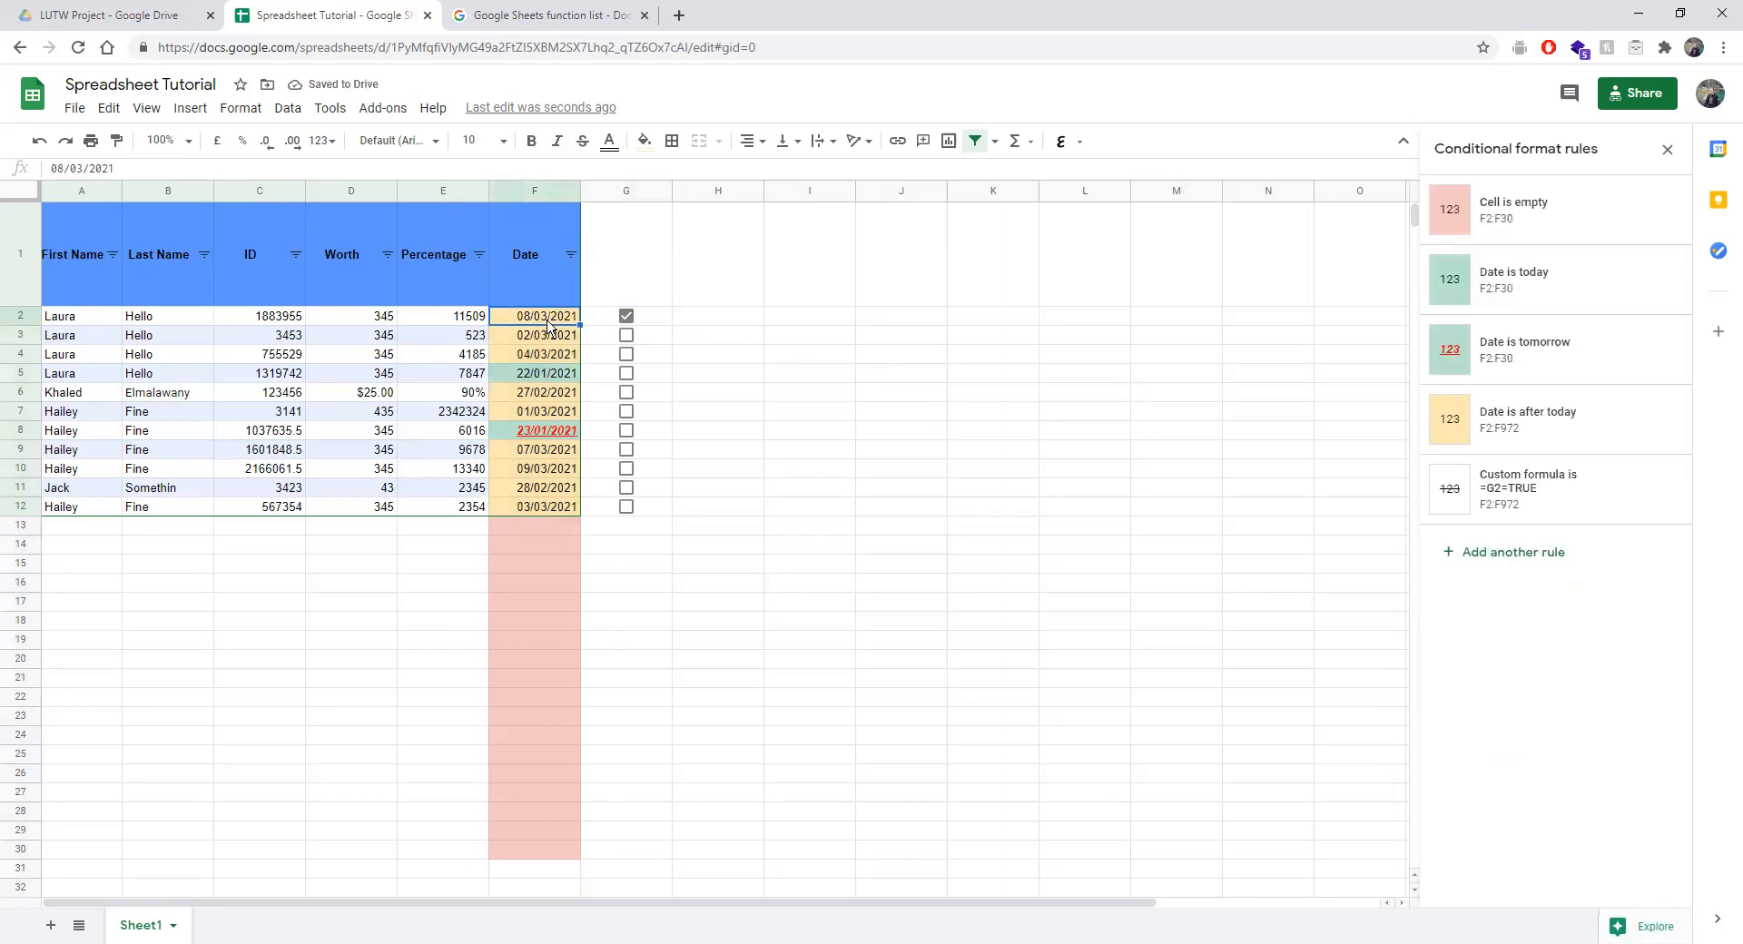
pyautogui.click(626, 317)
pyautogui.click(626, 317)
pyautogui.click(540, 322)
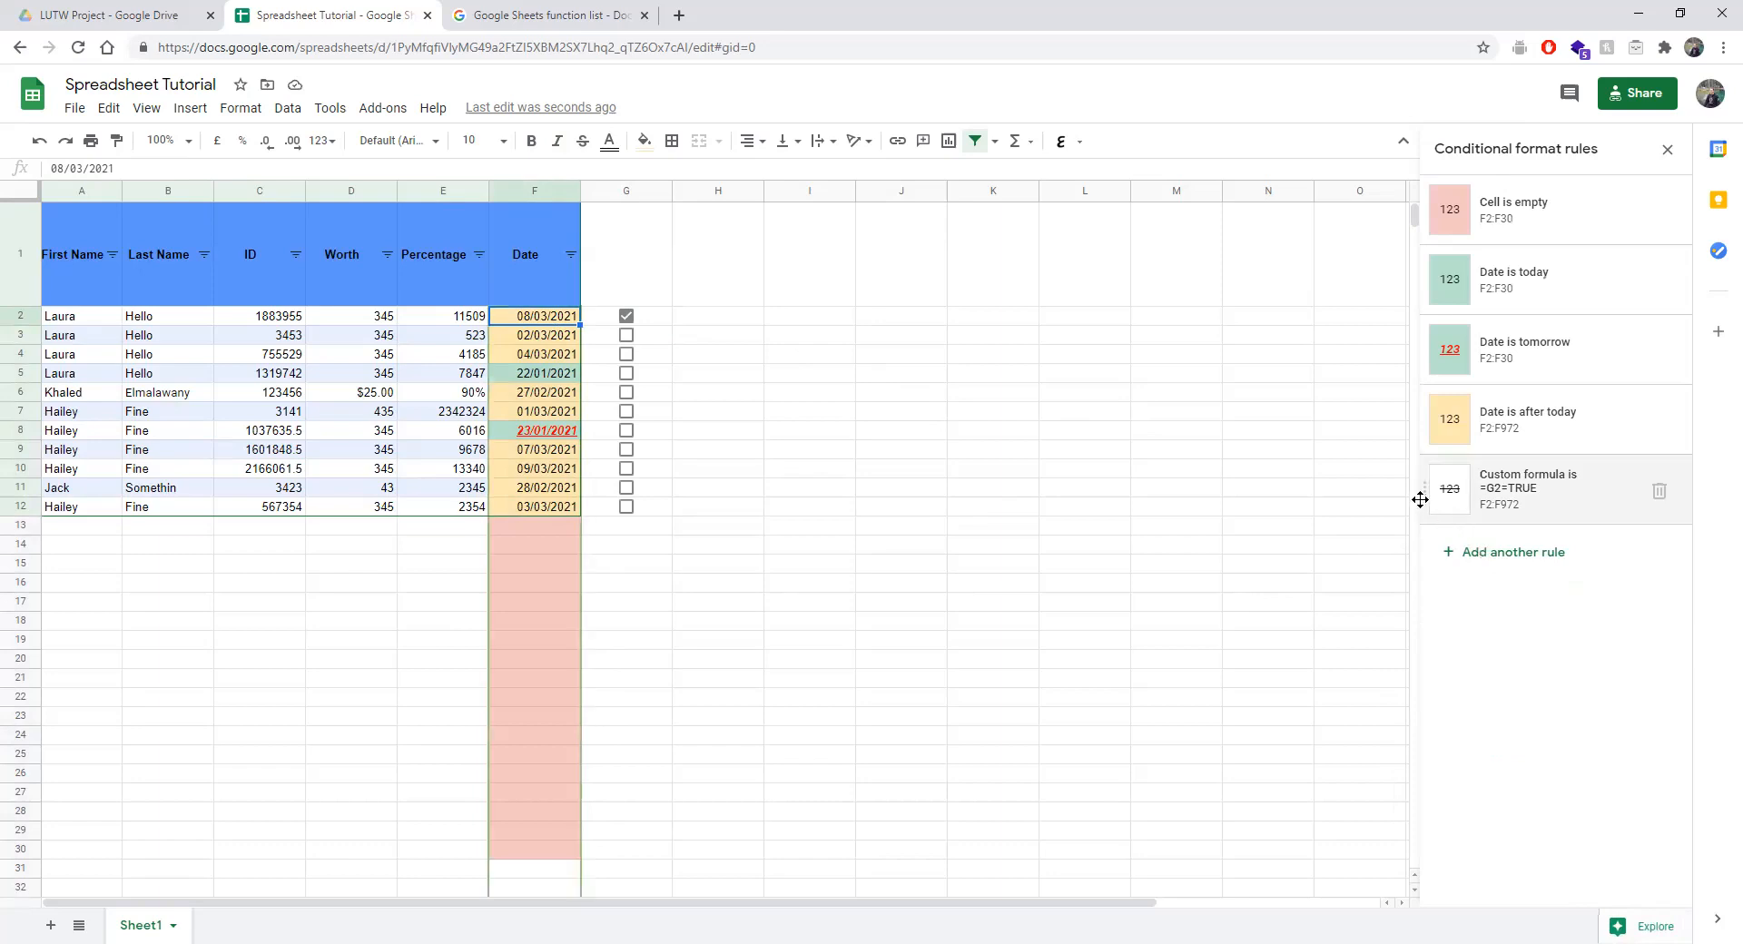
pyautogui.moveTo(1420, 499); pyautogui.dragTo(1419, 206)
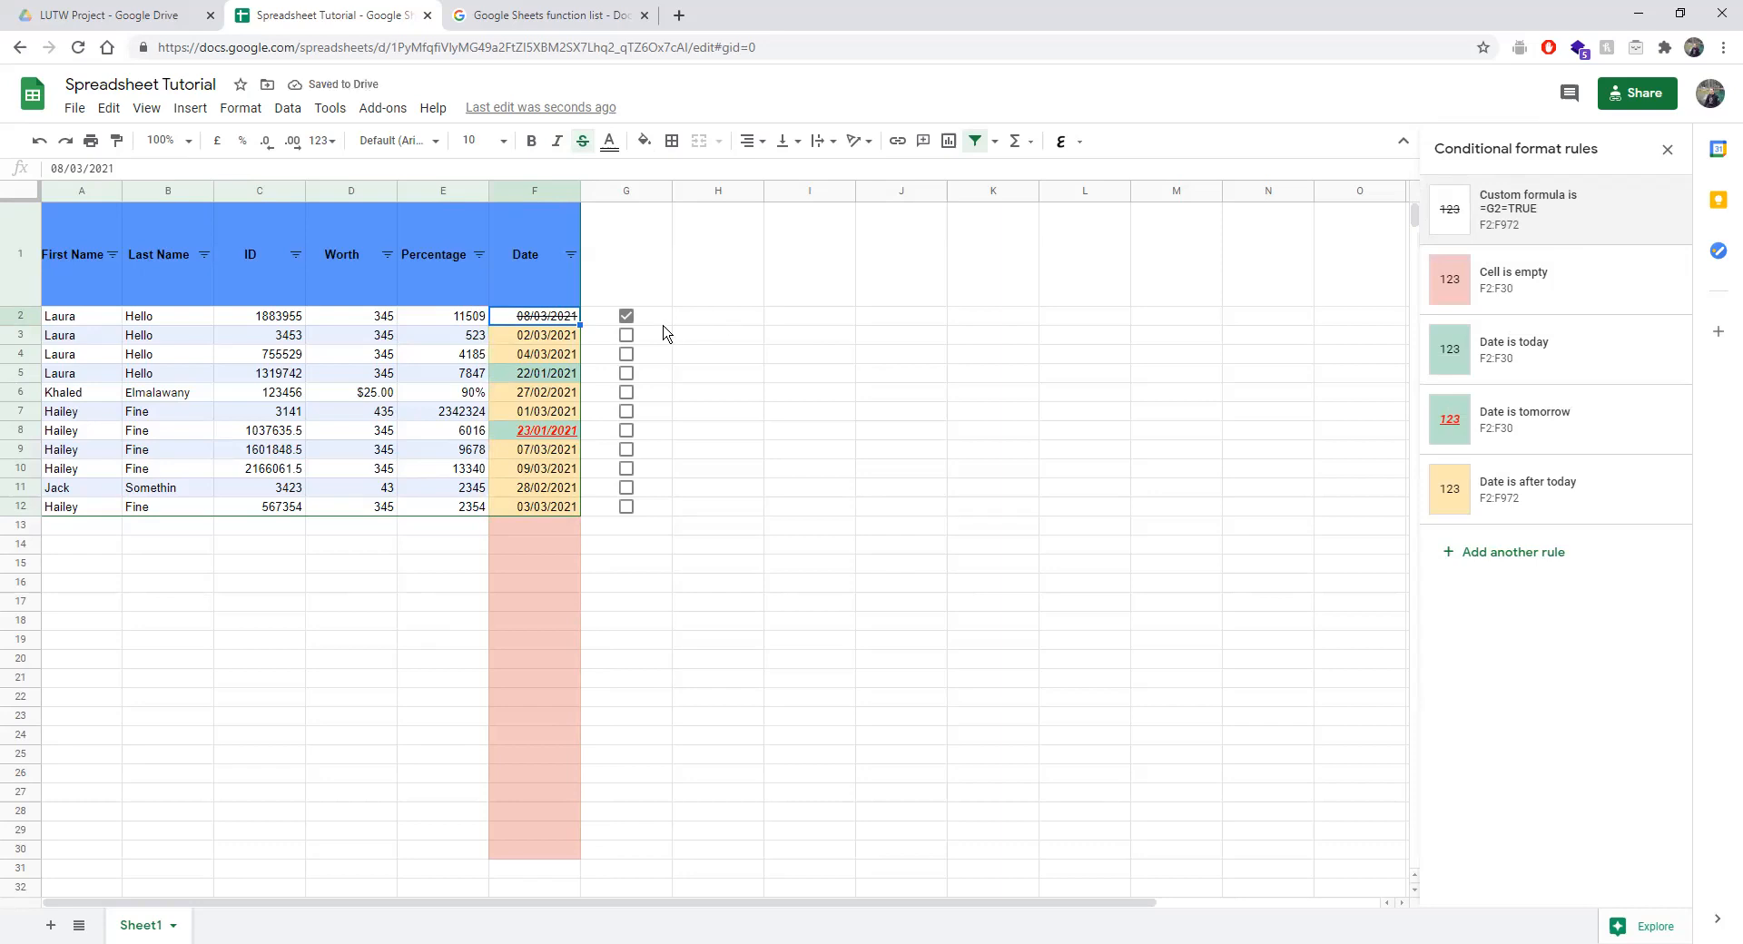
pyautogui.click(1499, 223)
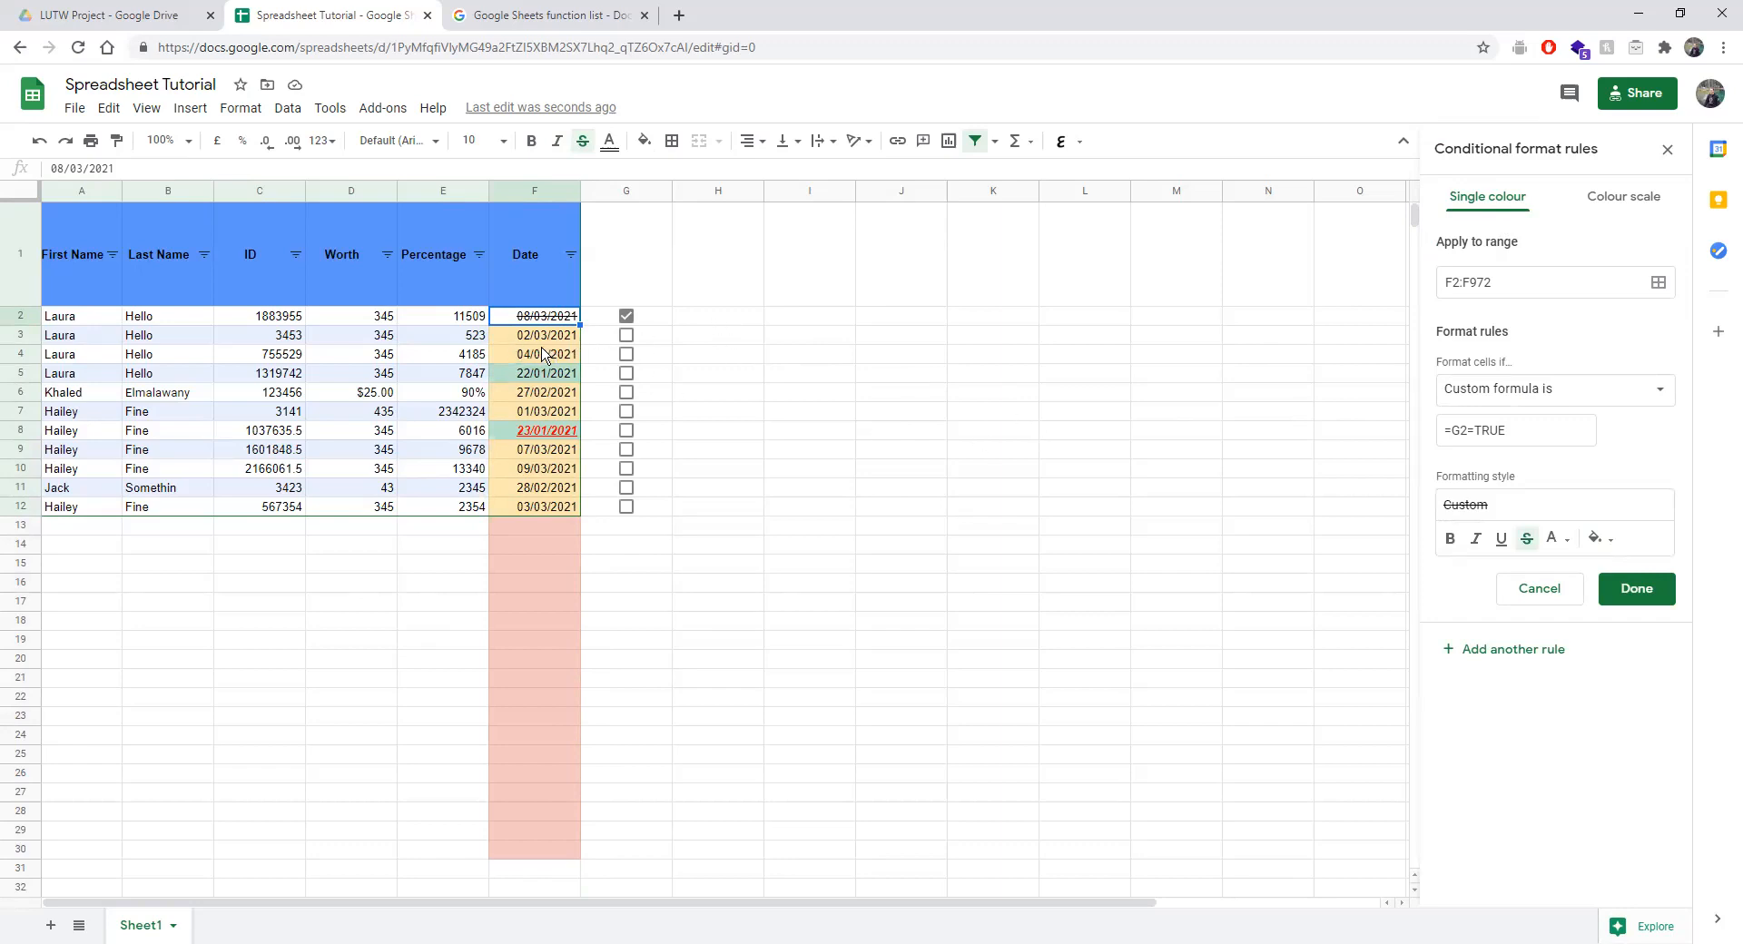
# Tick boxes G3 through G12 to test the strikethrough rule.
pyautogui.click(626, 335)
pyautogui.click(627, 355)
pyautogui.click(627, 374)
pyautogui.click(626, 393)
pyautogui.click(626, 411)
pyautogui.click(626, 449)
pyautogui.click(626, 430)
pyautogui.click(625, 469)
pyautogui.click(625, 487)
pyautogui.click(625, 506)
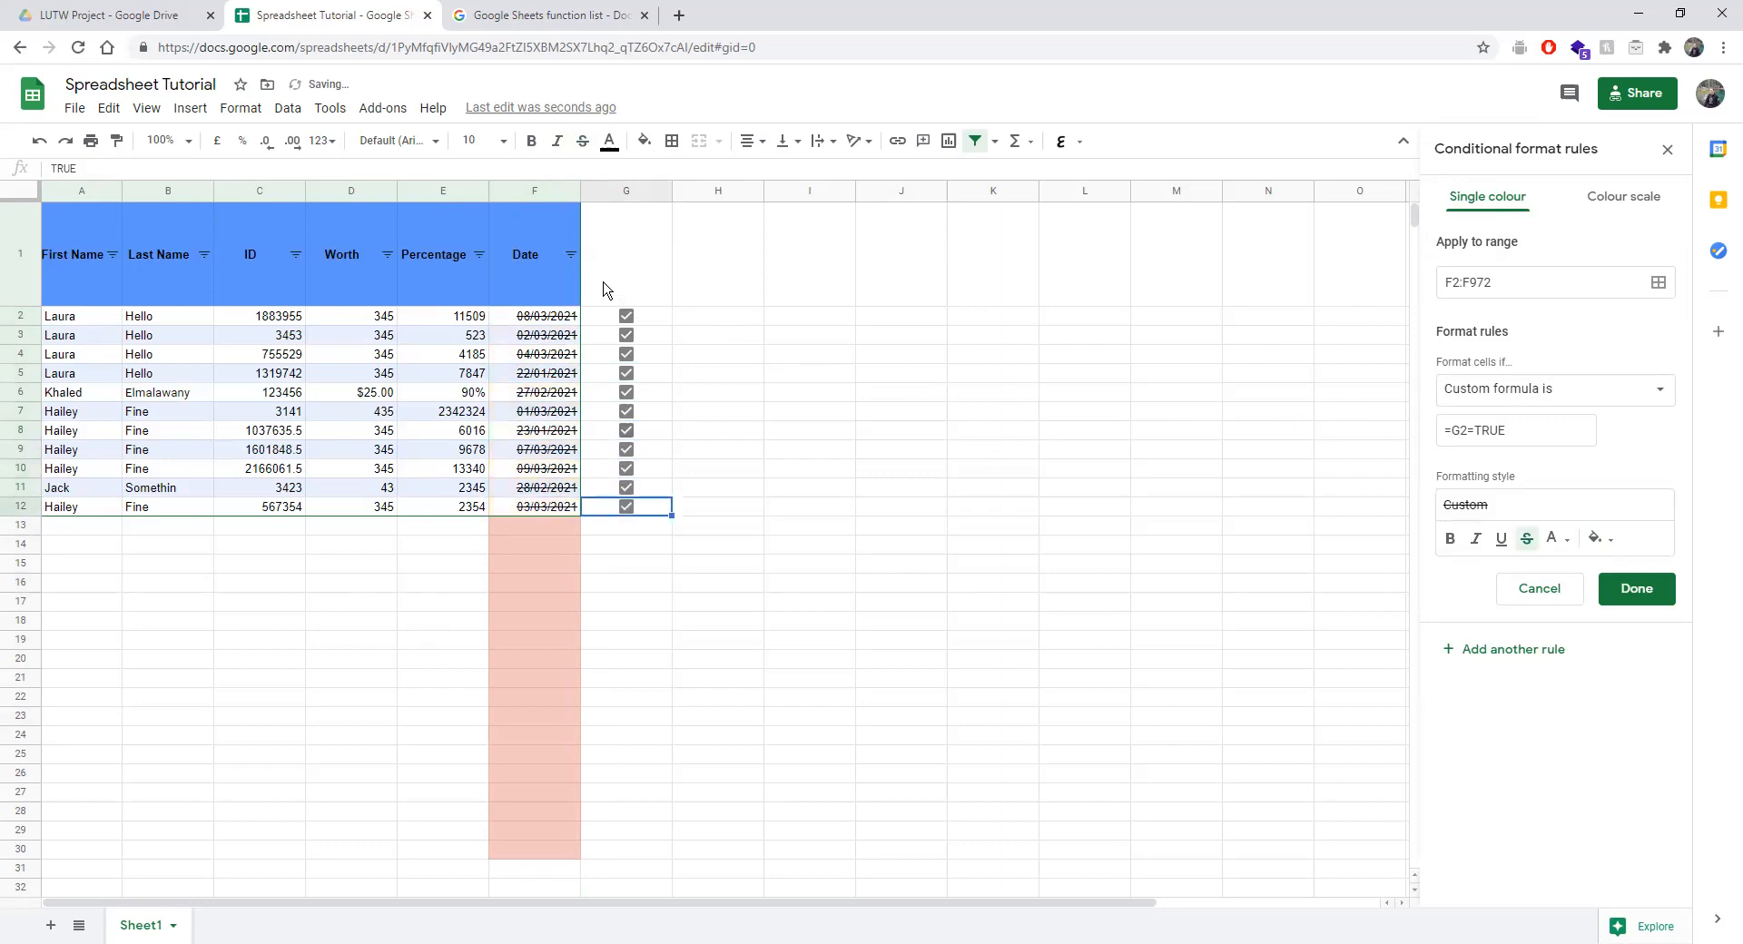
# Untick every box from G2 to G12, briefly re-testing G2.
pyautogui.click(627, 315)
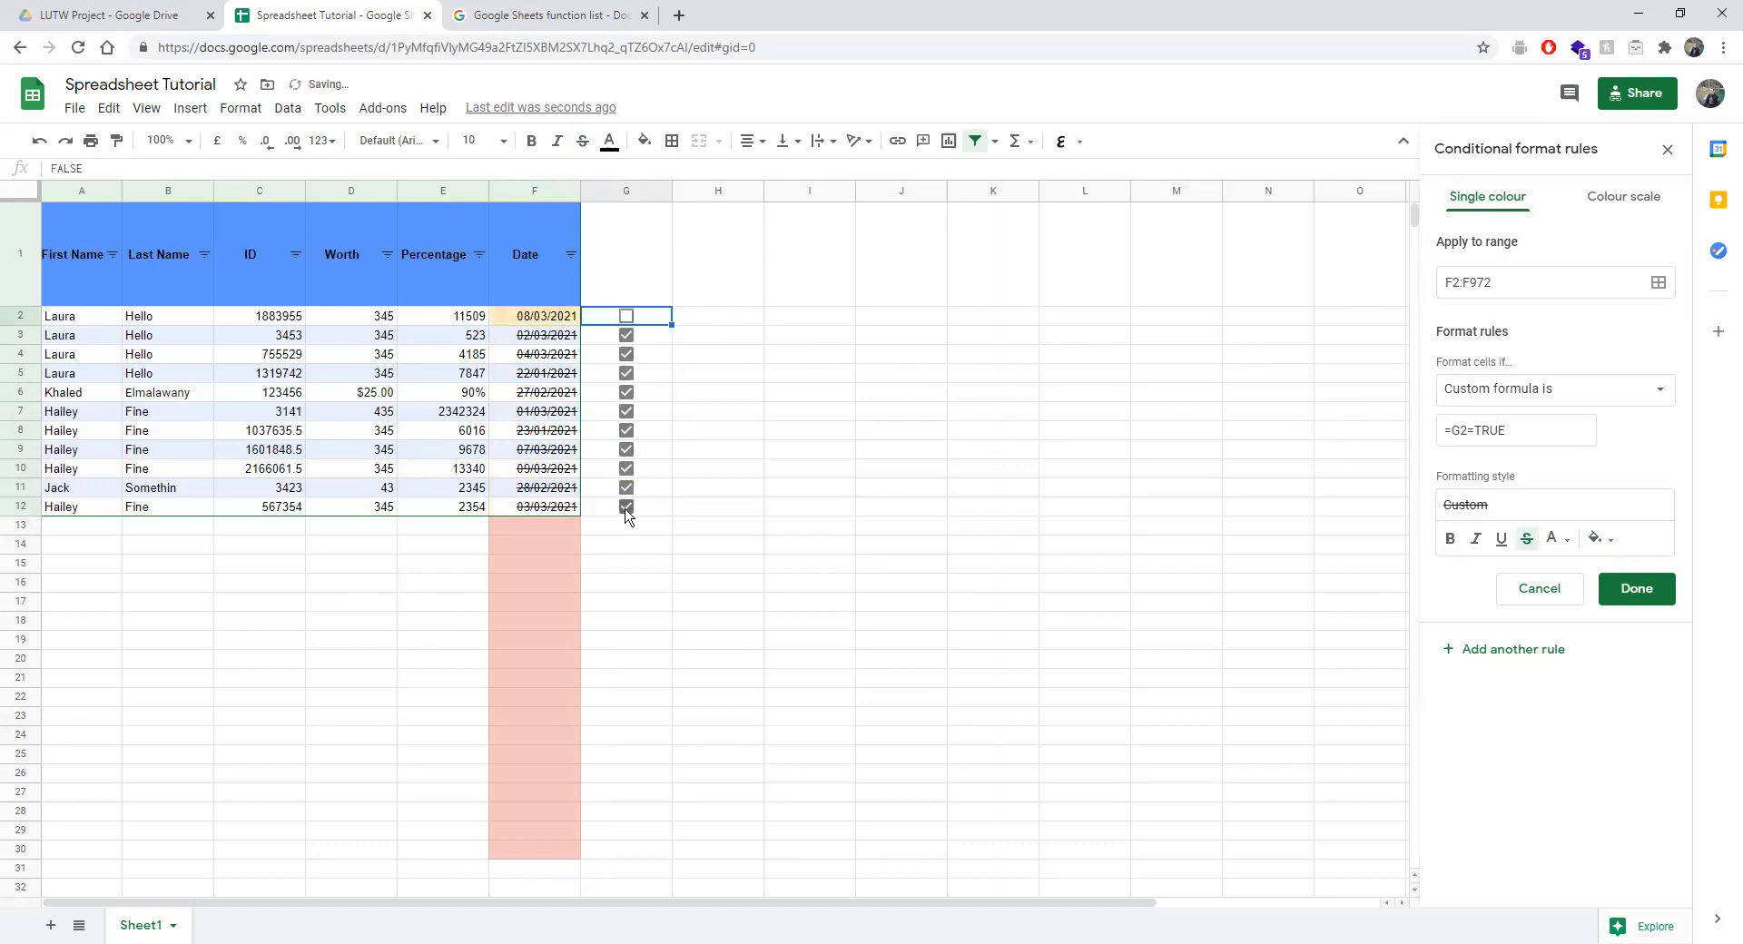
pyautogui.keyDown('shift'); pyautogui.click(624, 509); pyautogui.keyUp('shift')
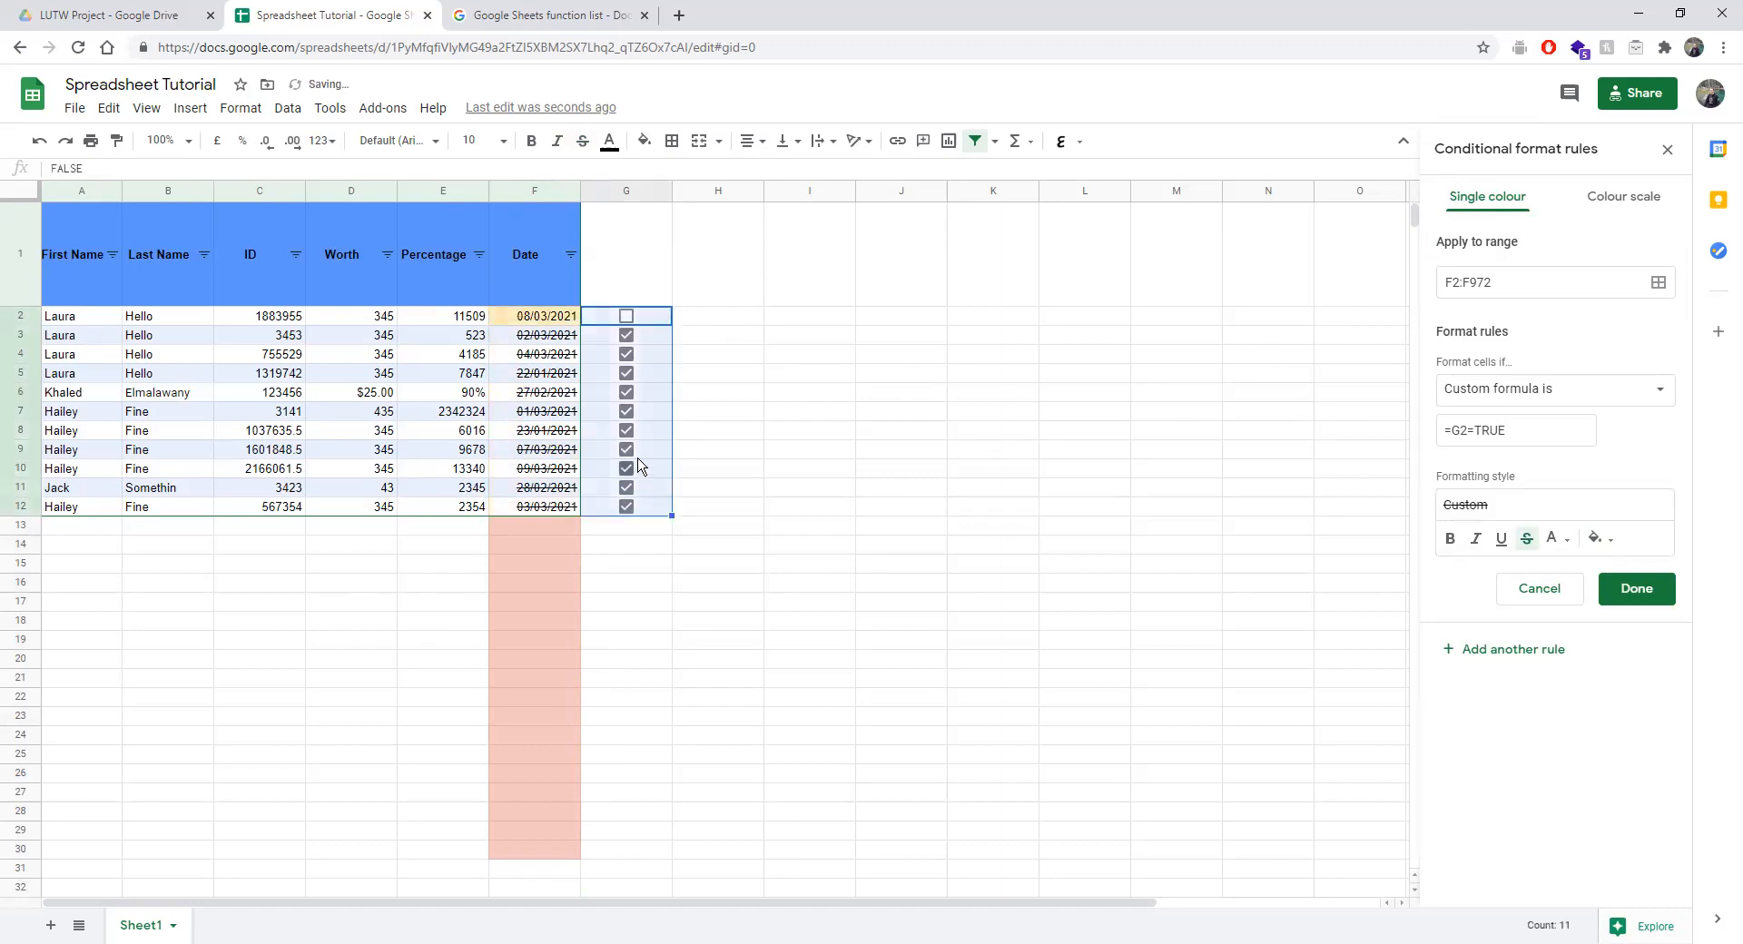
pyautogui.click(640, 452)
pyautogui.click(628, 336)
pyautogui.click(627, 354)
pyautogui.click(626, 373)
pyautogui.click(626, 392)
pyautogui.click(626, 411)
pyautogui.click(626, 430)
pyautogui.click(626, 450)
pyautogui.click(626, 467)
pyautogui.click(627, 468)
pyautogui.click(625, 488)
pyautogui.click(626, 506)
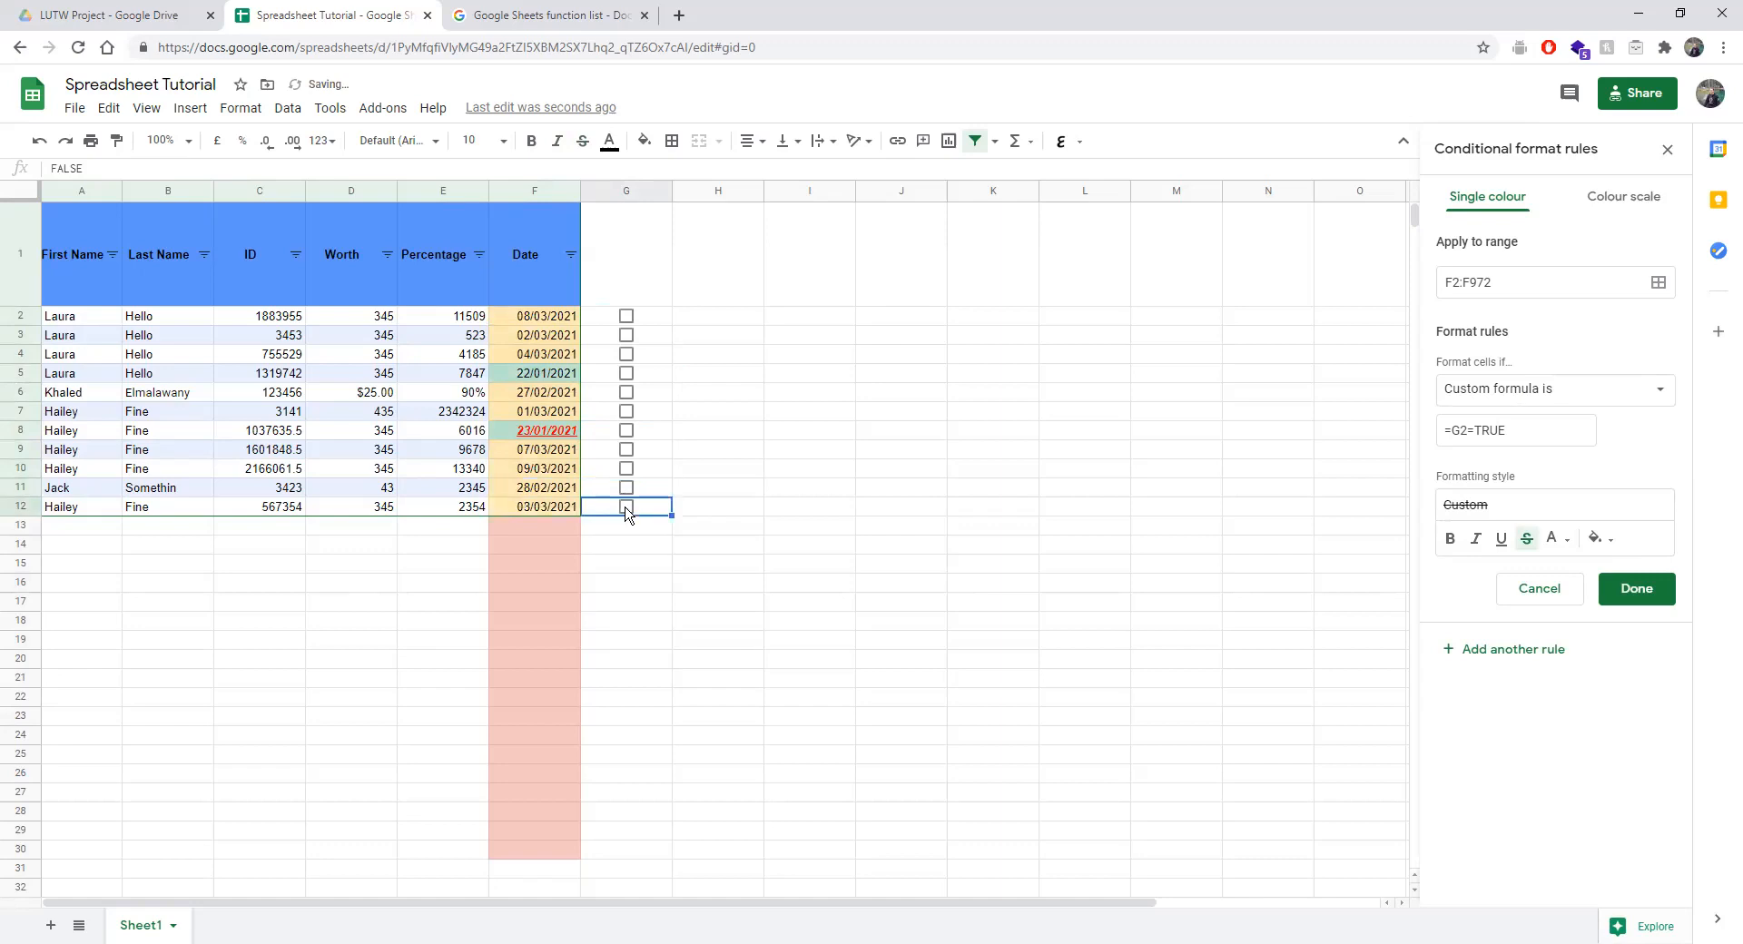
pyautogui.click(627, 318)
pyautogui.click(629, 317)
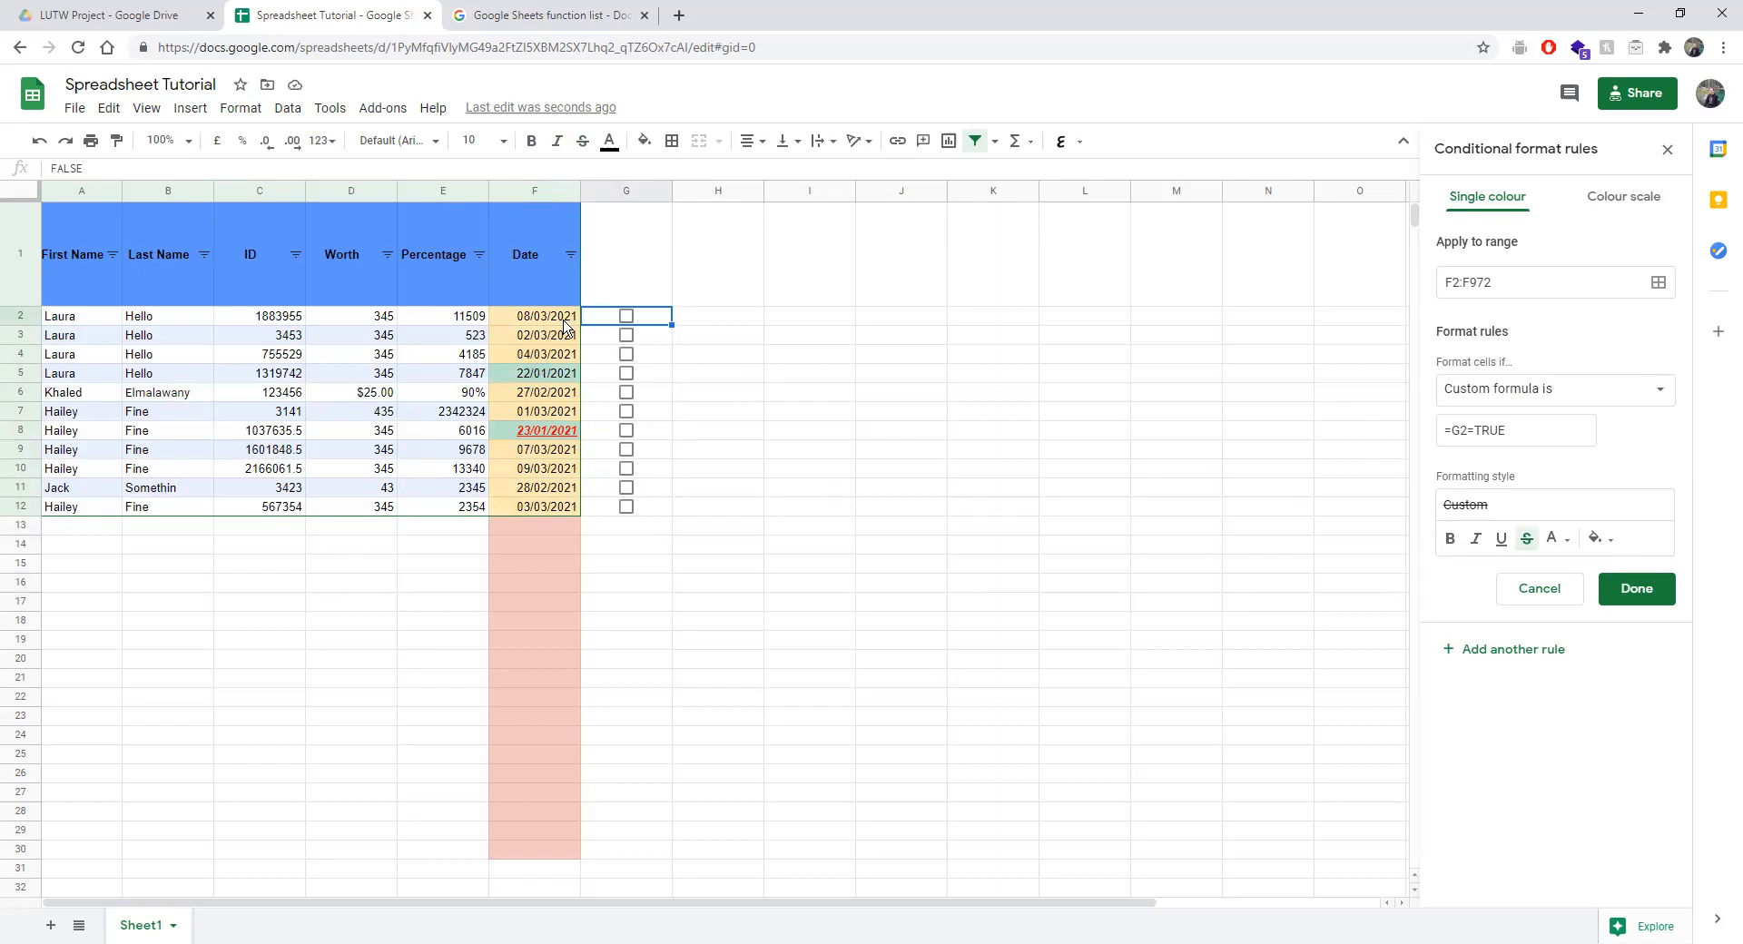
# Try anchoring the formula as =$G2=TRUE, testing with the G9 and G2 tick boxes.
pyautogui.click(1454, 438)
pyautogui.write('$')
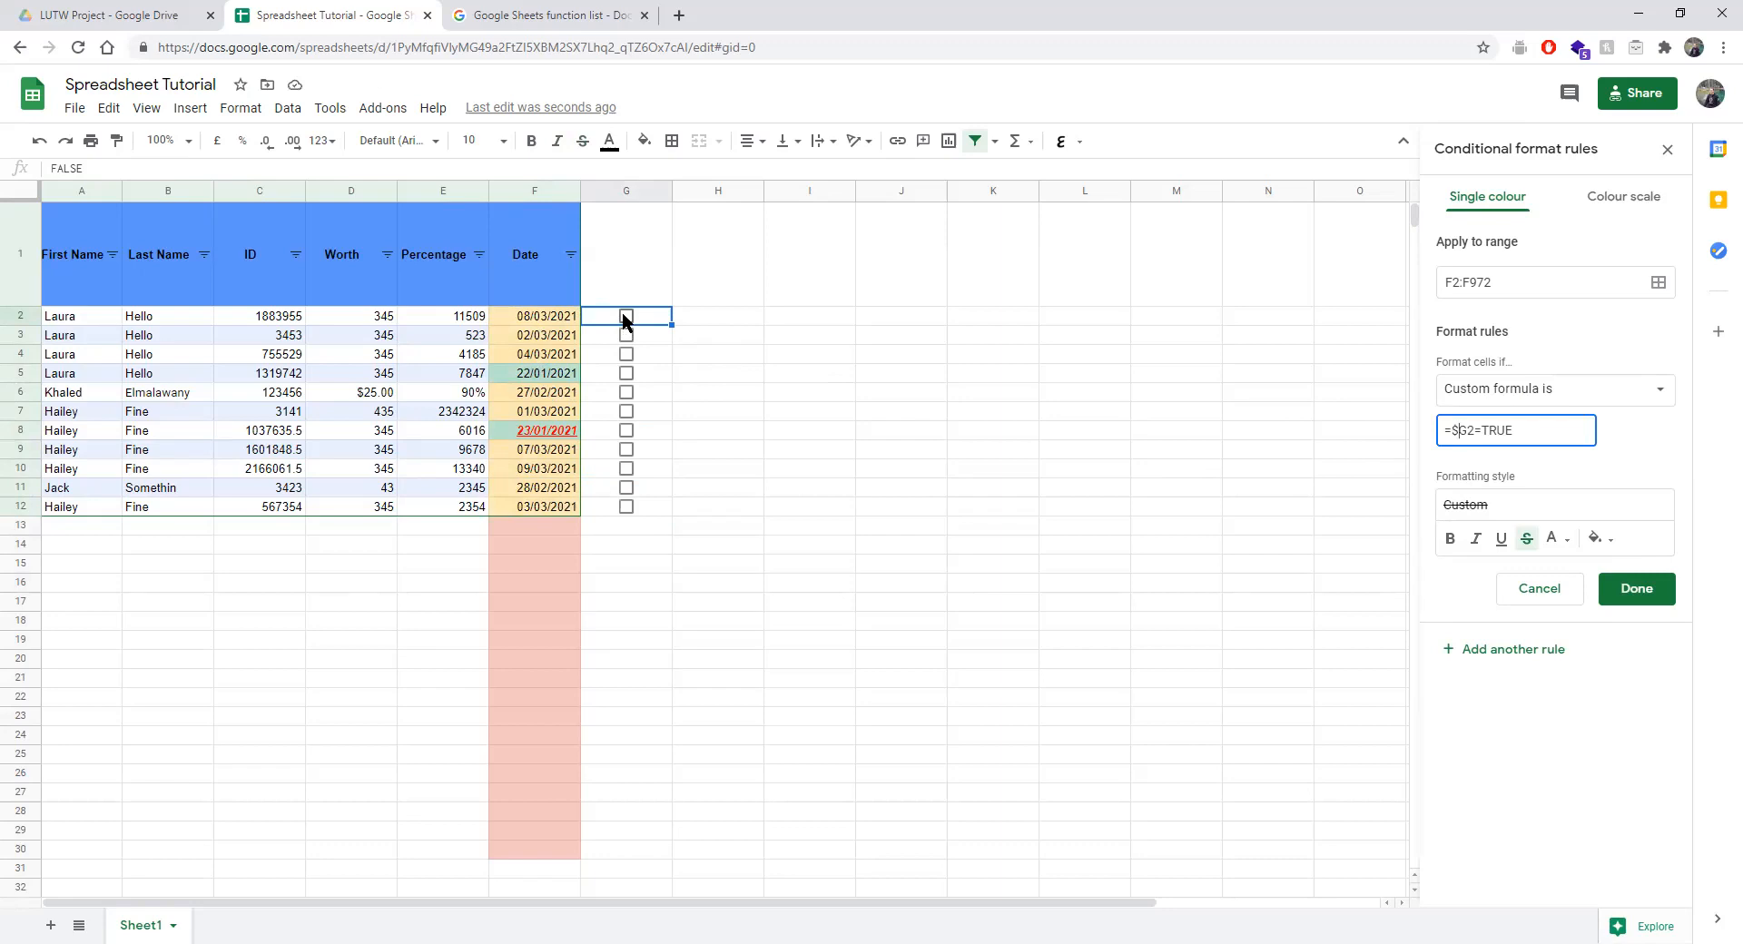
pyautogui.click(626, 450)
pyautogui.click(628, 448)
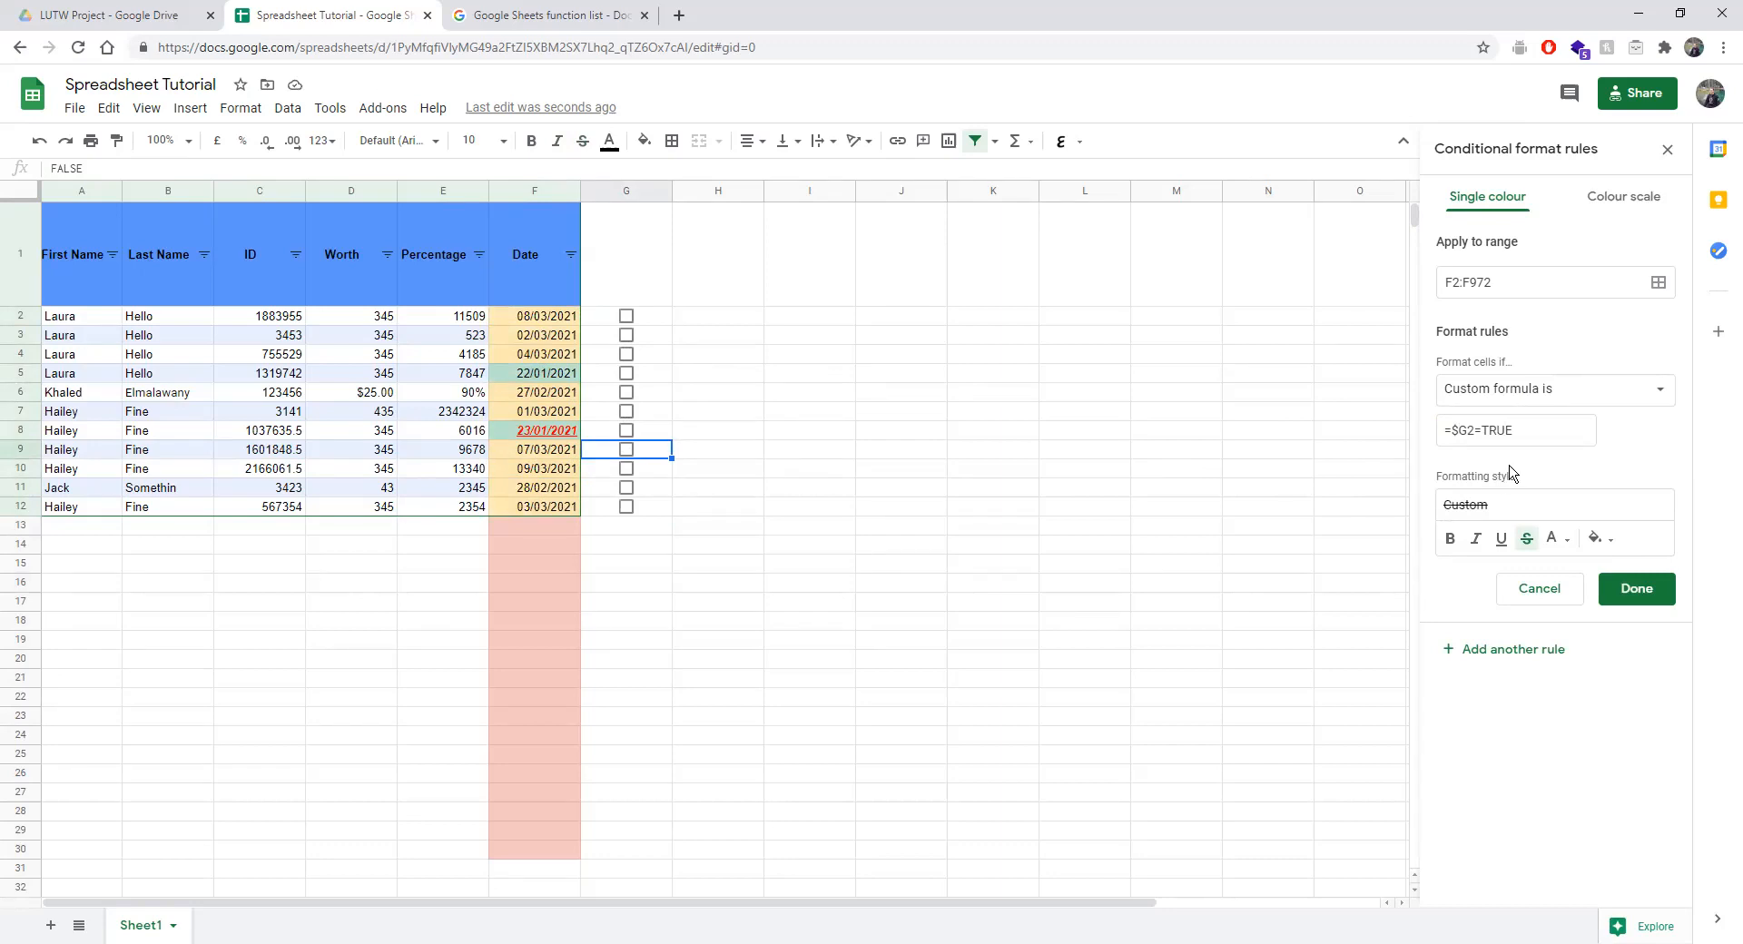
pyautogui.click(1458, 435)
pyautogui.press('BackSpace')
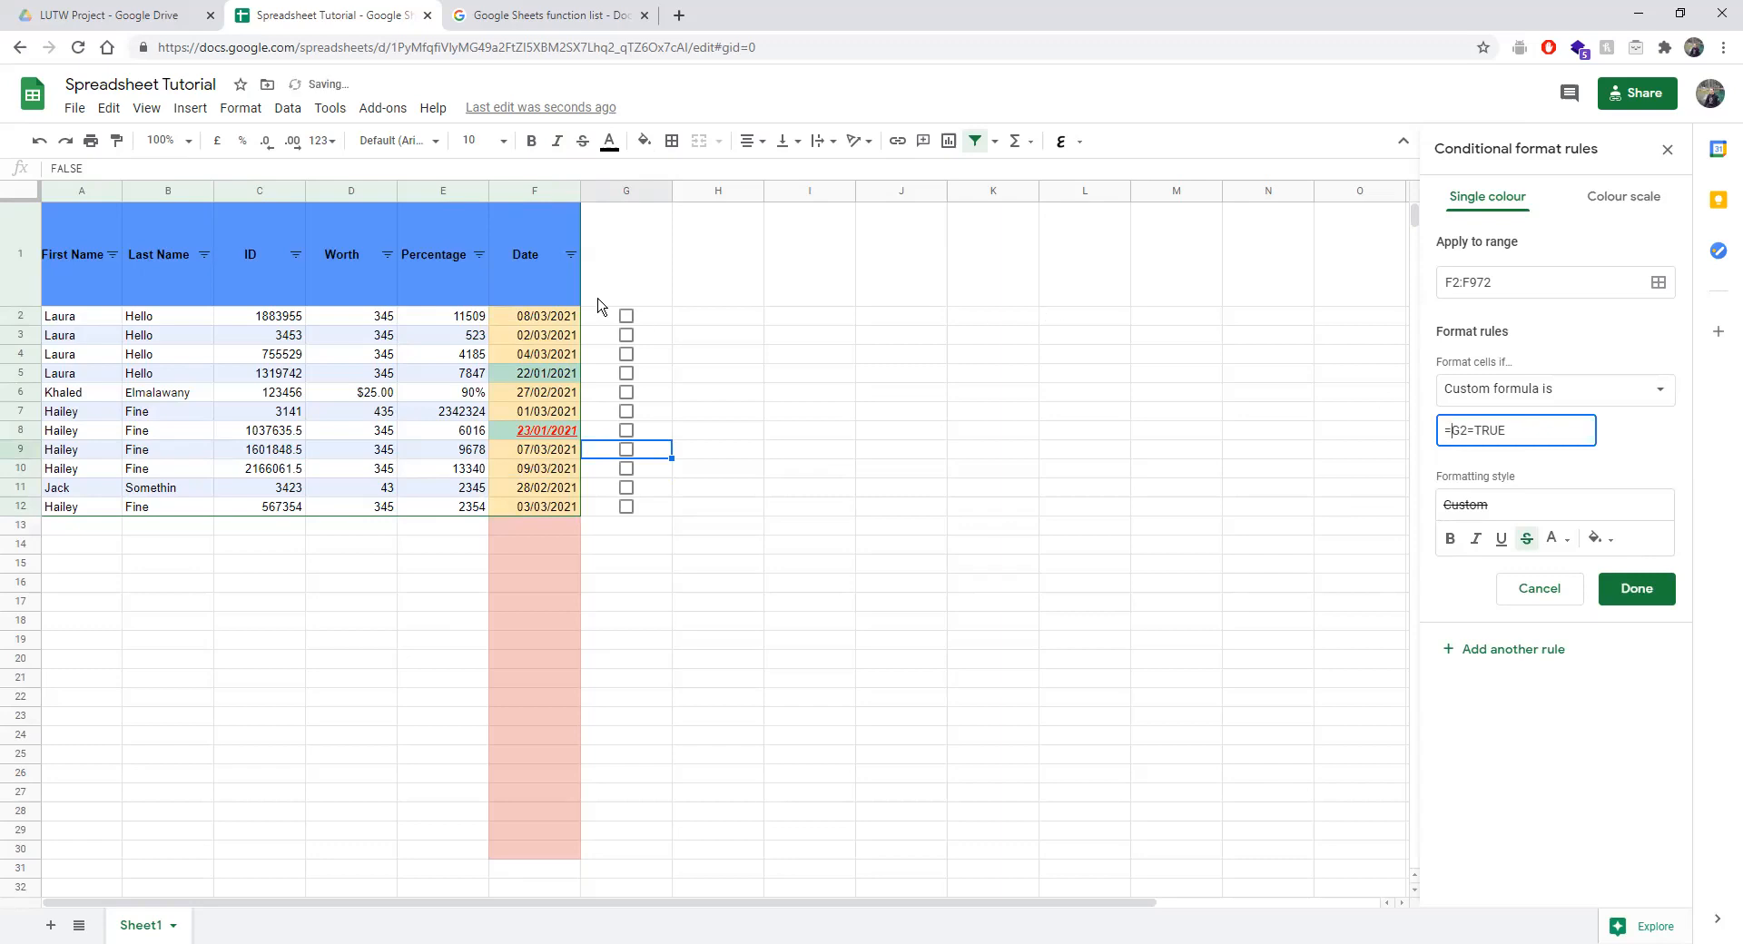
pyautogui.click(626, 317)
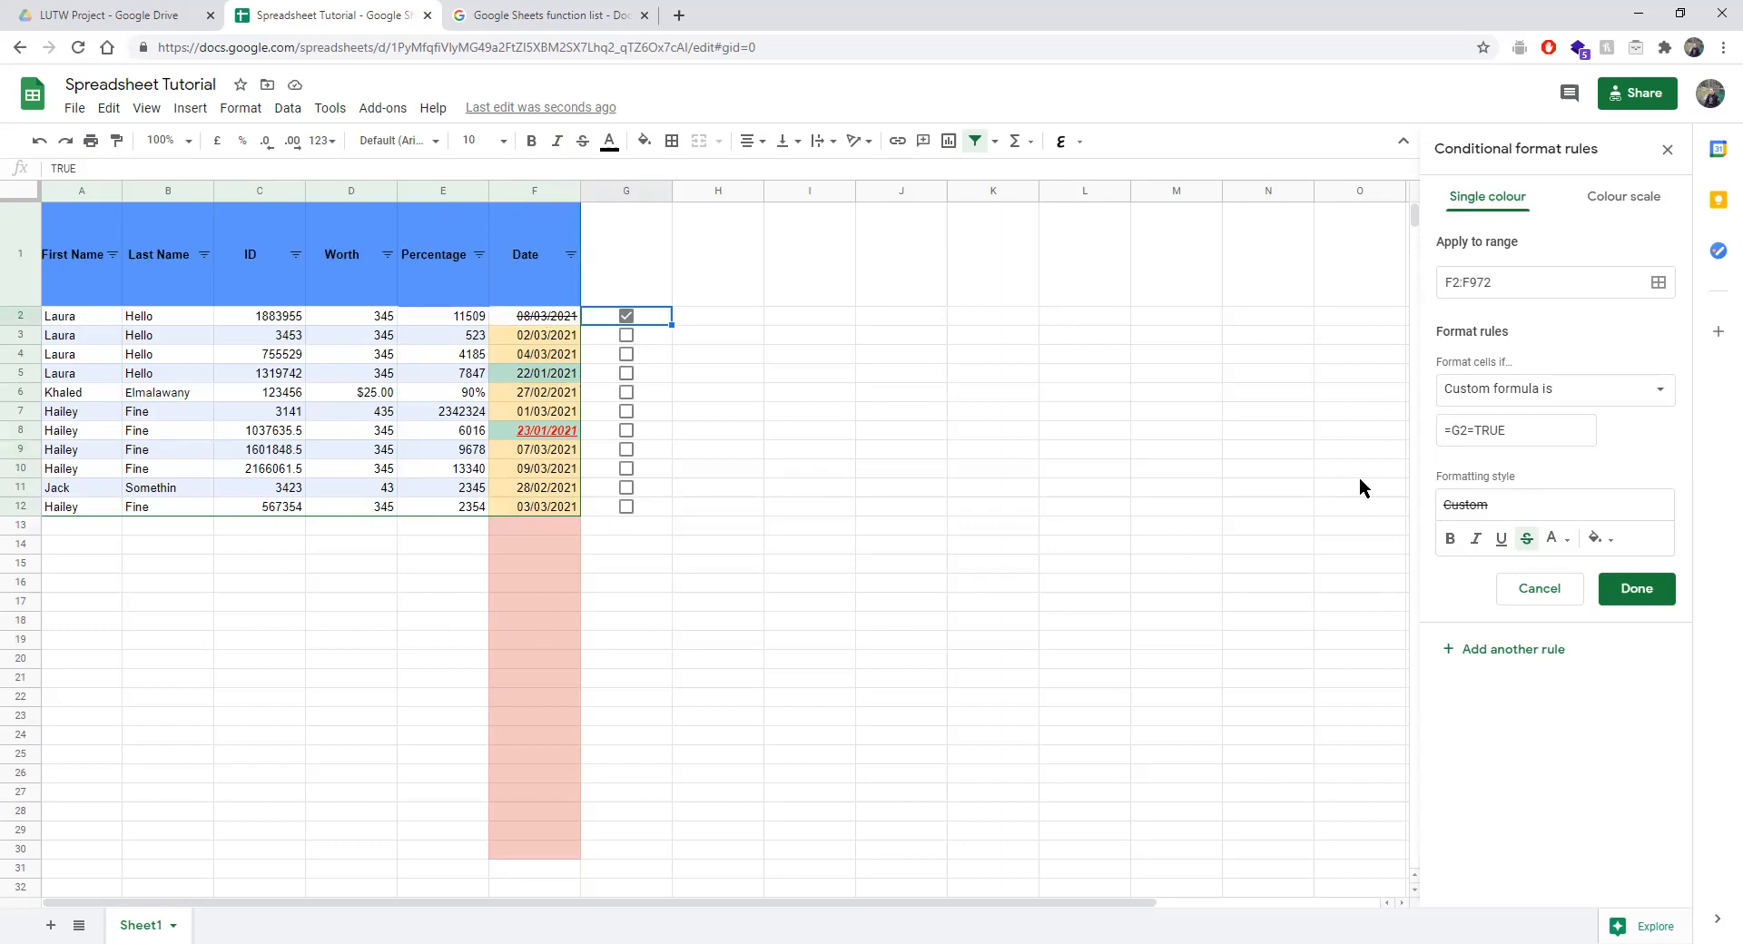
# Set the formula to =$G2=TRUE and check it with G6, leaving G2 ticked.
pyautogui.click(1457, 432)
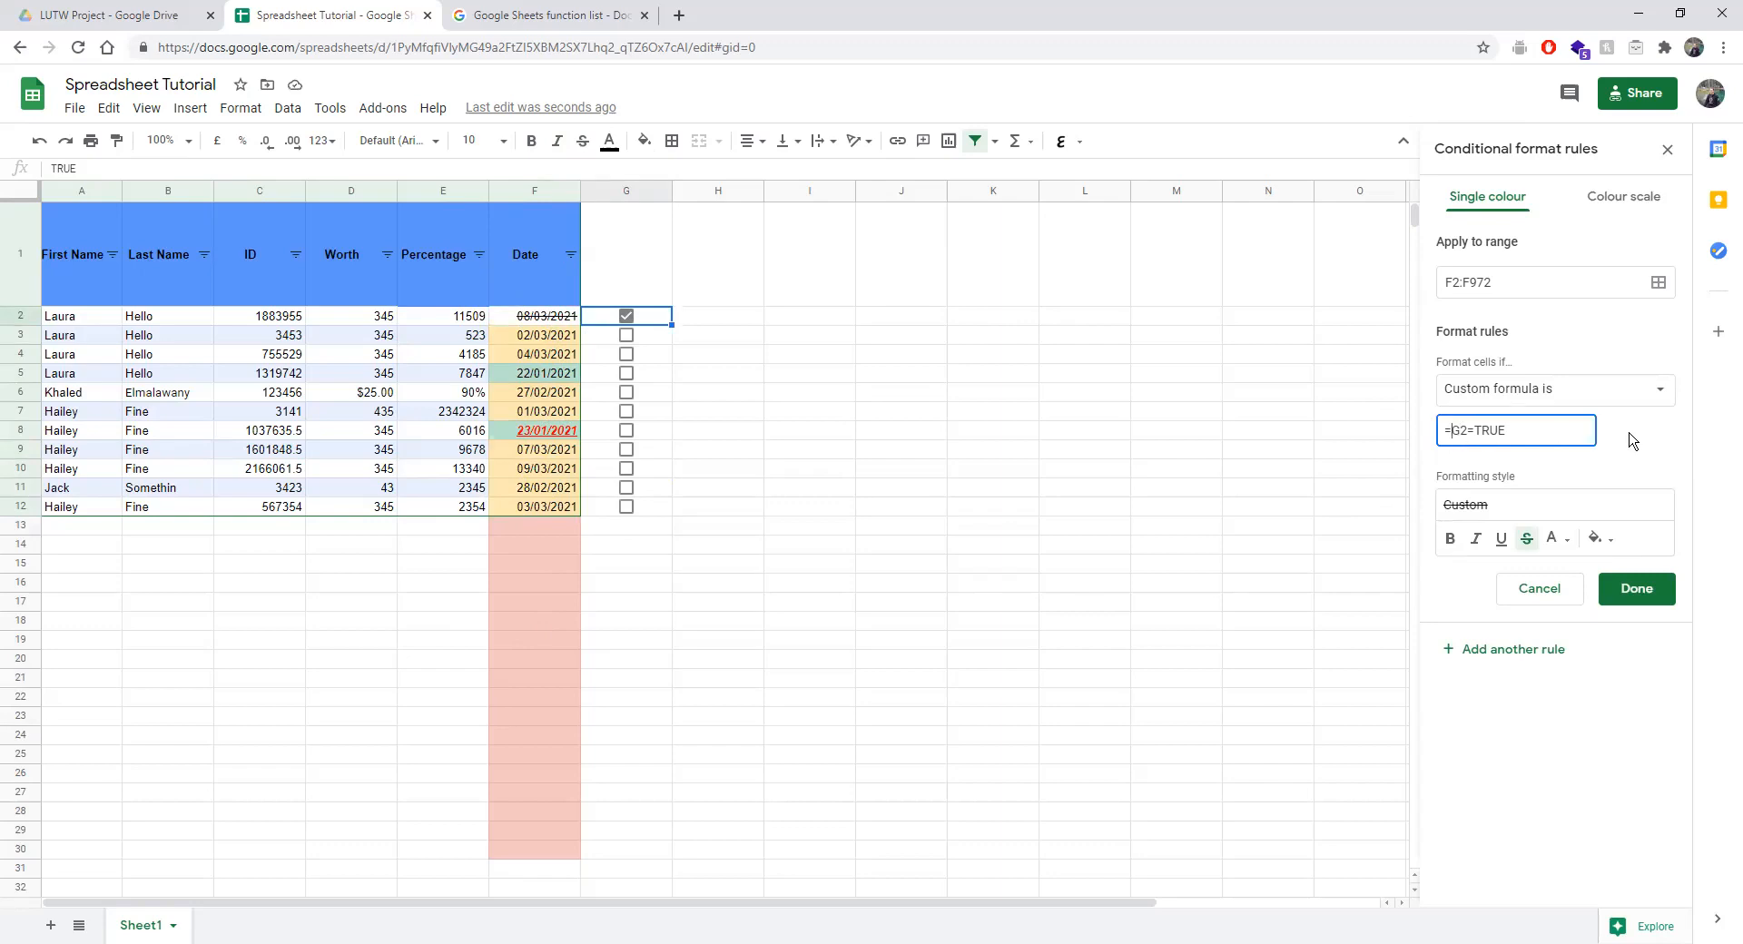
pyautogui.write('$')
pyautogui.click(632, 320)
pyautogui.click(627, 394)
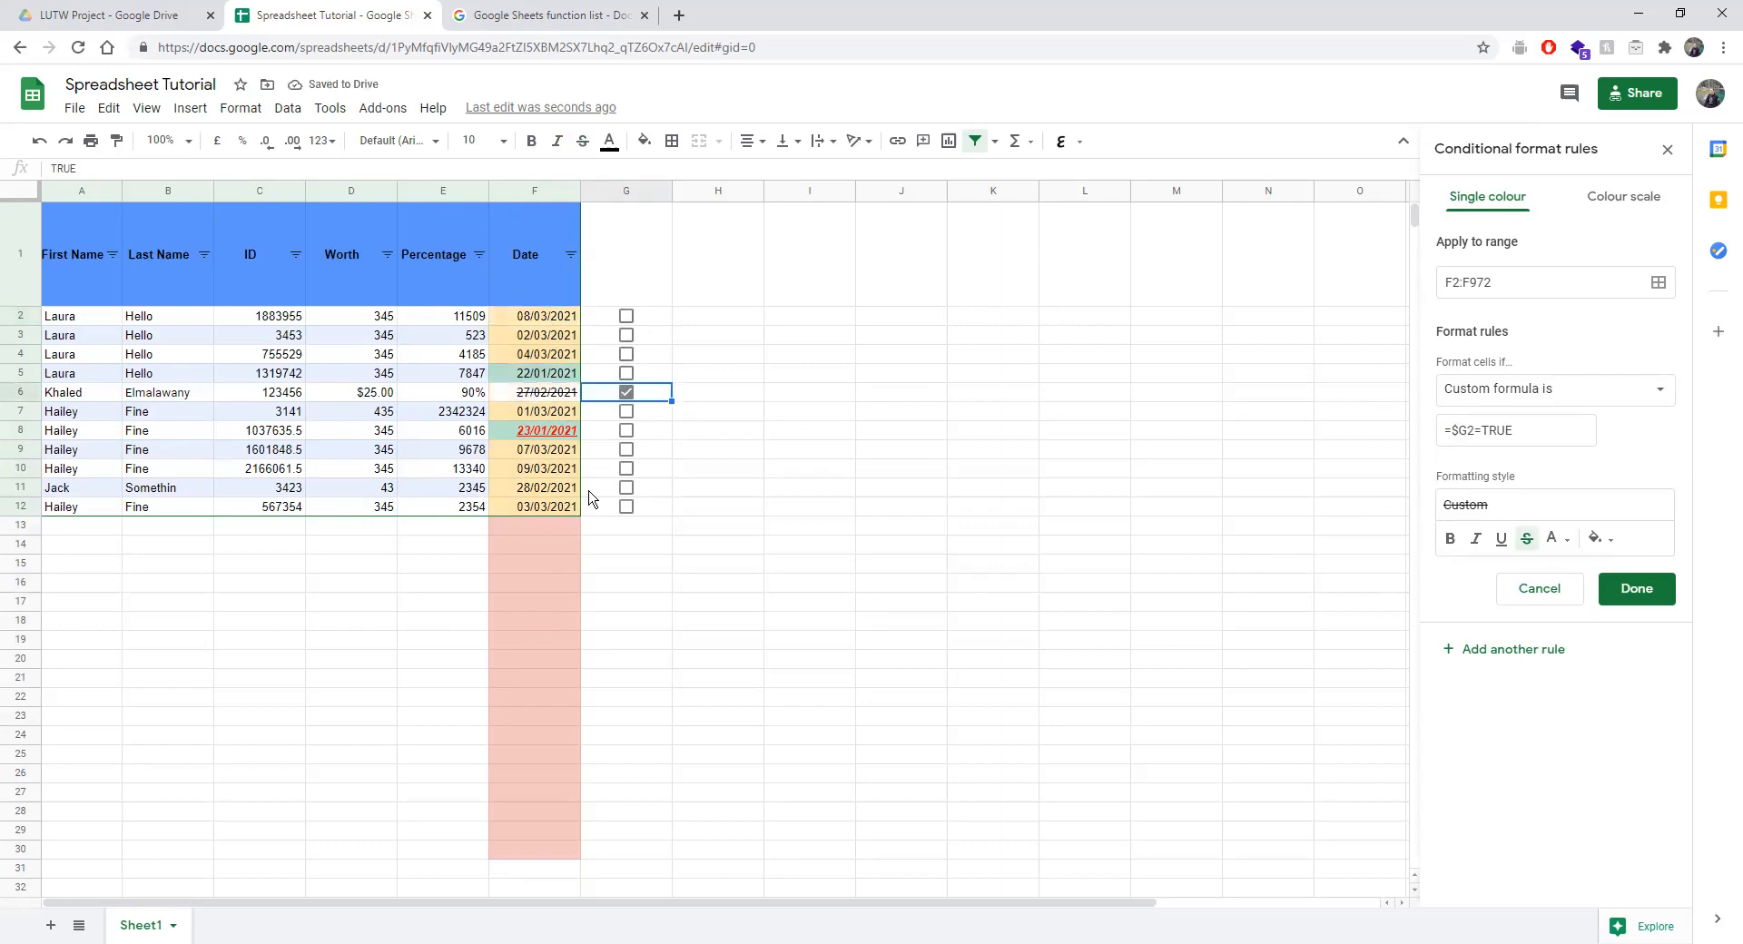
pyautogui.click(628, 396)
pyautogui.click(627, 317)
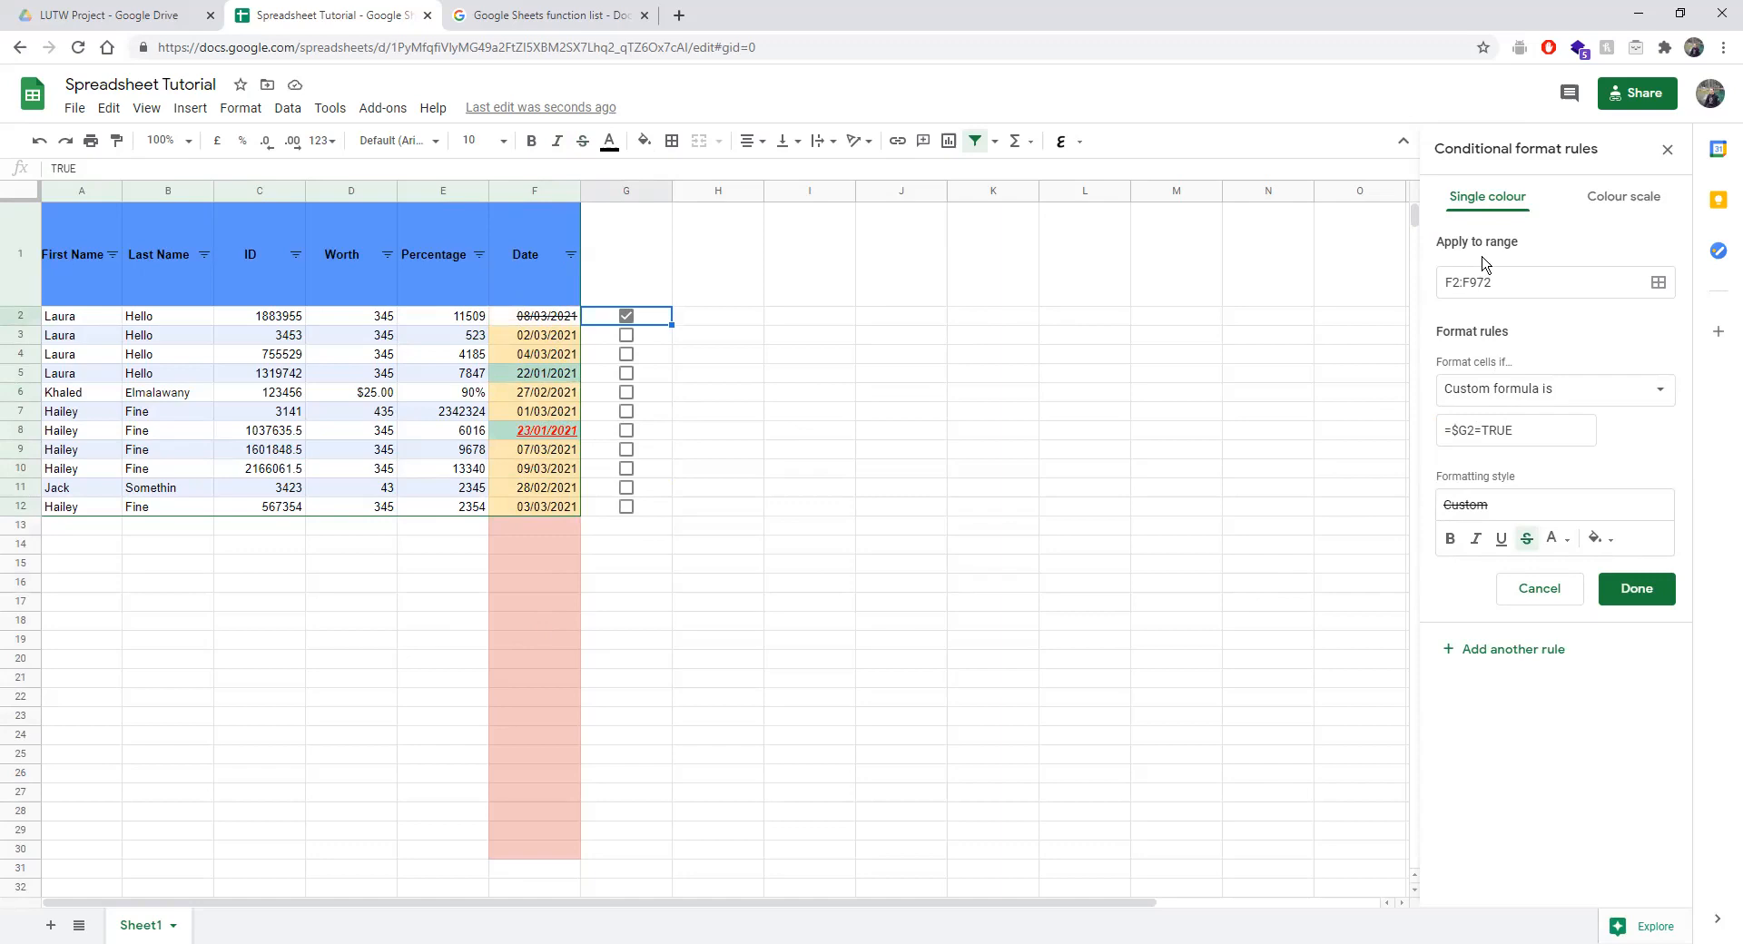
# Look at the Colour scale option, then undo the accidental colour scale on the dates.
pyautogui.click(1459, 394)
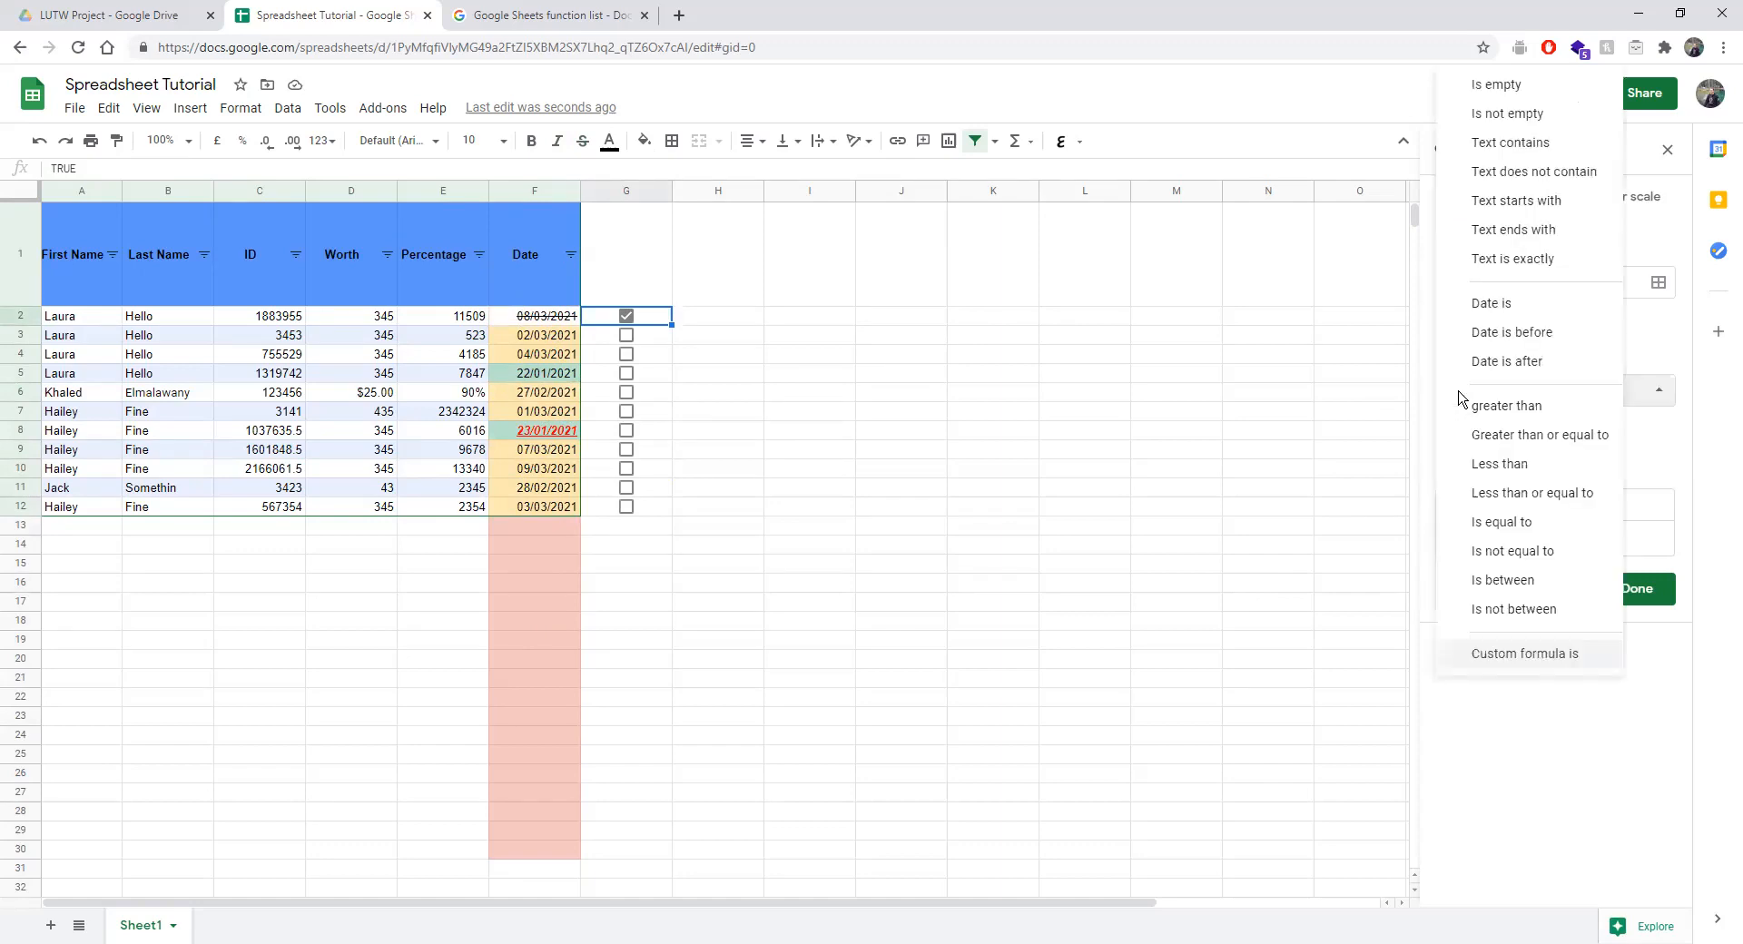
pyautogui.click(1502, 730)
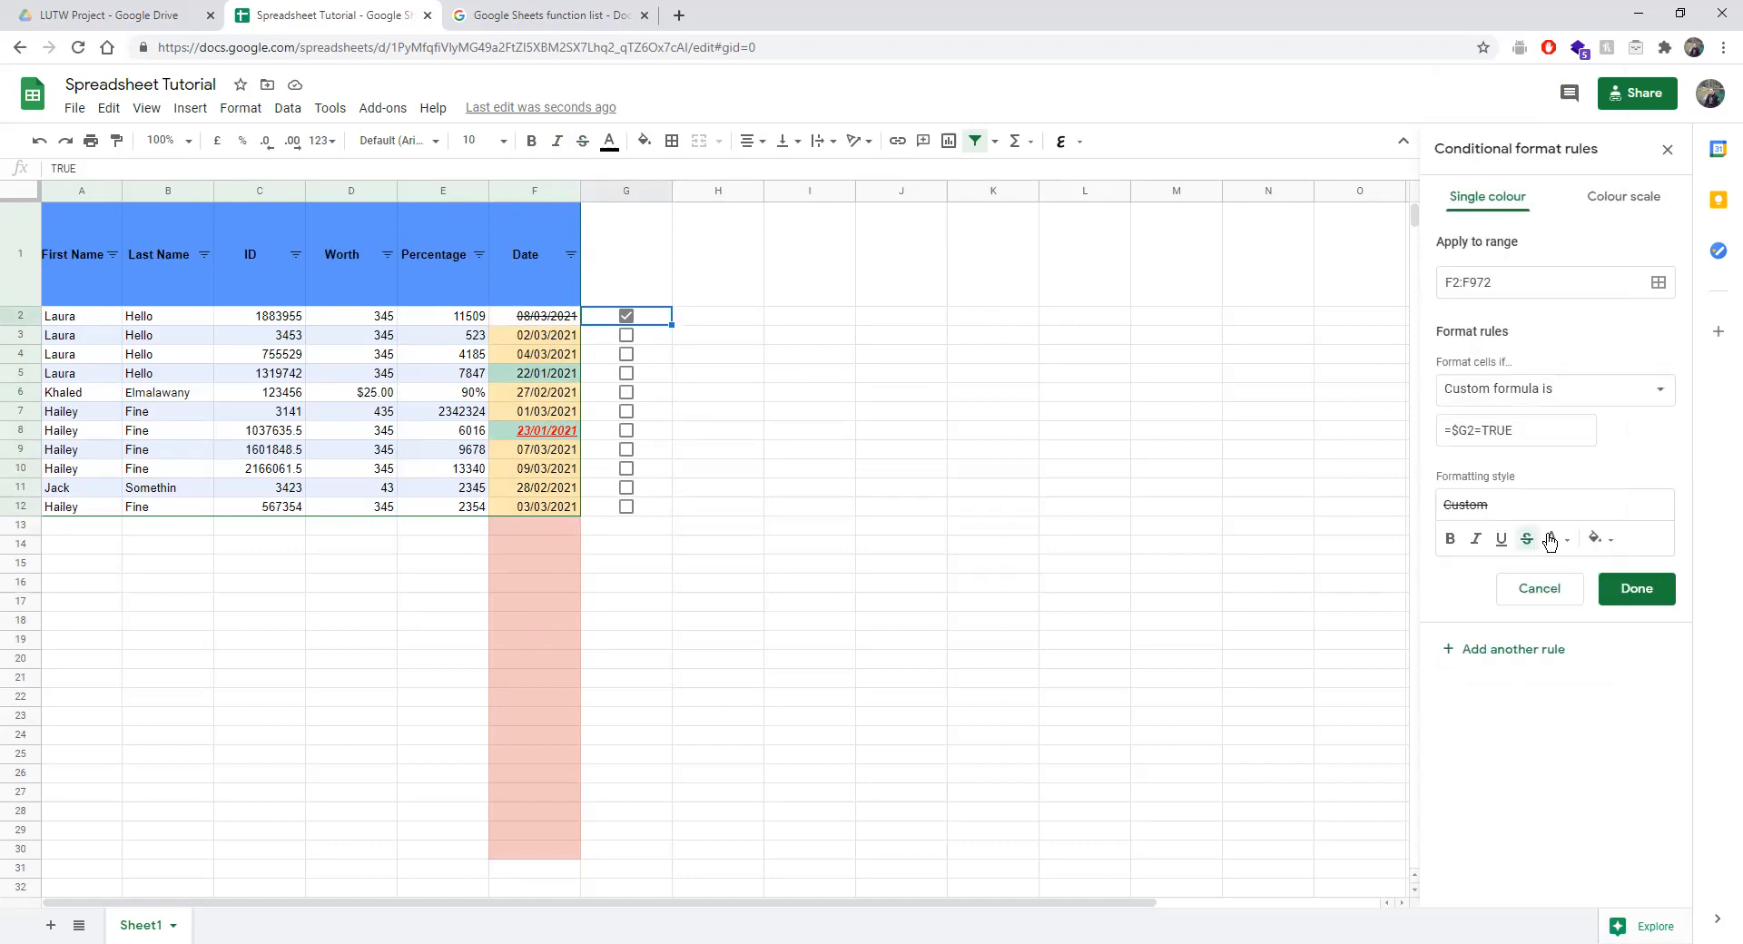
pyautogui.click(1645, 195)
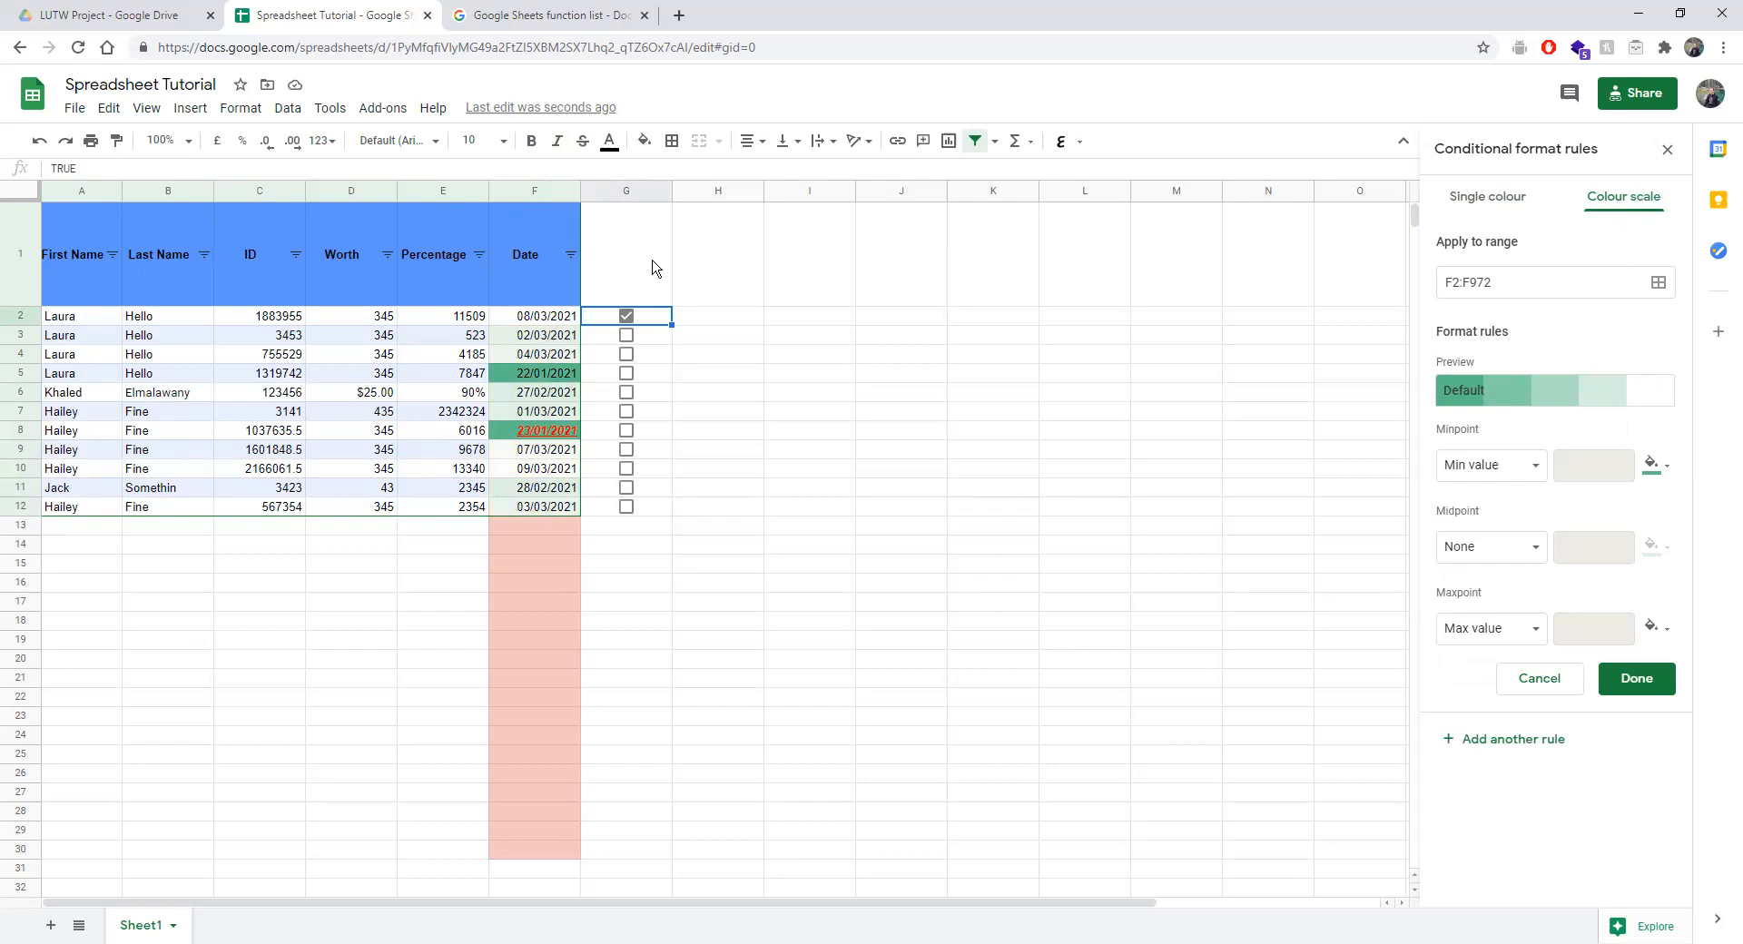
pyautogui.hotkey('ctrl', 'z')
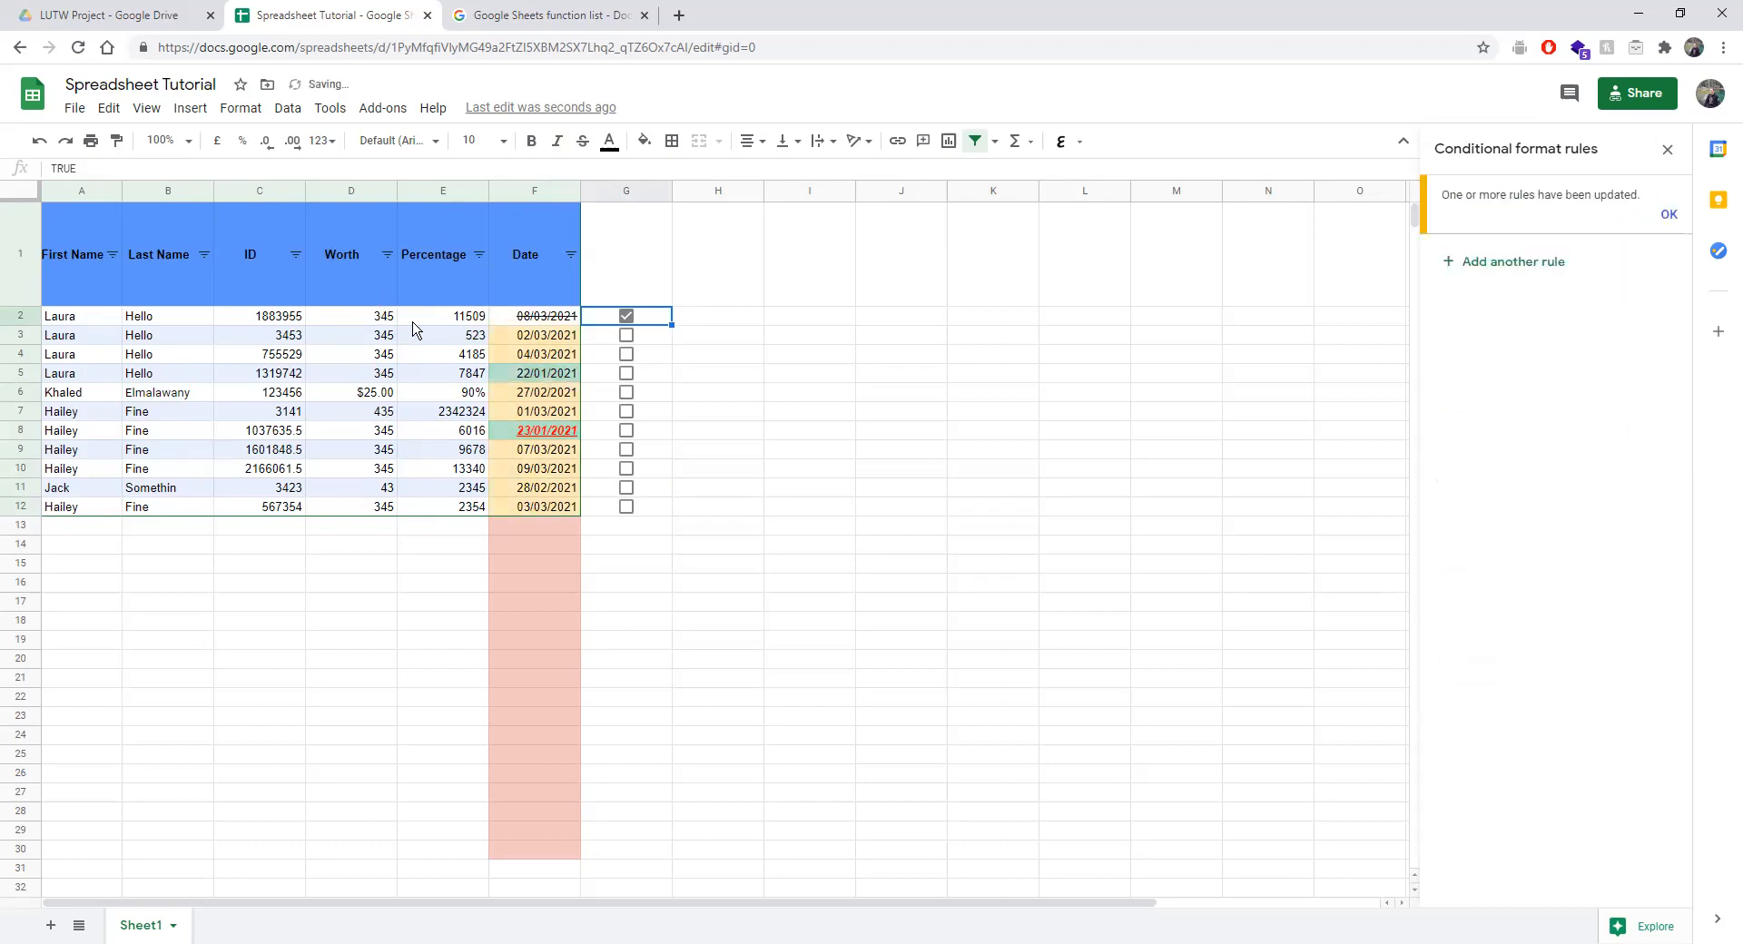
# Start a conditional formatting rule on the Percentage column with range E2:E972.
pyautogui.click(436, 191)
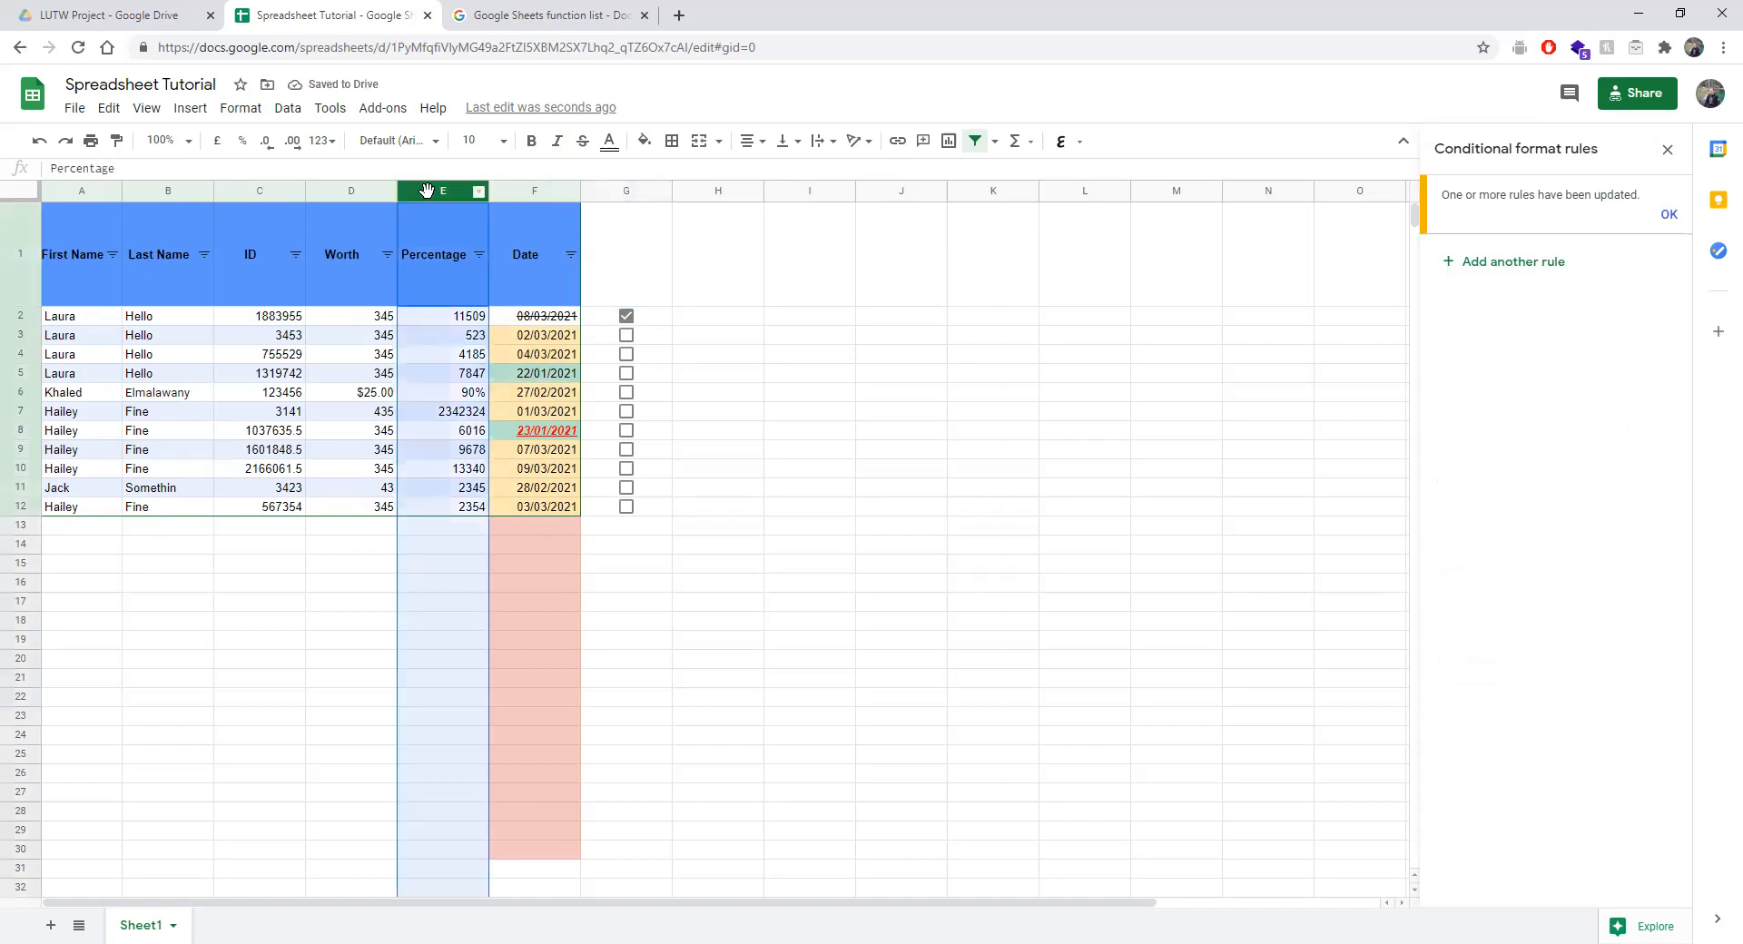
pyautogui.click(189, 112)
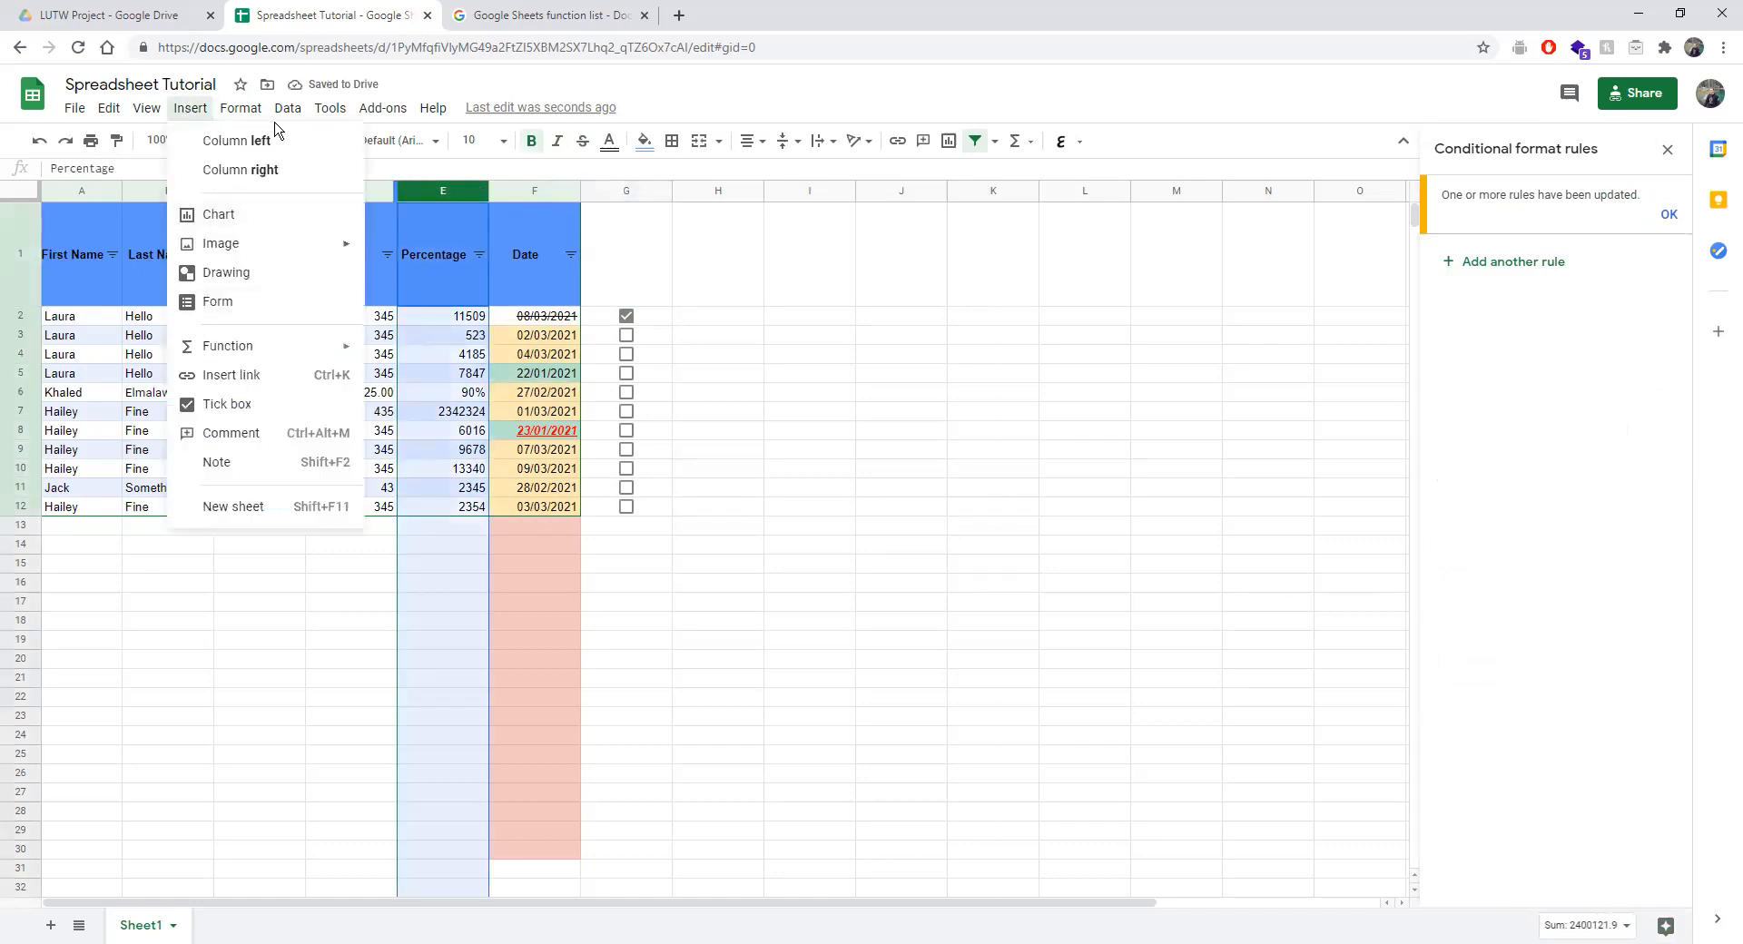
pyautogui.moveTo(237, 110)
pyautogui.click(273, 539)
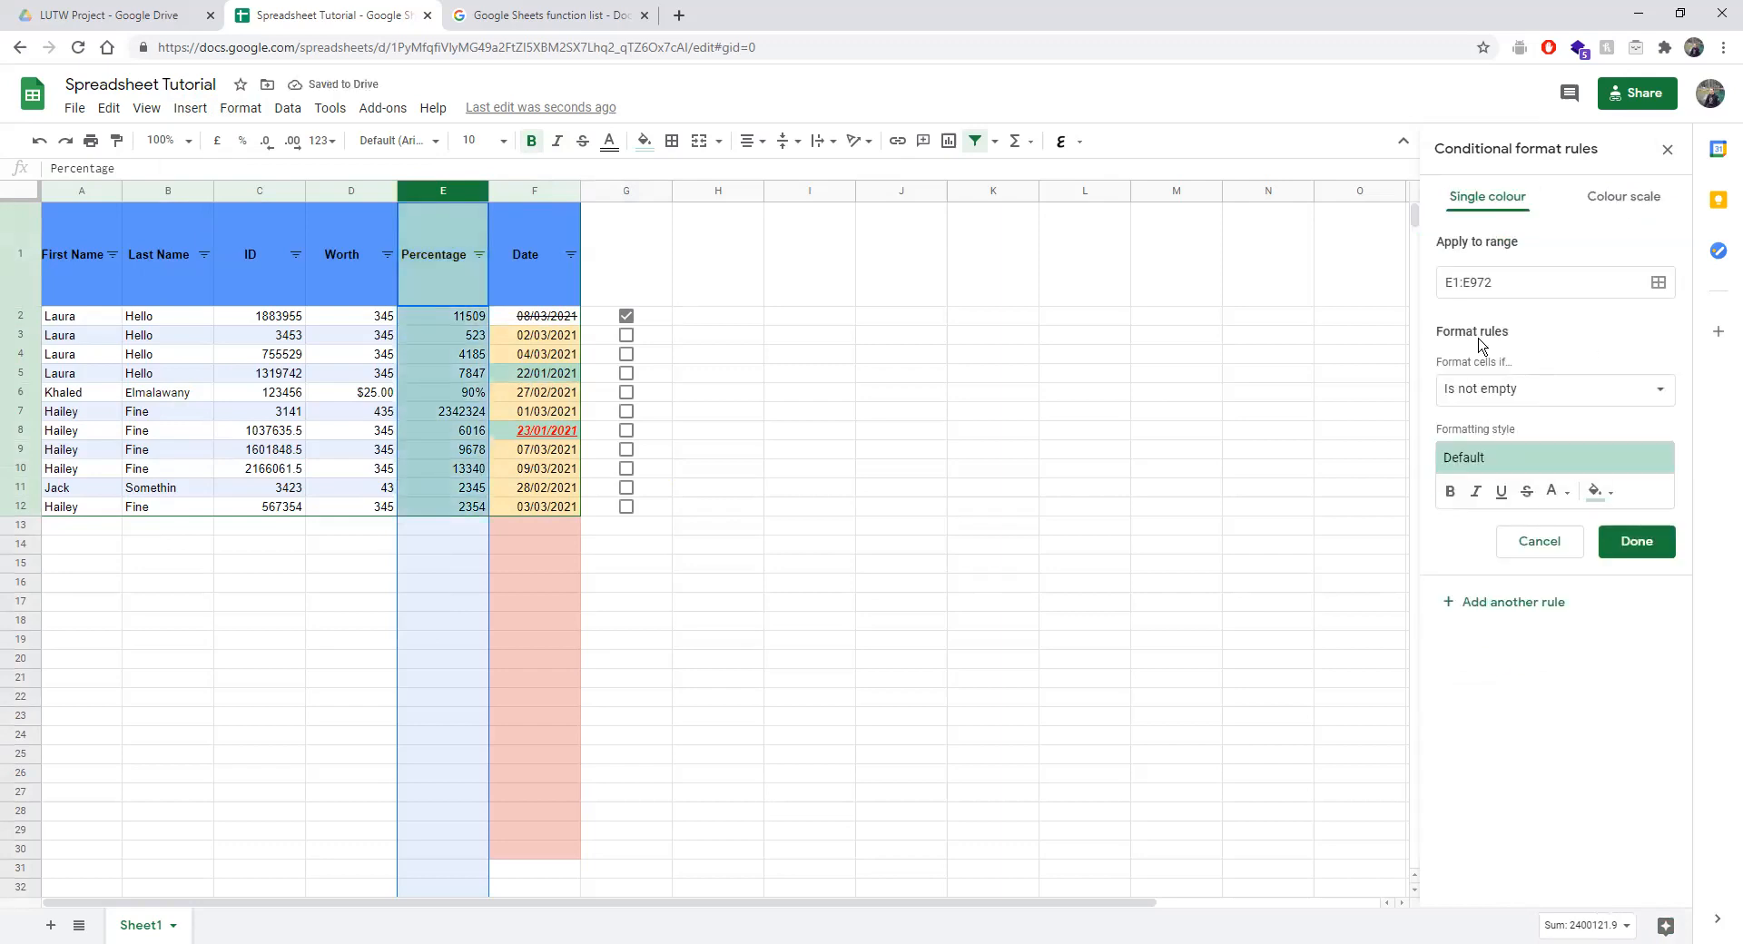
pyautogui.click(1452, 283)
pyautogui.press('BackSpace')
pyautogui.write('2')
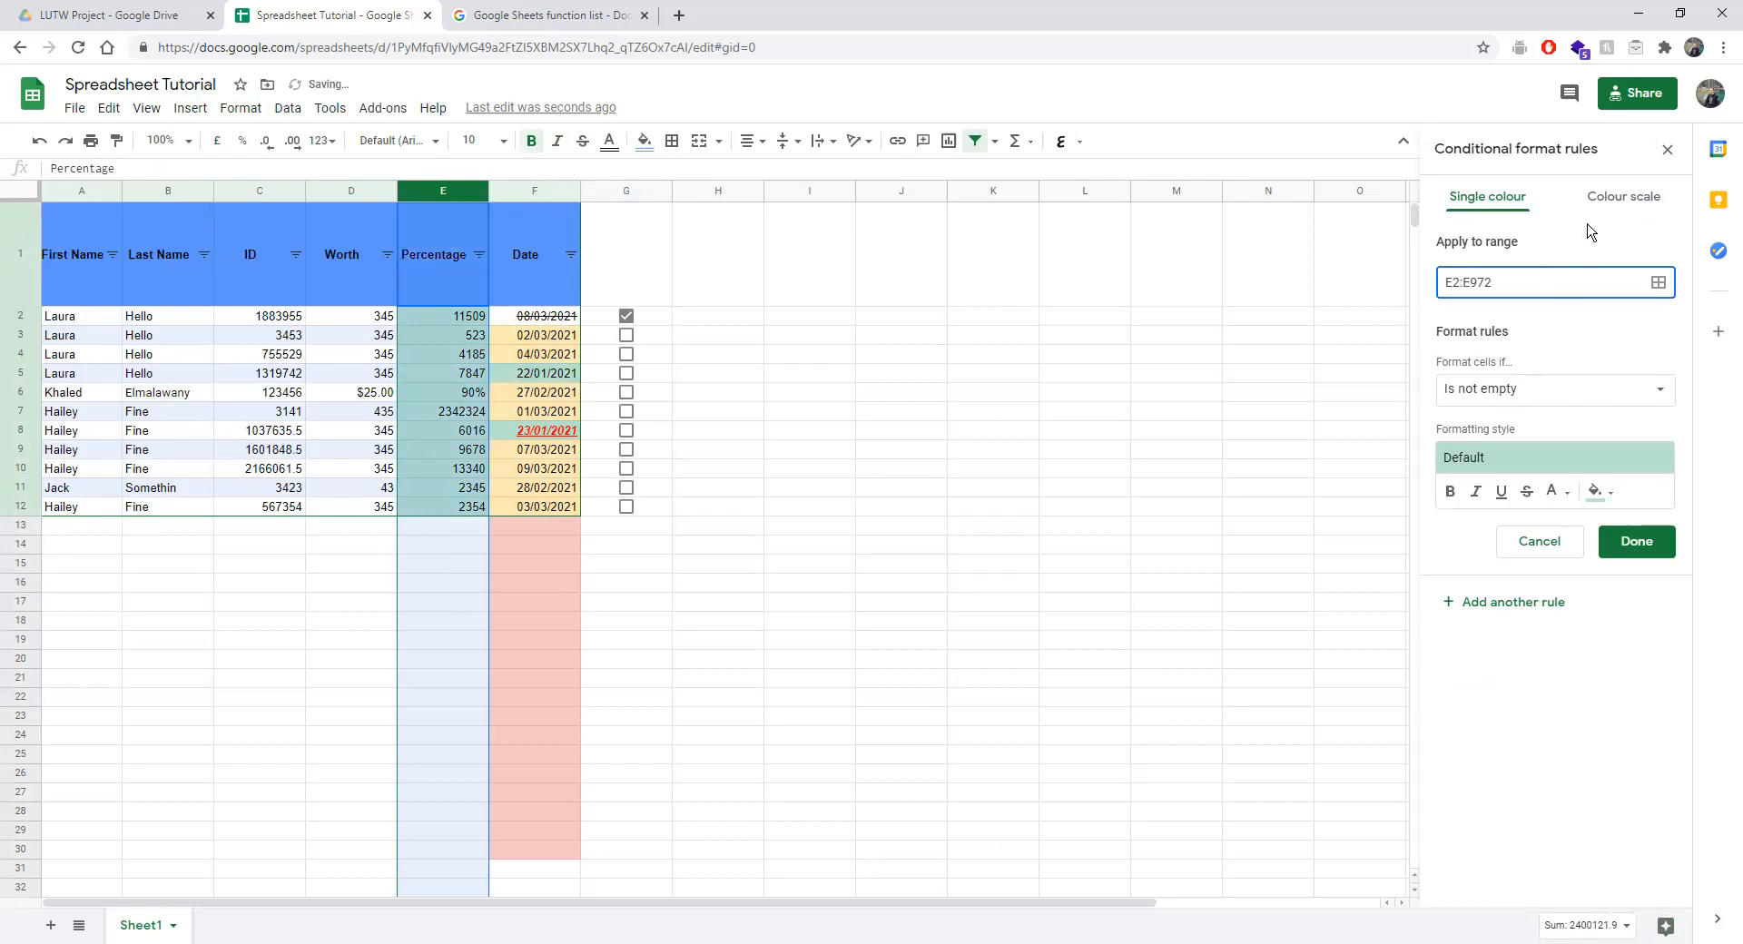
# Make it a colour scale with the default green maximum and save it.
pyautogui.click(1605, 197)
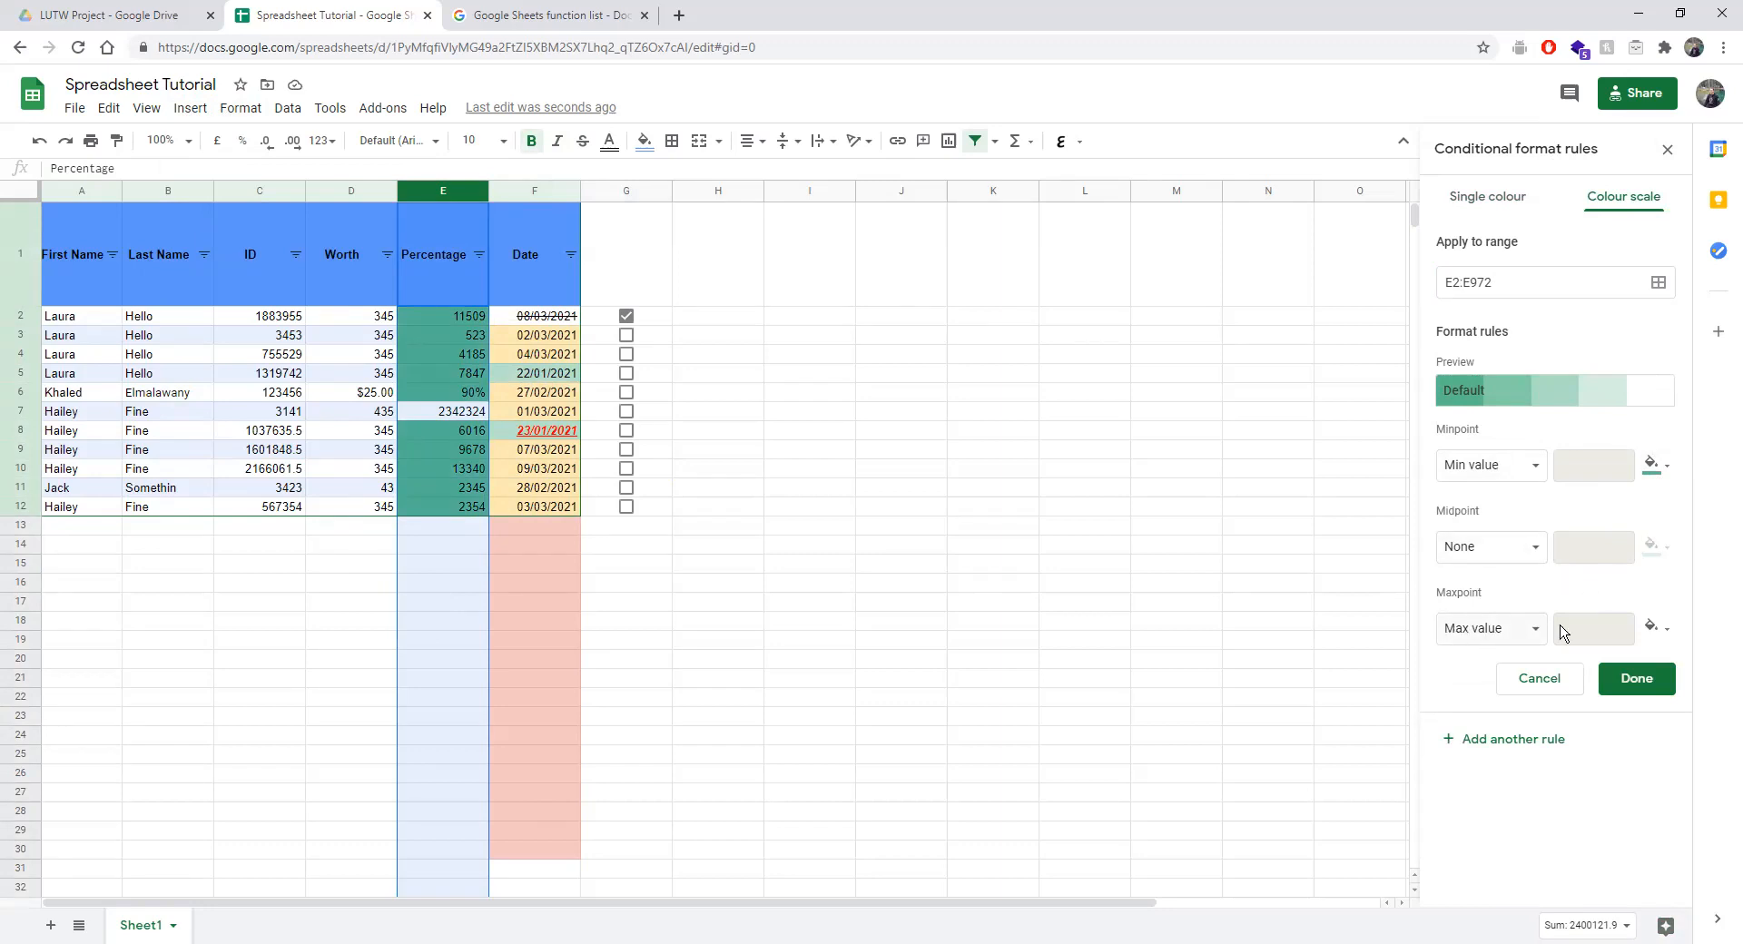
pyautogui.click(1646, 630)
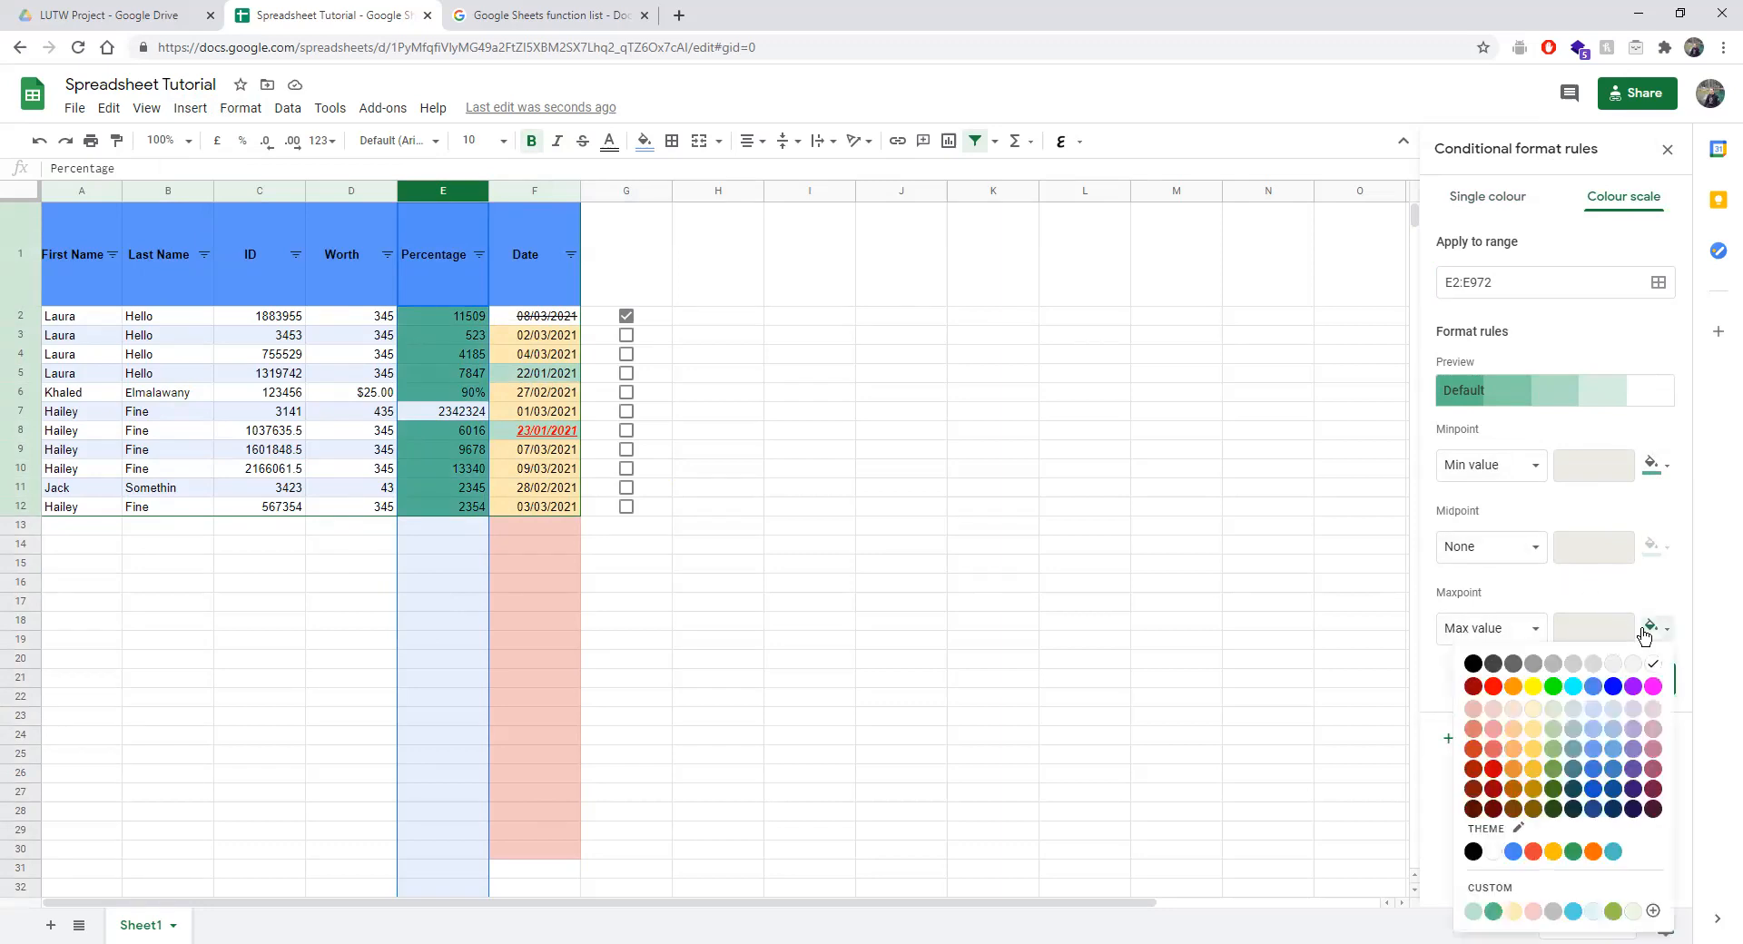
pyautogui.click(1645, 630)
pyautogui.click(1630, 679)
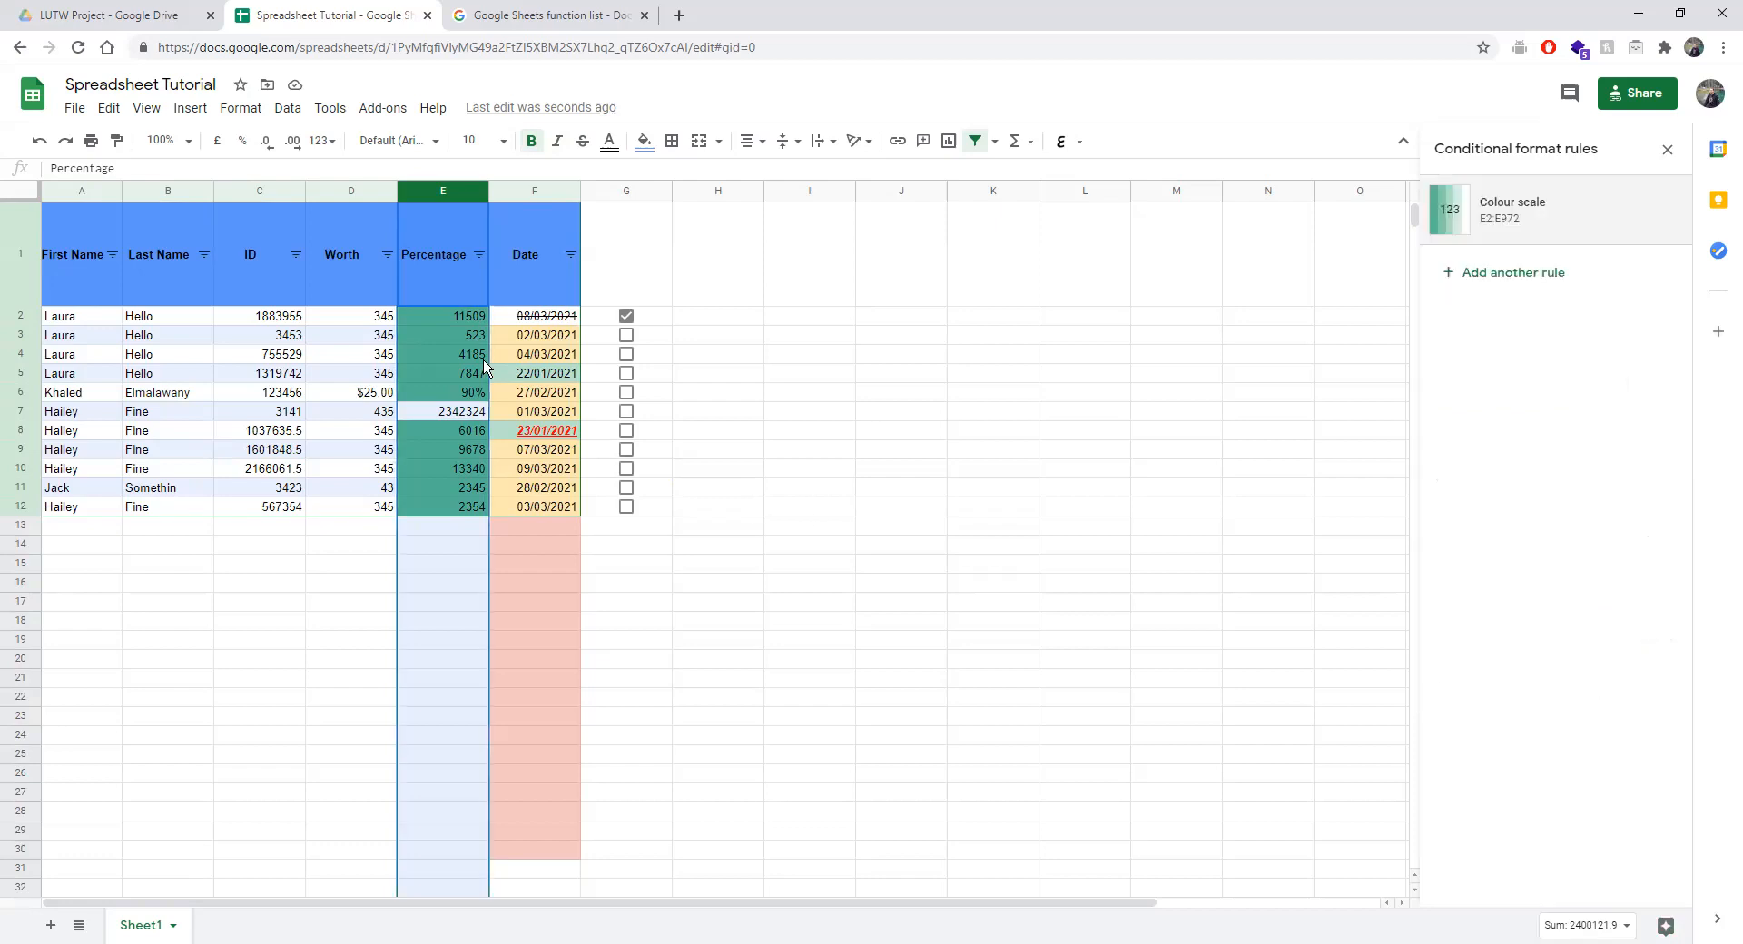
pyautogui.click(418, 335)
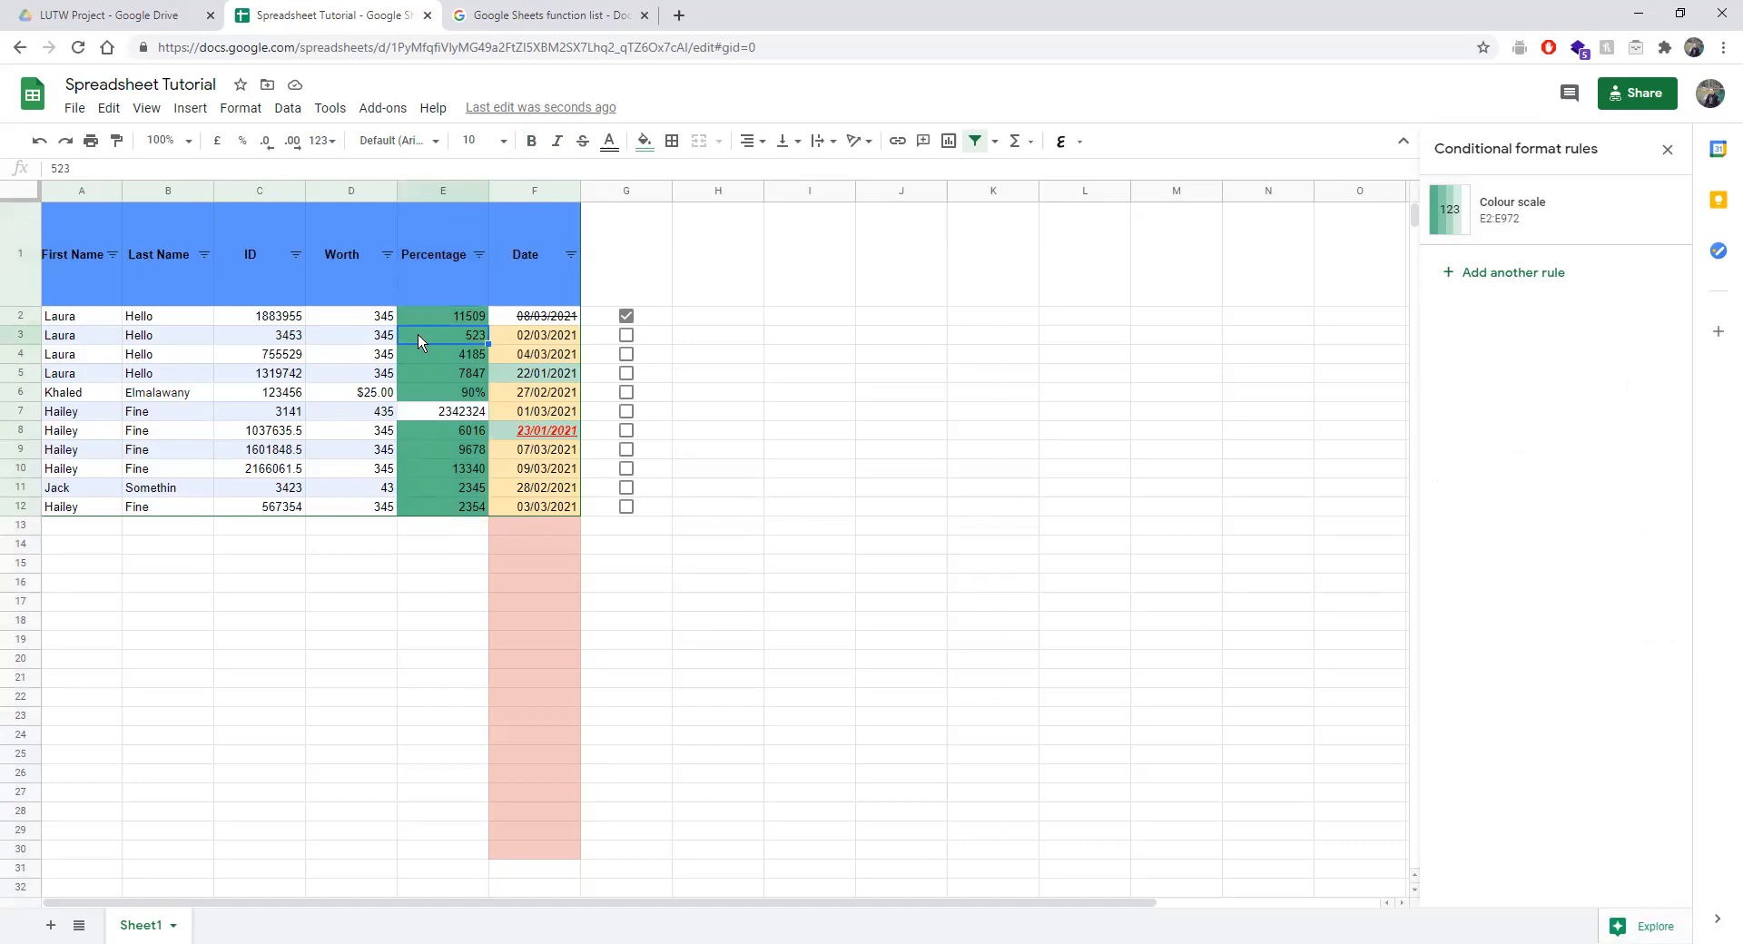
# Format the Percentage values E2:E12 as percentages.
pyautogui.moveTo(435, 319); pyautogui.dragTo(436, 505)
pyautogui.click(292, 115)
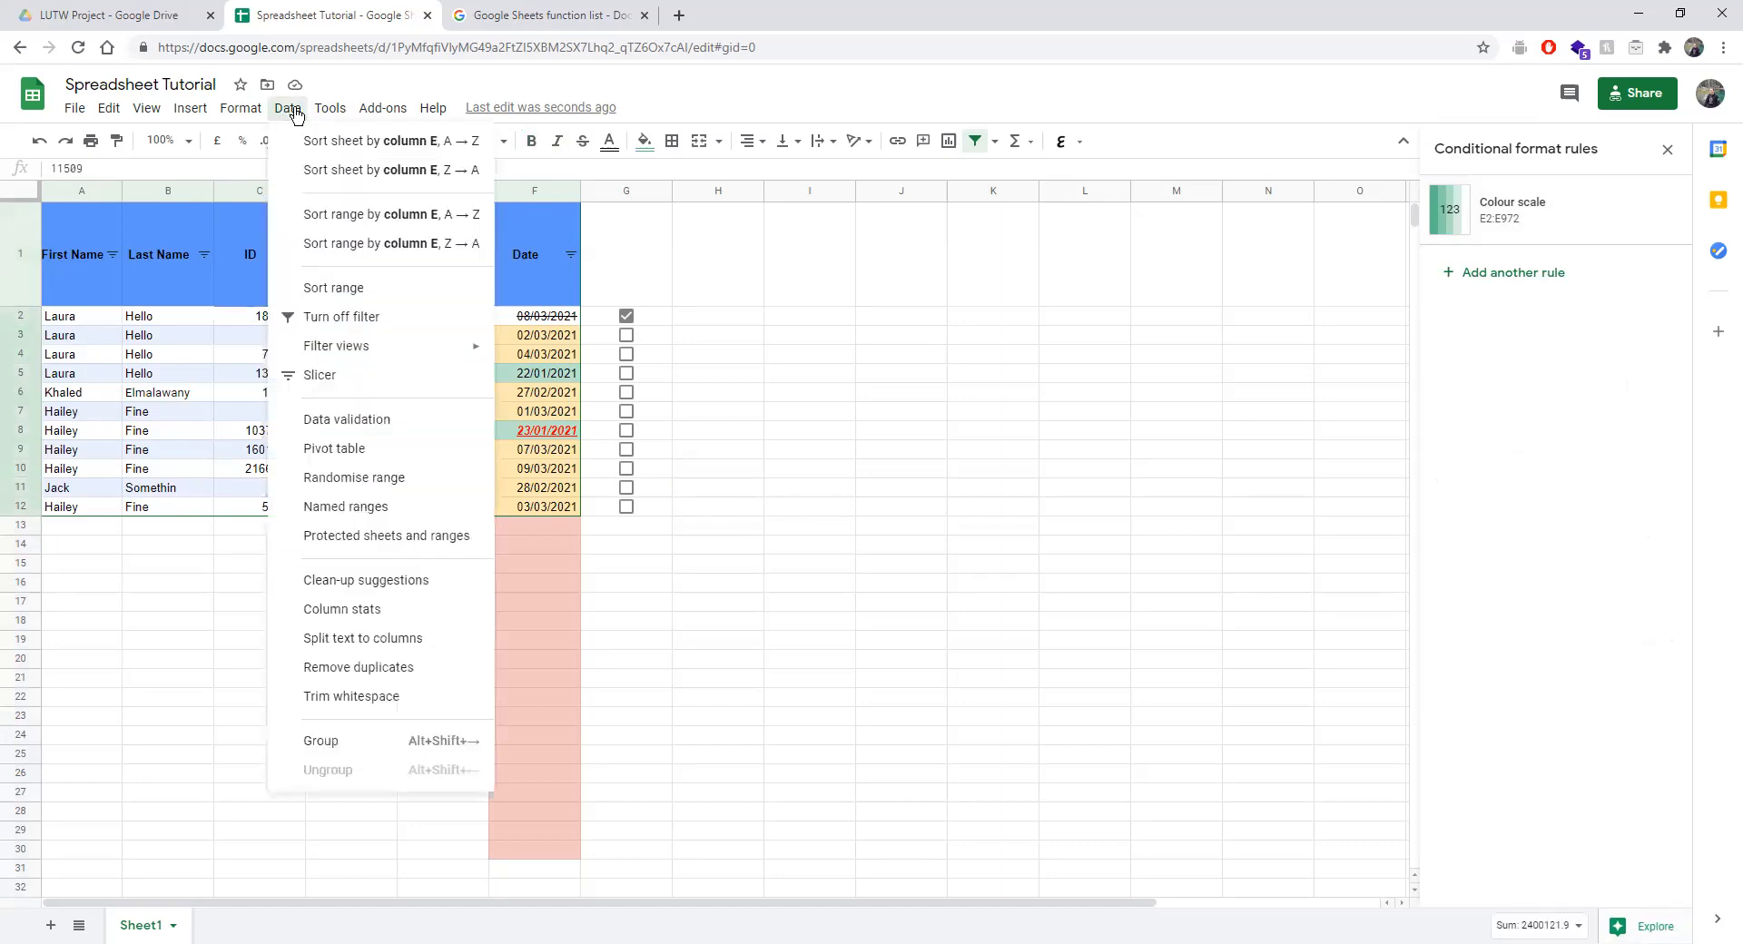
pyautogui.moveTo(234, 116)
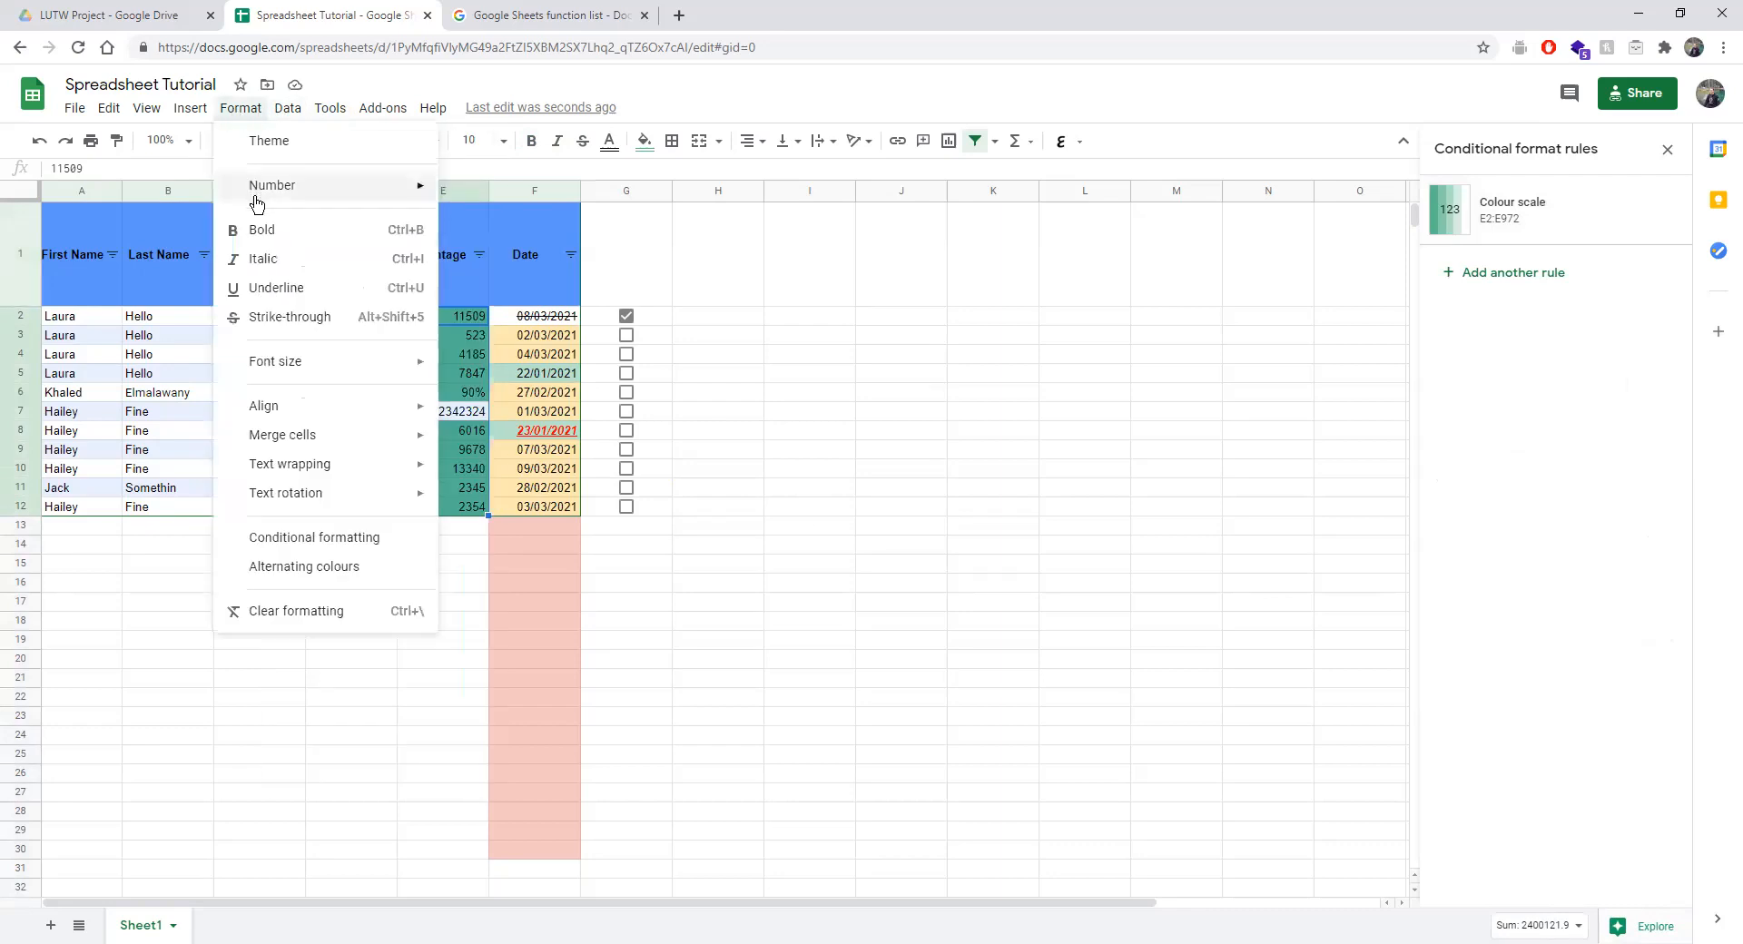
pyautogui.moveTo(423, 188)
pyautogui.click(510, 292)
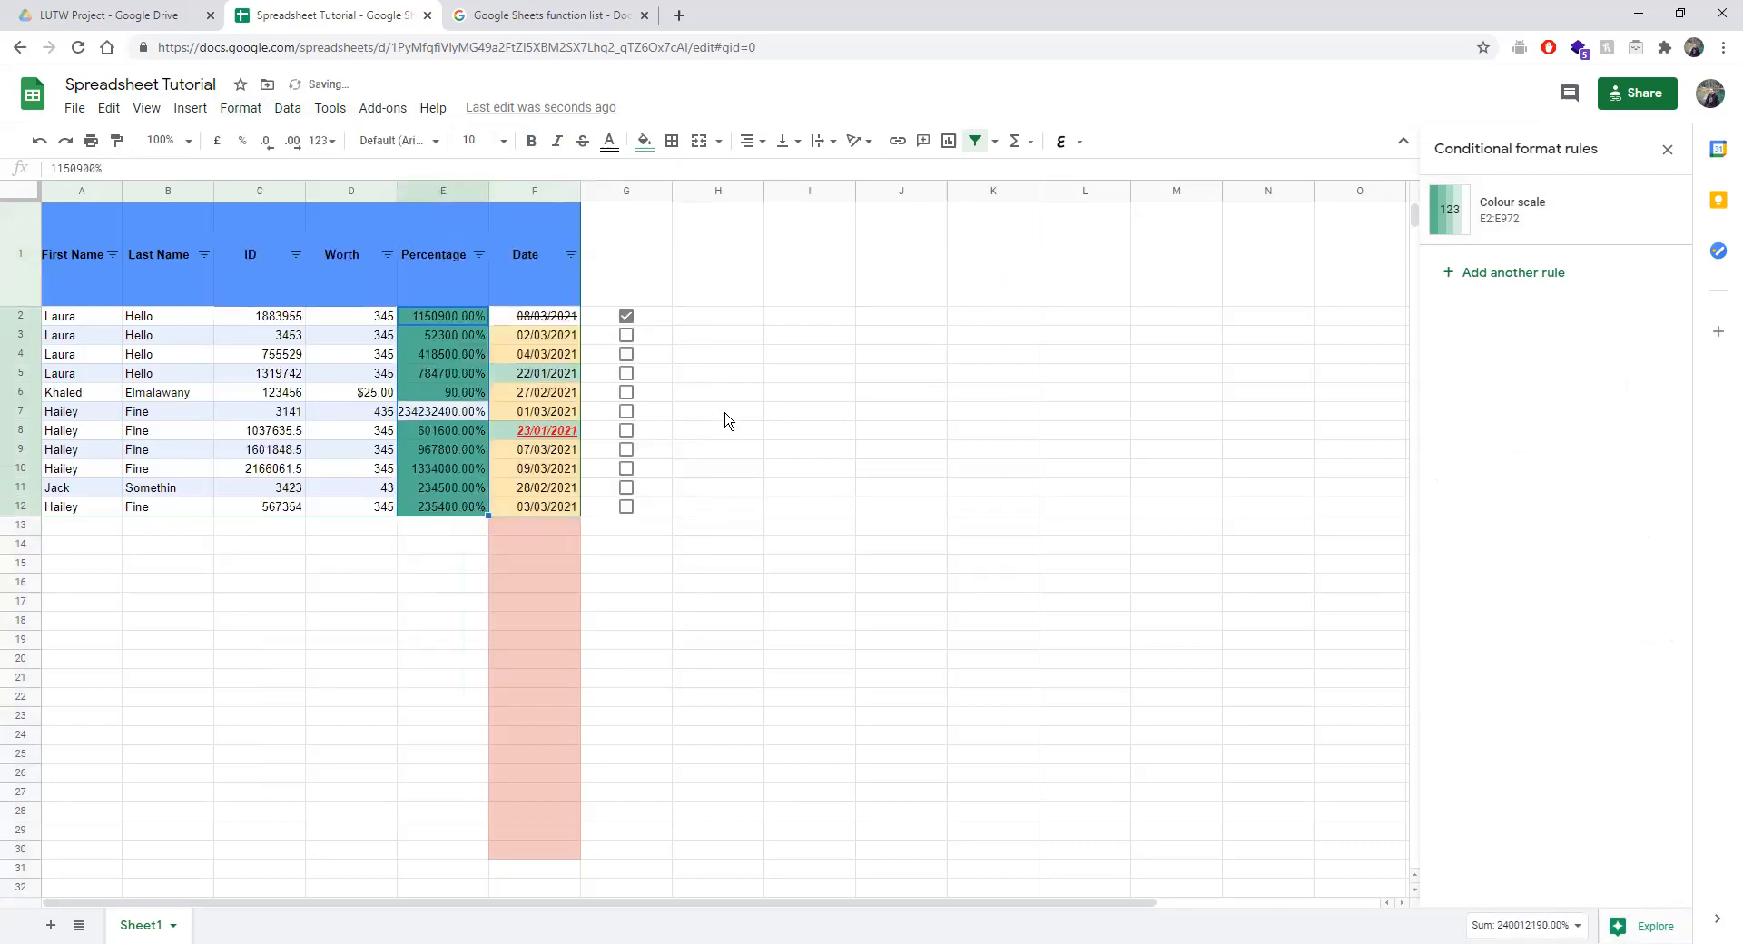
pyautogui.click(726, 413)
# Enter 1%, 10%, 100% and 0% in cells E2 through E5.
pyautogui.click(425, 310)
pyautogui.write('1')
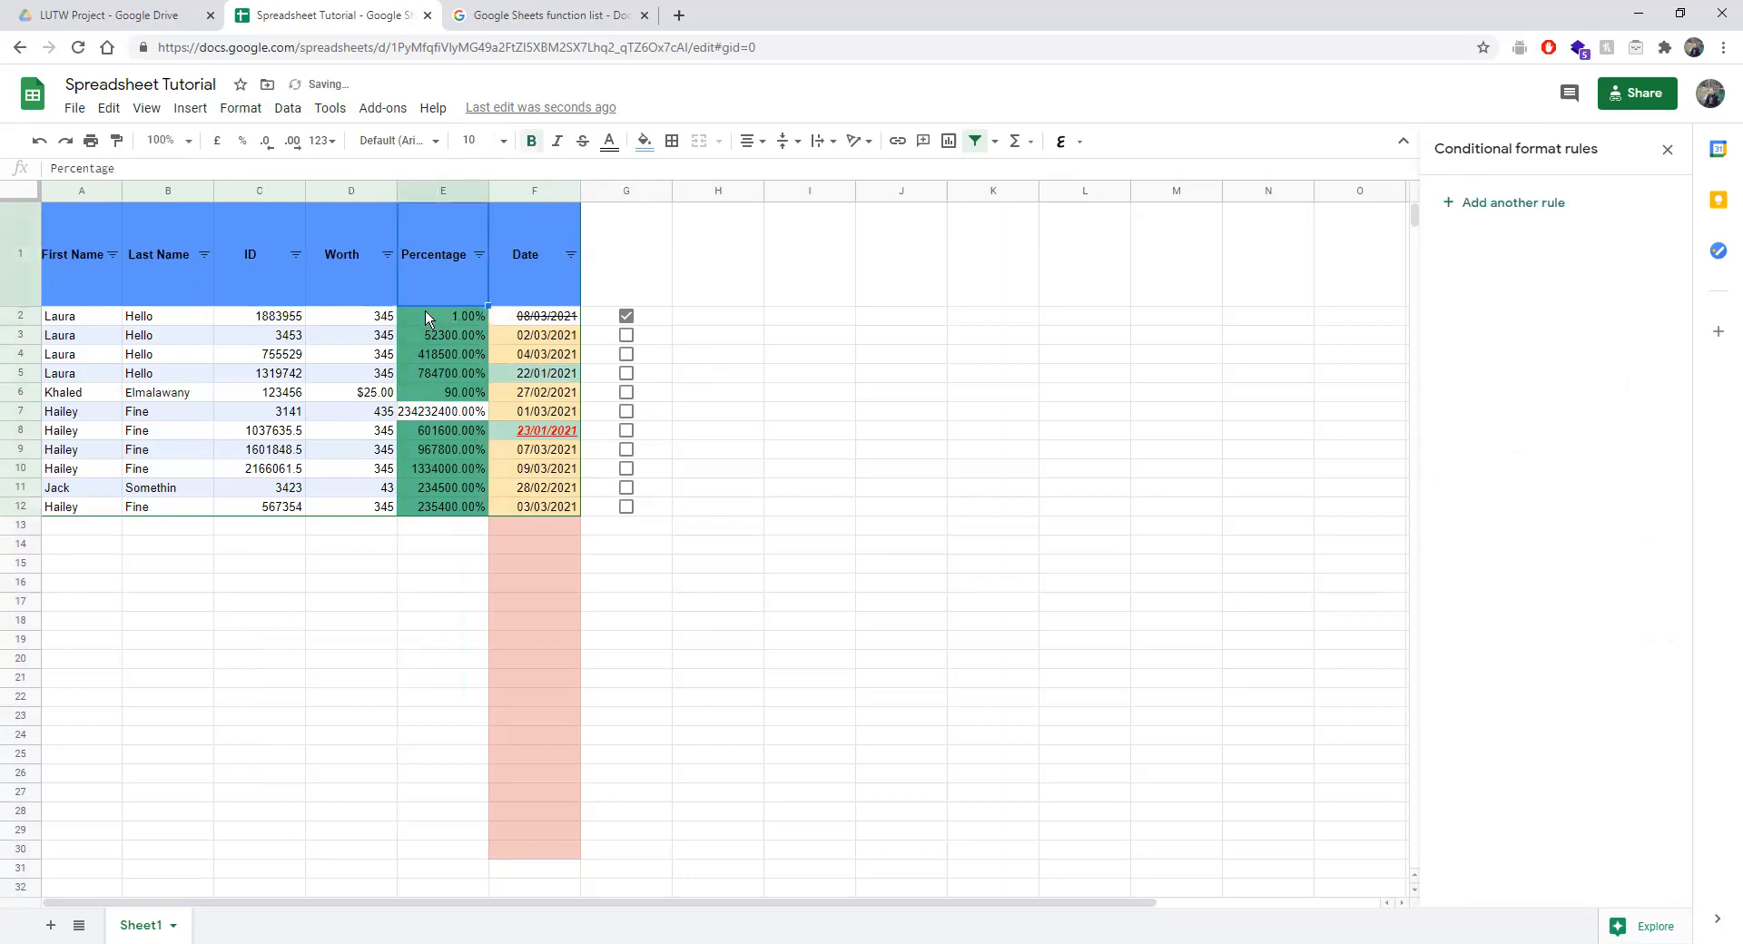
pyautogui.press('Return')
pyautogui.write('10')
pyautogui.press('Return')
pyautogui.press('Down')
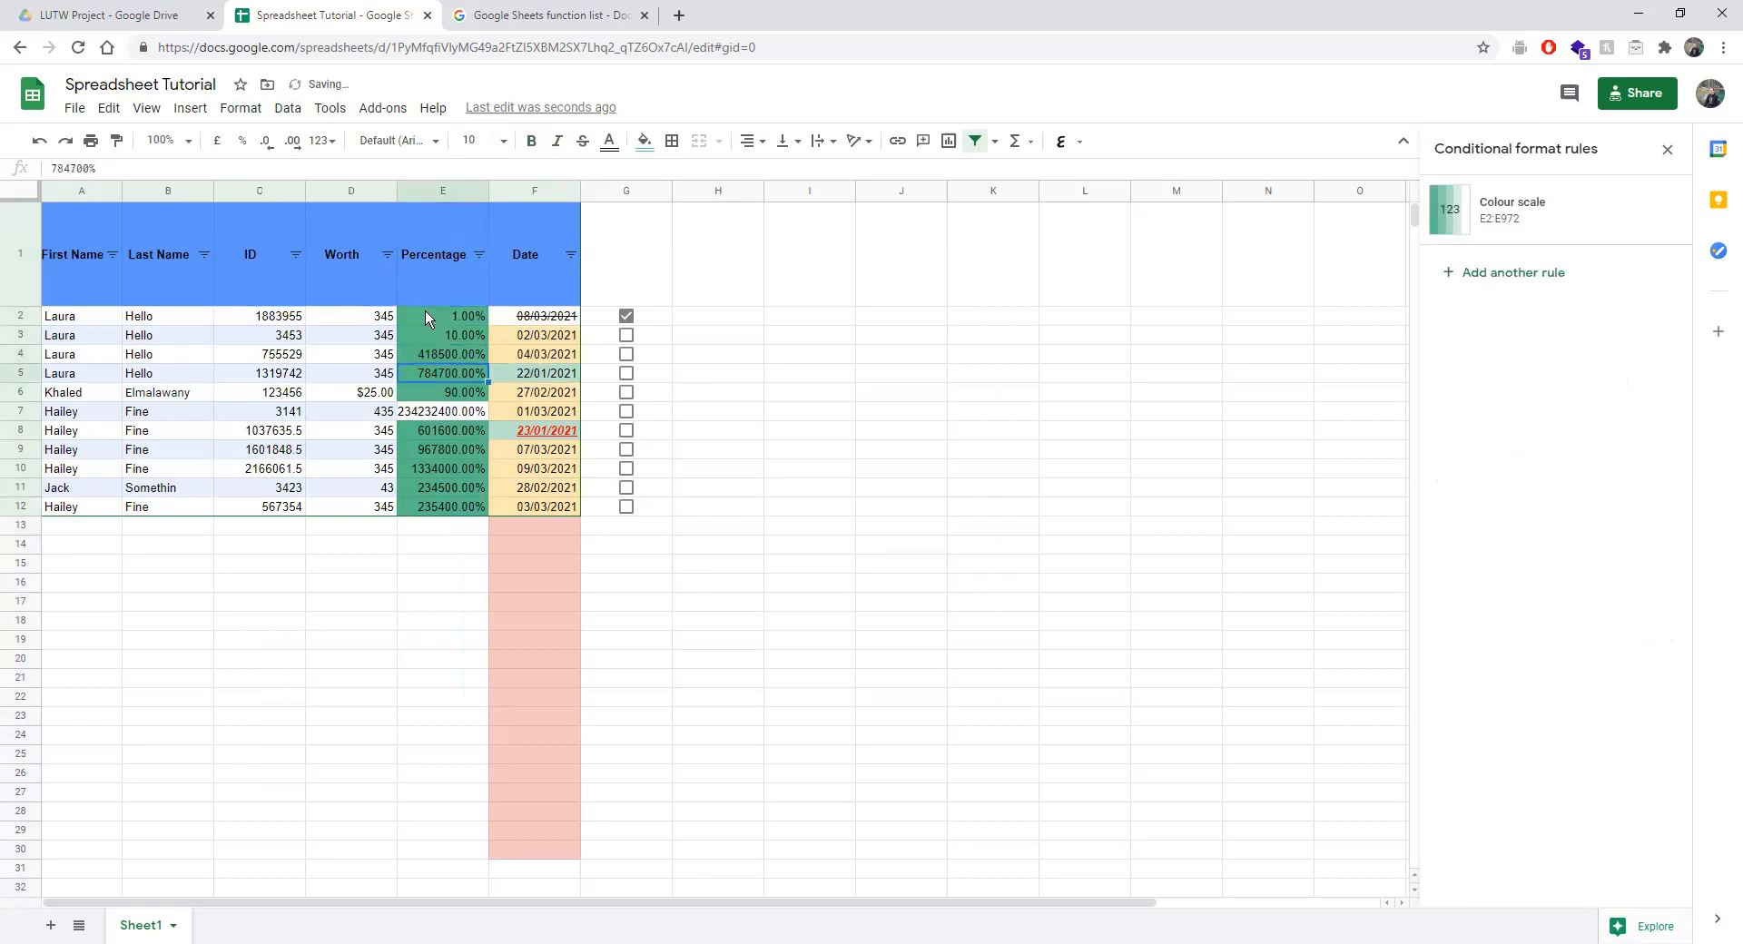
pyautogui.press('Up')
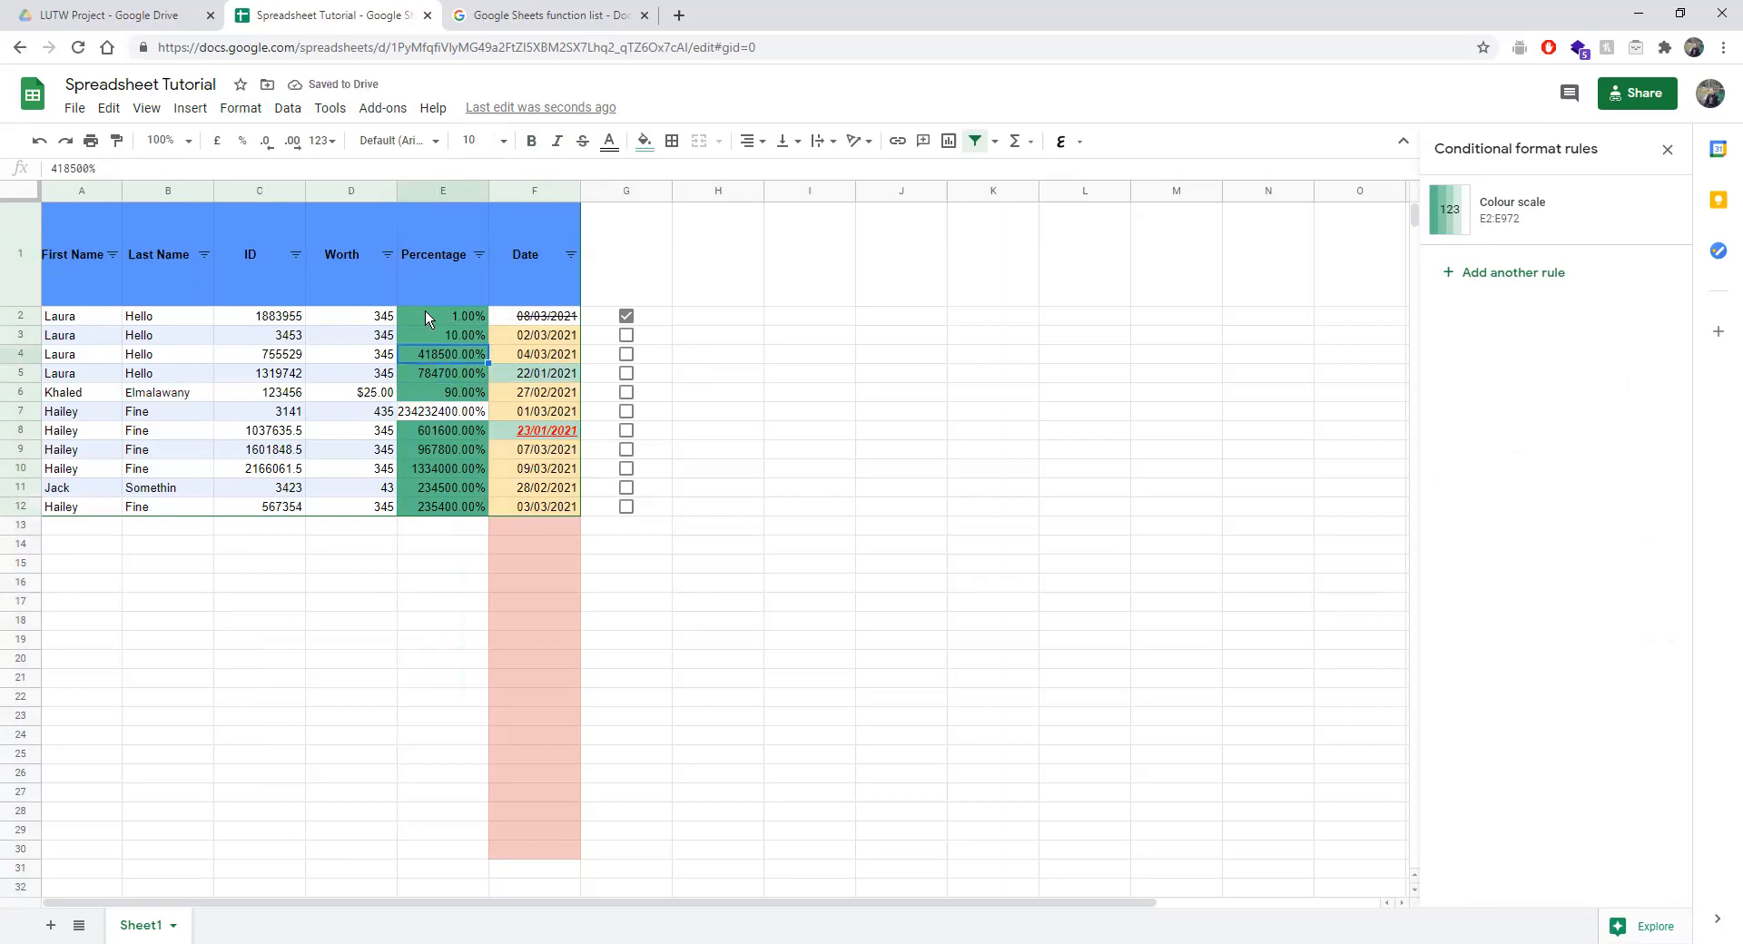
pyautogui.write('1')
pyautogui.press('Return')
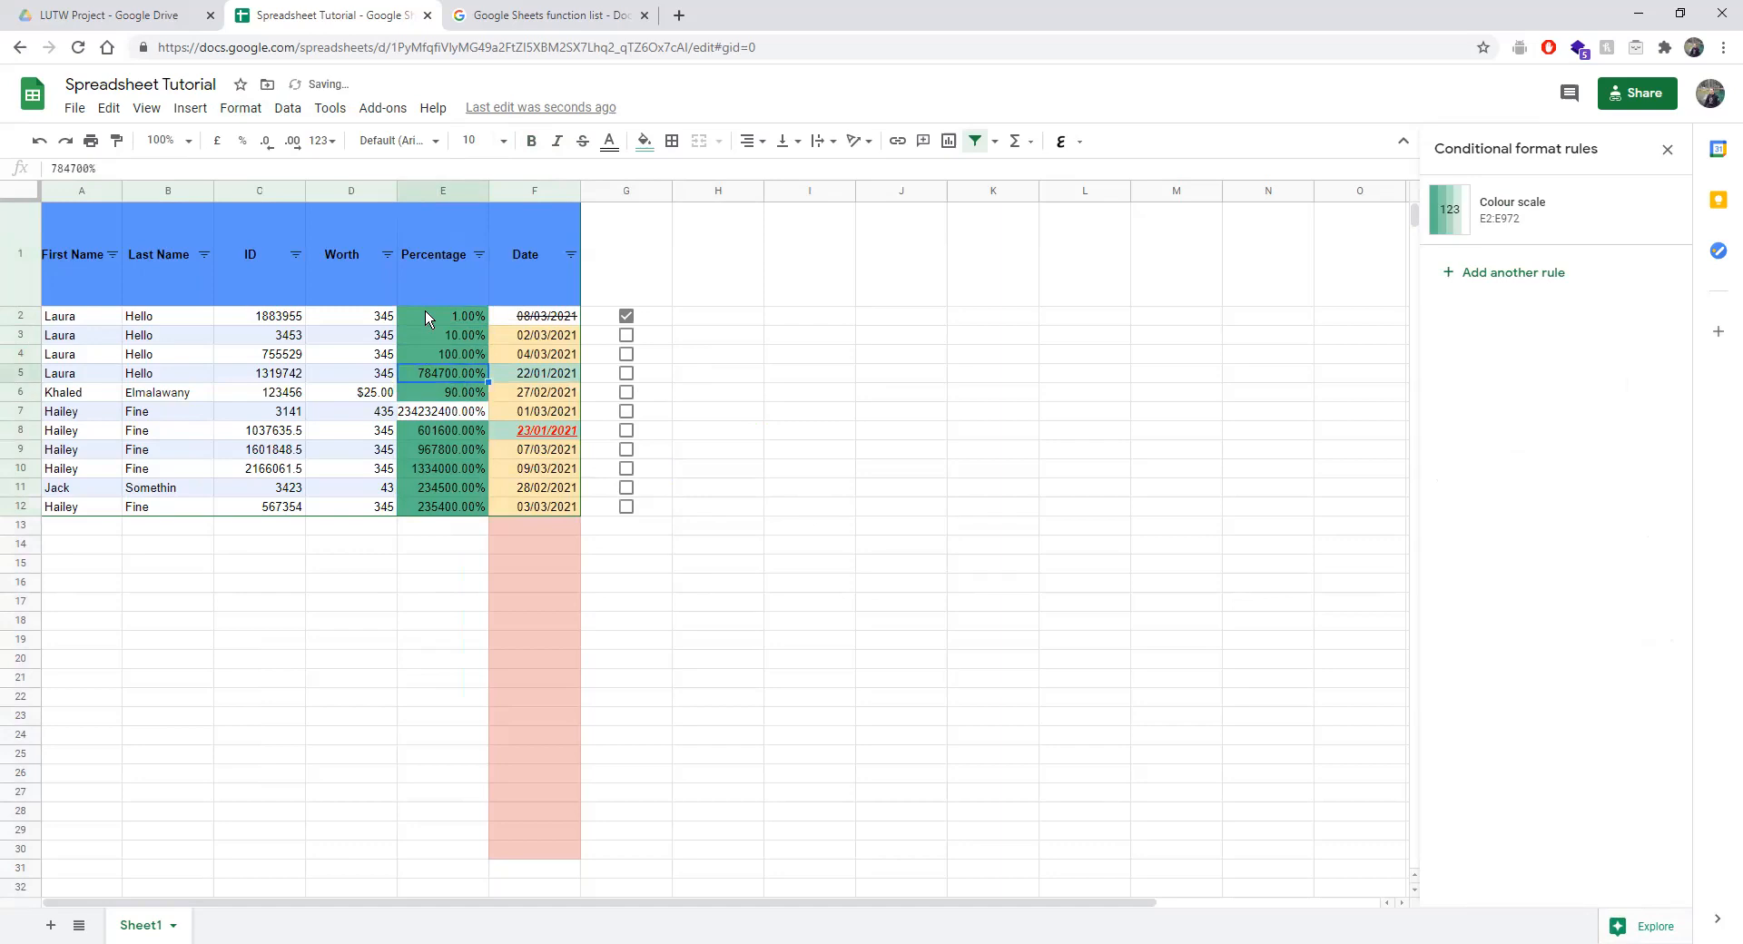
pyautogui.write('0')
pyautogui.press('Return')
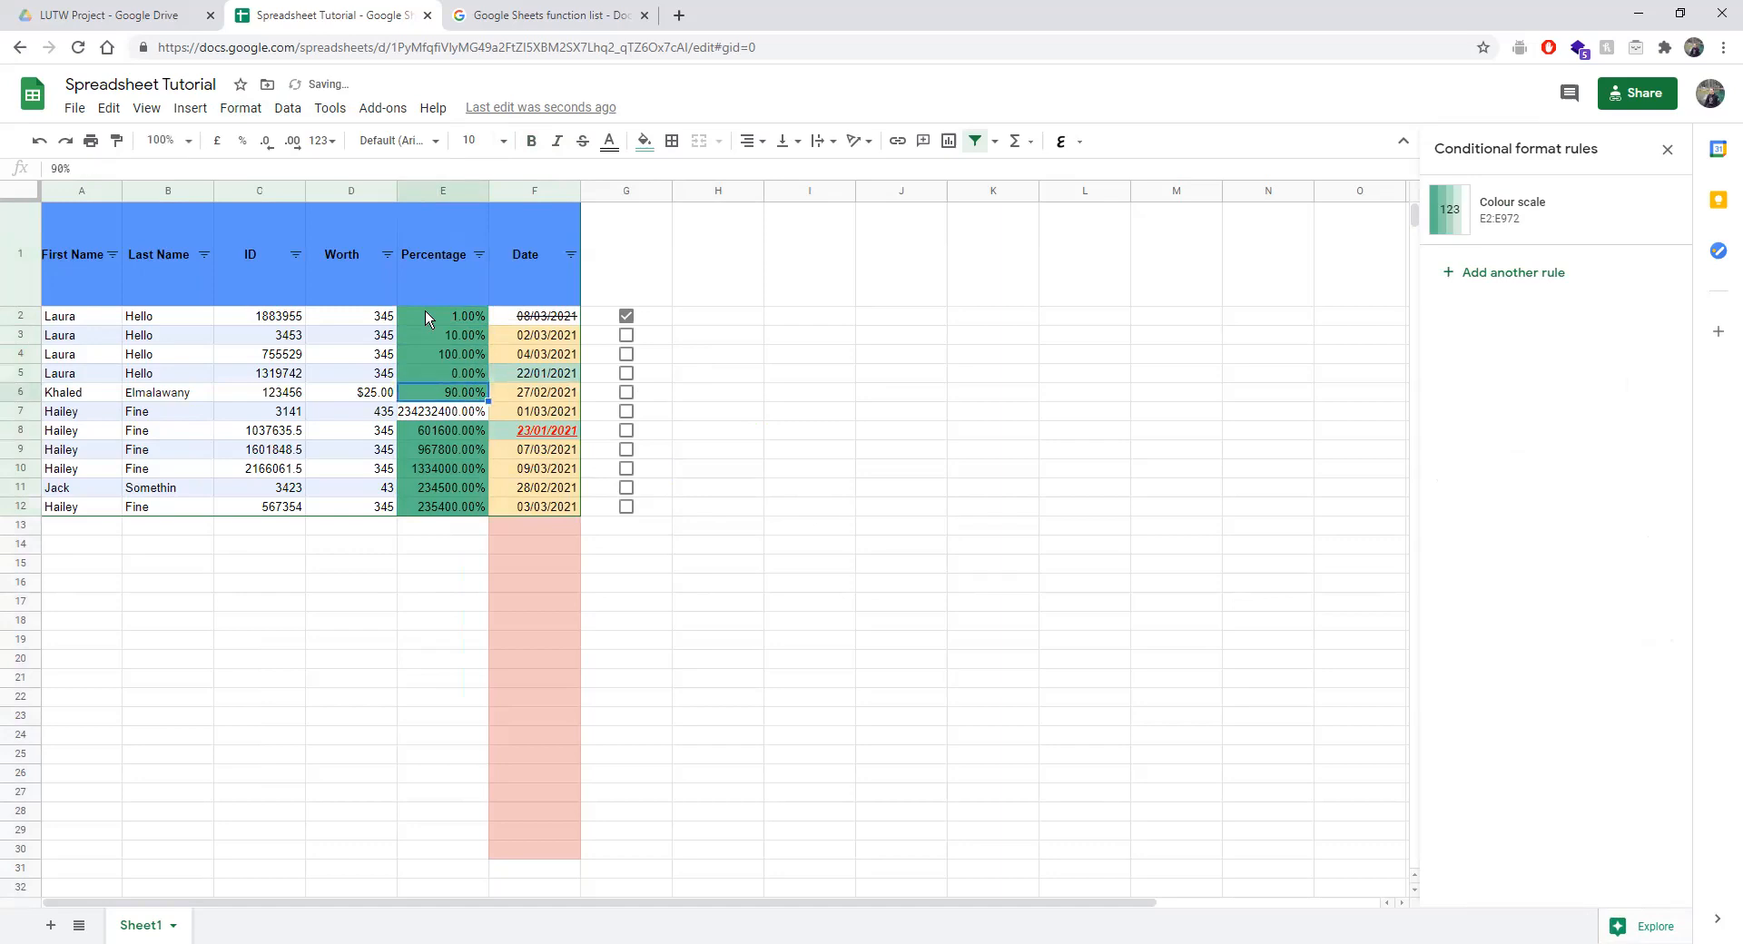
# Fill the 0% from E5 down through E12.
pyautogui.click(469, 371)
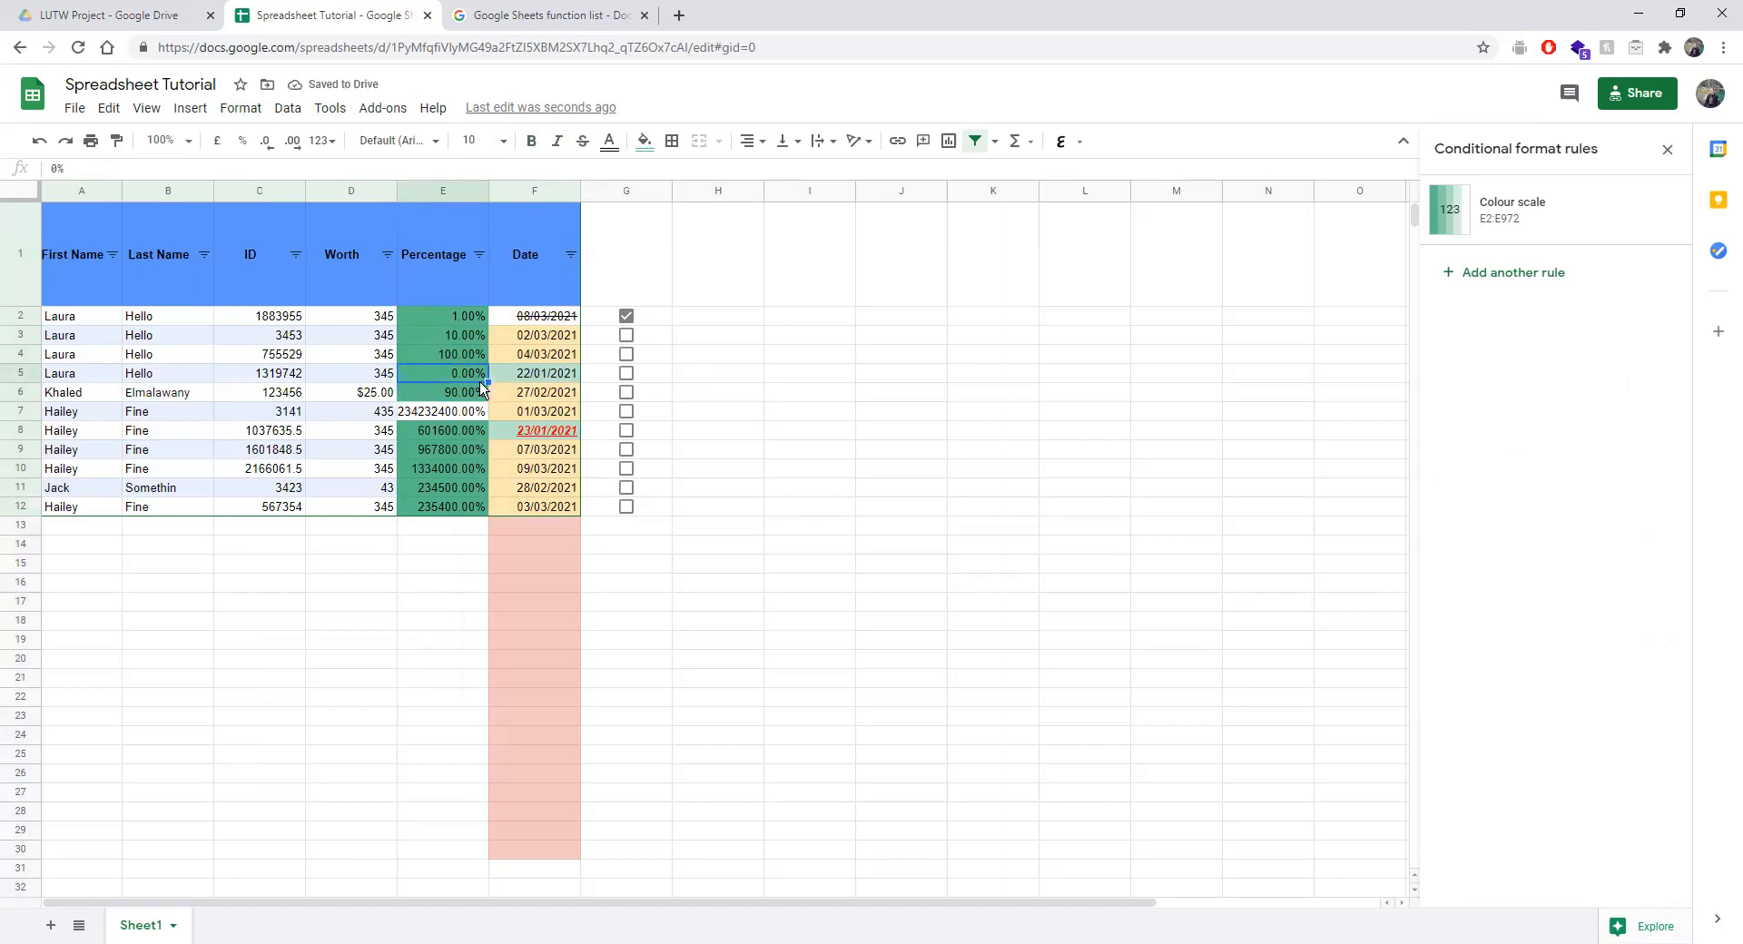
pyautogui.moveTo(486, 382); pyautogui.dragTo(472, 513)
pyautogui.click(717, 474)
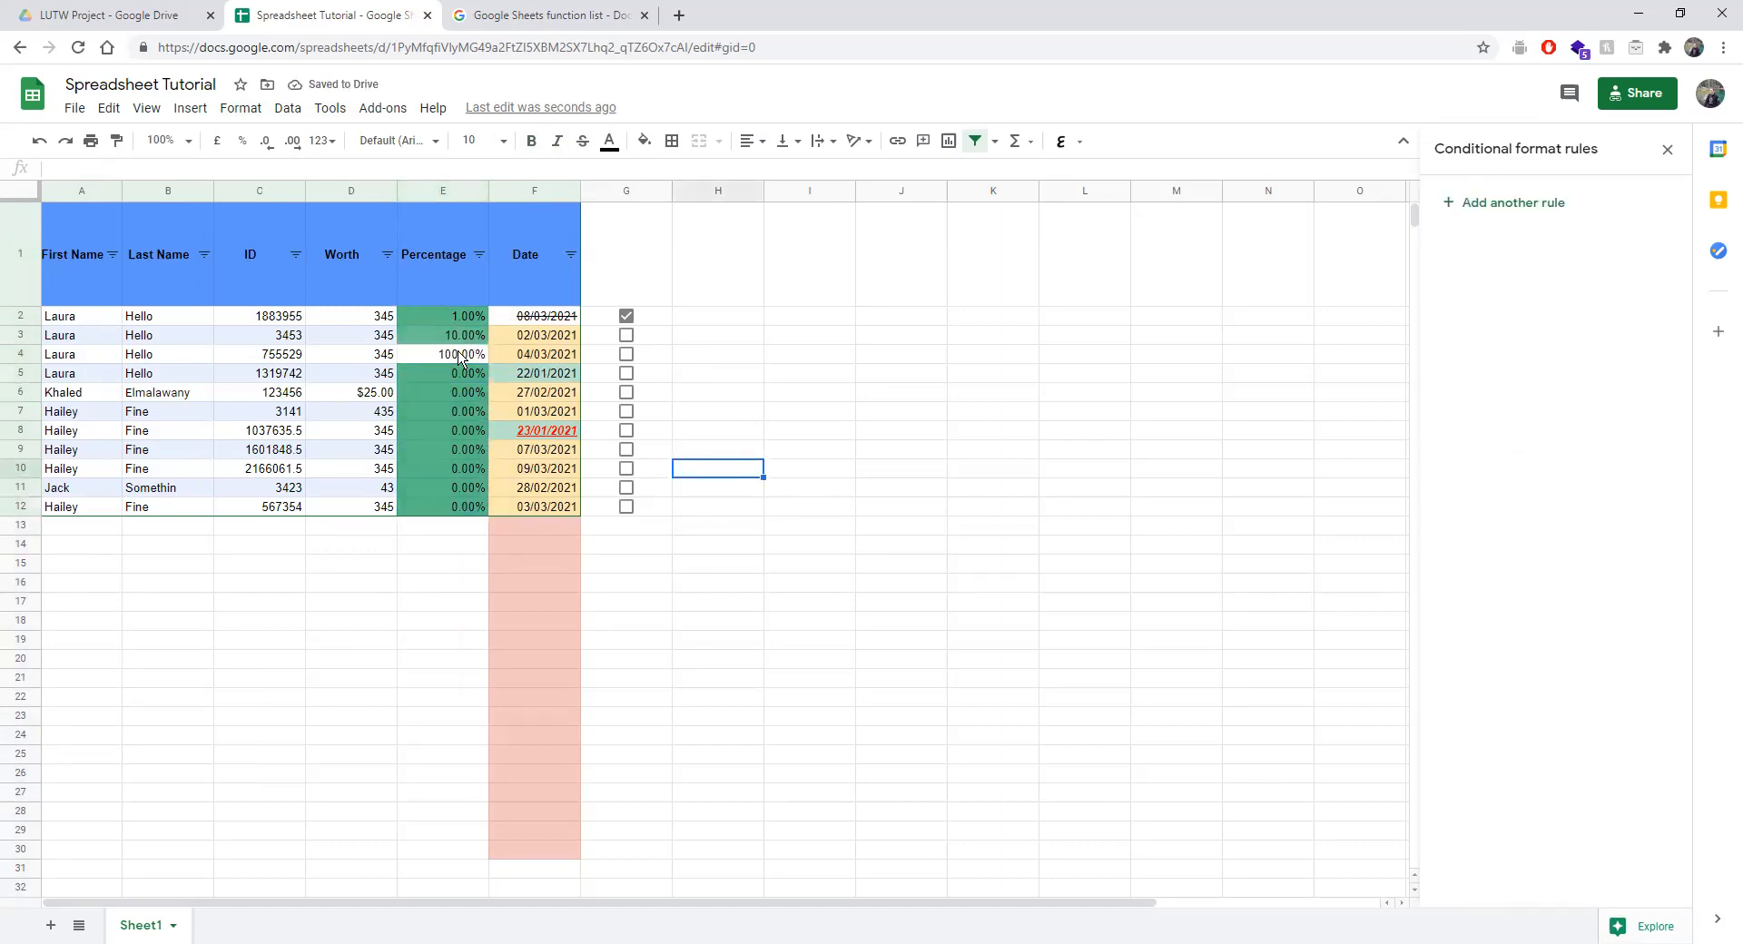
# Enter 50% in E7, E8 and E11, and 60% in E10.
pyautogui.click(434, 414)
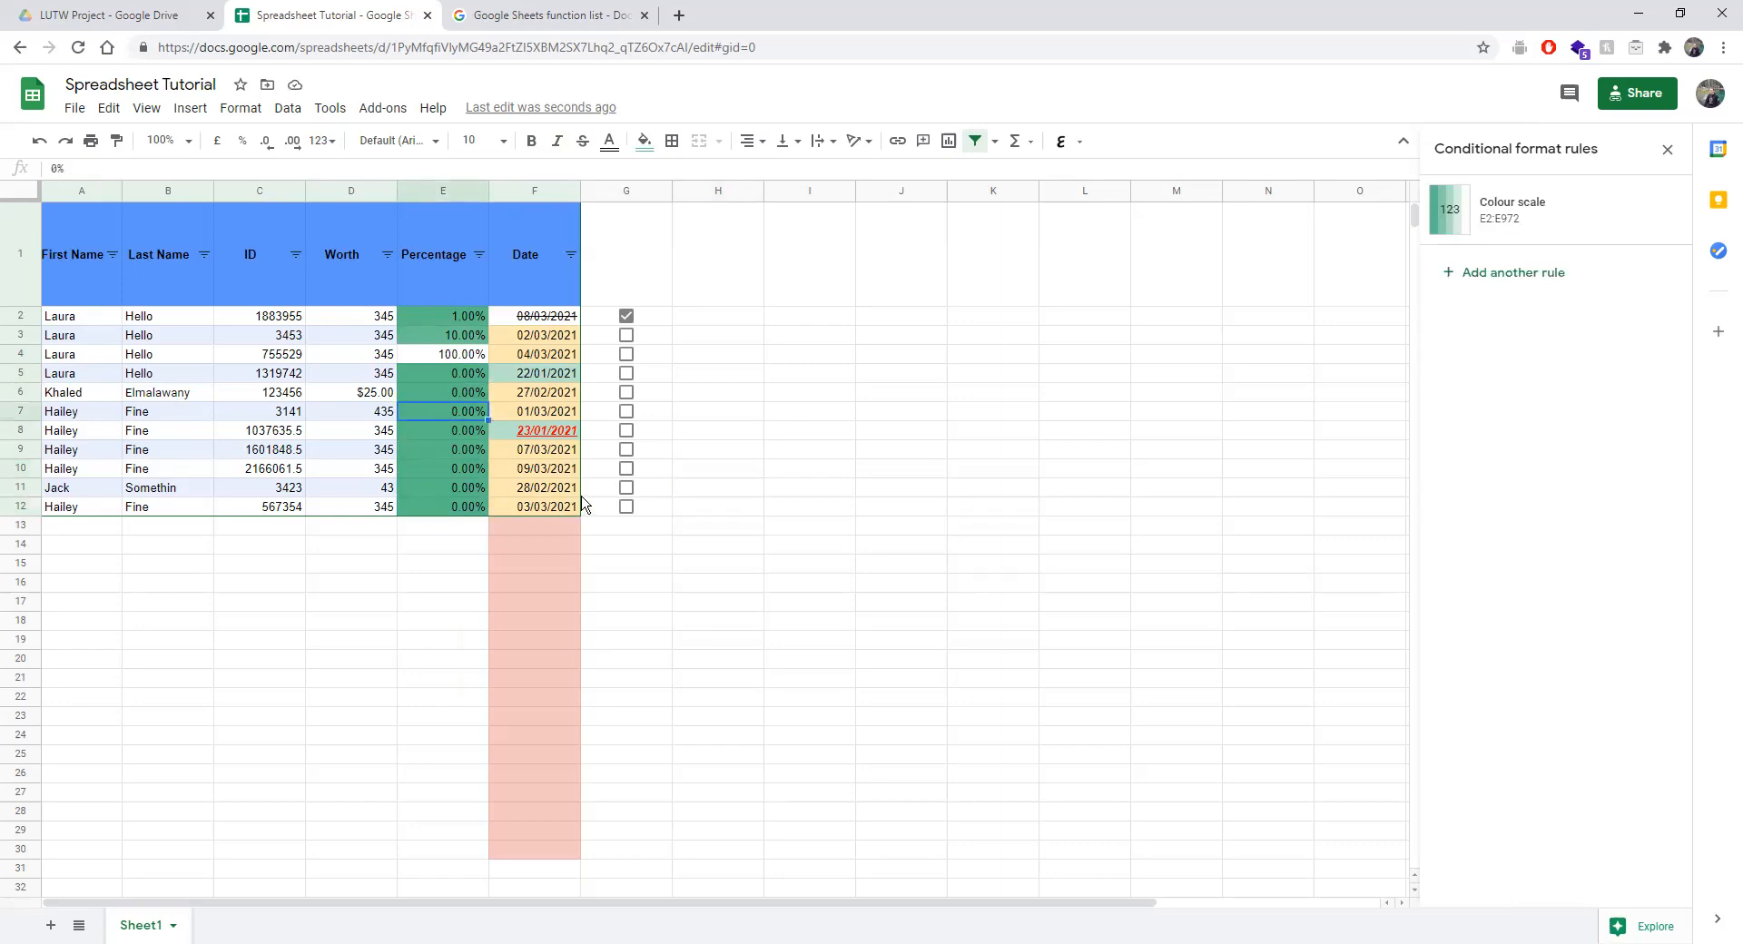
pyautogui.write('50')
pyautogui.press('Return')
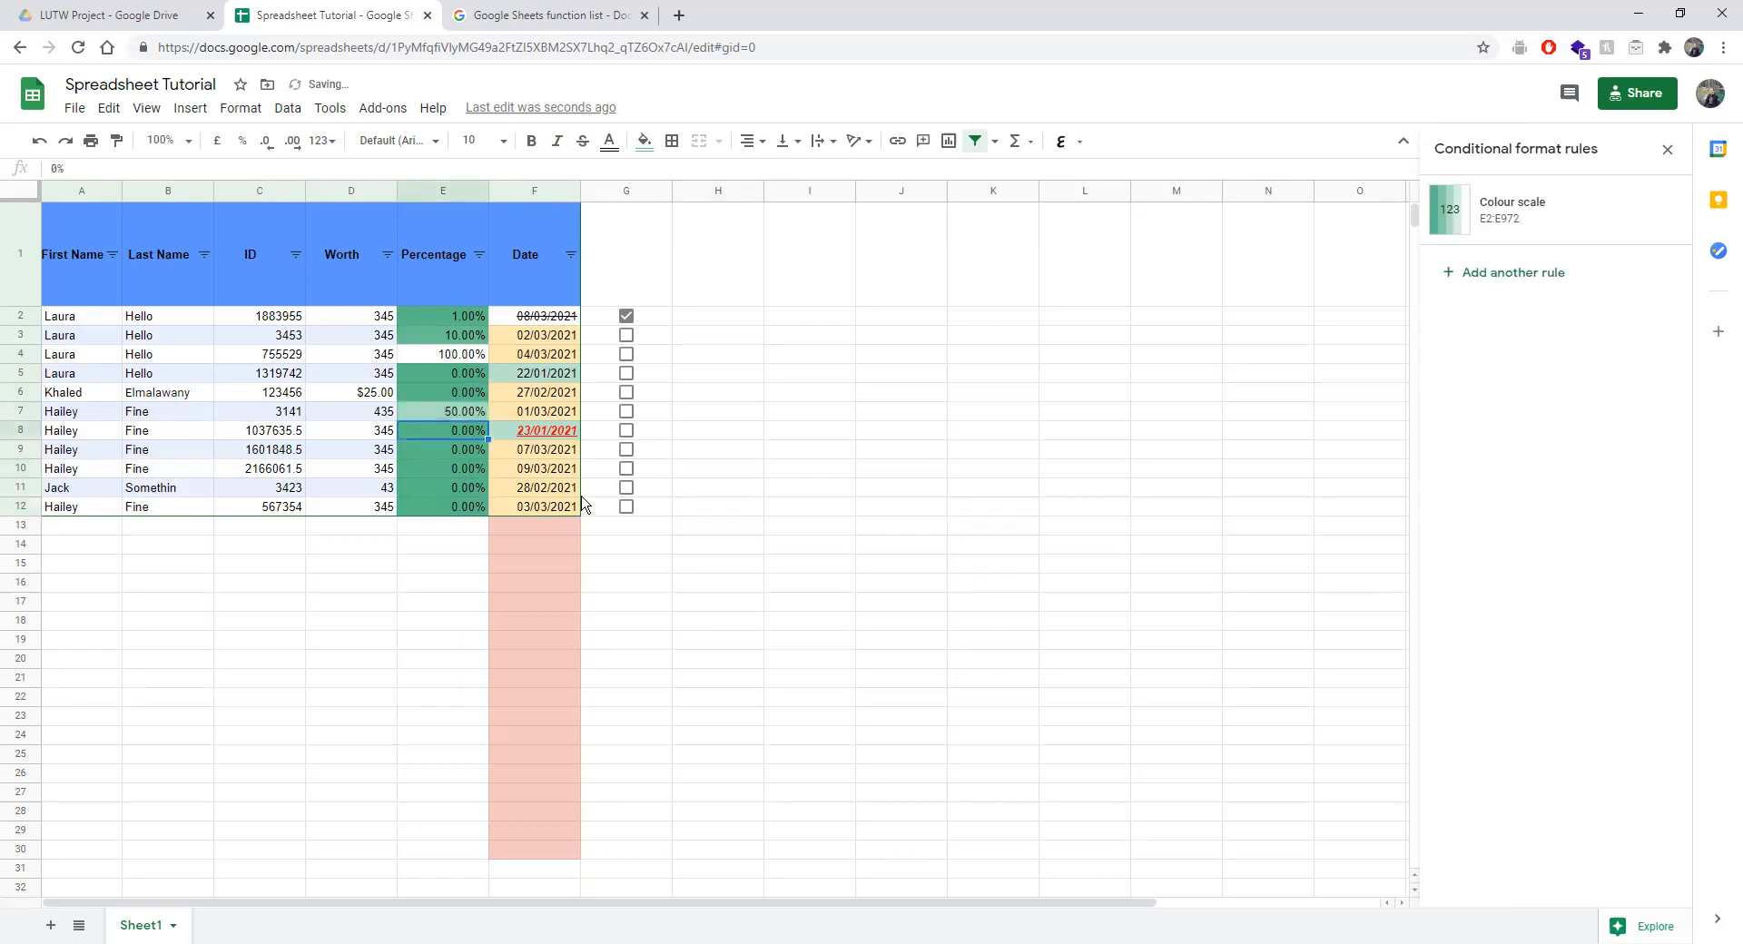
pyautogui.write('50')
pyautogui.press('Return')
pyautogui.press('Down')
pyautogui.press('Down')
pyautogui.write('50')
pyautogui.press('Return')
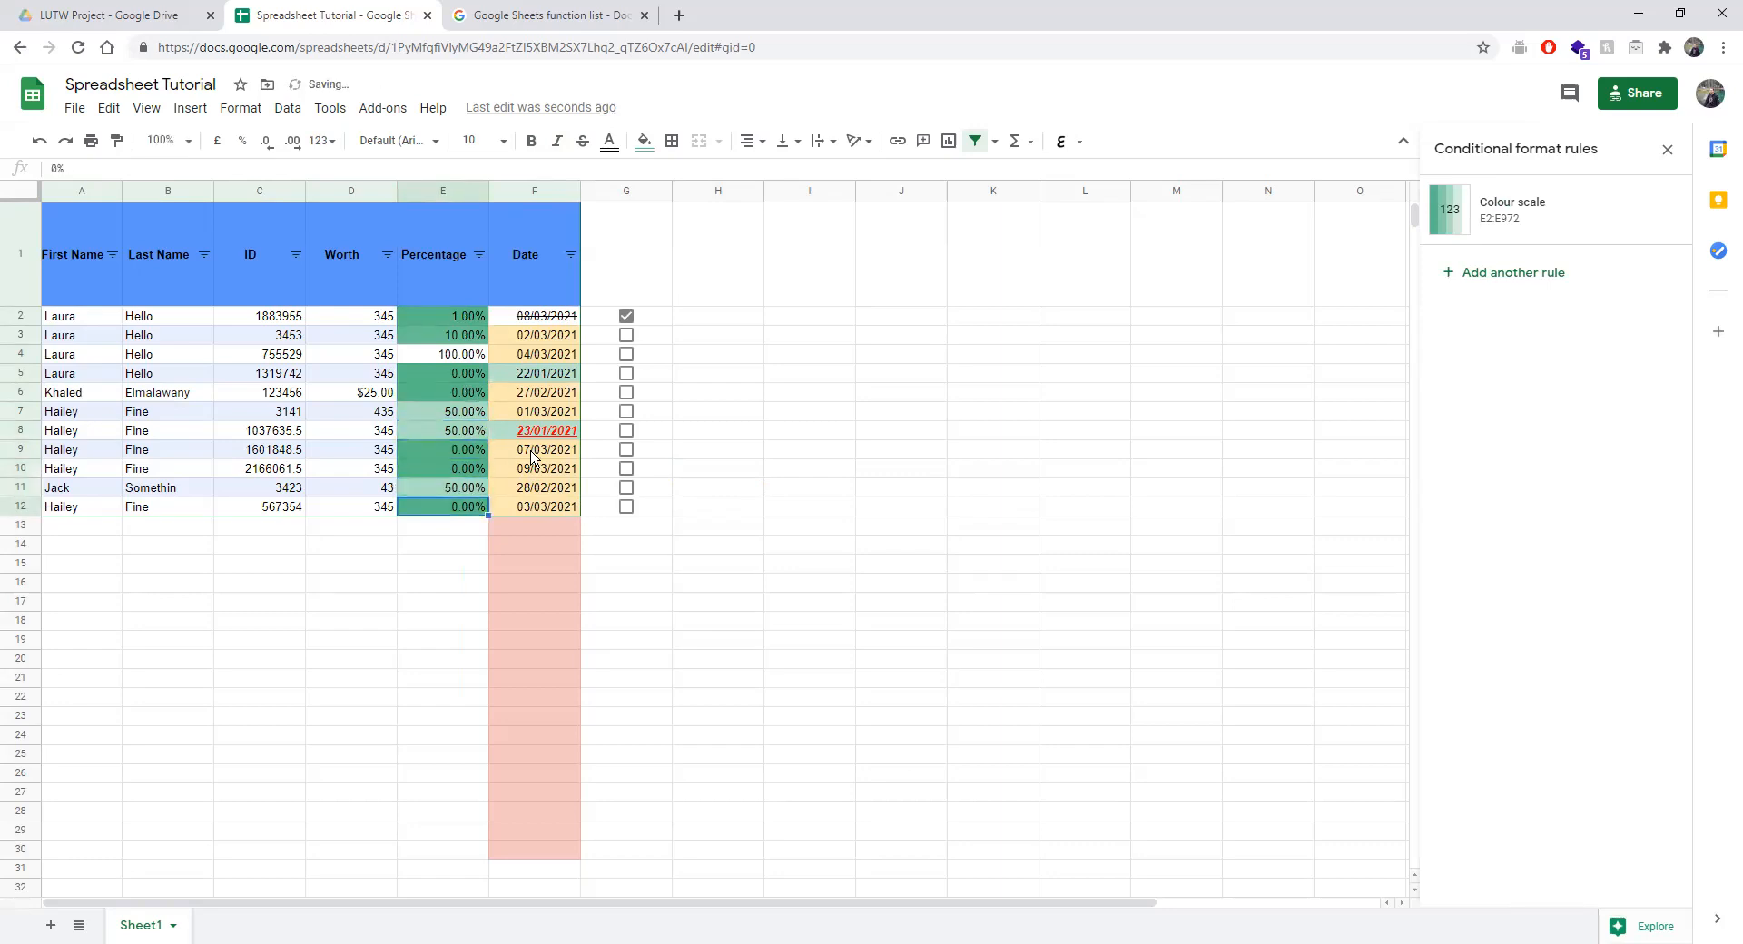
pyautogui.click(447, 469)
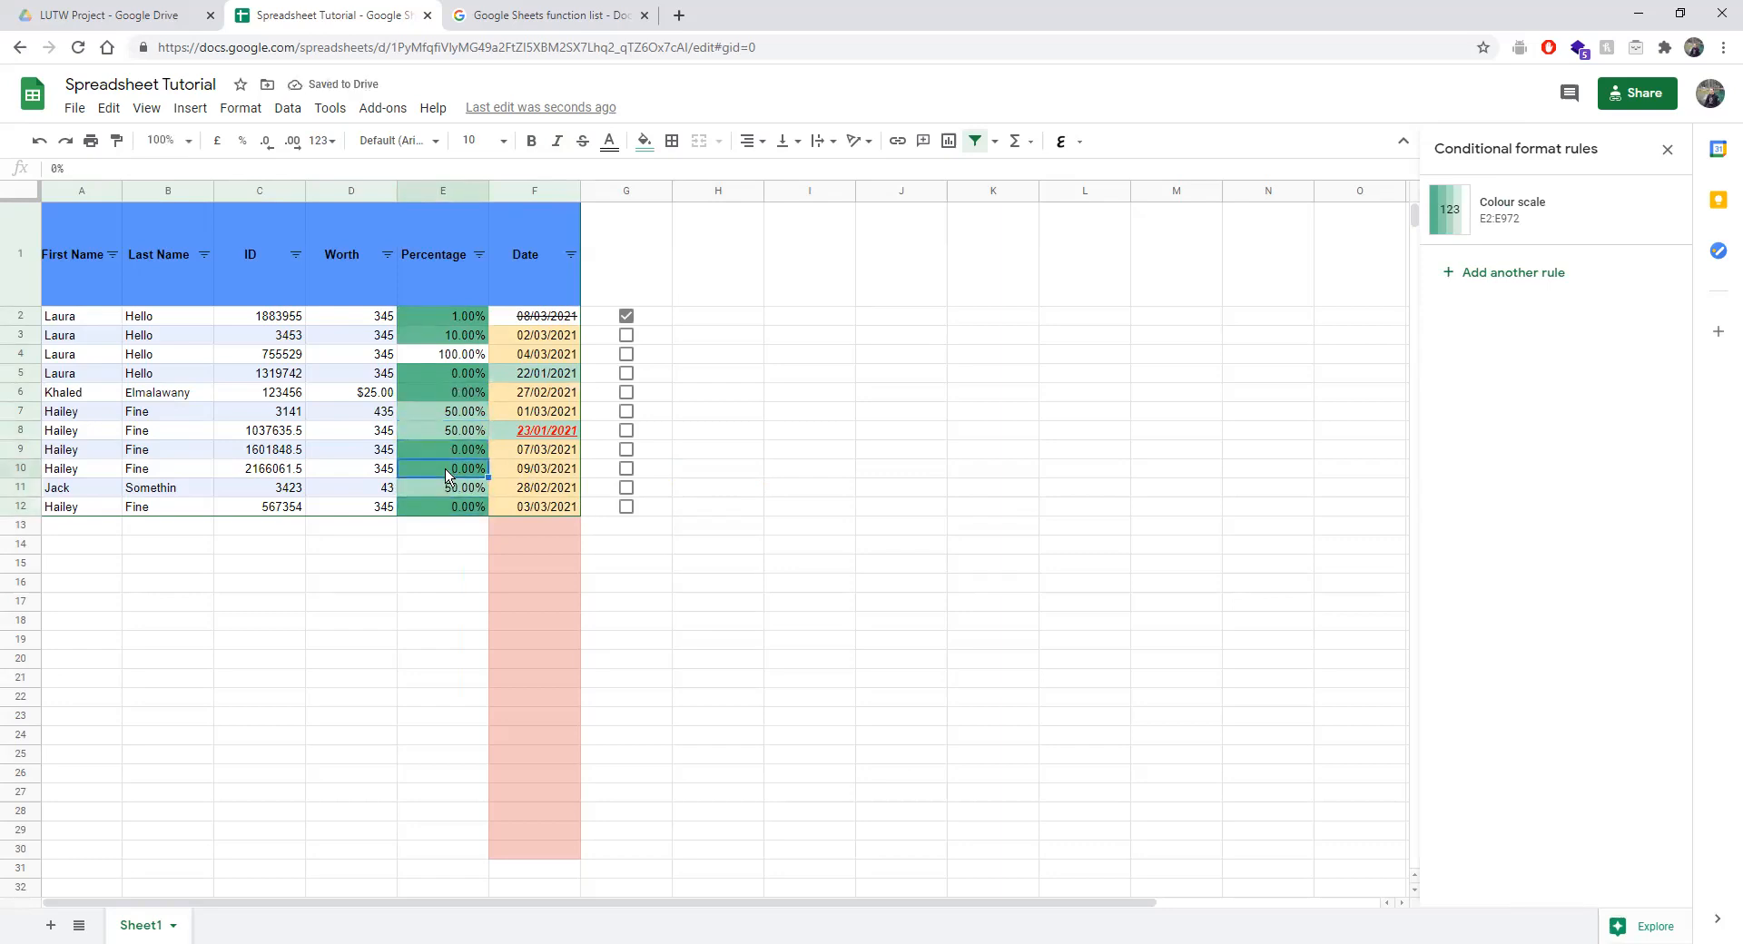
pyautogui.write('60')
pyautogui.press('Return')
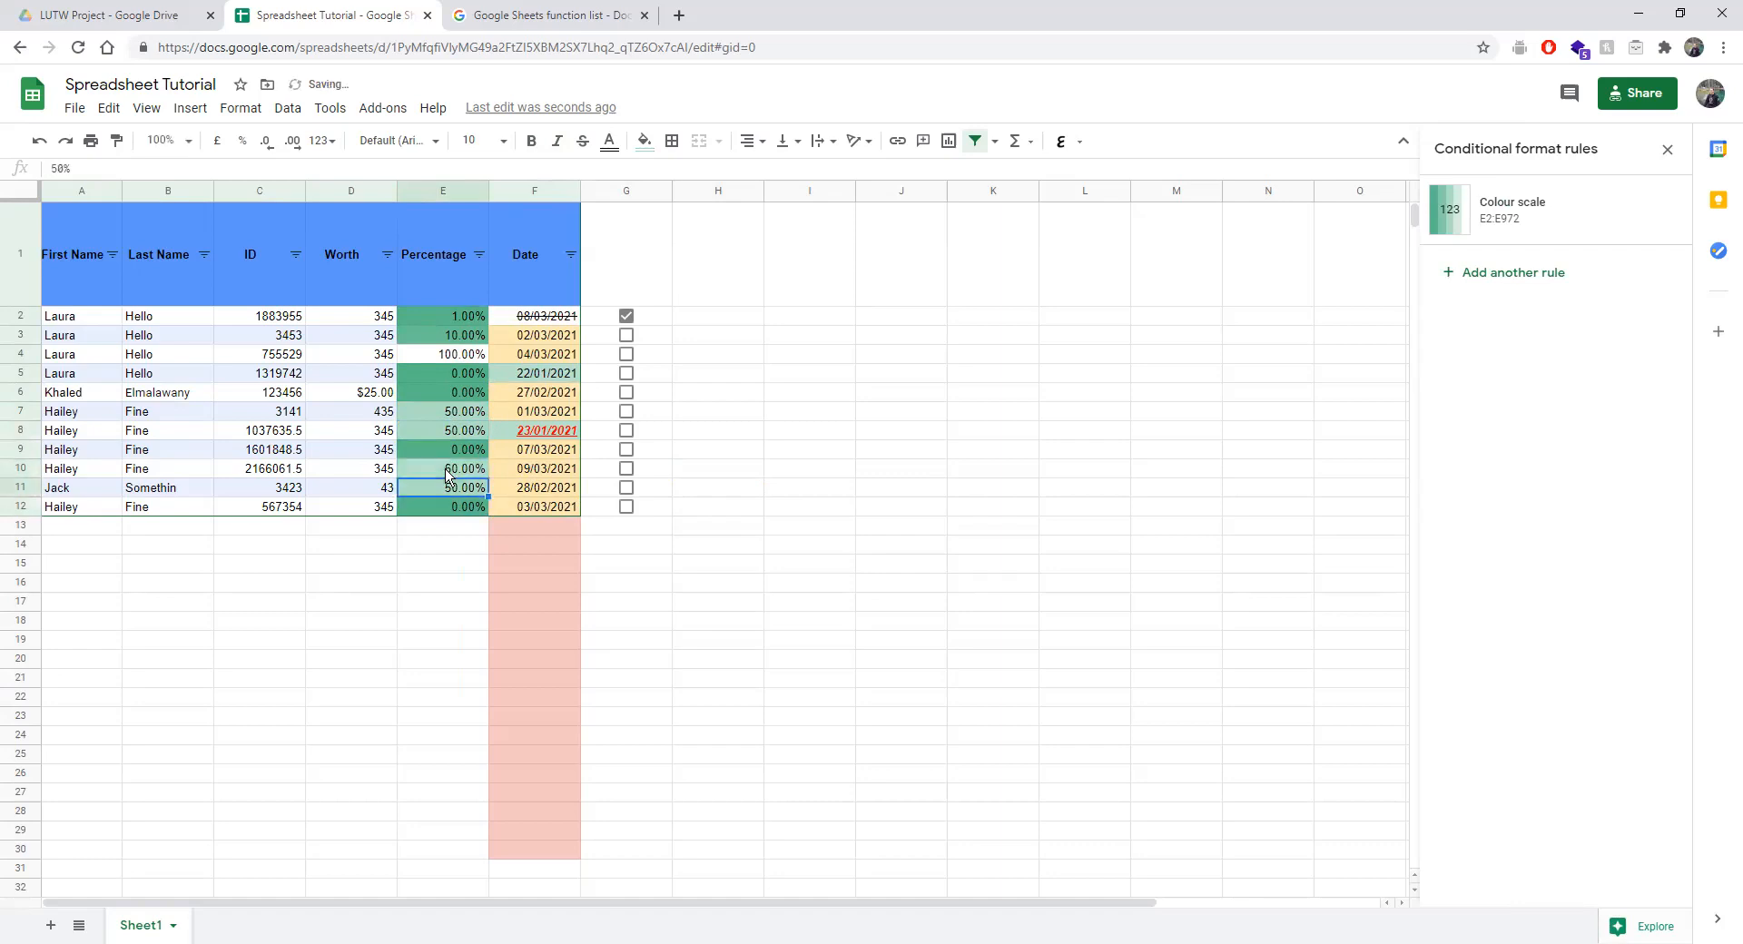
# Change E11 to 80% and E6 to 30%.
pyautogui.doubleClick(465, 487)
pyautogui.press('Escape')
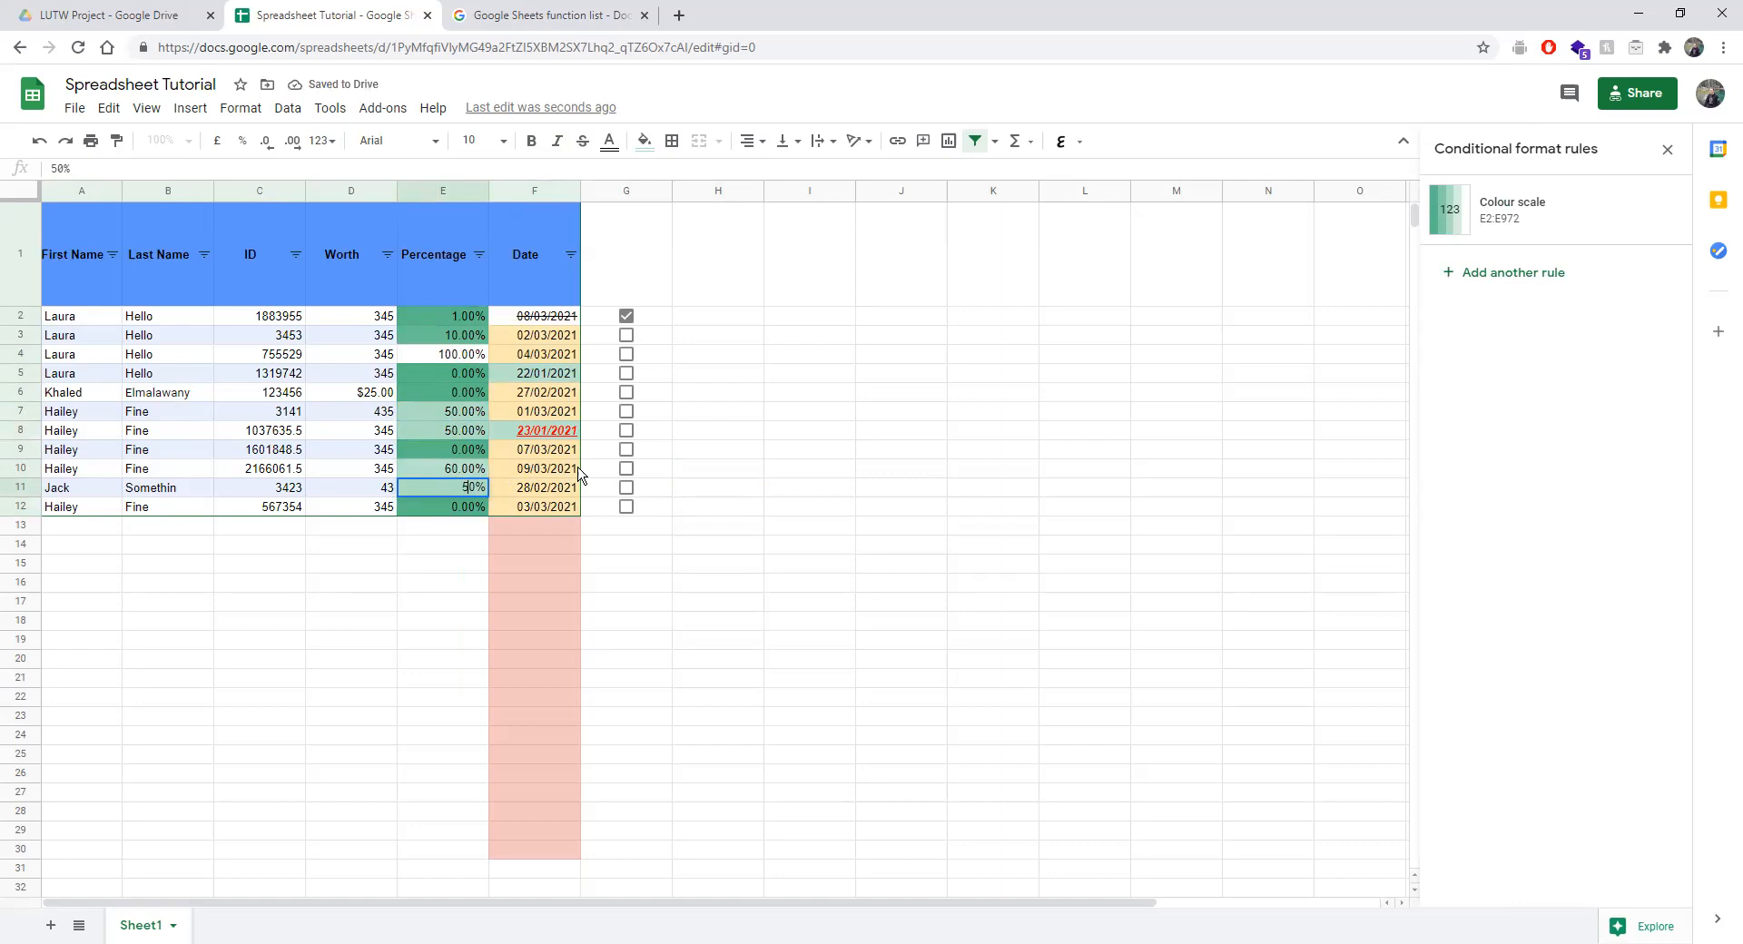
pyautogui.press('BackSpace')
pyautogui.write('8')
pyautogui.press('Return')
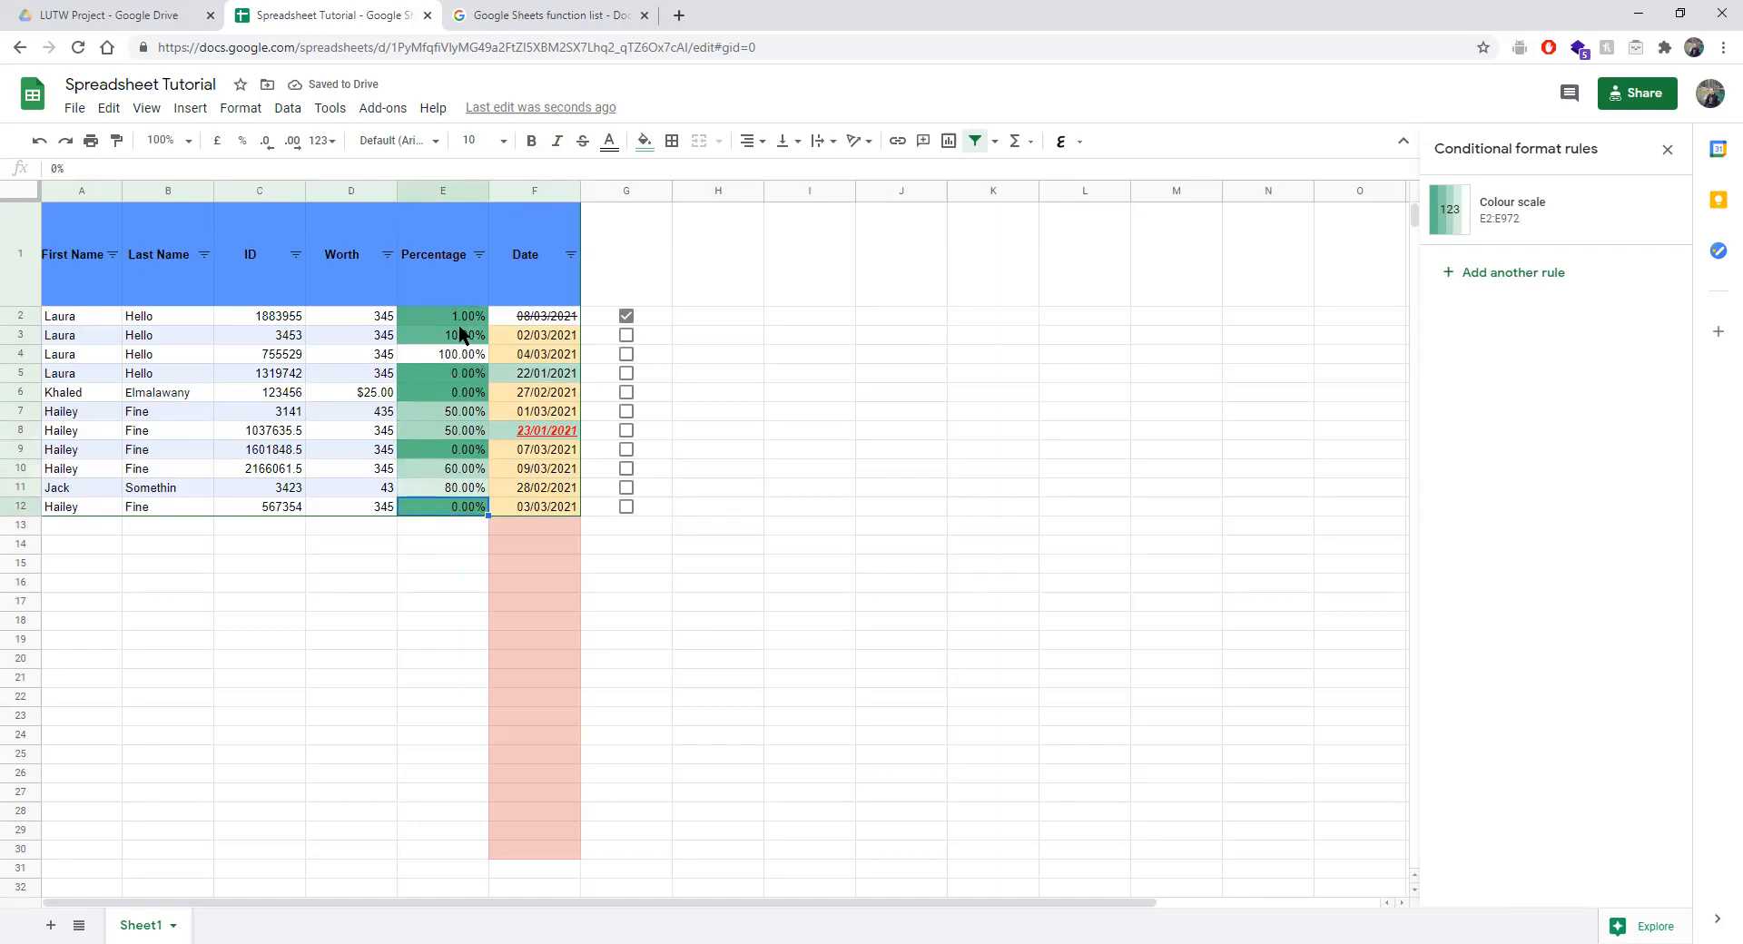
pyautogui.doubleClick(457, 395)
pyautogui.write('30')
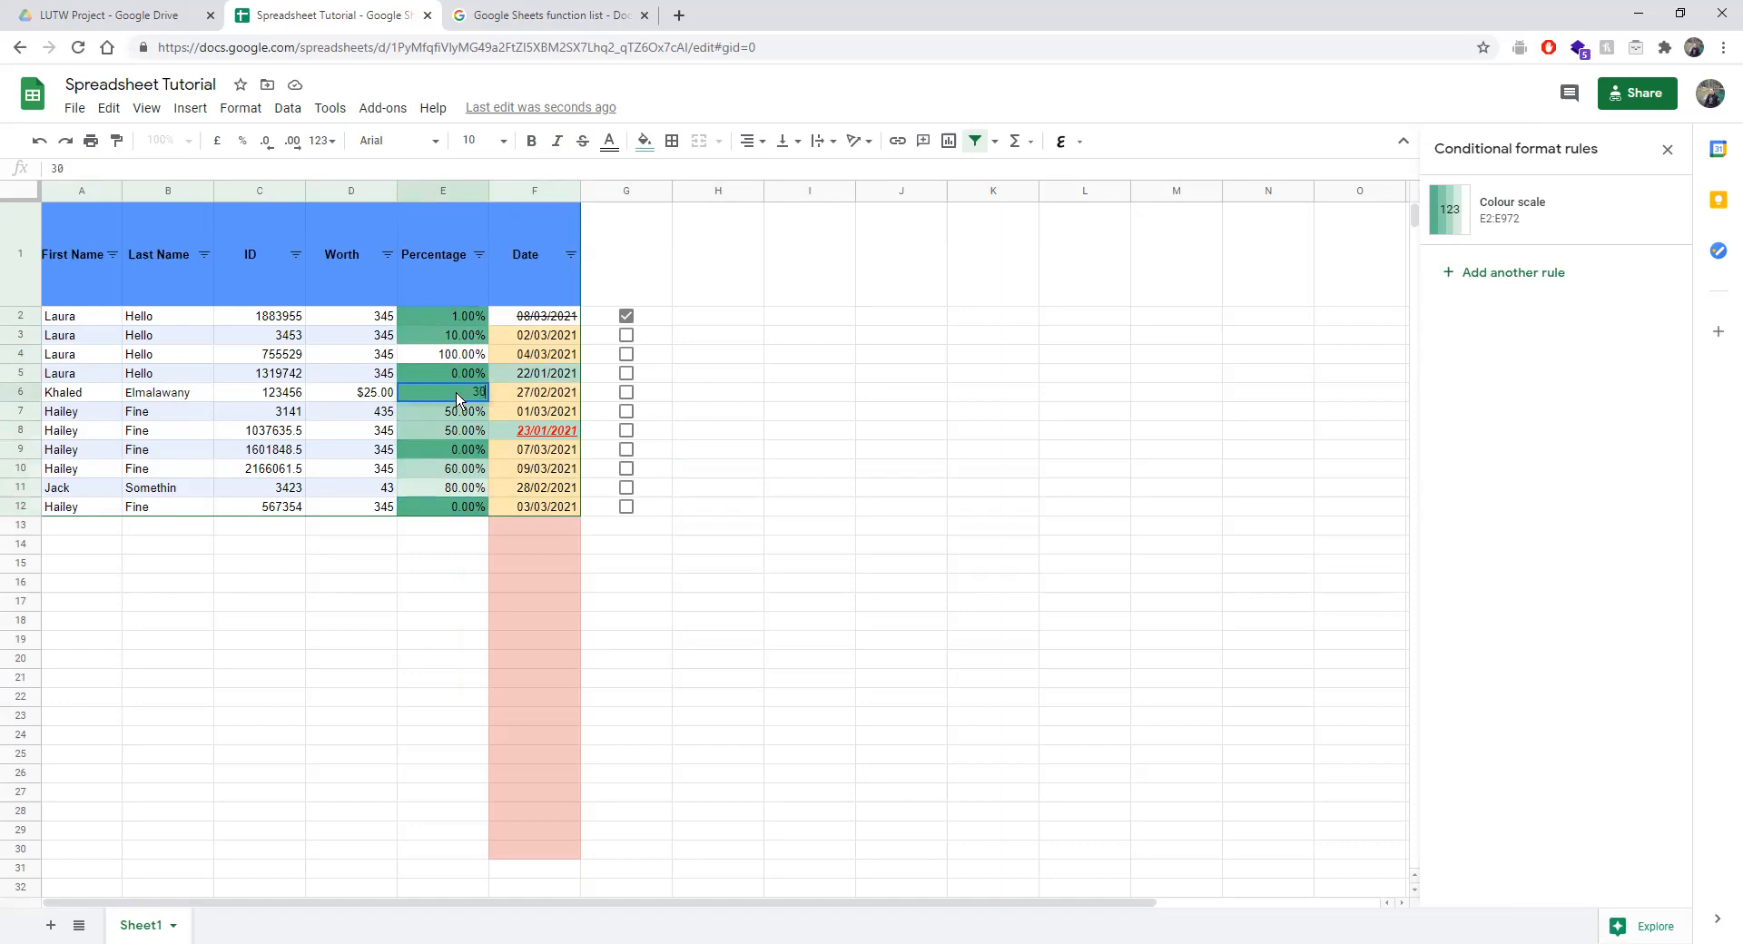
pyautogui.press('Return')
pyautogui.hotkey('ctrl', 'z')
pyautogui.write('30')
pyautogui.press('Return')
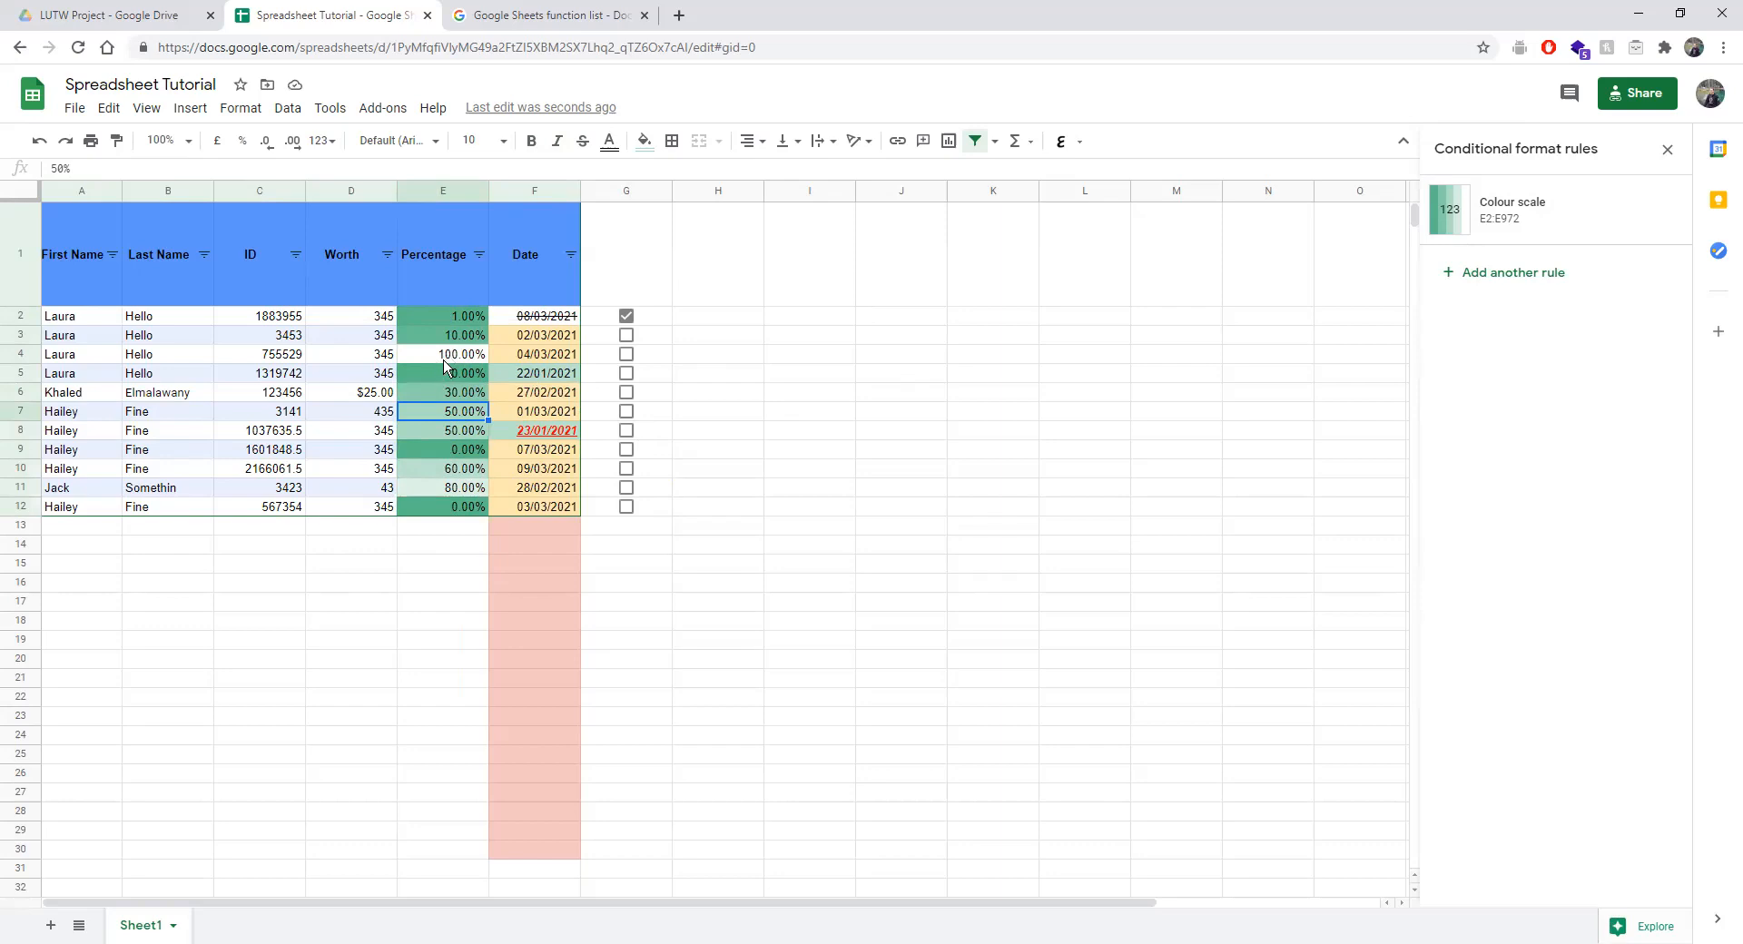
# Change the Percentage in E12 from 0% to 80%.
pyautogui.click(461, 507)
pyautogui.doubleClick(463, 506)
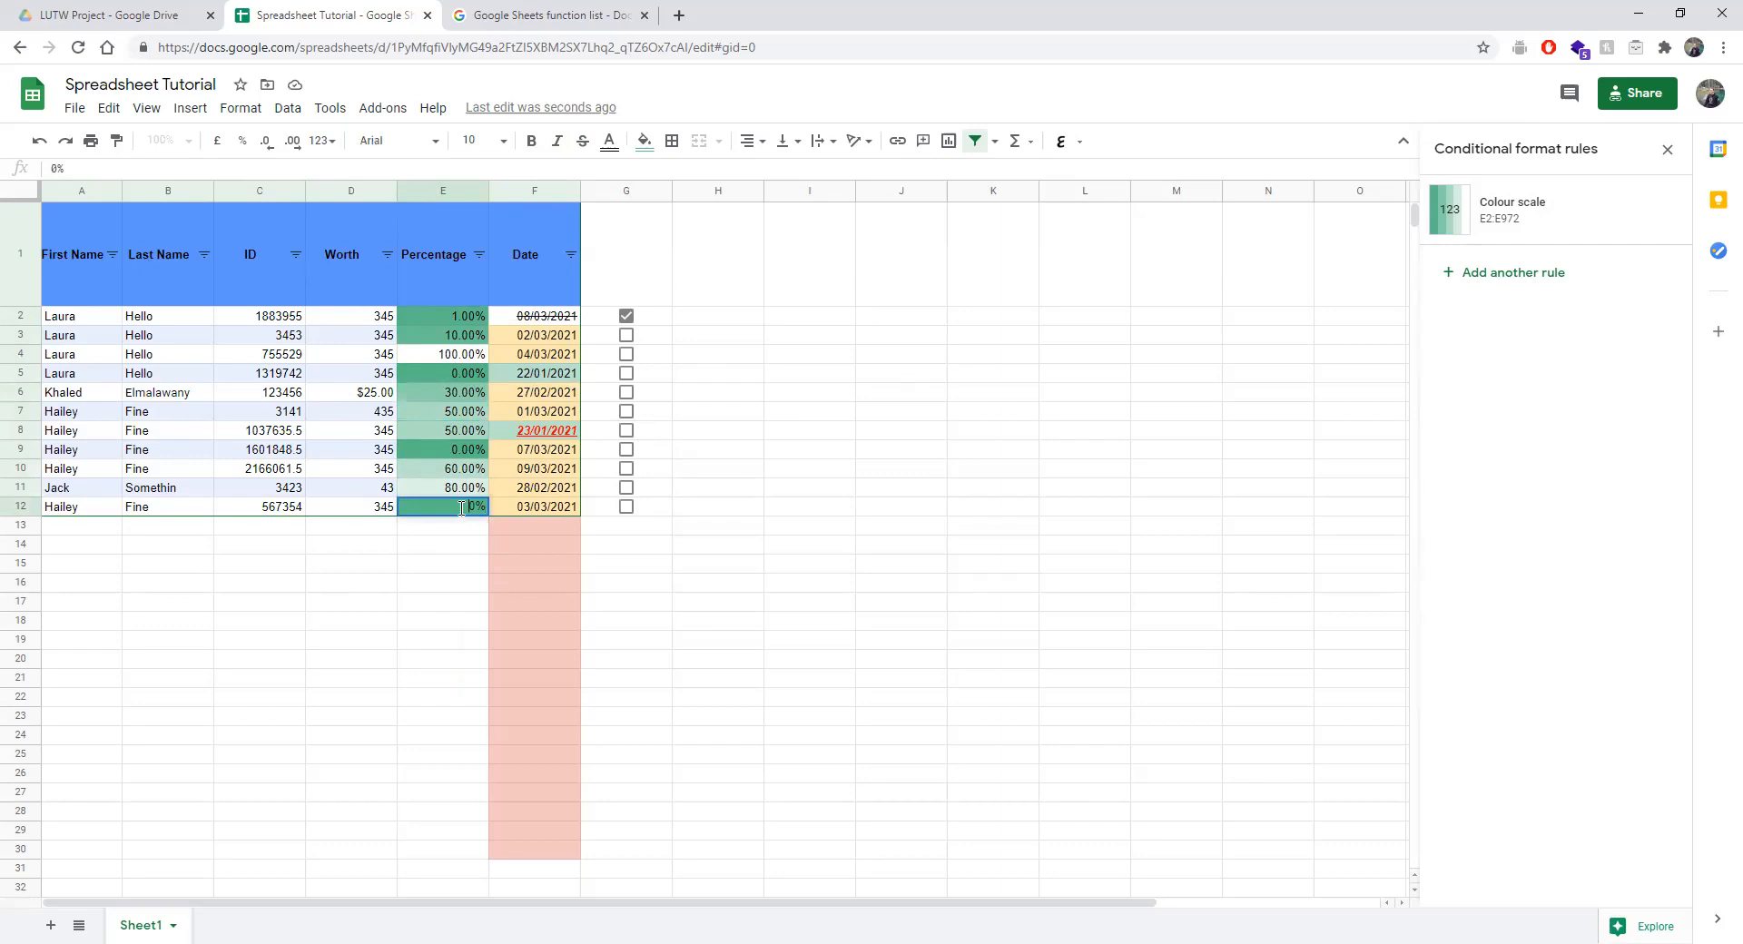
pyautogui.press('Delete')
pyautogui.write('8')
pyautogui.press('Return')
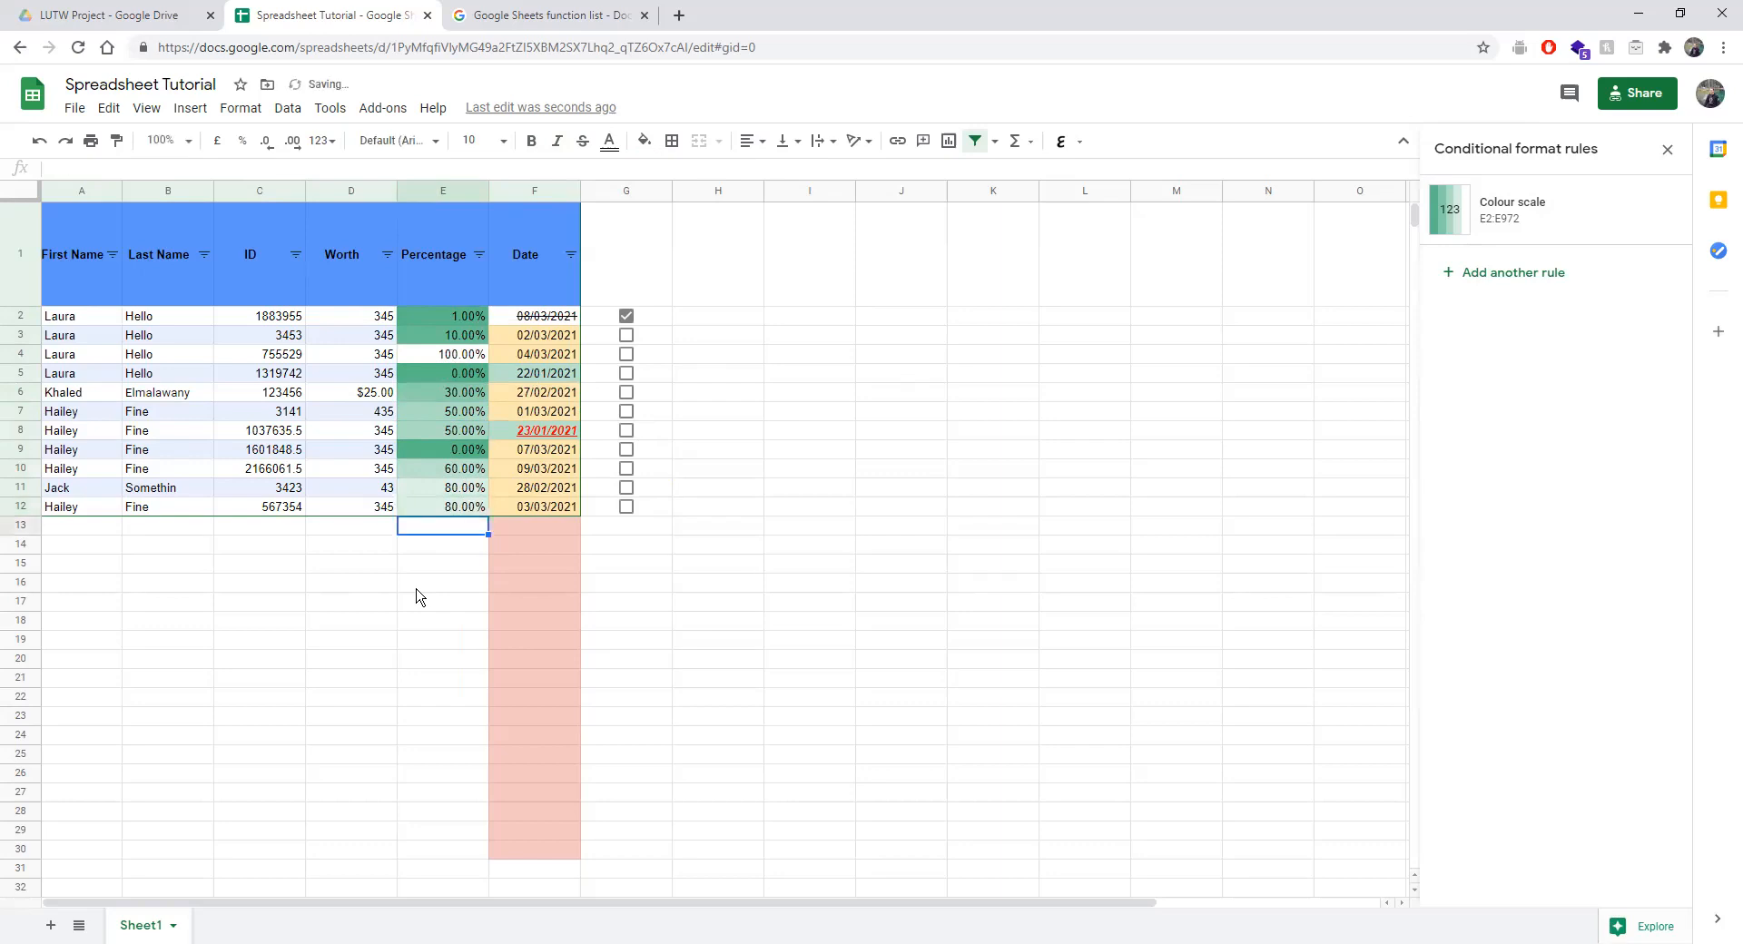
# Enter 20% in E9, E5 and E2, and 0% in E3.
pyautogui.click(465, 452)
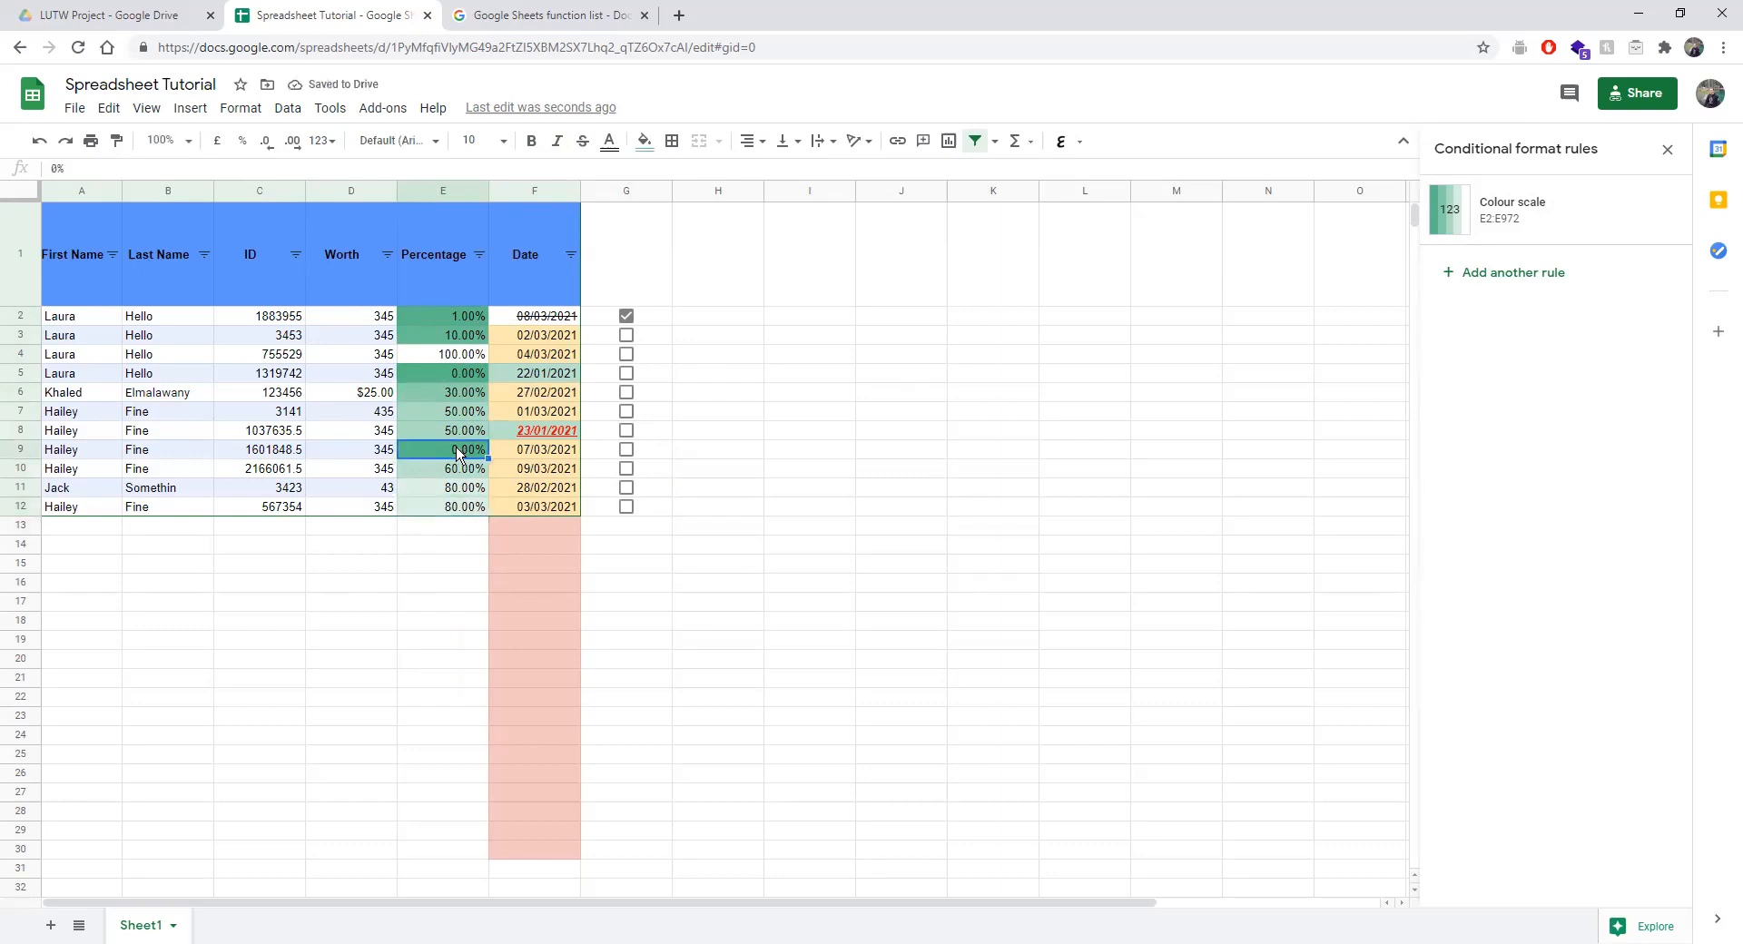
pyautogui.write('20')
pyautogui.press('Return')
pyautogui.click(452, 372)
pyautogui.write('20')
pyautogui.press('Return')
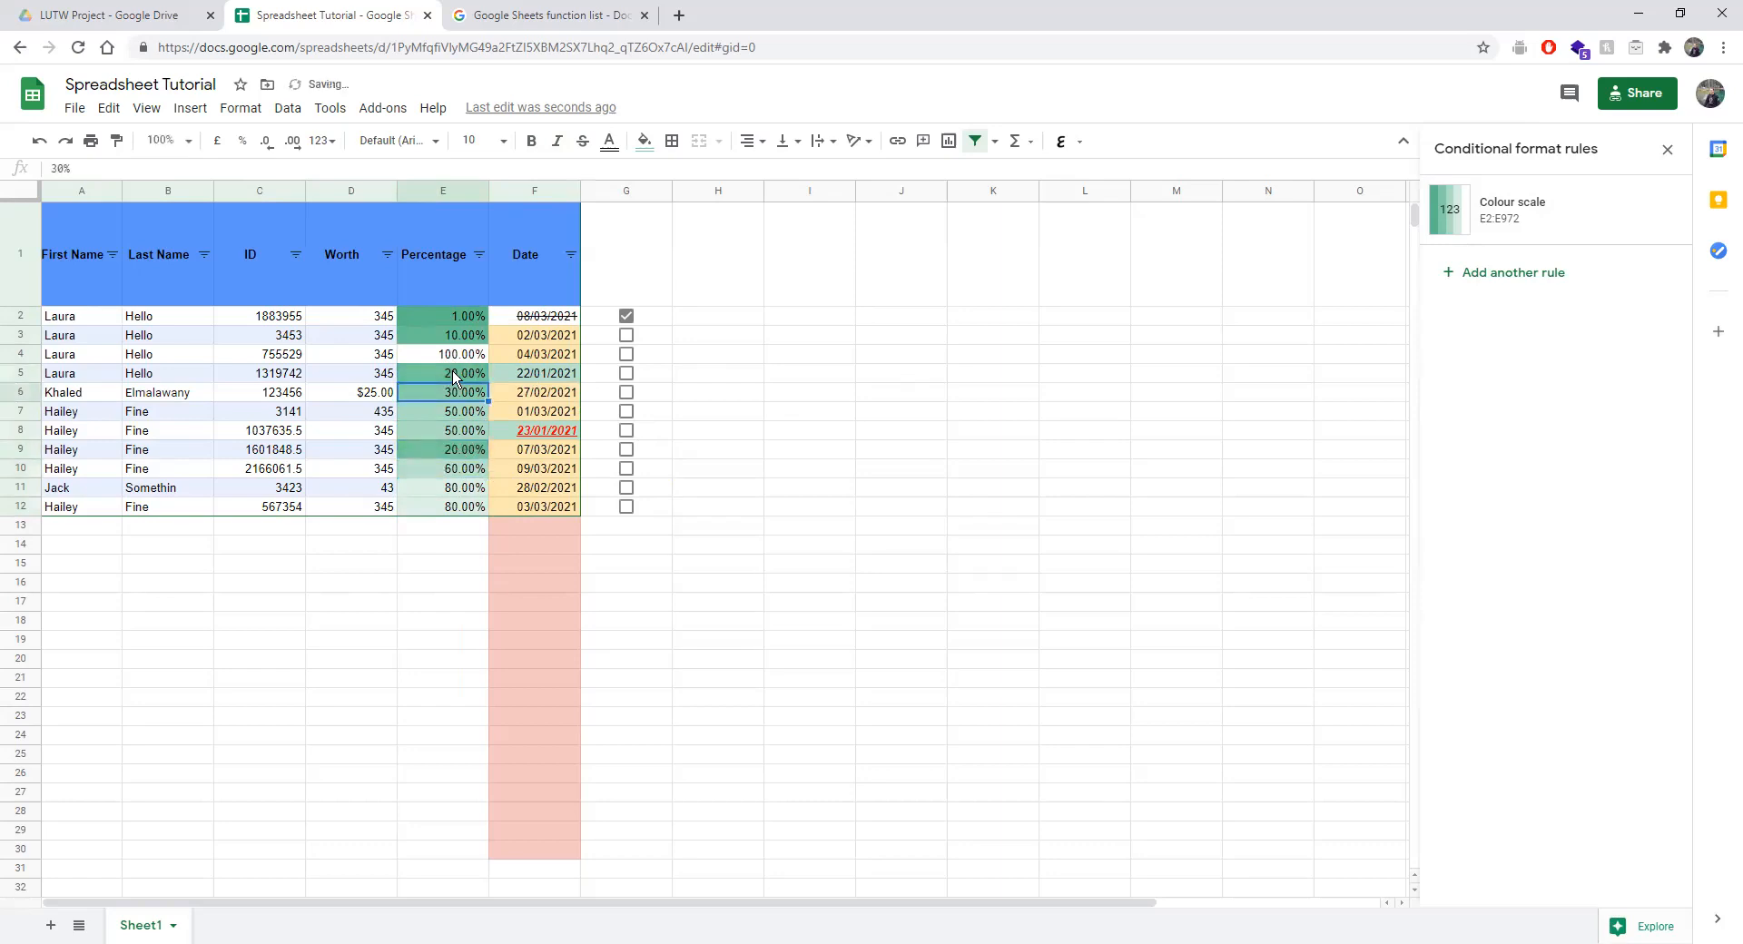
pyautogui.click(473, 315)
pyautogui.write('20')
pyautogui.press('Return')
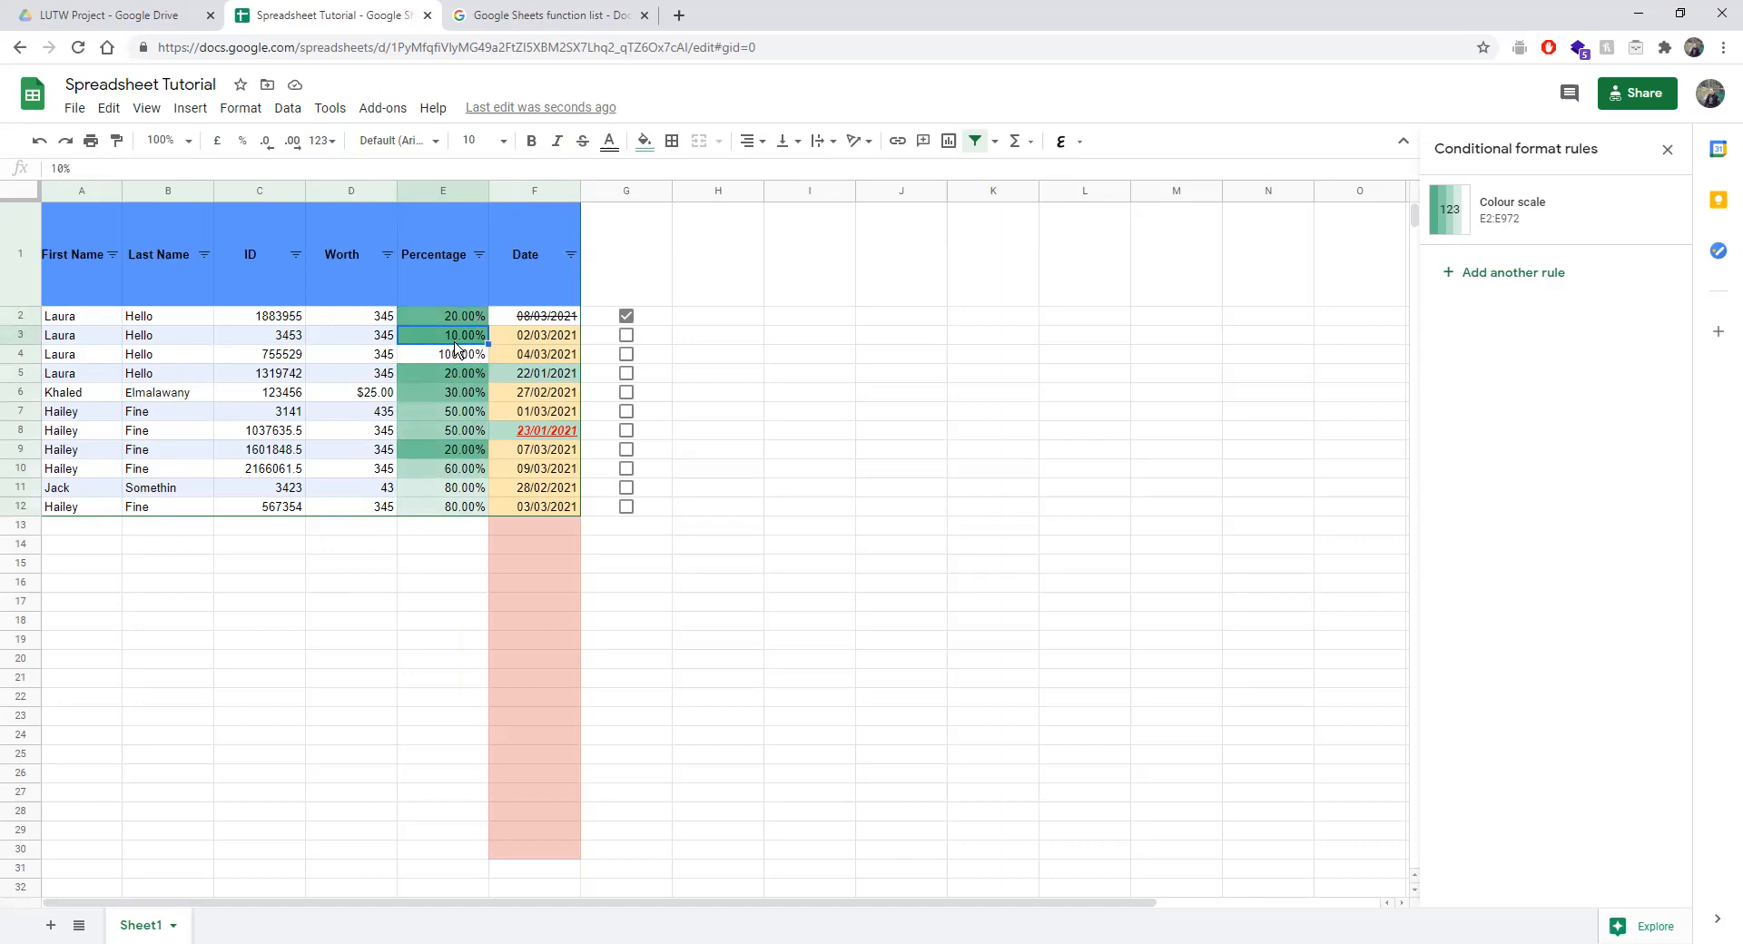
pyautogui.write('0')
pyautogui.press('Return')
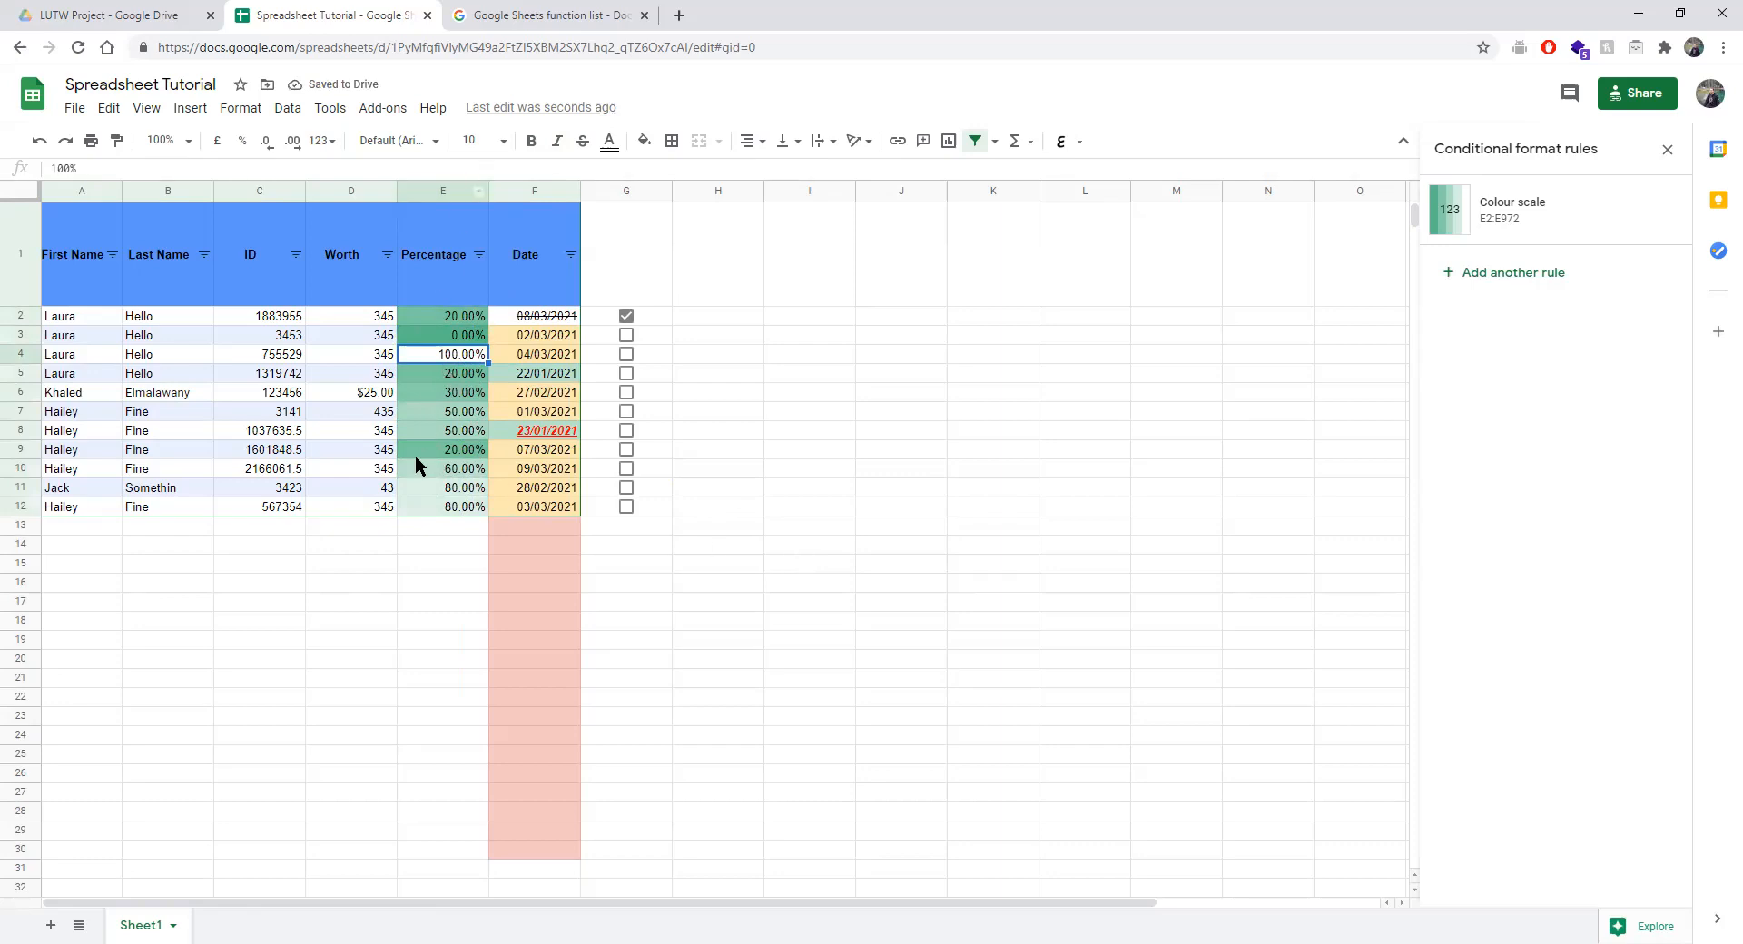
pyautogui.scroll(-5, 415, 463)
pyautogui.scroll(5, 415, 381)
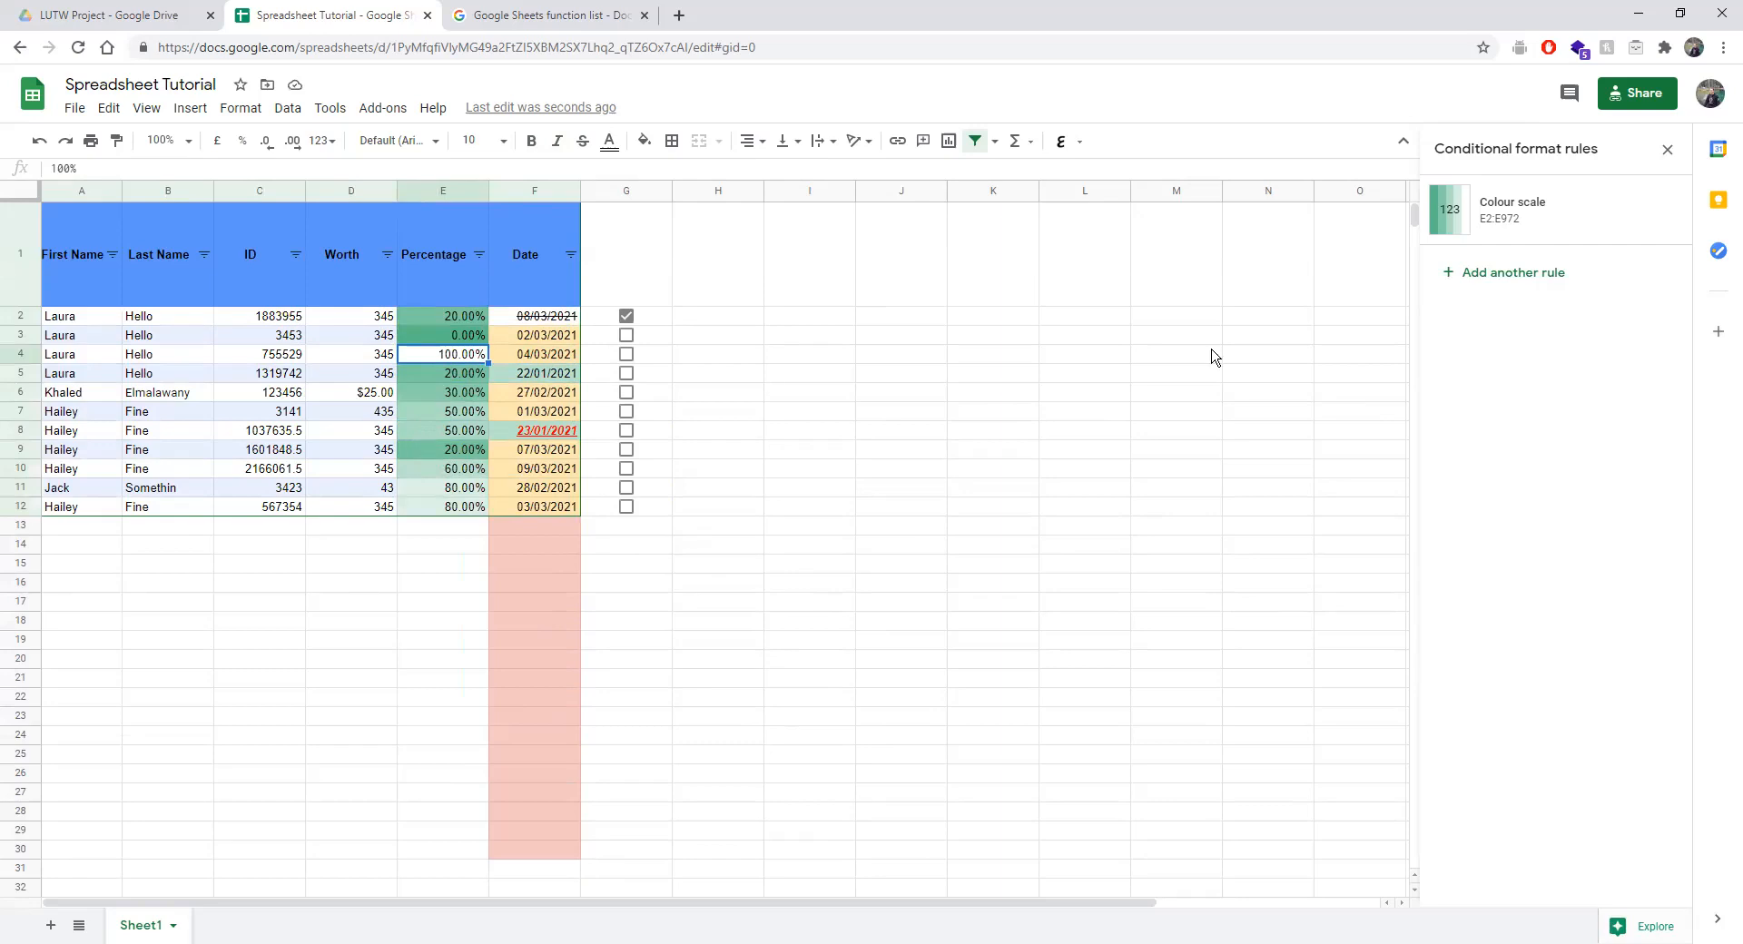
# Recolour the E2:E972 colour scale blue at Min value to red at Max value, no midpoint.
pyautogui.click(1563, 191)
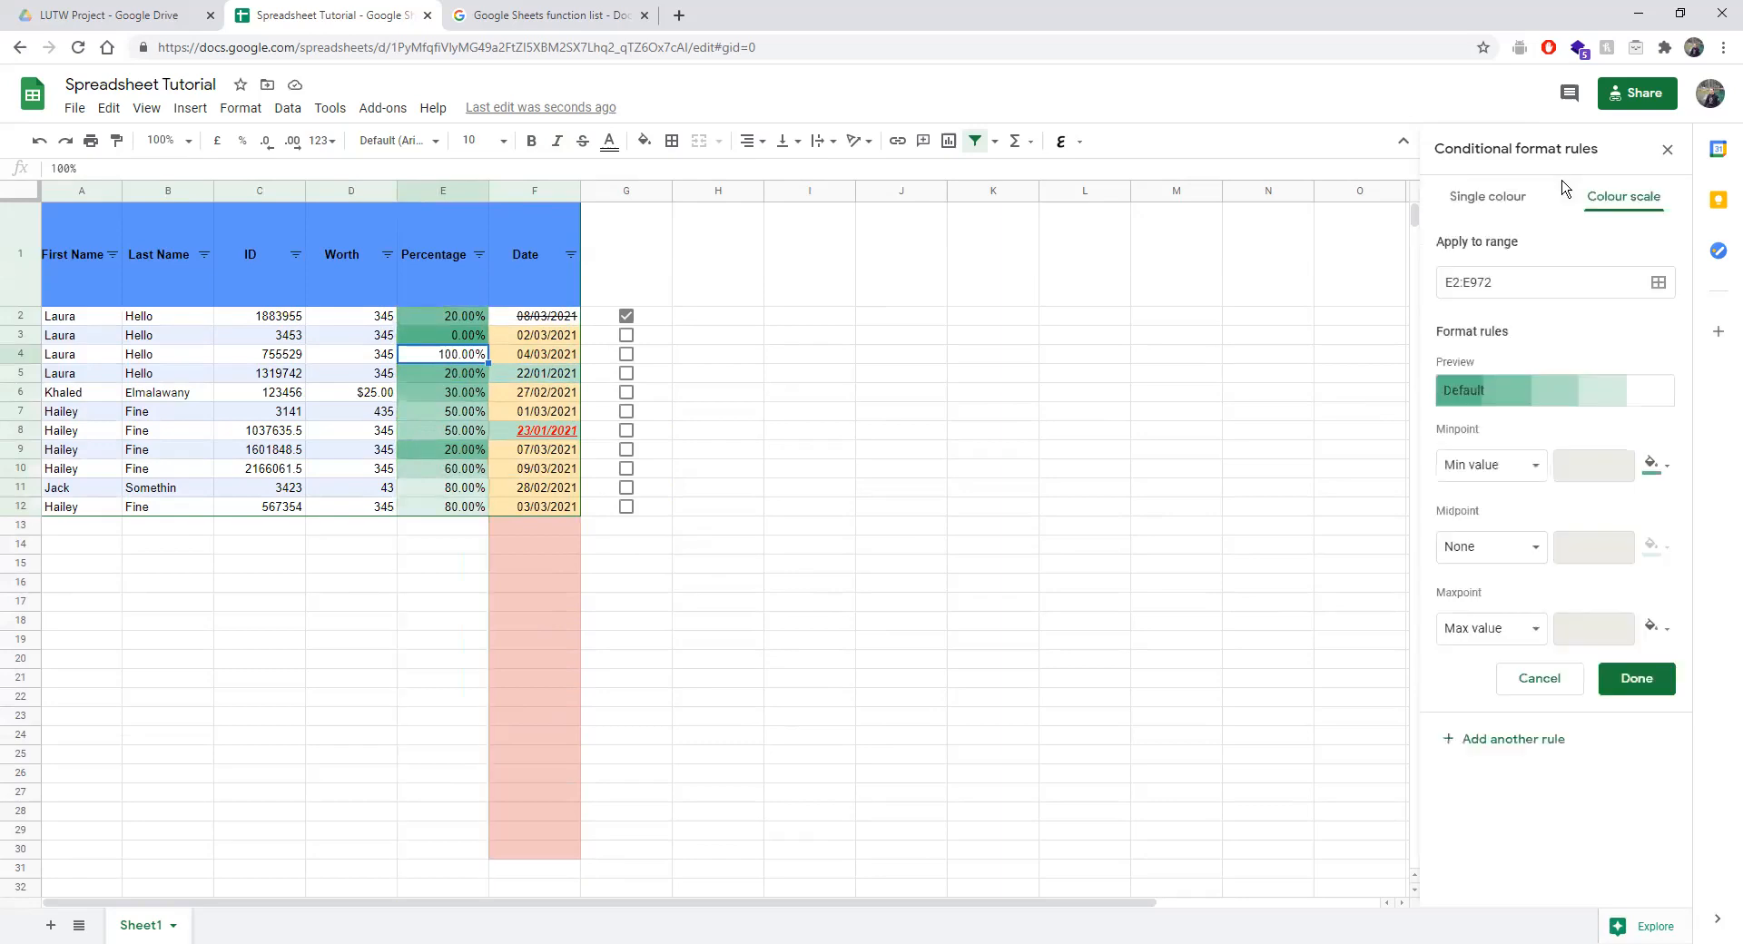
pyautogui.click(1654, 465)
pyautogui.click(1613, 524)
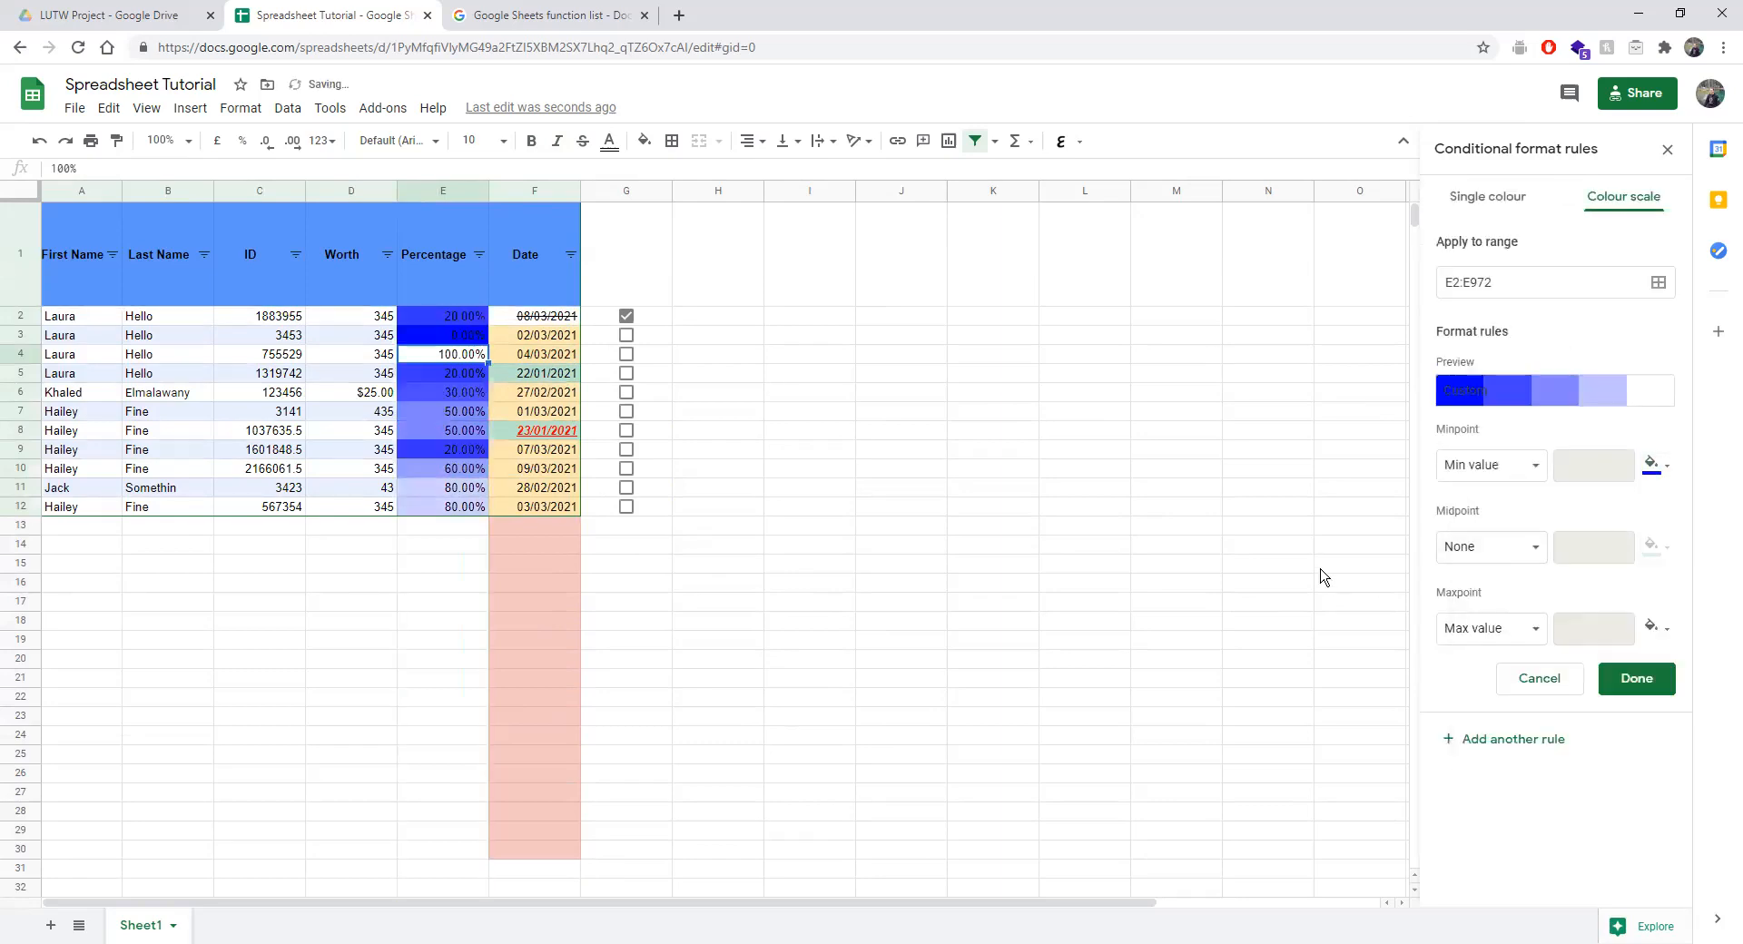
pyautogui.click(1652, 636)
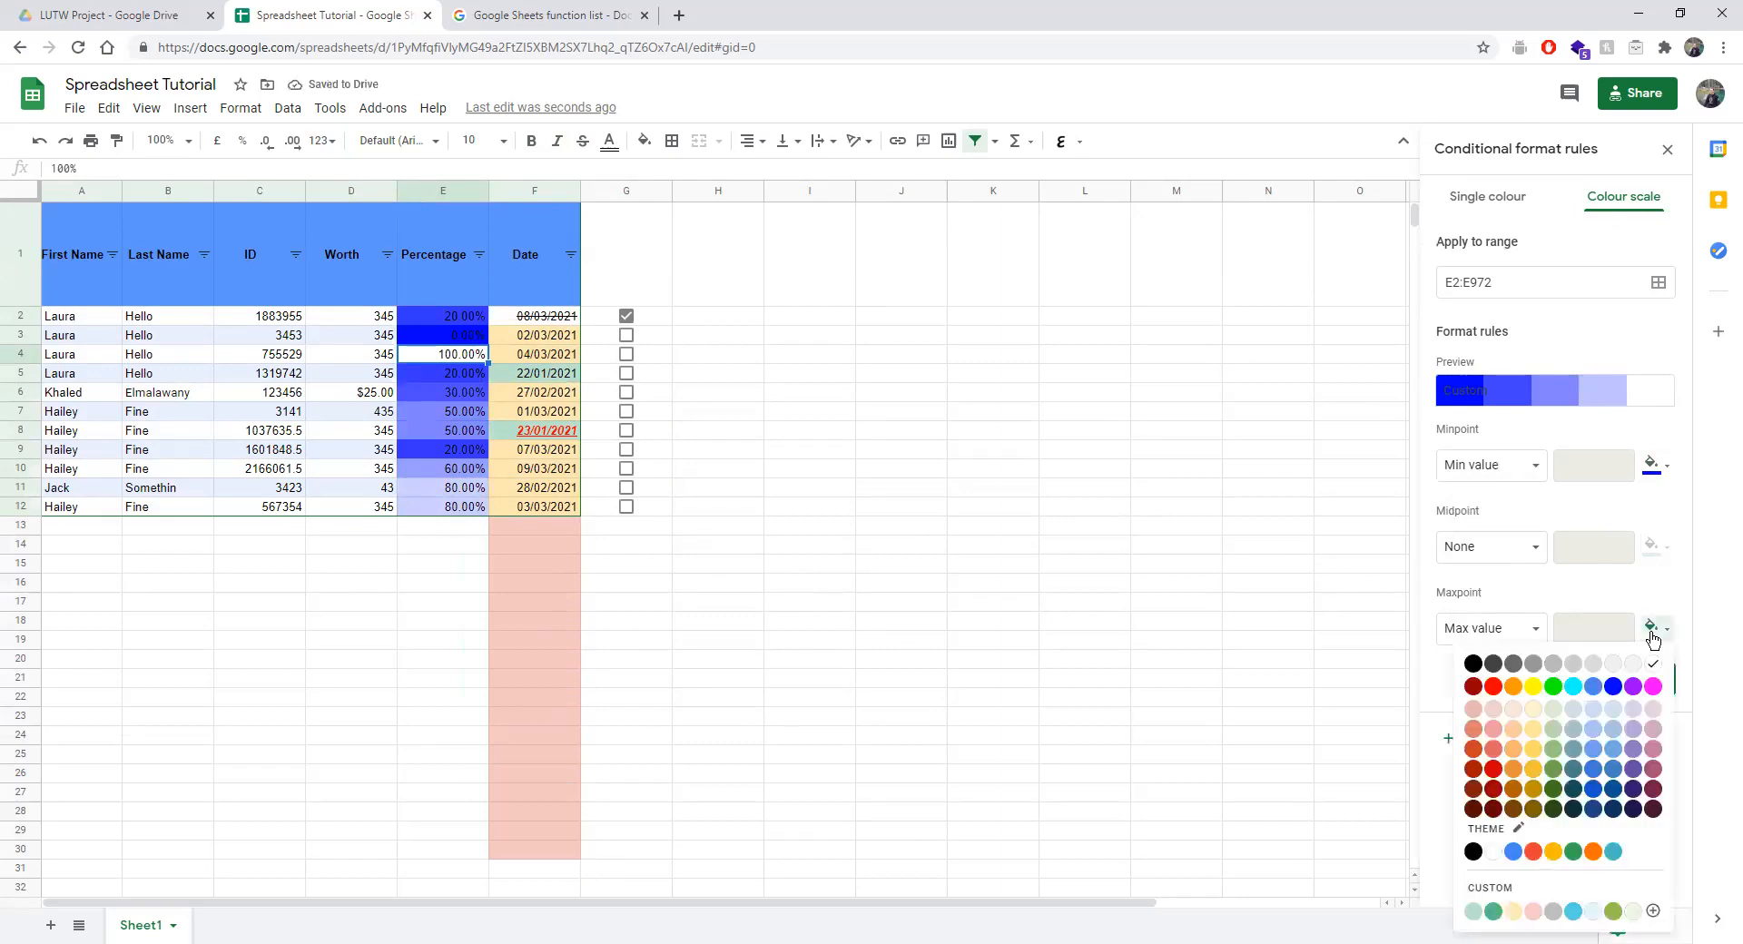
pyautogui.click(1493, 687)
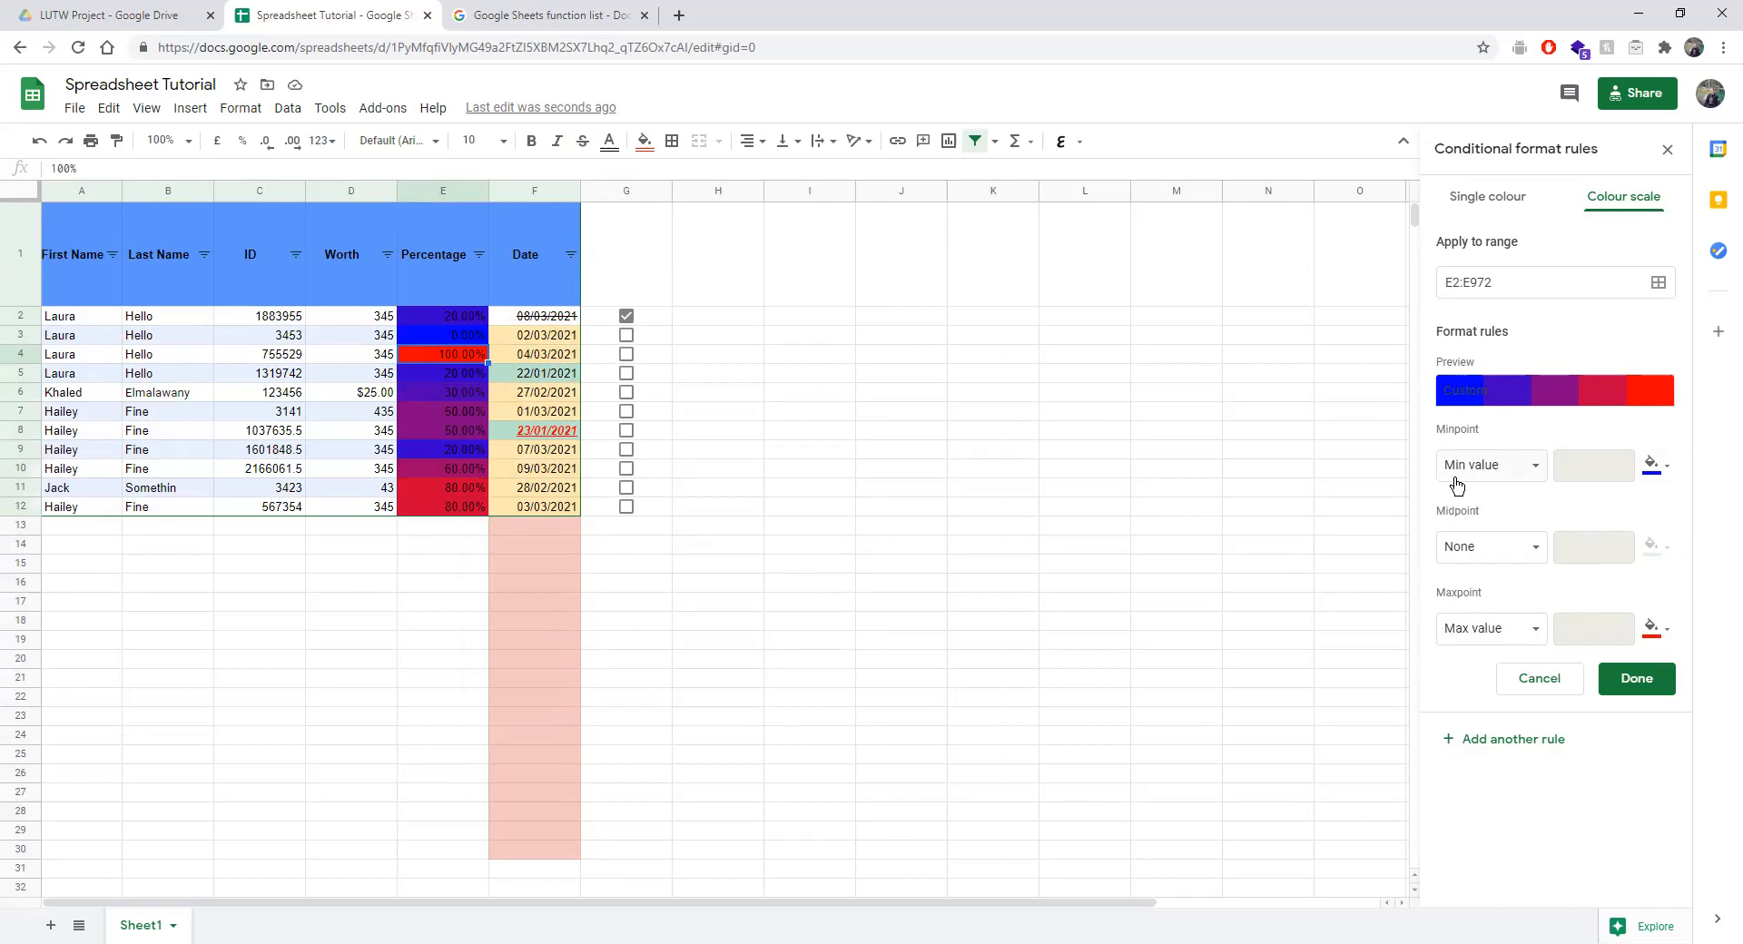
pyautogui.click(1476, 560)
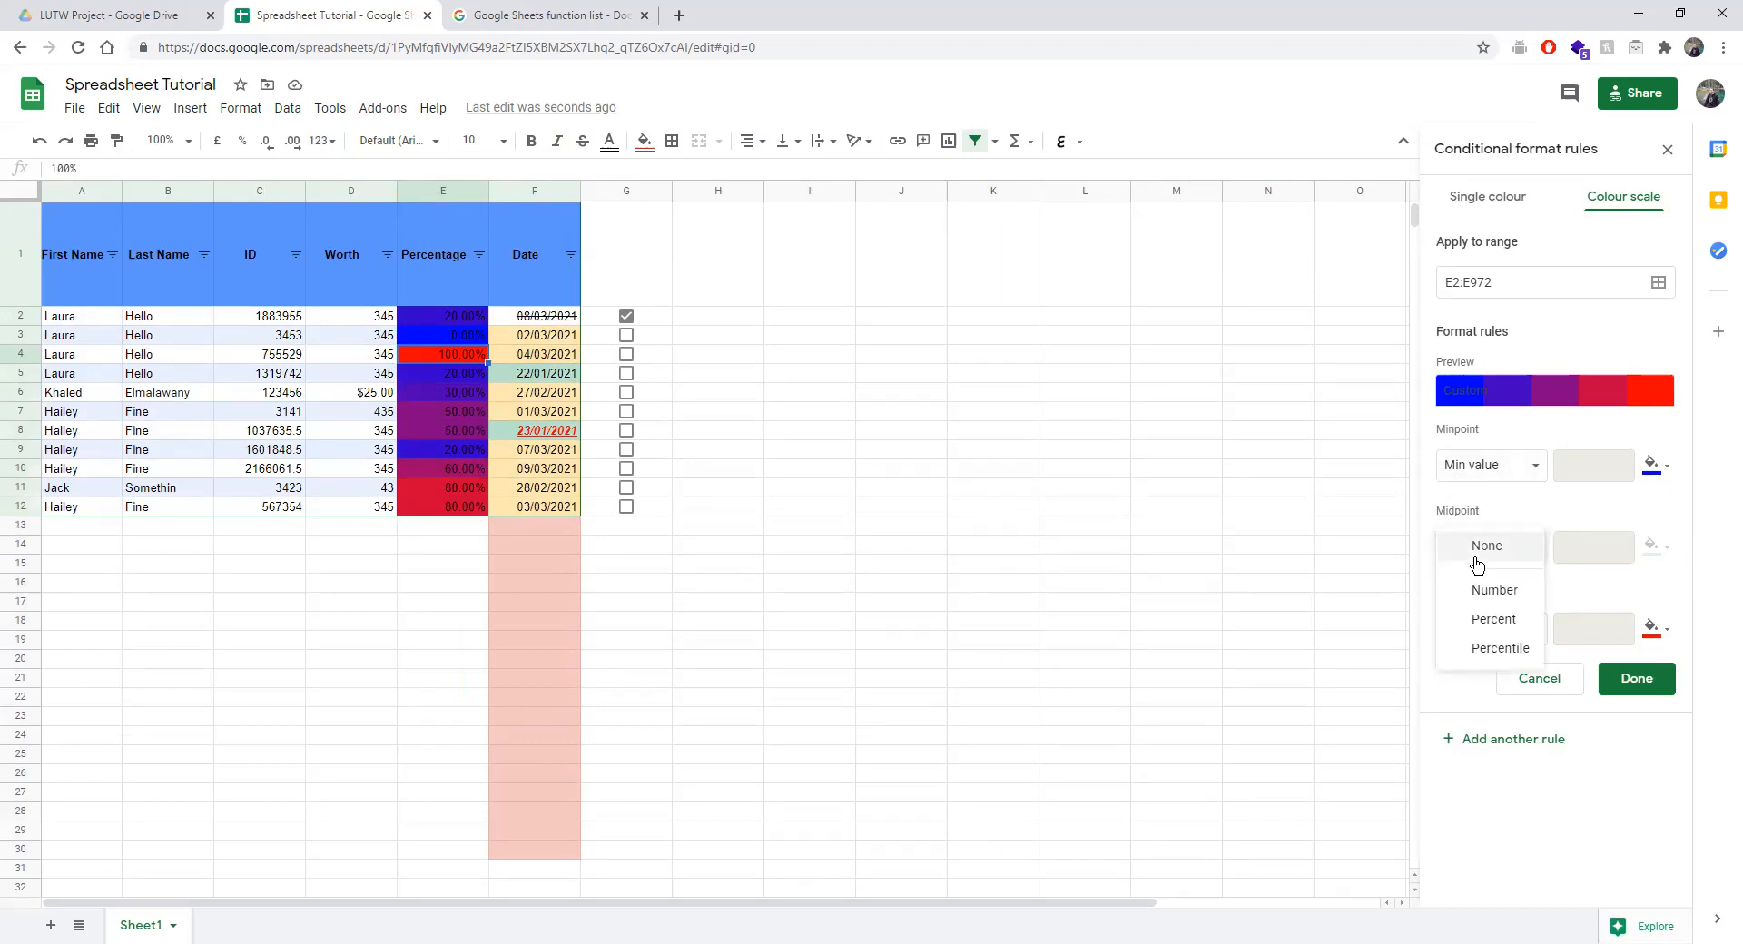
pyautogui.click(1475, 565)
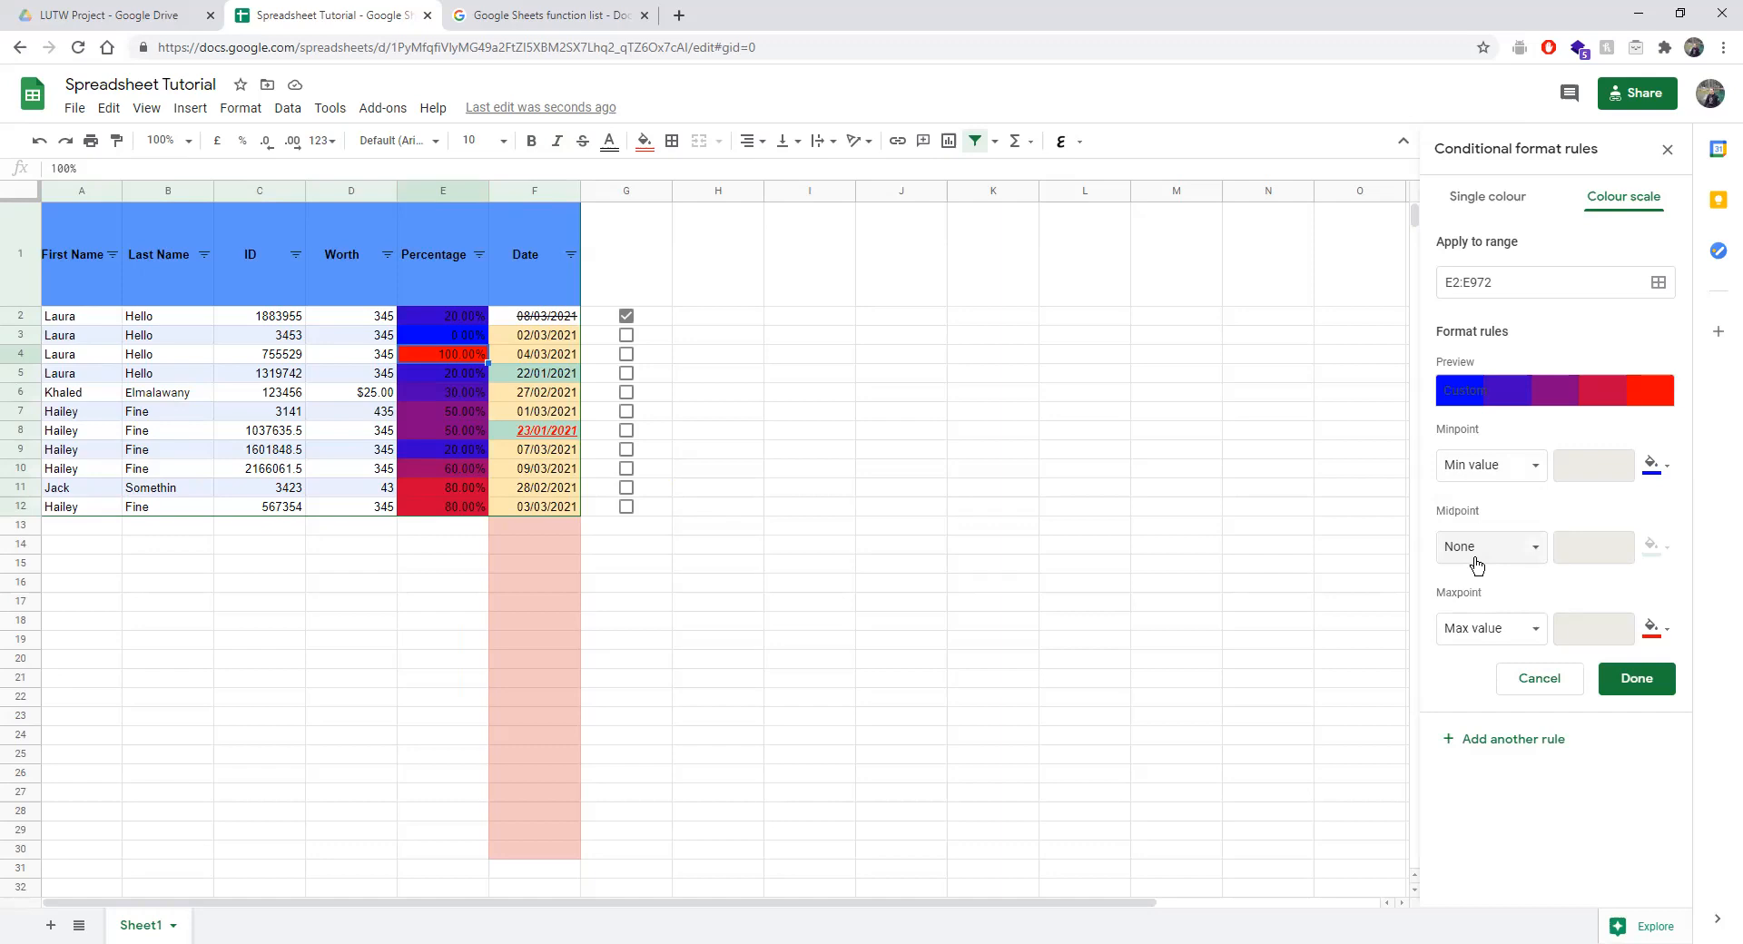
pyautogui.click(1510, 467)
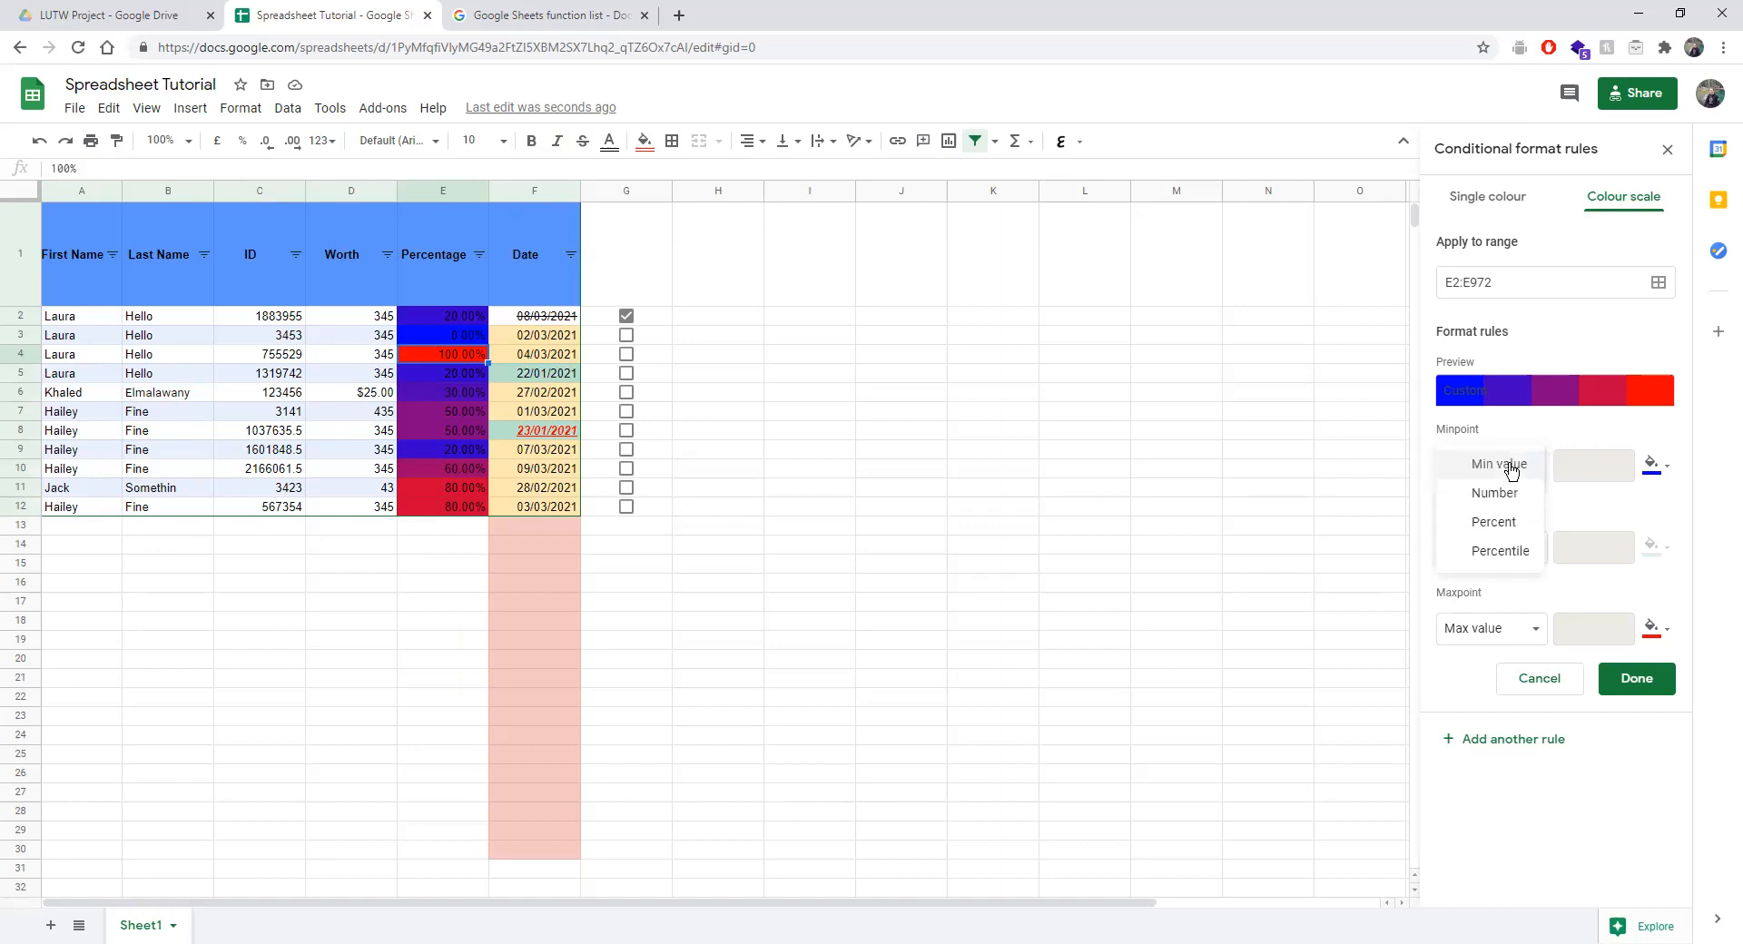
pyautogui.click(1561, 506)
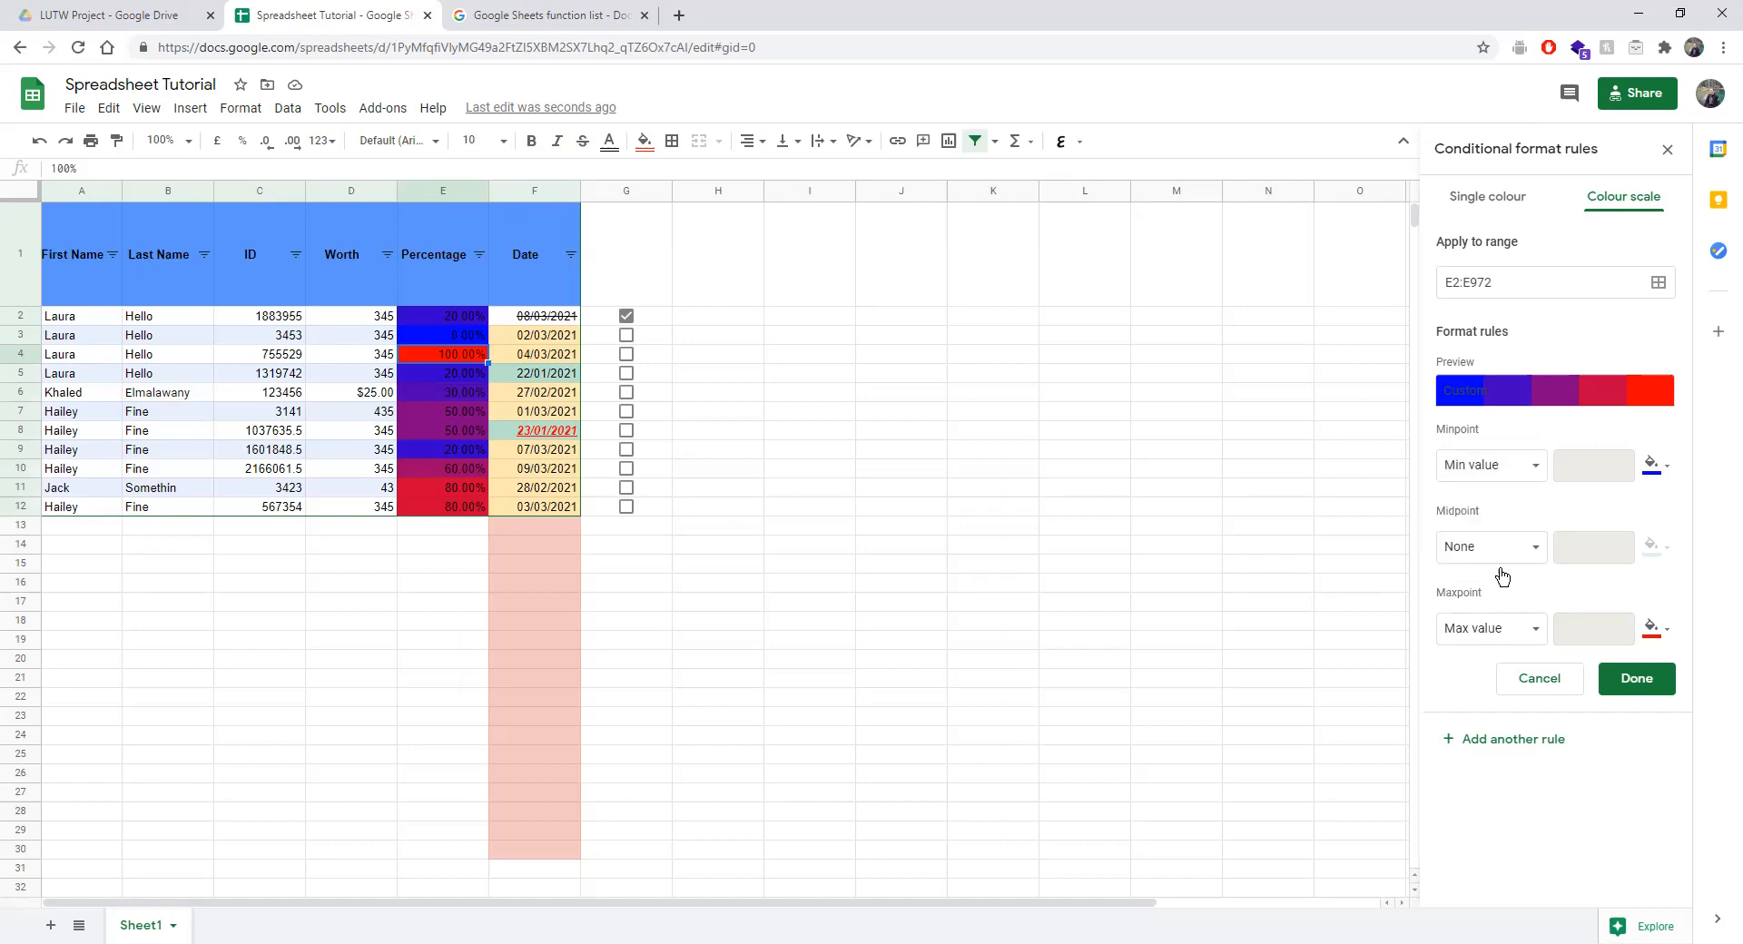
pyautogui.click(1605, 679)
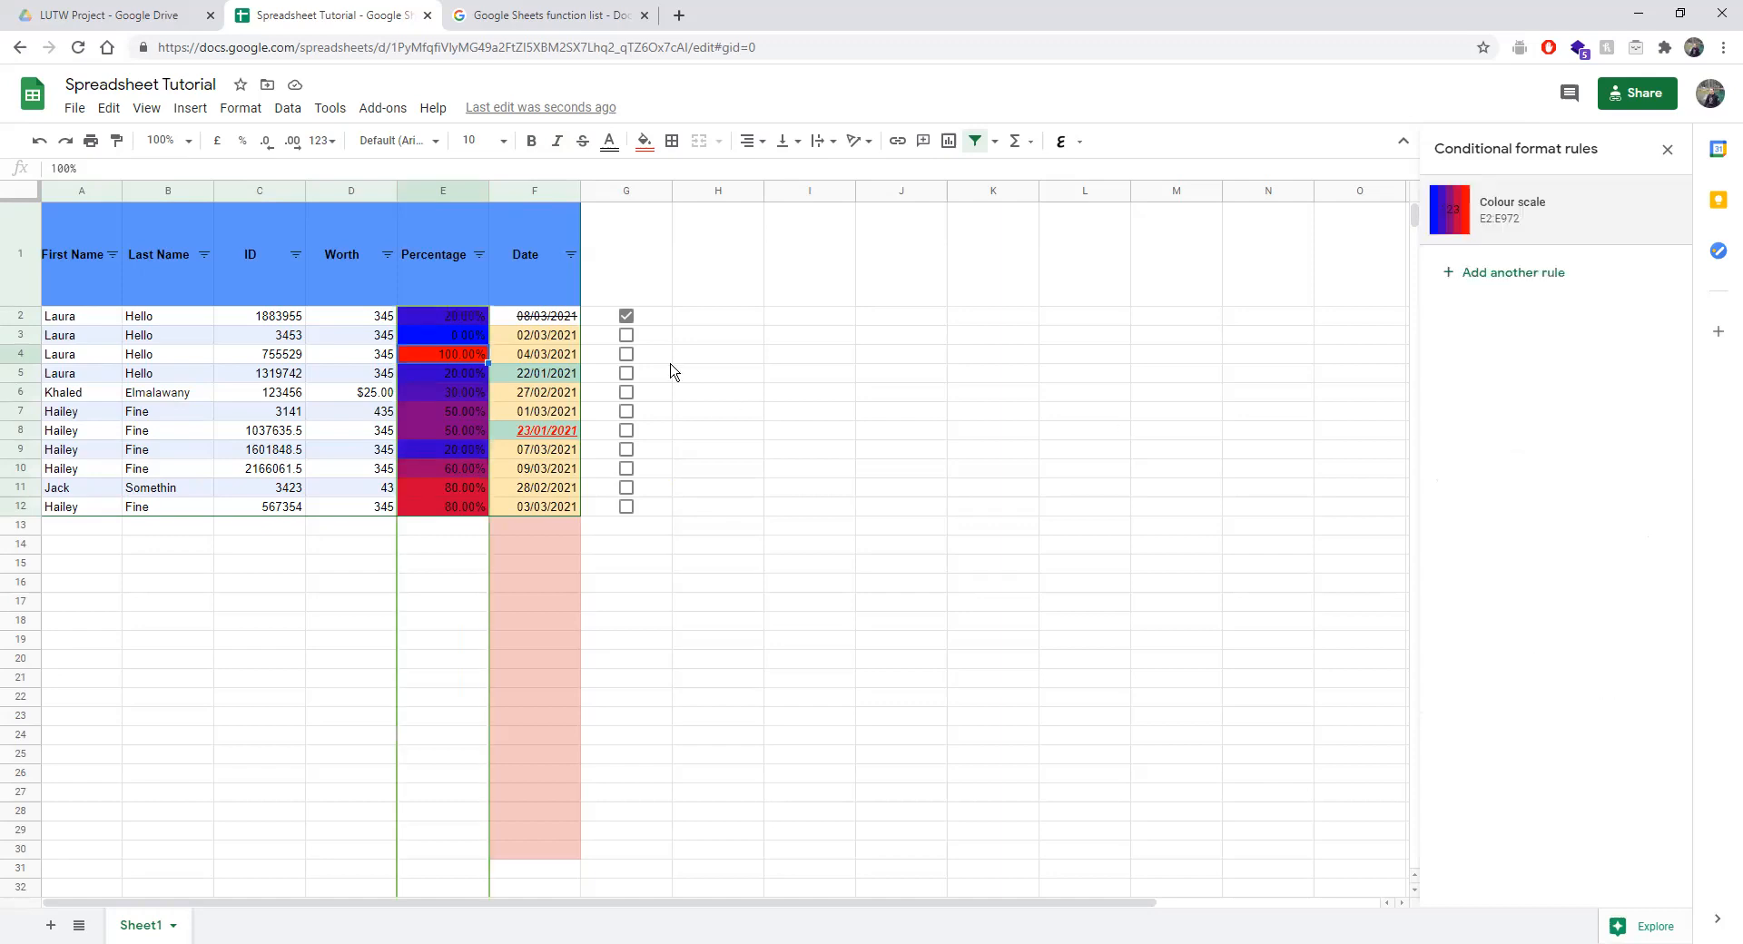
# Open the Protected sheets and ranges panel, briefly checking the Share dialog.
pyautogui.click(240, 111)
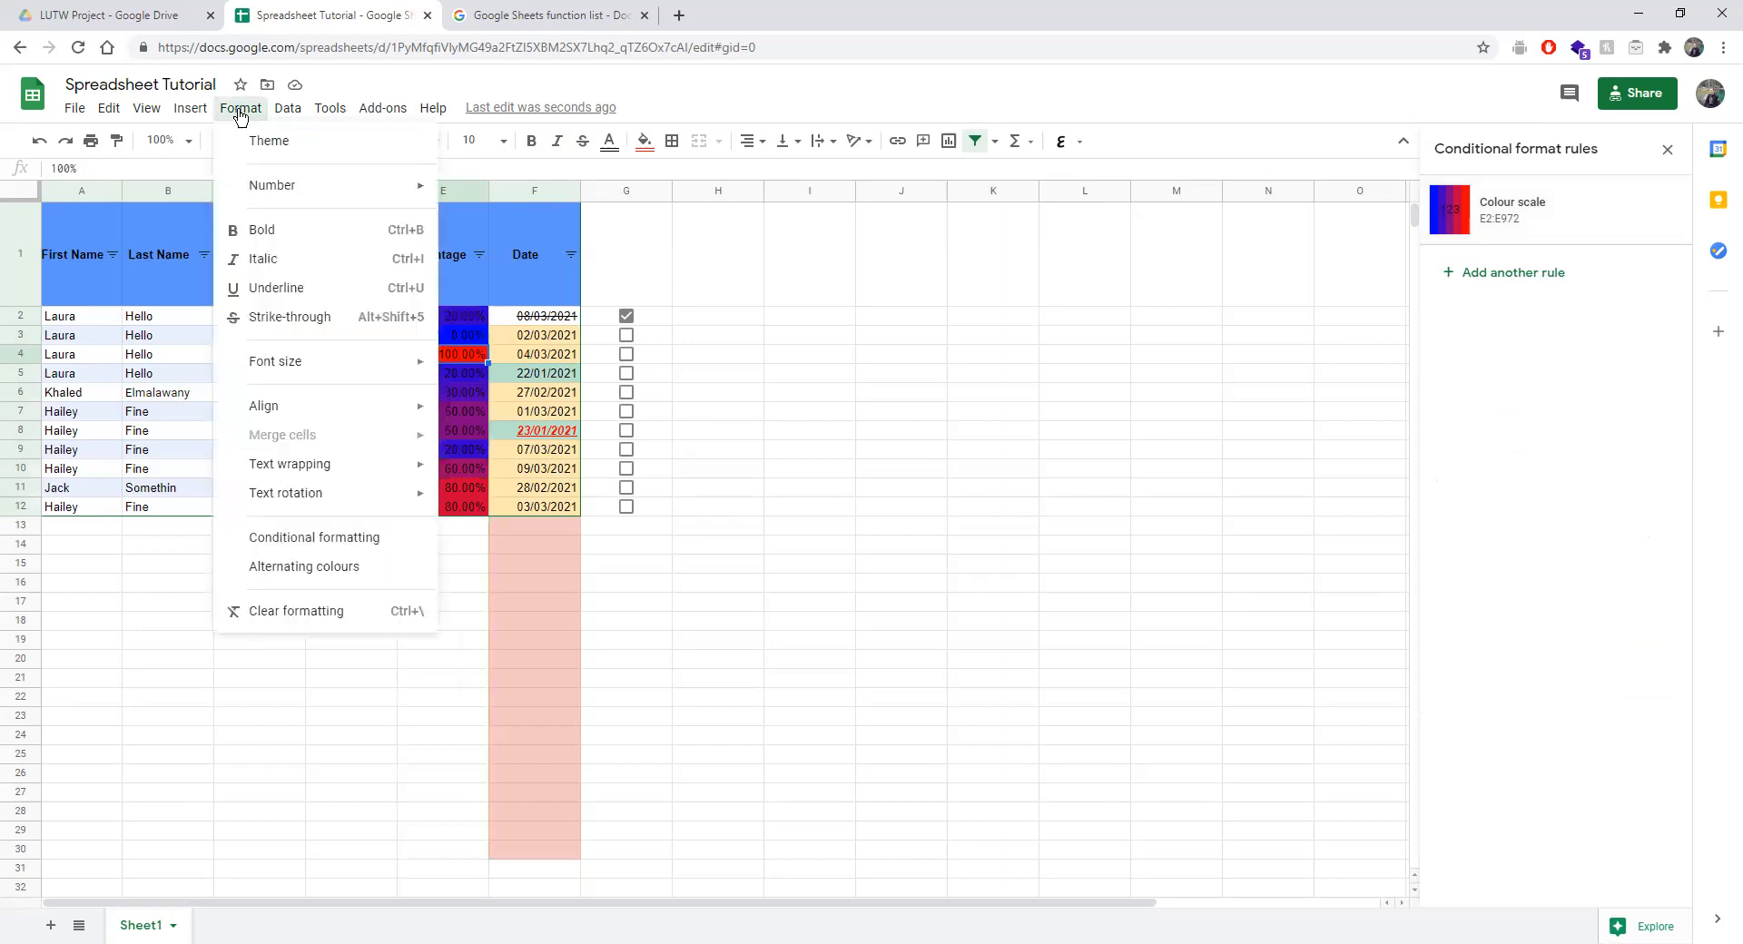
pyautogui.moveTo(289, 111)
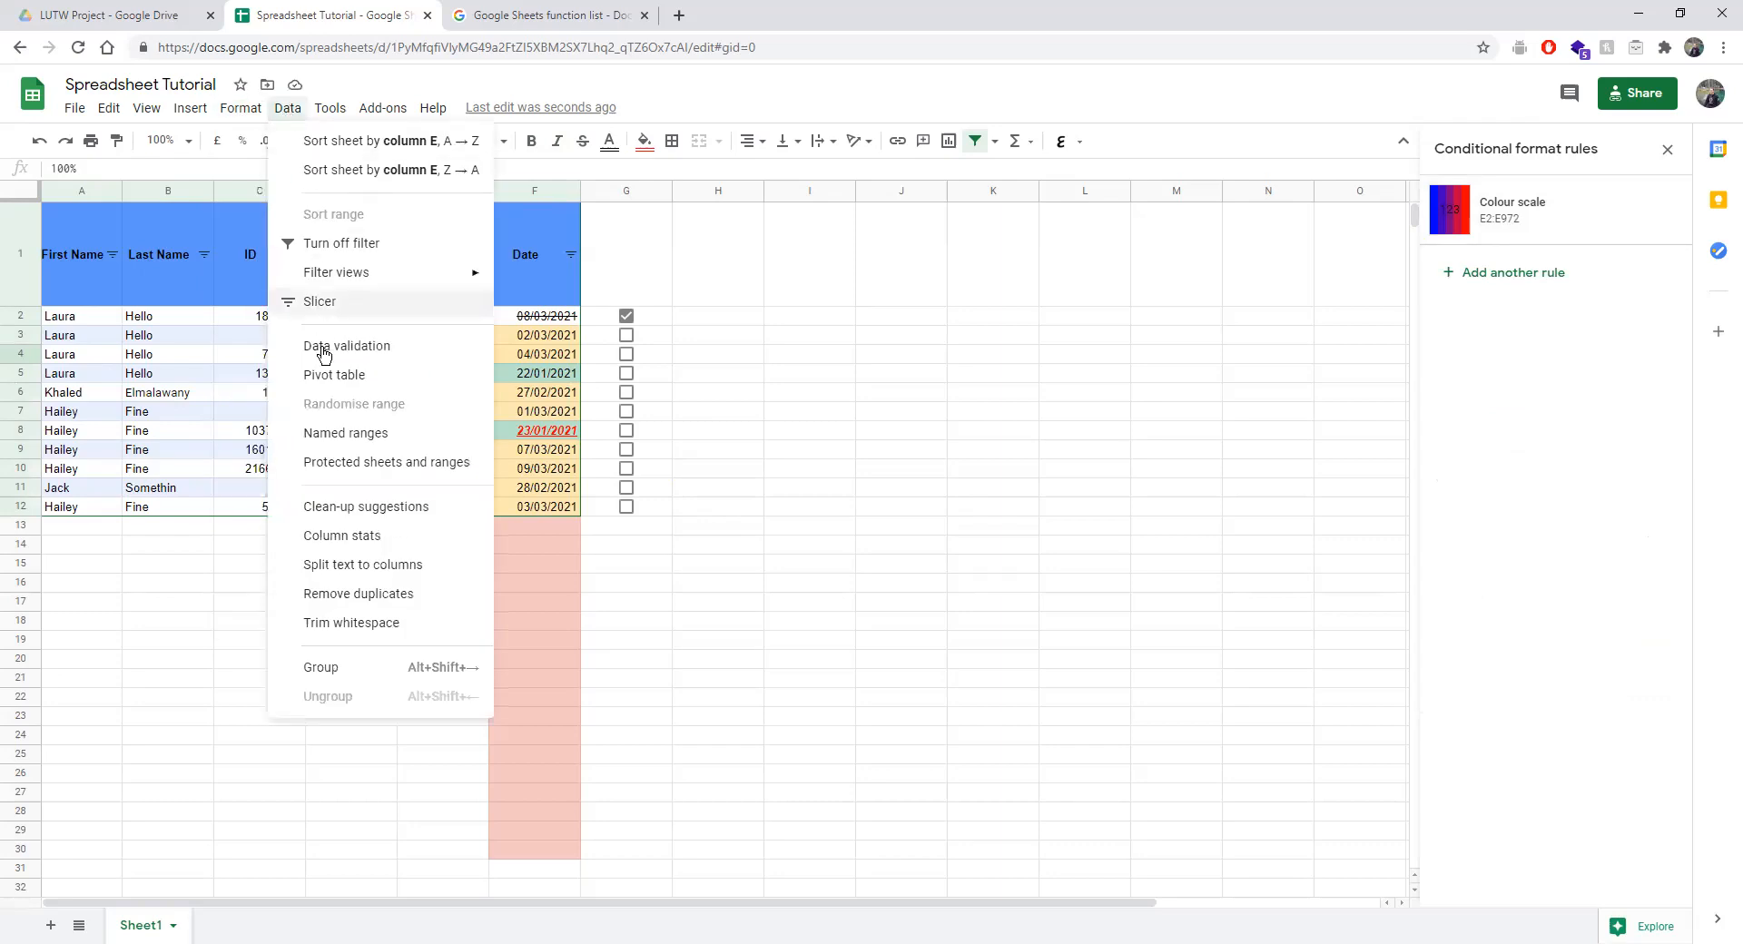
pyautogui.click(328, 468)
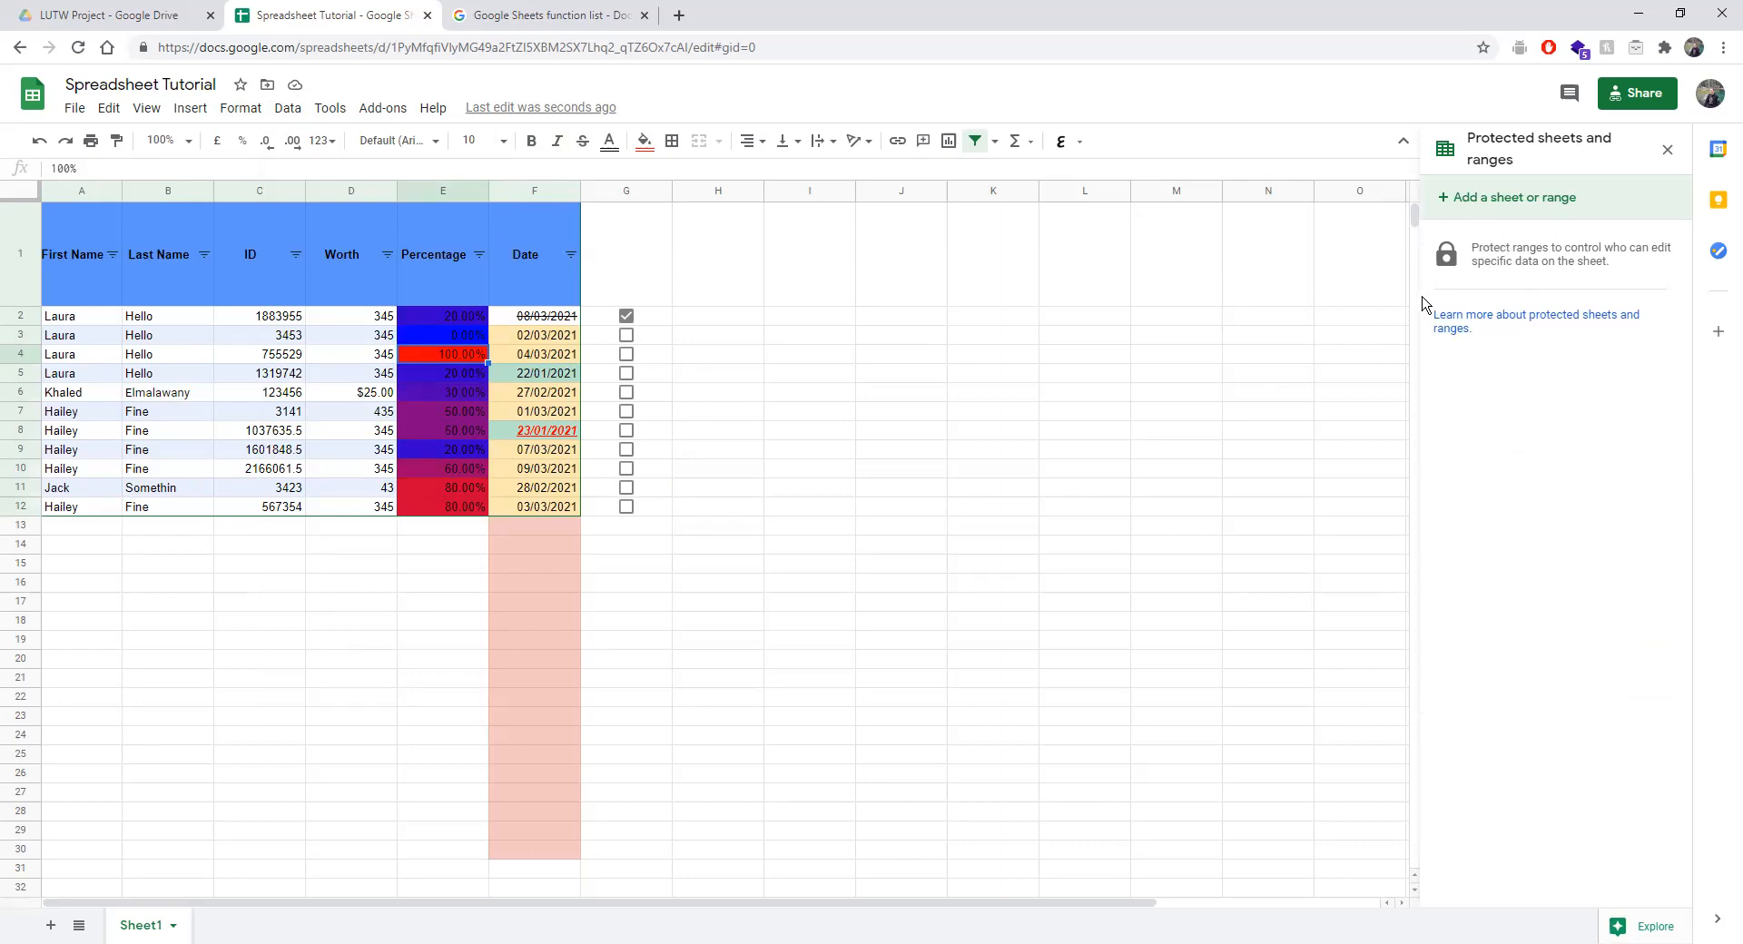
pyautogui.click(1624, 91)
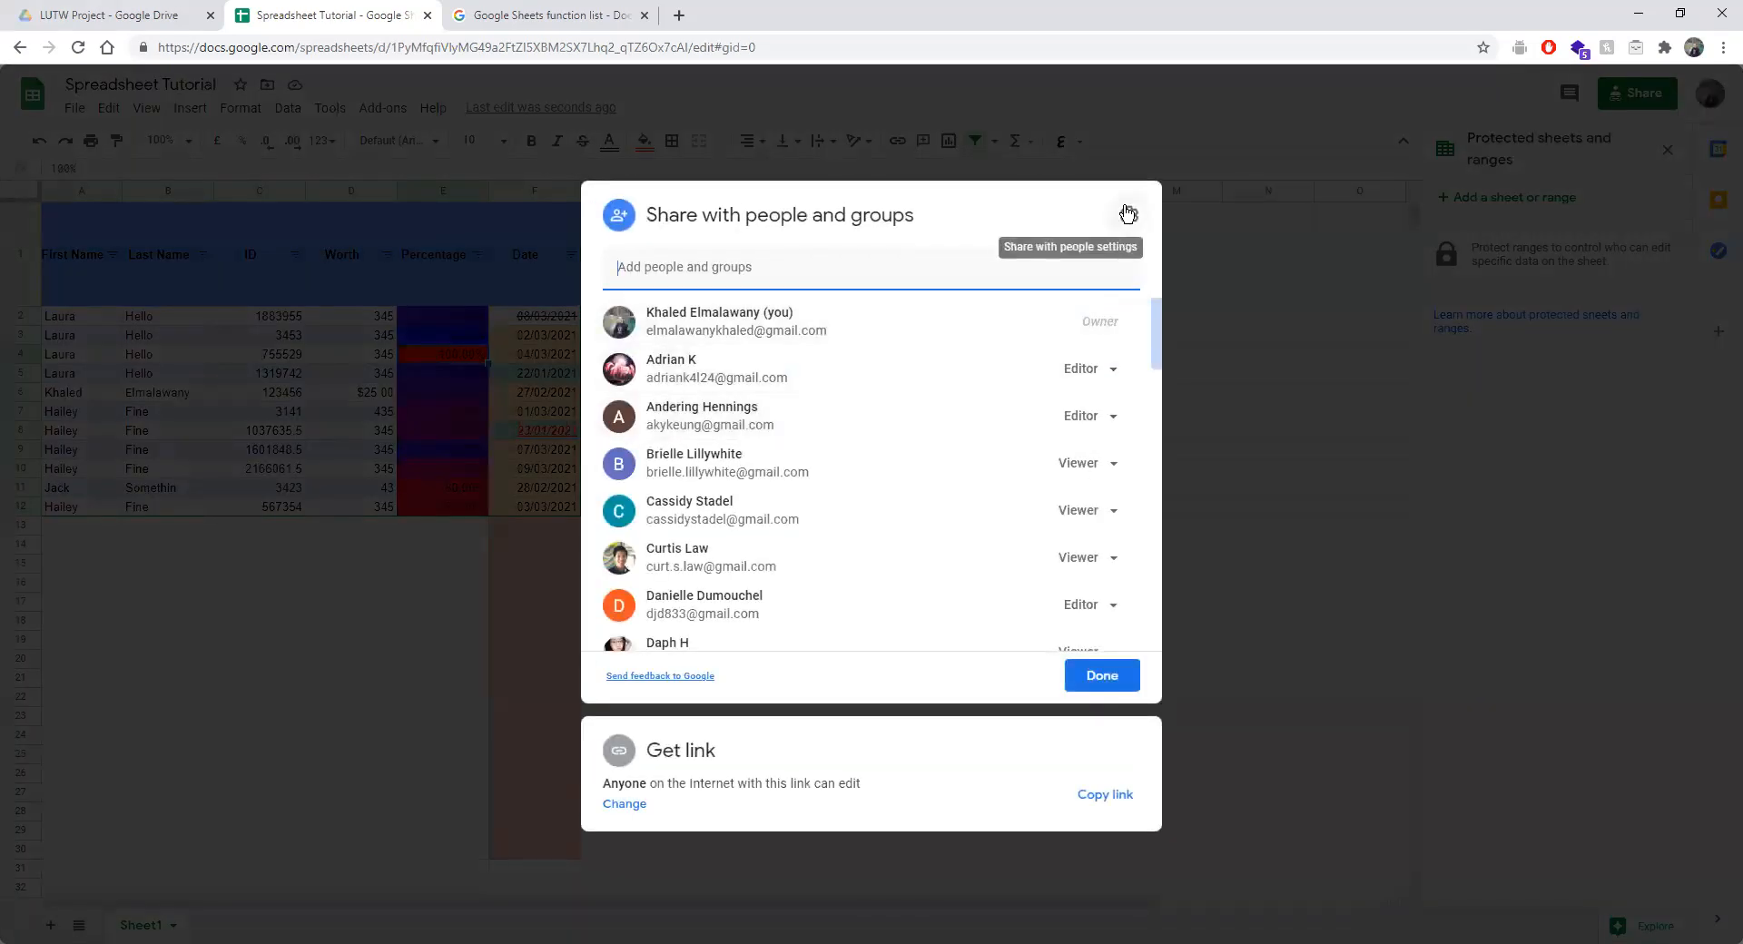
pyautogui.click(1273, 302)
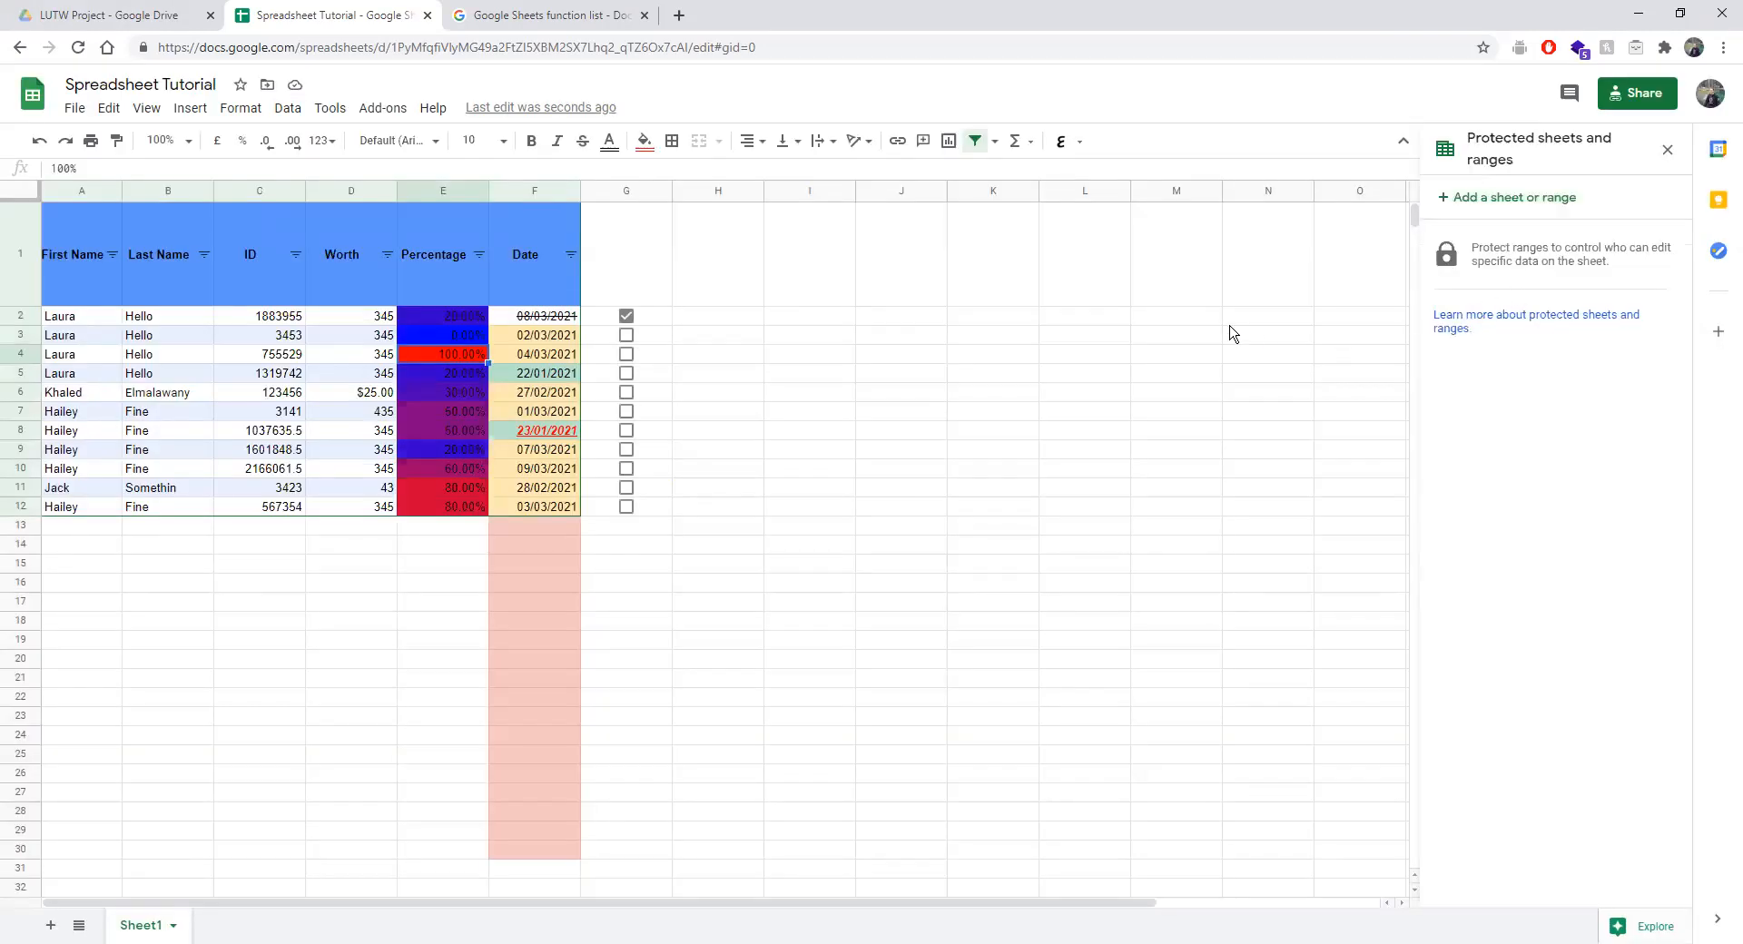
# Start a new named range and set its range to the header cells A1:F1.
pyautogui.click(299, 110)
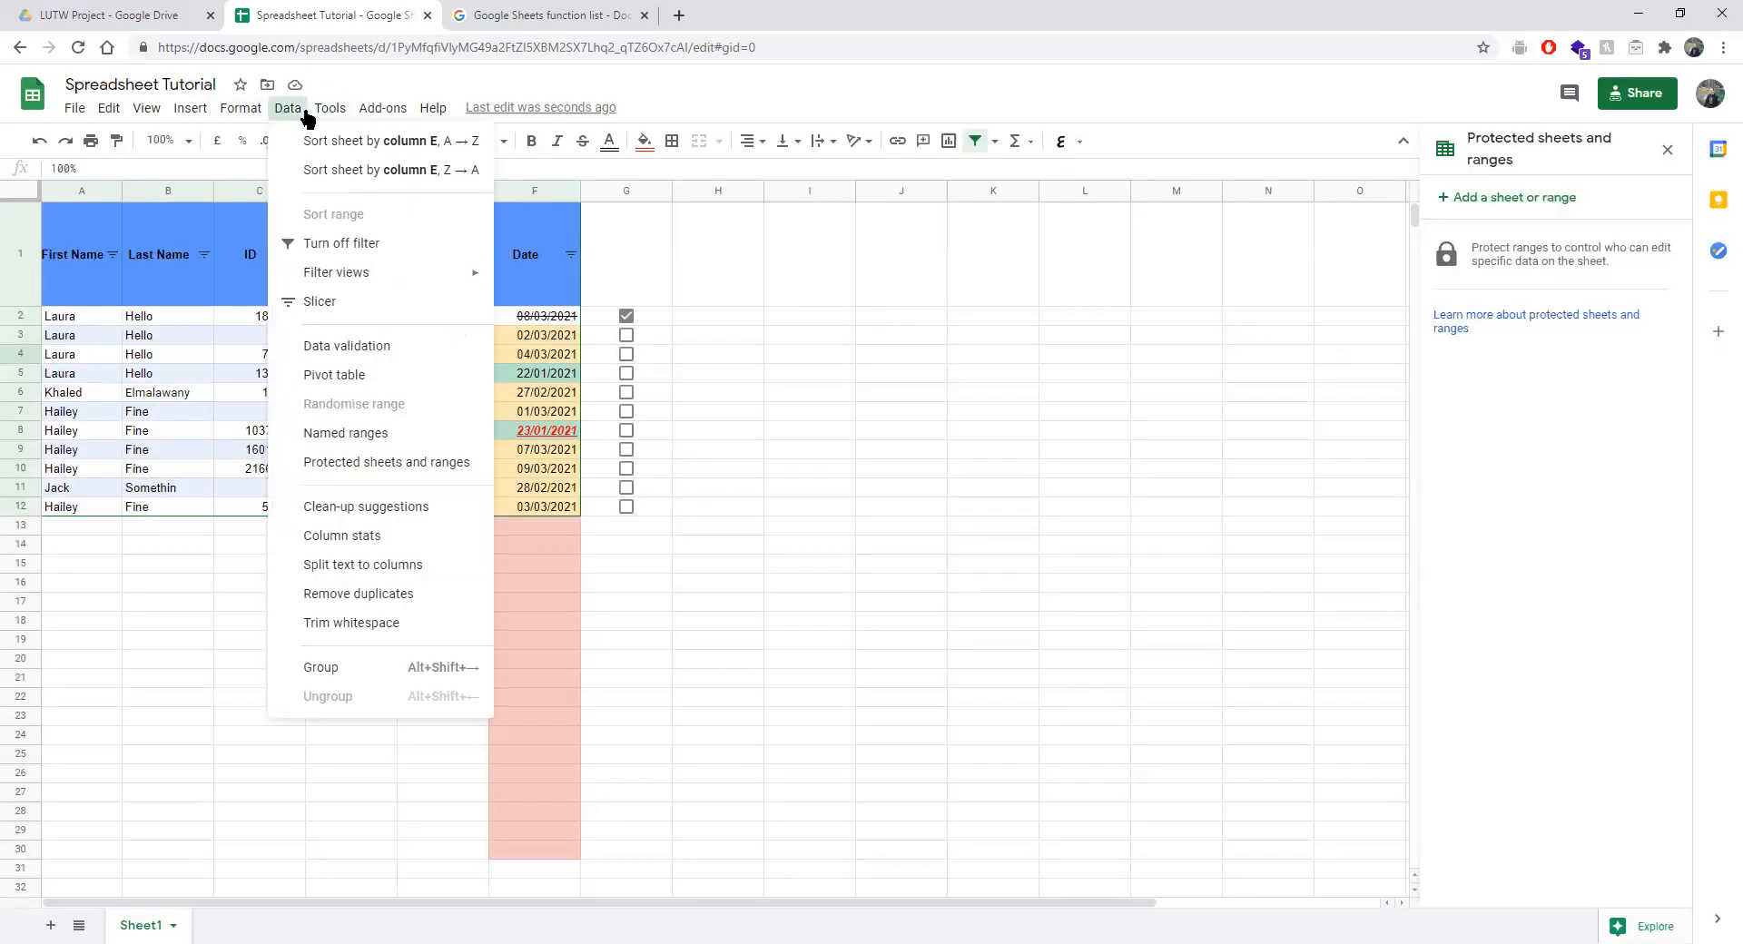
pyautogui.click(338, 434)
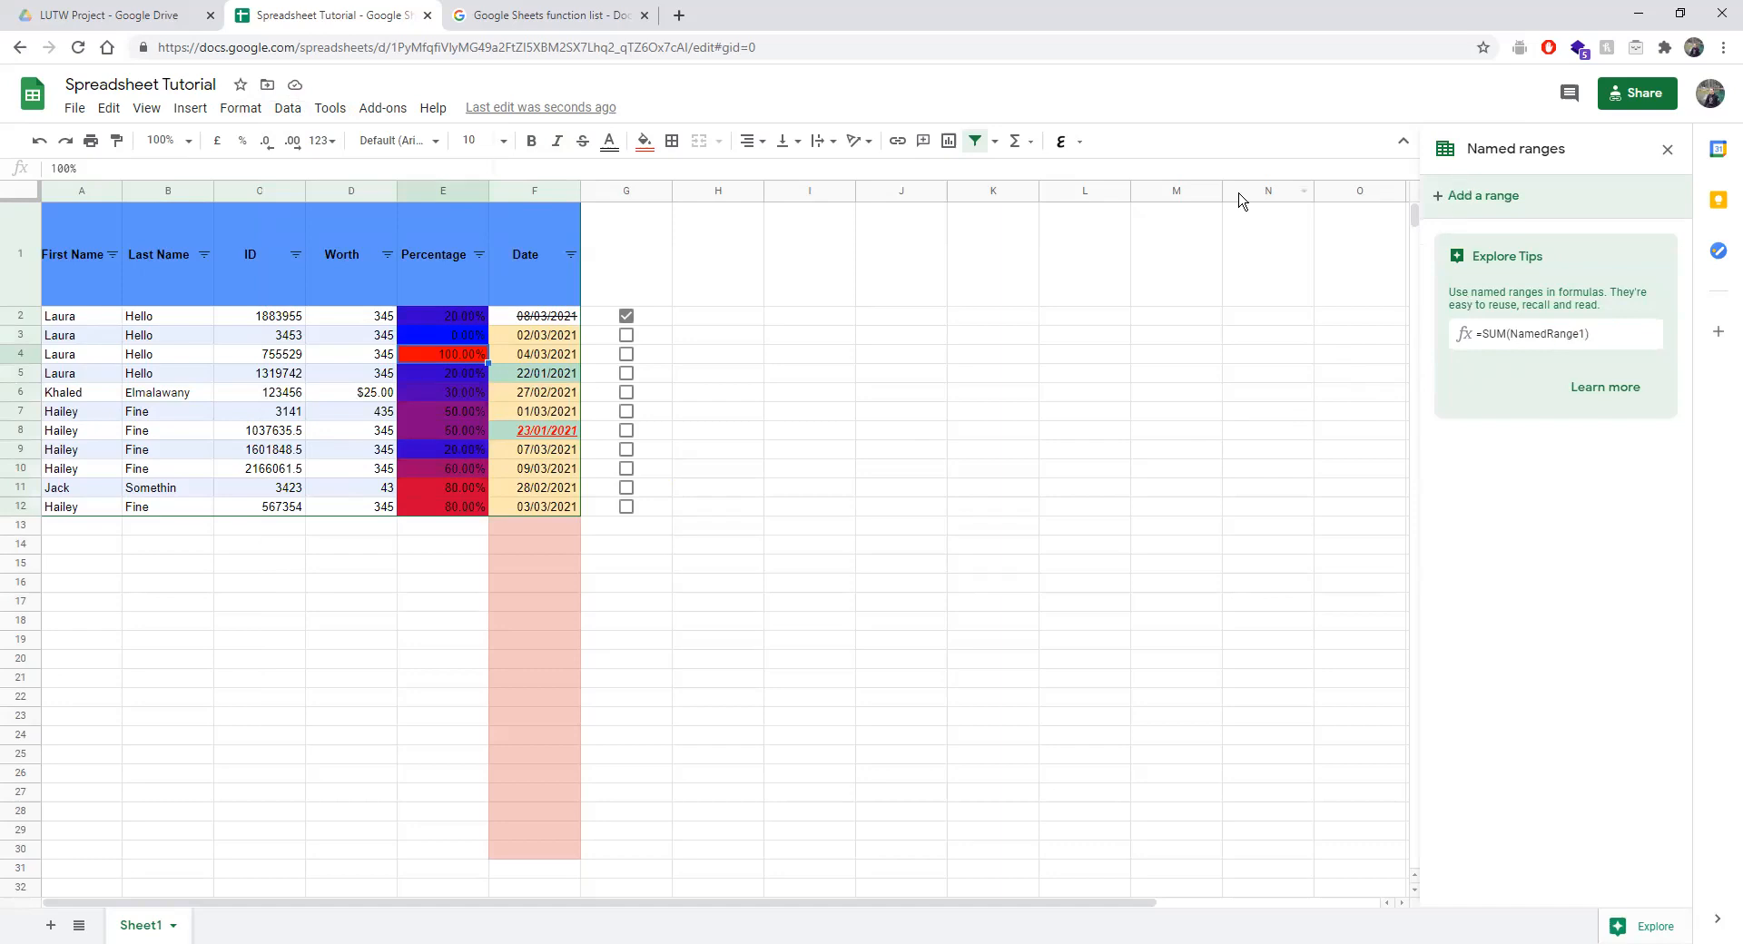
pyautogui.click(1603, 187)
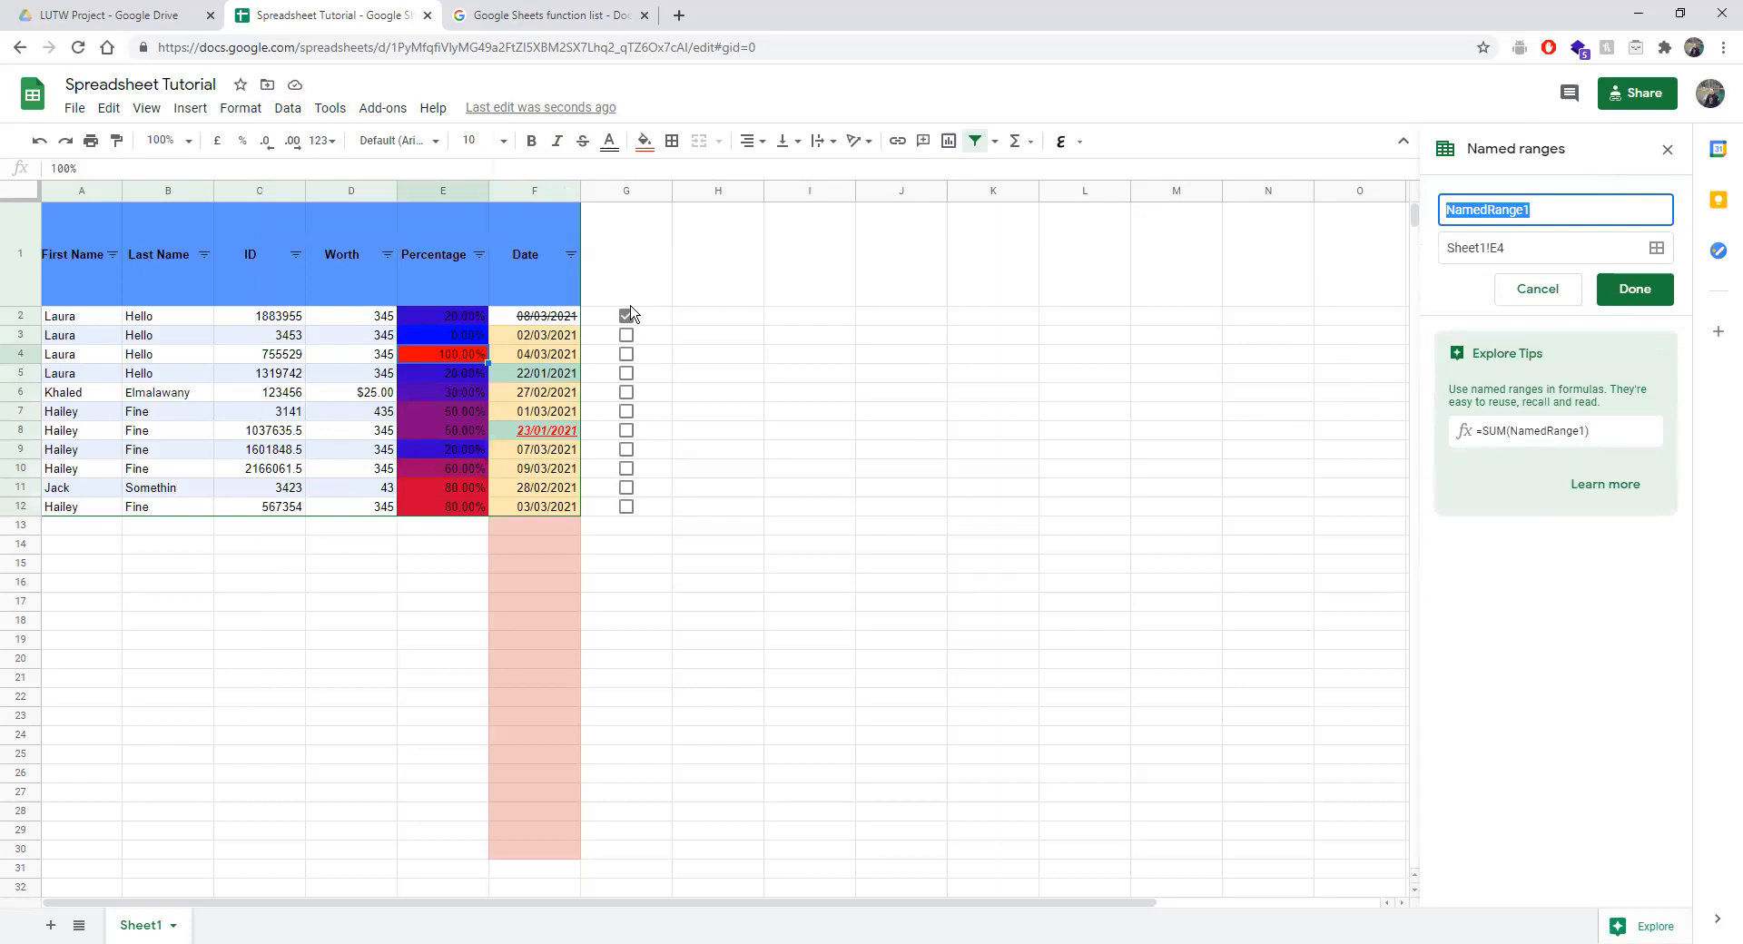
pyautogui.moveTo(69, 234); pyautogui.dragTo(580, 298)
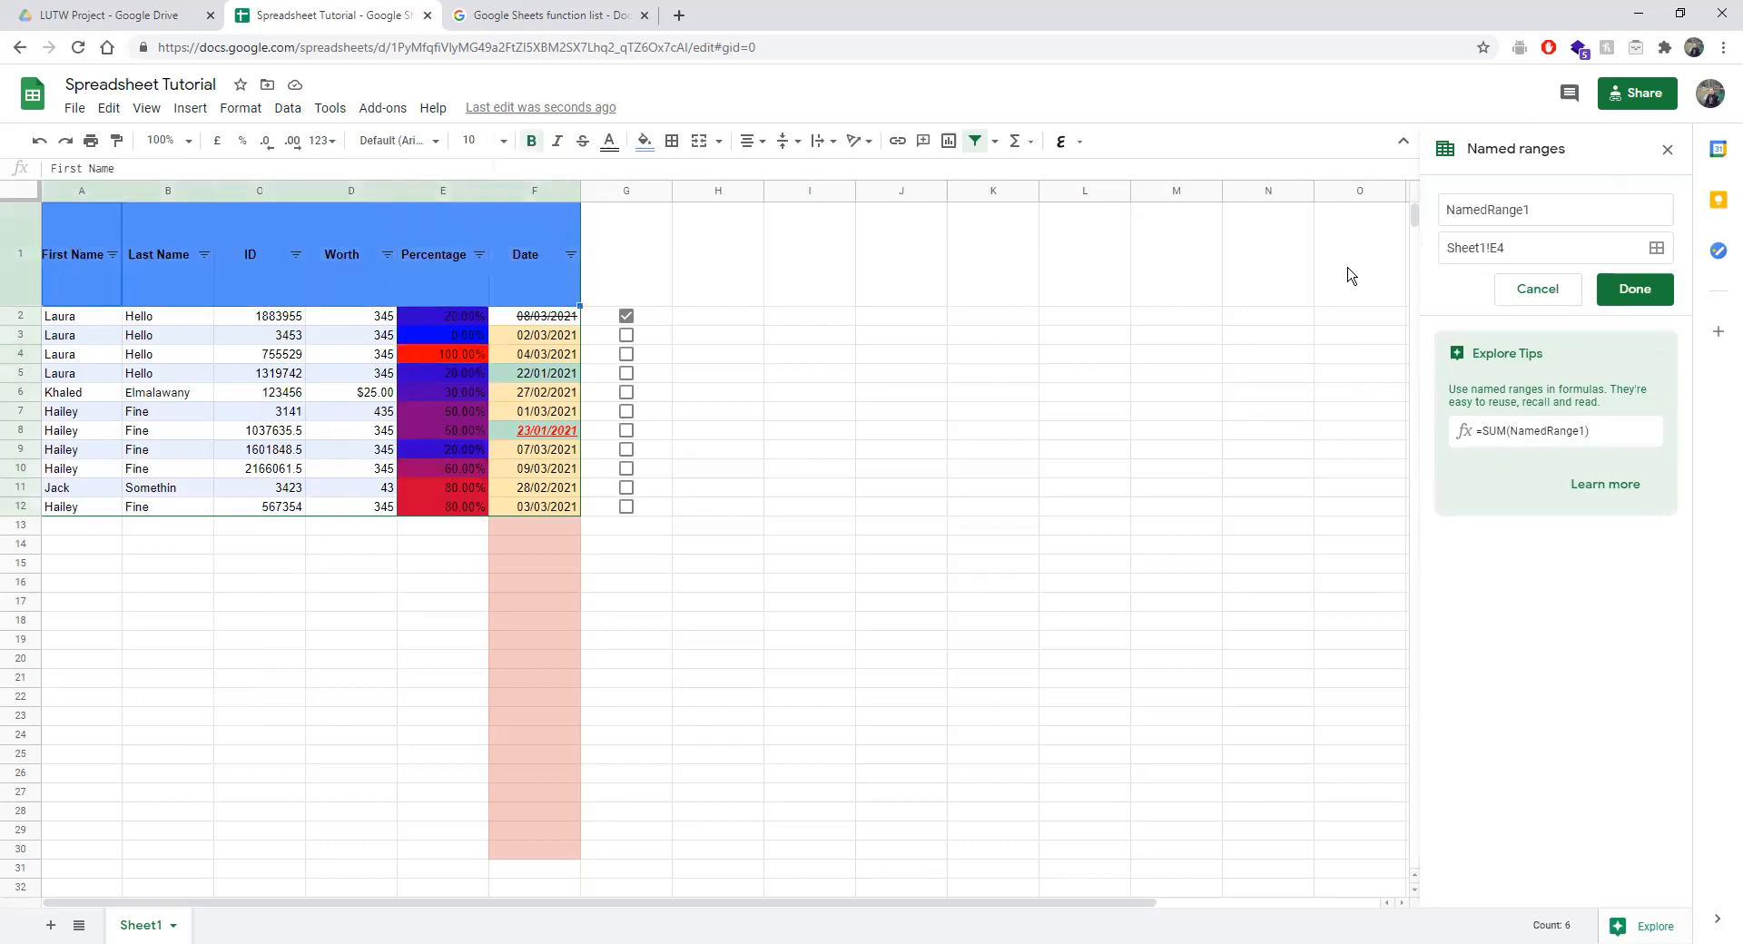
pyautogui.click(1657, 248)
pyautogui.moveTo(81, 257); pyautogui.dragTo(537, 259)
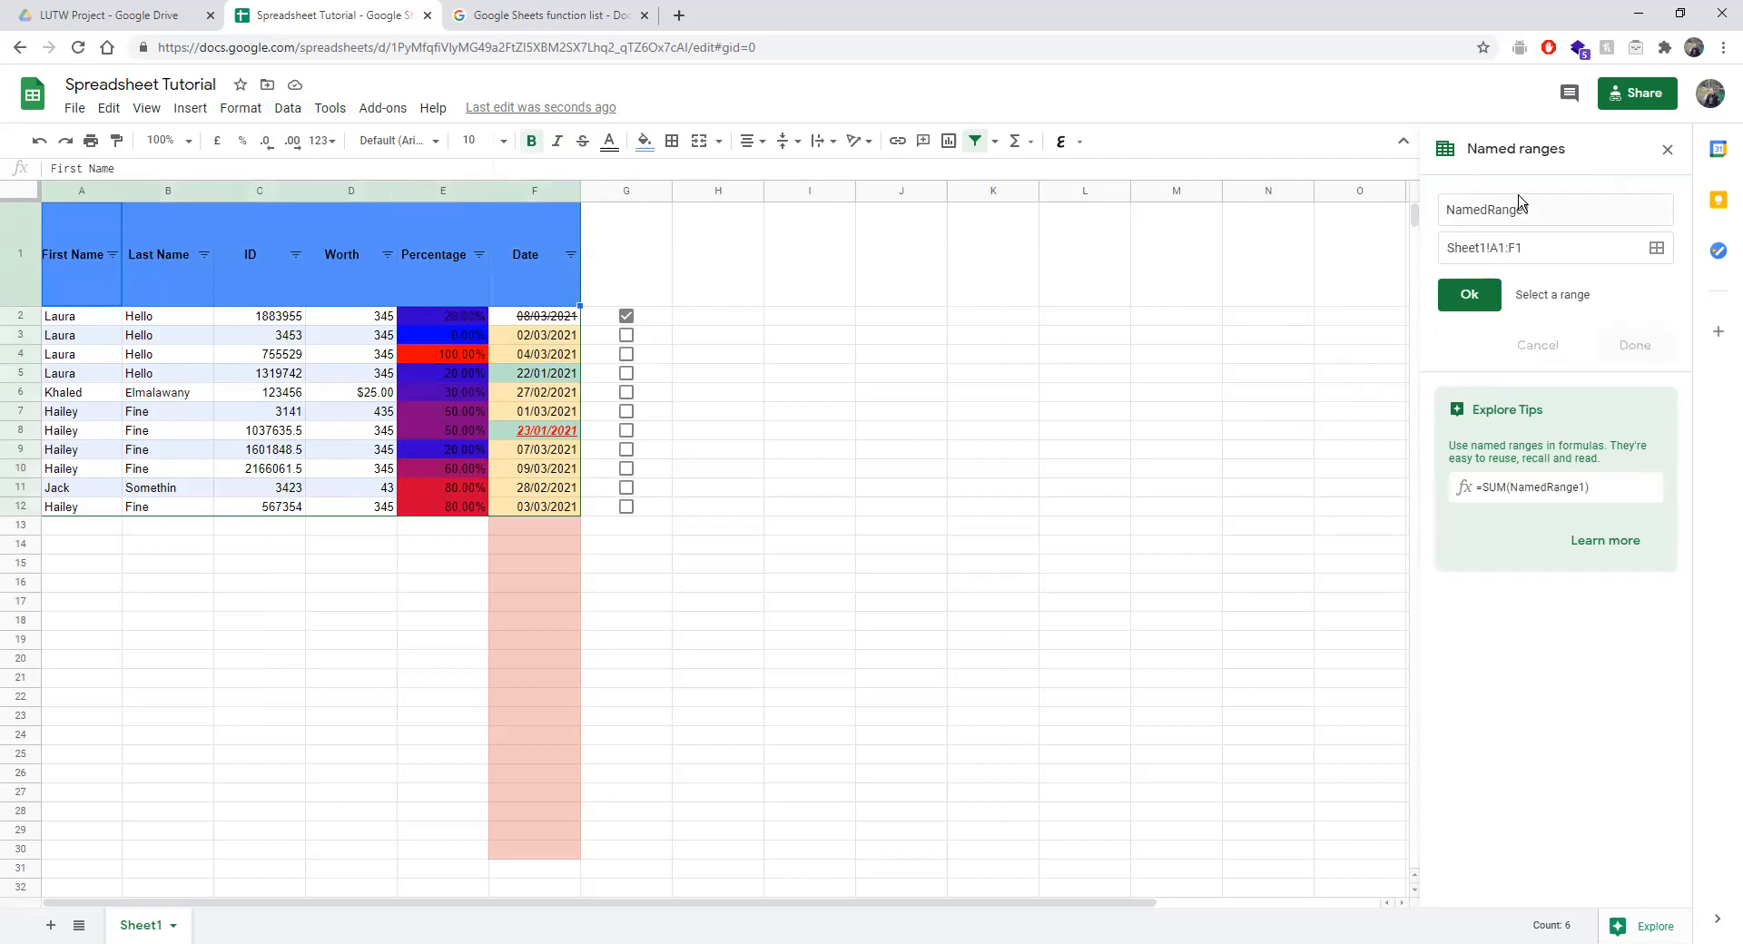
# Confirm Sheet1!A1:F1 and save the named range as Title.
pyautogui.doubleClick(1554, 216)
pyautogui.click(1531, 221)
pyautogui.click(1492, 311)
pyautogui.doubleClick(1552, 211)
pyautogui.write('Title')
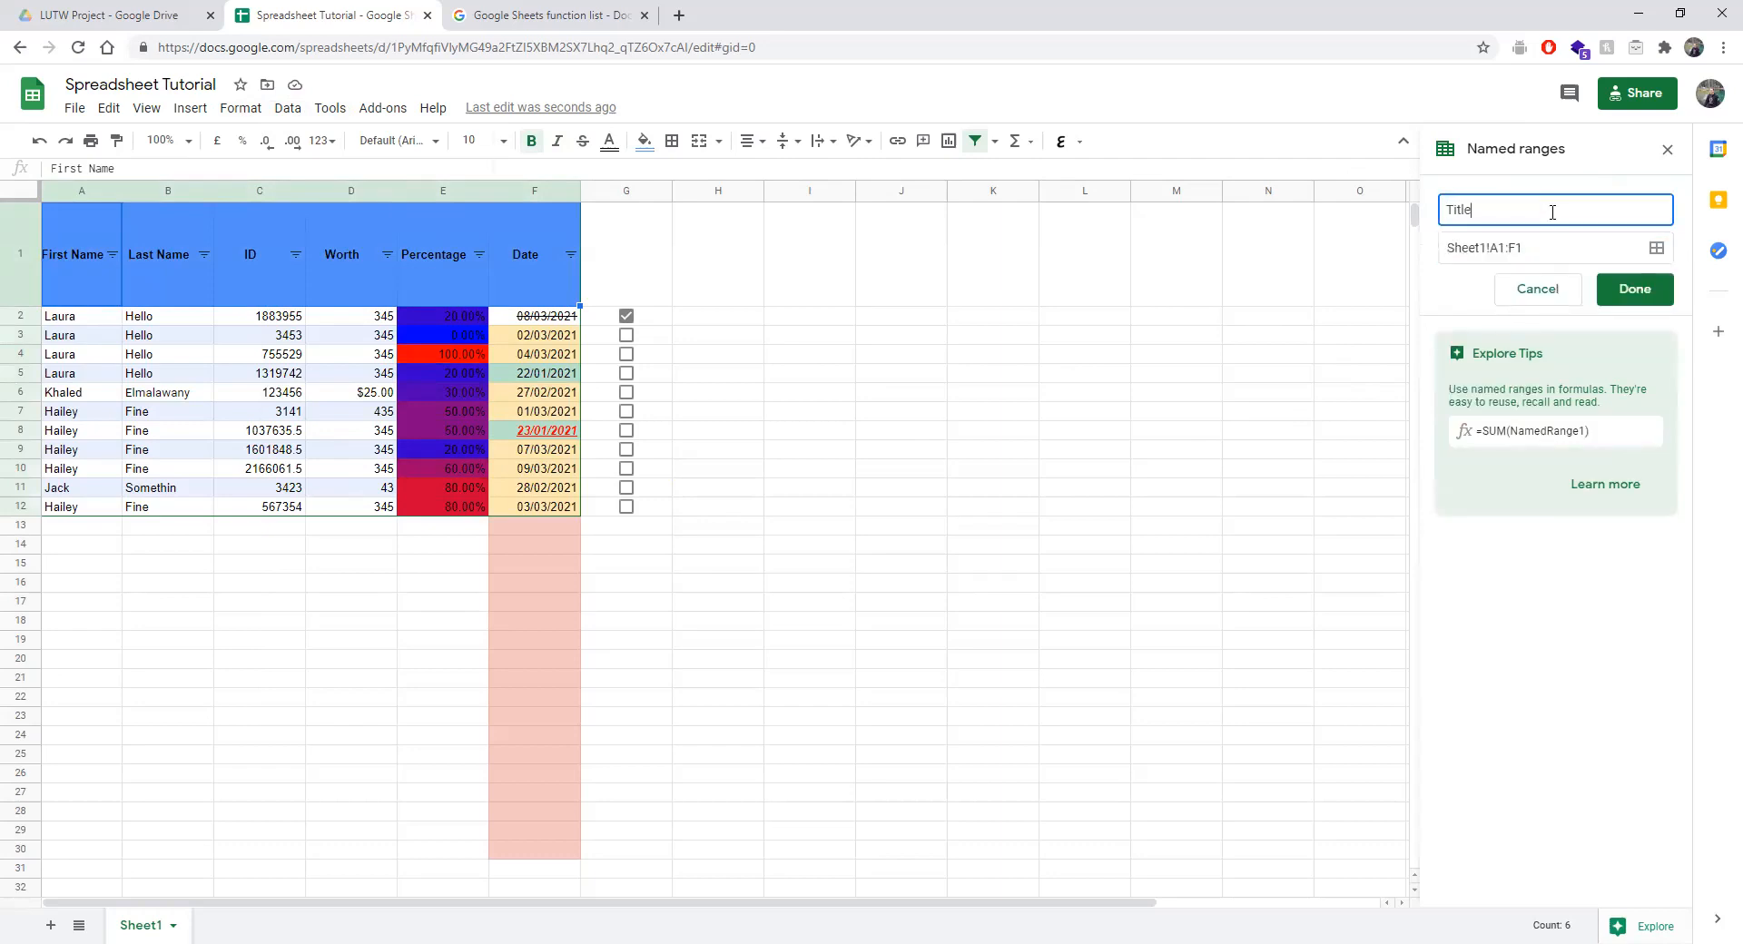
pyautogui.click(1630, 290)
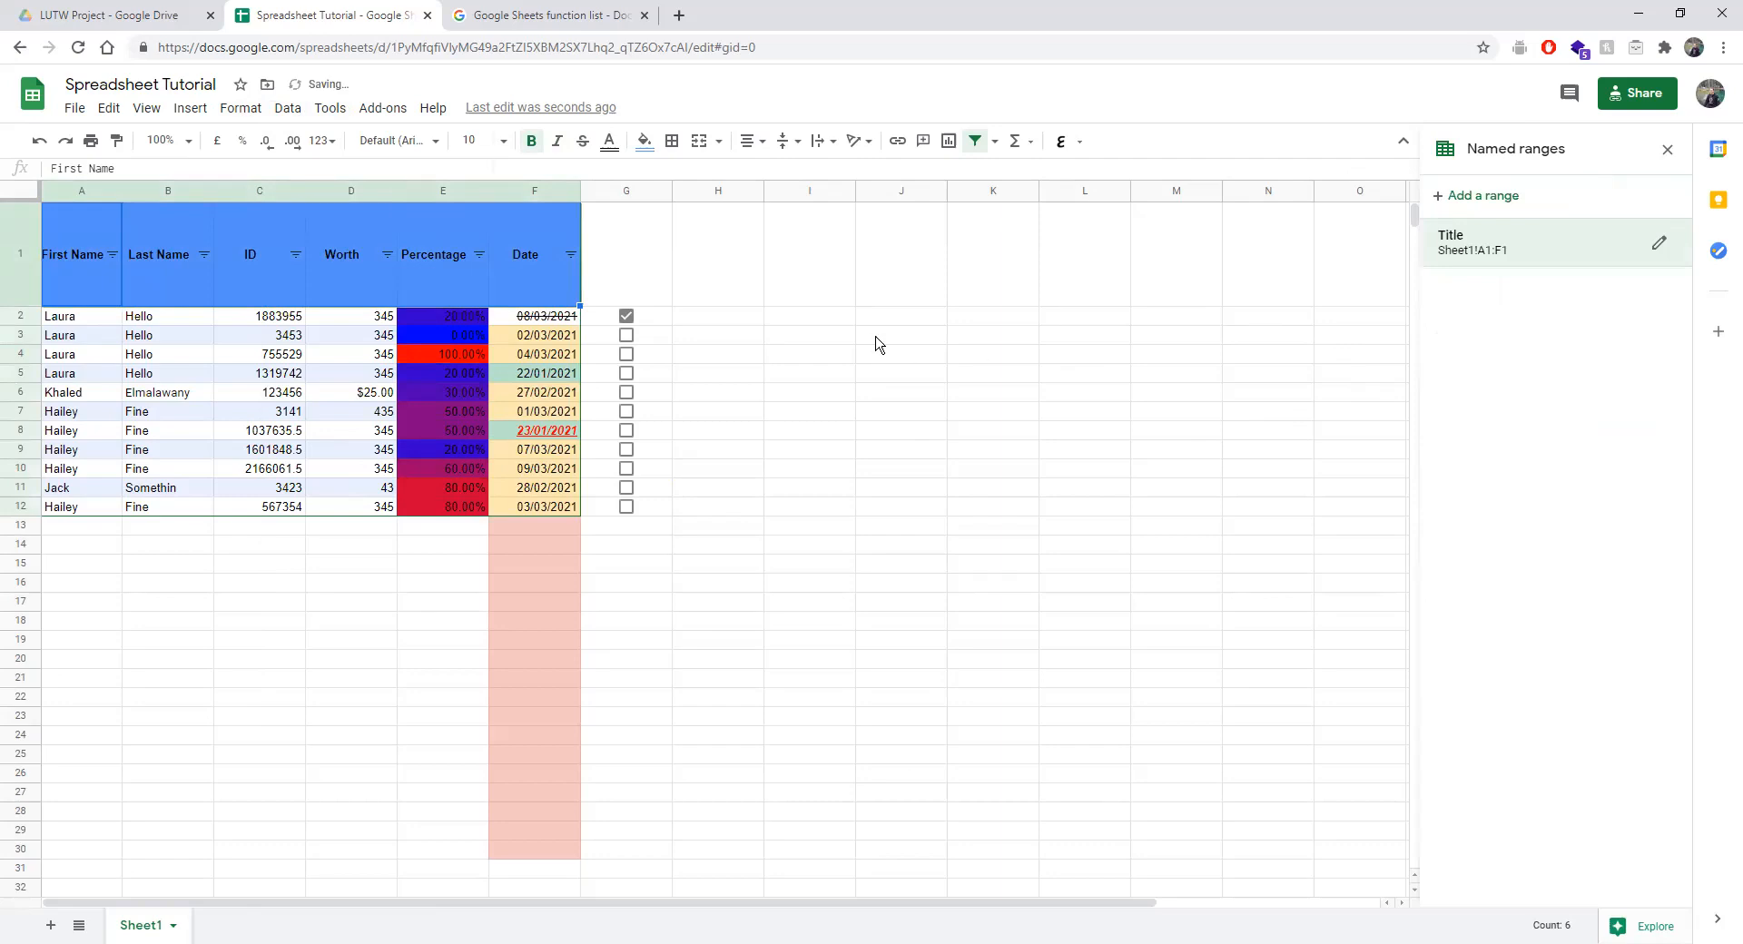
pyautogui.click(720, 392)
pyautogui.click(554, 165)
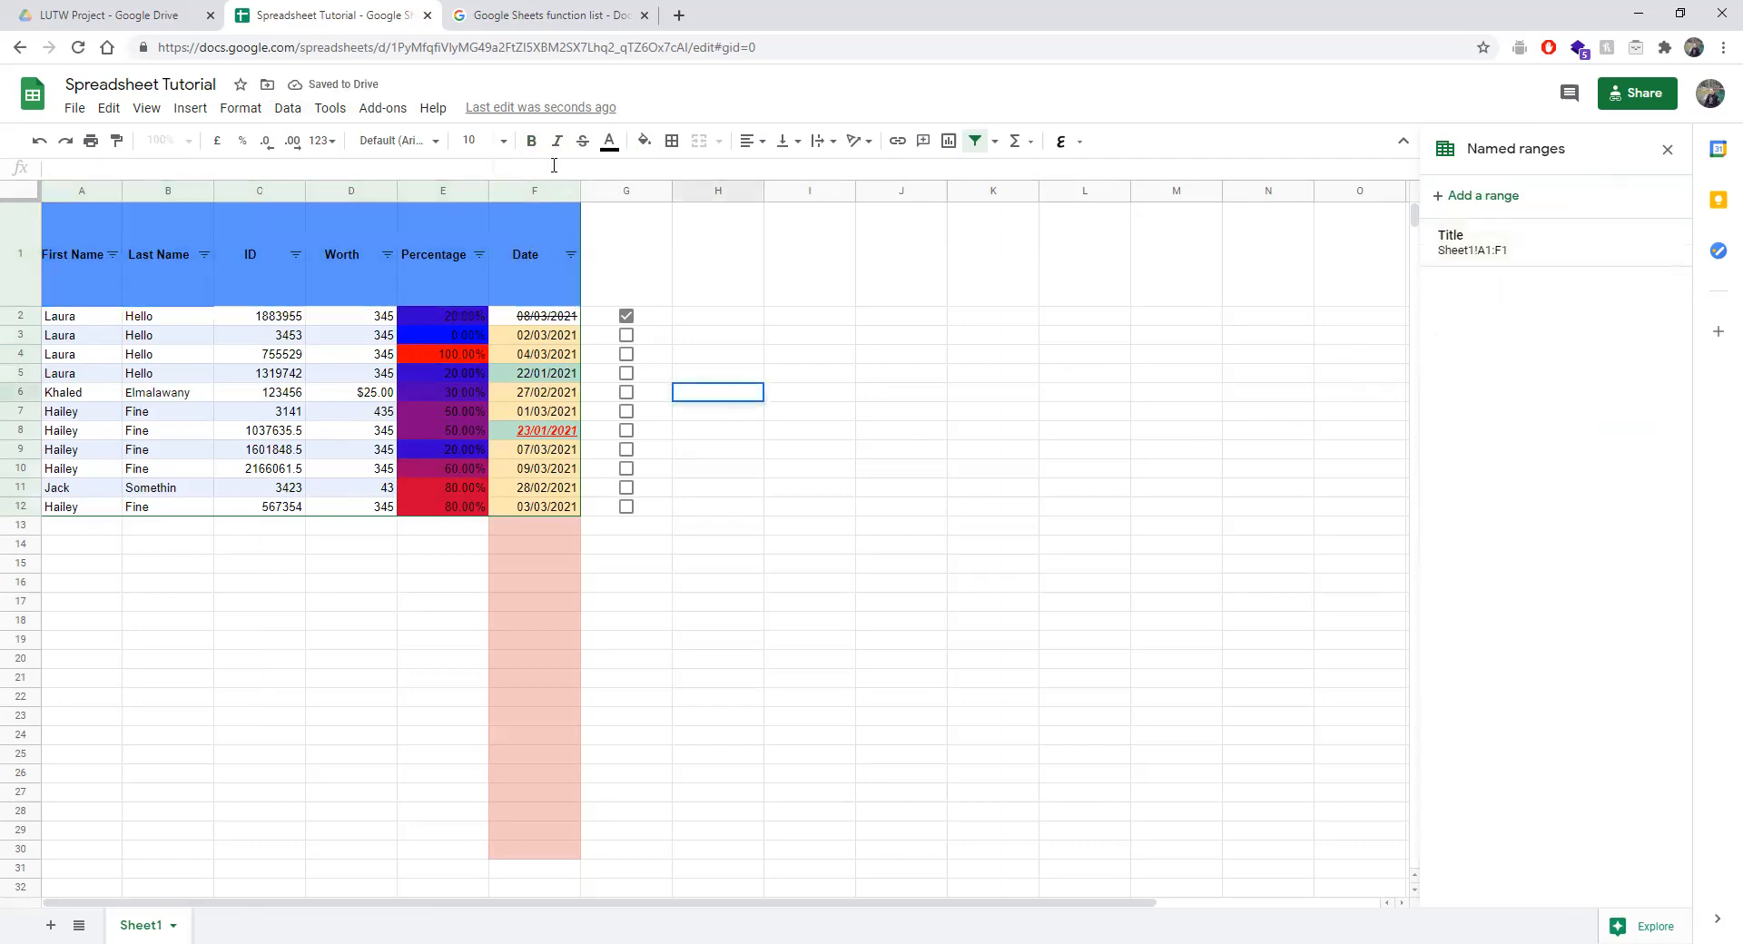
# Enter =Sum(Title) in H6, fixing the typos along the way.
pyautogui.write('=Sum')
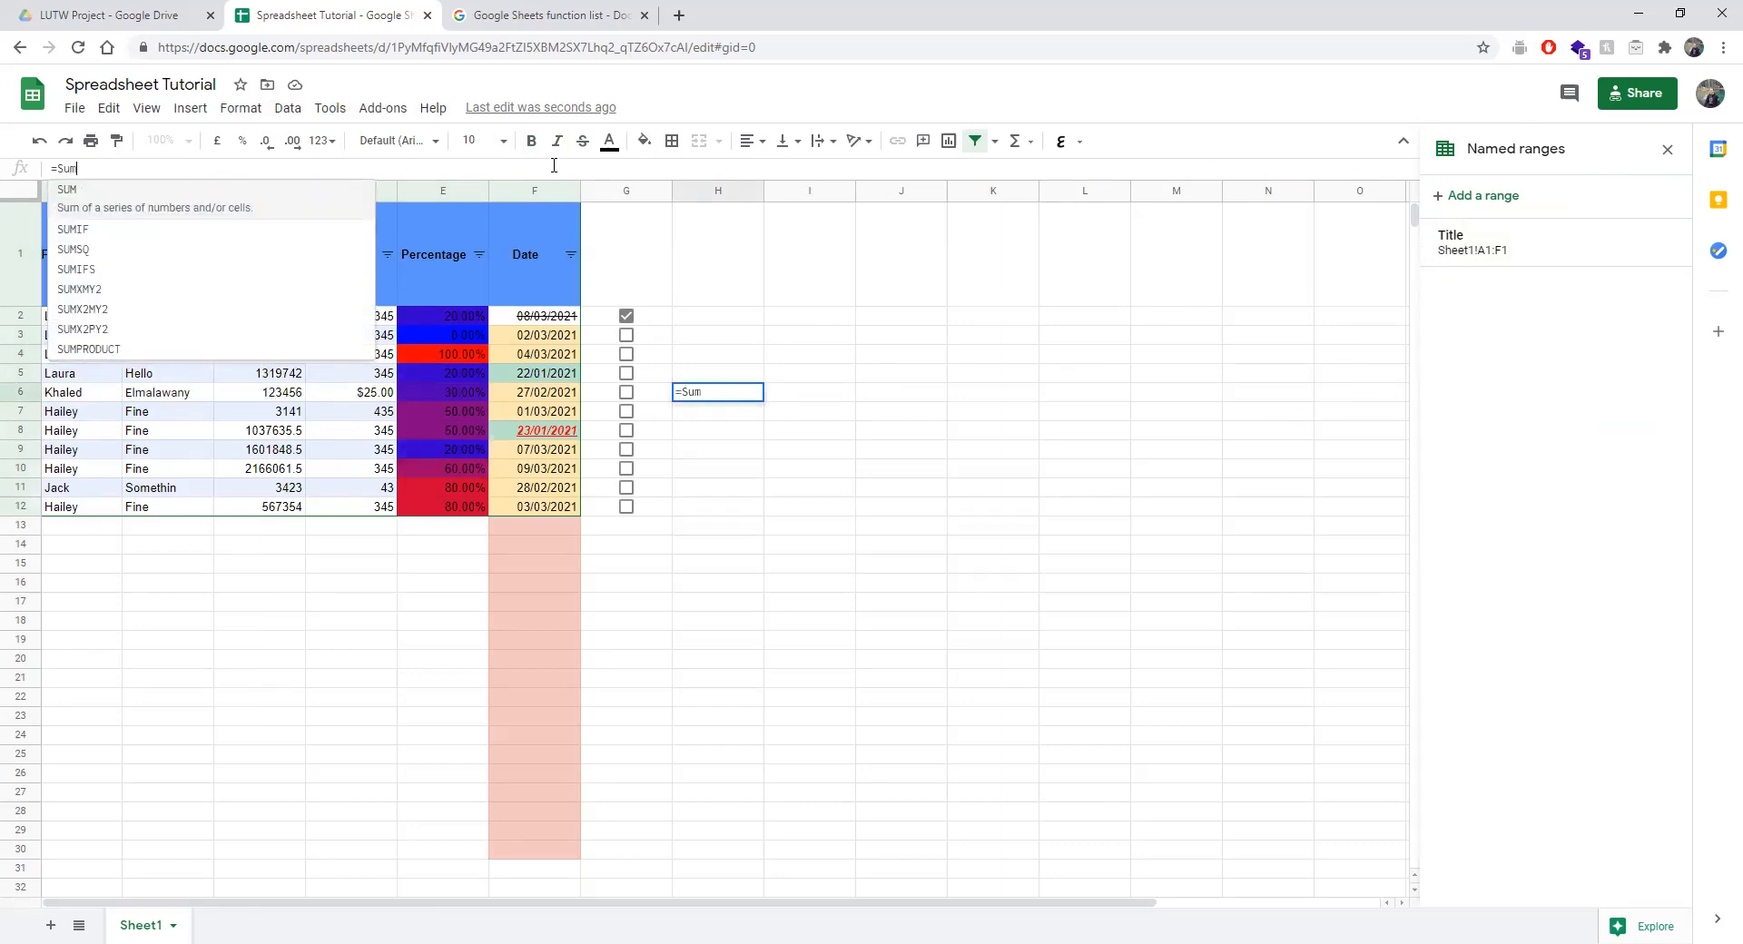
pyautogui.write('(T')
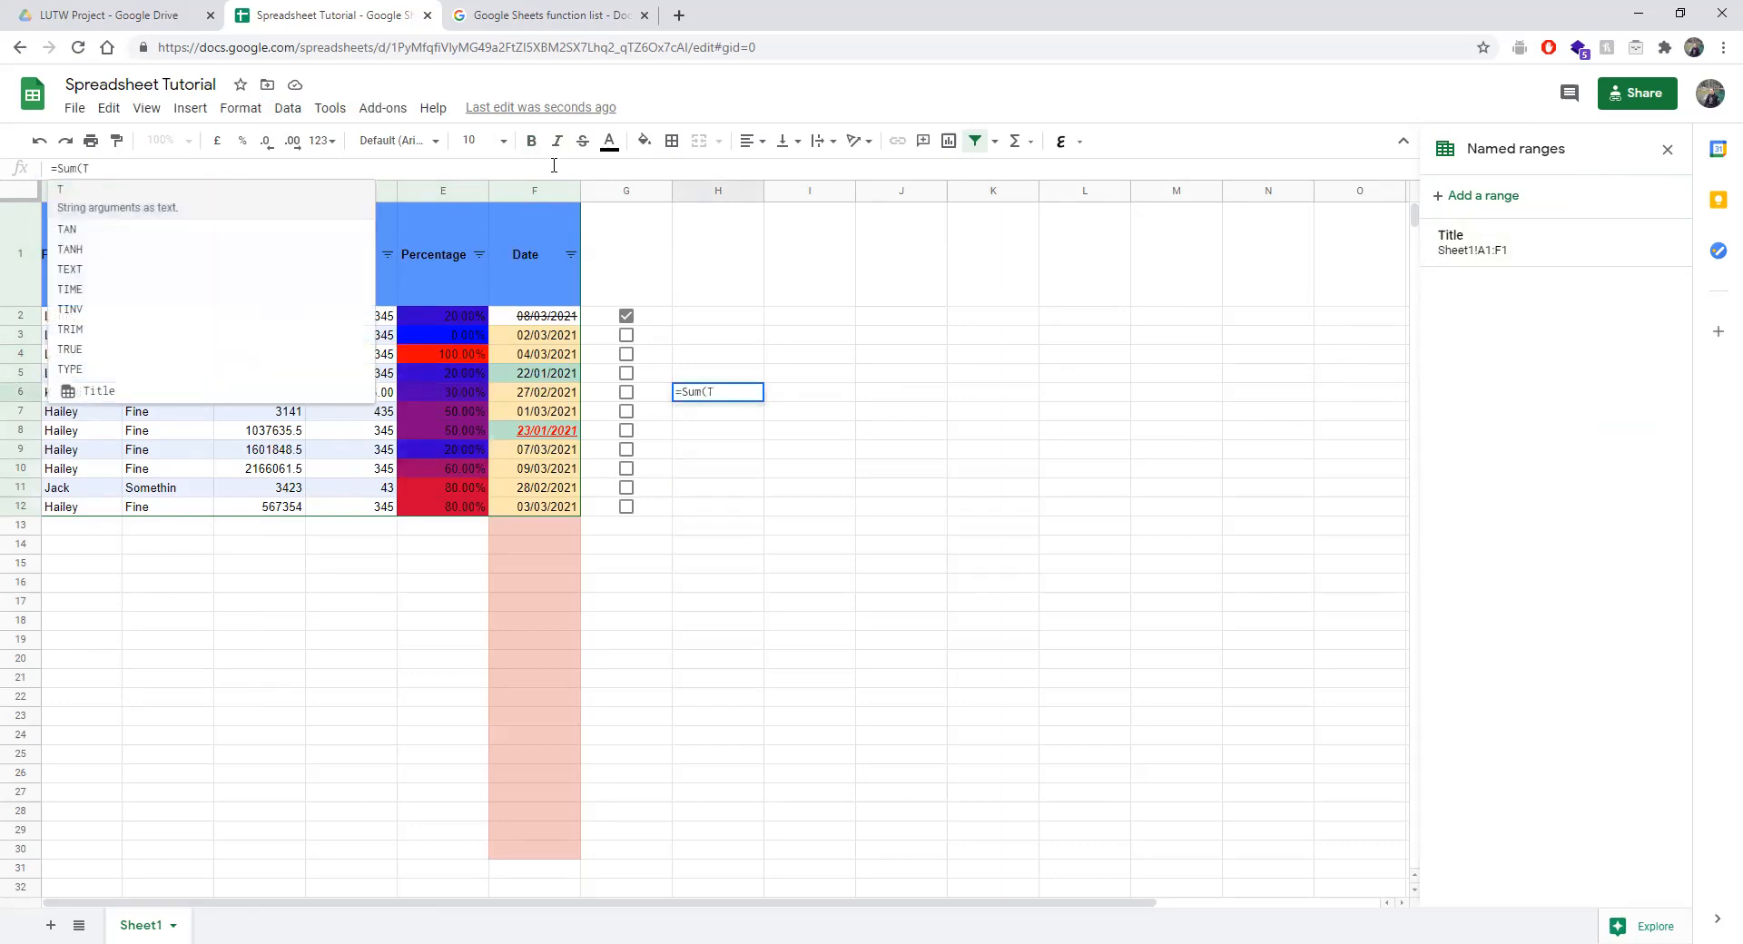
pyautogui.write('ut')
pyautogui.press('BackSpace')
pyautogui.write('itle\\')
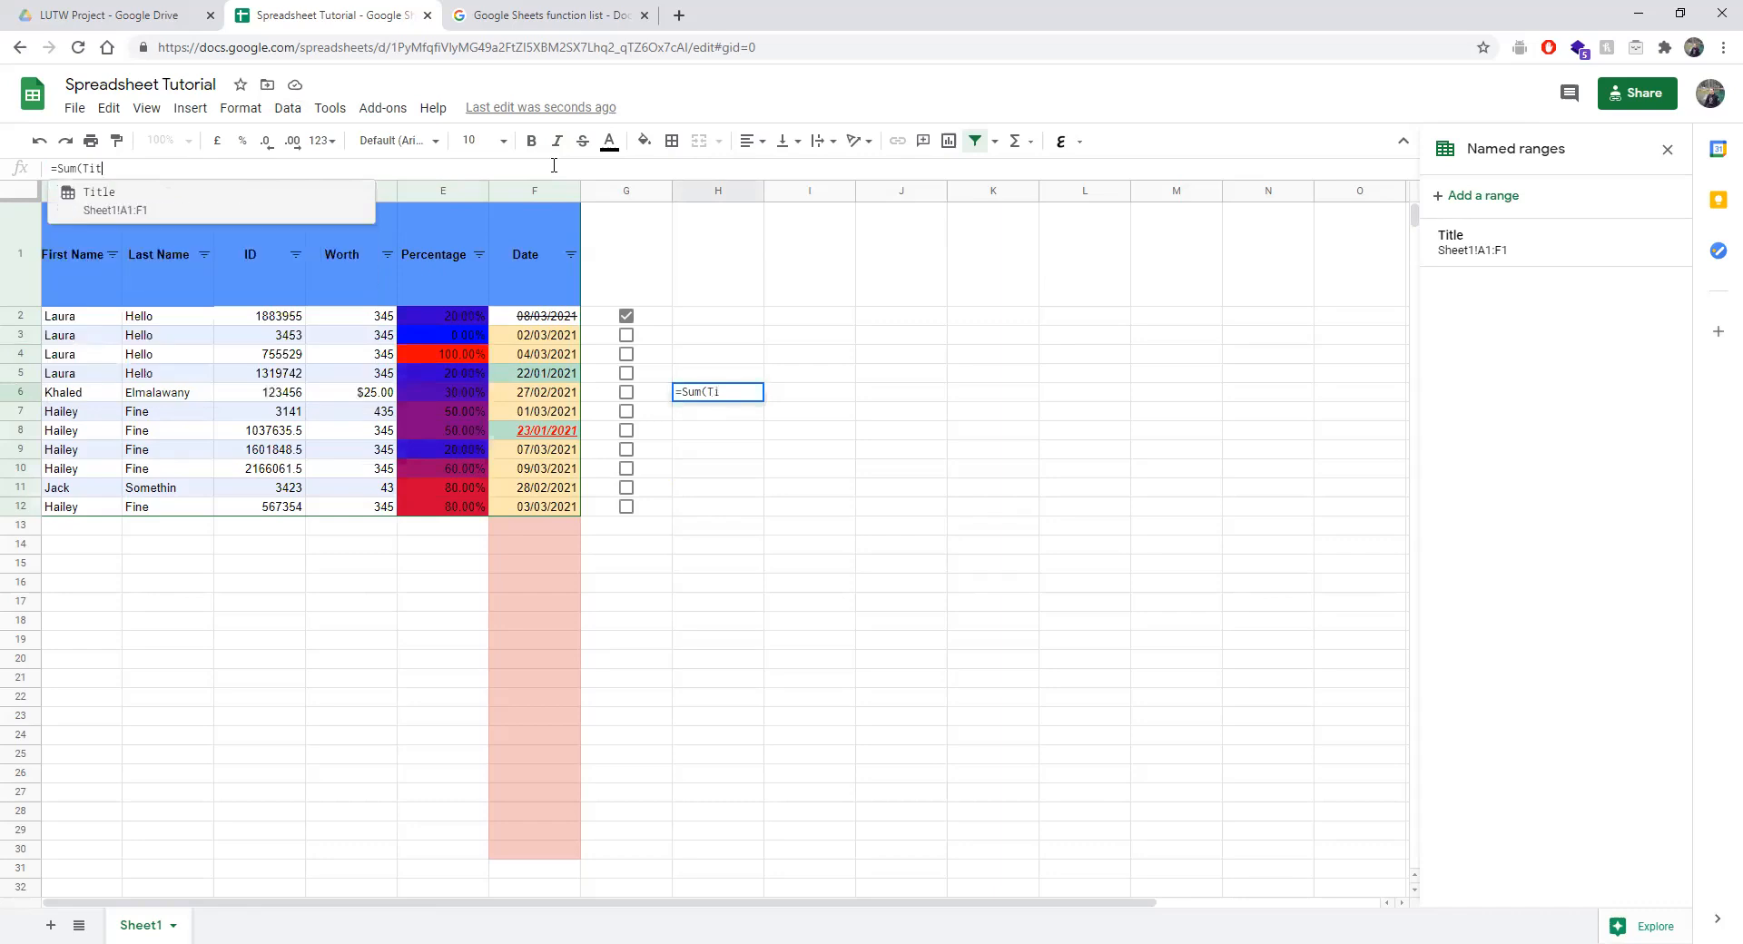
pyautogui.press('BackSpace')
pyautogui.press('BackSpace')
pyautogui.write('e')
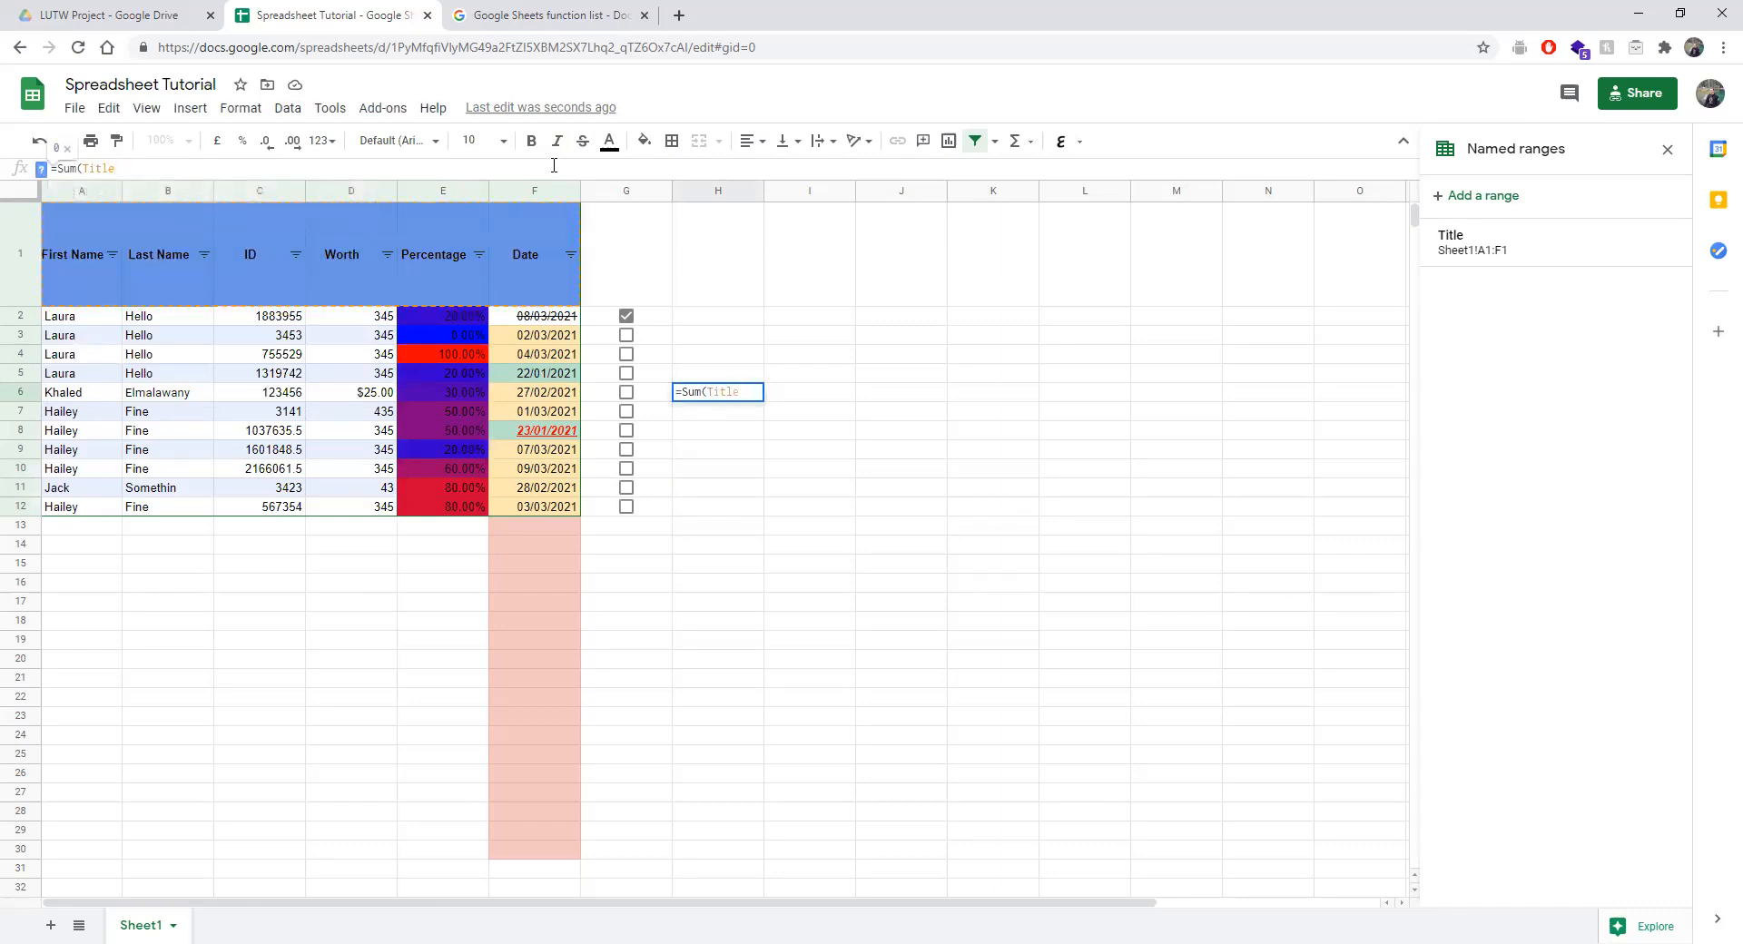
pyautogui.press('Return')
pyautogui.click(752, 396)
pyautogui.click(154, 176)
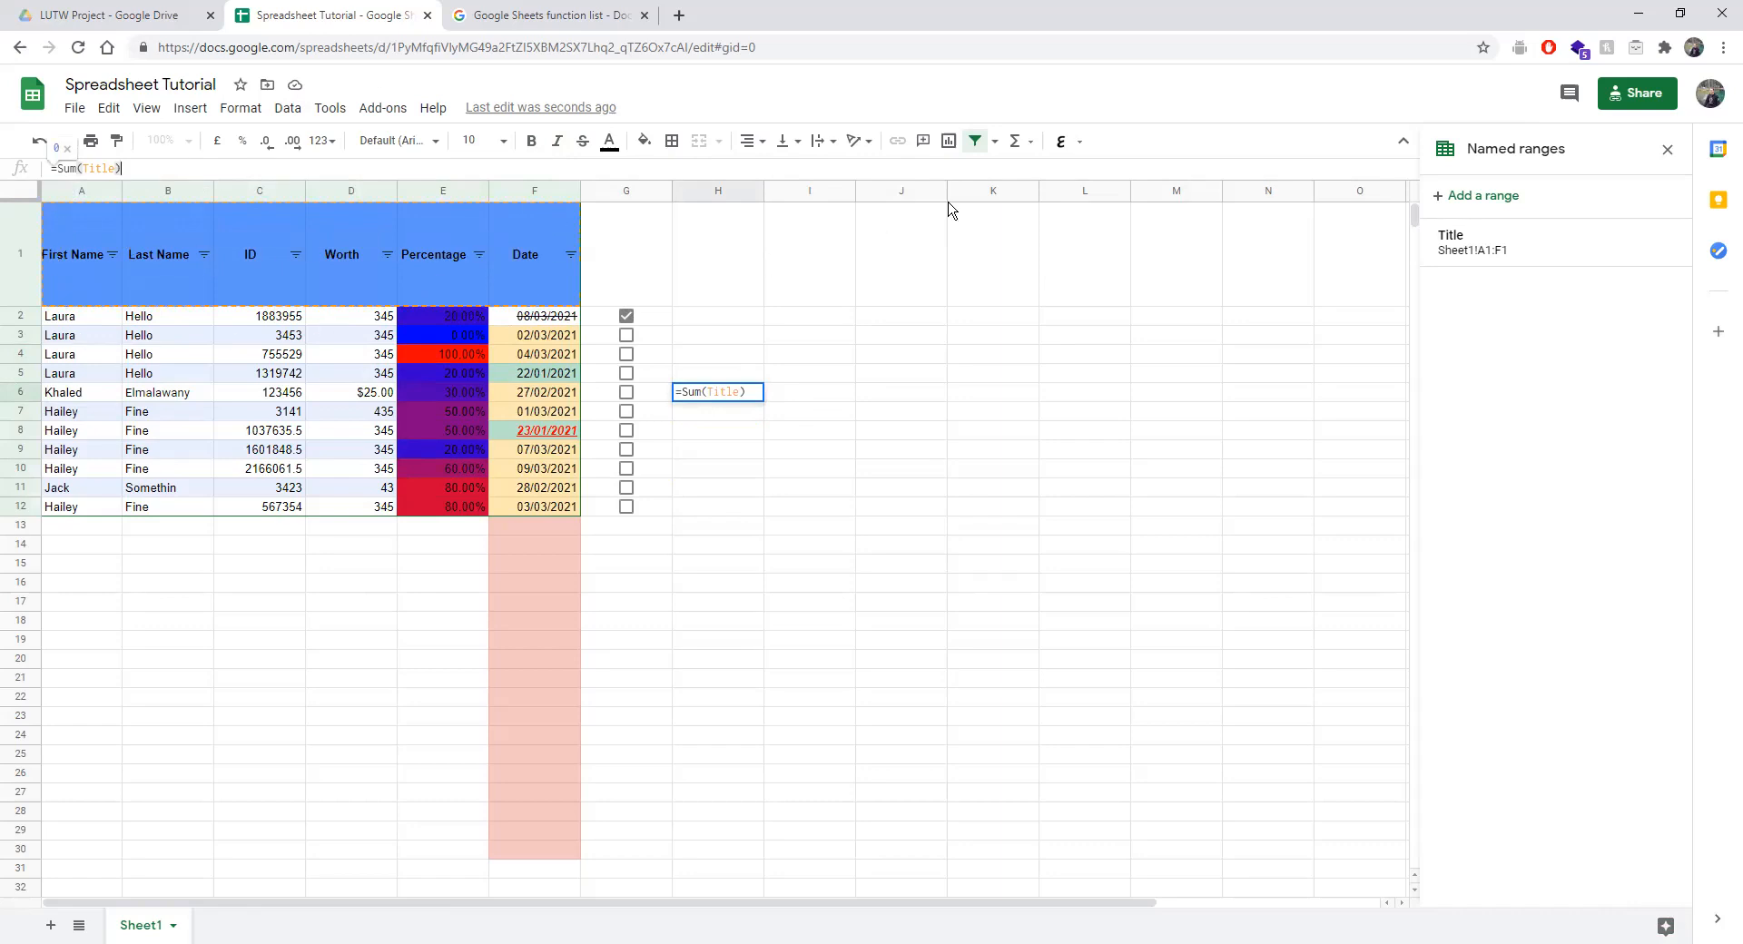
pyautogui.click(230, 118)
pyautogui.click(249, 111)
pyautogui.moveTo(287, 112)
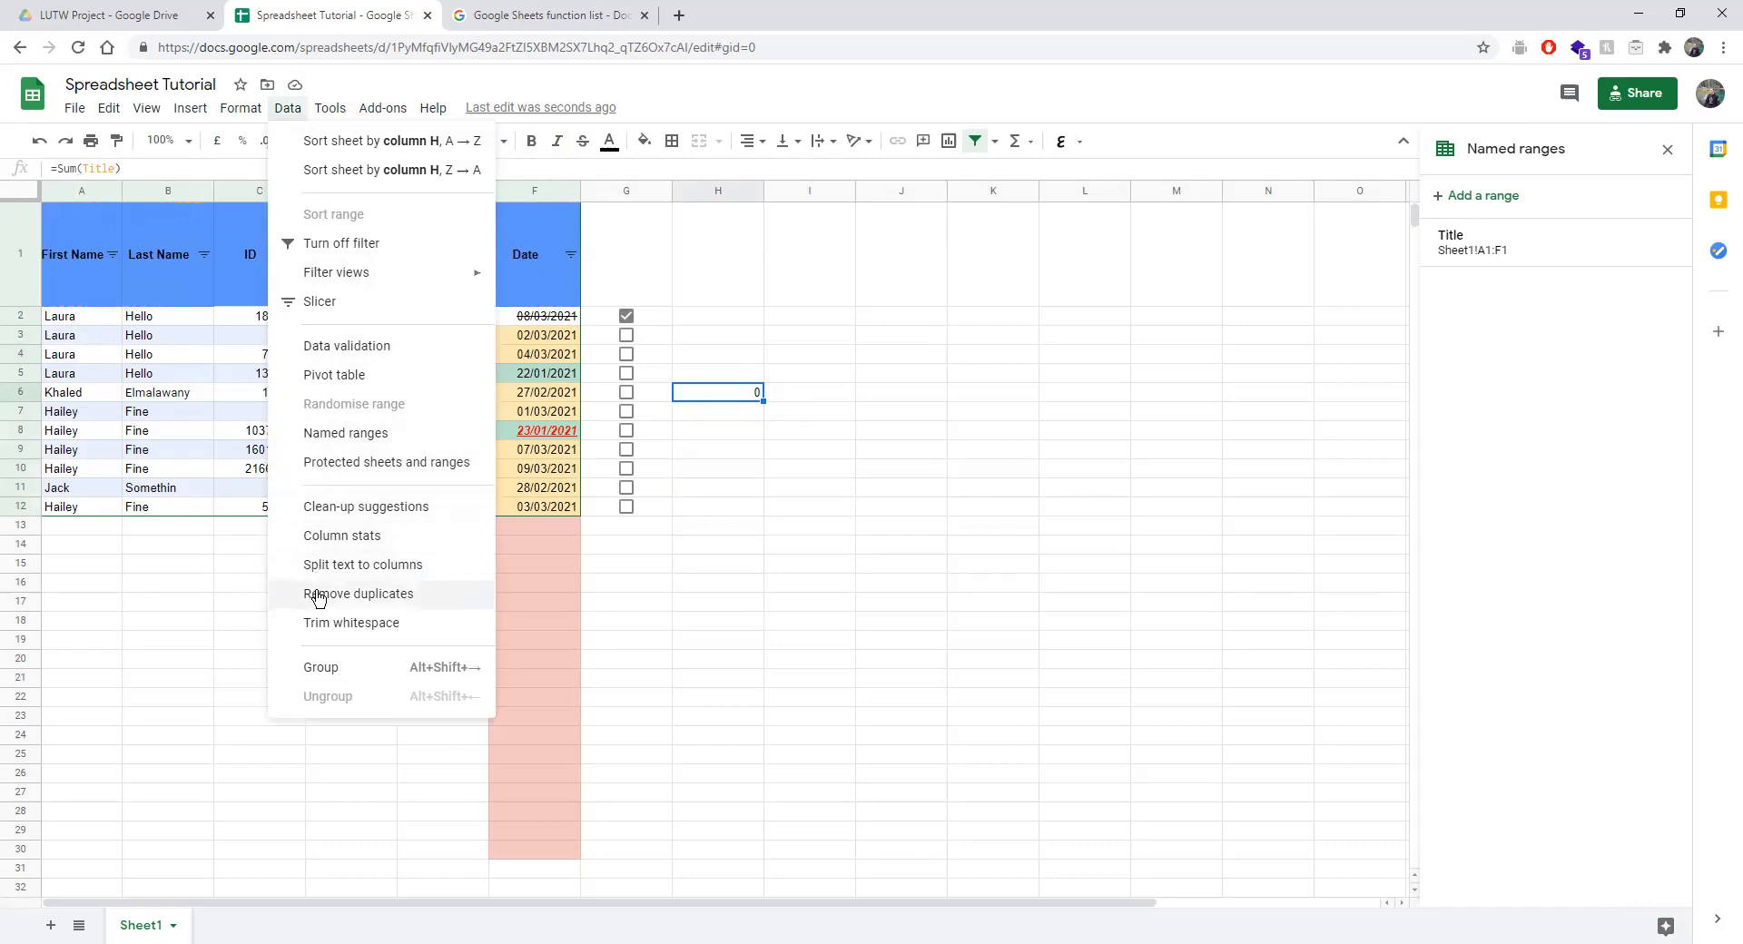
# Select A1:F12 and set up Remove duplicates over the expanded range A1:H12.
pyautogui.click(168, 524)
pyautogui.moveTo(91, 258); pyautogui.dragTo(530, 515)
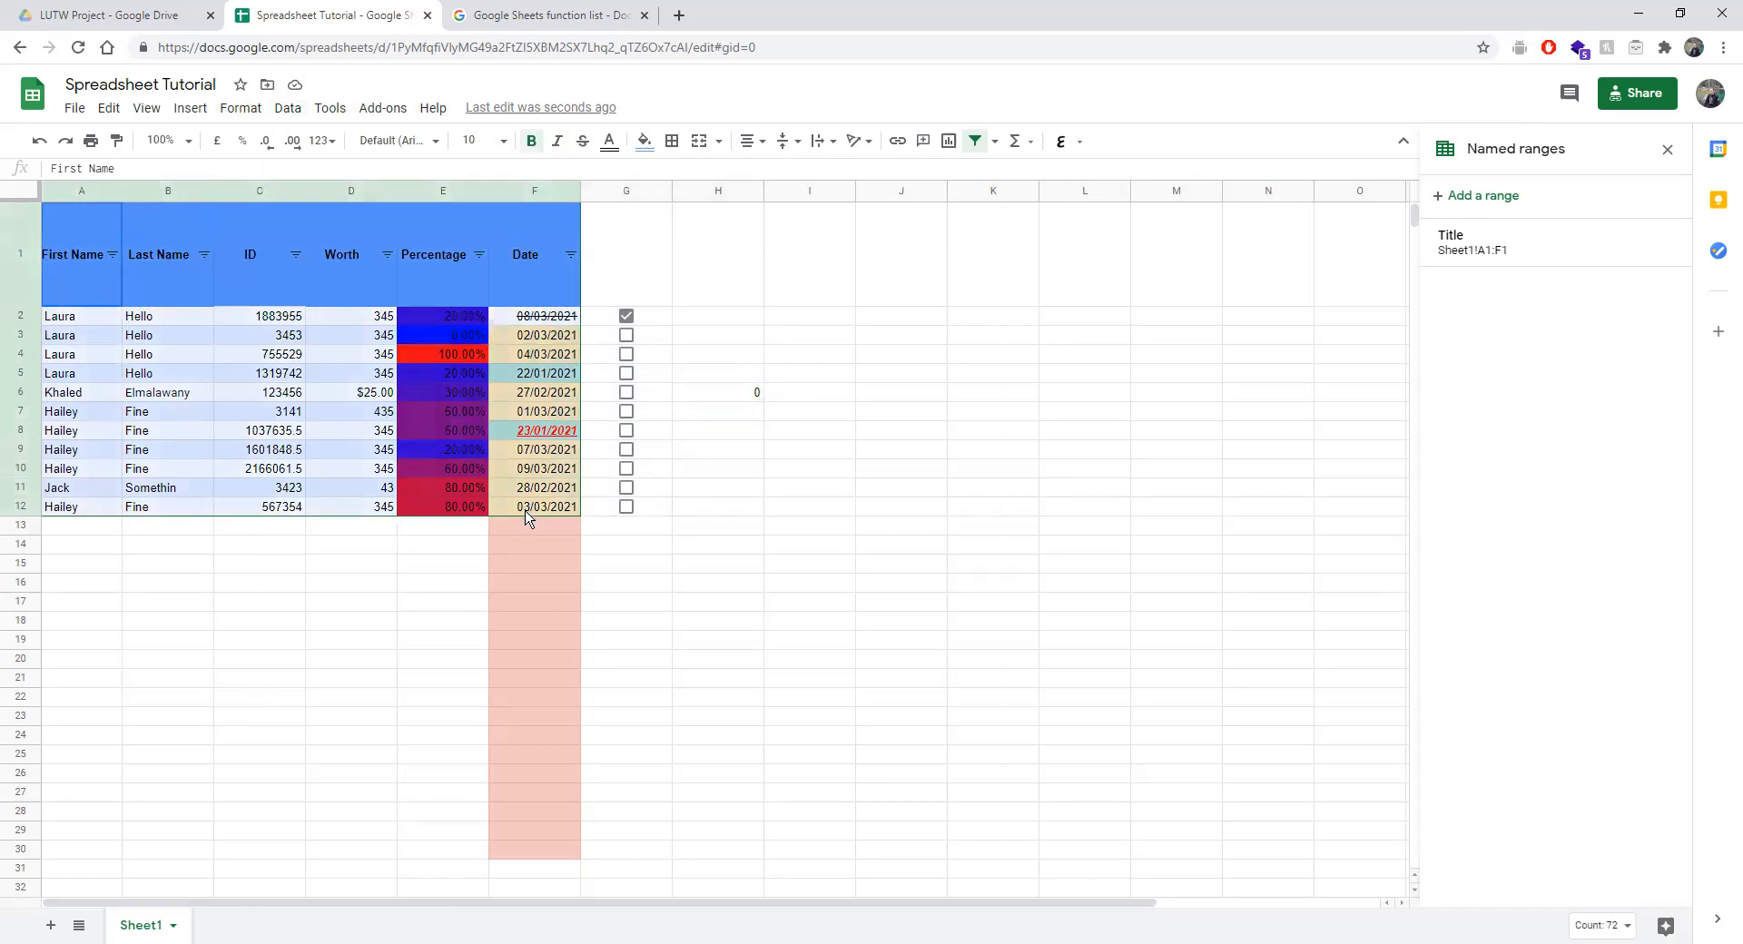
pyautogui.click(238, 109)
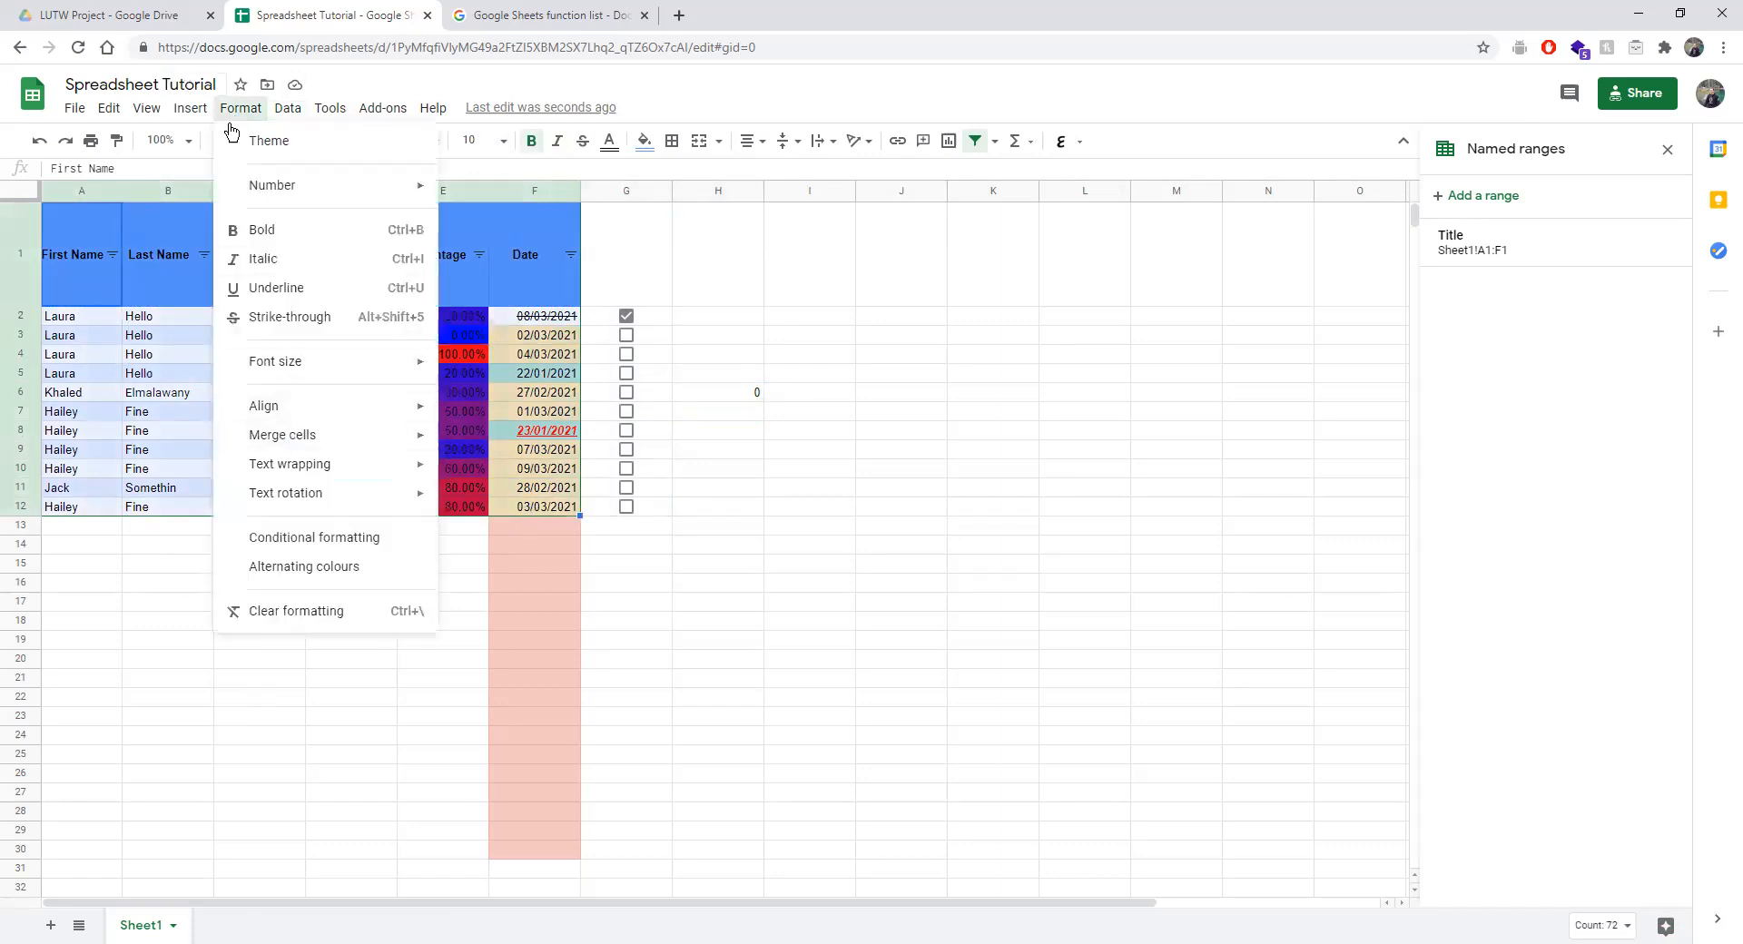
pyautogui.moveTo(287, 109)
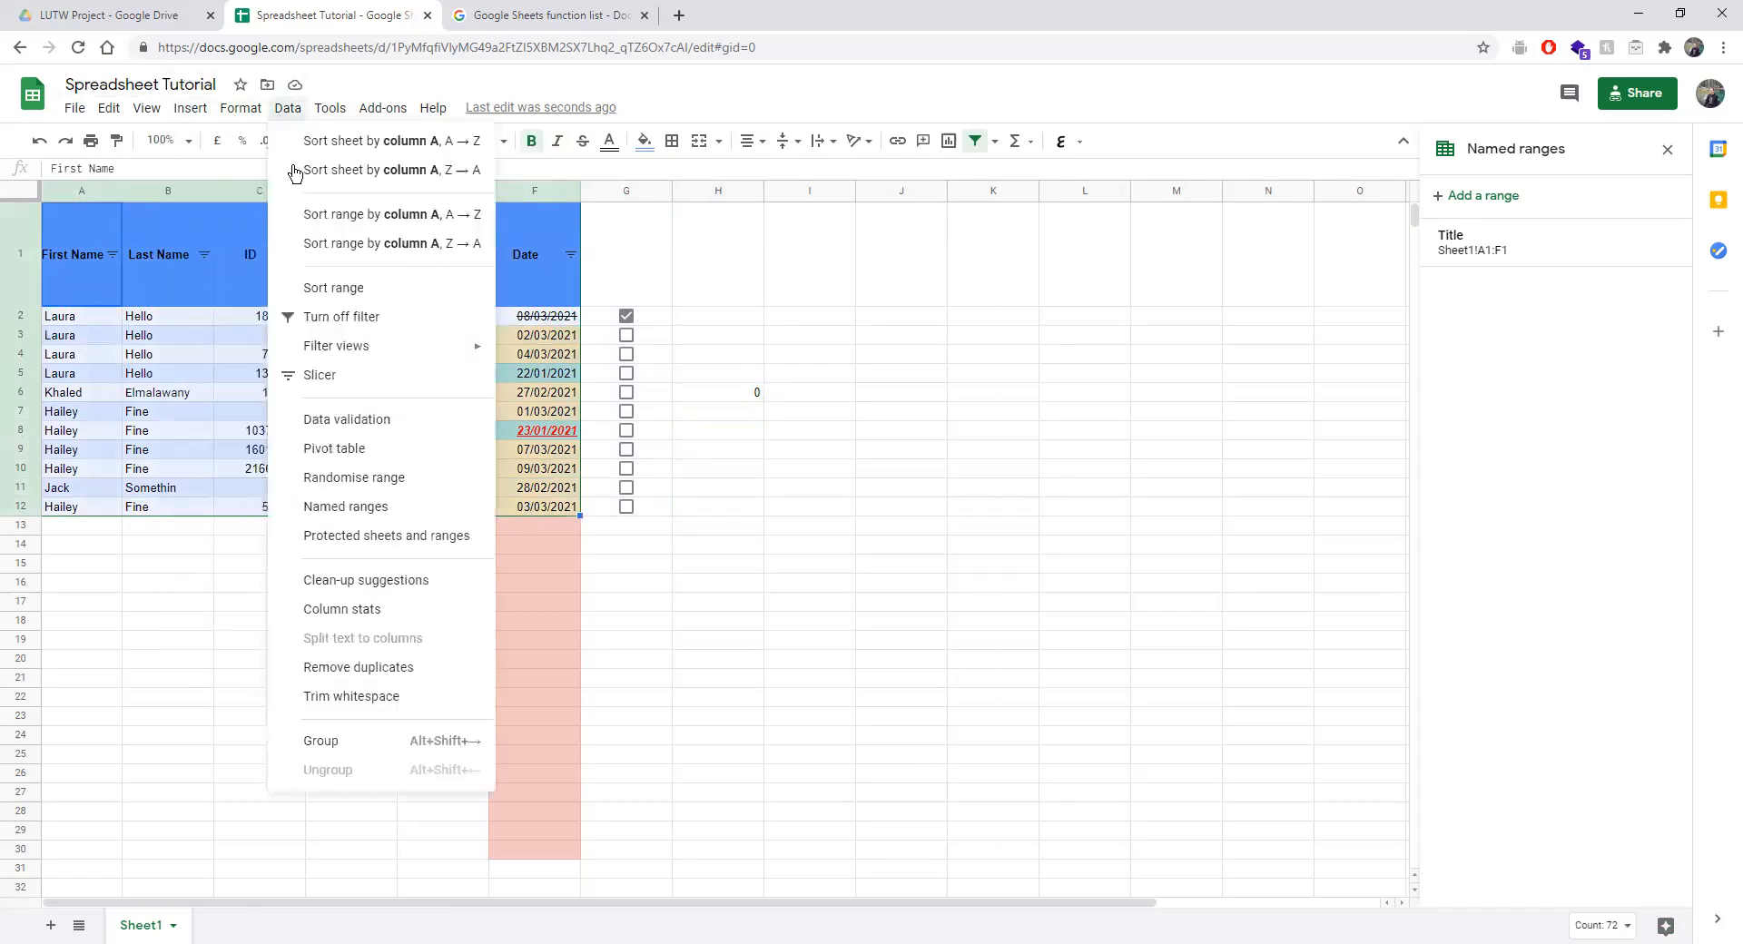
pyautogui.click(354, 667)
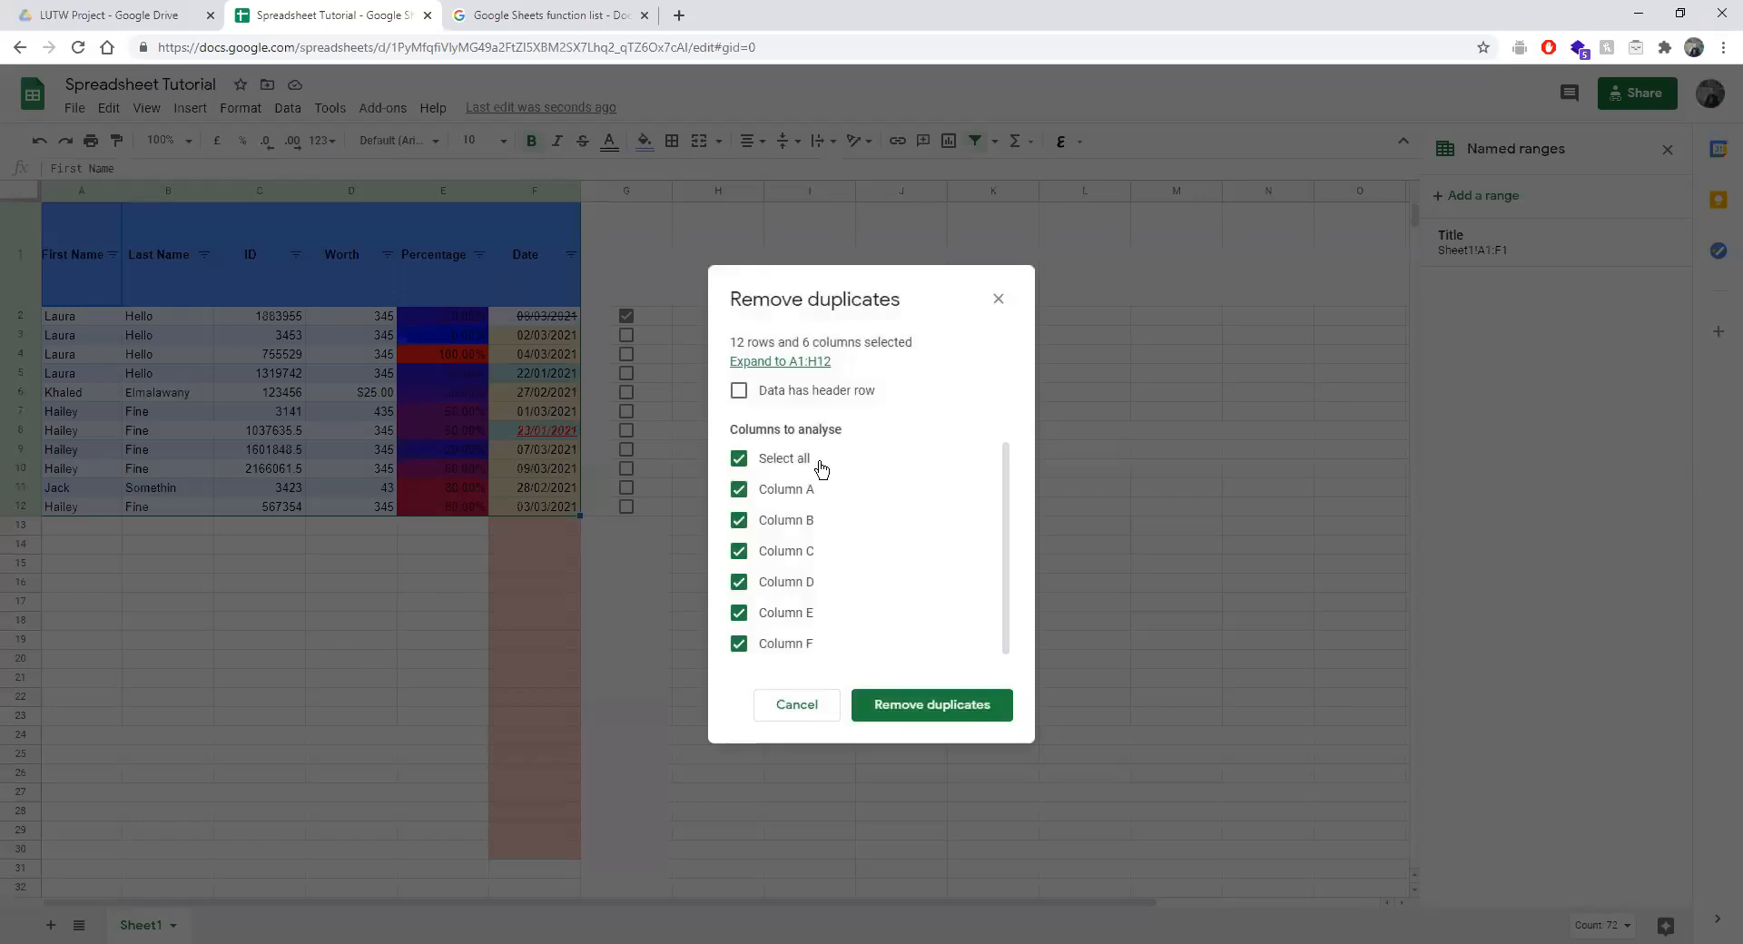
pyautogui.moveTo(762, 343); pyautogui.dragTo(819, 346)
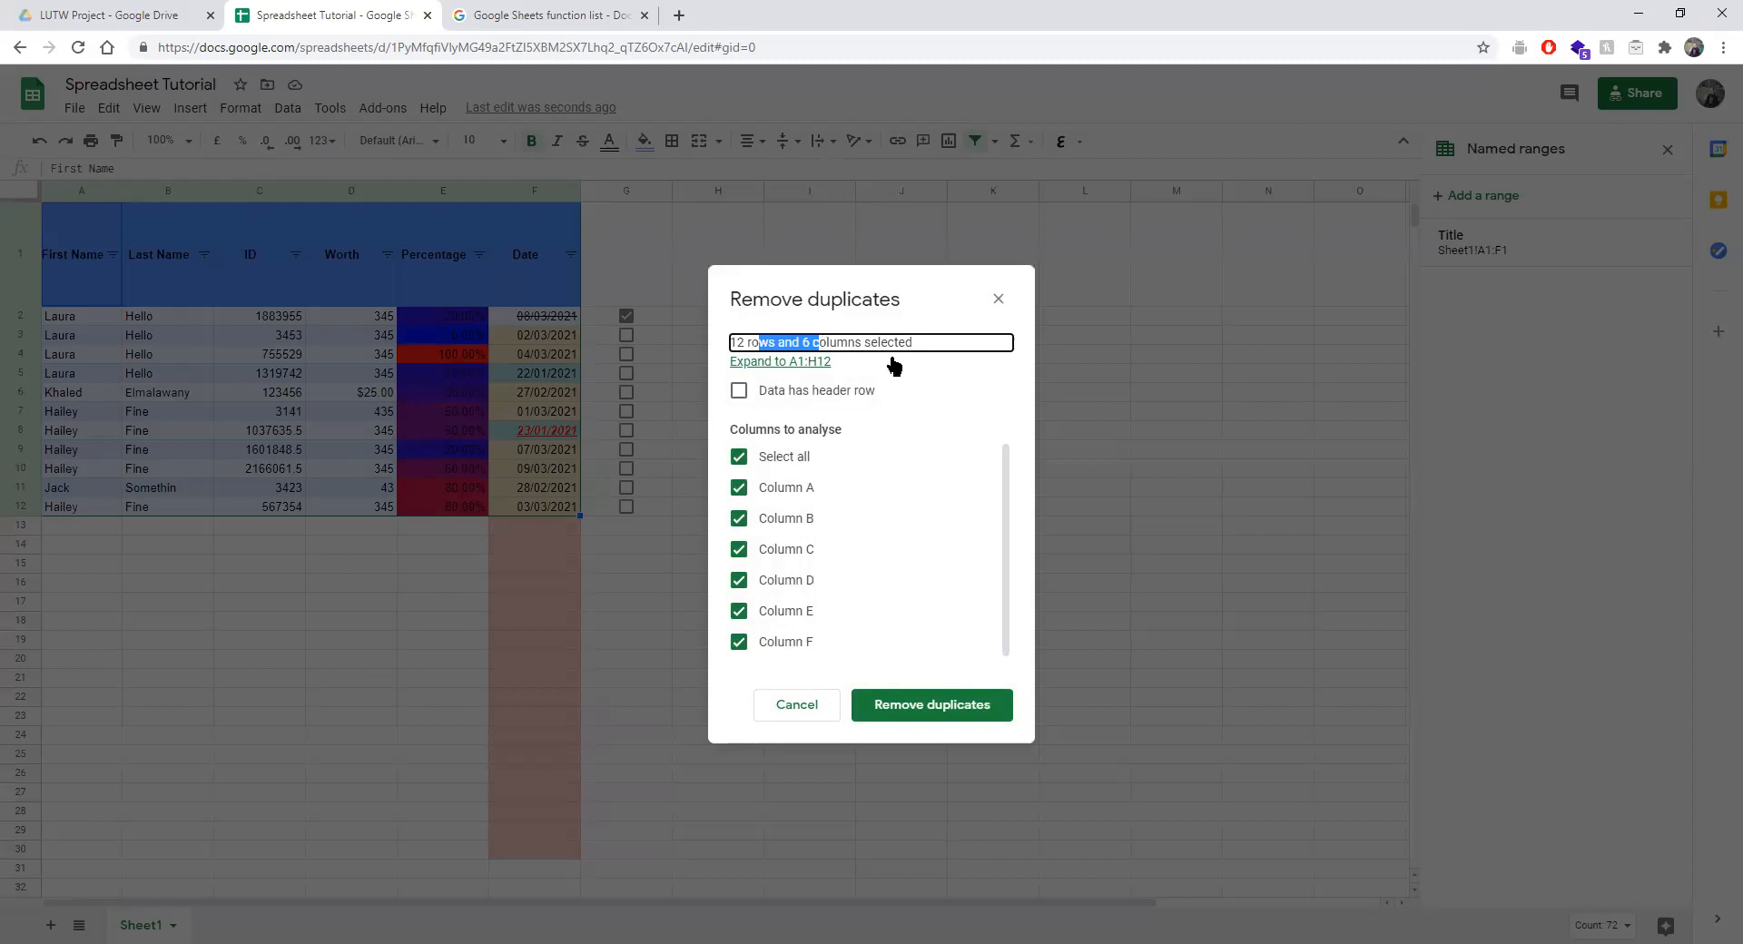
pyautogui.click(766, 362)
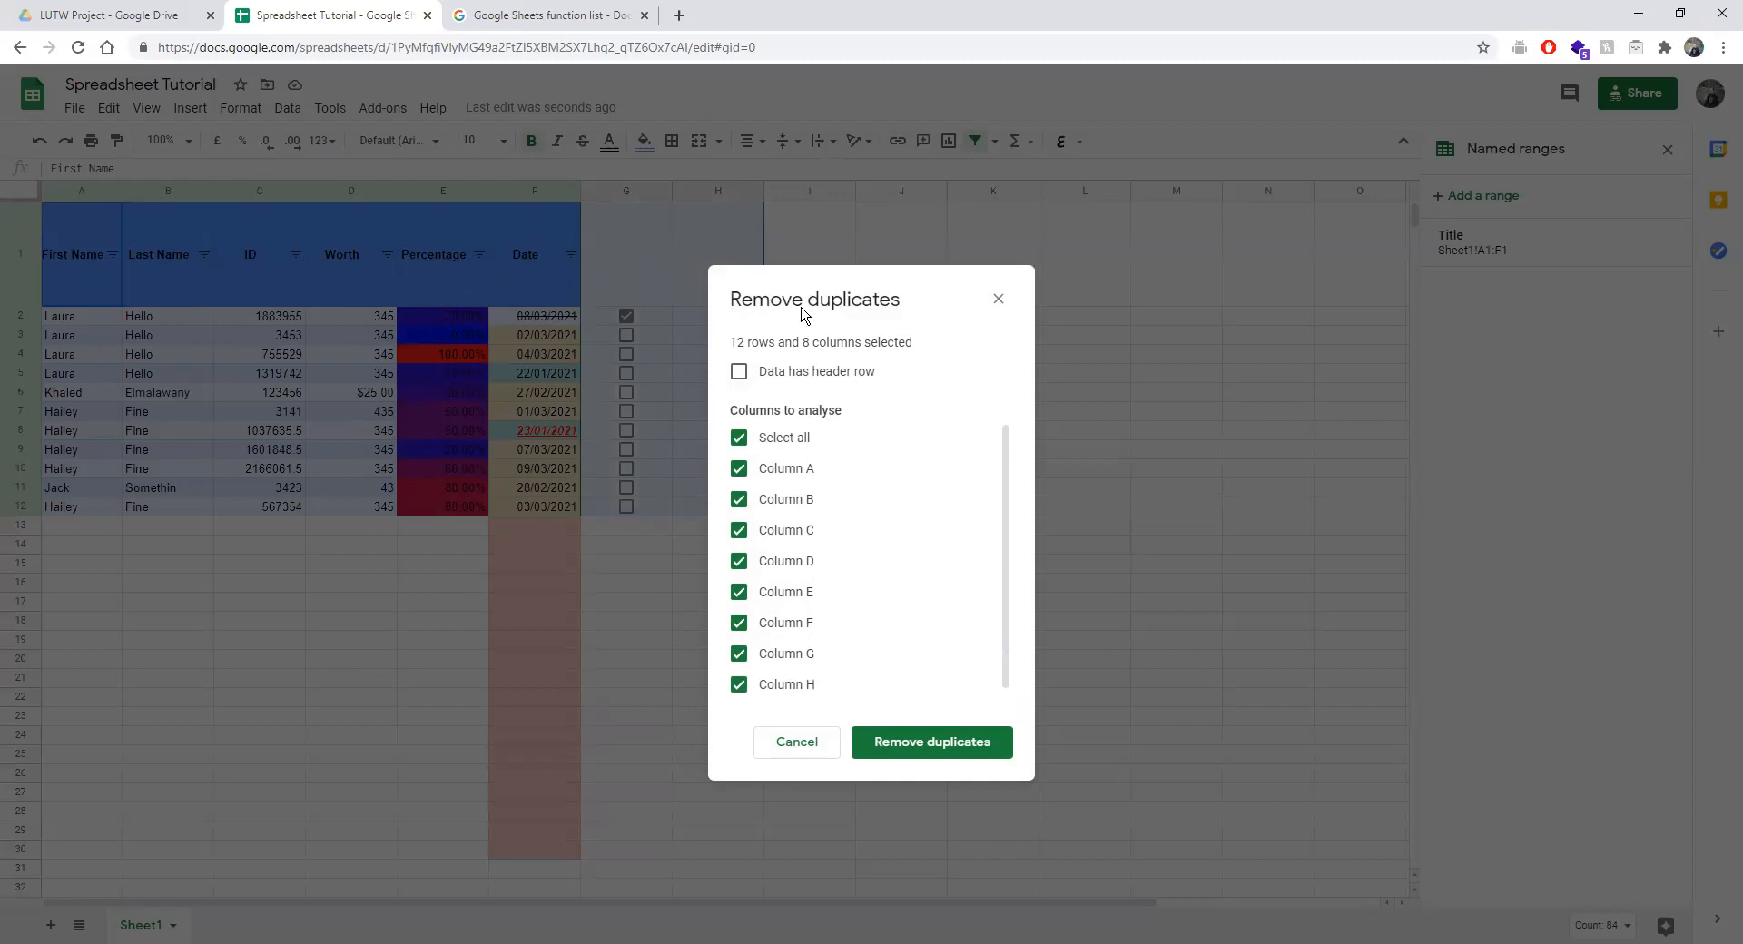
# Run Remove duplicates on A1:H12 without a header row; no duplicates are found.
pyautogui.moveTo(903, 288); pyautogui.dragTo(1066, 254)
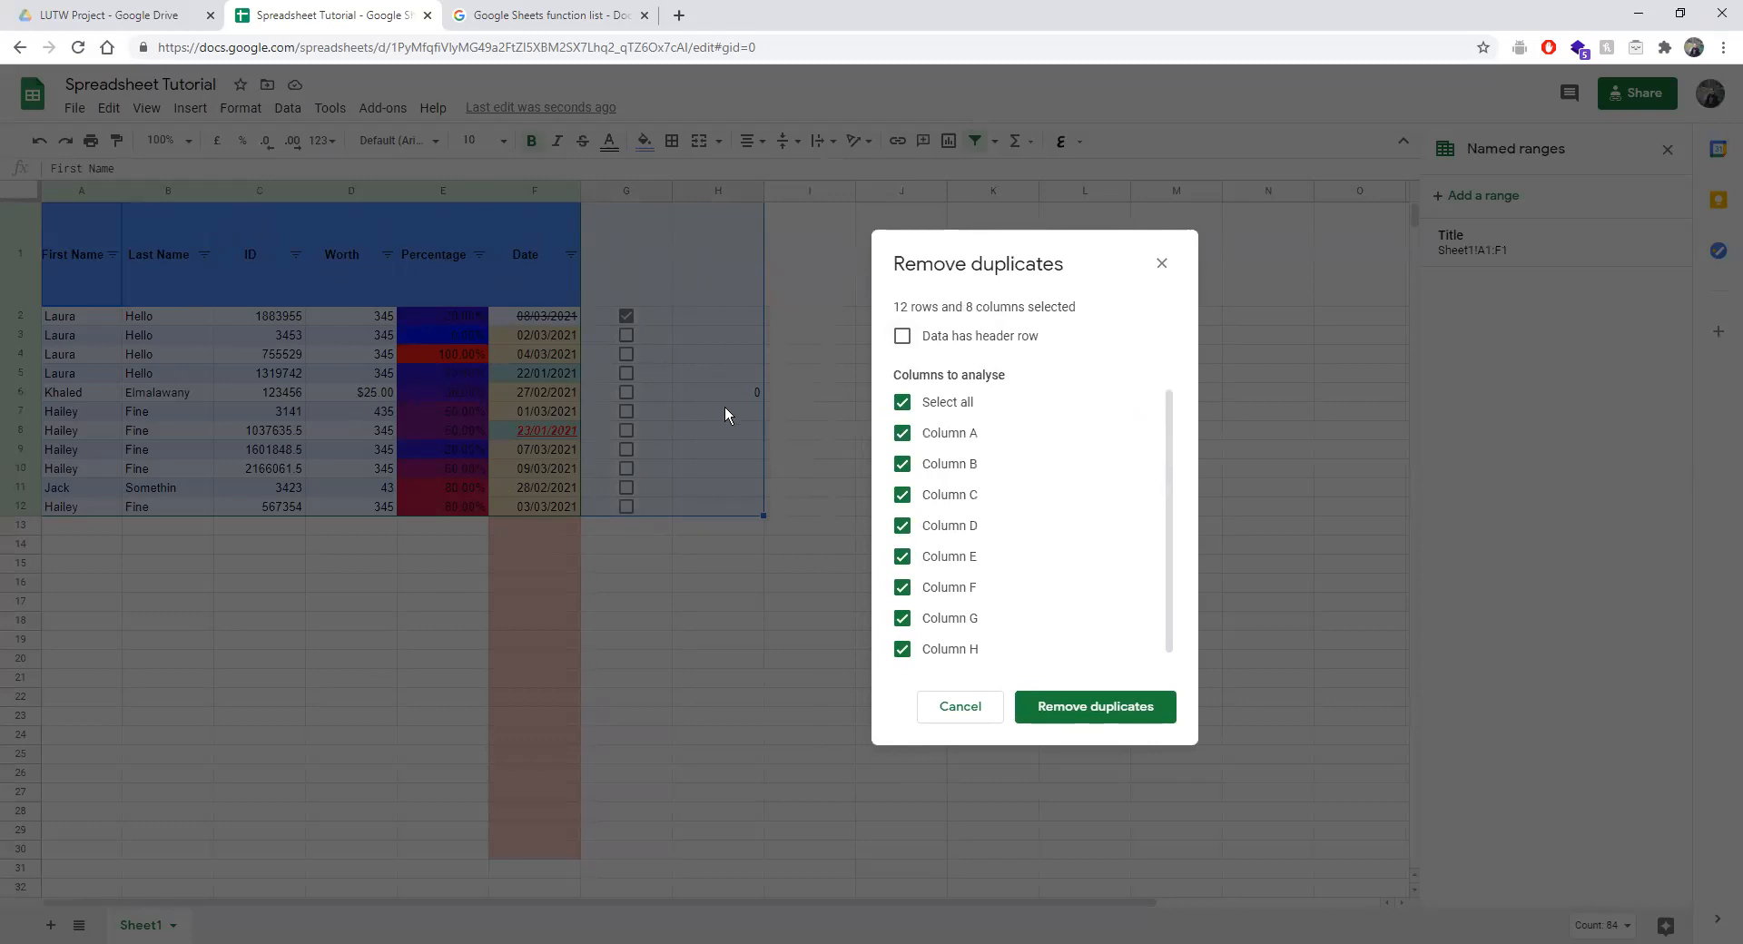
pyautogui.click(944, 341)
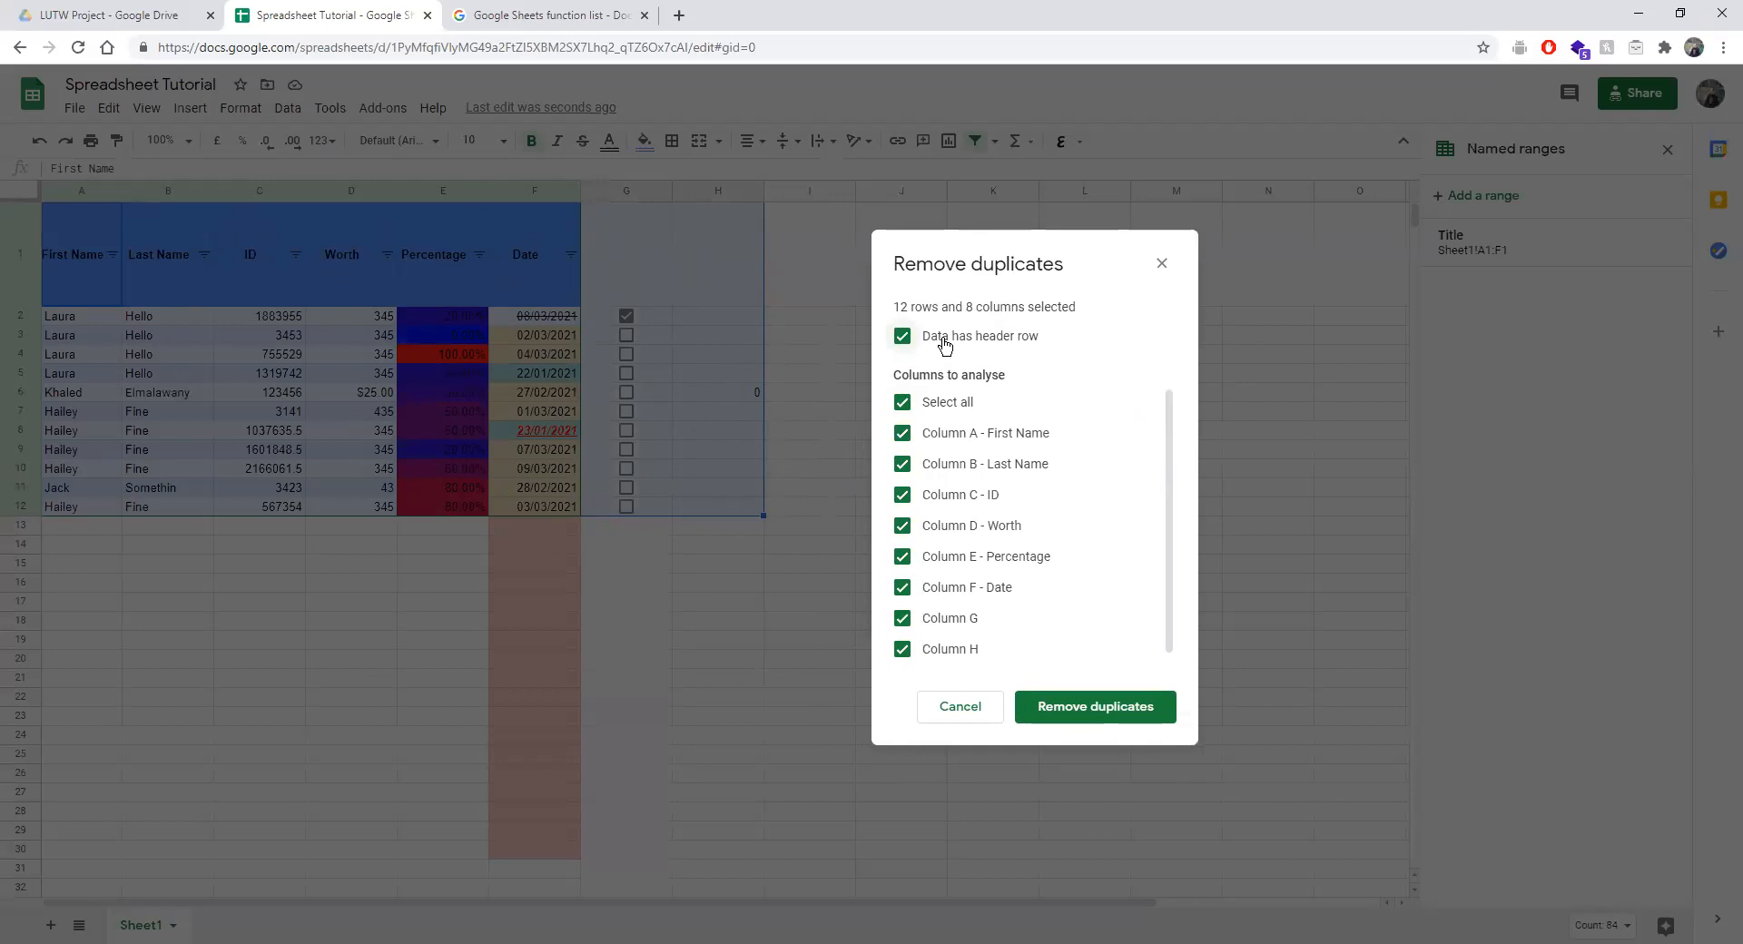
pyautogui.click(926, 354)
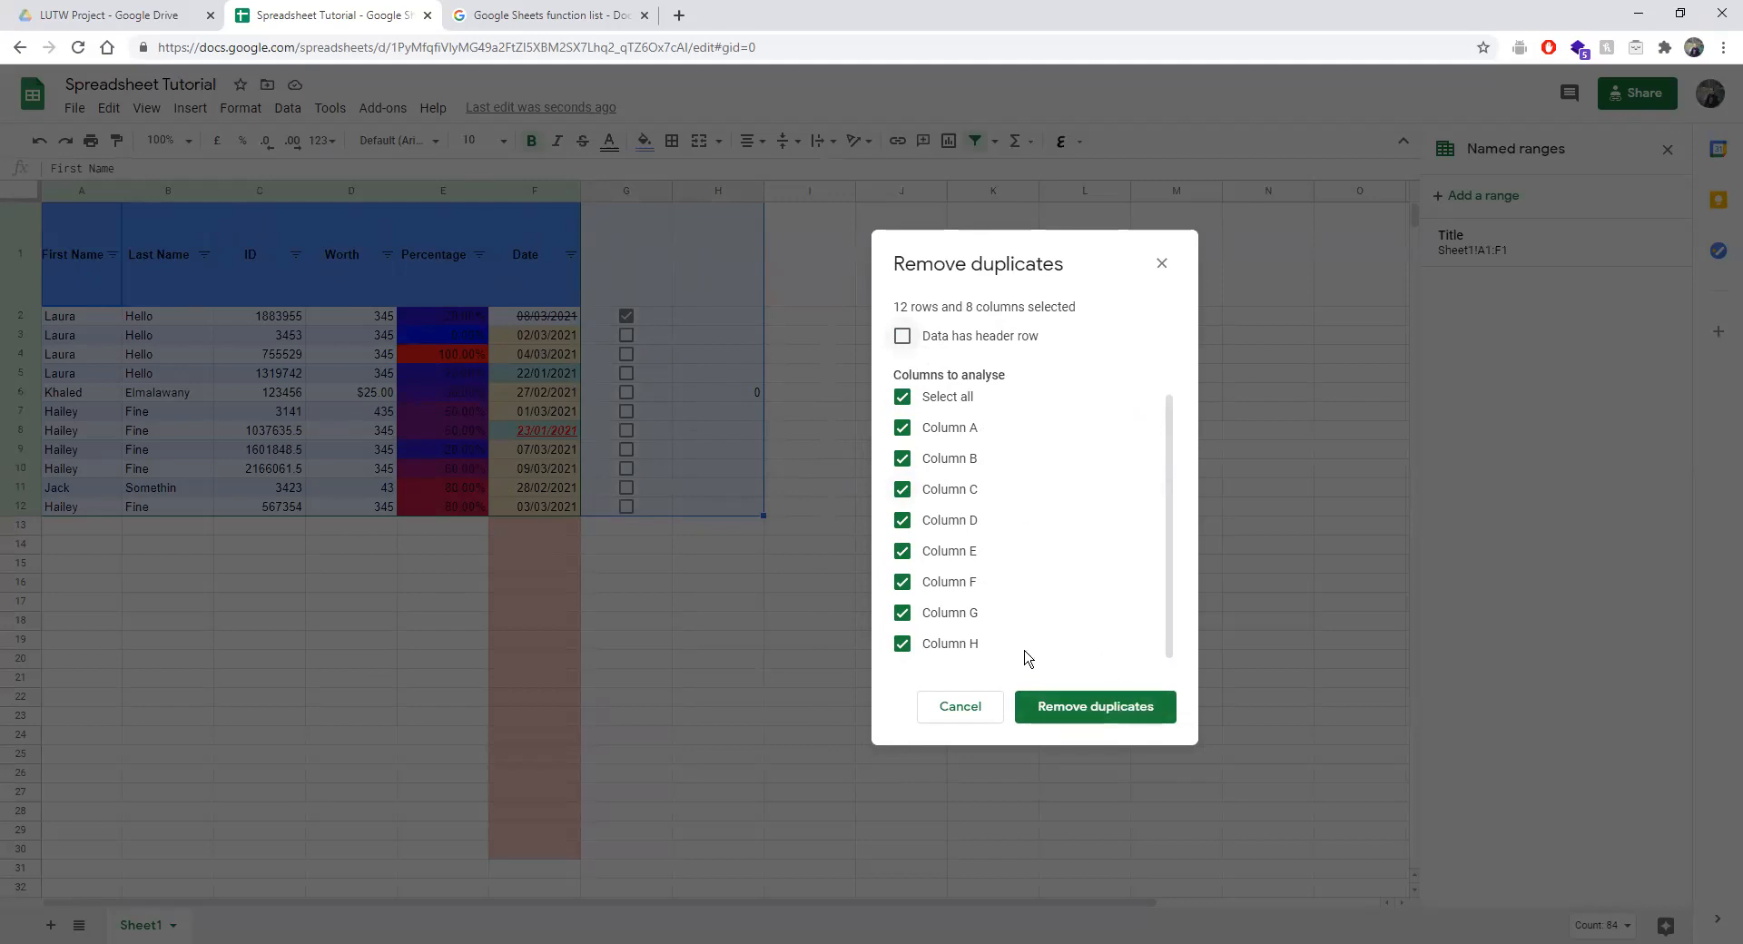
pyautogui.scroll(1, 933, 472)
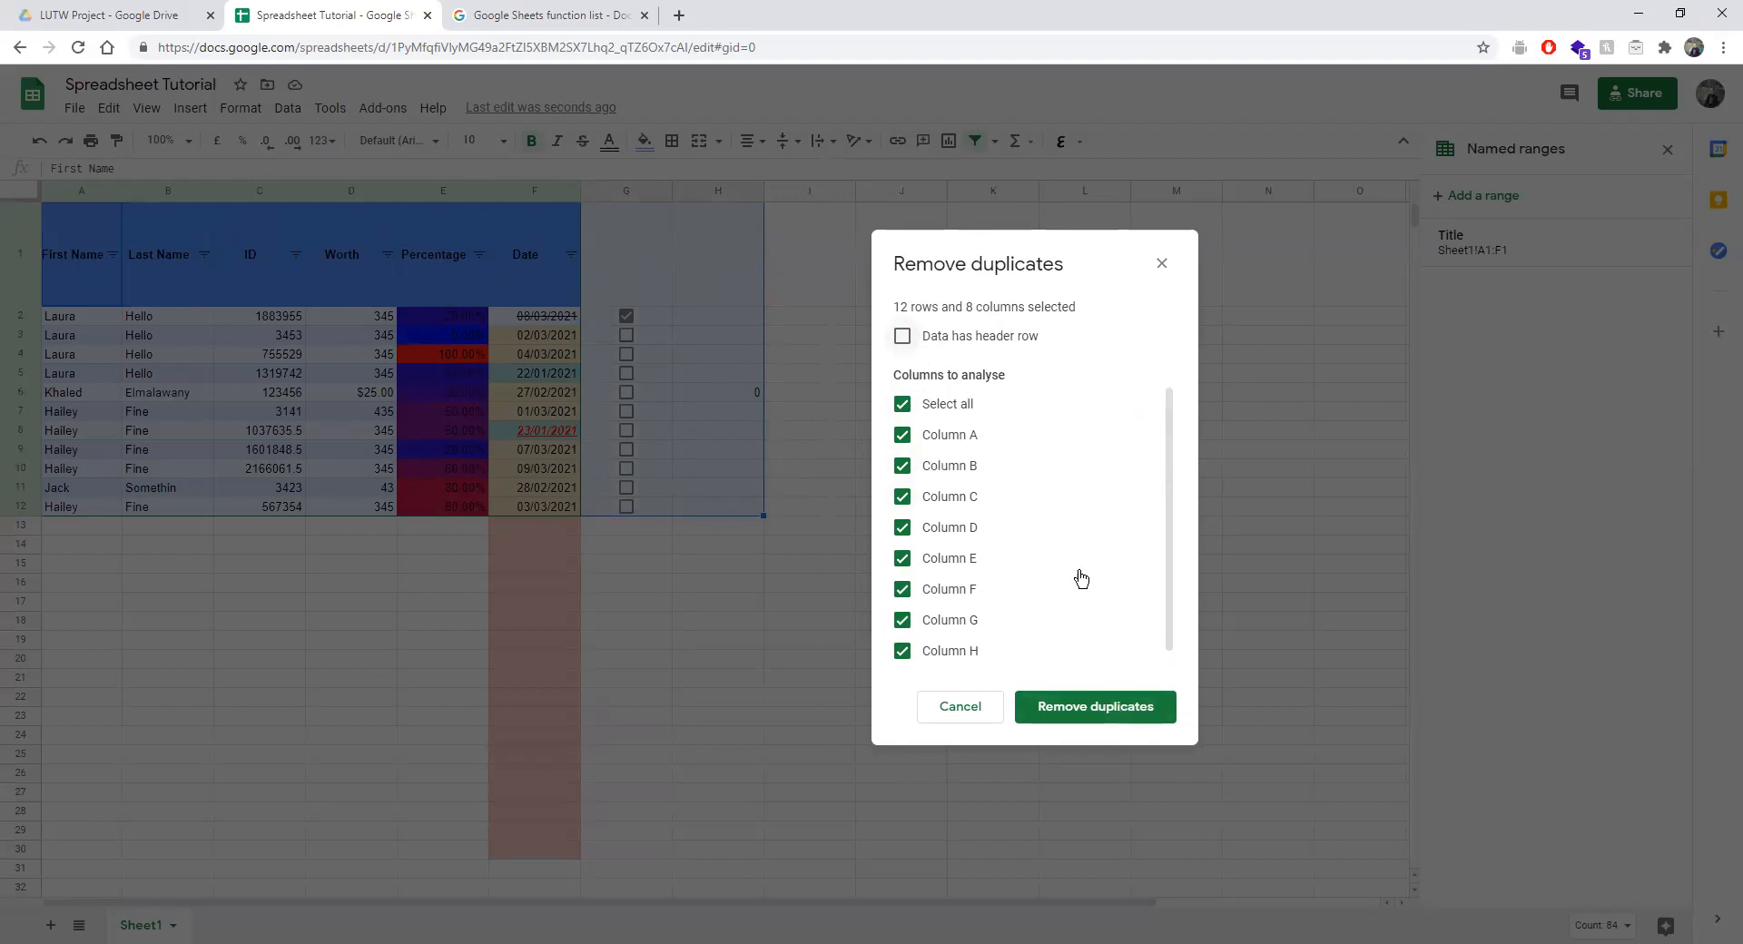
pyautogui.click(1062, 708)
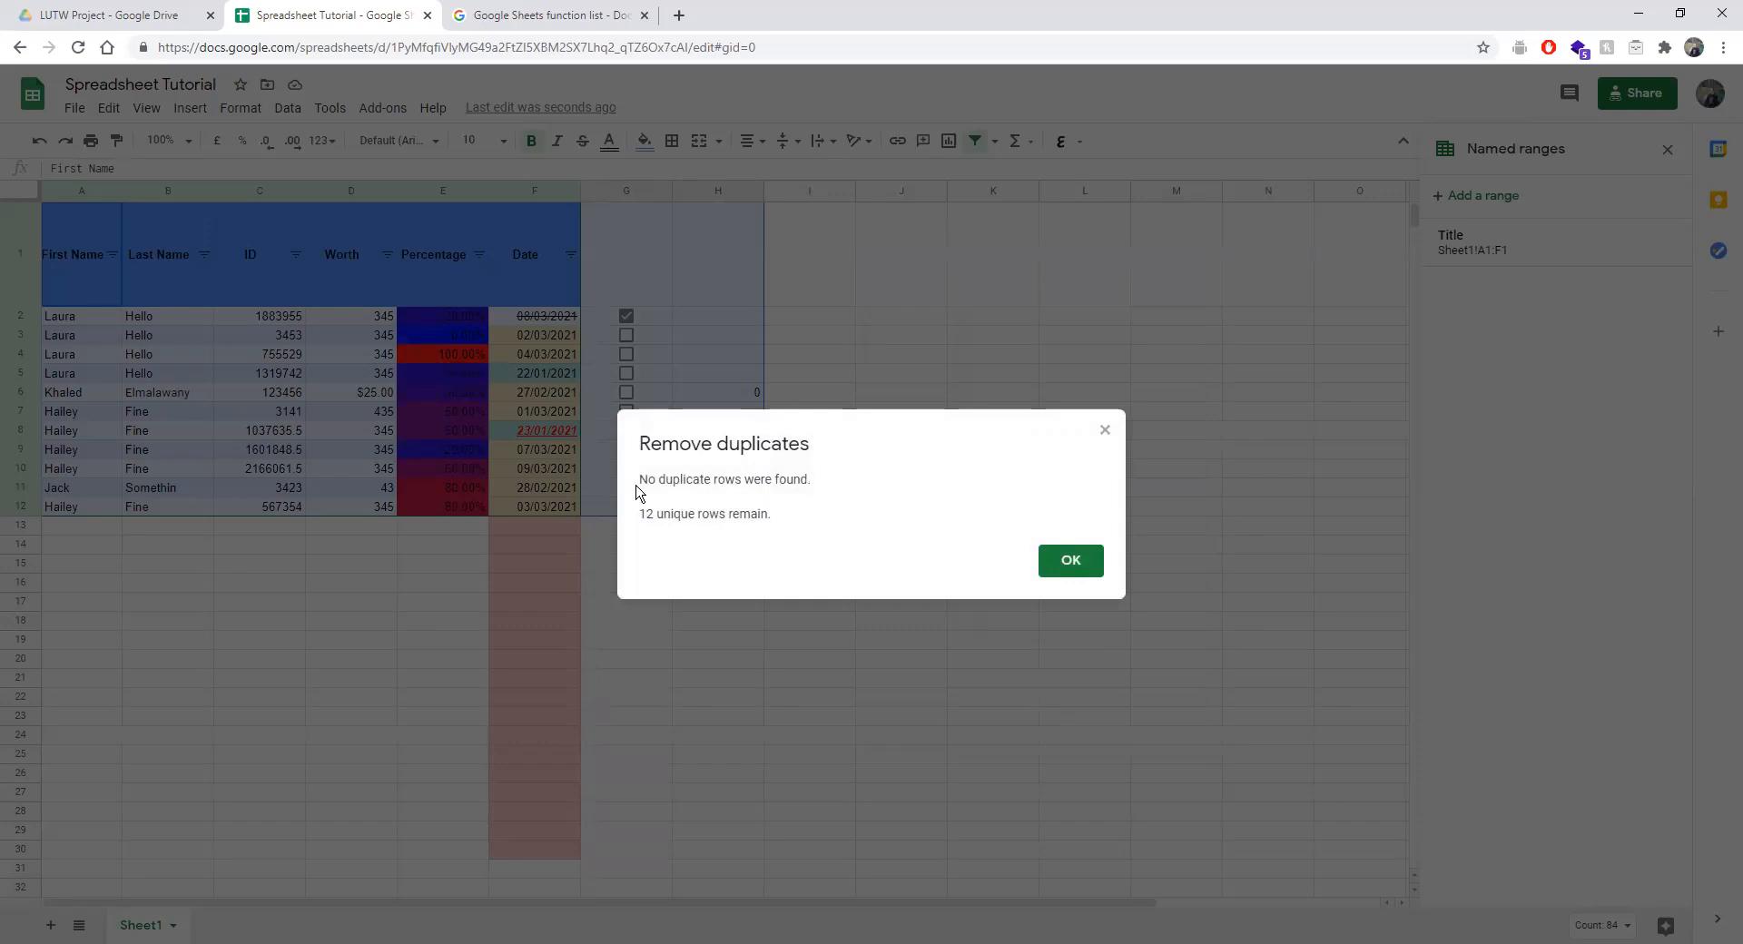
pyautogui.click(1071, 564)
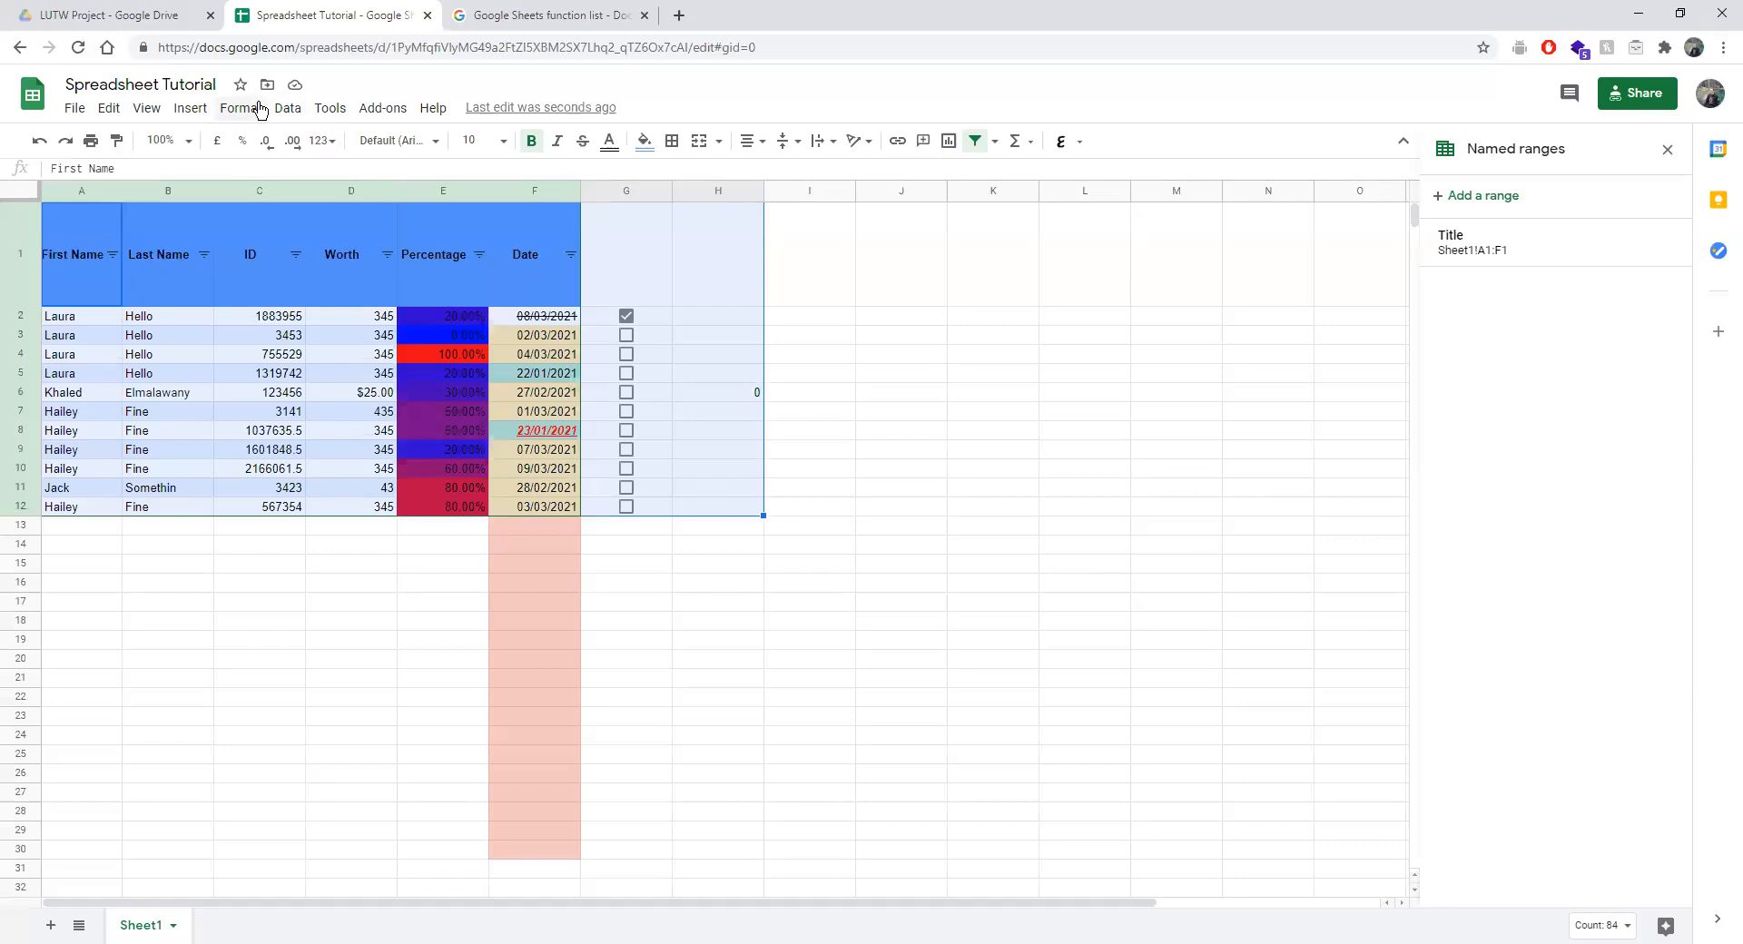
# Trim whitespace on the currently selected table cells.
pyautogui.click(289, 108)
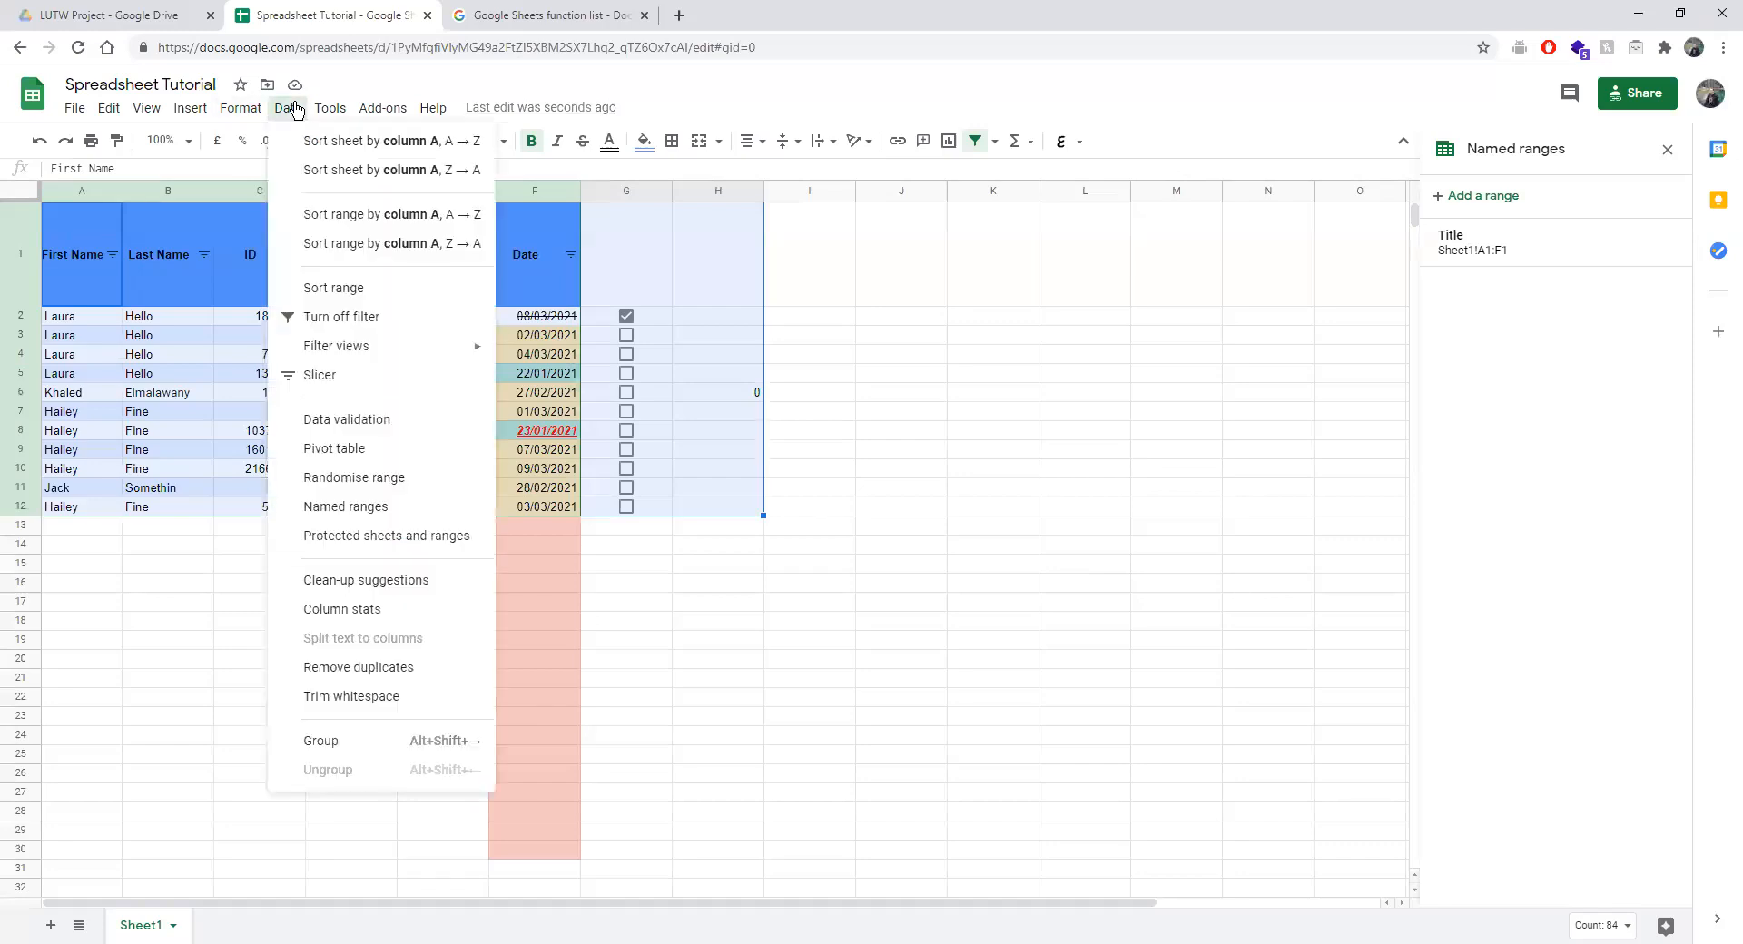
pyautogui.click(390, 705)
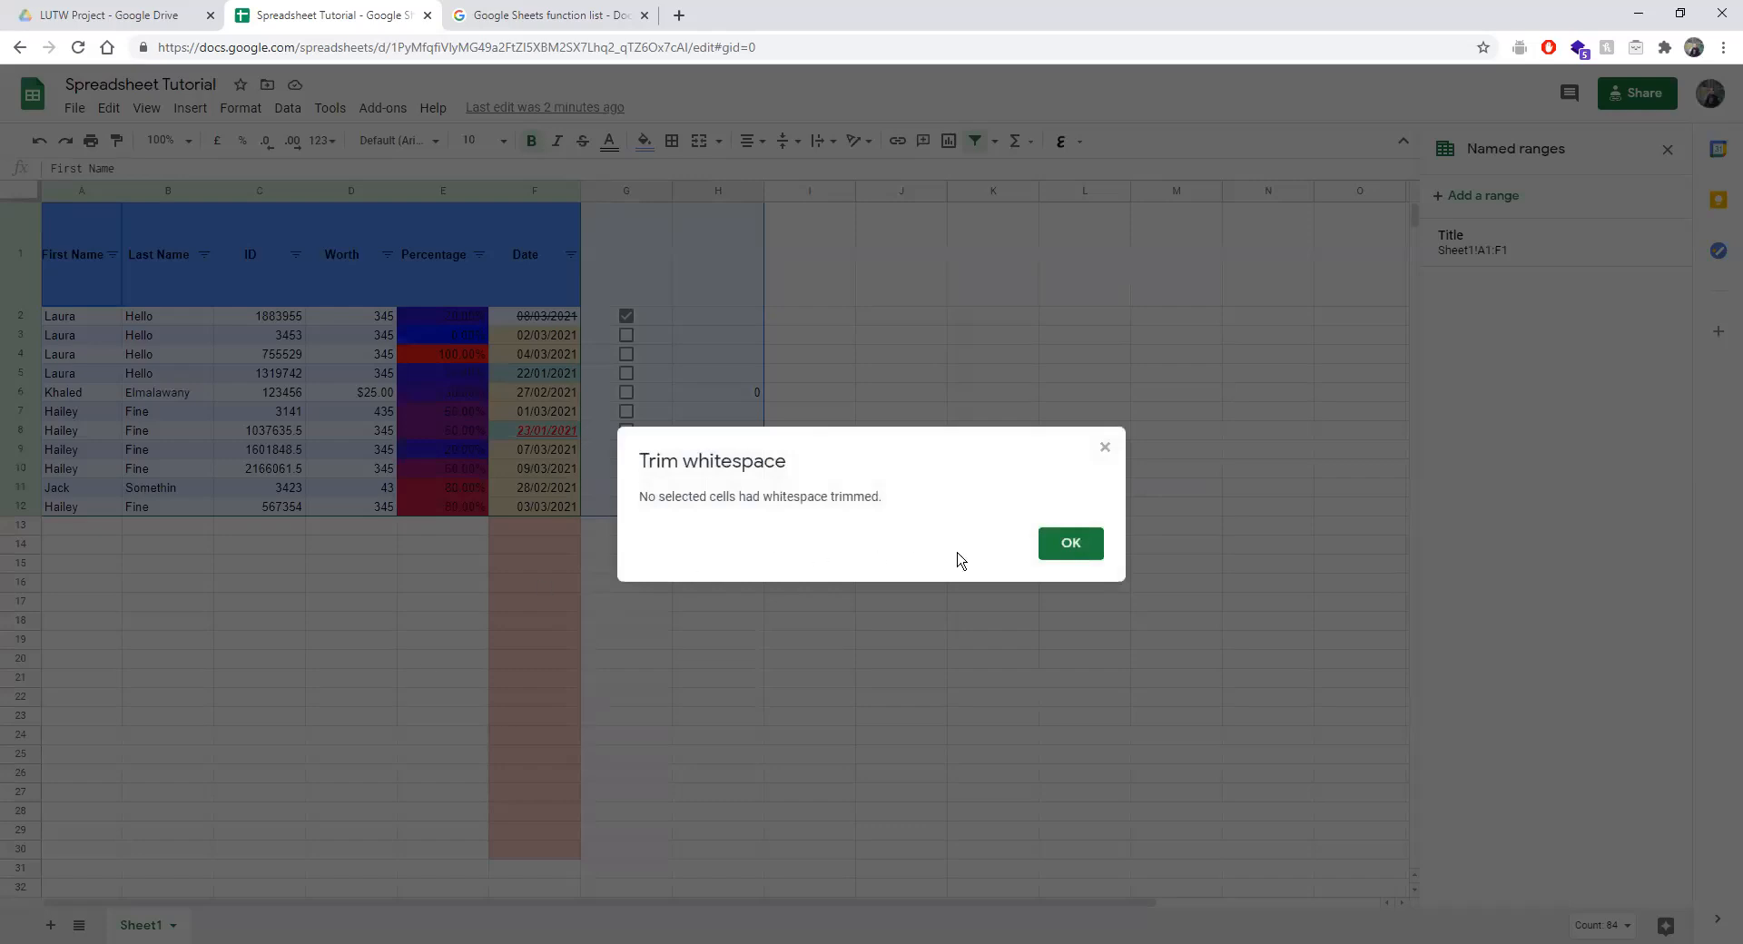
pyautogui.click(1067, 546)
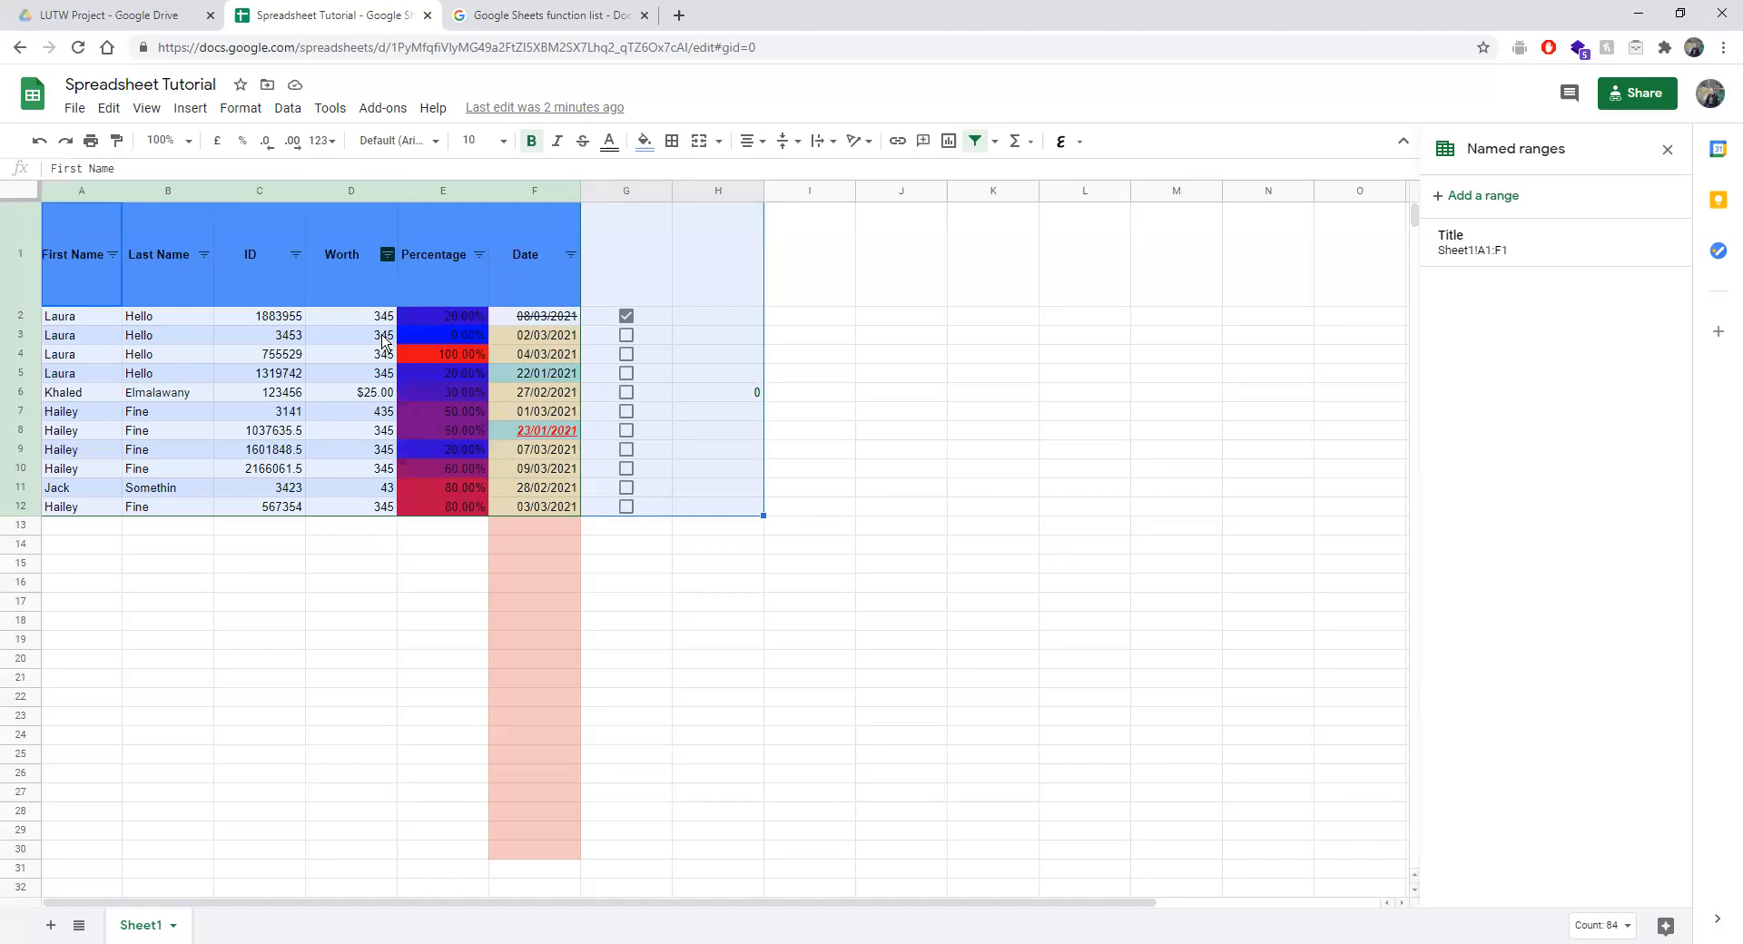
# Edit the last name text in B11 through the formula bar.
pyautogui.click(299, 549)
pyautogui.doubleClick(298, 553)
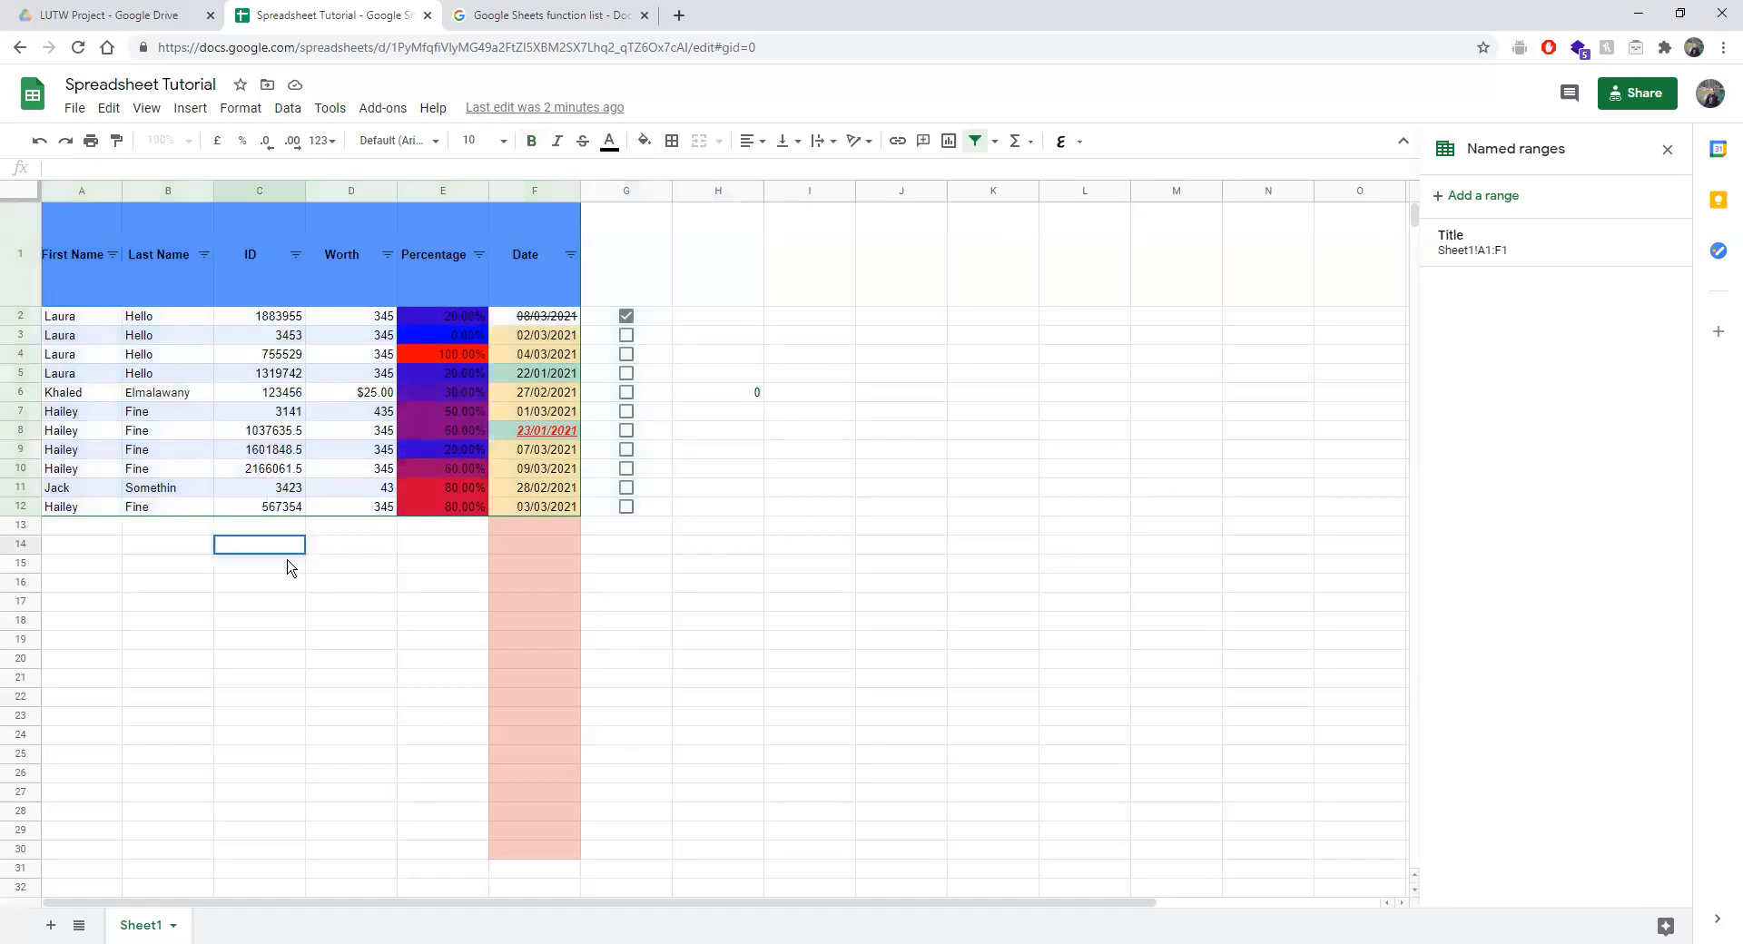
pyautogui.click(162, 490)
pyautogui.click(82, 168)
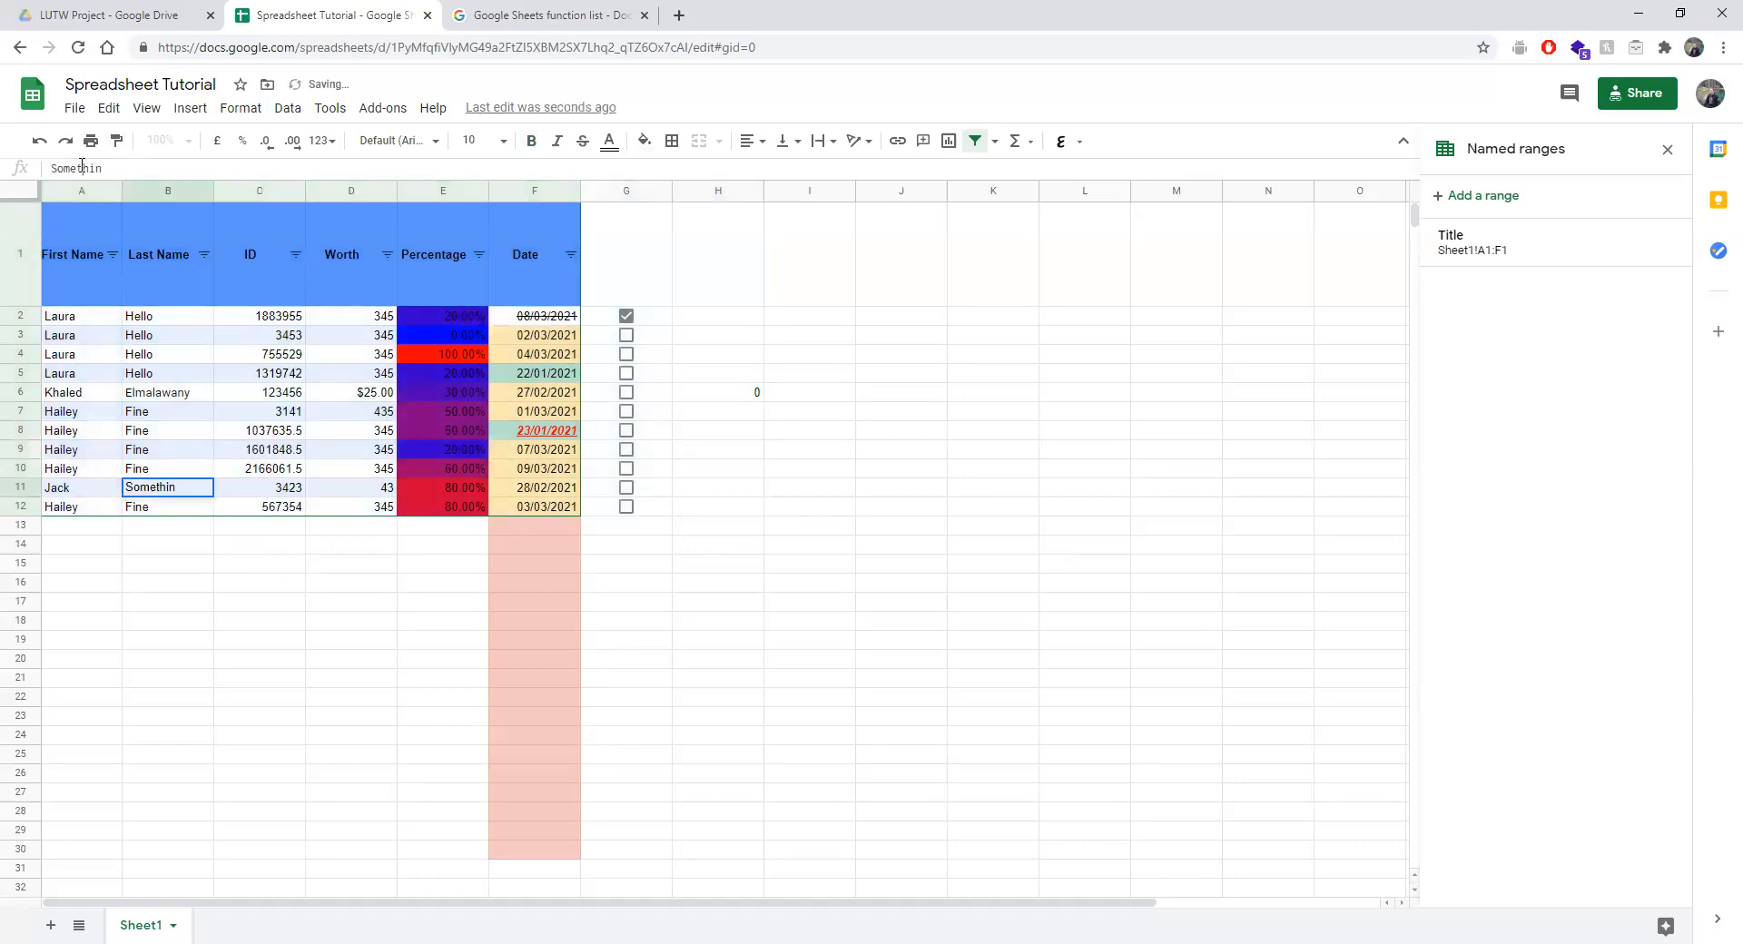
pyautogui.click(229, 705)
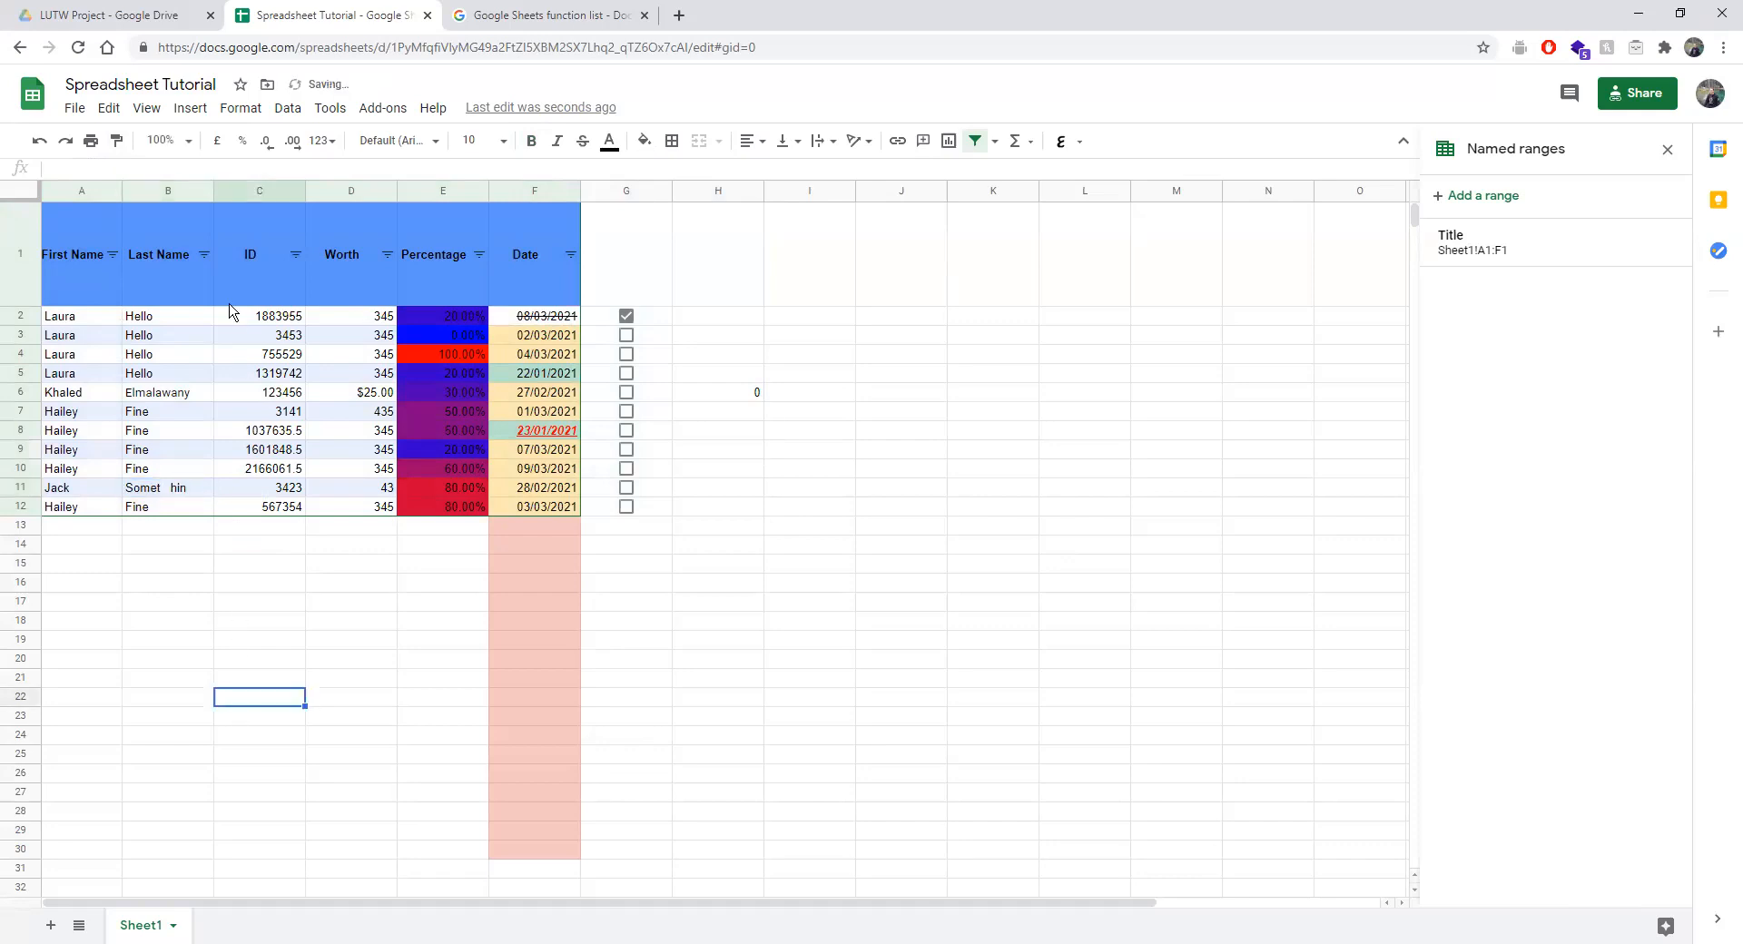
# Trim whitespace on A1:D8, collapsing B11 to 'Somet hin'.
pyautogui.moveTo(70, 221); pyautogui.dragTo(567, 494)
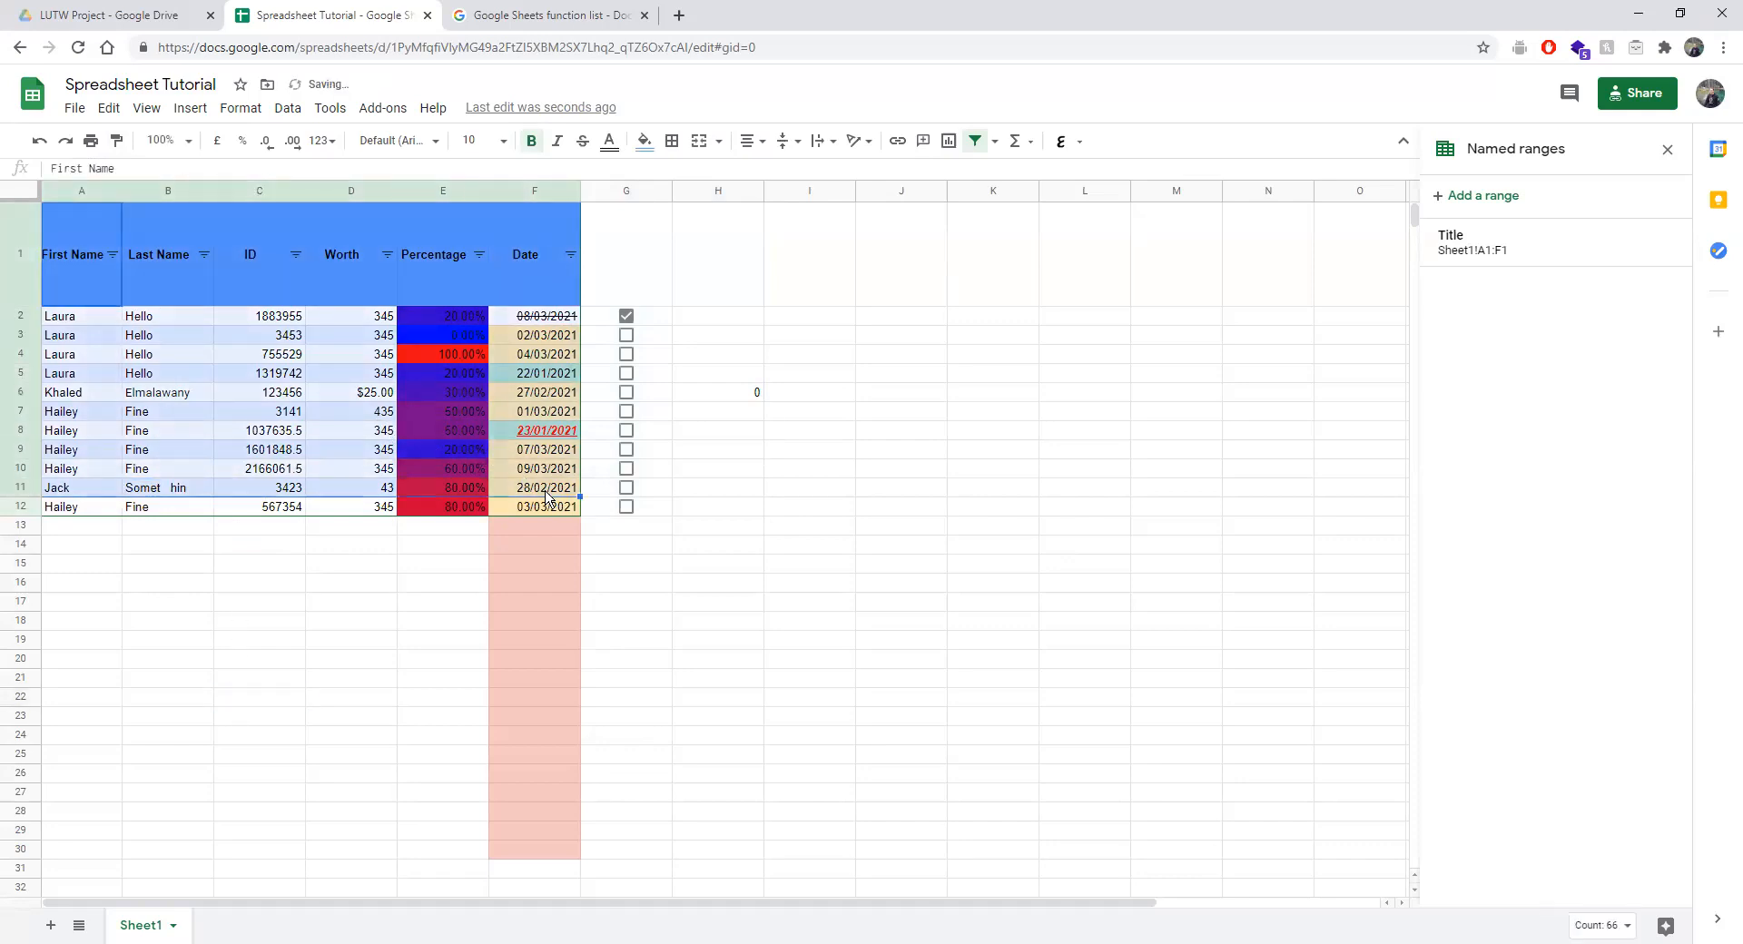
pyautogui.click(240, 108)
pyautogui.moveTo(288, 109)
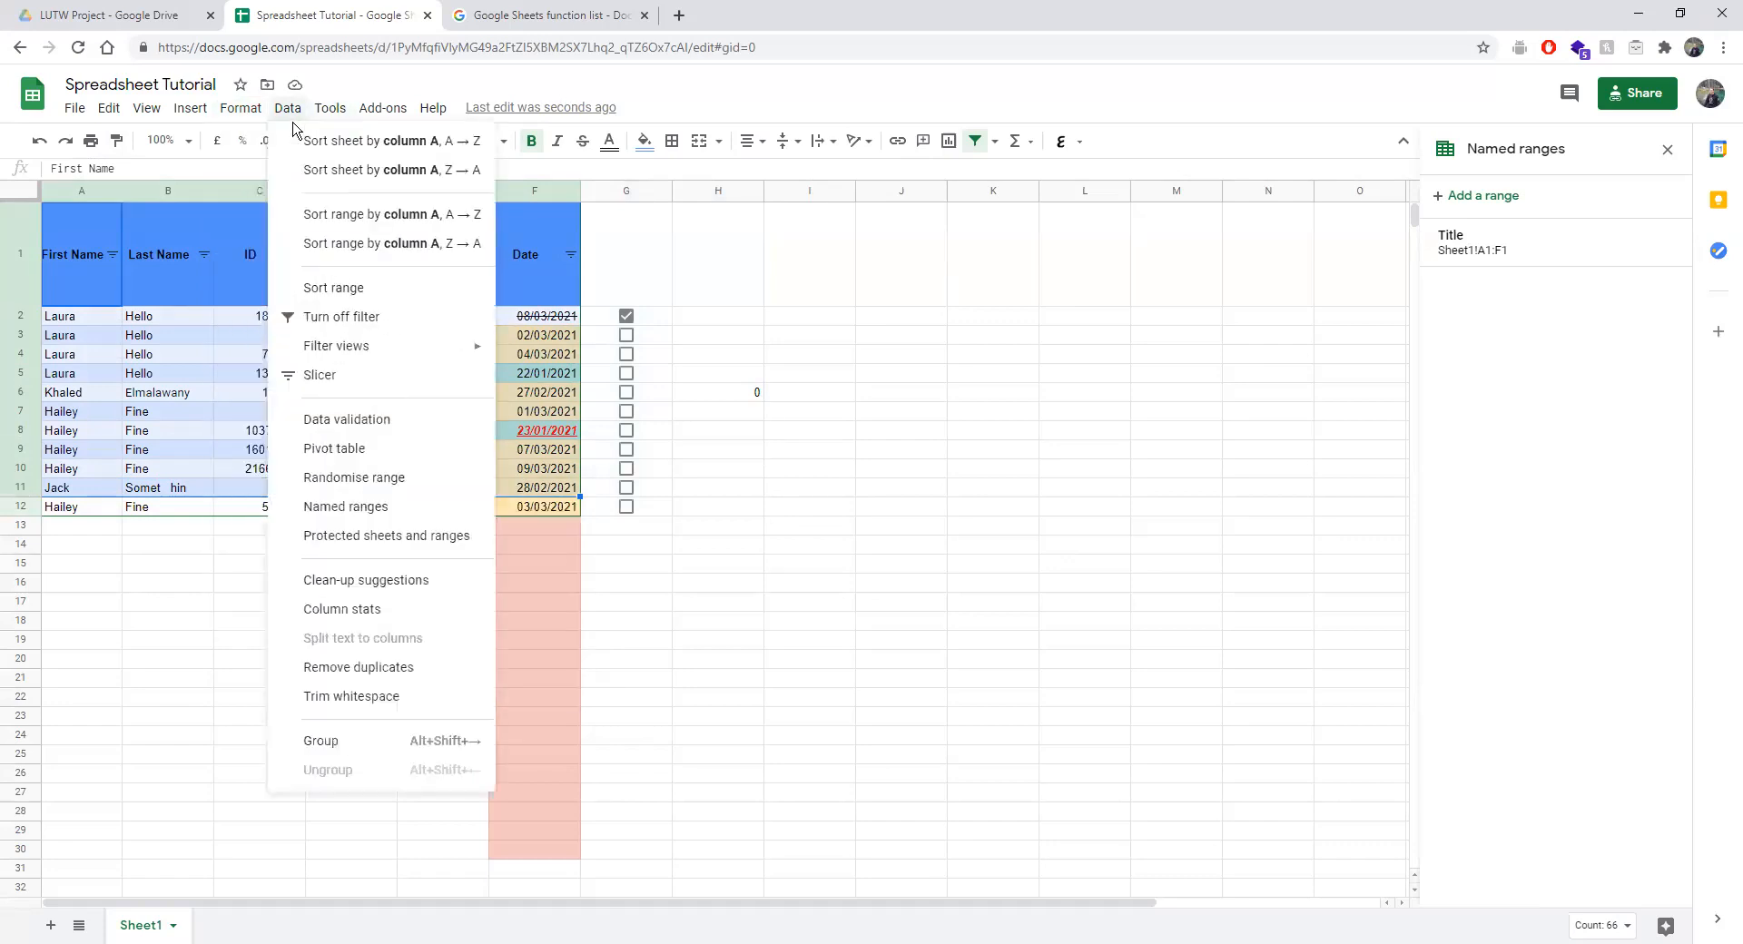
pyautogui.click(388, 699)
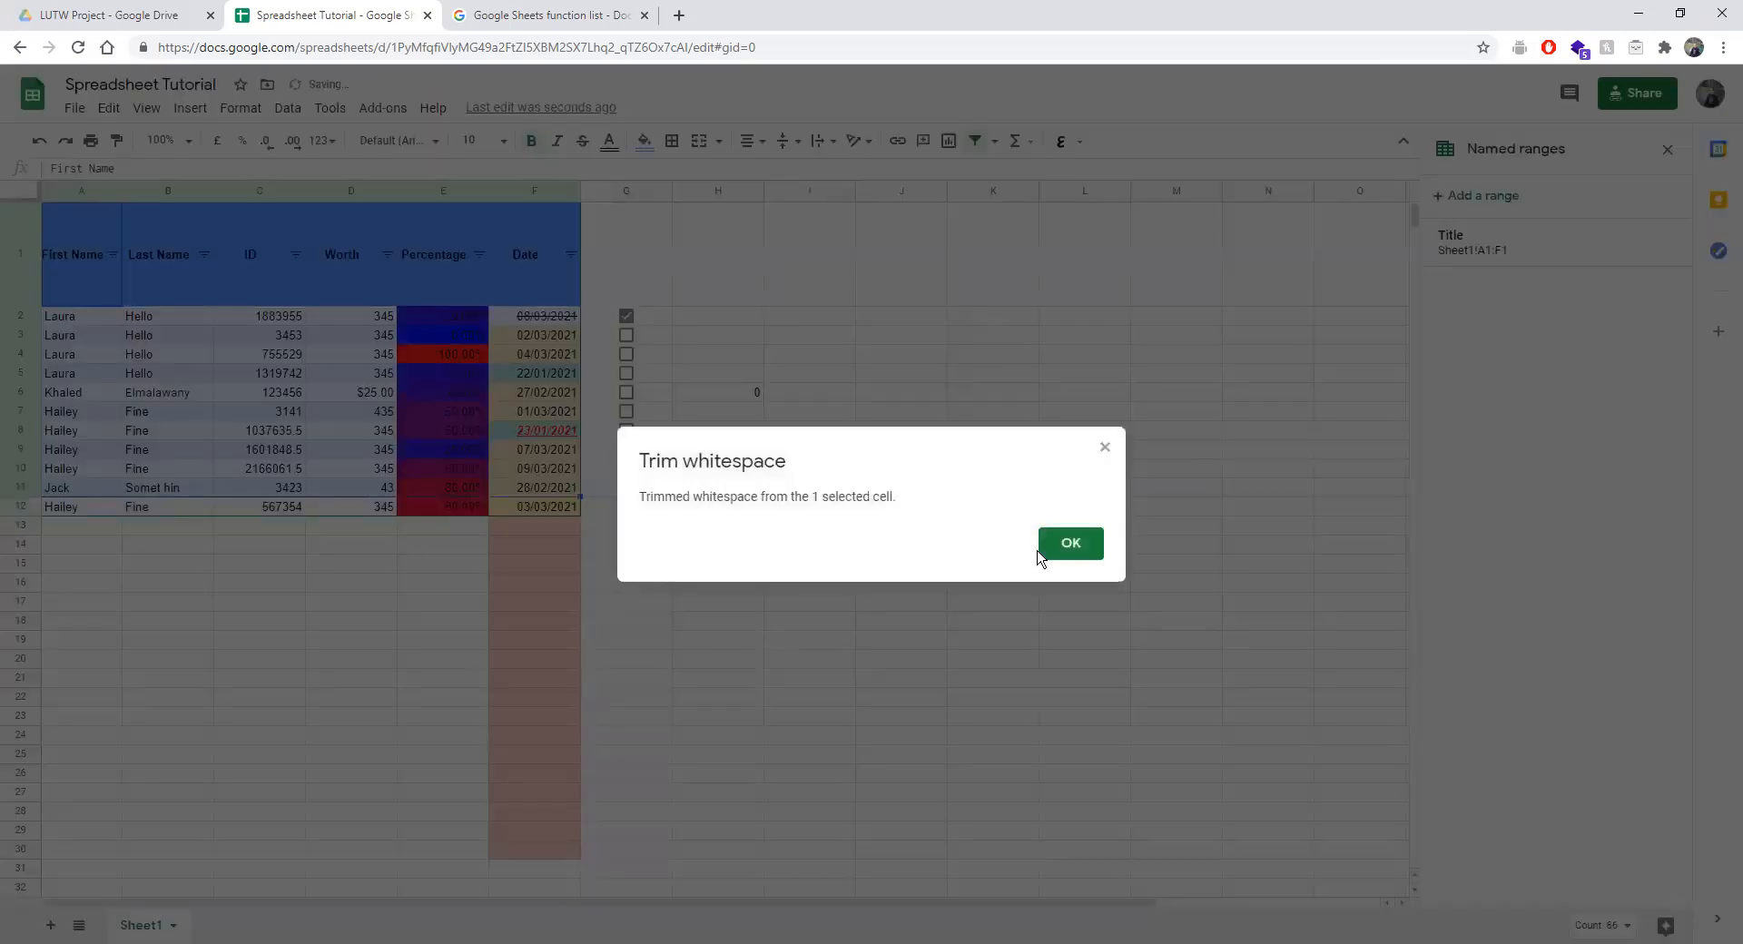
pyautogui.click(1072, 545)
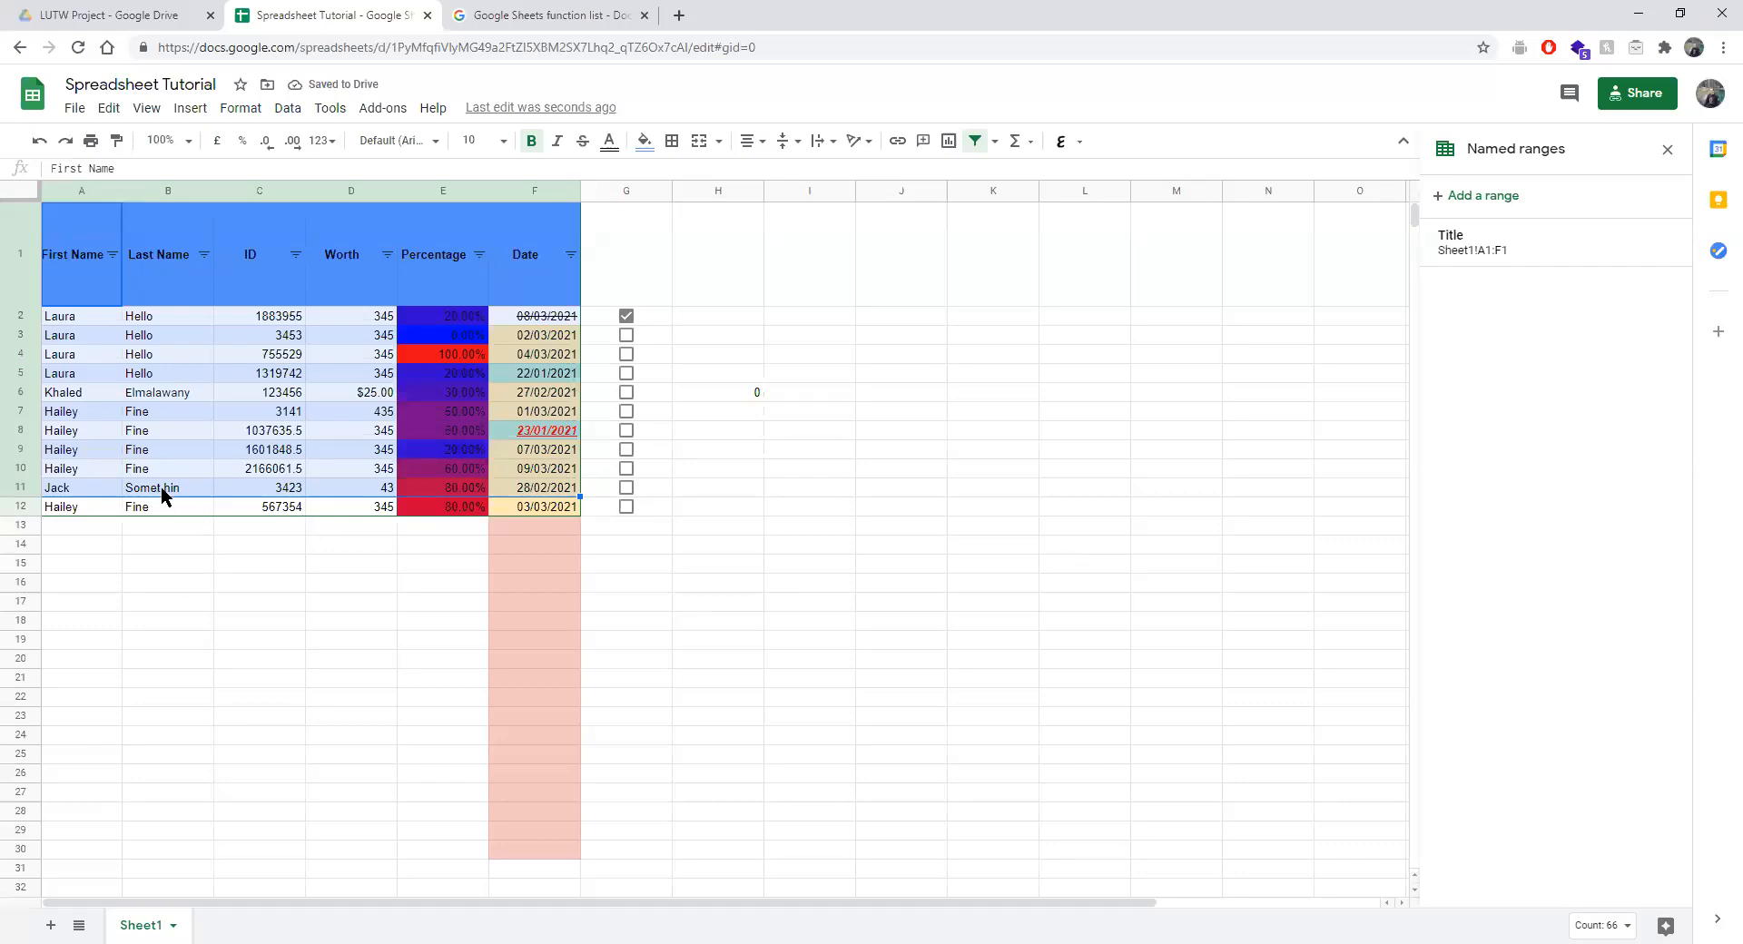
# Open the Clean-up suggestions side panel from the Data menu.
pyautogui.click(233, 109)
pyautogui.moveTo(284, 109)
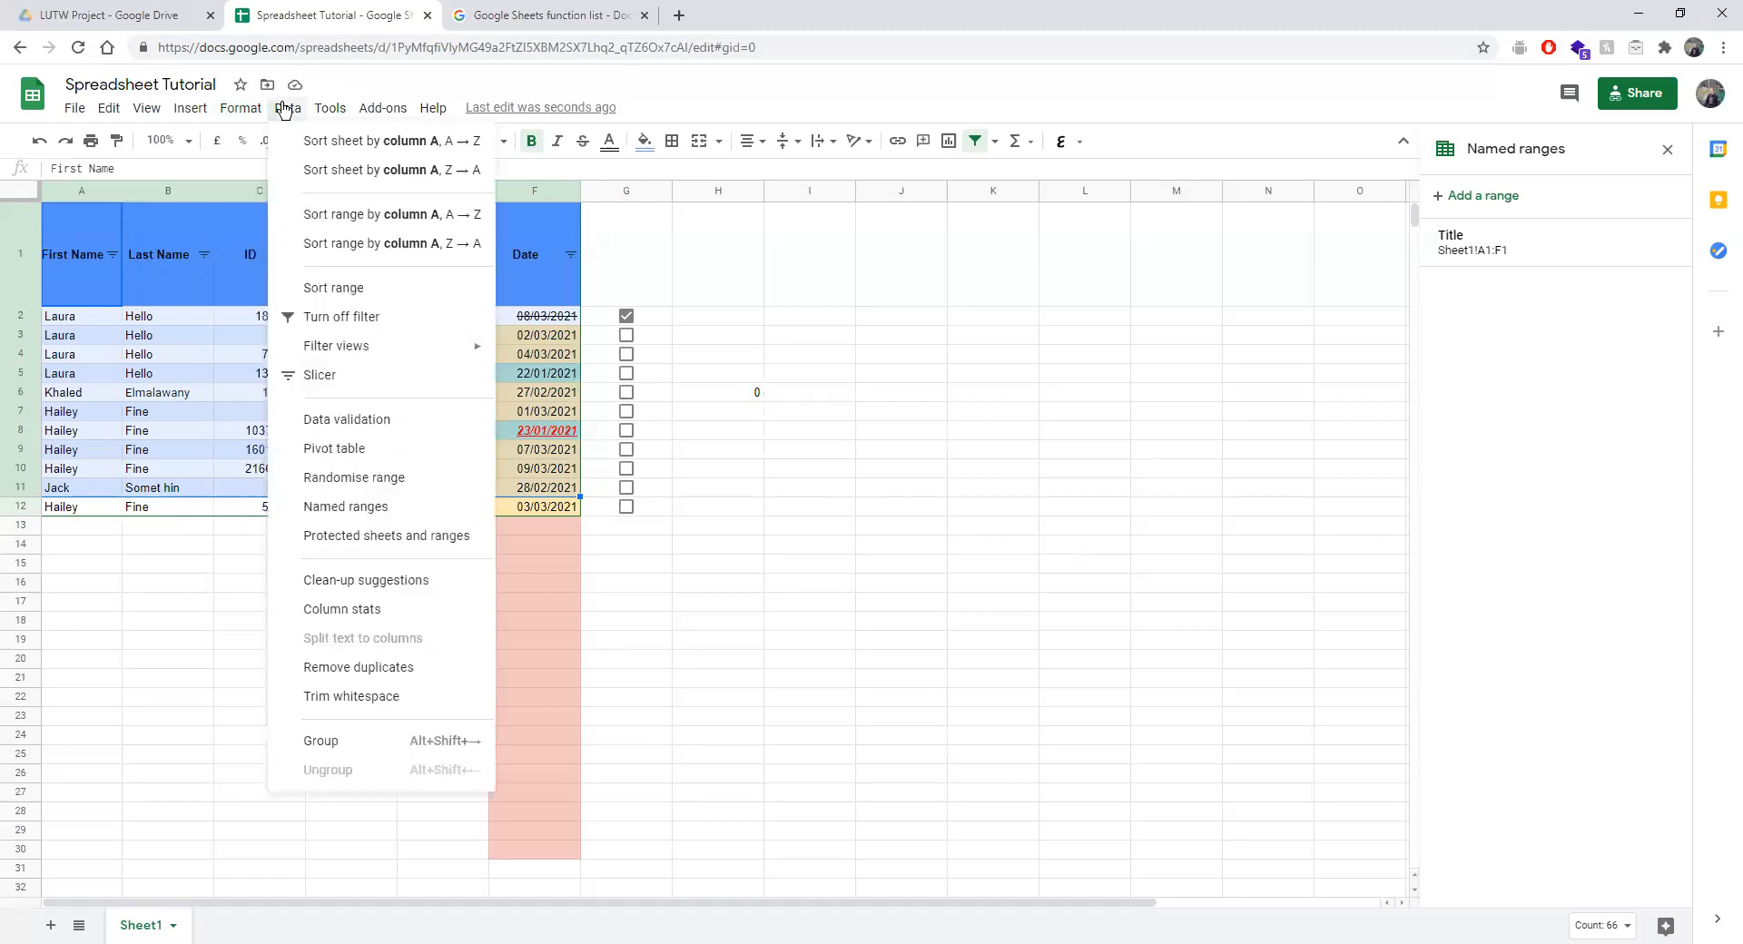
pyautogui.click(363, 582)
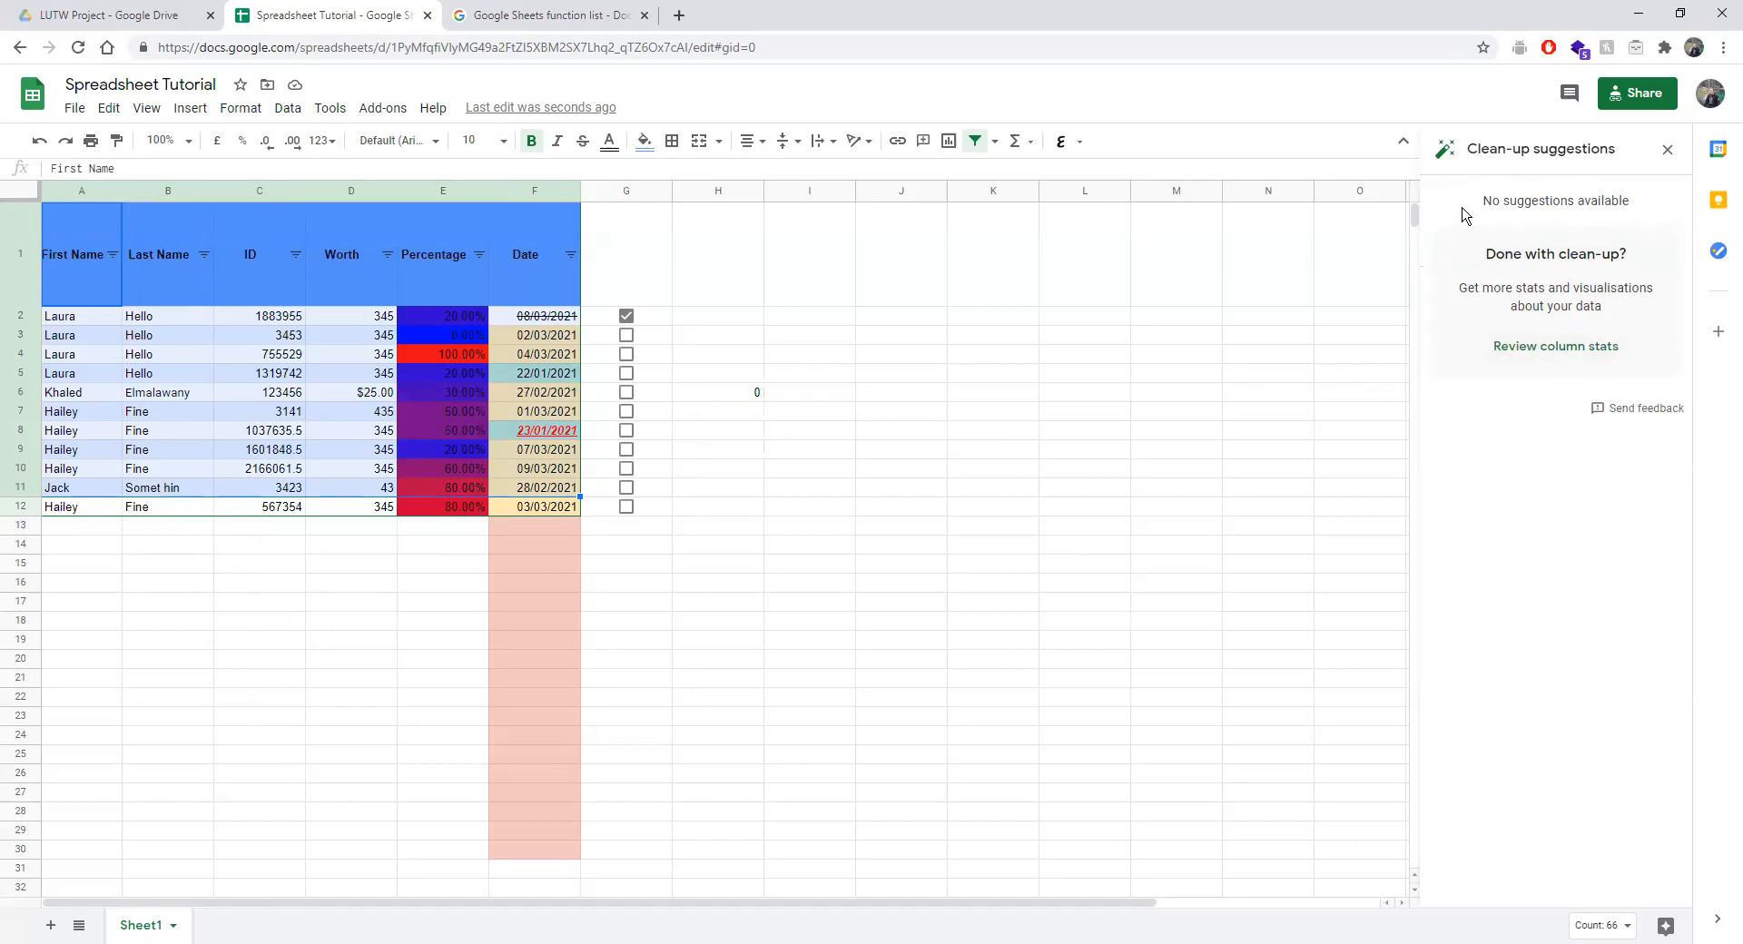
pyautogui.click(288, 109)
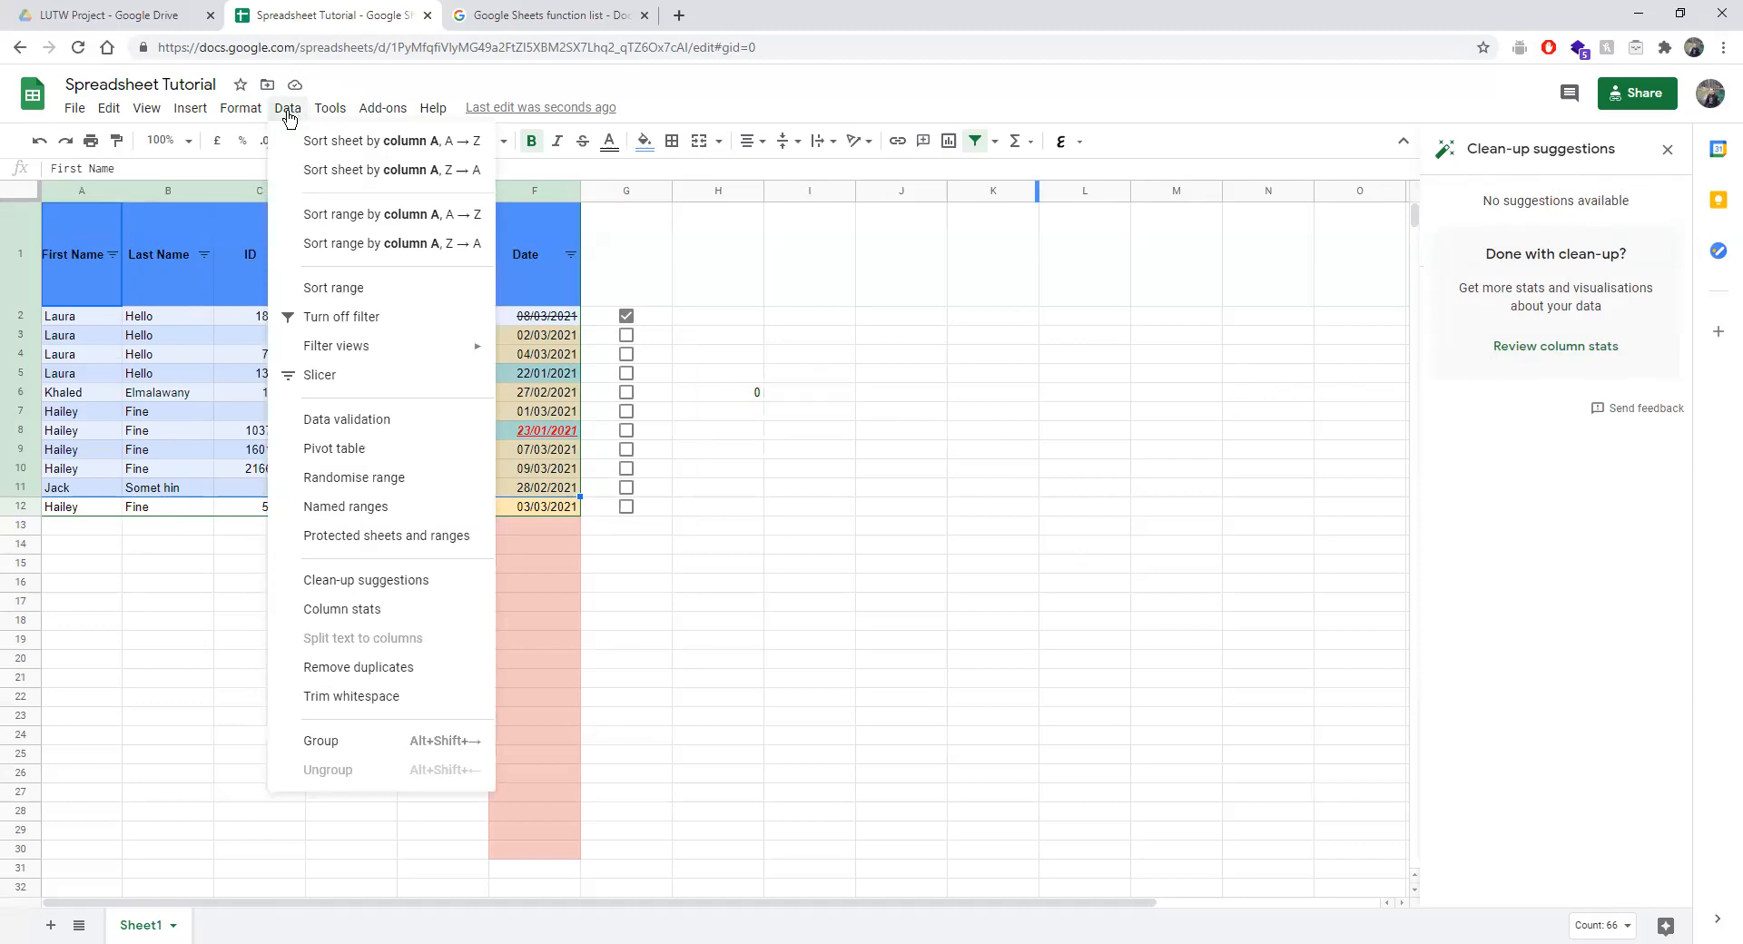
pyautogui.moveTo(240, 108)
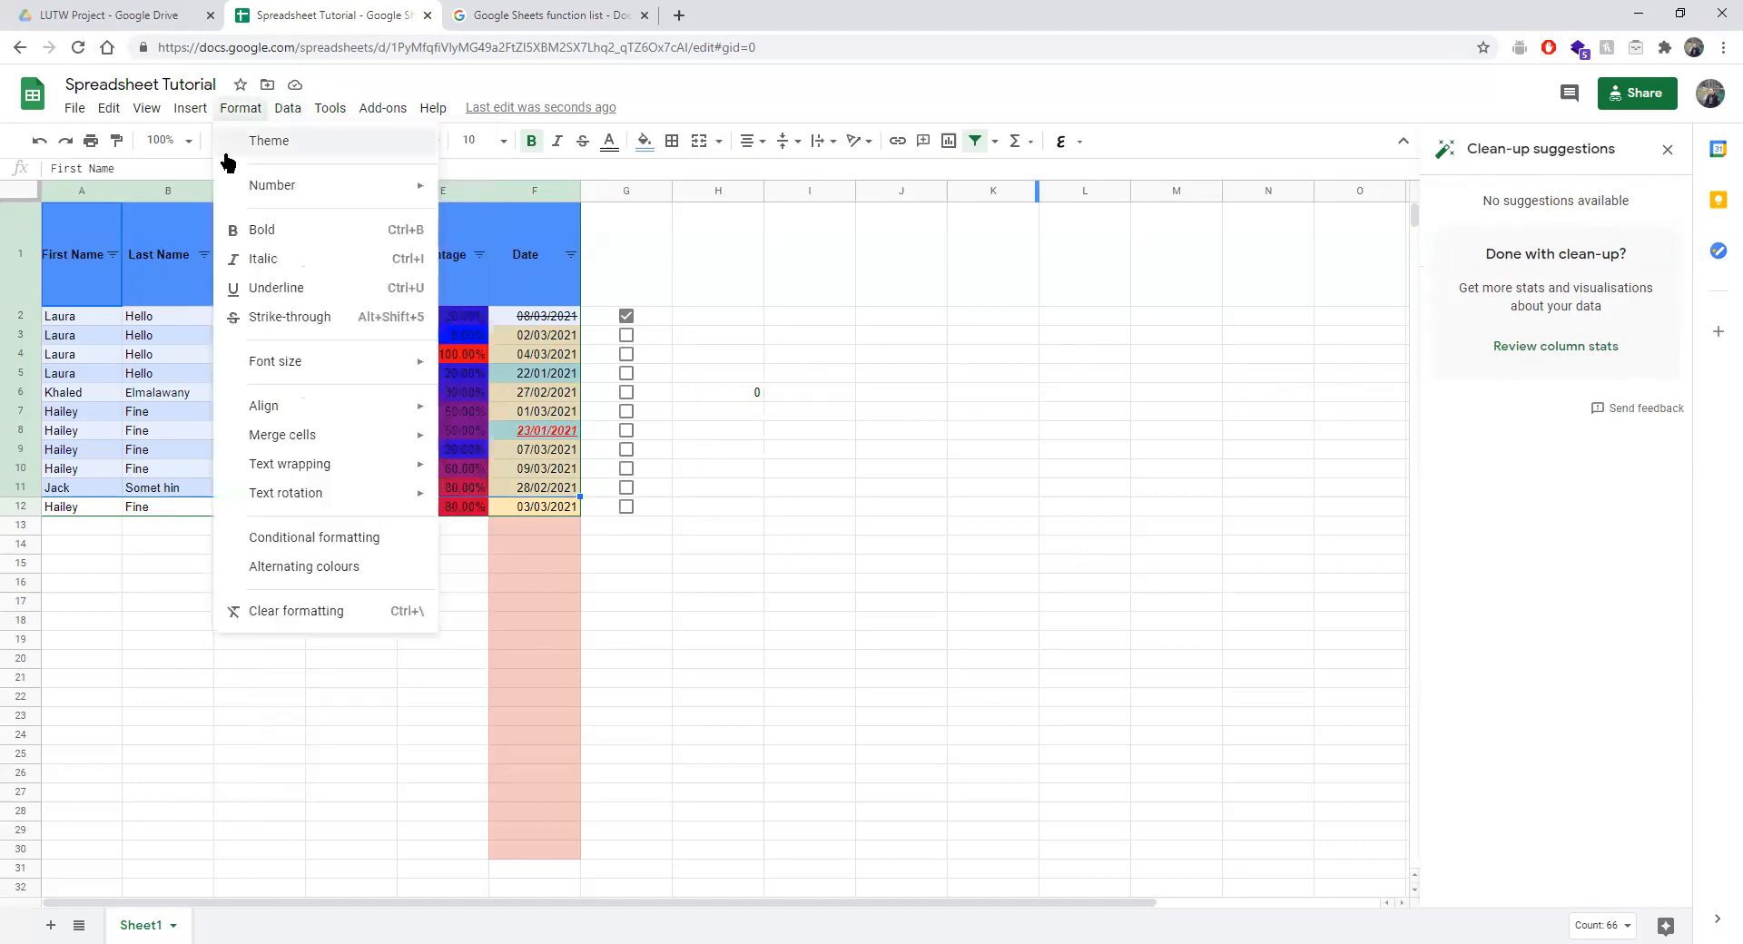
pyautogui.moveTo(298, 111)
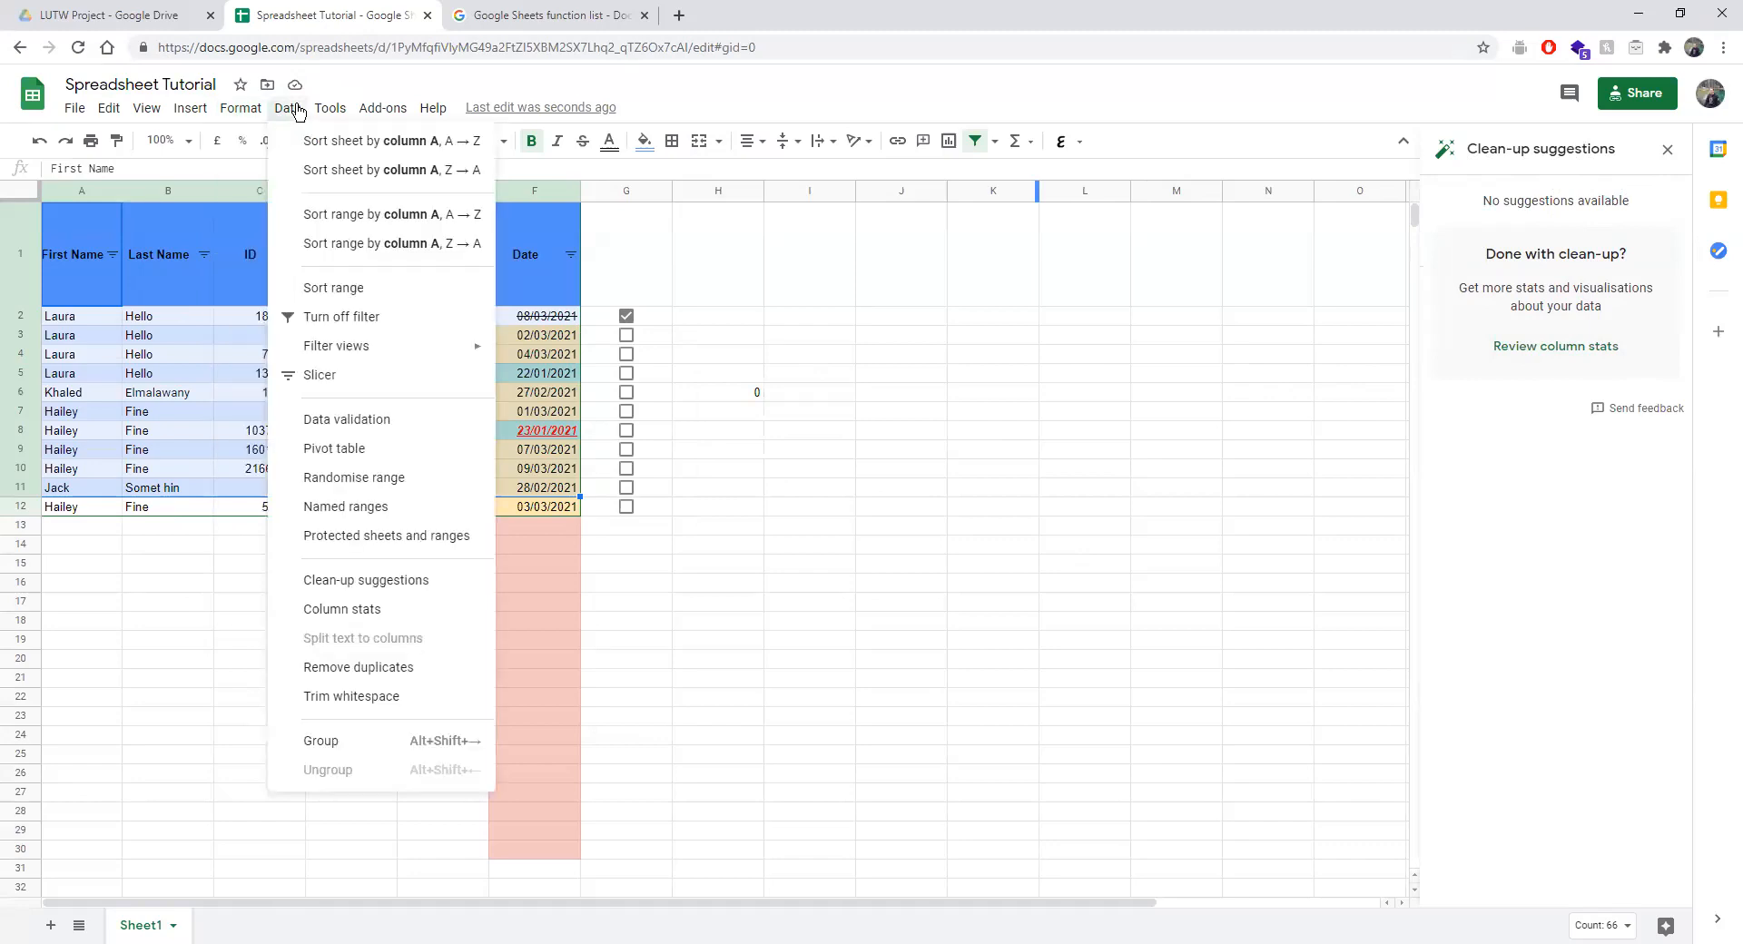
# Select A5:B7, undoing an accidental move of A5's name into D4.
pyautogui.click(60, 380)
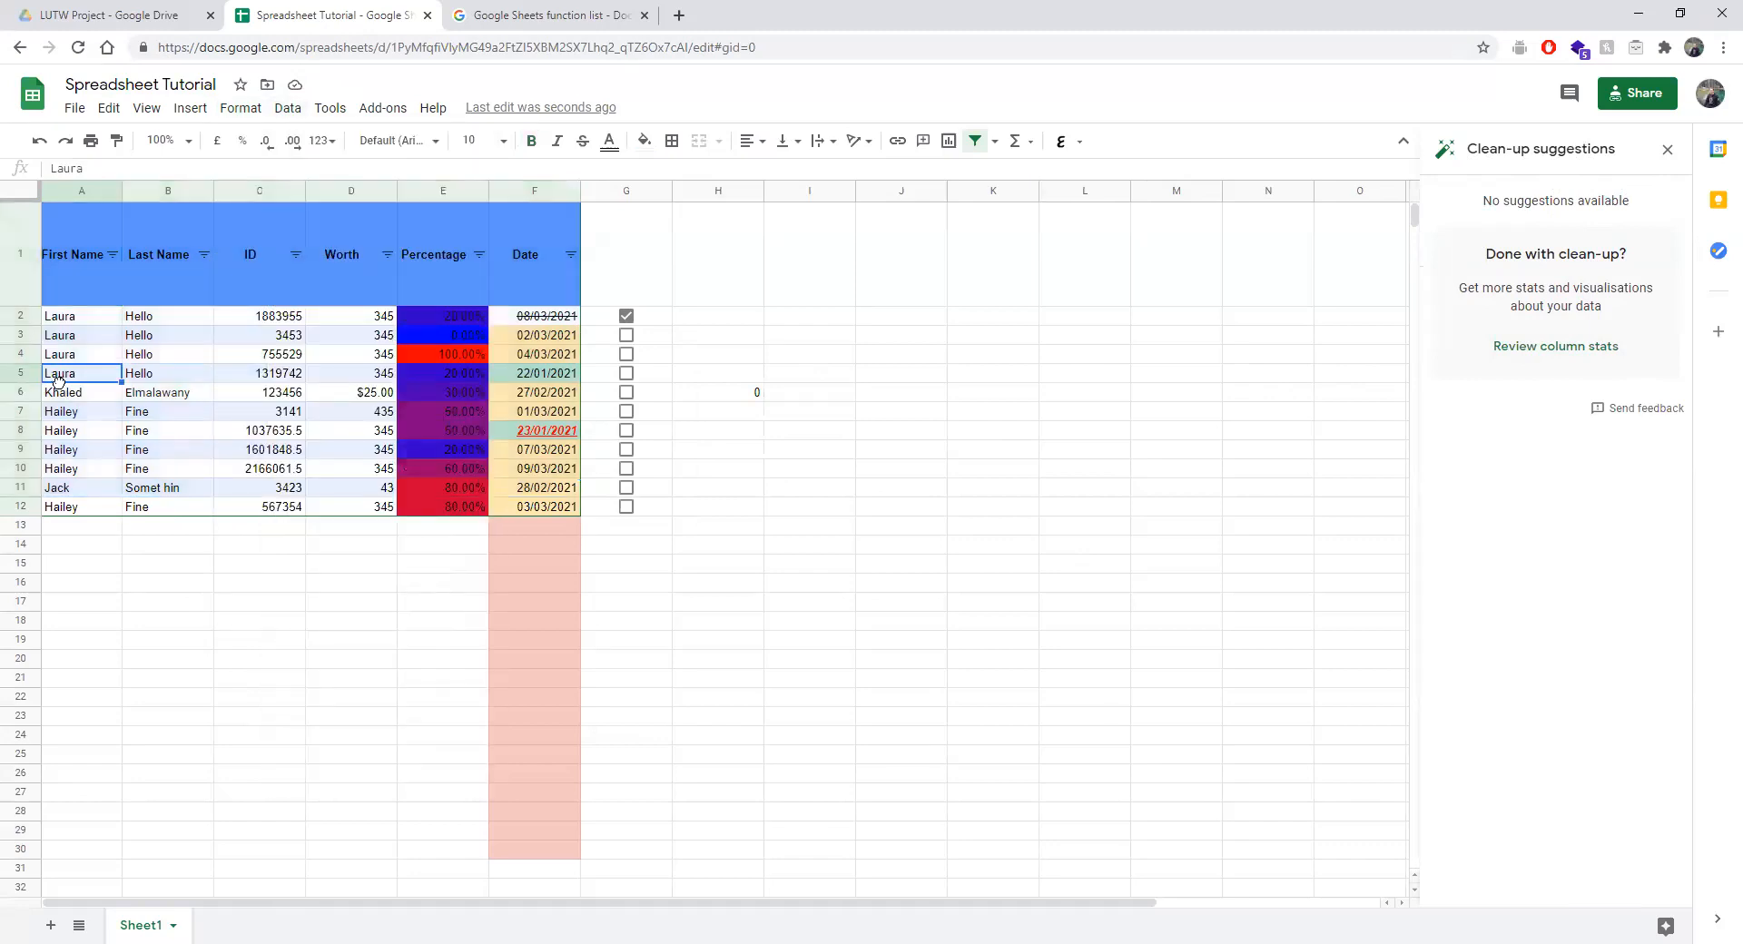
pyautogui.moveTo(340, 368); pyautogui.dragTo(340, 368)
pyautogui.hotkey('ctrl', 'z')
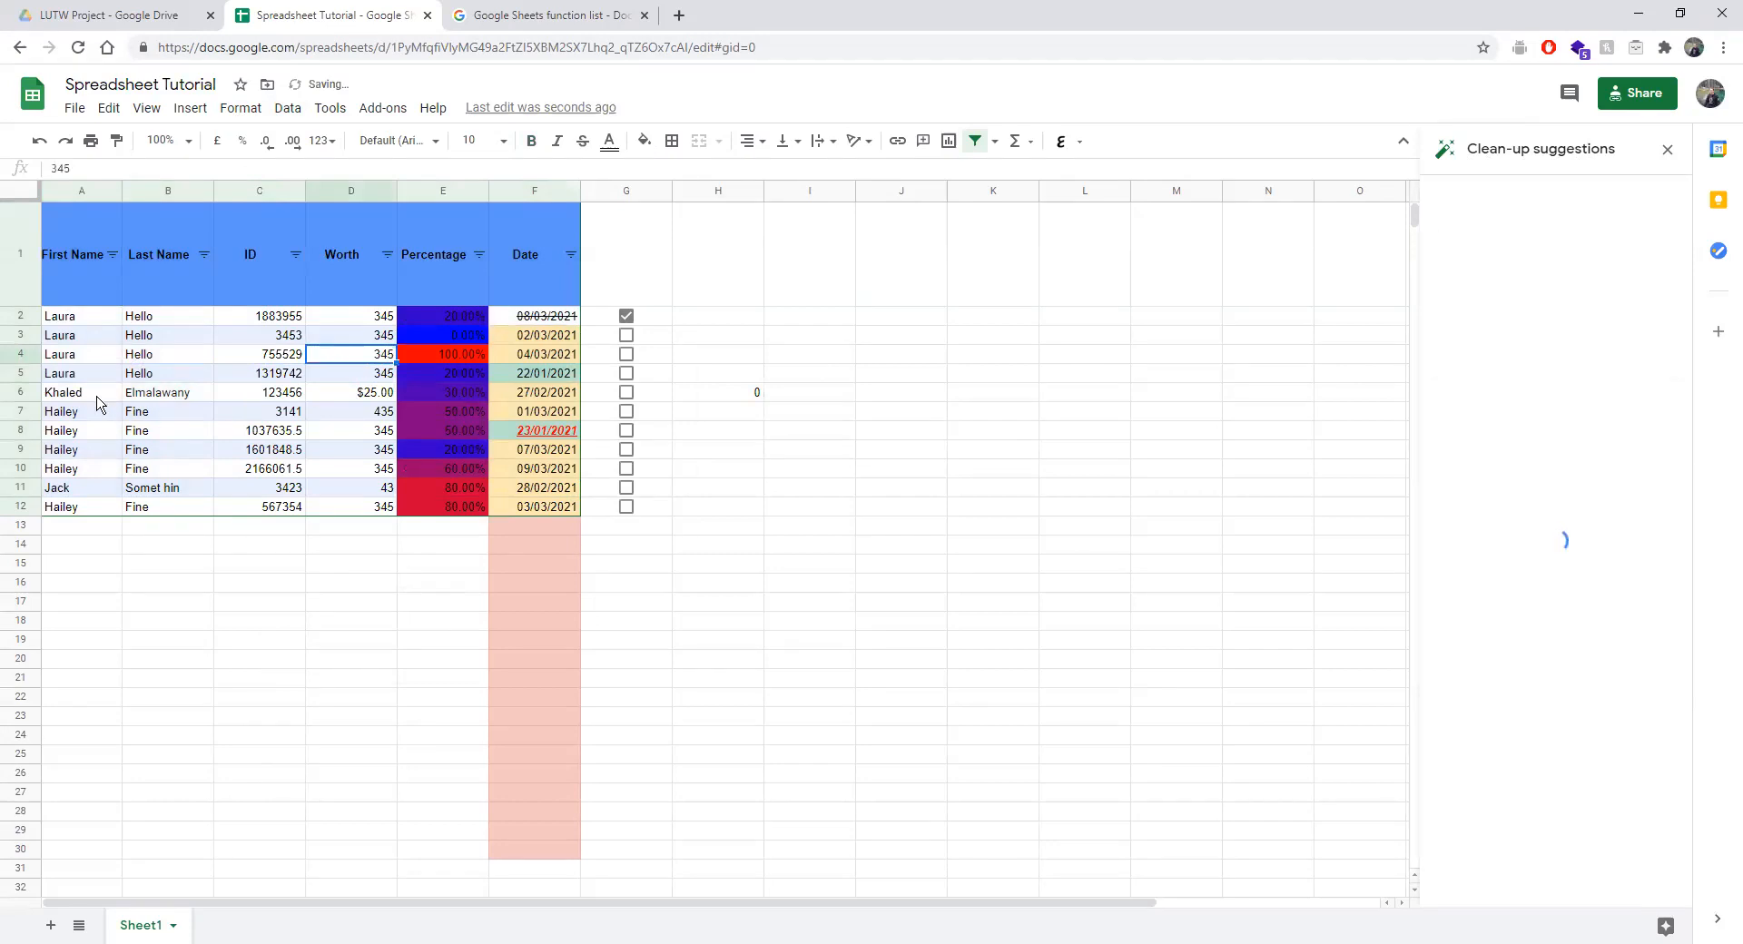
pyautogui.moveTo(102, 378); pyautogui.dragTo(172, 413)
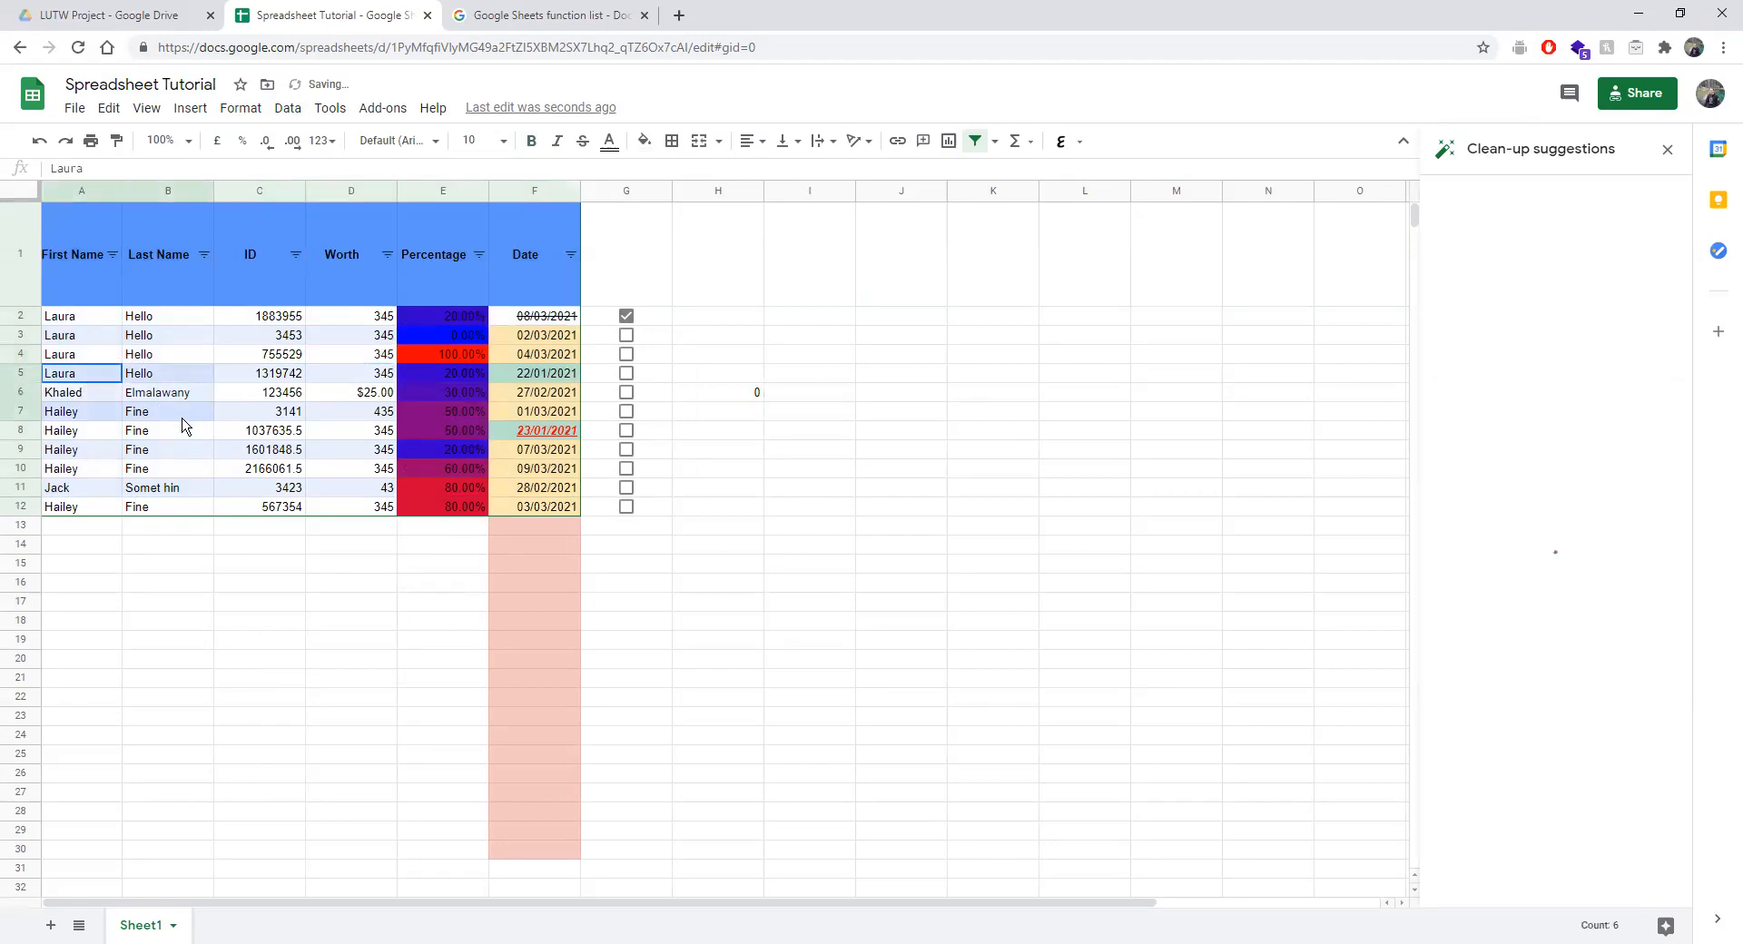
pyautogui.click(240, 108)
pyautogui.click(287, 108)
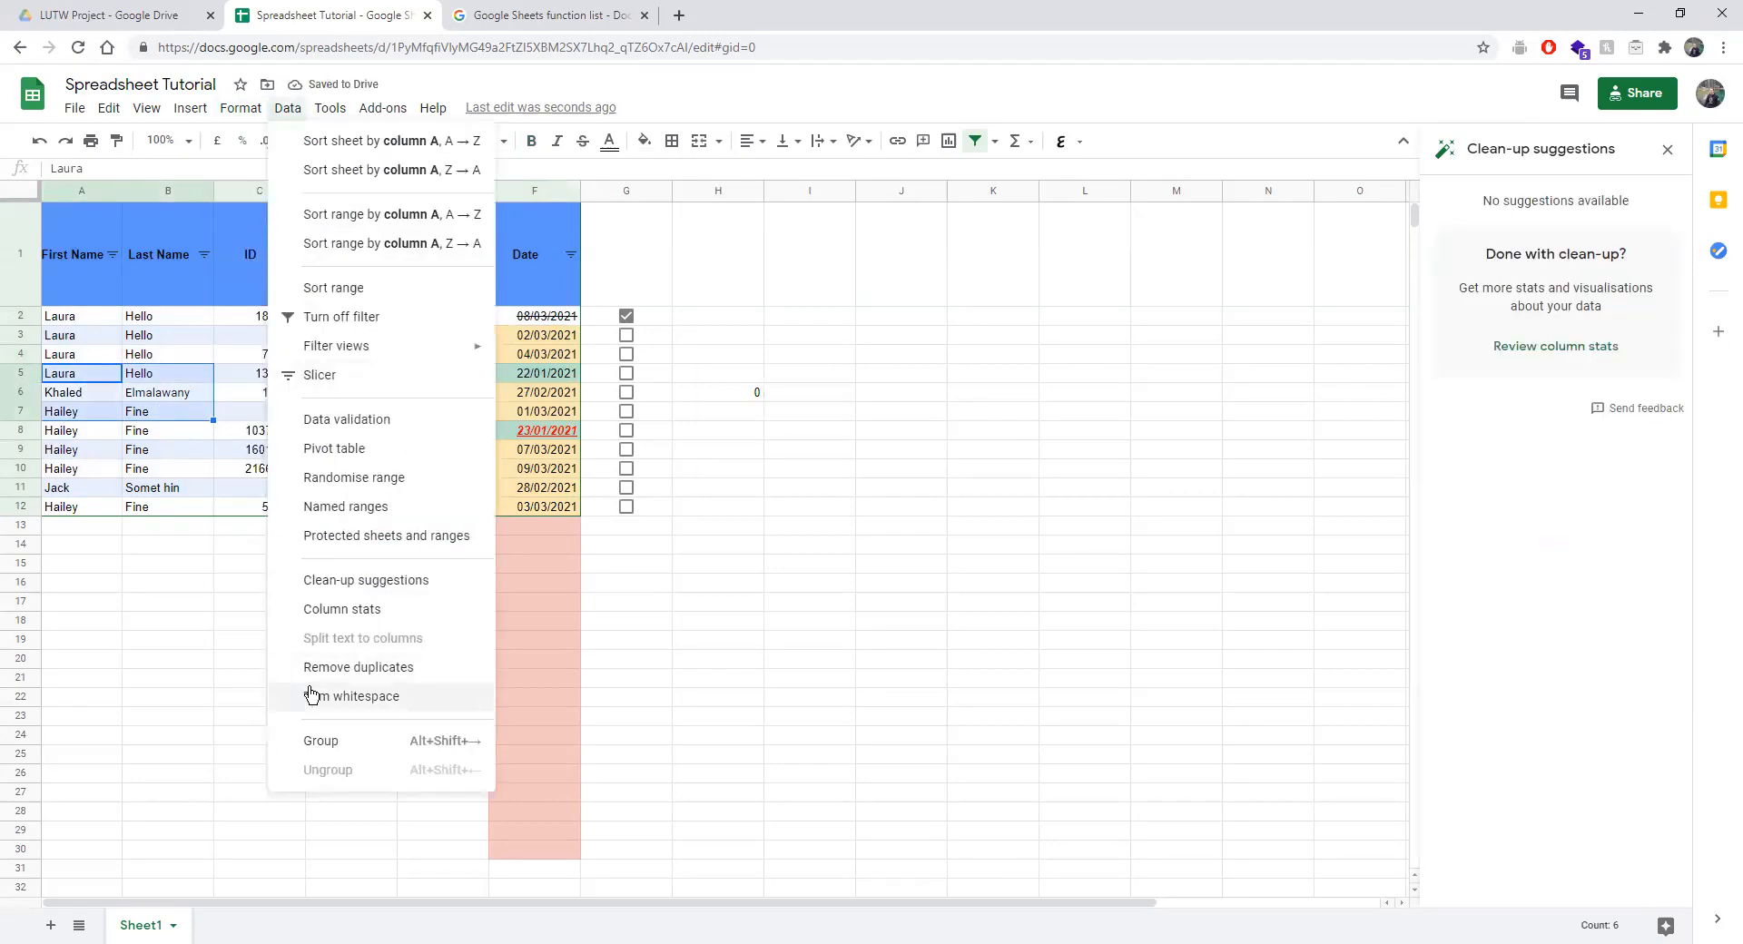
pyautogui.click(310, 743)
pyautogui.click(114, 490)
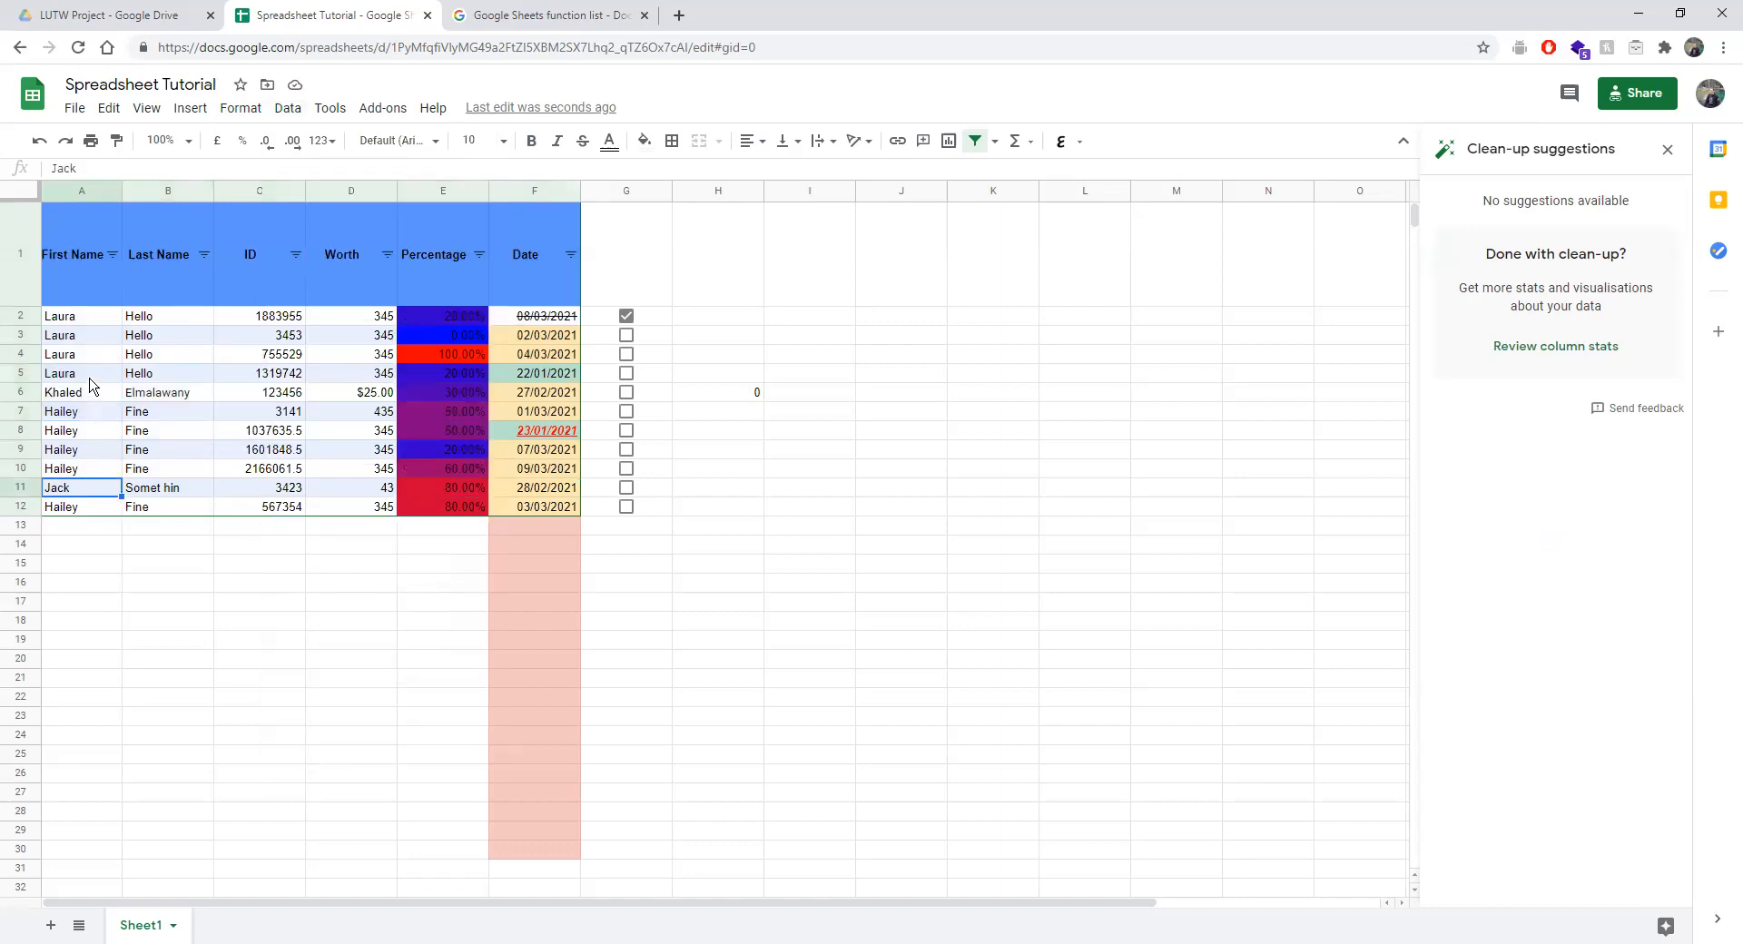
pyautogui.moveTo(91, 374); pyautogui.dragTo(172, 413)
pyautogui.click(288, 108)
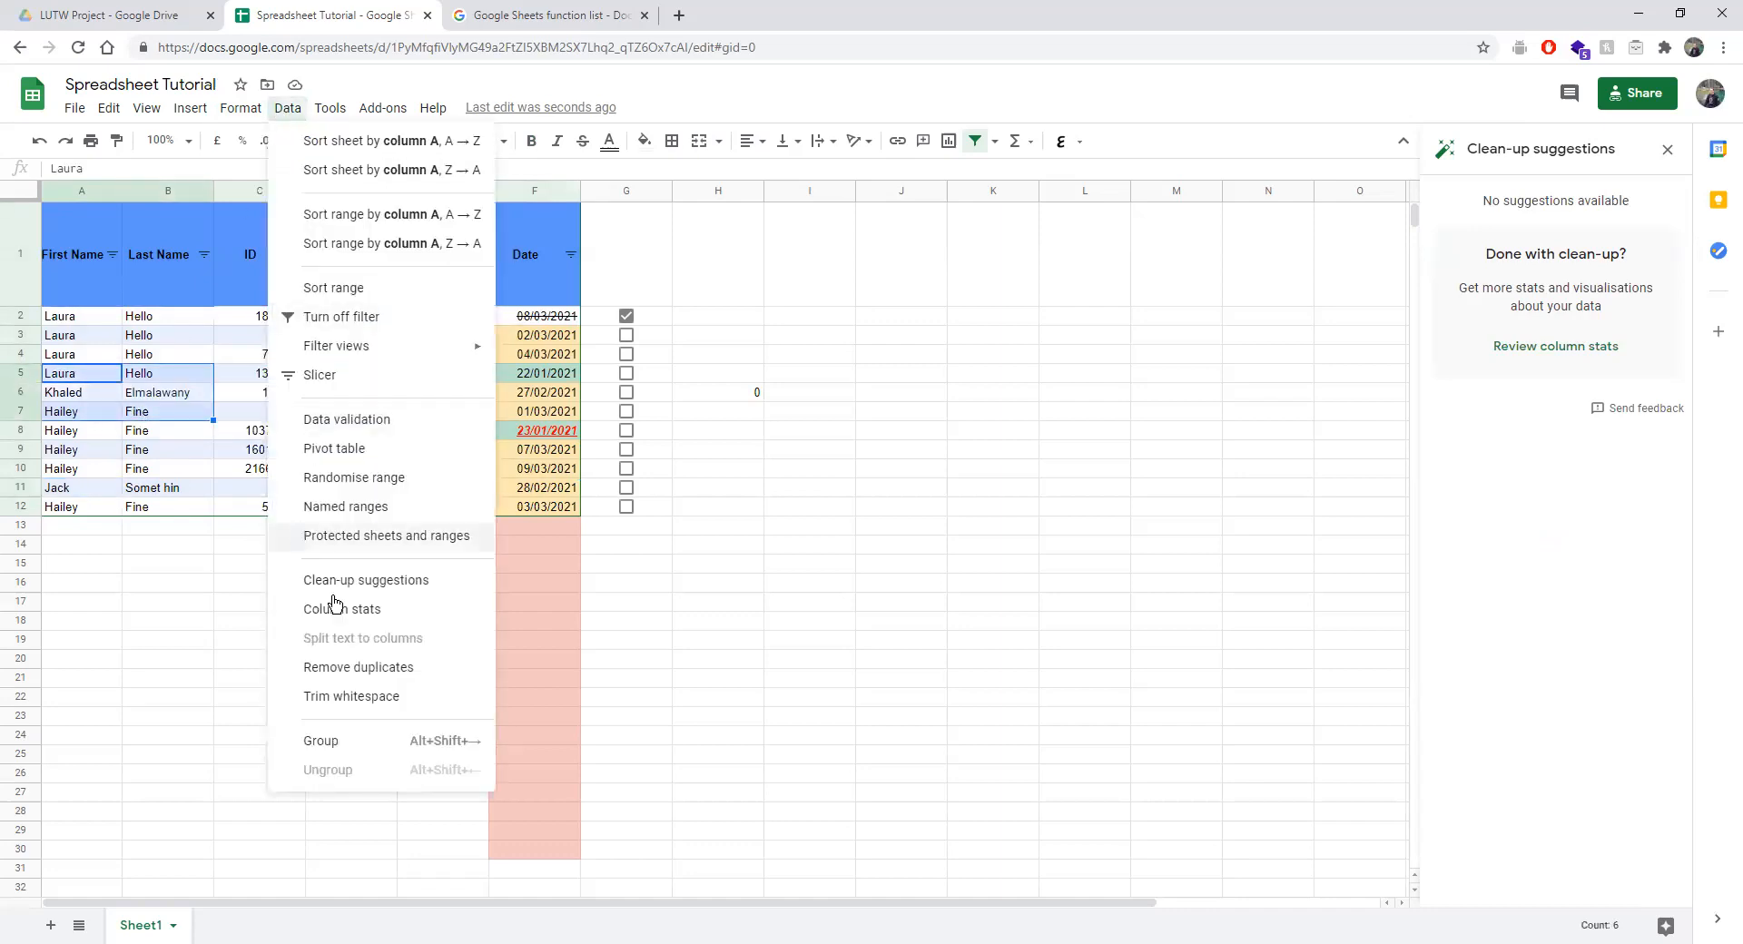
pyautogui.click(351, 744)
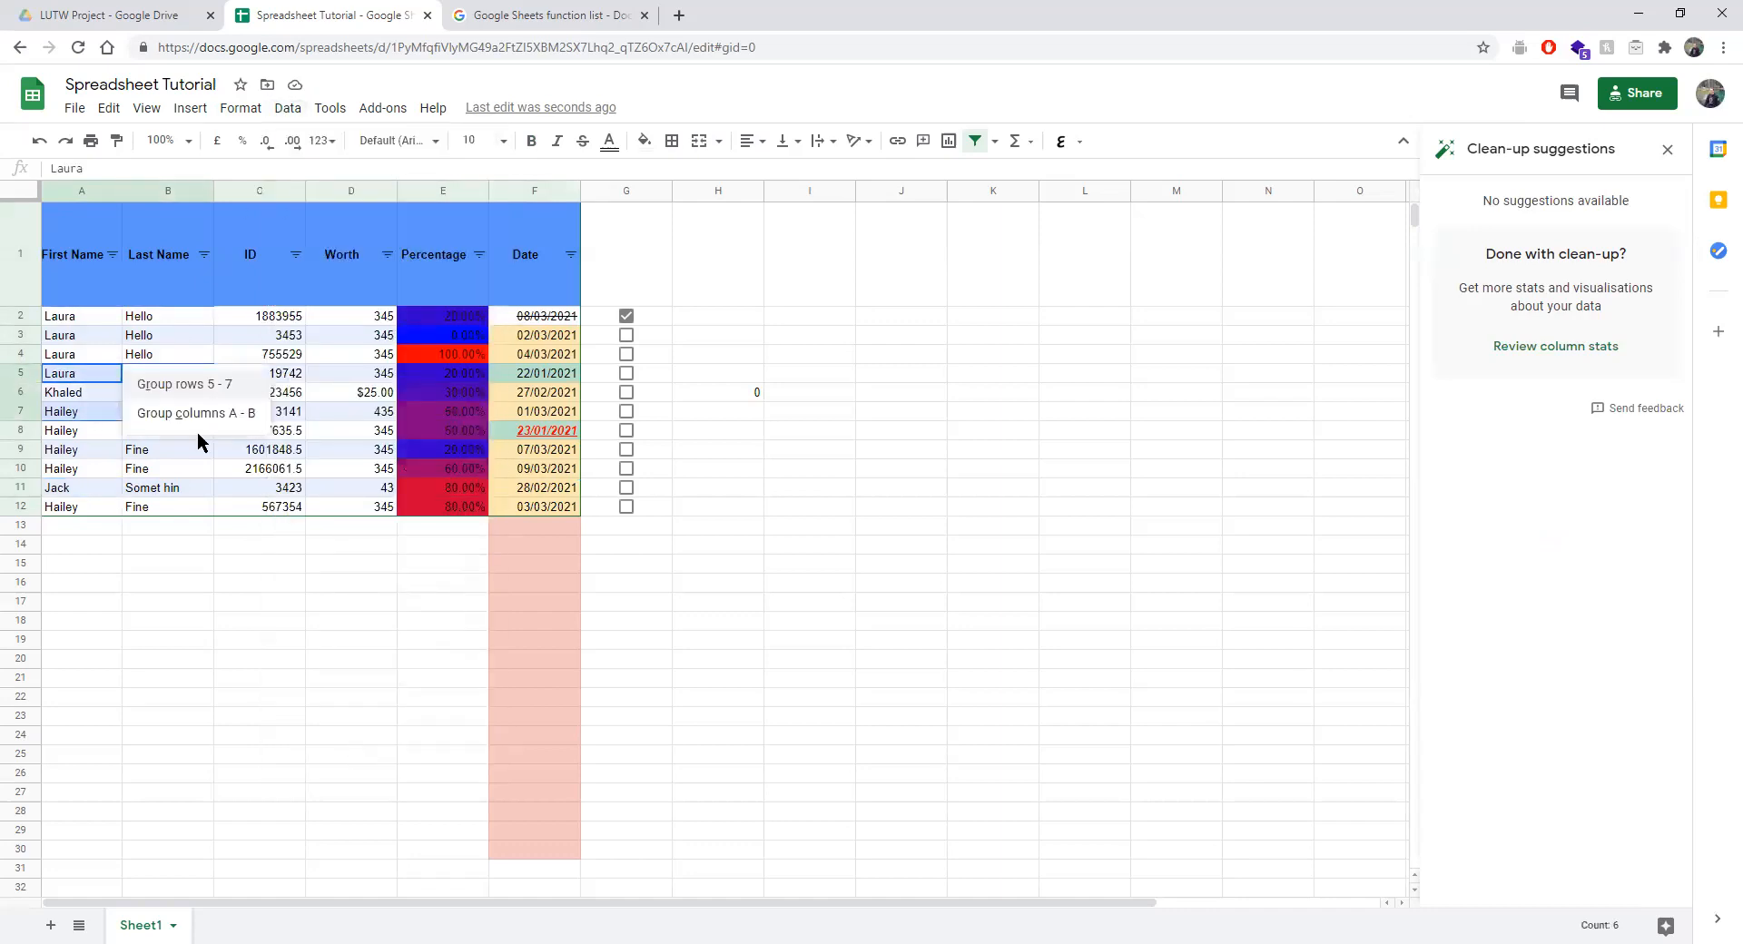
pyautogui.click(210, 383)
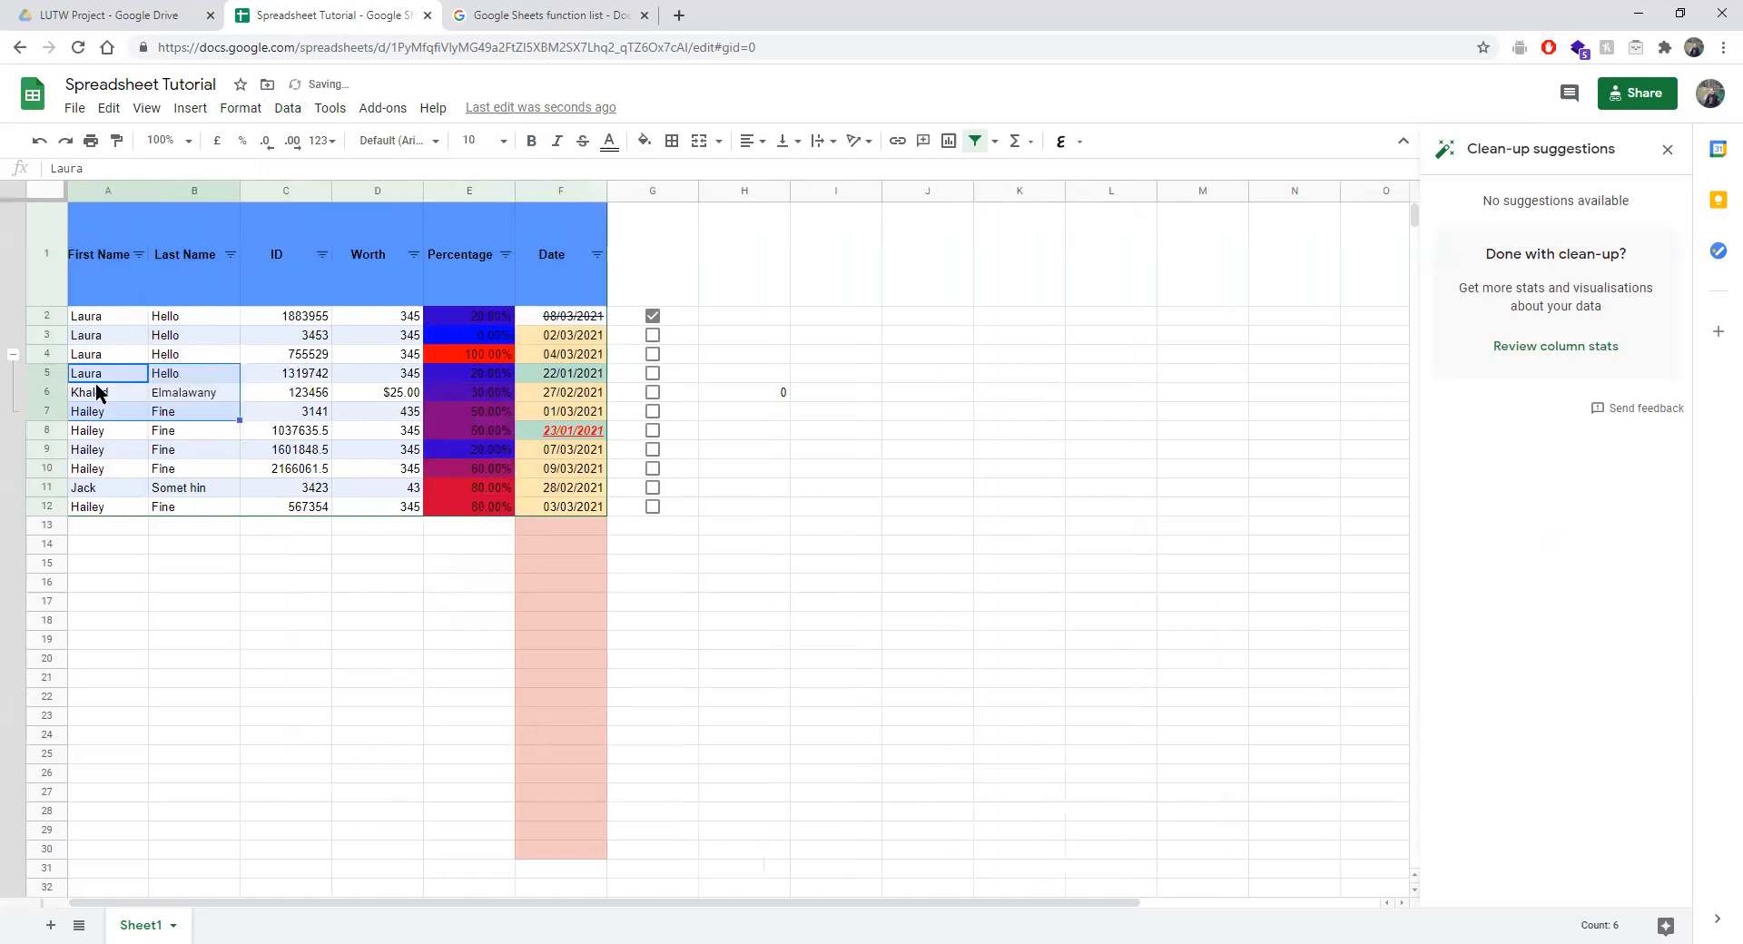
pyautogui.click(189, 602)
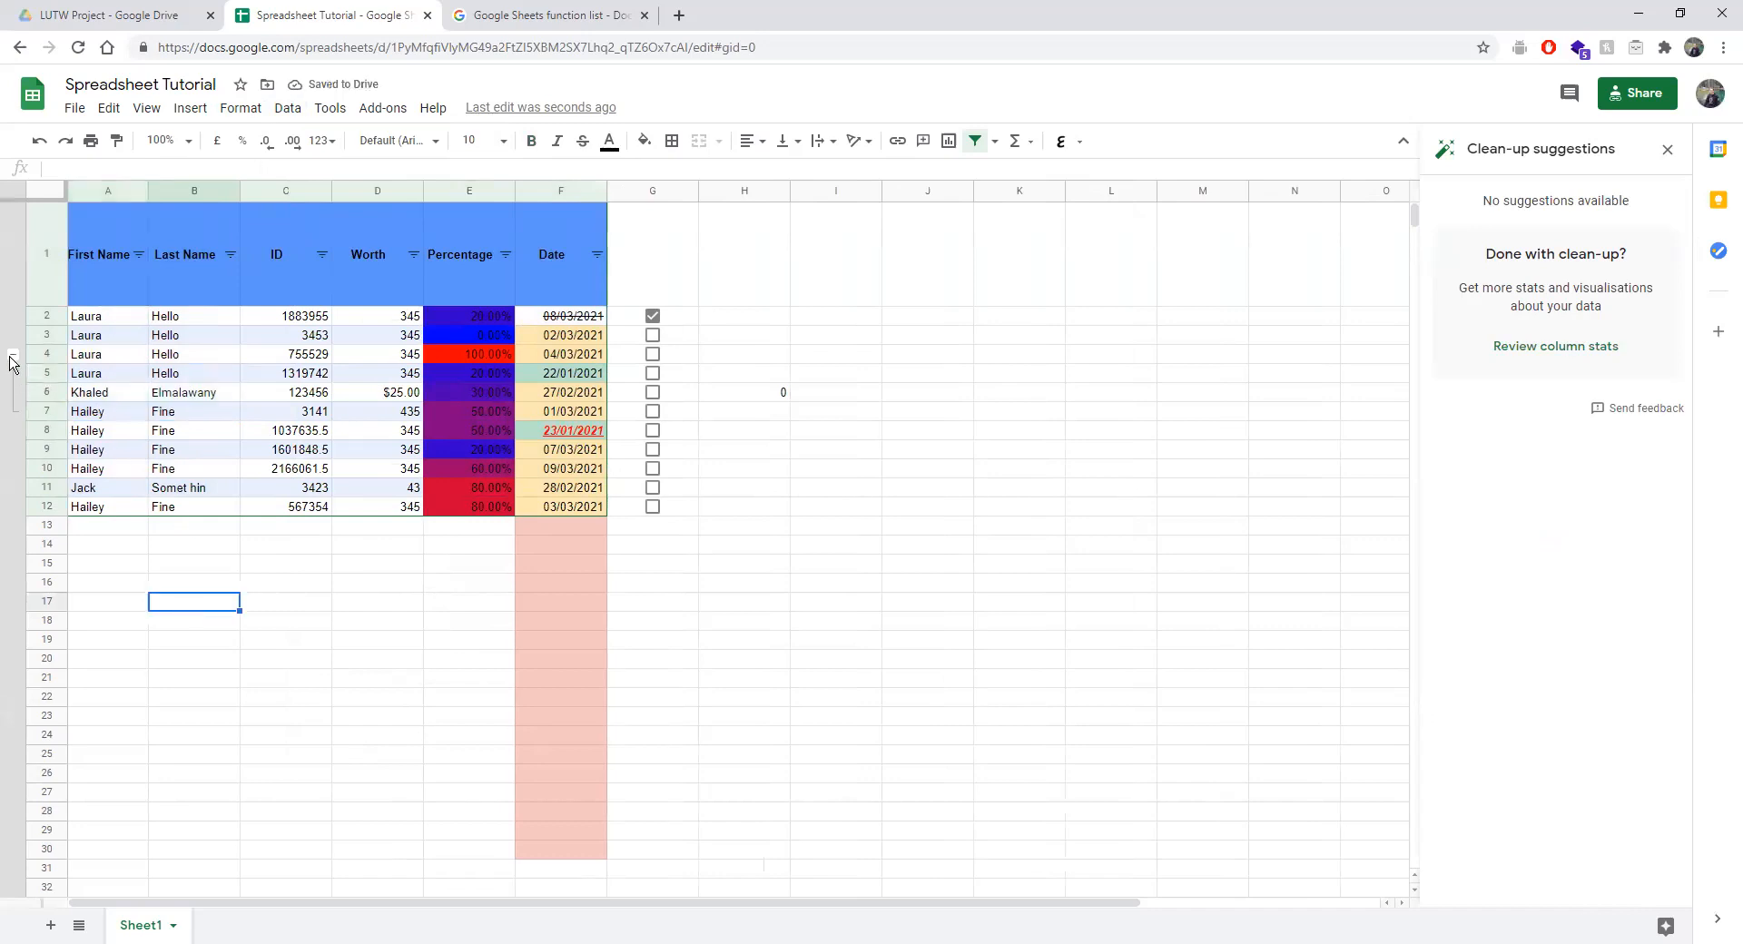
pyautogui.click(13, 355)
pyautogui.click(13, 354)
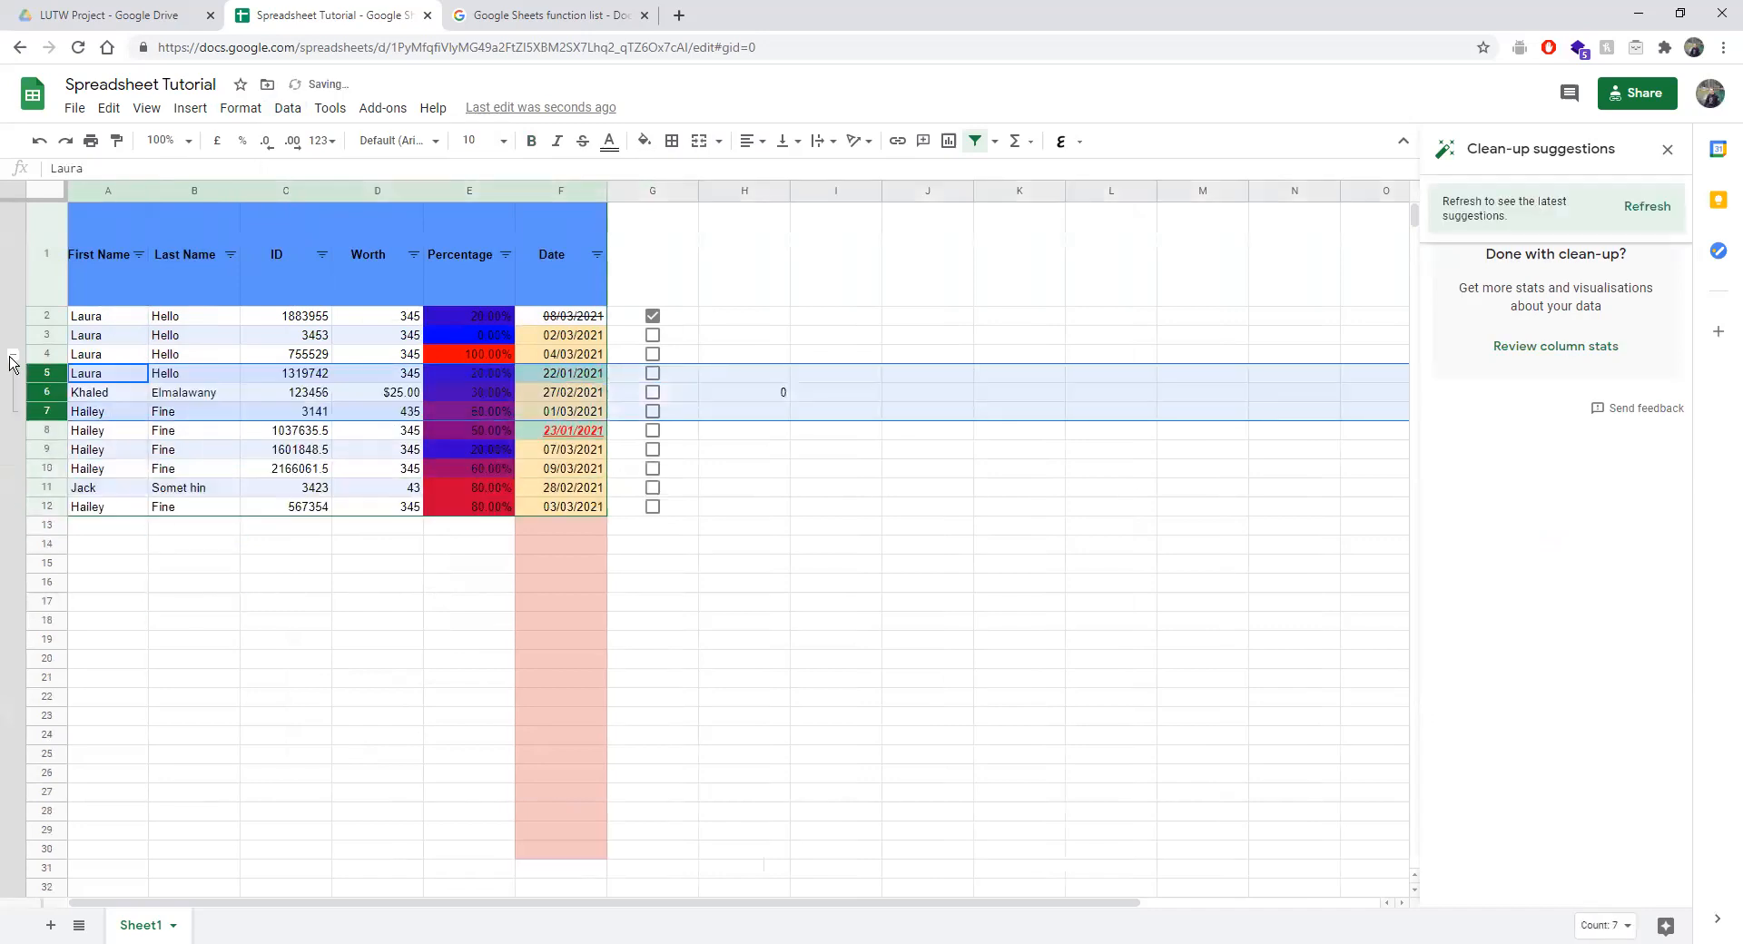
pyautogui.moveTo(41, 374)
pyautogui.mouseDown()
pyautogui.moveTo(47, 573)
pyautogui.moveTo(38, 373)
pyautogui.mouseUp()
pyautogui.click(179, 584)
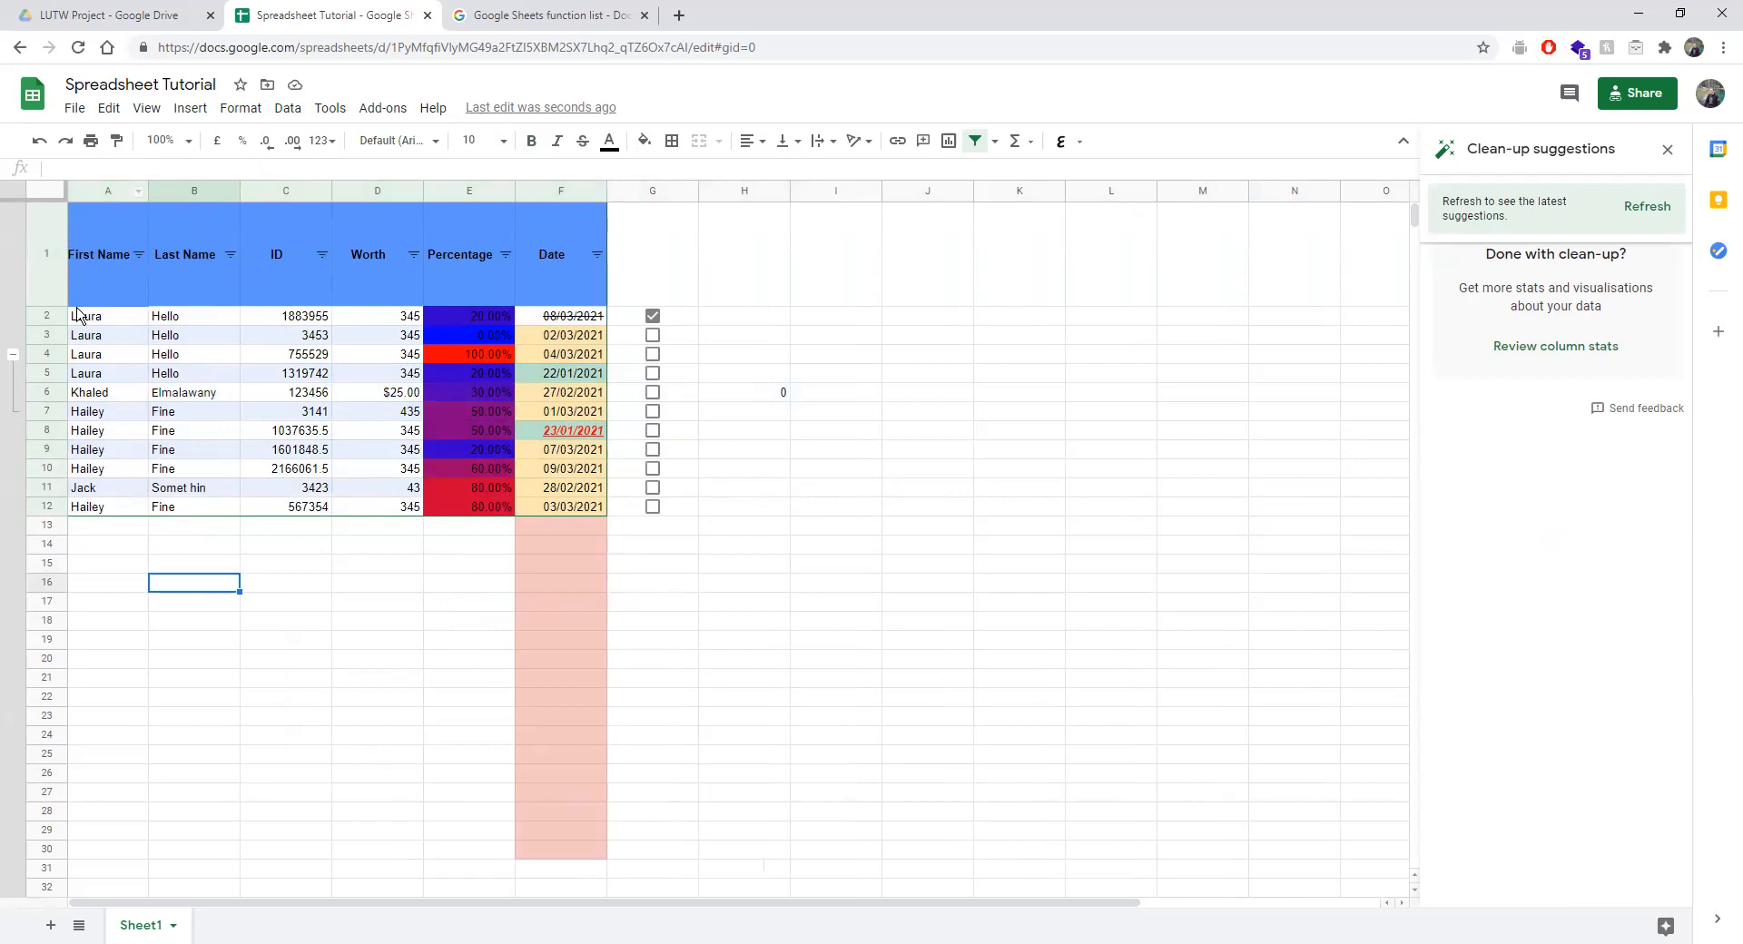
pyautogui.rightClick(9, 356)
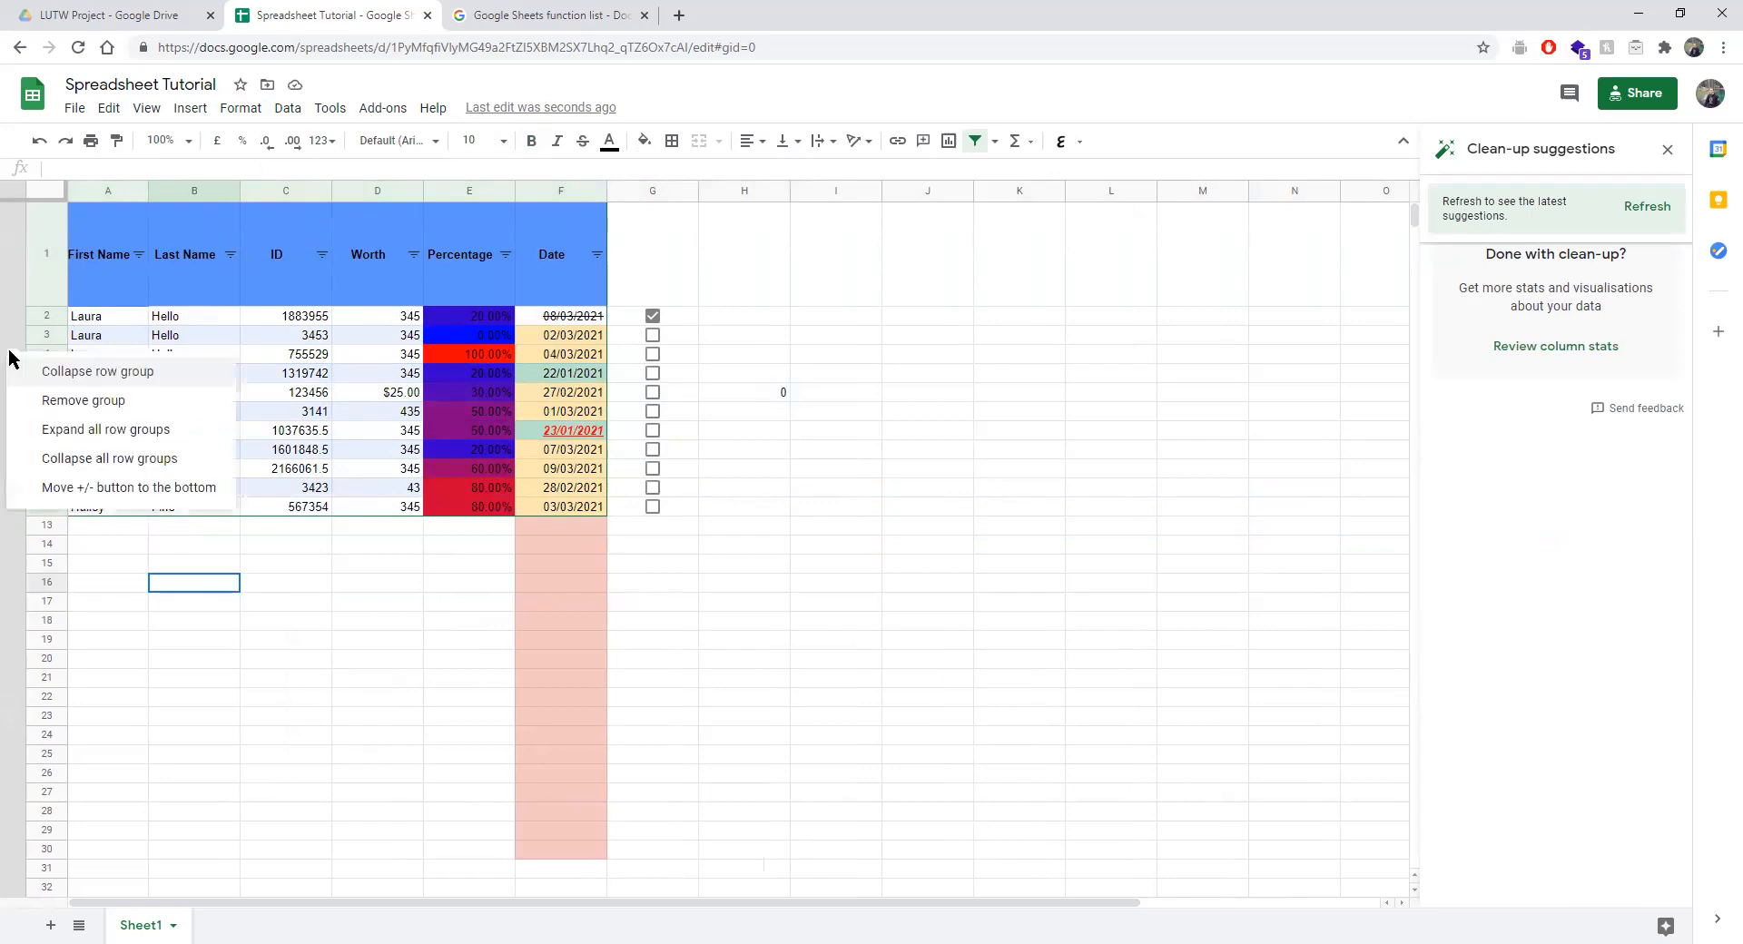
pyautogui.click(110, 402)
pyautogui.click(120, 622)
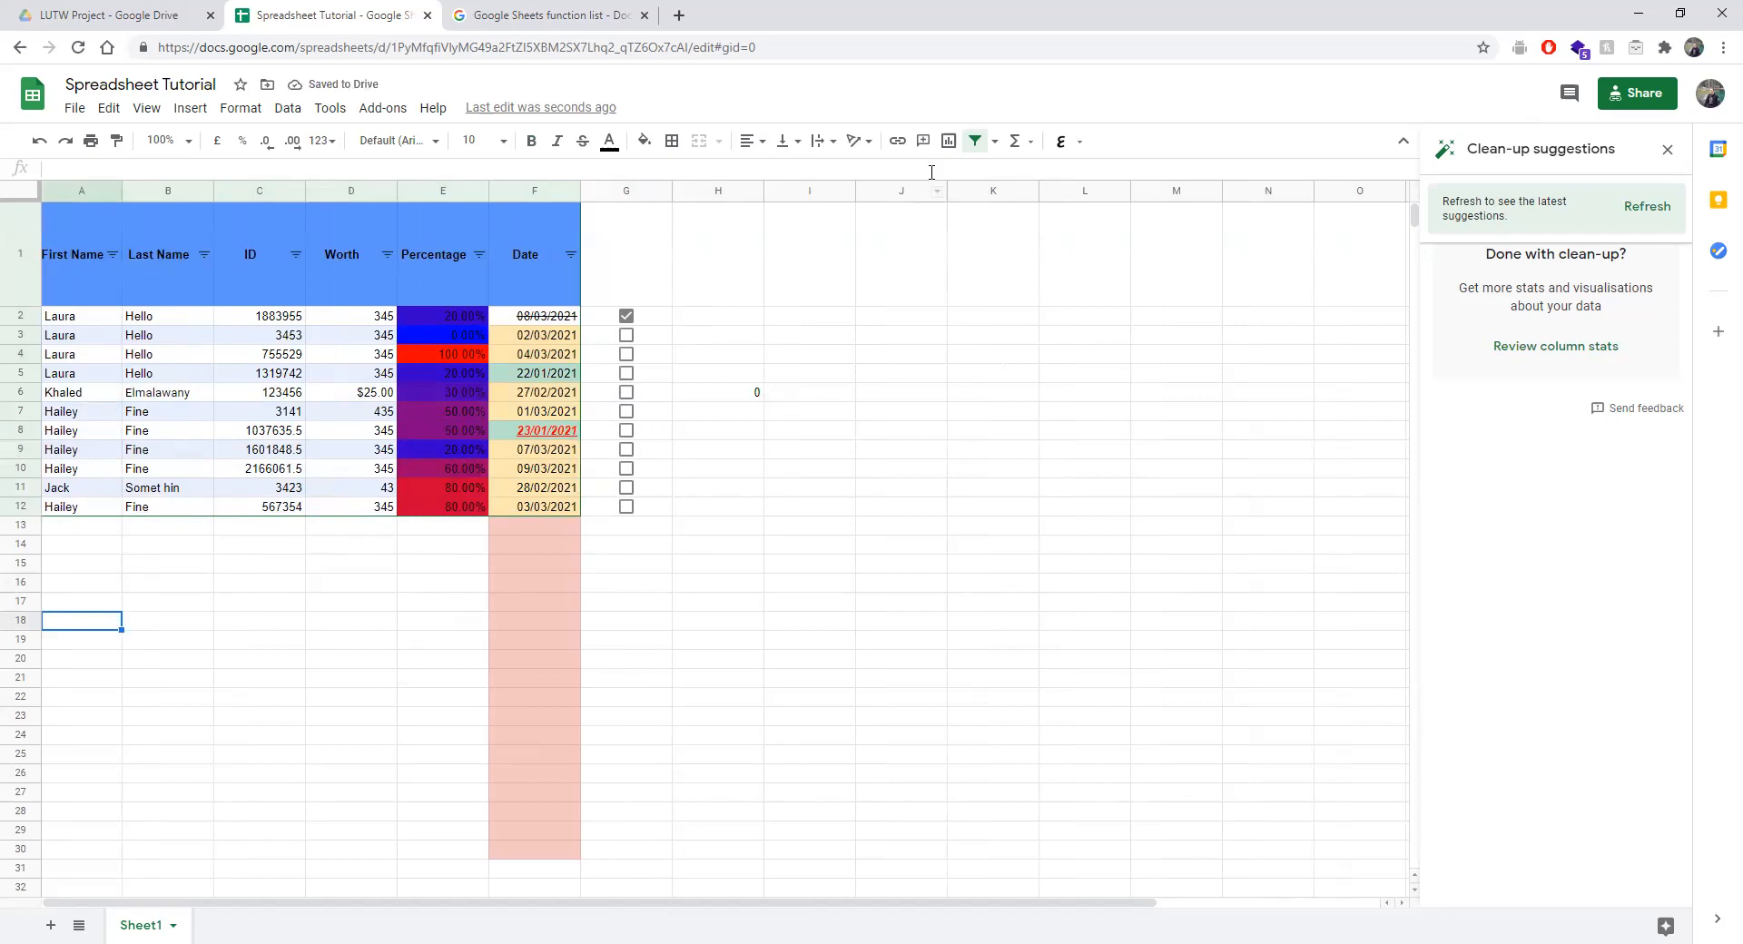
# Refresh the Clean-up suggestions panel, then look through the Tools and Add-ons menus.
pyautogui.click(1645, 203)
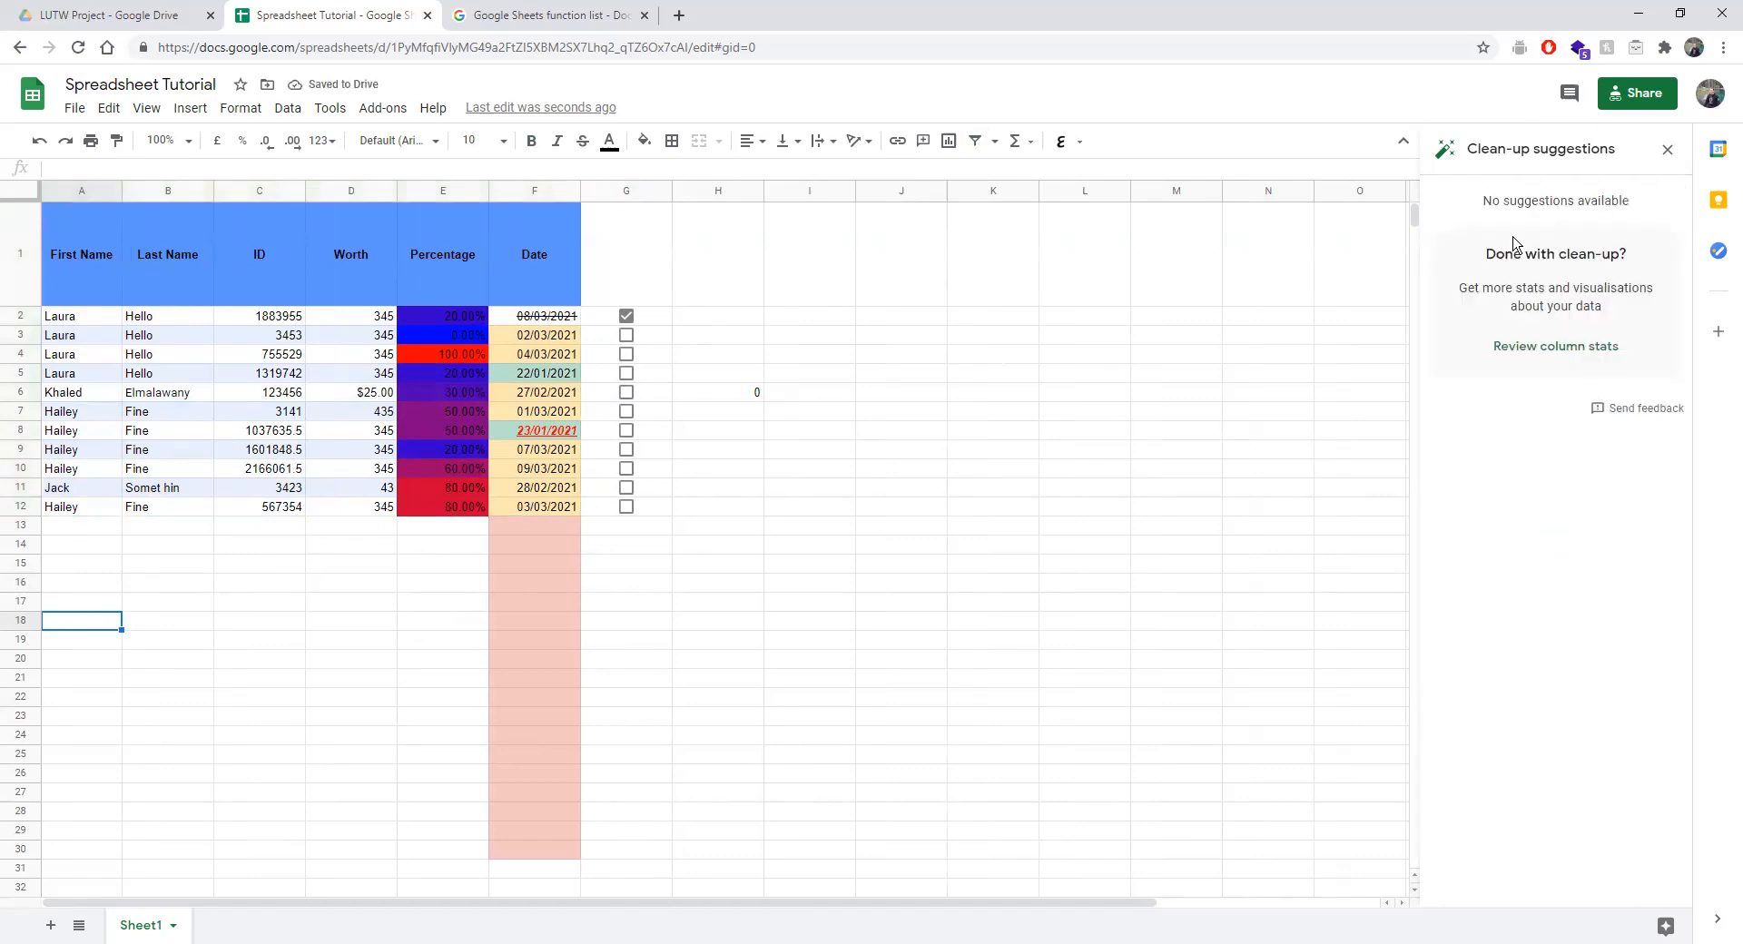
pyautogui.click(332, 108)
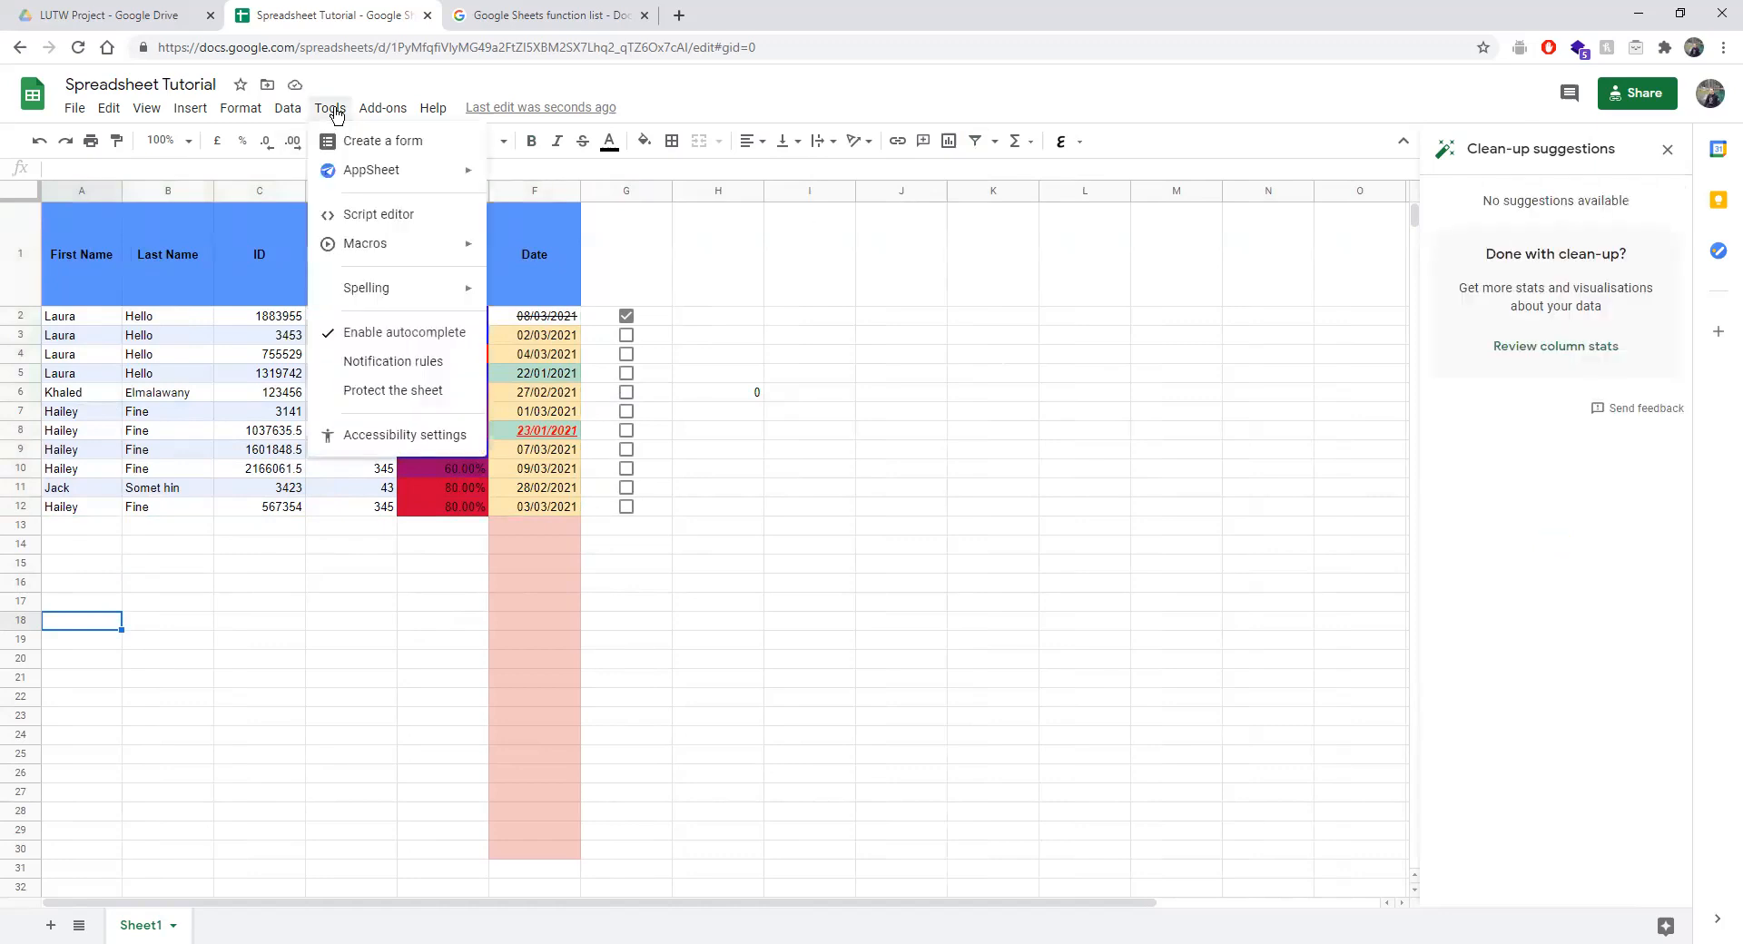
pyautogui.moveTo(361, 110)
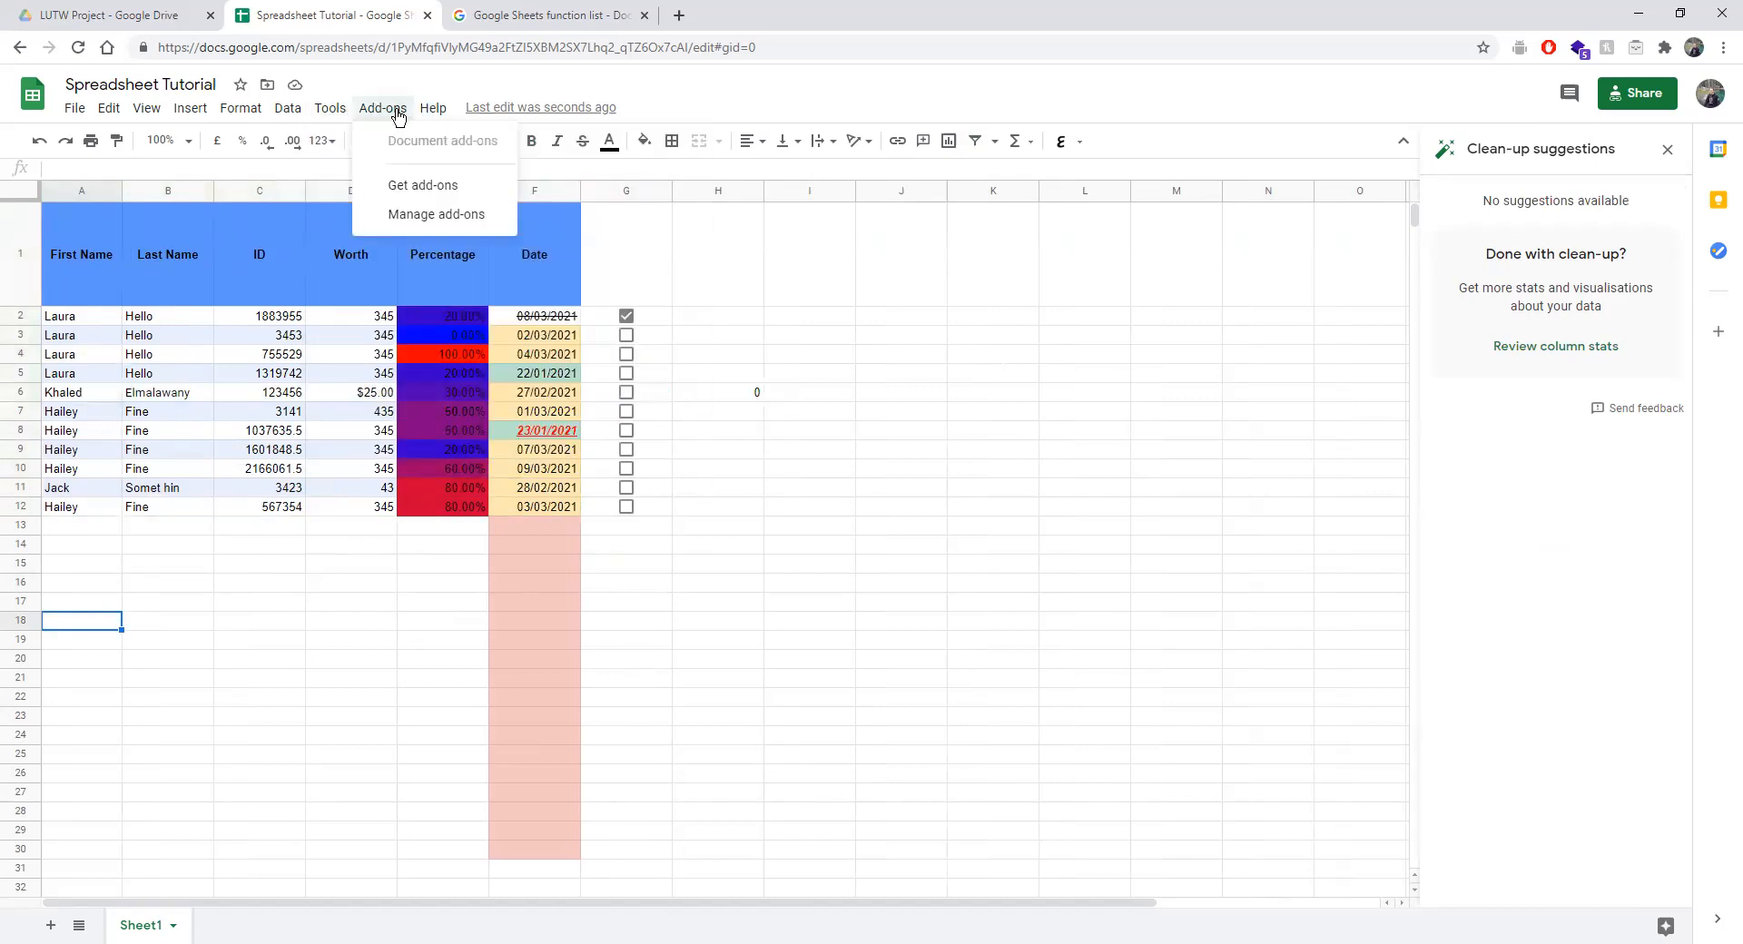
pyautogui.moveTo(254, 113)
pyautogui.moveTo(192, 127)
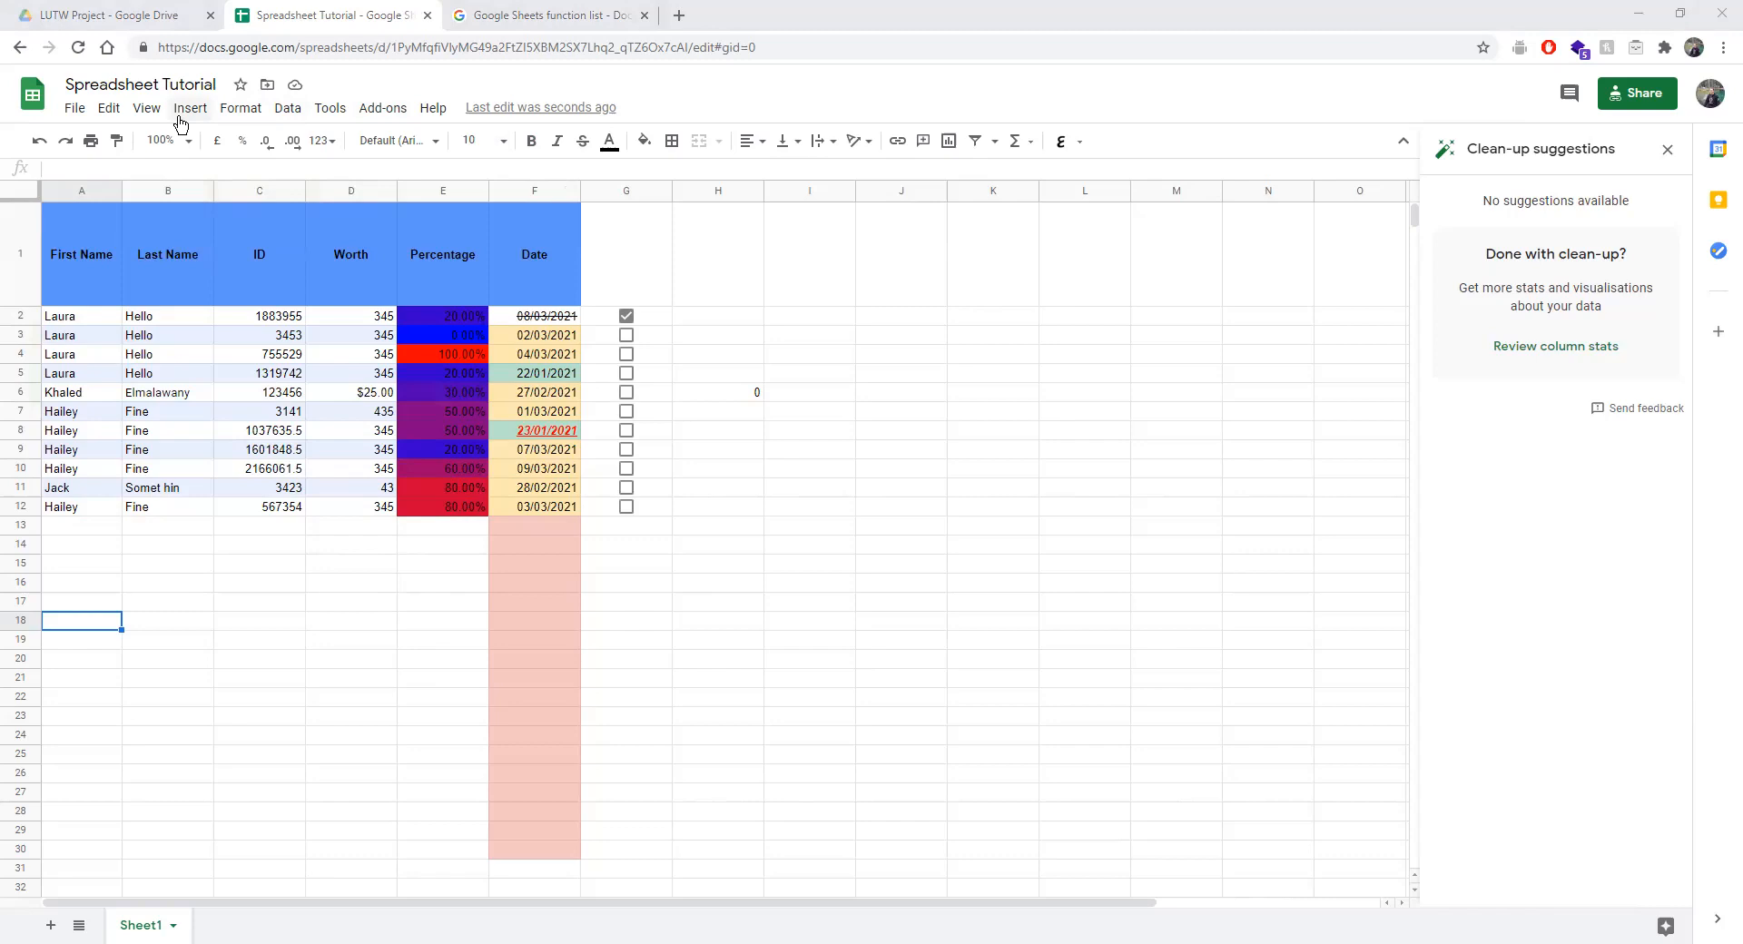
# Turn cell H6 into a tick box.
pyautogui.click(709, 396)
pyautogui.click(178, 109)
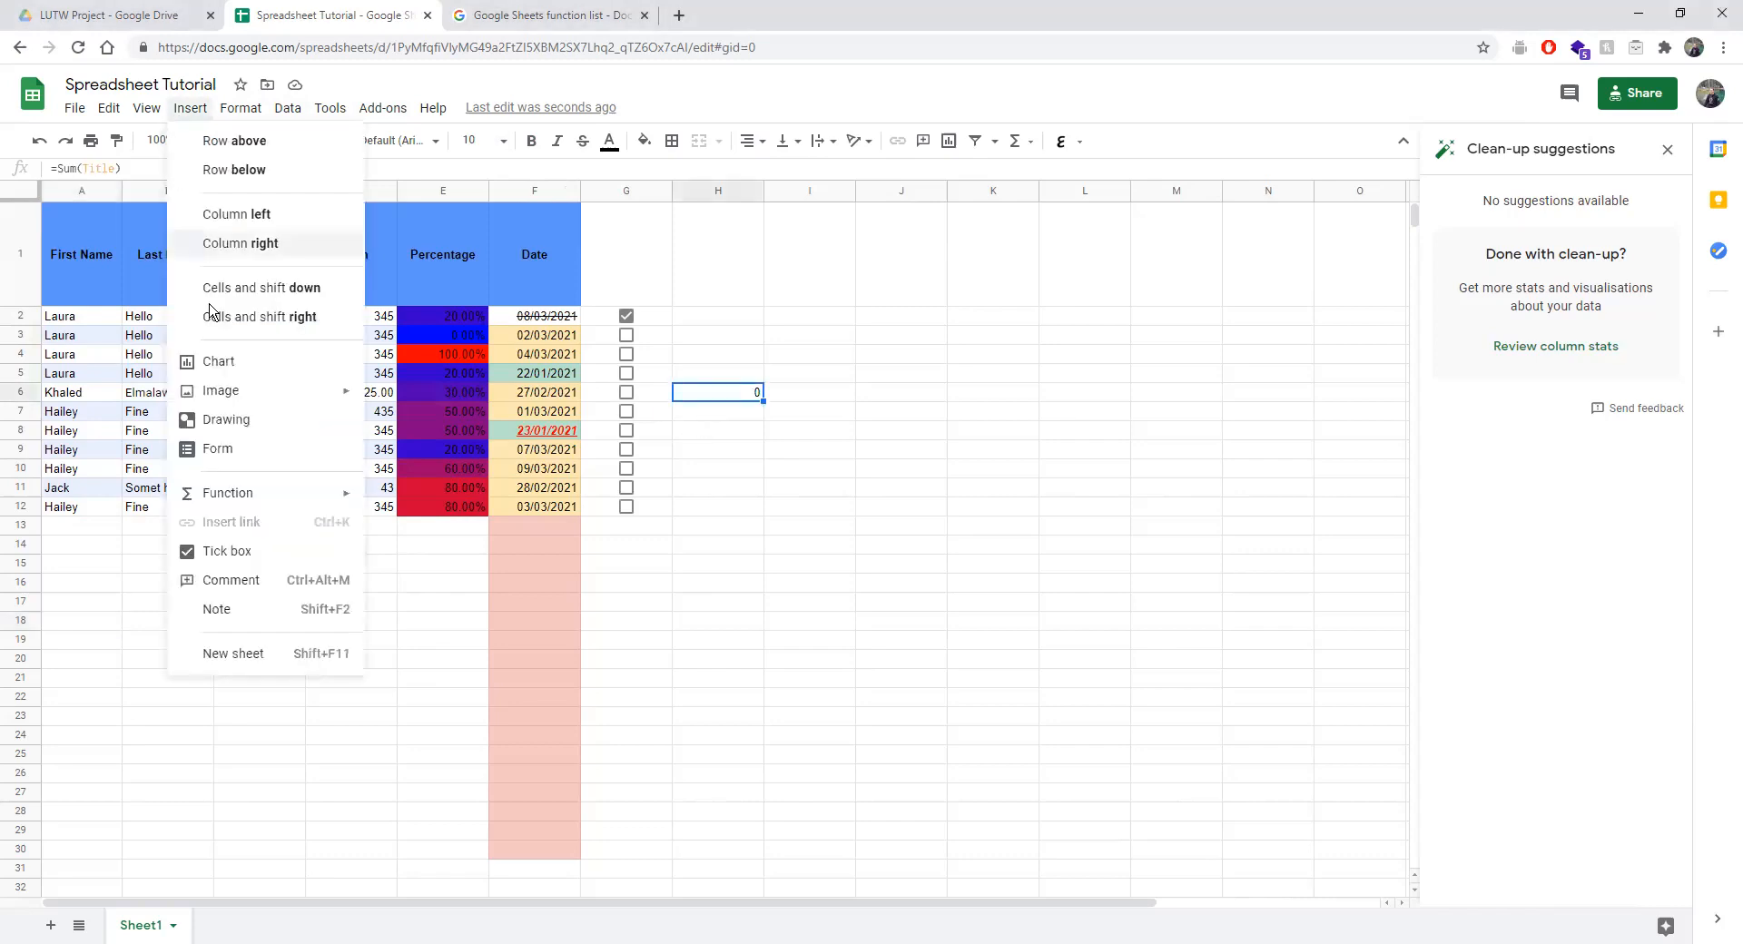
pyautogui.click(218, 553)
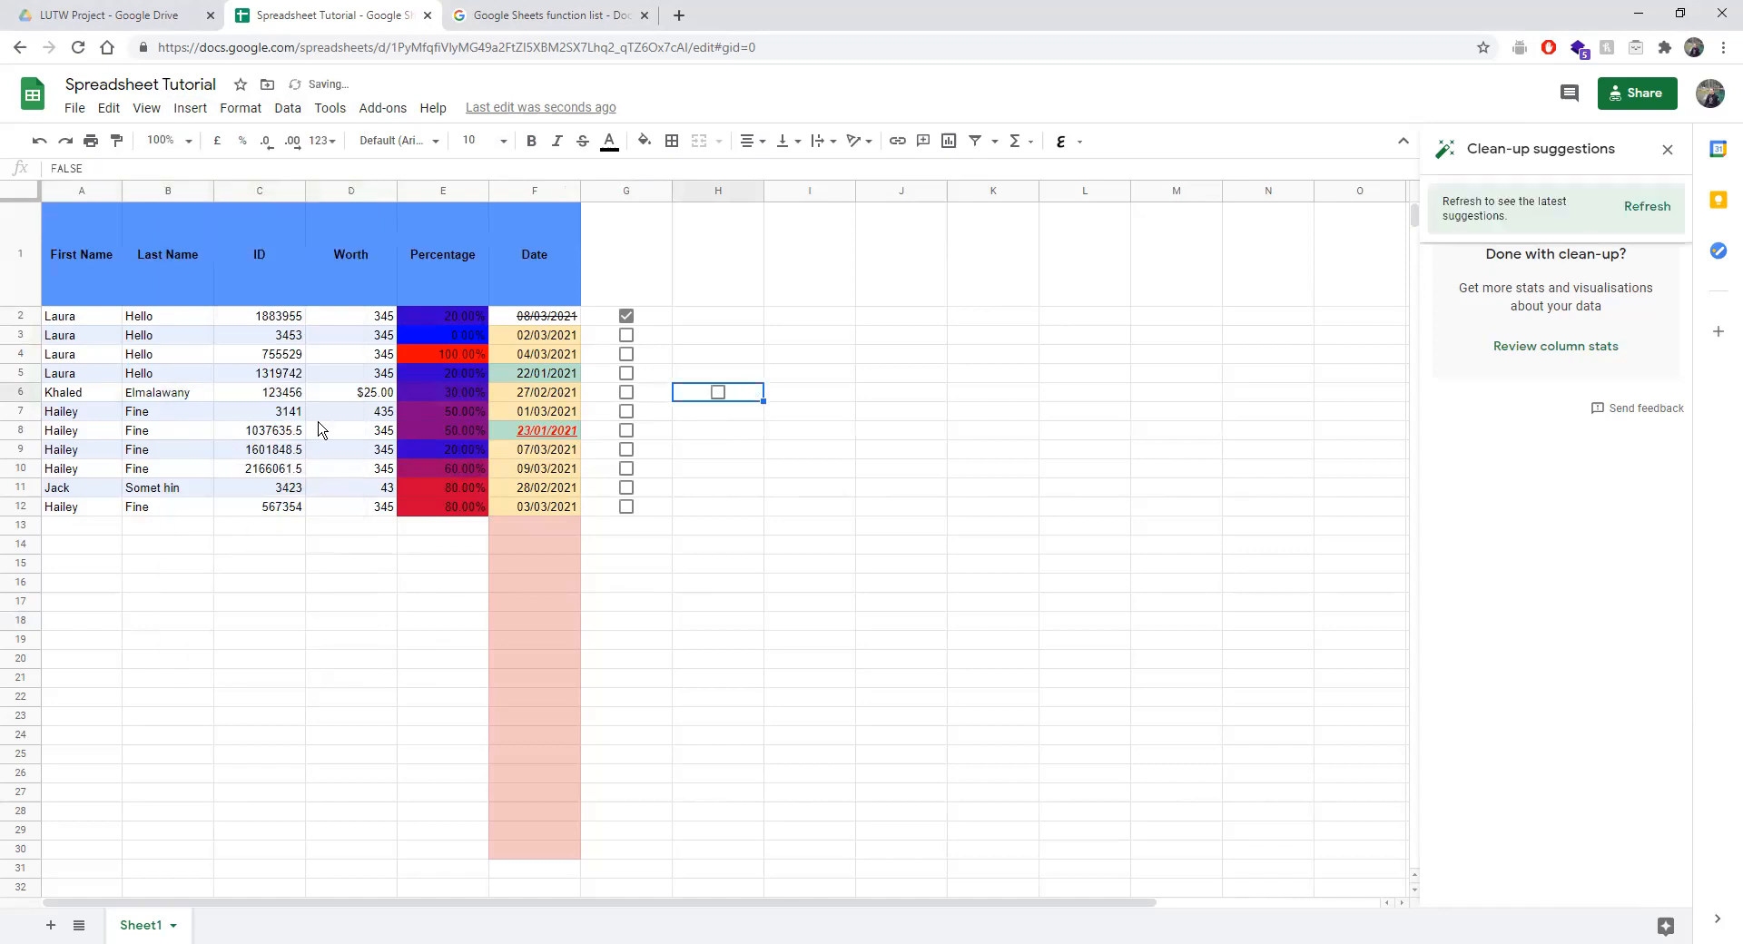
# Link the ID 3141 in C7 to the 40 U.S. Code § 3141 page.
pyautogui.click(226, 417)
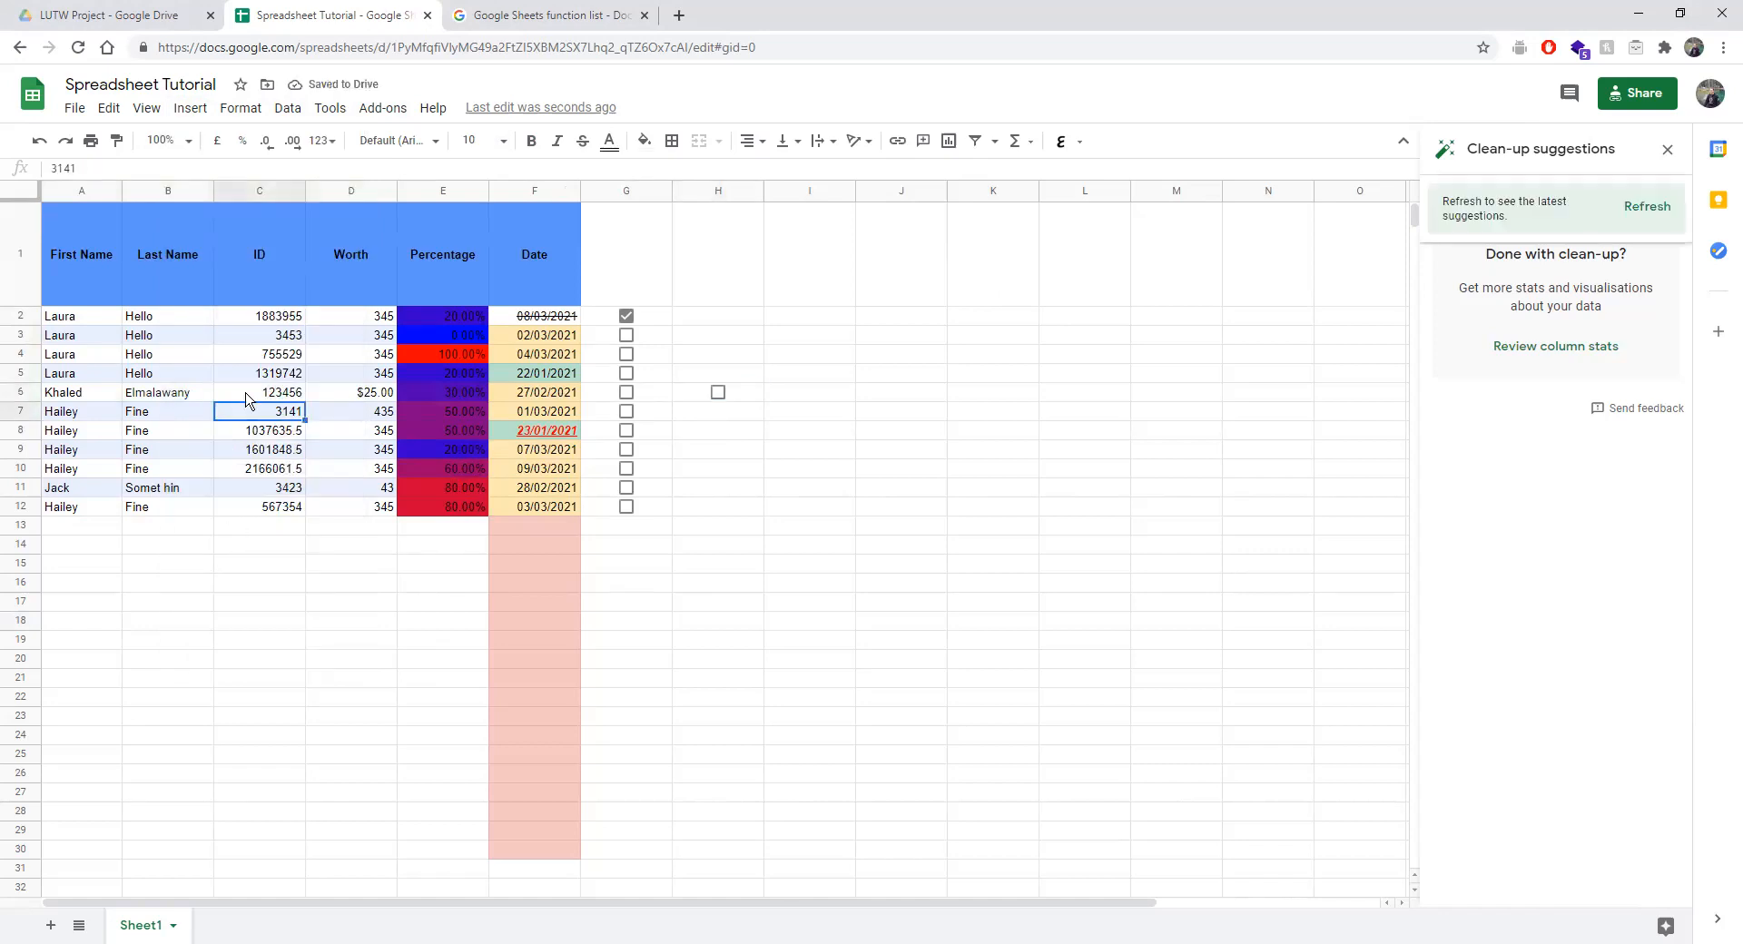
pyautogui.click(189, 118)
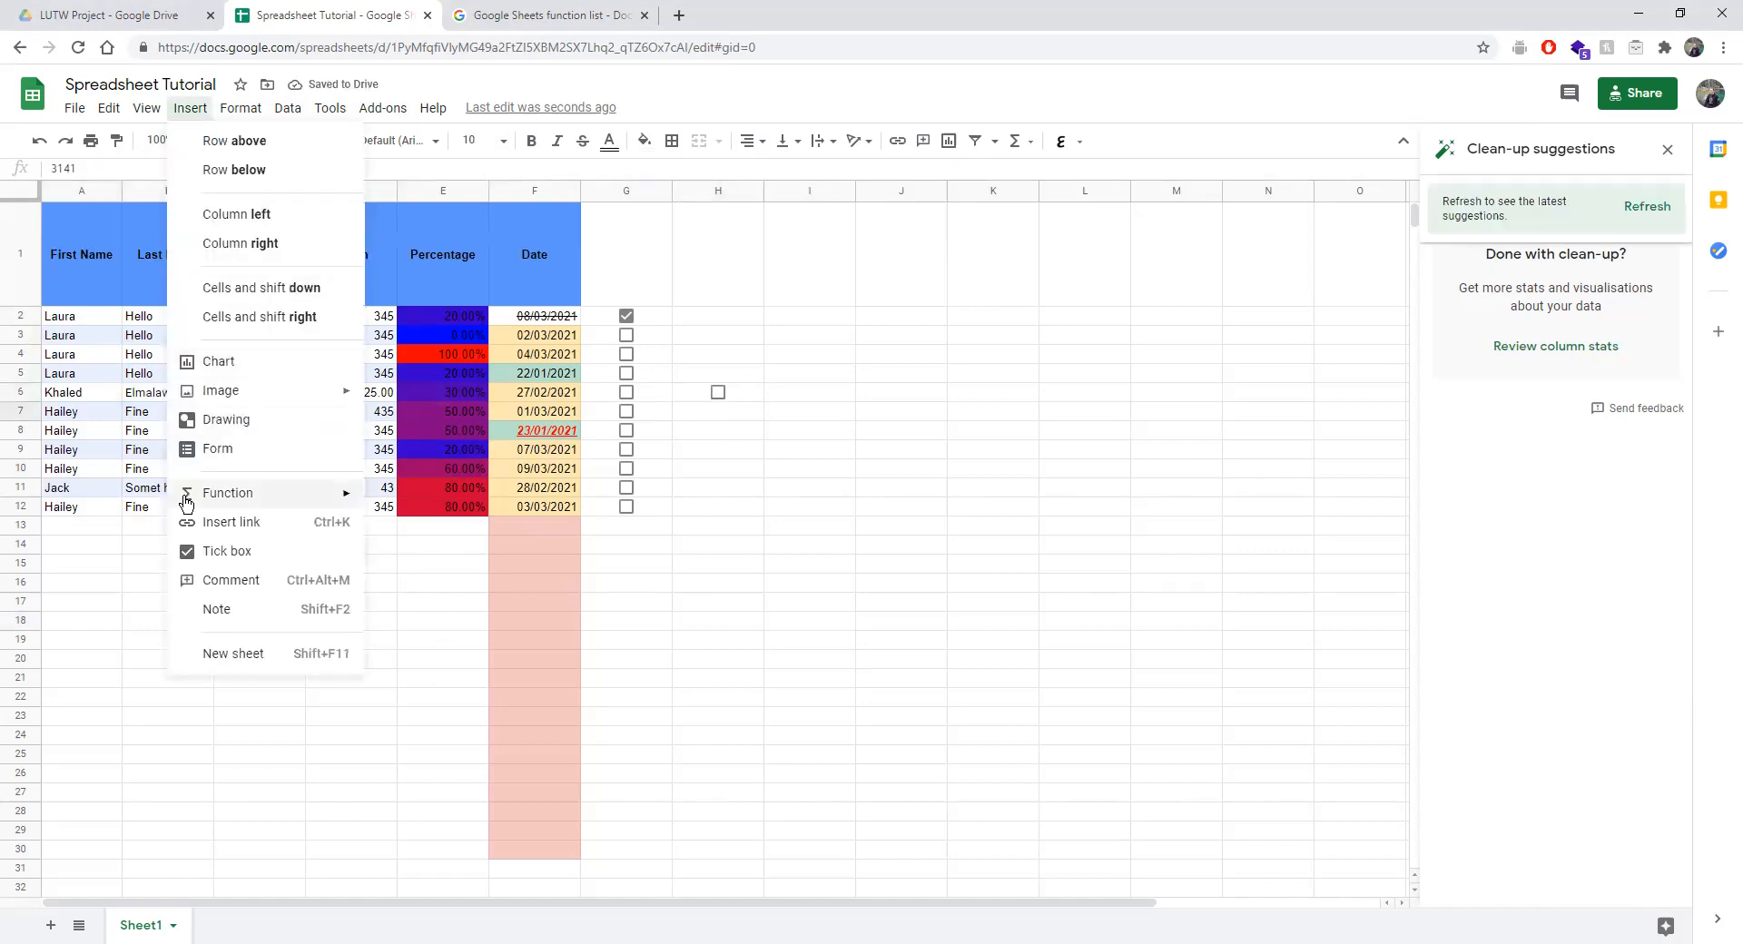
pyautogui.click(219, 532)
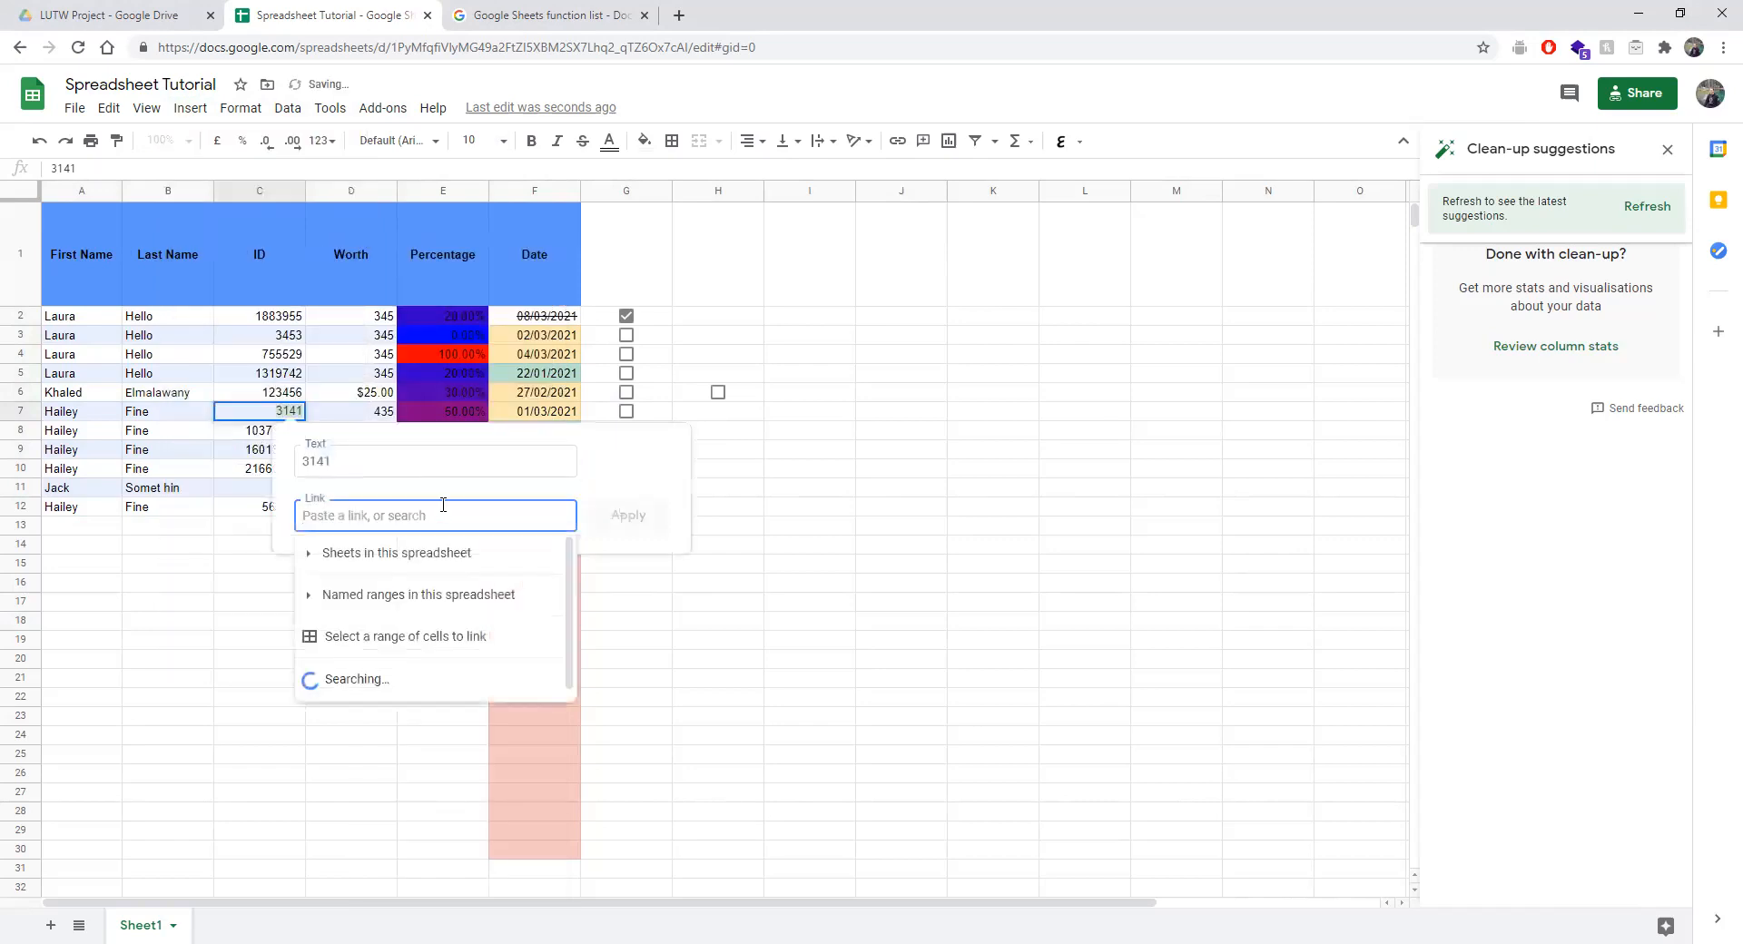
pyautogui.scroll(-2, 345, 599)
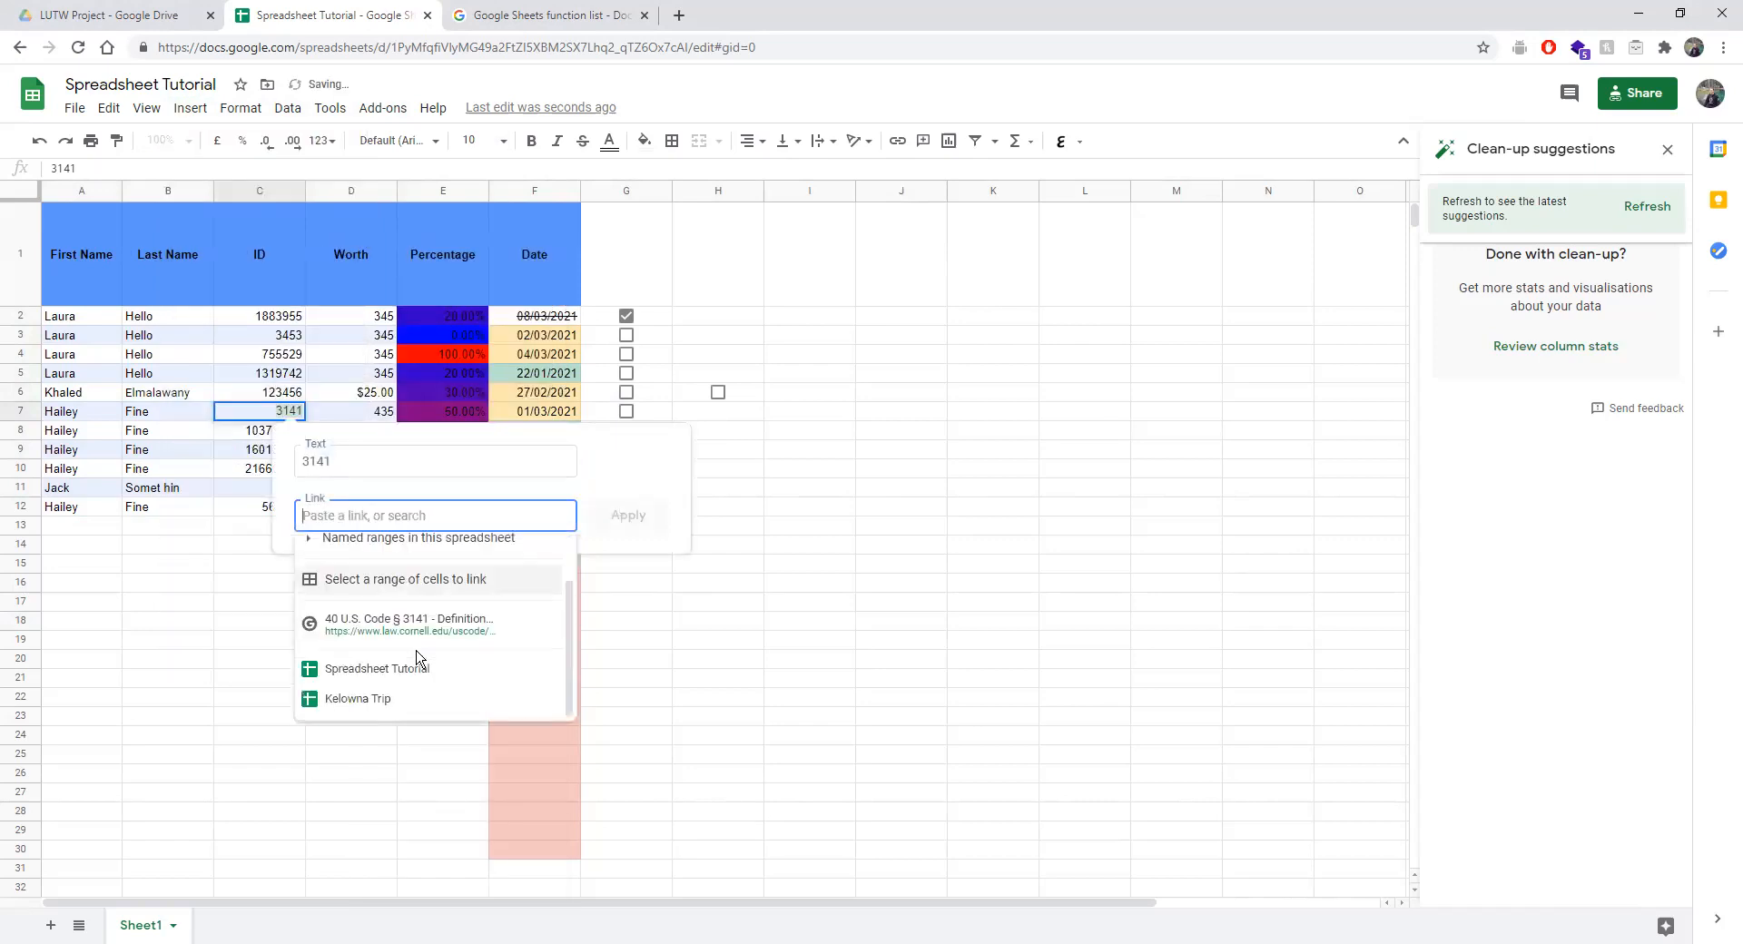
pyautogui.click(363, 631)
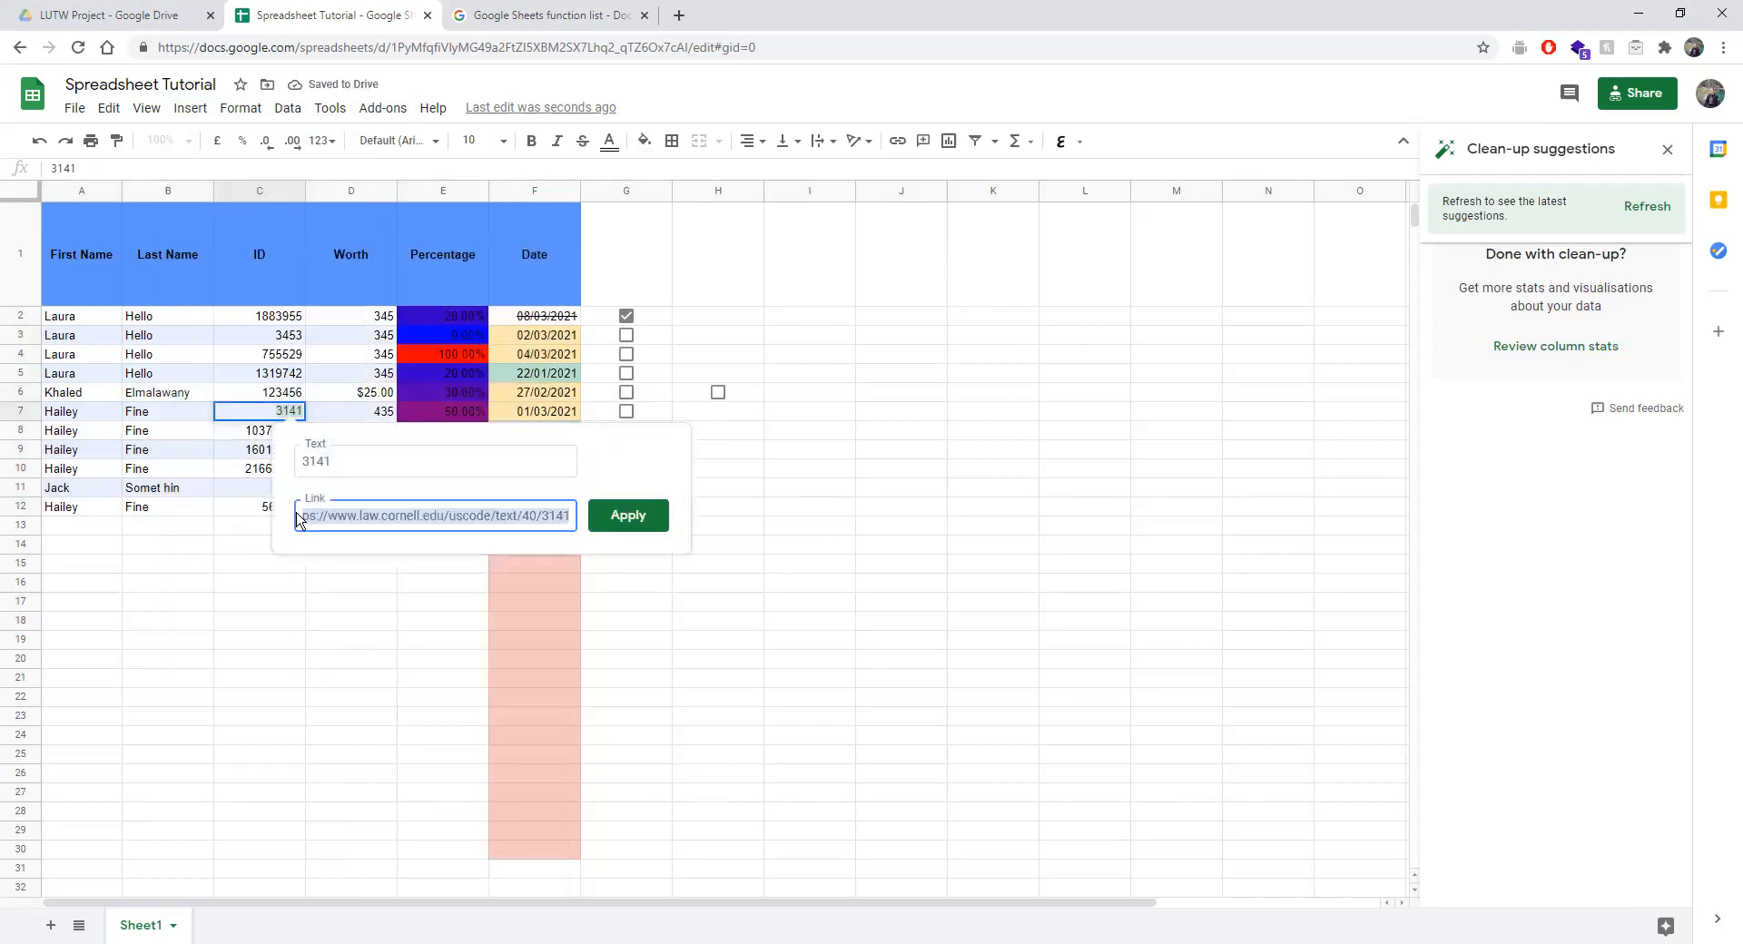
pyautogui.click(630, 516)
pyautogui.moveTo(283, 415)
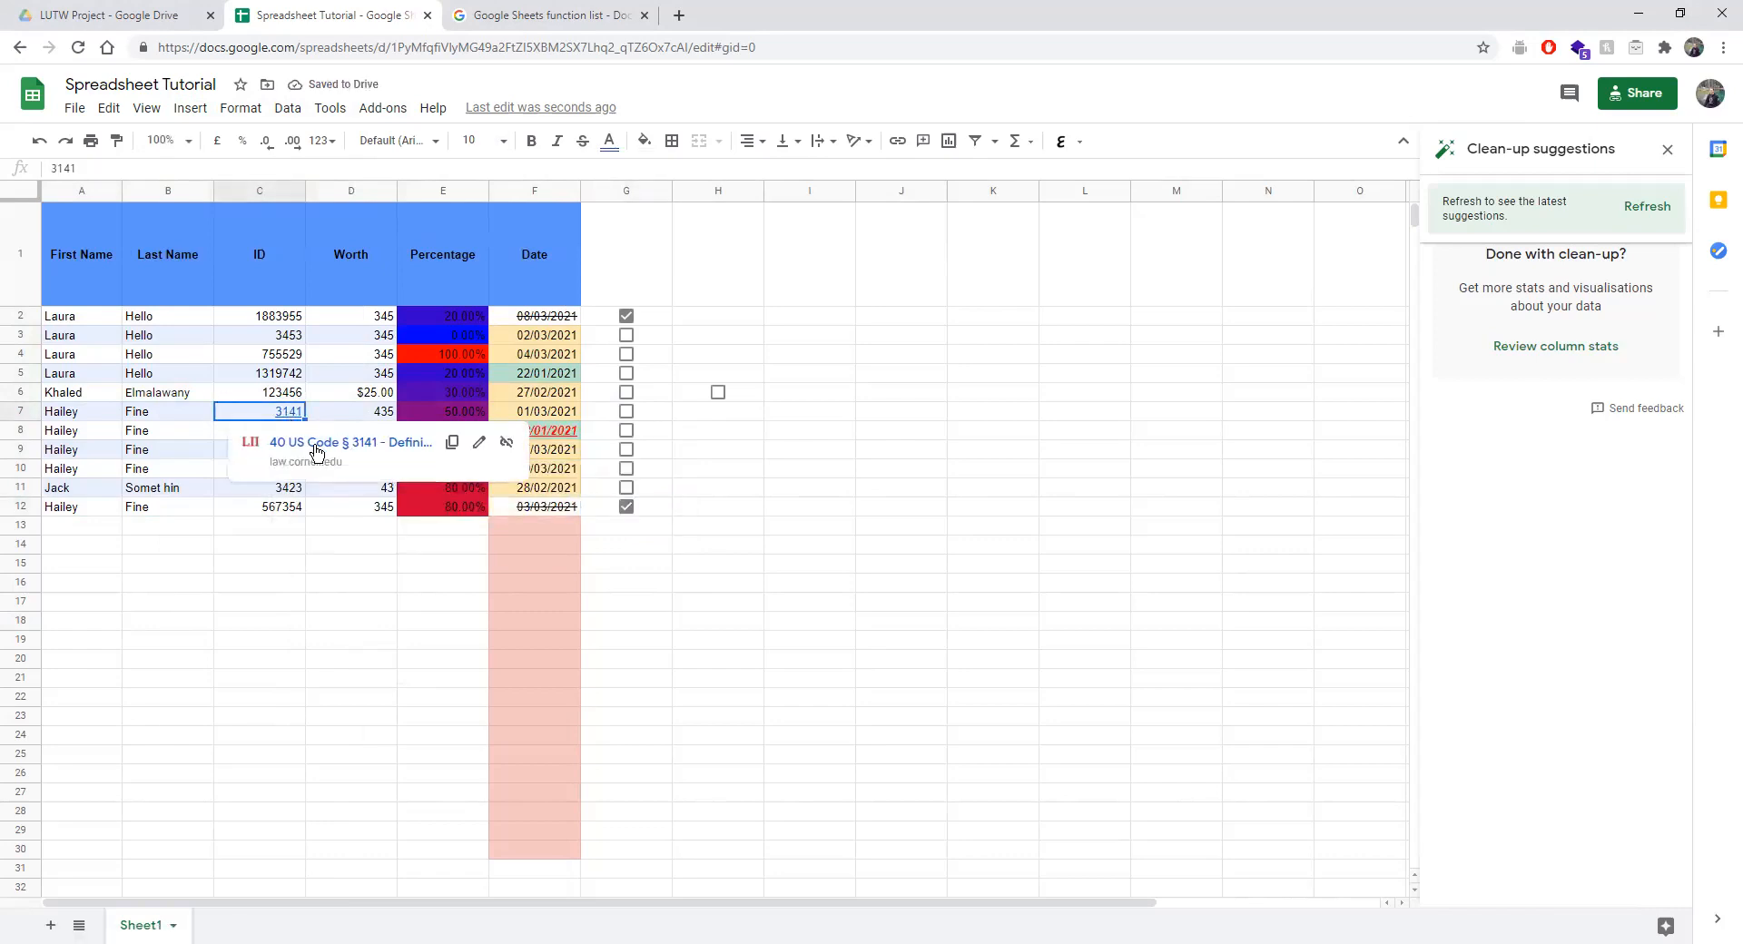
pyautogui.press('Left')
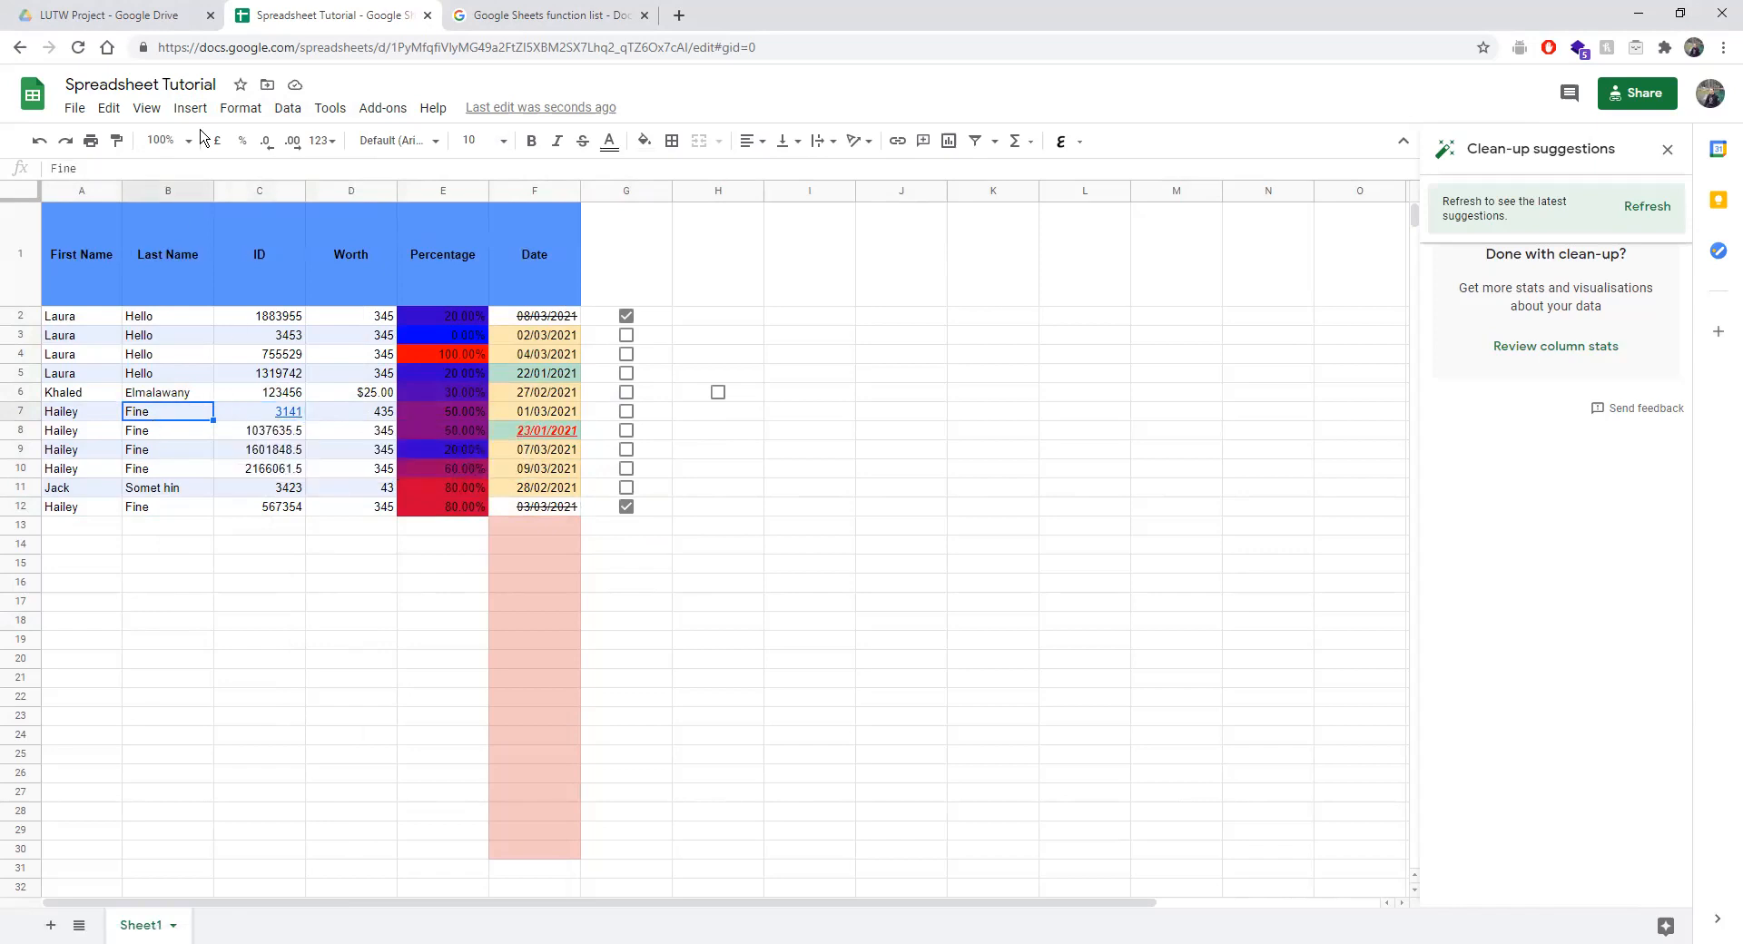
pyautogui.click(191, 109)
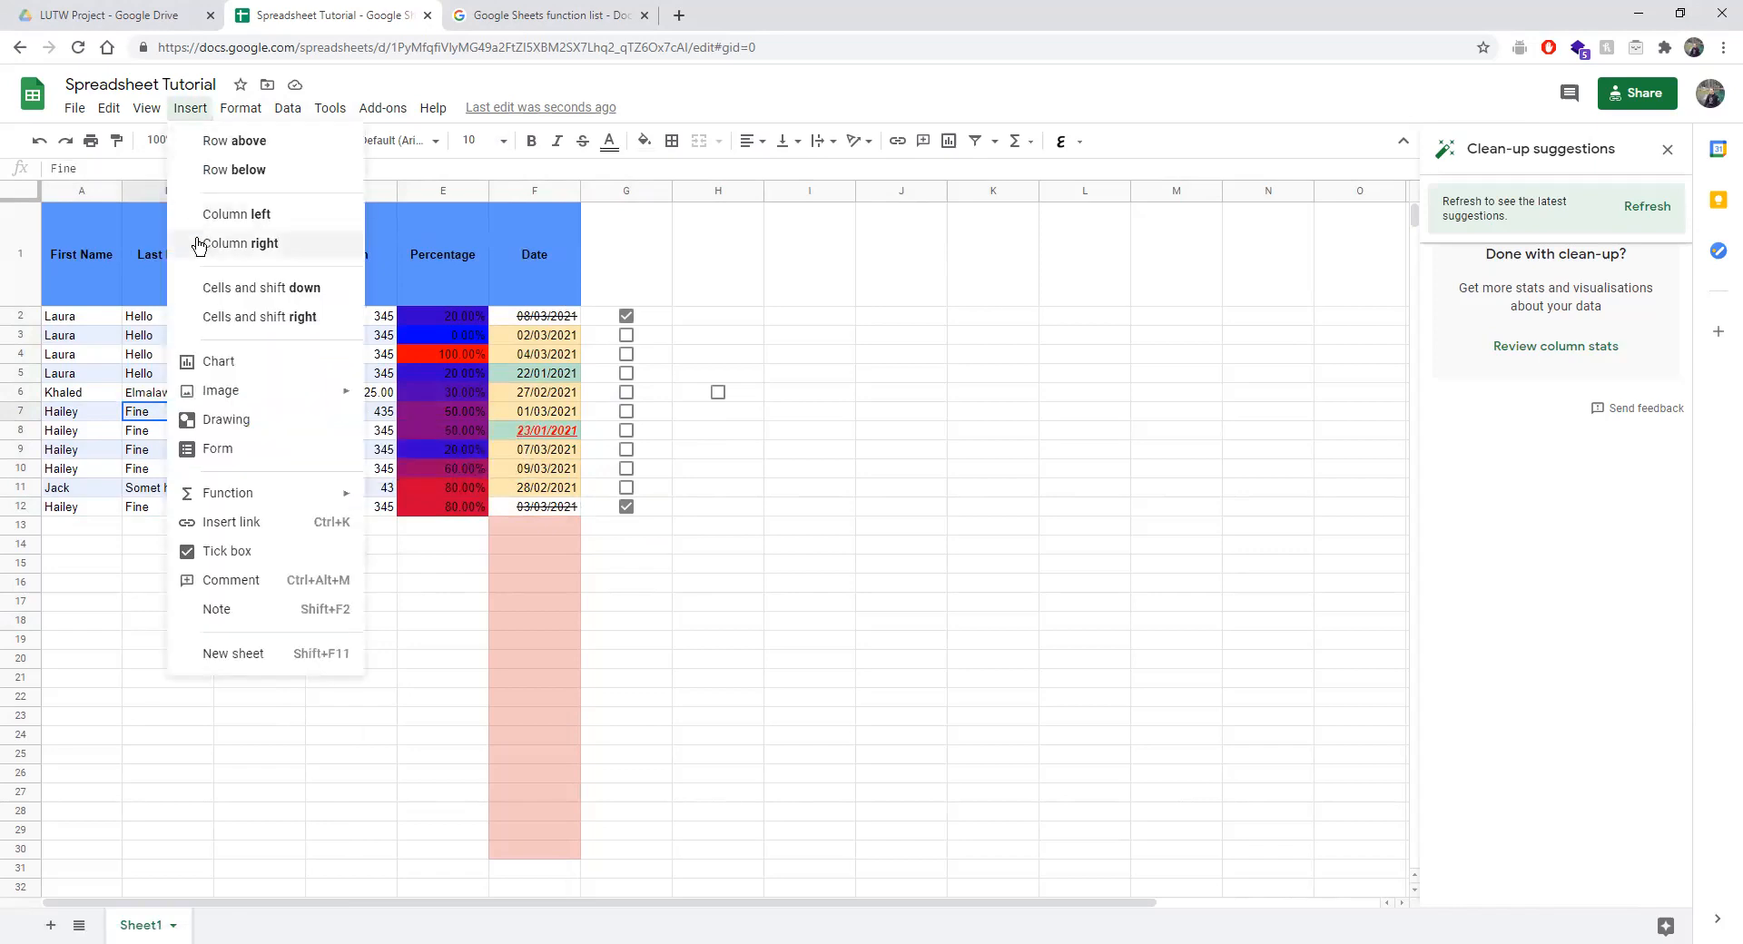
pyautogui.moveTo(259, 397)
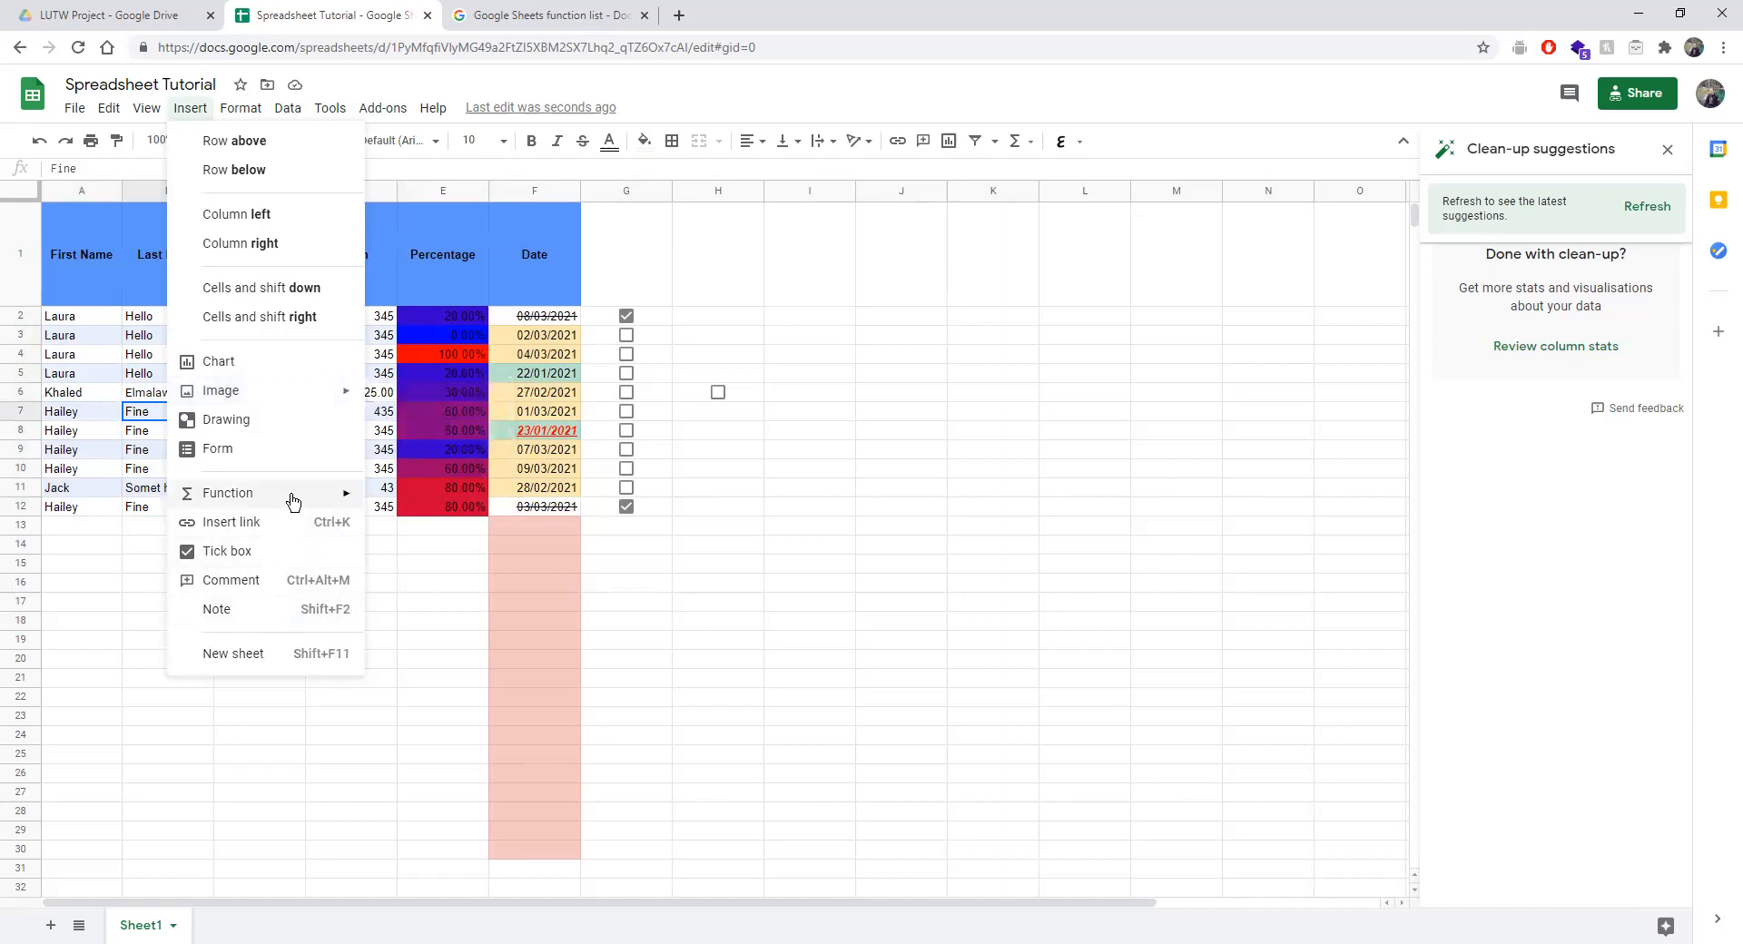
# Add blank Sheet2 and switch back and forth between it and Sheet1.
pyautogui.click(50, 924)
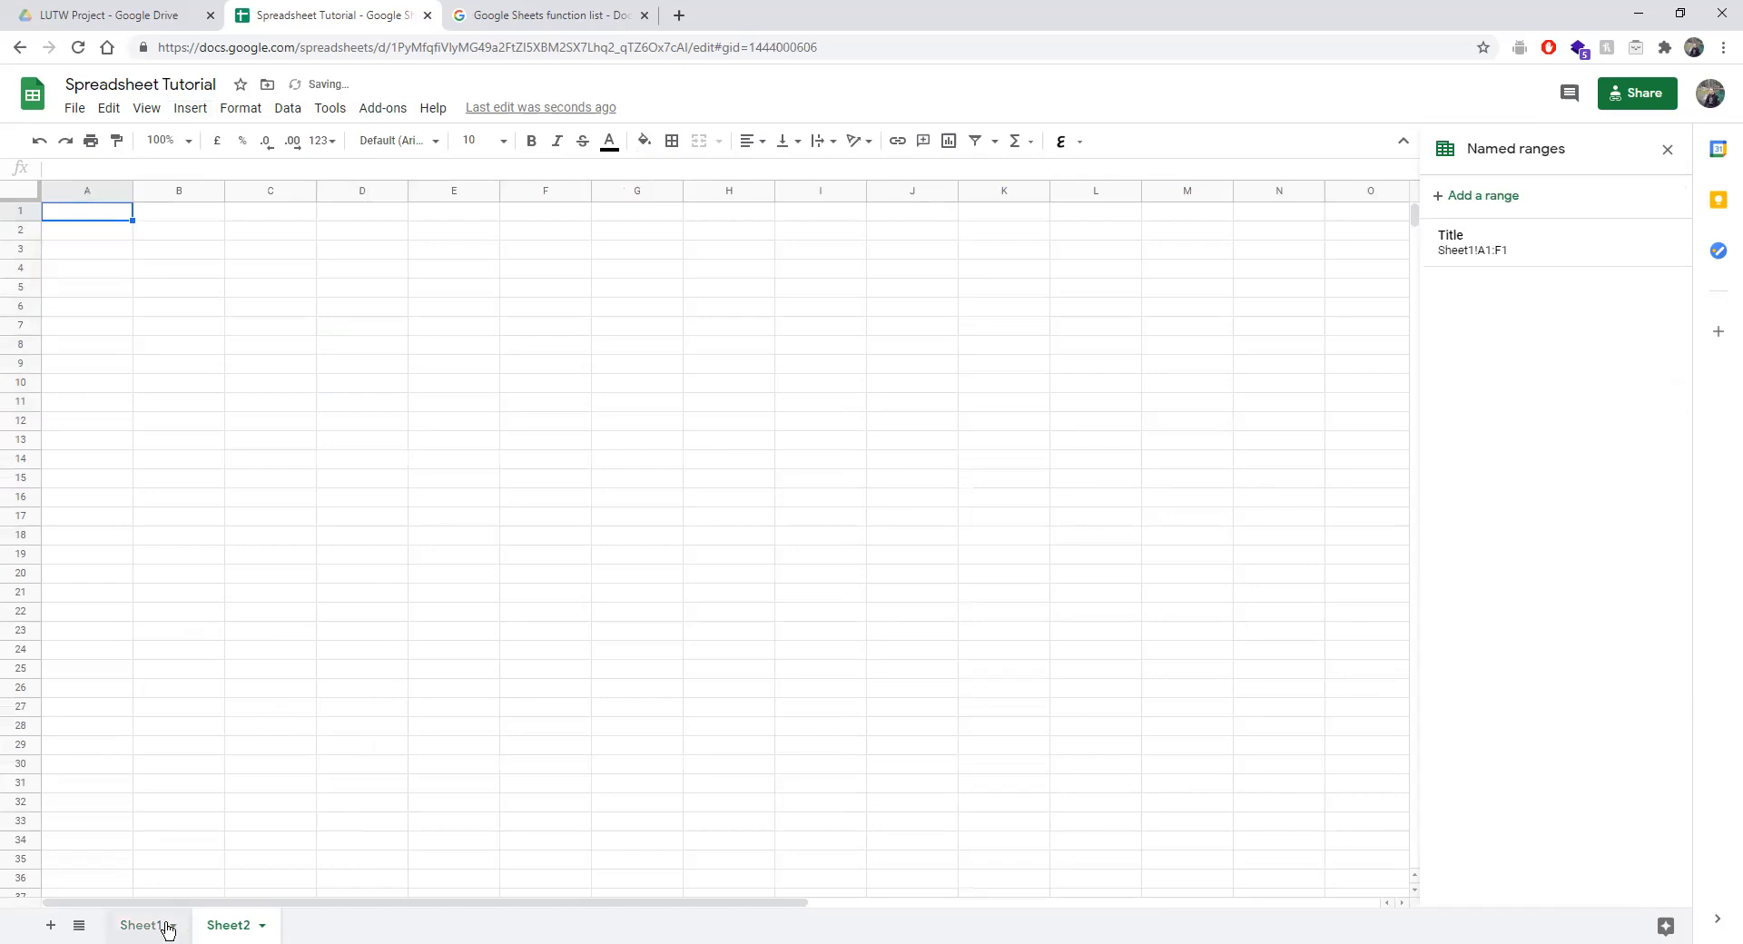
pyautogui.click(167, 925)
pyautogui.click(219, 927)
pyautogui.click(142, 928)
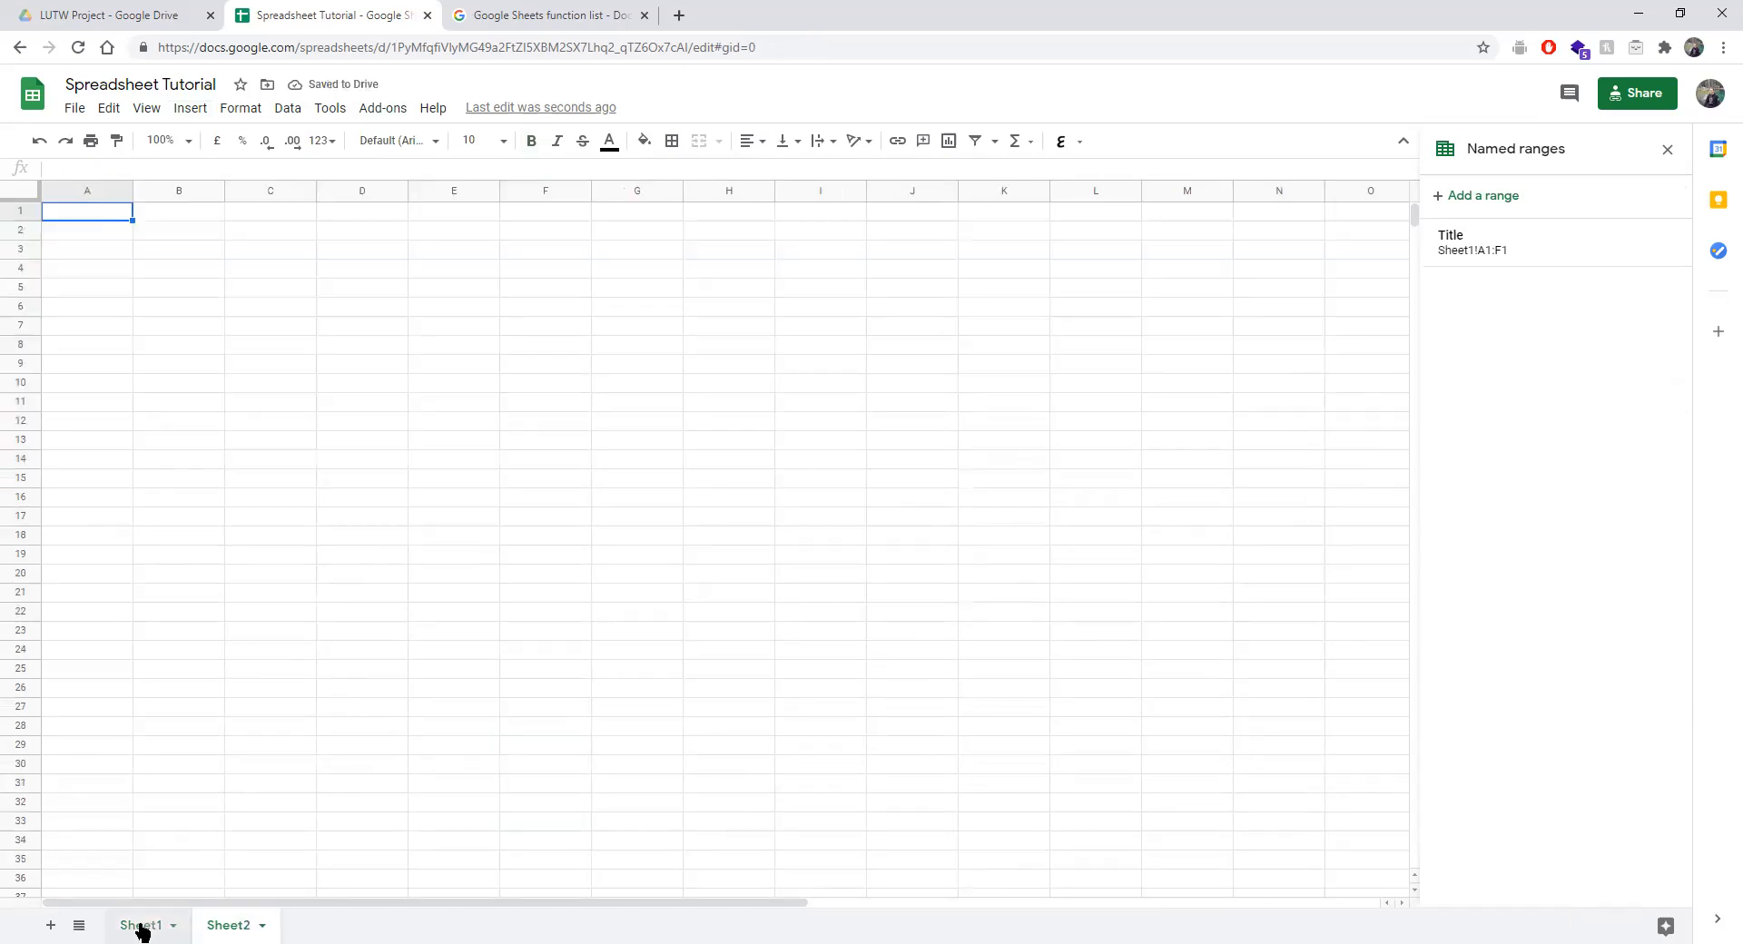
pyautogui.click(227, 926)
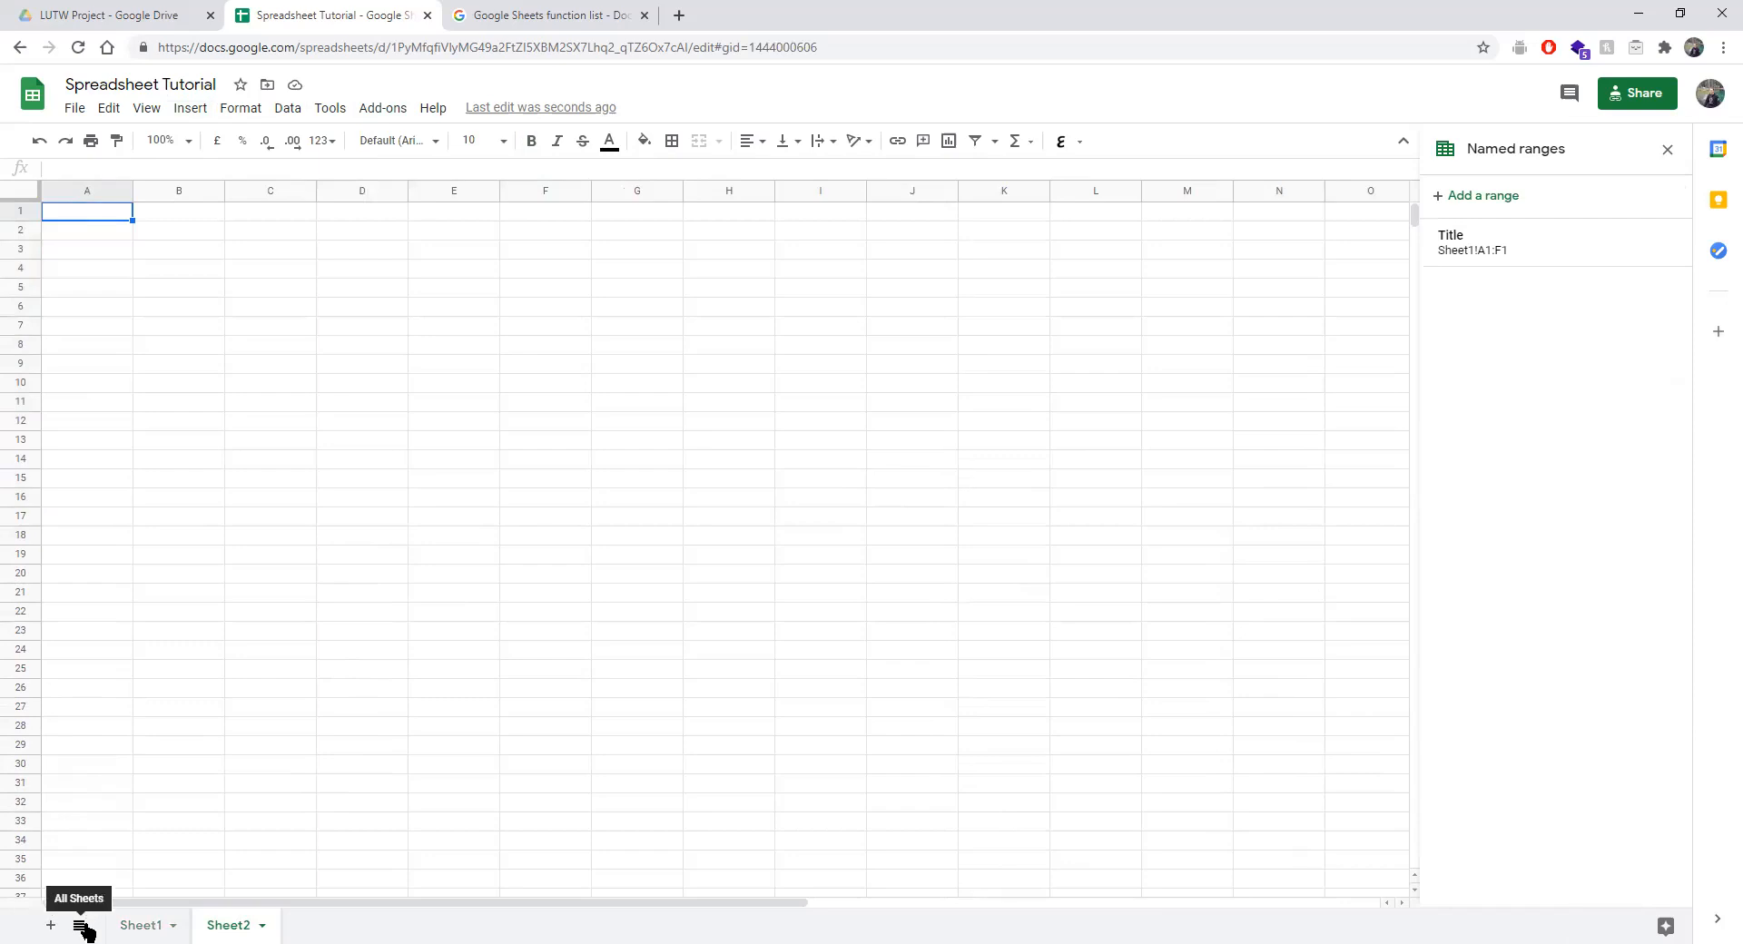
# Add blank sheets up to Sheet6, then return to Sheet1's table via the All Sheets list, selecting cell I5.
pyautogui.click(81, 926)
pyautogui.click(52, 925)
pyautogui.click(50, 925)
pyautogui.click(79, 925)
pyautogui.click(111, 784)
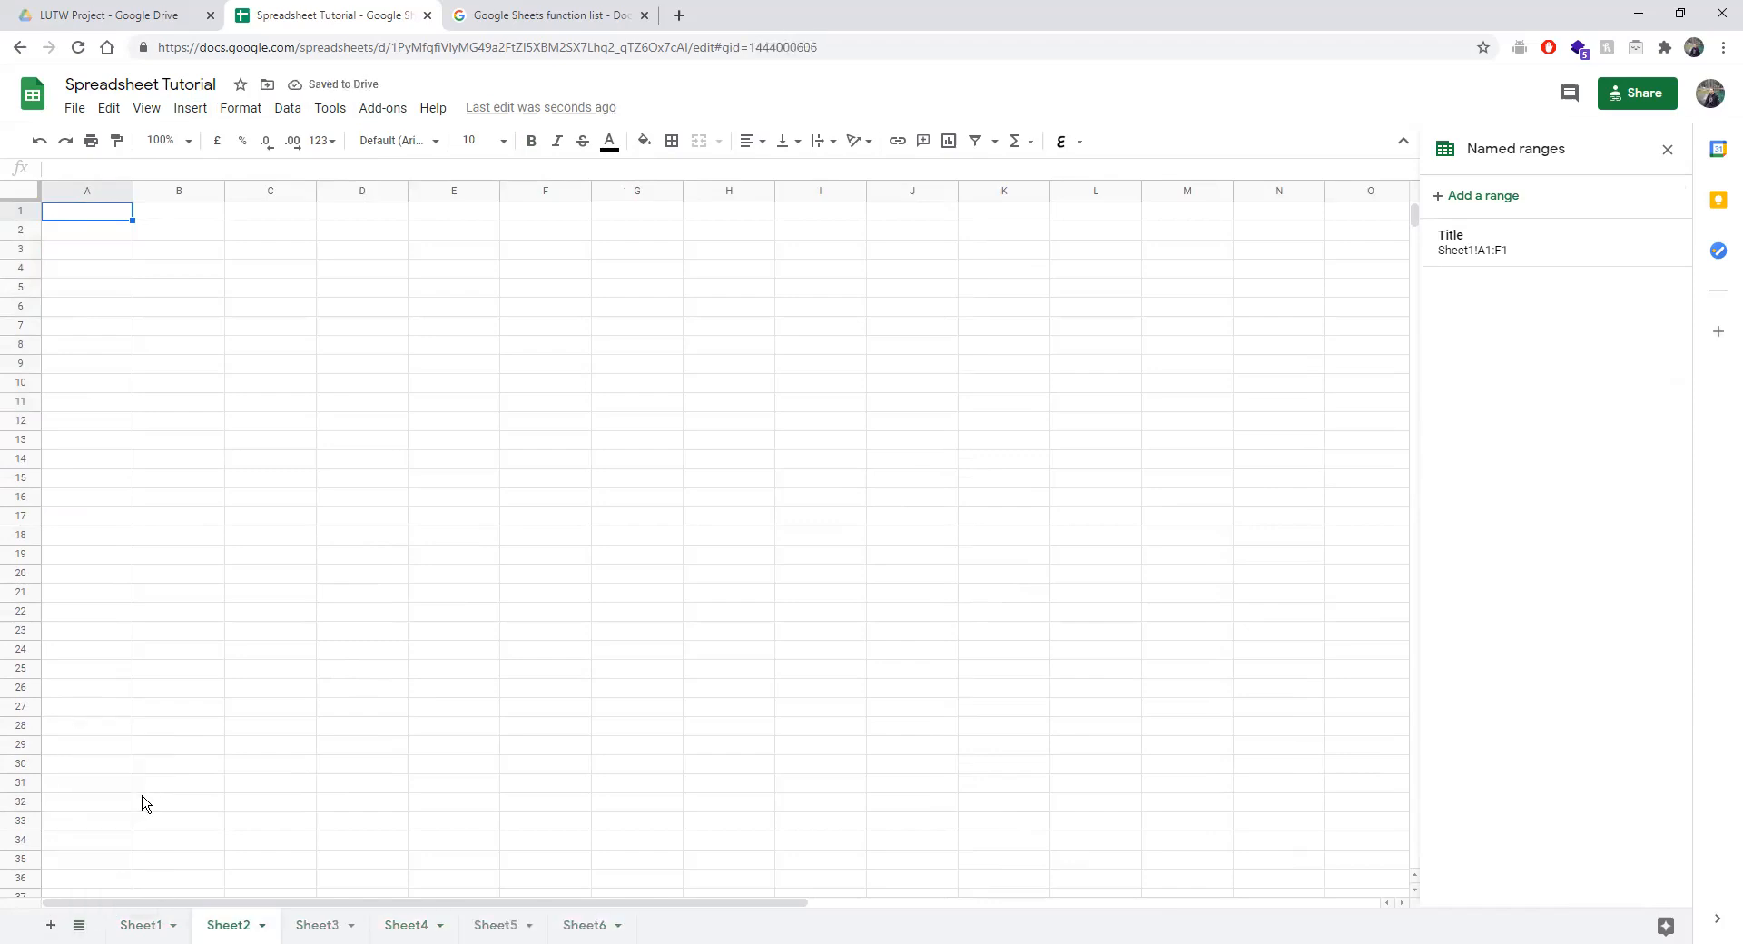
pyautogui.click(79, 925)
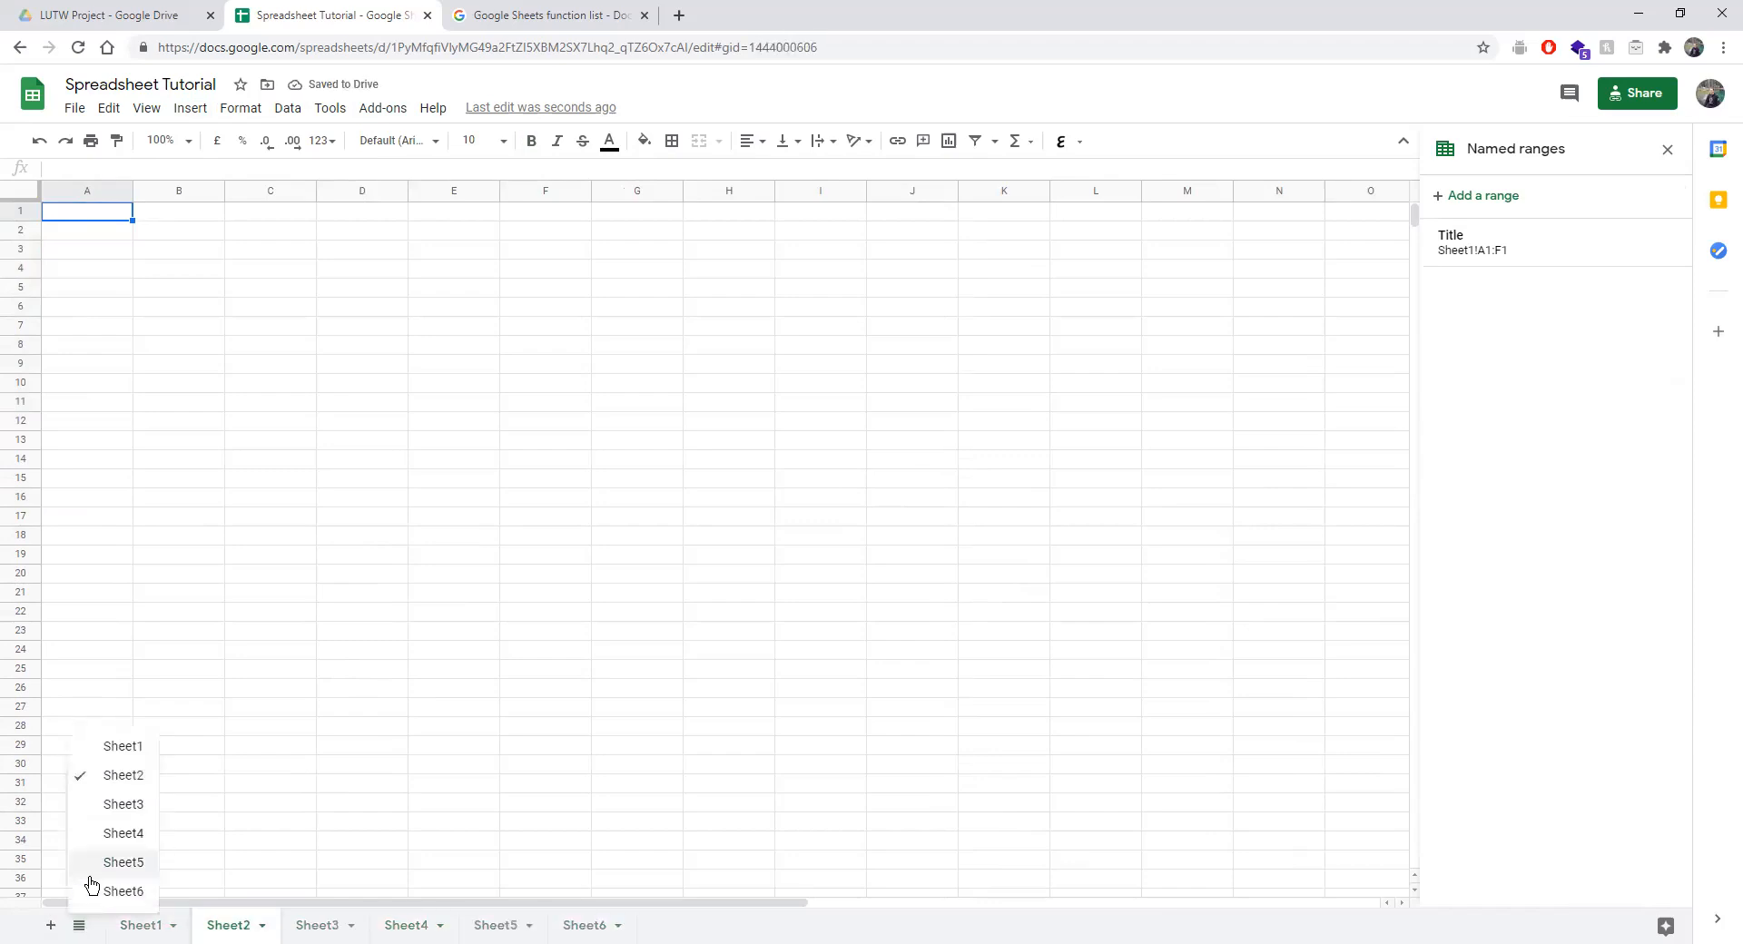
pyautogui.click(121, 748)
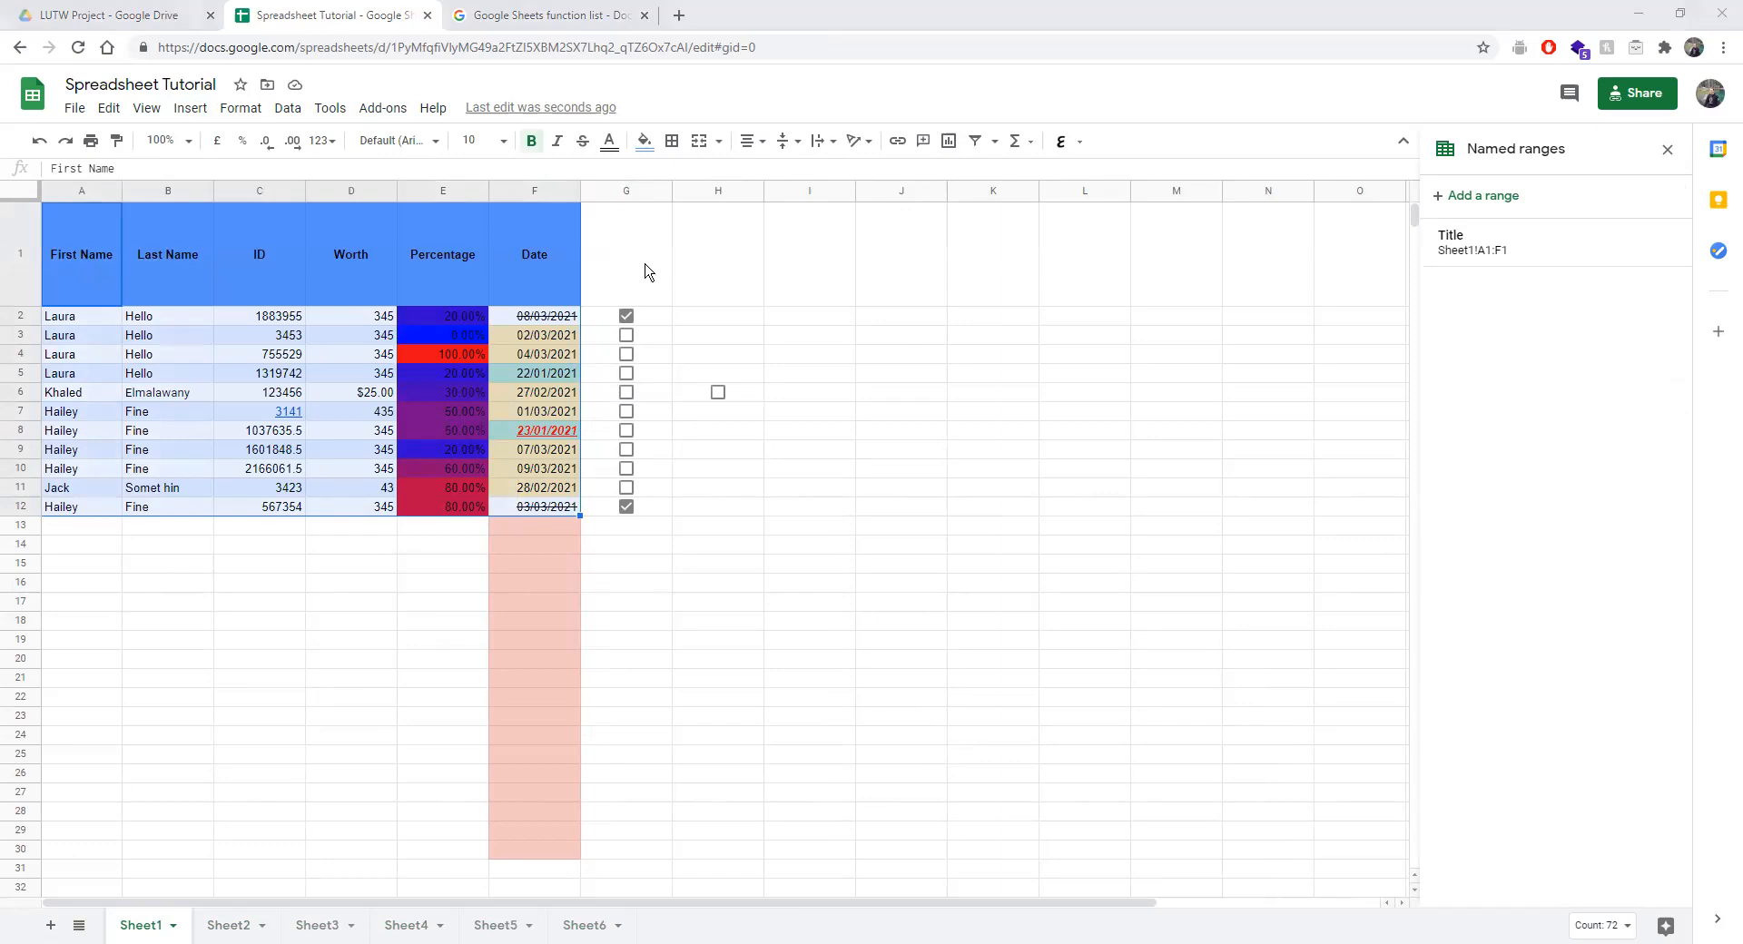
pyautogui.click(76, 109)
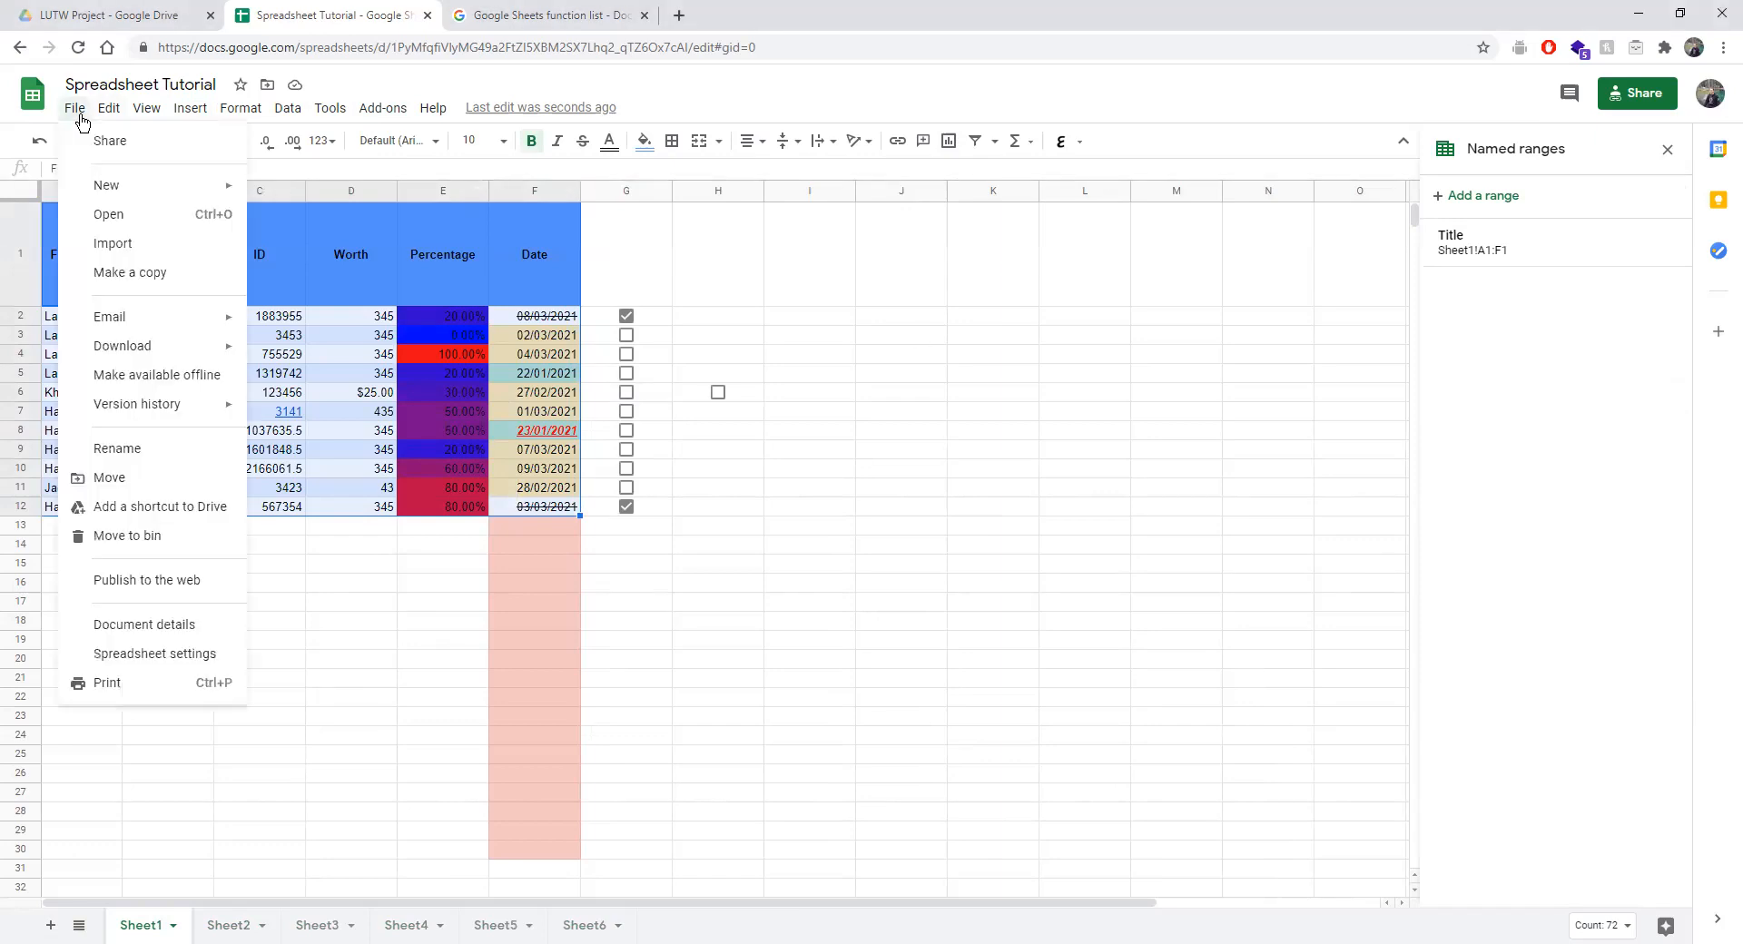
pyautogui.click(807, 374)
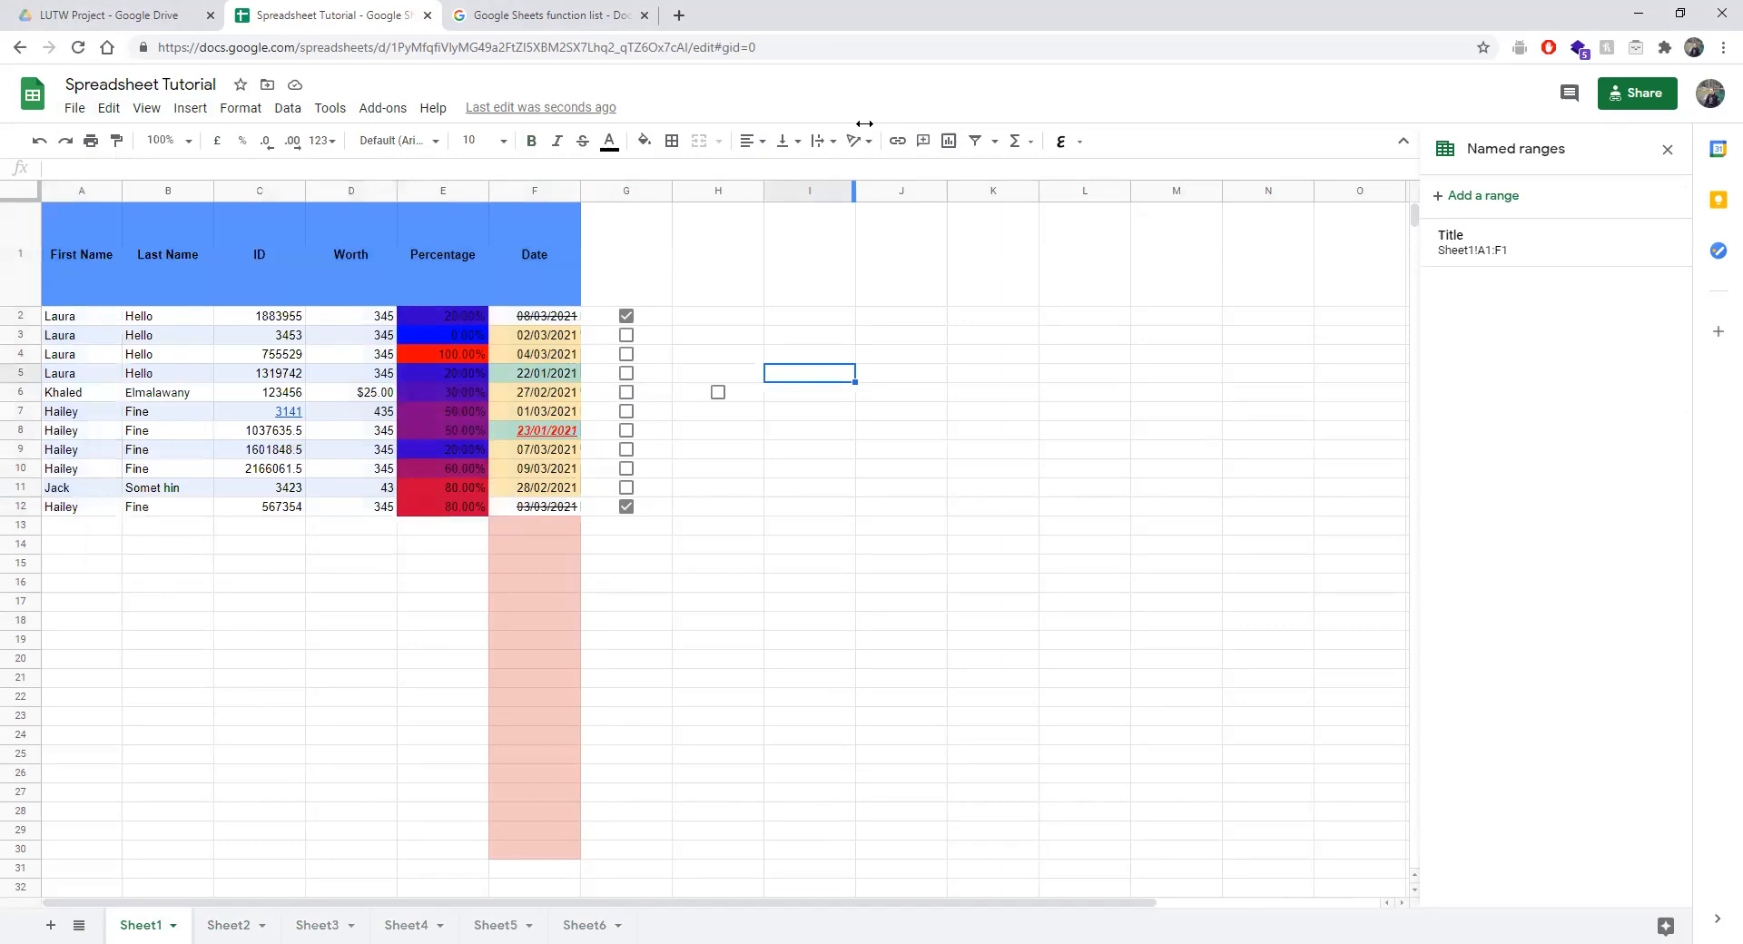